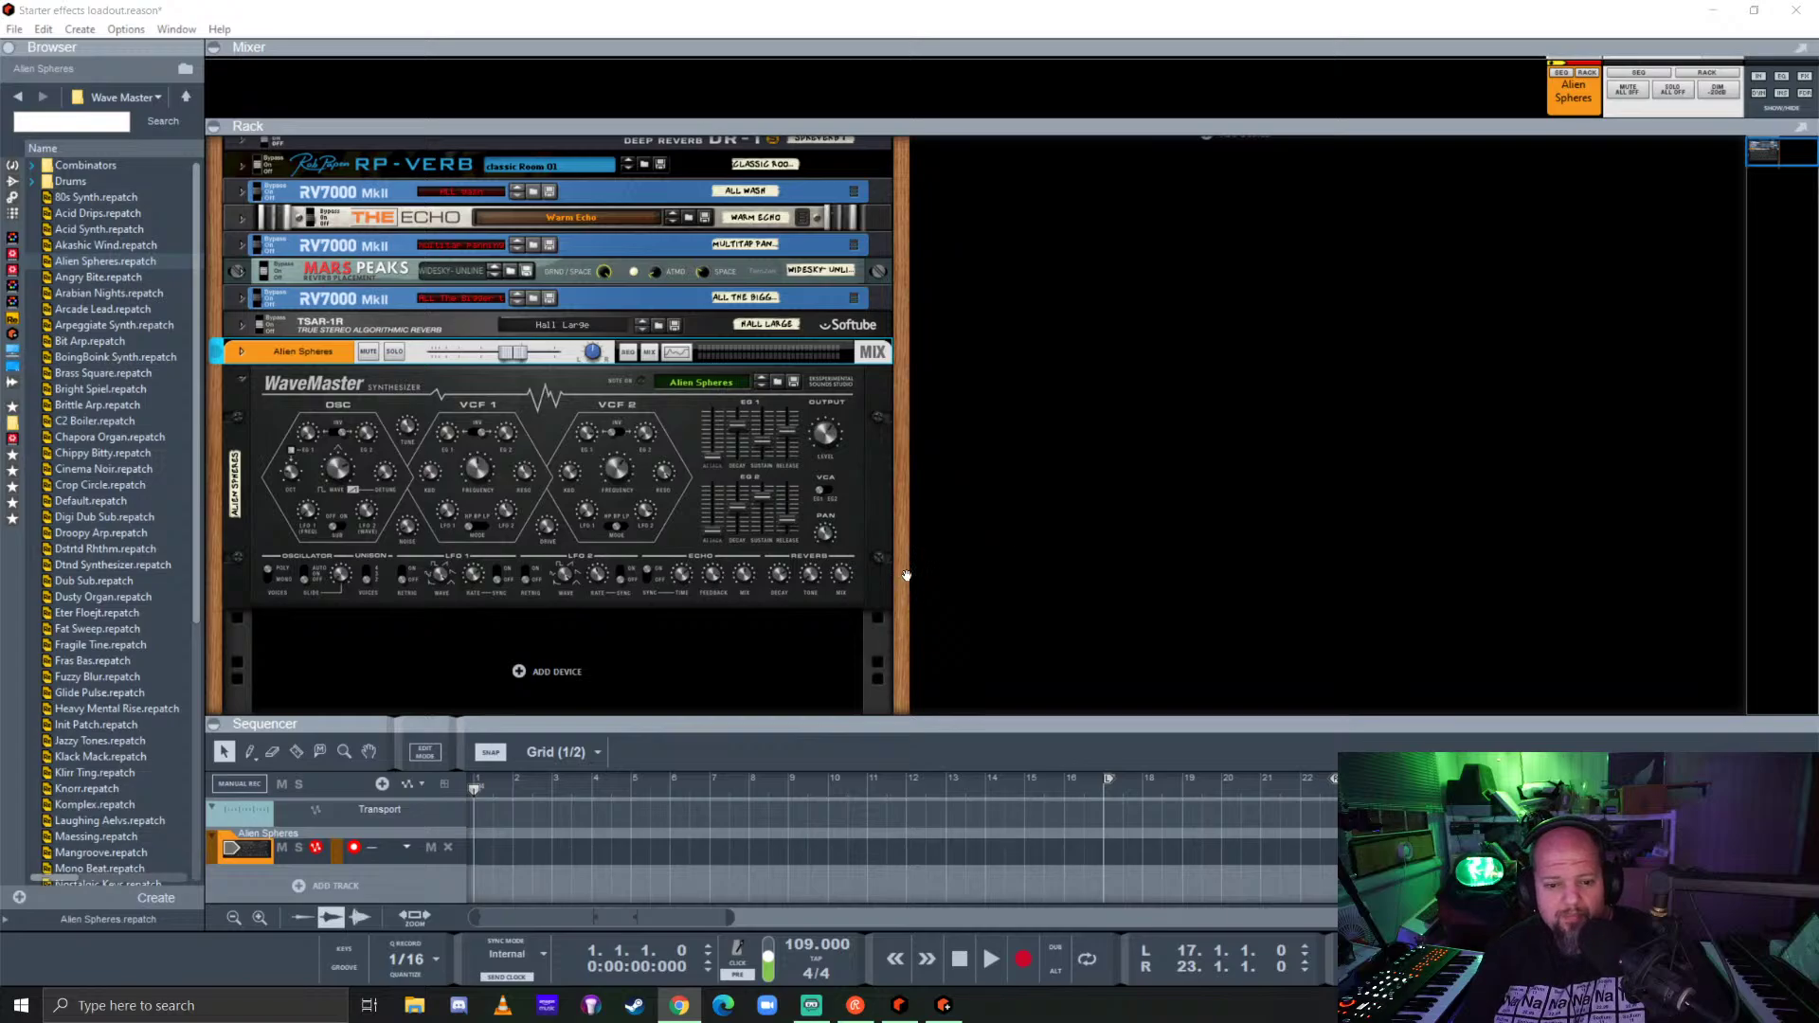
Step: Load the Angry Bite patch into the WaveMaster synthesizer, followed by the Arabian Nights patch
{"action": "scroll", "coordinate": [906, 575], "scroll_direction": "down", "scroll_amount": 2}
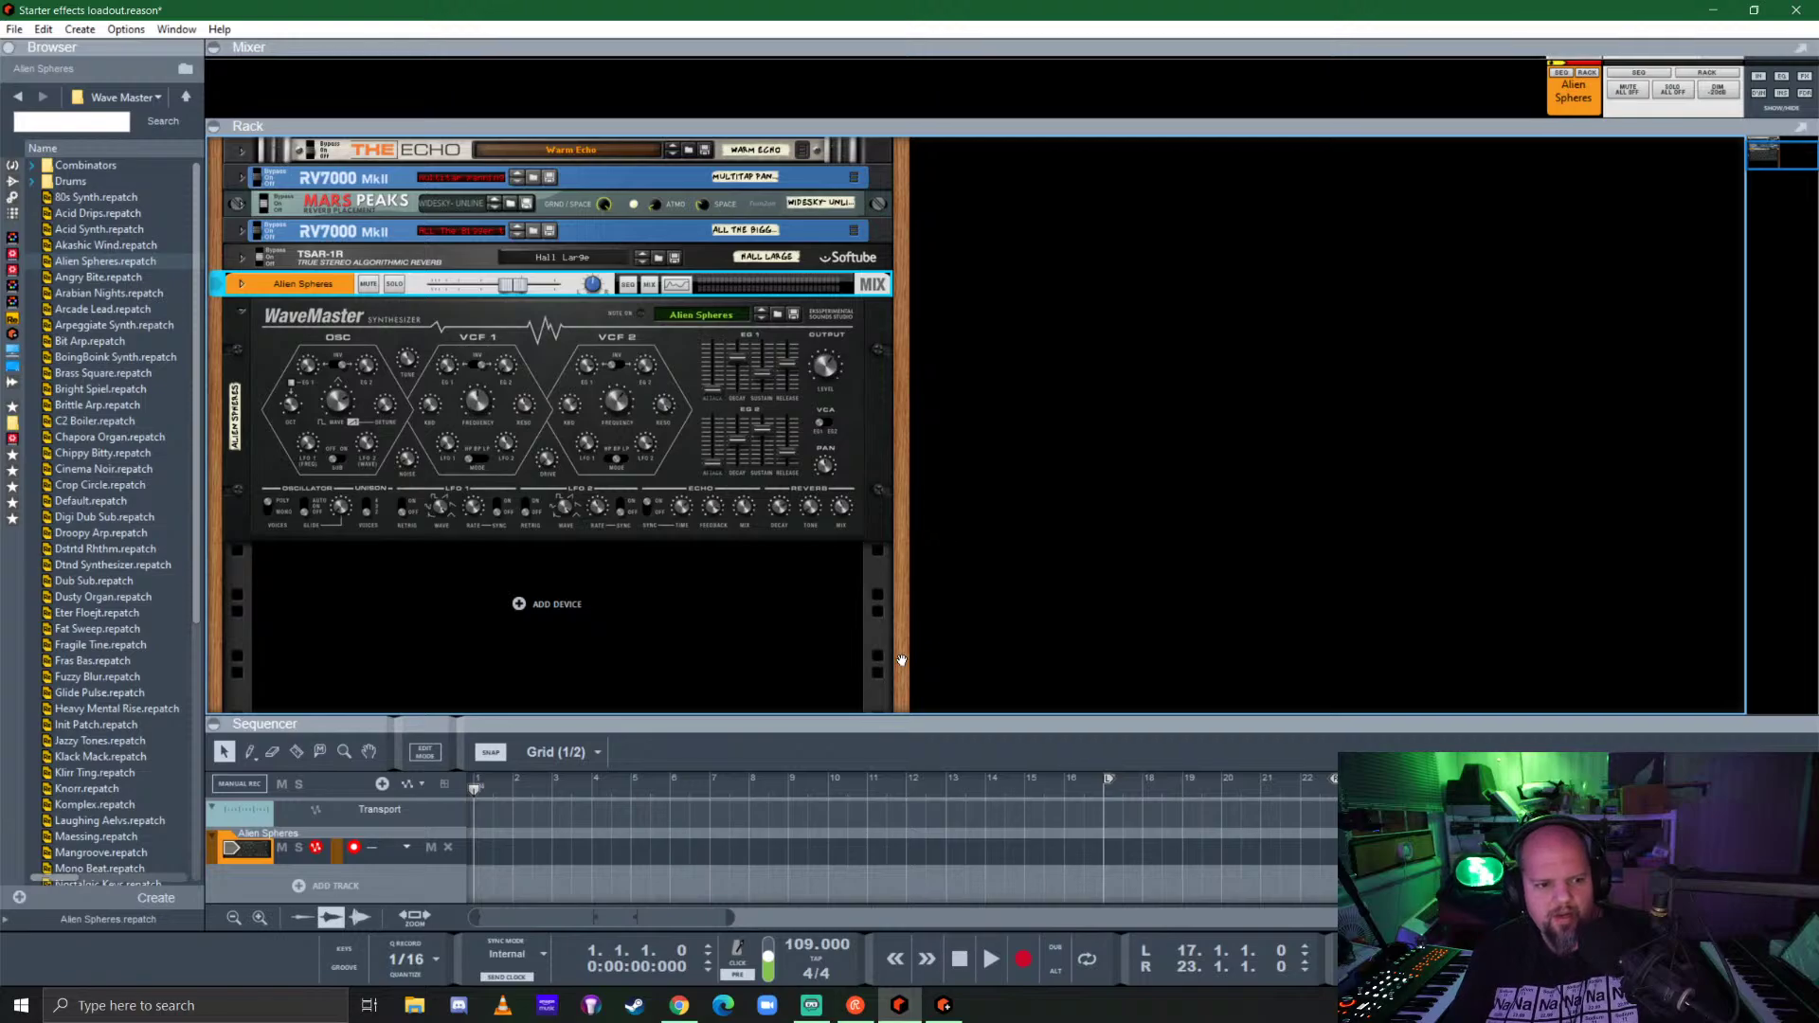
{"action": "left_click_drag", "start_coordinate": [99, 276], "coordinate": [545, 415]}
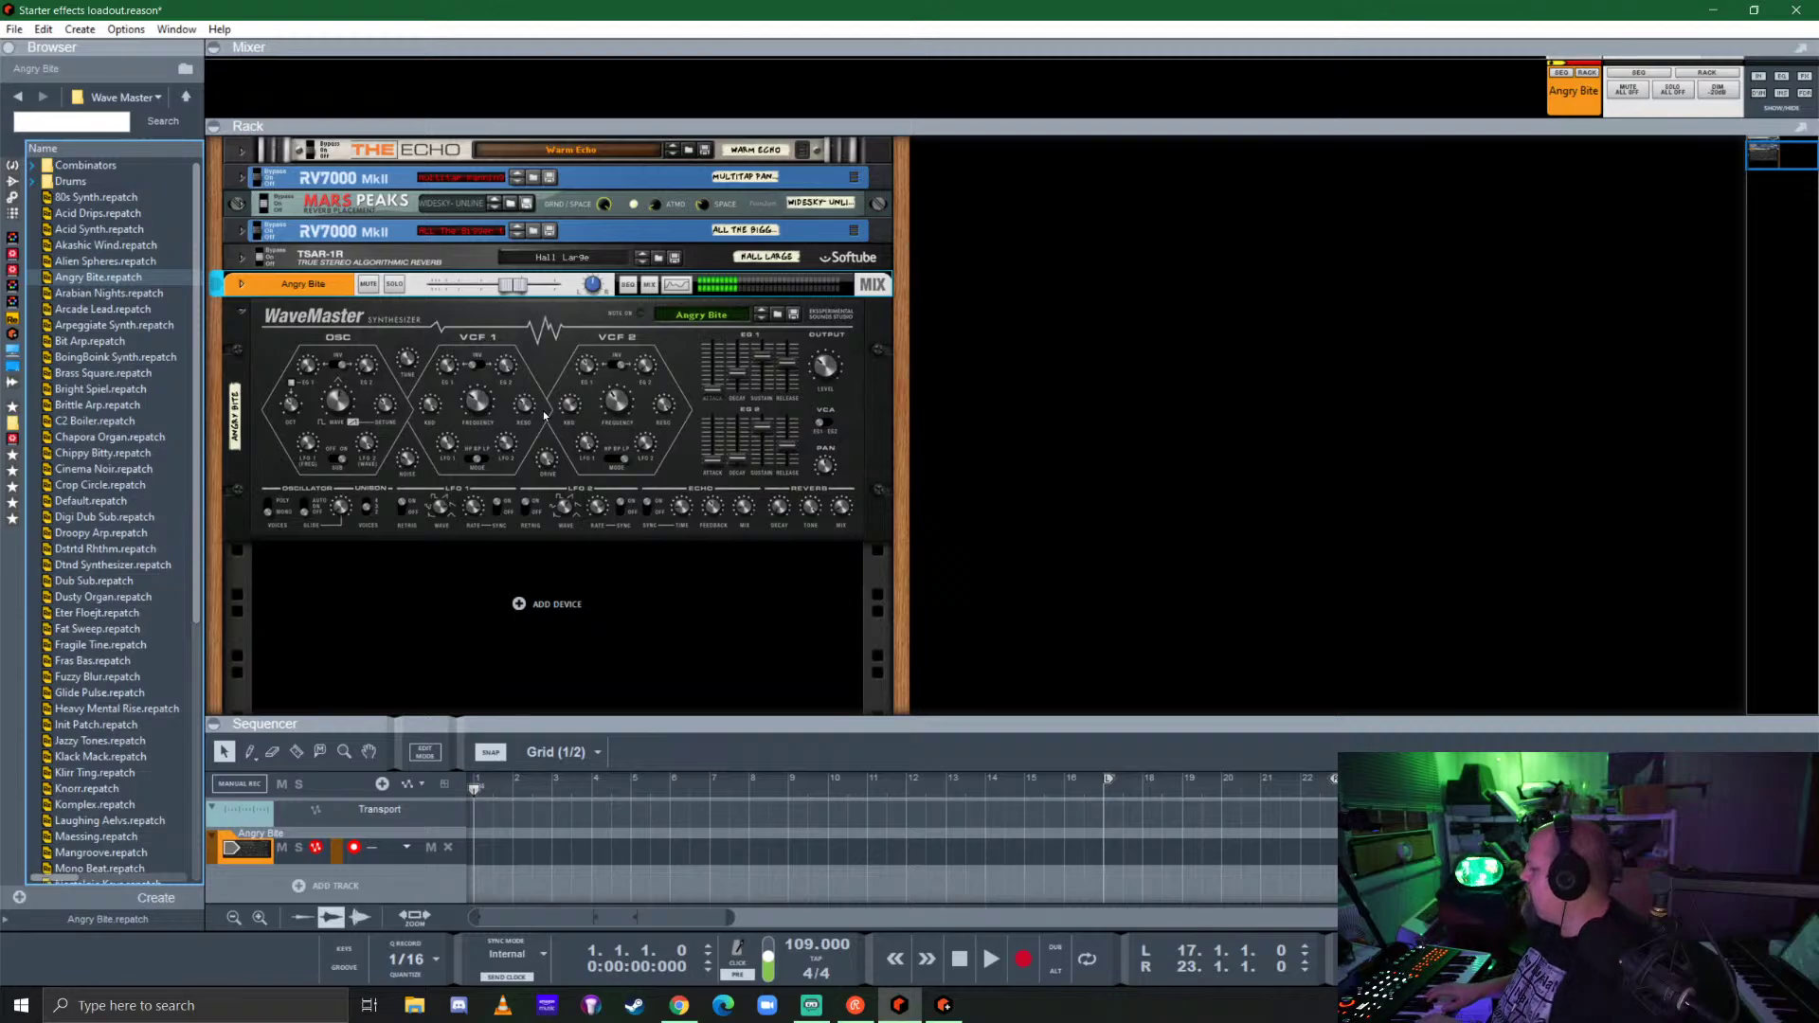
{"action": "key", "text": "Down"}
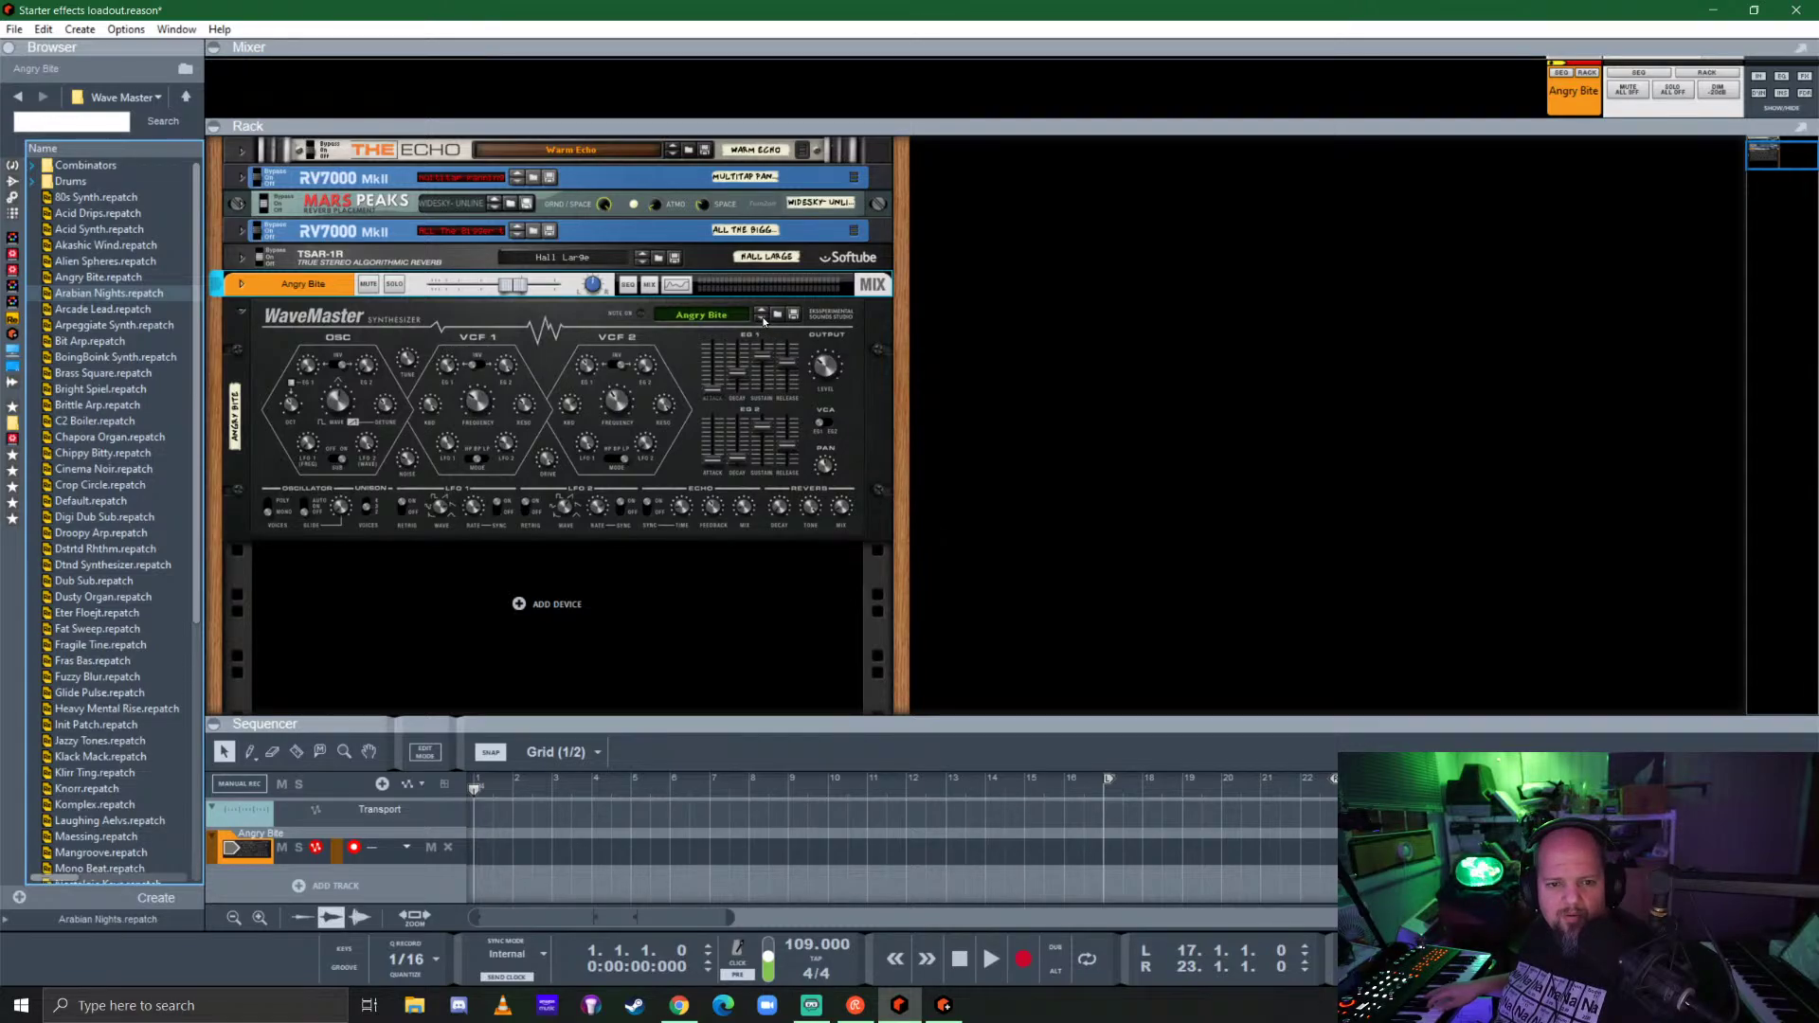
{"action": "left_click", "coordinate": [764, 325]}
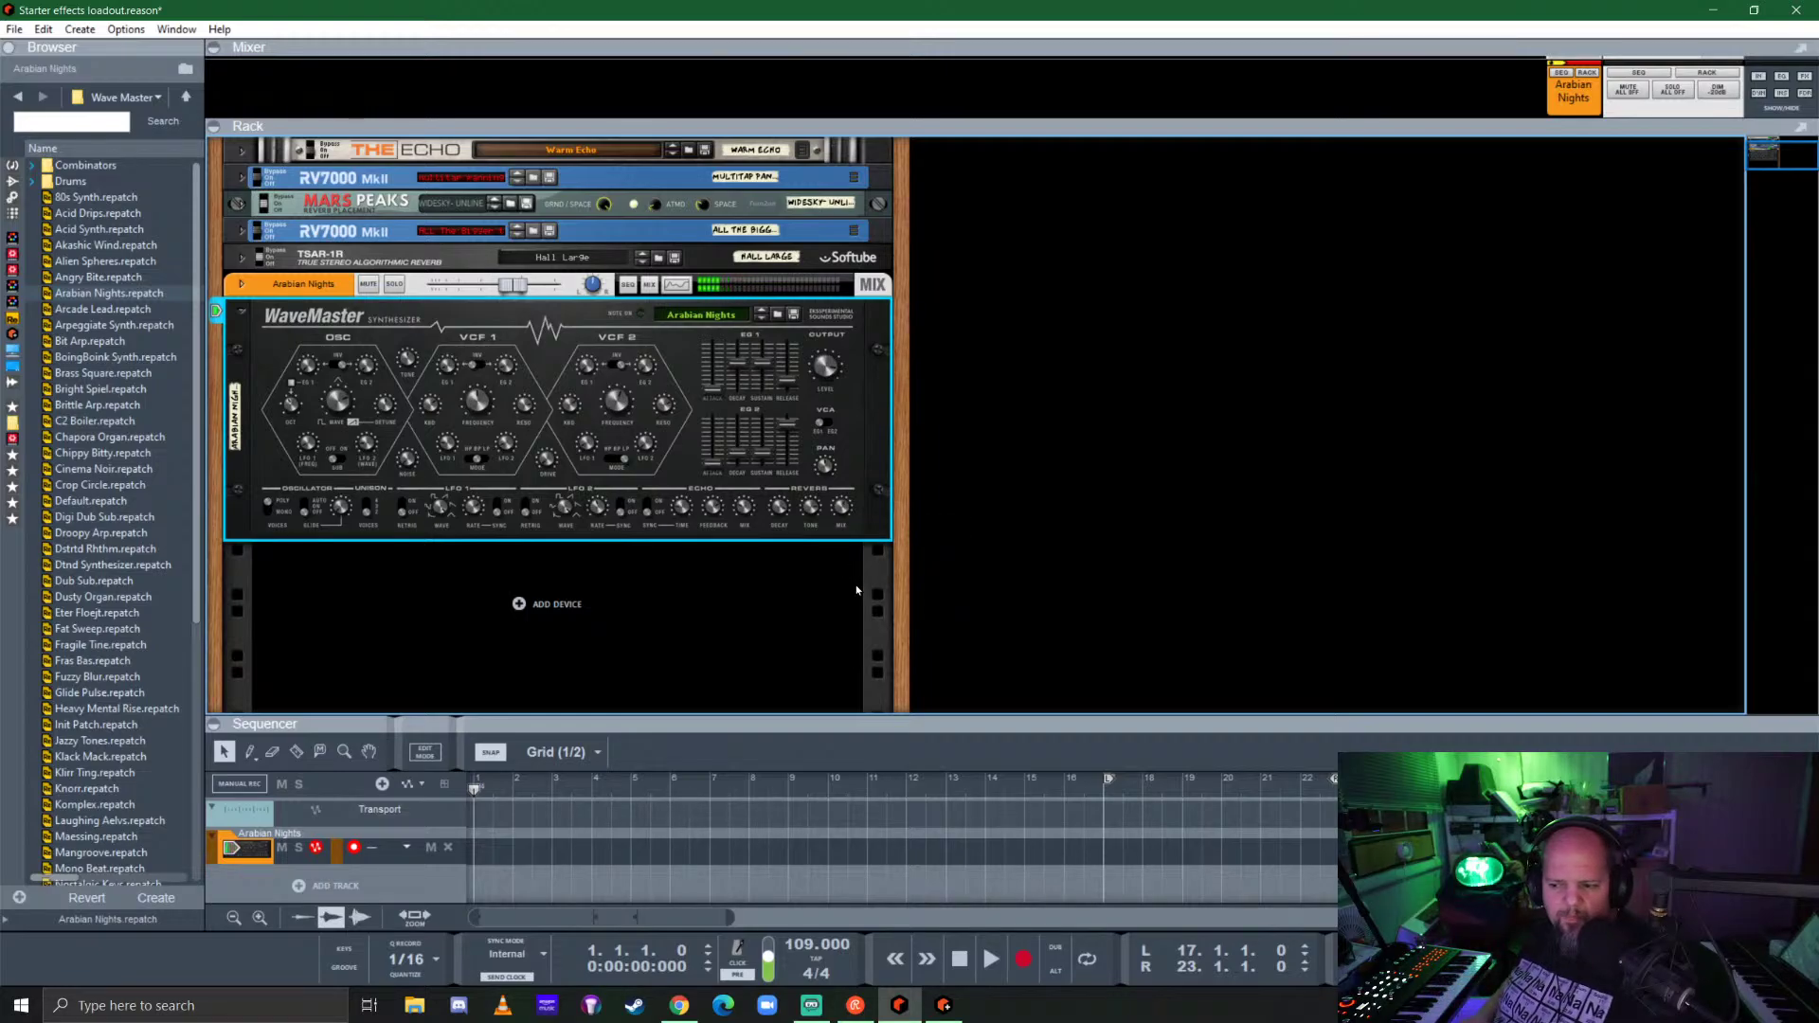
Step: Set the loop locators to bars 1 and 3 and make the sequencer area taller
{"action": "left_click", "coordinate": [478, 786], "text": "alt"}
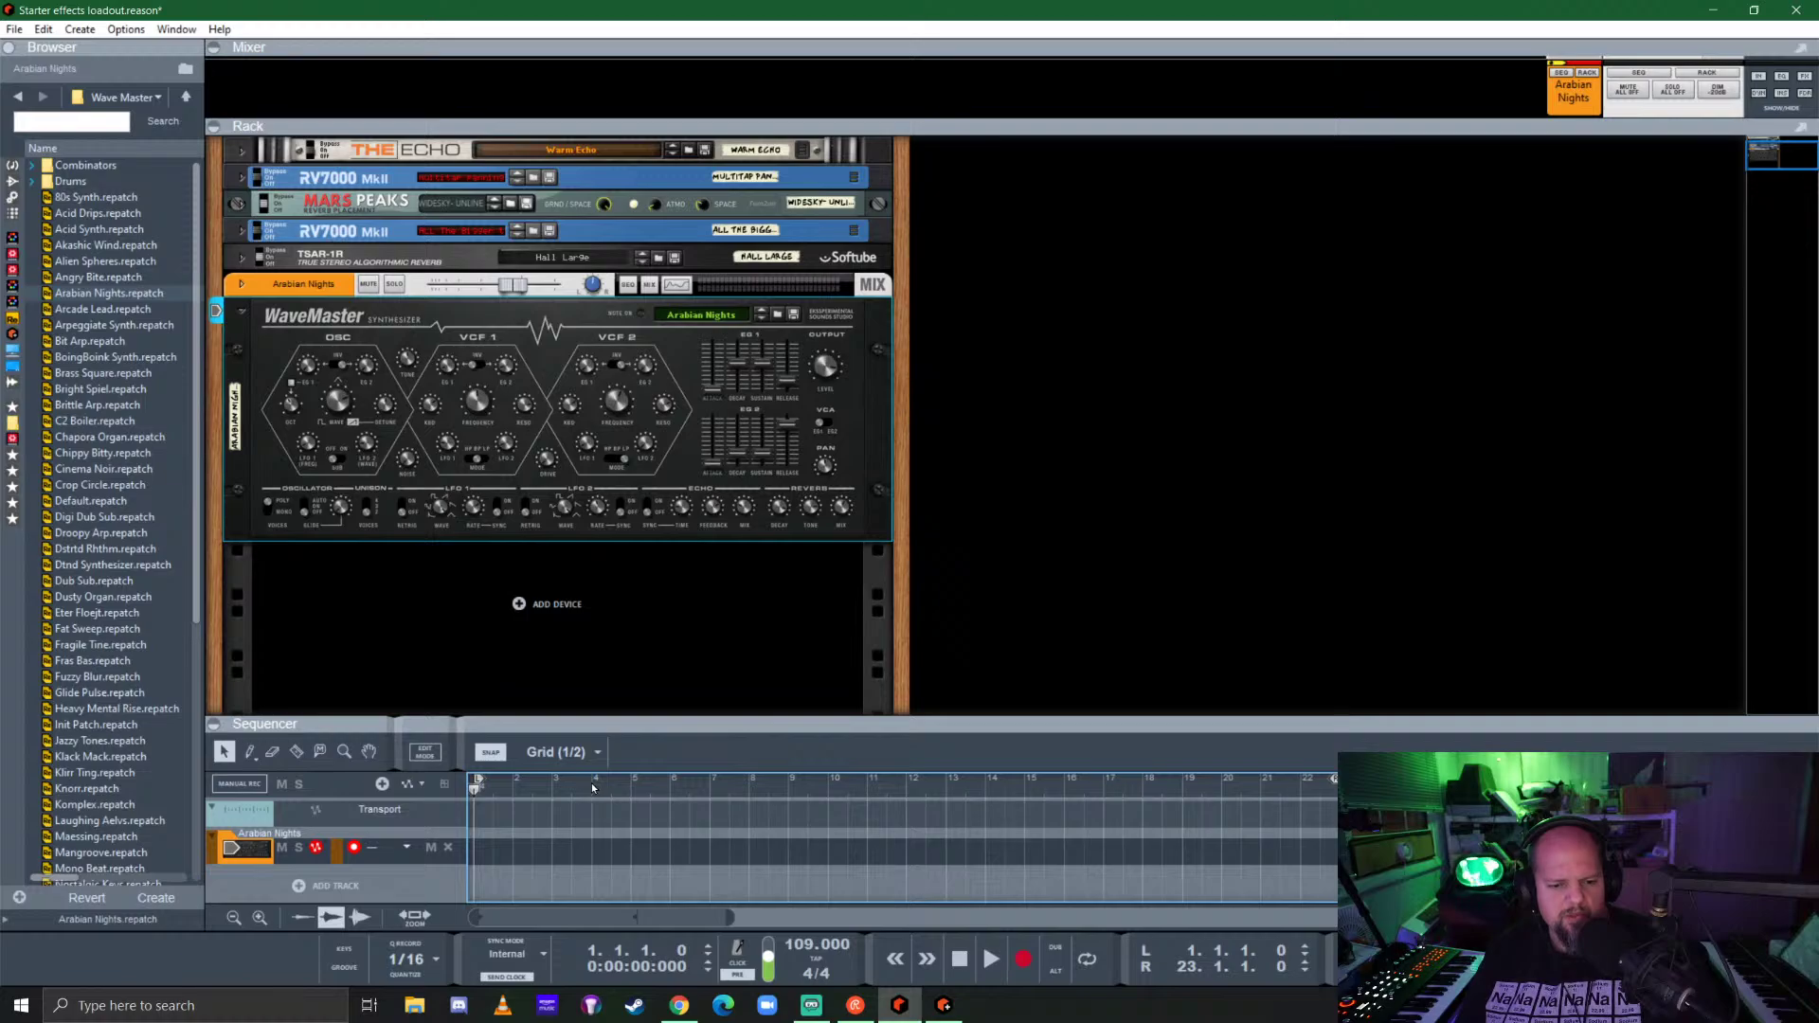
{"action": "left_click", "coordinate": [550, 786], "text": "ctrl"}
{"action": "left_click_drag", "start_coordinate": [599, 724], "coordinate": [606, 640]}
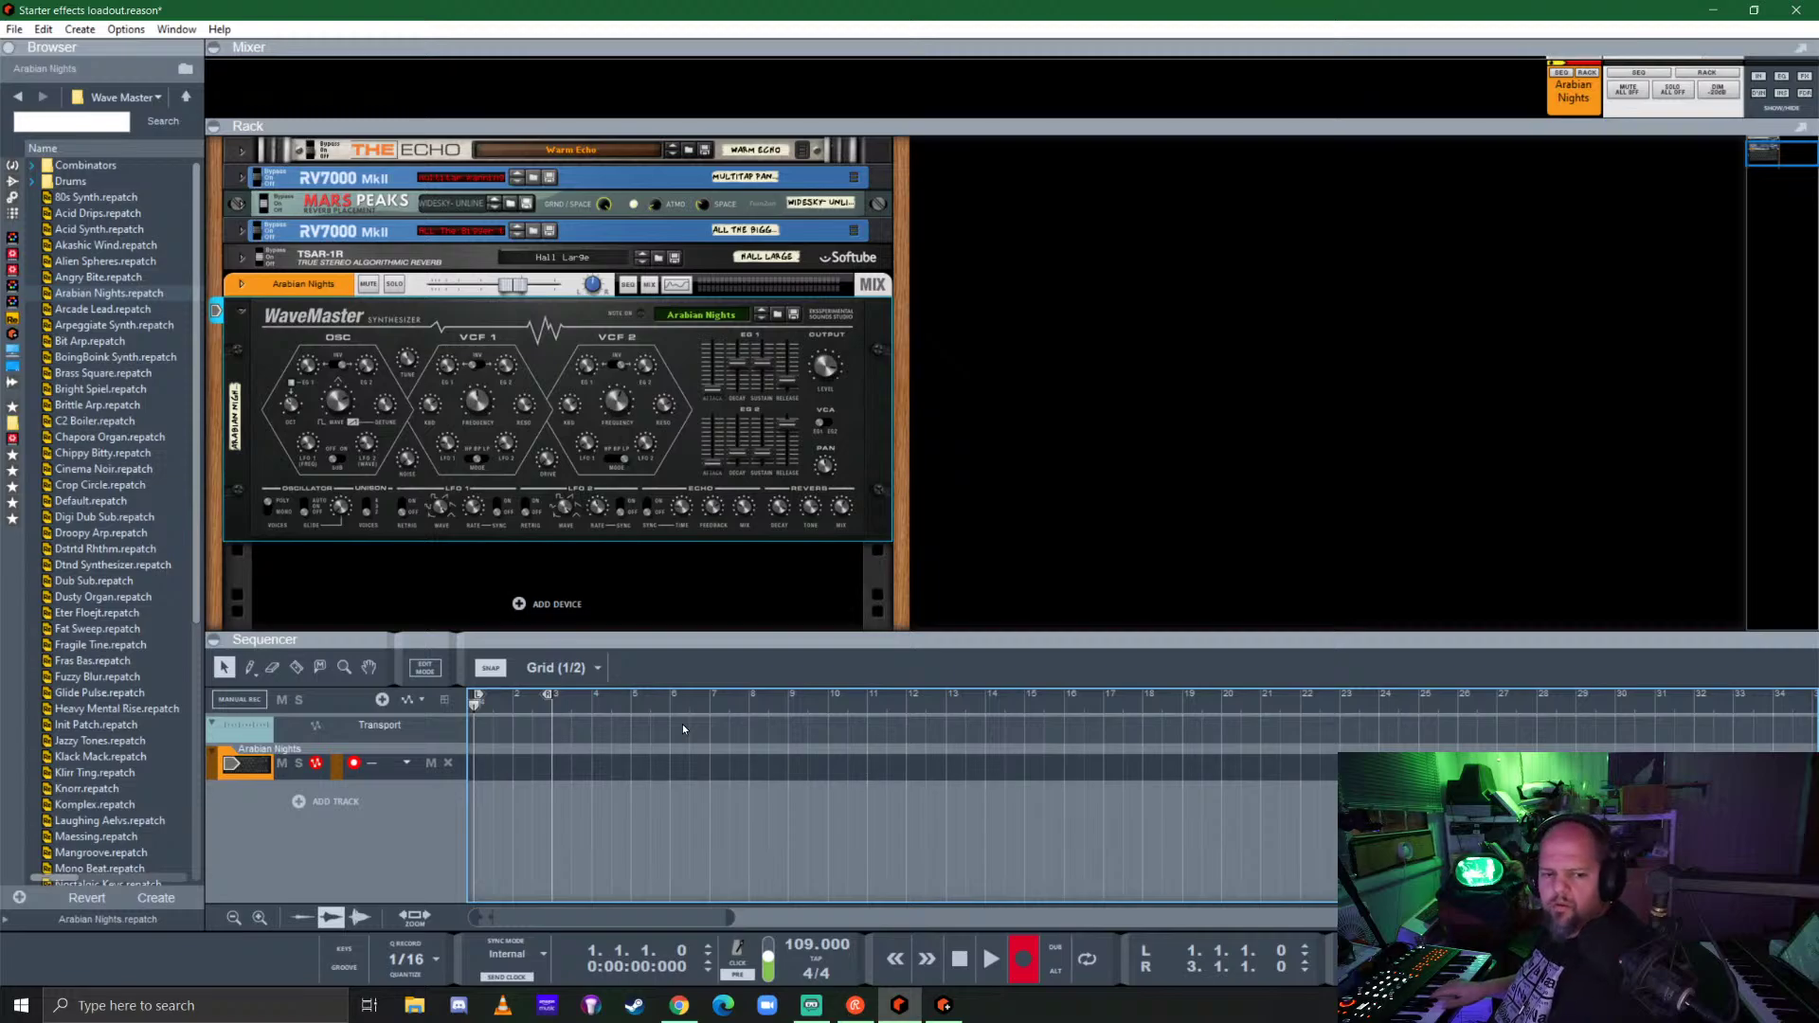
Step: Record a short clip on the Arabian Nights track from bar 1 and play it back looped
{"action": "key", "text": "ctrl+Return"}
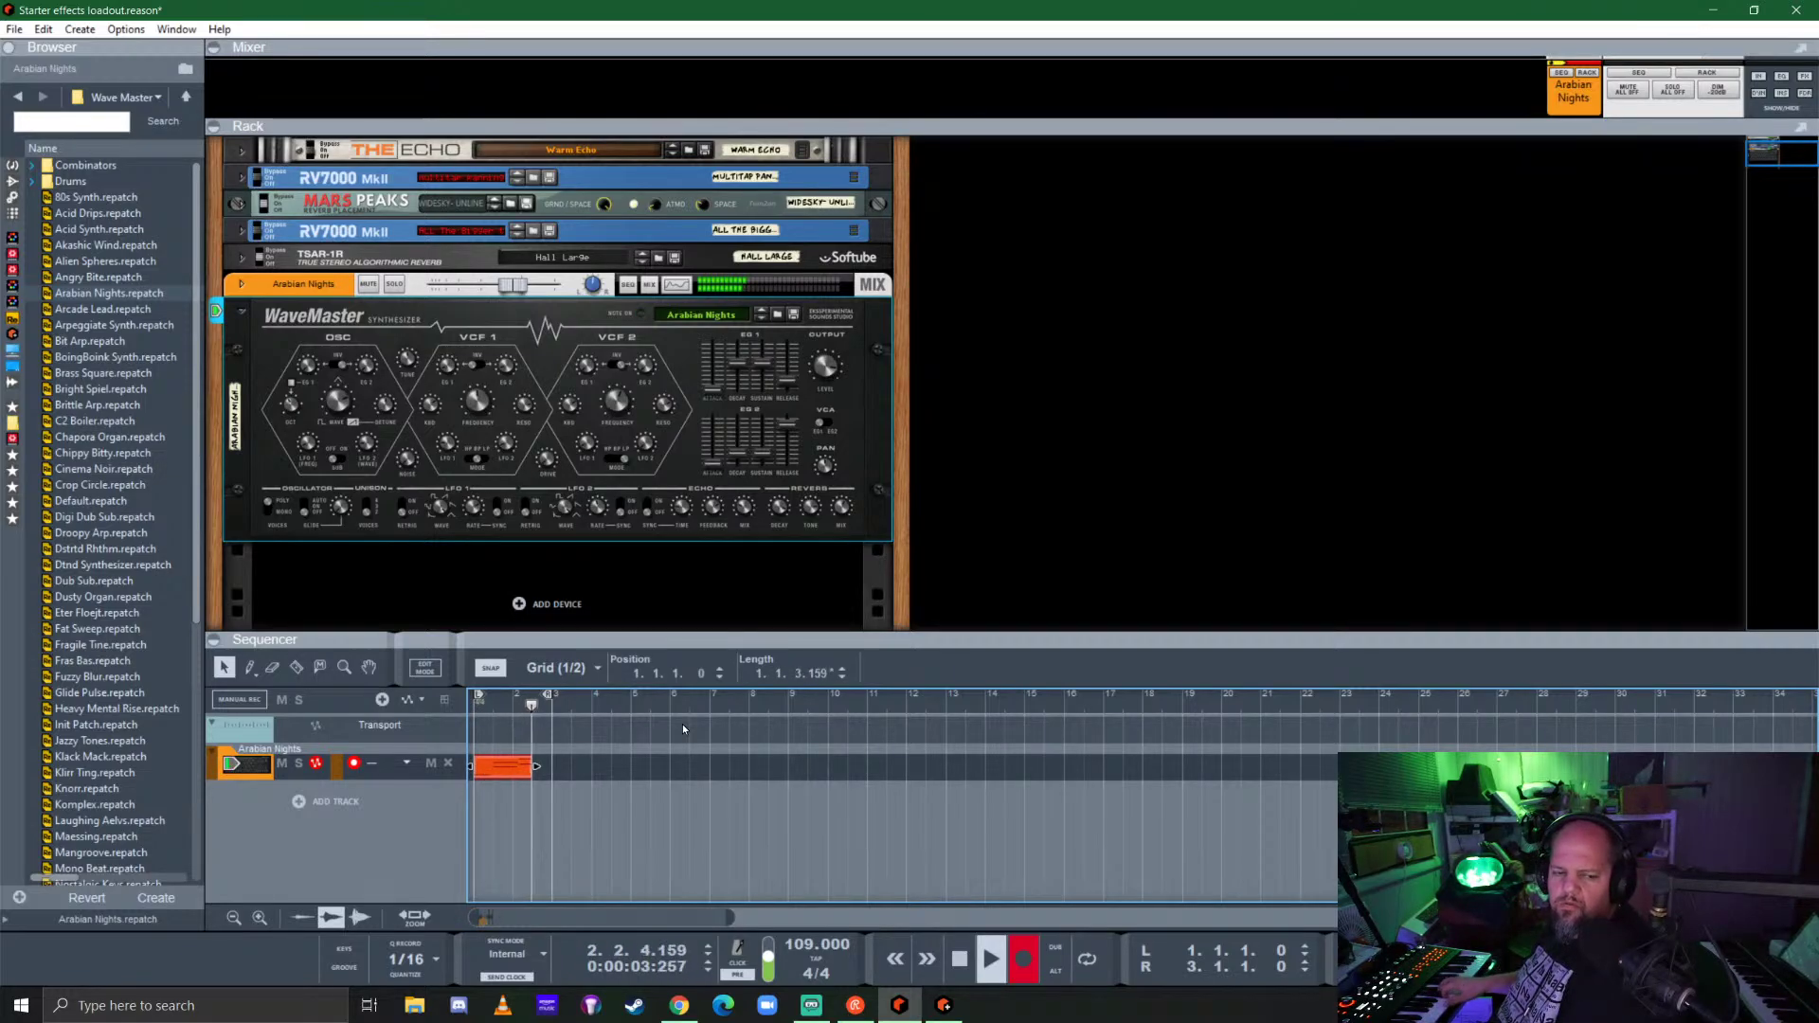
{"action": "key", "text": "ctrl+Return"}
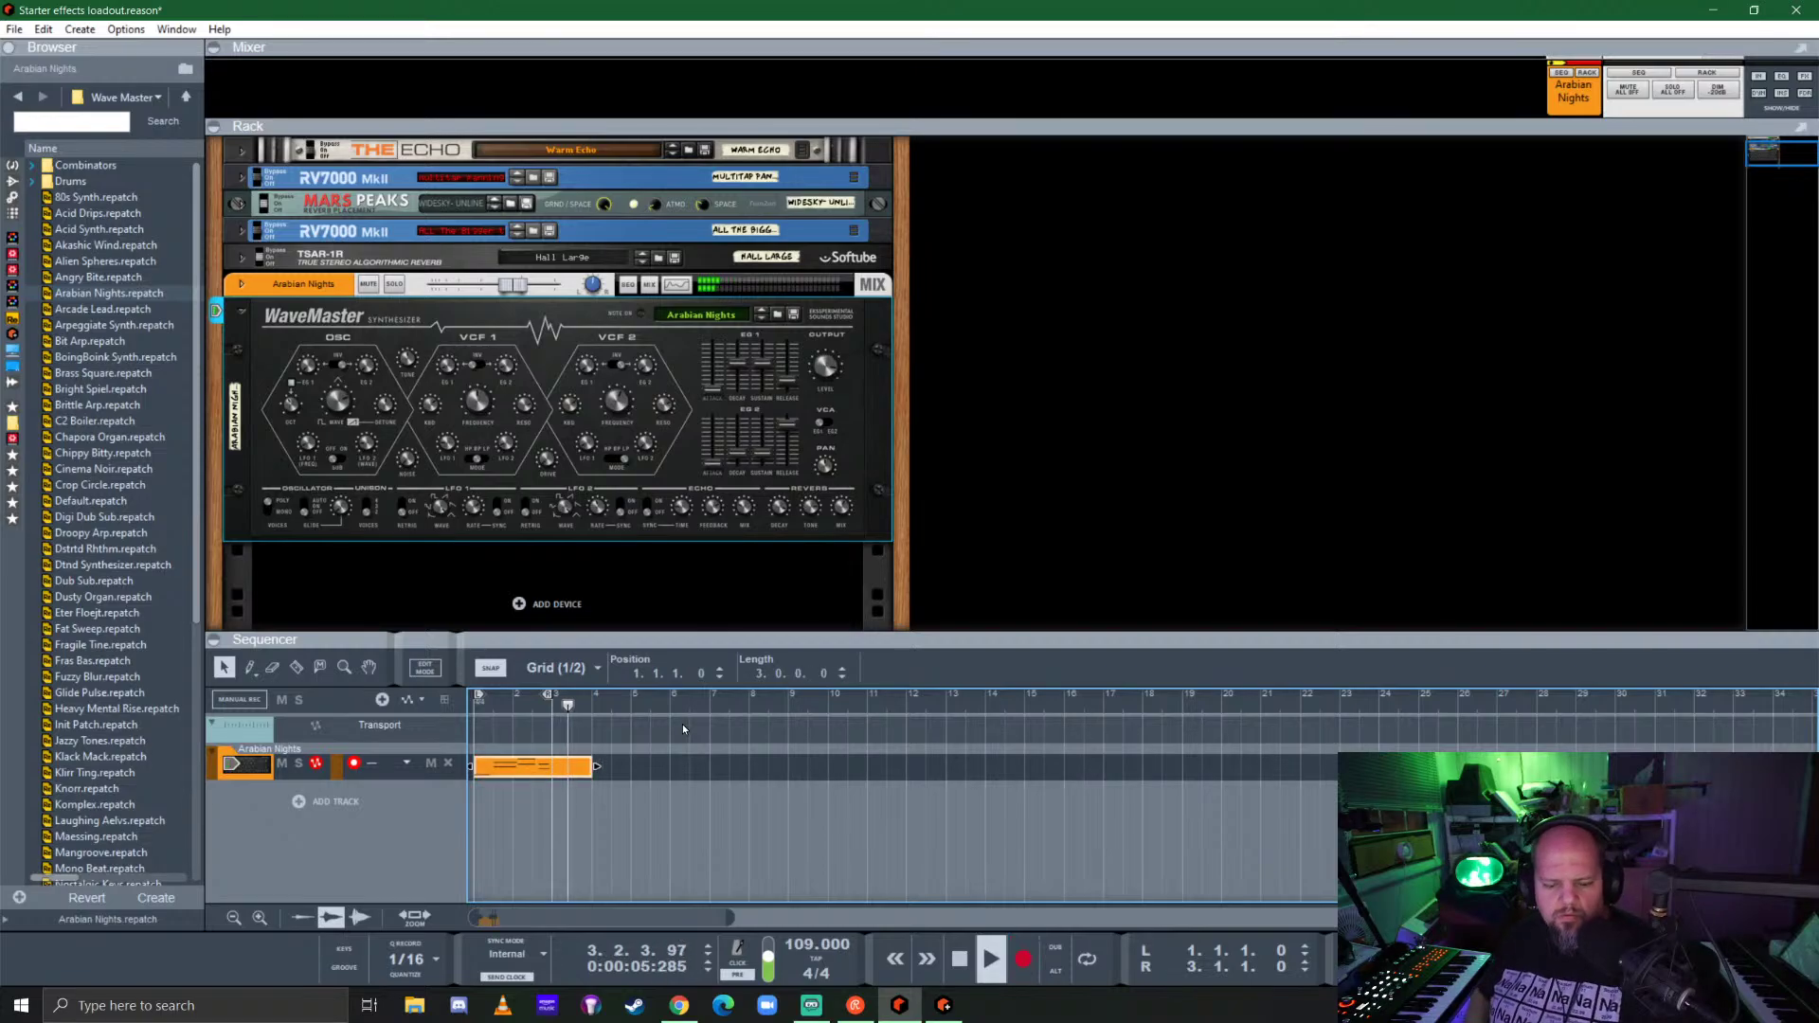
{"action": "key", "text": "space"}
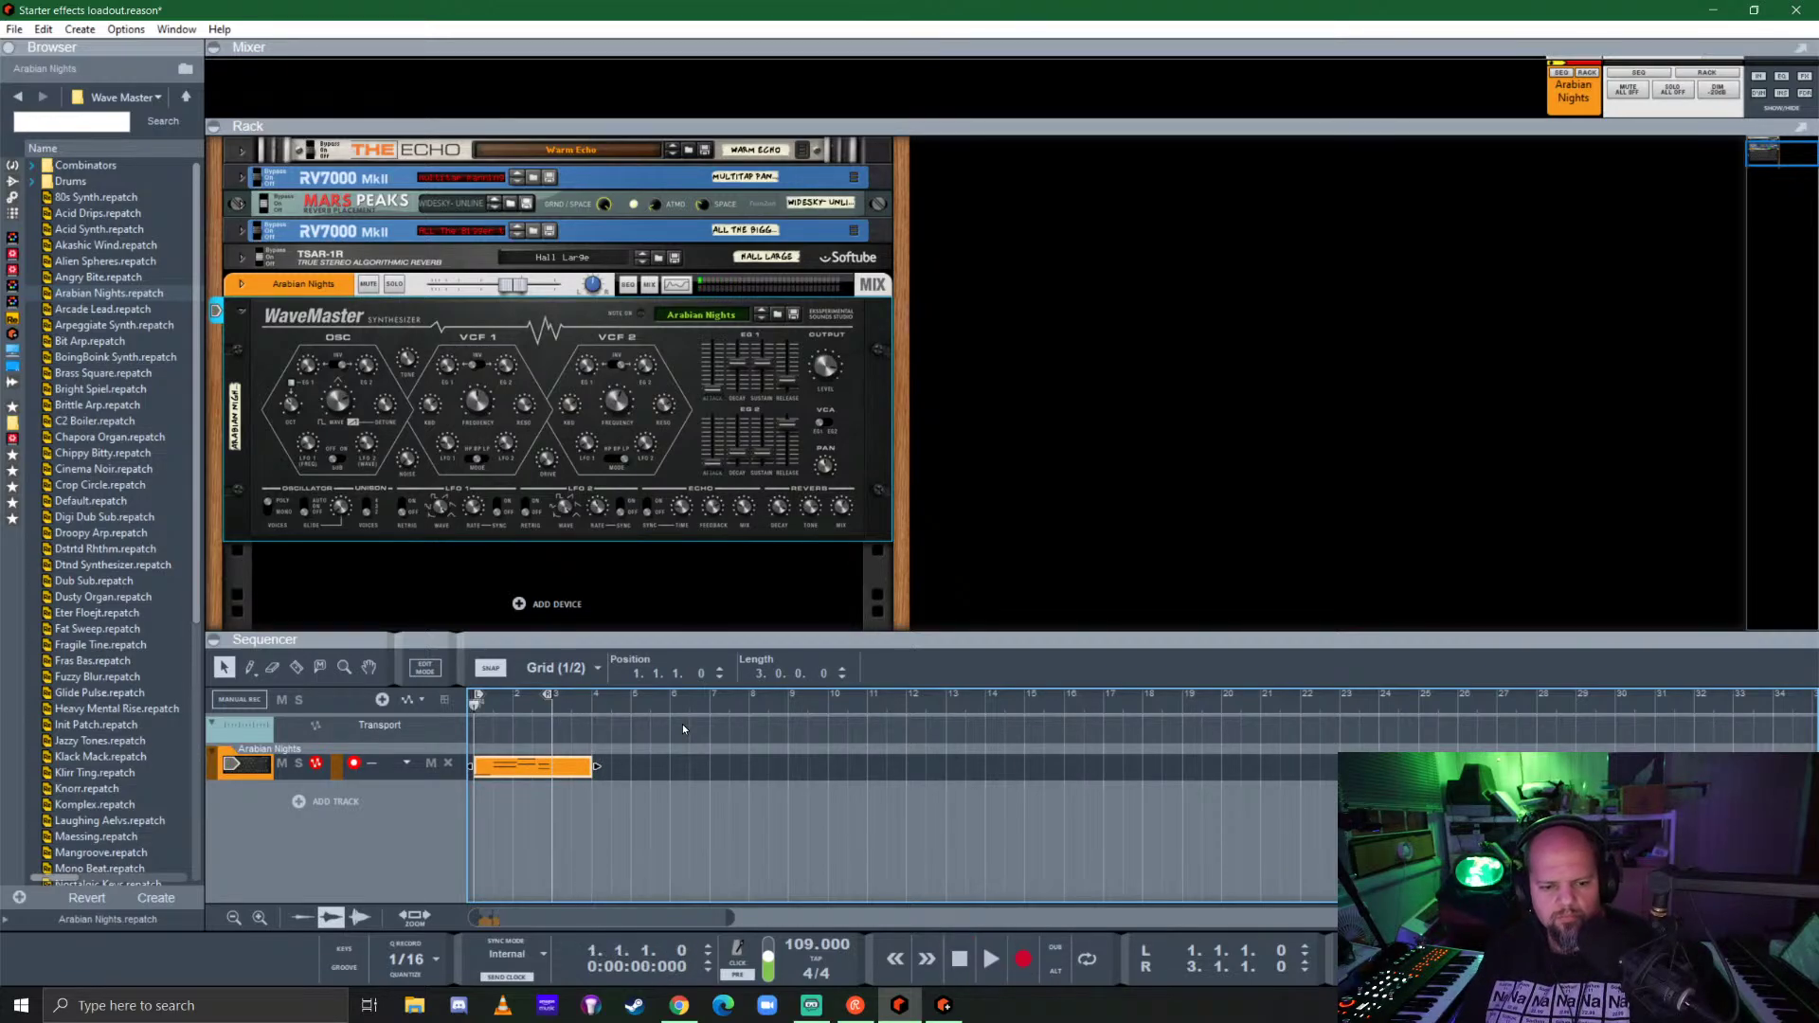
{"action": "key", "text": "l"}
{"action": "key", "text": "space"}
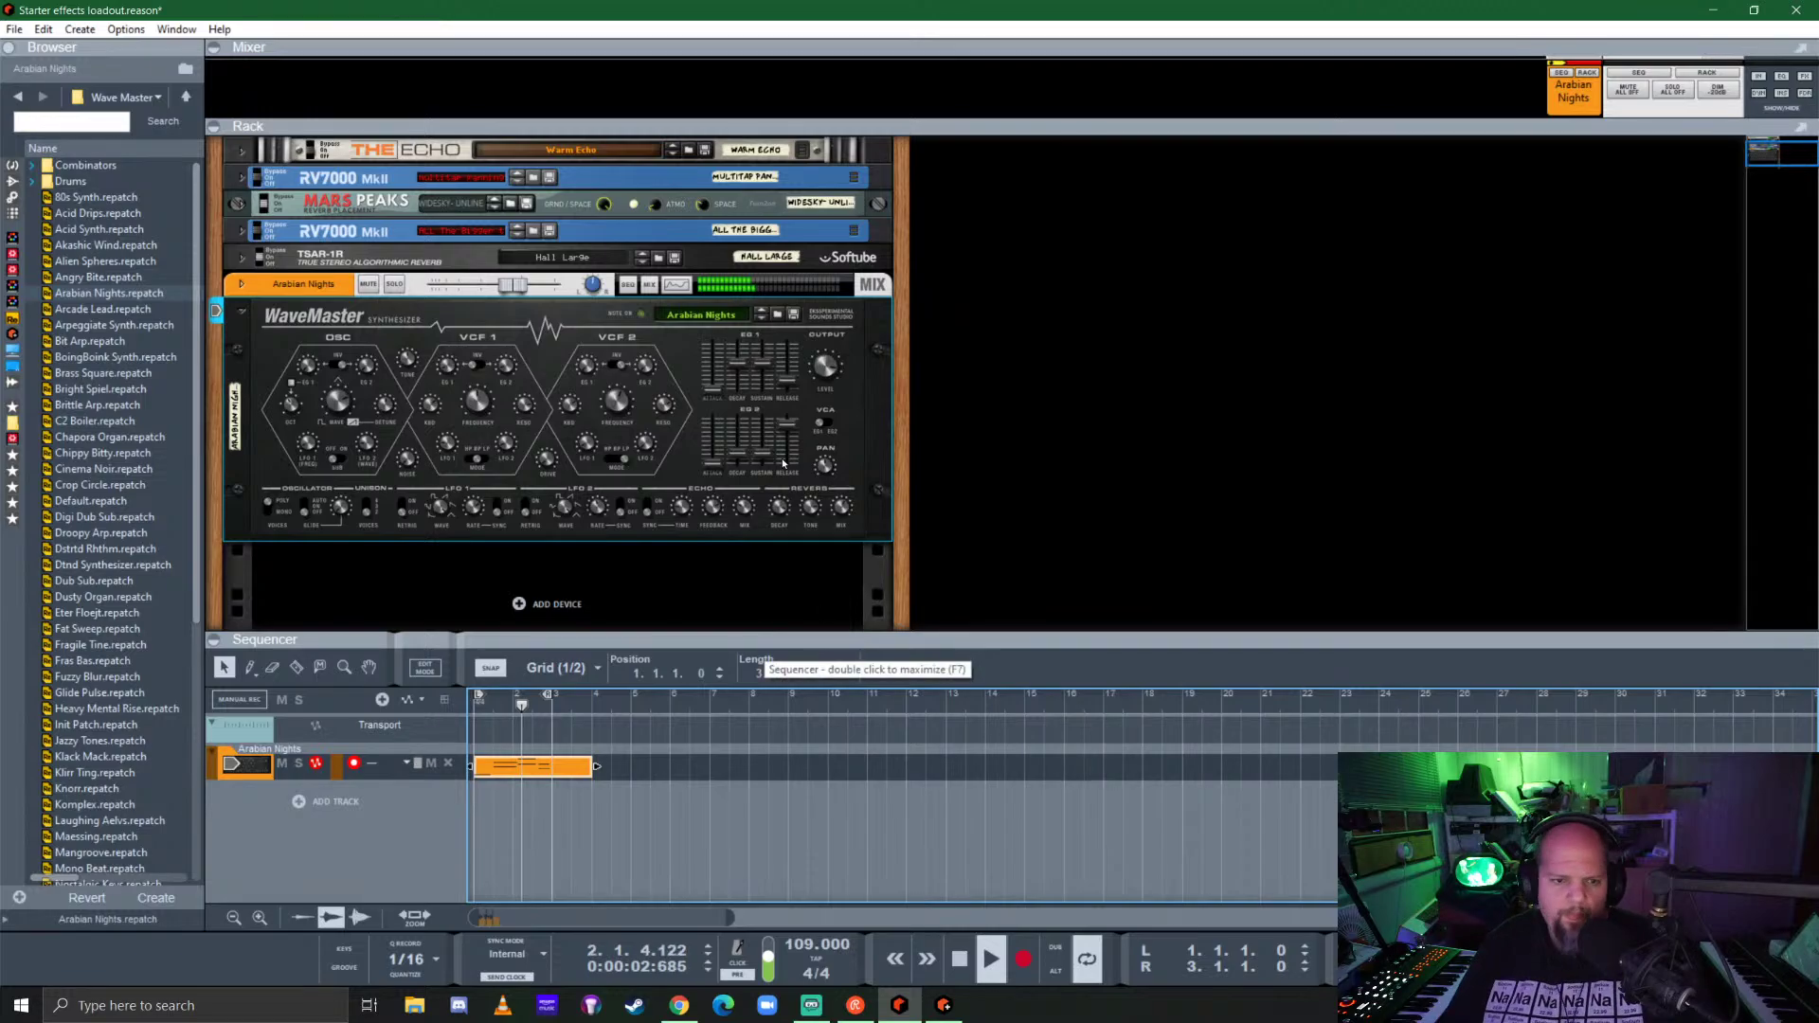
Step: Move the WaveMaster synthesizer to the second rack column and reset the device to its init patch
{"action": "left_click_drag", "start_coordinate": [579, 307], "coordinate": [1219, 401]}
{"action": "right_click", "coordinate": [1091, 193]}
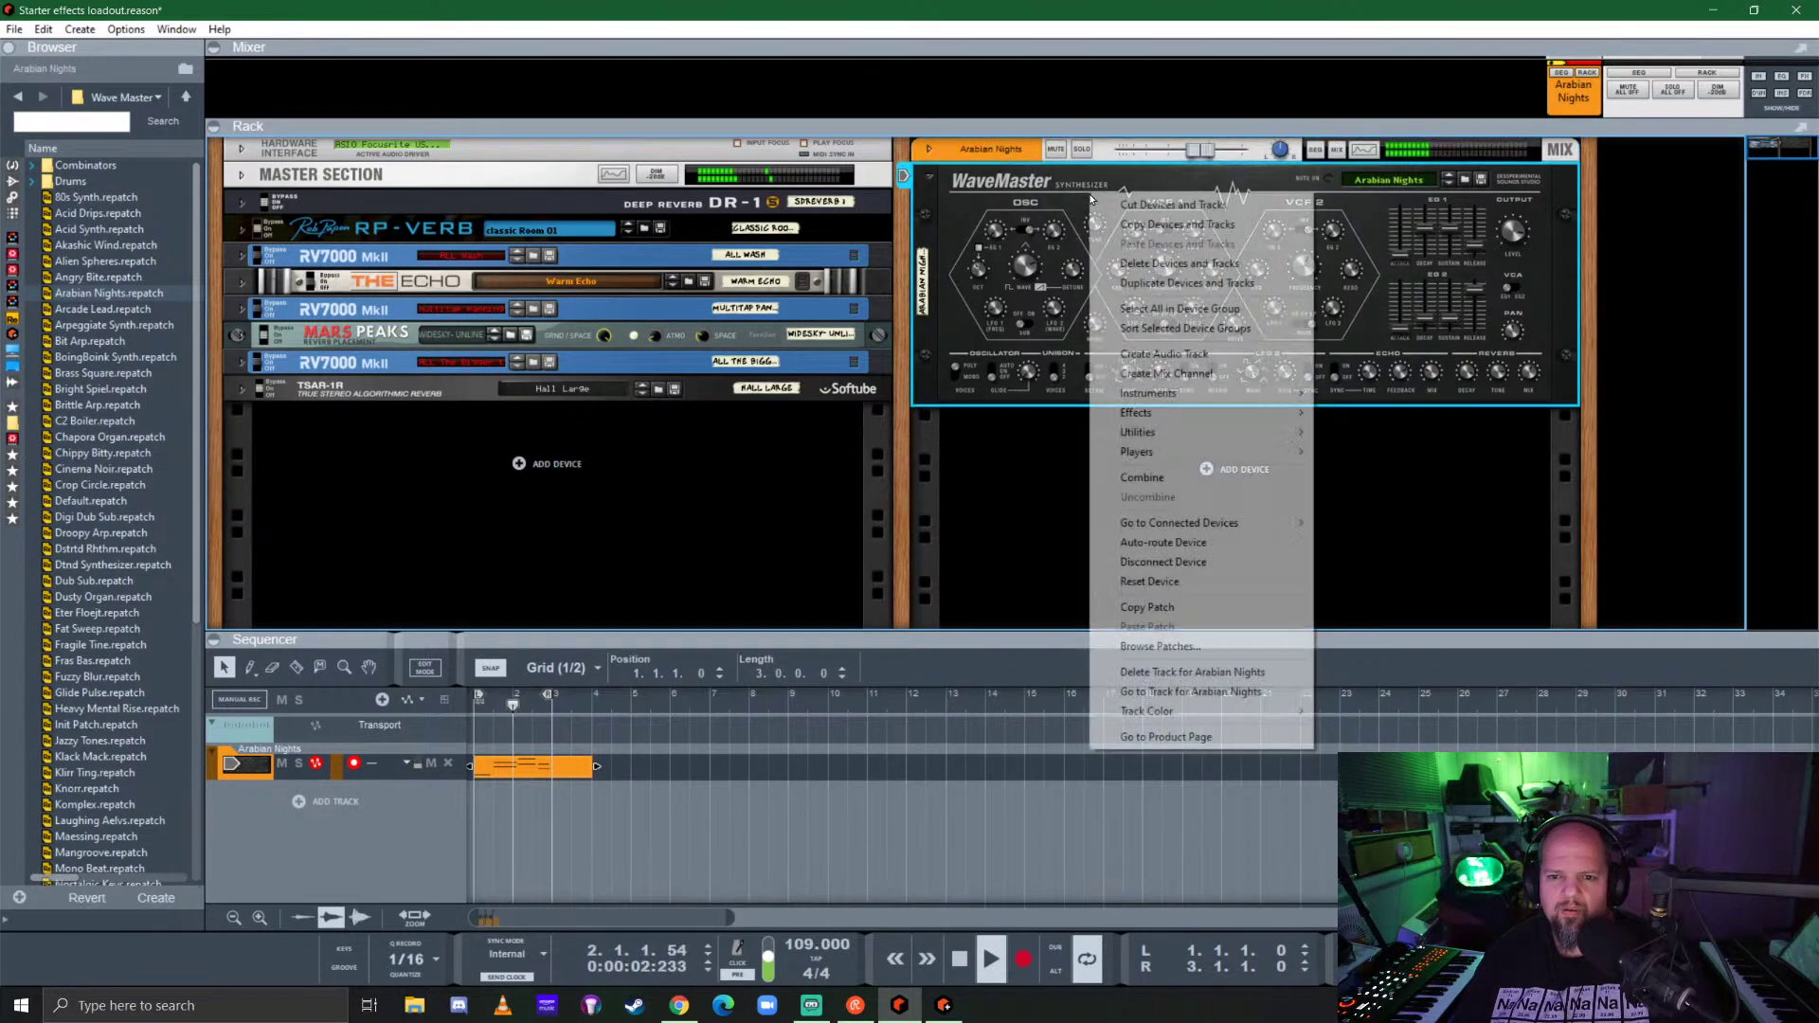
{"action": "left_click", "coordinate": [1149, 581]}
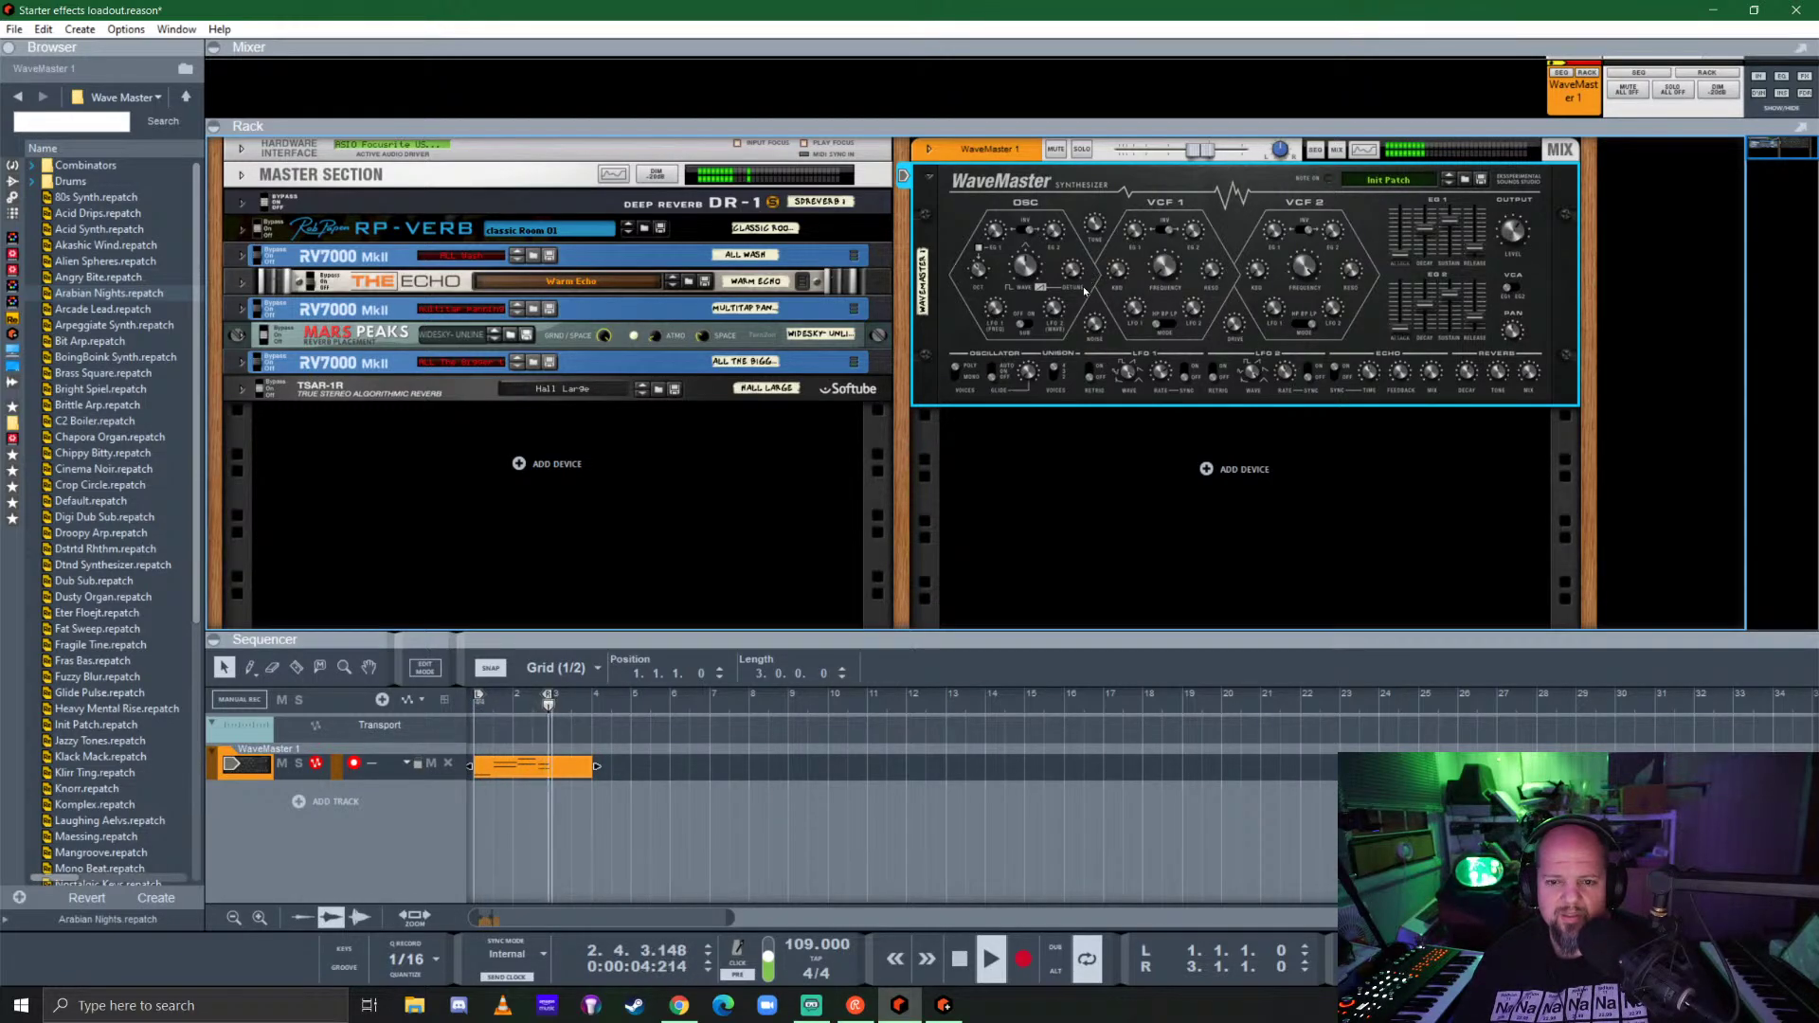
{"action": "left_click_drag", "start_coordinate": [1087, 245], "coordinate": [1109, 179]}
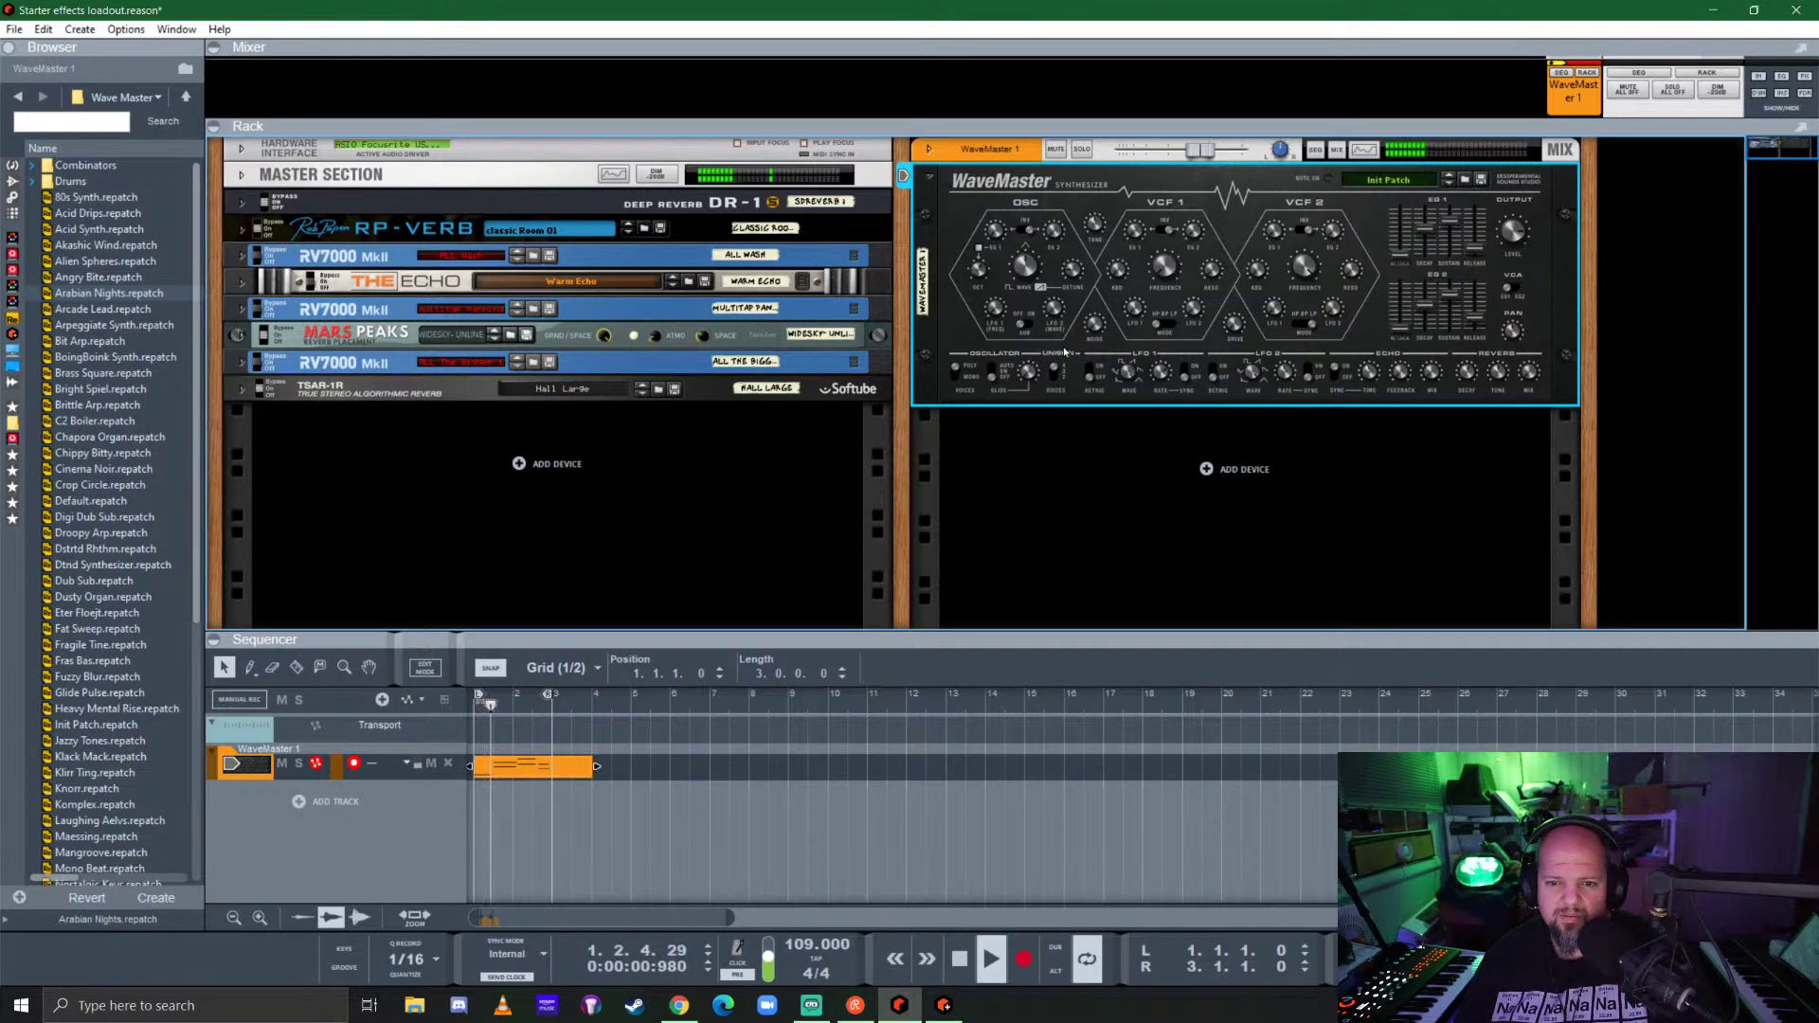
Step: Try the echo spread knob on the back of WaveMaster and restart looped playback from the beginning, ending on the rack's front
{"action": "key", "text": "Tab"}
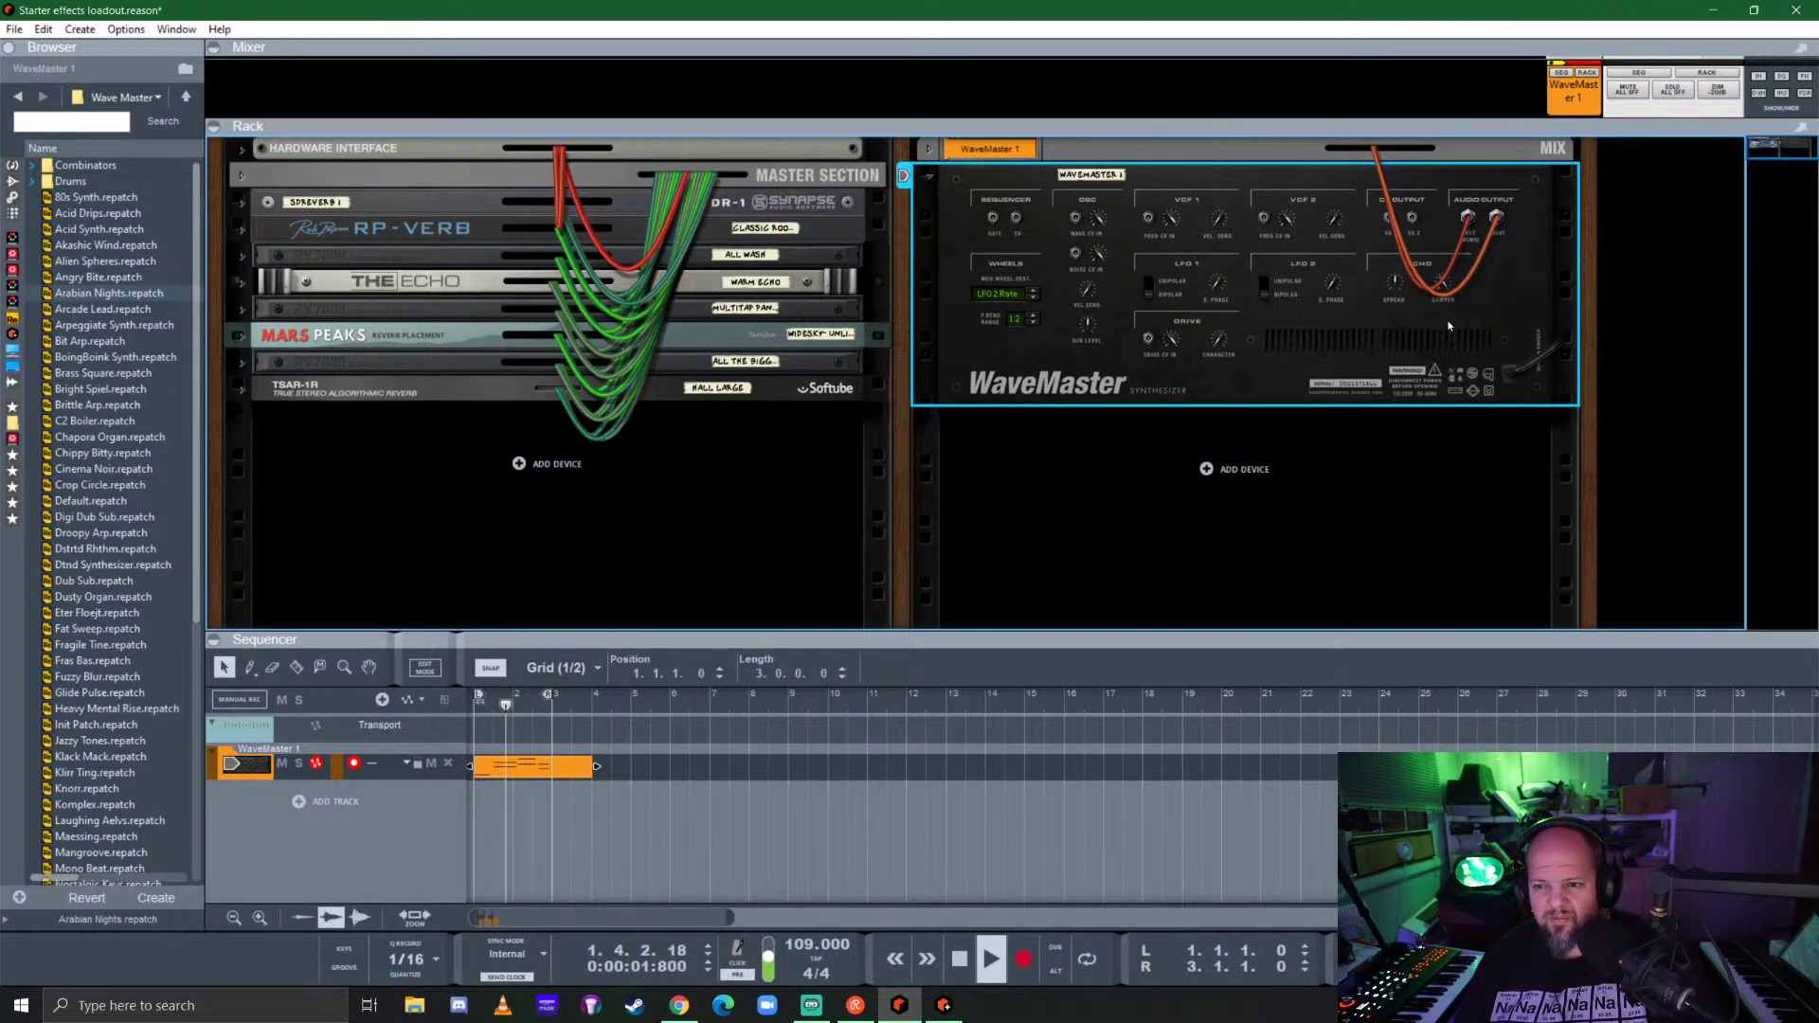
{"action": "mouse_move", "coordinate": [1397, 291]}
{"action": "left_mouse_down"}
{"action": "mouse_move", "coordinate": [1412, 245]}
{"action": "mouse_move", "coordinate": [1394, 305]}
{"action": "left_mouse_up"}
{"action": "key", "text": "space"}
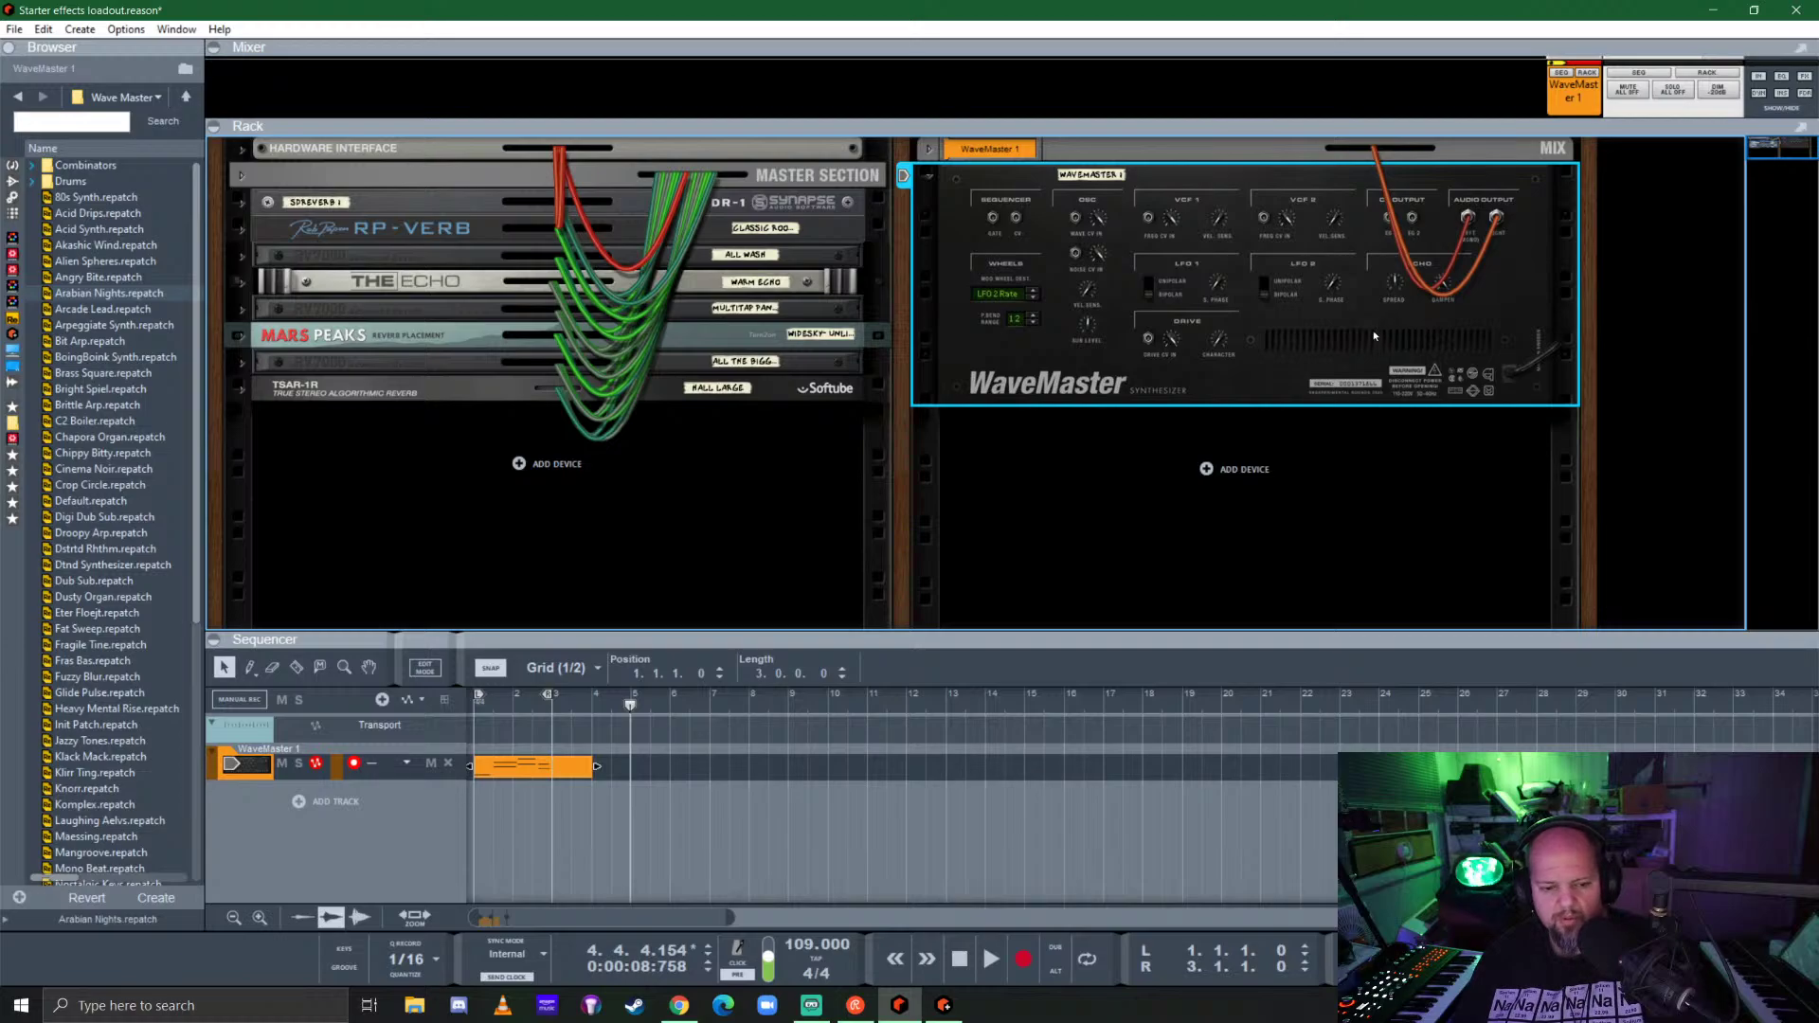
{"action": "key", "text": "Home"}
{"action": "key", "text": "space"}
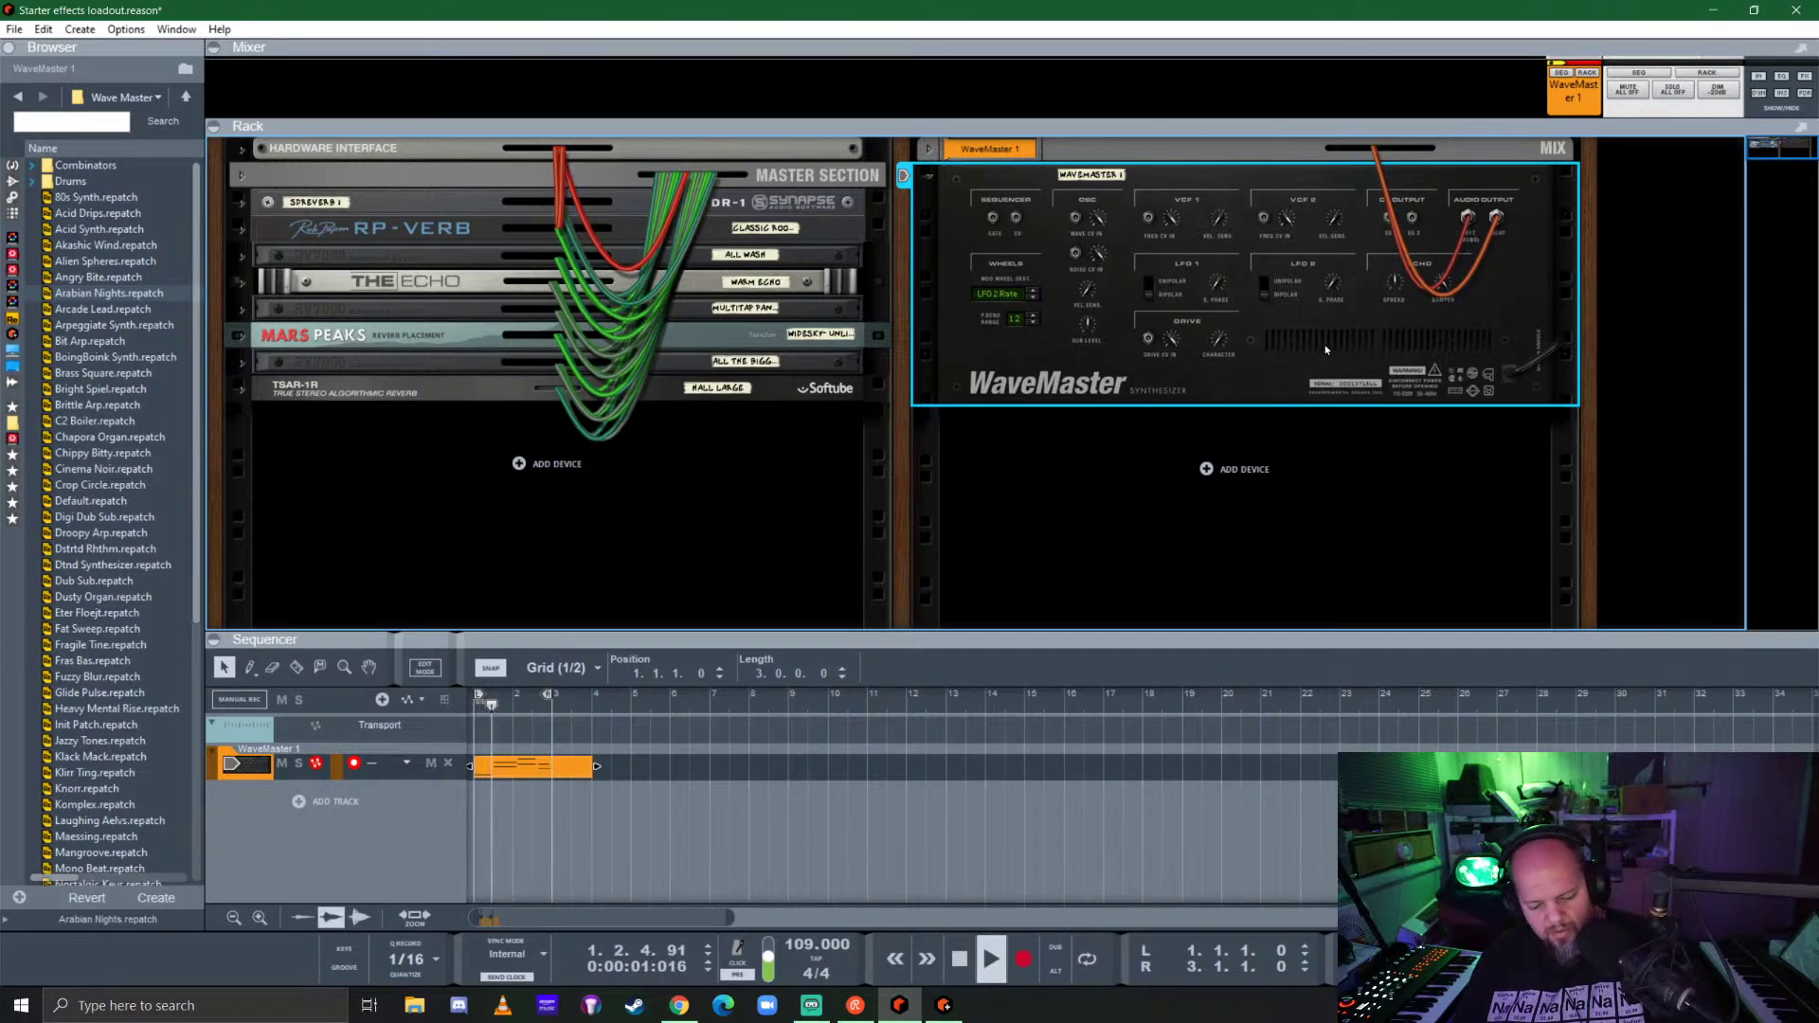
{"action": "key", "text": "l"}
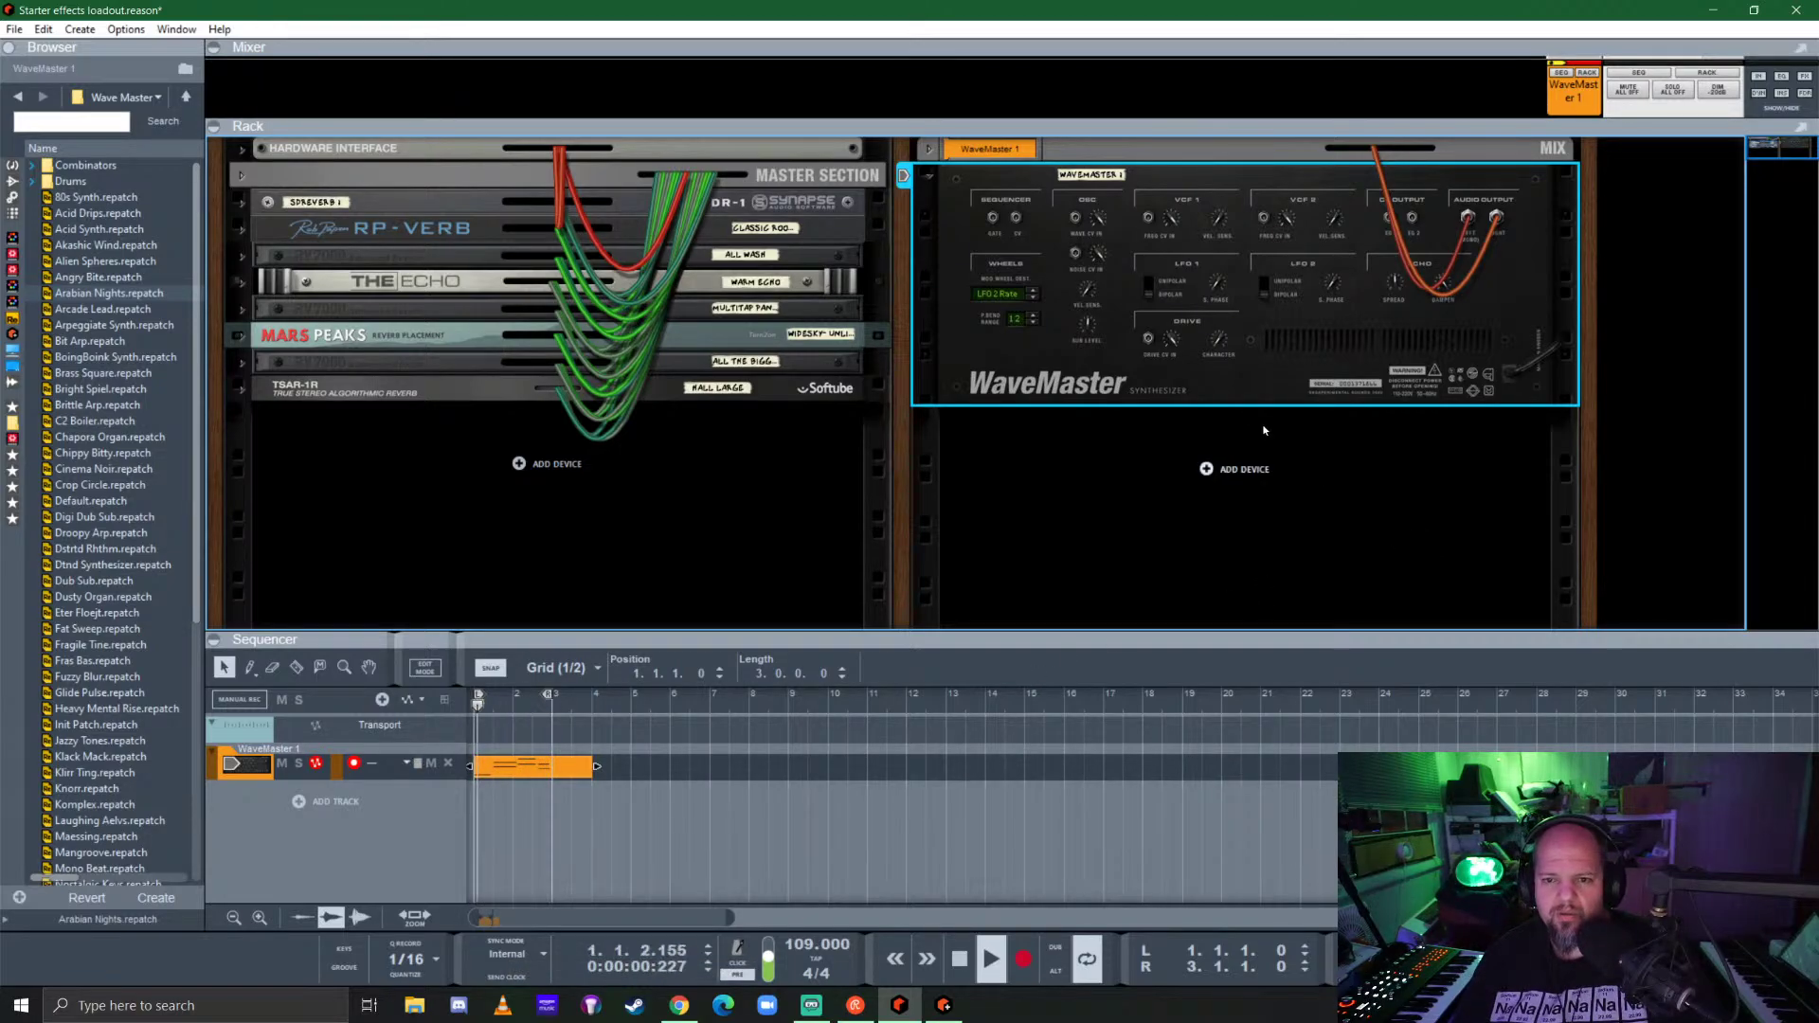
{"action": "key", "text": "Tab"}
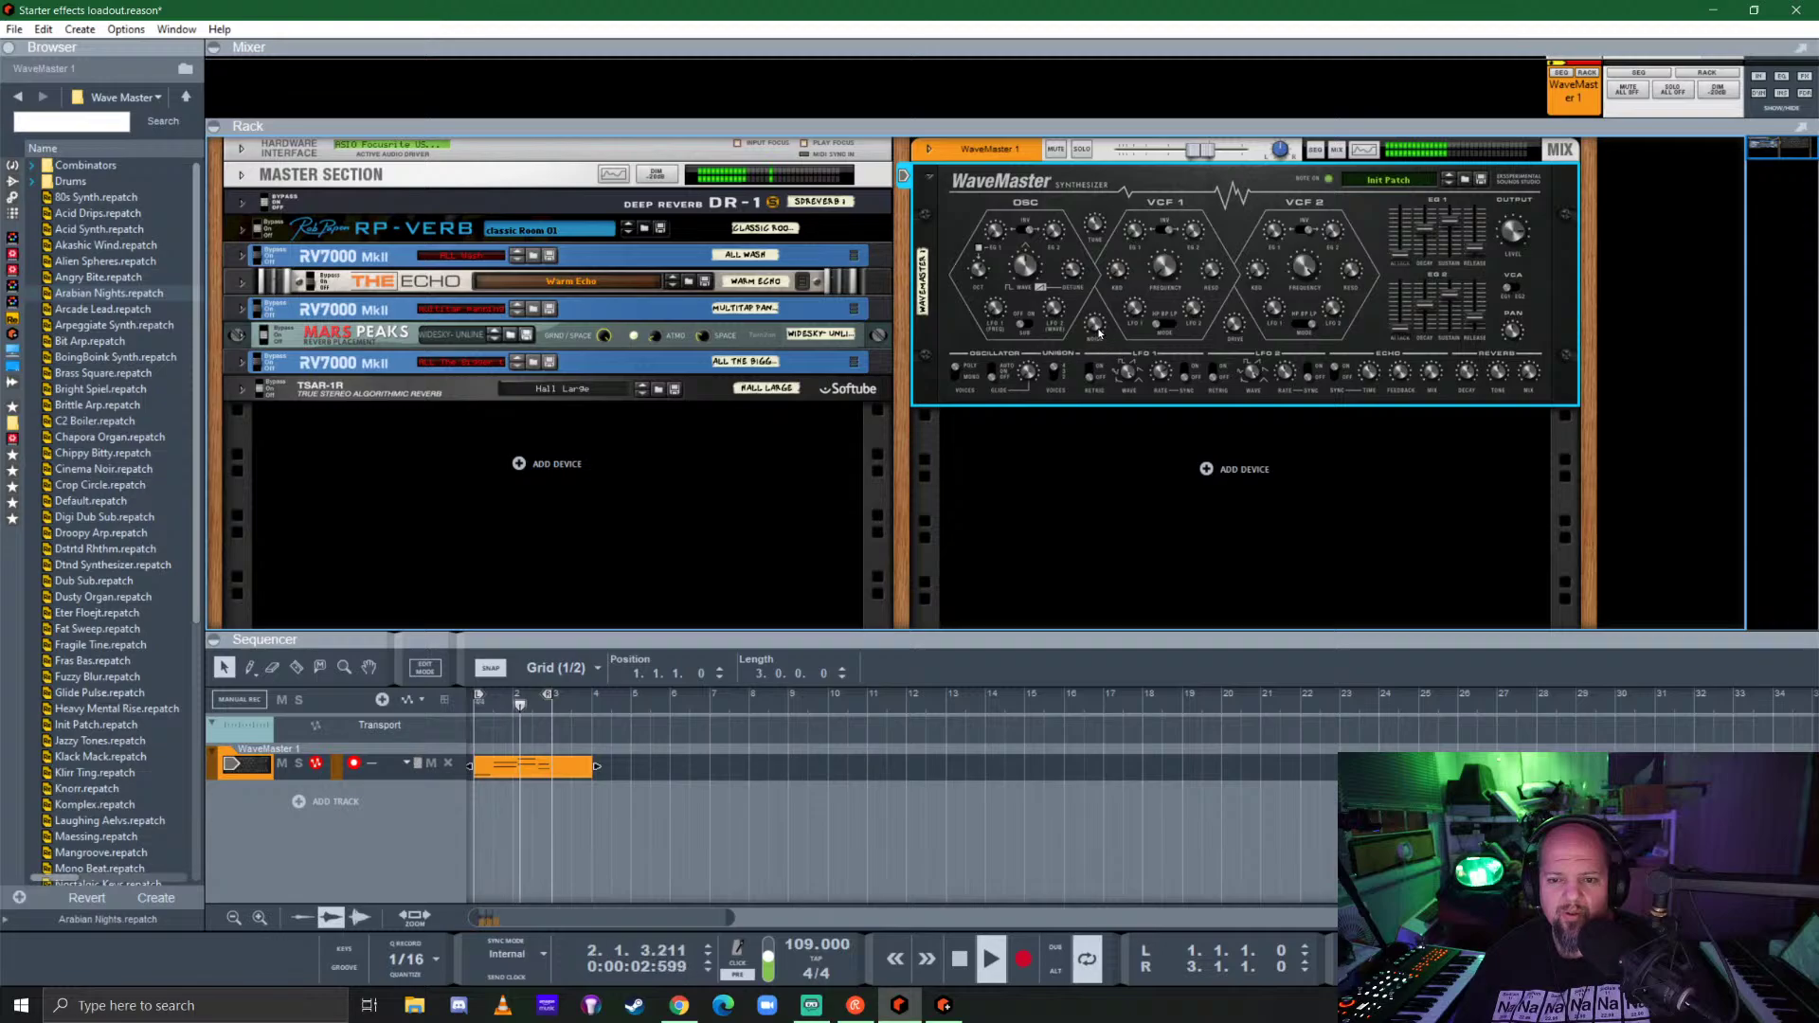
Step: Sweep the VCF 1 frequency and set the VCF 2 frequency to about 923 Hz
{"action": "mouse_move", "coordinate": [1097, 229]}
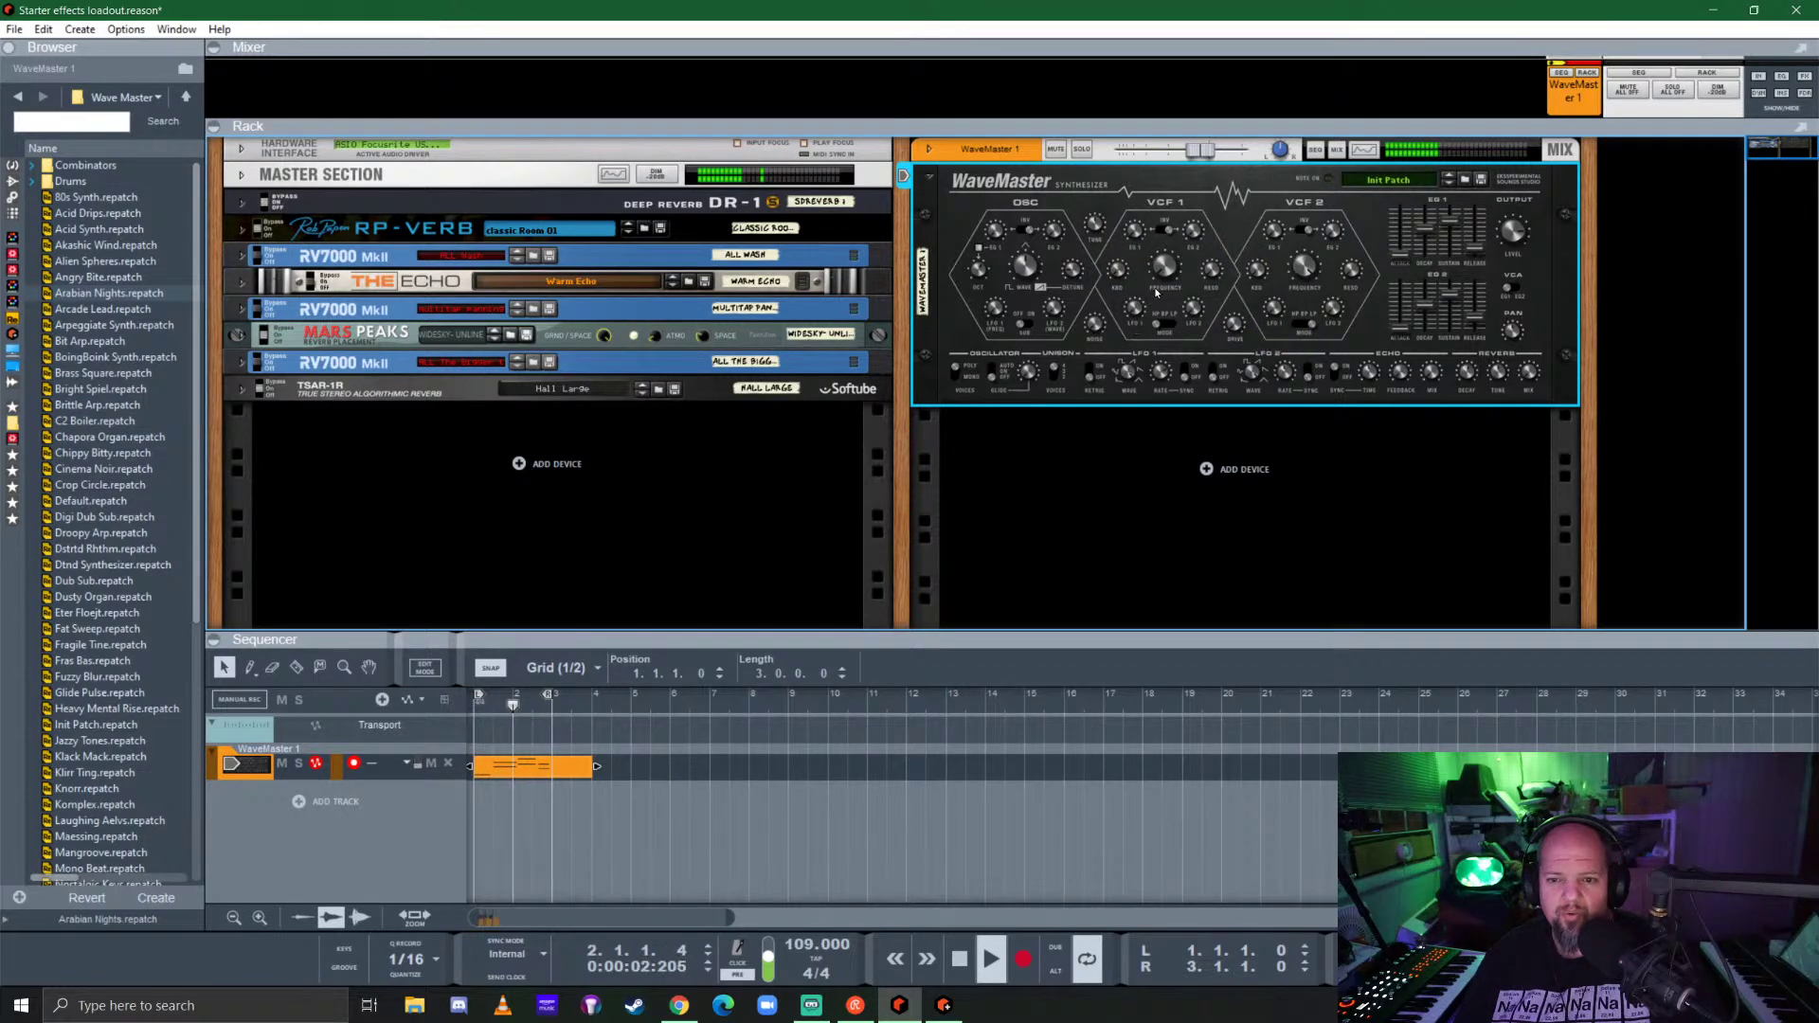
{"action": "mouse_move", "coordinate": [1165, 269]}
{"action": "left_mouse_down"}
{"action": "mouse_move", "coordinate": [1201, 212]}
{"action": "mouse_move", "coordinate": [1158, 242]}
{"action": "left_mouse_up"}
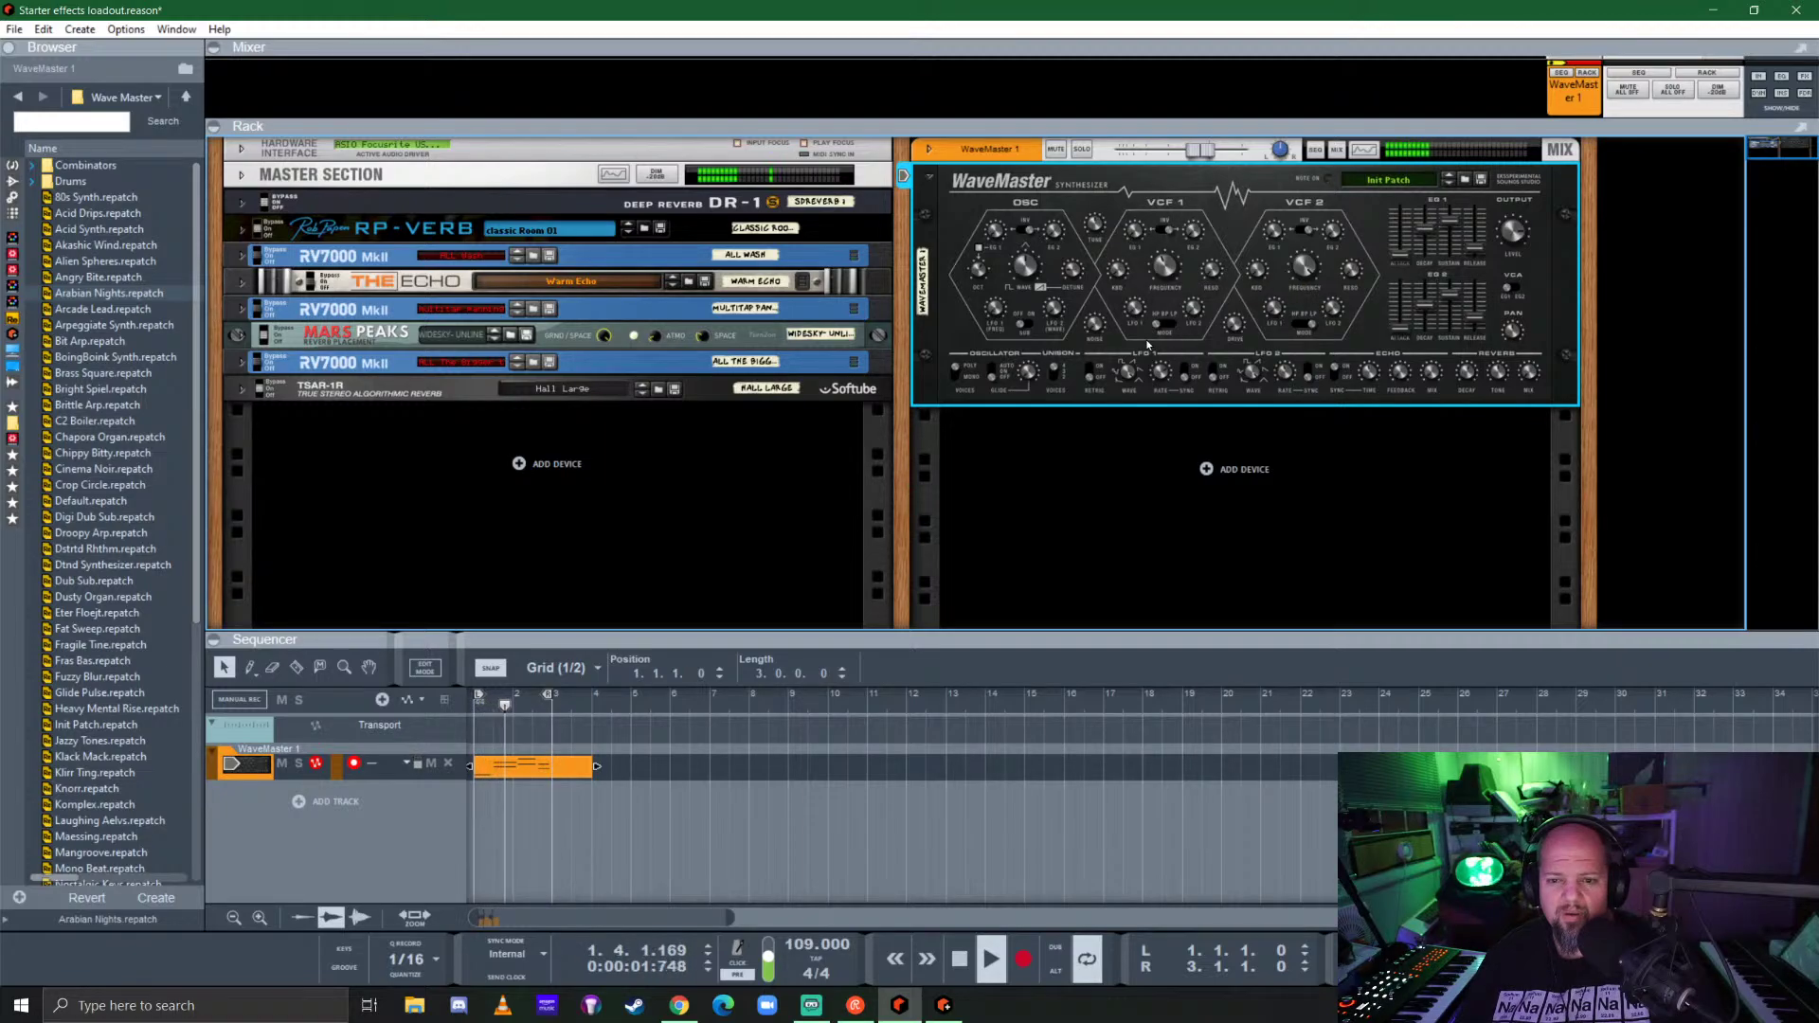
{"action": "mouse_move", "coordinate": [1166, 272]}
{"action": "left_mouse_down"}
{"action": "mouse_move", "coordinate": [1197, 207]}
{"action": "mouse_move", "coordinate": [1164, 270]}
{"action": "mouse_move", "coordinate": [1206, 197]}
{"action": "mouse_move", "coordinate": [1259, 156]}
{"action": "mouse_move", "coordinate": [1164, 270]}
{"action": "left_mouse_up"}
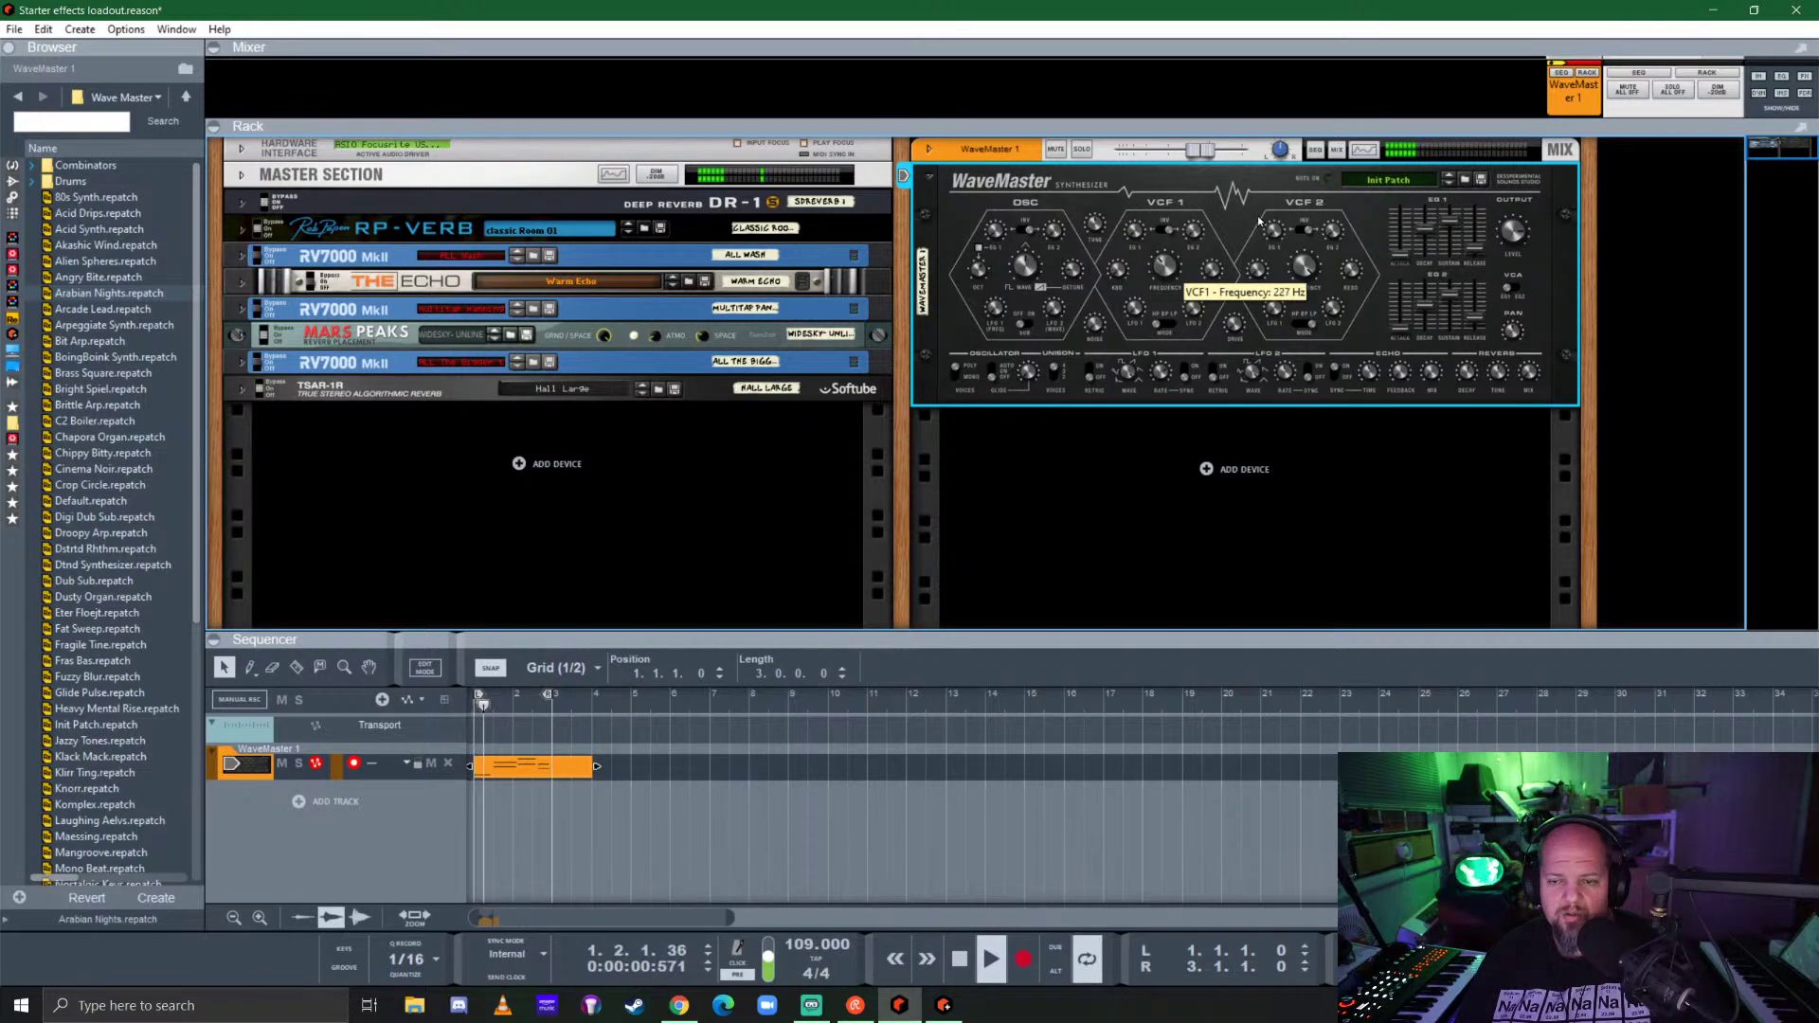
{"action": "left_click_drag", "start_coordinate": [1306, 348], "coordinate": [1304, 363]}
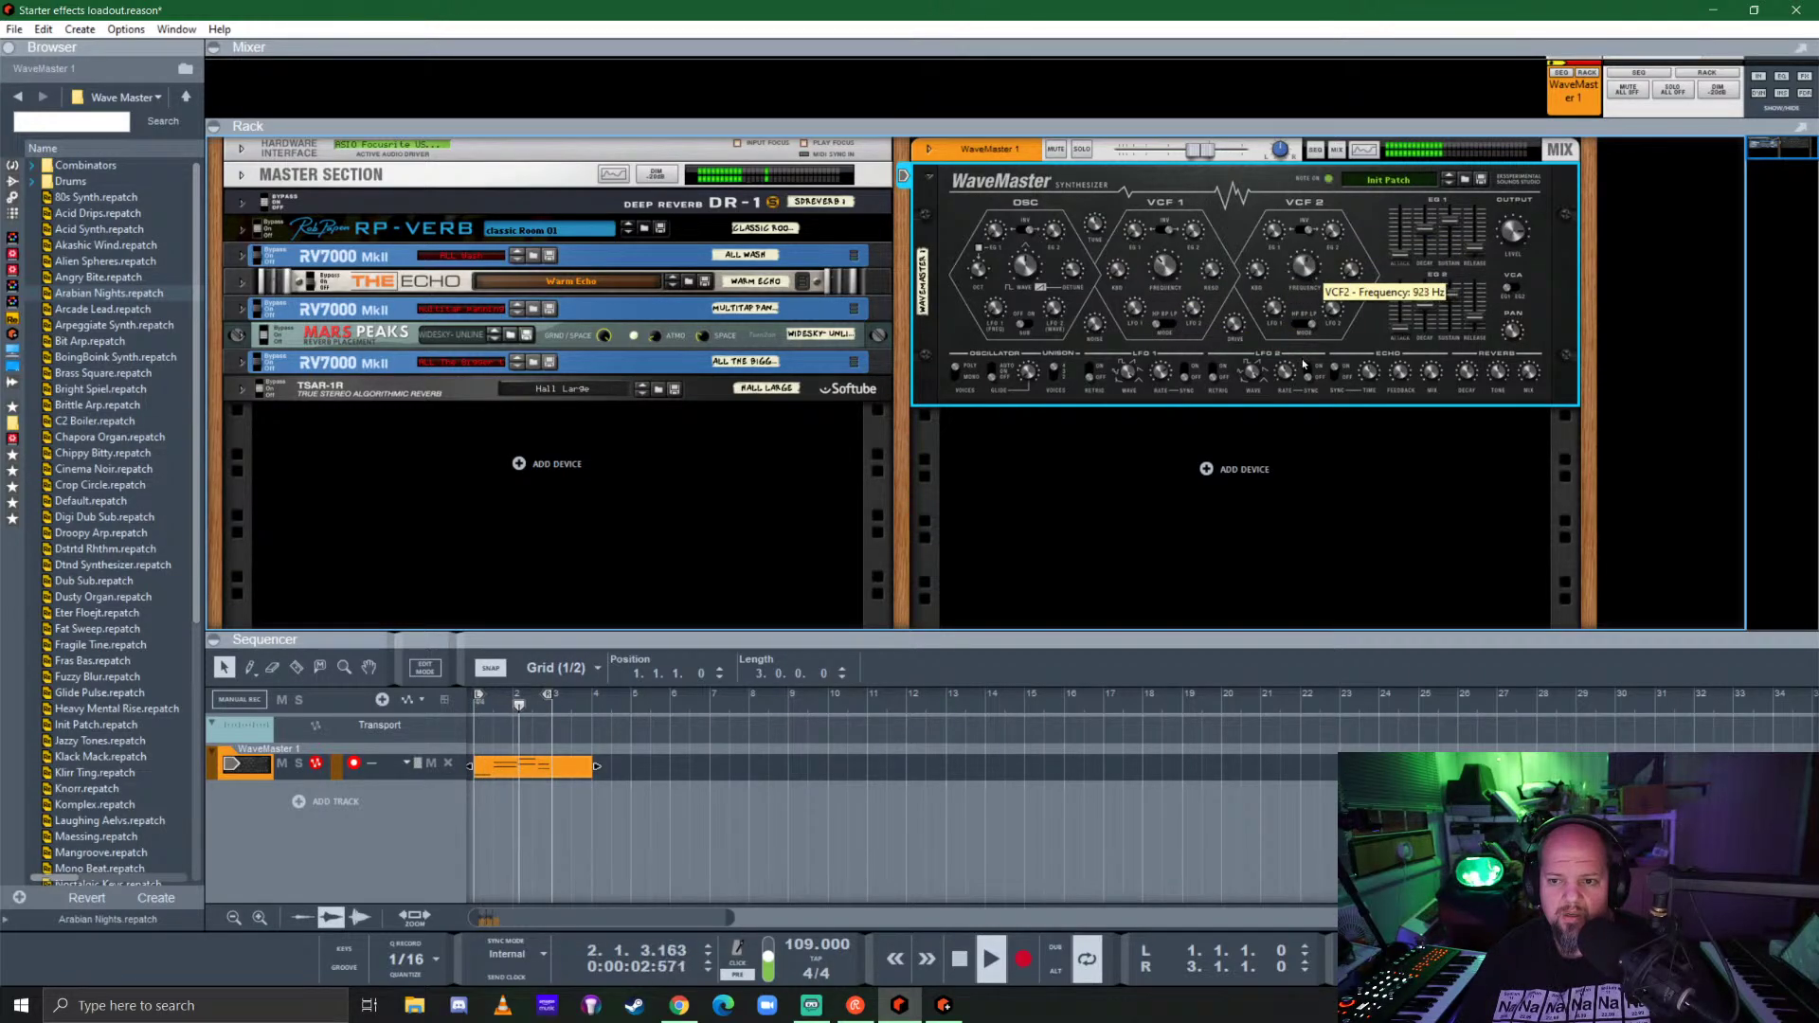
{"action": "left_click_drag", "start_coordinate": [1166, 269], "coordinate": [1178, 245]}
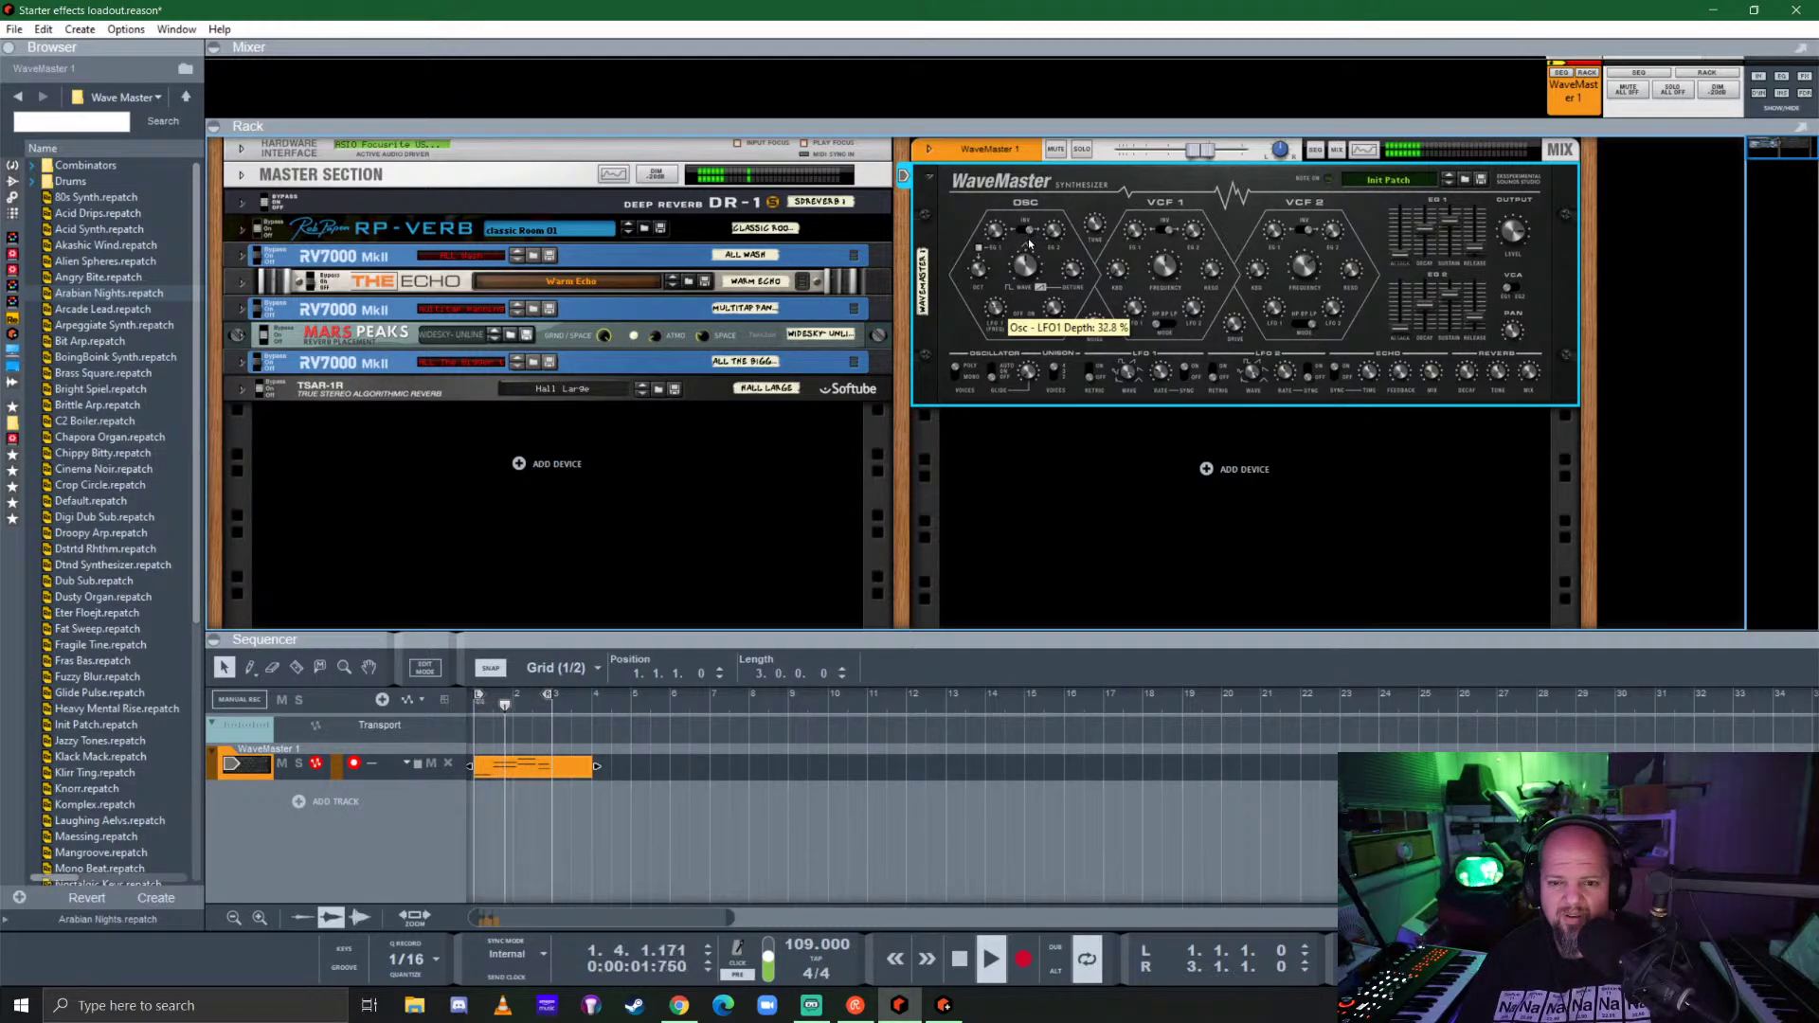
Step: Shape the oscillator by adjusting its LFO modulation, wave shape and saw detune, with LFO 2 depth at 24.2 % and detune at 42.2 %
{"action": "left_click", "coordinate": [1022, 328]}
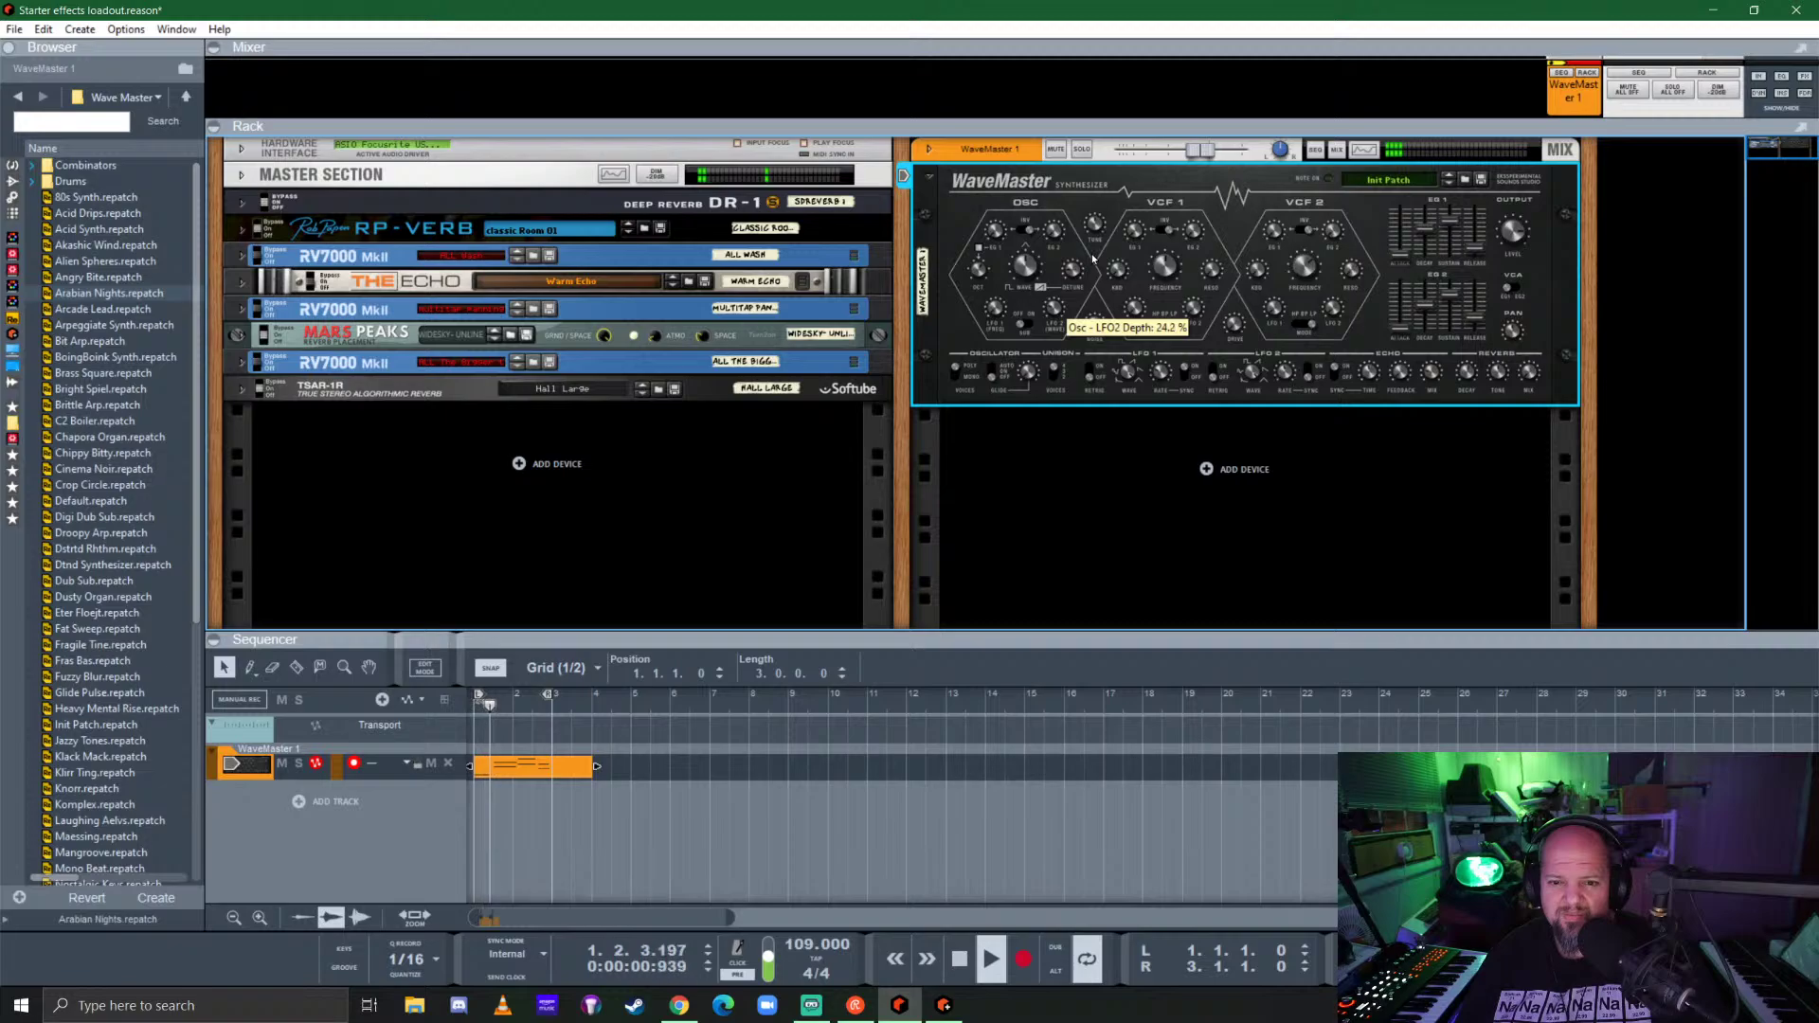
{"action": "left_click_drag", "start_coordinate": [1092, 258], "coordinate": [1091, 279]}
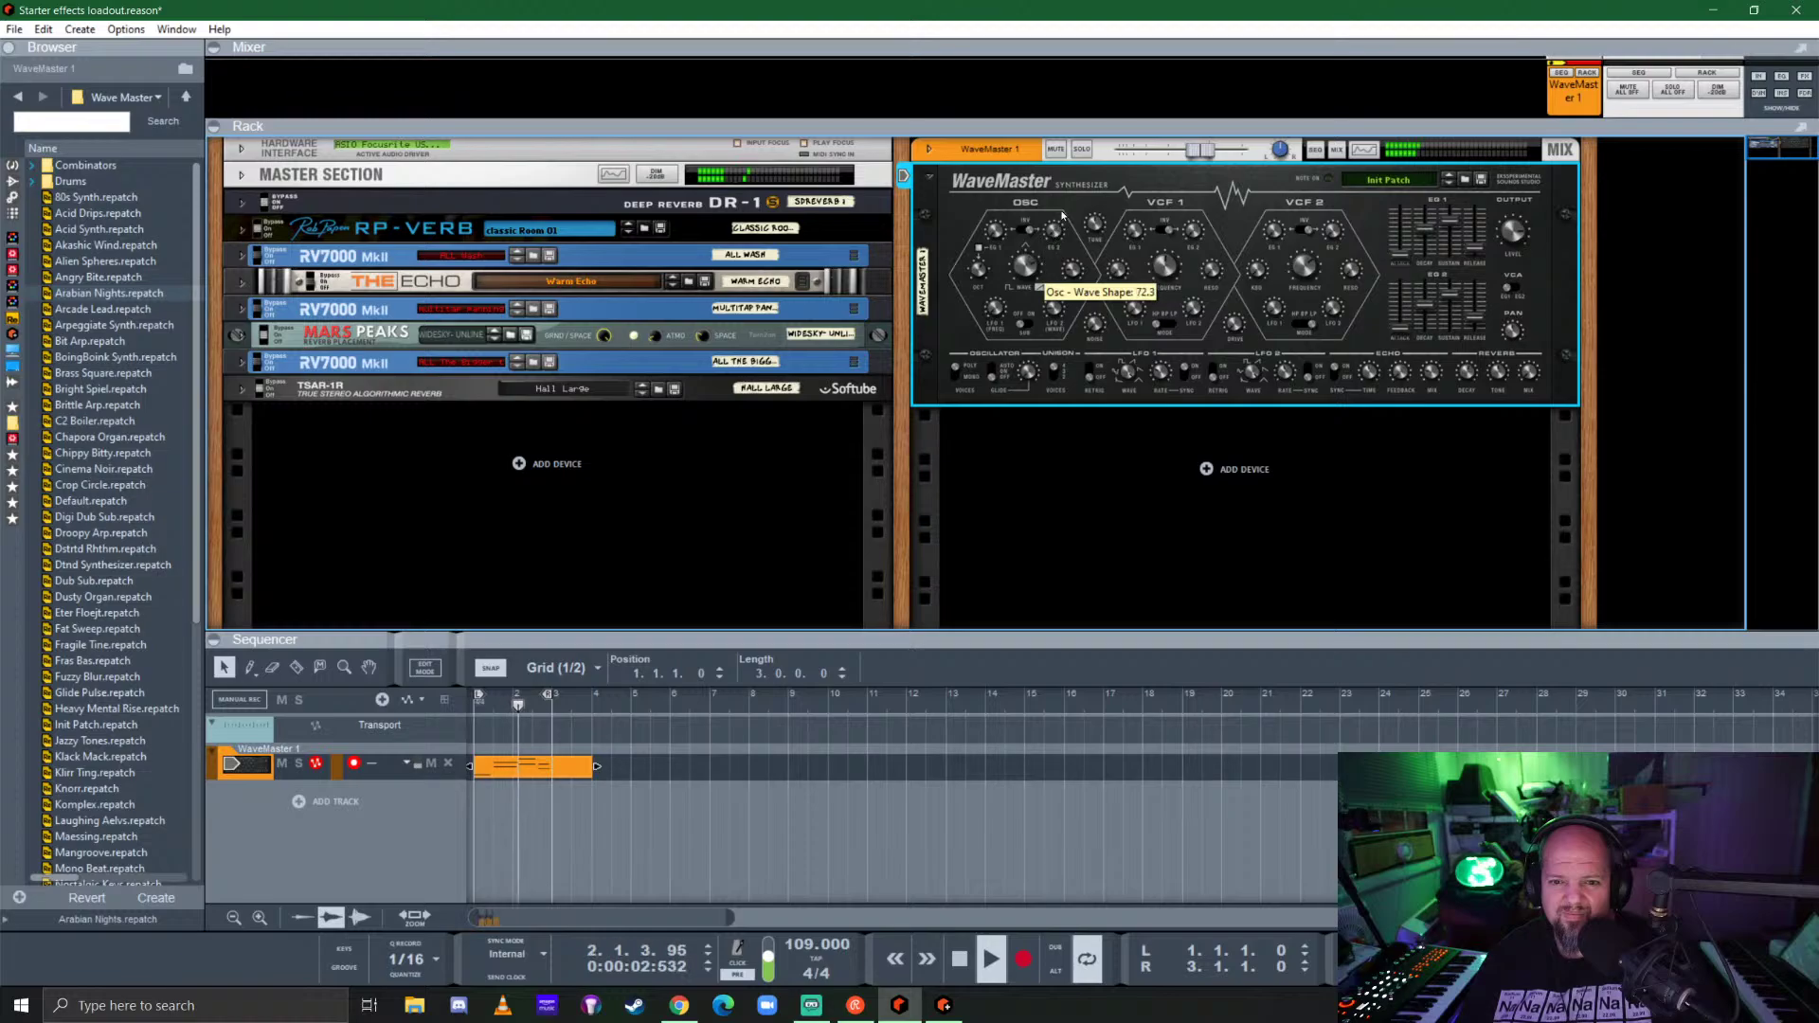
{"action": "left_click_drag", "start_coordinate": [1062, 216], "coordinate": [1098, 146]}
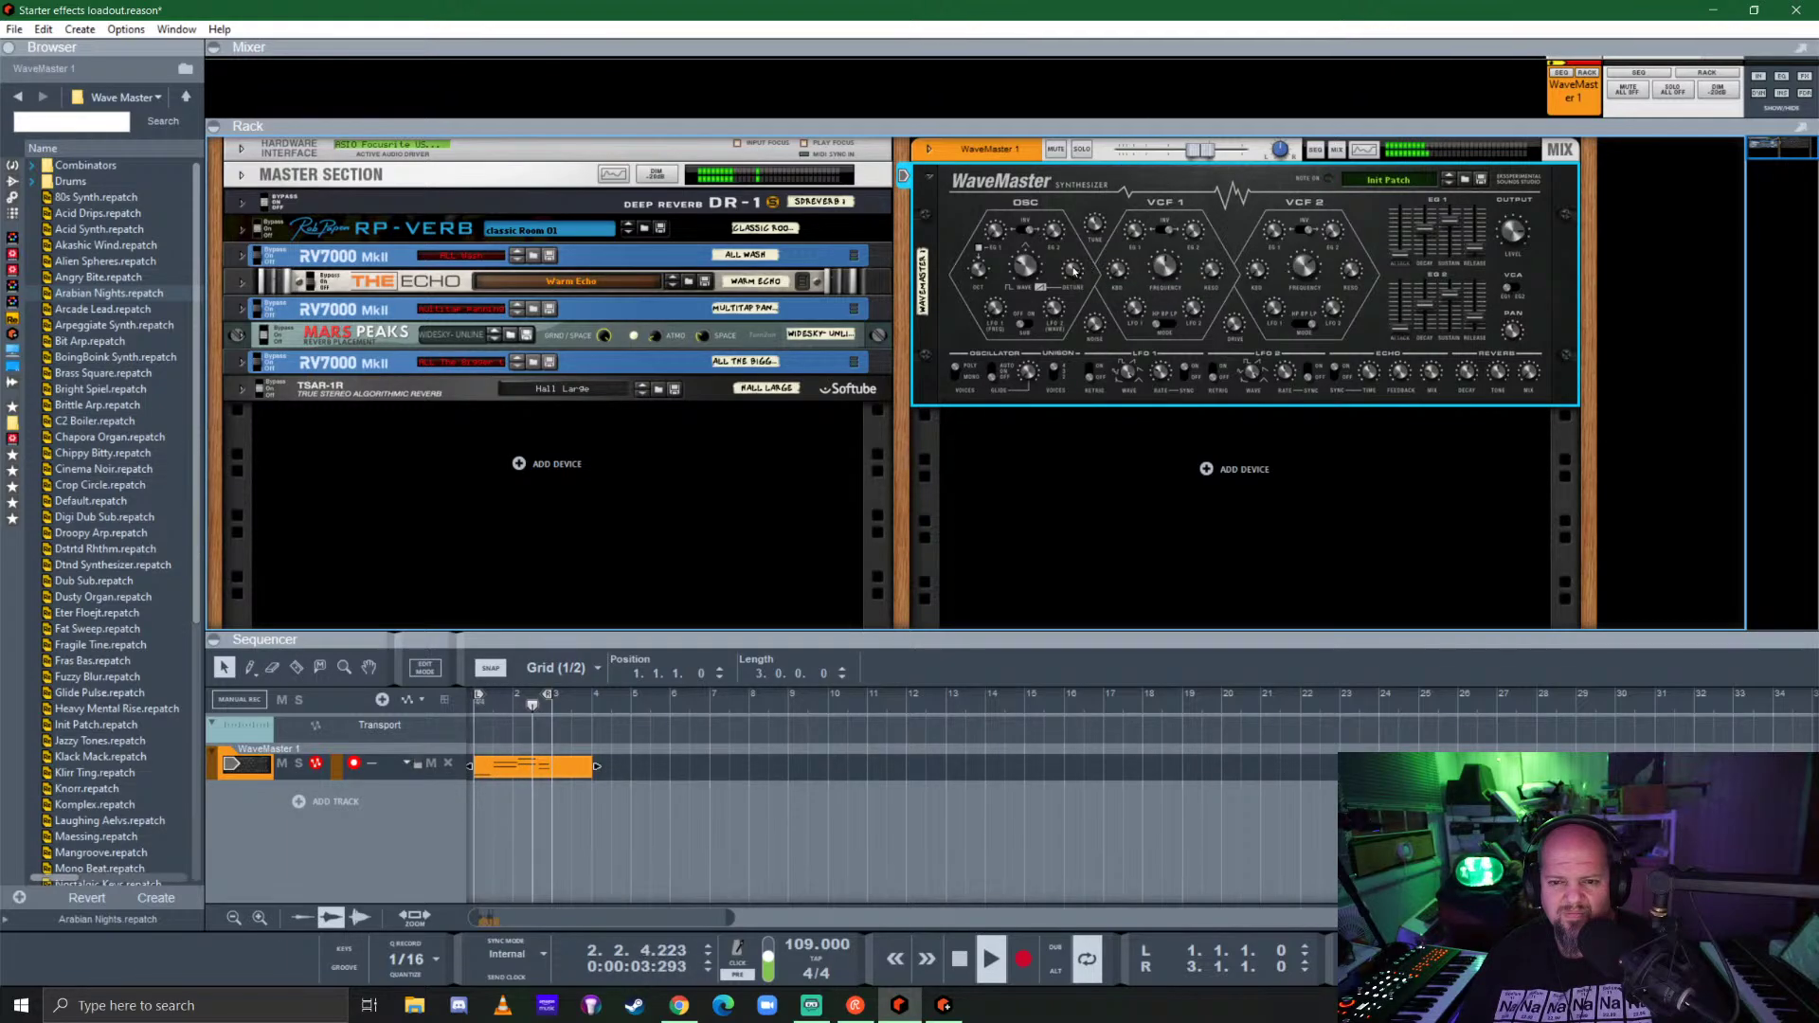
{"action": "left_click_drag", "start_coordinate": [1069, 271], "coordinate": [1094, 341]}
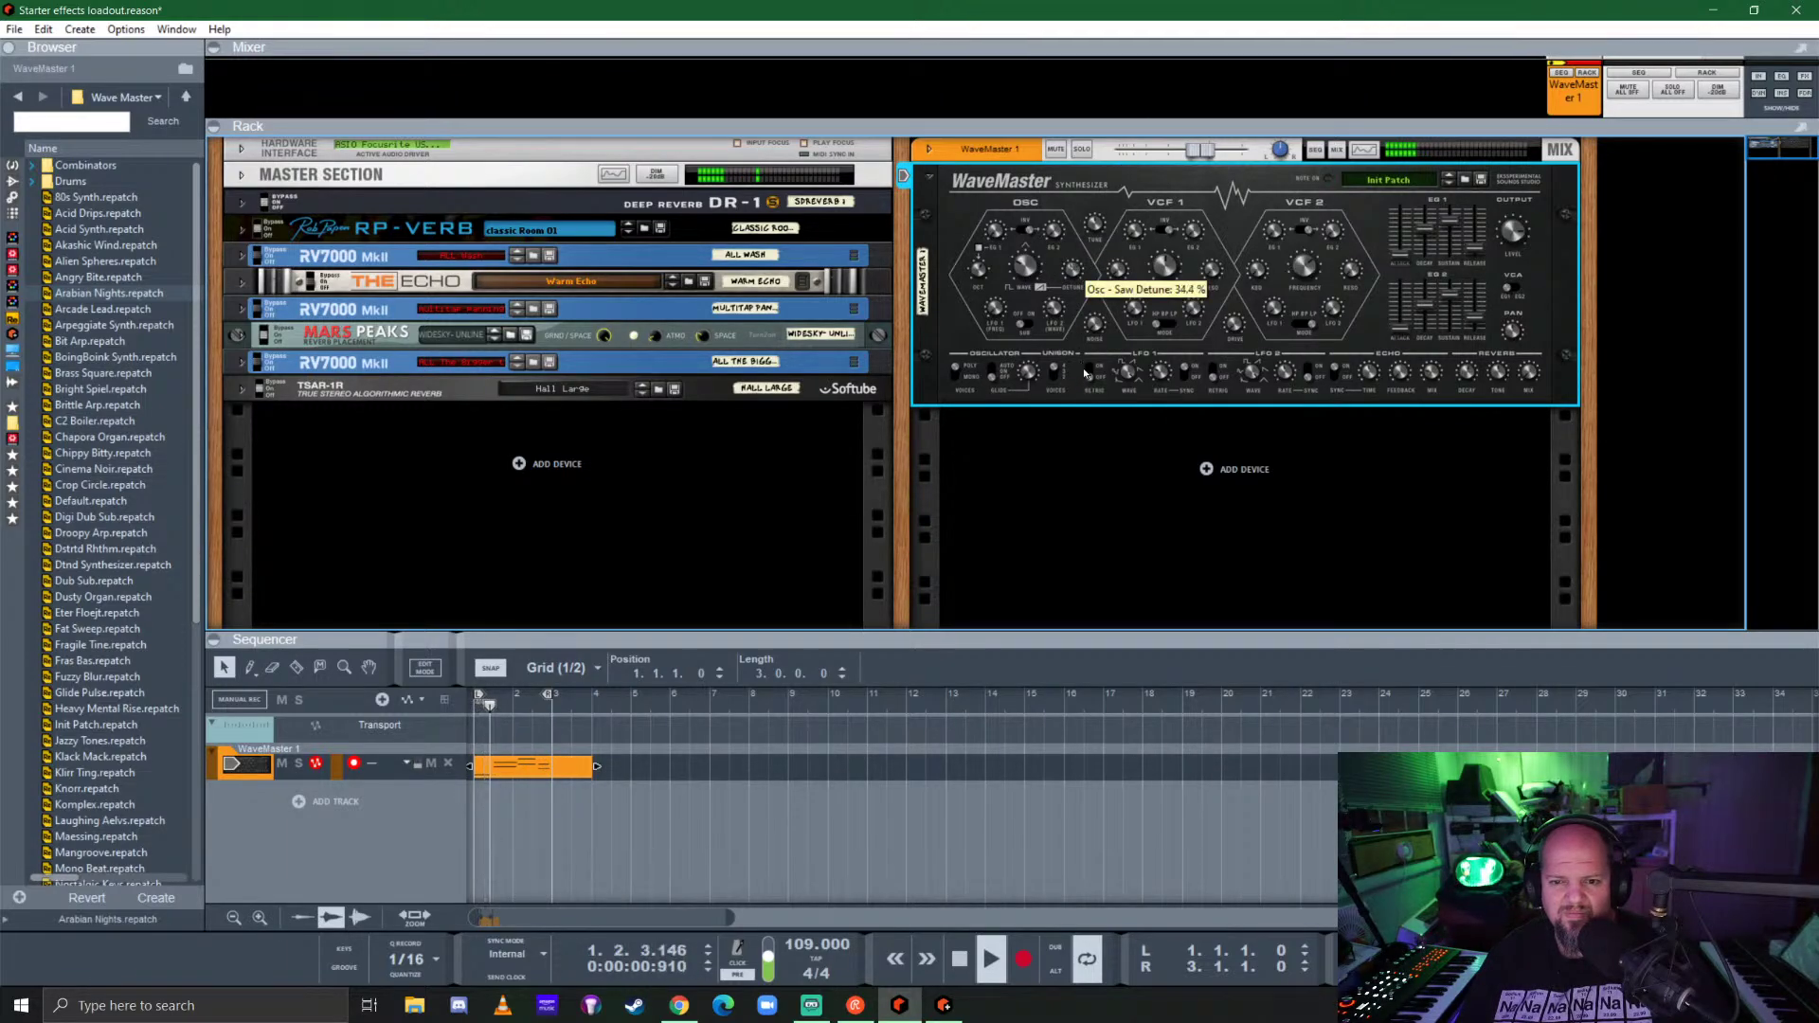
{"action": "left_click_drag", "start_coordinate": [1025, 267], "coordinate": [1102, 140]}
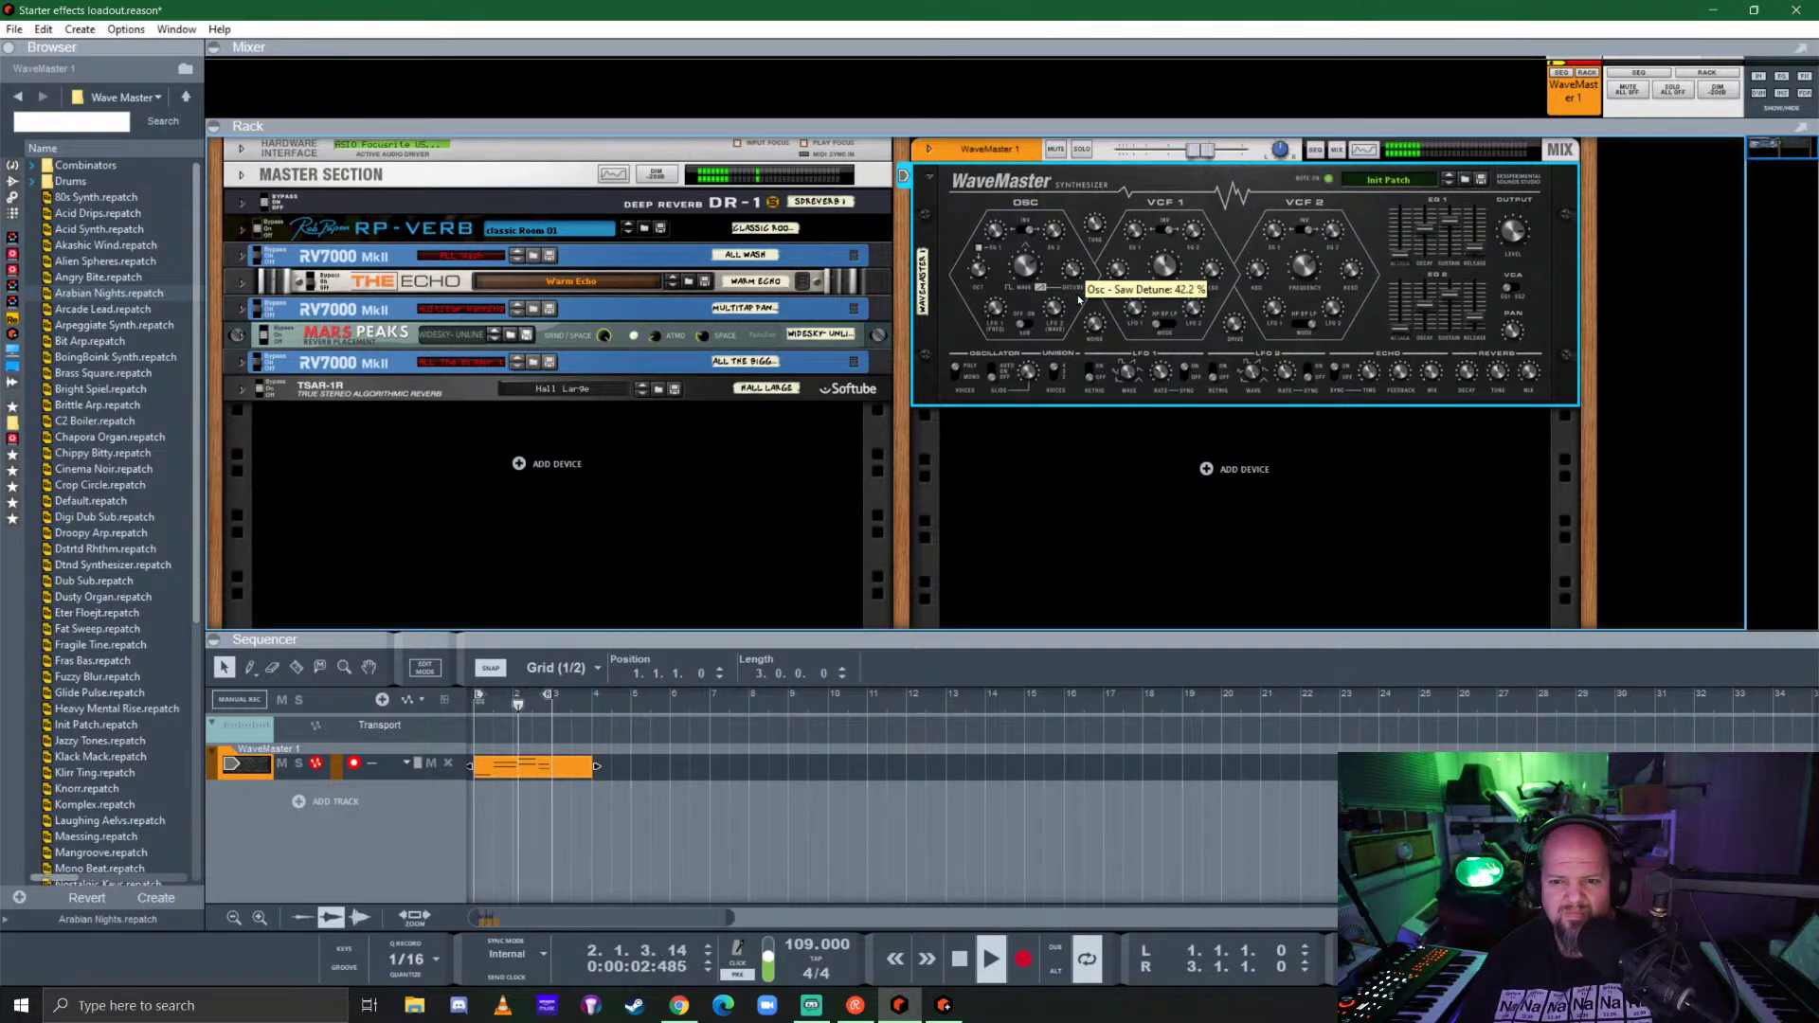
{"action": "left_click_drag", "start_coordinate": [1027, 268], "coordinate": [1033, 252]}
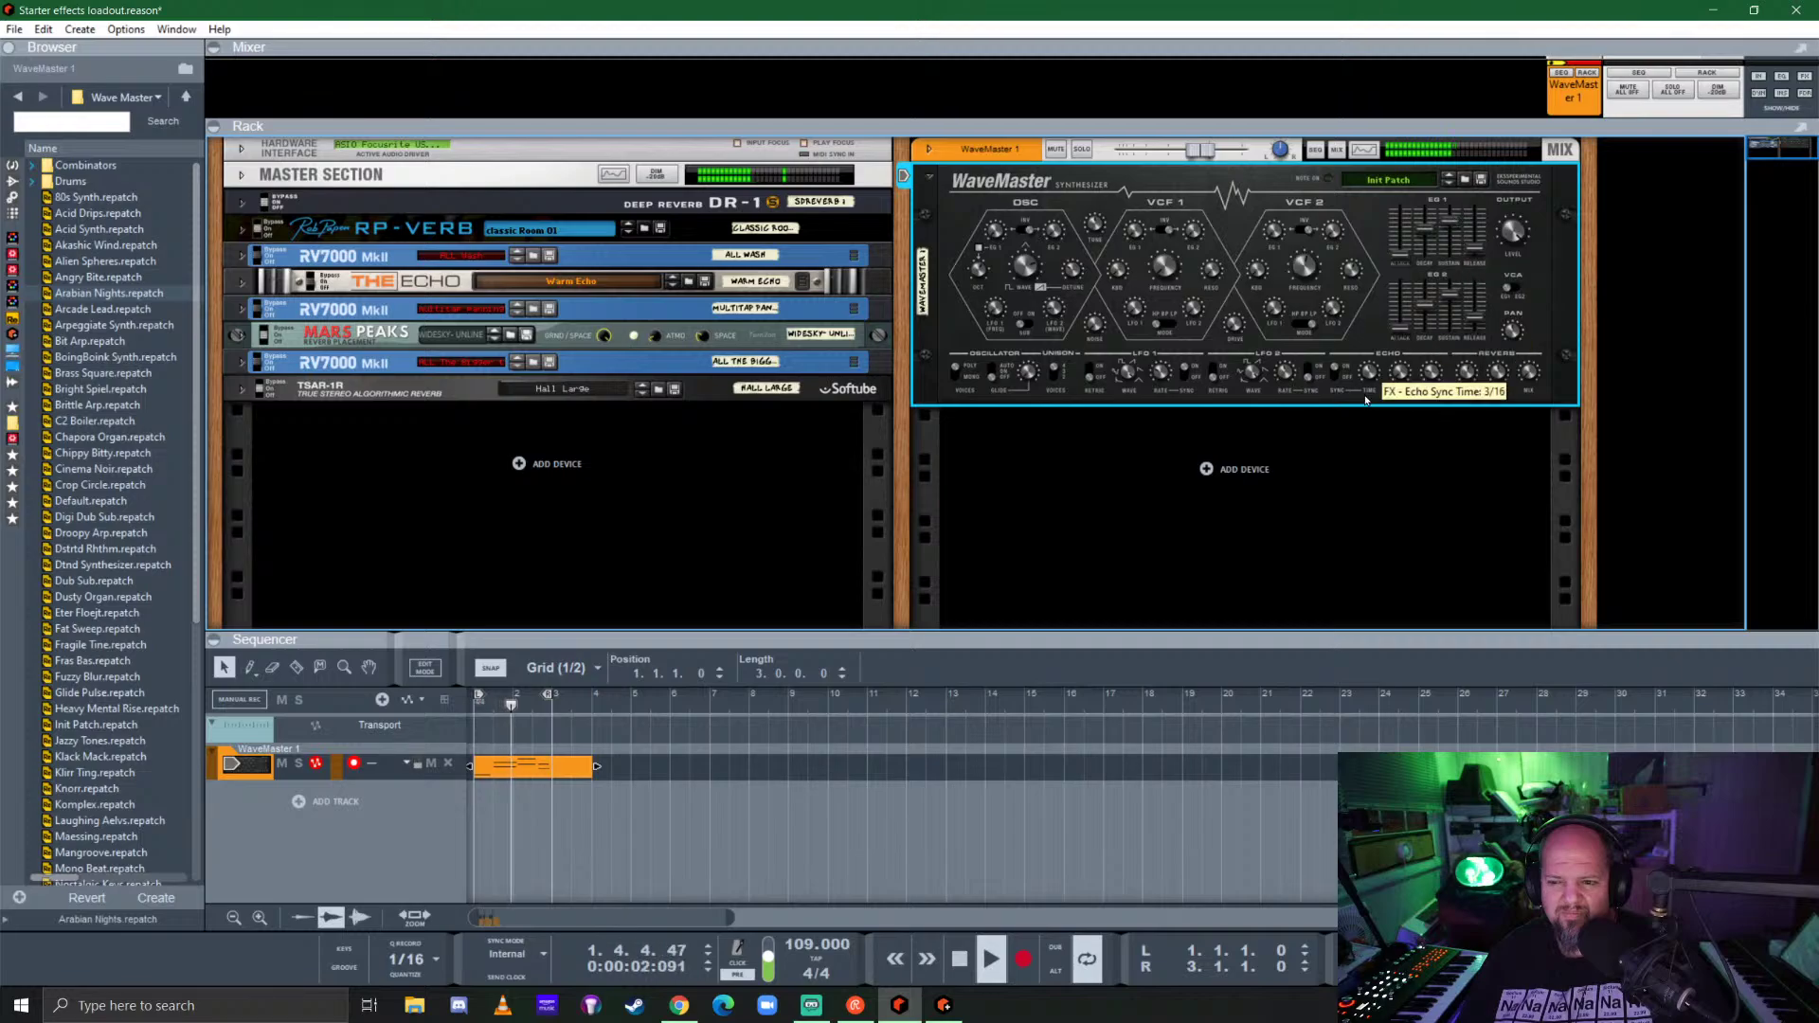
Step: Change the VCA switch, adjust the decay of EG 1 and EG 2, and set the output volume to 9.3 dB
{"action": "left_click", "coordinate": [1514, 287]}
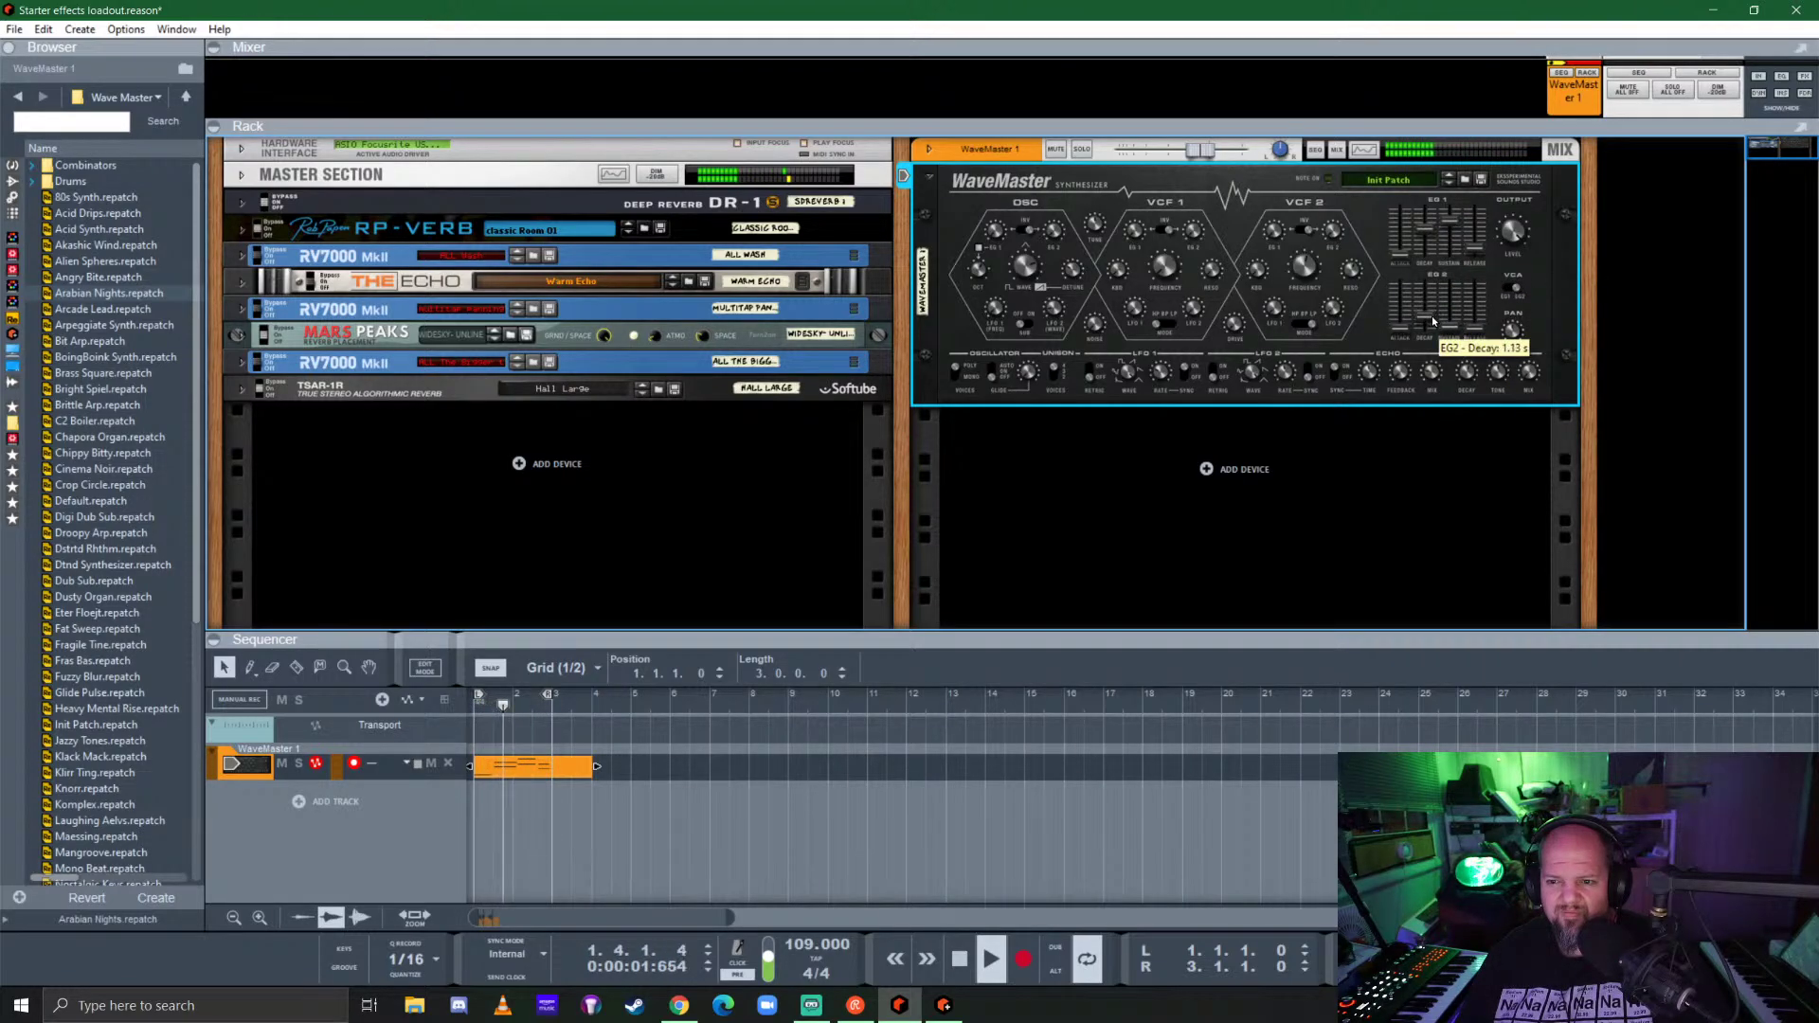
{"action": "left_click_drag", "start_coordinate": [1434, 321], "coordinate": [1437, 324]}
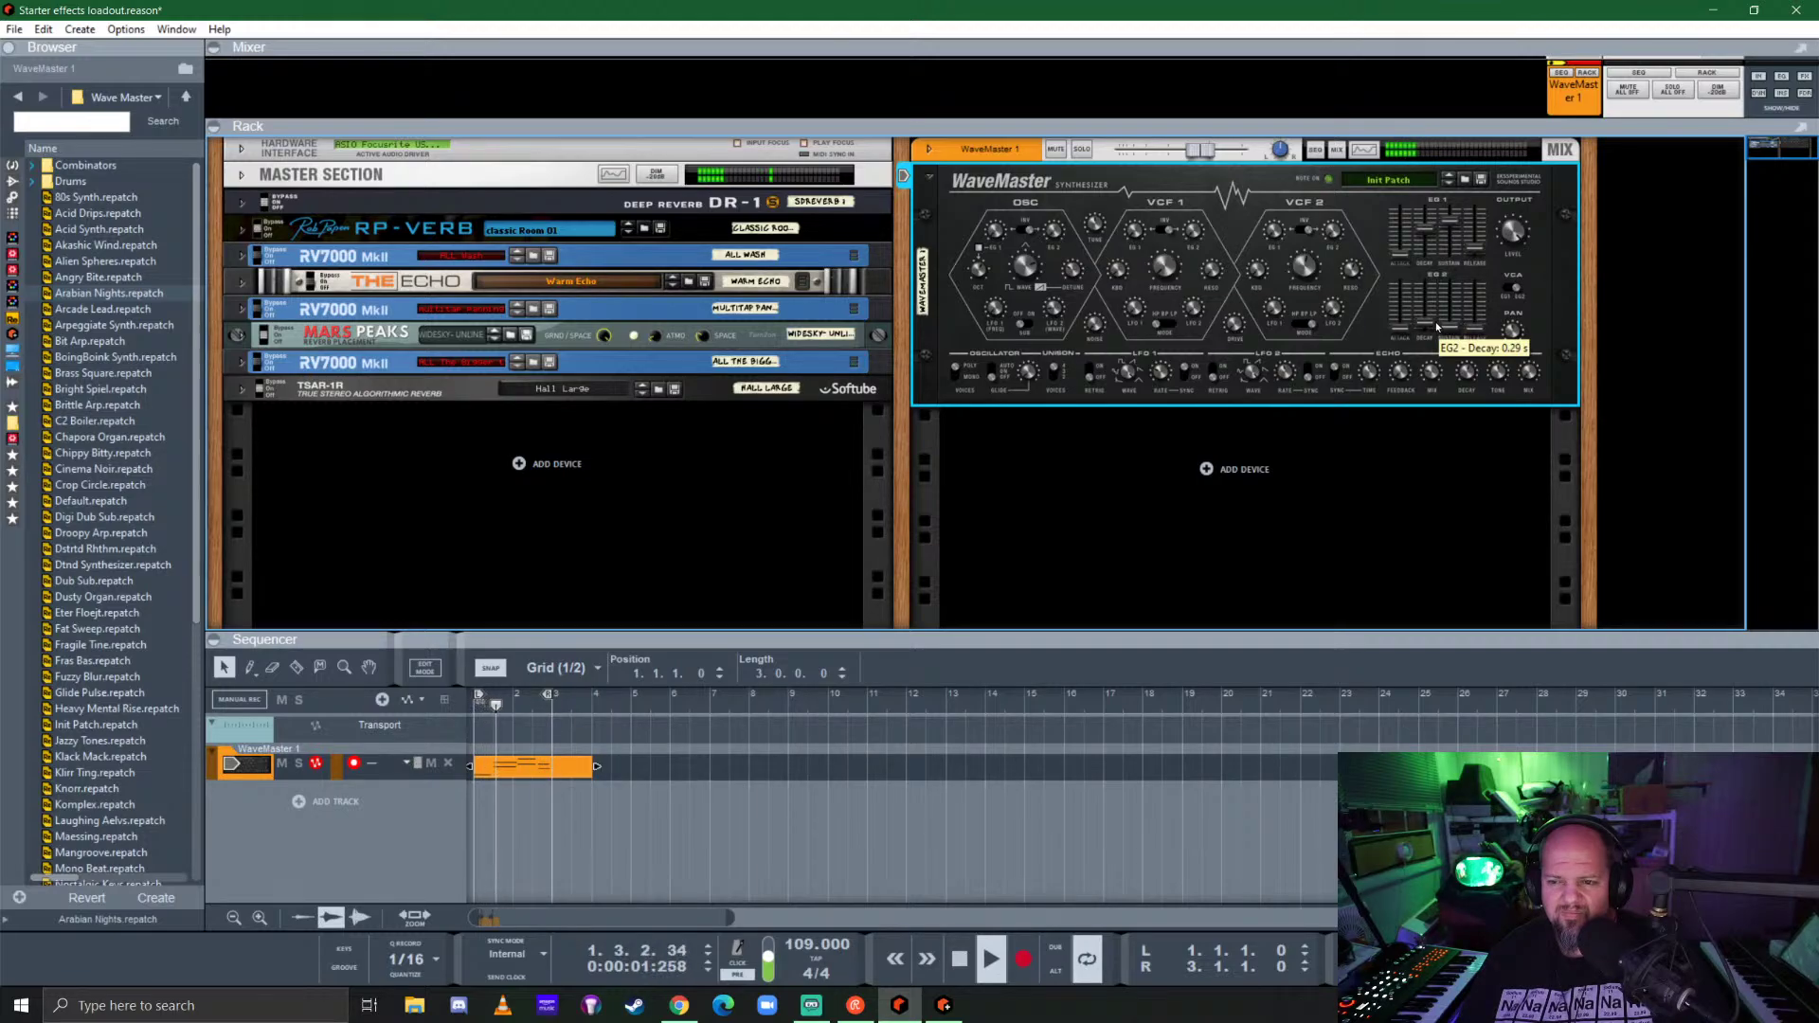
{"action": "left_click_drag", "start_coordinate": [1437, 327], "coordinate": [1442, 329]}
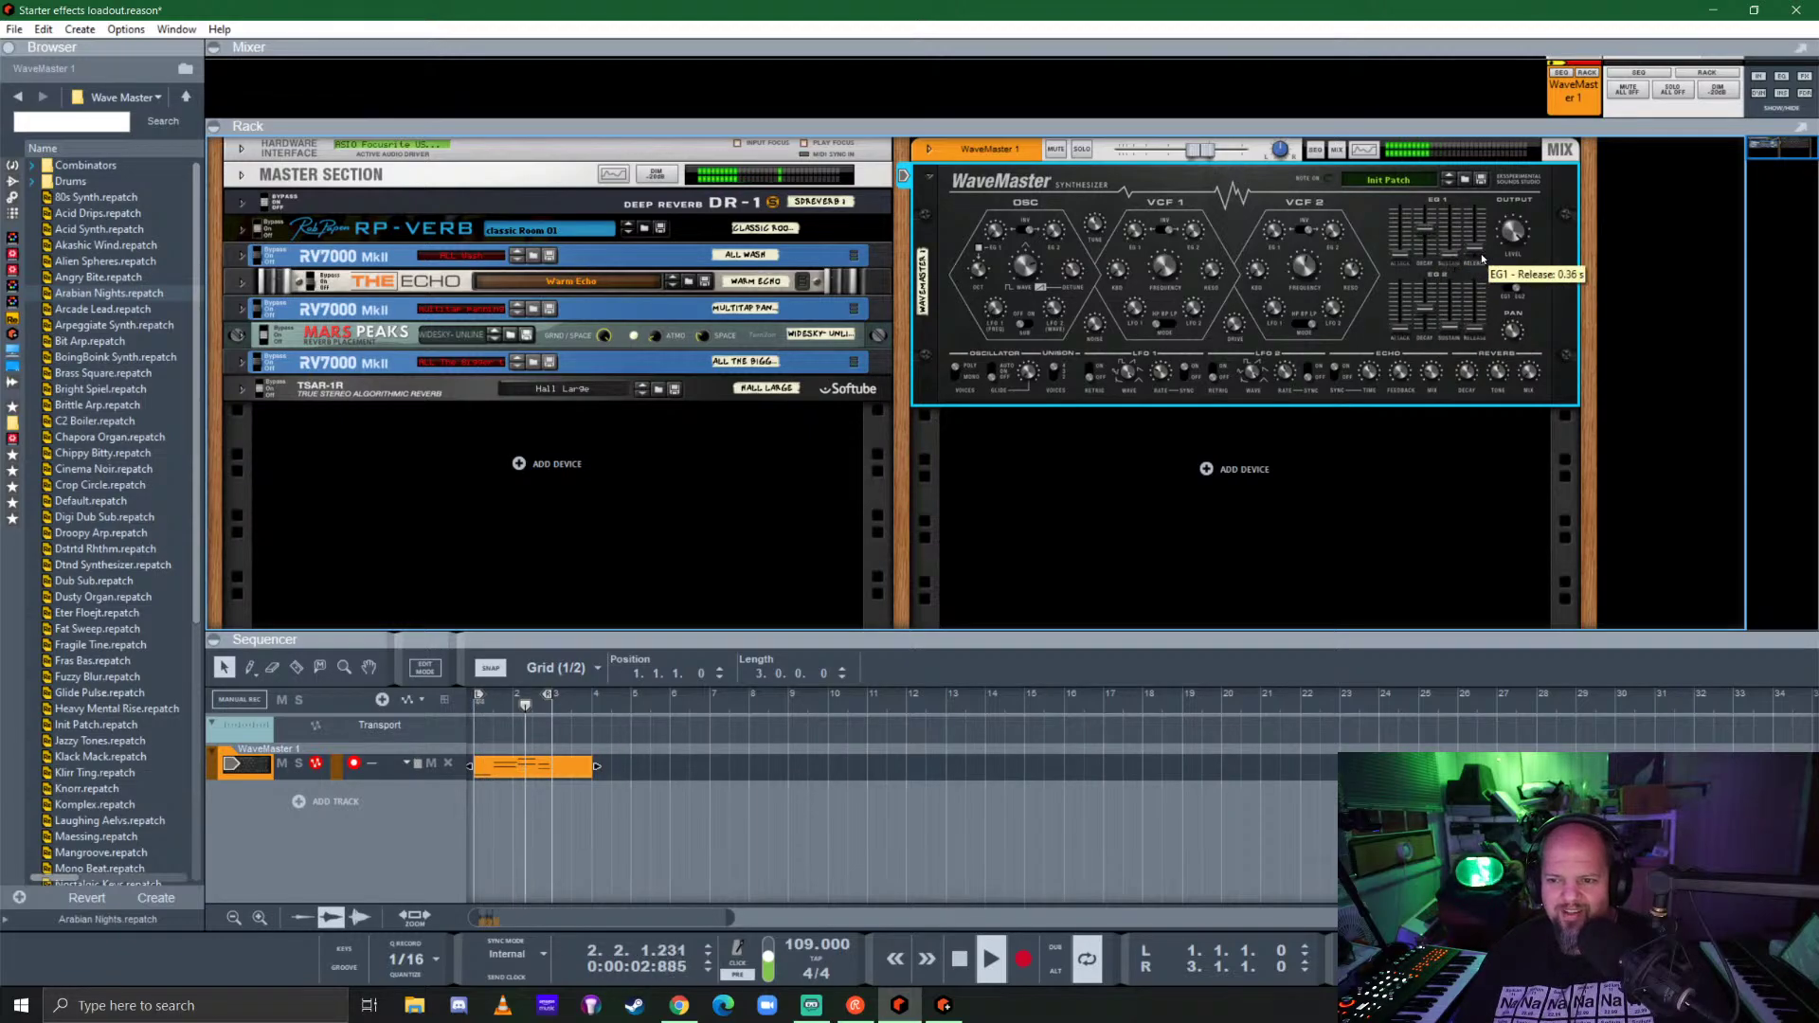
{"action": "left_click_drag", "start_coordinate": [1421, 235], "coordinate": [1435, 308]}
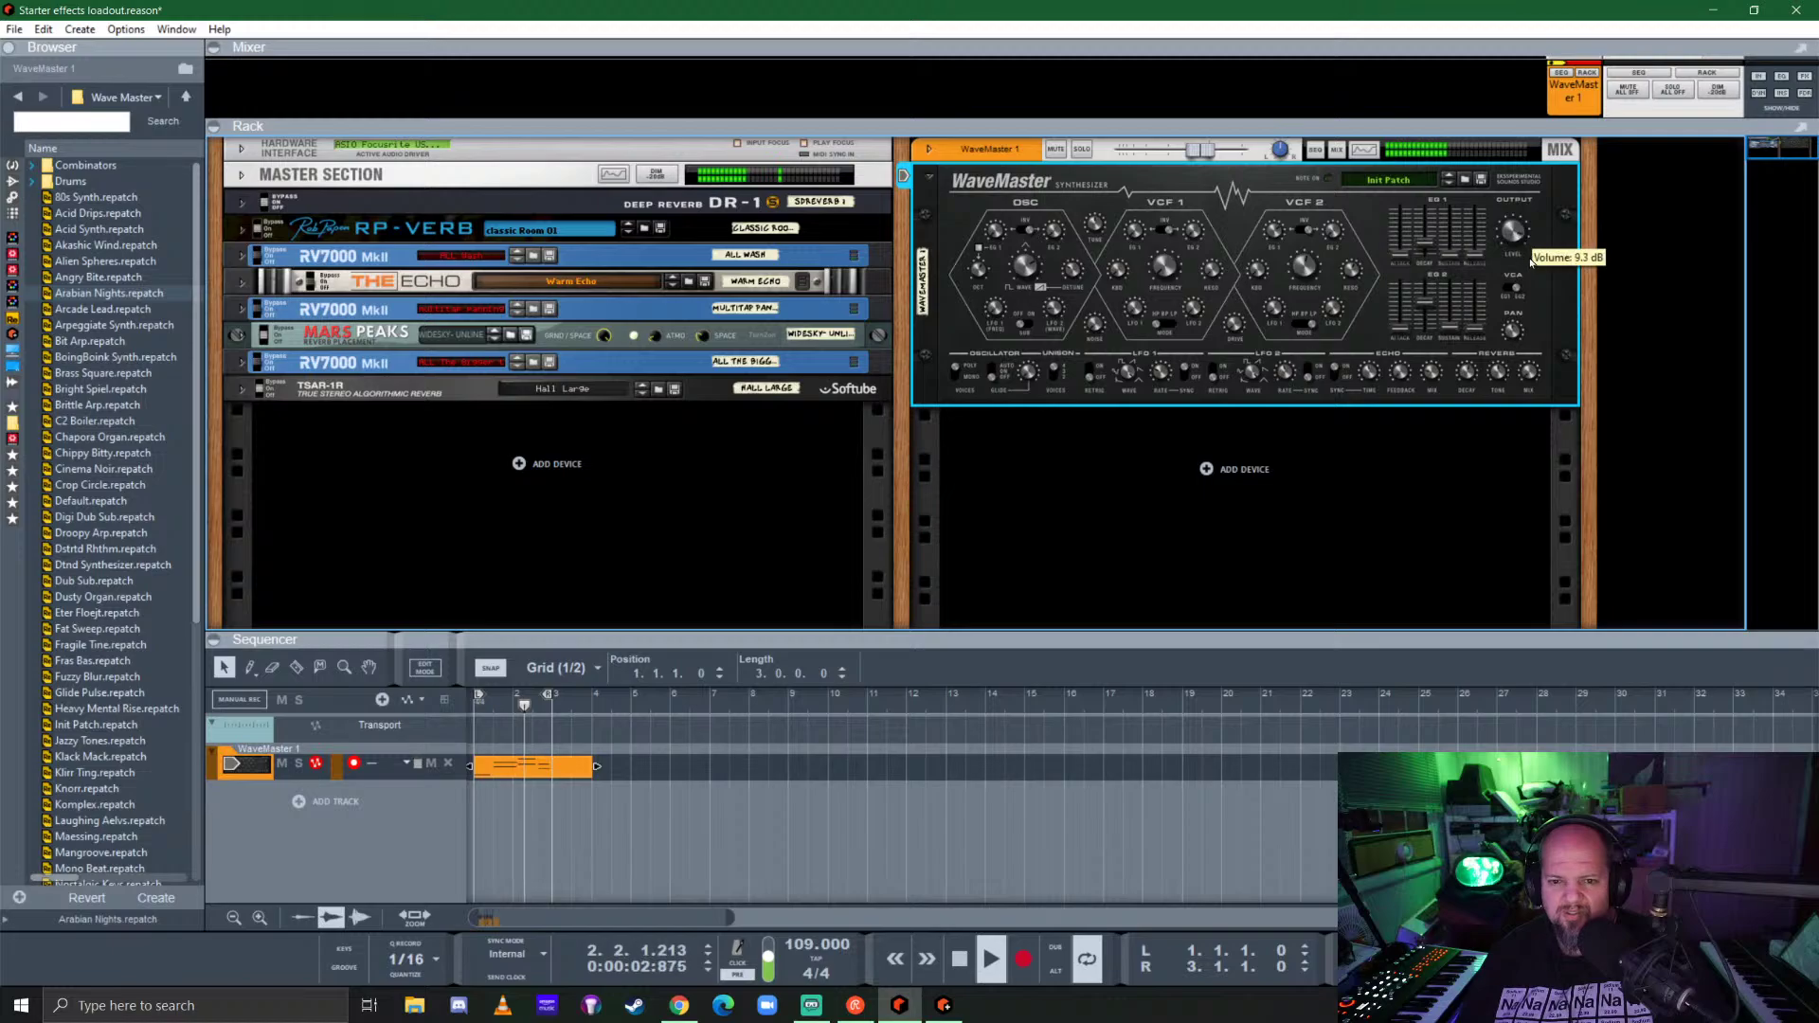
Step: Stop playback and delete the recorded clip from the WaveMaster track
{"action": "key", "text": "space"}
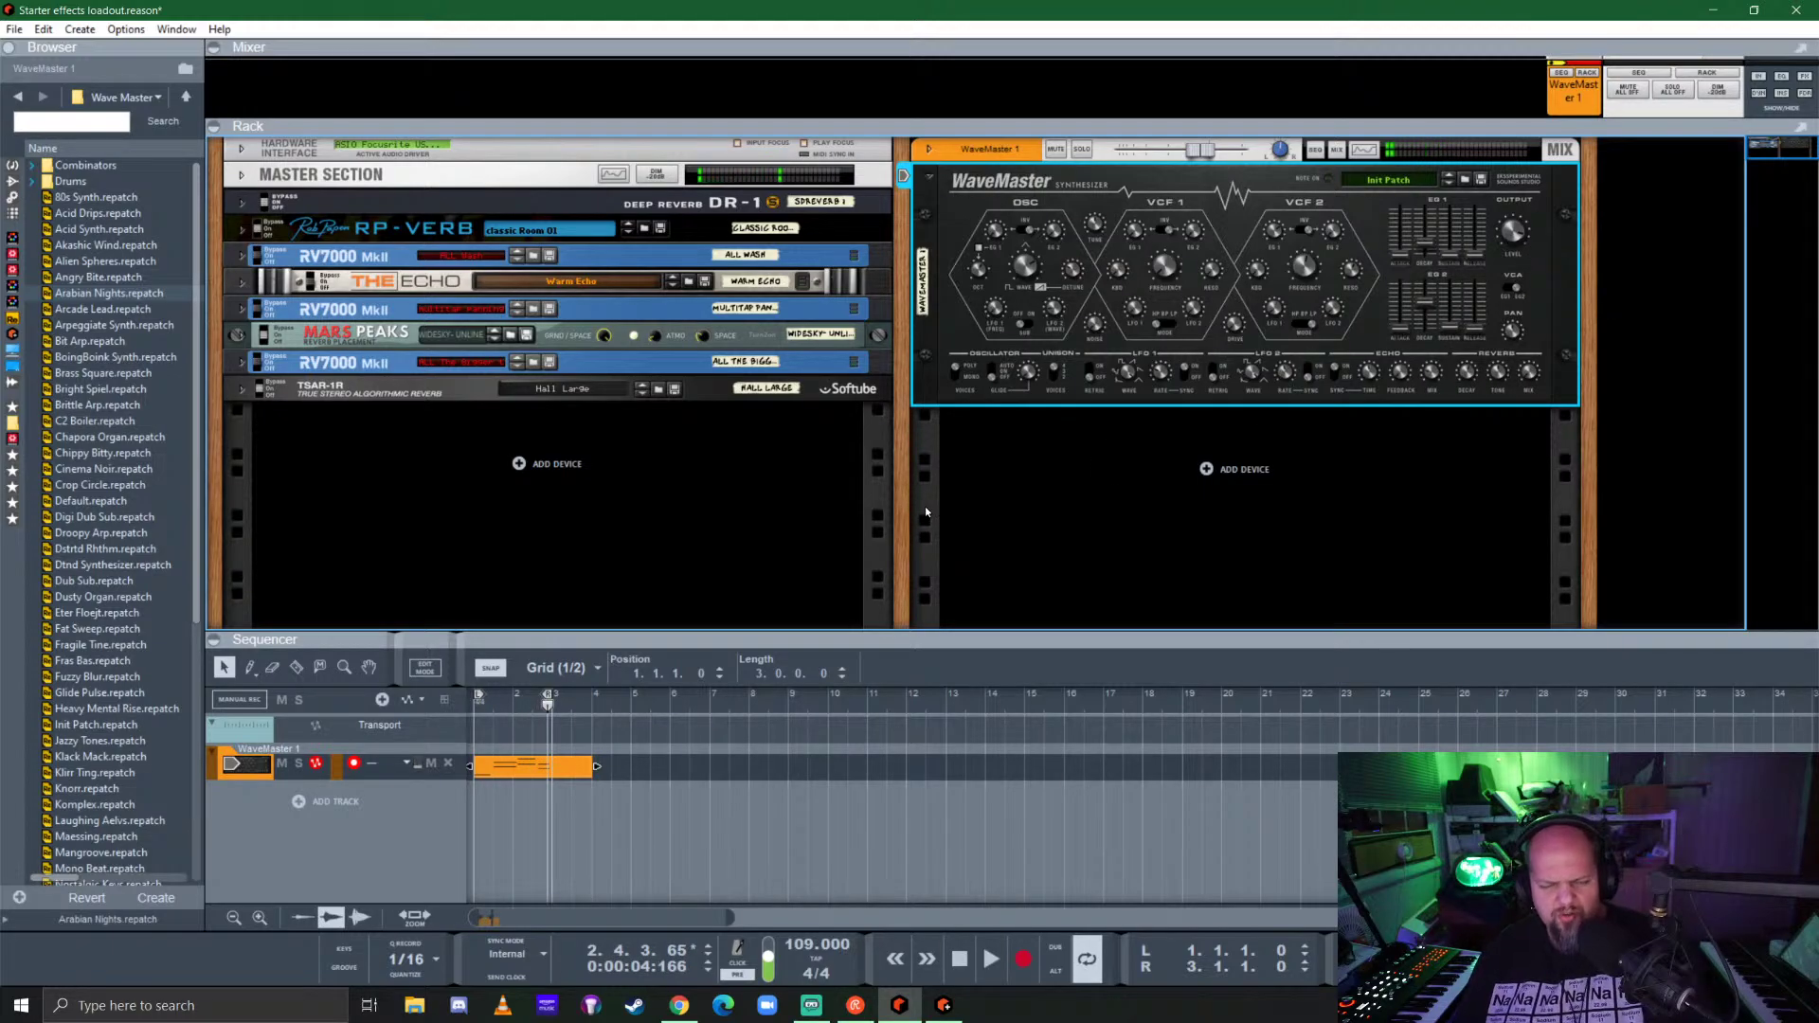
{"action": "left_click", "coordinate": [535, 770]}
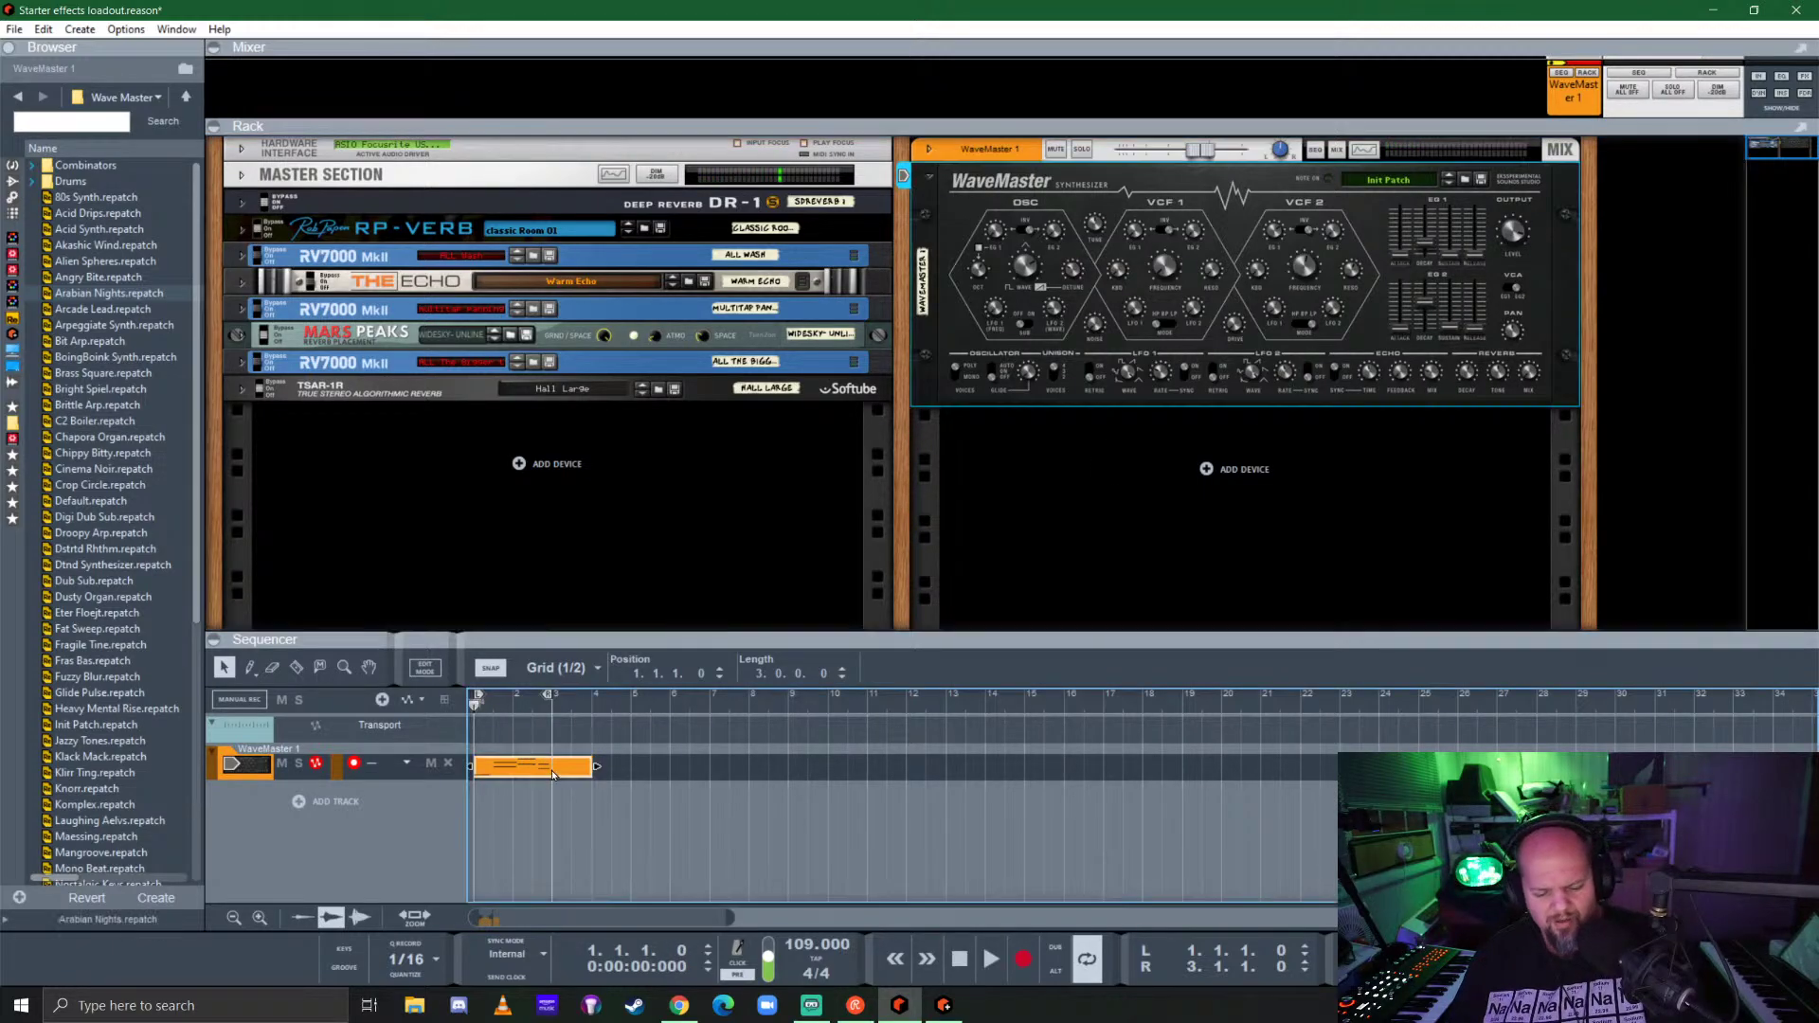
{"action": "key", "text": "Delete"}
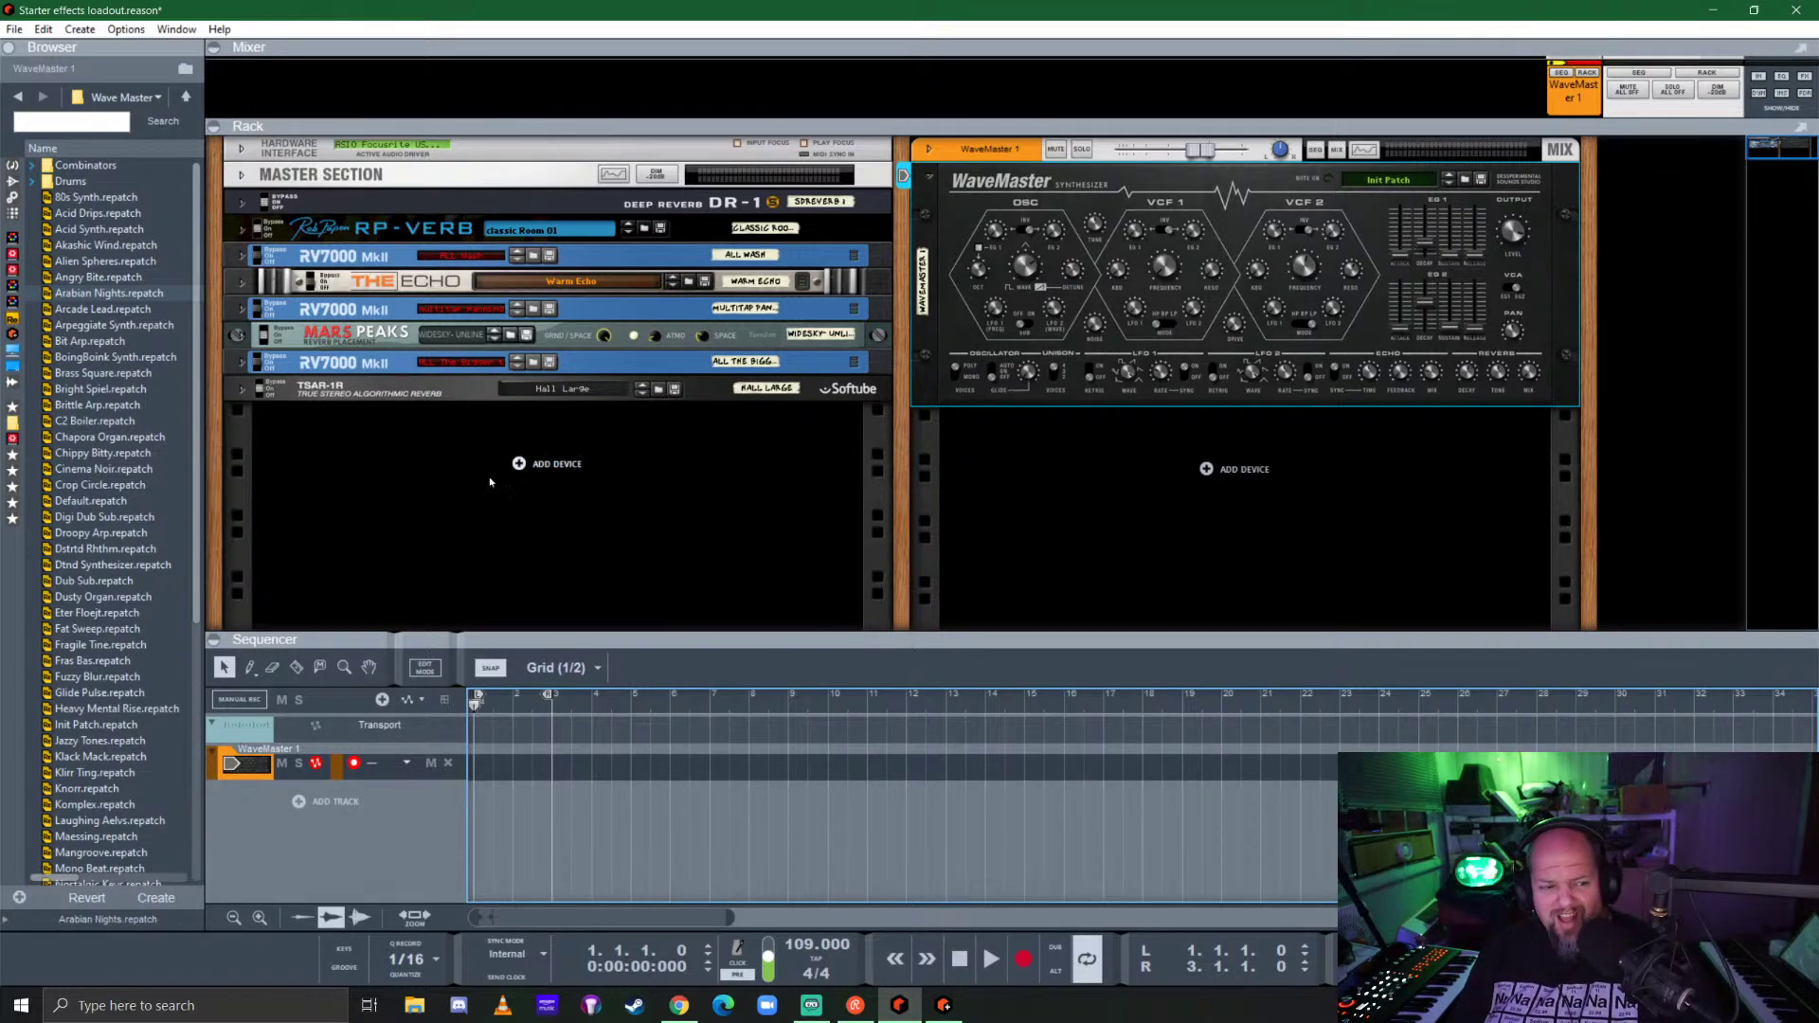
Step: Load the Arcade Lead and Arpeggiate Synth patches into WaveMaster in turn, and check the back of the rack before returning to its front
{"action": "left_click_drag", "start_coordinate": [99, 309], "coordinate": [1078, 294]}
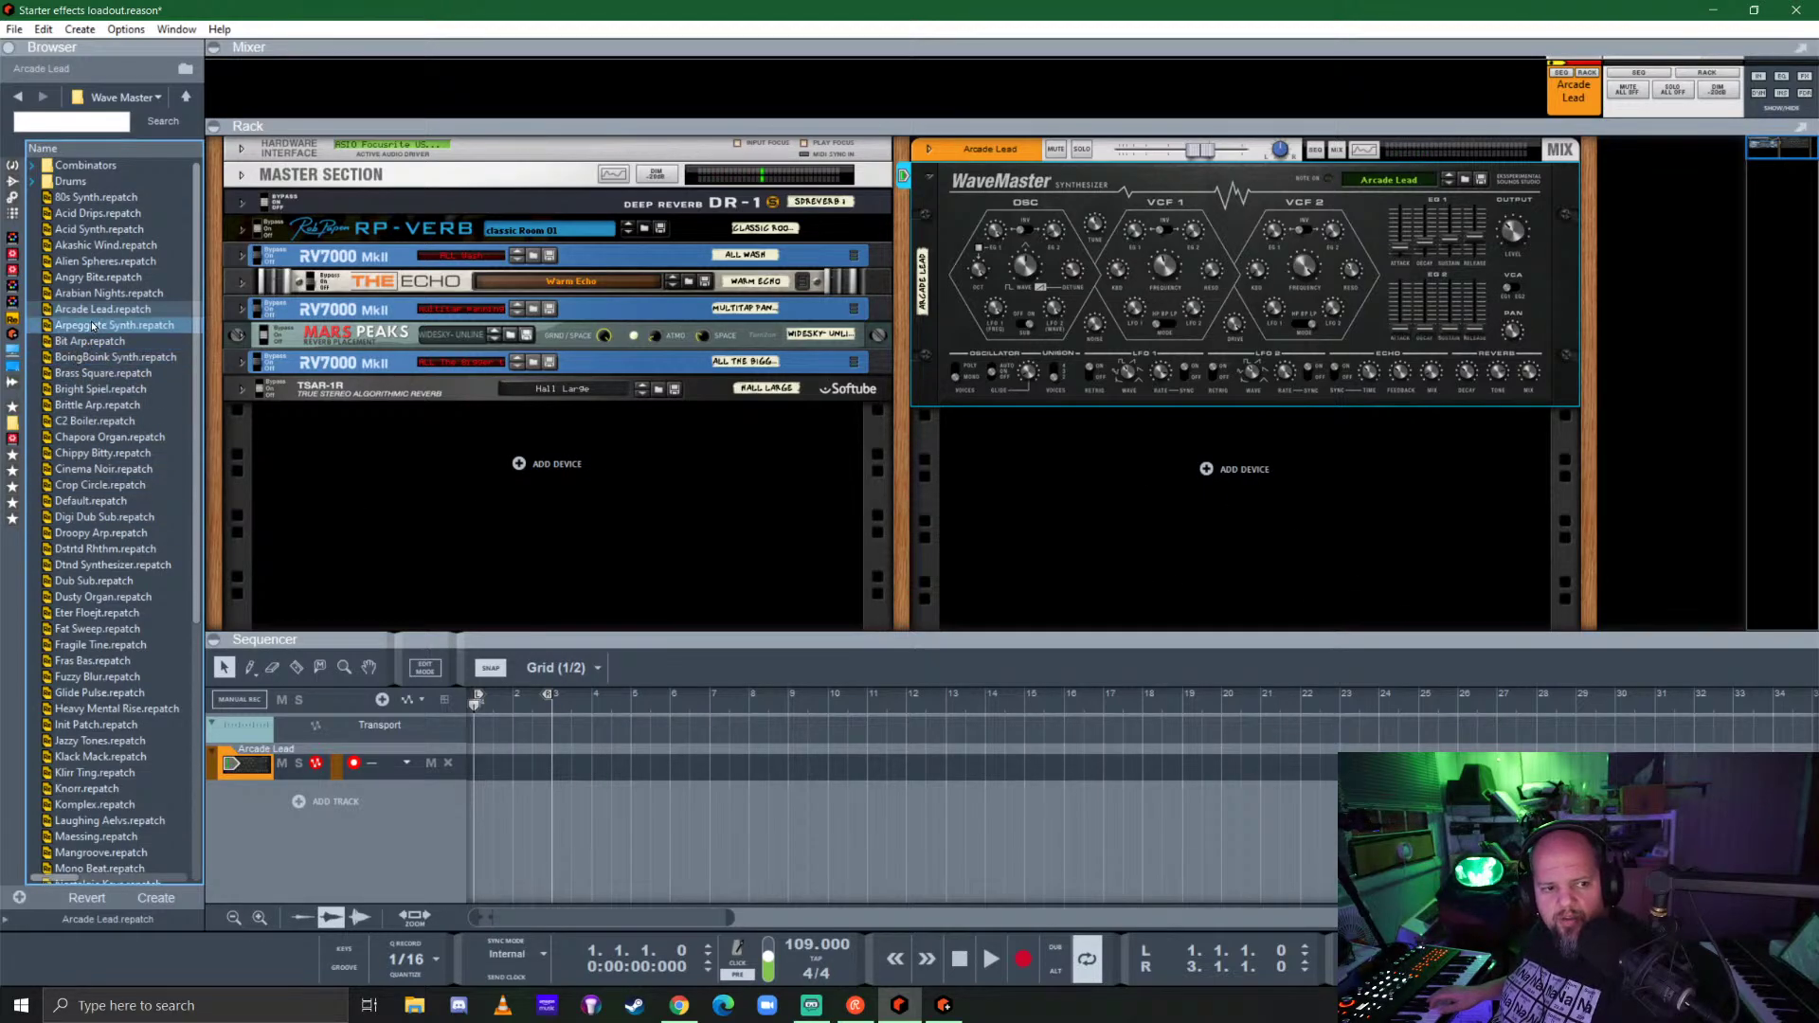
{"action": "left_click_drag", "start_coordinate": [93, 325], "coordinate": [1330, 294]}
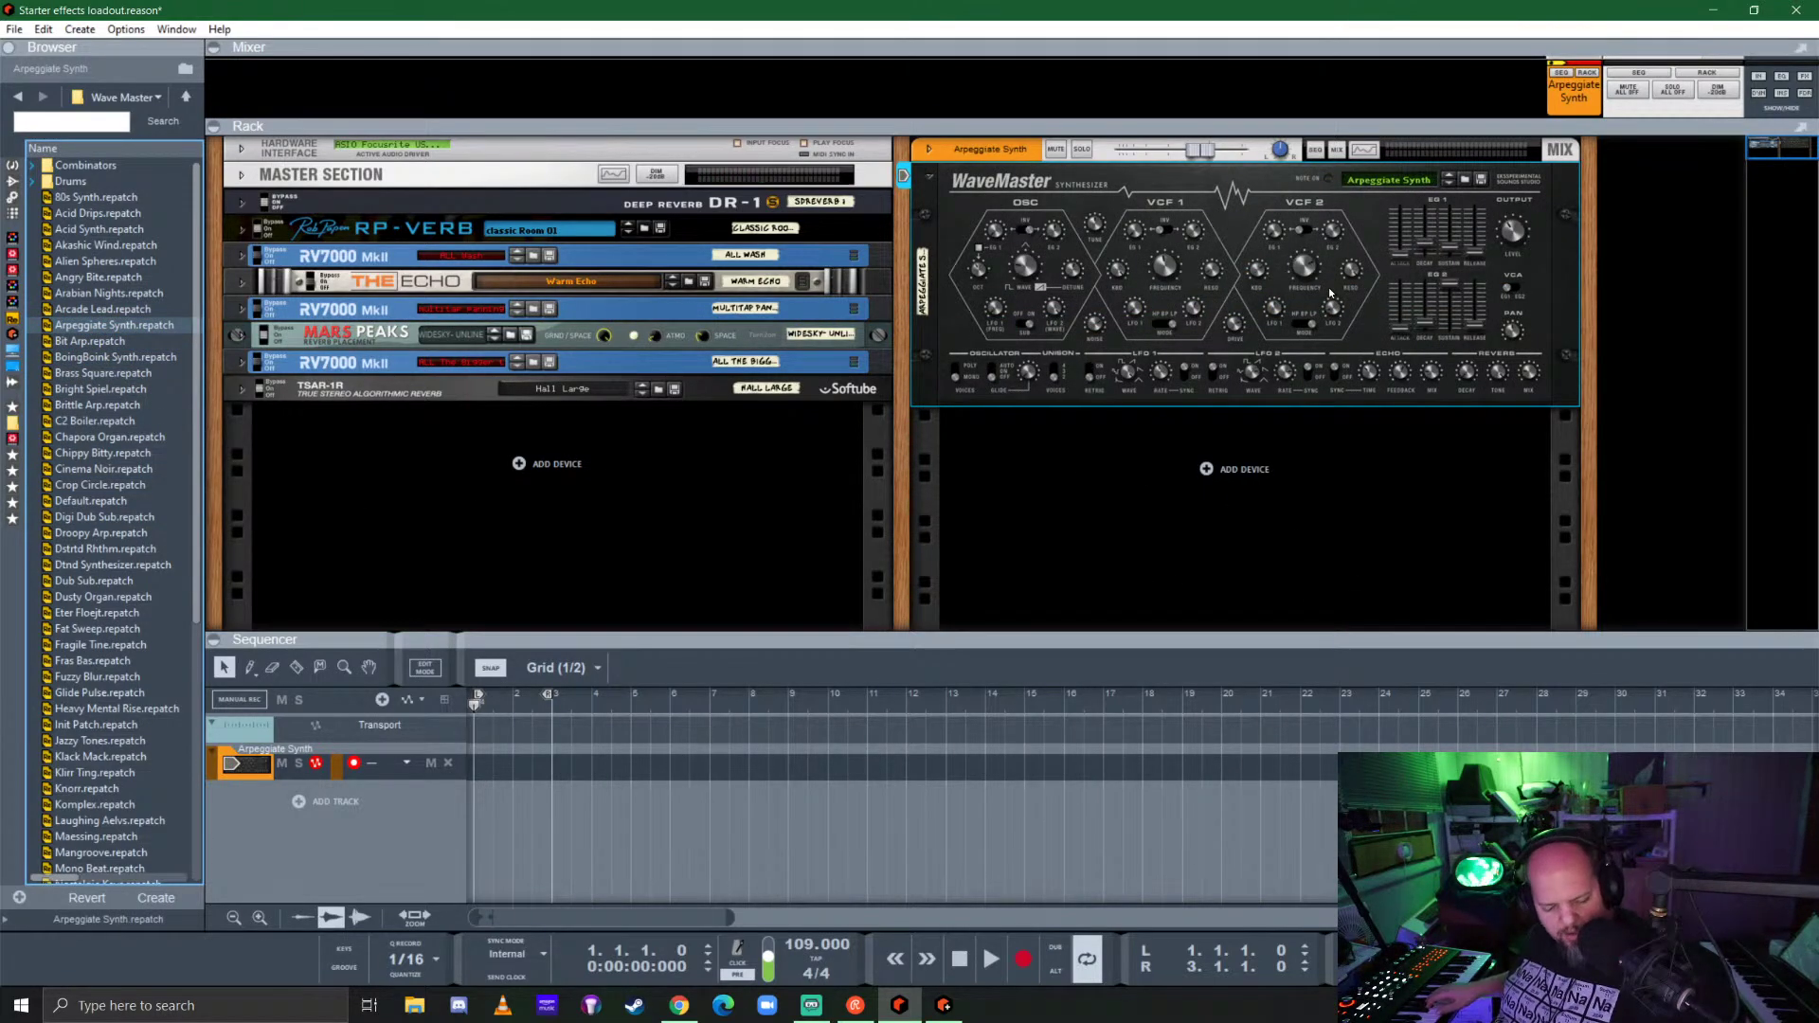
{"action": "key", "text": "Tab"}
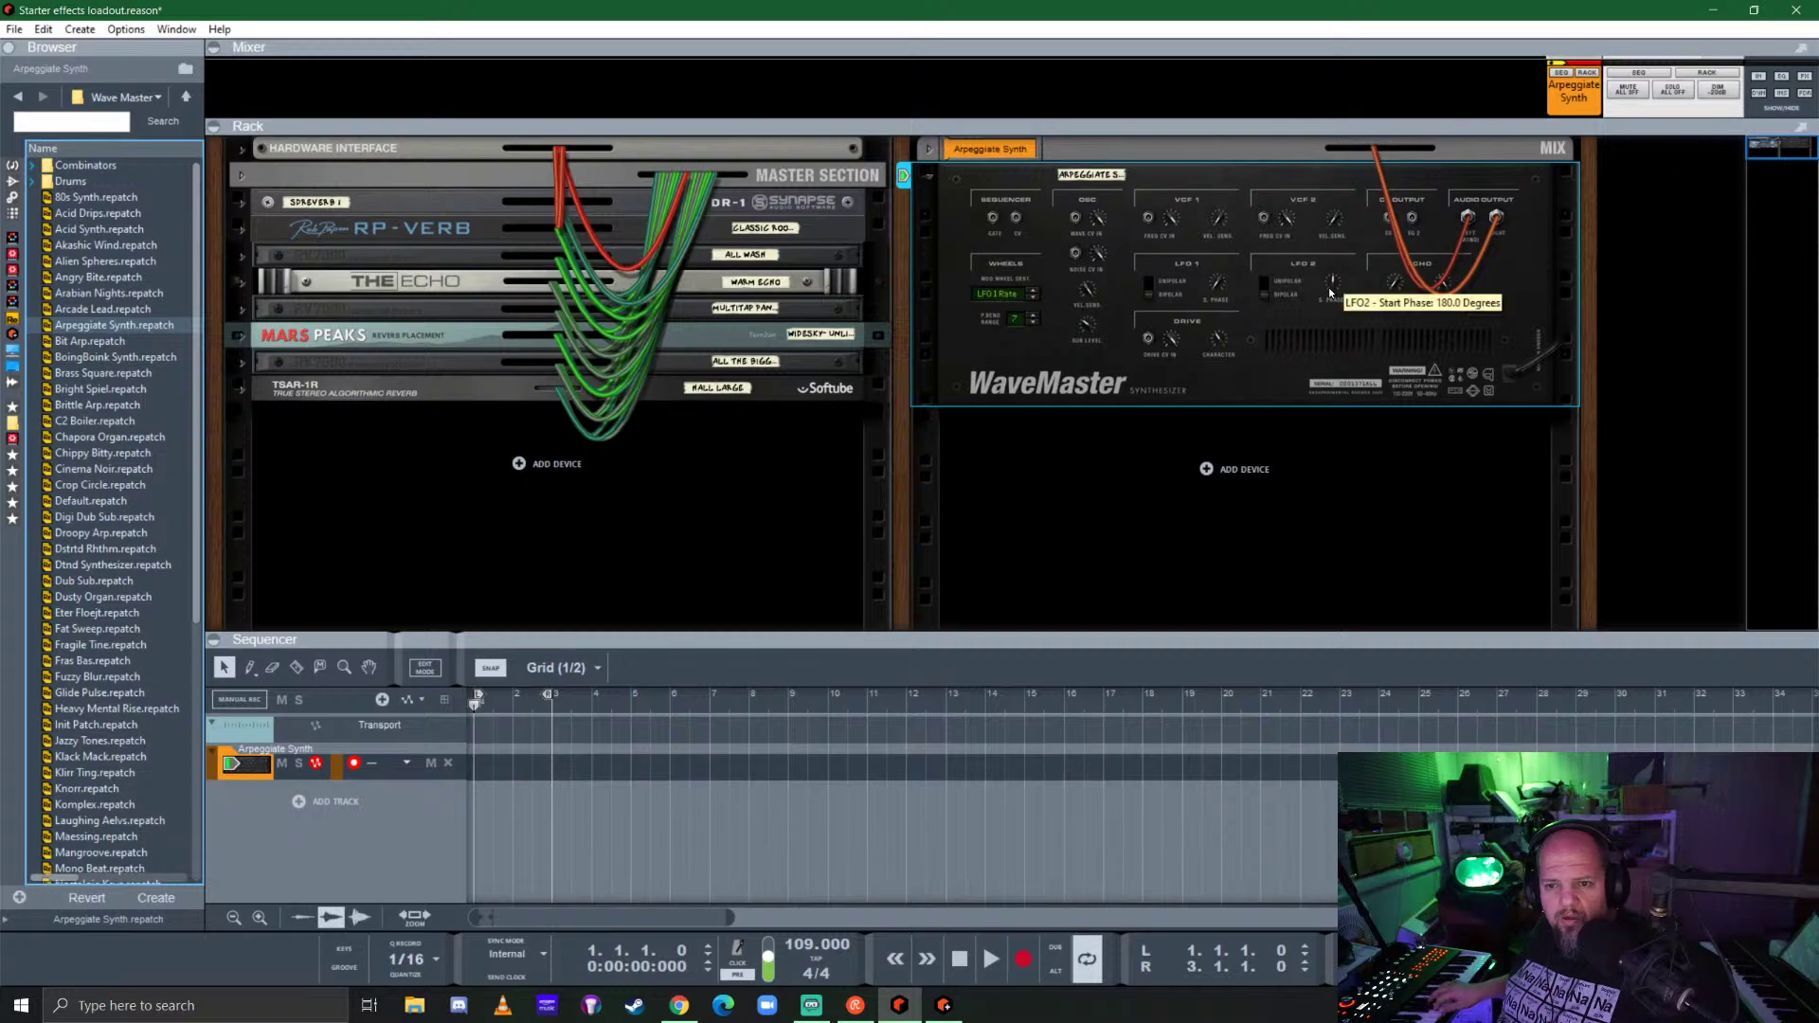
{"action": "key", "text": "Tab"}
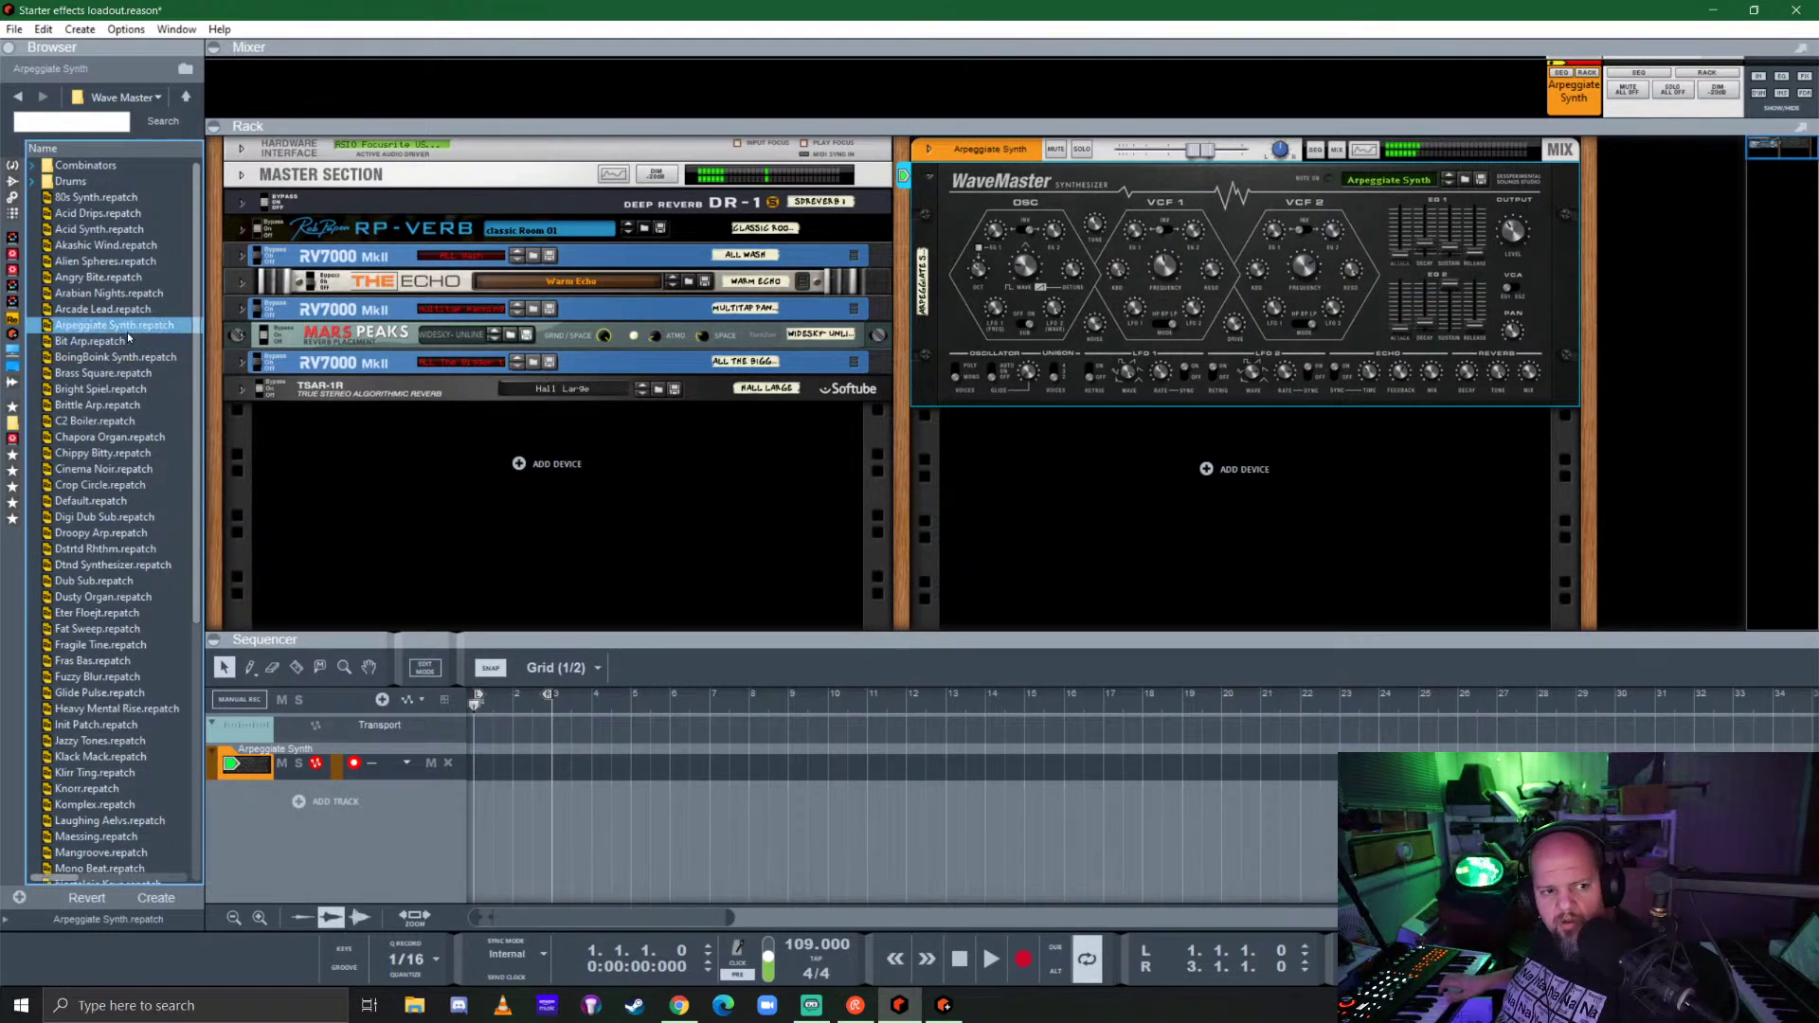
Step: Load the Bit Arp patch into WaveMaster and try its LFO 1 sync speed knob
{"action": "left_click_drag", "start_coordinate": [109, 341], "coordinate": [1120, 265]}
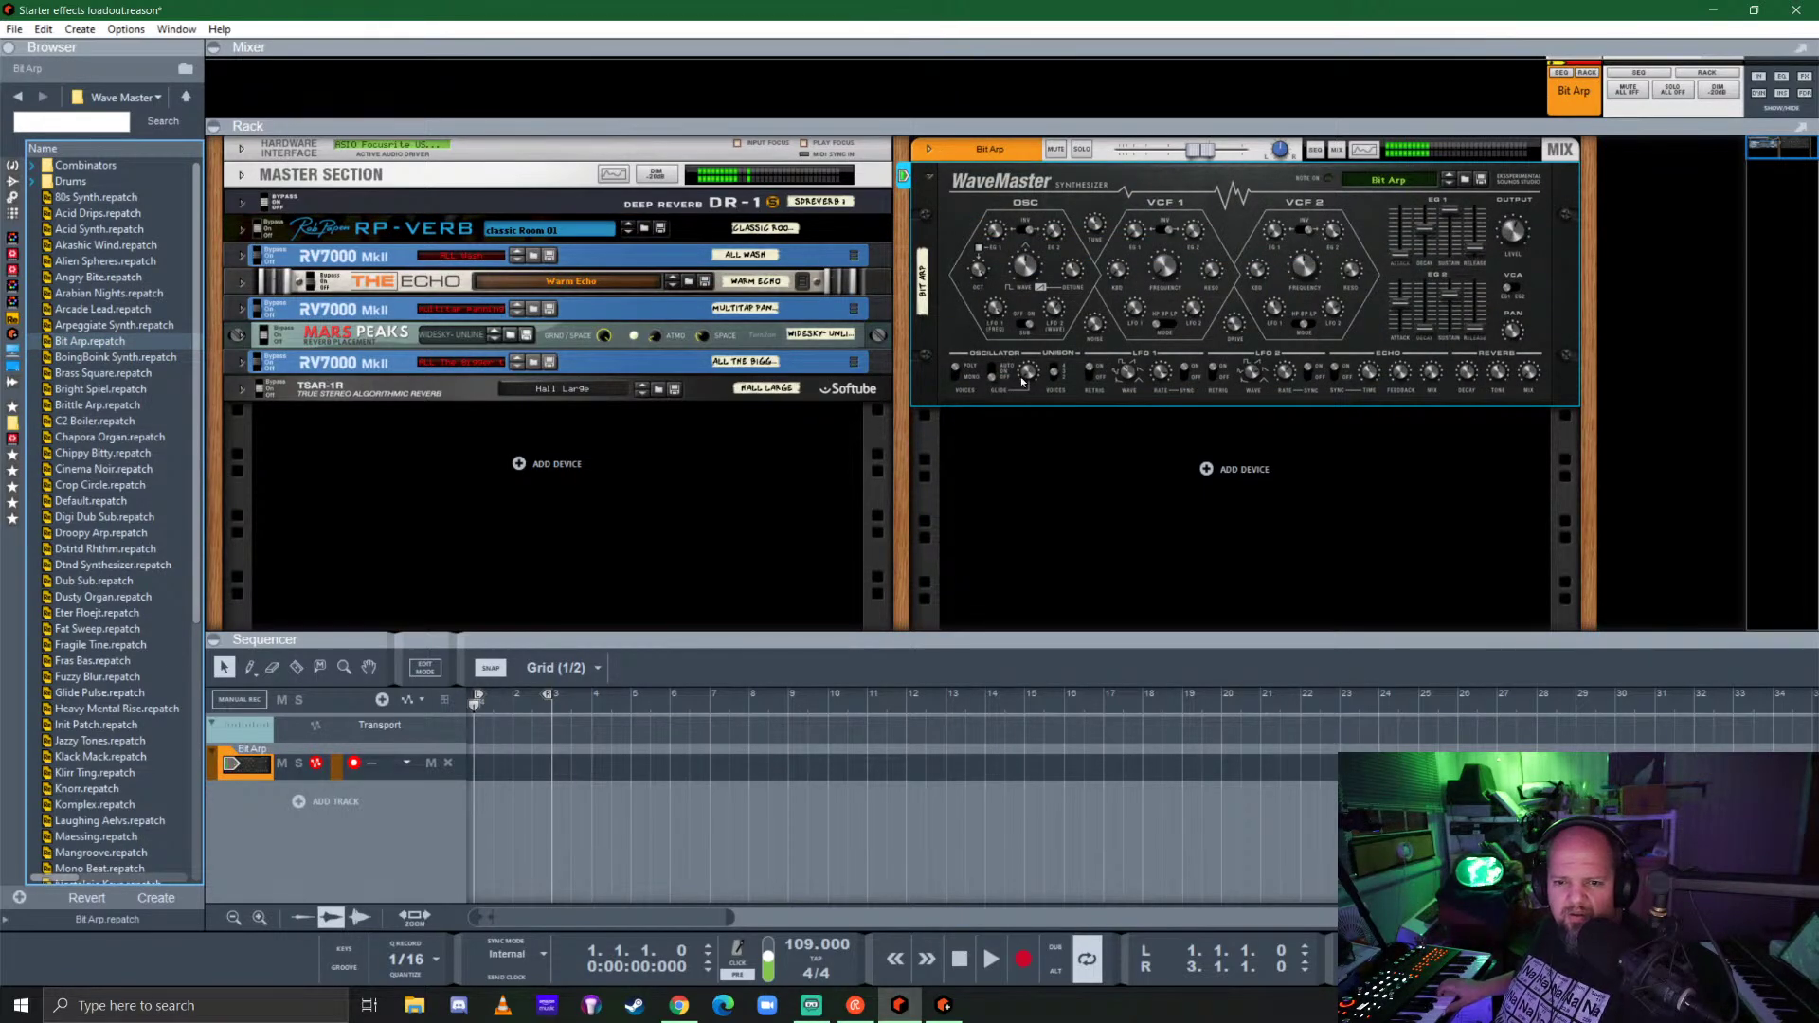
{"action": "left_click", "coordinate": [1163, 391]}
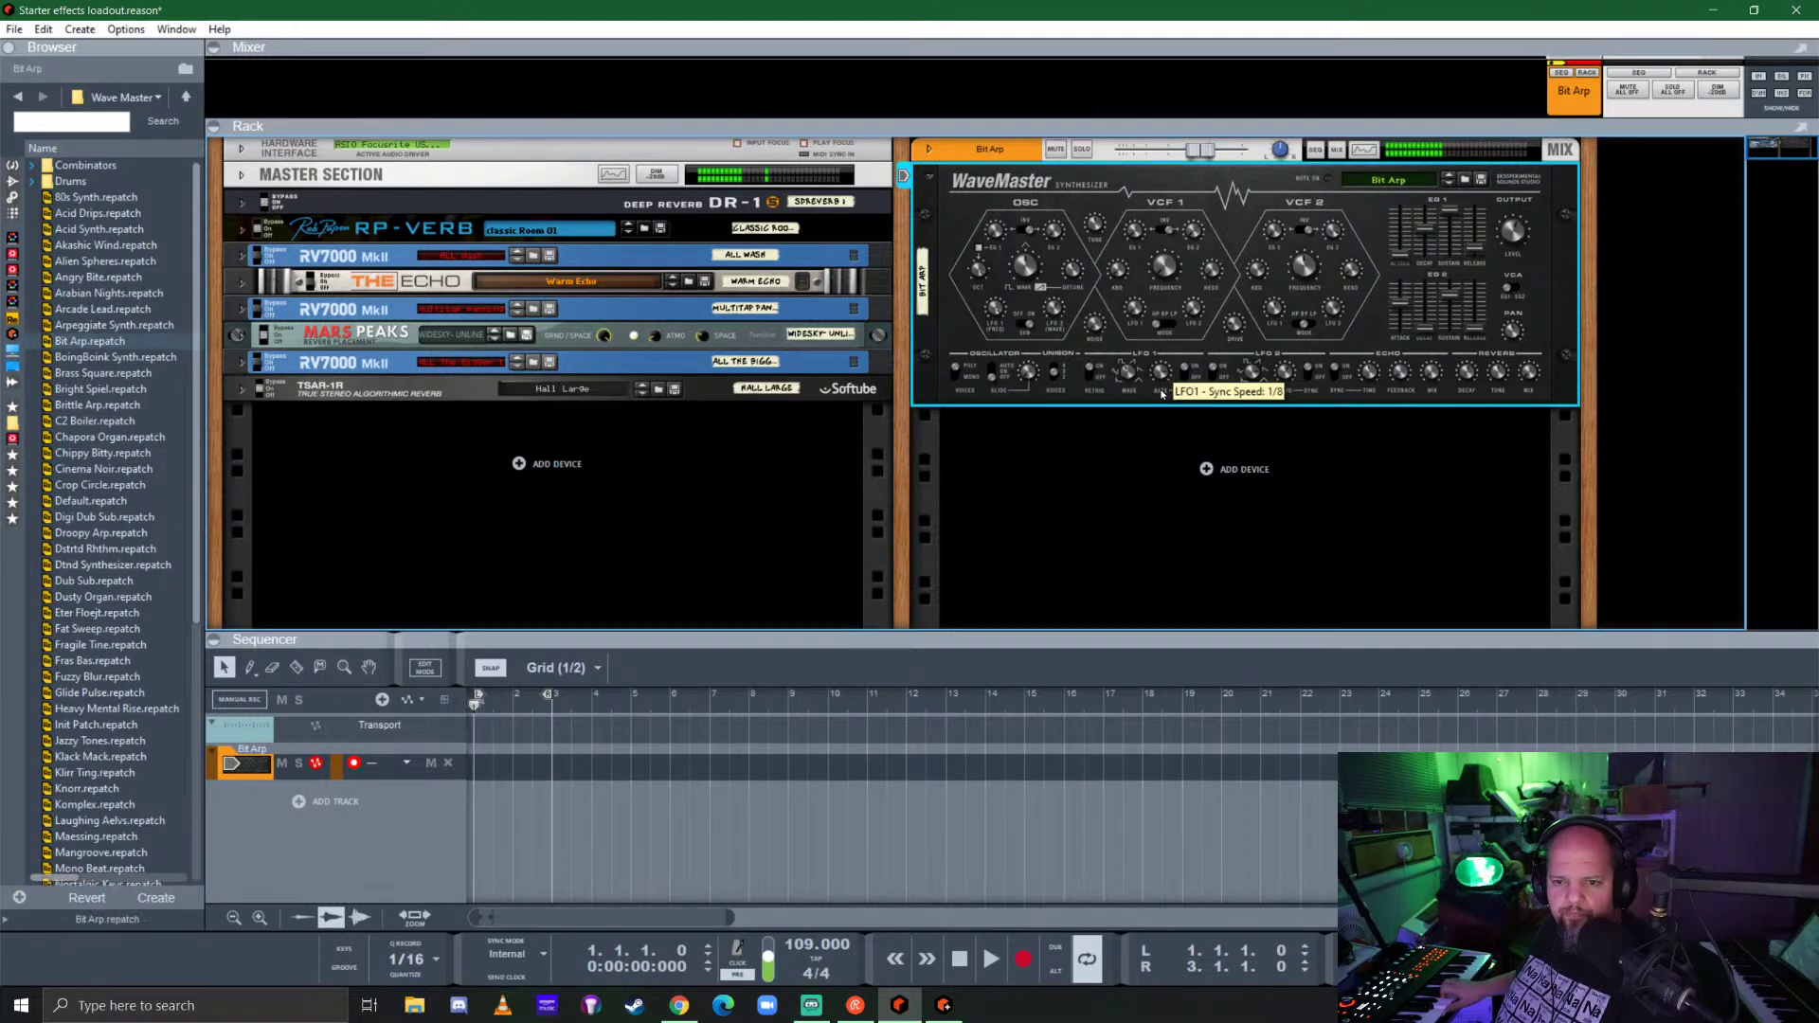
{"action": "mouse_move", "coordinate": [1162, 393]}
{"action": "left_mouse_down"}
{"action": "mouse_move", "coordinate": [1158, 410]}
{"action": "mouse_move", "coordinate": [1146, 399]}
{"action": "left_mouse_up"}
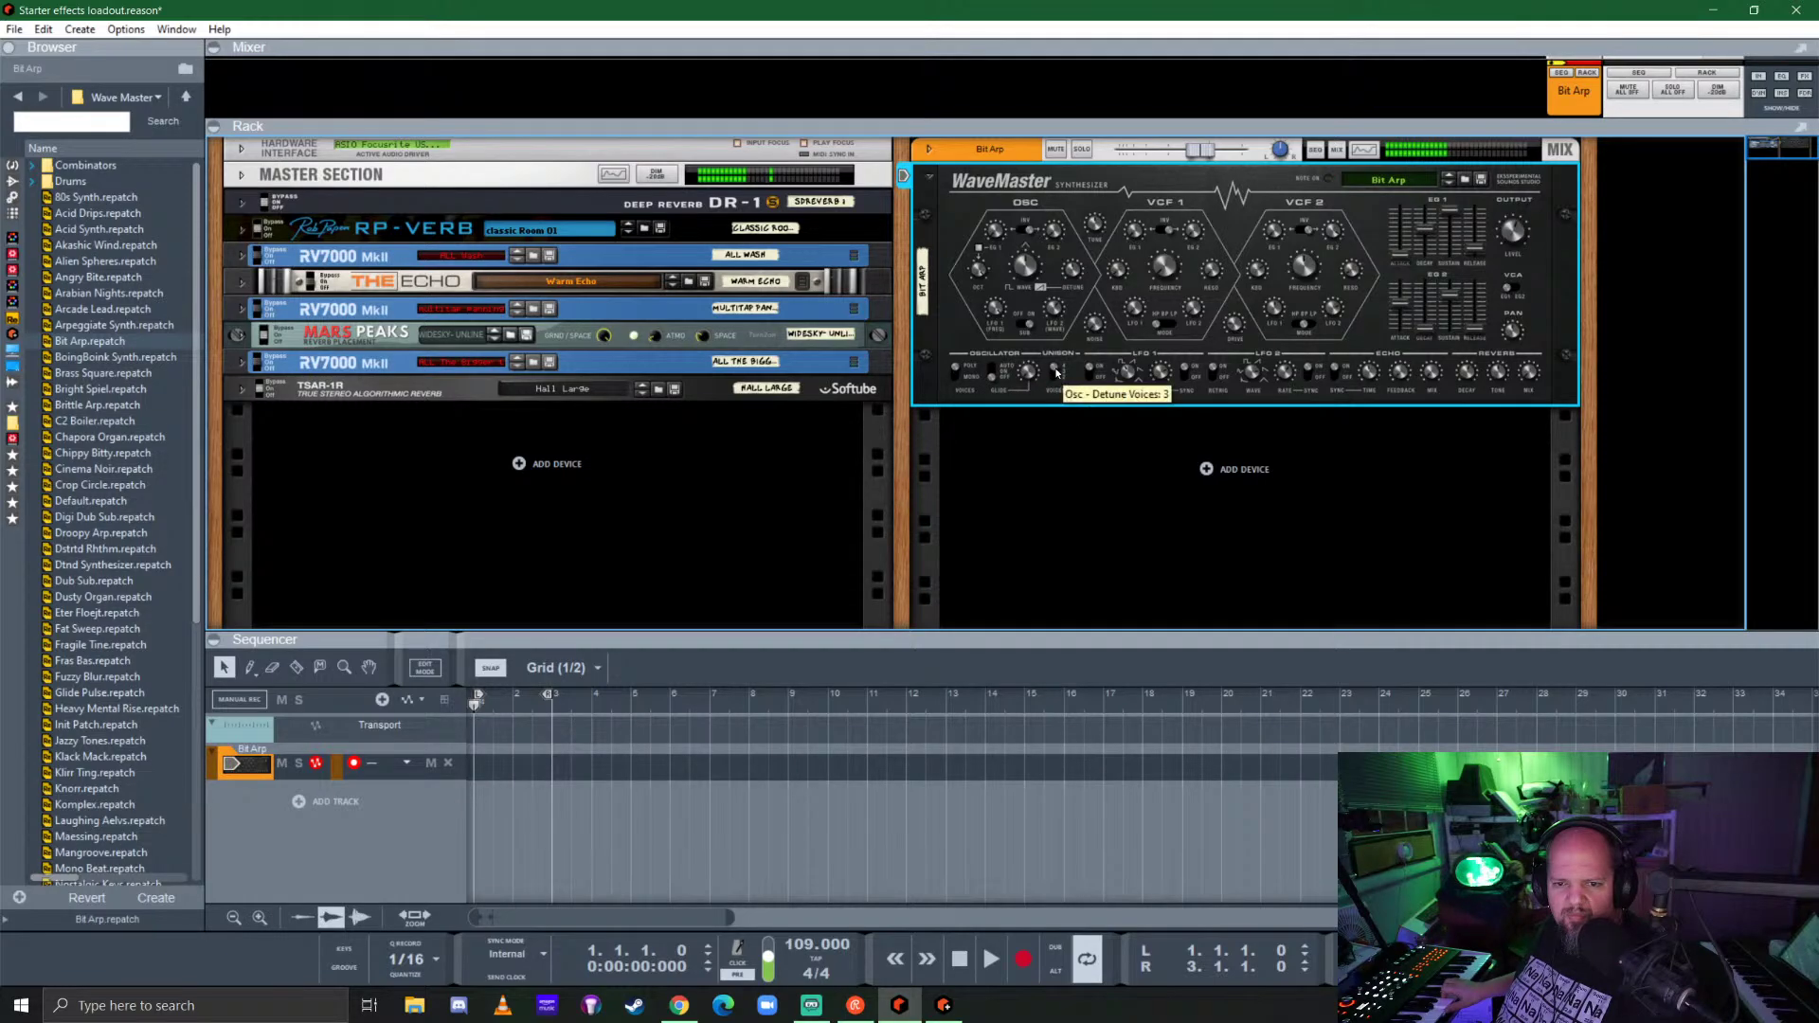
{"action": "scroll", "coordinate": [1057, 372], "scroll_direction": "down", "scroll_amount": 1}
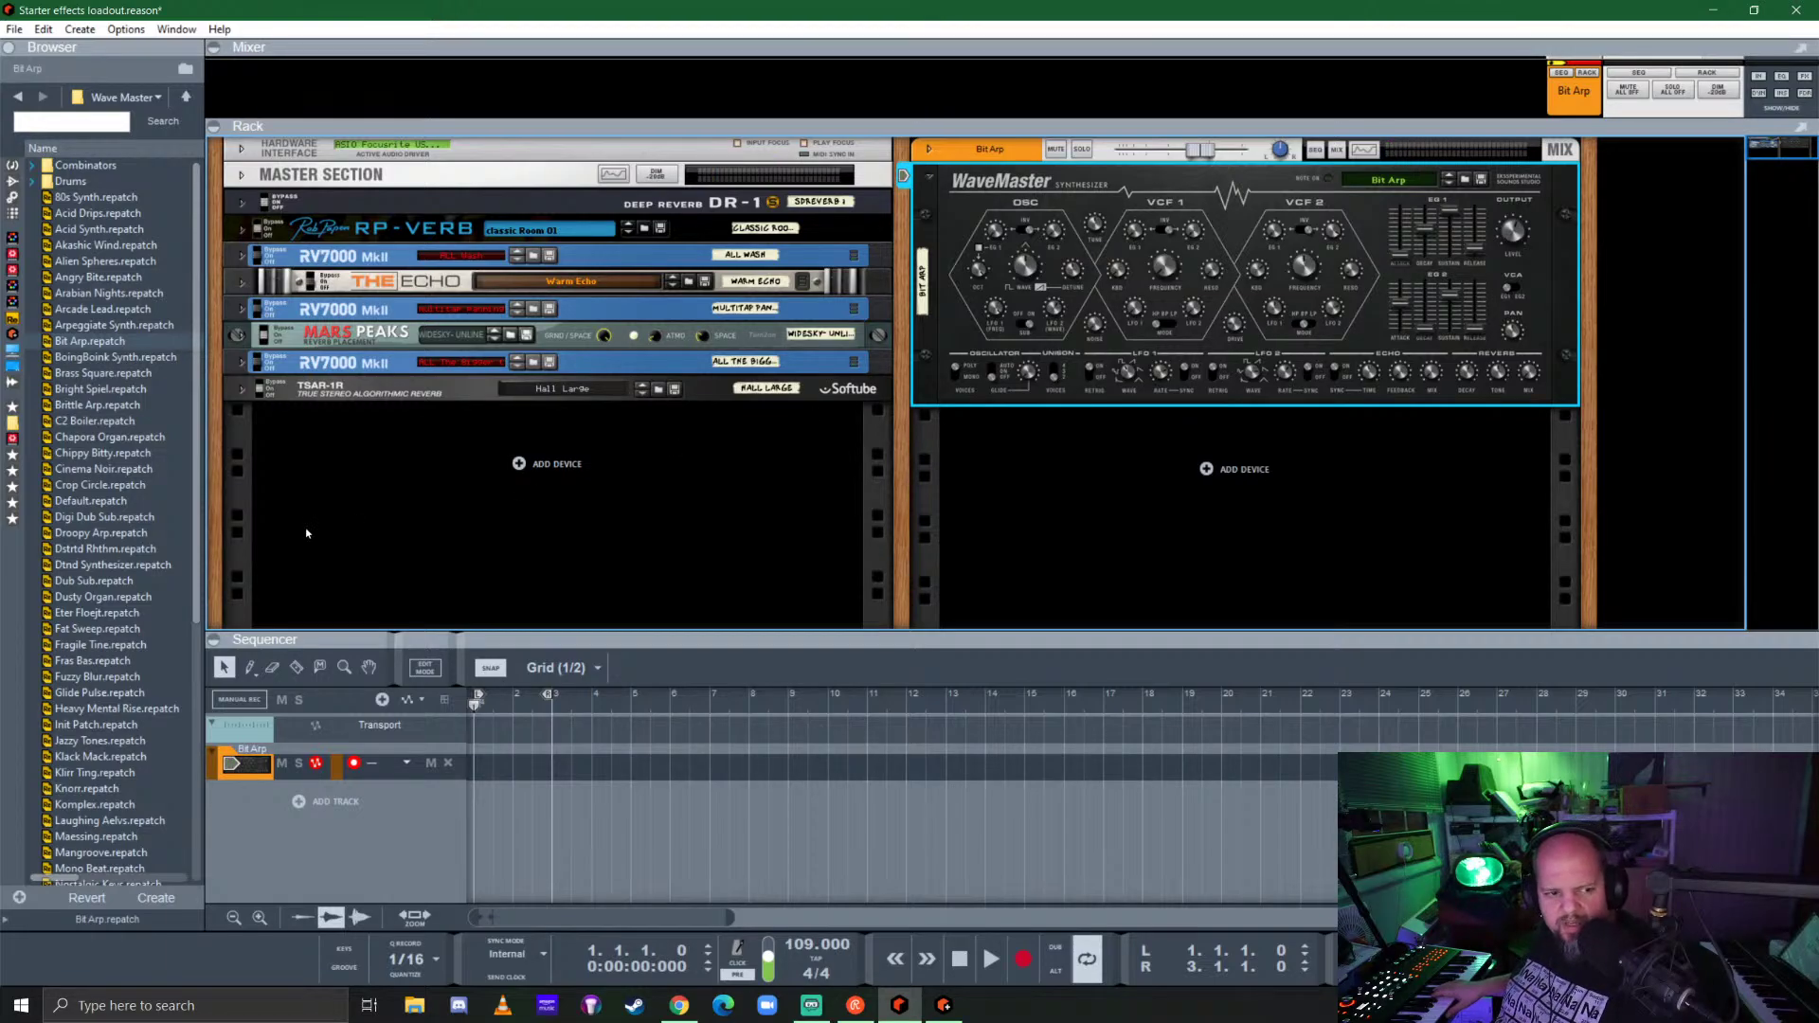
Step: Load BoingBoink Synth and Brass Square, and compare them with the neighbouring Bright Spiel patch, ending on Brass Square
{"action": "left_click_drag", "start_coordinate": [75, 368], "coordinate": [1080, 316]}
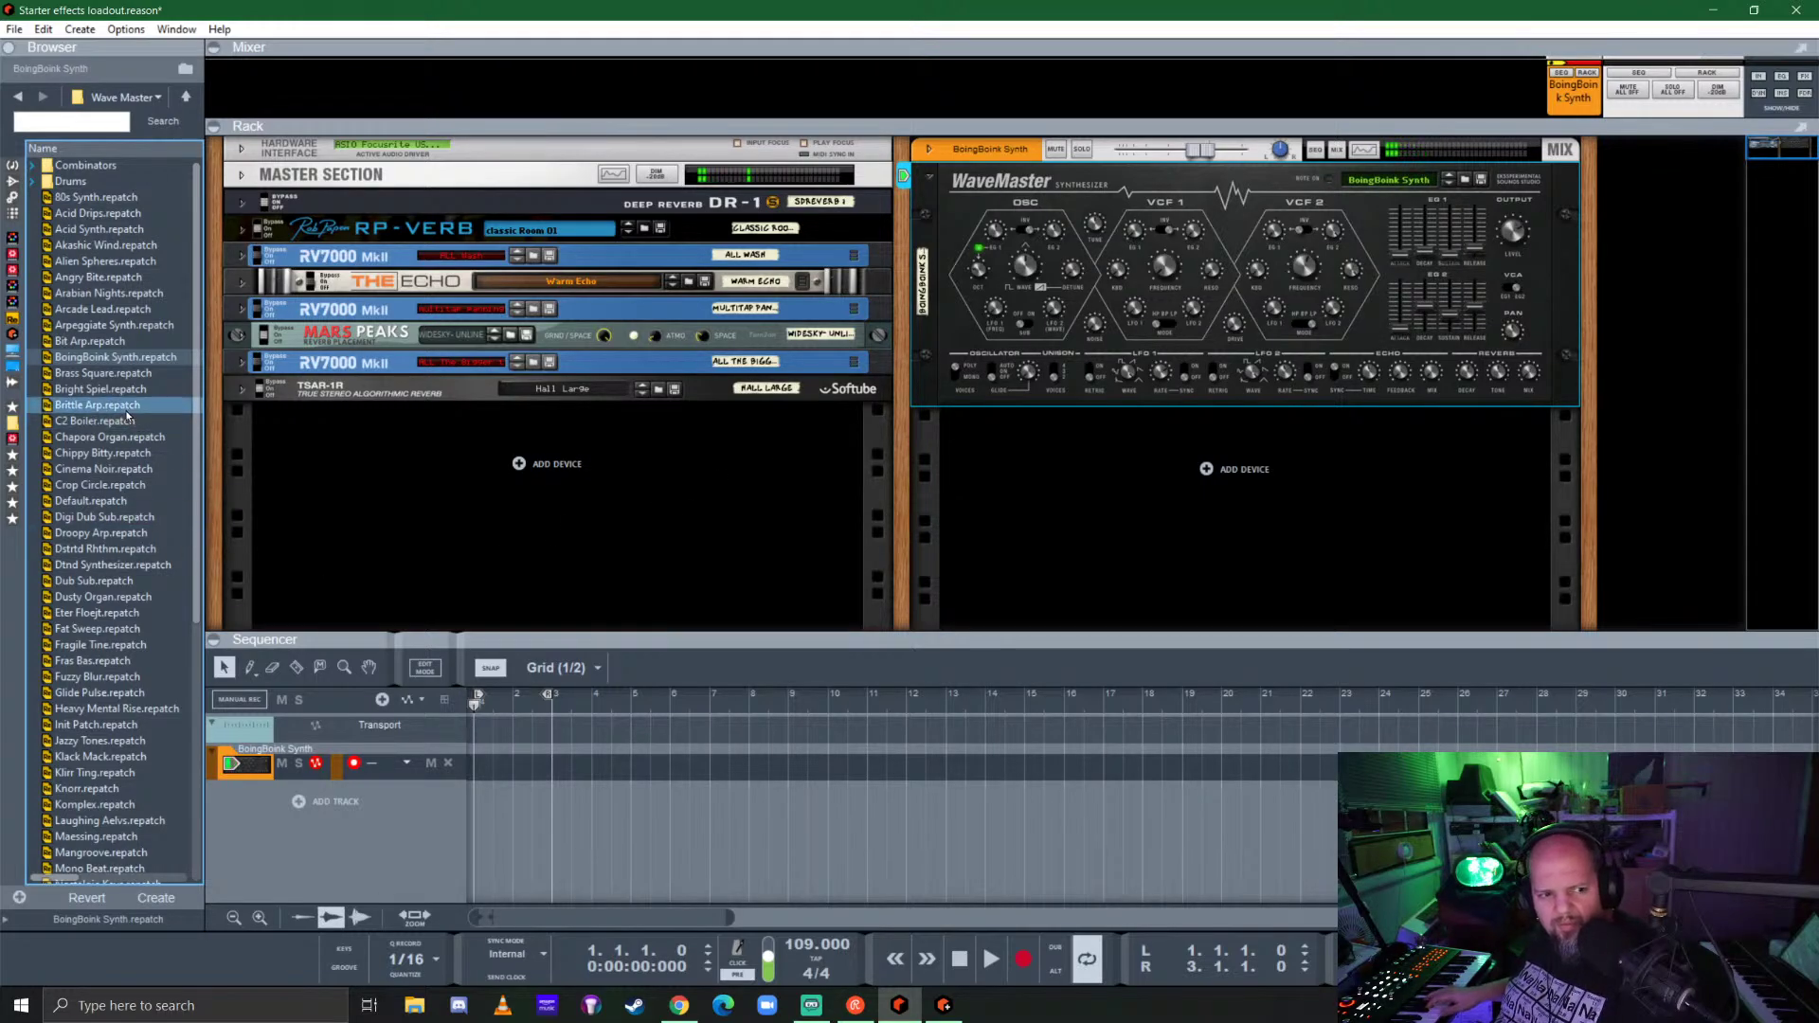
{"action": "left_click_drag", "start_coordinate": [103, 374], "coordinate": [1109, 270]}
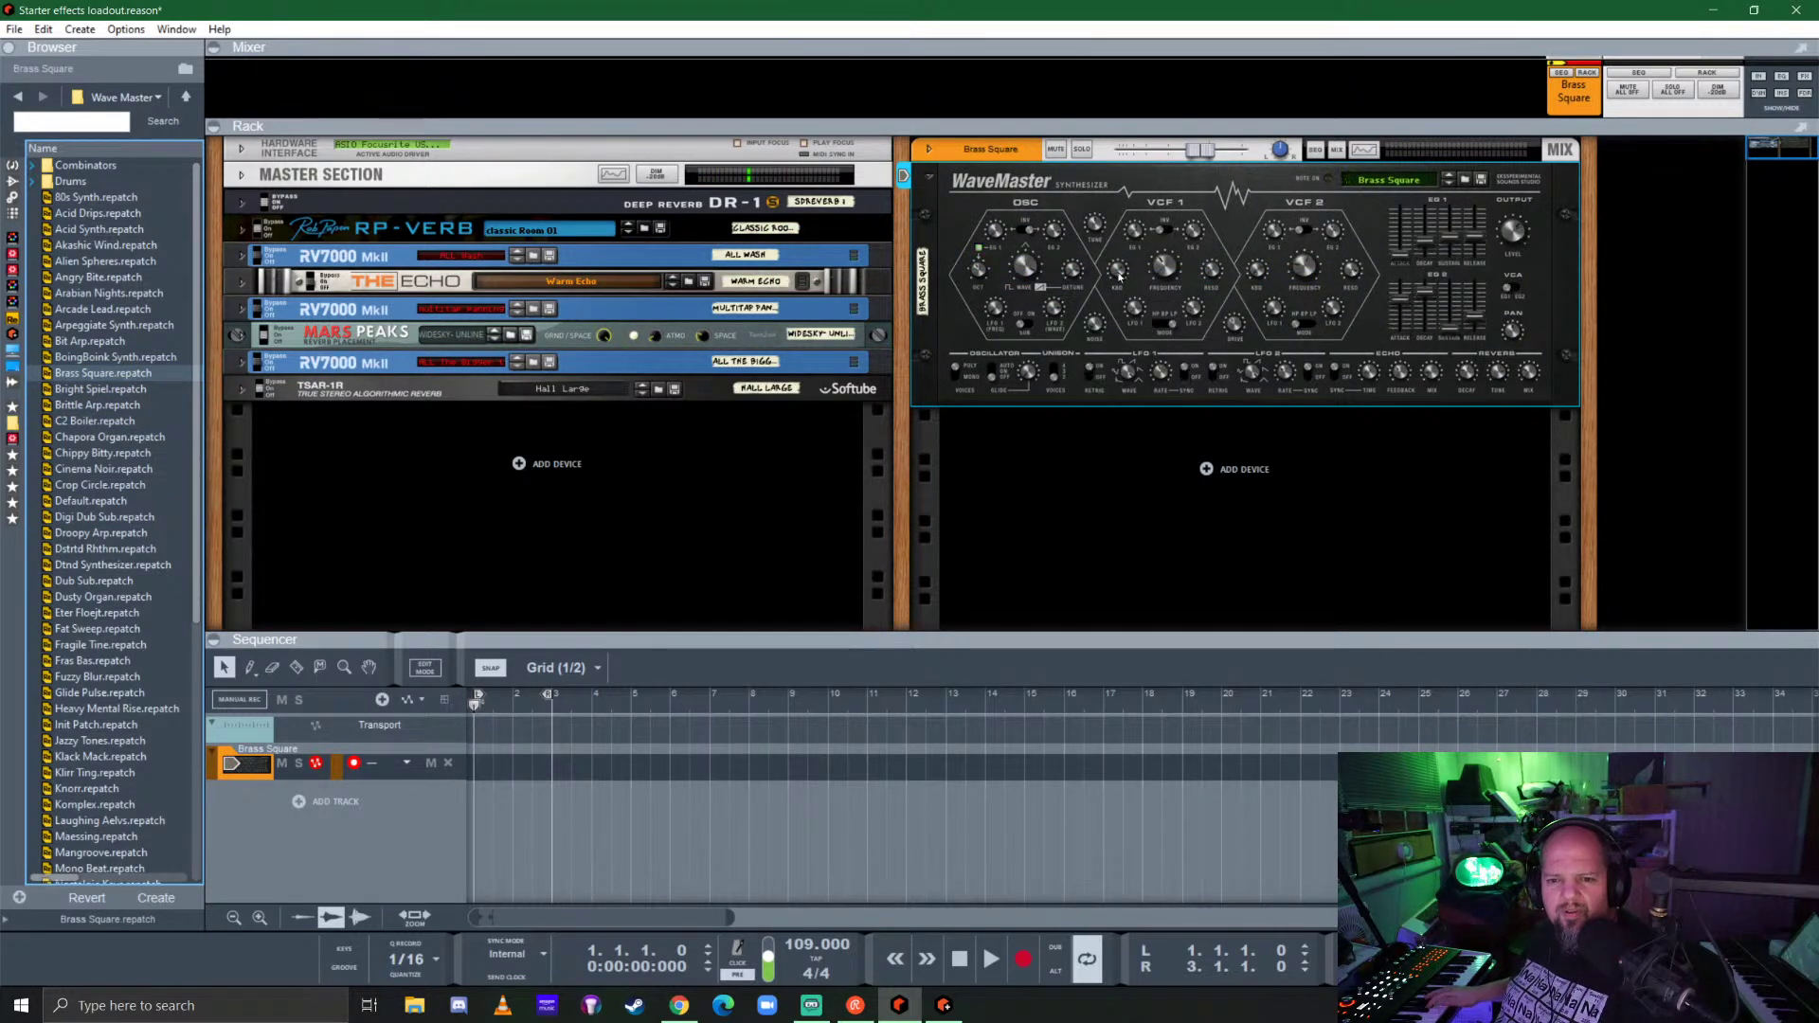
{"action": "left_click", "coordinate": [1449, 184]}
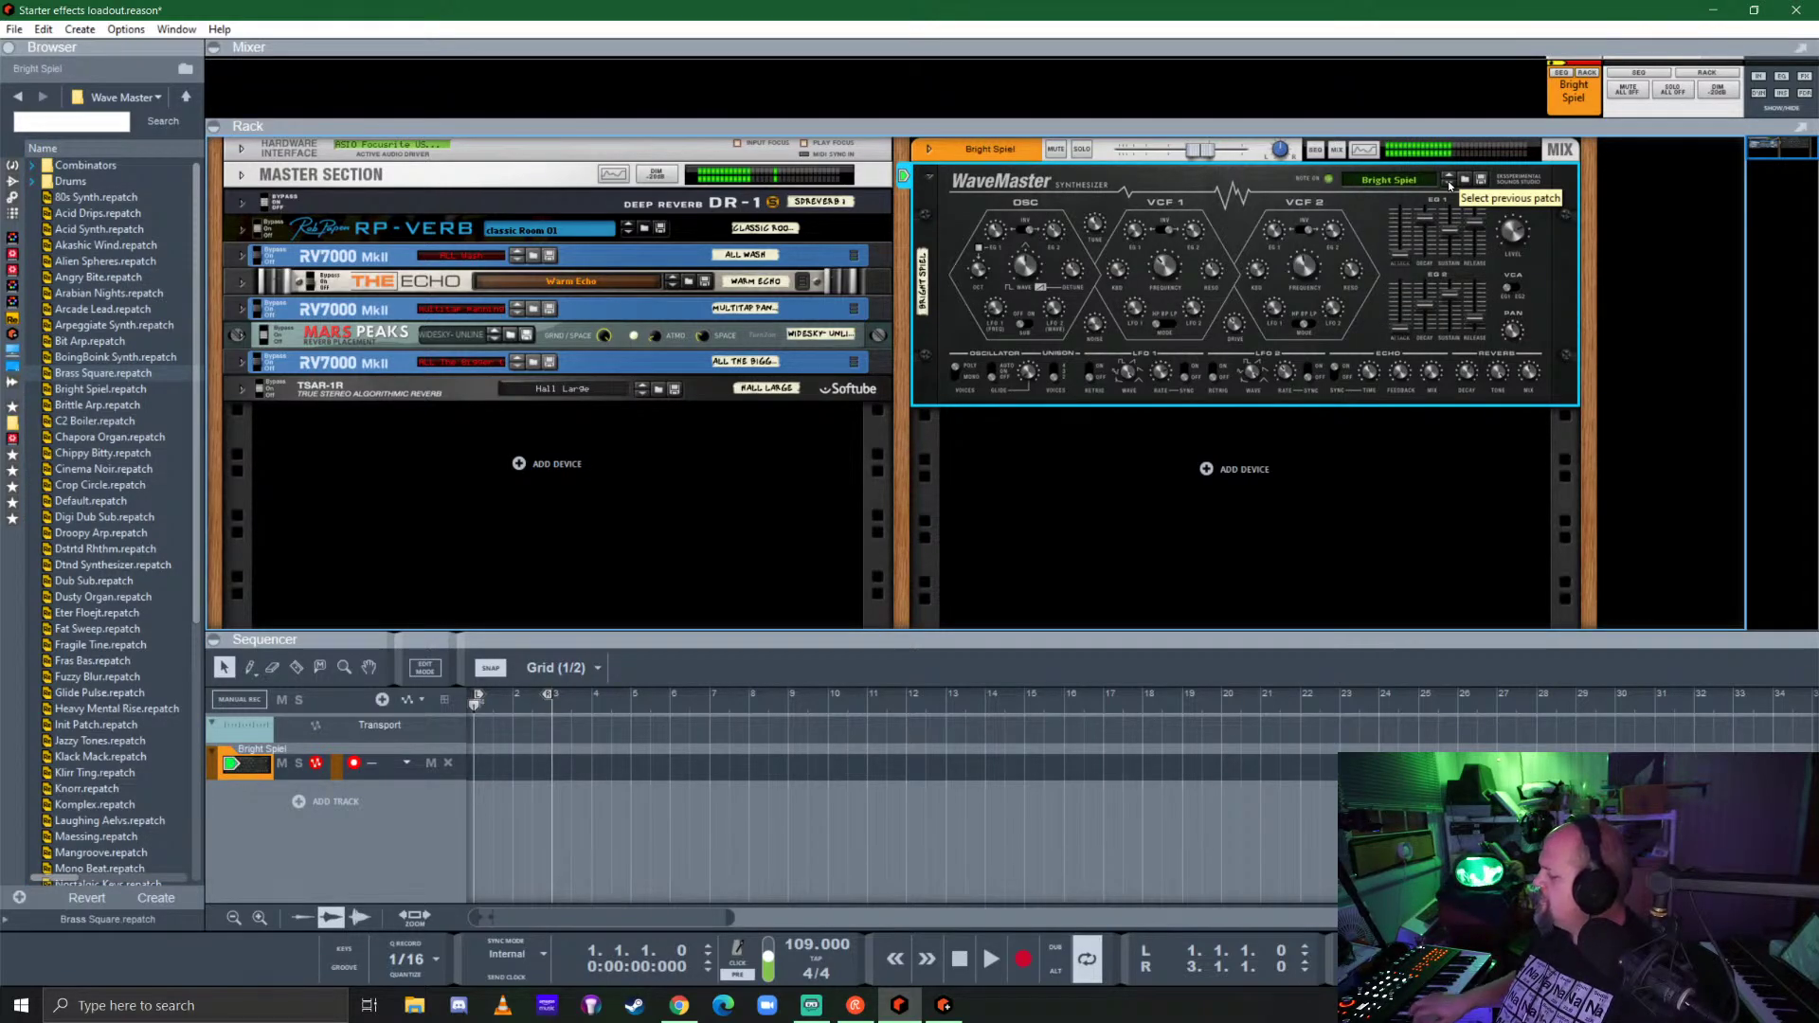
{"action": "left_click", "coordinate": [1449, 183]}
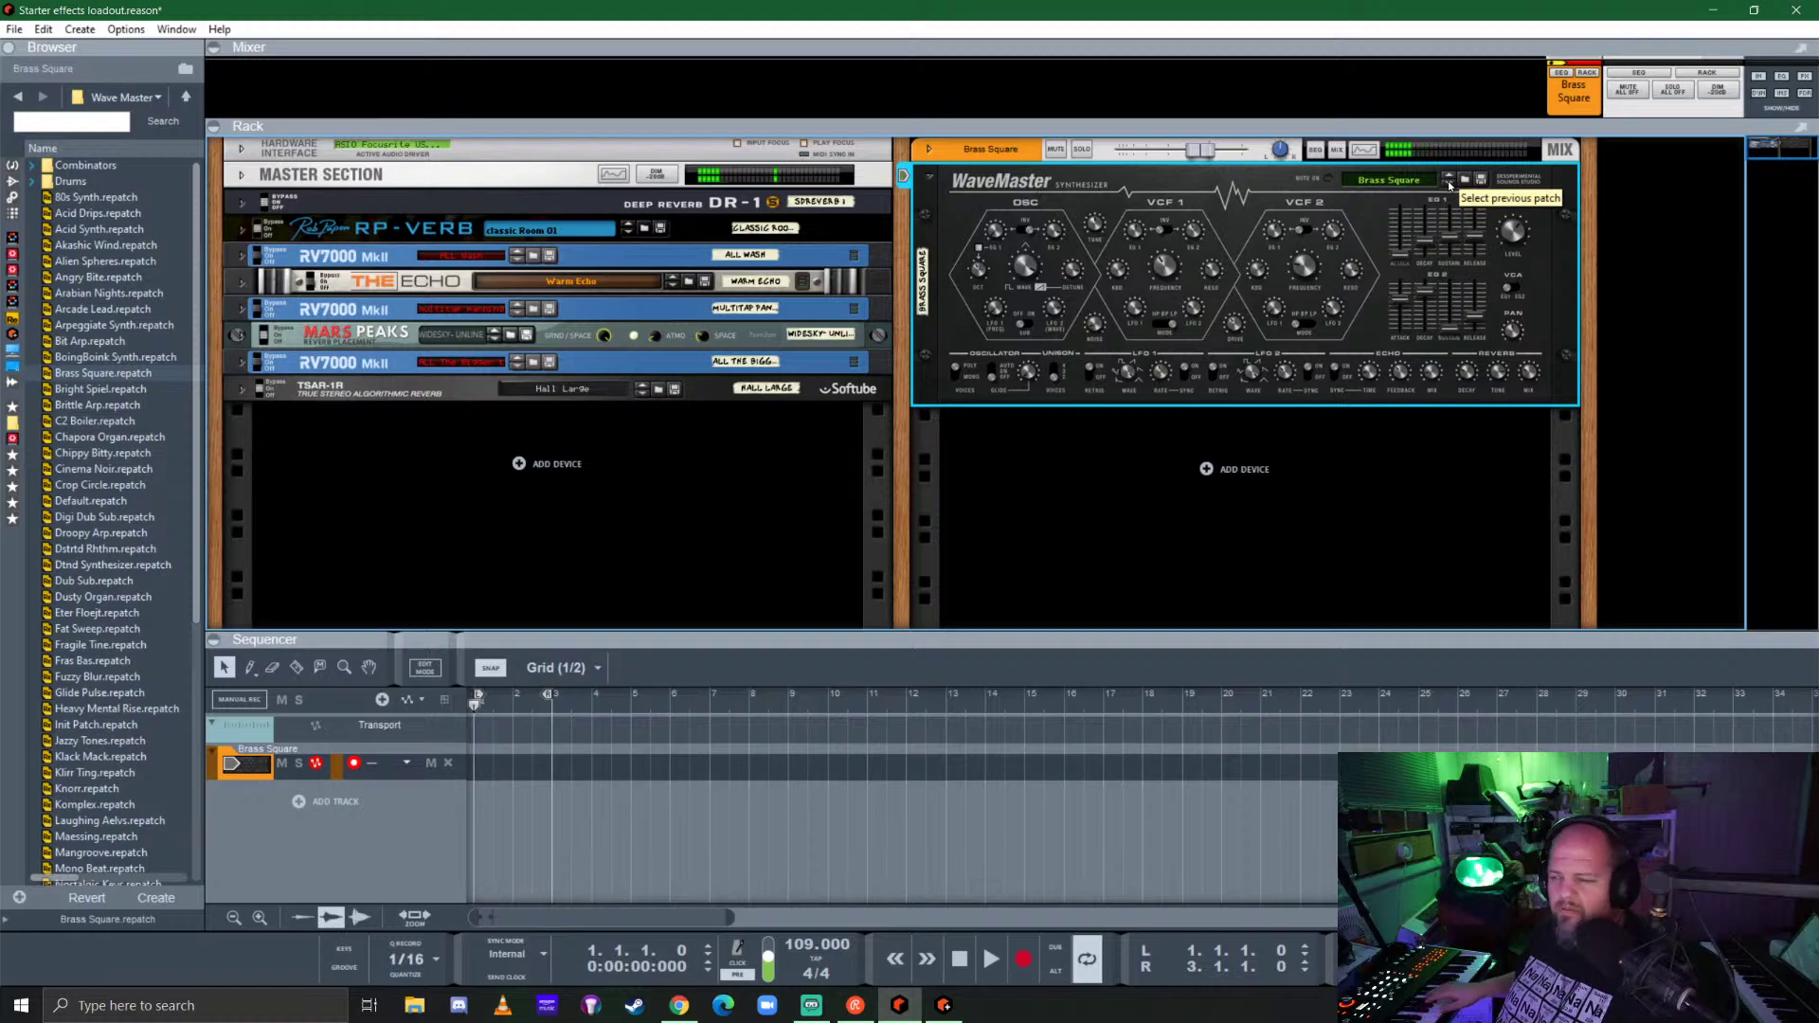
{"action": "left_click", "coordinate": [1449, 184]}
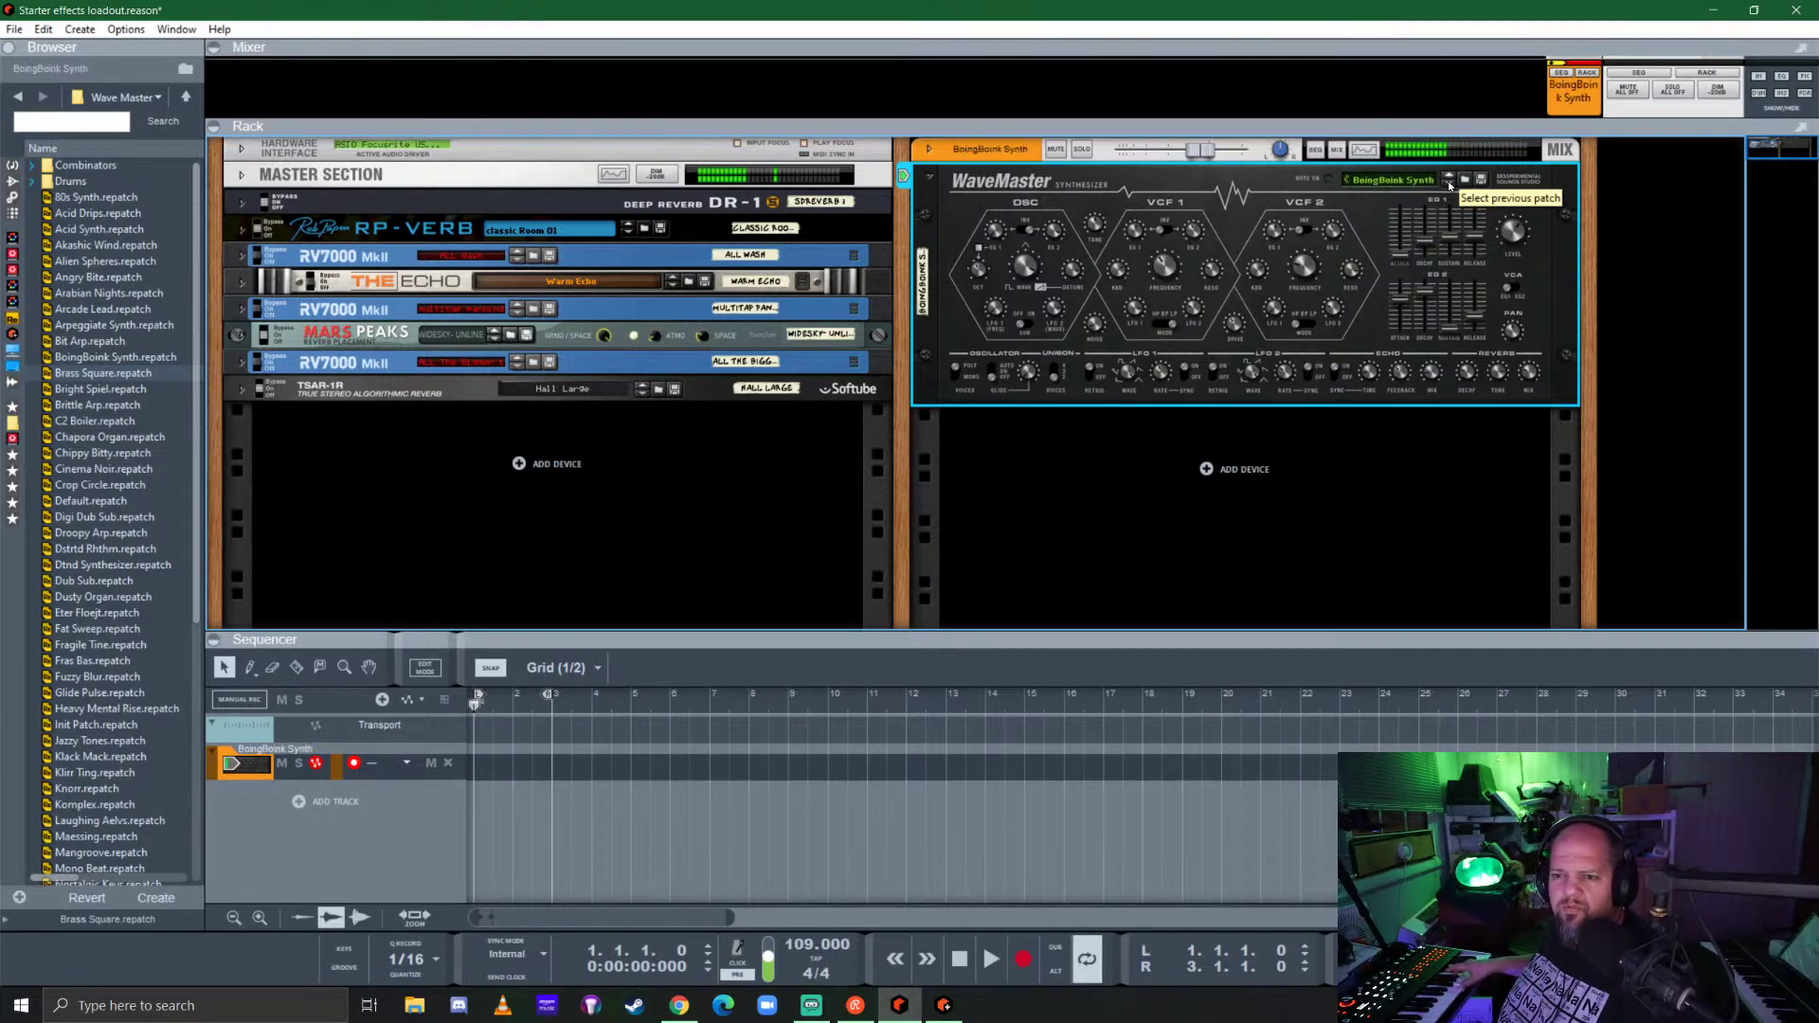
{"action": "left_click", "coordinate": [1448, 186]}
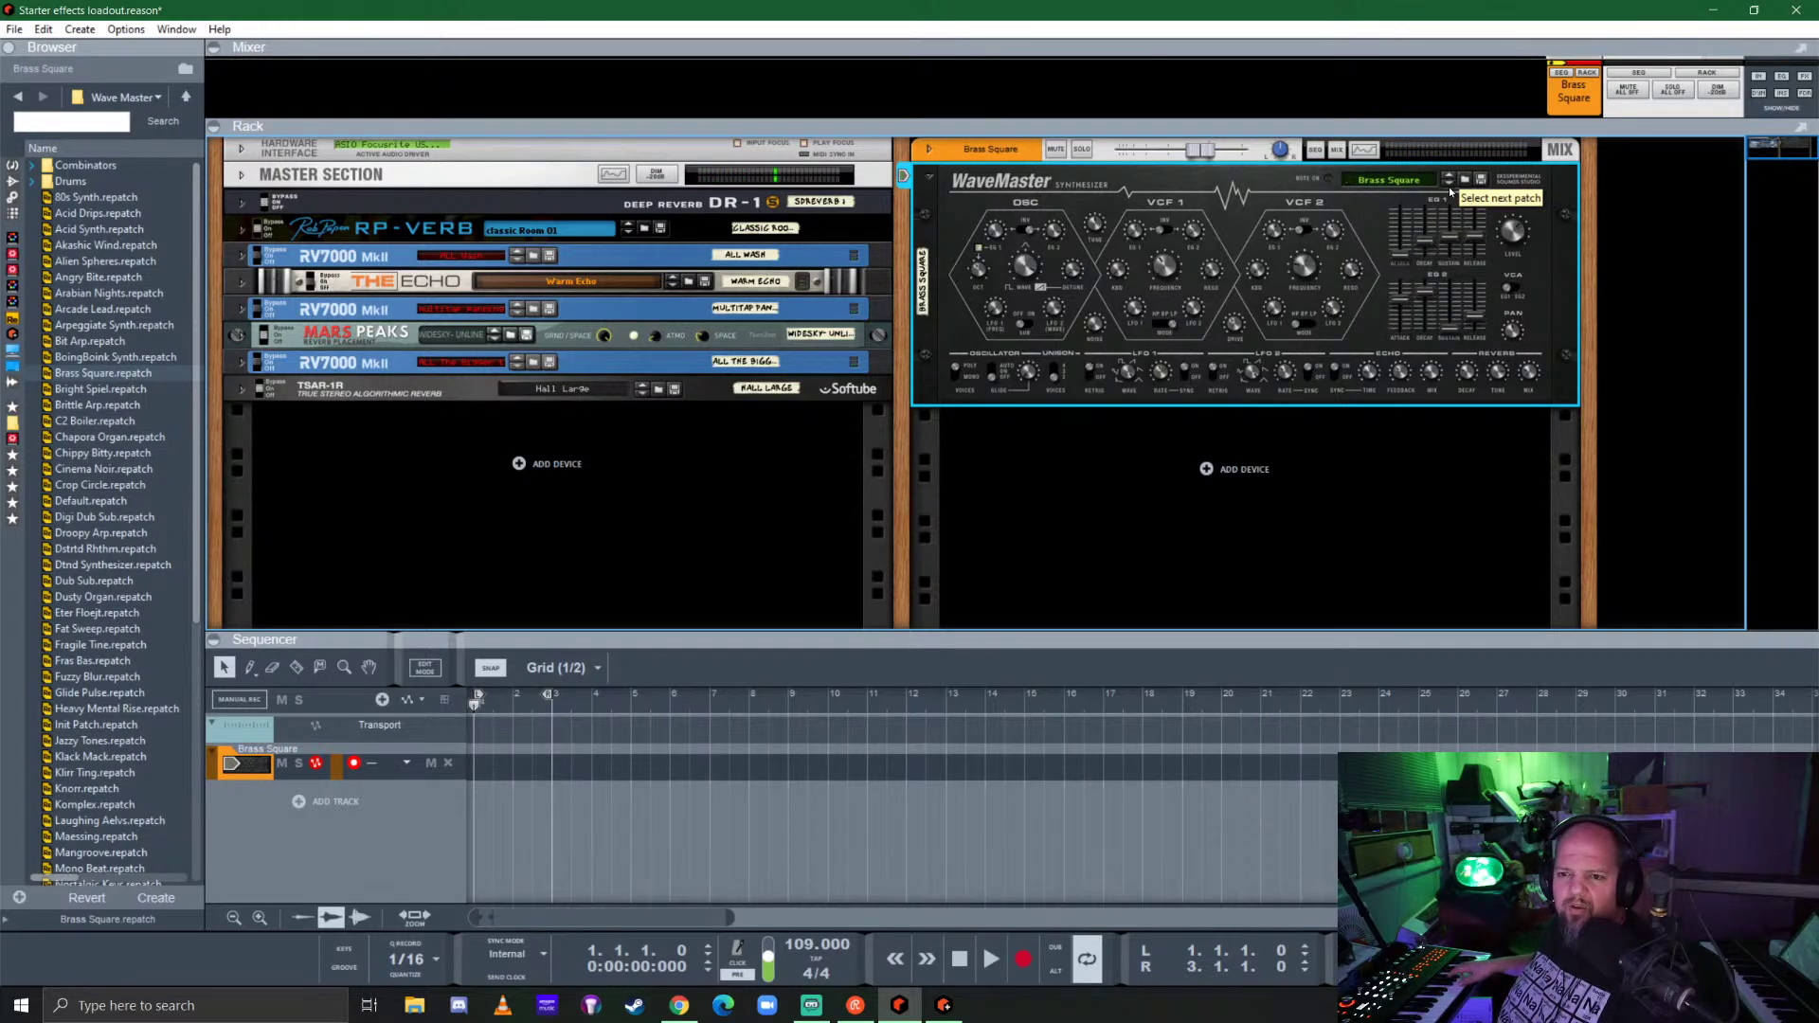
Step: Advance WaveMaster through the following patches until Cinema Noir is loaded
{"action": "left_click", "coordinate": [1448, 186]}
{"action": "left_click", "coordinate": [1448, 186]}
{"action": "left_click", "coordinate": [1448, 185]}
{"action": "left_click", "coordinate": [1448, 186]}
{"action": "left_click", "coordinate": [1448, 186]}
{"action": "left_click", "coordinate": [1448, 186]}
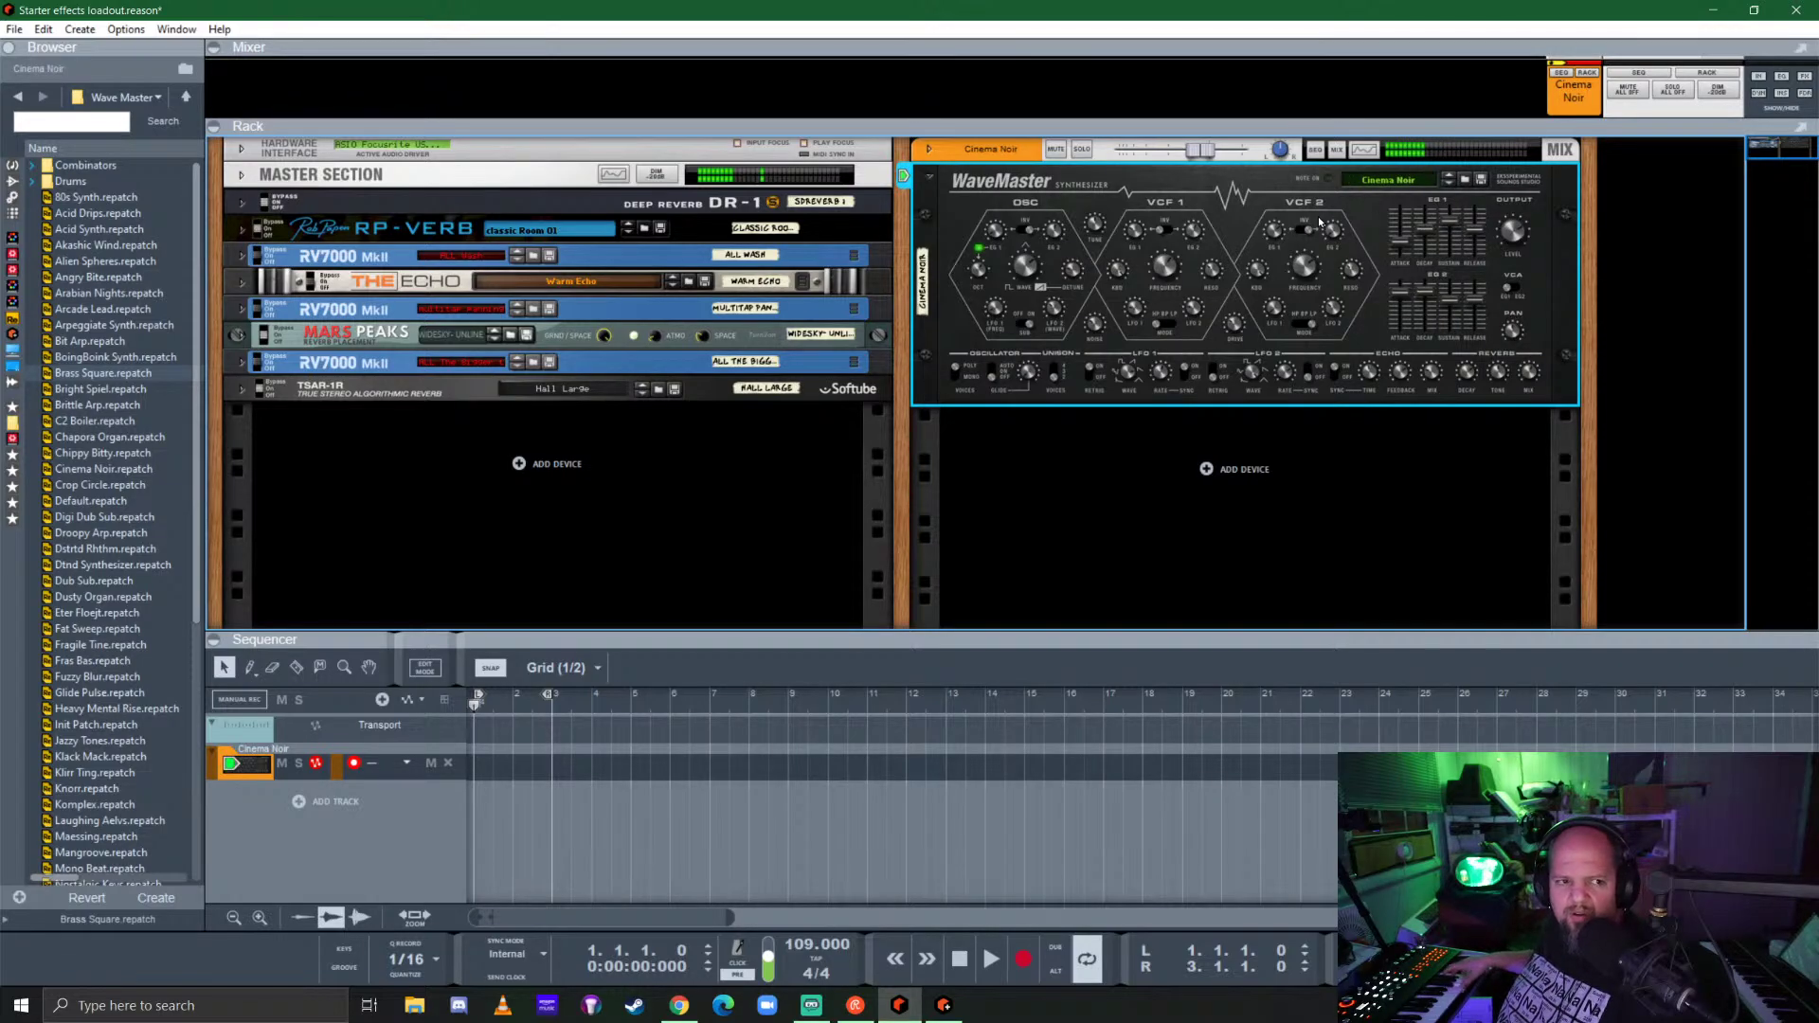
Step: Open the Drums patch folder and load Fat Dist BD into WaveMaster
{"action": "double_click", "coordinate": [74, 182]}
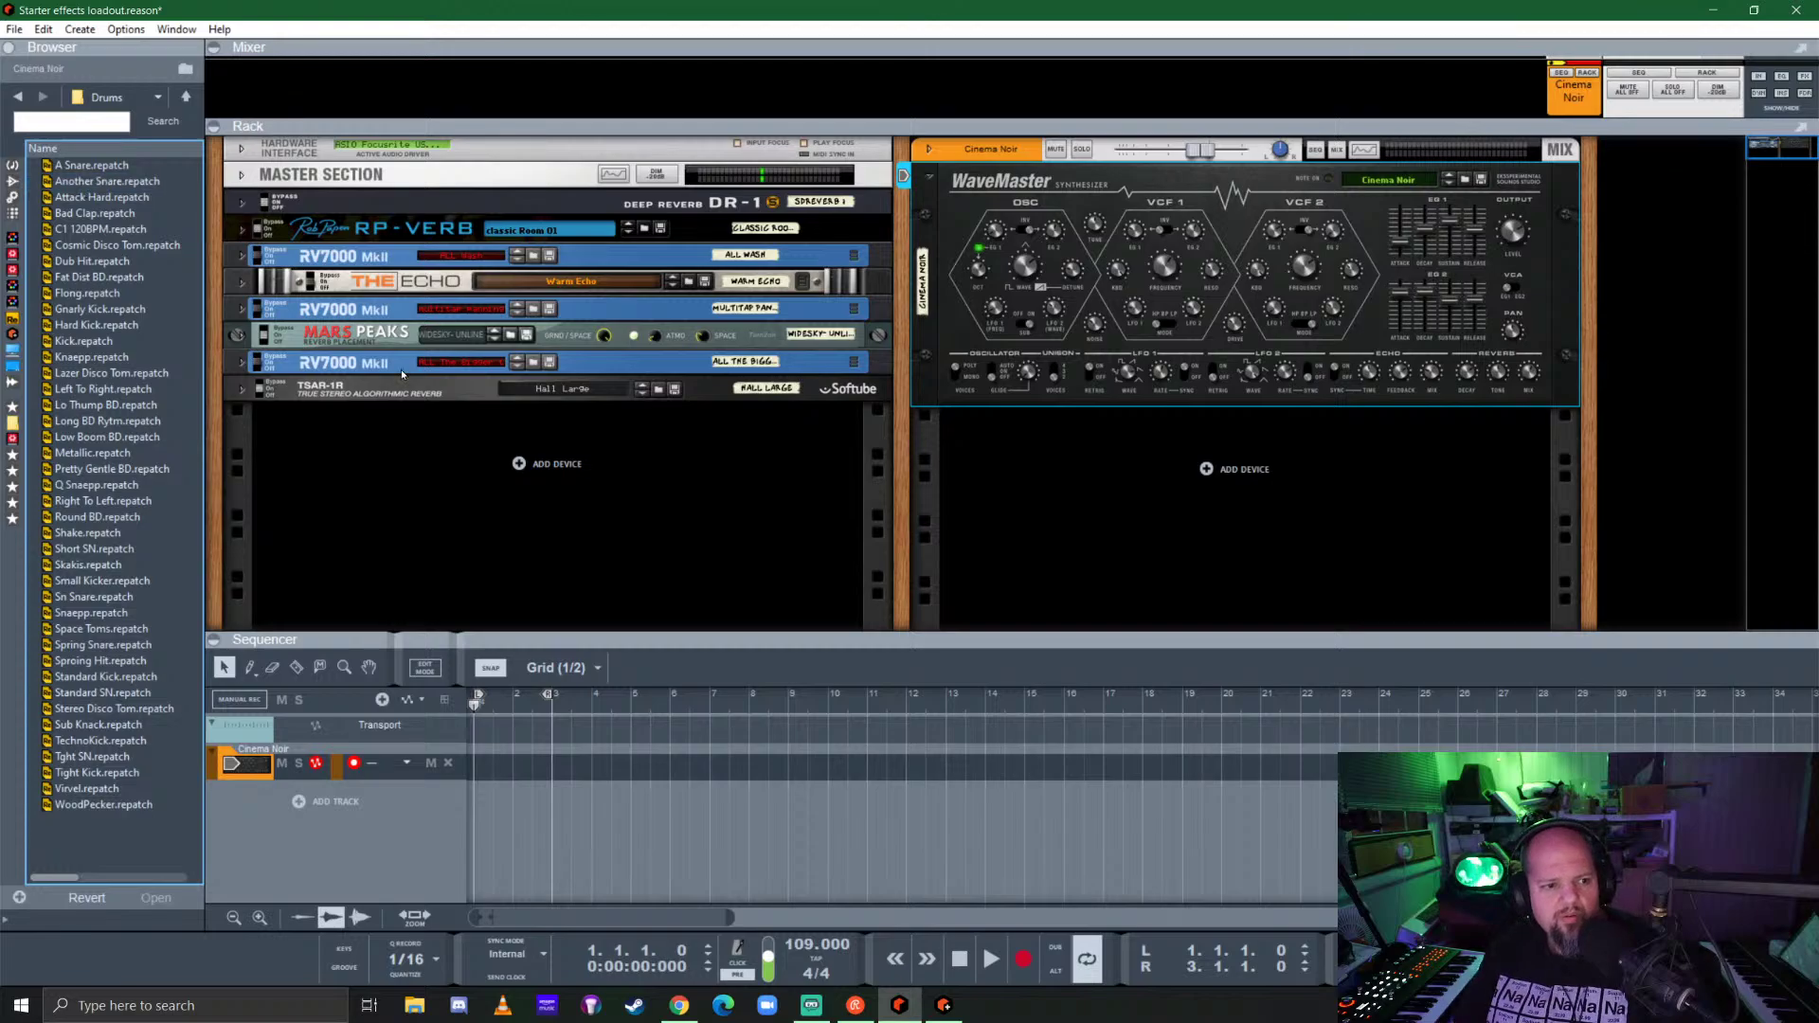
{"action": "left_click", "coordinate": [100, 277]}
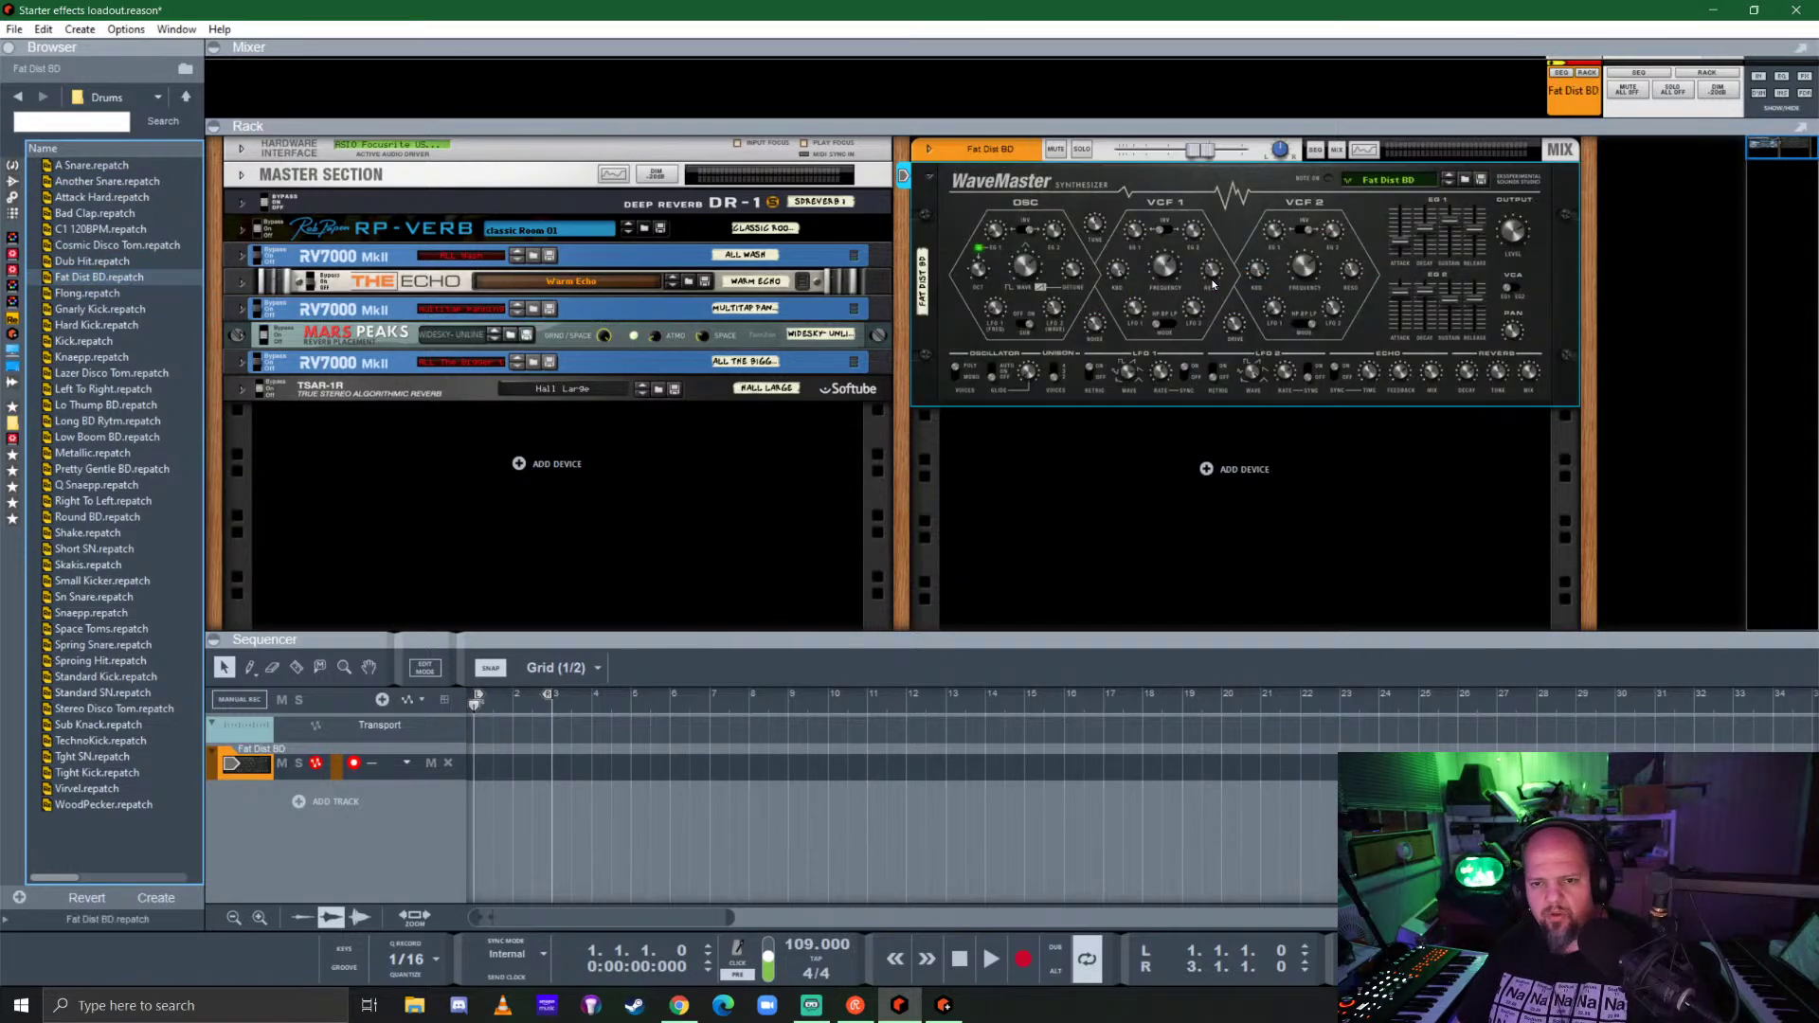
{"action": "mouse_move", "coordinate": [1213, 287]}
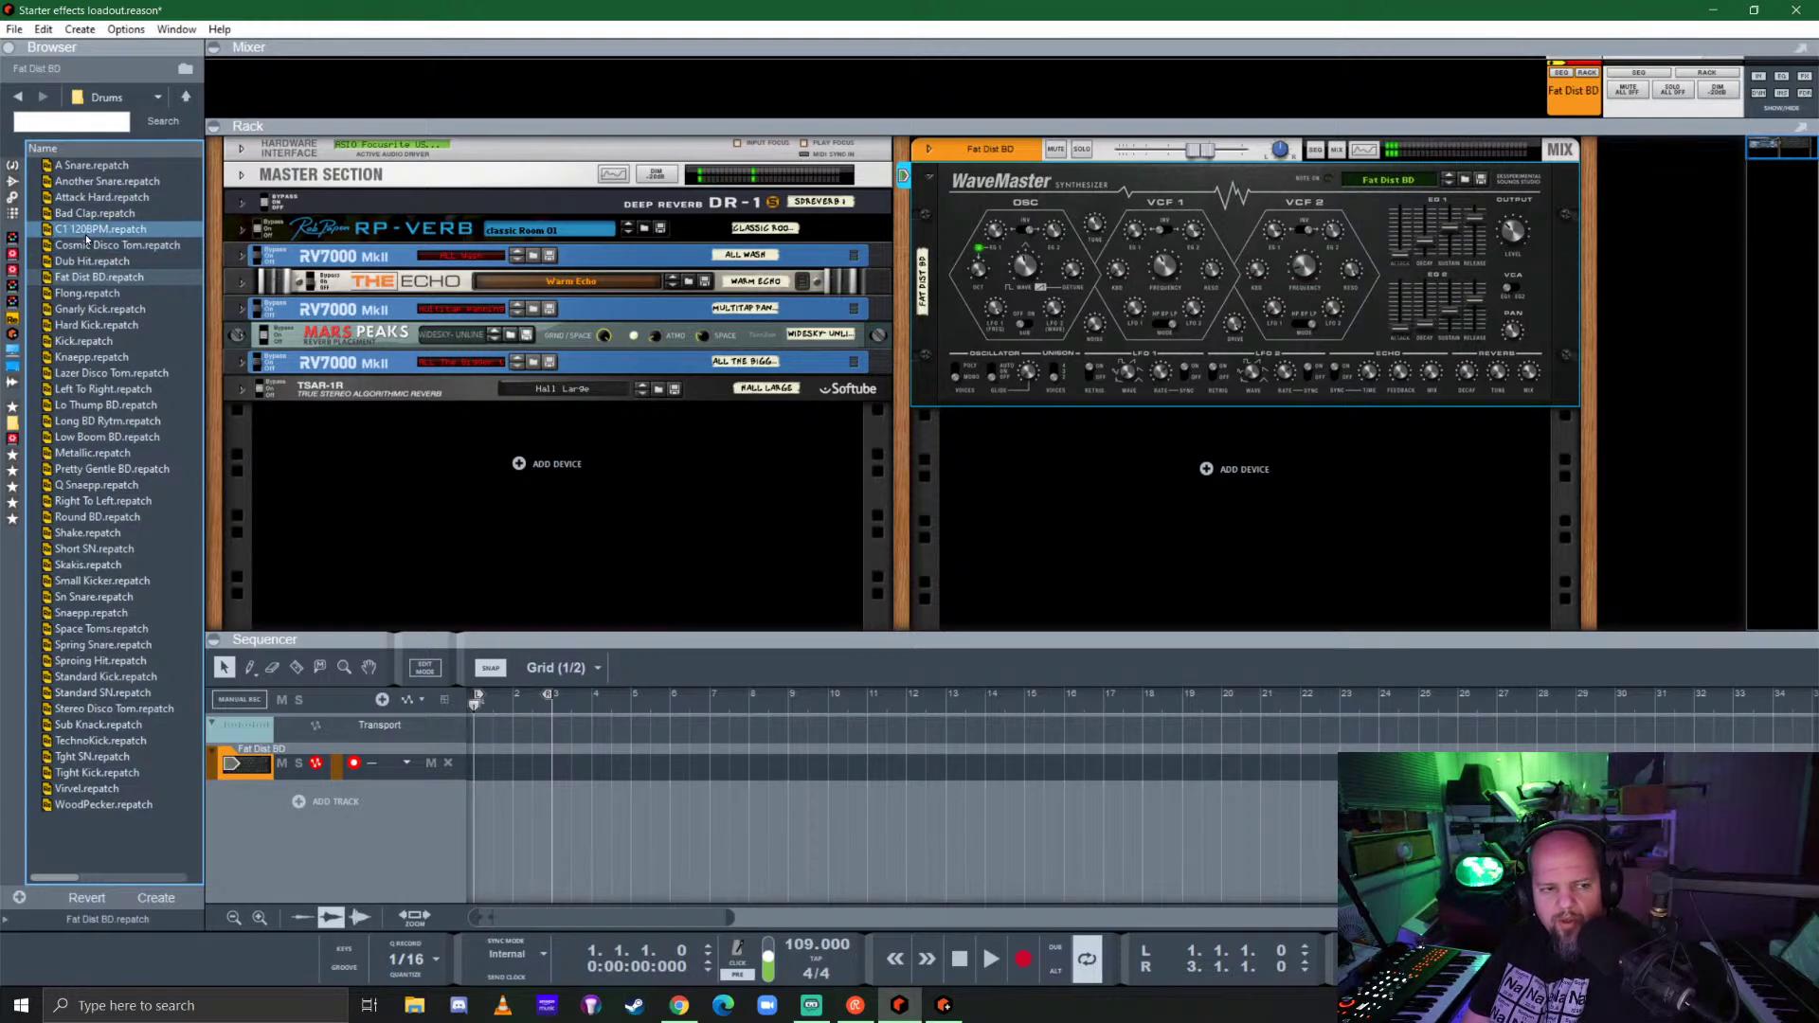
Step: Load the C1 120BPM drum patch and try the LFO 2 sync speed knob
{"action": "left_click_drag", "start_coordinate": [87, 230], "coordinate": [1242, 281]}
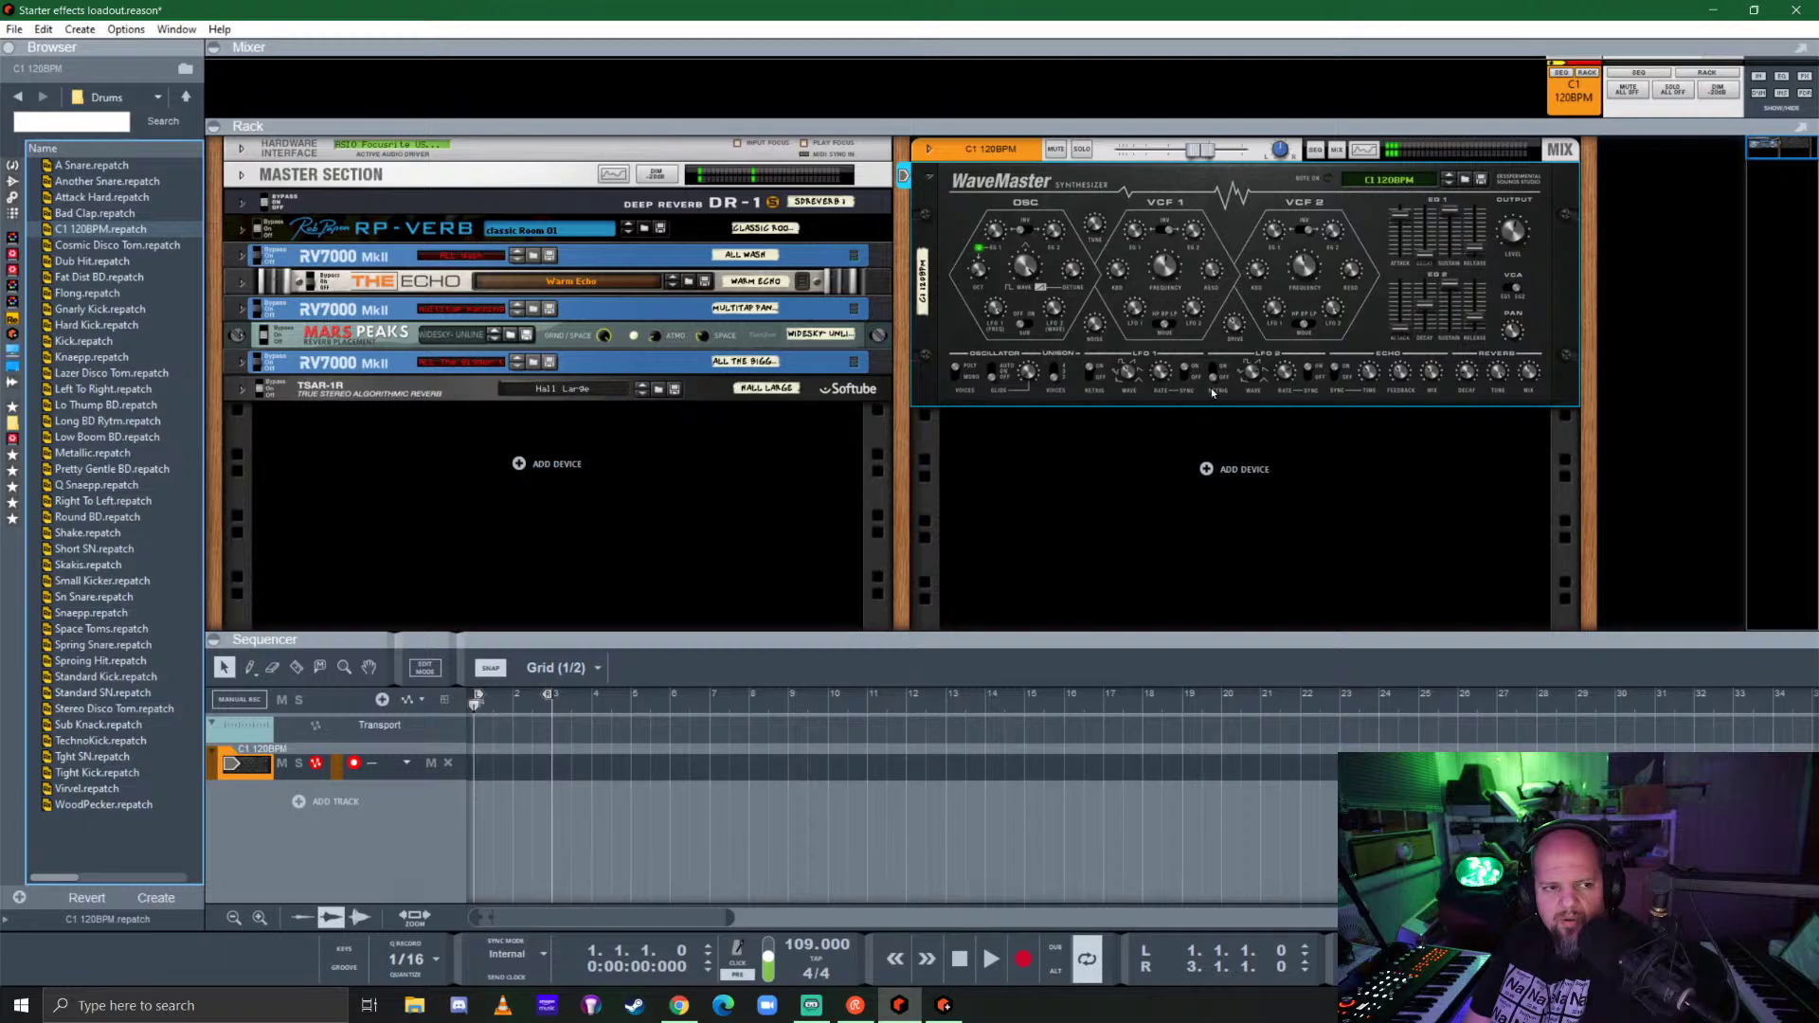
{"action": "right_click", "coordinate": [1090, 476]}
{"action": "left_click", "coordinate": [1007, 470]}
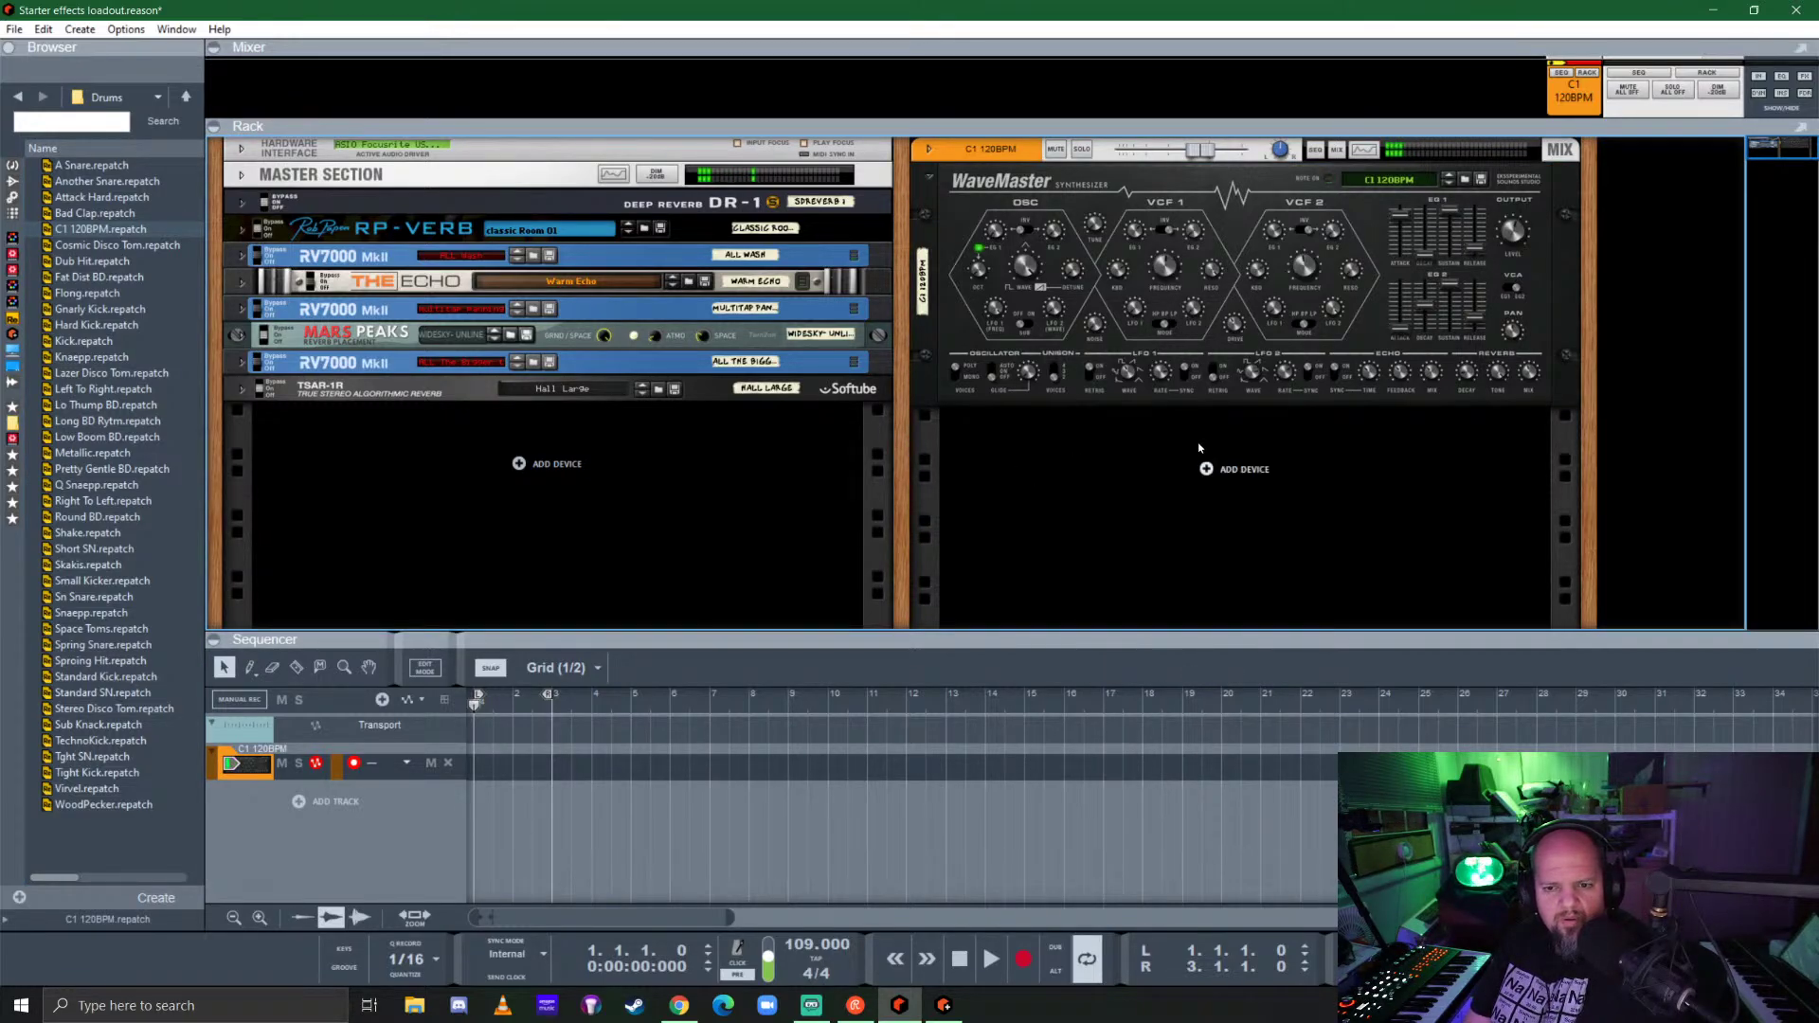
{"action": "left_click", "coordinate": [1165, 372]}
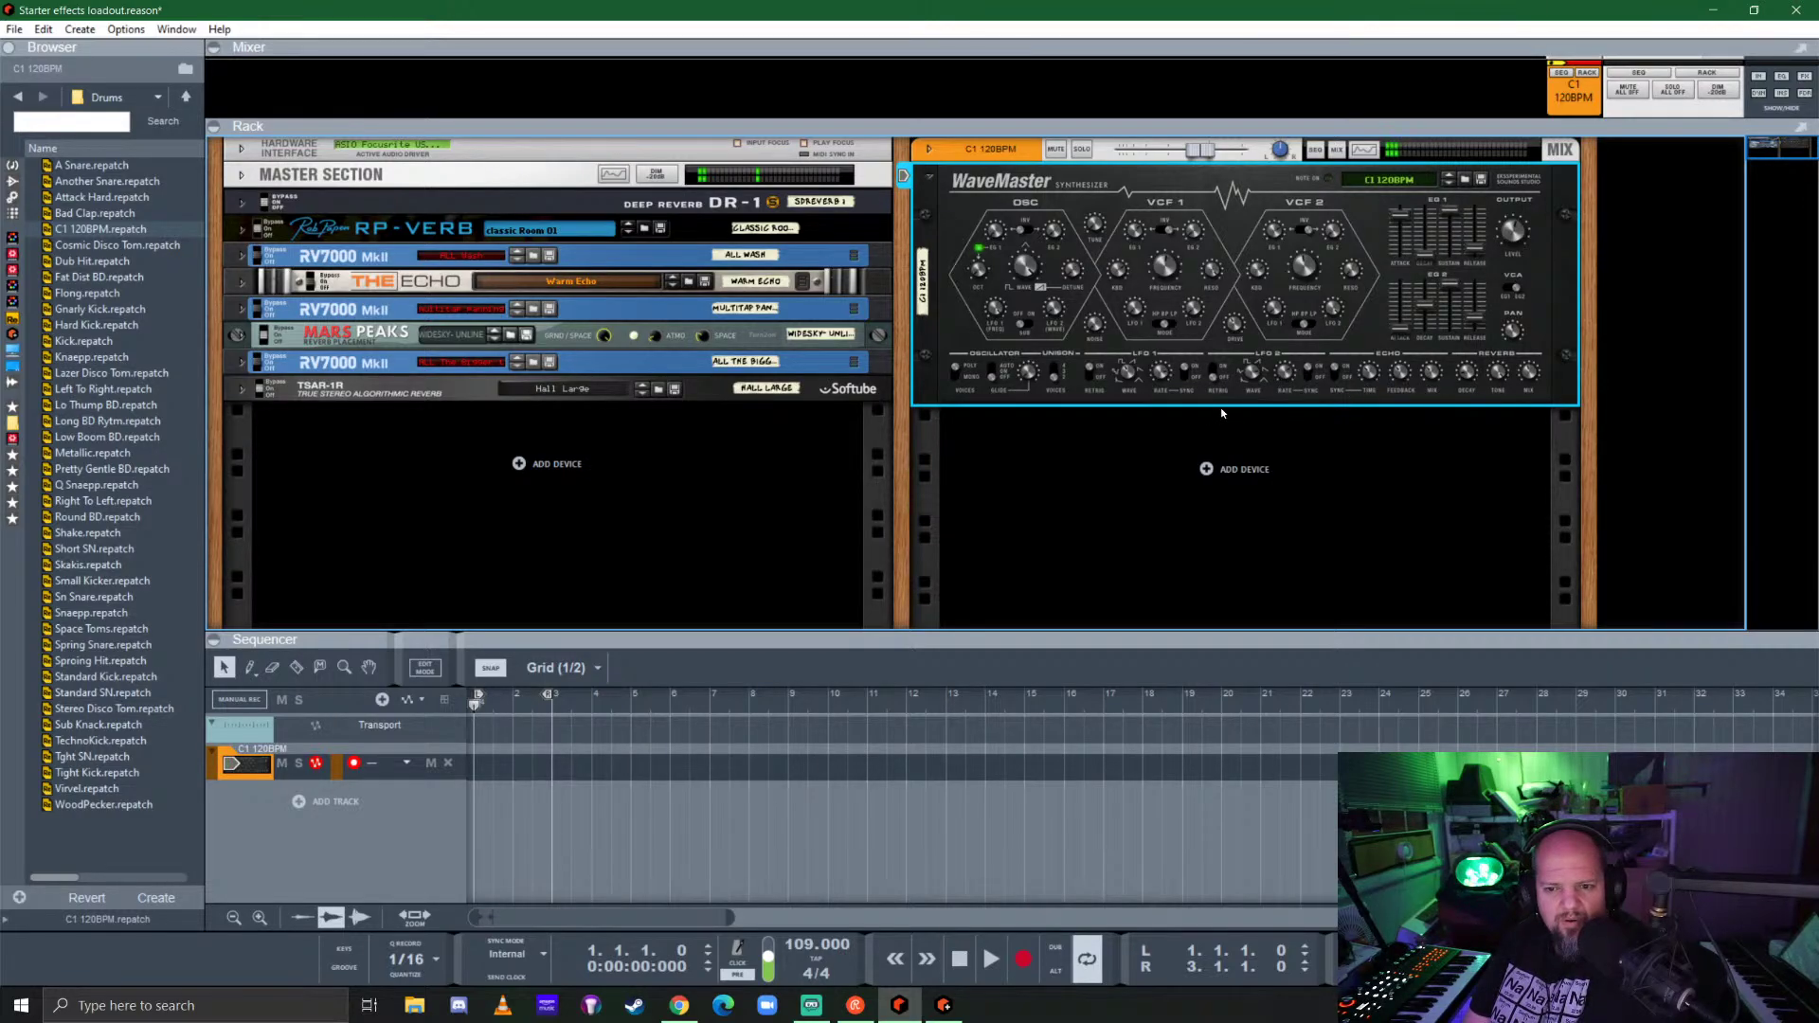
{"action": "mouse_move", "coordinate": [1289, 370]}
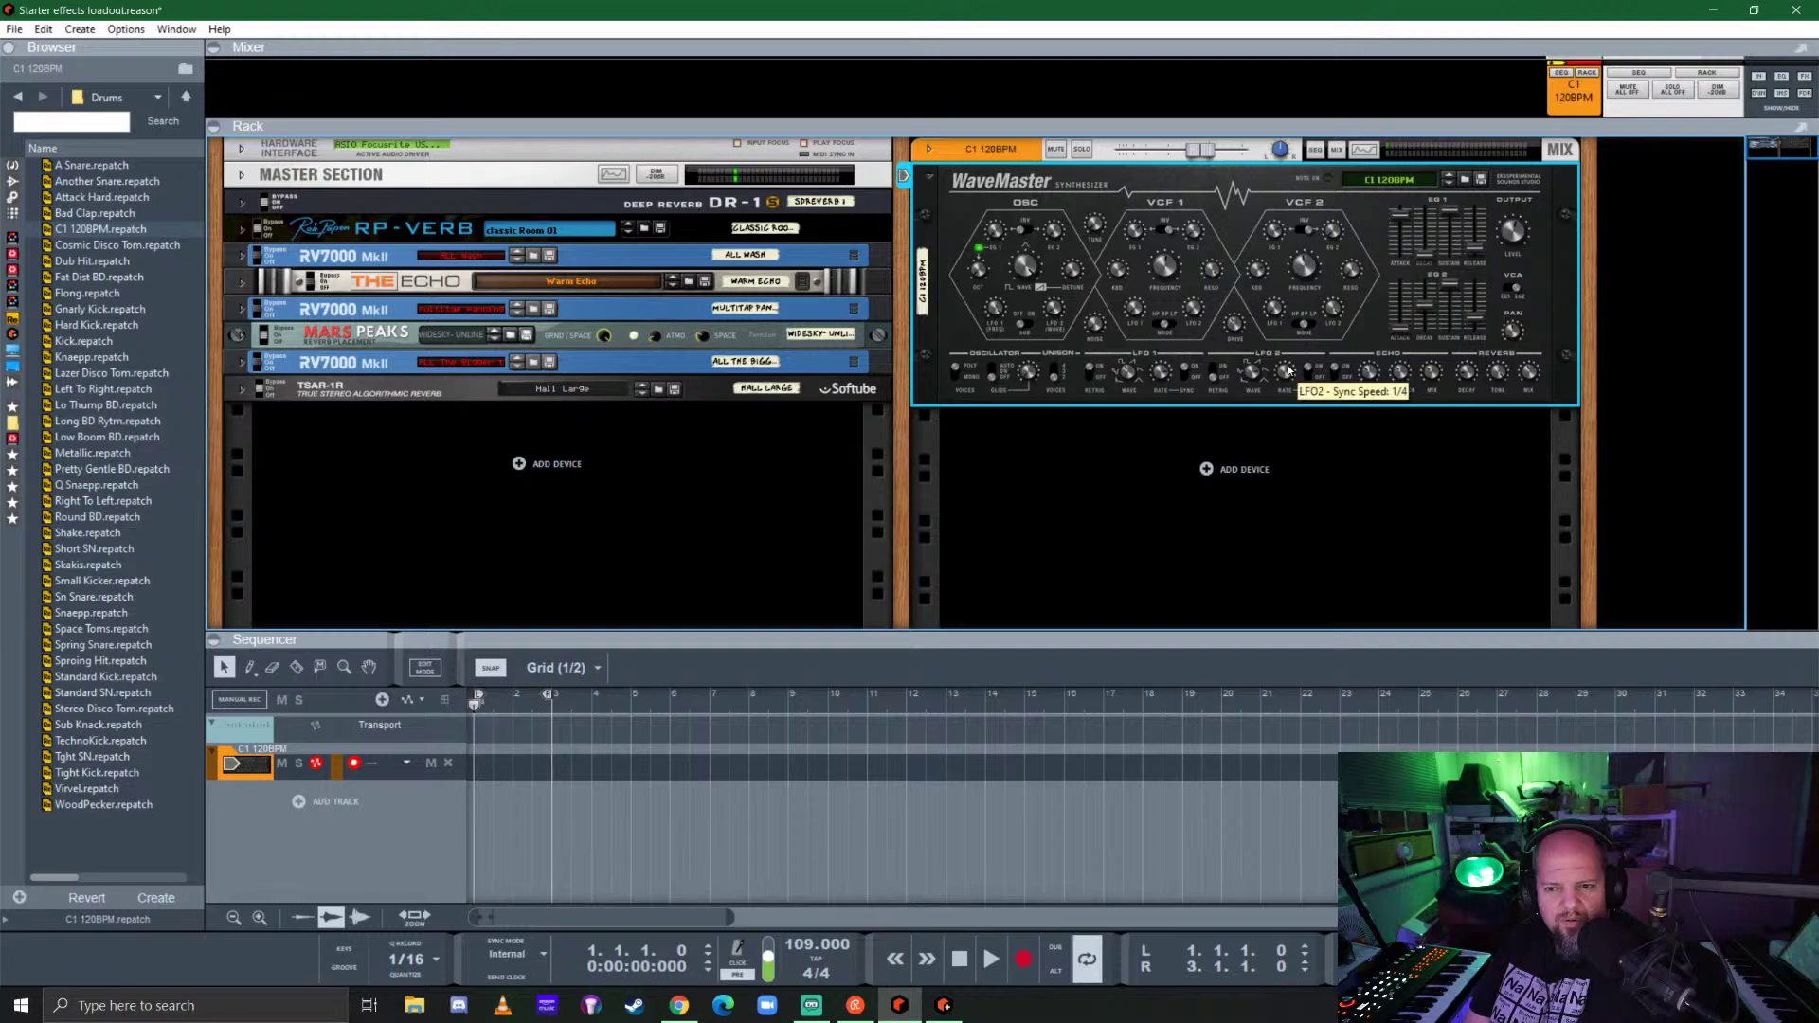
{"action": "left_click_drag", "start_coordinate": [1289, 379], "coordinate": [1294, 365]}
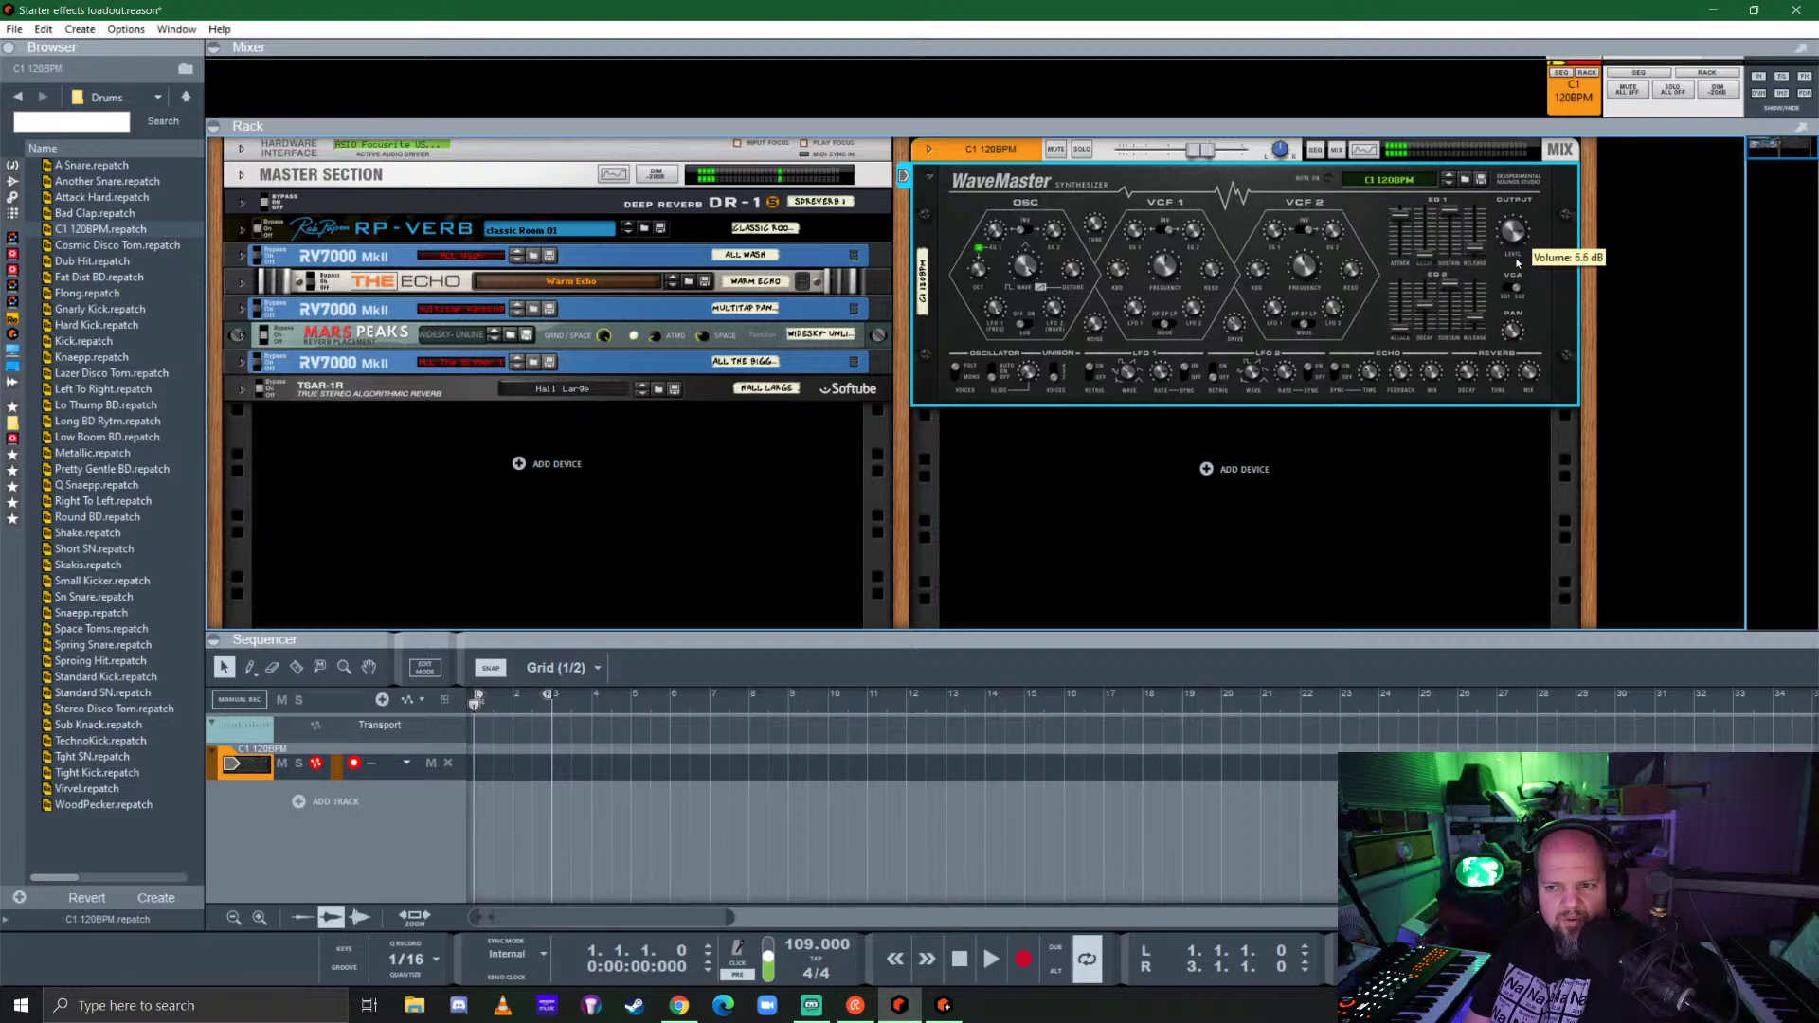
Step: Load the Hard Kick, Space Toms and Stereo Disco Tom drum patches into WaveMaster one after another
{"action": "mouse_move", "coordinate": [94, 324]}
{"action": "left_mouse_down"}
{"action": "mouse_move", "coordinate": [1249, 286]}
{"action": "mouse_move", "coordinate": [1311, 329]}
{"action": "left_mouse_up"}
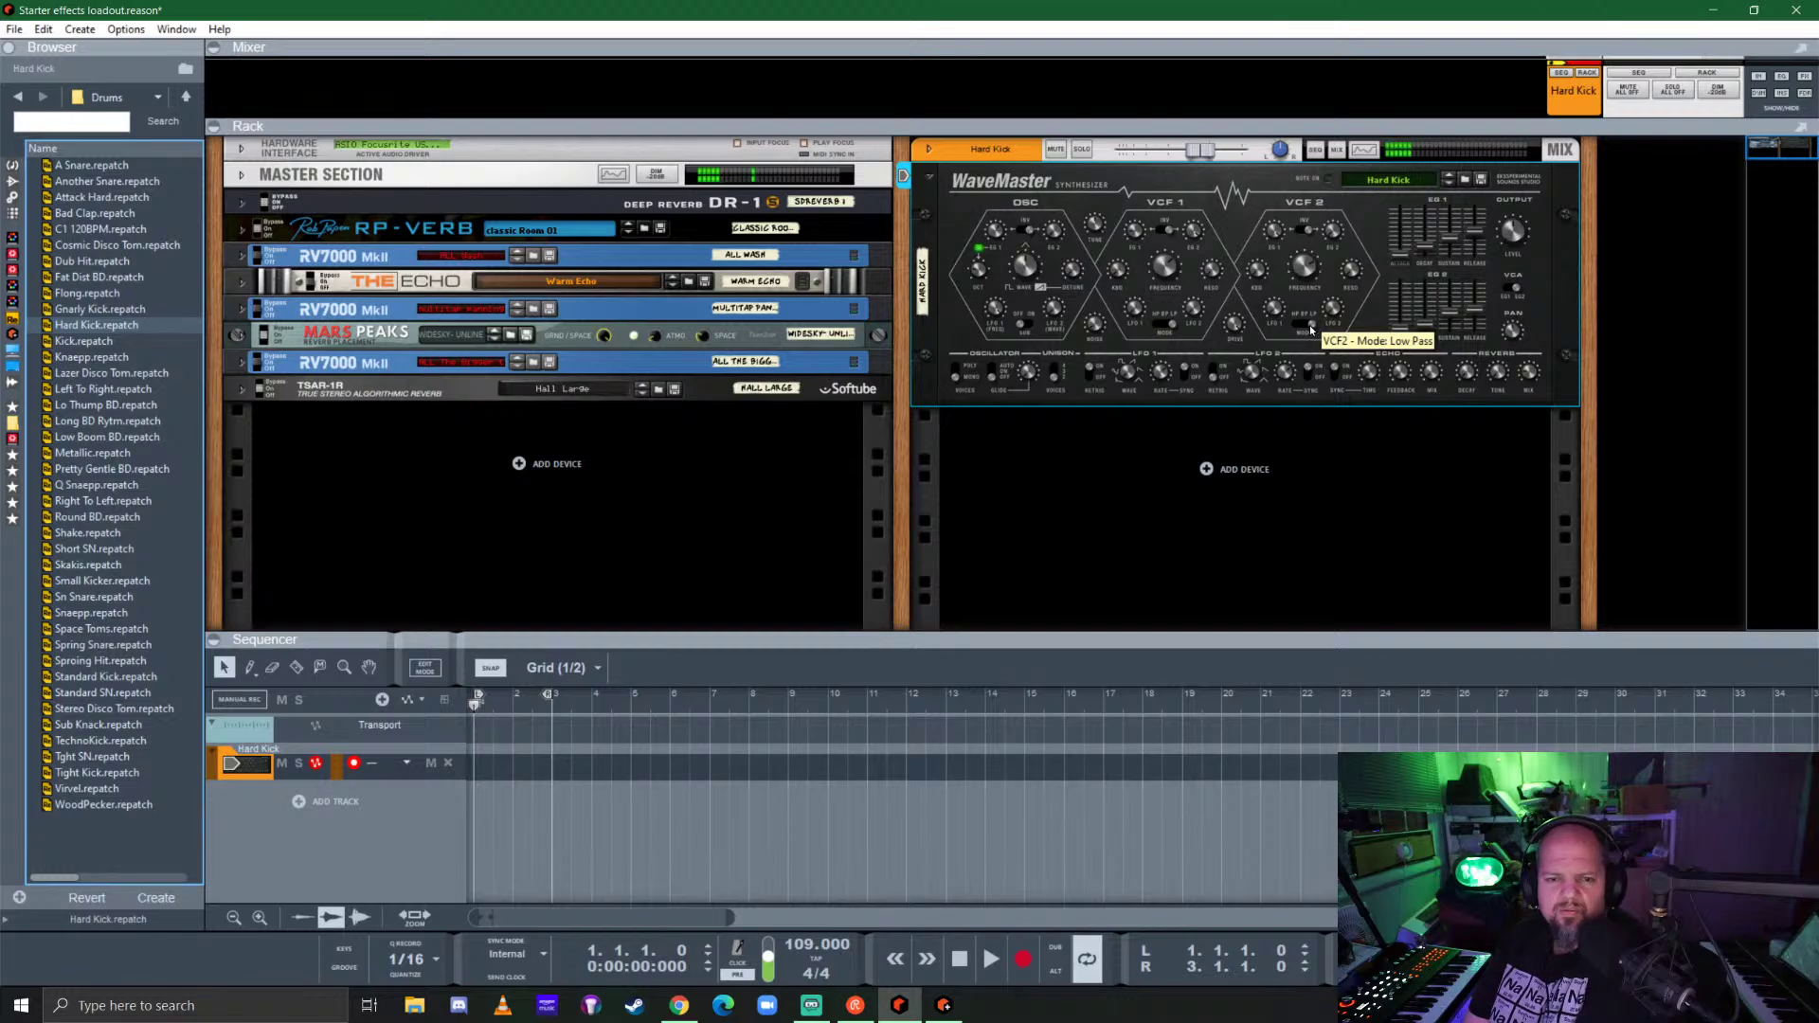
{"action": "left_click", "coordinate": [93, 453]}
{"action": "key", "text": "Up"}
{"action": "key", "text": "Up"}
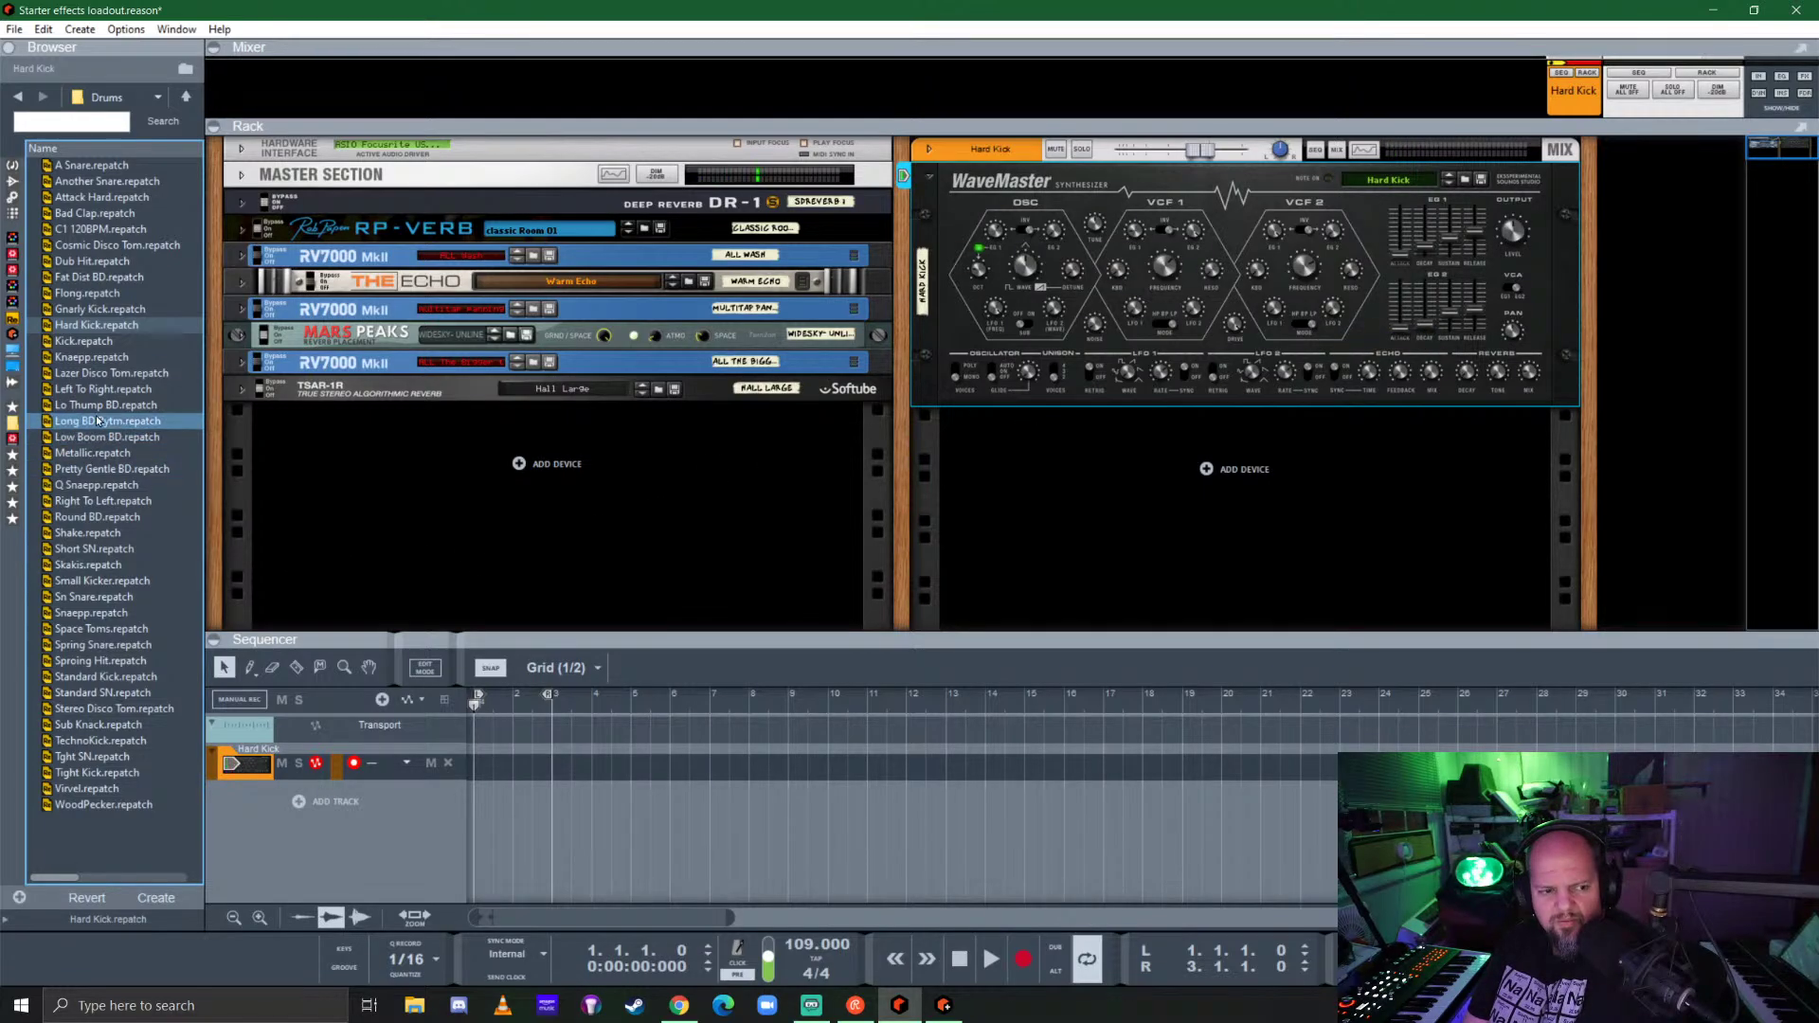
{"action": "left_click", "coordinate": [95, 549]}
{"action": "left_click", "coordinate": [95, 612]}
{"action": "left_click", "coordinate": [99, 693]}
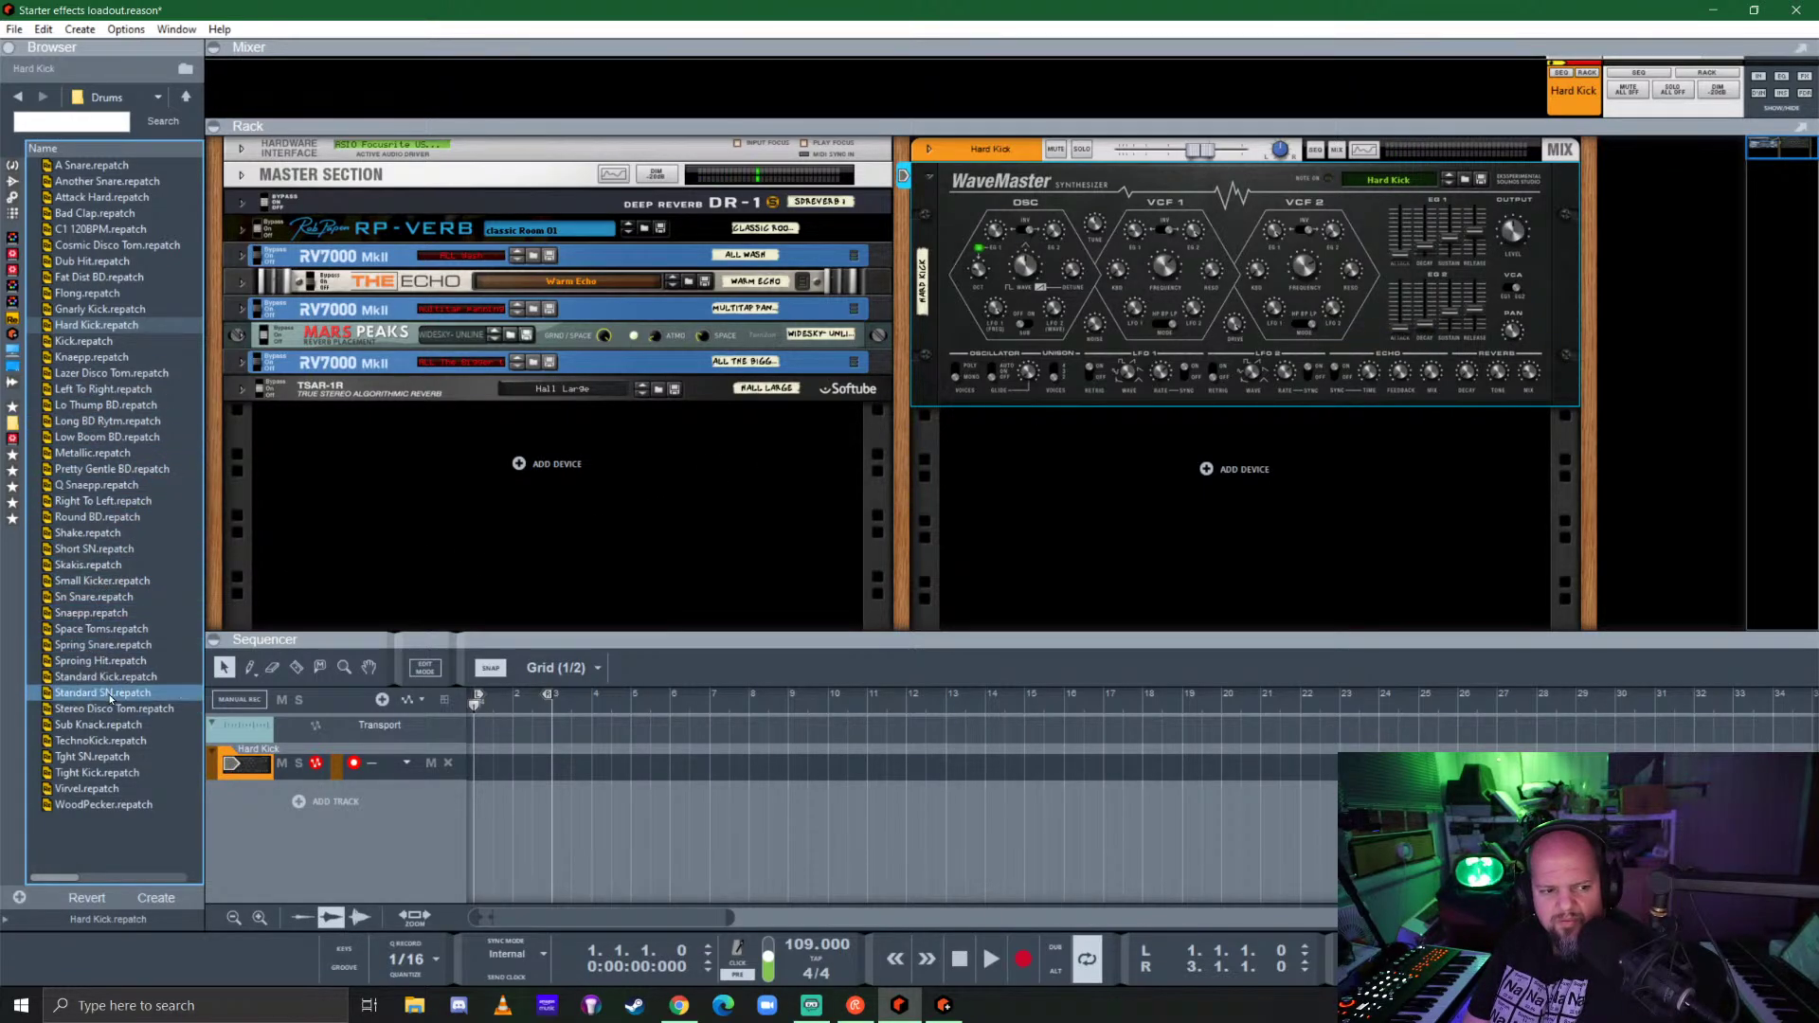
{"action": "left_click", "coordinate": [95, 612]}
{"action": "left_click", "coordinate": [138, 630]}
{"action": "double_click", "coordinate": [121, 630]}
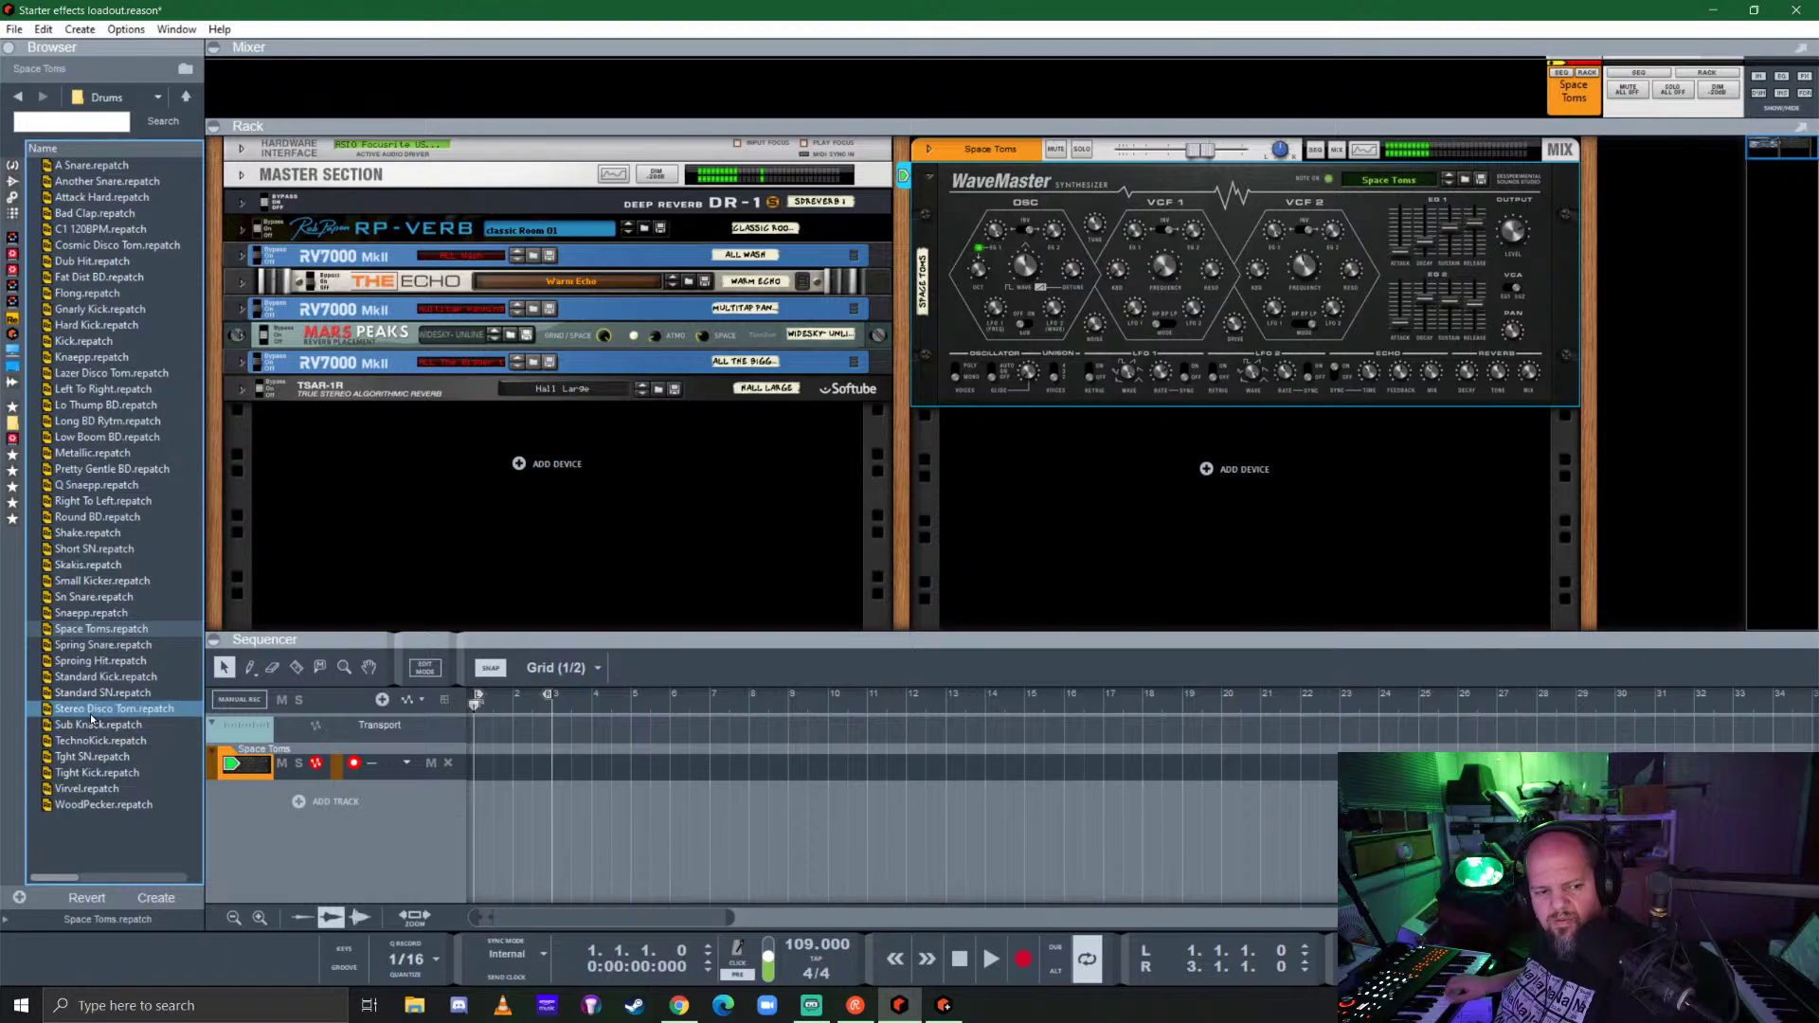
{"action": "left_click_drag", "start_coordinate": [109, 709], "coordinate": [1162, 349]}
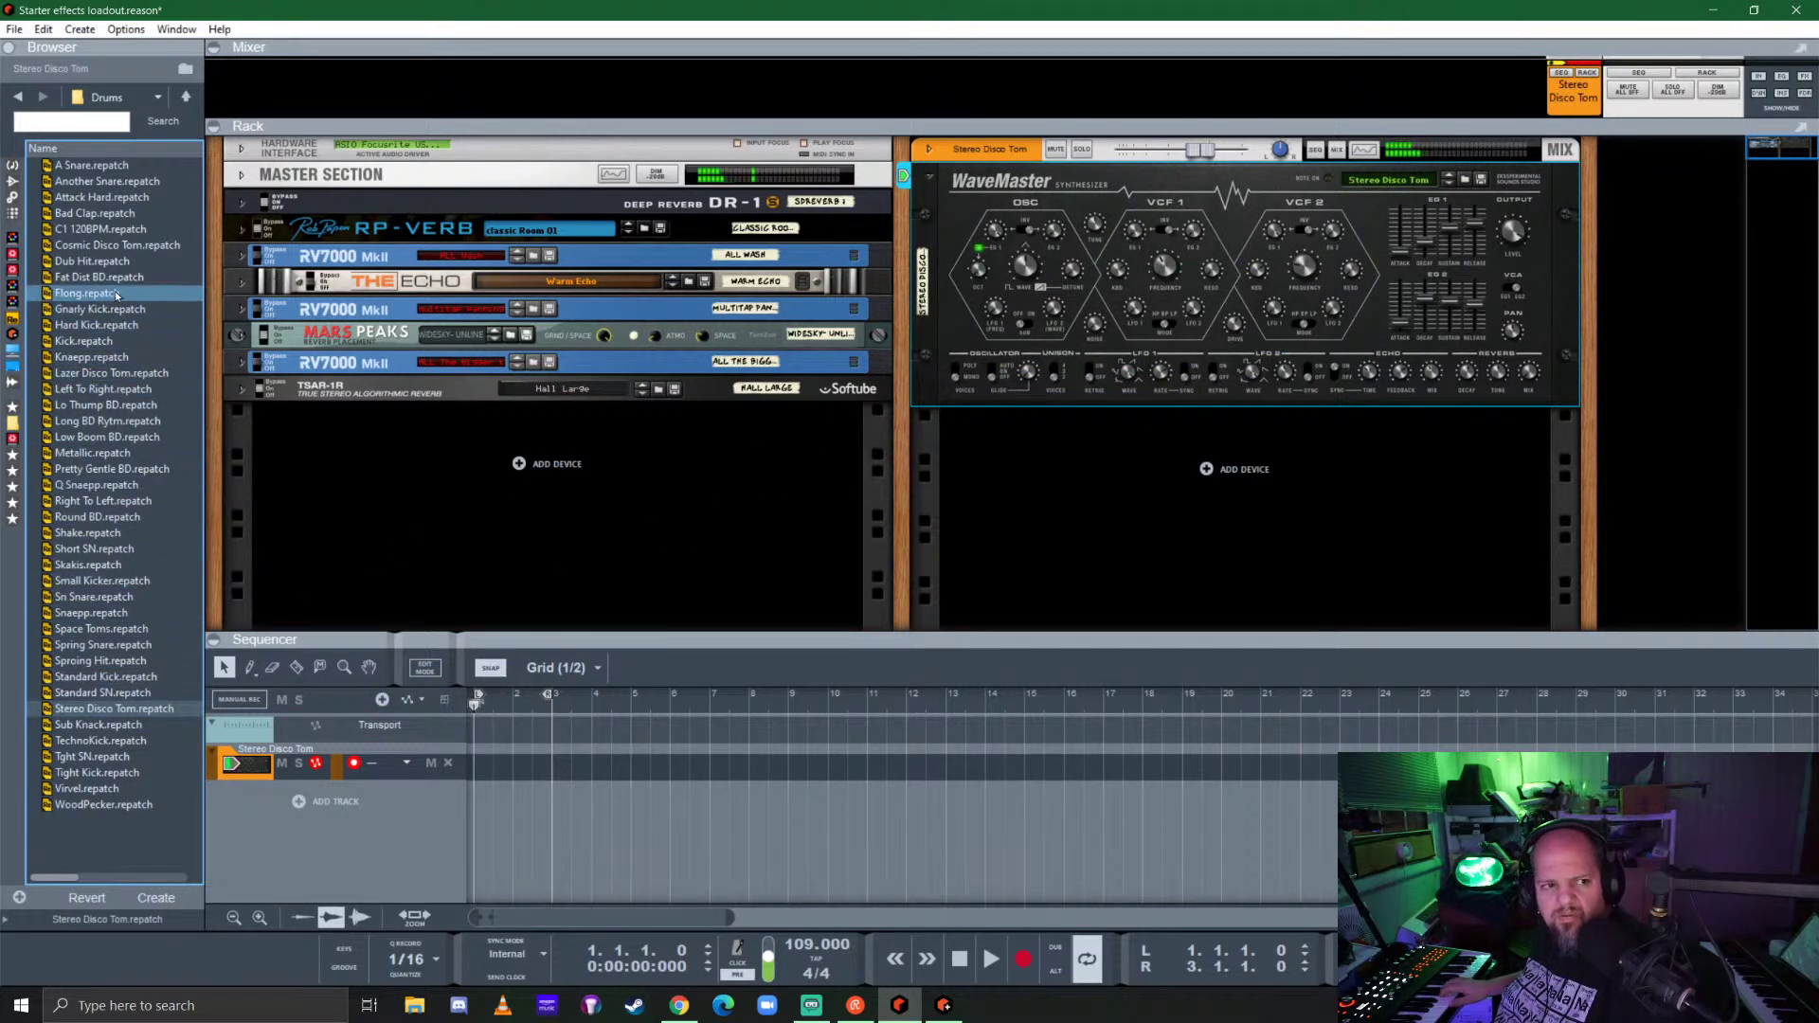
Step: Open the Combinators folder of the Wave Master patches and load Stereo Synth in place of the current WaveMaster device
{"action": "left_click", "coordinate": [185, 96]}
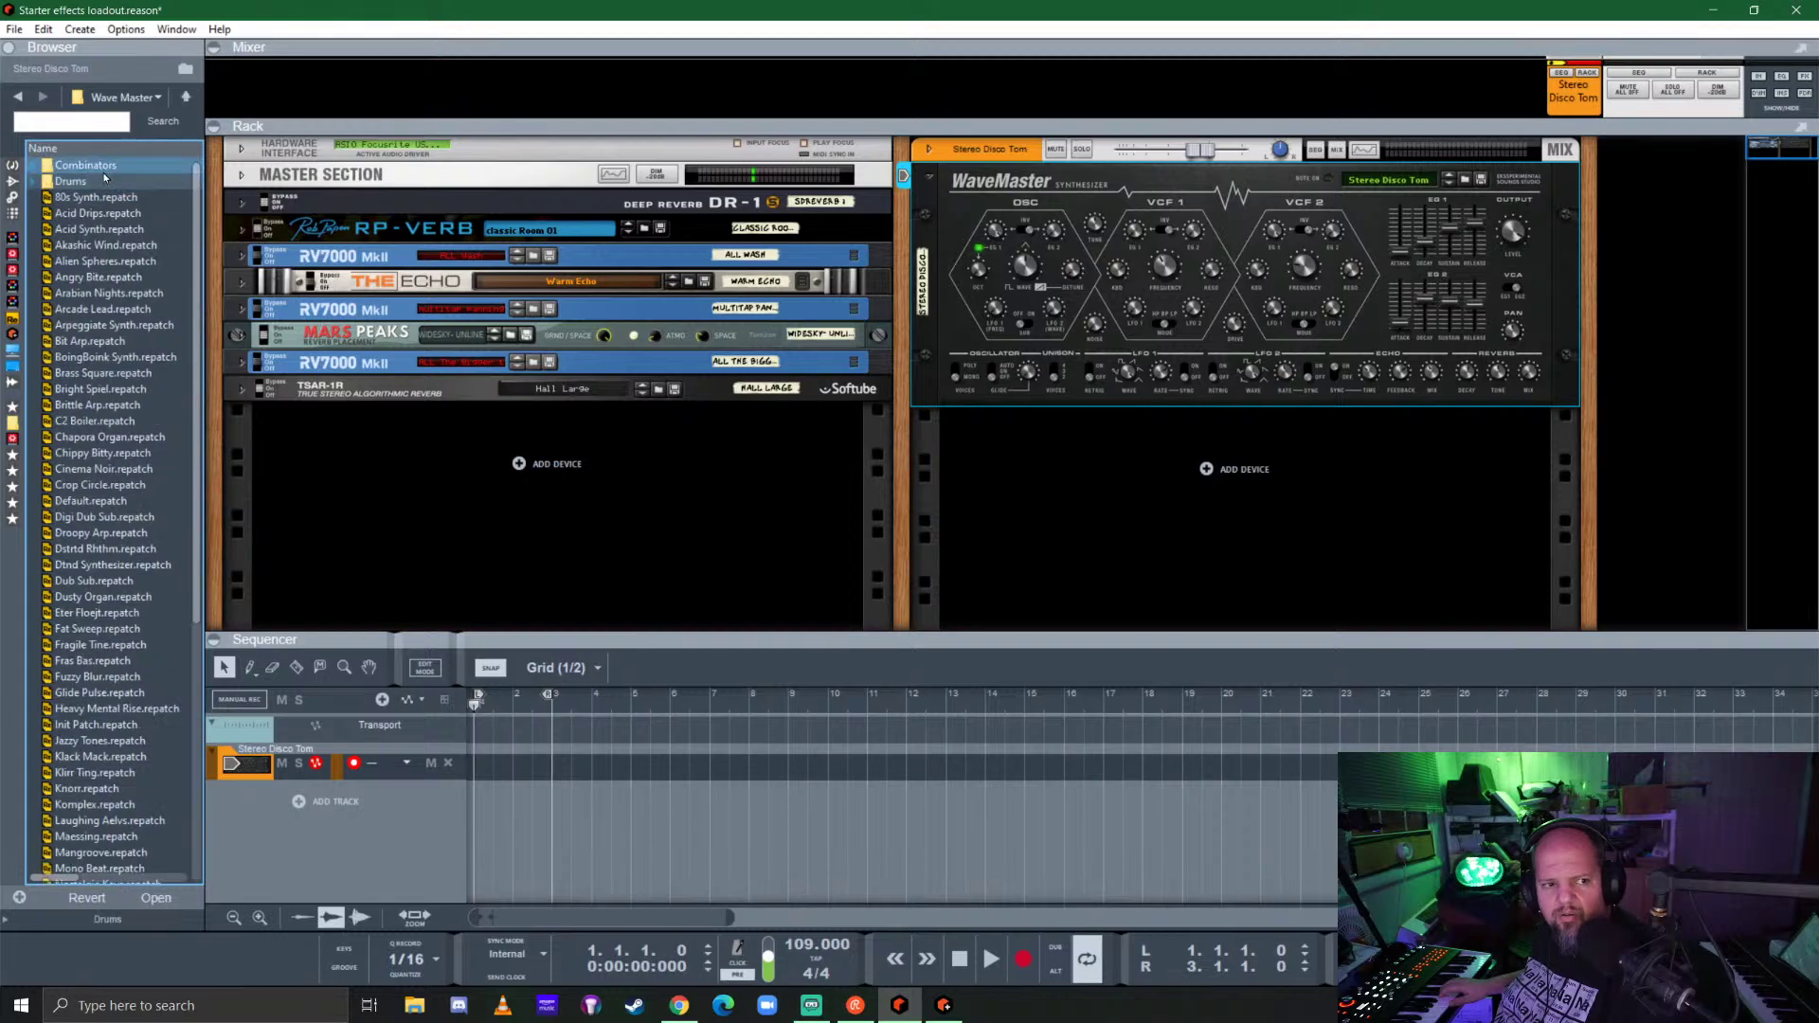
{"action": "double_click", "coordinate": [101, 169]}
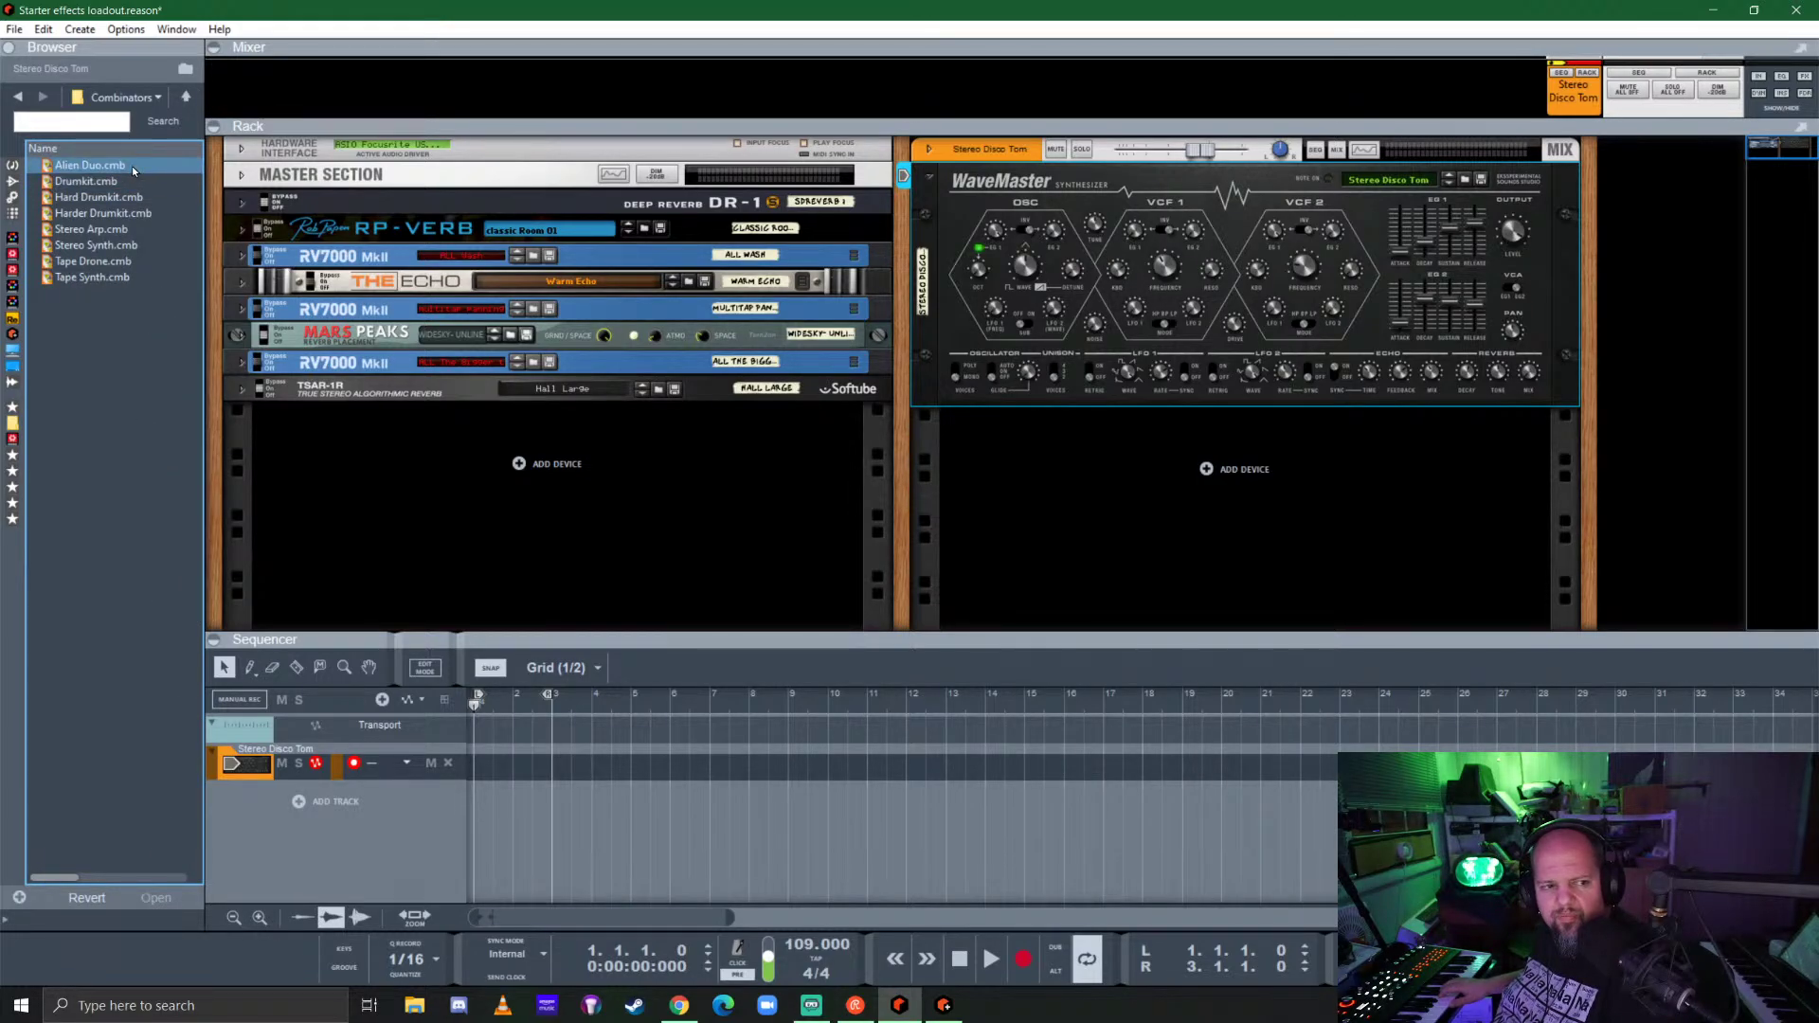
{"action": "left_click", "coordinate": [86, 246]}
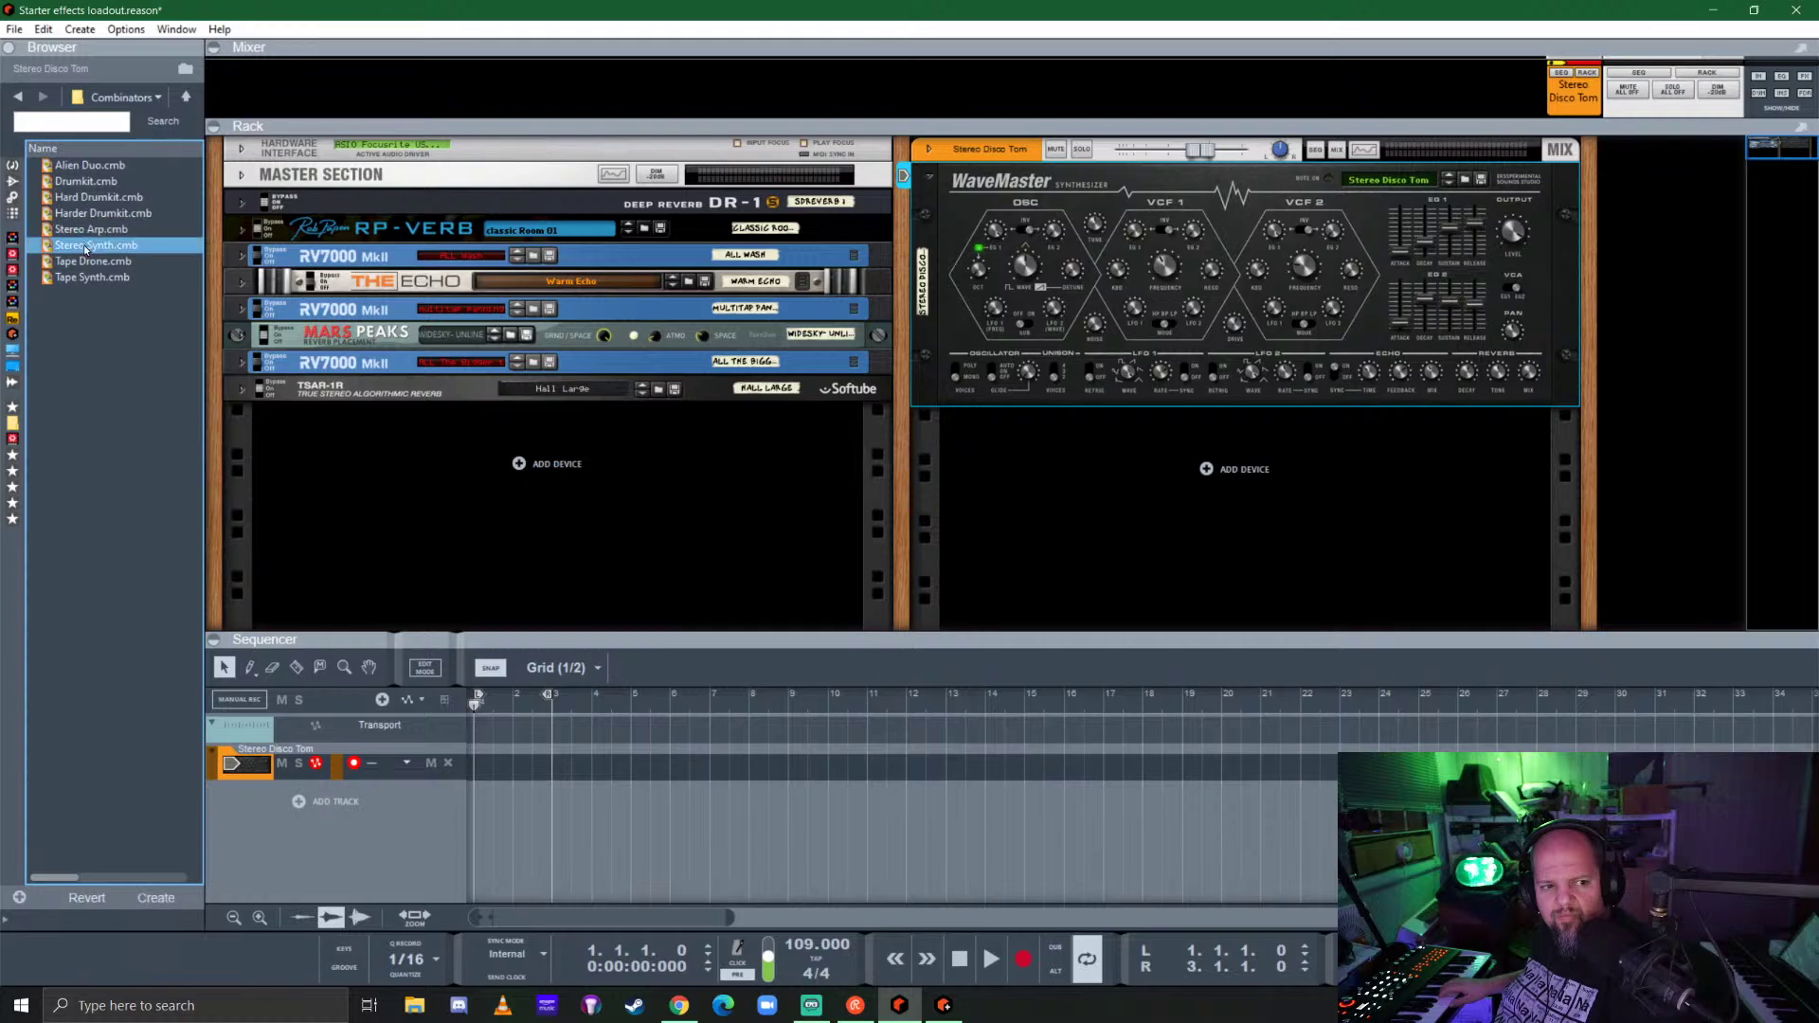
{"action": "left_click_drag", "start_coordinate": [85, 249], "coordinate": [1156, 256]}
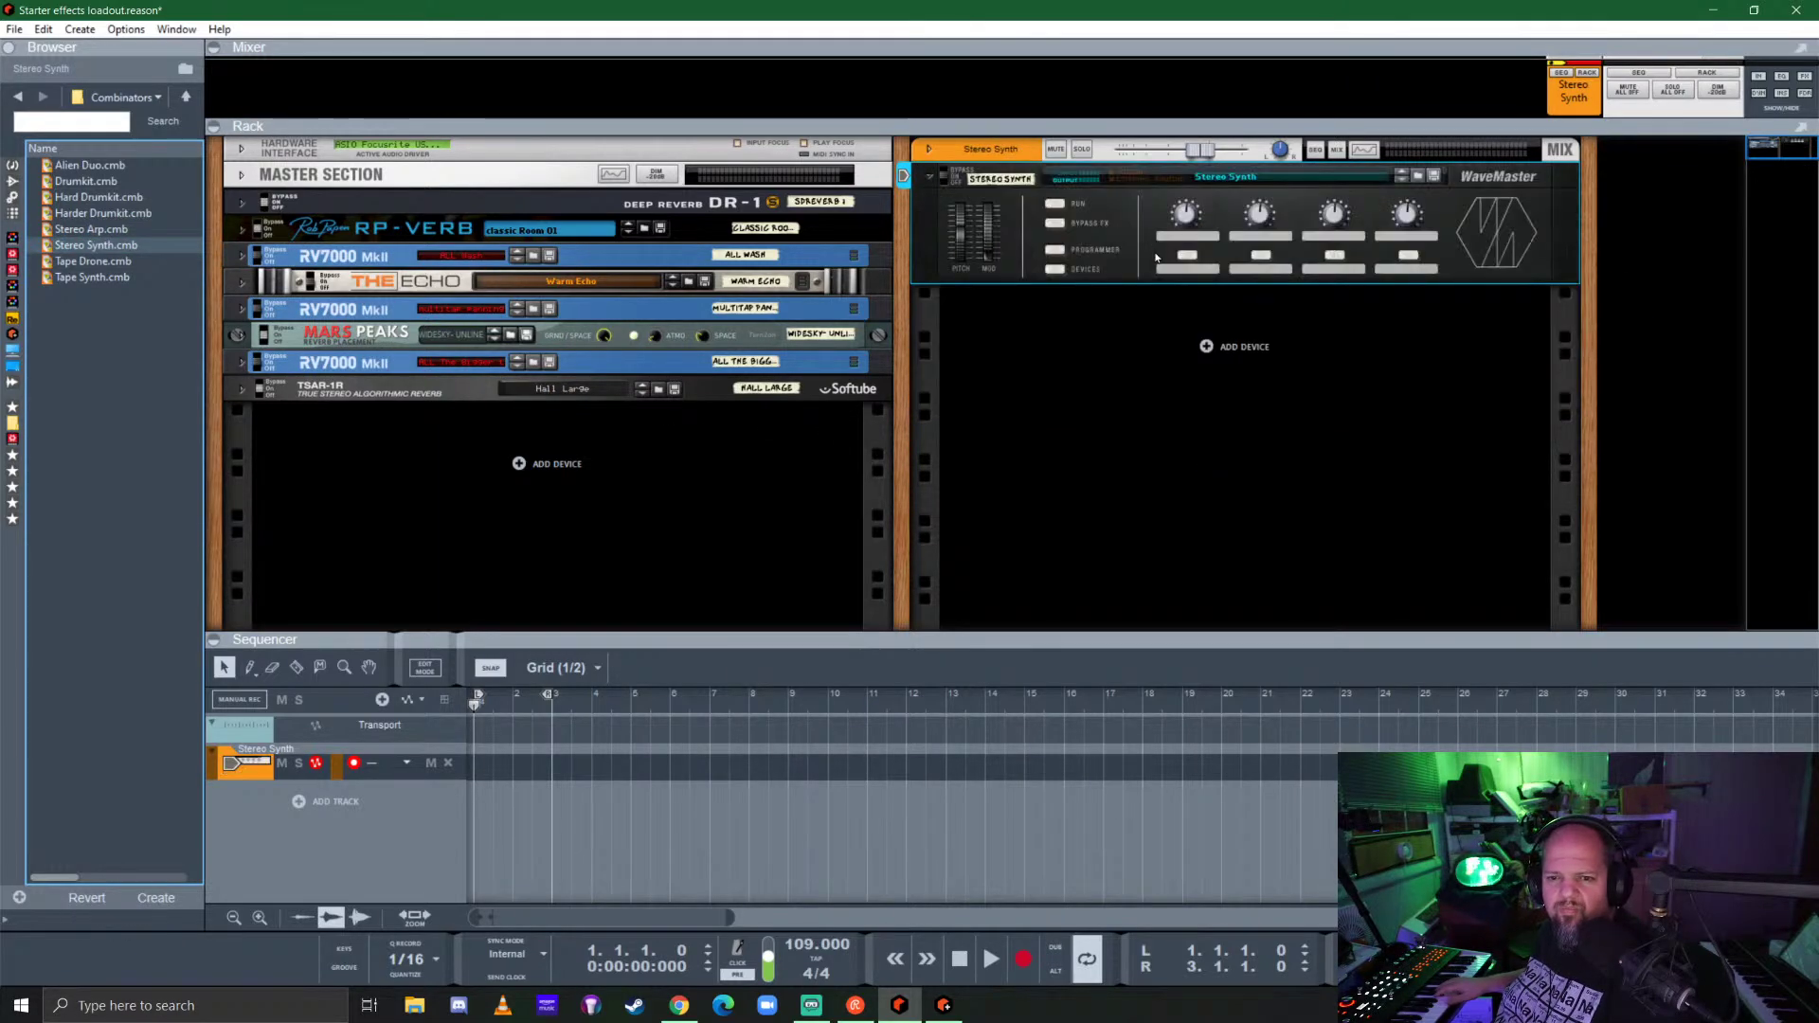
Step: Show the devices inside the Stereo Synth Combinator, look through them, and hide them again
{"action": "left_click", "coordinate": [1058, 272]}
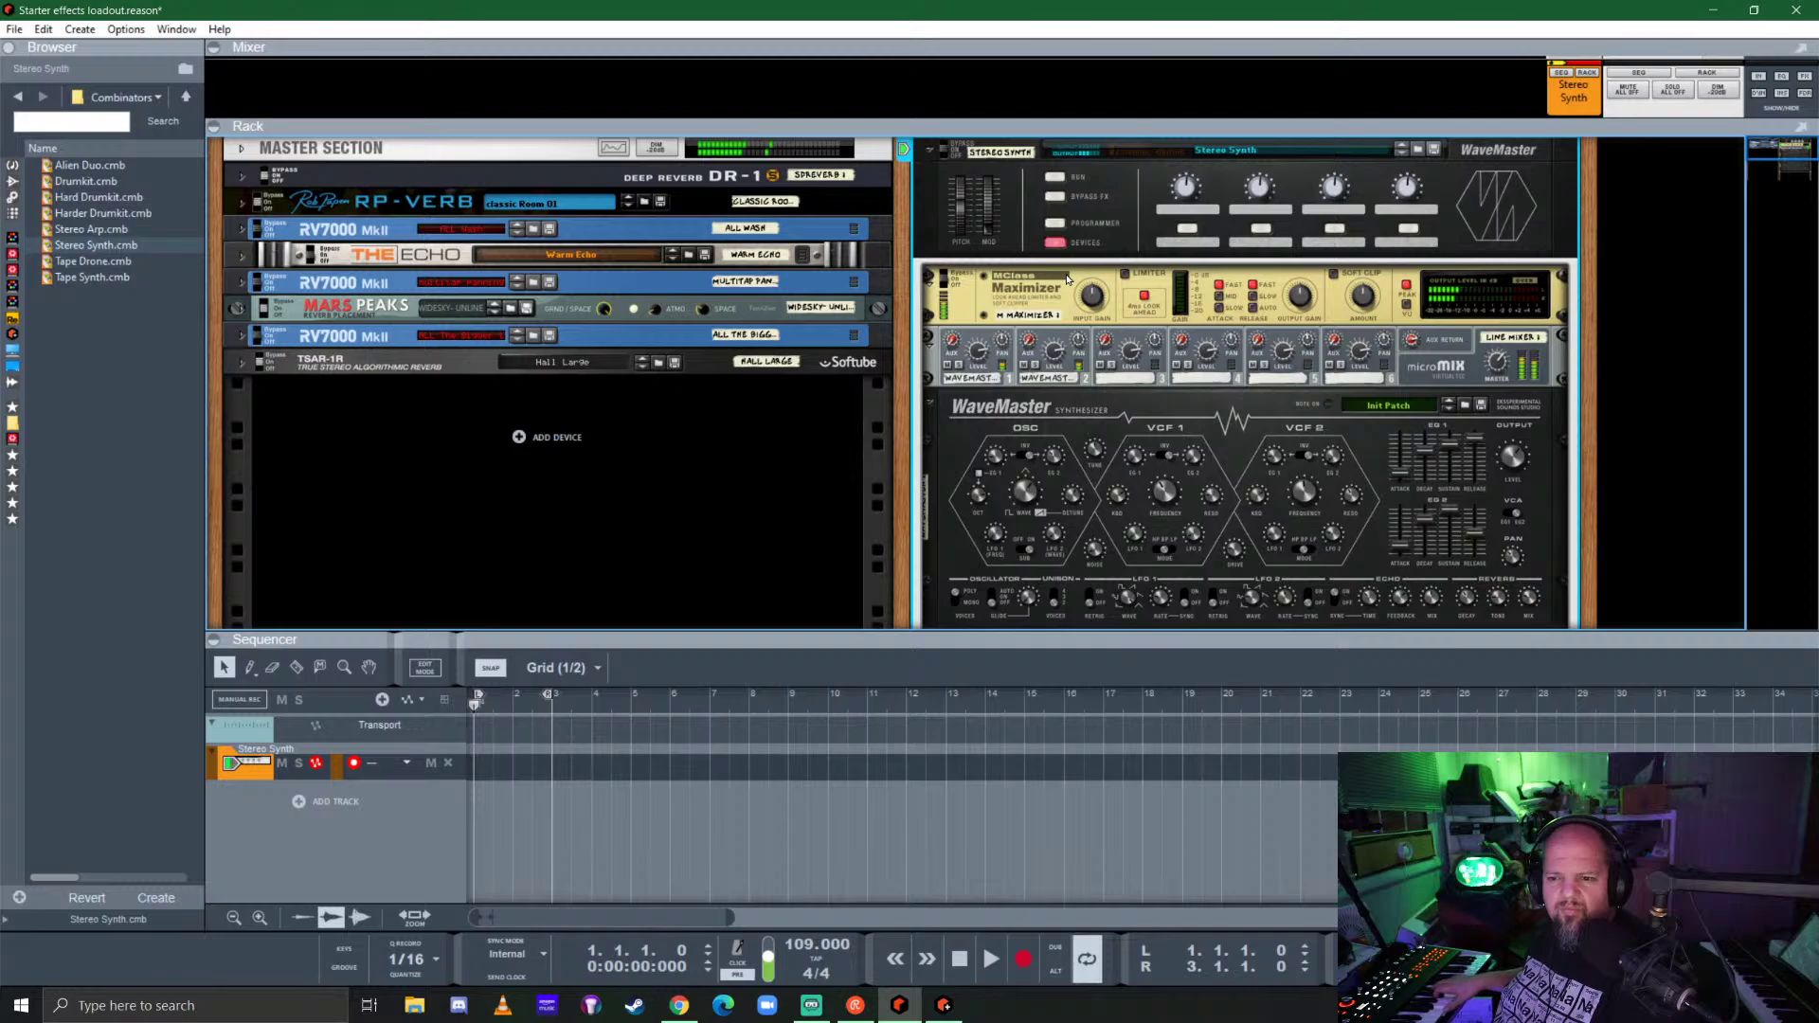
{"action": "scroll", "coordinate": [1066, 277], "scroll_direction": "down", "scroll_amount": 5}
{"action": "scroll", "coordinate": [1066, 277], "scroll_direction": "up", "scroll_amount": 6}
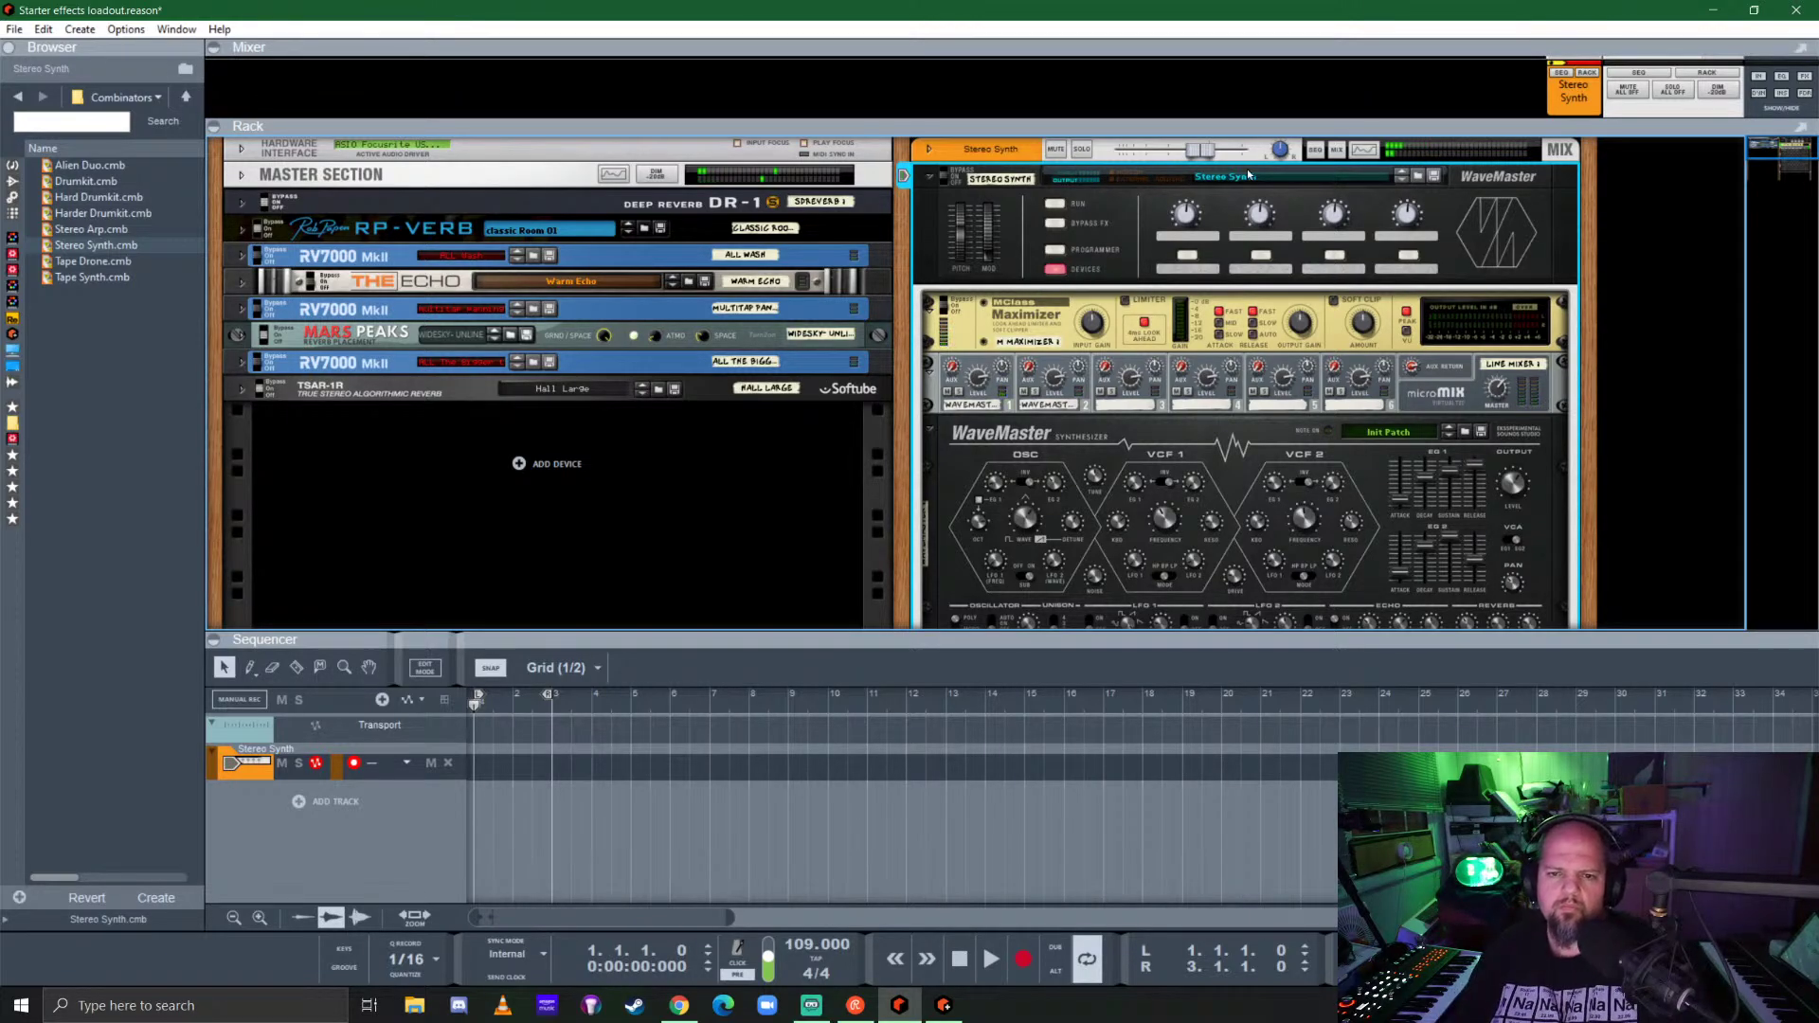
{"action": "left_click", "coordinate": [1055, 270]}
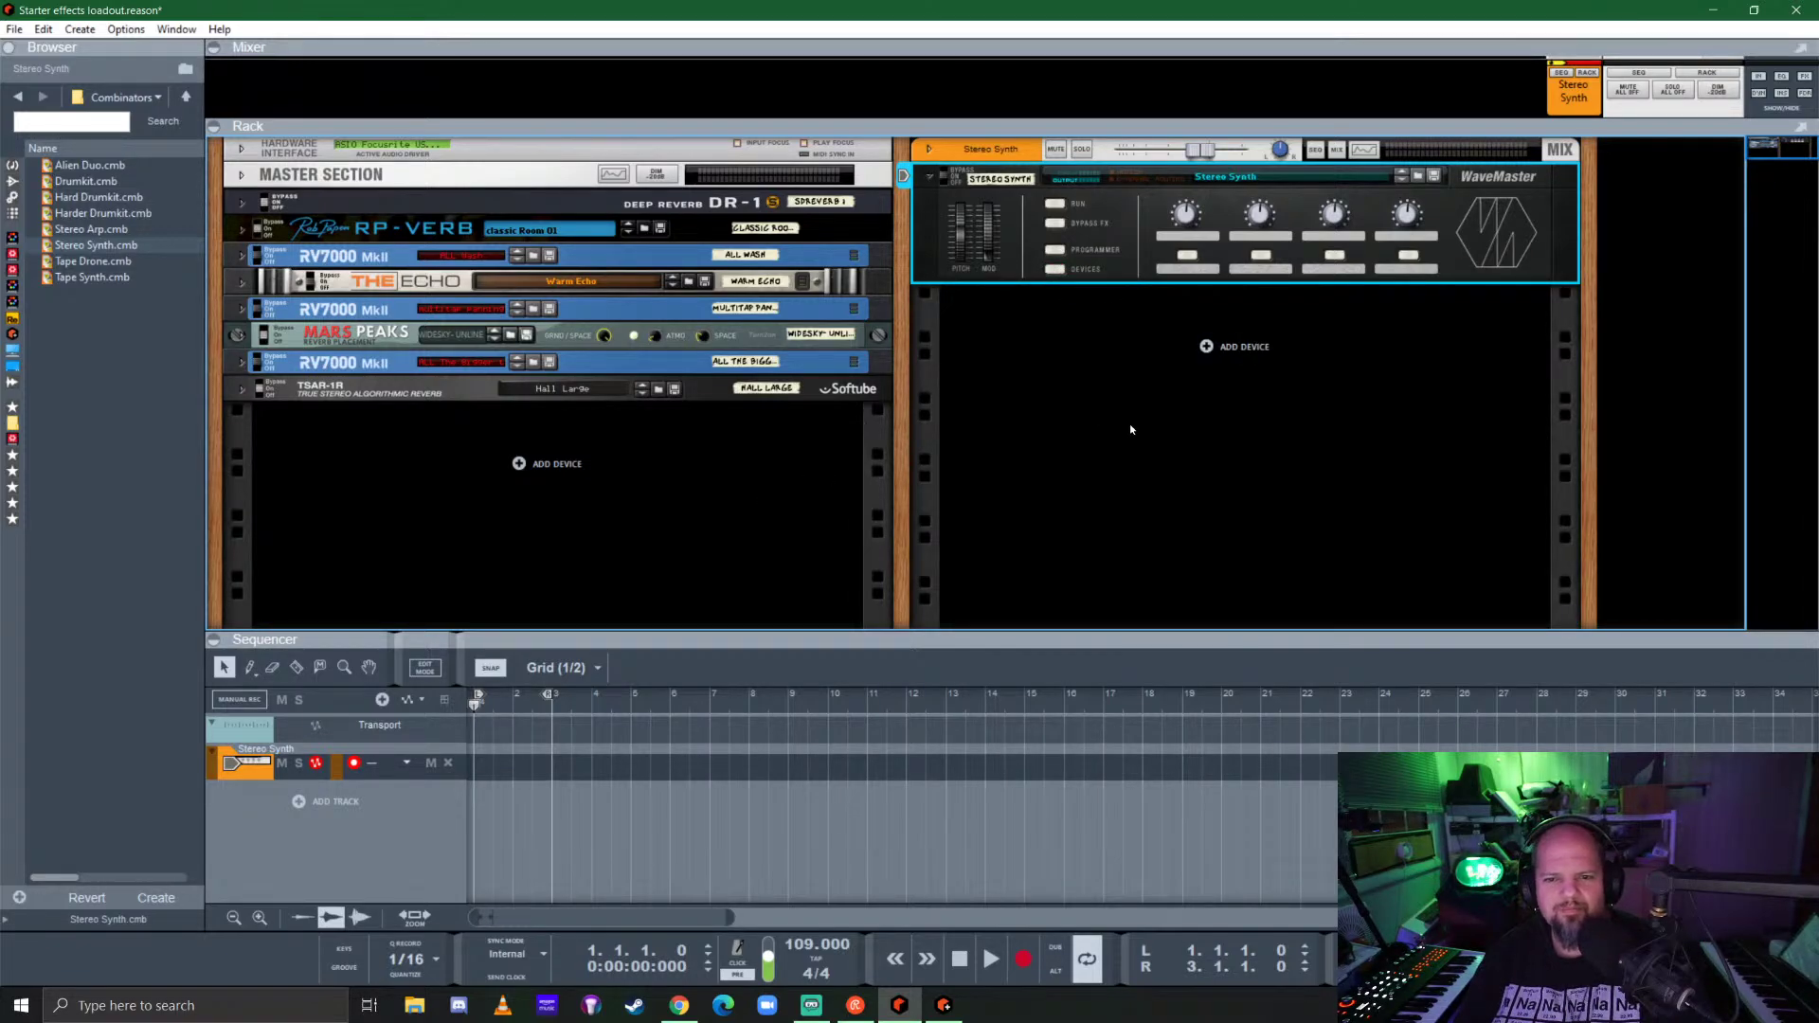
Step: Move the Stereo Synth mix channel and its Combinator to the first rack column beneath TSAR-1R
{"action": "left_click", "coordinate": [1056, 502]}
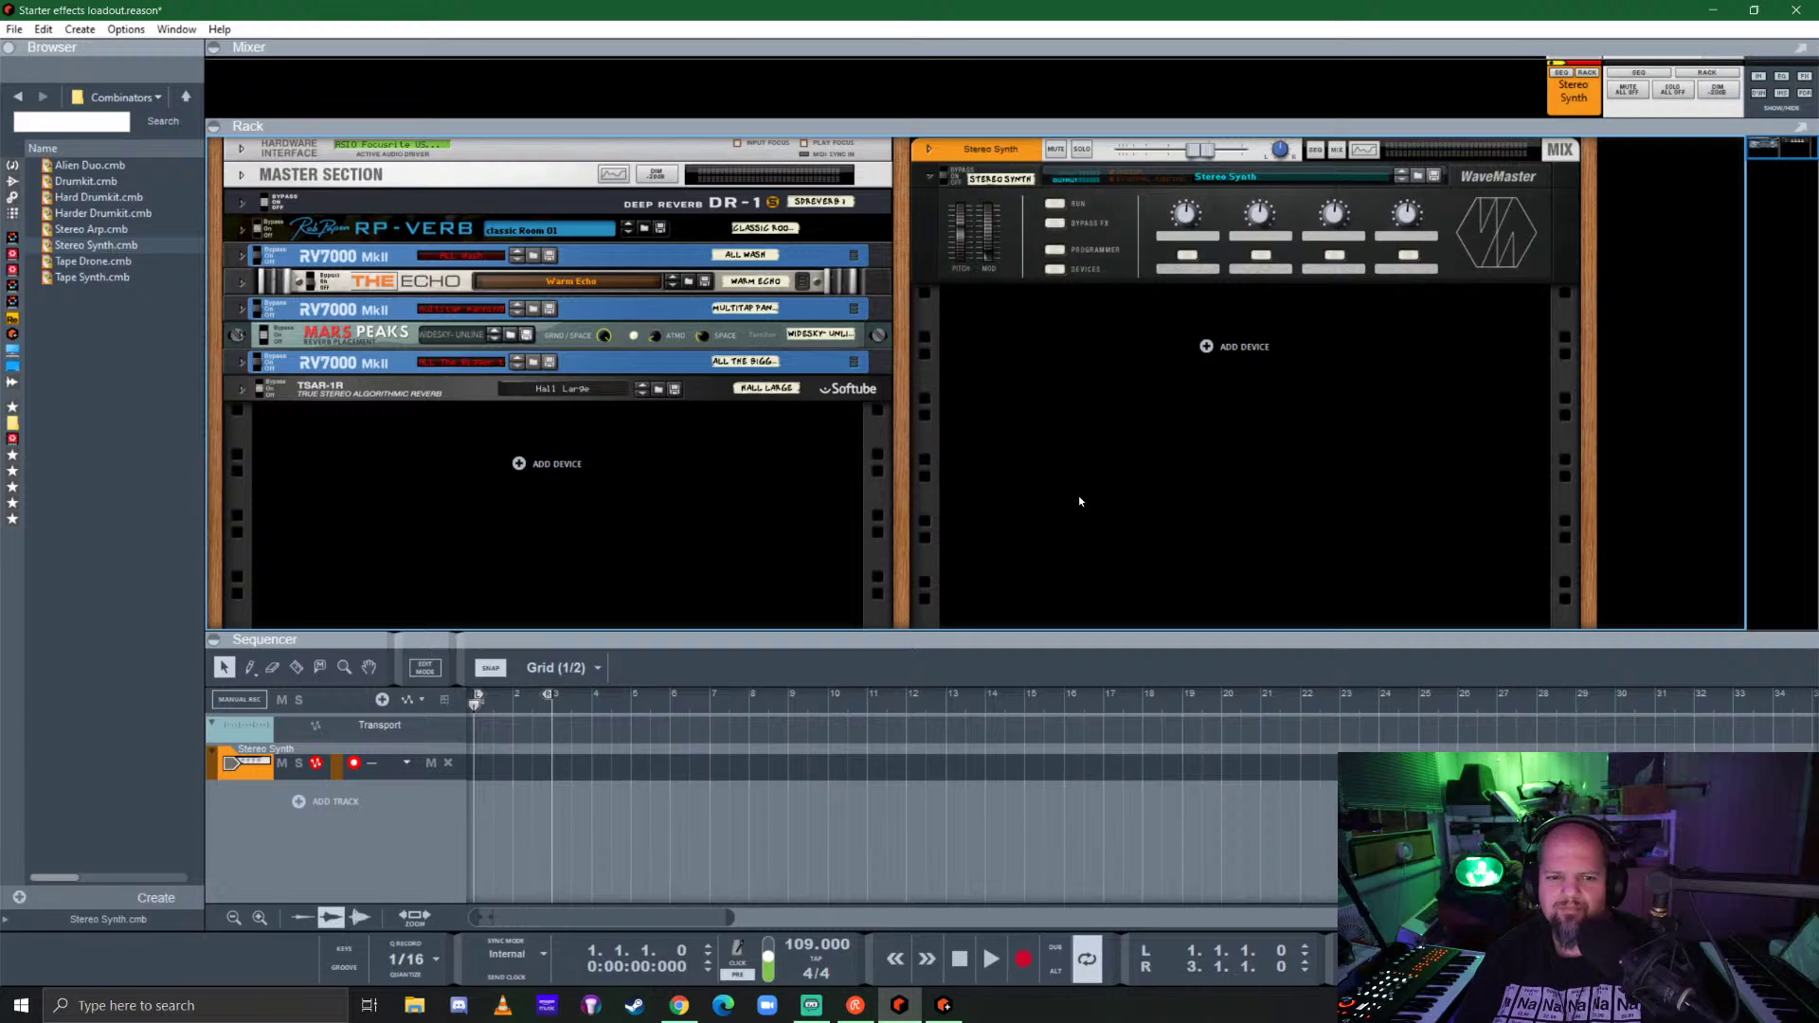
{"action": "left_click_drag", "start_coordinate": [1010, 157], "coordinate": [493, 426]}
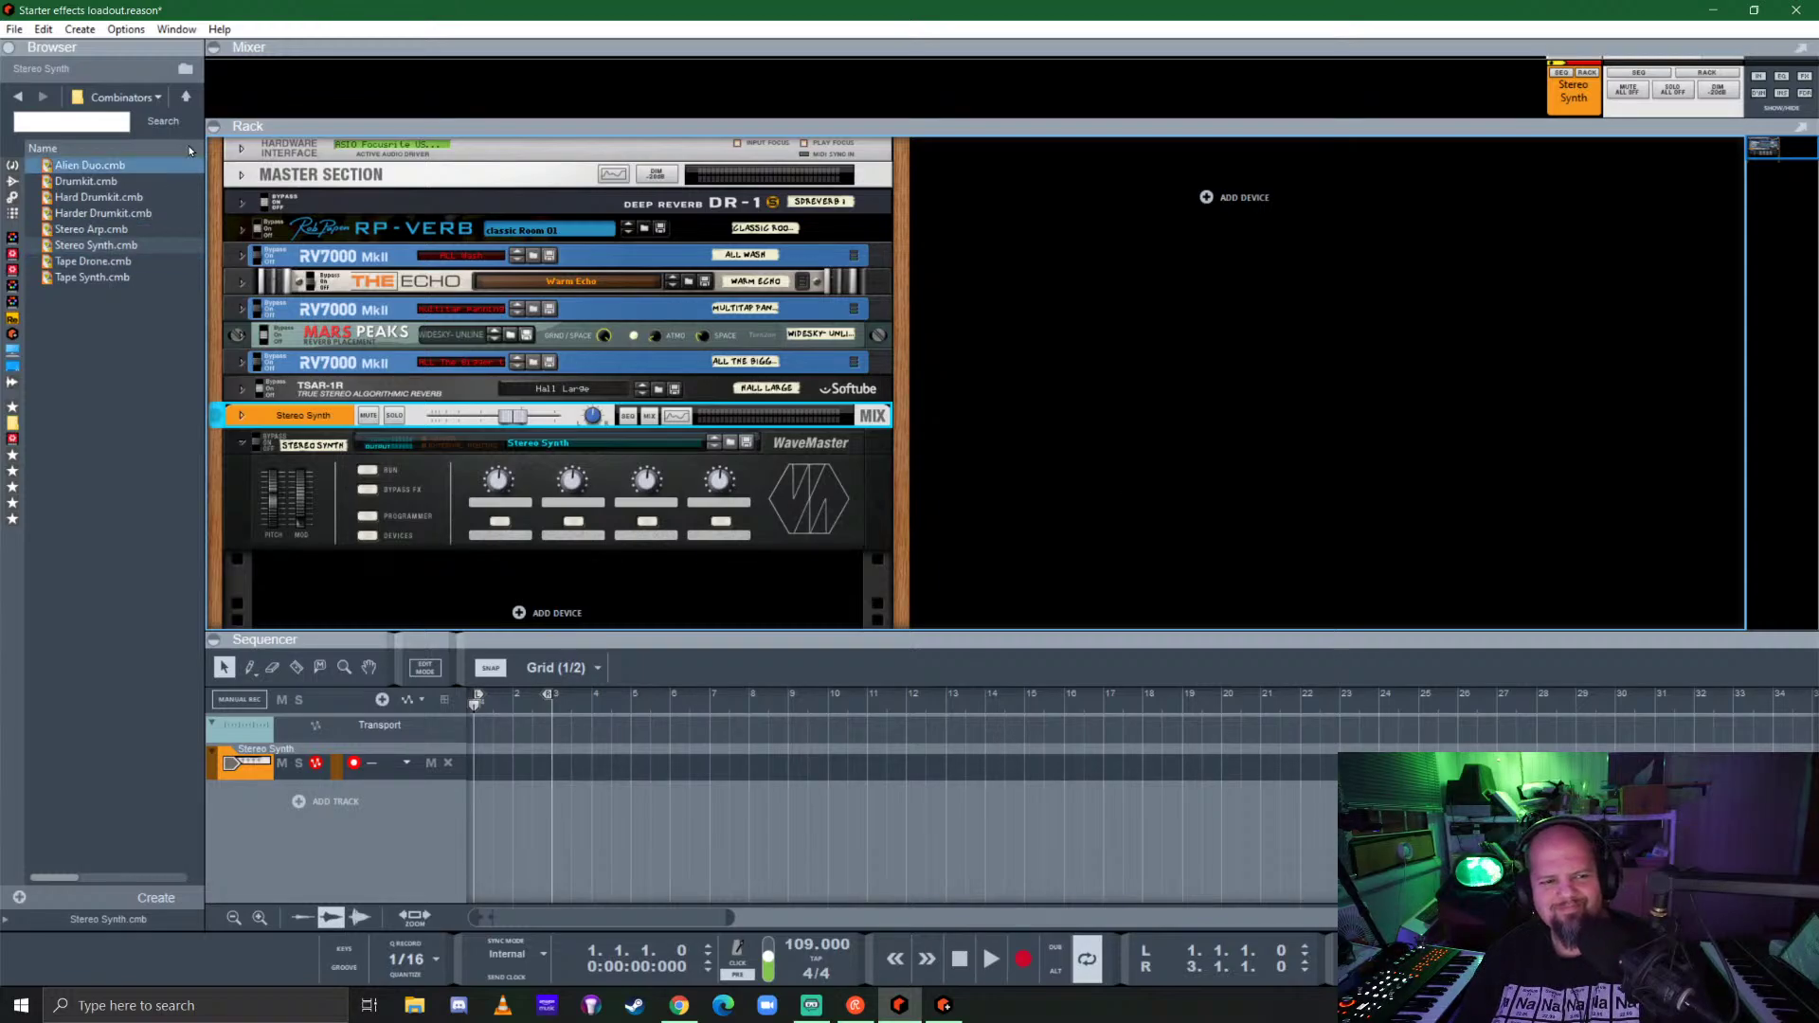
Step: Find Torsion Texture Lab among the instrument devices and load it in place of the Stereo Synth Combinator
{"action": "left_click", "coordinate": [186, 96]}
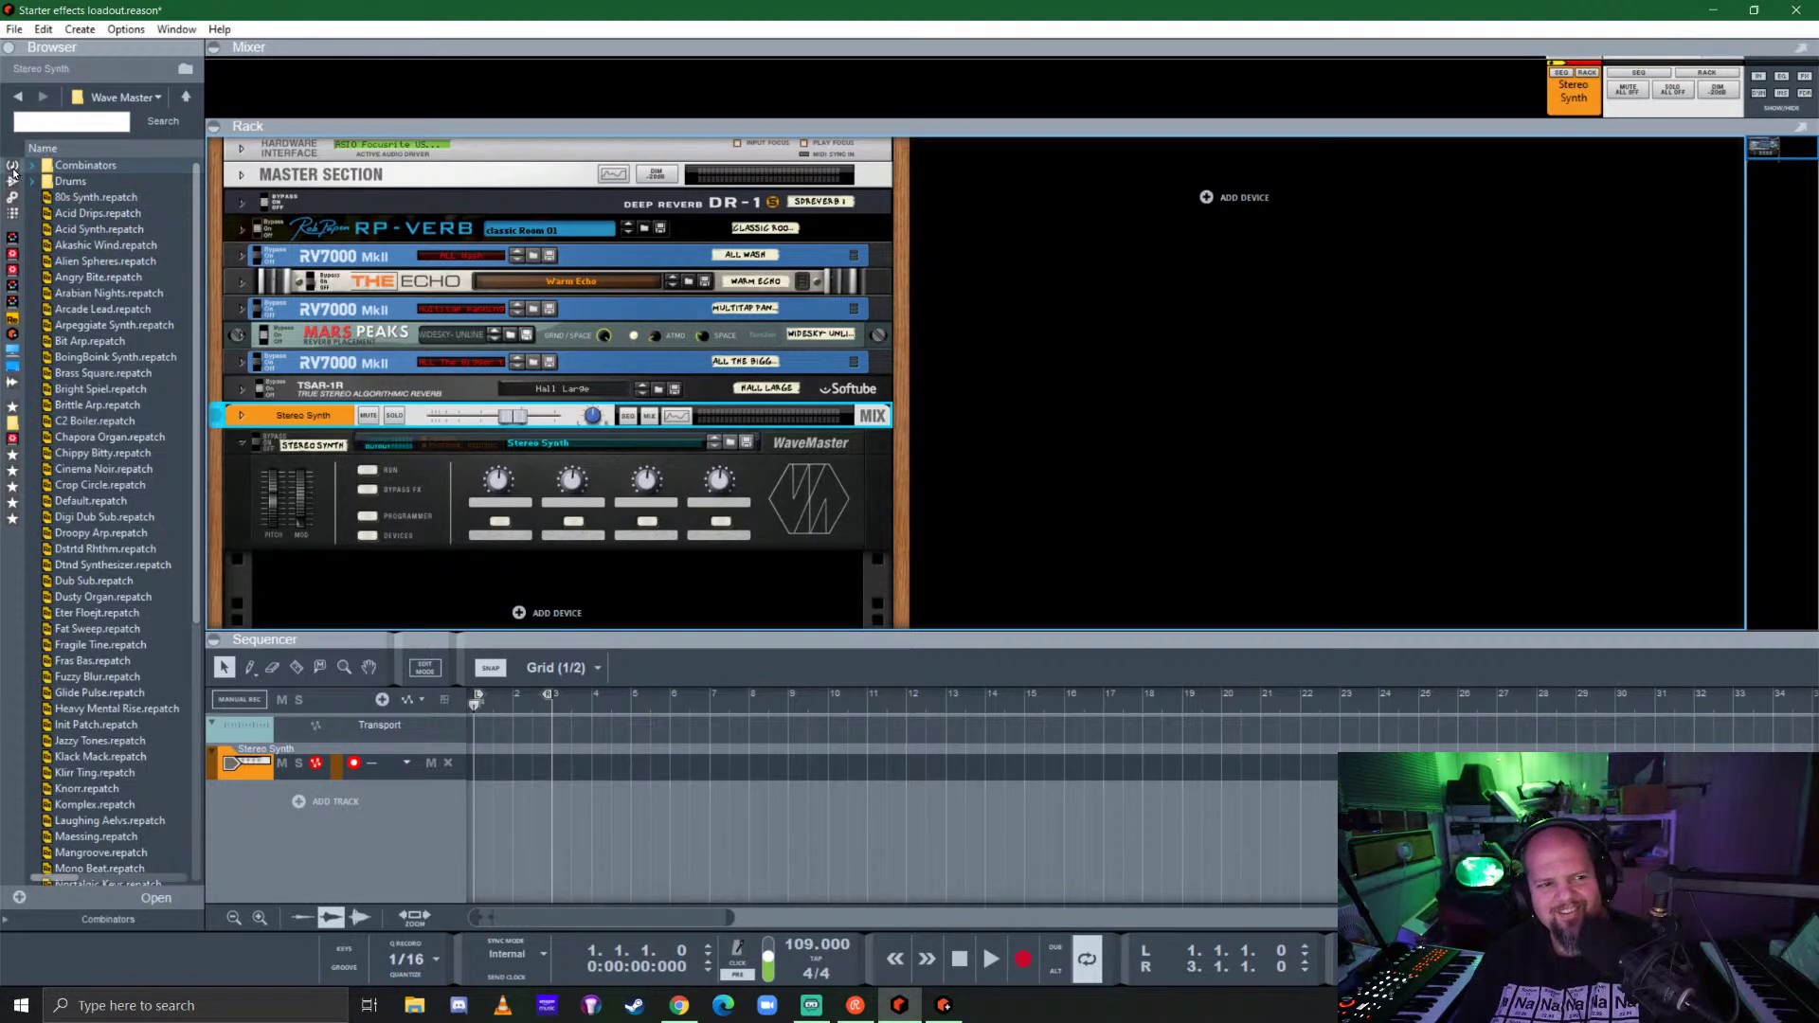
{"action": "left_click", "coordinate": [12, 165]}
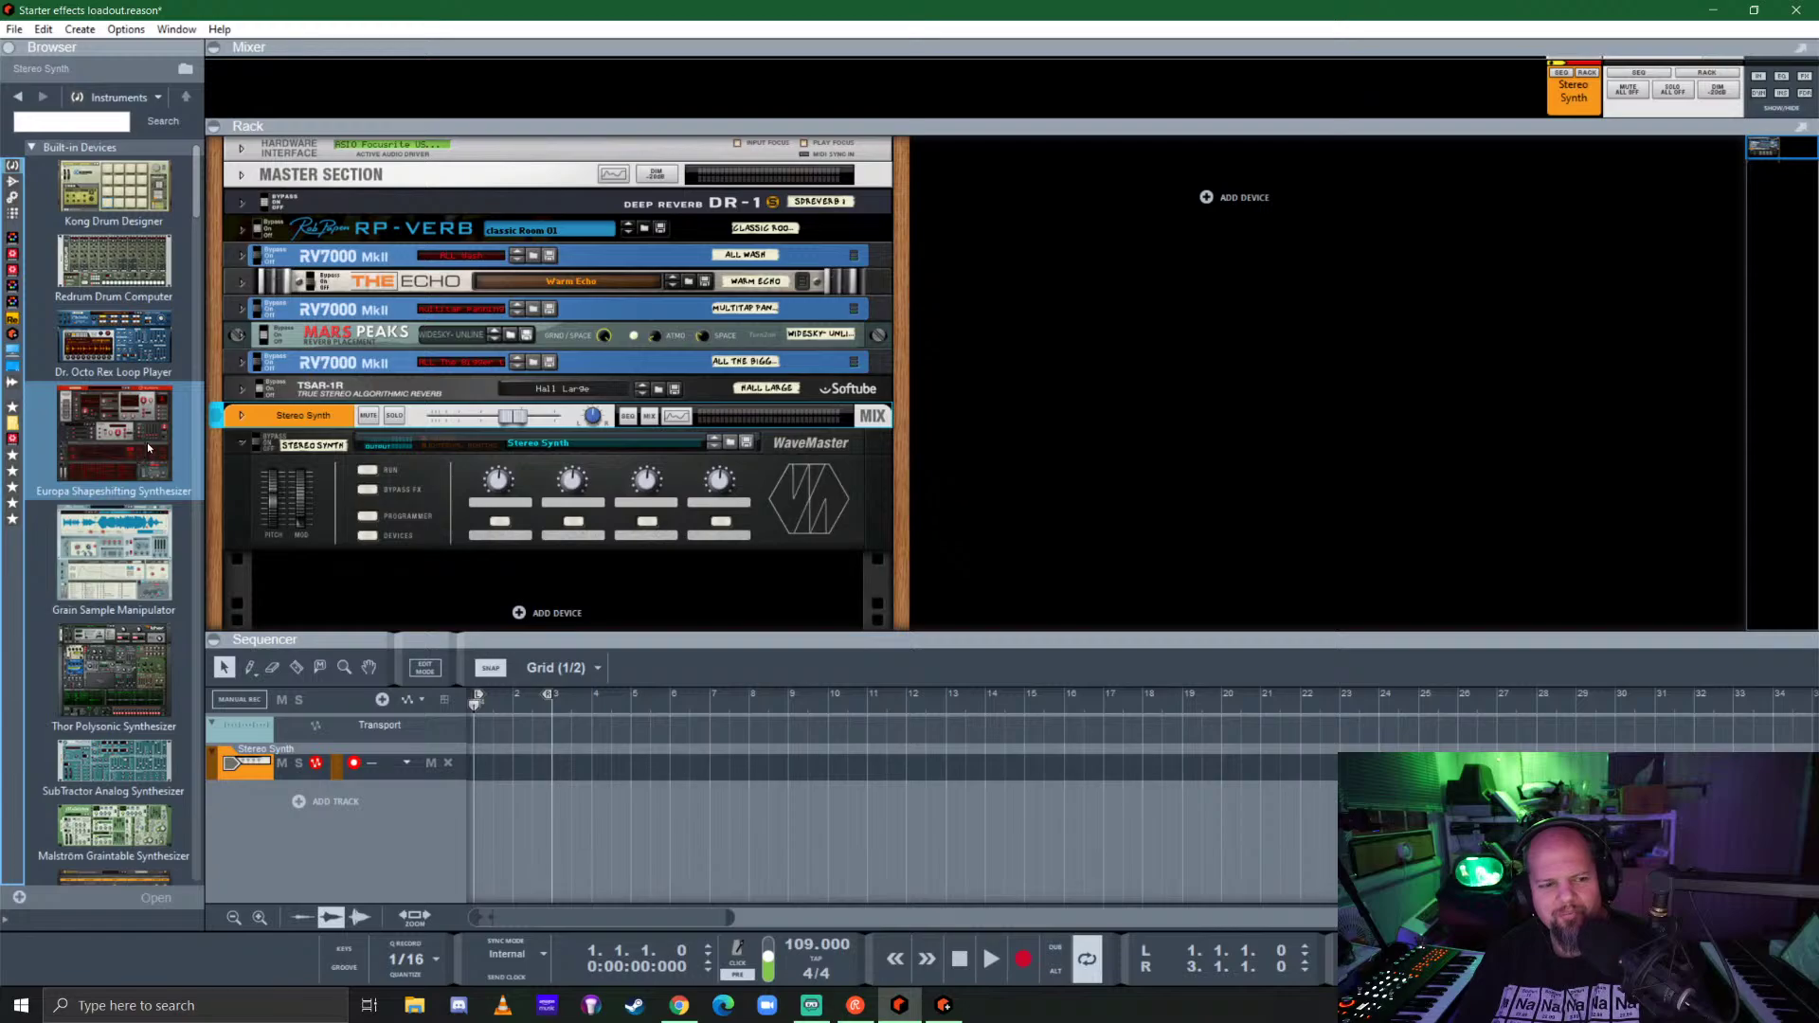
{"action": "scroll", "coordinate": [132, 441], "scroll_direction": "down", "scroll_amount": 15}
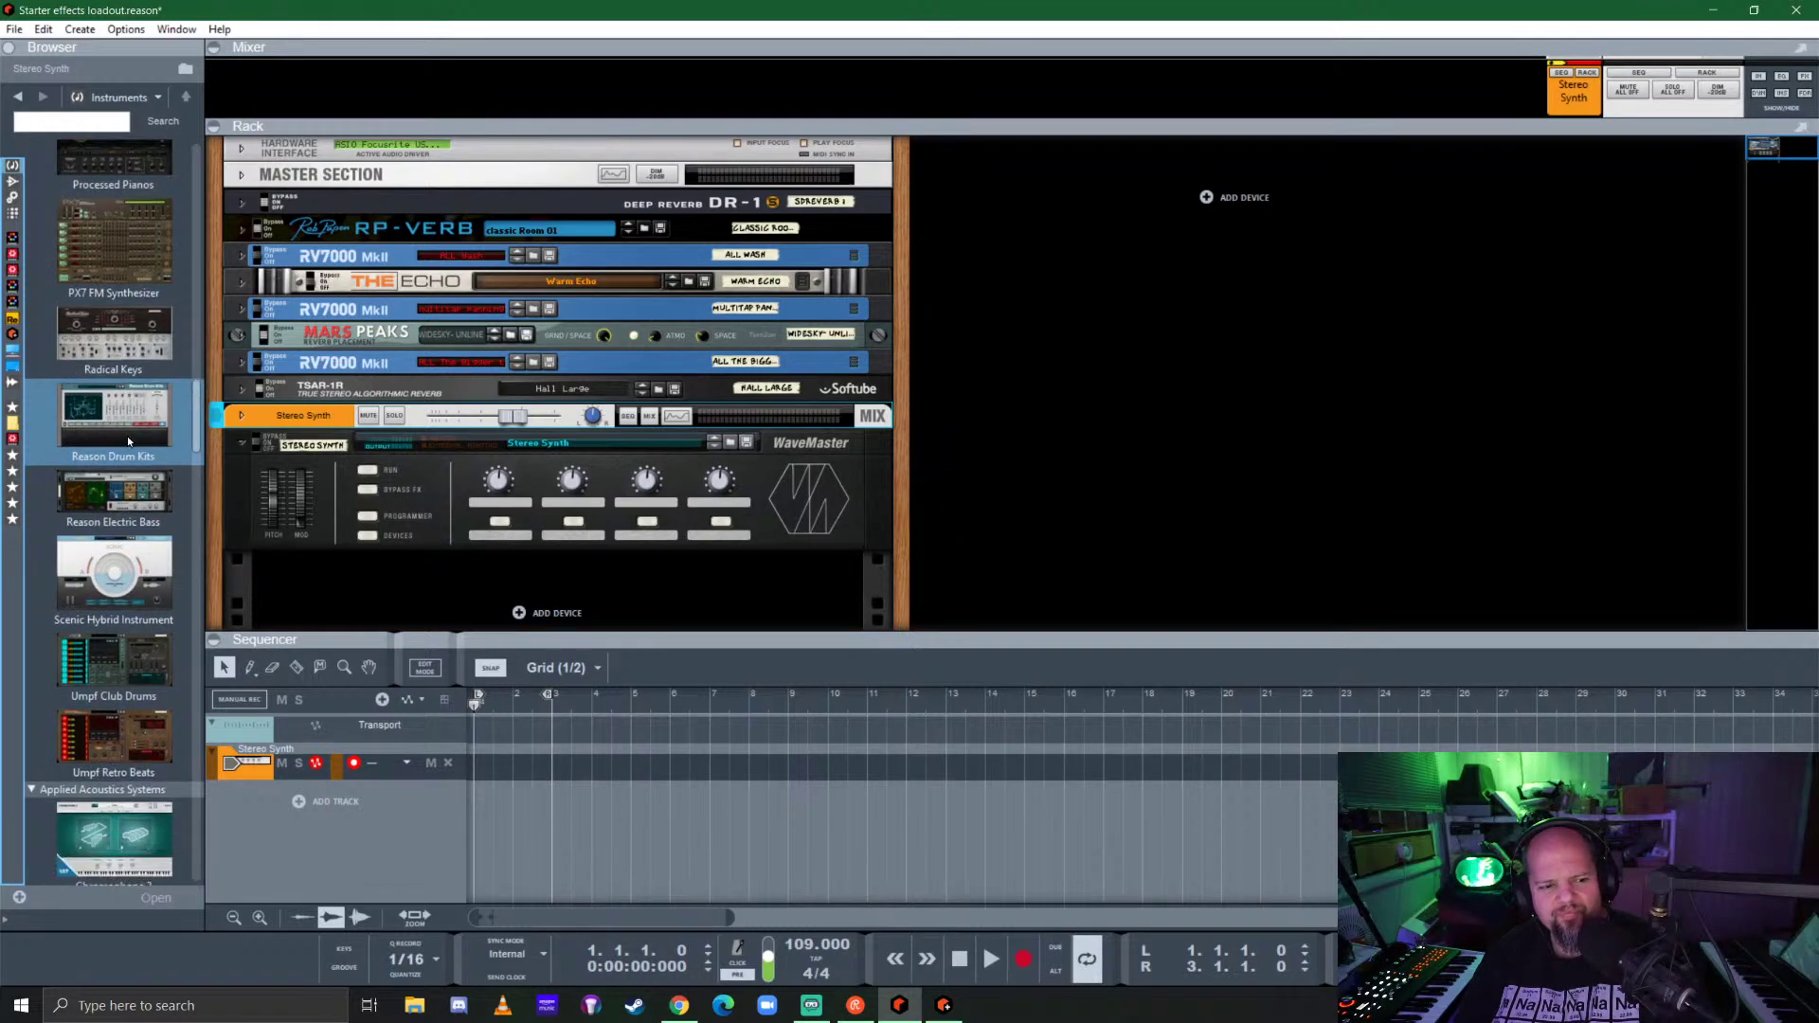
{"action": "scroll", "coordinate": [127, 436], "scroll_direction": "down", "scroll_amount": 10}
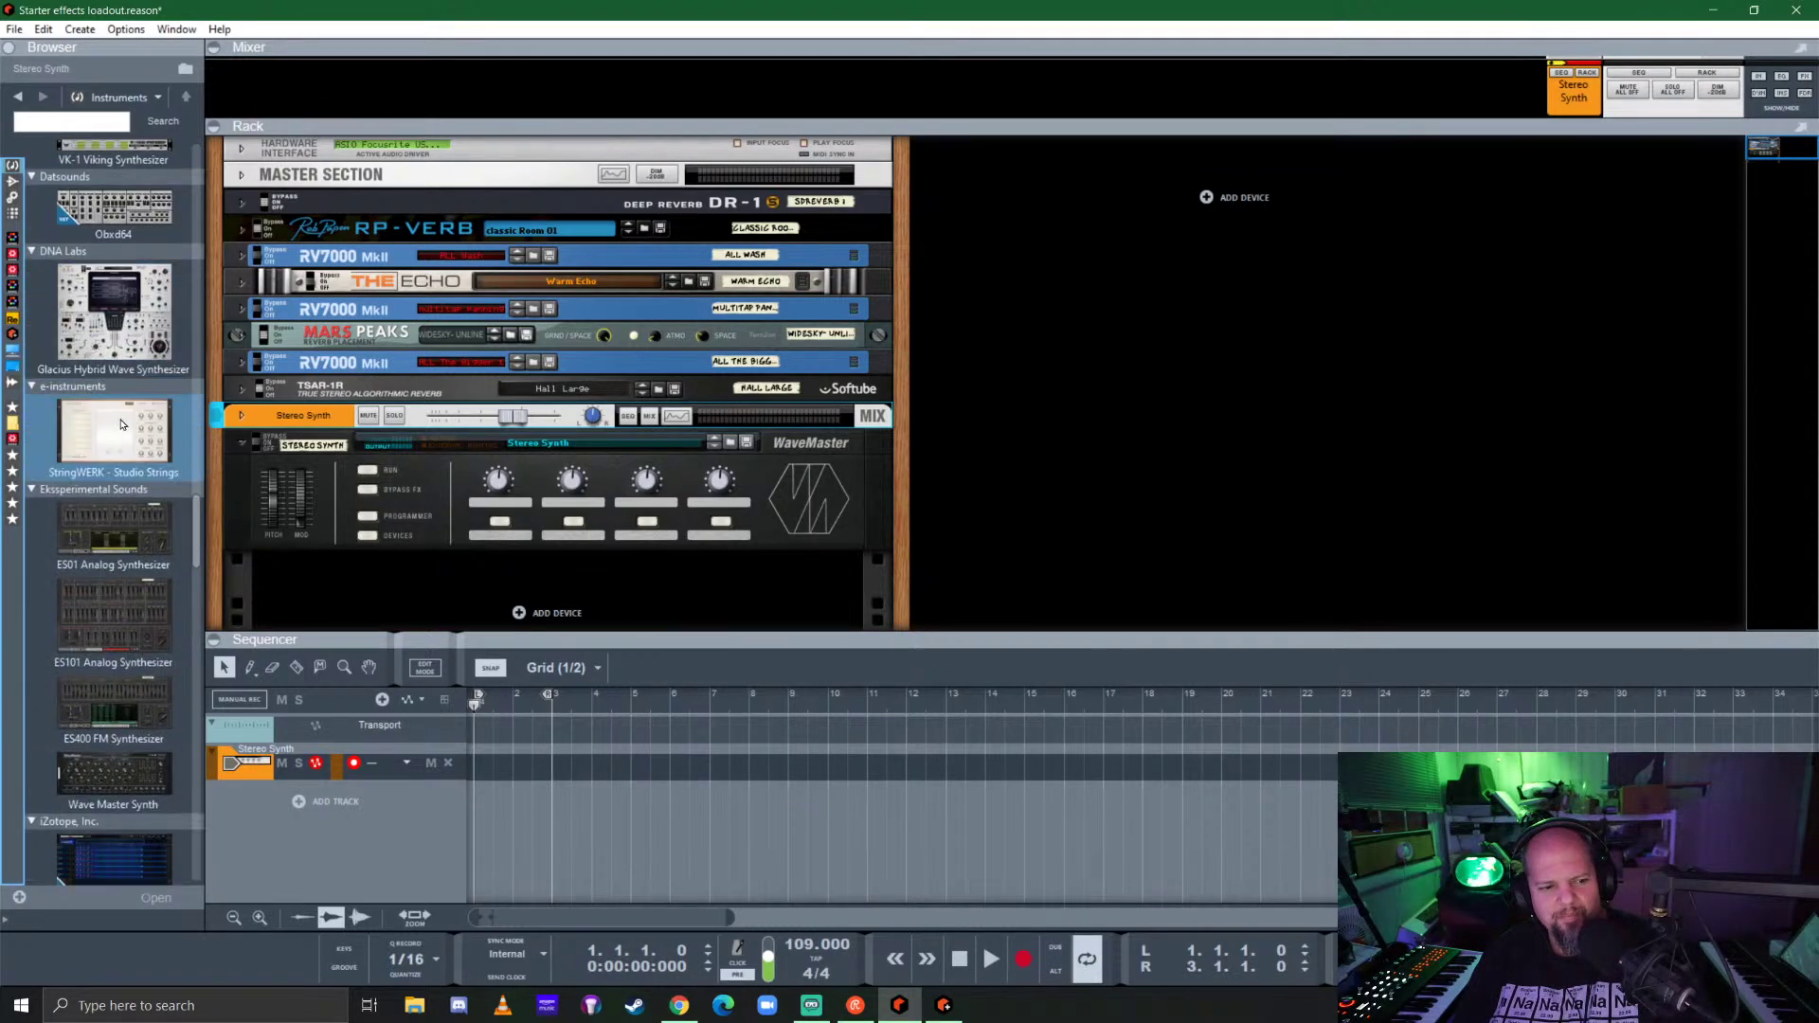
{"action": "scroll", "coordinate": [159, 440], "scroll_direction": "up", "scroll_amount": 3}
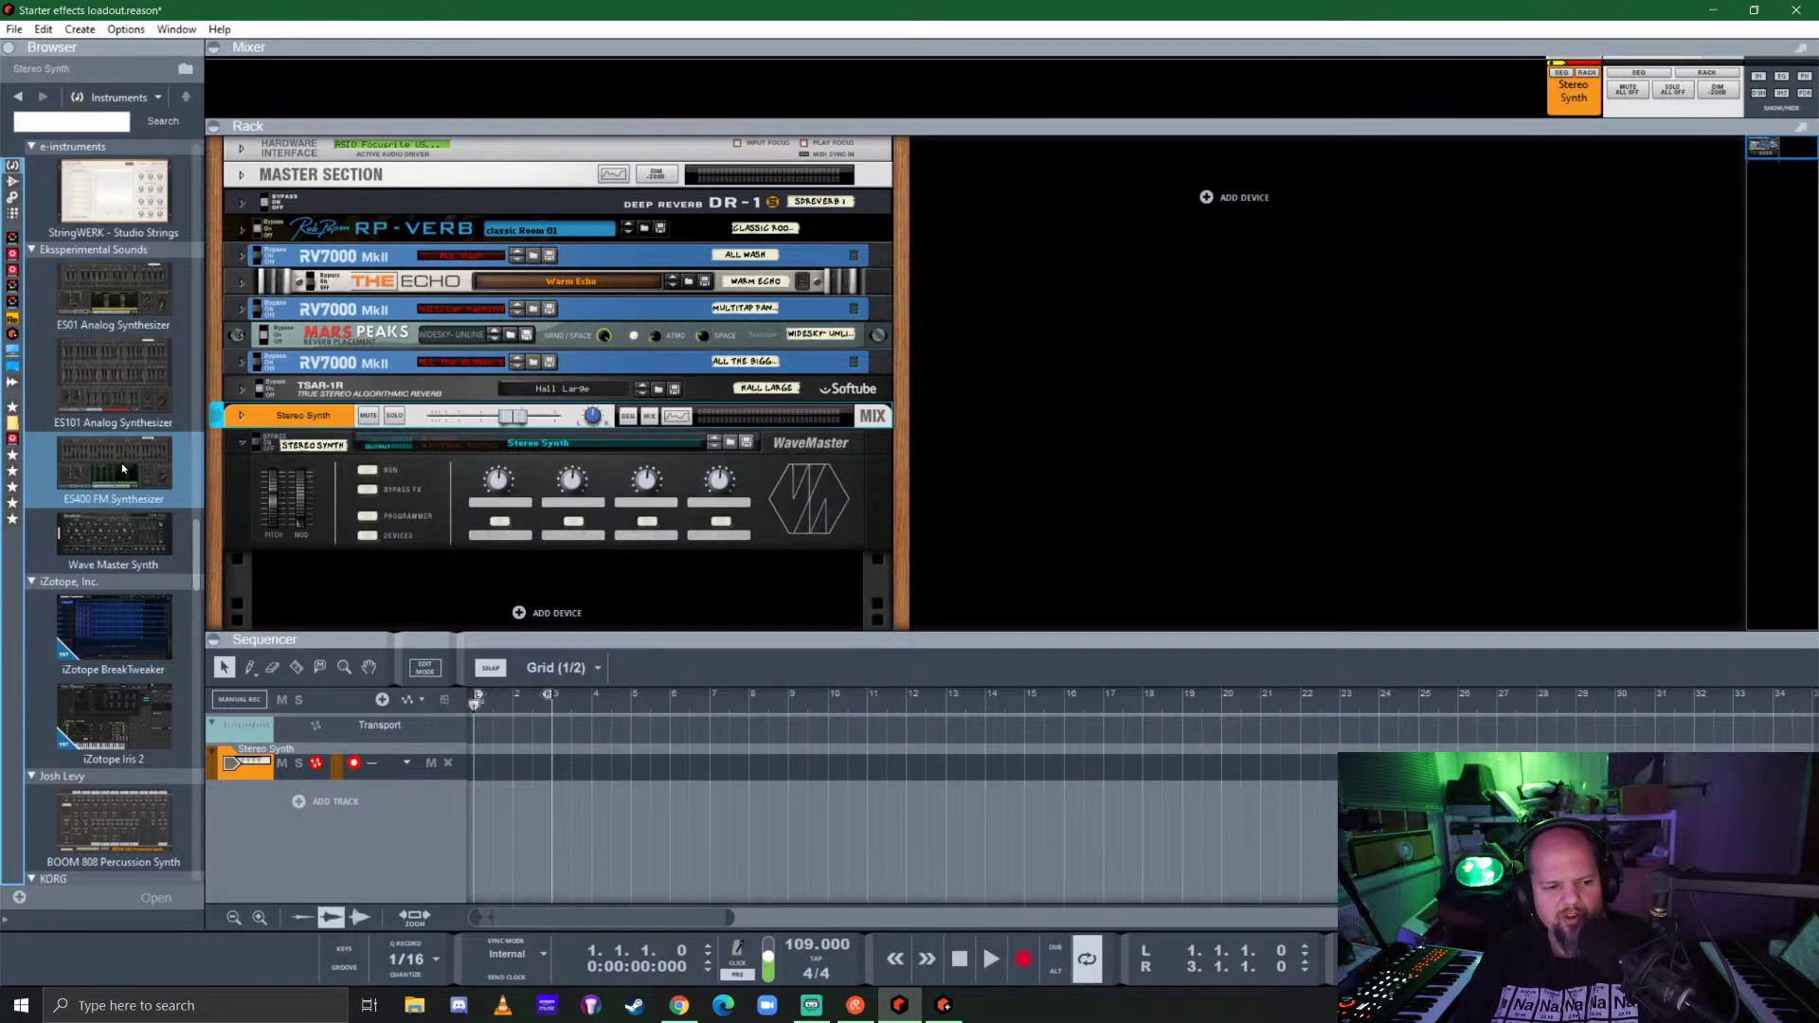
{"action": "scroll", "coordinate": [123, 468], "scroll_direction": "down", "scroll_amount": 5}
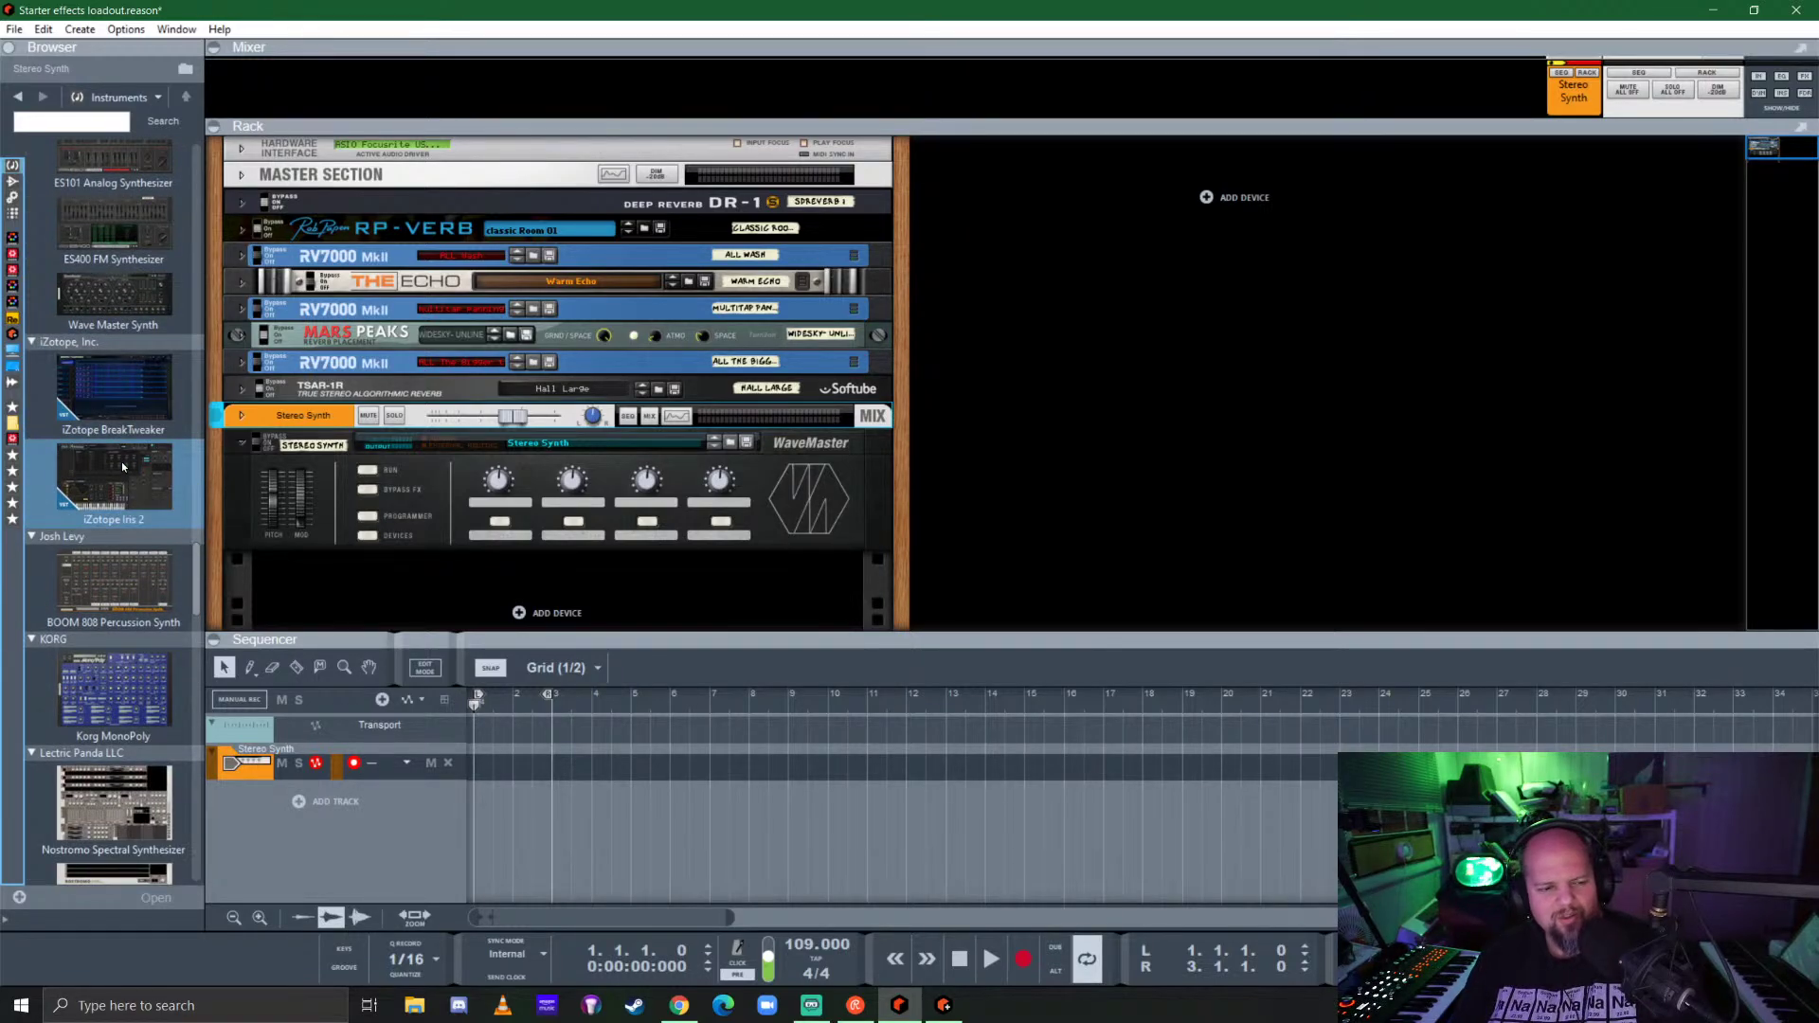
{"action": "scroll", "coordinate": [122, 467], "scroll_direction": "down", "scroll_amount": 5}
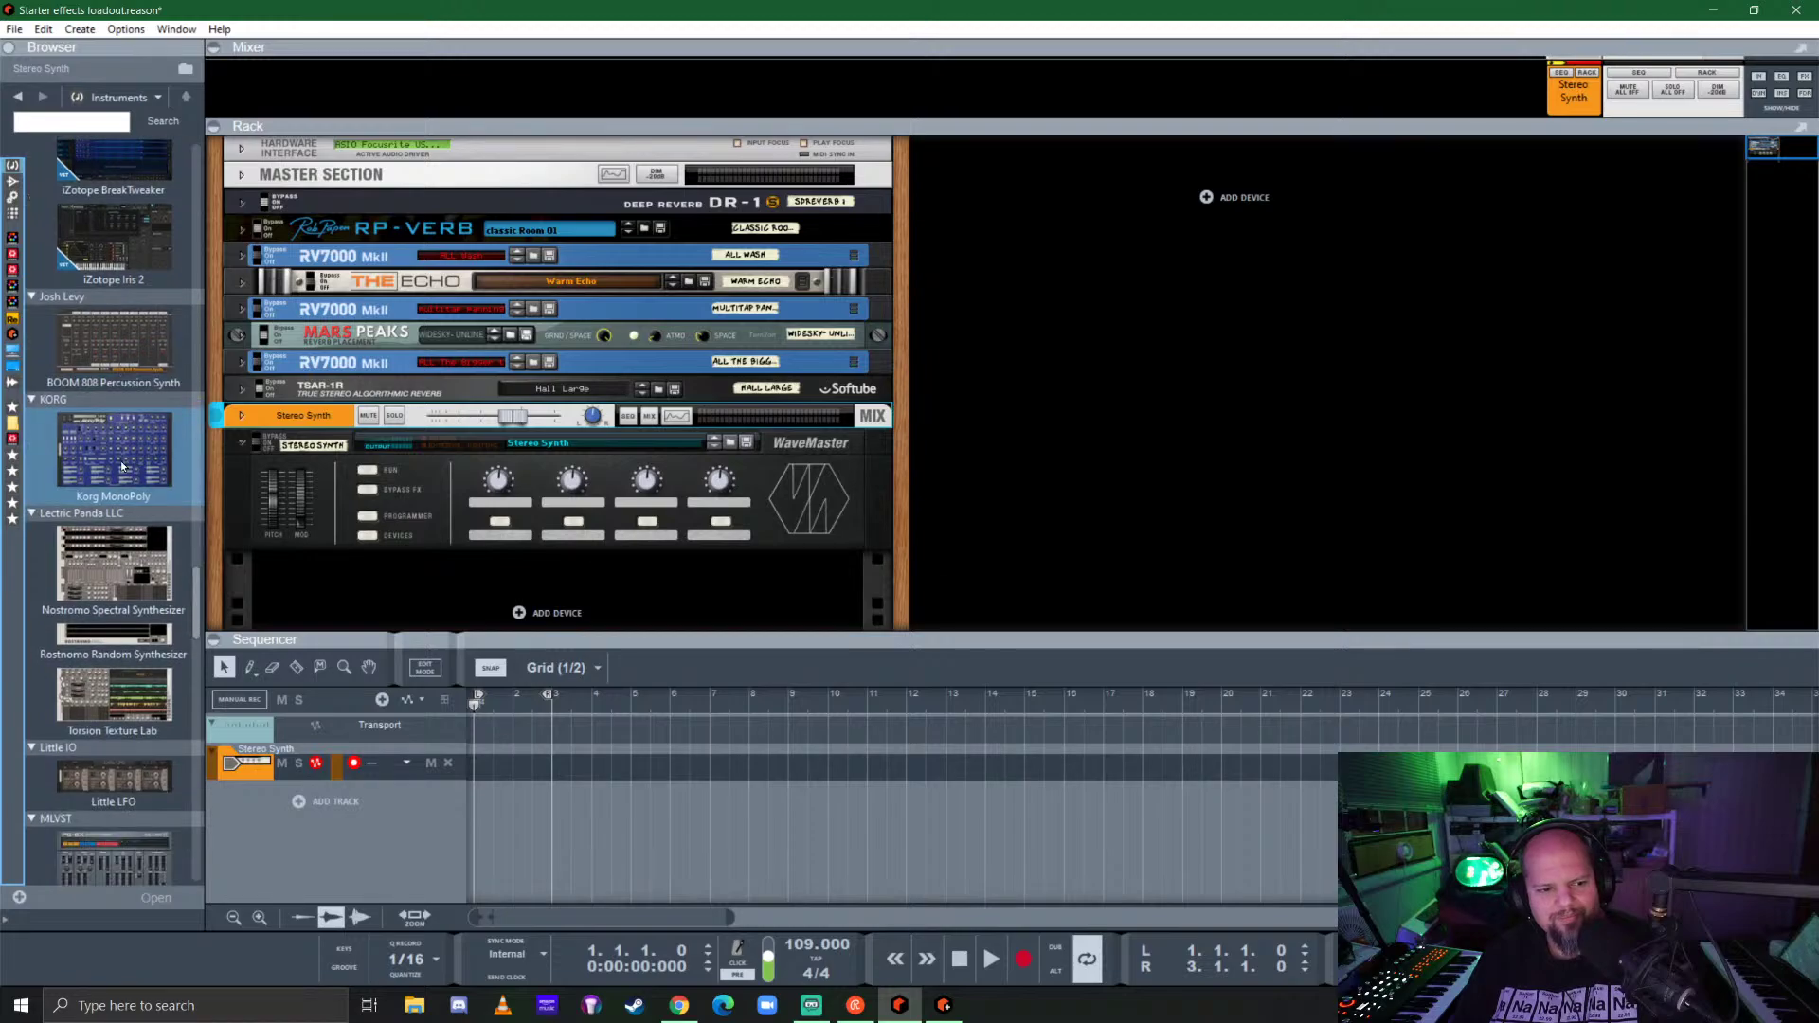
{"action": "scroll", "coordinate": [122, 466], "scroll_direction": "down", "scroll_amount": 3}
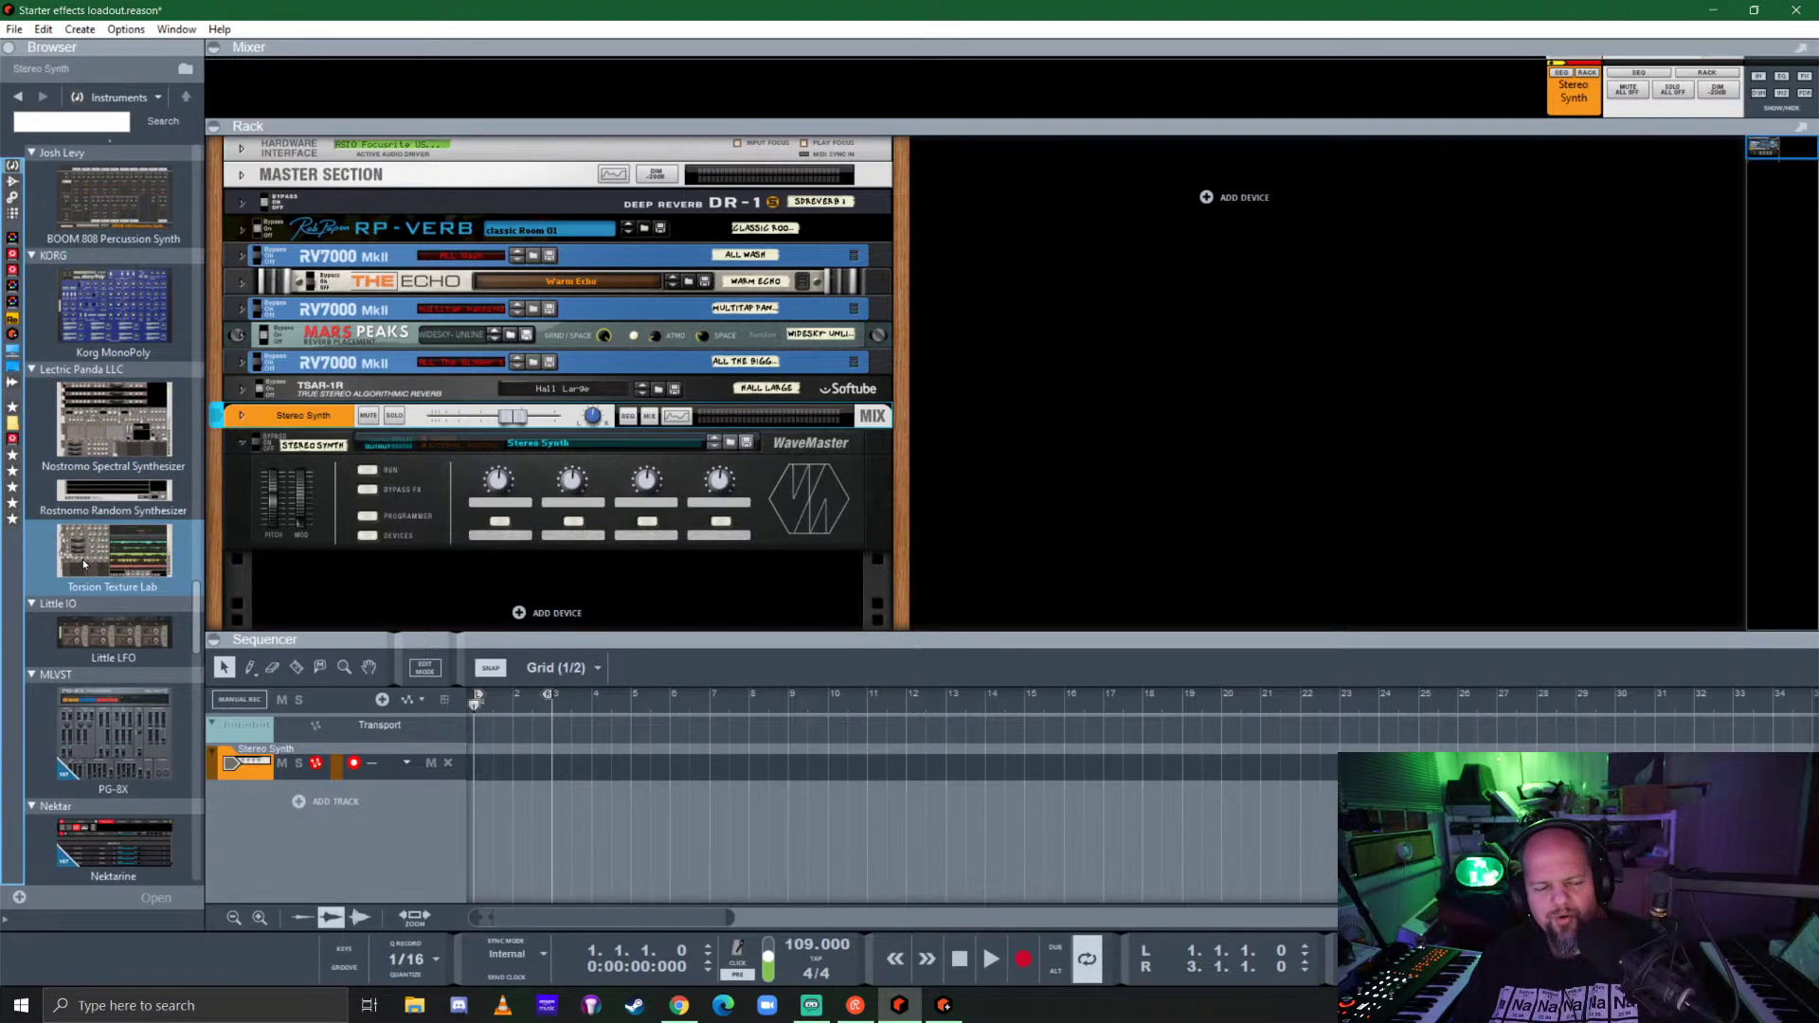
{"action": "left_click_drag", "start_coordinate": [82, 559], "coordinate": [760, 572]}
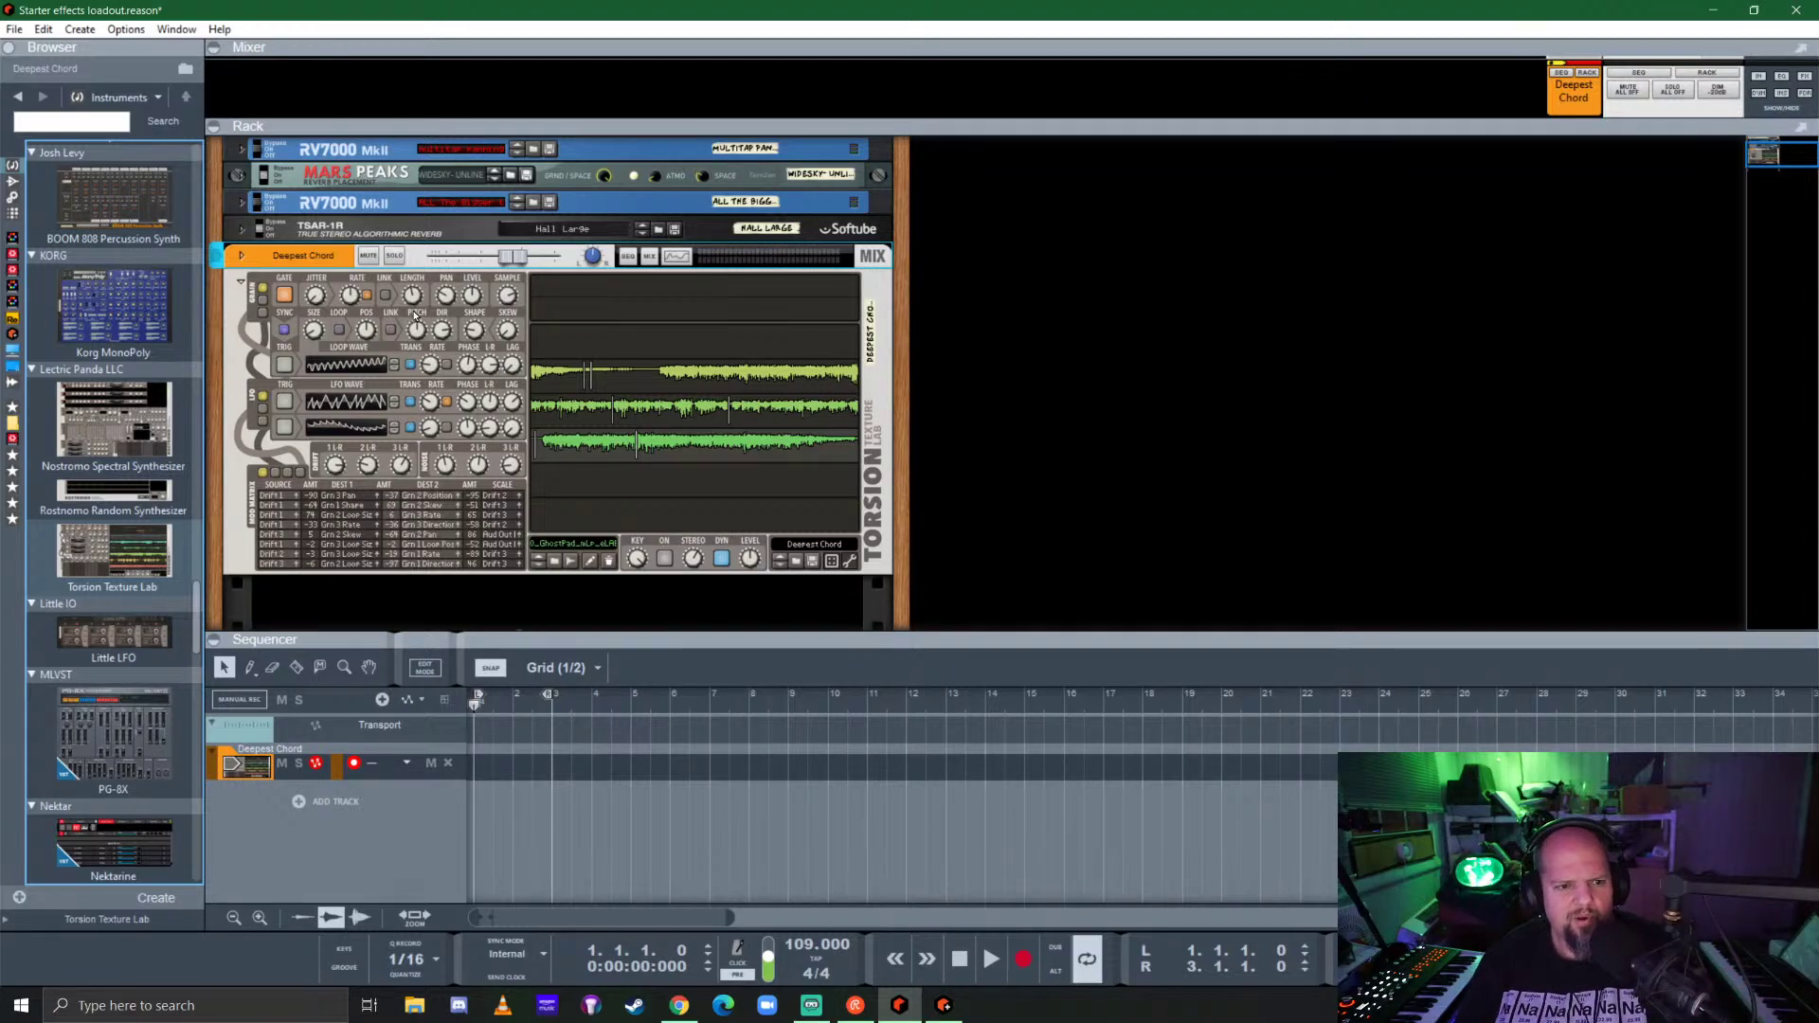
Step: Browse the patches for Torsion Texture Lab and load Journey 5 from the Scenic folder
{"action": "left_click", "coordinate": [796, 560]}
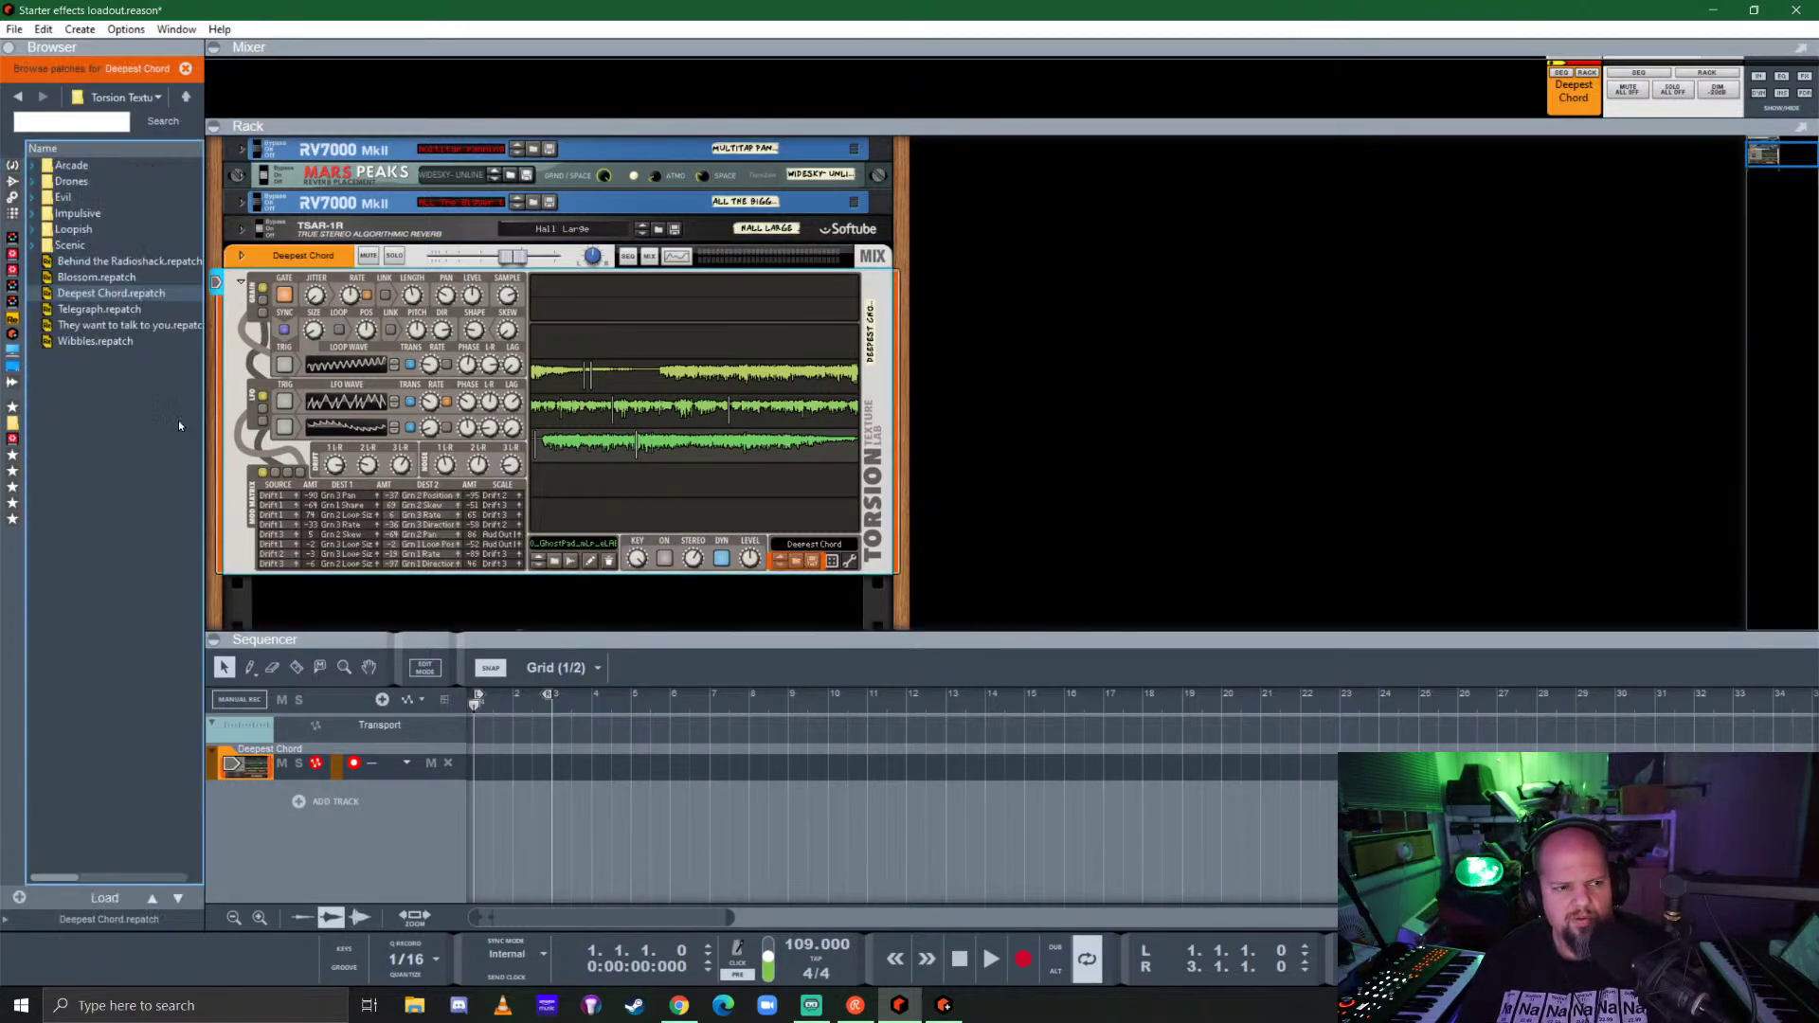
{"action": "left_click", "coordinate": [93, 244]}
{"action": "double_click", "coordinate": [93, 244]}
{"action": "left_click", "coordinate": [95, 198]}
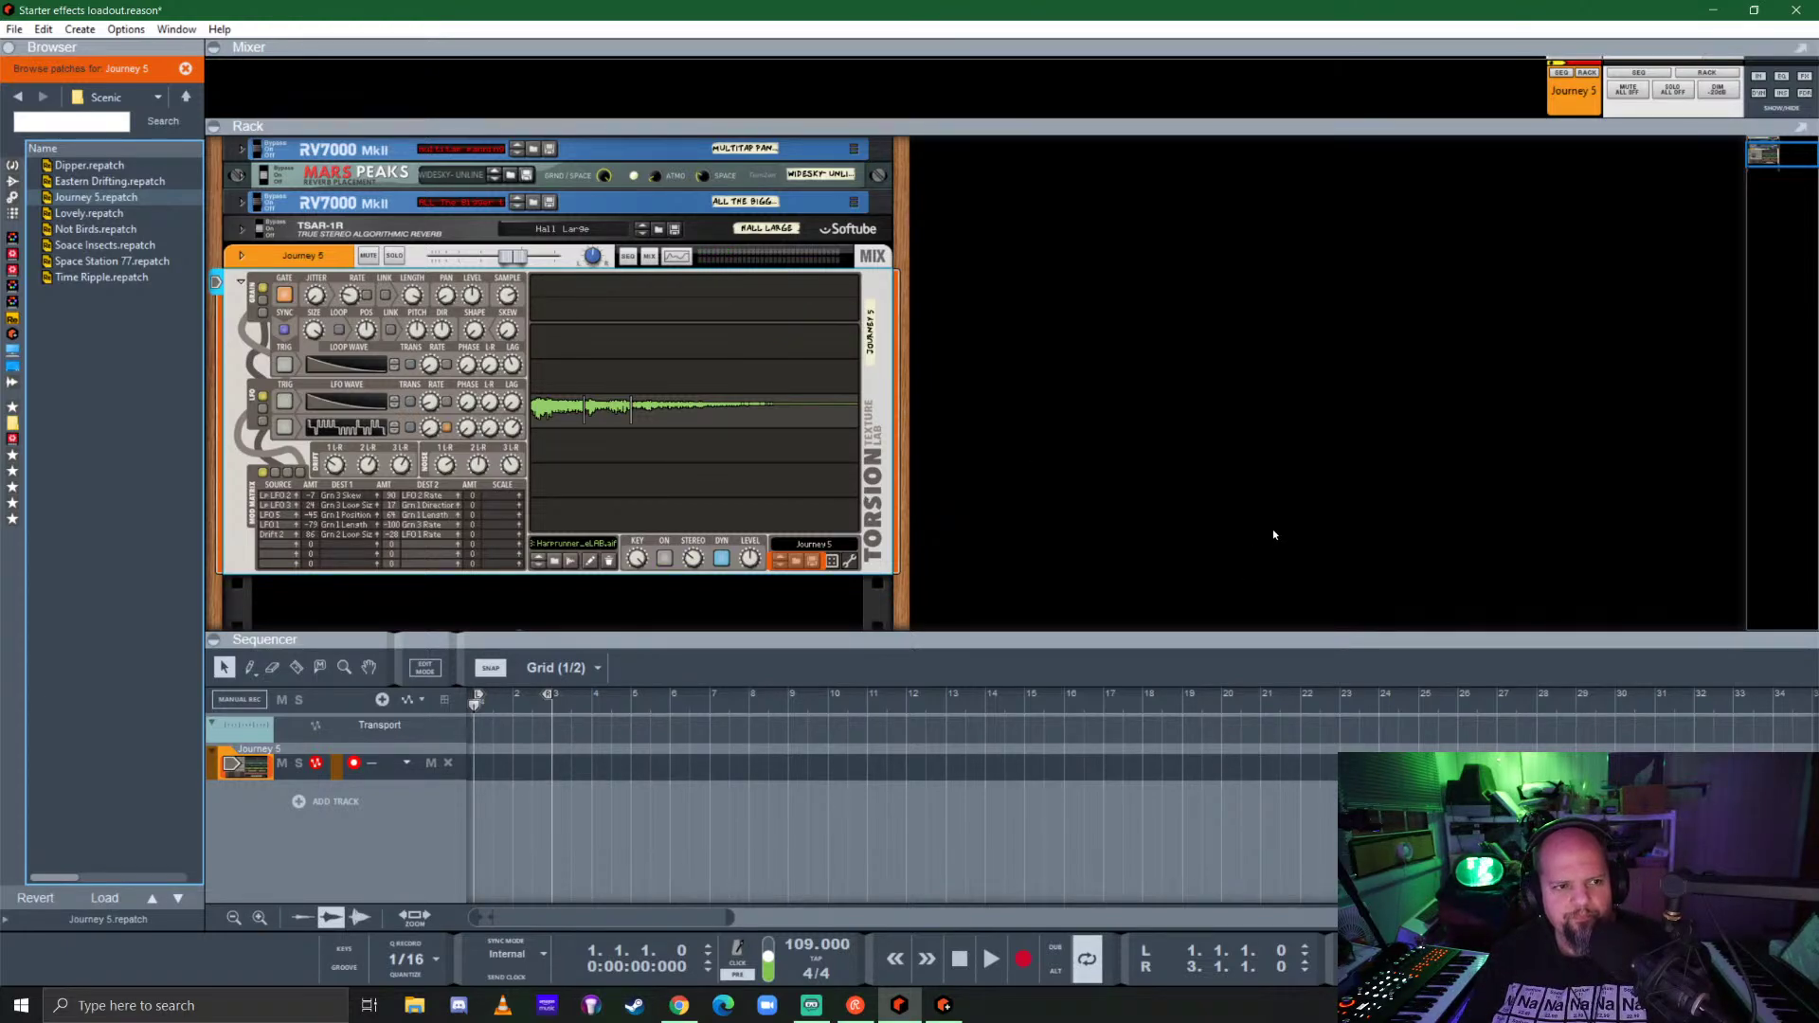
Step: Open the recent song livestream 1-22-21 6-8.reason SPACEY.reason
{"action": "left_click", "coordinate": [11, 30]}
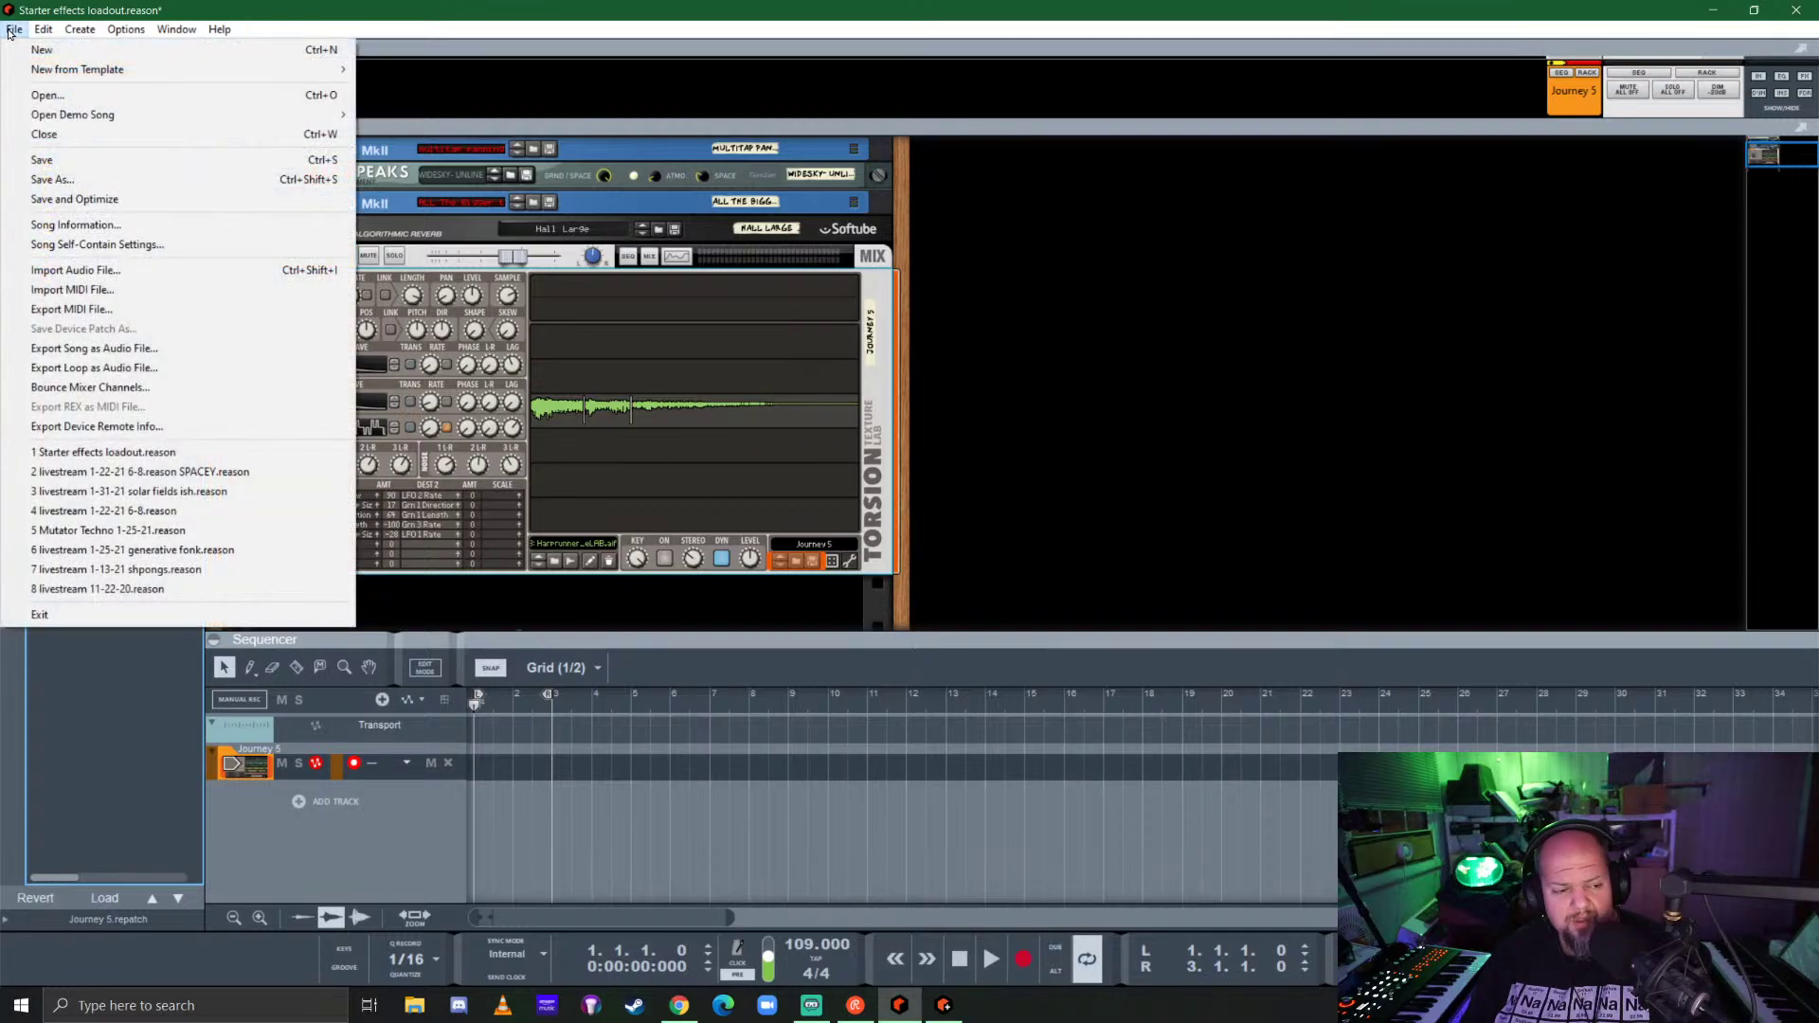
{"action": "left_click", "coordinate": [232, 471]}
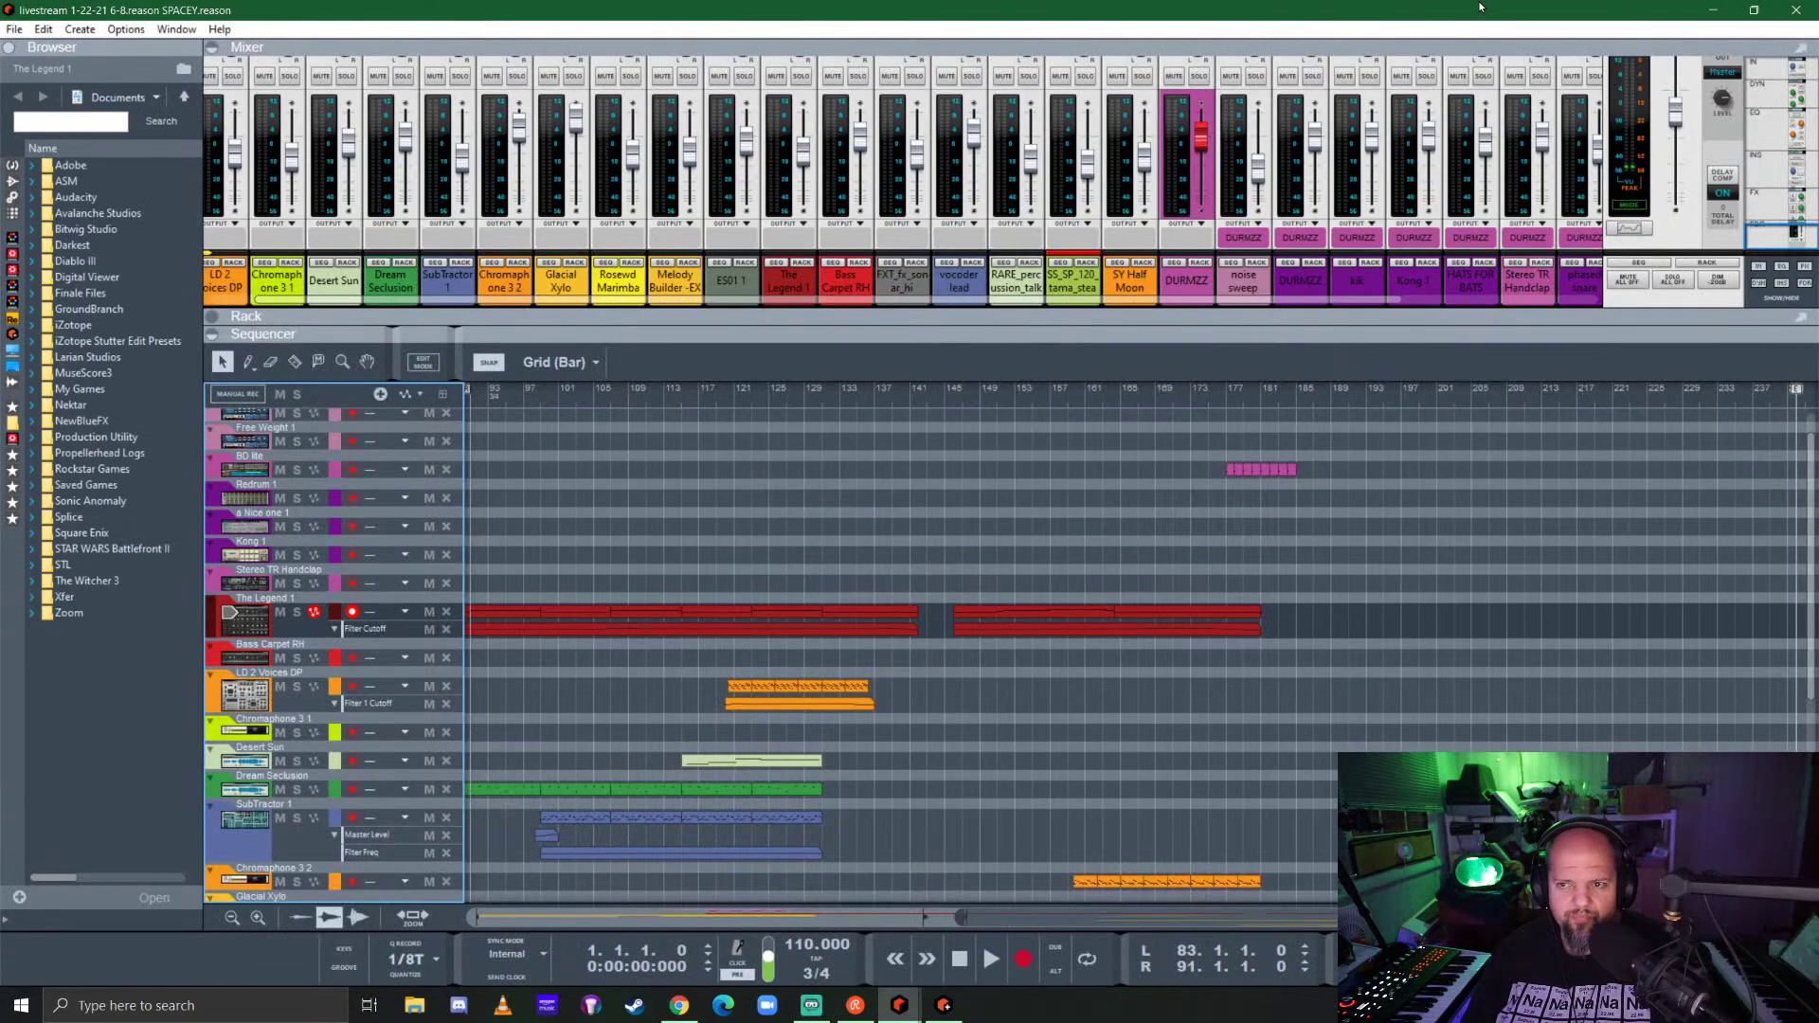
Step: Close the Starter effects loadout song without saving and maximize the livestream song's window
{"action": "left_click_drag", "start_coordinate": [1474, 7], "coordinate": [1342, 142]}
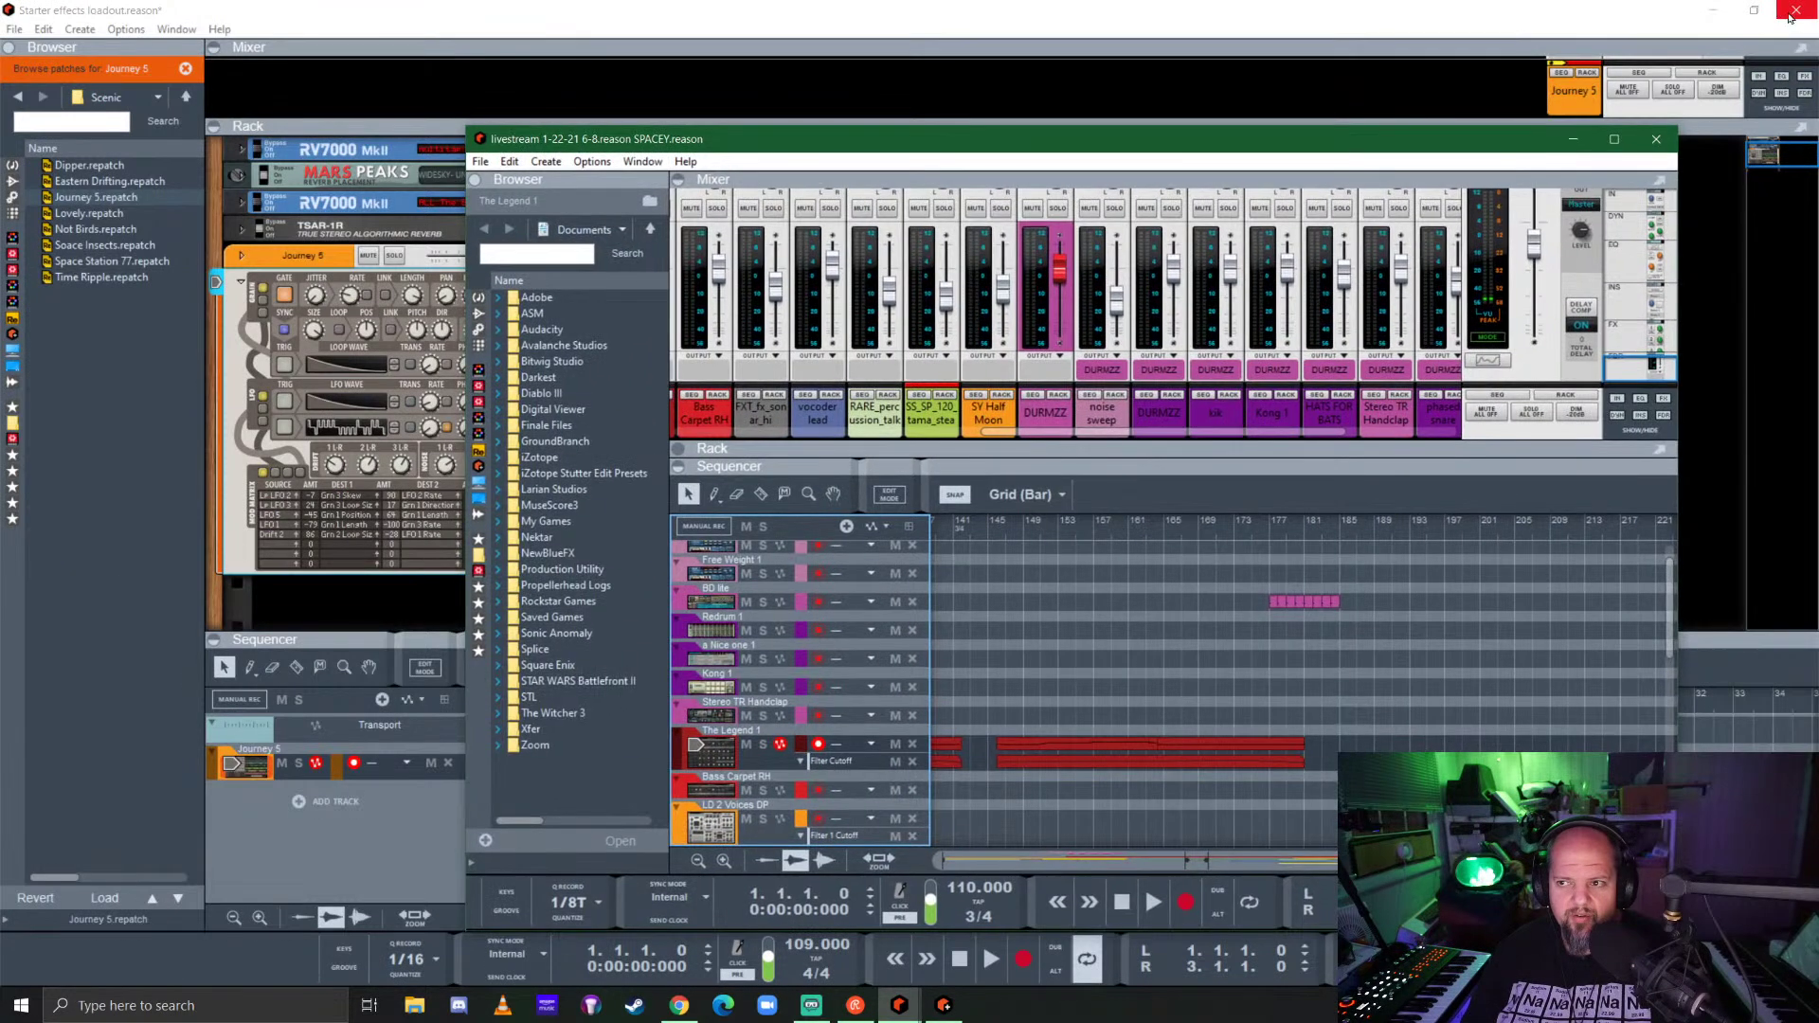
{"action": "left_click", "coordinate": [1792, 13]}
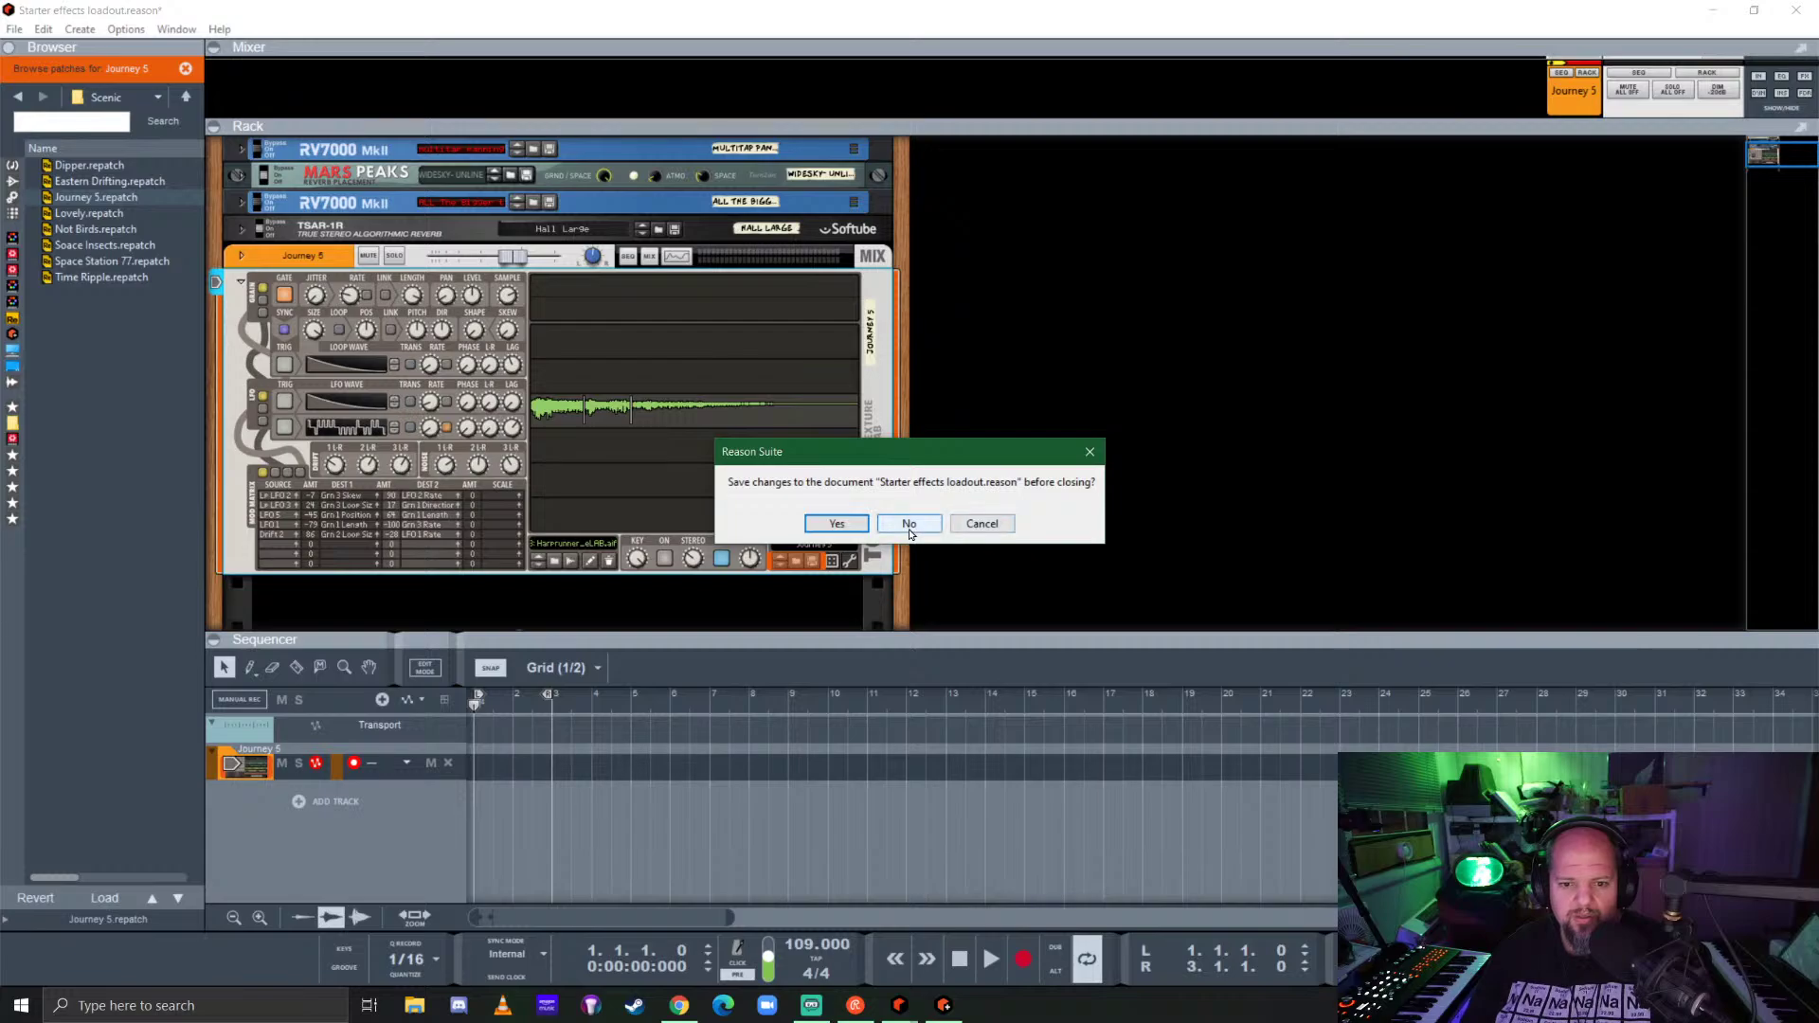
{"action": "left_click", "coordinate": [910, 531]}
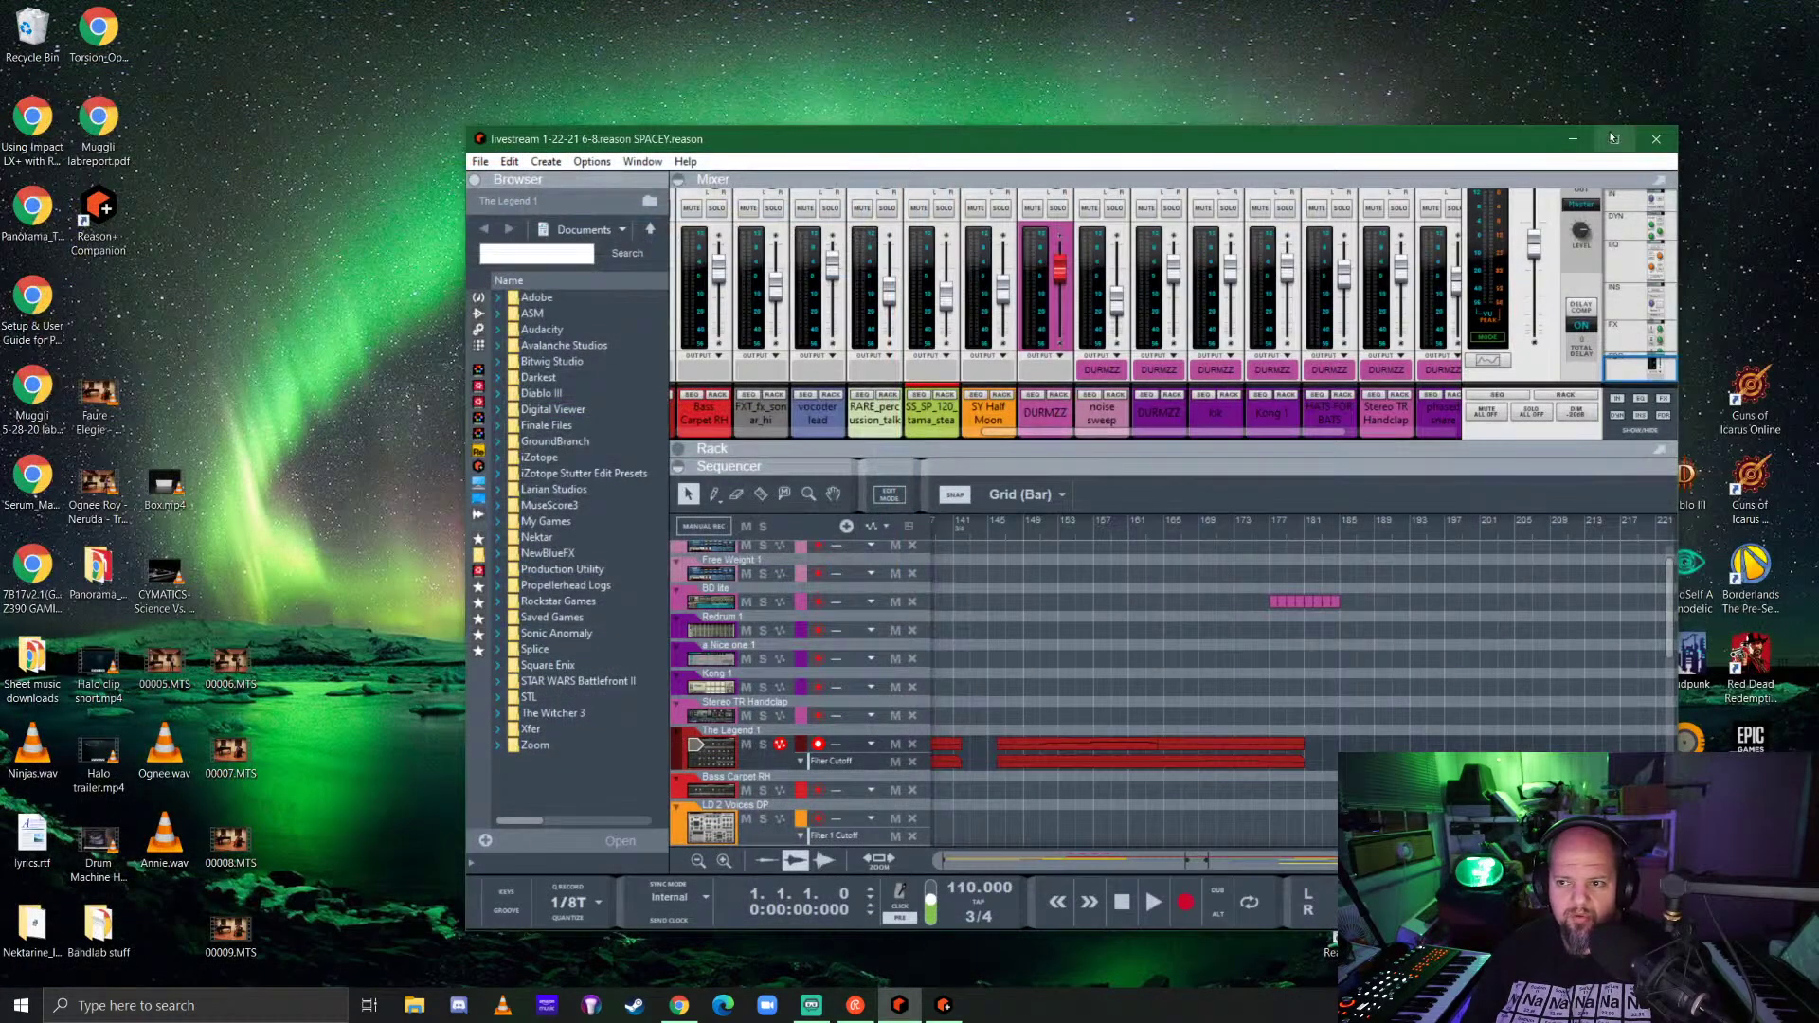
{"action": "left_click", "coordinate": [1614, 138]}
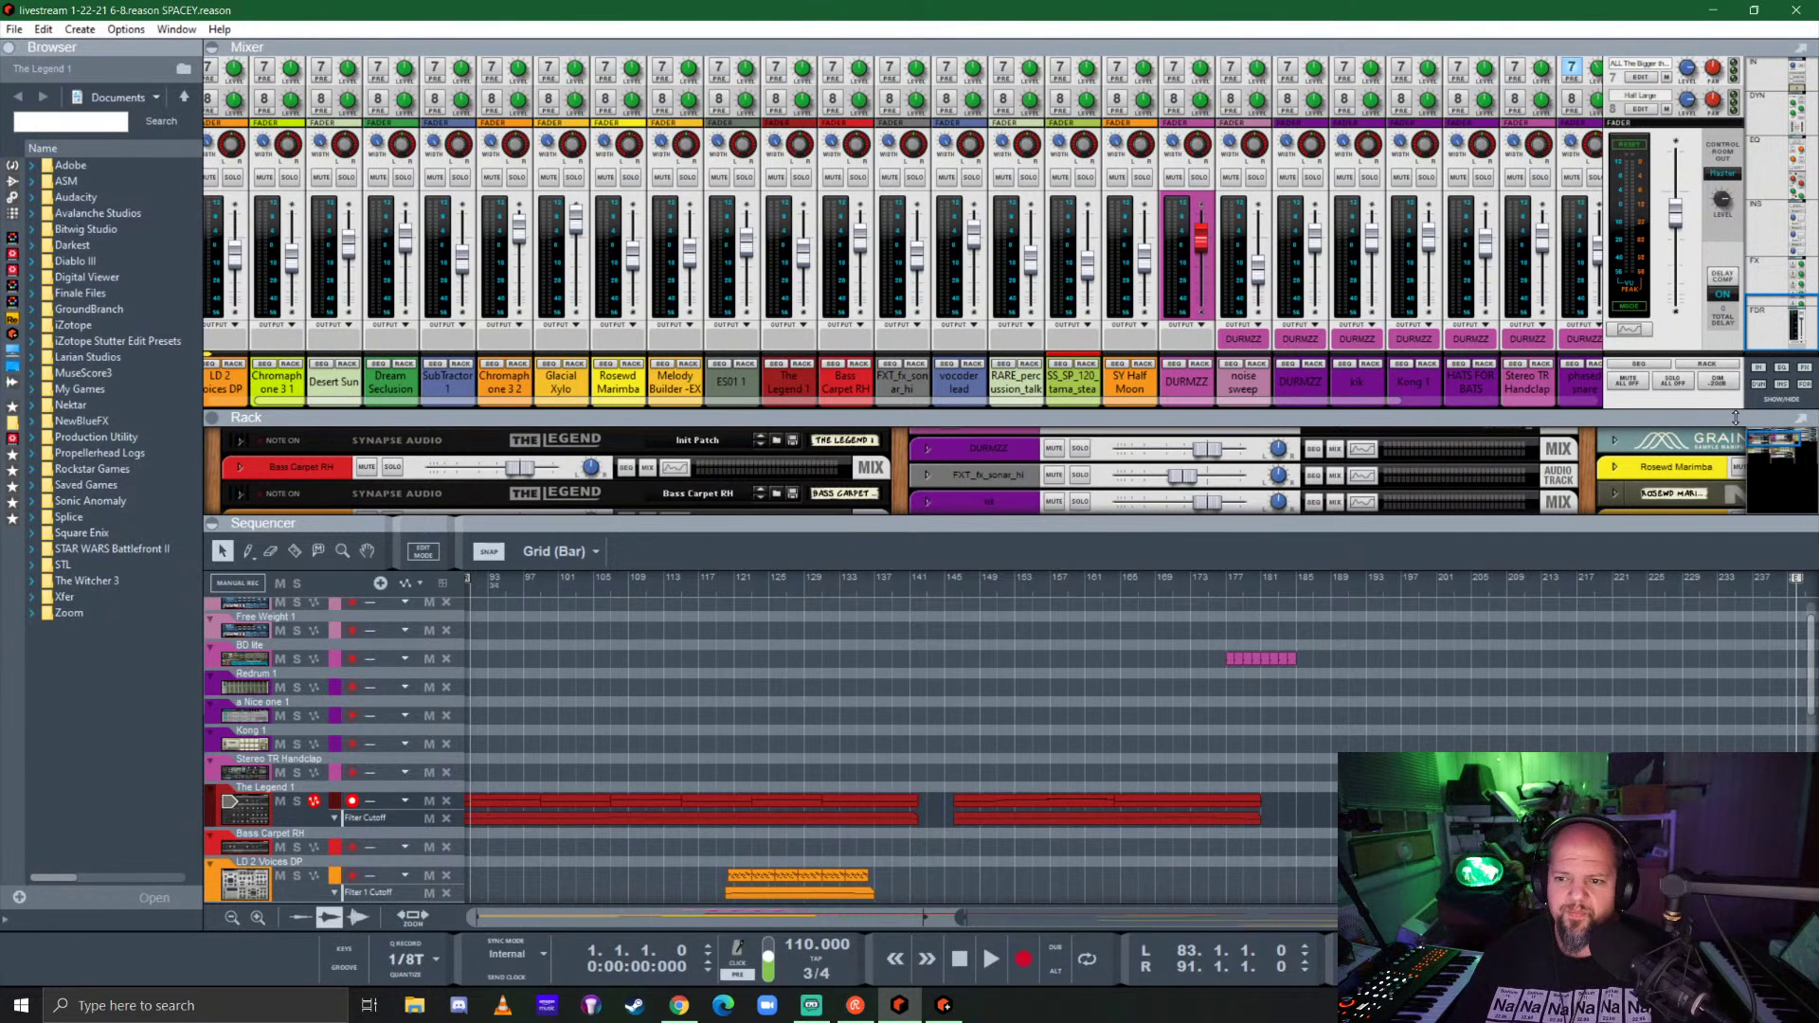
Step: Collapse the mixer and shrink the rack to a narrow strip to enlarge the sequencer's track arrangement
{"action": "left_click_drag", "start_coordinate": [1286, 423], "coordinate": [1286, 59]}
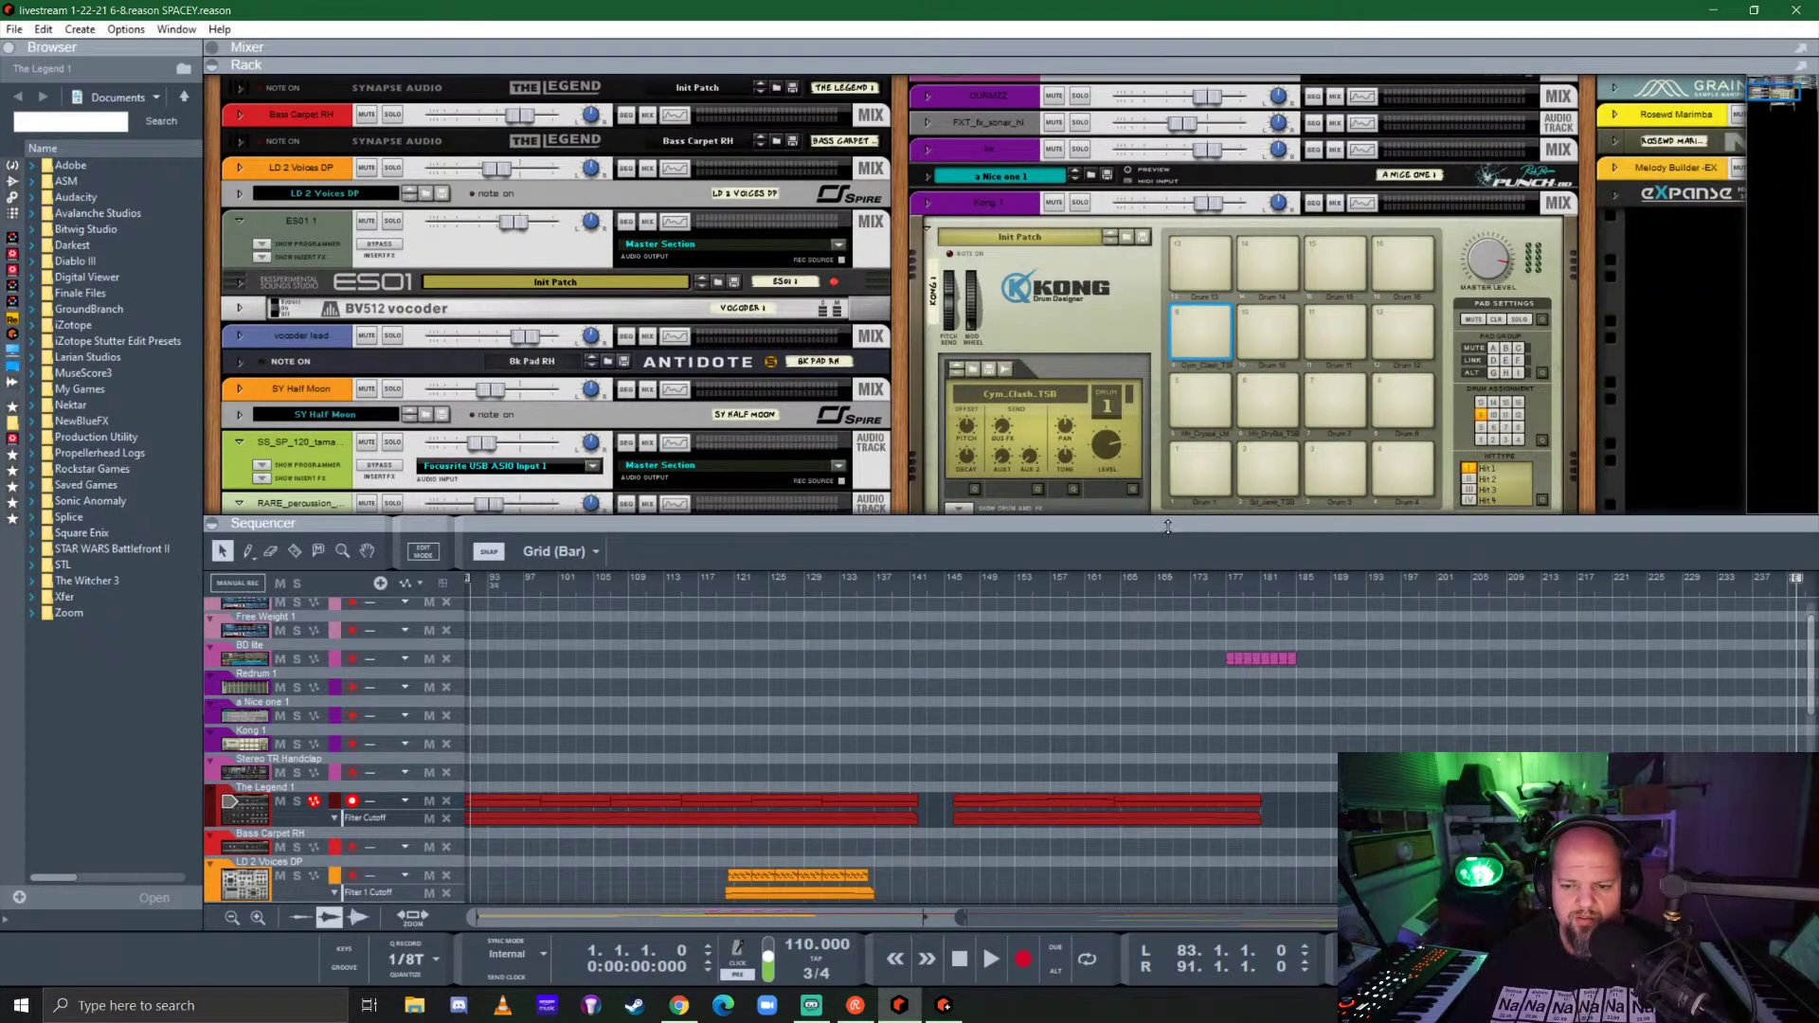
{"action": "left_click_drag", "start_coordinate": [1195, 434], "coordinate": [1208, 182]}
{"action": "scroll", "coordinate": [1162, 728], "scroll_direction": "down", "scroll_amount": 2}
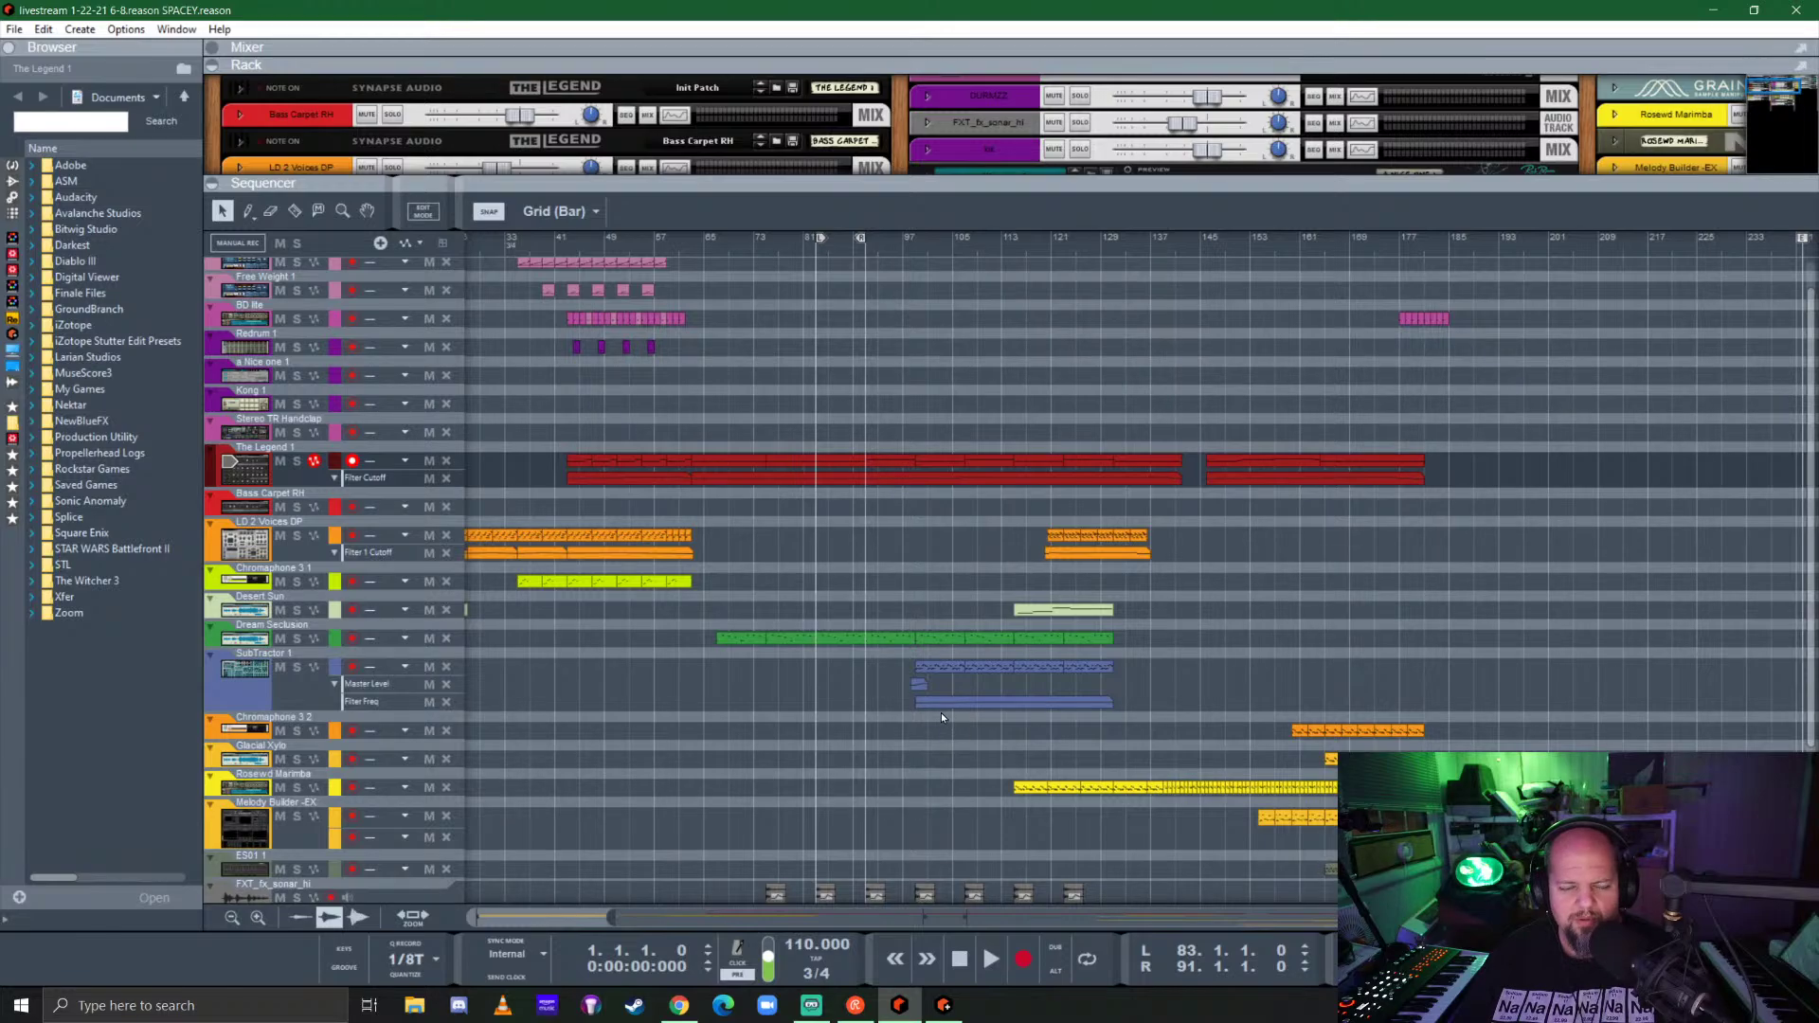
{"action": "scroll", "coordinate": [941, 712], "scroll_direction": "left", "scroll_amount": 3}
{"action": "scroll", "coordinate": [997, 671], "scroll_direction": "up", "scroll_amount": 2}
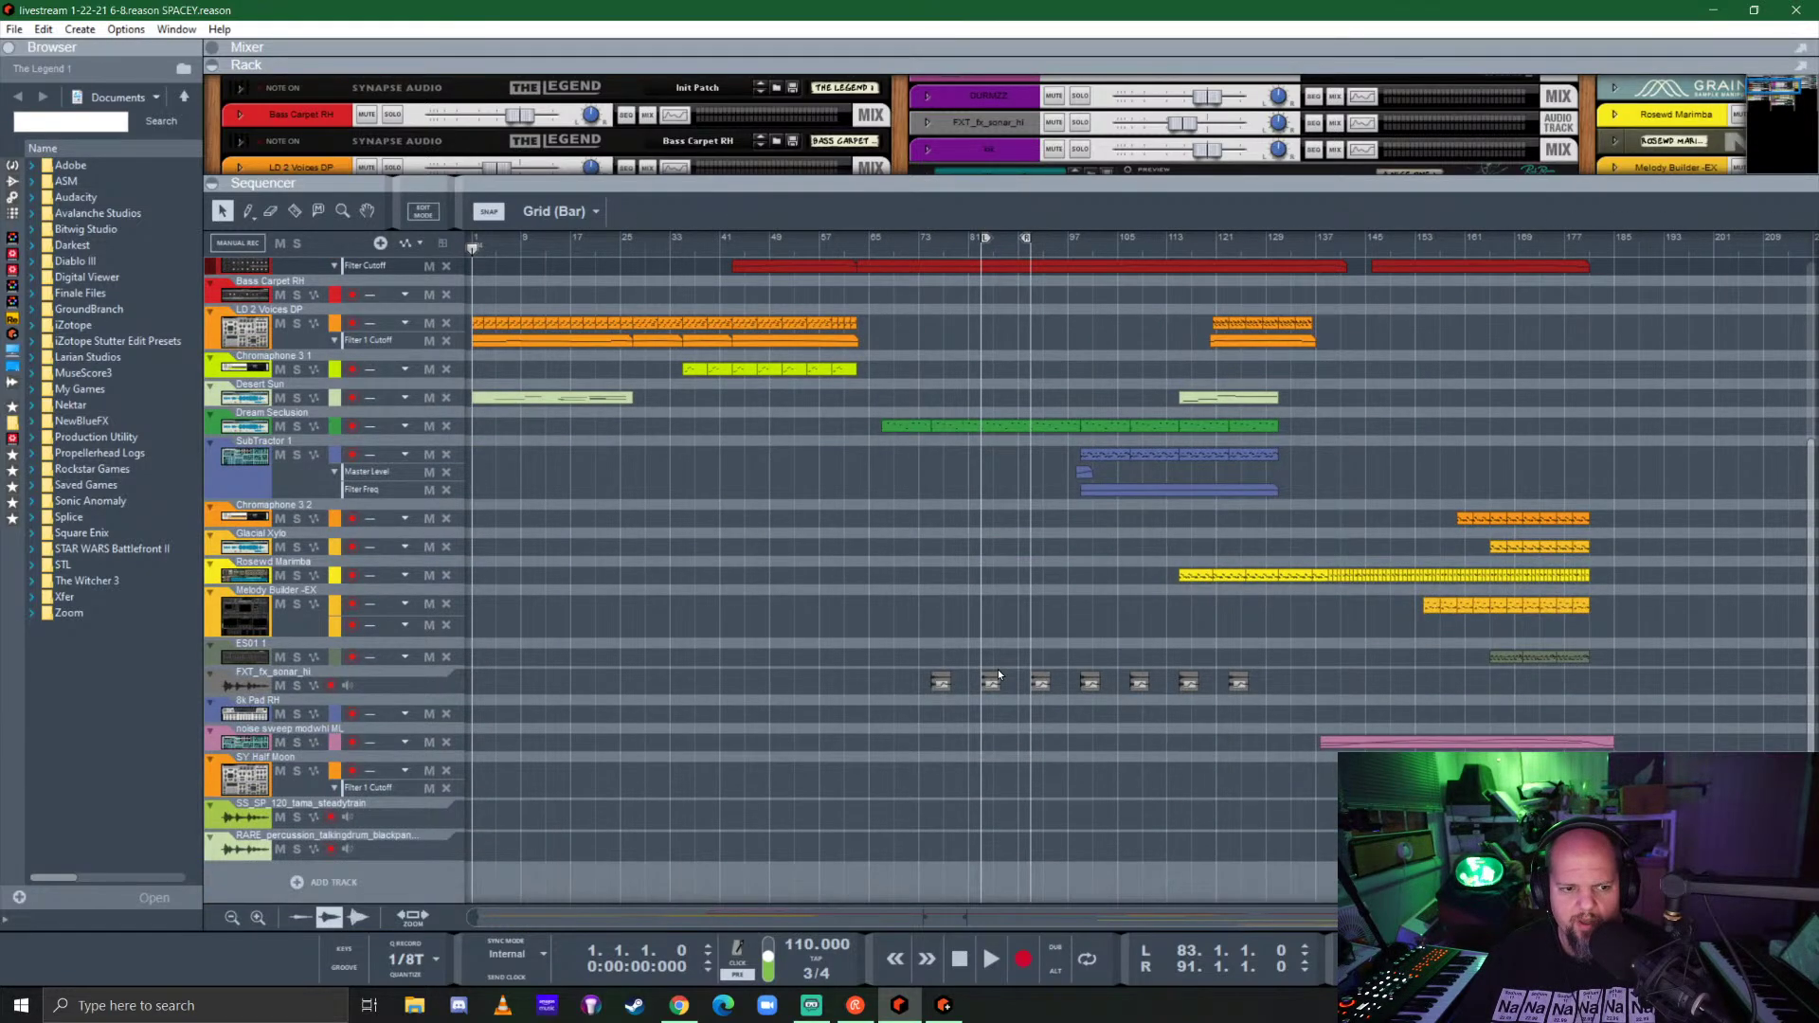
Step: Play the song briefly from the start, restart playback at bar 165, and collapse the rack completely
{"action": "key", "text": "space"}
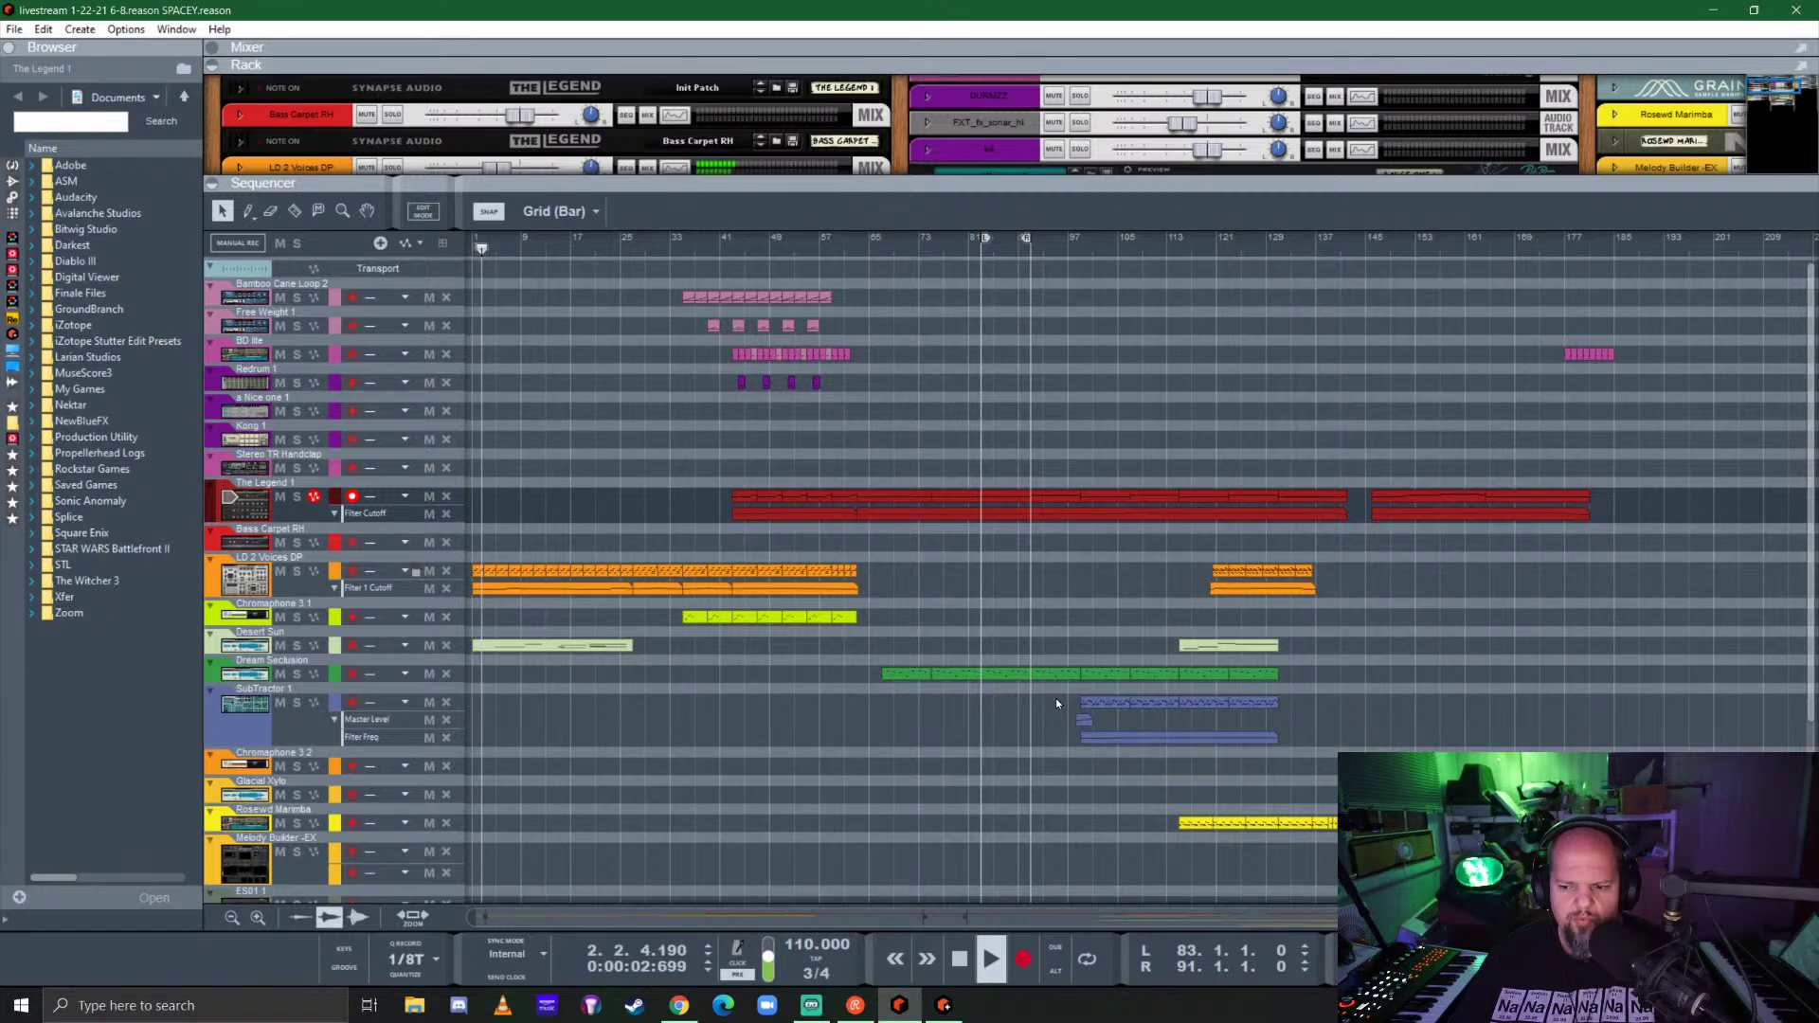
{"action": "scroll", "coordinate": [1053, 697], "scroll_direction": "right", "scroll_amount": 3}
{"action": "scroll", "coordinate": [1333, 677], "scroll_direction": "down", "scroll_amount": 3}
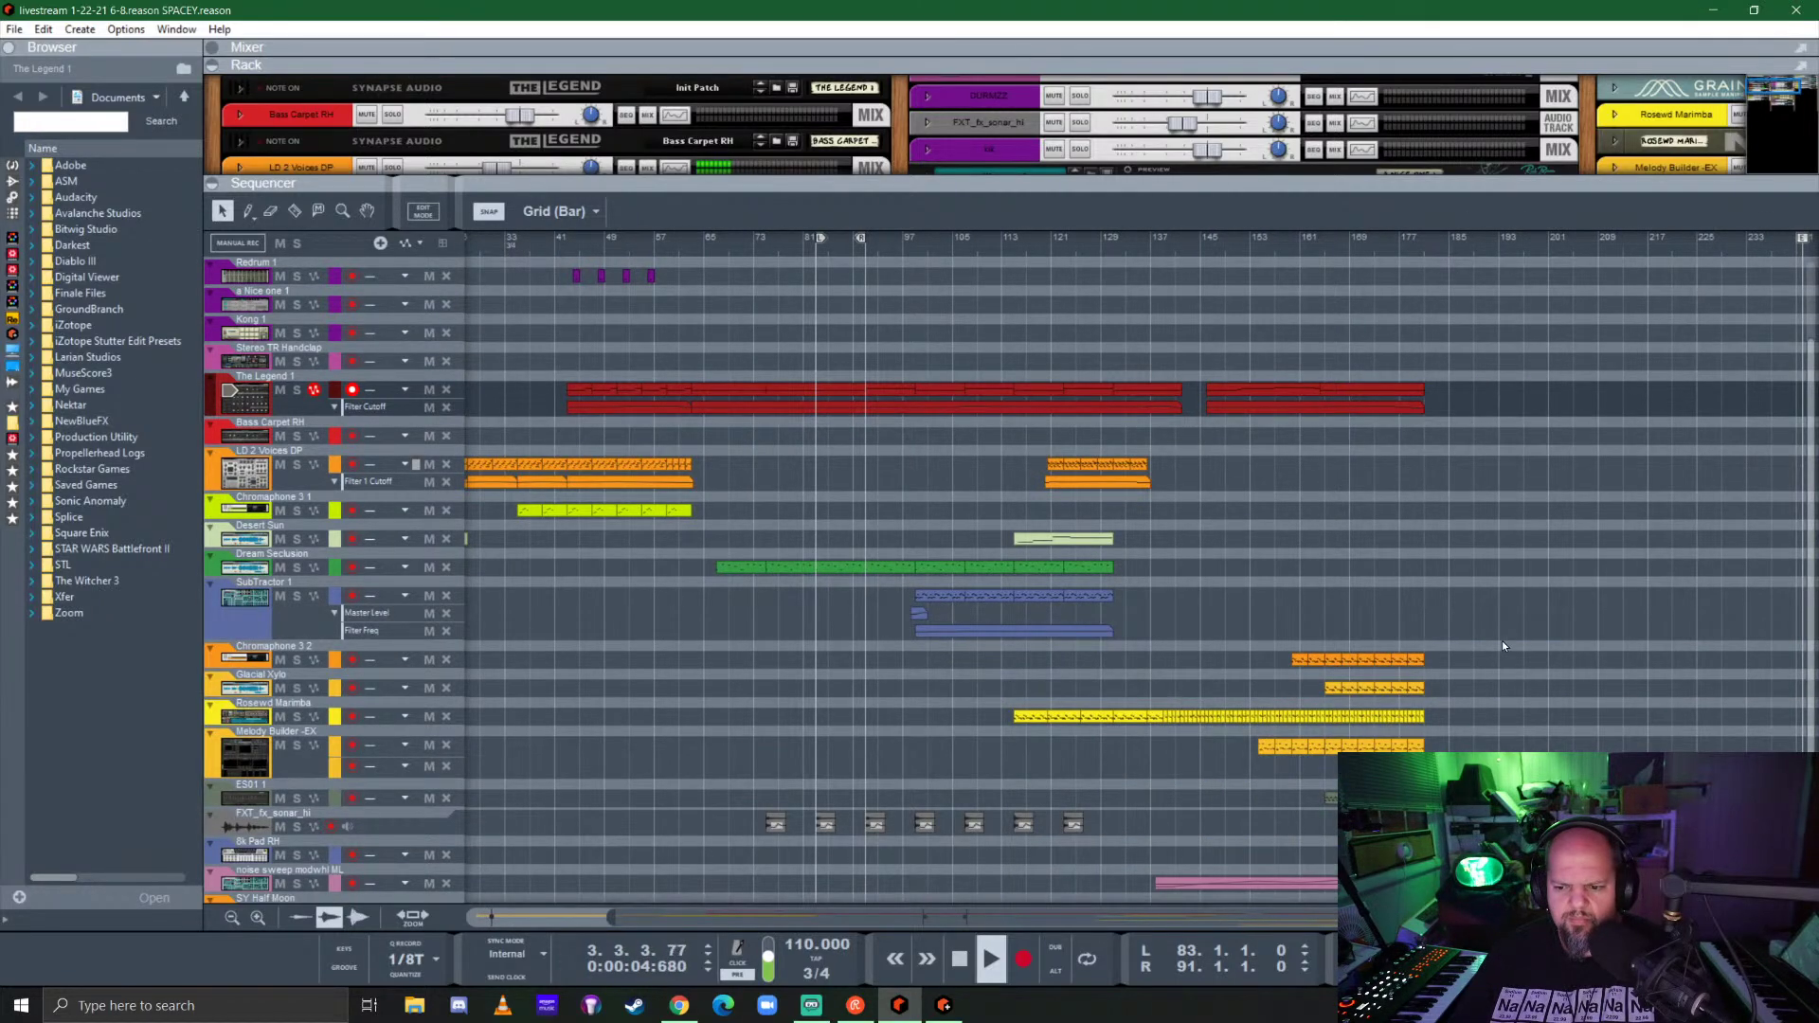
{"action": "key", "text": "space"}
{"action": "left_click", "coordinate": [1325, 248]}
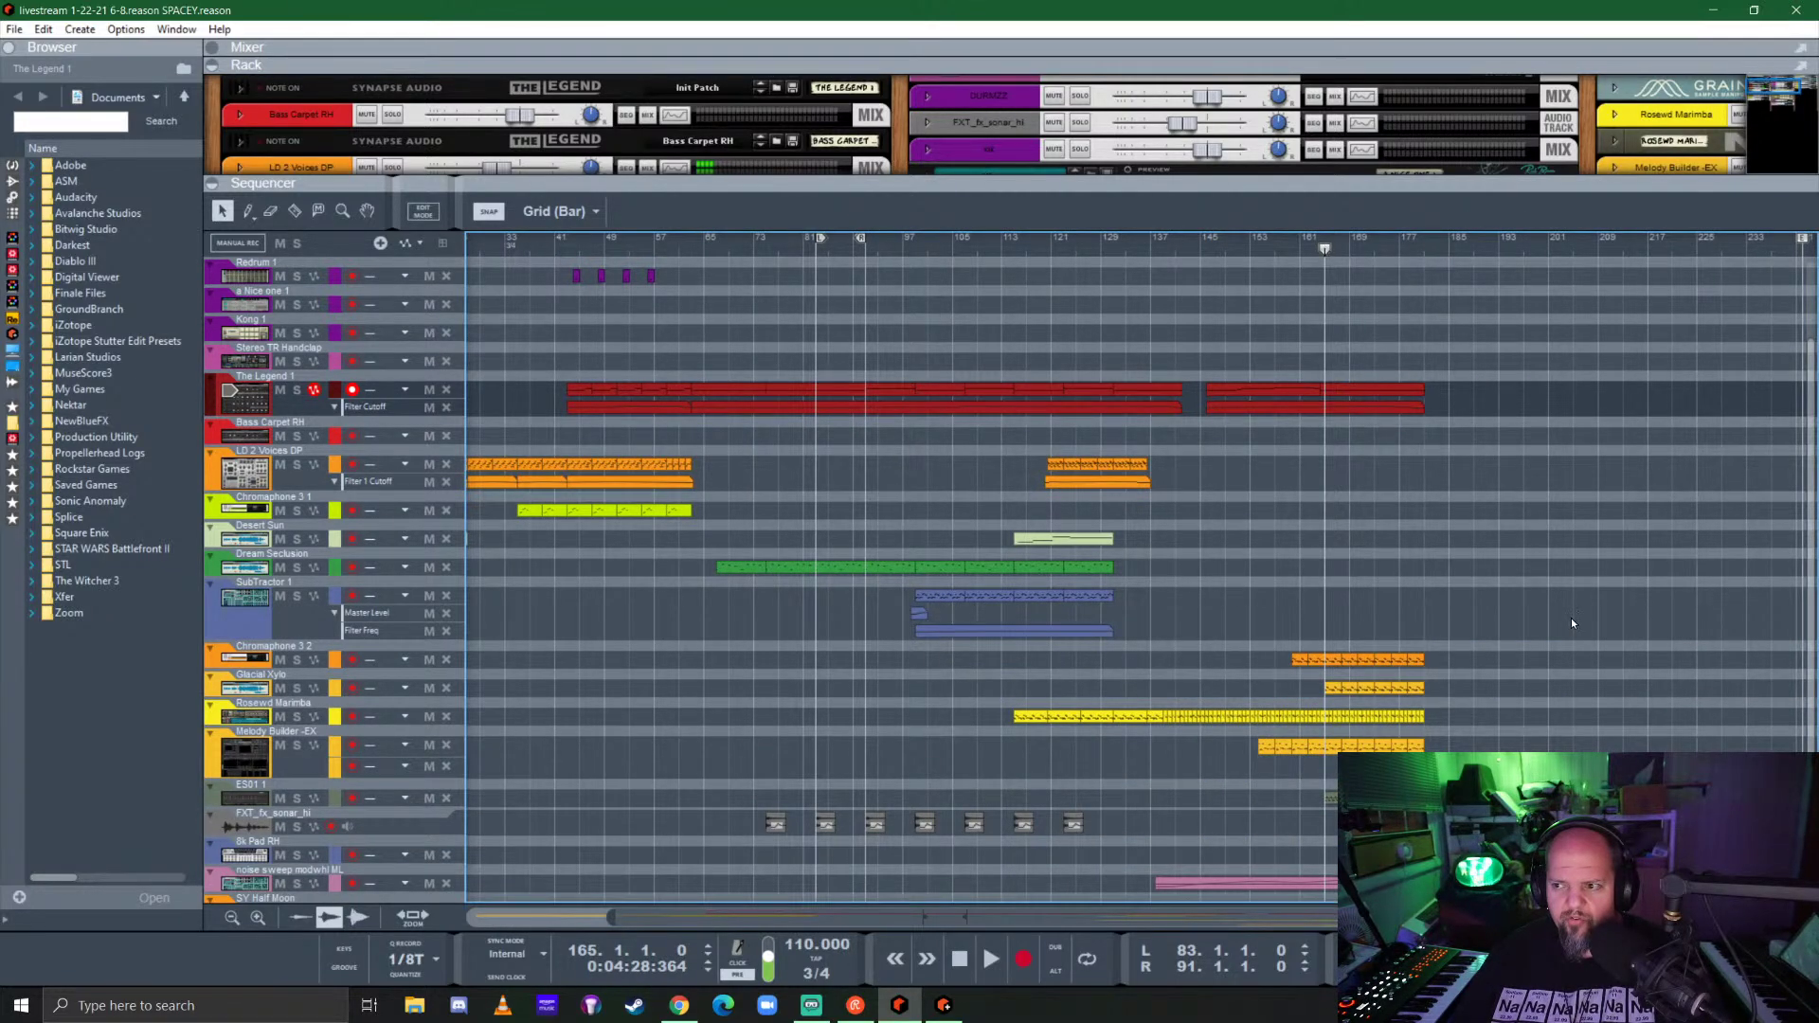
{"action": "key", "text": "space"}
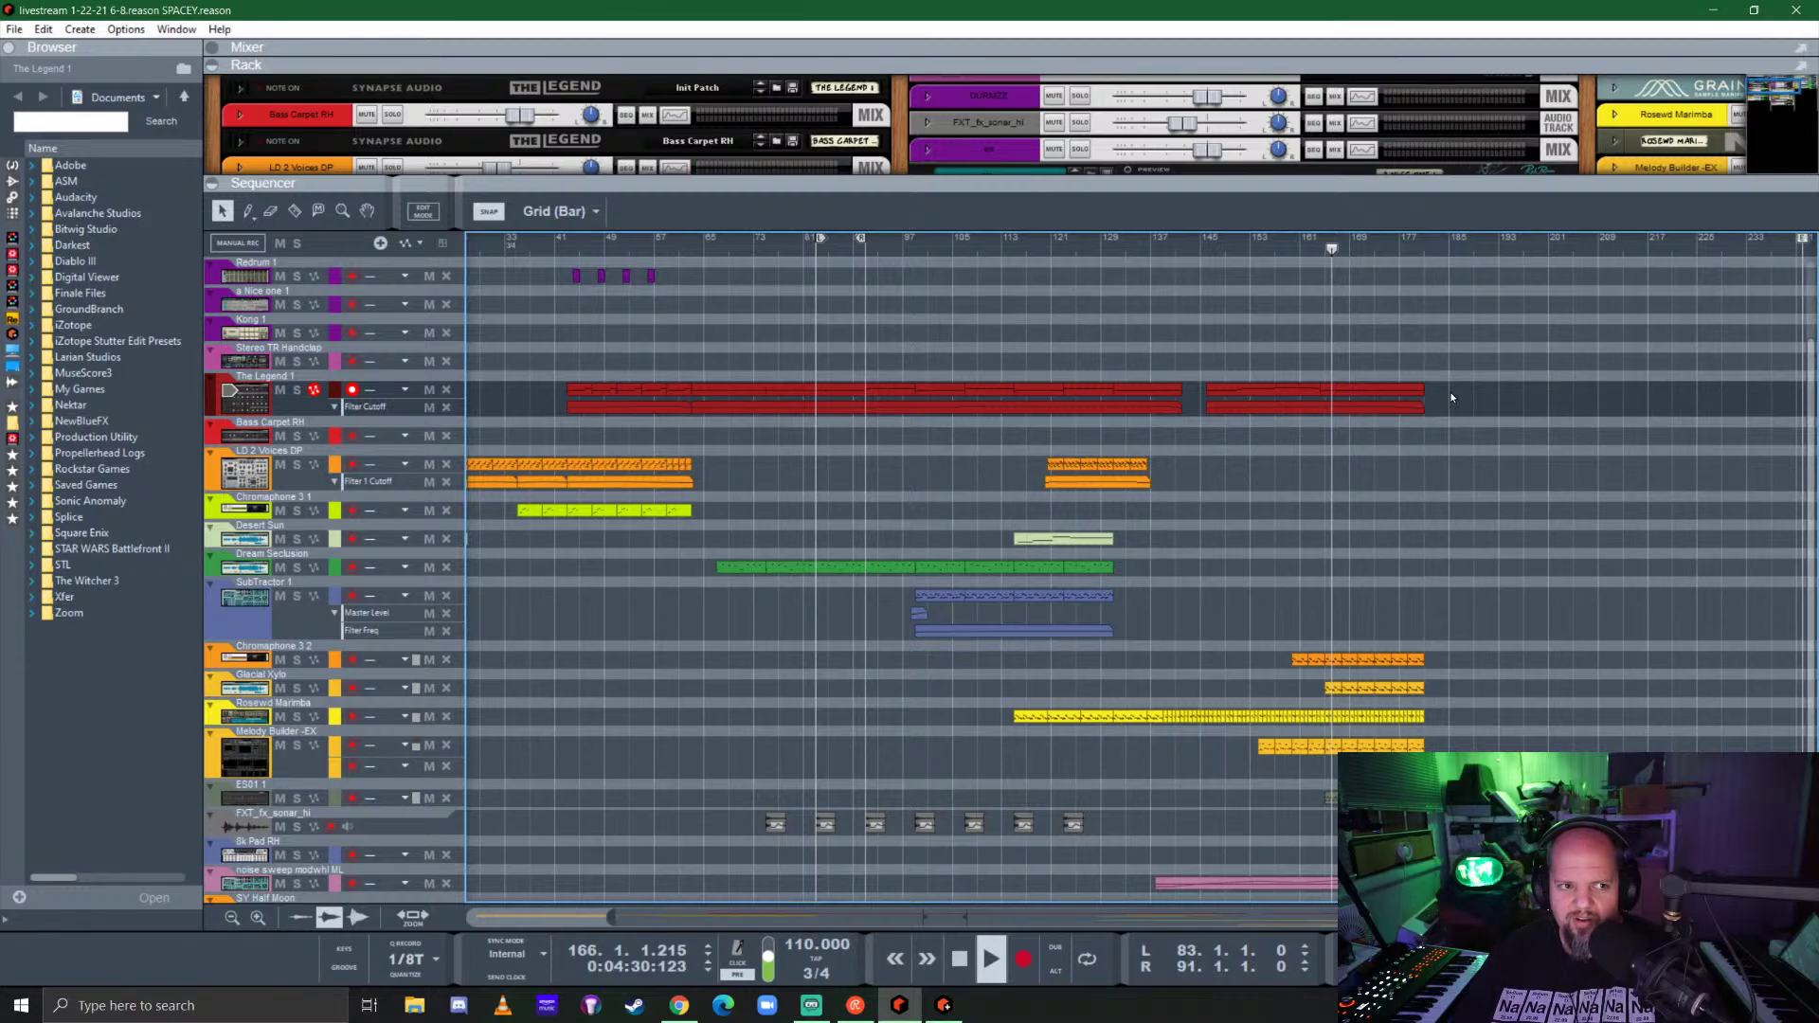
{"action": "left_click_drag", "start_coordinate": [1410, 206], "coordinate": [1391, 89]}
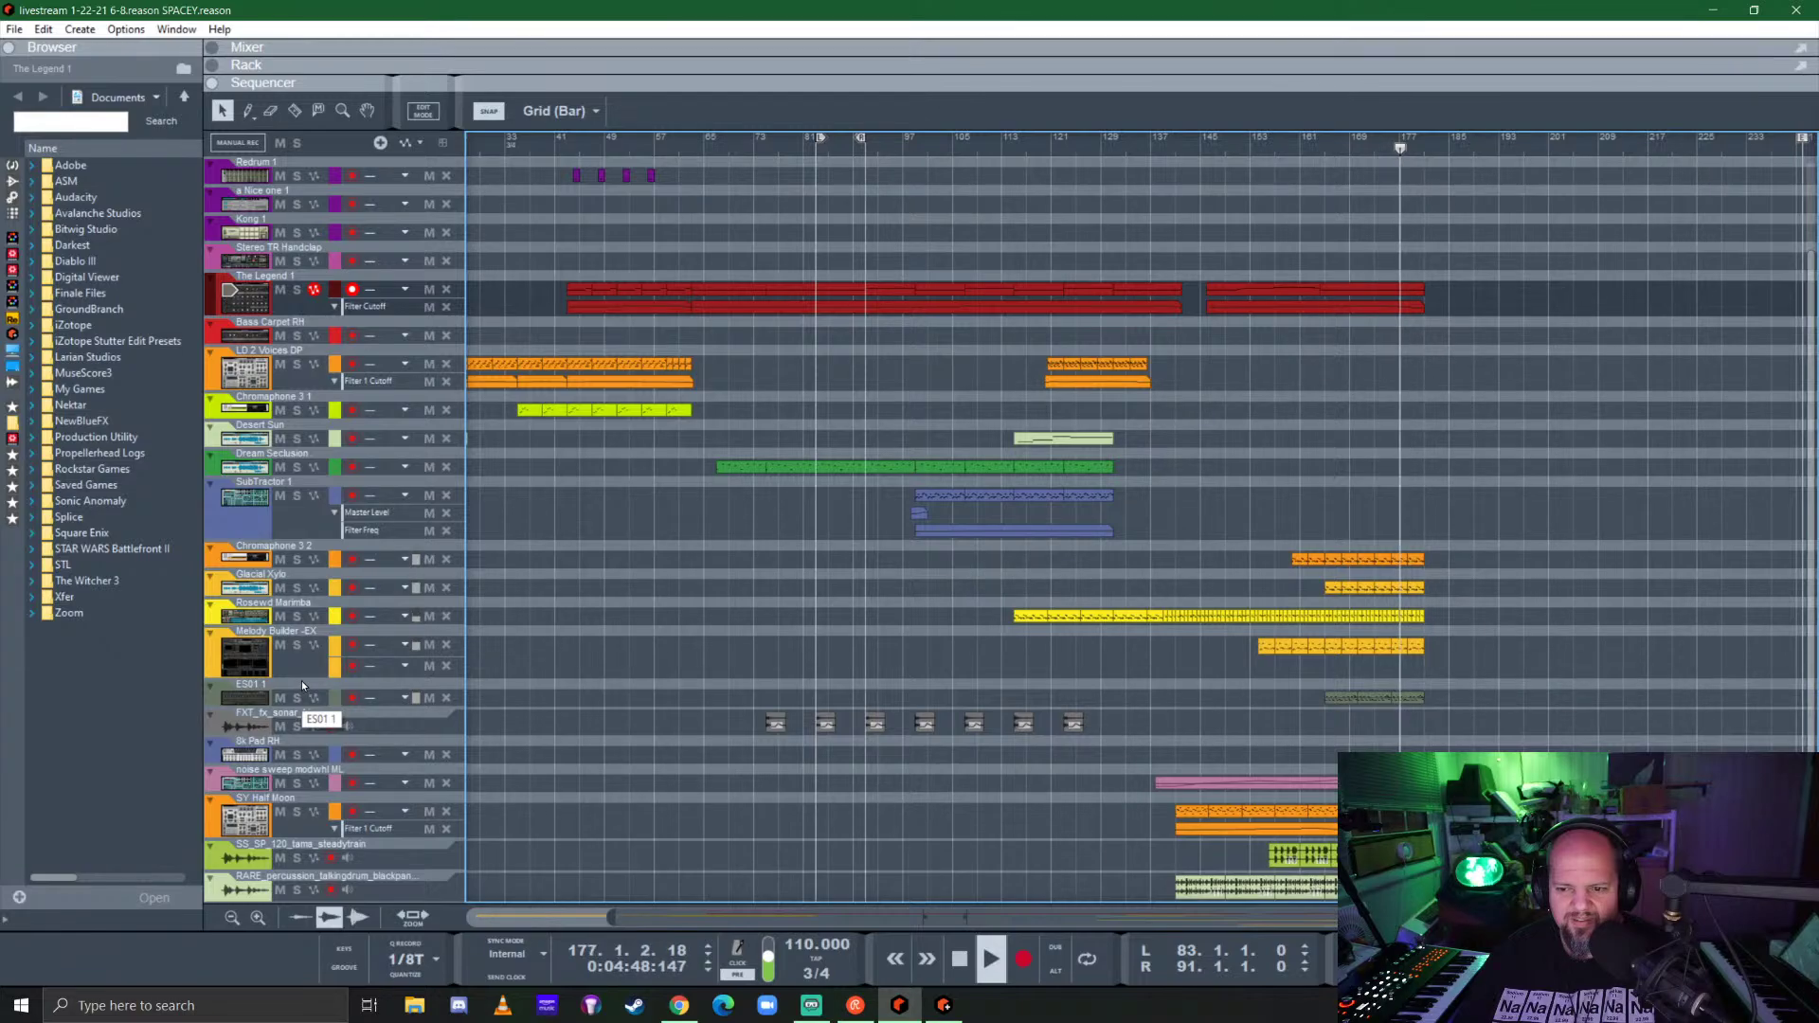
Step: Mute the ES01 1 track, stop playback, and mute the noise sweep track
{"action": "scroll", "coordinate": [648, 644], "scroll_direction": "down", "scroll_amount": 1}
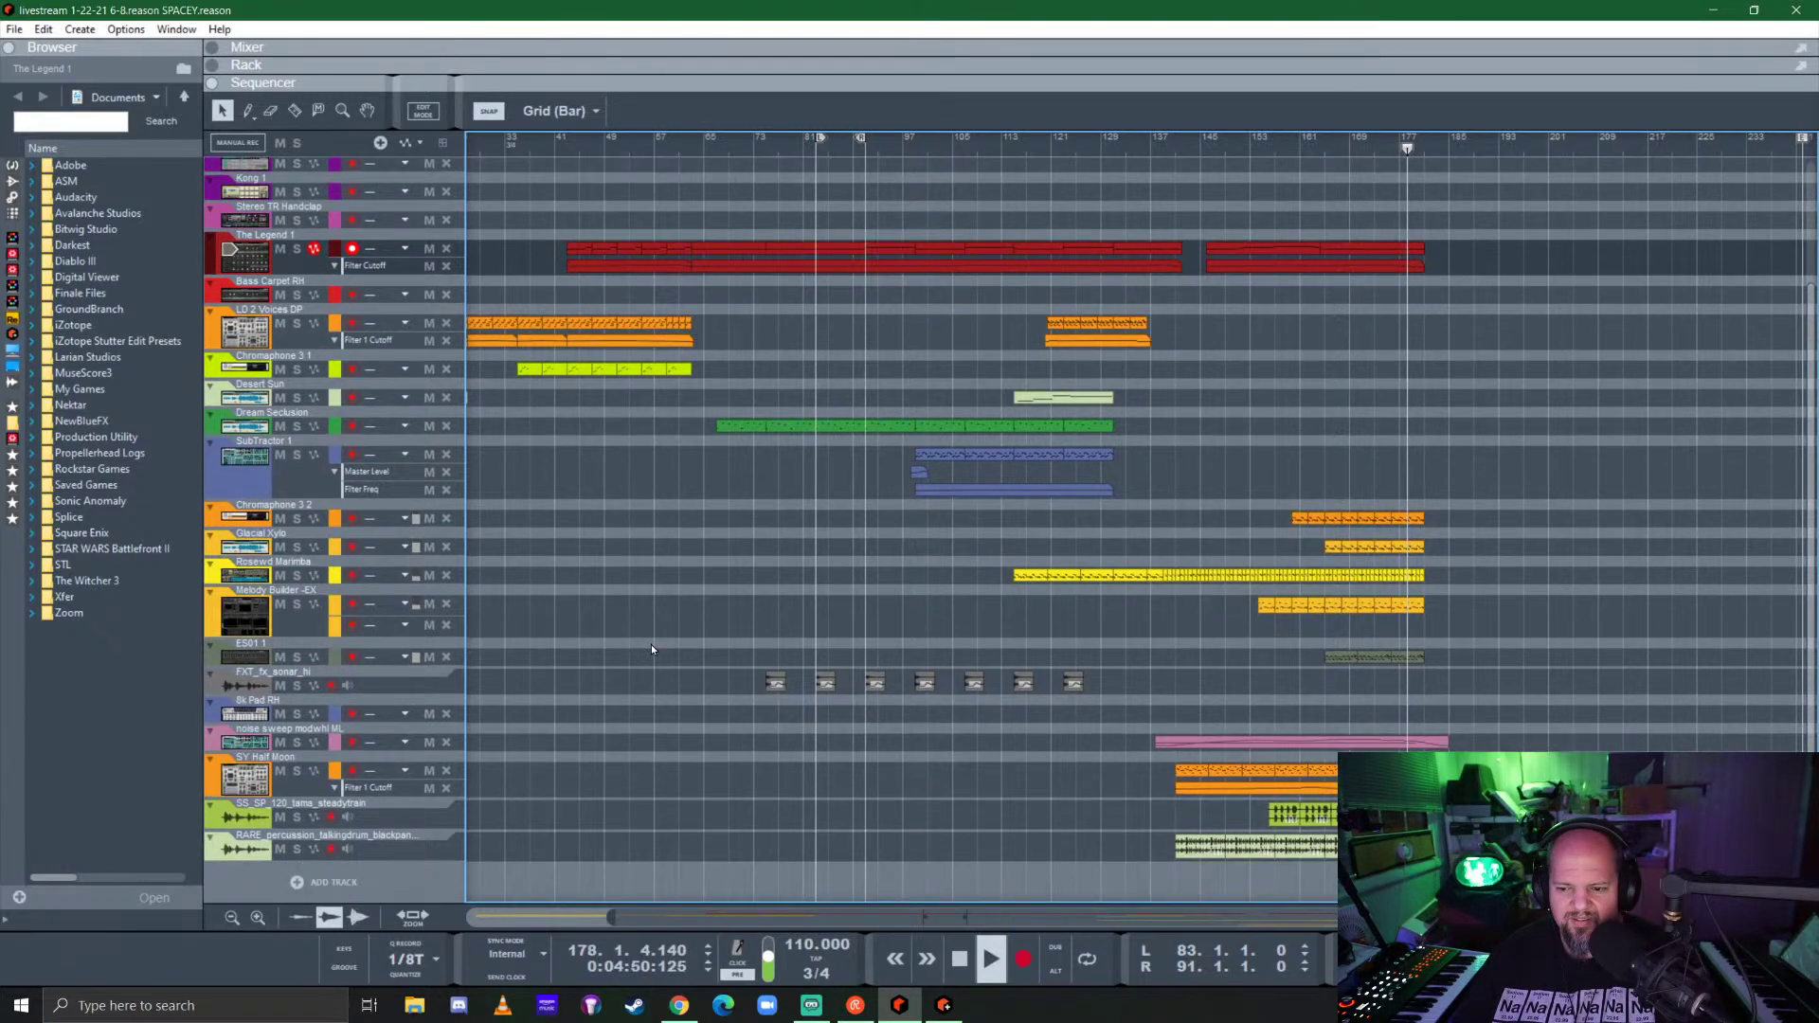
{"action": "left_click", "coordinate": [280, 658]}
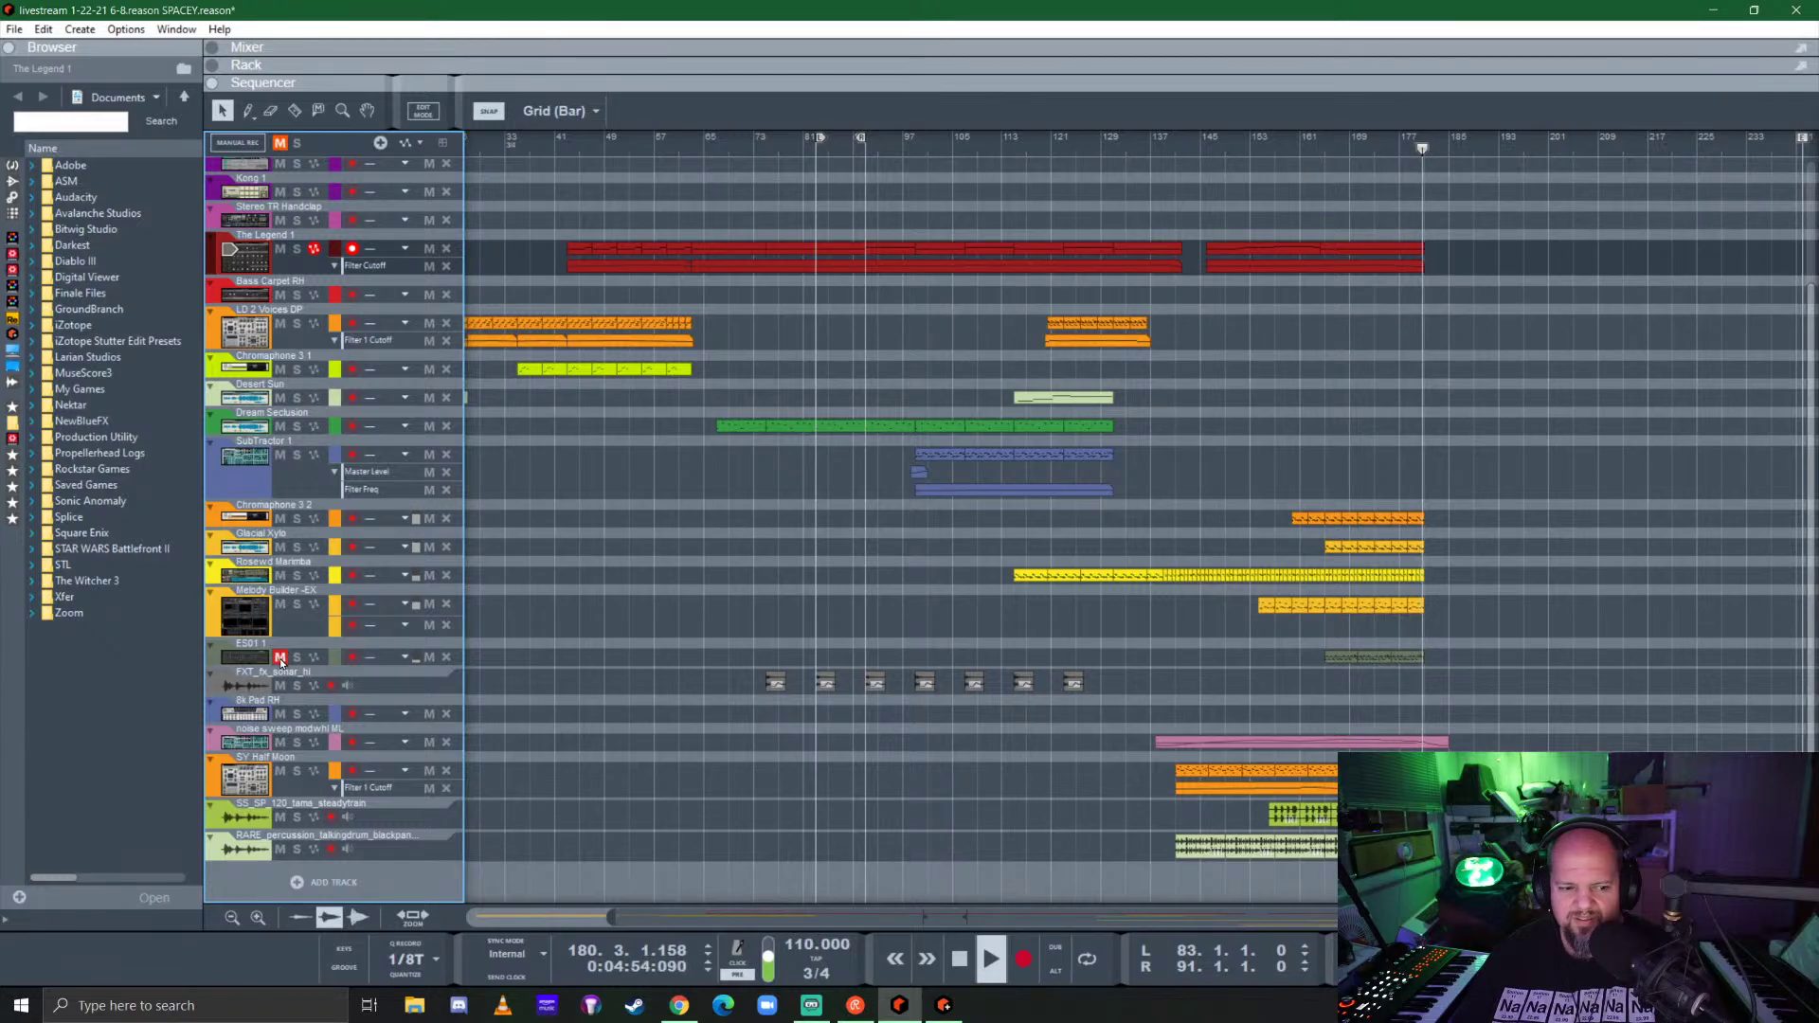
{"action": "key", "text": "space"}
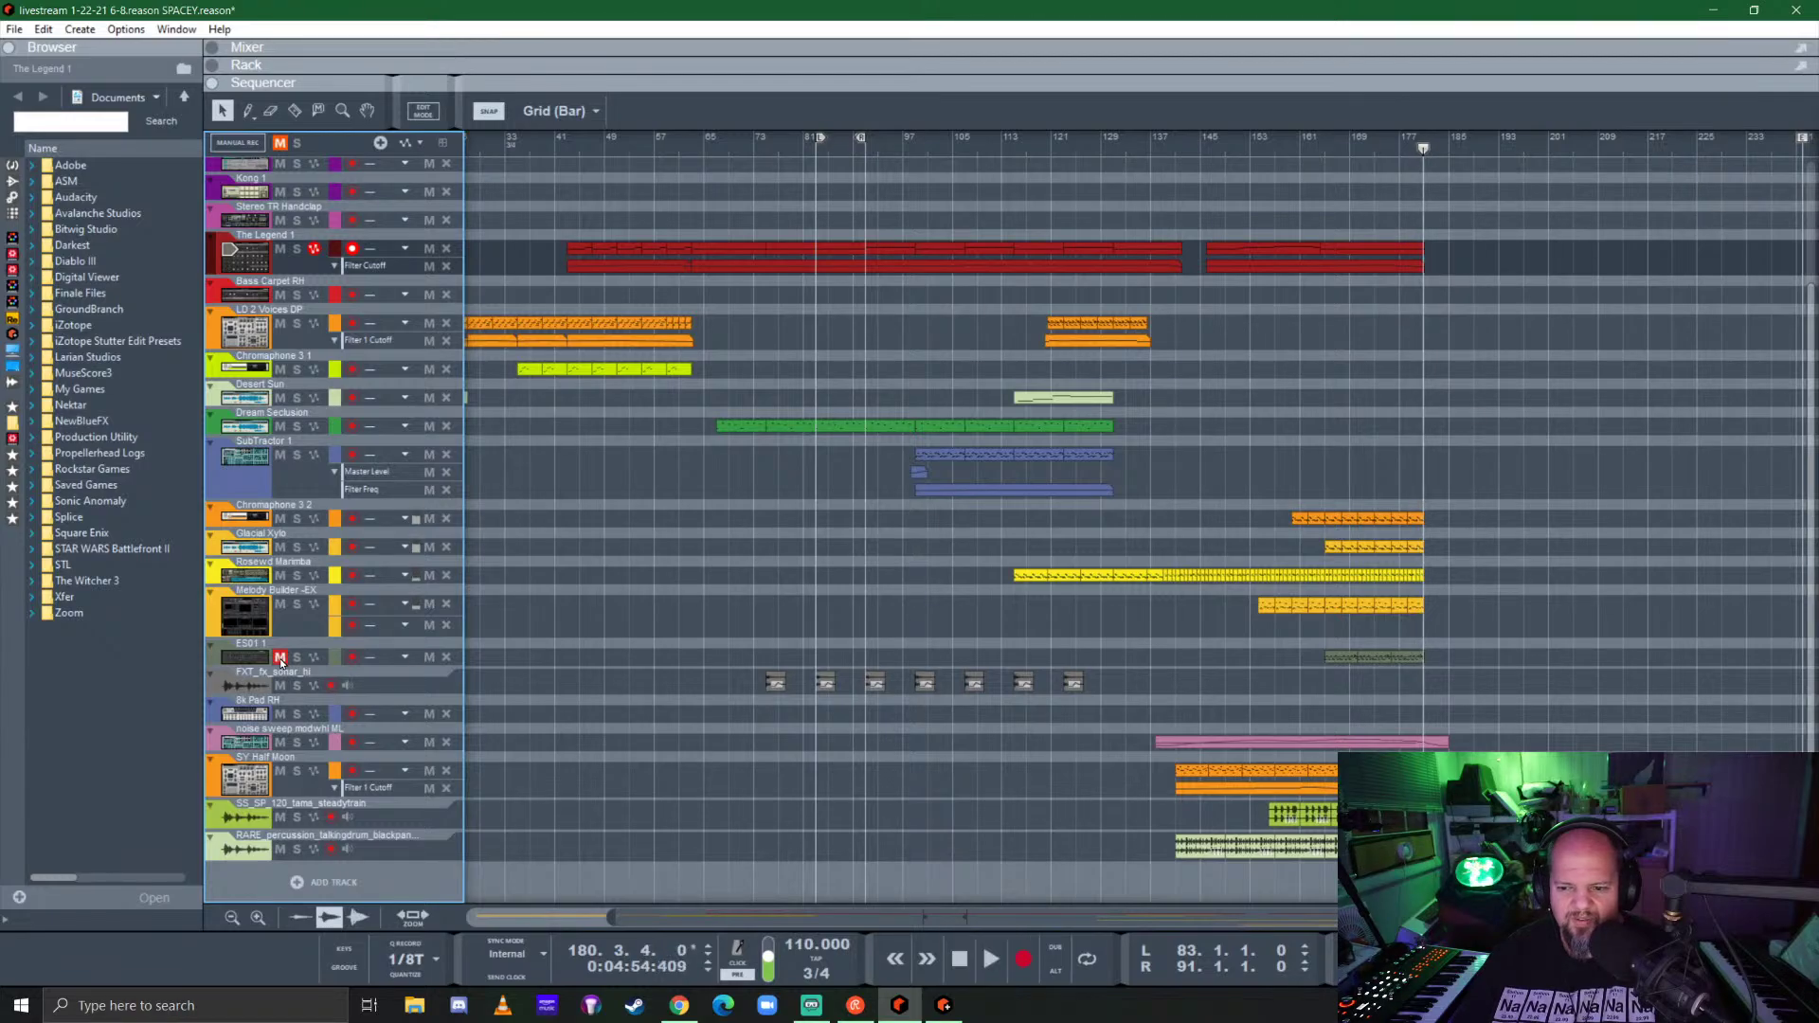
{"action": "left_click", "coordinate": [278, 743]}
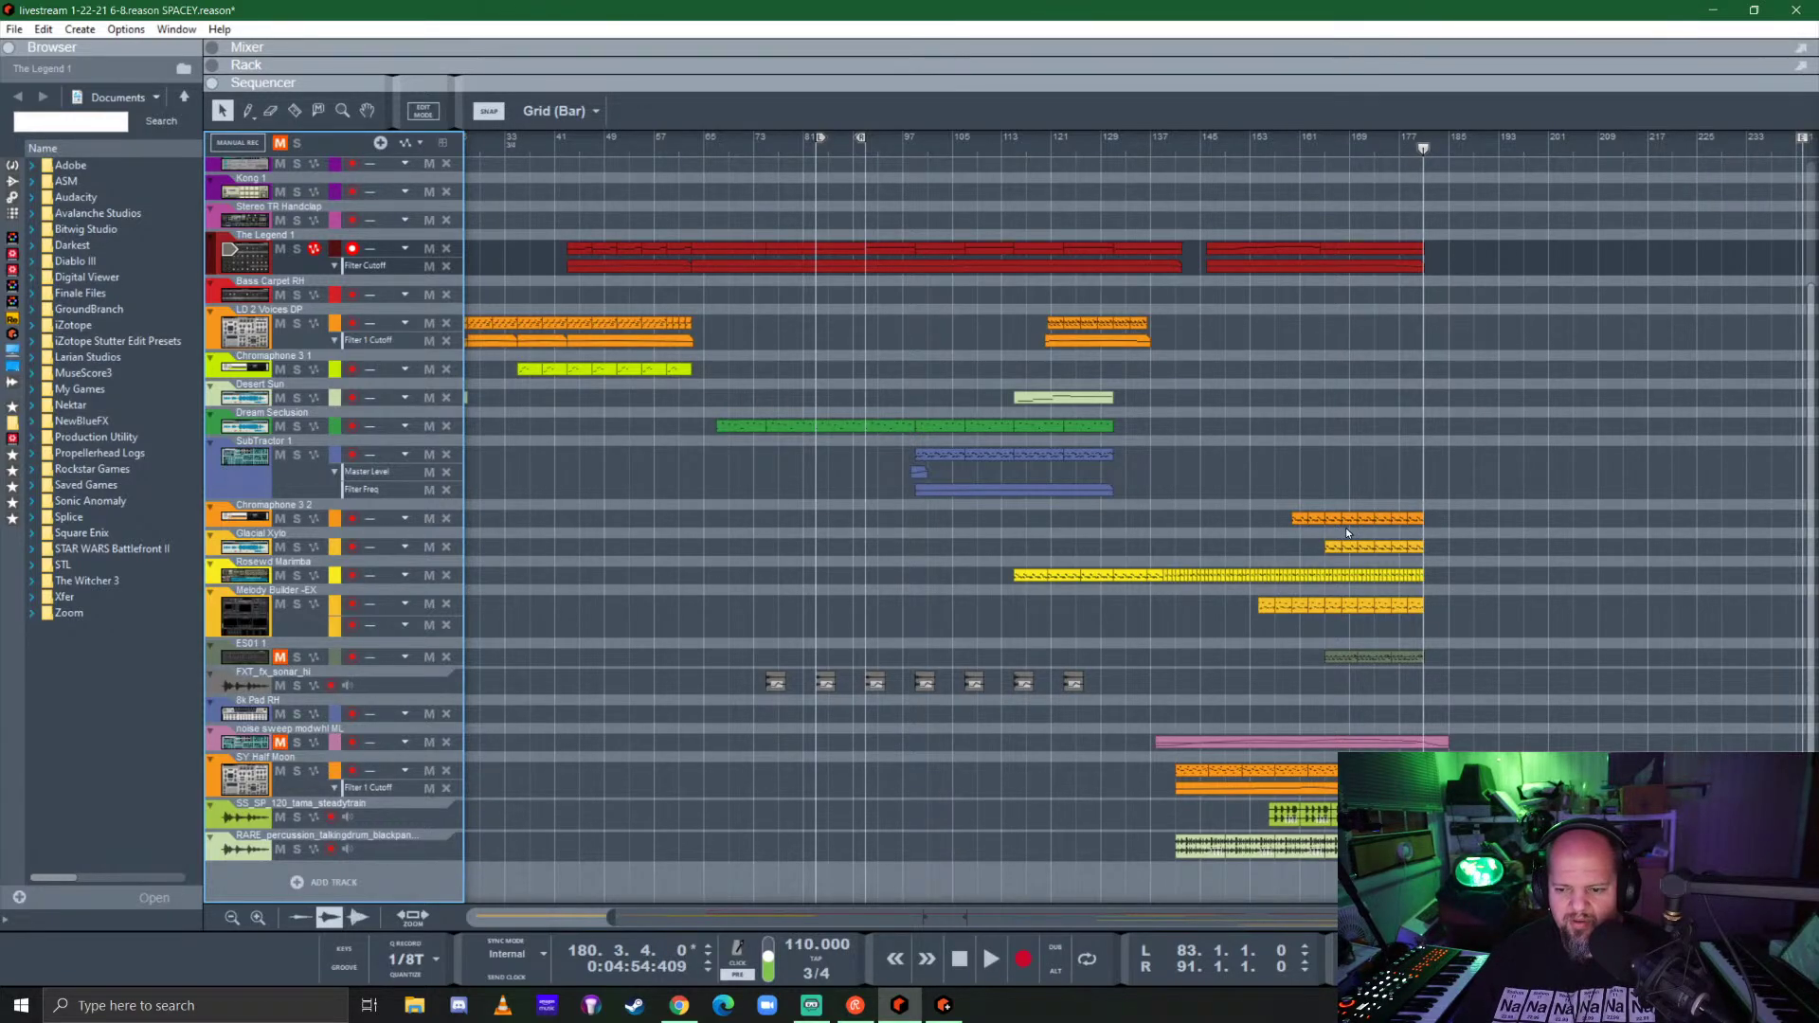
{"action": "scroll", "coordinate": [1544, 627], "scroll_direction": "up", "scroll_amount": 3, "text": "ctrl"}
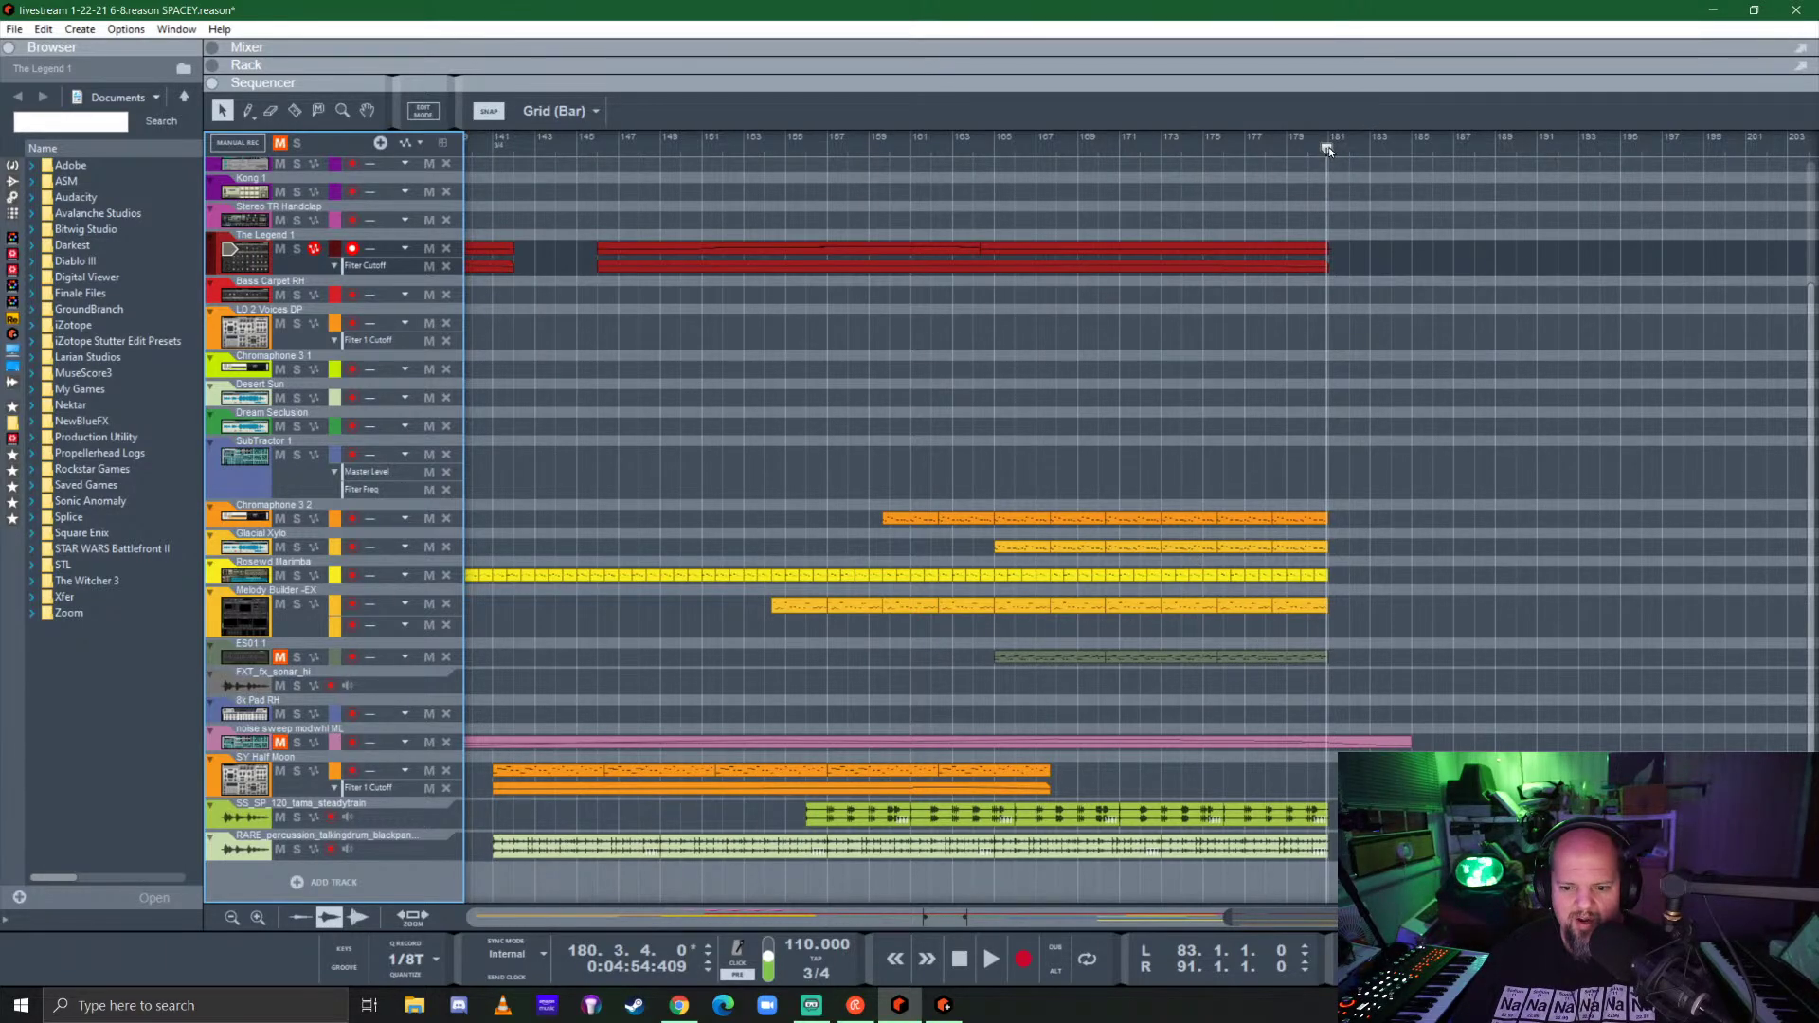
Step: Move the song position to bar 173 and play the ending briefly to audition it
{"action": "mouse_move", "coordinate": [1329, 149]}
{"action": "left_mouse_down"}
{"action": "mouse_move", "coordinate": [1099, 150]}
{"action": "mouse_move", "coordinate": [1114, 153]}
{"action": "left_mouse_up"}
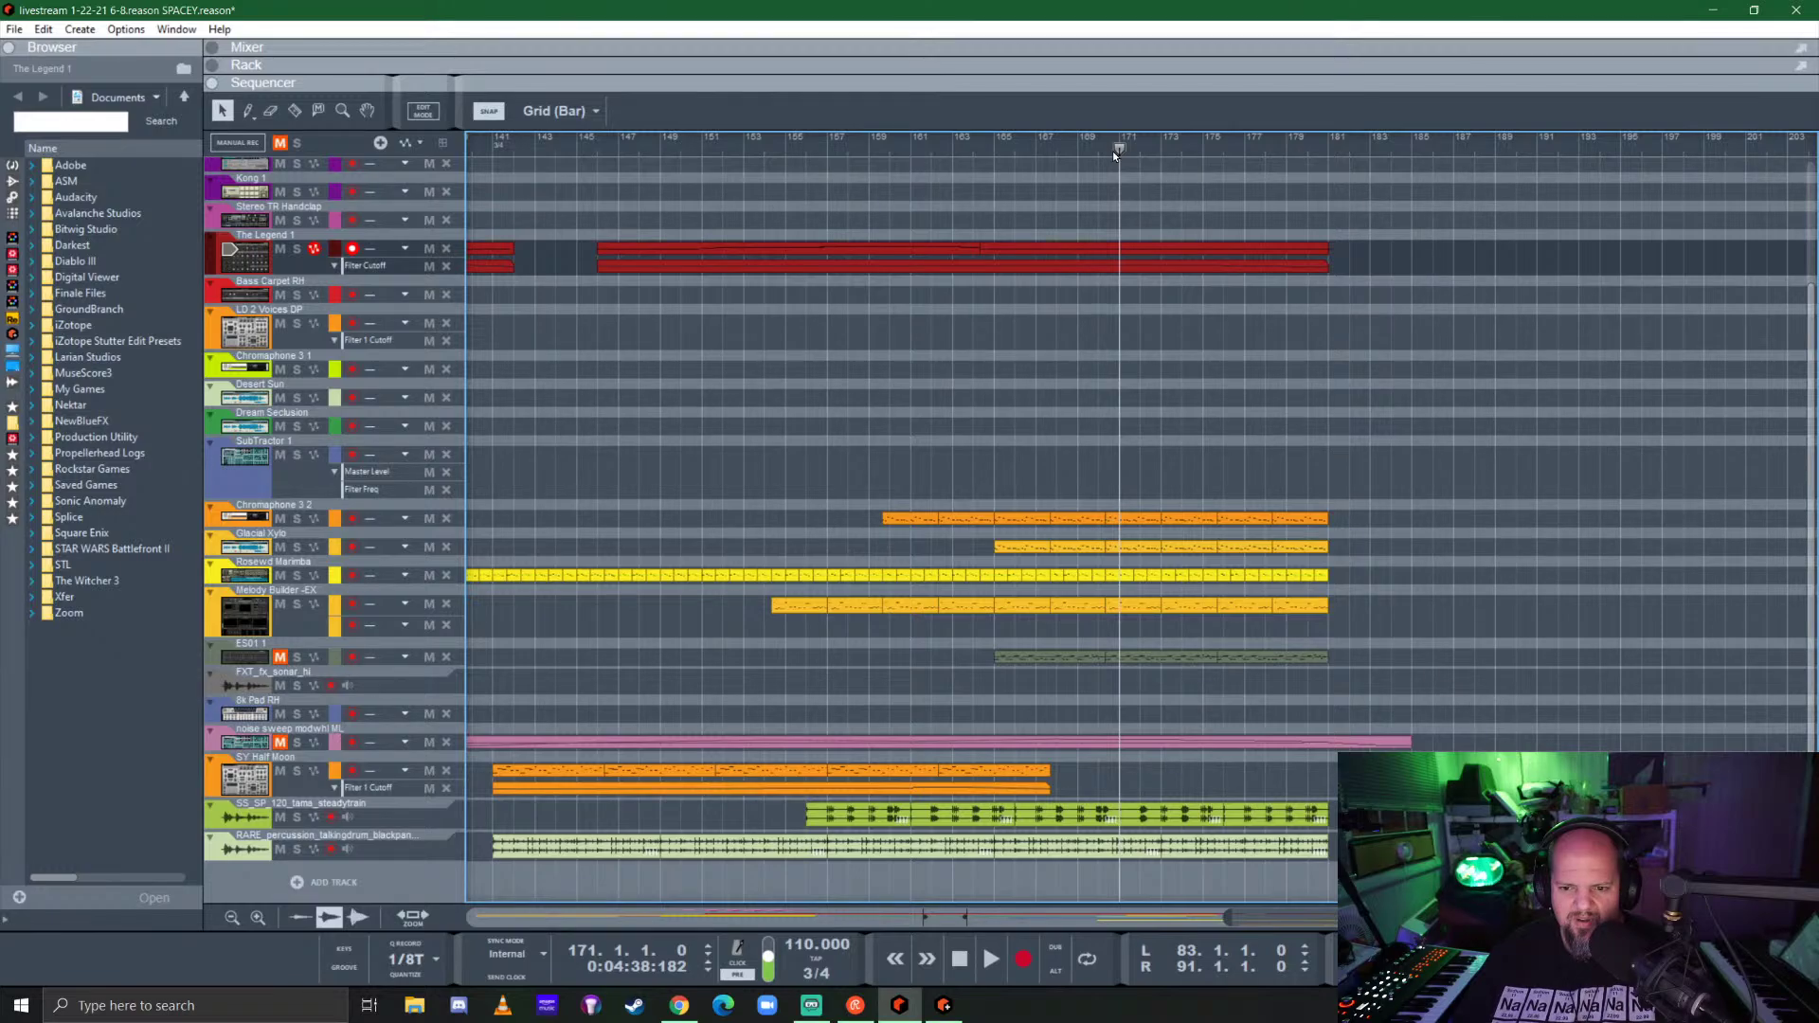
{"action": "mouse_move", "coordinate": [1114, 153]}
{"action": "left_mouse_down"}
{"action": "mouse_move", "coordinate": [1150, 163]}
{"action": "mouse_move", "coordinate": [1095, 167]}
{"action": "mouse_move", "coordinate": [1227, 202]}
{"action": "left_mouse_up"}
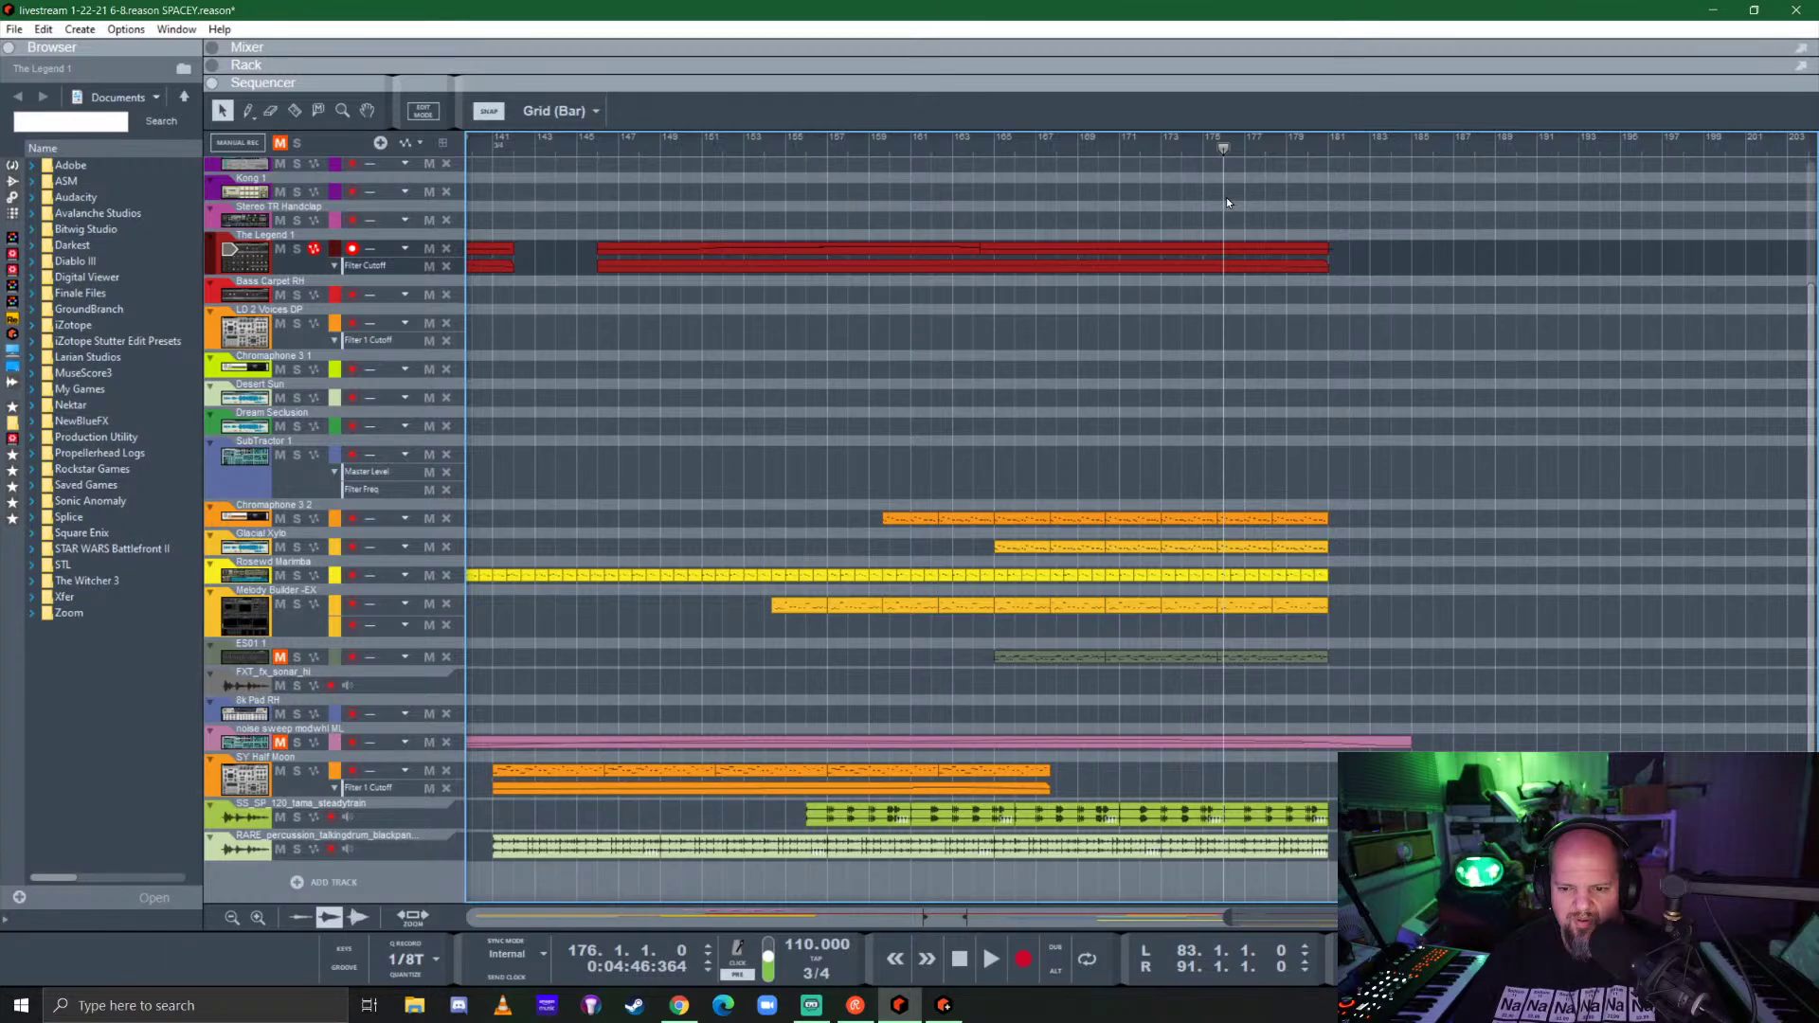
{"action": "scroll", "coordinate": [1266, 276], "scroll_direction": "up", "scroll_amount": 2}
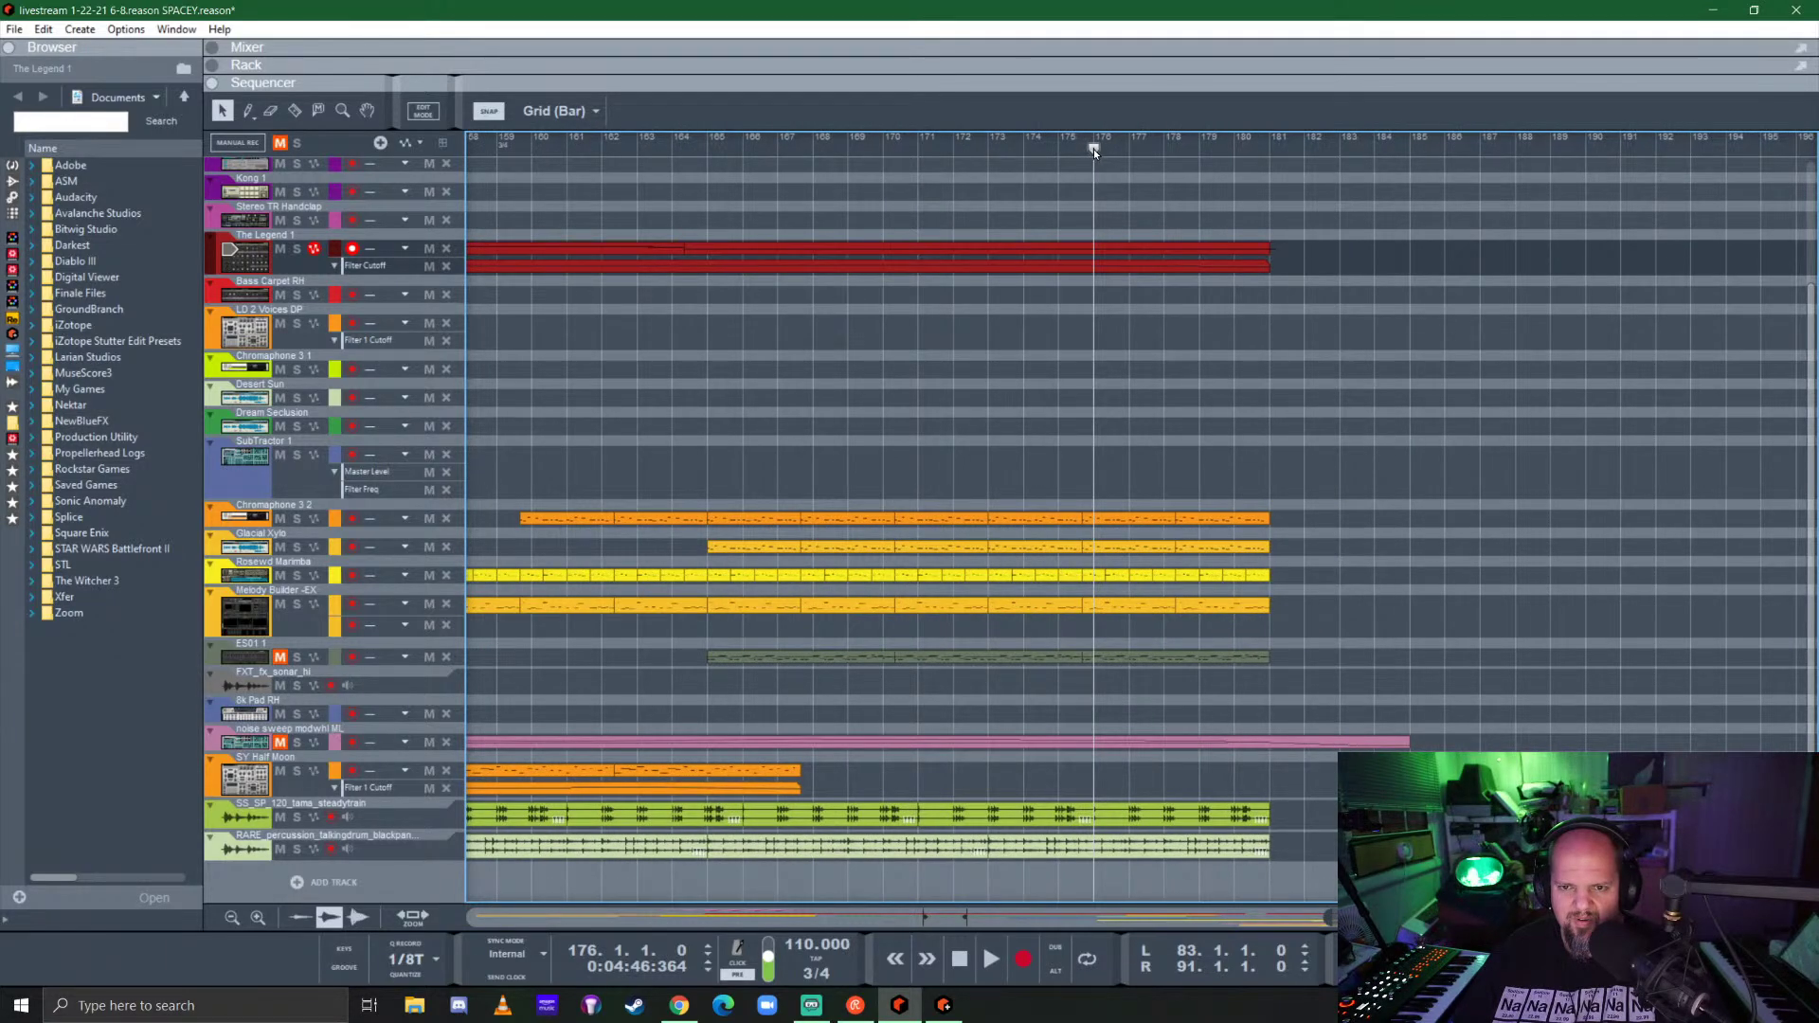
{"action": "mouse_move", "coordinate": [1093, 150]}
{"action": "left_mouse_down"}
{"action": "mouse_move", "coordinate": [714, 158]}
{"action": "mouse_move", "coordinate": [989, 176]}
{"action": "left_mouse_up"}
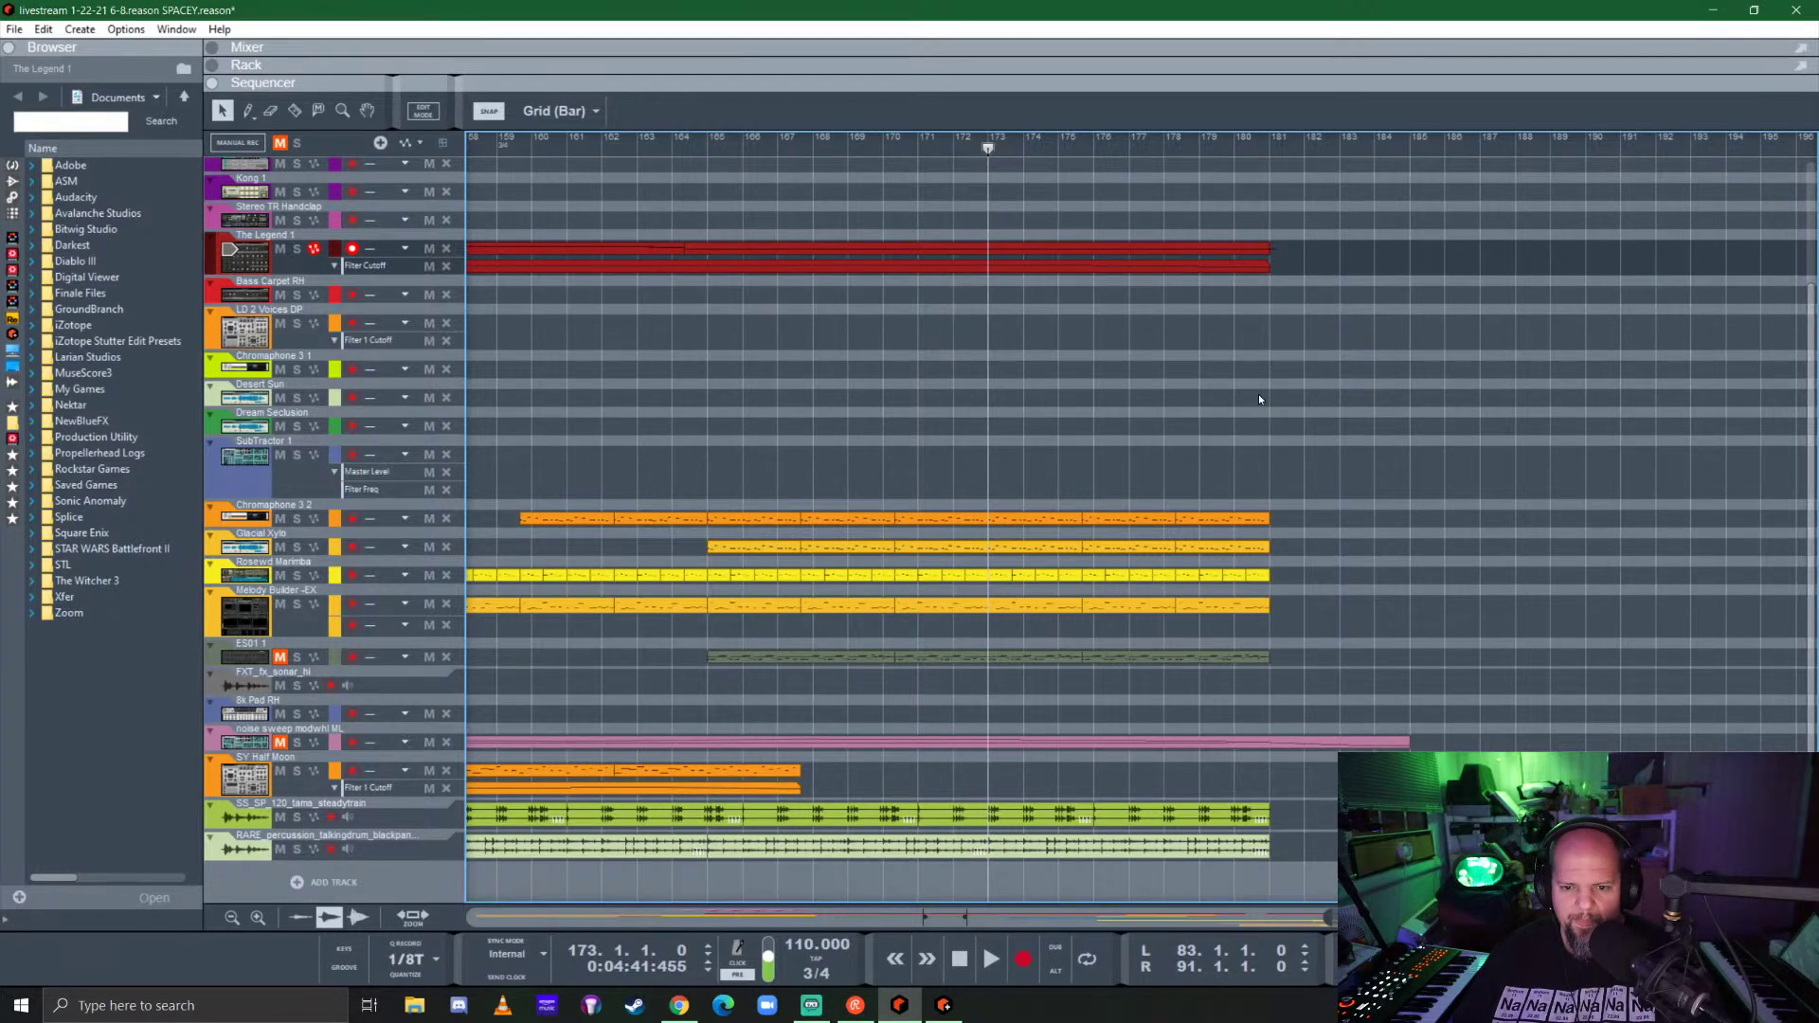
{"action": "key", "text": "space"}
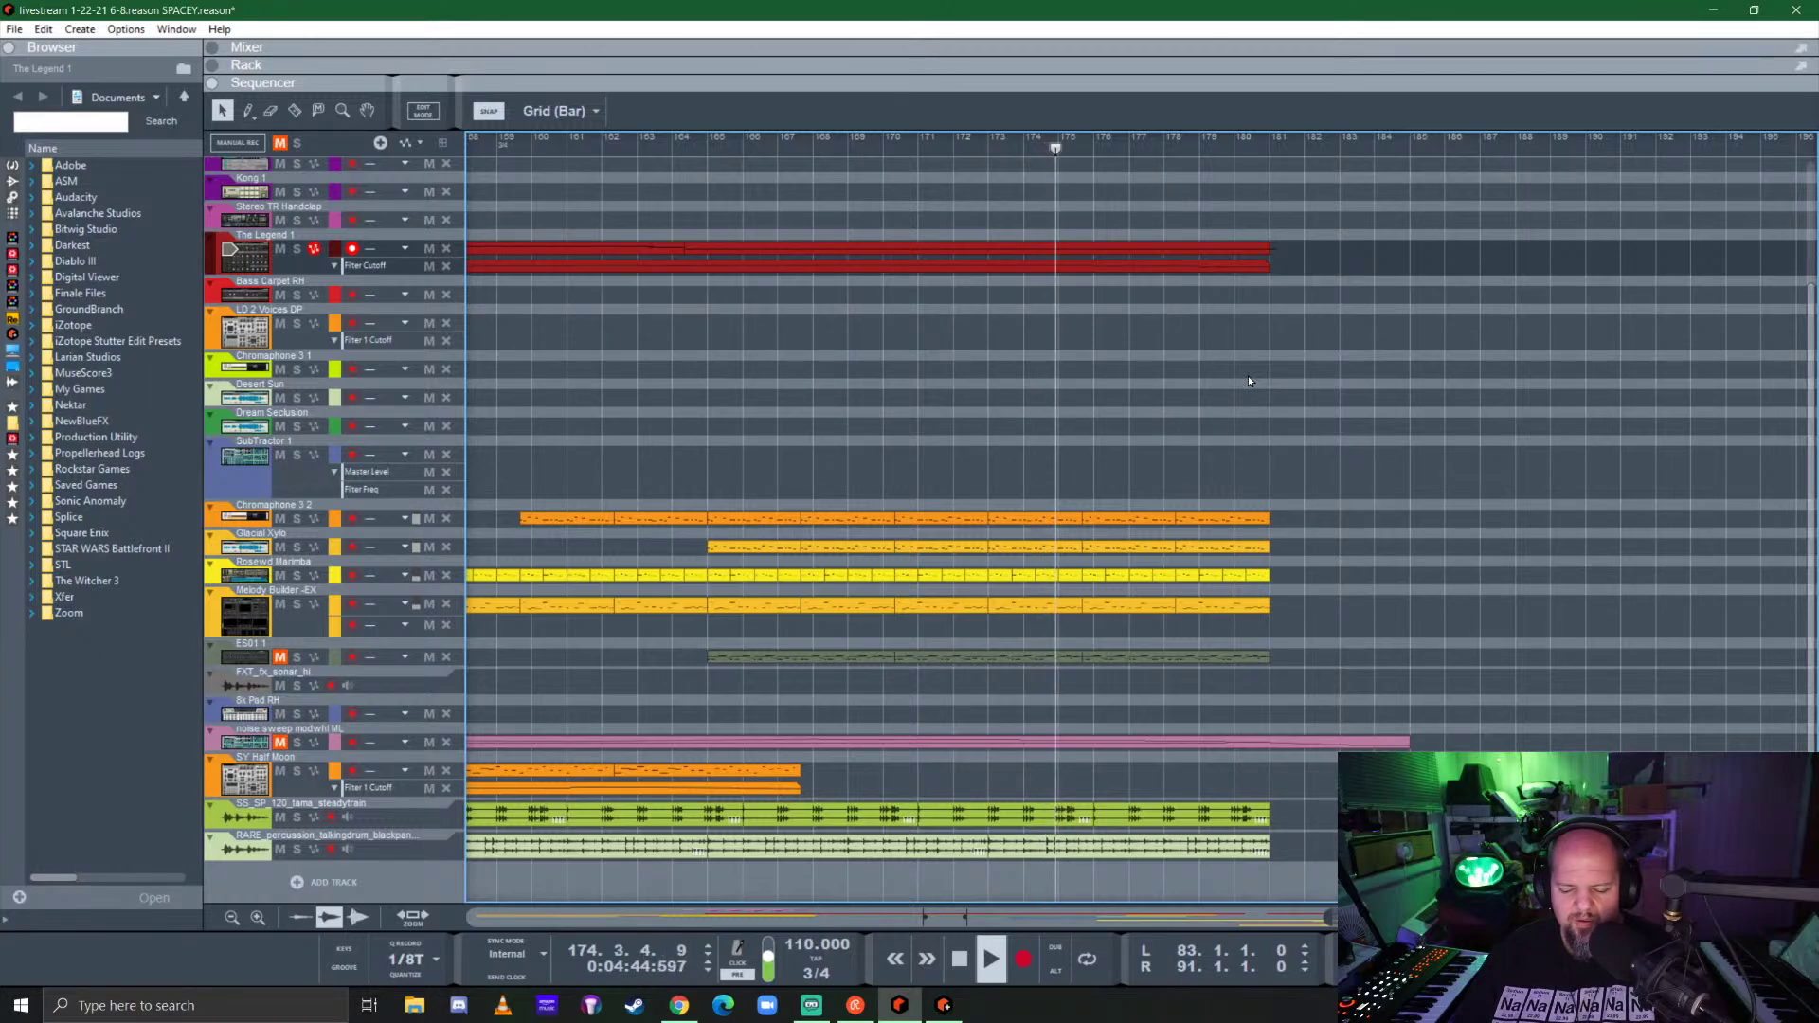
{"action": "key", "text": "space"}
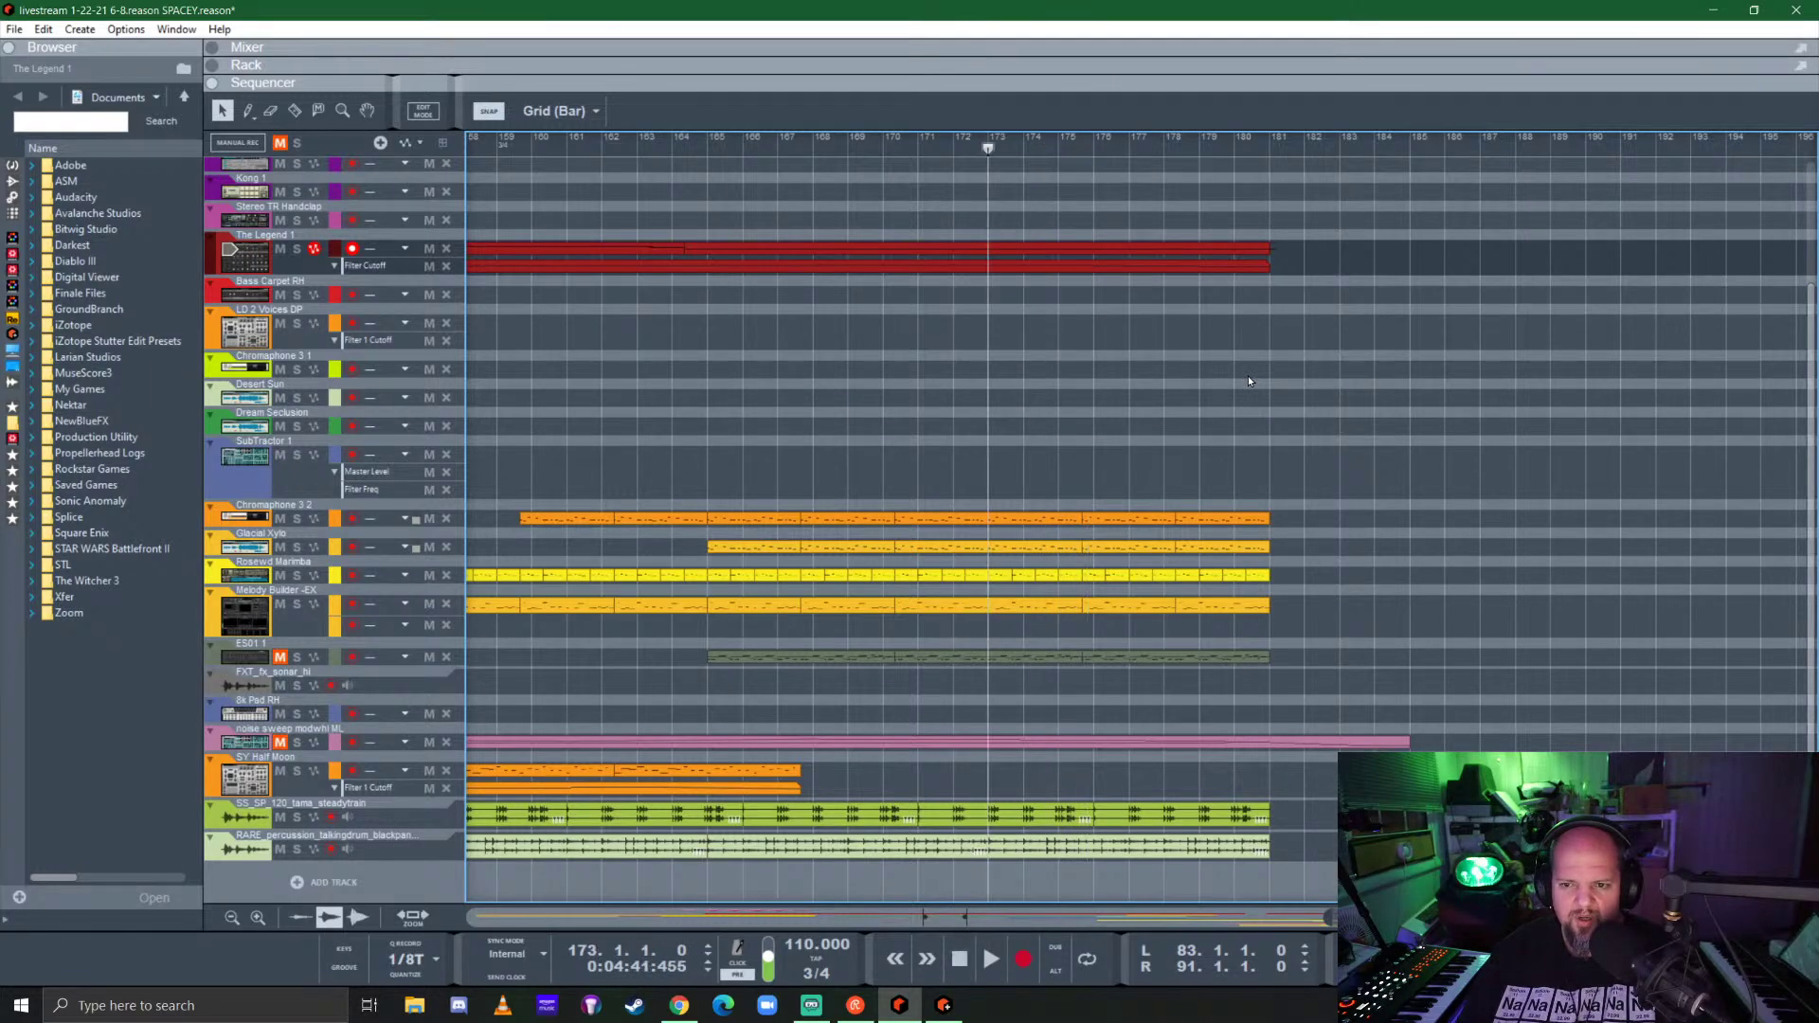
Step: Set the loop locators to bars 173 and 181 and export that loop to the desktop as a WAVE file named End loop
{"action": "left_click", "coordinate": [1268, 145], "text": "alt"}
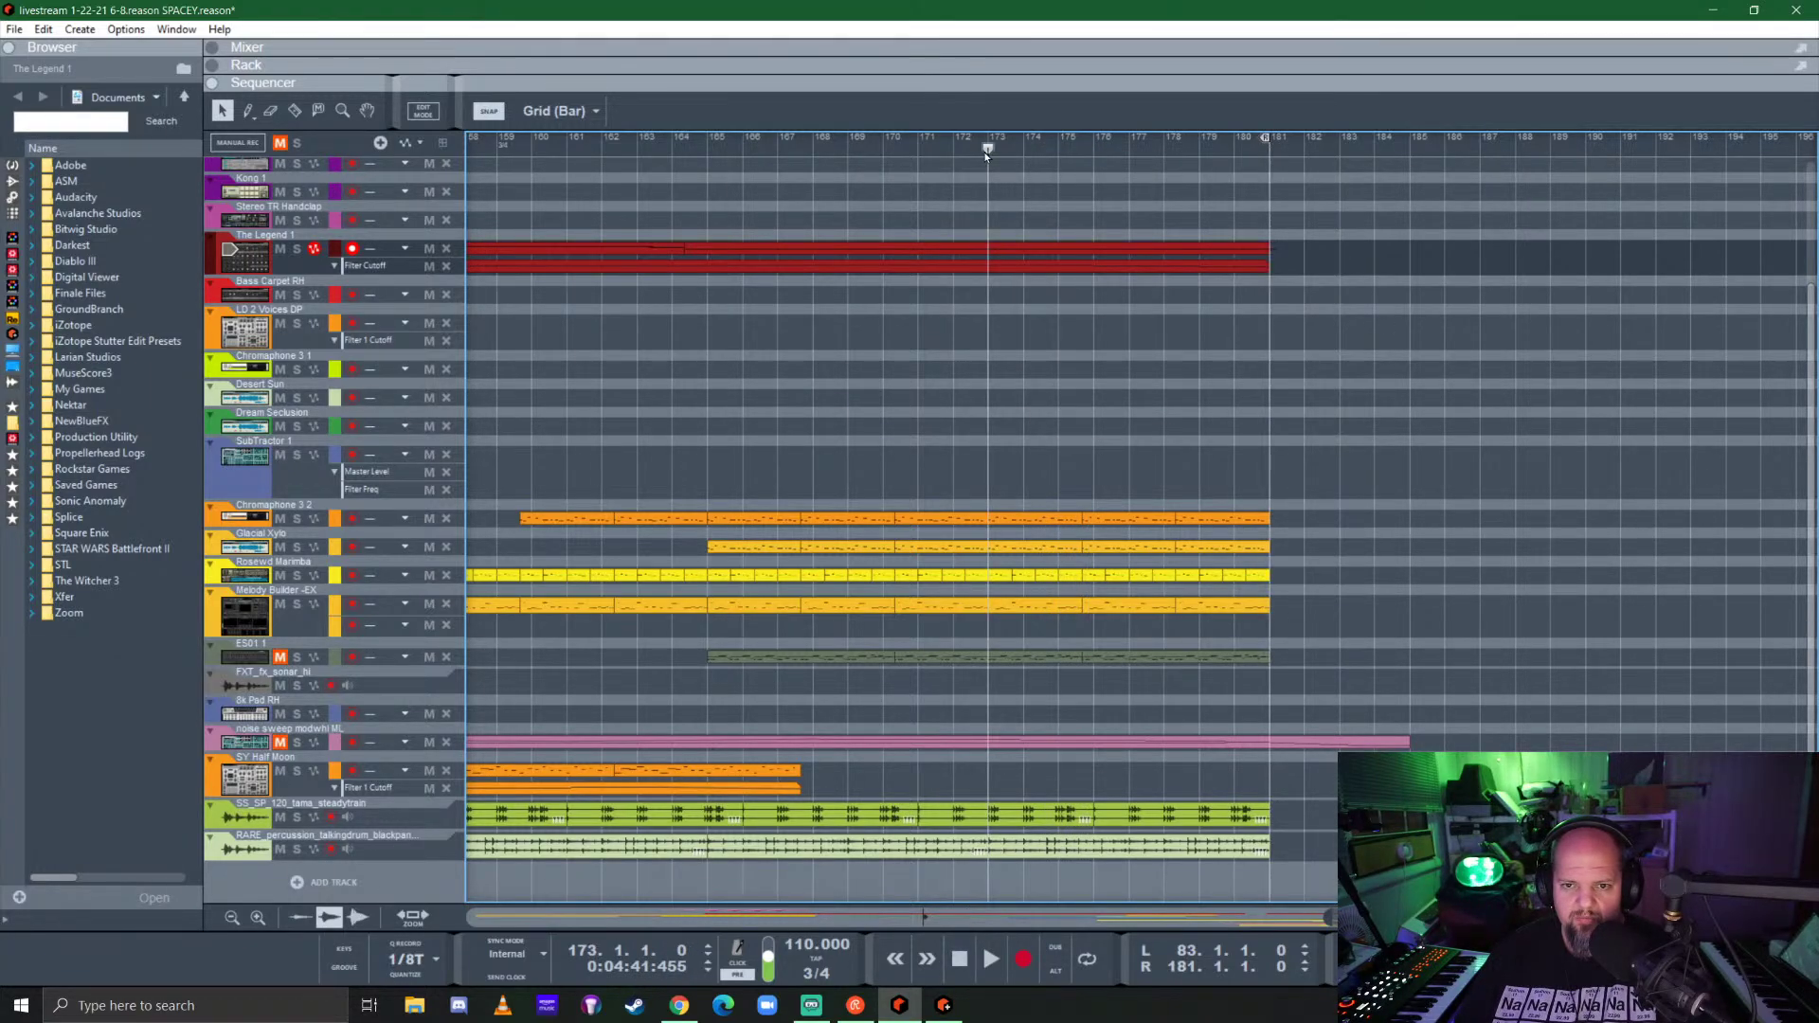
{"action": "left_click", "coordinate": [988, 147], "text": "ctrl"}
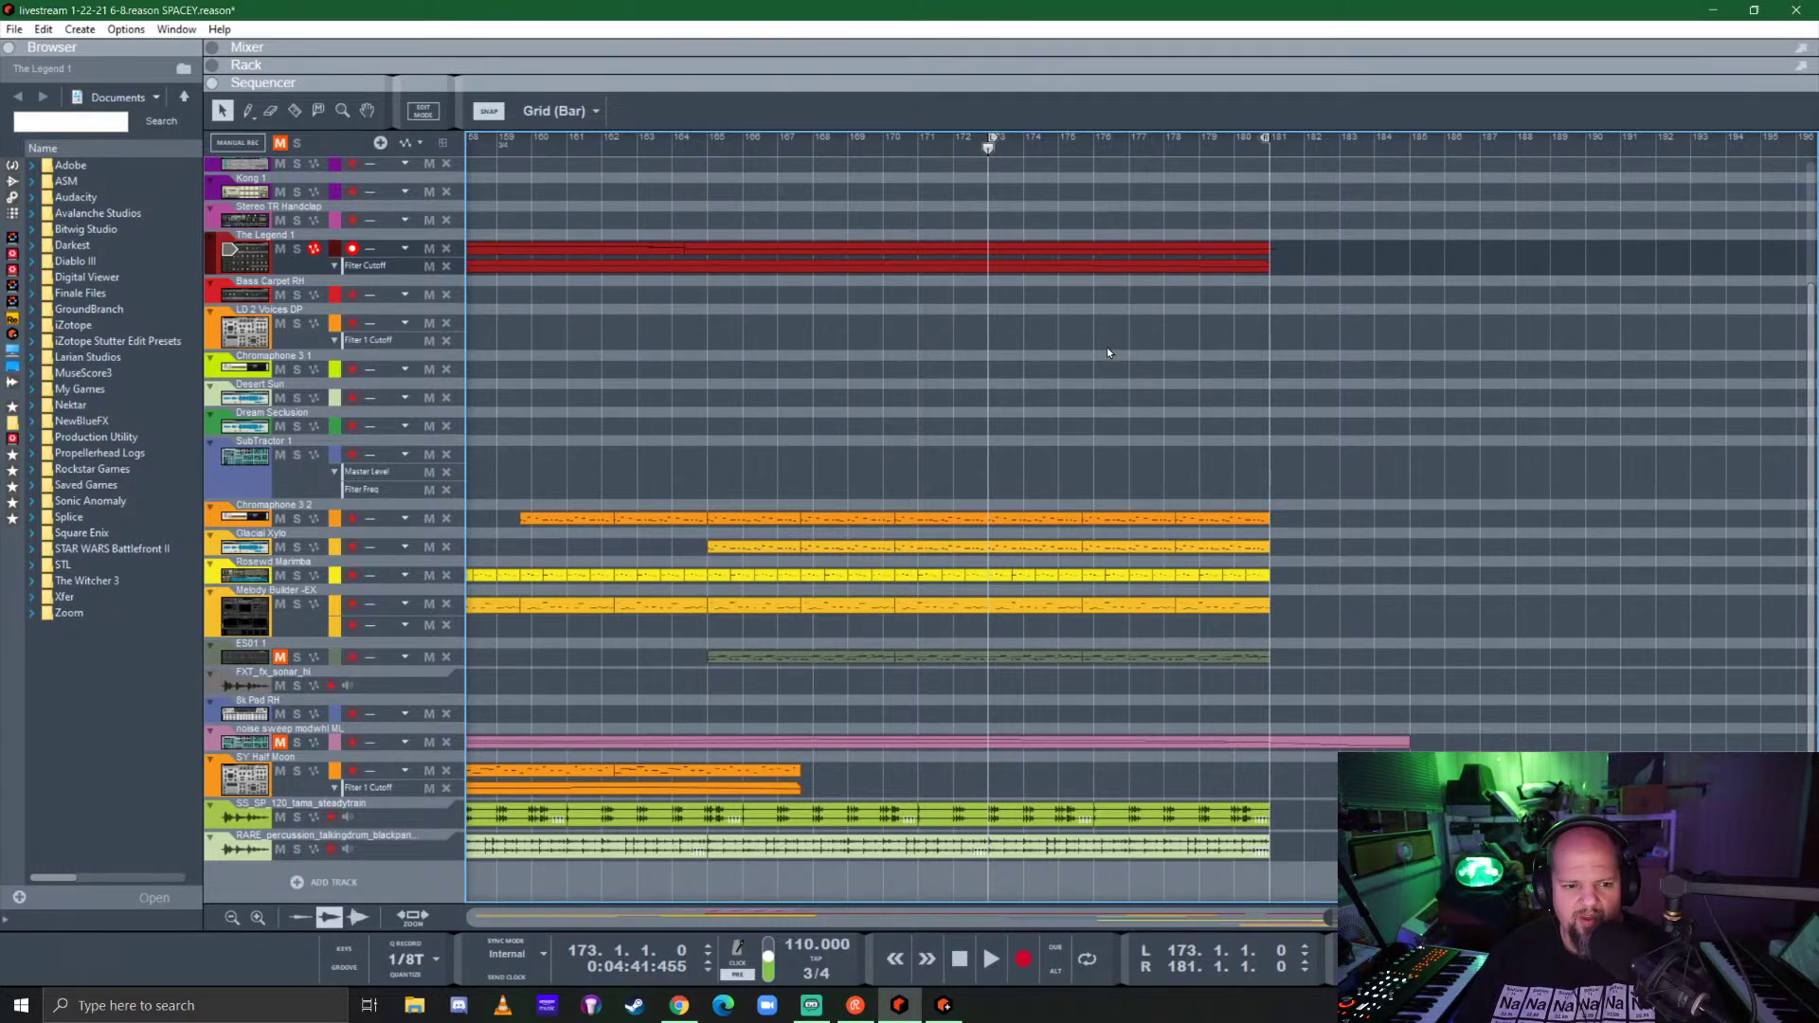
{"action": "left_click", "coordinate": [15, 29]}
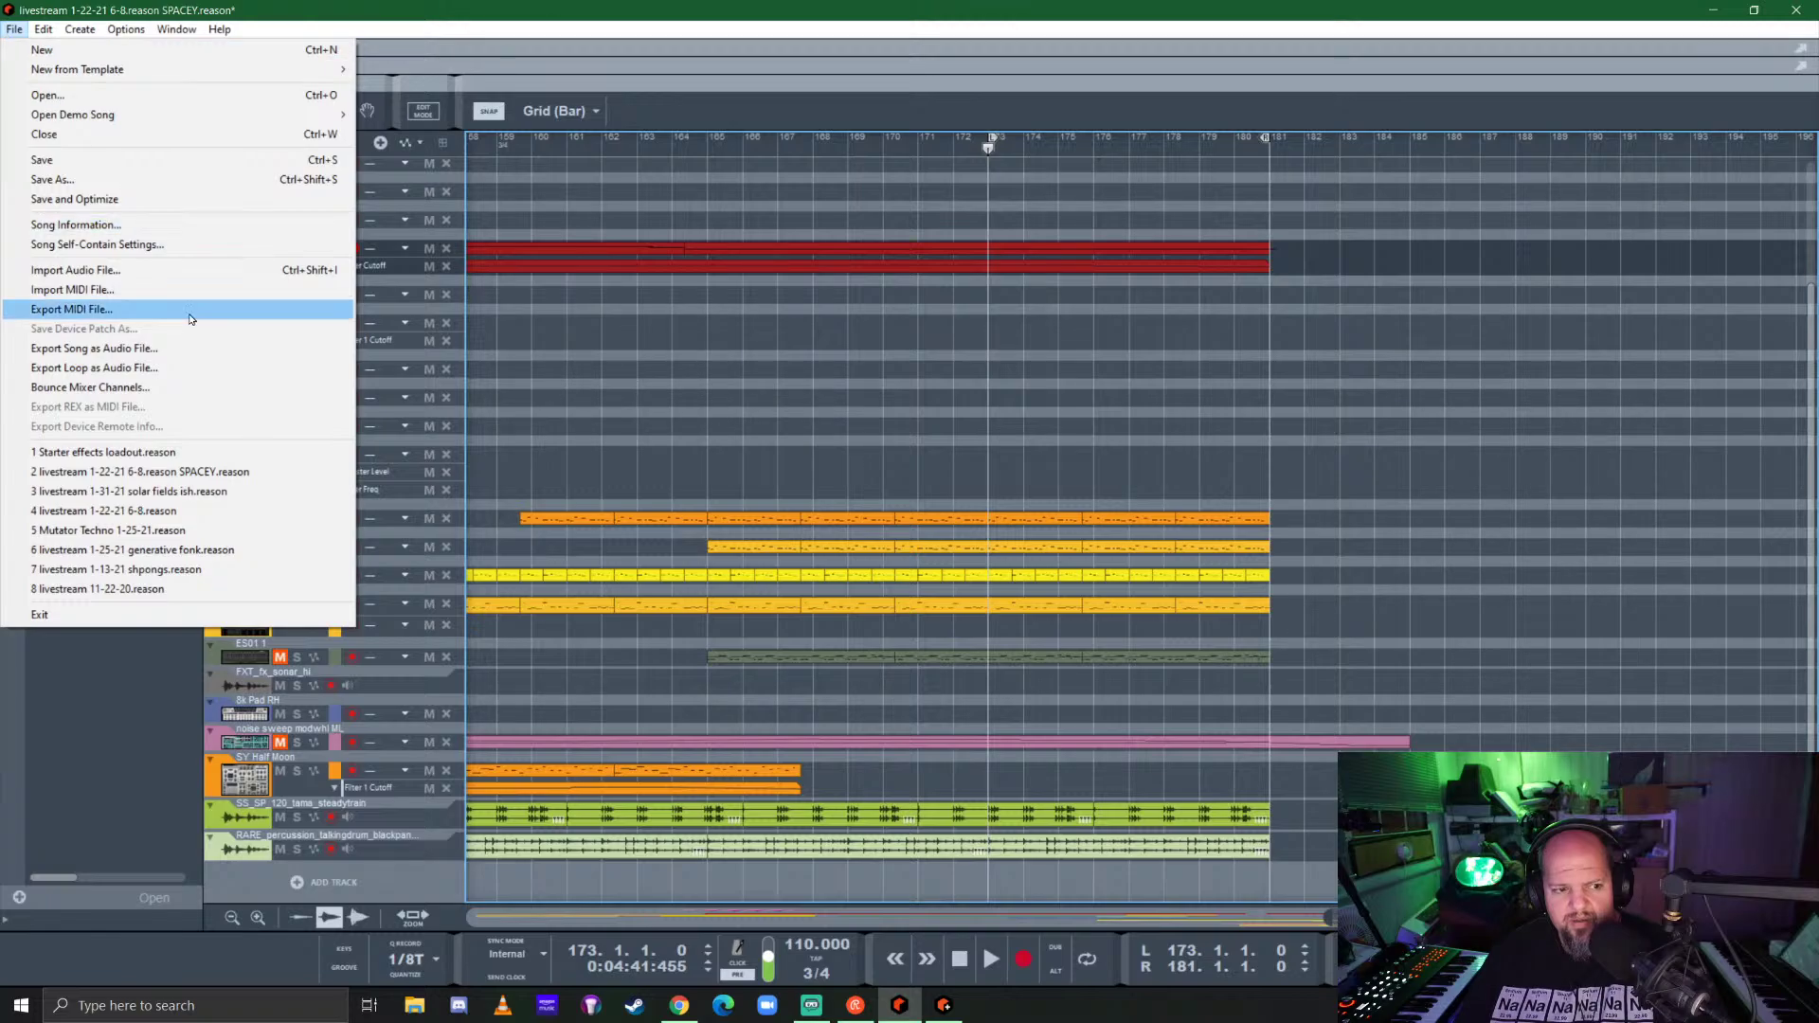
{"action": "left_click", "coordinate": [185, 375]}
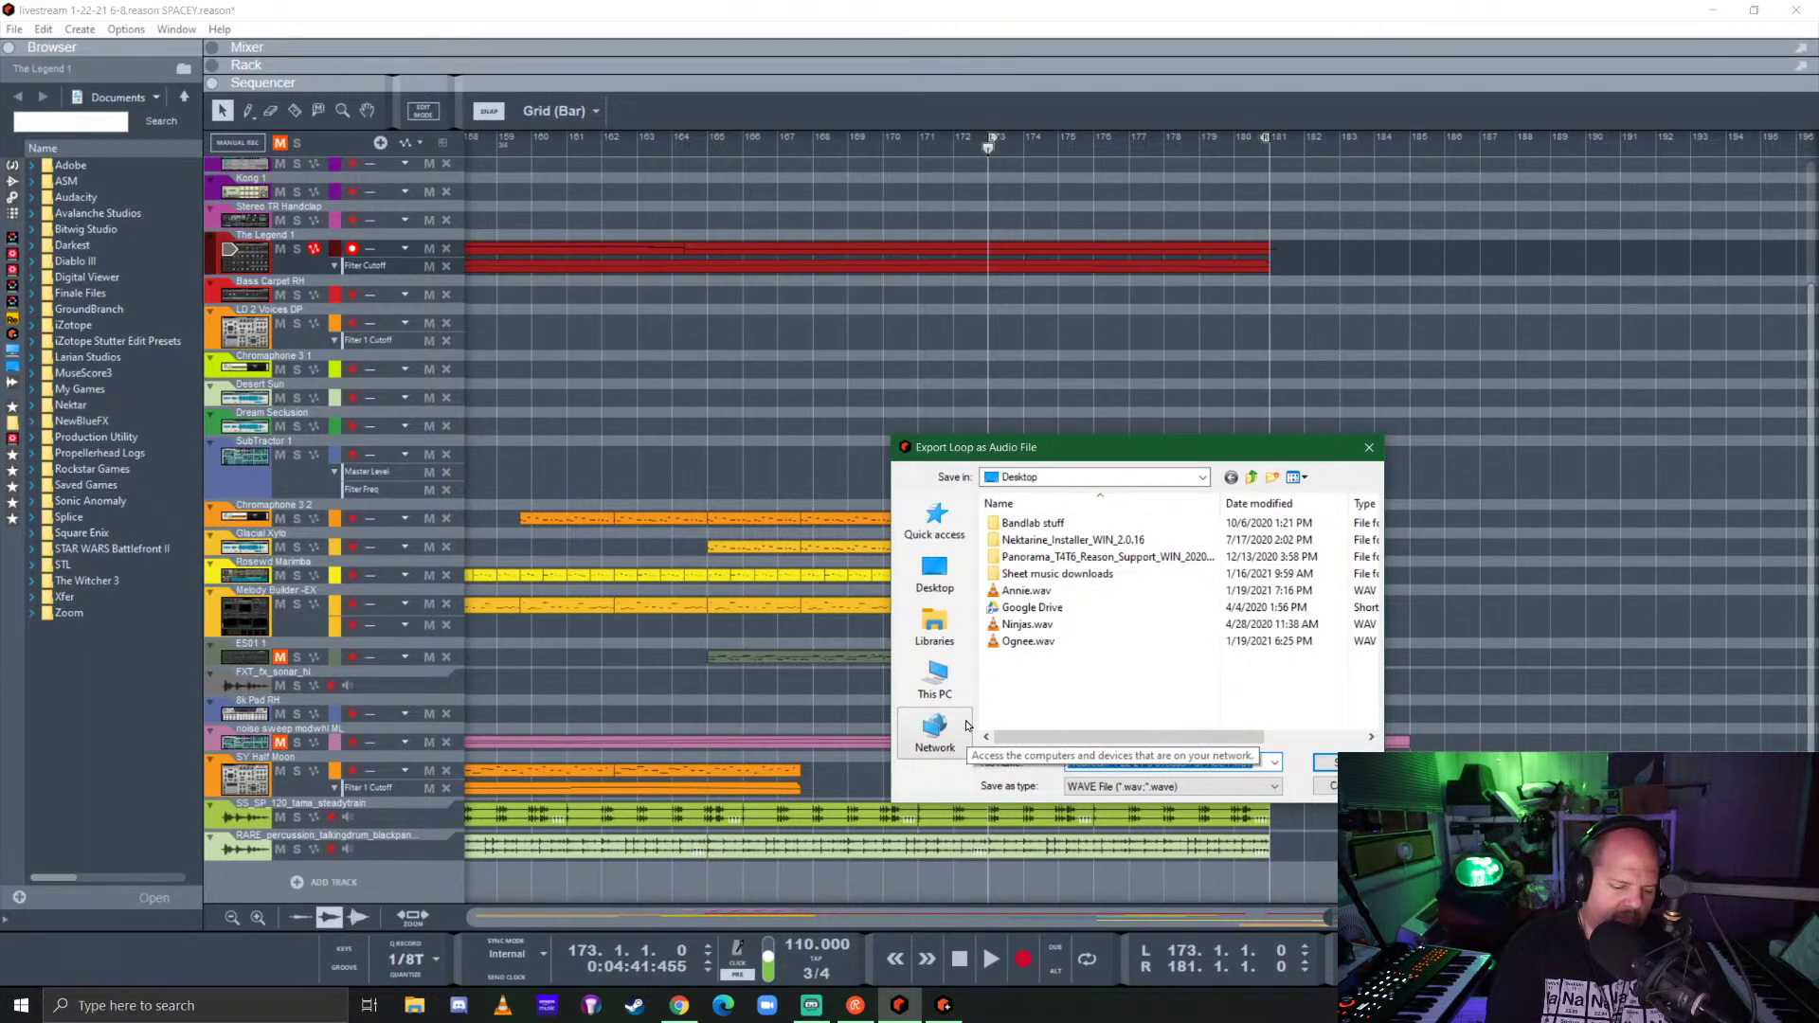
{"action": "type", "text": "Sp"}
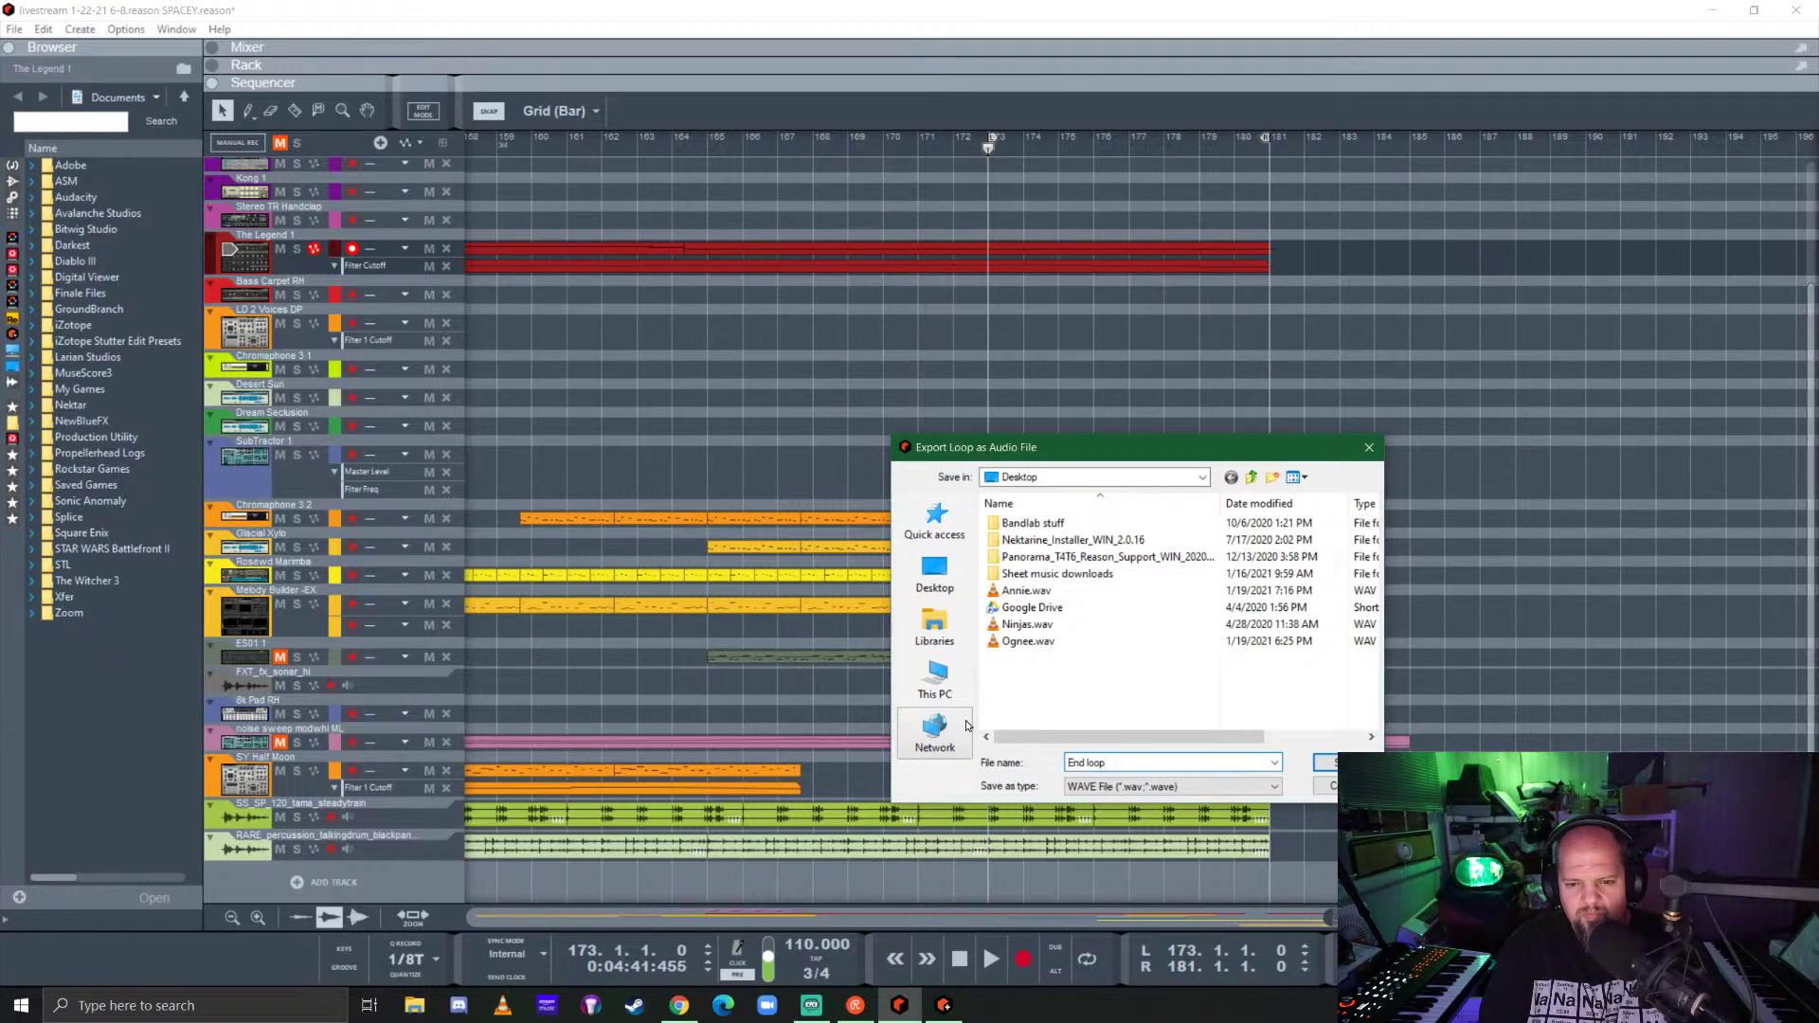
{"action": "key", "text": "Return"}
{"action": "key", "text": "Return"}
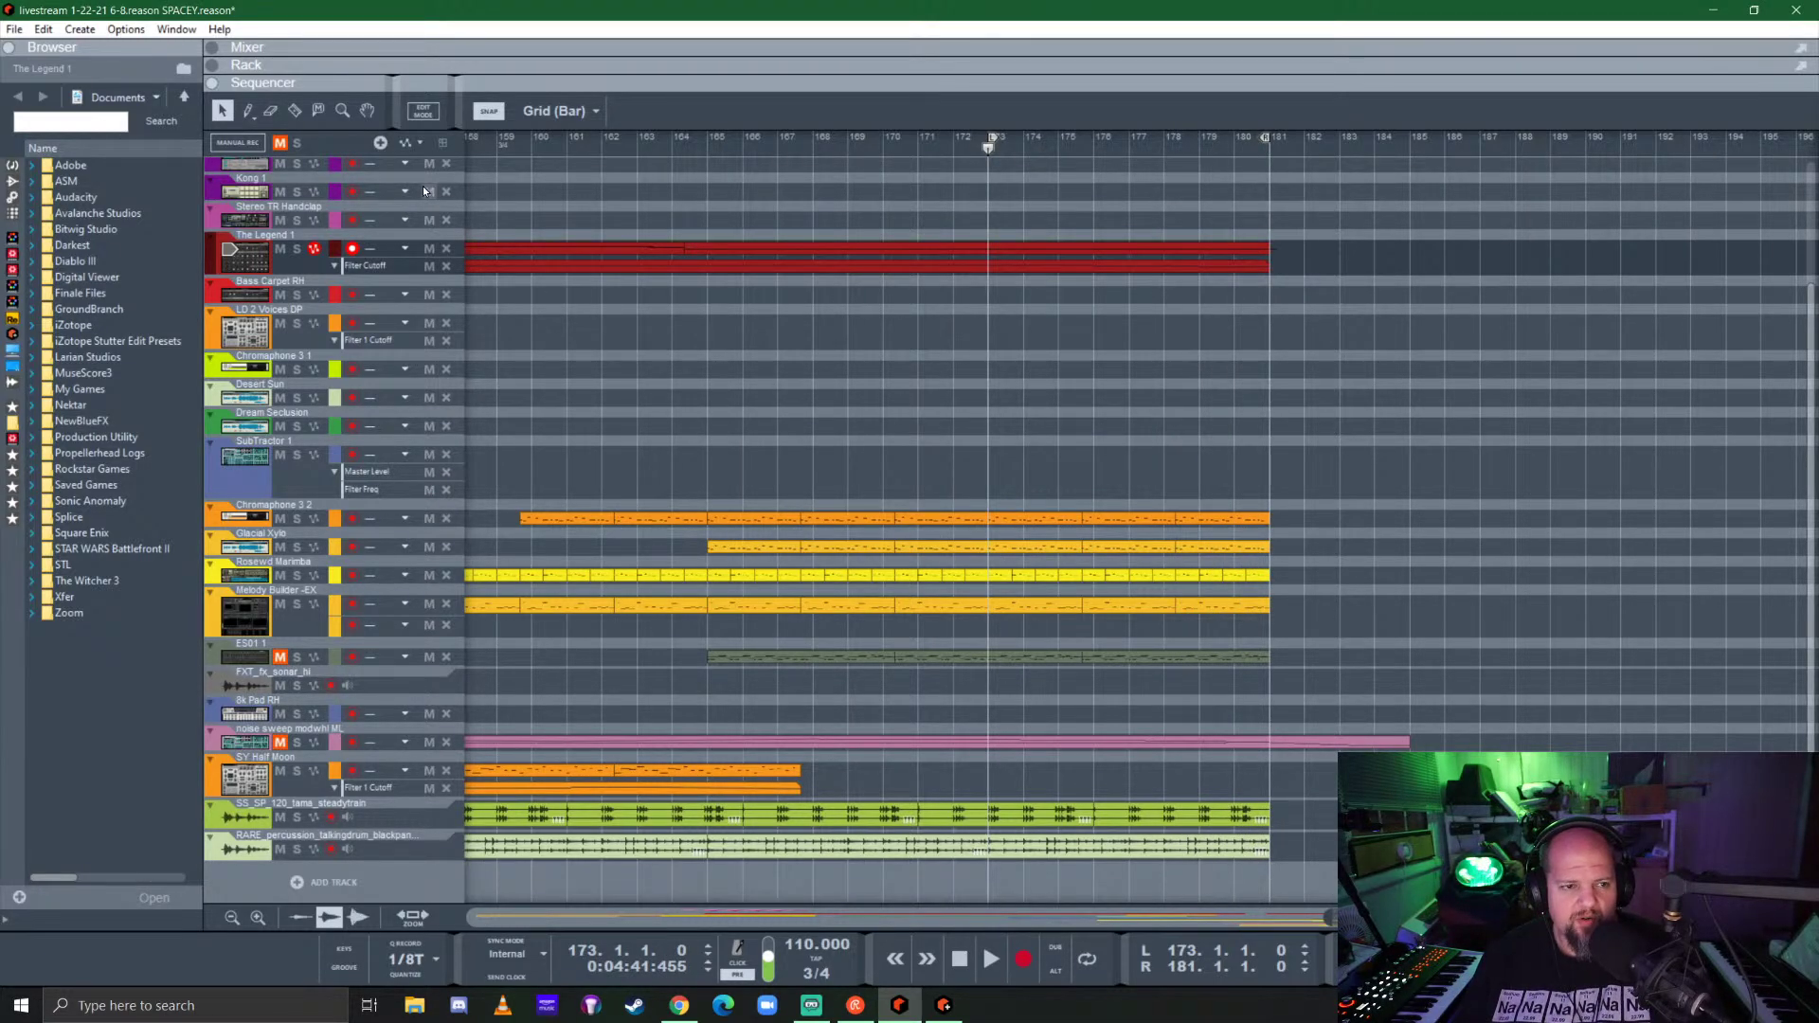
Step: Clear all track mutes and expand the rack to take the place of the sequencer's track arrangement
{"action": "left_click", "coordinate": [280, 143]}
{"action": "left_click_drag", "start_coordinate": [1059, 85], "coordinate": [1030, 758]}
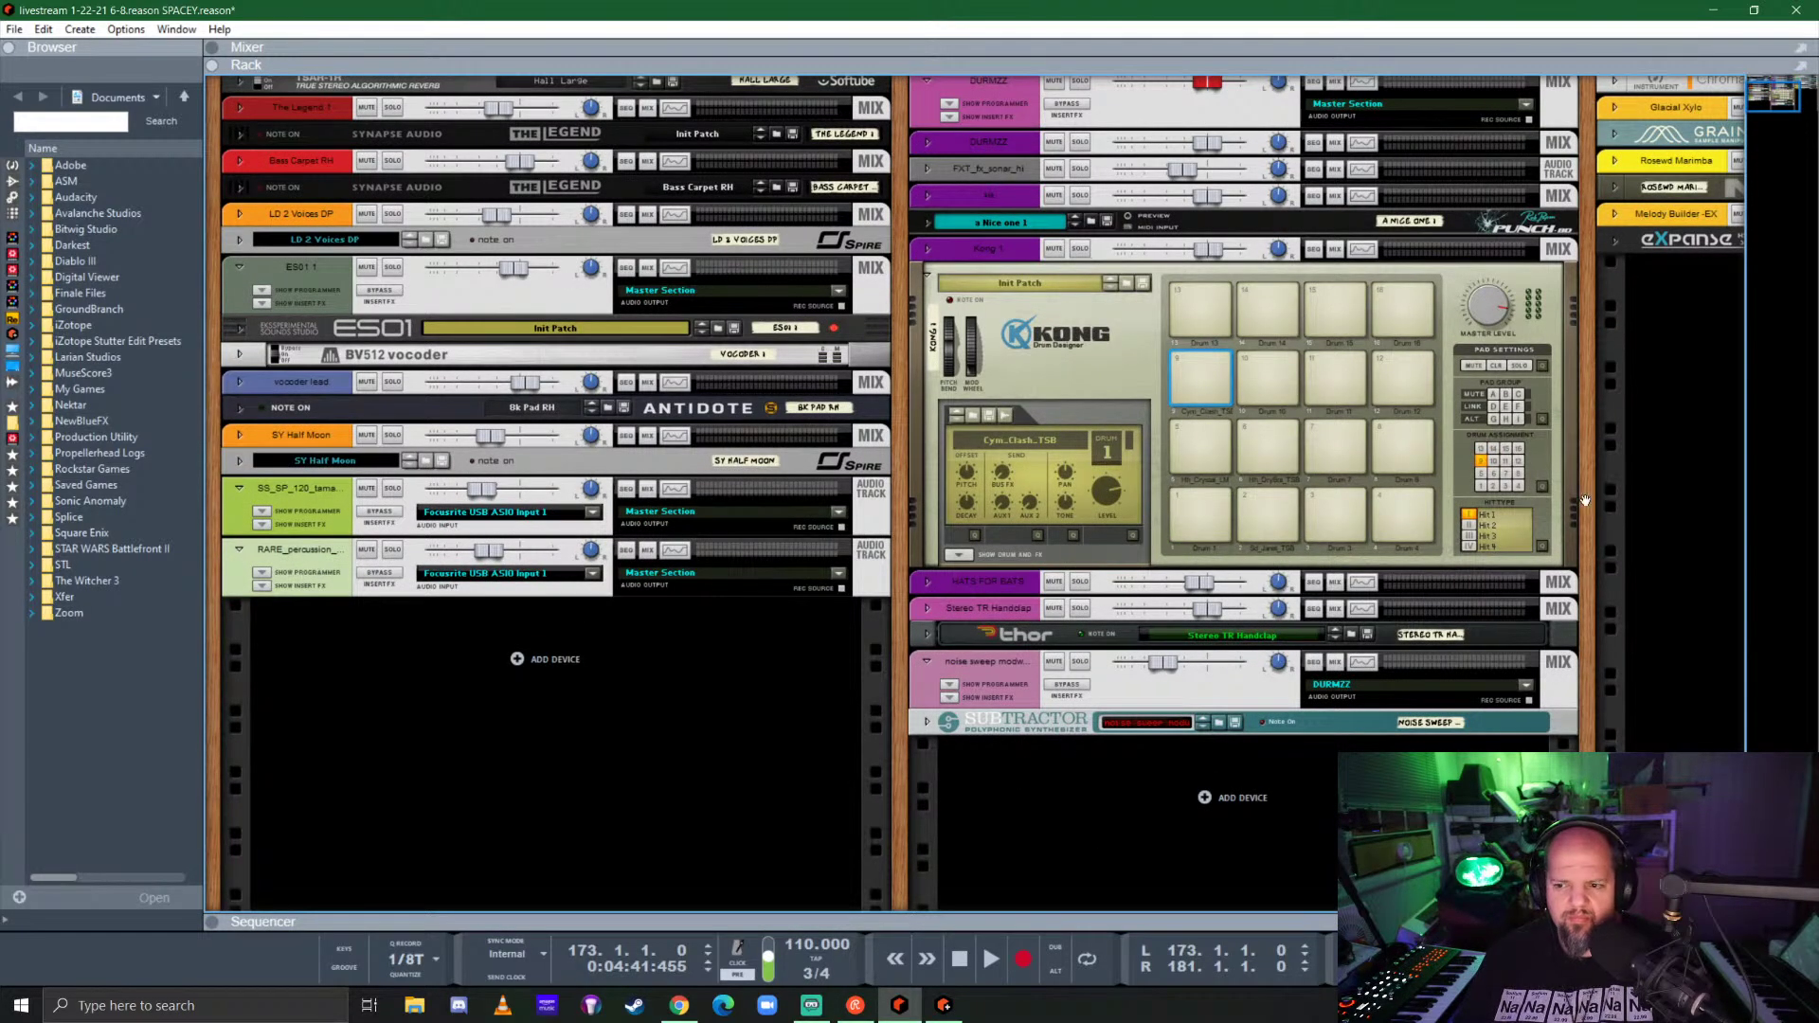
{"action": "left_click_drag", "start_coordinate": [1591, 345], "coordinate": [654, 630]}
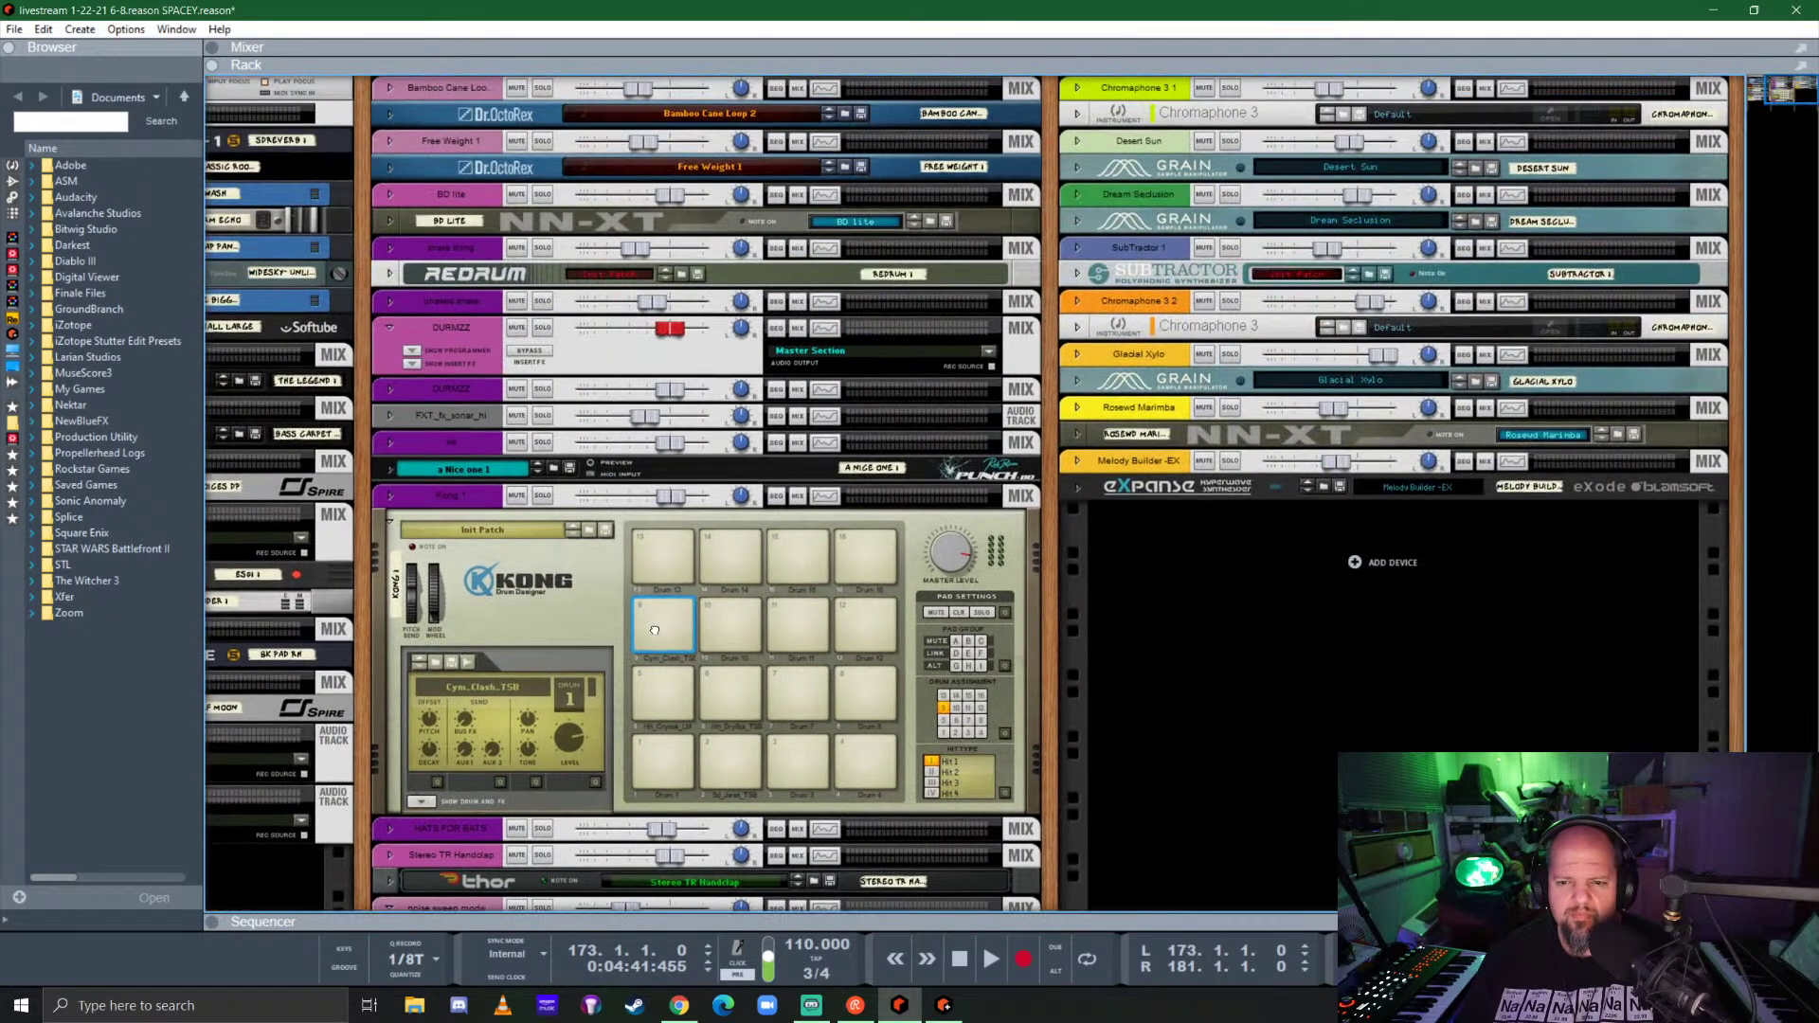
Step: Add a Torsion Texture Lab instrument to the rack below the Melody Builder -EX device
{"action": "left_click", "coordinate": [13, 165]}
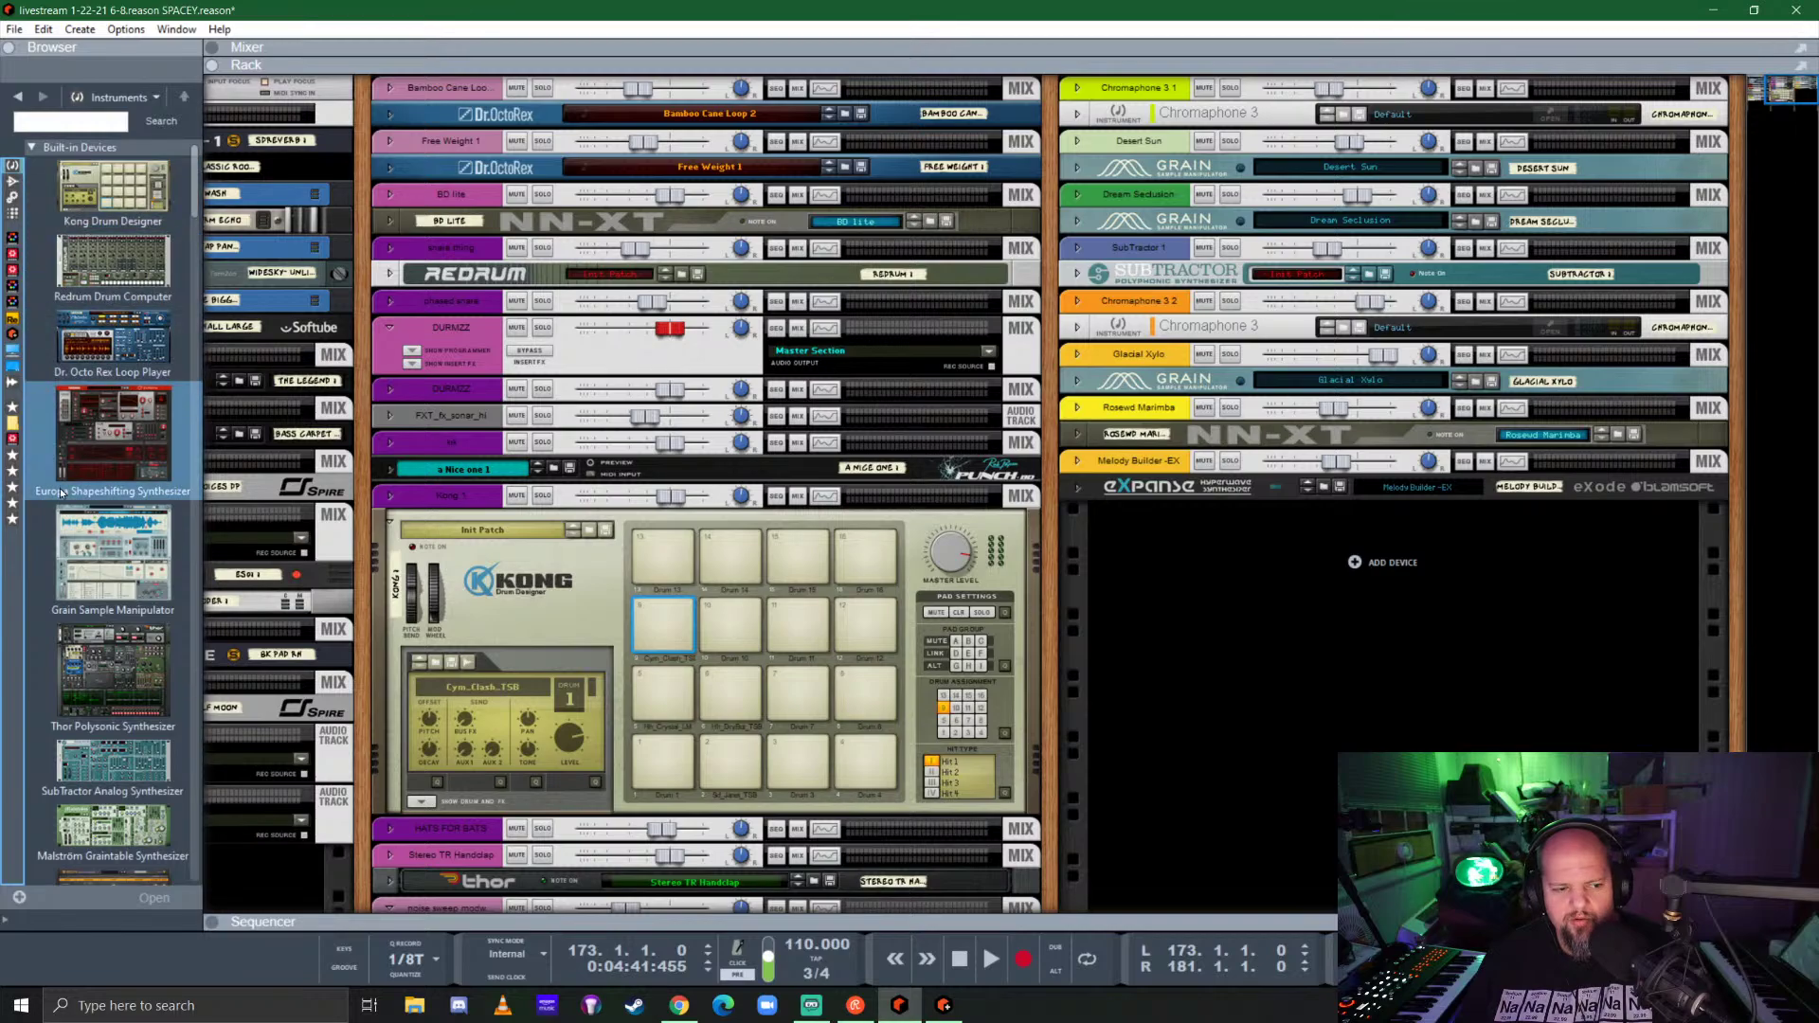
{"action": "scroll", "coordinate": [66, 493], "scroll_direction": "down", "scroll_amount": 15}
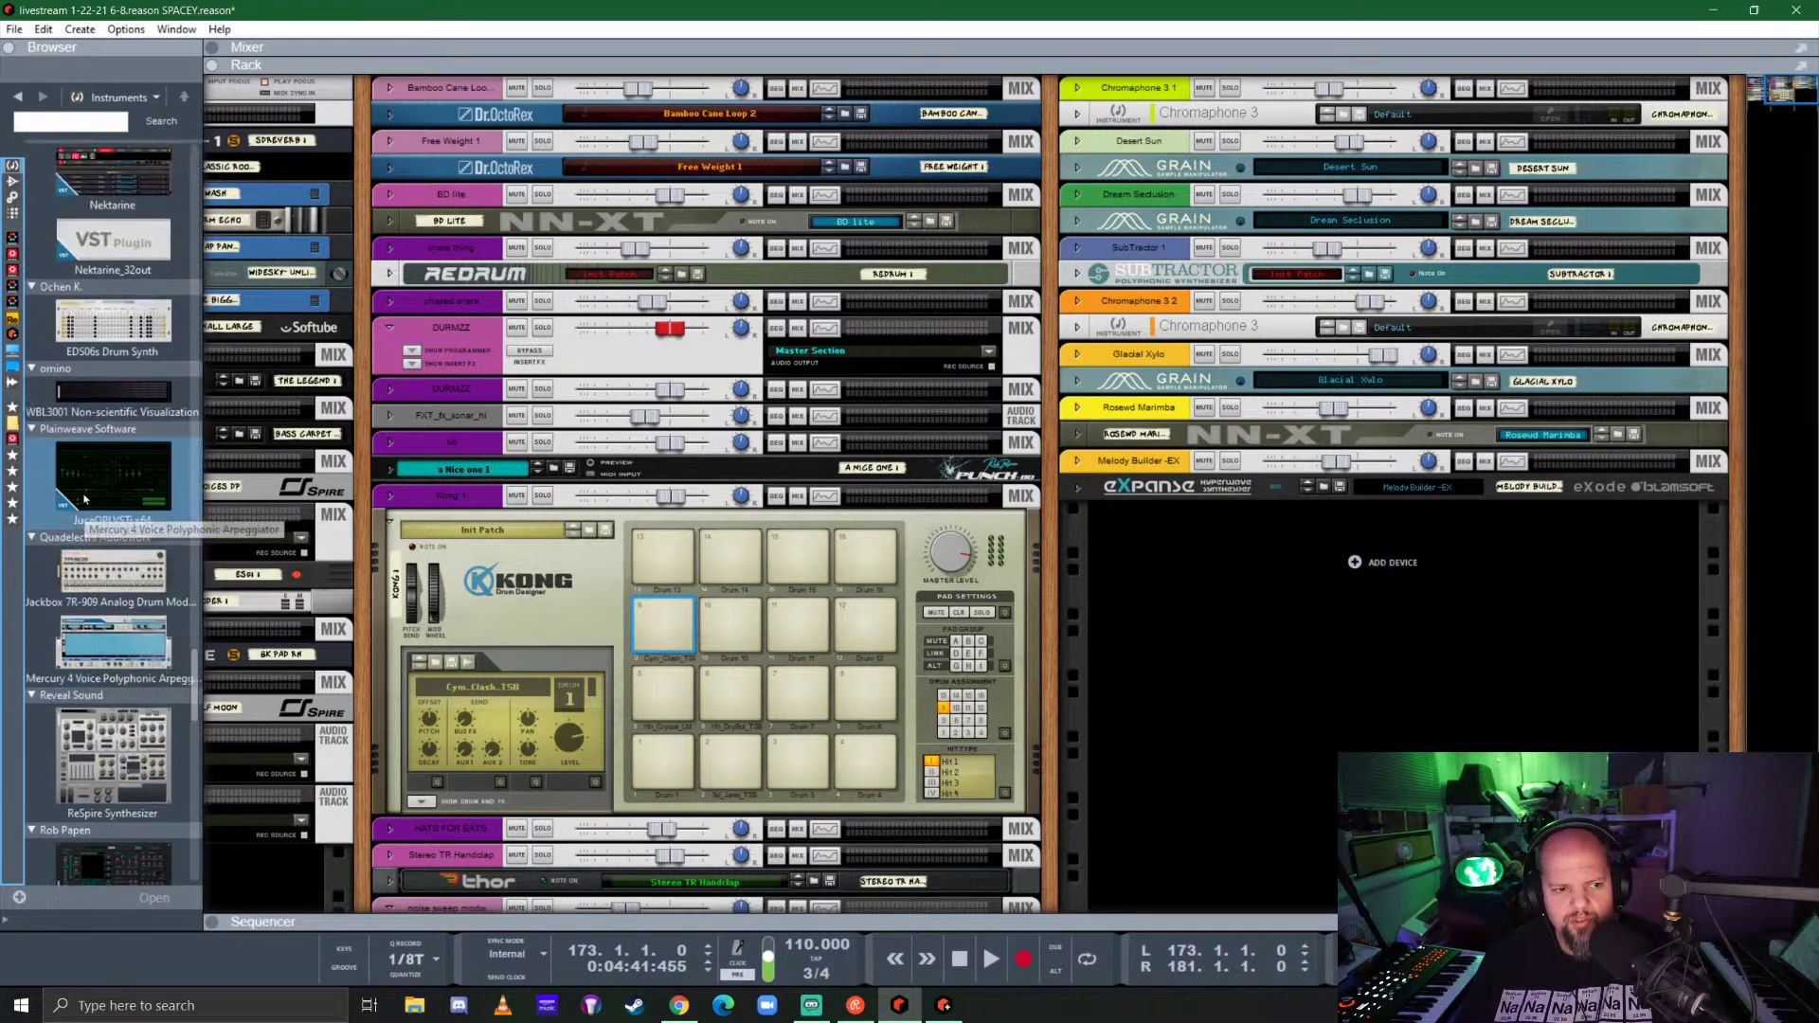
{"action": "scroll", "coordinate": [81, 493], "scroll_direction": "up", "scroll_amount": 5}
{"action": "left_click_drag", "start_coordinate": [111, 360], "coordinate": [1313, 599]}
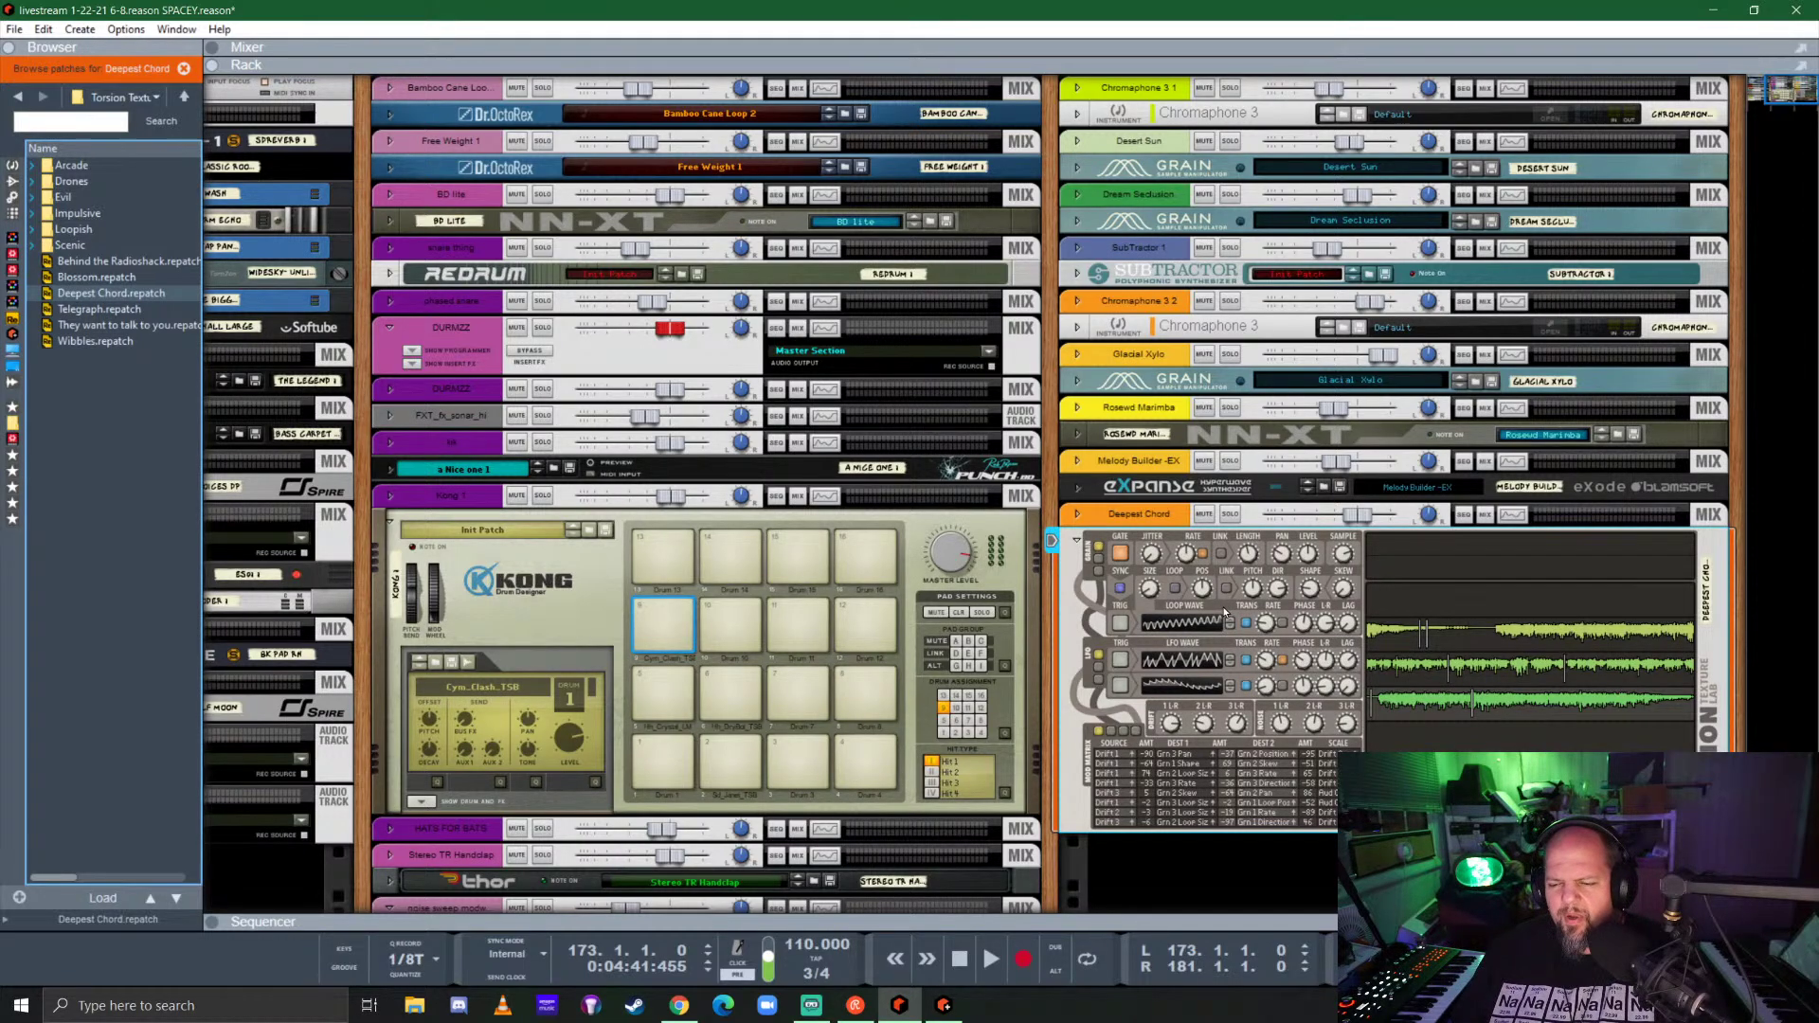
Step: Browse the Torsion patch folders and load the Dipper patch from the Scenic folder
{"action": "double_click", "coordinate": [69, 245]}
{"action": "left_click", "coordinate": [104, 167]}
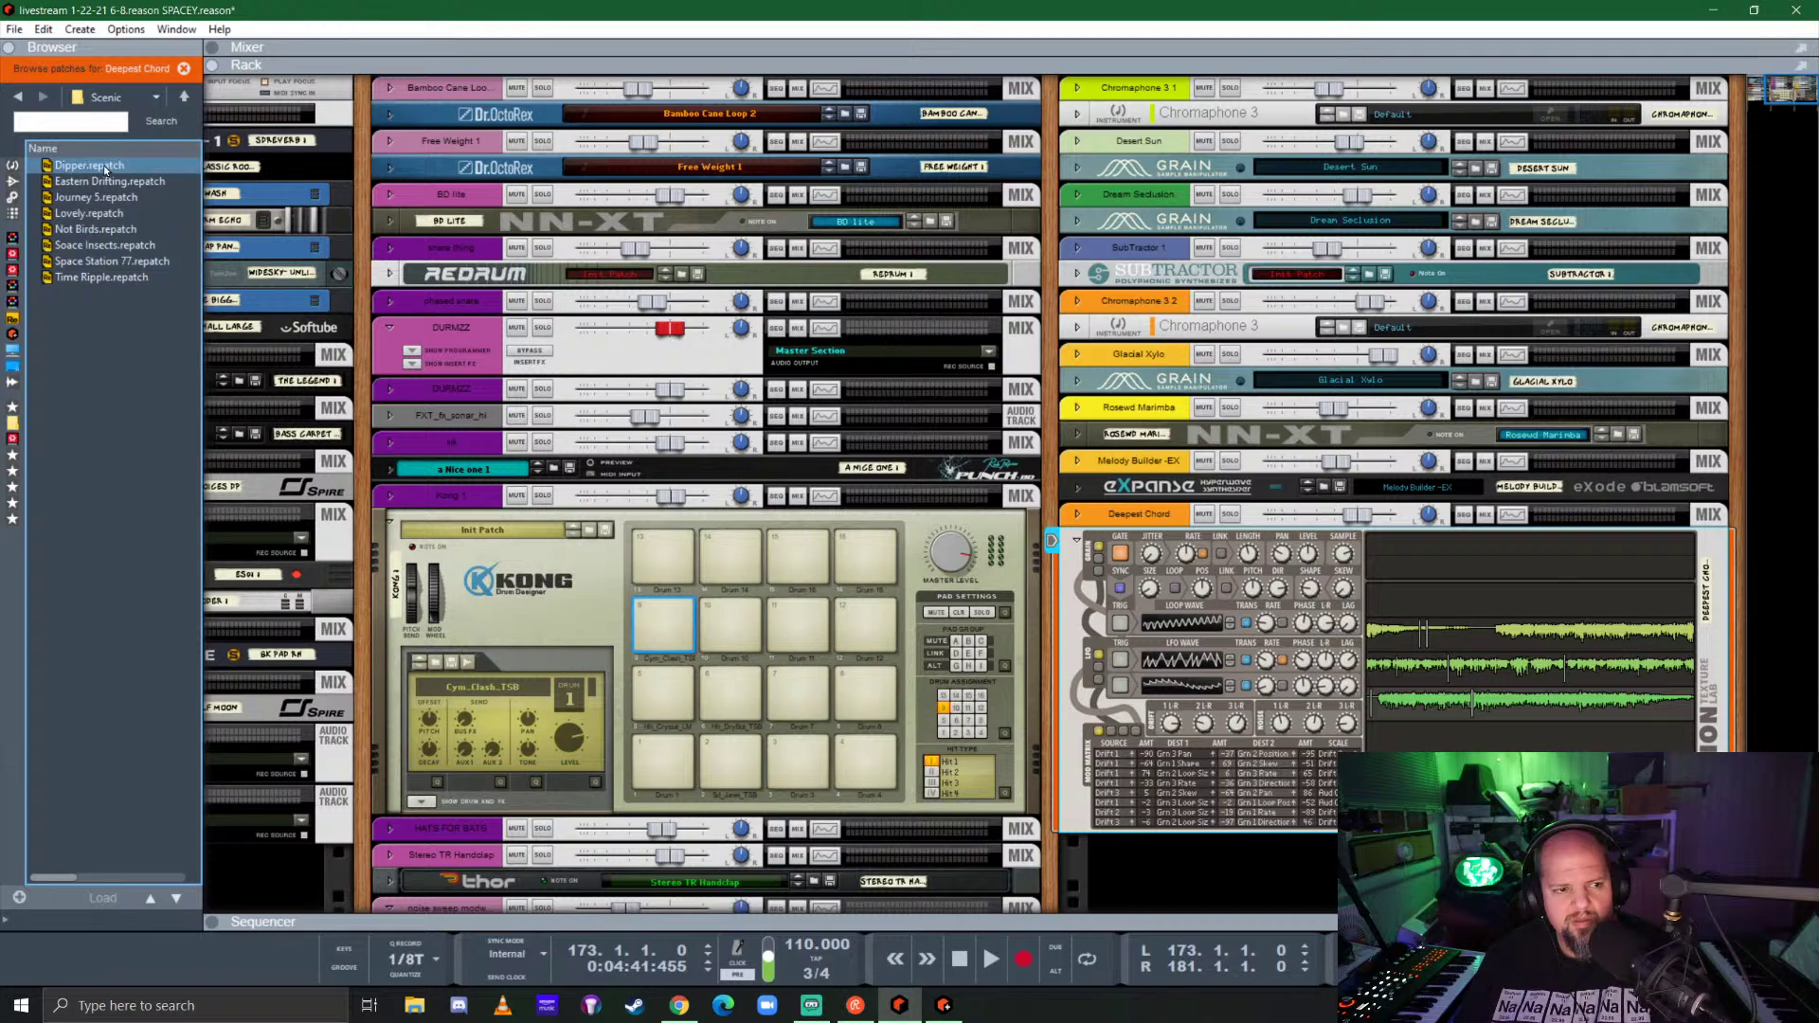
{"action": "left_click", "coordinate": [151, 181]}
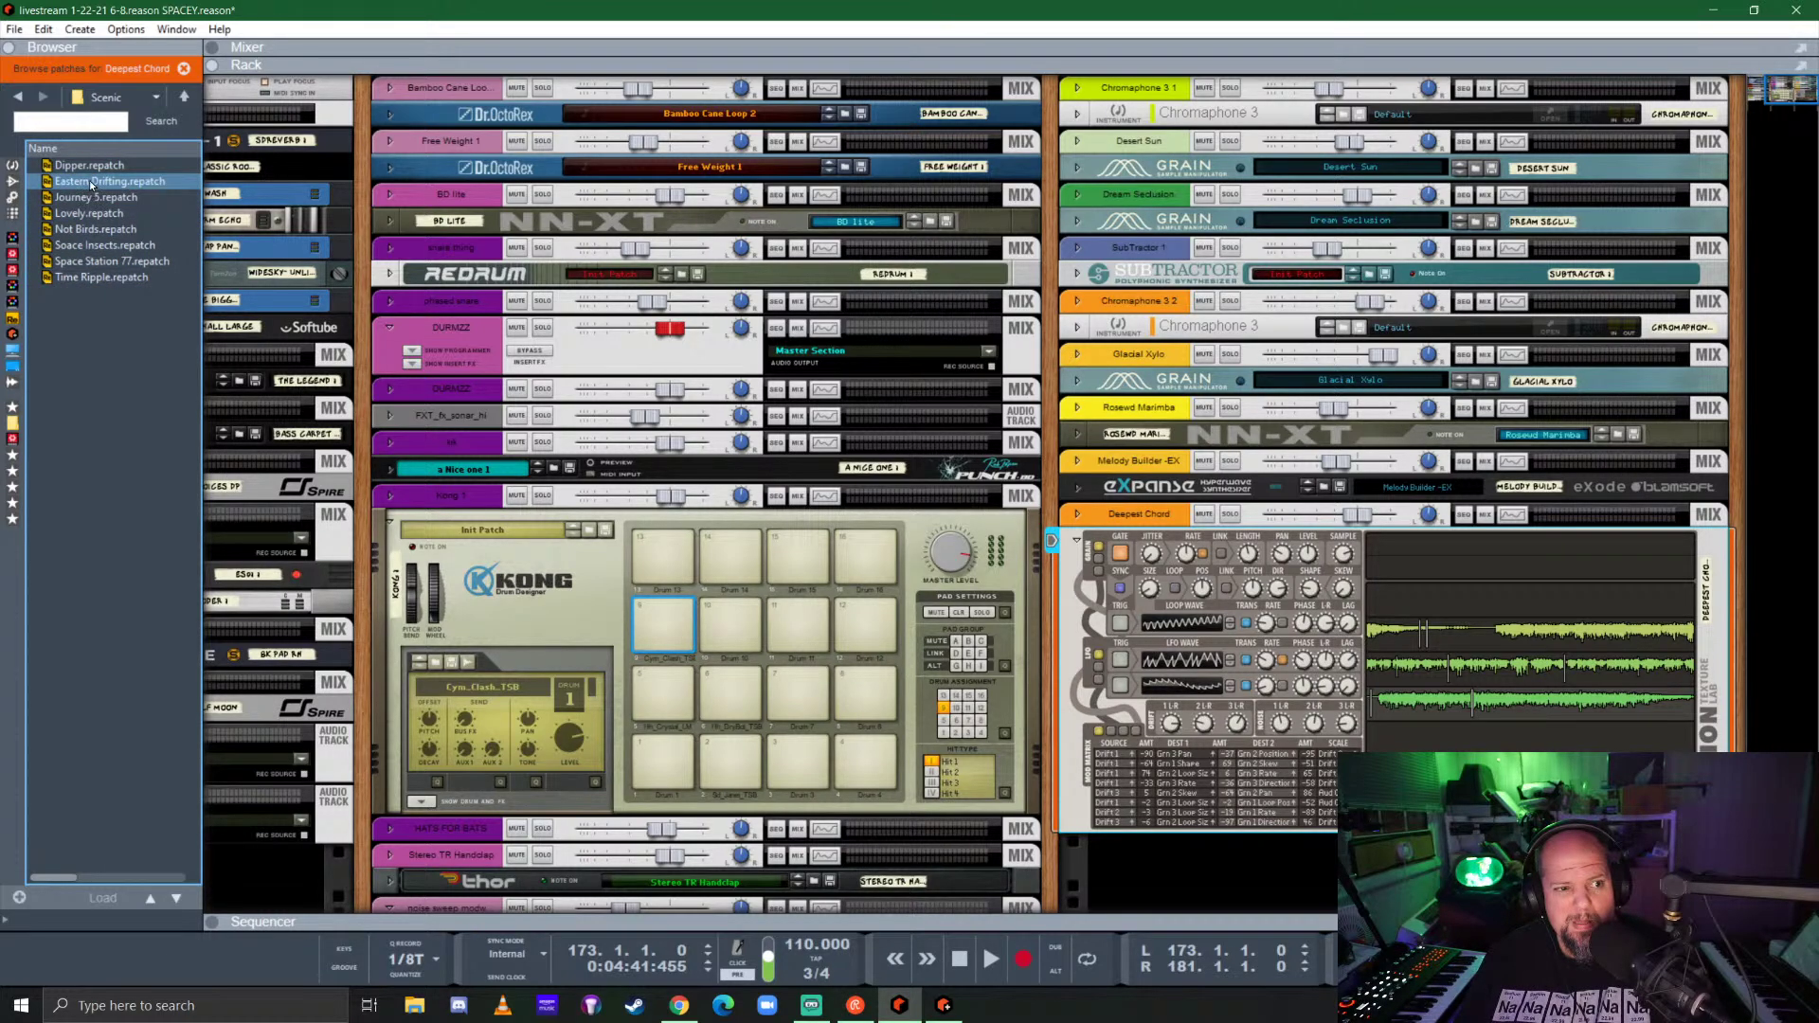
{"action": "left_click", "coordinate": [184, 98]}
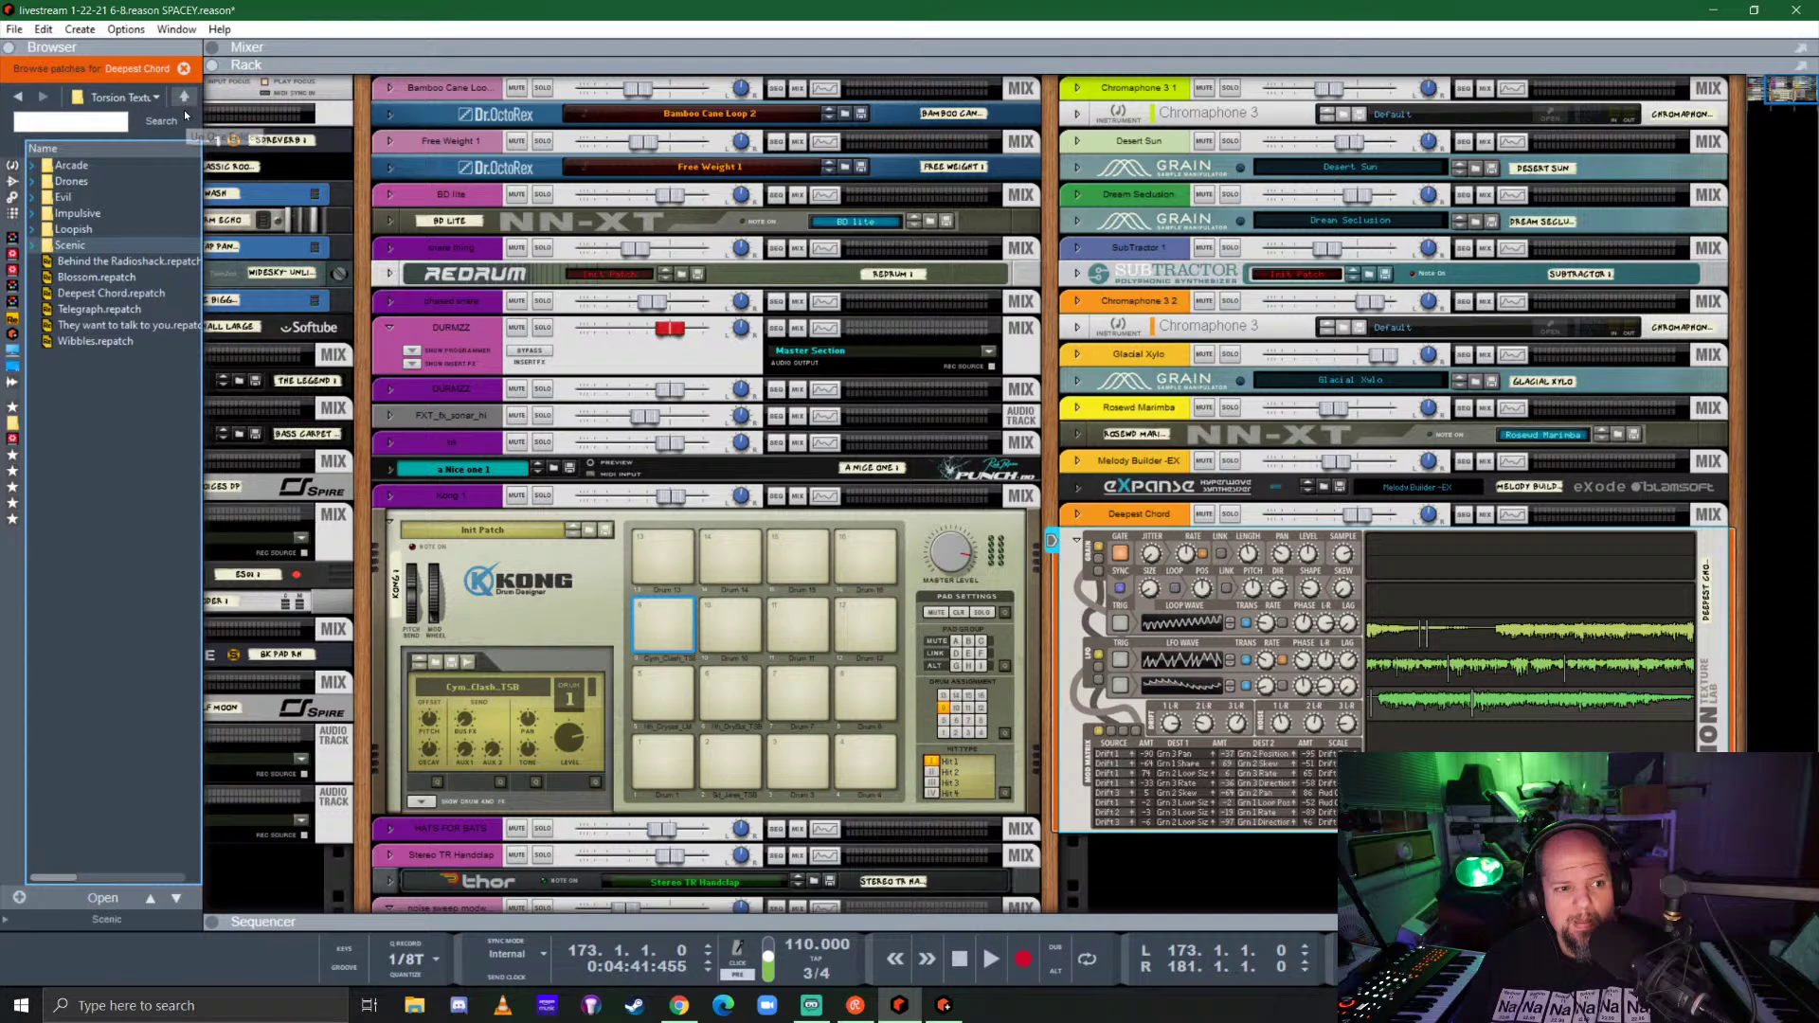
{"action": "left_click", "coordinate": [108, 182]}
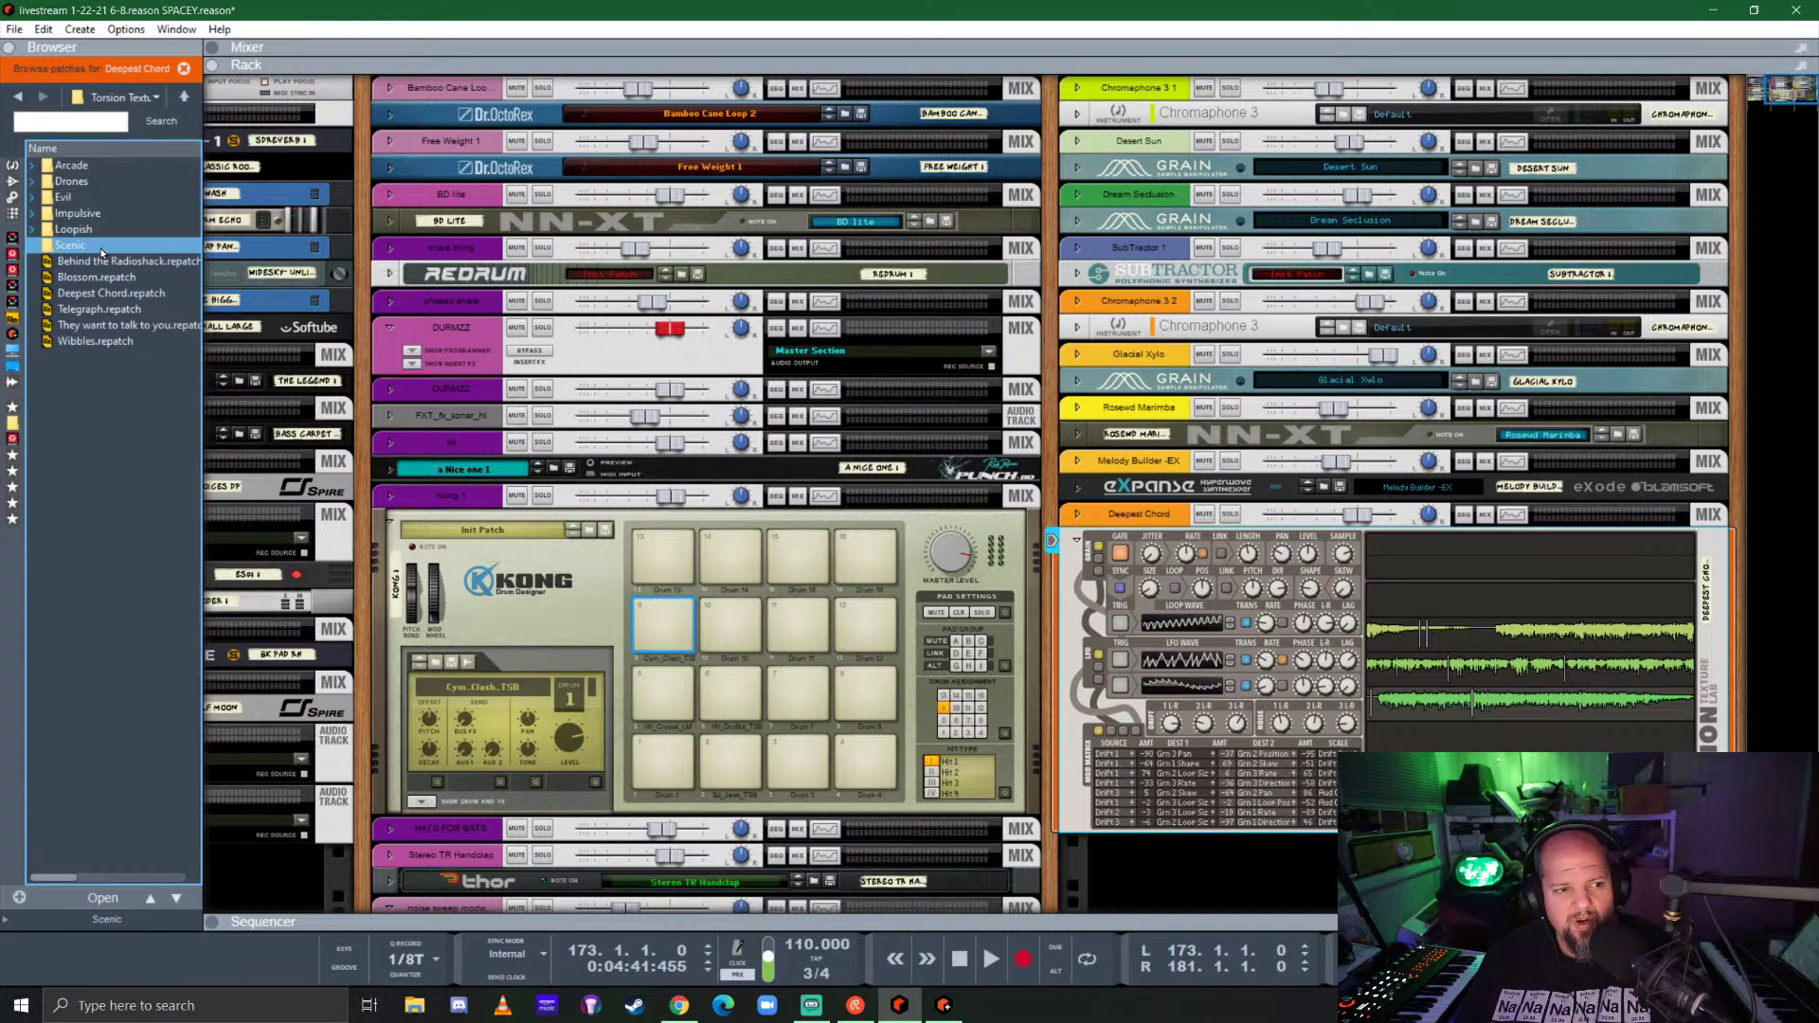
{"action": "double_click", "coordinate": [70, 245]}
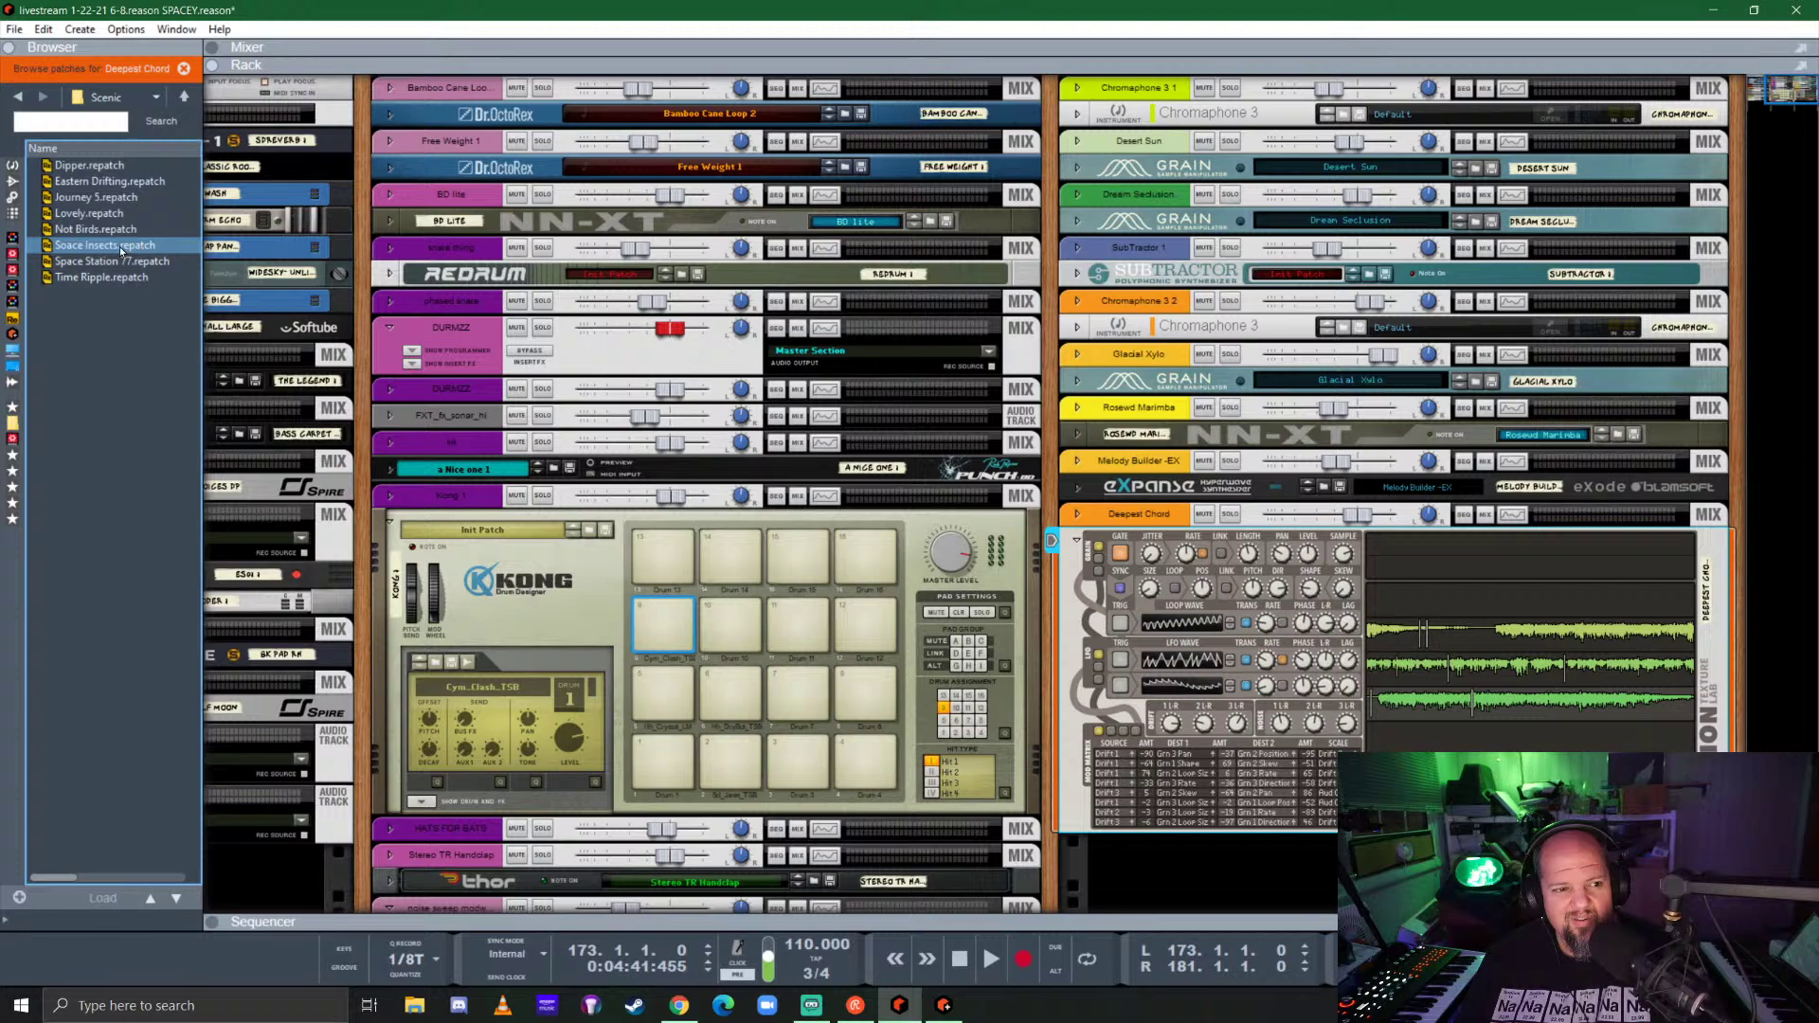
{"action": "left_click", "coordinate": [89, 165]}
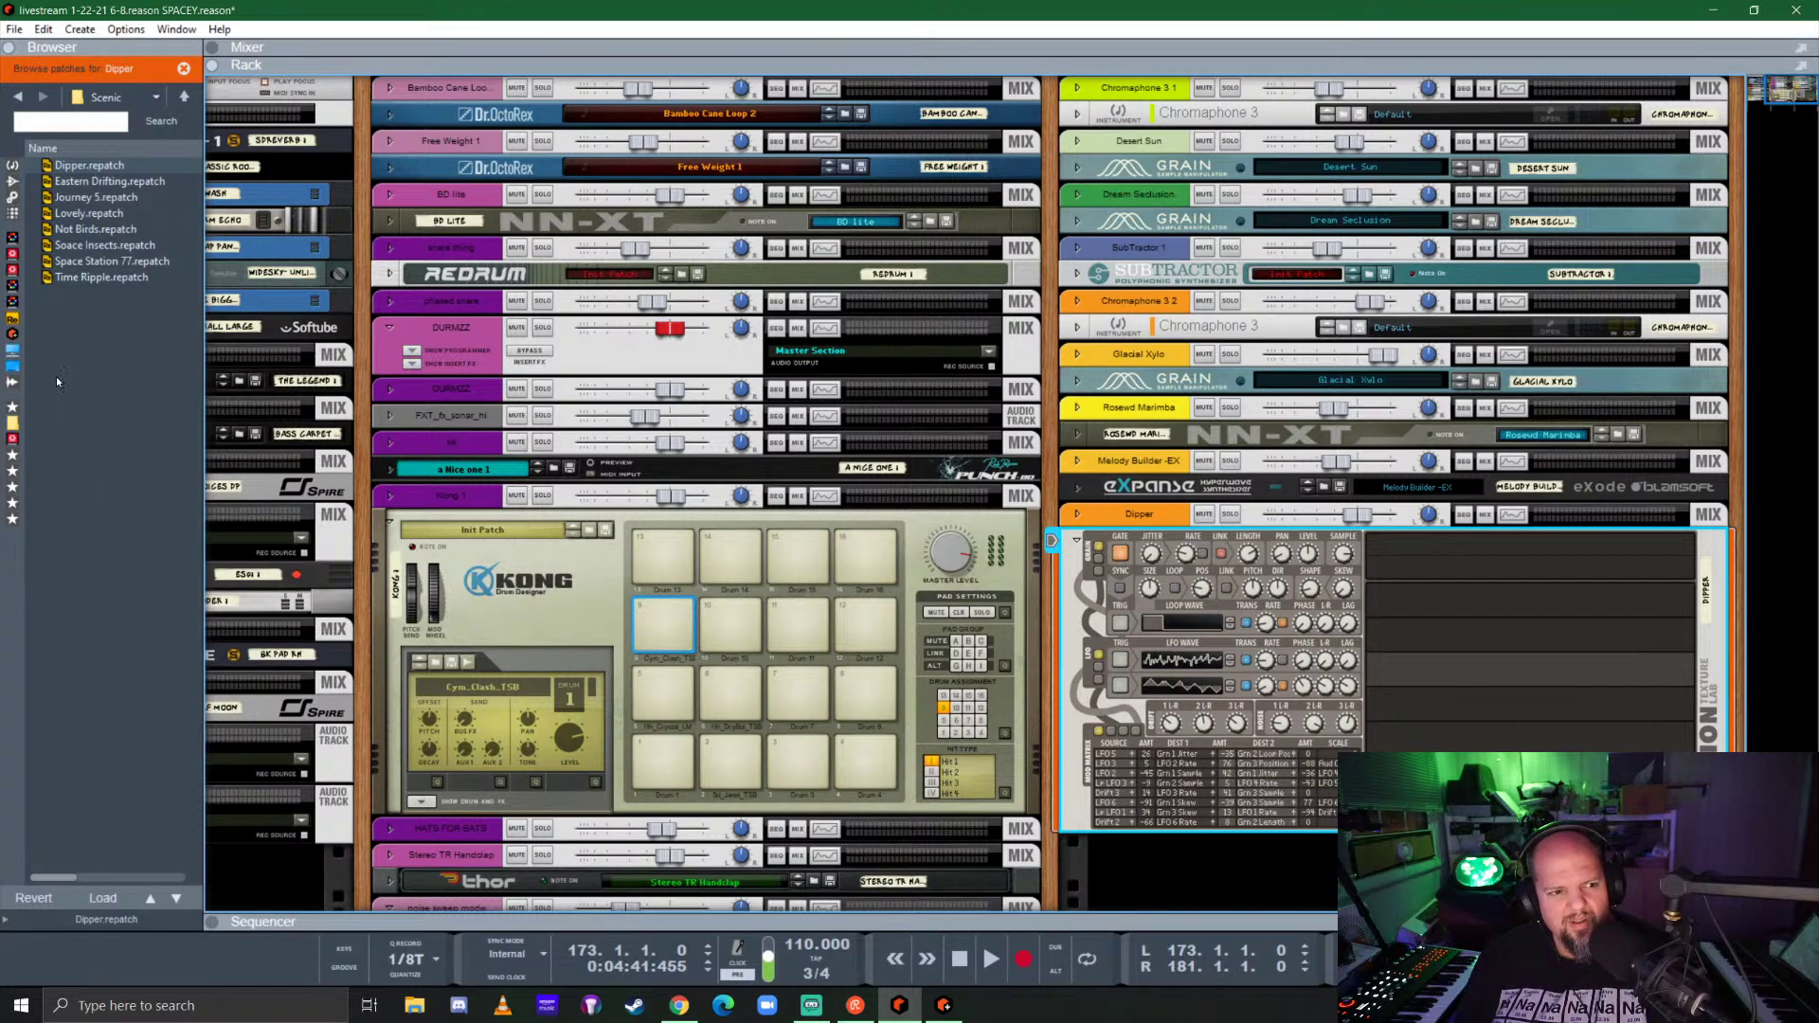
Step: Load End loop.wav from the desktop into Torsion's sample 3 slot and keep the song window maximized
{"action": "double_click", "coordinate": [303, 19]}
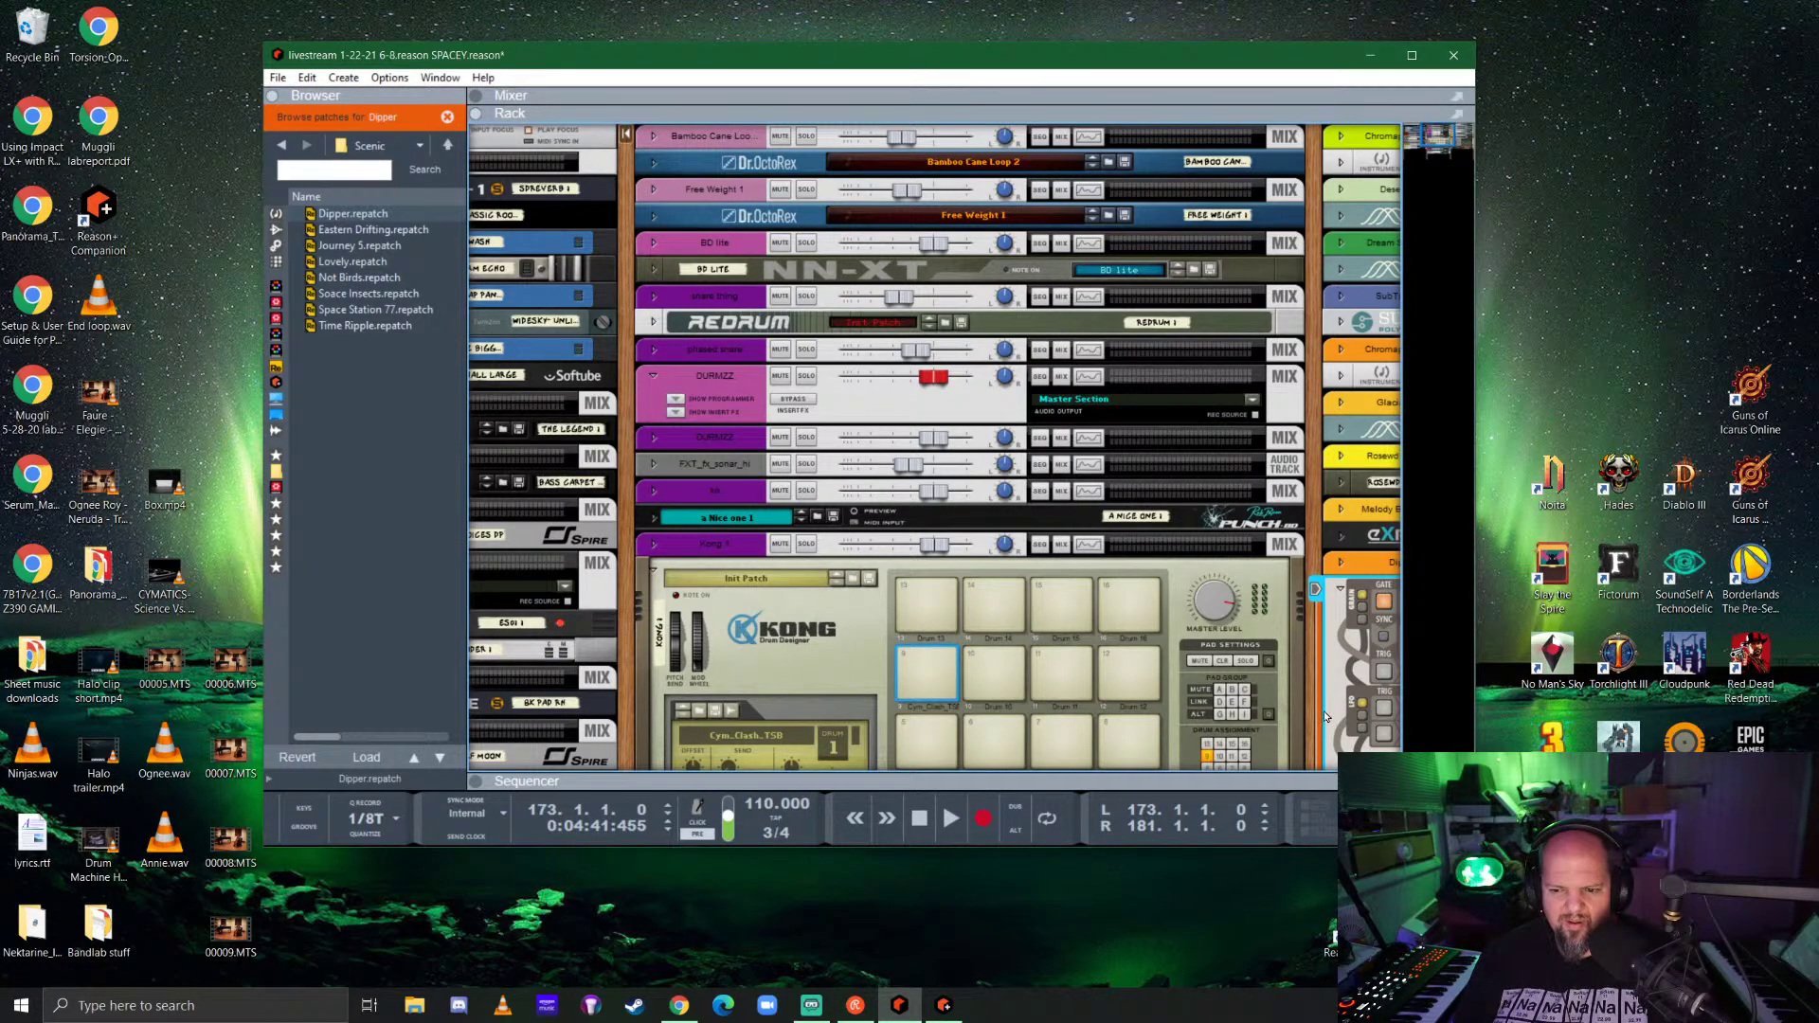
{"action": "mouse_move", "coordinate": [1287, 695]}
{"action": "left_mouse_down"}
{"action": "mouse_move", "coordinate": [966, 532]}
{"action": "mouse_move", "coordinate": [1260, 678]}
{"action": "left_mouse_up"}
{"action": "left_click_drag", "start_coordinate": [1306, 581], "coordinate": [701, 329]}
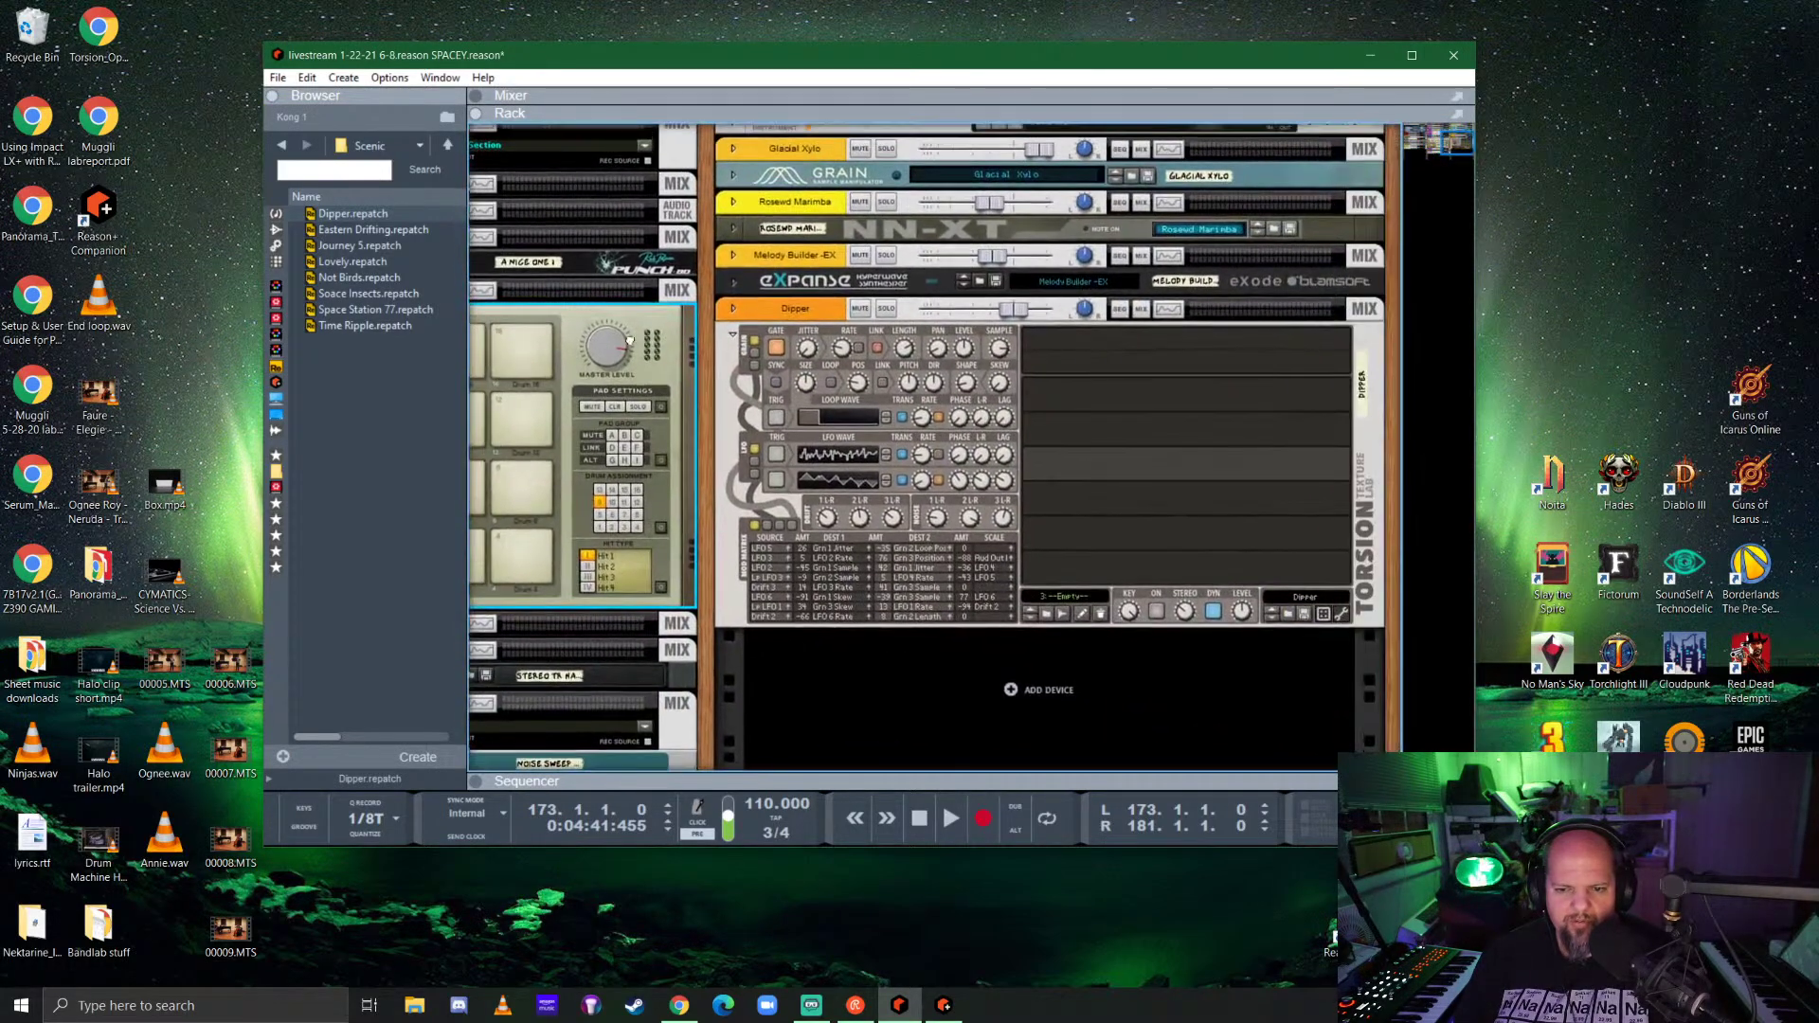
{"action": "left_click_drag", "start_coordinate": [90, 308], "coordinate": [1036, 471]}
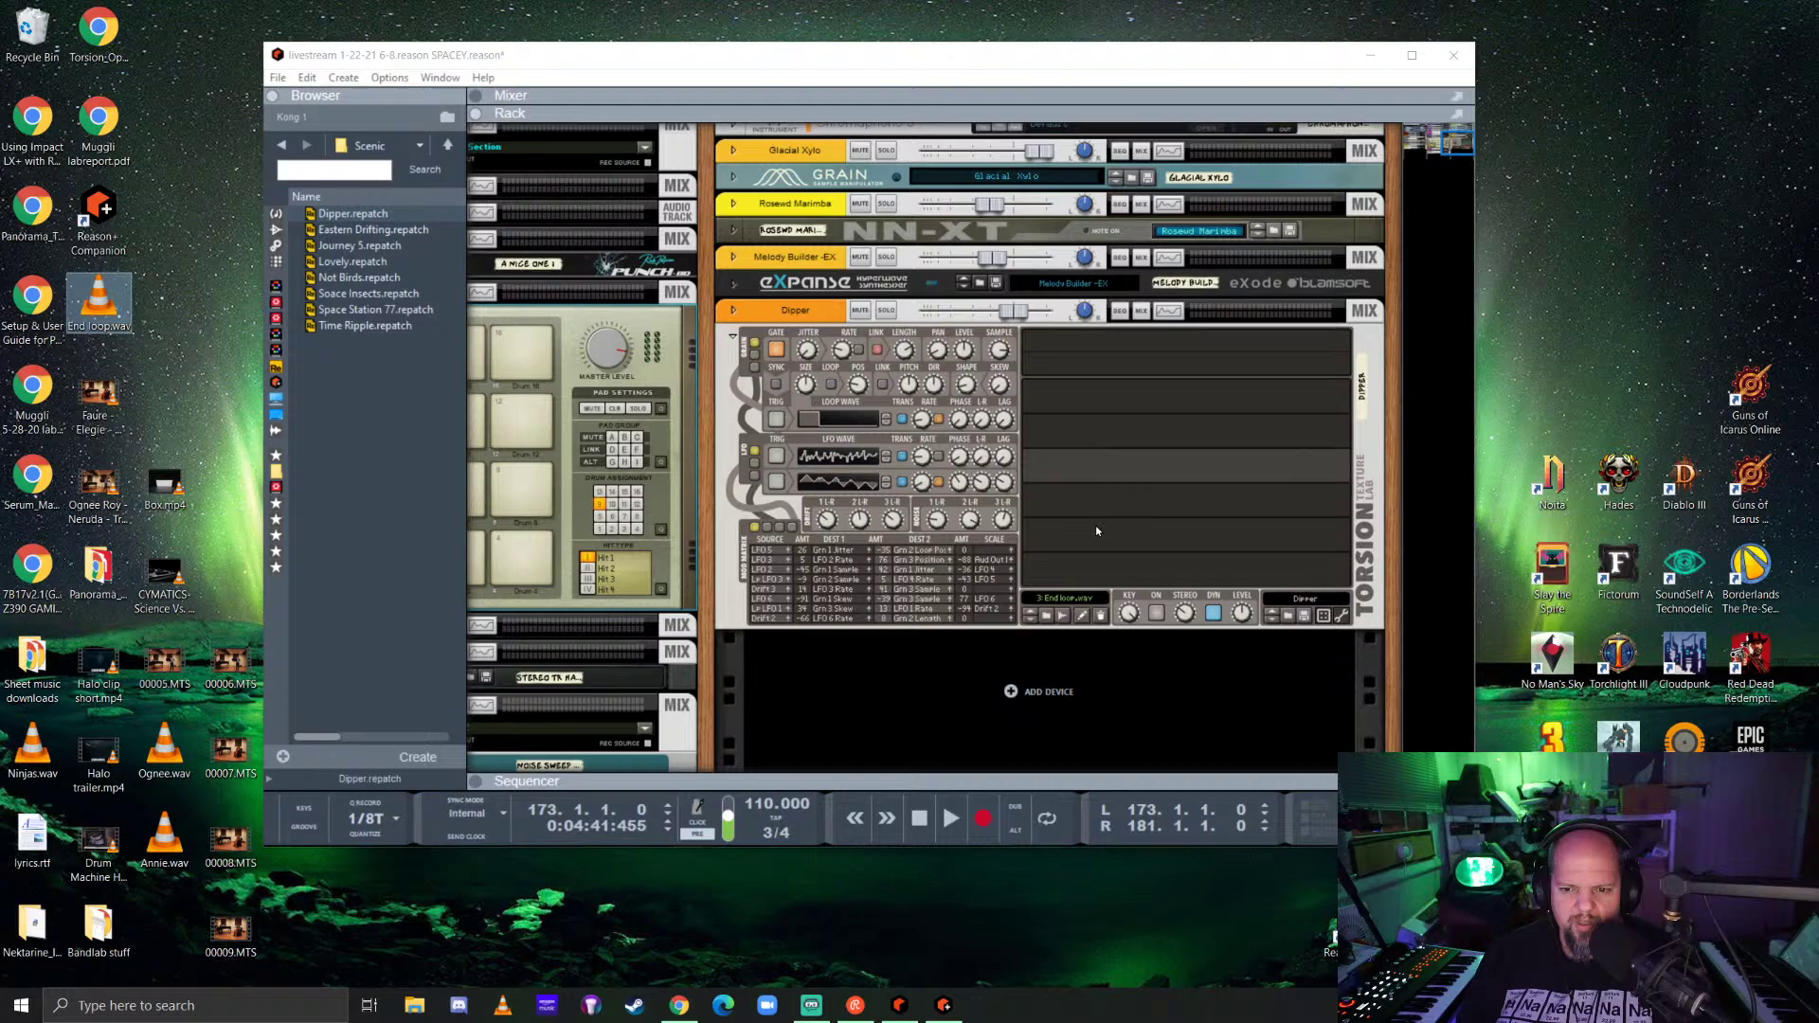
{"action": "left_click", "coordinate": [1412, 55]}
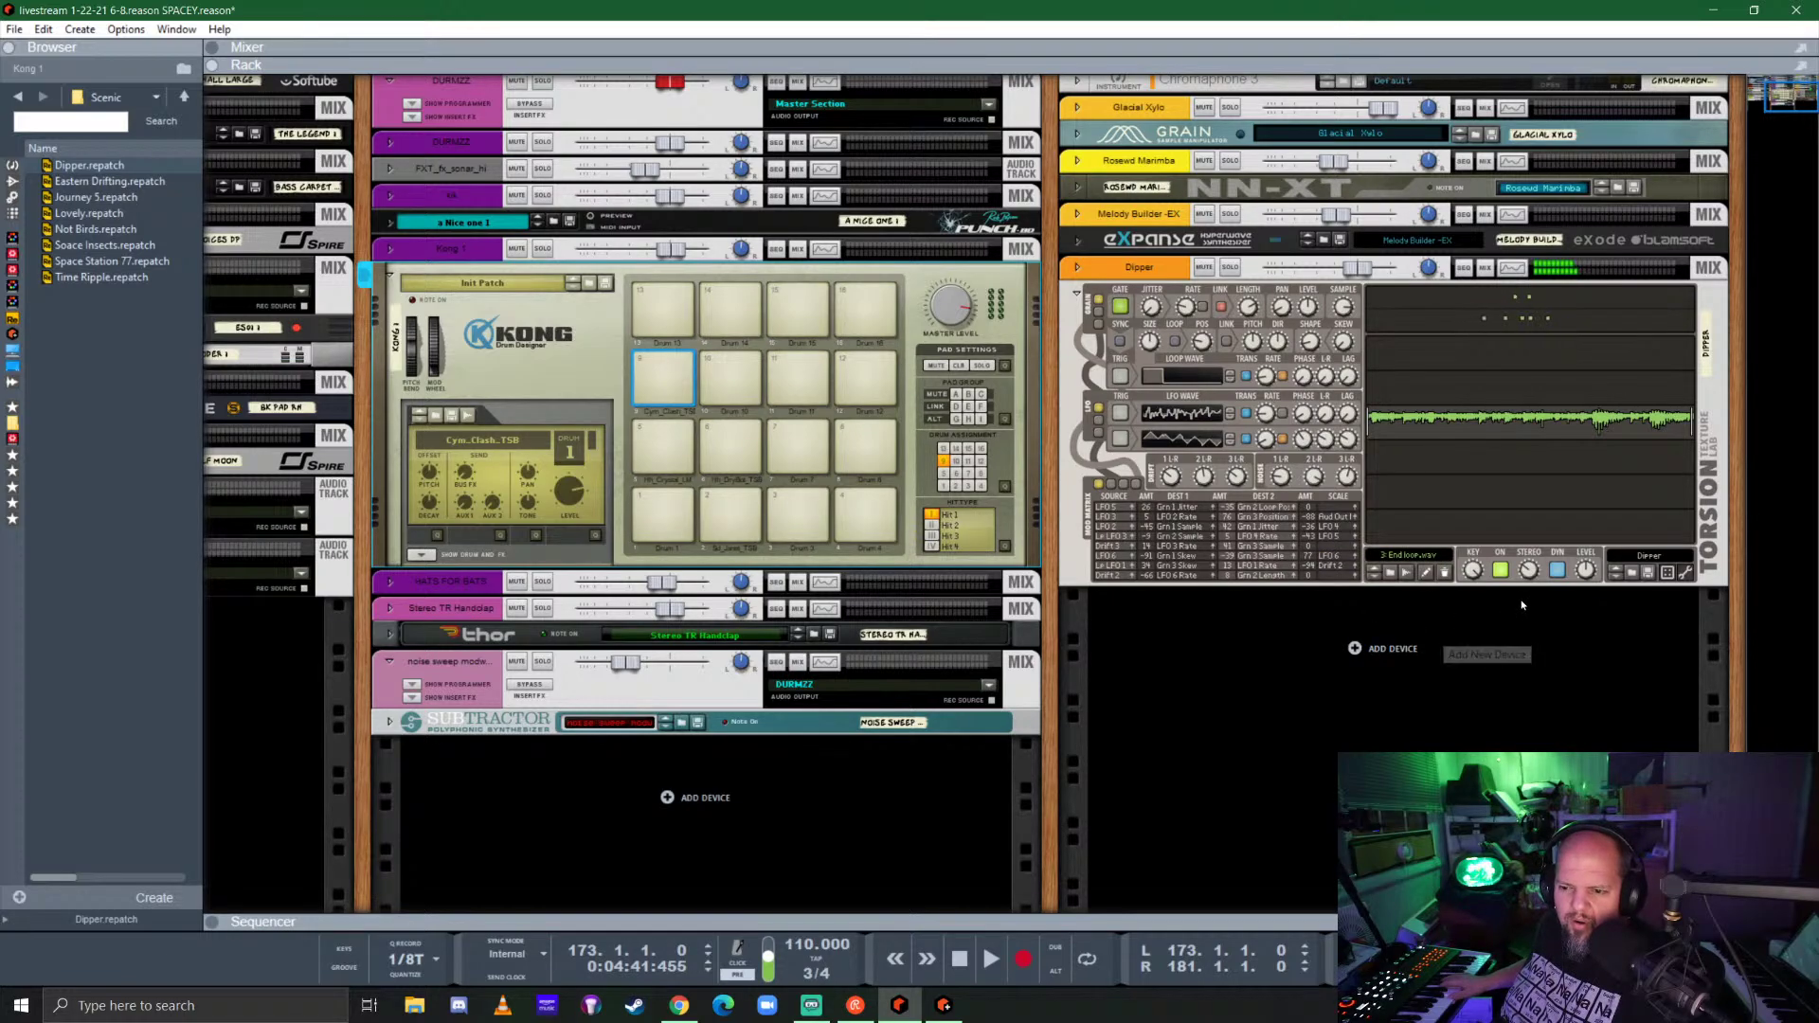
Step: Toggle Torsion's continuous sound off and on while adjusting the LFO 1 rate and setting Grain 1 Skew to -100%
{"action": "left_click", "coordinate": [1499, 570]}
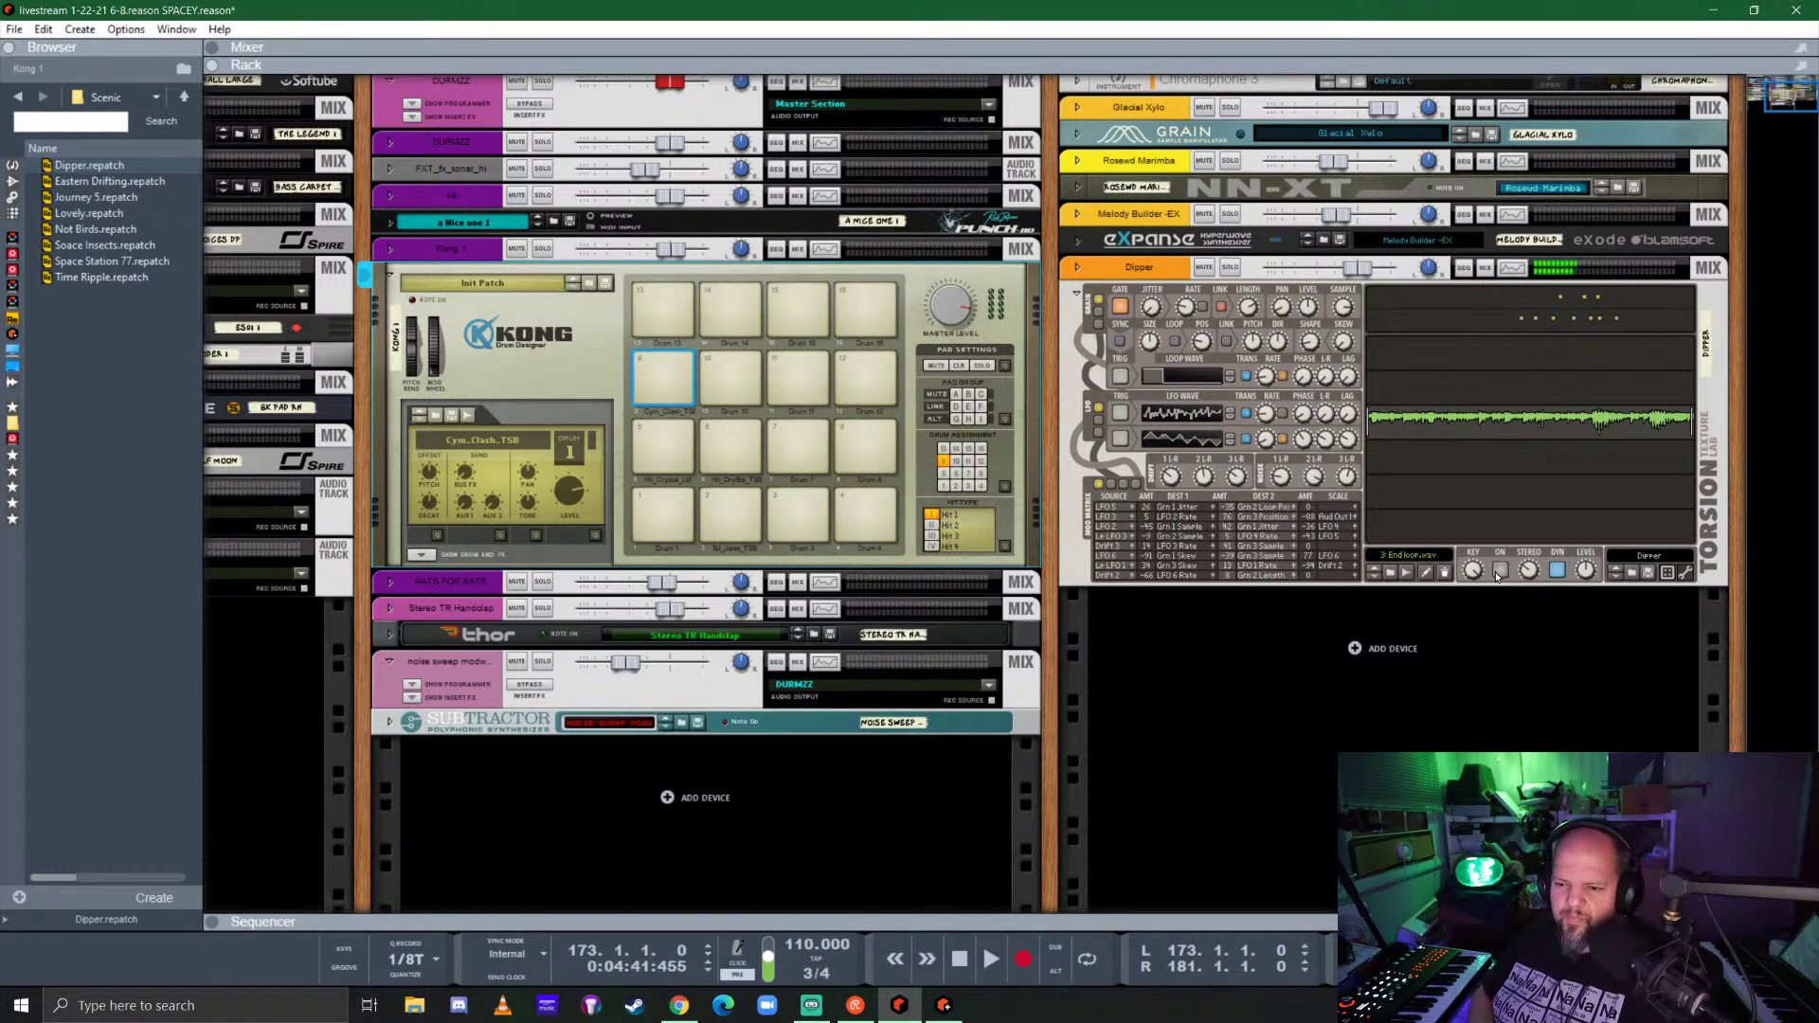
{"action": "left_click", "coordinate": [1499, 571]}
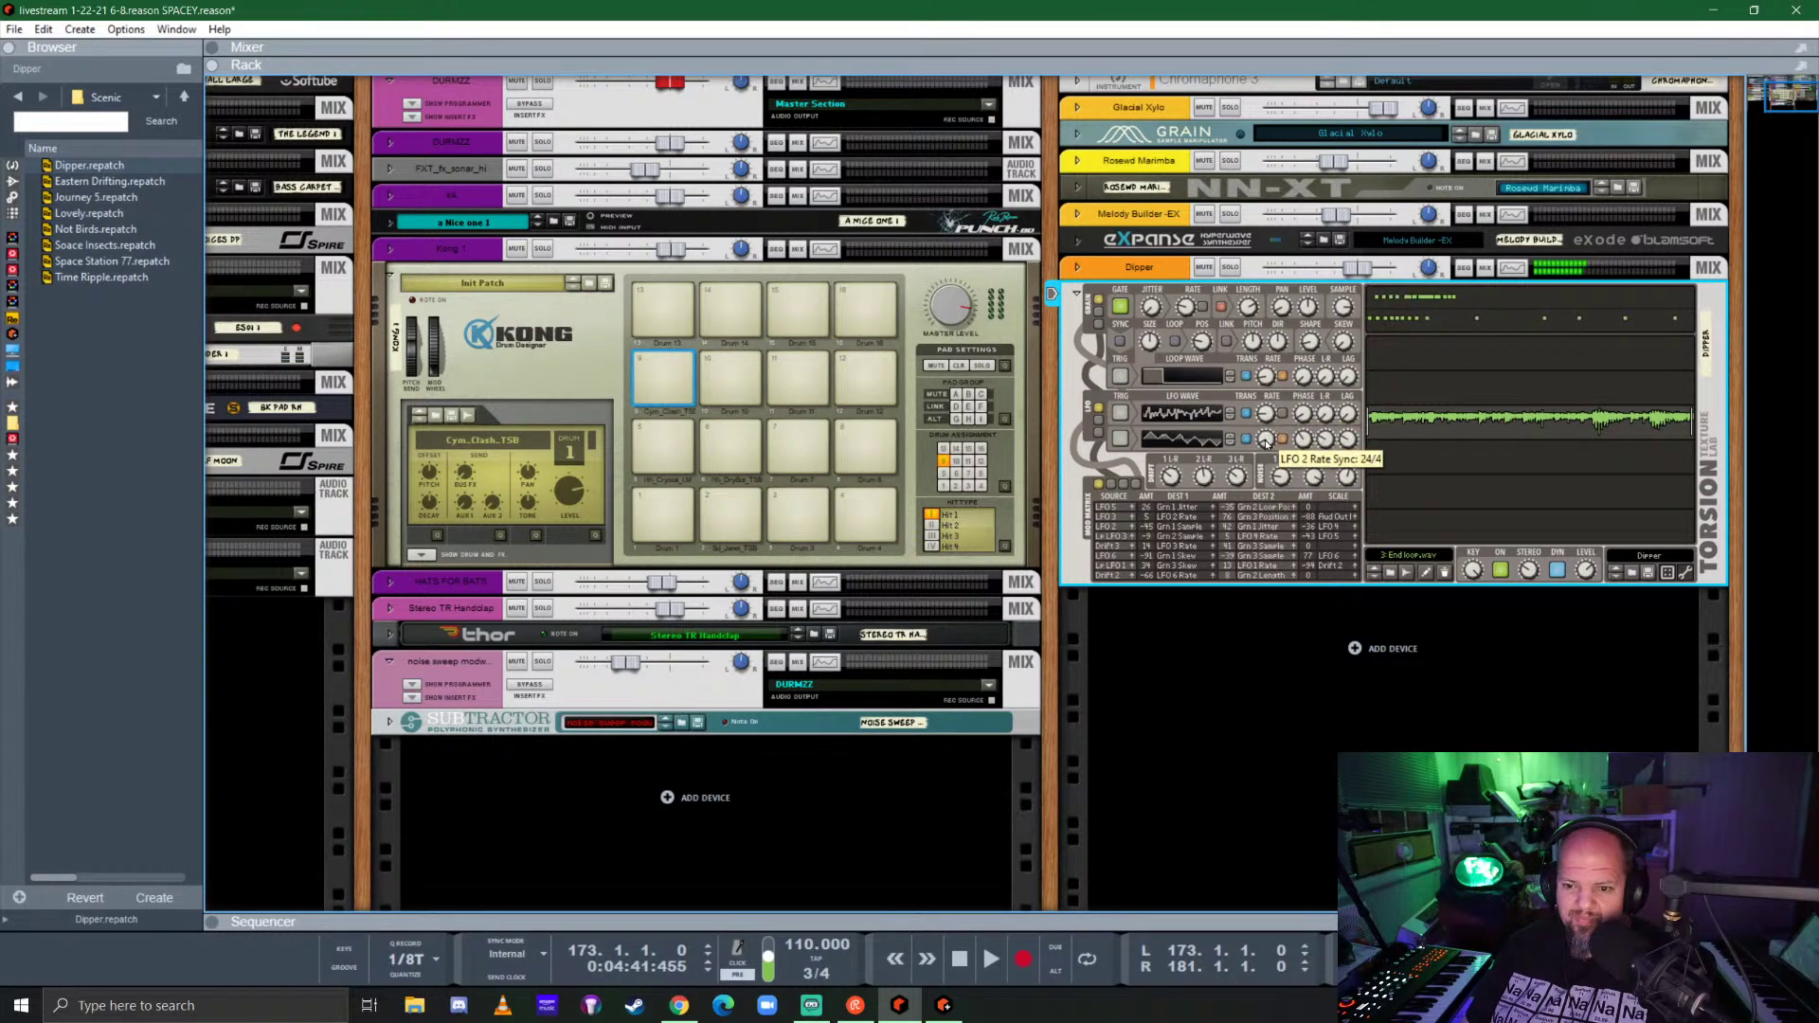
{"action": "scroll", "coordinate": [1267, 444], "scroll_direction": "down", "scroll_amount": 5}
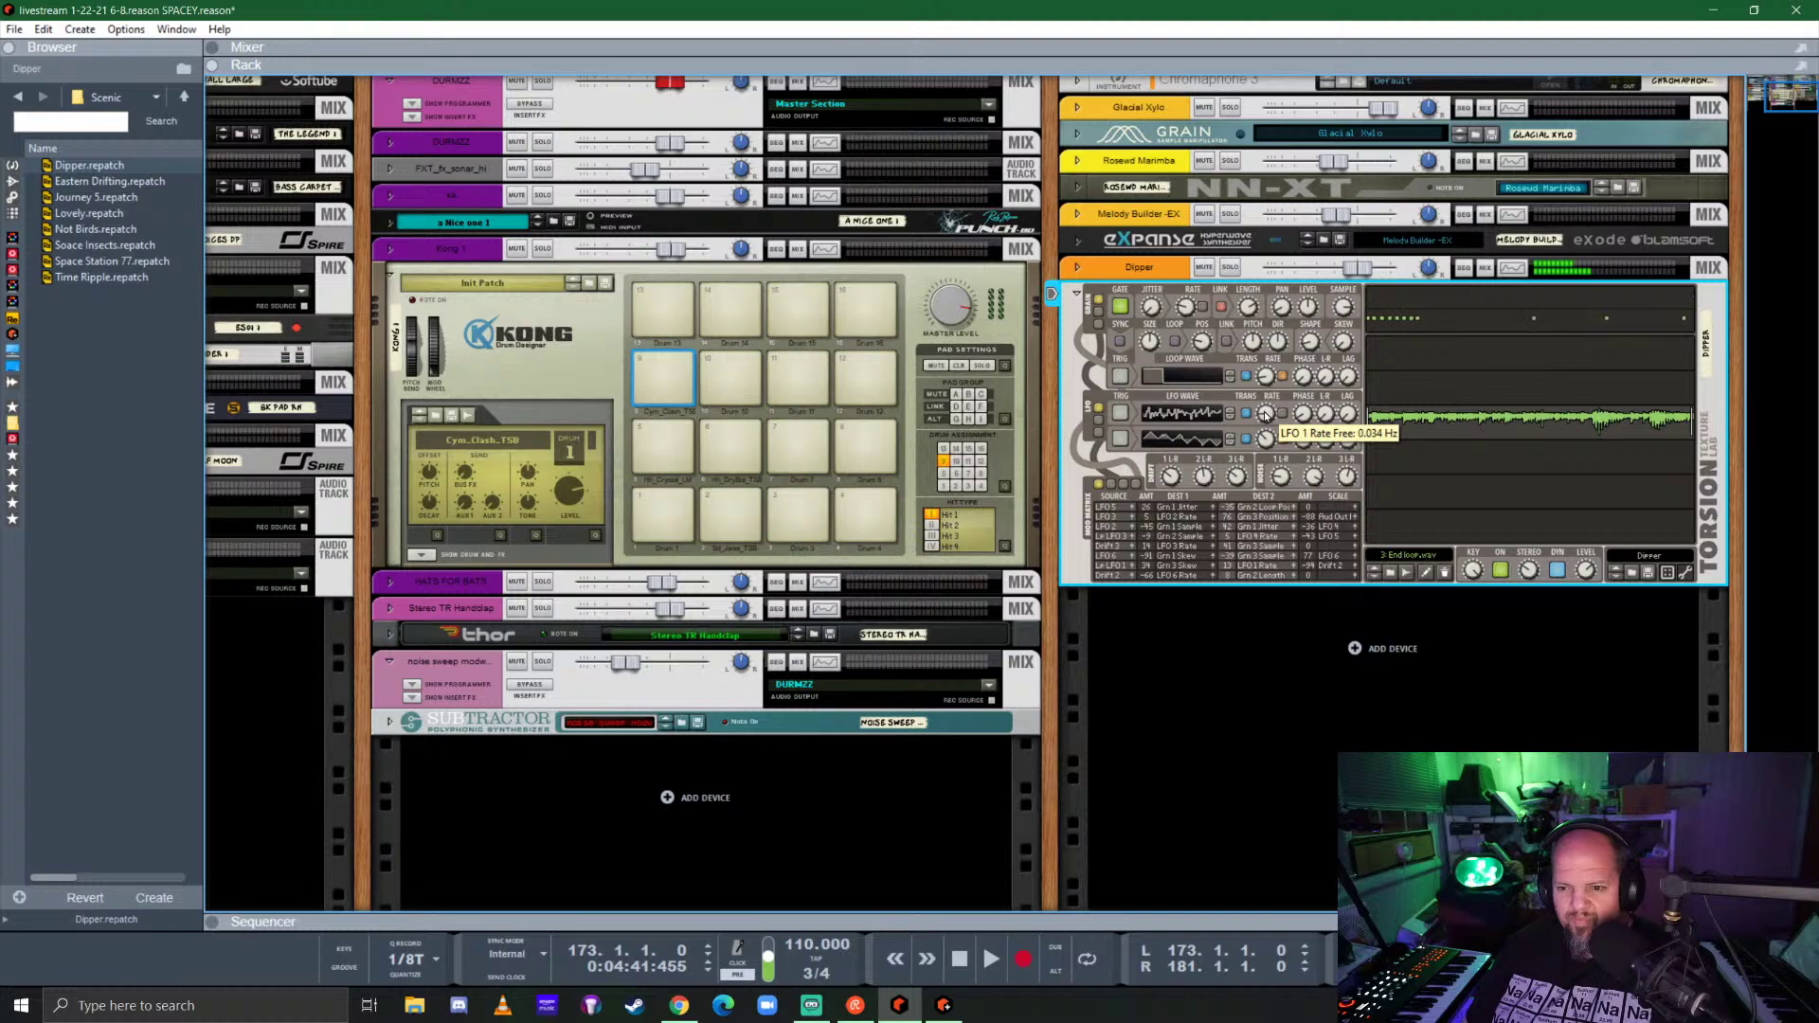
{"action": "left_click_drag", "start_coordinate": [1265, 414], "coordinate": [1279, 388]}
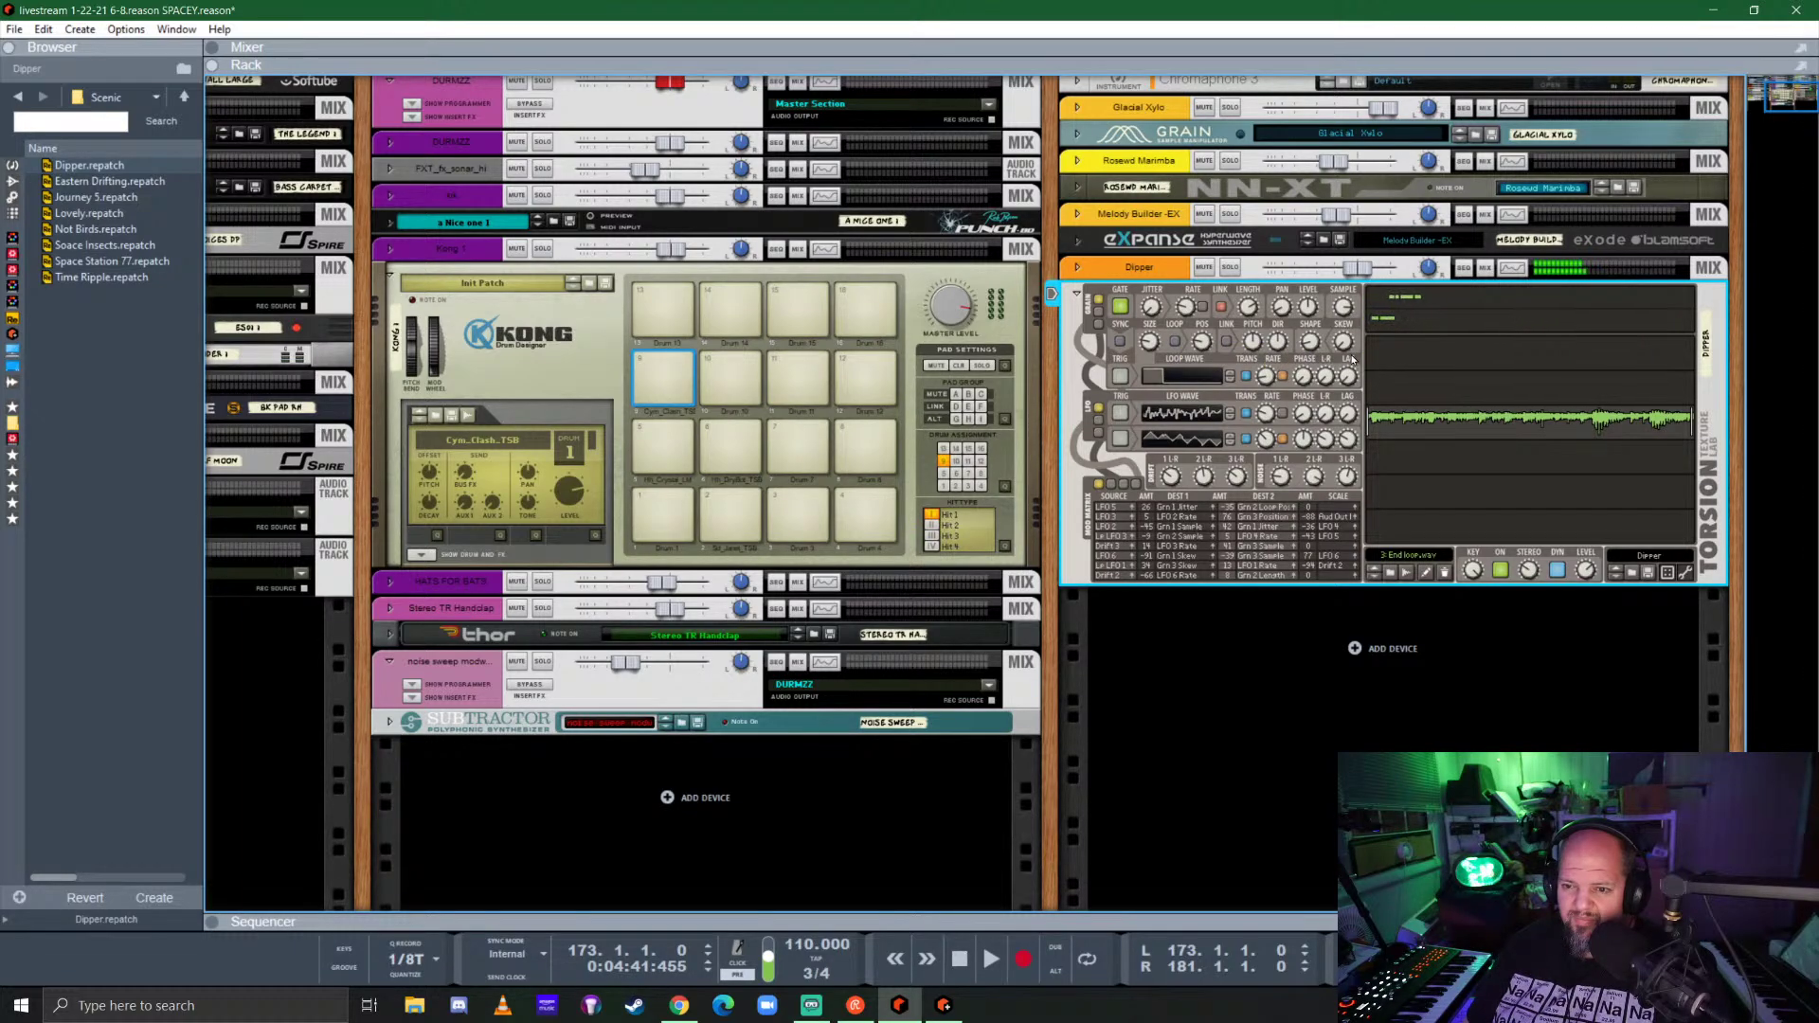
{"action": "left_click_drag", "start_coordinate": [1353, 331], "coordinate": [1384, 381]}
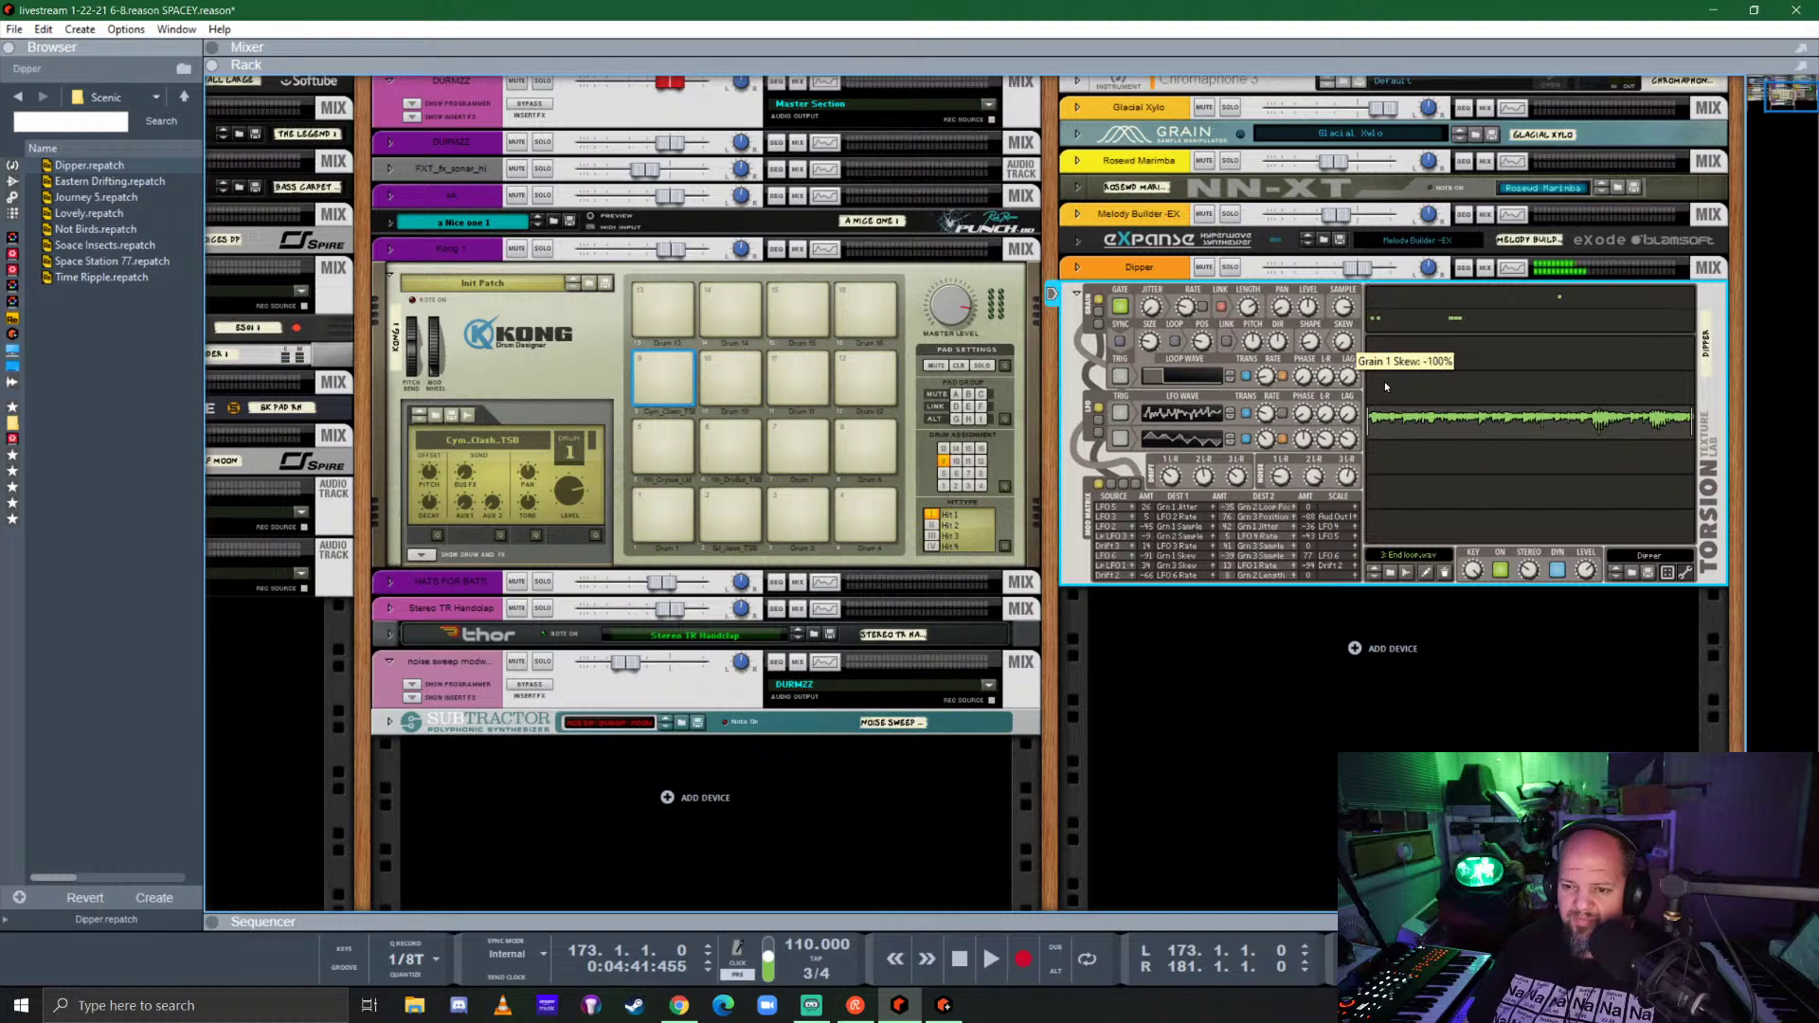
Step: Scrub the playback position back and forth through the End loop waveform in Torsion
{"action": "left_click_drag", "start_coordinate": [1638, 428], "coordinate": [1486, 429]}
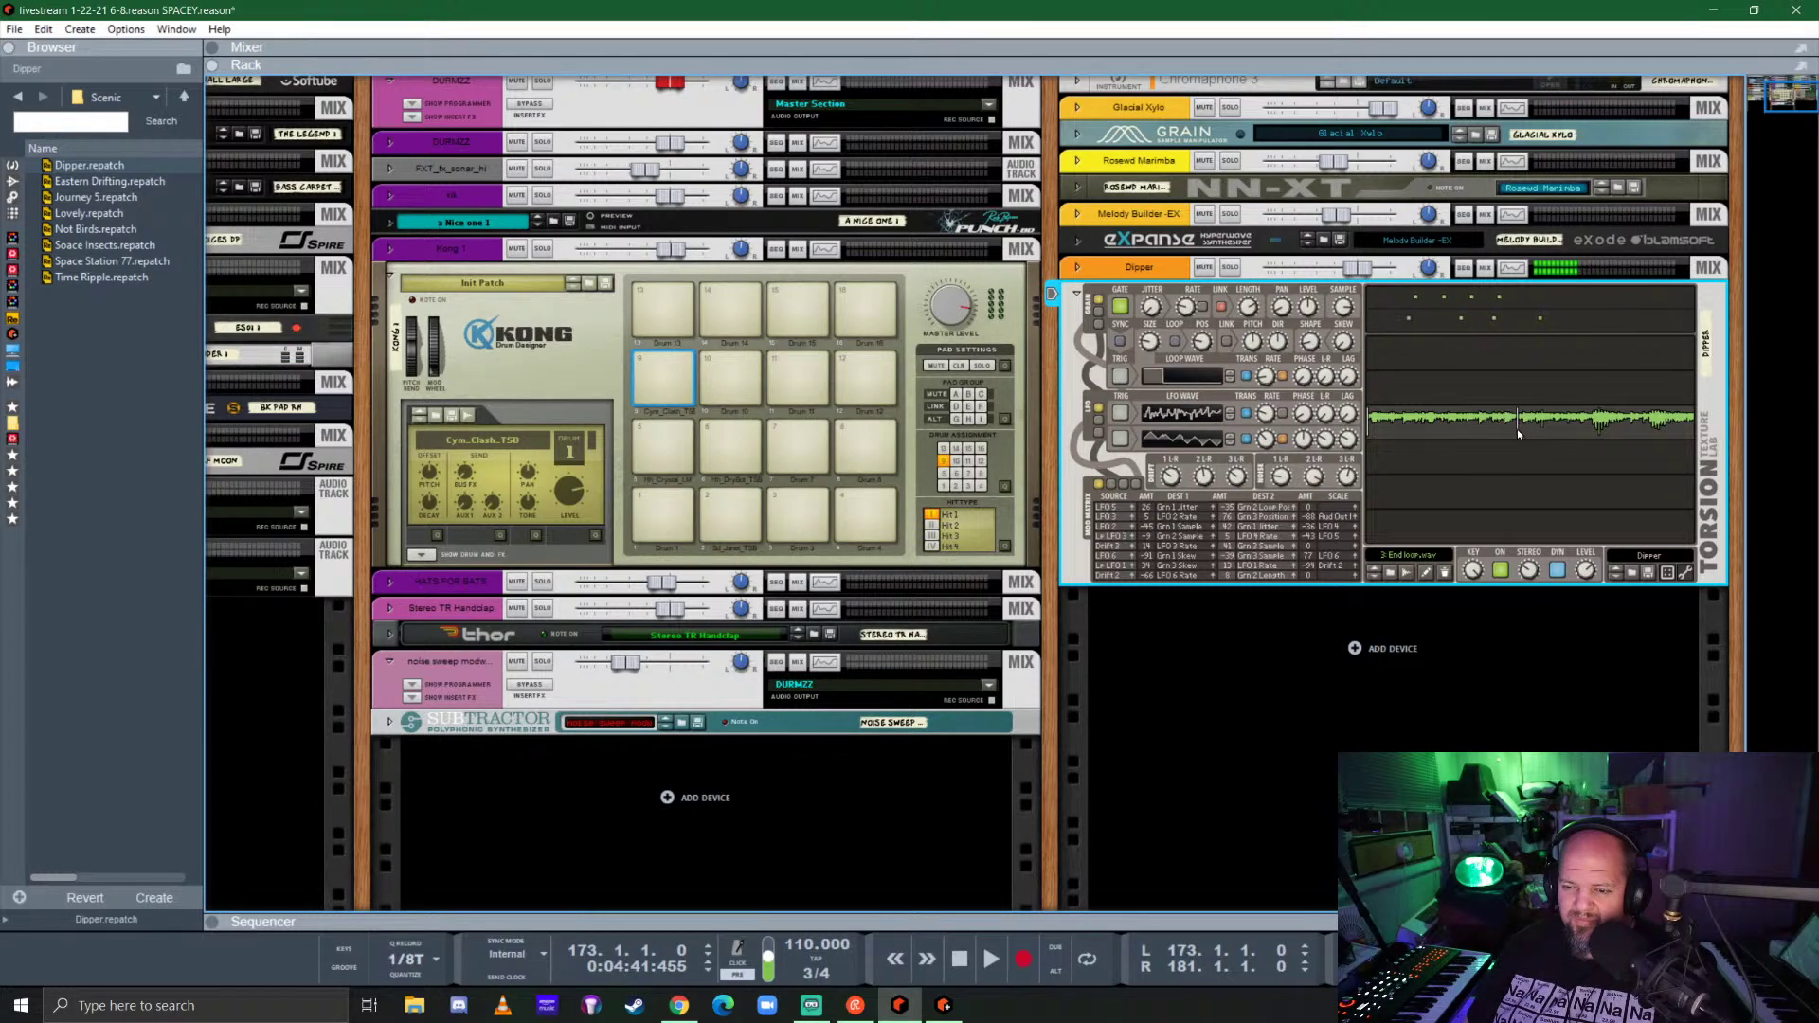
{"action": "left_click_drag", "start_coordinate": [1518, 433], "coordinate": [1538, 433]}
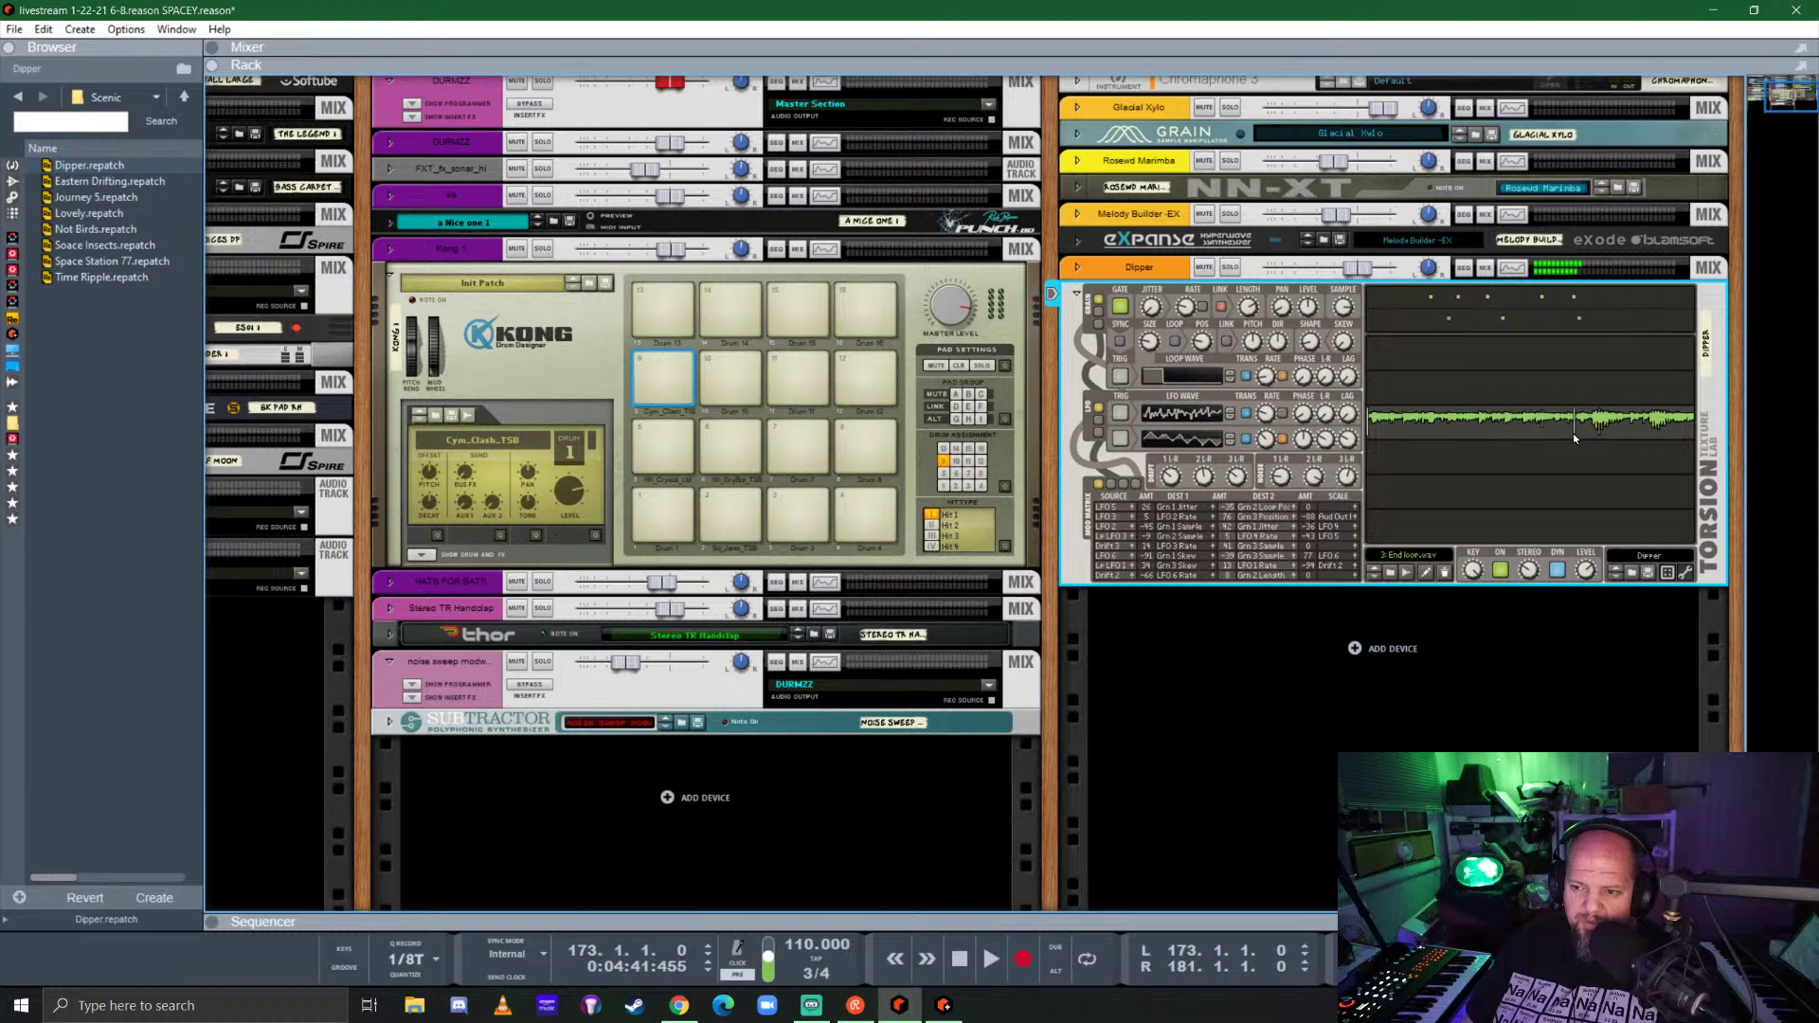
{"action": "left_click_drag", "start_coordinate": [1573, 437], "coordinate": [1447, 430]}
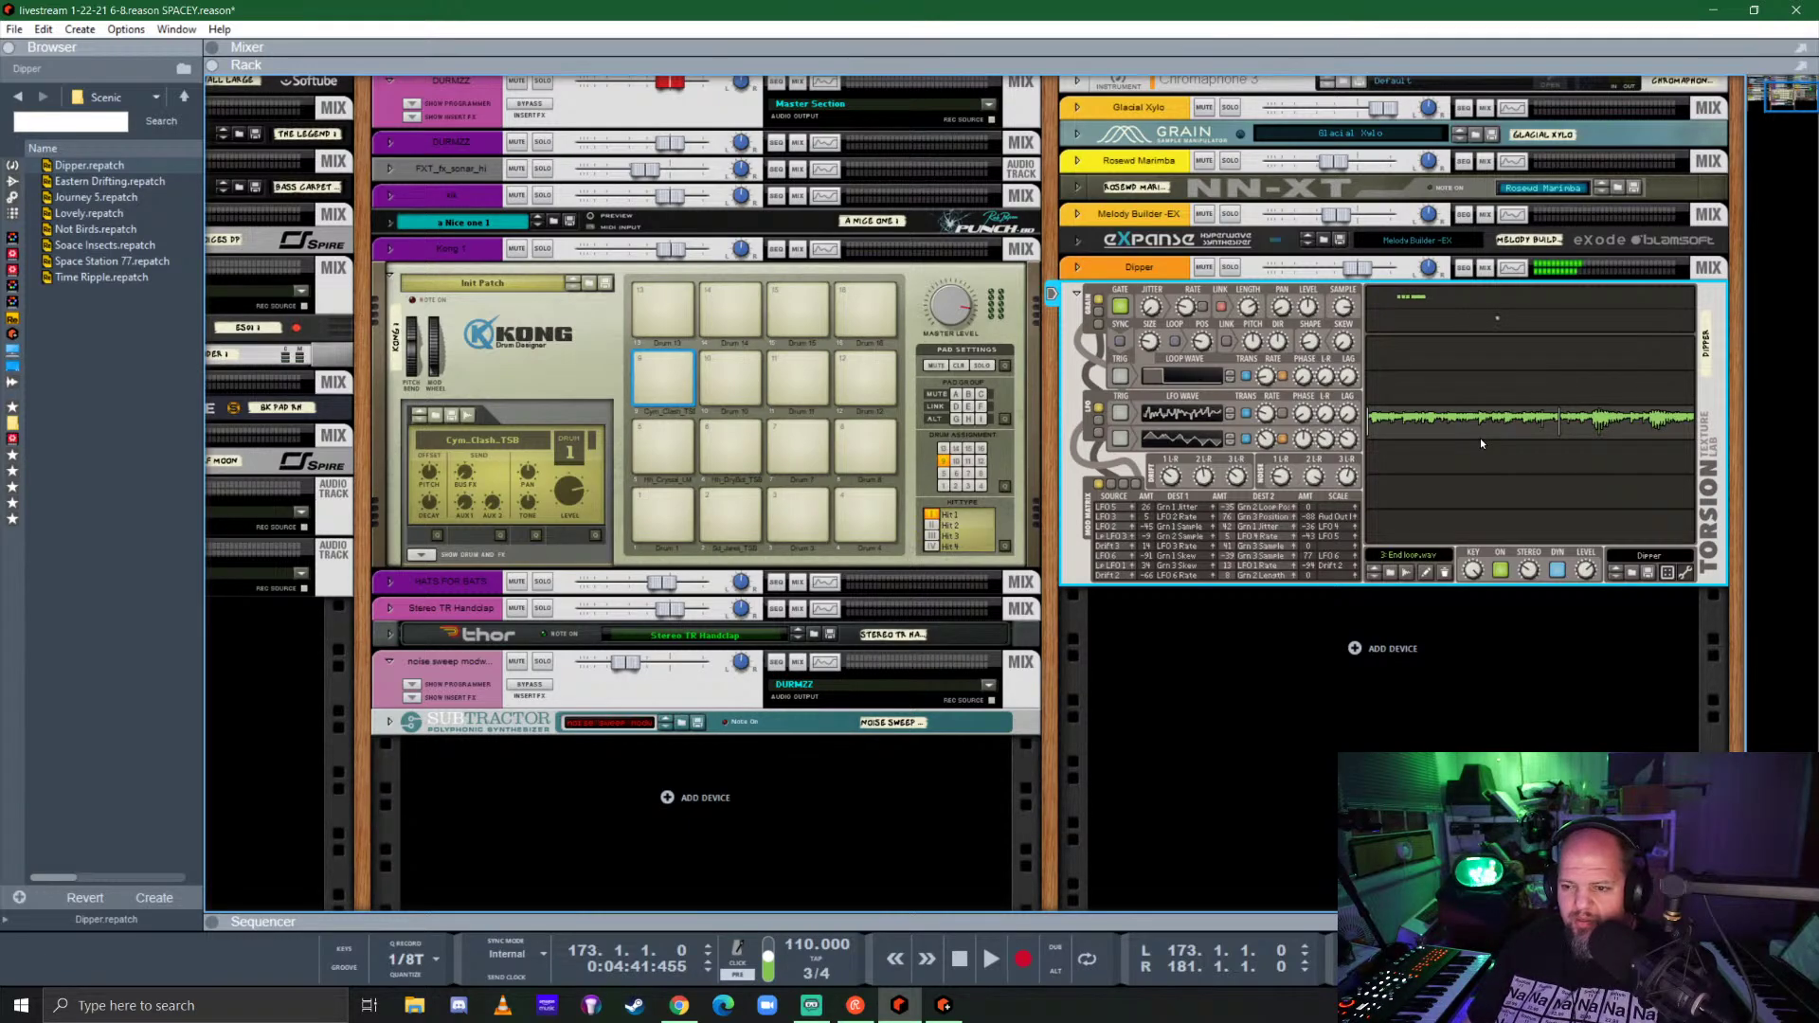
Step: Nudge the playback position forward in Torsion's End loop waveform and check the Dipper channel's effect sends in the mixer
{"action": "left_click_drag", "start_coordinate": [1562, 439], "coordinate": [1576, 435]}
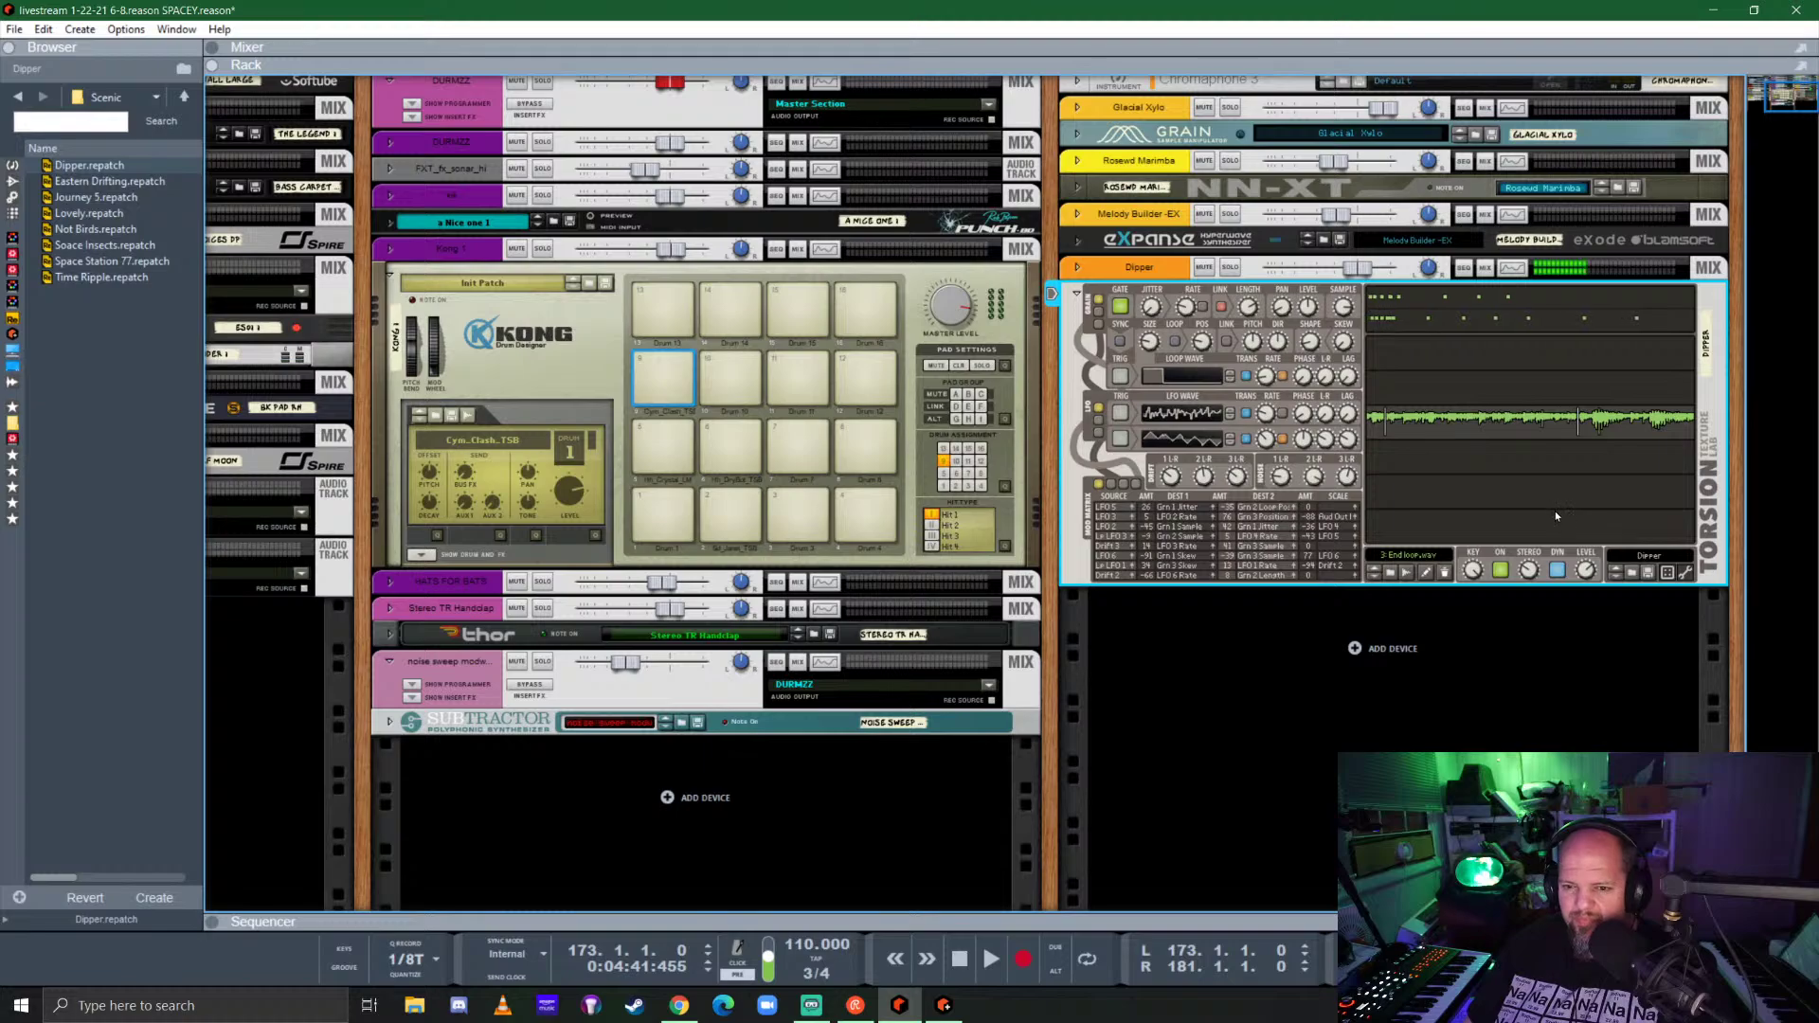
{"action": "left_click", "coordinate": [1298, 46]}
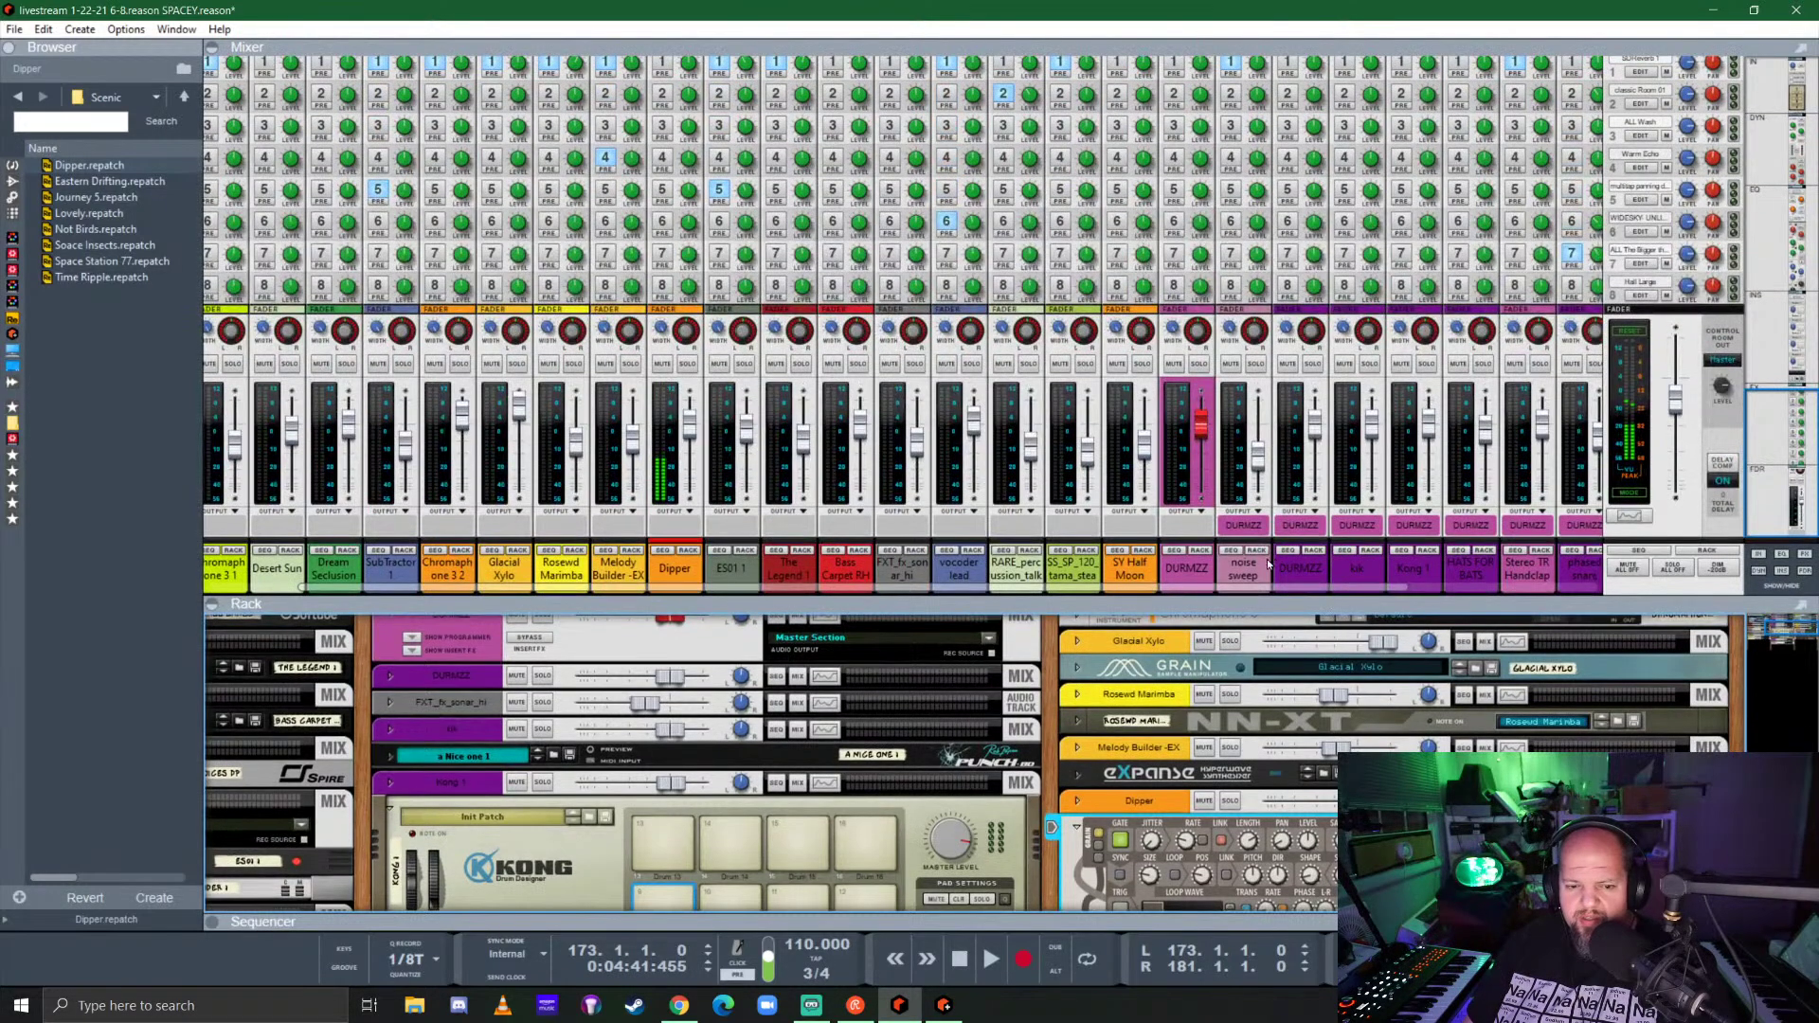
{"action": "scroll", "coordinate": [661, 461], "scroll_direction": "up", "scroll_amount": 4}
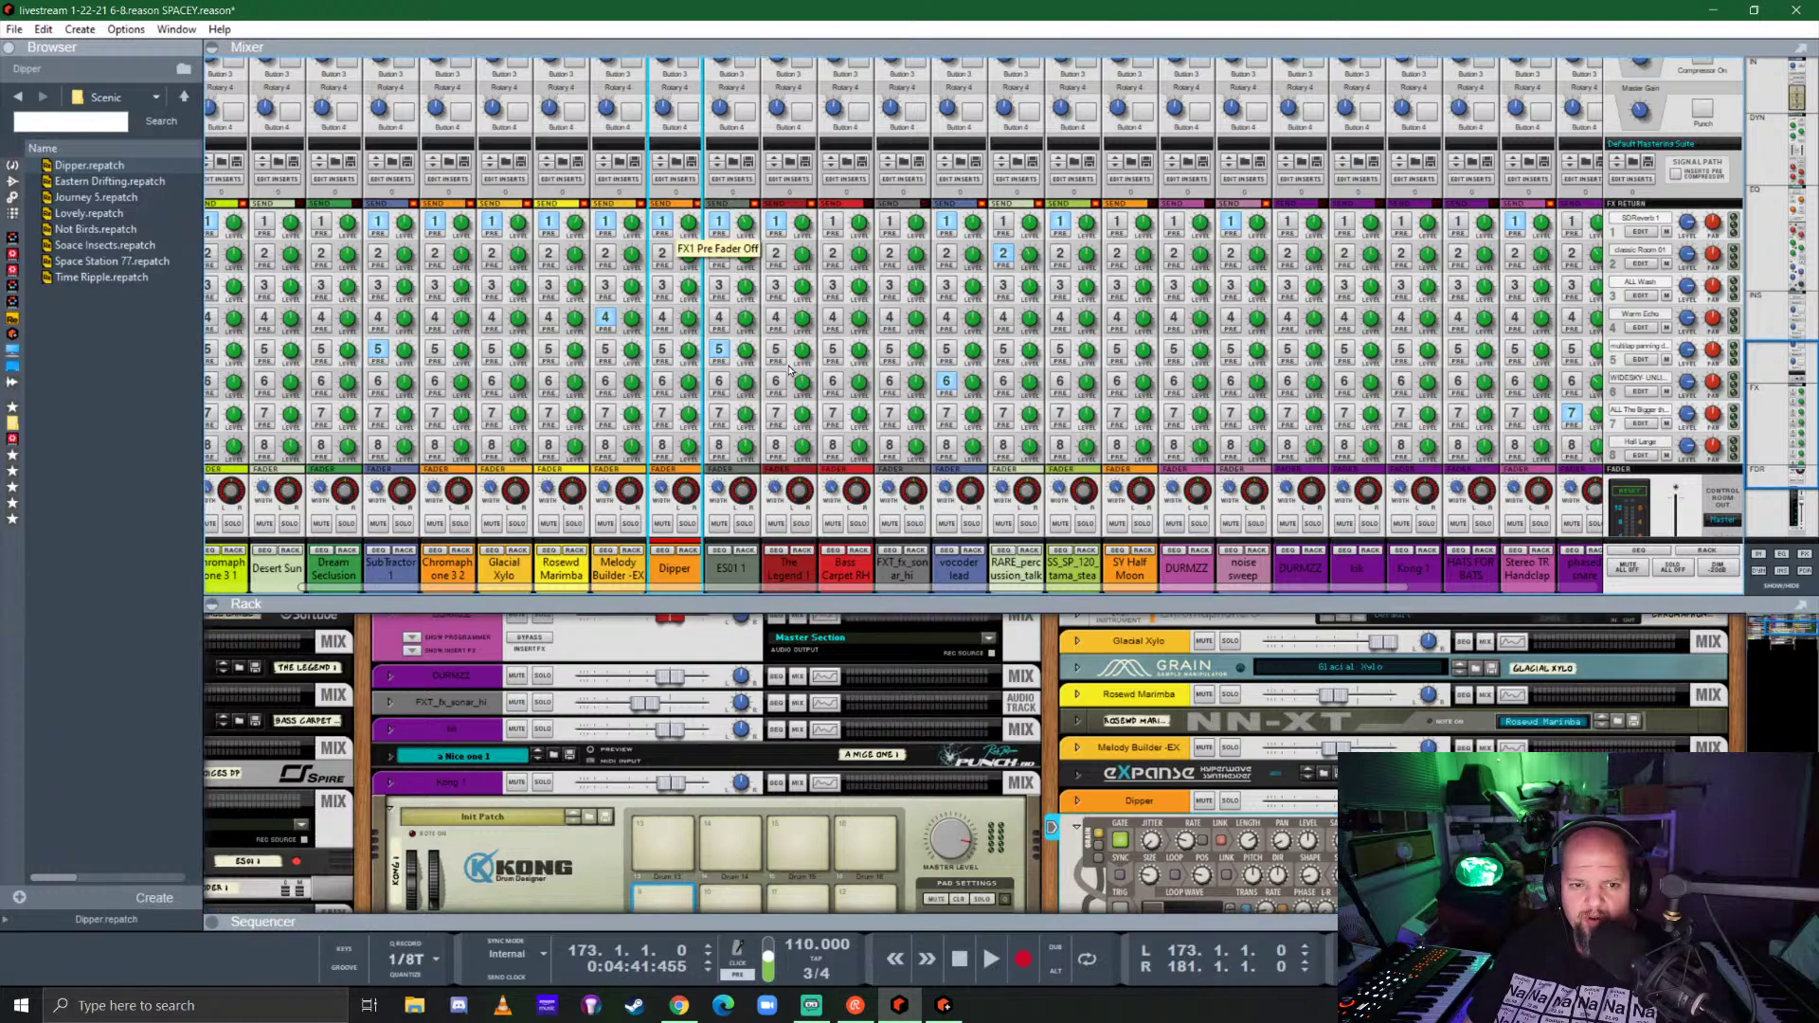
{"action": "left_click", "coordinate": [720, 348]}
{"action": "left_click", "coordinate": [664, 350]}
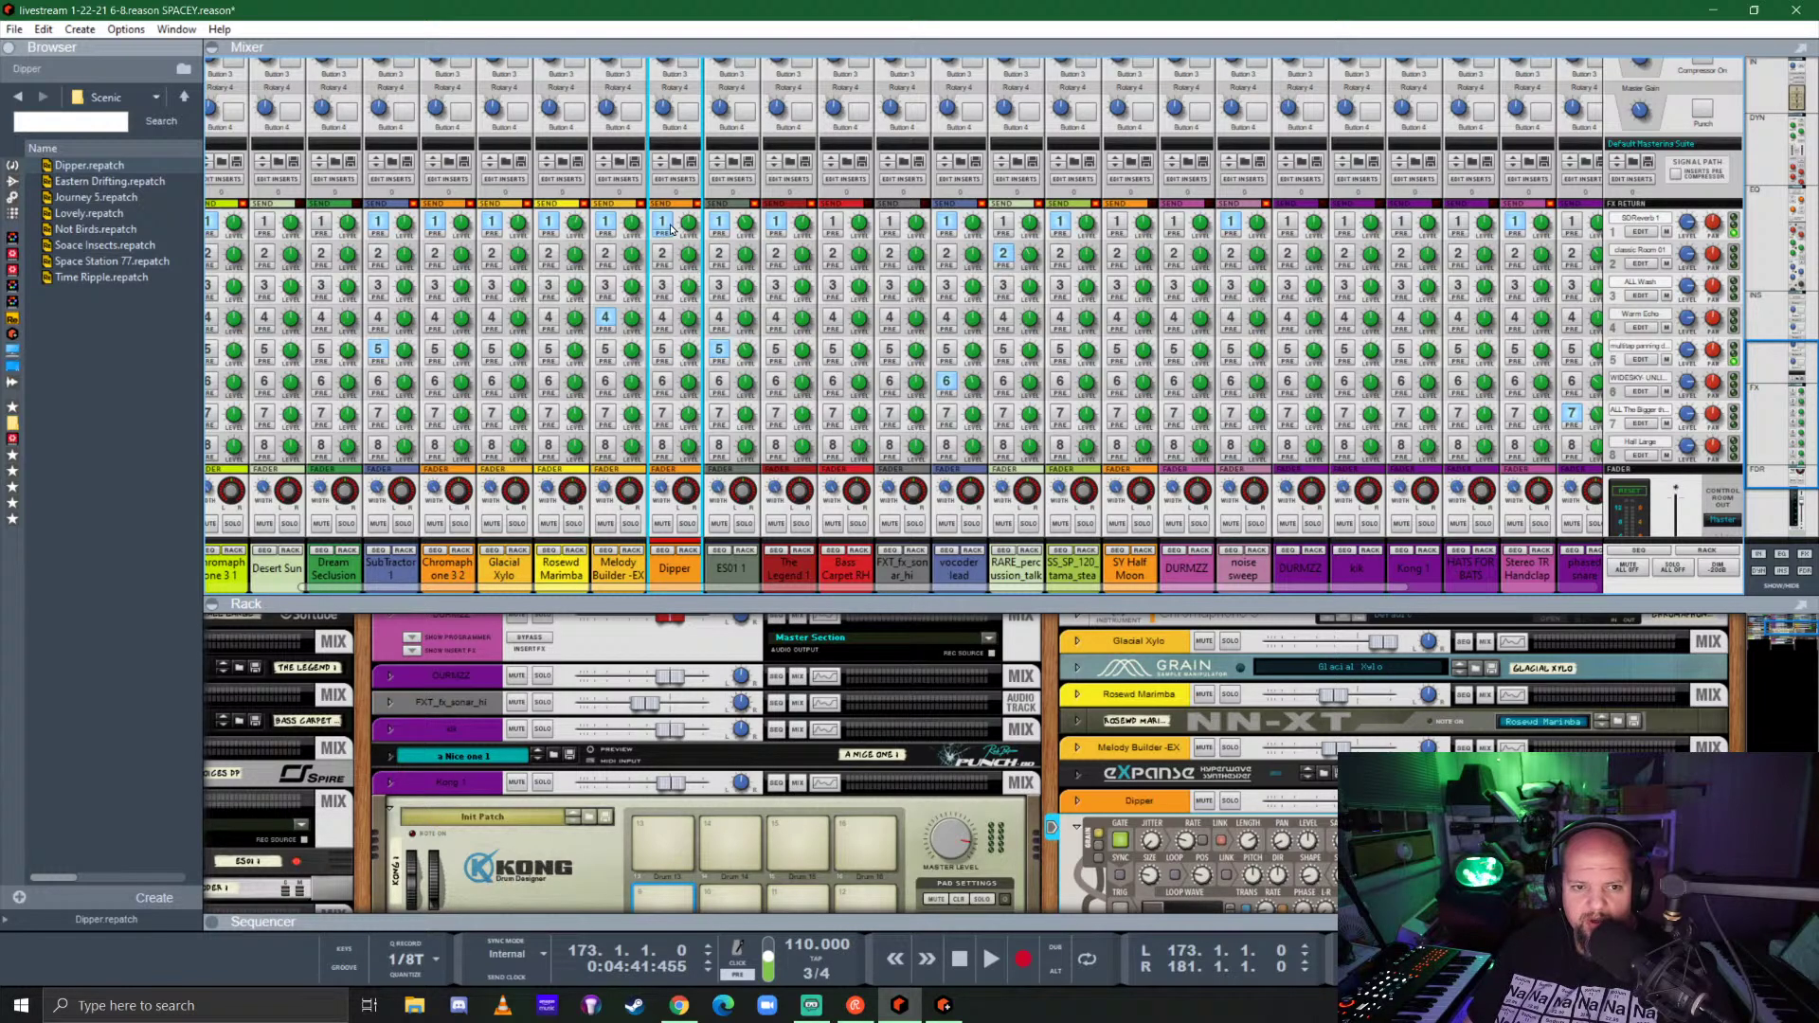
{"action": "key", "text": "F5"}
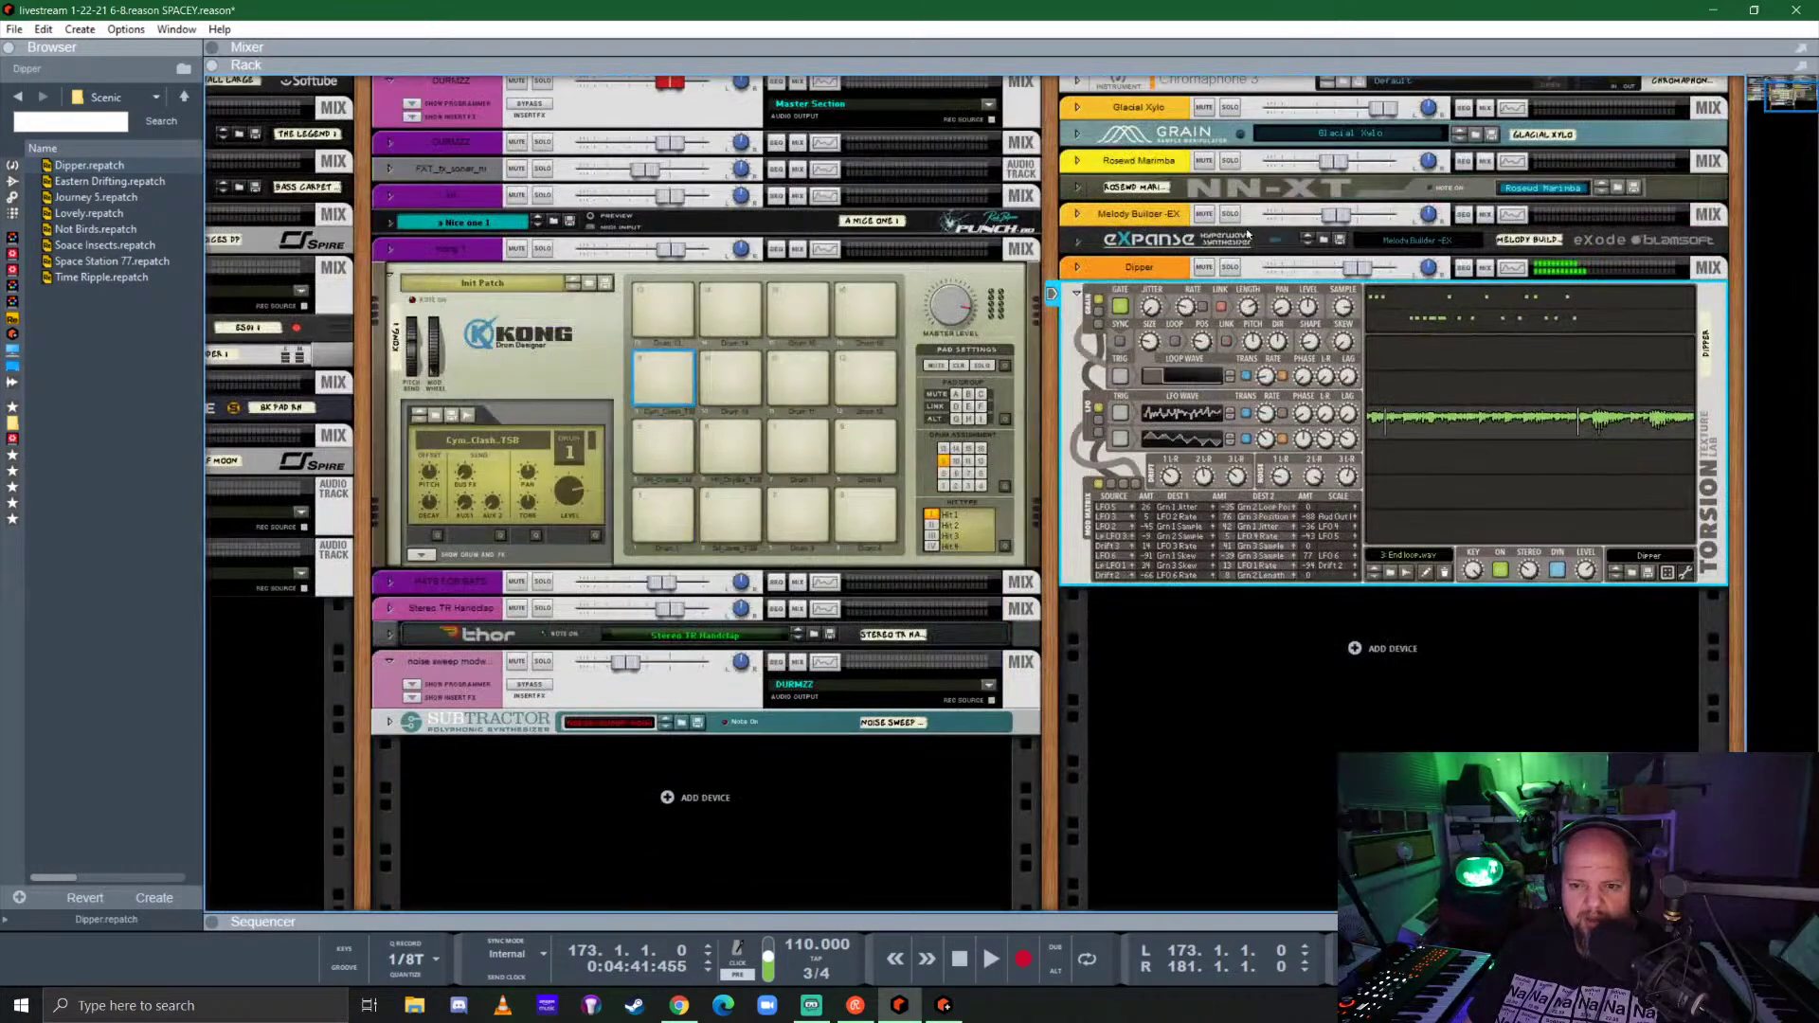
Step: Add ValhallaShimmer_x64 from the Reverbs favorites as an insert effect on the Dipper channel
{"action": "left_click", "coordinate": [1078, 268]}
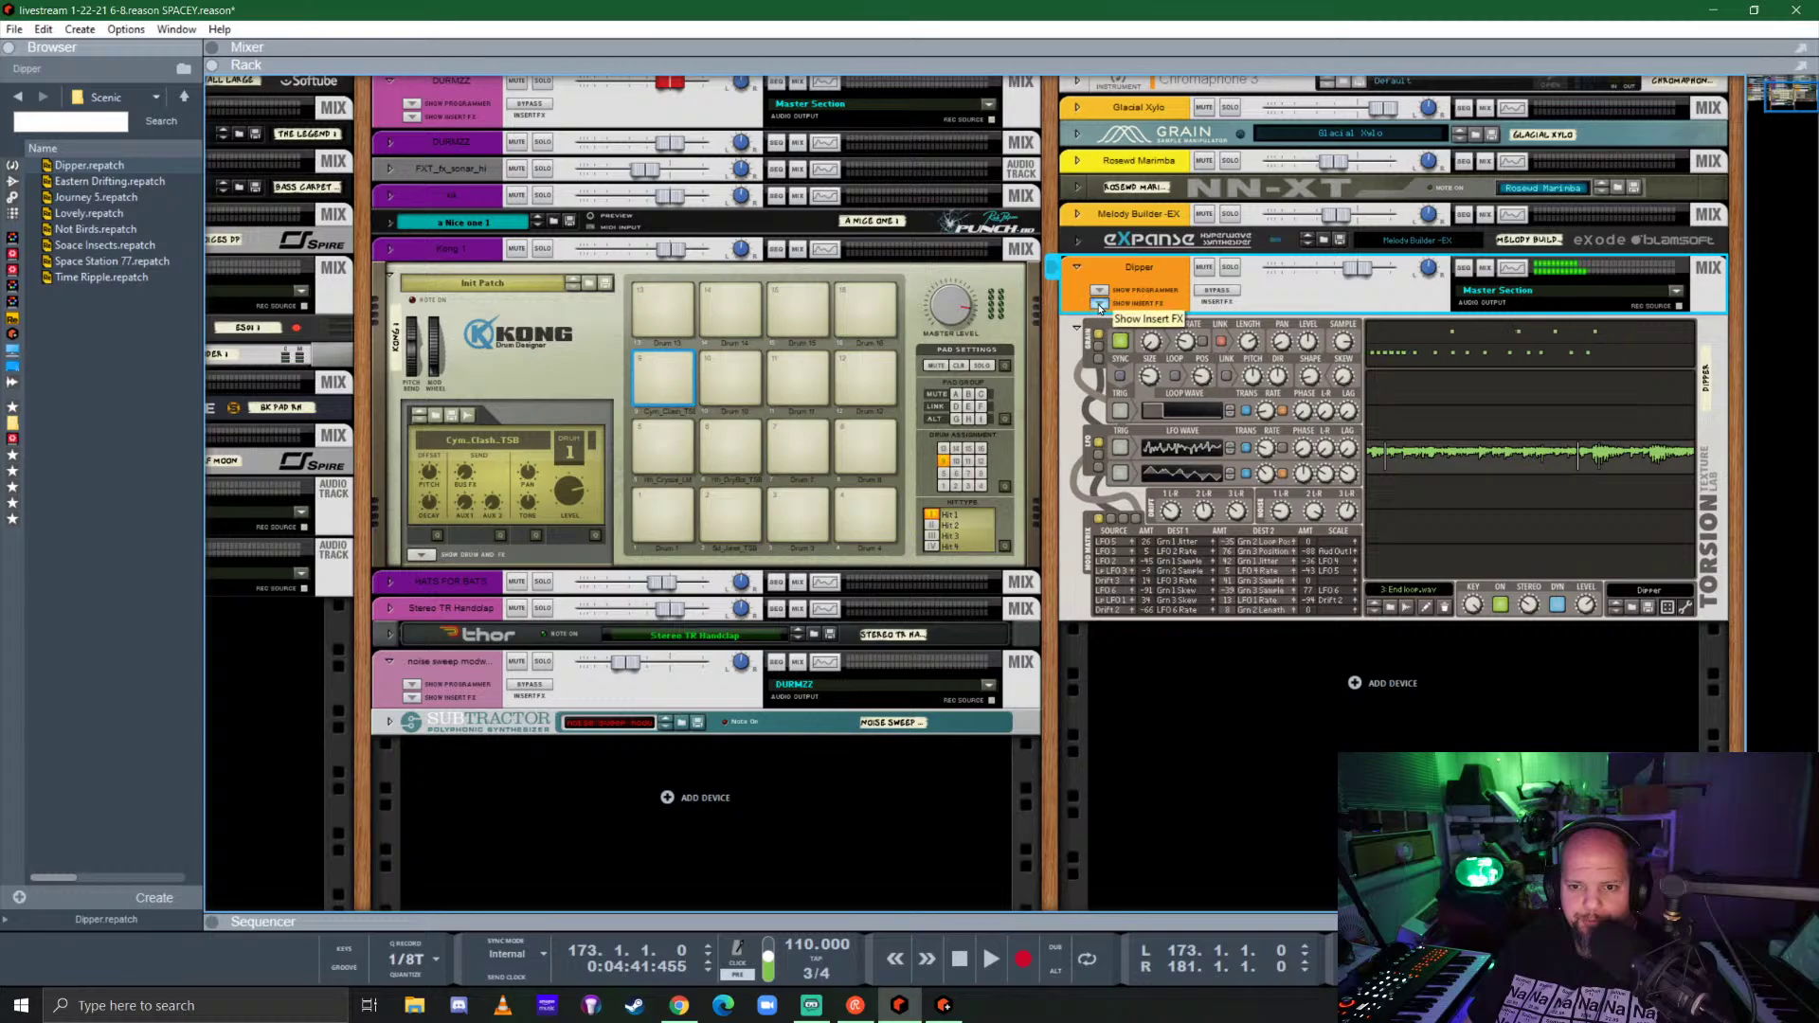
{"action": "left_click", "coordinate": [1099, 303]}
{"action": "left_click", "coordinate": [14, 512]}
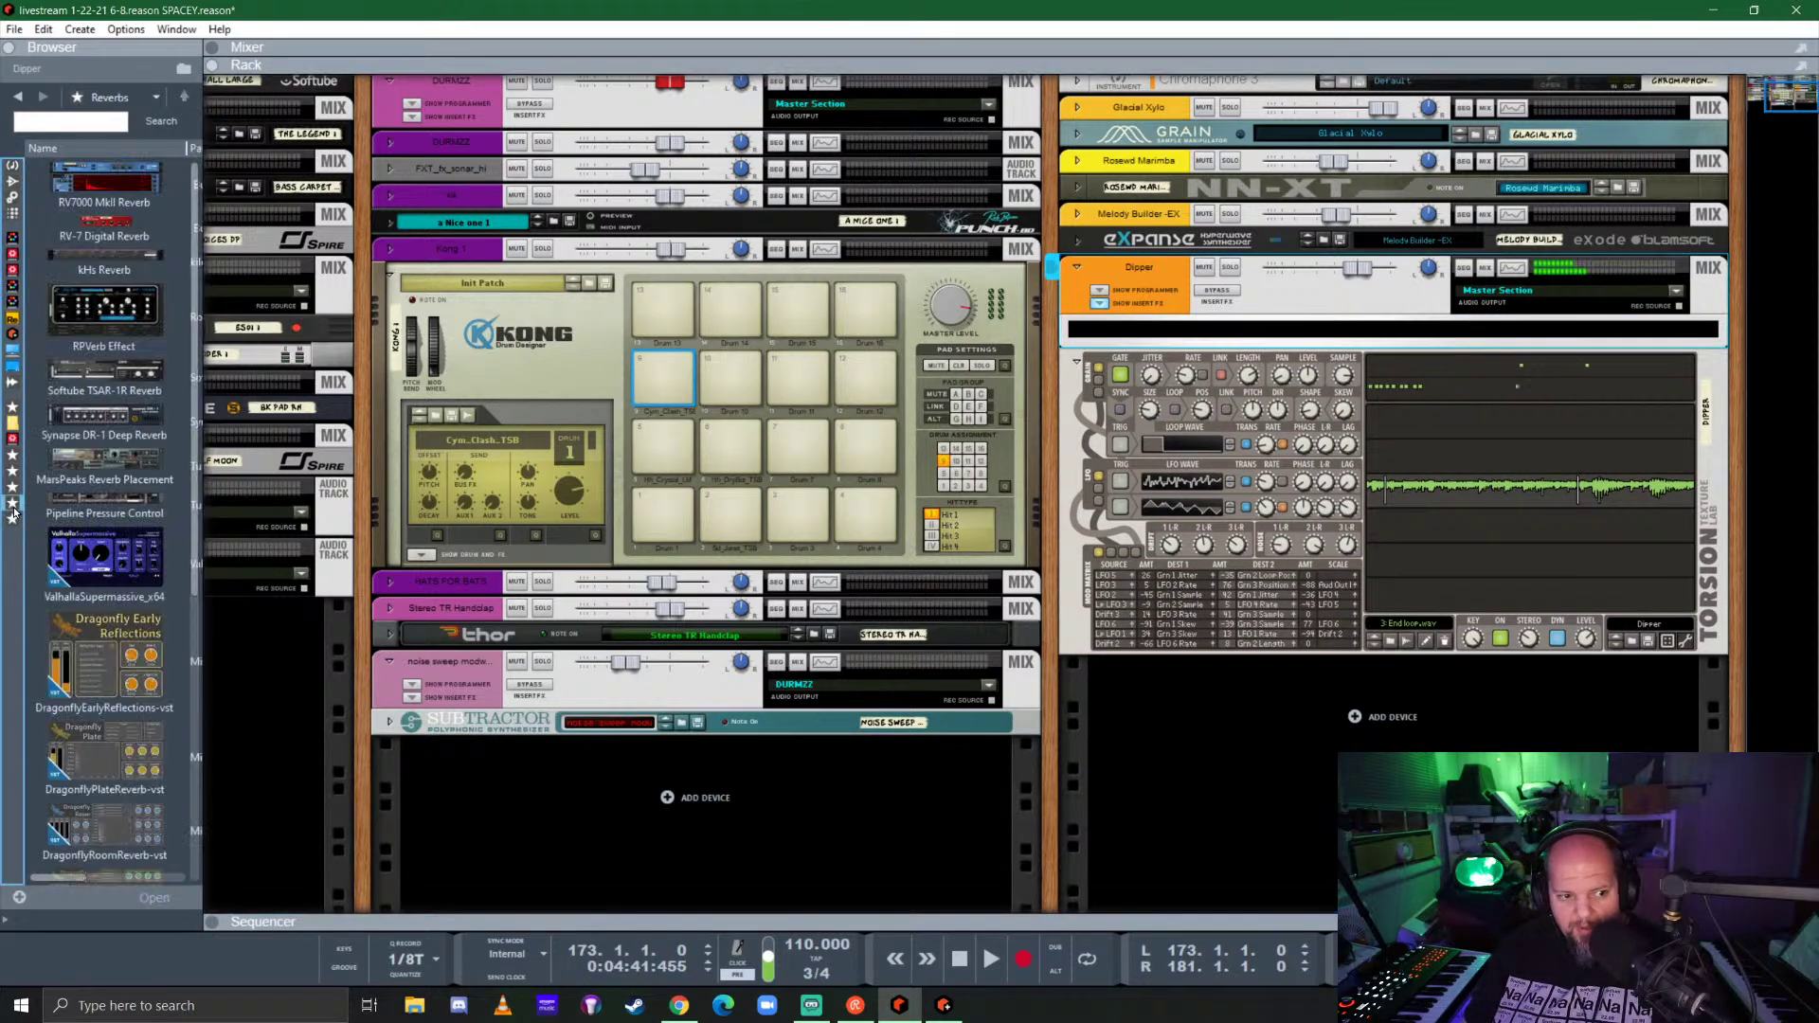
{"action": "scroll", "coordinate": [117, 724], "scroll_direction": "down", "scroll_amount": 5}
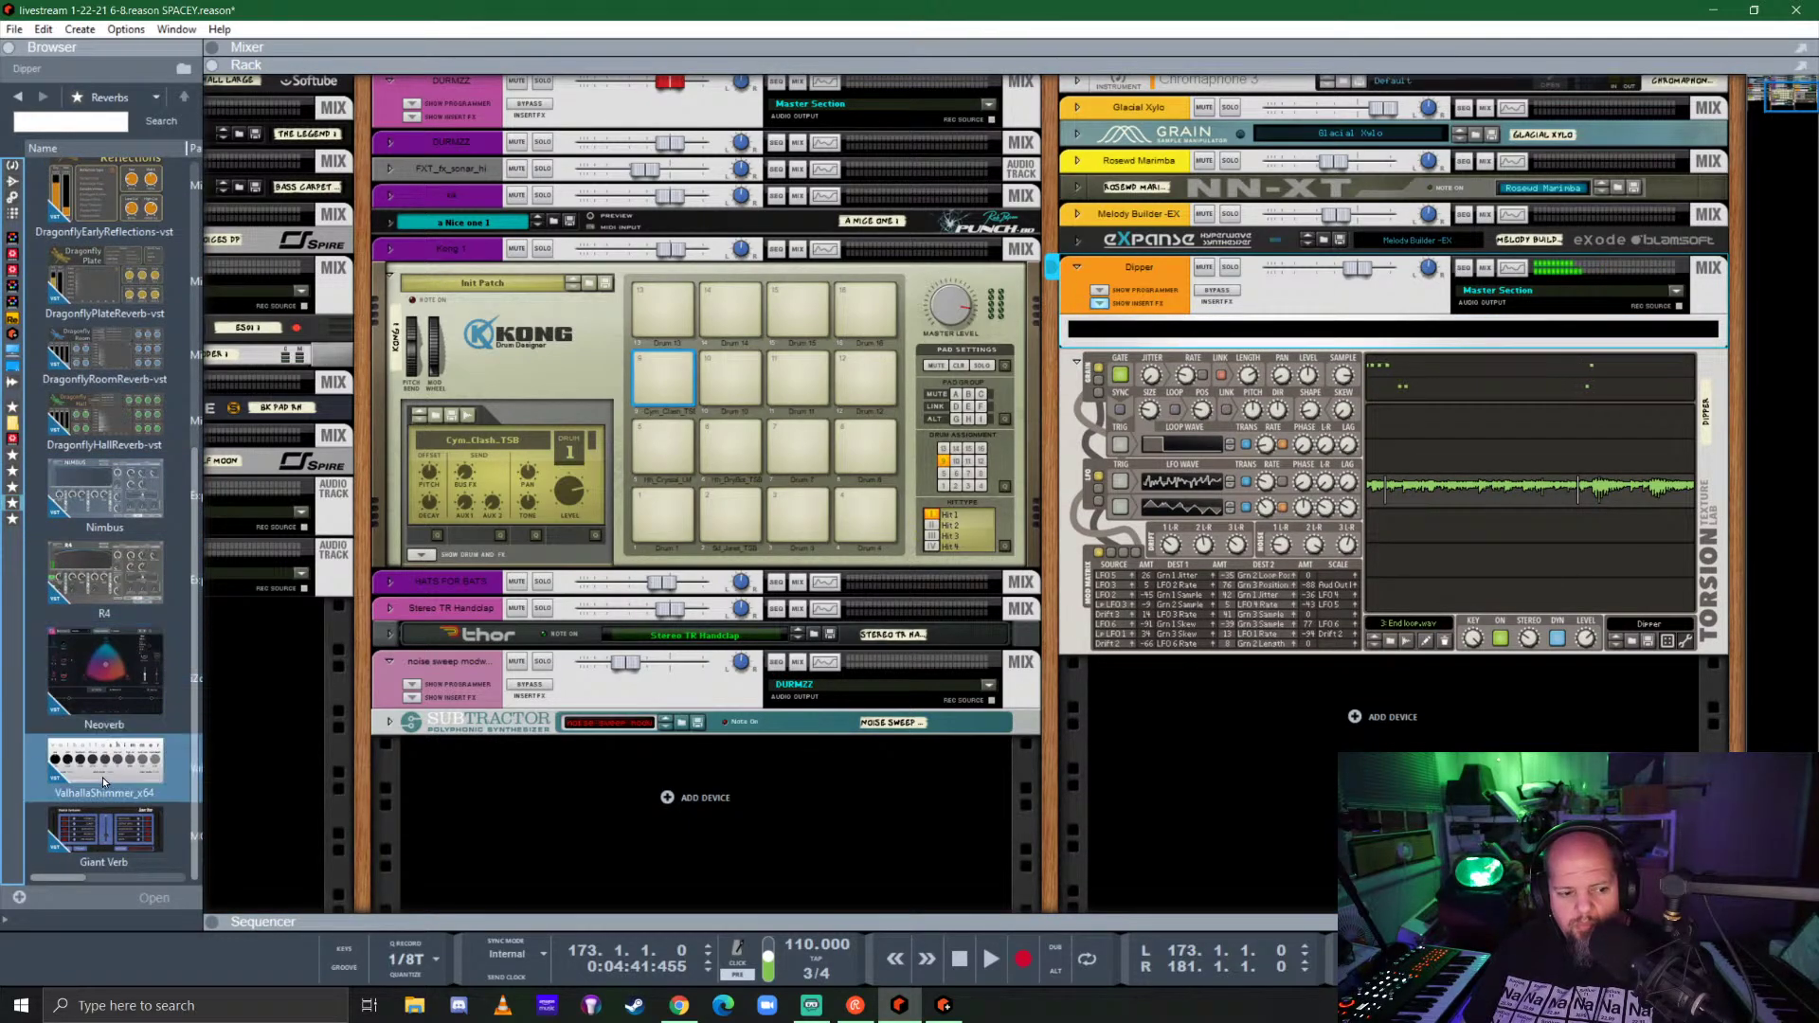
{"action": "left_click_drag", "start_coordinate": [103, 773], "coordinate": [1334, 326]}
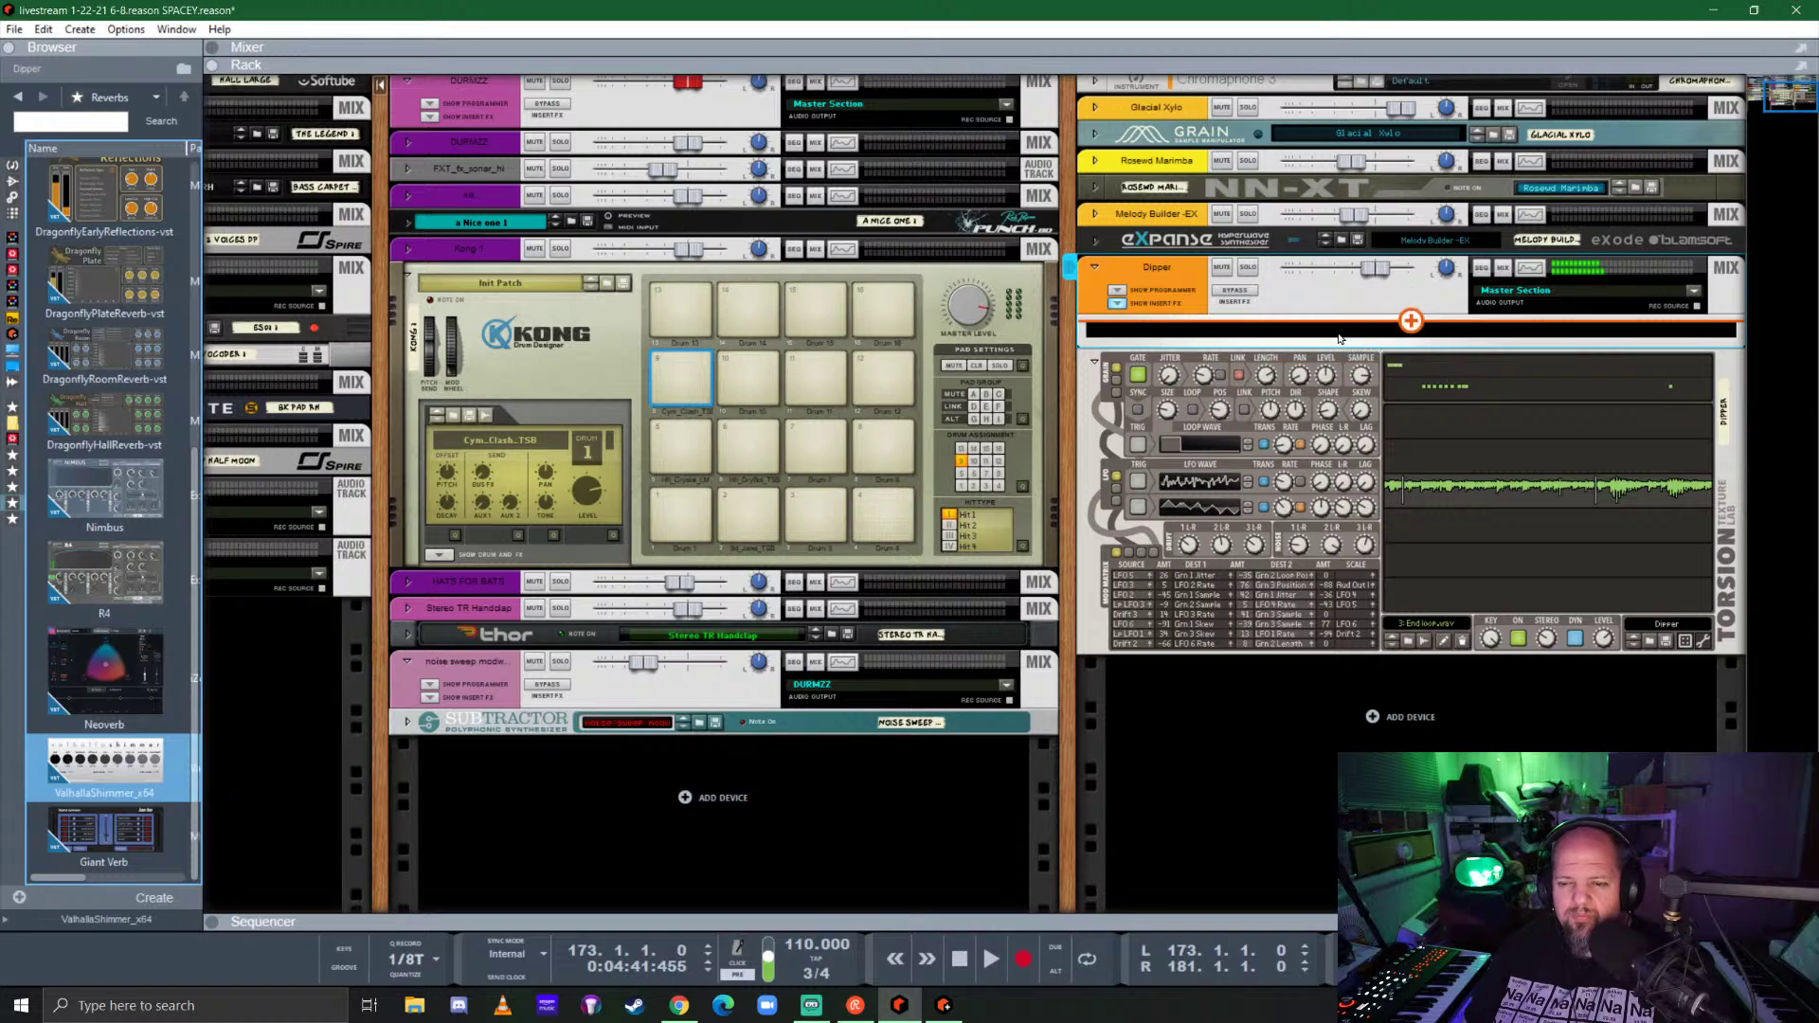
Step: Set ValhallaShimmer's mix to 0.56, feedback to 0.500 and size to 0.75, and close its window
{"action": "left_click", "coordinate": [1506, 379]}
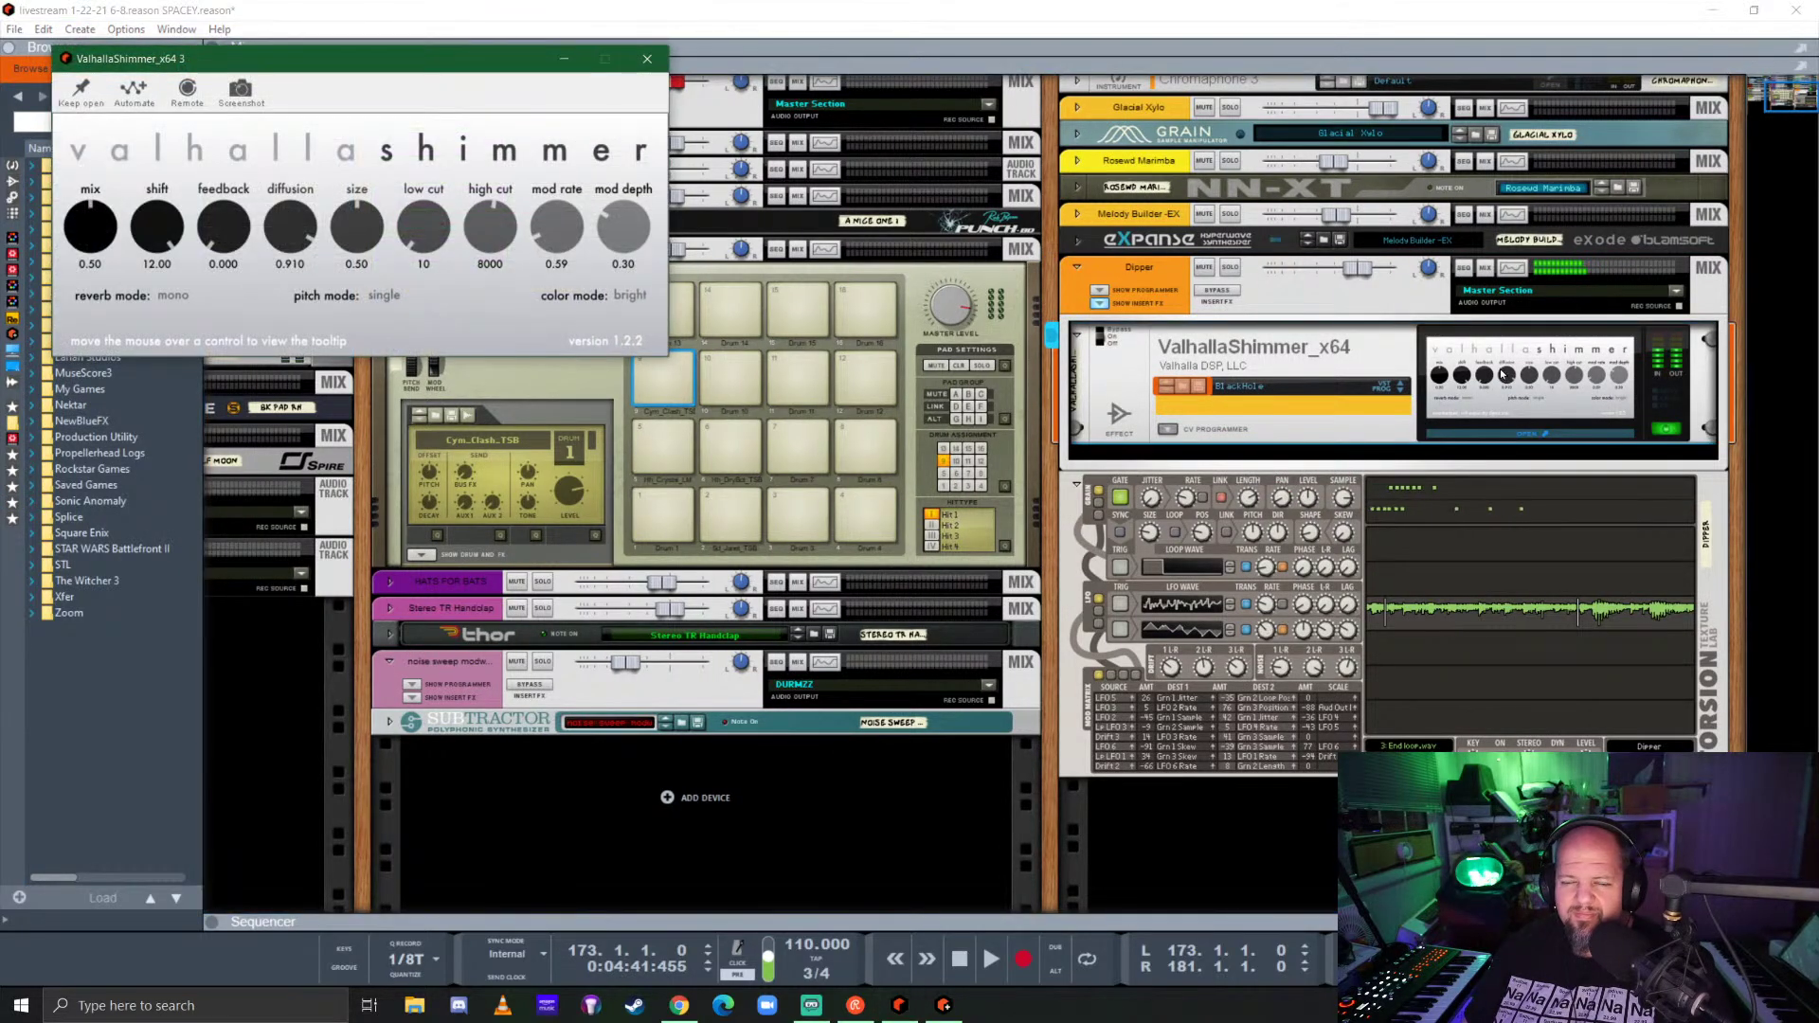
{"action": "left_click_drag", "start_coordinate": [380, 71], "coordinate": [1386, 336]}
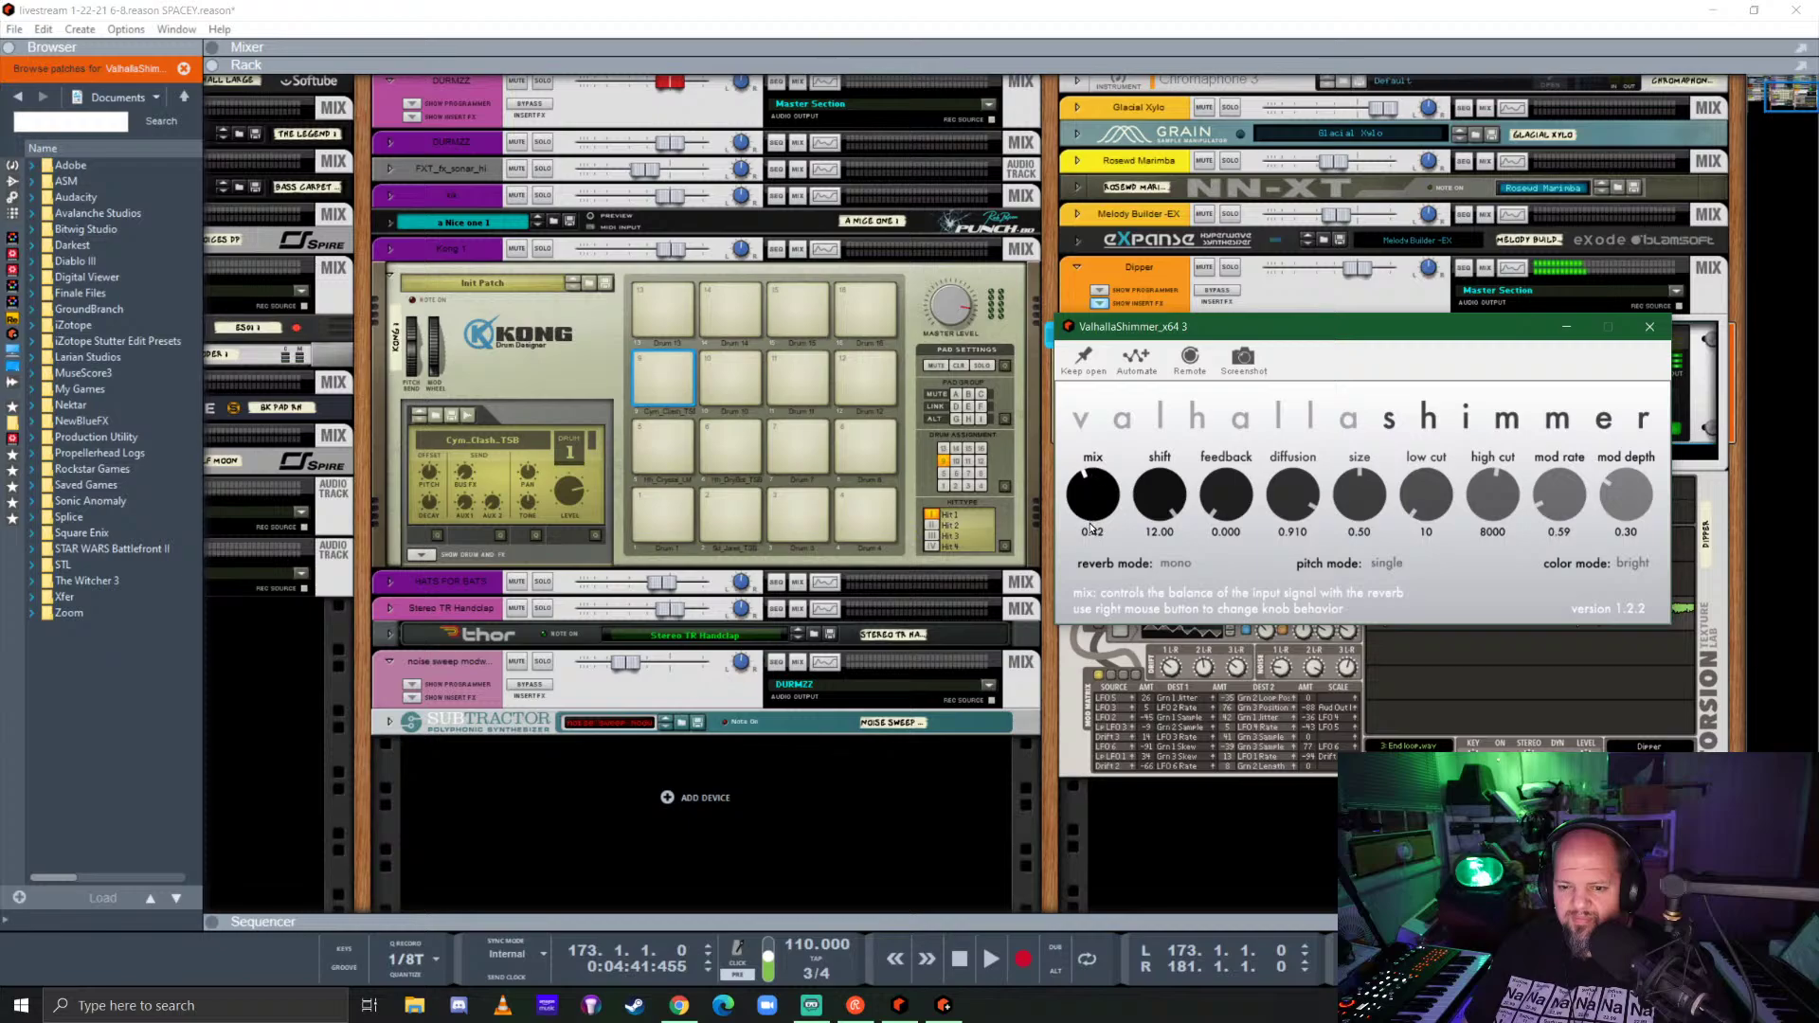
{"action": "left_click_drag", "start_coordinate": [1226, 494], "coordinate": [1230, 474]}
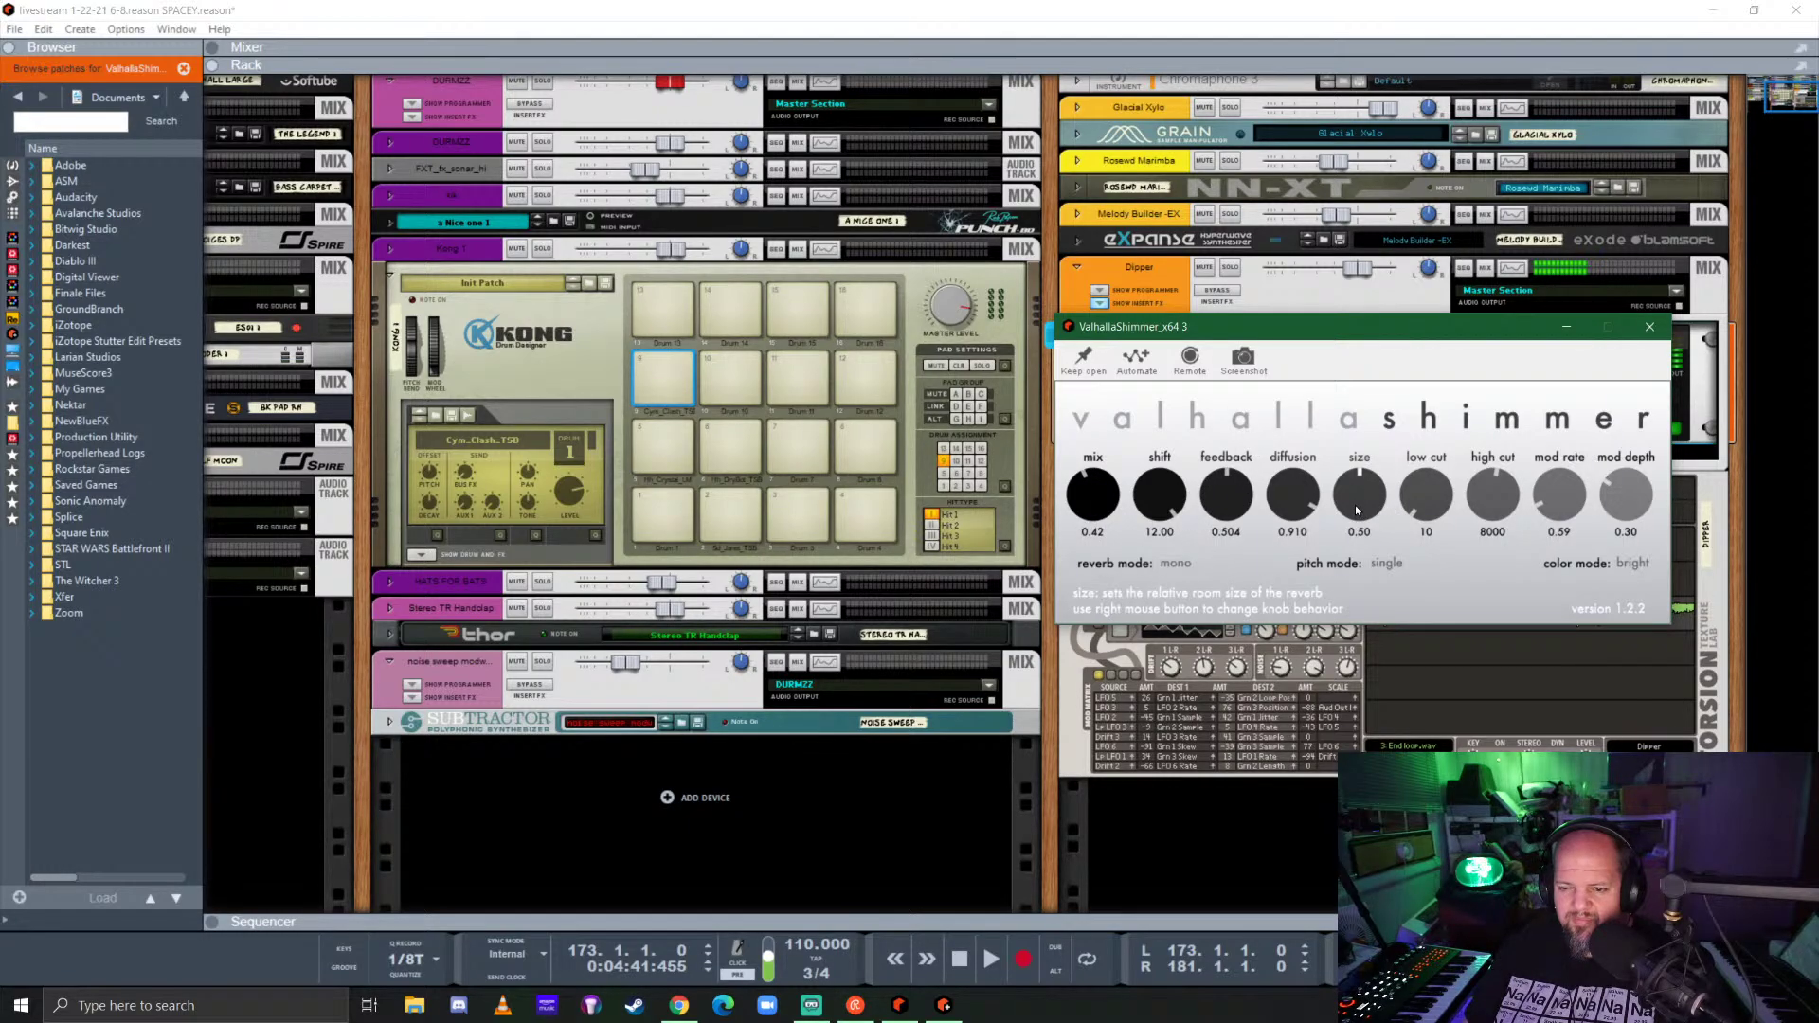
{"action": "left_click_drag", "start_coordinate": [1367, 485], "coordinate": [1380, 456]}
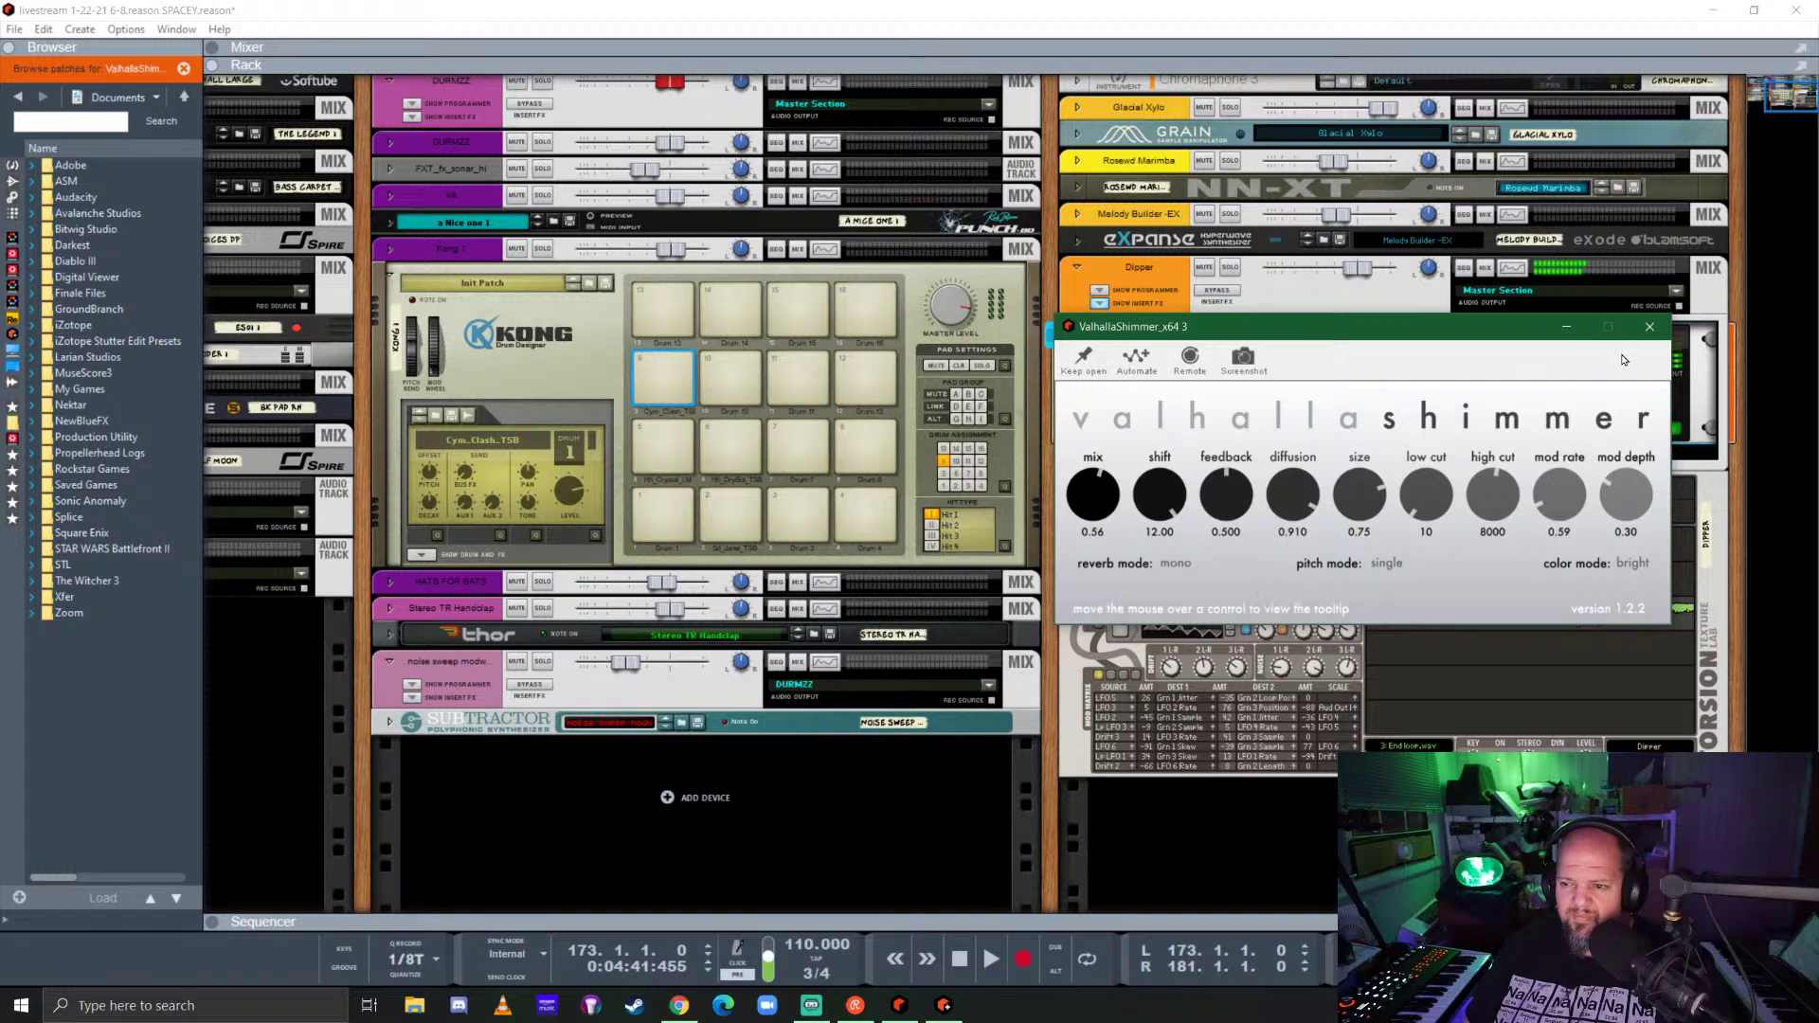
{"action": "left_click", "coordinate": [1651, 326]}
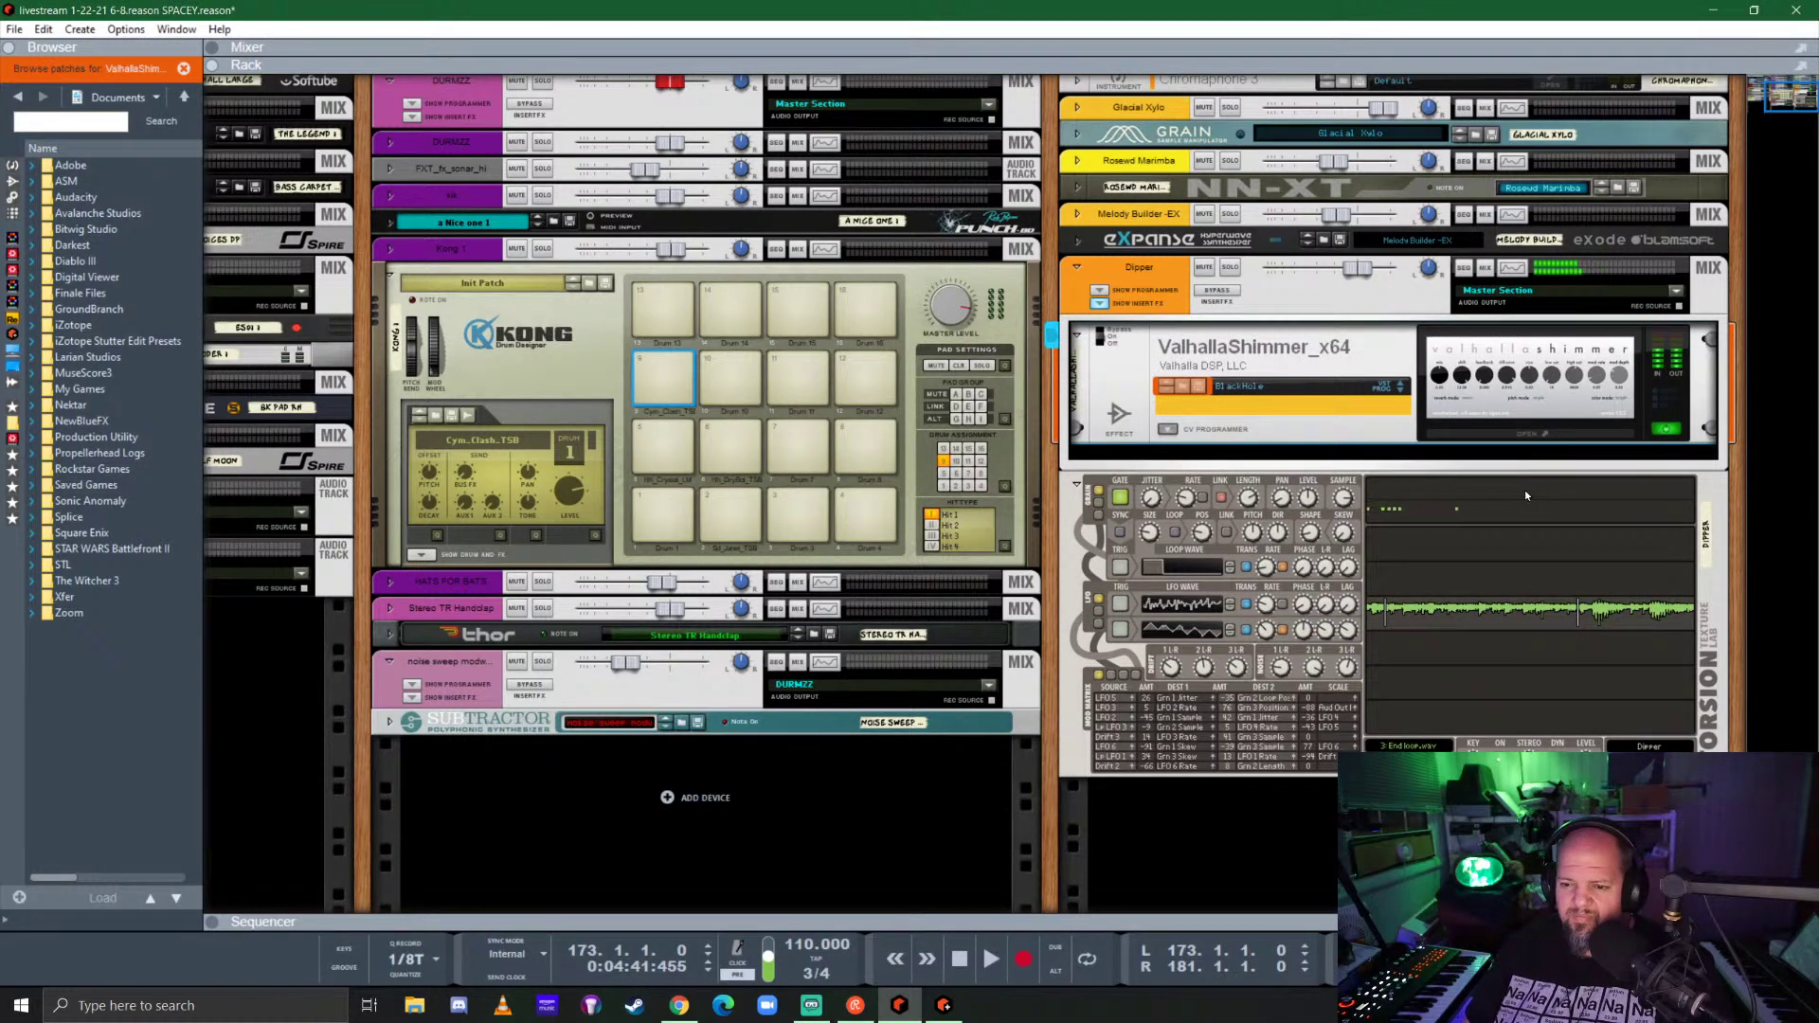
Step: Create a 13-bar clip on the Dipper track starting at bar 173 in the sequencer
{"action": "left_click", "coordinate": [1526, 491]}
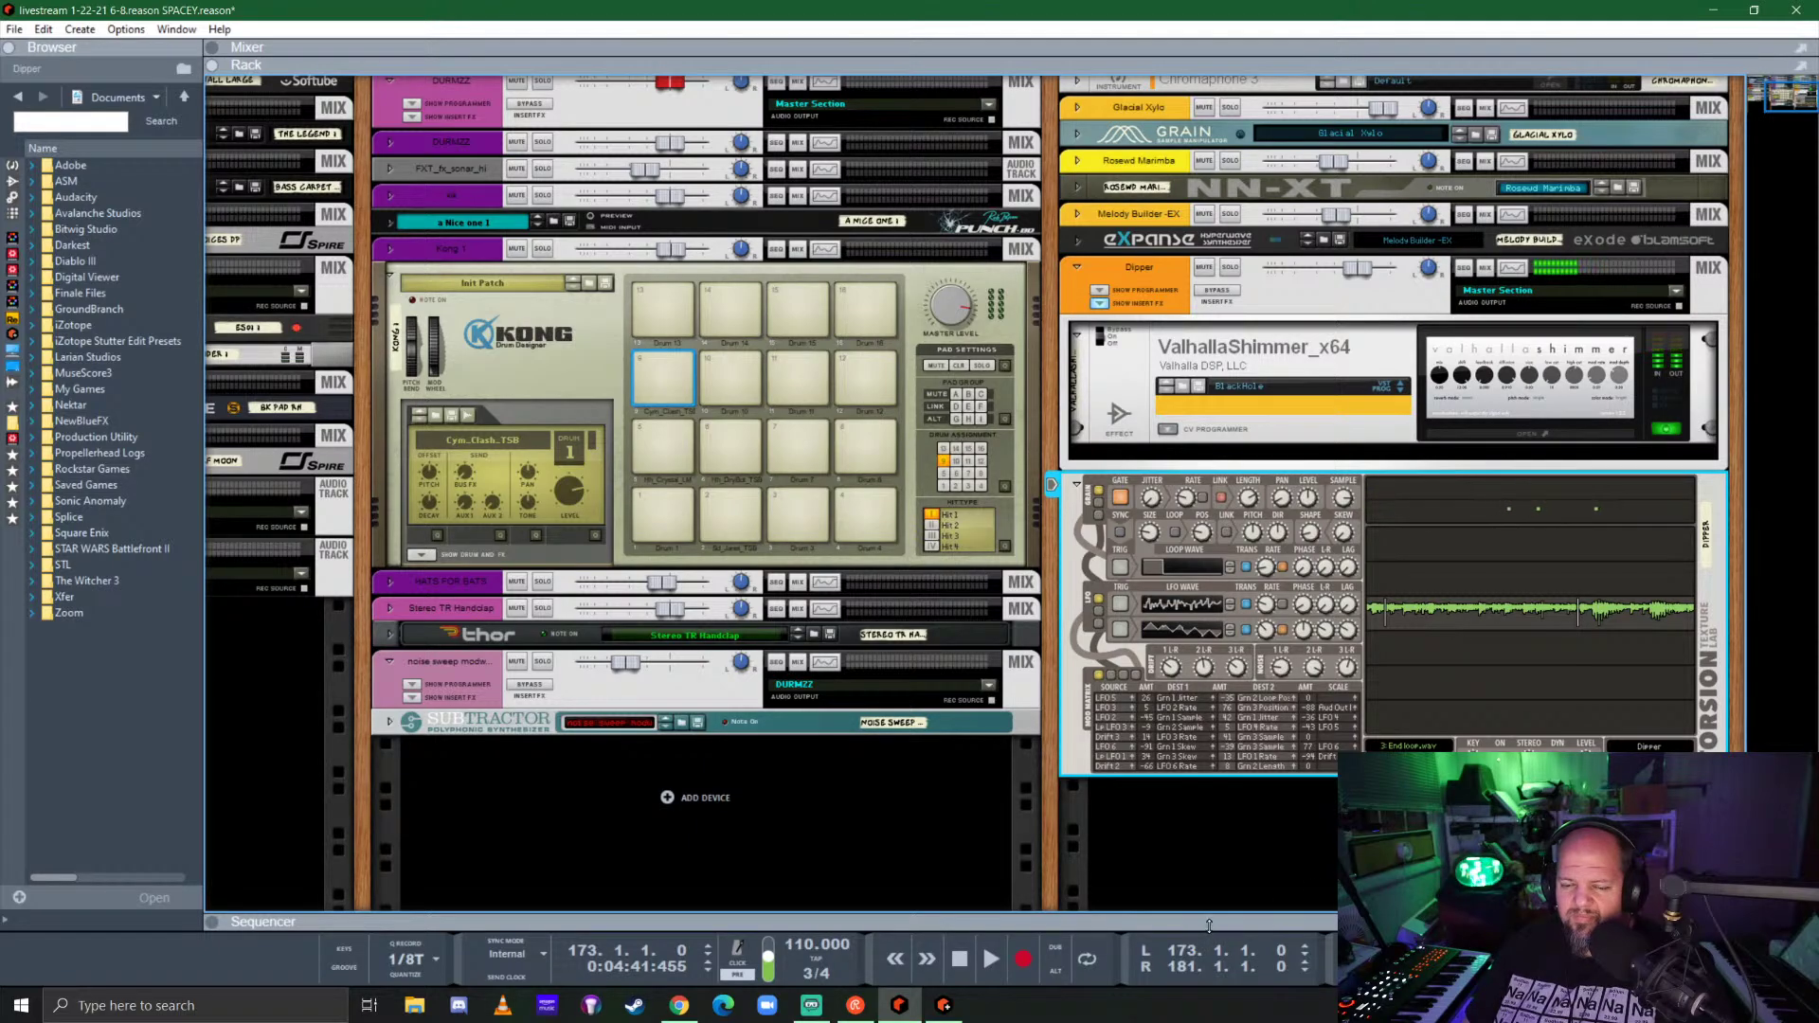
{"action": "left_click_drag", "start_coordinate": [1209, 919], "coordinate": [1219, 201]}
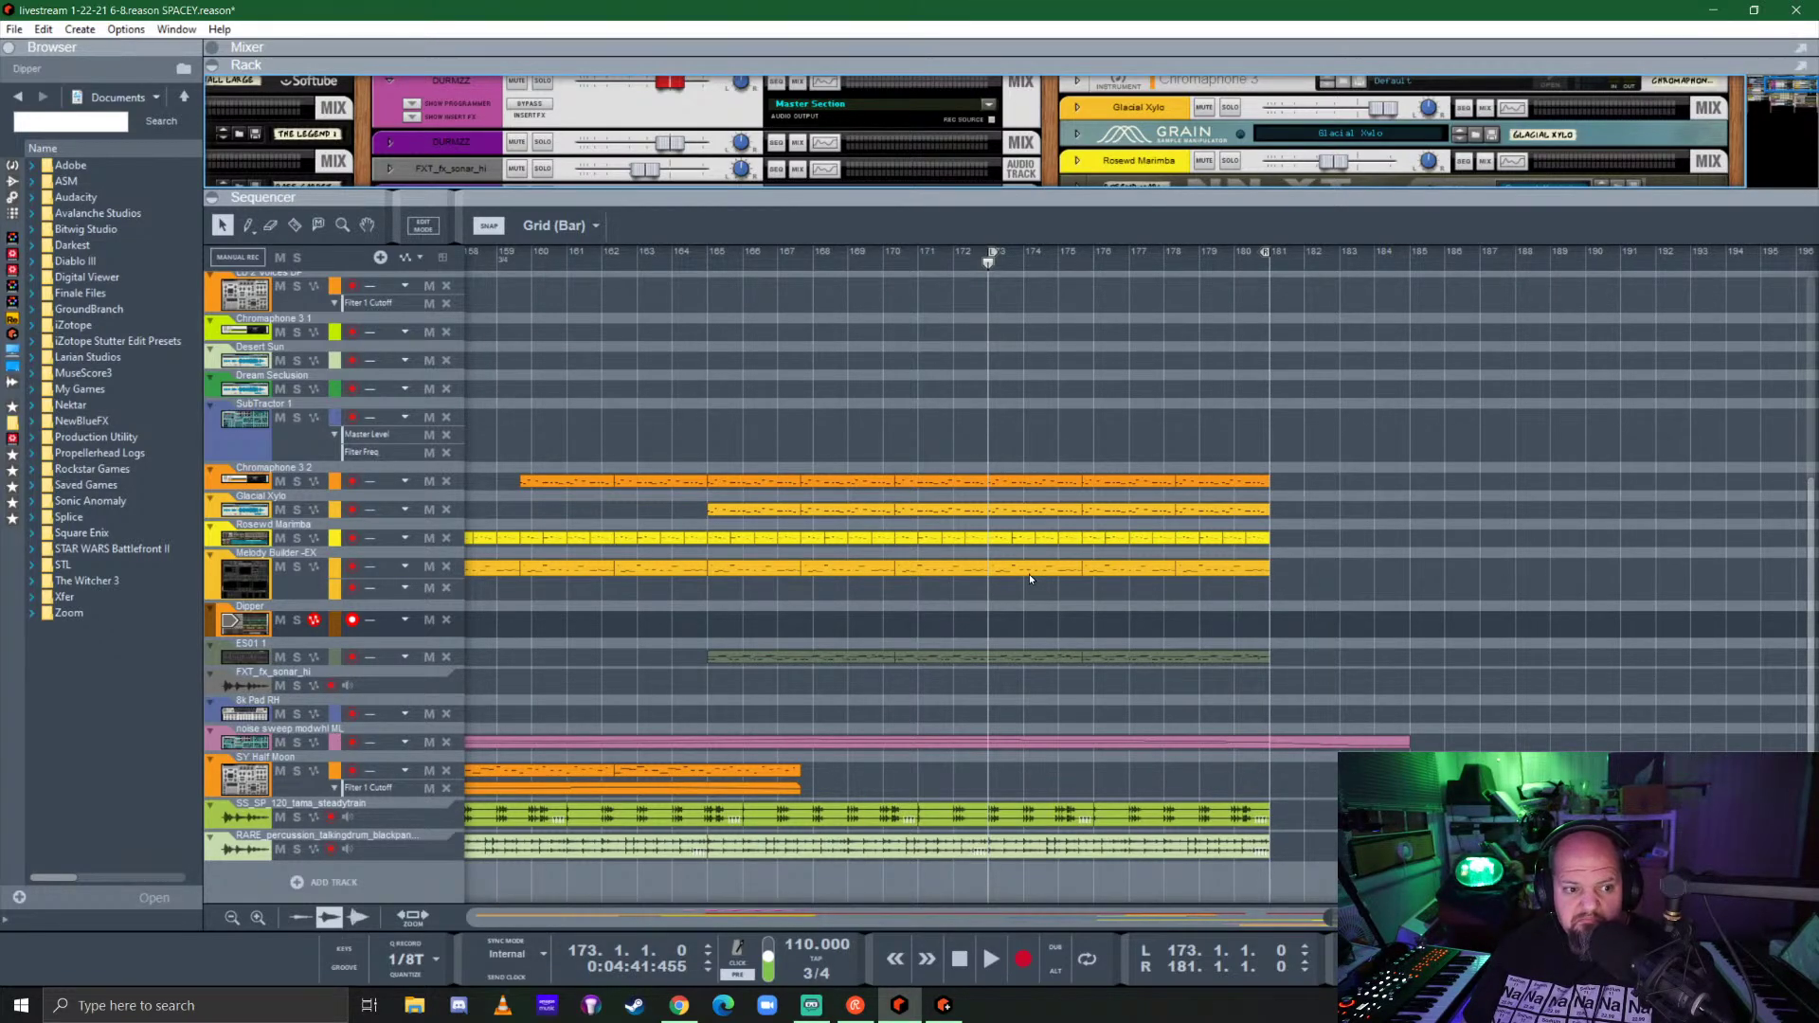
{"action": "left_click", "coordinate": [1008, 623]}
{"action": "left_click_drag", "start_coordinate": [1029, 622], "coordinate": [1431, 623]}
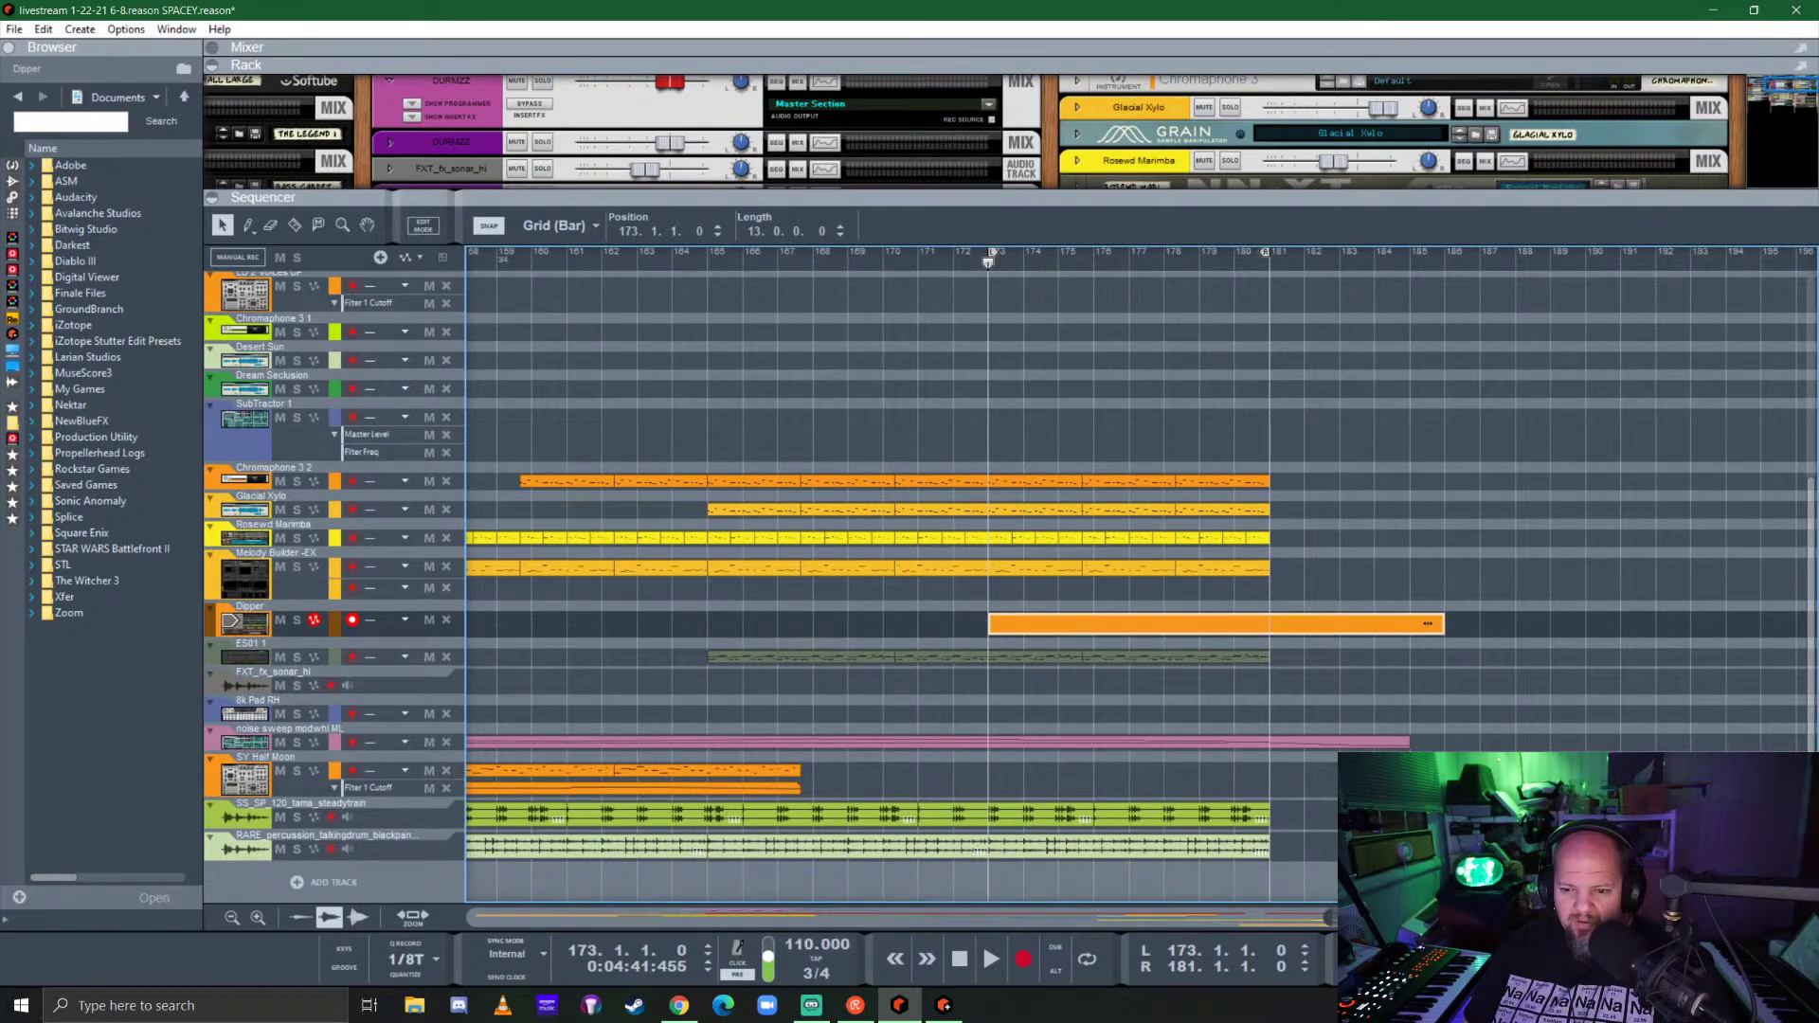
Step: Add a C4 note spanning all 13 bars of the Dipper clip and close the note editor
{"action": "double_click", "coordinate": [1196, 626]}
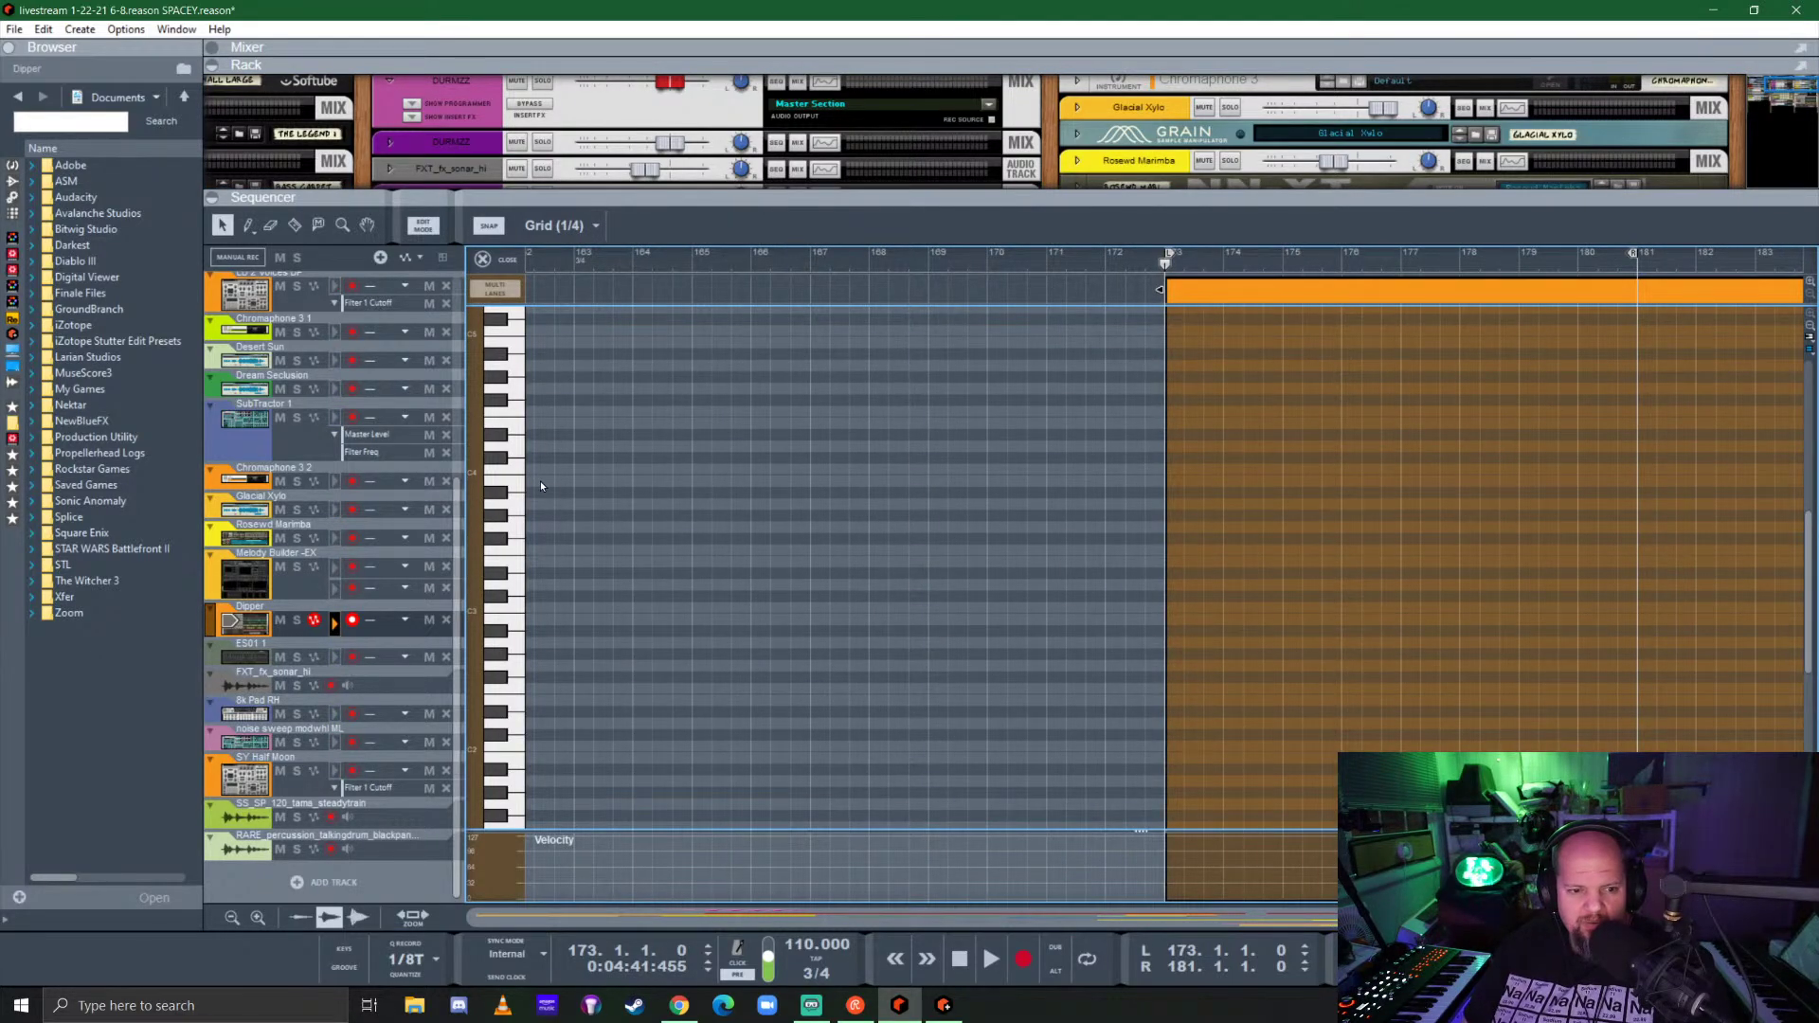
{"action": "left_click", "coordinate": [1175, 466]}
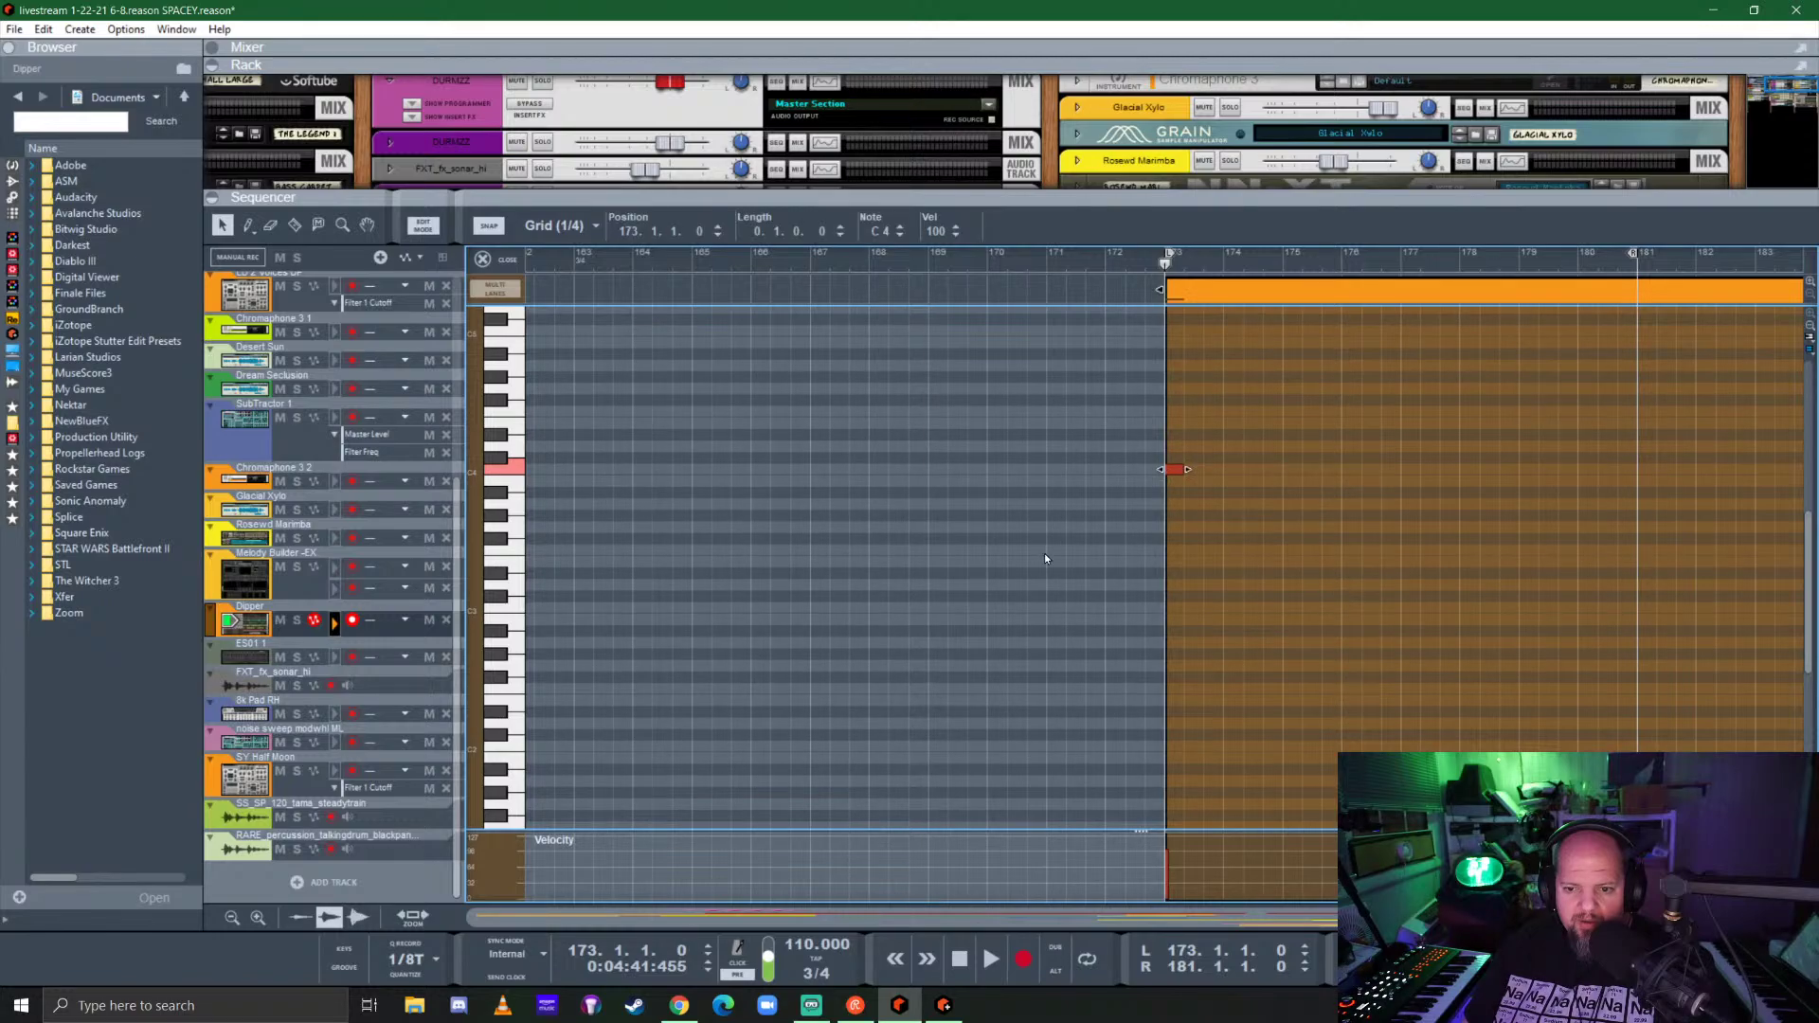
{"action": "scroll", "coordinate": [995, 557], "scroll_direction": "down", "scroll_amount": 4}
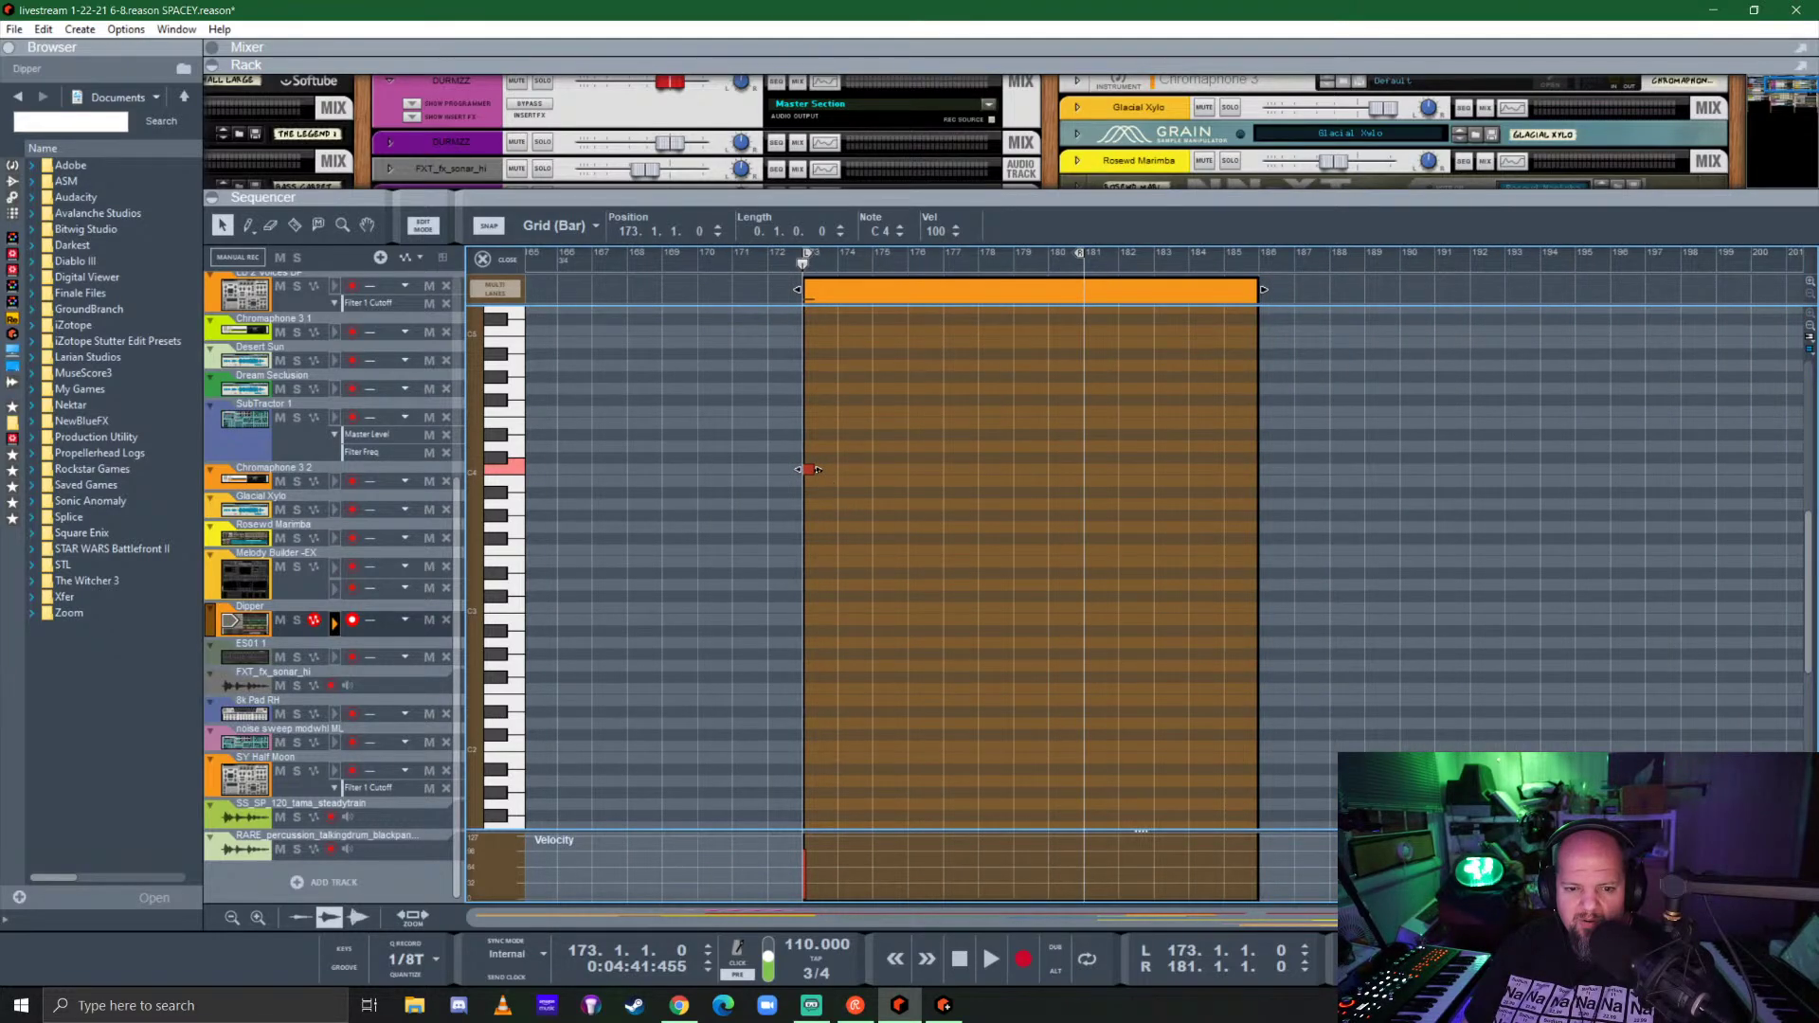
{"action": "left_click_drag", "start_coordinate": [816, 469], "coordinate": [1252, 489]}
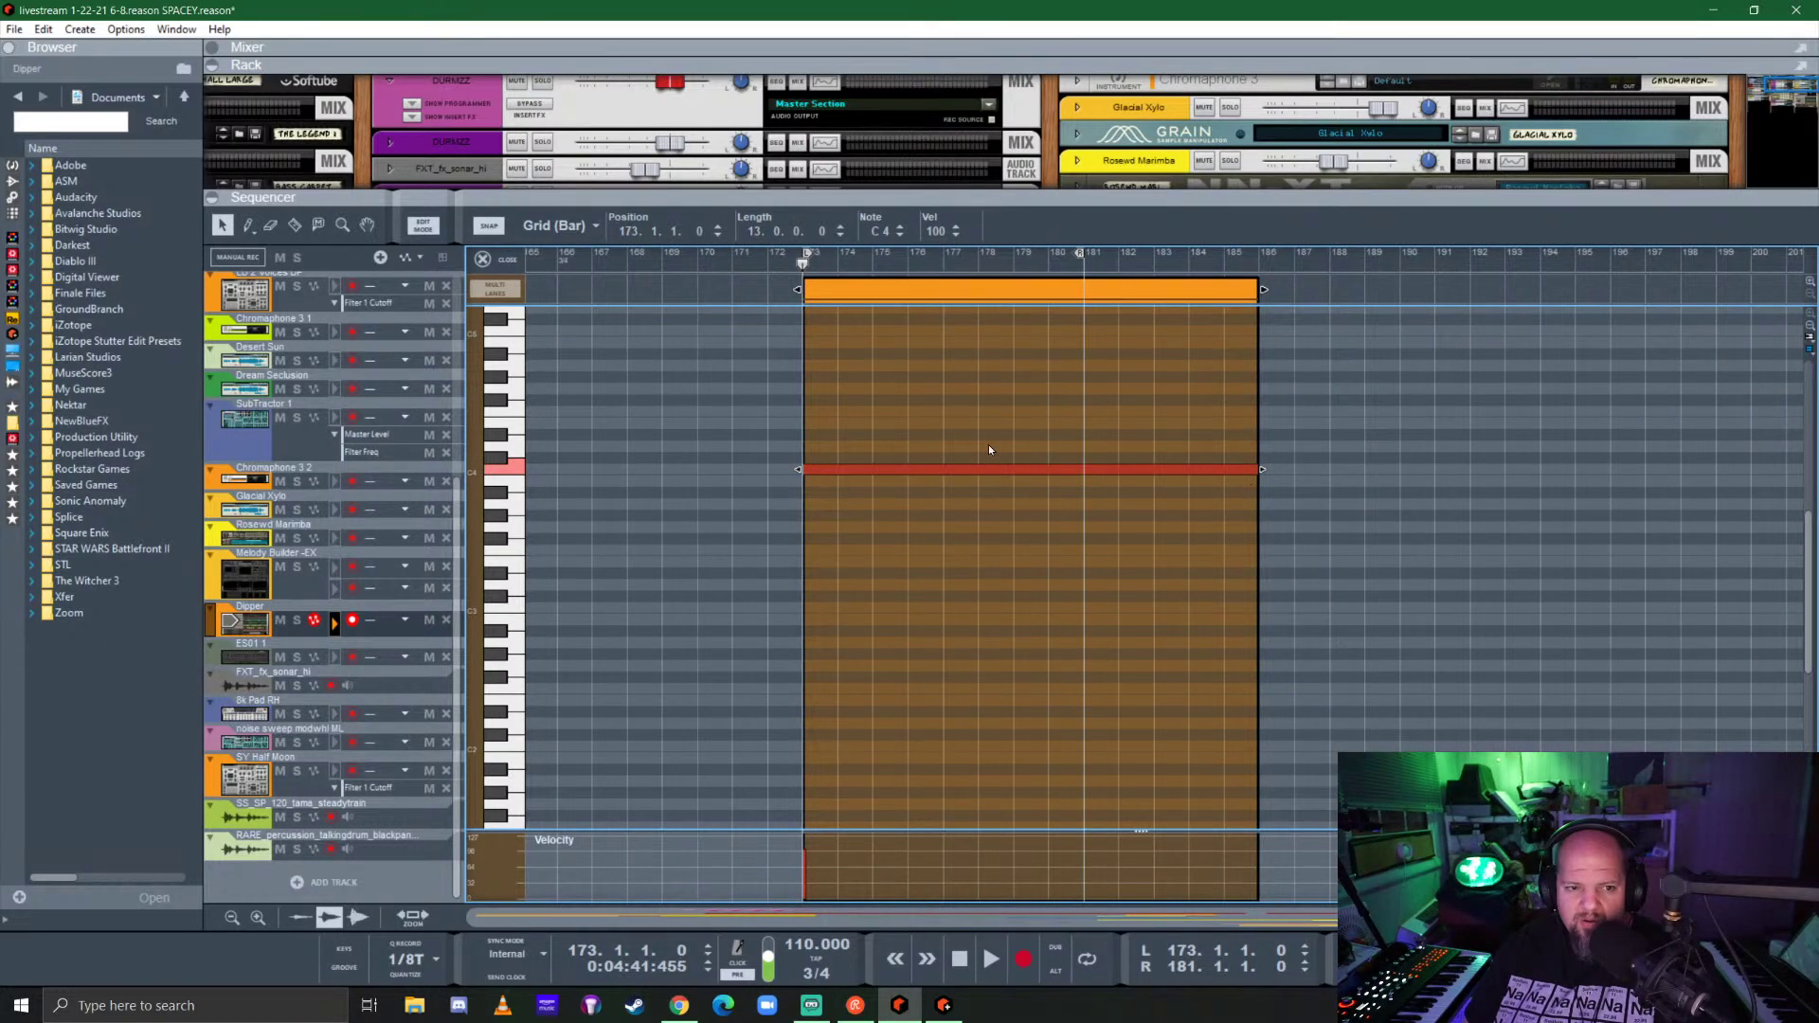
{"action": "left_click", "coordinate": [500, 262]}
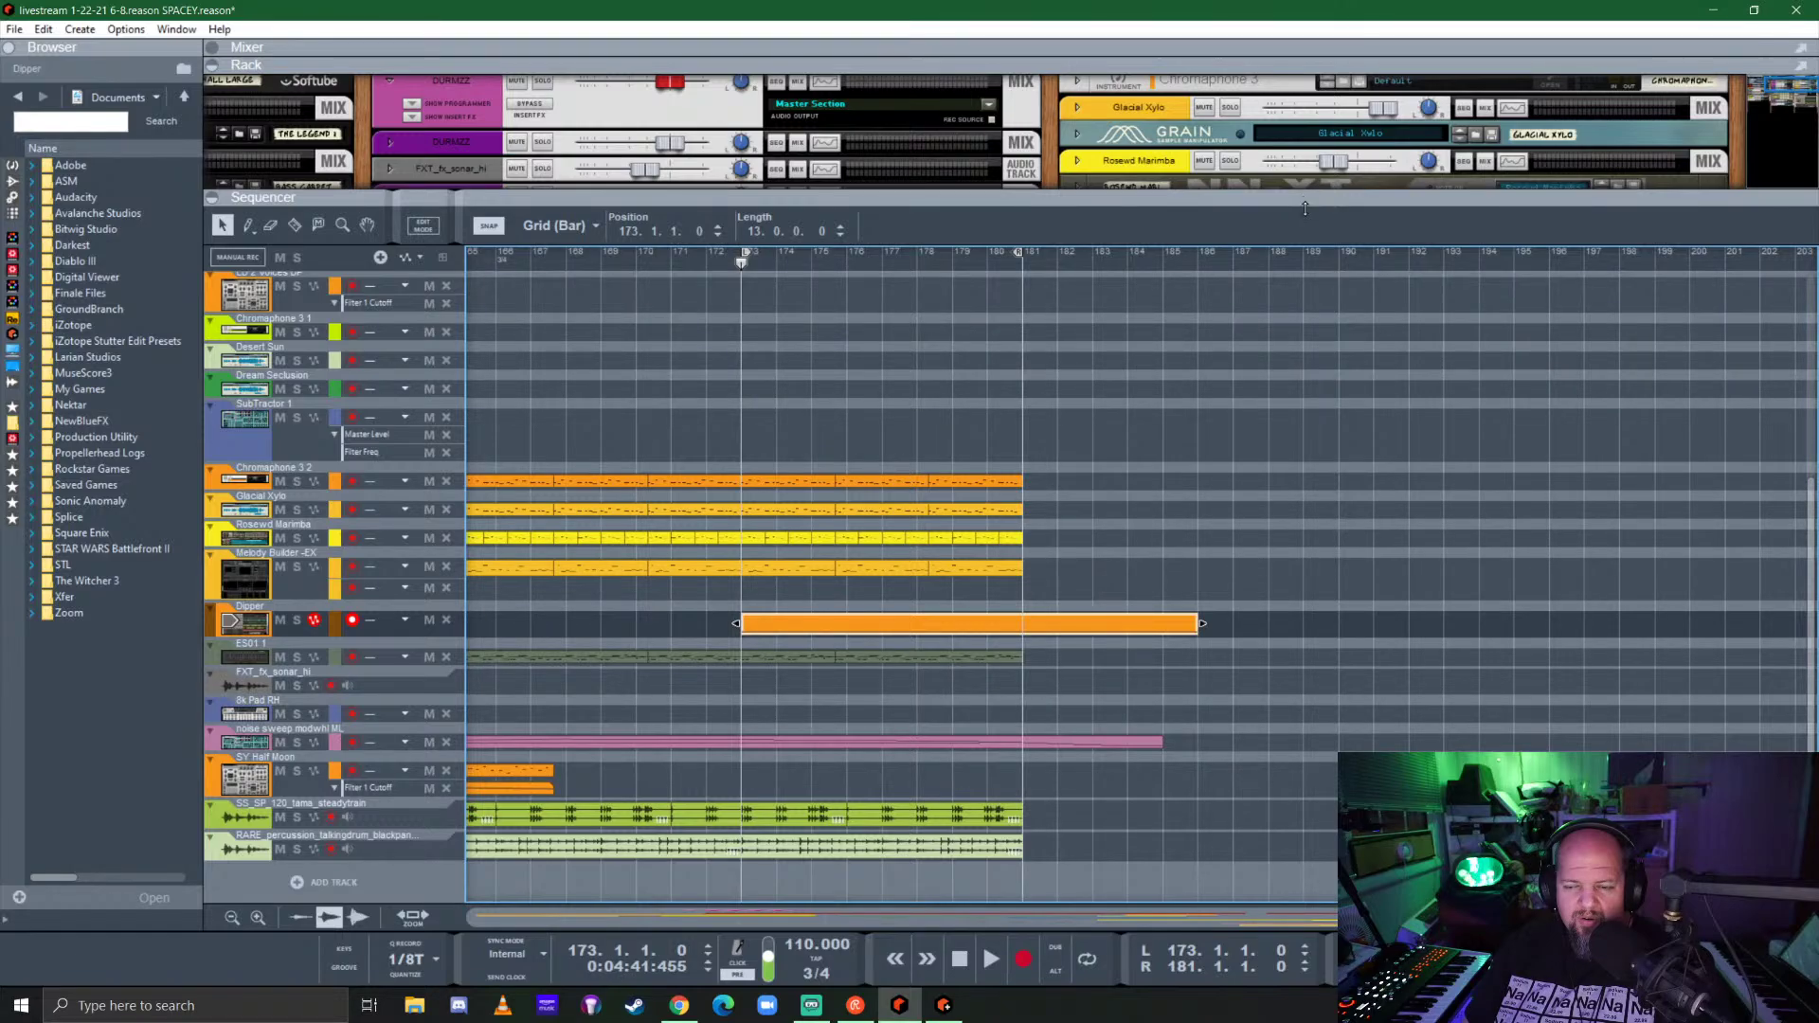
Step: Bring Torsion back into view and move its playback position to an earlier point in the waveform
{"action": "left_click_drag", "start_coordinate": [1305, 201], "coordinate": [1305, 760]}
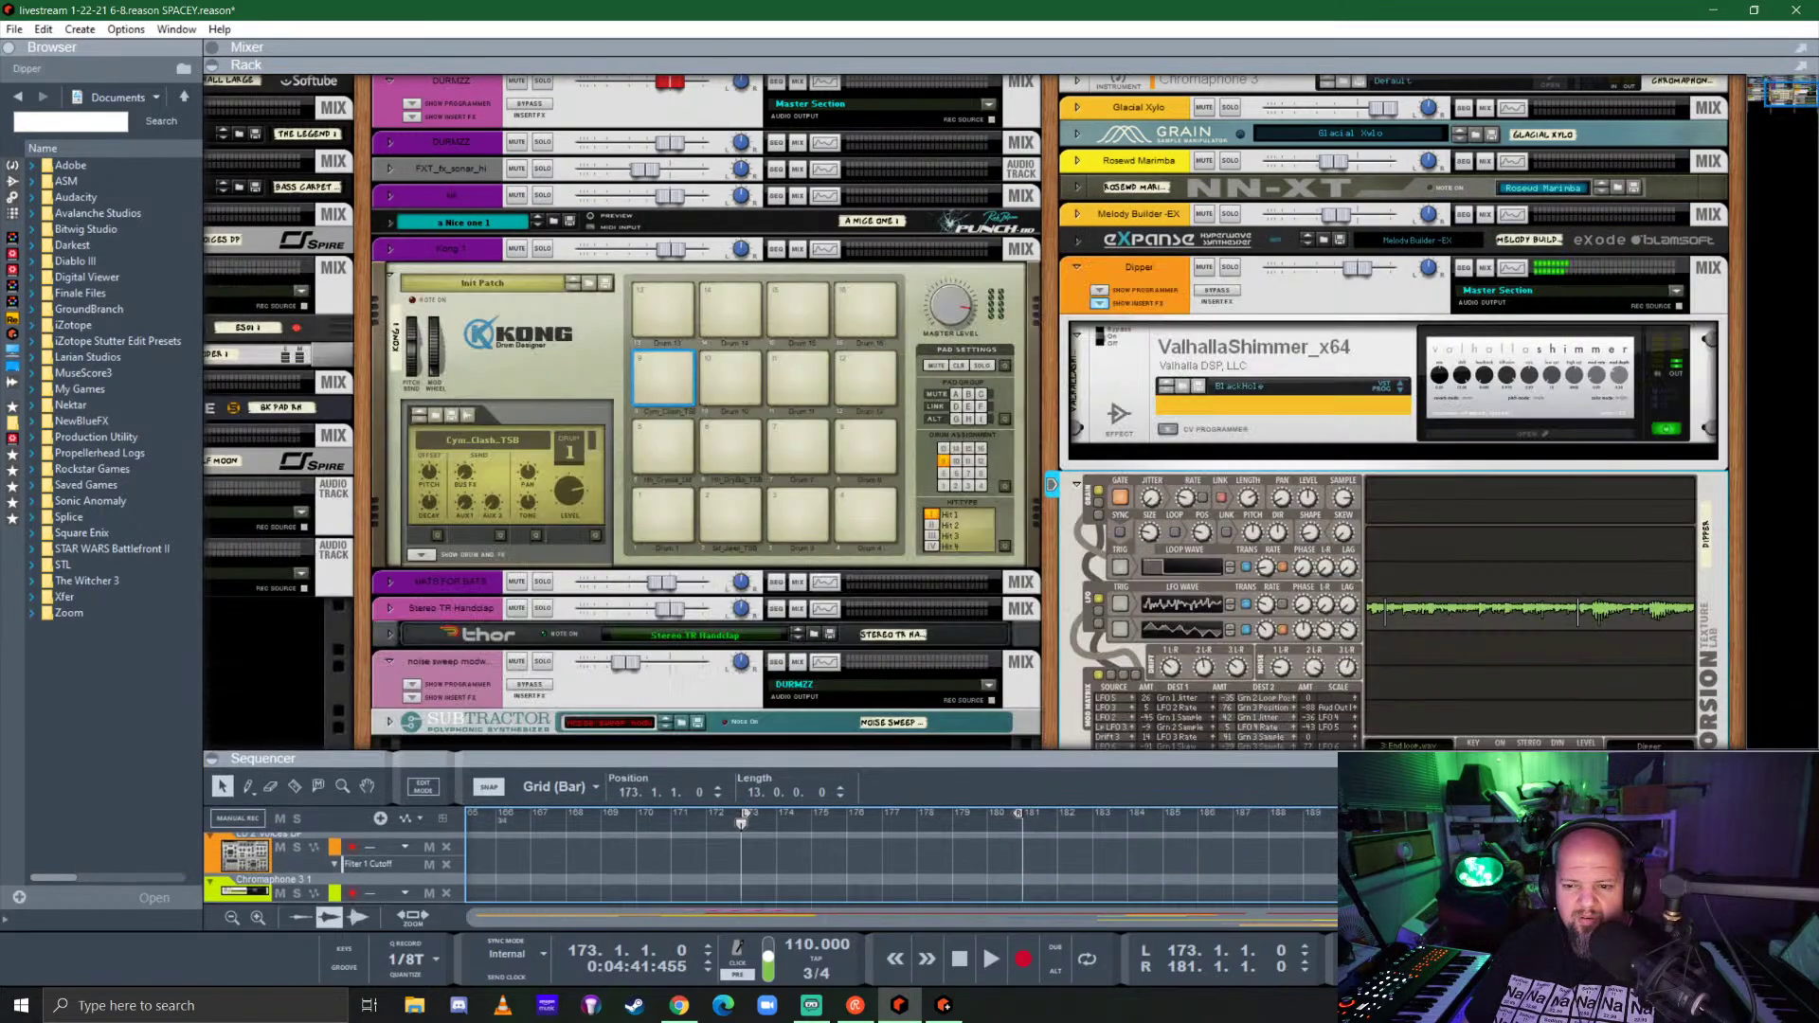
{"action": "left_click", "coordinate": [1573, 619]}
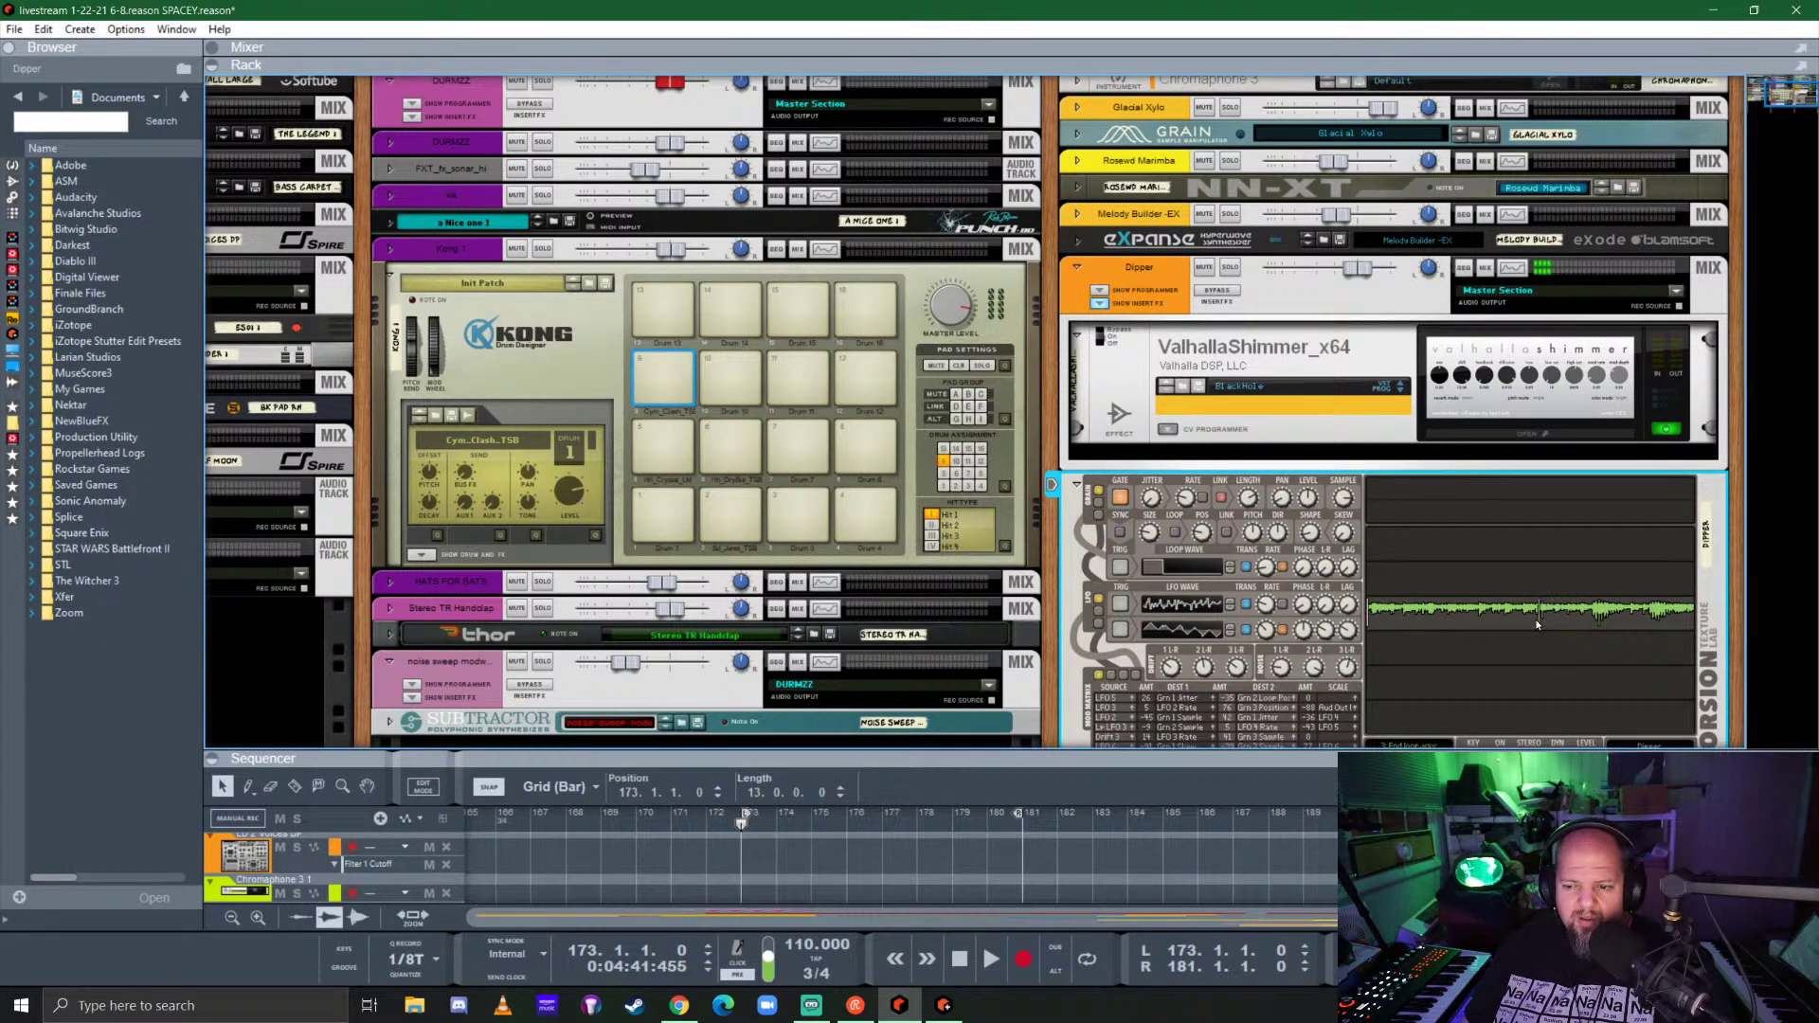
{"action": "left_click_drag", "start_coordinate": [1537, 623], "coordinate": [1501, 622]}
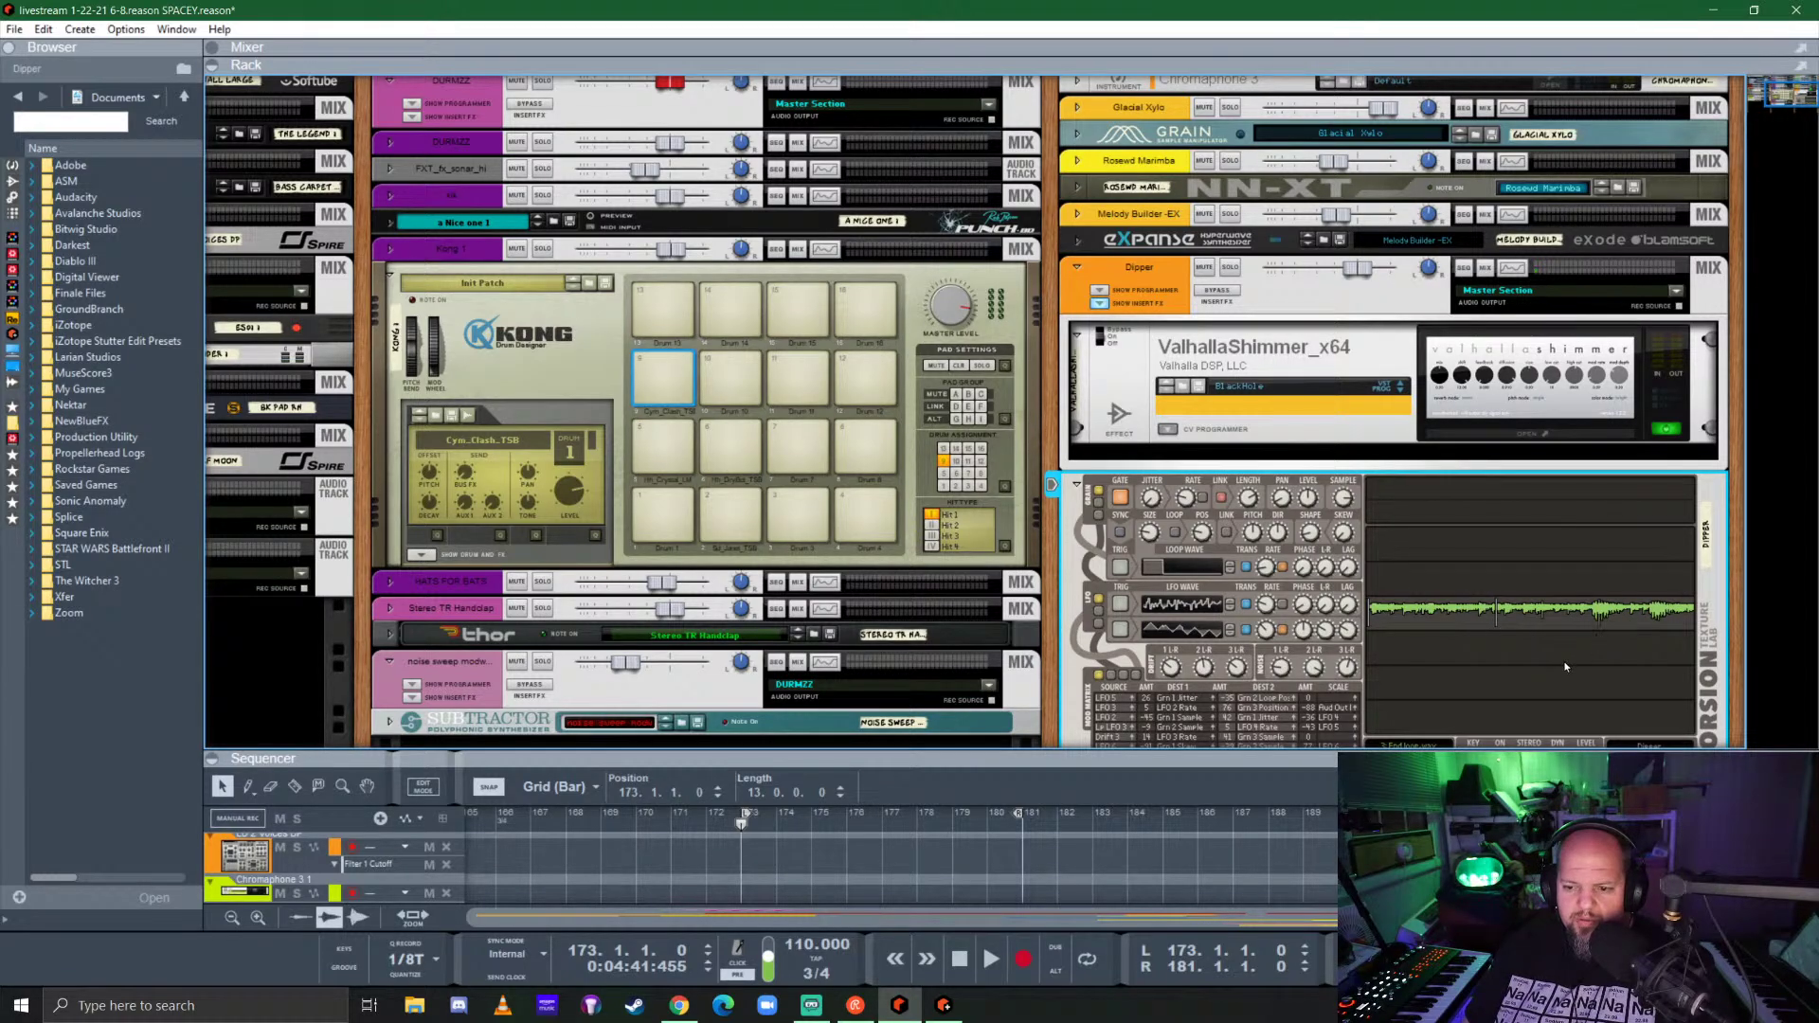
Step: Play the song from bar 173 with the Dipper clip and hide the Dipper channel's insert effects
{"action": "left_click_drag", "start_coordinate": [1454, 748], "coordinate": [1433, 274]}
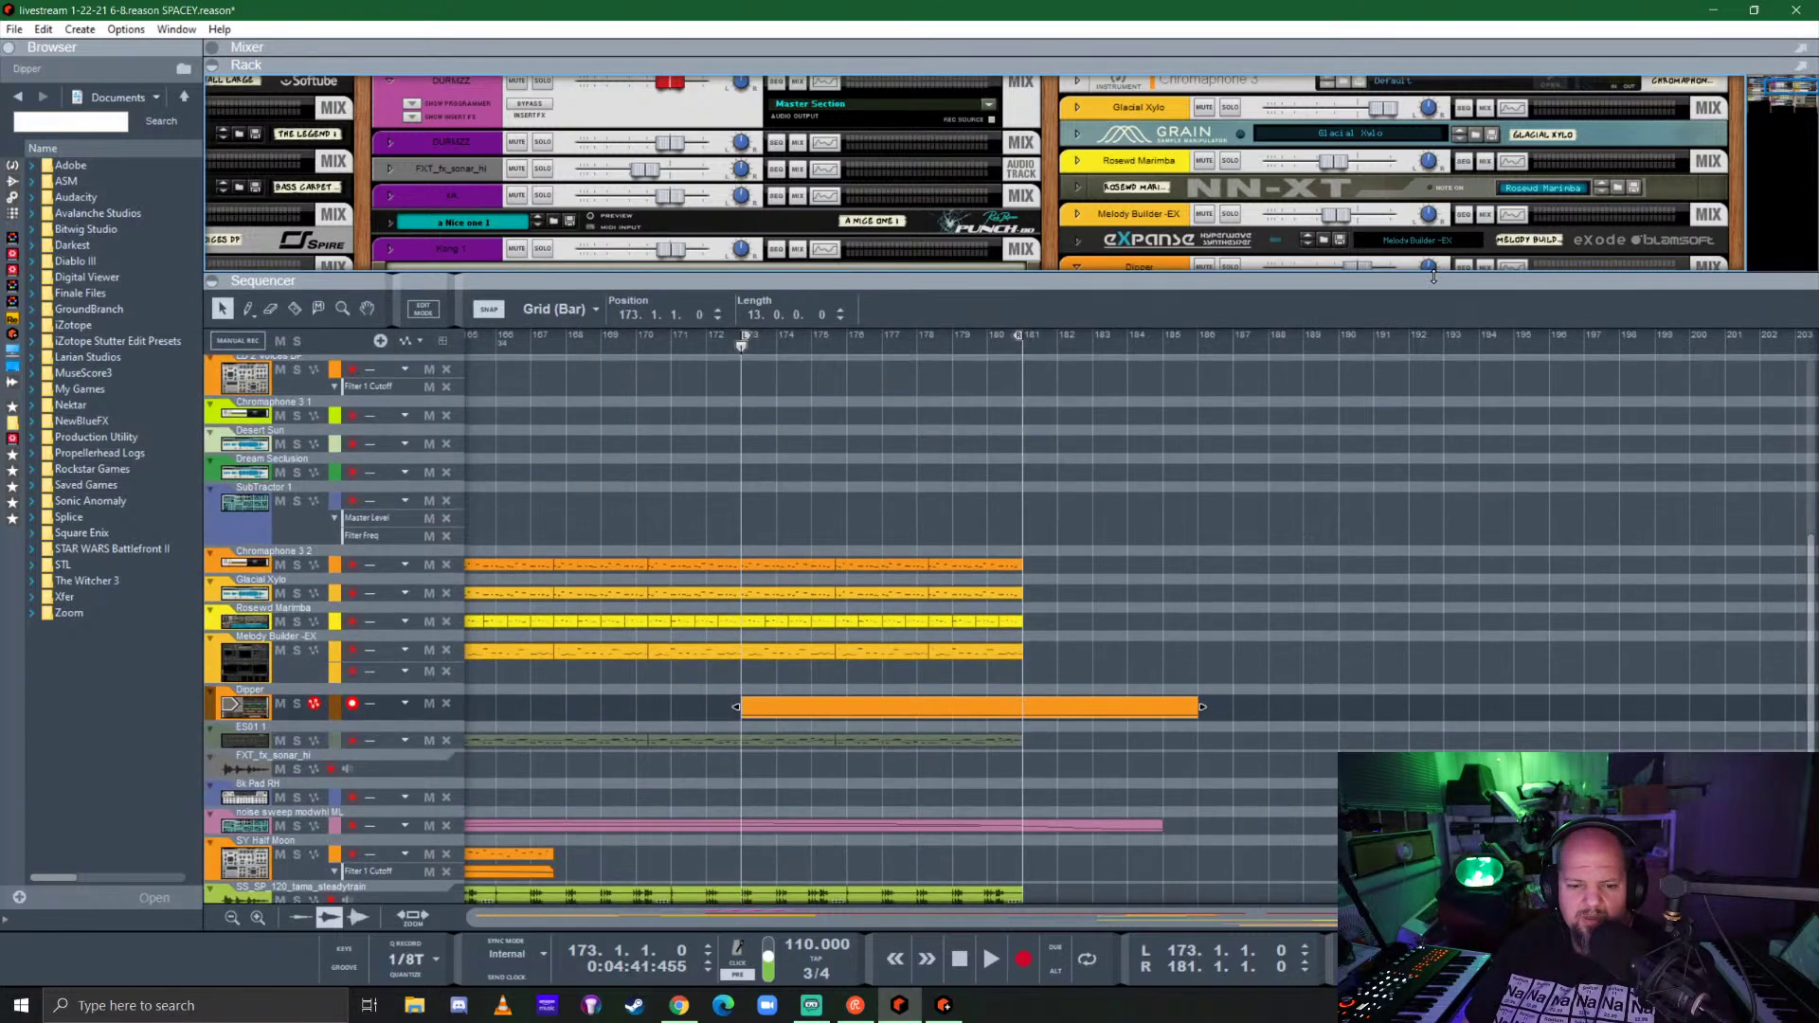
{"action": "key", "text": "space"}
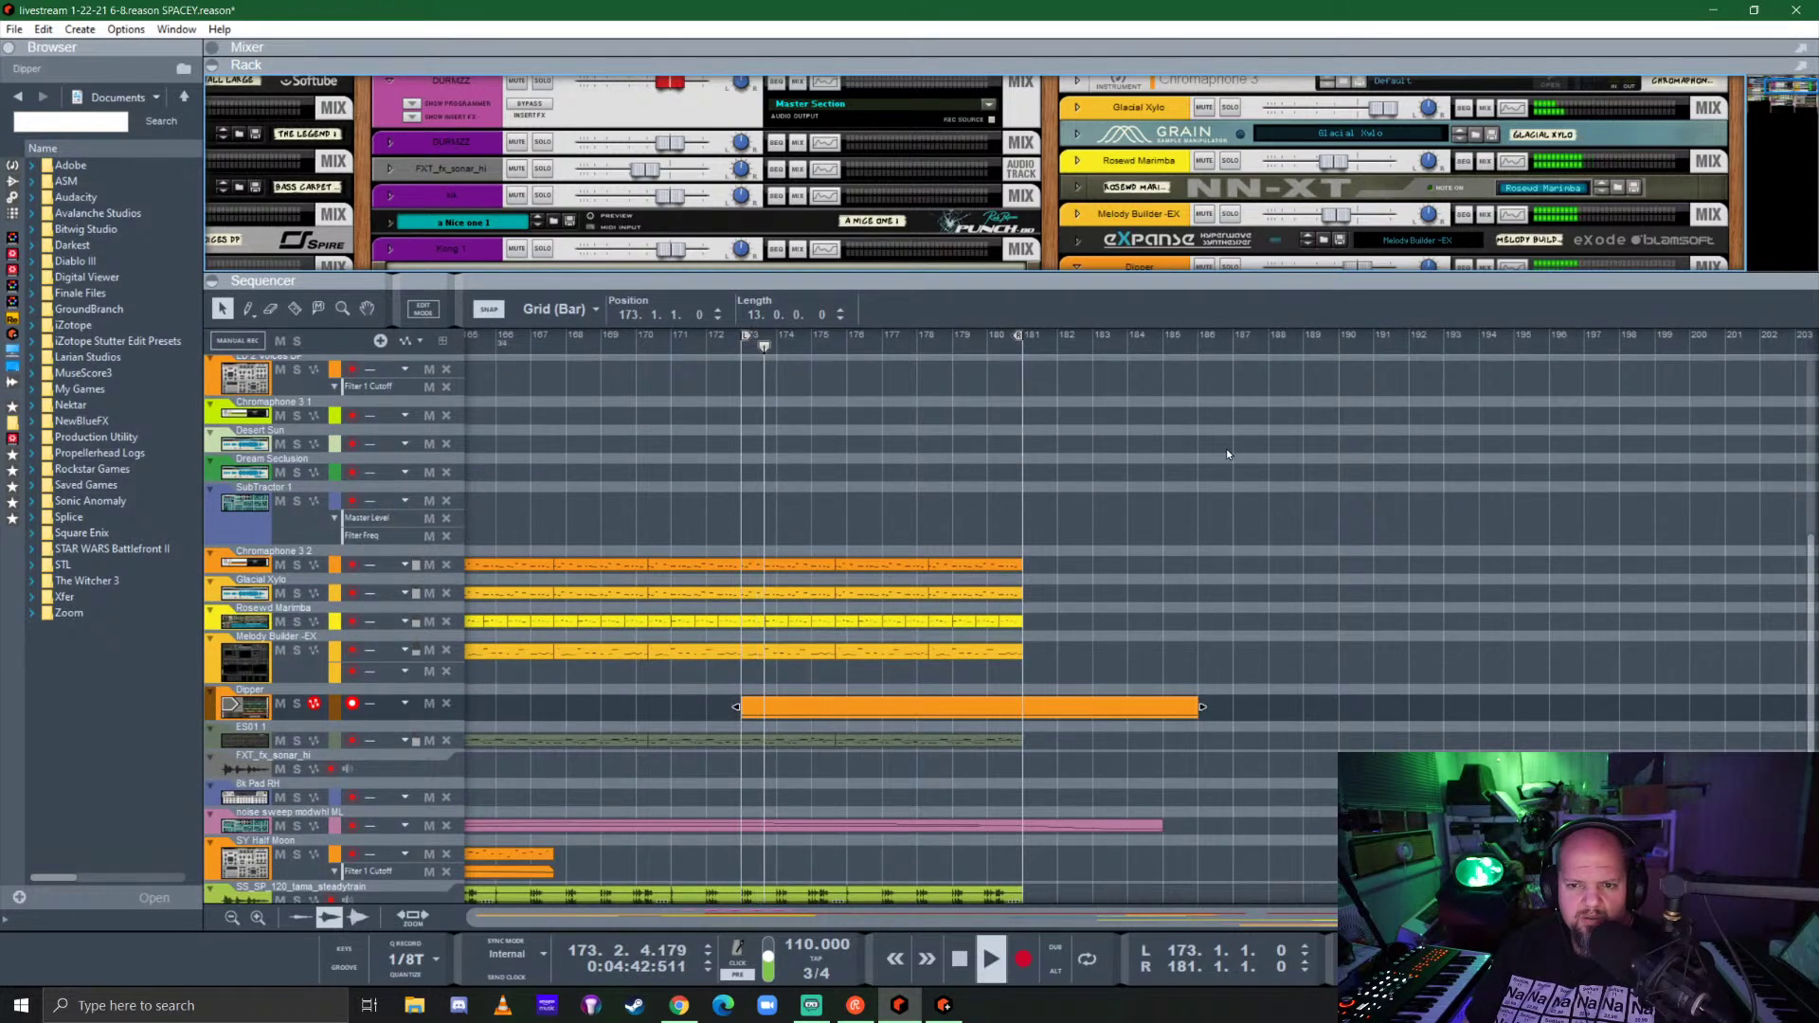
{"action": "left_click_drag", "start_coordinate": [1194, 280], "coordinate": [1275, 579]}
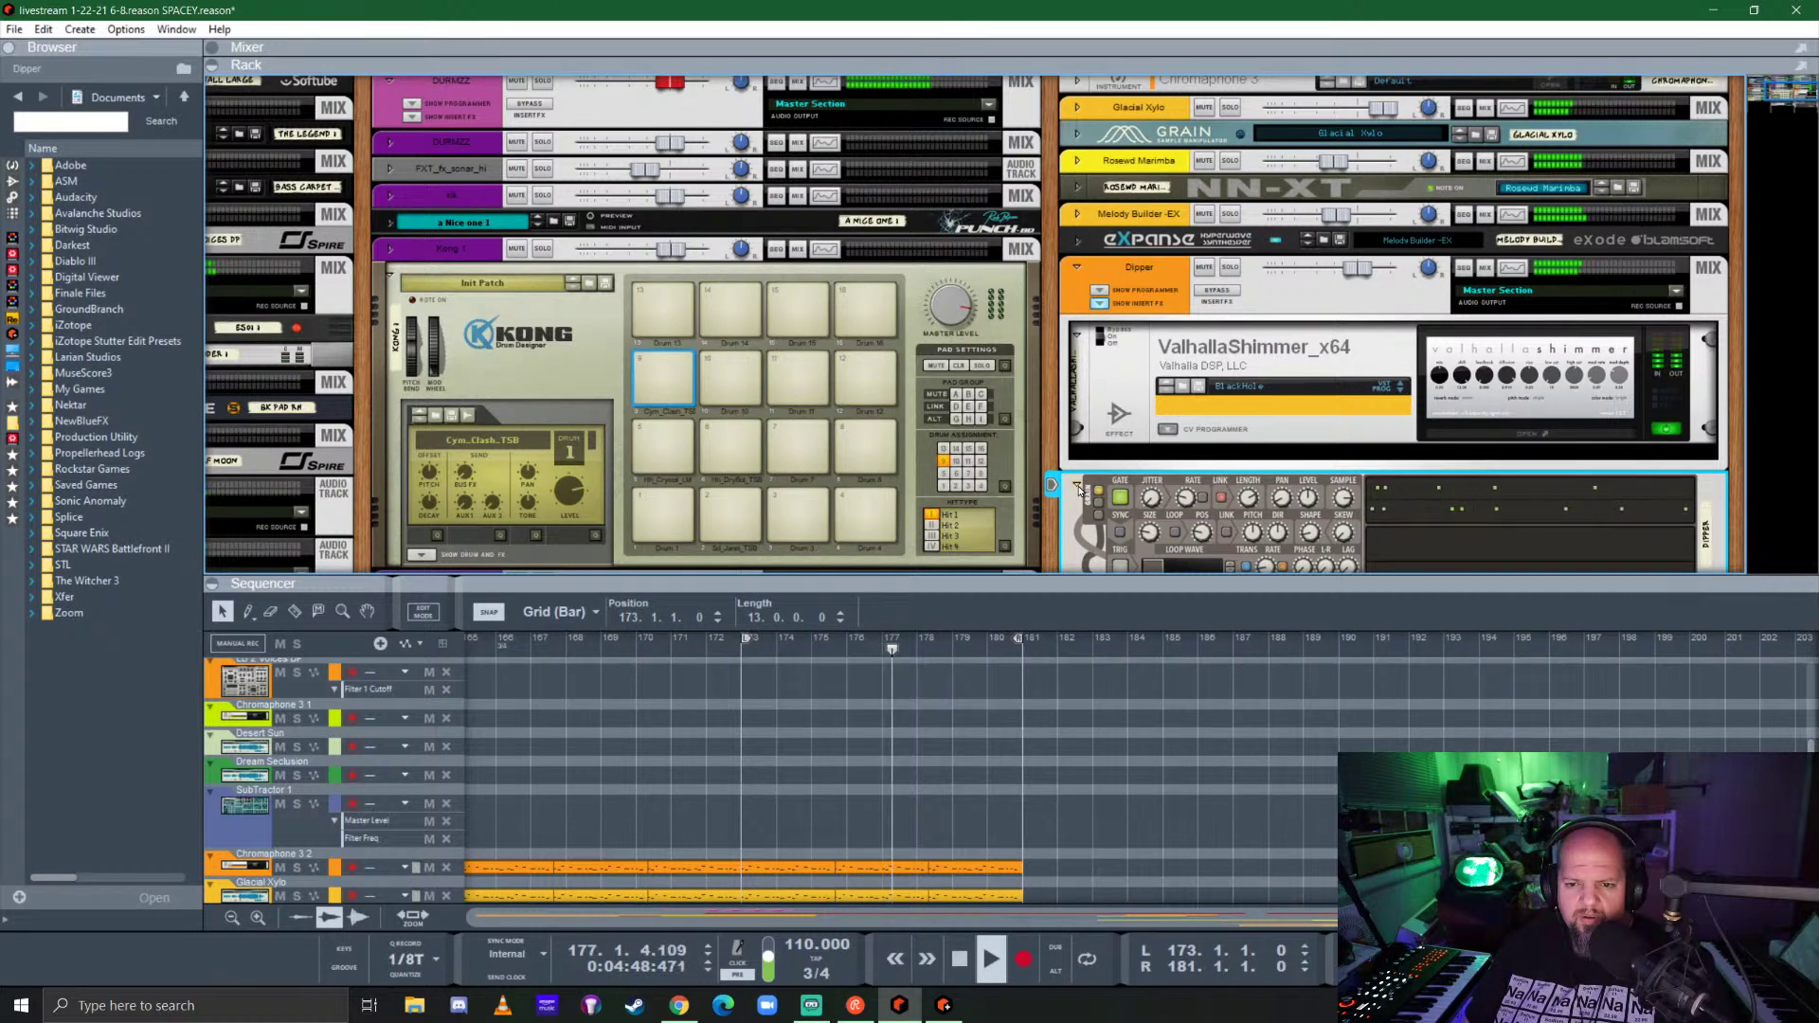
{"action": "left_click", "coordinate": [1101, 302]}
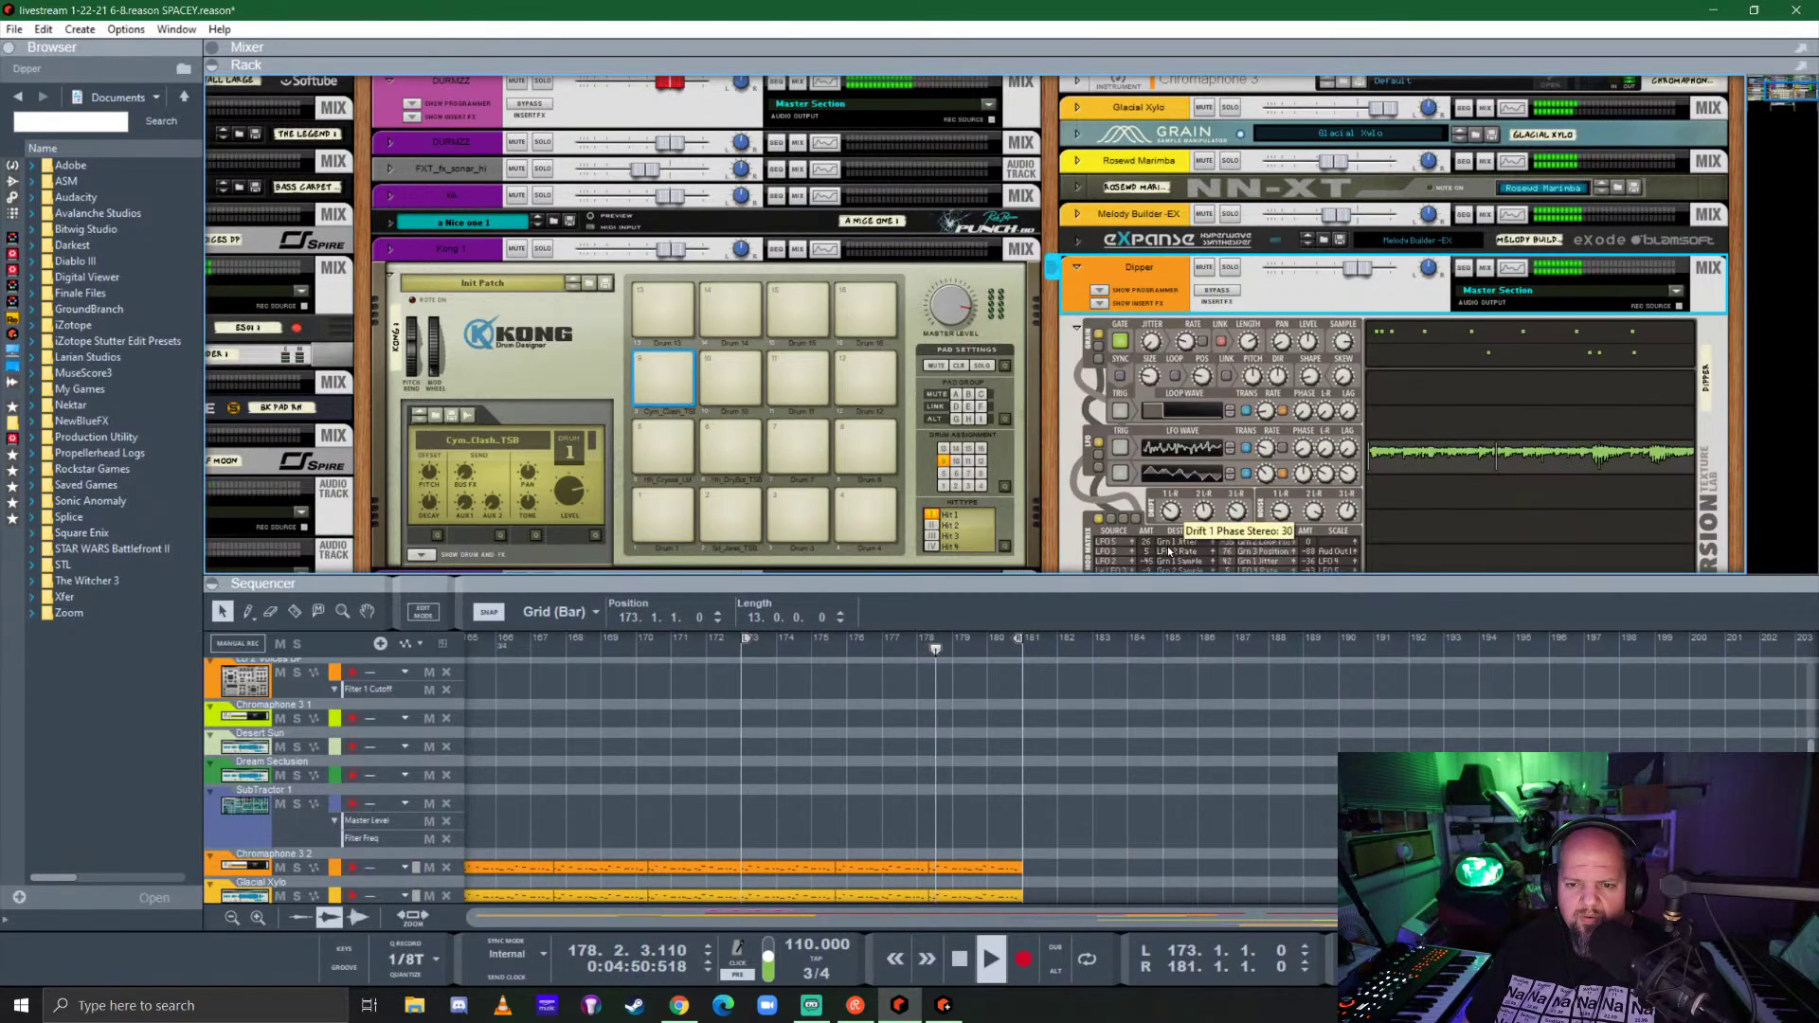
{"action": "left_click_drag", "start_coordinate": [1166, 573], "coordinate": [1209, 190]}
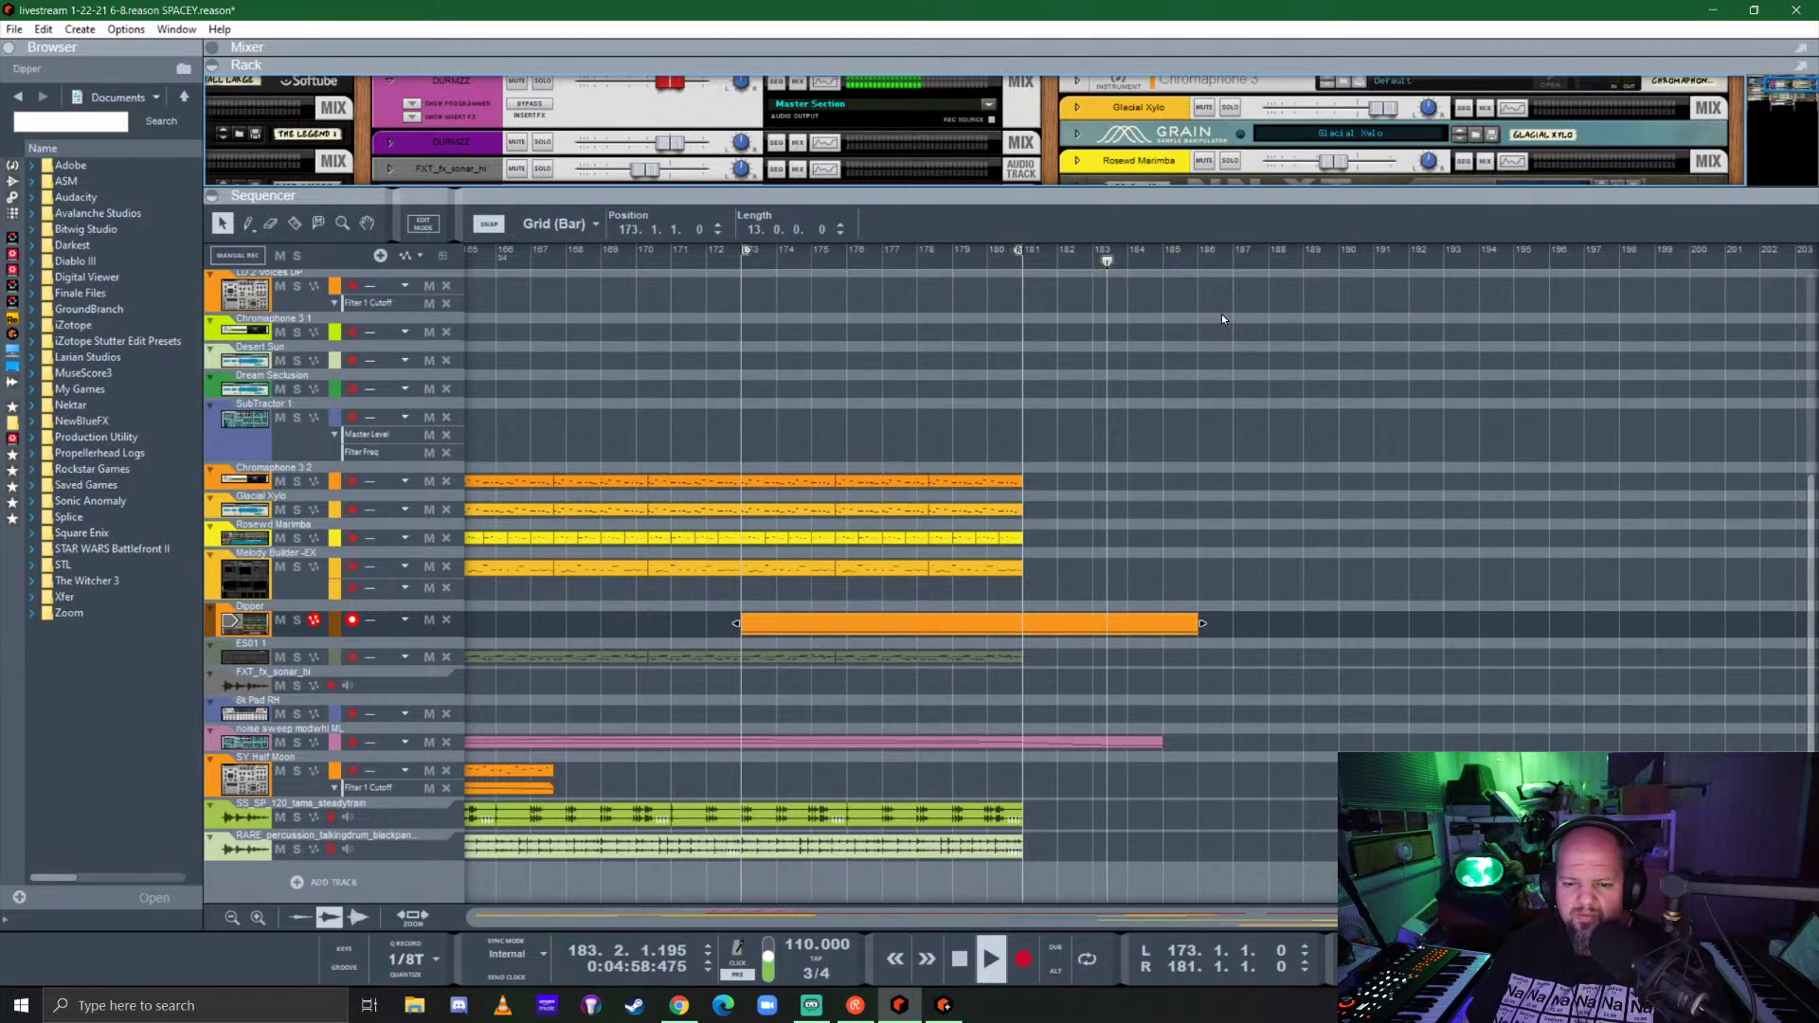
Step: Stop playback and select the clips on the BD lite track from bar 177 onward
{"action": "scroll", "coordinate": [1229, 341], "scroll_direction": "up", "scroll_amount": 5}
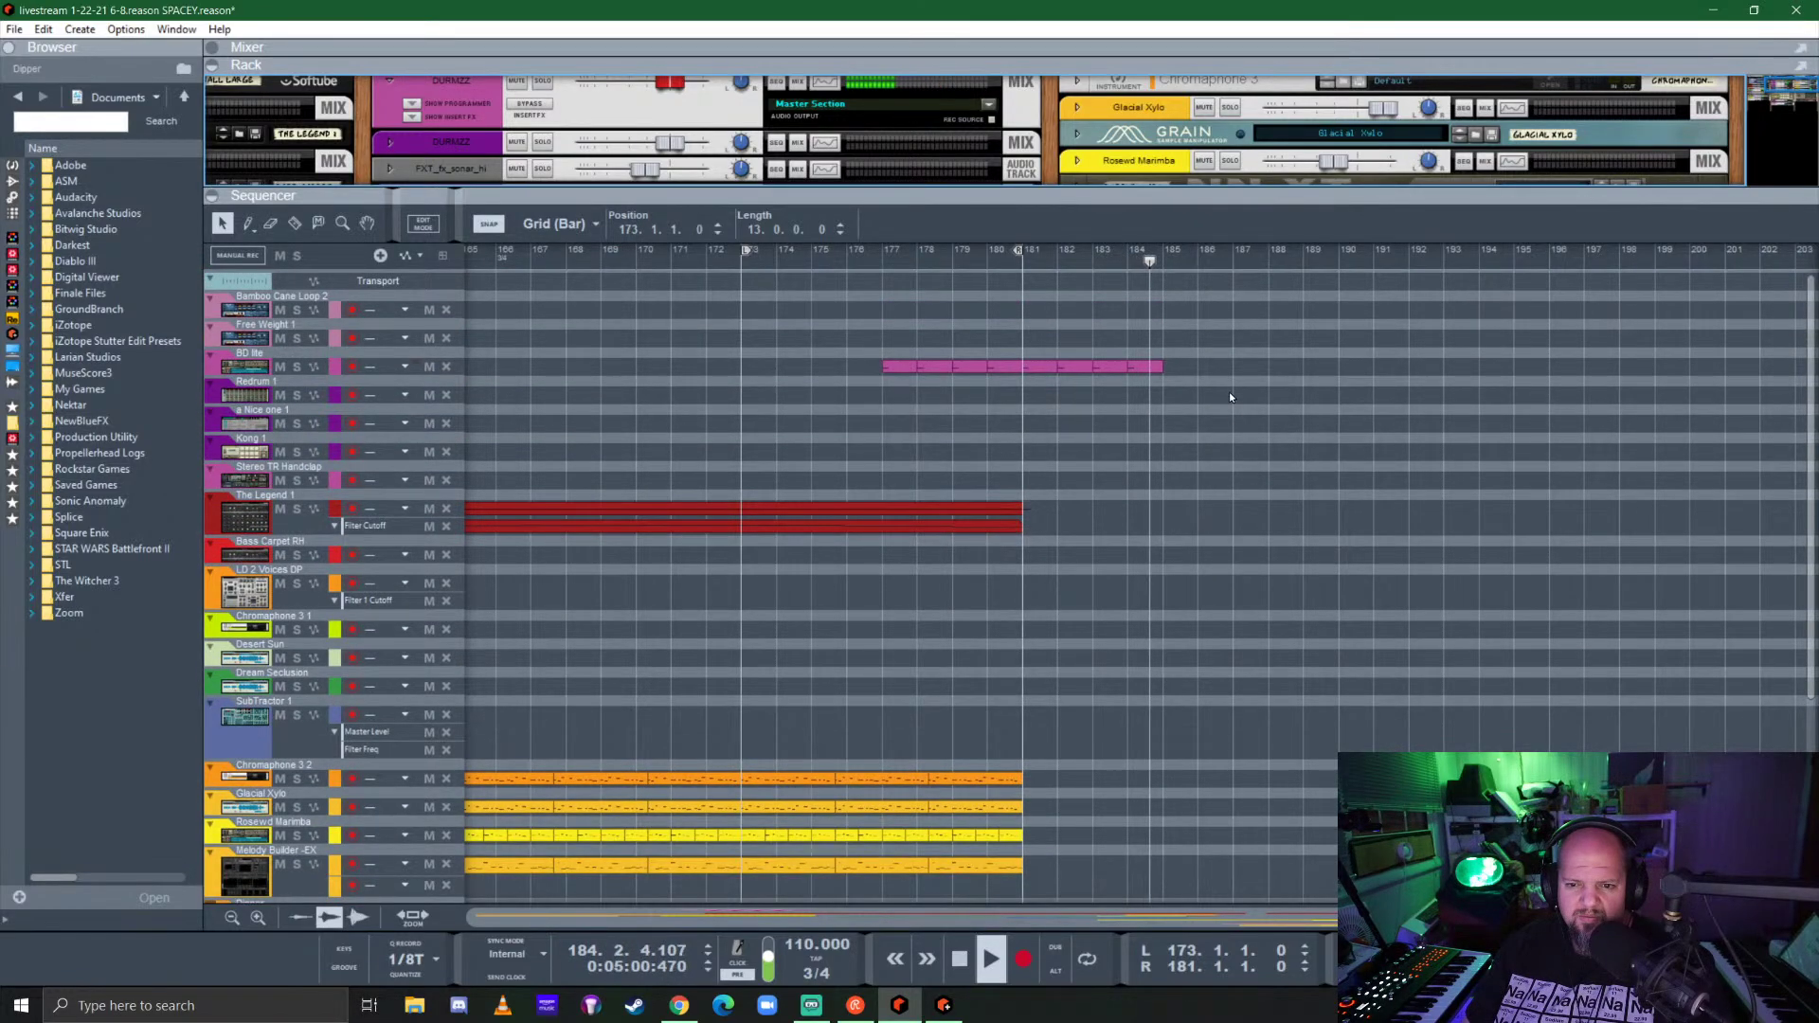
{"action": "left_click_drag", "start_coordinate": [1226, 403], "coordinate": [892, 364]}
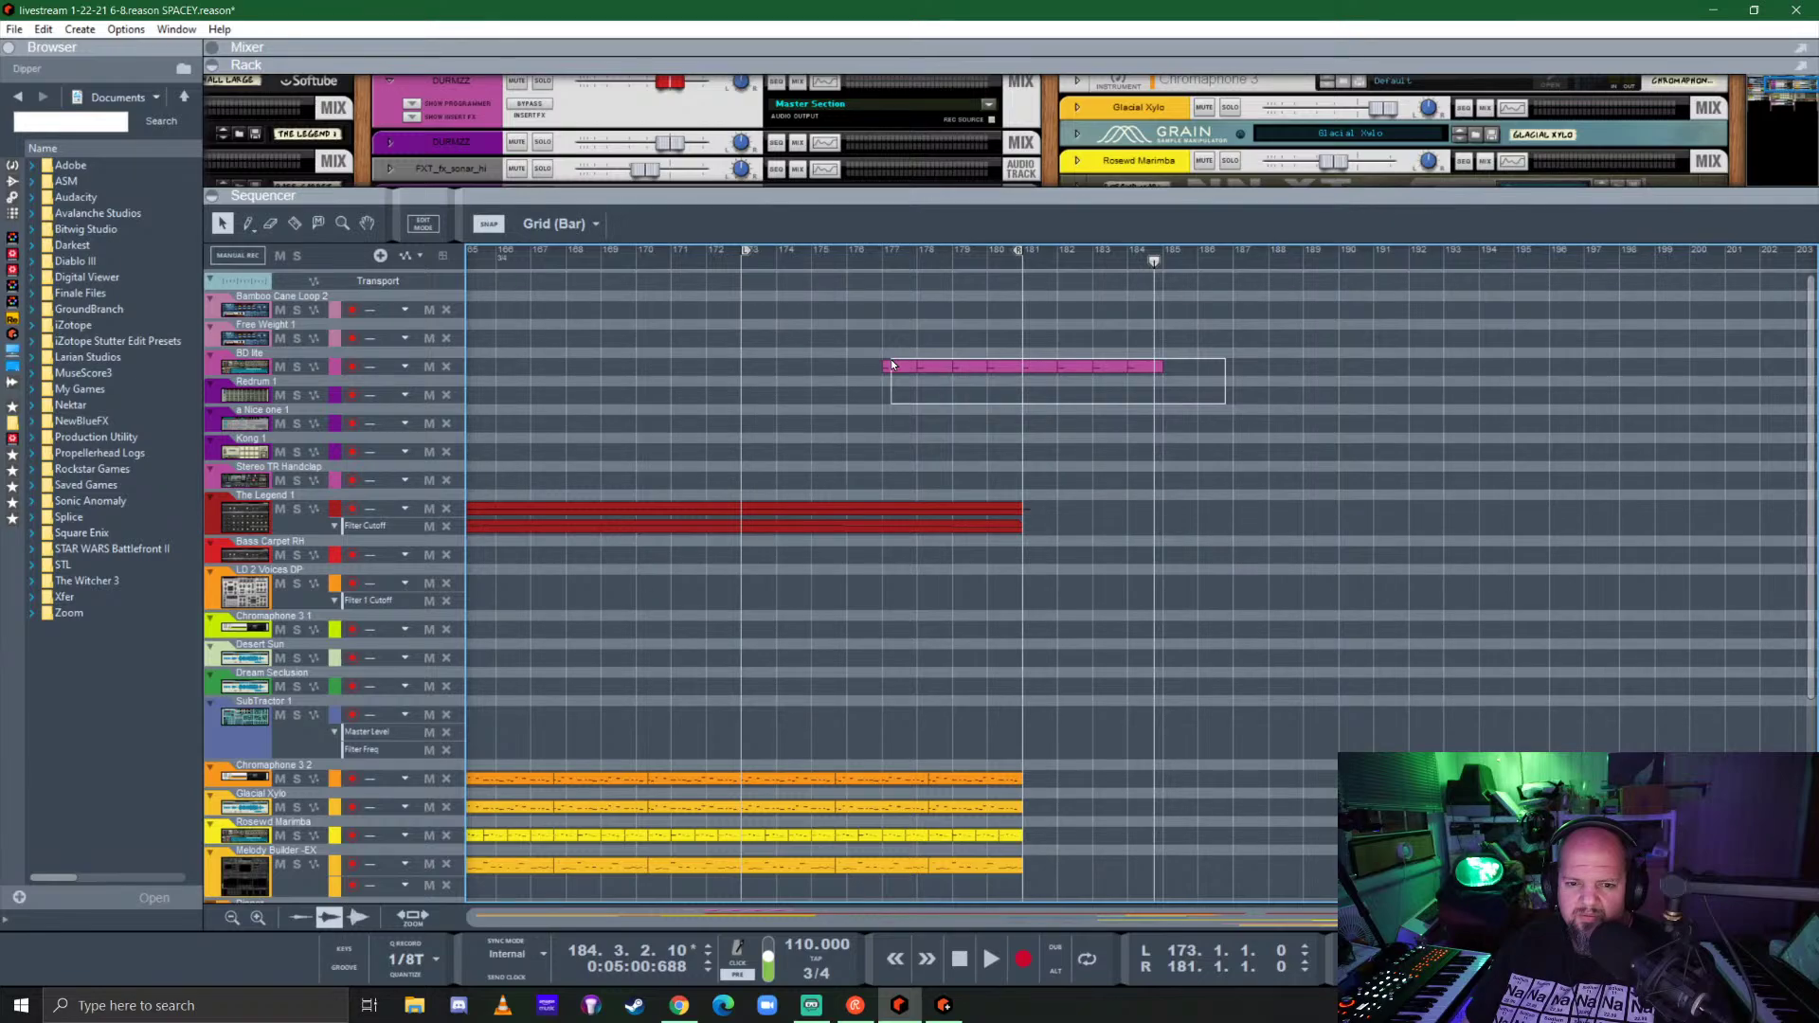
{"action": "left_click_drag", "start_coordinate": [892, 365], "coordinate": [892, 365]}
{"action": "scroll", "coordinate": [1123, 544], "scroll_direction": "down", "scroll_amount": 5}
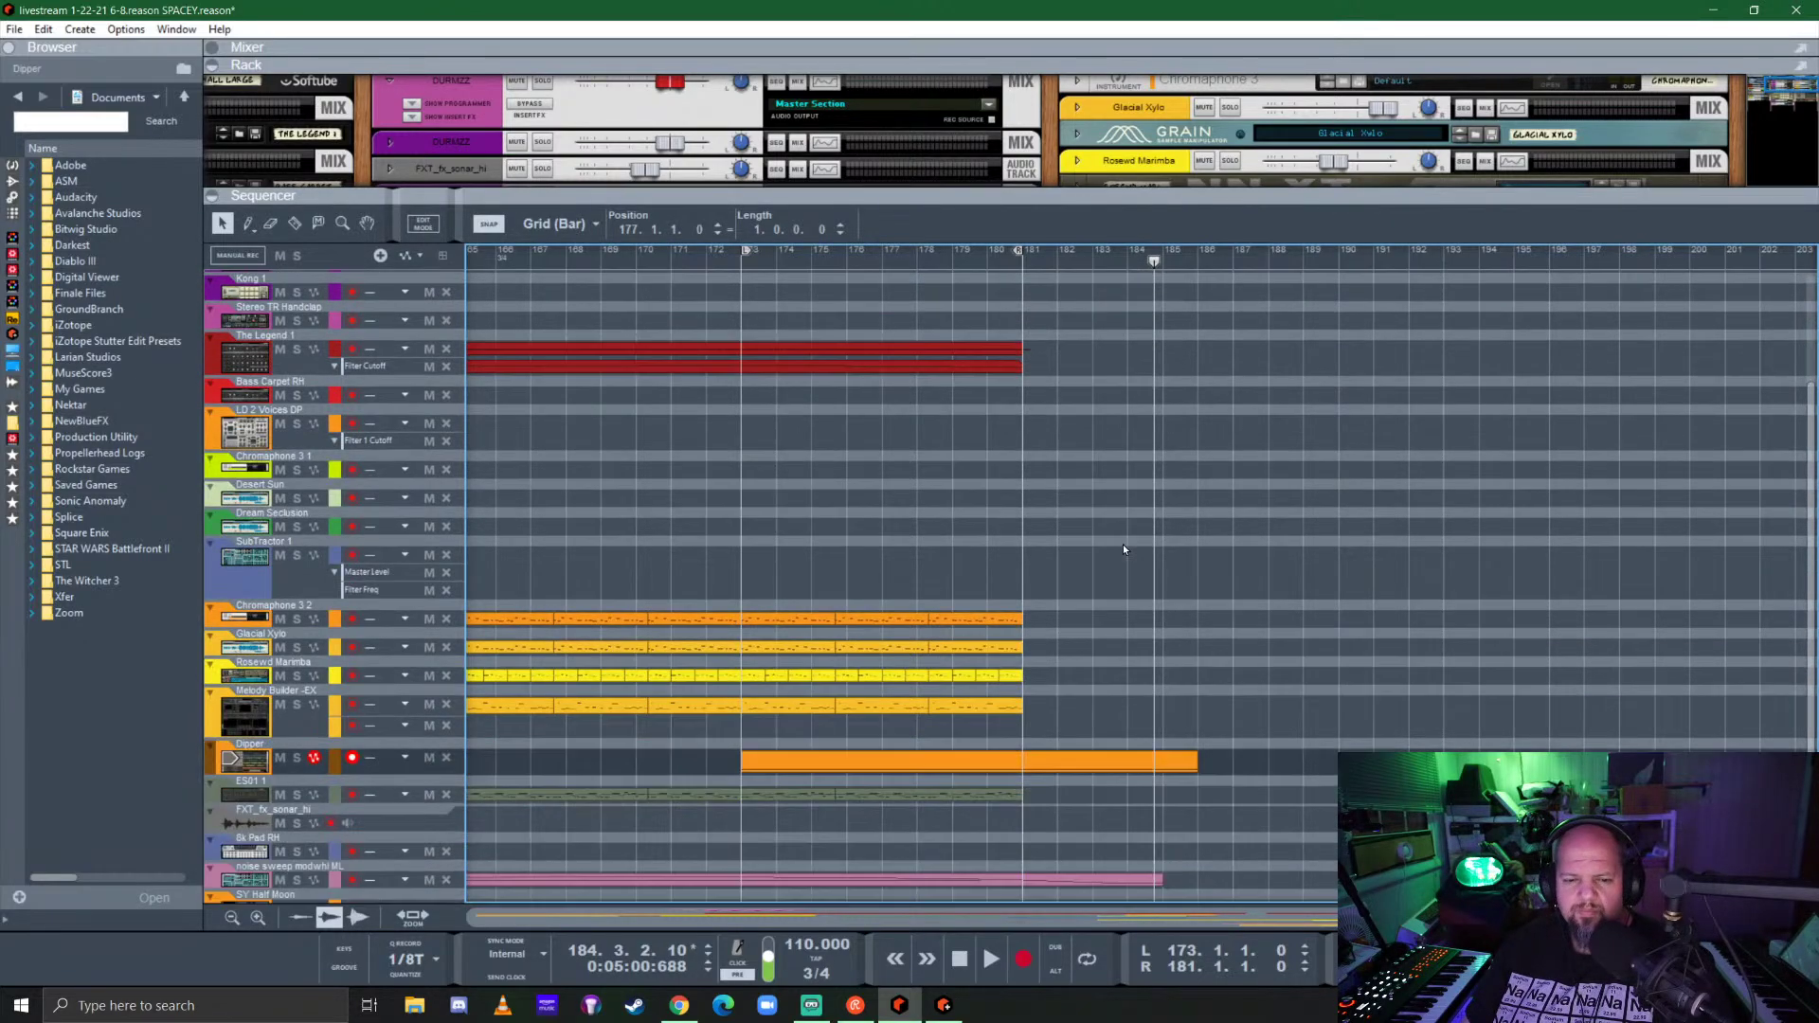
Step: Audition the start of the Dipper clip from bar 173 and enlarge that section of the arrangement
{"action": "scroll", "coordinate": [980, 523], "scroll_direction": "up", "scroll_amount": 5}
{"action": "left_click", "coordinate": [736, 269]}
{"action": "key", "text": "space"}
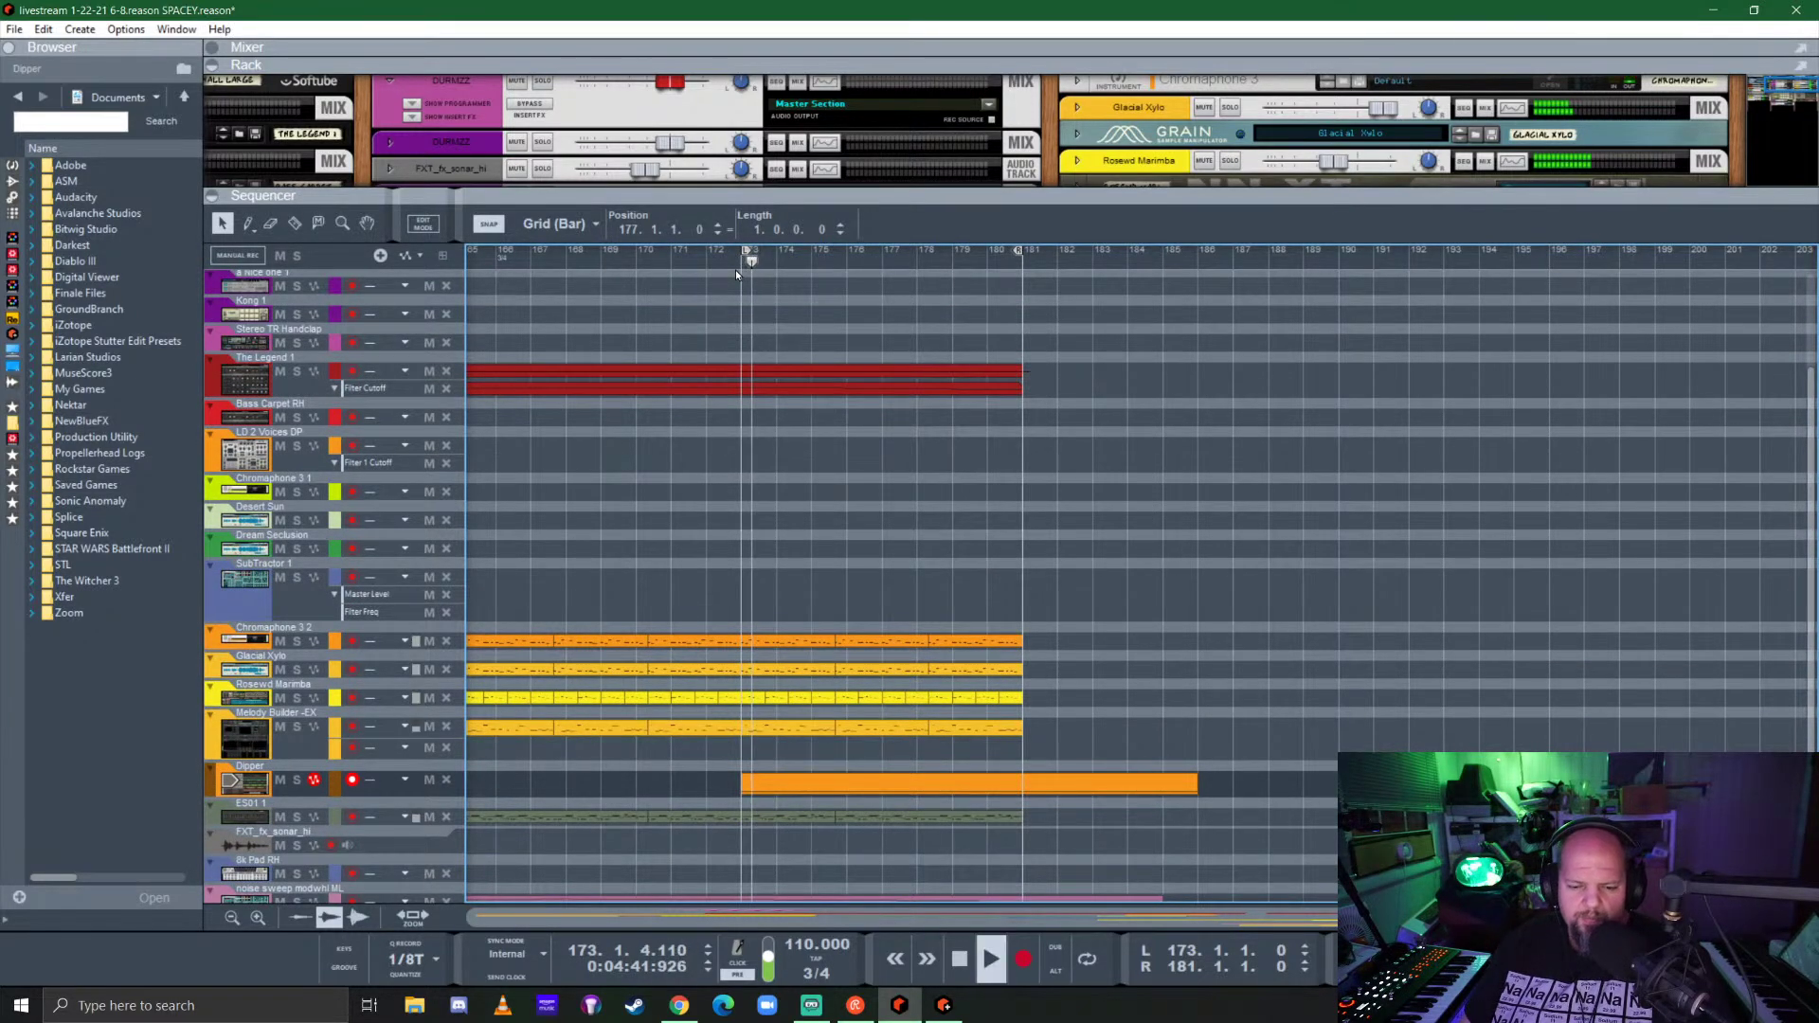
{"action": "key", "text": "space"}
{"action": "scroll", "coordinate": [735, 513], "scroll_direction": "up", "scroll_amount": 3}
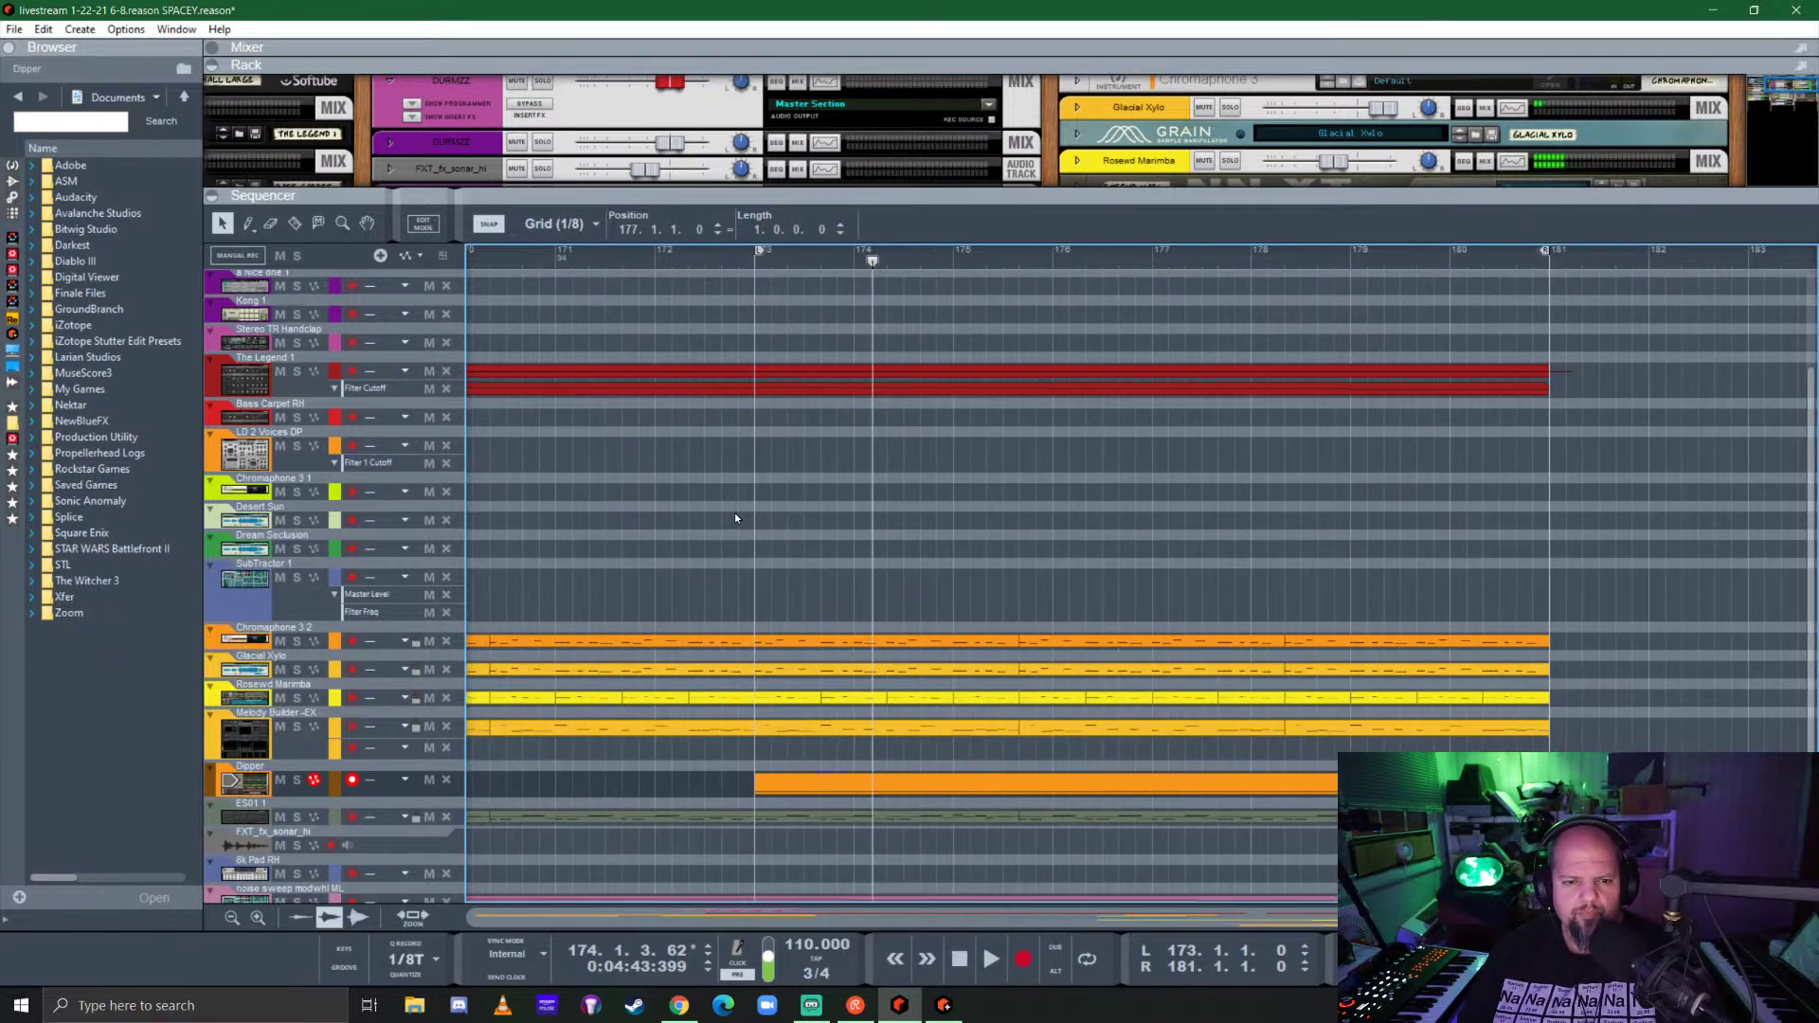
Step: Play the song's outro with the Dipper clip and stop playback at bar 184
{"action": "scroll", "coordinate": [755, 510], "scroll_direction": "down", "scroll_amount": 4}
{"action": "scroll", "coordinate": [760, 508], "scroll_direction": "down", "scroll_amount": 3}
{"action": "left_click", "coordinate": [873, 253]}
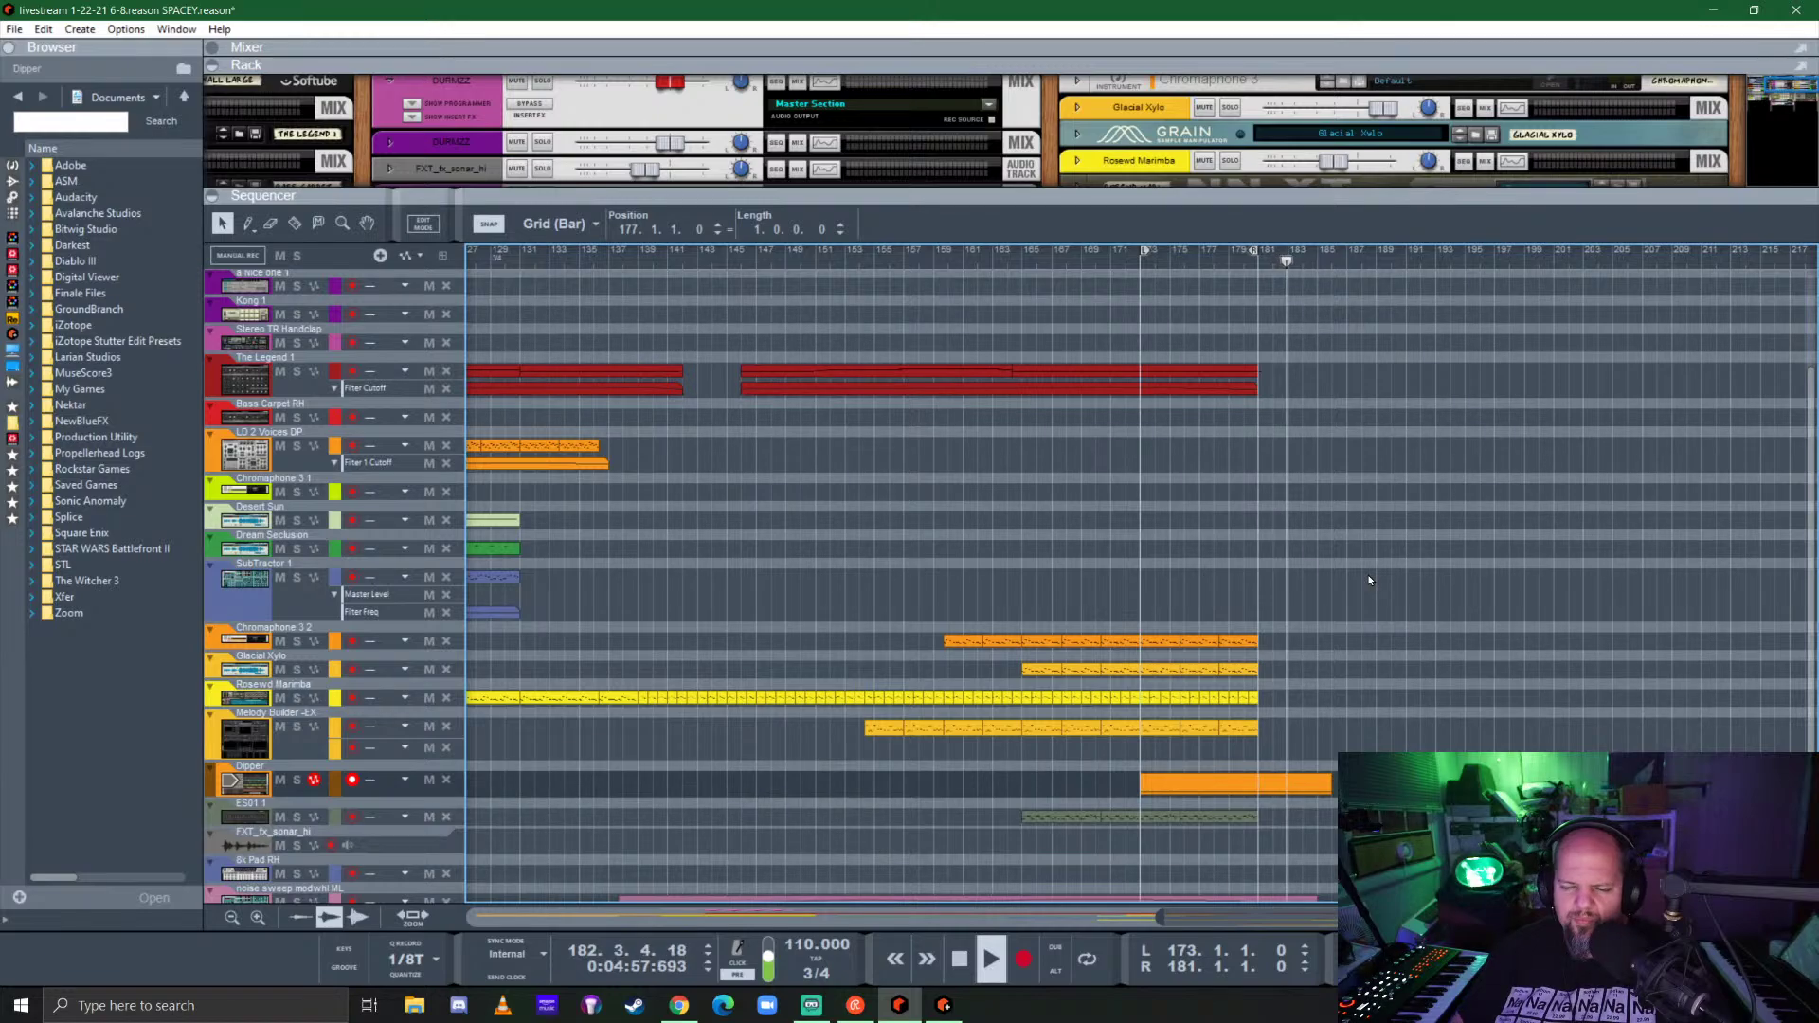
{"action": "key", "text": "space"}
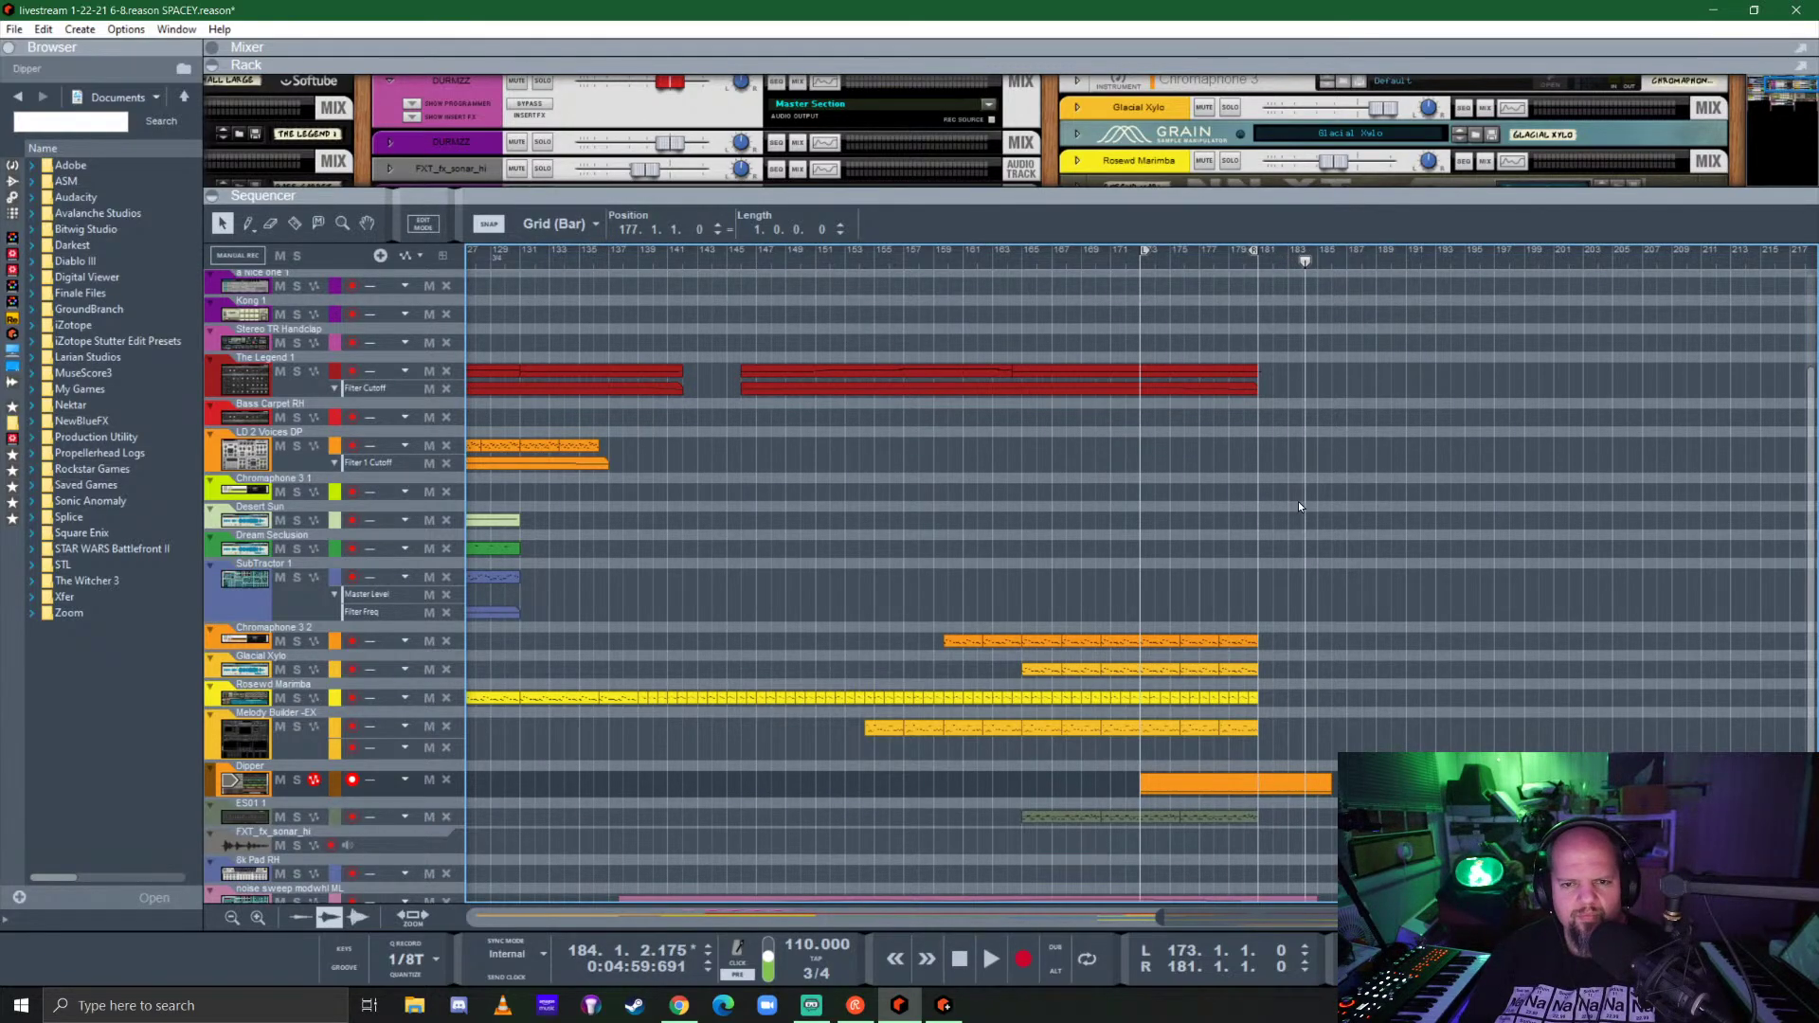
Step: Enlarge the rack area and collapse the Torsion device under the Dipper channel
{"action": "left_click_drag", "start_coordinate": [1154, 193], "coordinate": [1185, 761]}
{"action": "left_click", "coordinate": [1077, 269]}
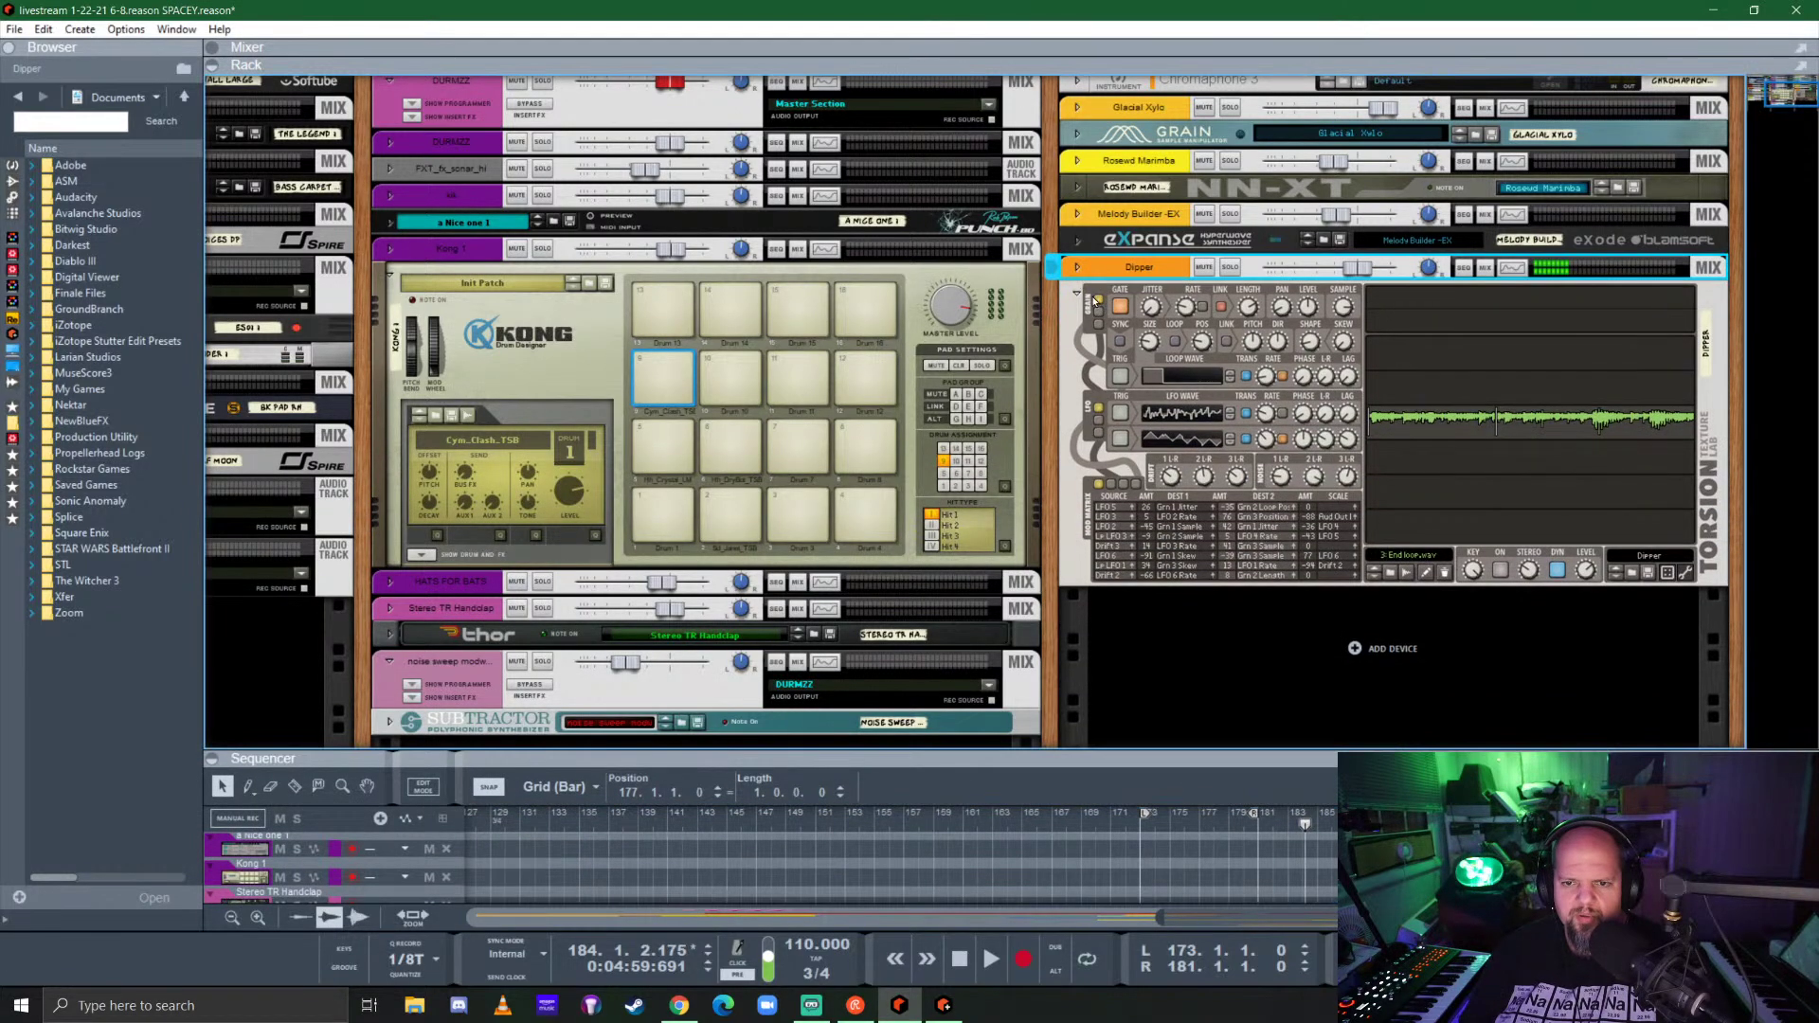
{"action": "left_click", "coordinate": [1078, 294]}
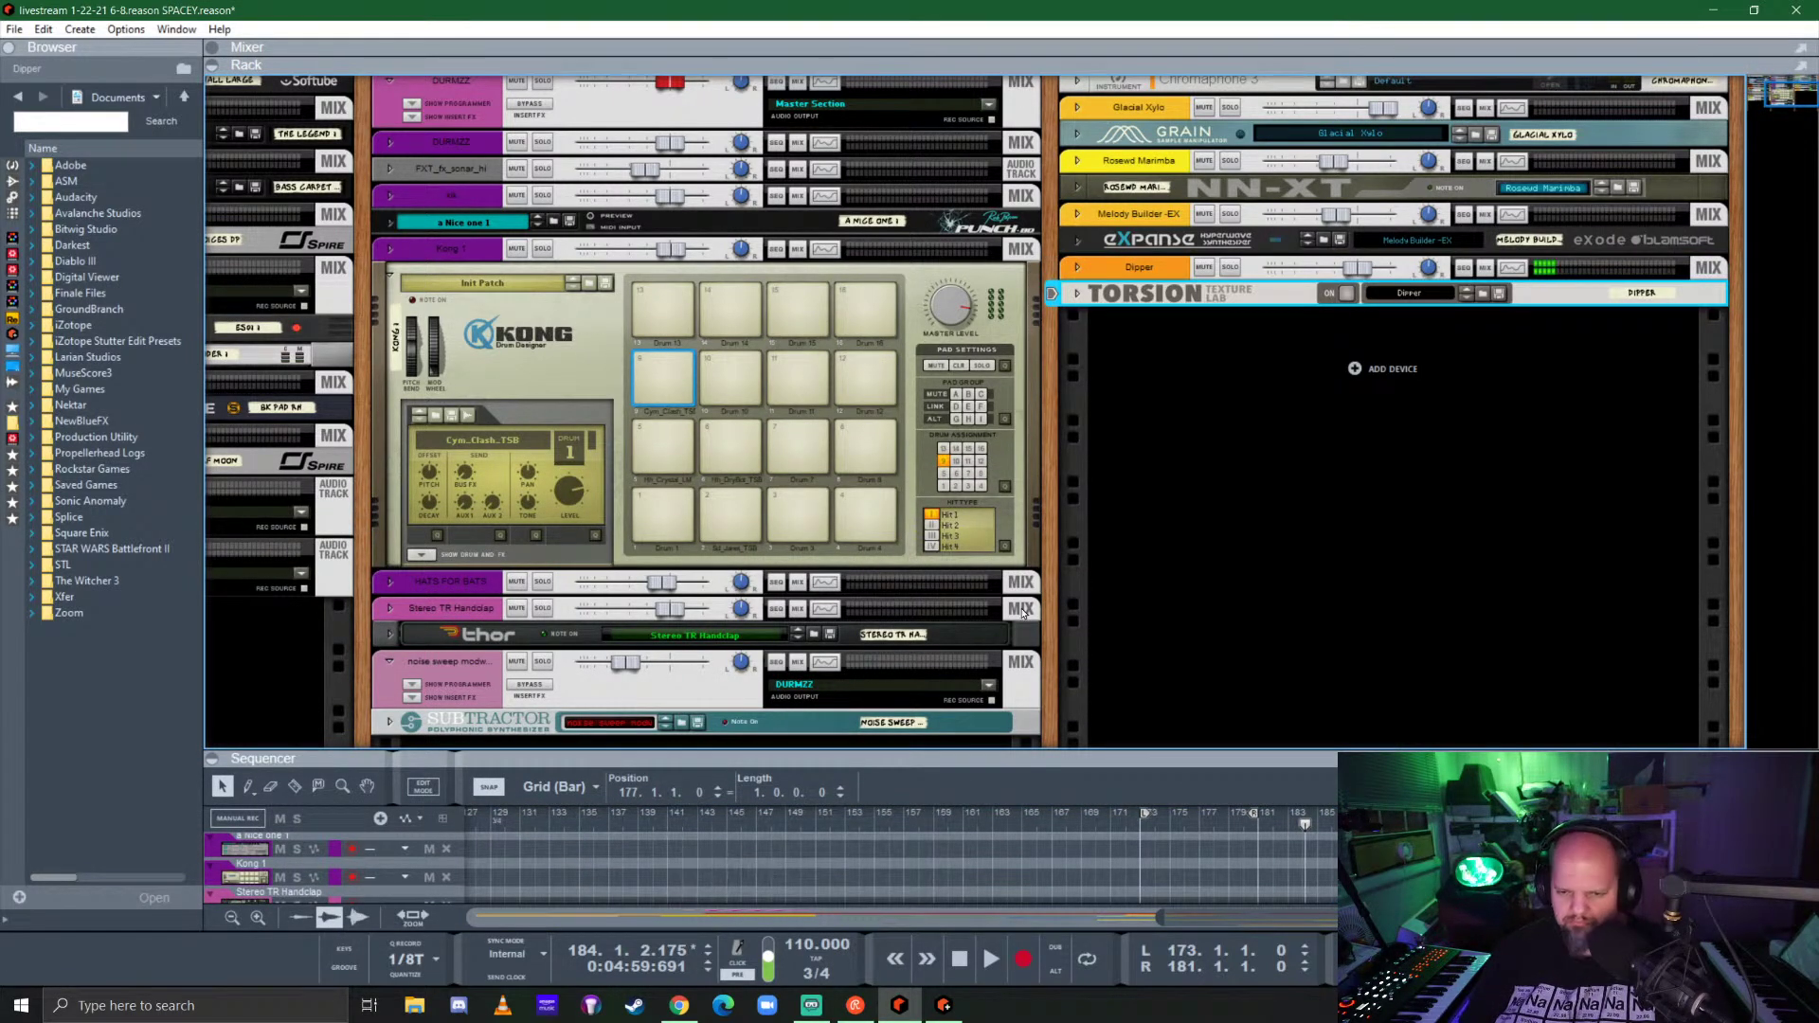
{"action": "scroll", "coordinate": [1053, 612], "scroll_direction": "down", "scroll_amount": 2}
{"action": "scroll", "coordinate": [1014, 626], "scroll_direction": "up", "scroll_amount": 3}
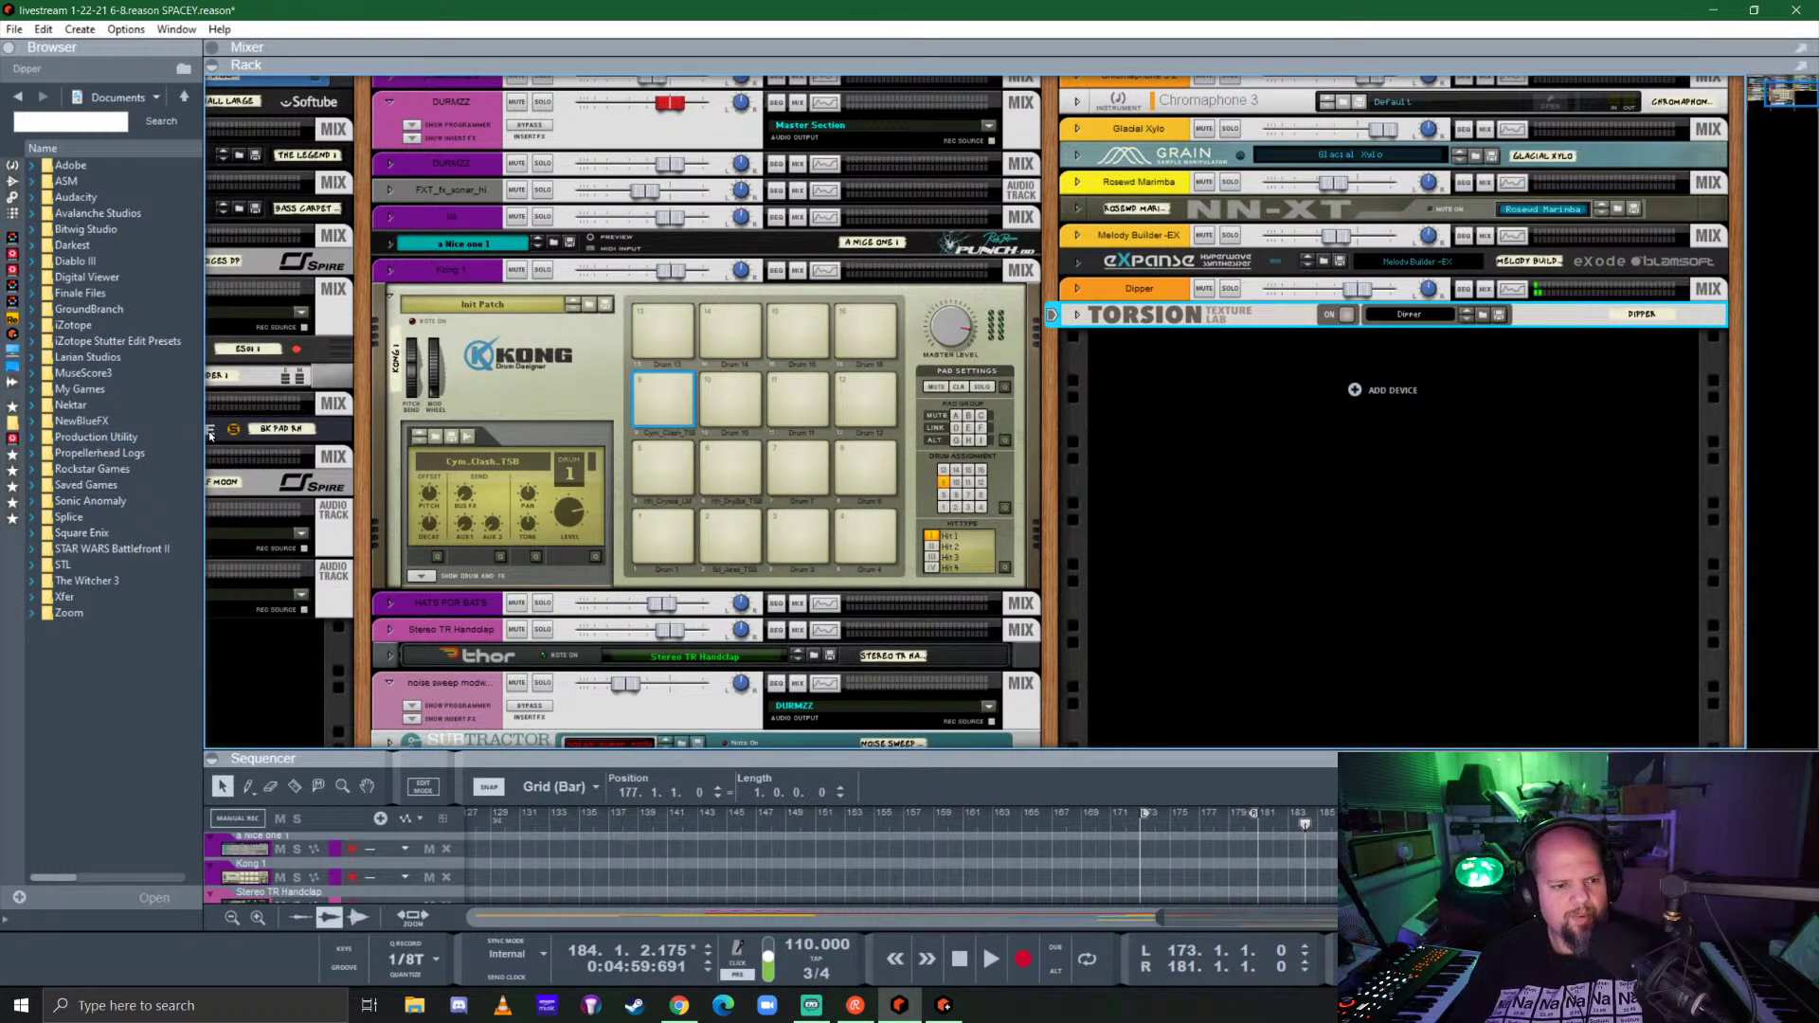
Step: Browse the instrument devices and add a Parsec Spectral Synthesizer to the rack below Torsion
{"action": "left_click_drag", "start_coordinate": [196, 434], "coordinate": [177, 436]}
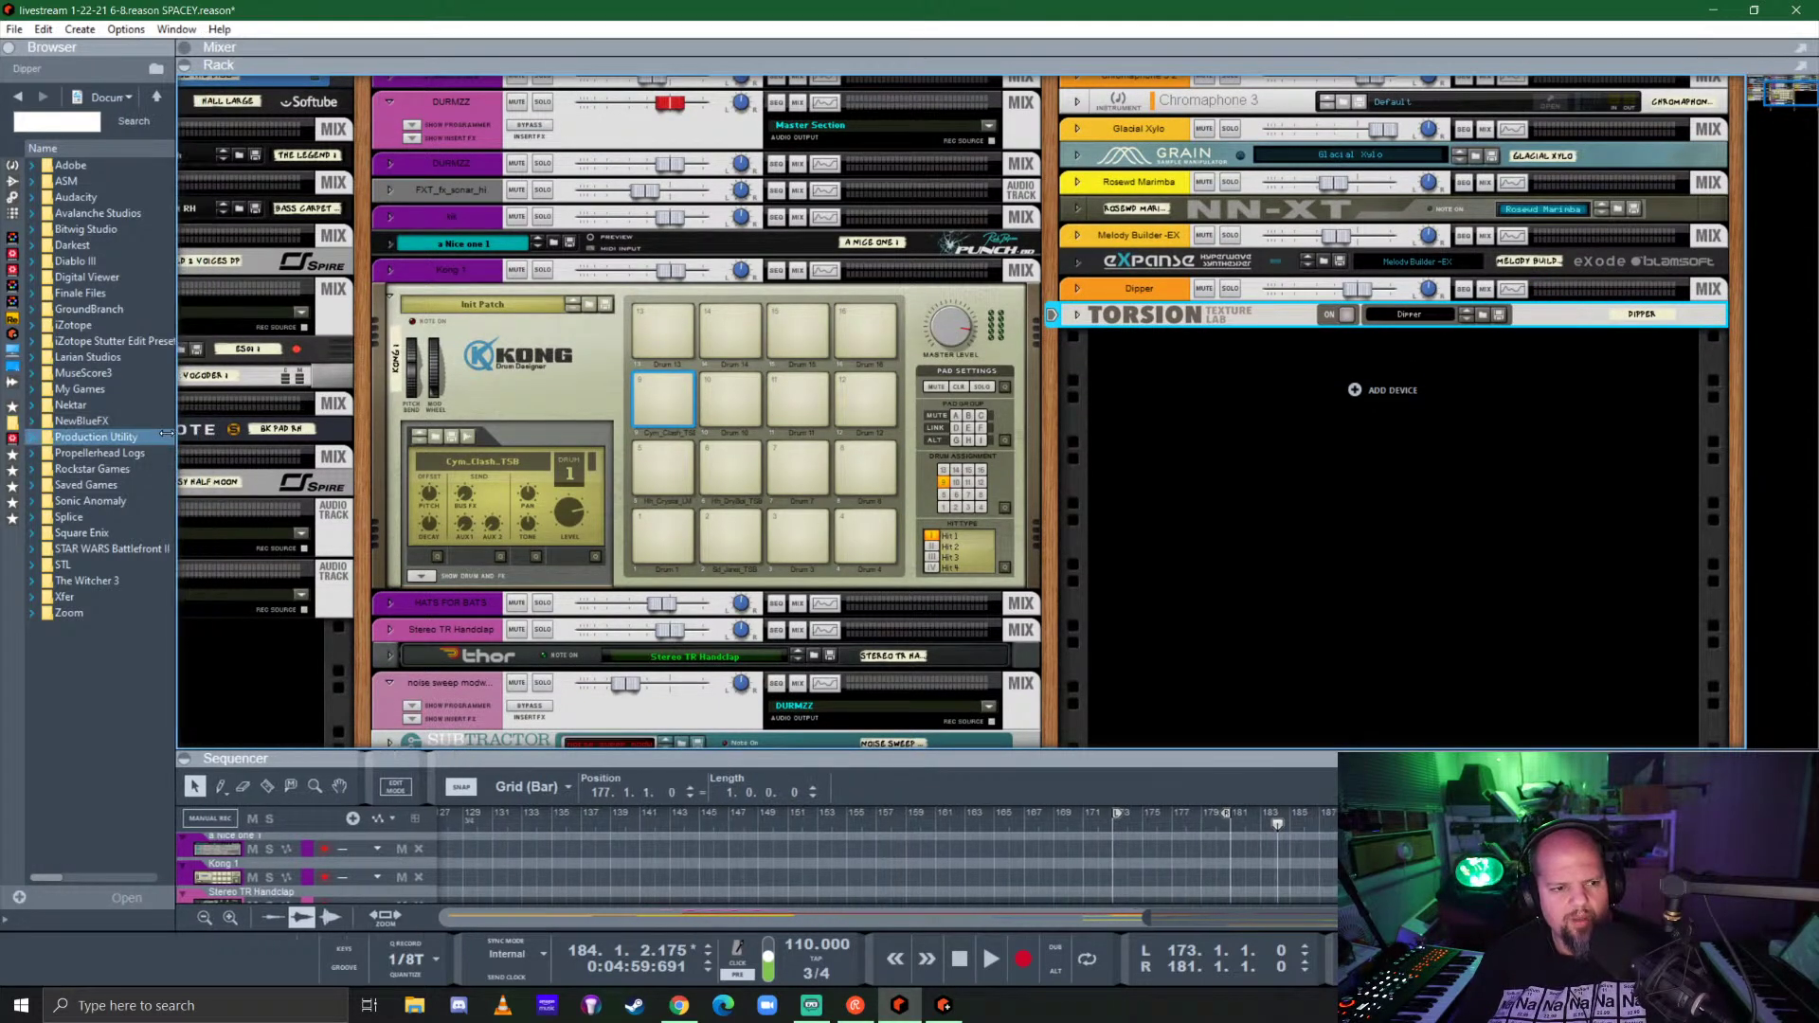
{"action": "left_click", "coordinate": [12, 169]}
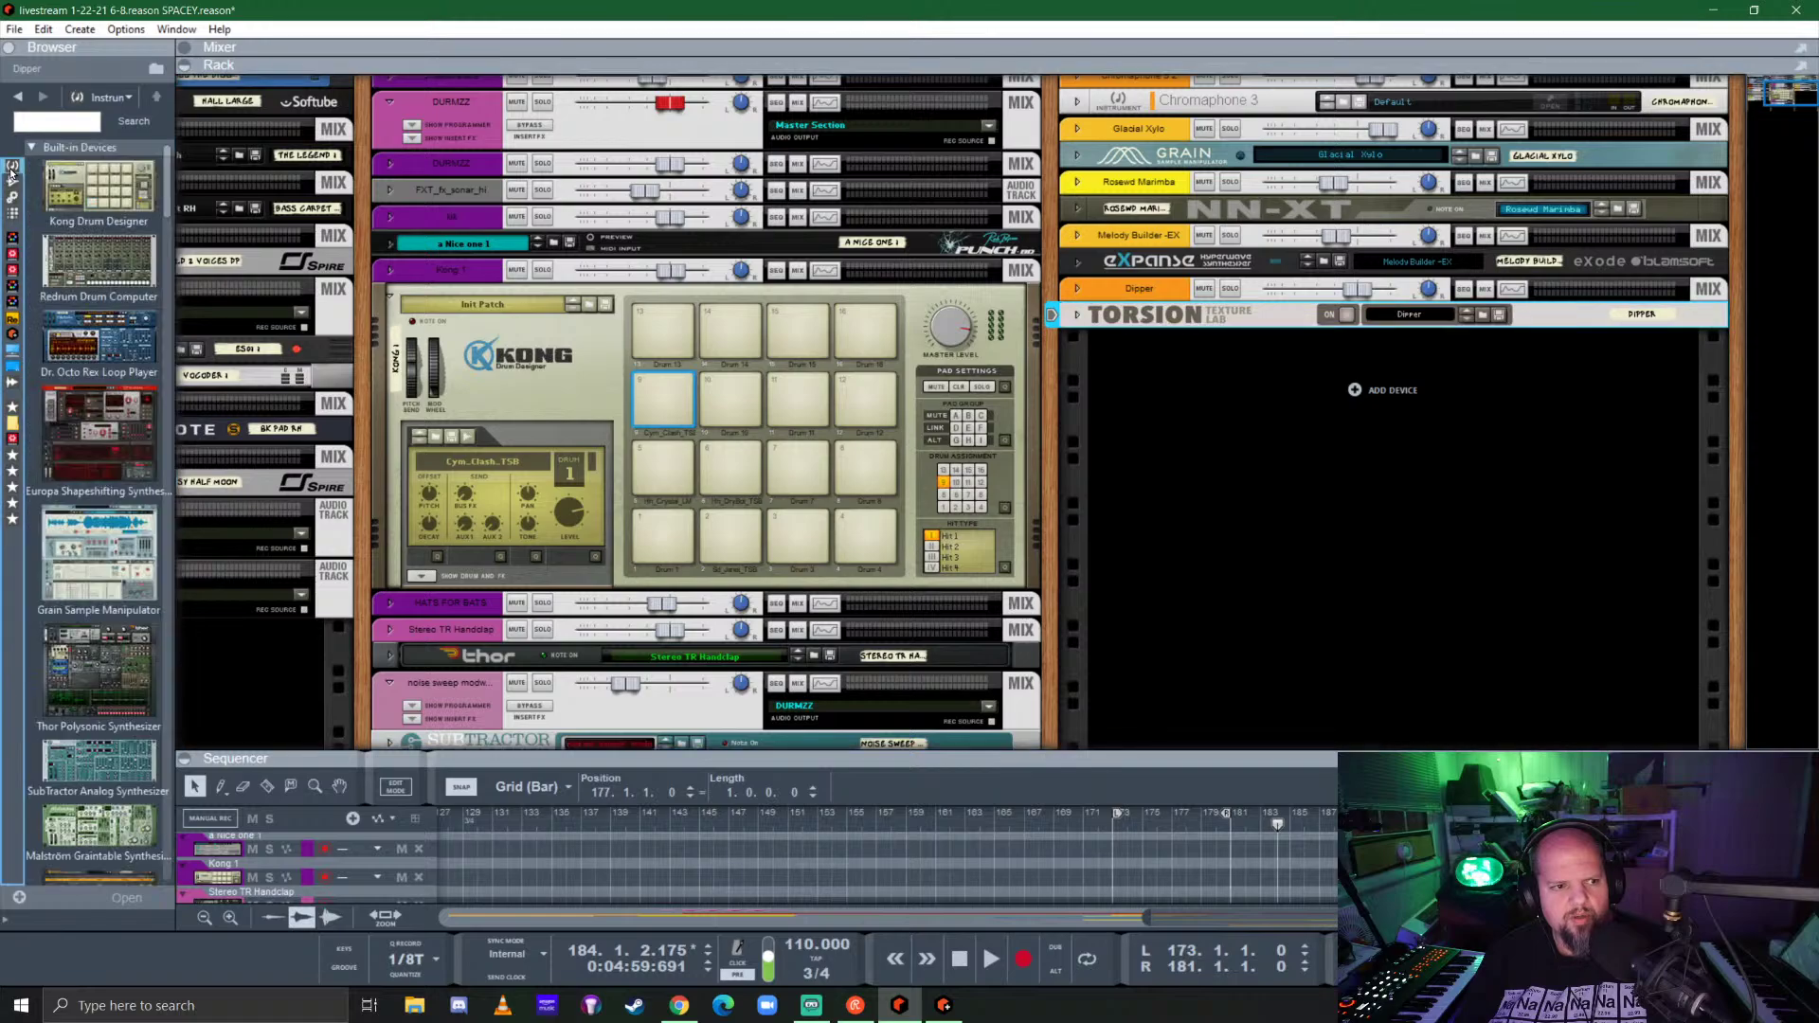
{"action": "left_click_drag", "start_coordinate": [180, 399], "coordinate": [199, 402]}
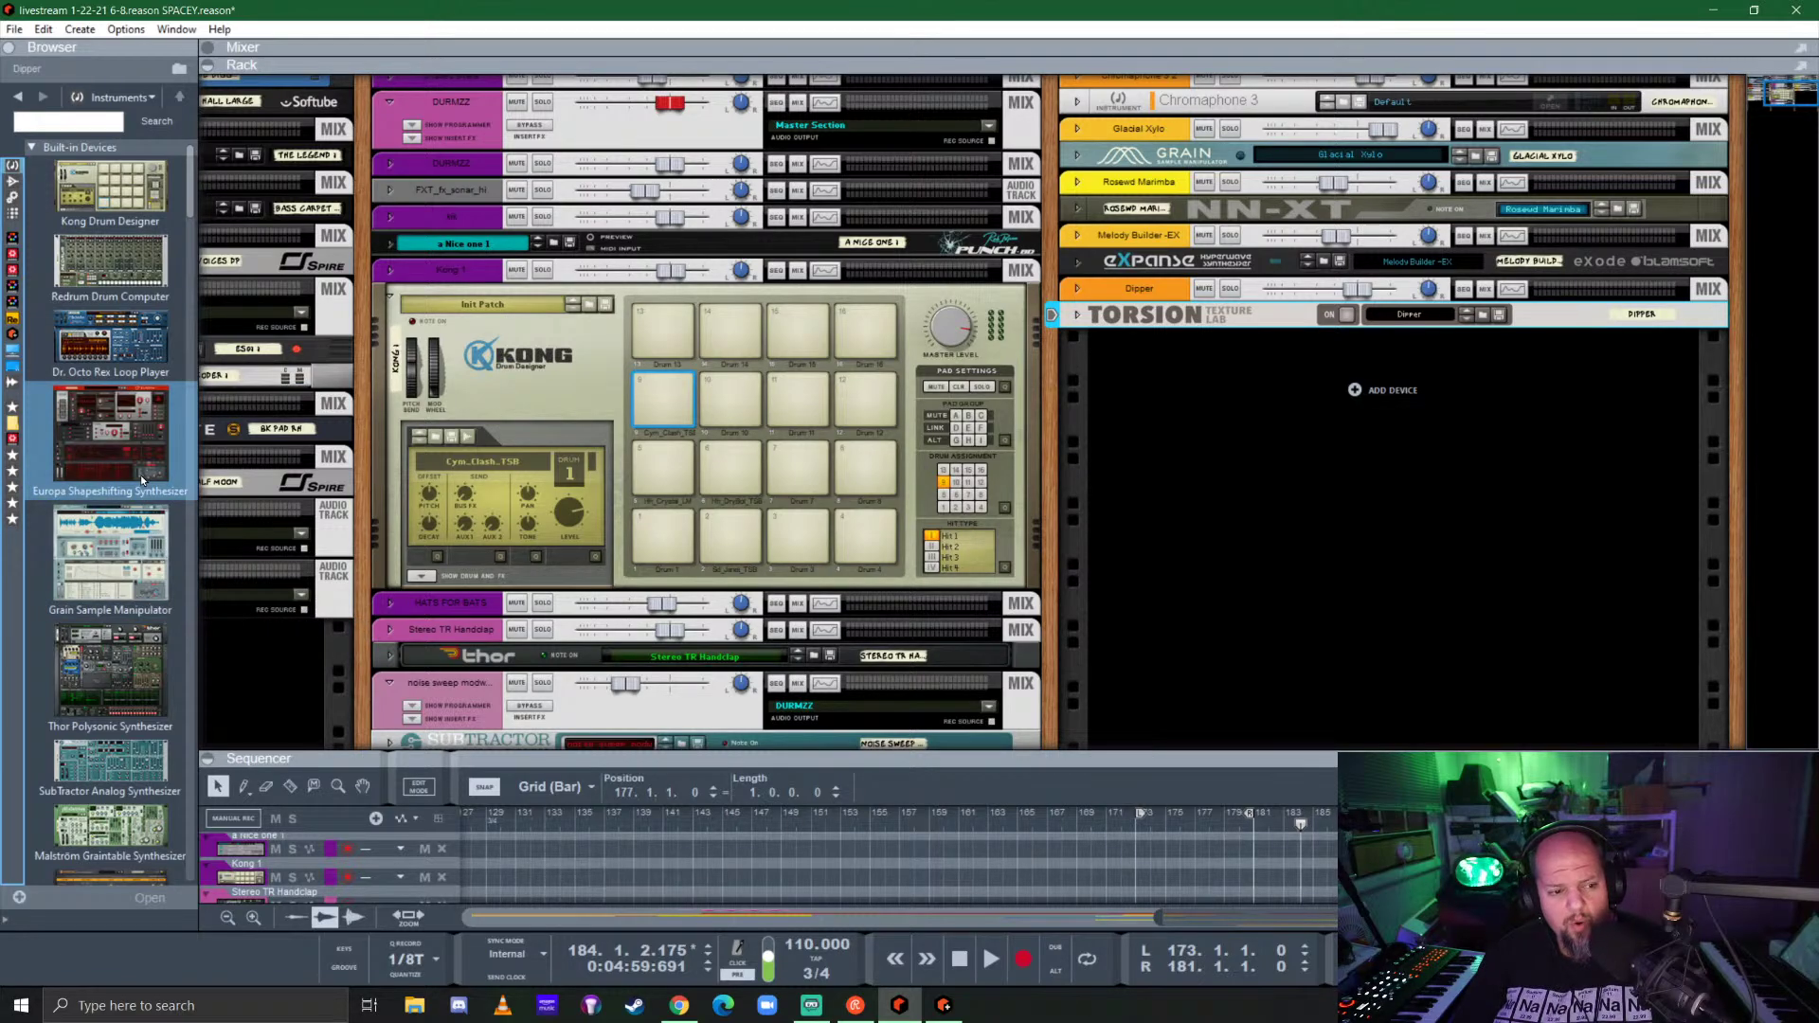
{"action": "scroll", "coordinate": [141, 478], "scroll_direction": "down", "scroll_amount": 4}
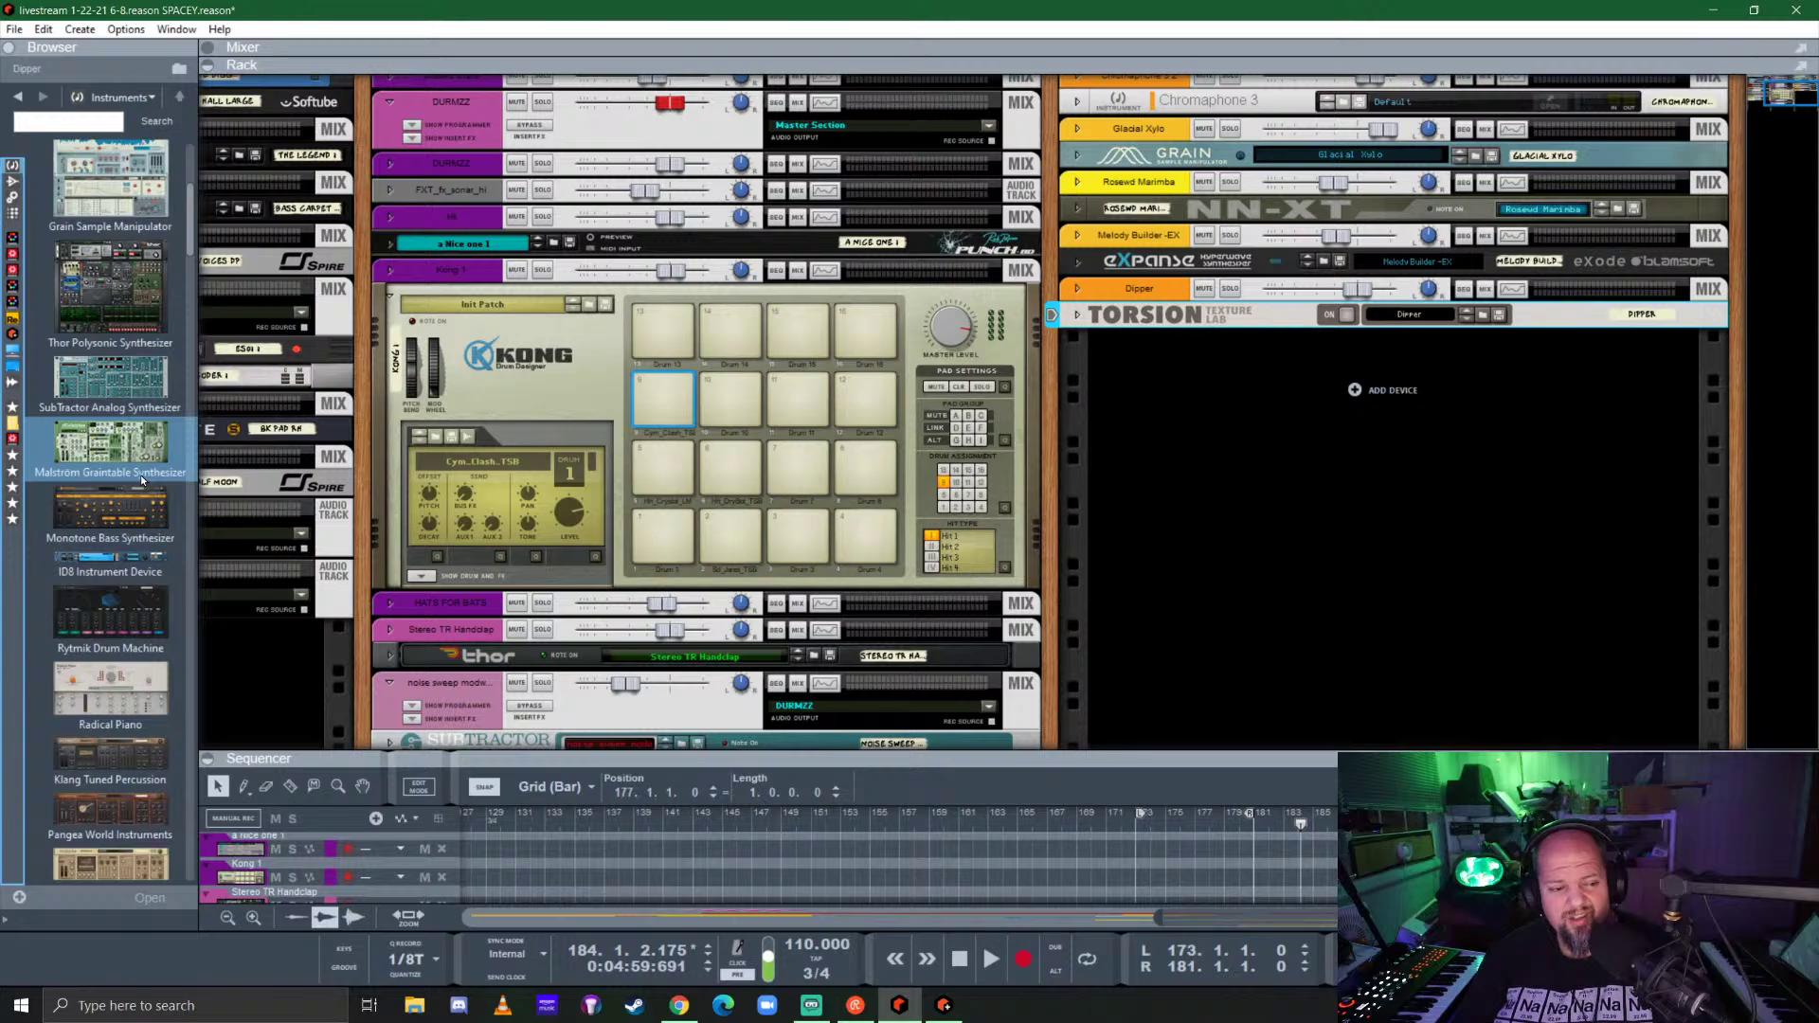
{"action": "left_click", "coordinate": [41, 125]}
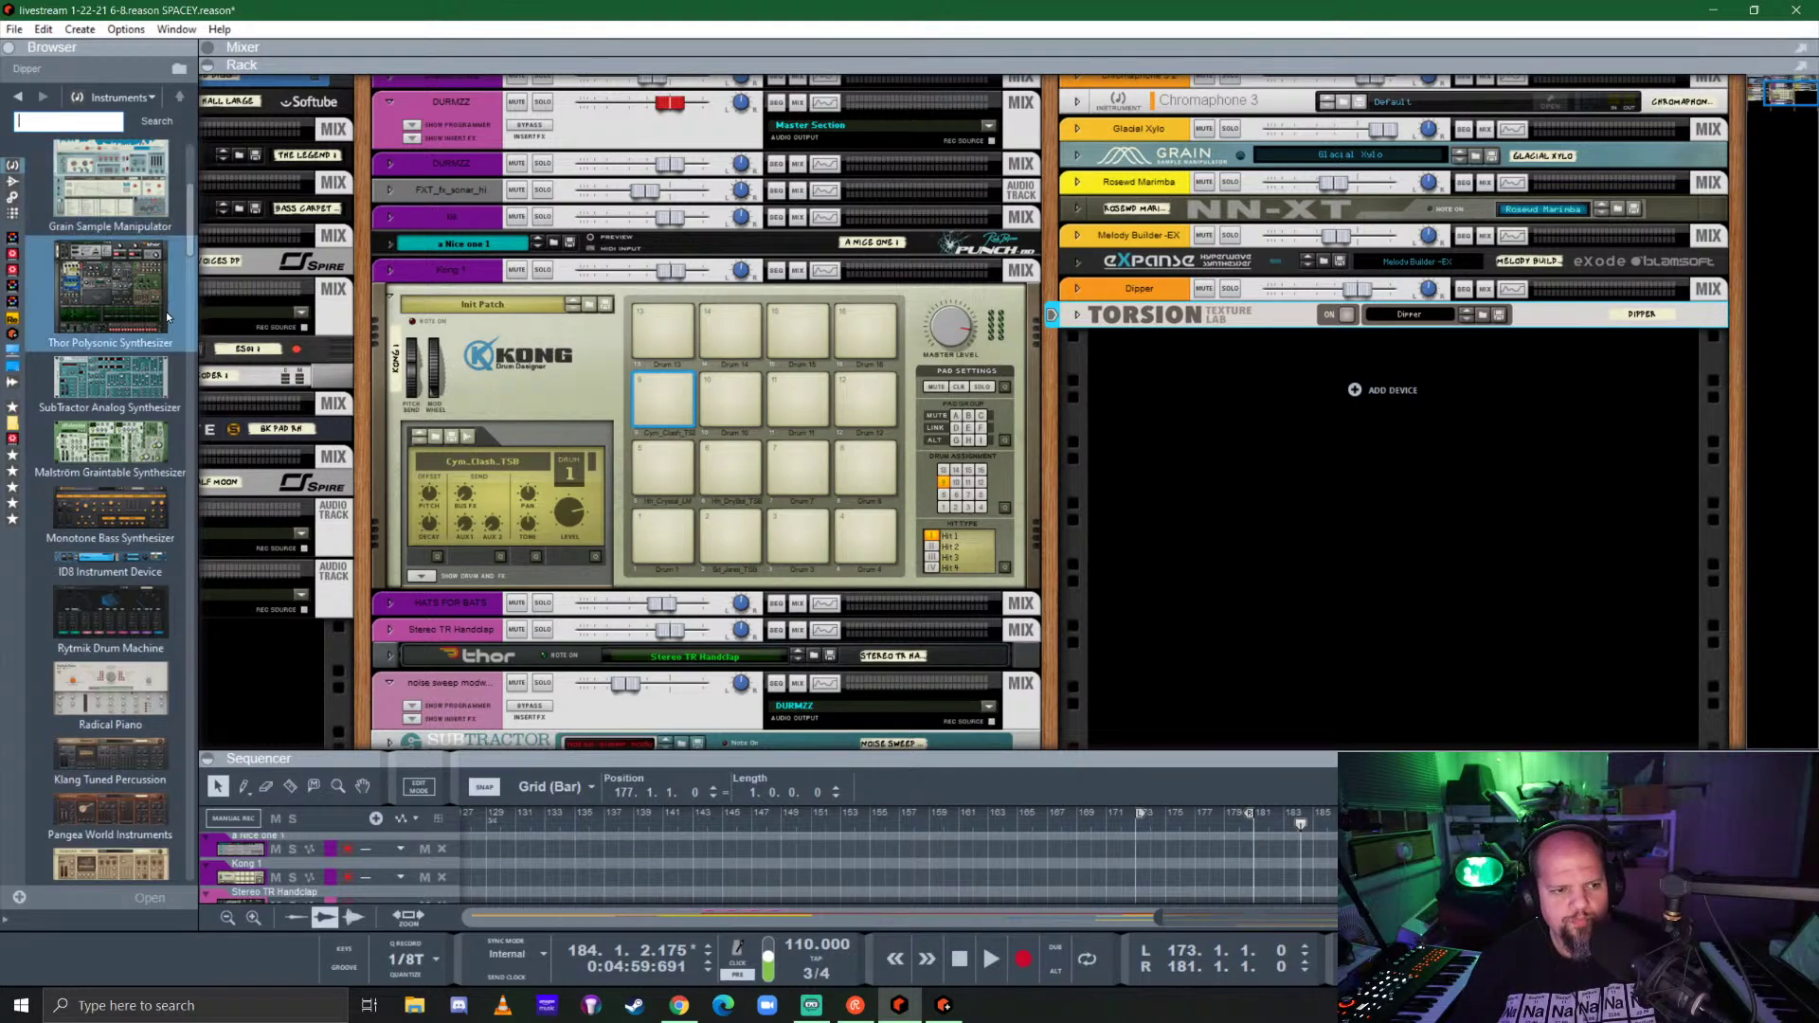
{"action": "scroll", "coordinate": [121, 307], "scroll_direction": "down", "scroll_amount": 10}
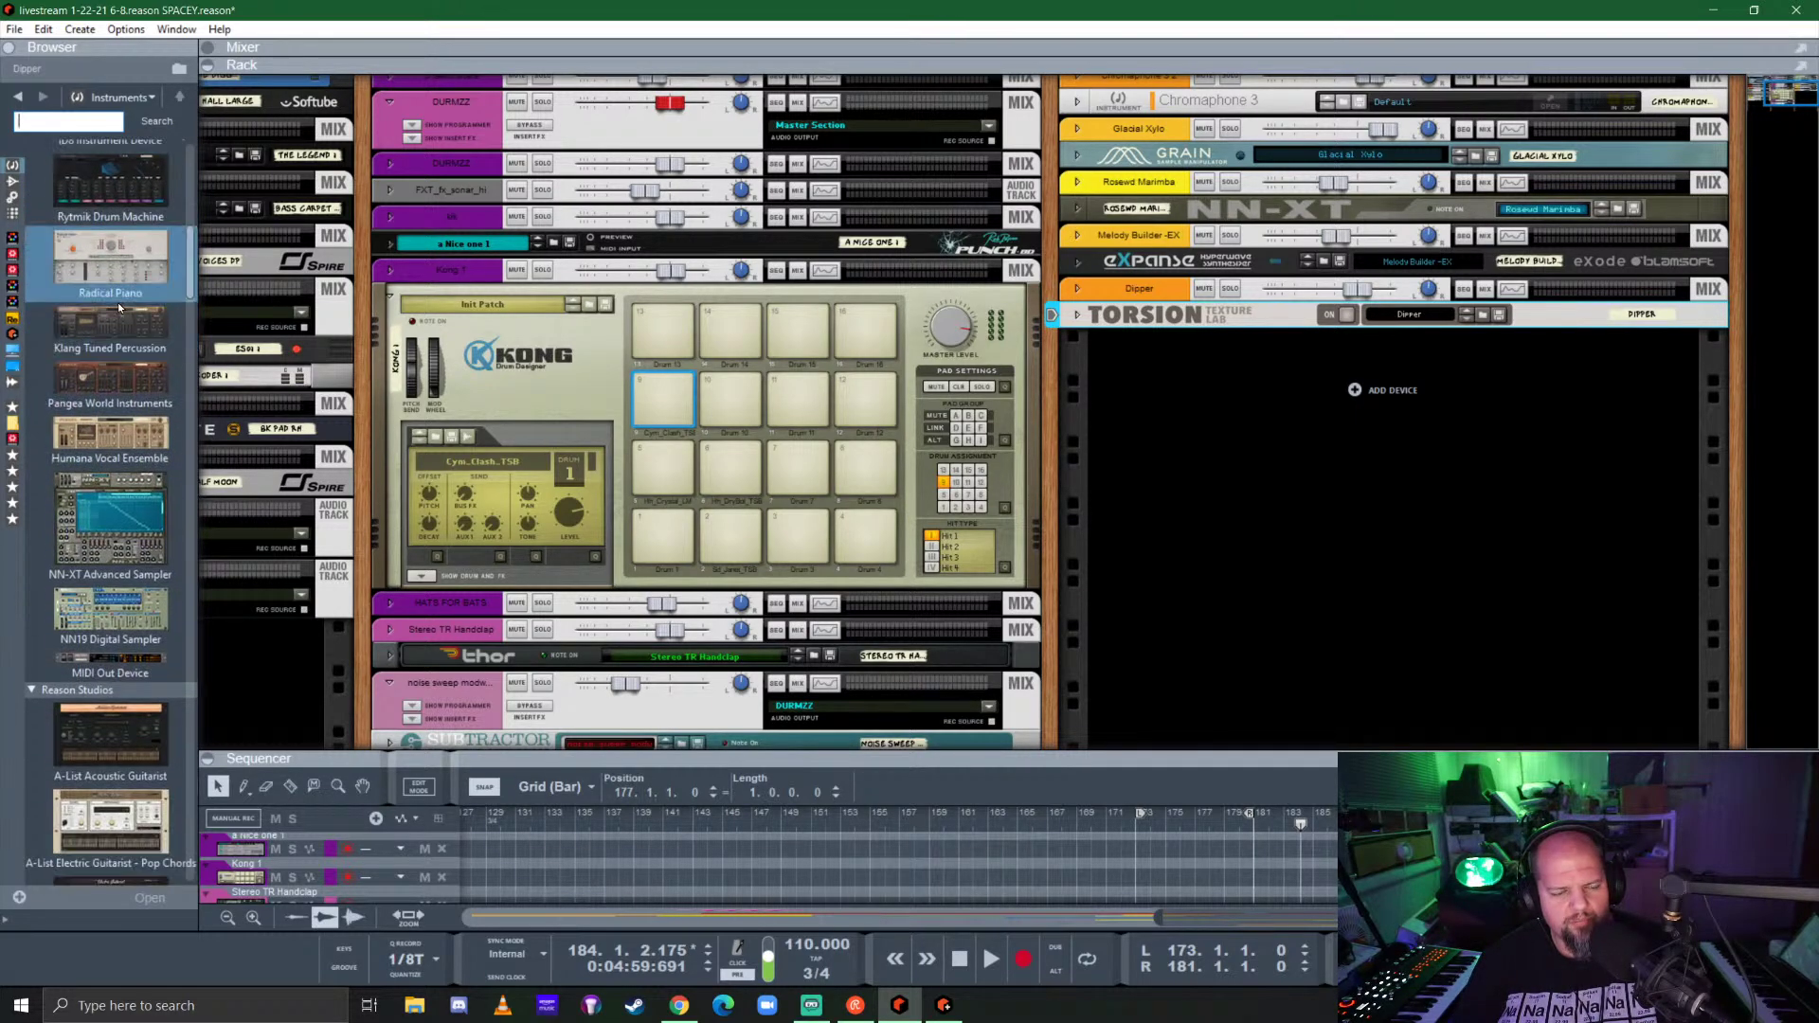
{"action": "scroll", "coordinate": [117, 303], "scroll_direction": "down", "scroll_amount": 4}
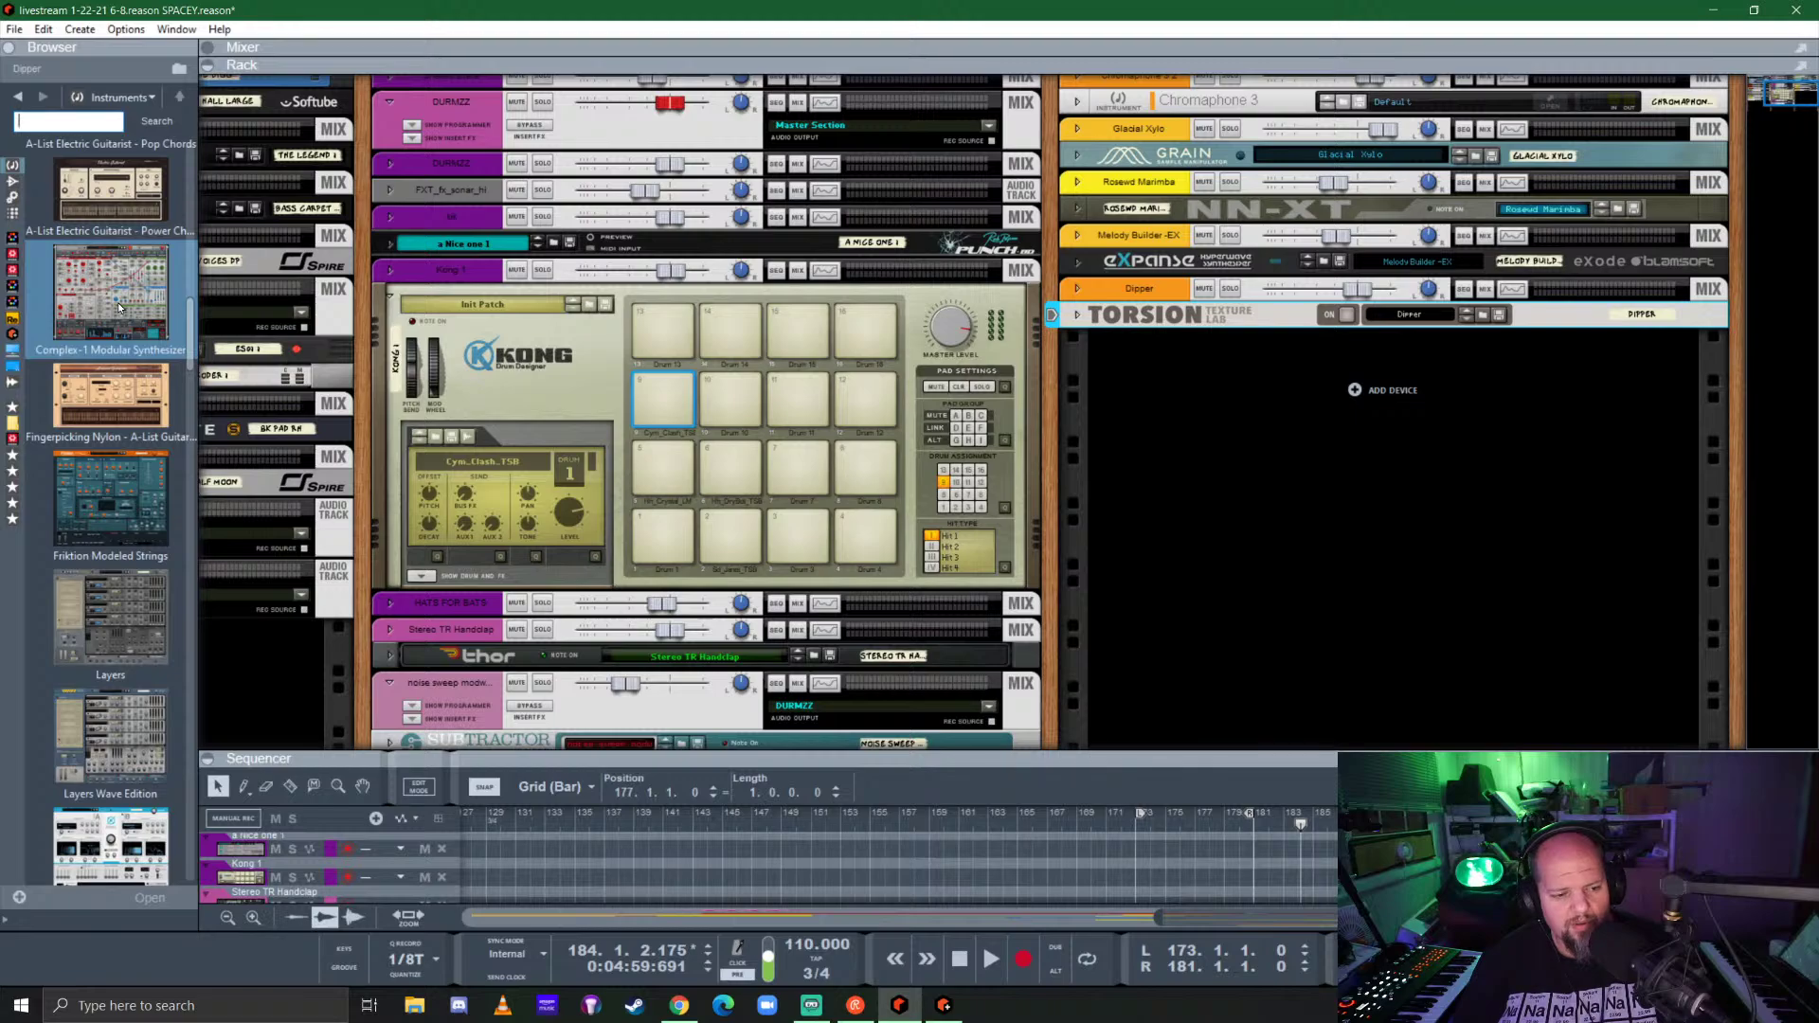
{"action": "scroll", "coordinate": [117, 303], "scroll_direction": "down", "scroll_amount": 4}
{"action": "scroll", "coordinate": [117, 305], "scroll_direction": "down", "scroll_amount": 4}
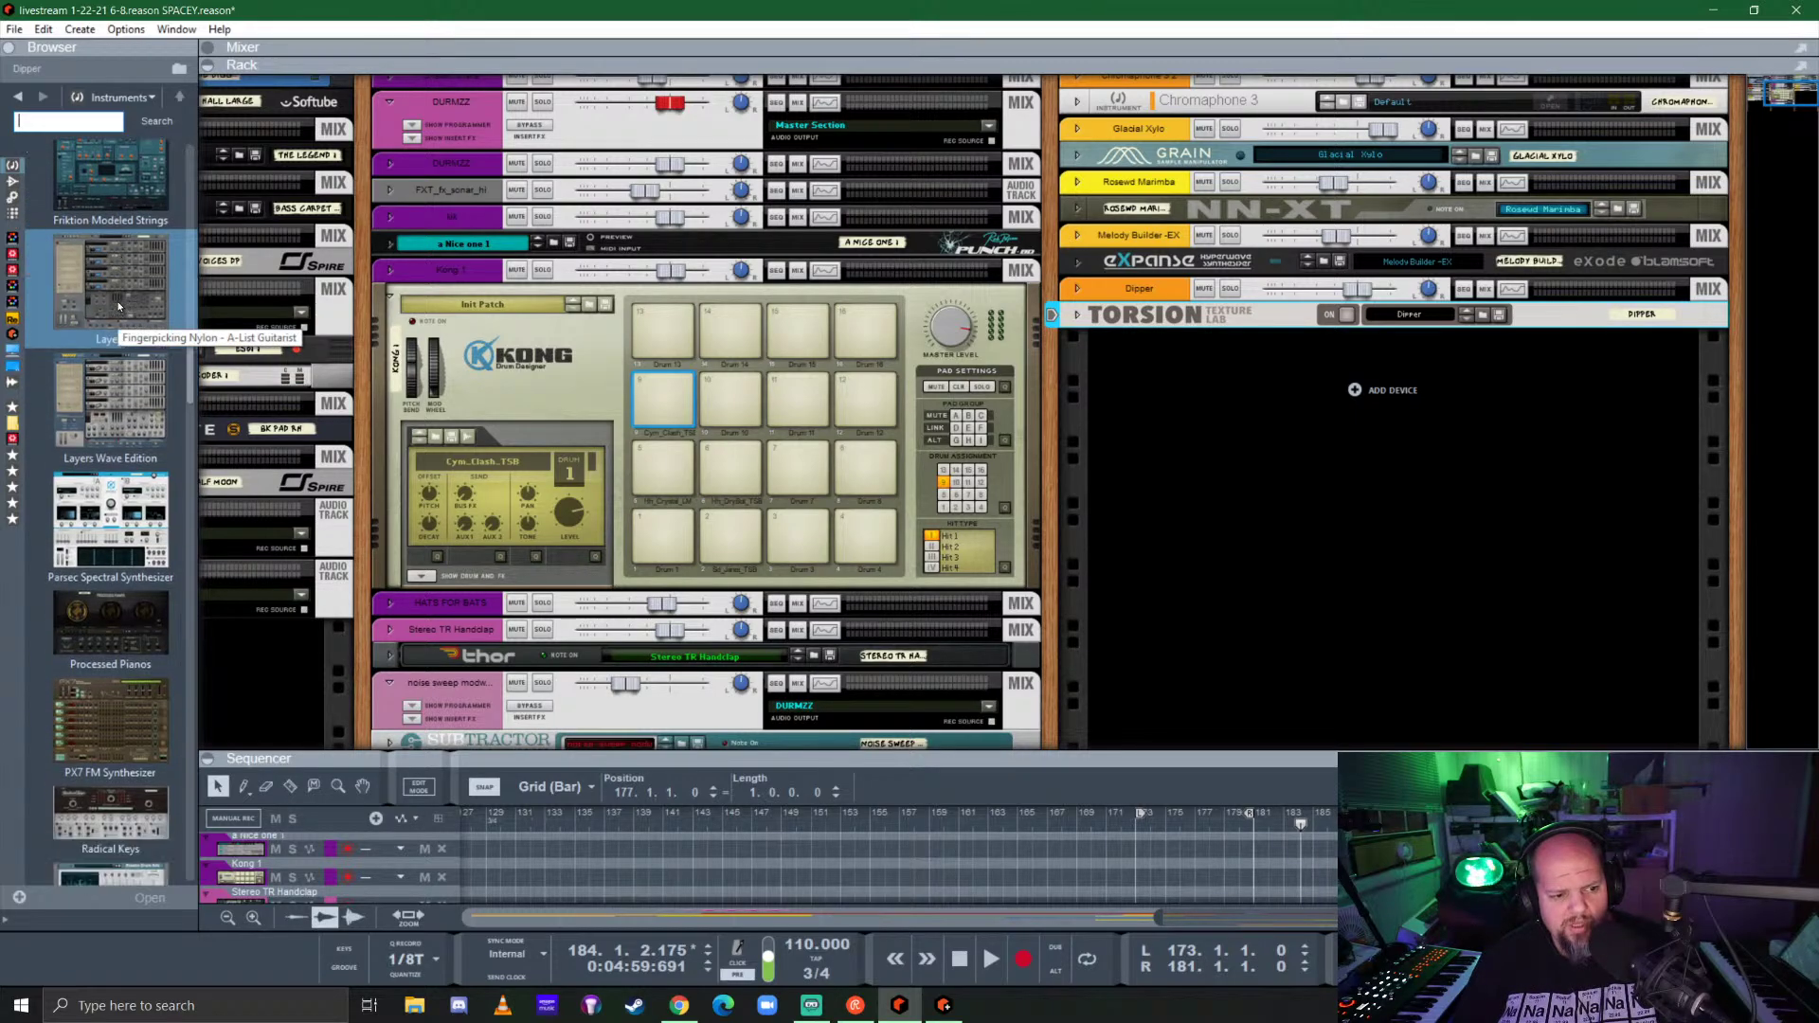
{"action": "left_click", "coordinate": [91, 394]}
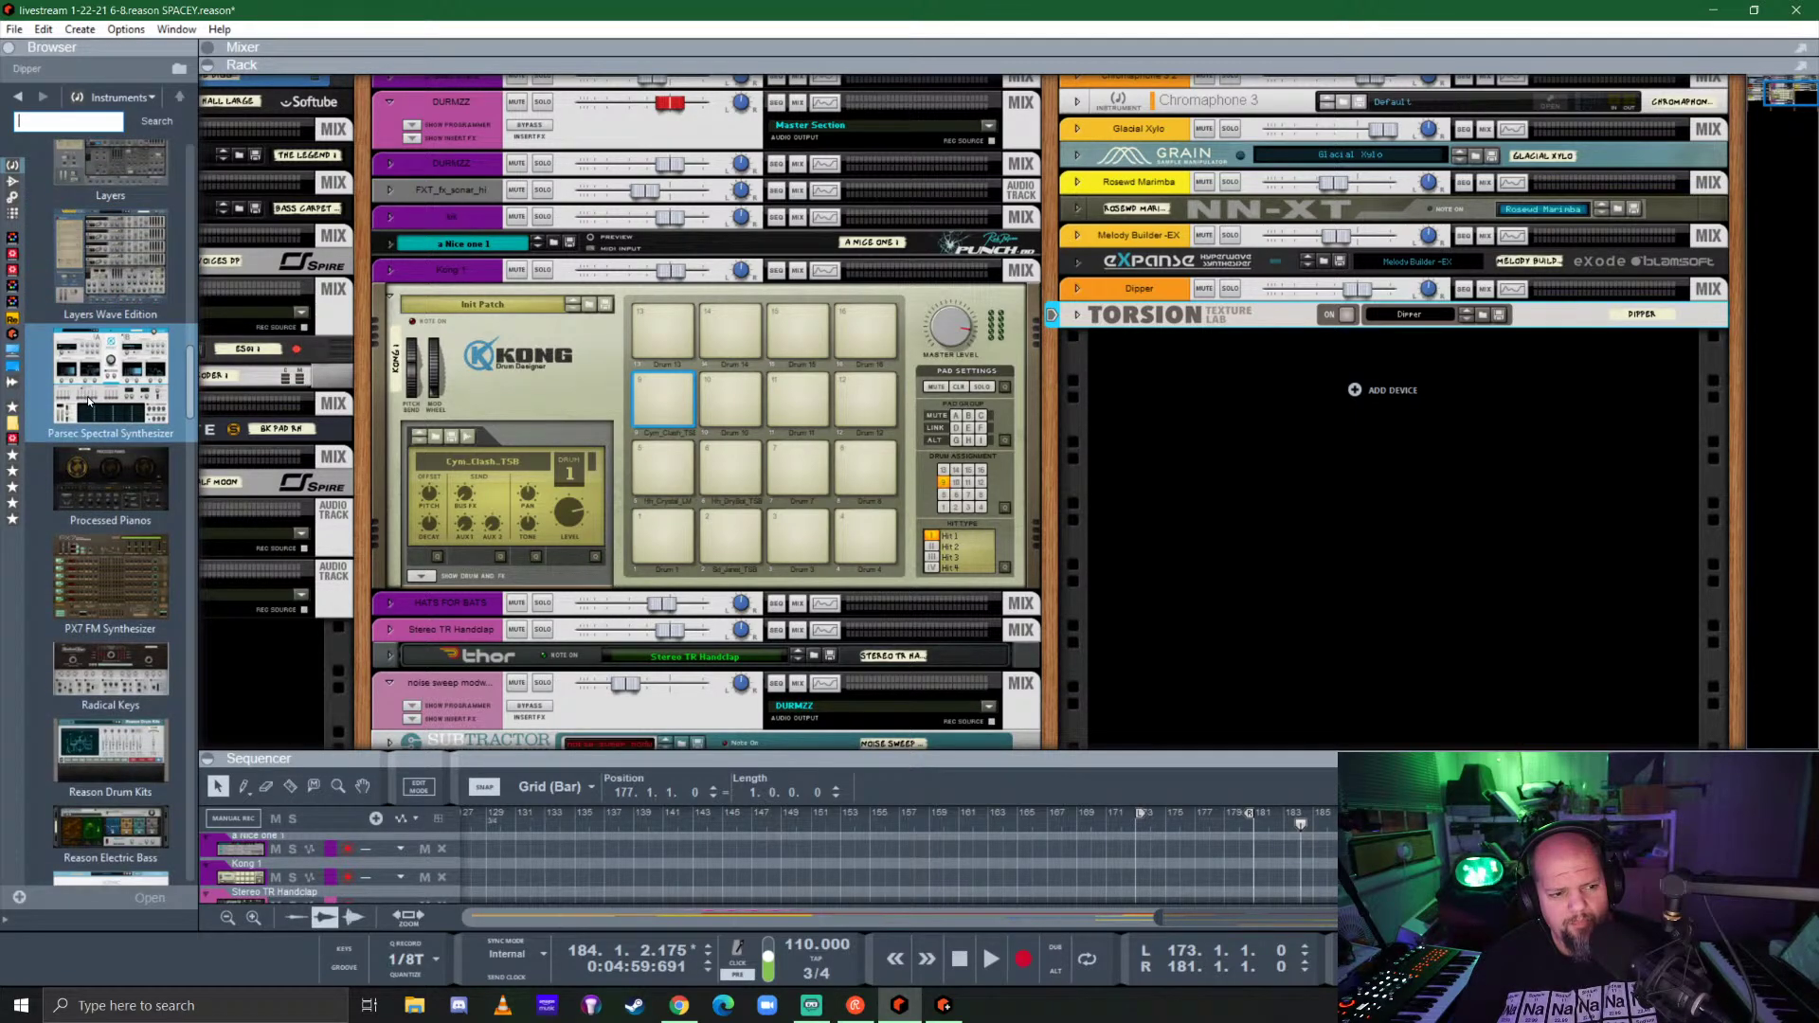
{"action": "left_click_drag", "start_coordinate": [91, 398], "coordinate": [1309, 472]}
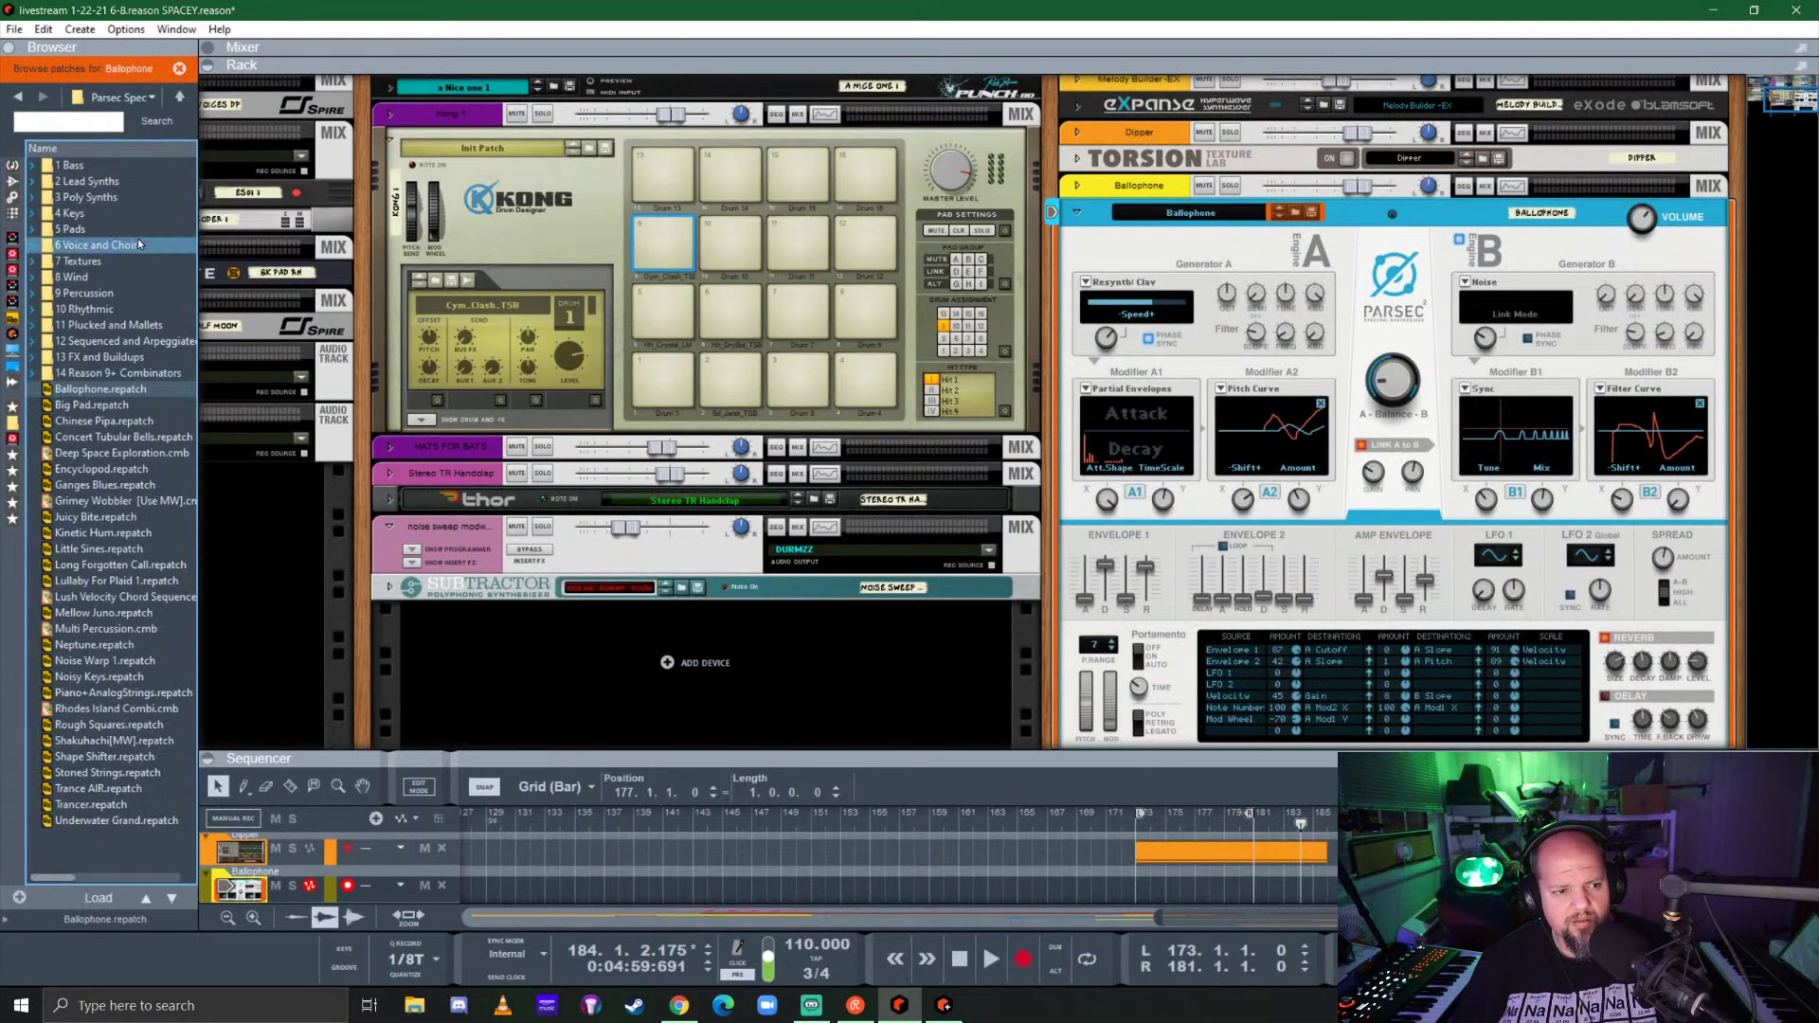
Step: Open Parsec's 5 Pads patch folder and load the Glass Ambient patch
{"action": "double_click", "coordinate": [91, 230]}
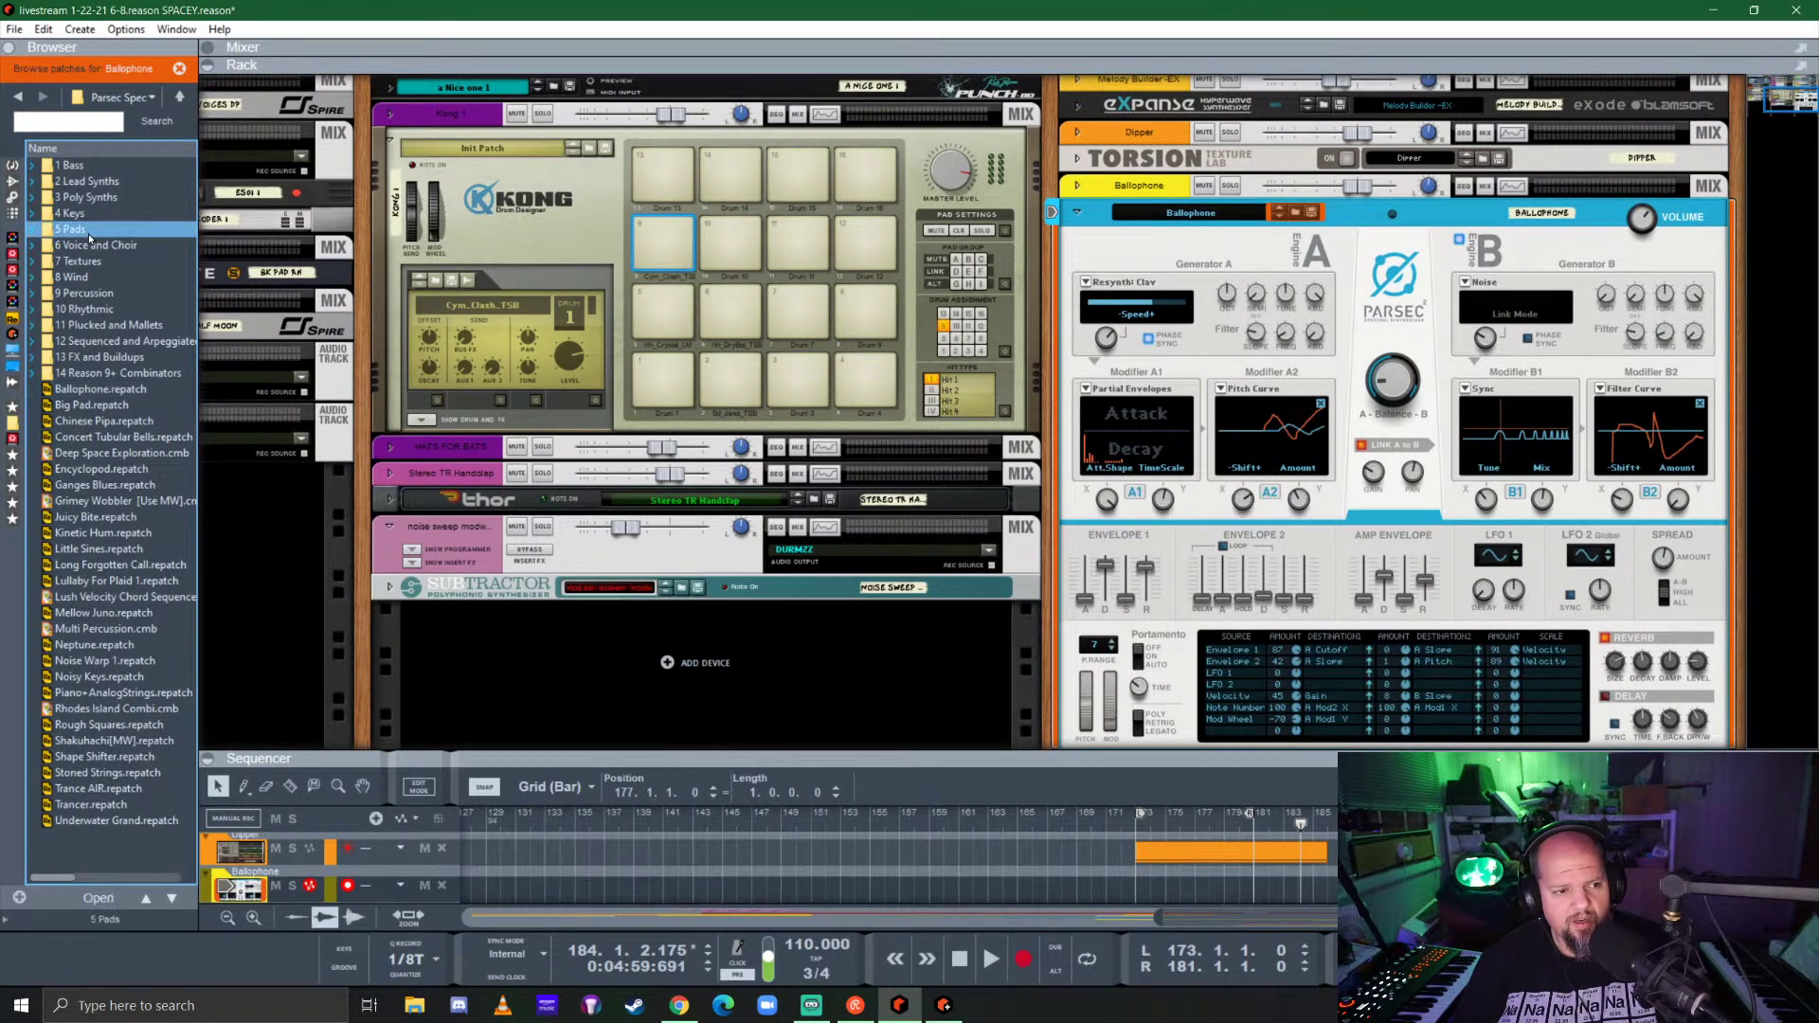
{"action": "scroll", "coordinate": [95, 284], "scroll_direction": "down", "scroll_amount": 9}
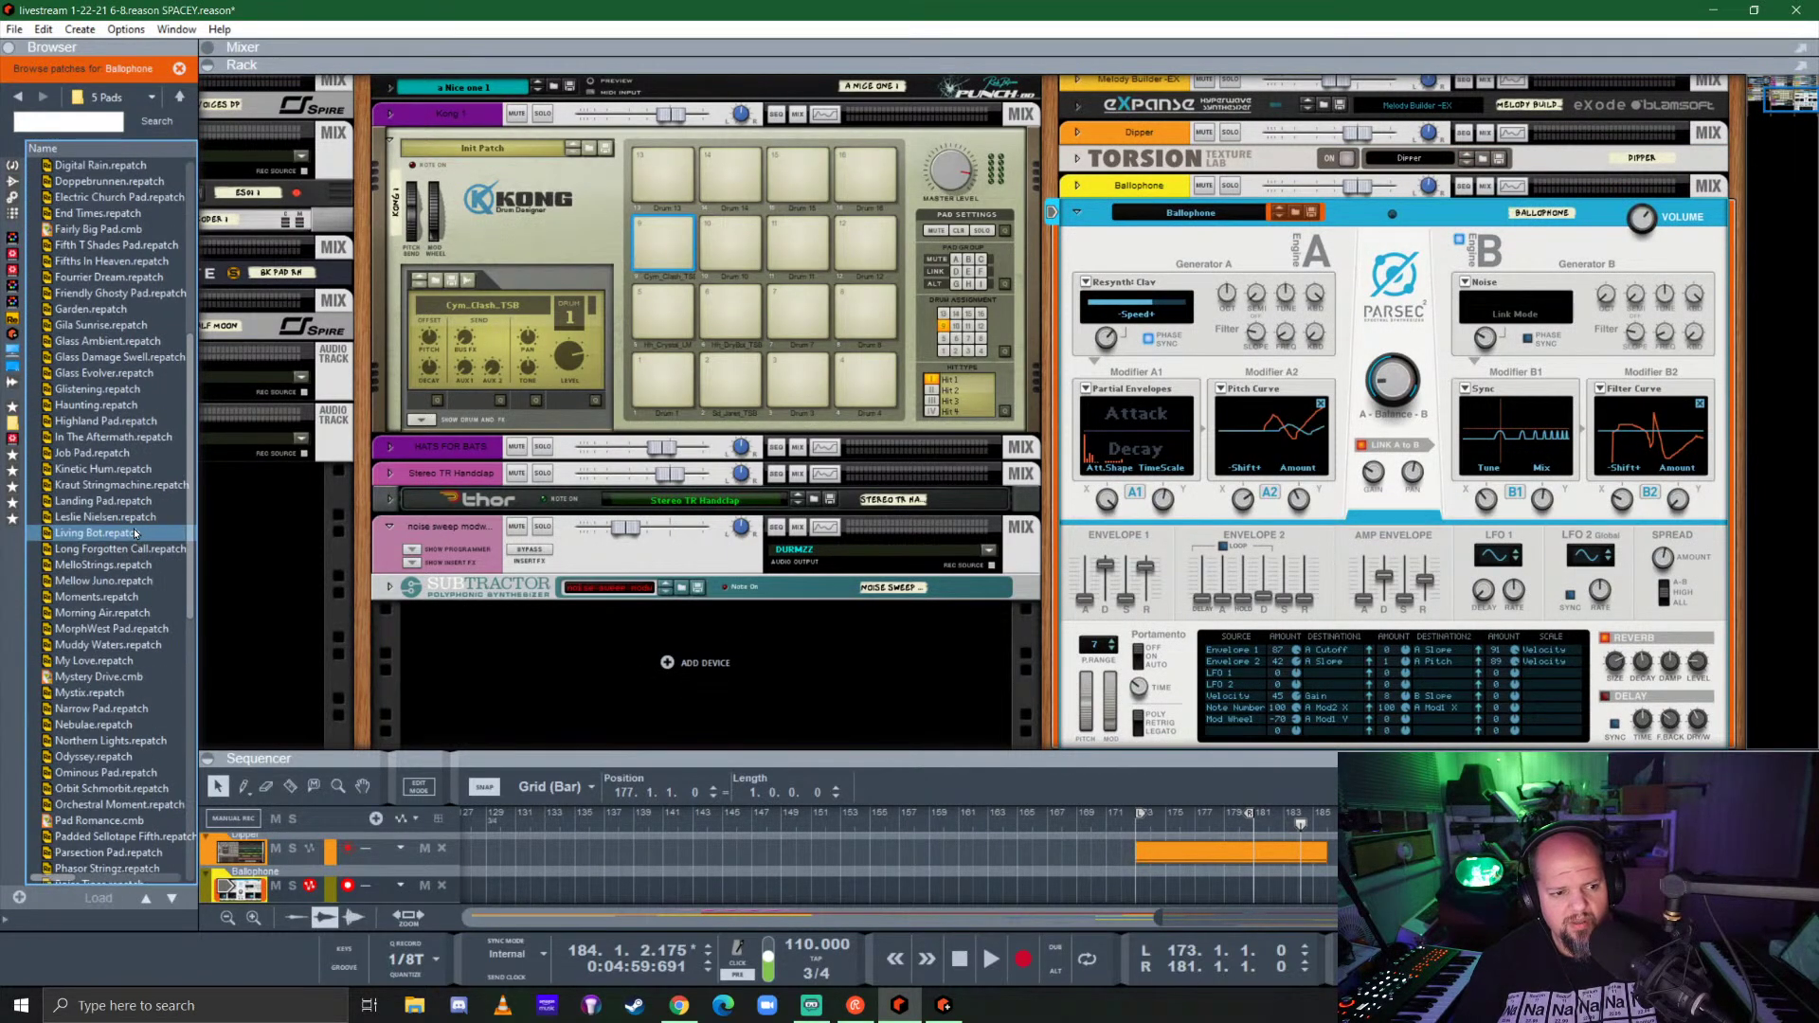
{"action": "left_click_drag", "start_coordinate": [106, 339], "coordinate": [1199, 410]}
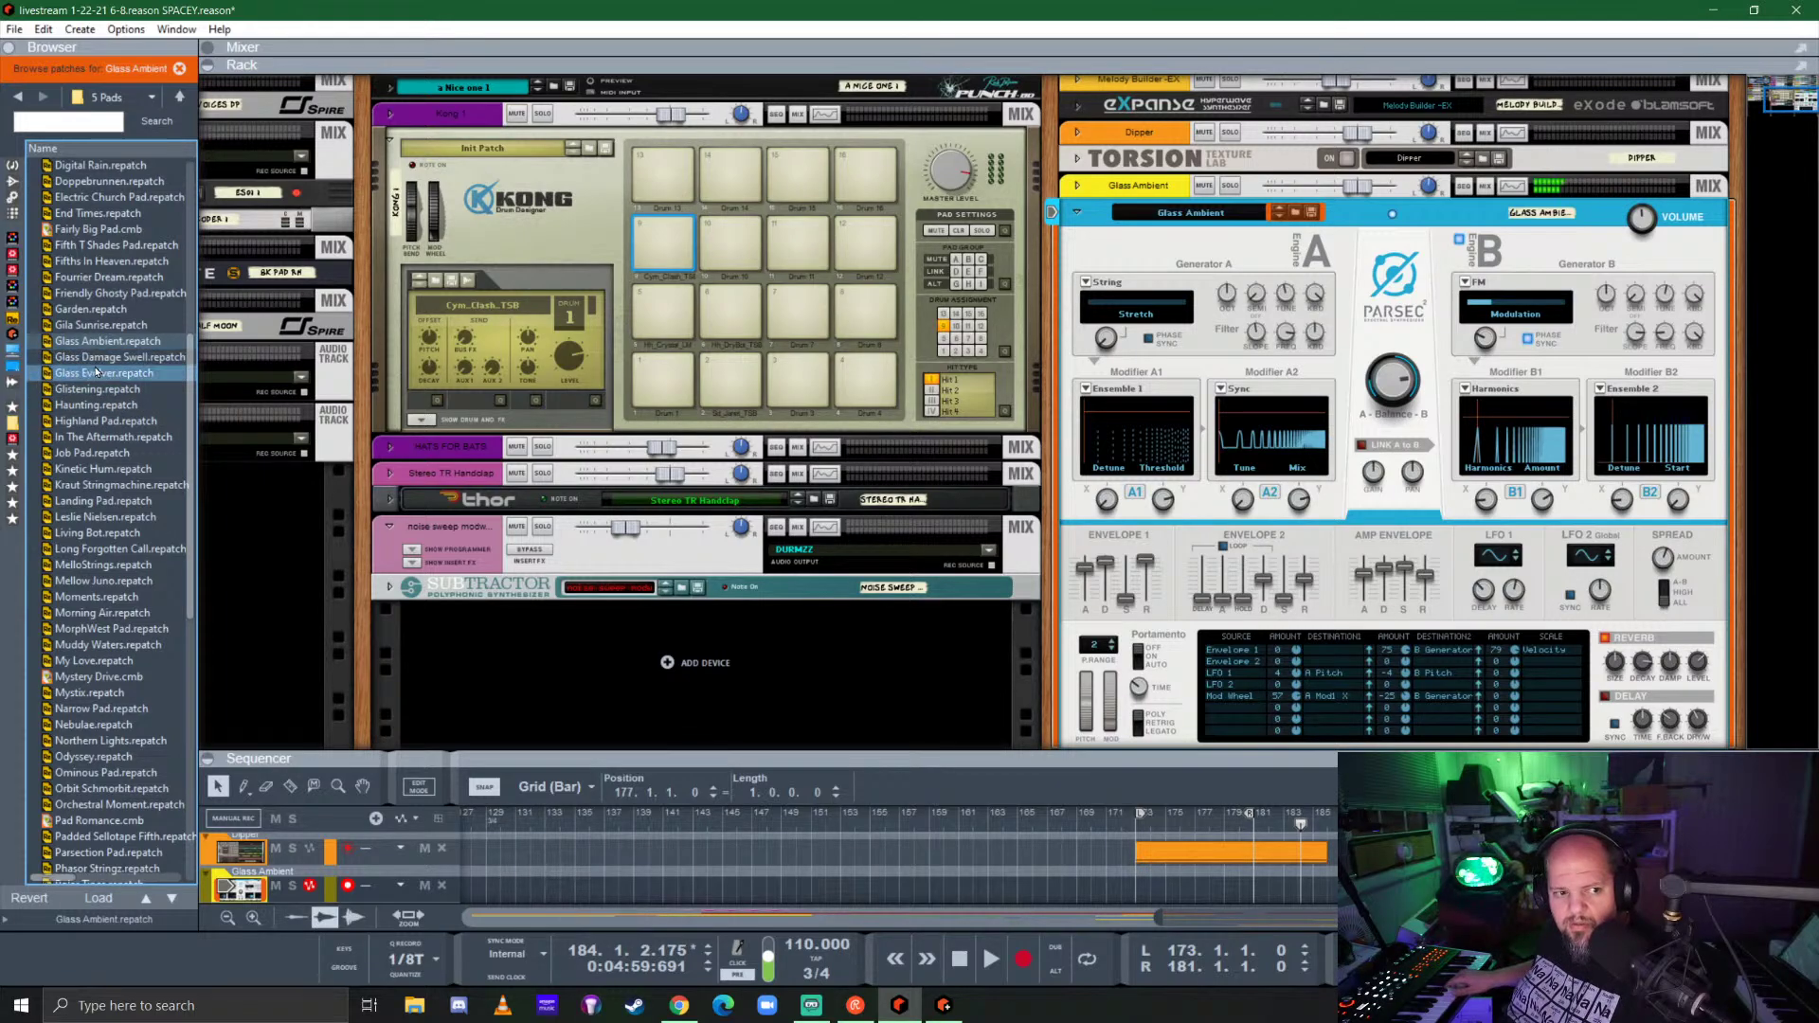
Step: Audition successive Parsec pad patches from Glass Damage Swell through Kraut Stringmachine
{"action": "left_click_drag", "start_coordinate": [105, 357], "coordinate": [1306, 437]}
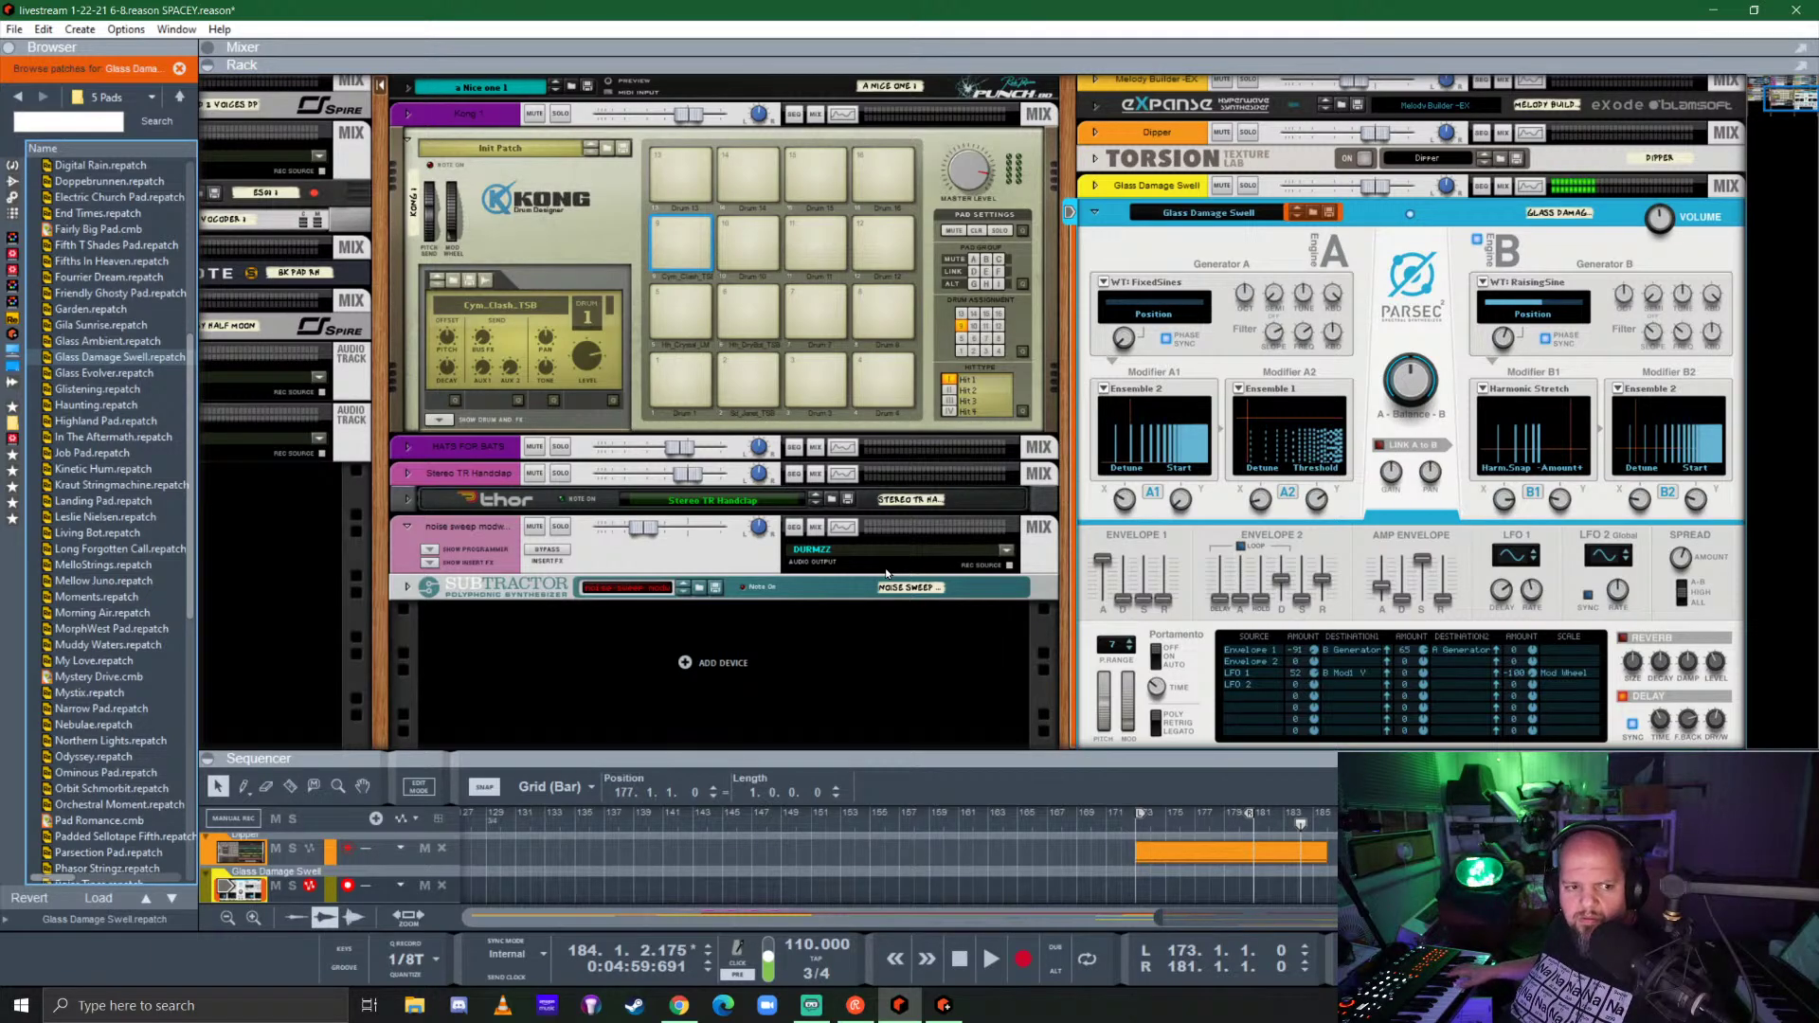
{"action": "key", "text": "Down"}
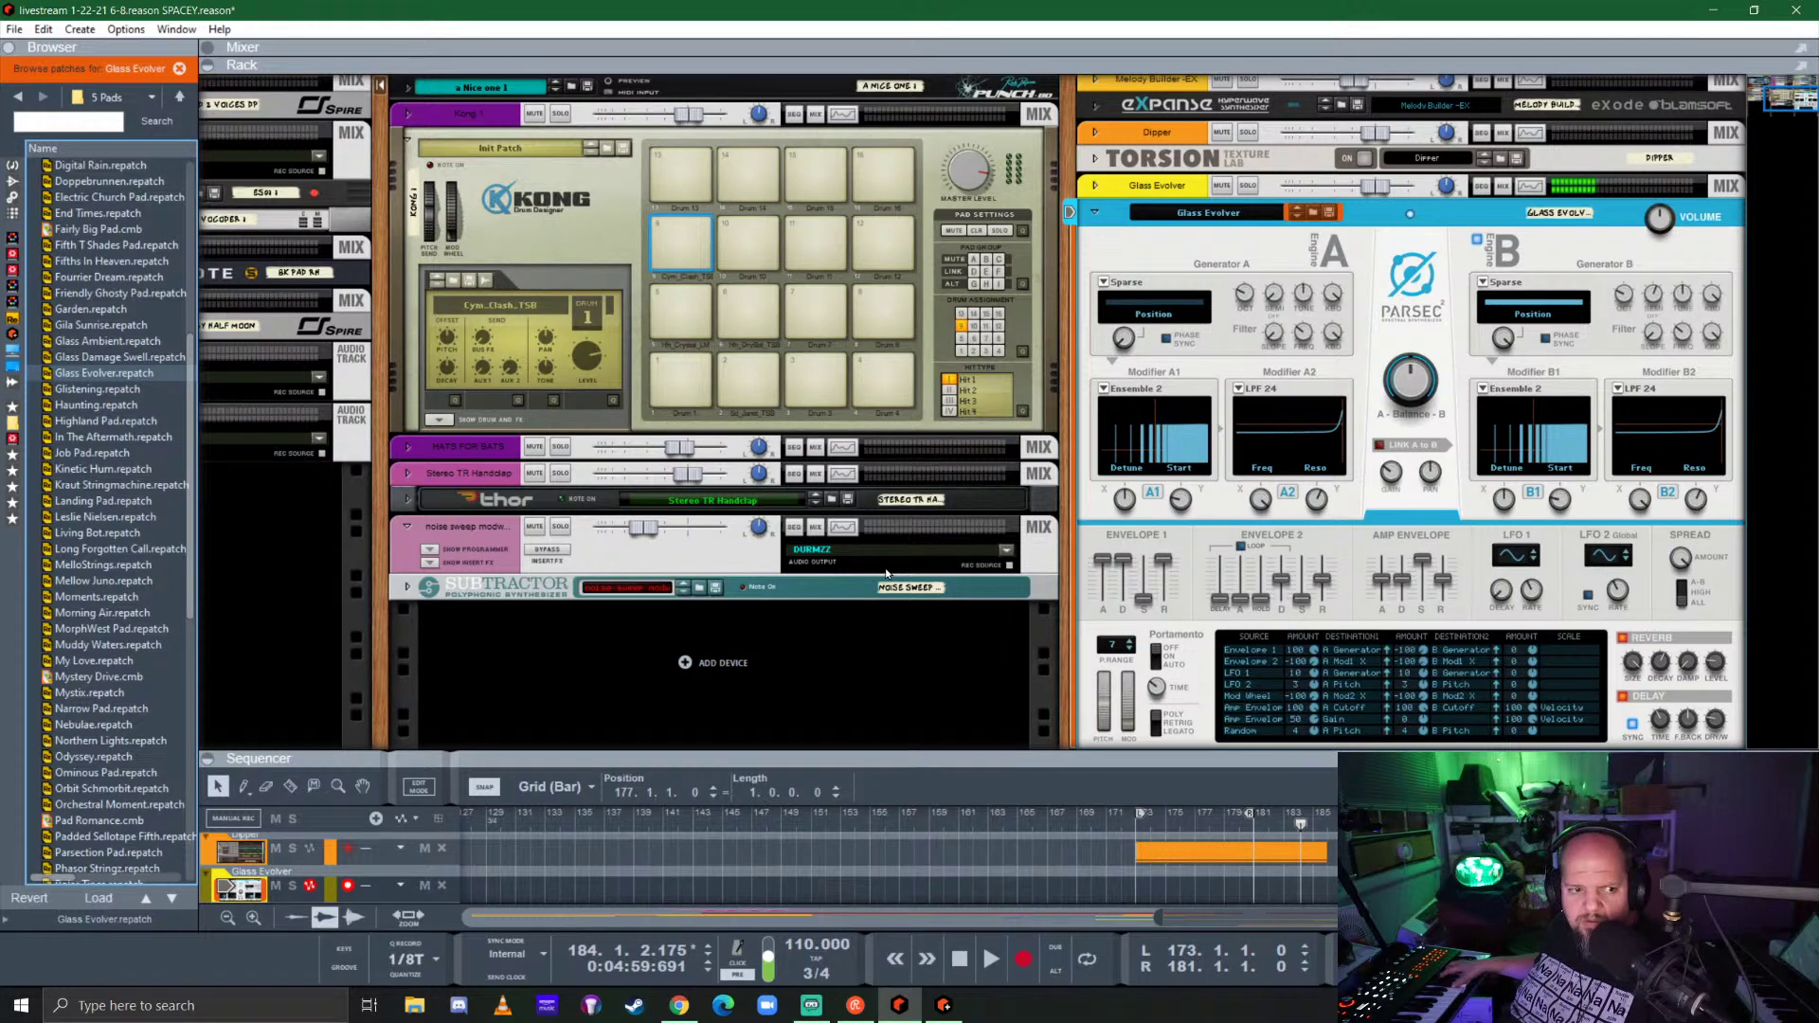
{"action": "key", "text": "Down"}
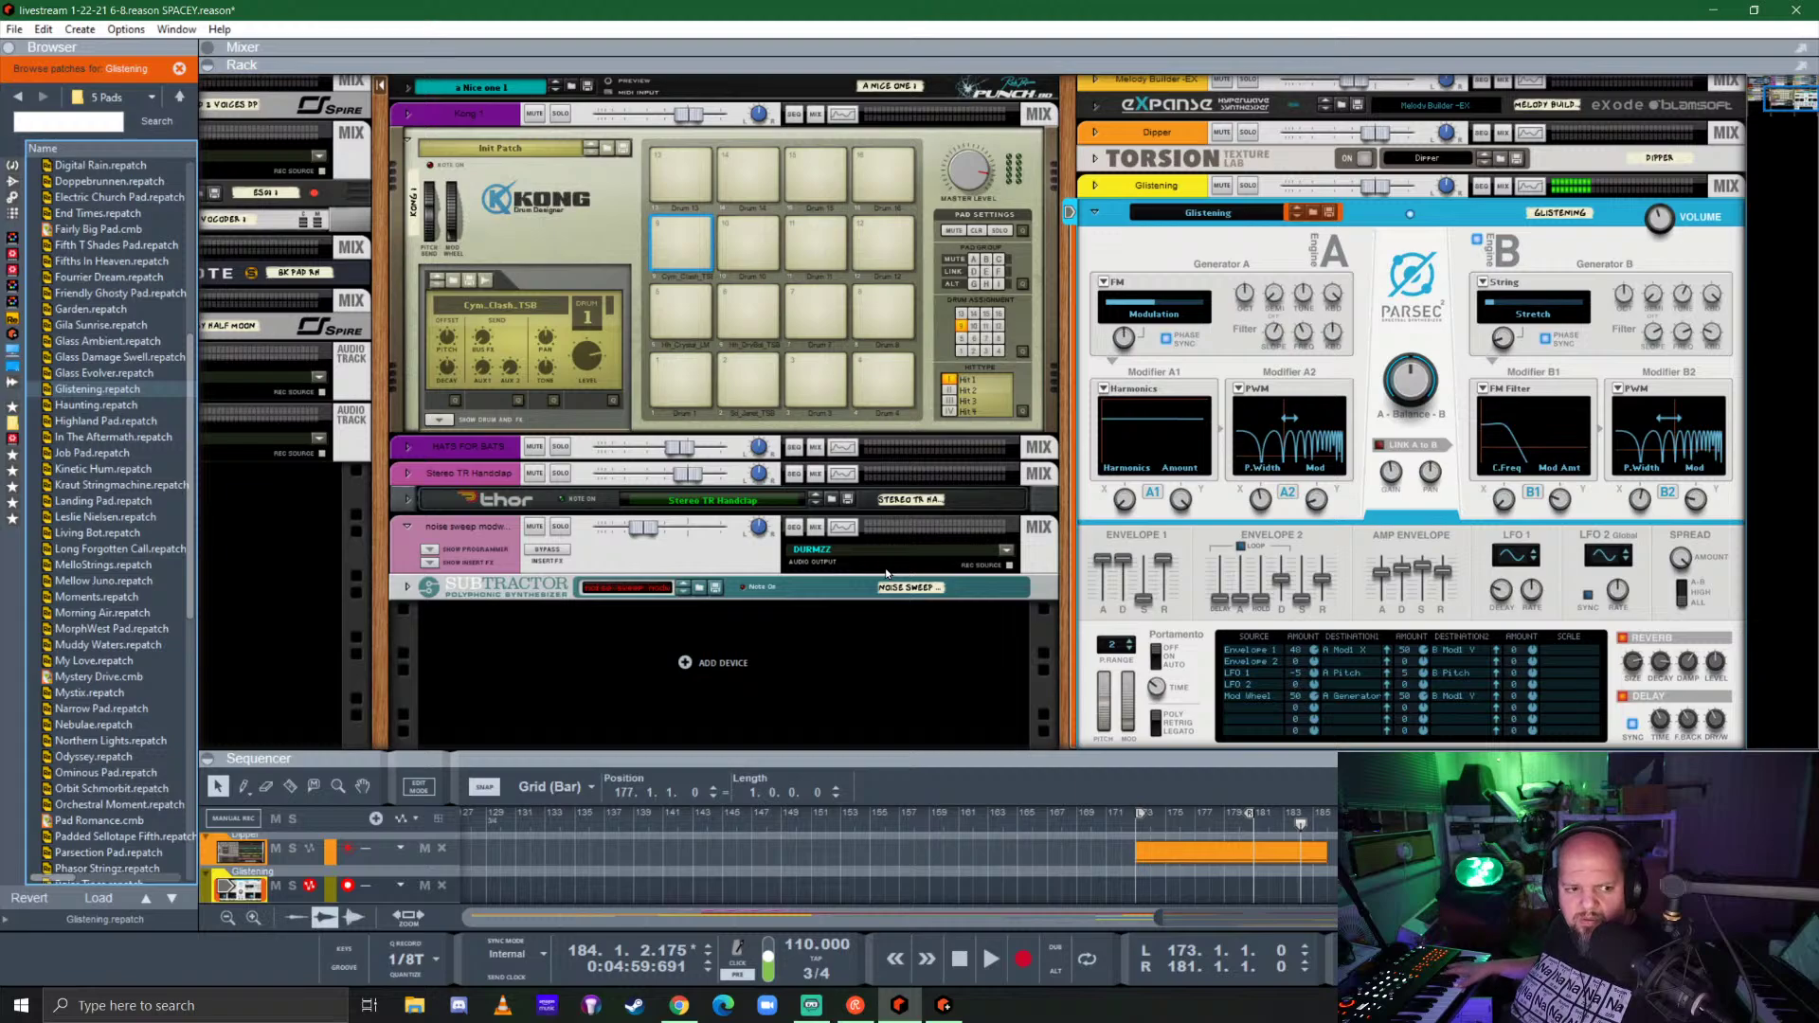
{"action": "key", "text": "Down"}
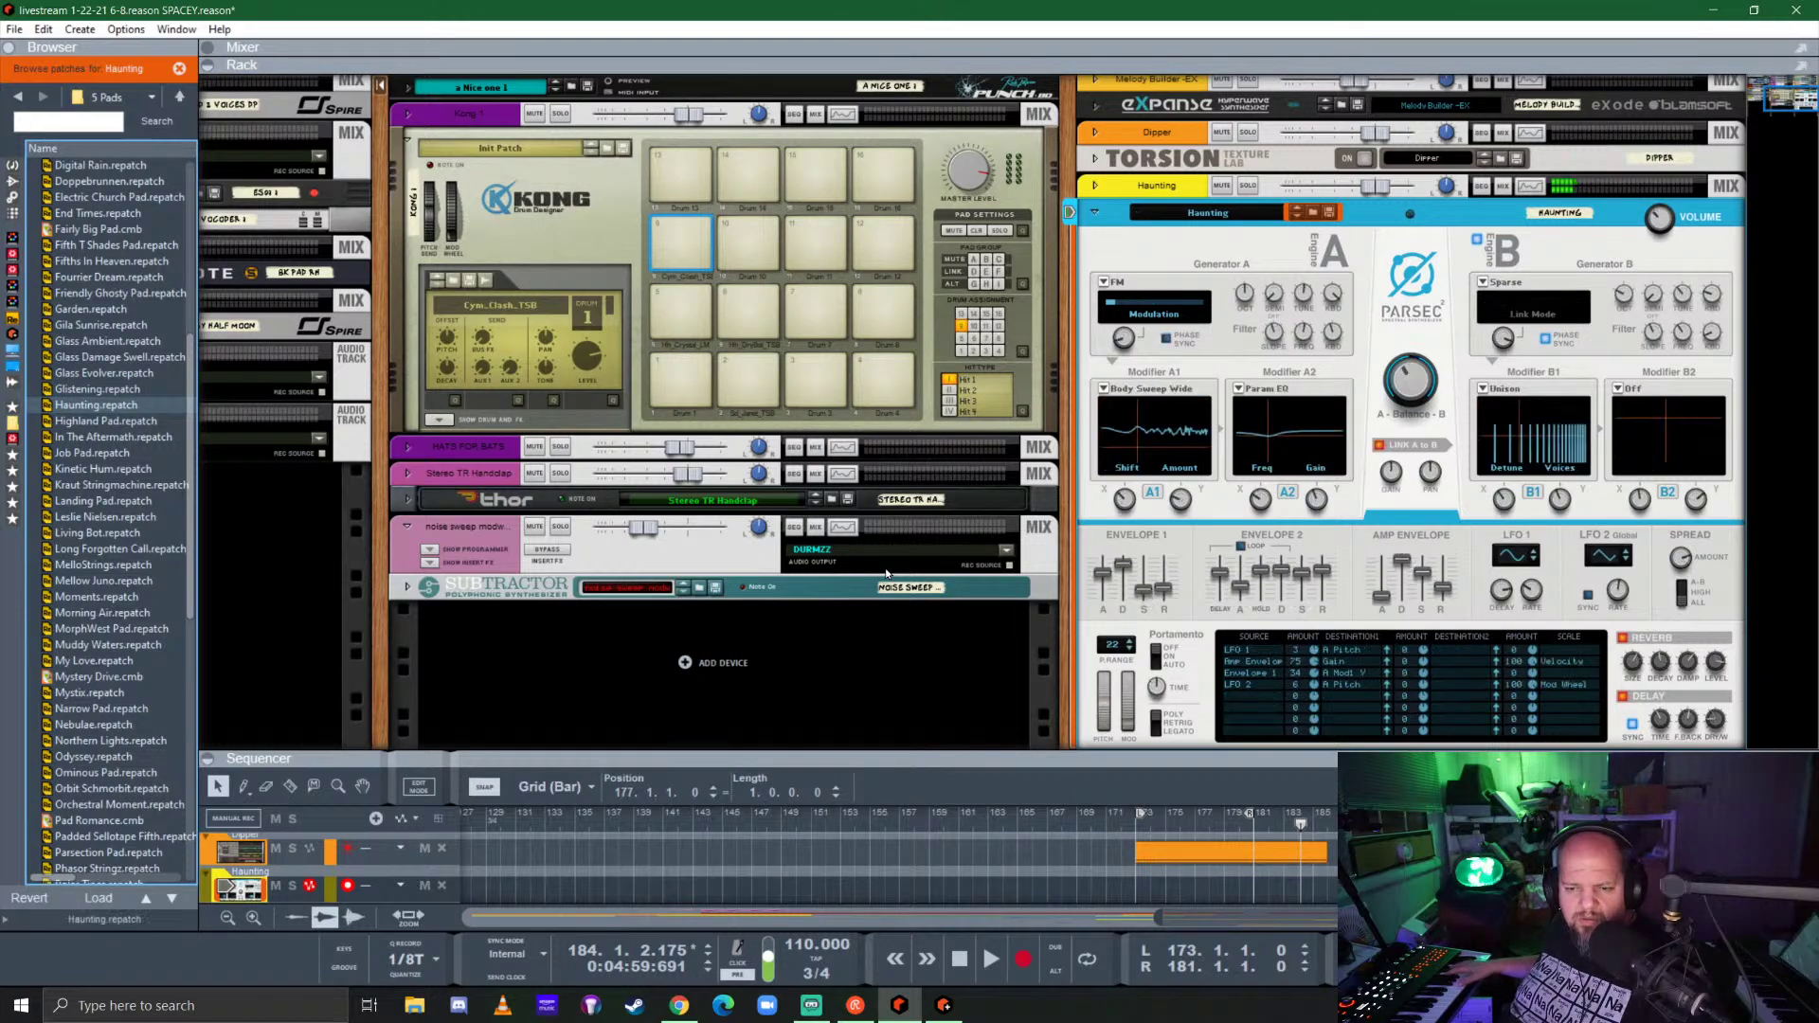
{"action": "key", "text": "Down"}
{"action": "key", "text": "Down"}
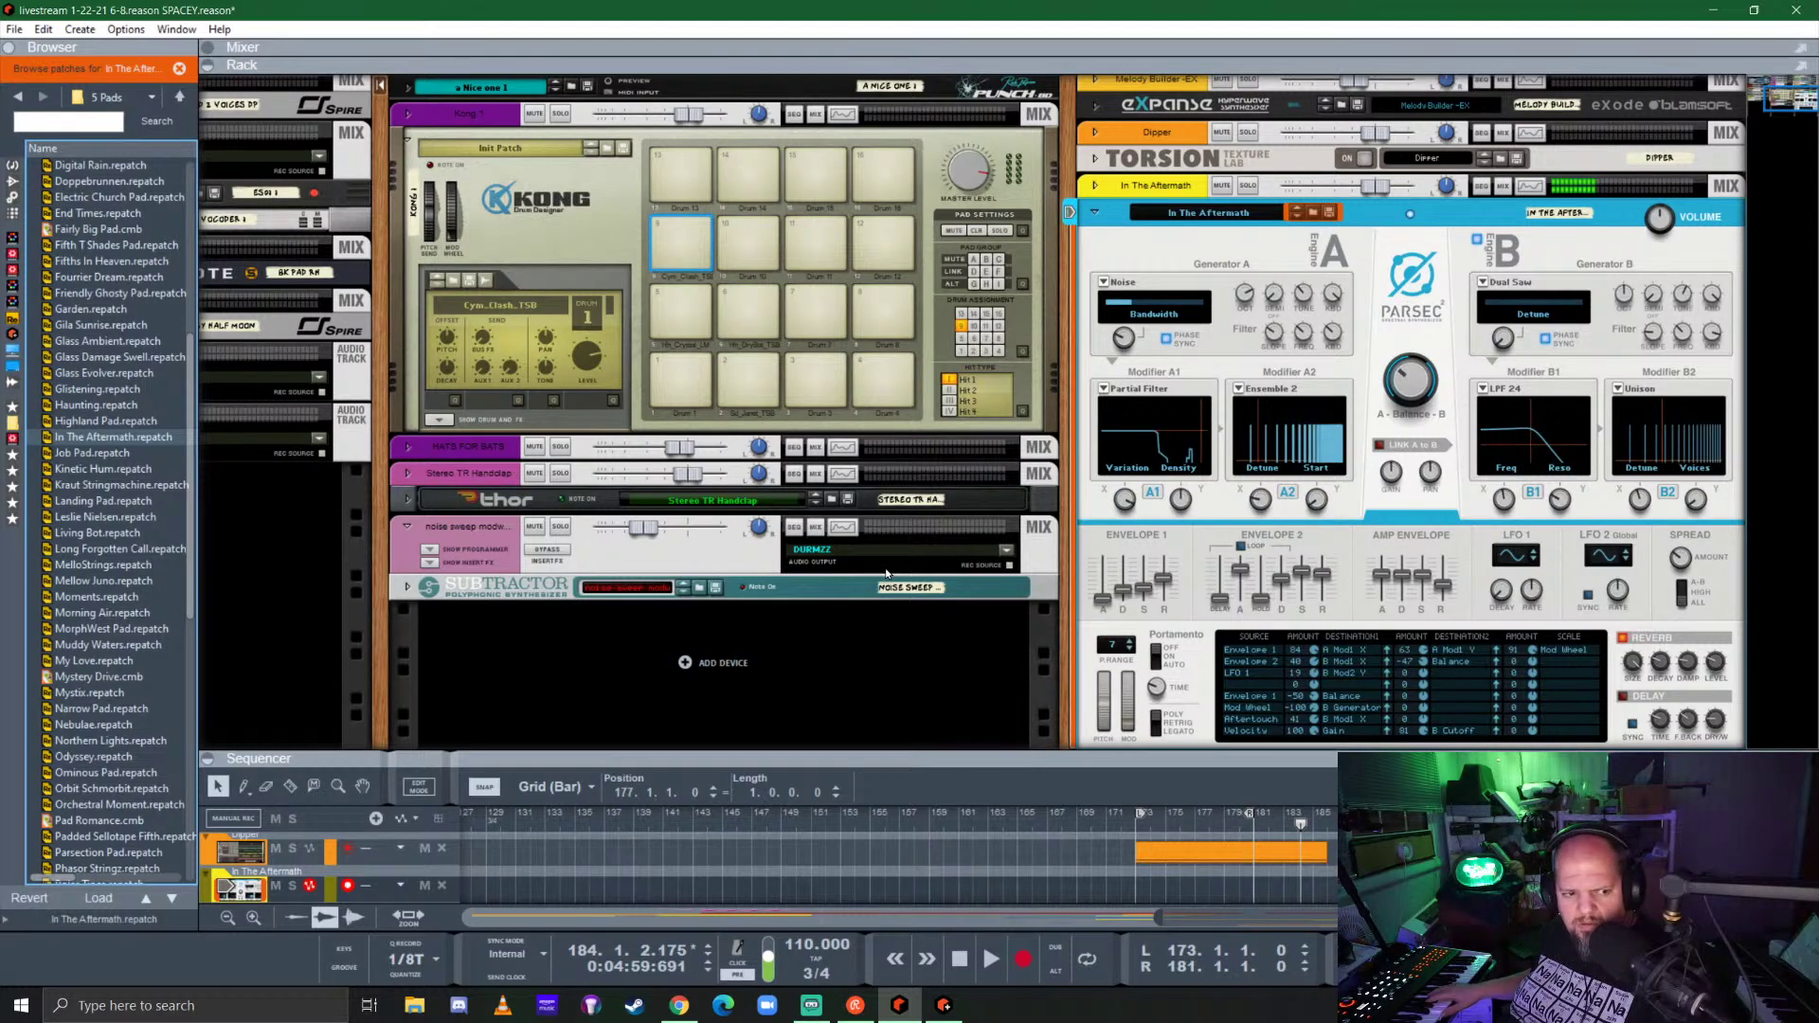
{"action": "key", "text": "Down"}
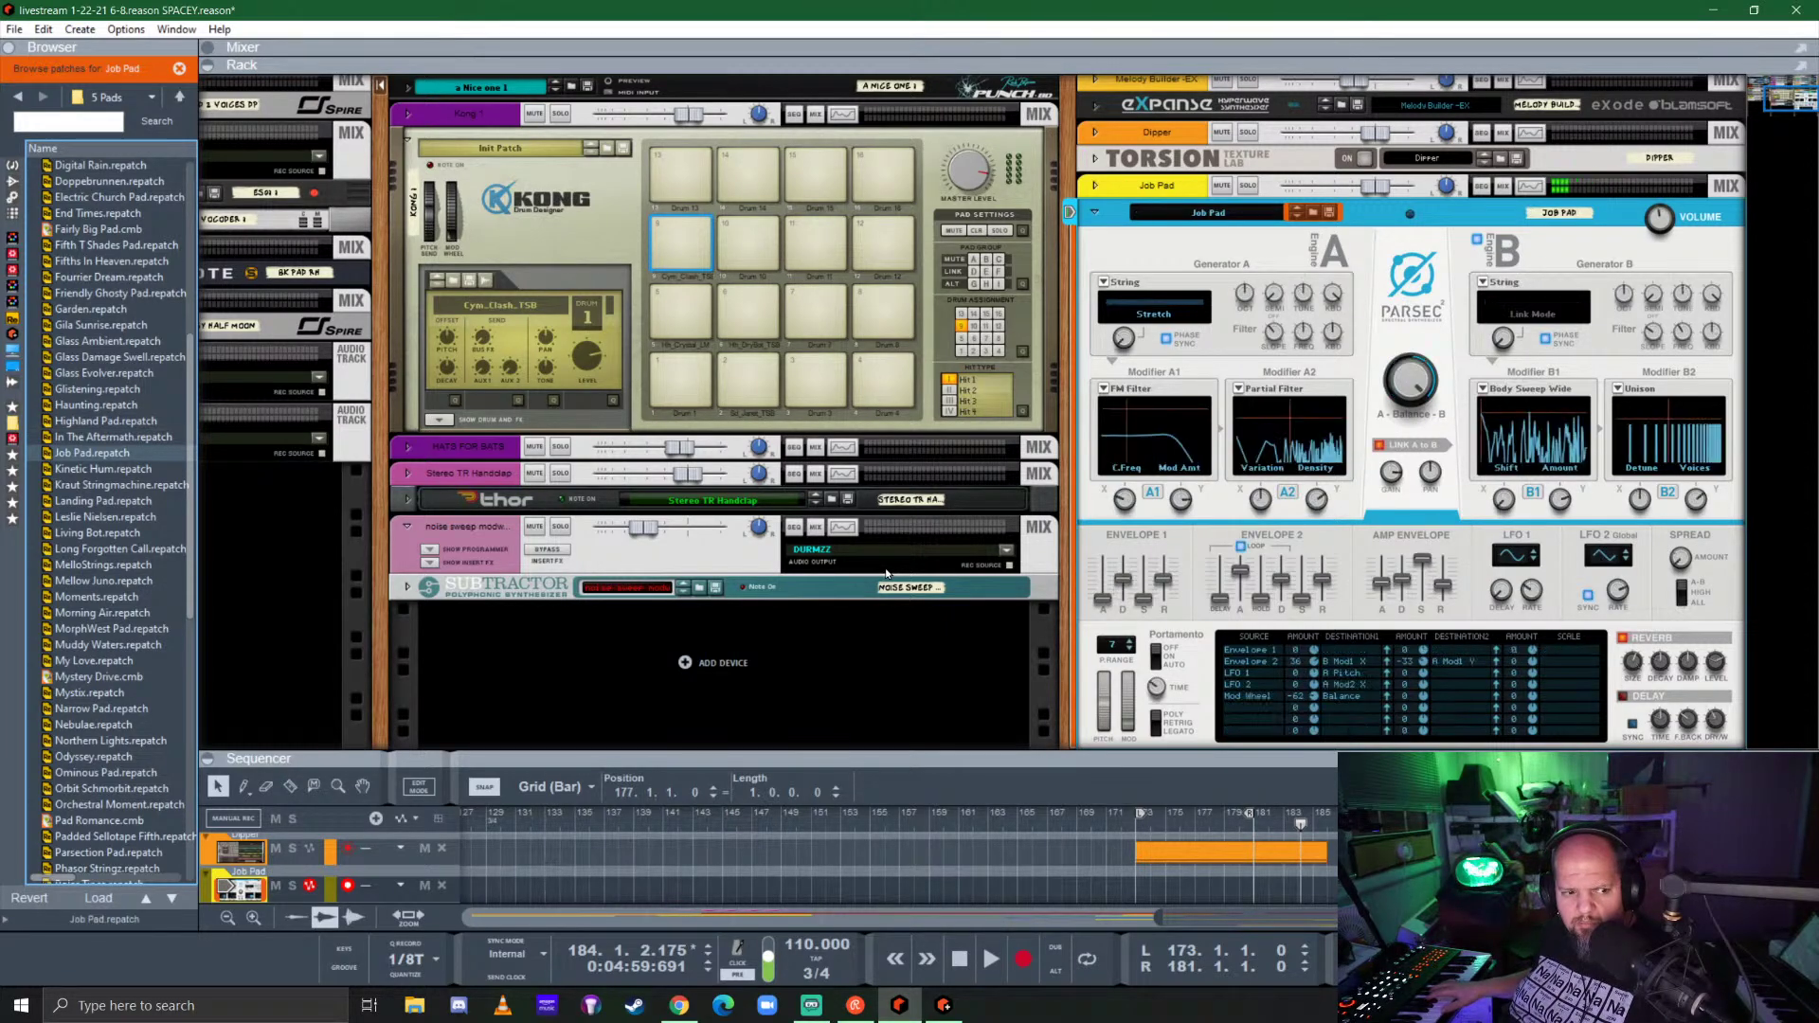
{"action": "key", "text": "Down"}
{"action": "key", "text": "Down"}
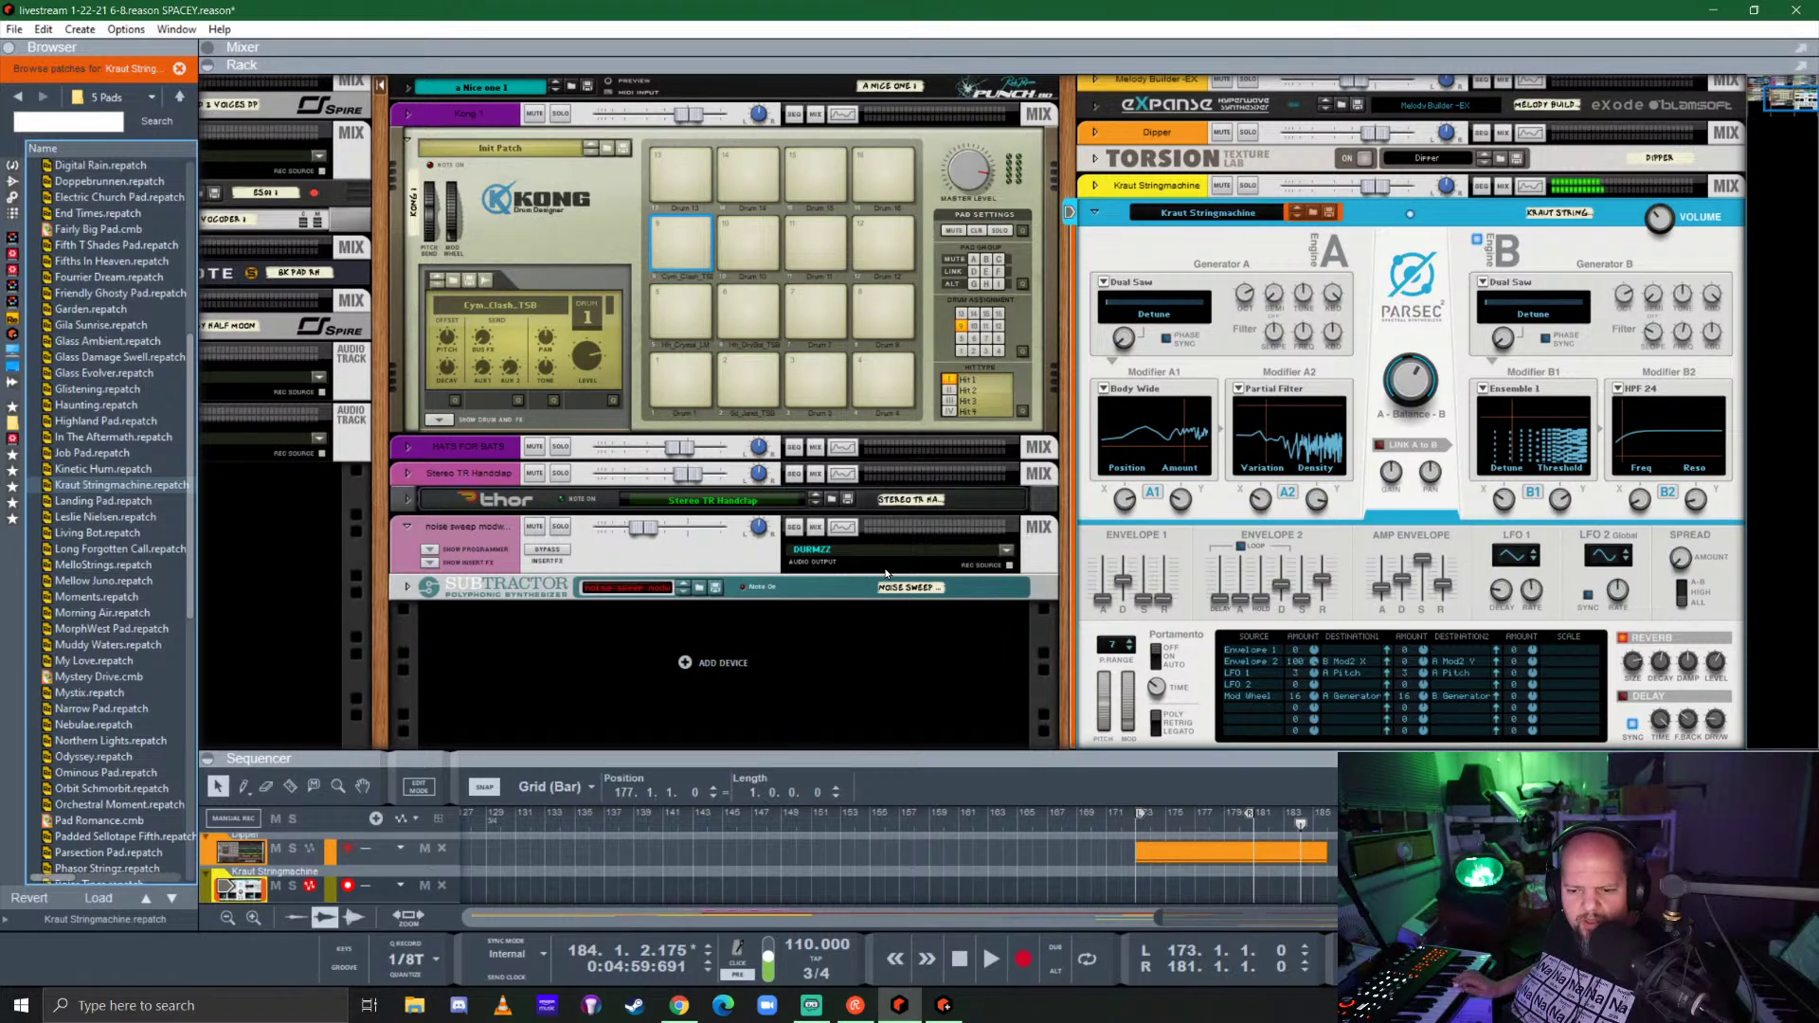
Step: Return the song position to bar 173 and audition the Parsec pads from Landing Pad through MorphWest Pad
{"action": "key", "text": "space"}
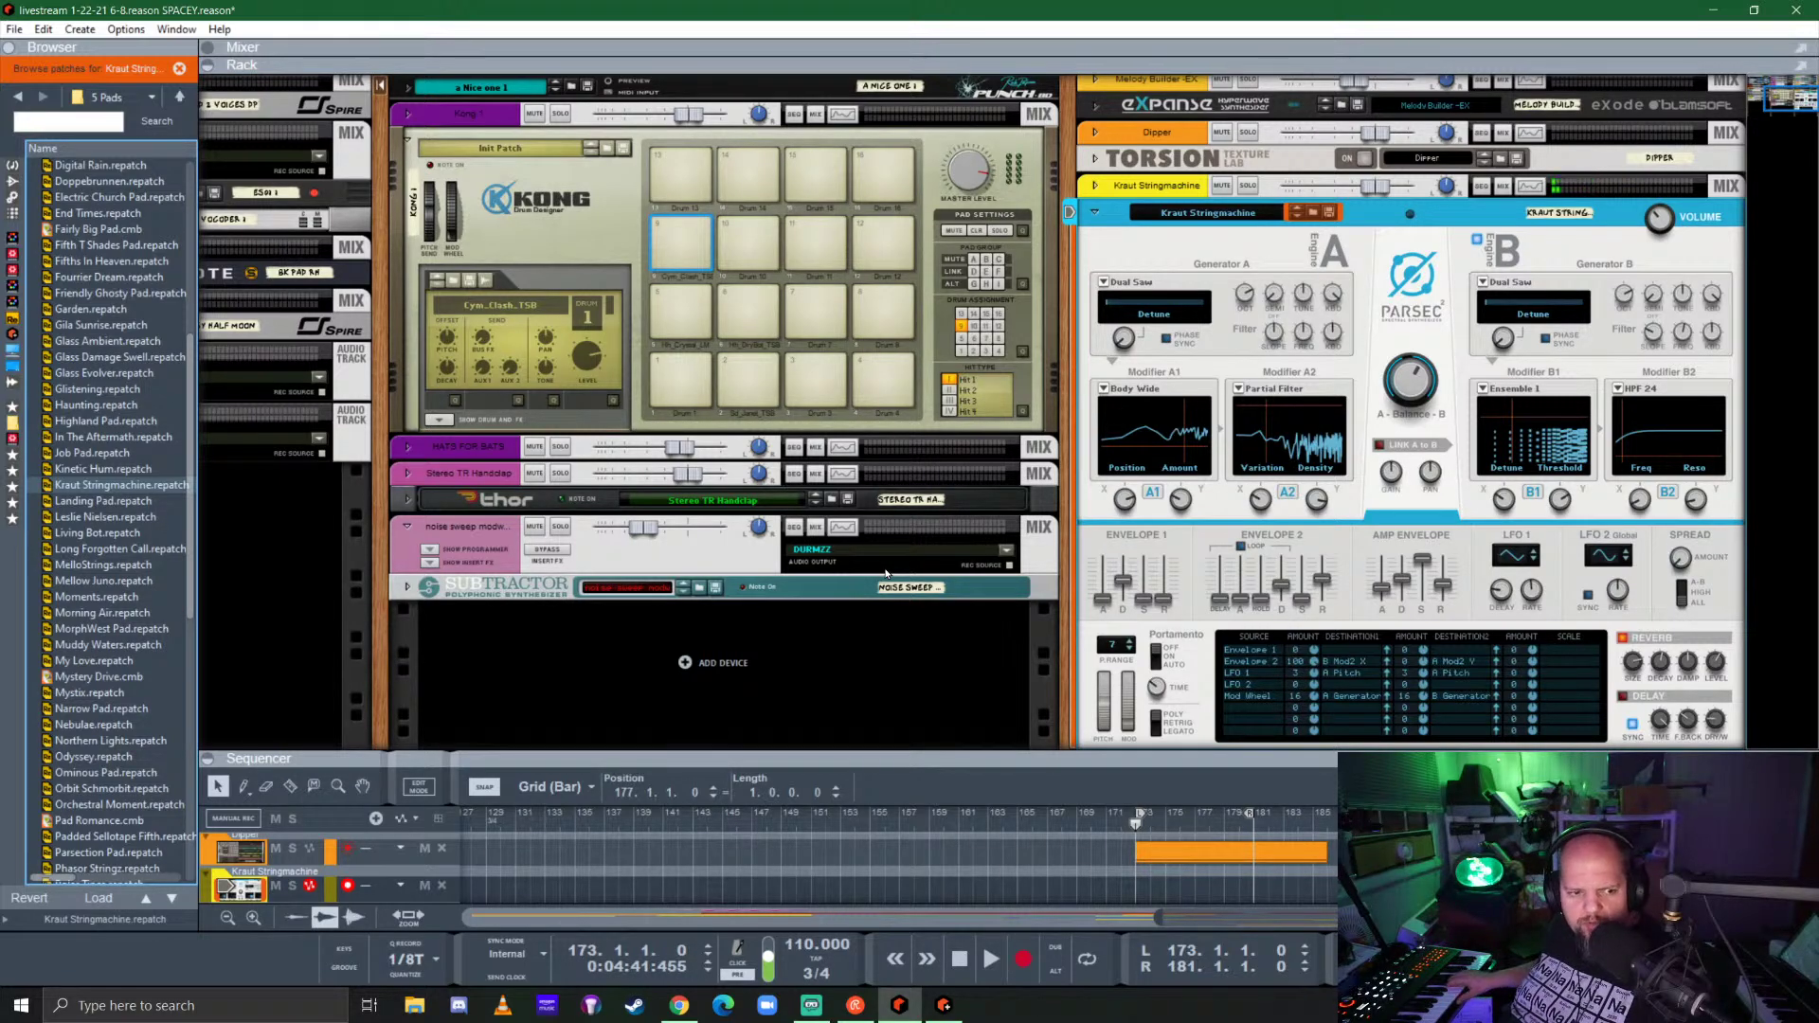
{"action": "key", "text": "Down"}
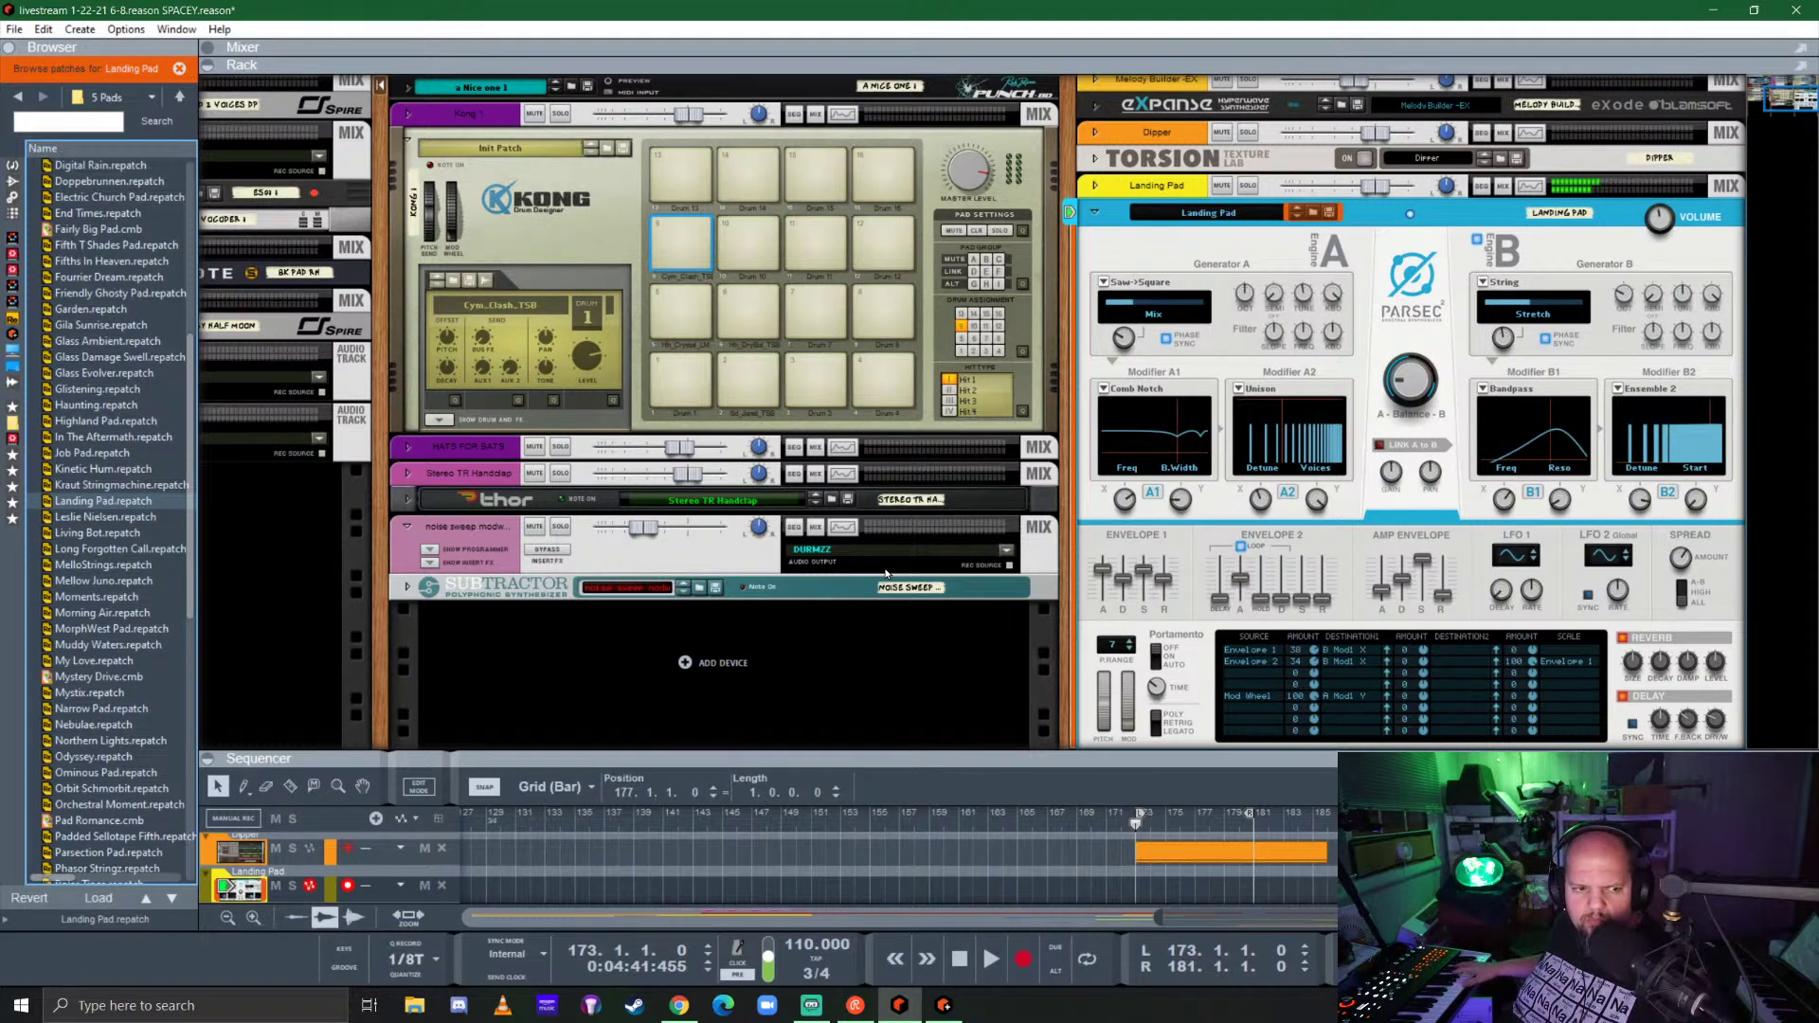
{"action": "key", "text": "Down"}
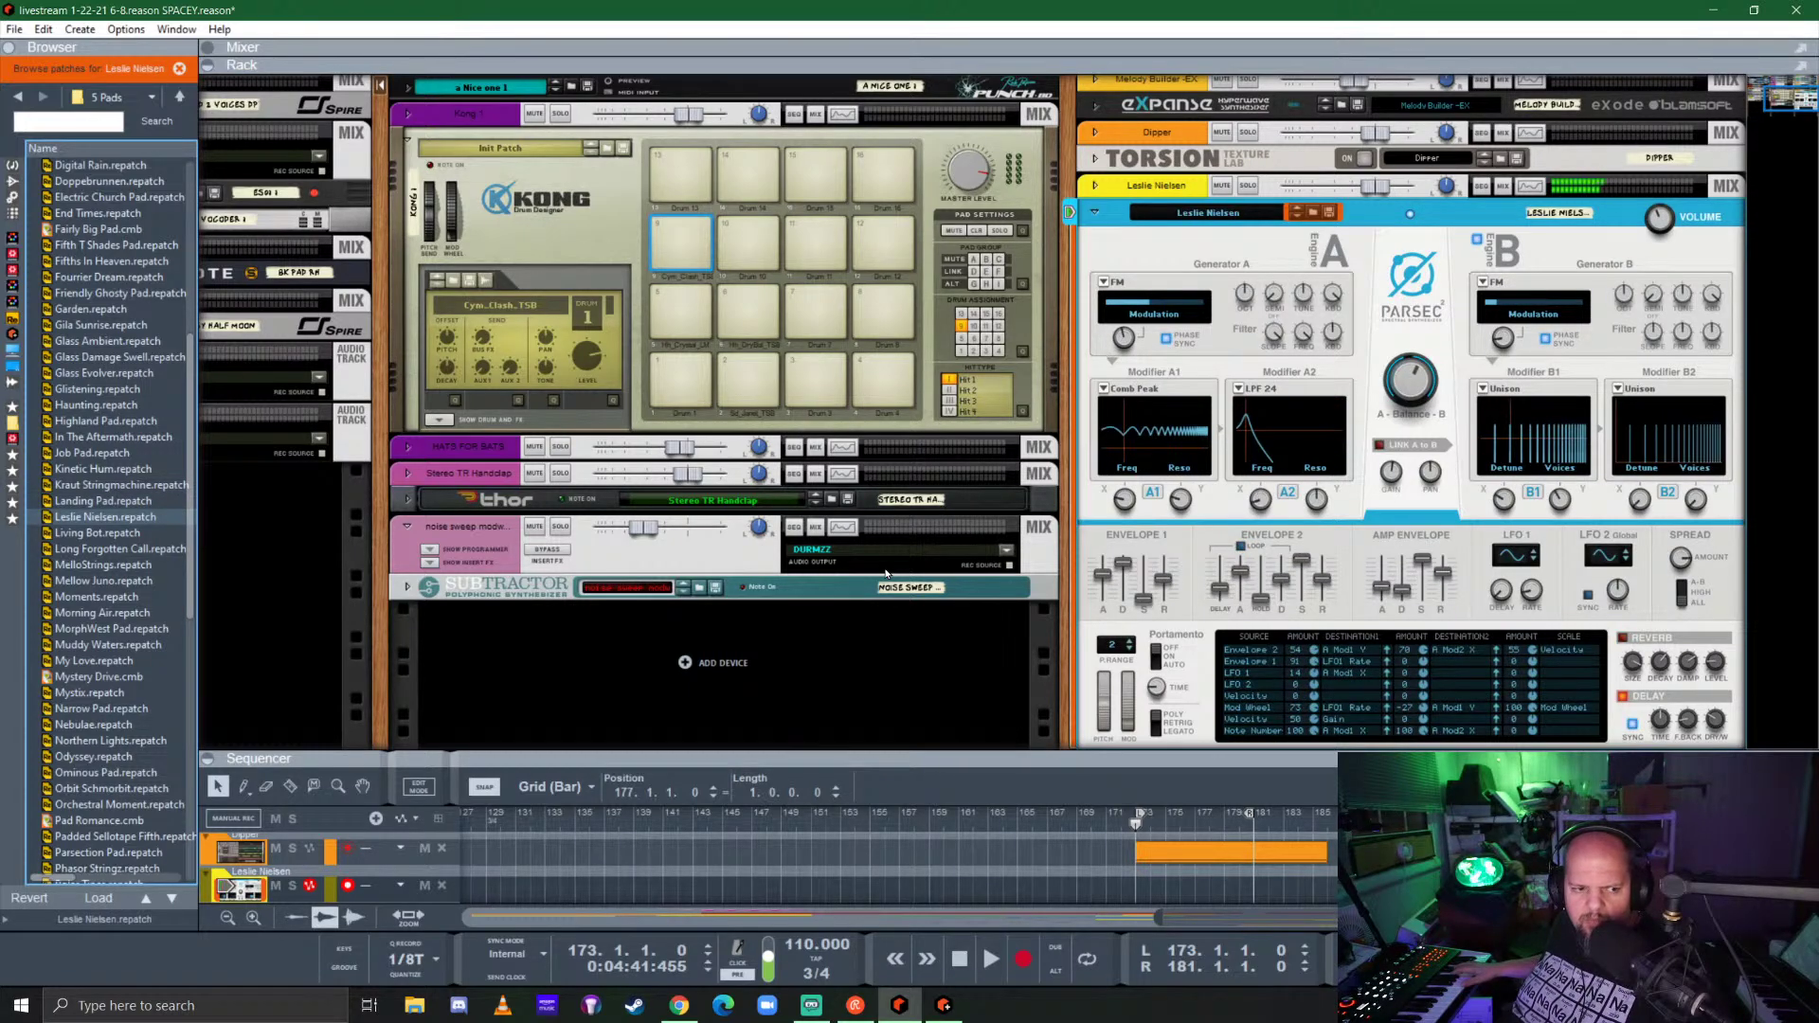
{"action": "key", "text": "Down"}
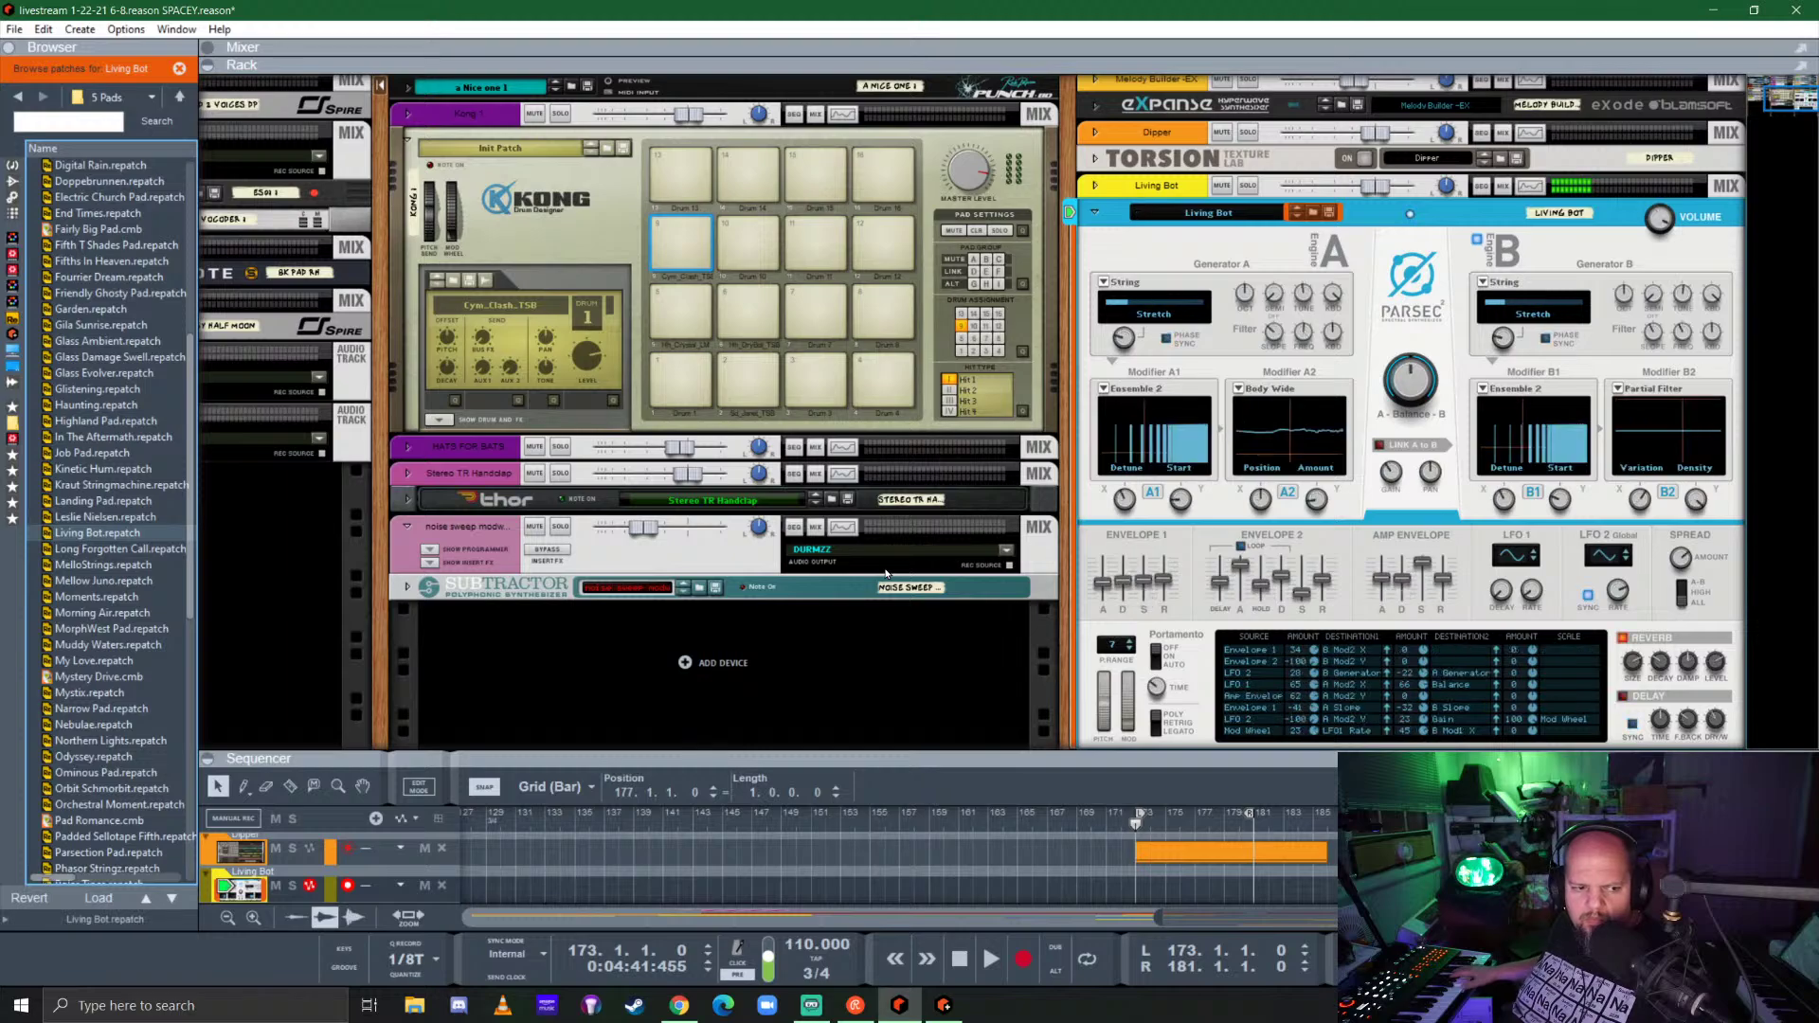
{"action": "key", "text": "Down"}
{"action": "key", "text": "Down"}
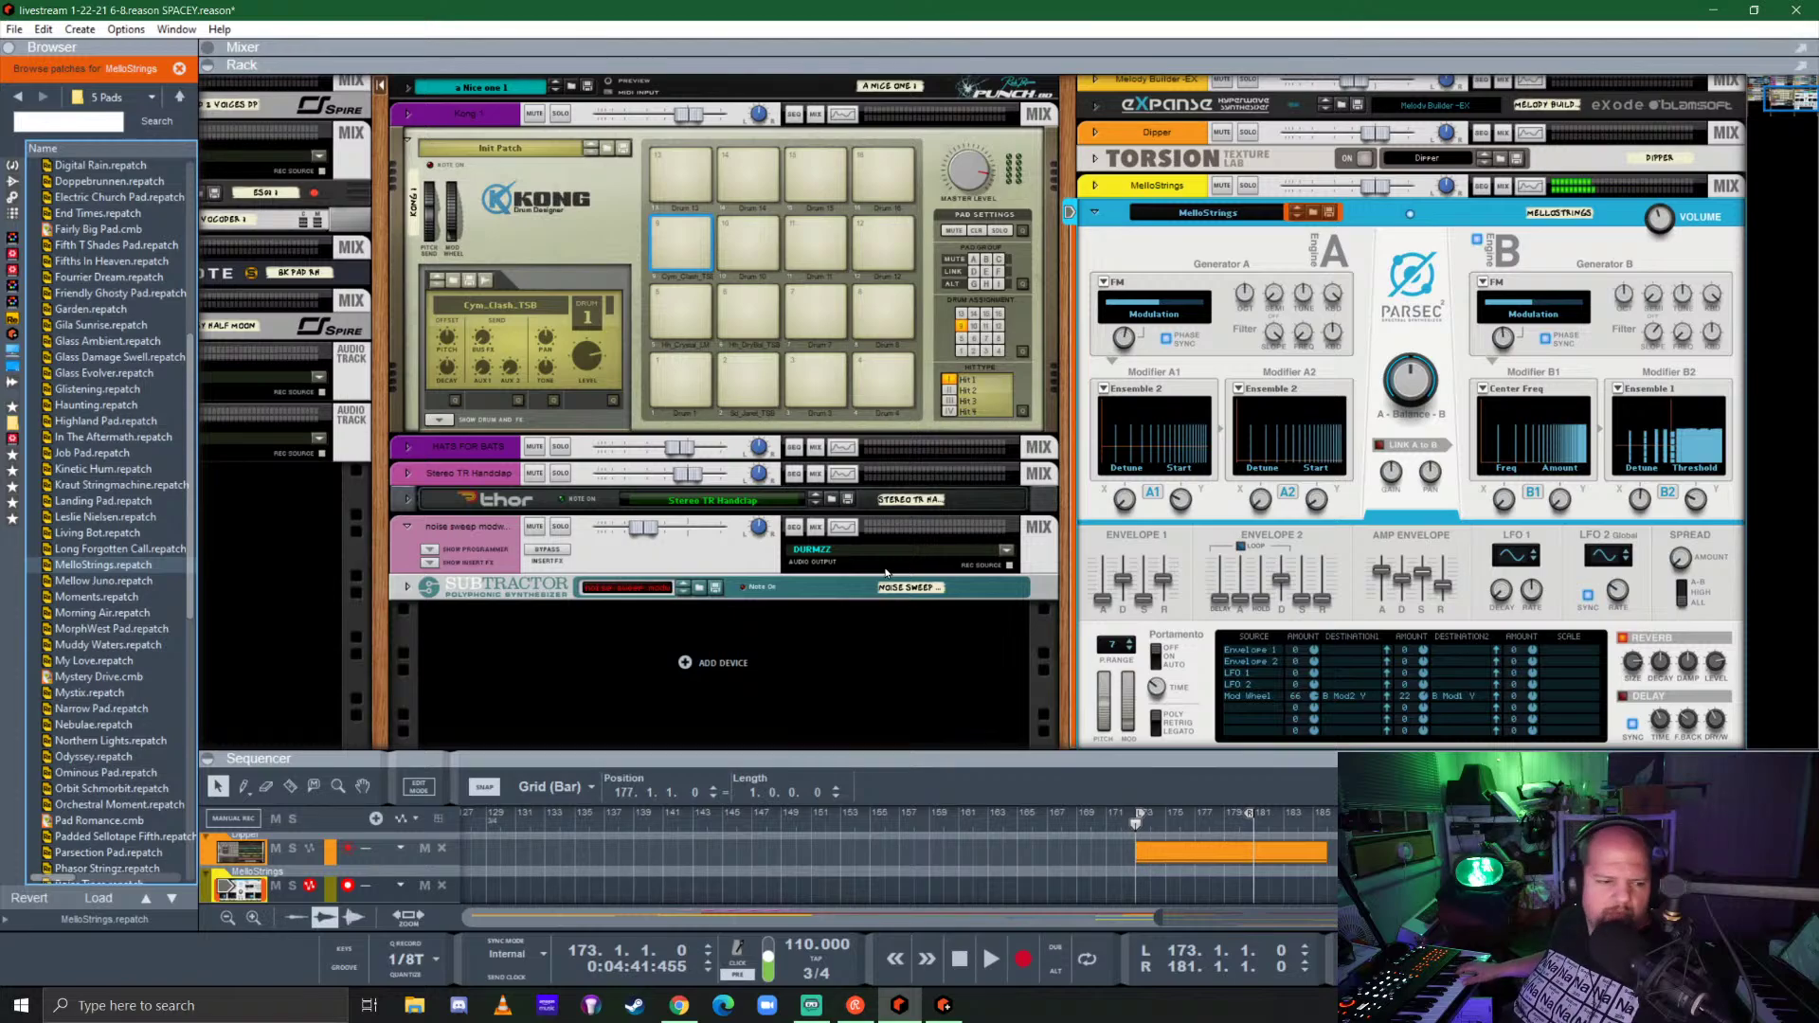
{"action": "key", "text": "Down"}
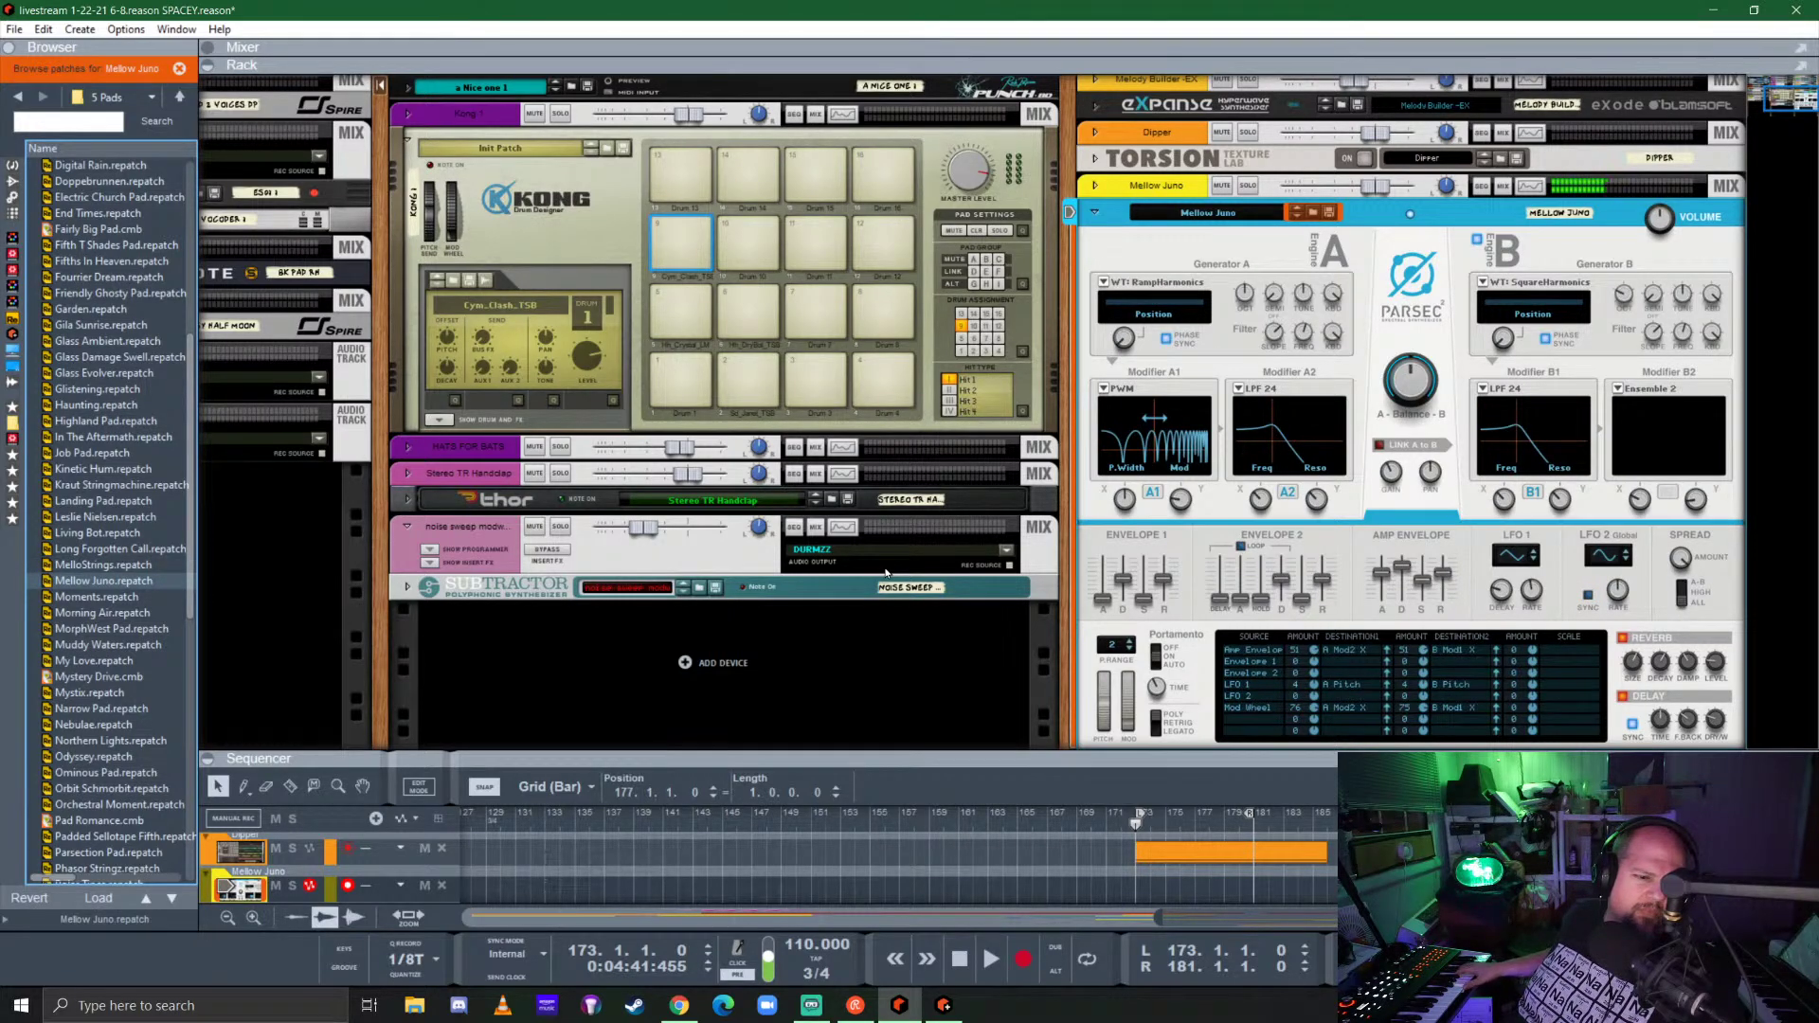
{"action": "key", "text": "Down"}
{"action": "key", "text": "Down"}
{"action": "key", "text": "Down"}
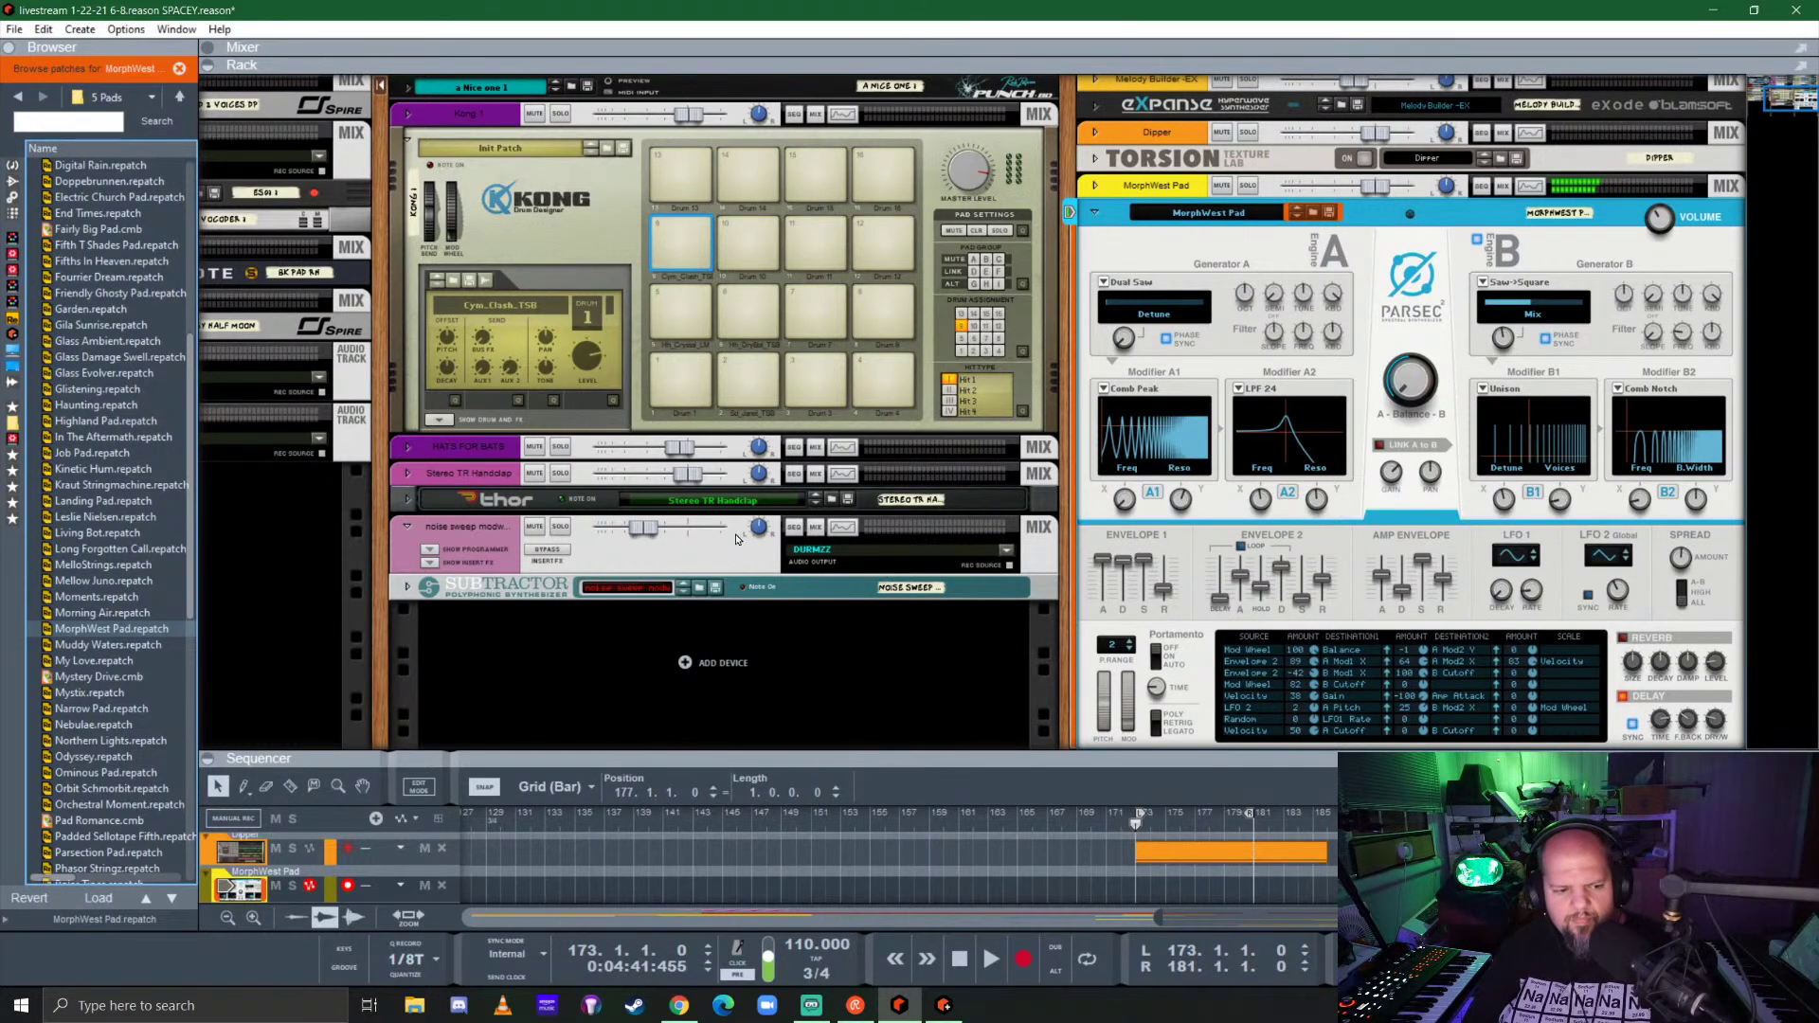
Step: Try the Solar Wind pad on Parsec and load the Sparkling Rain patch
{"action": "scroll", "coordinate": [155, 611], "scroll_direction": "down", "scroll_amount": 8}
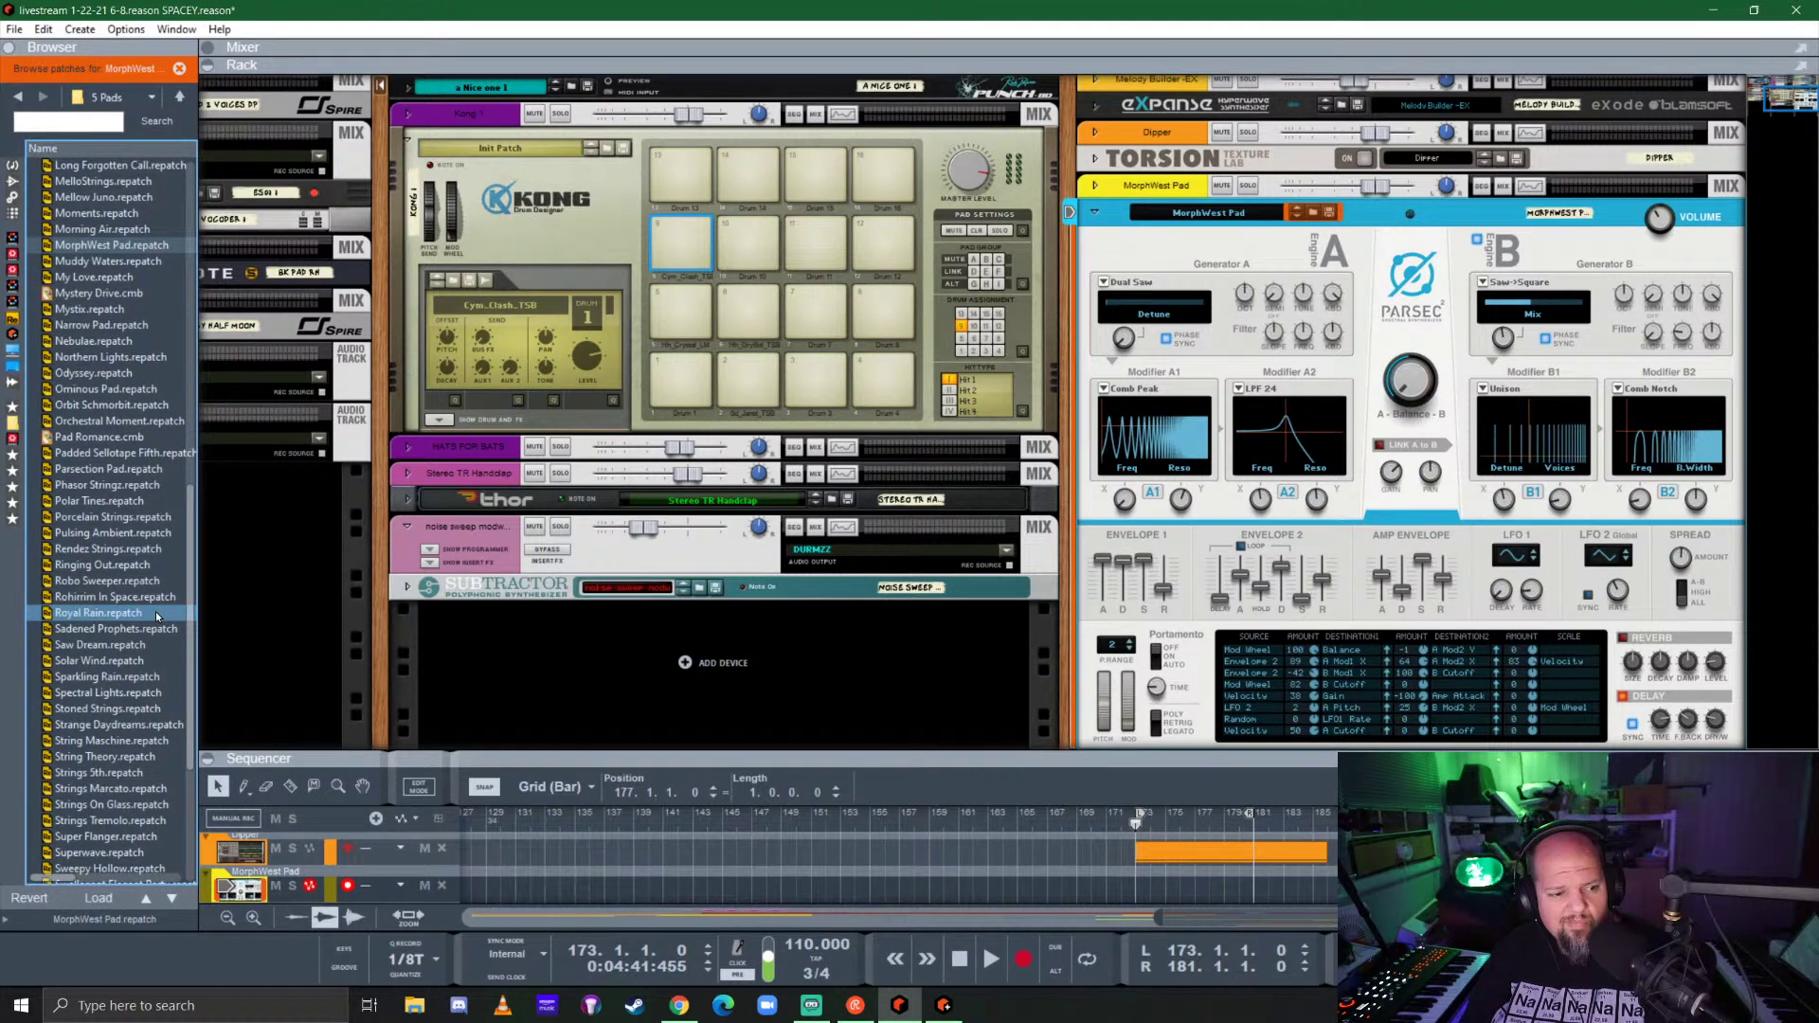
{"action": "left_click", "coordinate": [105, 660]}
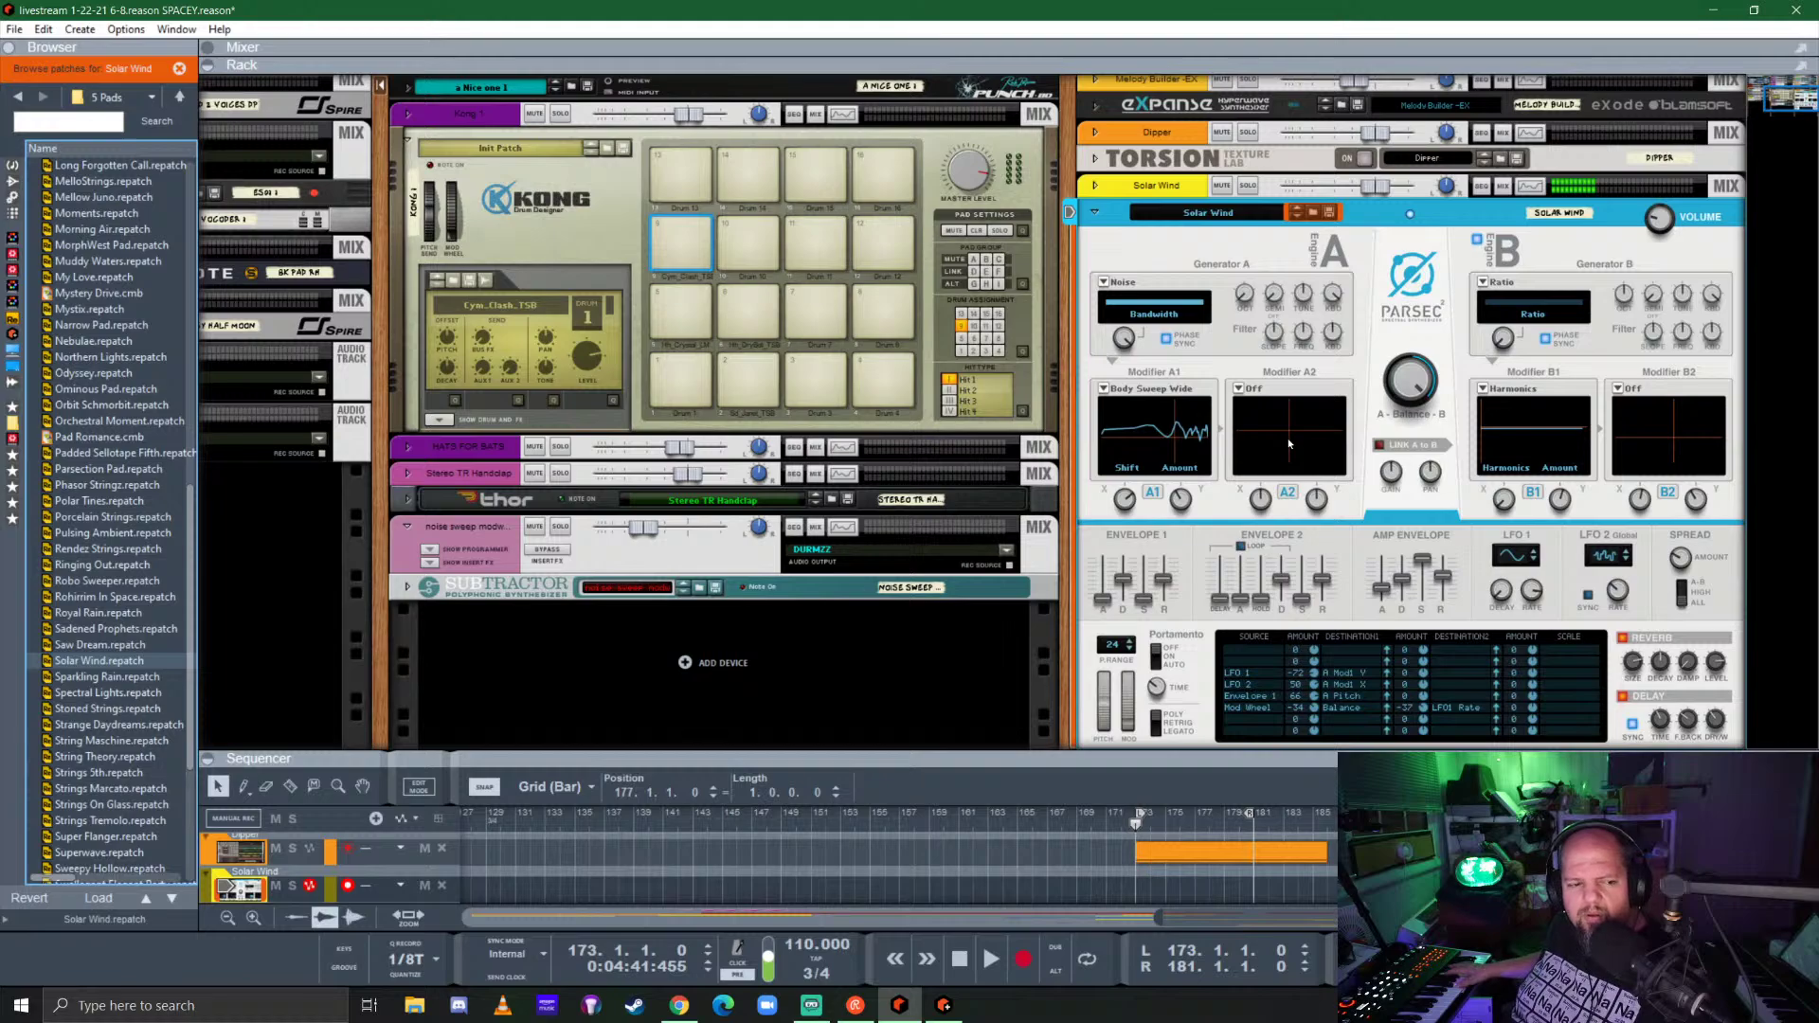
{"action": "key", "text": "Down"}
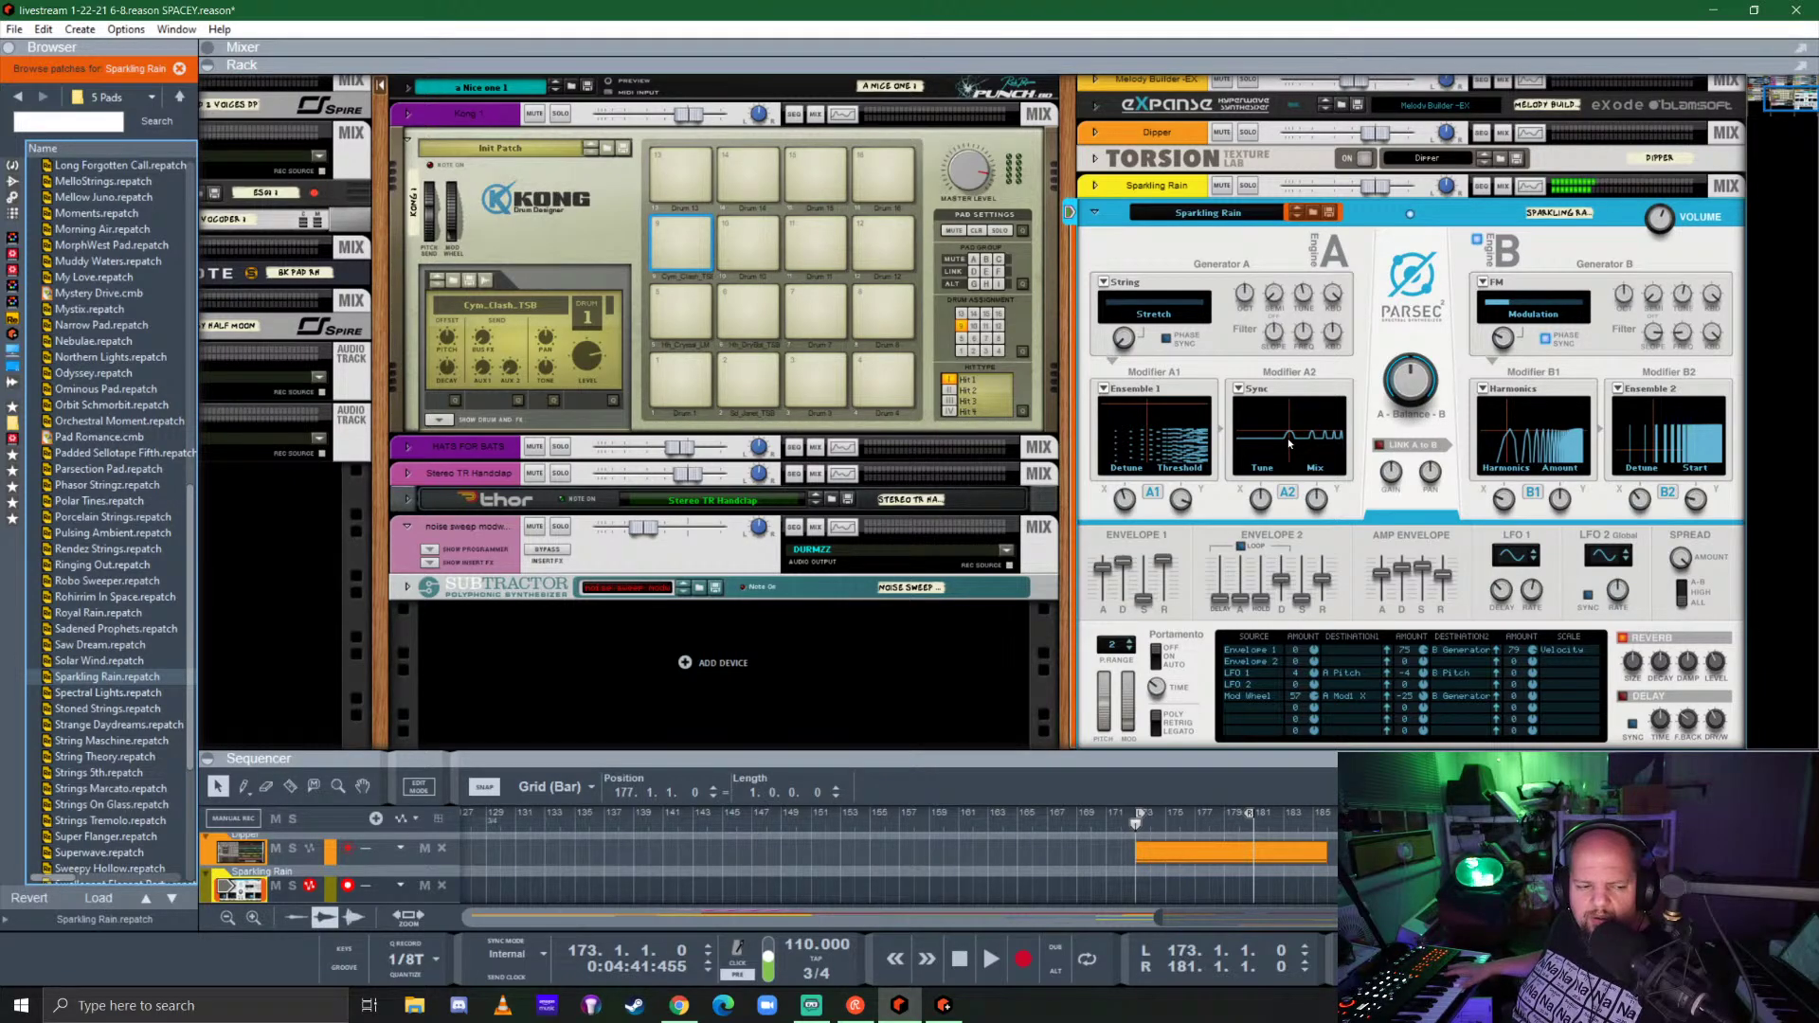
Step: Audition Parsec's Stoned Strings and Spectral Lights pads, settle on Spectral Lights, and record a pad part from bar 173
{"action": "key", "text": "Down"}
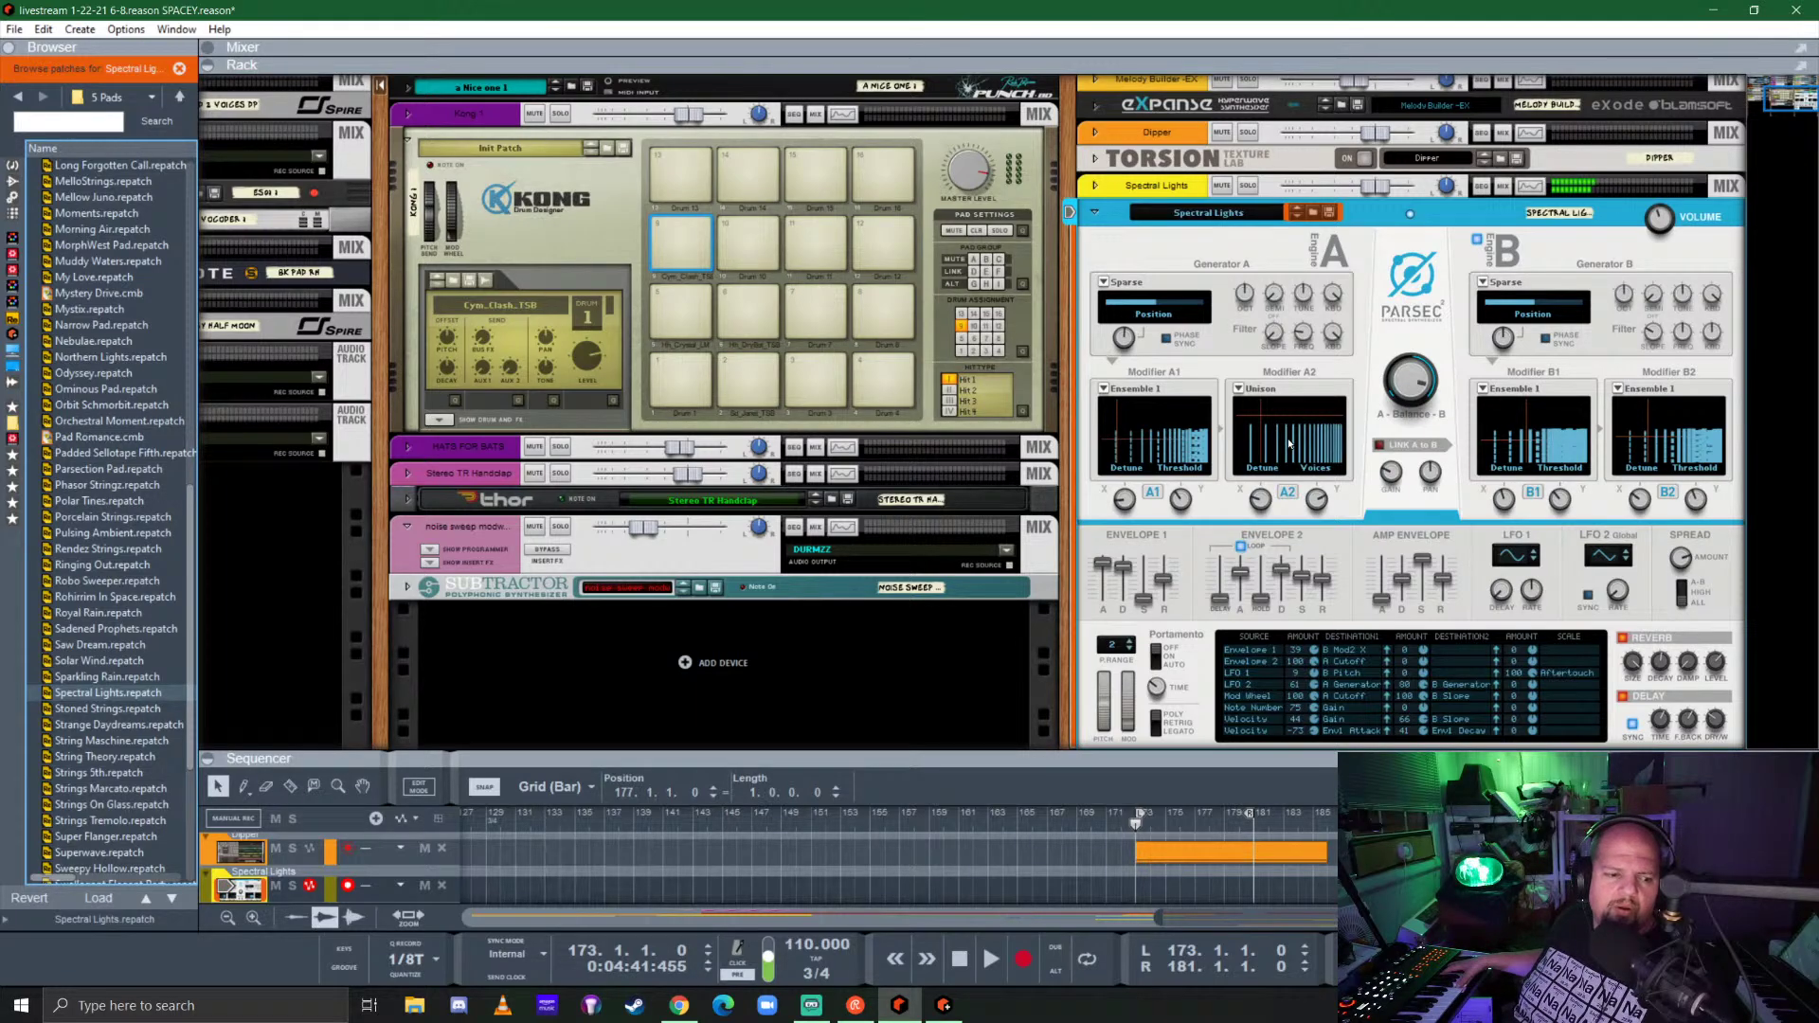
{"action": "key", "text": "Down"}
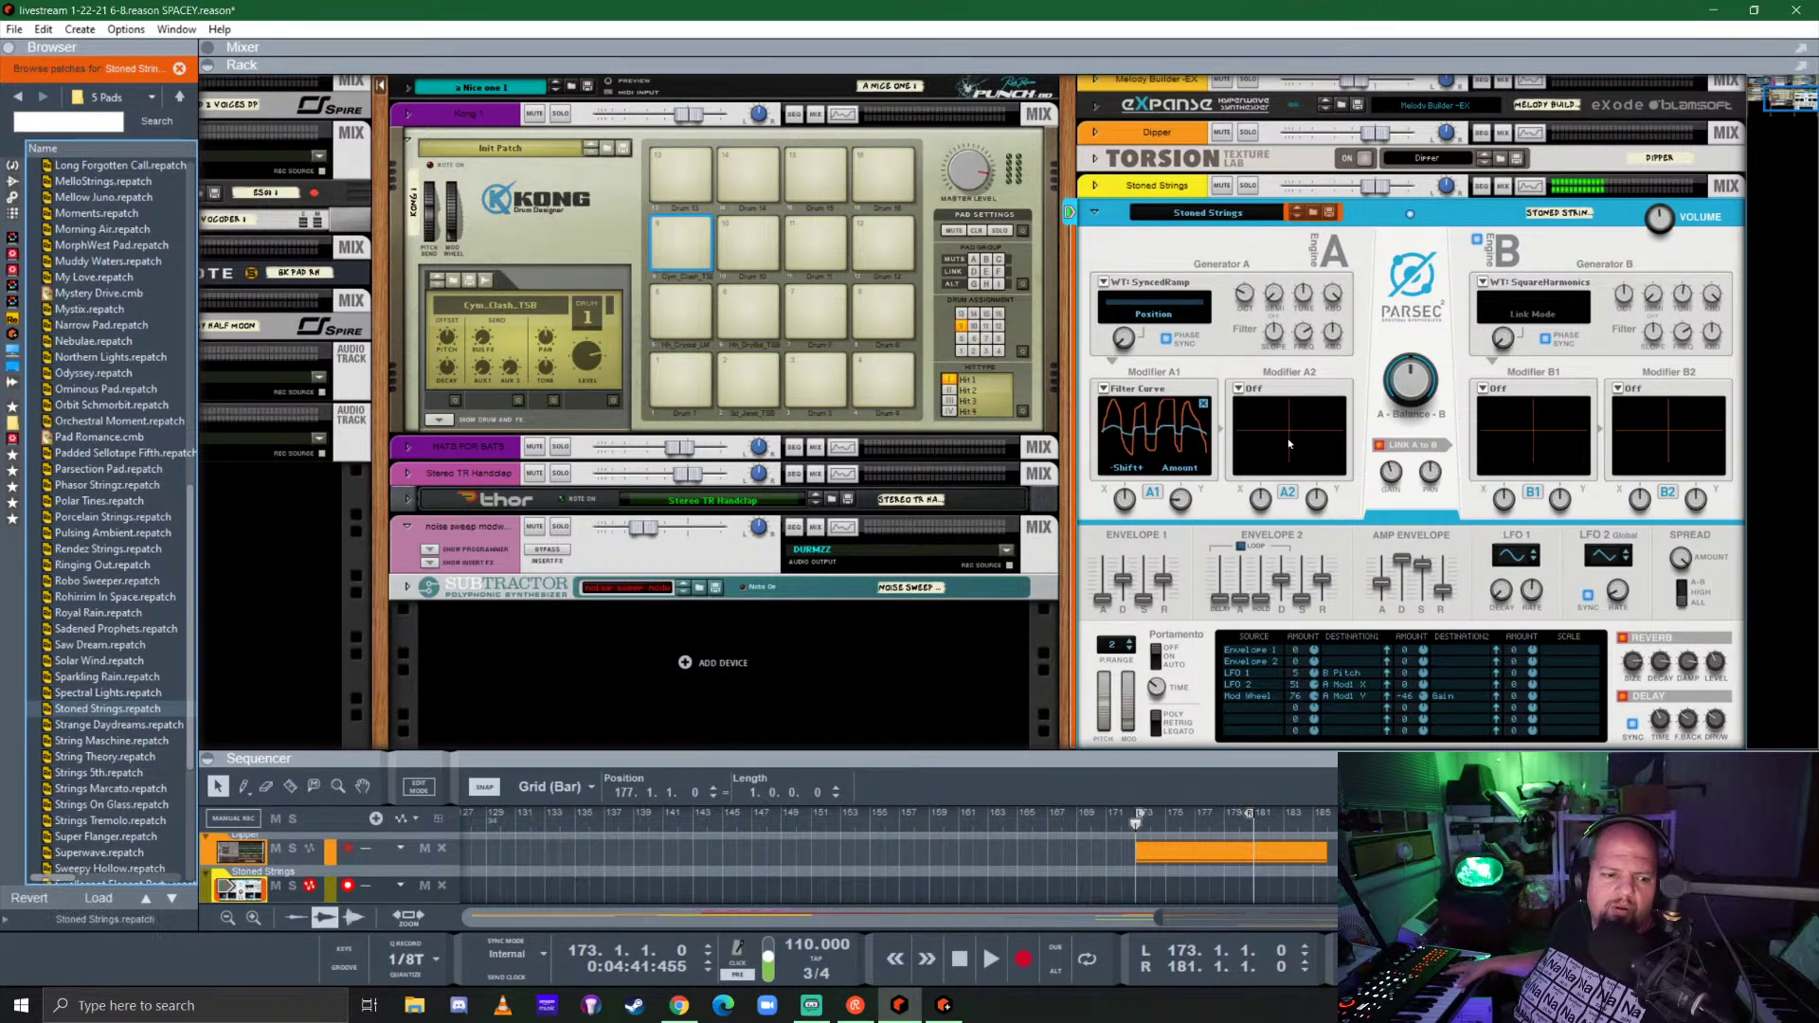
{"action": "key", "text": "Up"}
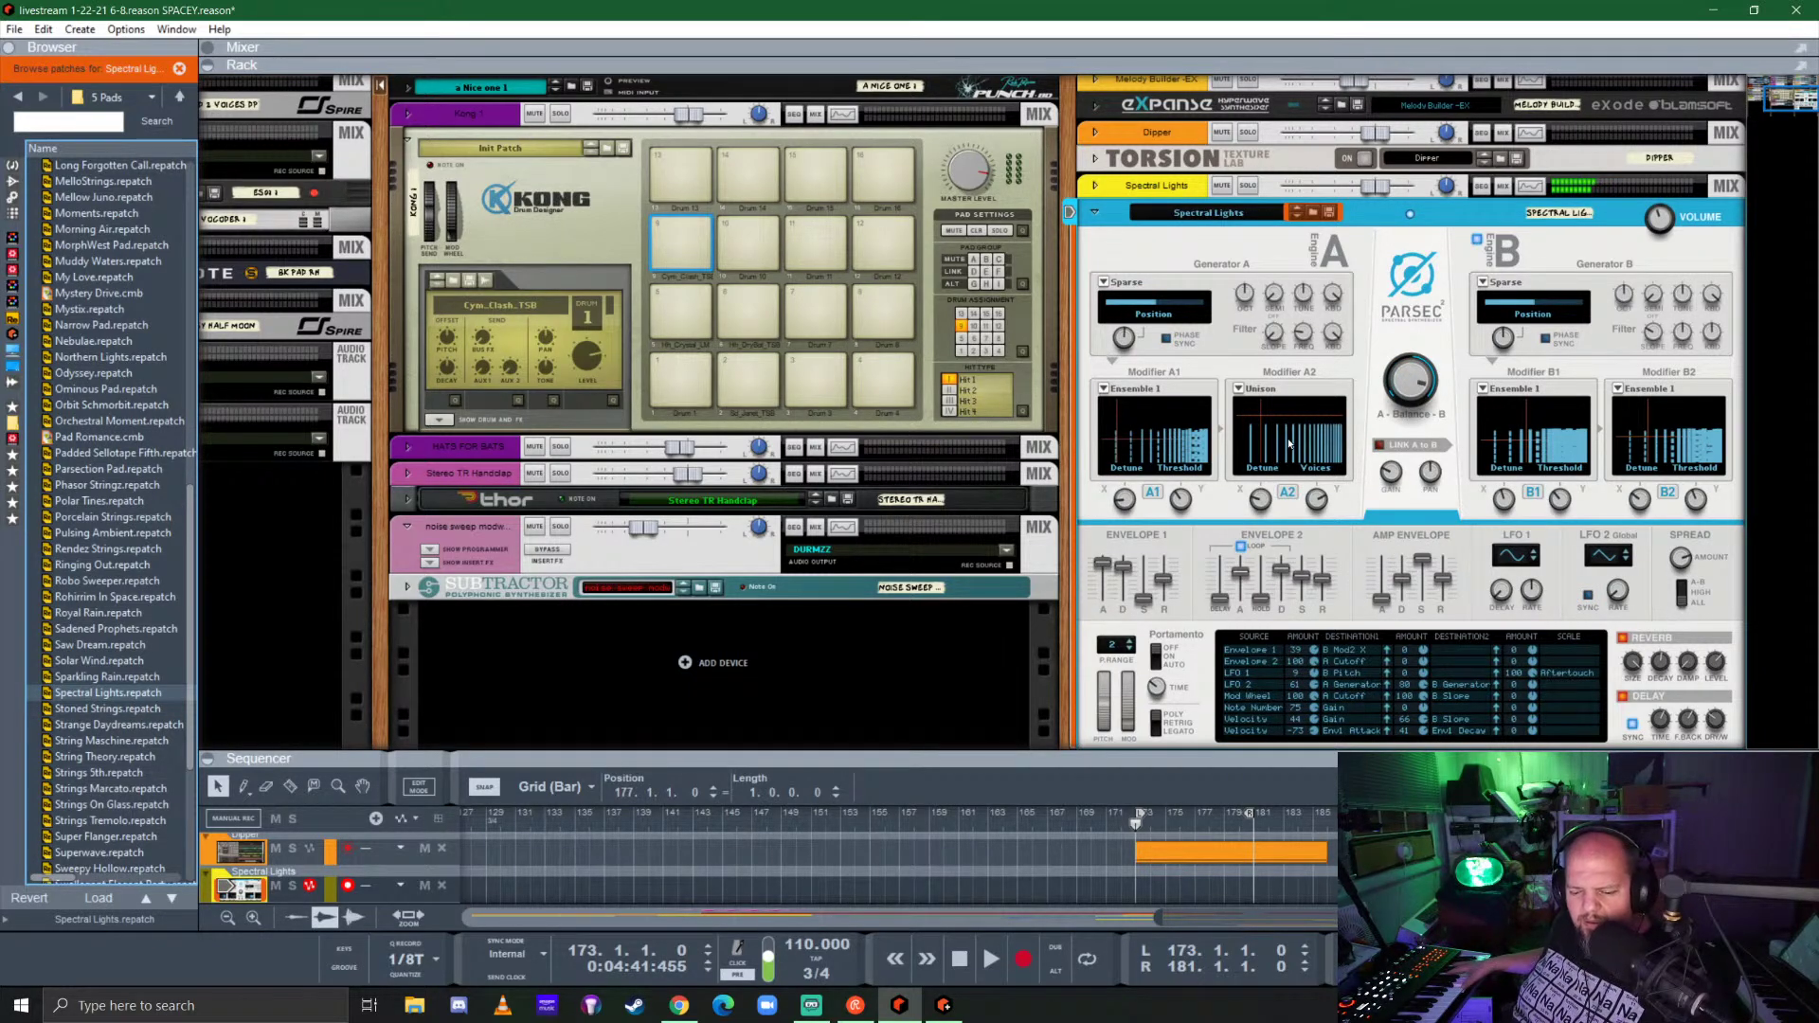
{"action": "key", "text": "ctrl+Return"}
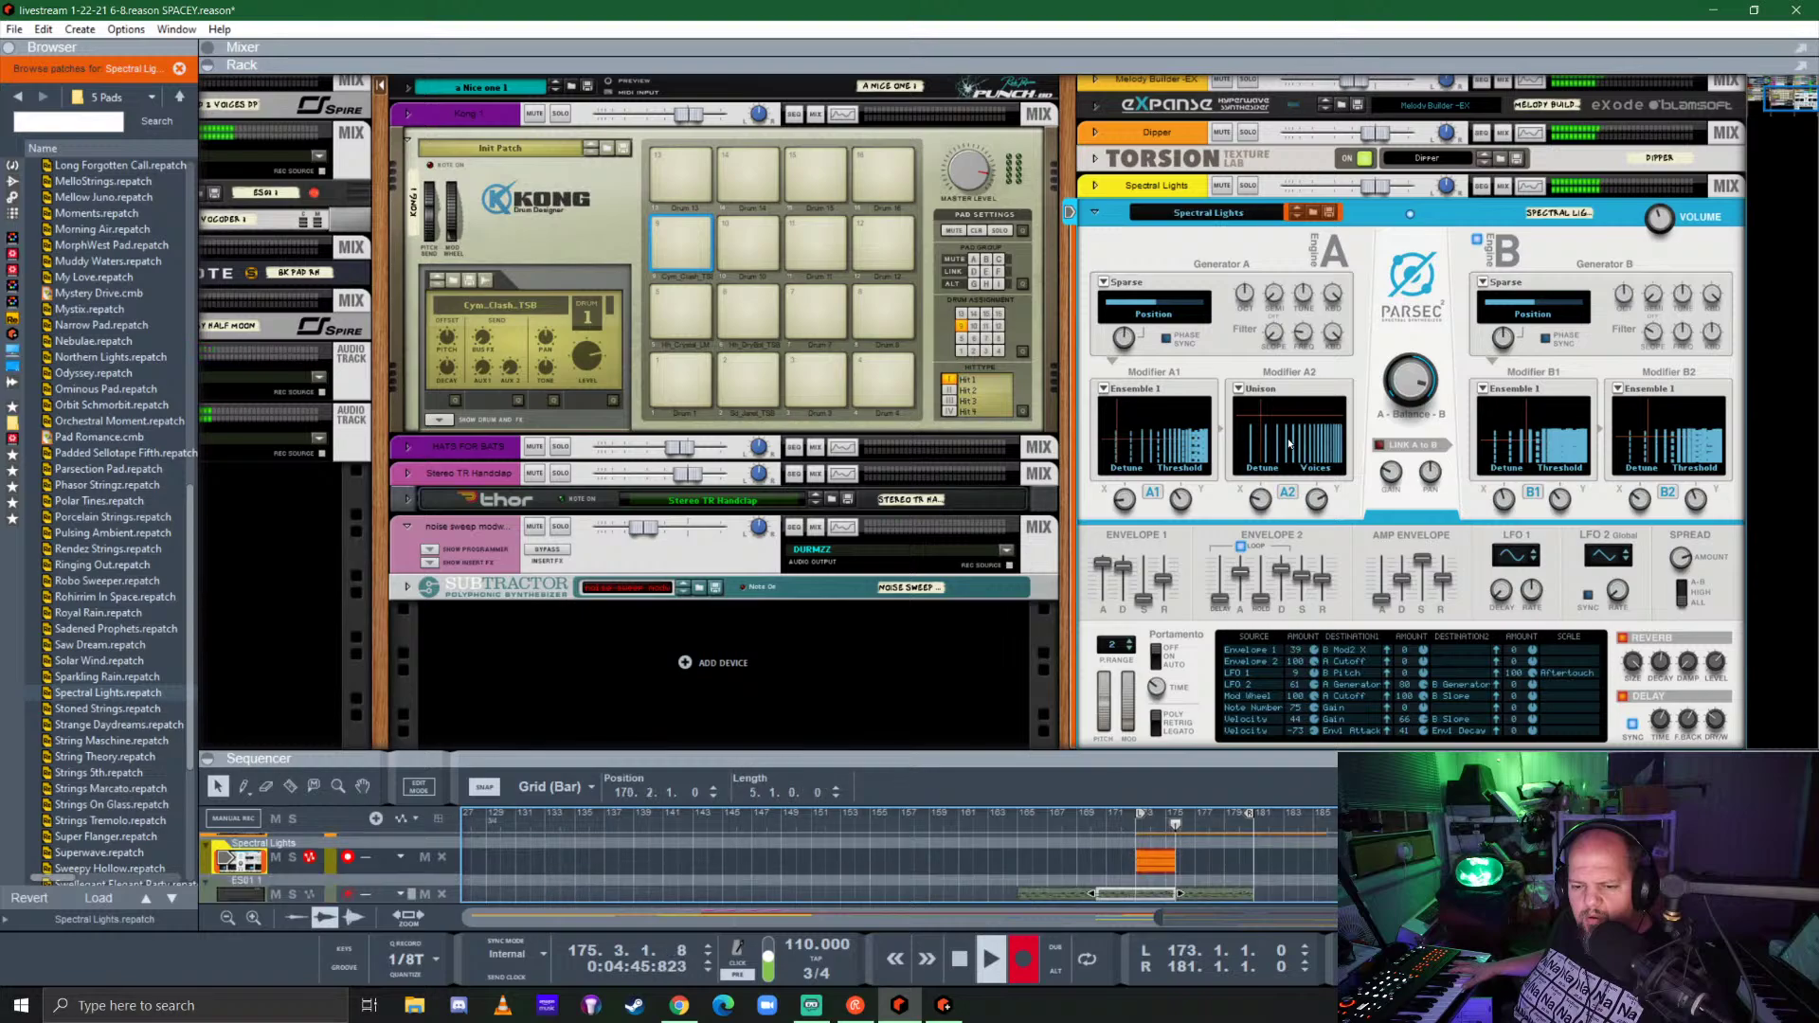
{"action": "key", "text": "space"}
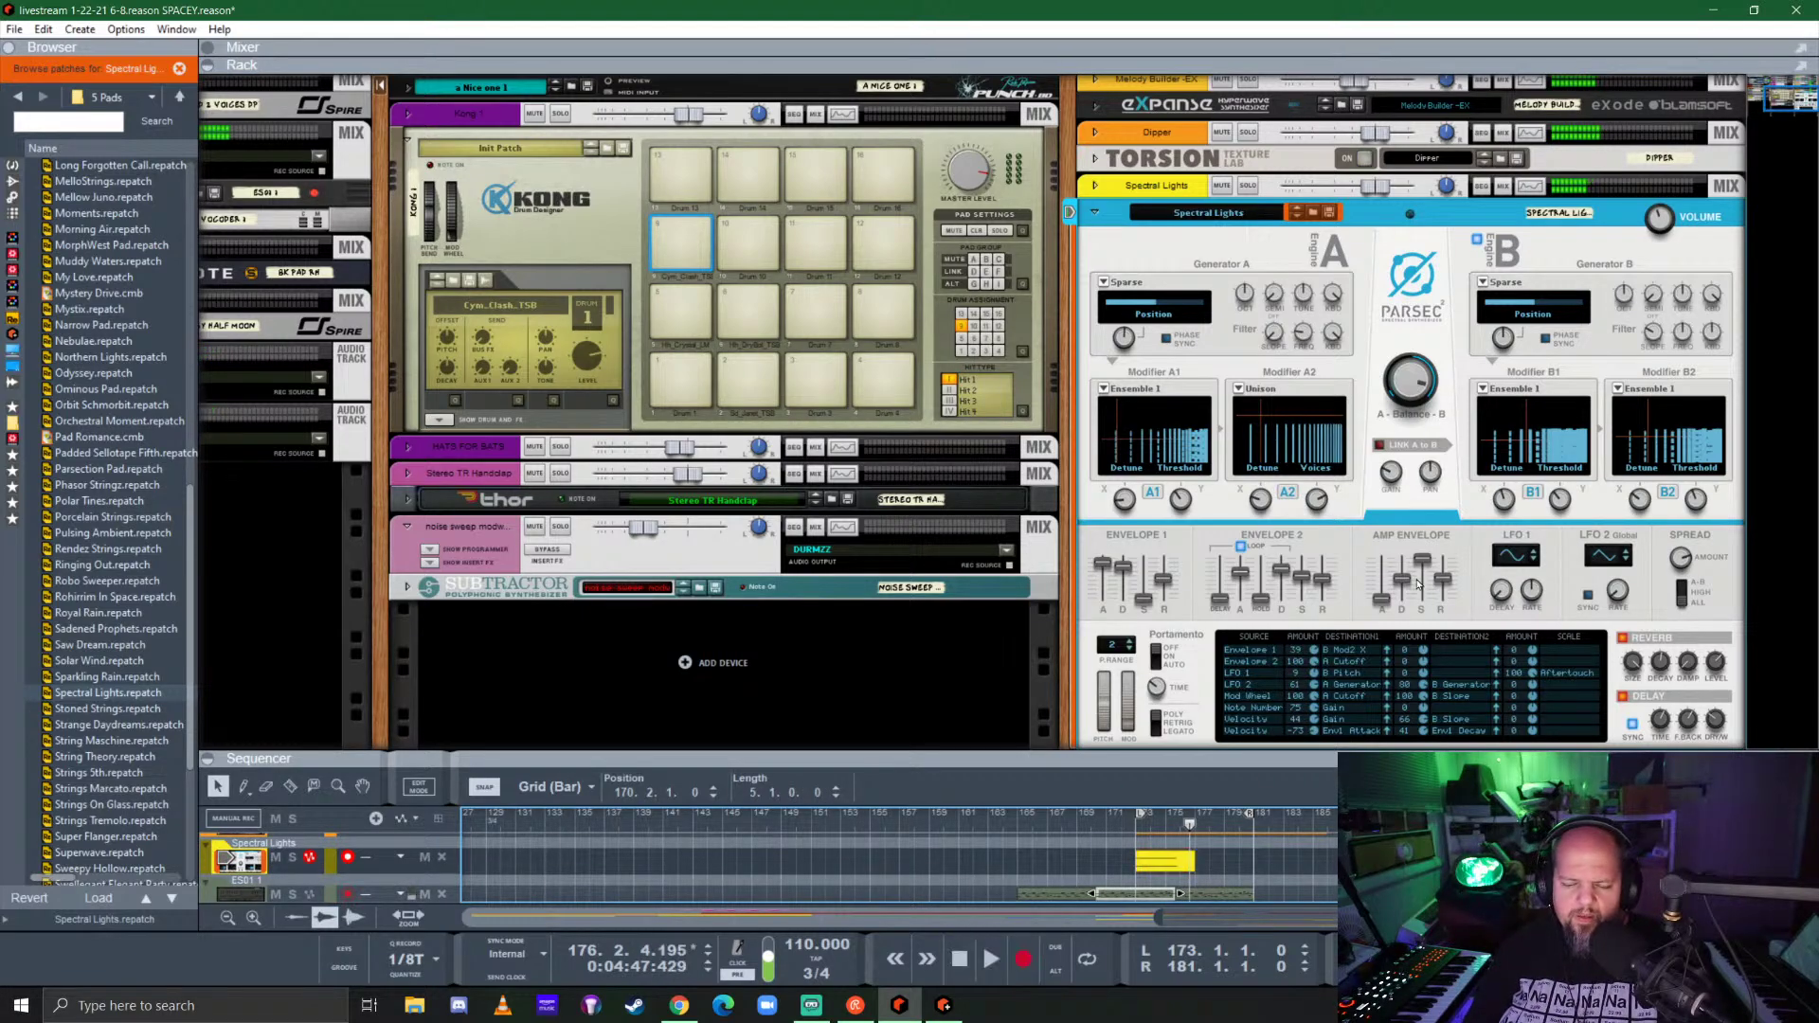
Step: Select the recorded Spectral Lights clip in the enlarged sequencer and quantize it to Bar
{"action": "left_click_drag", "start_coordinate": [1175, 766], "coordinate": [1184, 343]}
{"action": "scroll", "coordinate": [1192, 647], "scroll_direction": "up", "scroll_amount": 1}
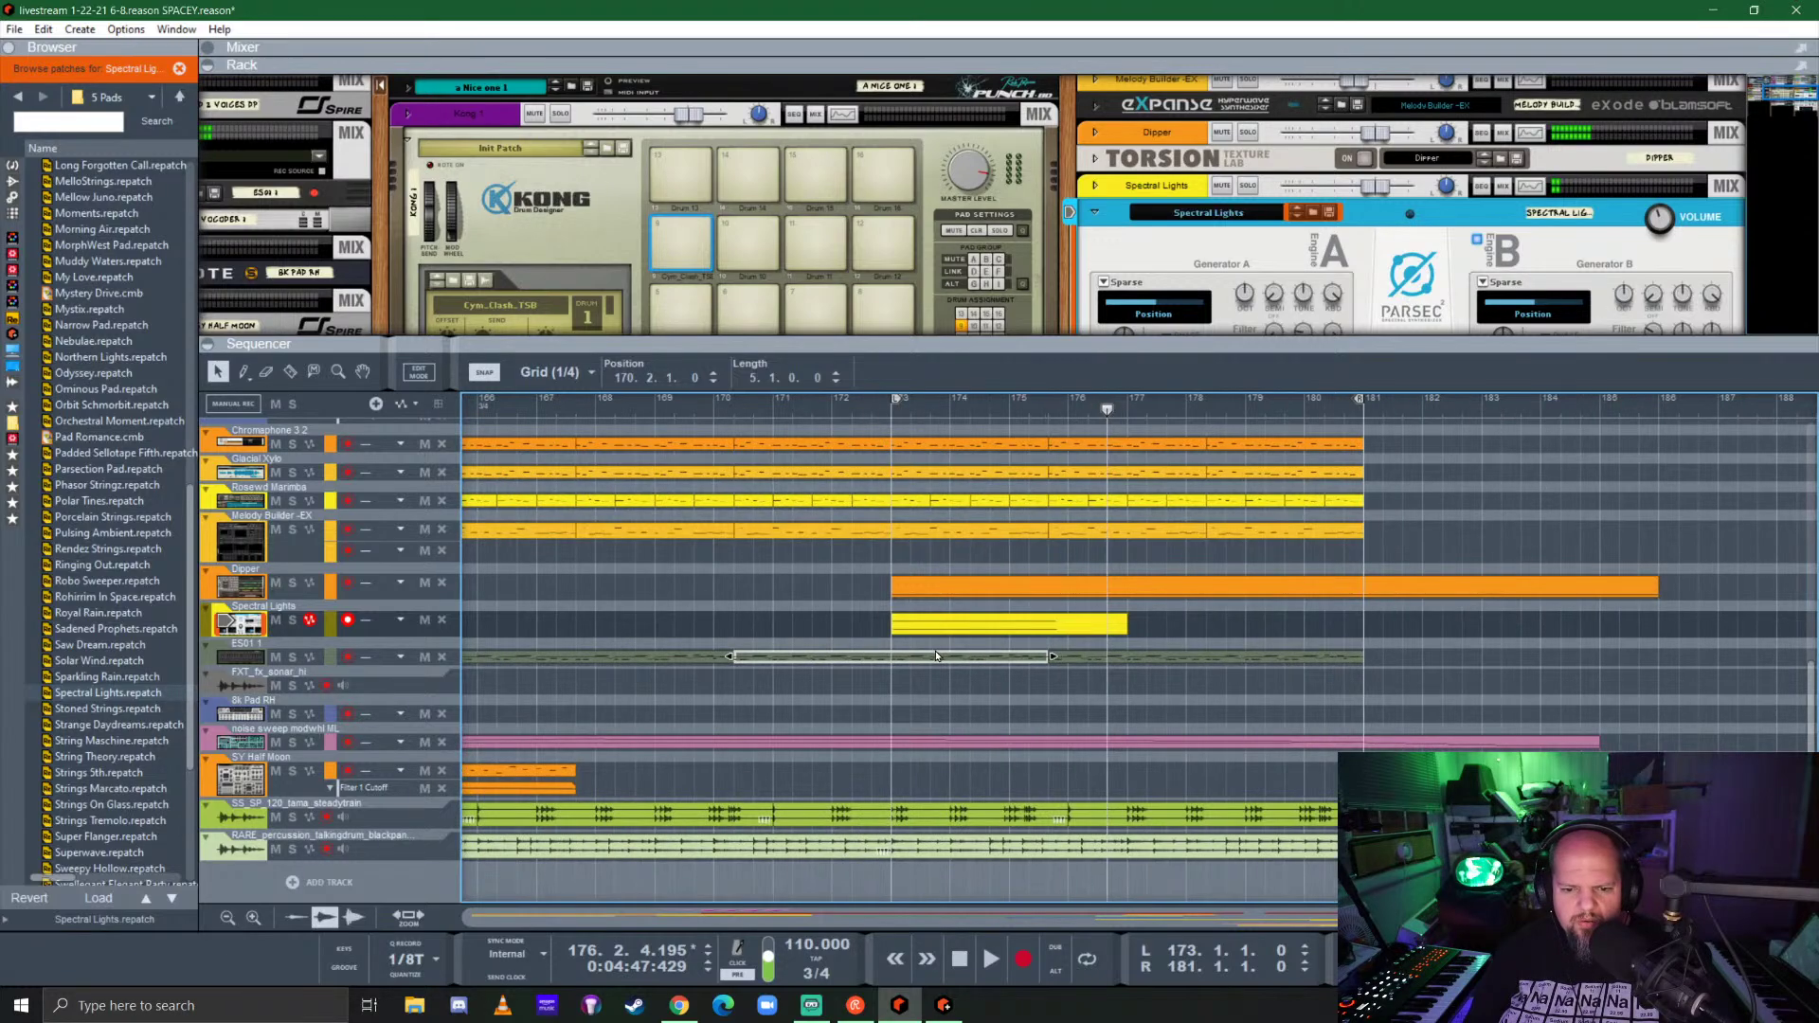
{"action": "left_click", "coordinate": [963, 628]}
{"action": "left_click", "coordinate": [412, 959]}
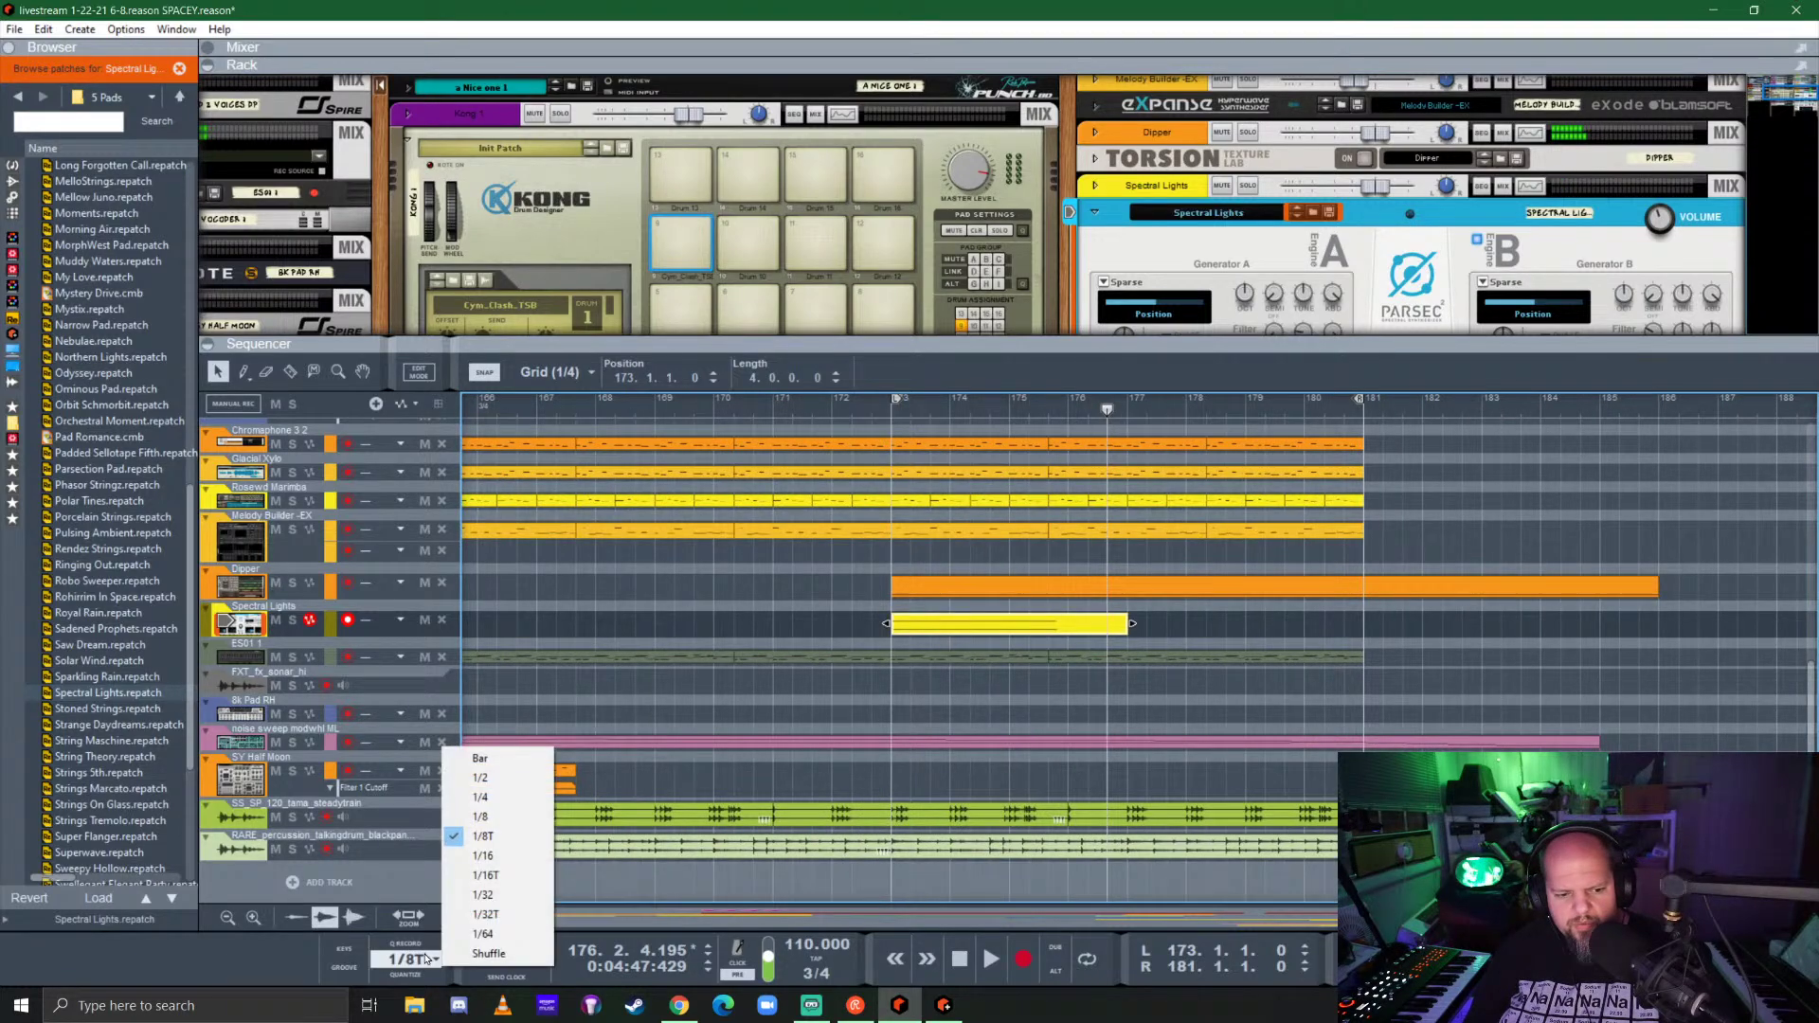
{"action": "left_click", "coordinate": [493, 758]}
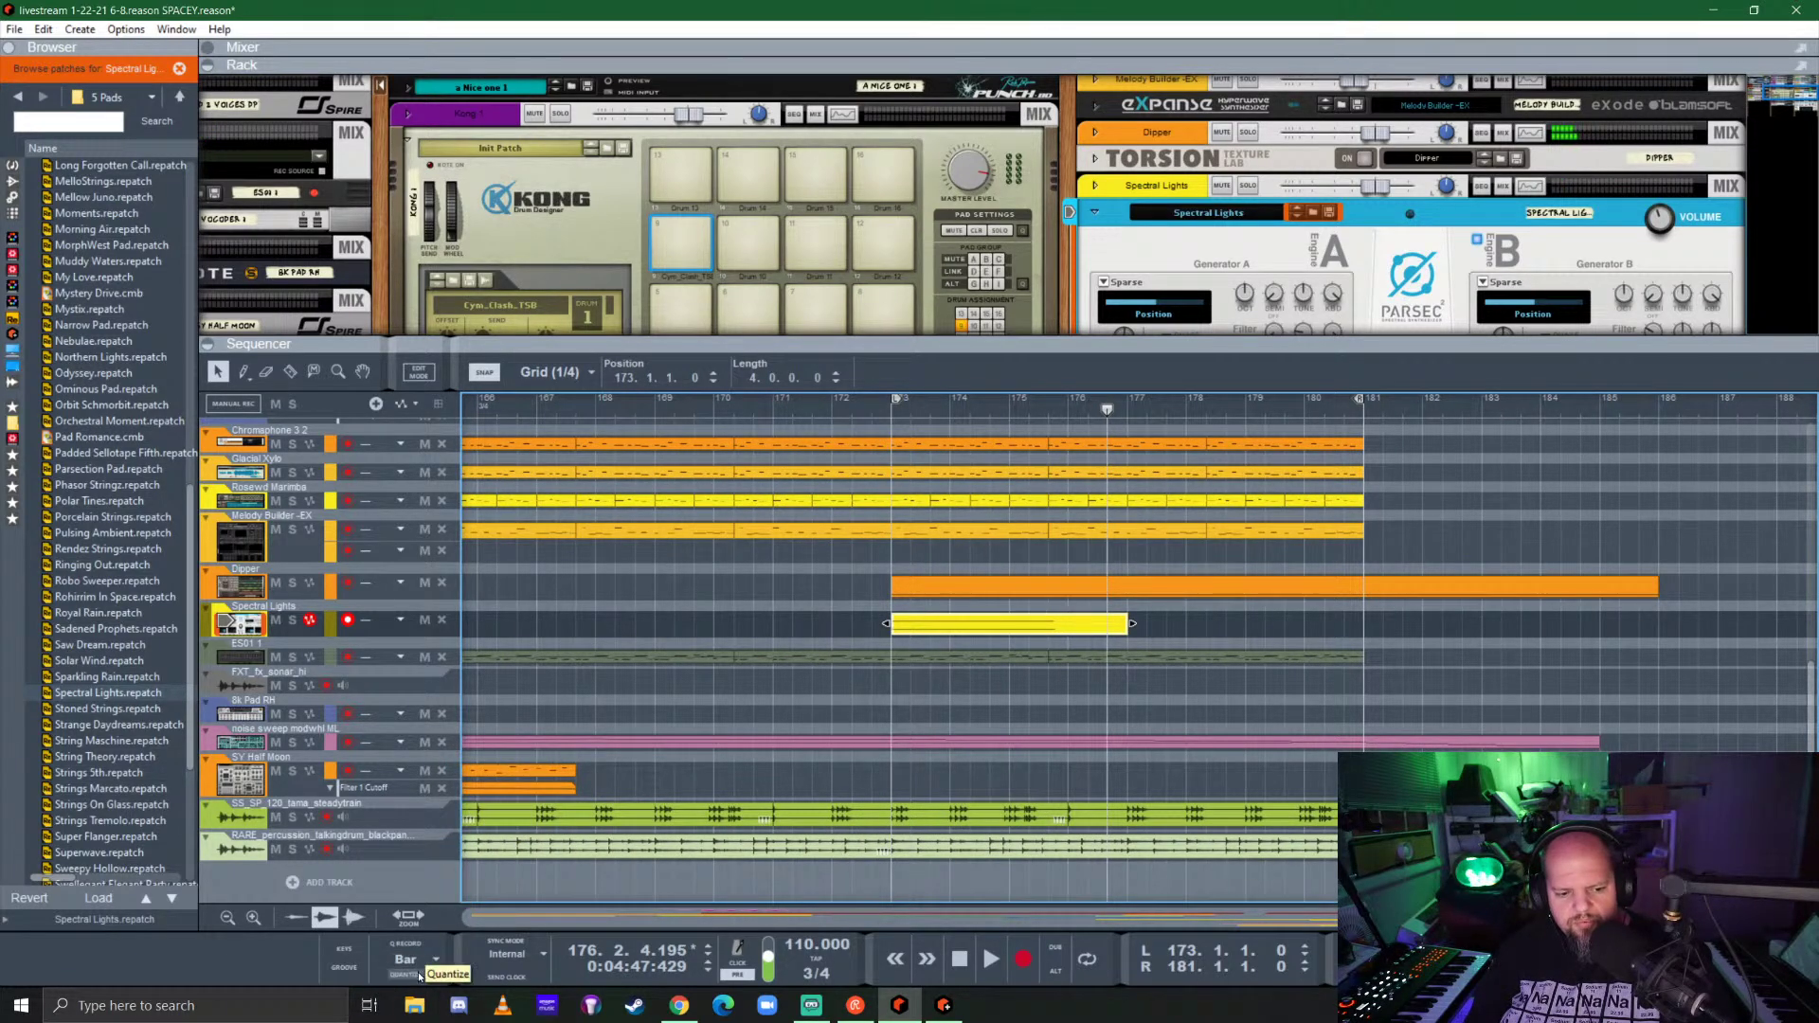
Step: Stretch the Spectral Lights clip from its end to a length of 16 bars
{"action": "left_click_drag", "start_coordinate": [1132, 625], "coordinate": [1584, 610]}
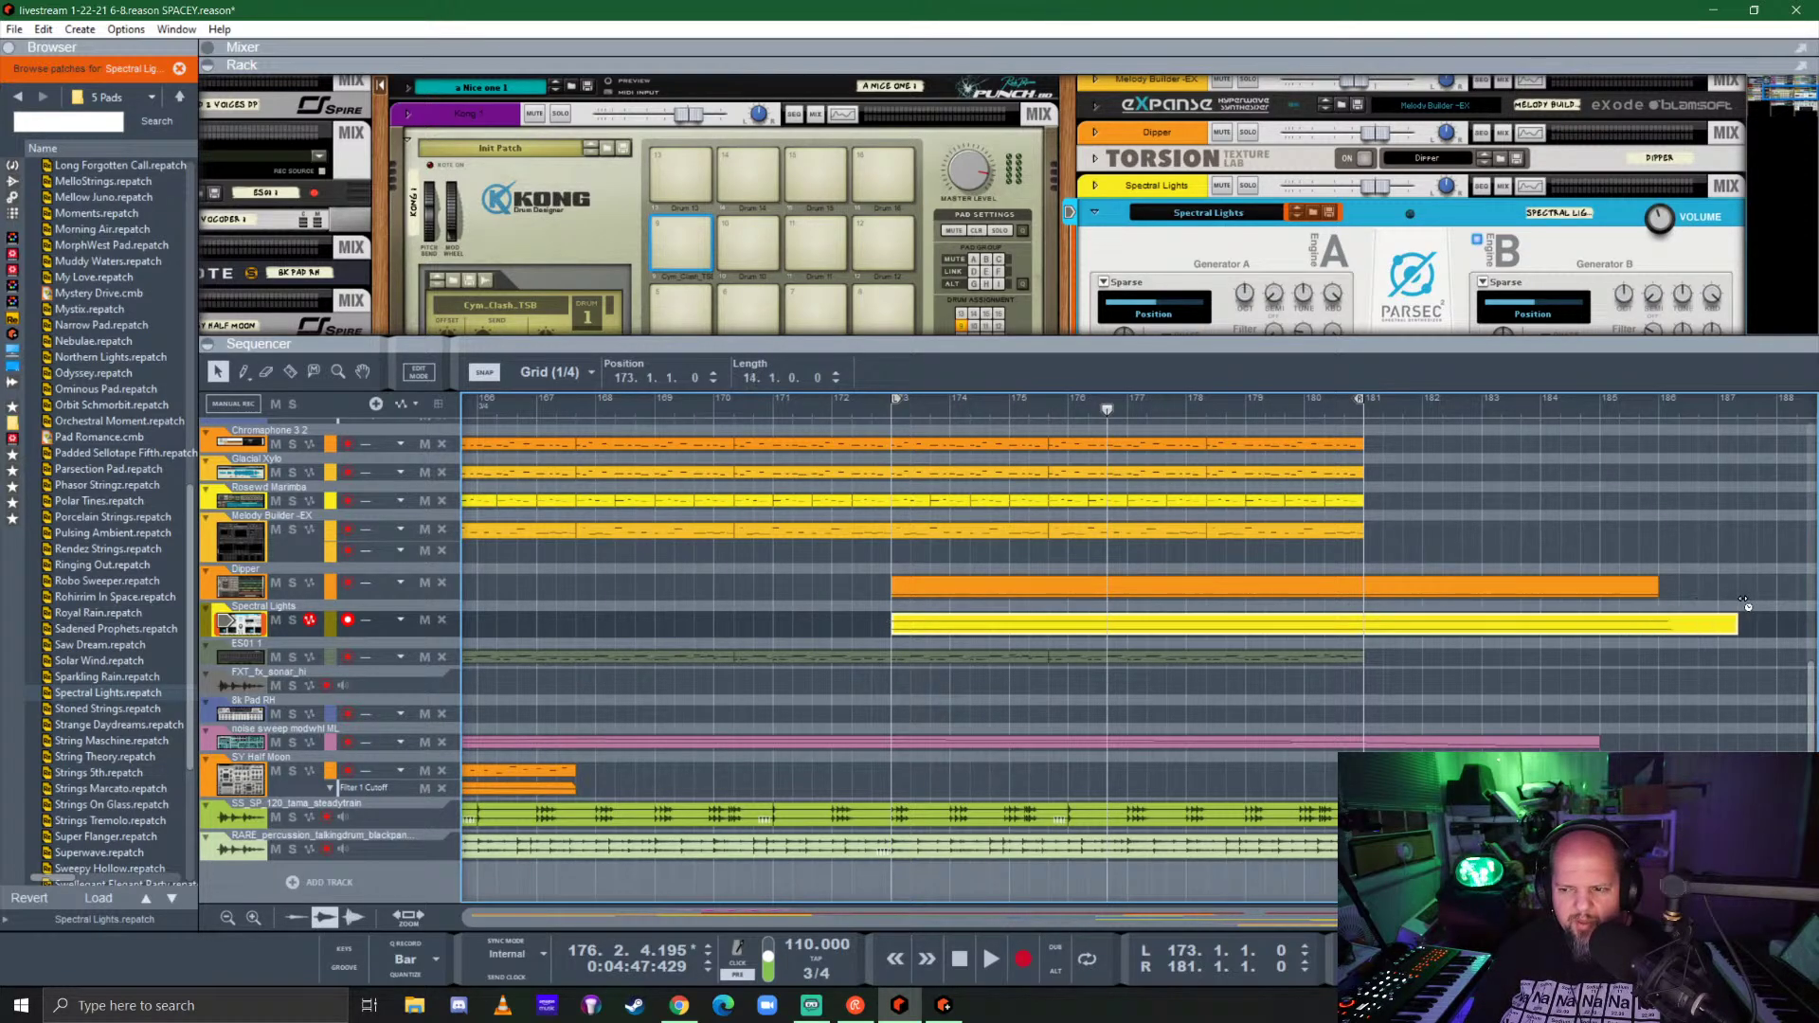
{"action": "scroll", "coordinate": [1080, 667], "scroll_direction": "right", "scroll_amount": 5}
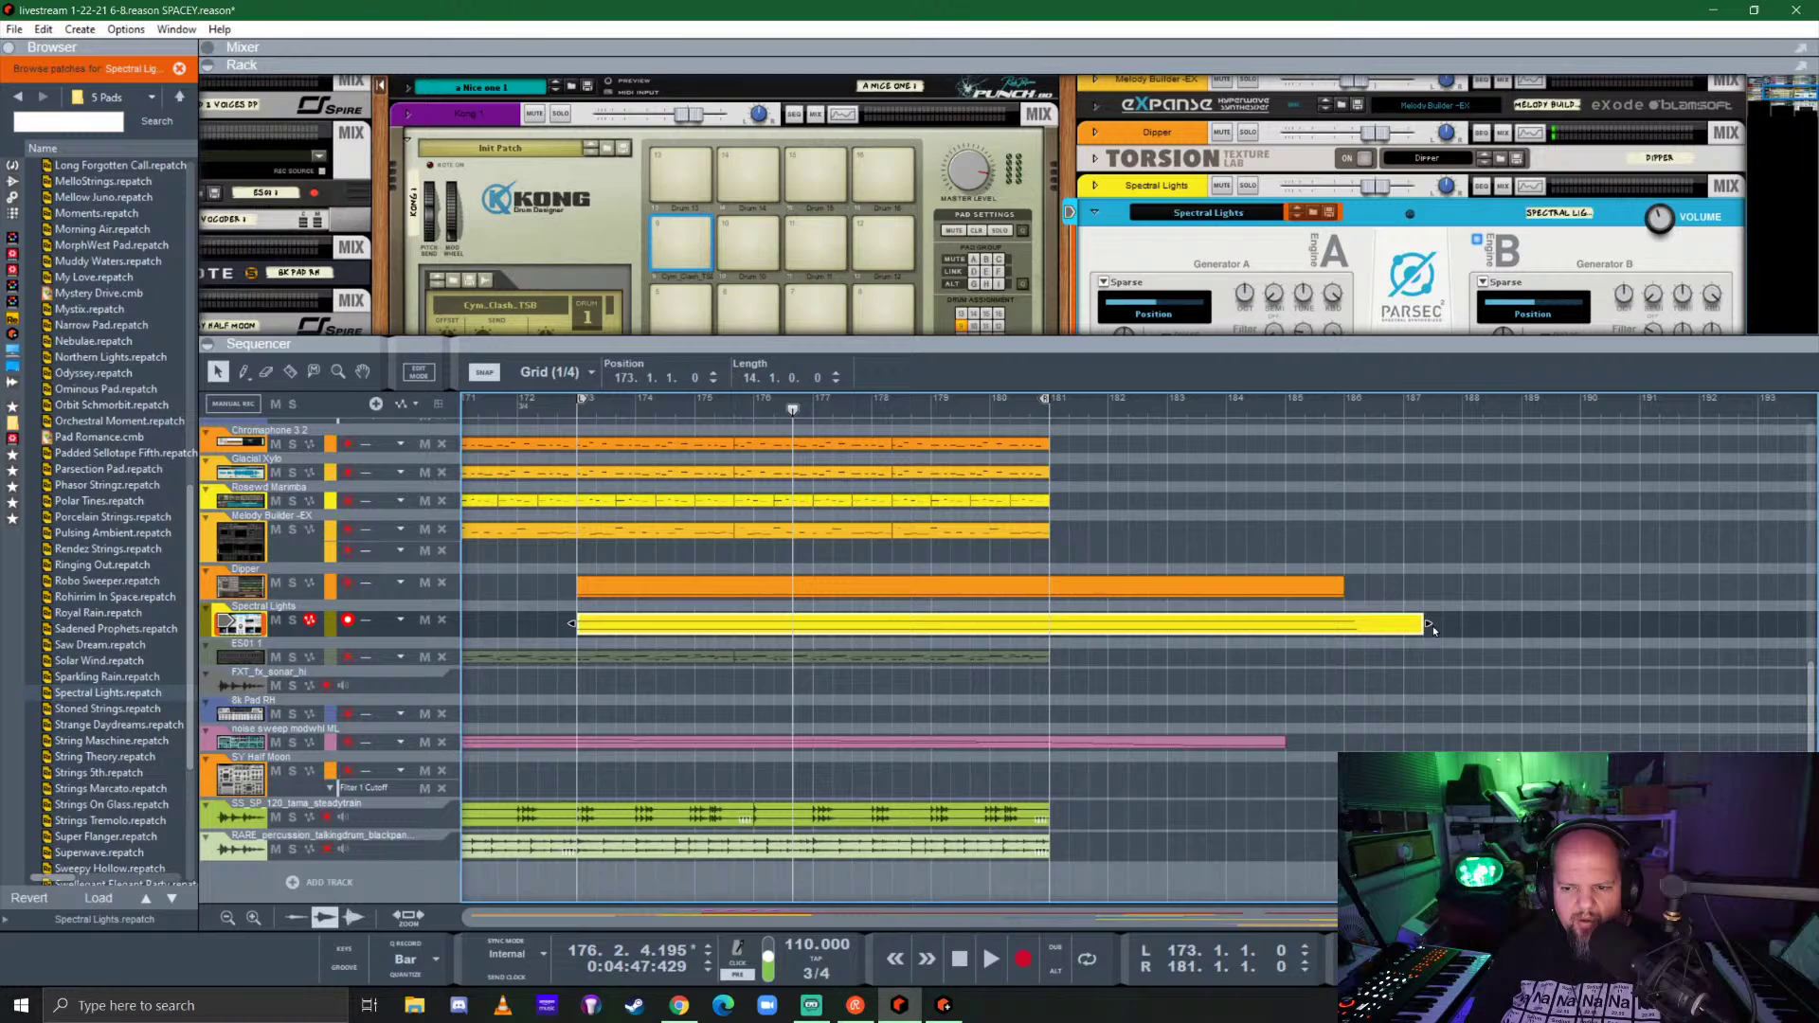
{"action": "left_click_drag", "start_coordinate": [1427, 627], "coordinate": [1541, 625]}
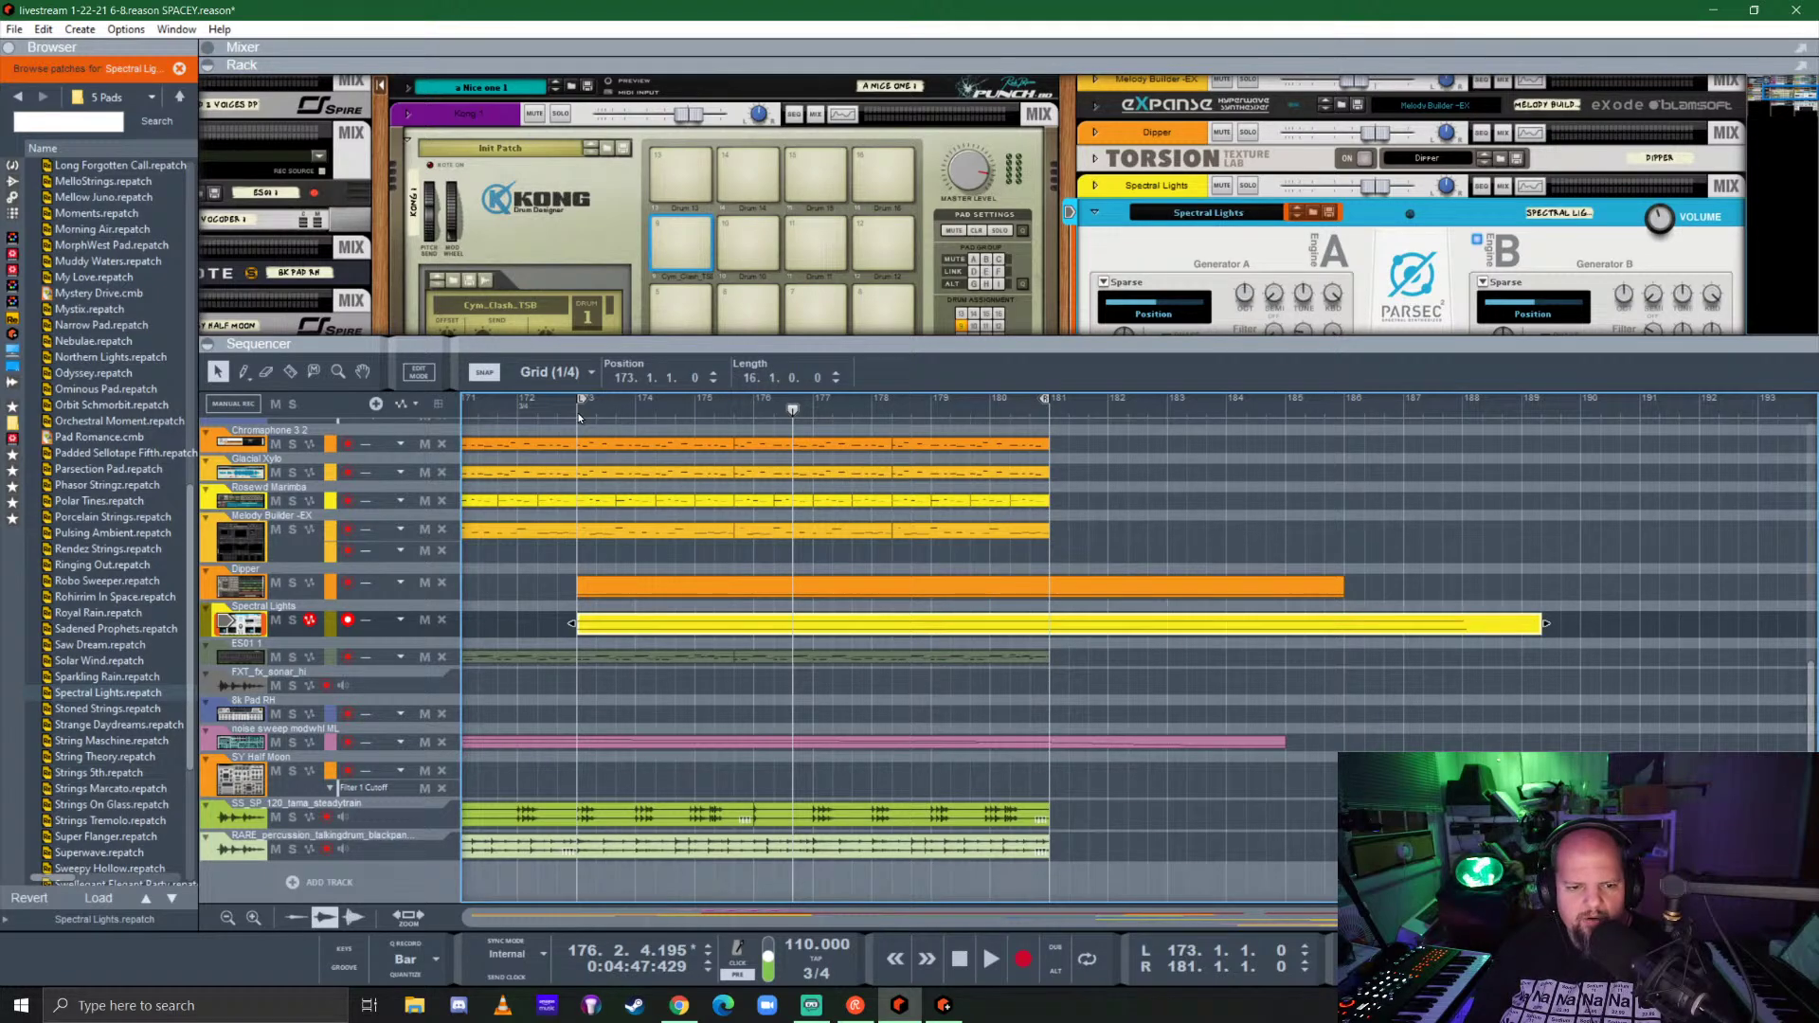
Step: Lengthen the last note clip on The Legend 1 track so that it ends at bar 189
{"action": "scroll", "coordinate": [828, 626], "scroll_direction": "down", "scroll_amount": 2}
{"action": "scroll", "coordinate": [917, 635], "scroll_direction": "up", "scroll_amount": 5}
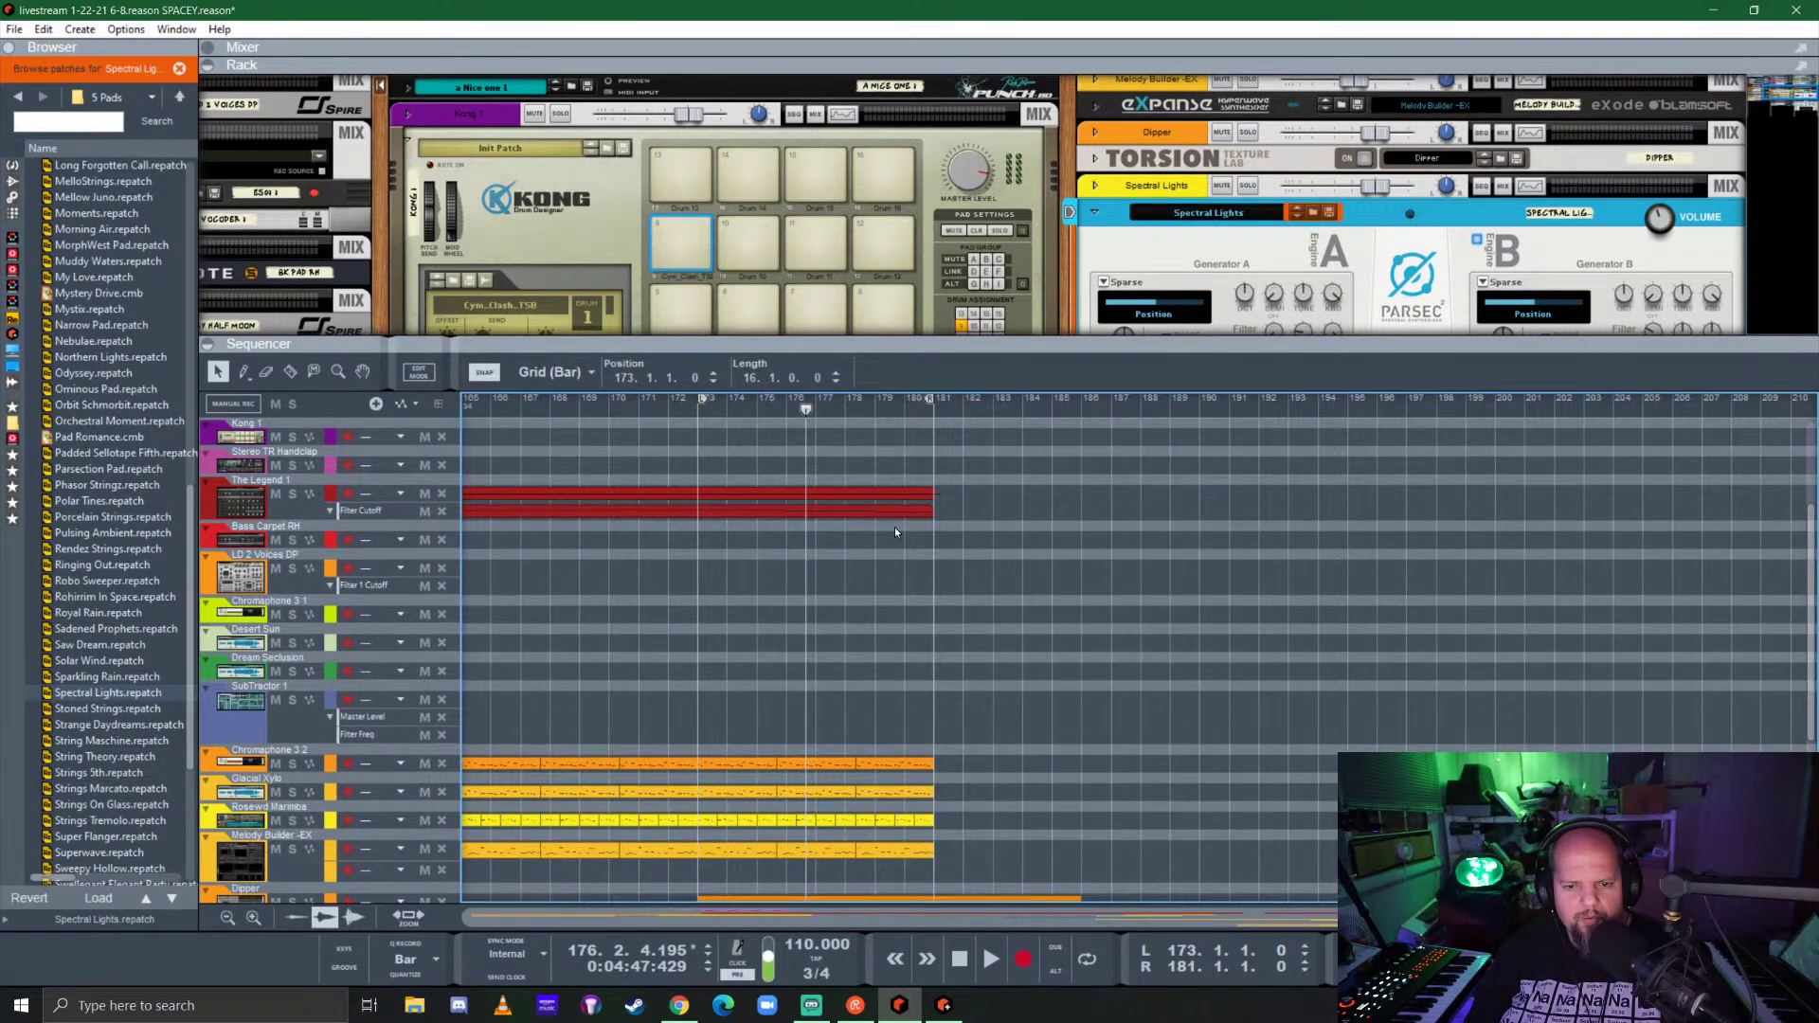
{"action": "left_click", "coordinate": [894, 493]}
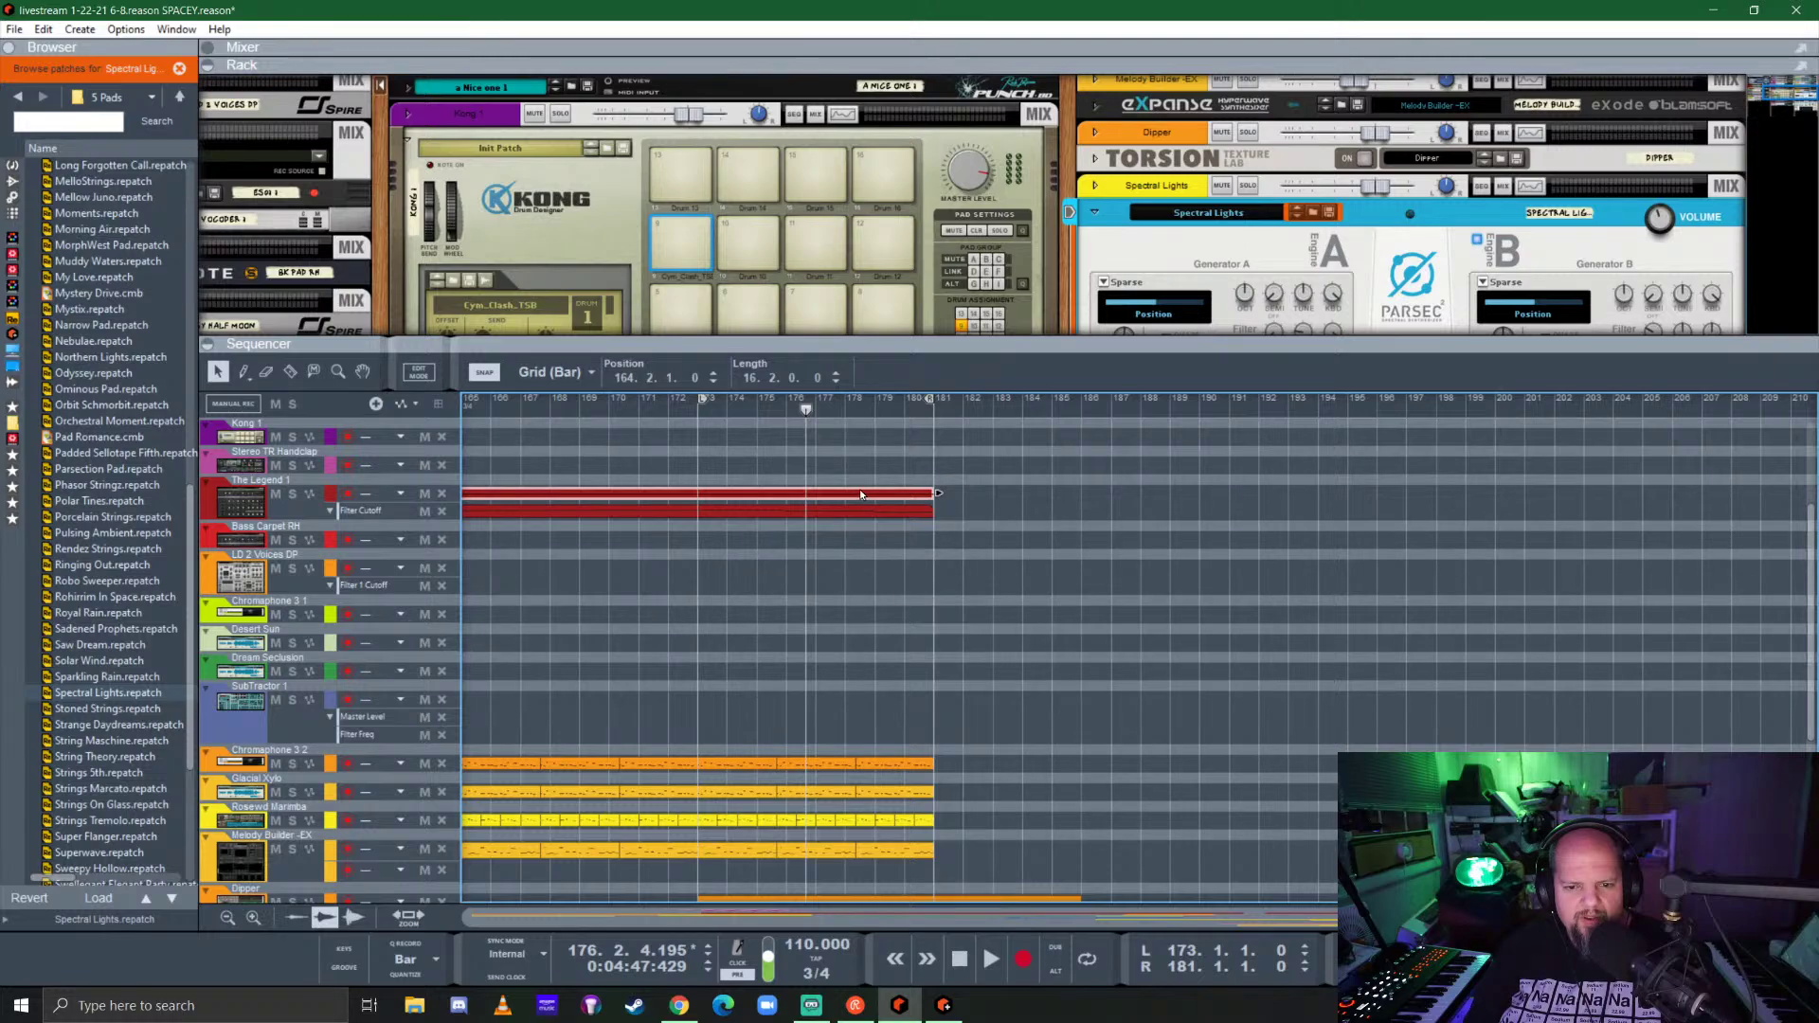
{"action": "double_click", "coordinate": [860, 491]}
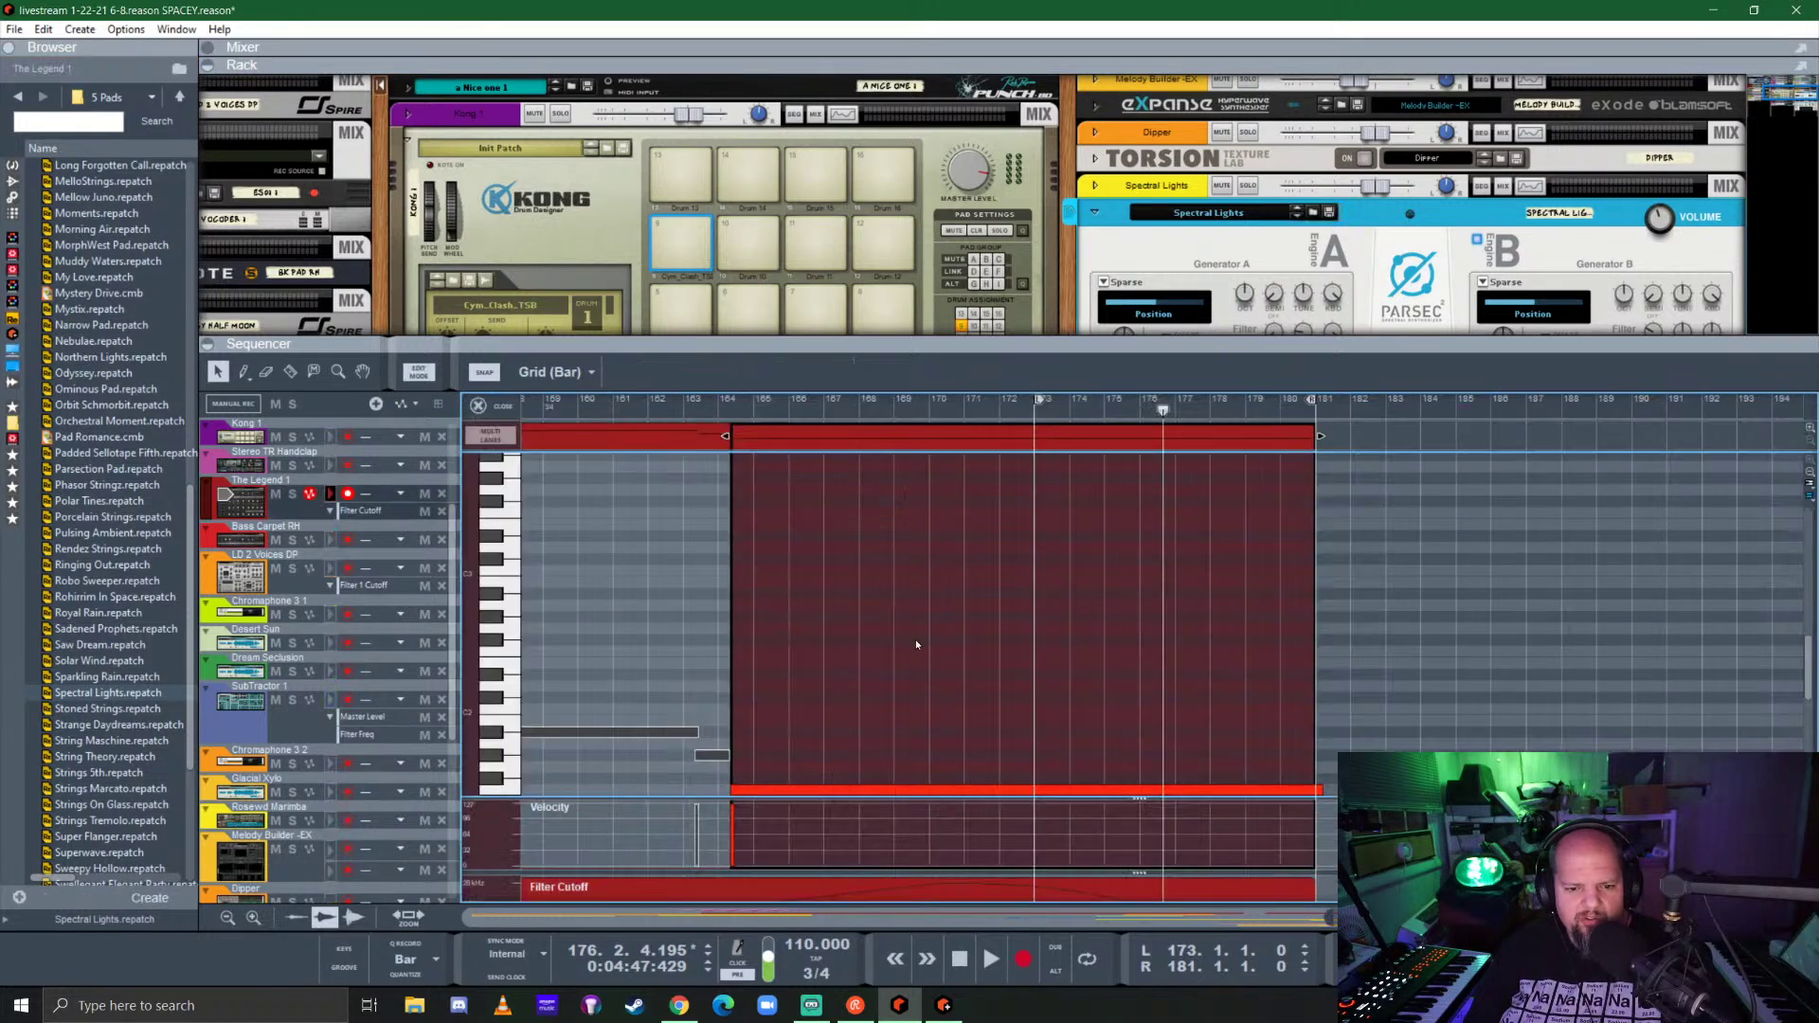
{"action": "left_click", "coordinate": [479, 404]}
{"action": "left_click_drag", "start_coordinate": [1135, 494], "coordinate": [1330, 494]}
{"action": "scroll", "coordinate": [1317, 641], "scroll_direction": "down", "scroll_amount": 3}
{"action": "scroll", "coordinate": [1390, 646], "scroll_direction": "up", "scroll_amount": 3}
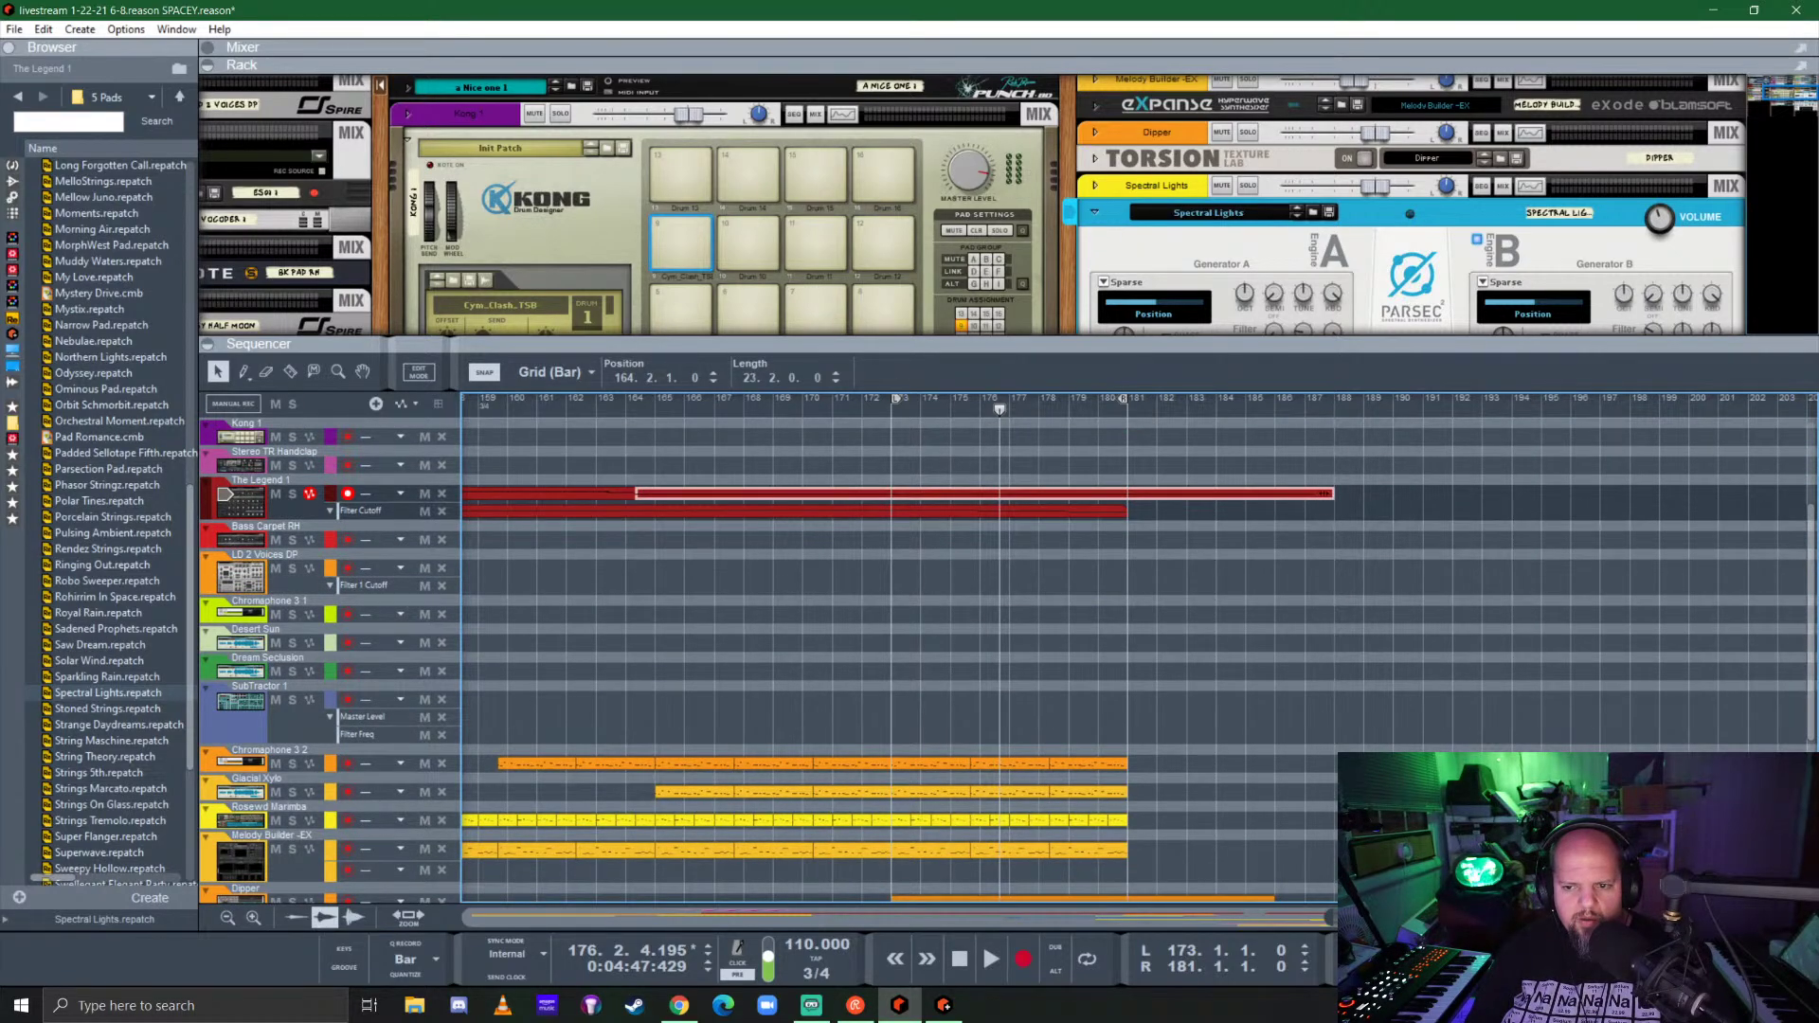
{"action": "scroll", "coordinate": [1366, 588], "scroll_direction": "down", "scroll_amount": 2}
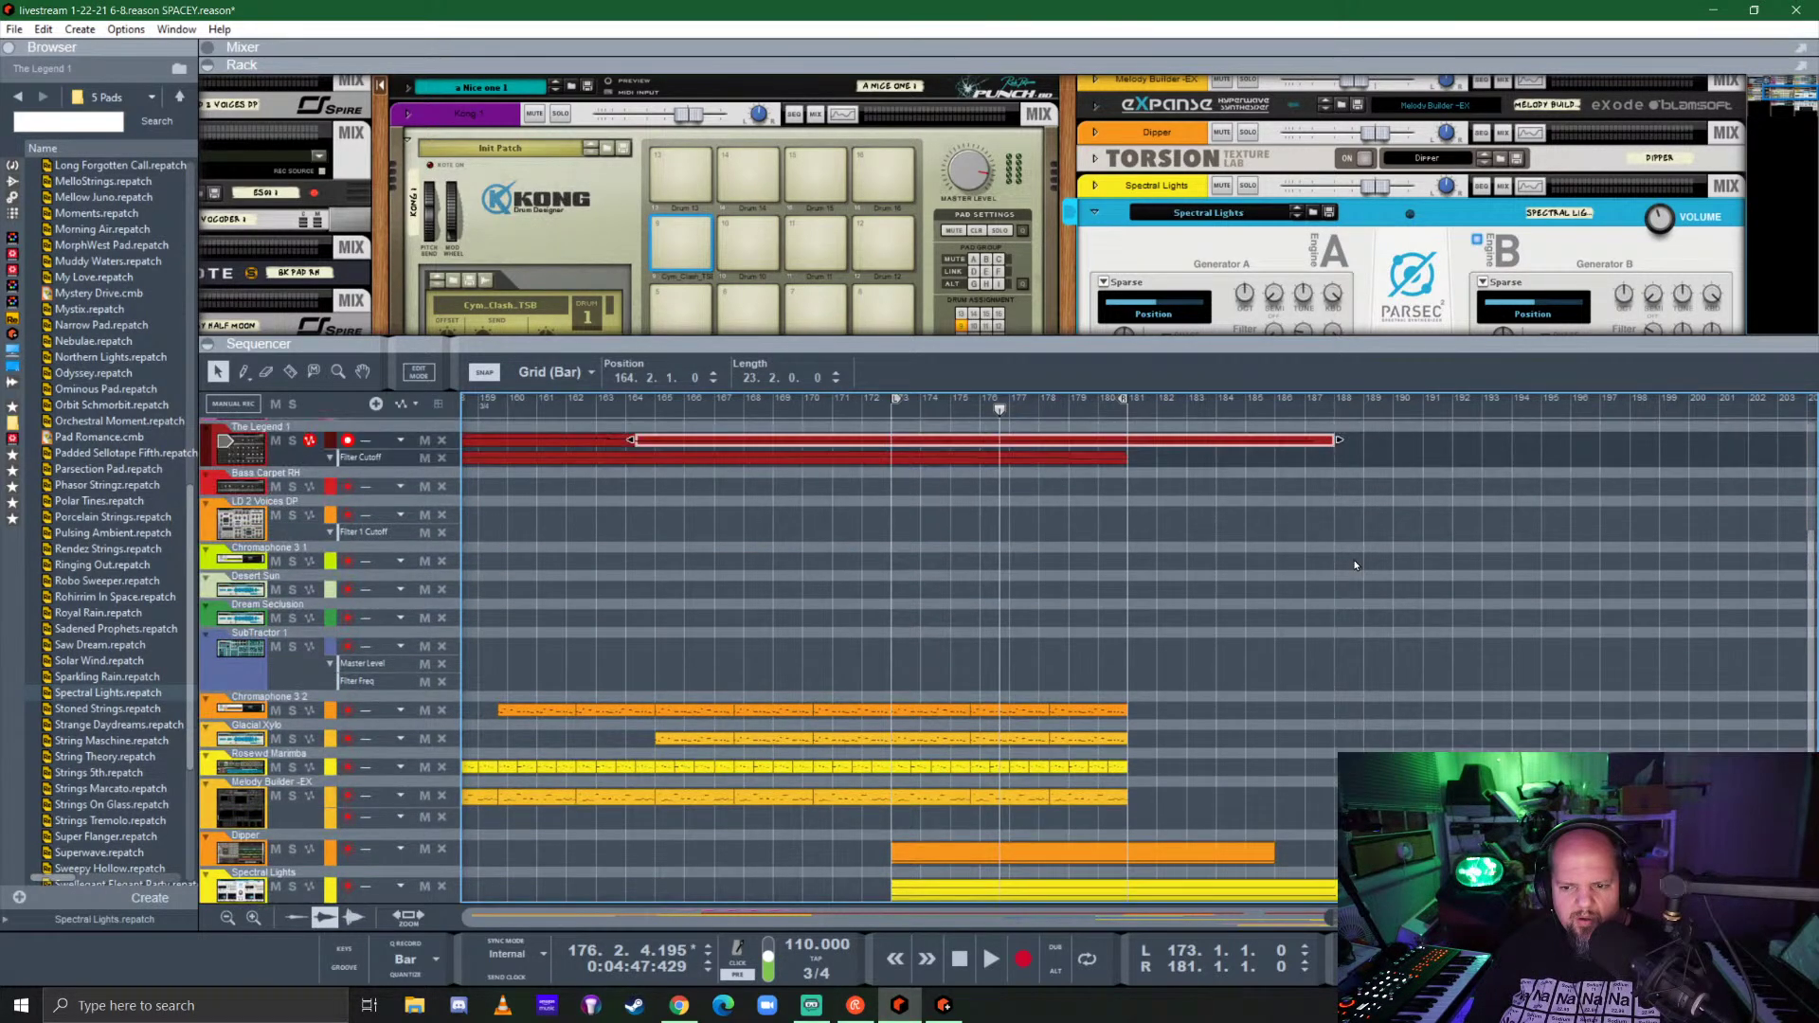
{"action": "left_click_drag", "start_coordinate": [1339, 442], "coordinate": [1399, 441]}
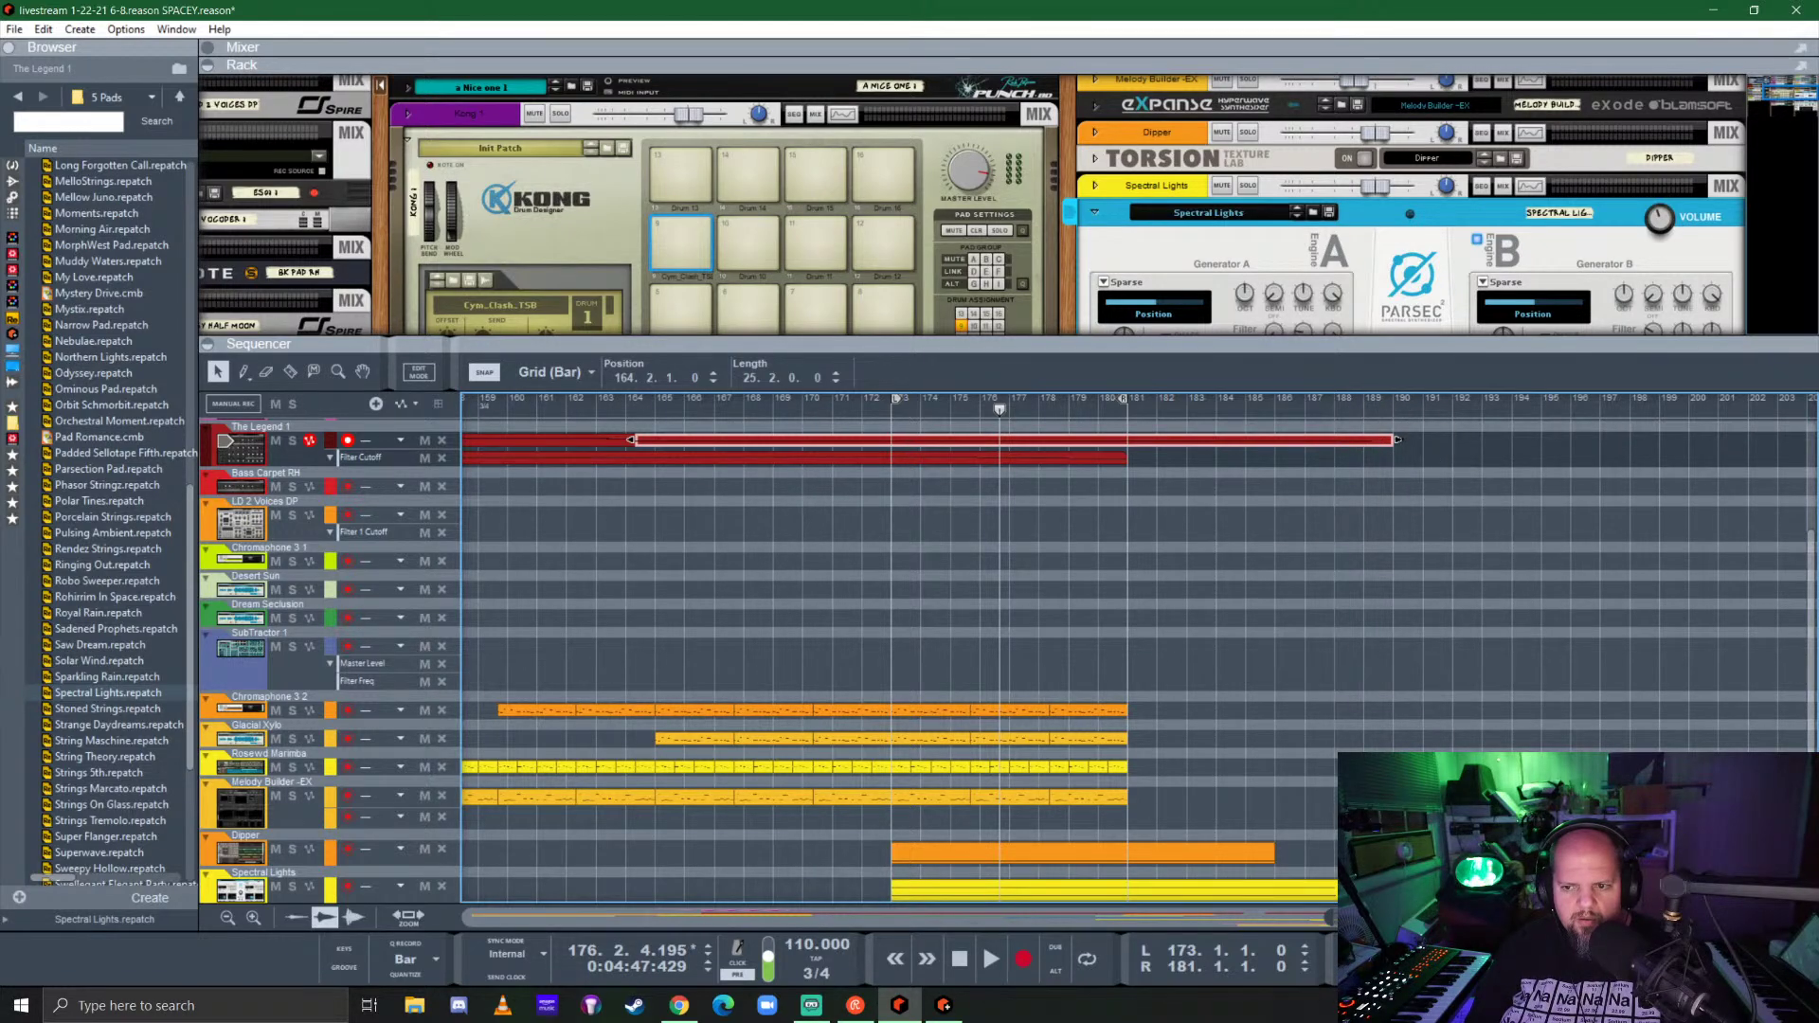
{"action": "left_click_drag", "start_coordinate": [1399, 440], "coordinate": [1367, 440]}
Step: Extend The Legend 1's Filter Cutoff automation clip to 43 bars and set its point at bar 177 to 2.7 kHz
{"action": "left_click", "coordinate": [1124, 461]}
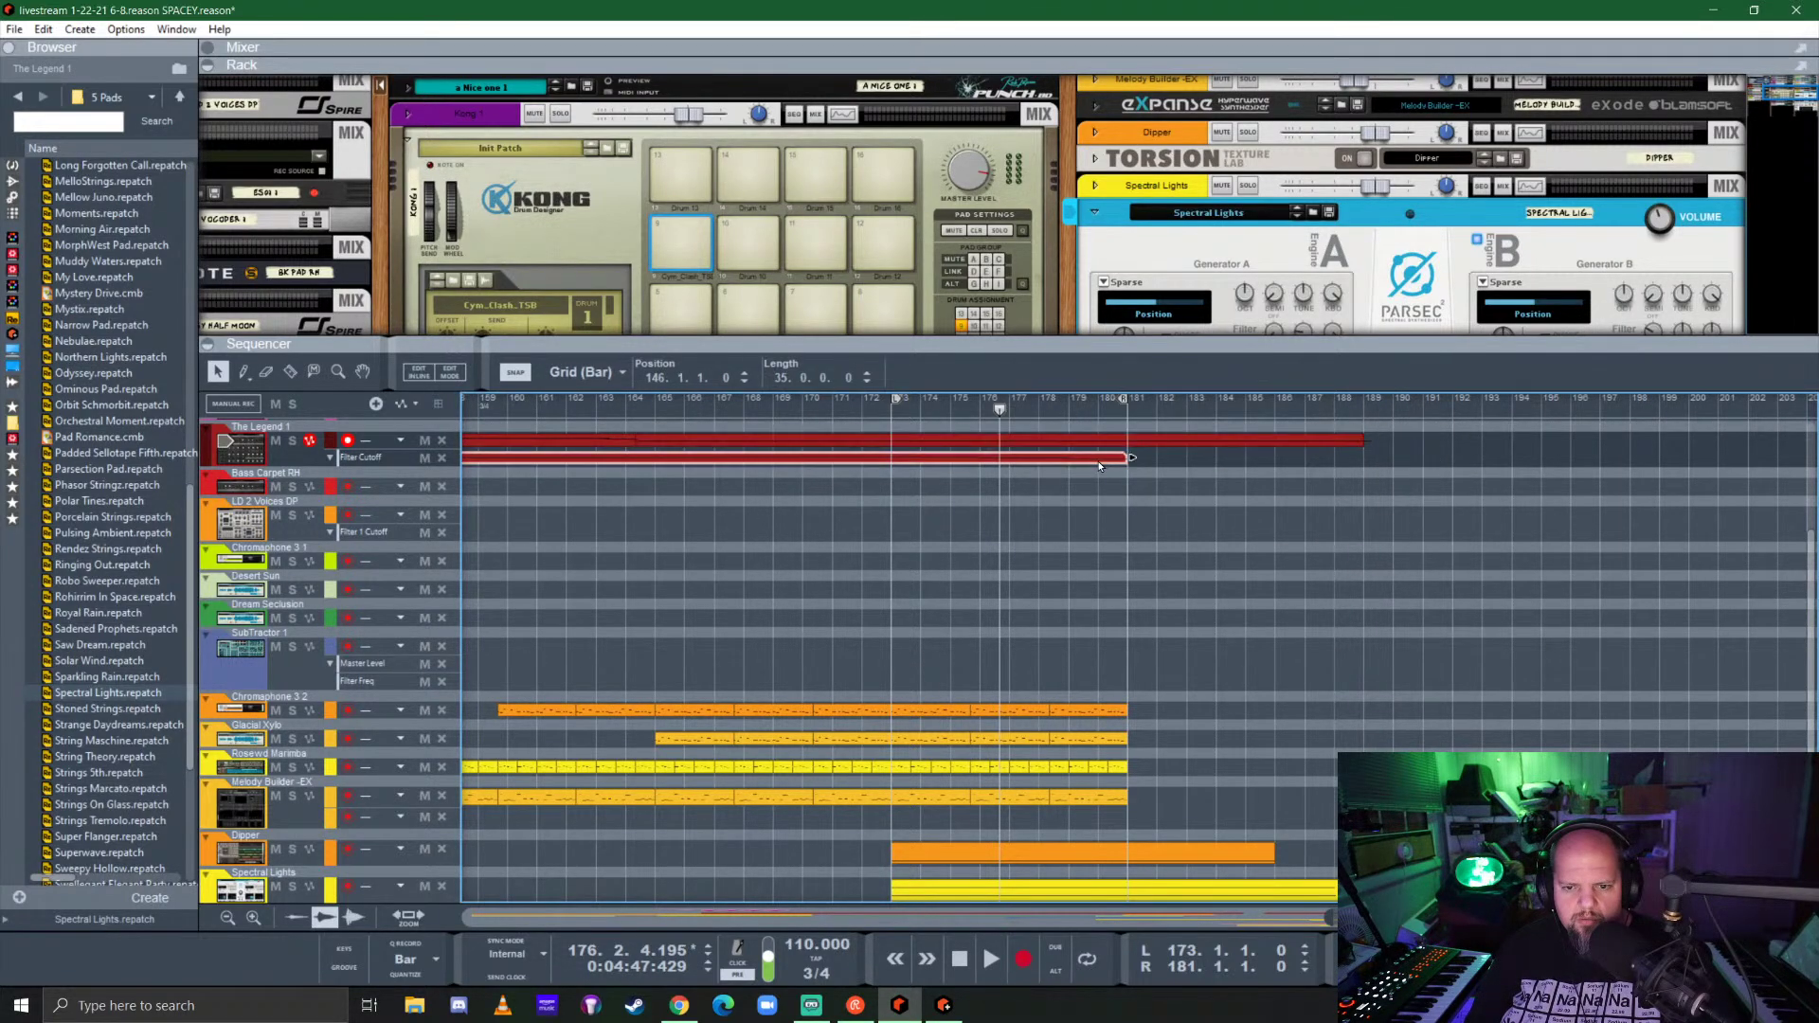
{"action": "left_click_drag", "start_coordinate": [1130, 457], "coordinate": [1361, 458]}
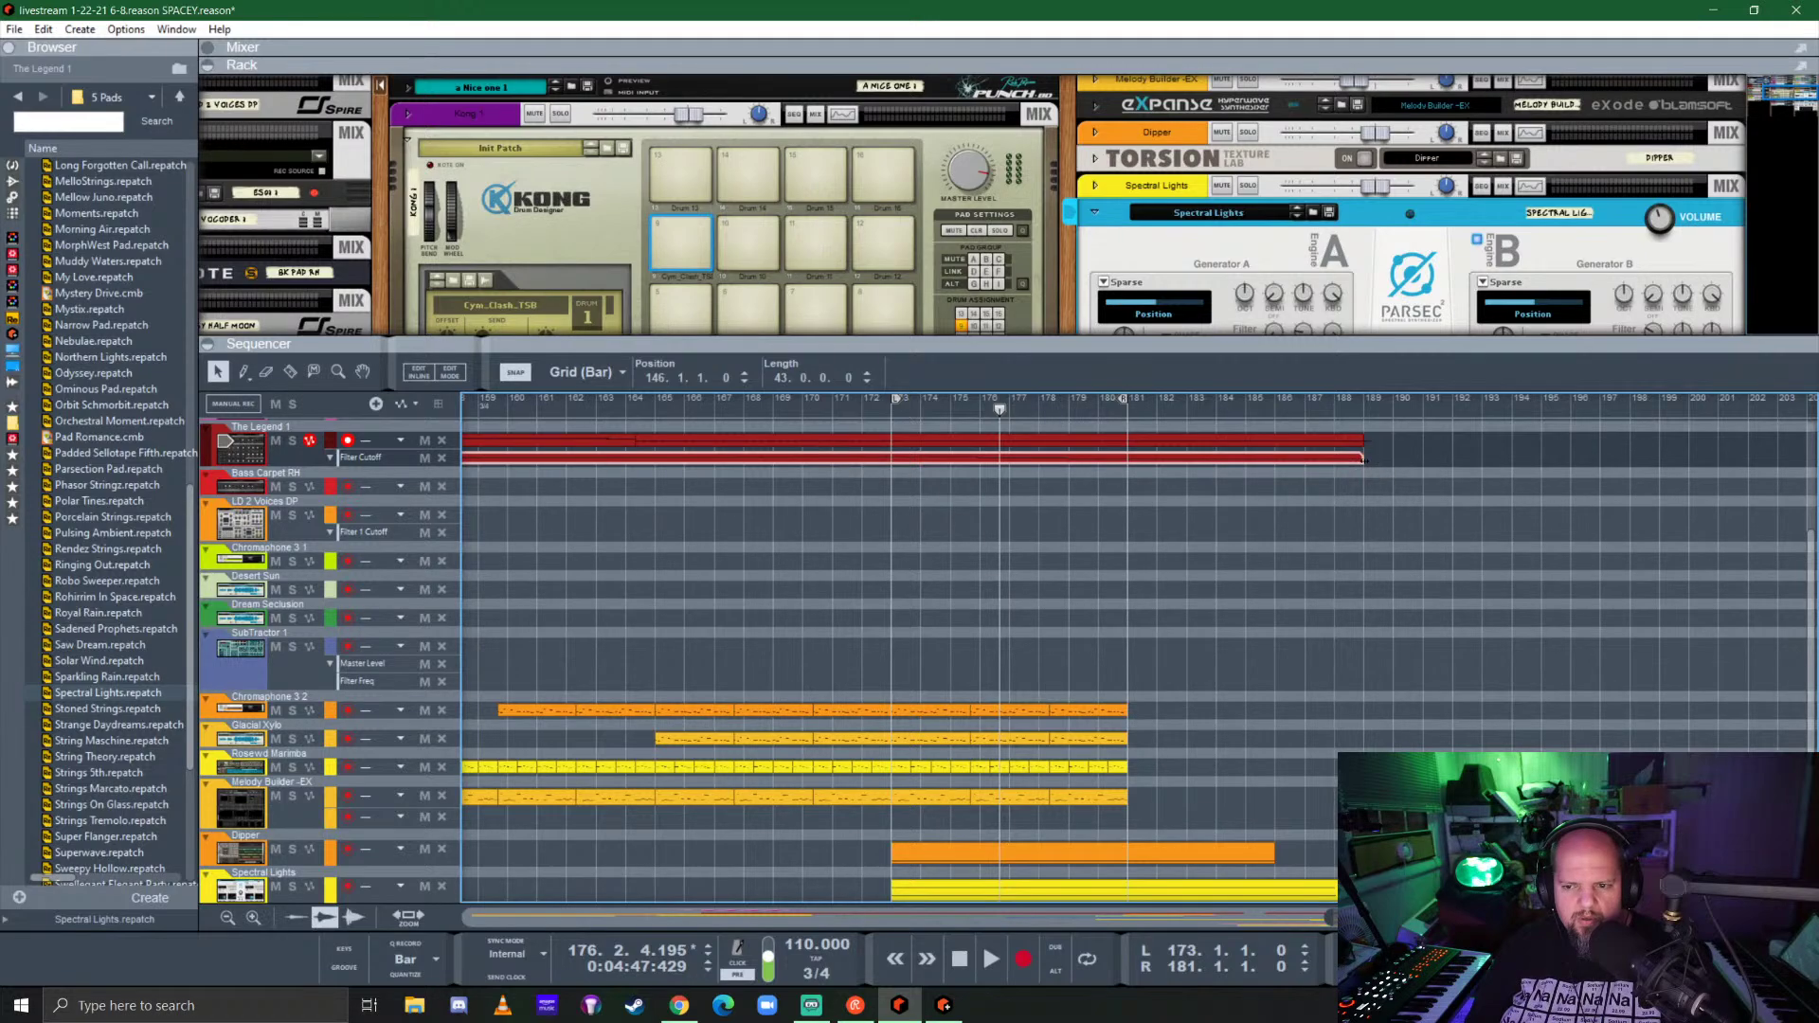
{"action": "double_click", "coordinate": [1334, 461]}
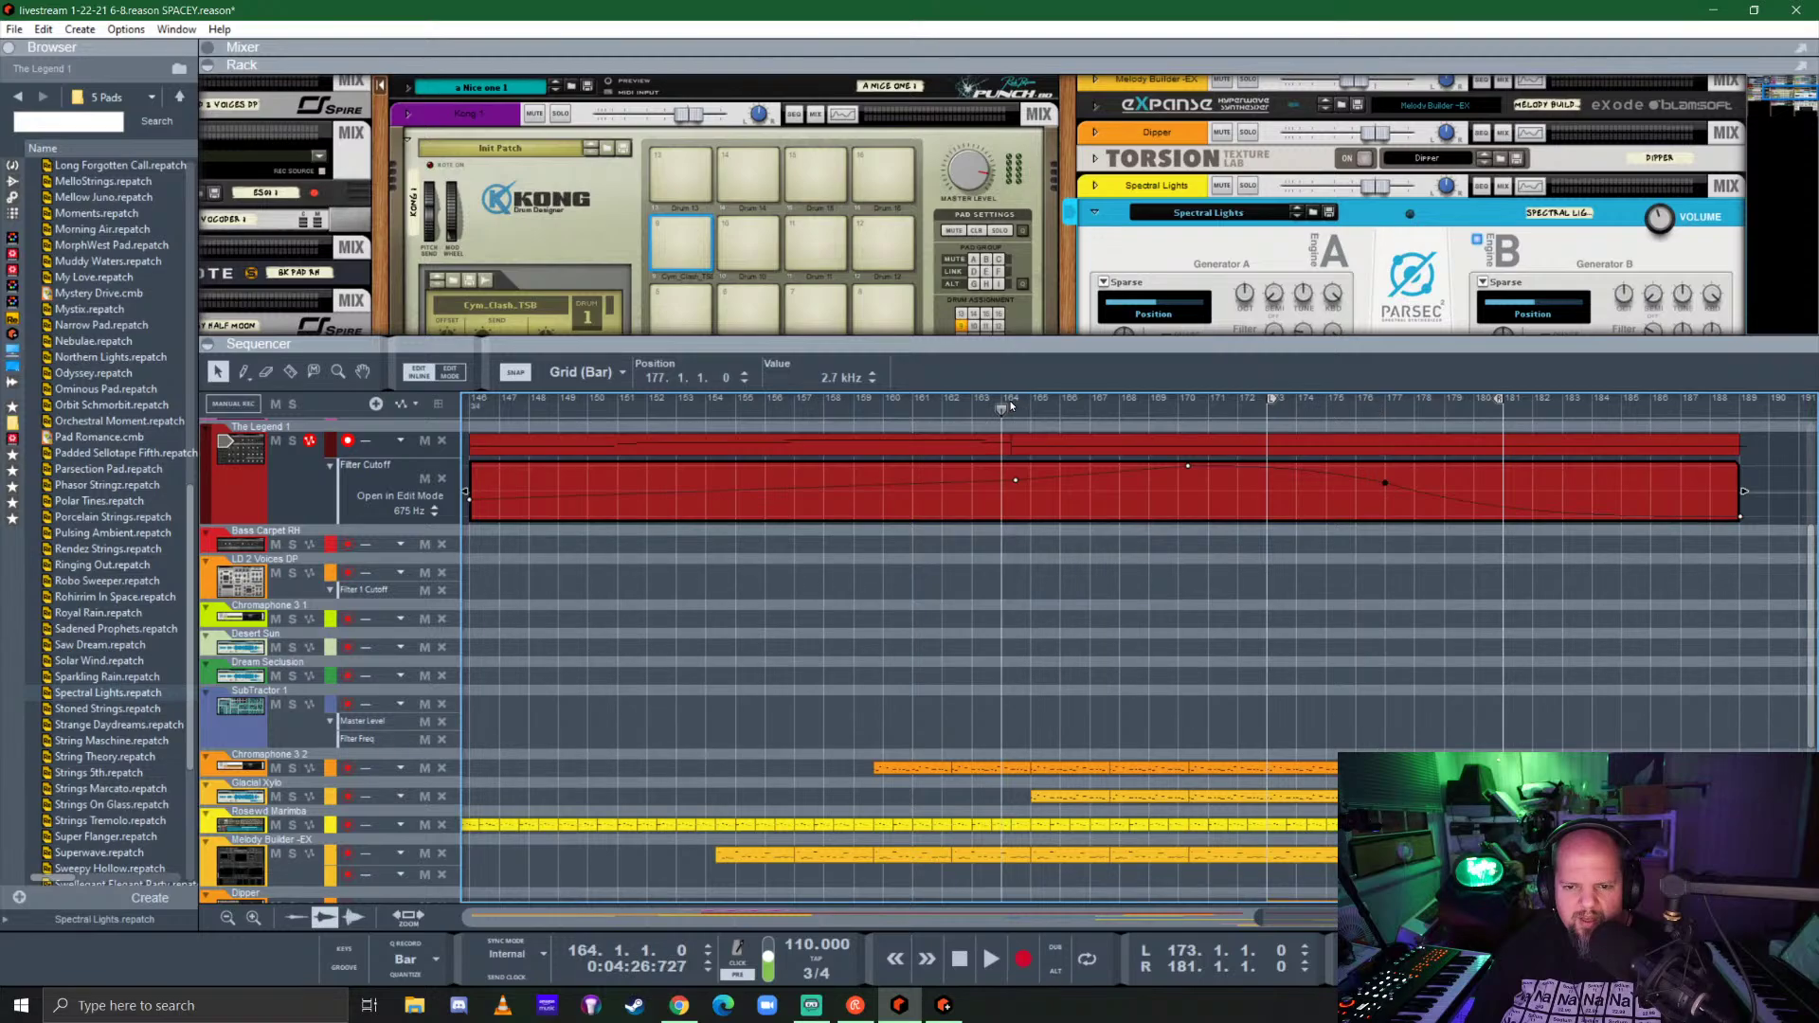
Step: Play the outro from bar 164 with the wider arrangement in view and save the song
{"action": "key", "text": "space"}
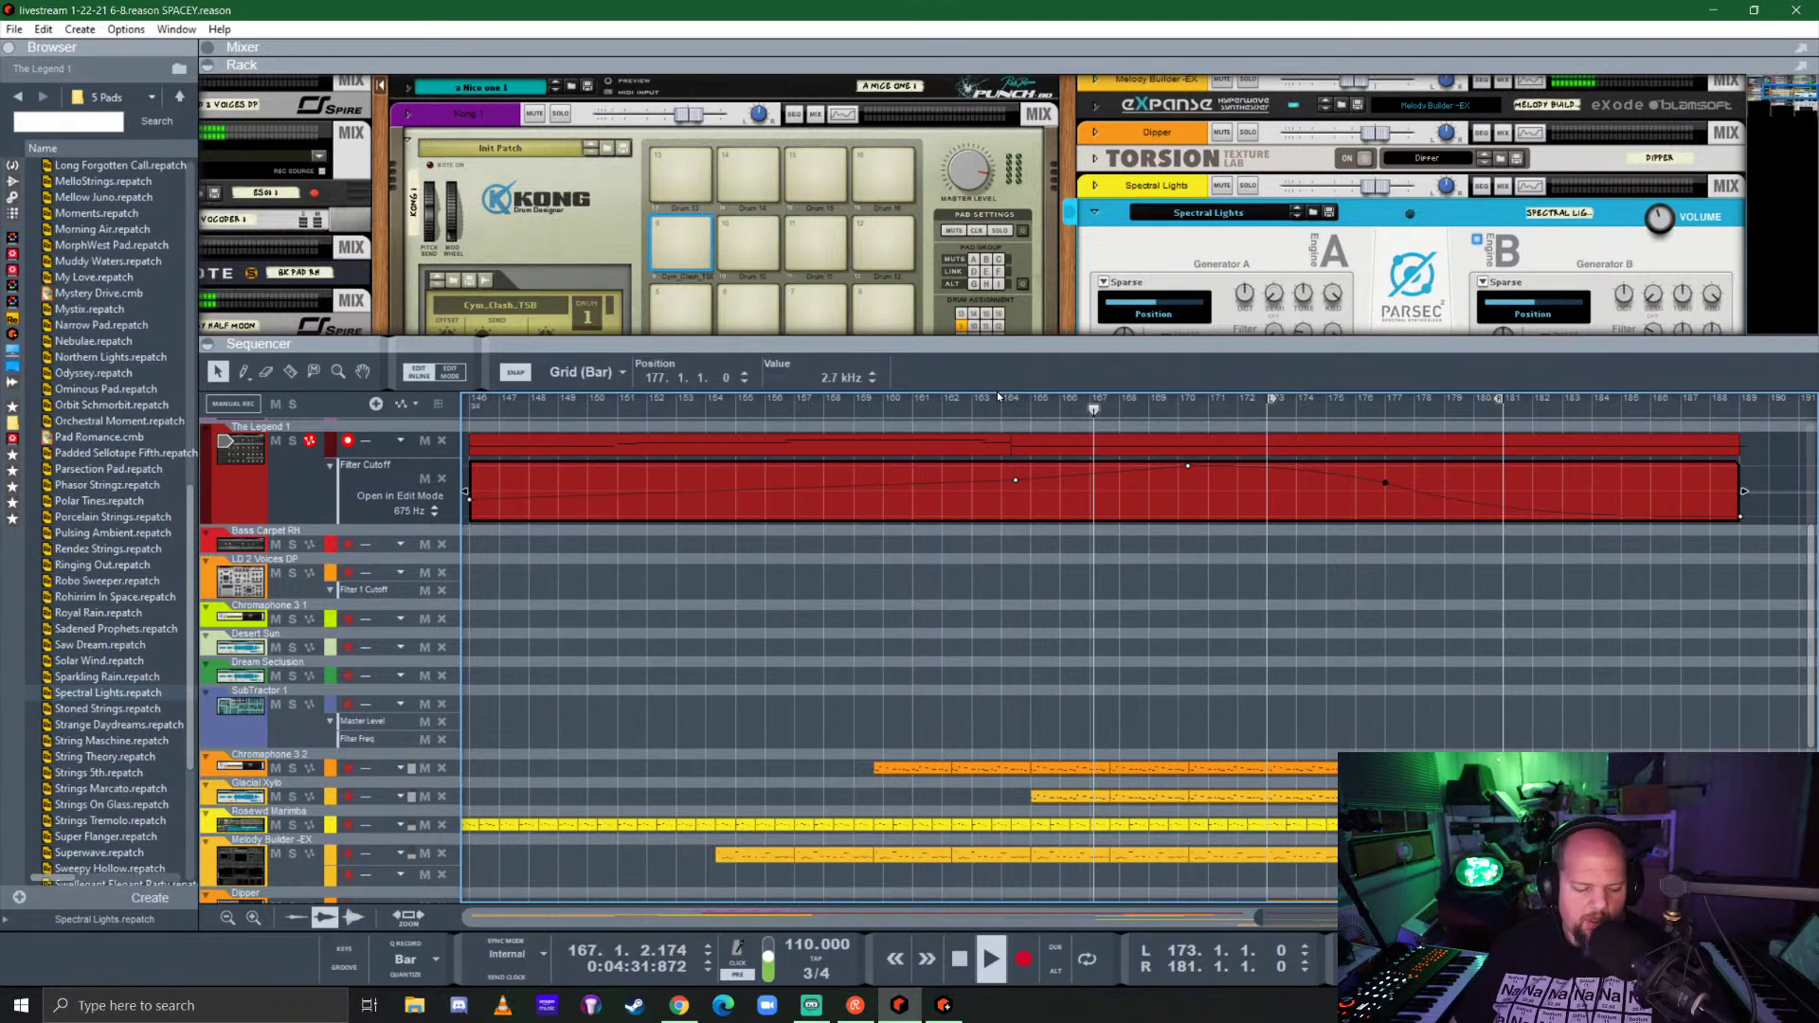
{"action": "left_click", "coordinate": [1141, 649]}
{"action": "scroll", "coordinate": [1270, 547], "scroll_direction": "down", "scroll_amount": 3}
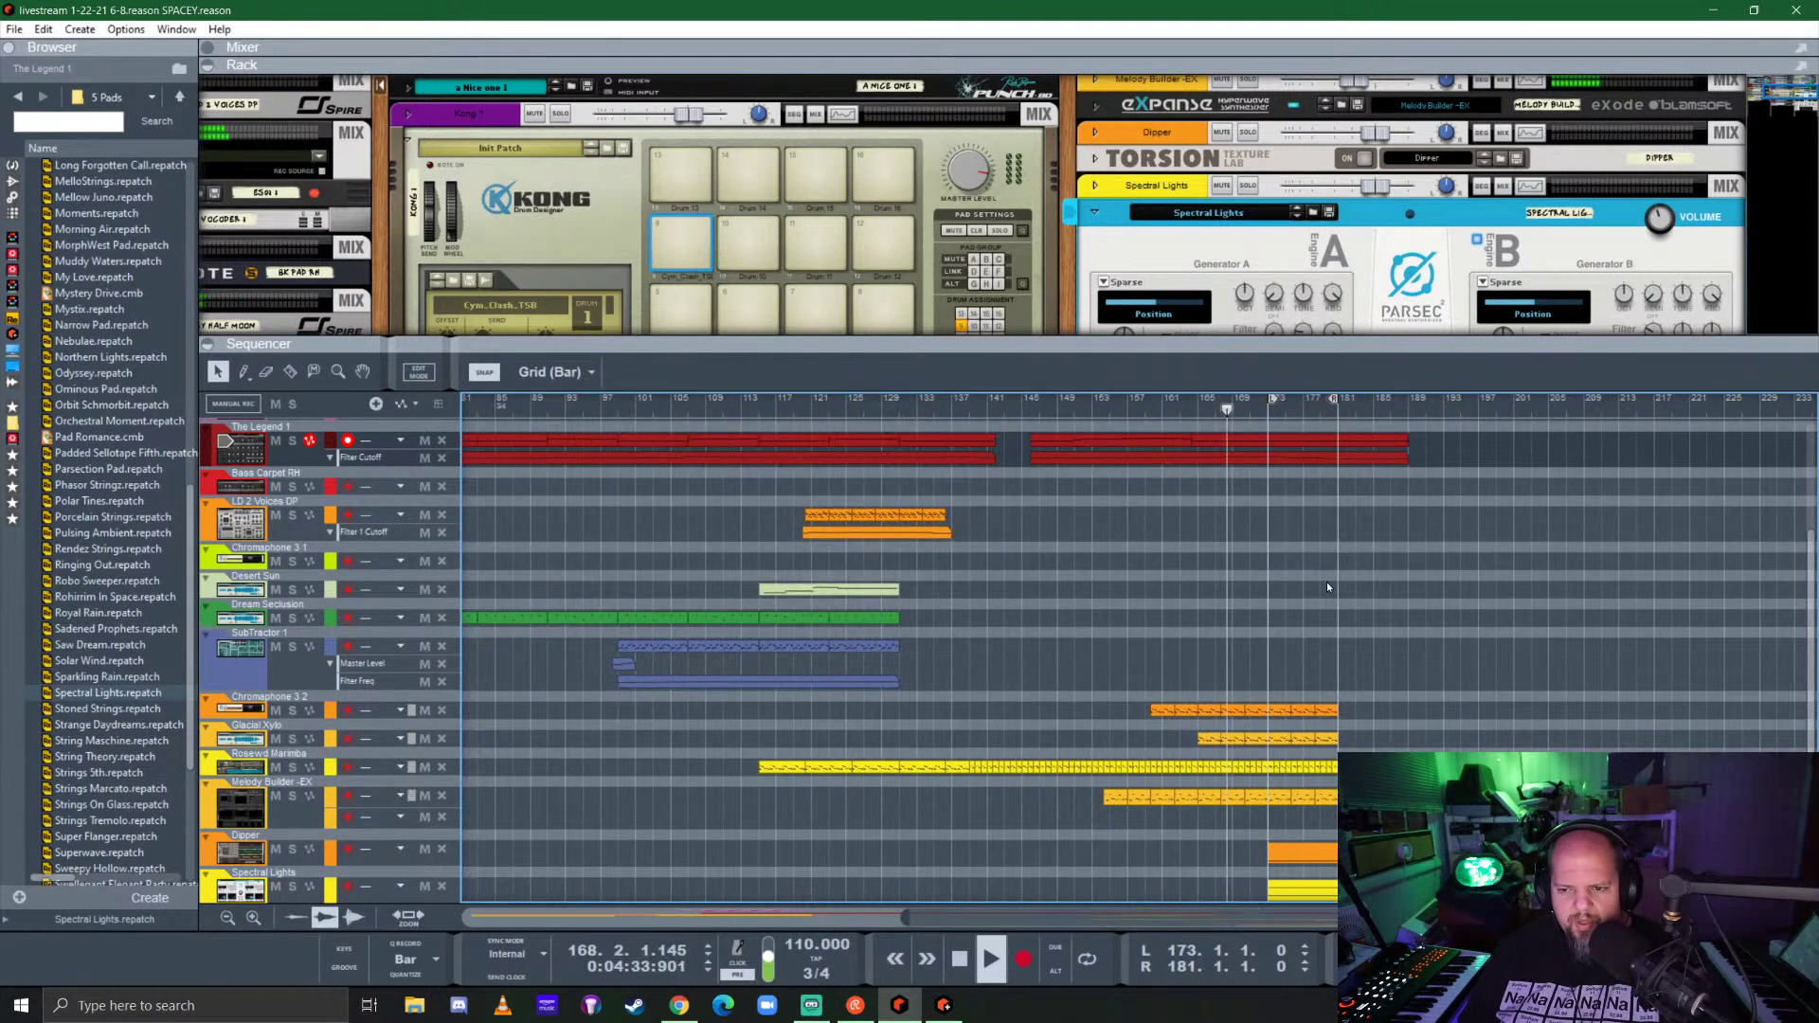
{"action": "left_click_drag", "start_coordinate": [1327, 350], "coordinate": [1328, 224]}
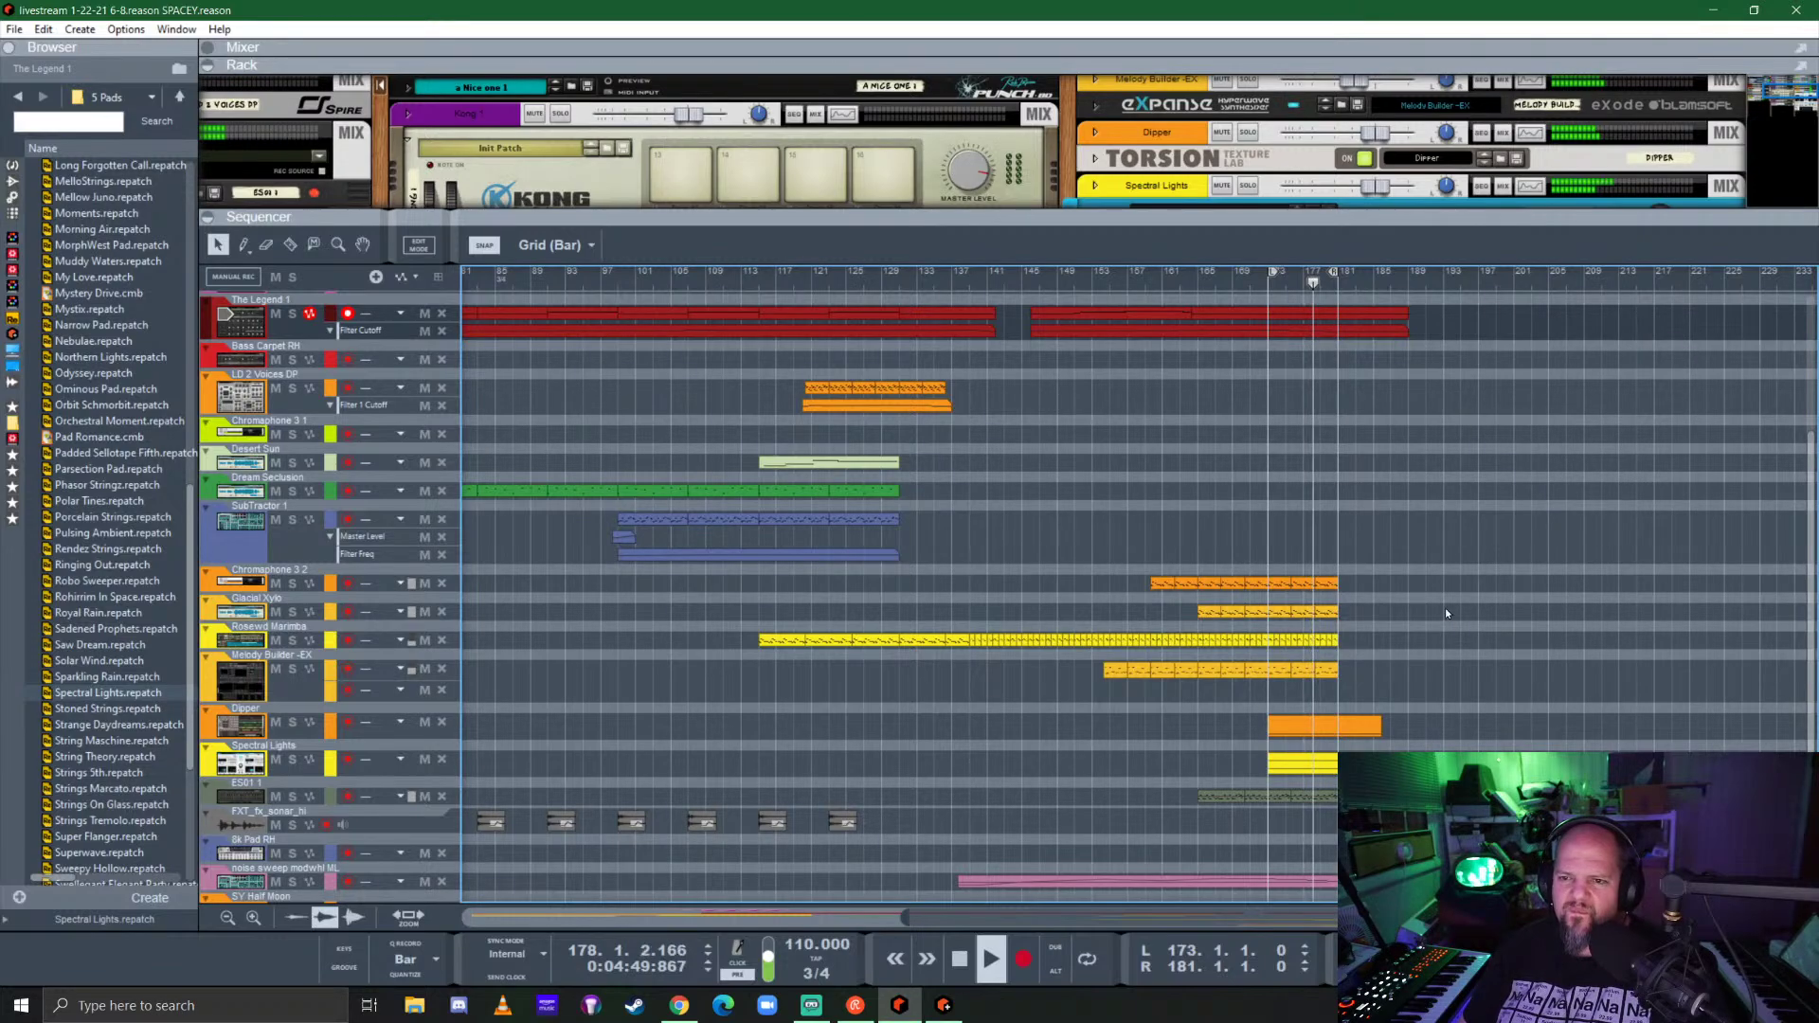
{"action": "left_click_drag", "start_coordinate": [1326, 220], "coordinate": [1327, 500]}
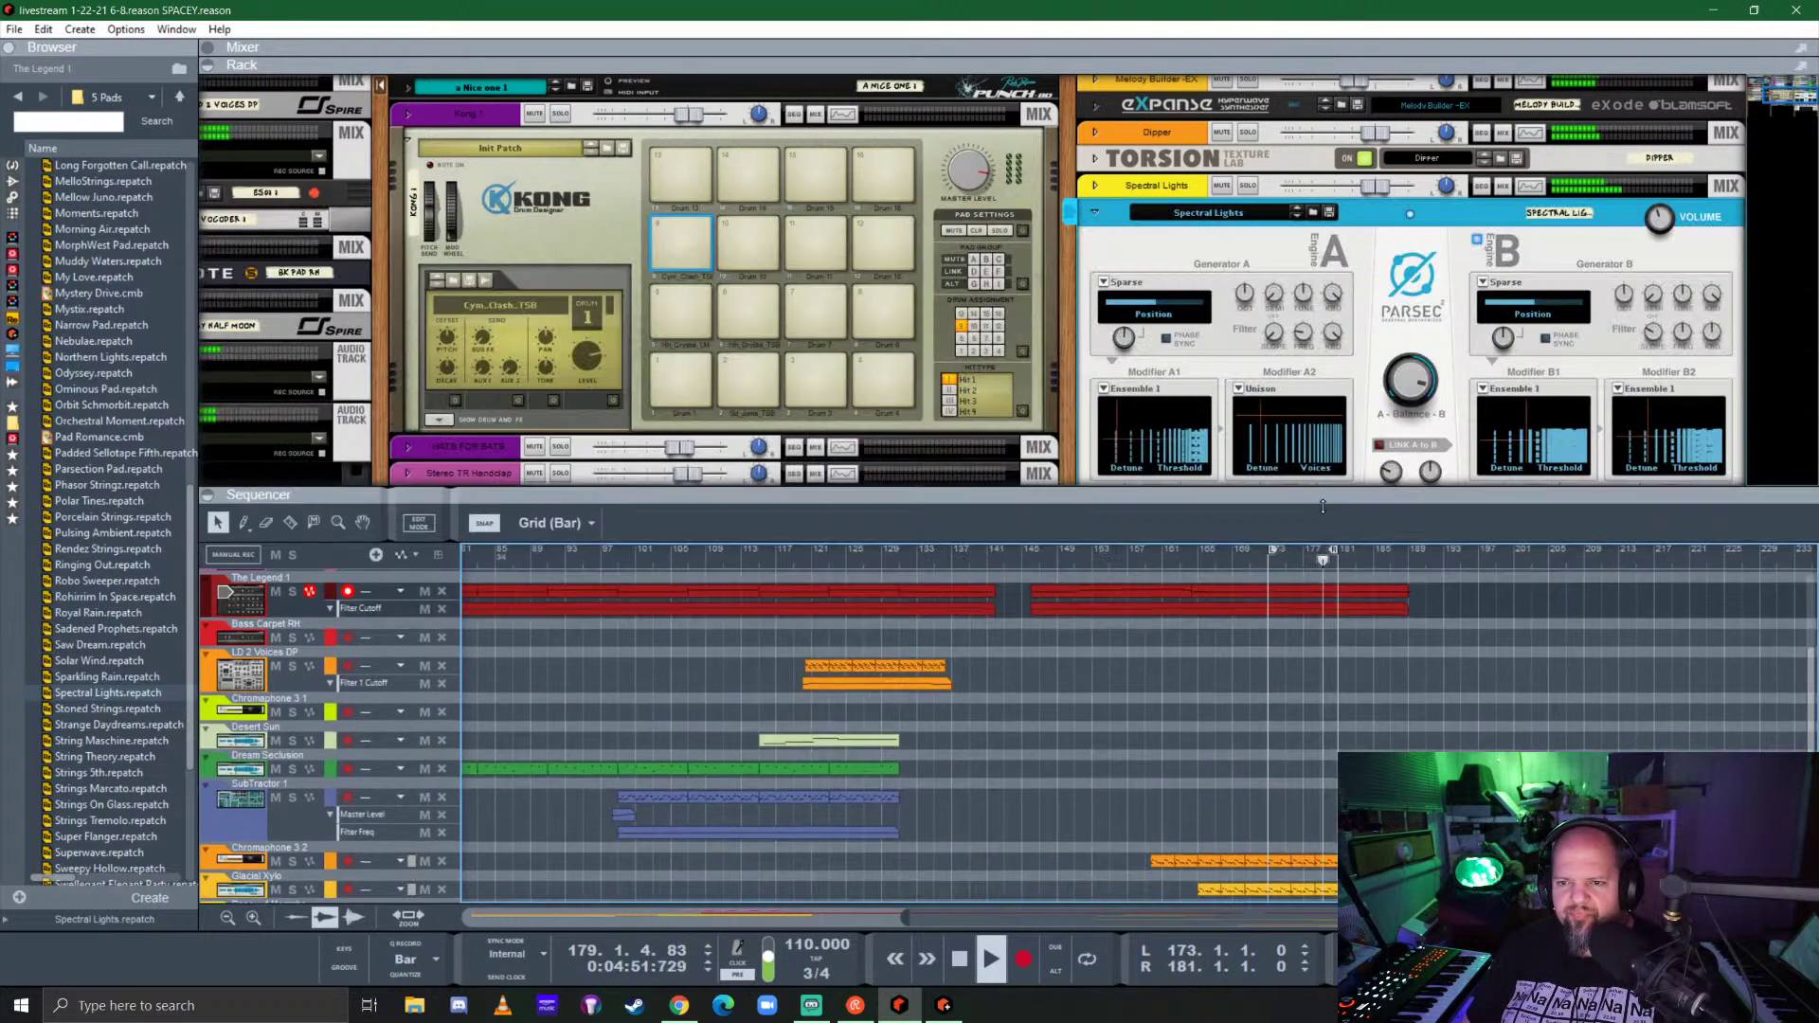
Step: Slightly adjust the Spectral Lights channel level, collapse the Parsec device in the rack, and stop playback after bar 190
{"action": "left_click_drag", "start_coordinate": [1373, 189], "coordinate": [1376, 193]}
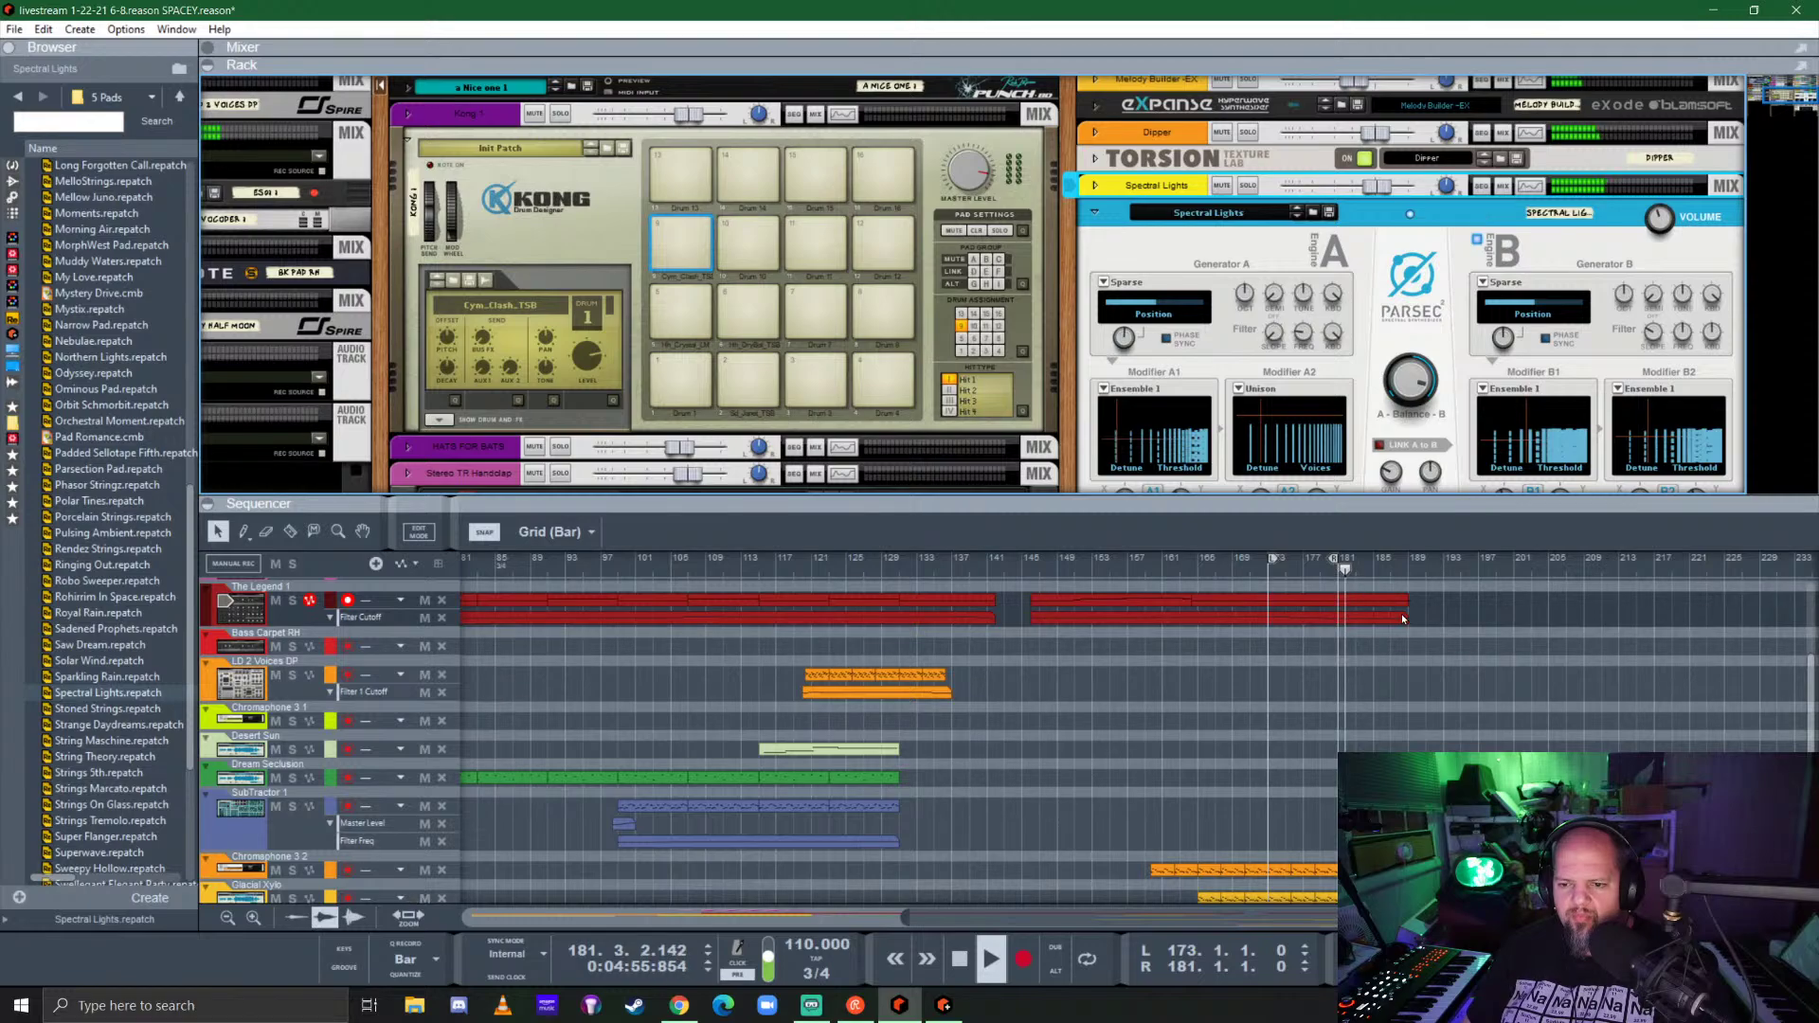
{"action": "left_click", "coordinate": [1097, 215]}
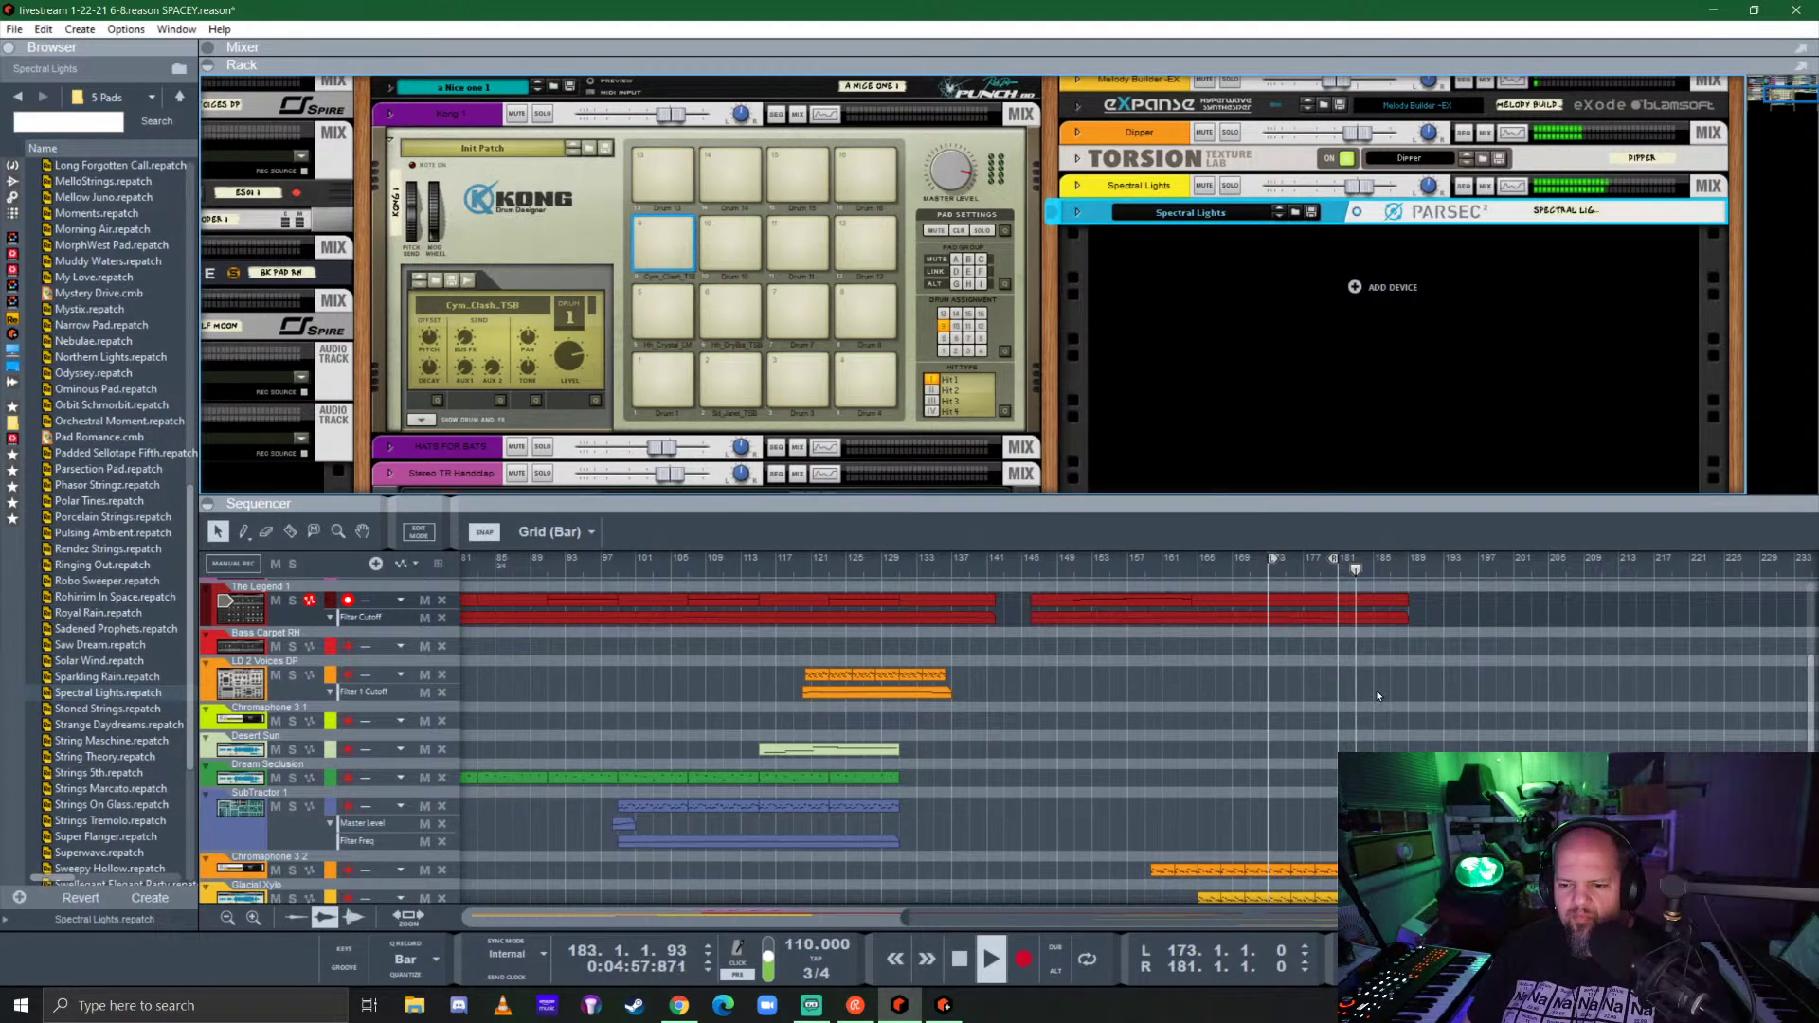
{"action": "left_click_drag", "start_coordinate": [1395, 500], "coordinate": [1393, 232]}
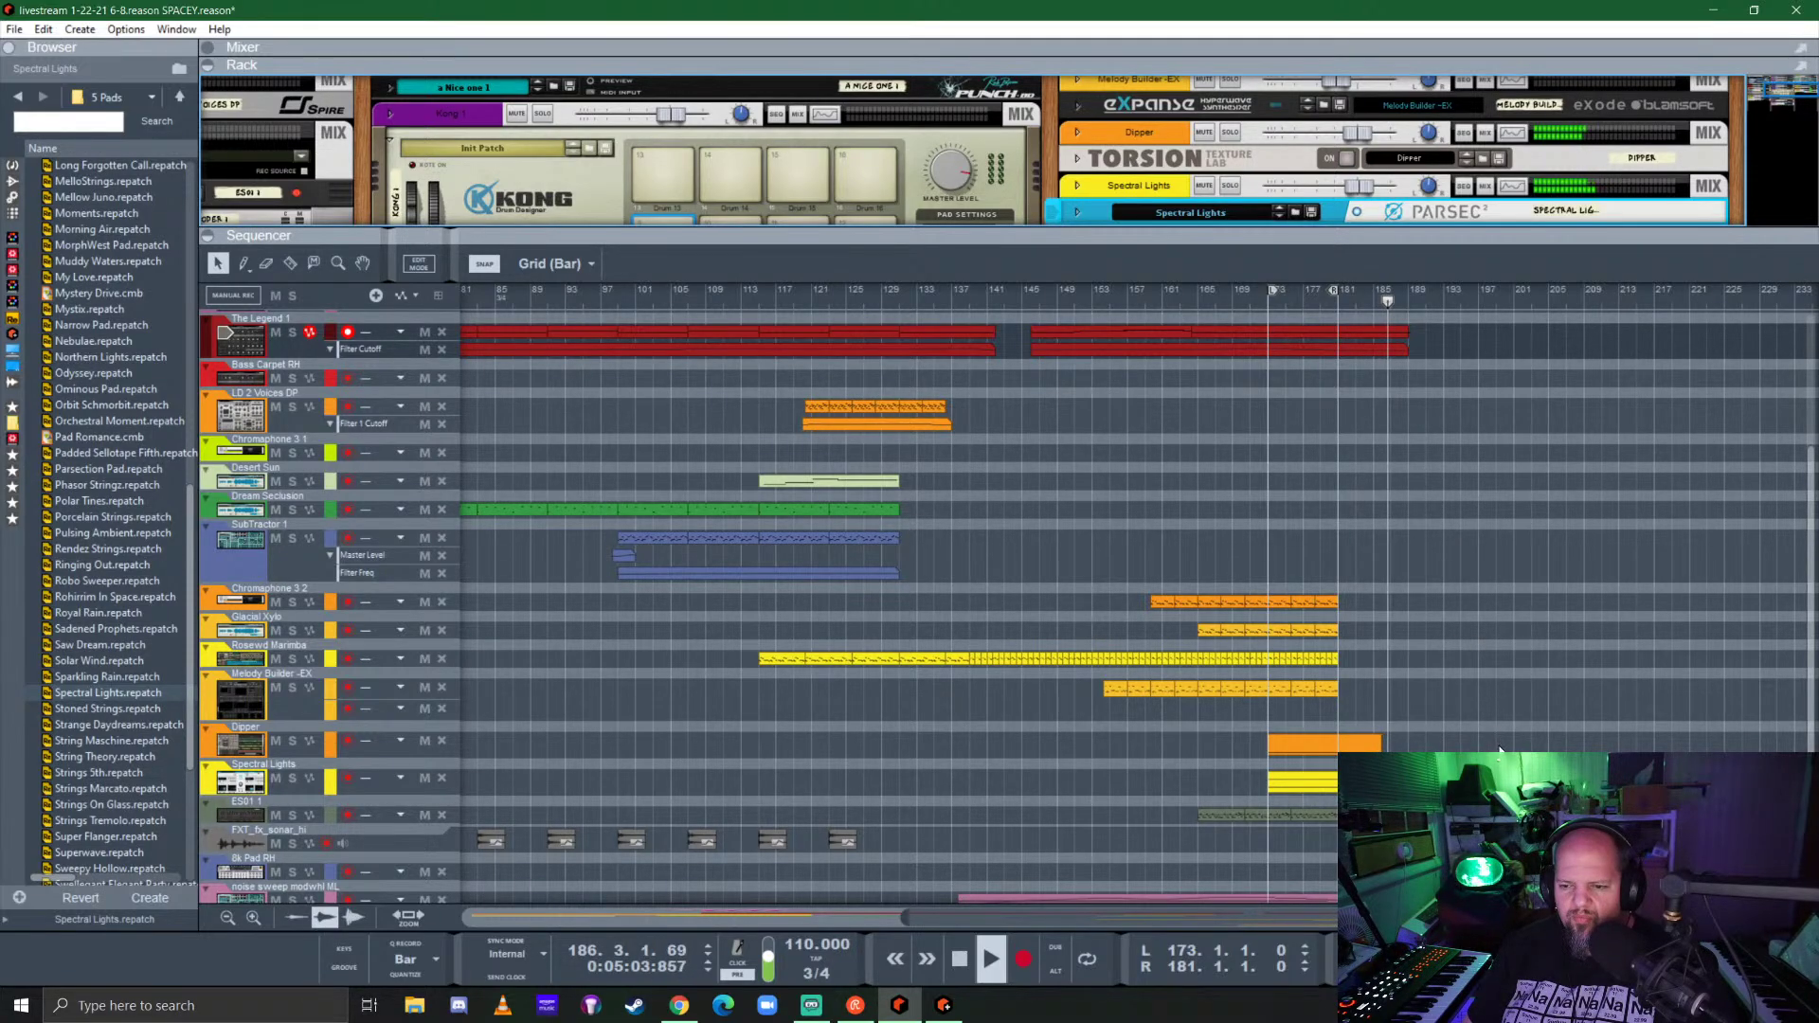
{"action": "left_click_drag", "start_coordinate": [1497, 768], "coordinate": [1498, 618]}
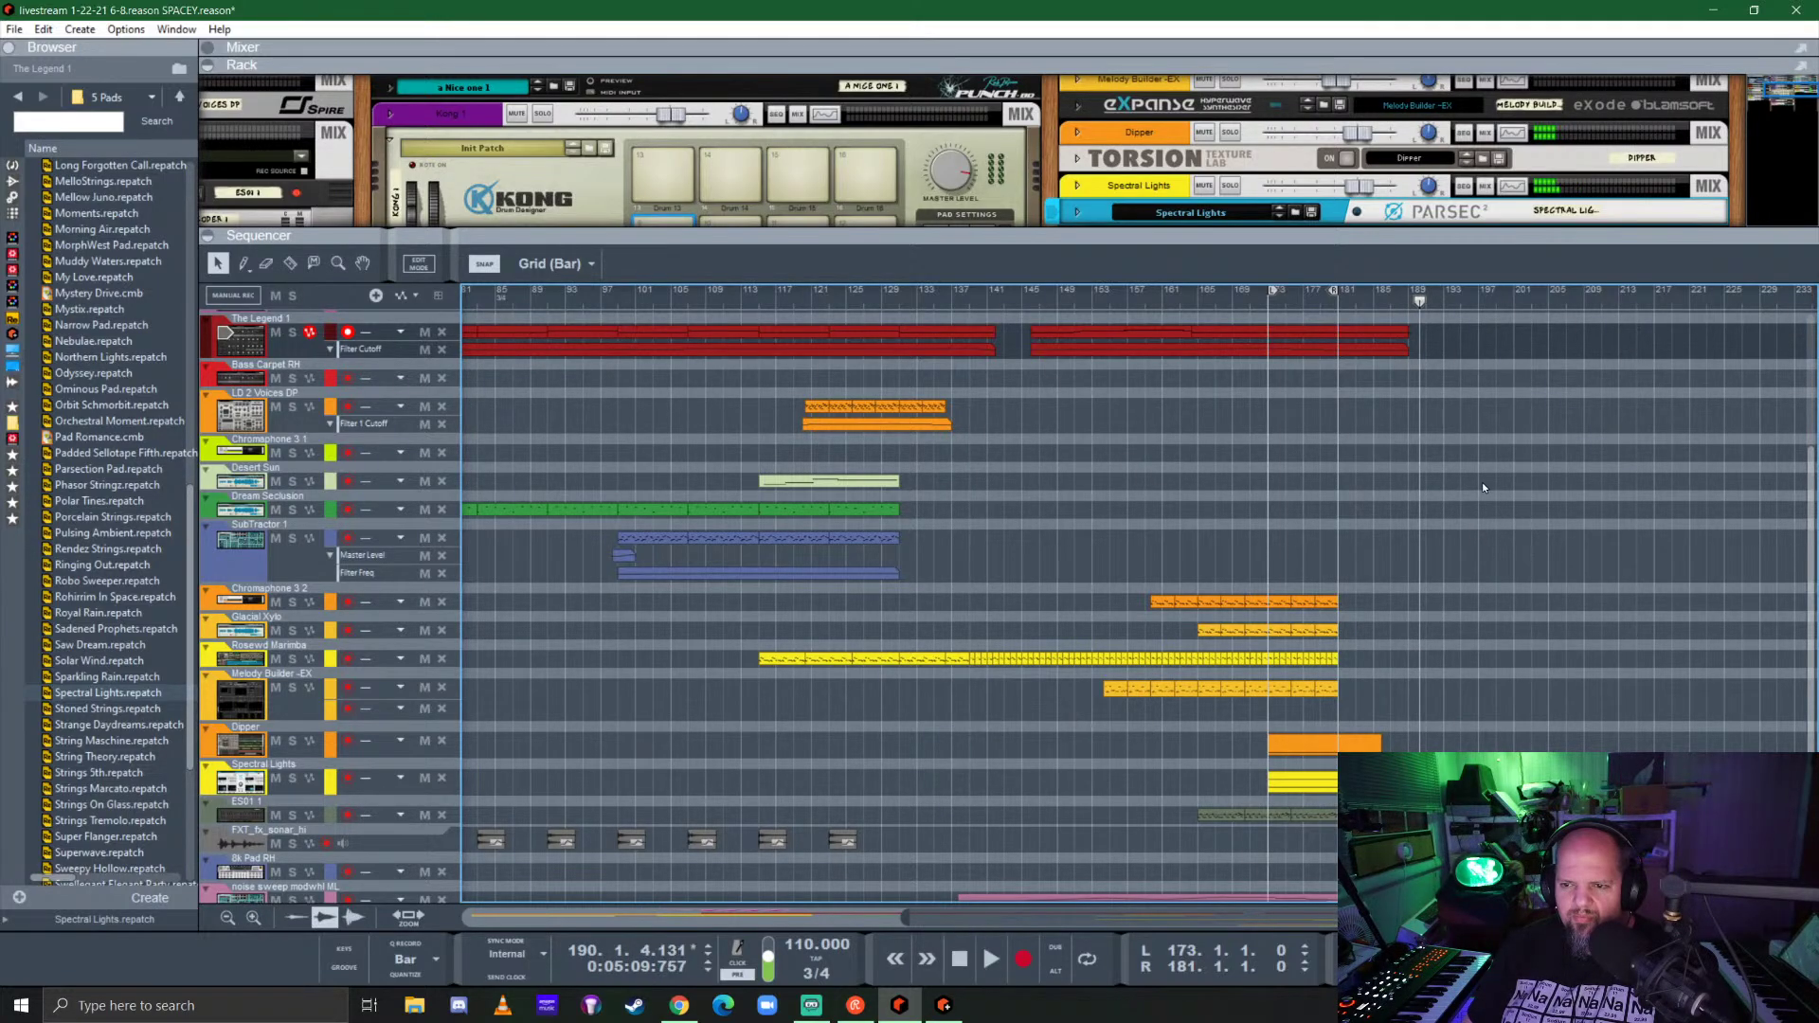
Step: Open The Legend 1's last clip and trim its sustained F1 note to a length of 24.2.0.0 to match the clip end
{"action": "double_click", "coordinate": [1390, 332]}
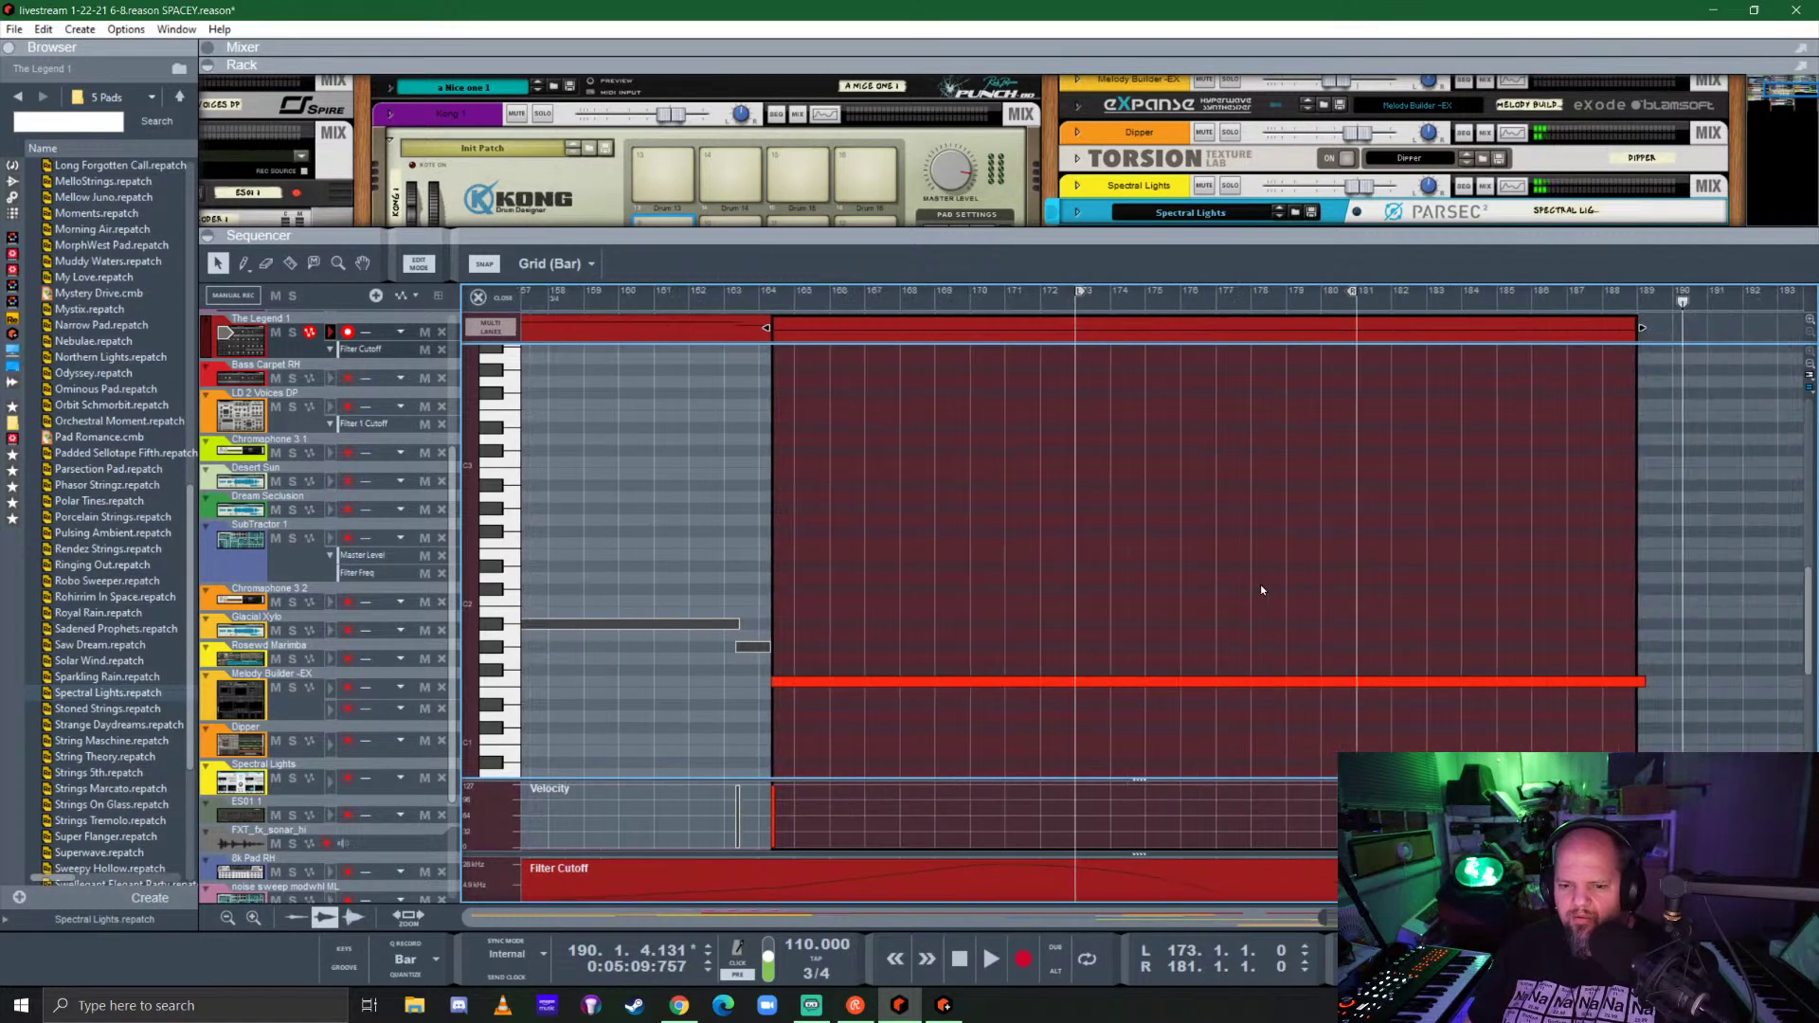
{"action": "scroll", "coordinate": [1258, 585], "scroll_direction": "right", "scroll_amount": 2}
{"action": "scroll", "coordinate": [1302, 627], "scroll_direction": "down", "scroll_amount": 2}
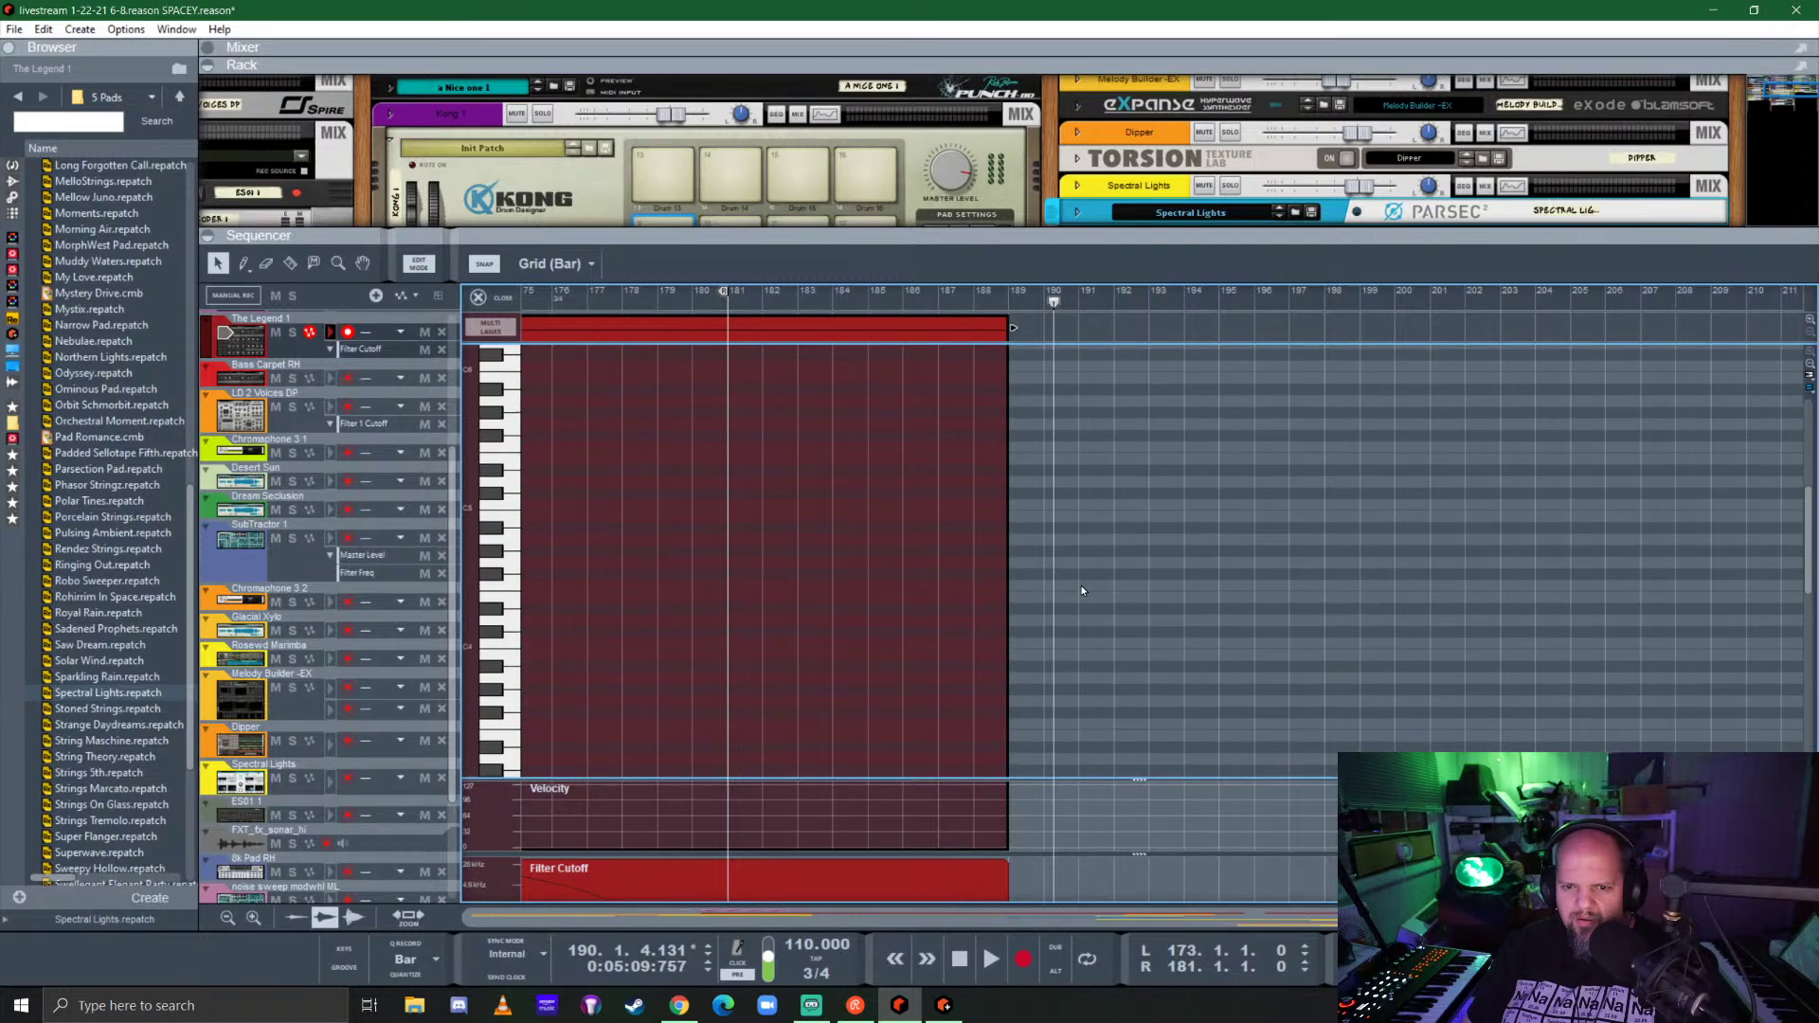
{"action": "left_click", "coordinate": [978, 628]}
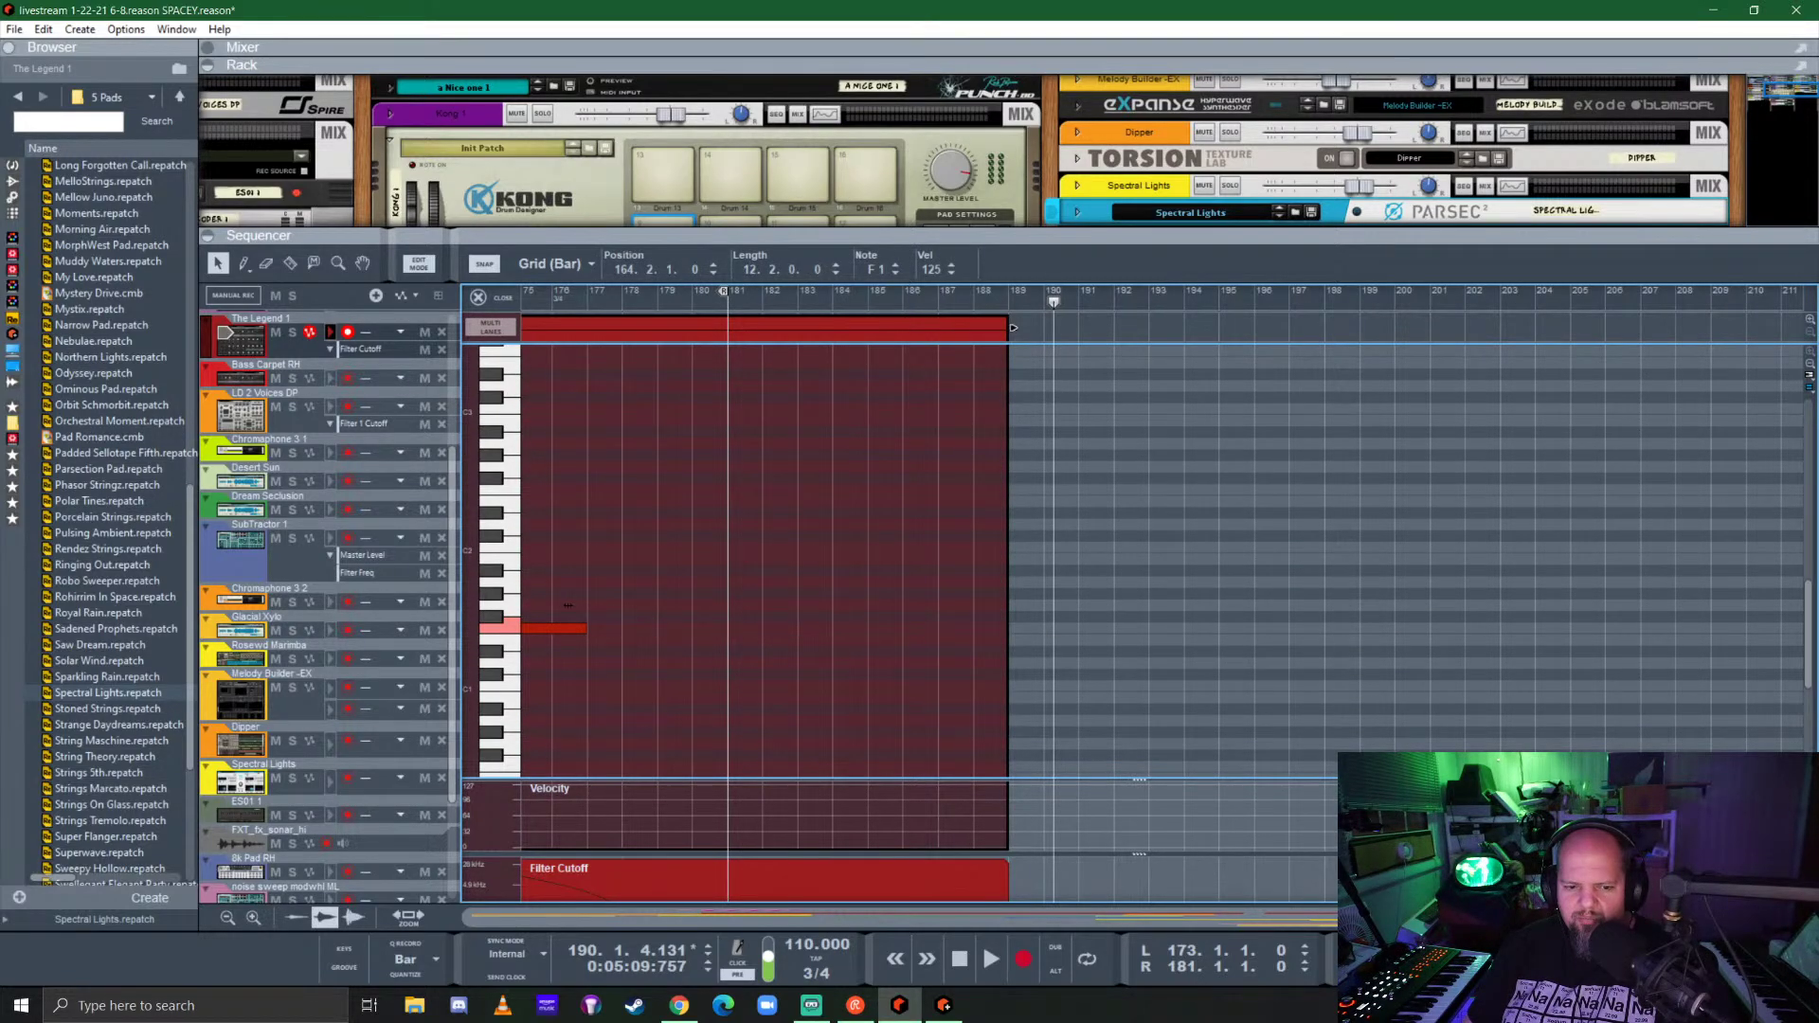
{"action": "scroll", "coordinate": [1229, 656], "scroll_direction": "left", "scroll_amount": 4}
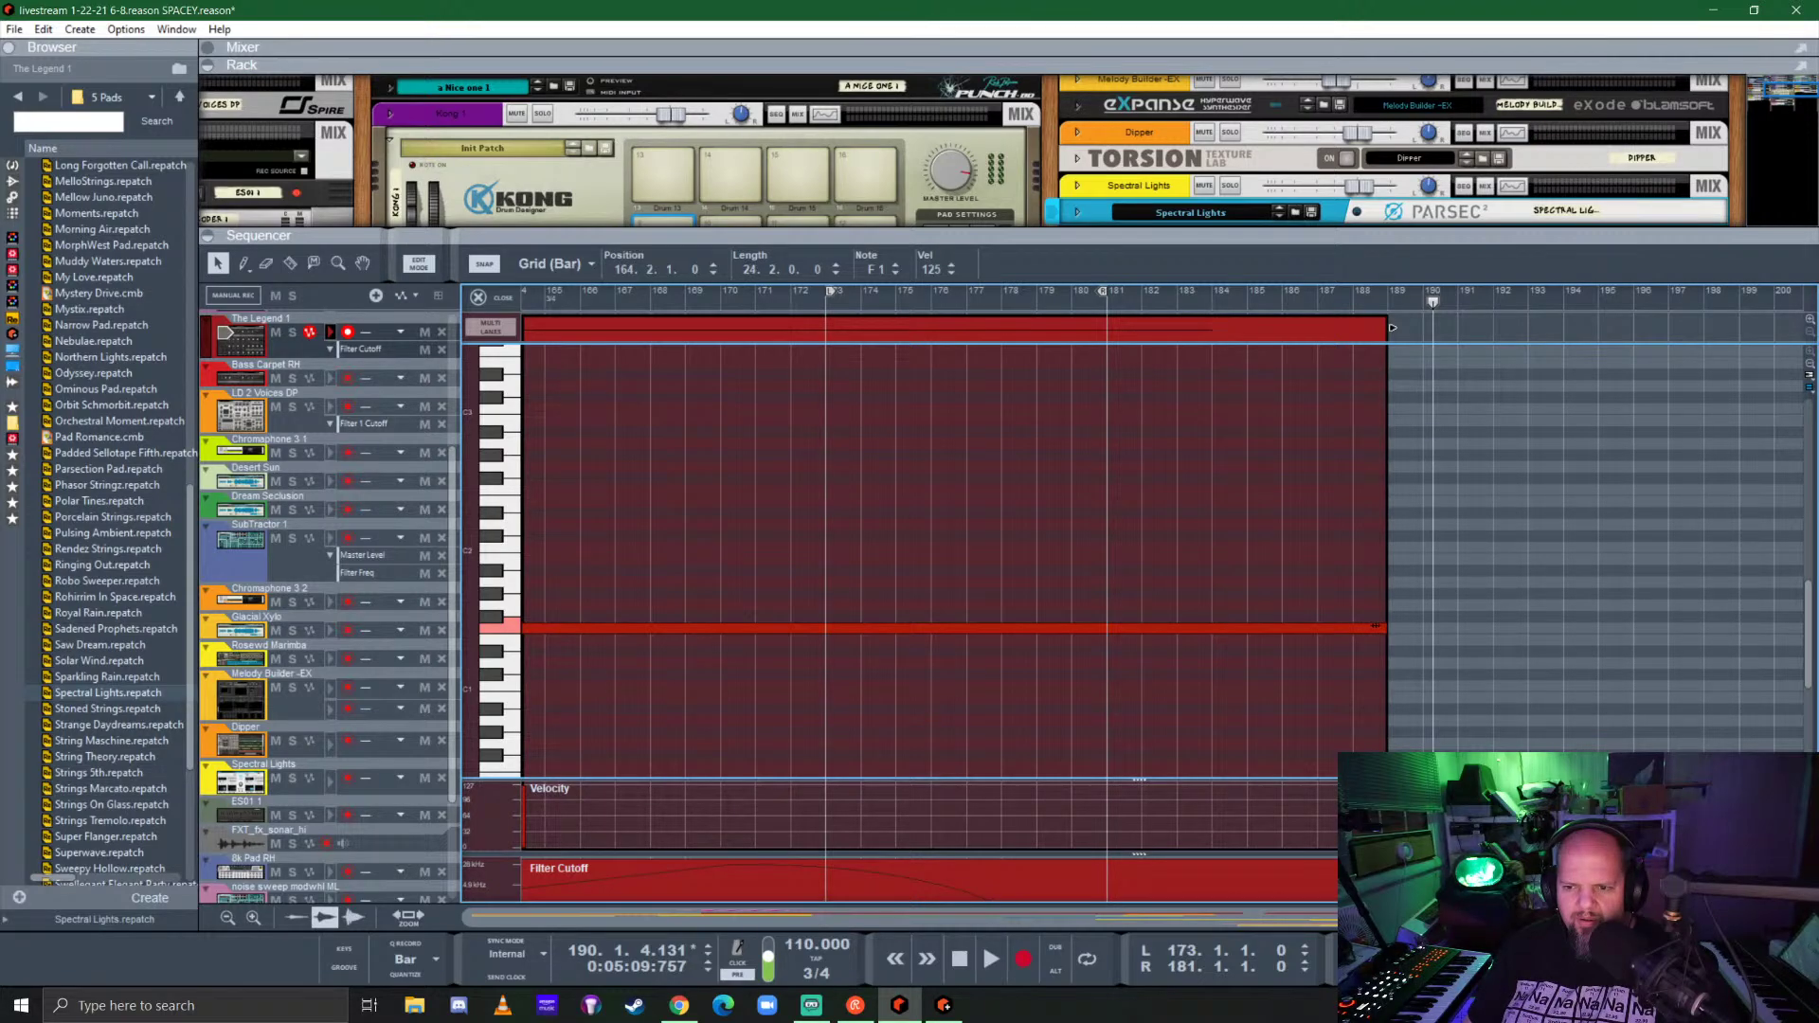
{"action": "scroll", "coordinate": [986, 662], "scroll_direction": "left", "scroll_amount": 4}
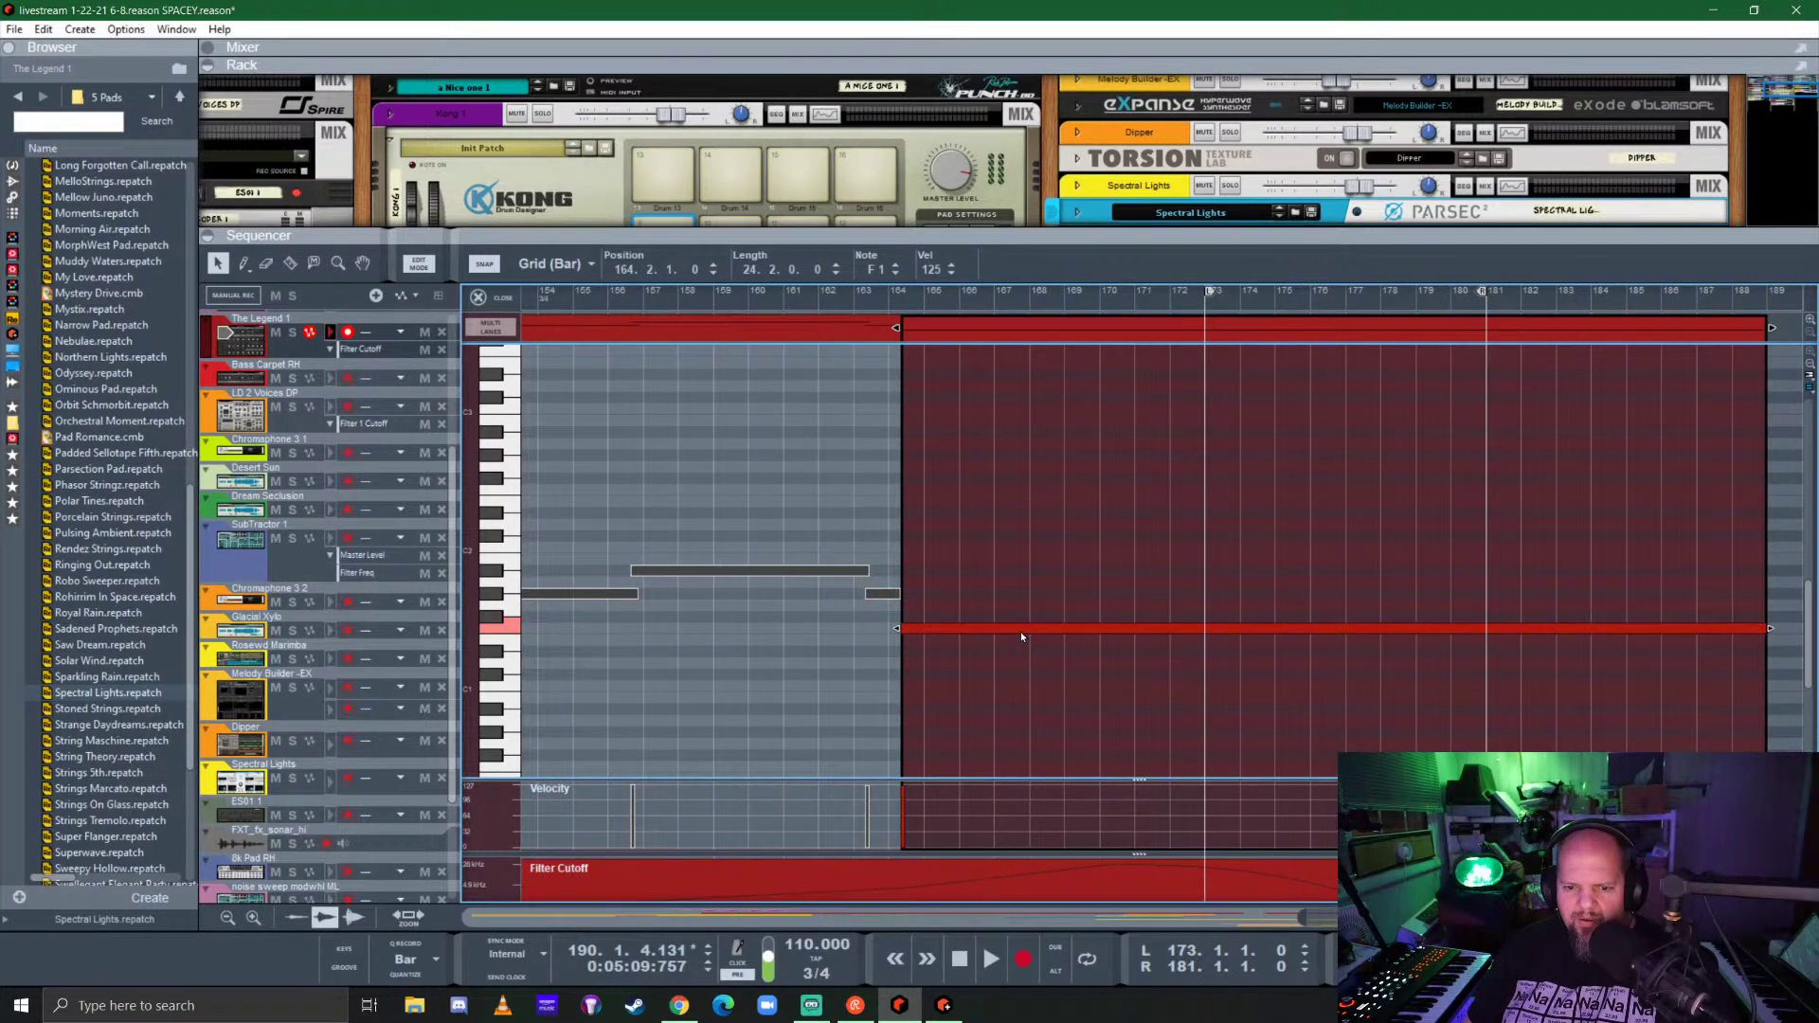
{"action": "left_click", "coordinate": [1022, 629]}
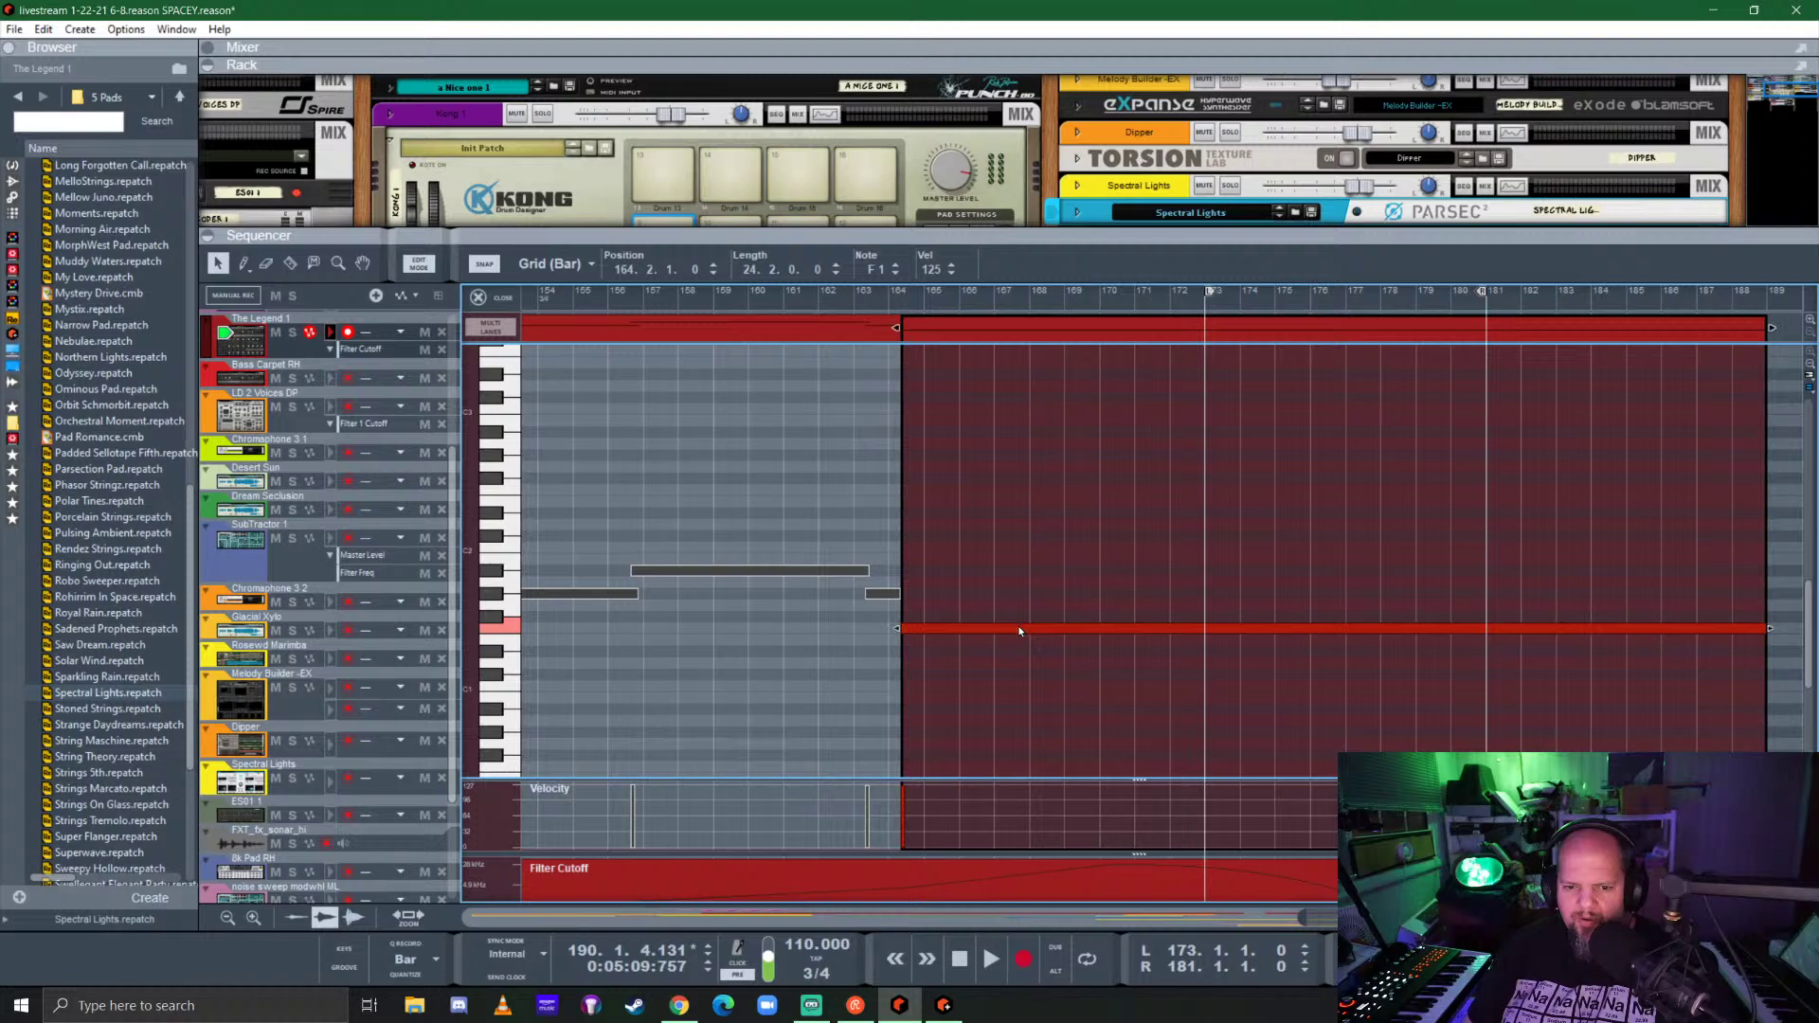
{"action": "scroll", "coordinate": [1042, 720], "scroll_direction": "down", "scroll_amount": 3}
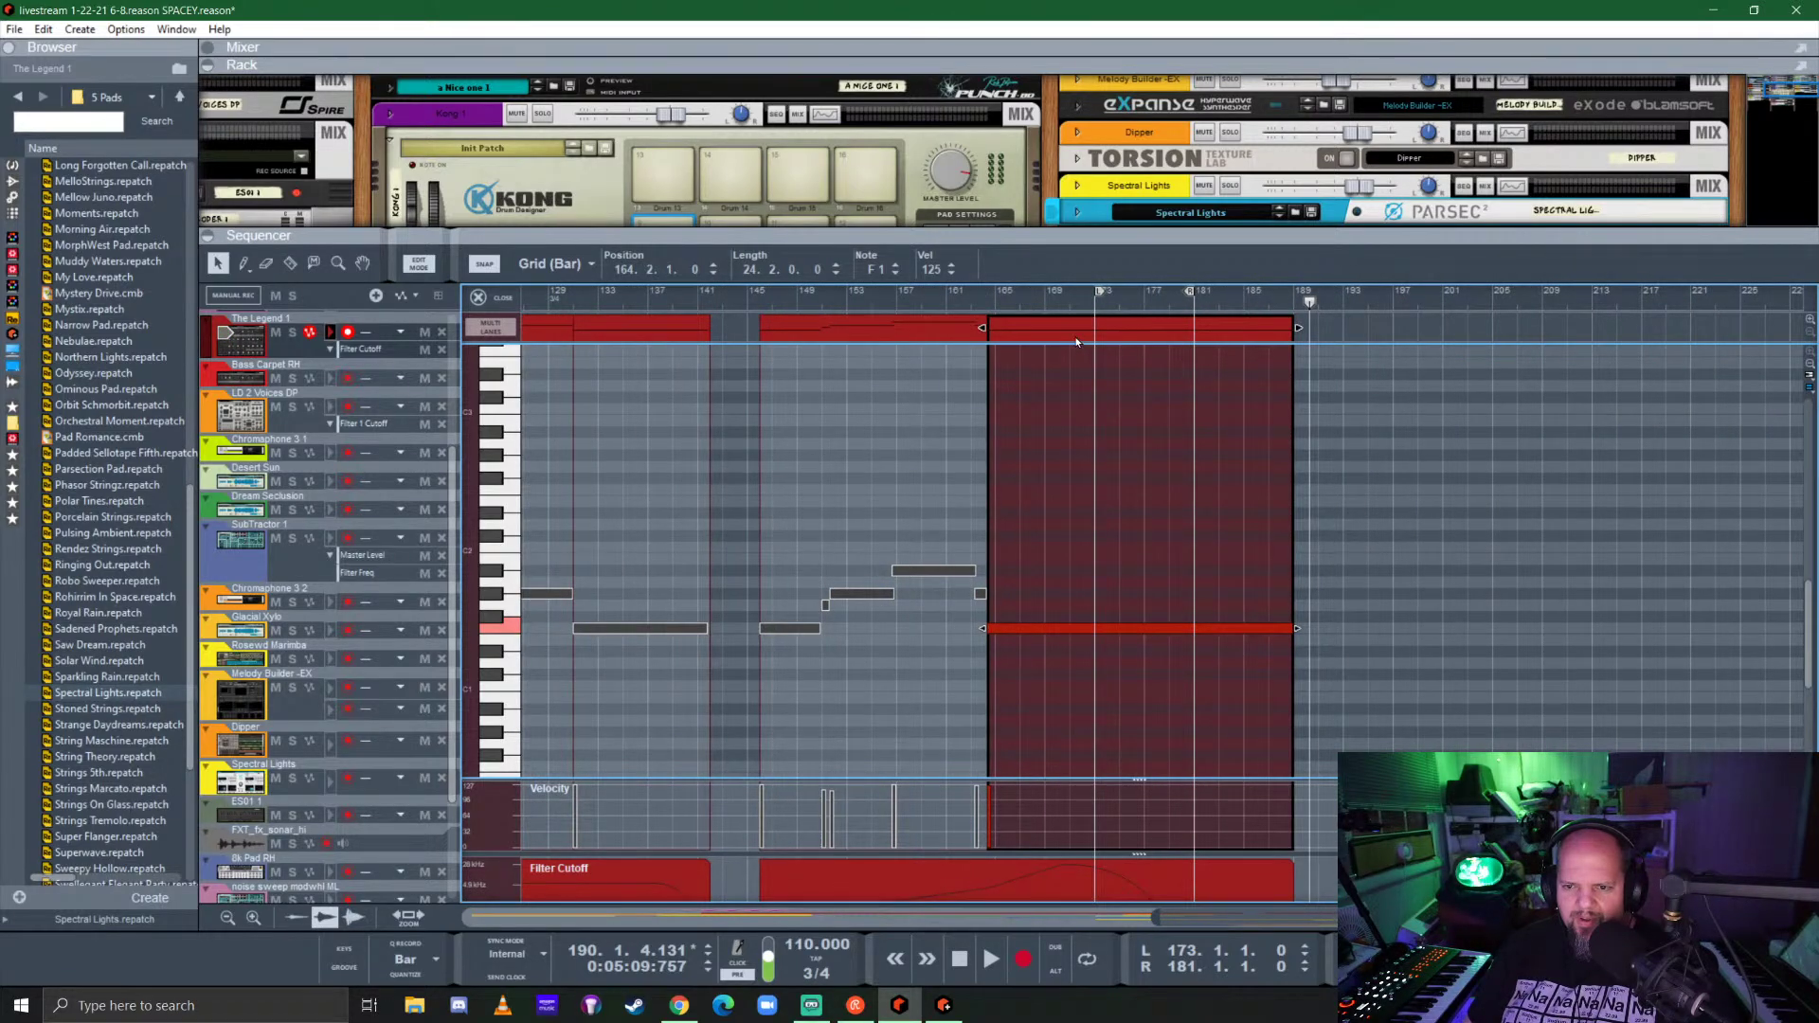
Step: Play the outro from bar 164 and close The Legend 1's note editor to return to the arrangement
{"action": "mouse_move", "coordinate": [1077, 341]}
{"action": "left_mouse_down"}
{"action": "mouse_move", "coordinate": [1505, 341]}
{"action": "mouse_move", "coordinate": [1065, 343]}
{"action": "left_mouse_up"}
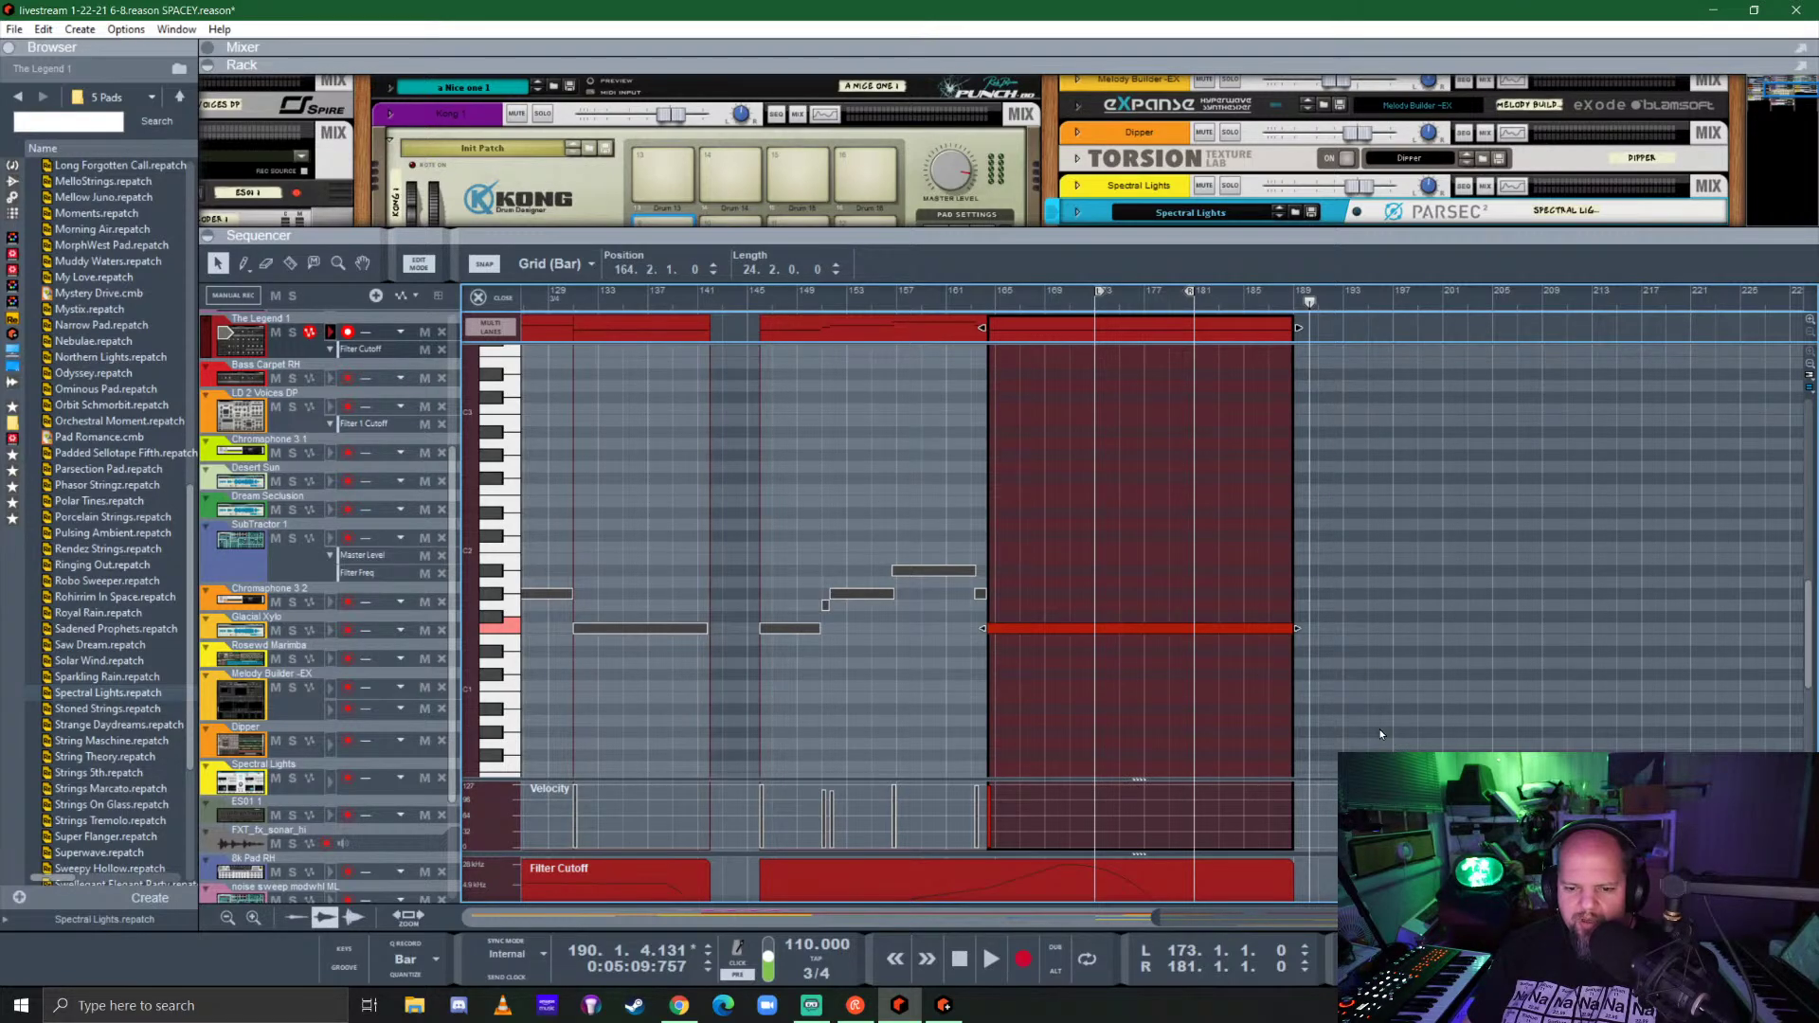
{"action": "left_click_drag", "start_coordinate": [1309, 303], "coordinate": [981, 301]}
{"action": "key", "text": "space"}
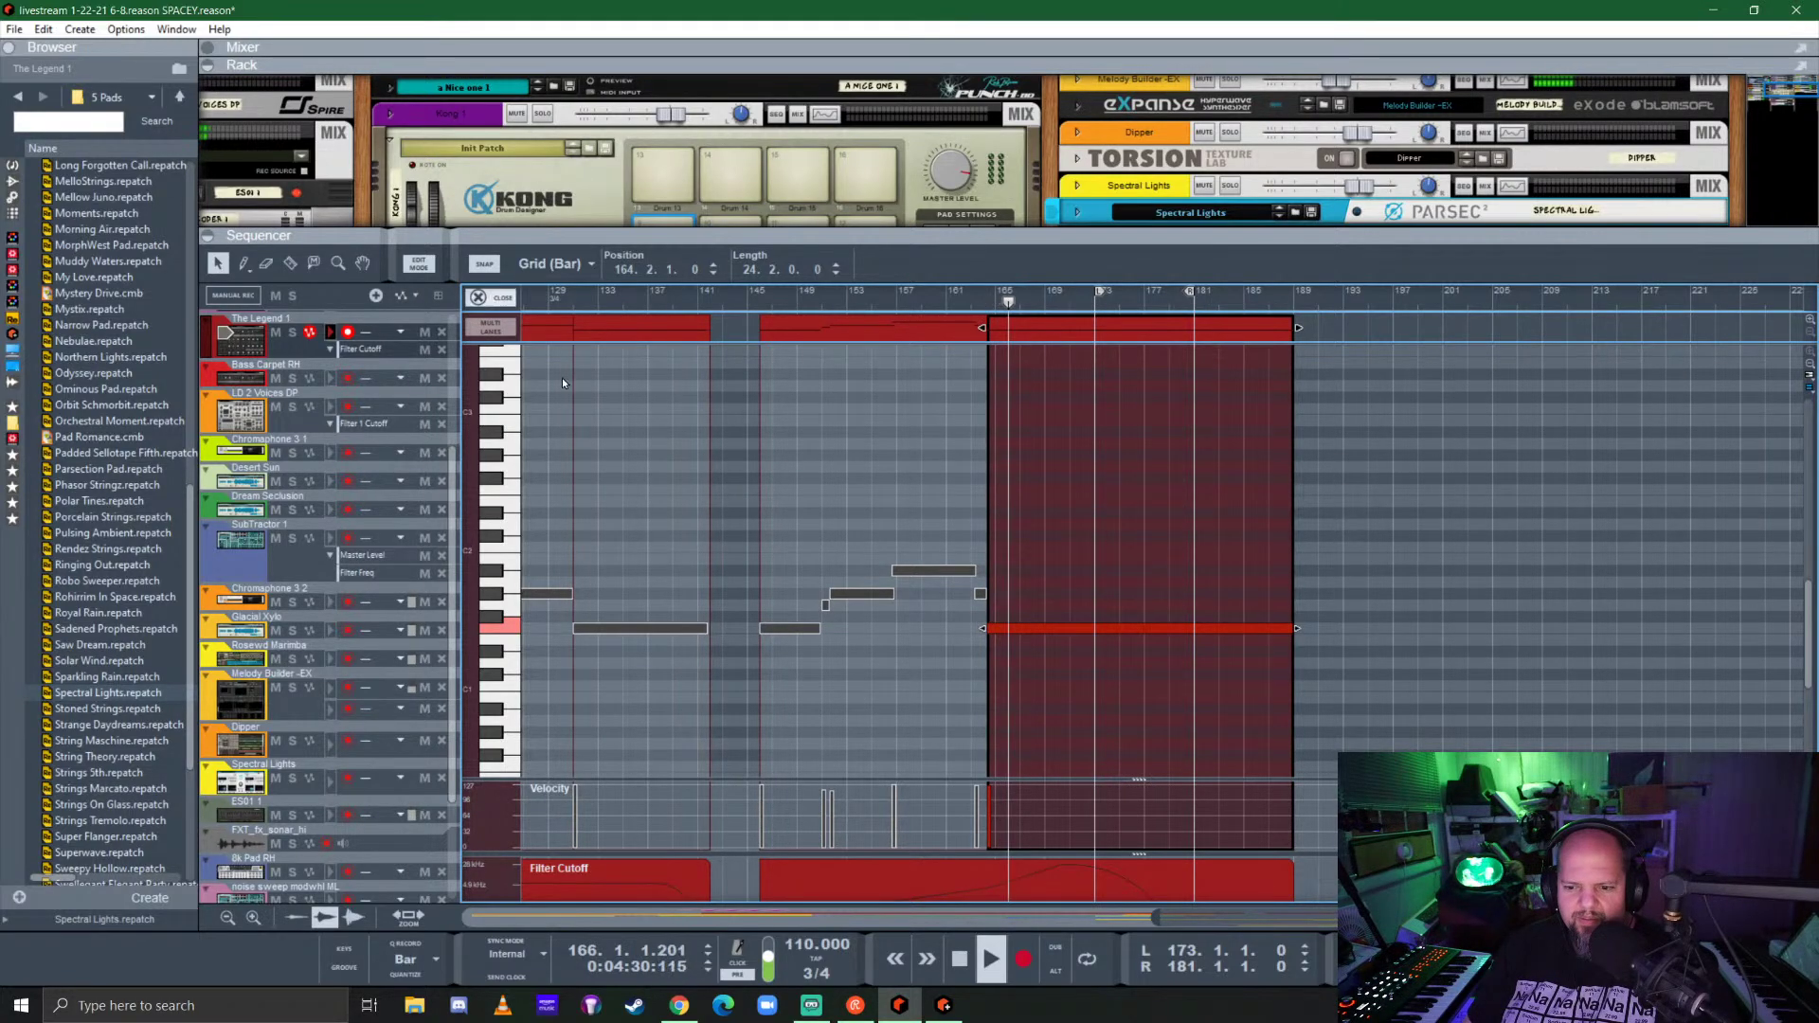
{"action": "left_click", "coordinate": [479, 298]}
{"action": "scroll", "coordinate": [1459, 523], "scroll_direction": "up", "scroll_amount": 5}
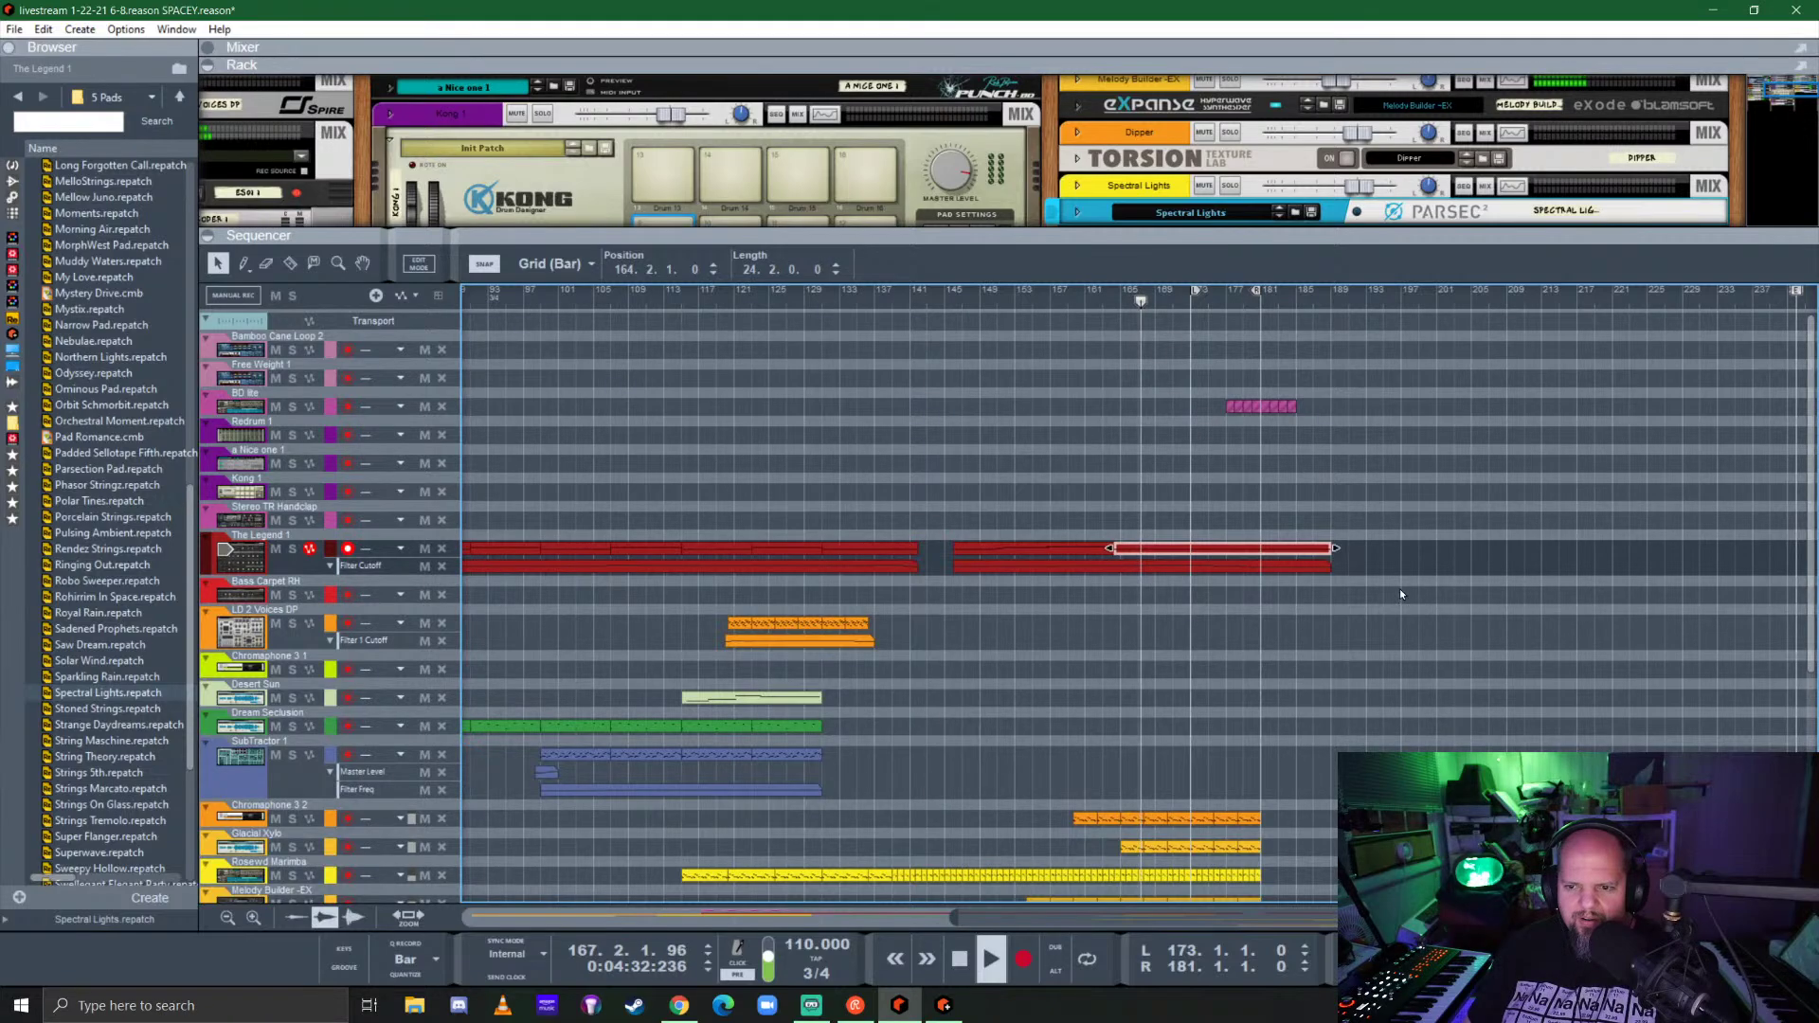
Step: Delete the BD lite clips in the outro and enlarge the sequencer to fill the space of the rack
{"action": "left_click_drag", "start_coordinate": [1323, 429], "coordinate": [1206, 412]}
{"action": "key", "text": "Delete"}
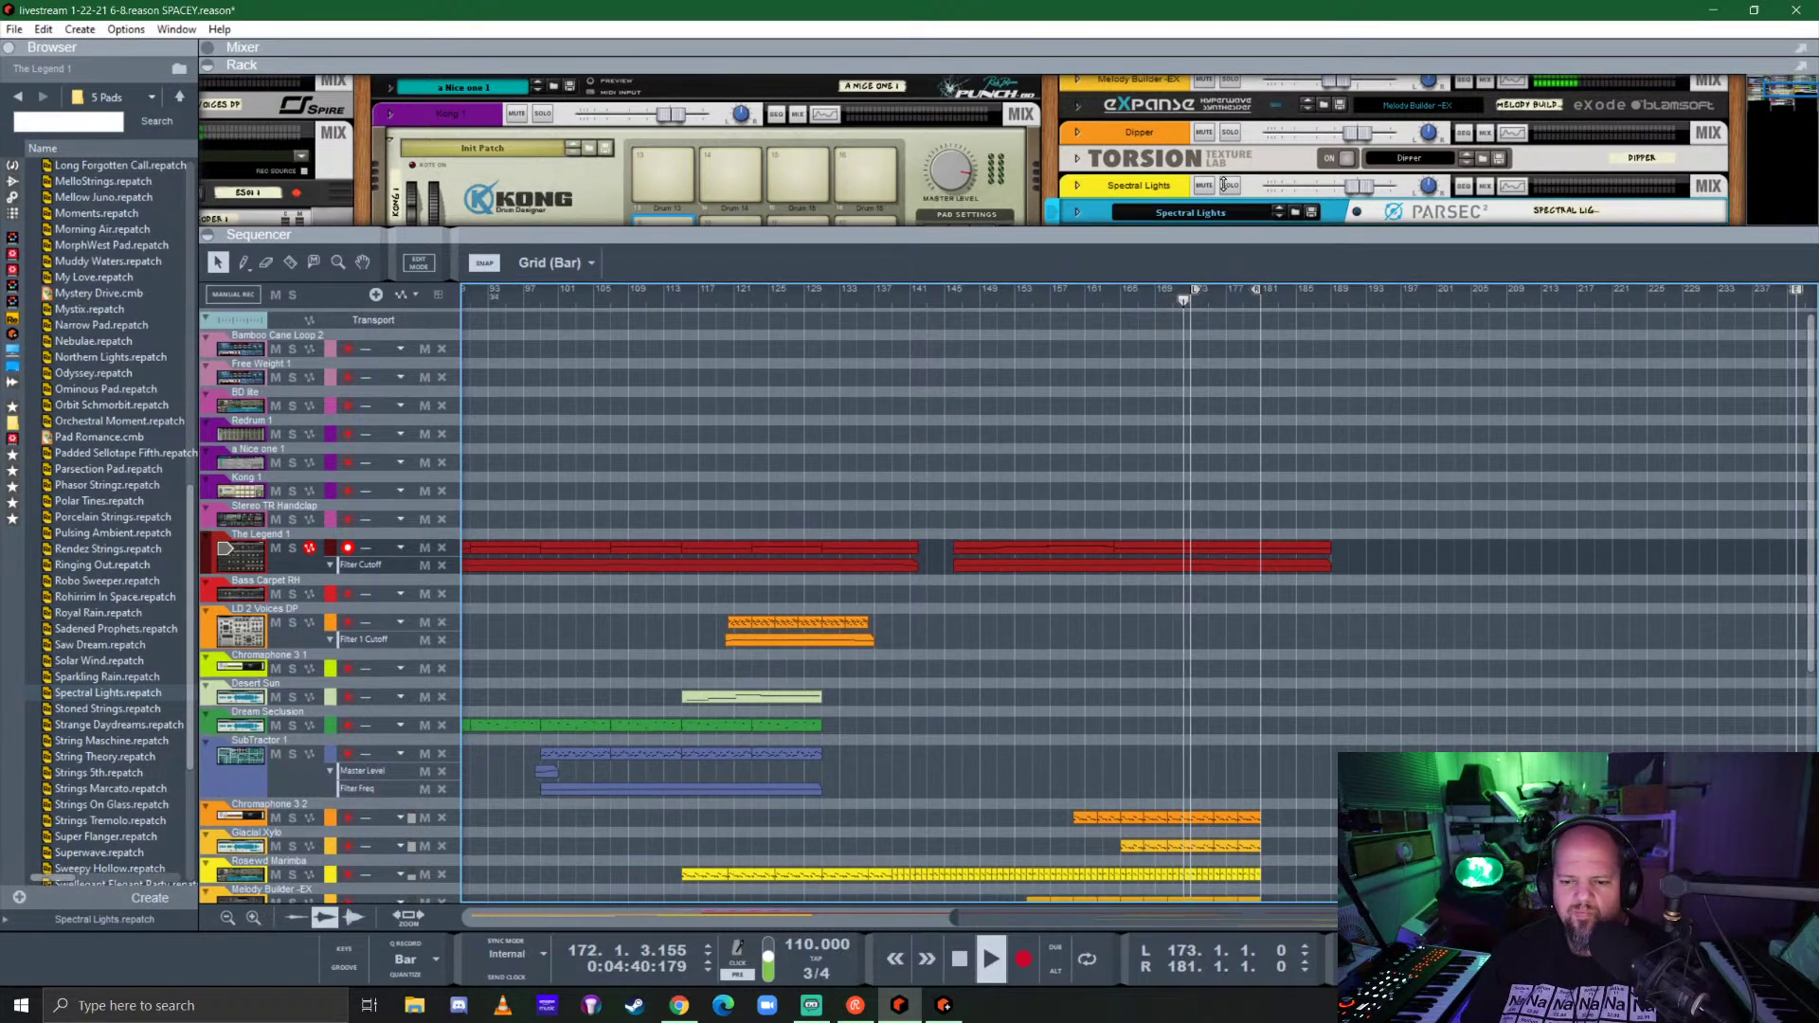
{"action": "left_click_drag", "start_coordinate": [1224, 185], "coordinate": [1225, 74]}
{"action": "scroll", "coordinate": [1247, 775], "scroll_direction": "up", "scroll_amount": 8}
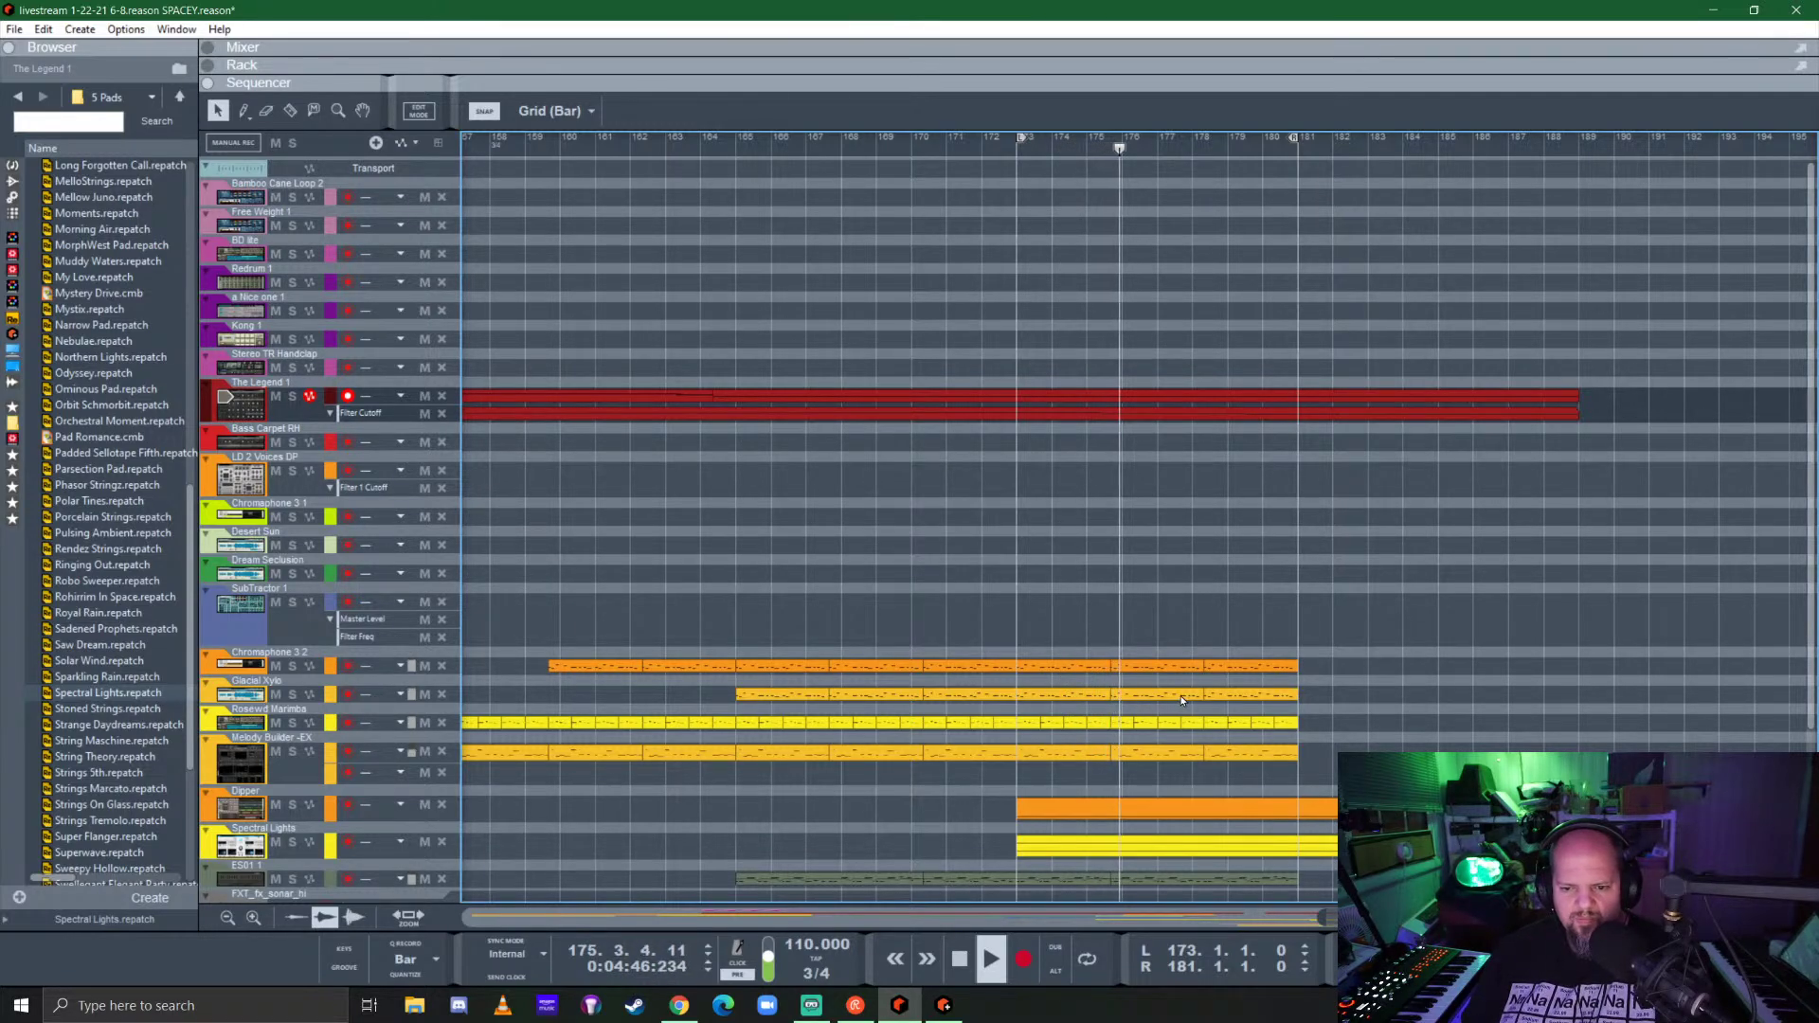
Step: Delete Glacial Xylo's last two clips and the Melody Builder-EX clip at bar 178 to thin out the ending
{"action": "left_click", "coordinate": [1234, 696]}
{"action": "key", "text": "Delete"}
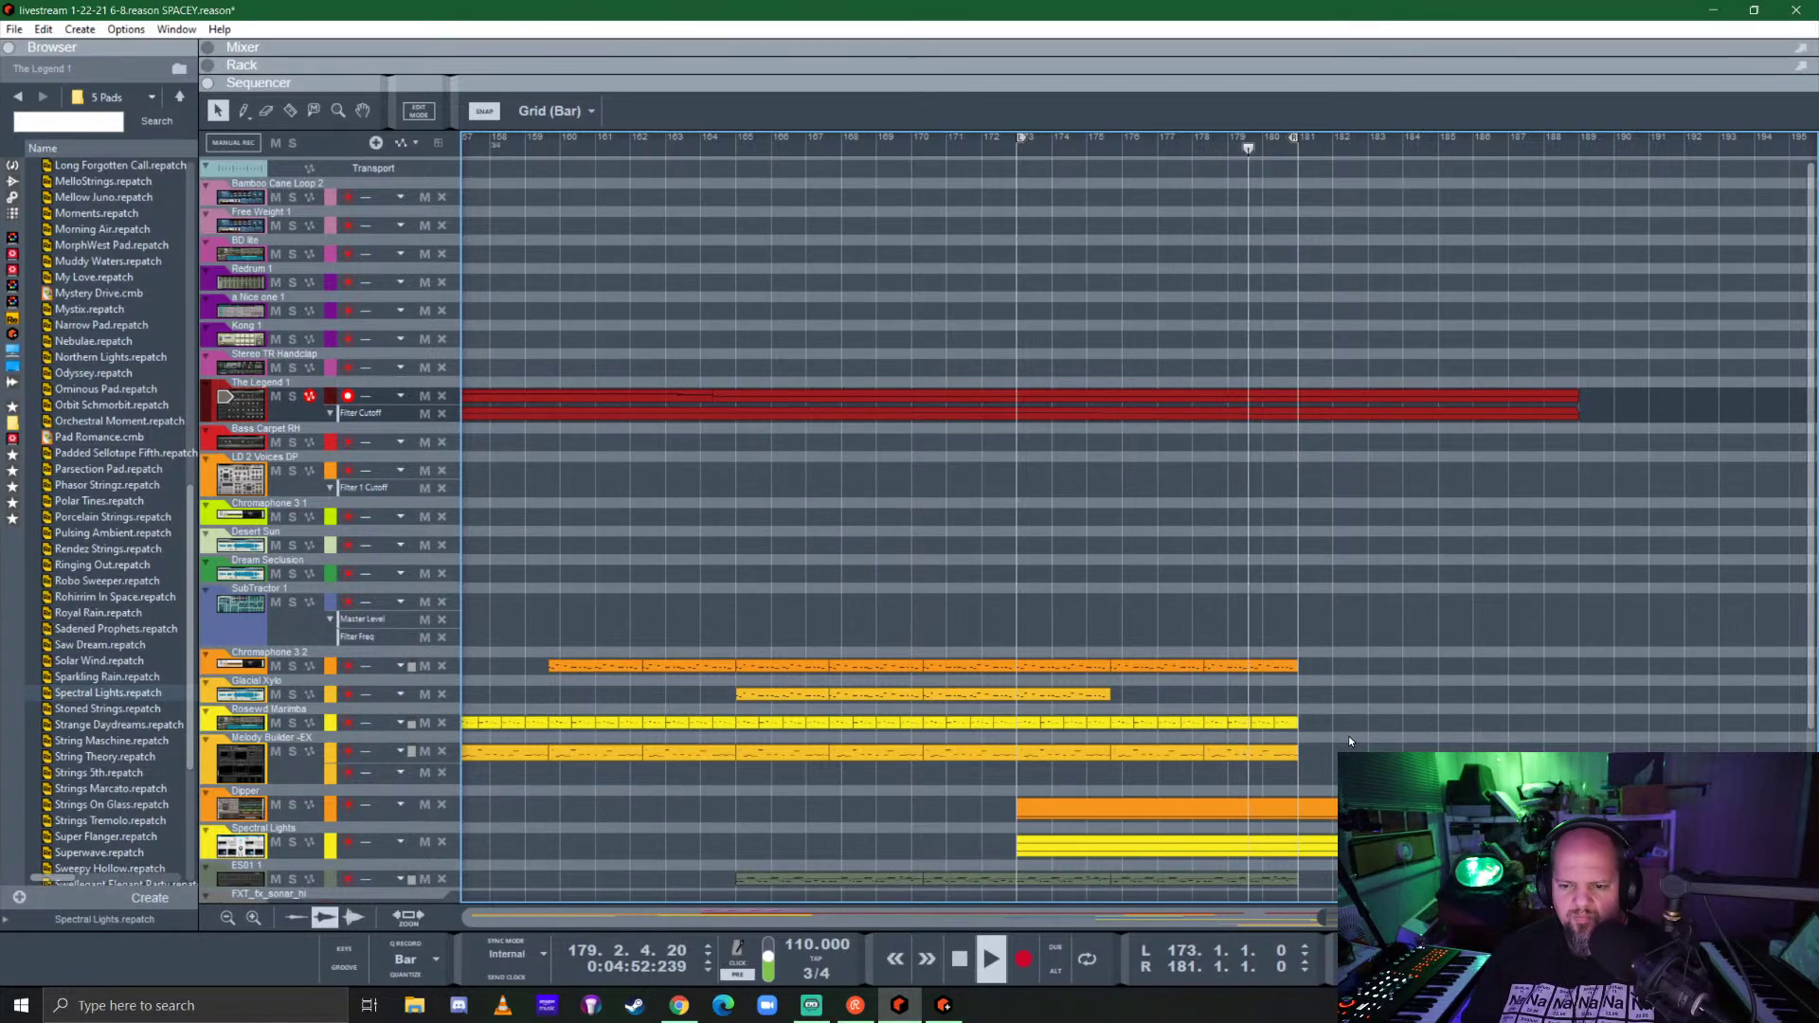
{"action": "left_click", "coordinate": [1245, 753]}
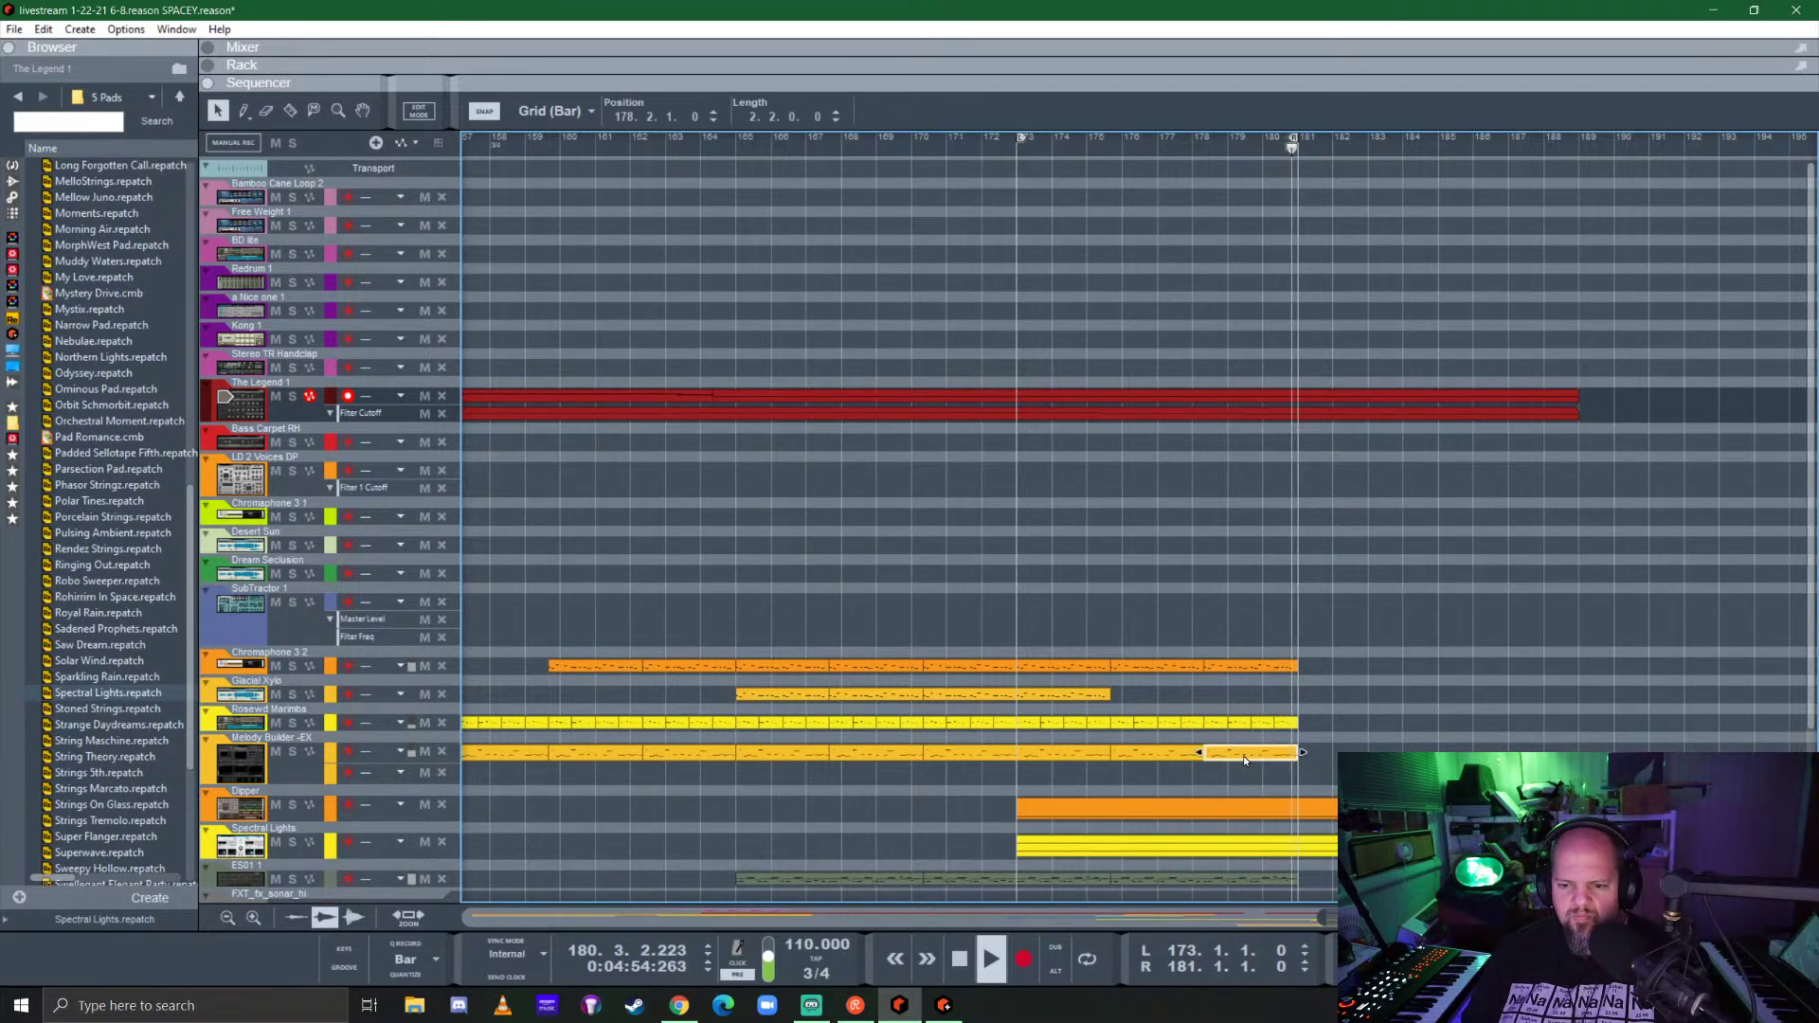
{"action": "key", "text": "Delete"}
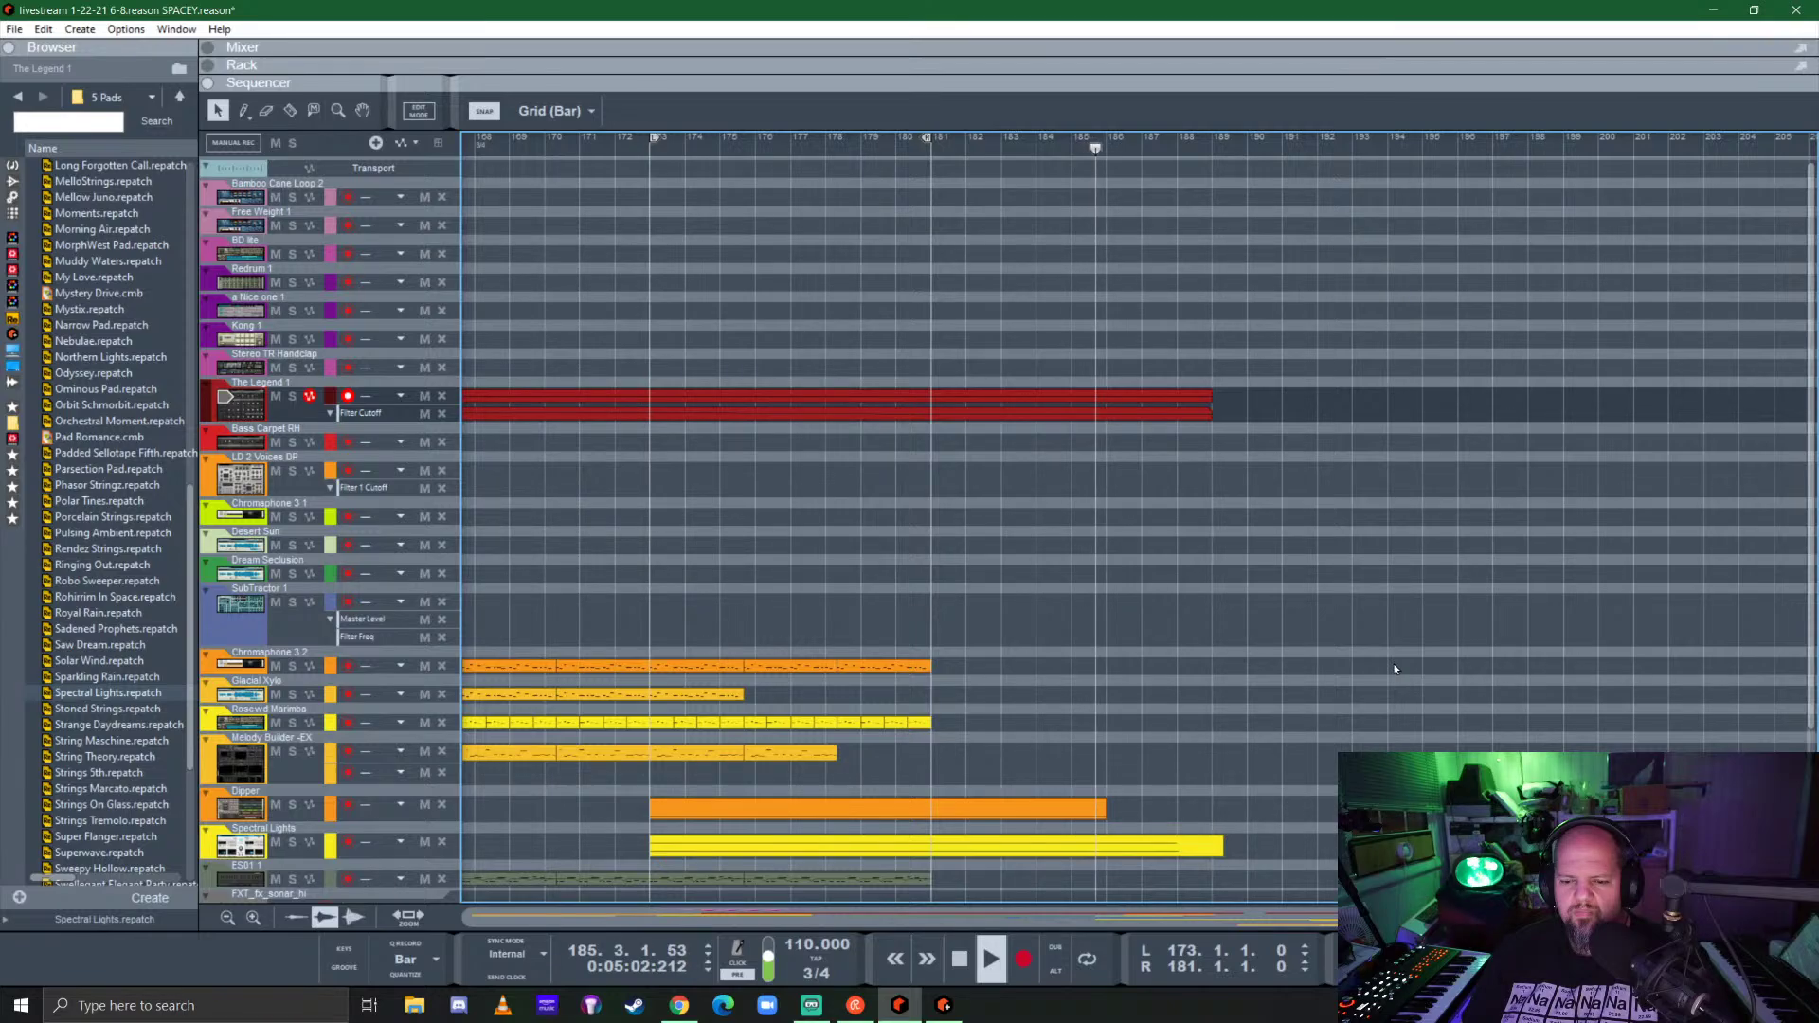
Step: Listen to the thinned-out ending while checking the other tracks' clips, and stop playback after bar 190
{"action": "scroll", "coordinate": [1395, 669], "scroll_direction": "down", "scroll_amount": 3}
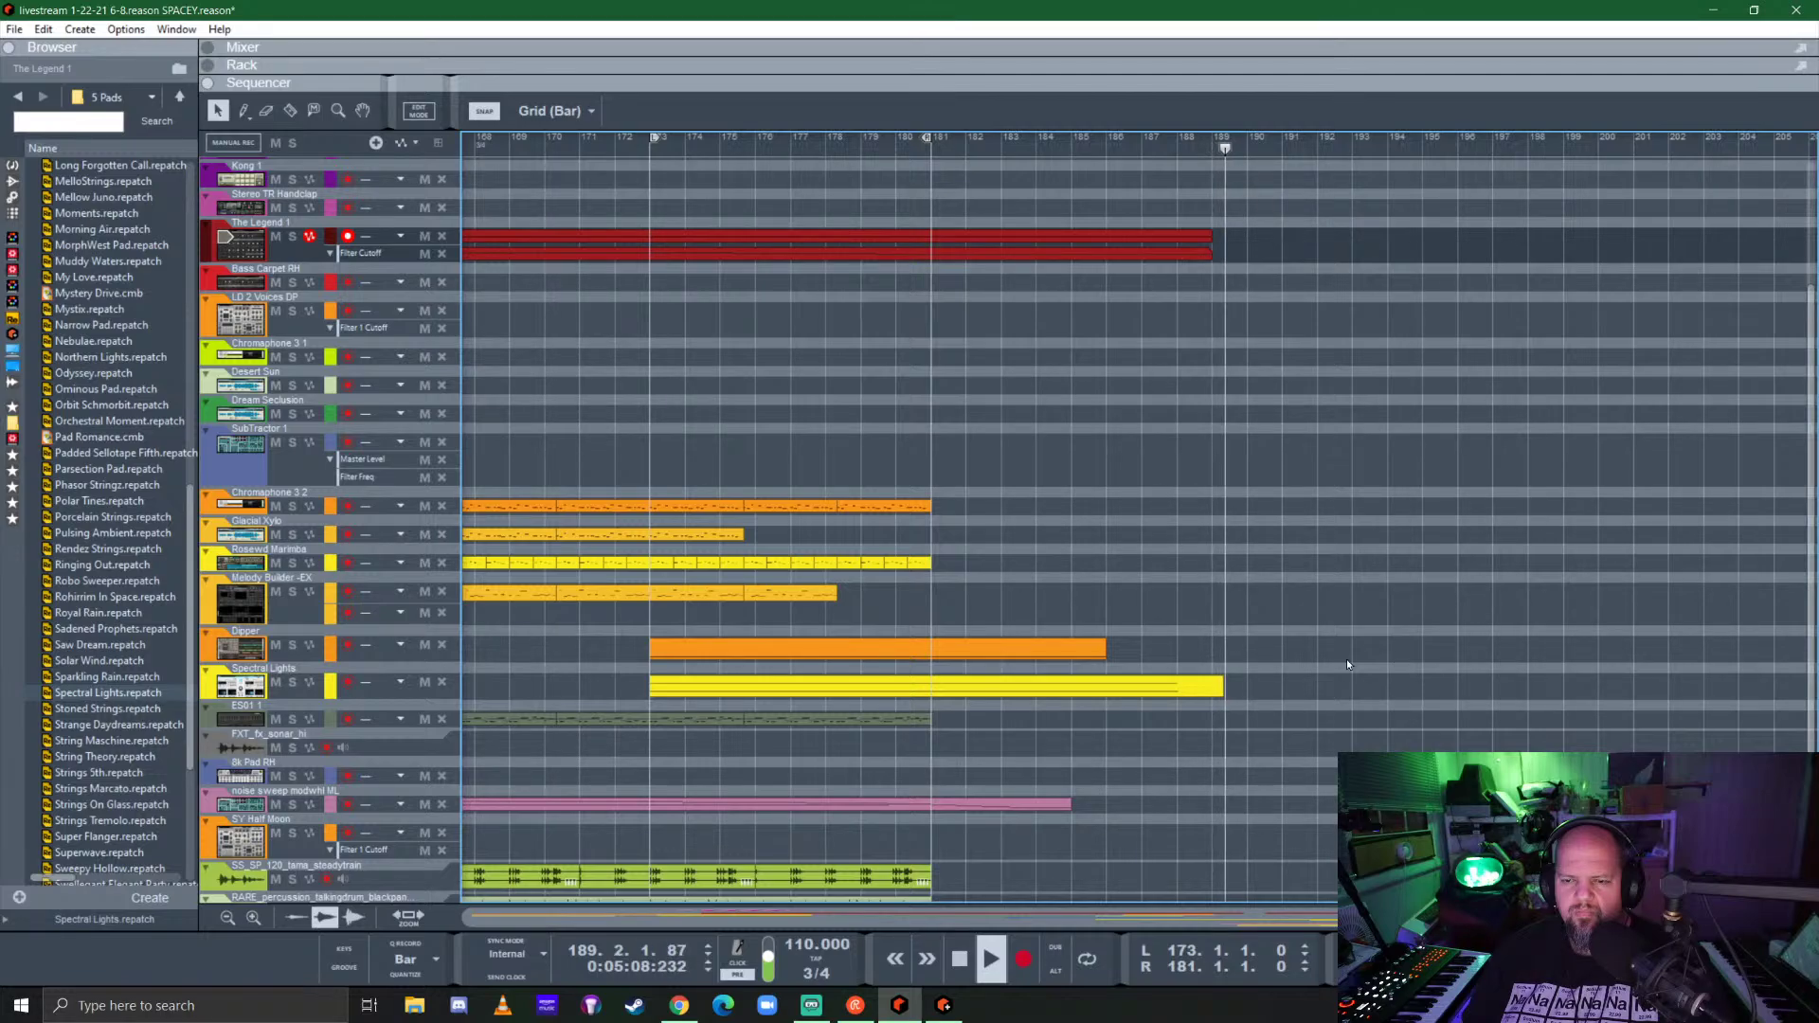
{"action": "scroll", "coordinate": [1248, 417], "scroll_direction": "up", "scroll_amount": 3}
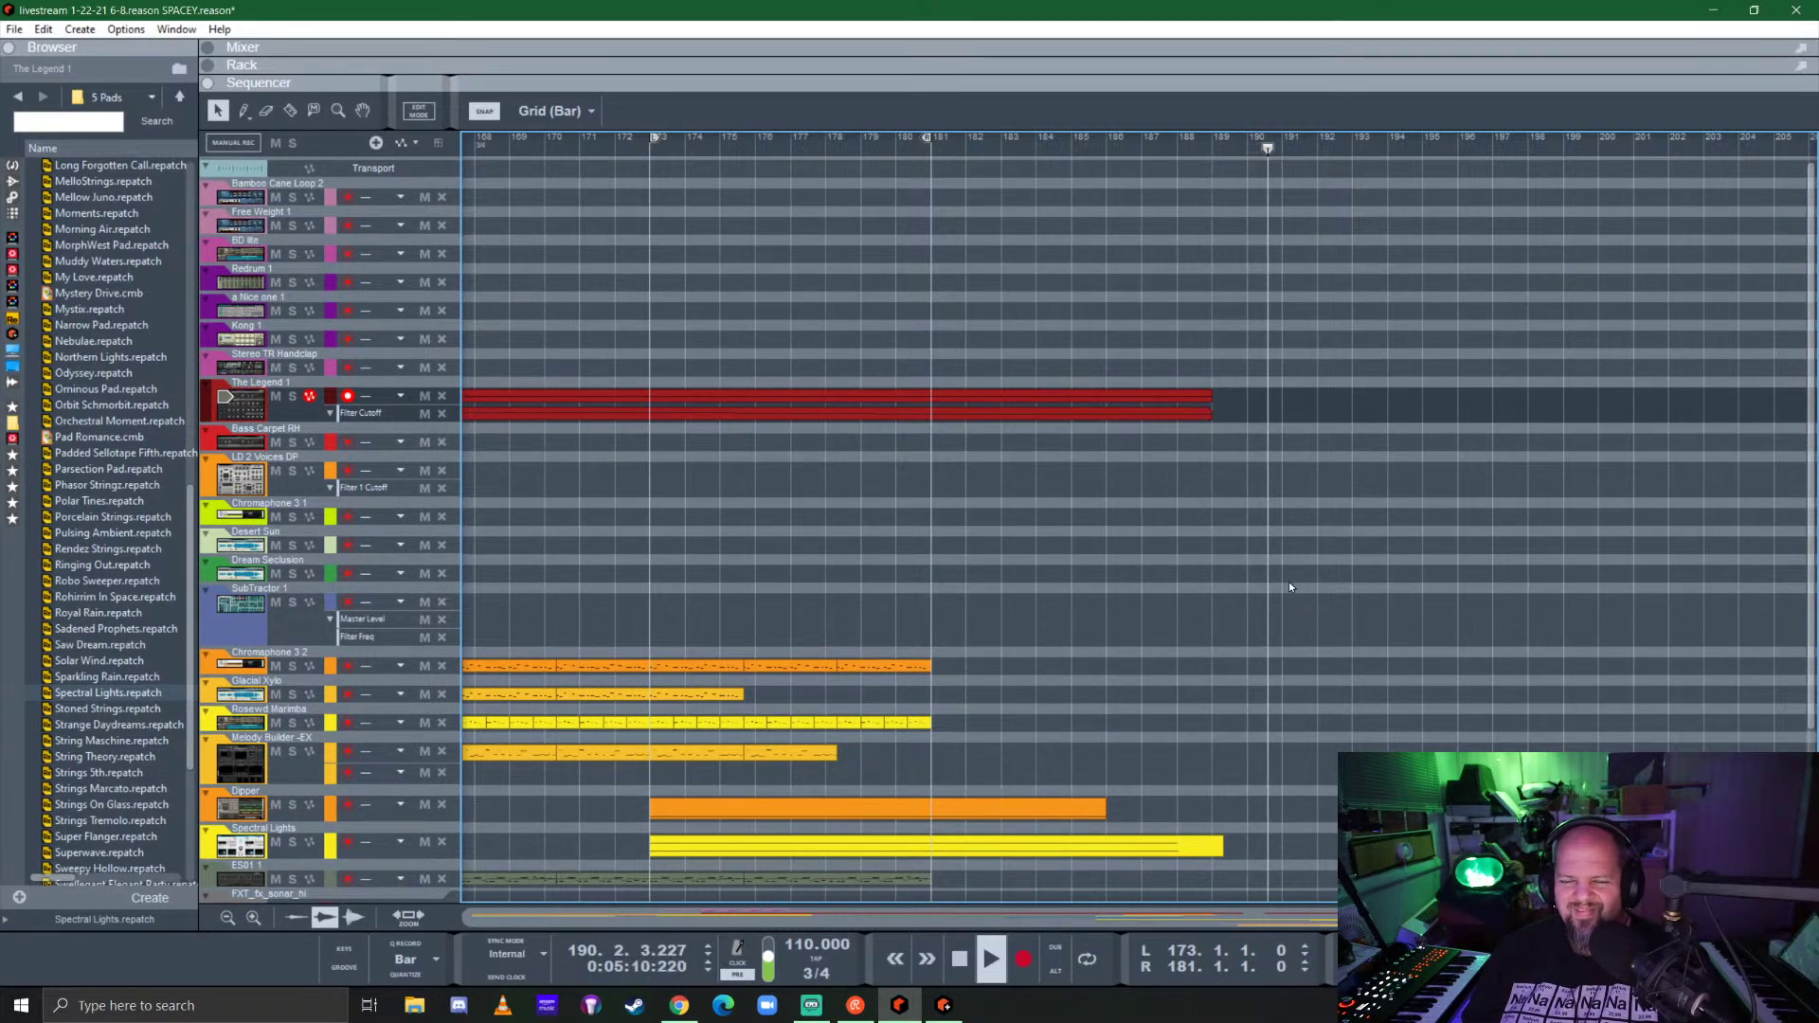
{"action": "key", "text": "space"}
Step: Extend The Legend 1's Filter Cutoff clip to bar 196 and place its last point at bar 184 with 159 Hz
{"action": "left_click", "coordinate": [1156, 421]}
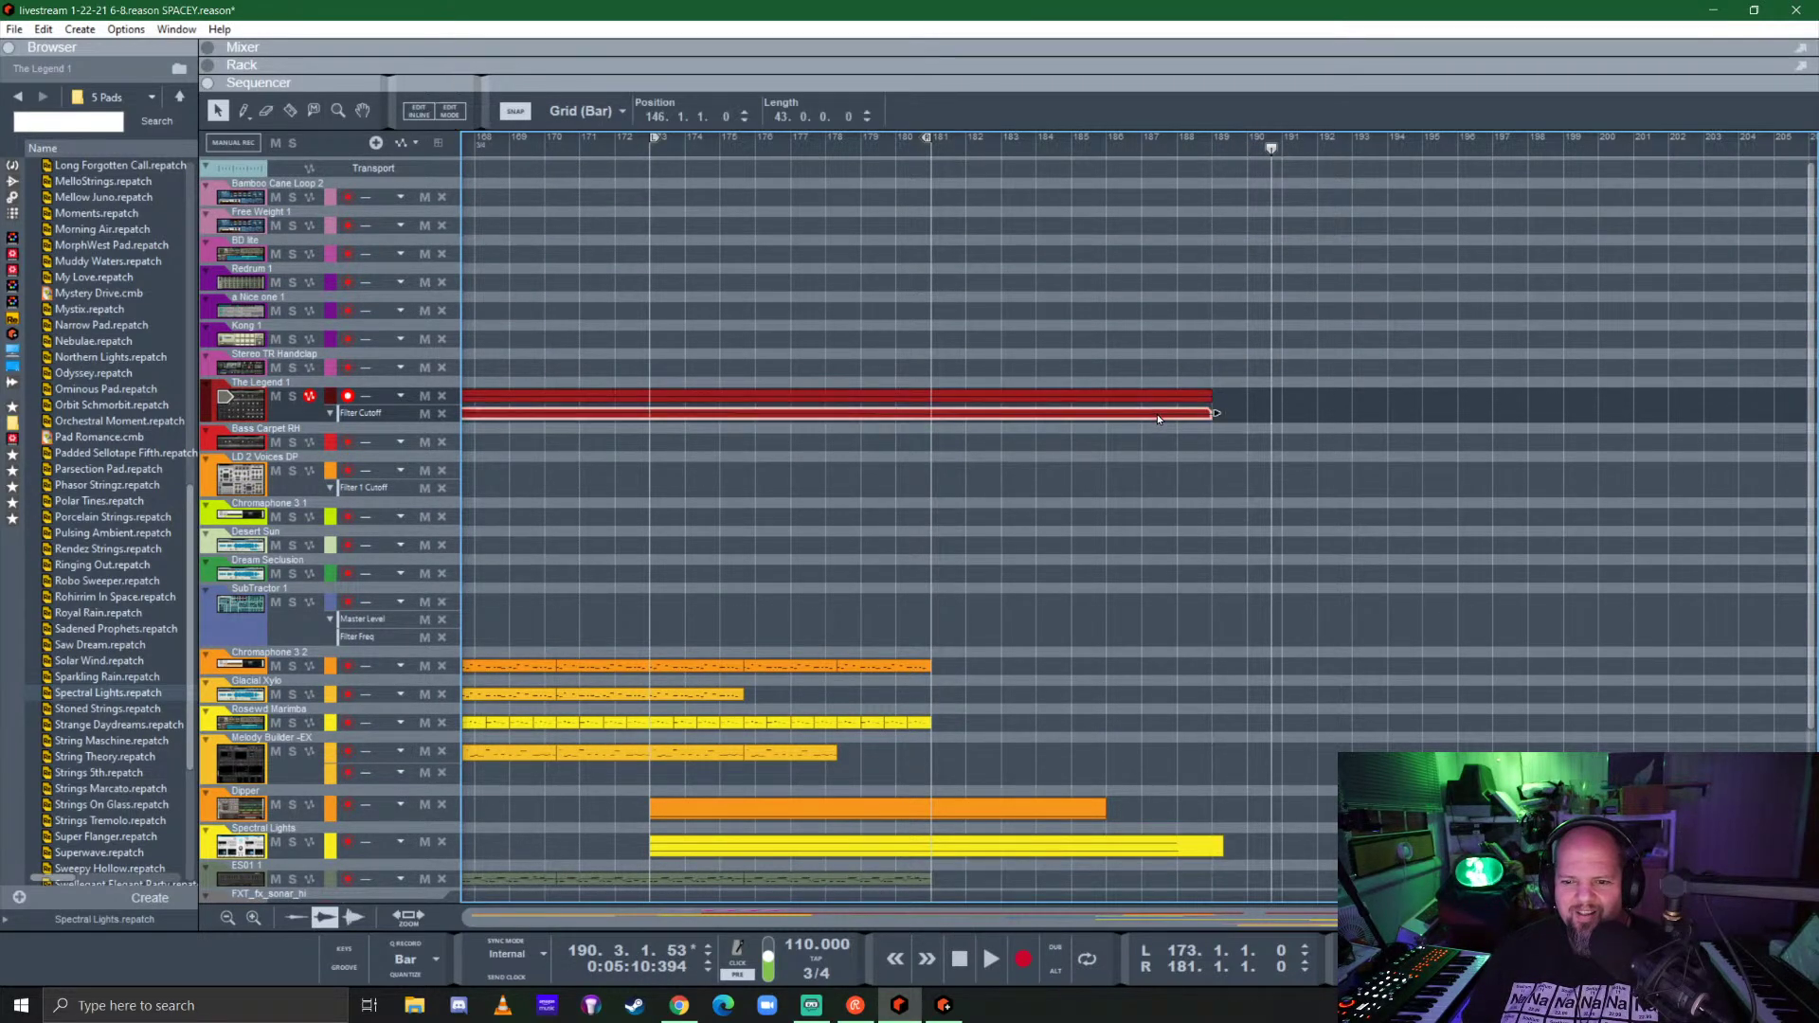
{"action": "double_click", "coordinate": [1157, 413]}
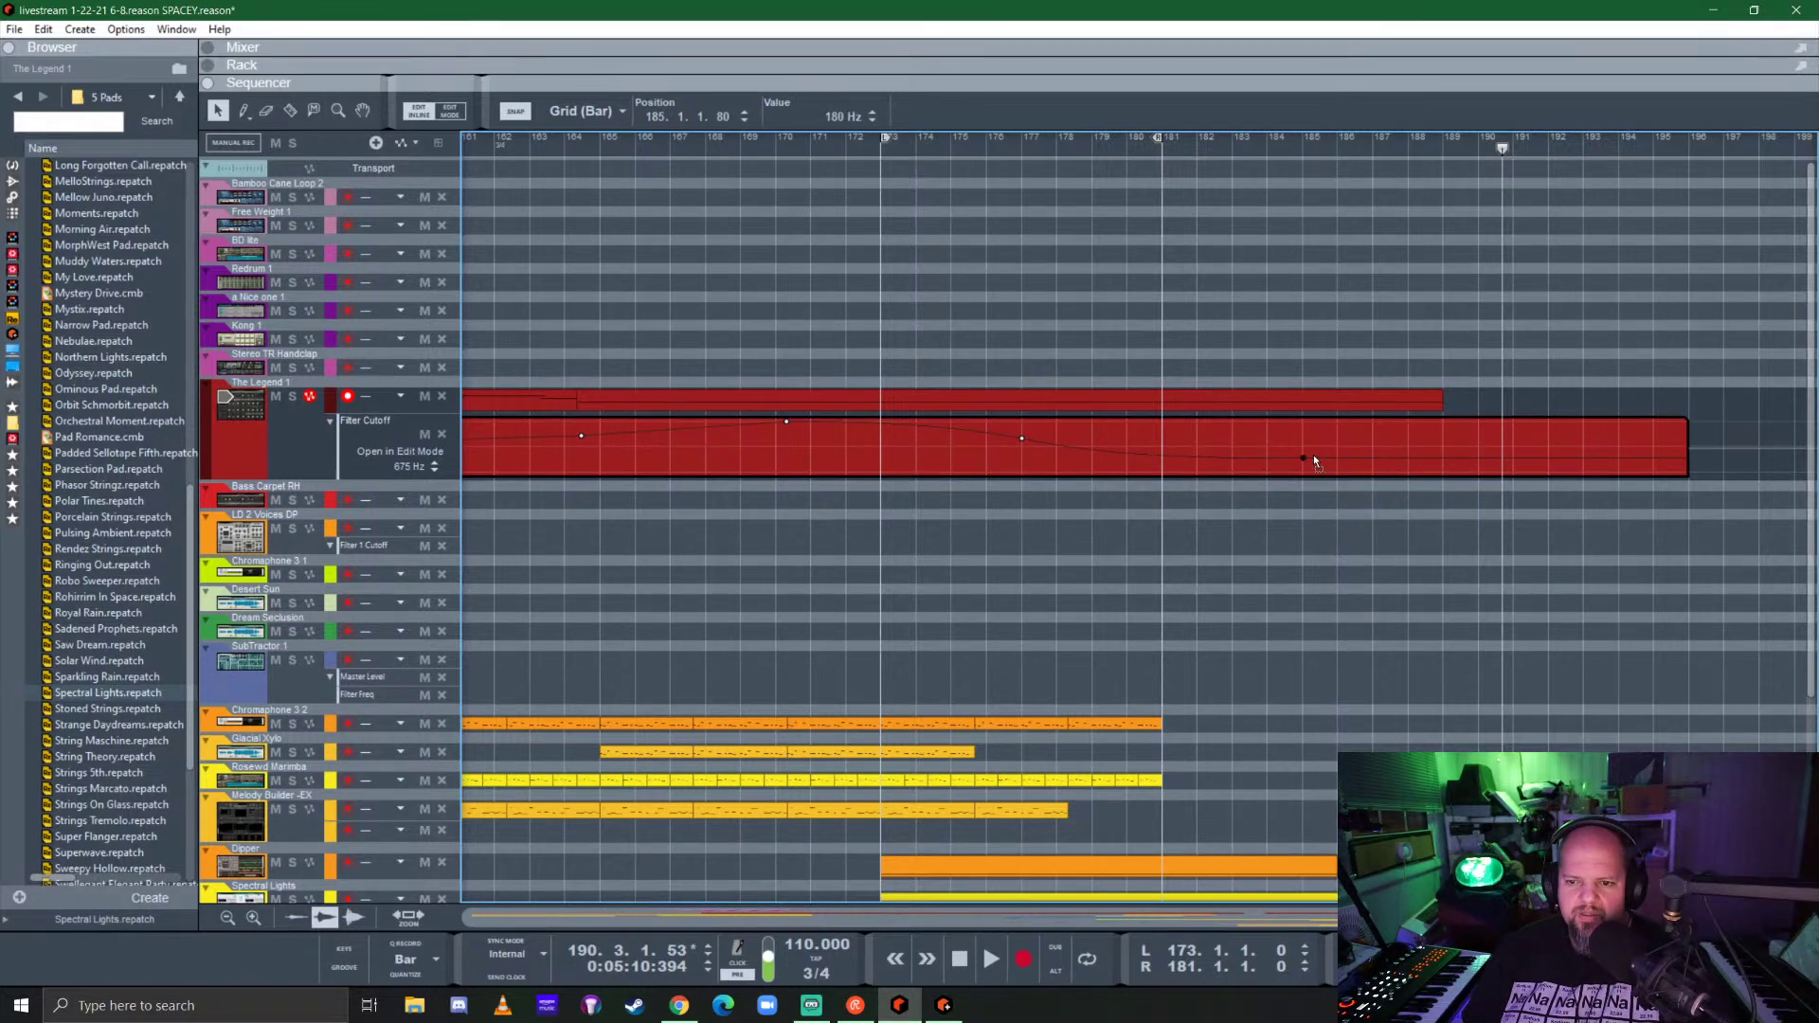
{"action": "left_click_drag", "start_coordinate": [1314, 456], "coordinate": [1278, 458]}
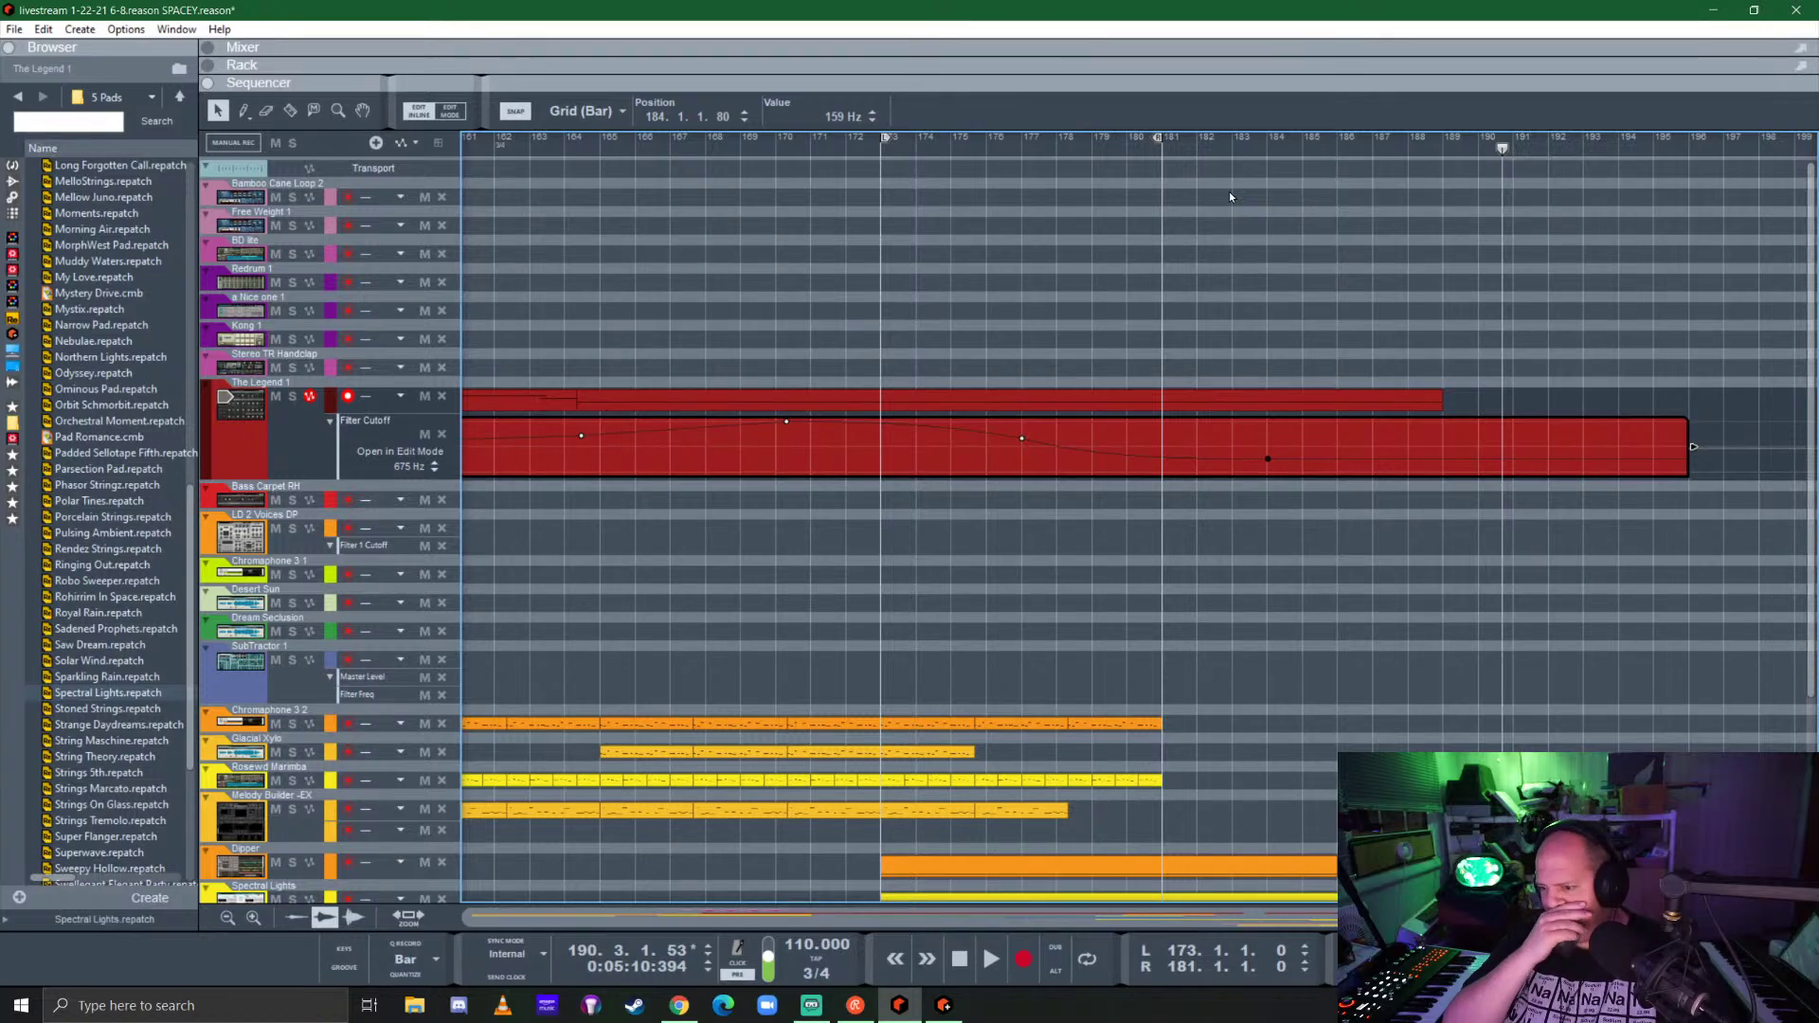
Step: Play from bar 164 and extend The Legend 1's last note clip to a length of 26.2.0.0
{"action": "left_click", "coordinate": [568, 148]}
{"action": "key", "text": "space"}
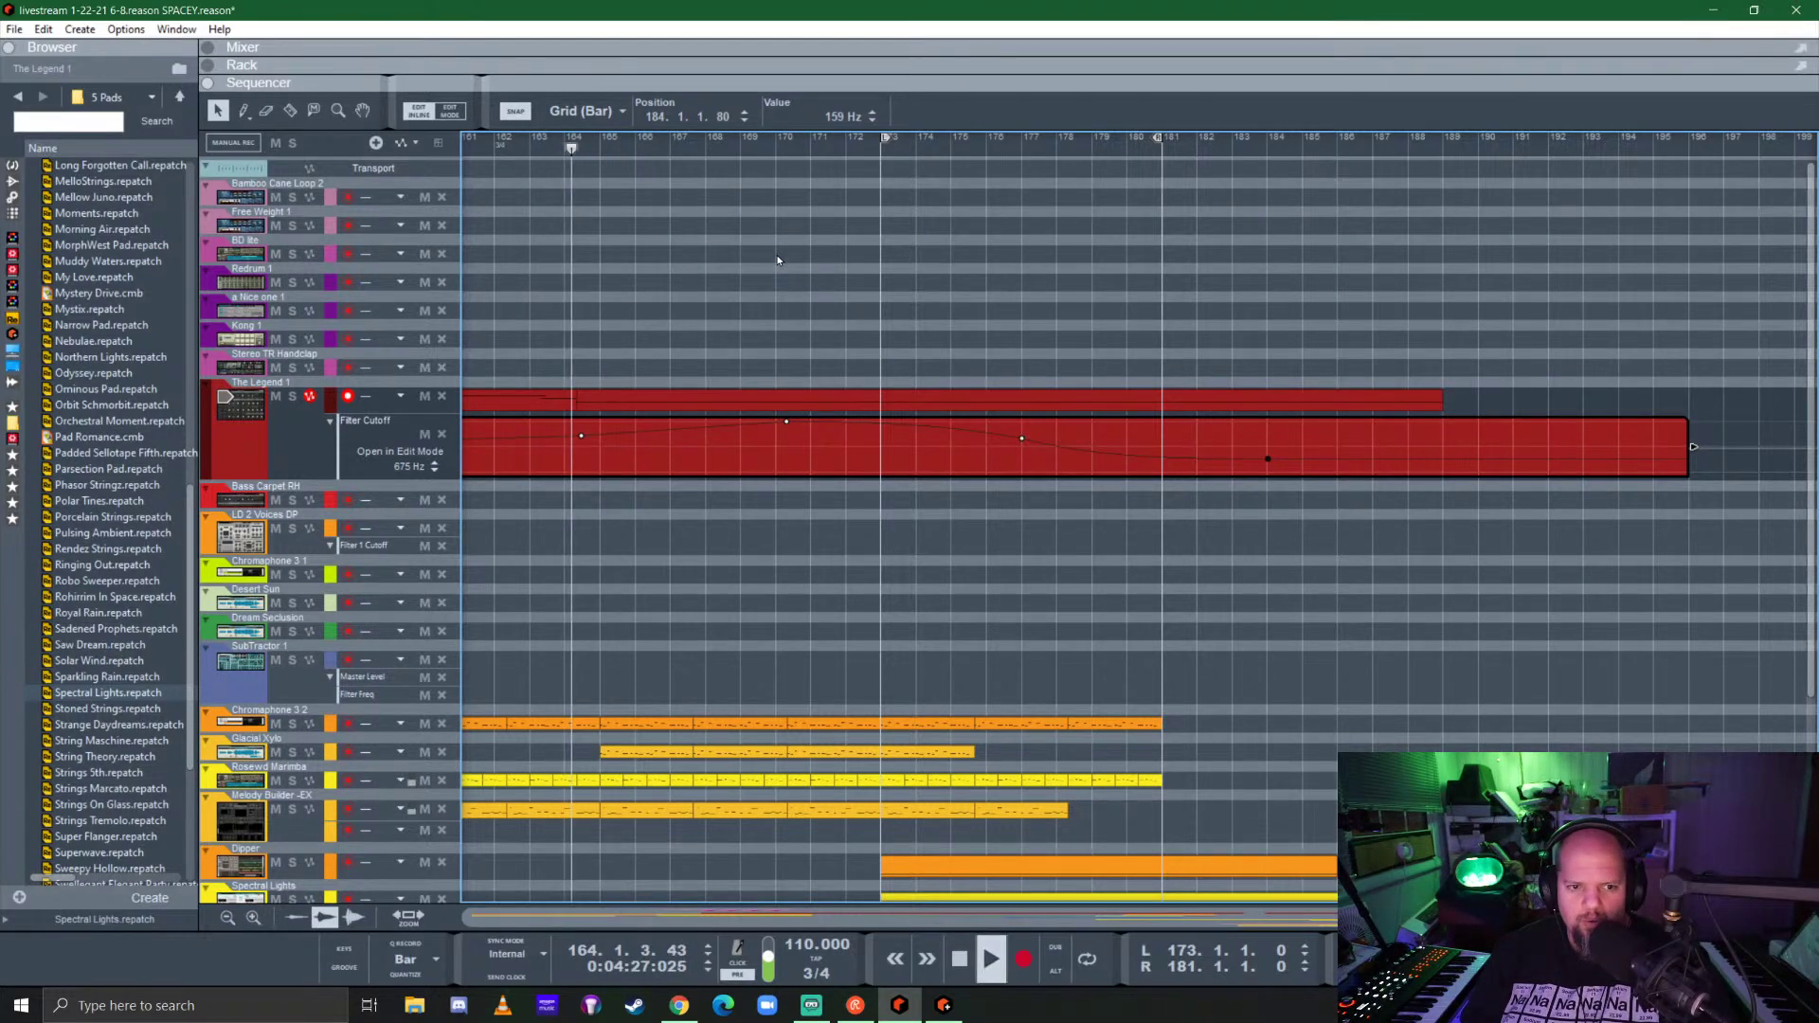
{"action": "left_click", "coordinate": [1418, 396]}
{"action": "left_click_drag", "start_coordinate": [1442, 394], "coordinate": [1514, 394]}
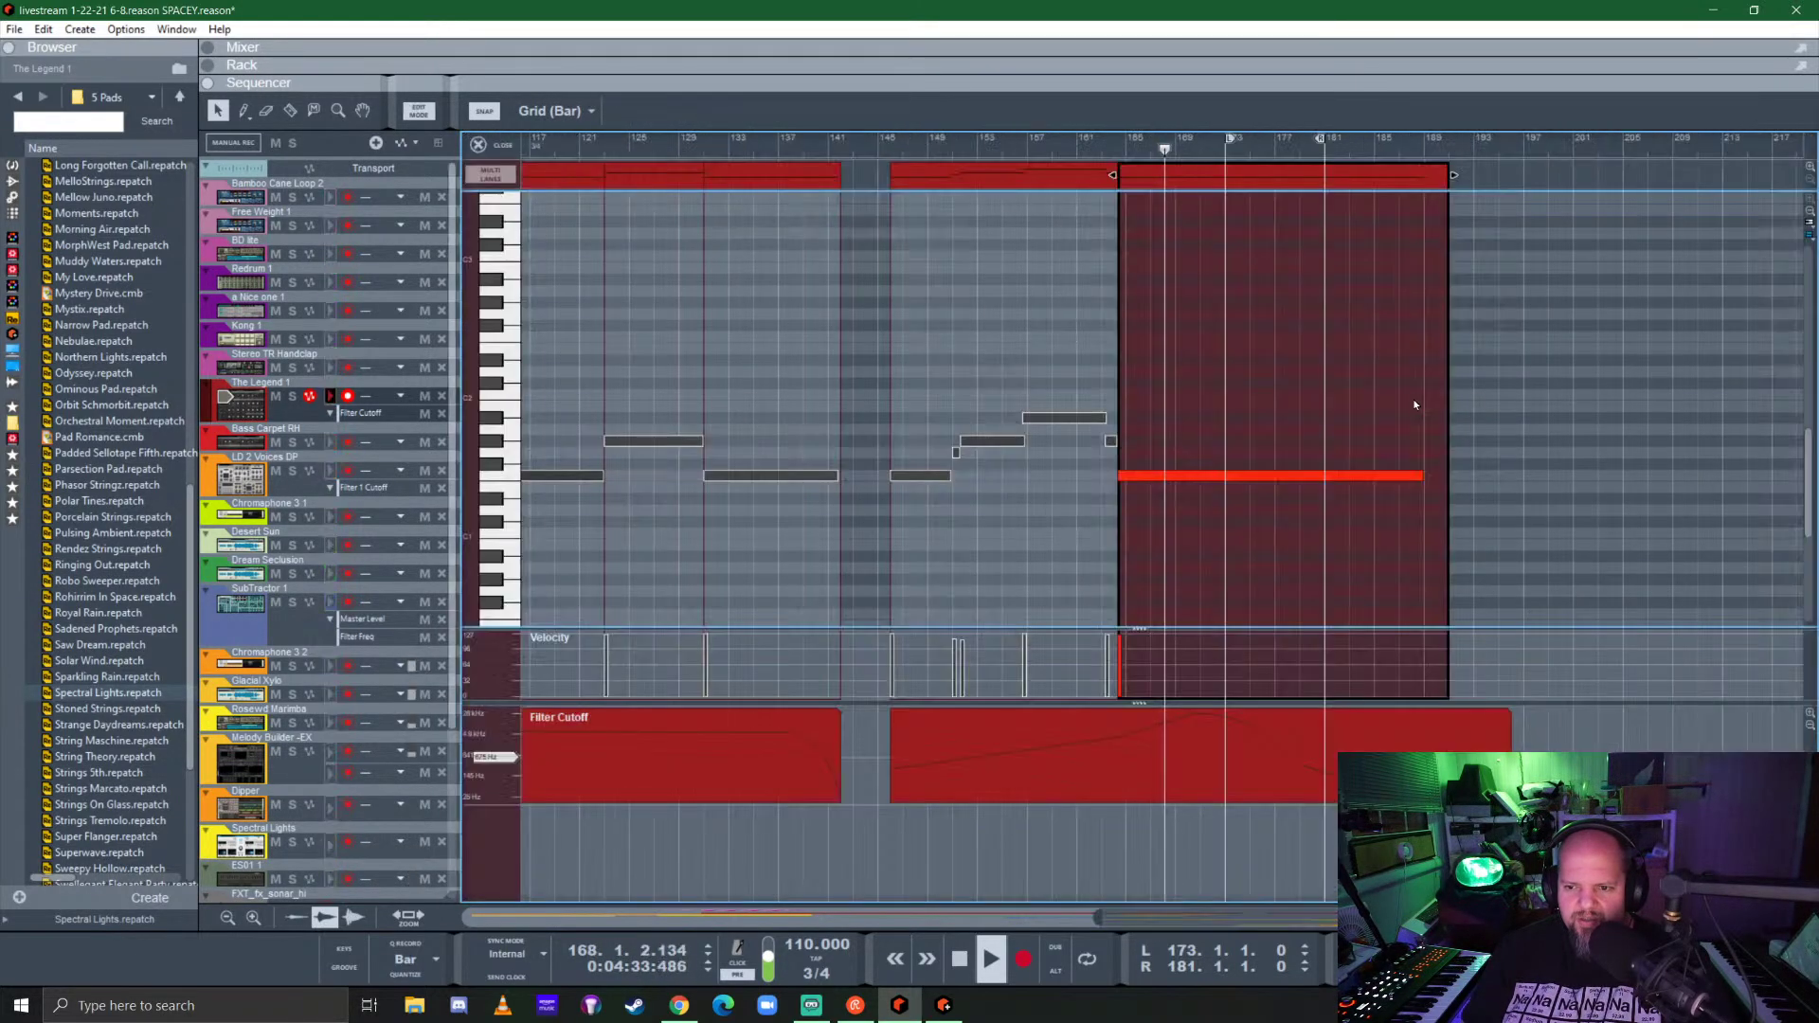
{"action": "double_click", "coordinate": [1417, 398]}
{"action": "left_click", "coordinate": [492, 150]}
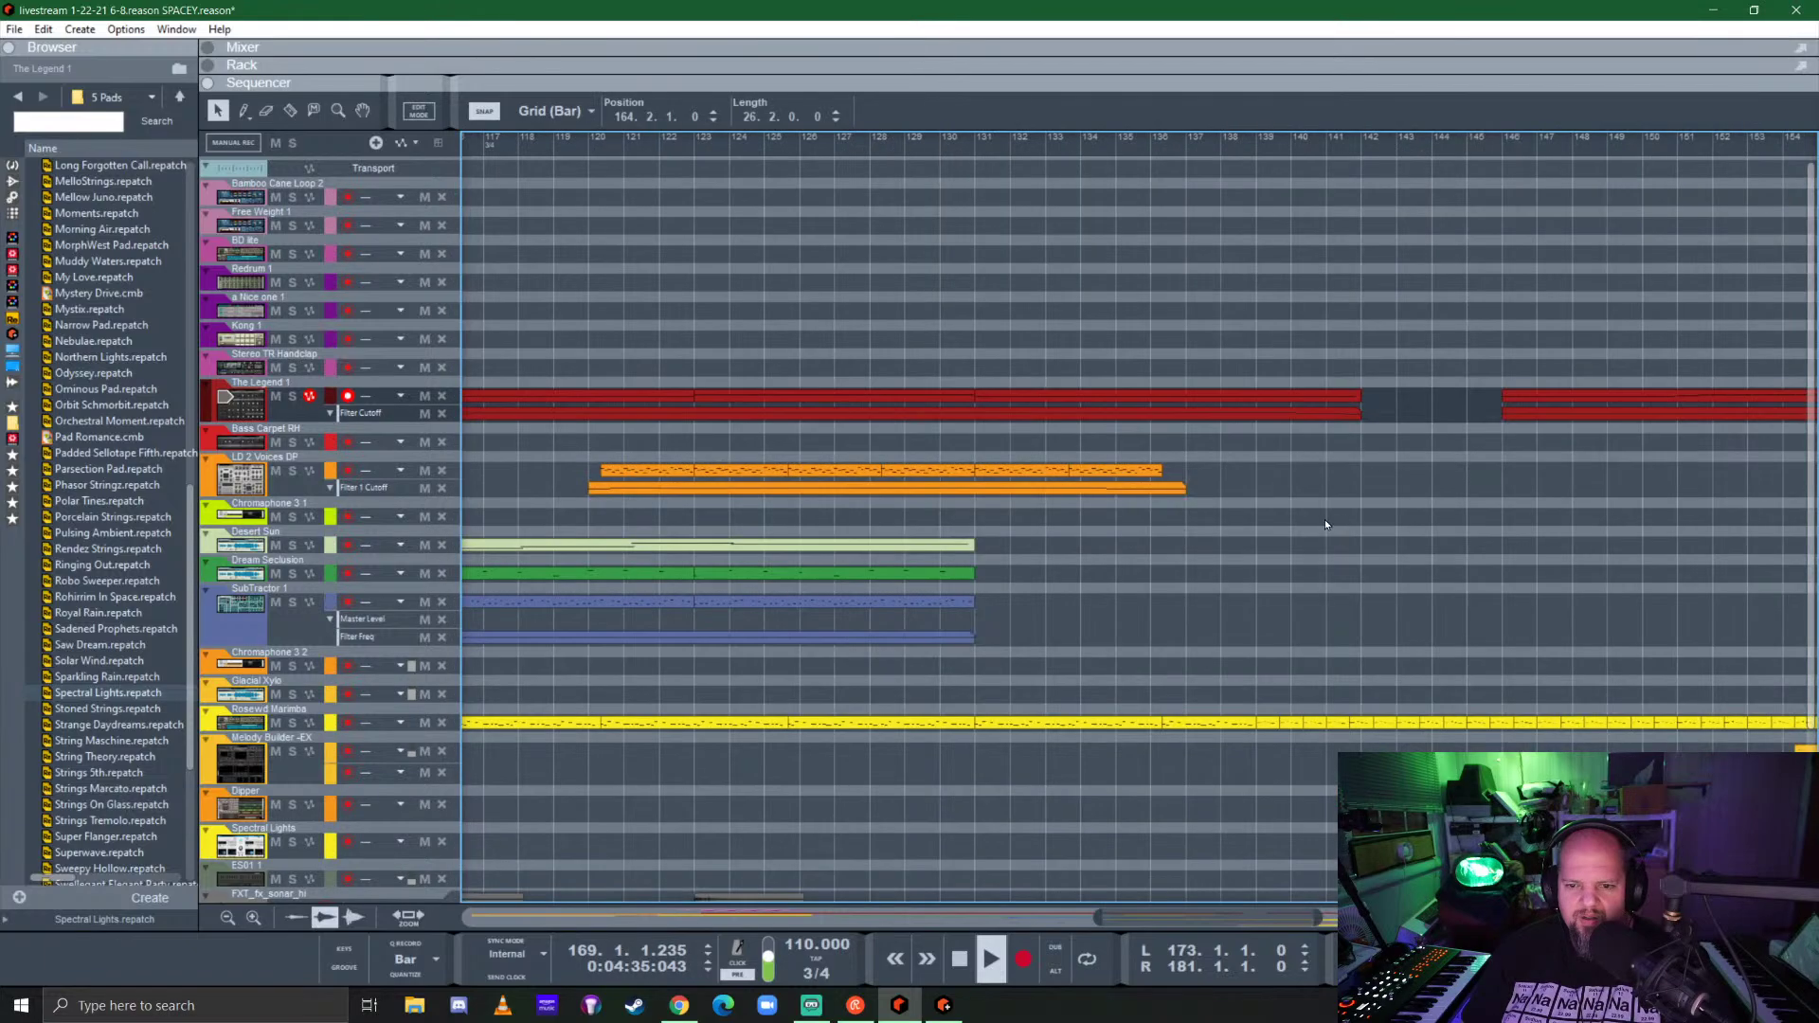
{"action": "scroll", "coordinate": [1158, 480], "scroll_direction": "right", "scroll_amount": 10}
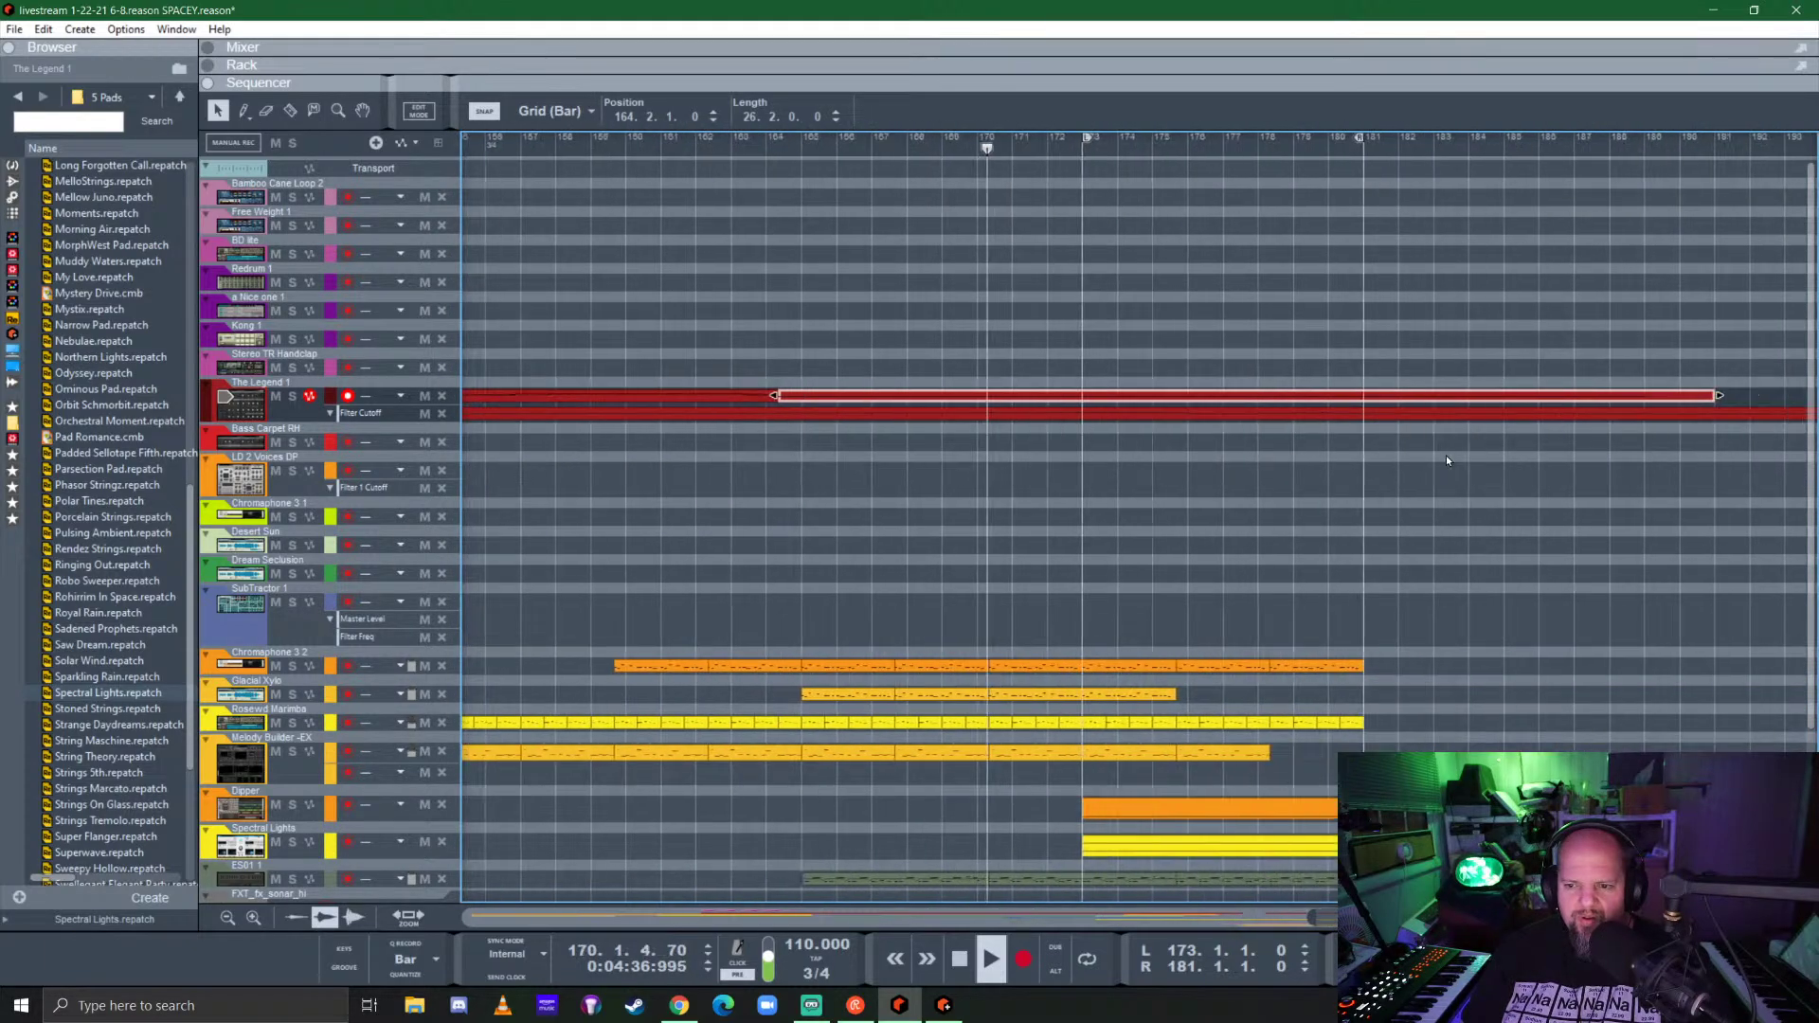
Step: Lower the Filter Cutoff point at bar 184 to 141 Hz and add a closing point of 25 Hz at bar 195
{"action": "left_click", "coordinate": [1400, 418]}
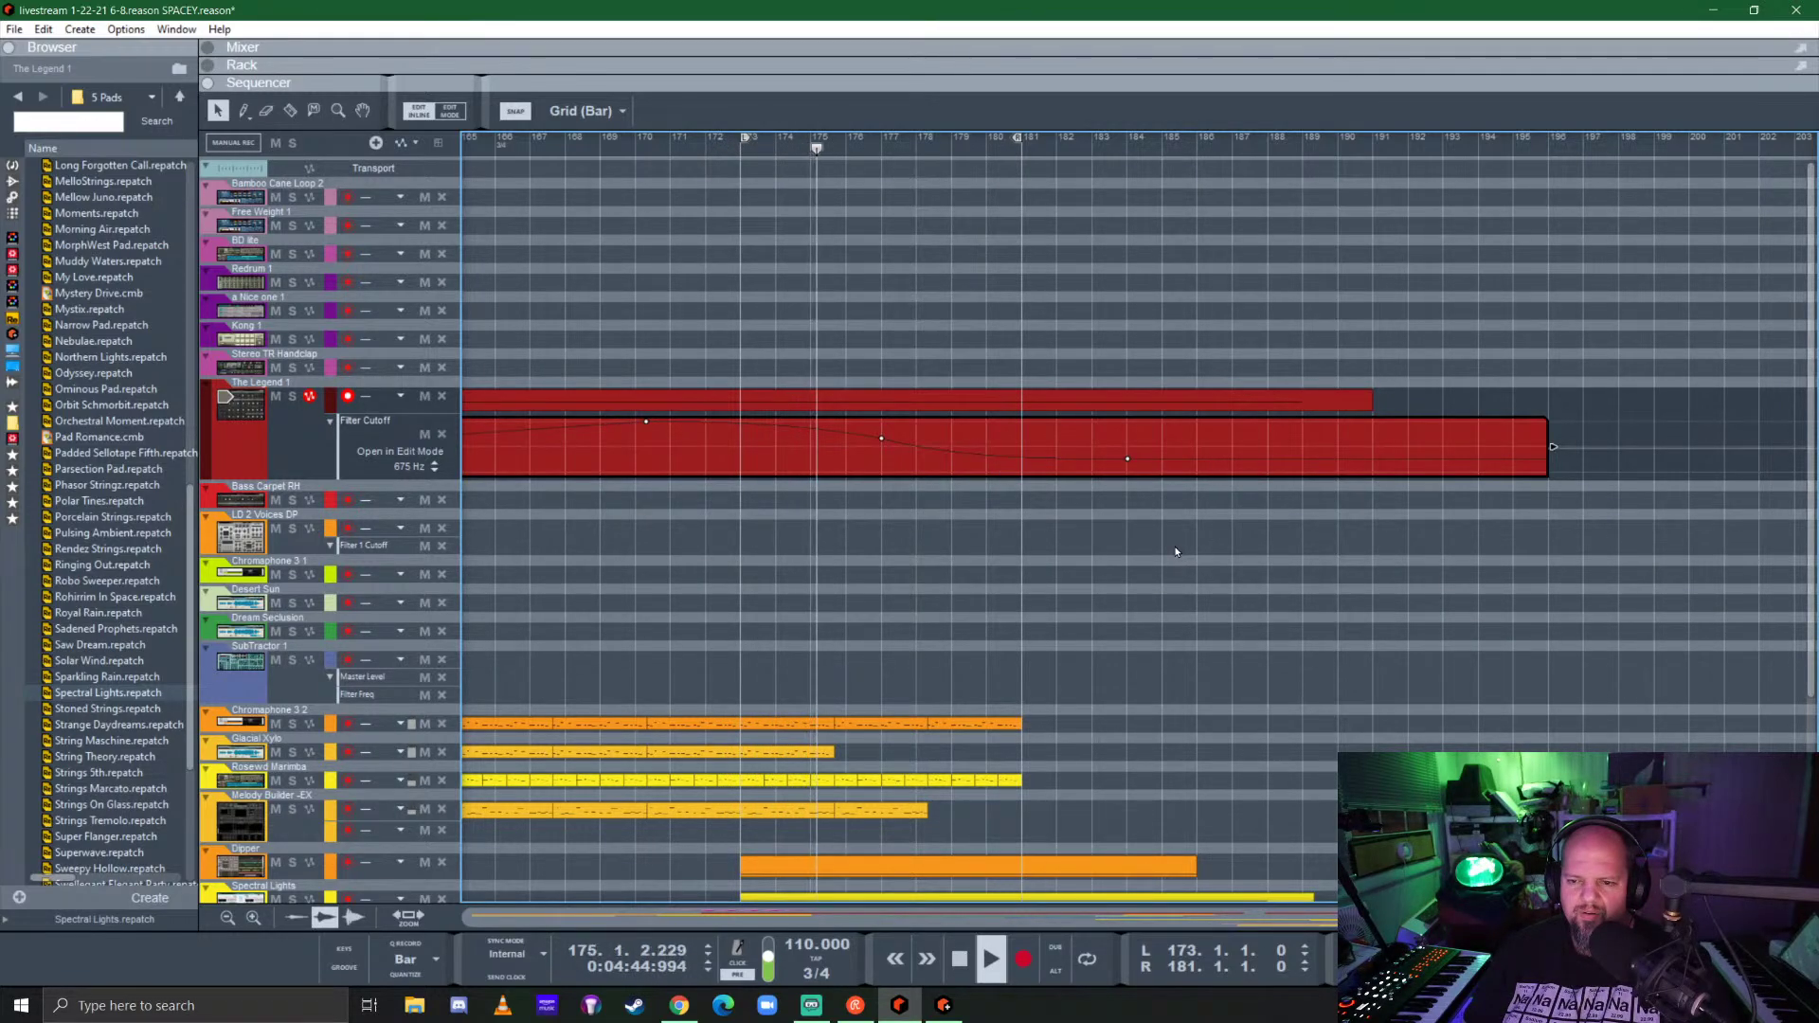
{"action": "left_click", "coordinate": [1128, 460]}
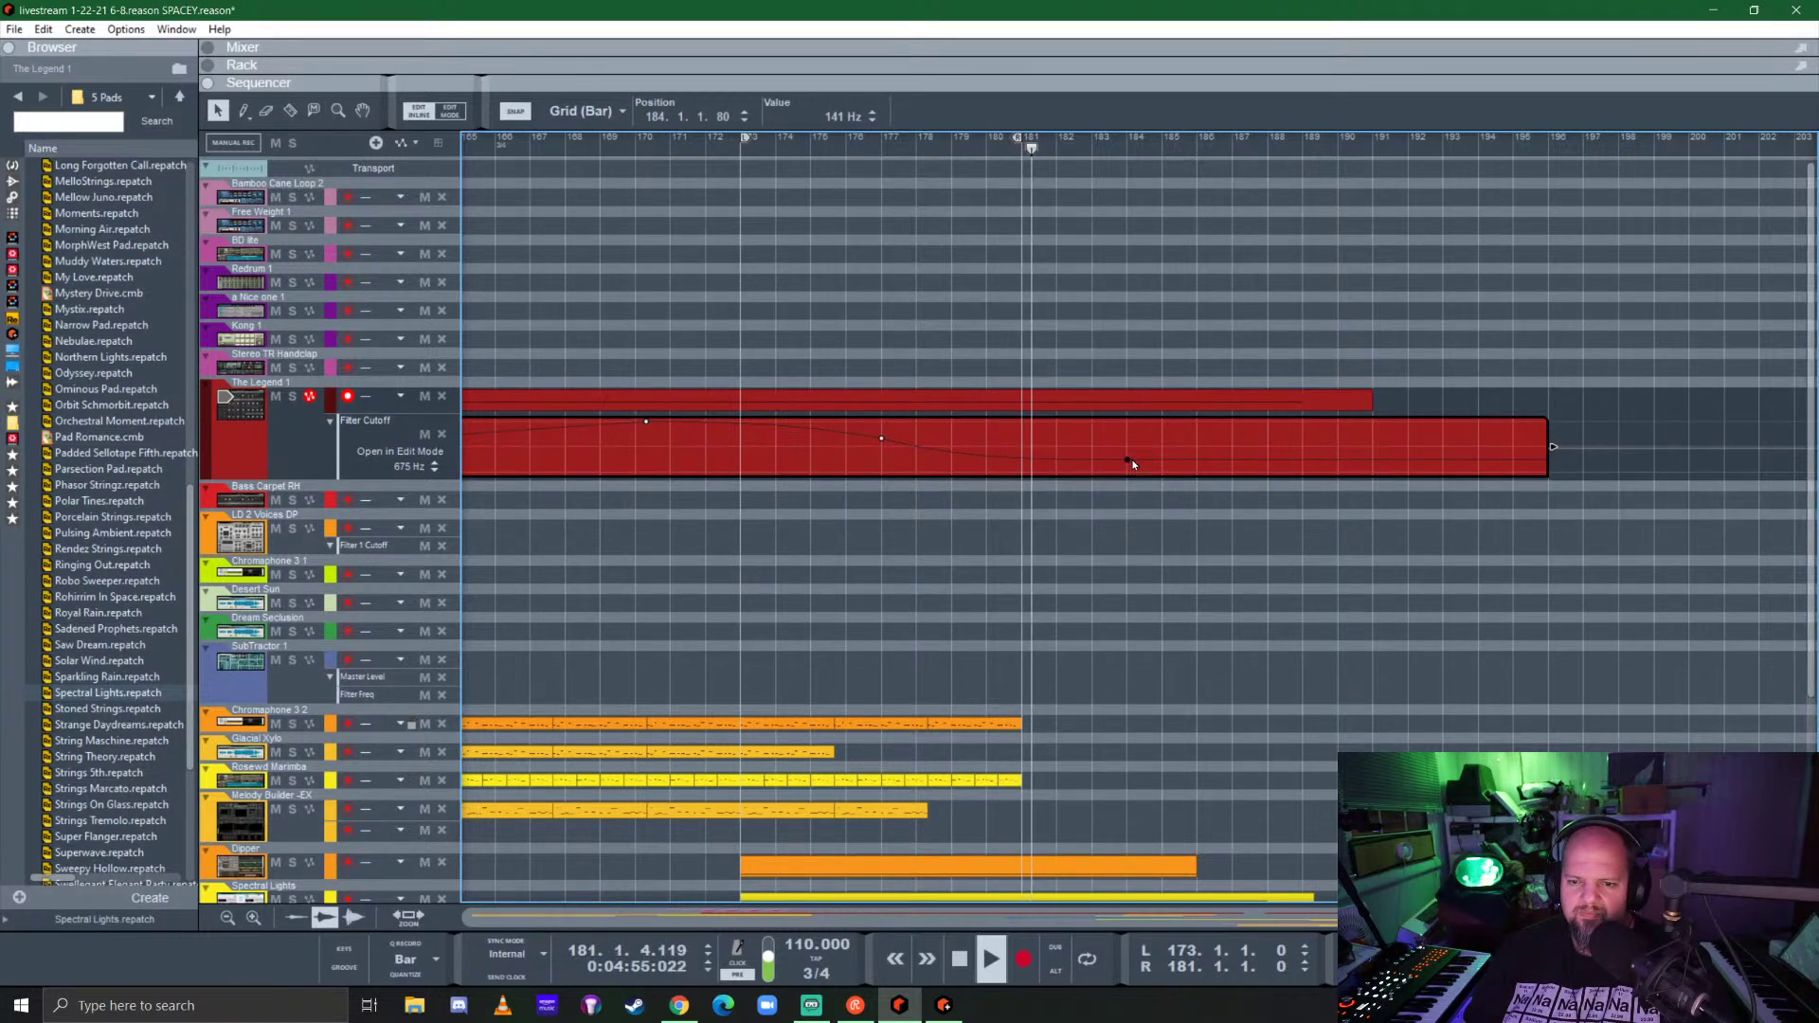
{"action": "left_click", "coordinate": [1342, 471]}
{"action": "left_click_drag", "start_coordinate": [1353, 469], "coordinate": [1512, 472]}
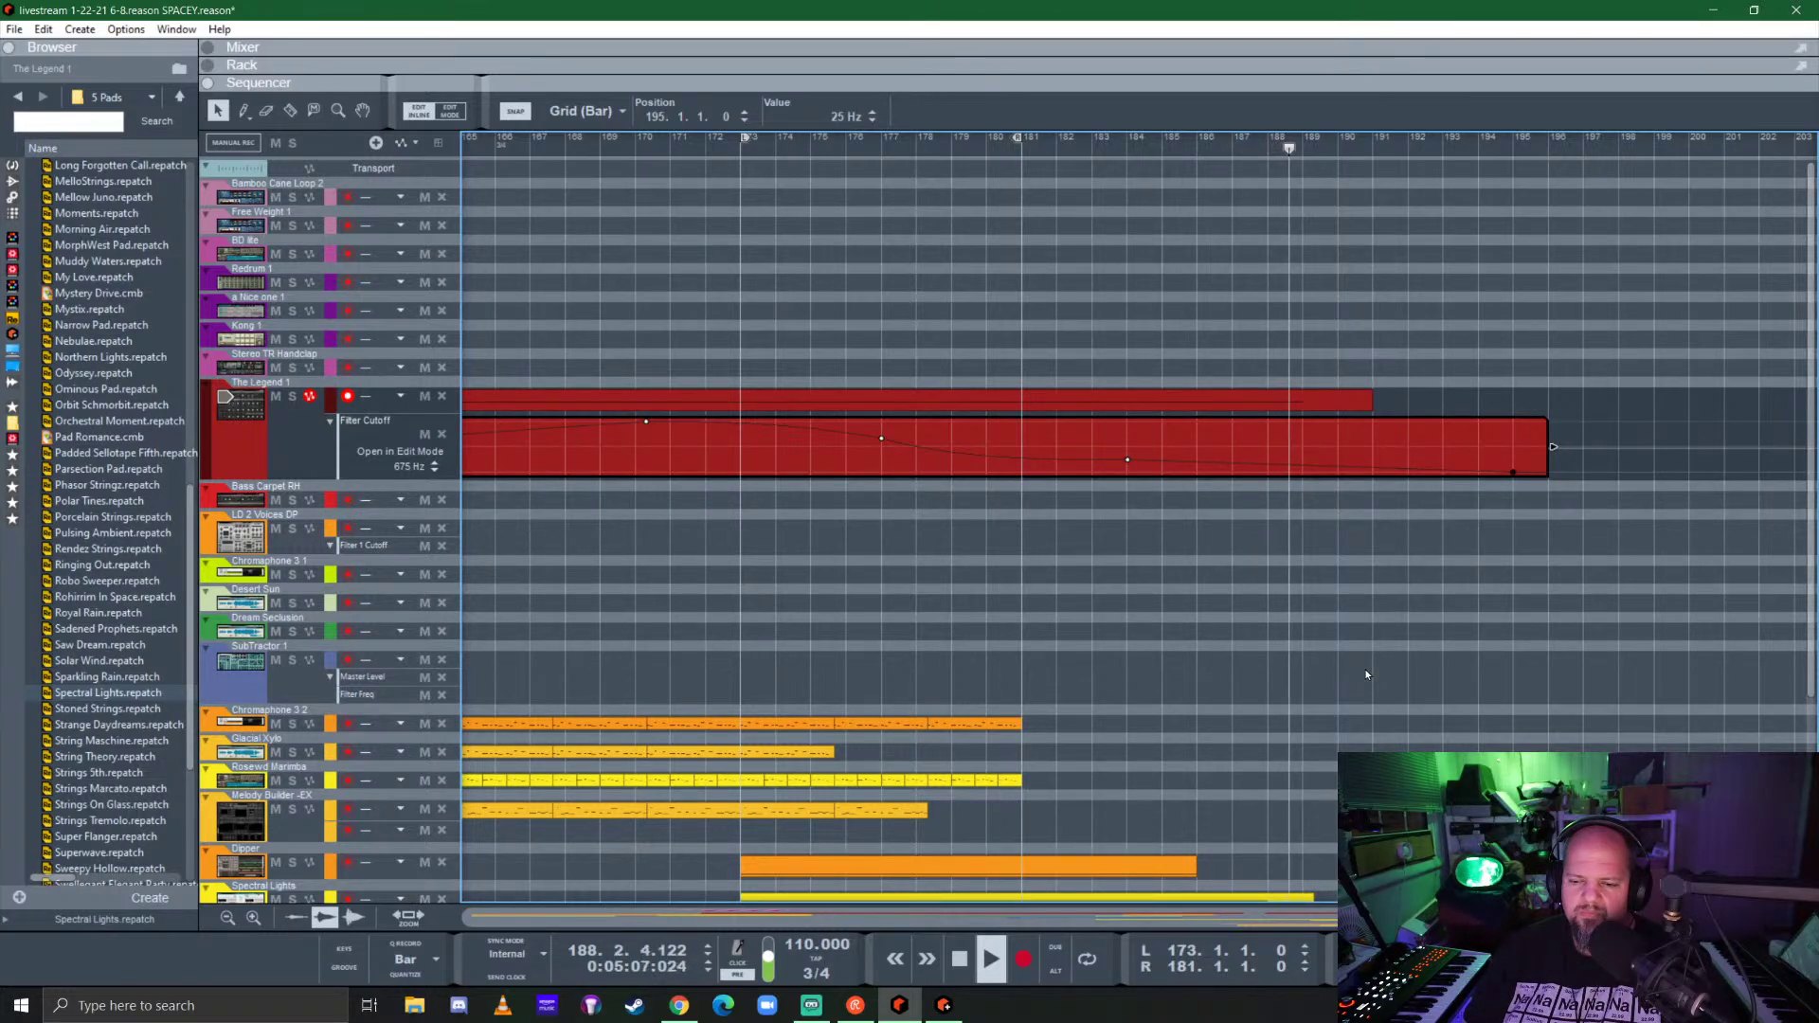
Step: Listen to the bass fade-out through the ending and stop playback after bar 193
{"action": "scroll", "coordinate": [1366, 675], "scroll_direction": "down", "scroll_amount": 3}
{"action": "scroll", "coordinate": [1382, 664], "scroll_direction": "up", "scroll_amount": 2}
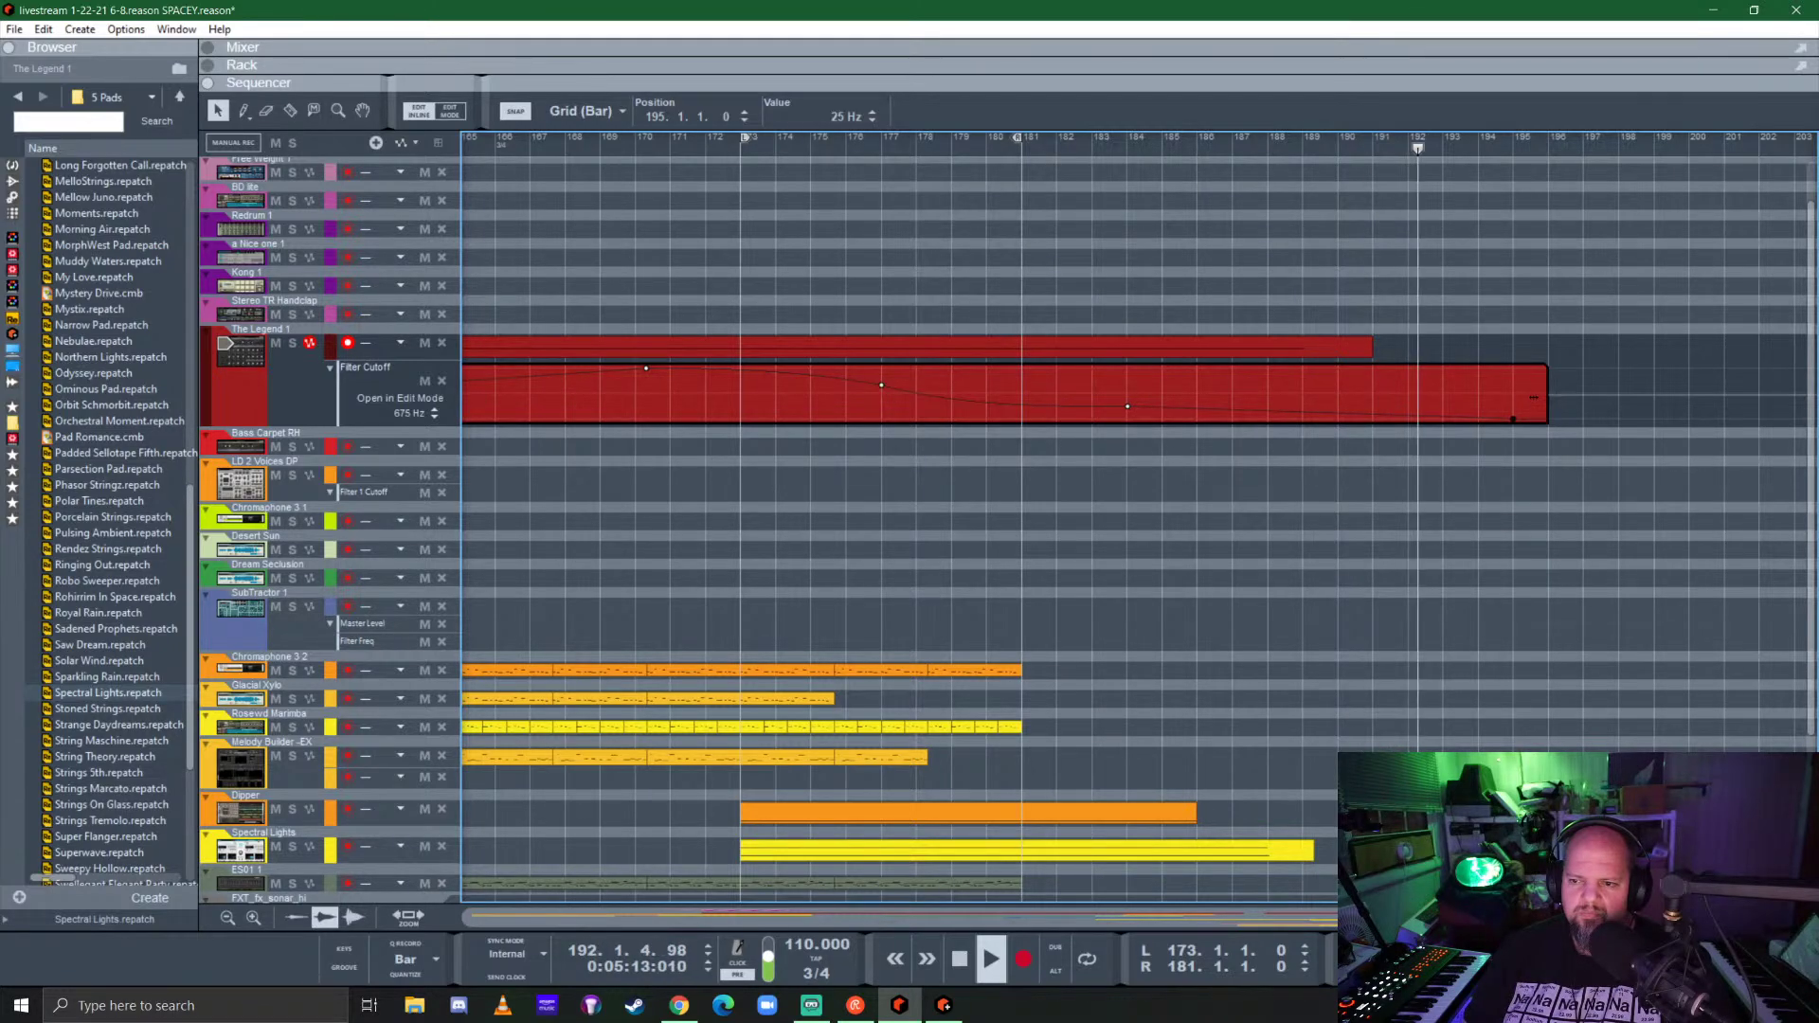
{"action": "mouse_move", "coordinate": [1554, 394]}
{"action": "left_mouse_down"}
{"action": "mouse_move", "coordinate": [1516, 398]}
{"action": "mouse_move", "coordinate": [1550, 394]}
{"action": "left_mouse_up"}
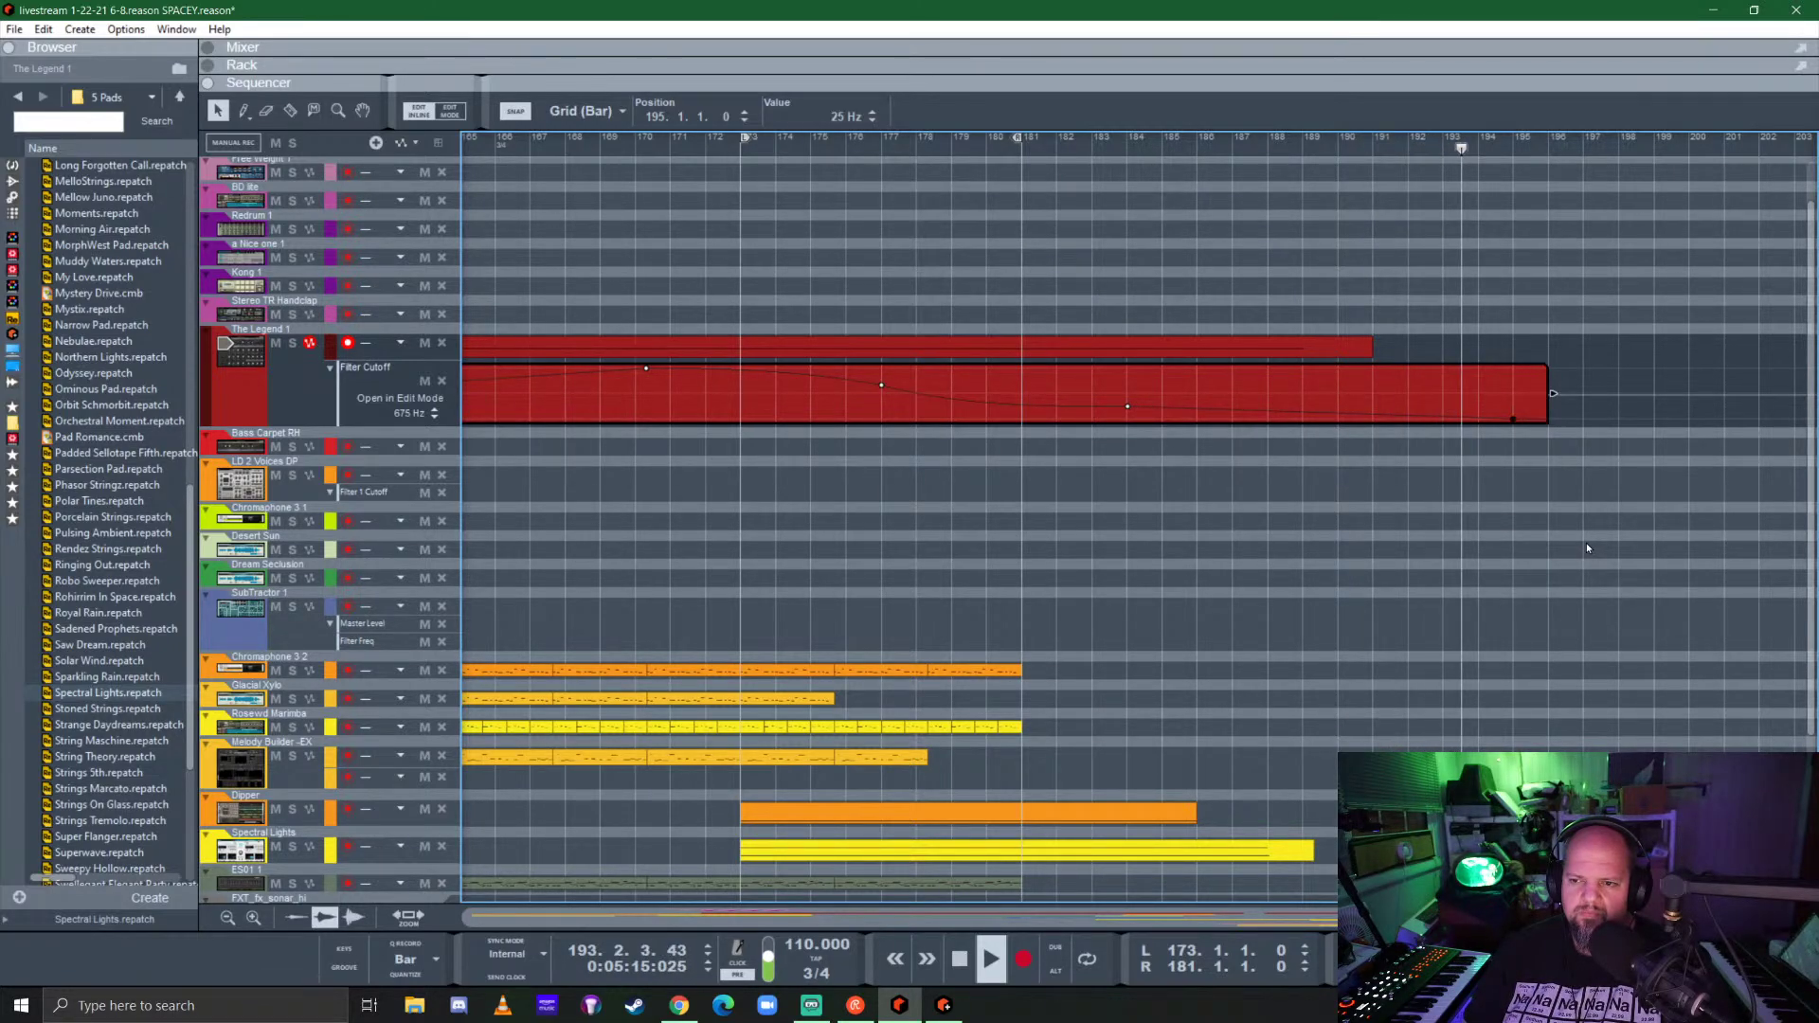
{"action": "key", "text": "space"}
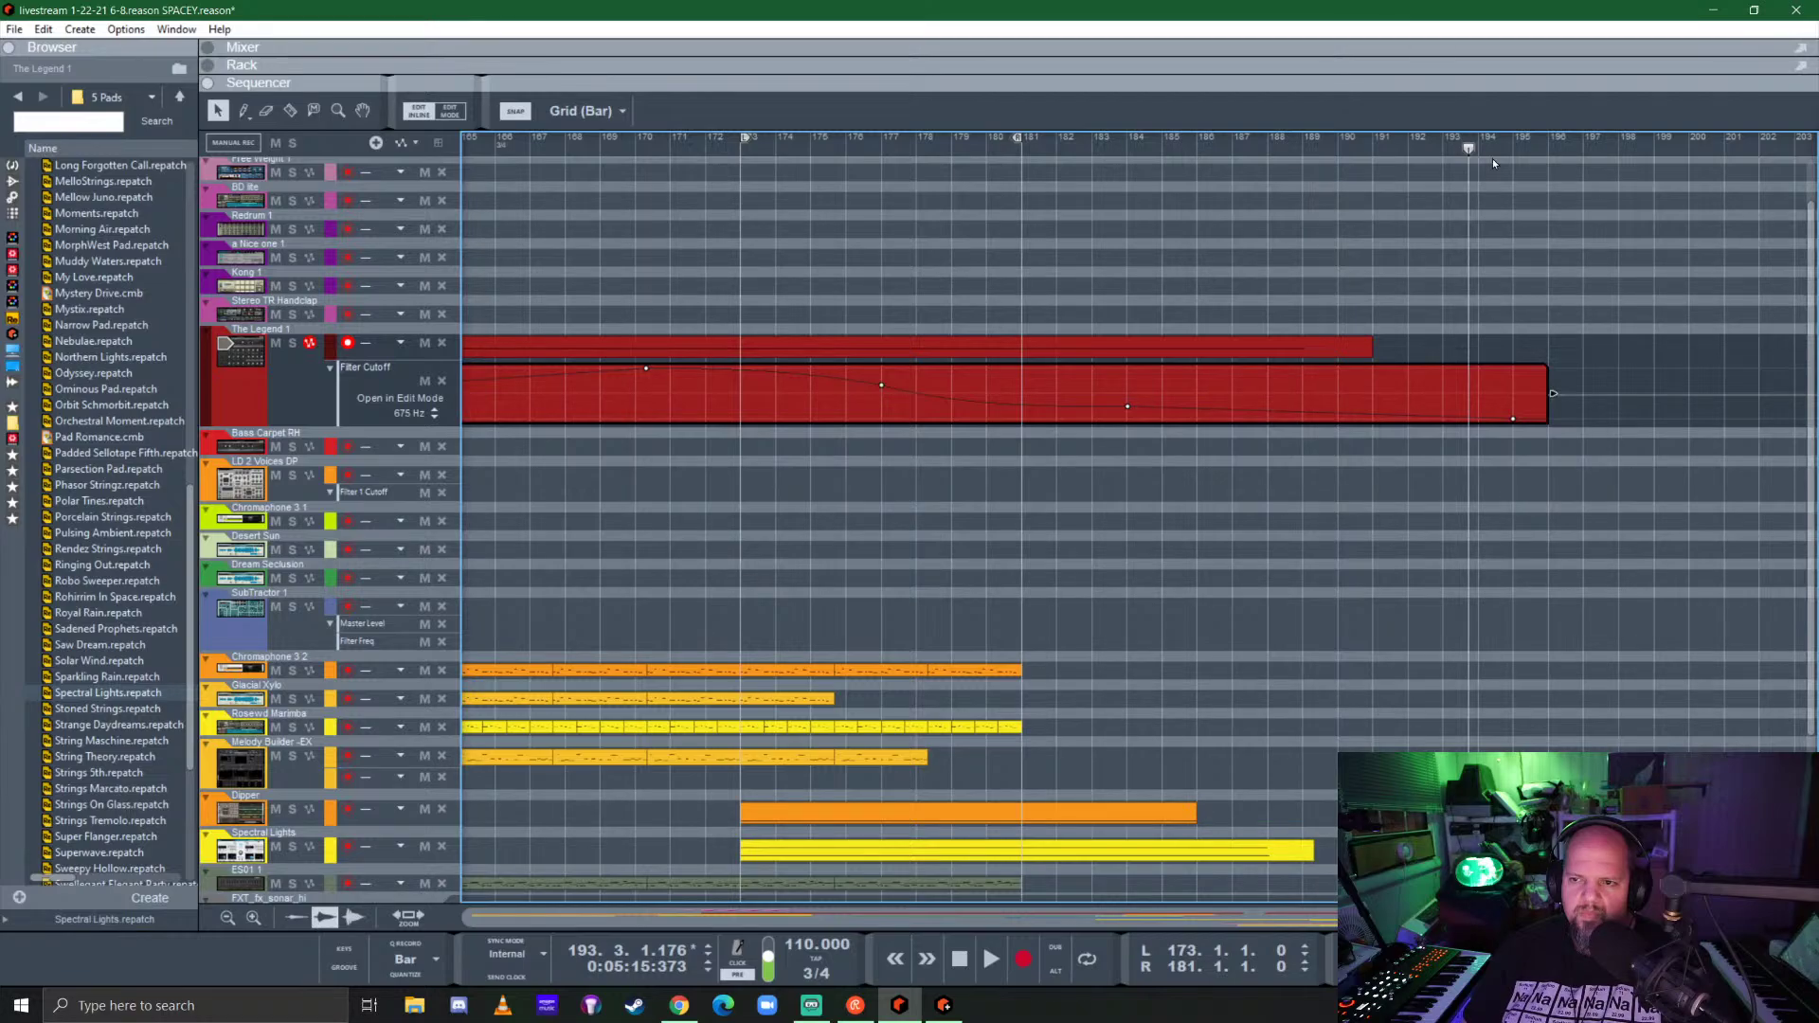
Step: Move the song's end marker to bar 194
{"action": "left_click", "coordinate": [1479, 144]}
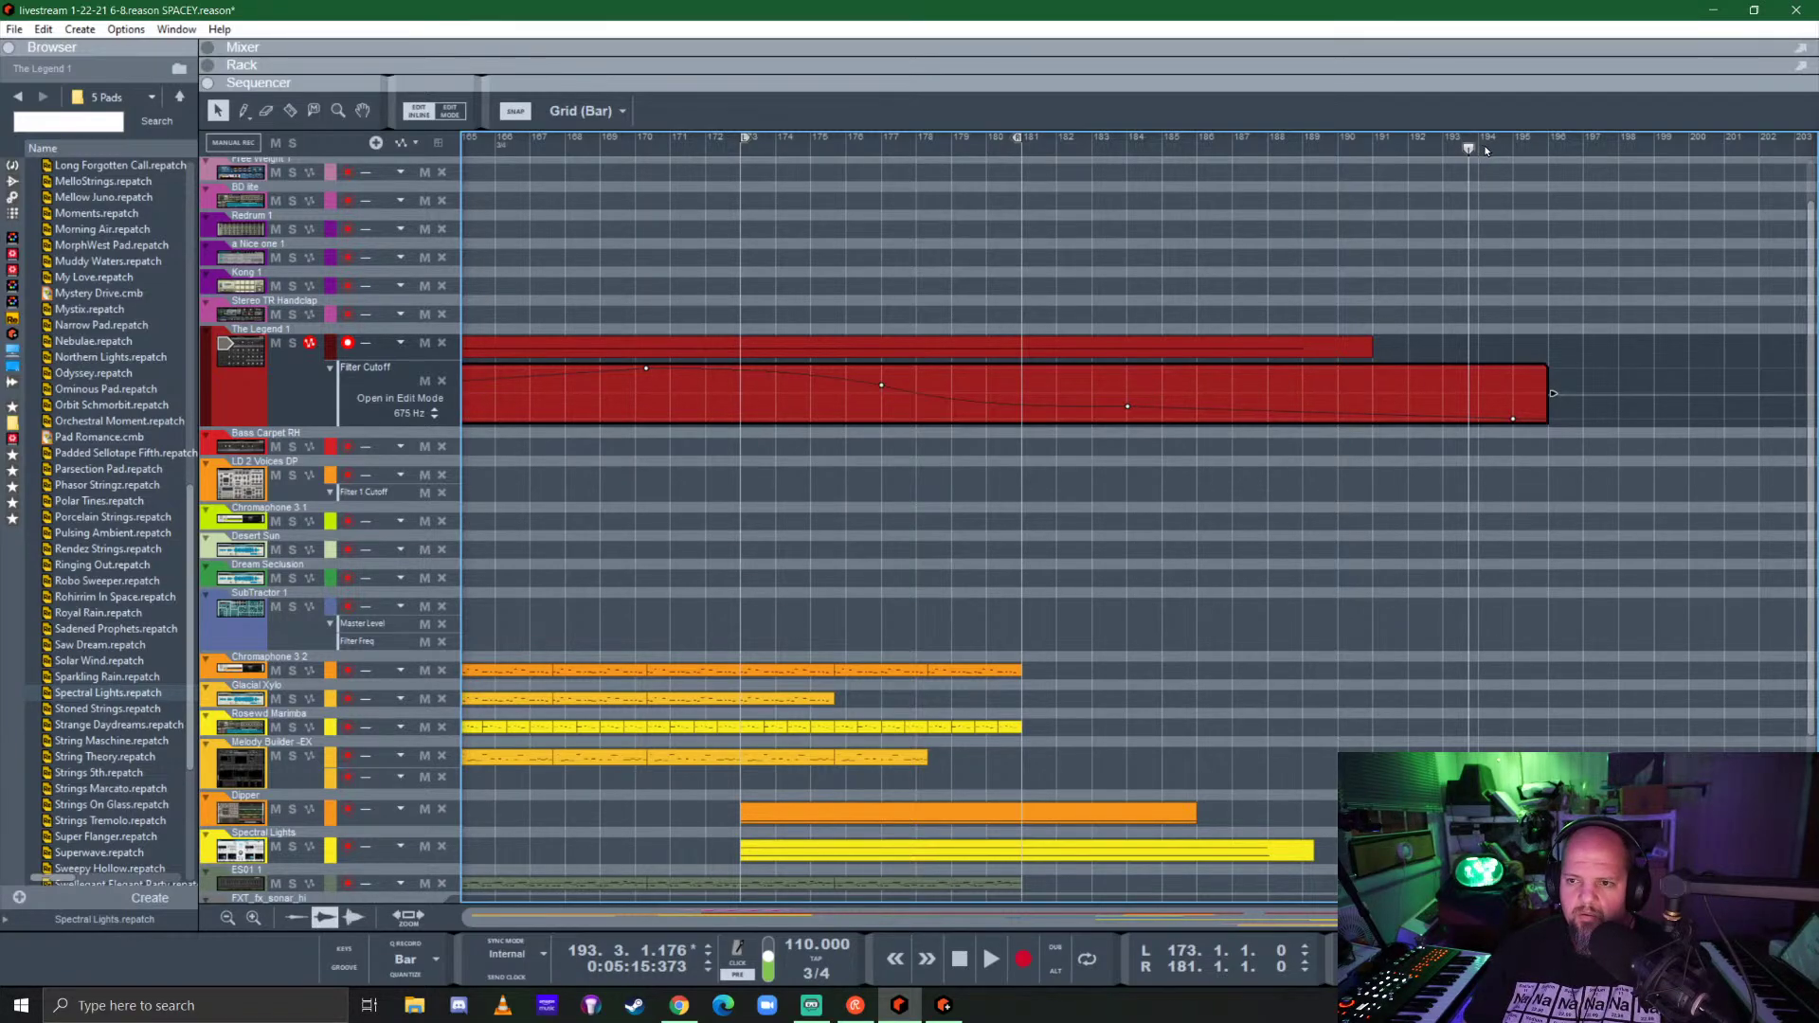
{"action": "scroll", "coordinate": [1597, 376], "scroll_direction": "left", "scroll_amount": 3}
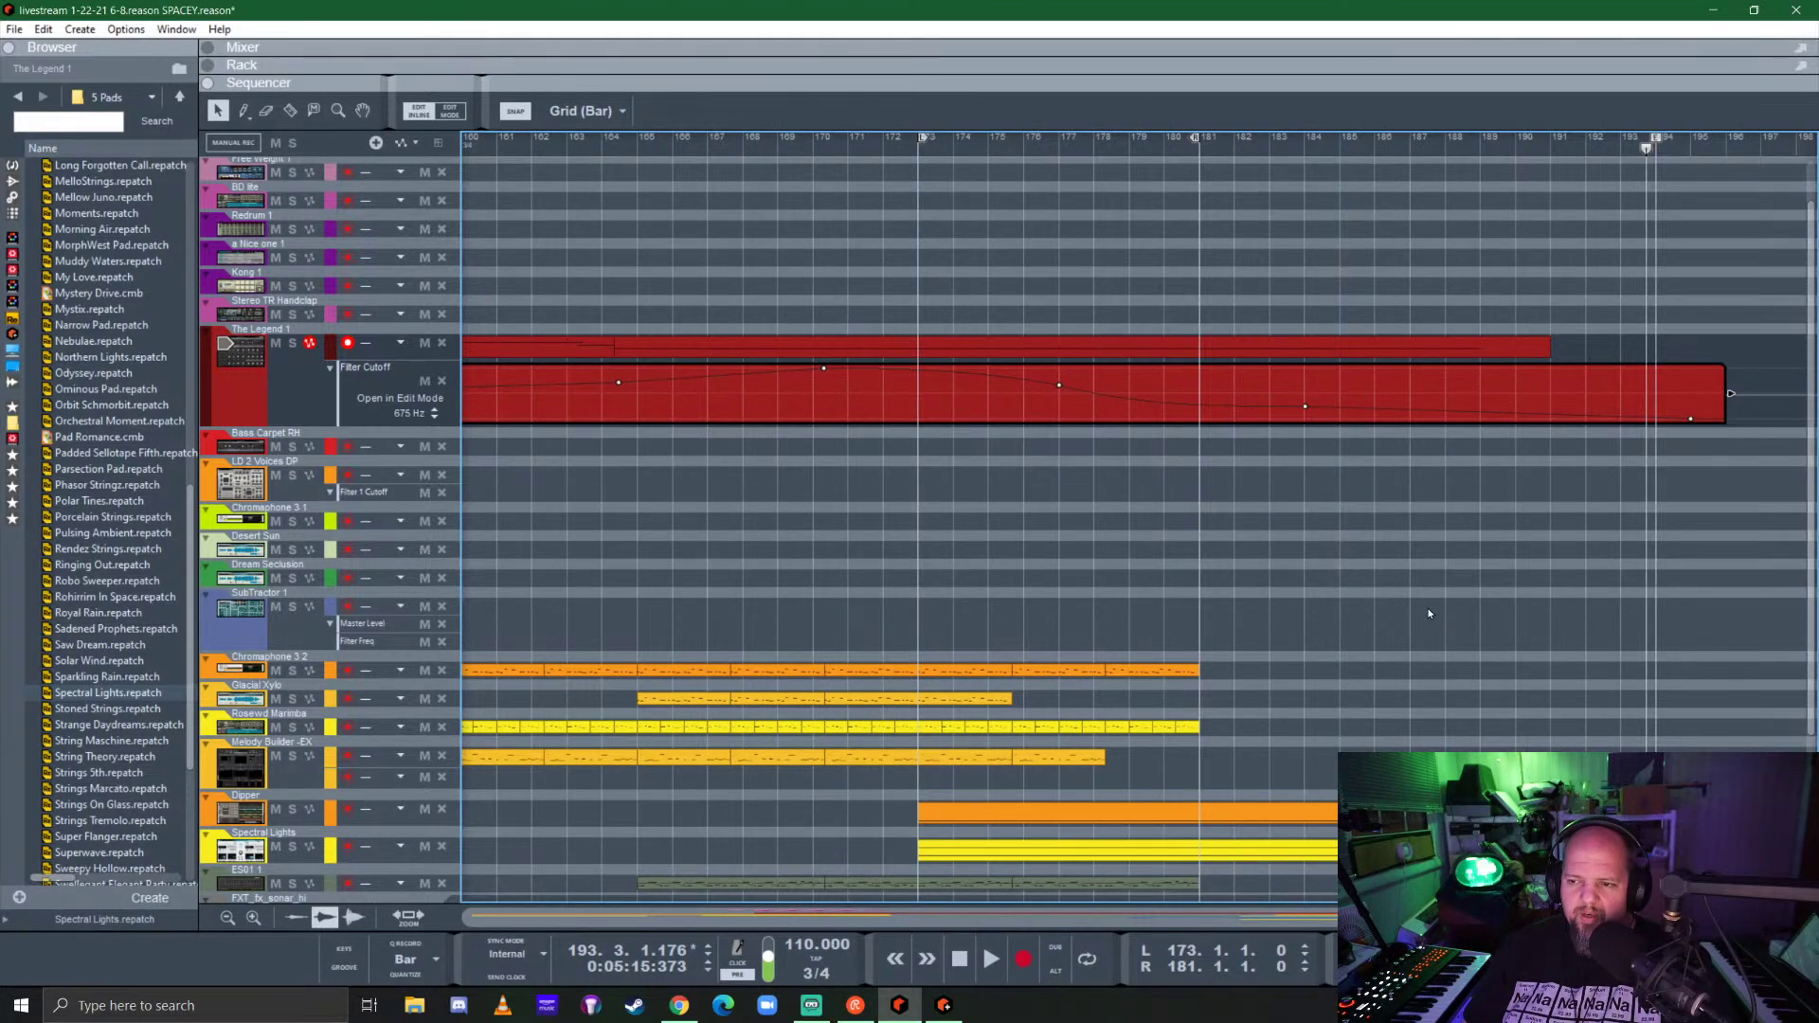
{"action": "left_click", "coordinate": [1328, 656]}
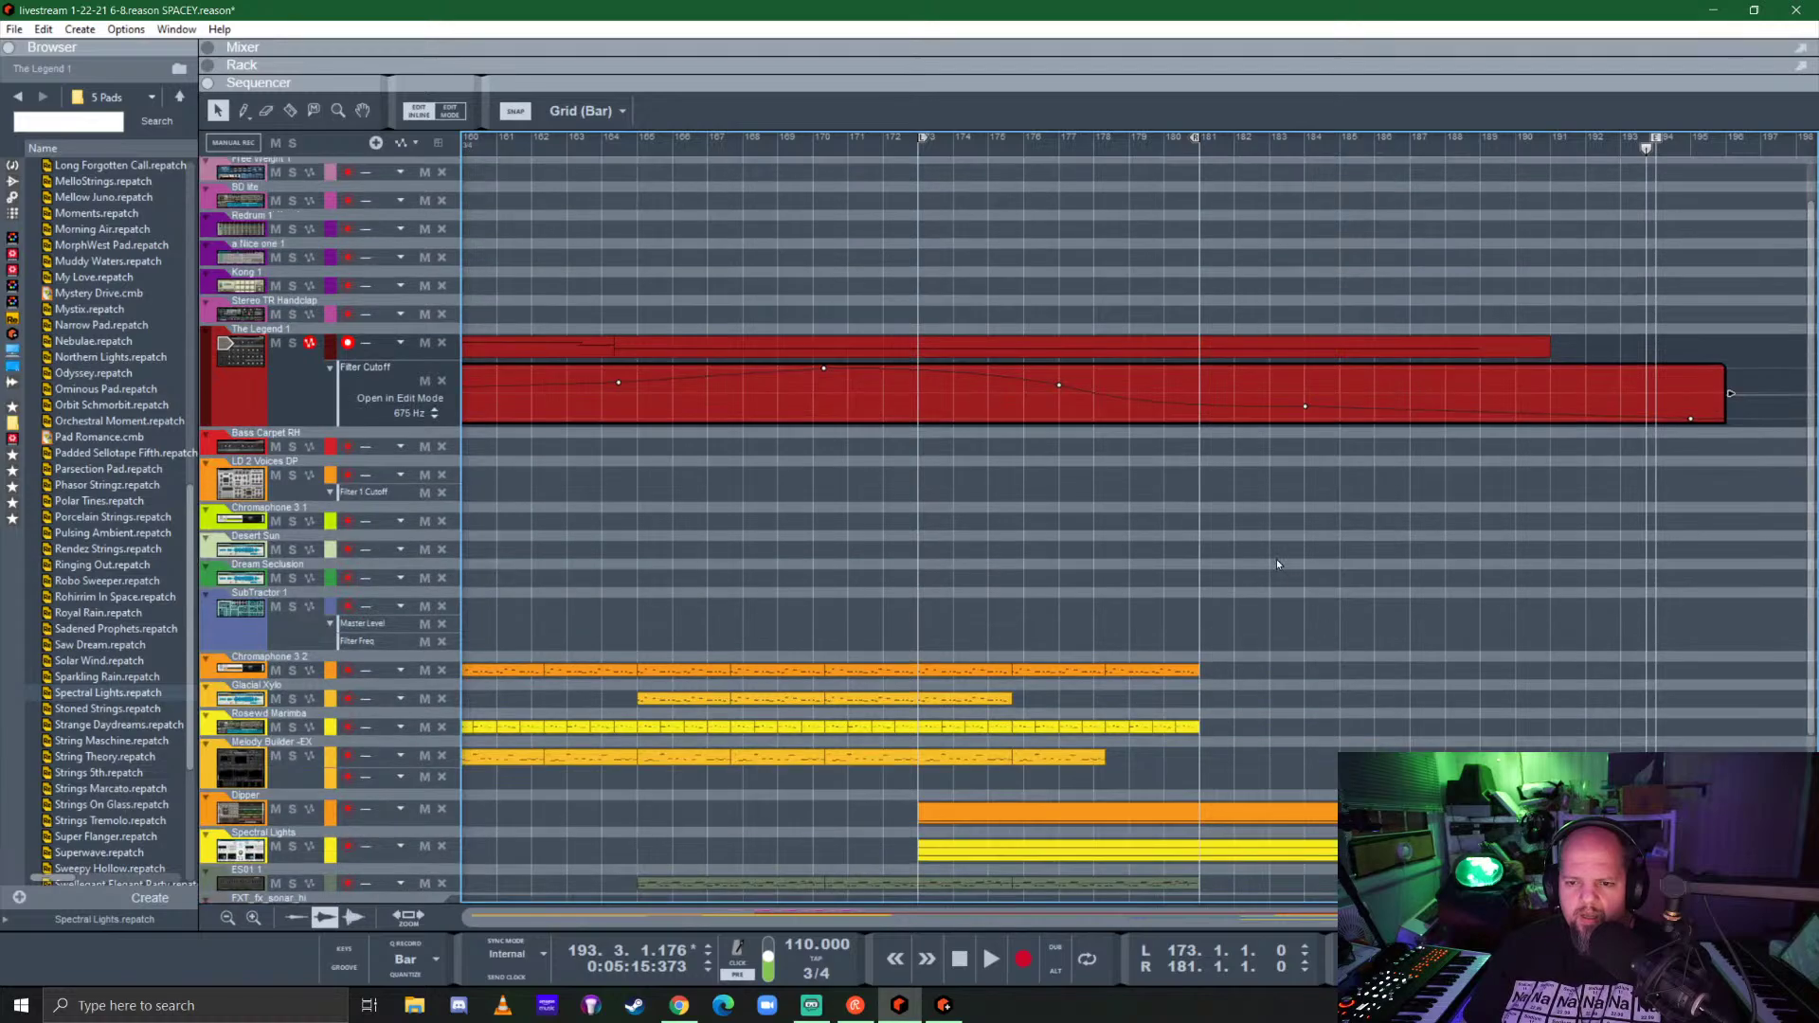
Step: Save the song and play it from the start with the whole arrangement in view
{"action": "scroll", "coordinate": [1158, 623], "scroll_direction": "down", "scroll_amount": 5}
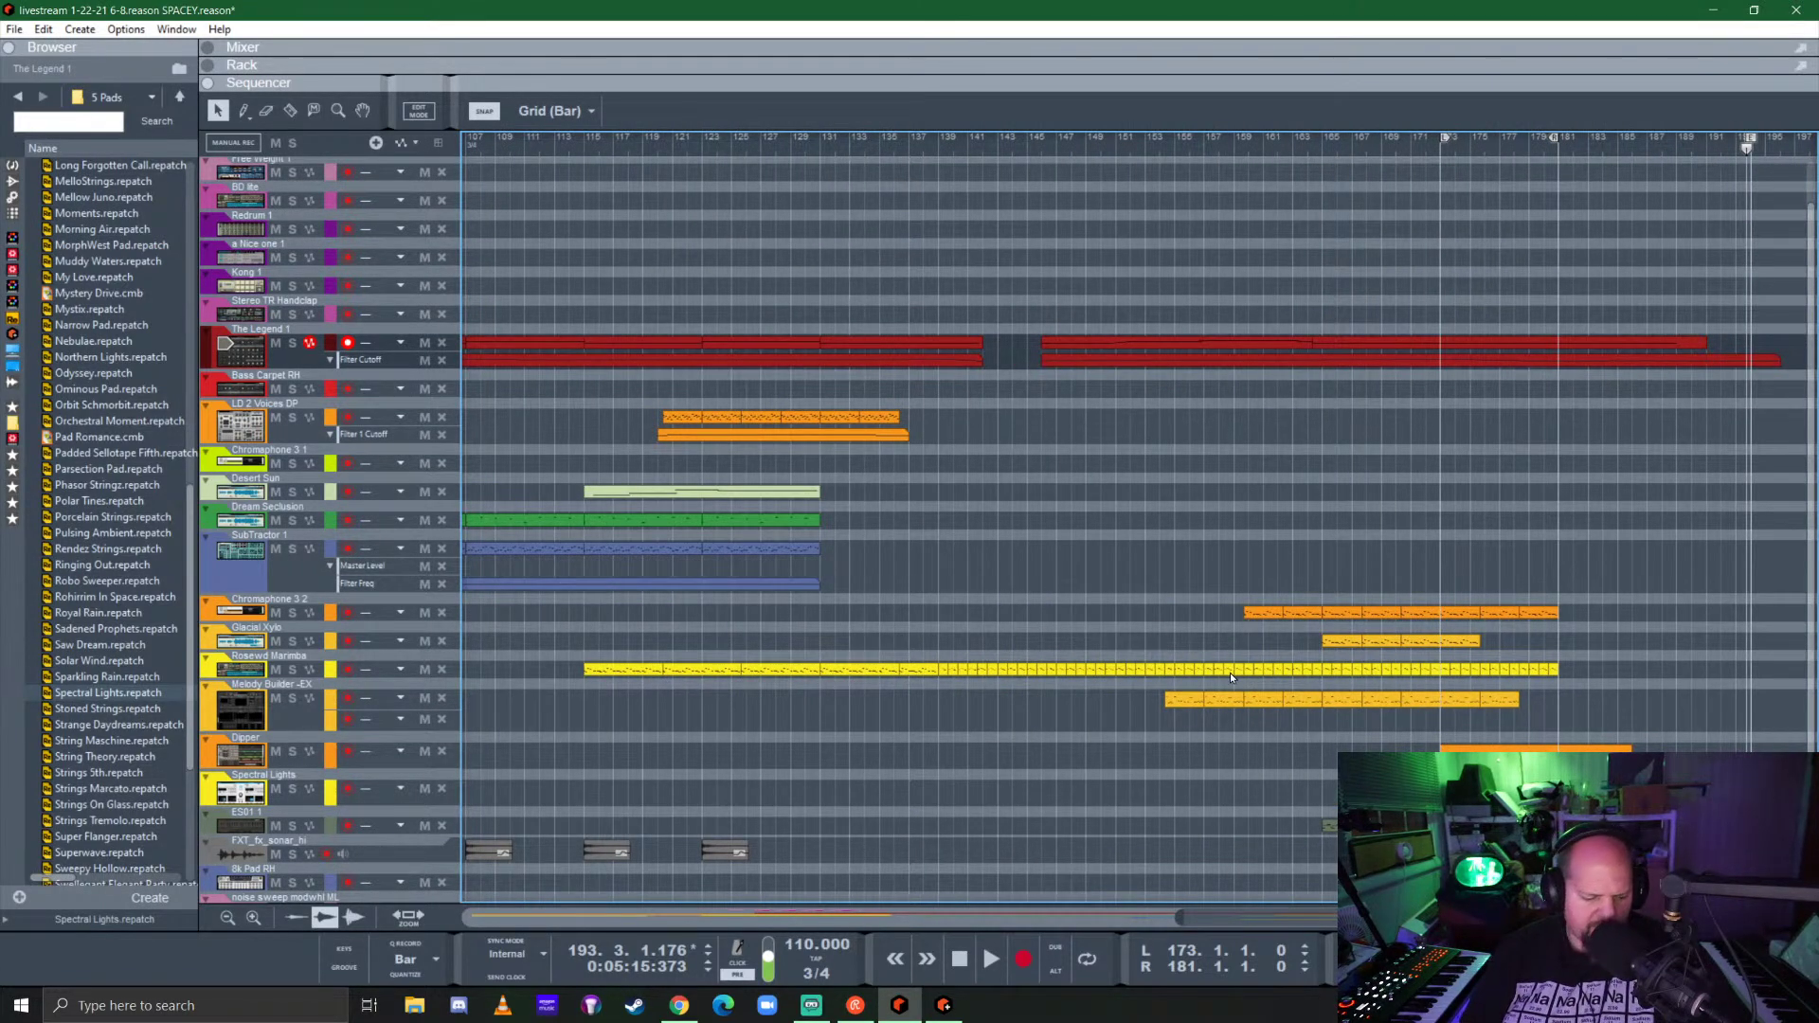
{"action": "key", "text": "ctrl+s"}
{"action": "key", "text": "space"}
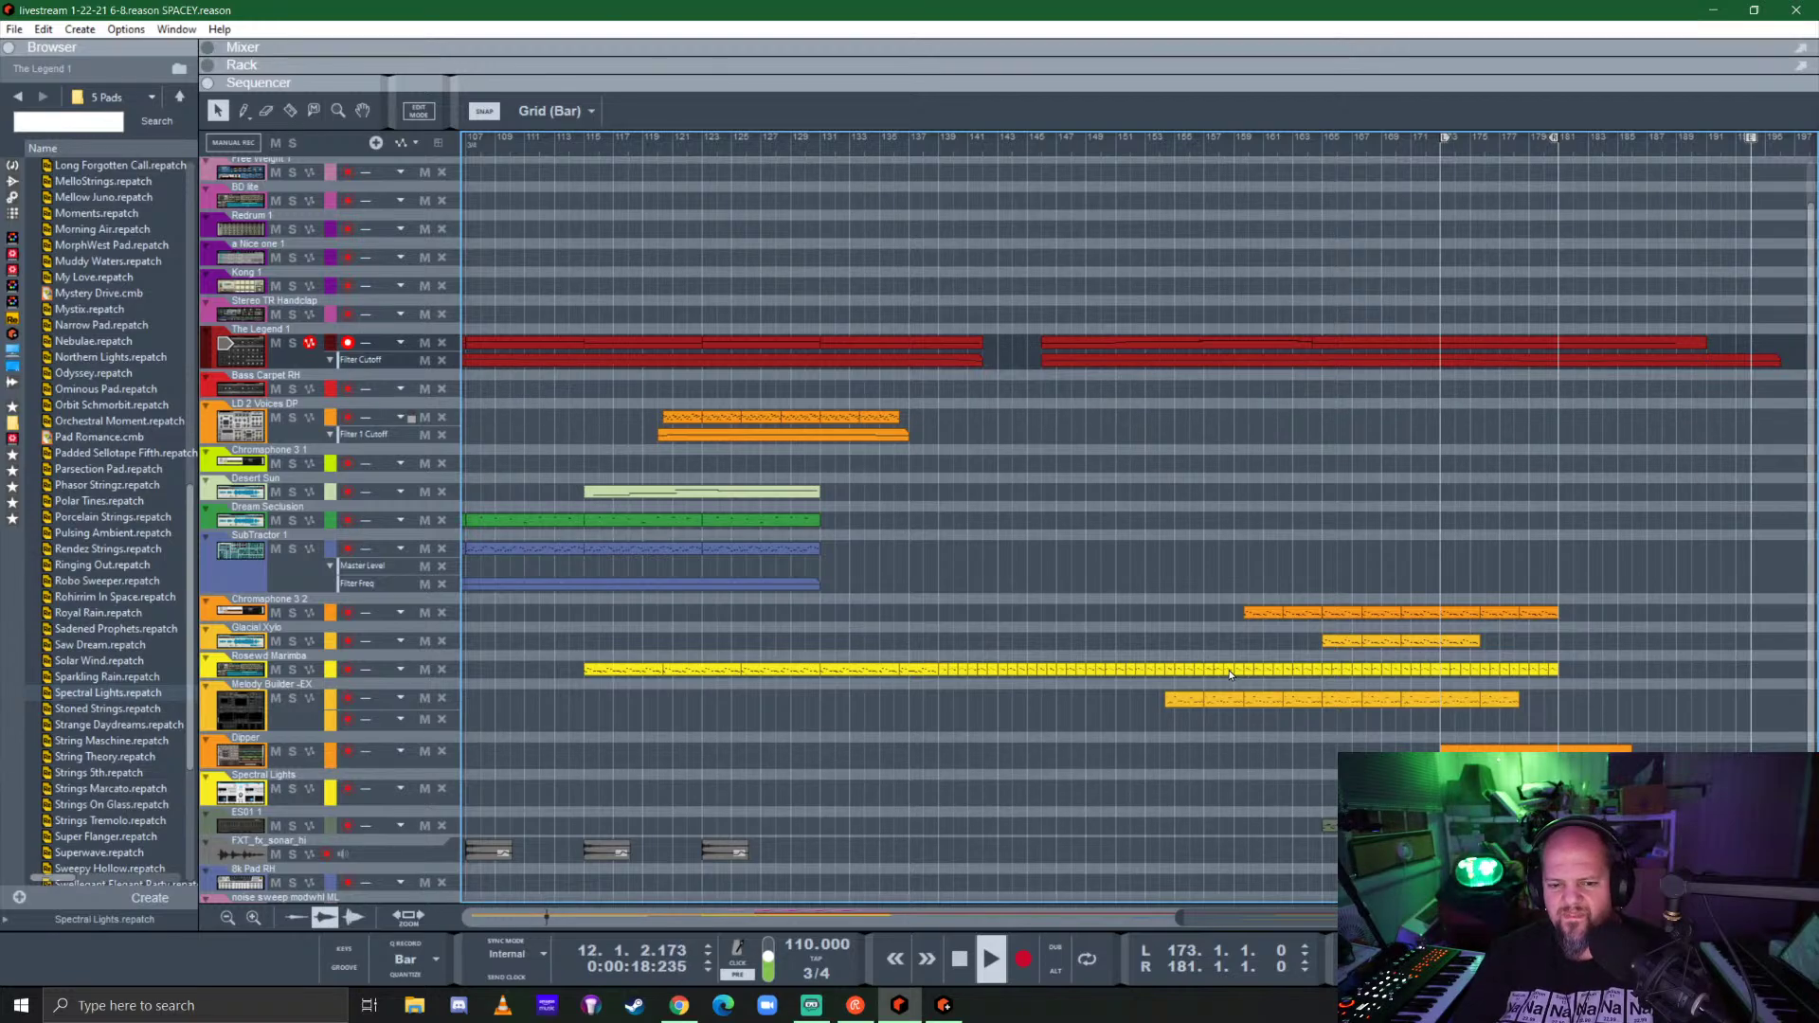
{"action": "scroll", "coordinate": [1036, 618], "scroll_direction": "left", "scroll_amount": 15}
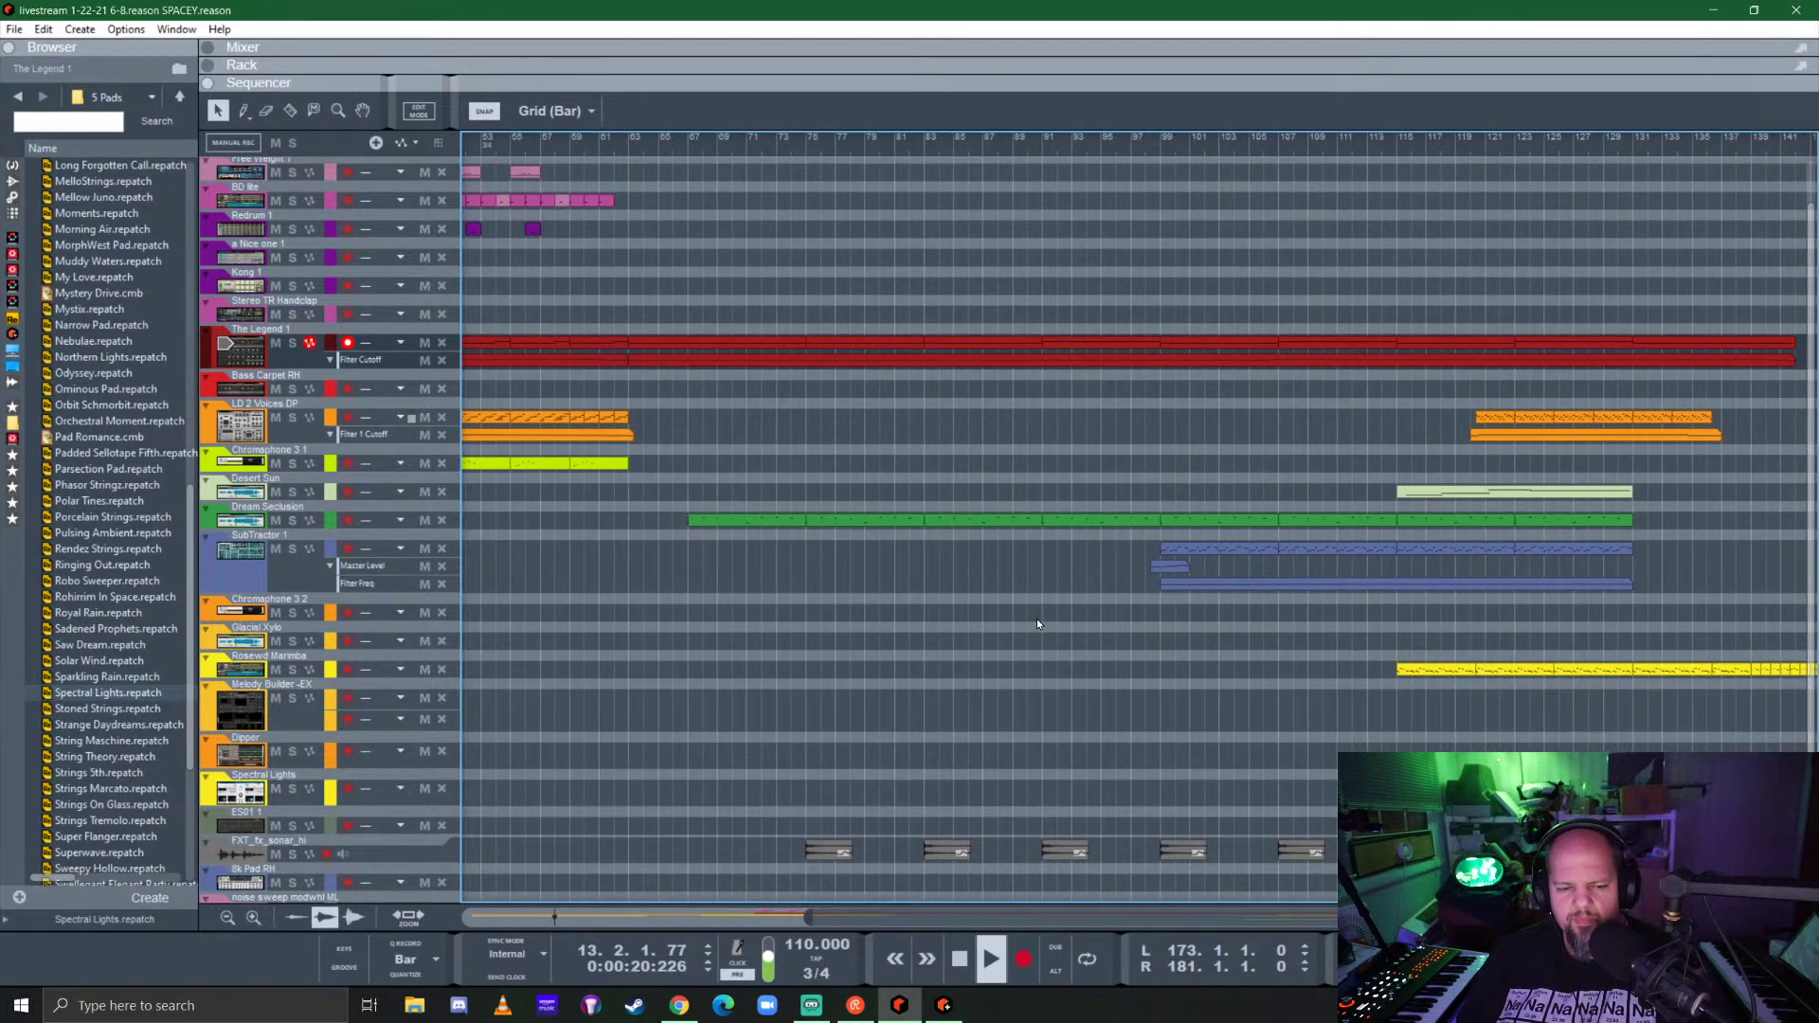
{"action": "scroll", "coordinate": [1038, 617], "scroll_direction": "down", "scroll_amount": 3}
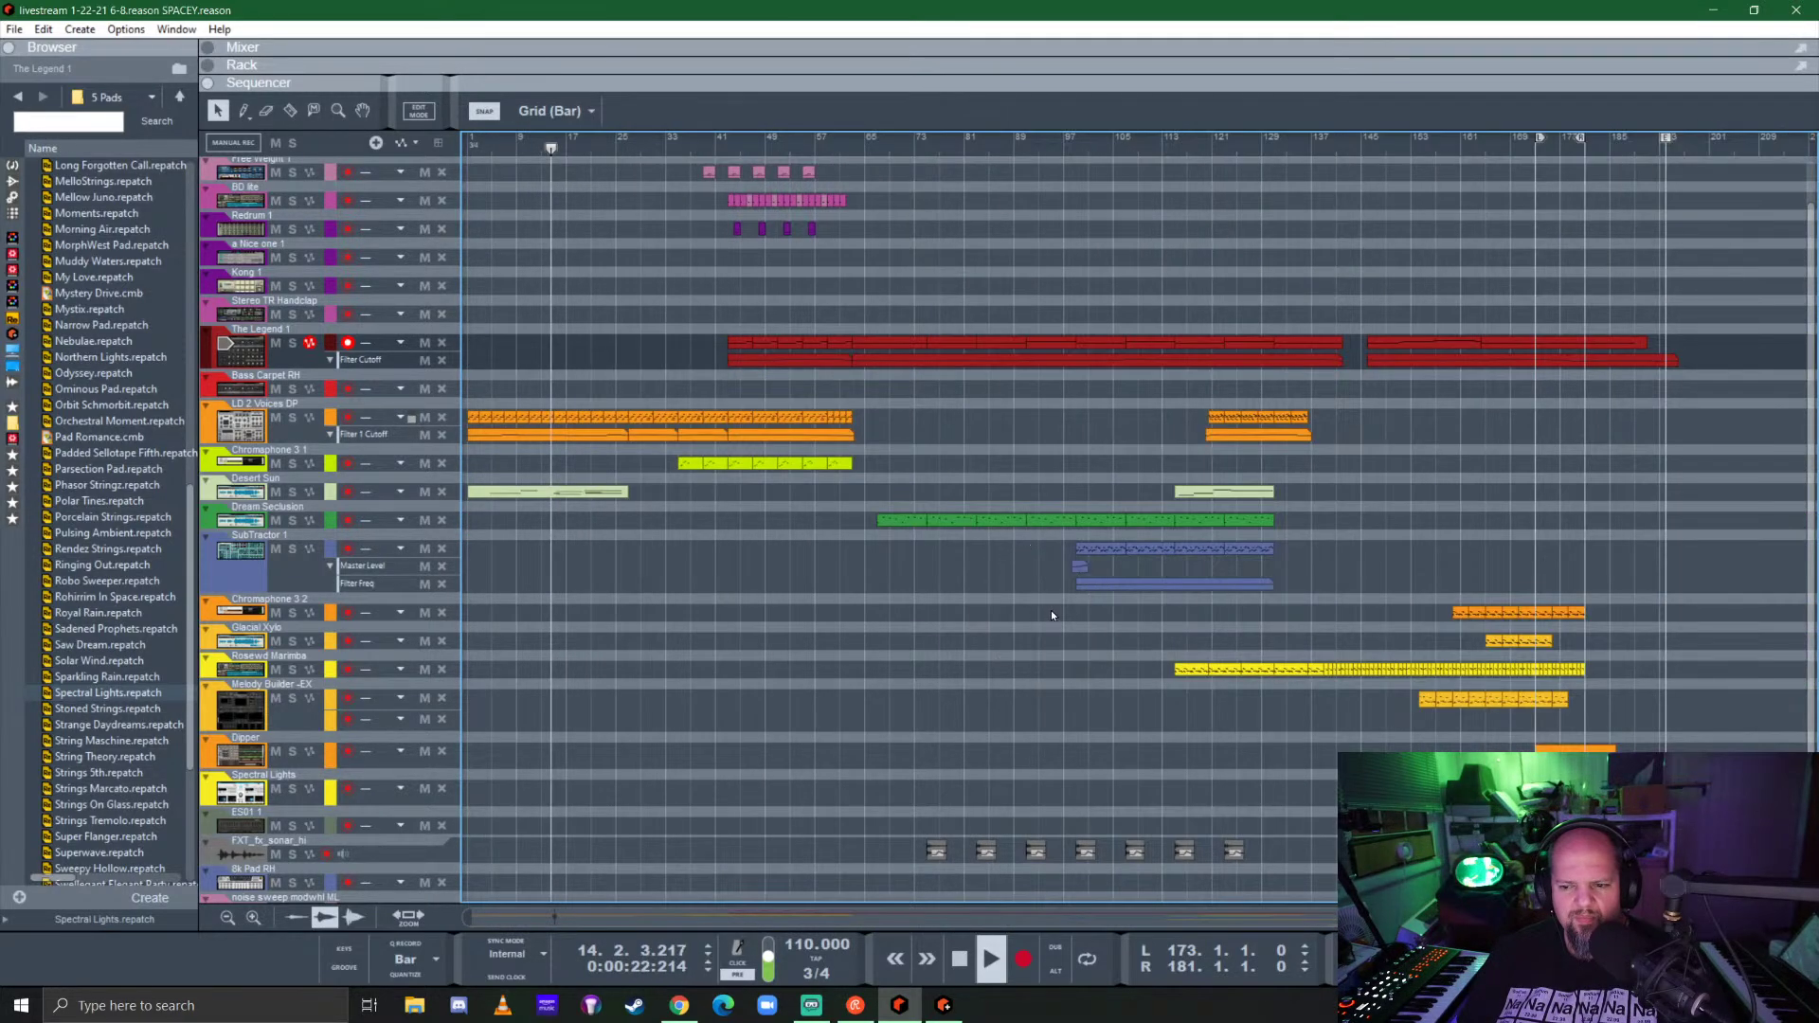
{"action": "scroll", "coordinate": [1080, 628], "scroll_direction": "up", "scroll_amount": 2}
{"action": "scroll", "coordinate": [1067, 633], "scroll_direction": "down", "scroll_amount": 2}
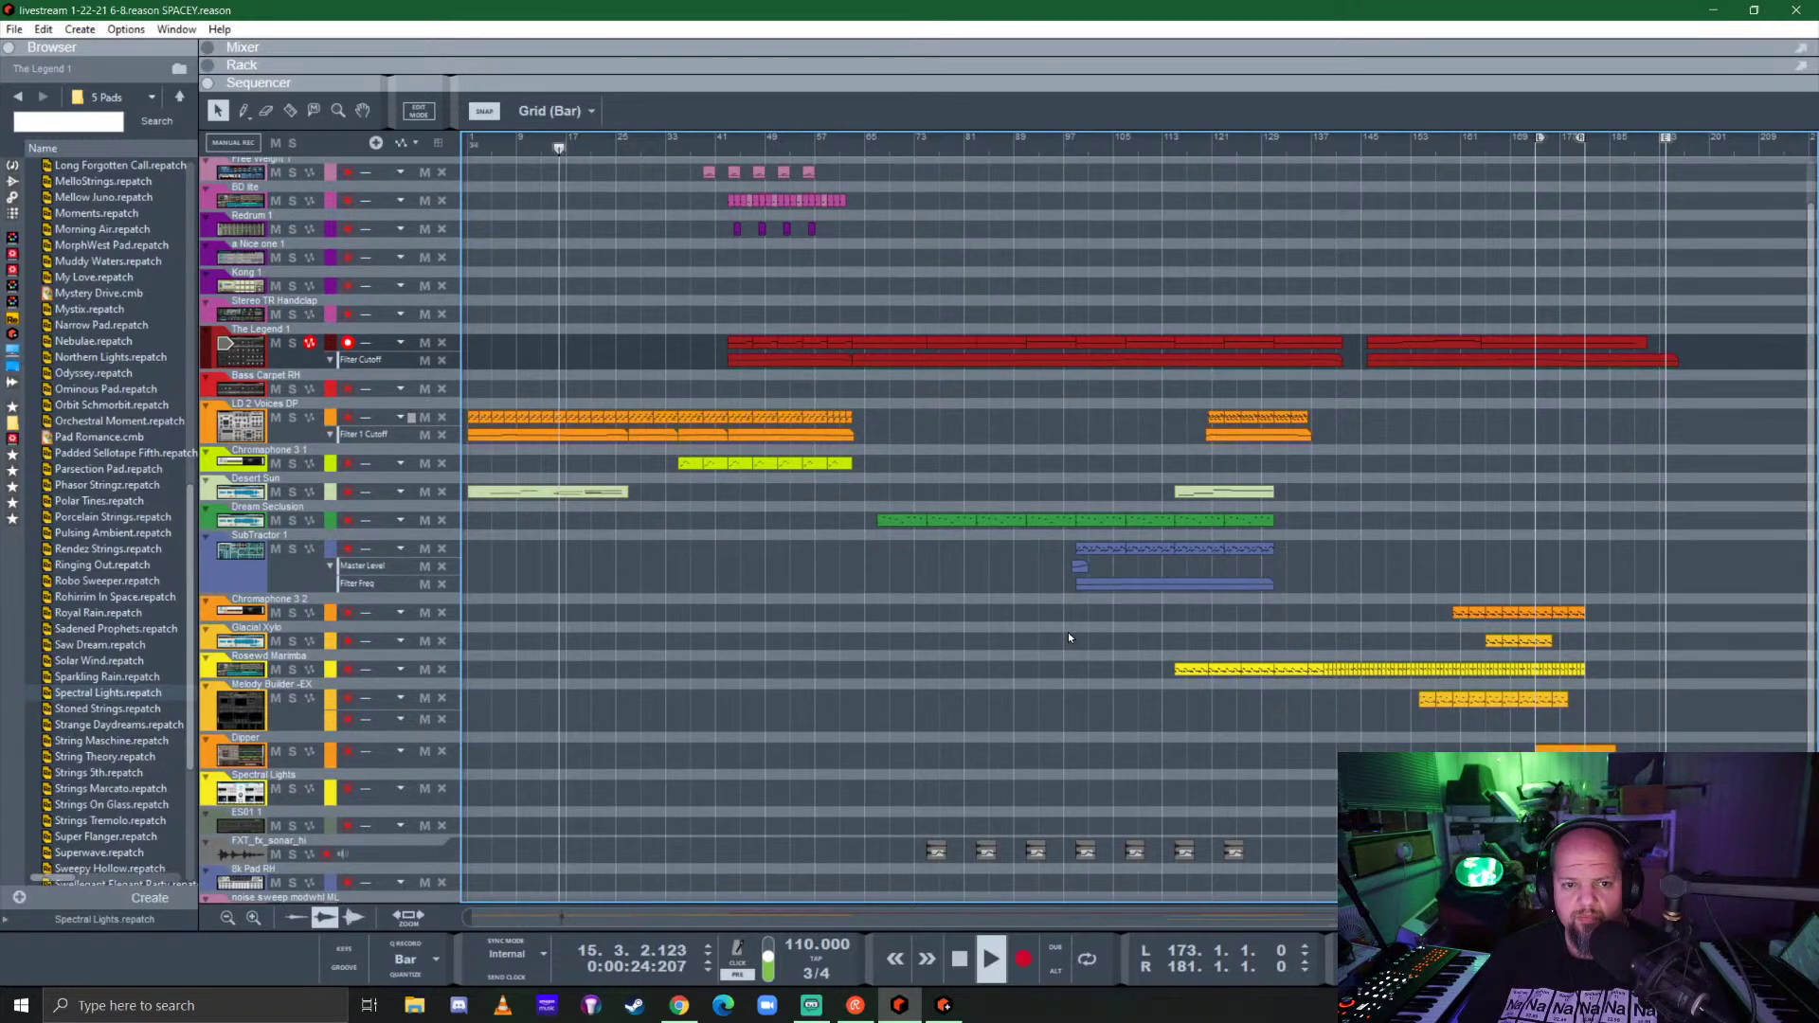
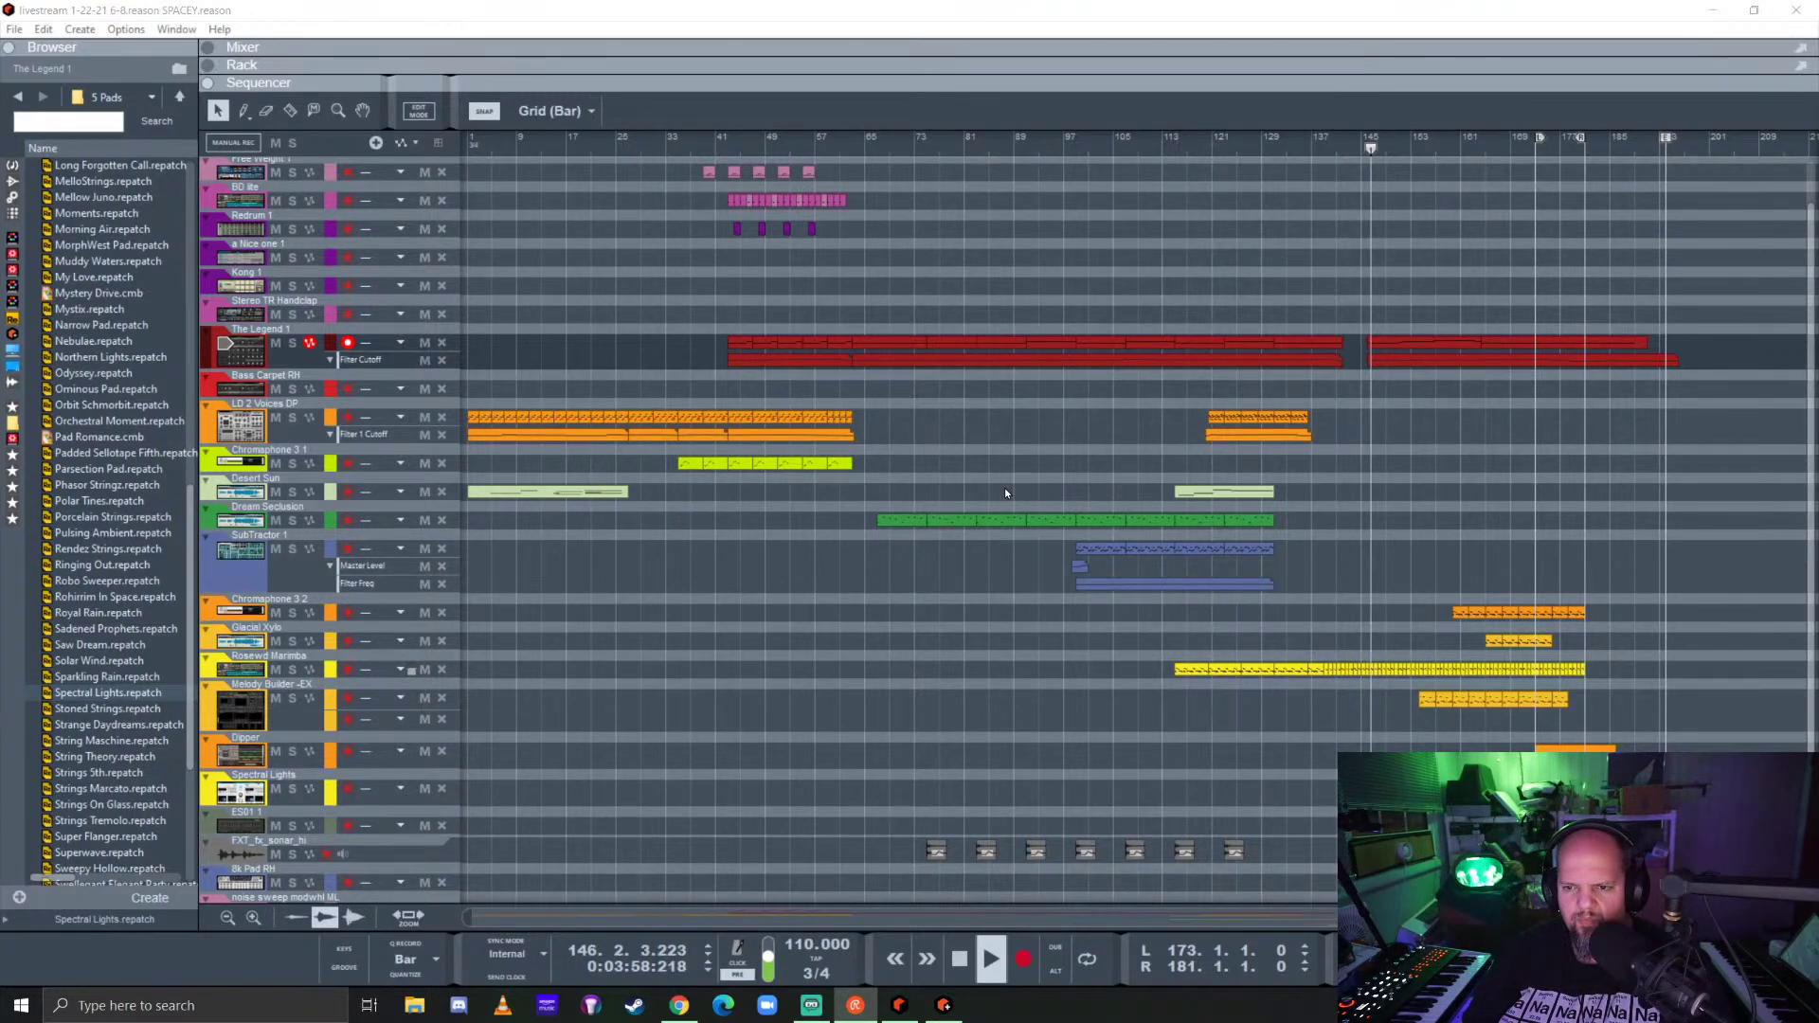
Step: Zoom in on the arrangement's closing section during playback and select the Bass Carpet RH track
{"action": "left_click", "coordinate": [1447, 466]}
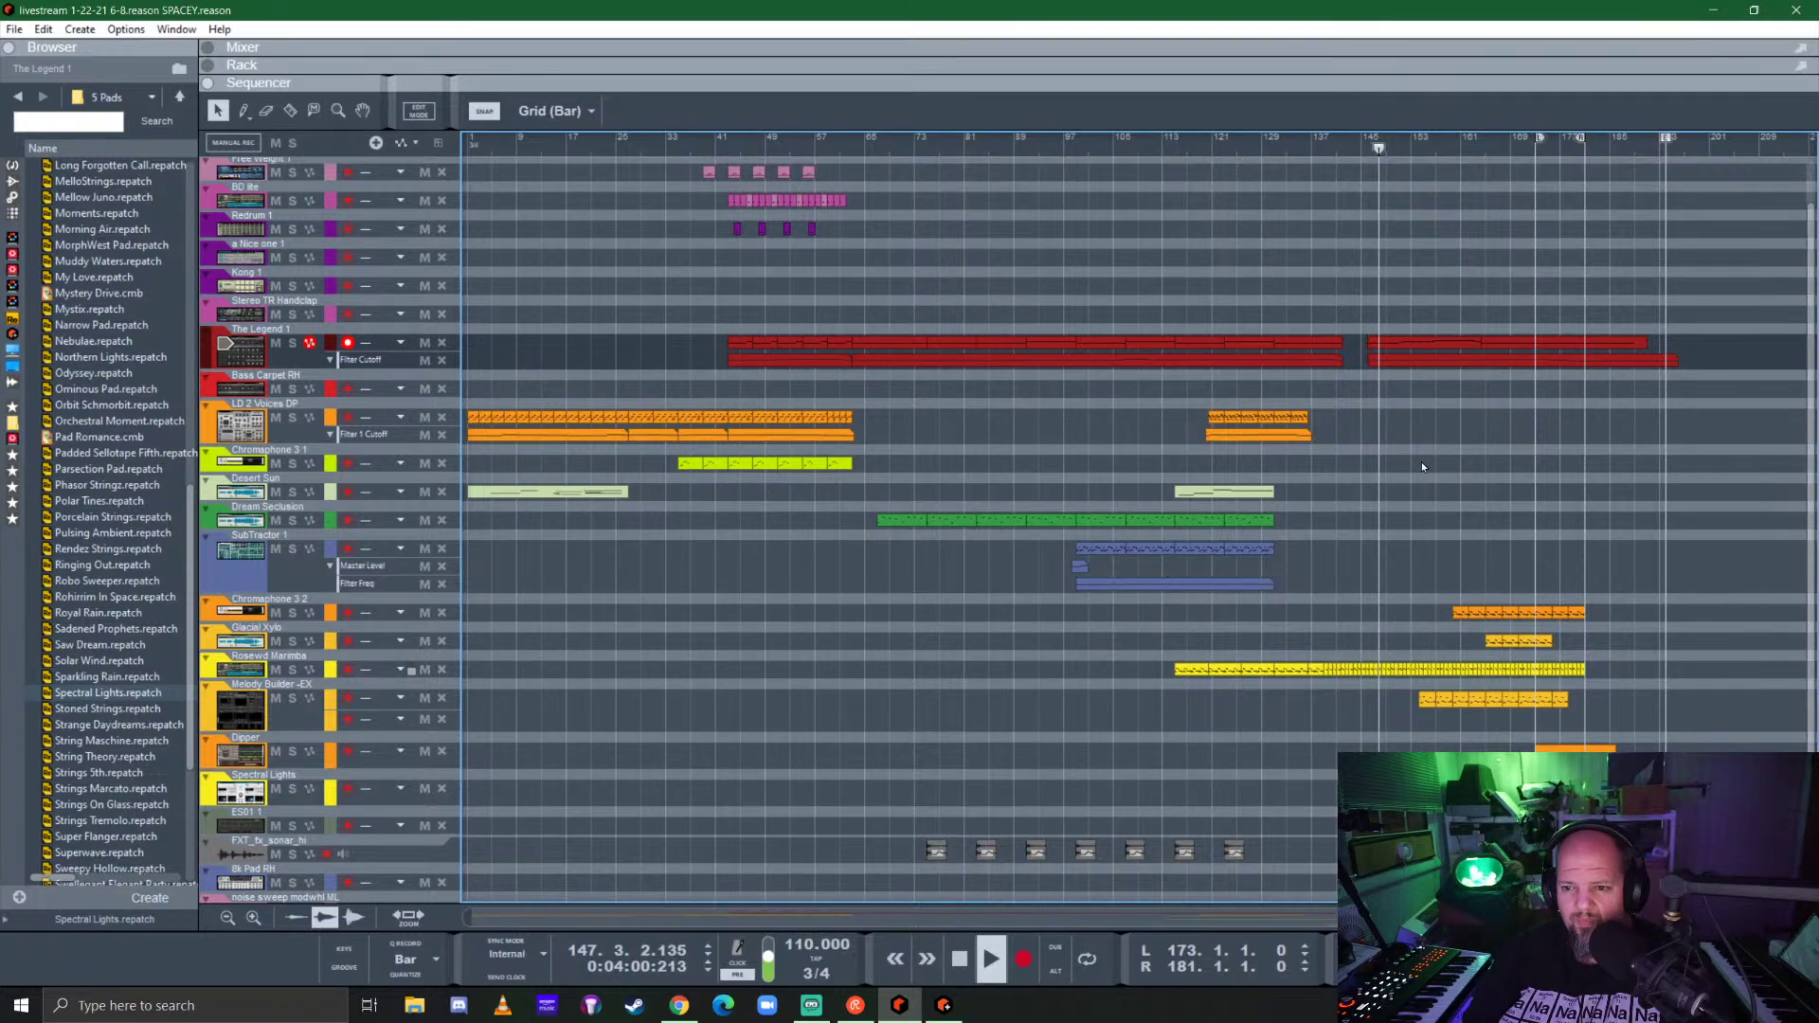
{"action": "scroll", "coordinate": [1510, 429], "scroll_direction": "up", "scroll_amount": 4}
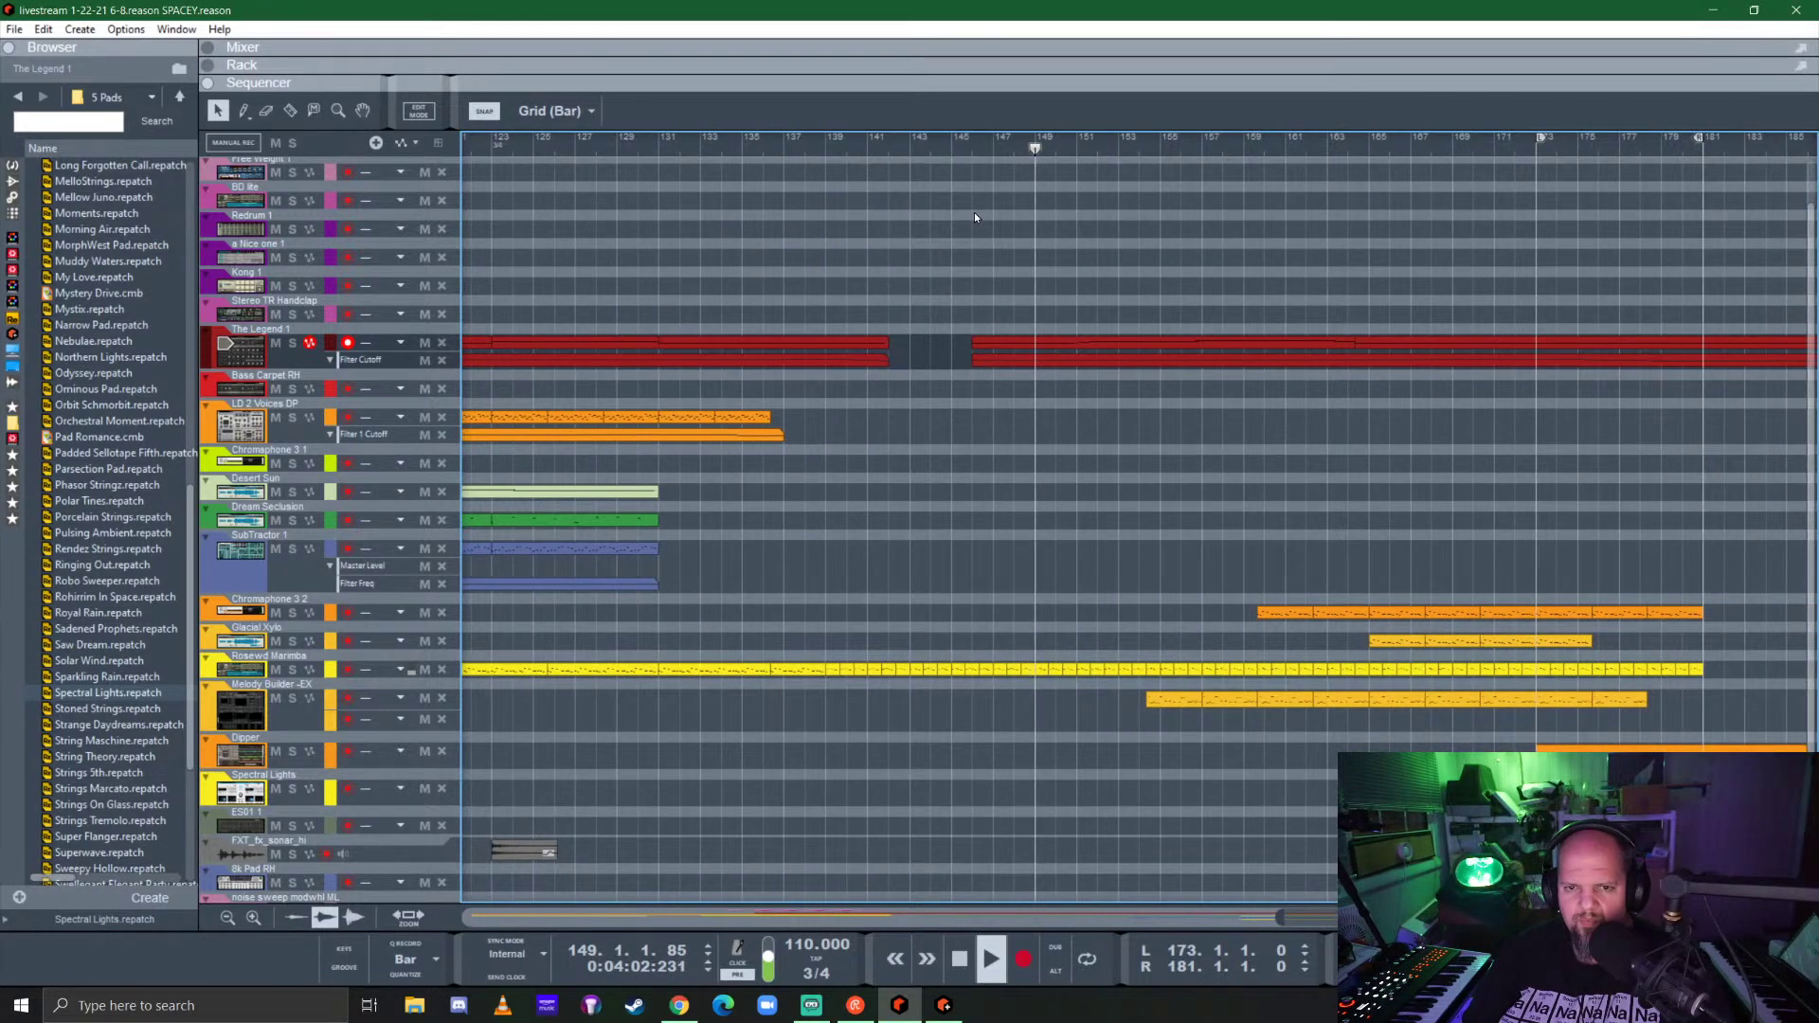
{"action": "left_click", "coordinate": [244, 392]}
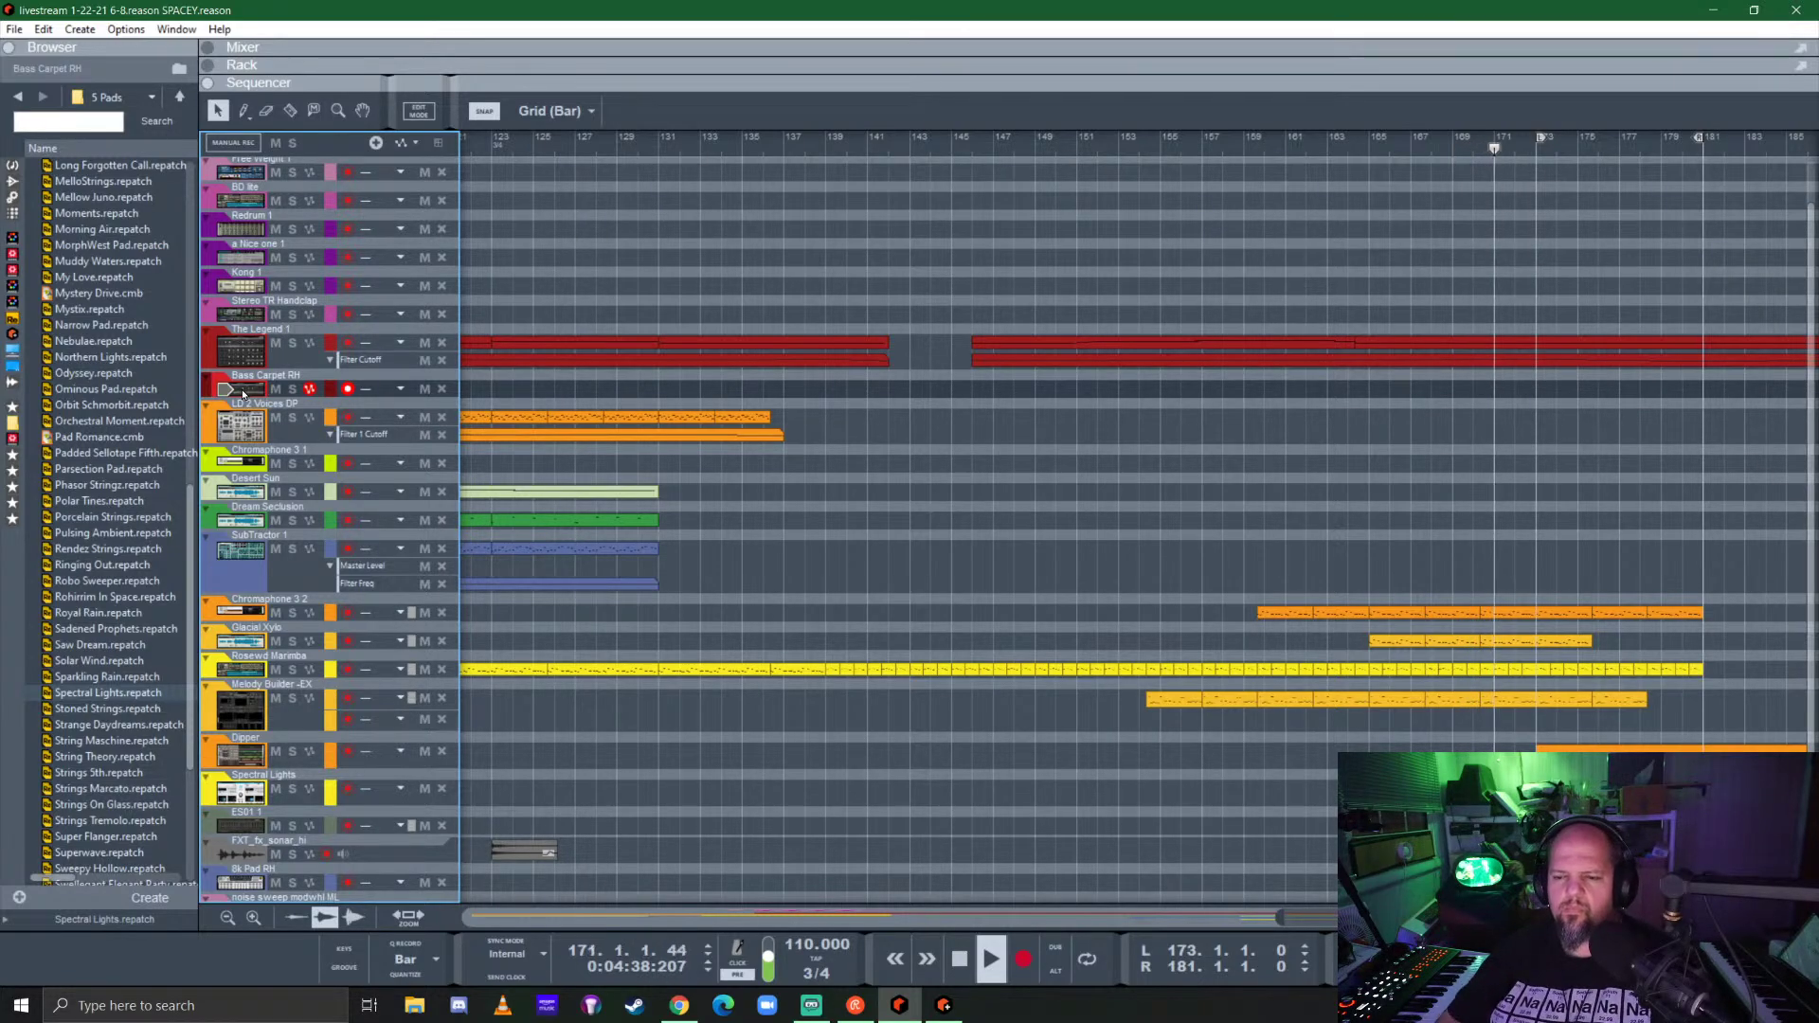
Step: Lower the channel levels of Rosewd Marimba to -11.95 dB and Chromaphone 3 2 to -0.50 dB in the mixer
{"action": "scroll", "coordinate": [1023, 600], "scroll_direction": "right", "scroll_amount": 3}
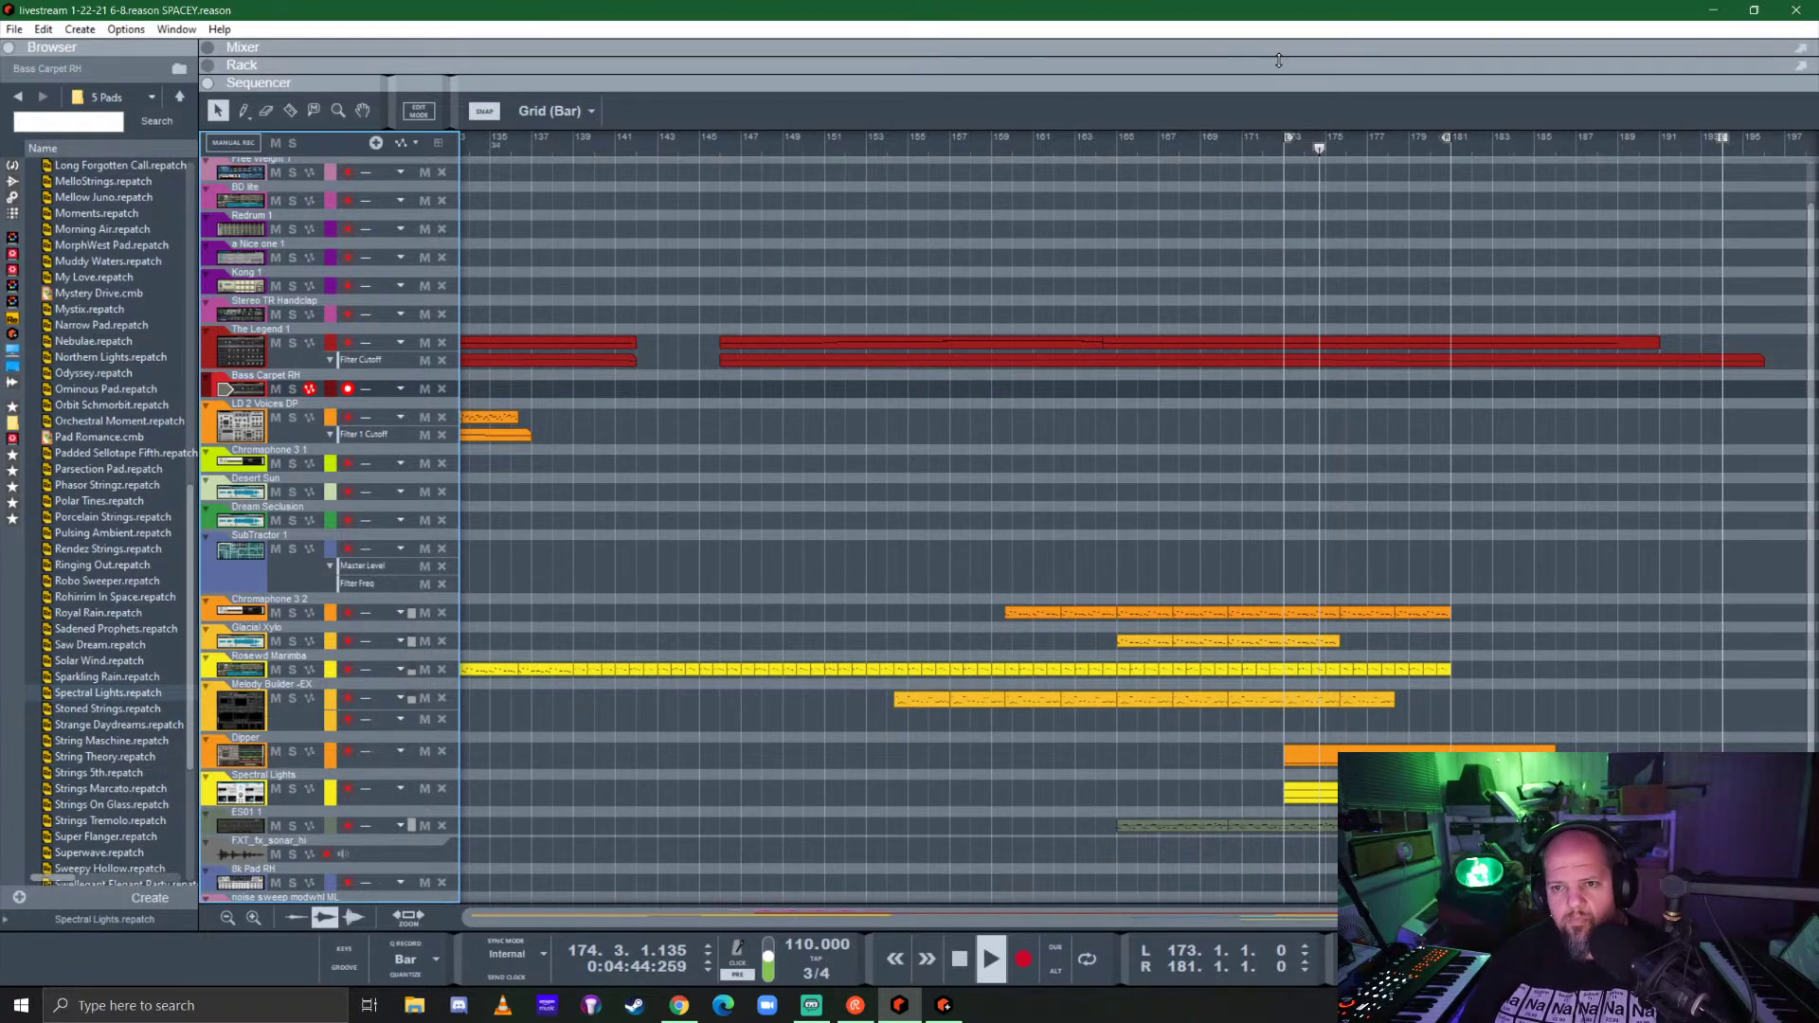
{"action": "left_click_drag", "start_coordinate": [1279, 59], "coordinate": [988, 596]}
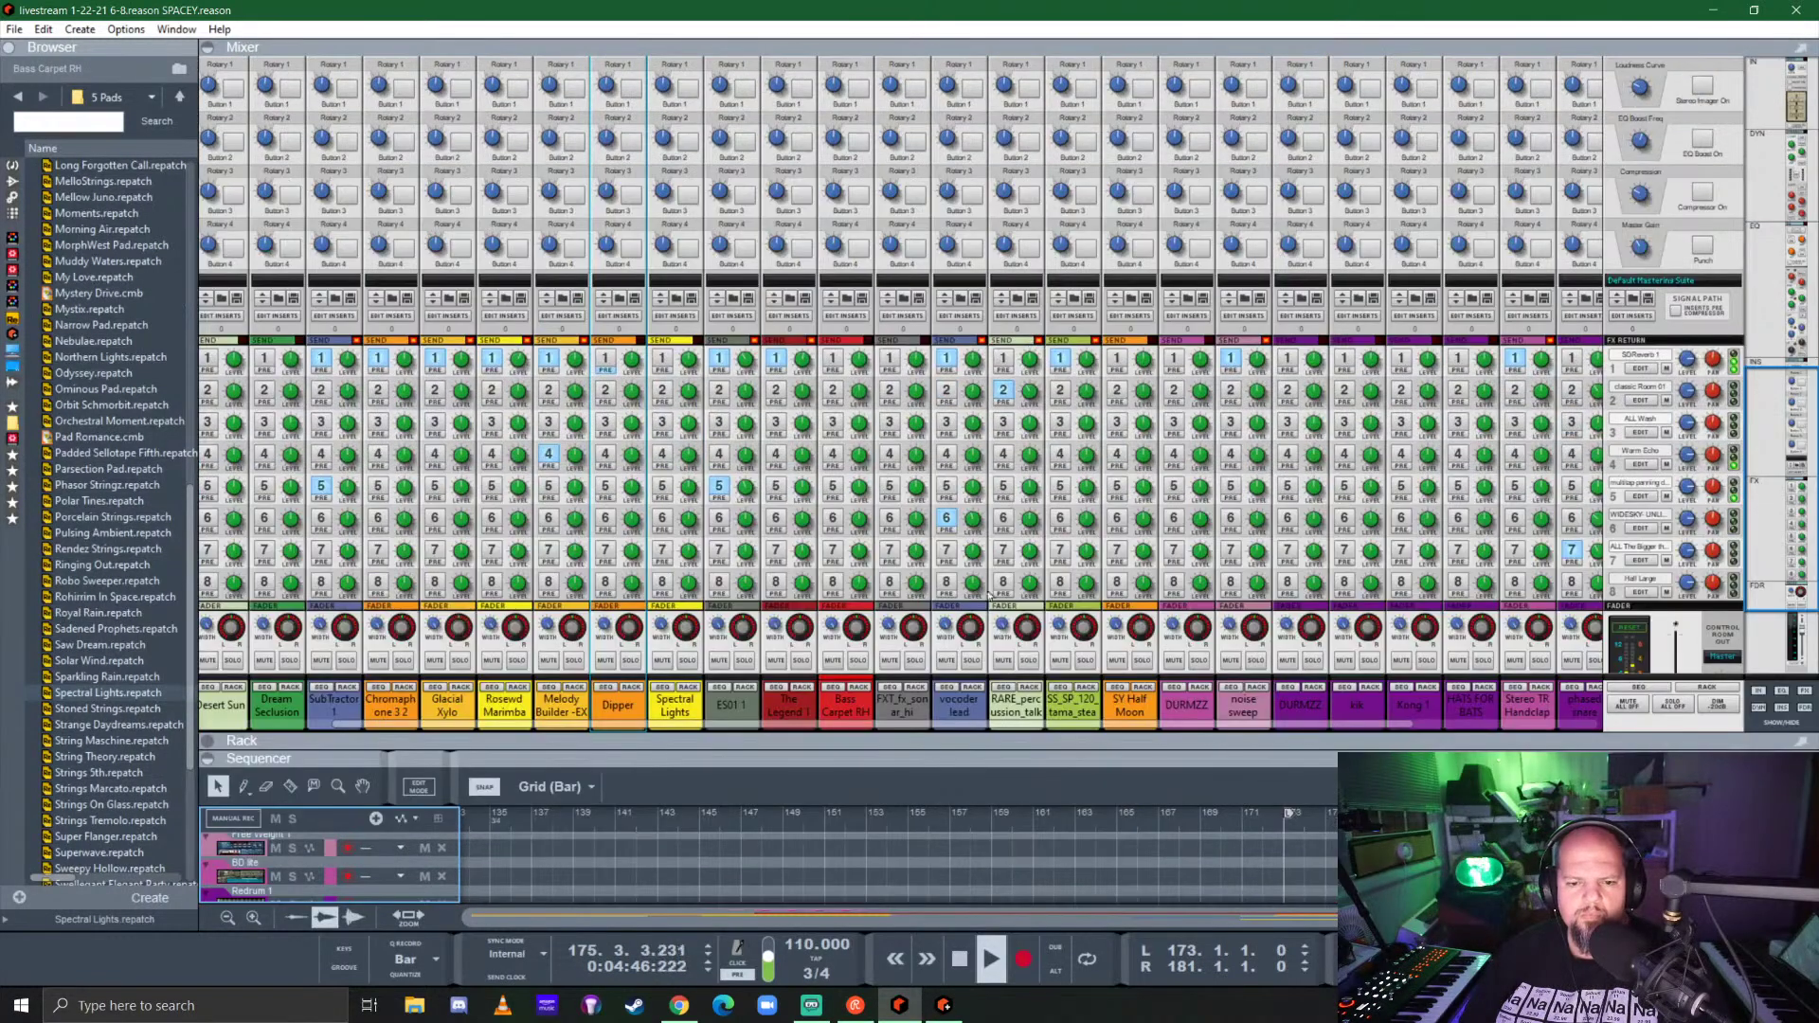
{"action": "scroll", "coordinate": [988, 596], "scroll_direction": "down", "scroll_amount": 3}
{"action": "scroll", "coordinate": [1047, 593], "scroll_direction": "left", "scroll_amount": 3}
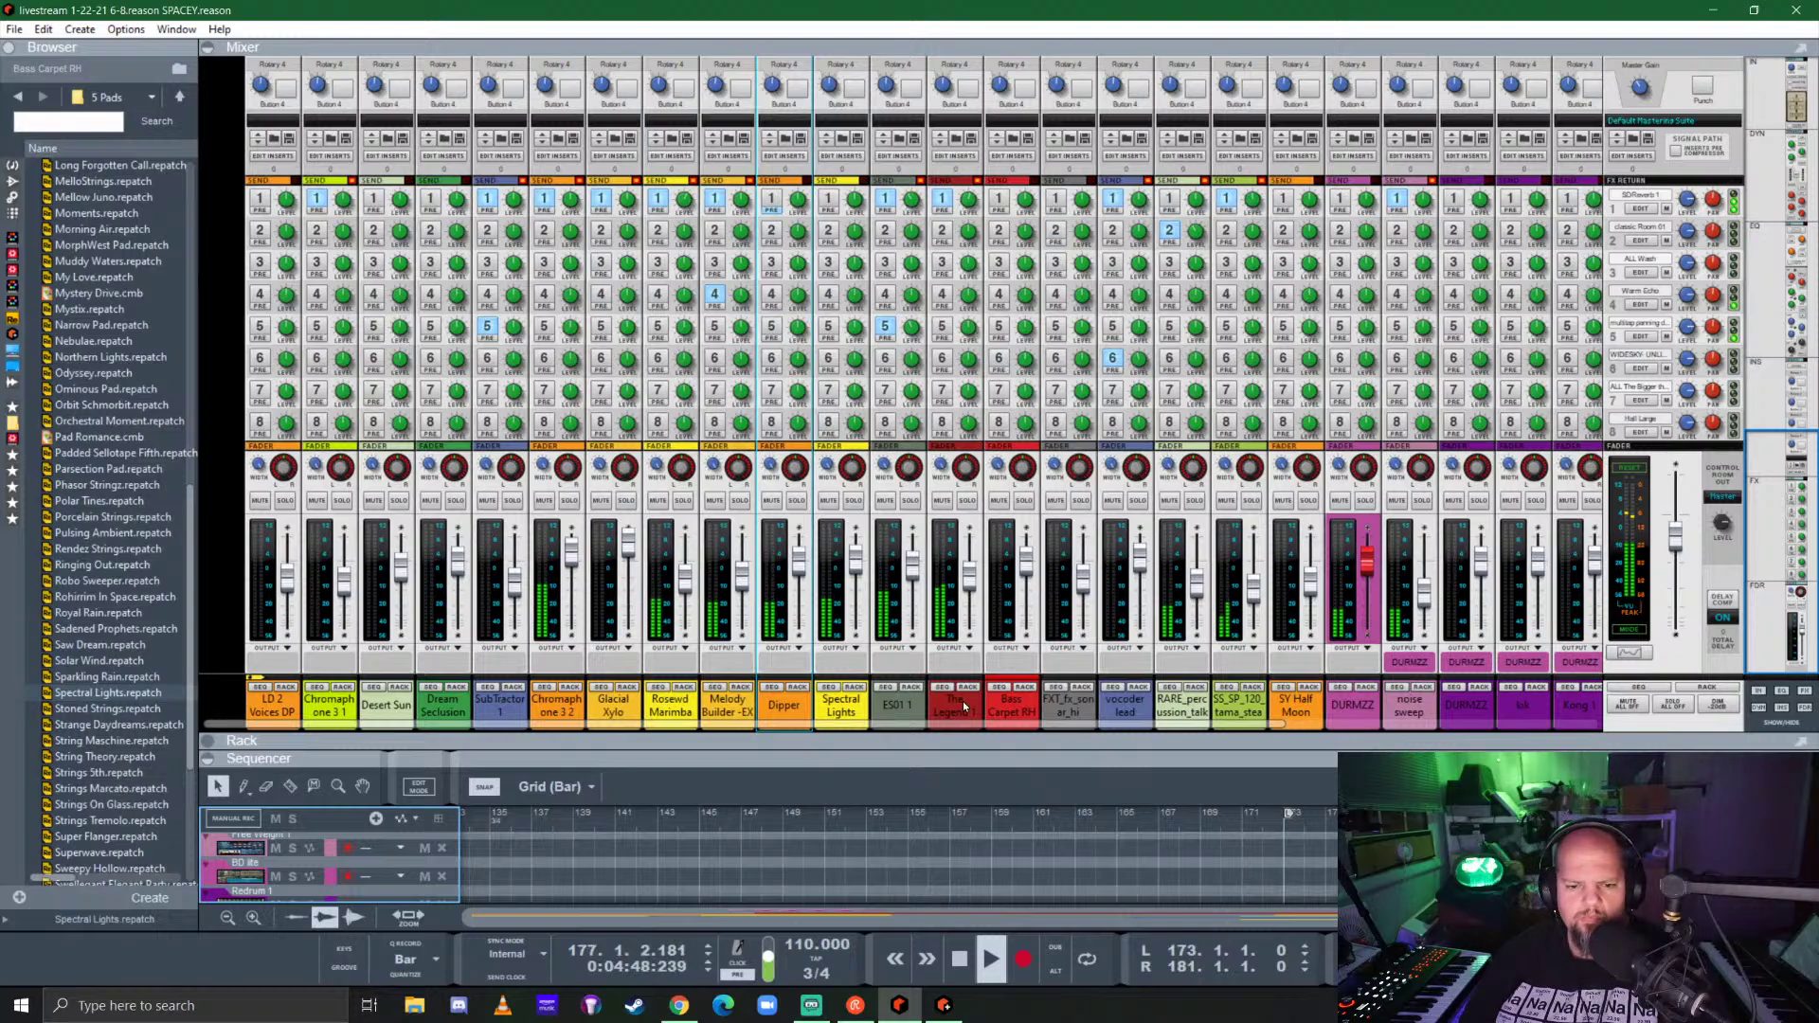
{"action": "left_click_drag", "start_coordinate": [691, 588], "coordinate": [693, 594]}
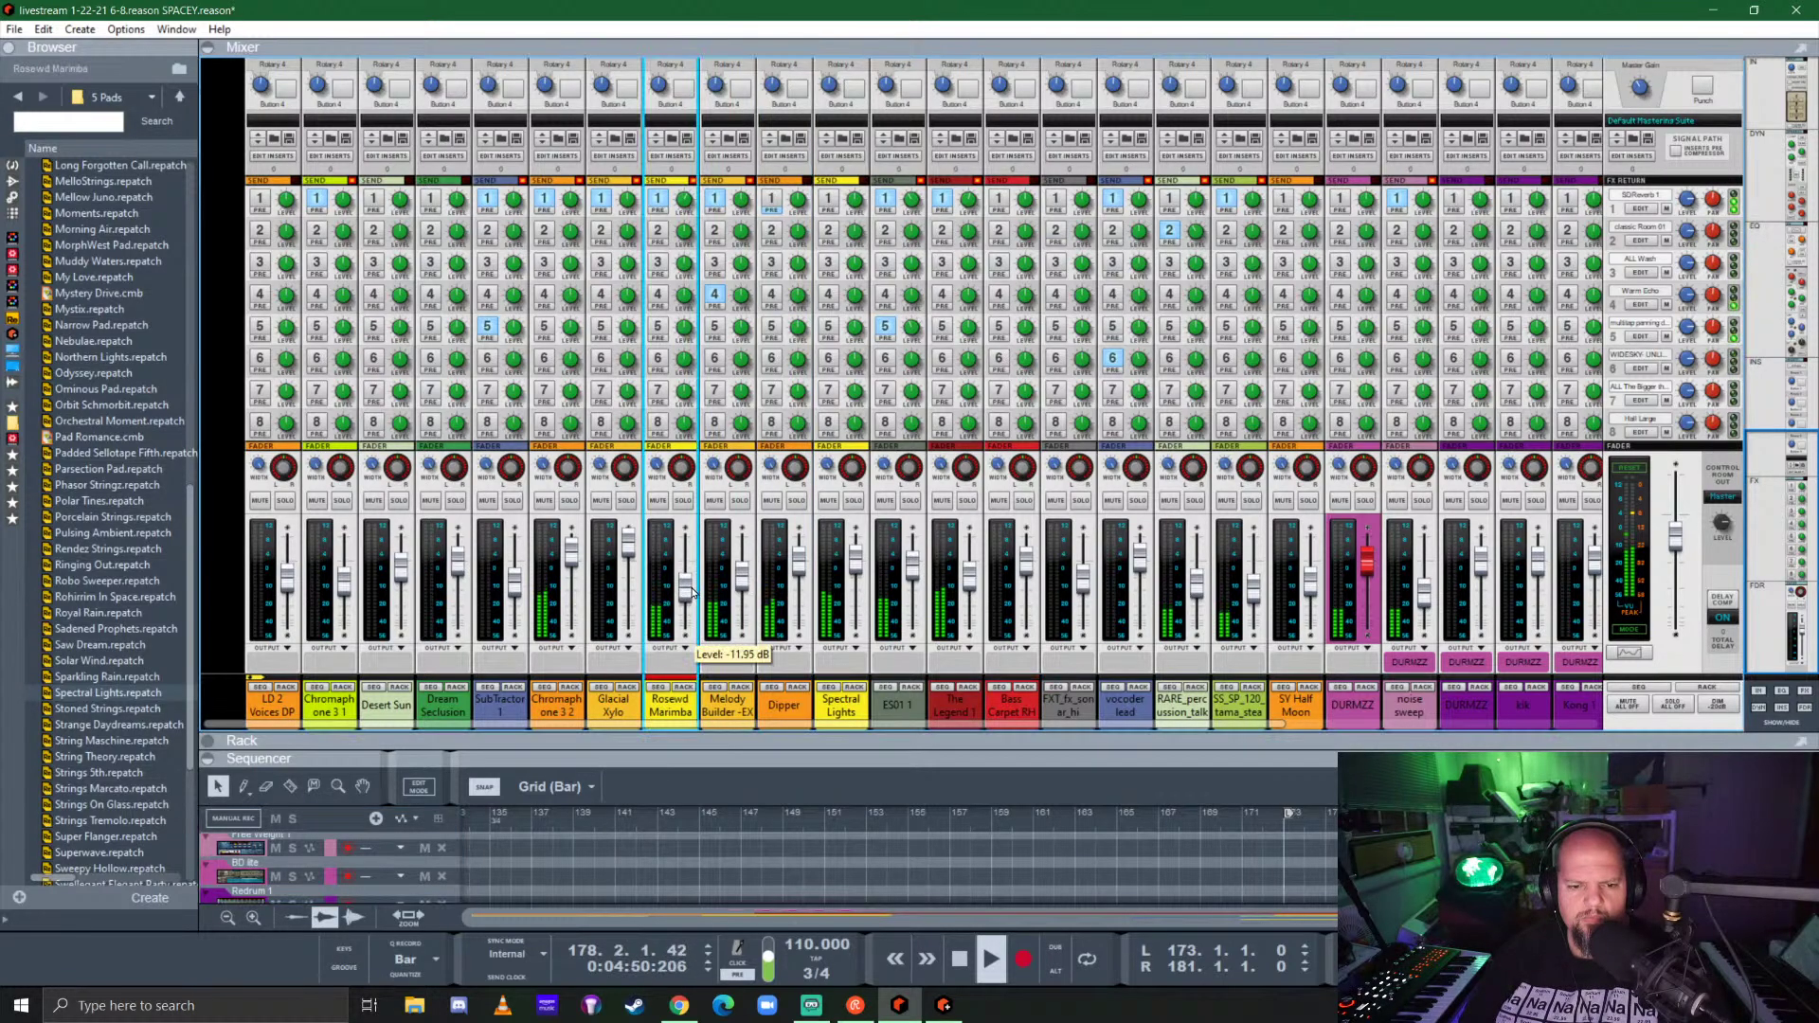
{"action": "left_click_drag", "start_coordinate": [580, 546], "coordinate": [574, 567]}
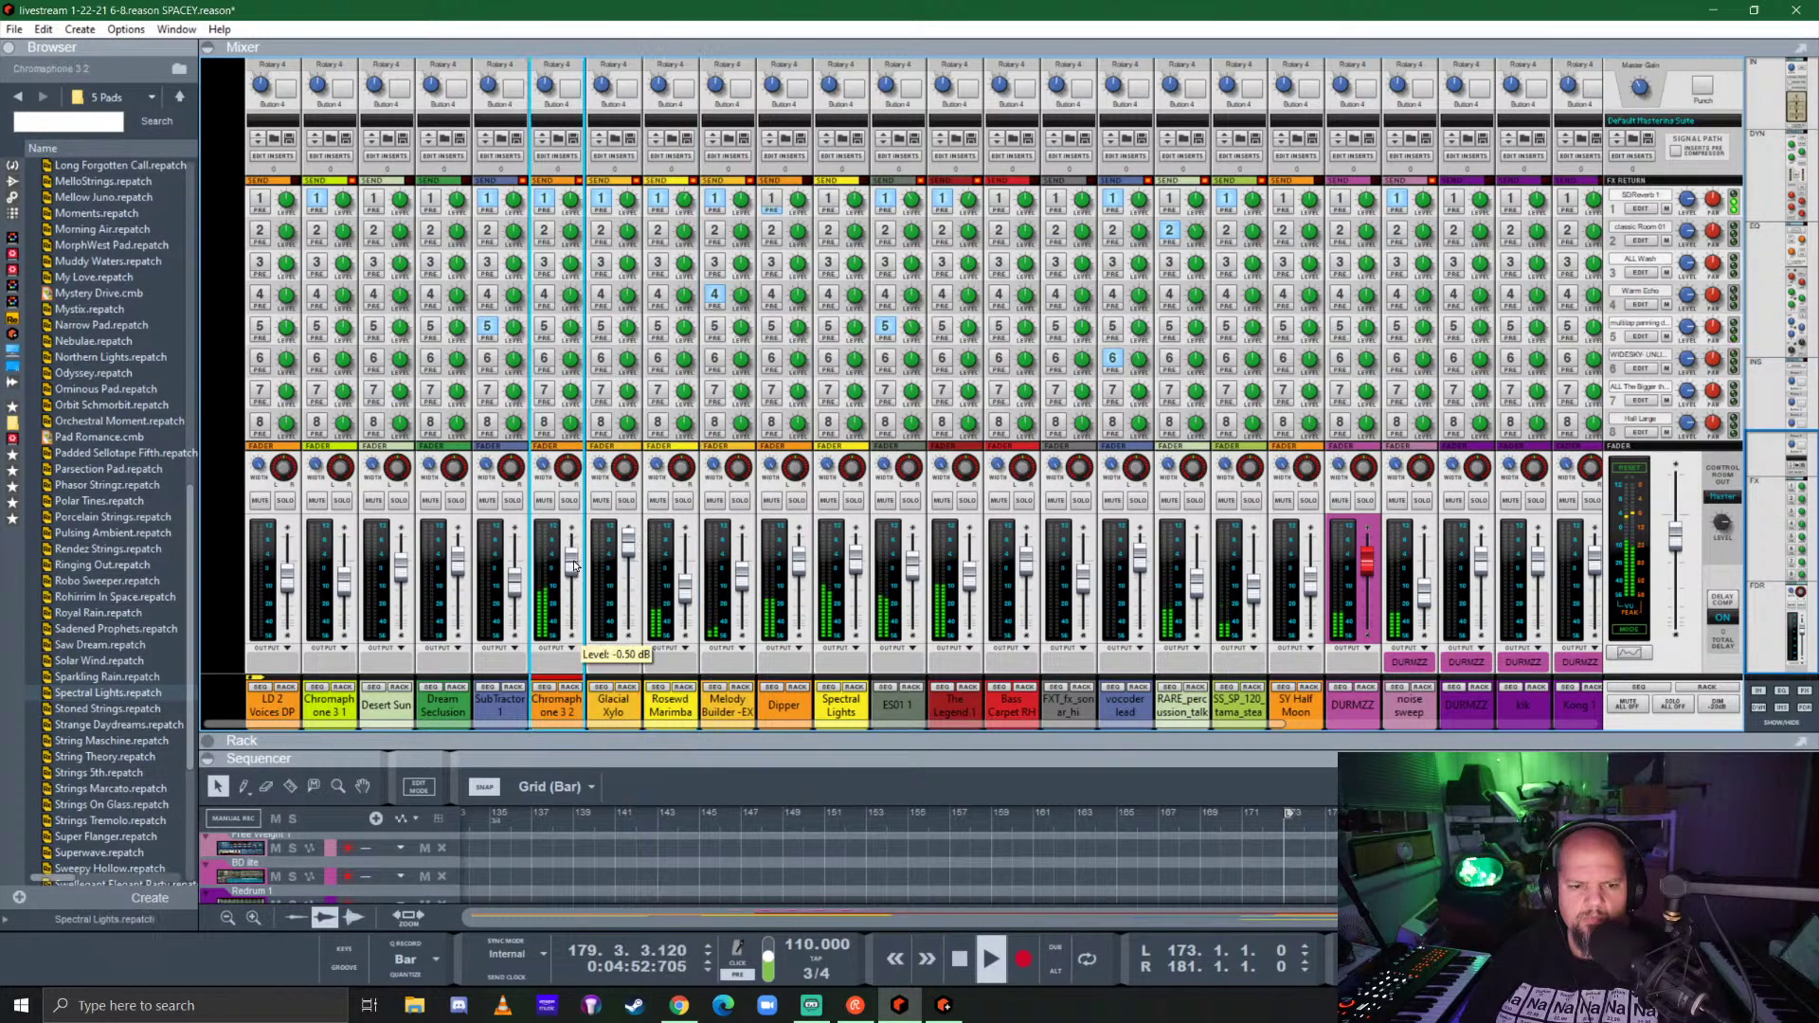
{"action": "left_click", "coordinate": [571, 503]}
{"action": "left_click", "coordinate": [571, 504]}
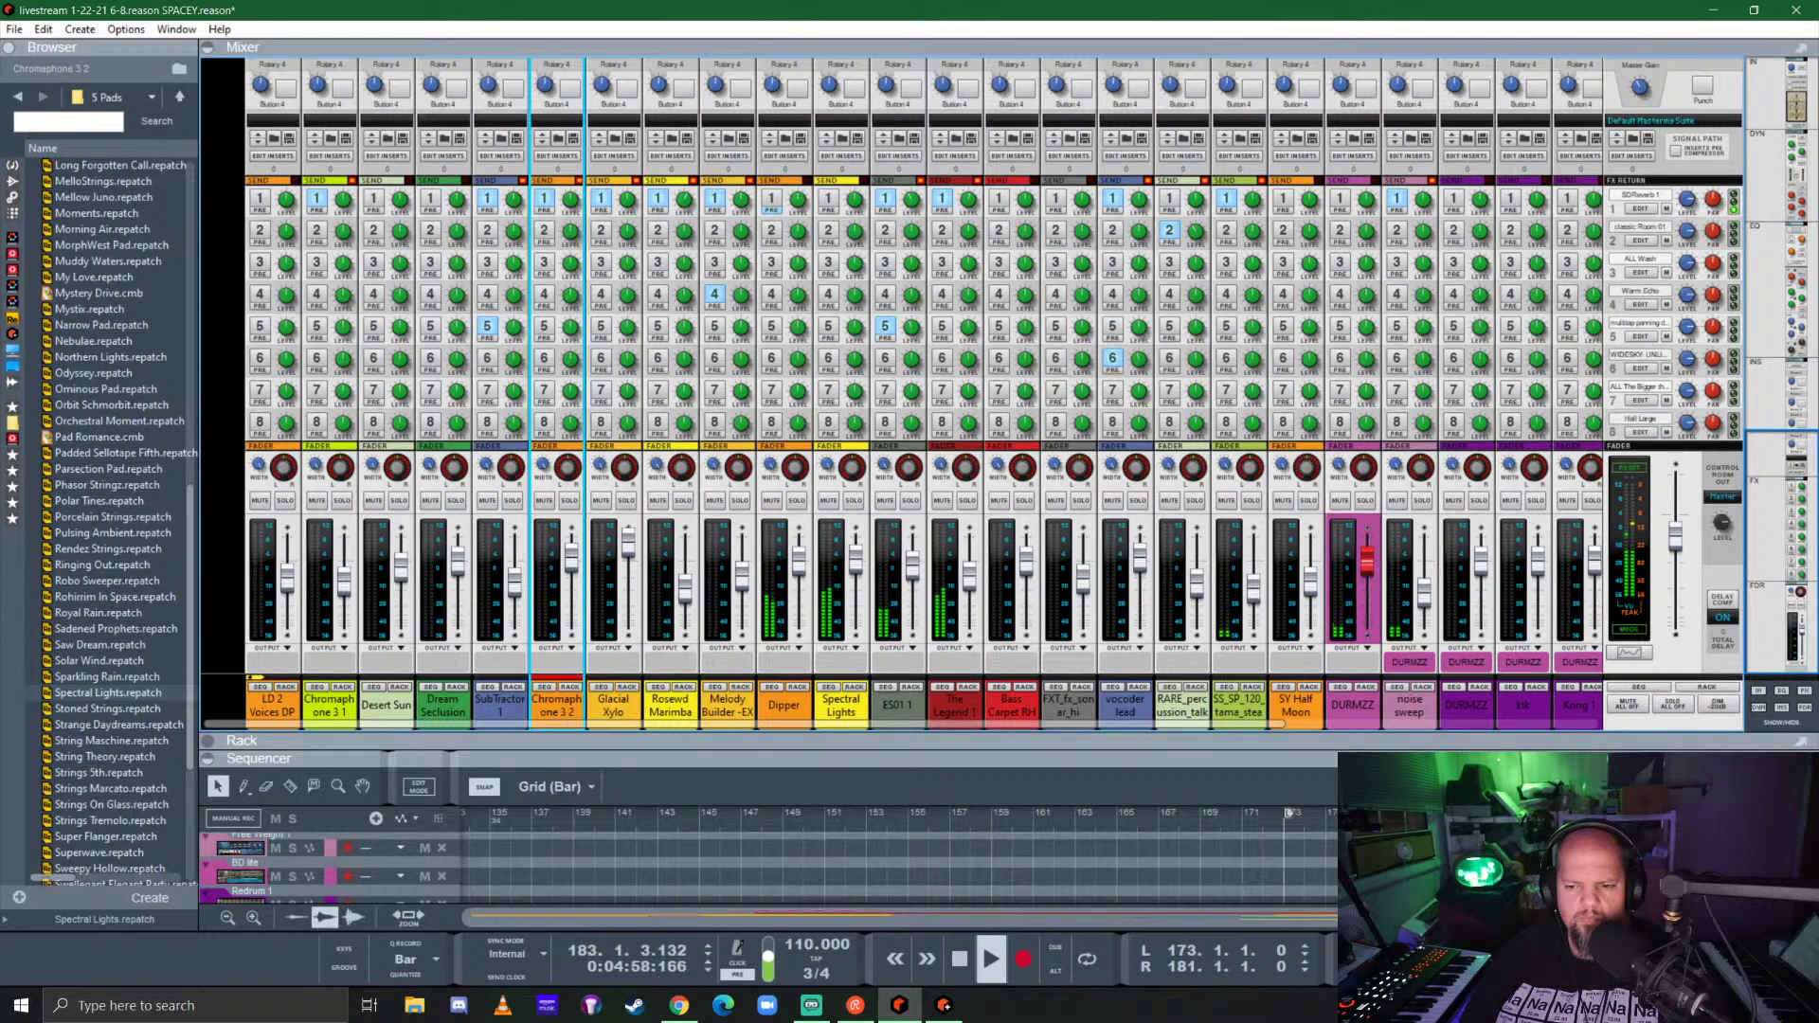
Step: Listen to the closing section with the arrangement in view and stop playback at bar 192
{"action": "key", "text": "F7"}
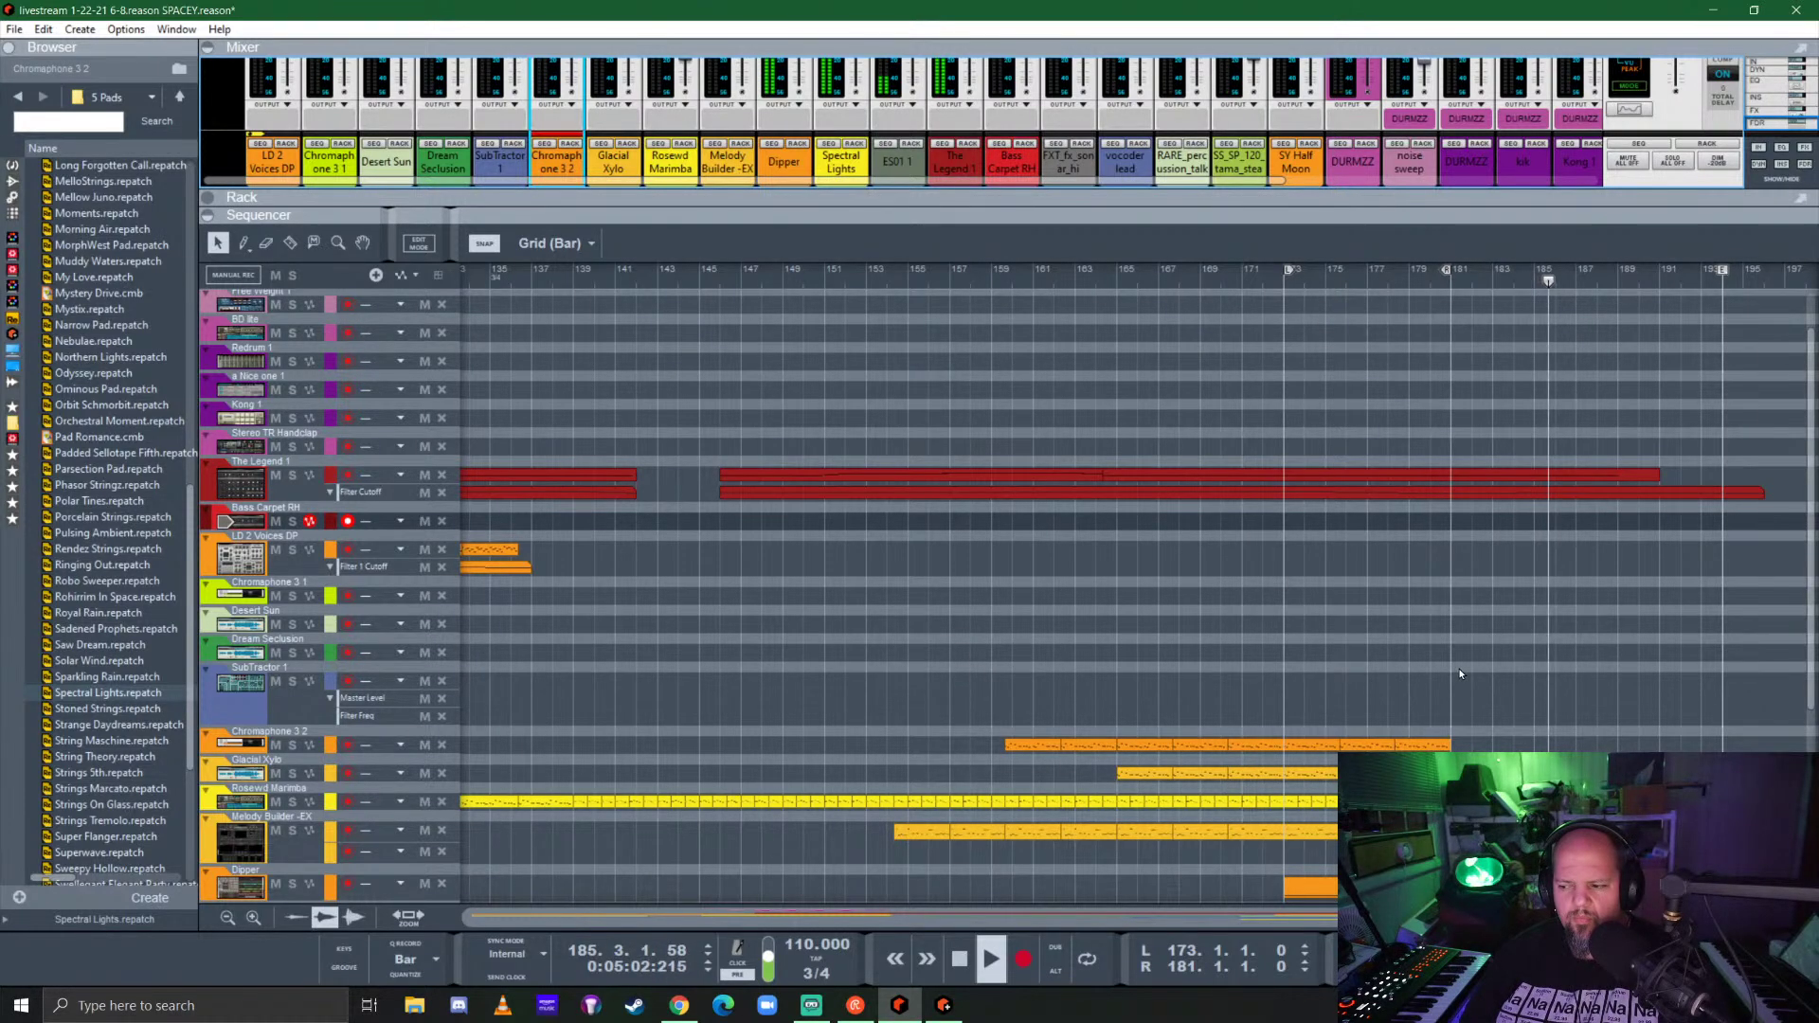
{"action": "scroll", "coordinate": [1460, 674], "scroll_direction": "down", "scroll_amount": 3}
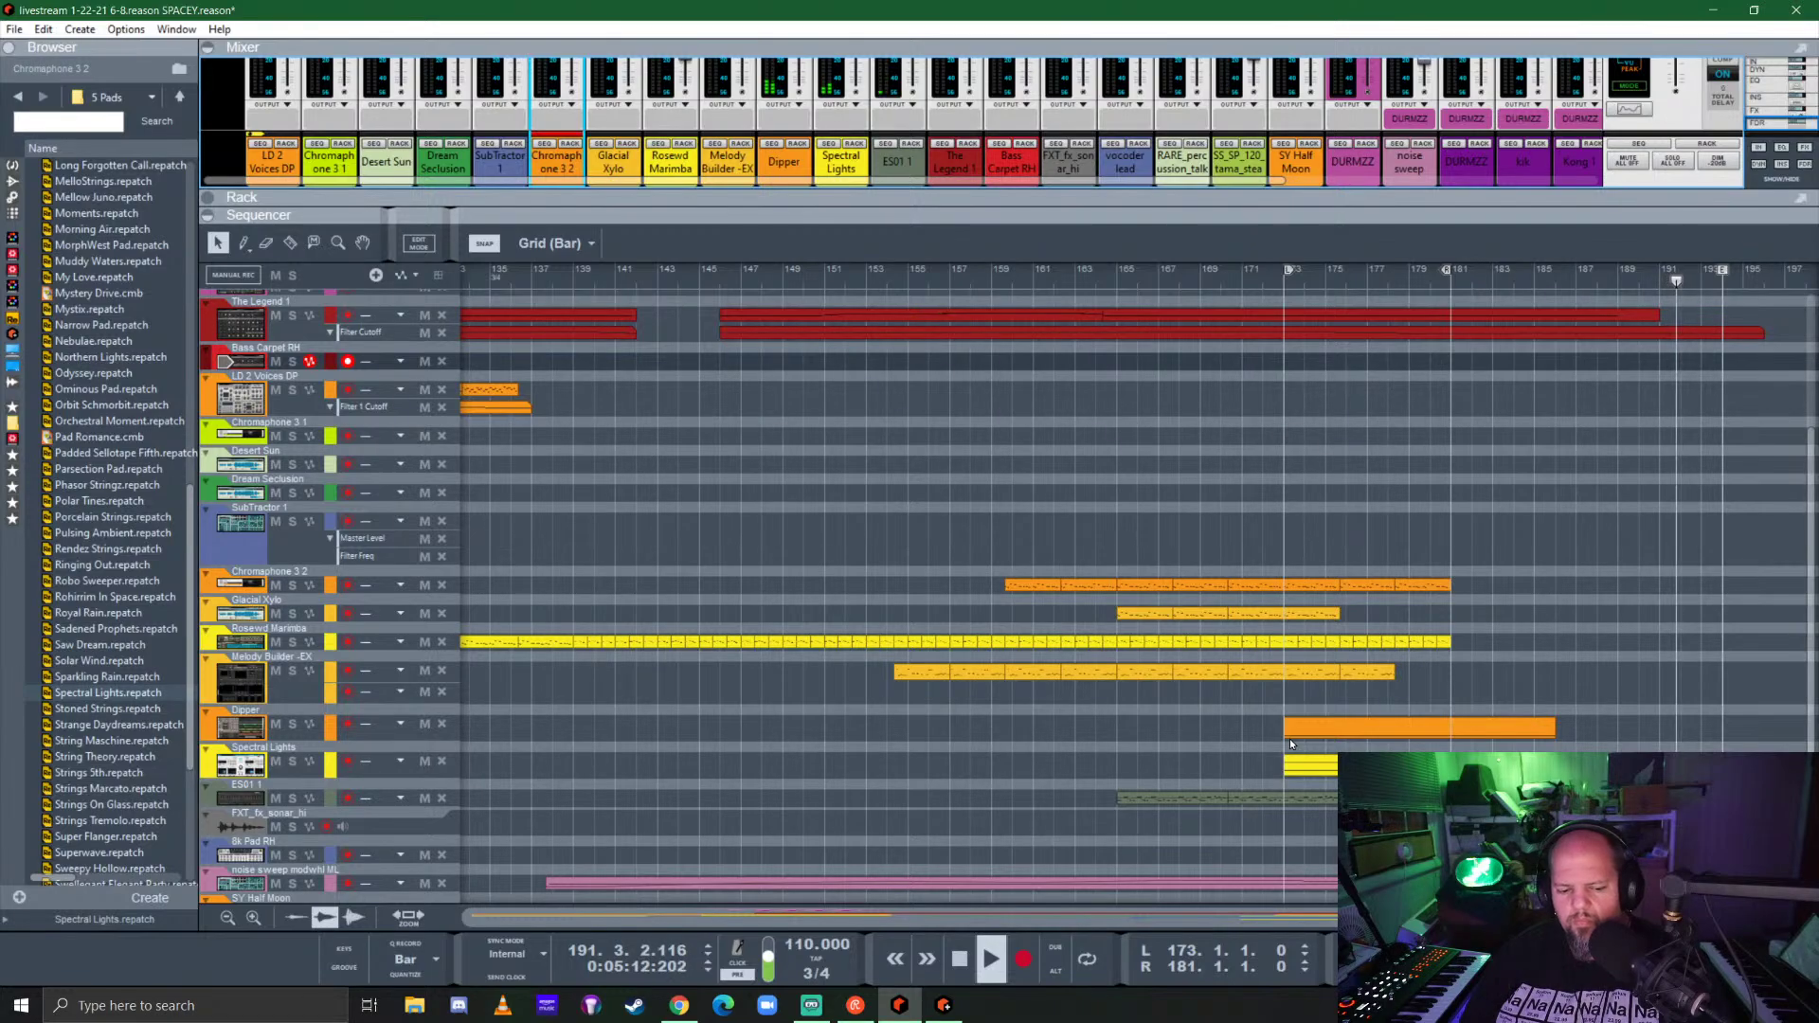
{"action": "key", "text": "space"}
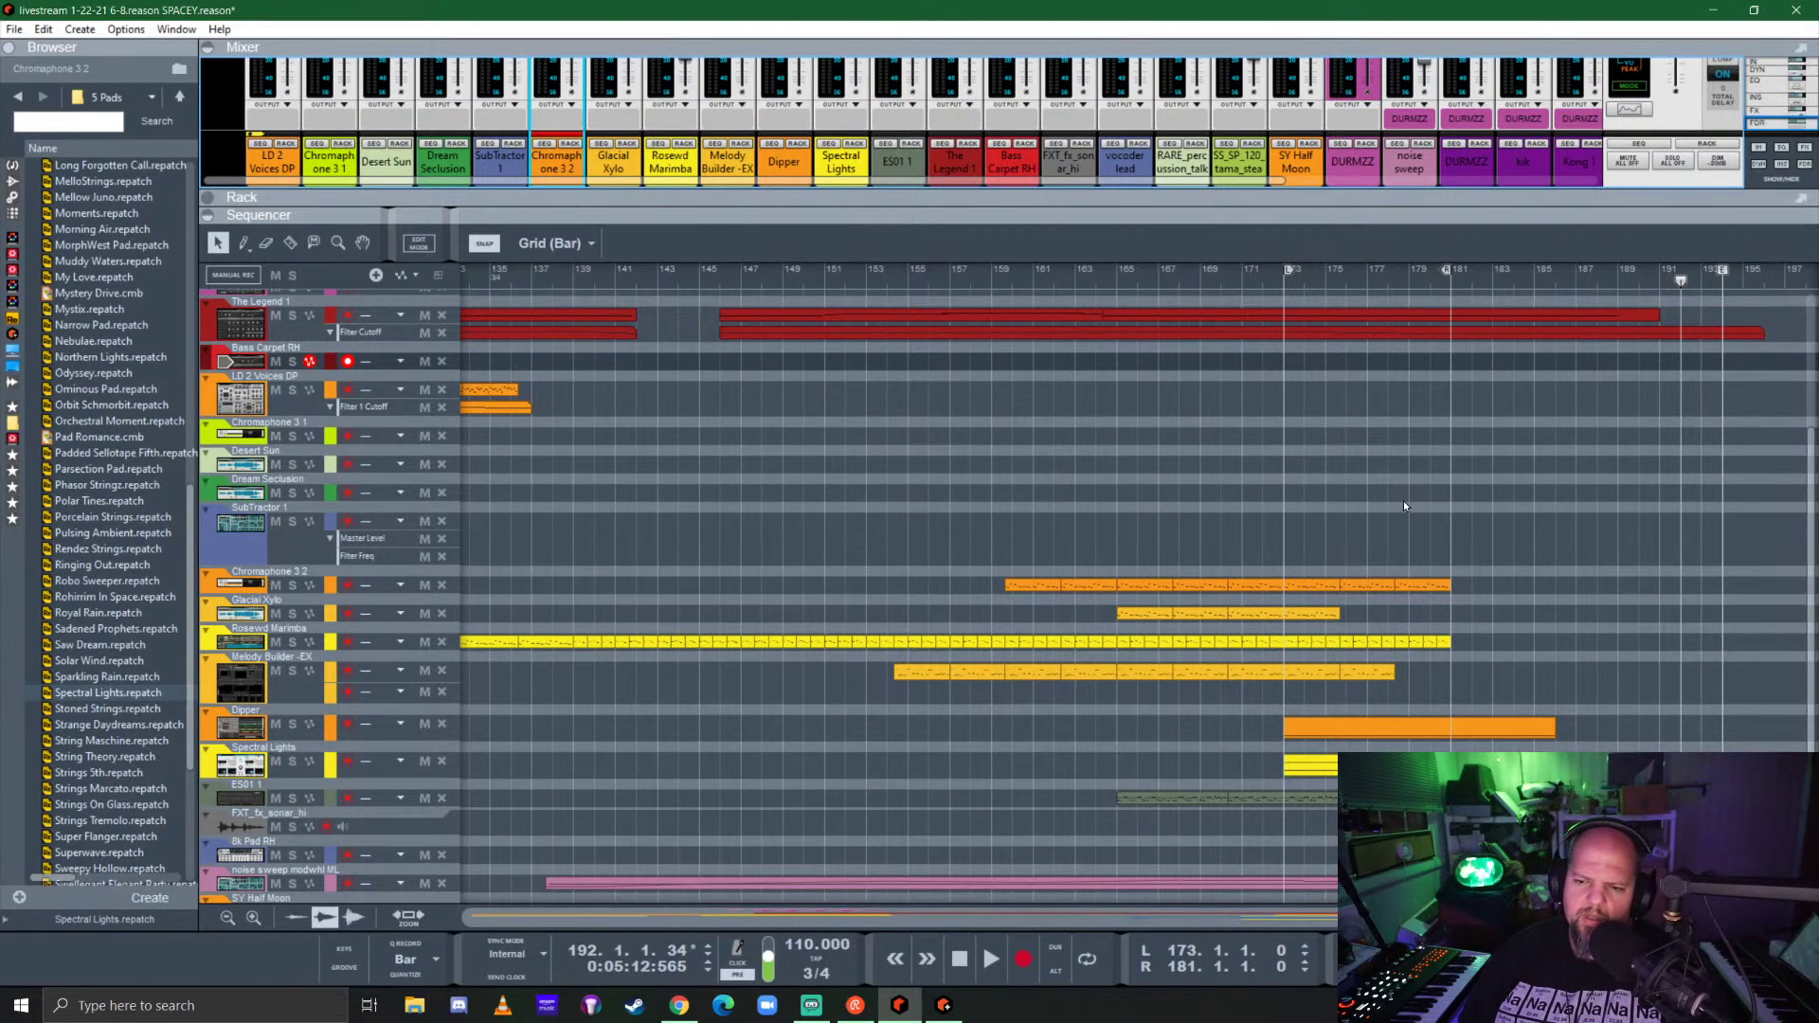
Step: Copy the last four Rosewd Marimba clips so that the copies start at bar 181
{"action": "left_click", "coordinate": [1048, 722]}
{"action": "scroll", "coordinate": [1275, 708], "scroll_direction": "down", "scroll_amount": 3}
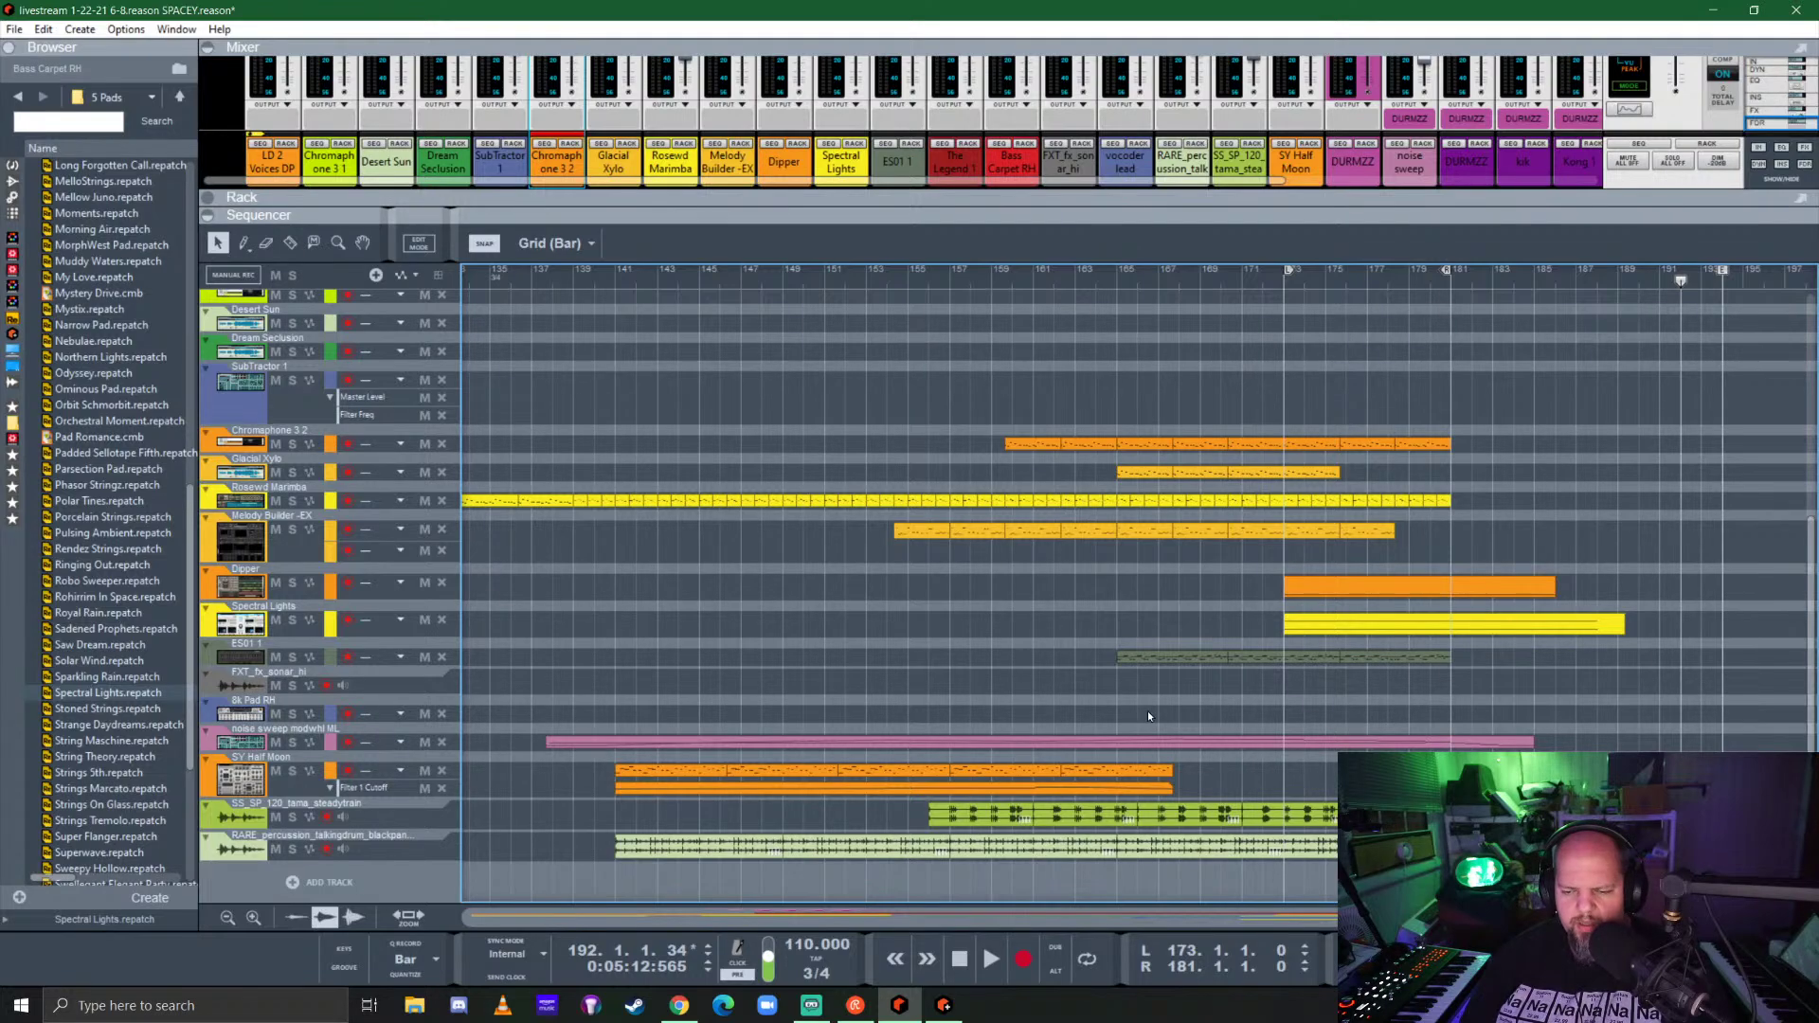
{"action": "scroll", "coordinate": [1571, 680], "scroll_direction": "up", "scroll_amount": 1}
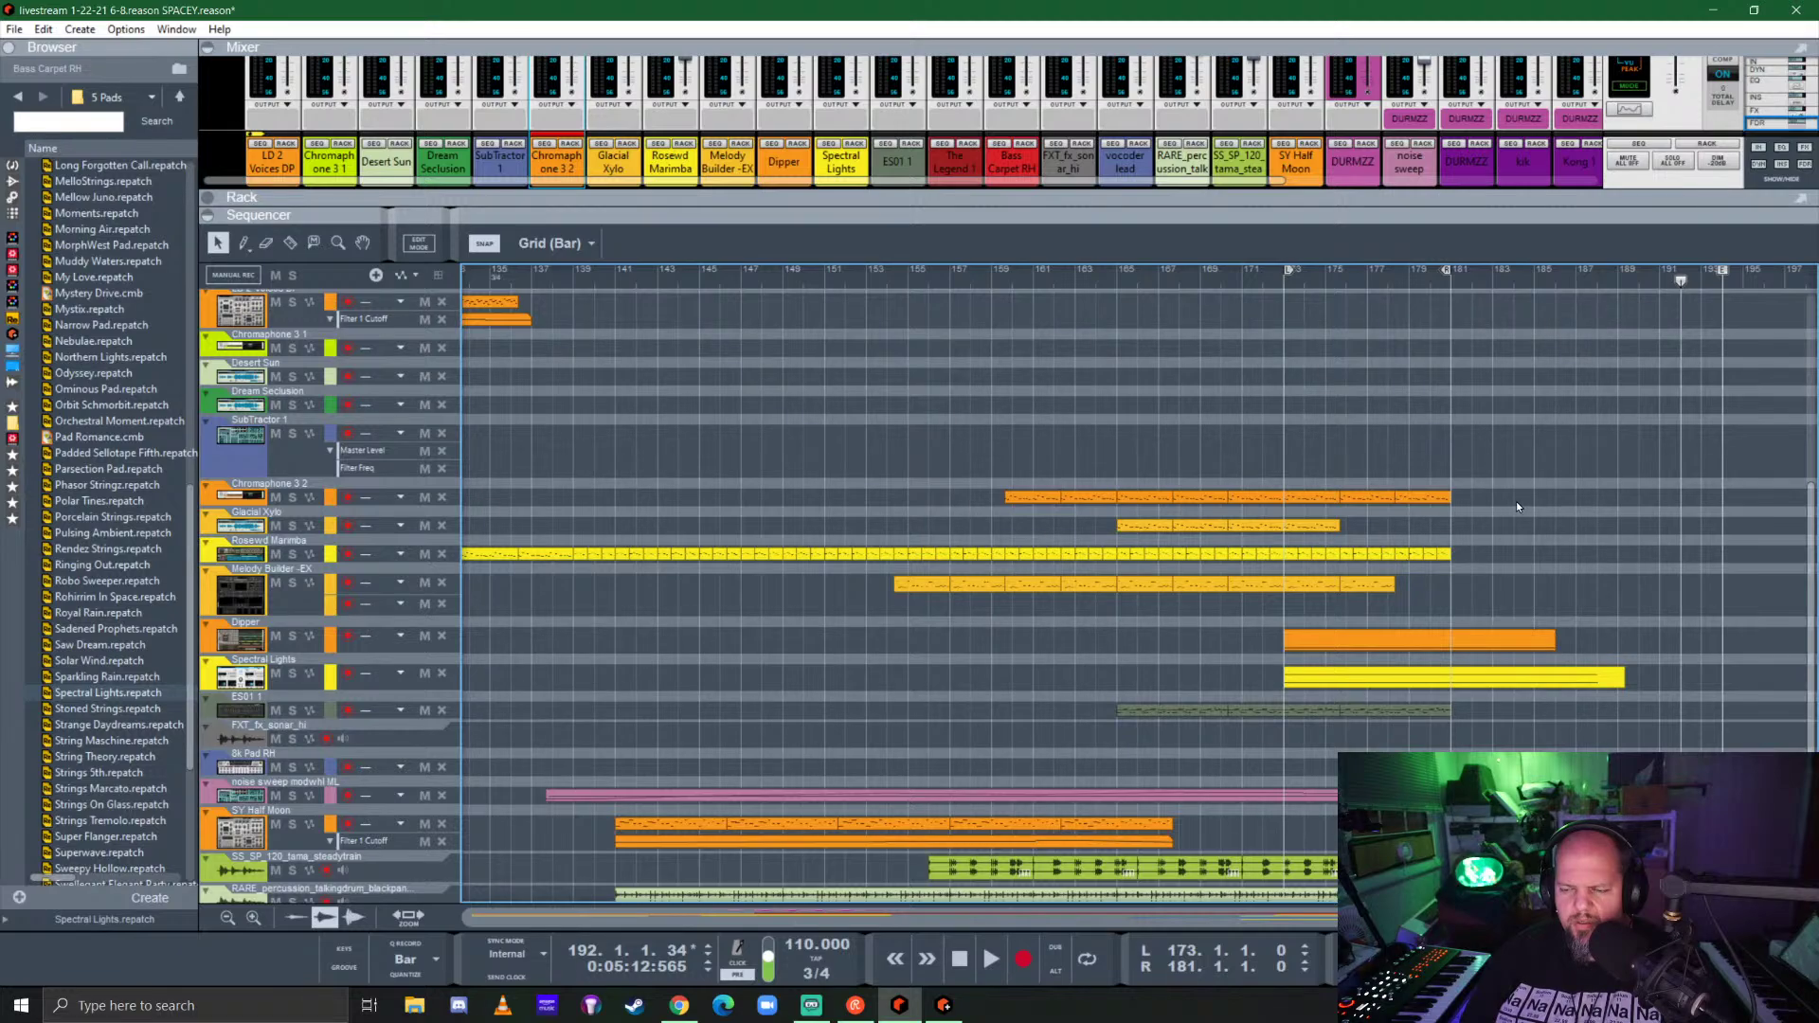
{"action": "left_click", "coordinate": [1426, 499]}
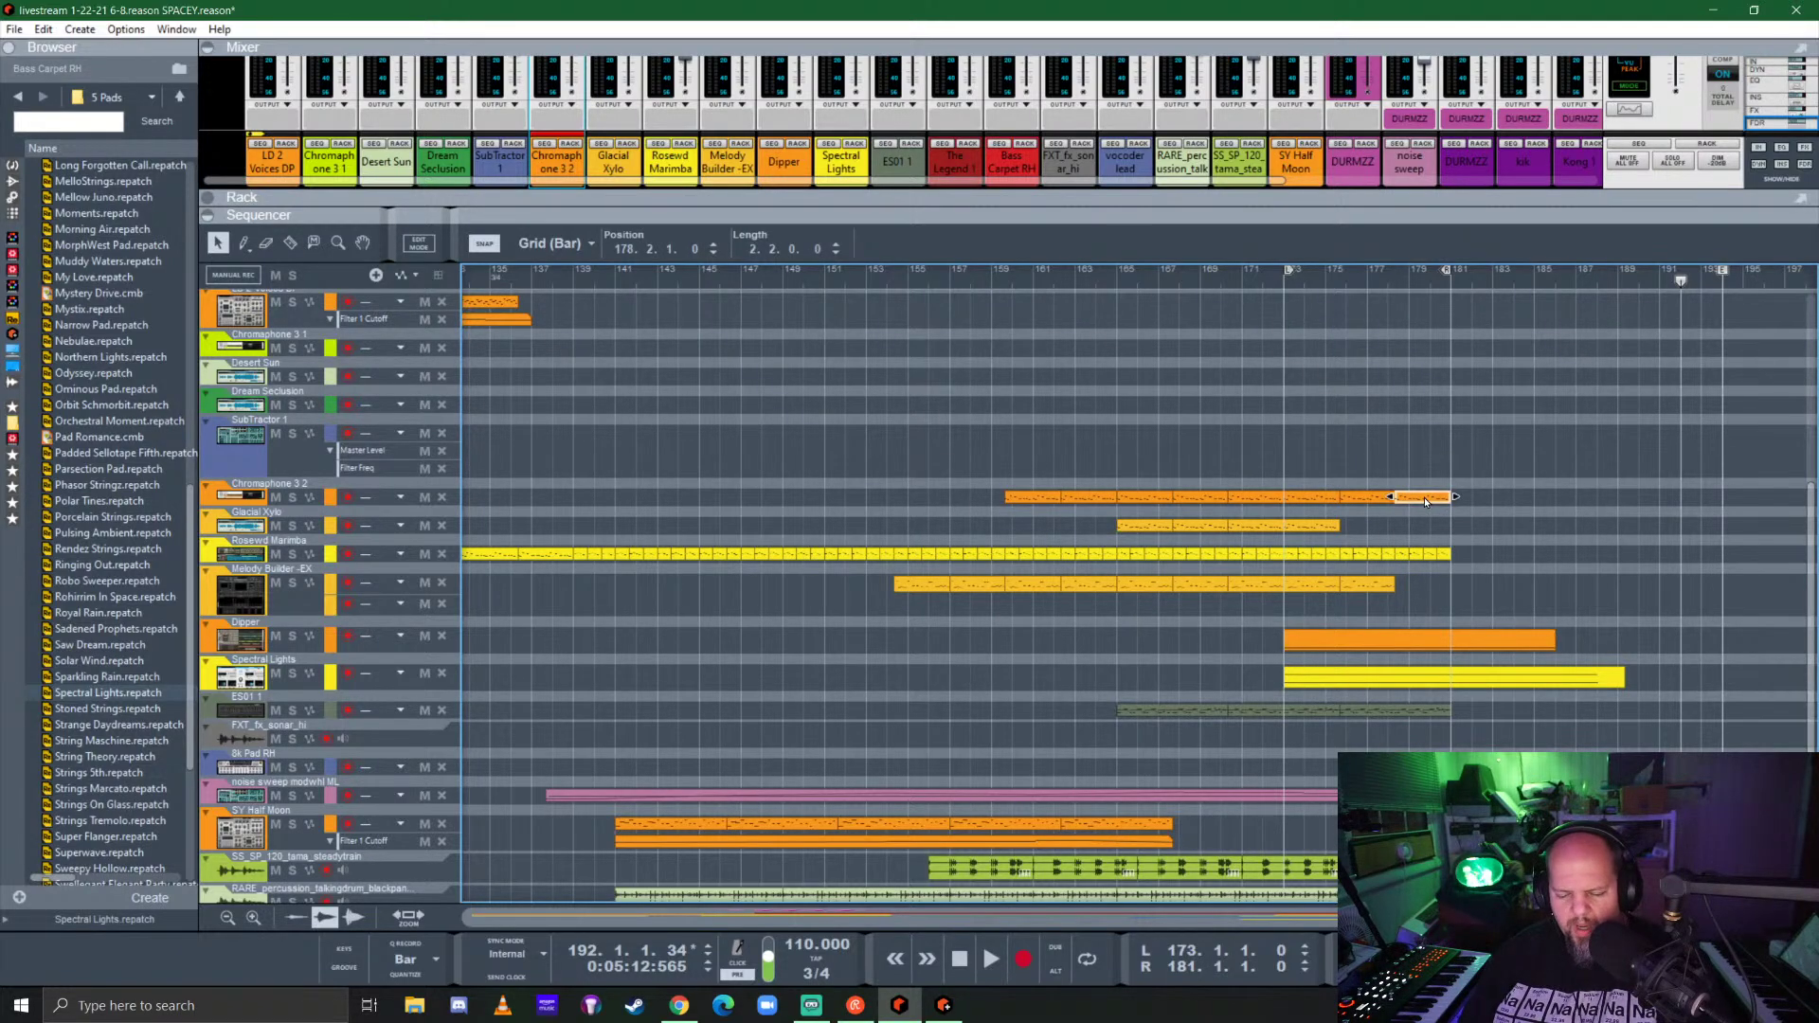
{"action": "left_click_drag", "start_coordinate": [1516, 548], "coordinate": [1400, 565]}
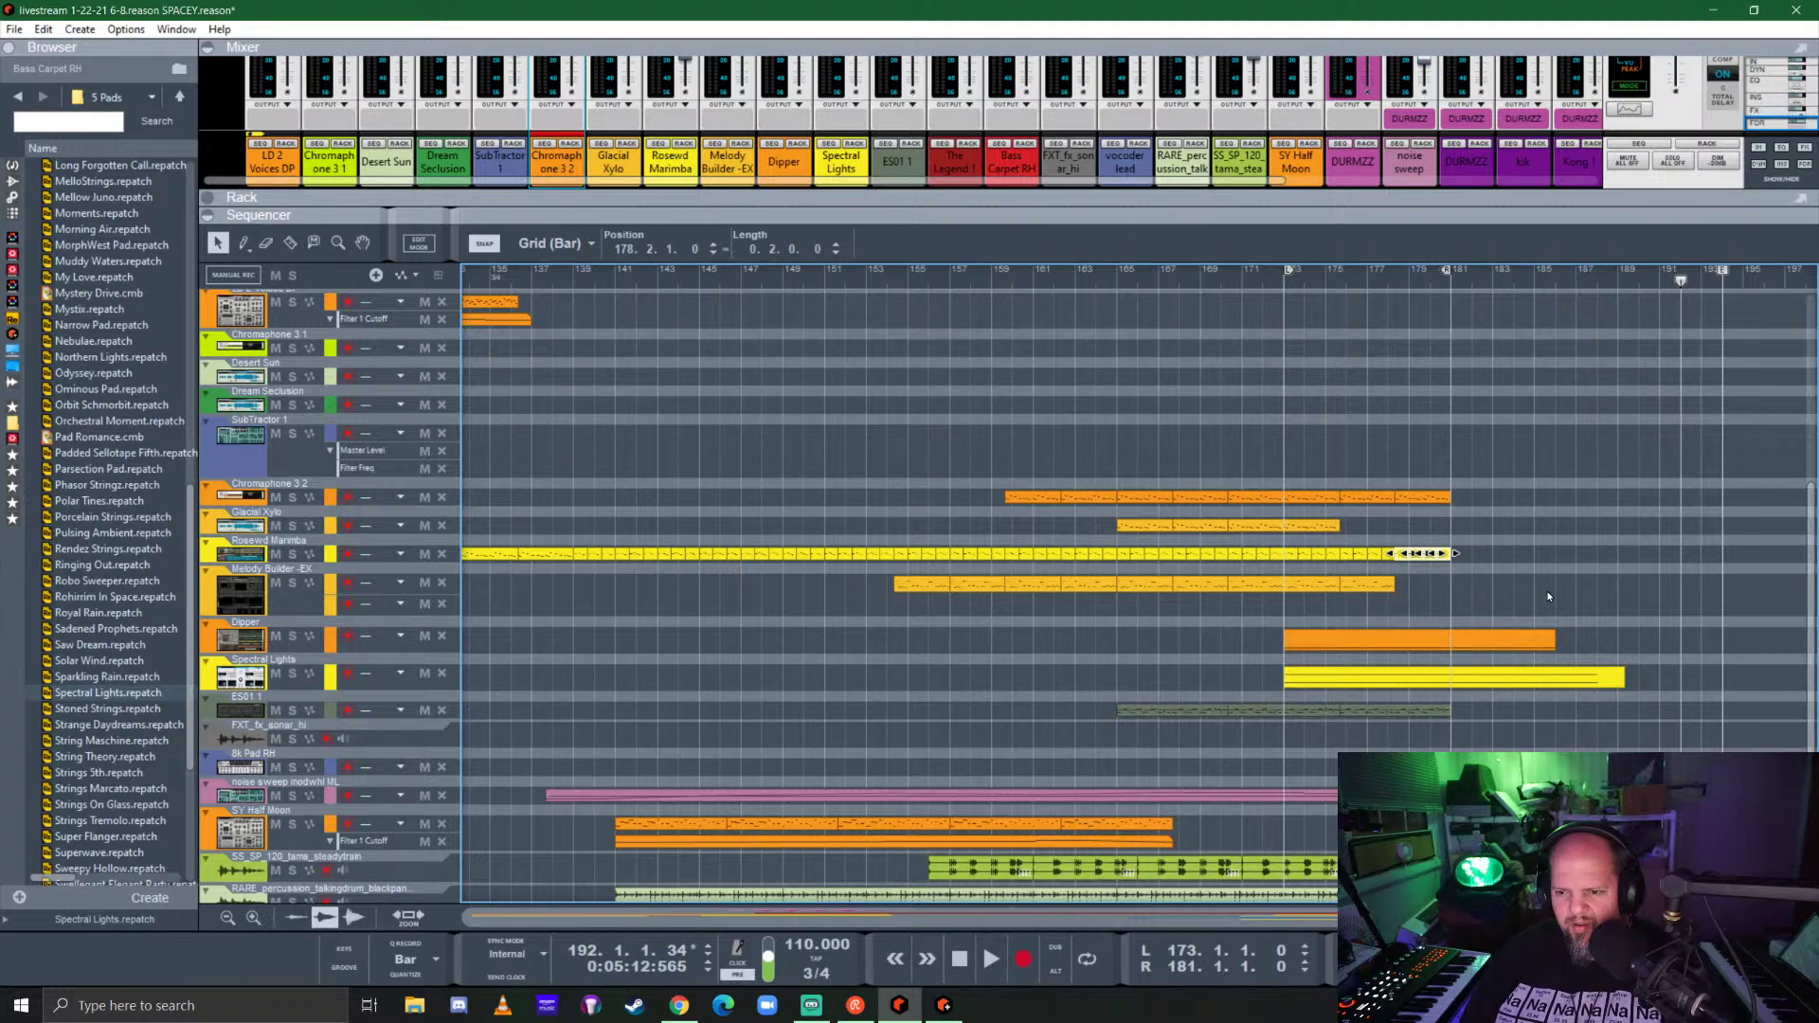
{"action": "scroll", "coordinate": [1241, 606], "scroll_direction": "up", "scroll_amount": 3}
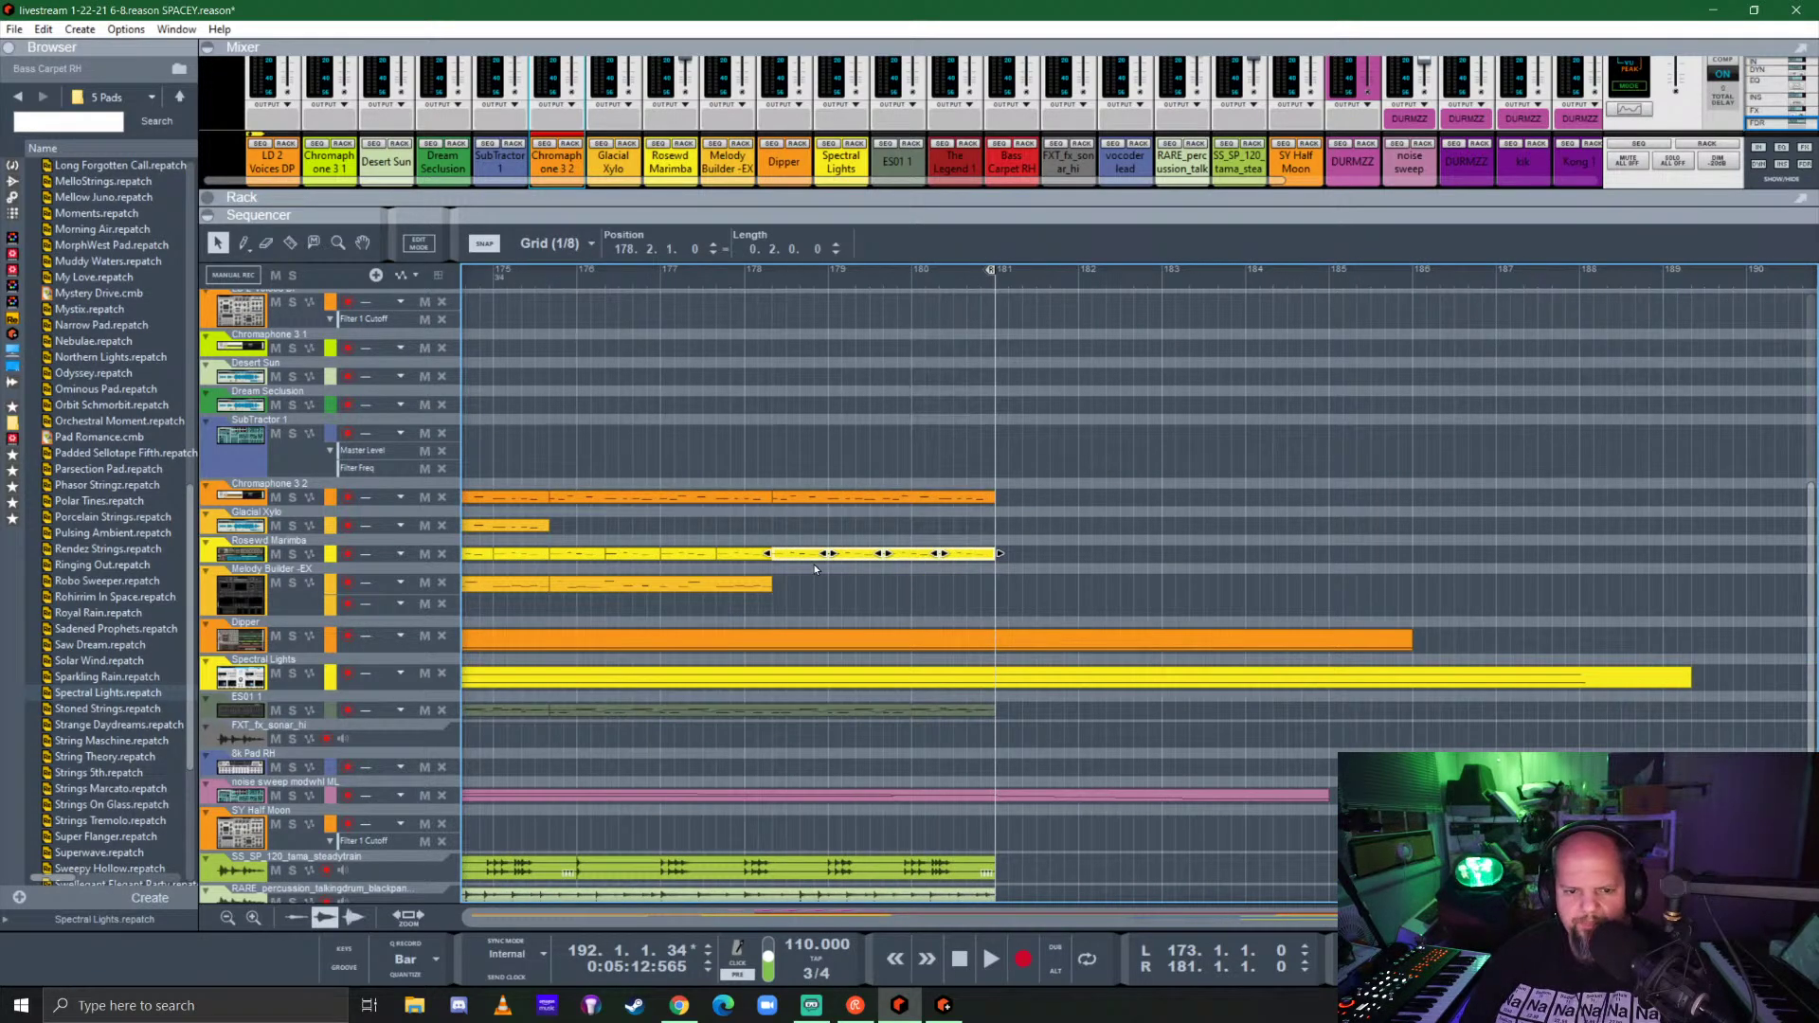
{"action": "left_click_drag", "start_coordinate": [1103, 571], "coordinate": [1143, 559]}
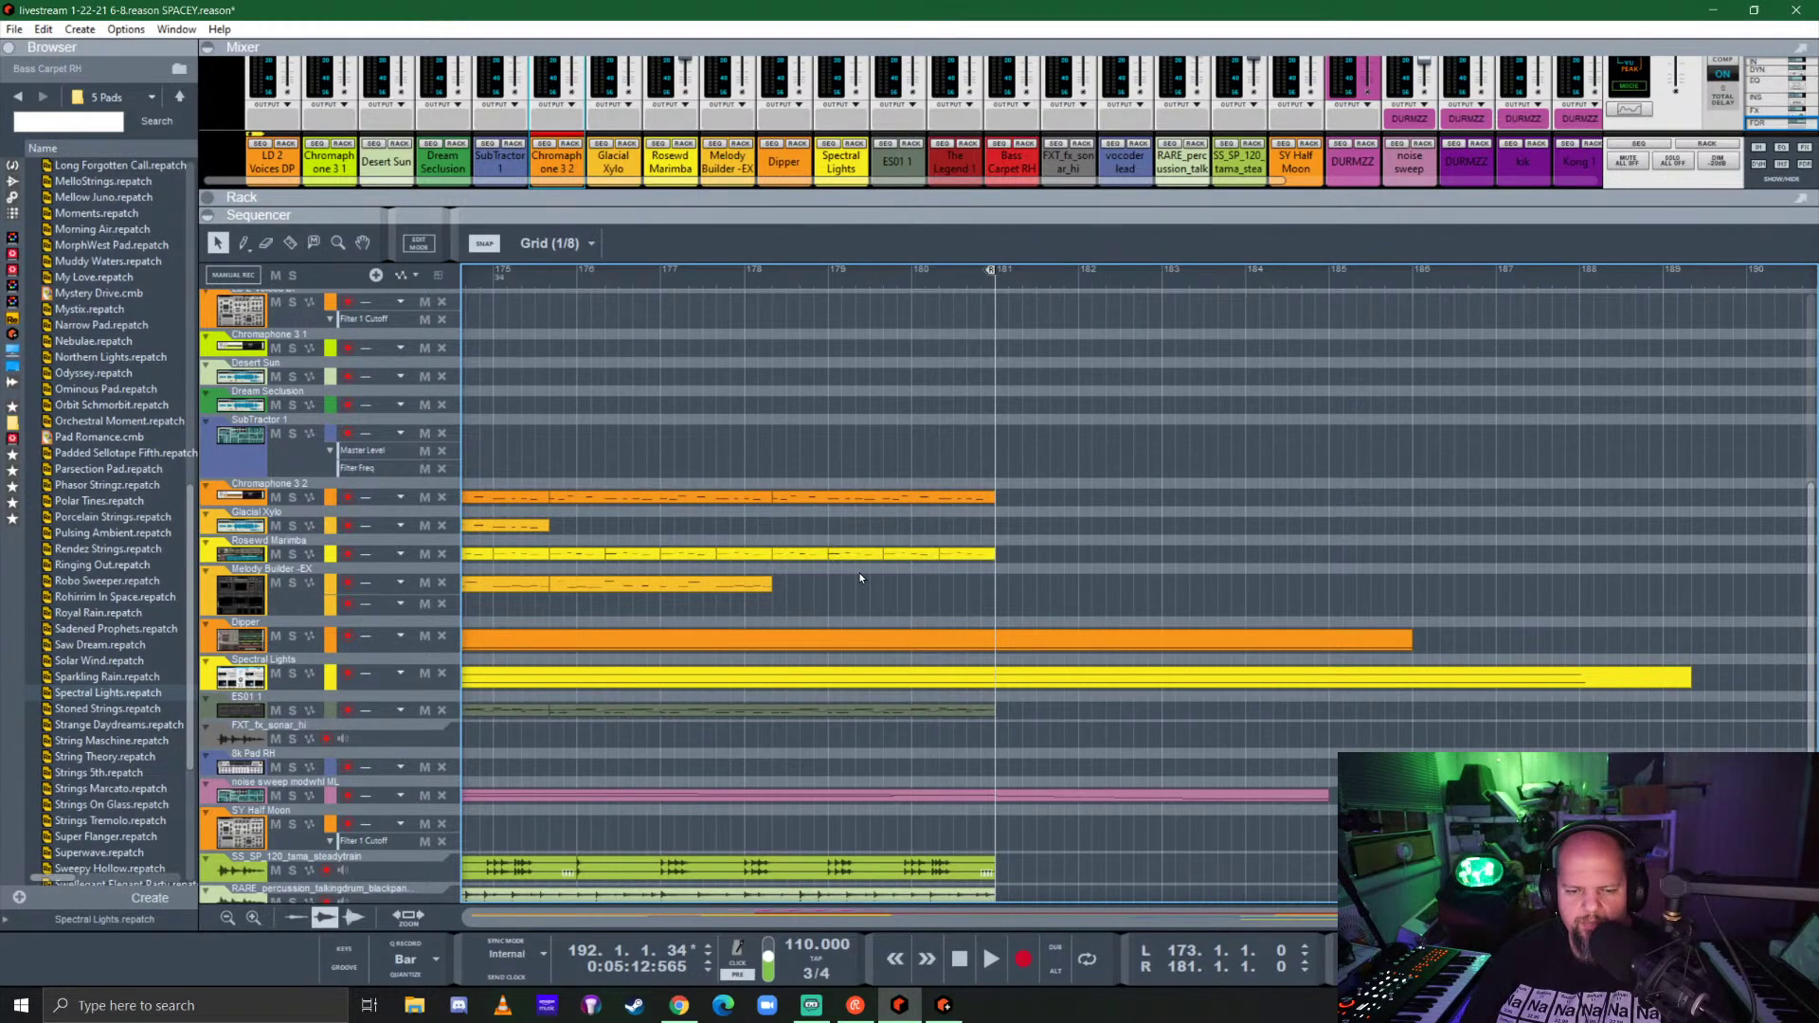
{"action": "left_click_drag", "start_coordinate": [809, 543], "coordinate": [1031, 555]}
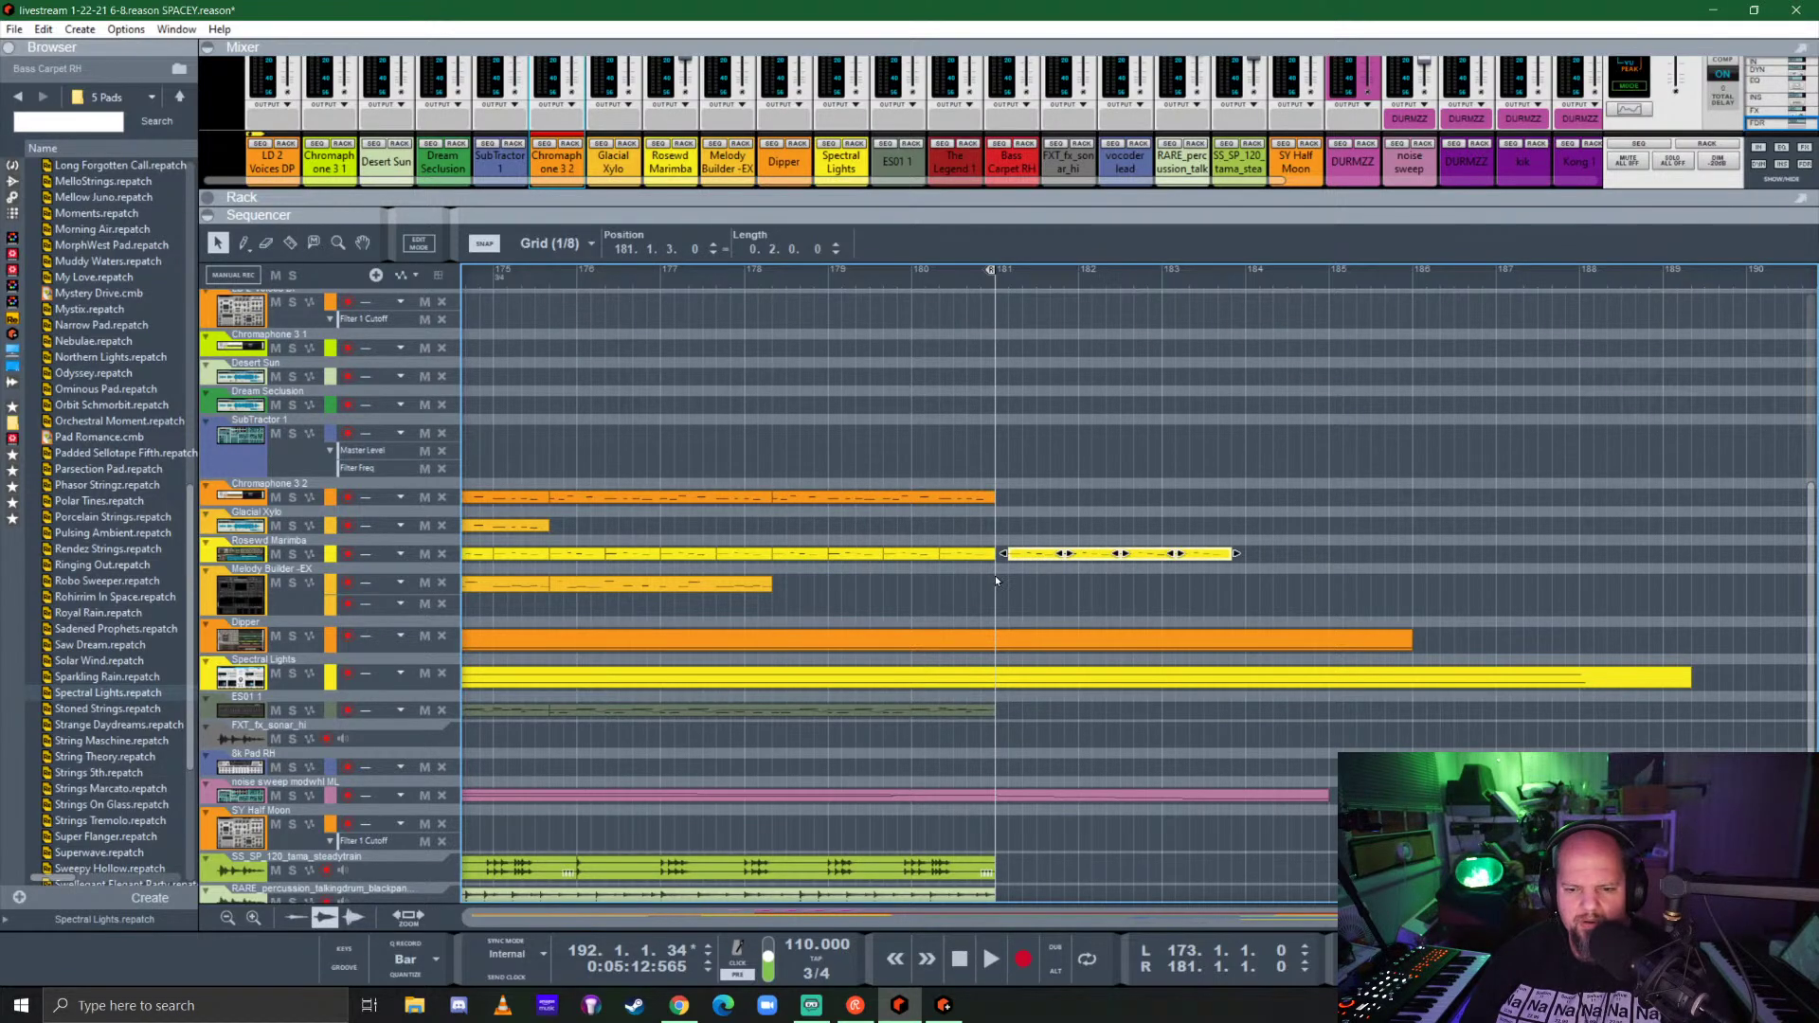
{"action": "scroll", "coordinate": [995, 576], "scroll_direction": "up", "scroll_amount": 3}
{"action": "left_click_drag", "start_coordinate": [1033, 559], "coordinate": [1034, 560]}
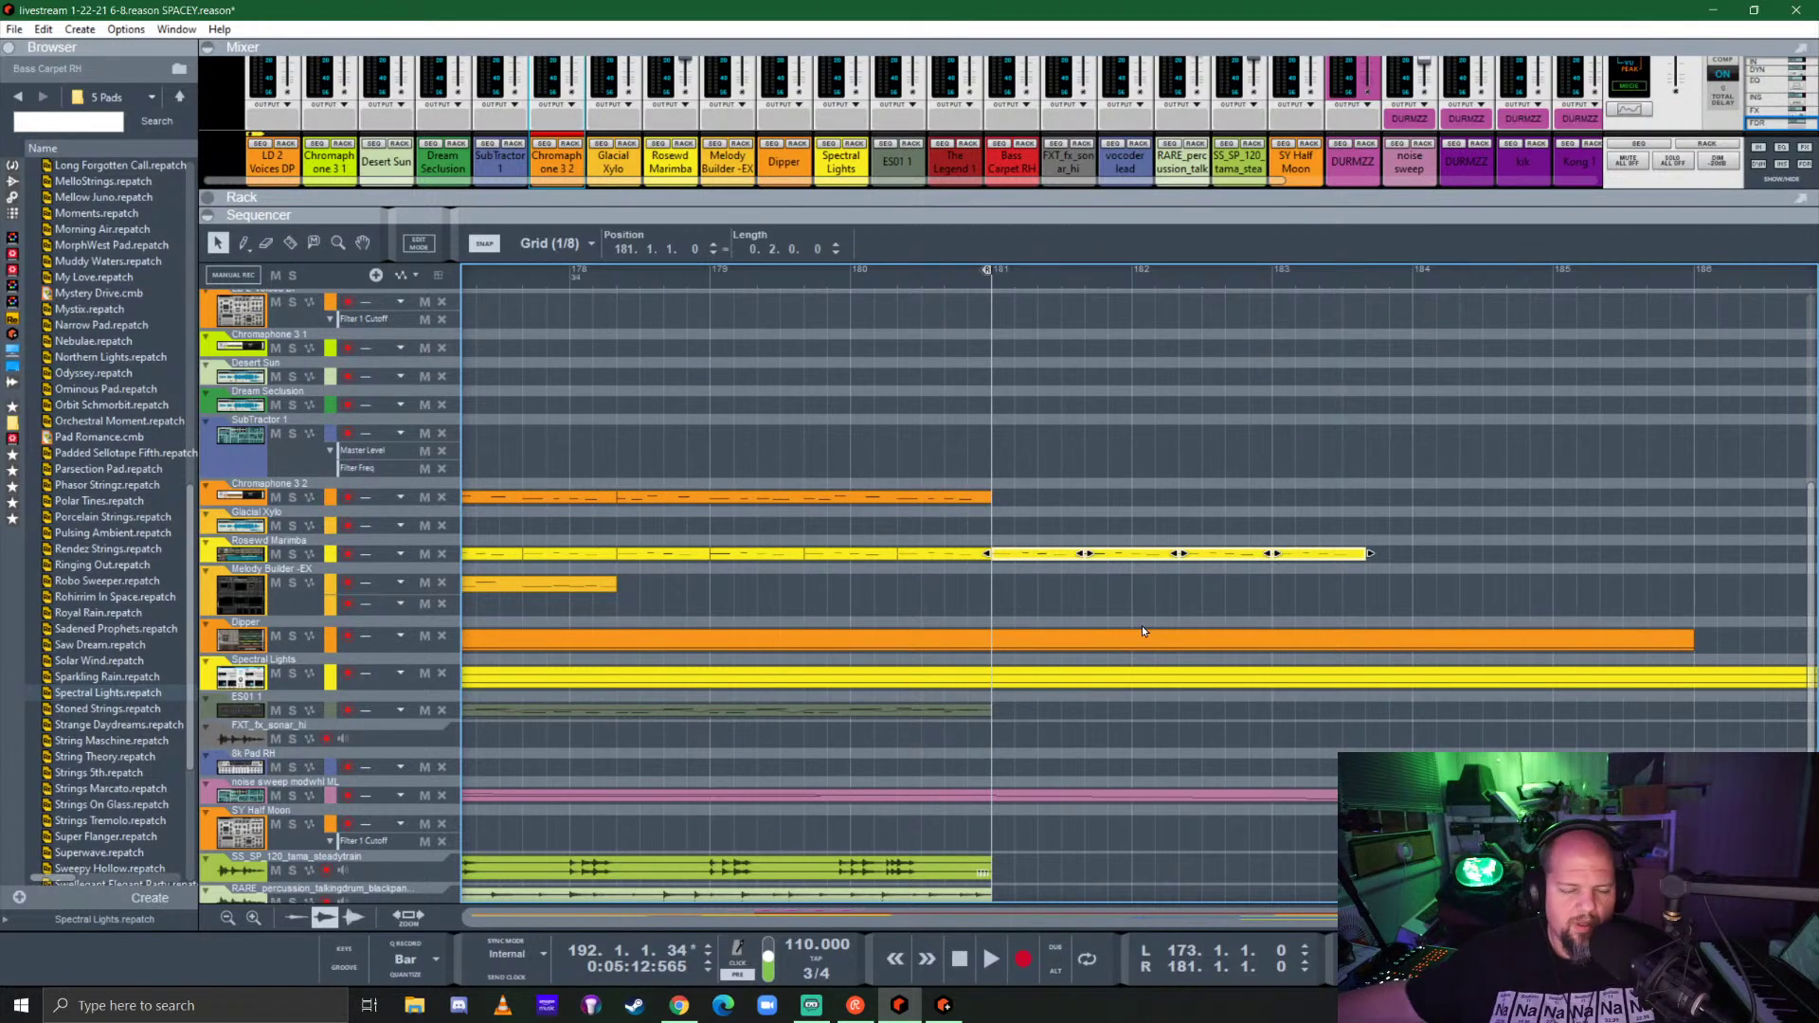
Step: Try extending the RARE_percussion_talkingdrum track with a copy of its last clip at bar 181
{"action": "scroll", "coordinate": [1040, 635], "scroll_direction": "down", "scroll_amount": 1}
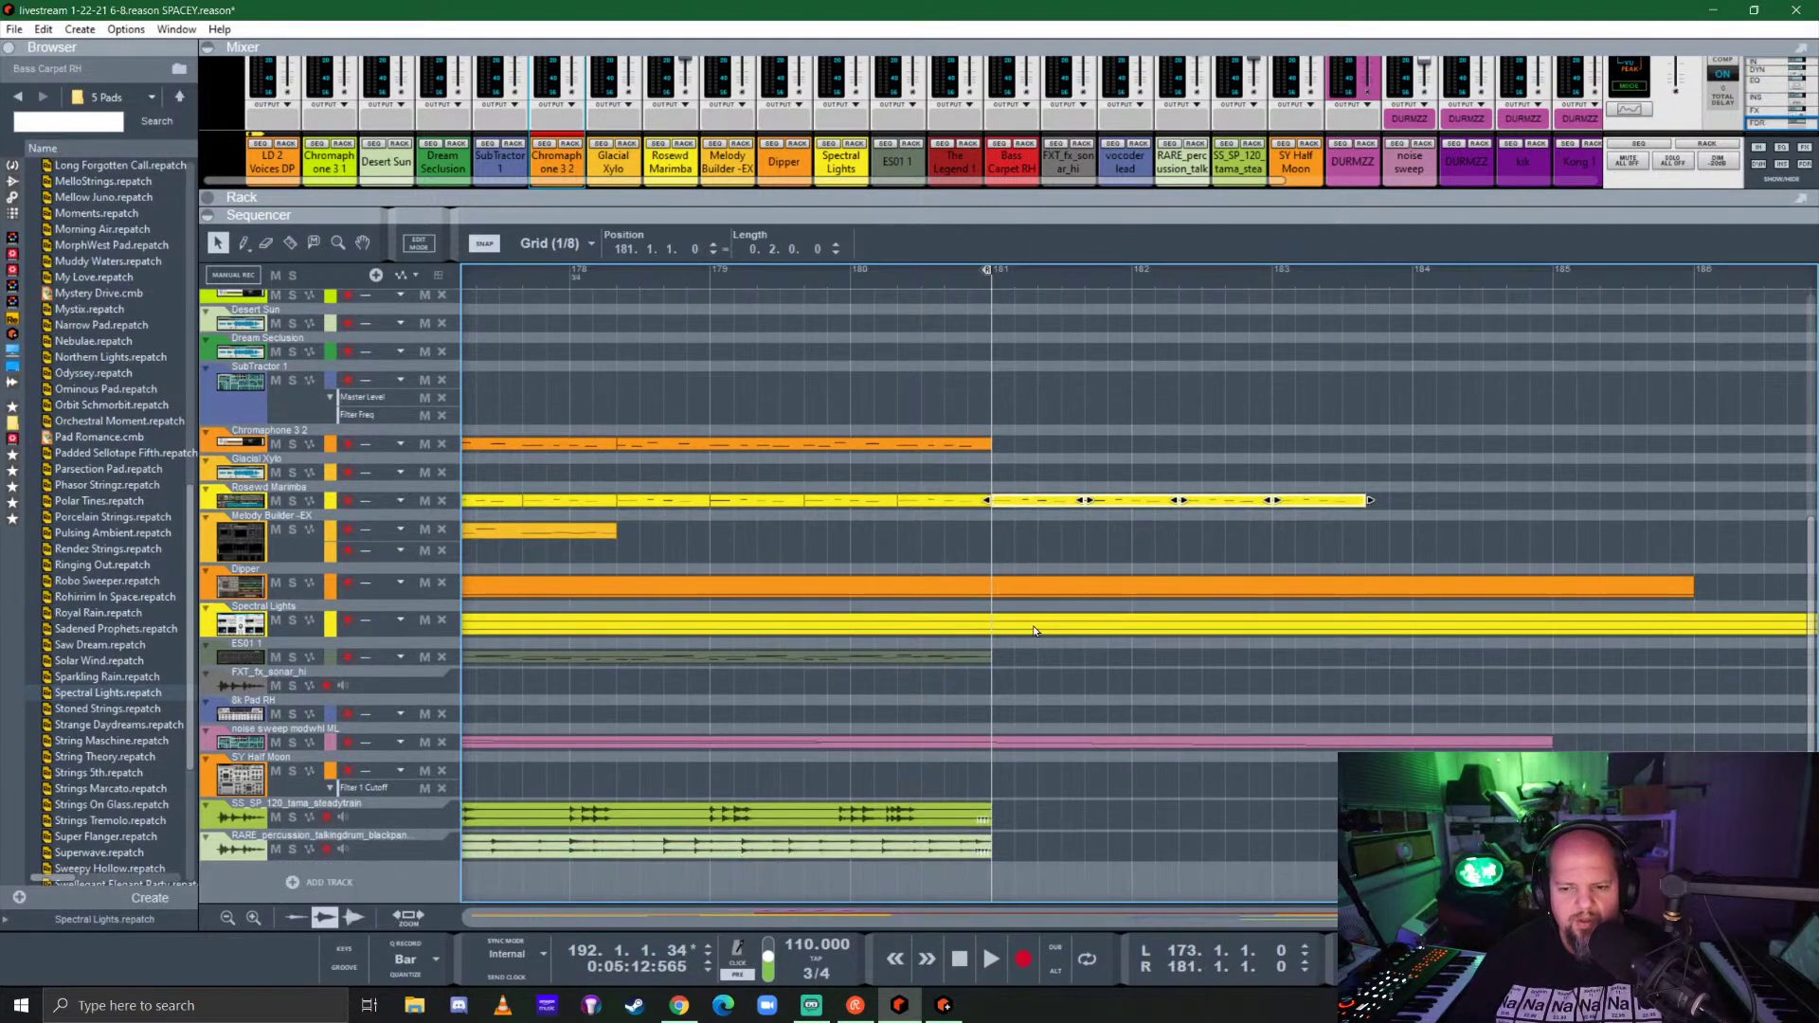
{"action": "scroll", "coordinate": [1059, 633], "scroll_direction": "down", "scroll_amount": 5}
{"action": "scroll", "coordinate": [1053, 629], "scroll_direction": "down", "scroll_amount": 1}
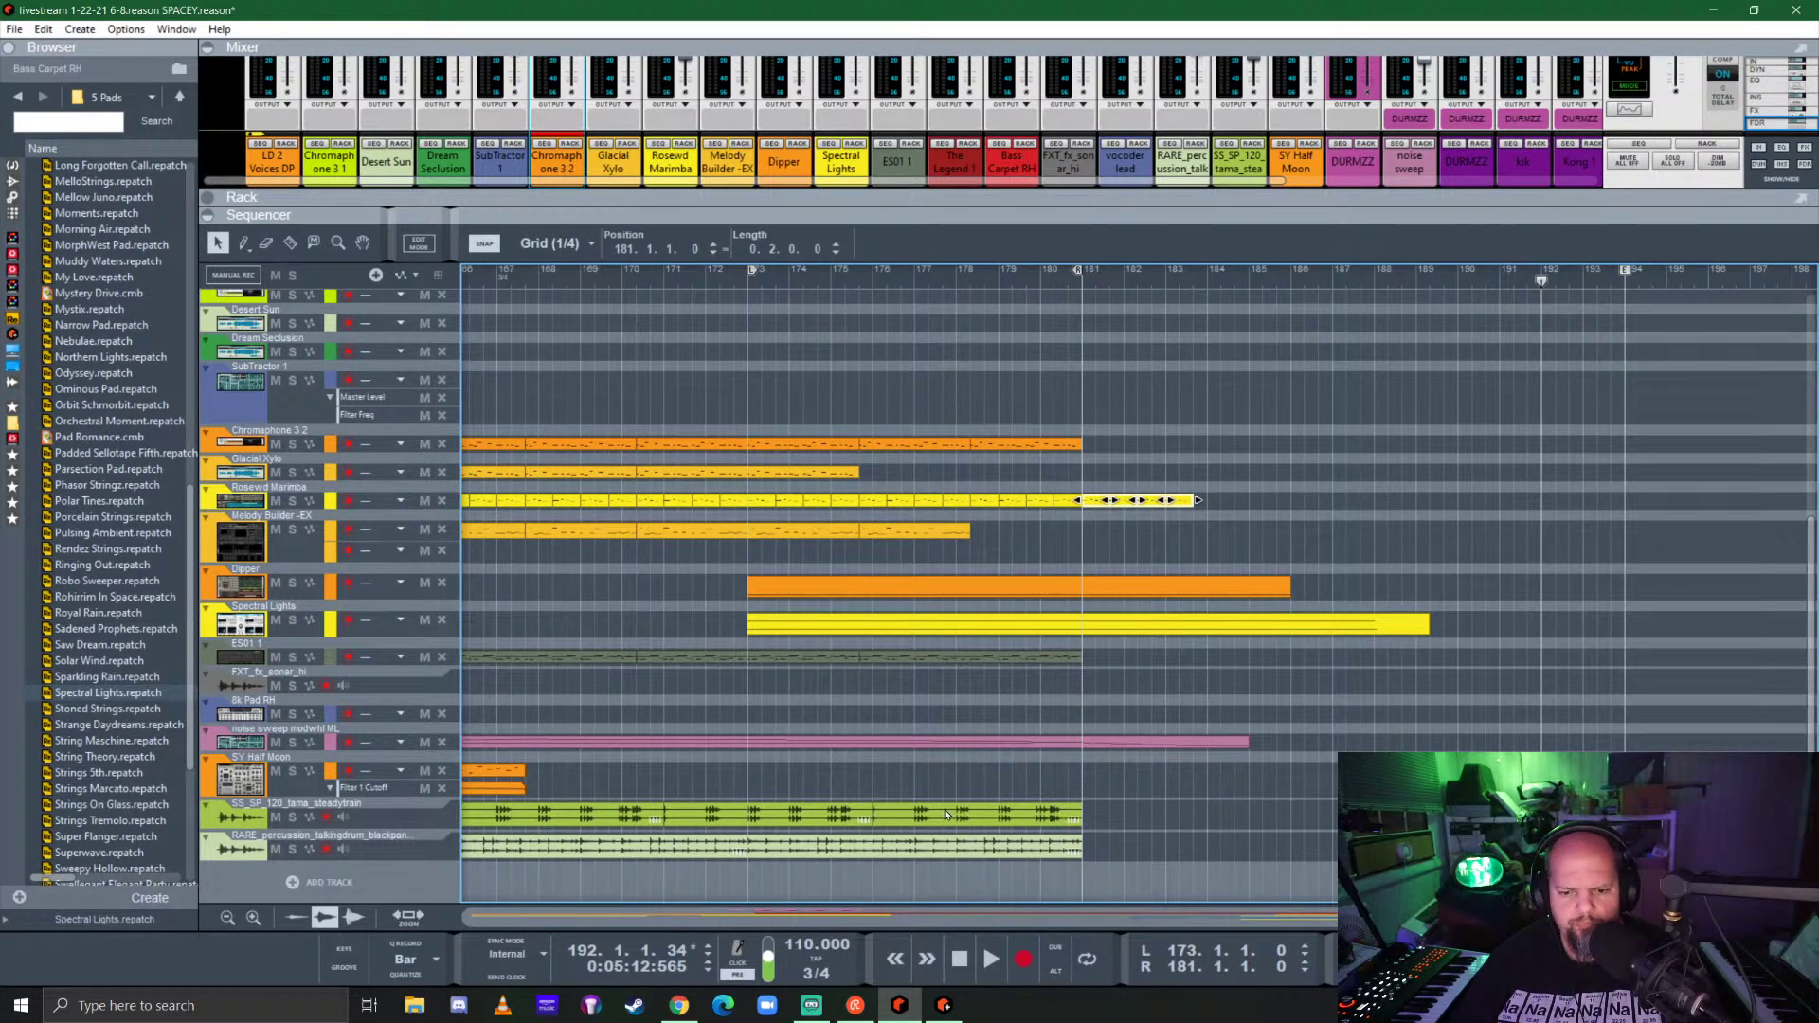
{"action": "left_click", "coordinate": [934, 855]}
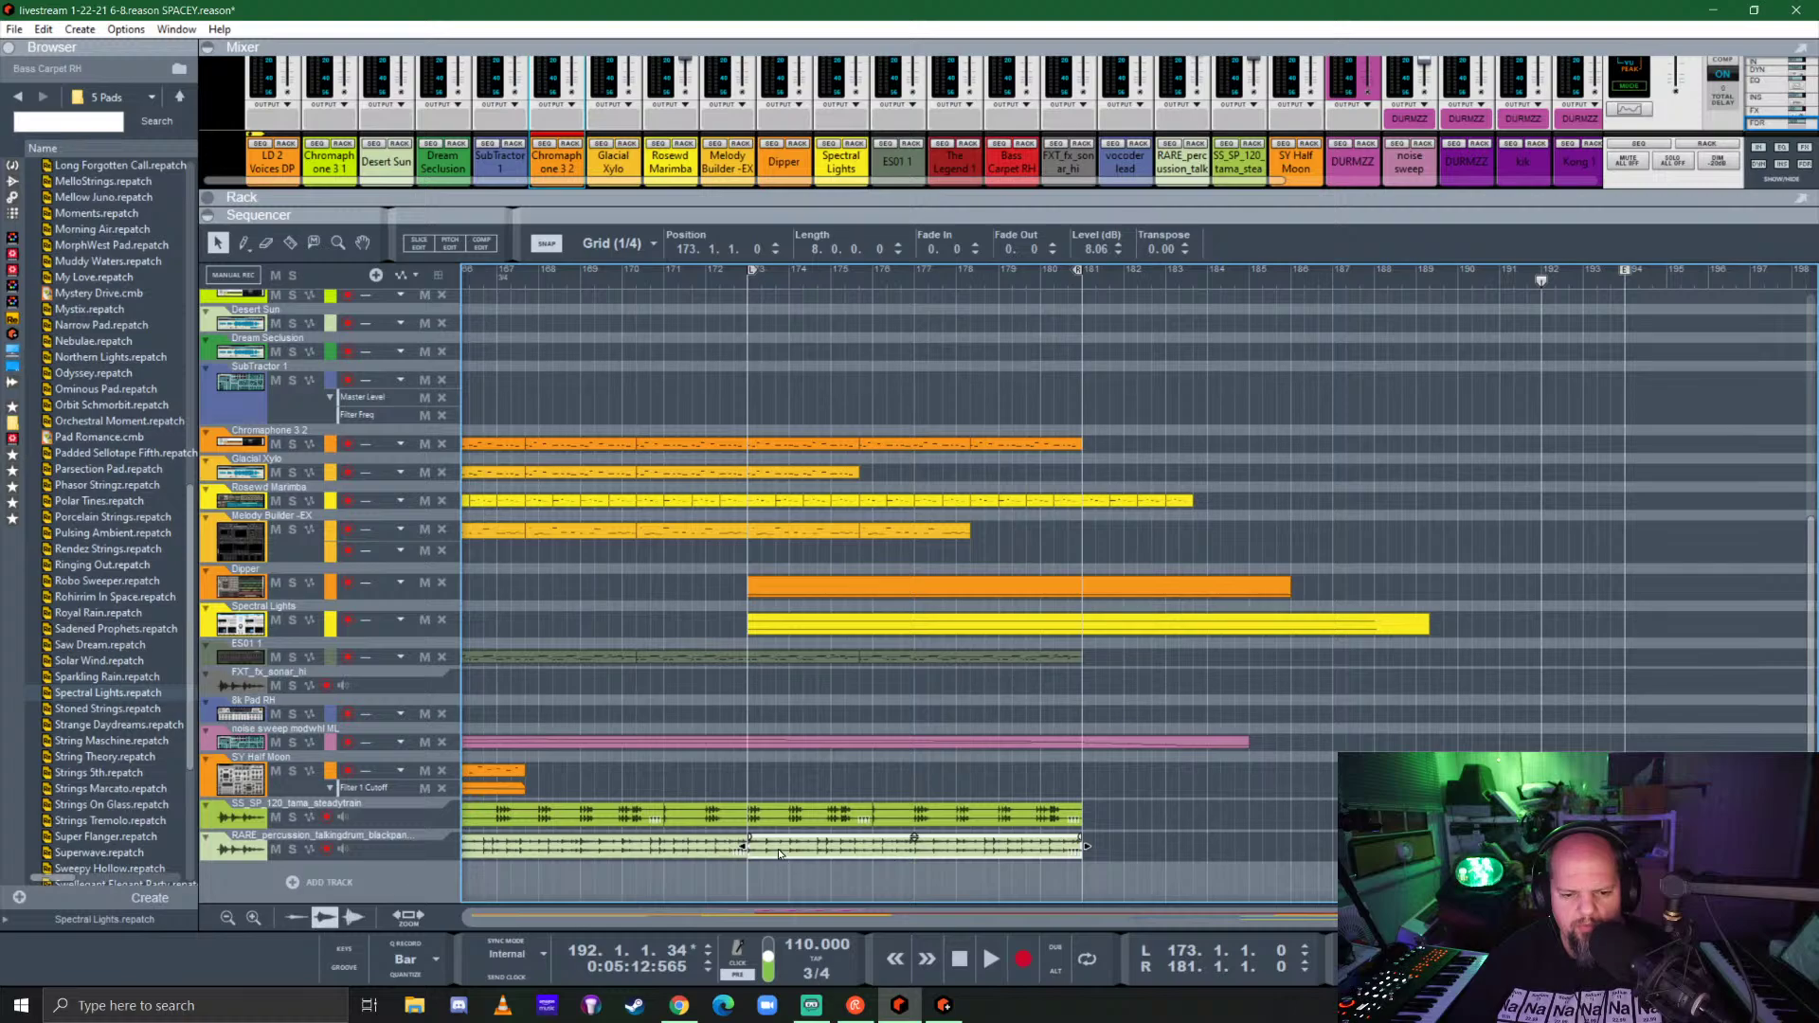
{"action": "left_click_drag", "start_coordinate": [784, 853], "coordinate": [1111, 839]}
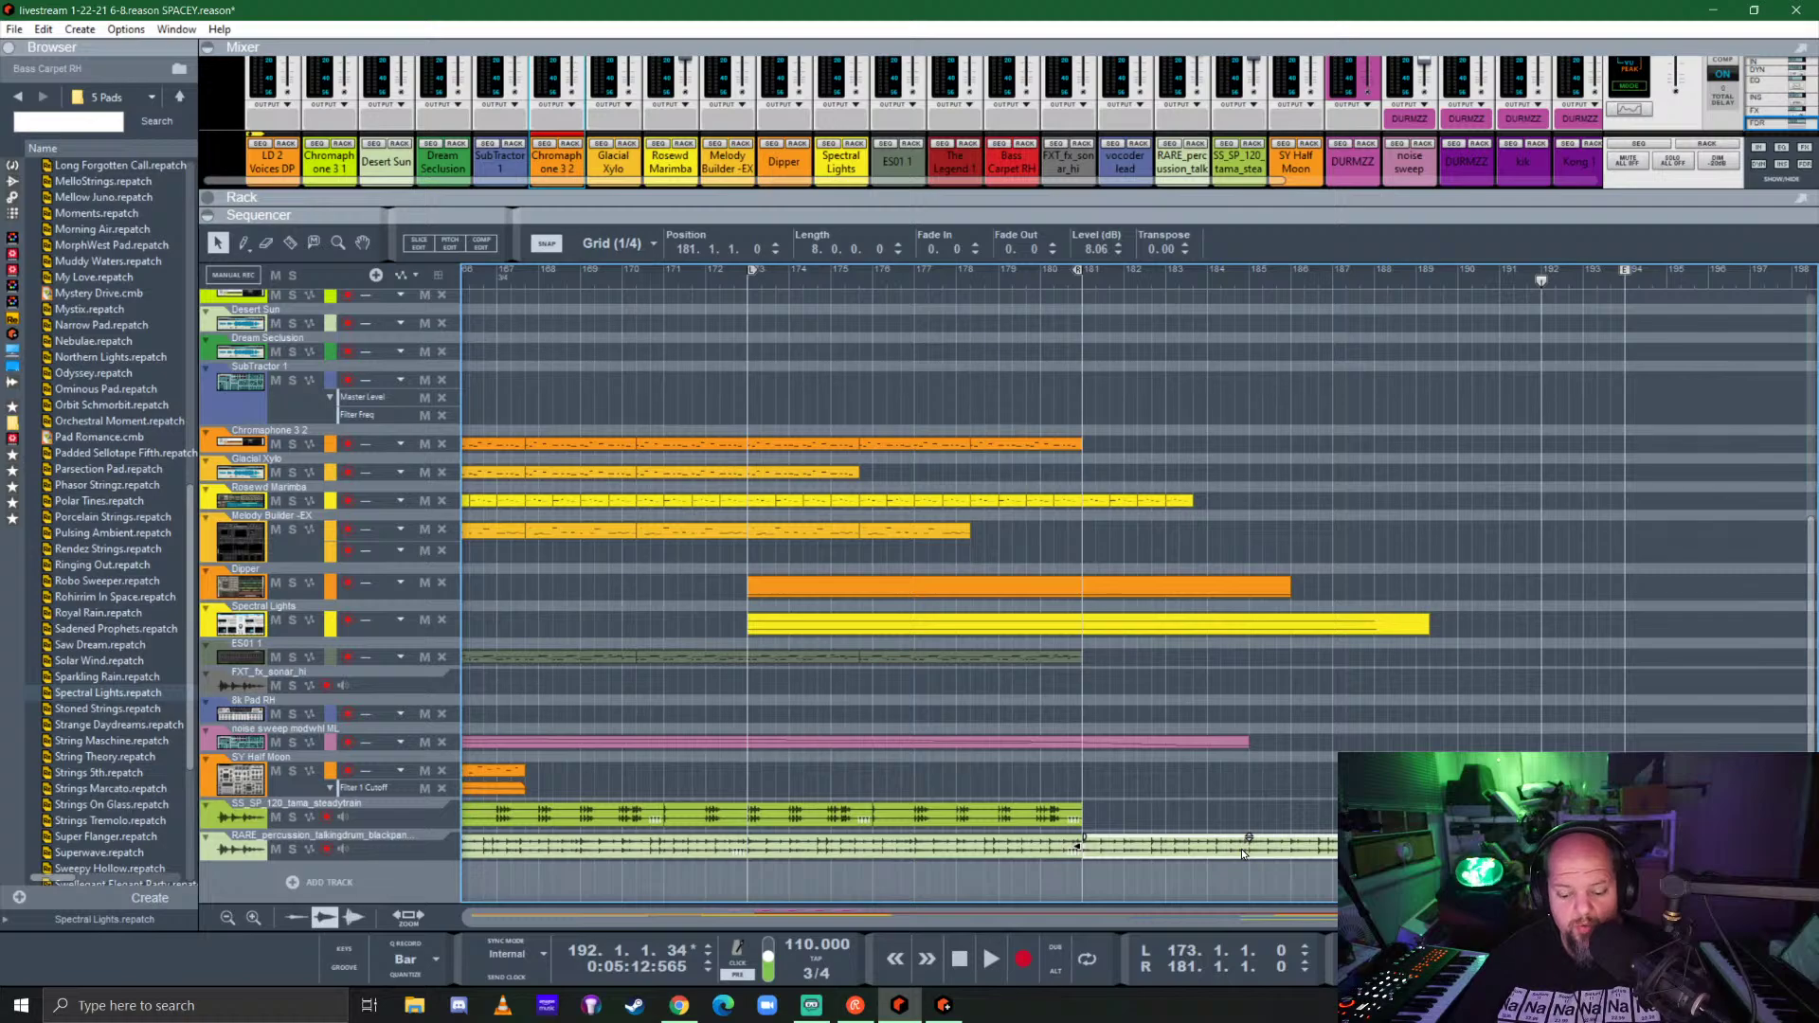
{"action": "key", "text": "Delete"}
Step: Delete the RARE_percussion_talkingdrum clip that starts at bar 173
{"action": "left_click", "coordinate": [927, 821]}
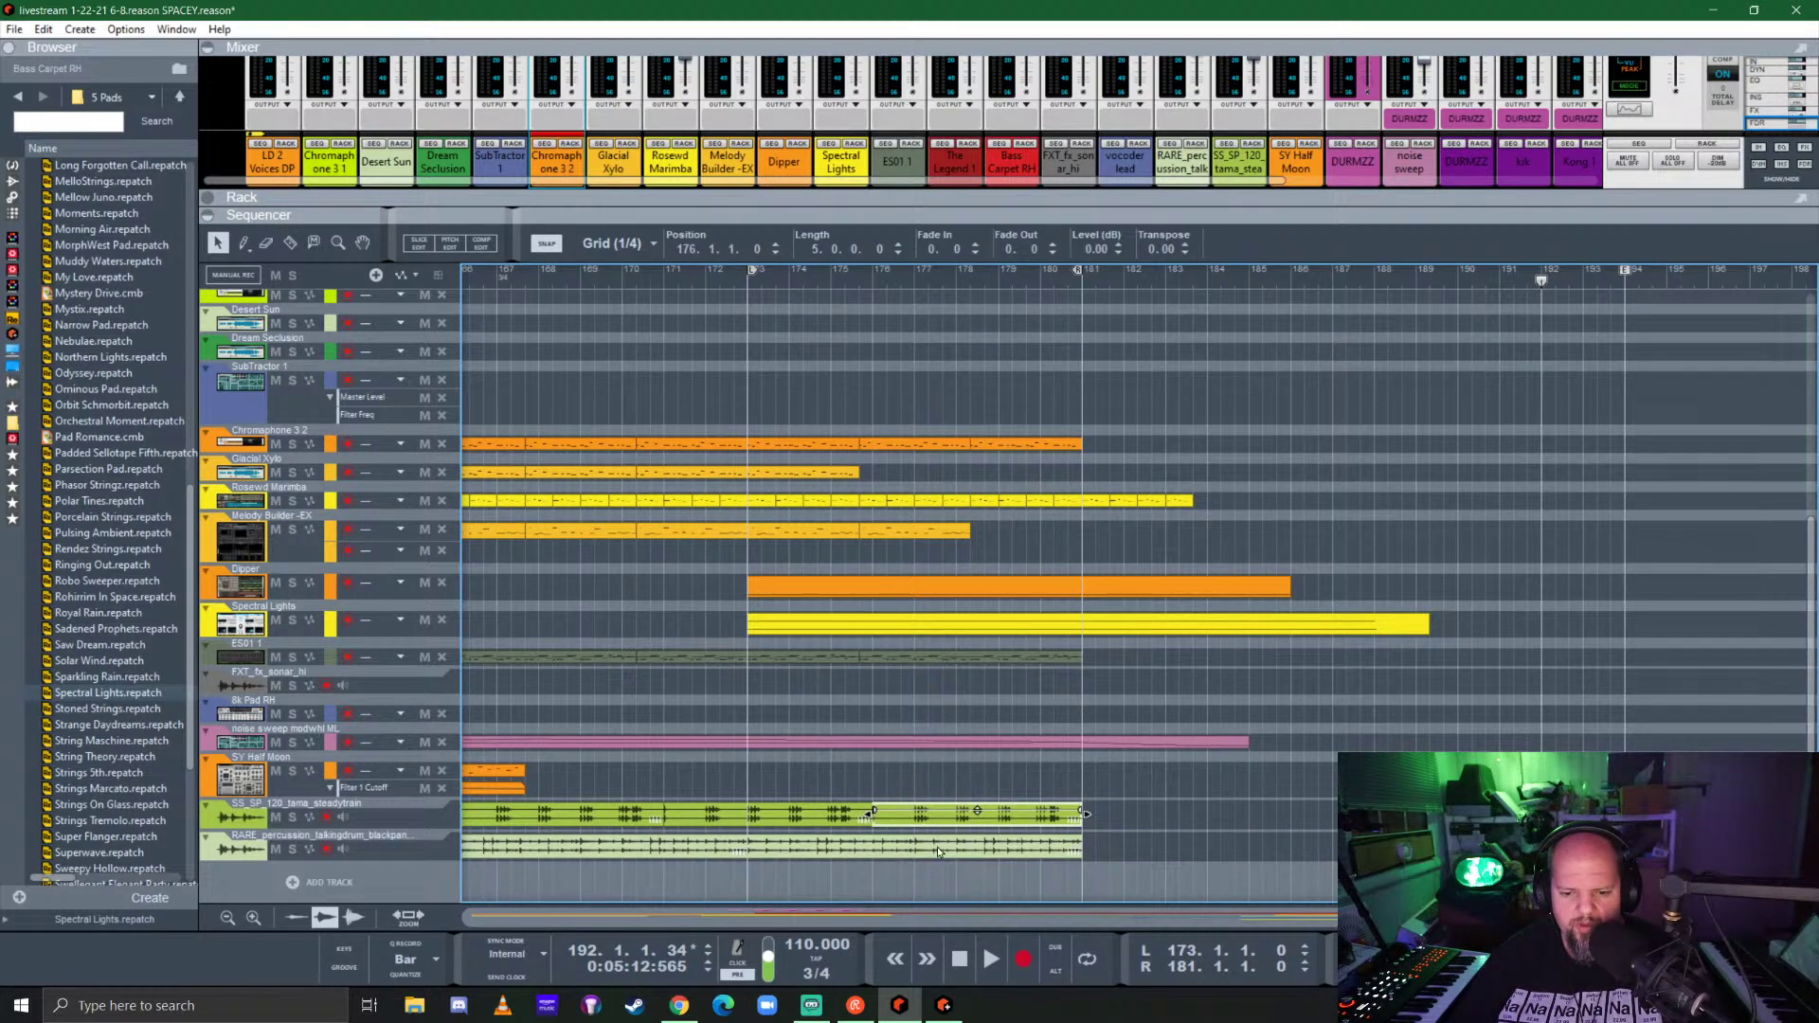
{"action": "left_click", "coordinate": [931, 850]}
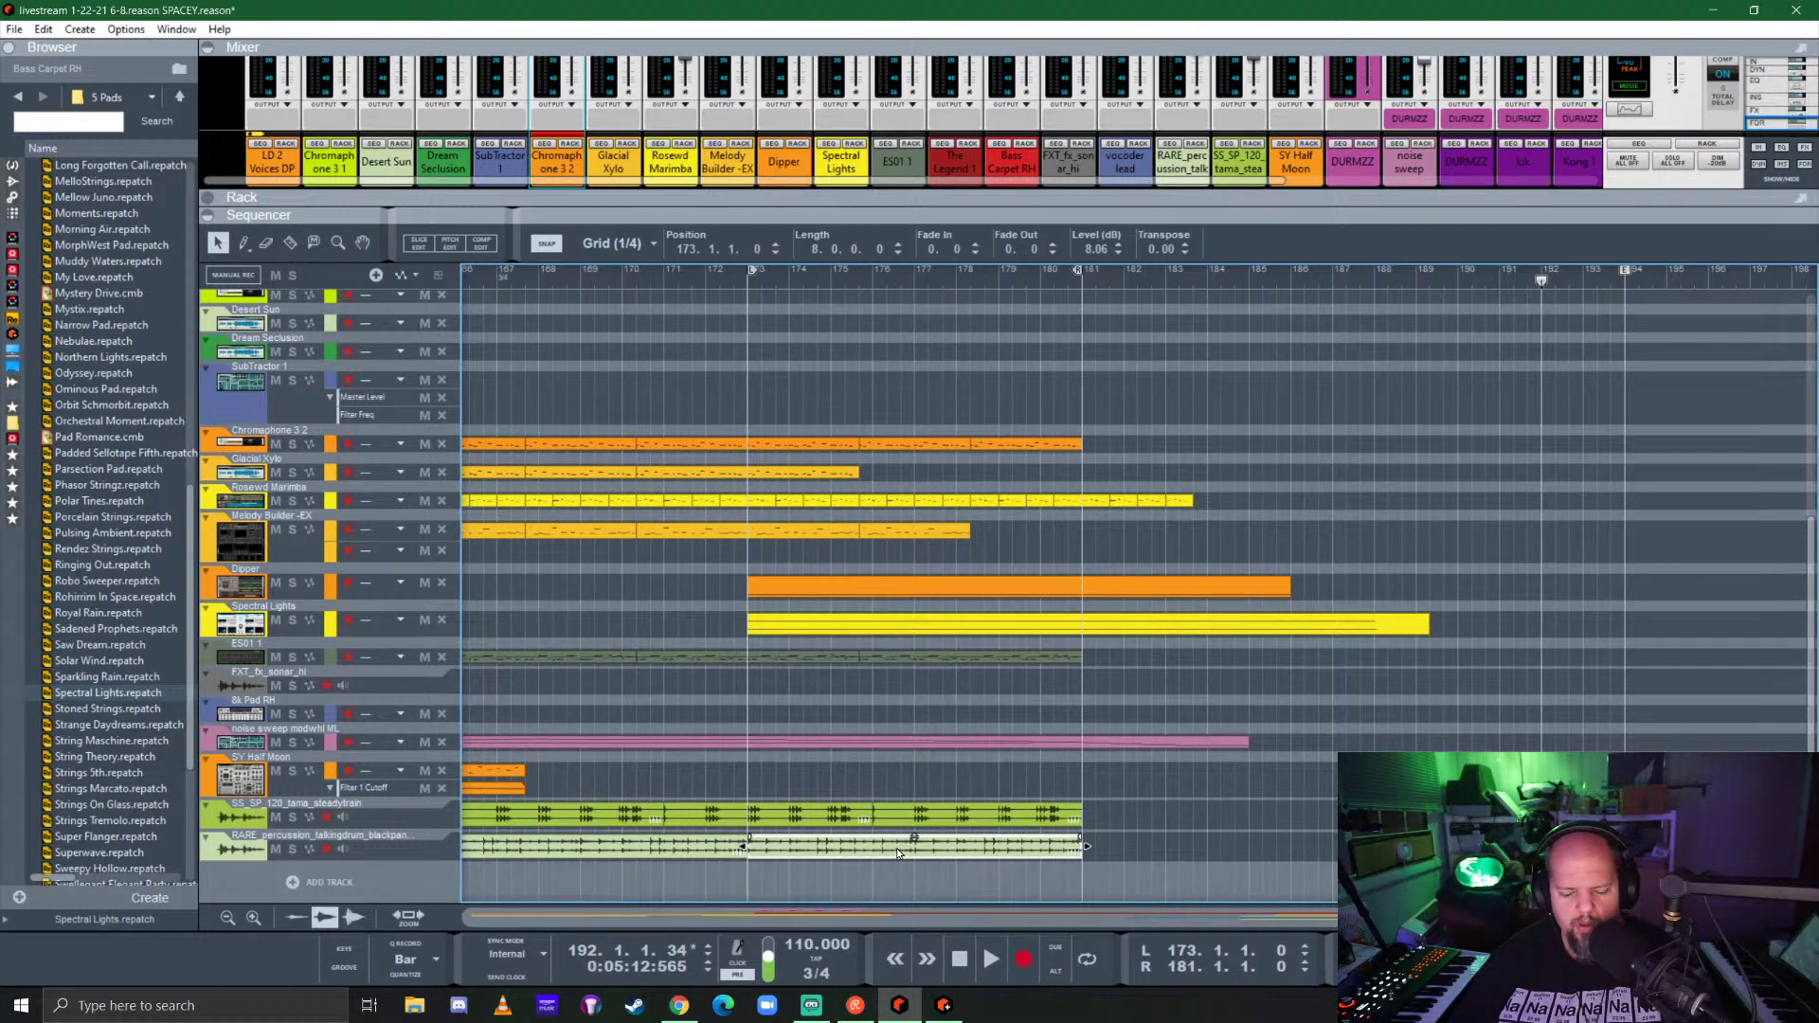
{"action": "key", "text": "Delete"}
Step: Play the outro from bar 173 and delete the last Chromaphone 3 2 clip, which starts at bar 178
{"action": "scroll", "coordinate": [974, 846], "scroll_direction": "left", "scroll_amount": 5}
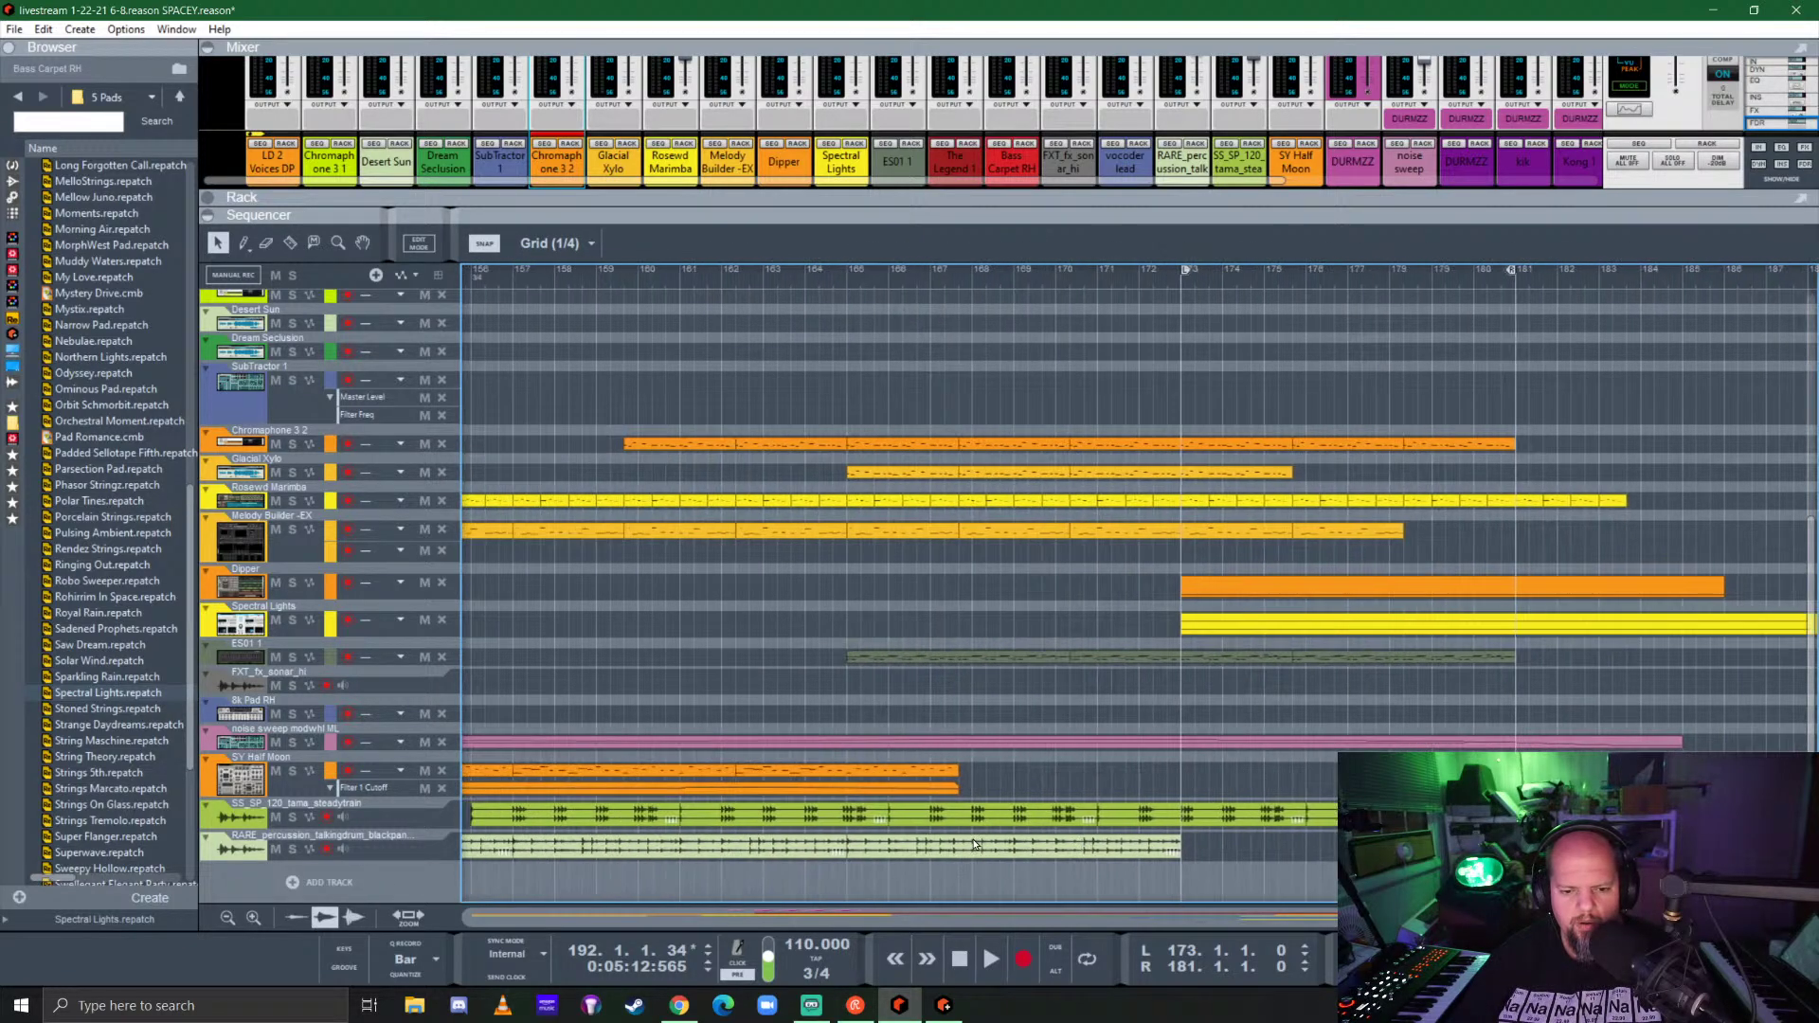
{"action": "scroll", "coordinate": [1059, 476], "scroll_direction": "right", "scroll_amount": 3}
{"action": "left_click", "coordinate": [917, 281]}
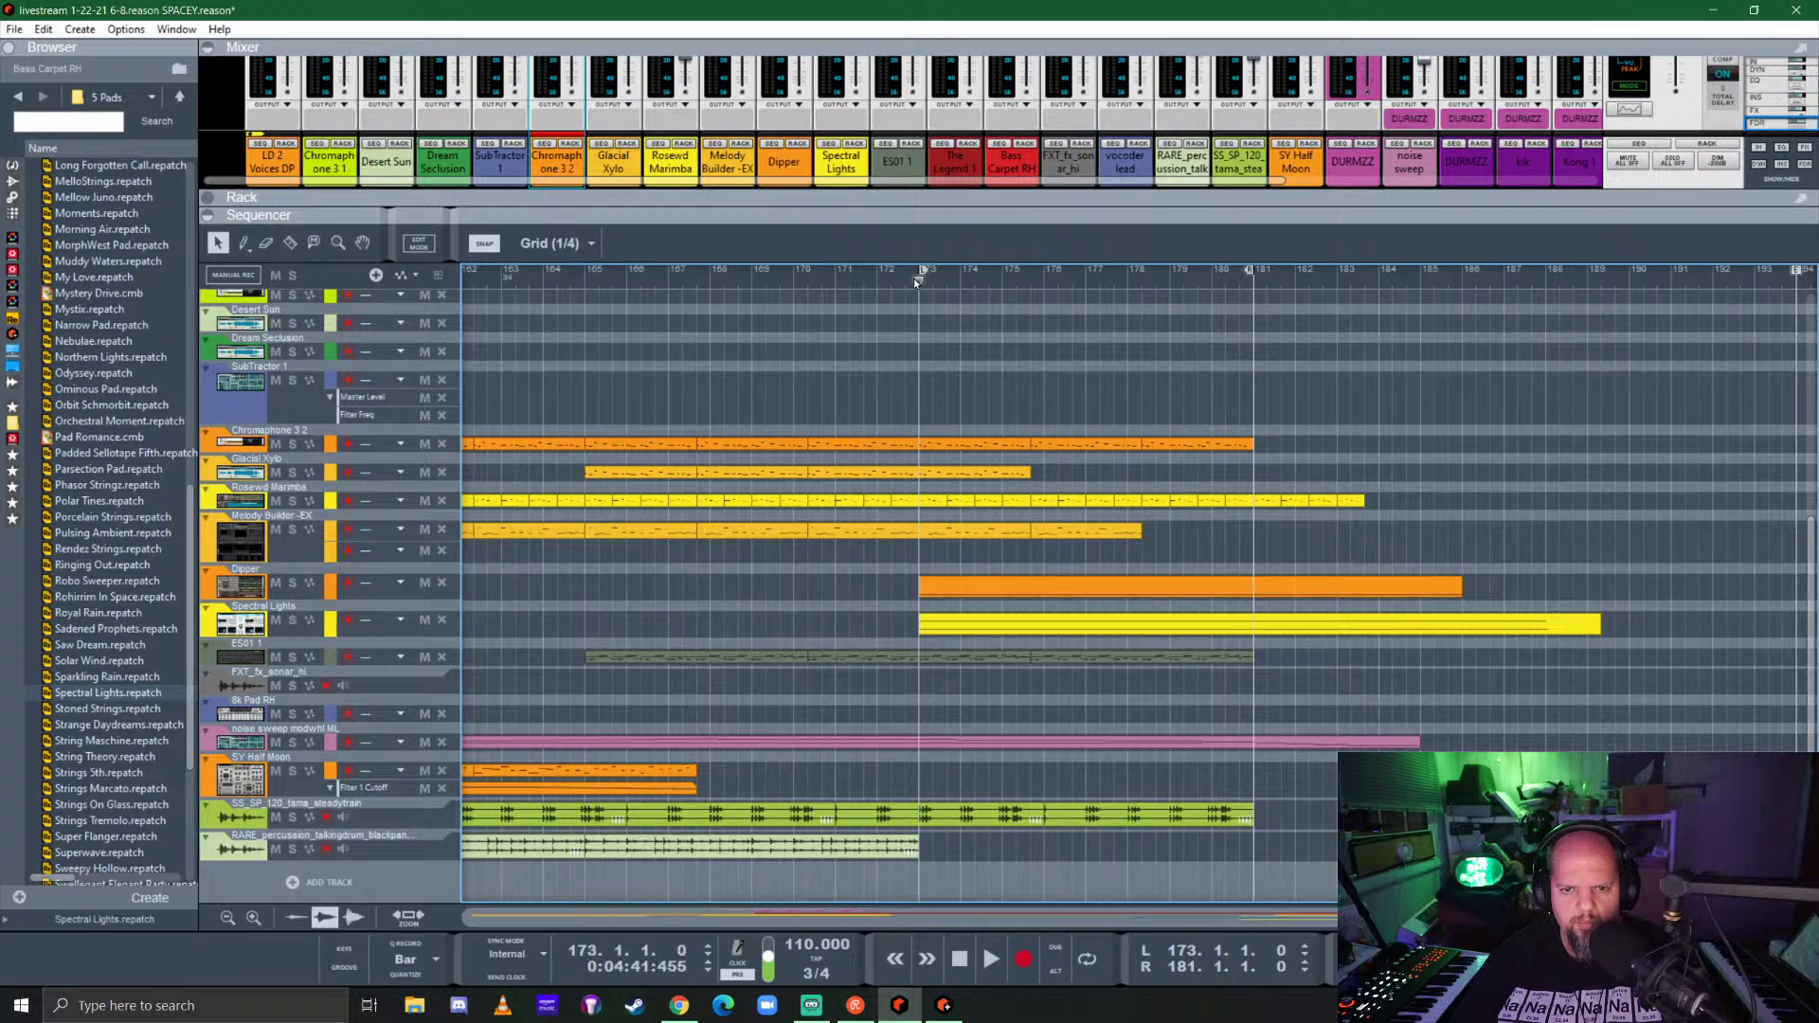
{"action": "key", "text": "space"}
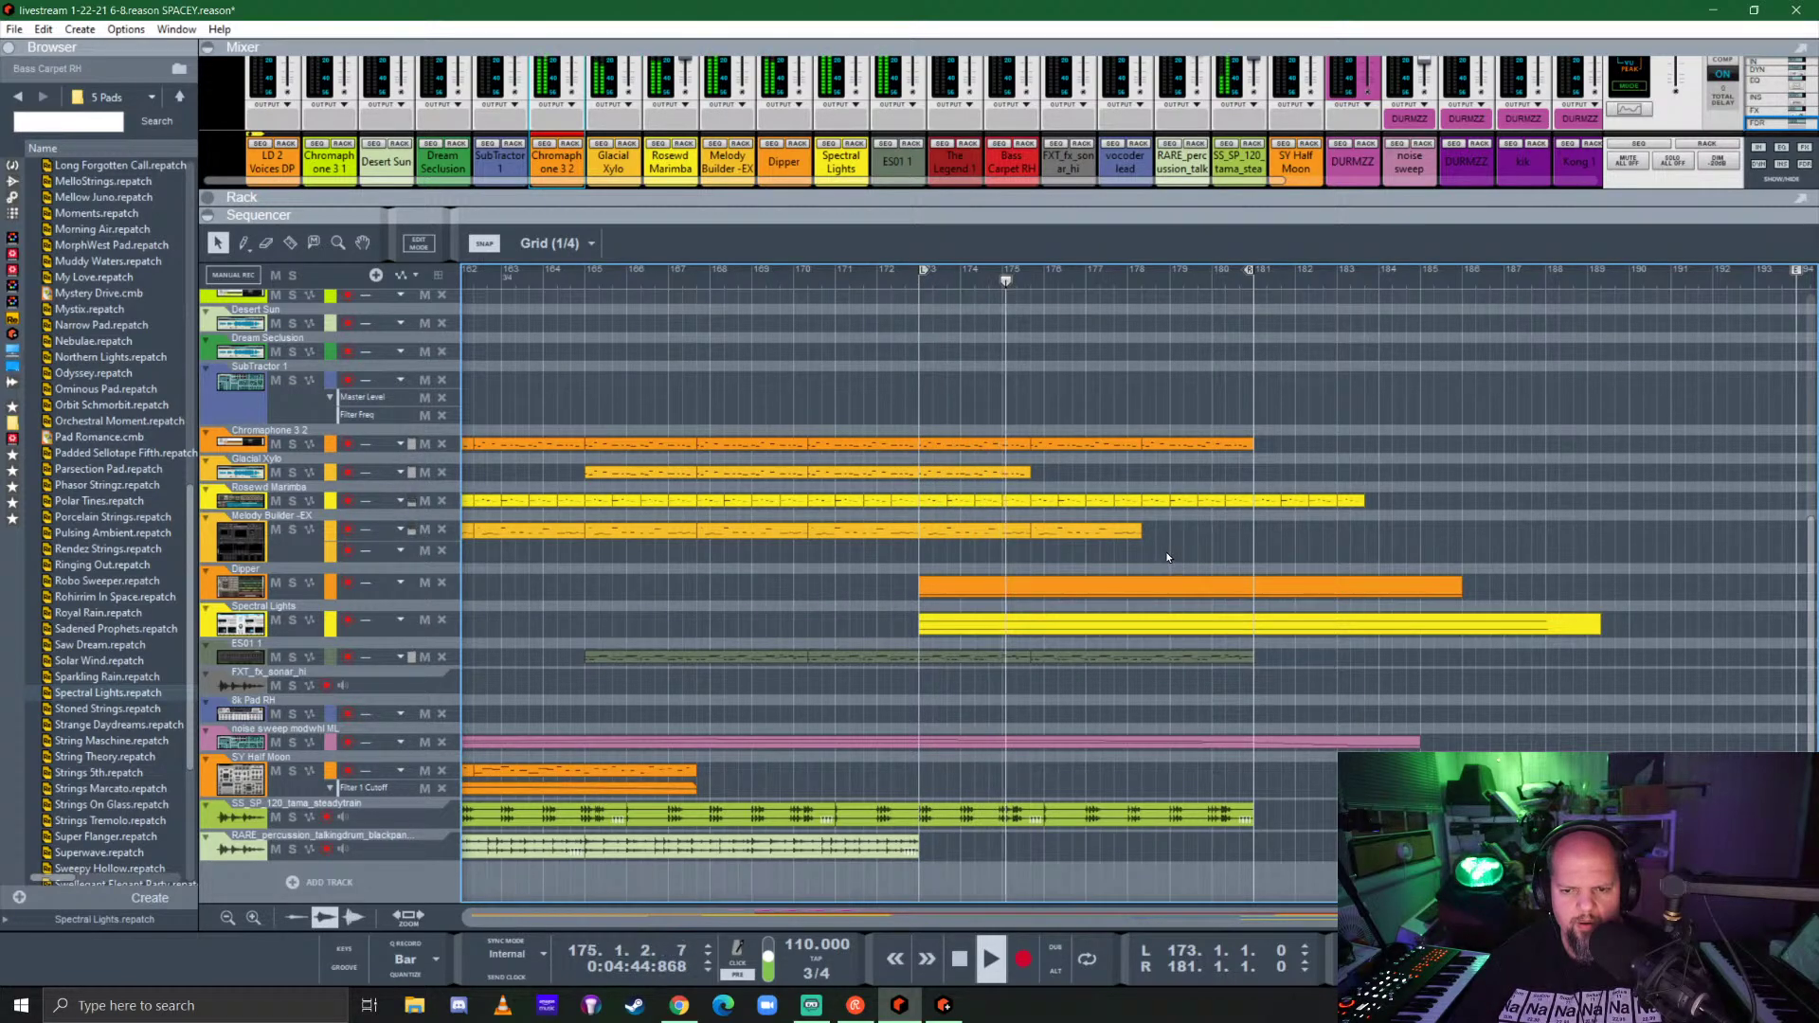
{"action": "left_click", "coordinate": [1197, 444]}
{"action": "key", "text": "Delete"}
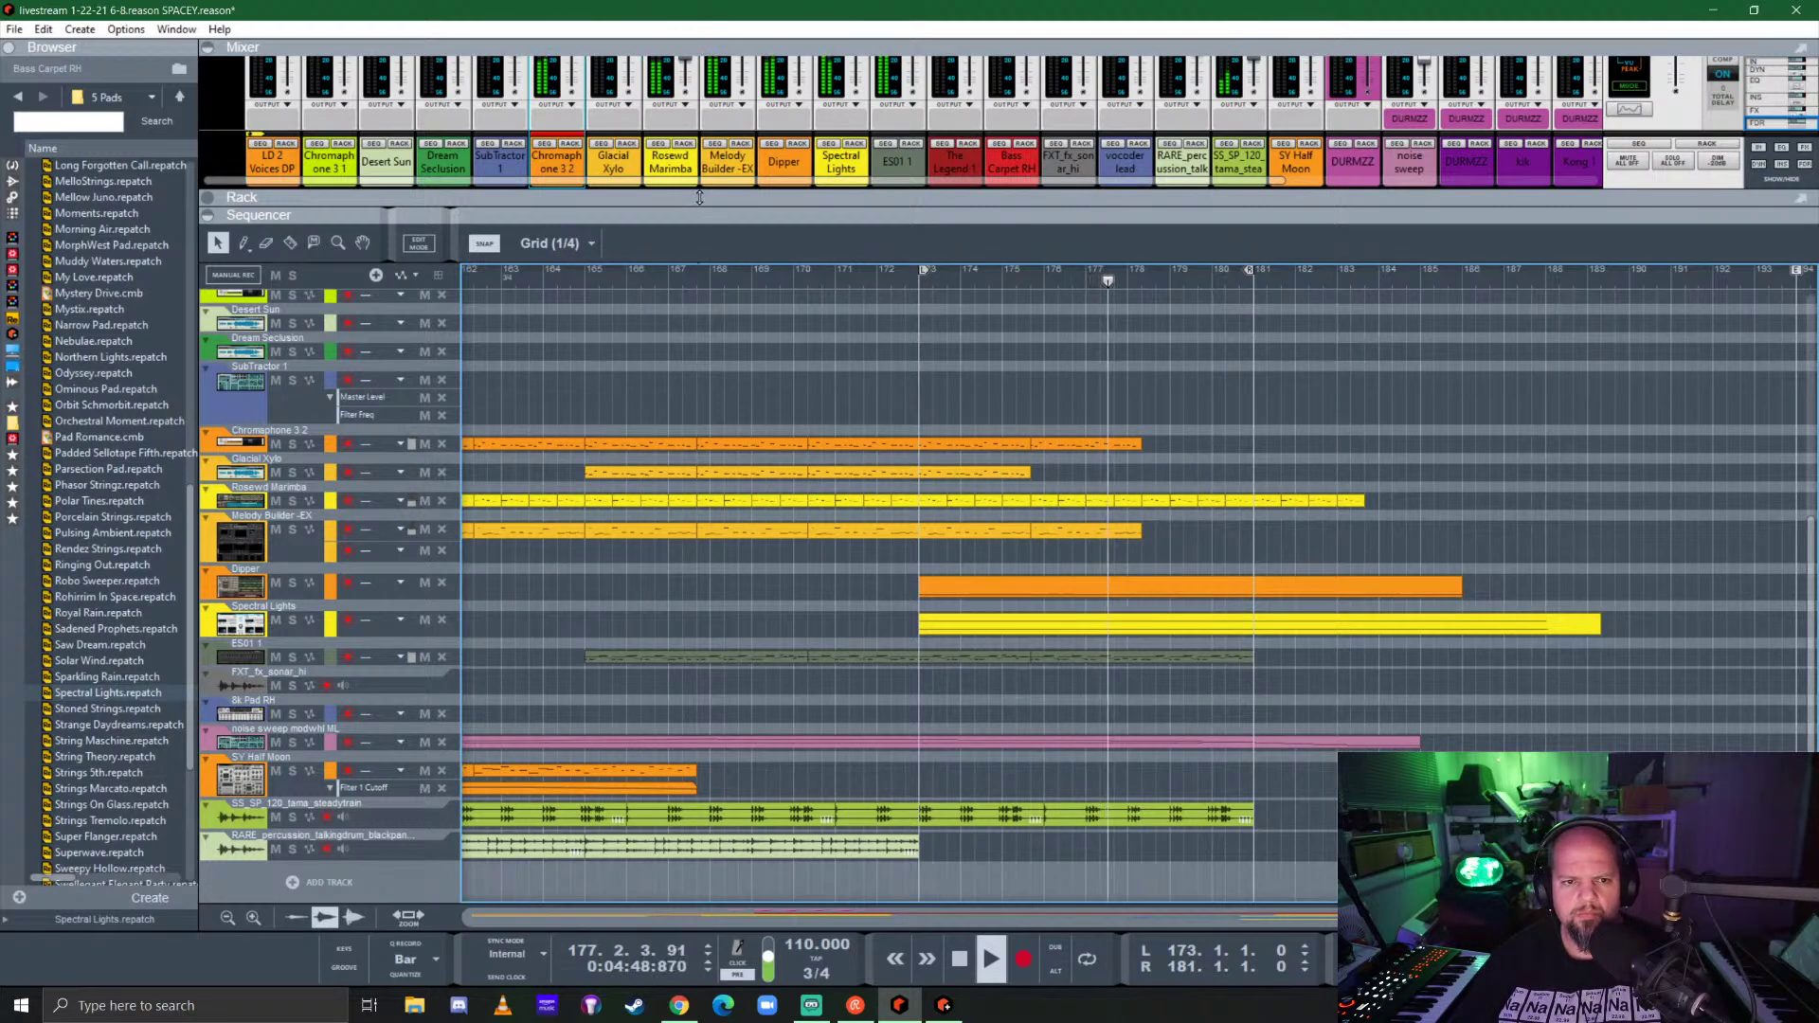
Step: Enlarge the mixer view, copy the last three Rosewd Marimba clips to position 183.3.1 and stop playback
{"action": "left_click_drag", "start_coordinate": [699, 256], "coordinate": [686, 341]}
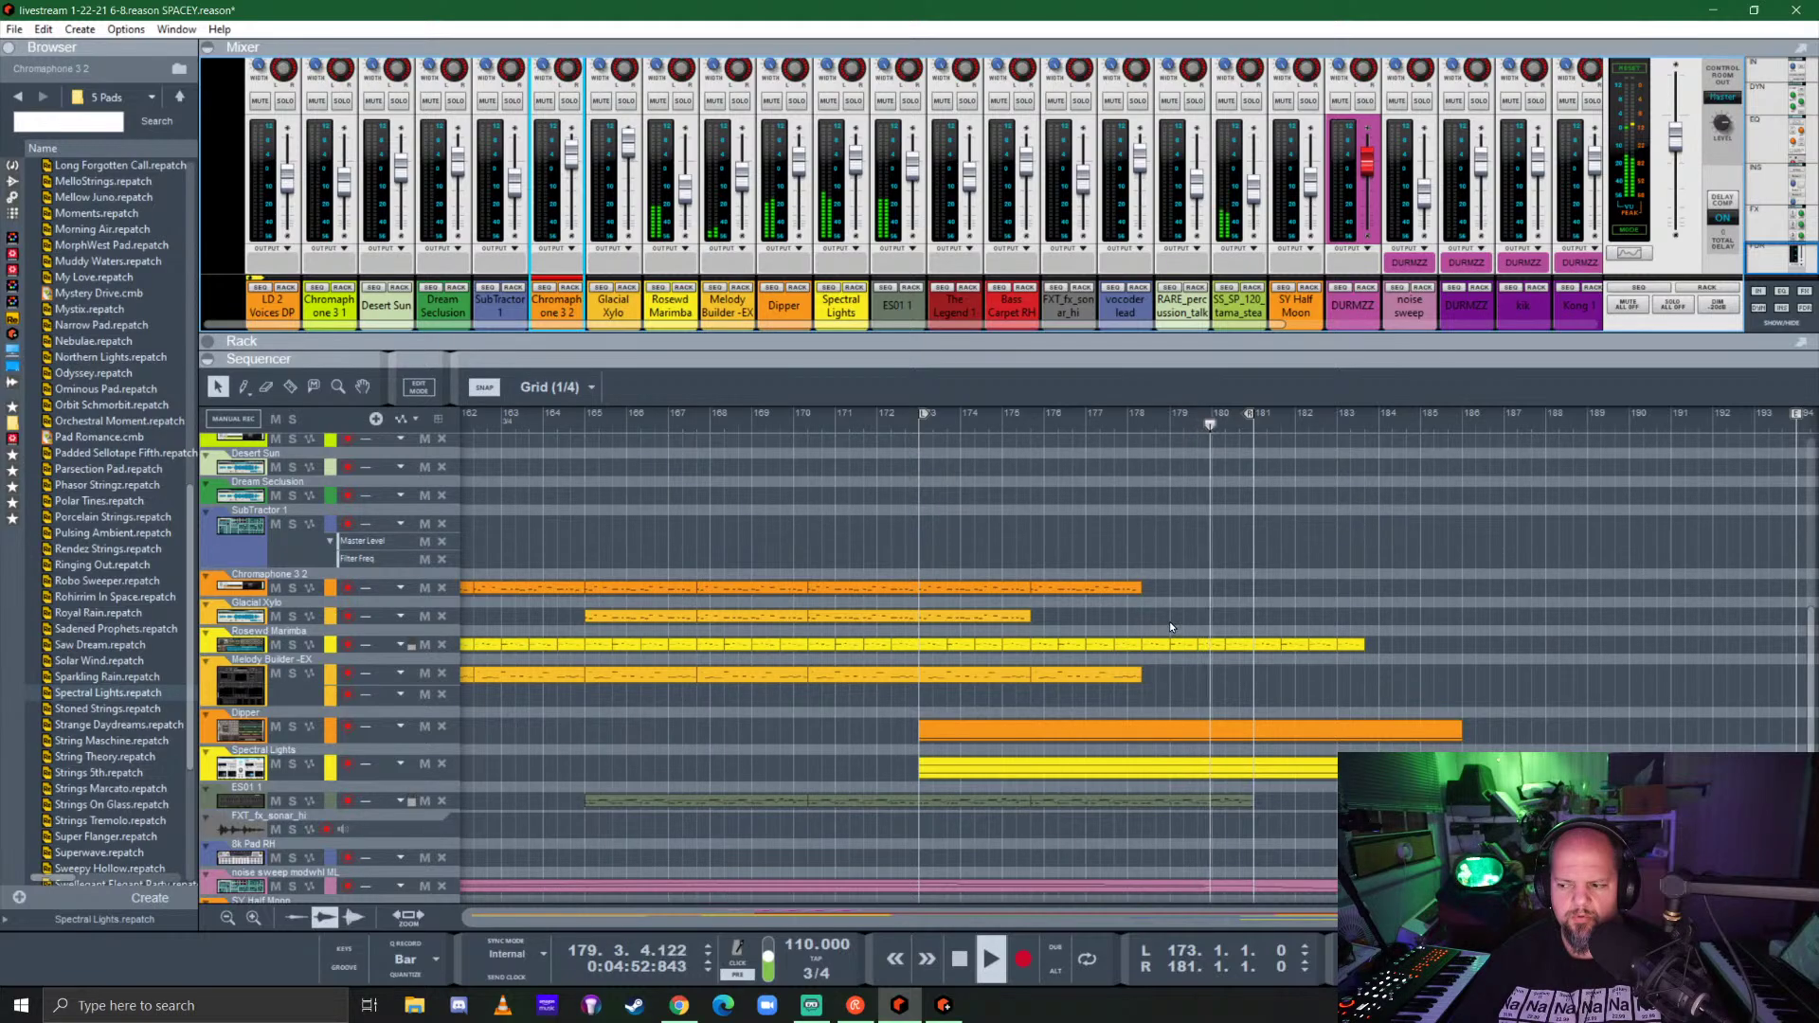
{"action": "scroll", "coordinate": [1173, 624], "scroll_direction": "down", "scroll_amount": 3}
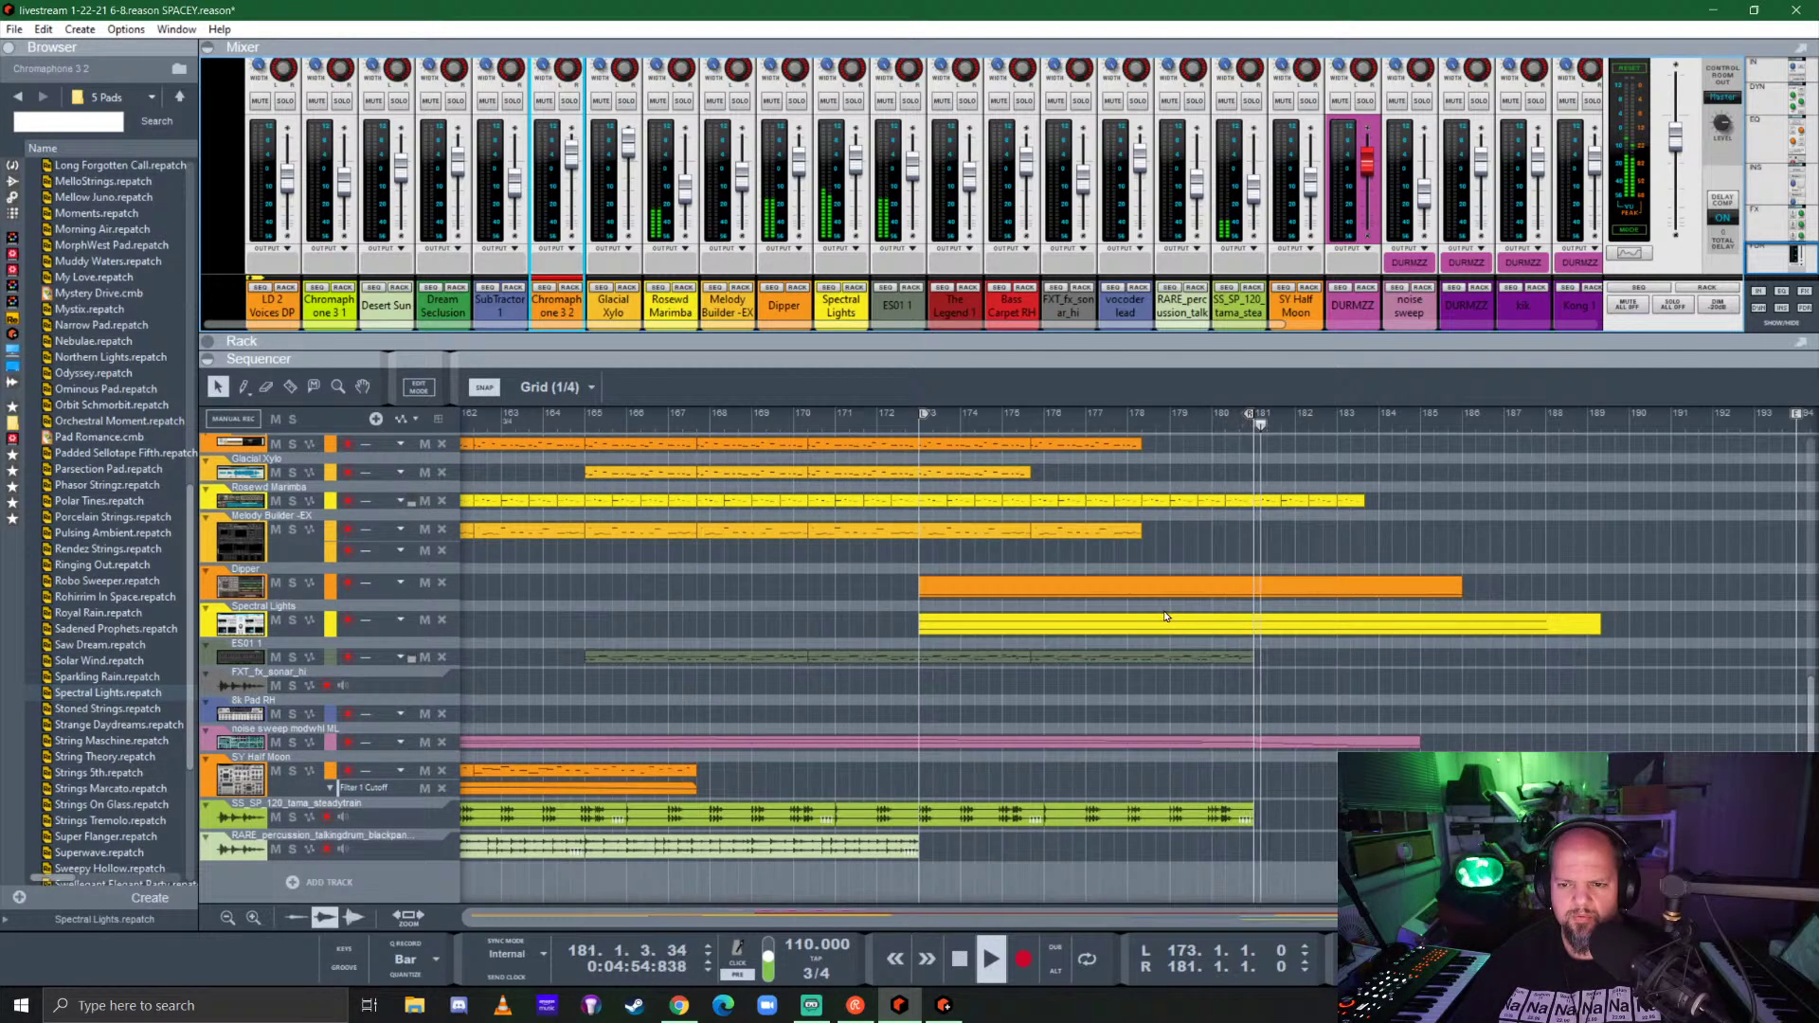
{"action": "left_click_drag", "start_coordinate": [1420, 543], "coordinate": [1373, 496]}
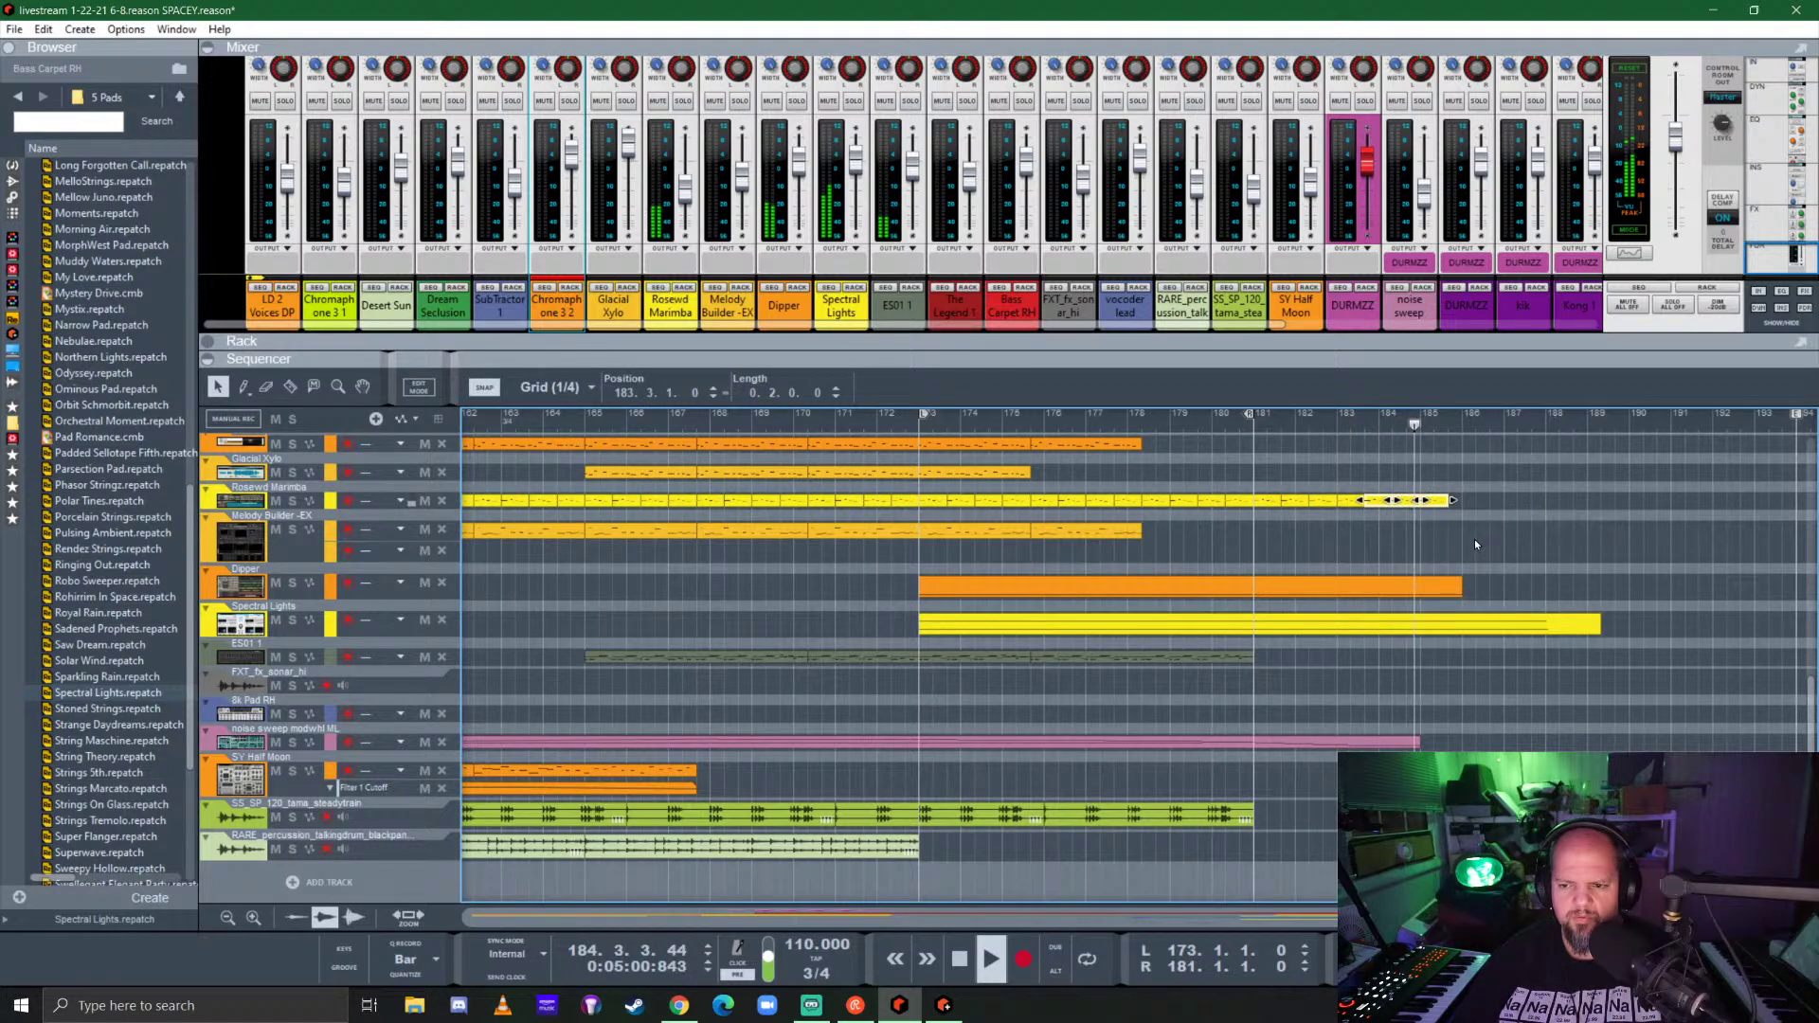
{"action": "scroll", "coordinate": [1510, 532], "scroll_direction": "up", "scroll_amount": 3}
{"action": "key", "text": "space"}
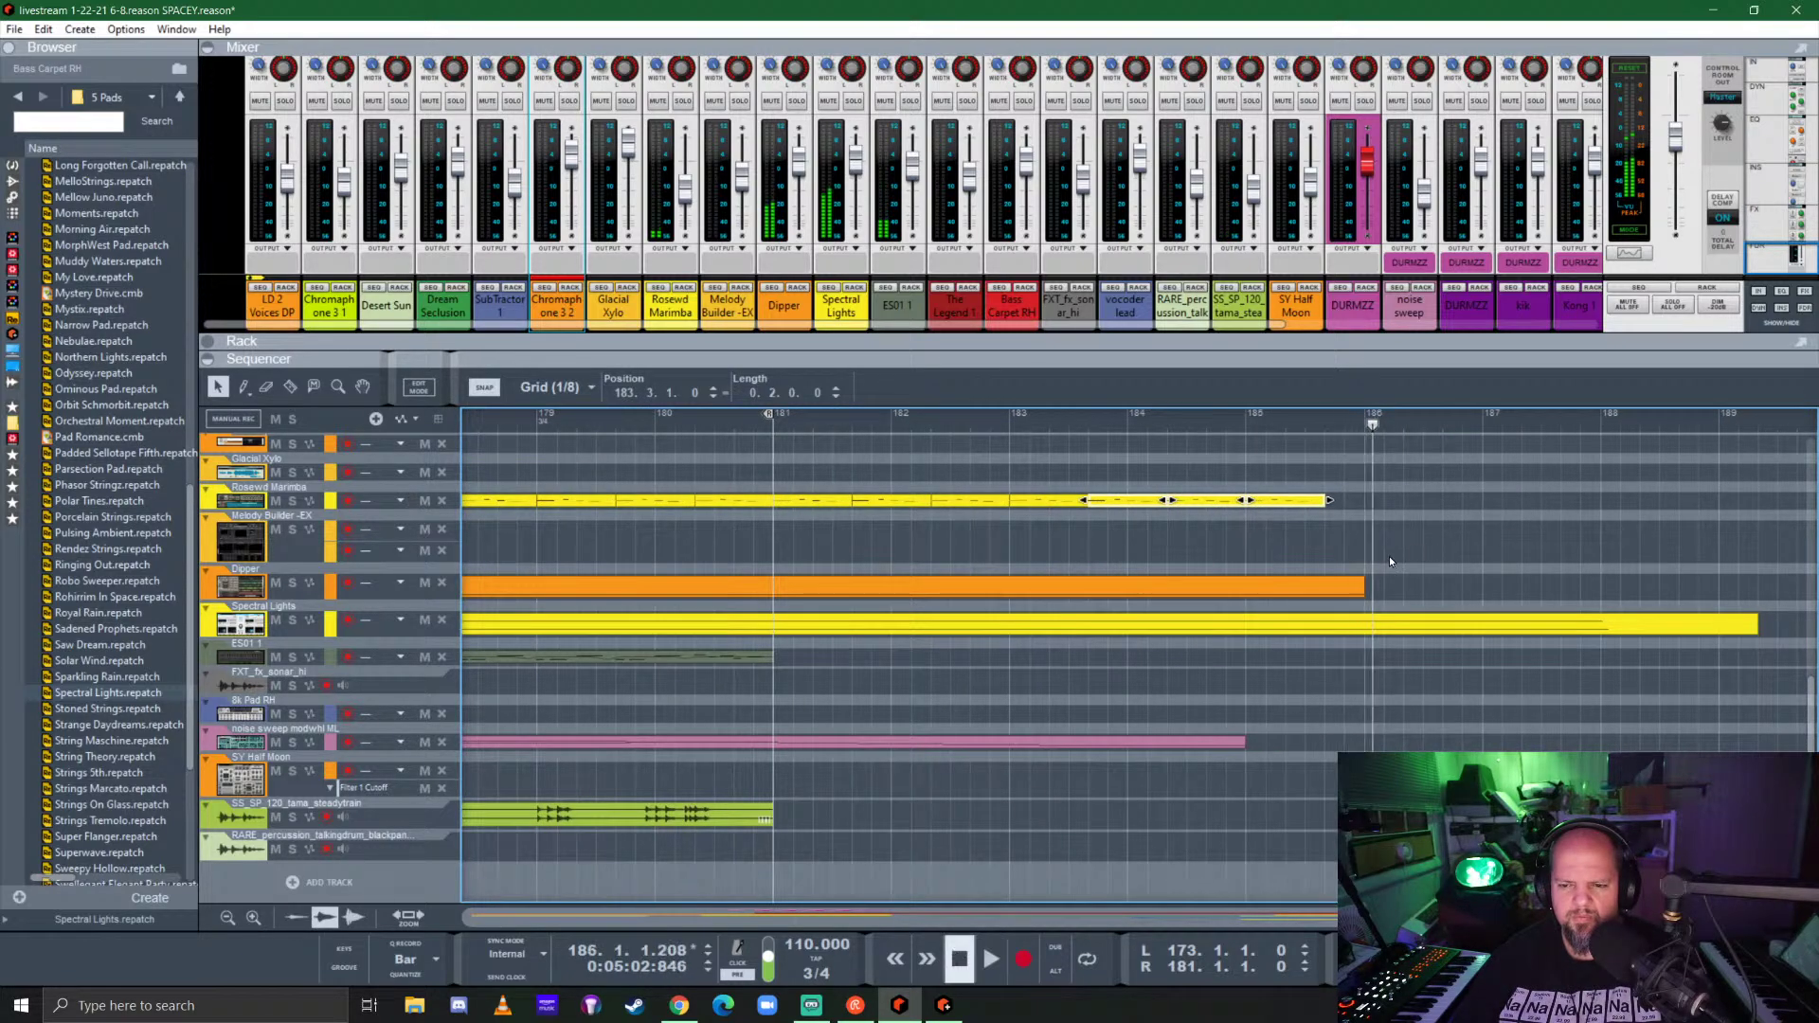
Step: Append another copy of the last three Rosewd Marimba clips at the track's end and play from bar 181
{"action": "left_click", "coordinate": [1341, 545]}
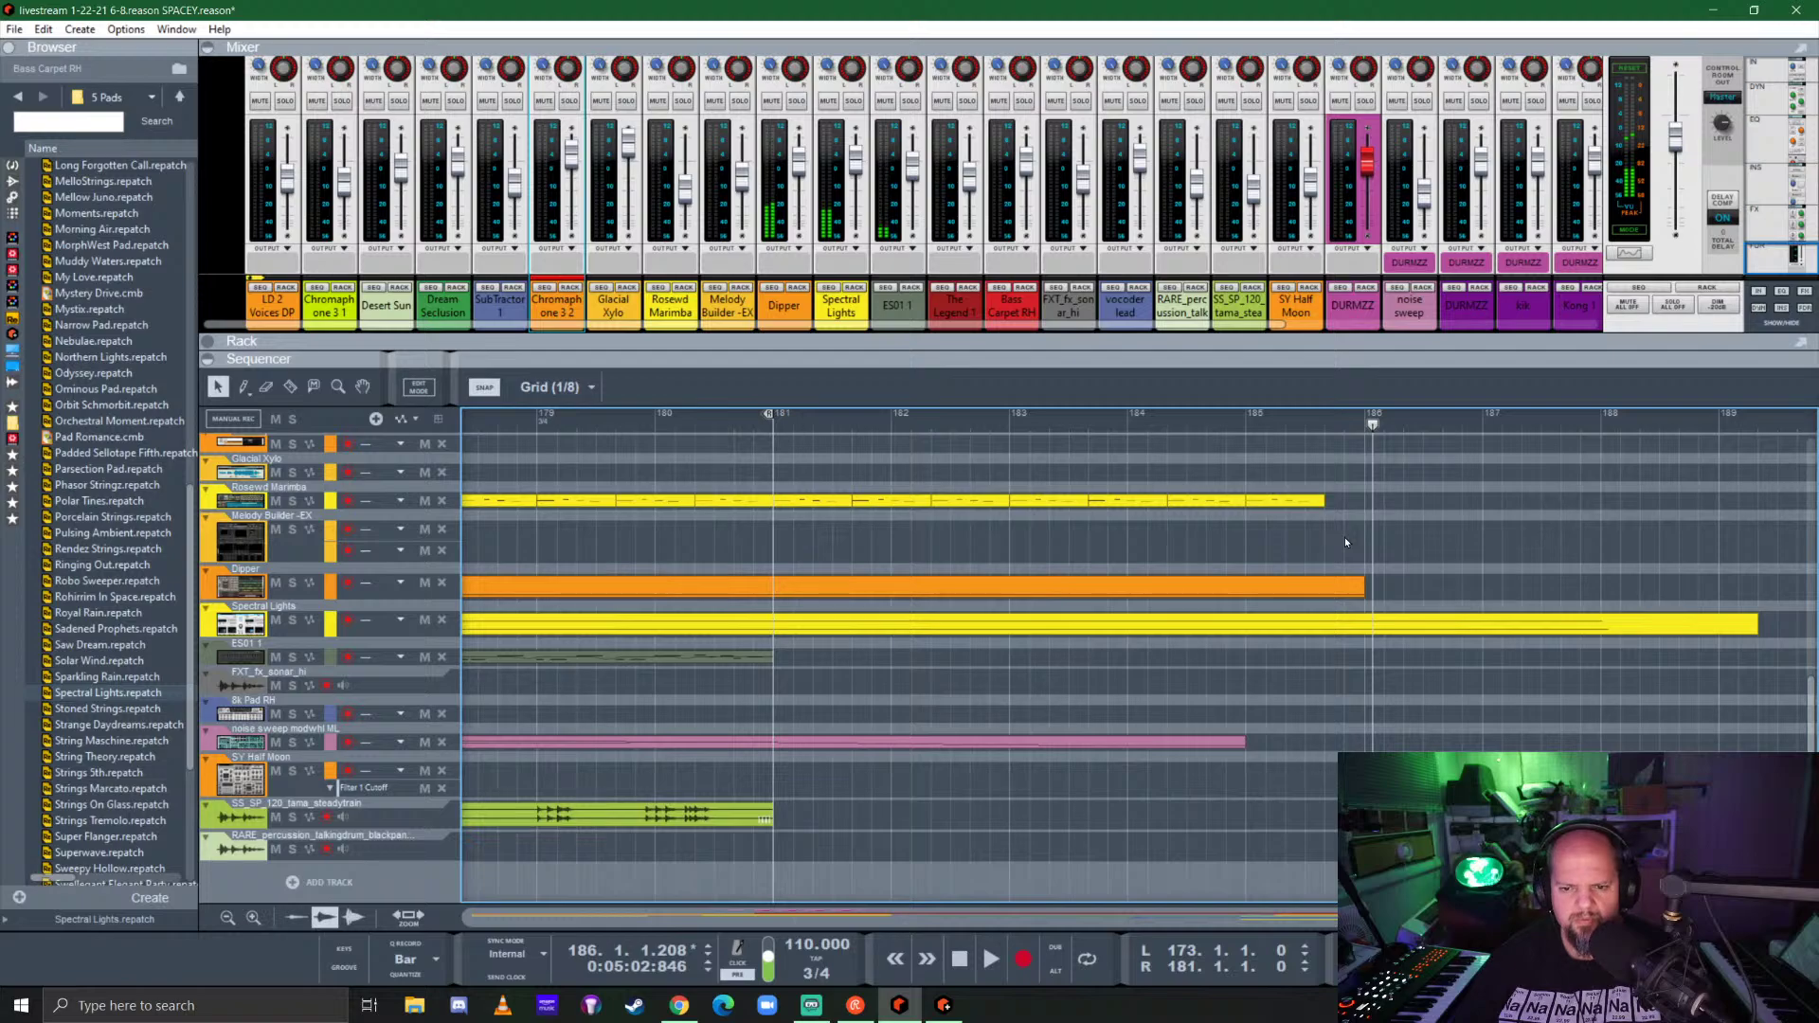
{"action": "left_click_drag", "start_coordinate": [1365, 542], "coordinate": [1109, 493]}
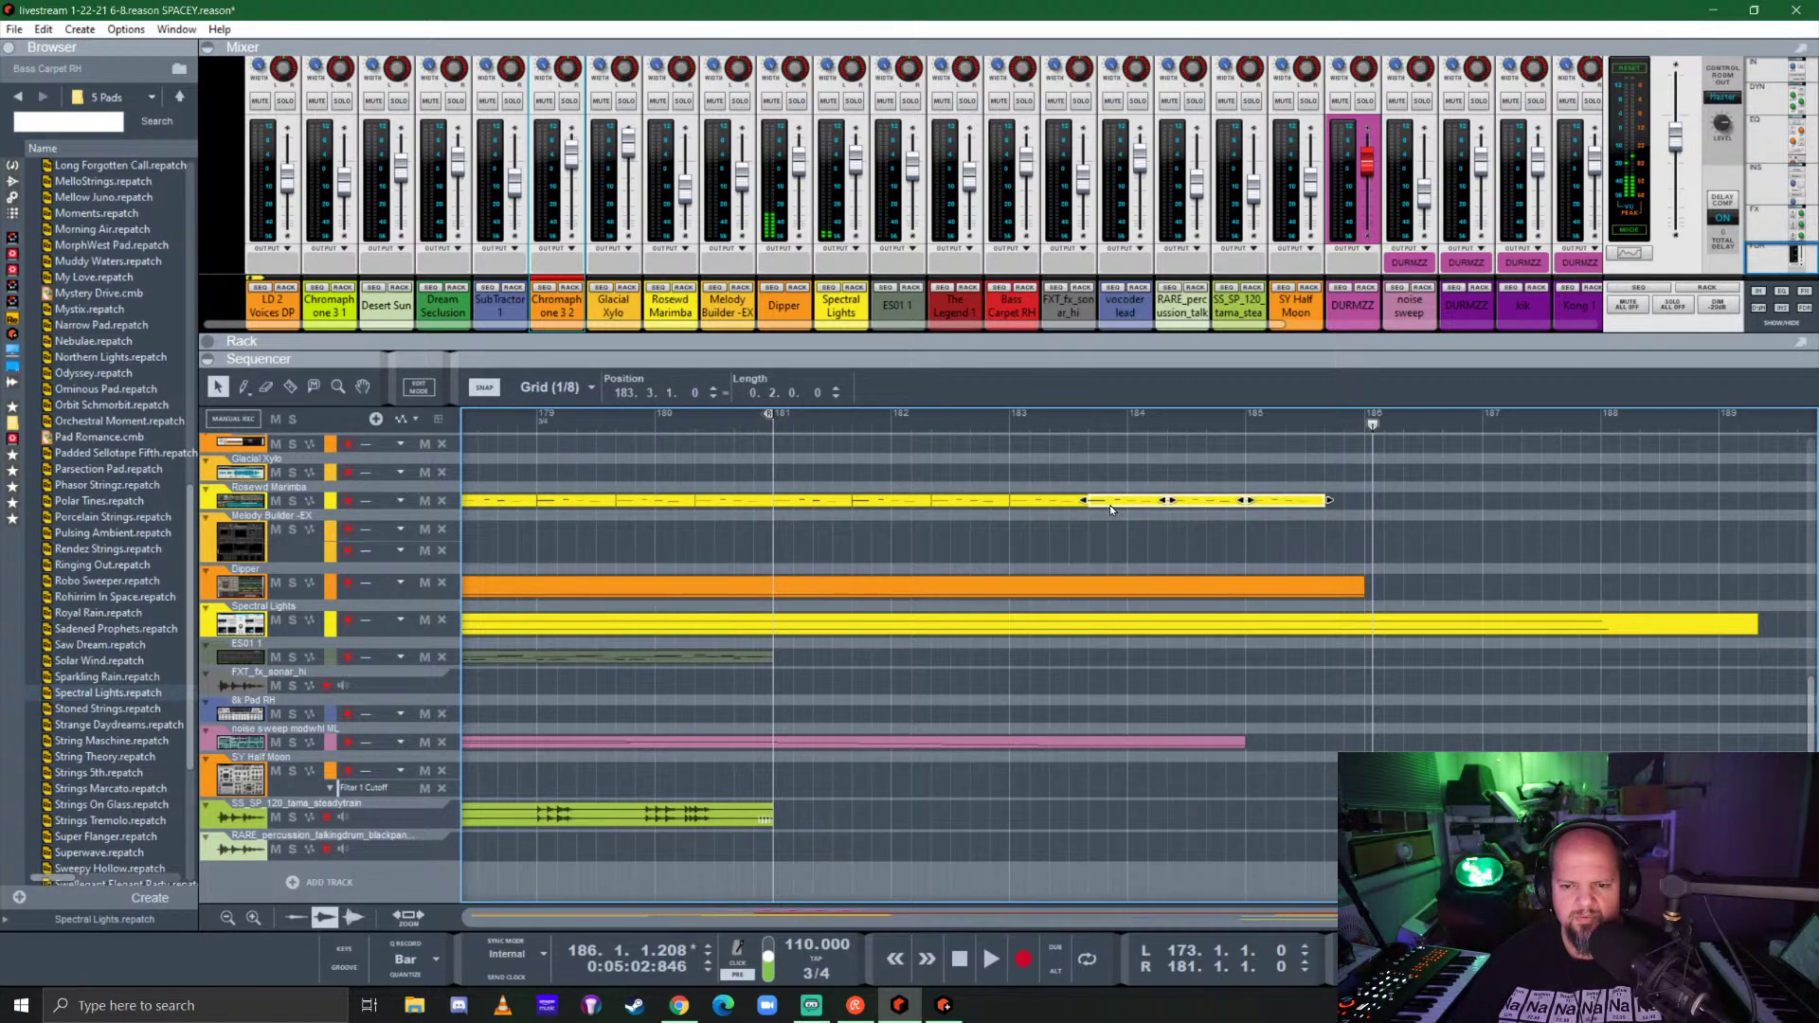
{"action": "left_click_drag", "start_coordinate": [1110, 509], "coordinate": [1354, 494]}
{"action": "left_click", "coordinate": [1524, 542]}
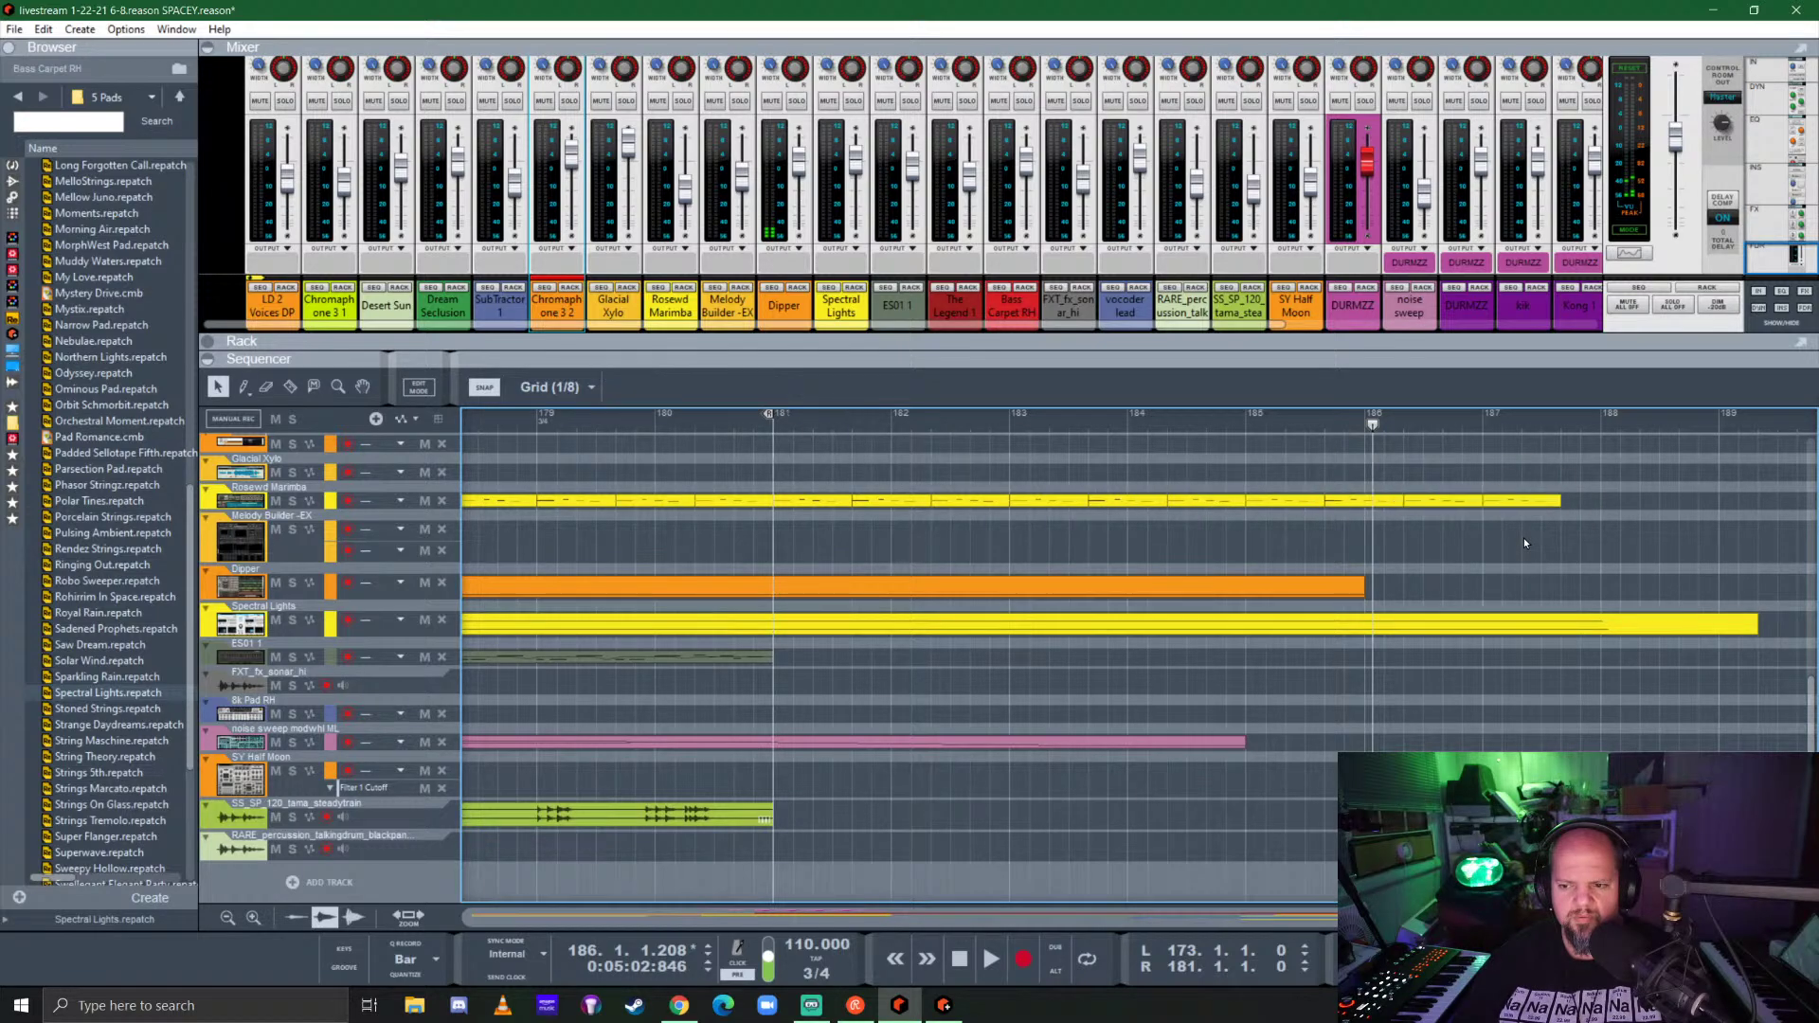
{"action": "left_click", "coordinate": [775, 426]}
{"action": "key", "text": "space"}
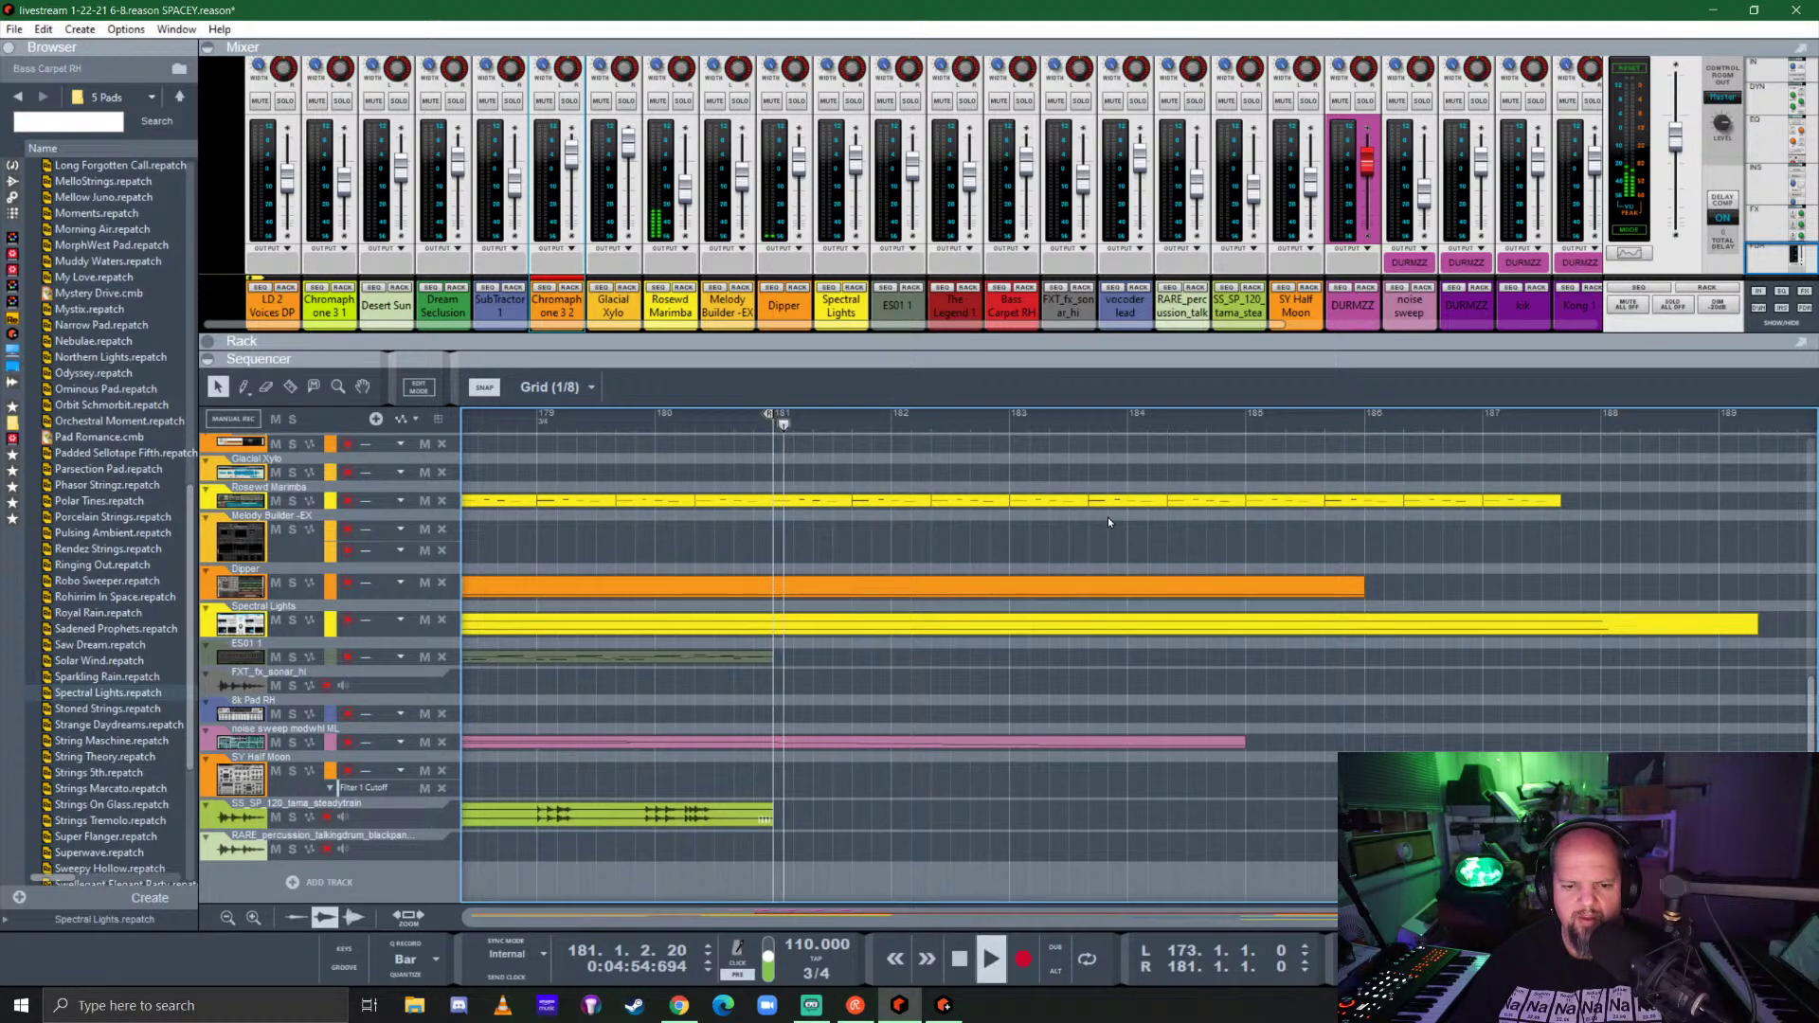
Step: Extend the Spectral Lights clip that starts at bar 173 to a length of 16.2.0.0
{"action": "scroll", "coordinate": [1022, 675], "scroll_direction": "down", "scroll_amount": 2}
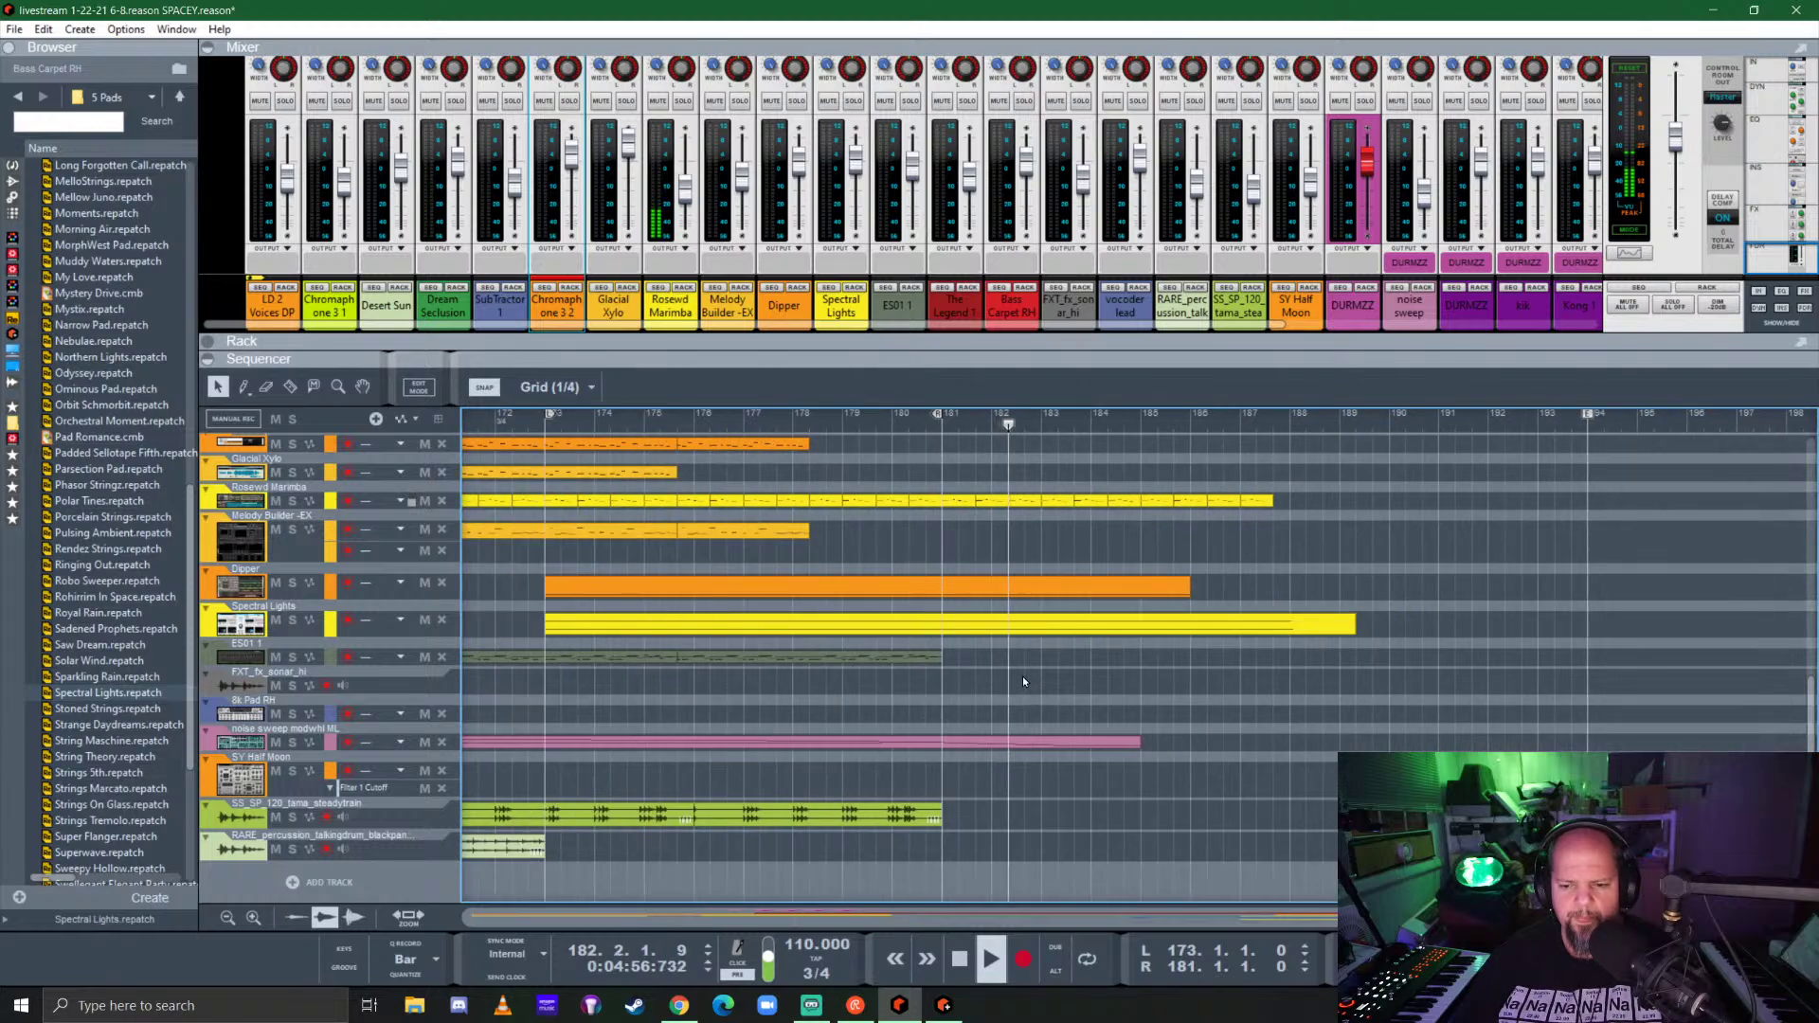
{"action": "left_click", "coordinate": [1353, 623]}
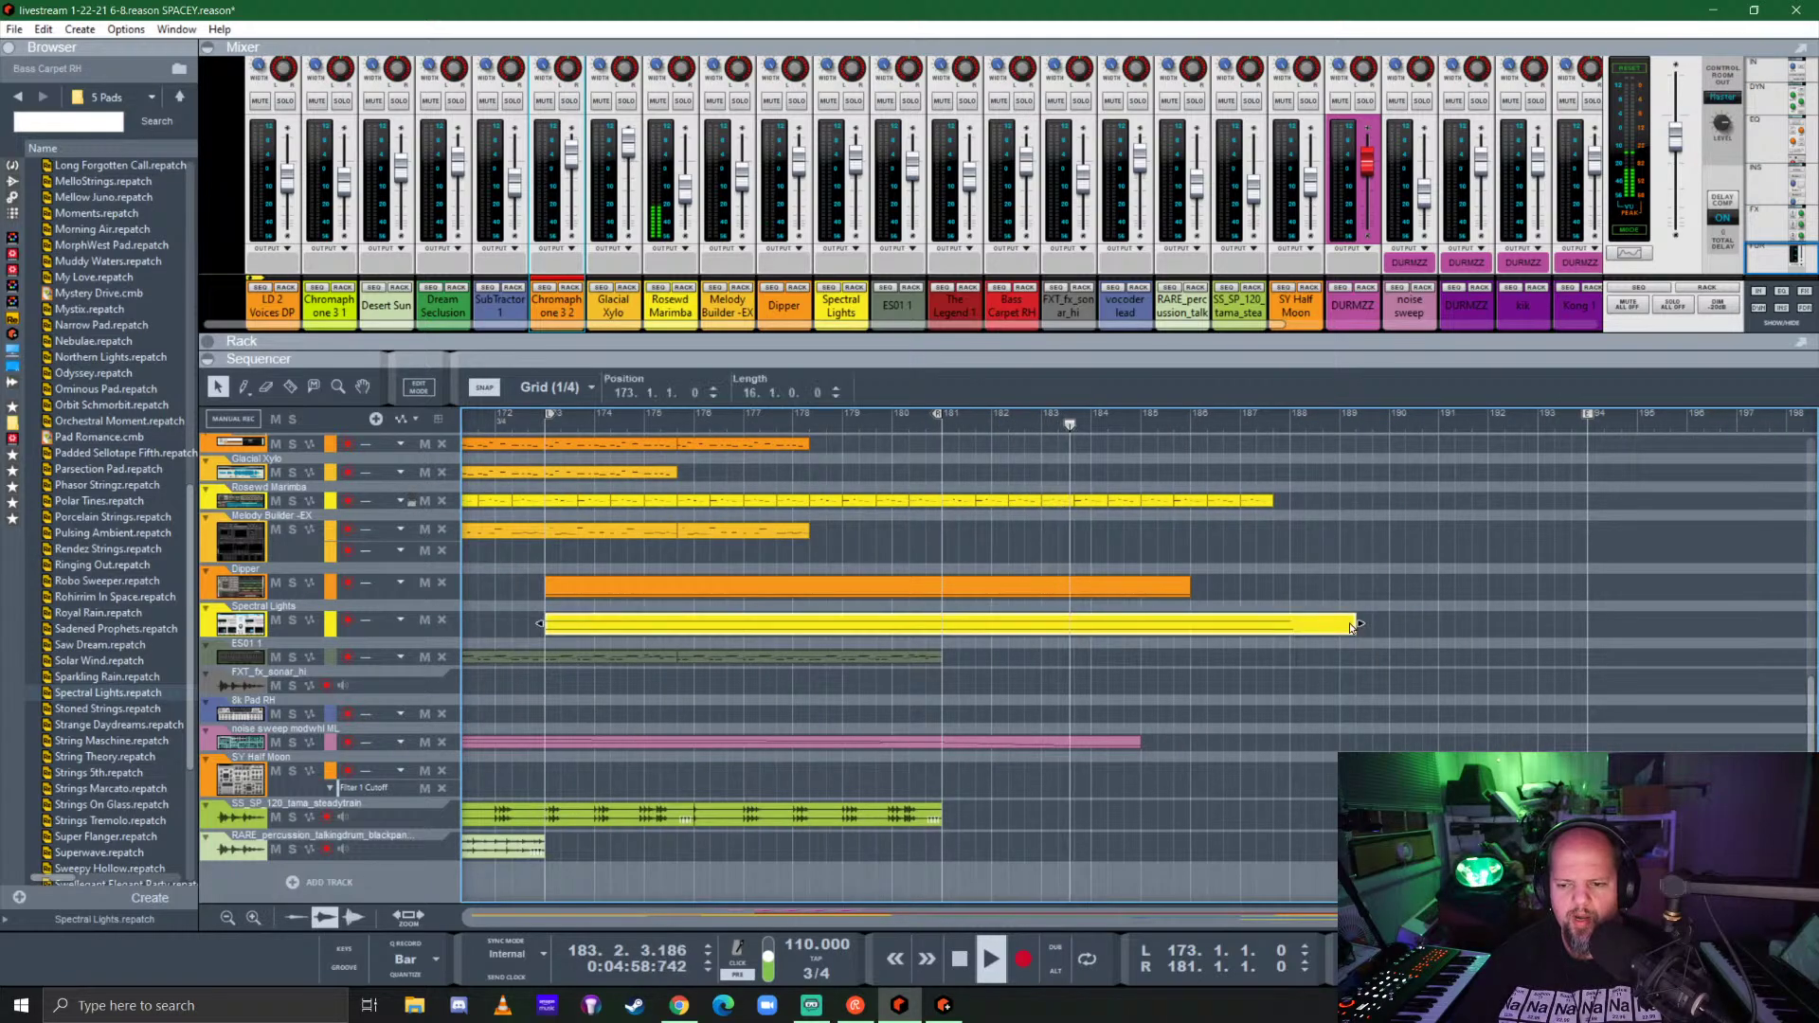
{"action": "mouse_move", "coordinate": [1355, 623]}
{"action": "left_mouse_down"}
{"action": "mouse_move", "coordinate": [1312, 627]}
{"action": "mouse_move", "coordinate": [1407, 626]}
{"action": "mouse_move", "coordinate": [1366, 626]}
{"action": "left_mouse_up"}
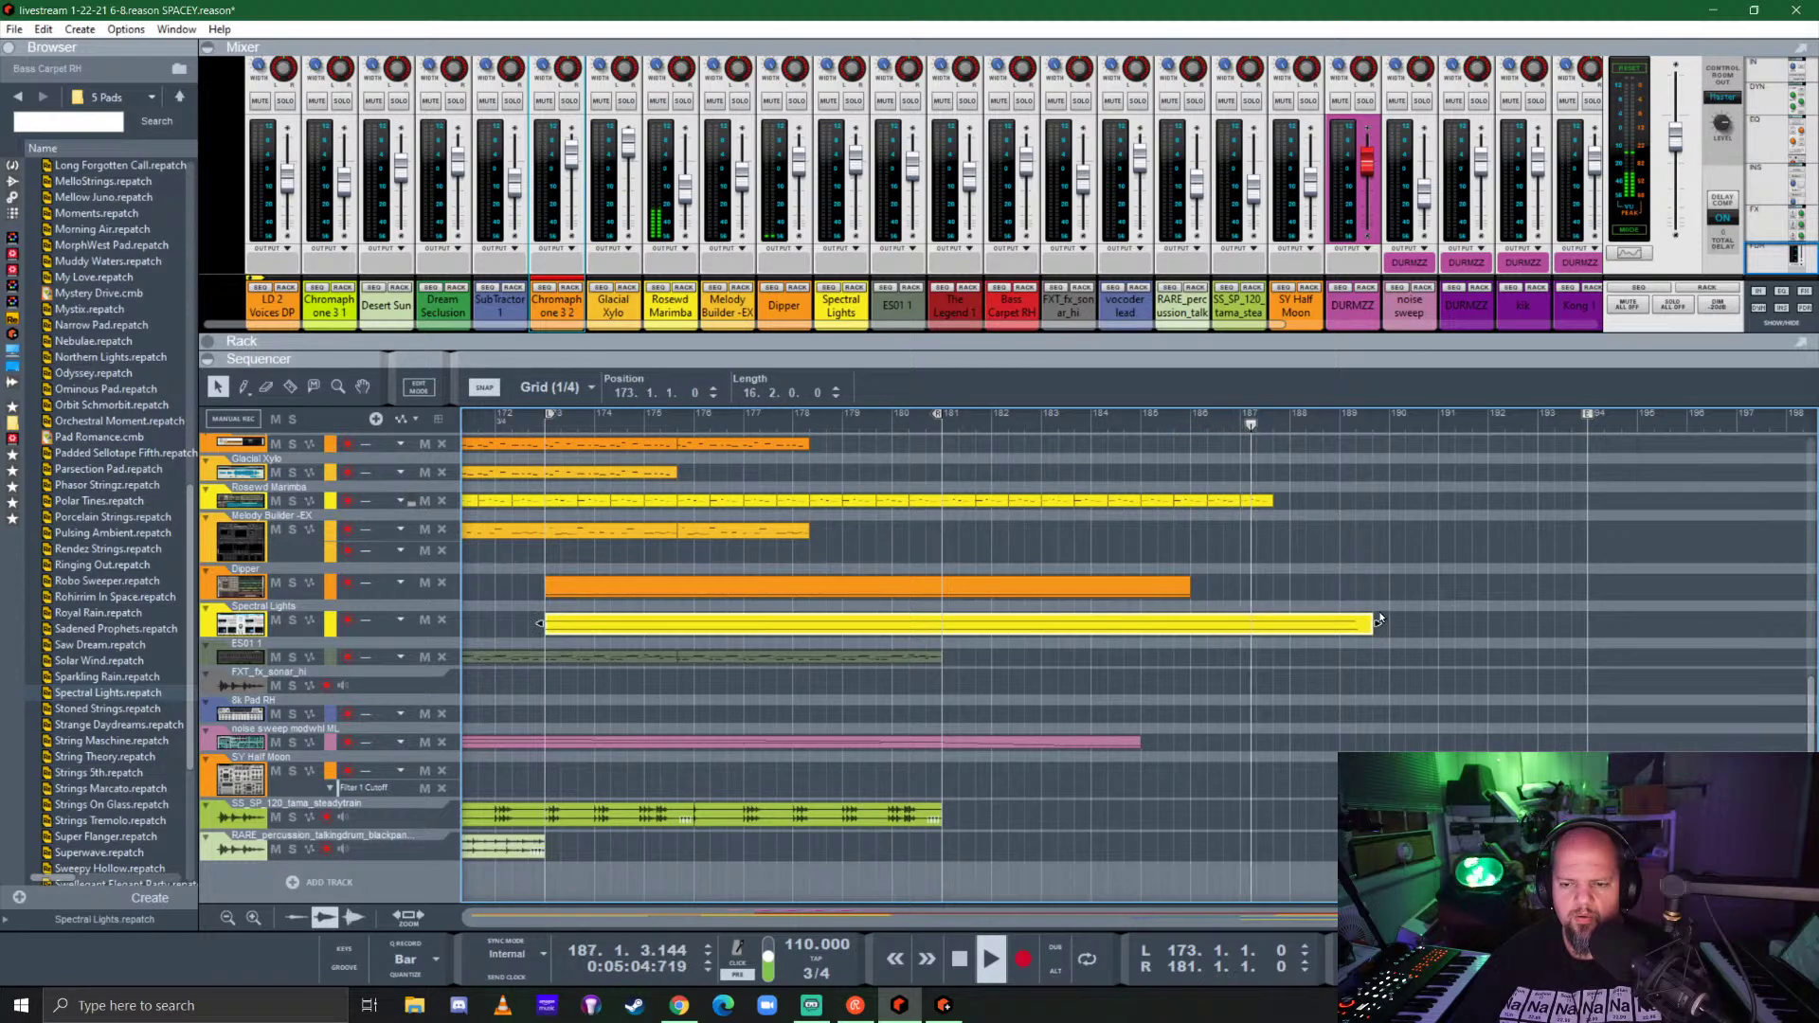
Step: Extend The Legend 1 clip that starts at 164.2.1.0 to a length of 29.1.0.0 and stop playback
{"action": "scroll", "coordinate": [1382, 599], "scroll_direction": "up", "scroll_amount": 3}
{"action": "scroll", "coordinate": [1385, 599], "scroll_direction": "up", "scroll_amount": 3}
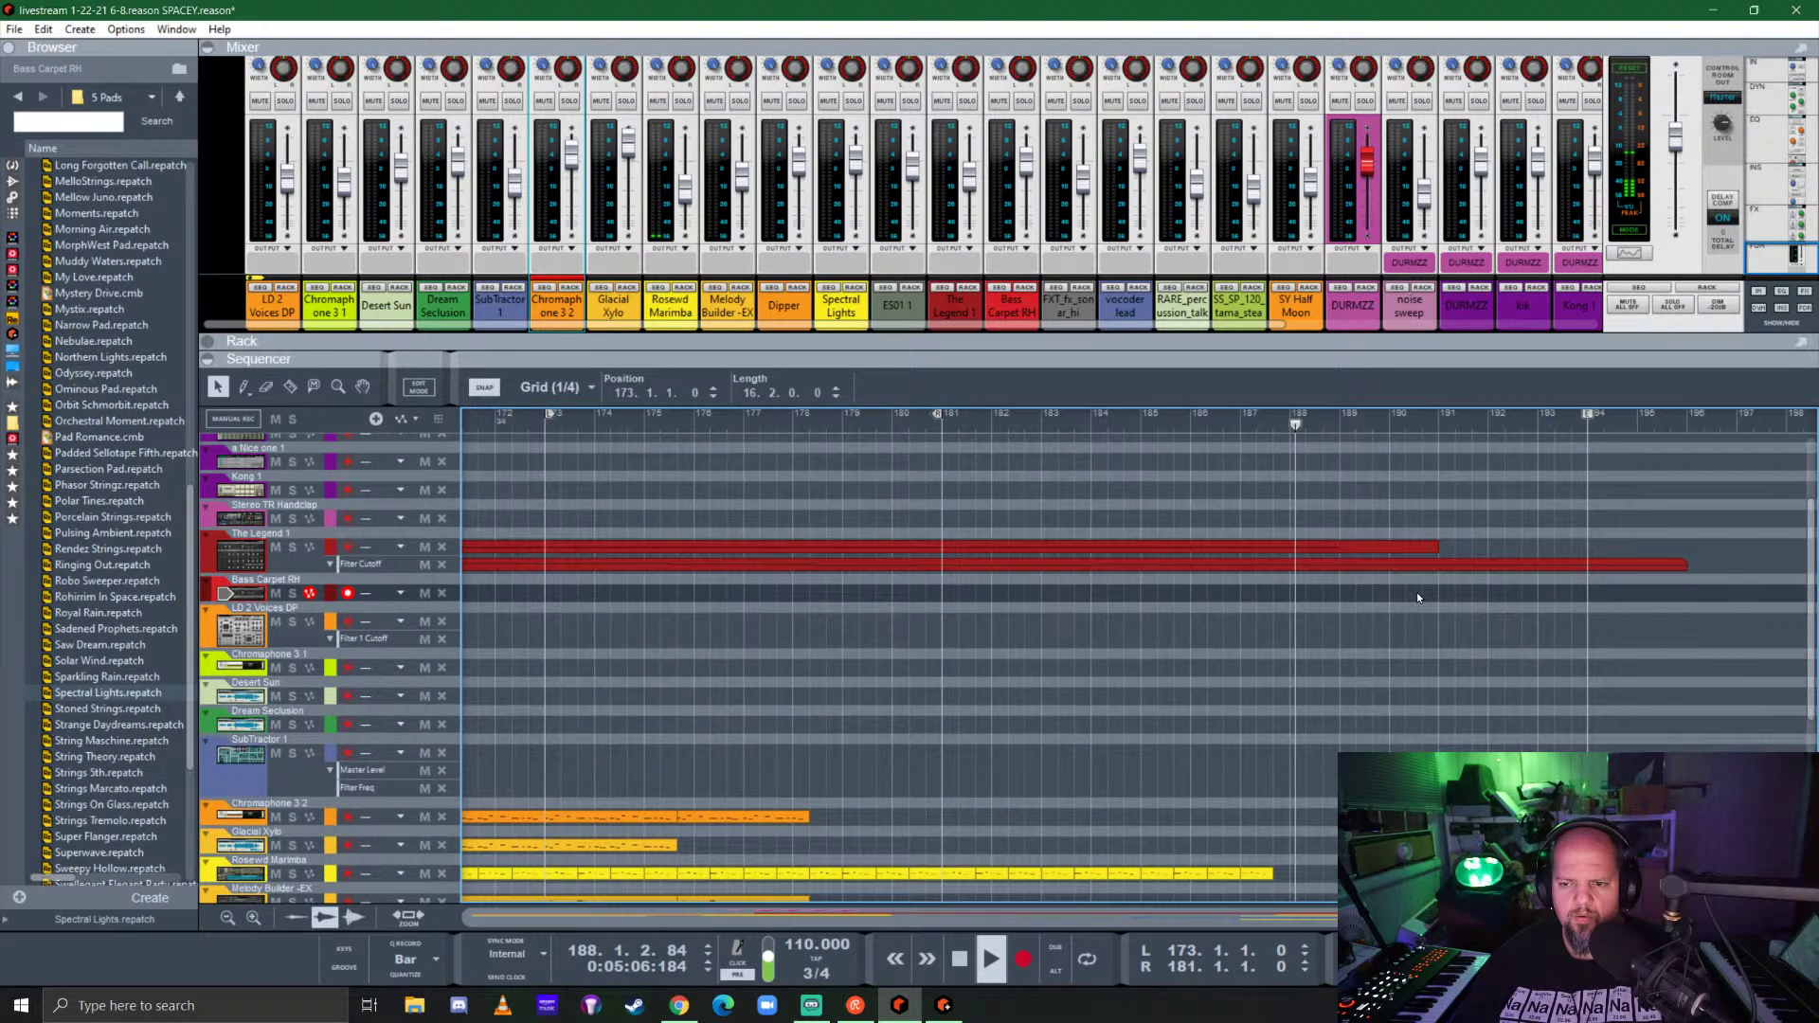
{"action": "left_click", "coordinate": [1370, 546]}
{"action": "left_click_drag", "start_coordinate": [1447, 548], "coordinate": [1575, 548]}
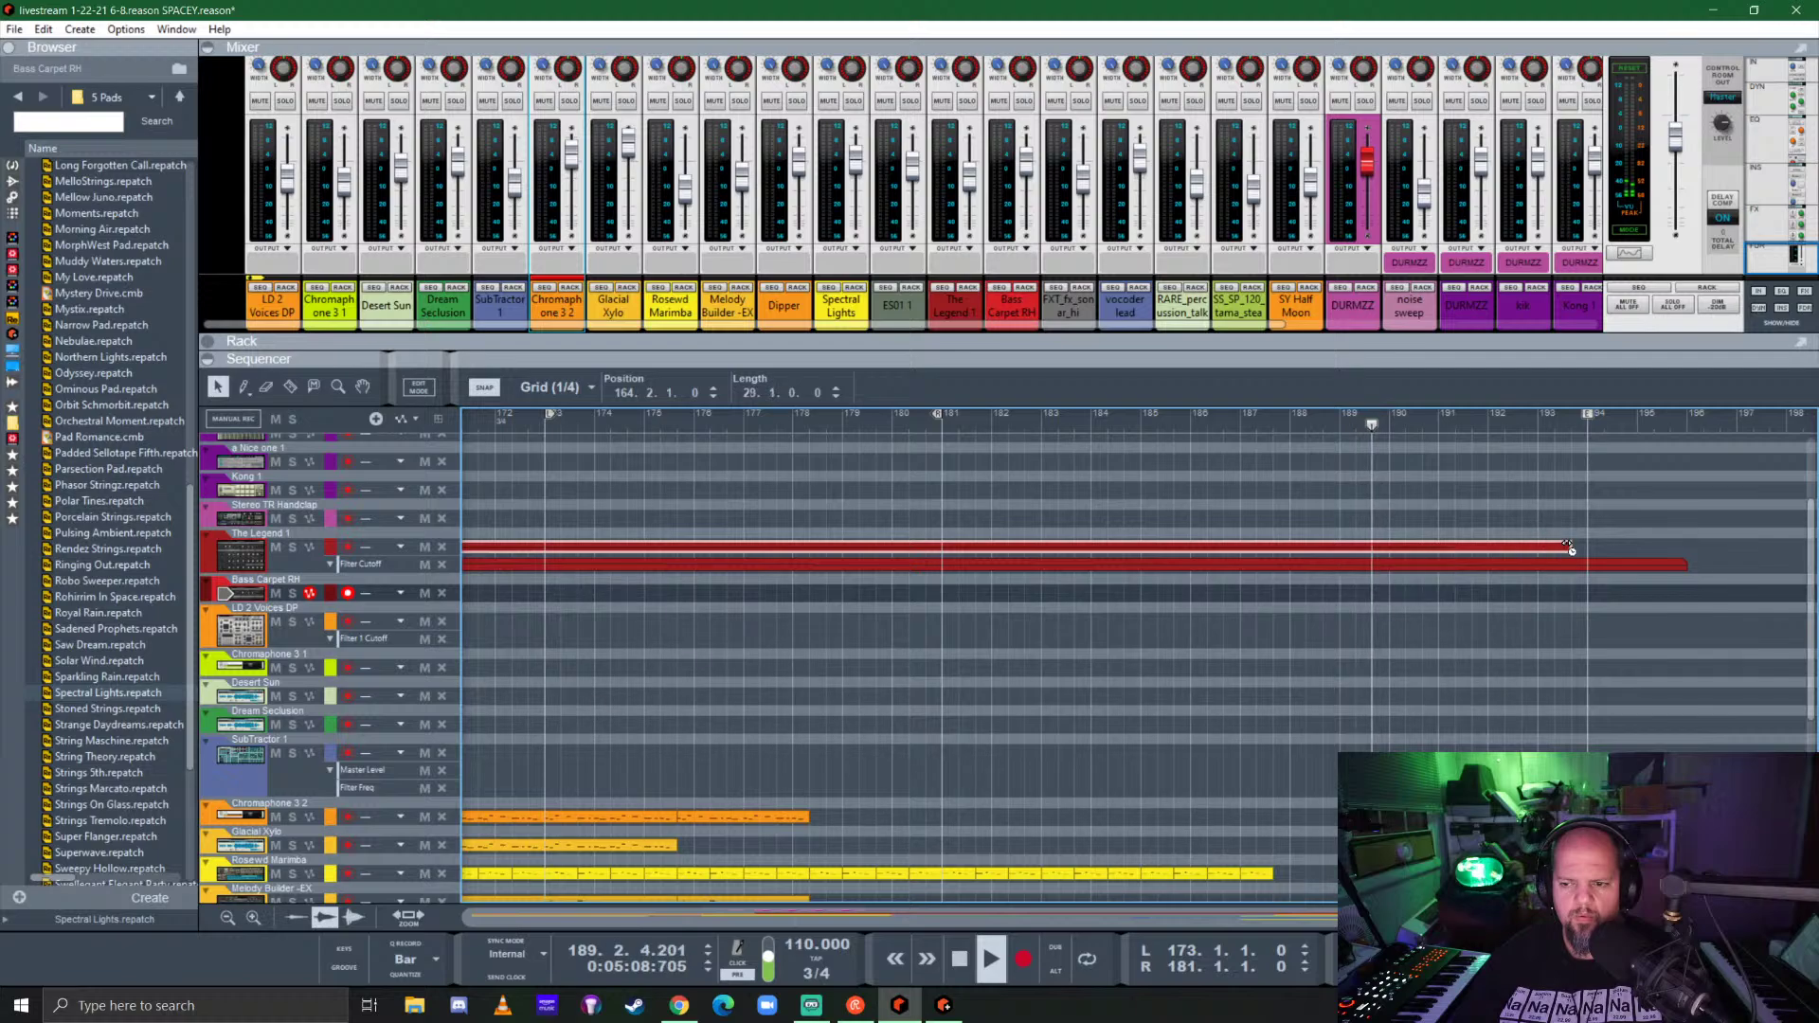
{"action": "key", "text": "space"}
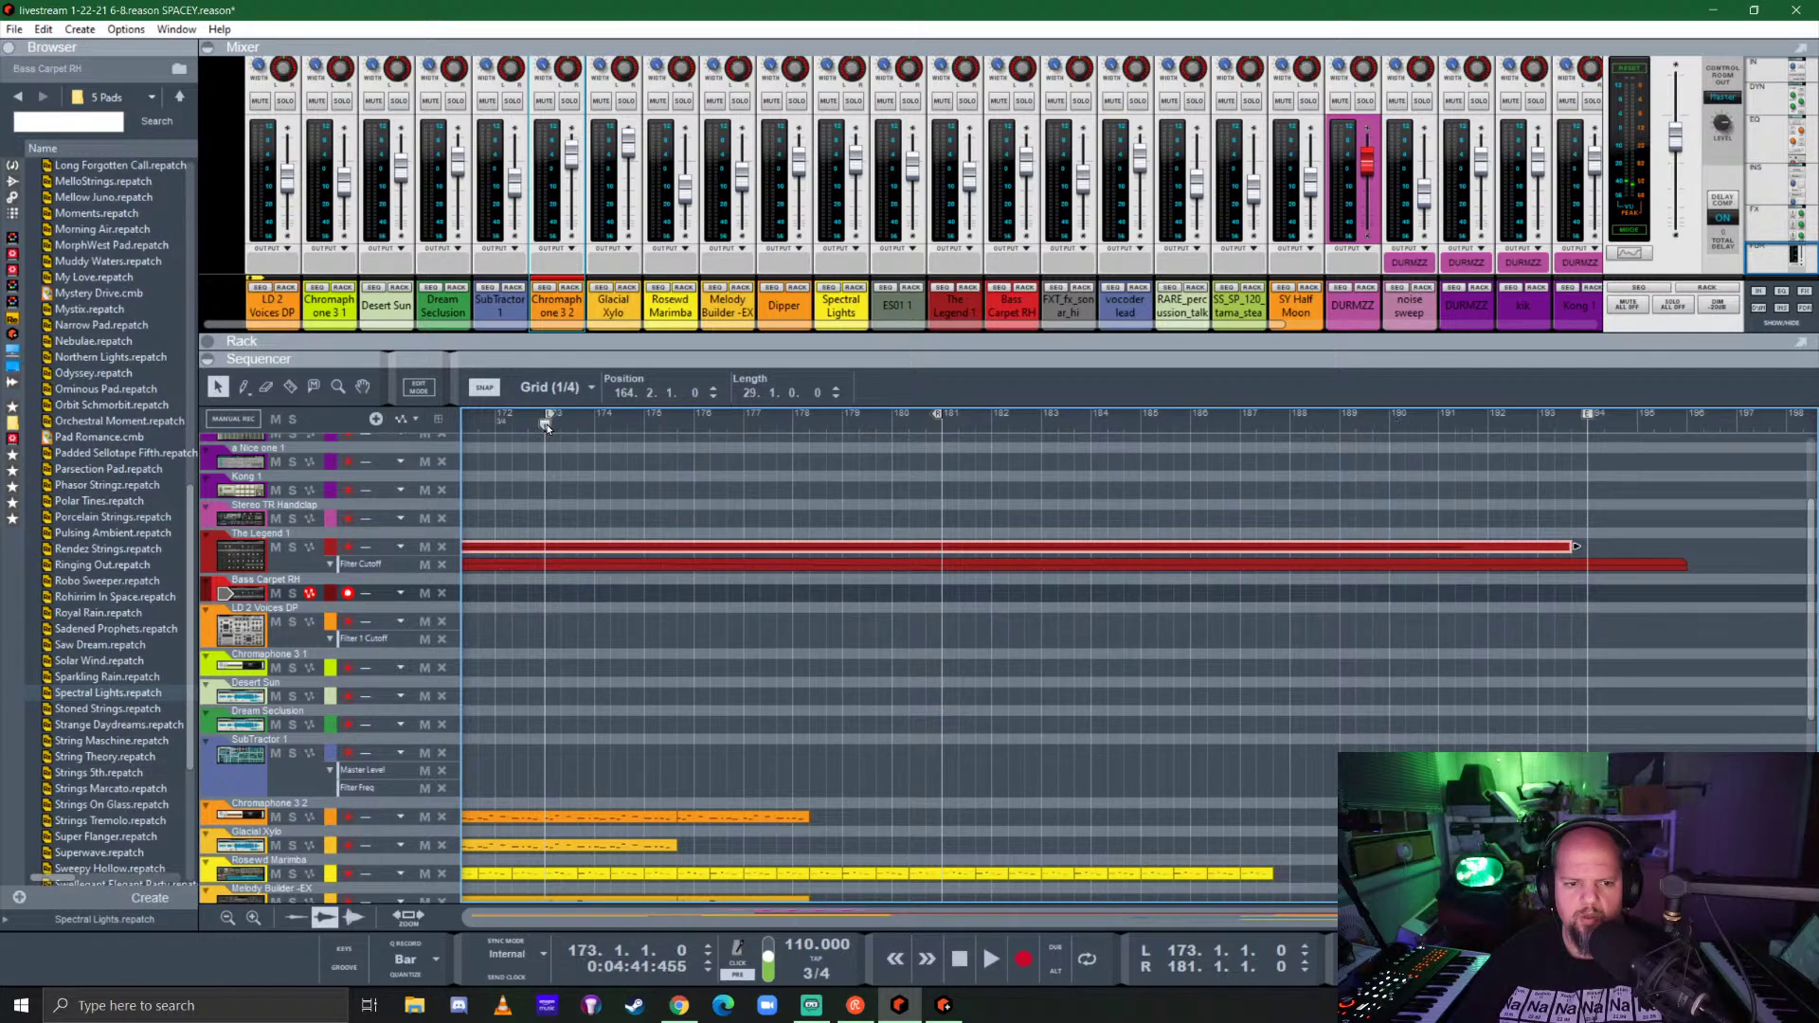
Step: Save the song and play the outro from bar 164
{"action": "key", "text": "ctrl+s"}
{"action": "key", "text": "space"}
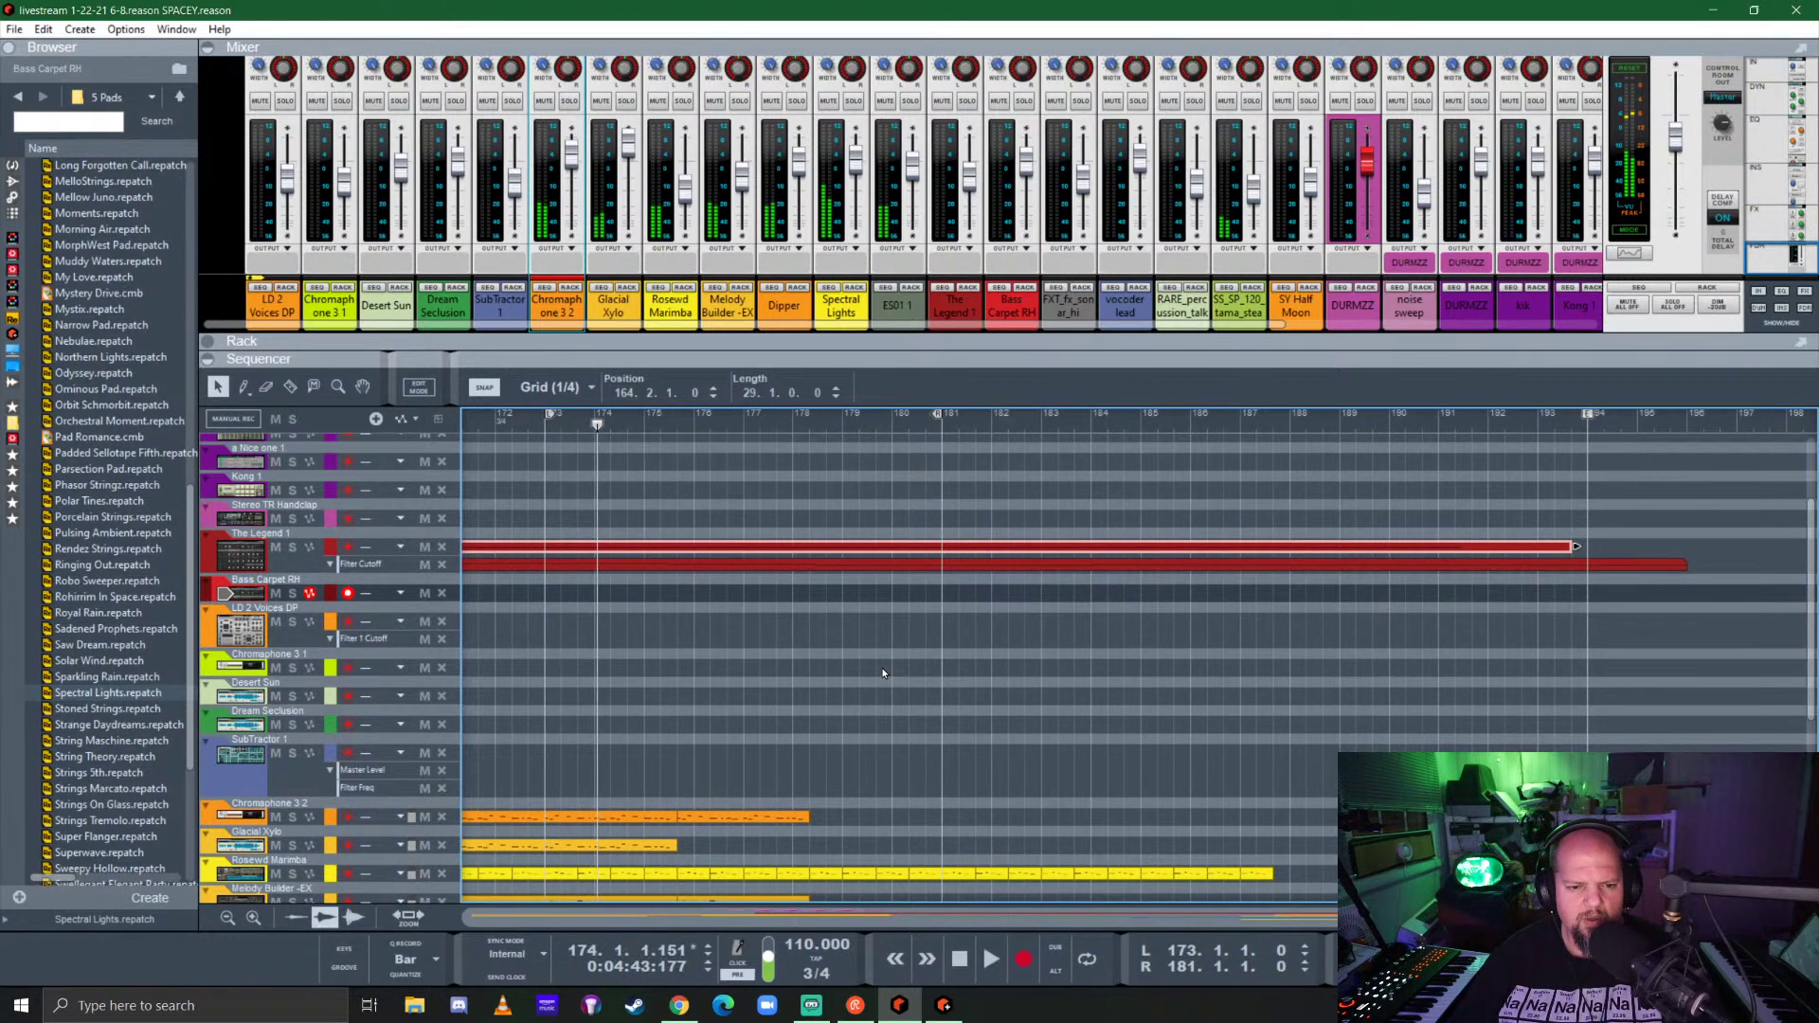
{"action": "scroll", "coordinate": [789, 678], "scroll_direction": "down", "scroll_amount": 2}
{"action": "left_click", "coordinate": [615, 421]}
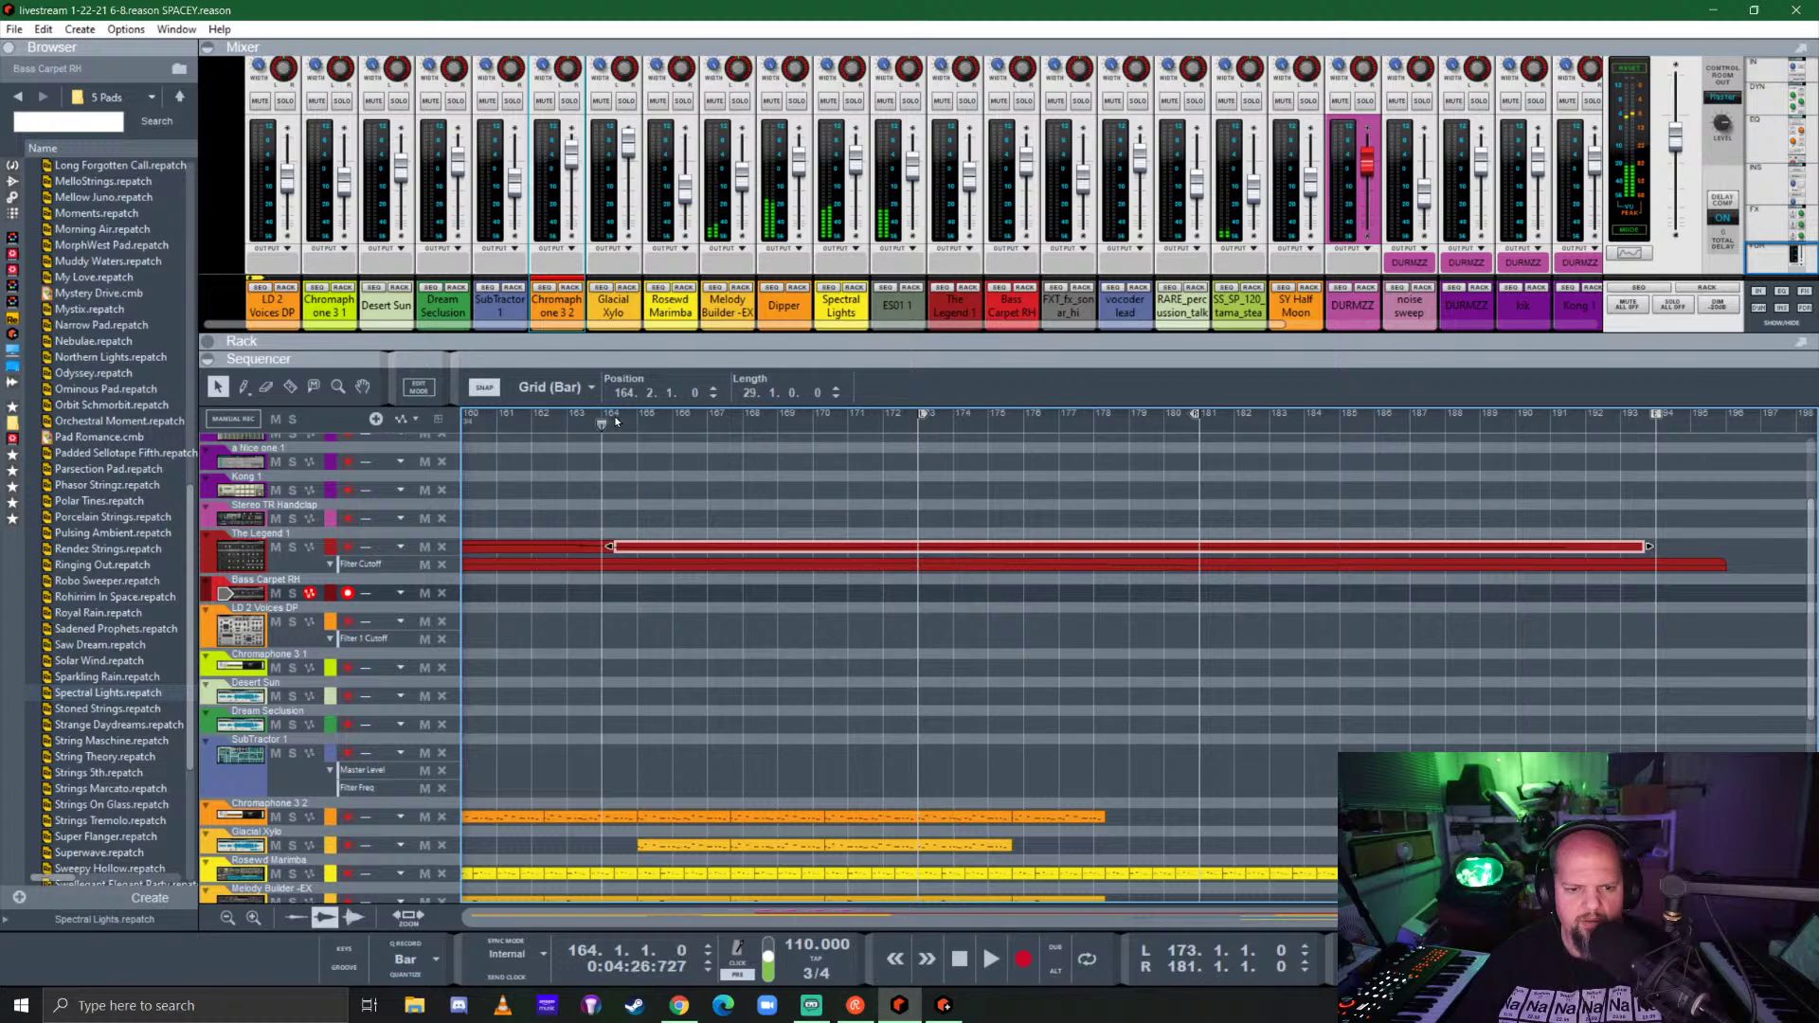
{"action": "key", "text": "space"}
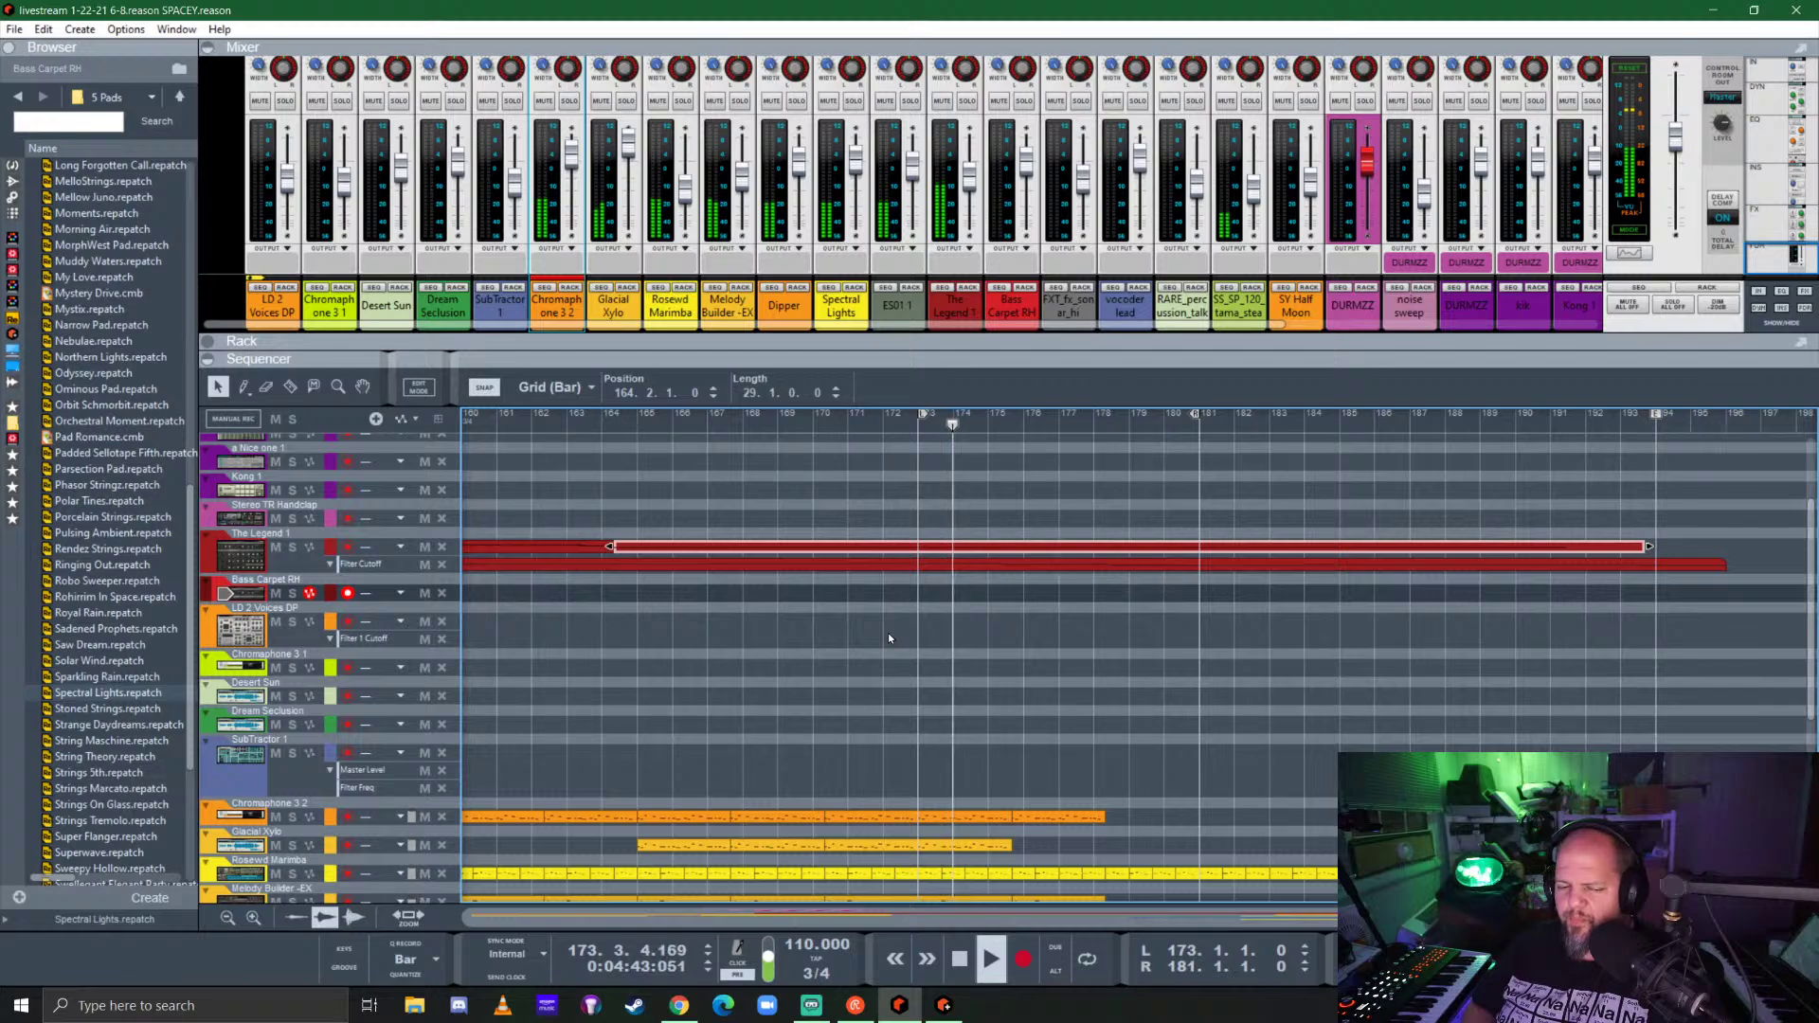
Step: Listen to the lower tracks through to the end of the outro, select the Spectral Lights track and stop playback
{"action": "scroll", "coordinate": [889, 633], "scroll_direction": "down", "scroll_amount": 6}
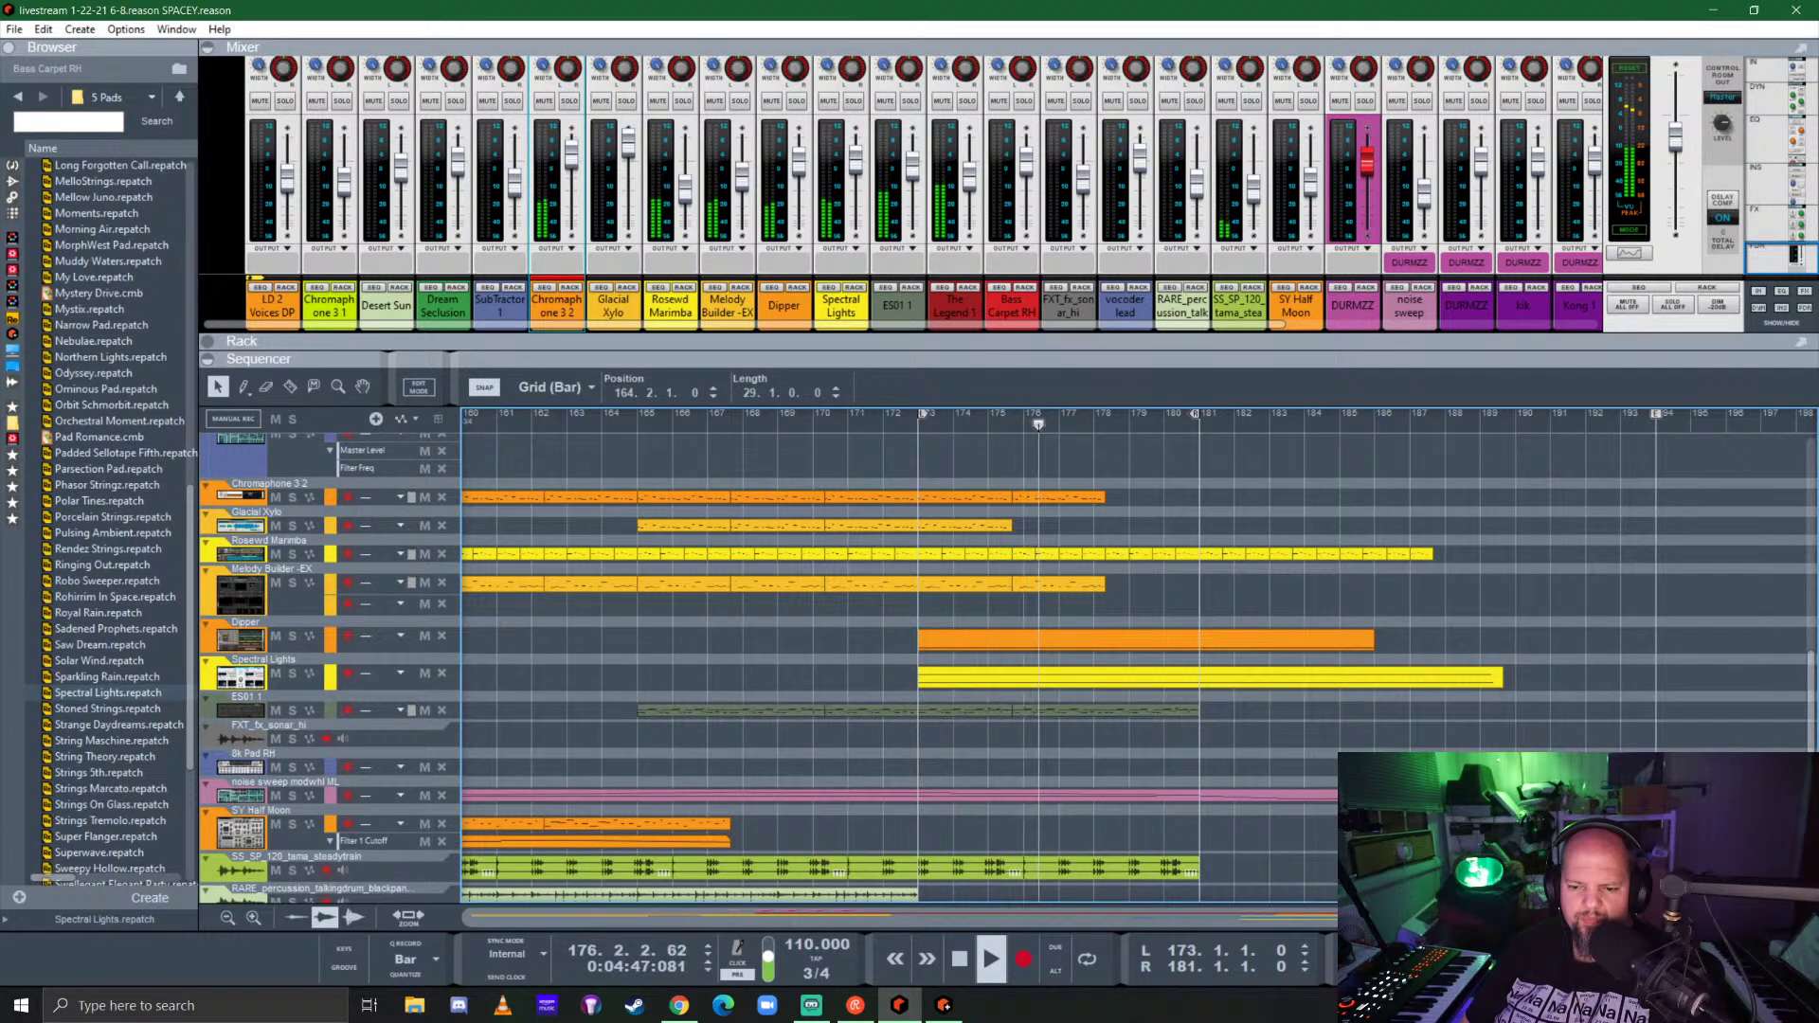
{"action": "left_click_drag", "start_coordinate": [1547, 917], "coordinate": [1374, 917]}
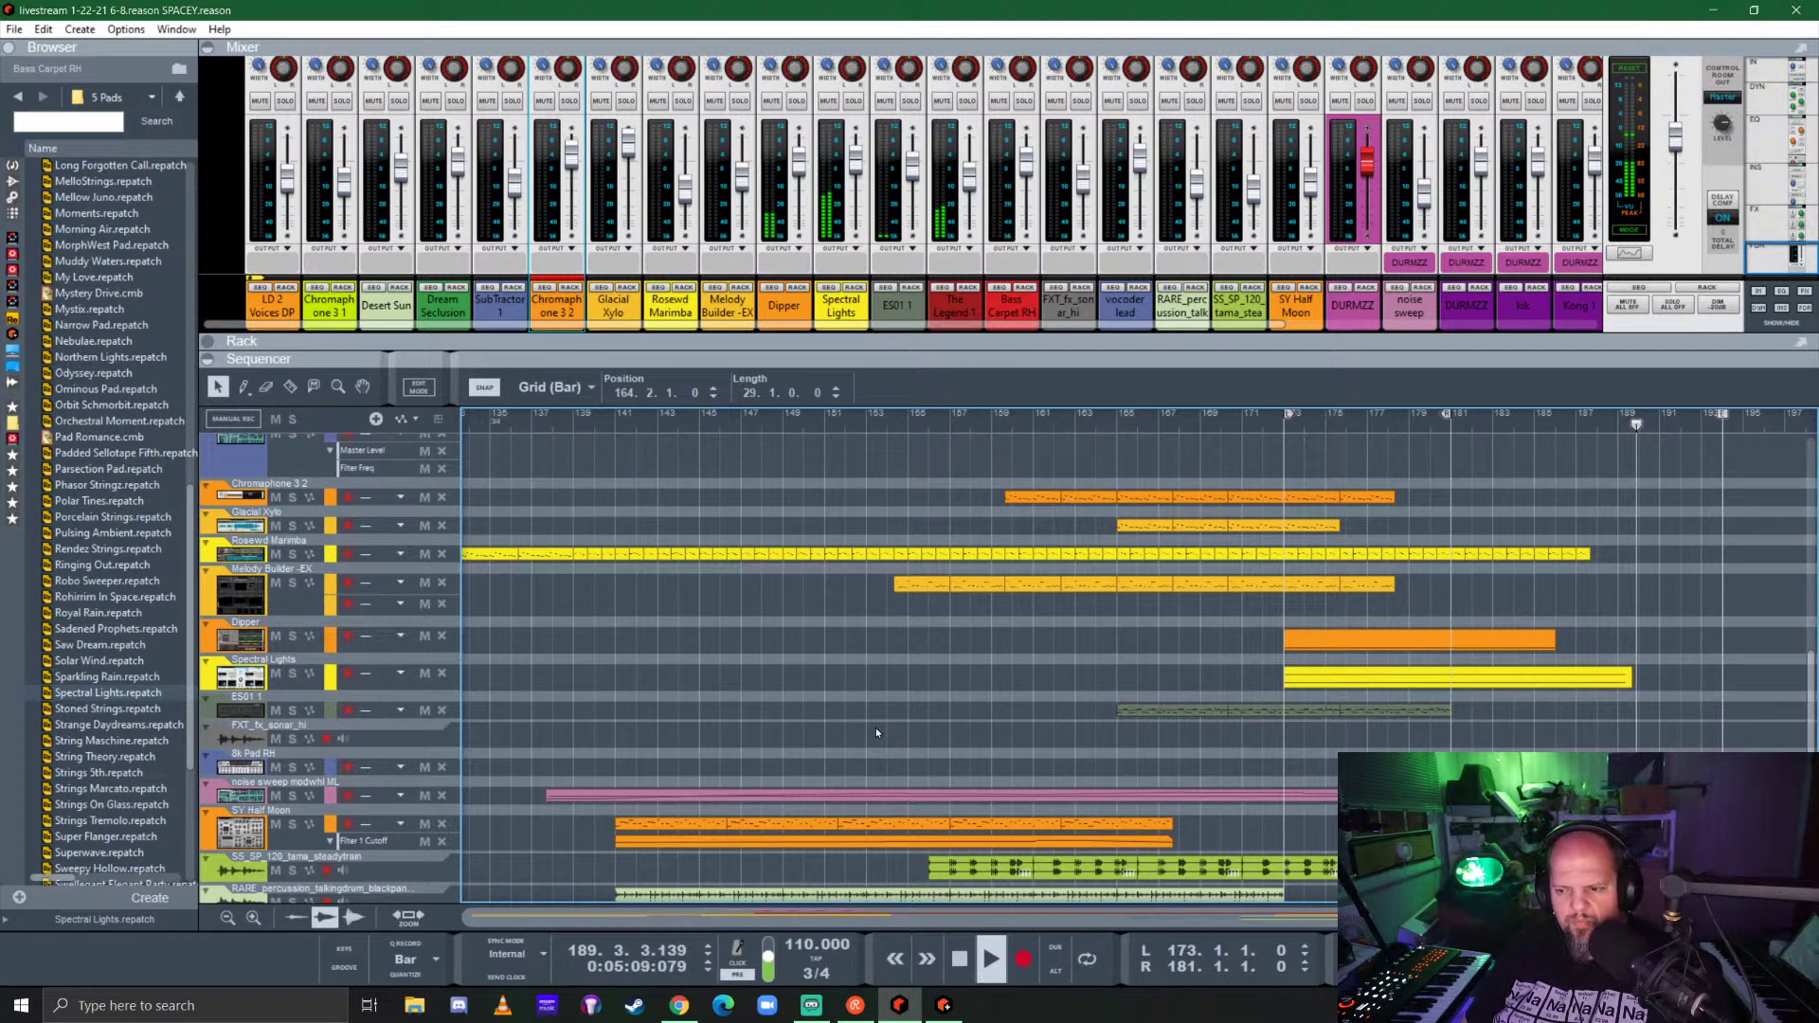
{"action": "left_click", "coordinate": [244, 677]}
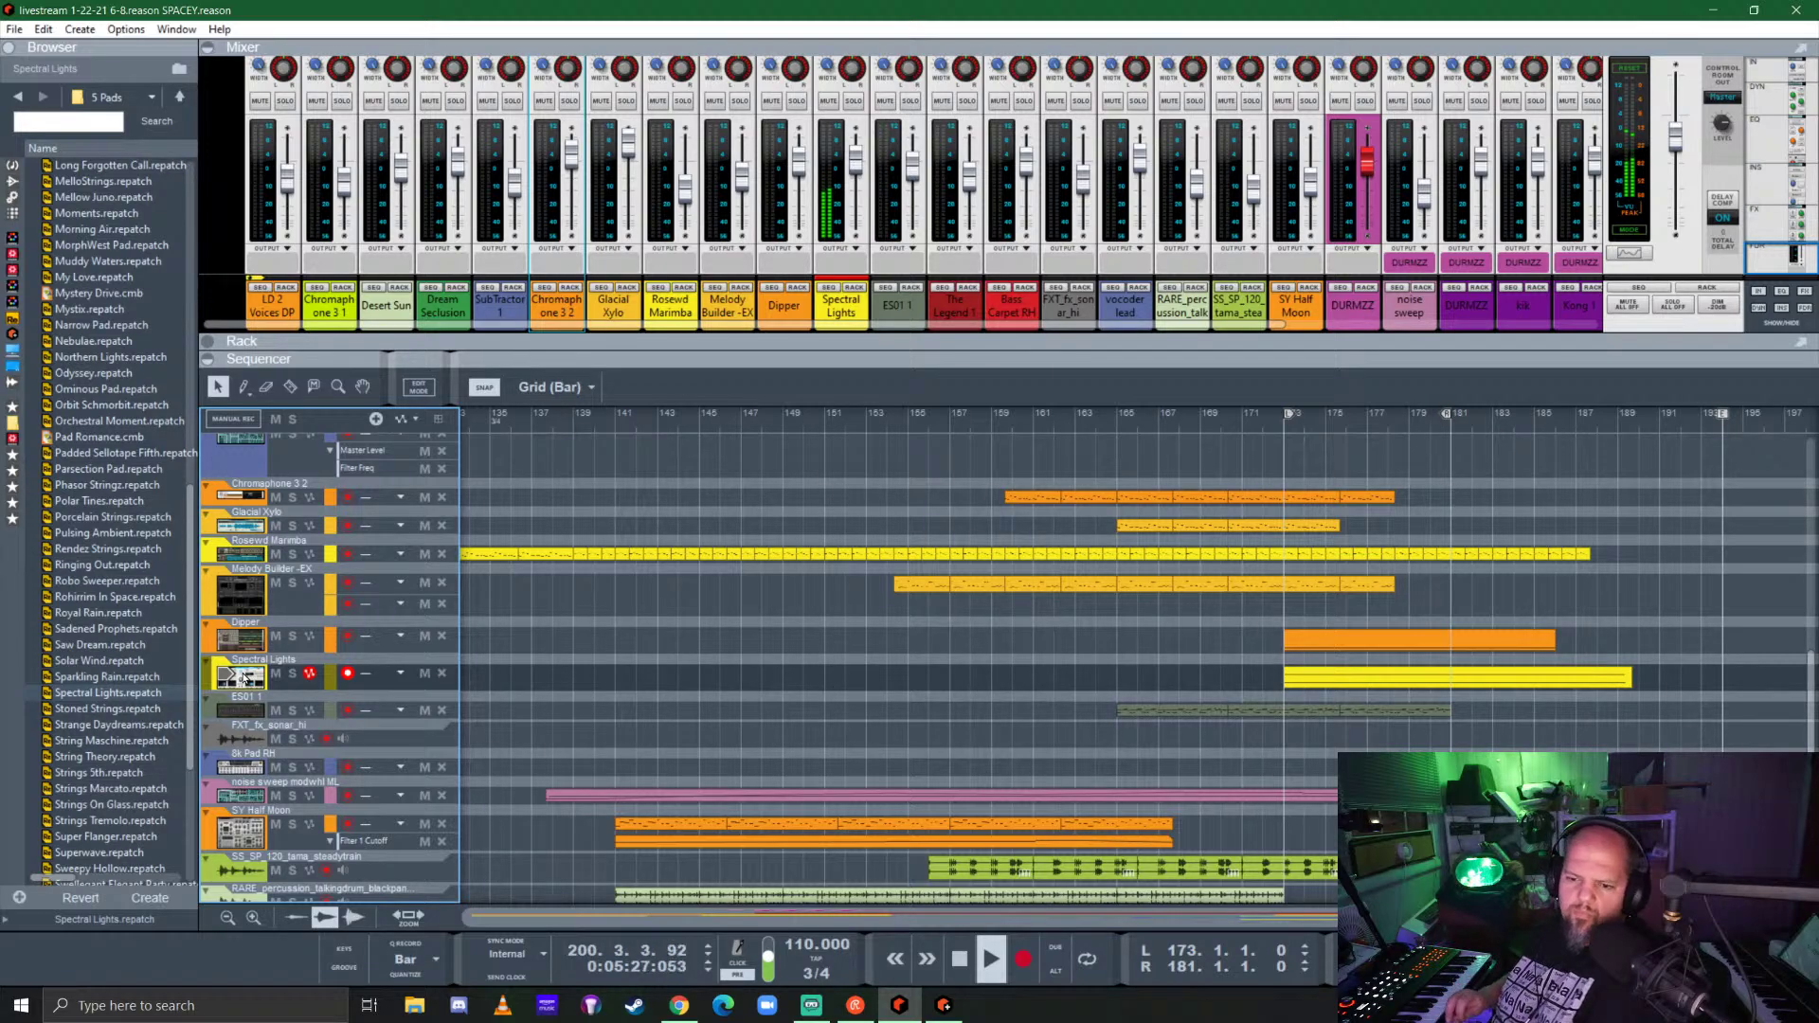
{"action": "key", "text": "space"}
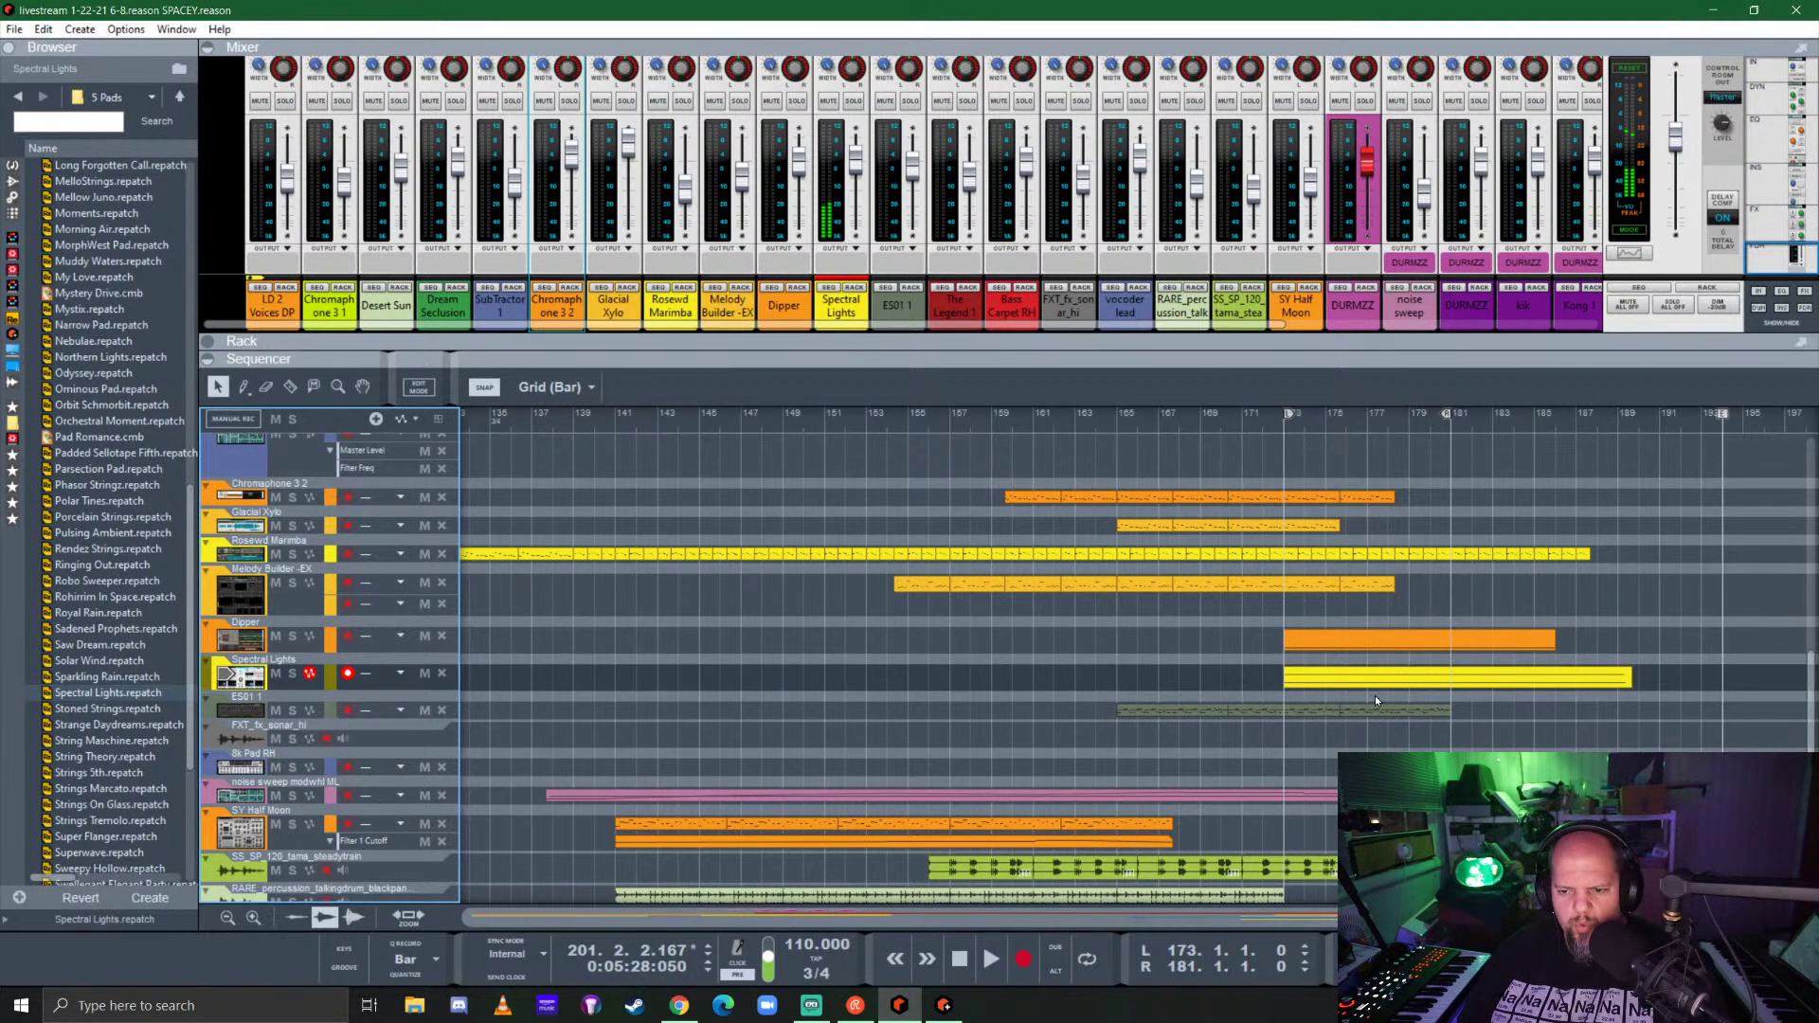
{"action": "scroll", "coordinate": [1367, 693], "scroll_direction": "up", "scroll_amount": 3}
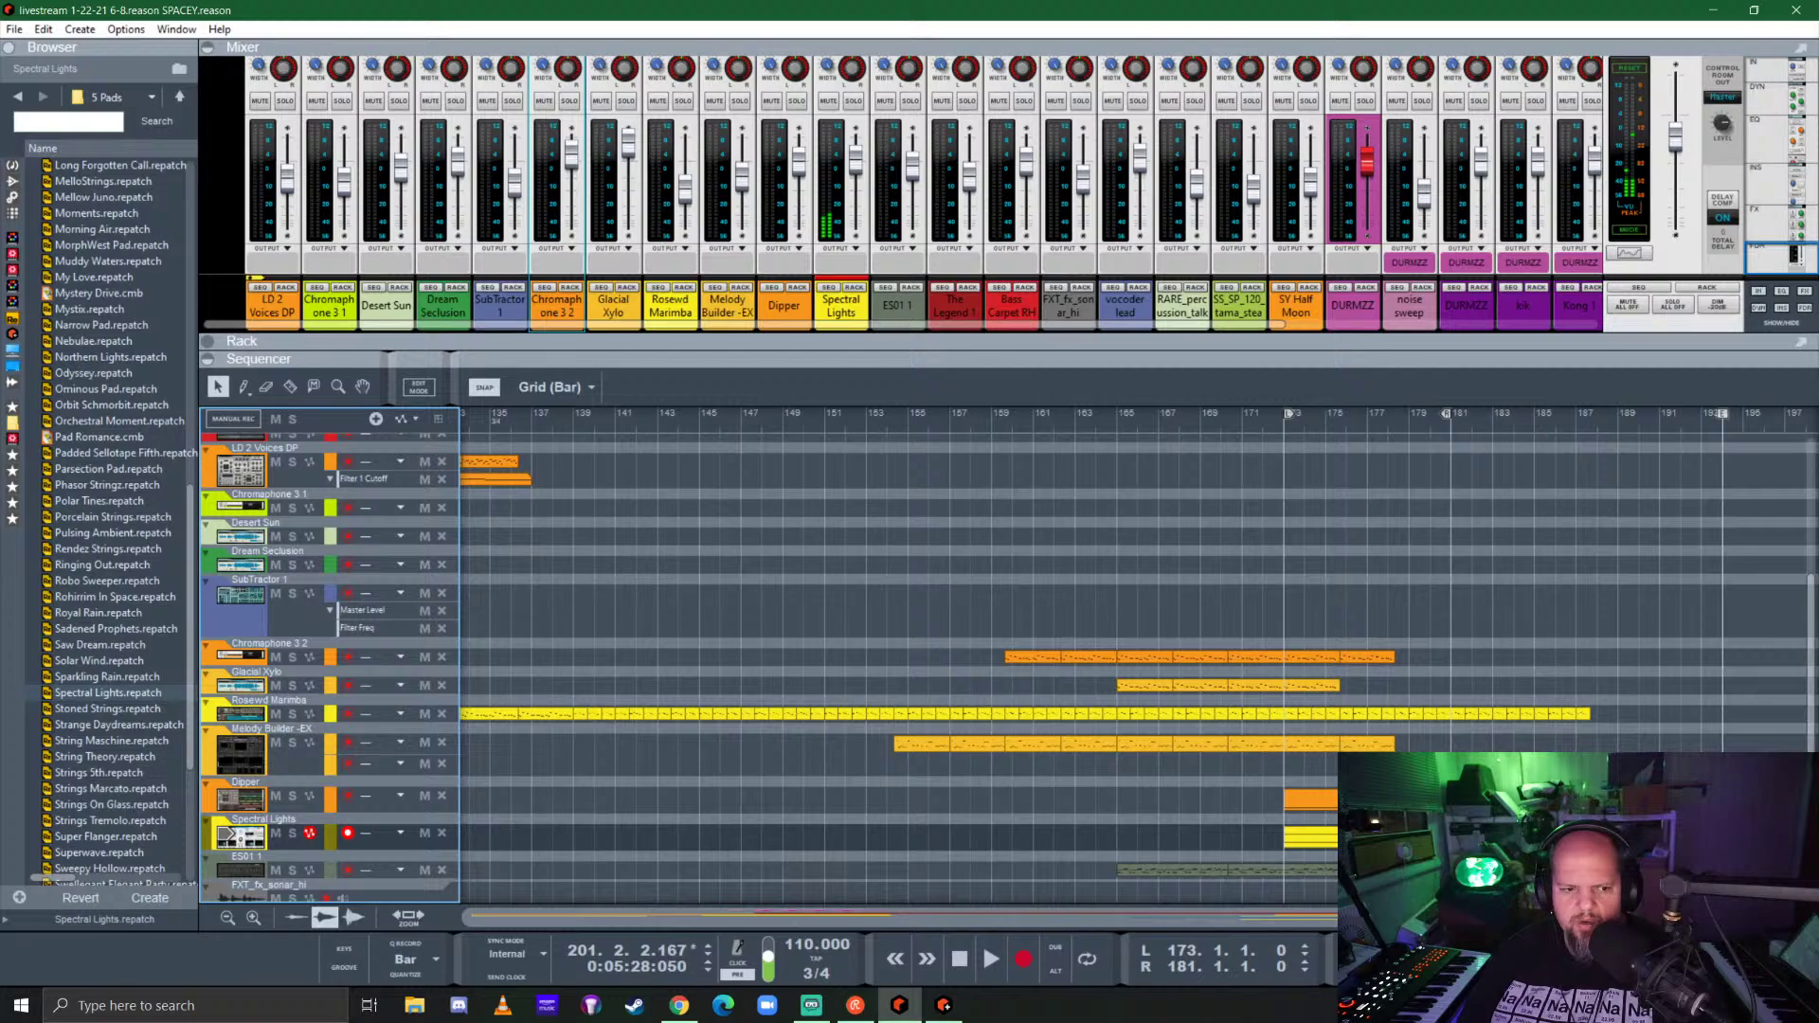
{"action": "left_click_drag", "start_coordinate": [1362, 834], "coordinate": [1341, 603]}
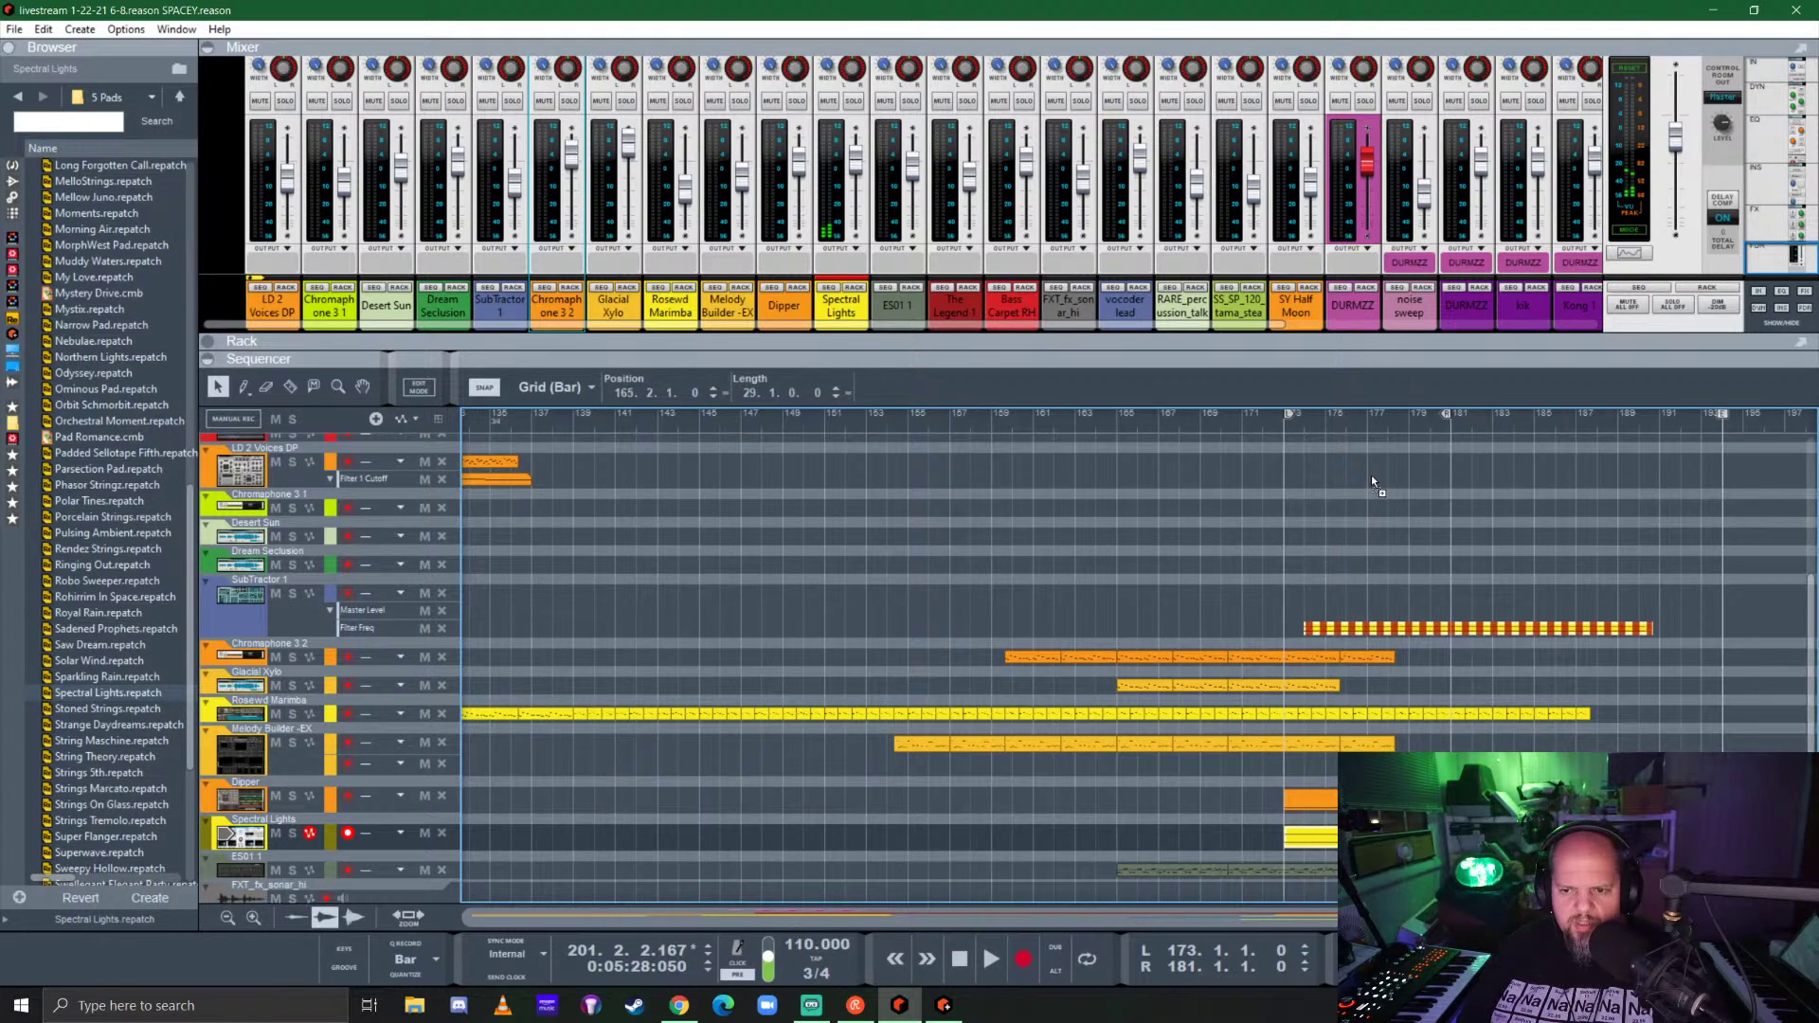
{"action": "left_click_drag", "start_coordinate": [1372, 475], "coordinate": [1354, 617]}
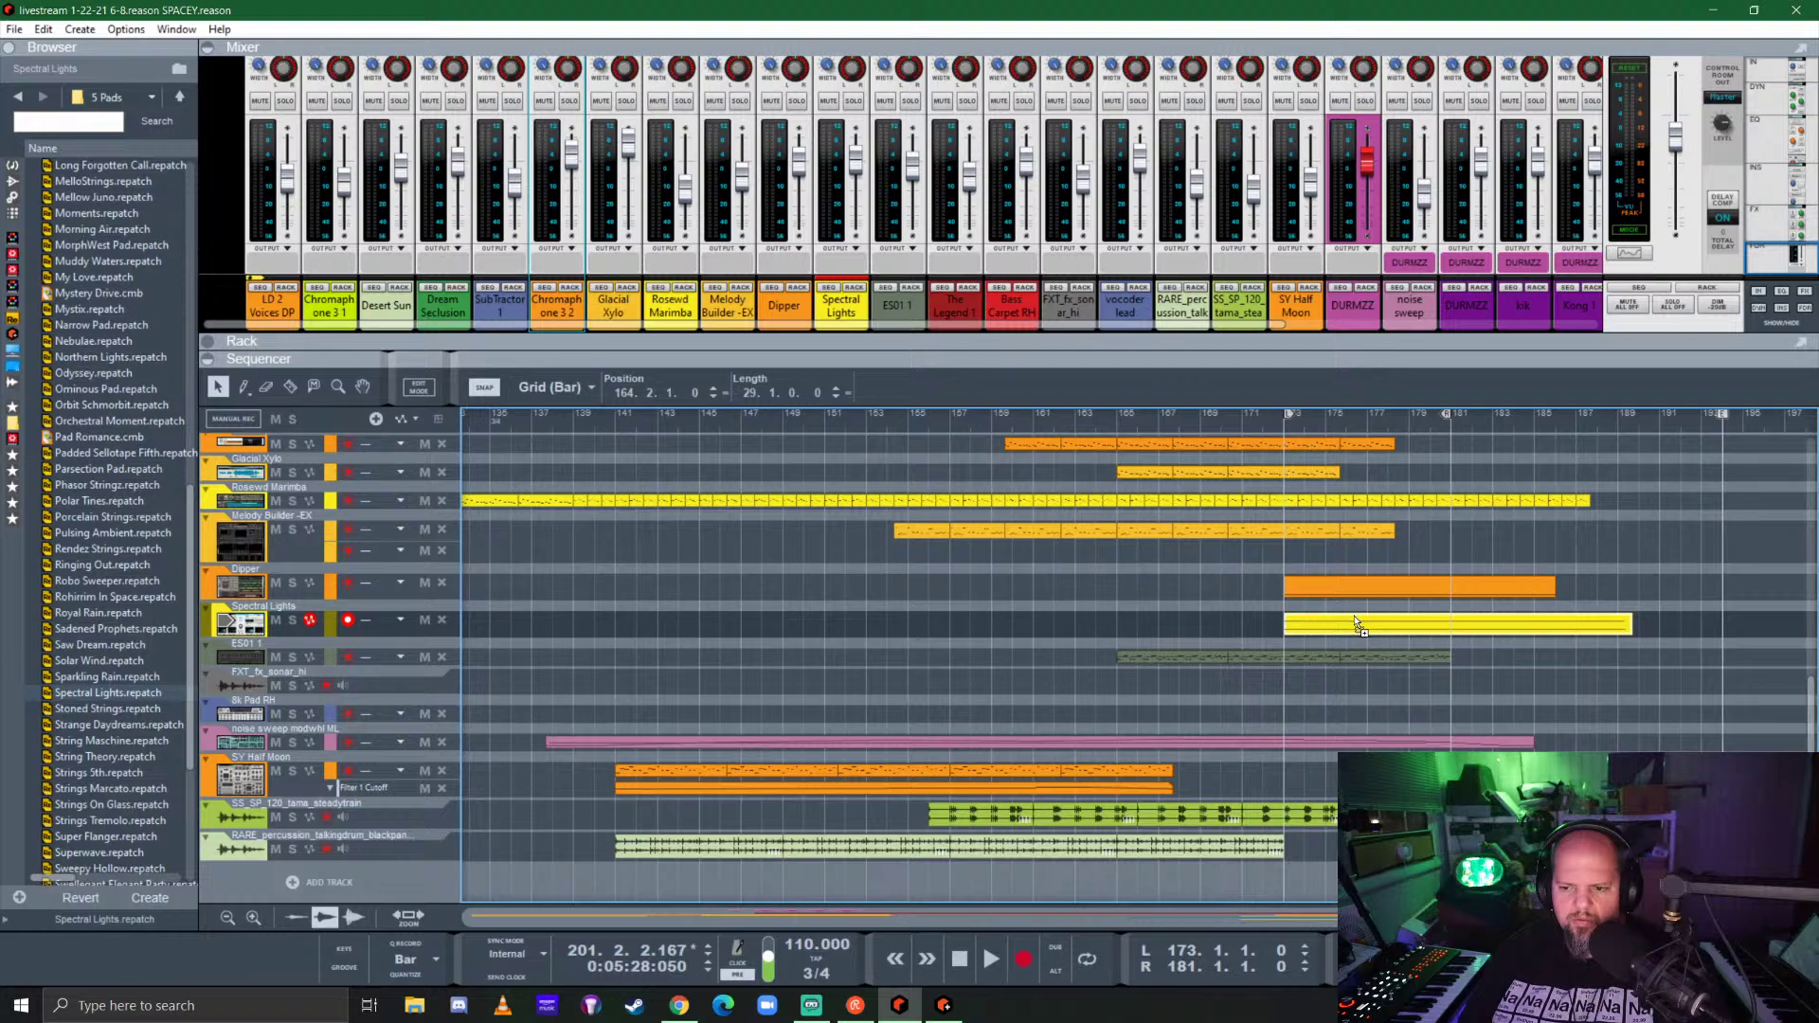
Step: Duplicate the Spectral Lights clip onto the Glacial Xylo track, together with a copy of The Legend 1 clip
{"action": "scroll", "coordinate": [1362, 654], "scroll_direction": "up", "scroll_amount": 4}
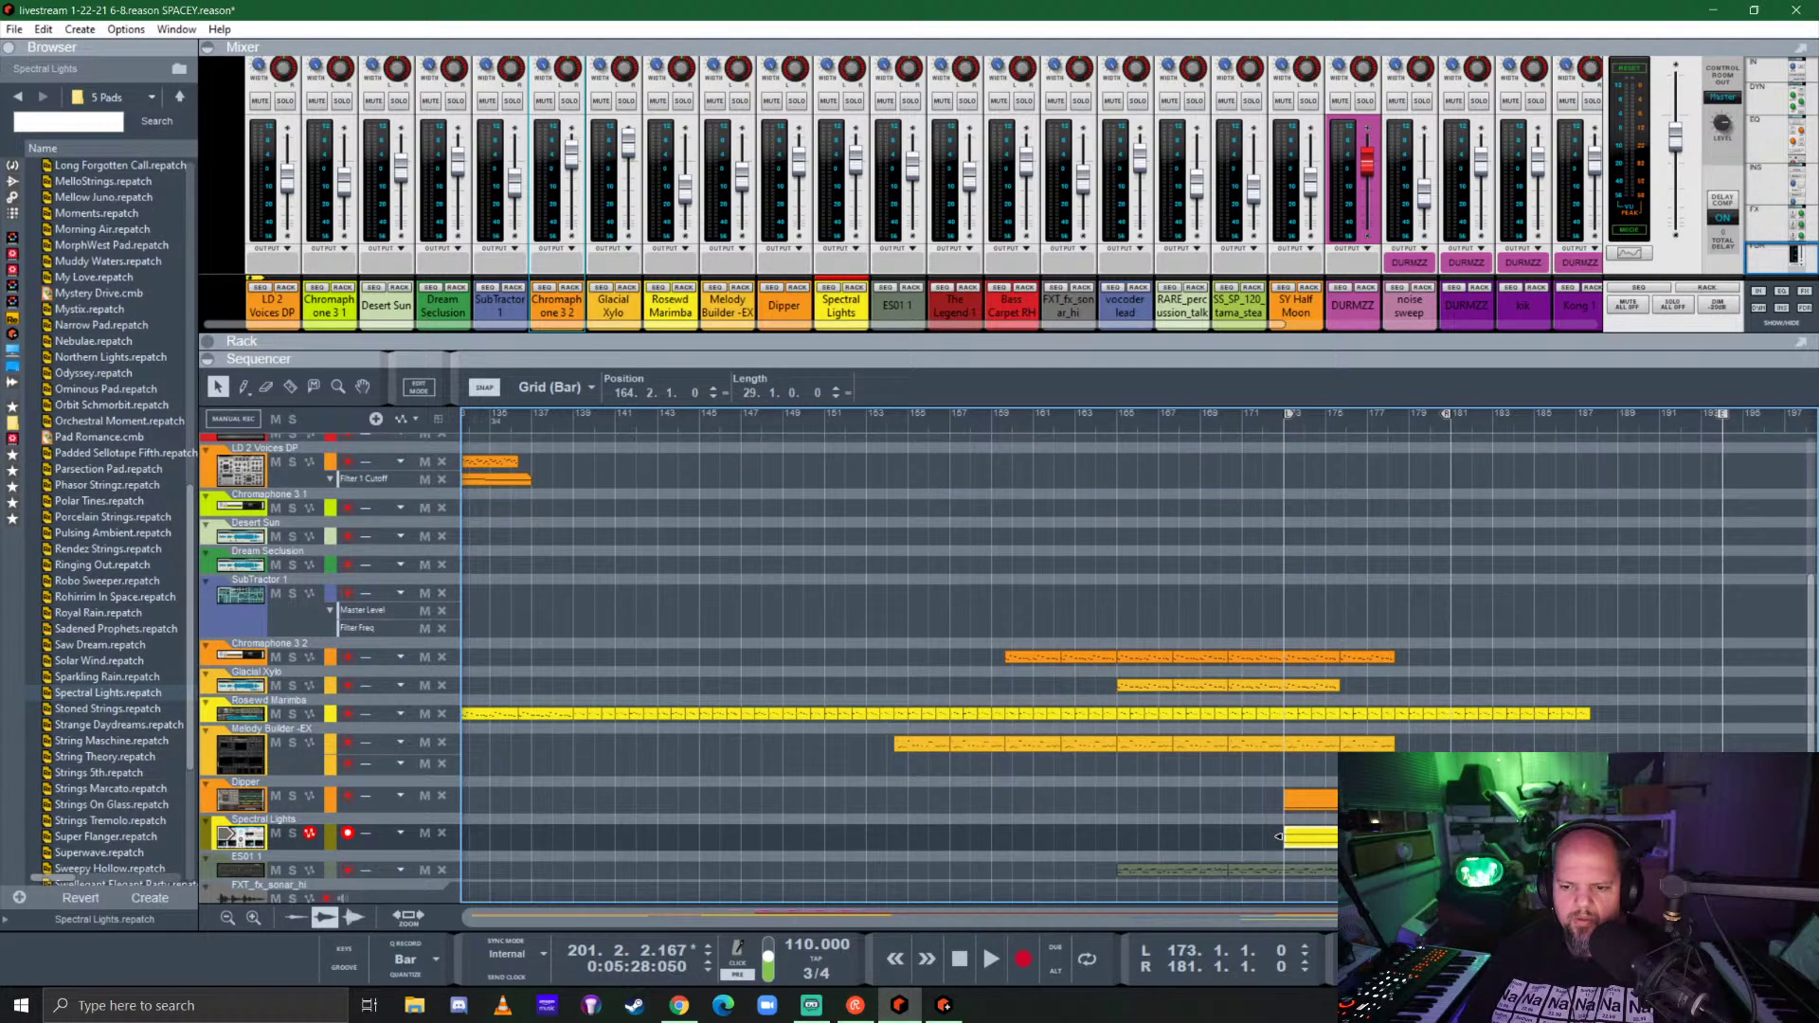
{"action": "left_click_drag", "start_coordinate": [1279, 837], "coordinate": [1495, 678]}
{"action": "scroll", "coordinate": [1432, 700], "scroll_direction": "up", "scroll_amount": 2}
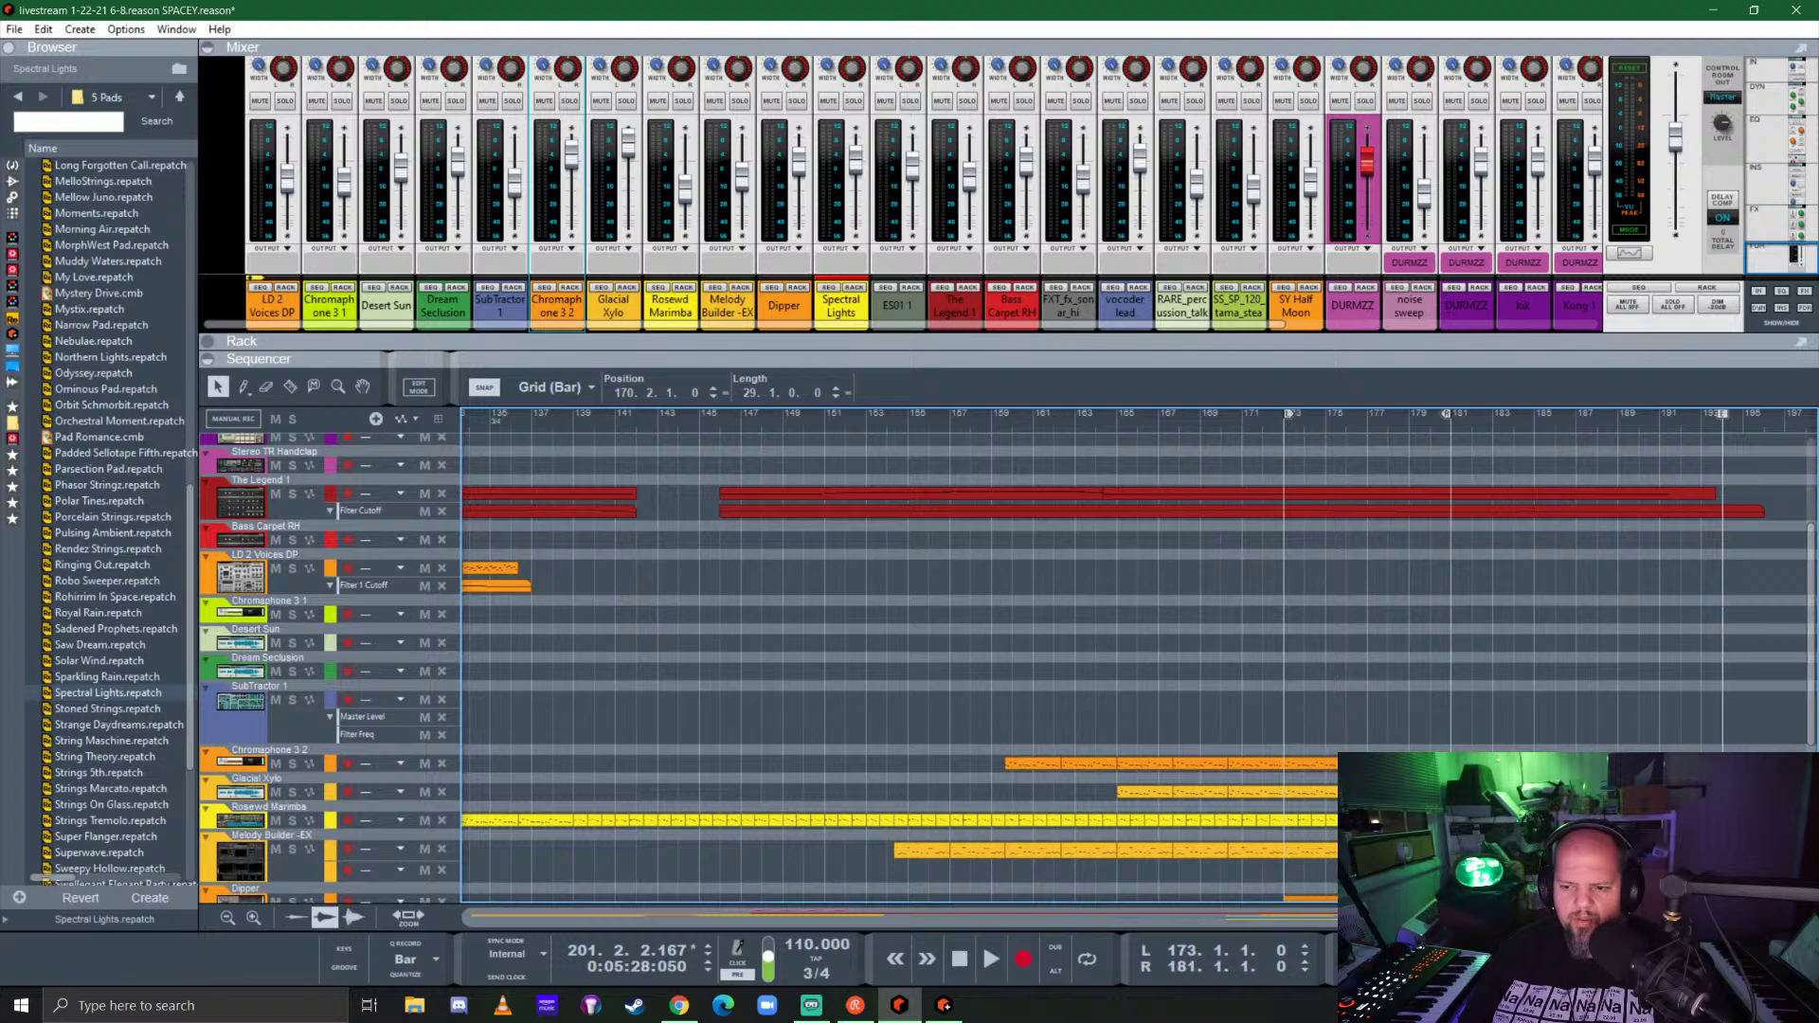
{"action": "left_click_drag", "start_coordinate": [1564, 786], "coordinate": [1424, 626]}
{"action": "left_click_drag", "start_coordinate": [1355, 749], "coordinate": [1318, 718]}
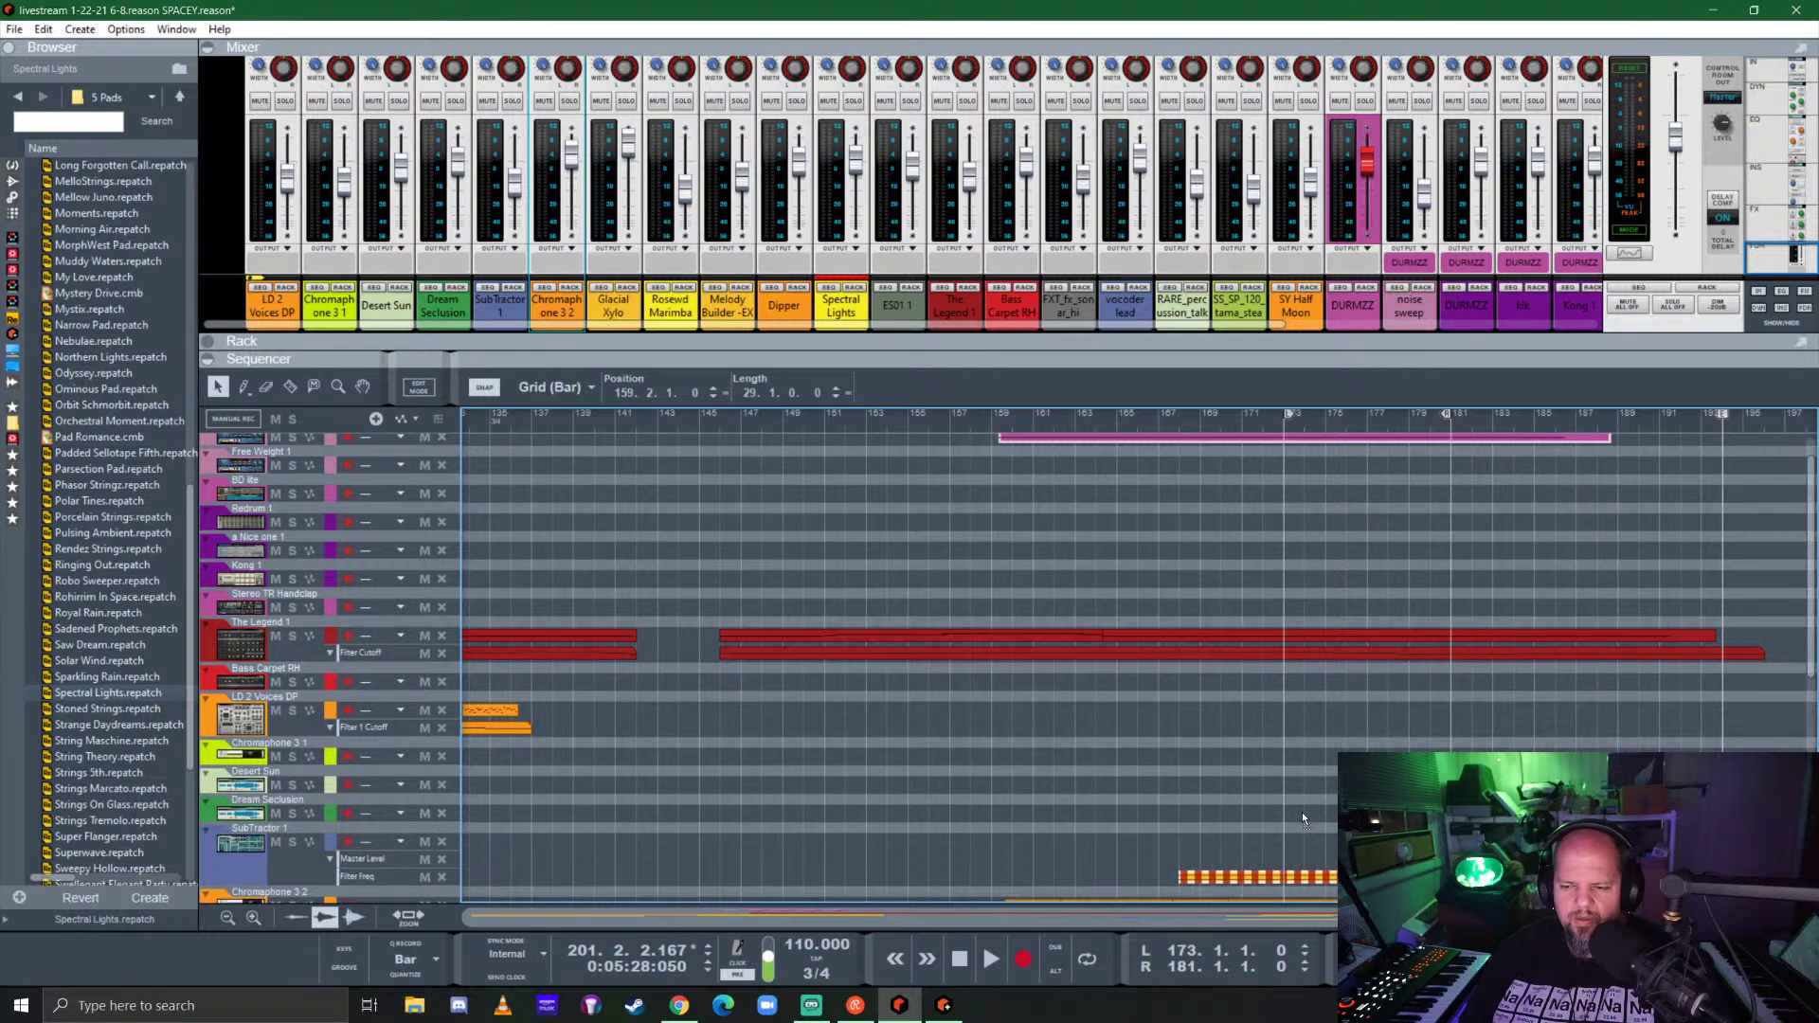
{"action": "left_click_drag", "start_coordinate": [1304, 811], "coordinate": [1280, 786]}
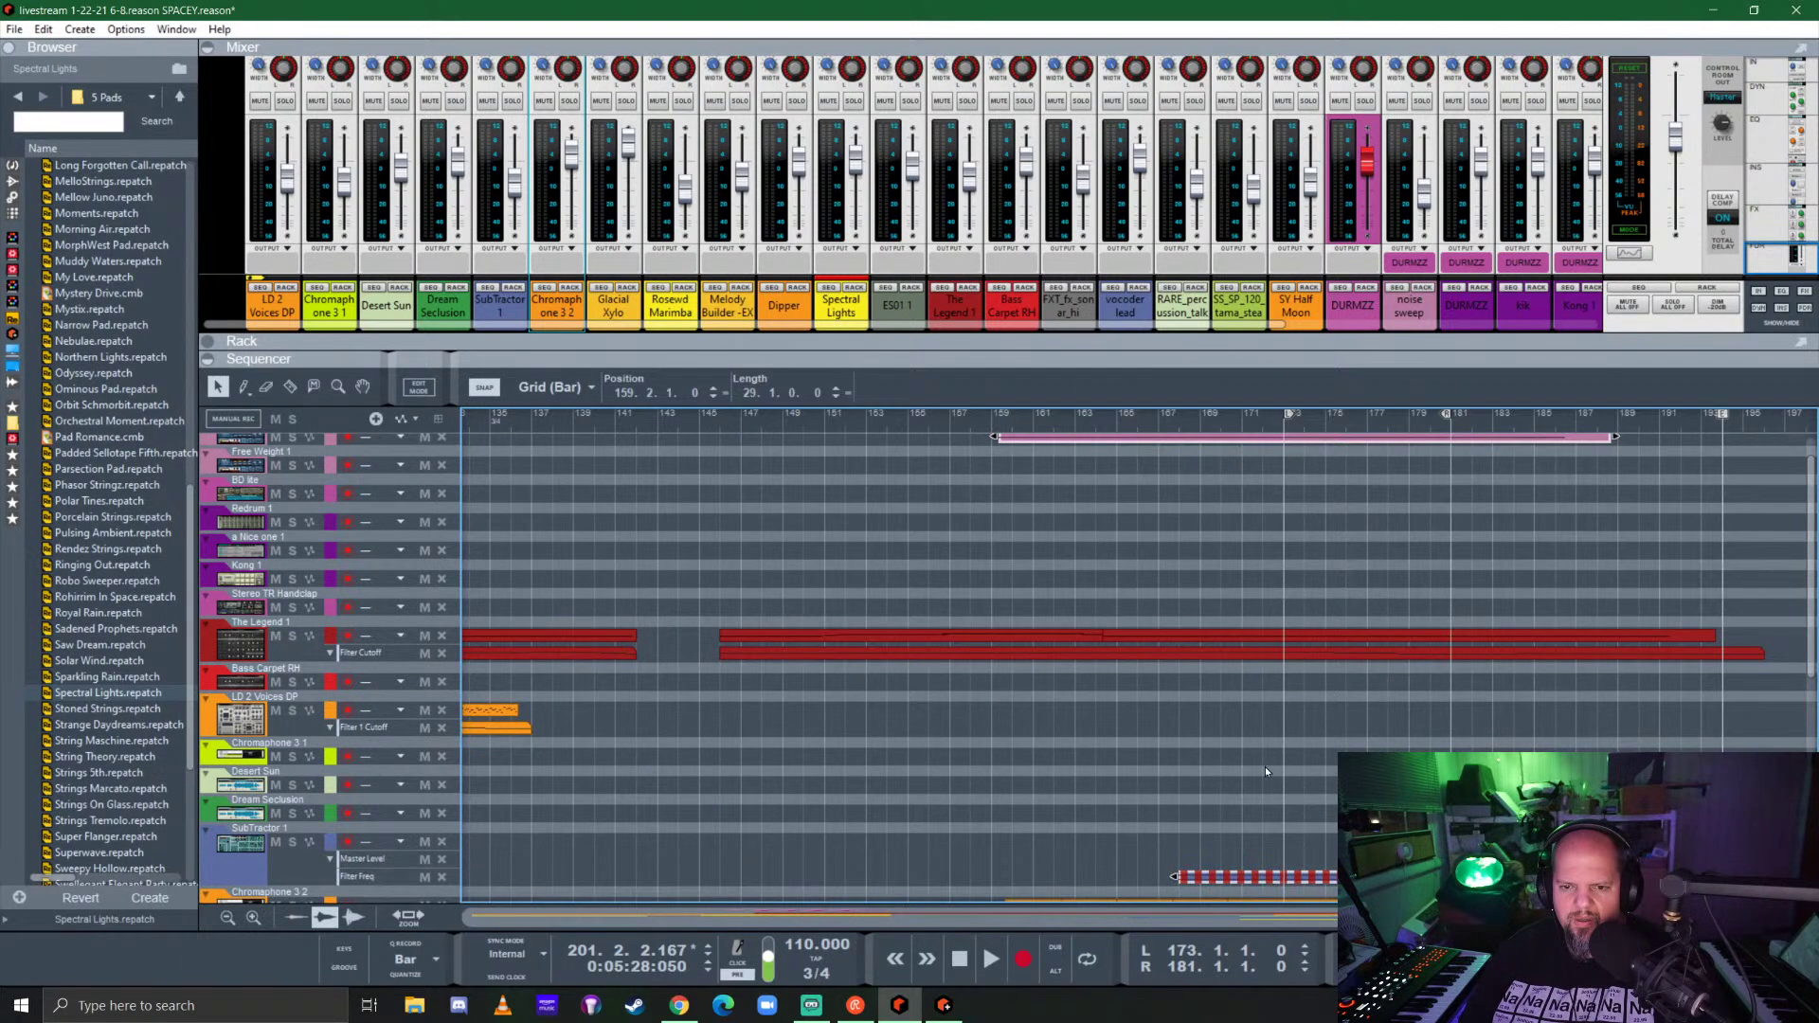
{"action": "scroll", "coordinate": [1265, 766], "scroll_direction": "up", "scroll_amount": 1}
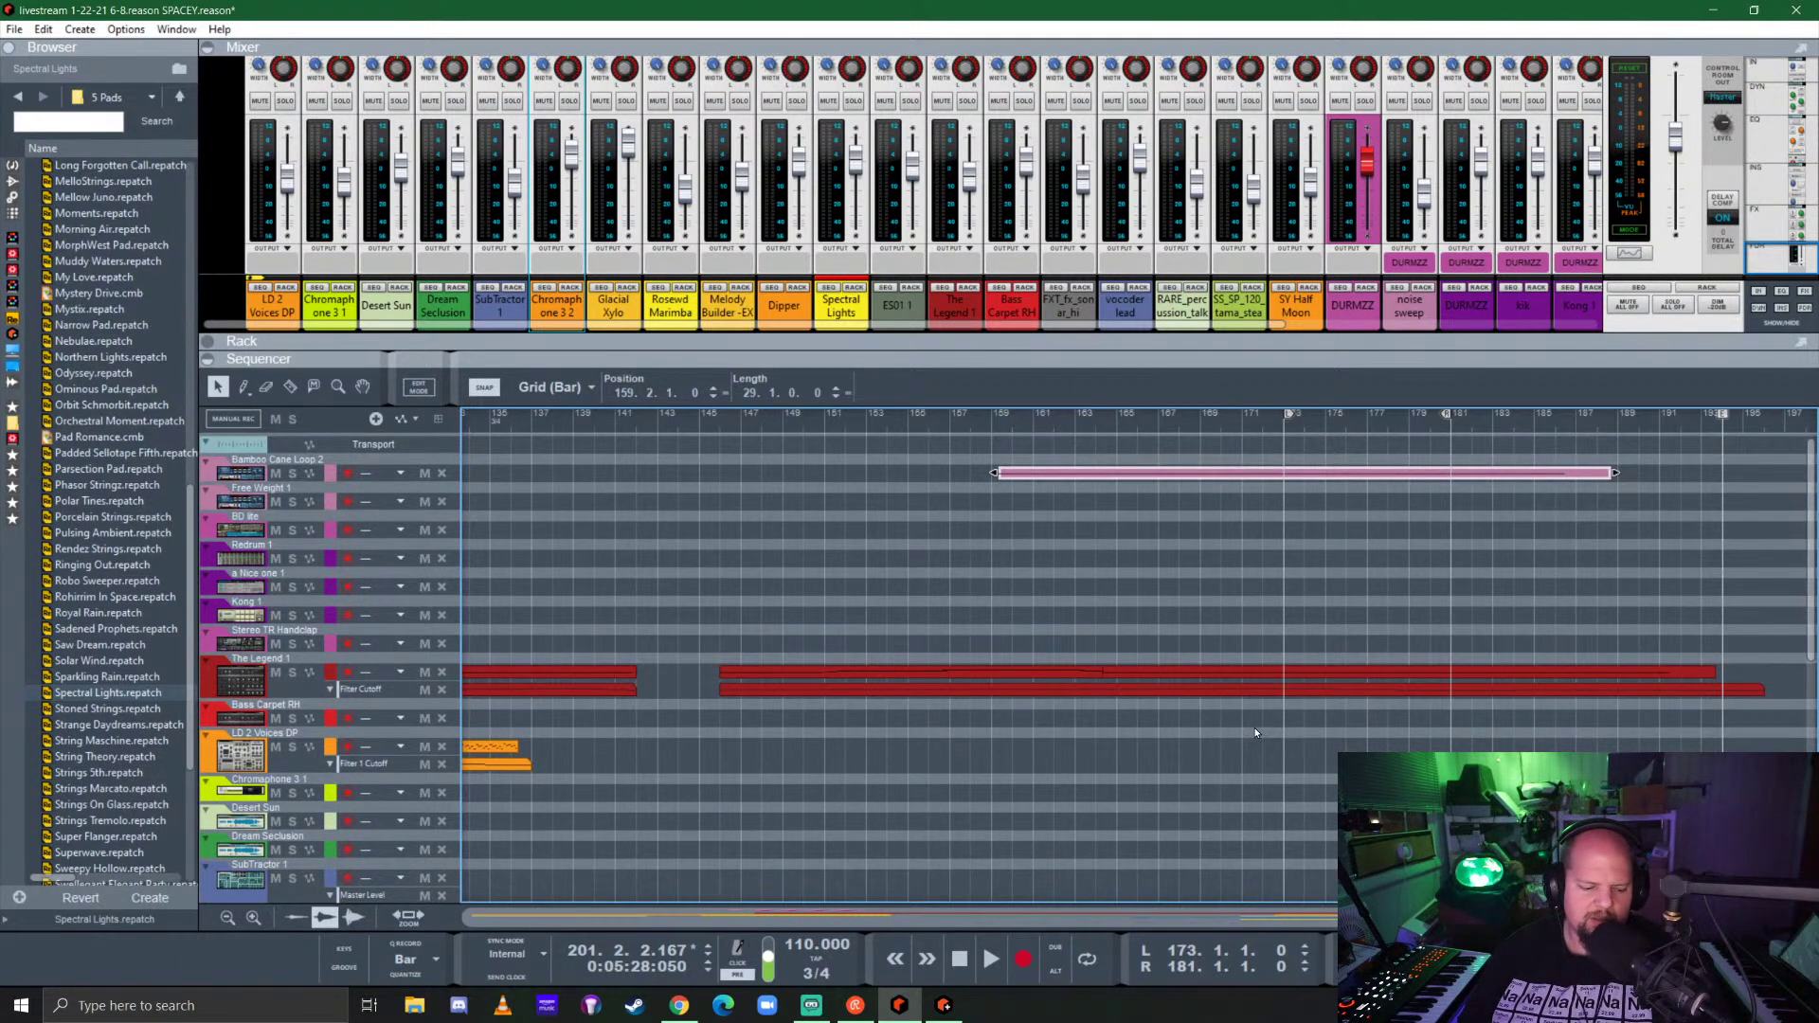
{"action": "scroll", "coordinate": [1257, 733], "scroll_direction": "down", "scroll_amount": 1}
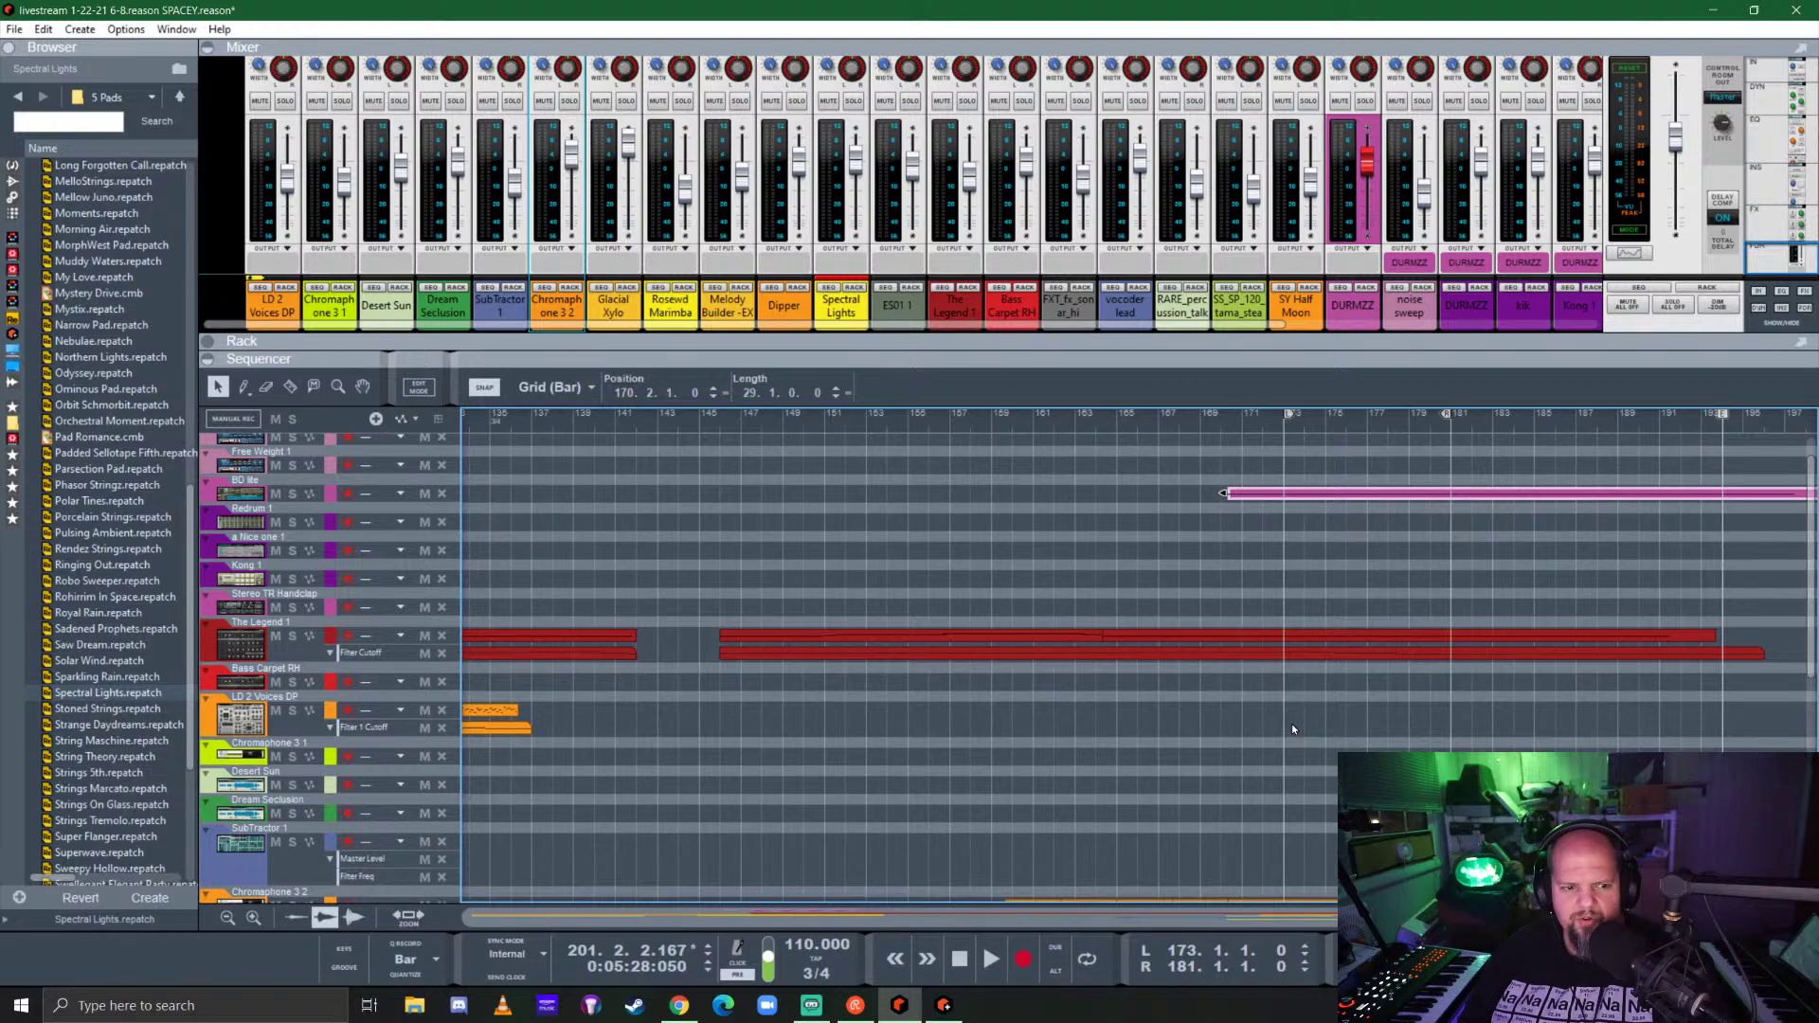
{"action": "scroll", "coordinate": [1388, 720], "scroll_direction": "right", "scroll_amount": 1}
{"action": "scroll", "coordinate": [1387, 721], "scroll_direction": "right", "scroll_amount": 1}
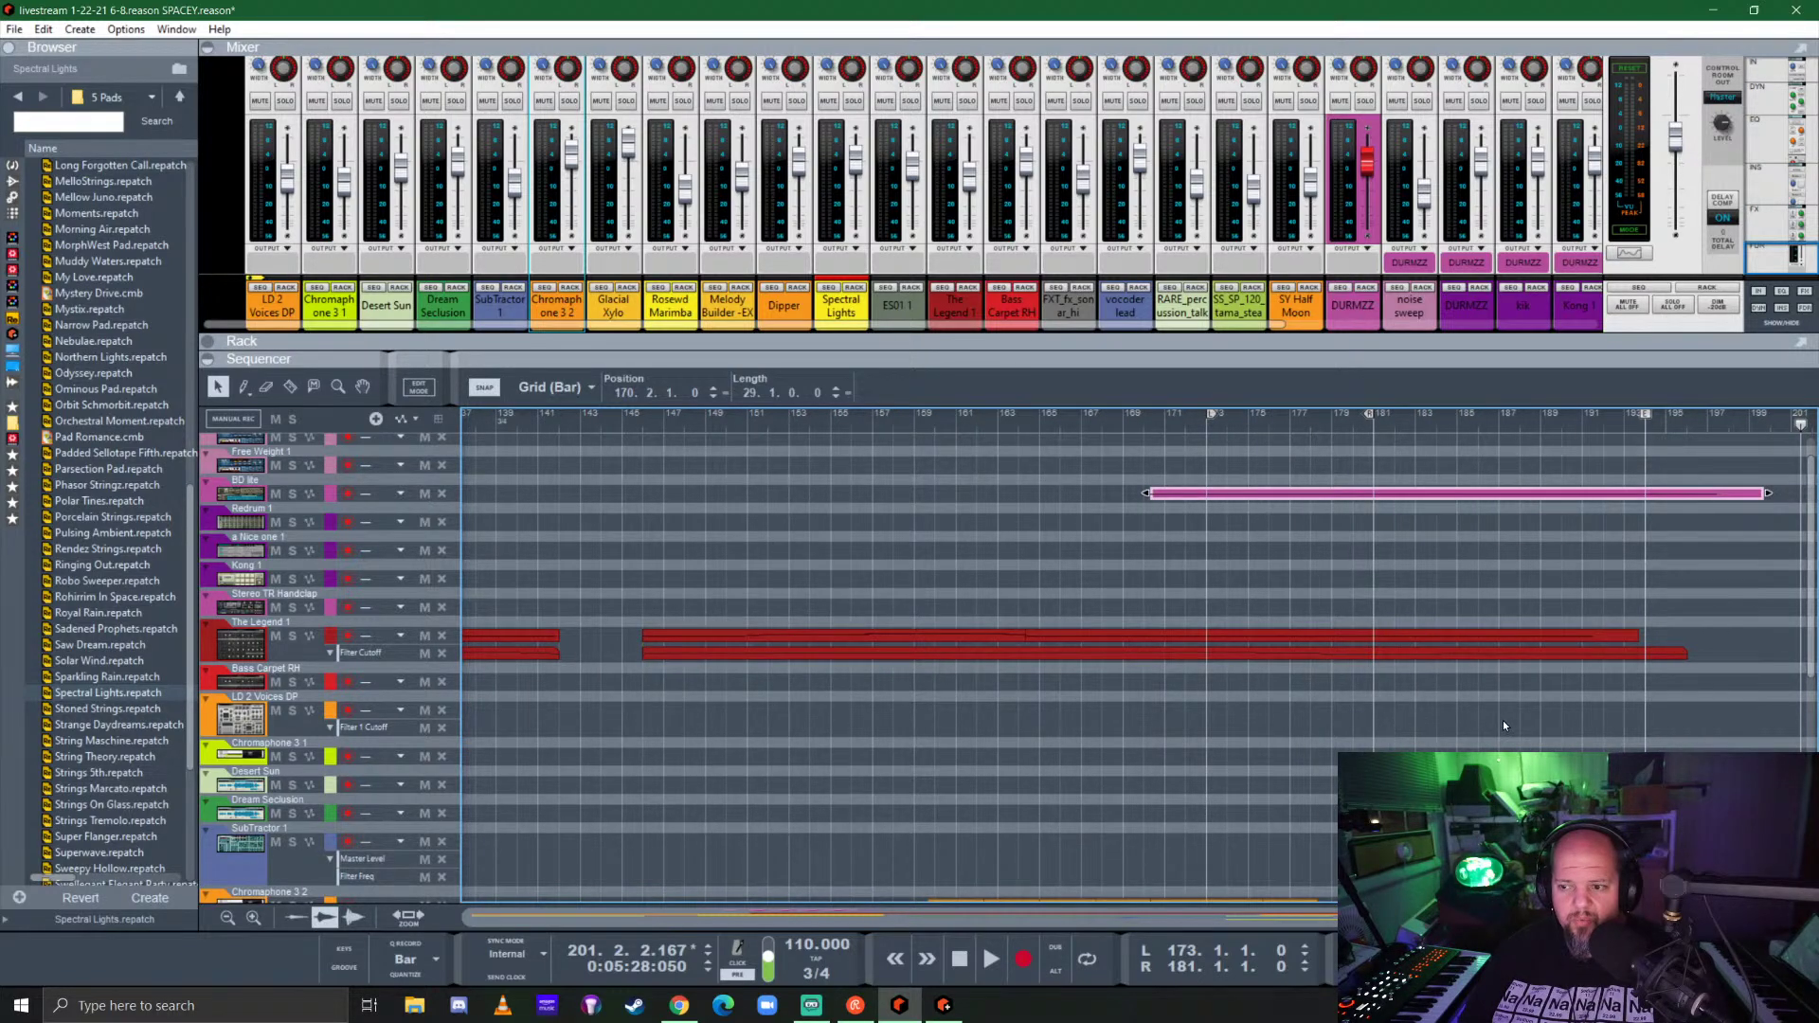
Step: Move the duplicated Spectral Lights clip from the Glacial Xylo track to the Desert Sun track, starting at 173.1.1.0
{"action": "left_click", "coordinate": [1435, 627]}
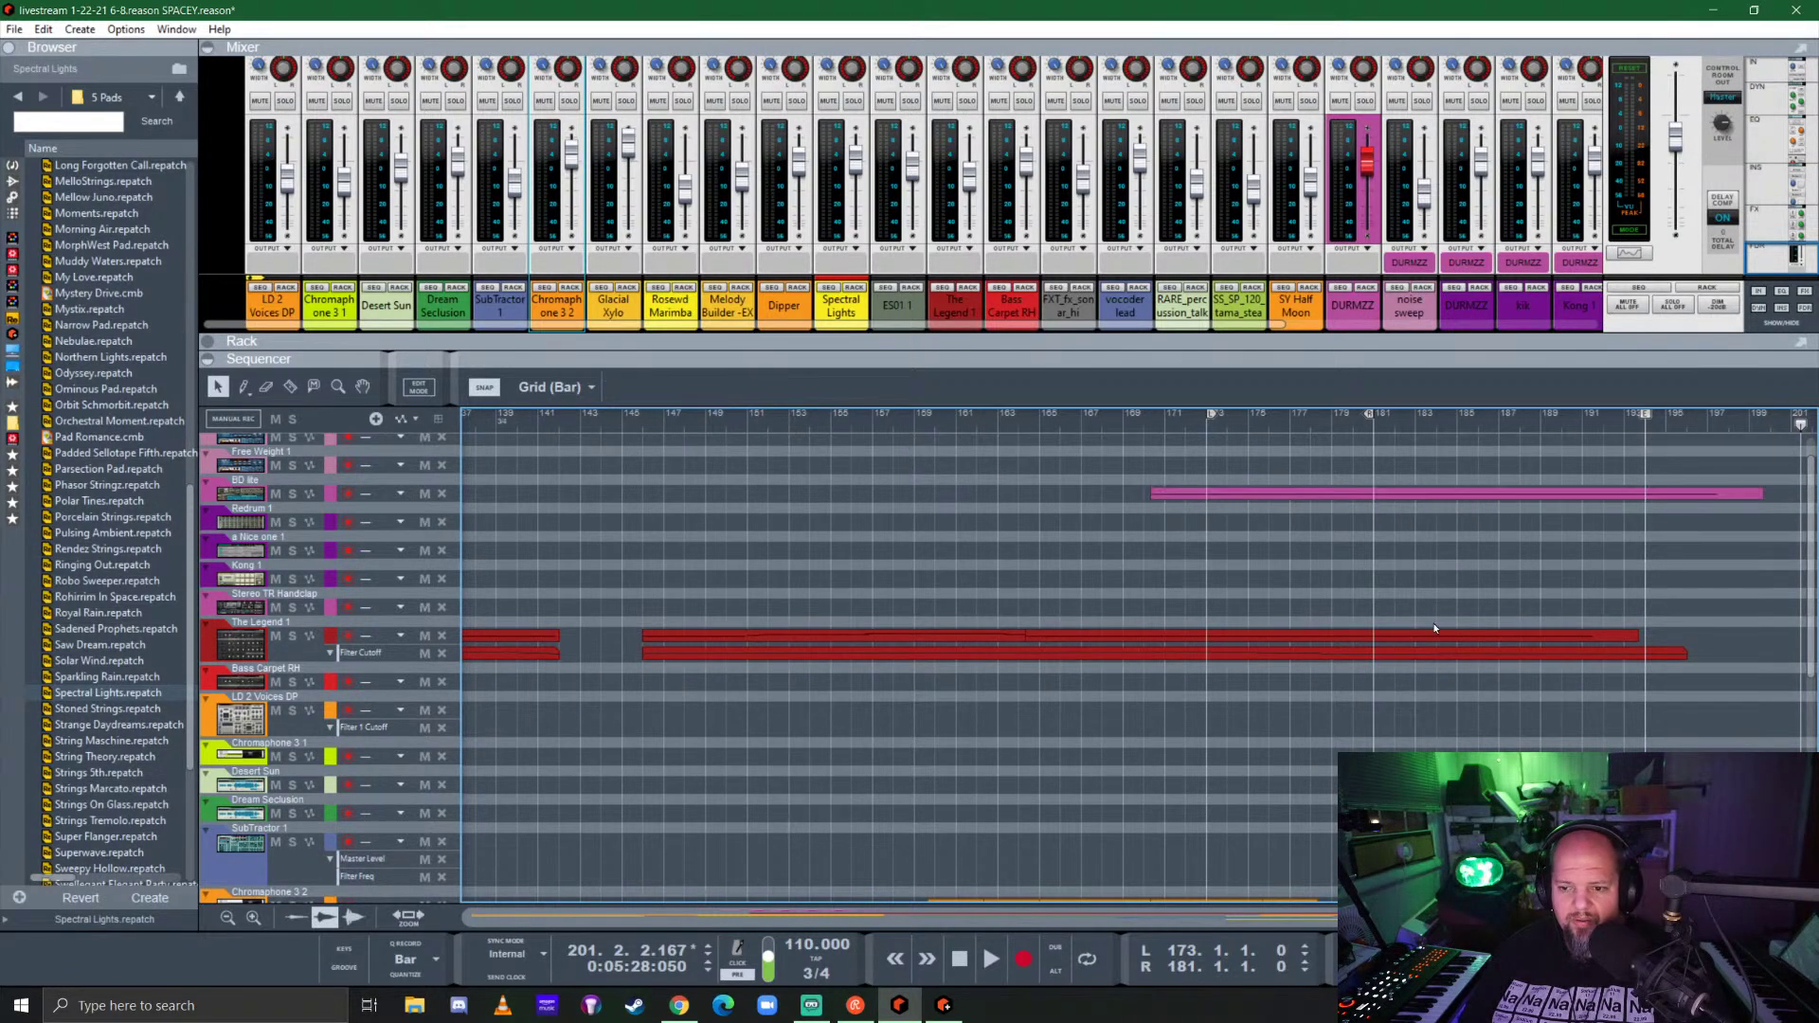
{"action": "left_click", "coordinate": [1394, 495]}
{"action": "left_click", "coordinate": [1363, 621]}
{"action": "scroll", "coordinate": [1363, 621], "scroll_direction": "down", "scroll_amount": 5}
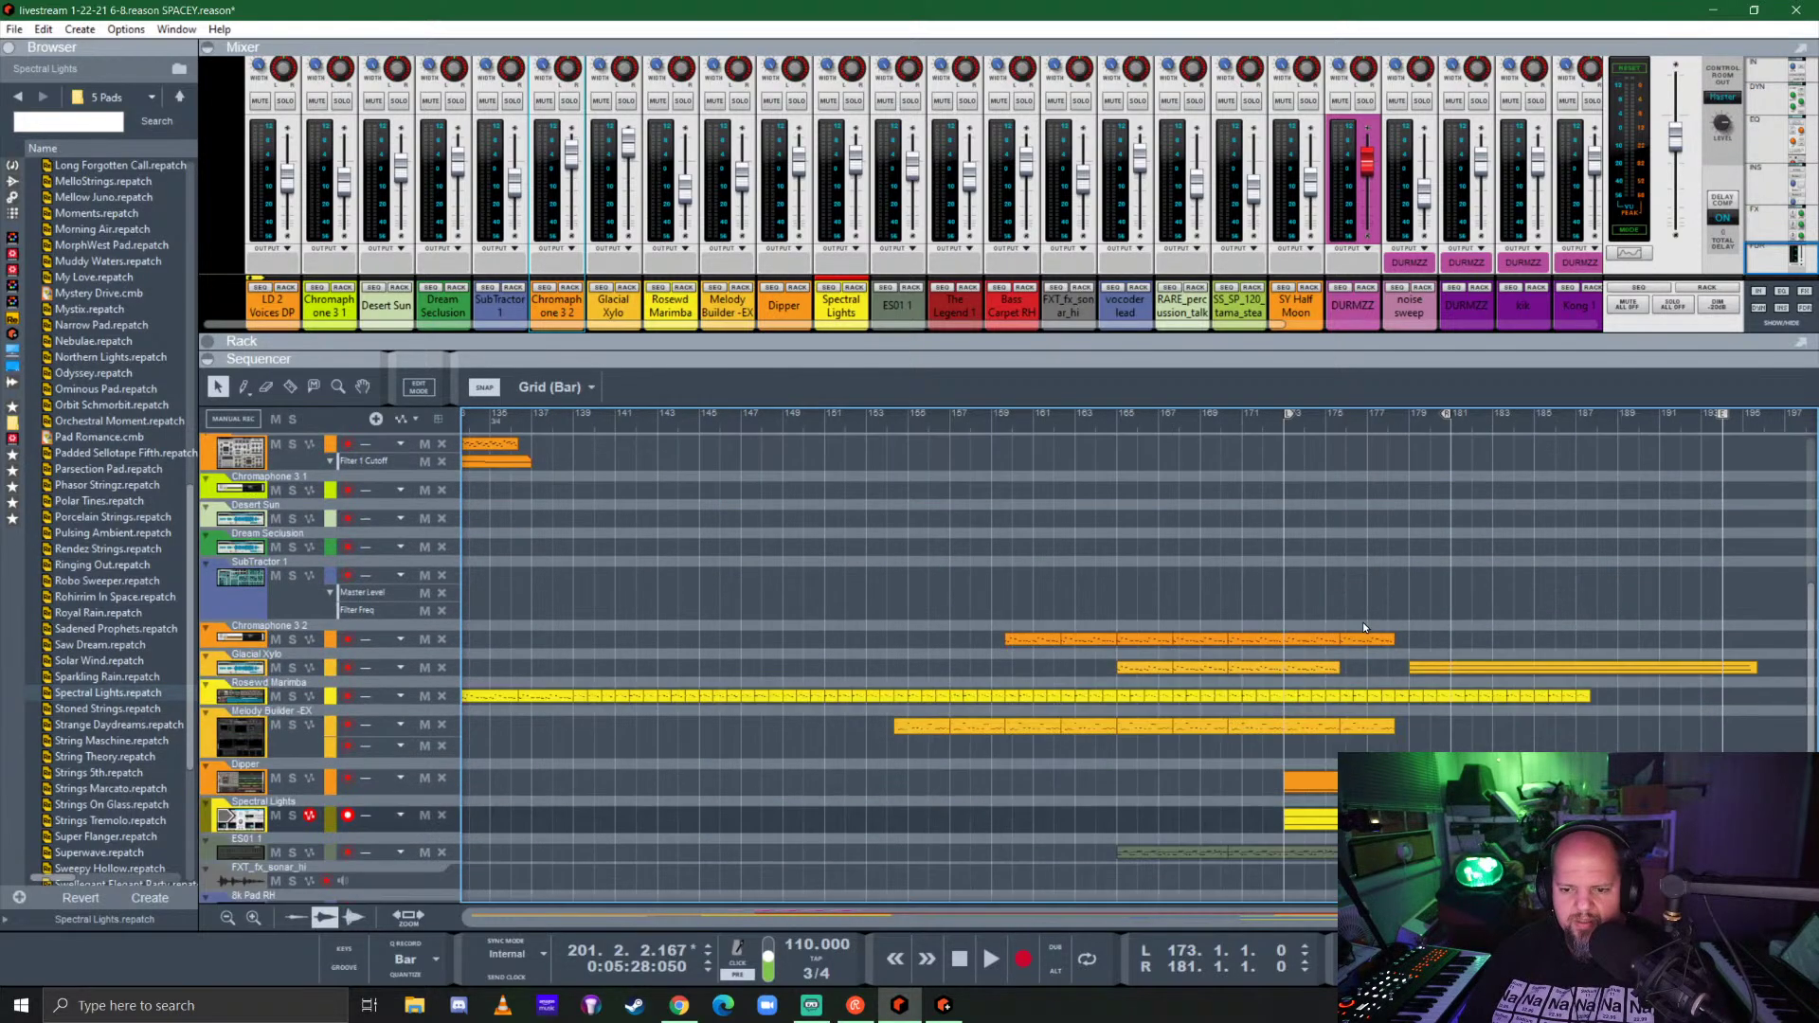
{"action": "scroll", "coordinate": [1547, 661], "scroll_direction": "up", "scroll_amount": 3}
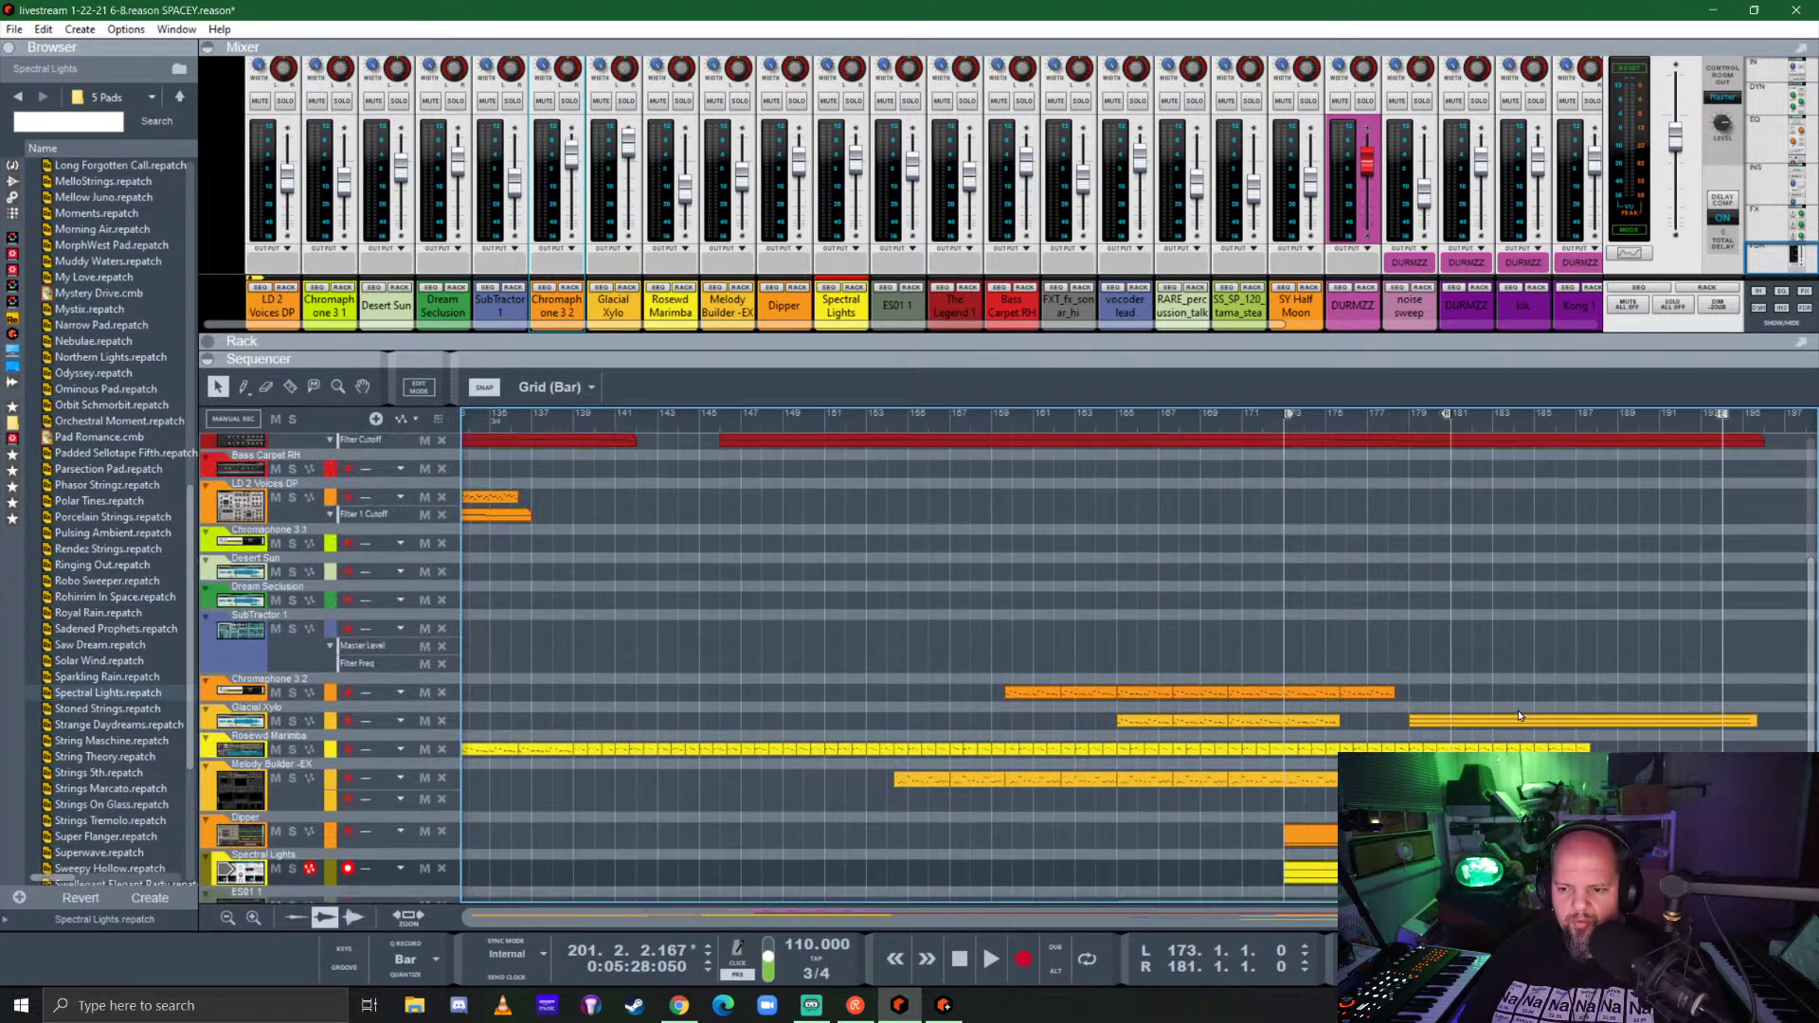
{"action": "left_click_drag", "start_coordinate": [1512, 714], "coordinate": [1414, 578]}
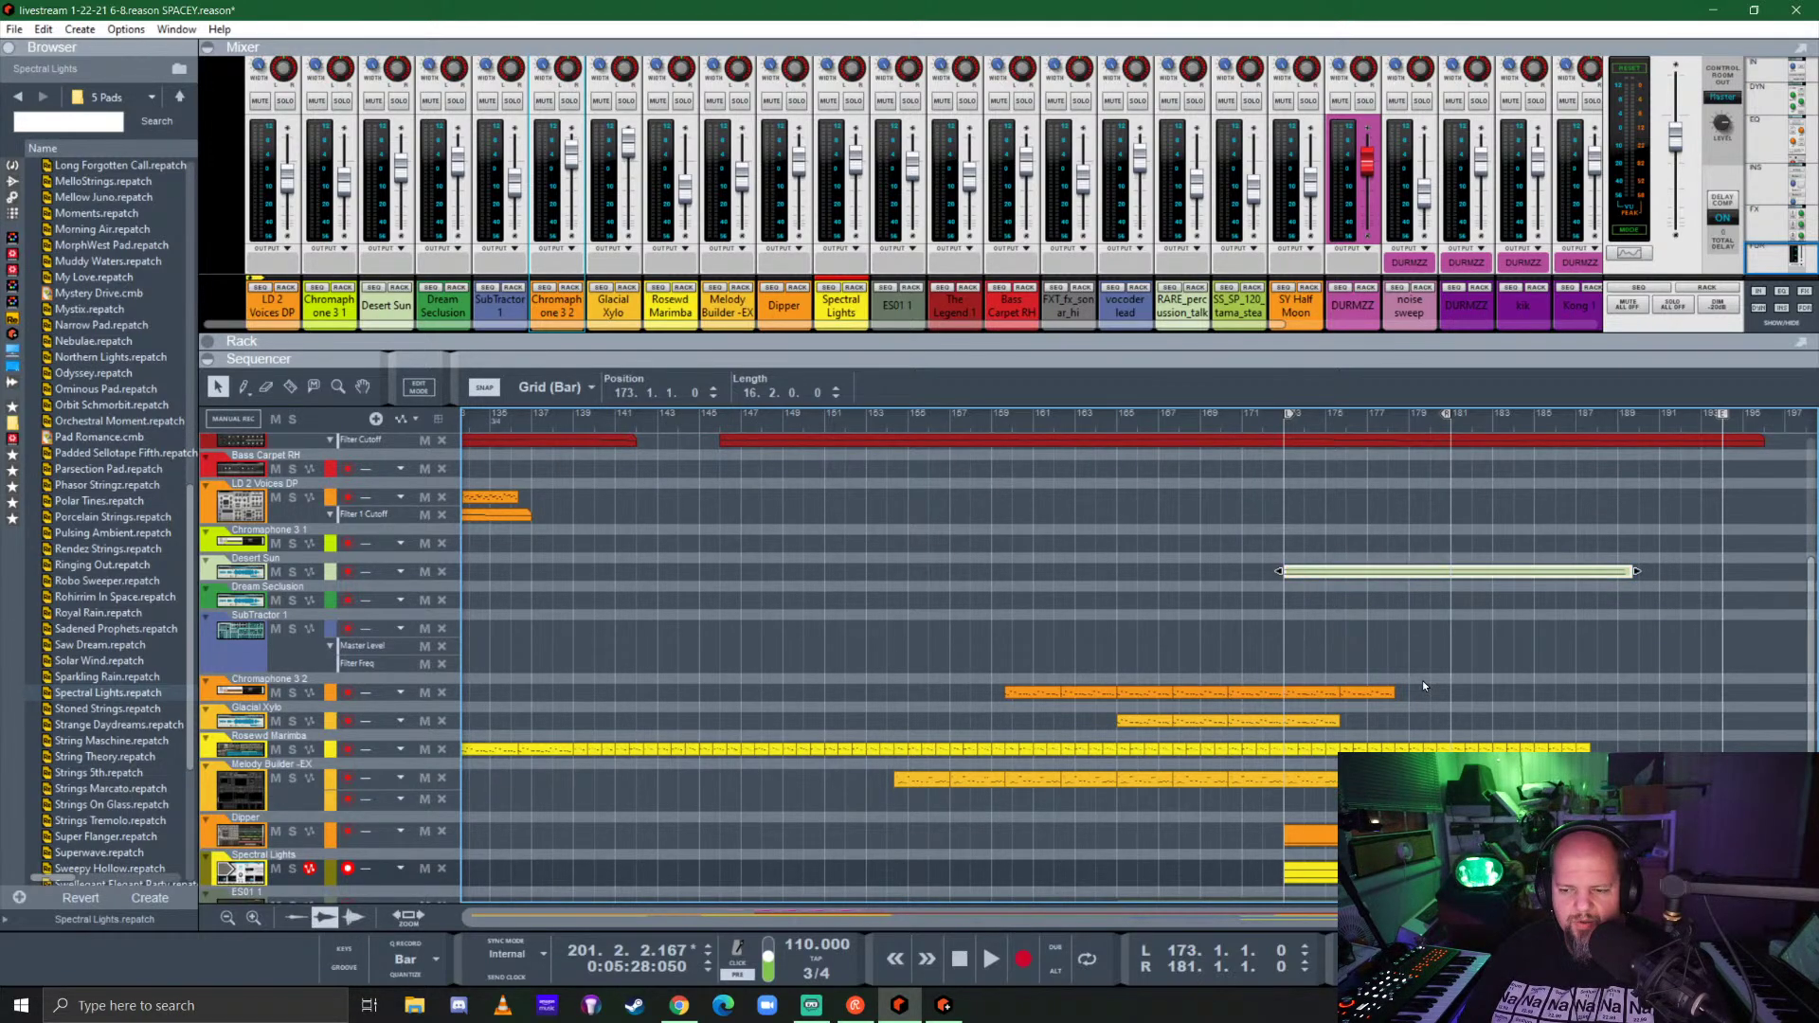
Step: Play the outro from bar 173 and briefly solo the Desert Sun track to hear the copied part
{"action": "scroll", "coordinate": [1423, 680], "scroll_direction": "down", "scroll_amount": 4}
{"action": "scroll", "coordinate": [1423, 691], "scroll_direction": "up", "scroll_amount": 5}
{"action": "key", "text": "space"}
{"action": "left_click", "coordinate": [1284, 427]}
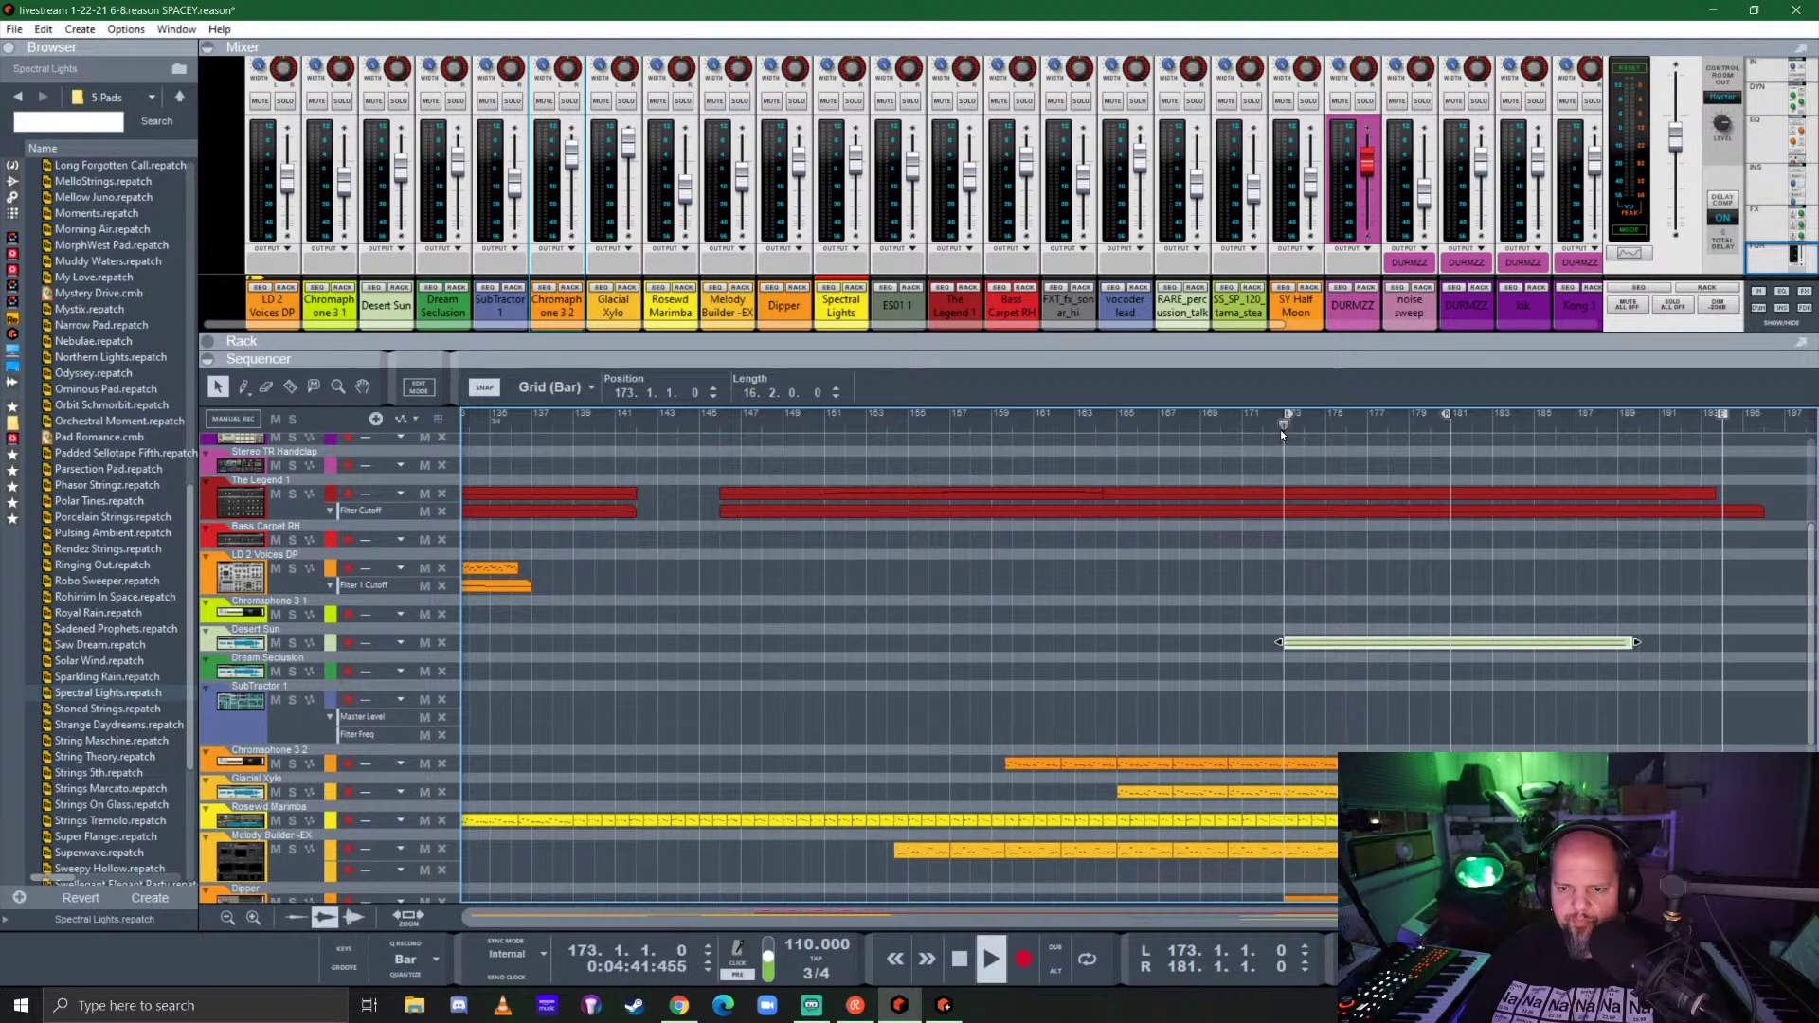
{"action": "key", "text": "space"}
{"action": "key", "text": "space"}
{"action": "key", "text": "space"}
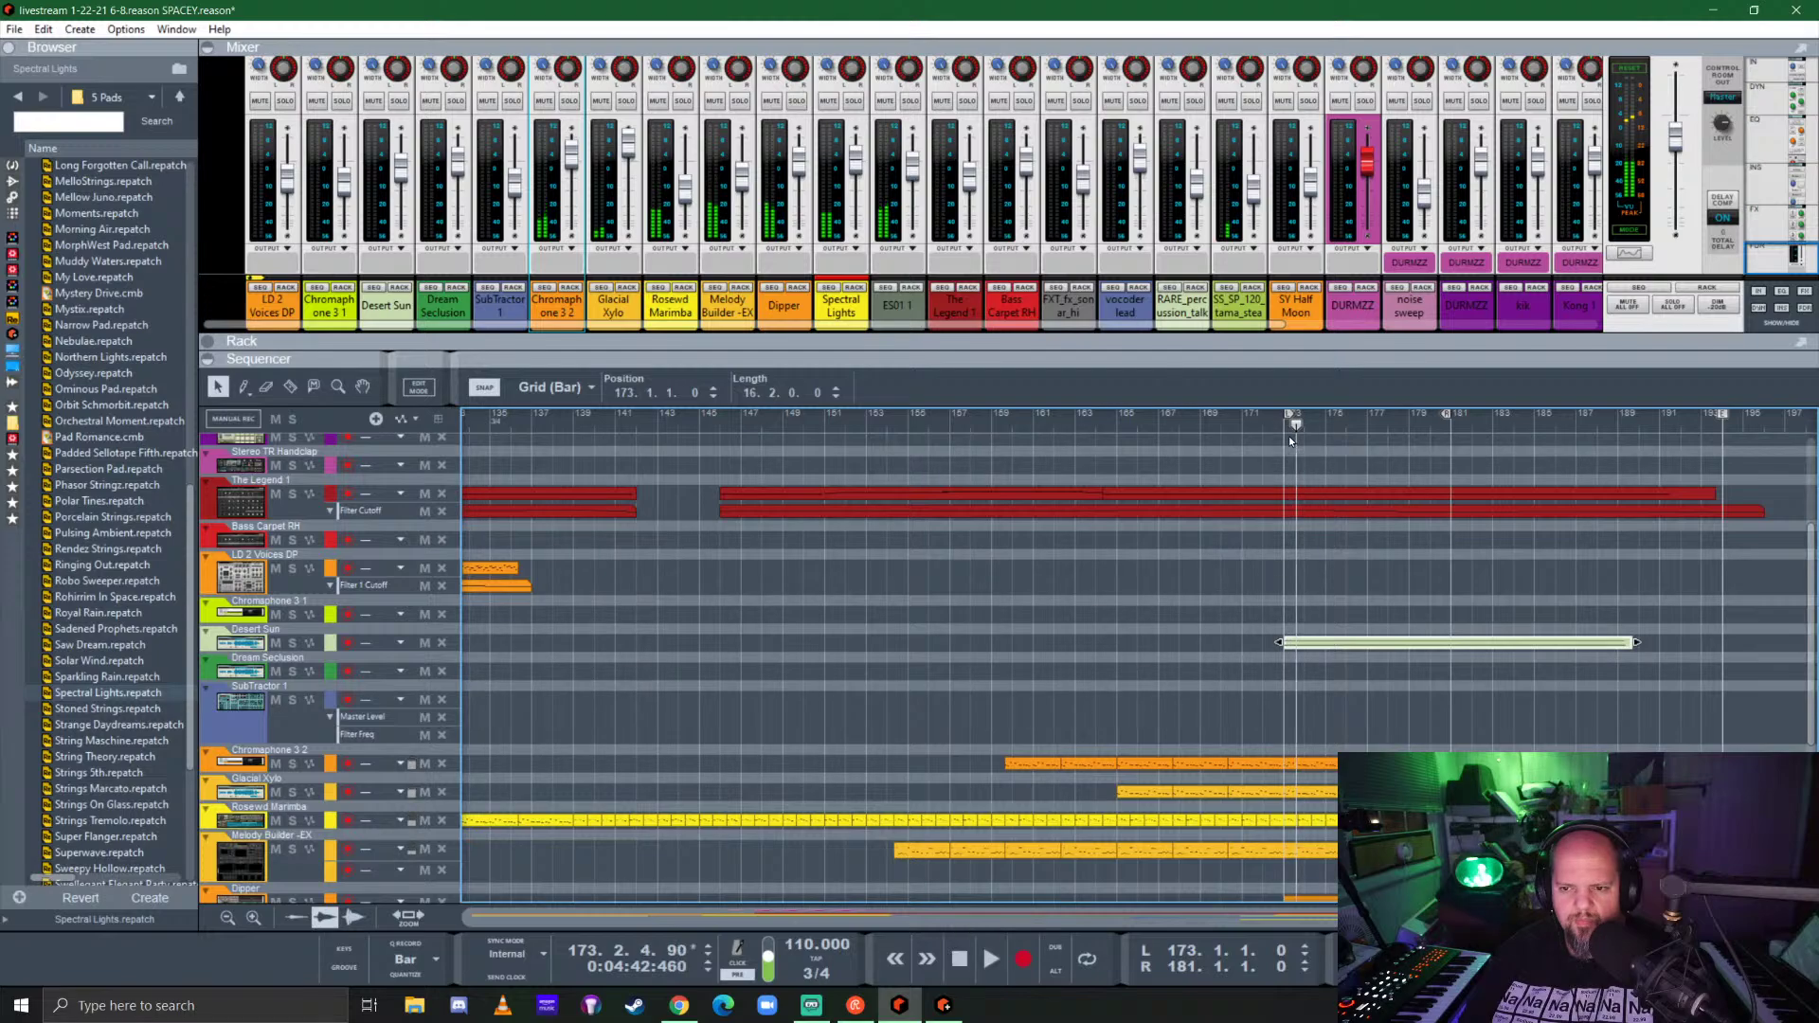
{"action": "left_click", "coordinate": [1287, 428]}
{"action": "key", "text": "space"}
{"action": "left_click", "coordinate": [295, 644]}
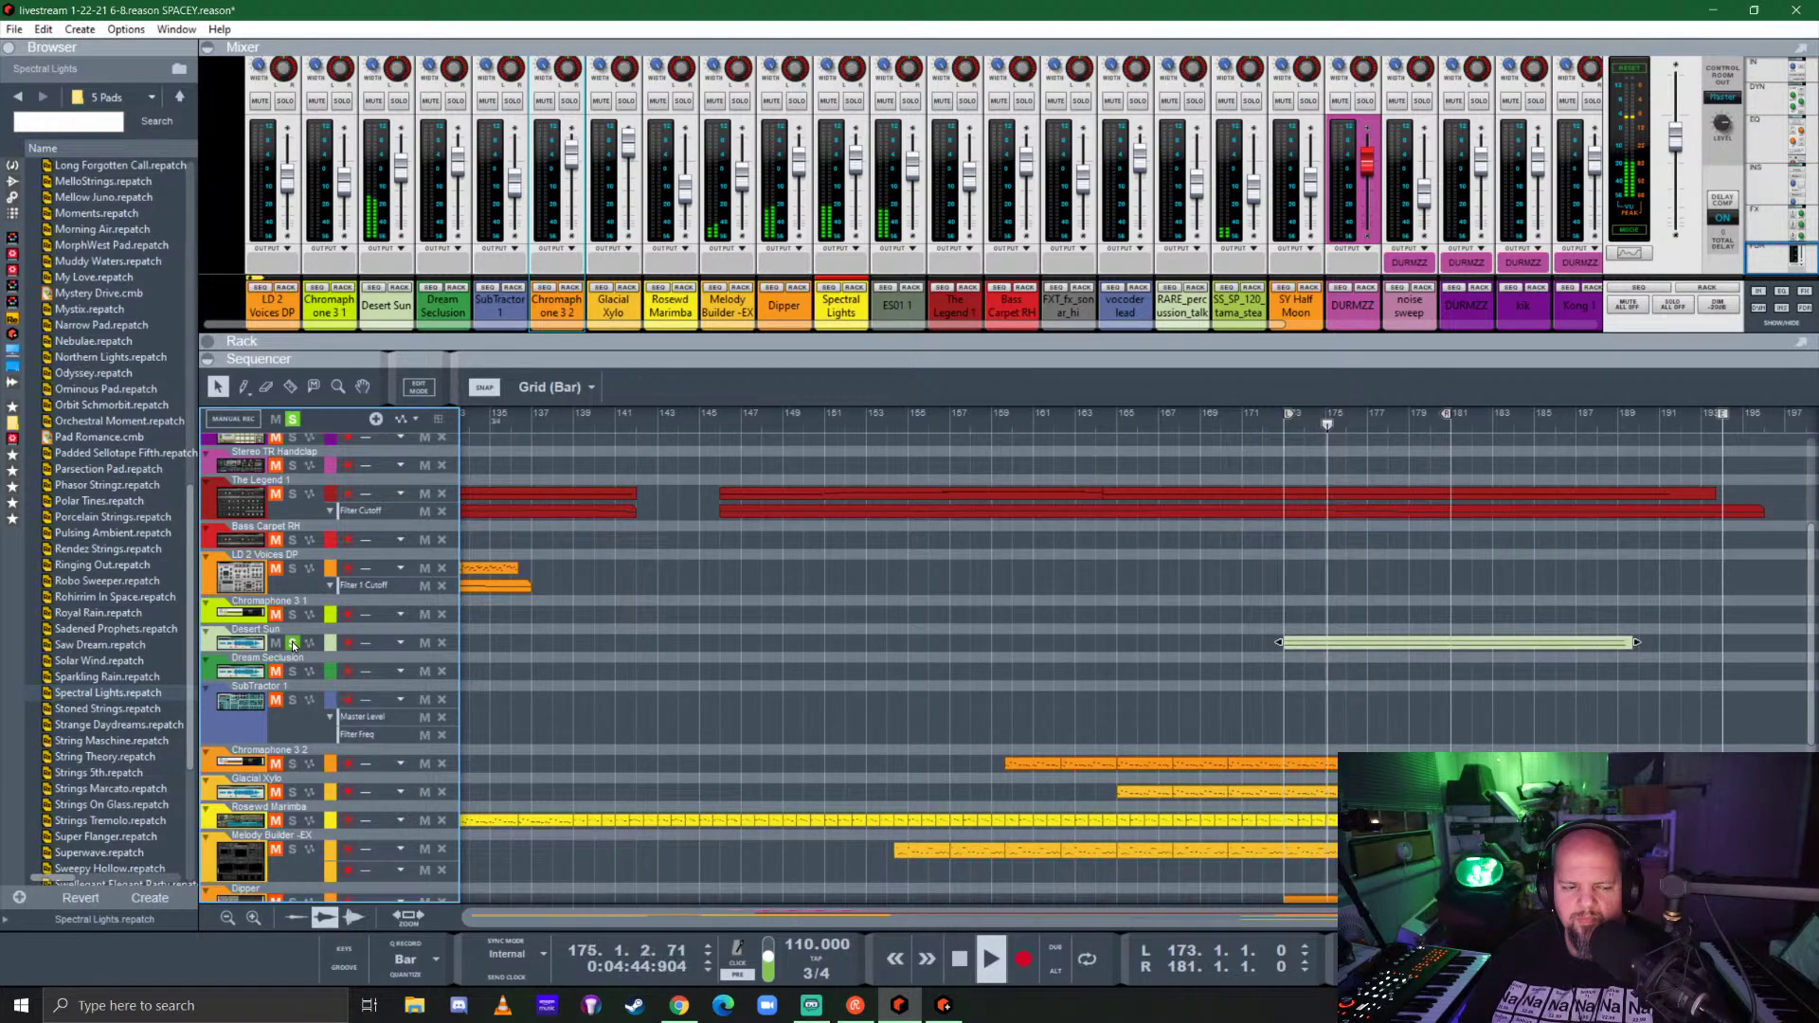
{"action": "left_click", "coordinate": [295, 643]}
Step: Open the Spectral Lights clip for note editing, reduce it to the lone F3 note and transpose that down two octaves to F1
{"action": "scroll", "coordinate": [664, 695], "scroll_direction": "down", "scroll_amount": 10}
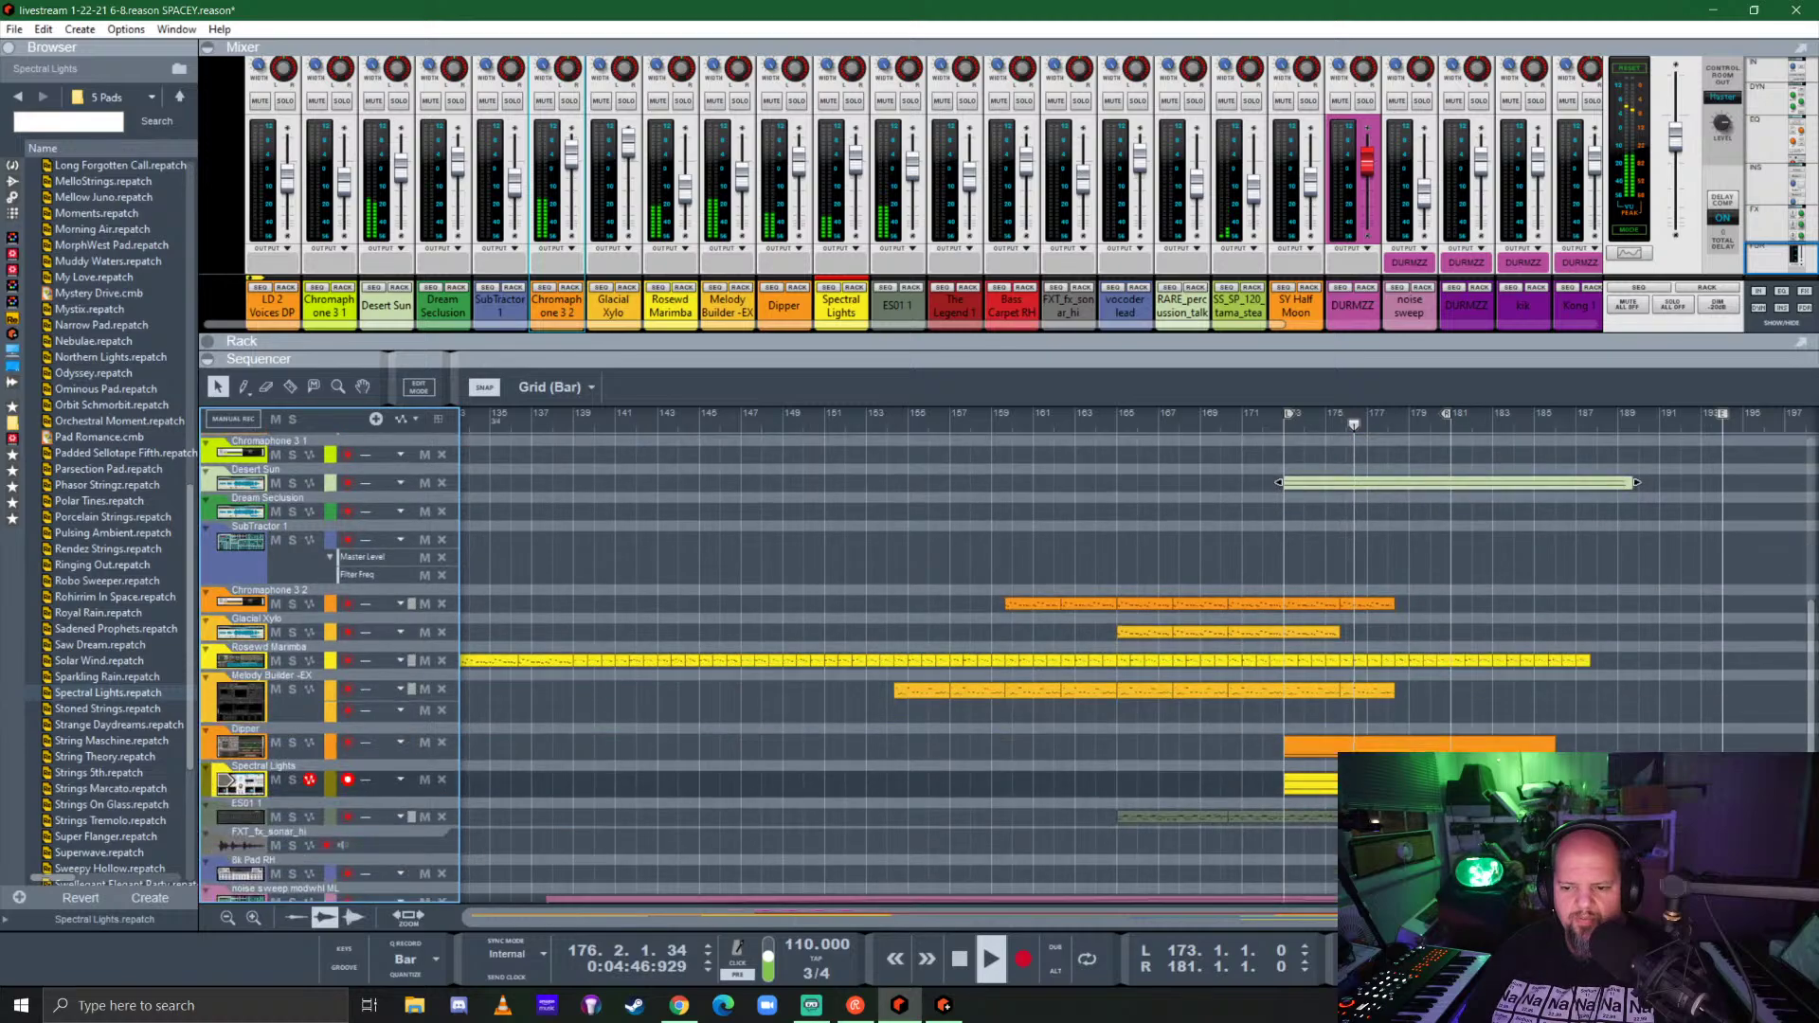
{"action": "double_click", "coordinate": [1353, 633]}
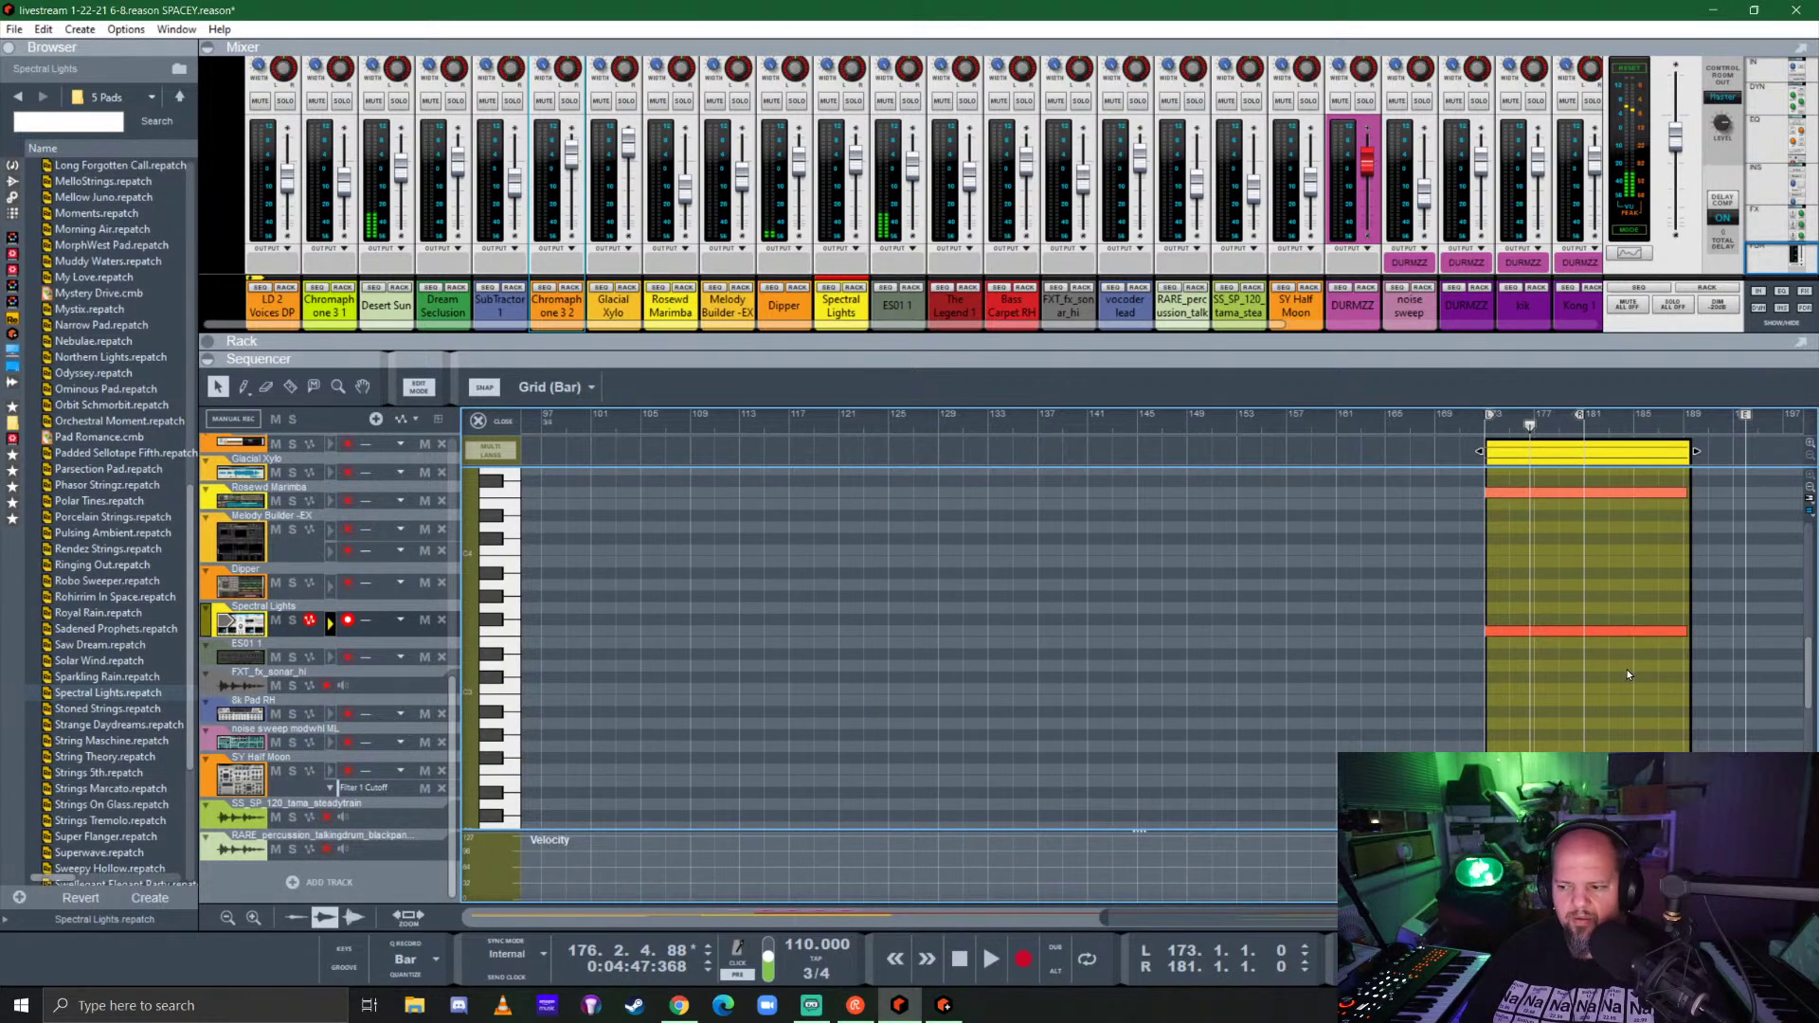
{"action": "left_click_drag", "start_coordinate": [1560, 491], "coordinate": [1554, 637]}
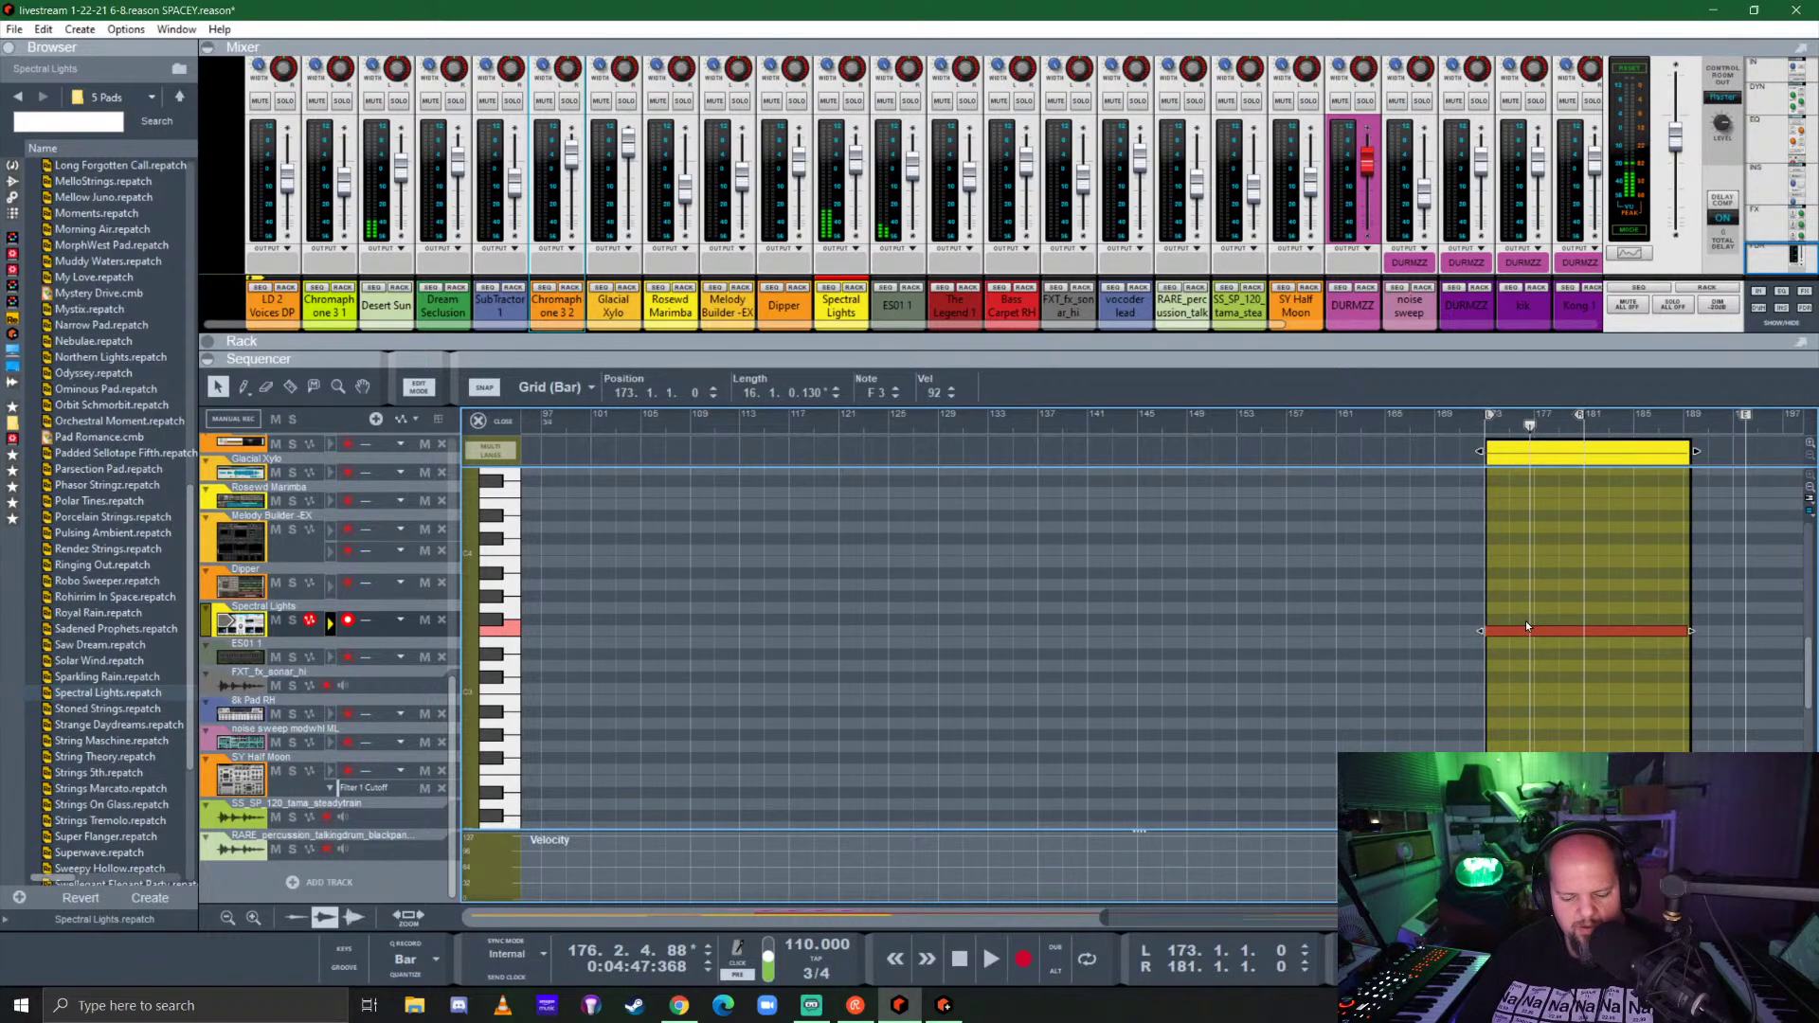
{"action": "key", "text": "ctrl+shift+Down"}
{"action": "key", "text": "ctrl+shift+Down"}
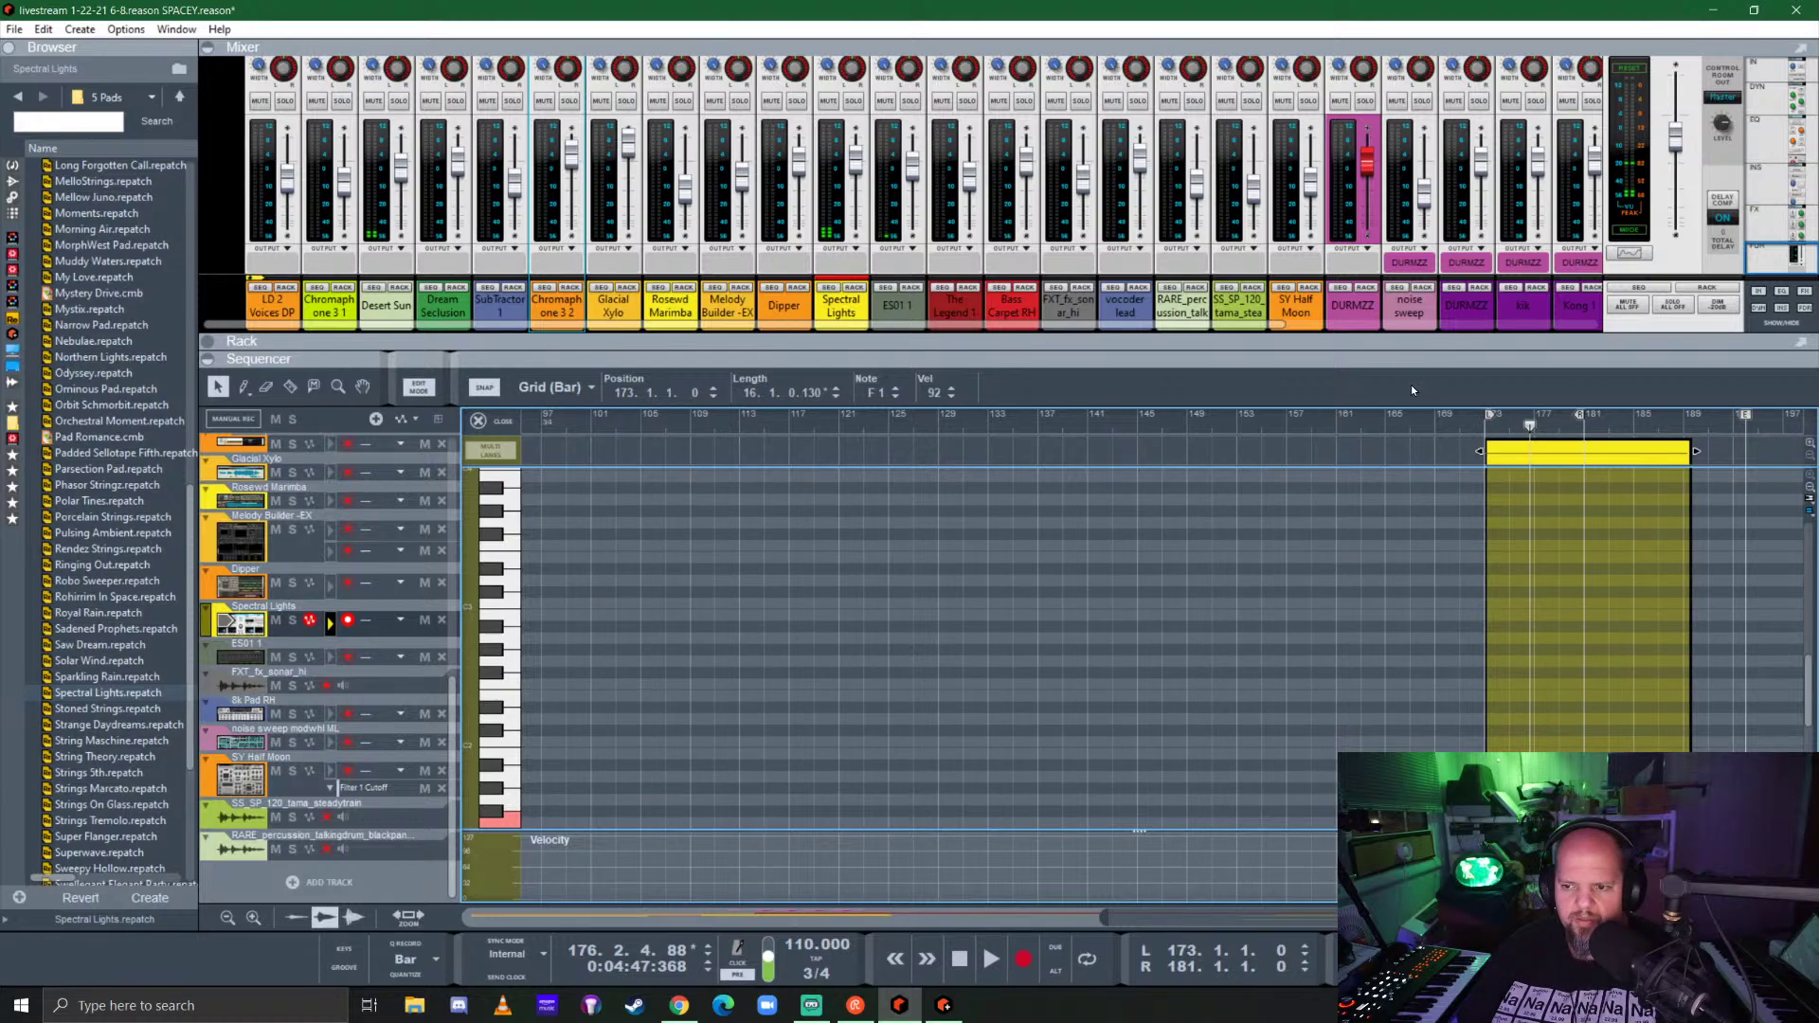
Step: Play the outro from bar 173 with the lowered Spectral Lights note
{"action": "left_click", "coordinate": [1481, 424]}
{"action": "key", "text": "space"}
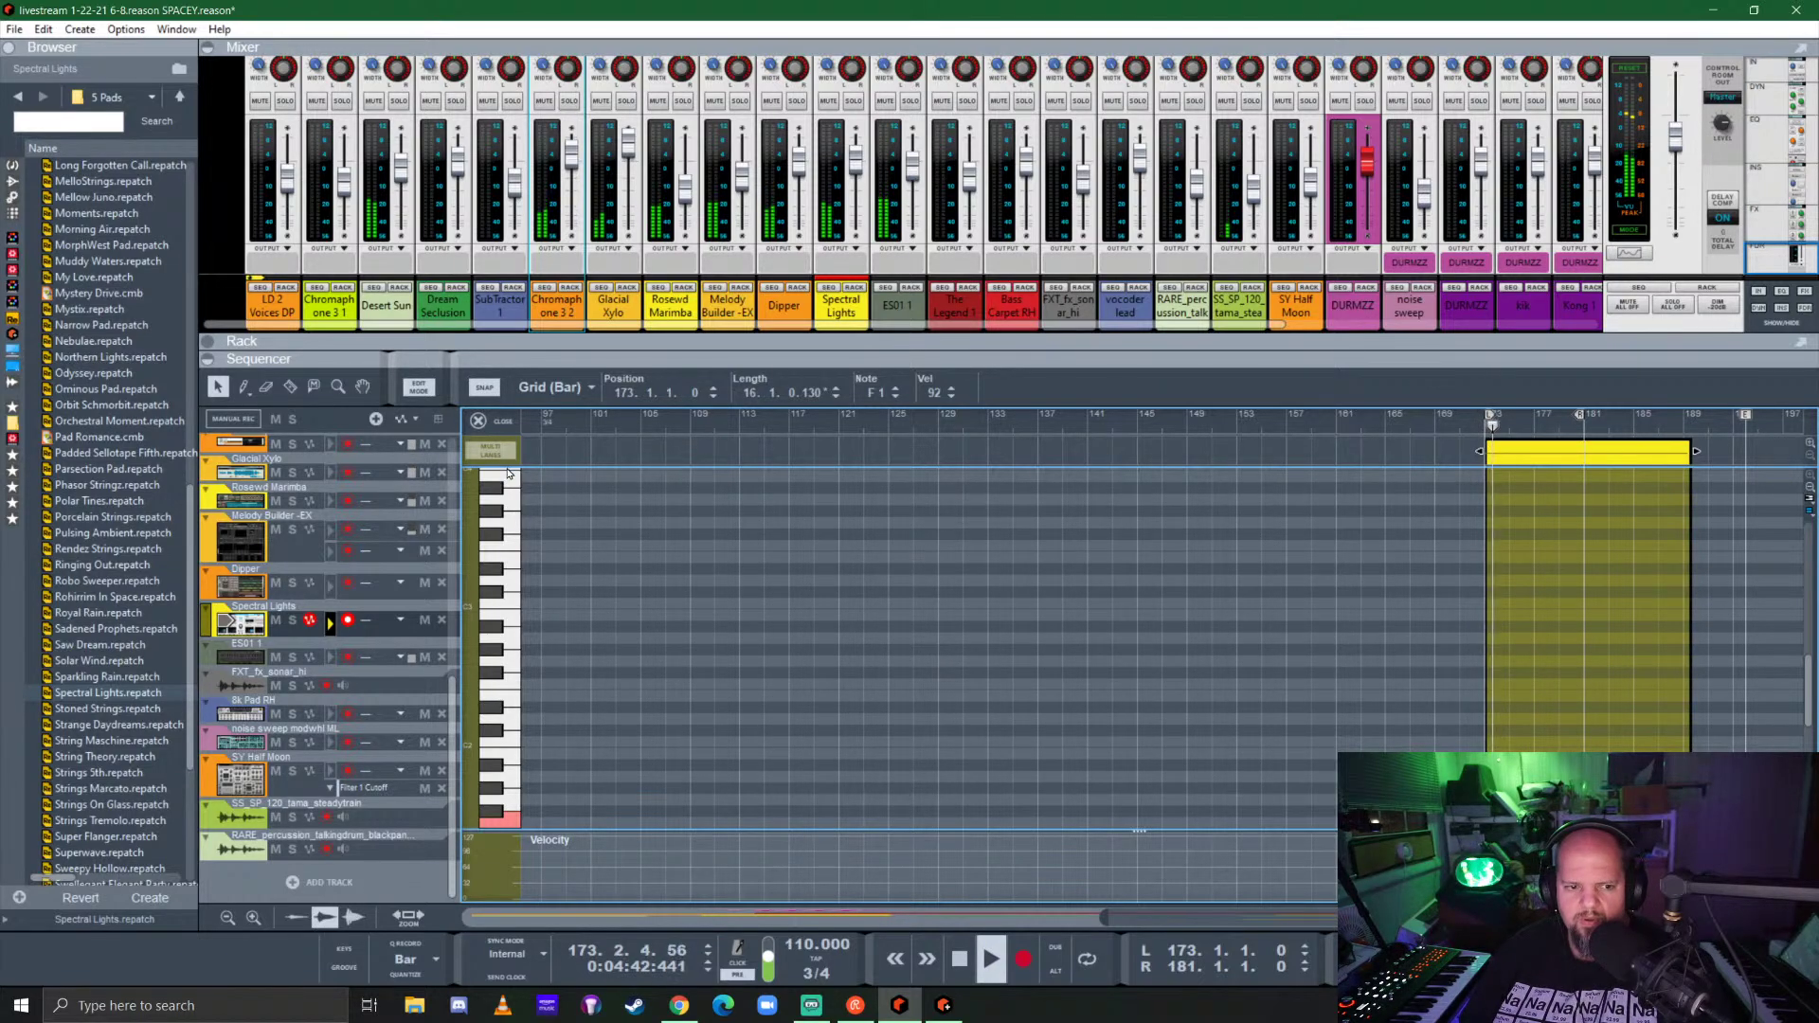
Step: Copy the Spectral Lights clip's F1 note one octave down to F0 and play the layered notes from bar 171
{"action": "scroll", "coordinate": [1576, 626], "scroll_direction": "down", "scroll_amount": 3}
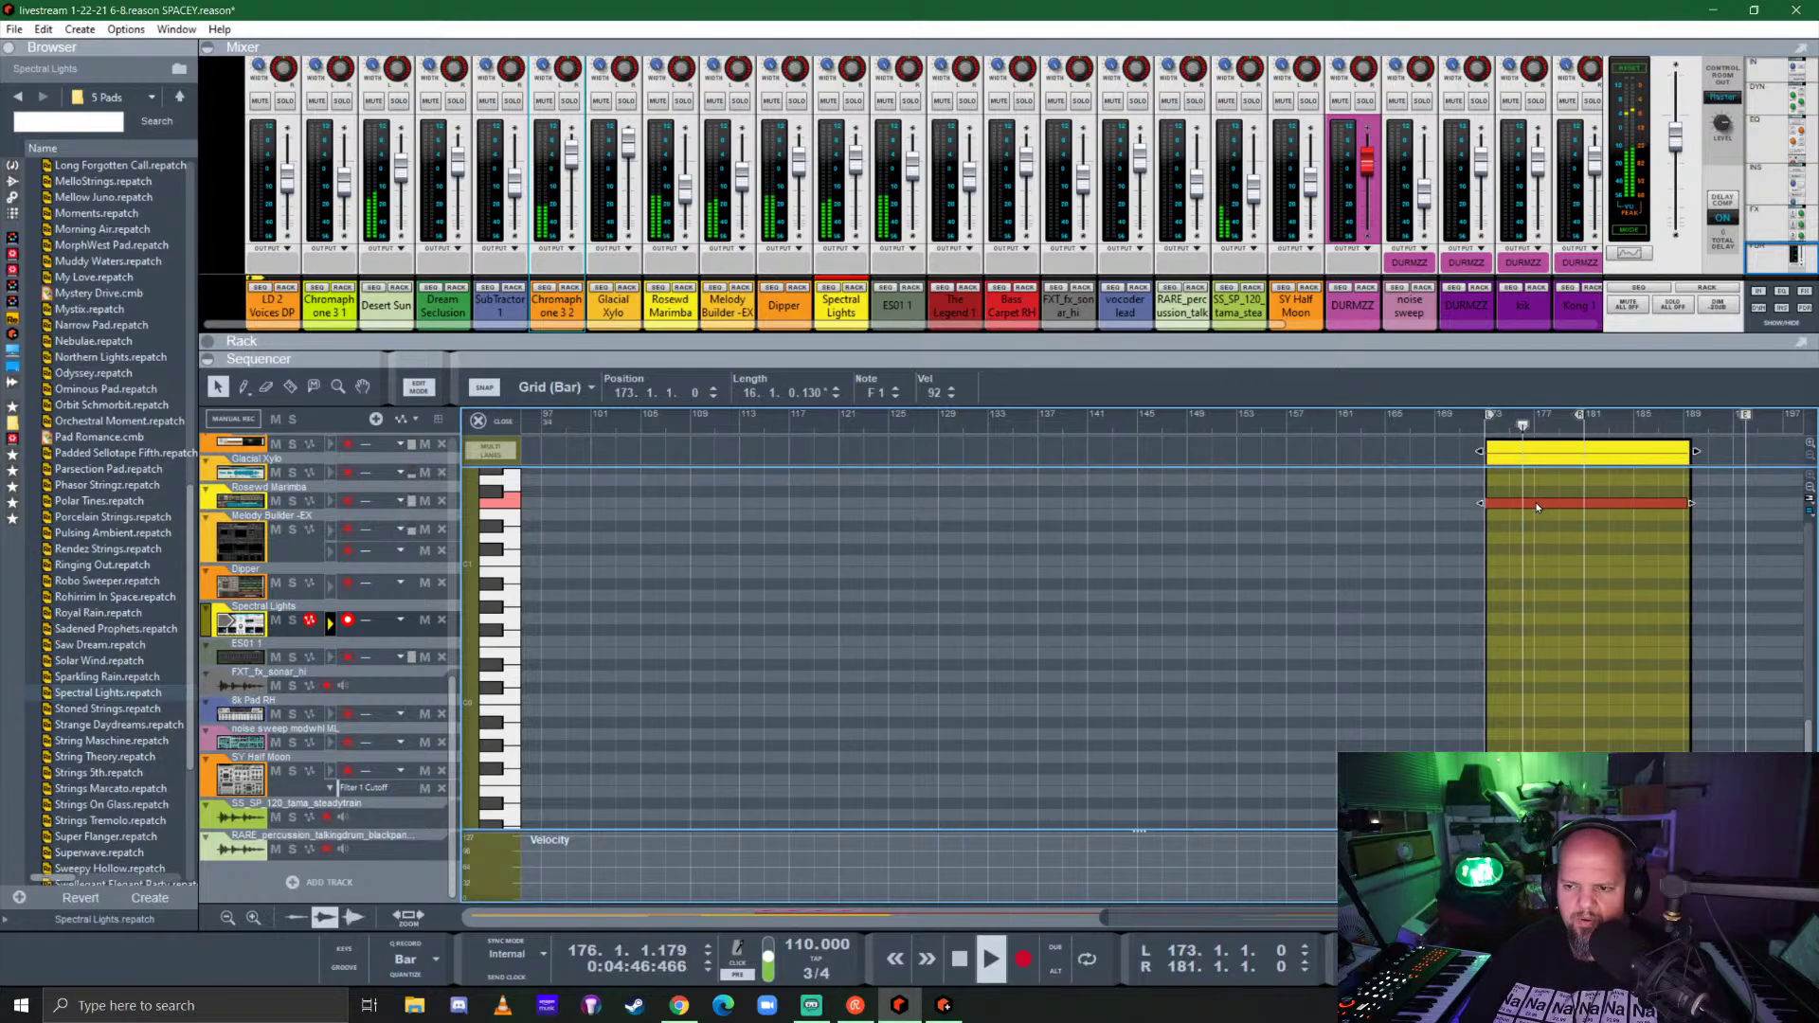
{"action": "left_click_drag", "start_coordinate": [1536, 506], "coordinate": [1536, 641]}
{"action": "key", "text": "space"}
{"action": "left_click", "coordinate": [1470, 426]}
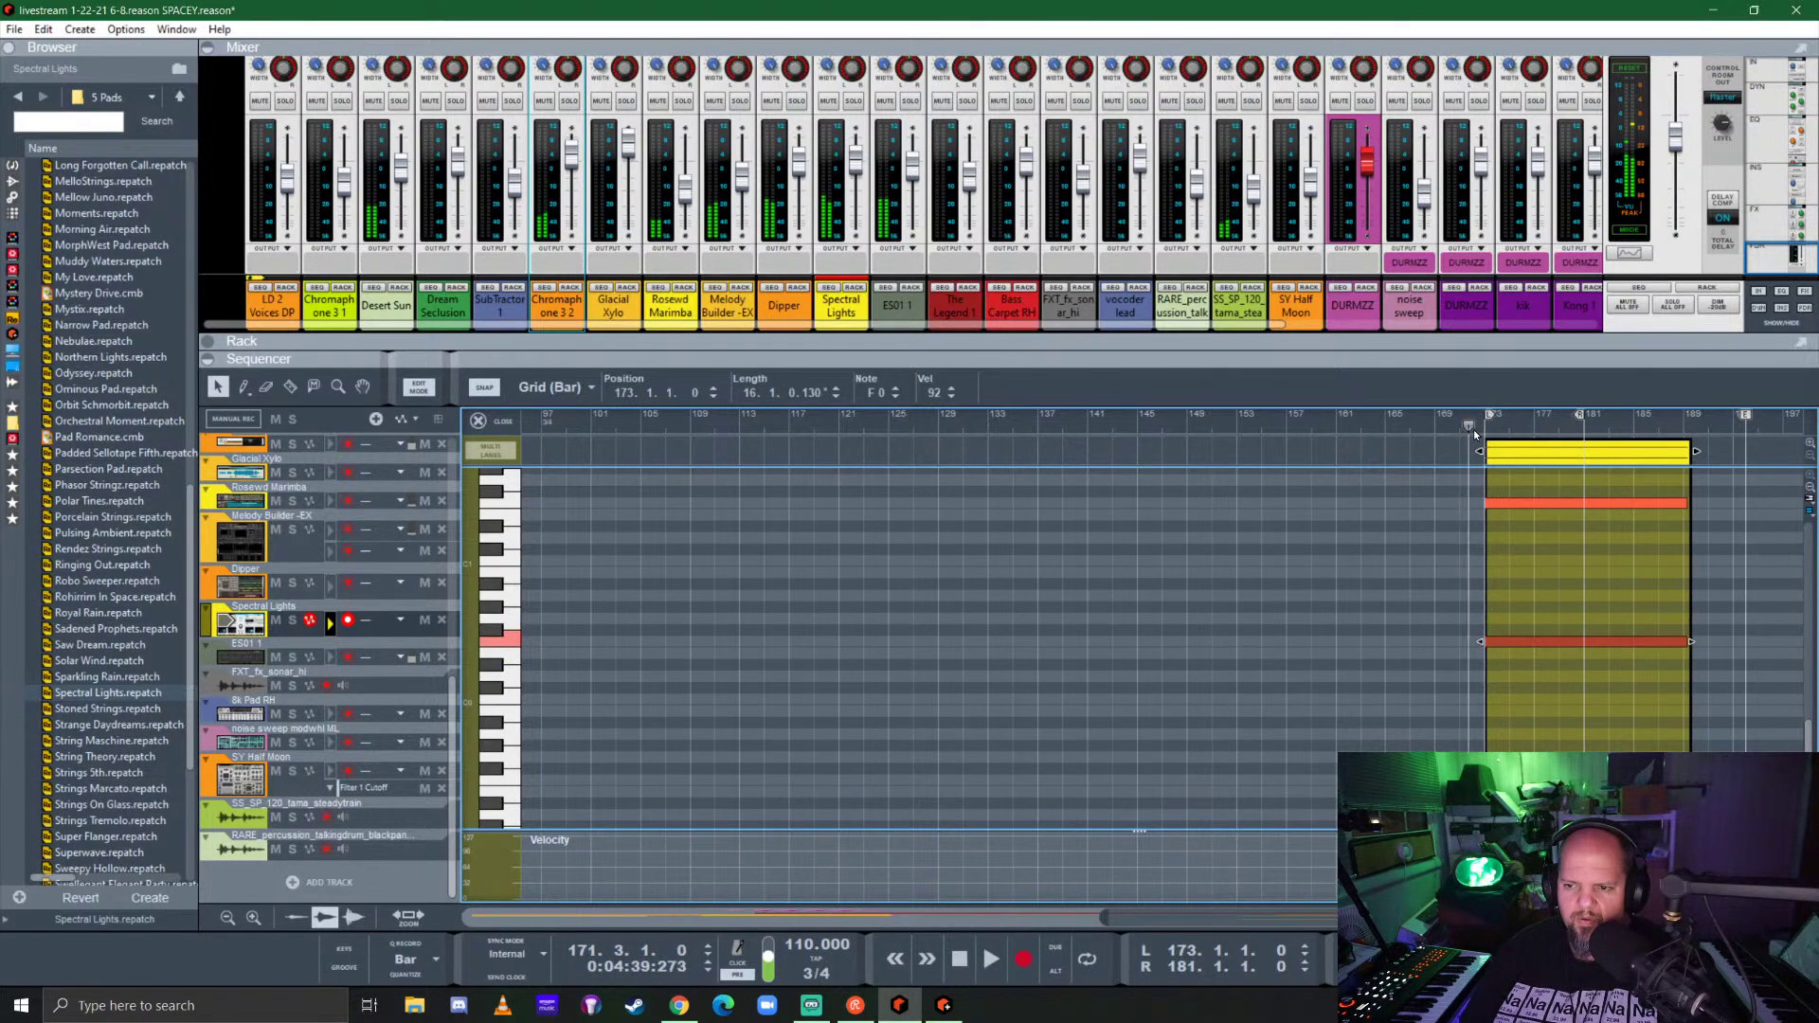
{"action": "key", "text": "space"}
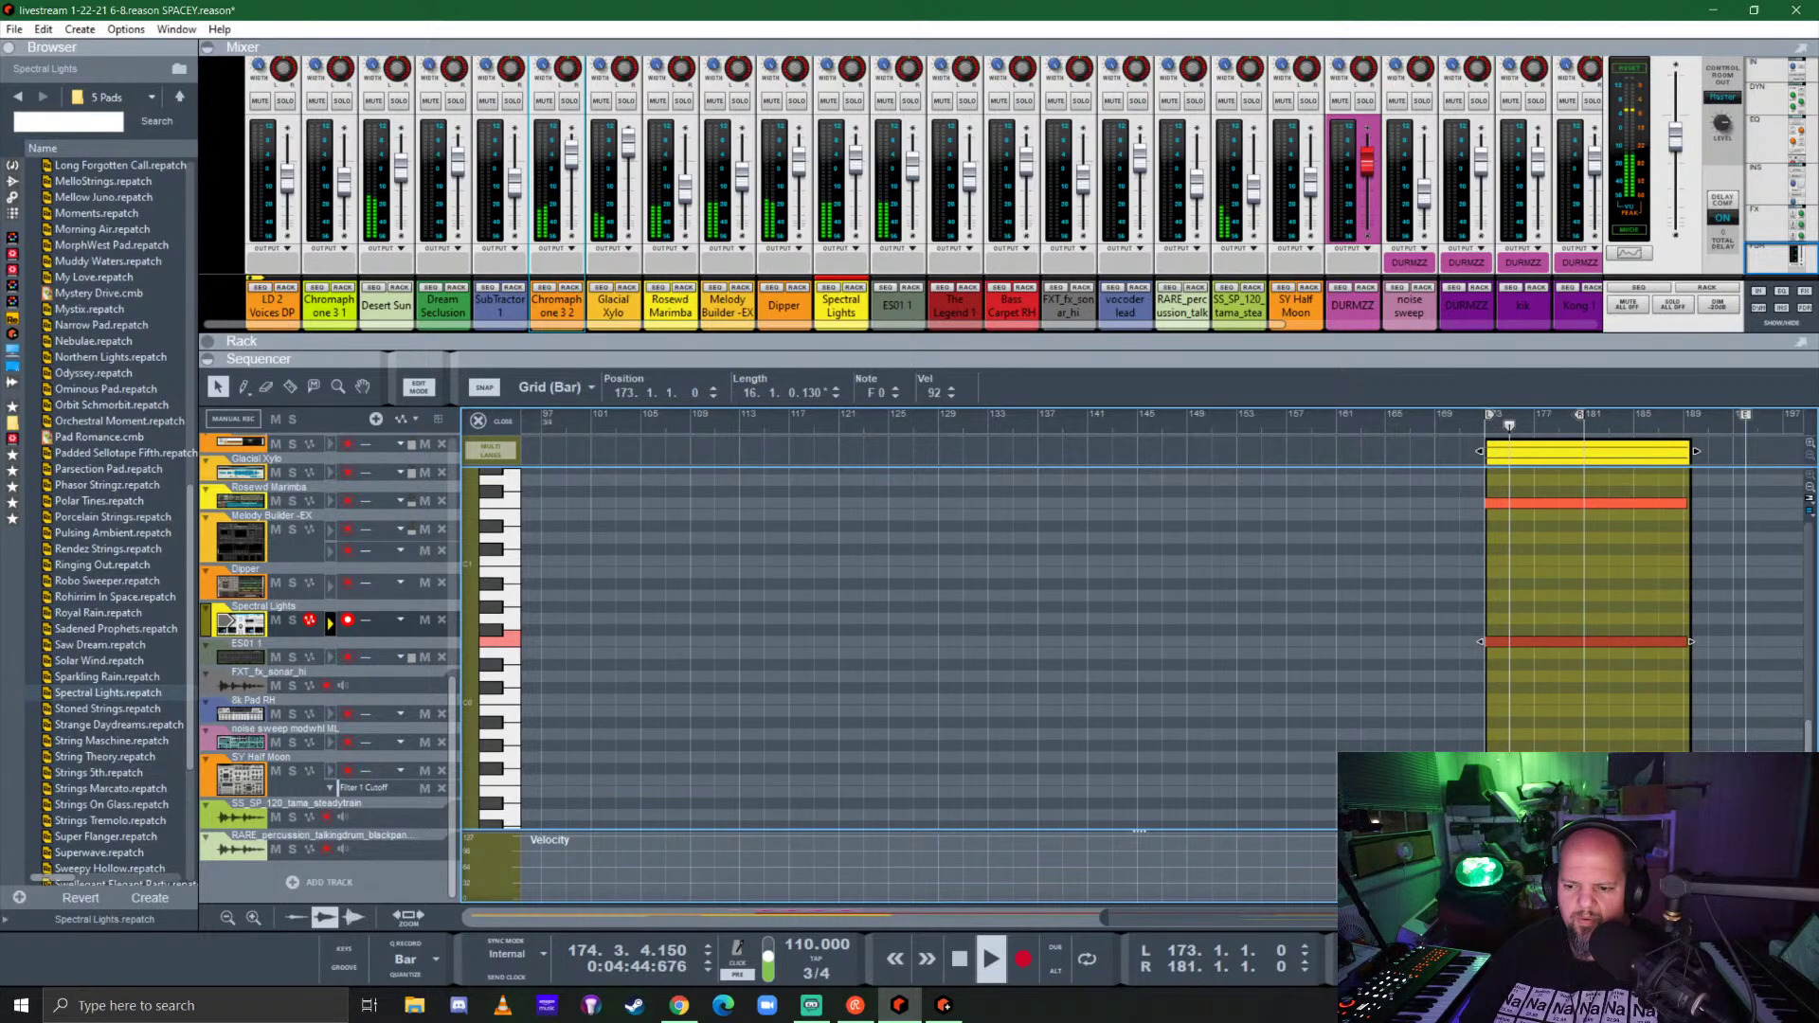
Step: Set the velocity of the F1 and F0 notes to 127 and close the Spectral Lights note editor
{"action": "left_click", "coordinate": [1589, 643]}
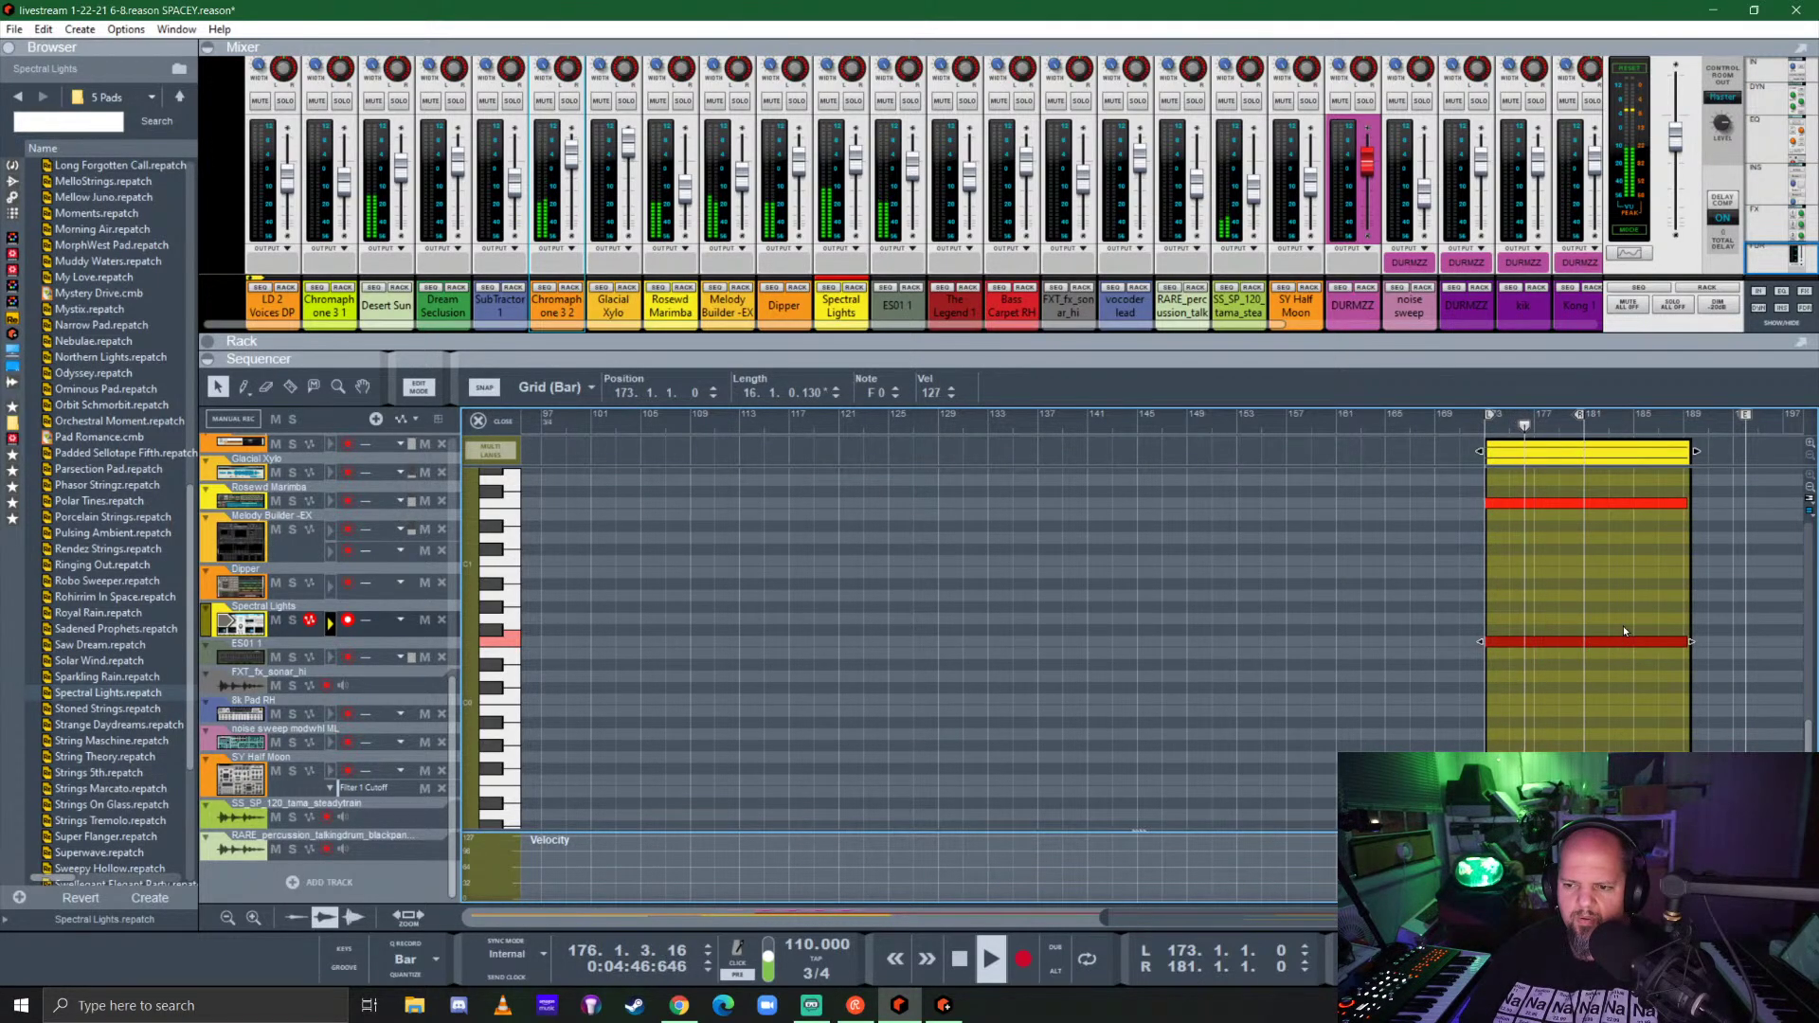
{"action": "left_click", "coordinate": [479, 422]}
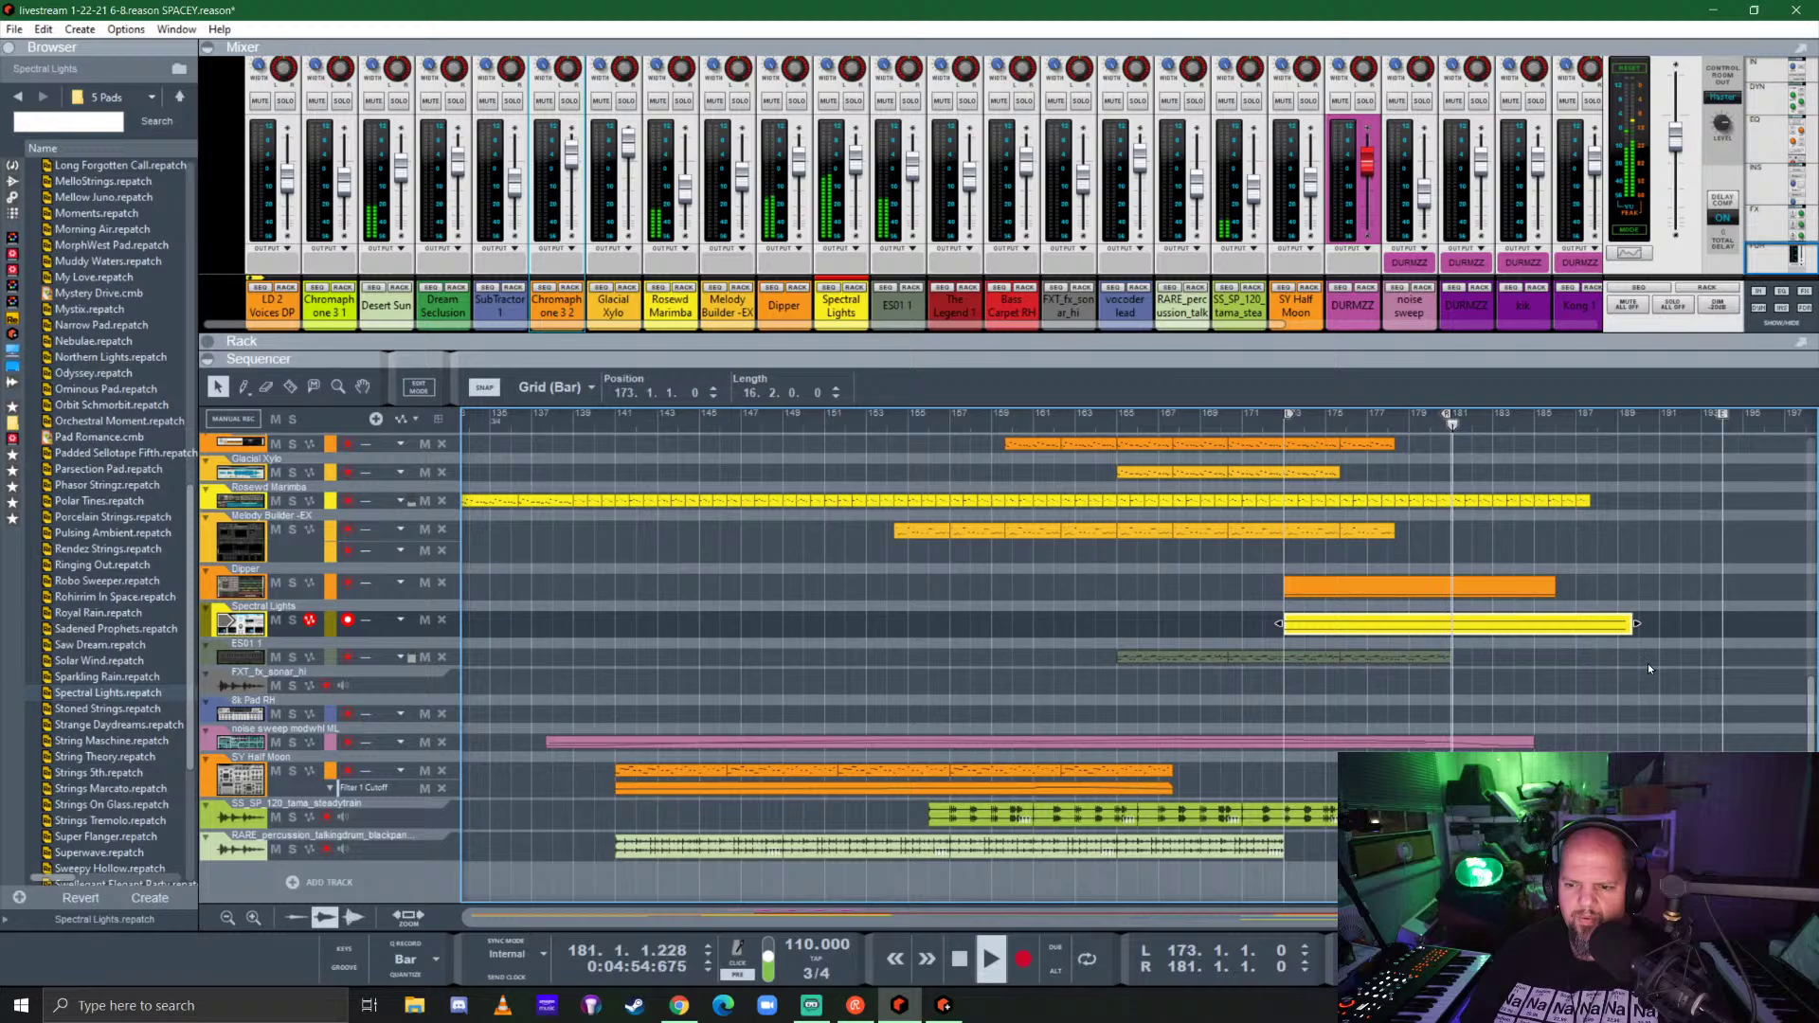
{"action": "scroll", "coordinate": [1647, 663], "scroll_direction": "up", "scroll_amount": 2}
{"action": "scroll", "coordinate": [1647, 664], "scroll_direction": "down", "scroll_amount": 1}
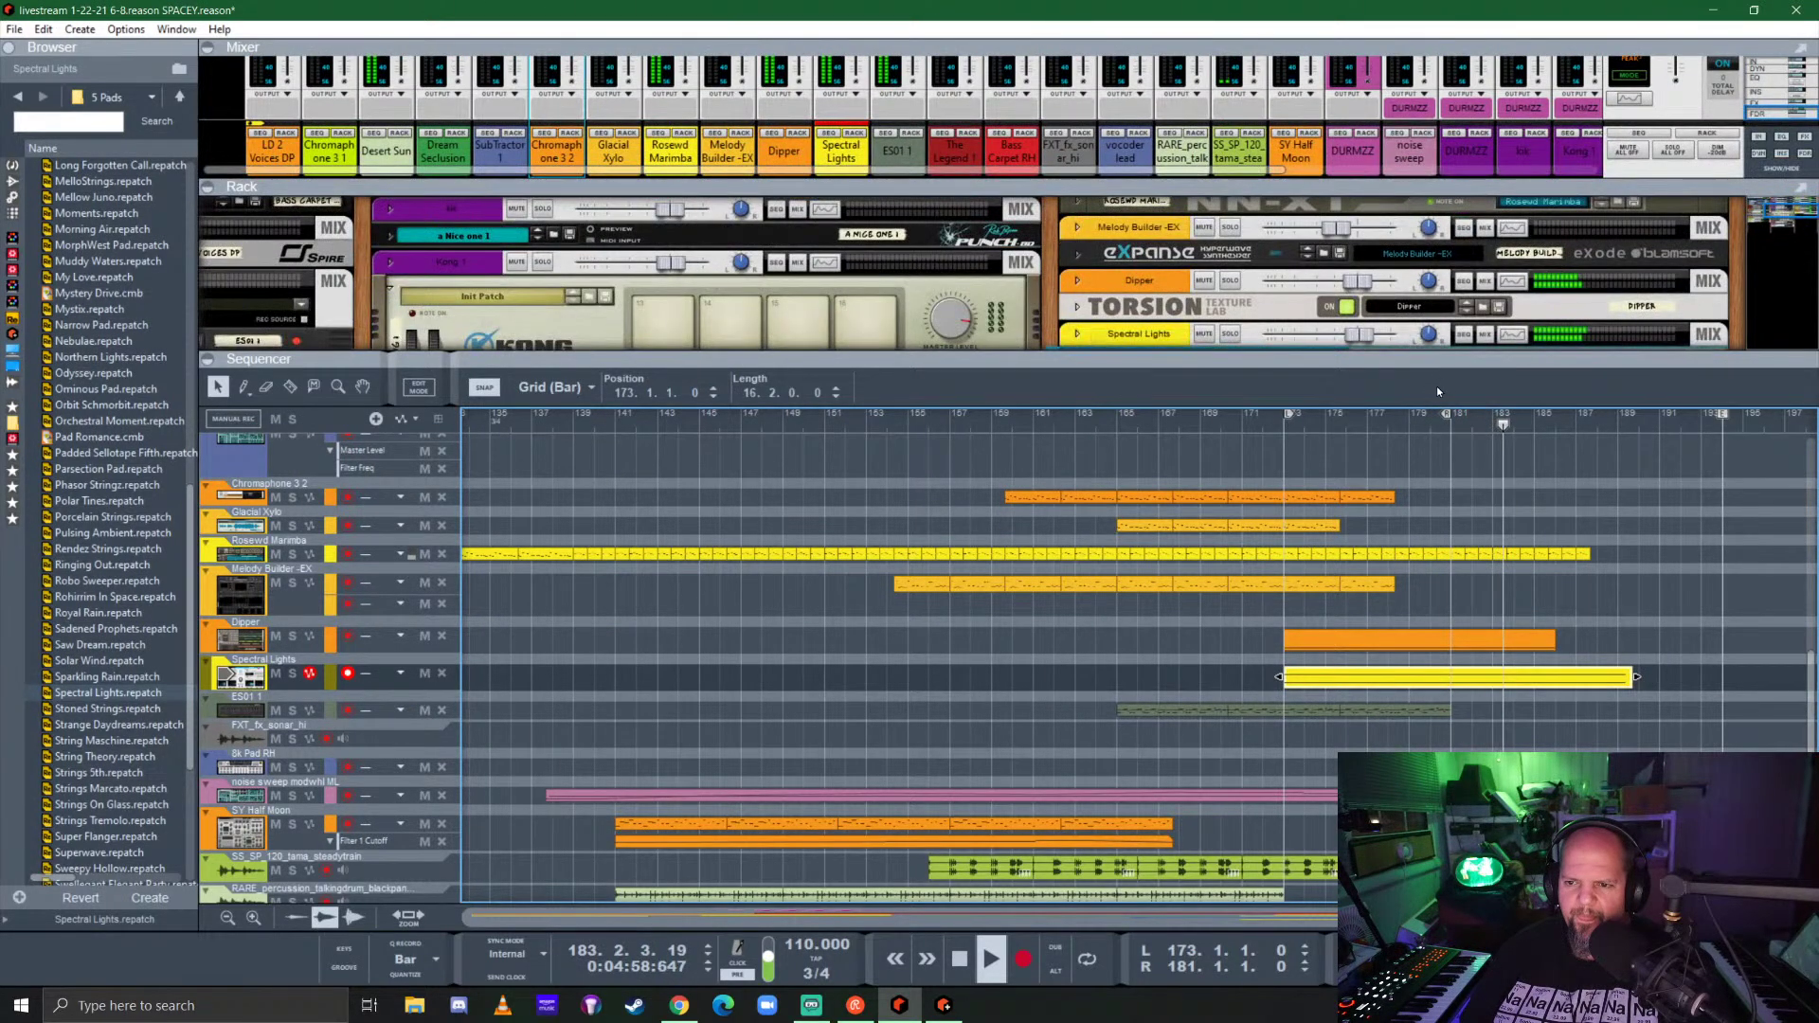
Step: Stop playback and add ValhallaSupermassive_x64 as an insert effect on the Spectral Lights mix channel
{"action": "left_click_drag", "start_coordinate": [1437, 360], "coordinate": [1436, 708]}
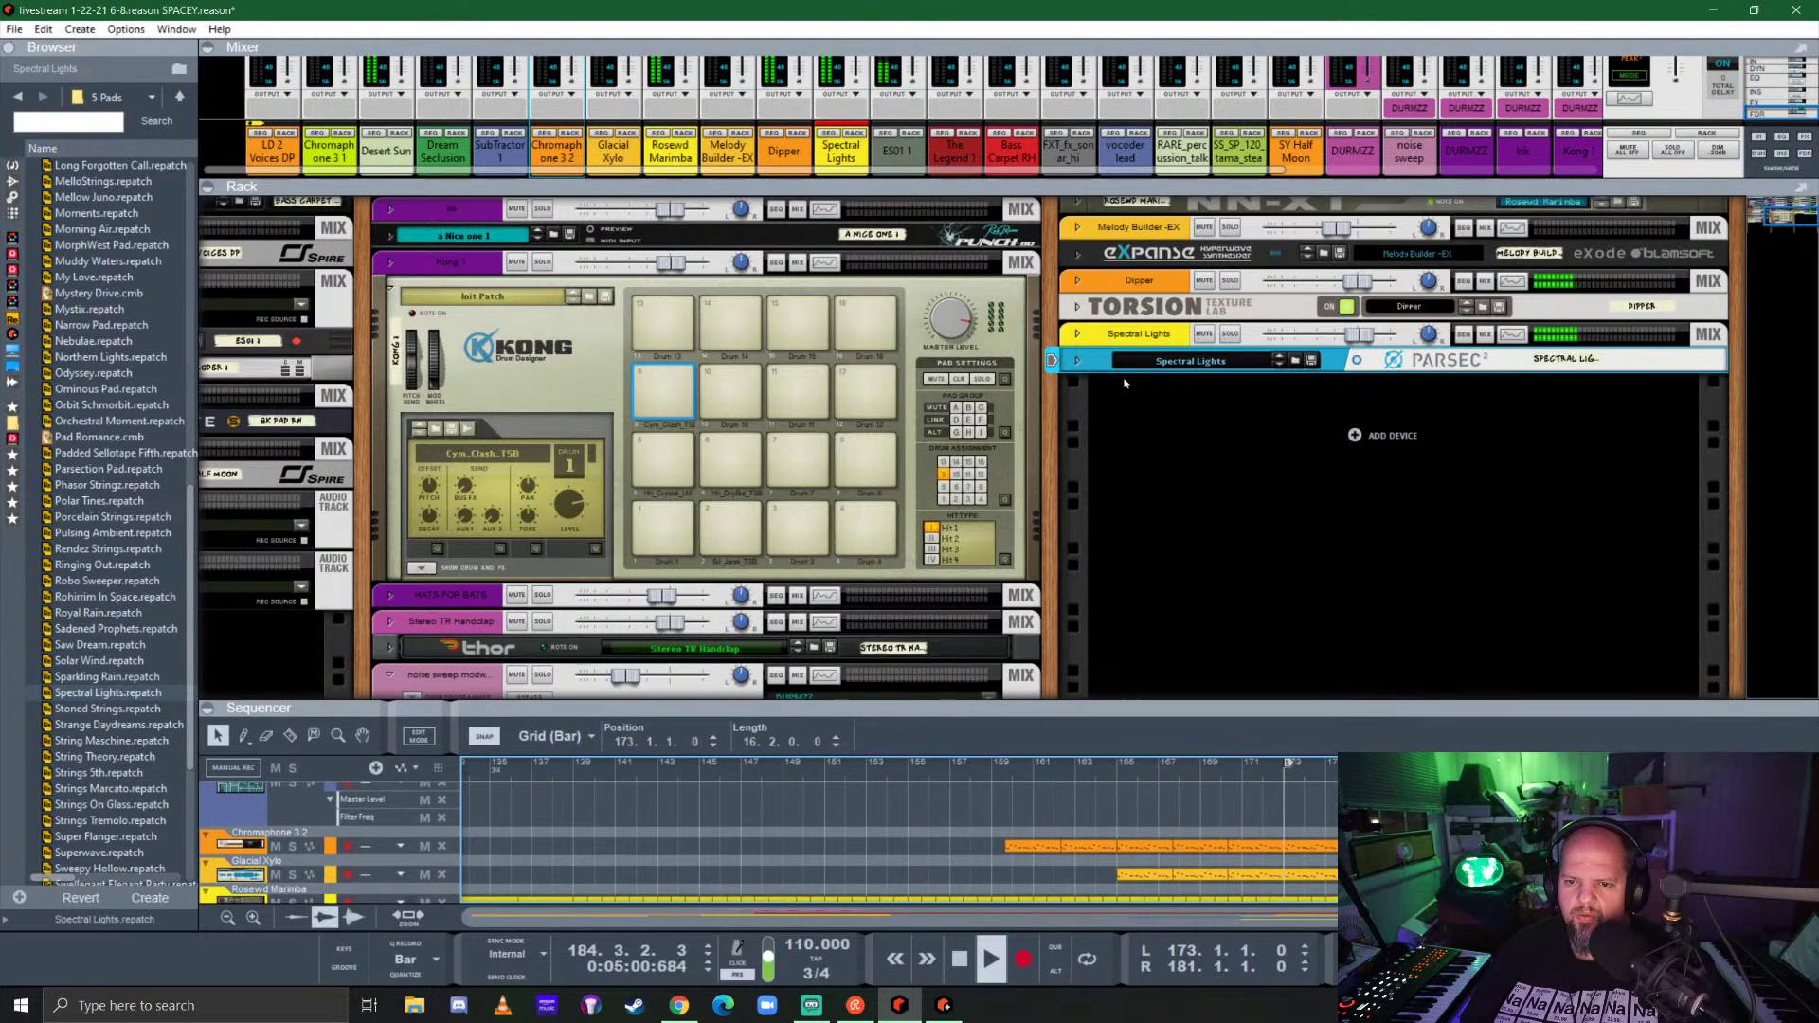
{"action": "left_click", "coordinate": [1078, 334]}
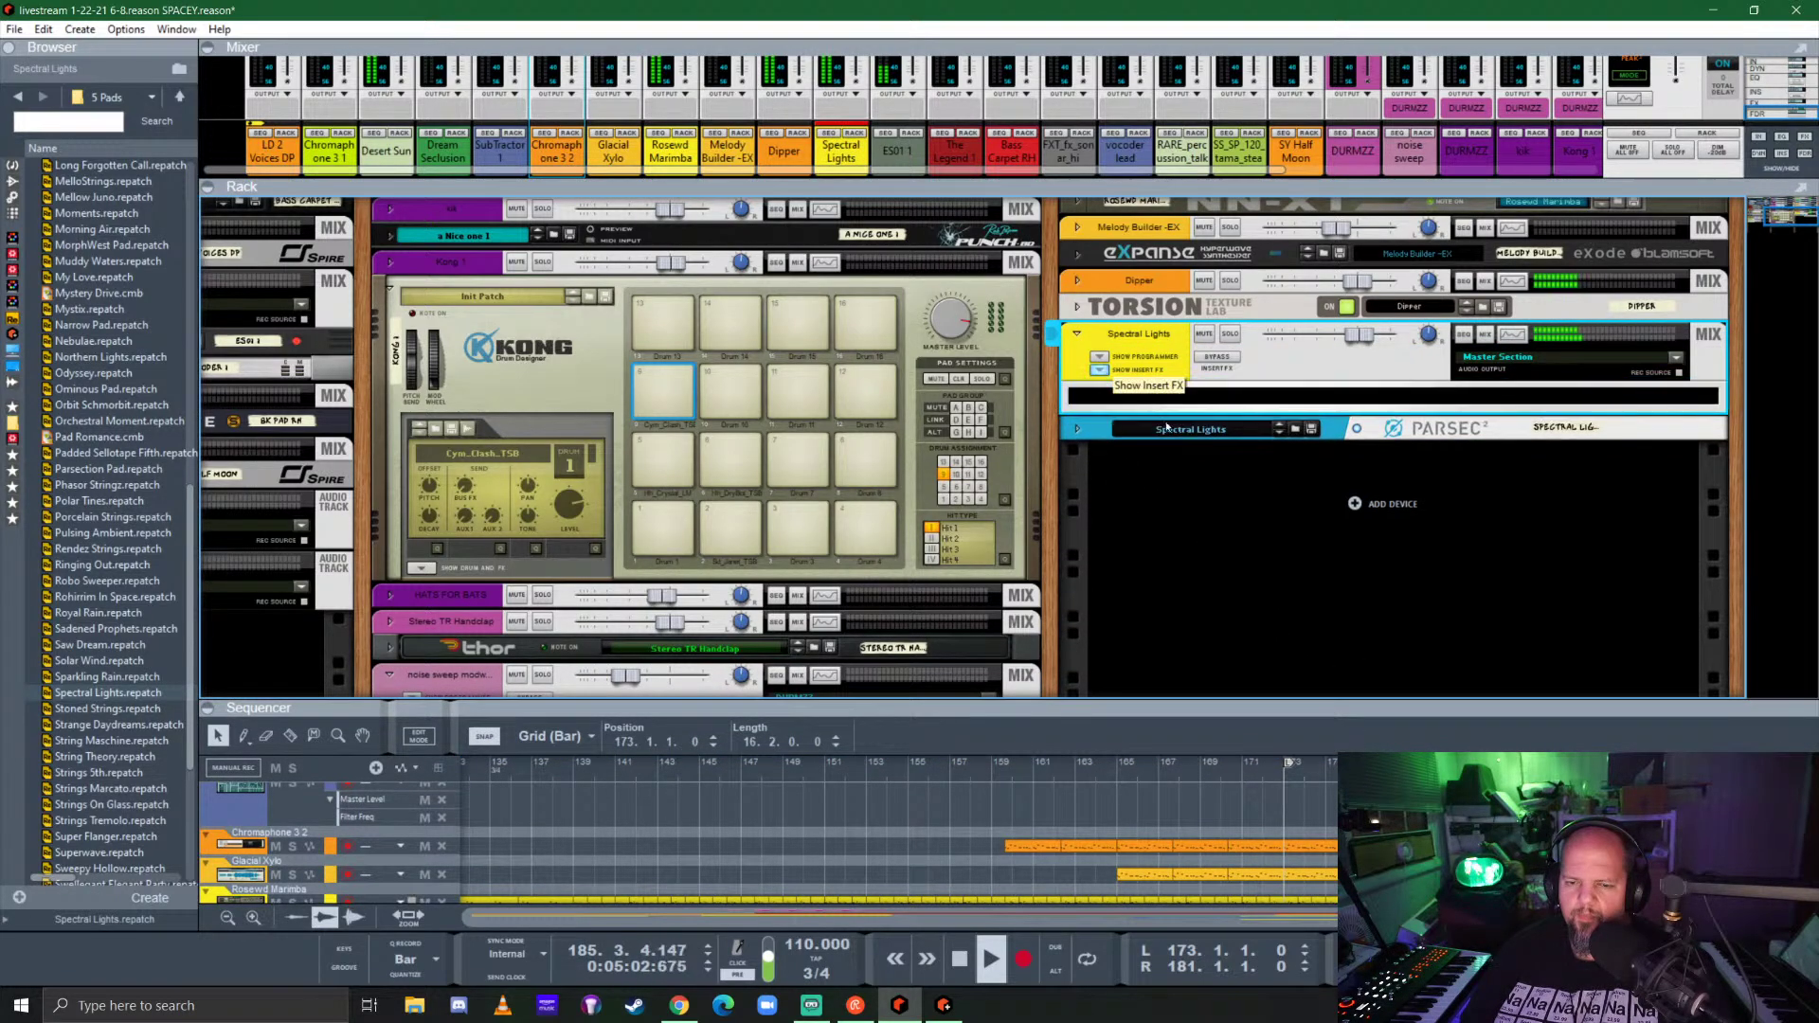
{"action": "key", "text": "space"}
{"action": "left_click", "coordinate": [11, 517]}
{"action": "left_click_drag", "start_coordinate": [104, 559], "coordinate": [1355, 404]}
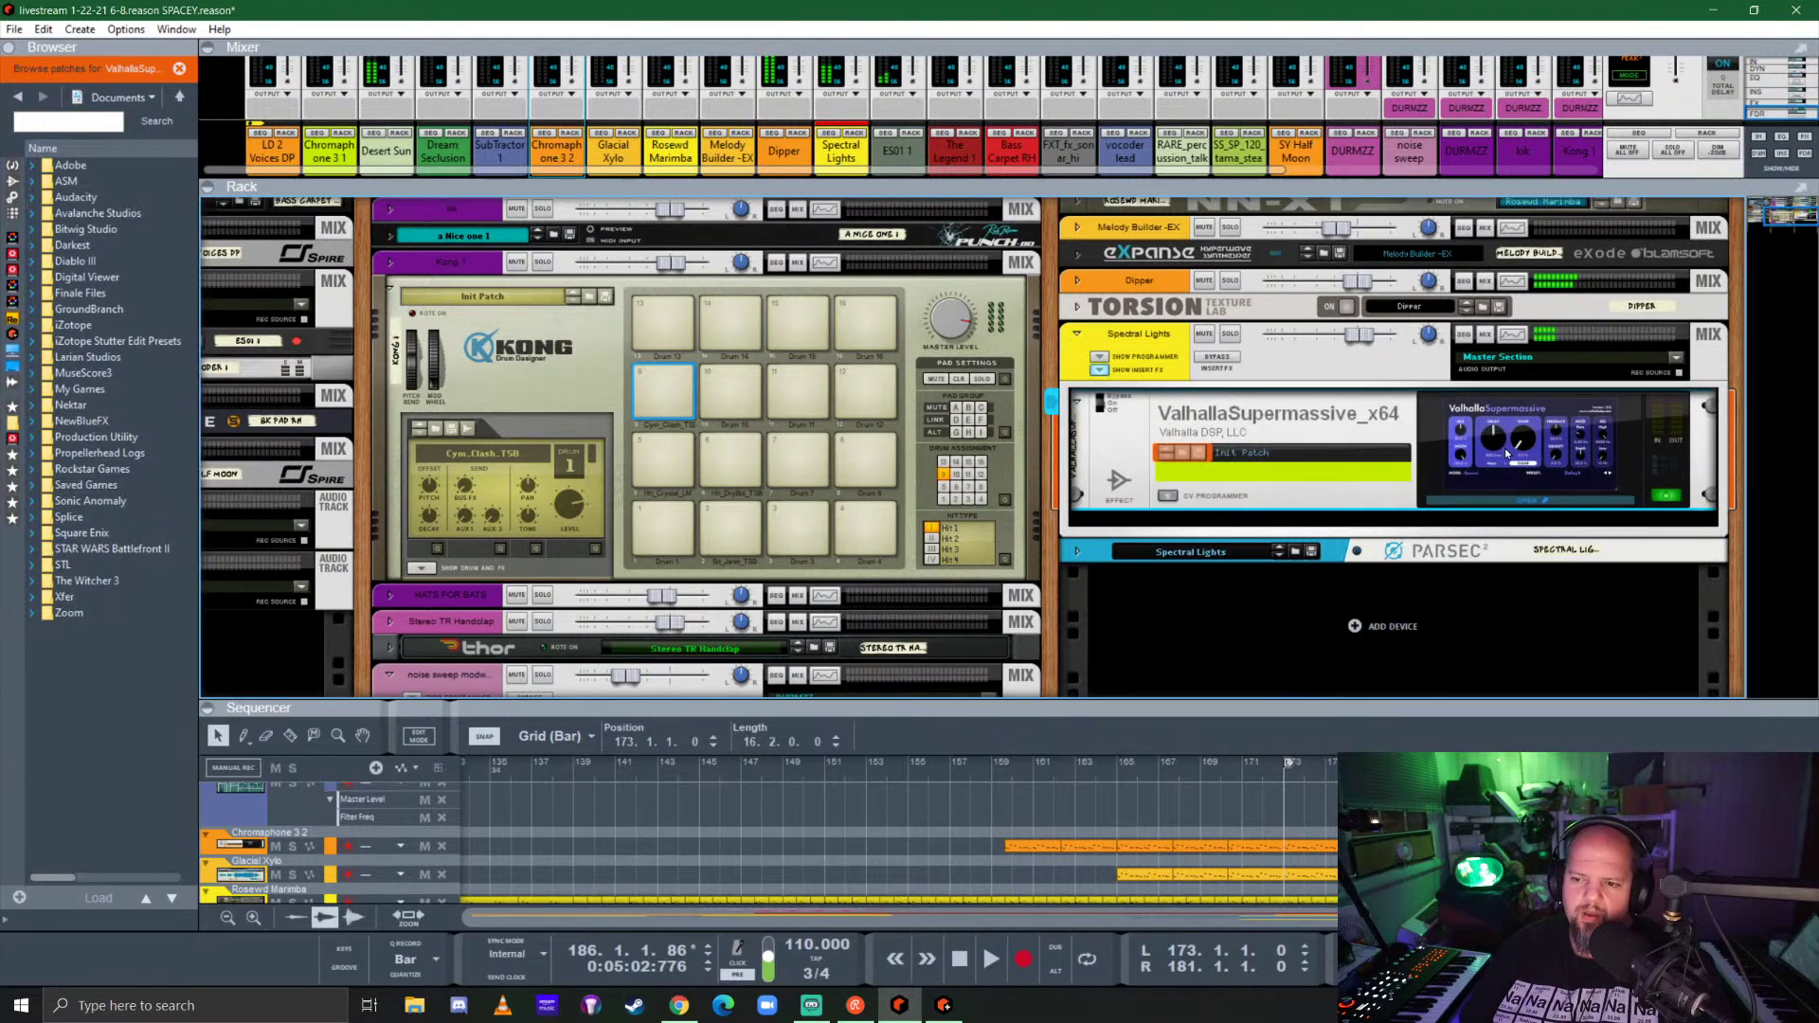
Step: Load the BensonArizona preset from the Z-Massive reverbs in ValhallaSupermassive and close the plugin window
{"action": "left_click", "coordinate": [592, 426]}
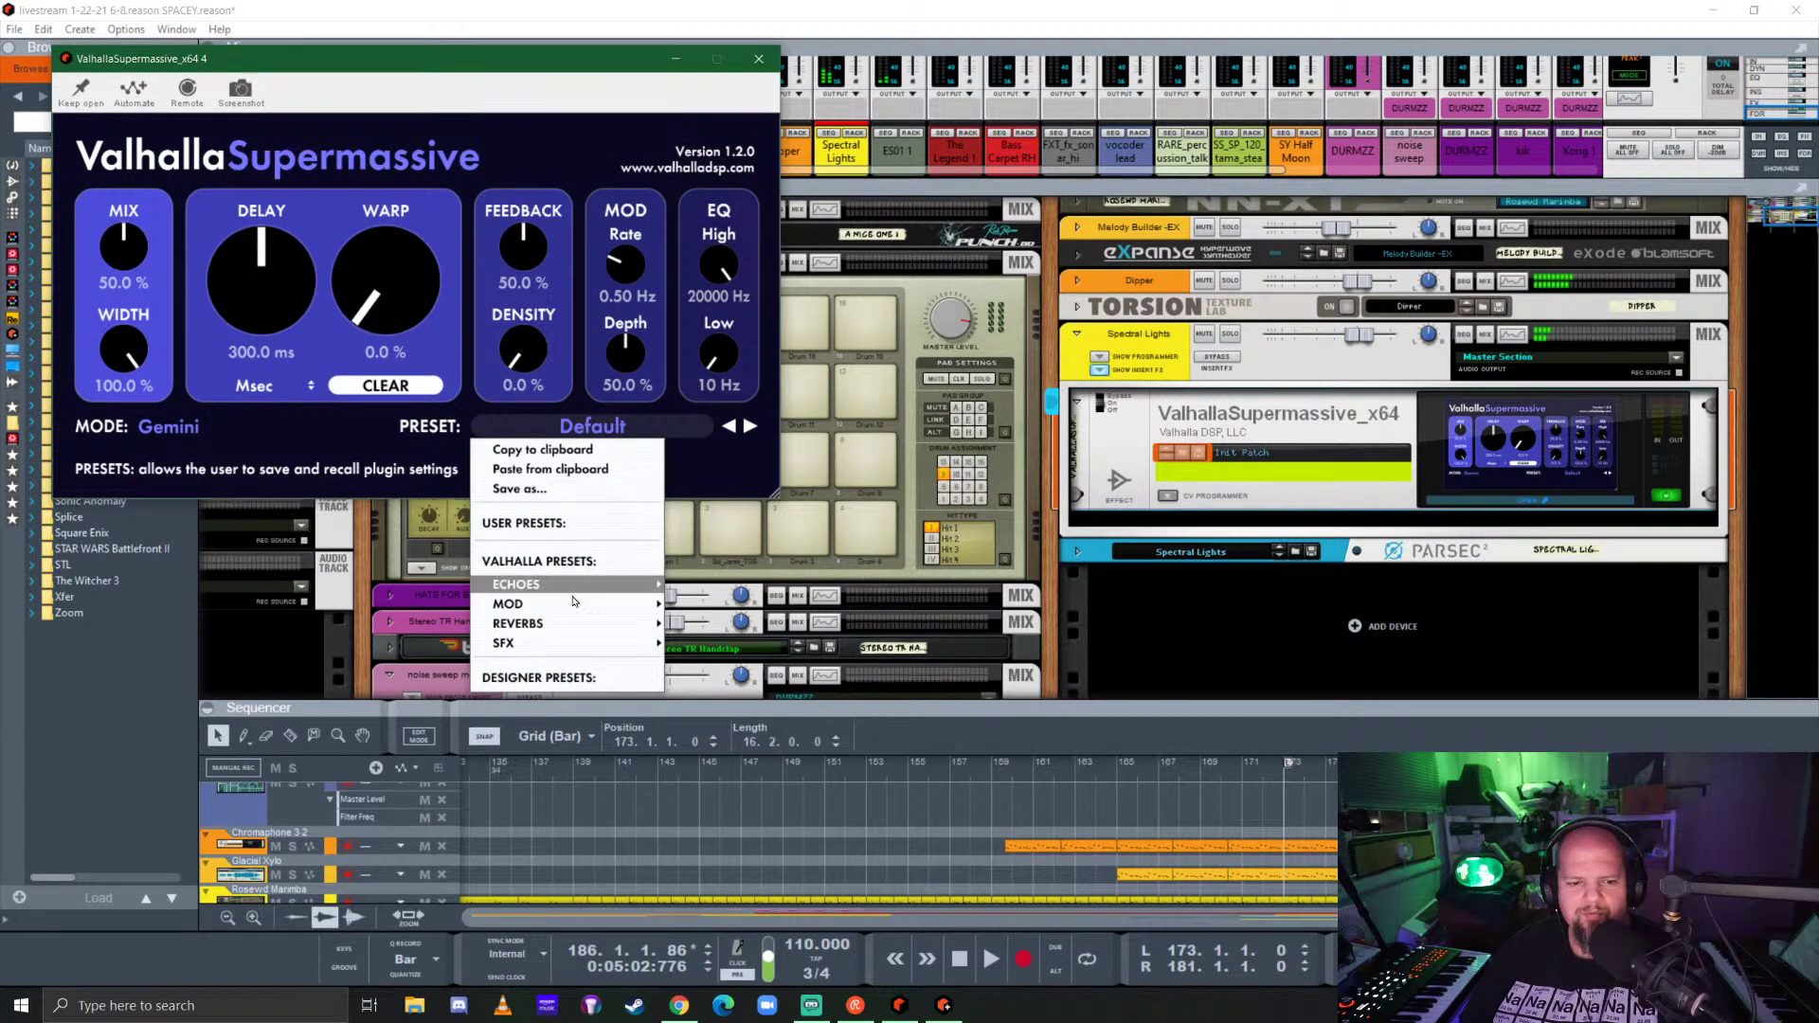
{"action": "mouse_move", "coordinate": [606, 623]}
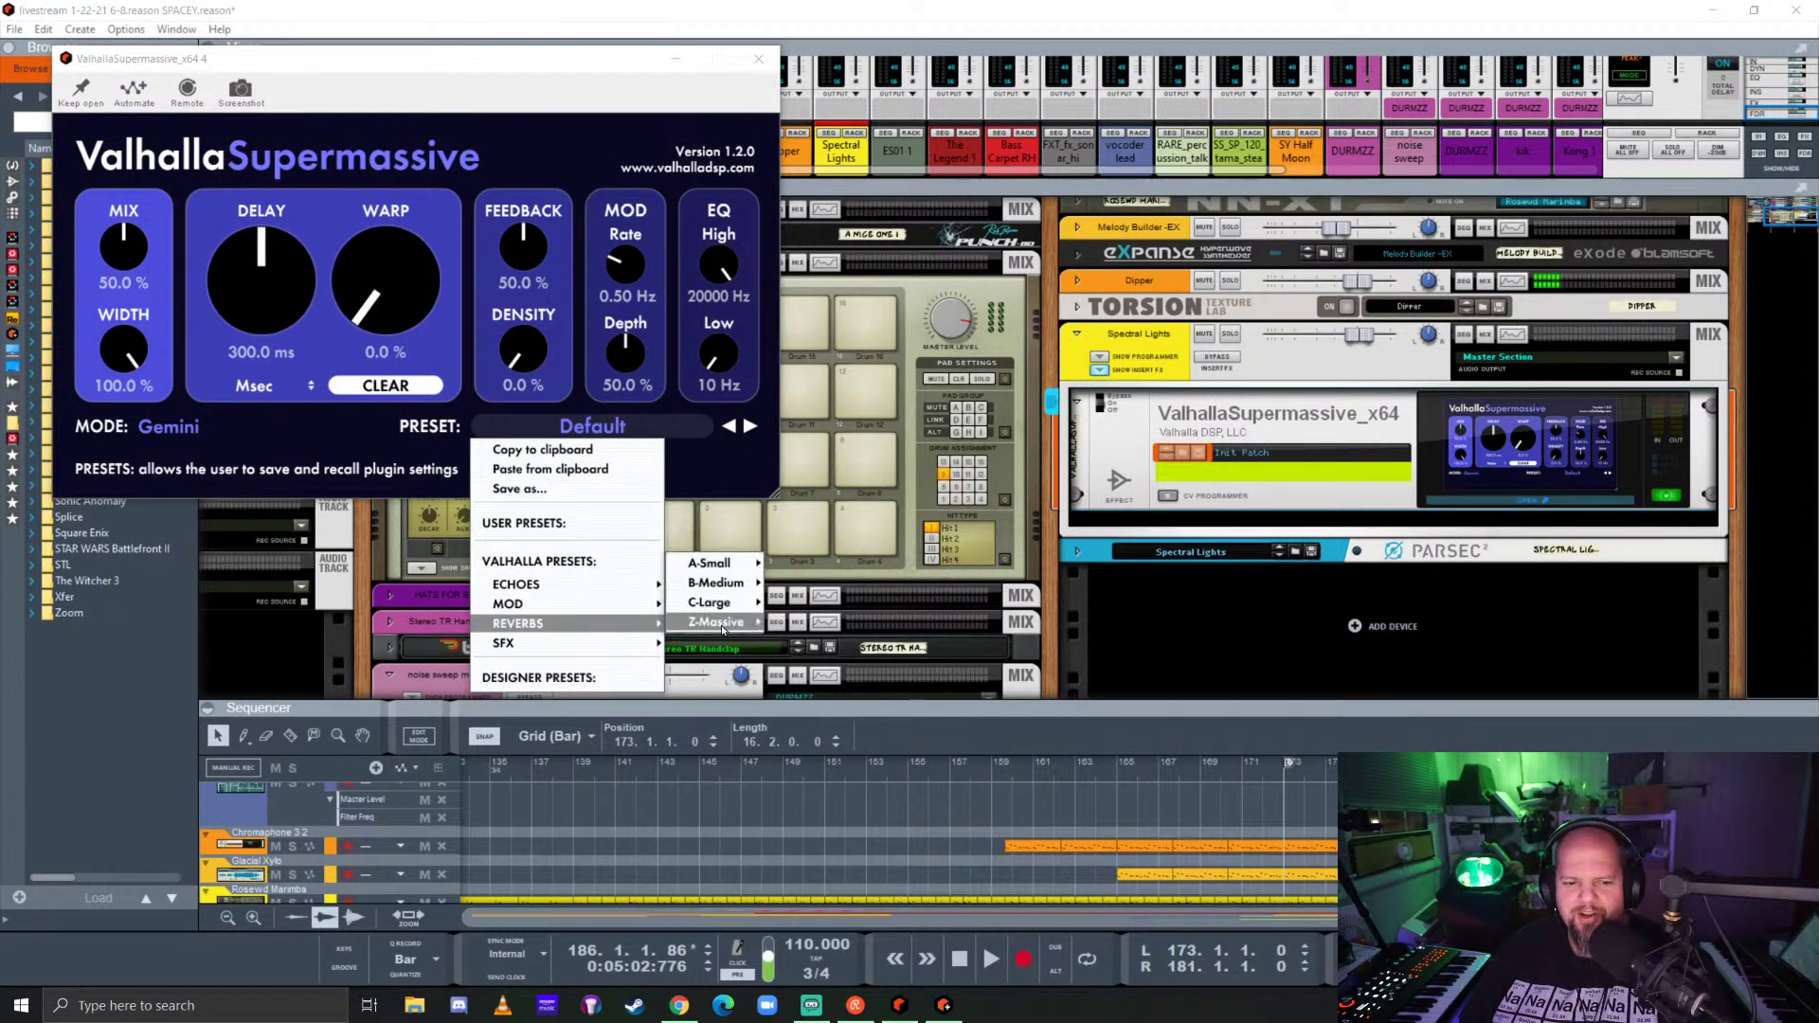
{"action": "mouse_move", "coordinate": [729, 623]}
{"action": "left_click", "coordinate": [857, 487]}
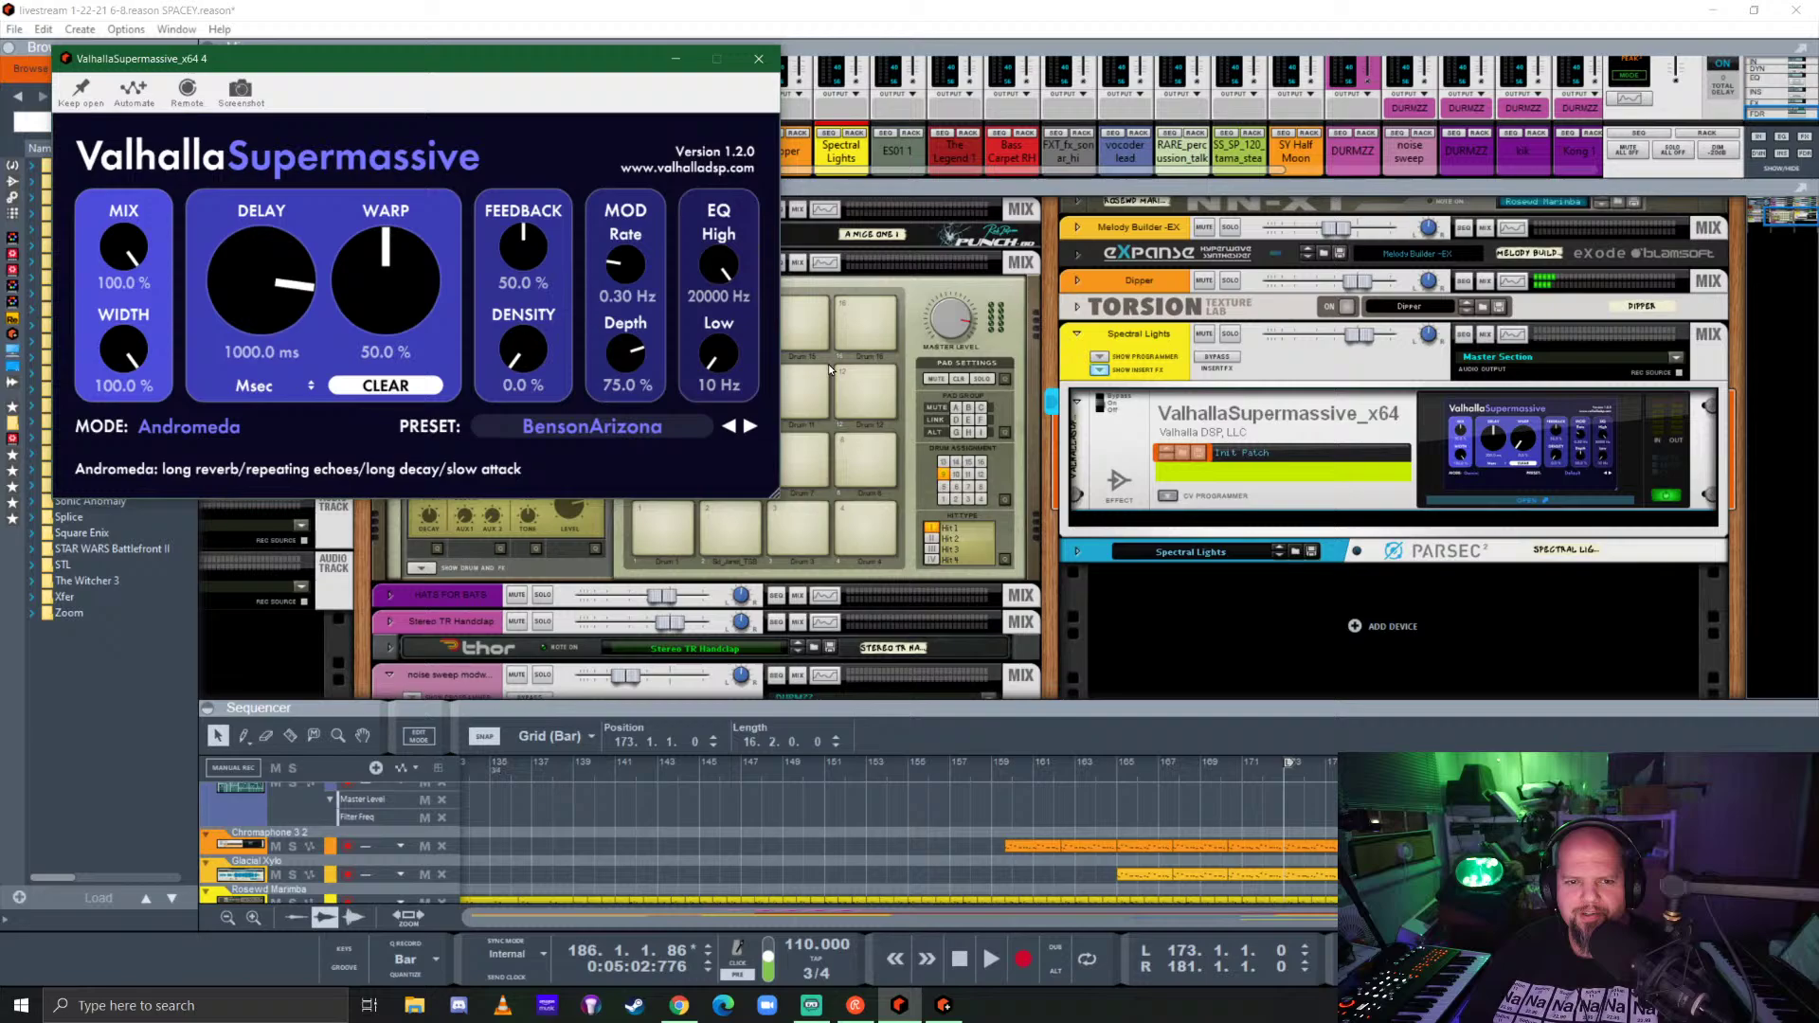
{"action": "left_click", "coordinate": [759, 60]}
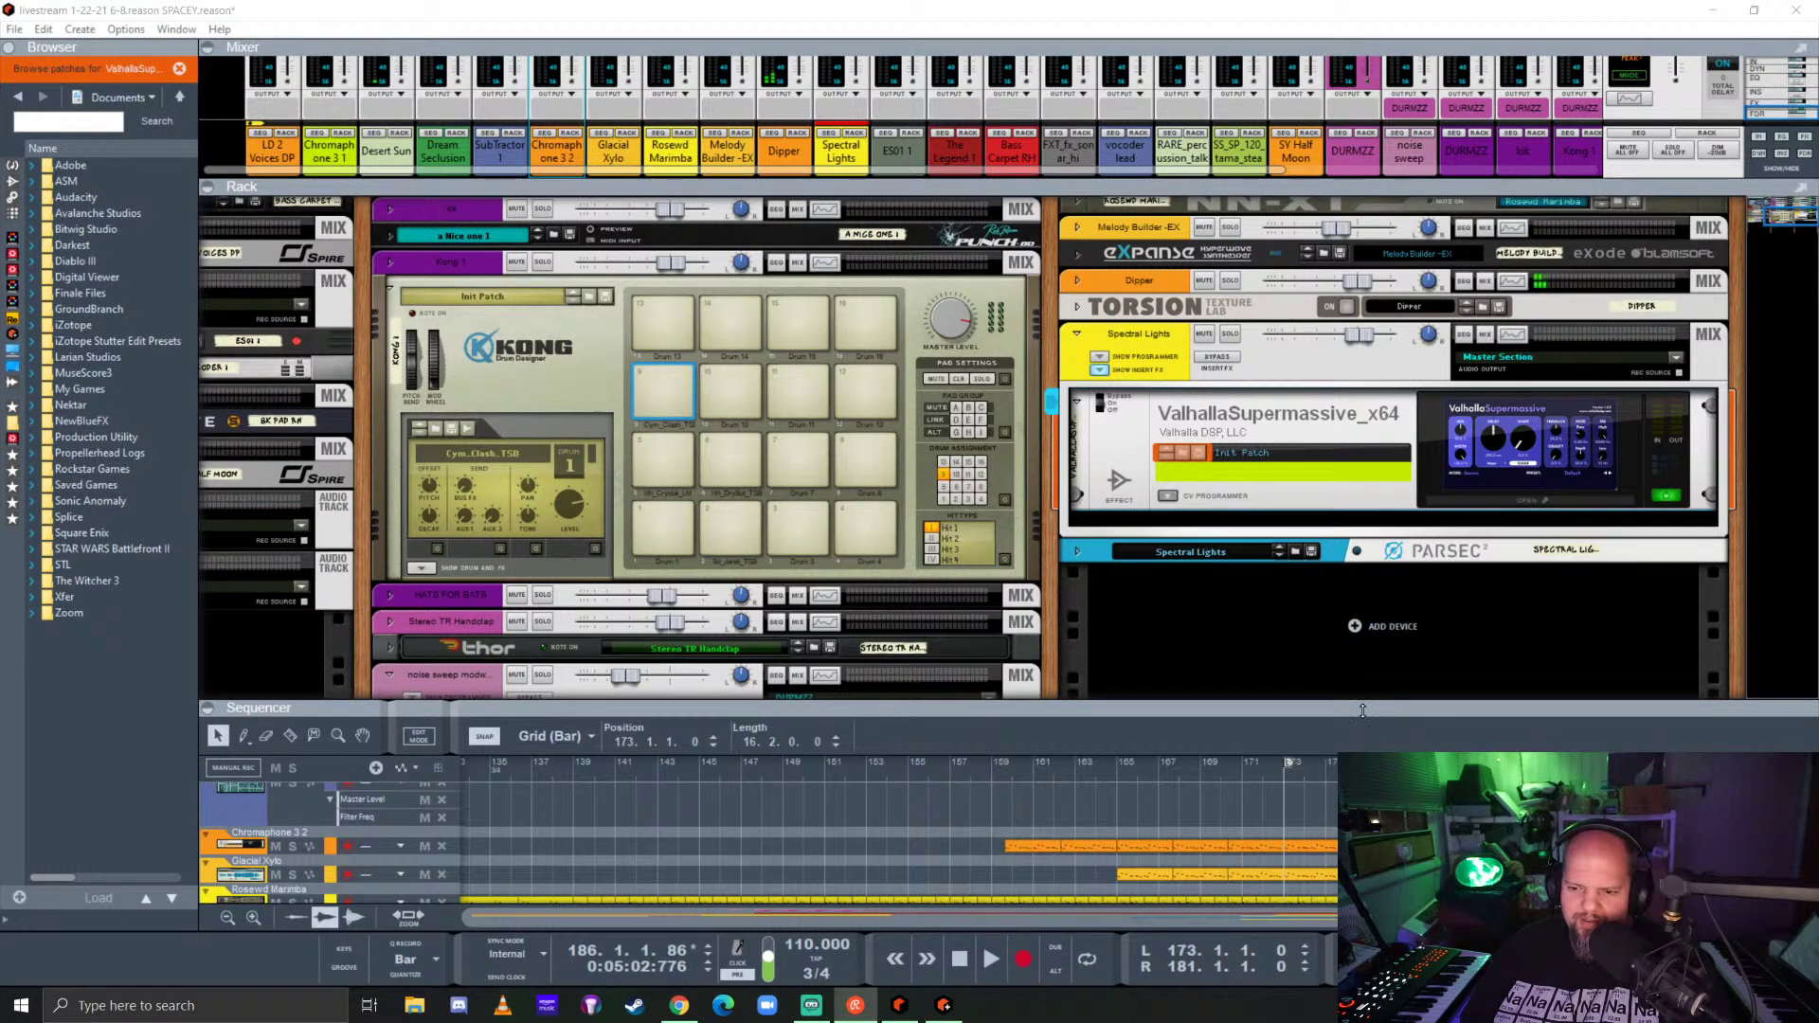
Step: Solo the Spectral Lights channel and play from bar 173 to hear its reverb tail
{"action": "left_click_drag", "start_coordinate": [1363, 711], "coordinate": [1319, 550]}
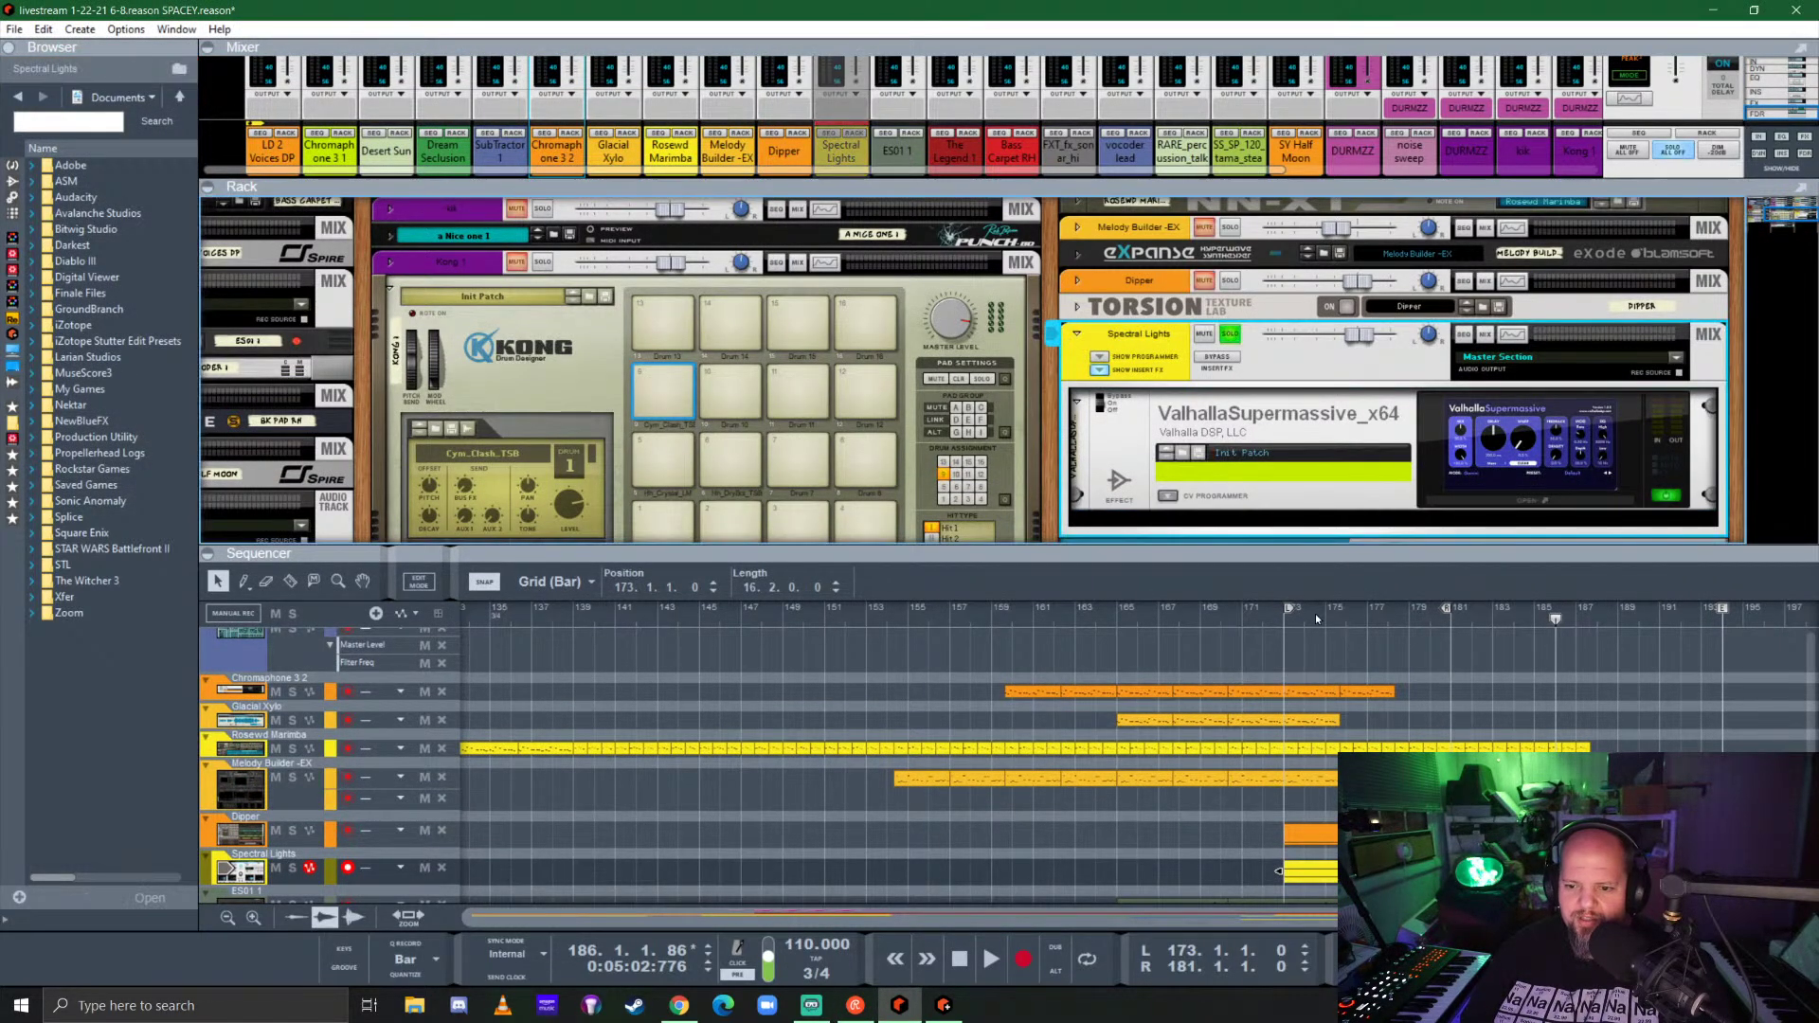
{"action": "left_click", "coordinate": [1286, 616]}
{"action": "key", "text": "space"}
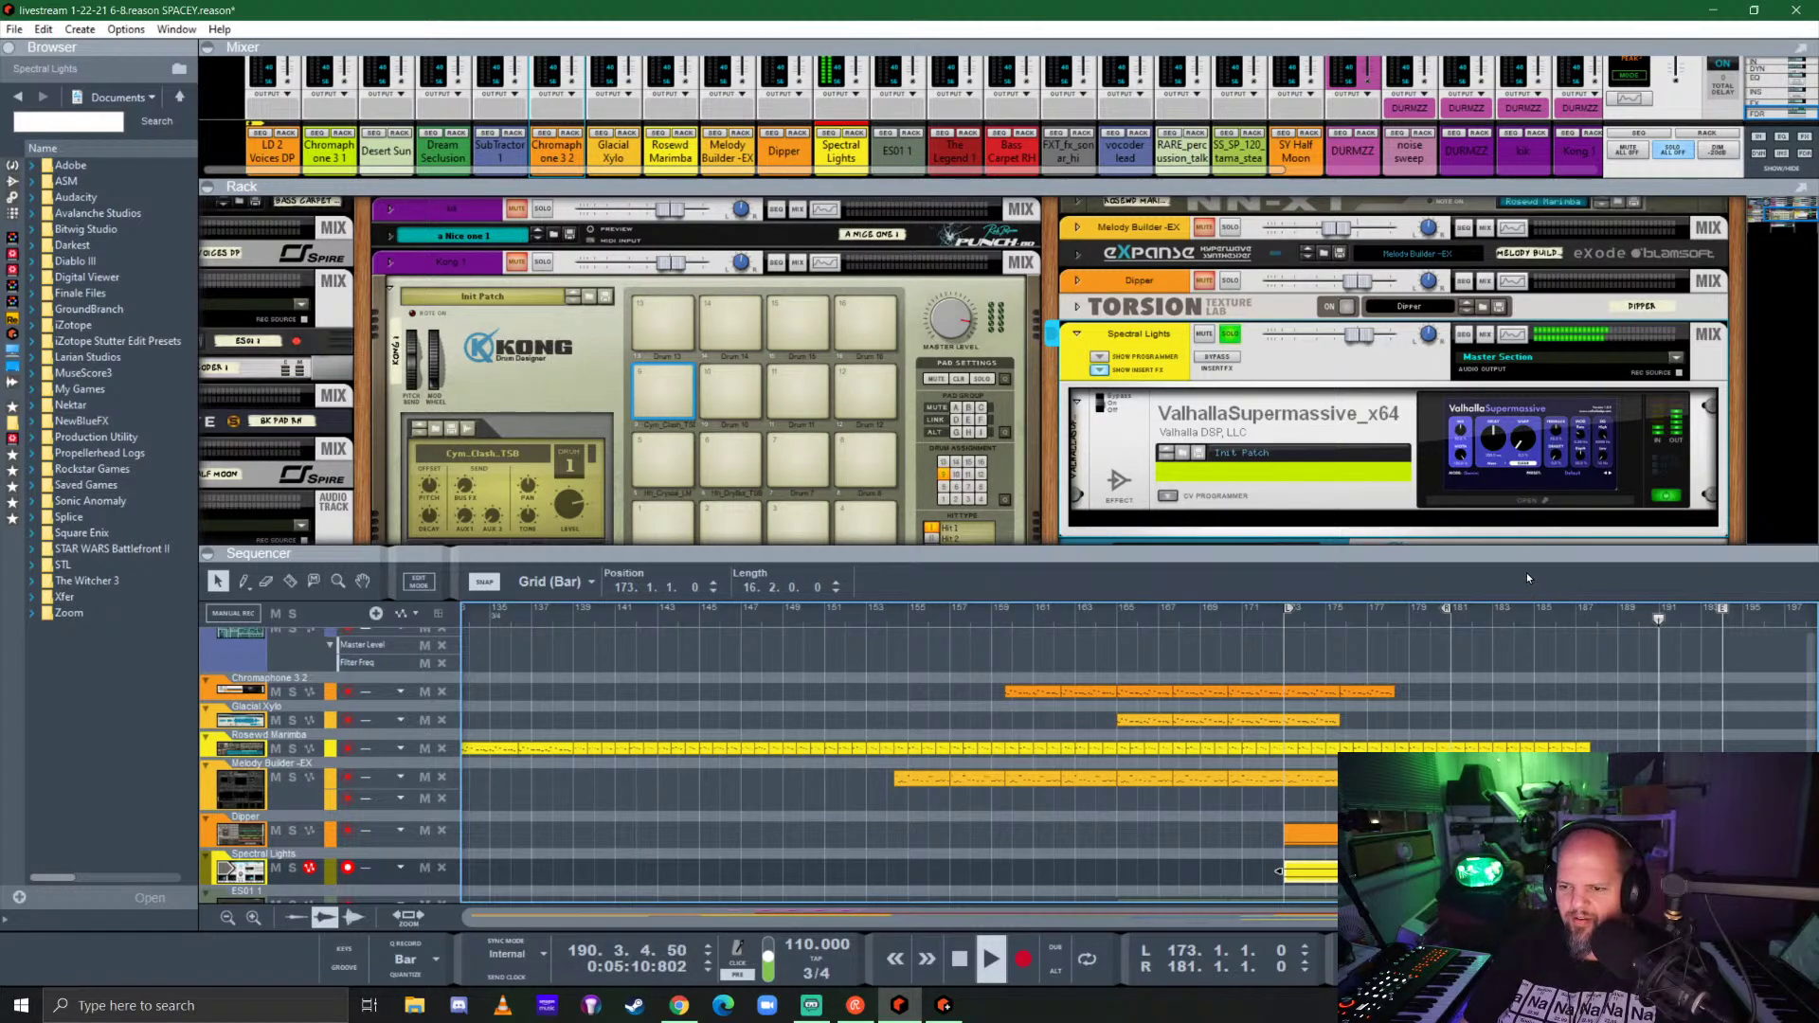
{"action": "left_click_drag", "start_coordinate": [1526, 553], "coordinate": [1506, 292]}
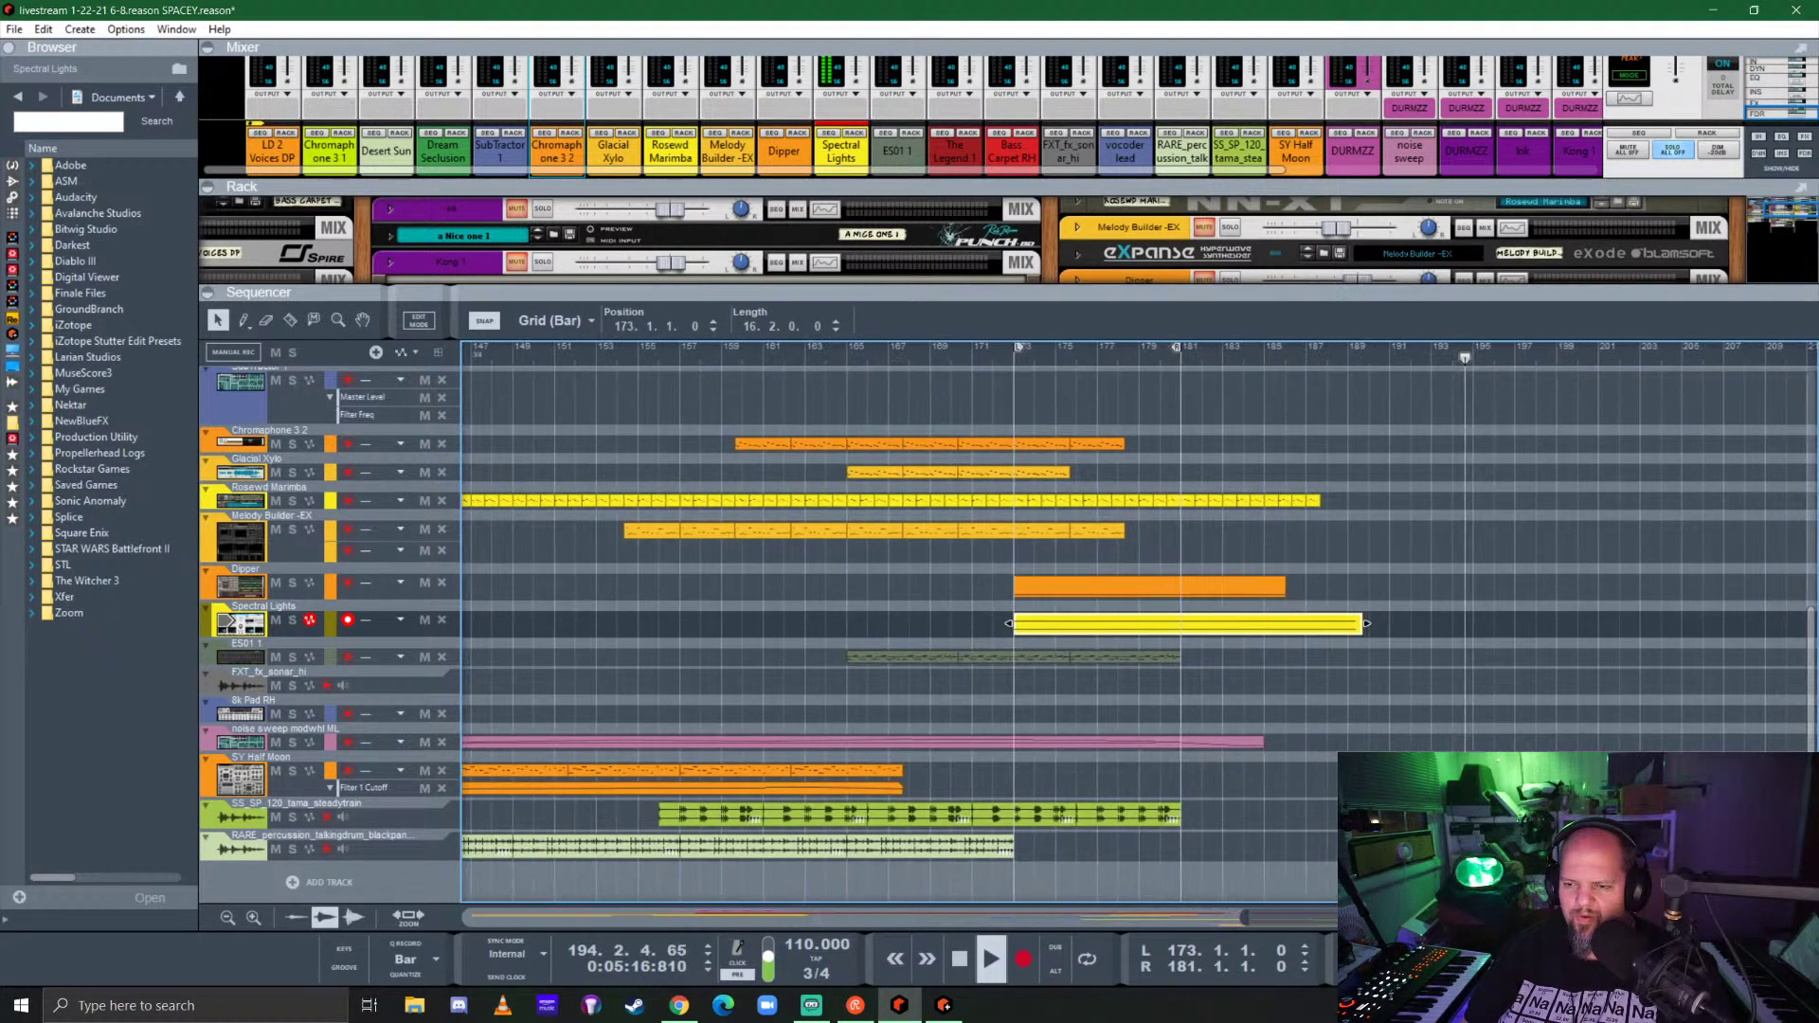
{"action": "scroll", "coordinate": [1476, 385], "scroll_direction": "left", "scroll_amount": 3}
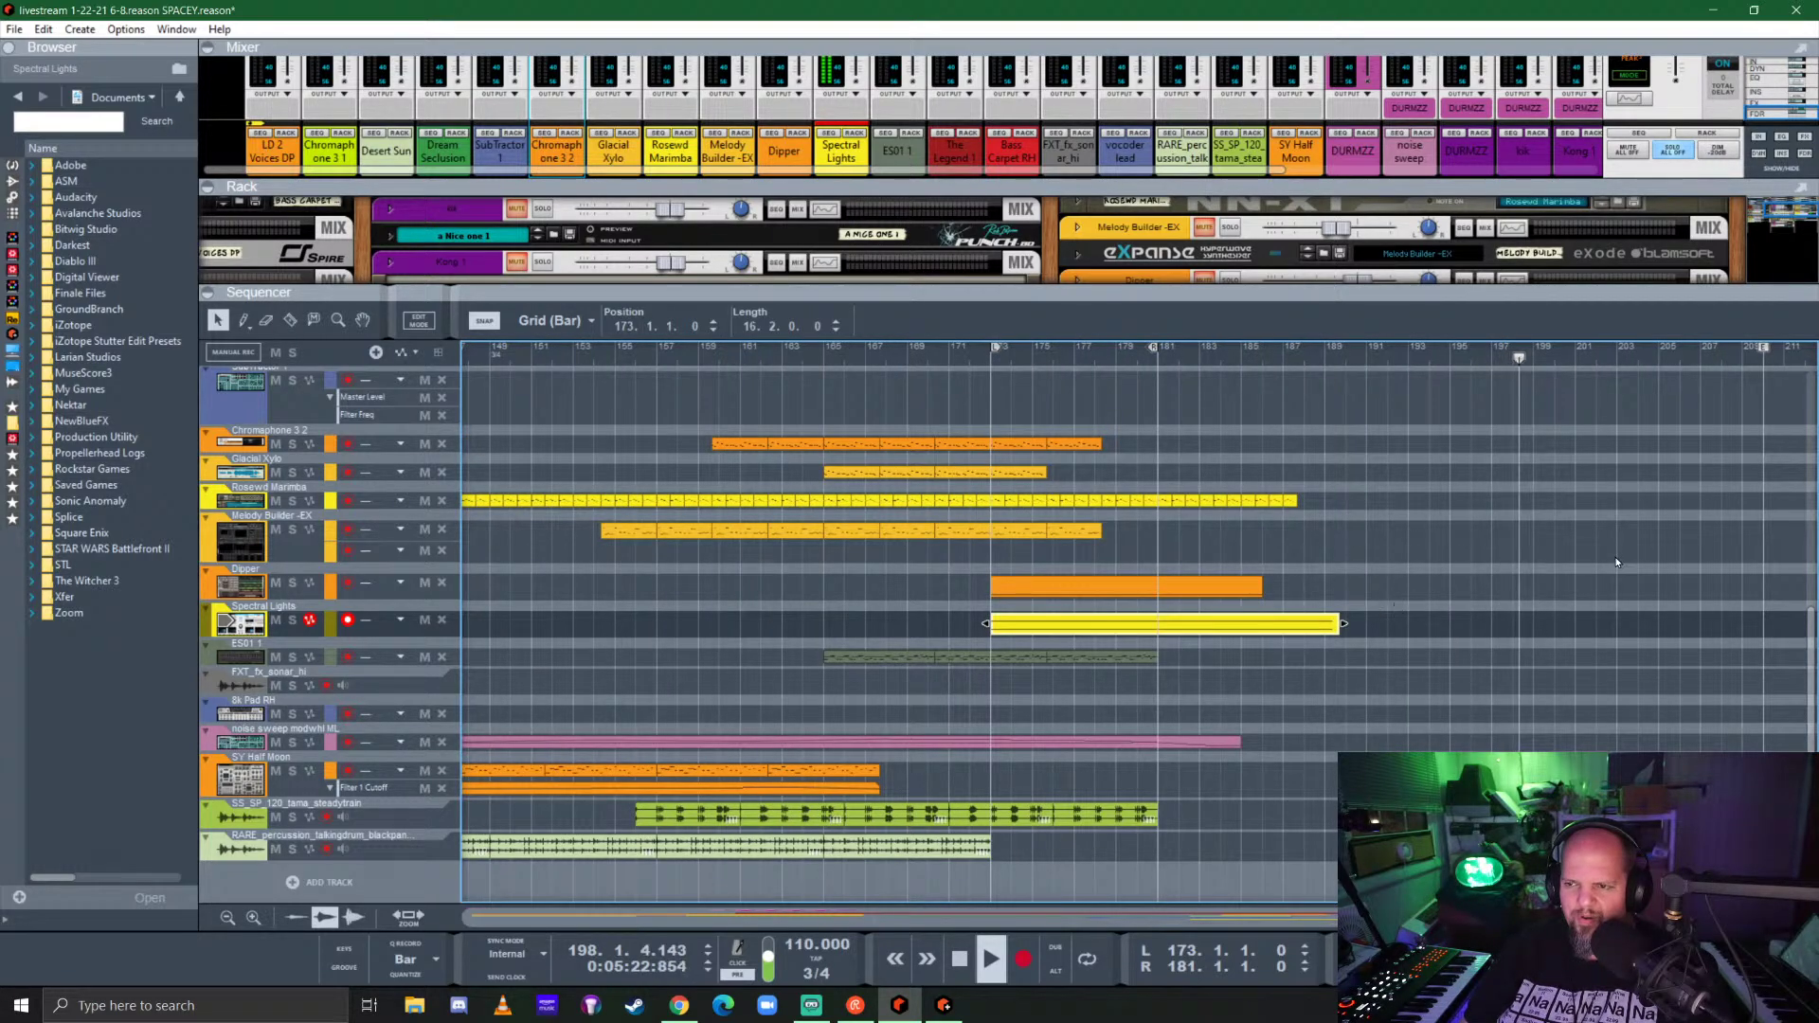
{"action": "scroll", "coordinate": [1689, 613], "scroll_direction": "up", "scroll_amount": 5}
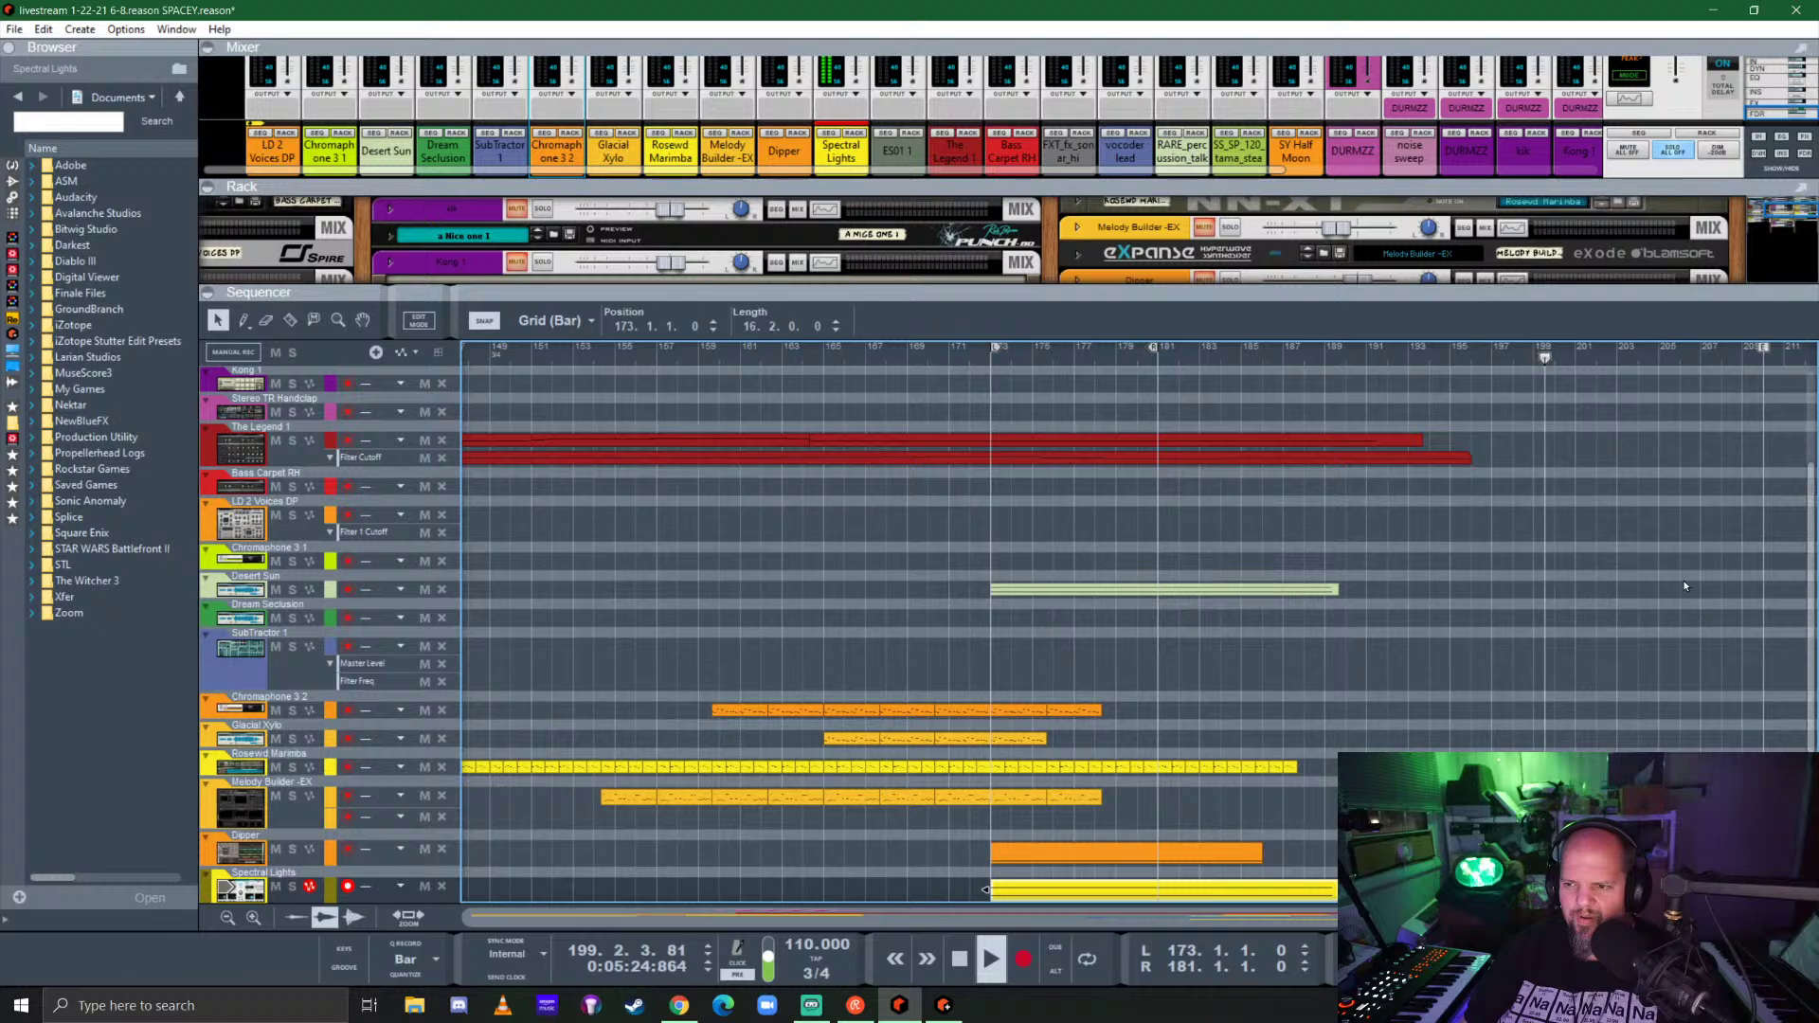
Step: Create a Master Level automation lane for the Master Section and draw a clip from bar 203 to bar 210
{"action": "left_click_drag", "start_coordinate": [1694, 194], "coordinate": [1694, 332]}
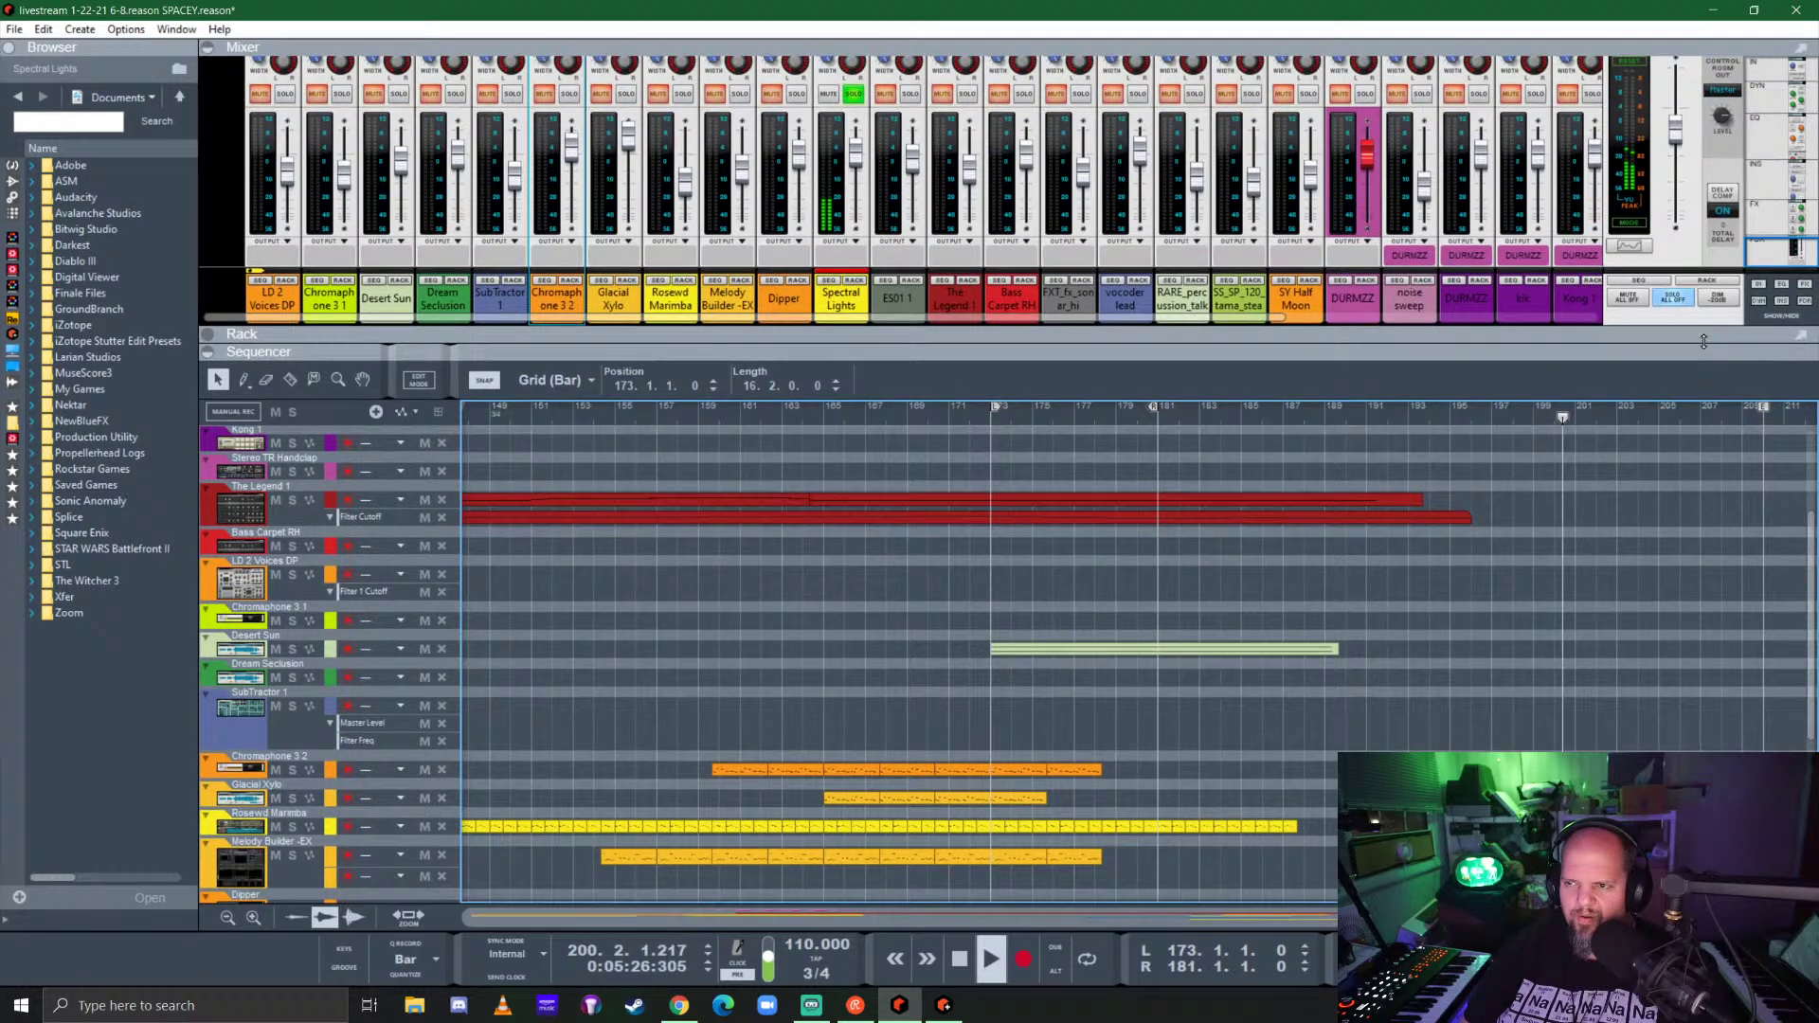
{"action": "right_click", "coordinate": [1675, 138]}
{"action": "left_click", "coordinate": [1676, 147]}
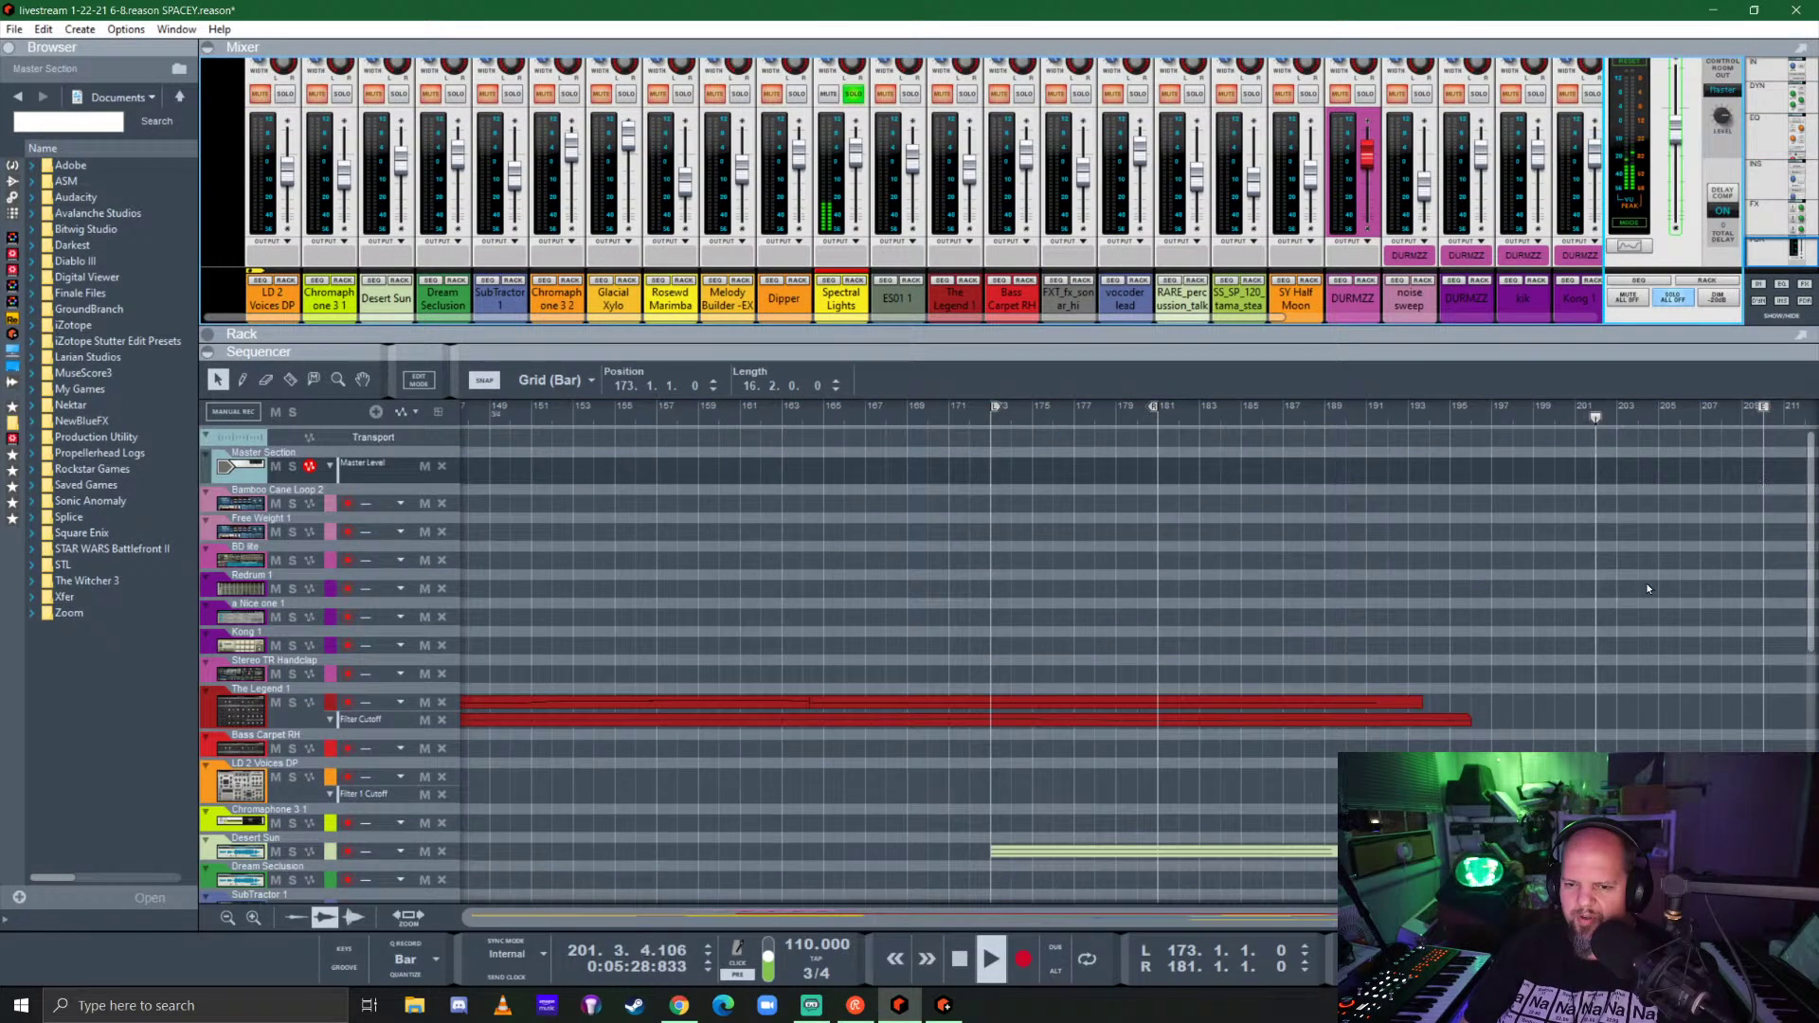
{"action": "left_click_drag", "start_coordinate": [1637, 470], "coordinate": [1767, 474]}
{"action": "double_click", "coordinate": [1742, 476]}
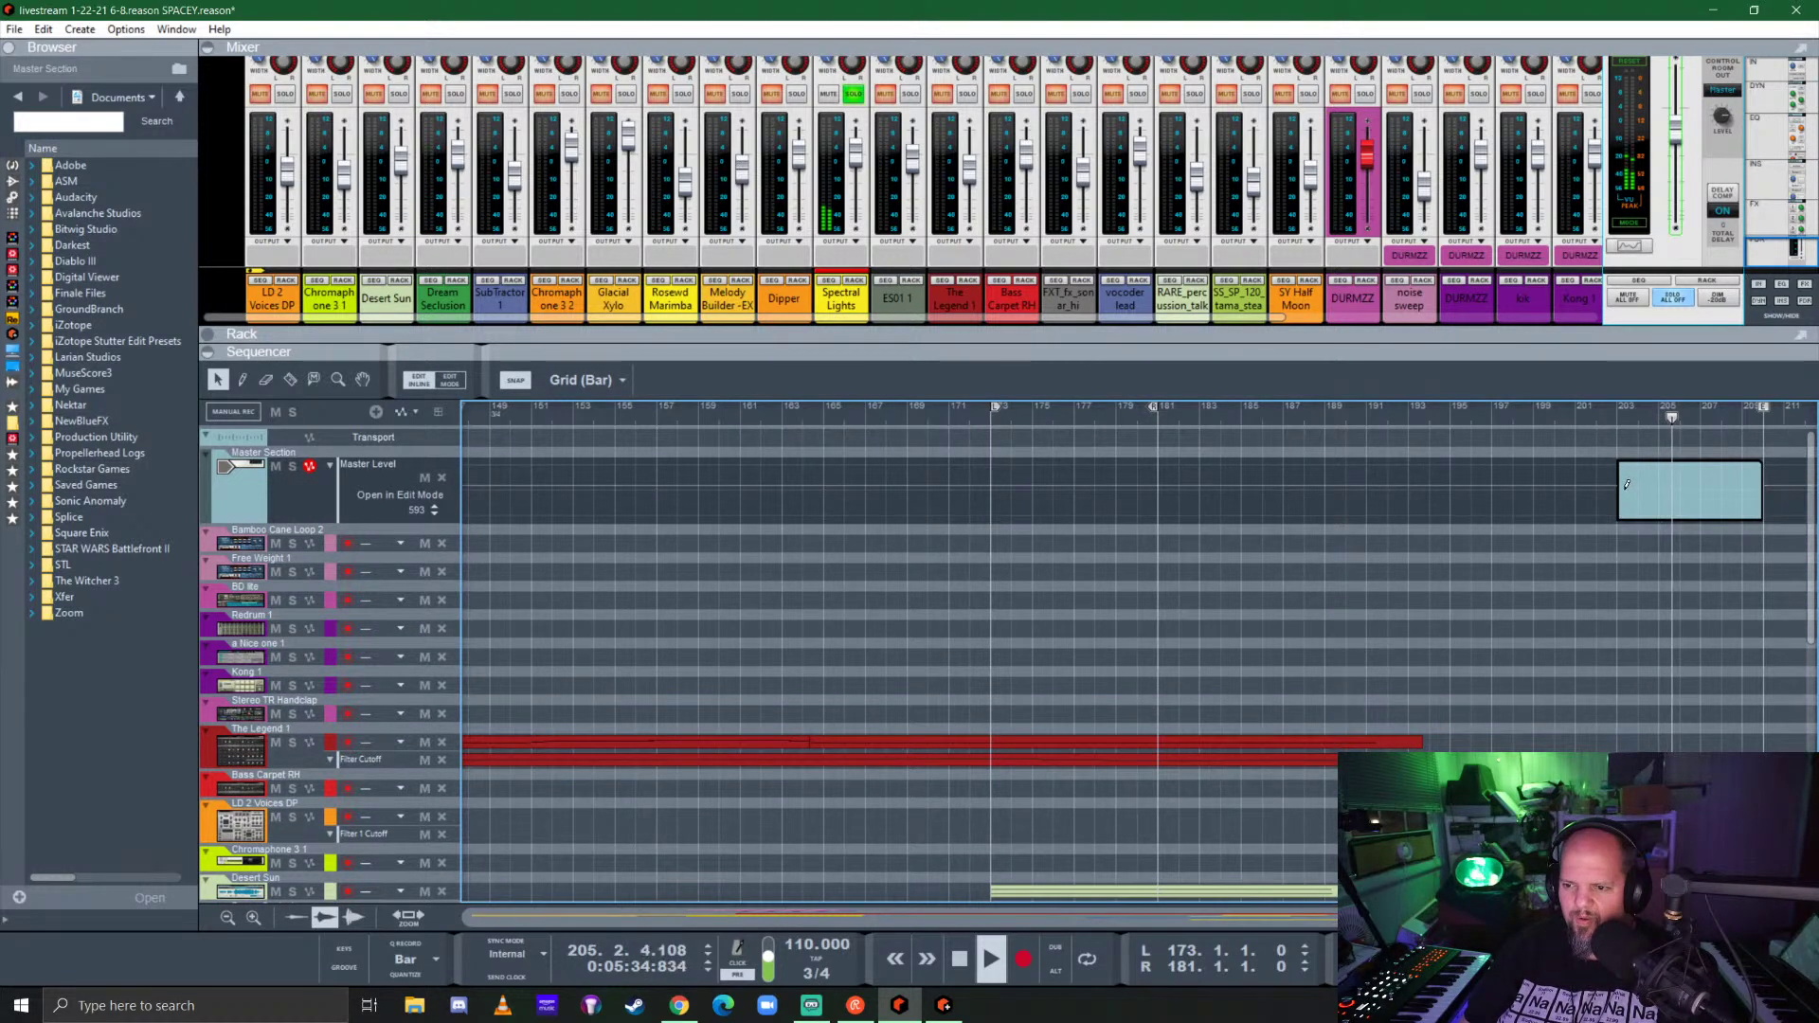
Step: Add a Master Level automation point at bar 203 with a value of 593
{"action": "left_click", "coordinate": [1663, 510]}
{"action": "double_click", "coordinate": [848, 386]}
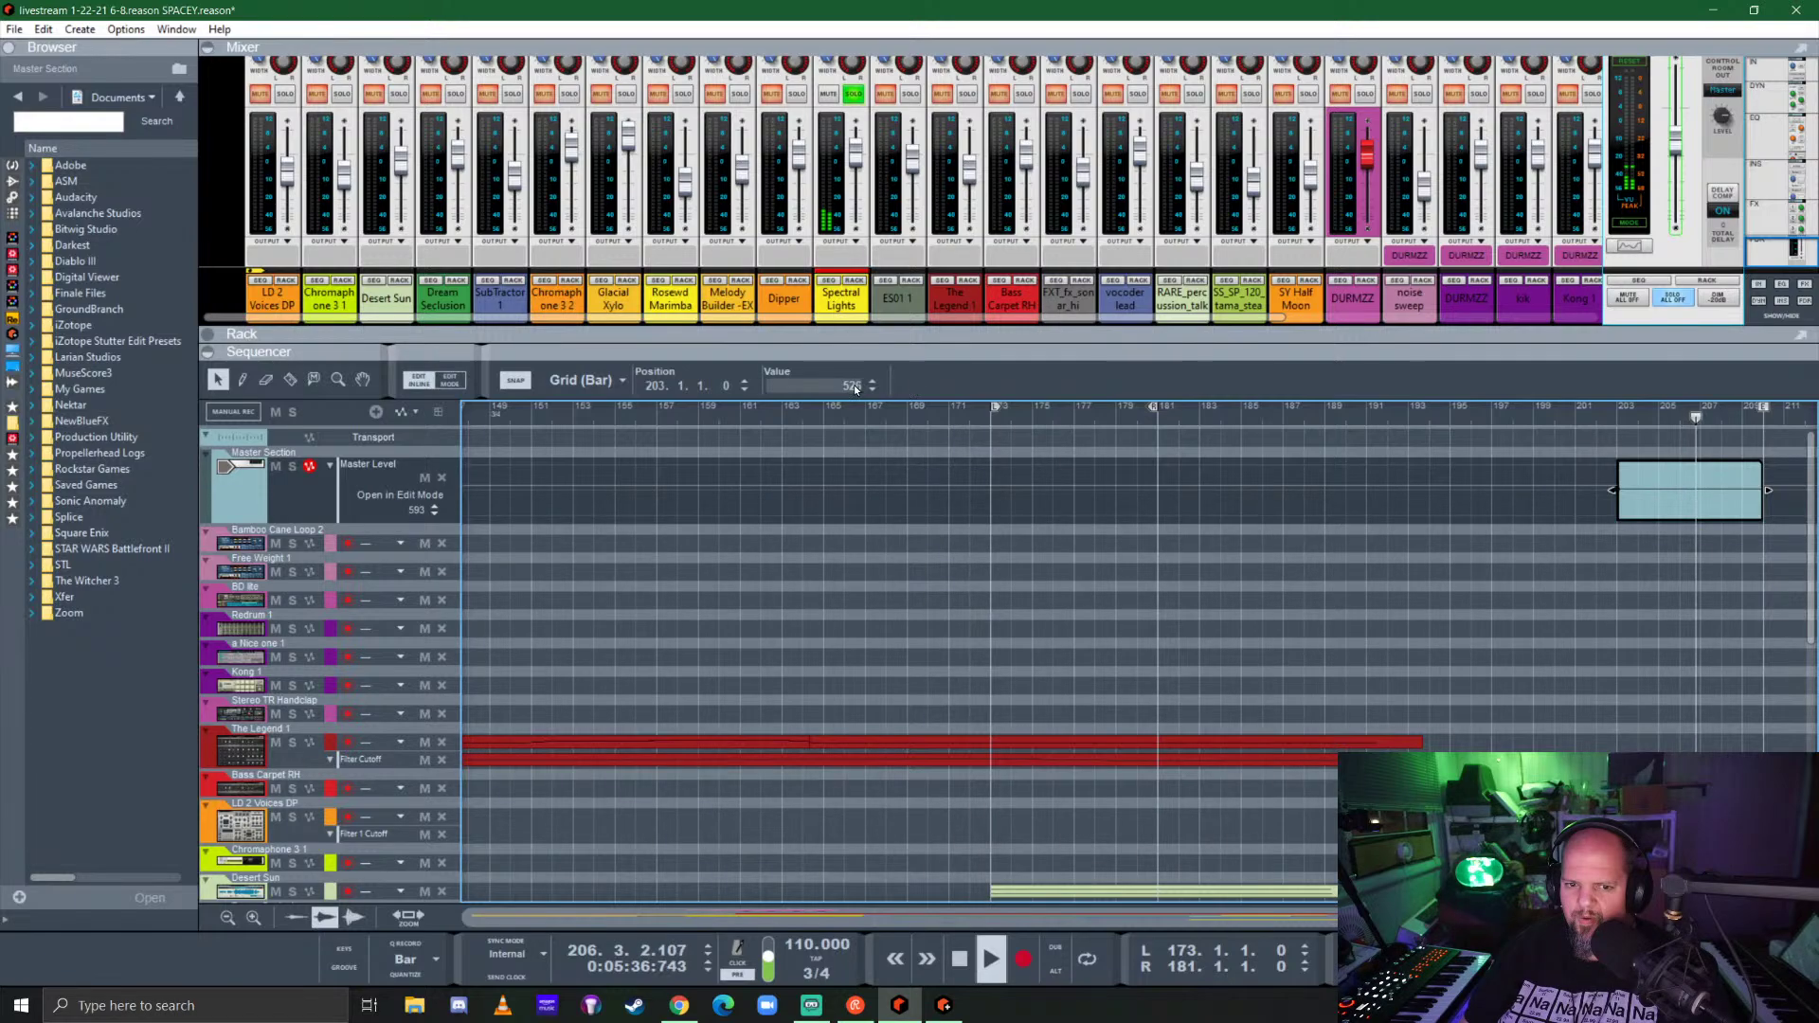
{"action": "type", "text": "593"}
{"action": "key", "text": "Return"}
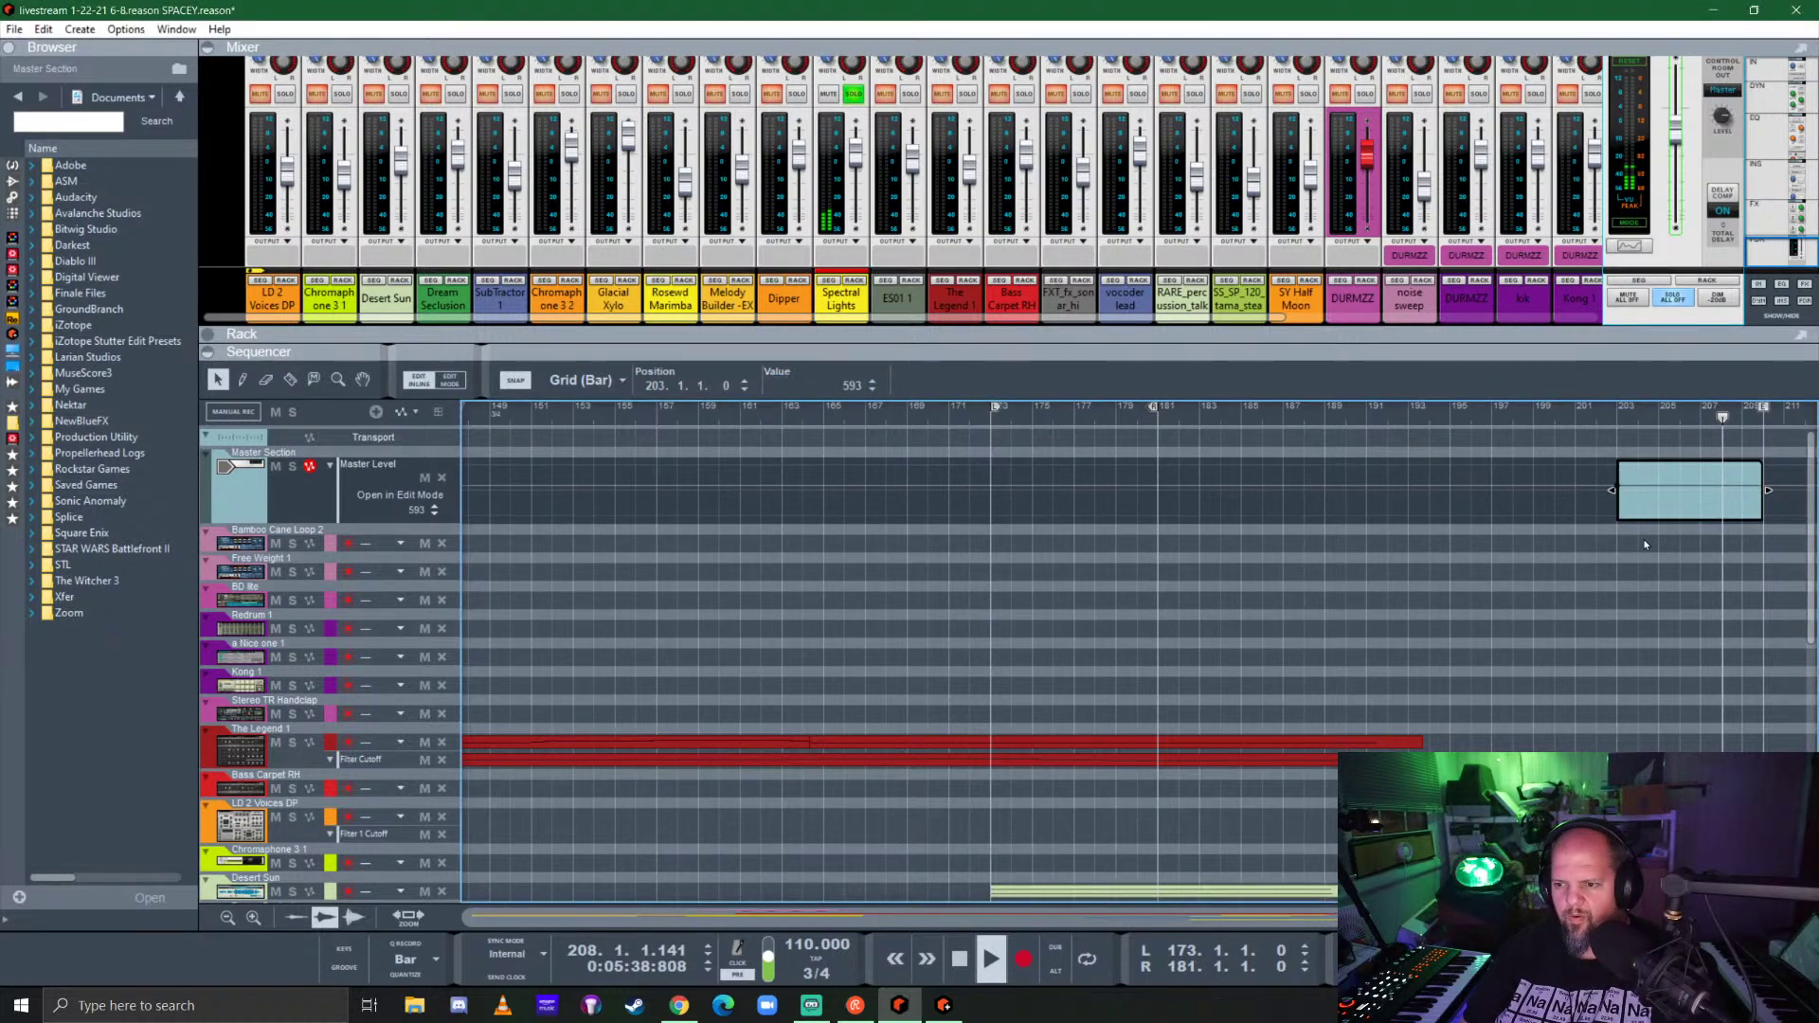
Step: Shape the master fade-out with points of 246 at bar 209 and 0 at bar 210, ending the clip just past bar 210
{"action": "left_click", "coordinate": [1765, 514]}
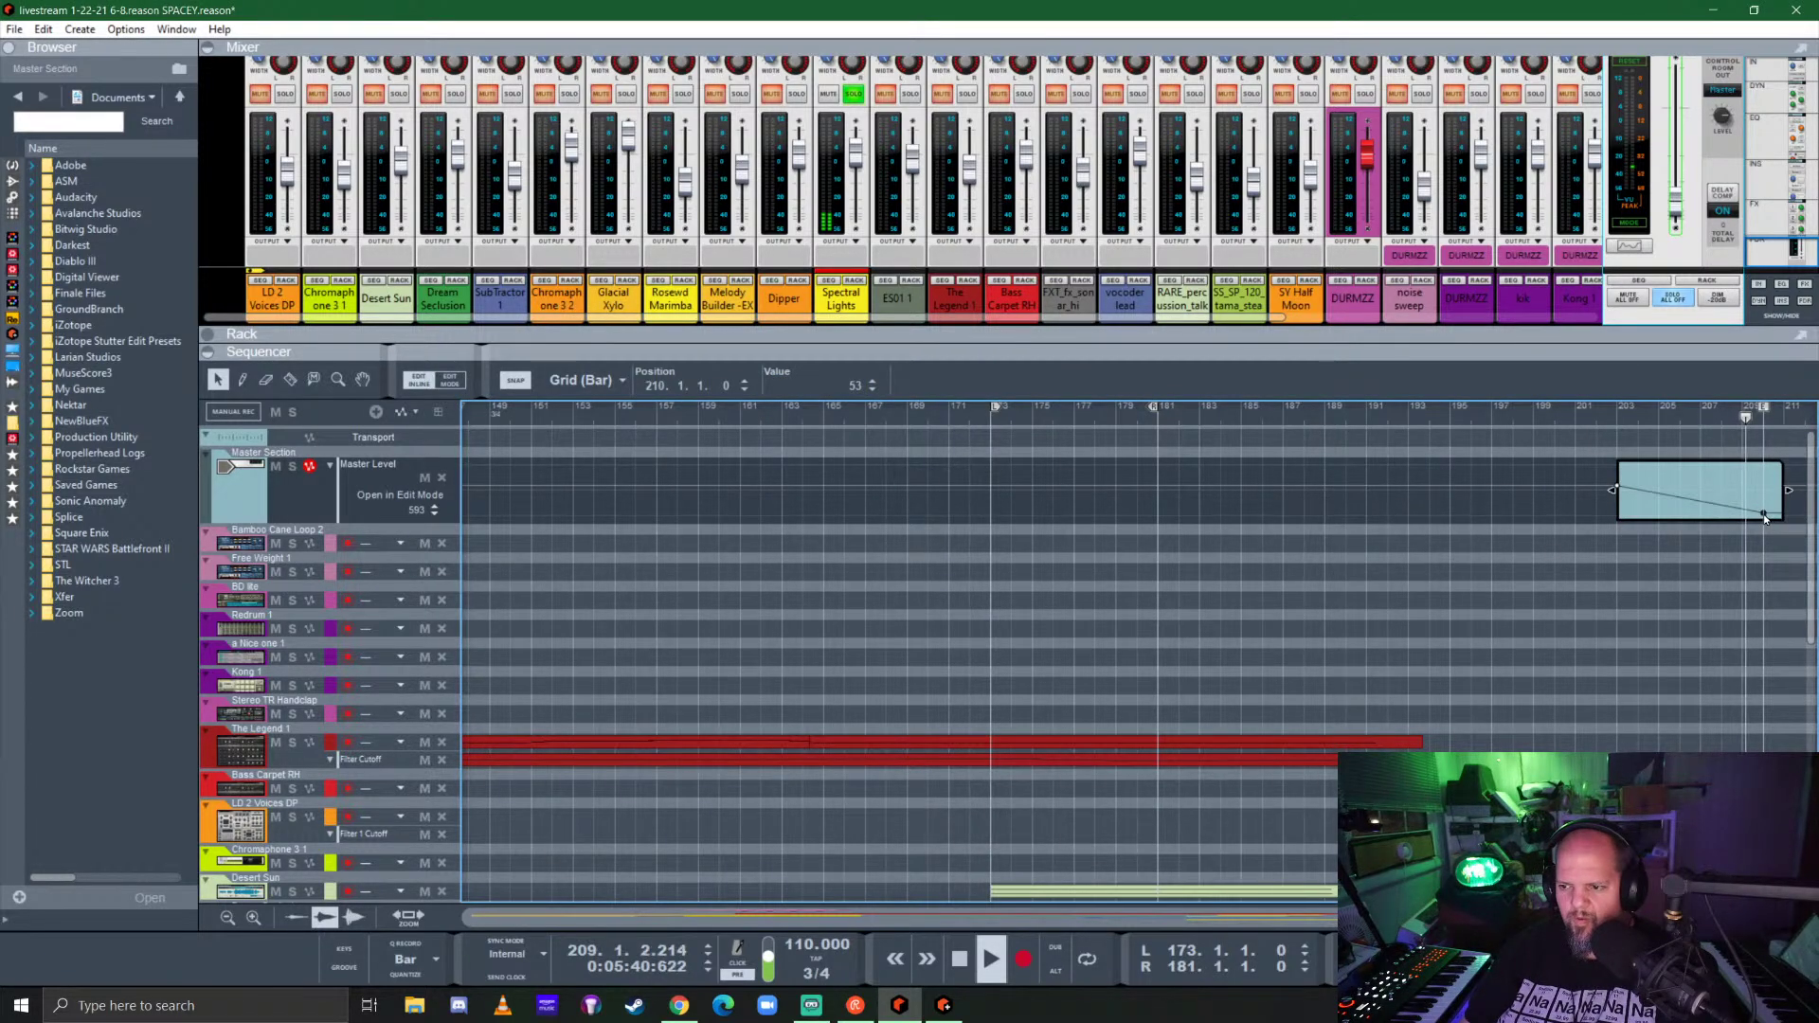
{"action": "left_click_drag", "start_coordinate": [1765, 516], "coordinate": [1744, 502]}
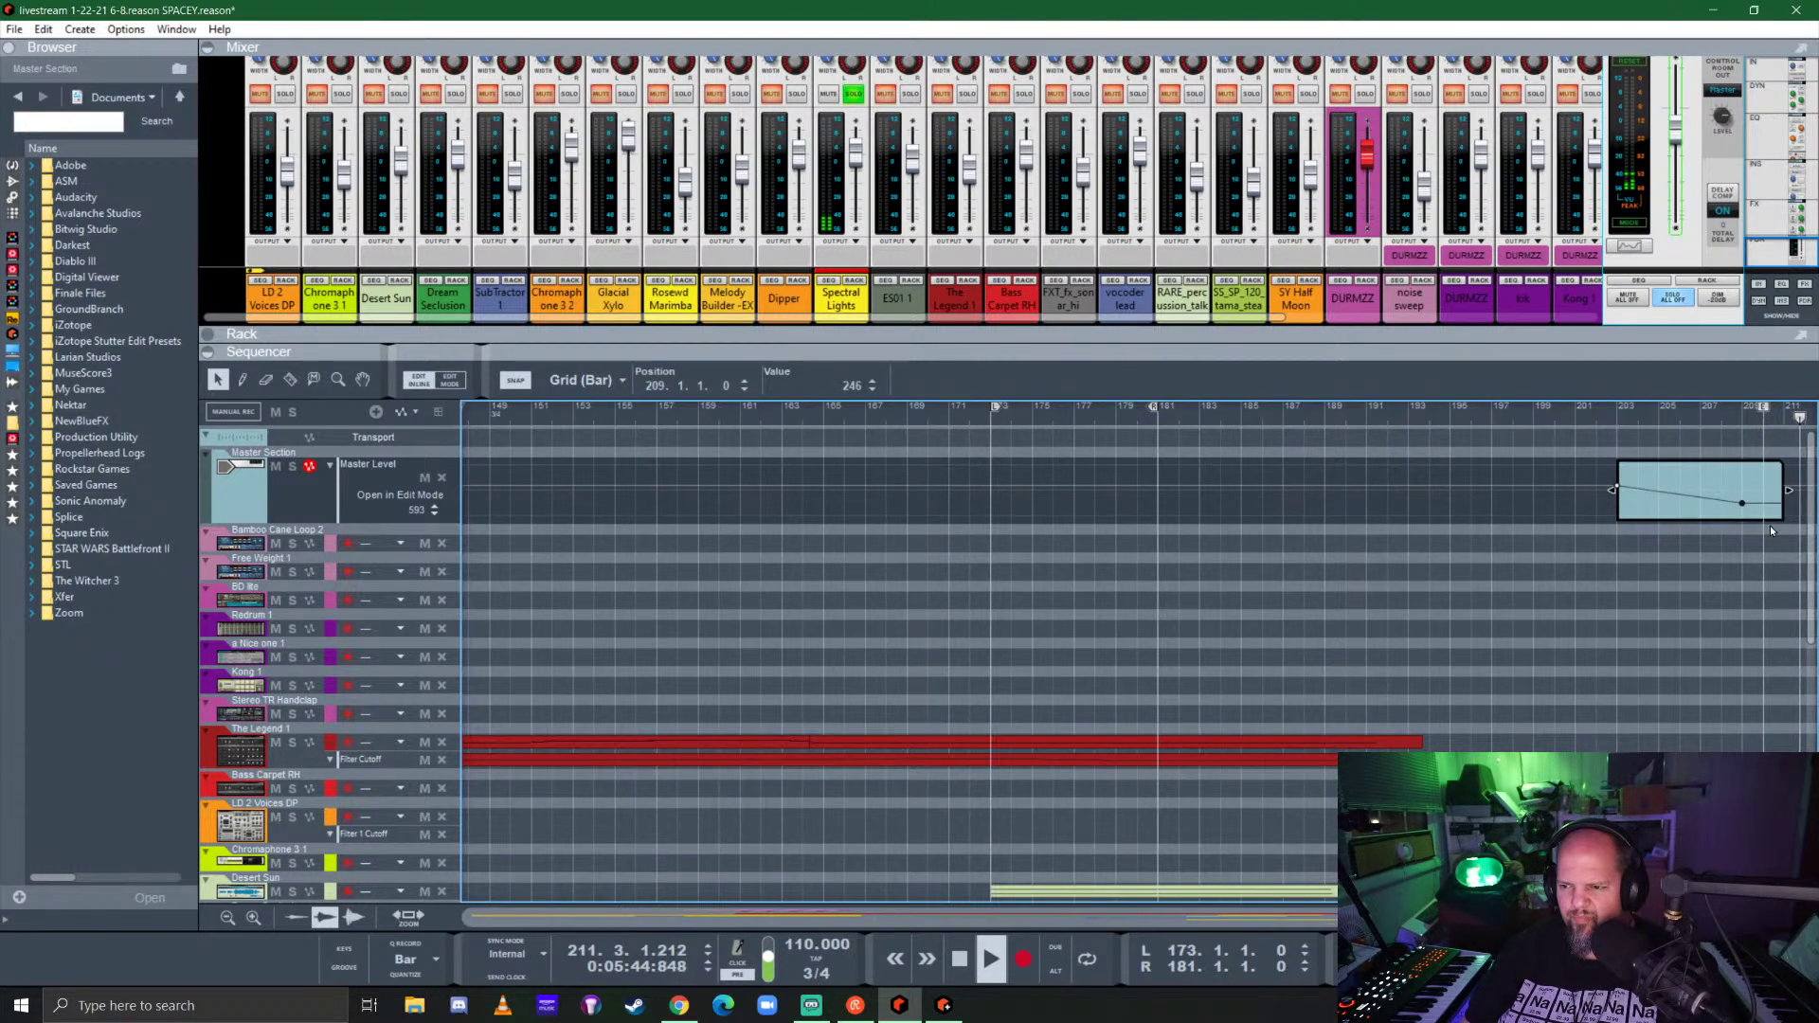
{"action": "scroll", "coordinate": [1753, 535], "scroll_direction": "up", "scroll_amount": 5}
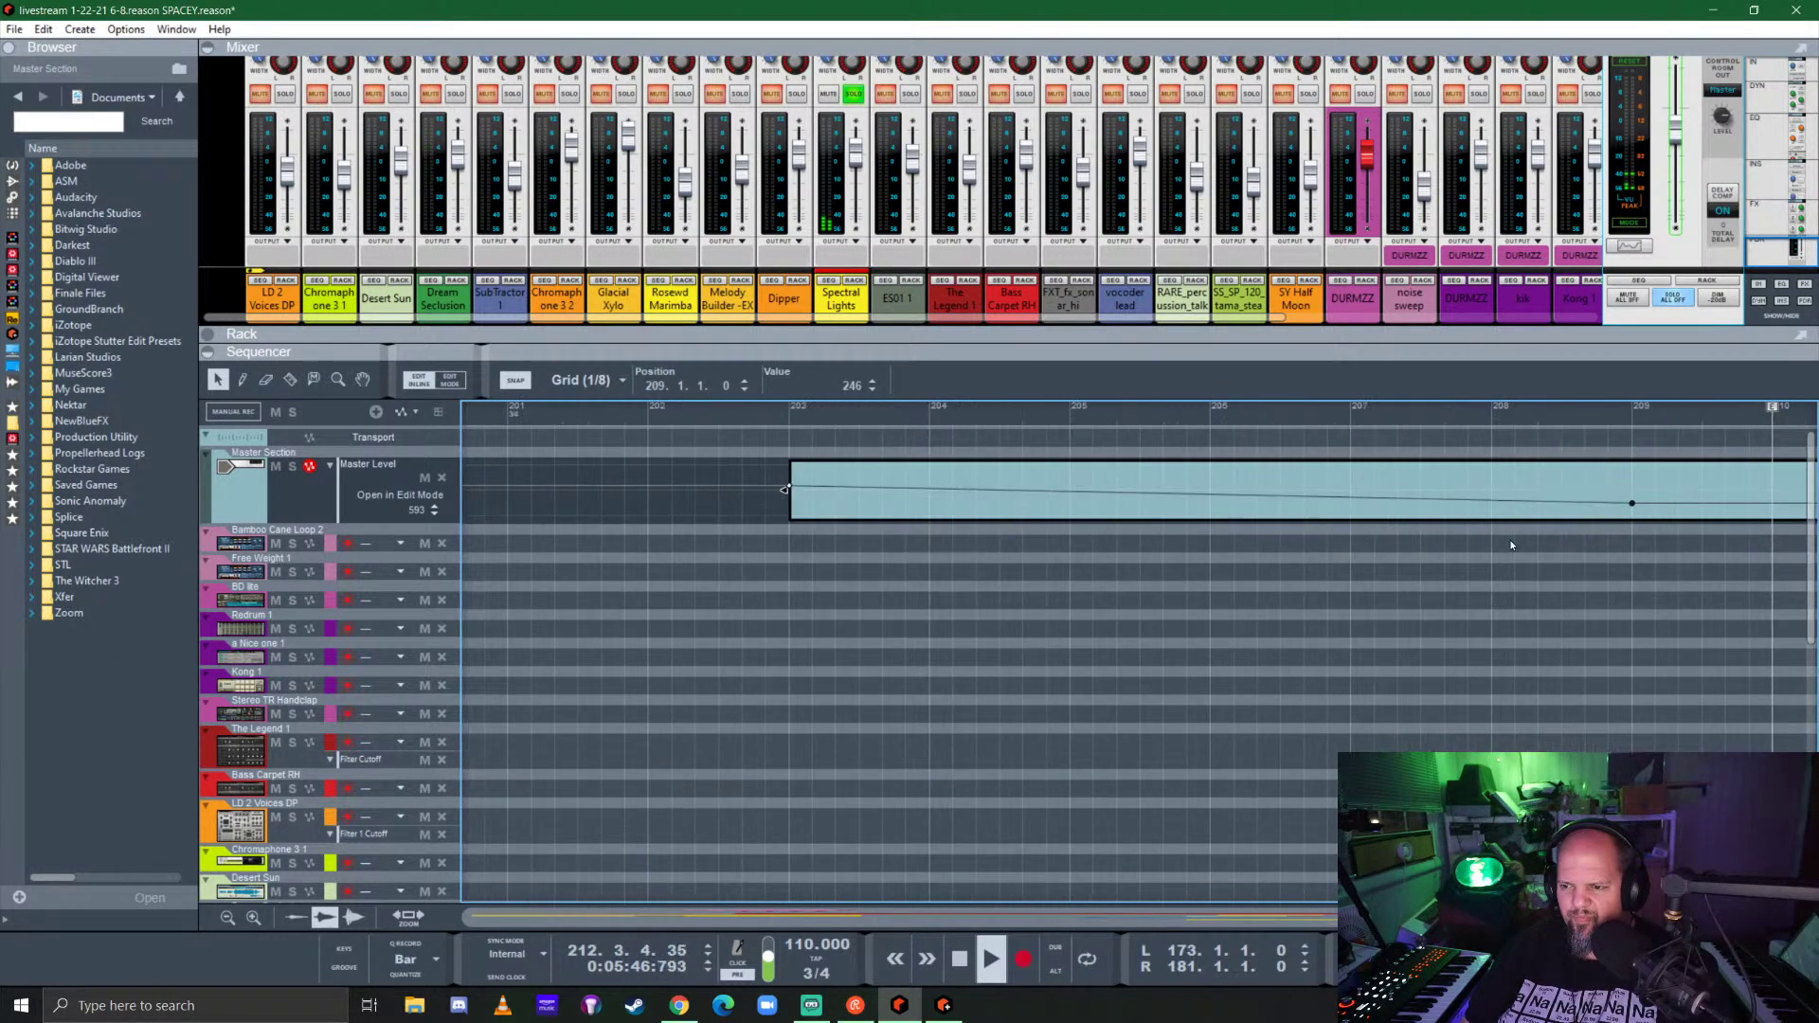
{"action": "left_click", "coordinate": [1305, 513]}
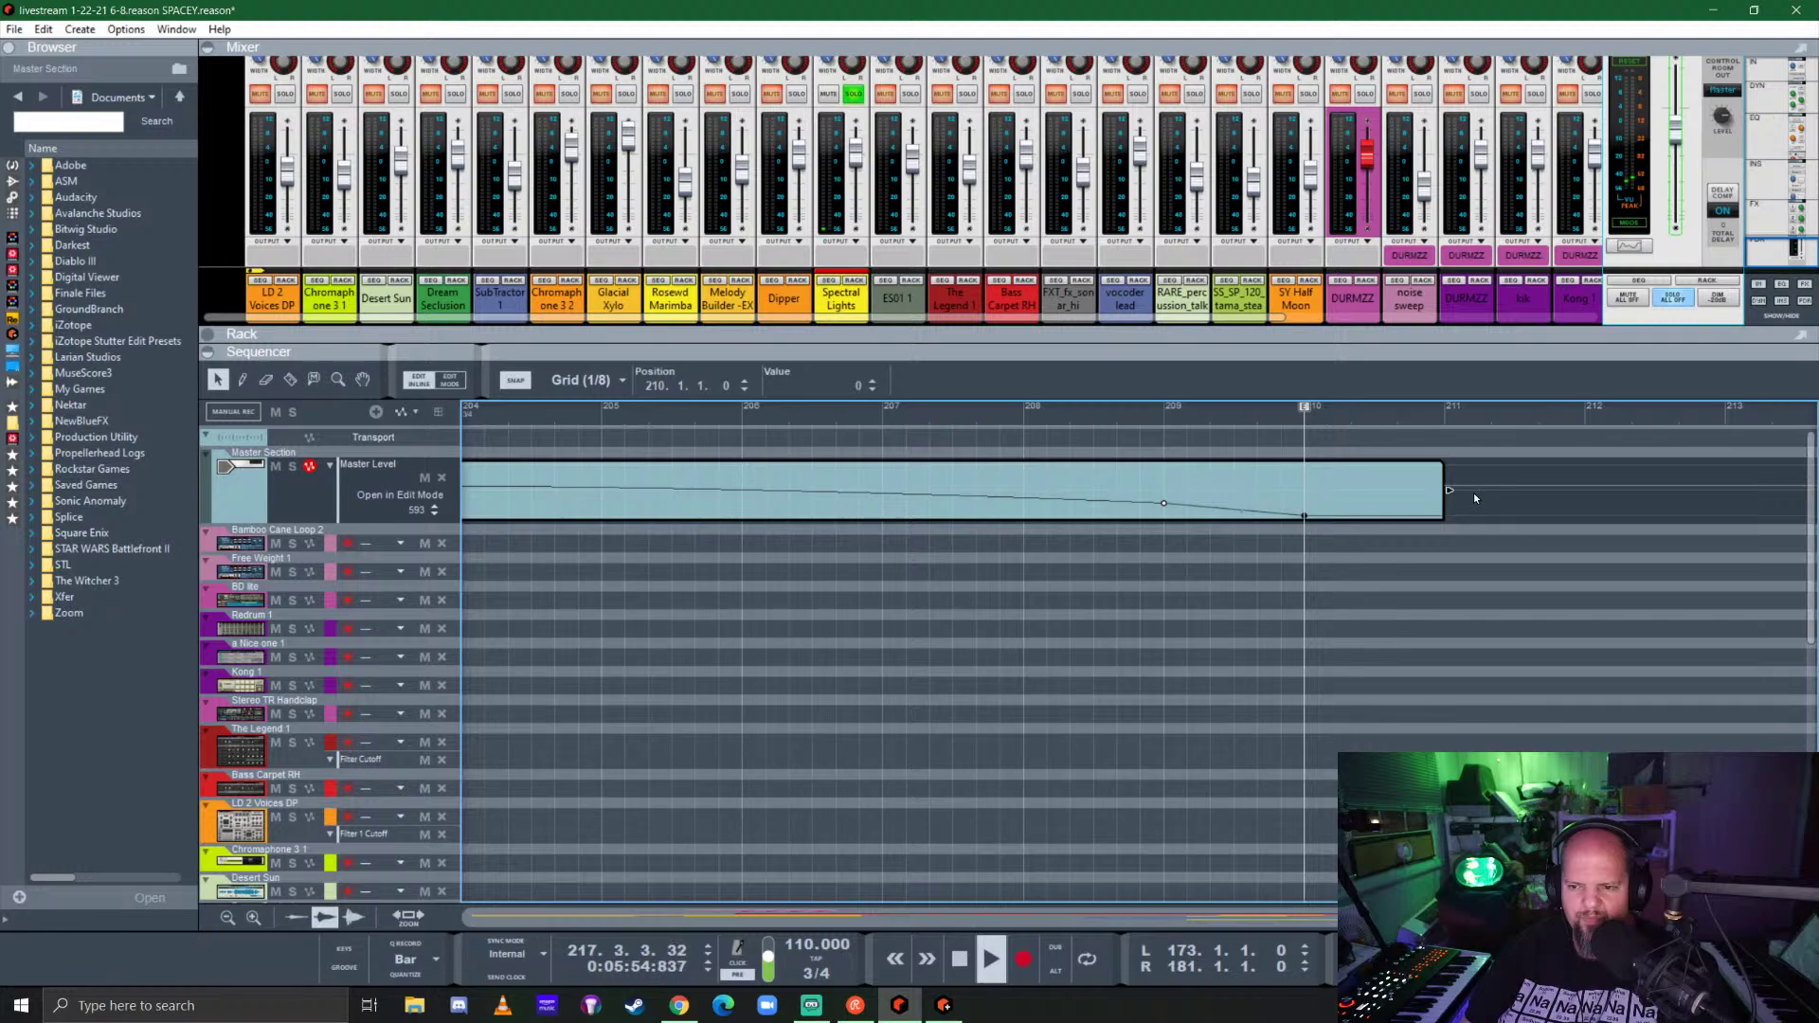
{"action": "left_click_drag", "start_coordinate": [1451, 492], "coordinate": [1364, 488]}
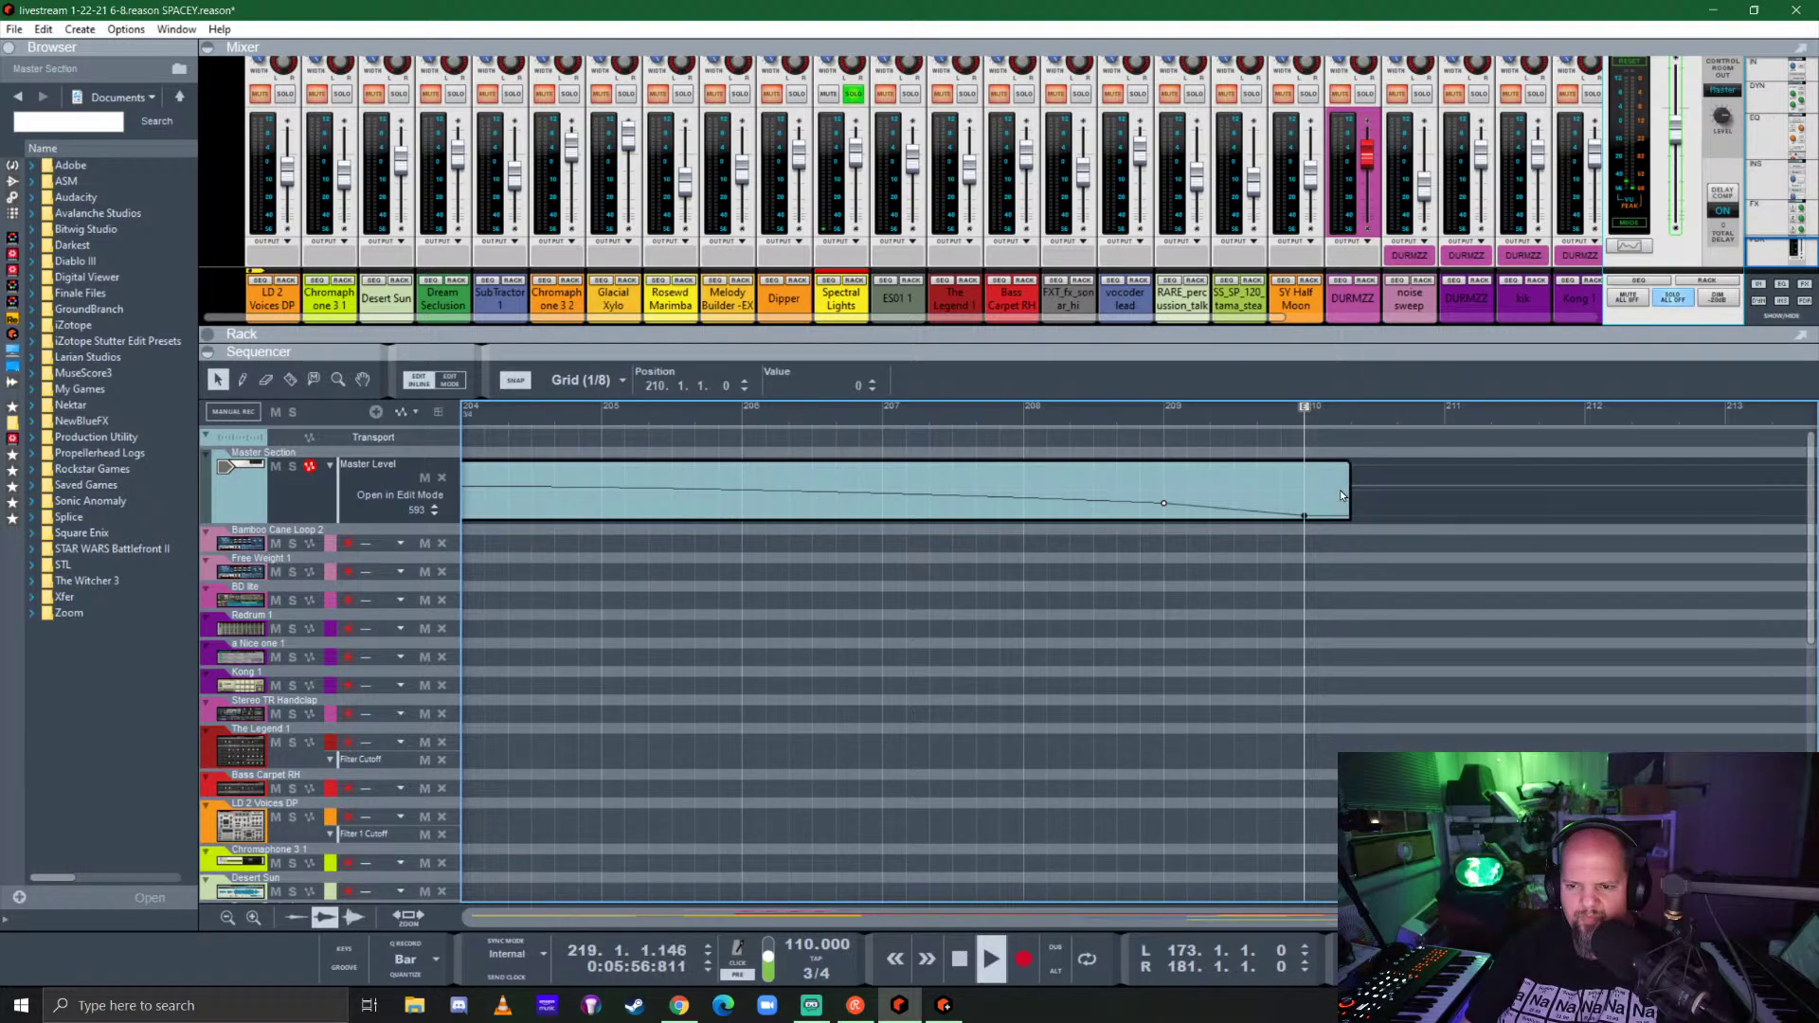
Step: Play the arrangement from bar 136 through the outro and turn off all solos
{"action": "scroll", "coordinate": [1505, 413], "scroll_direction": "left", "scroll_amount": 2}
{"action": "scroll", "coordinate": [1021, 612], "scroll_direction": "down", "scroll_amount": 3}
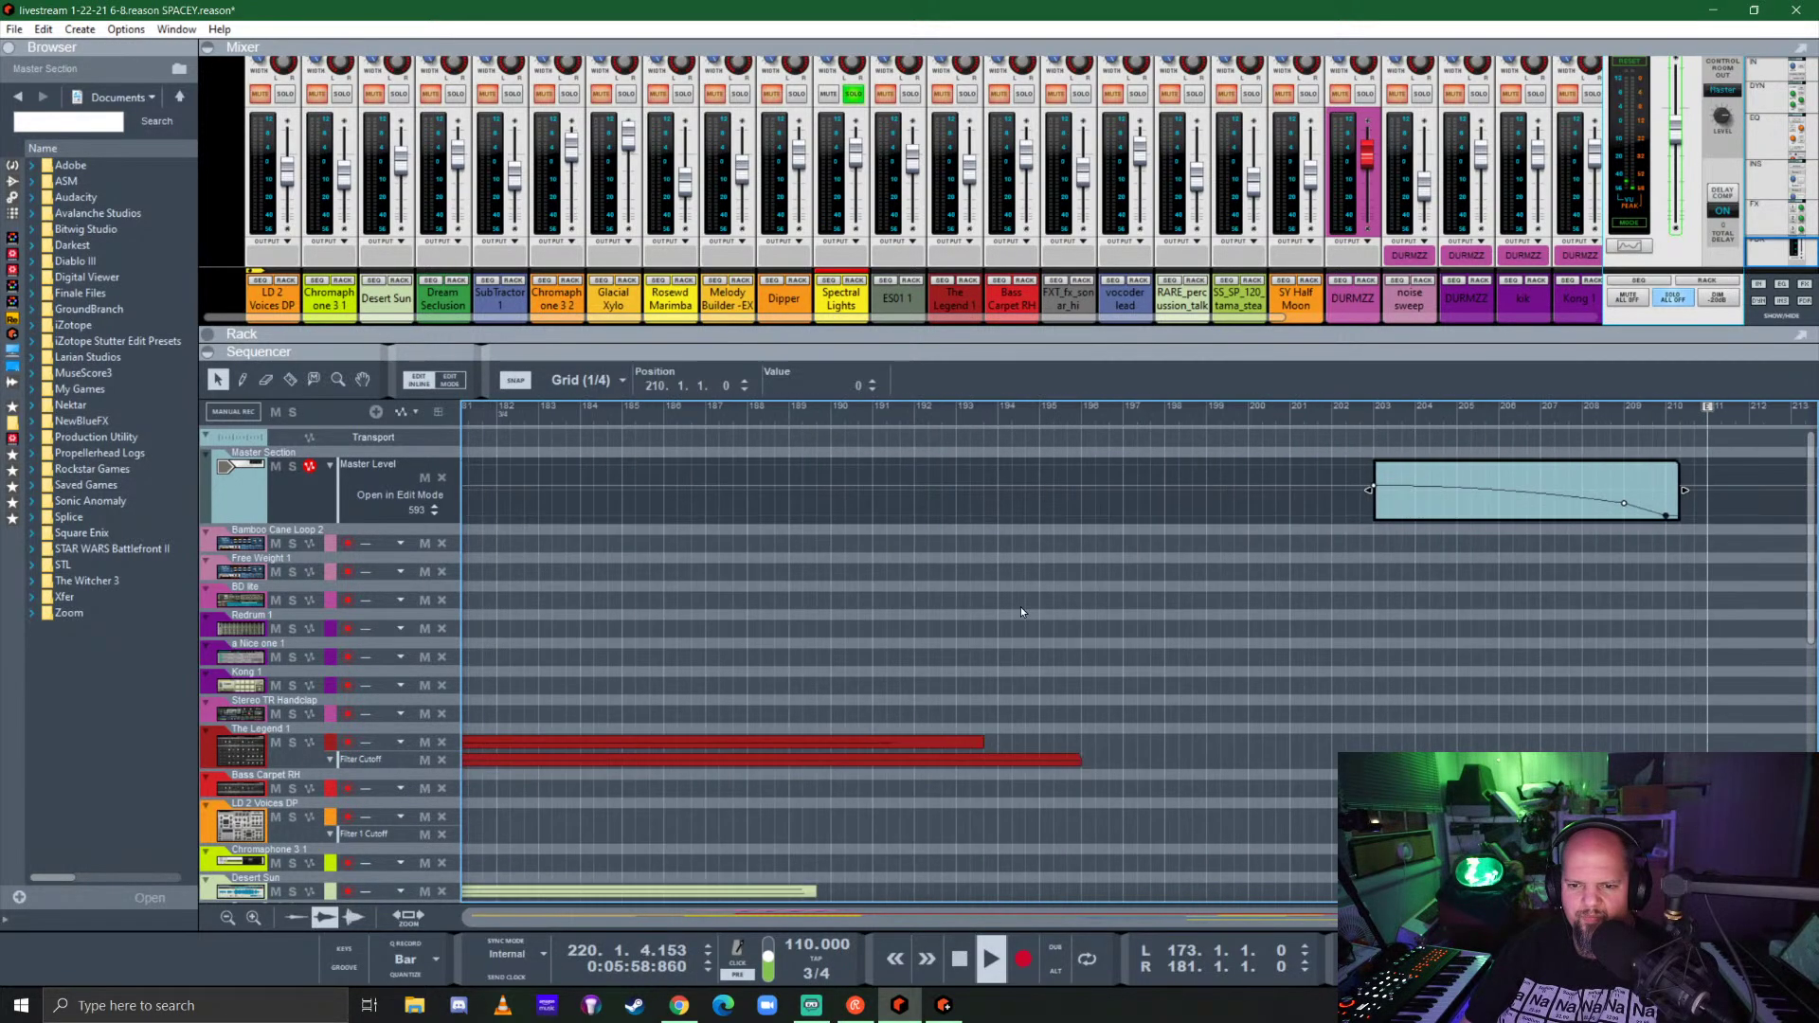
{"action": "scroll", "coordinate": [1254, 638], "scroll_direction": "down", "scroll_amount": 5}
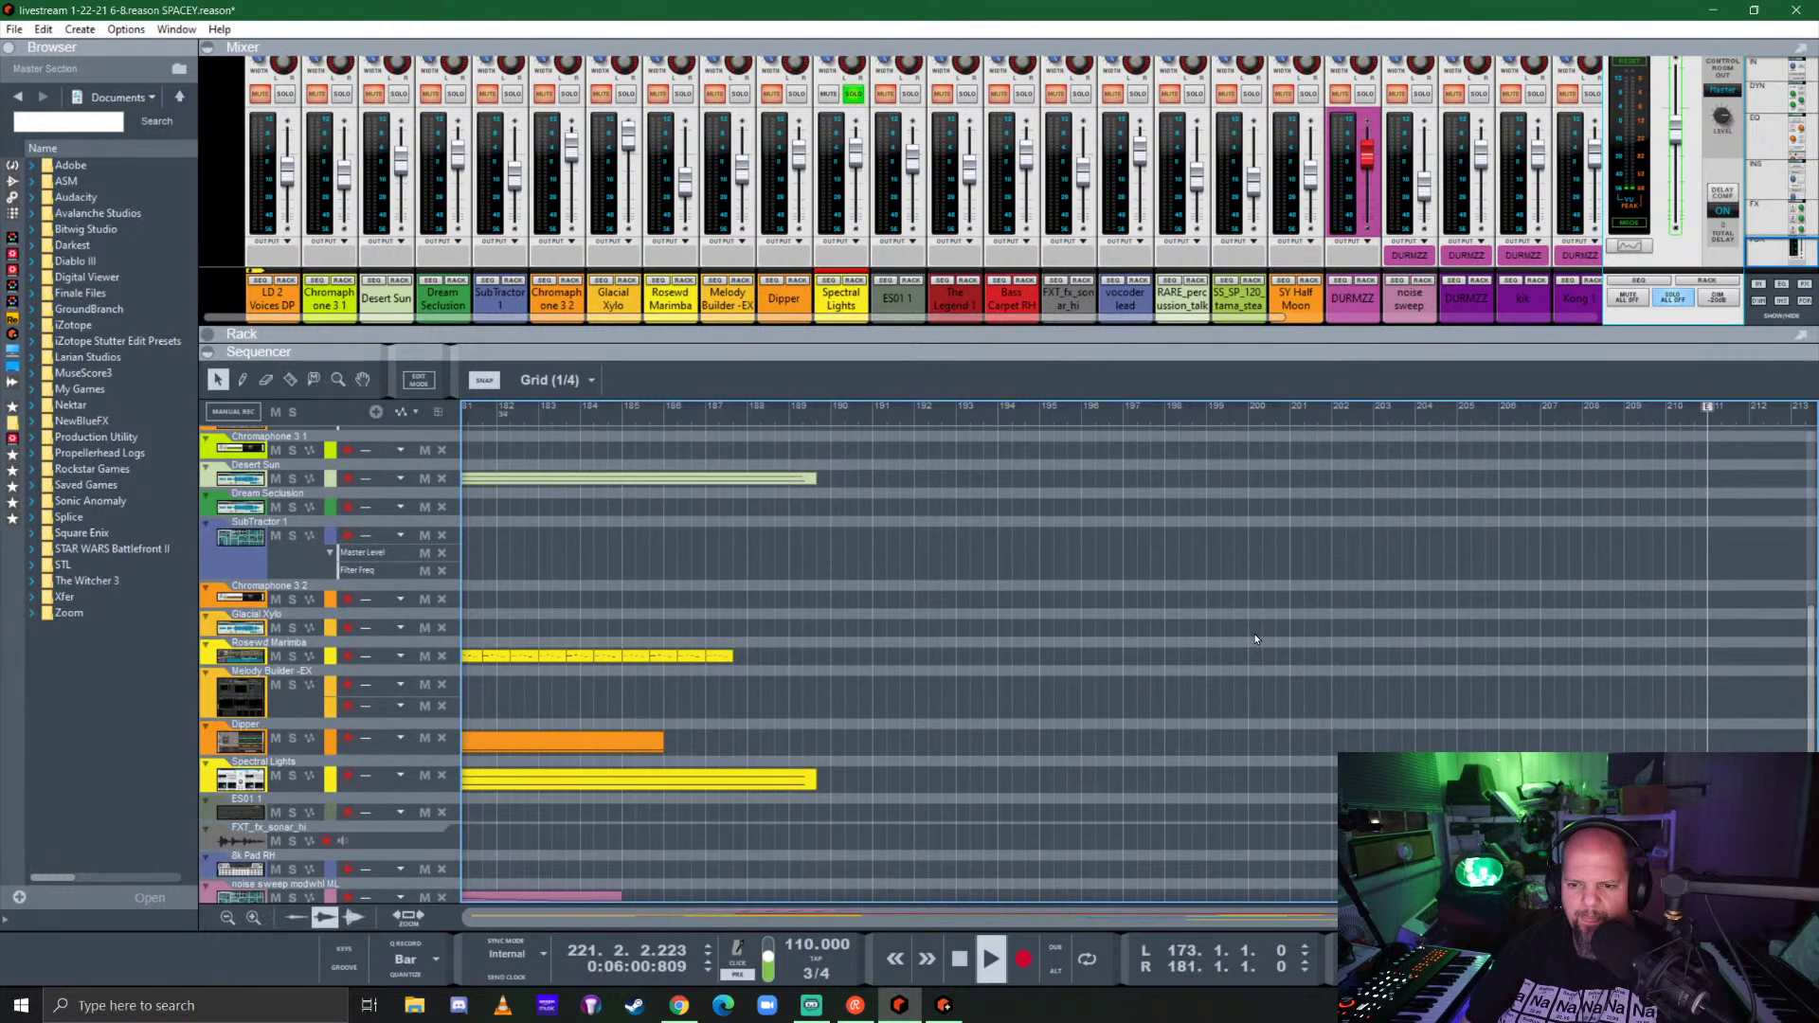
{"action": "scroll", "coordinate": [1255, 638], "scroll_direction": "down", "scroll_amount": 3}
{"action": "scroll", "coordinate": [1419, 716], "scroll_direction": "up", "scroll_amount": 5}
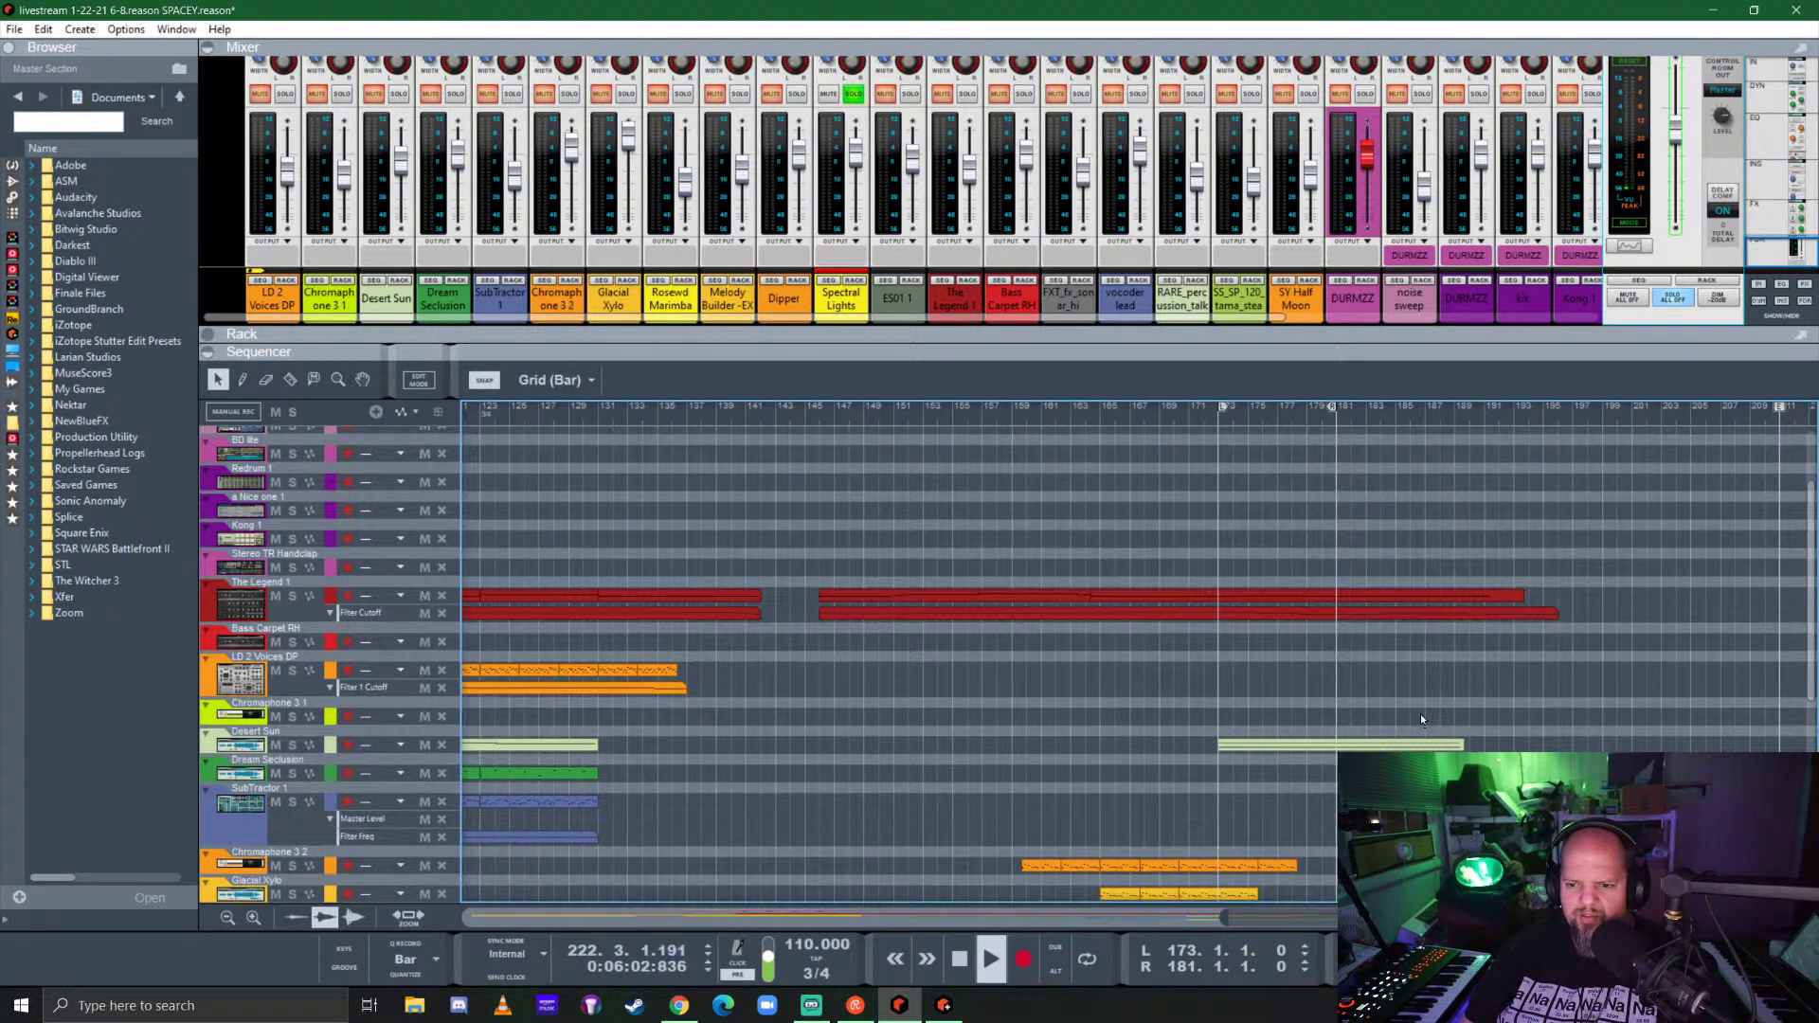
{"action": "scroll", "coordinate": [1424, 706], "scroll_direction": "down", "scroll_amount": 2}
{"action": "scroll", "coordinate": [1368, 717], "scroll_direction": "down", "scroll_amount": 5}
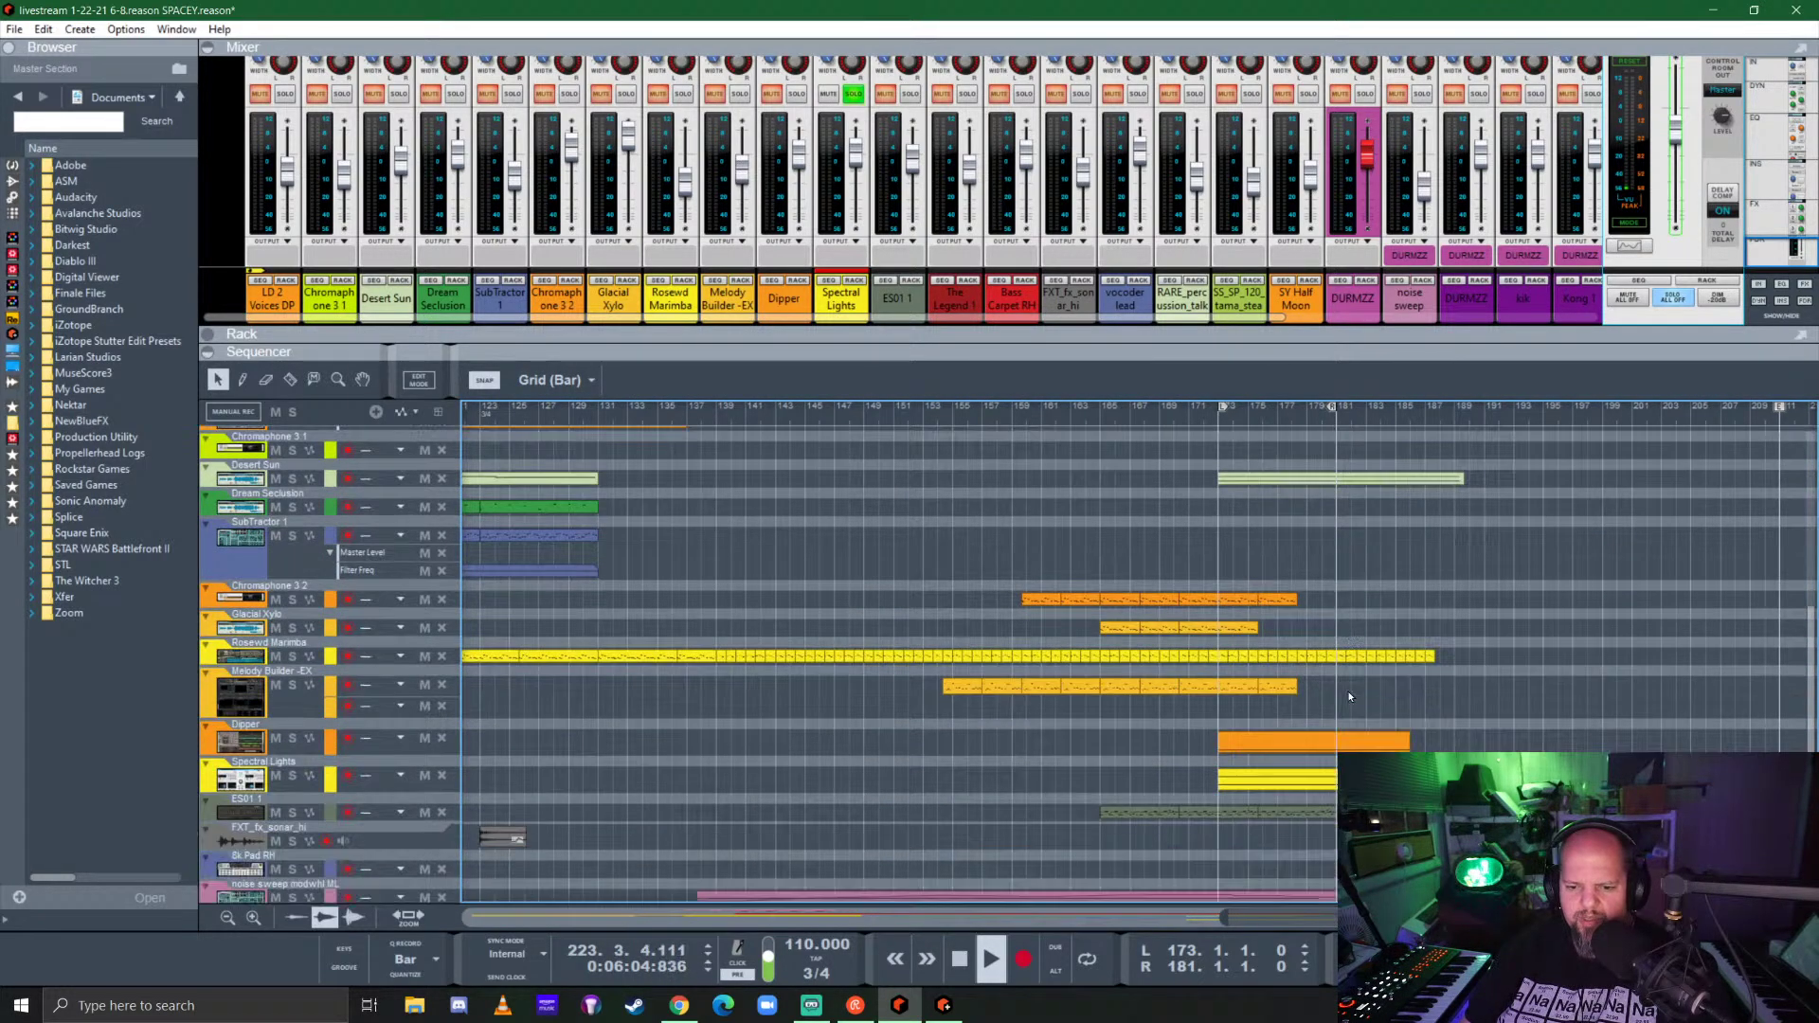
{"action": "scroll", "coordinate": [784, 491], "scroll_direction": "up", "scroll_amount": 1}
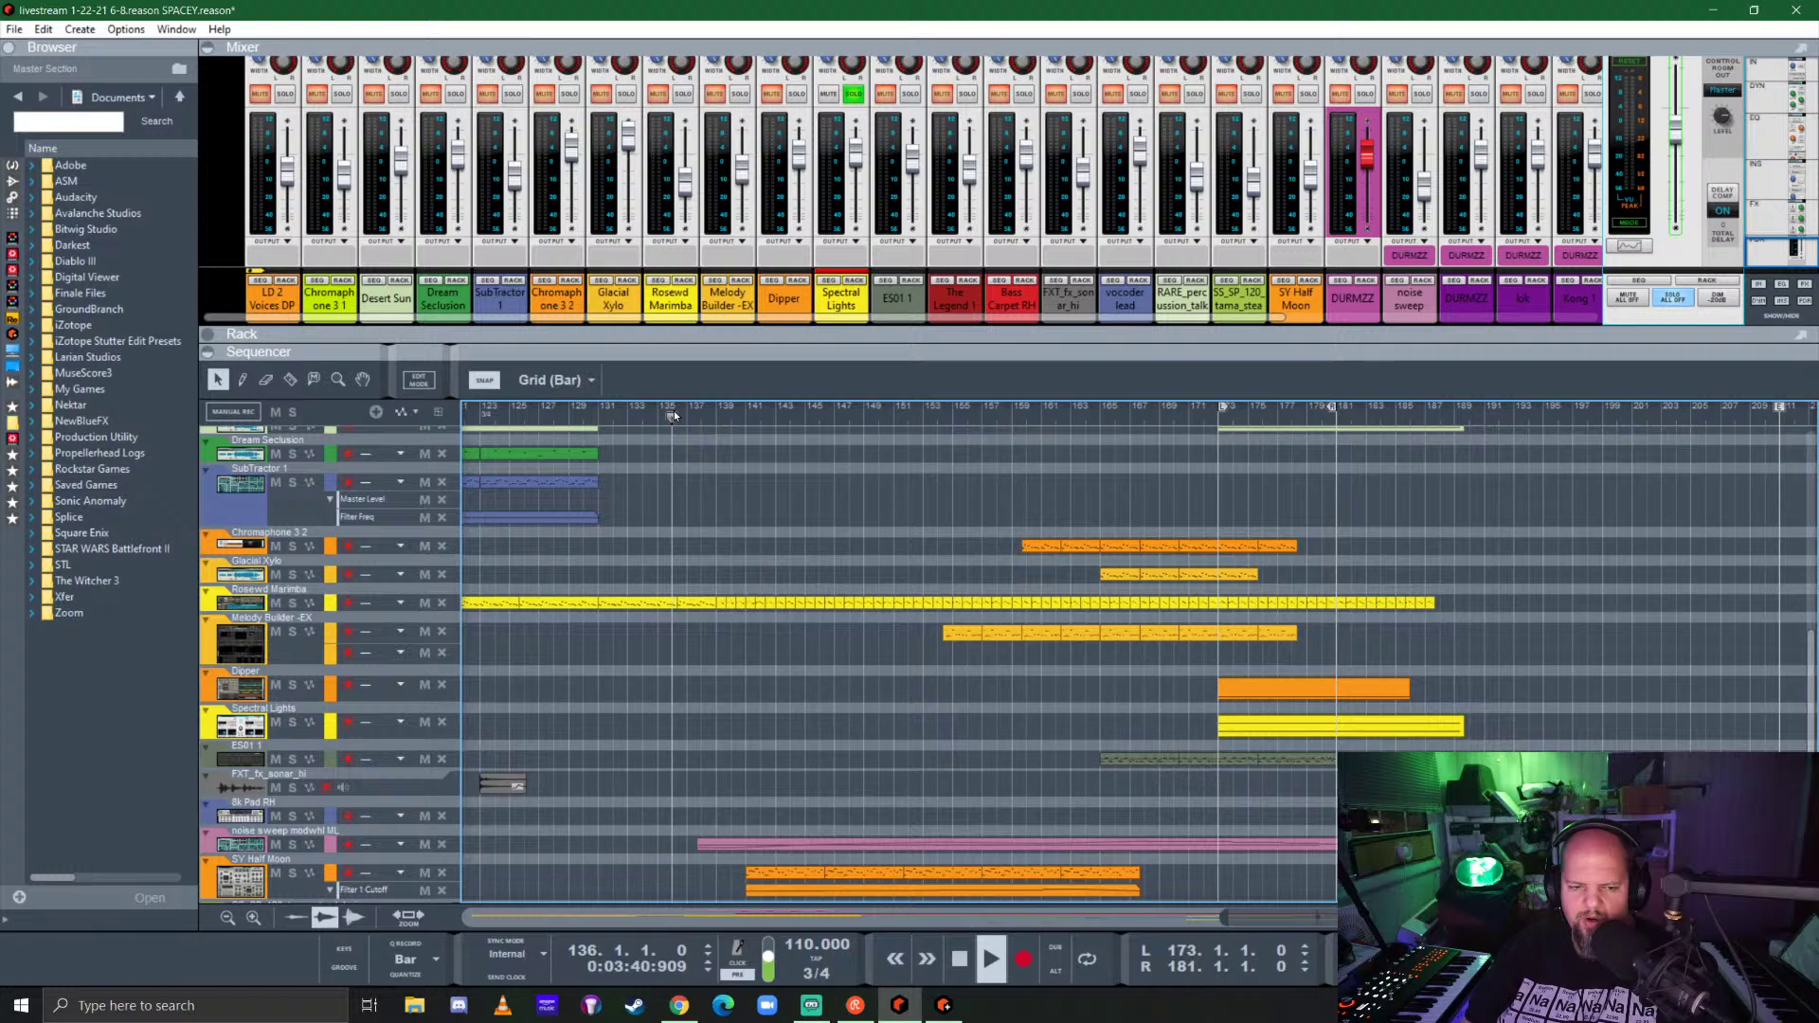
{"action": "scroll", "coordinate": [692, 504], "scroll_direction": "up", "scroll_amount": 3}
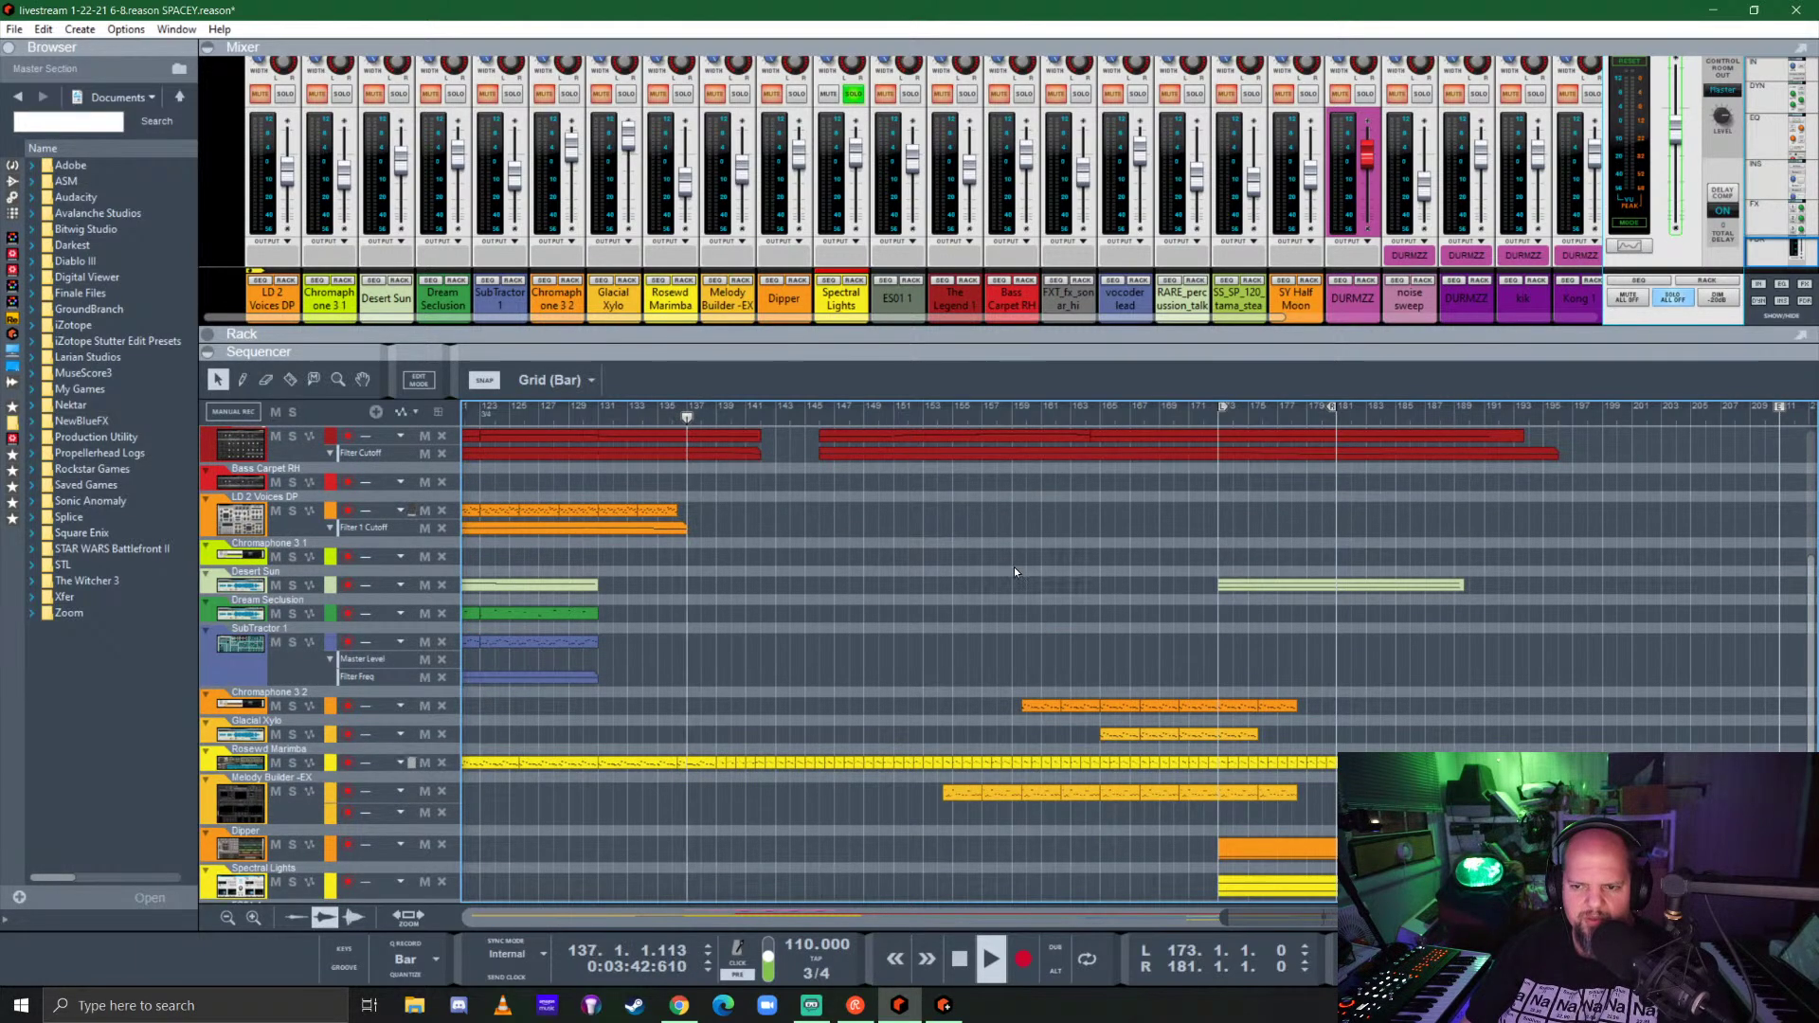
{"action": "left_click", "coordinate": [1672, 298]}
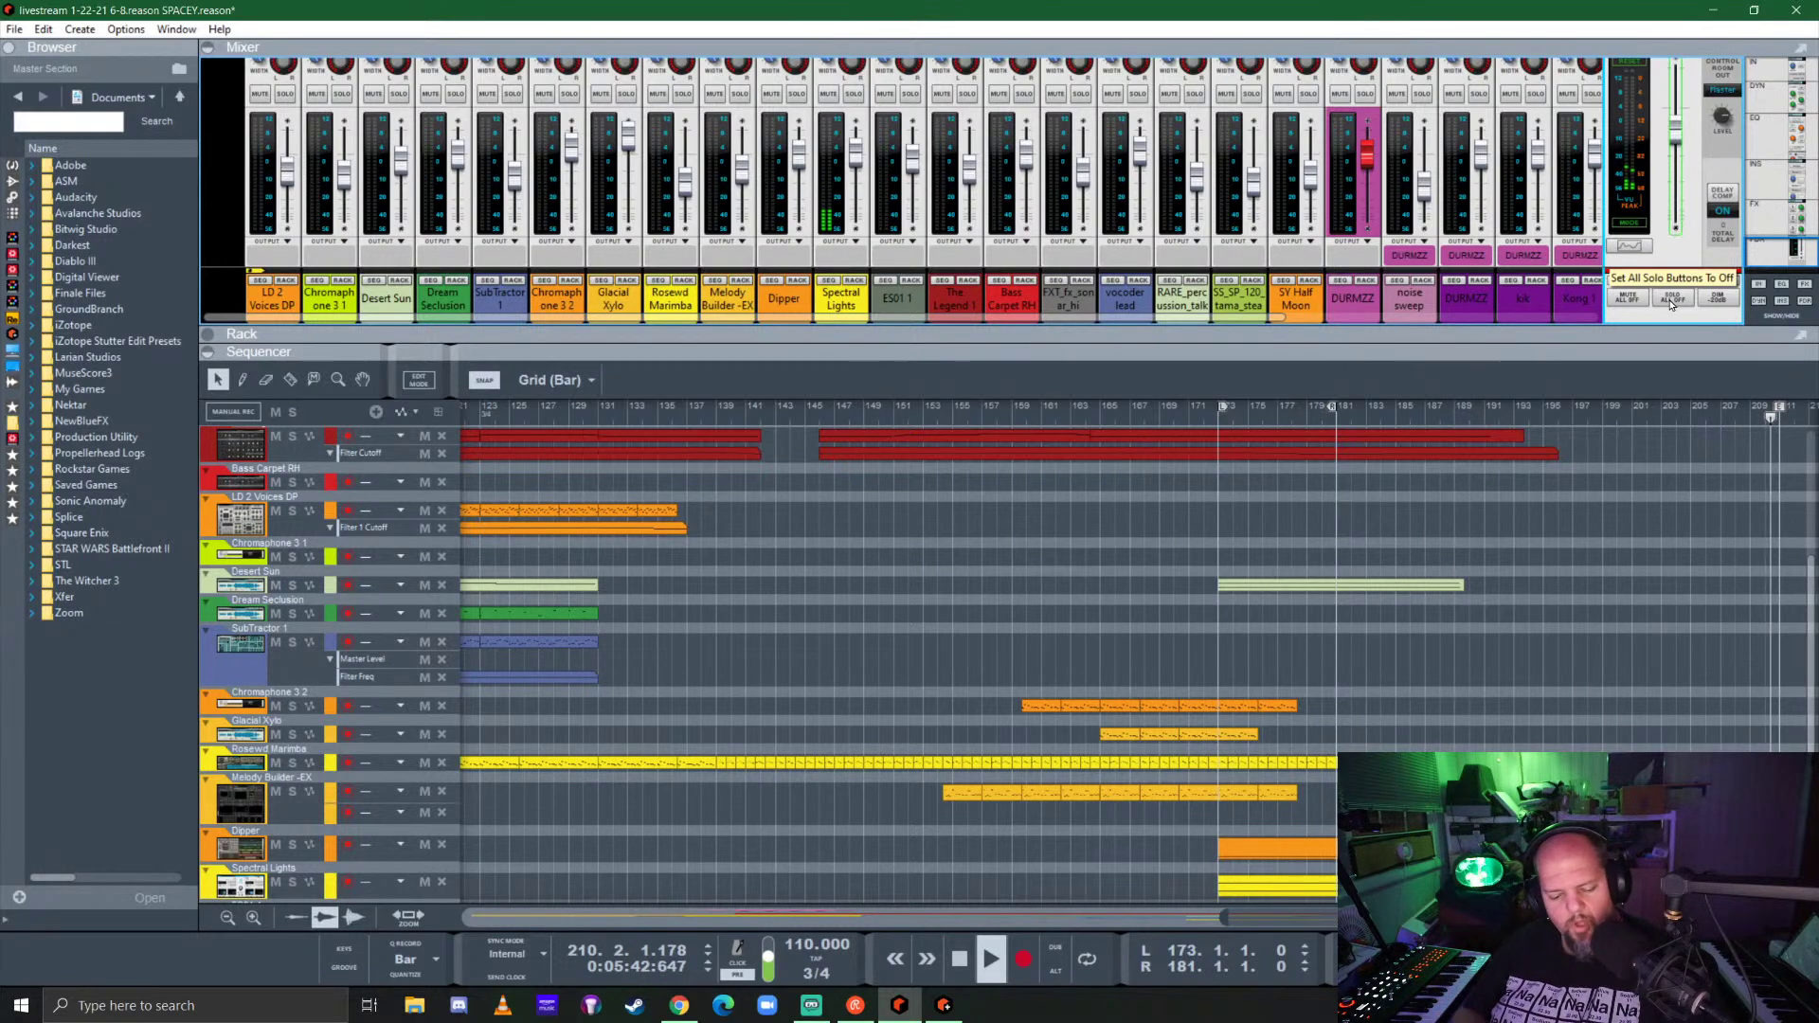
Step: Stop playback and select the Master Level fade-out clip on the Master Section track
{"action": "key", "text": "space"}
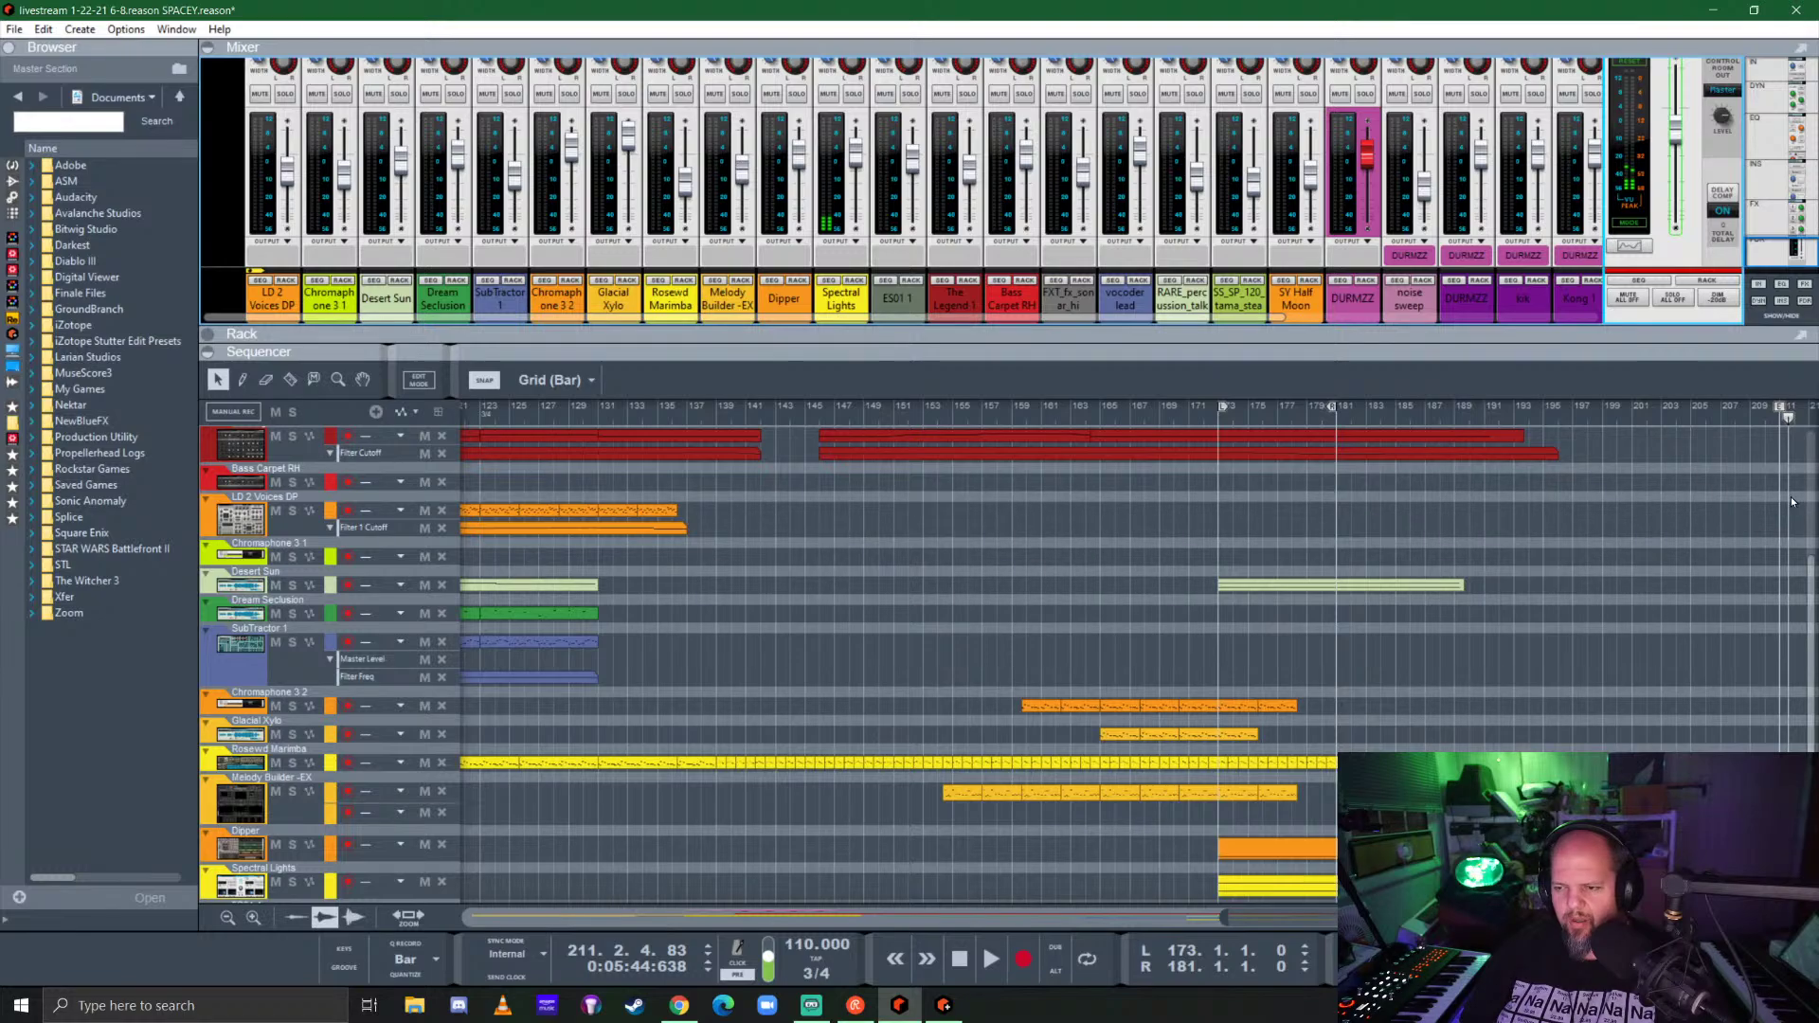
{"action": "scroll", "coordinate": [1772, 498], "scroll_direction": "up", "scroll_amount": 3}
{"action": "scroll", "coordinate": [1769, 504], "scroll_direction": "up", "scroll_amount": 5}
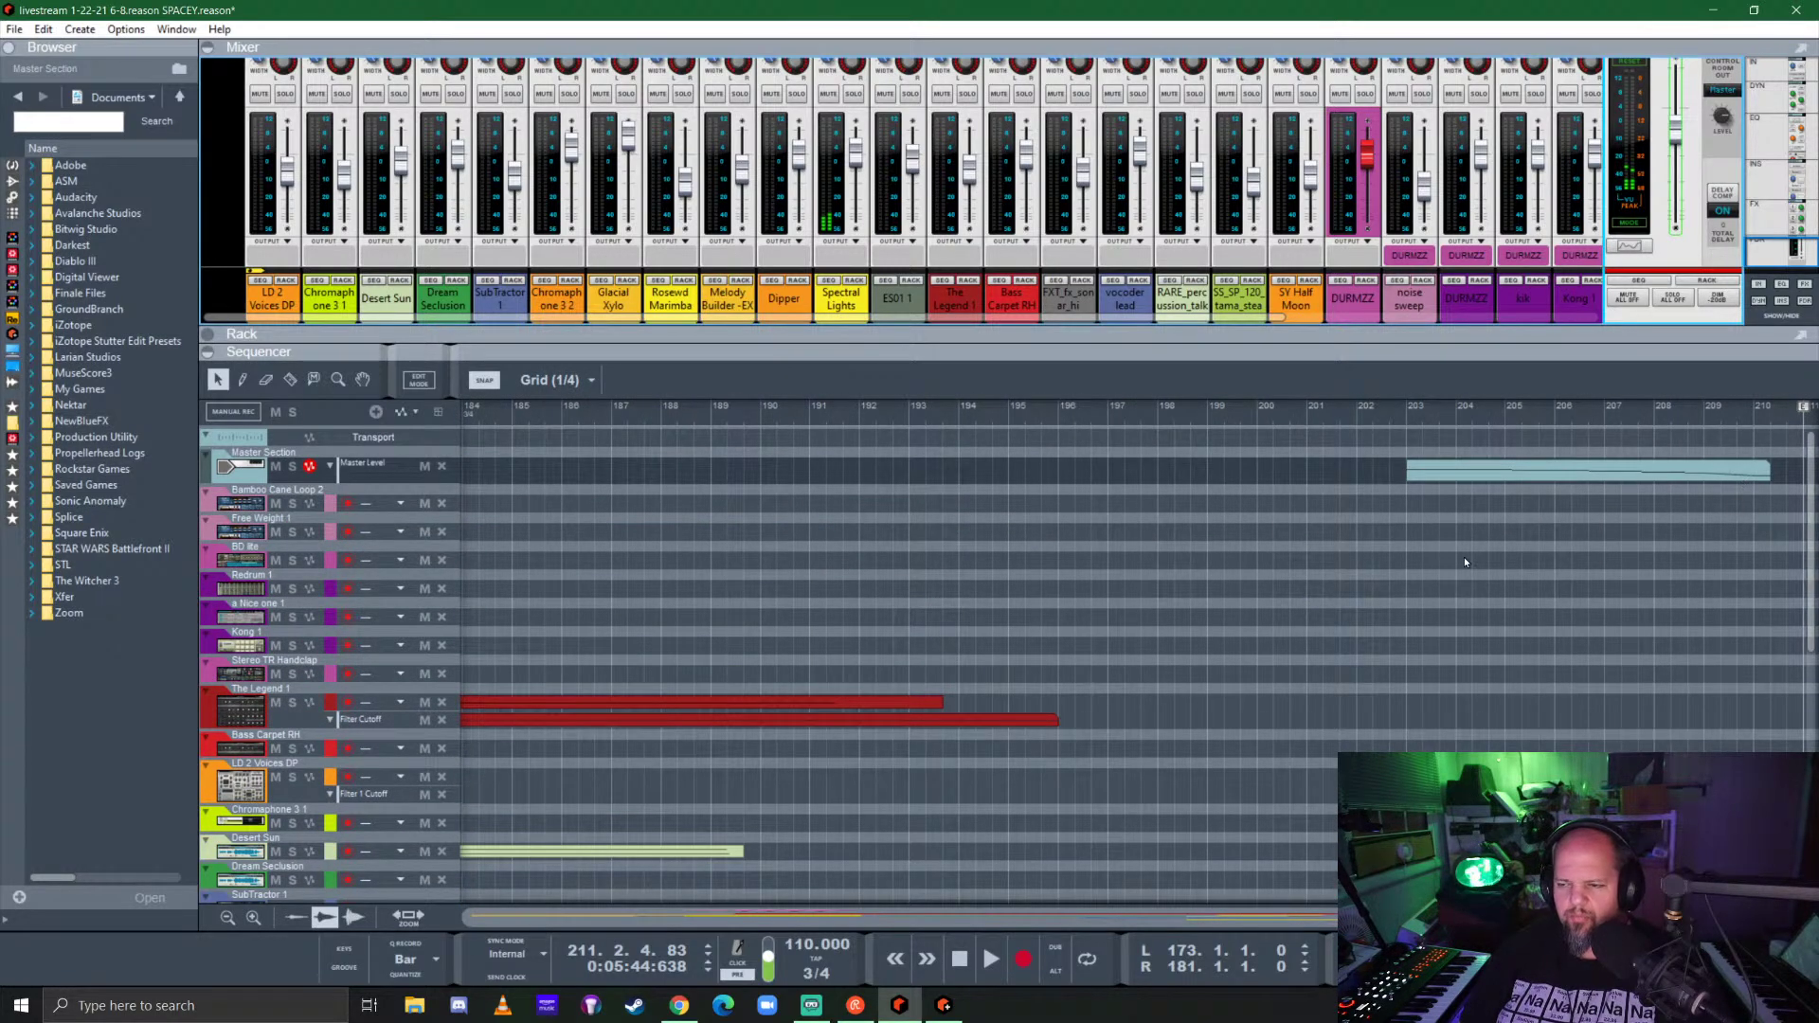
{"action": "scroll", "coordinate": [1516, 540], "scroll_direction": "right", "scroll_amount": 2}
{"action": "left_click", "coordinate": [1626, 478]}
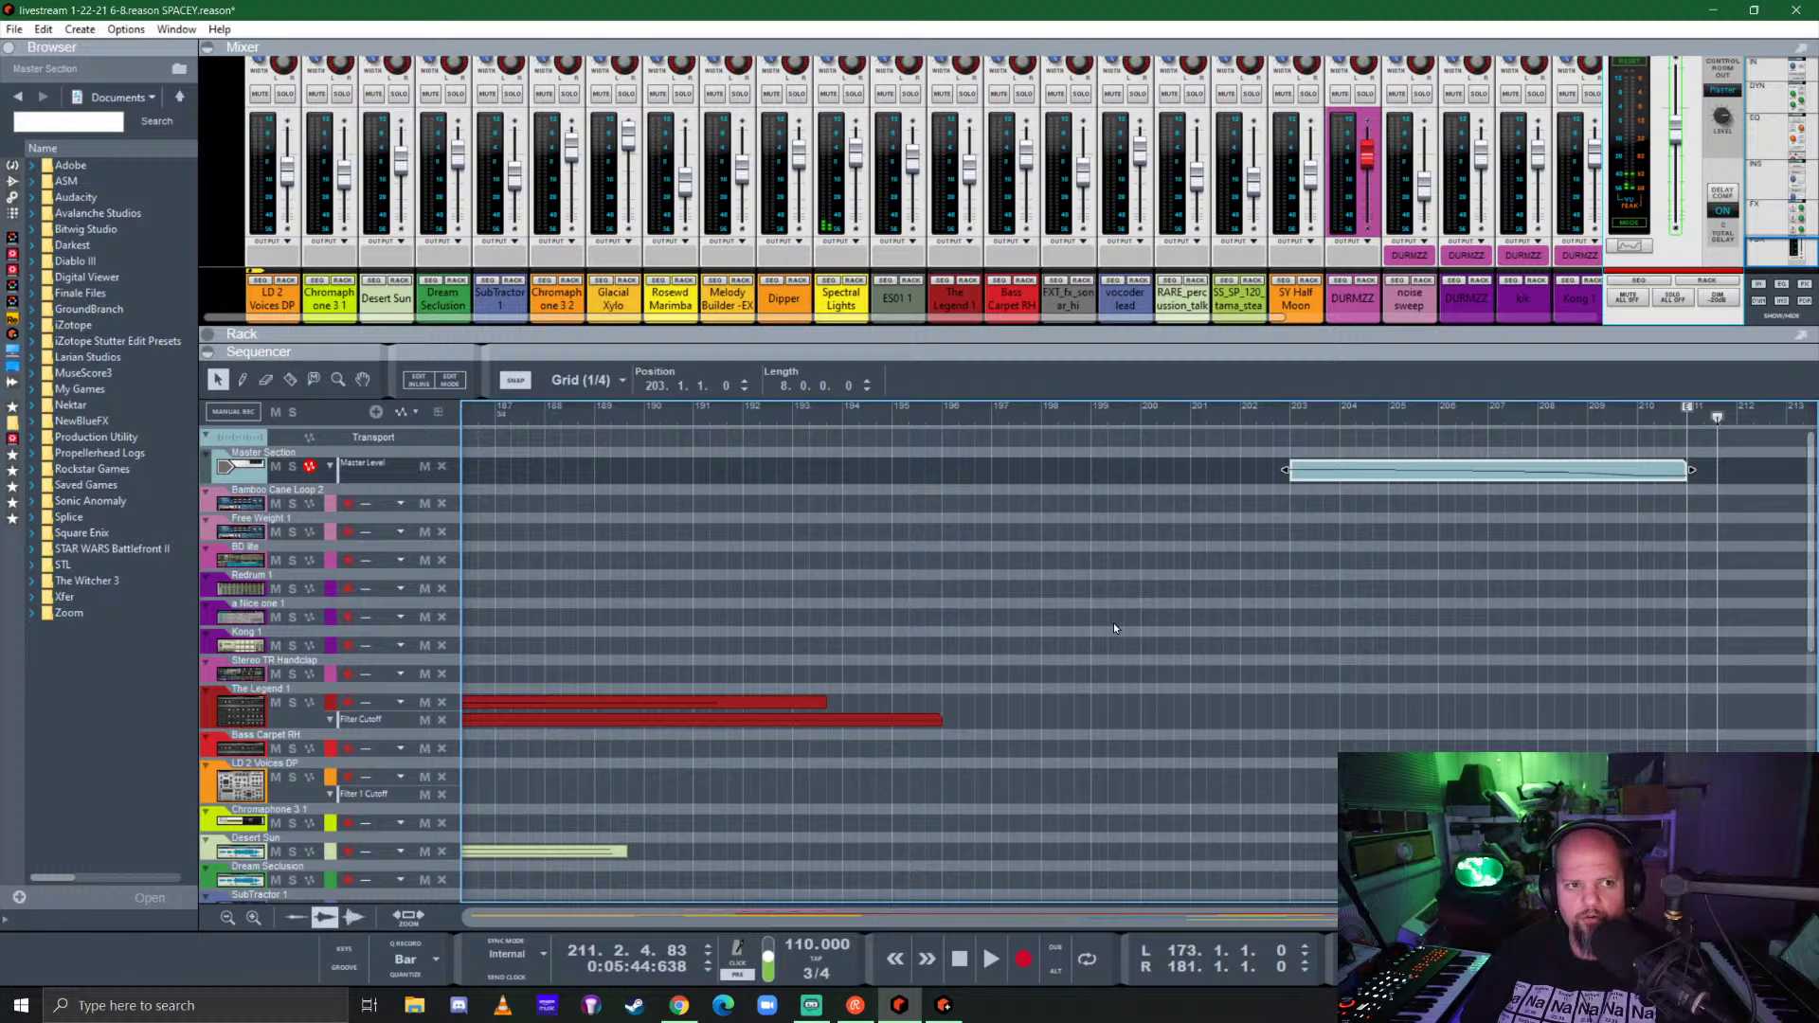
Step: Return the playhead to the start of the song and save the song file
{"action": "scroll", "coordinate": [1115, 628], "scroll_direction": "down", "scroll_amount": 6}
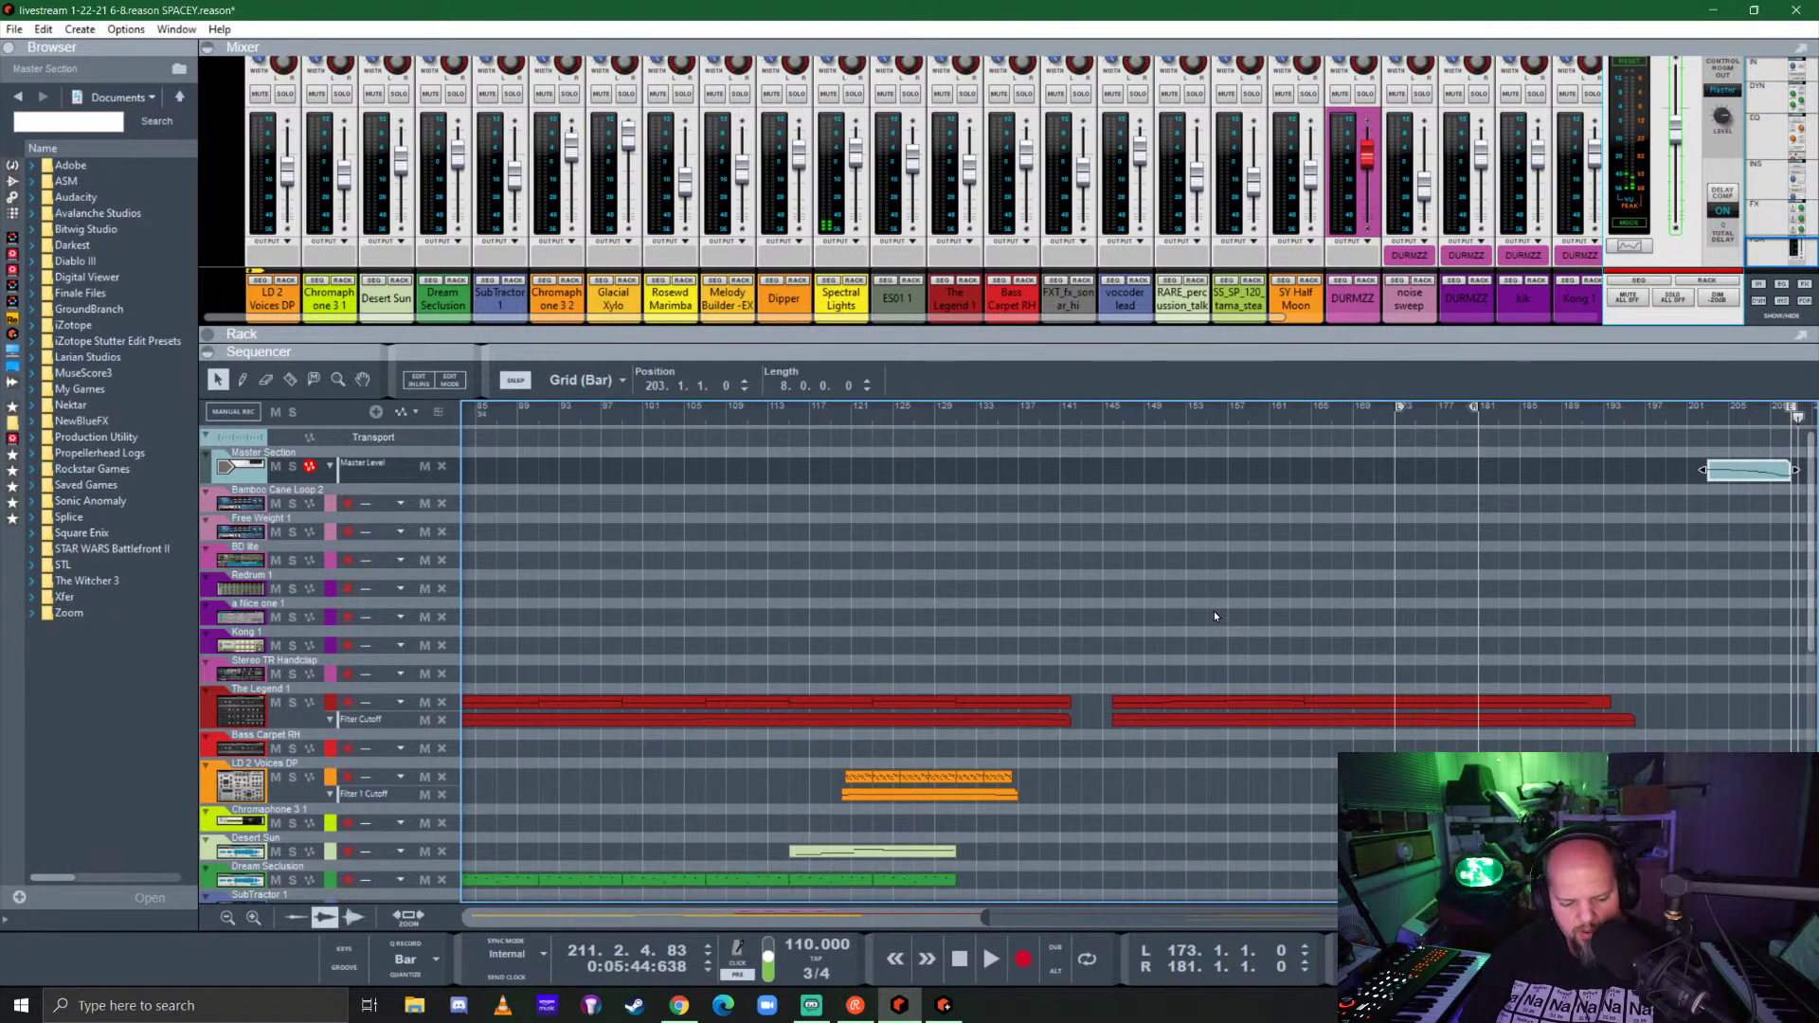
{"action": "key", "text": "Home"}
{"action": "key", "text": "ctrl+s"}
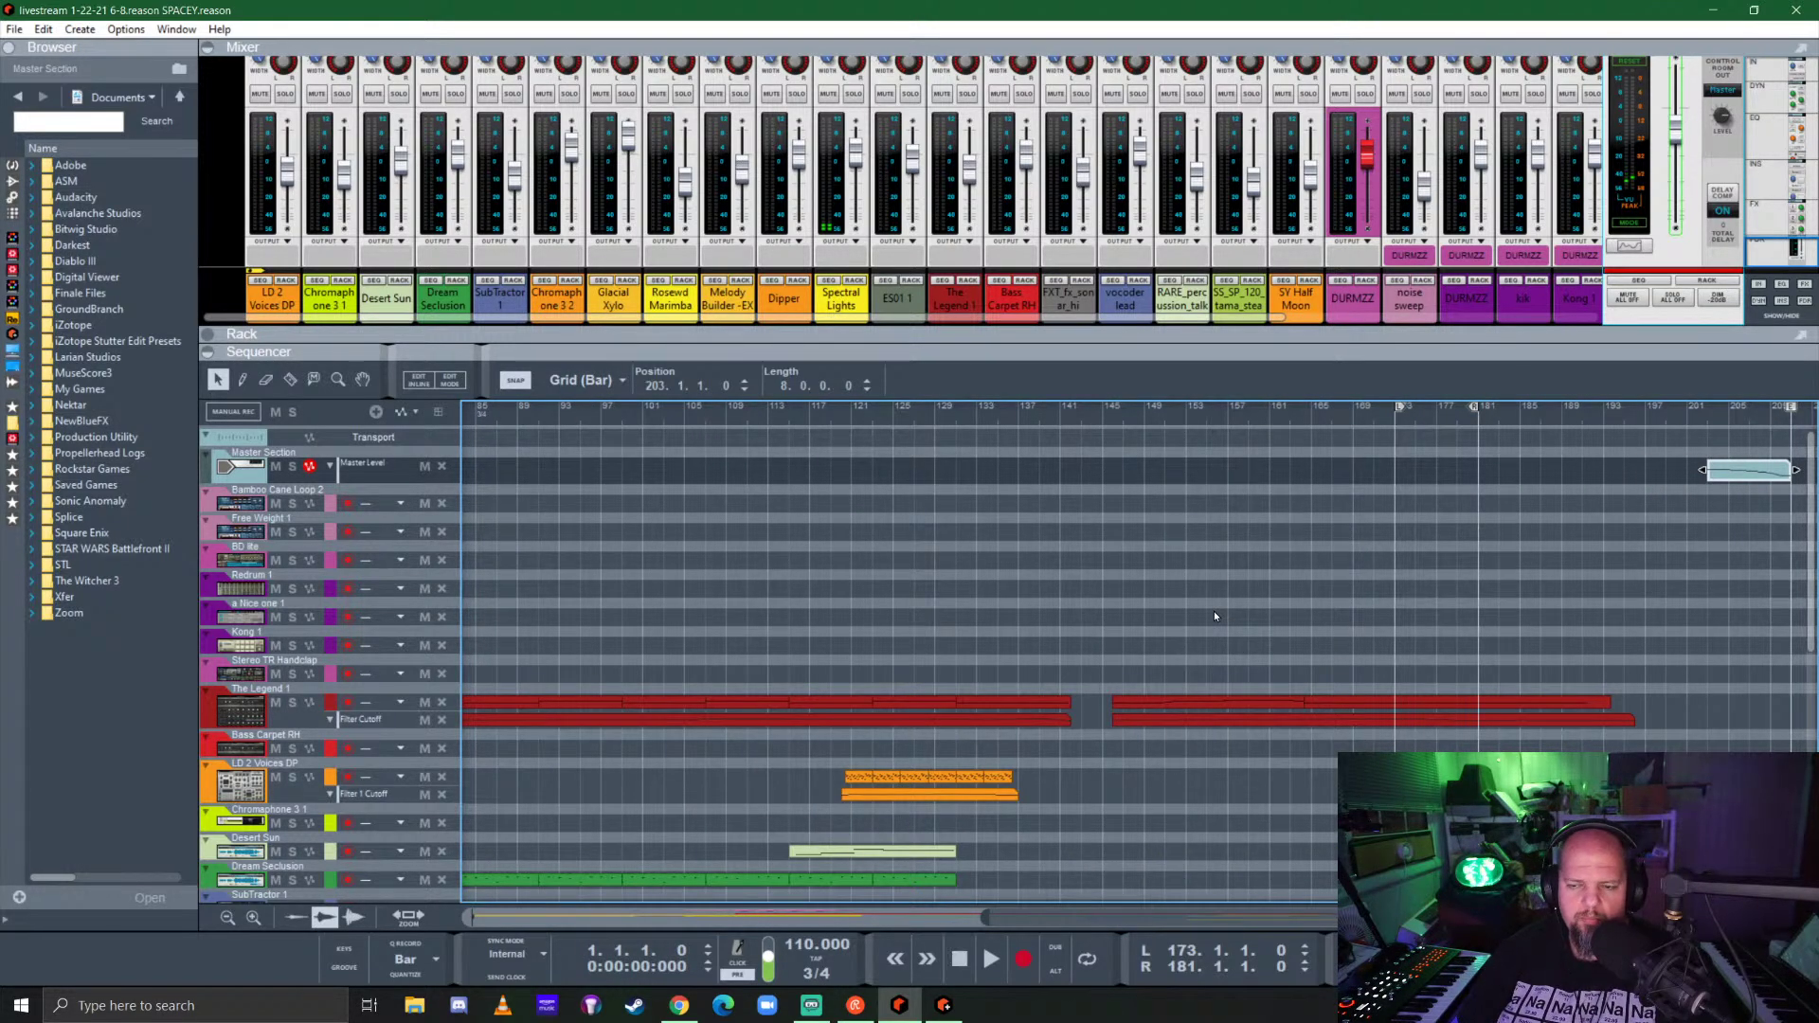
Step: Enlarge the rack area by shrinking the mixer and sequencer areas, and show the Master Section device
{"action": "left_click_drag", "start_coordinate": [1281, 328], "coordinate": [1312, 144]}
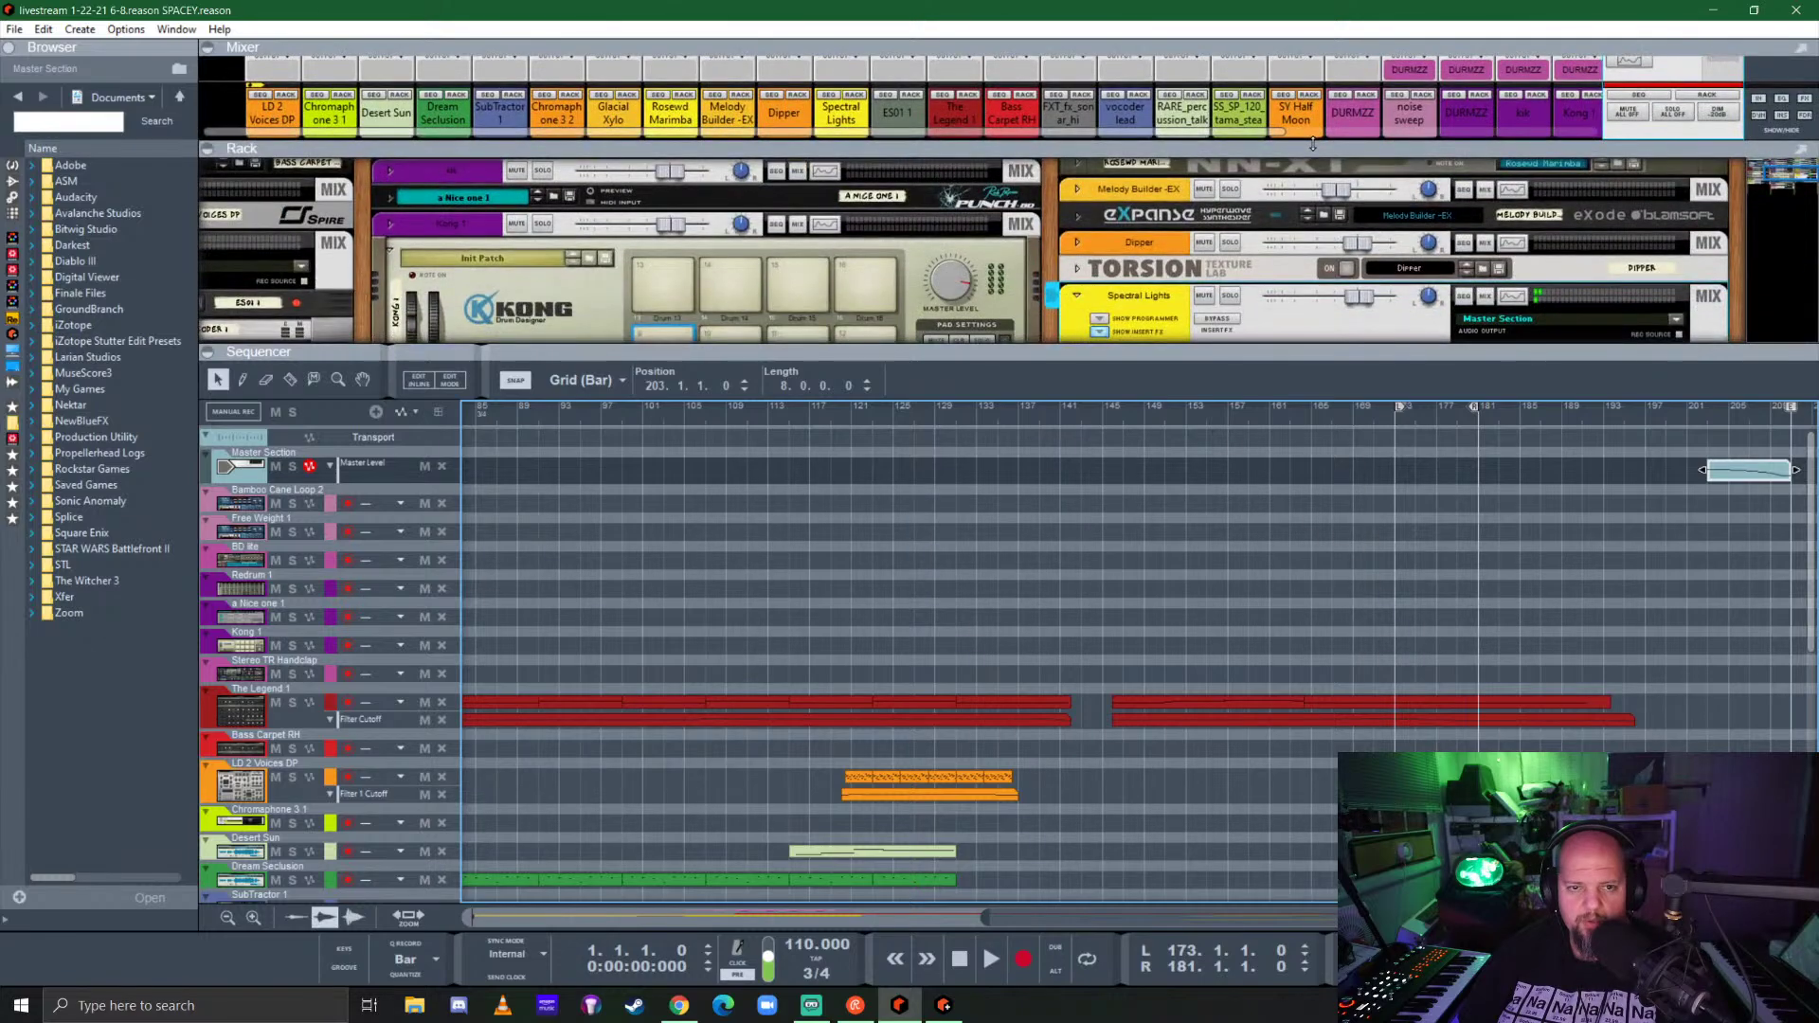
{"action": "left_click_drag", "start_coordinate": [1247, 409], "coordinate": [1184, 614]}
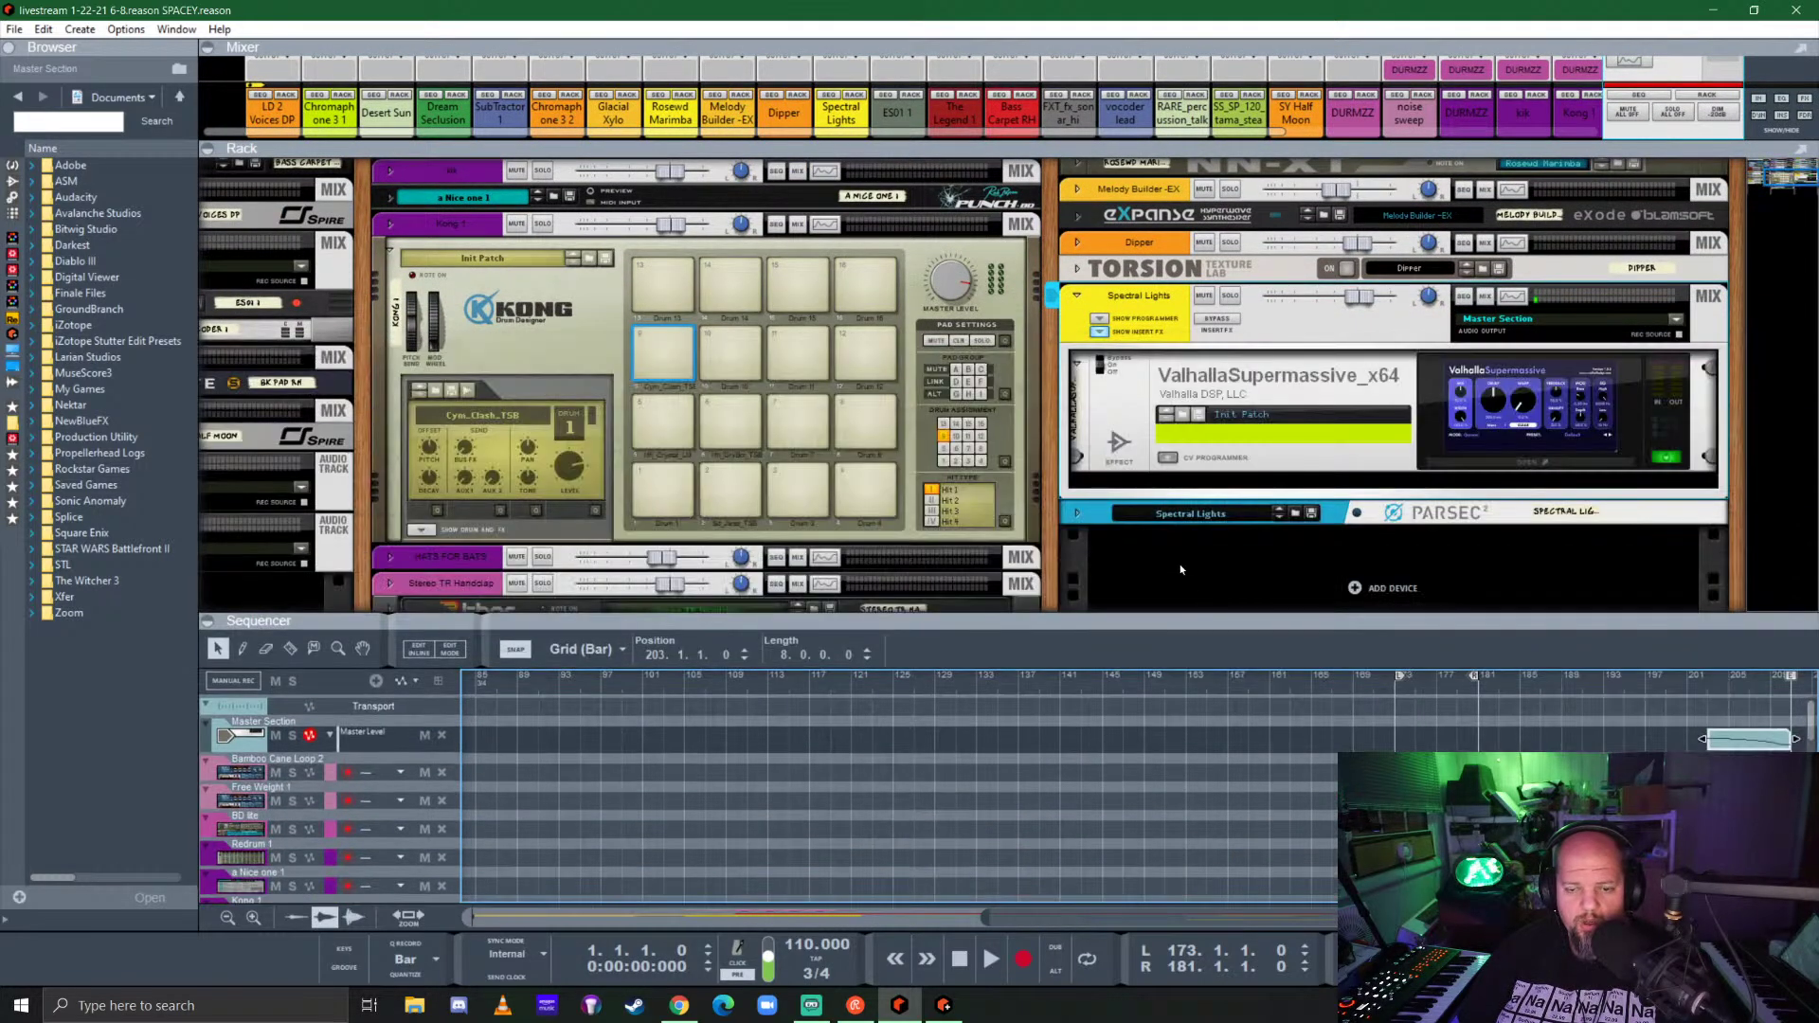
{"action": "left_click", "coordinate": [1042, 514]}
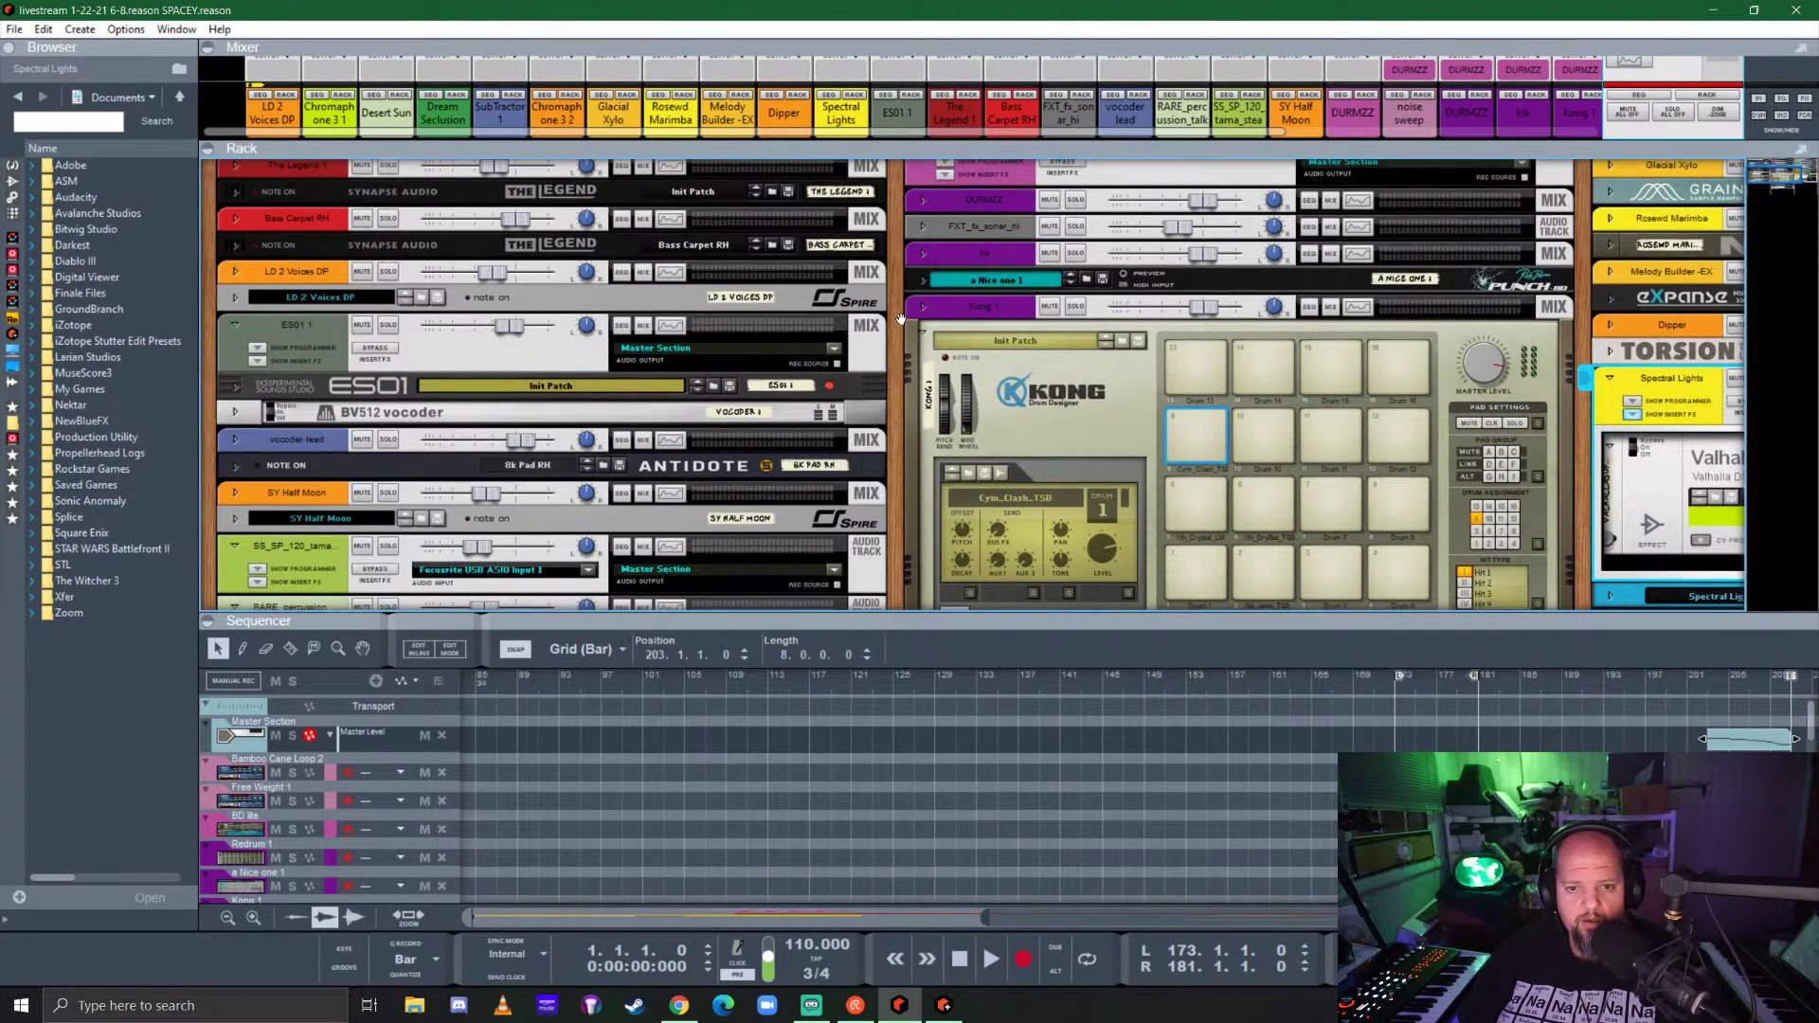
{"action": "scroll", "coordinate": [522, 406], "scroll_direction": "up", "scroll_amount": 5}
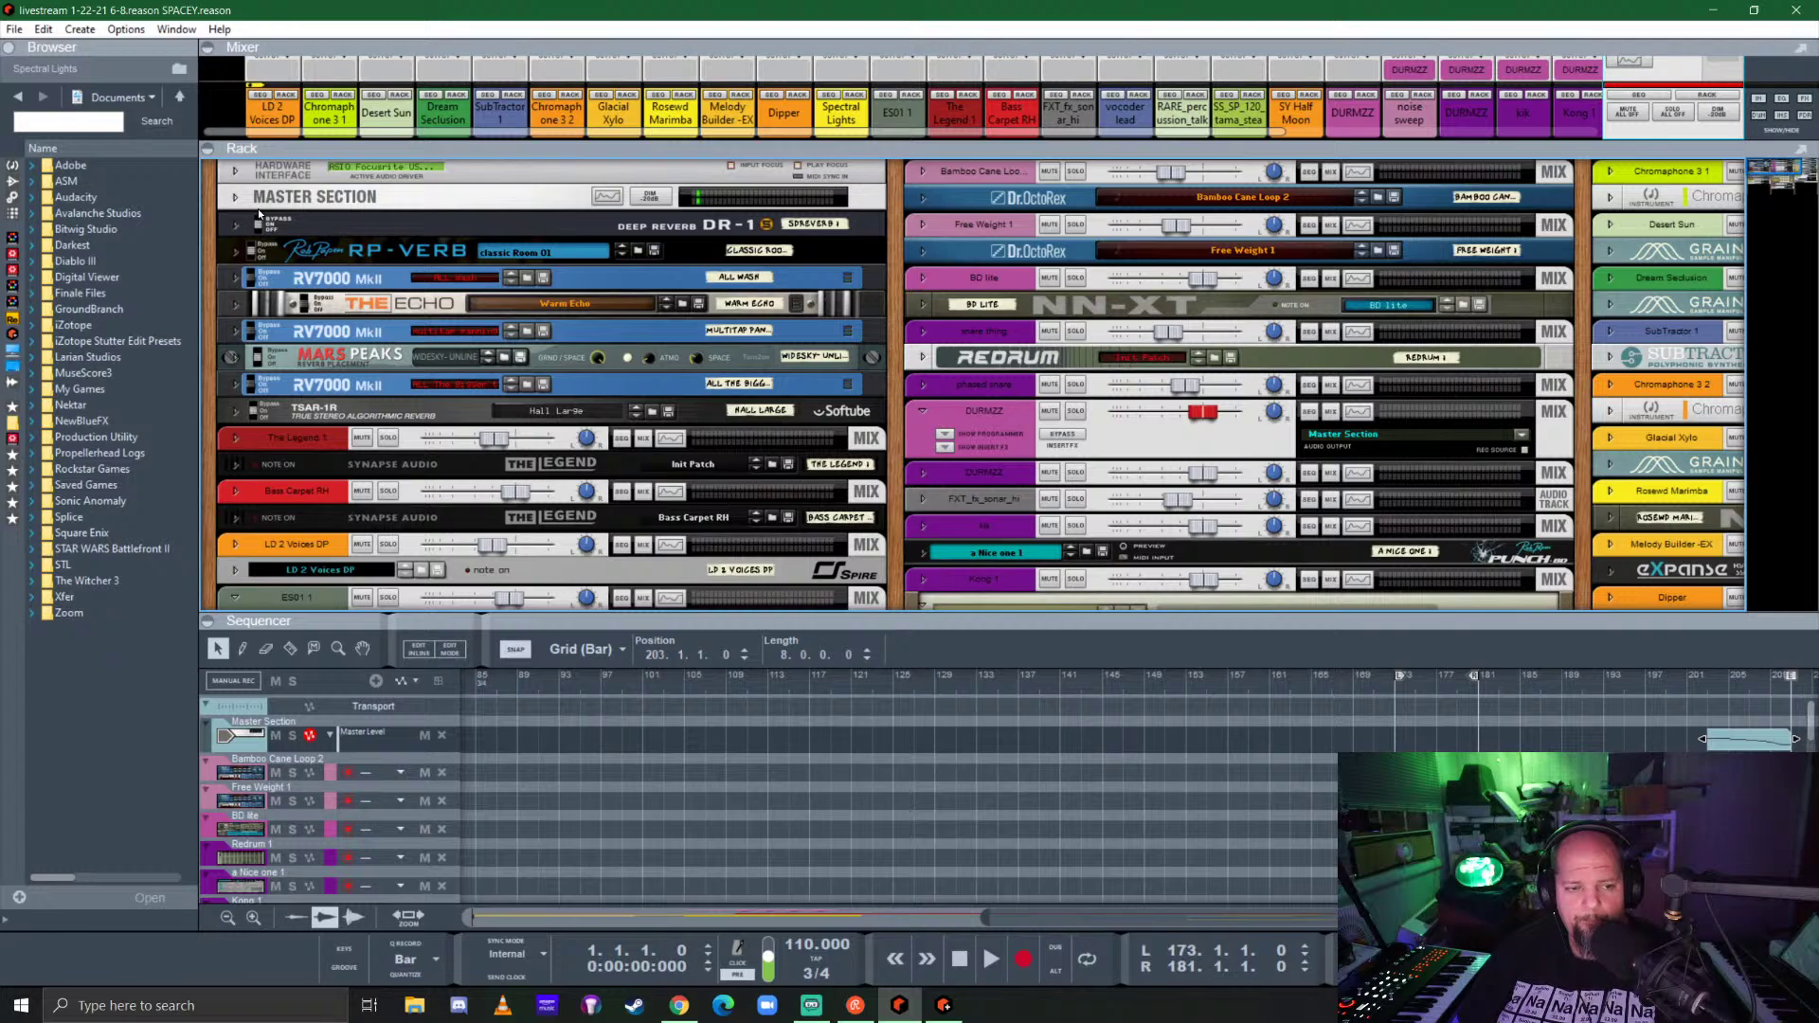
Step: Reset the playhead to bar 1 and unfold the Master Section device with its insert effects shown
{"action": "left_click", "coordinate": [1787, 684]}
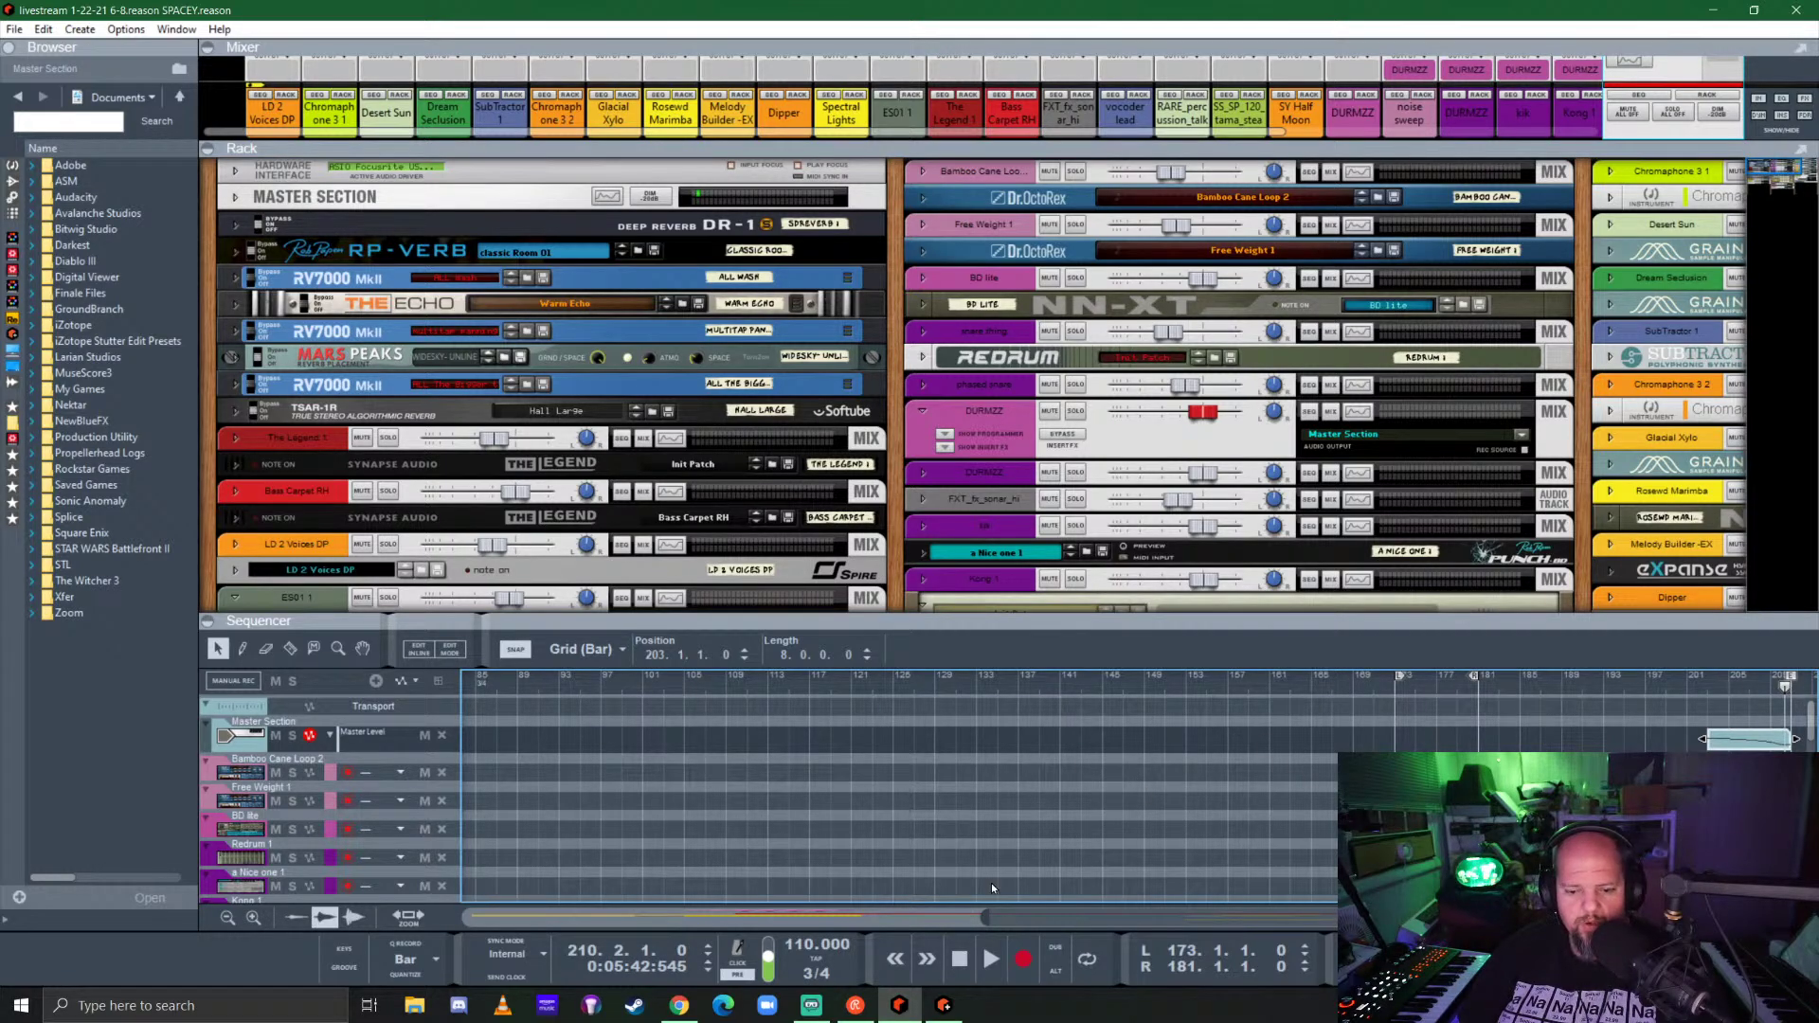
{"action": "left_click", "coordinate": [950, 965]}
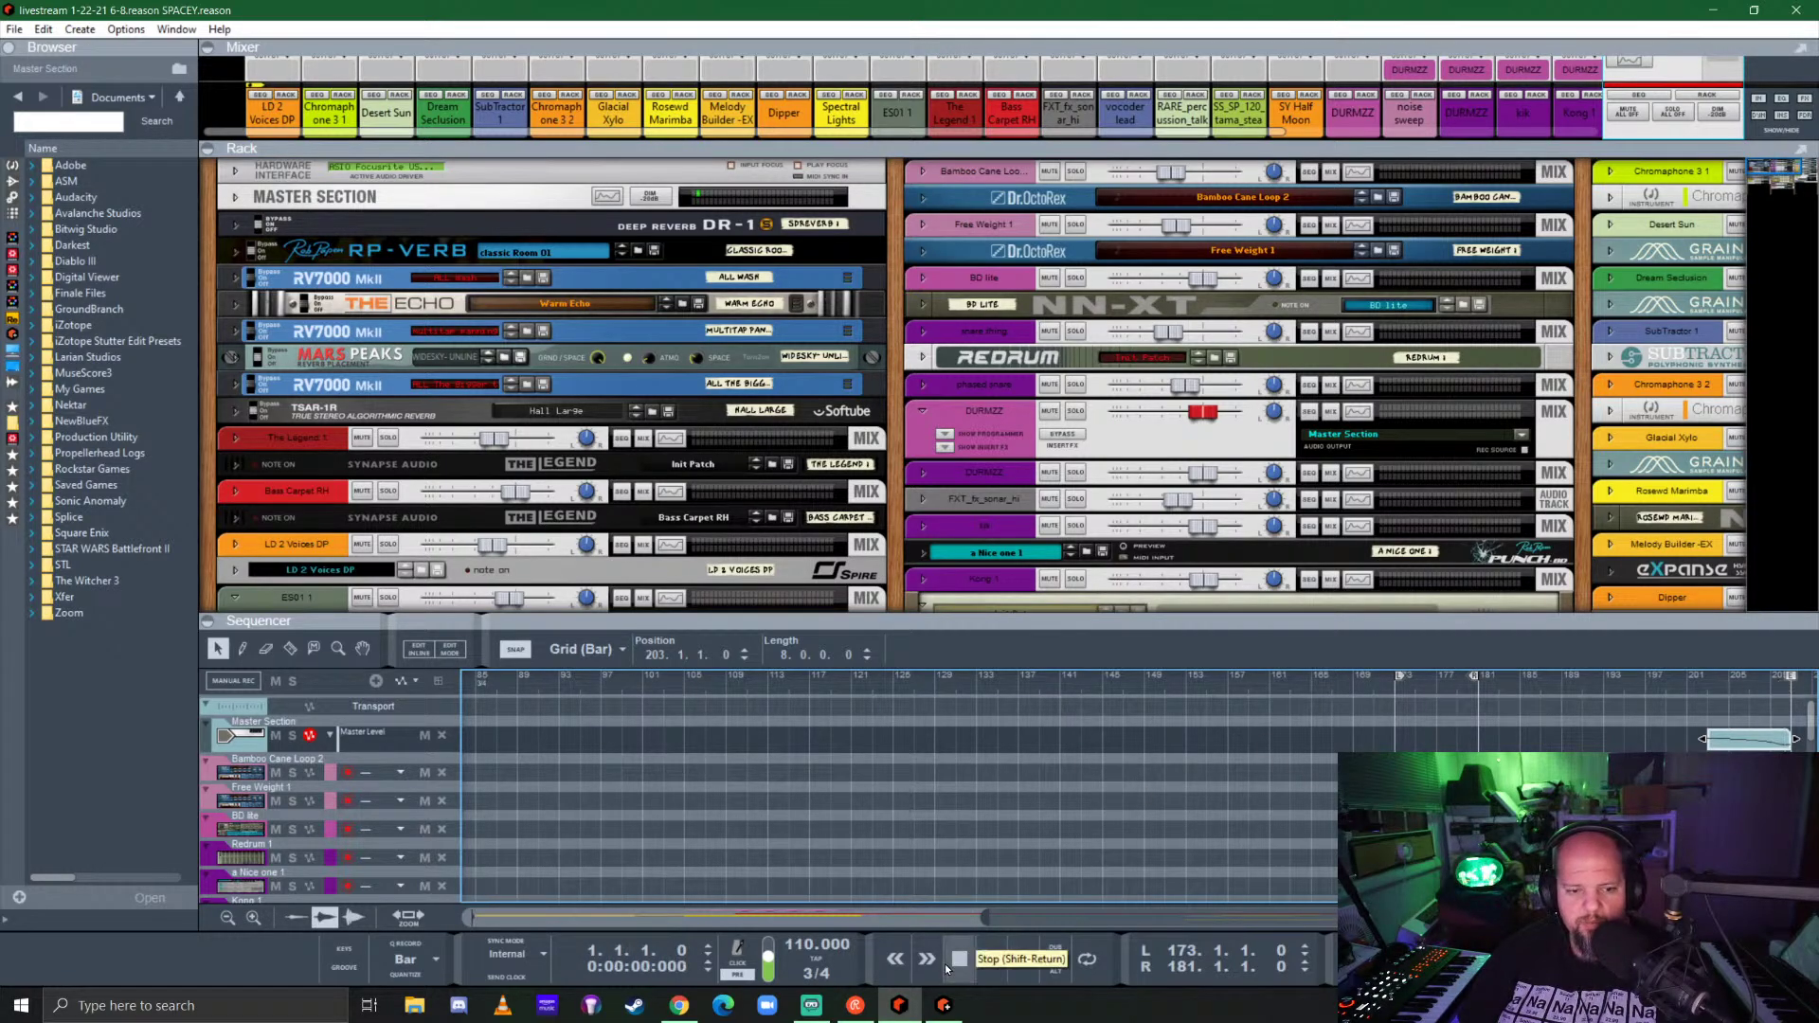
{"action": "left_click", "coordinate": [236, 198]}
{"action": "left_click", "coordinate": [256, 294]}
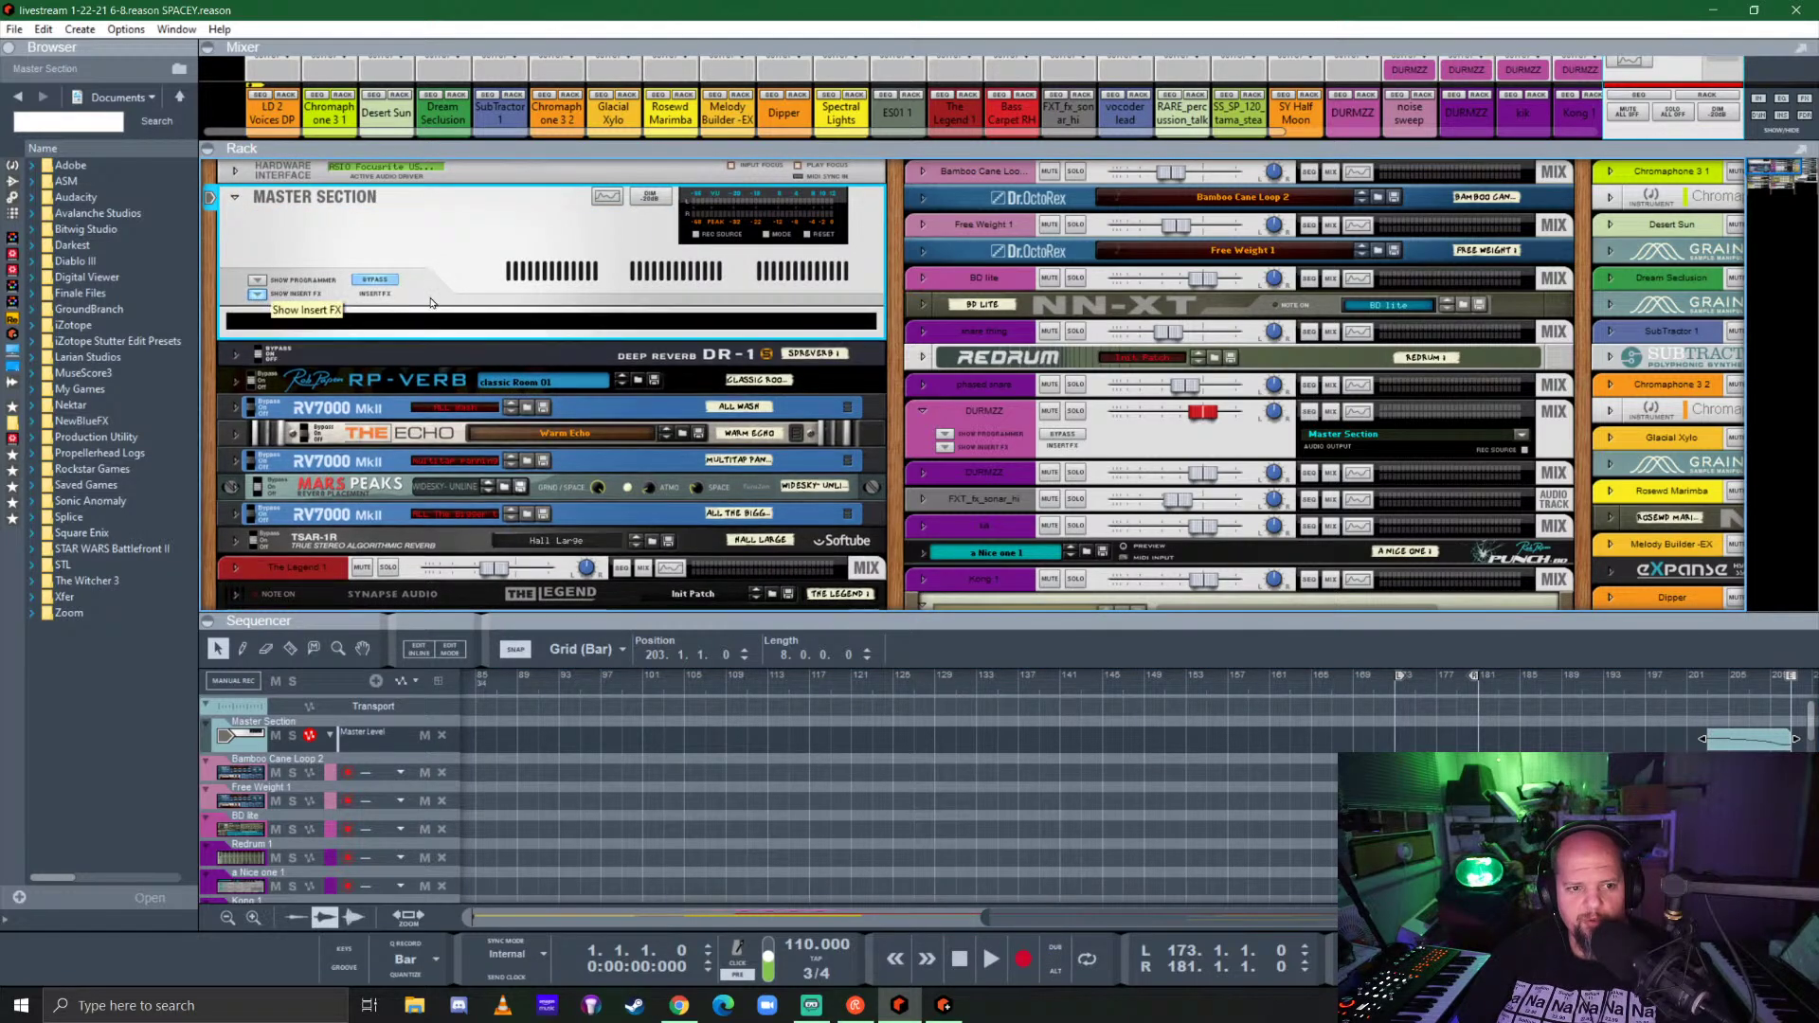
Step: Switch the Master Section's insert effects bypass off and back on
{"action": "left_click", "coordinate": [376, 281]}
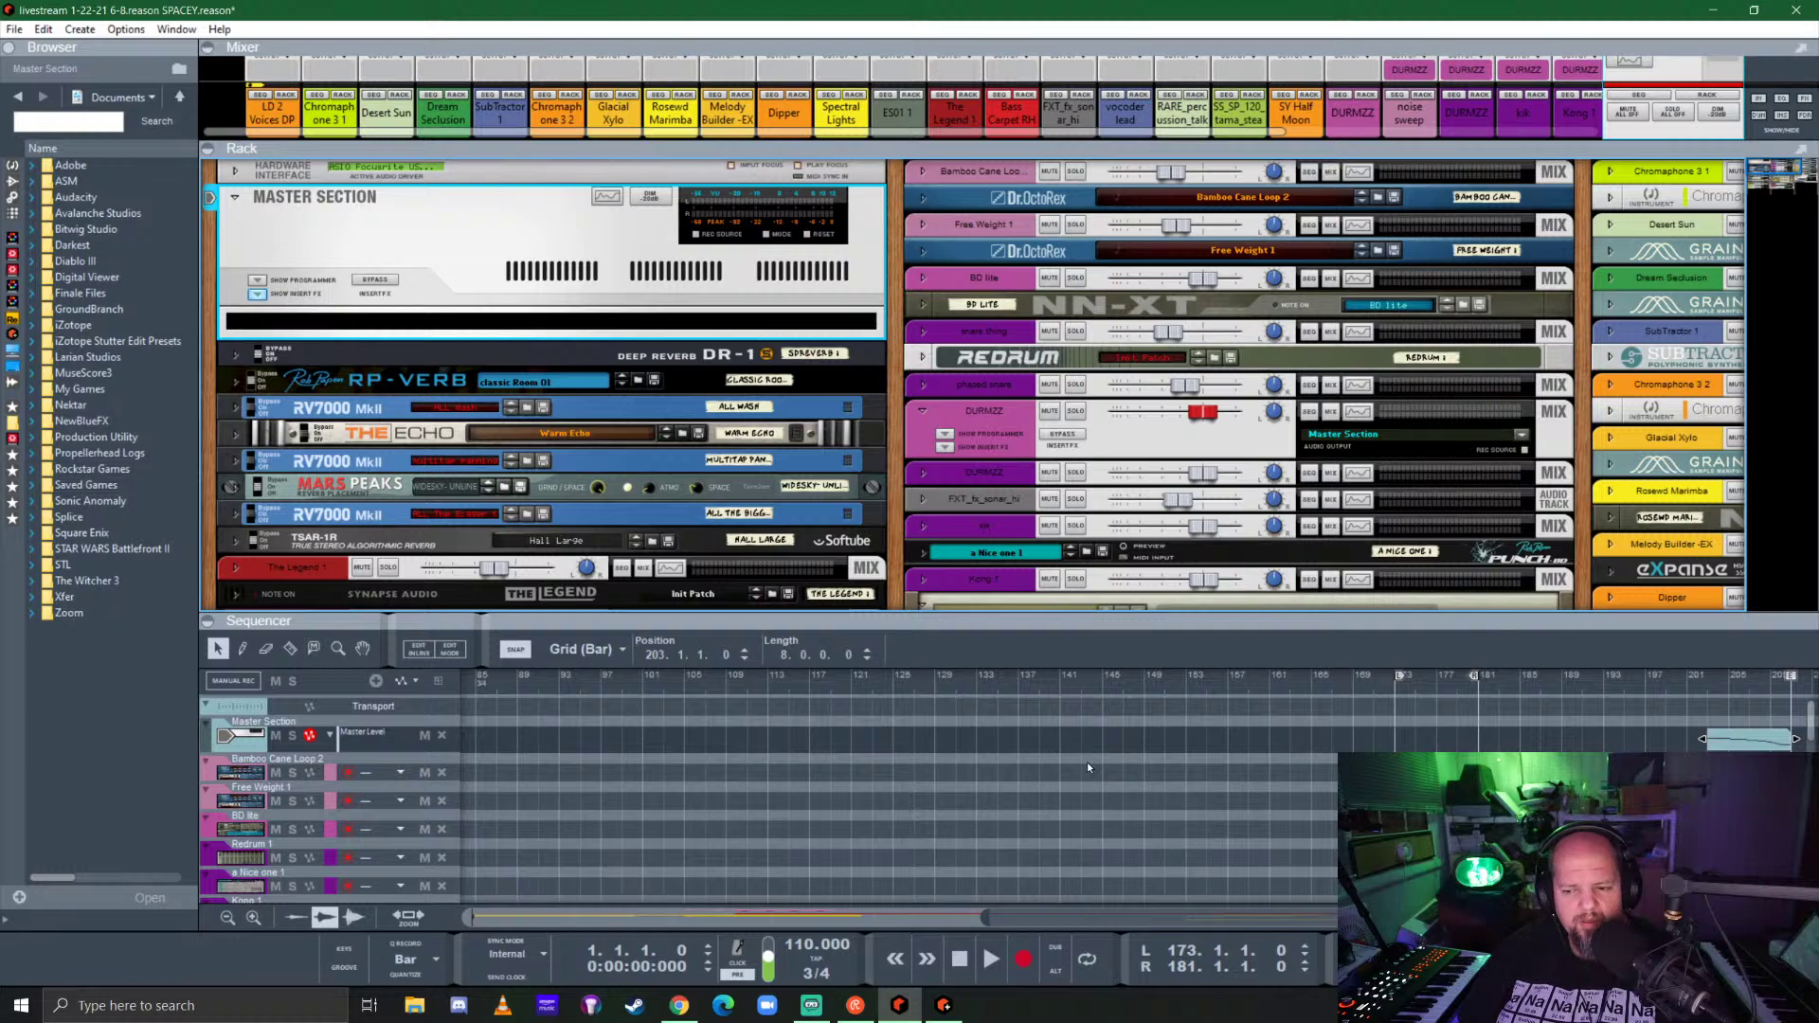
{"action": "scroll", "coordinate": [764, 748], "scroll_direction": "left", "scroll_amount": 10}
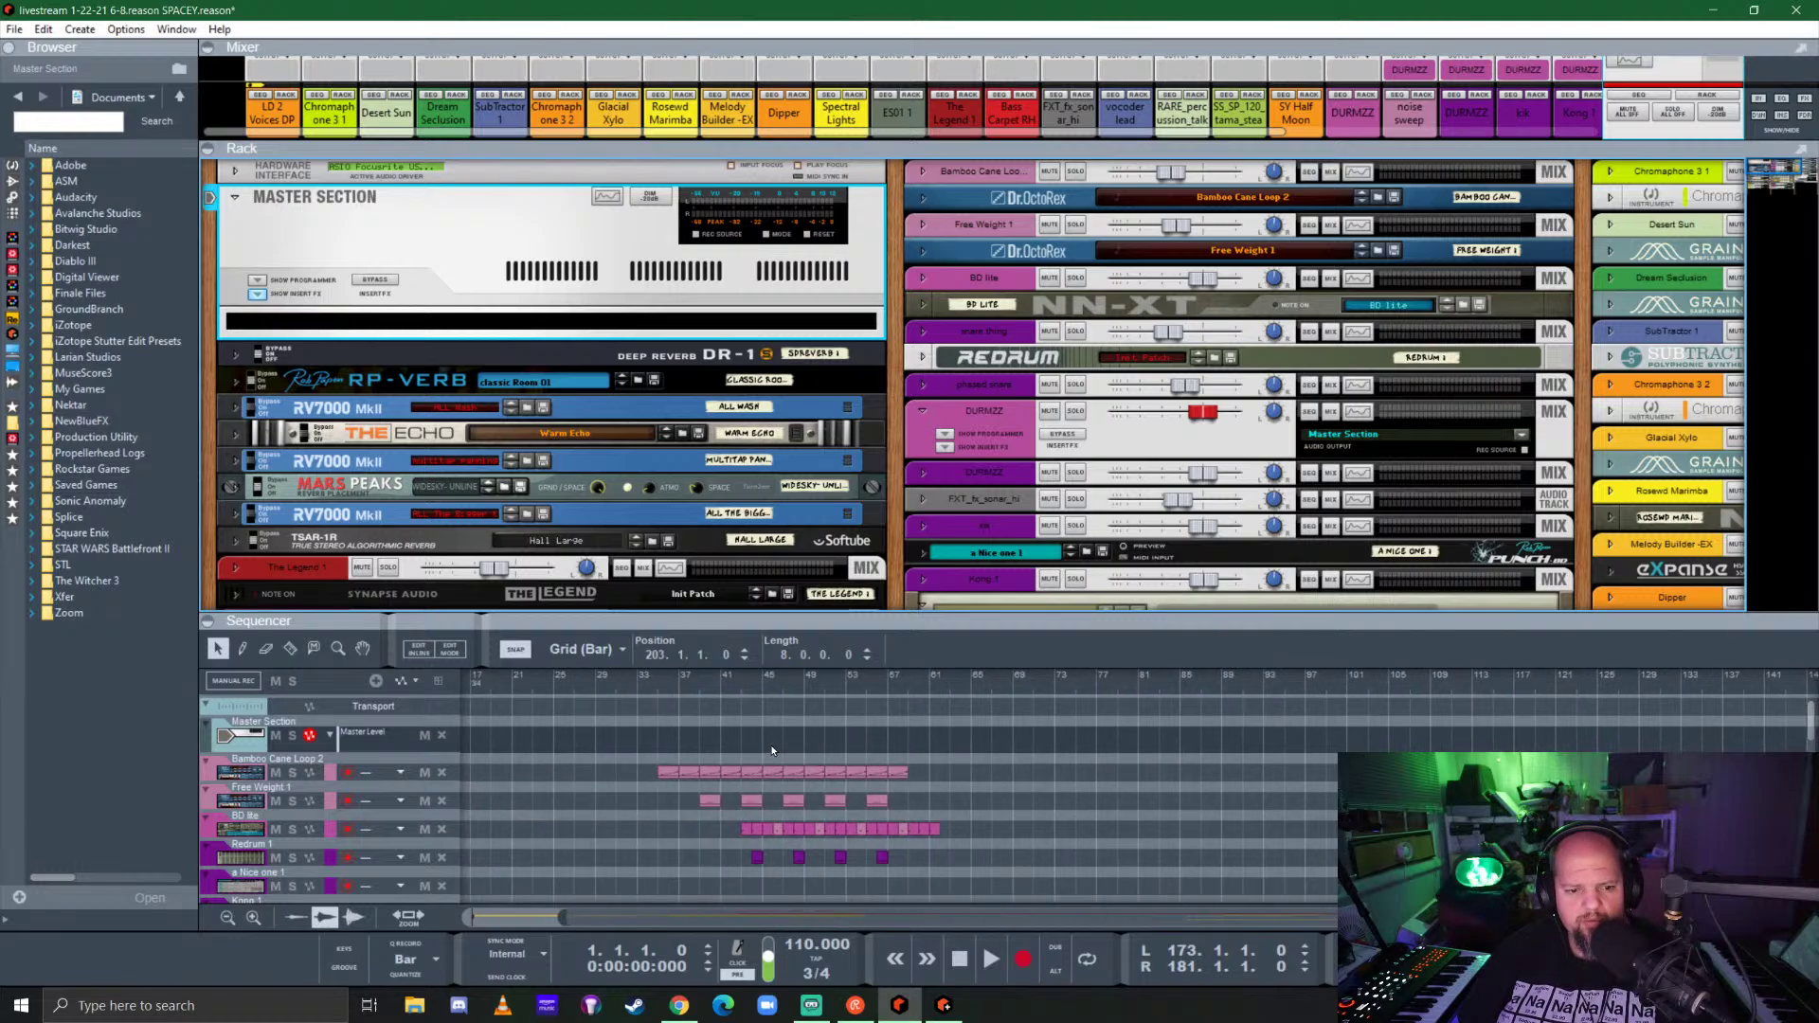
{"action": "left_click", "coordinate": [377, 281]}
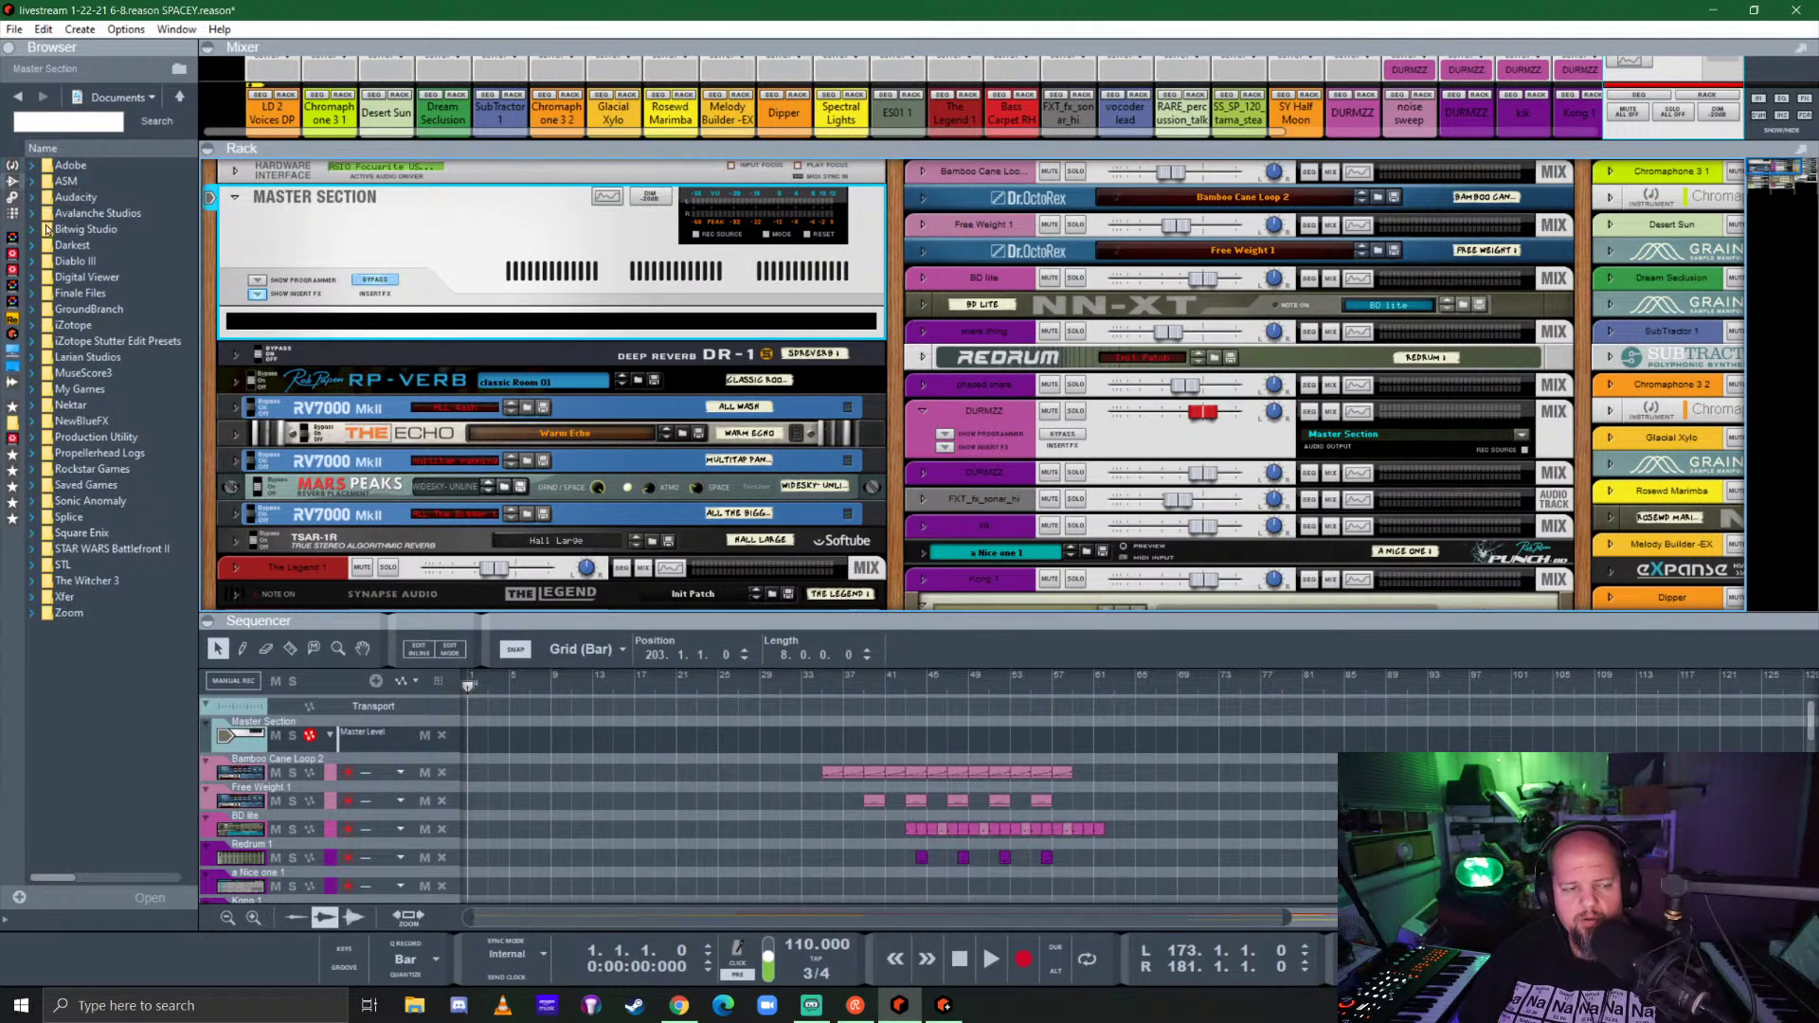
Step: Add the Ozone 9 effect to the Master Section's insert effects in the rack
{"action": "left_click", "coordinate": [12, 180]}
{"action": "scroll", "coordinate": [118, 423], "scroll_direction": "down", "scroll_amount": 10}
{"action": "scroll", "coordinate": [118, 422], "scroll_direction": "down", "scroll_amount": 5}
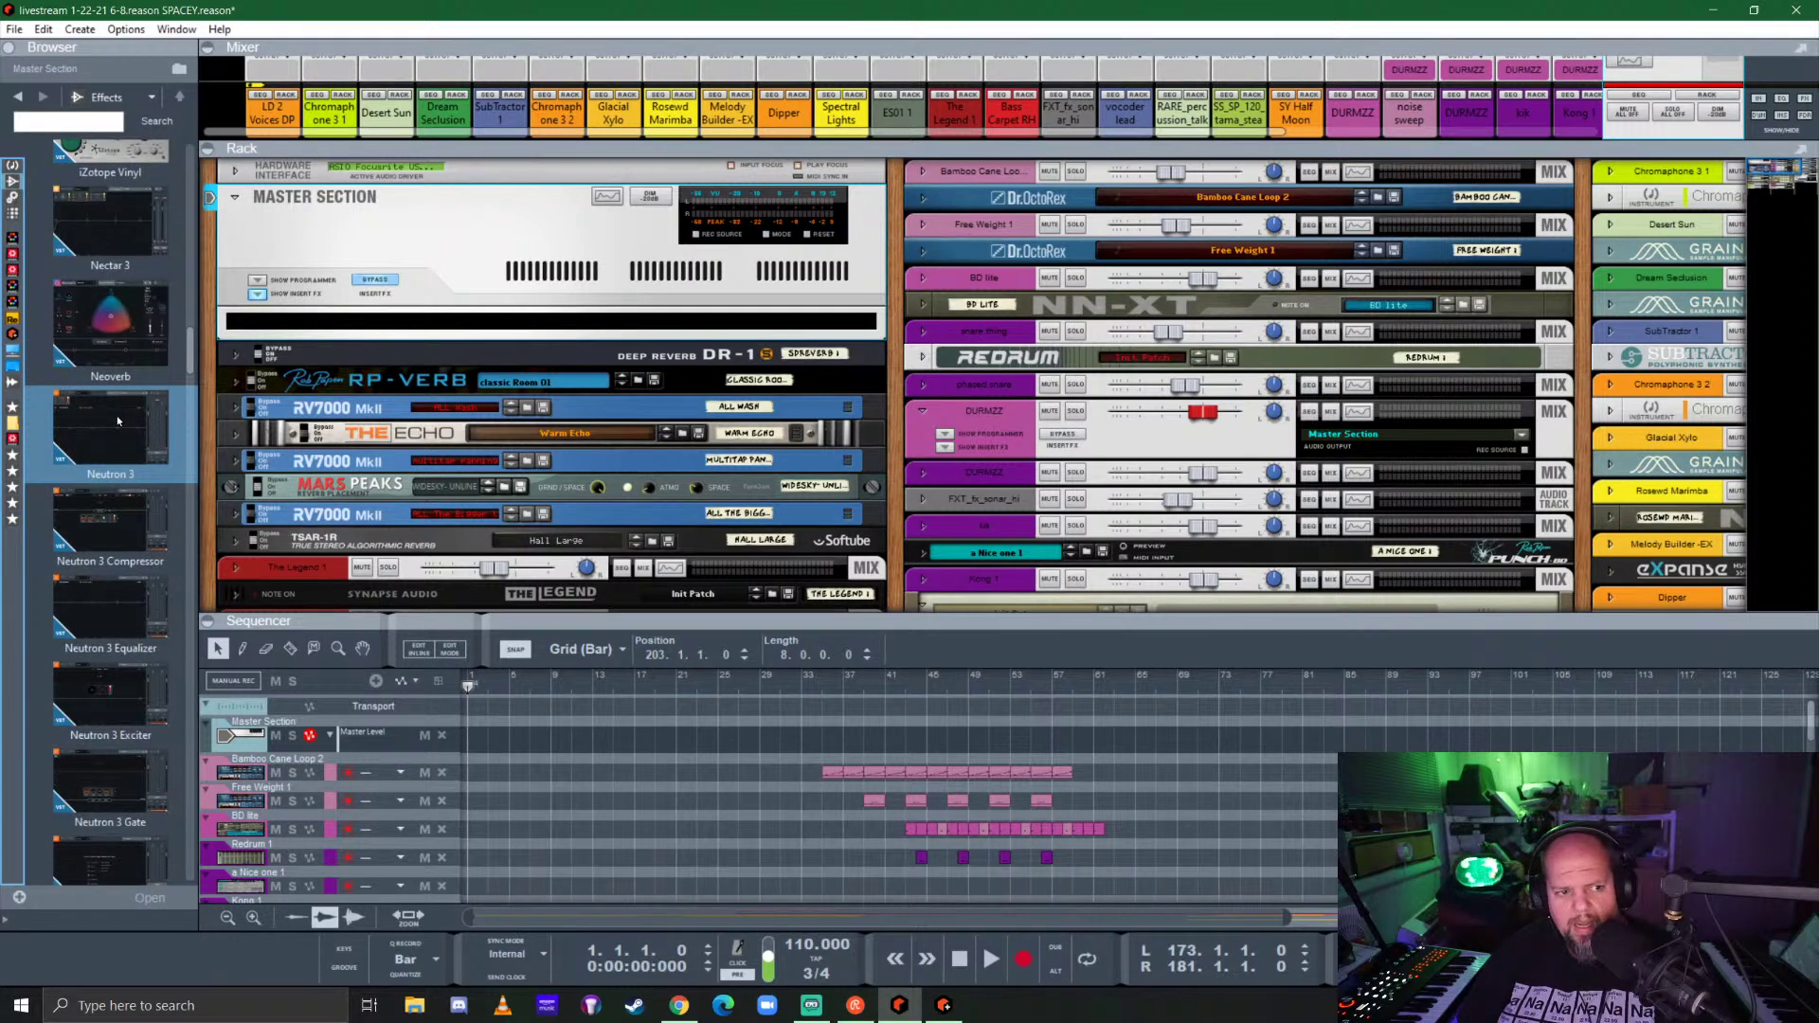
{"action": "scroll", "coordinate": [117, 417], "scroll_direction": "down", "scroll_amount": 8}
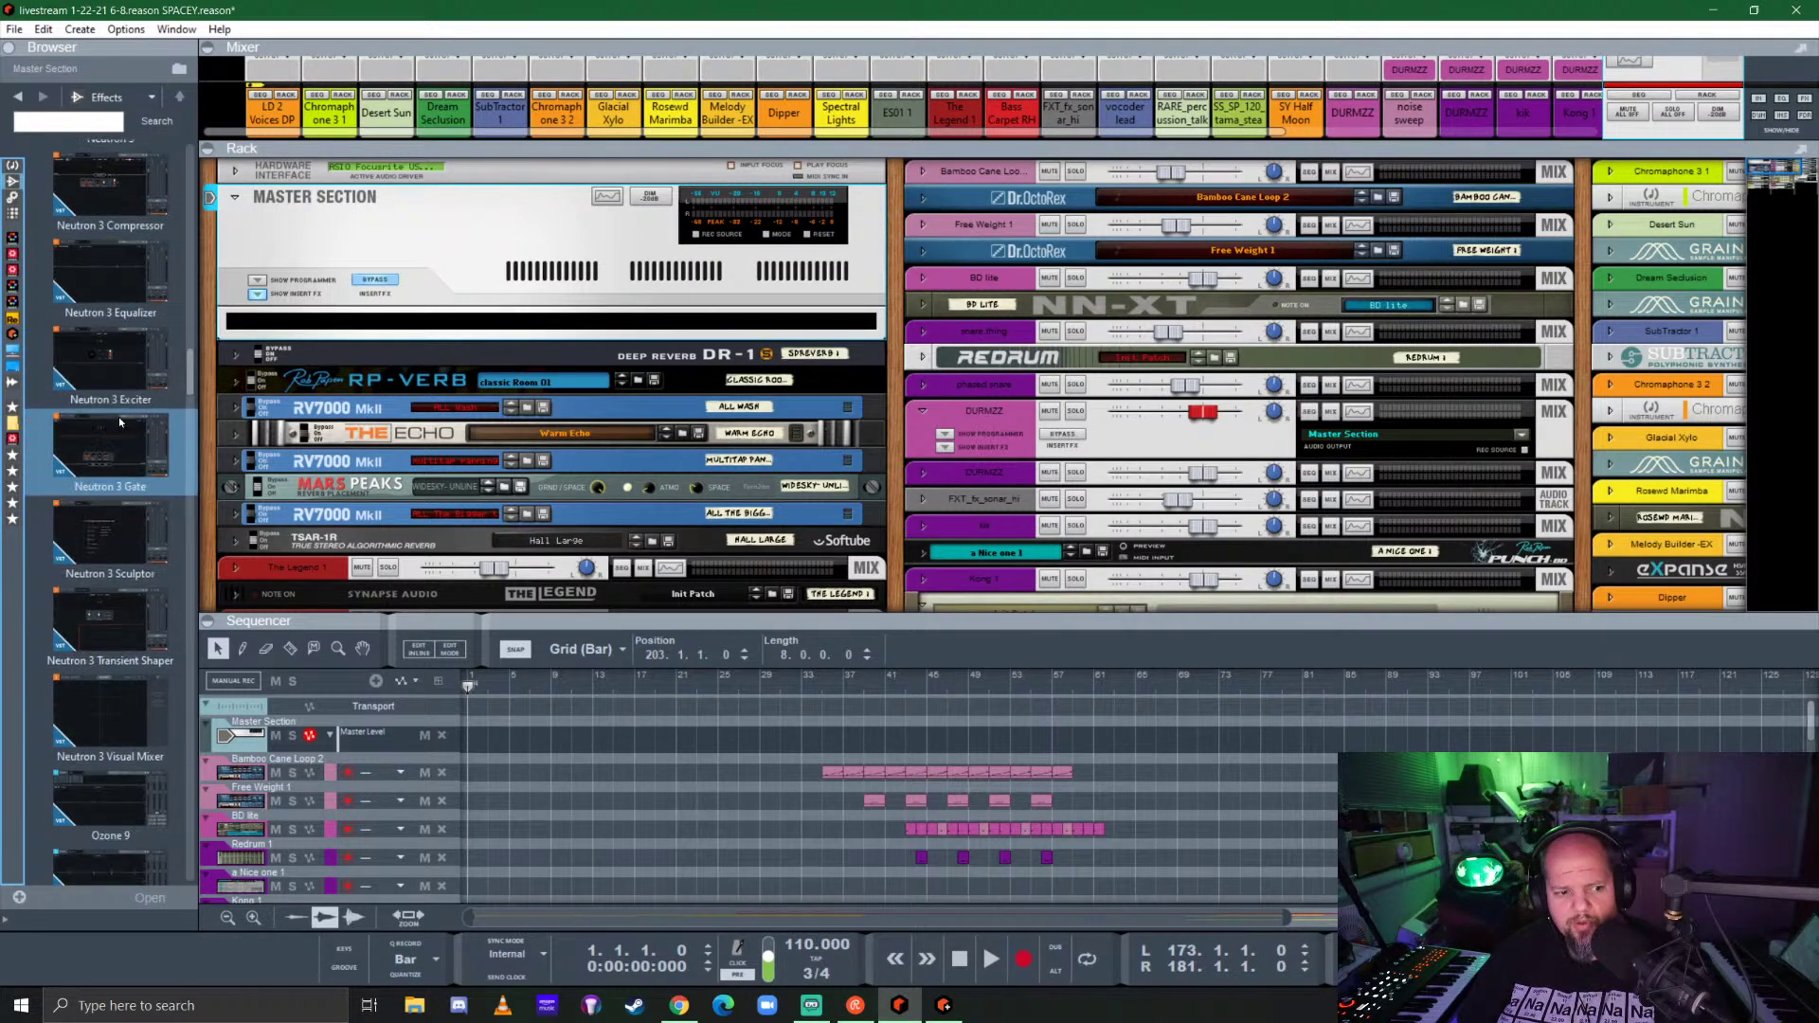
{"action": "mouse_move", "coordinate": [139, 477]}
{"action": "left_mouse_down"}
{"action": "mouse_move", "coordinate": [379, 398]}
{"action": "mouse_move", "coordinate": [528, 322]}
{"action": "mouse_move", "coordinate": [652, 467]}
{"action": "left_mouse_up"}
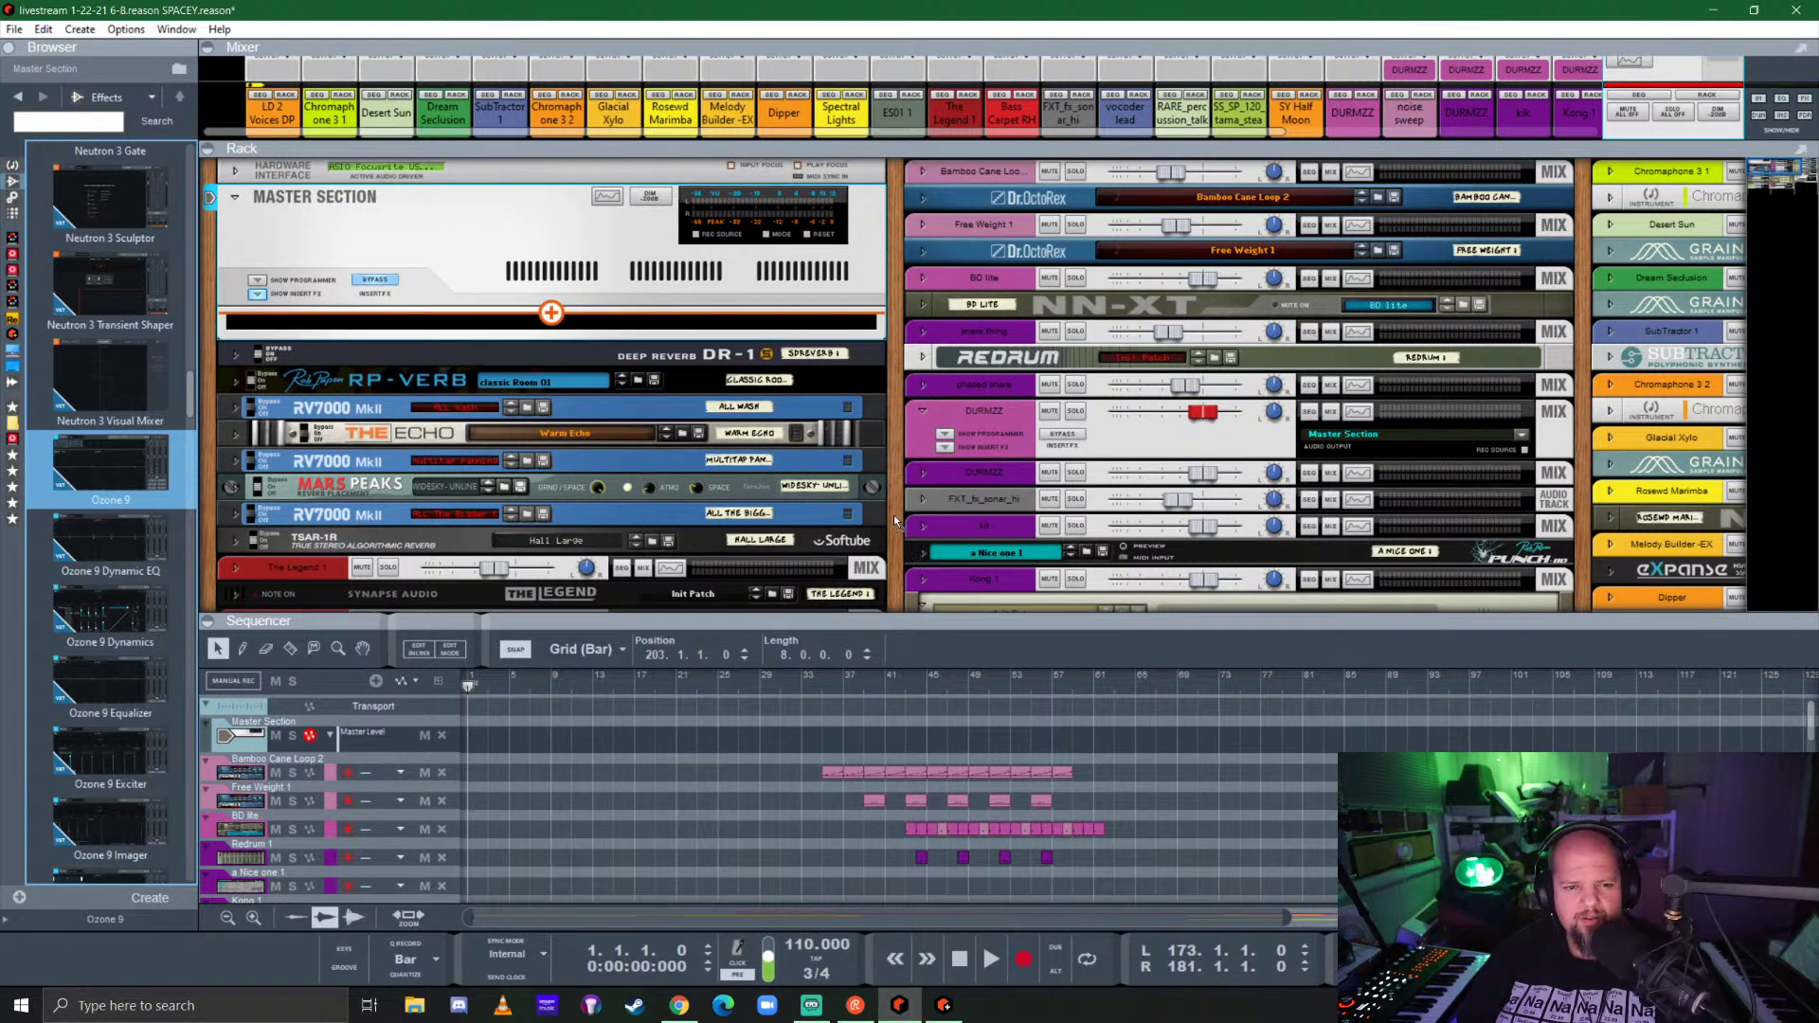
{"action": "left_click_drag", "start_coordinate": [895, 515], "coordinate": [894, 515]}
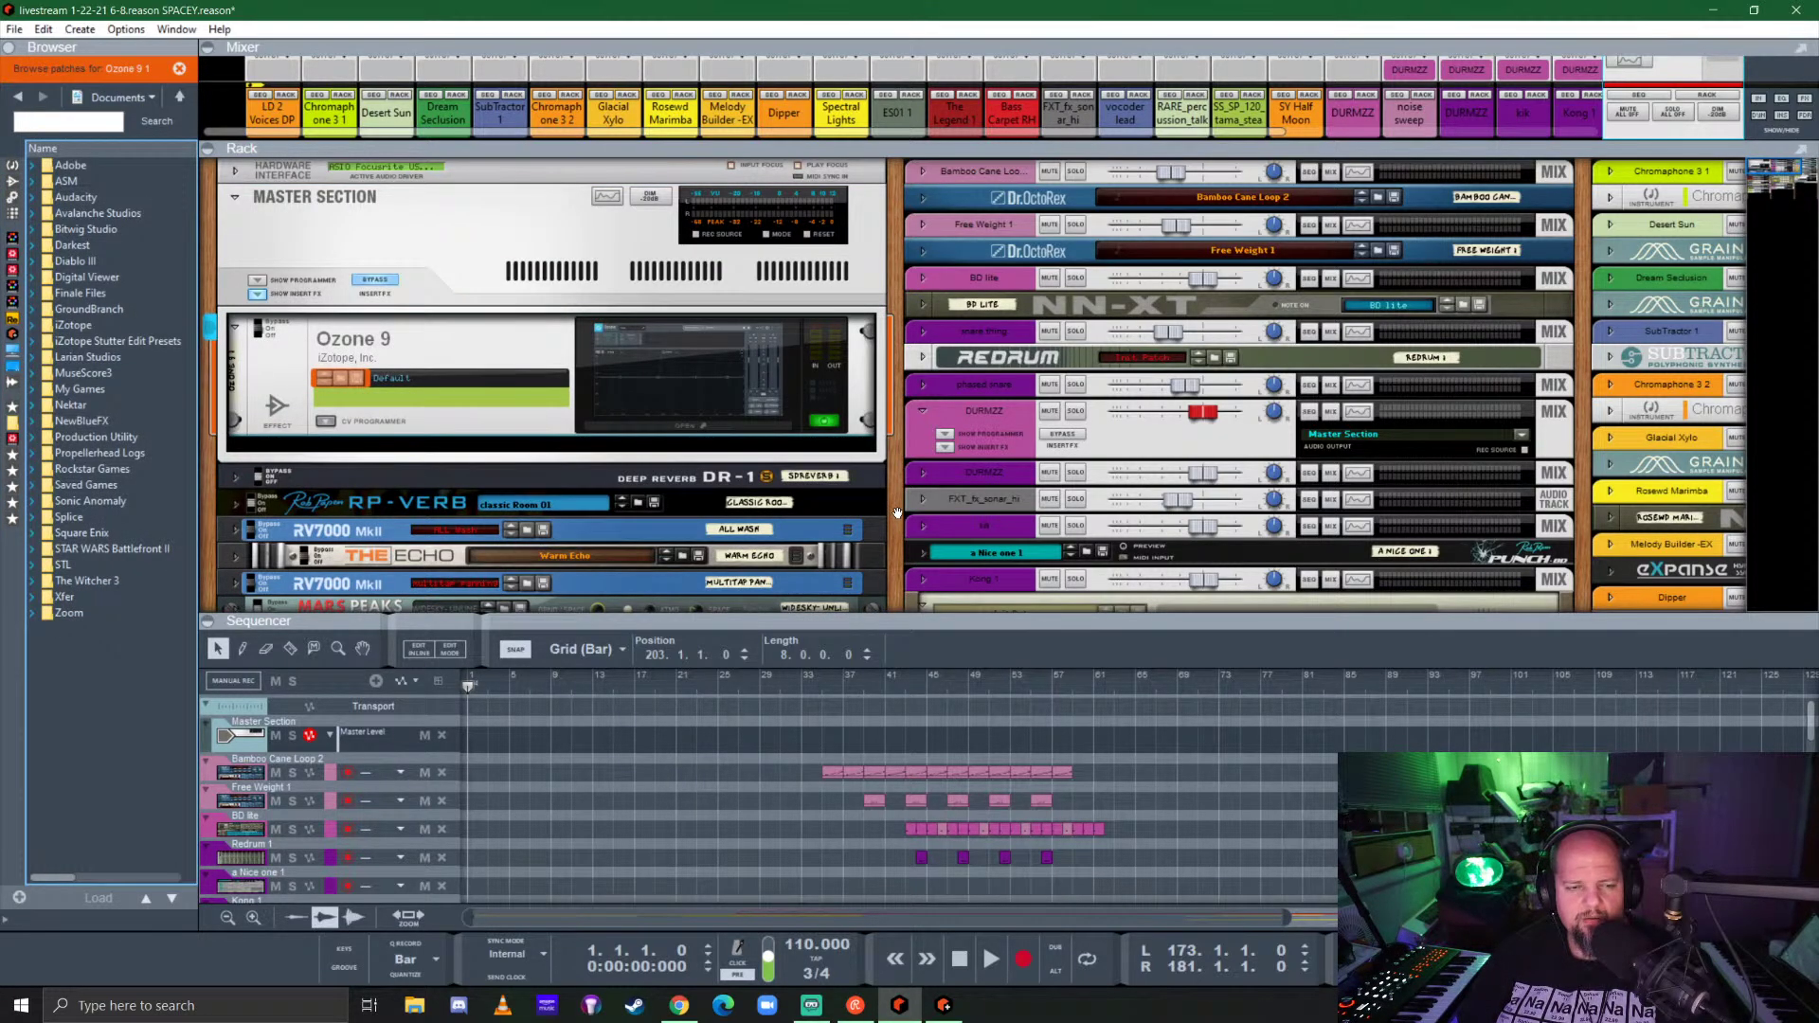
Step: Play the song from the beginning and enlarge the sequencer to follow the whole arrangement
{"action": "key", "text": "space"}
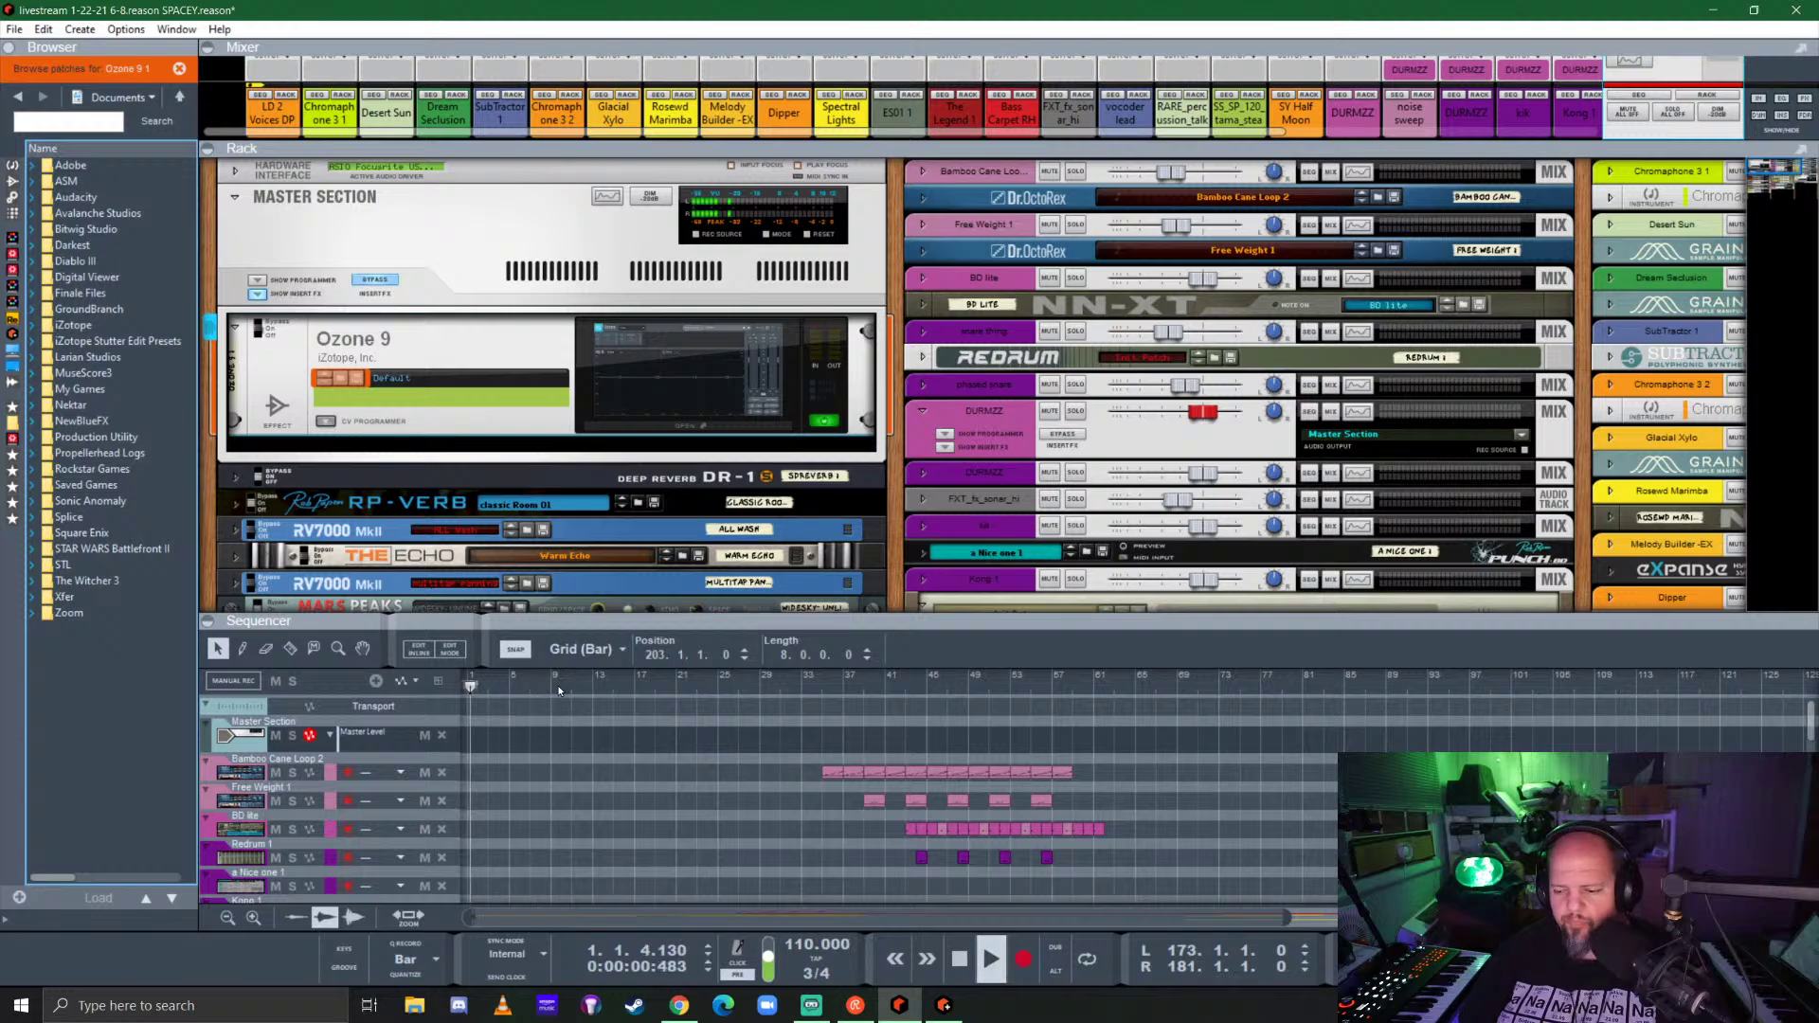
{"action": "key", "text": "F7"}
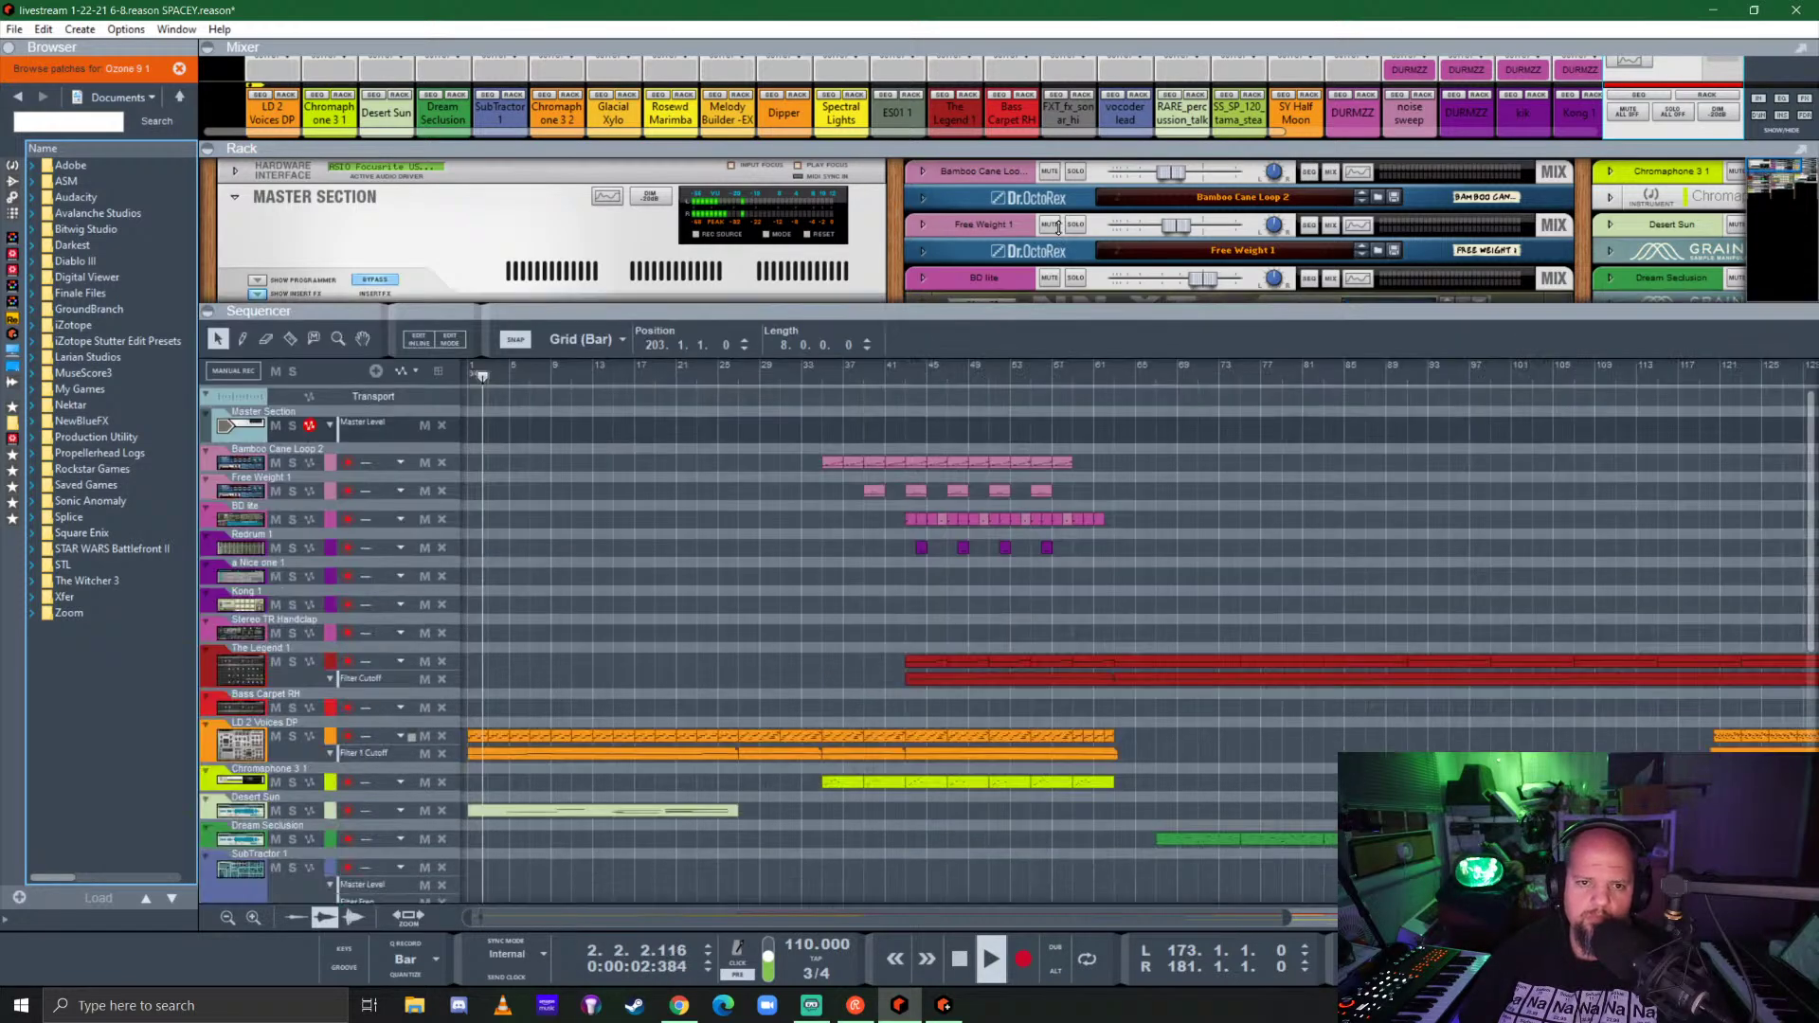
{"action": "scroll", "coordinate": [1127, 622], "scroll_direction": "down", "scroll_amount": 2}
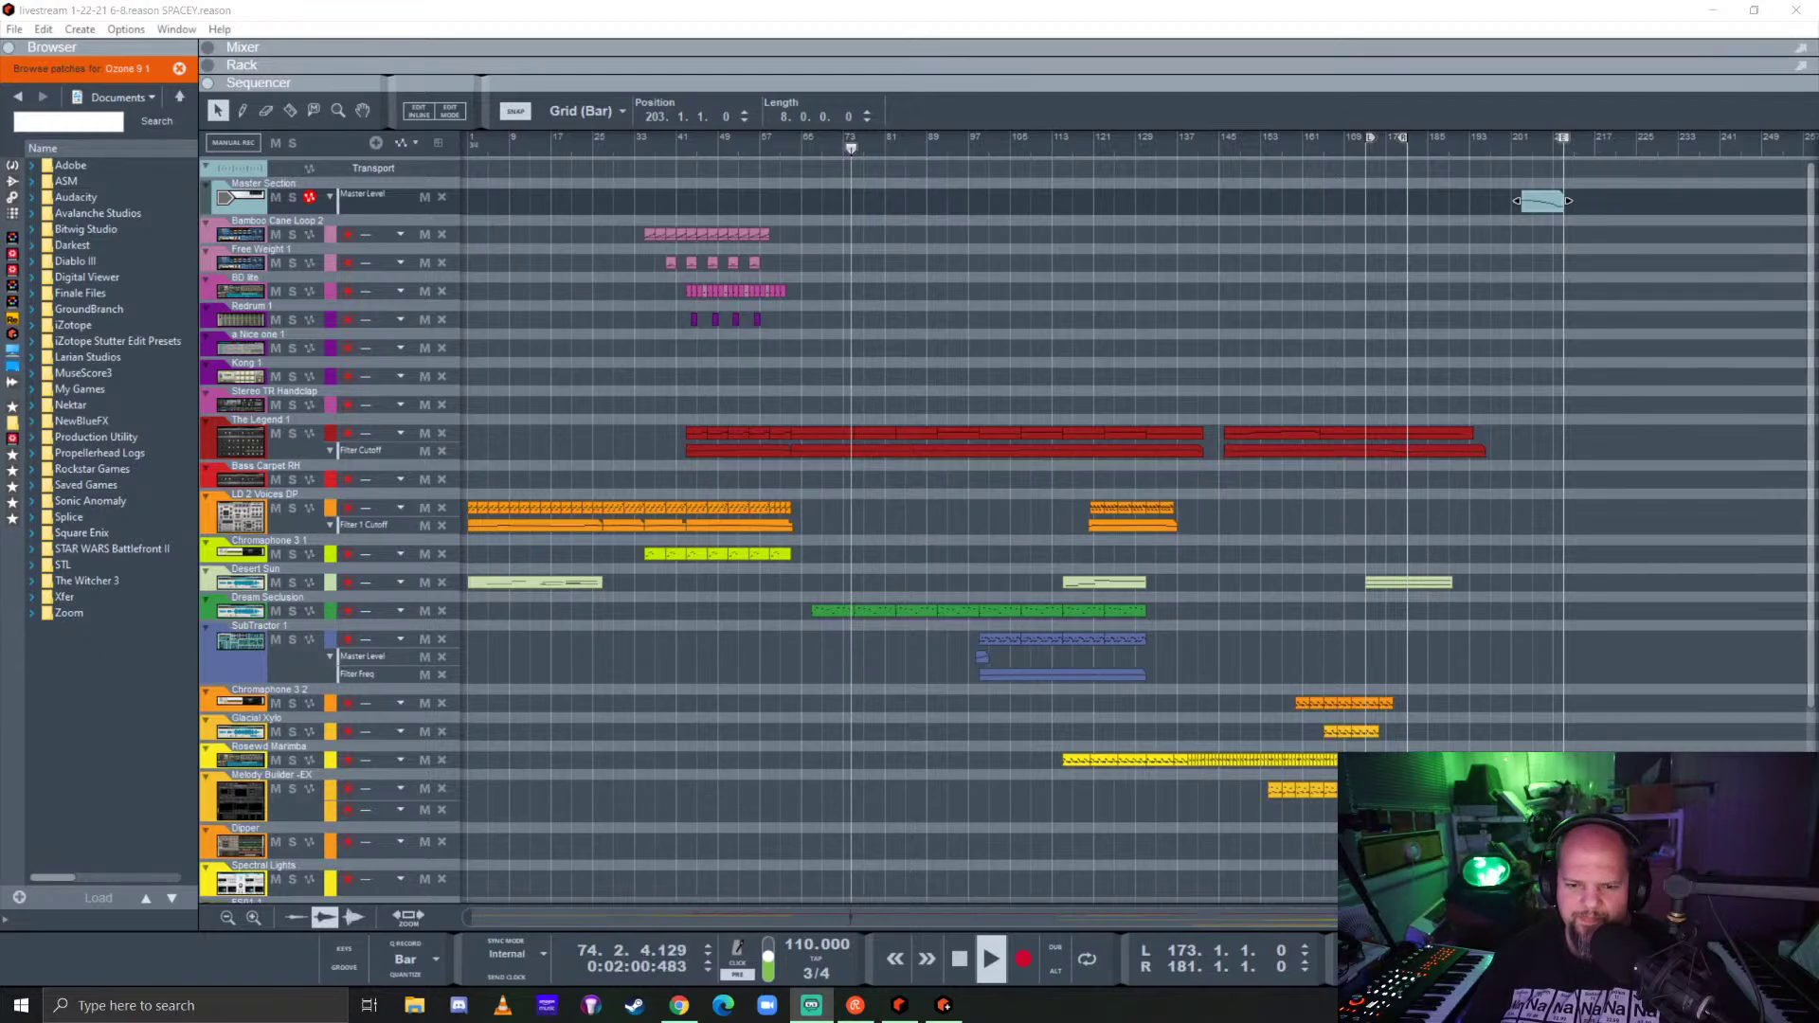
{"action": "left_click", "coordinate": [1181, 85]}
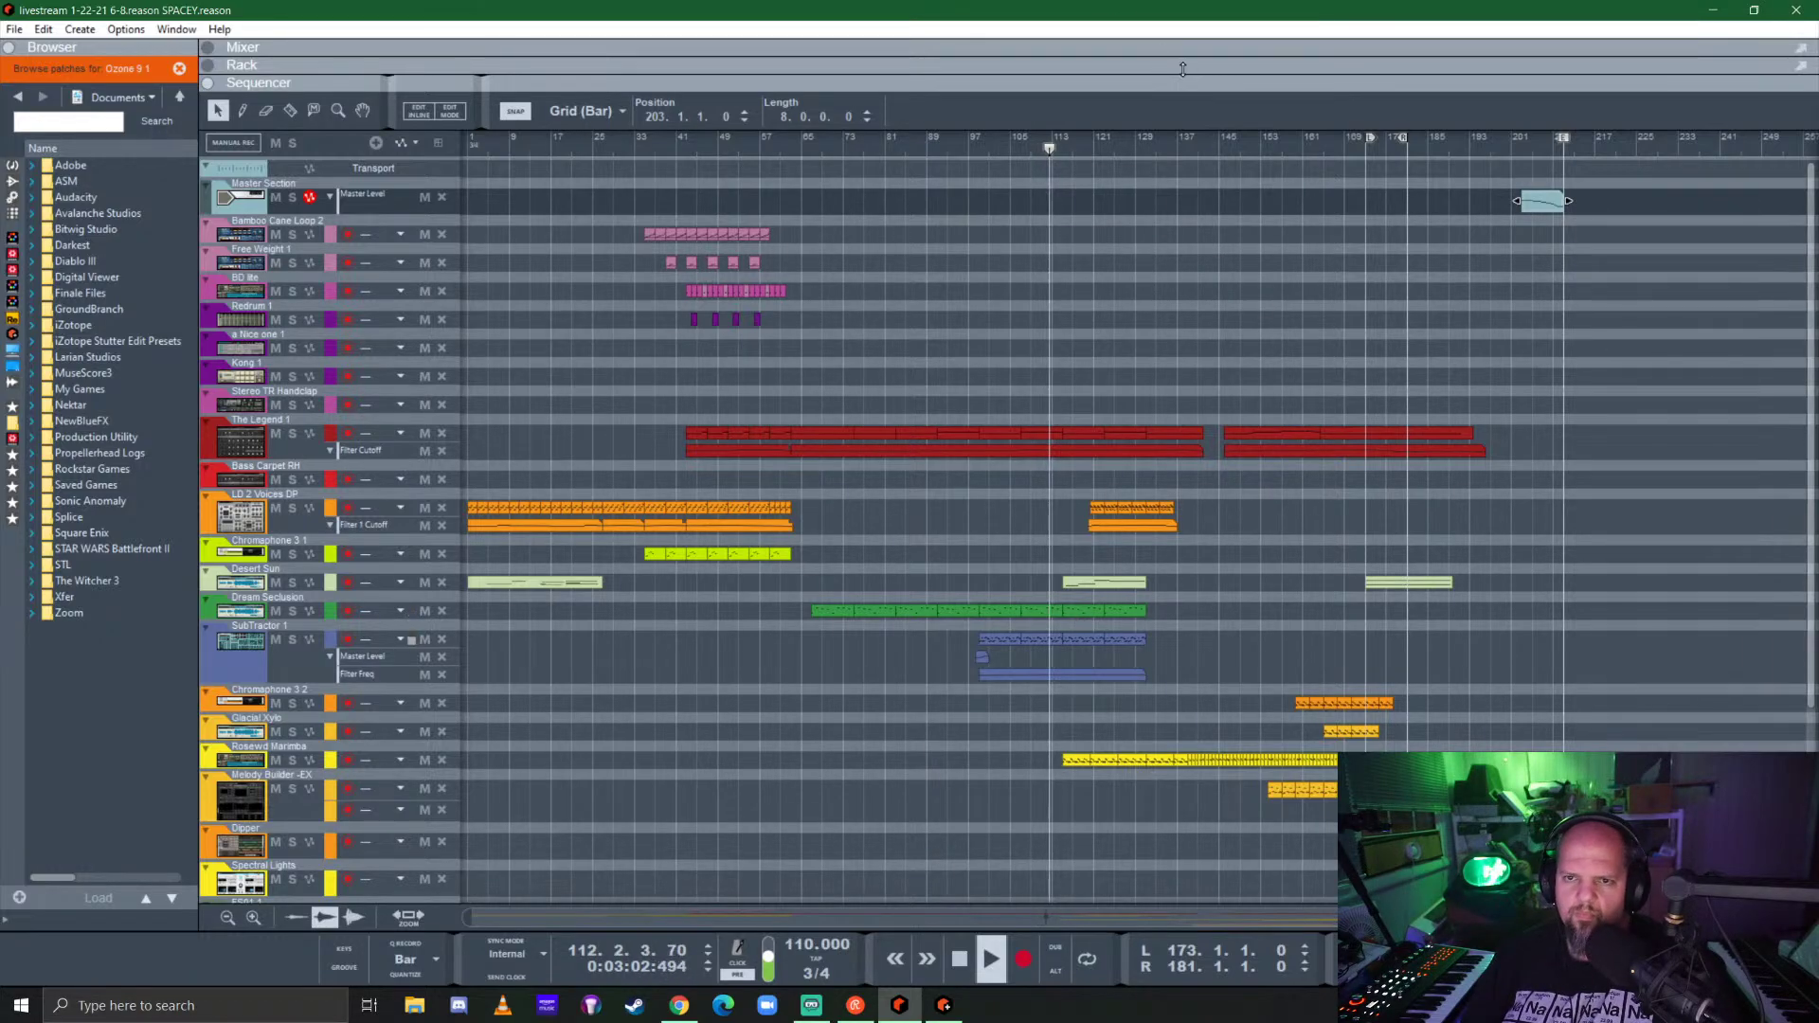
Step: Check the SubTractor 1 channel in the mixer and select the 8k Pad RH track in the sequencer
{"action": "key", "text": "F5"}
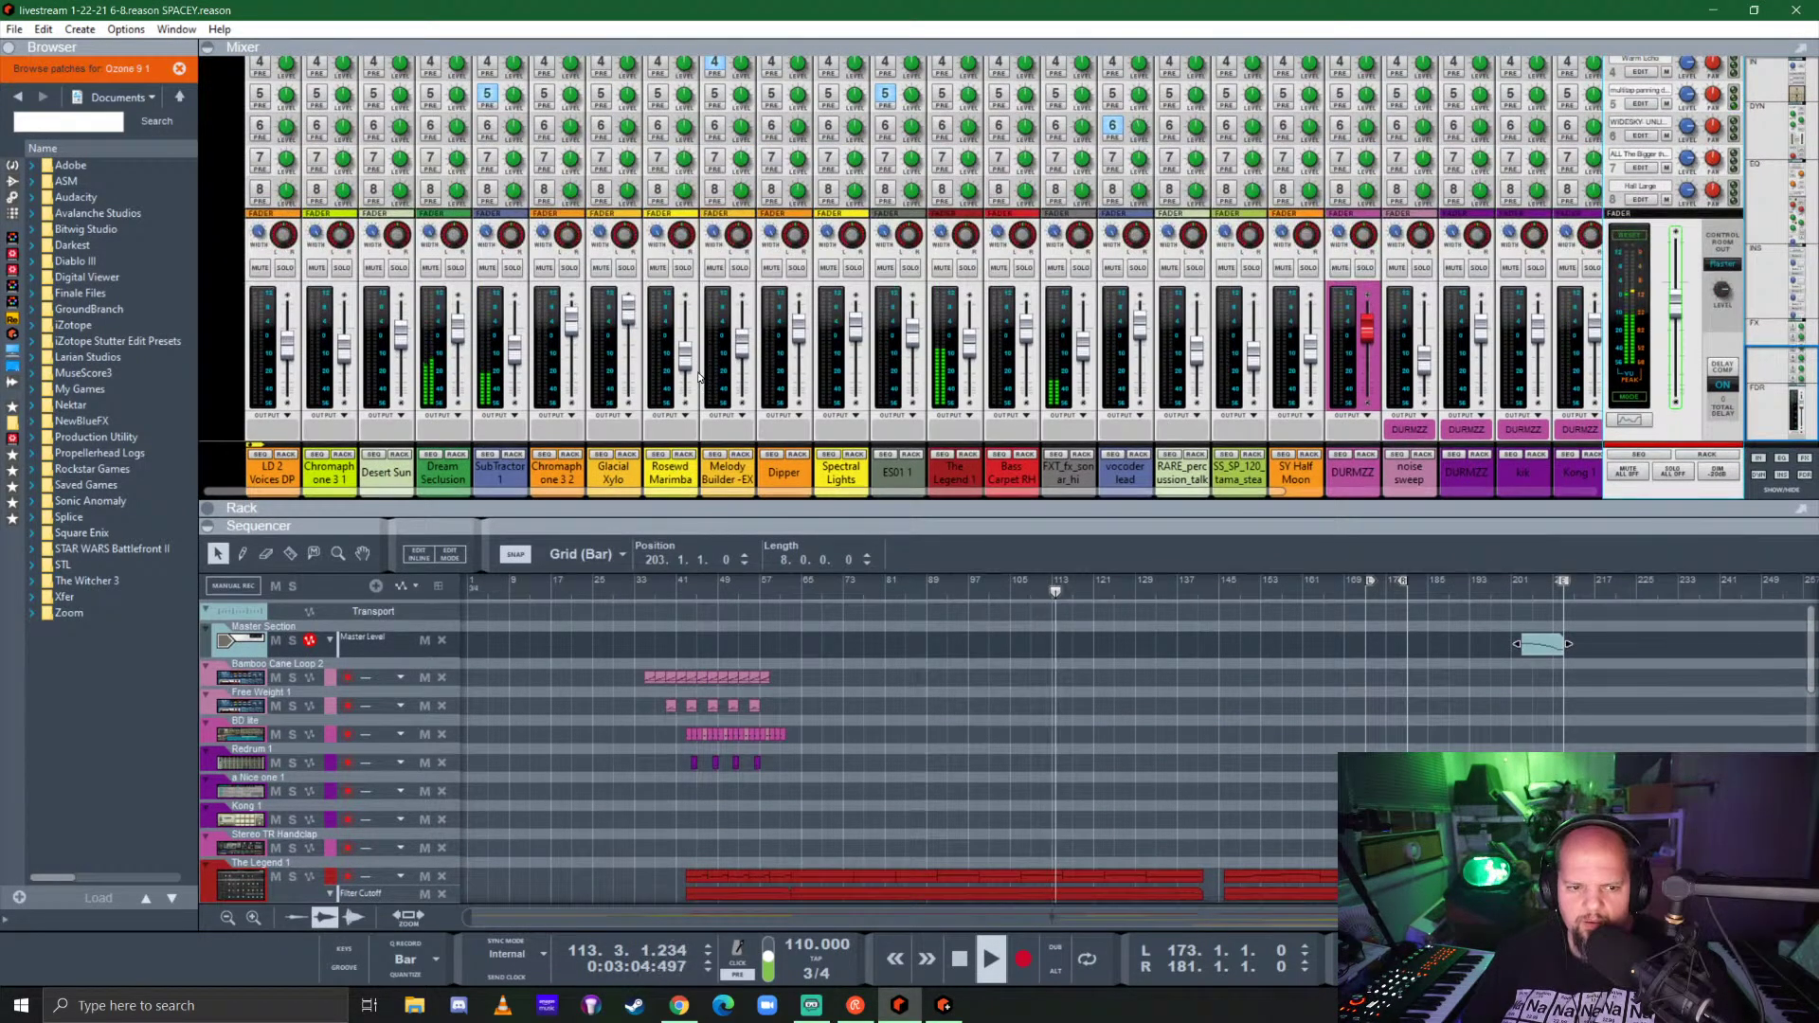
{"action": "left_click", "coordinate": [524, 354]}
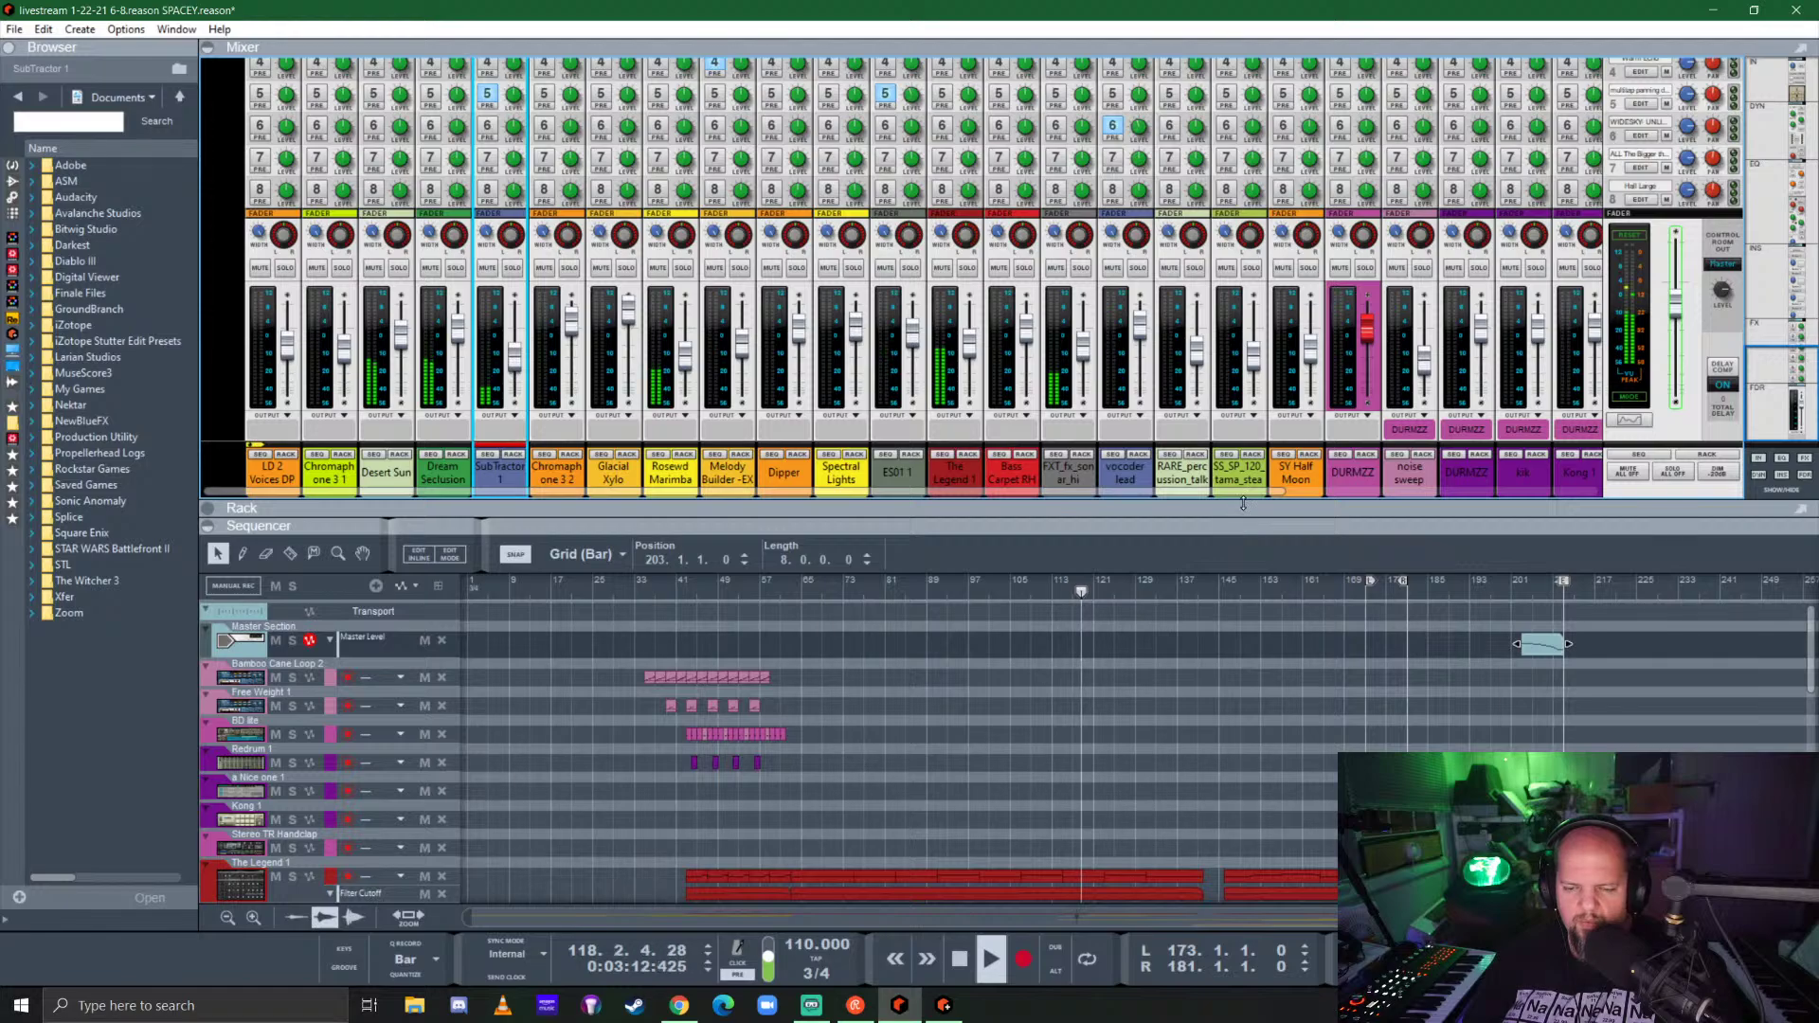
{"action": "left_click_drag", "start_coordinate": [1237, 528], "coordinate": [1232, 145]}
{"action": "scroll", "coordinate": [1198, 627], "scroll_direction": "down", "scroll_amount": 5}
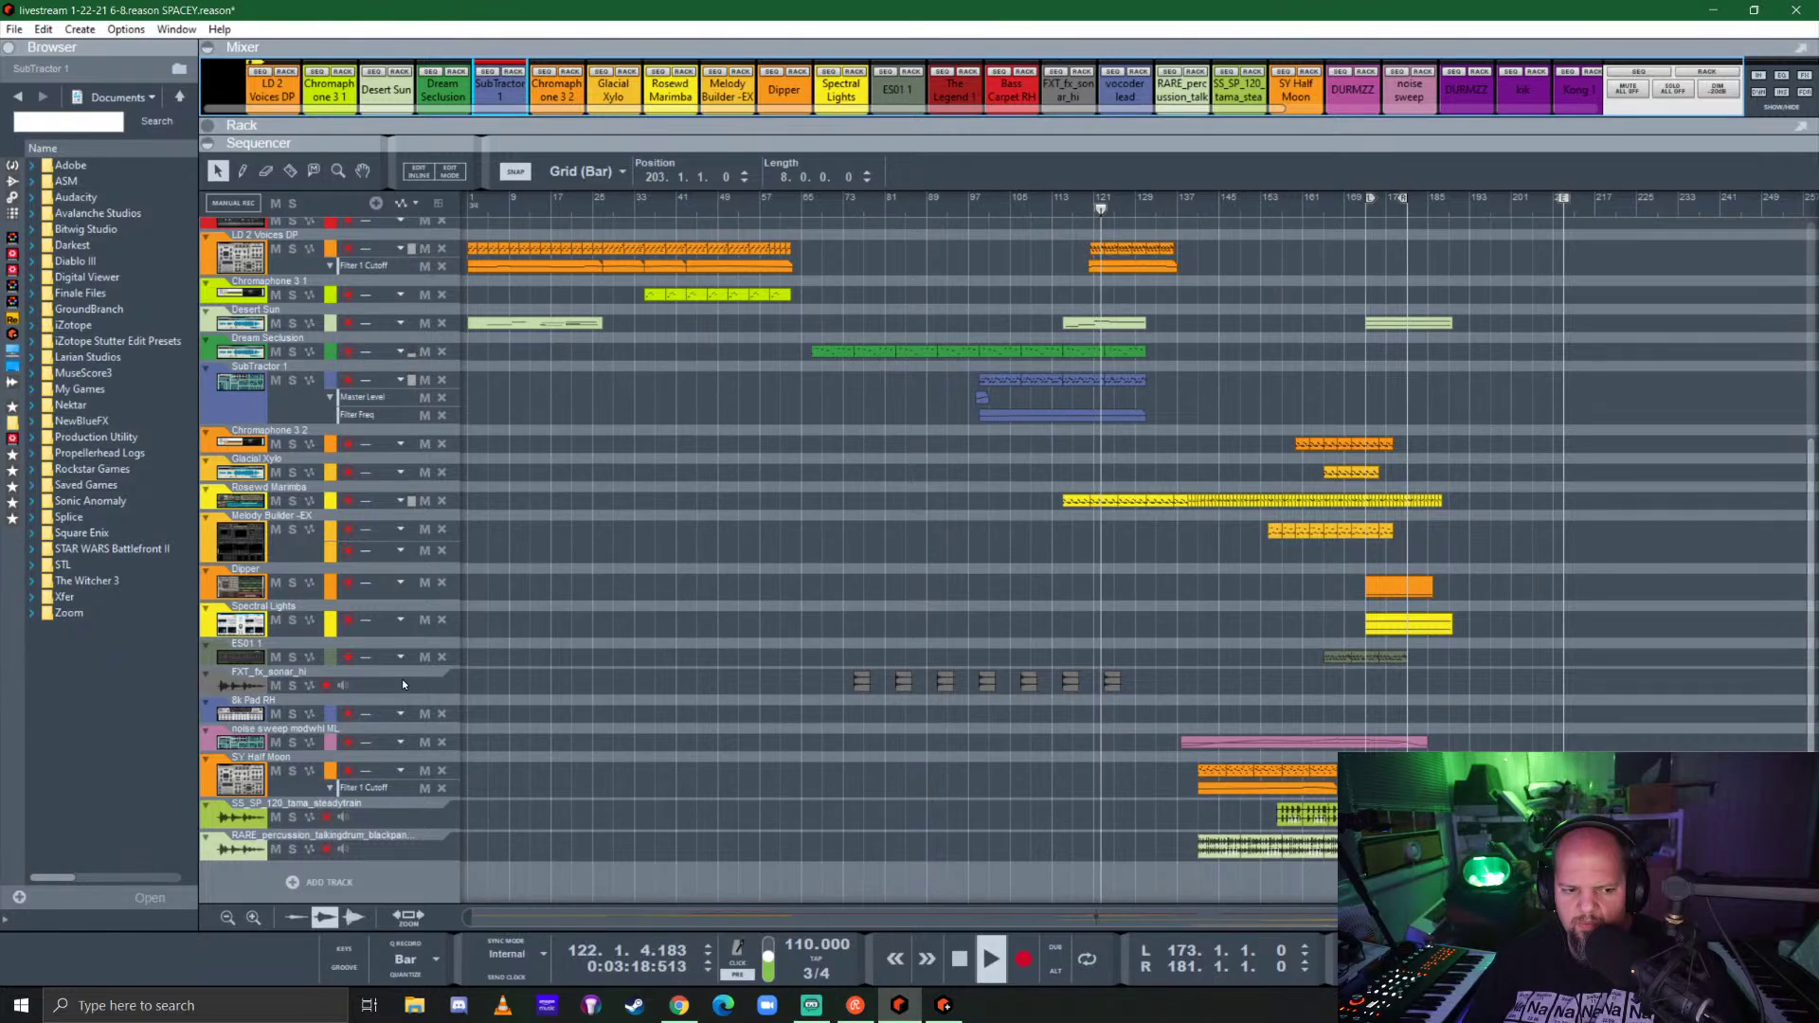
{"action": "left_click", "coordinate": [242, 720]}
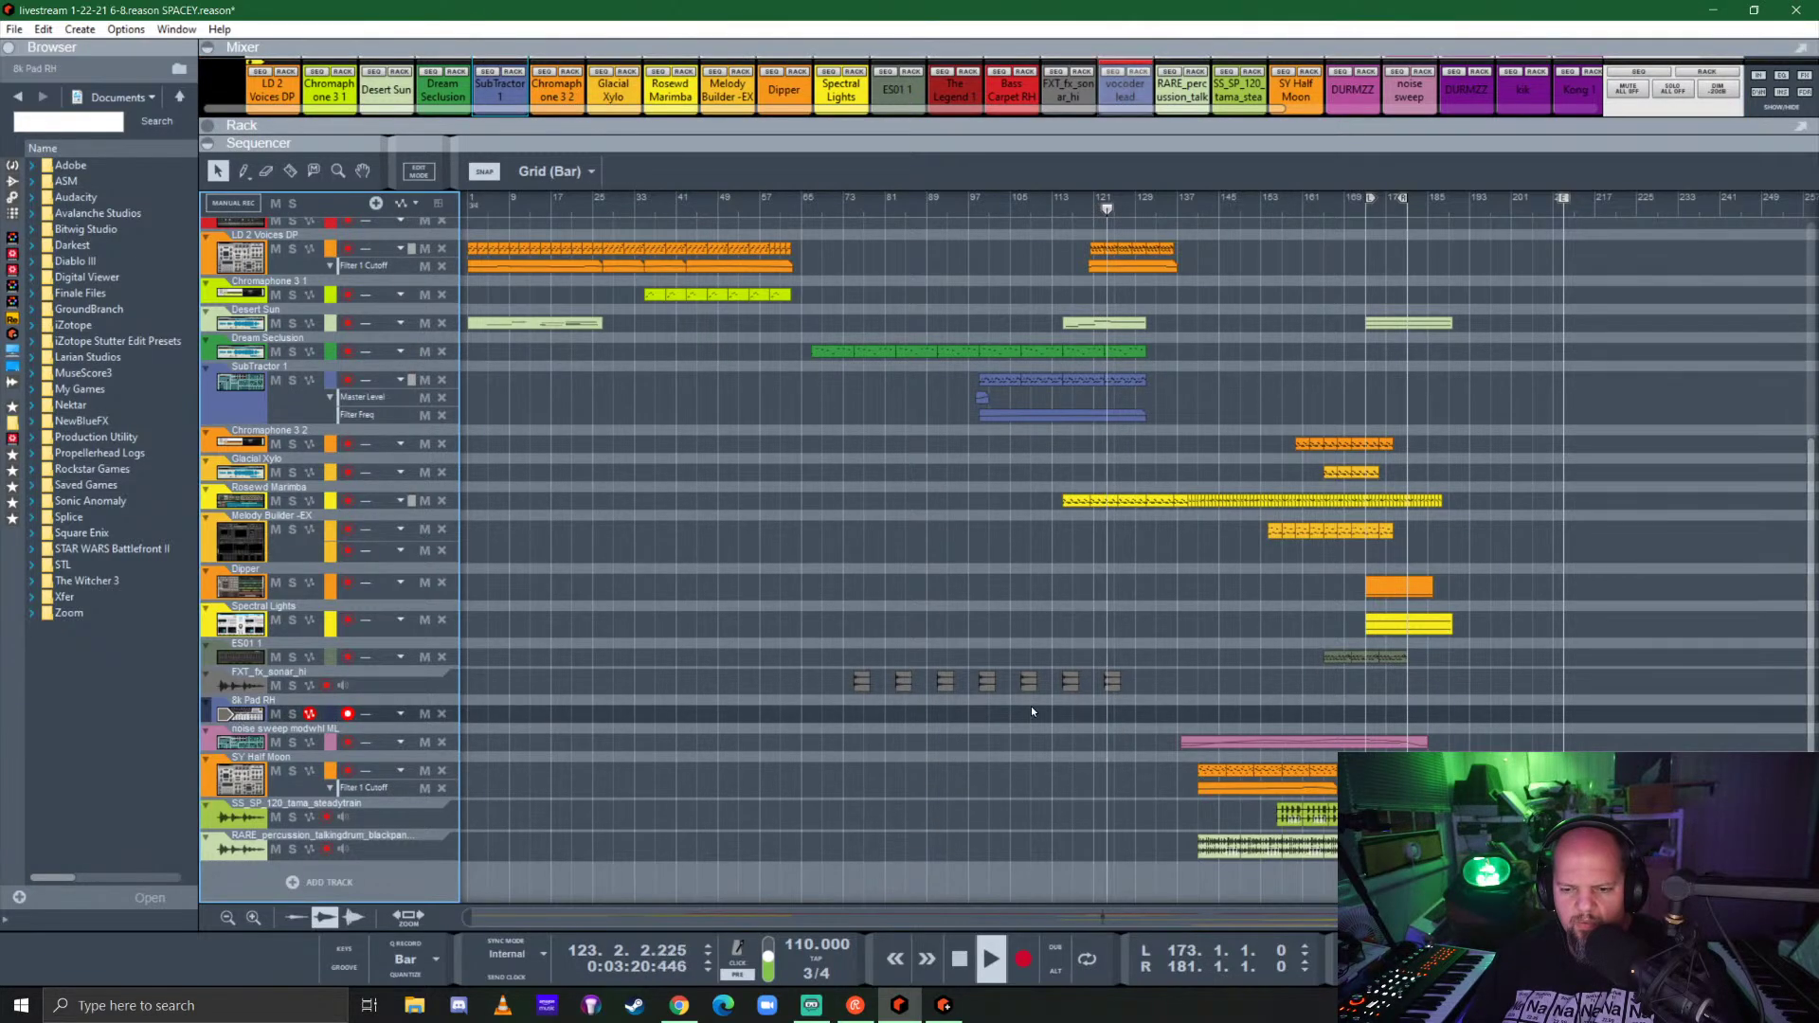
Step: Fine-tune the Melody Builder -EX channel level to about -9.4 dB in the mixer and save the song
{"action": "scroll", "coordinate": [1245, 694], "scroll_direction": "up", "scroll_amount": 5}
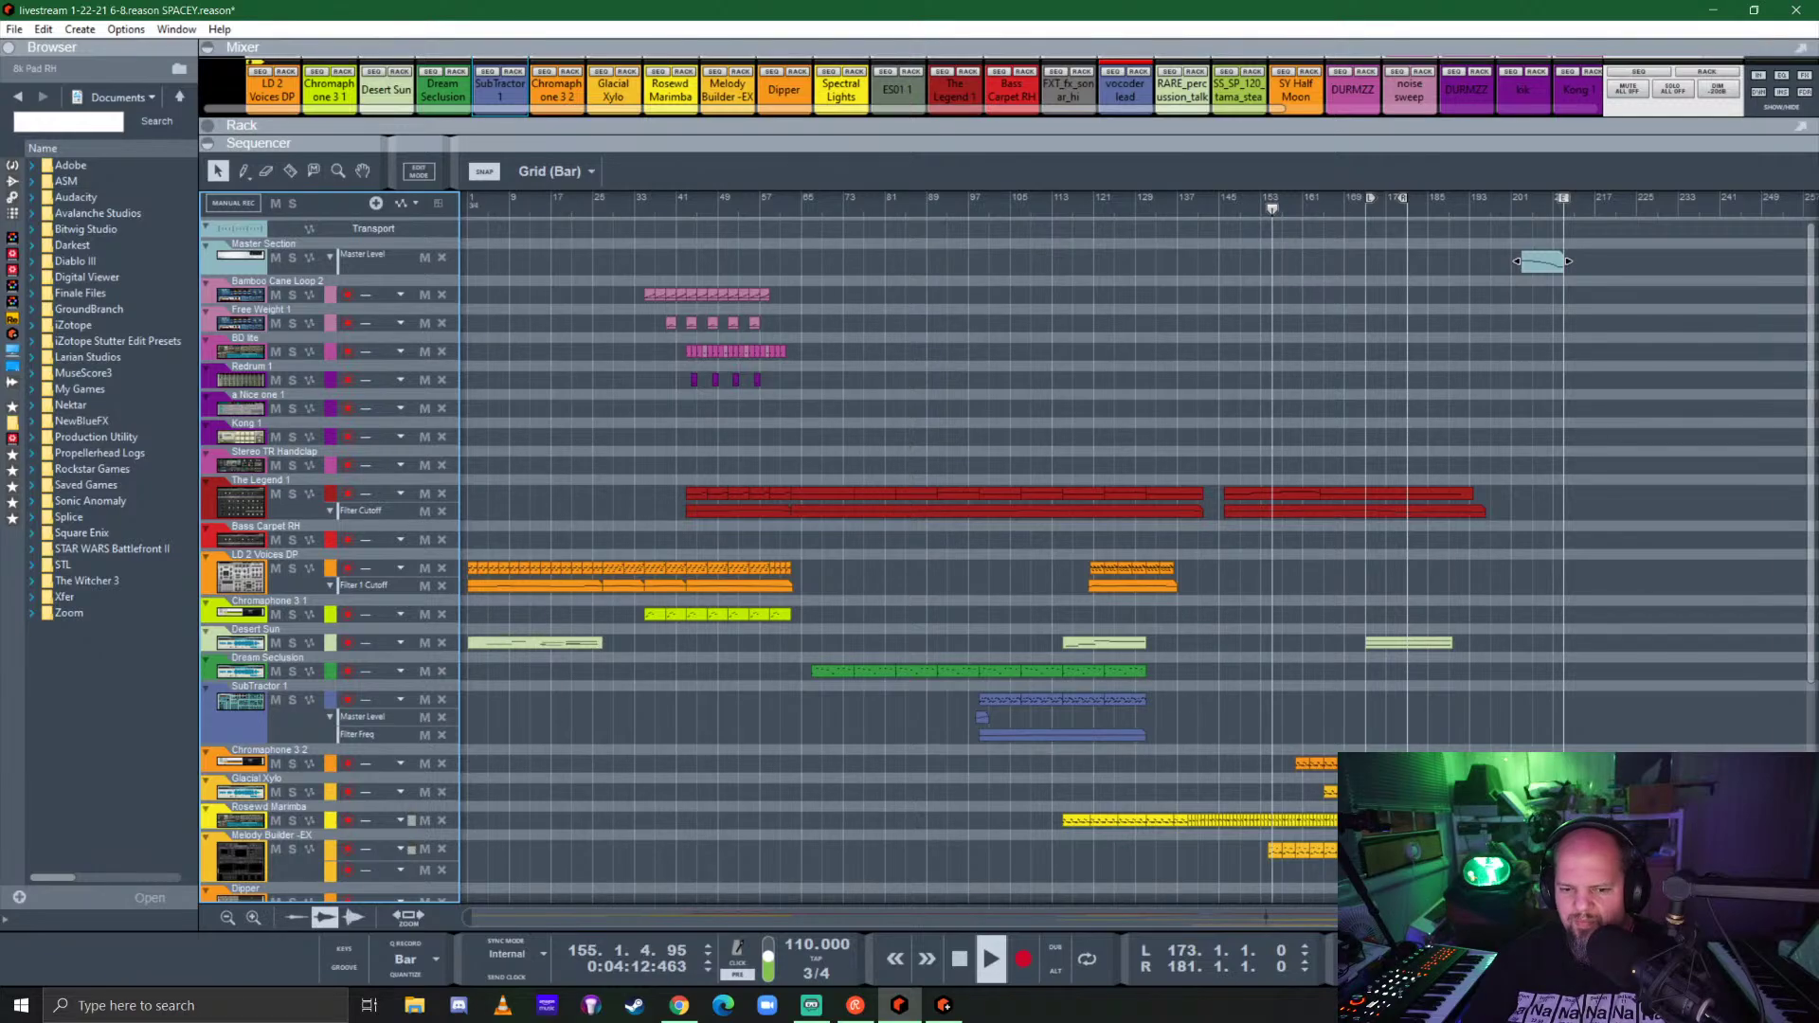
{"action": "scroll", "coordinate": [1040, 565], "scroll_direction": "up", "scroll_amount": 2}
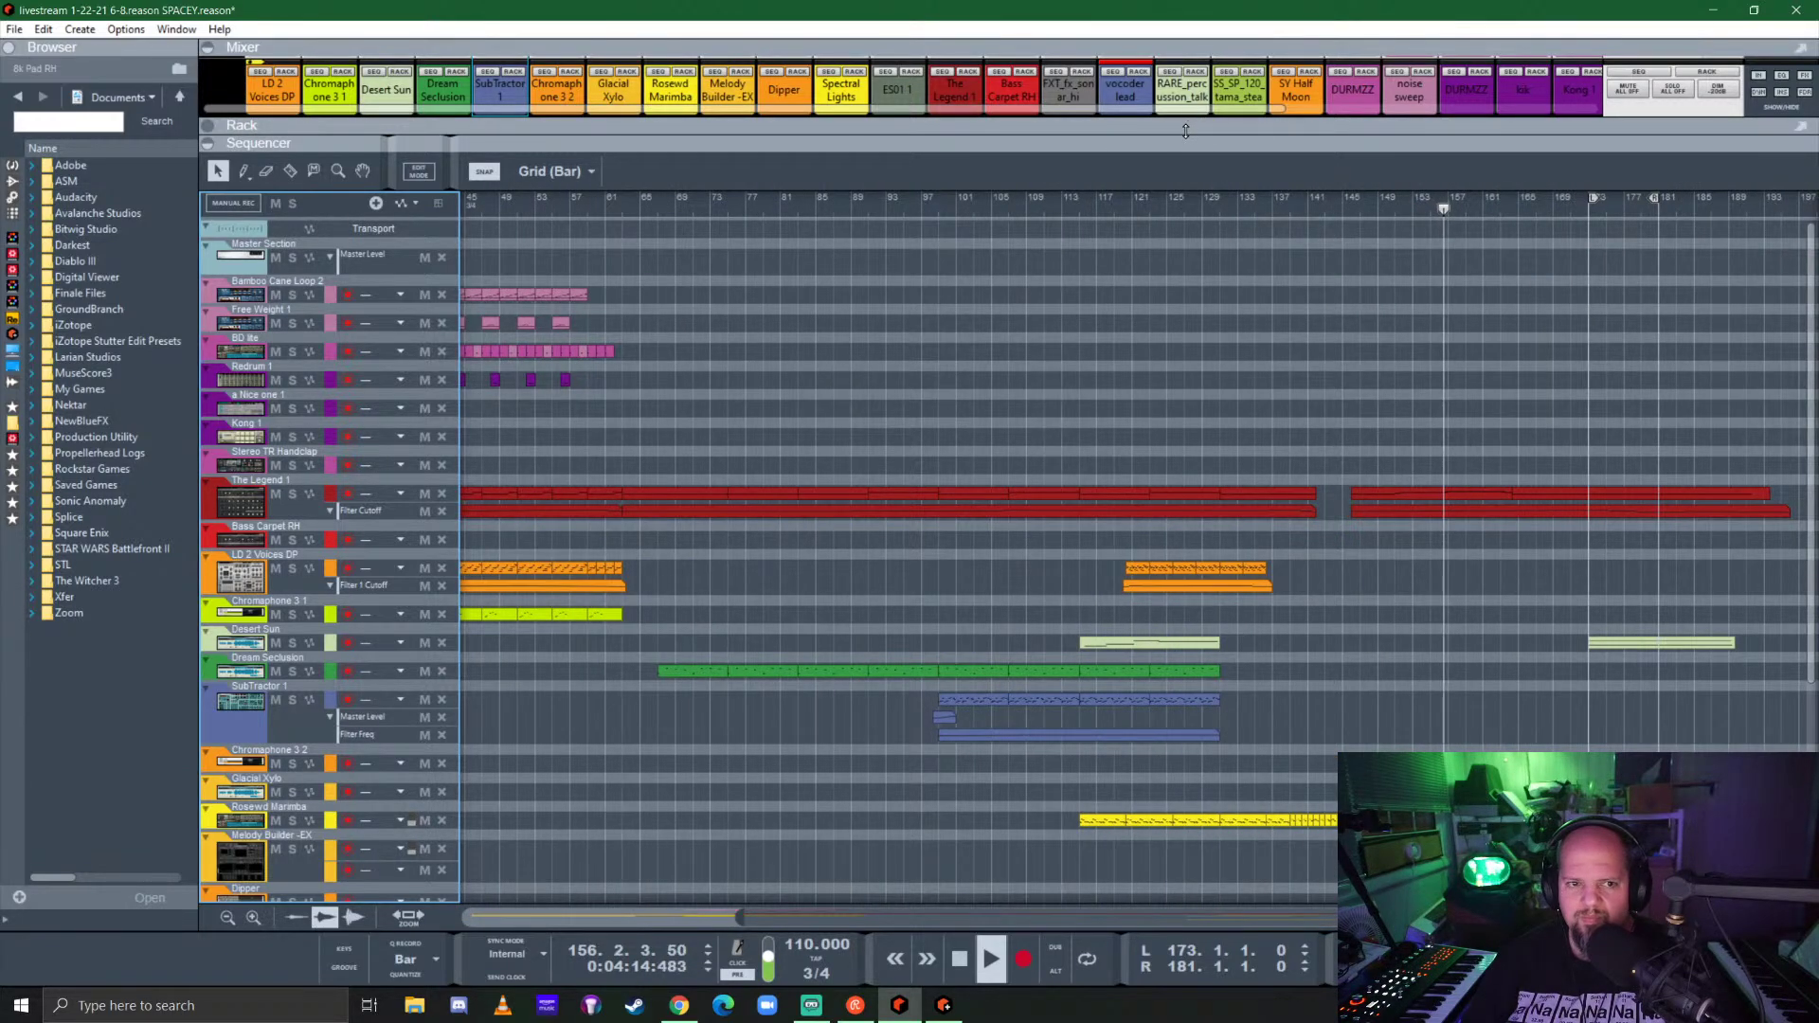
{"action": "left_click_drag", "start_coordinate": [1186, 131], "coordinate": [846, 484]}
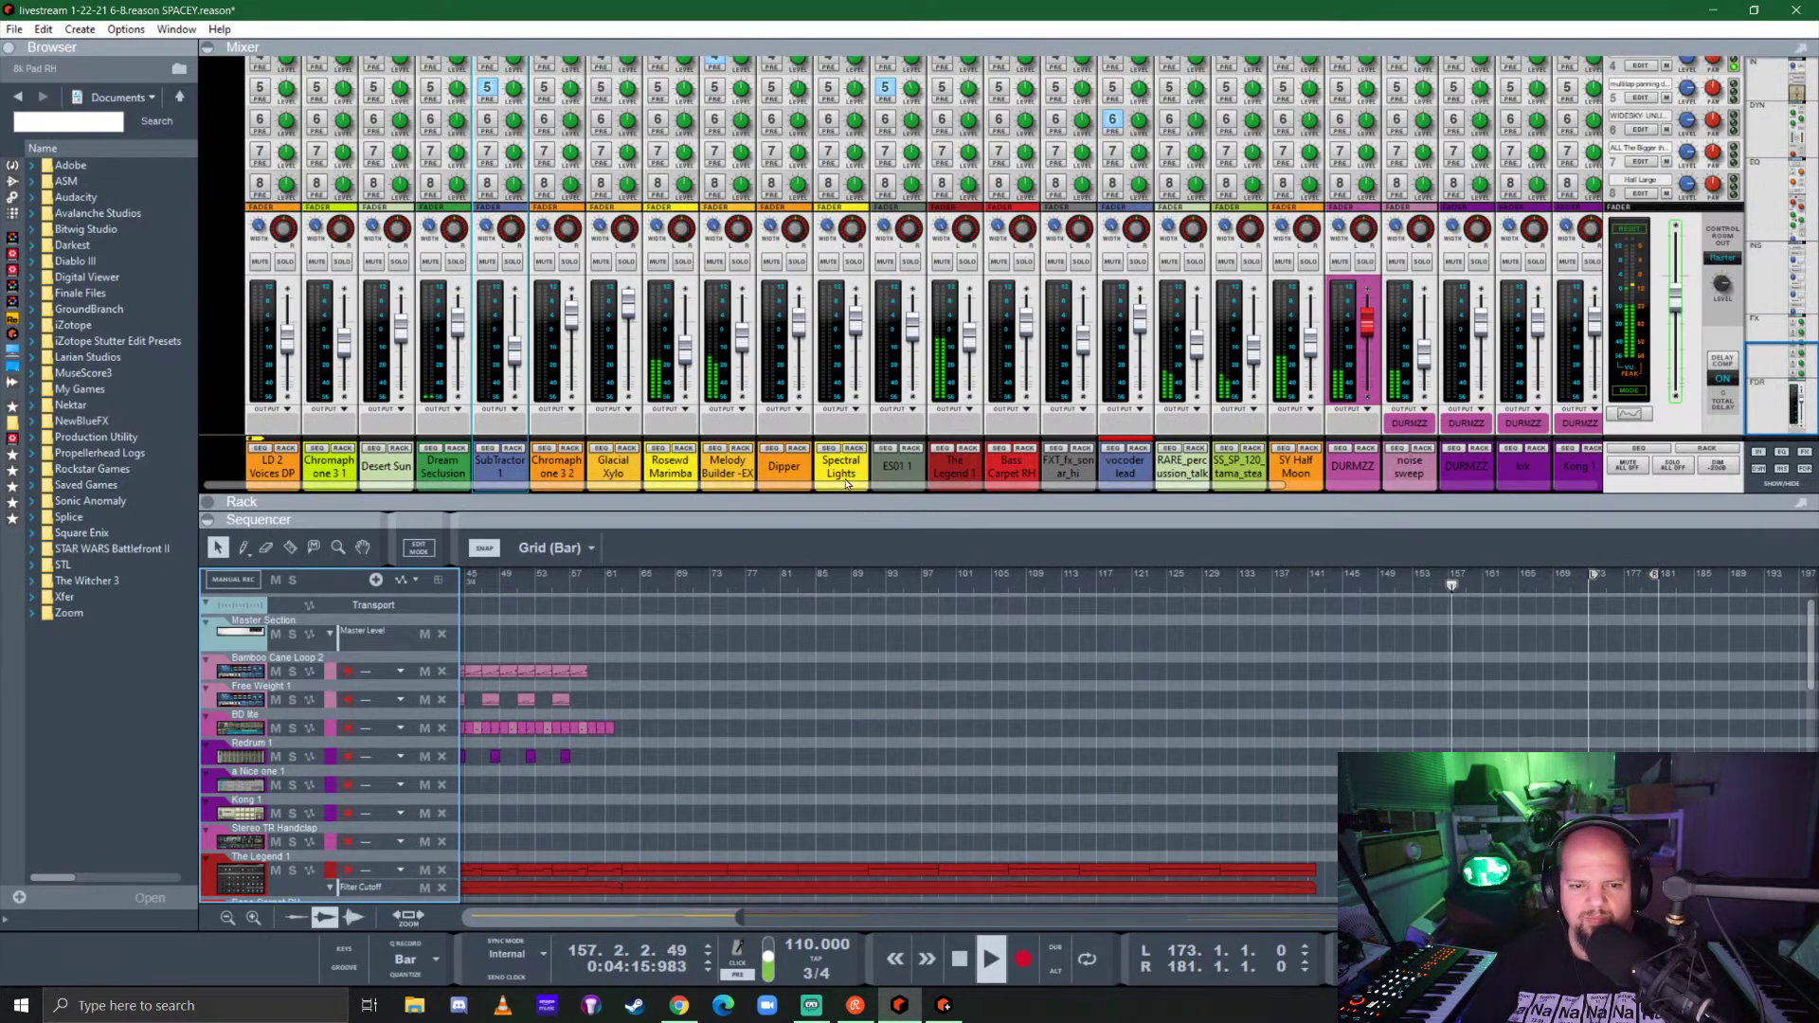
{"action": "left_click", "coordinate": [743, 346]}
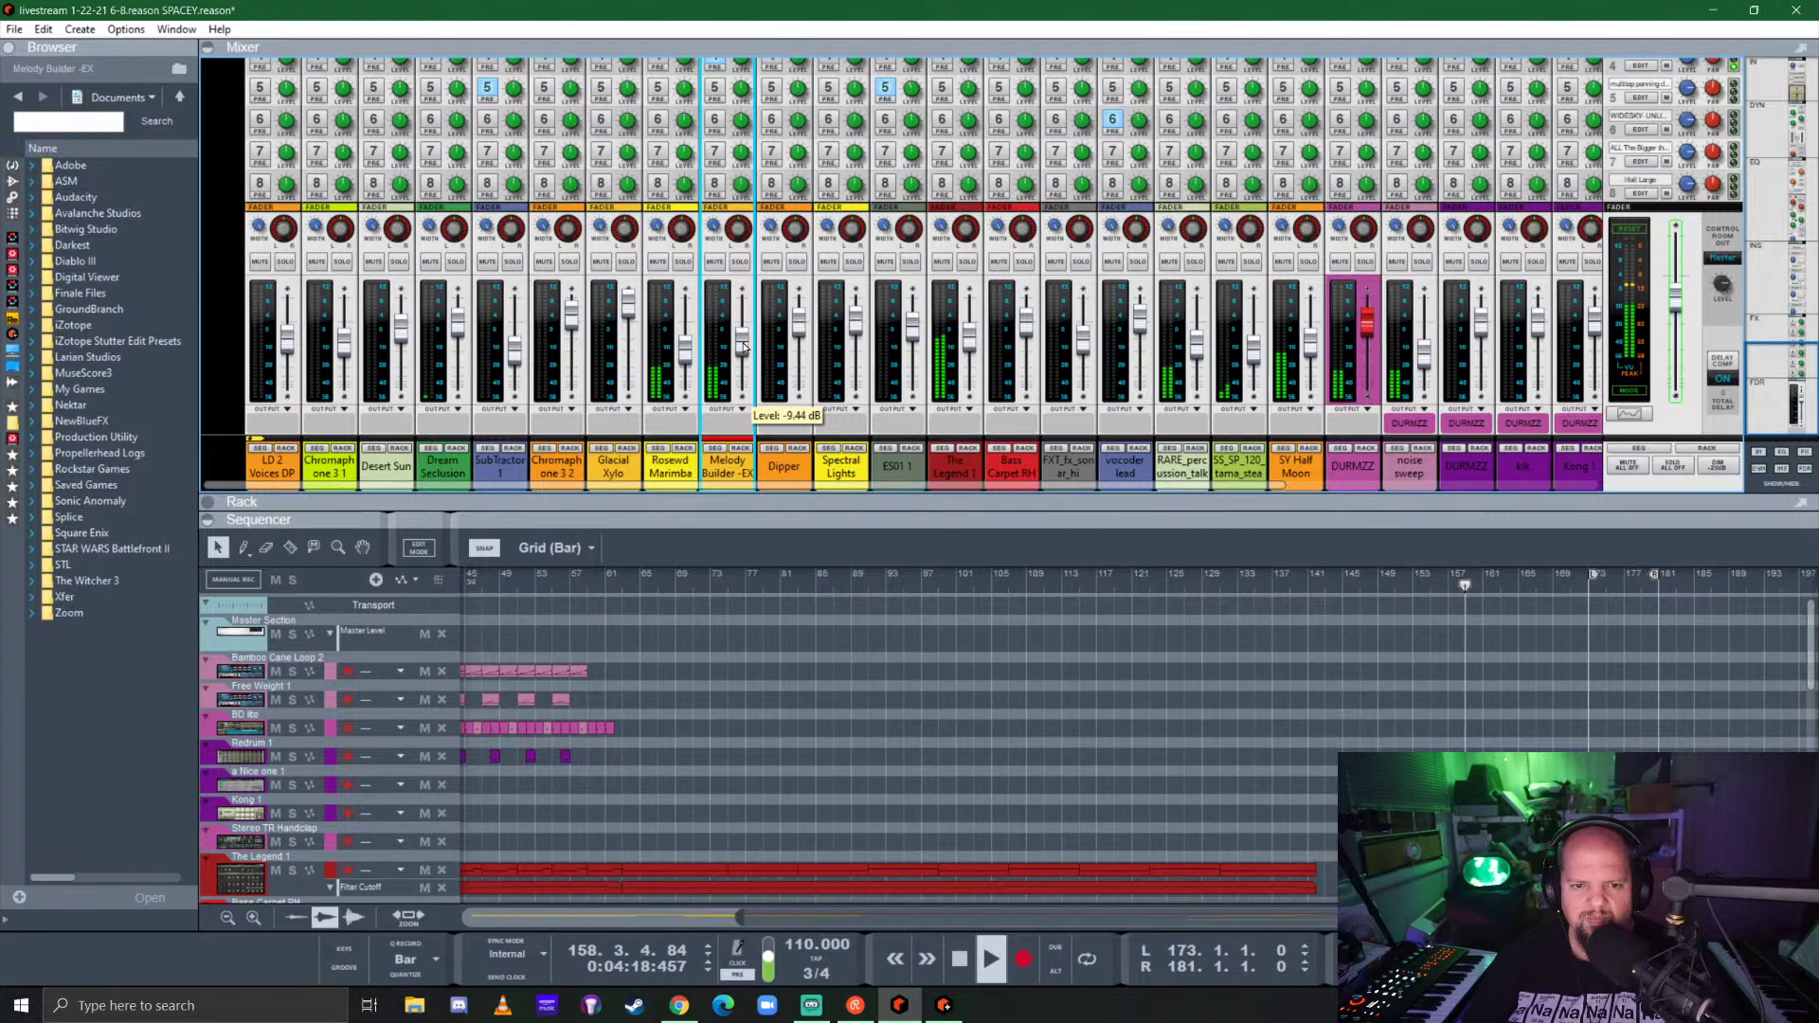
{"action": "left_click_drag", "start_coordinate": [744, 347], "coordinate": [748, 347]}
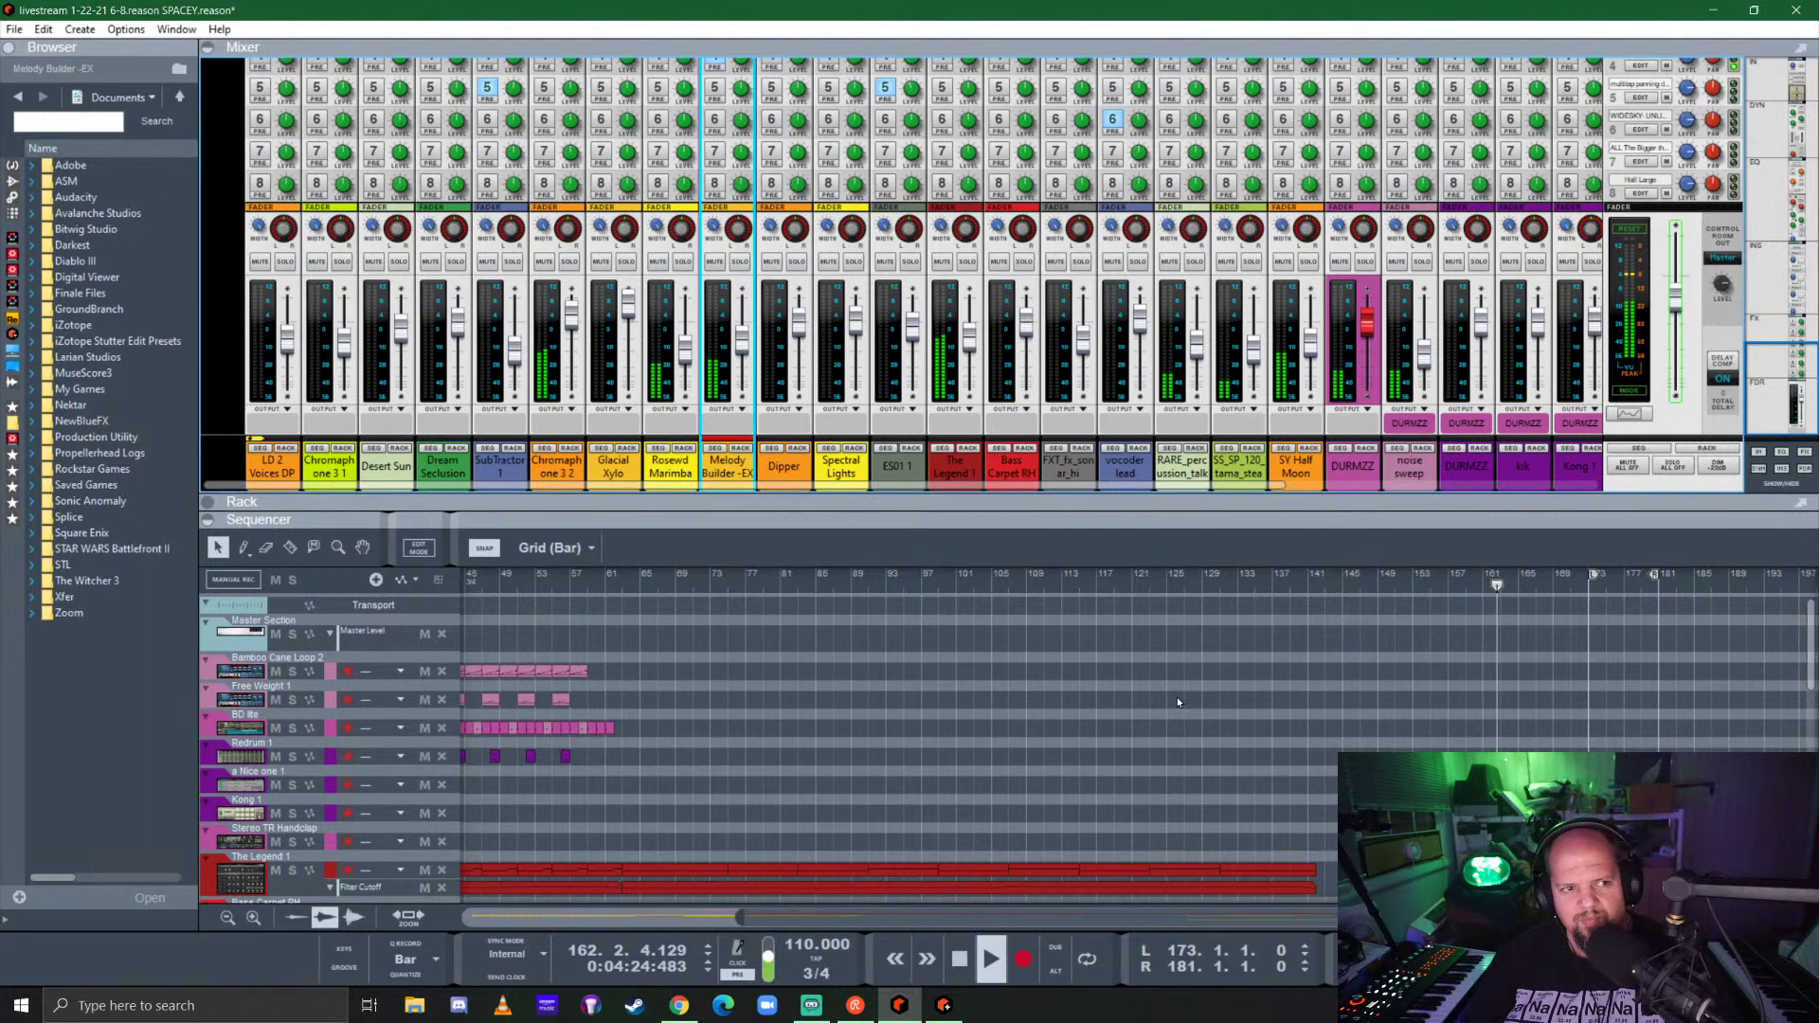
{"action": "key", "text": "ctrl+s"}
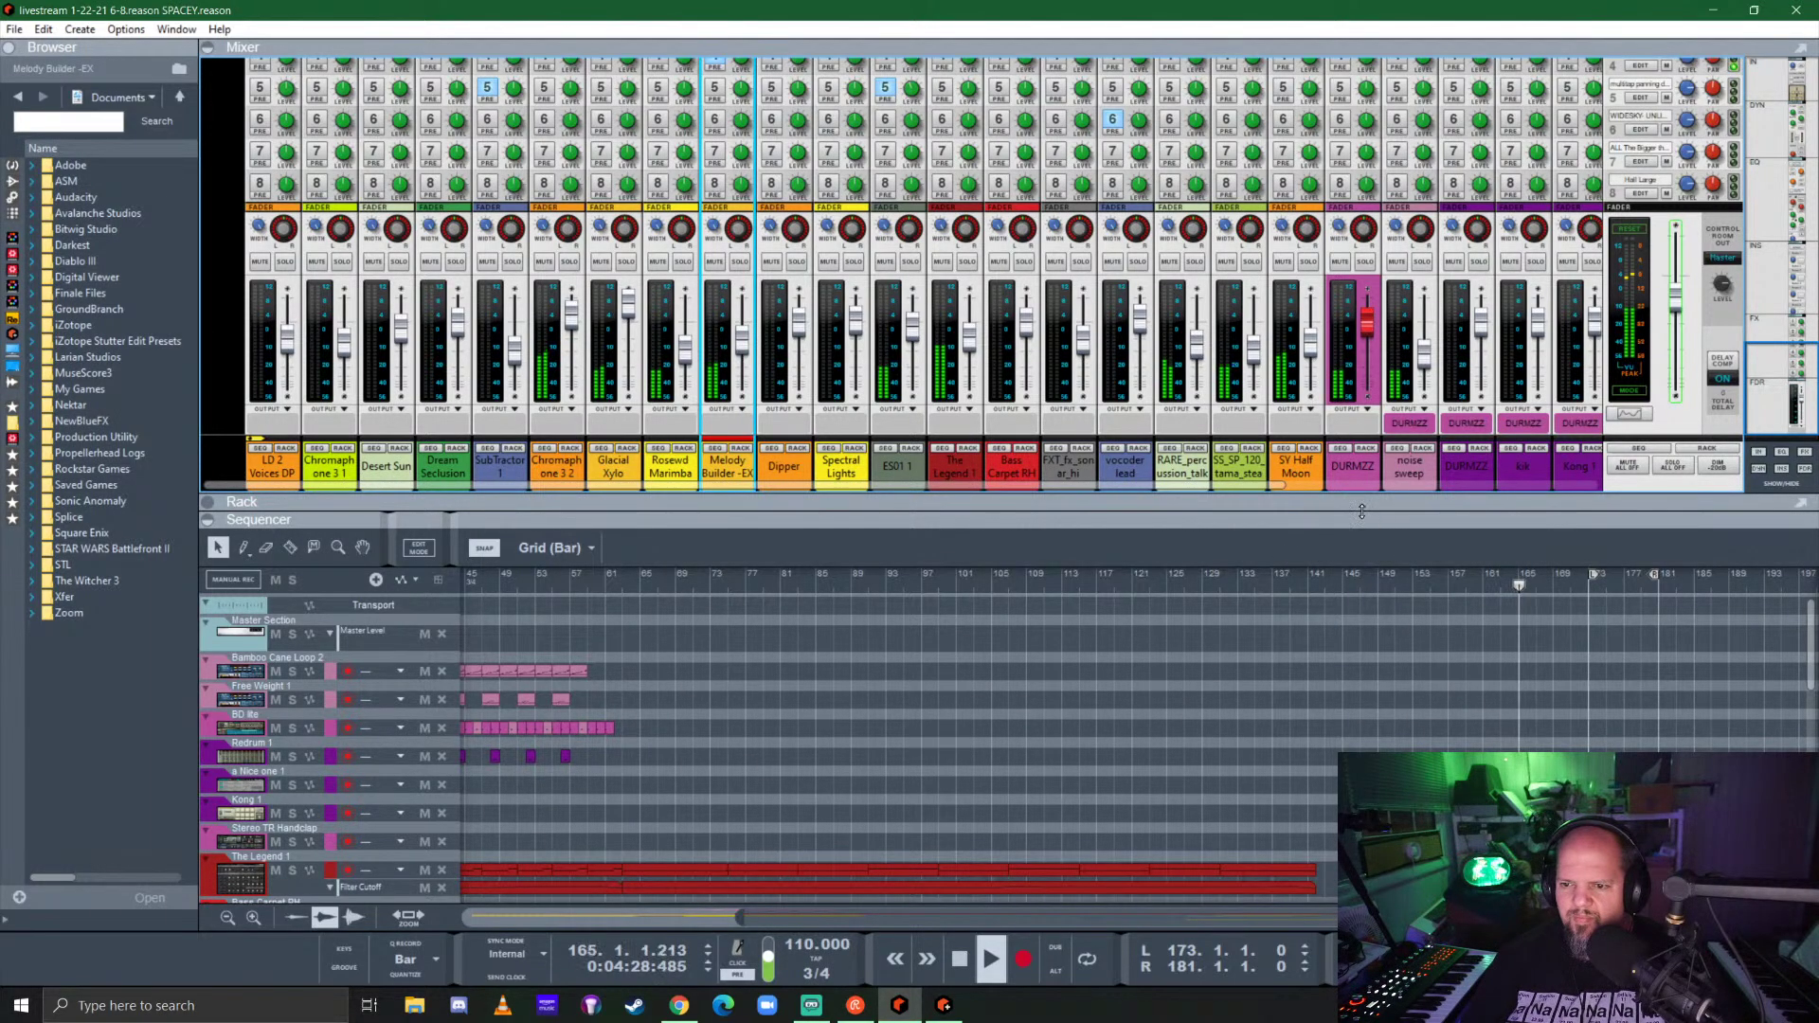
Step: Enable a low-pass filter at 6.04 kHz in the noise sweep channel's Spectrum EQ
{"action": "left_click", "coordinate": [1424, 363]}
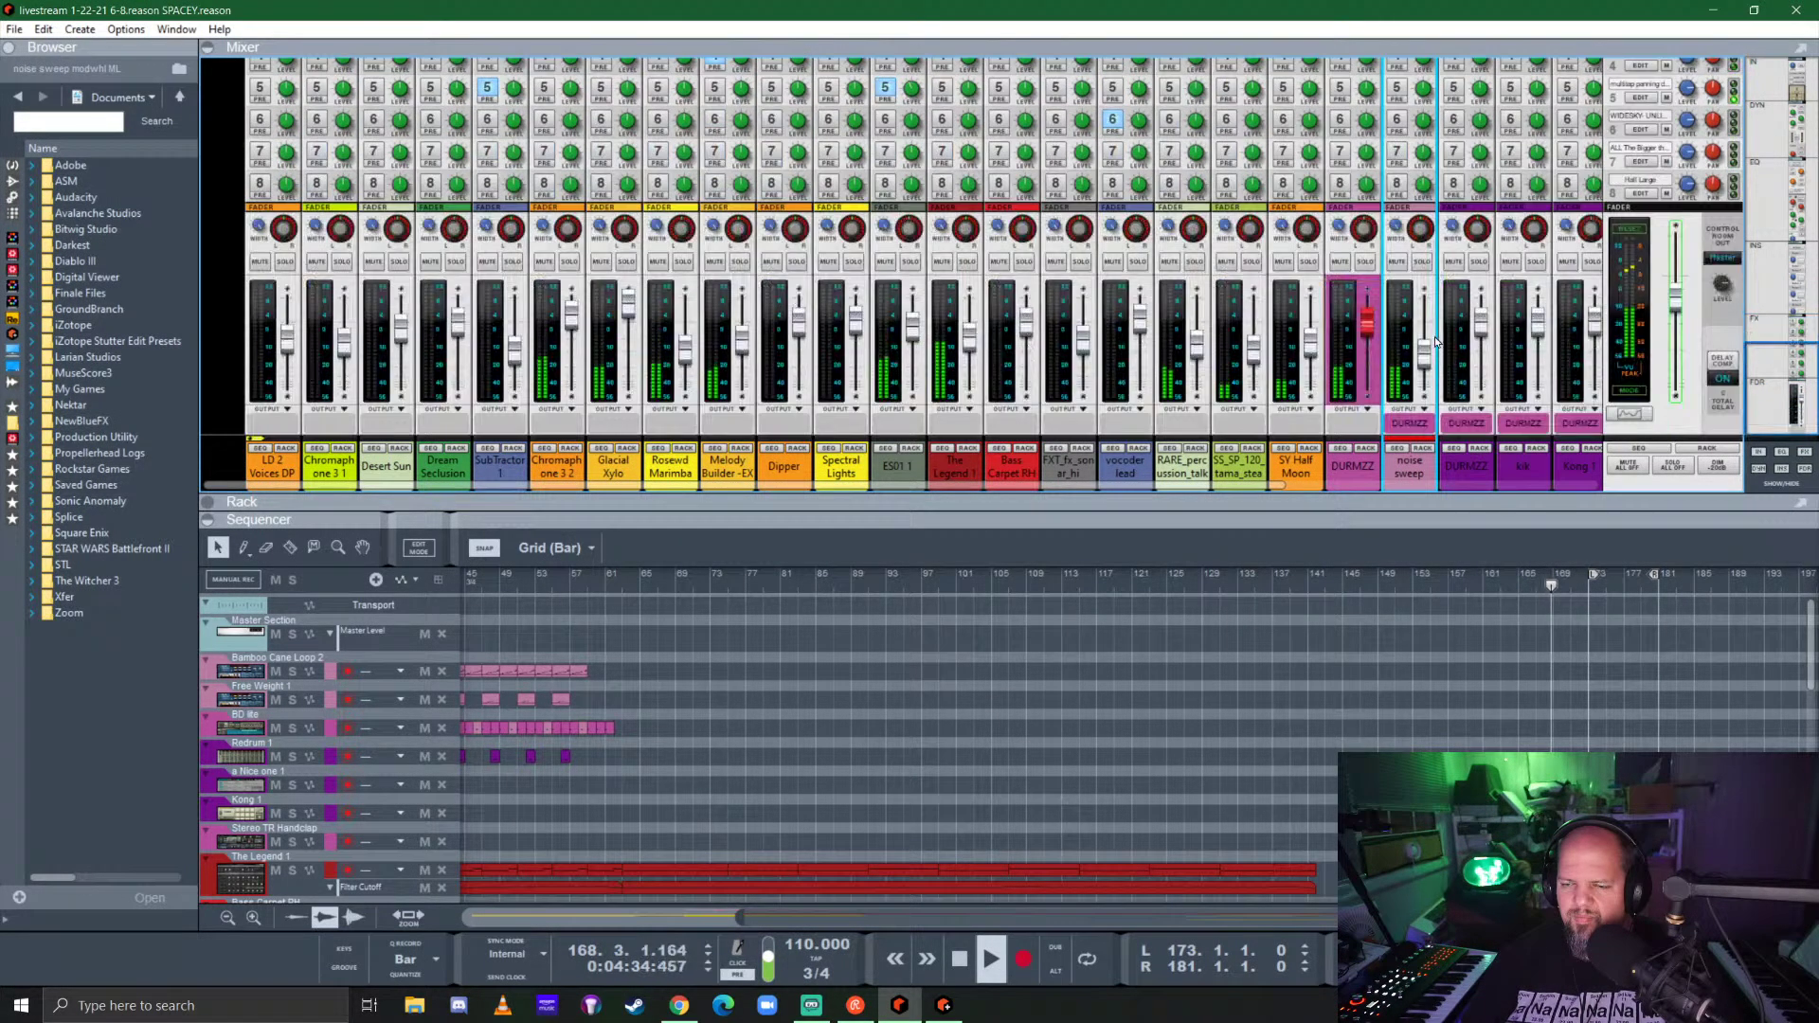
{"action": "left_click", "coordinate": [1424, 448]}
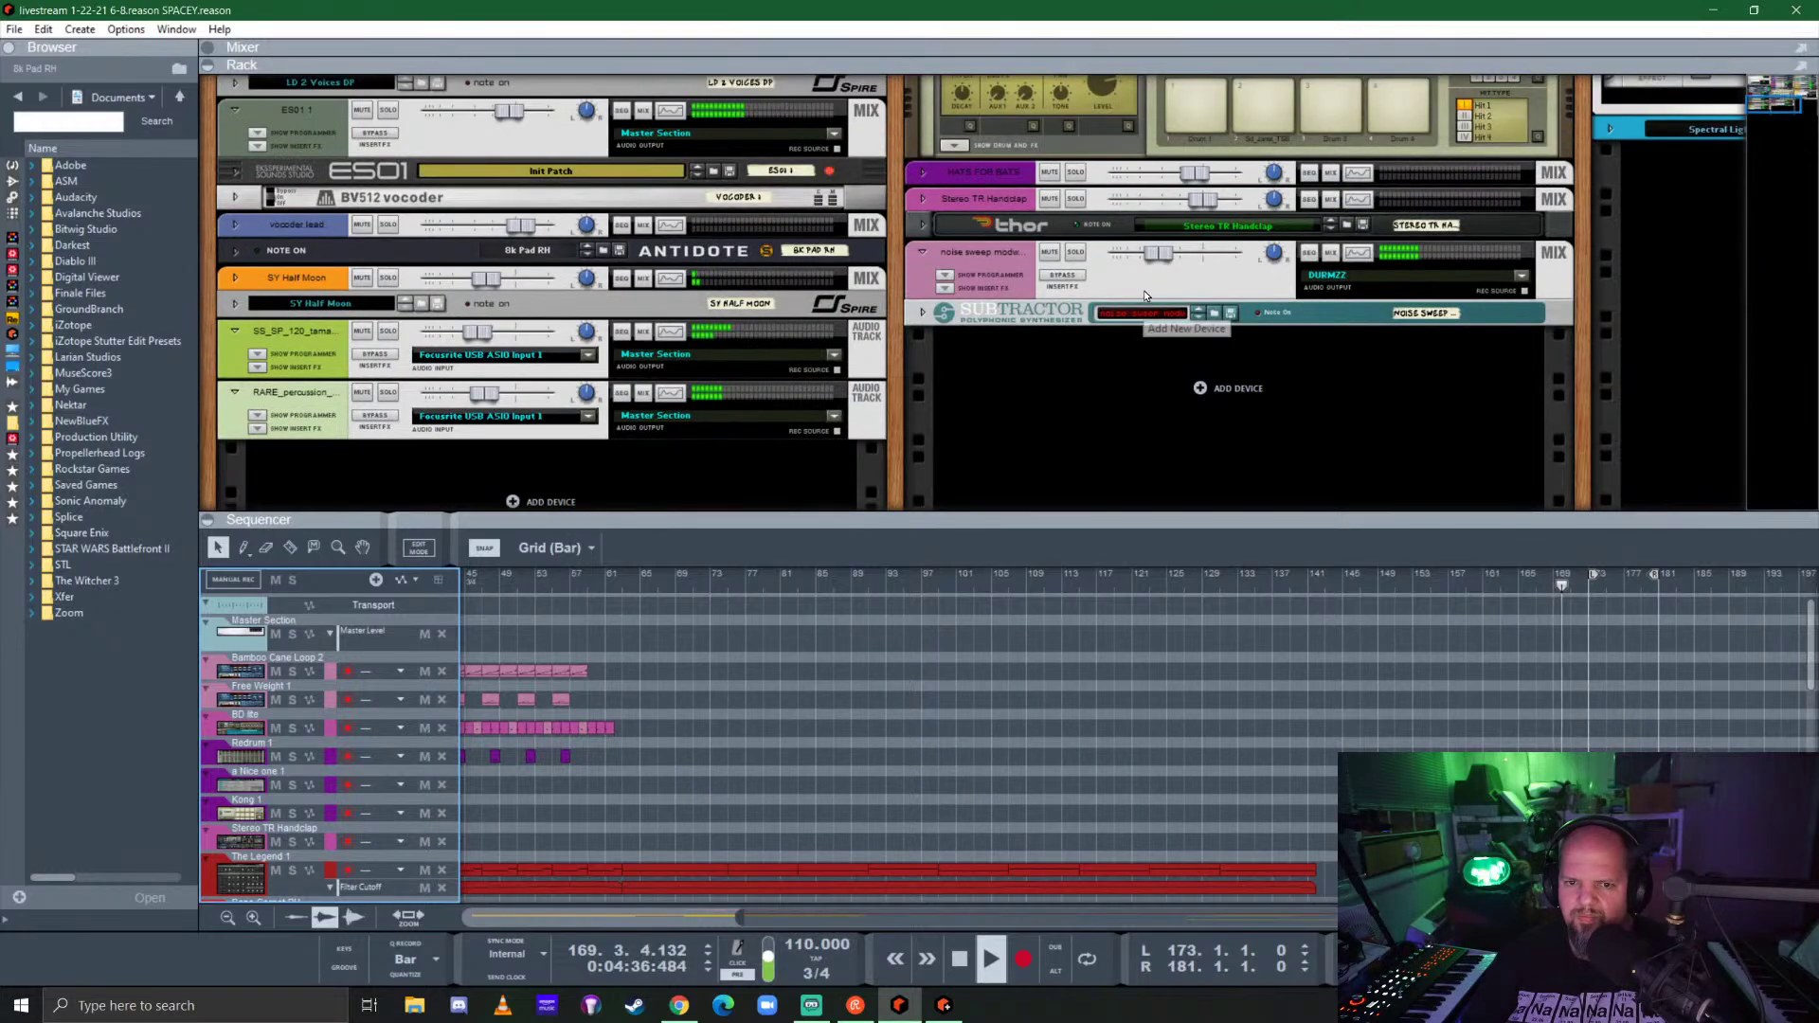
{"action": "left_click", "coordinate": [1358, 252]}
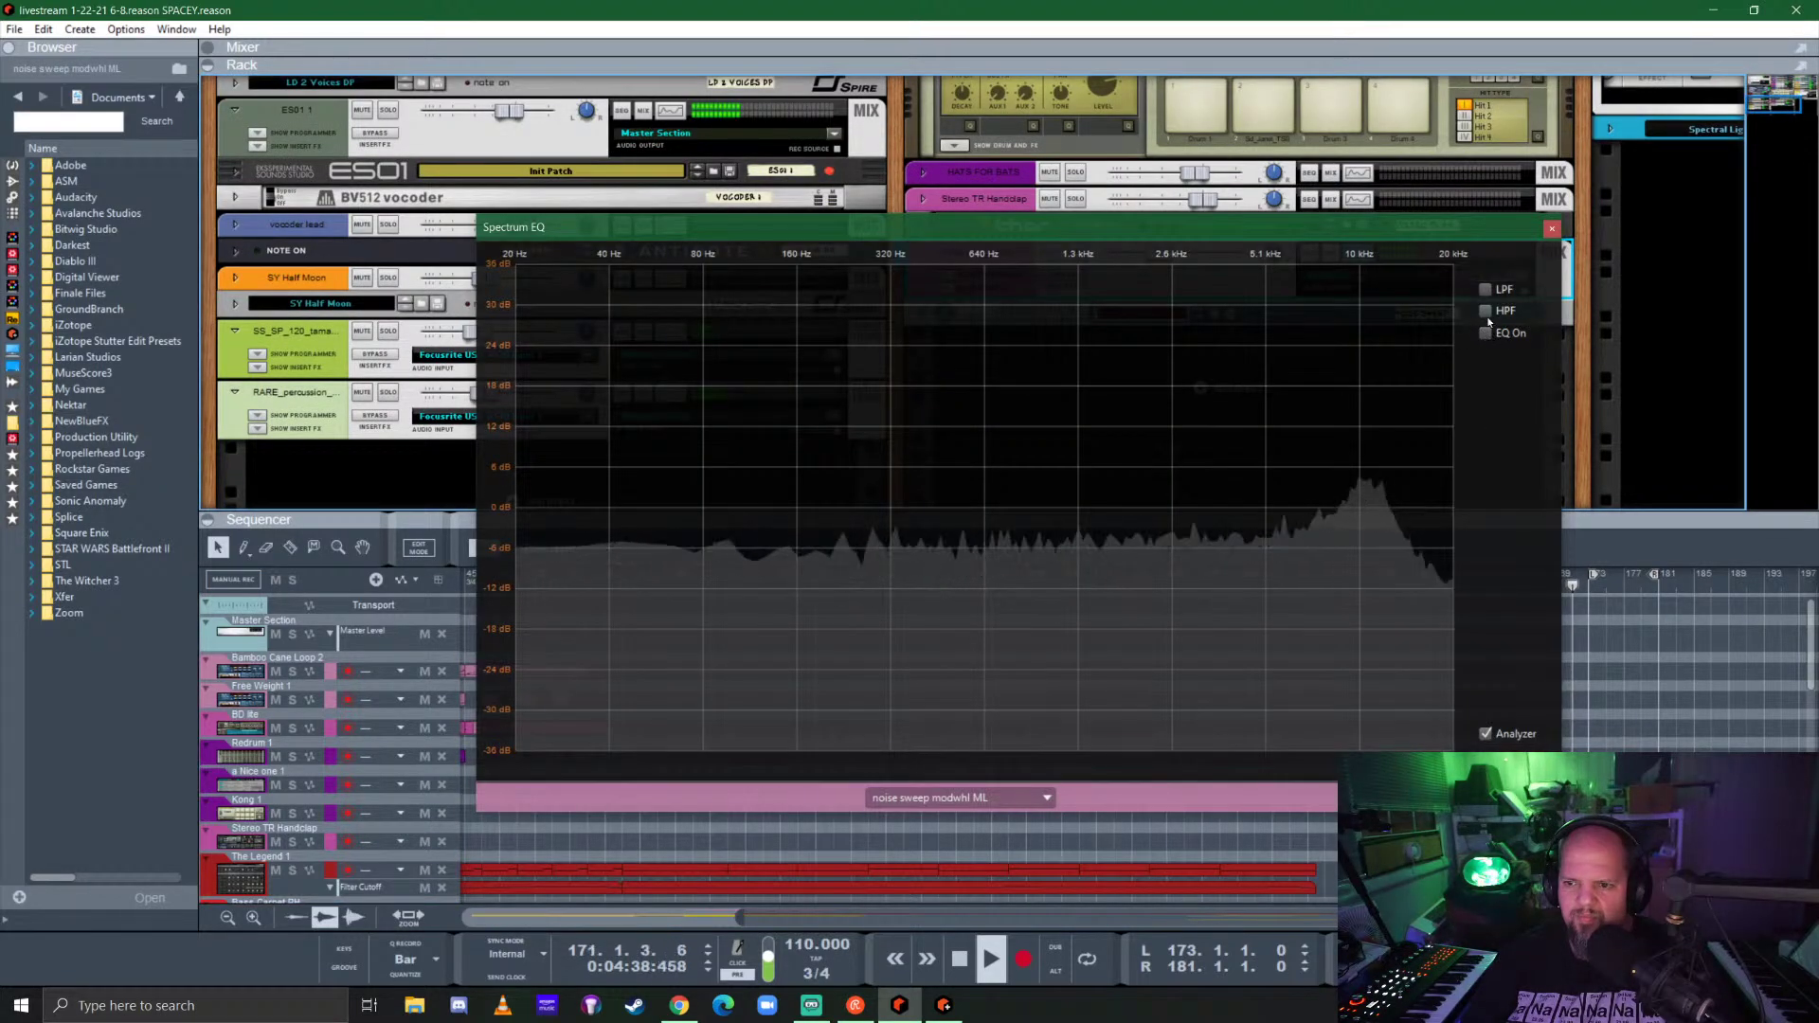
{"action": "left_click", "coordinate": [1485, 289]}
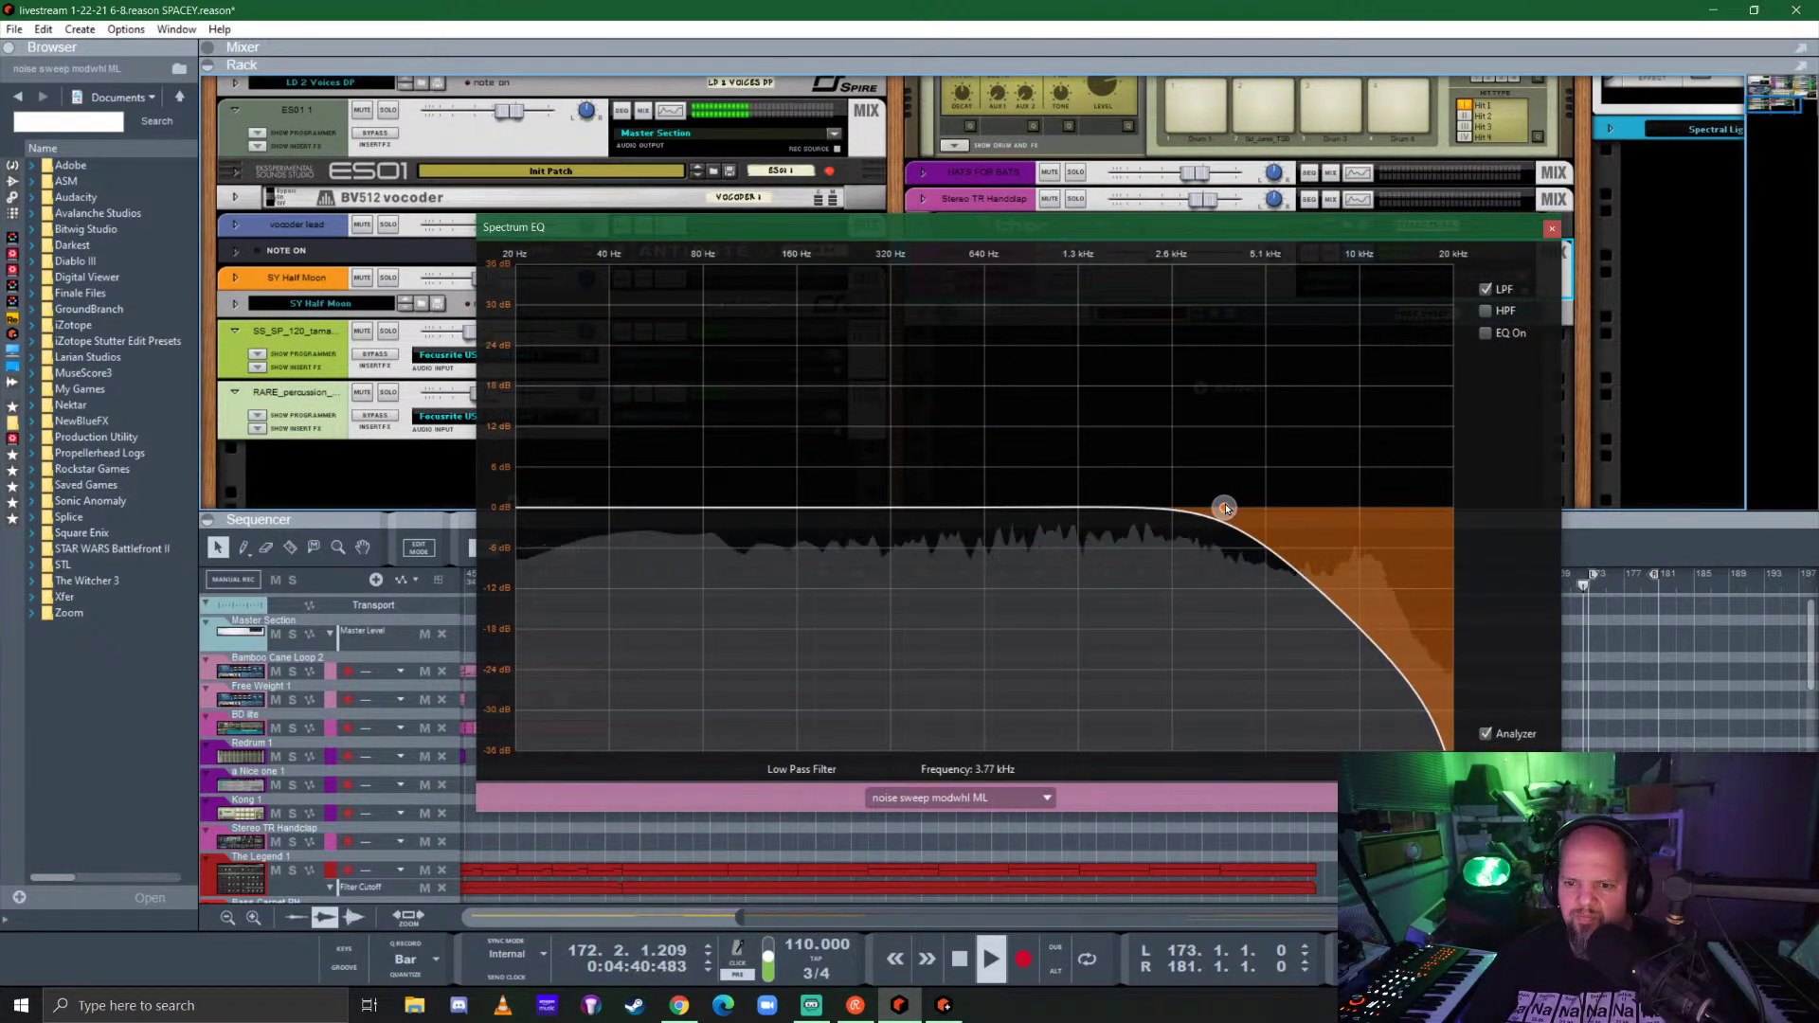
{"action": "left_click_drag", "start_coordinate": [1224, 508], "coordinate": [1287, 507]}
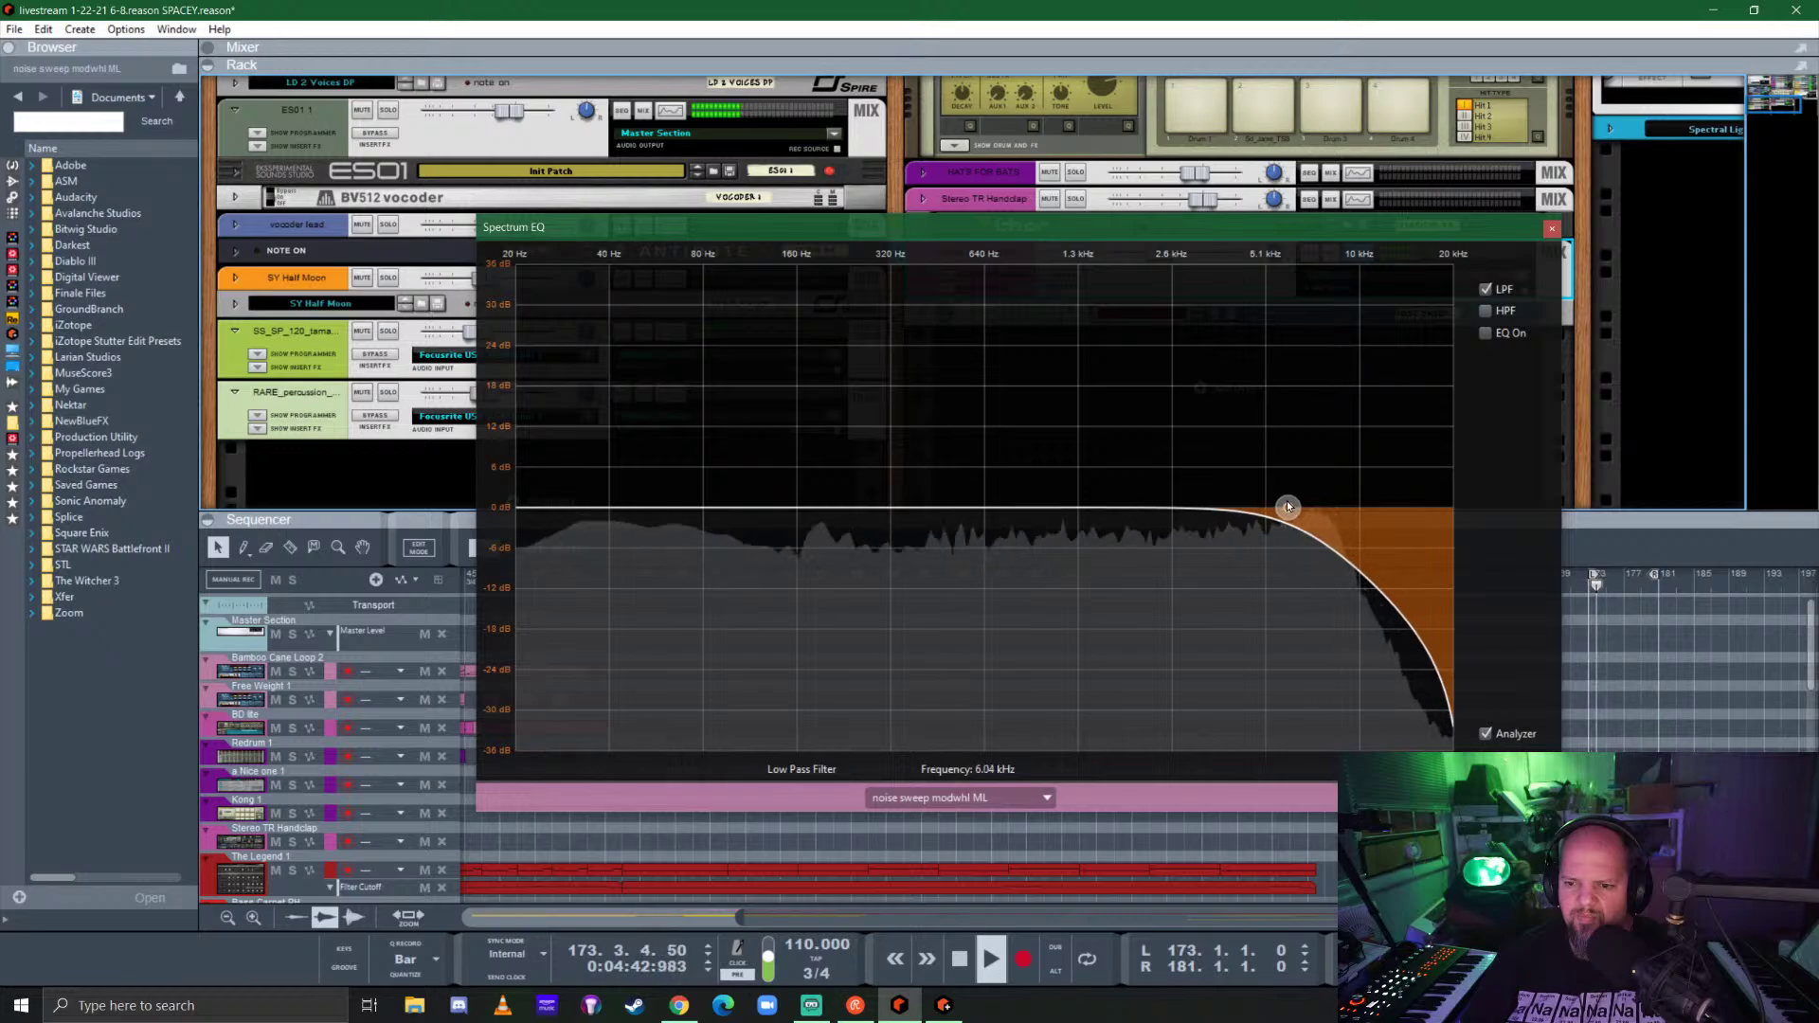
{"action": "left_click", "coordinate": [1554, 230]}
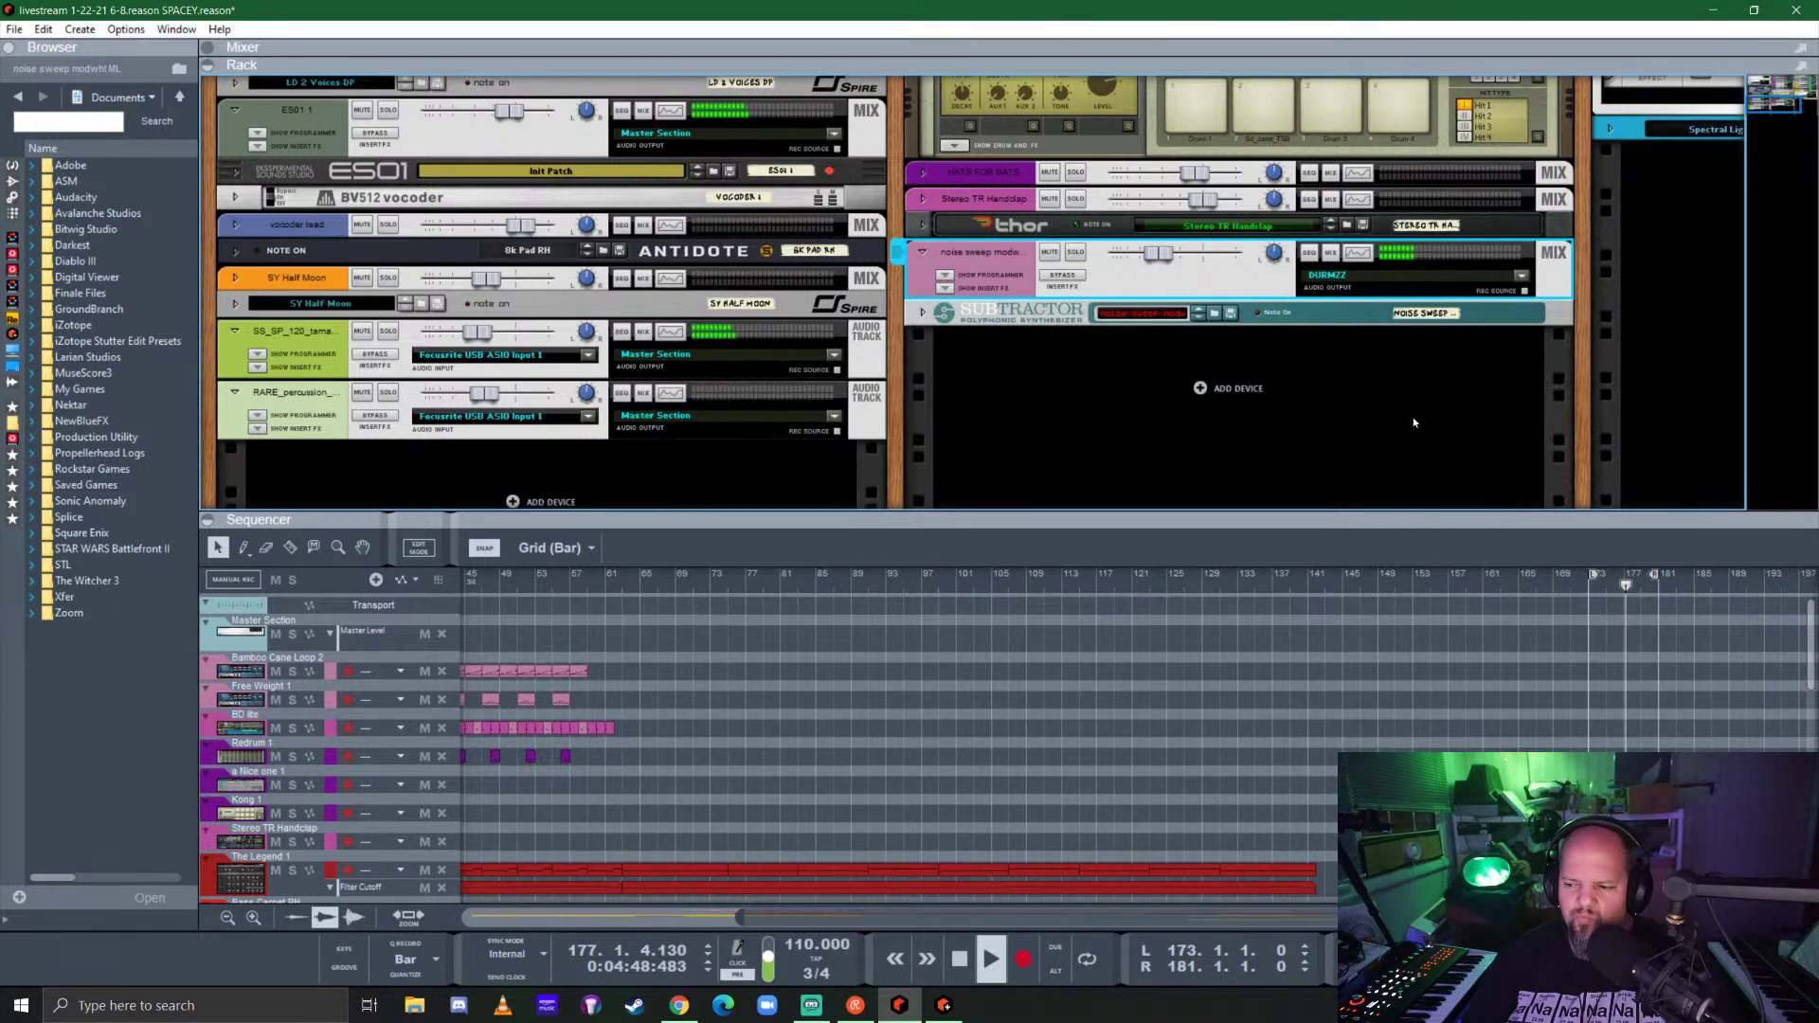
Step: Enable a high-pass filter at 78.5 Hz in the noise sweep channel's Spectrum EQ
{"action": "left_click", "coordinate": [1362, 259]}
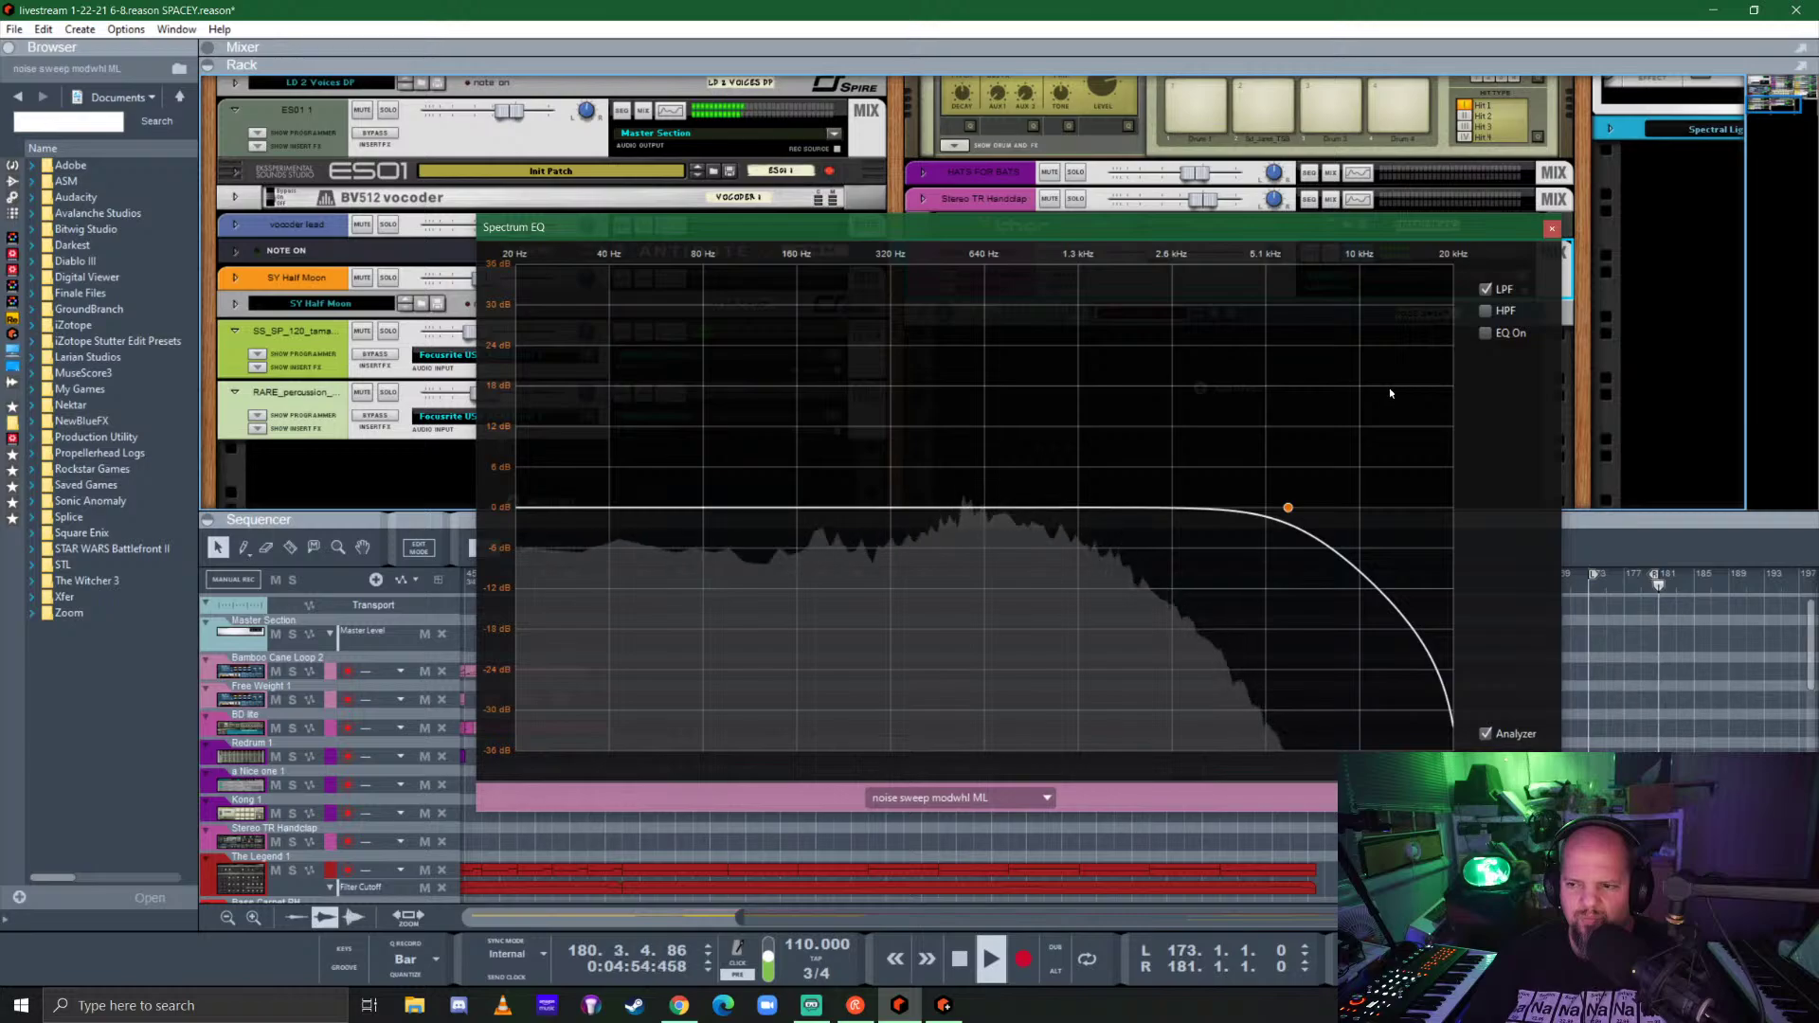
{"action": "left_click", "coordinate": [1486, 311]}
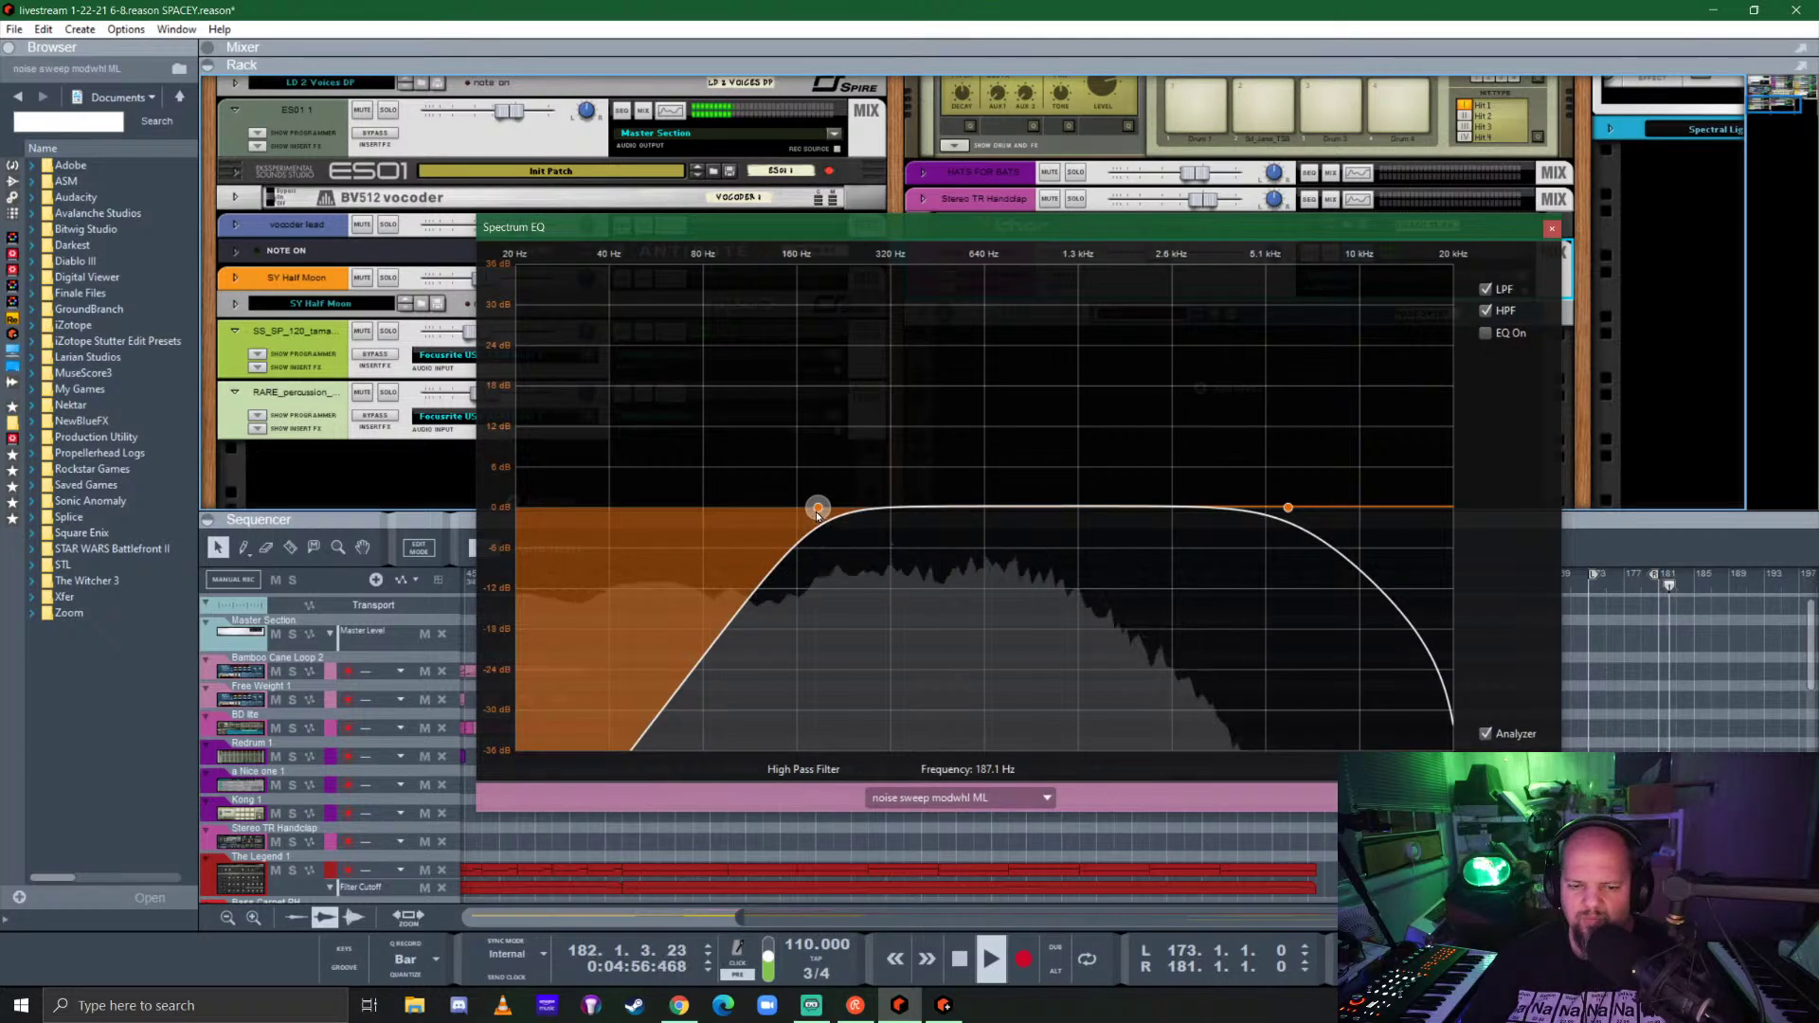
{"action": "left_click_drag", "start_coordinate": [818, 525], "coordinate": [700, 526]}
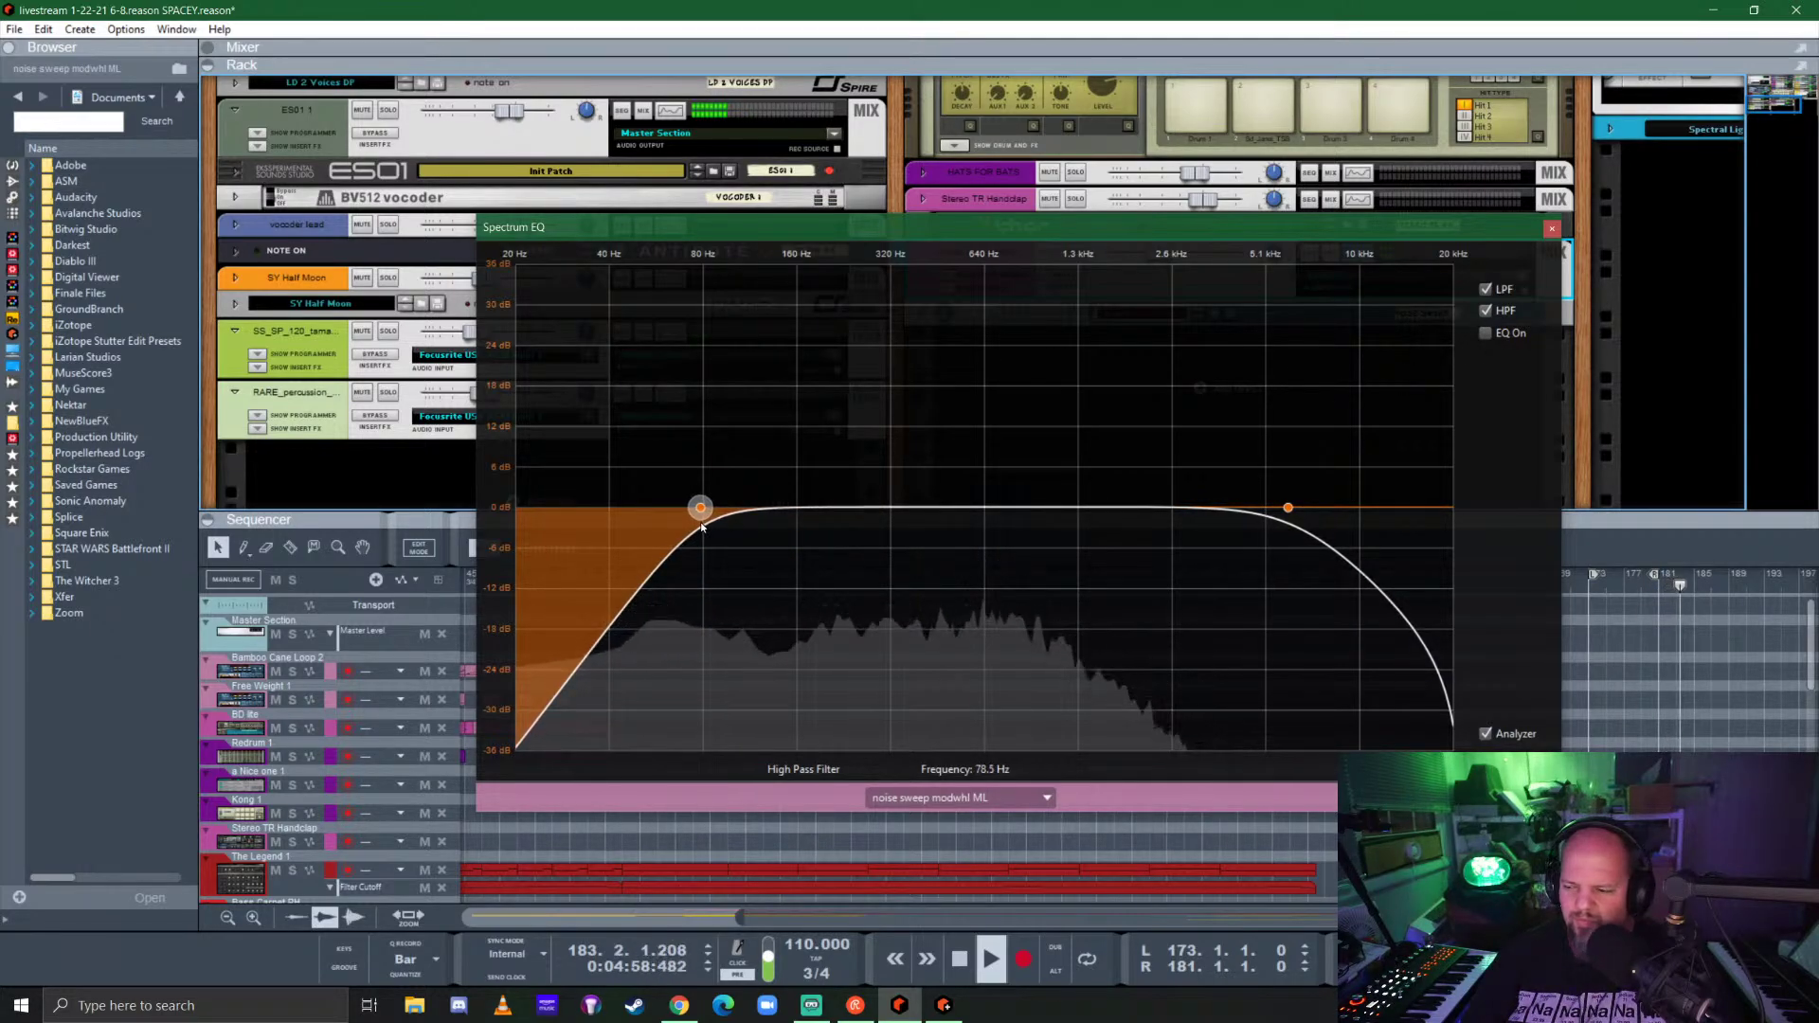
{"action": "left_click", "coordinate": [1552, 228]}
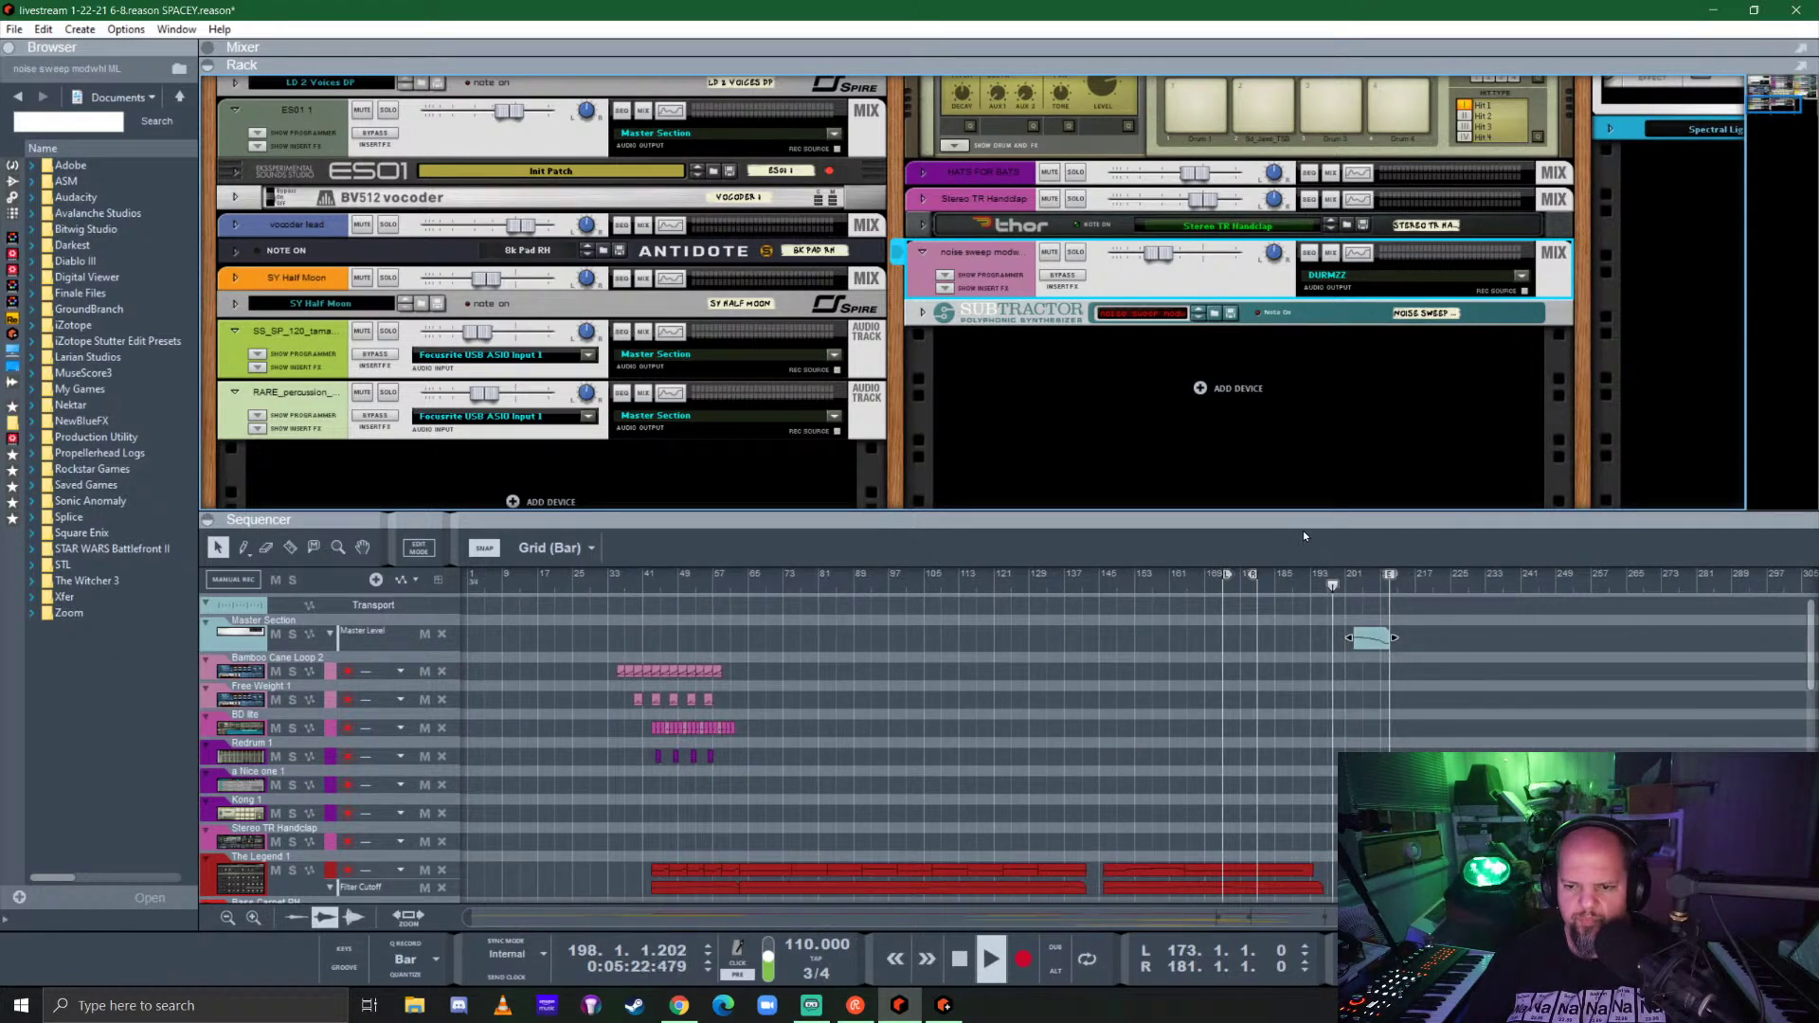
Step: Enlarge the sequencer and review all tracks while the end of the song plays
{"action": "left_click_drag", "start_coordinate": [1308, 509], "coordinate": [1279, 85]}
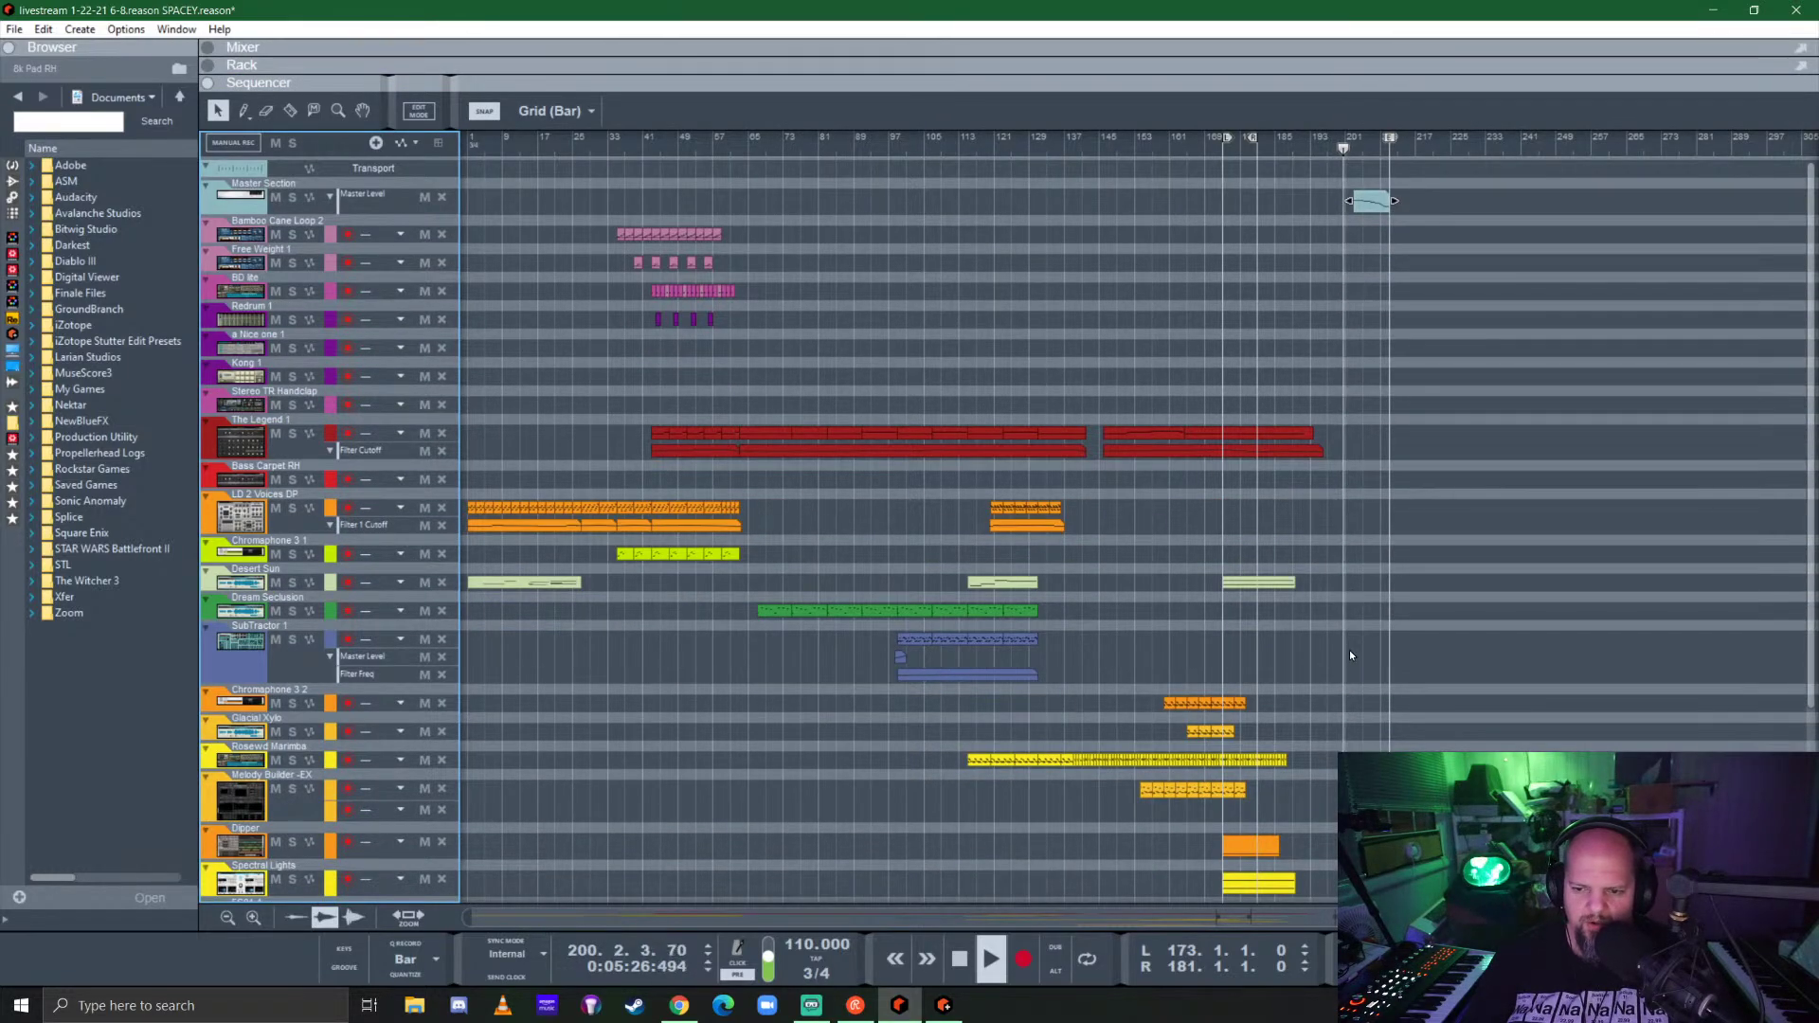
{"action": "scroll", "coordinate": [1350, 650], "scroll_direction": "down", "scroll_amount": 5}
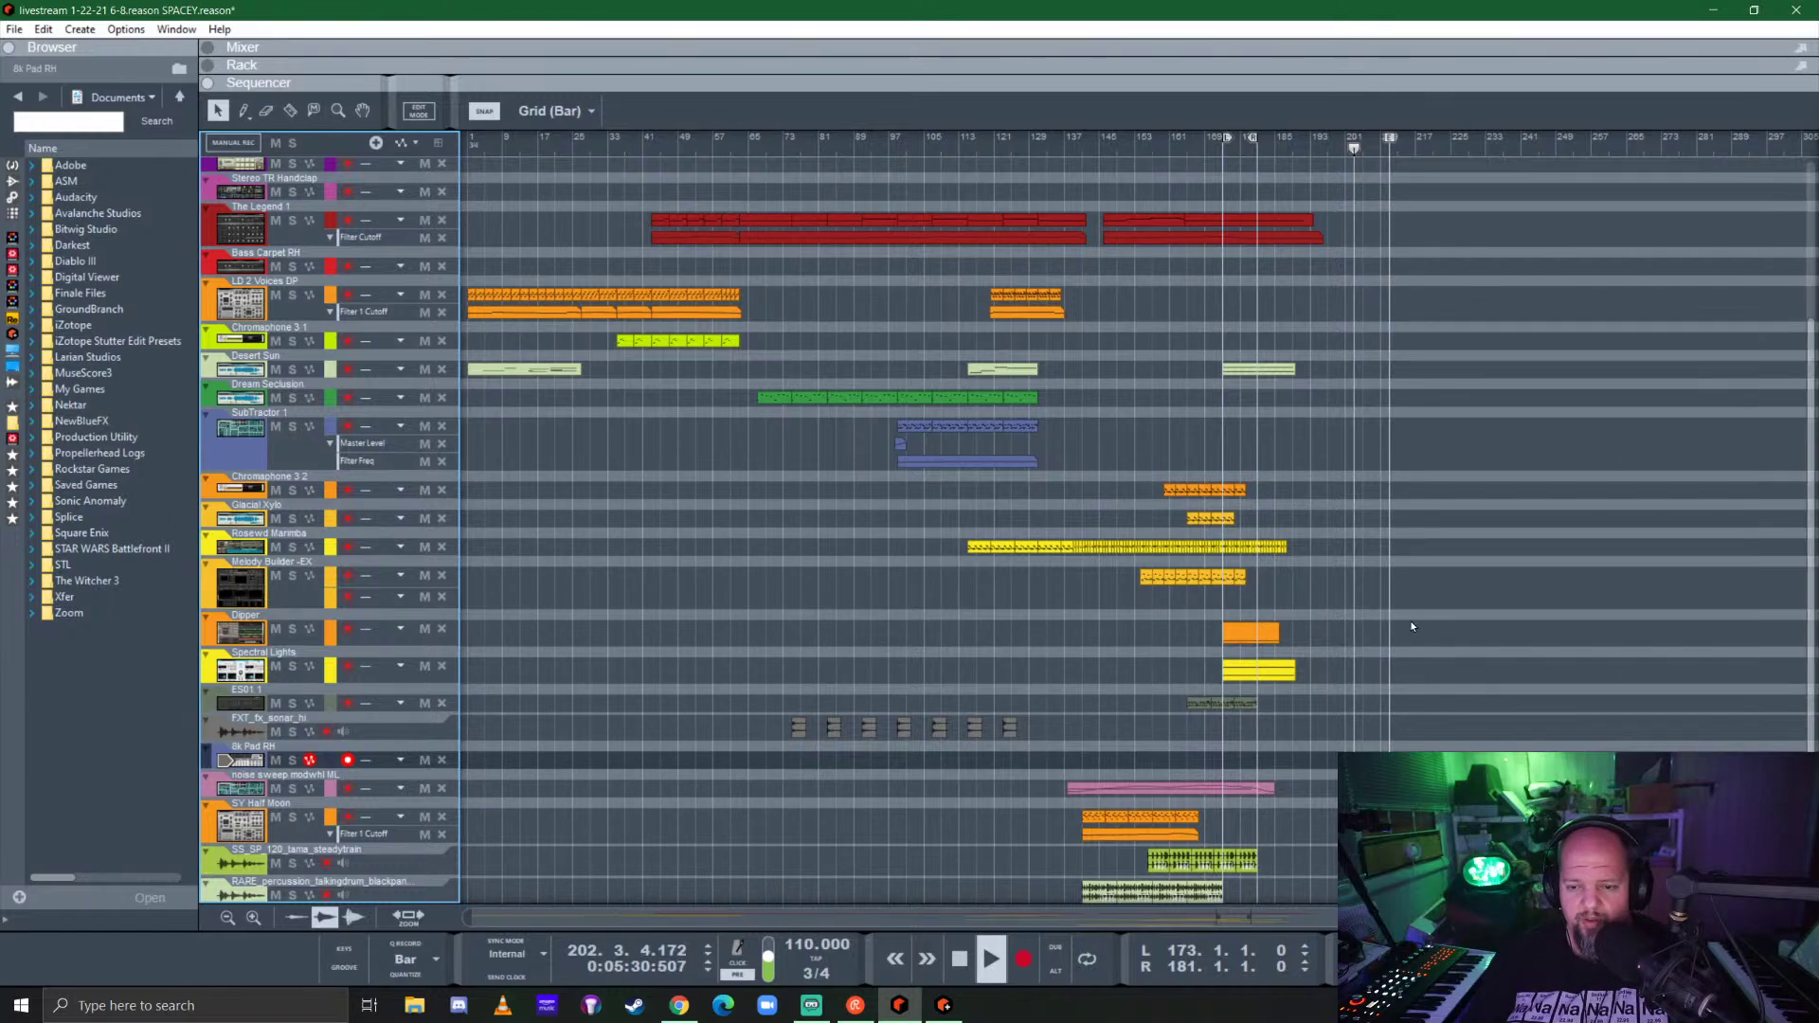
{"action": "scroll", "coordinate": [1353, 630], "scroll_direction": "up", "scroll_amount": 5}
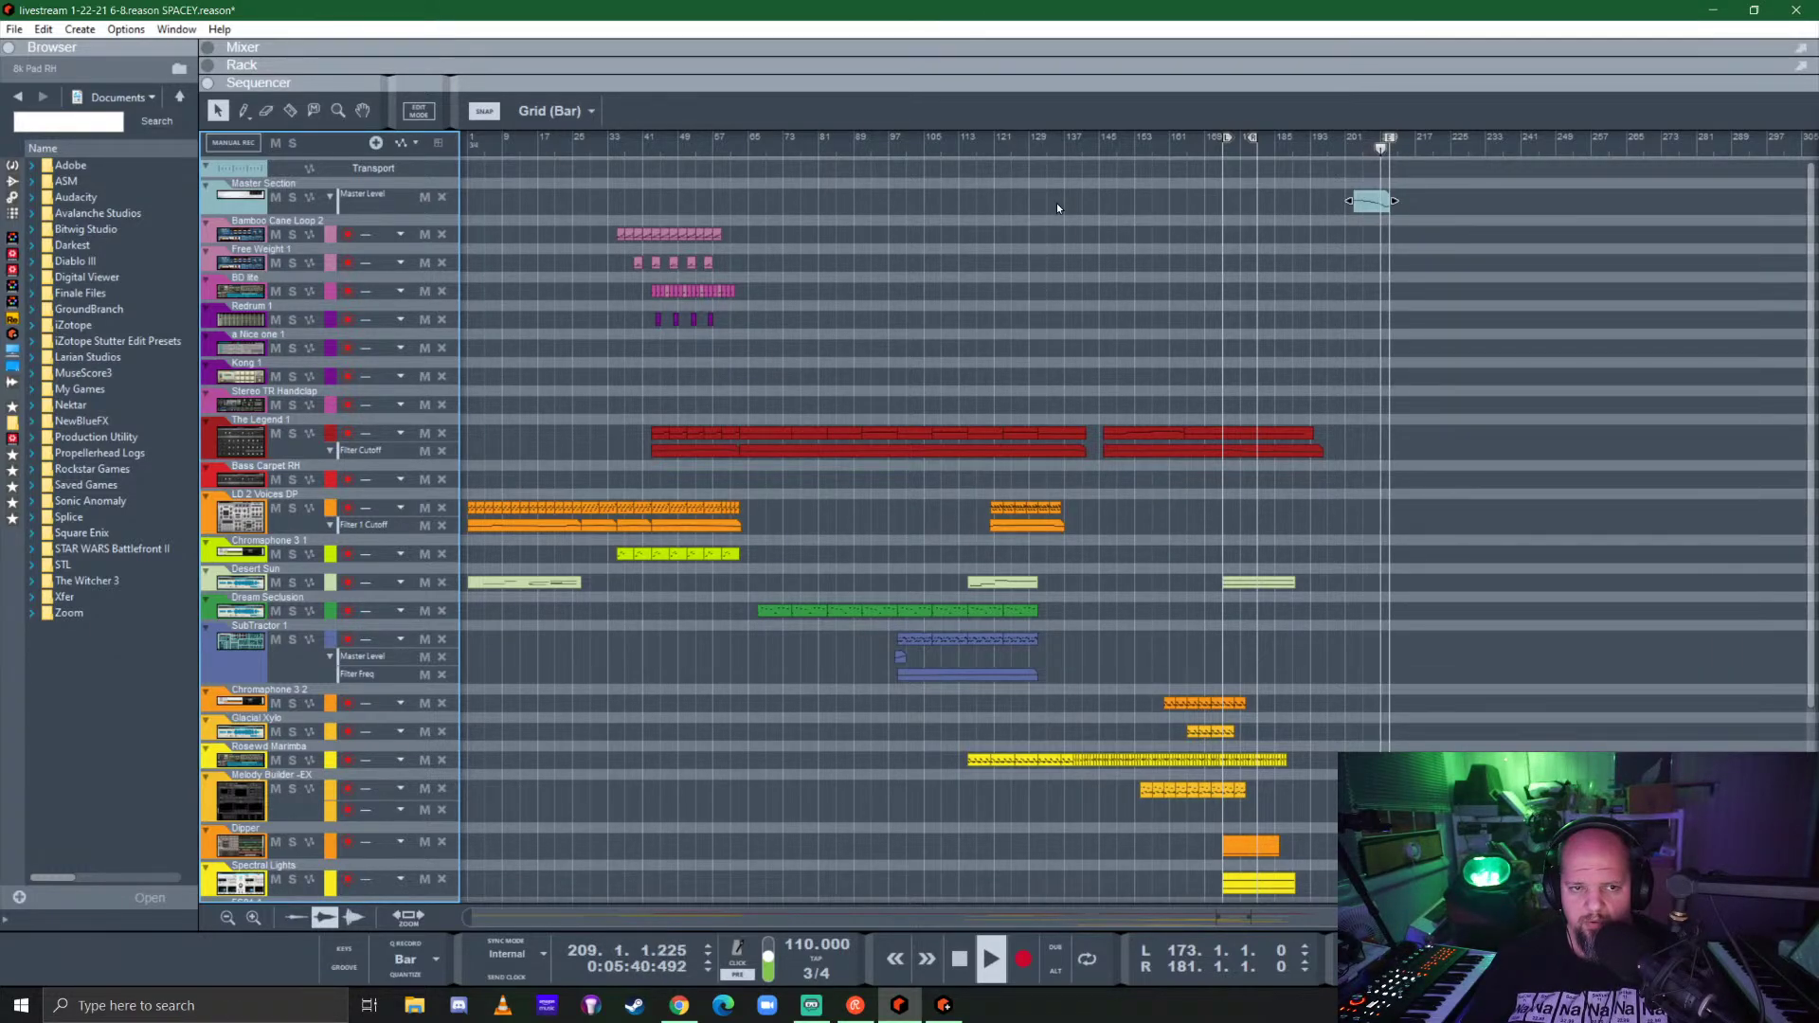
Step: Stop playback, return to the song start and show the Ozone 9 device under the Master Section in the rack
{"action": "key", "text": "F5"}
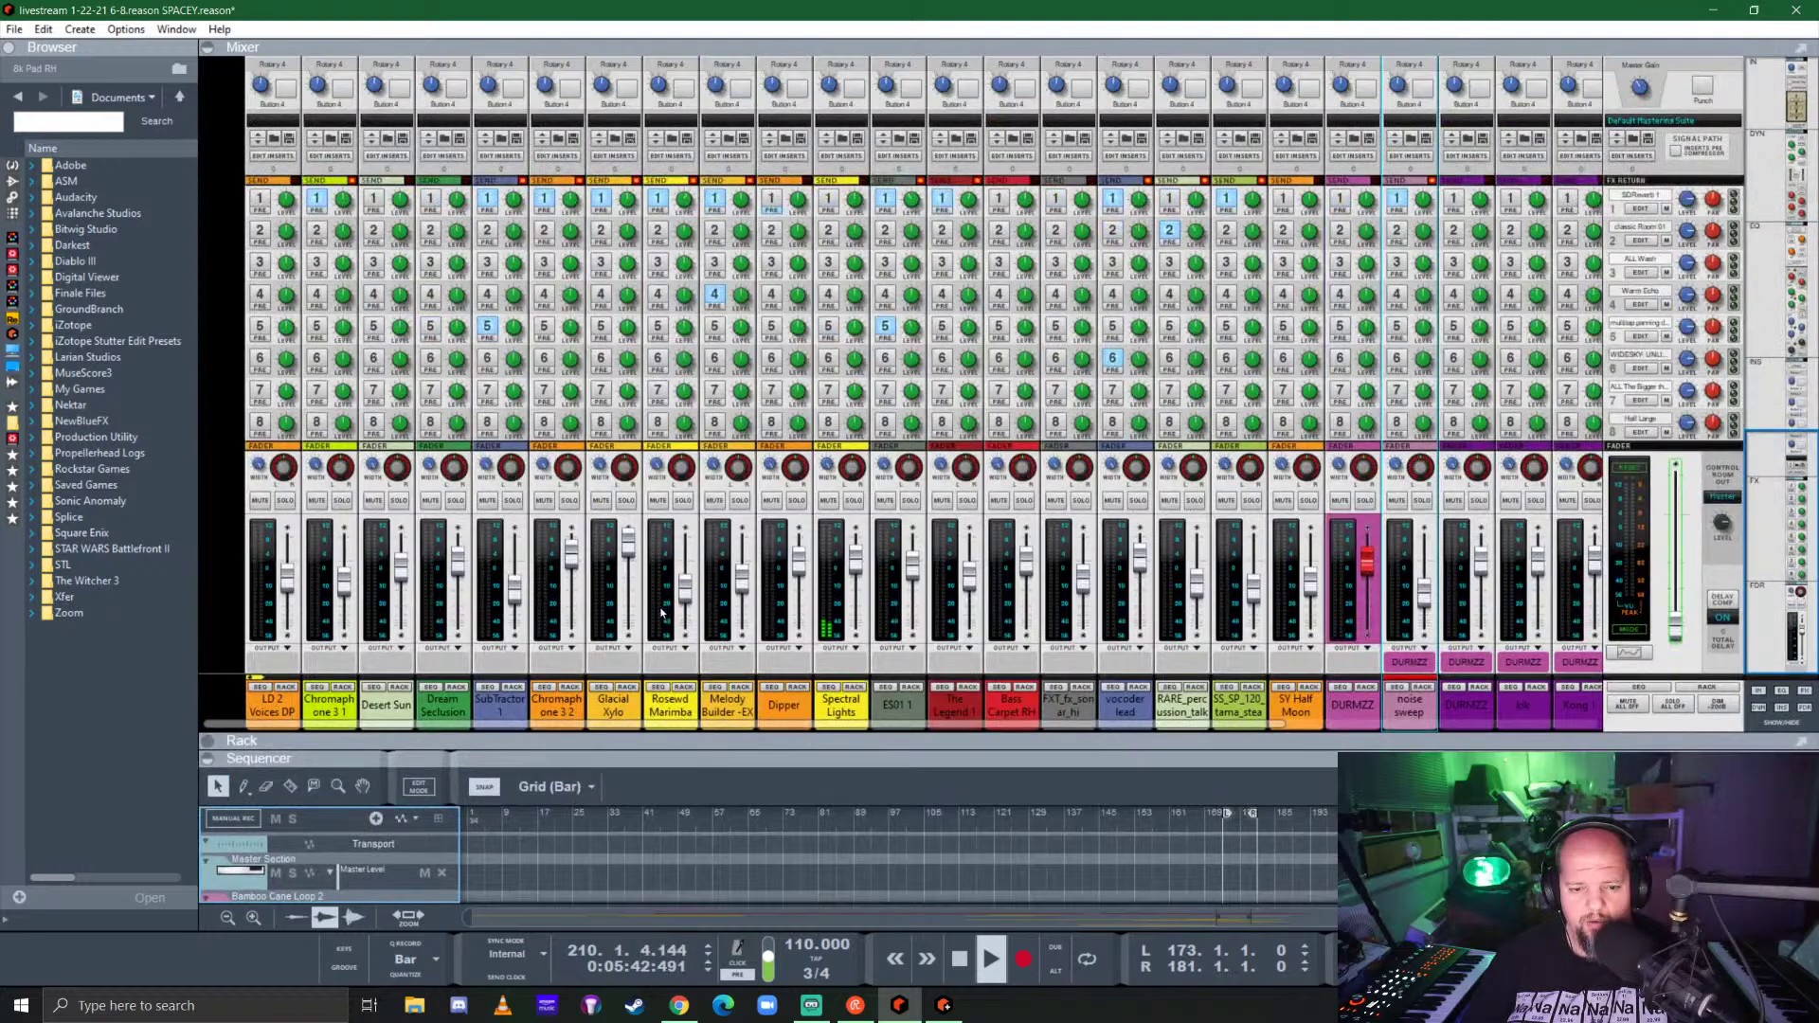
{"action": "left_click_drag", "start_coordinate": [693, 746], "coordinate": [704, 273]}
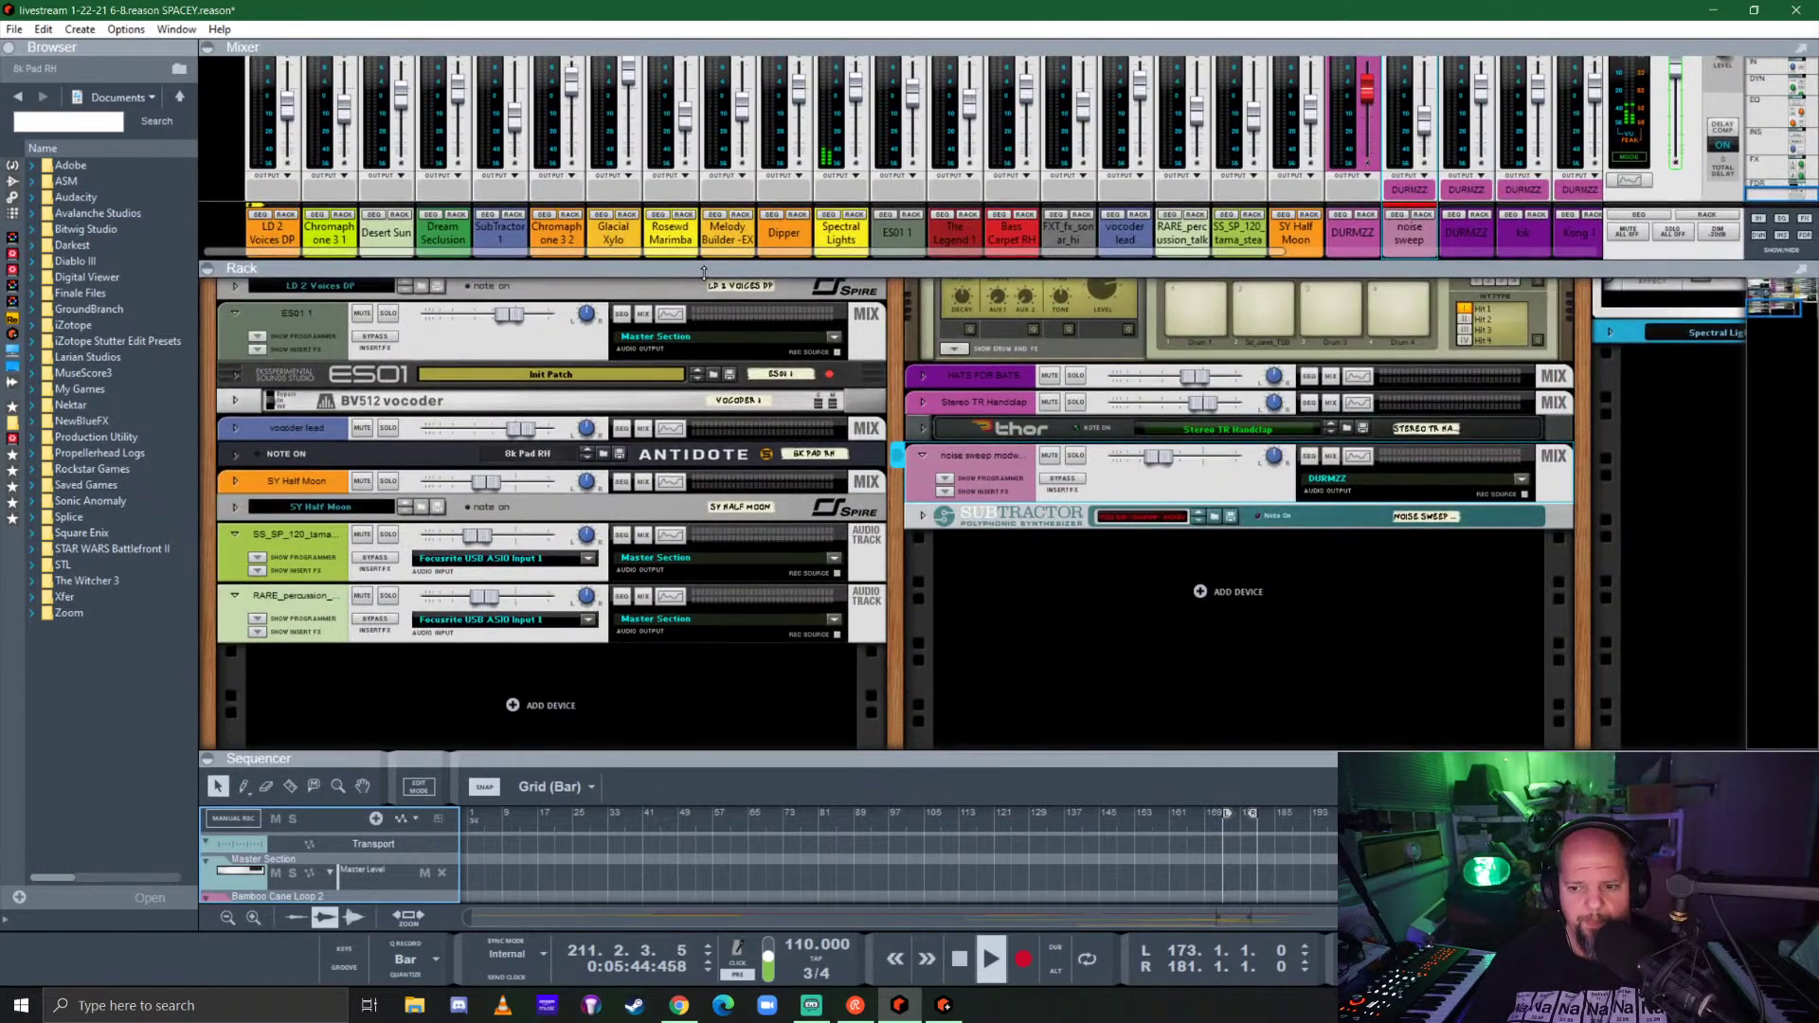
{"action": "key", "text": "space"}
{"action": "key", "text": "KP_0"}
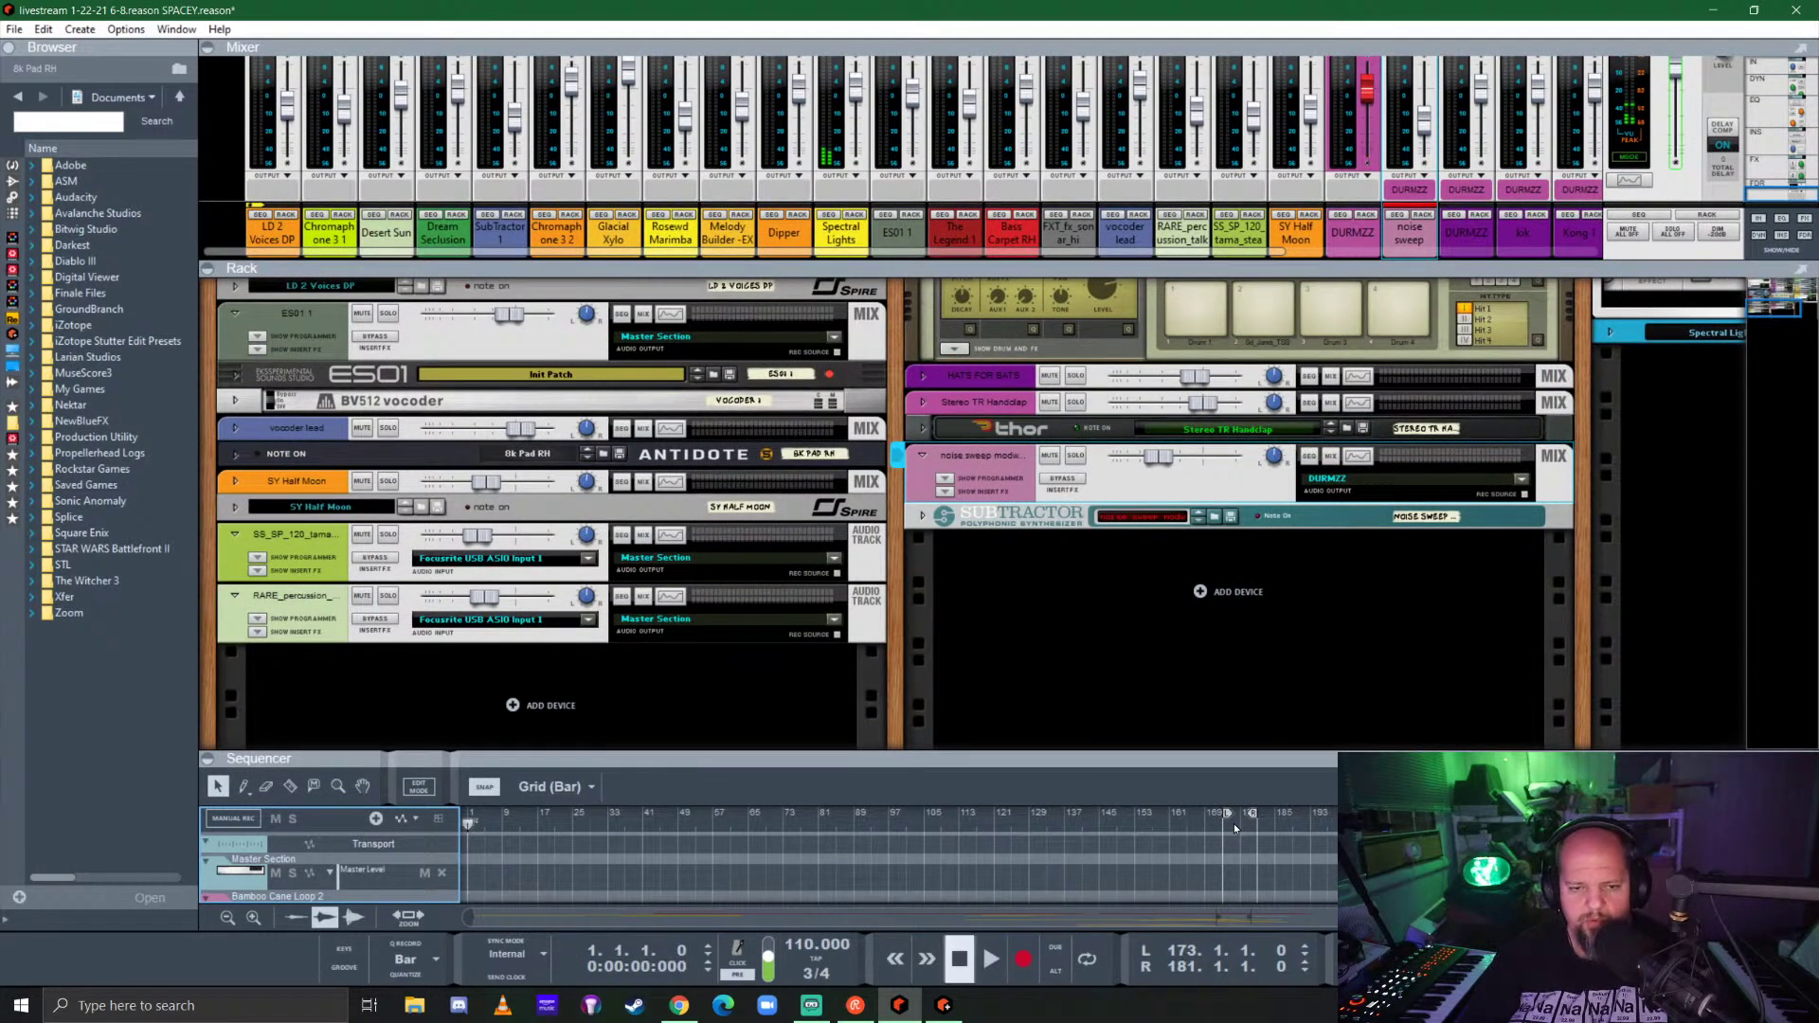
{"action": "scroll", "coordinate": [731, 493], "scroll_direction": "up", "scroll_amount": 10}
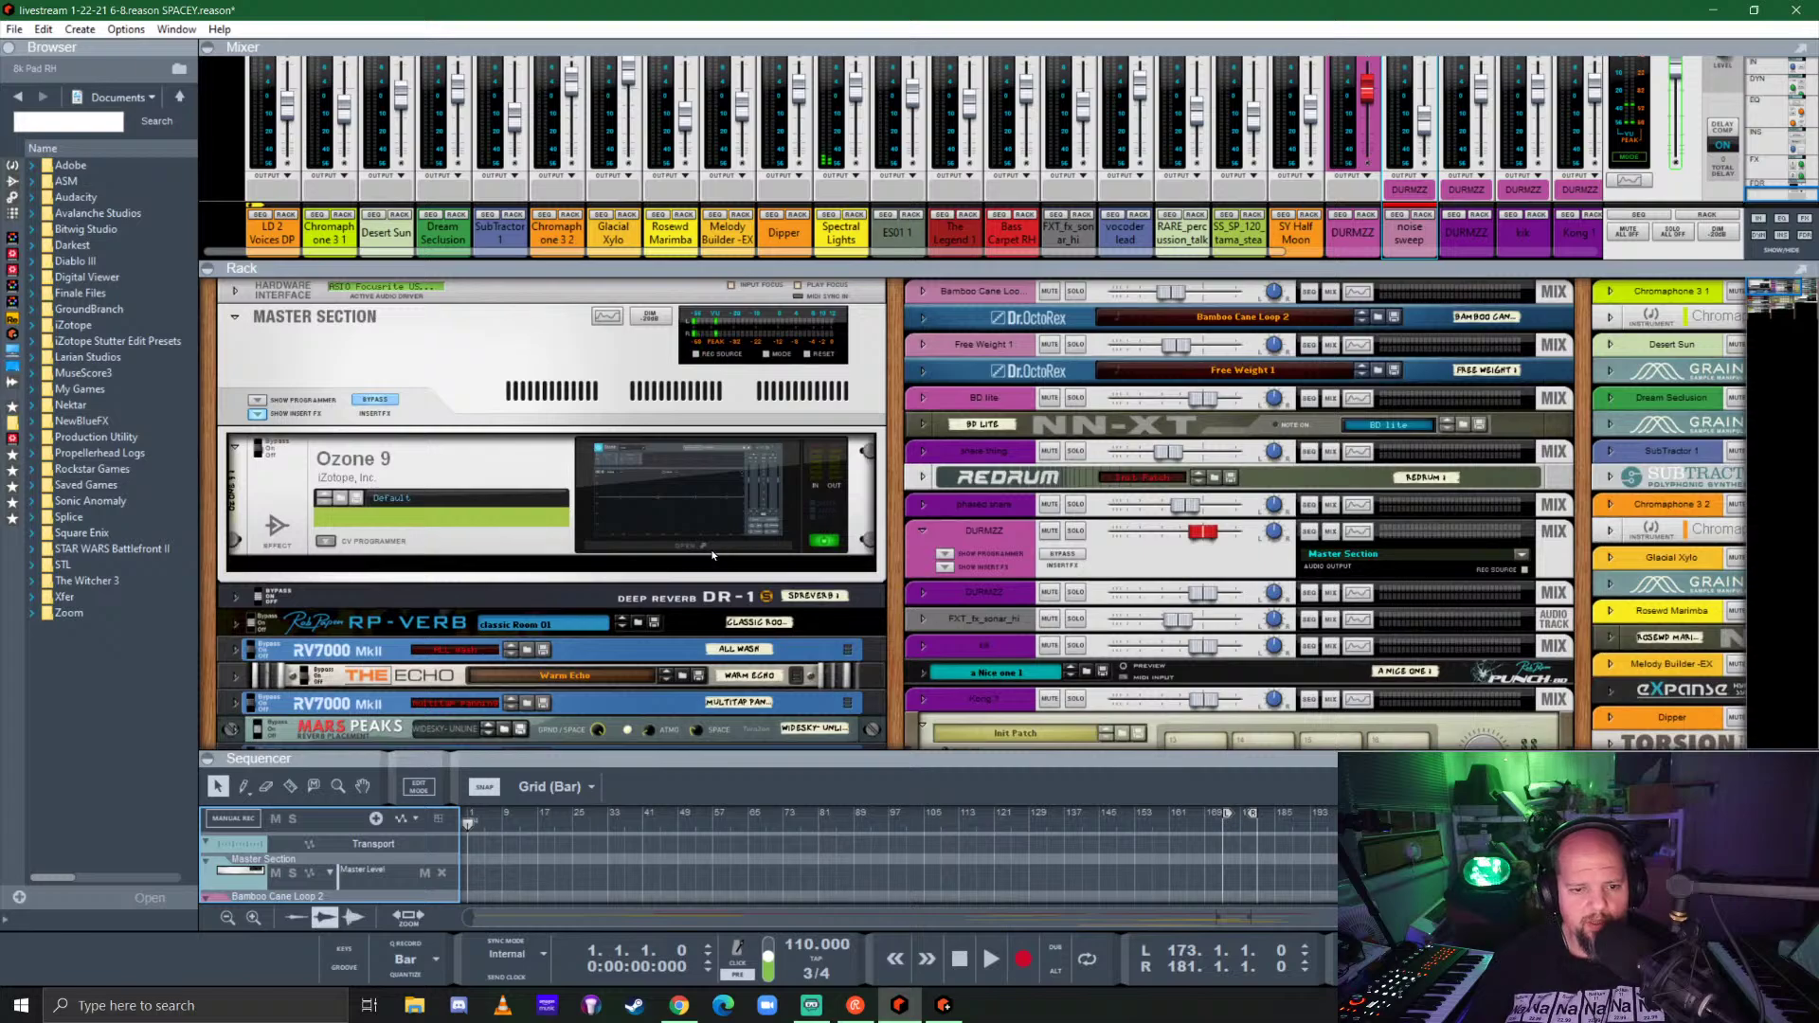
Step: Open the Ozone 9 plug-in window, enlarge the sequencer and move the plug-in window off the arrangement
{"action": "double_click", "coordinate": [696, 482]}
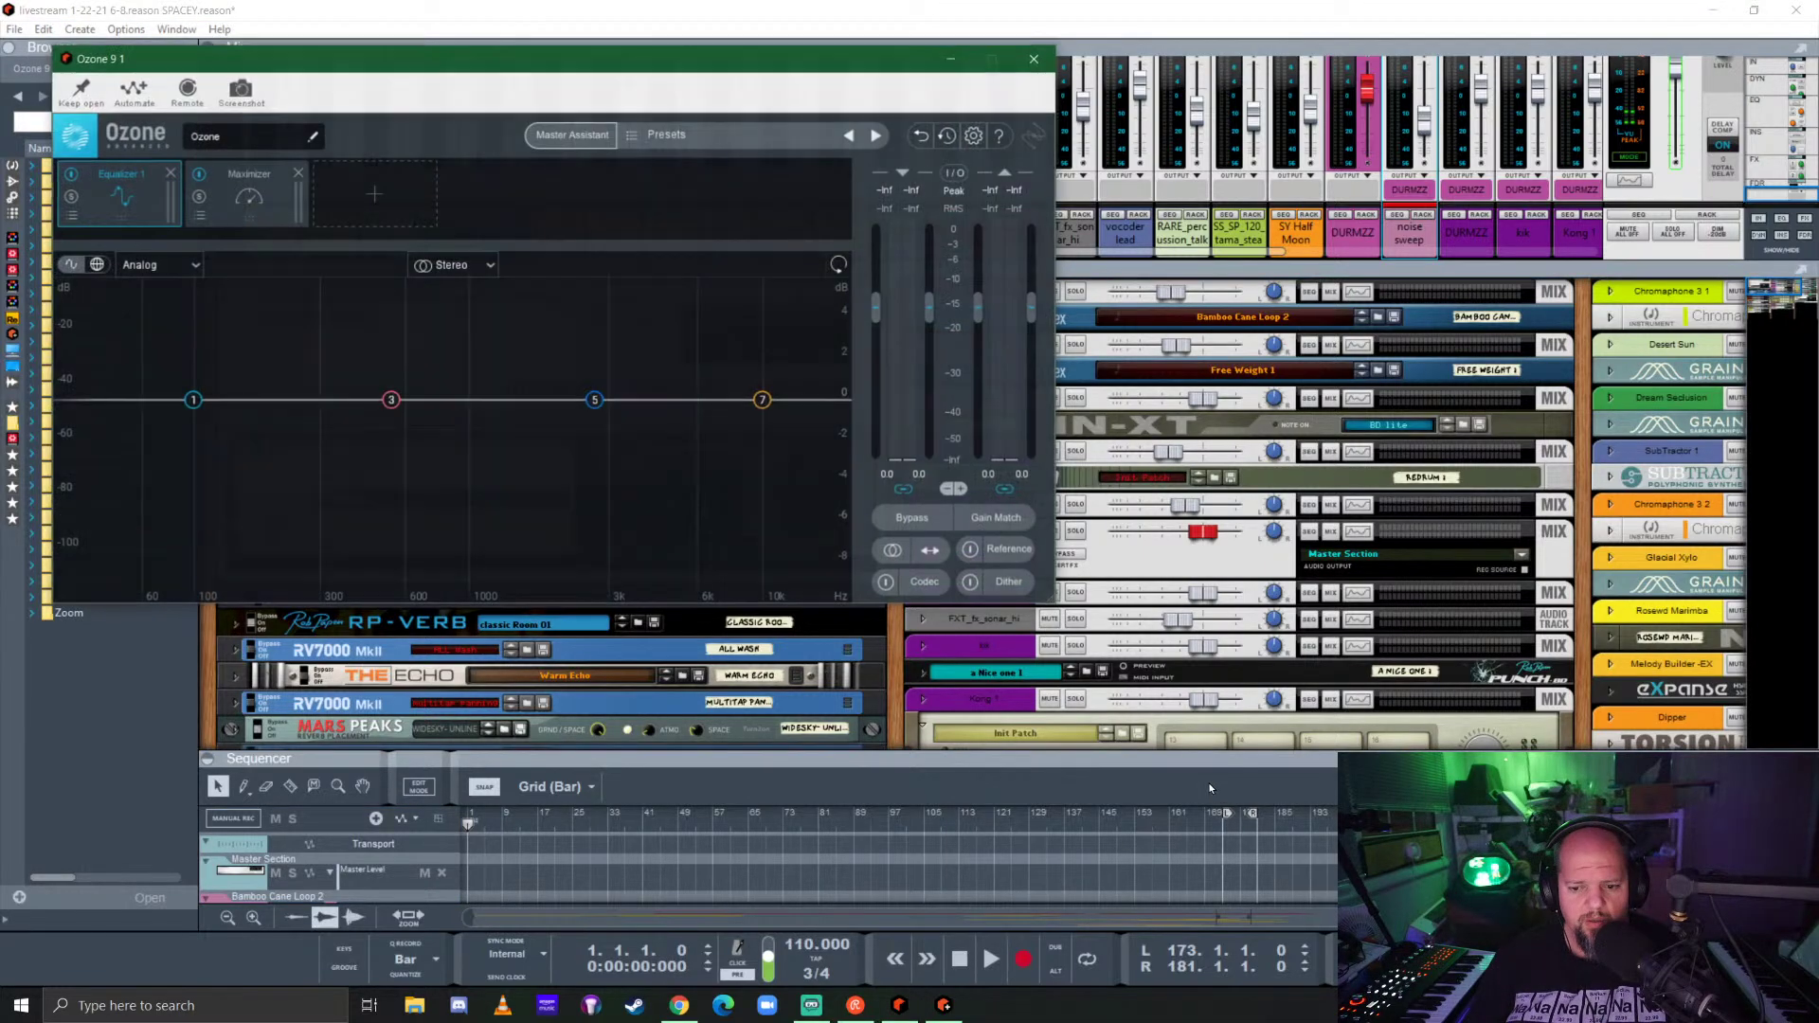
{"action": "left_click_drag", "start_coordinate": [1191, 759], "coordinate": [1240, 263]}
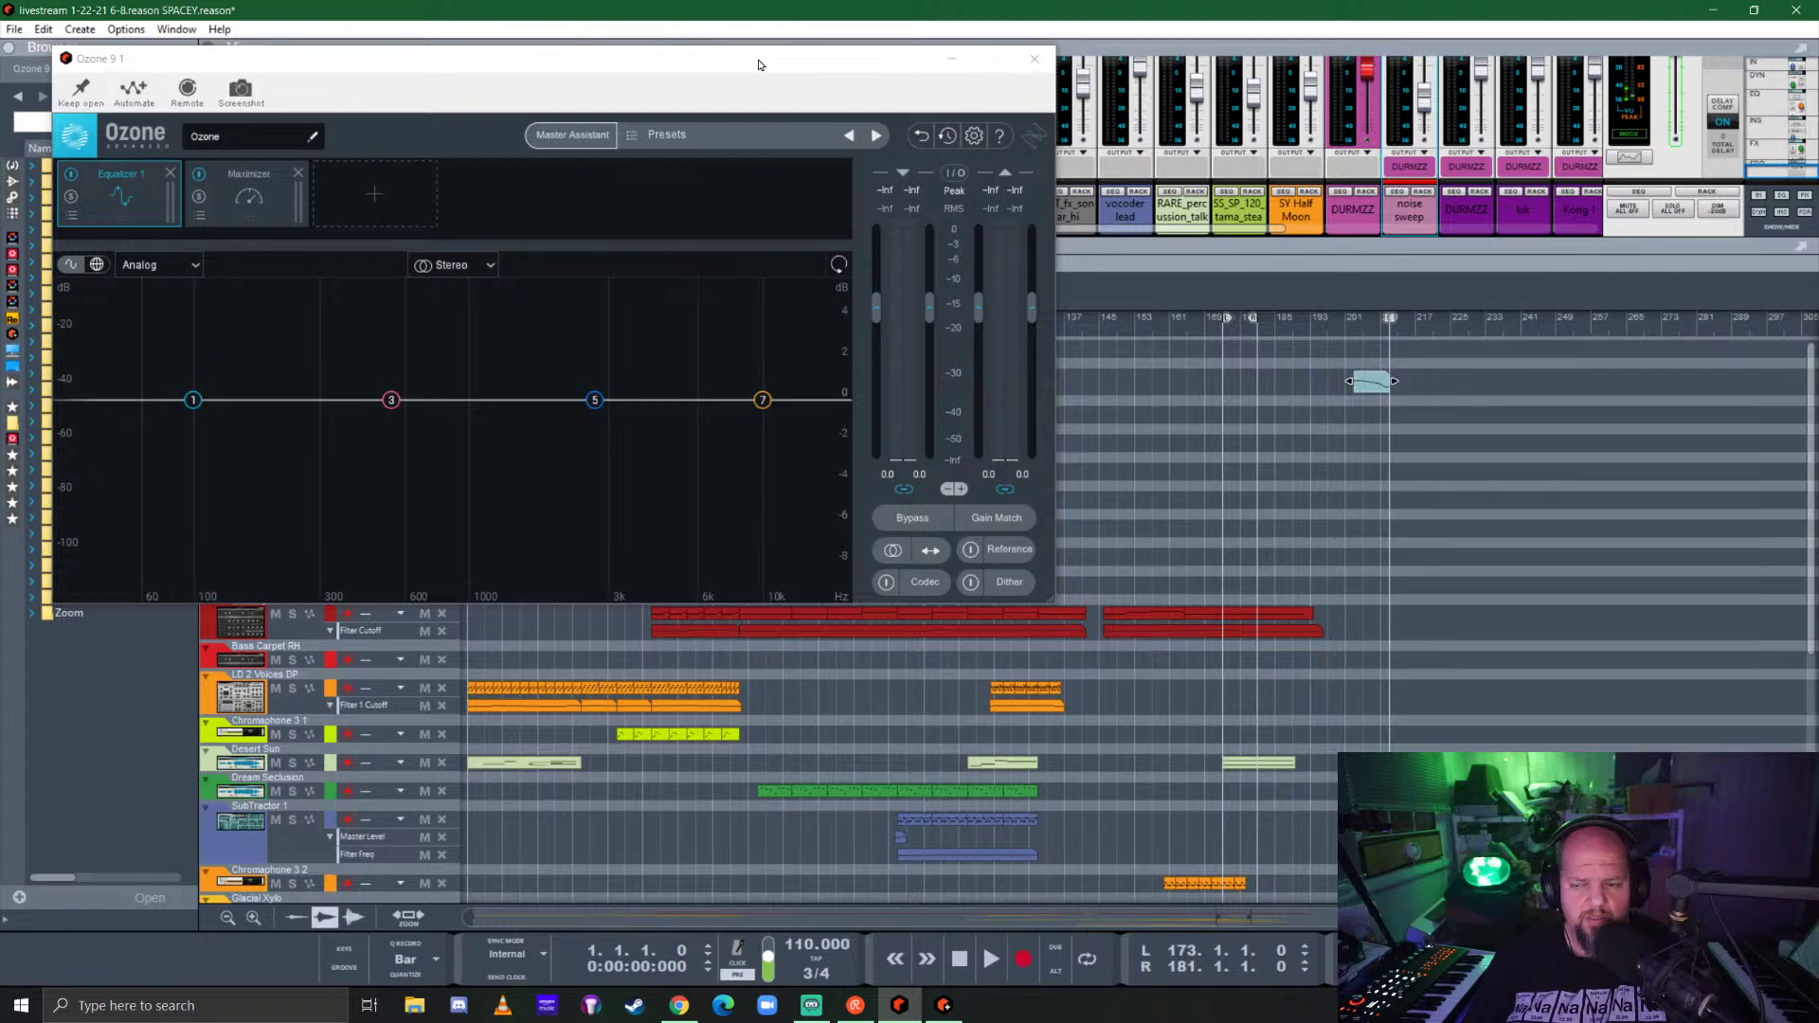
{"action": "left_click_drag", "start_coordinate": [758, 64], "coordinate": [1818, 194]}
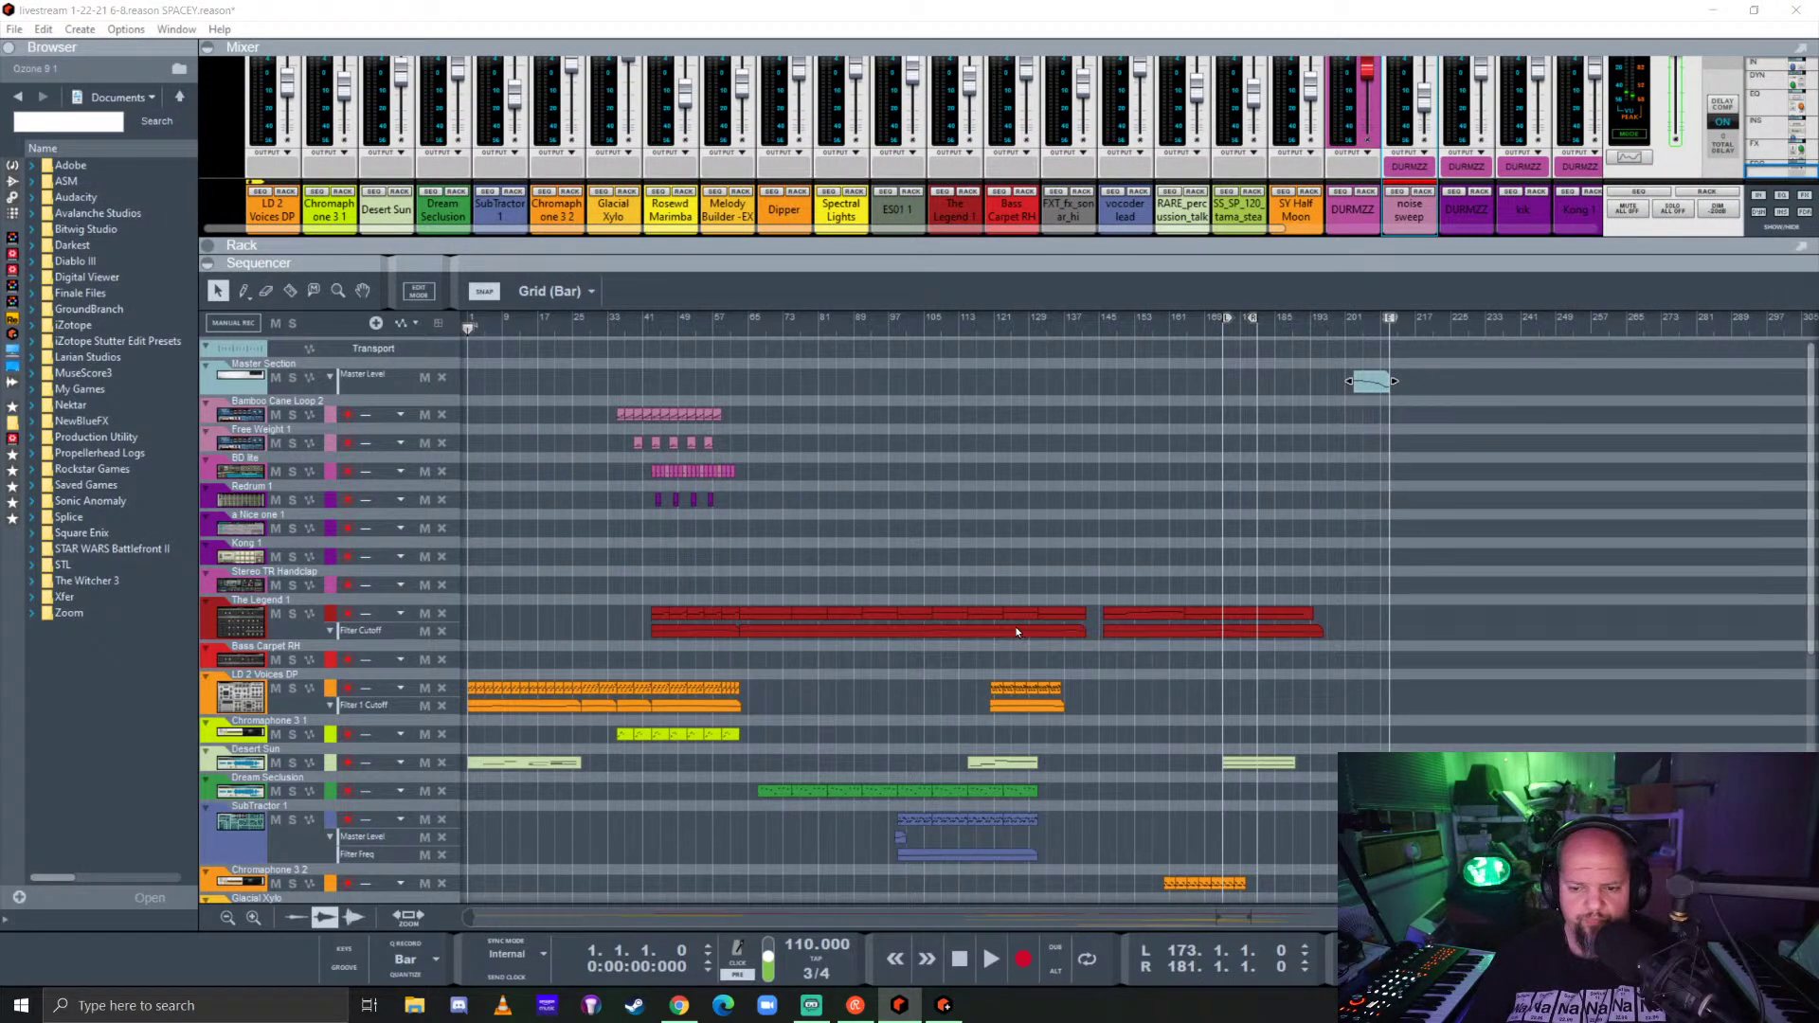
Step: Play the song from around bar 97, then skip ahead to around bar 121 and listen on
{"action": "scroll", "coordinate": [1022, 625], "scroll_direction": "down", "scroll_amount": 2}
{"action": "scroll", "coordinate": [1028, 618], "scroll_direction": "up", "scroll_amount": 1}
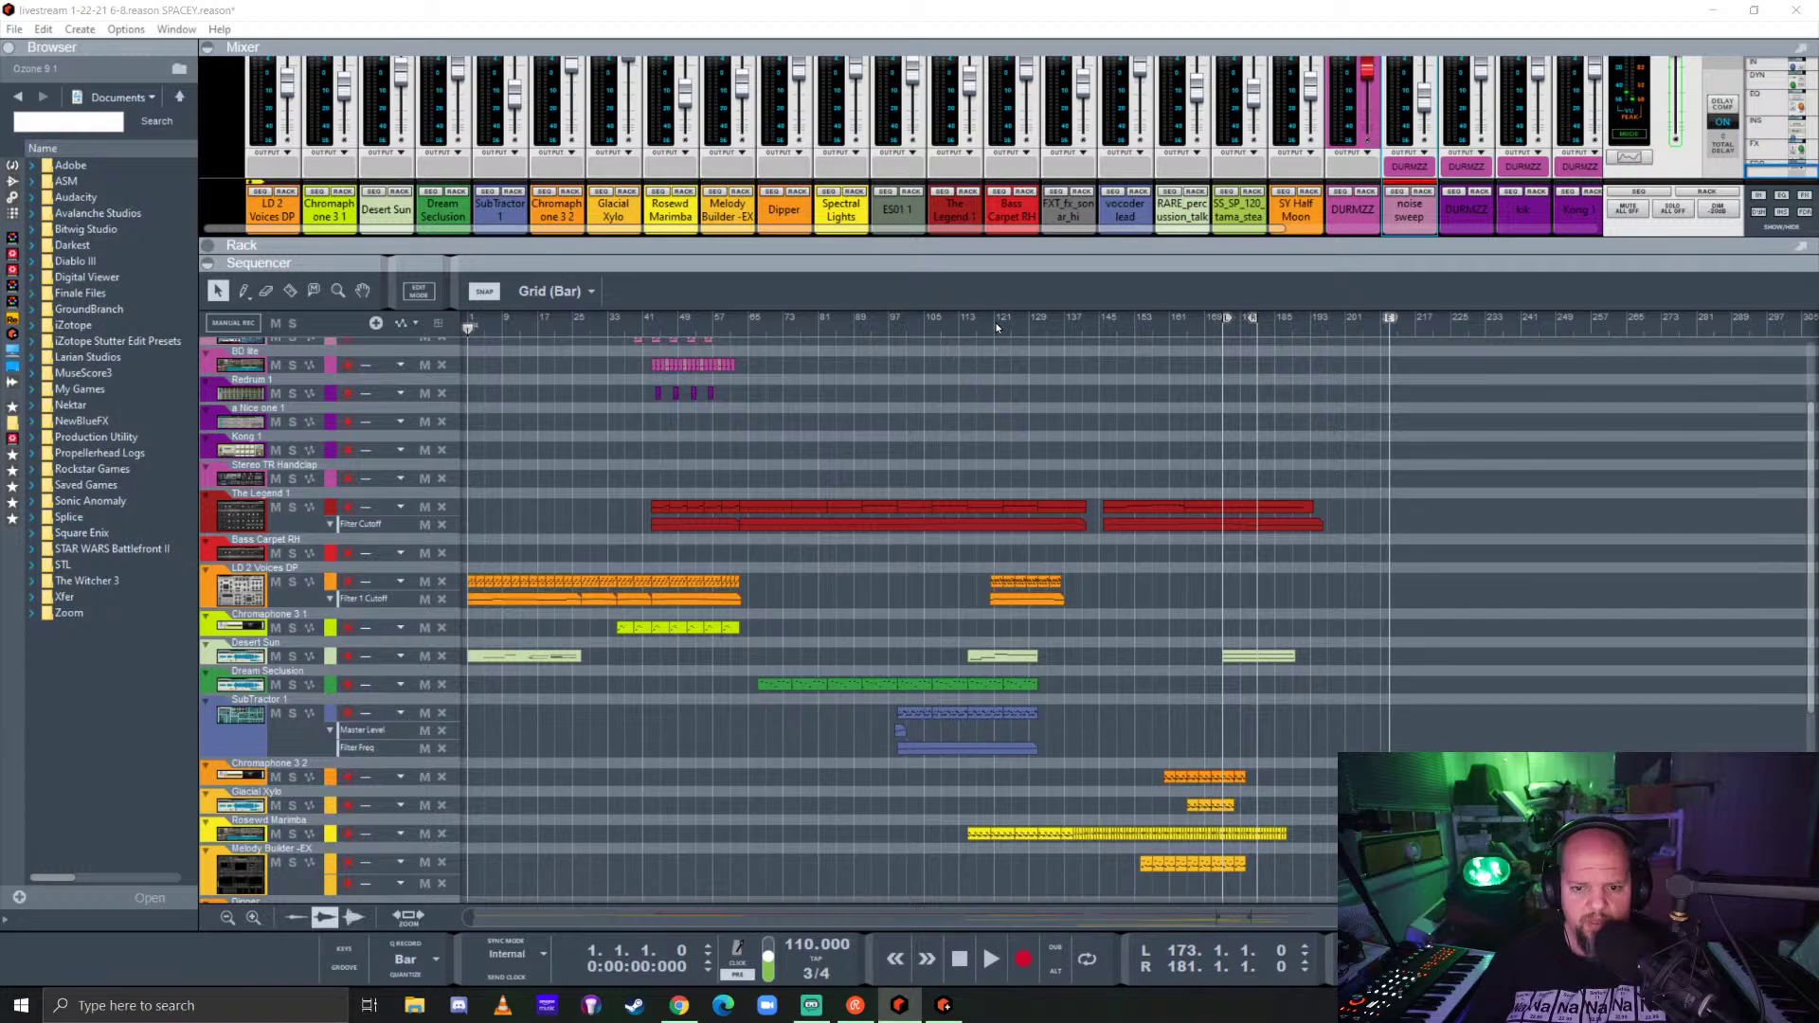
{"action": "left_click", "coordinate": [965, 326]}
{"action": "left_click_drag", "start_coordinate": [968, 326], "coordinate": [890, 325]}
{"action": "key", "text": "space"}
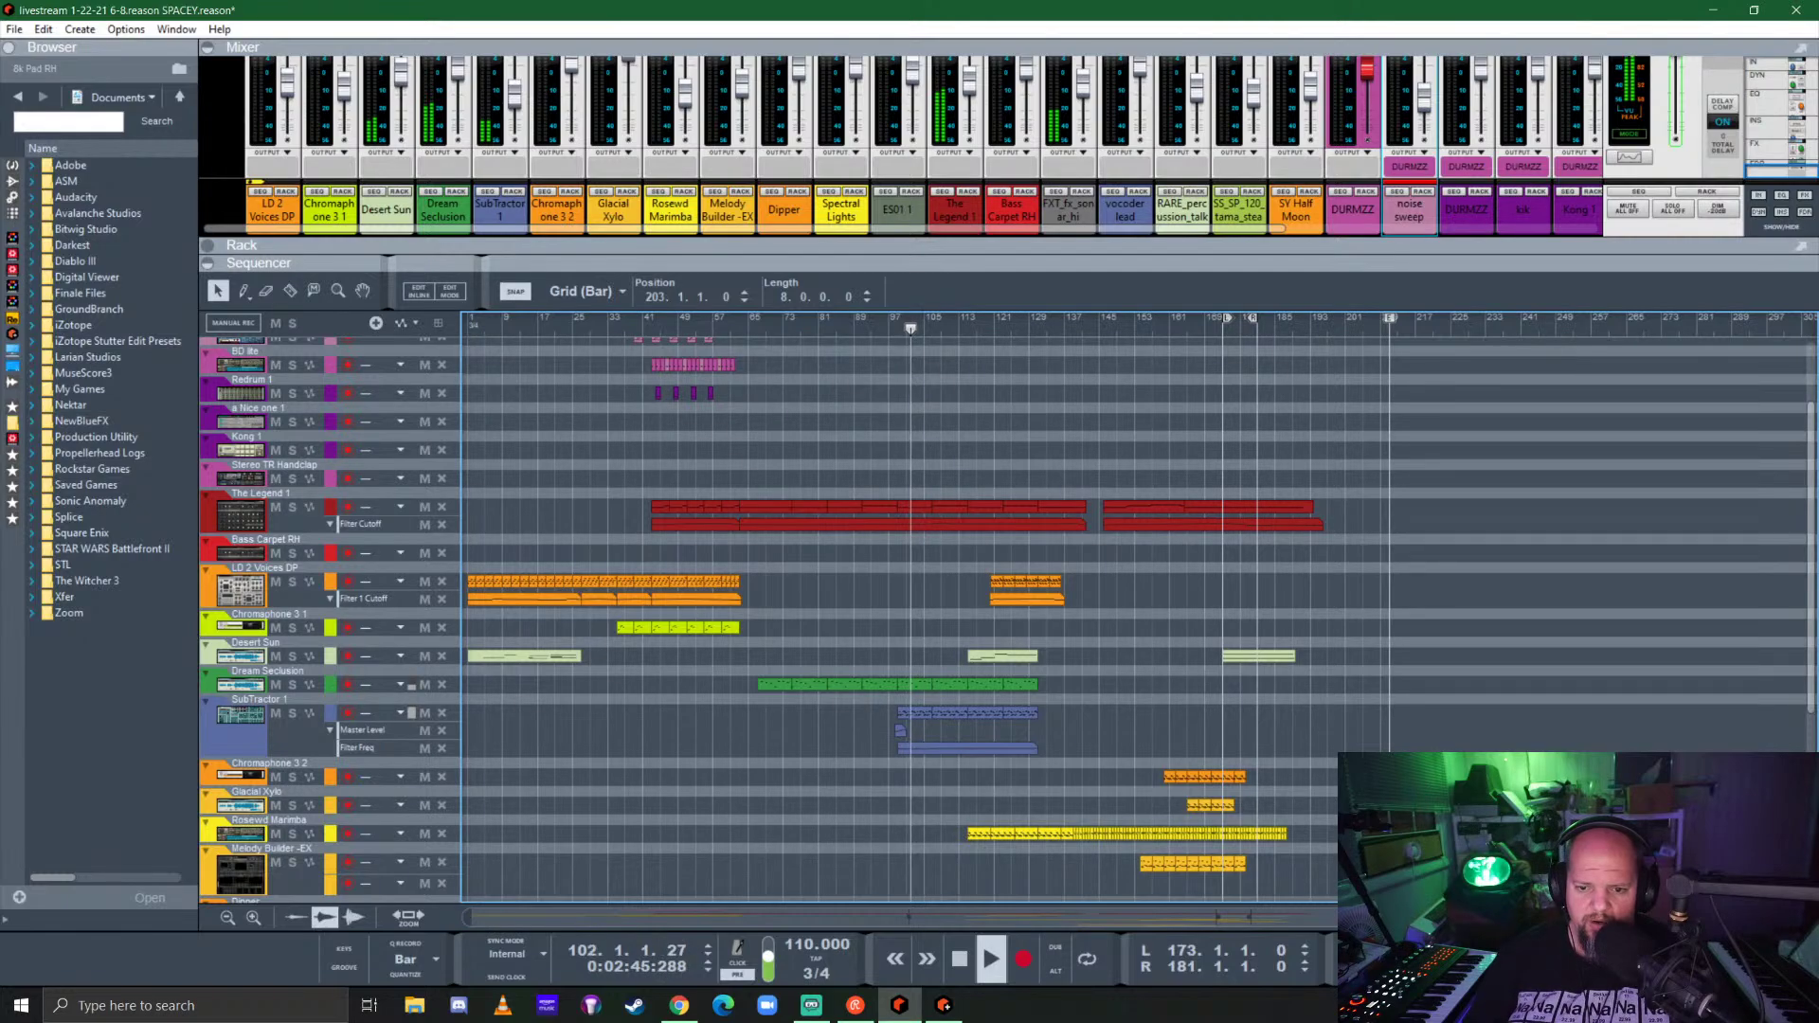
{"action": "left_click", "coordinate": [993, 329]}
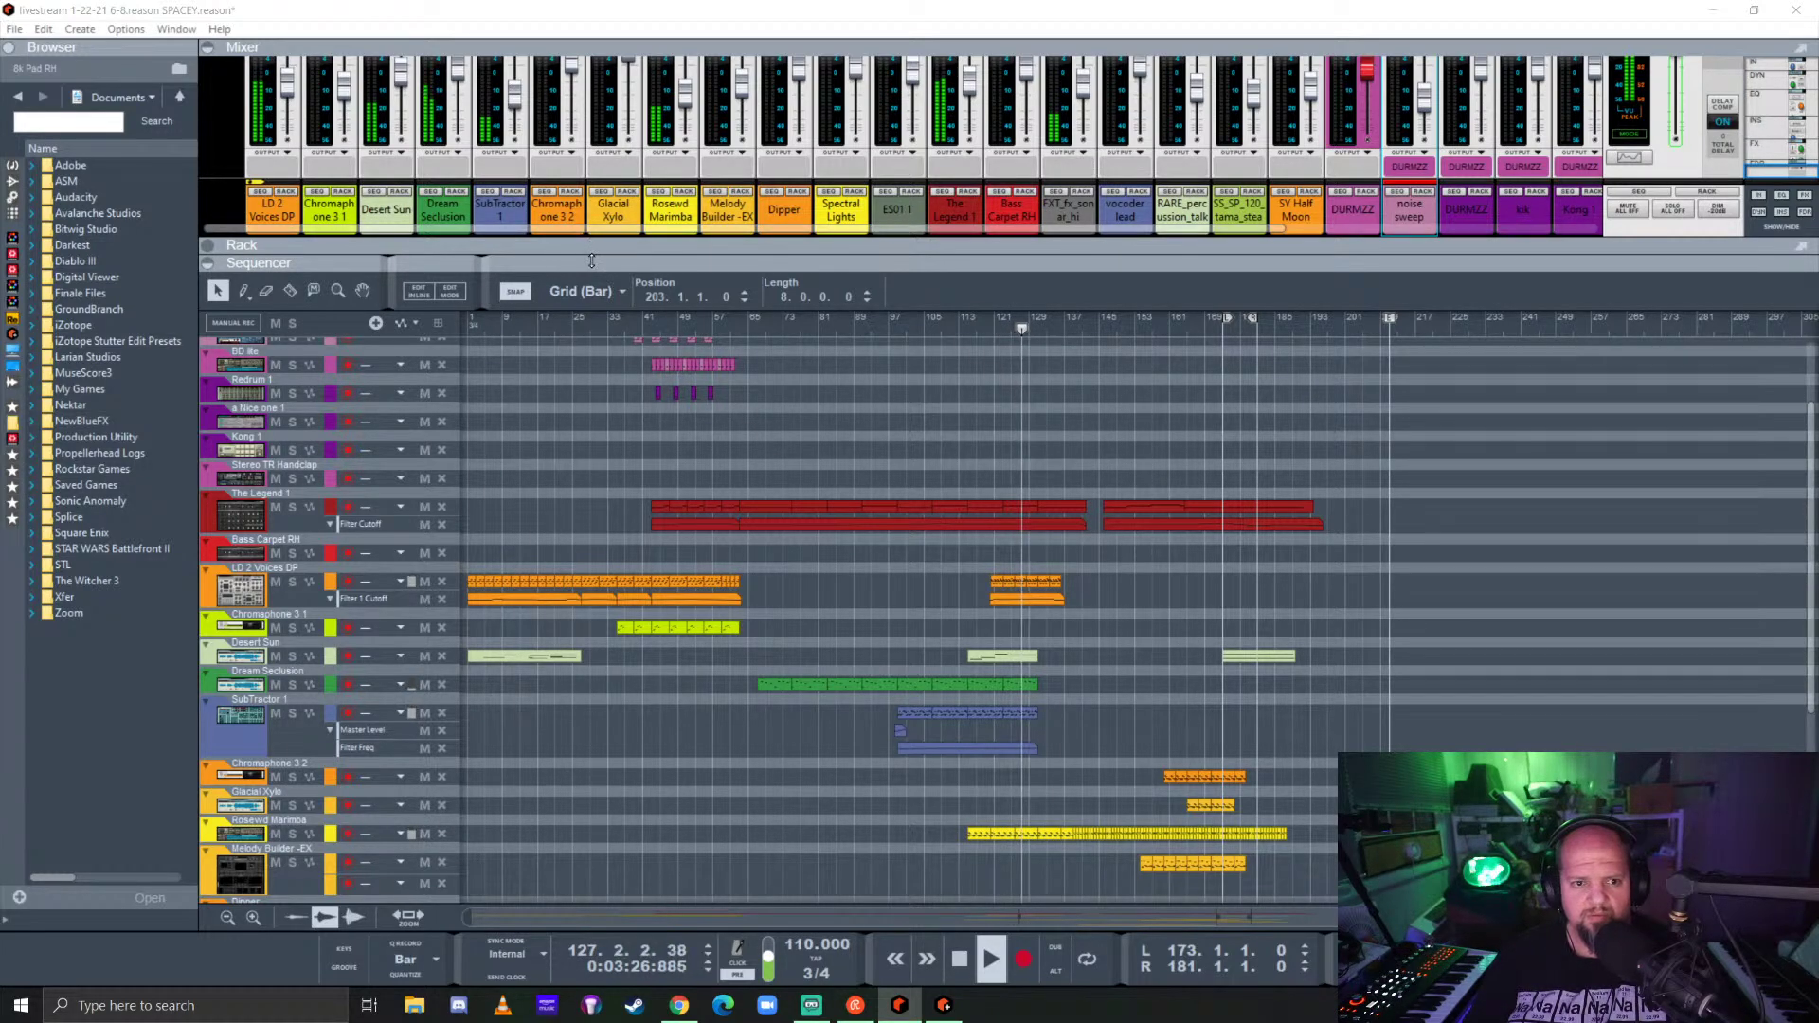
Step: Select the Master Section holding Ozone 9 in the rack, then enlarge the sequencer over the rack and mixer
{"action": "left_click", "coordinate": [474, 244]}
{"action": "left_click", "coordinate": [380, 381]}
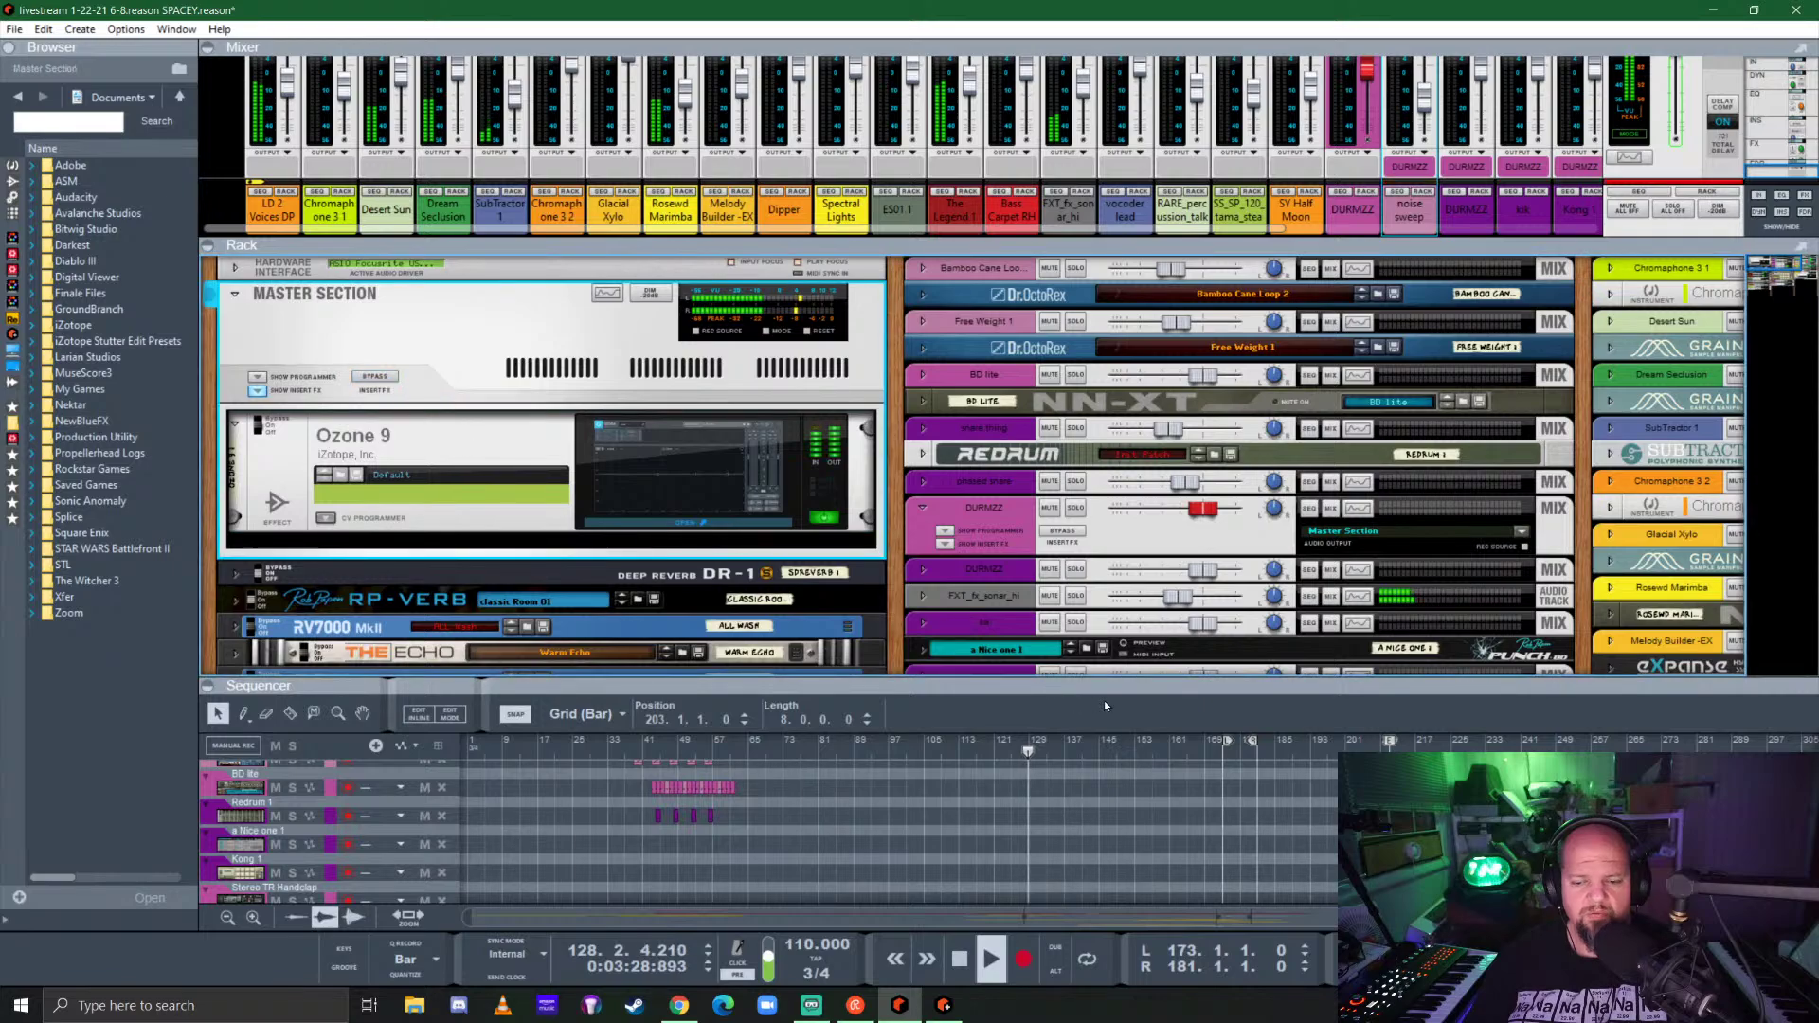
{"action": "left_click_drag", "start_coordinate": [1105, 683], "coordinate": [1167, 123]}
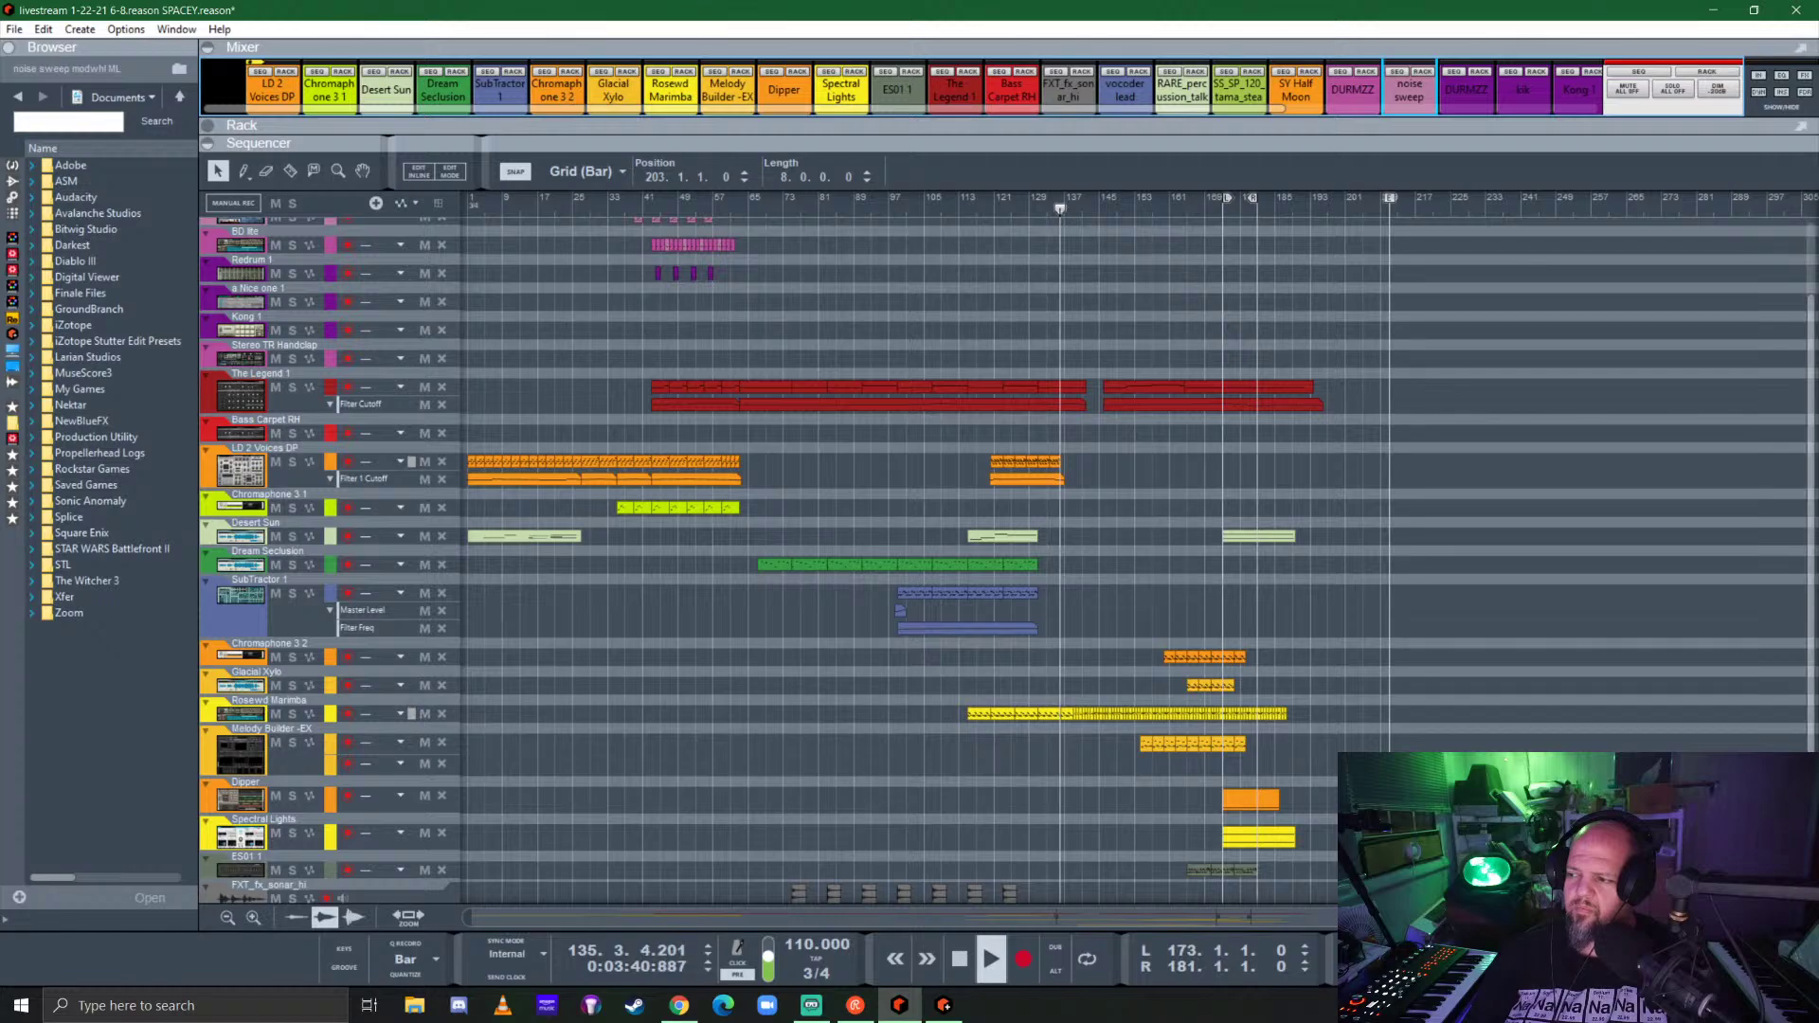
Step: Bring the Ozone 9 window back into view and accept the Master Assistant's suggested vintage mastering chain
{"action": "left_click_drag", "start_coordinate": [1623, 132], "coordinate": [1035, 146]}
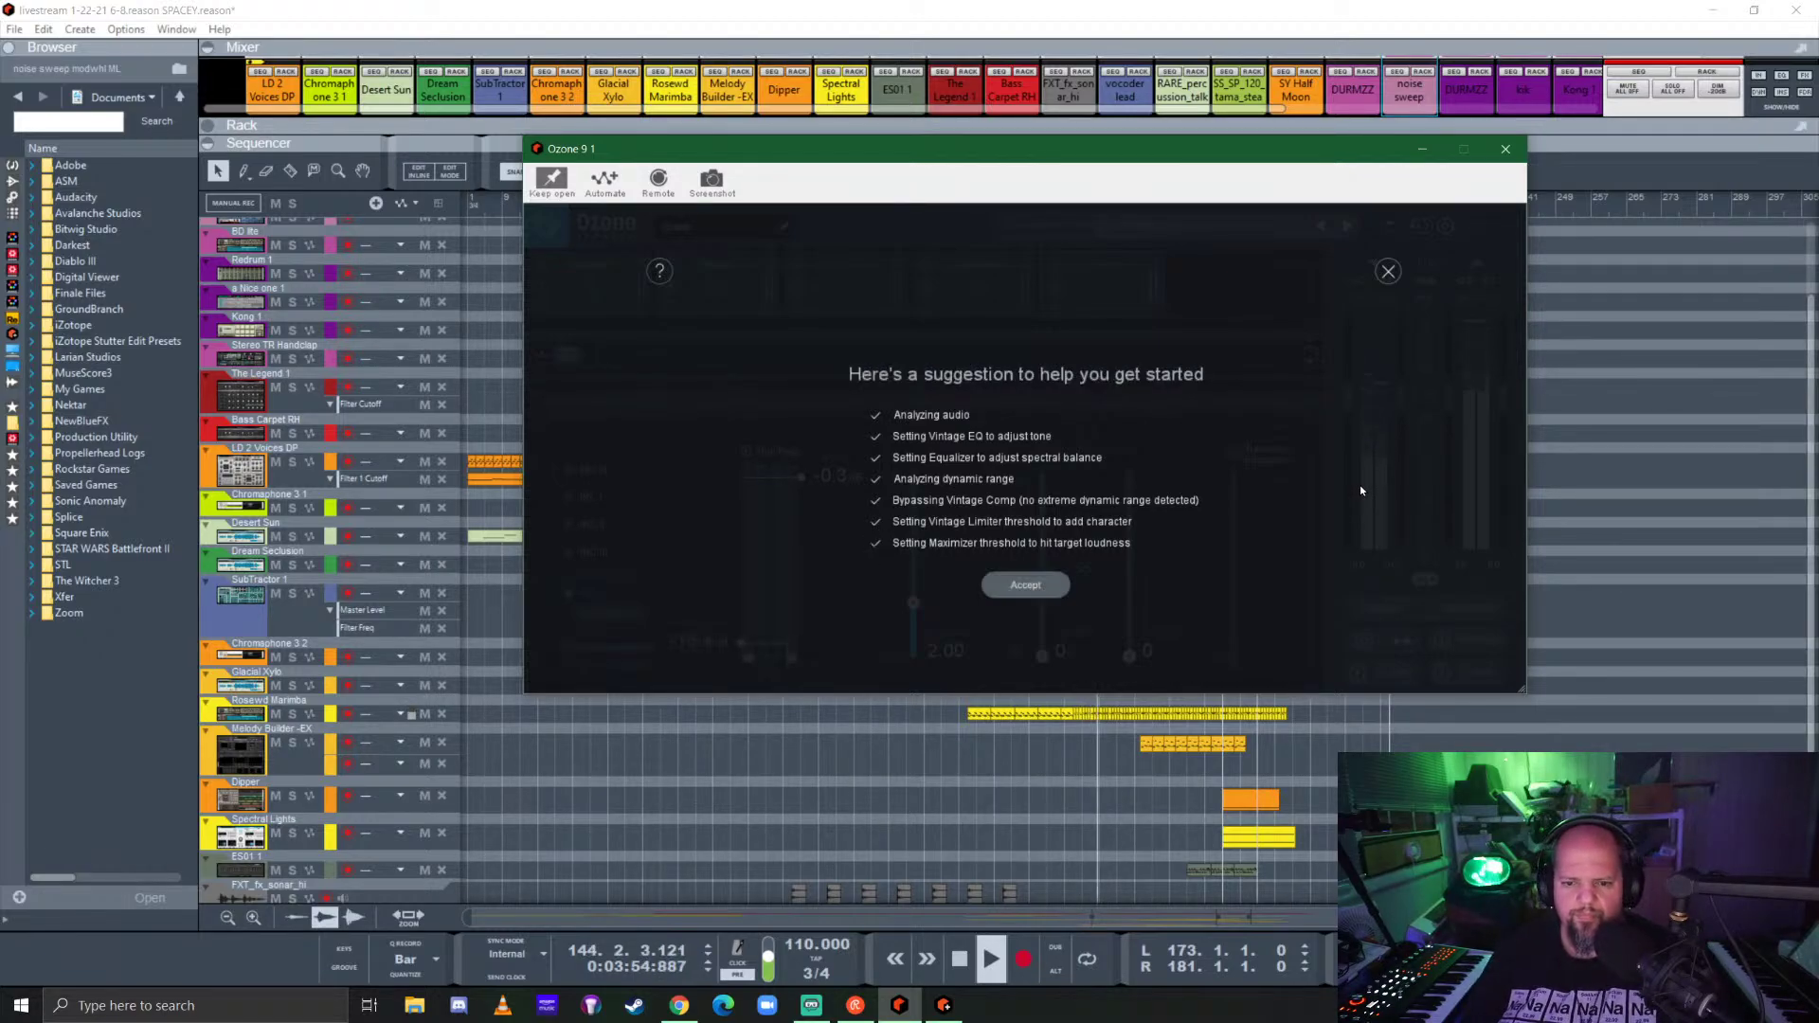
{"action": "left_click", "coordinate": [1025, 585]}
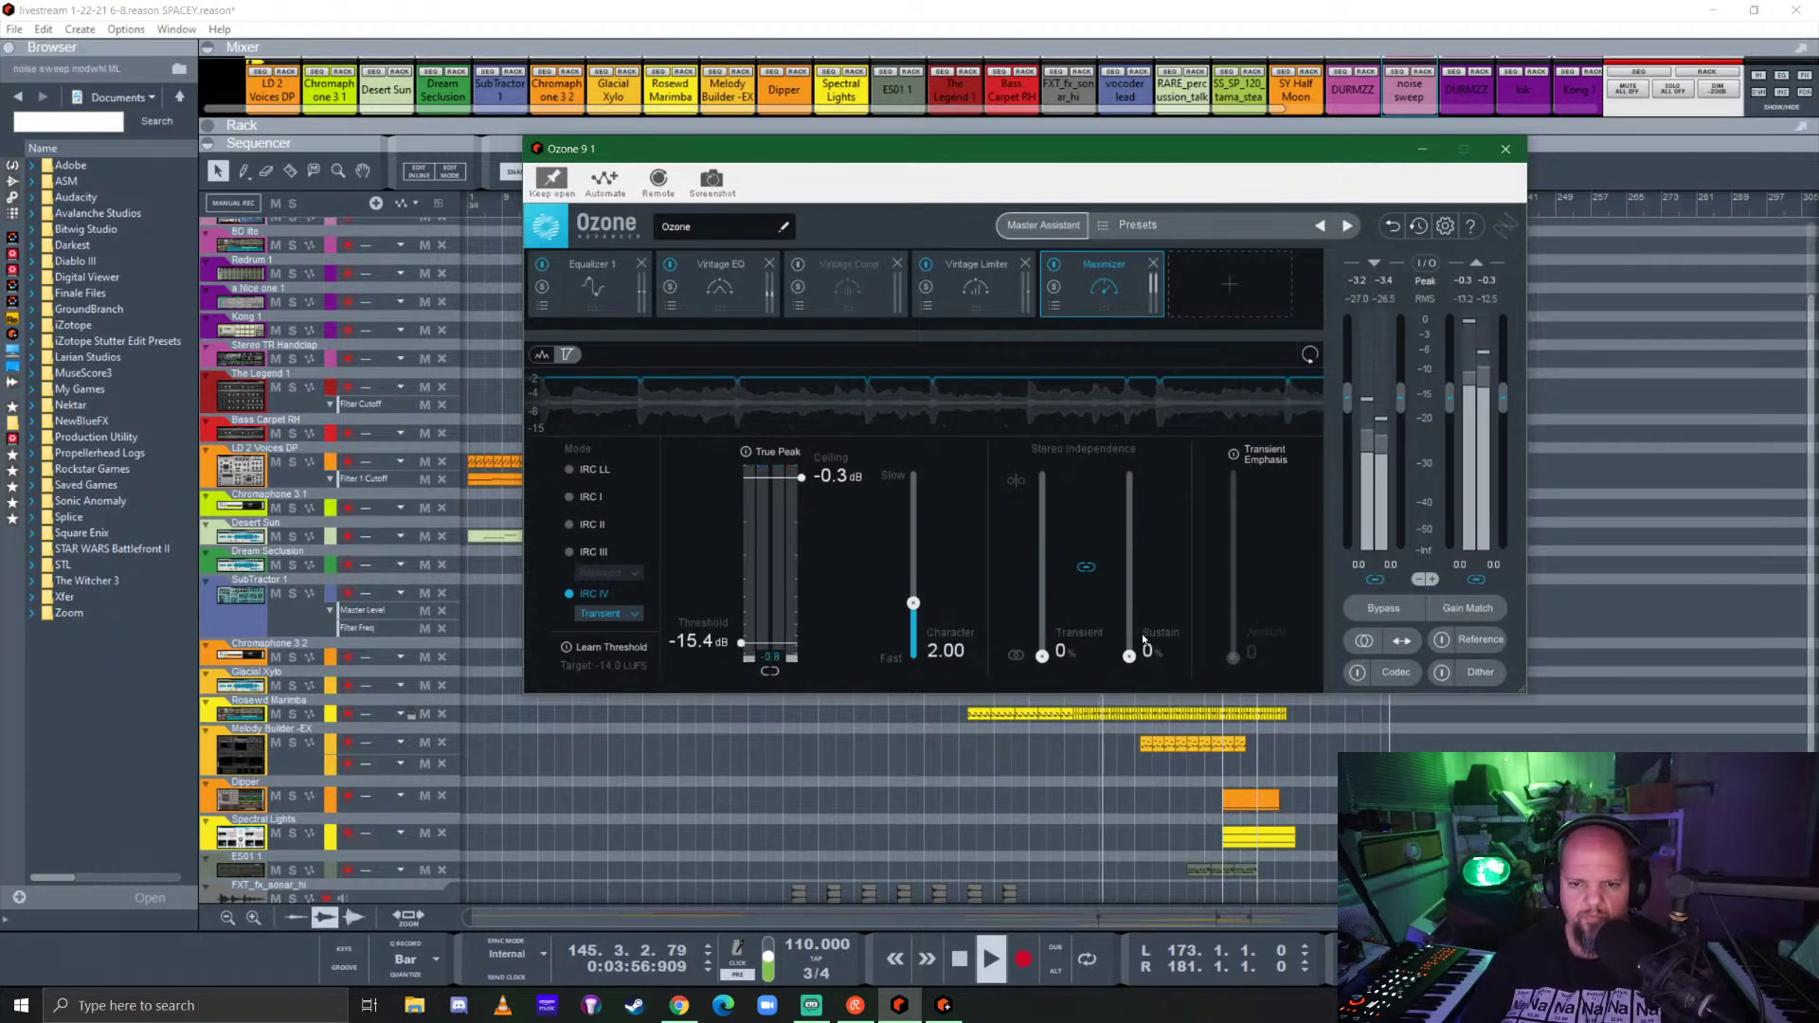
{"action": "left_click_drag", "start_coordinate": [1298, 167], "coordinate": [1387, 179]}
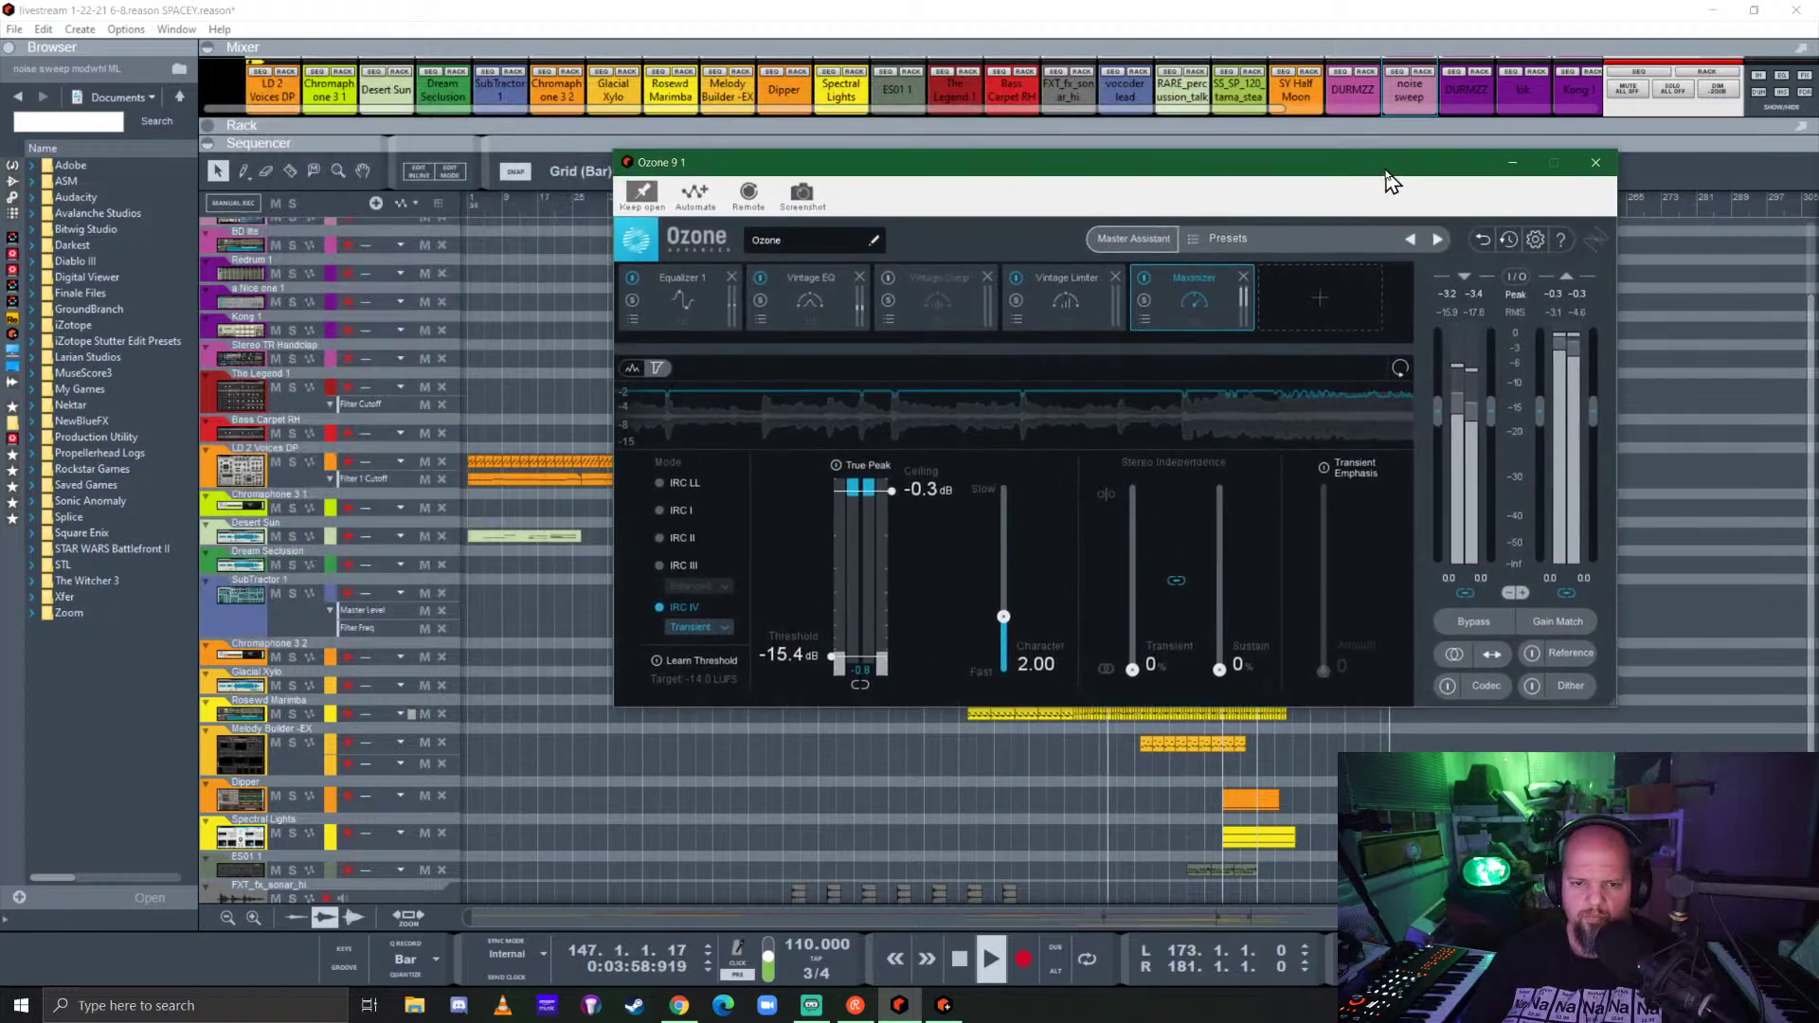
Step: Play the song from the beginning and enable the bypassed Vintage Comp module in Ozone 9
{"action": "key", "text": "KP_0"}
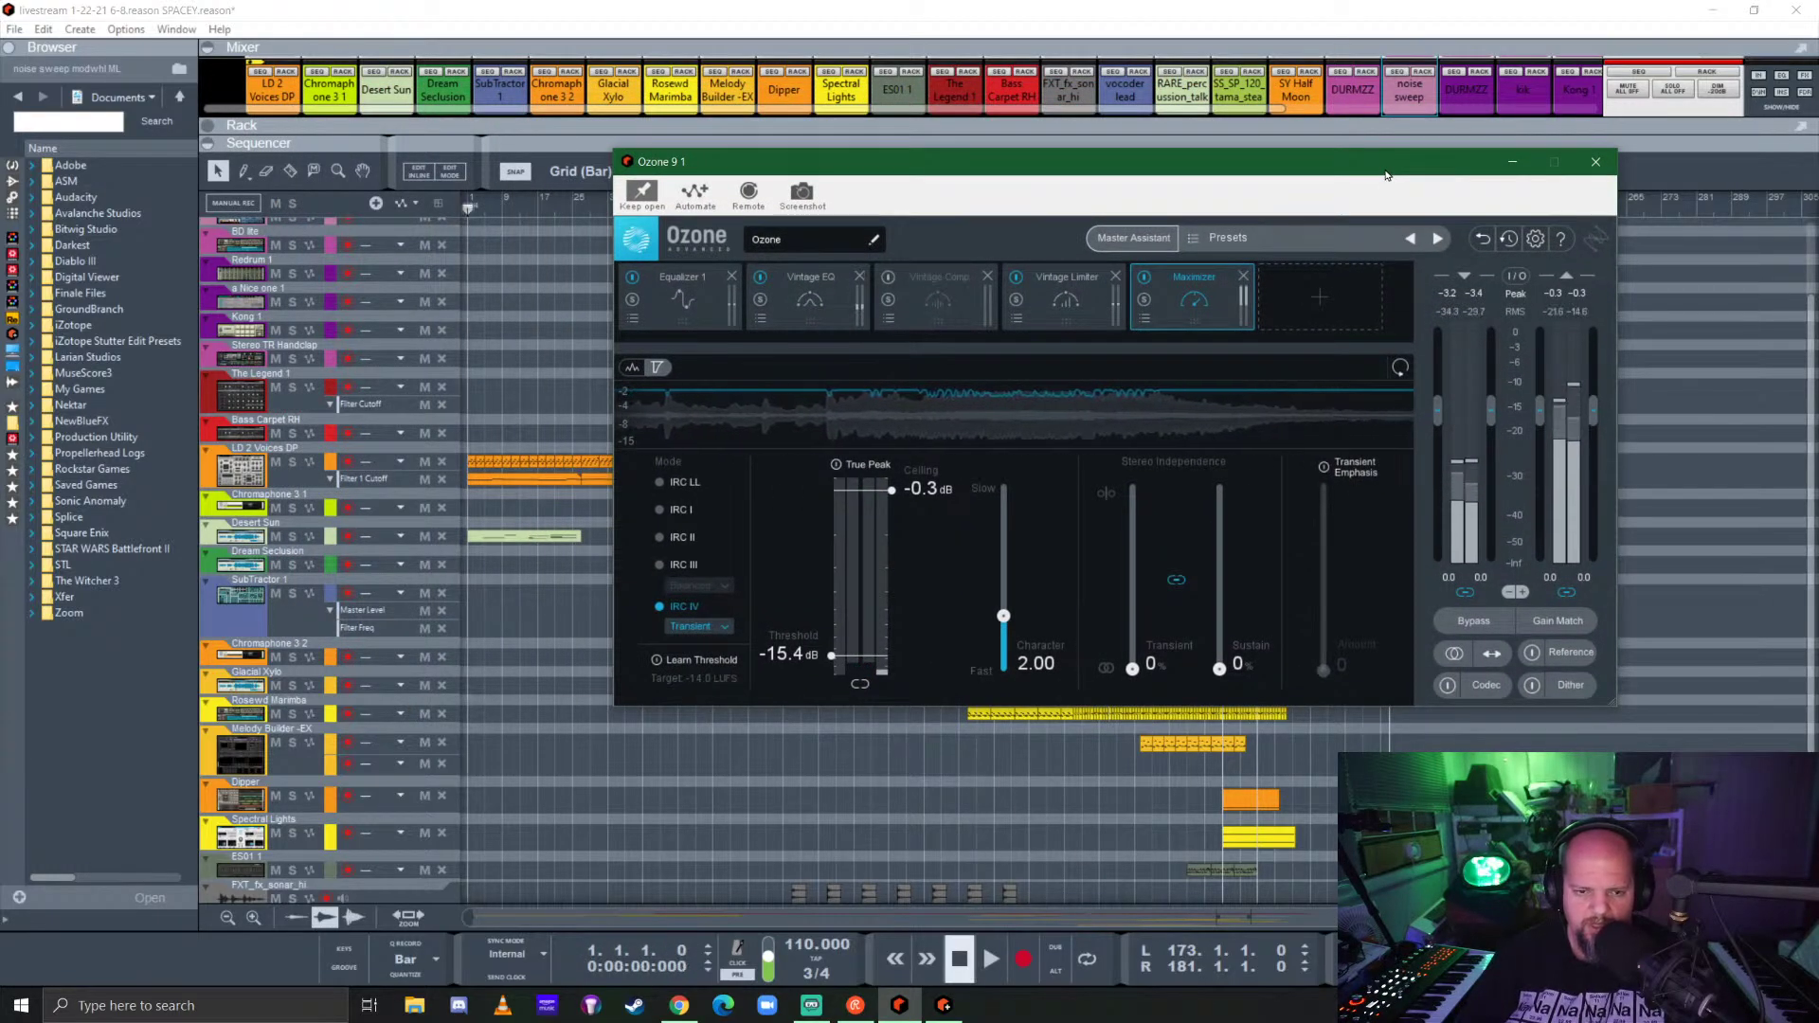
{"action": "key", "text": "space"}
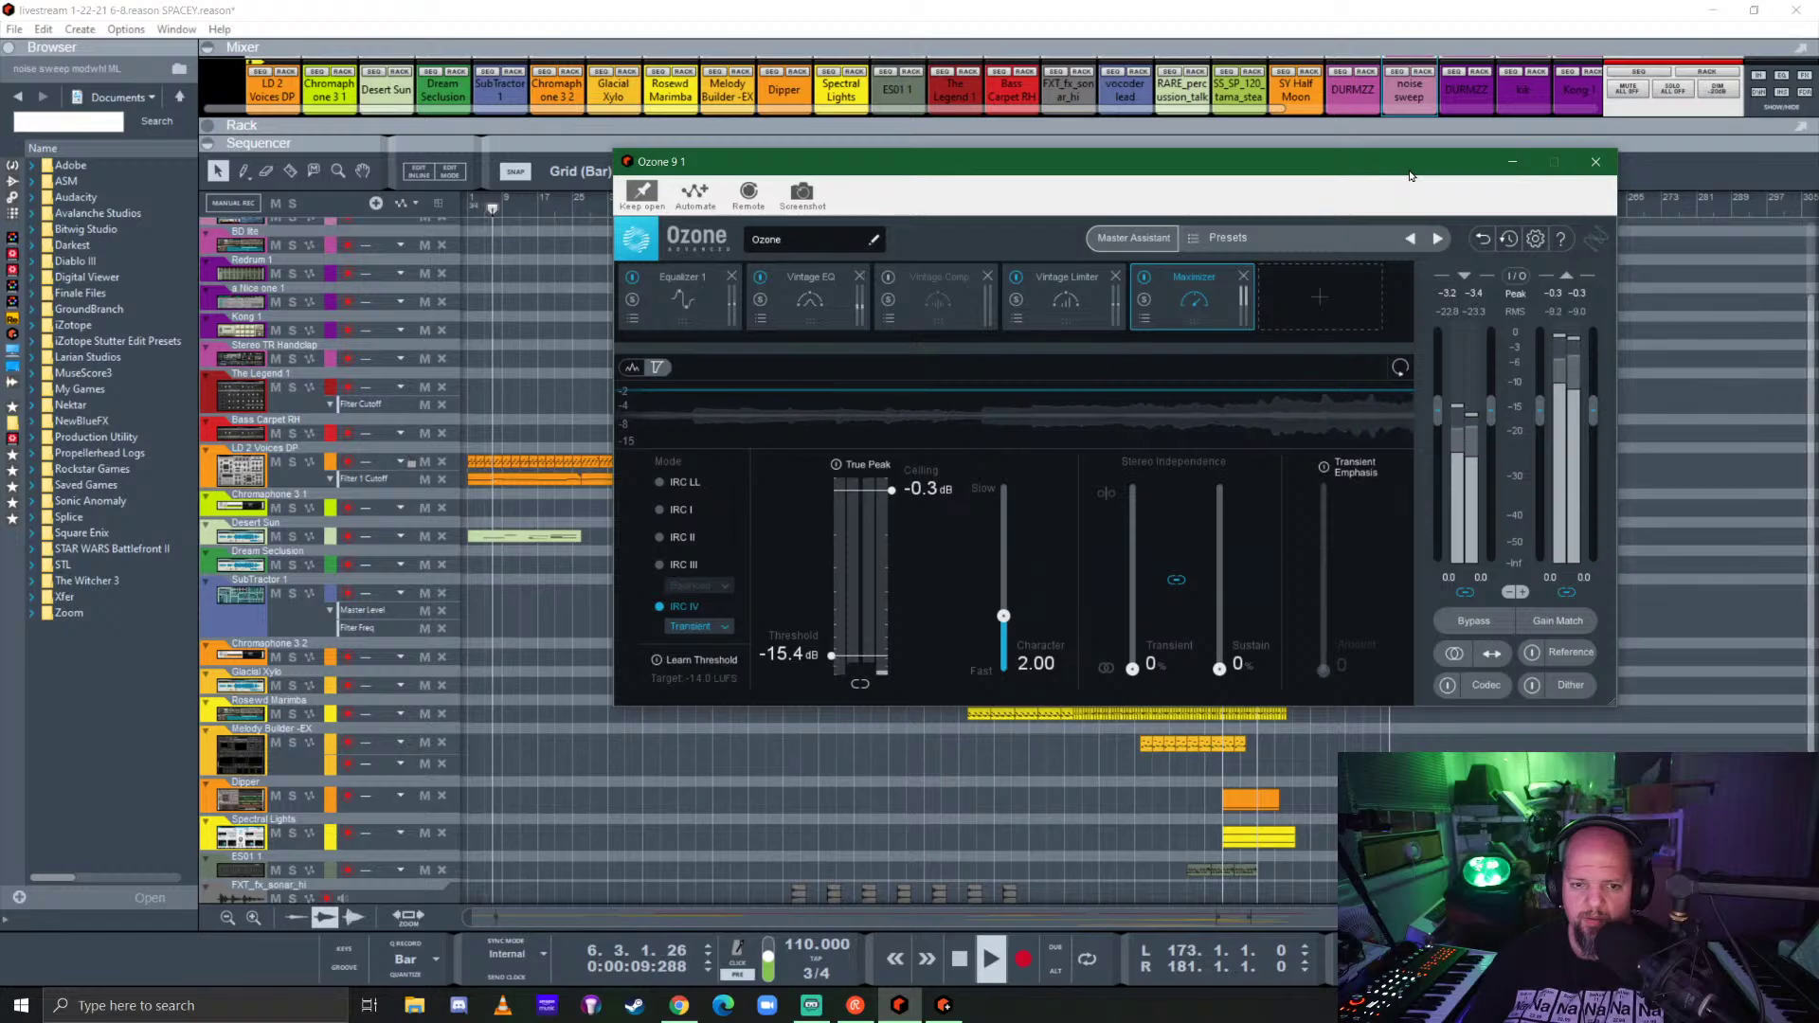
{"action": "left_click", "coordinate": [946, 280]}
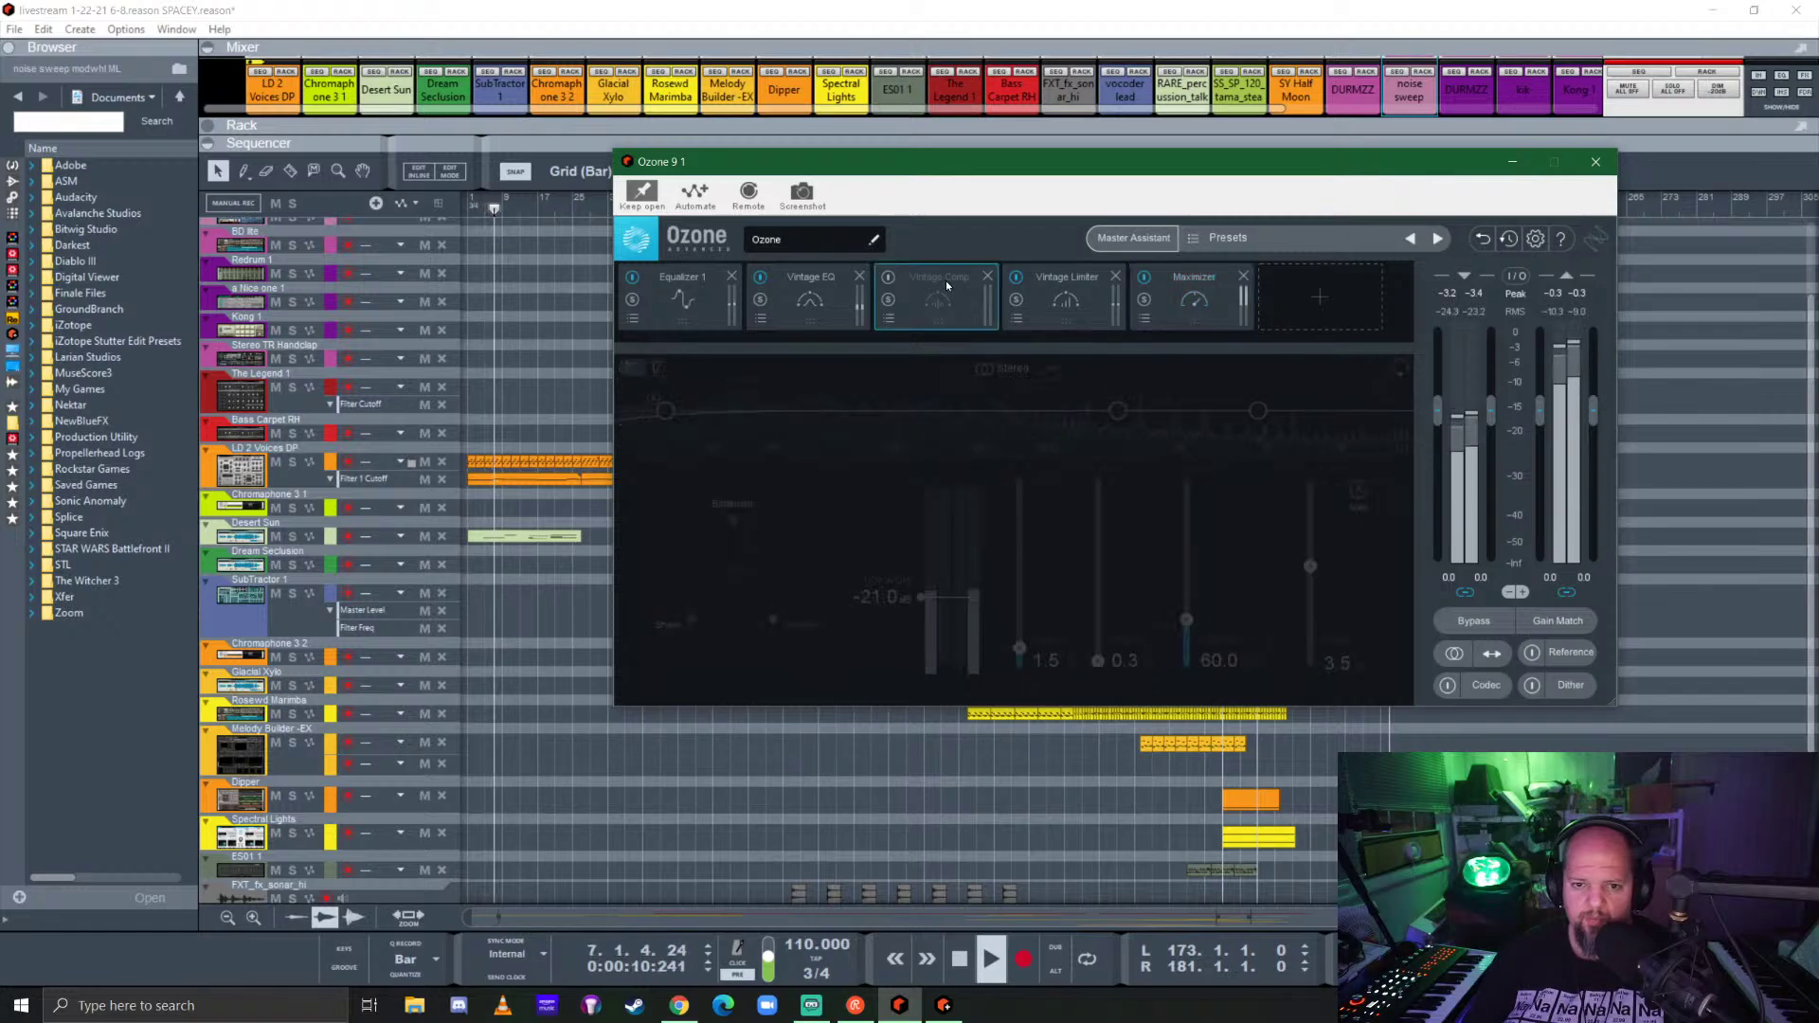
{"action": "left_click", "coordinate": [888, 278]}
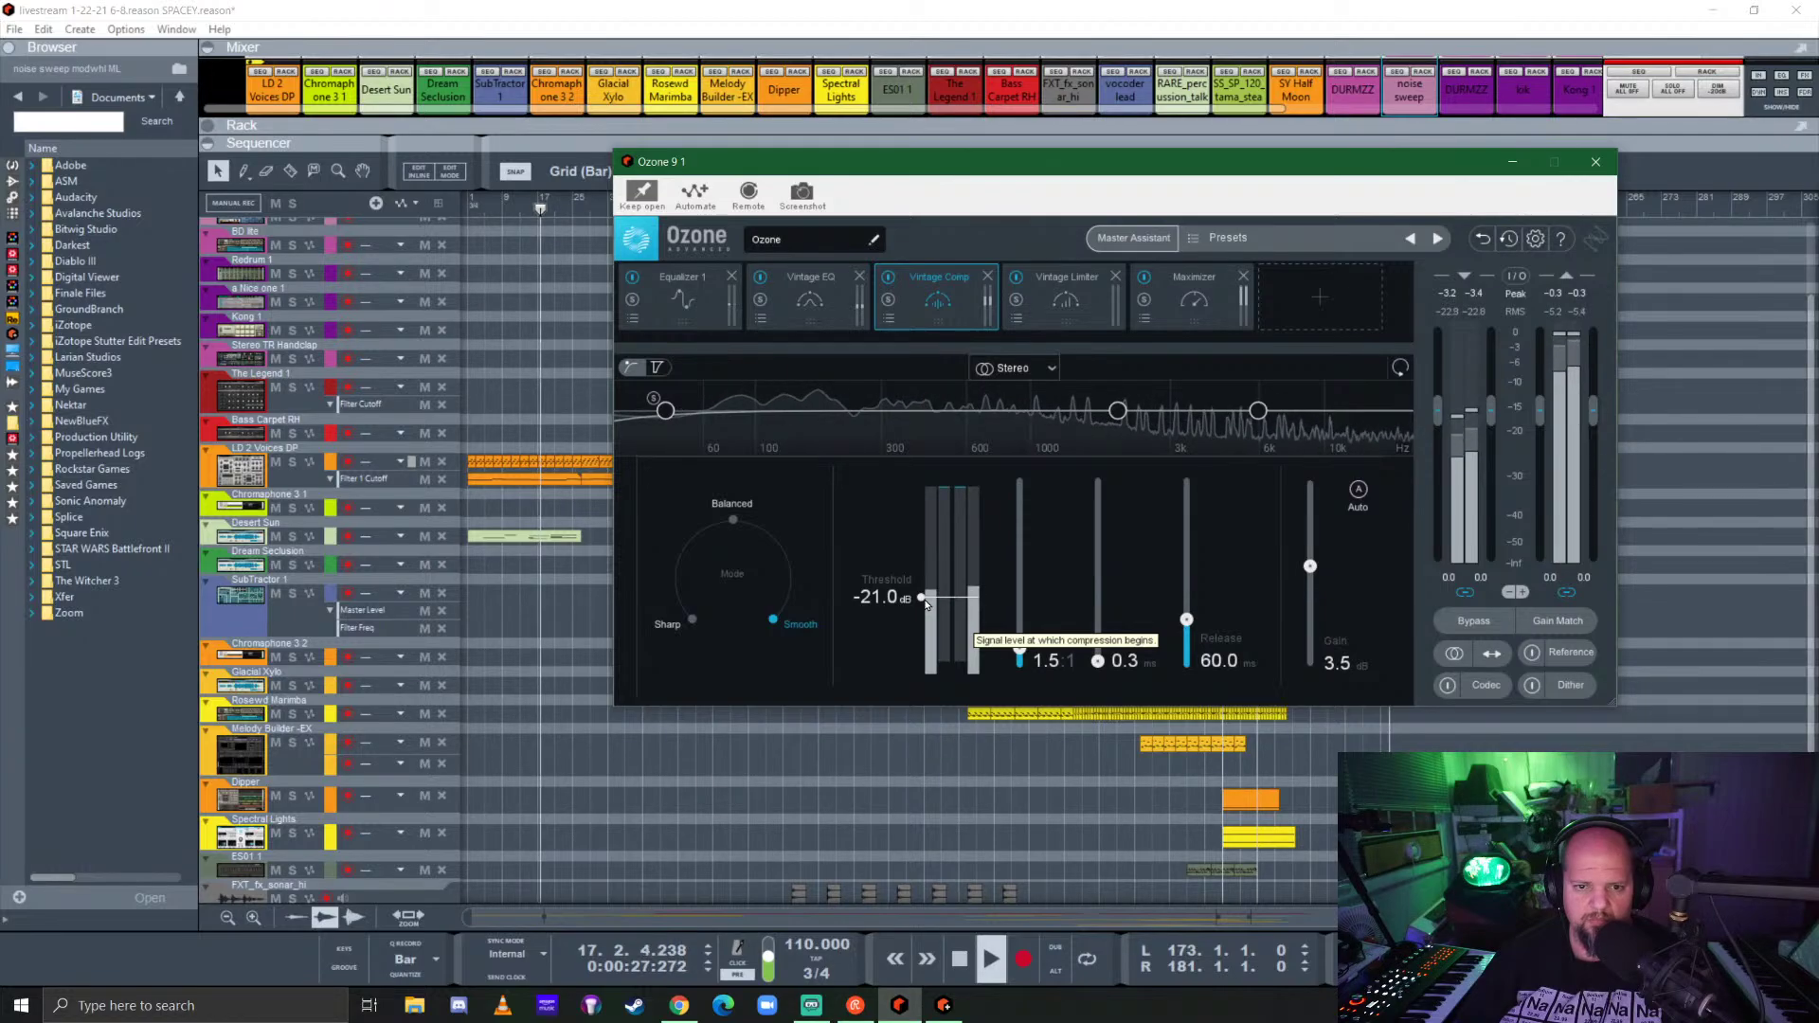
Step: Set the Low Boost to 3.1 dB and the High Cut to 3.5 dB in Ozone's Vintage EQ module
{"action": "left_click", "coordinate": [809, 289]}
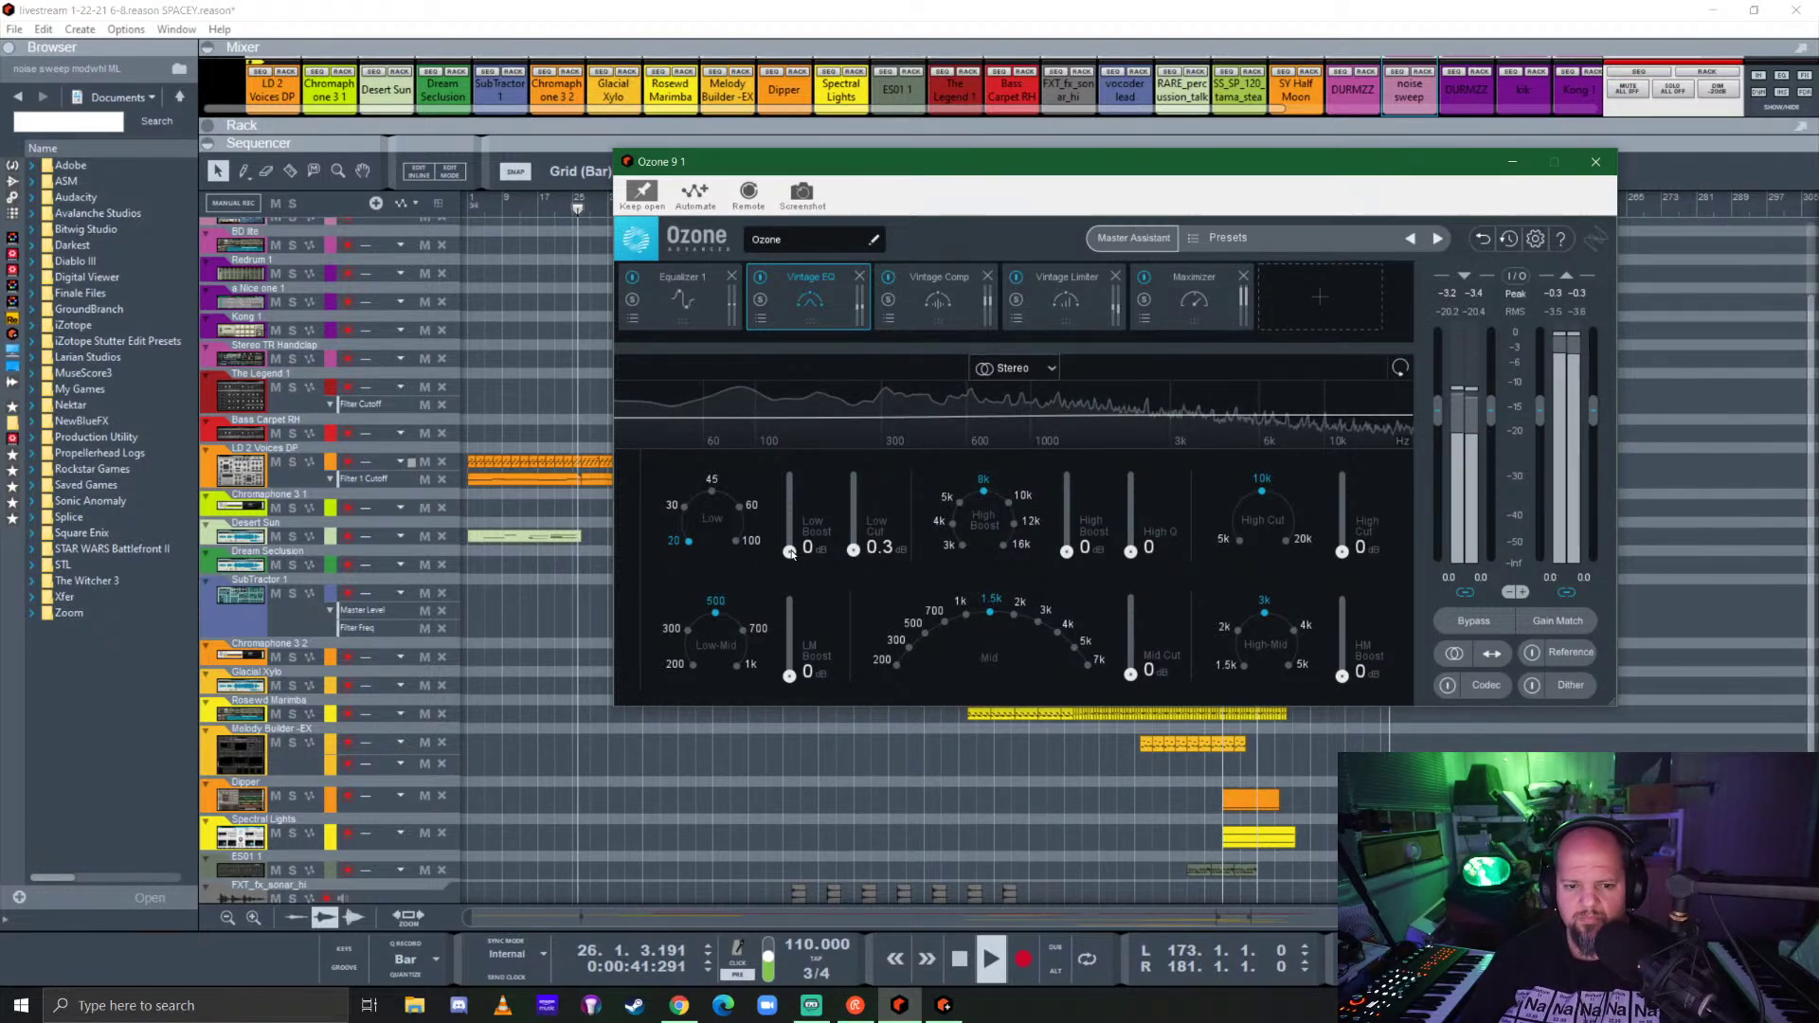
{"action": "mouse_move", "coordinate": [789, 551]}
{"action": "left_mouse_down"}
{"action": "mouse_move", "coordinate": [793, 517]}
{"action": "mouse_move", "coordinate": [796, 540]}
{"action": "left_mouse_up"}
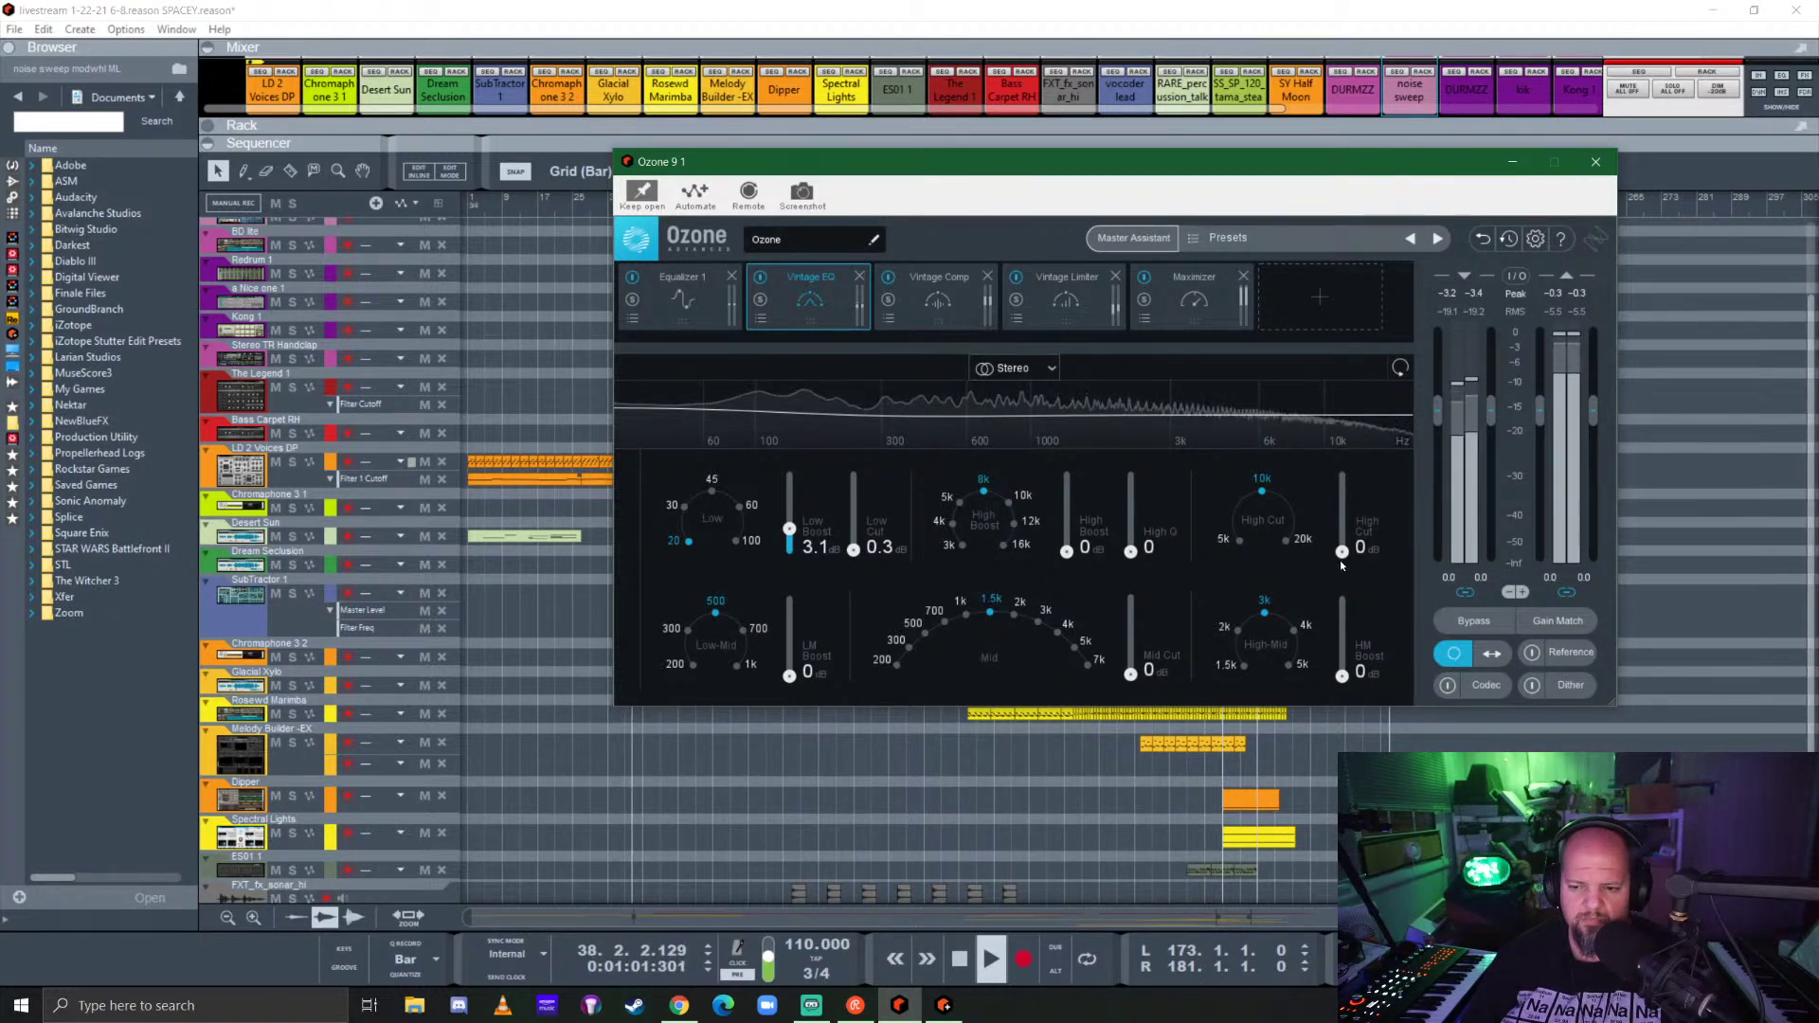
{"action": "mouse_move", "coordinate": [1342, 553]}
{"action": "left_mouse_down"}
{"action": "mouse_move", "coordinate": [1342, 482]}
{"action": "mouse_move", "coordinate": [1351, 531]}
{"action": "left_mouse_up"}
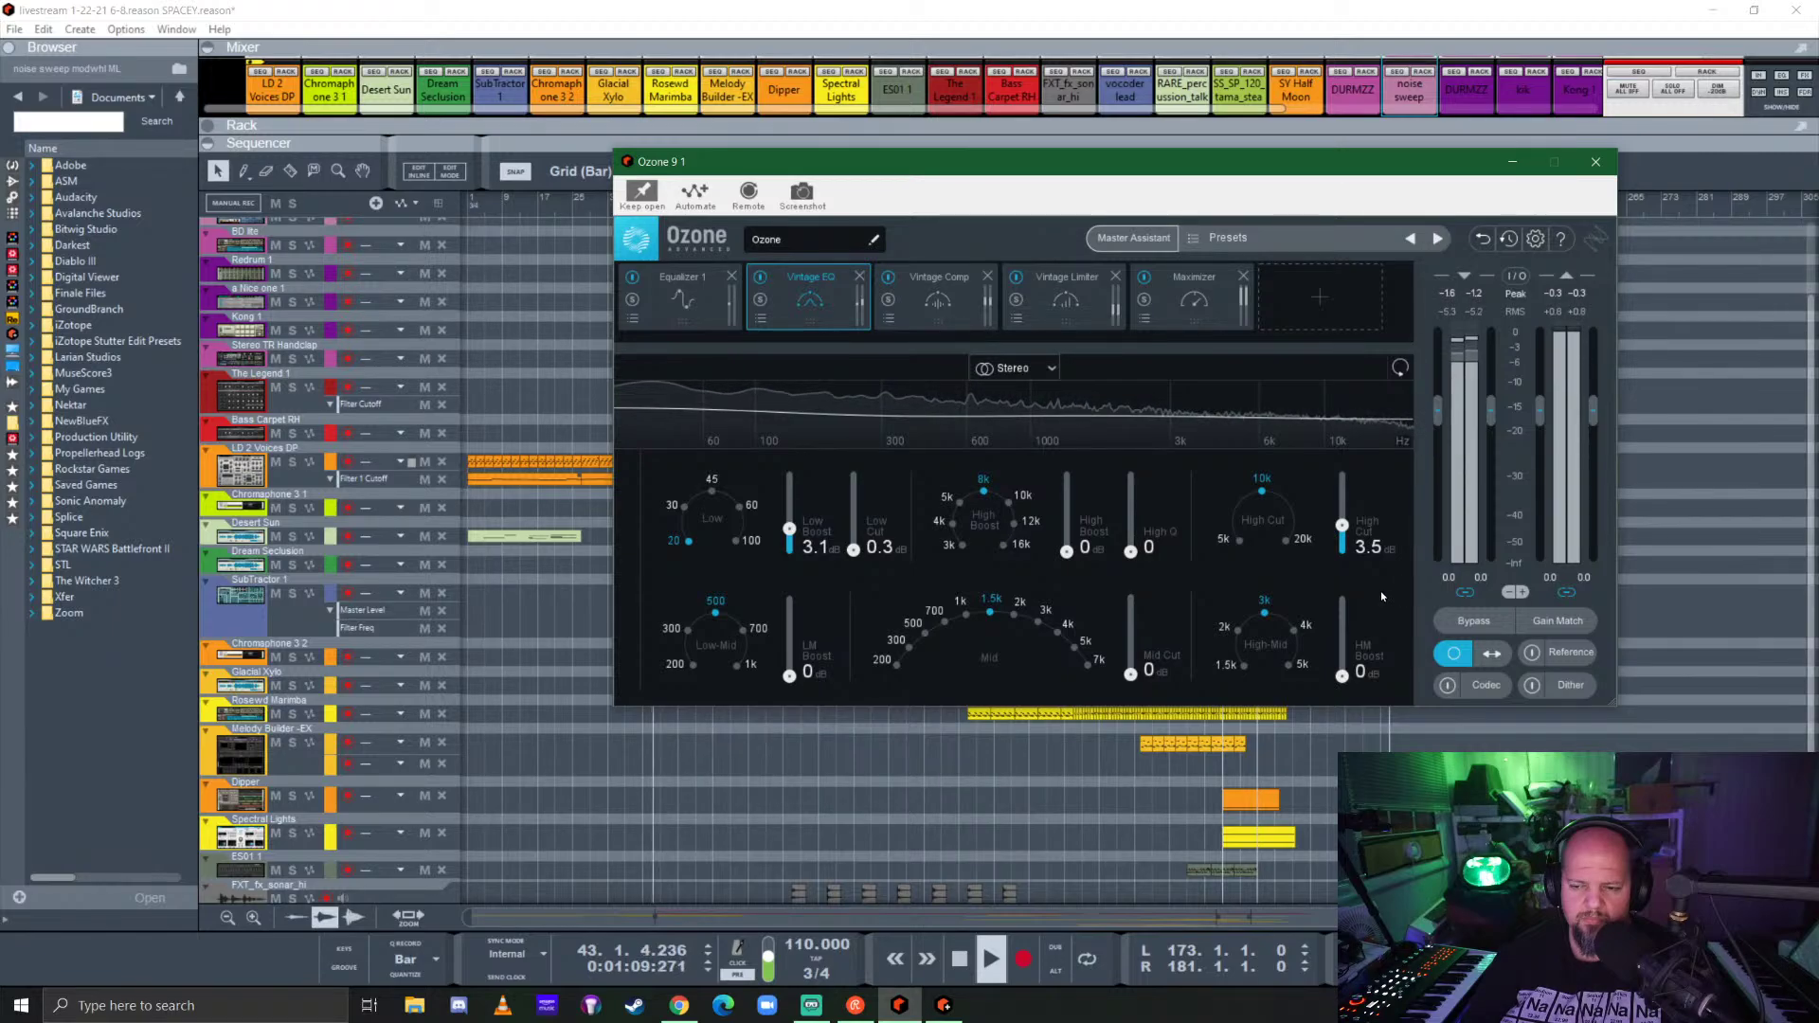
{"action": "left_click", "coordinate": [1456, 655]}
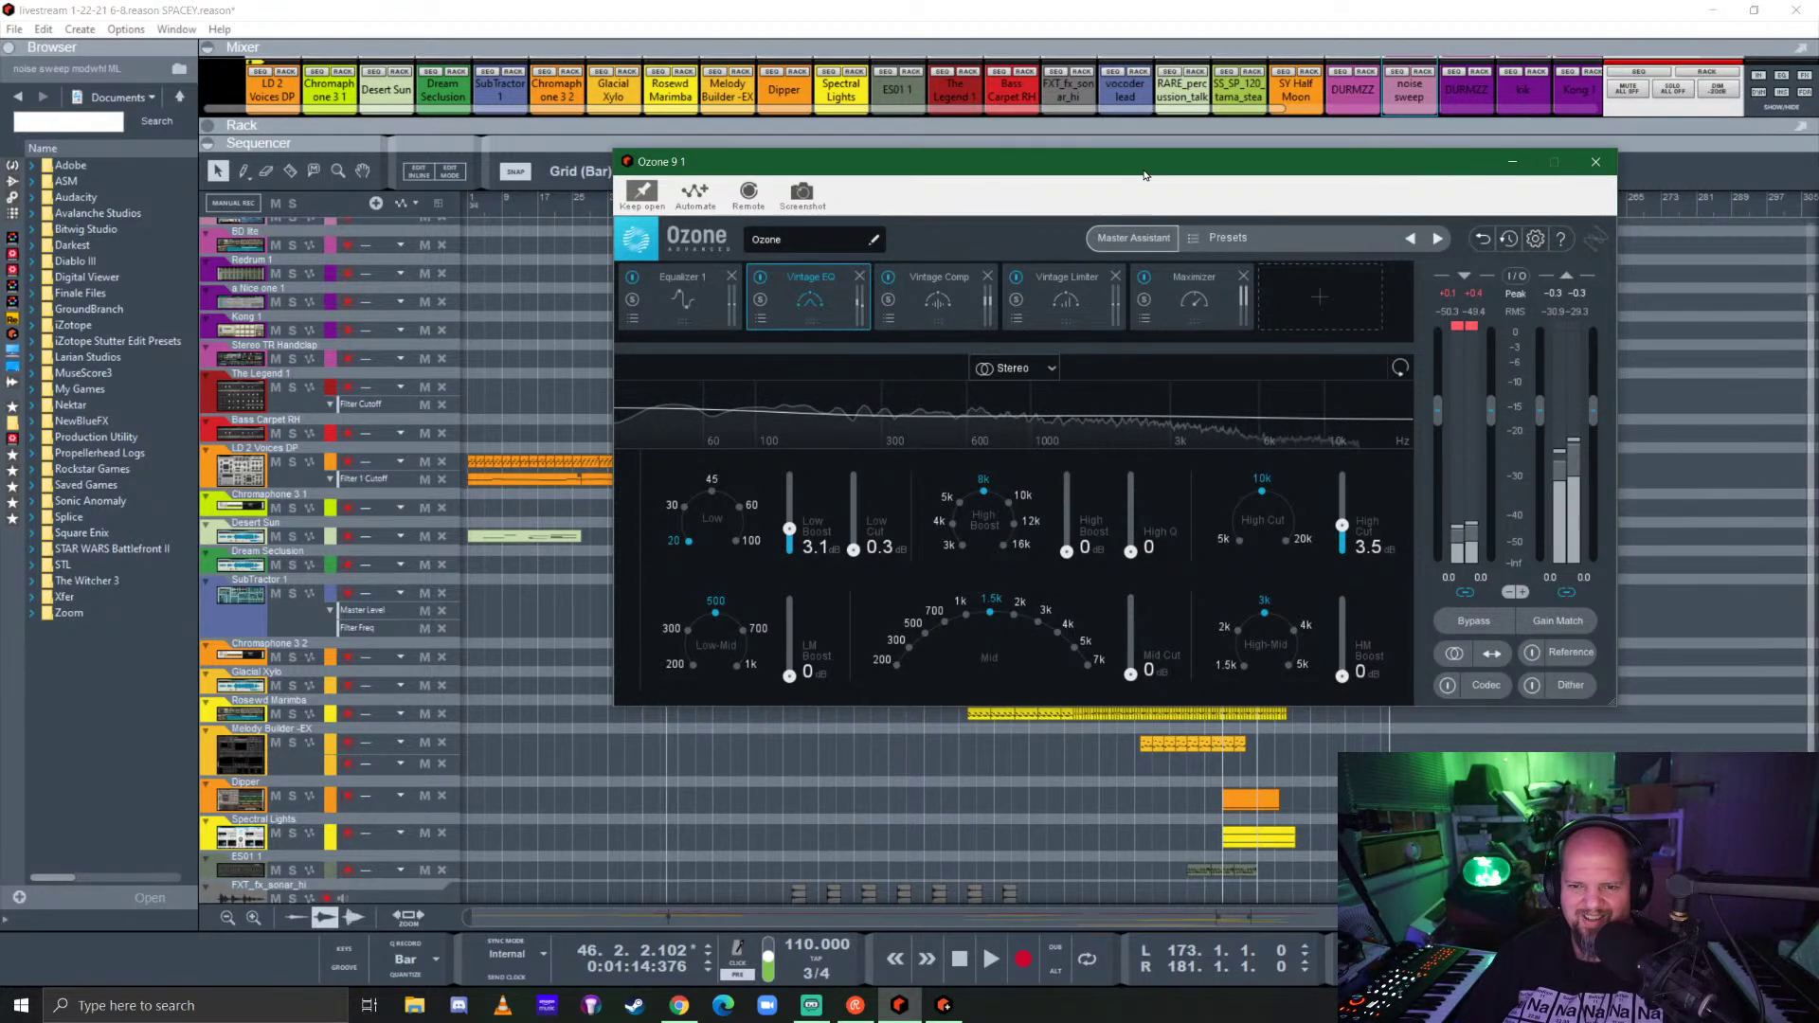
Step: Run Ozone's Master Assistant with Modern modules while playing the song from bar 38, and accept its suggestion
{"action": "left_click_drag", "start_coordinate": [1163, 160], "coordinate": [1356, 288]}
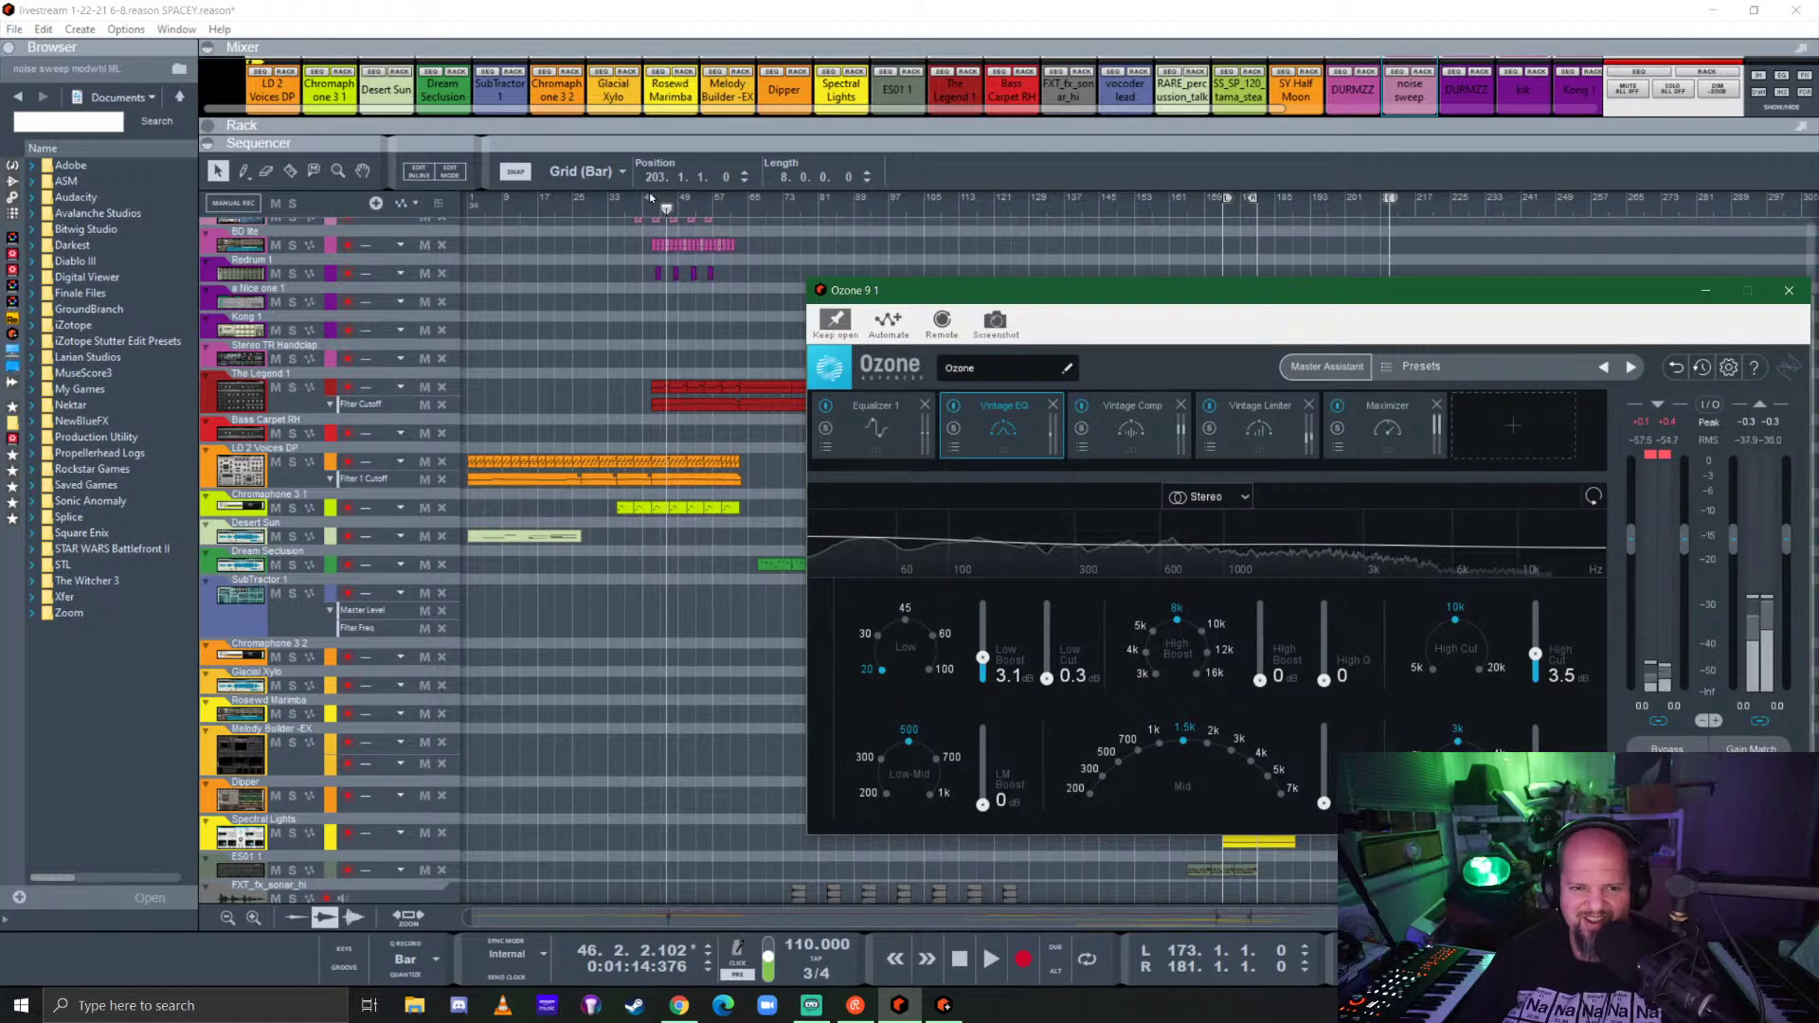
{"action": "left_click_drag", "start_coordinate": [650, 197], "coordinate": [631, 197]}
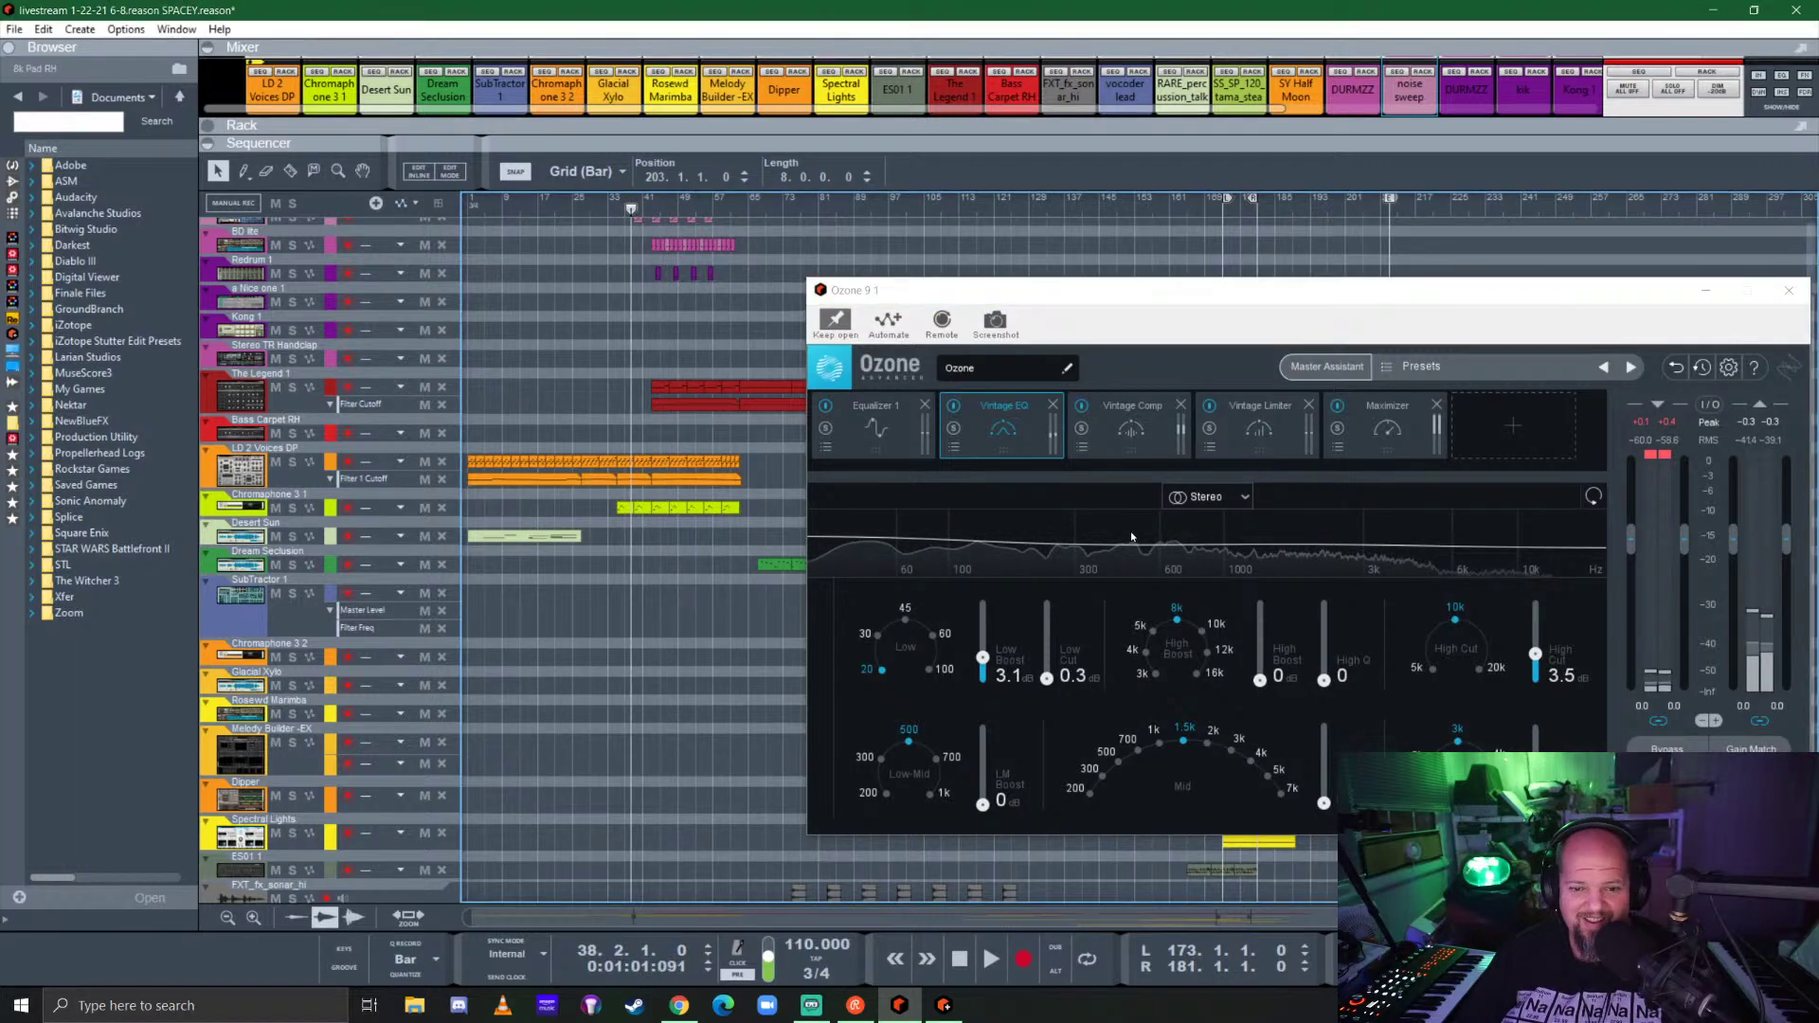
{"action": "left_click", "coordinate": [1327, 366]}
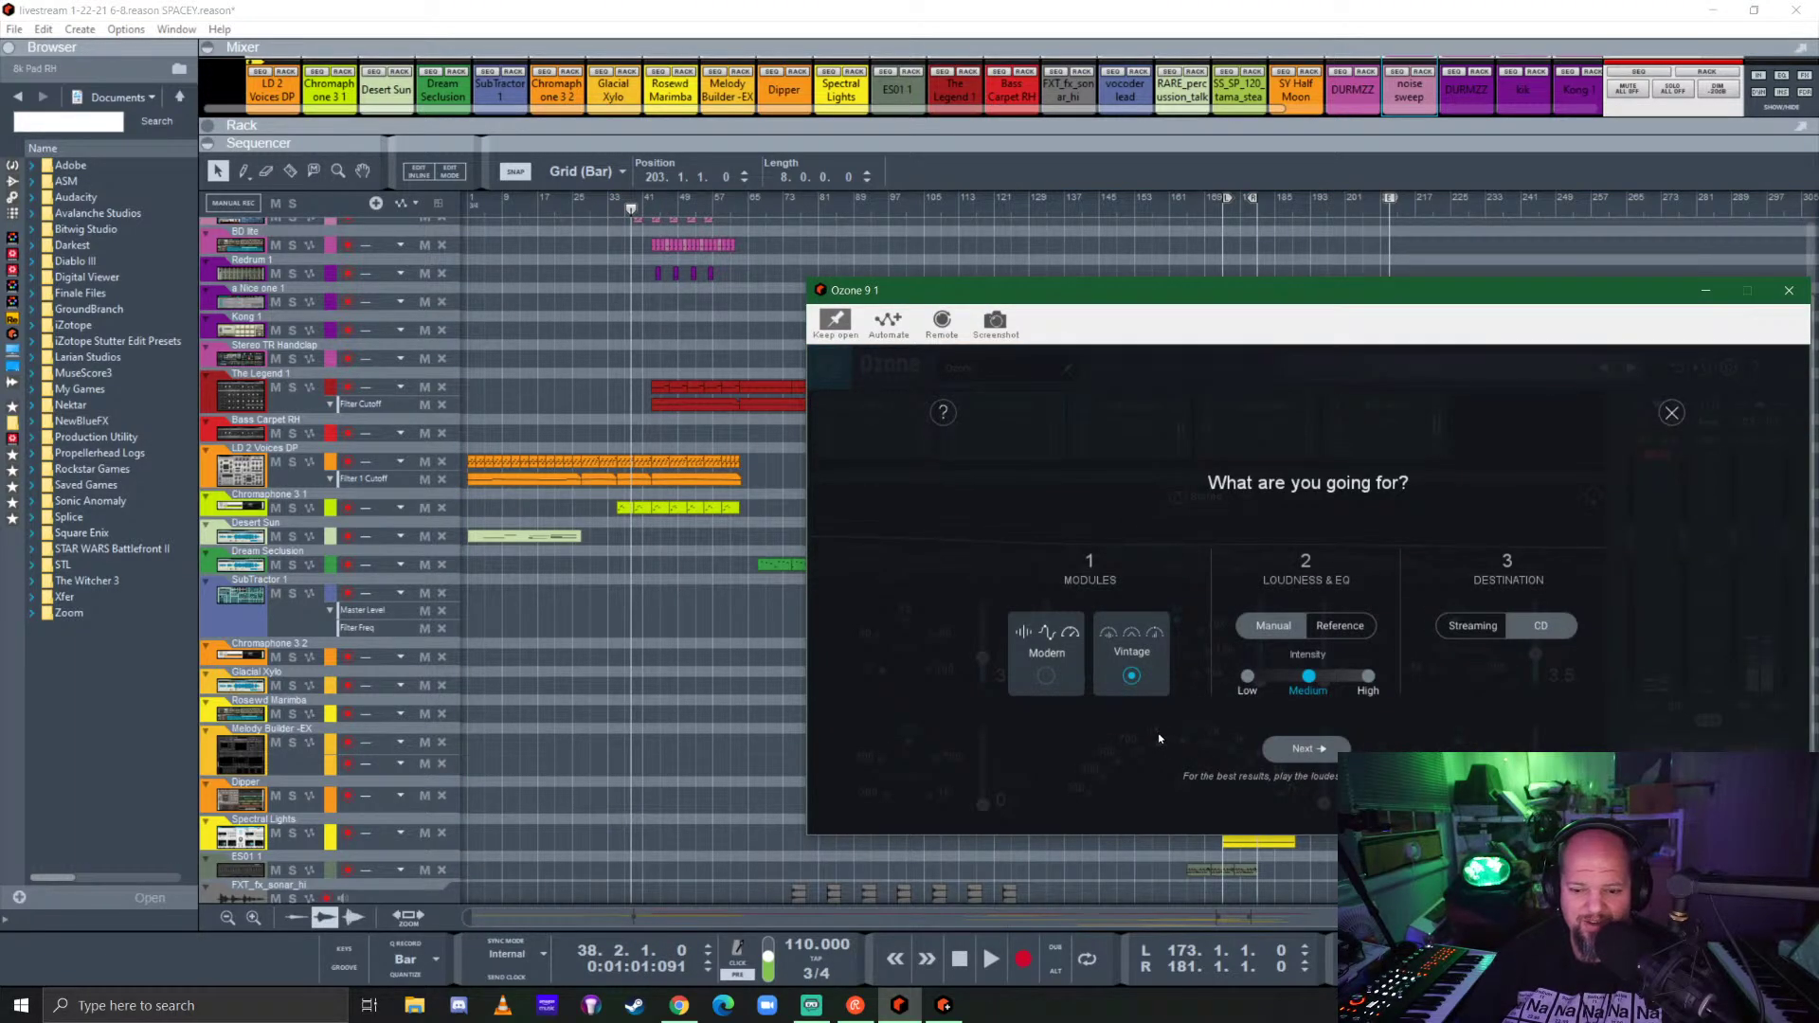
{"action": "left_click", "coordinate": [1046, 676]}
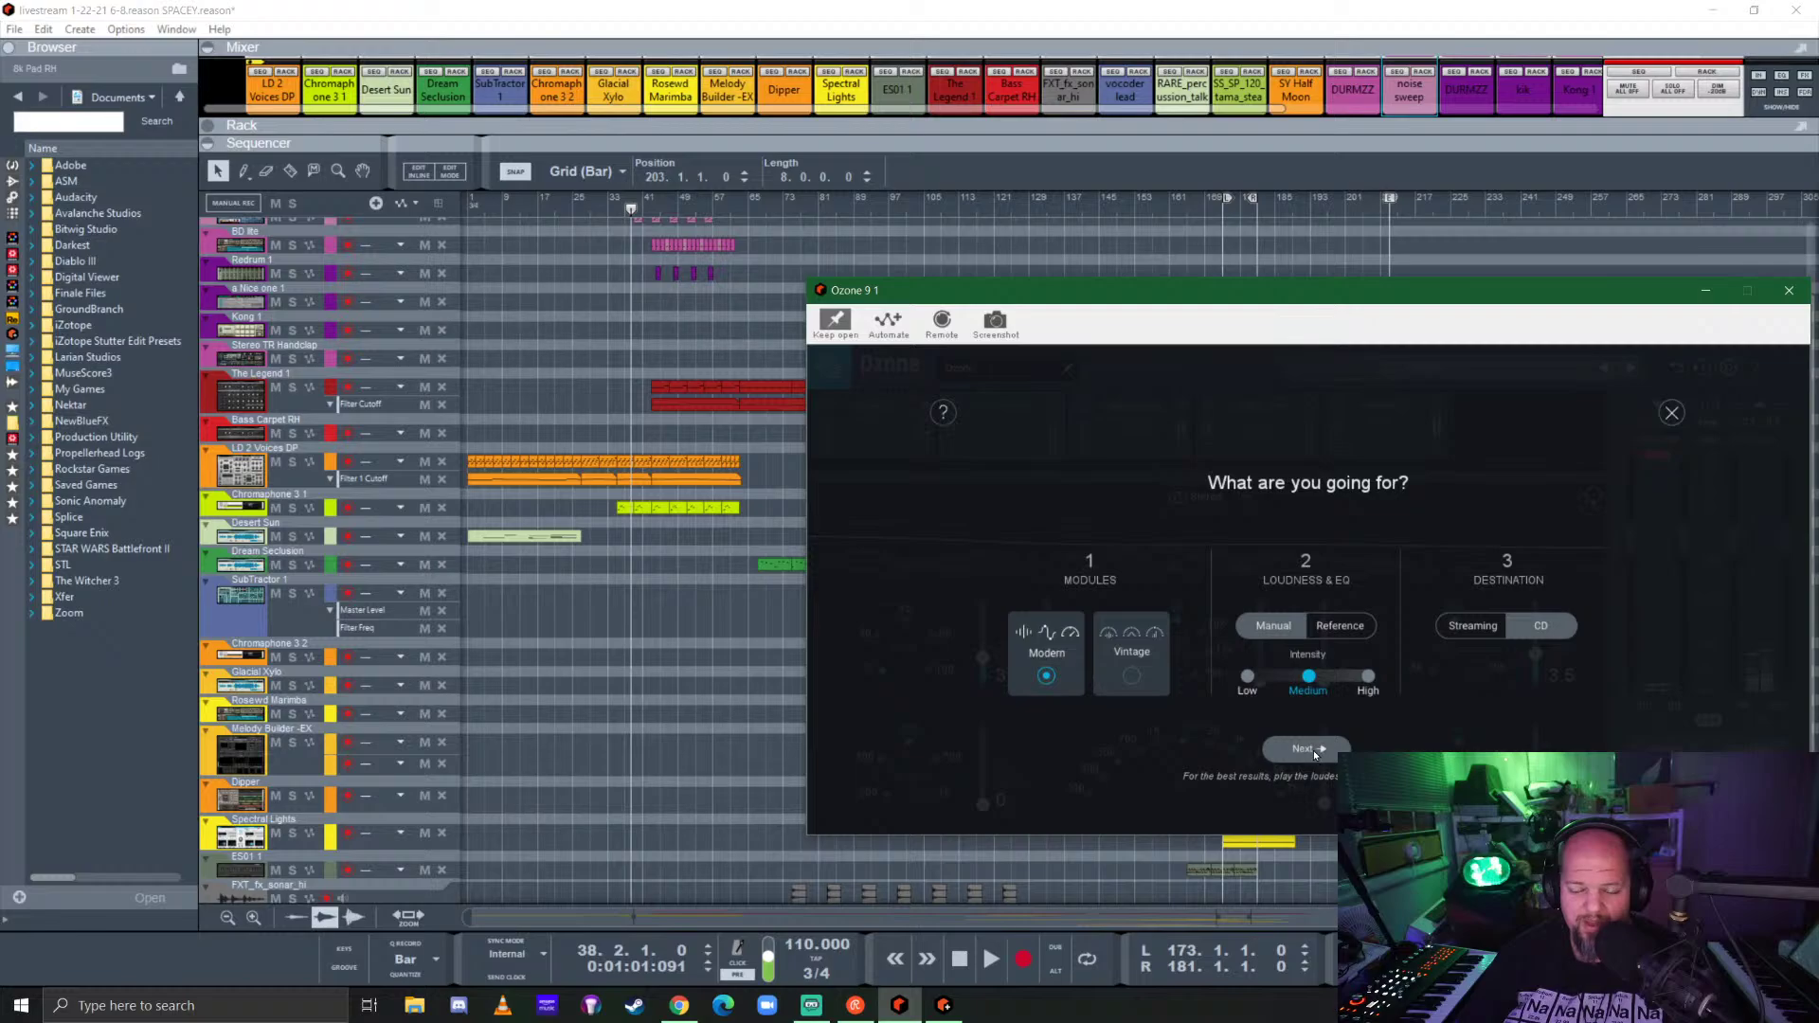
{"action": "key", "text": "space"}
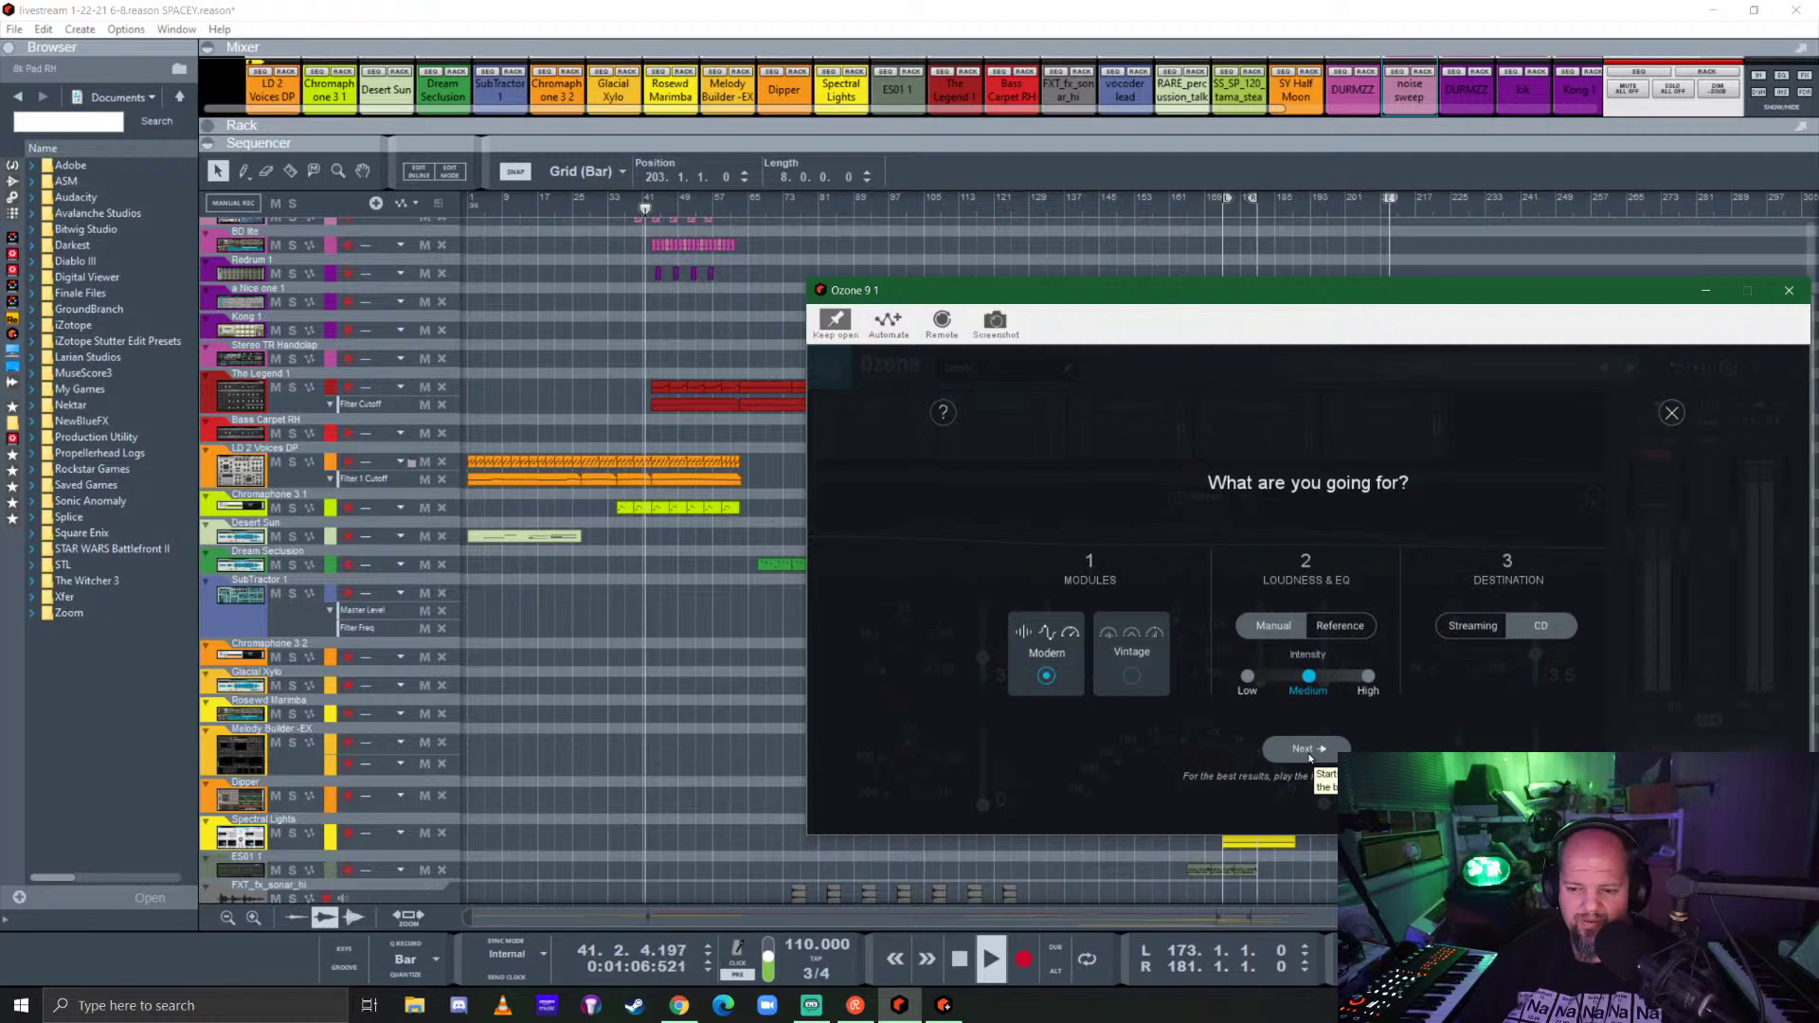
{"action": "left_click", "coordinate": [1307, 749]}
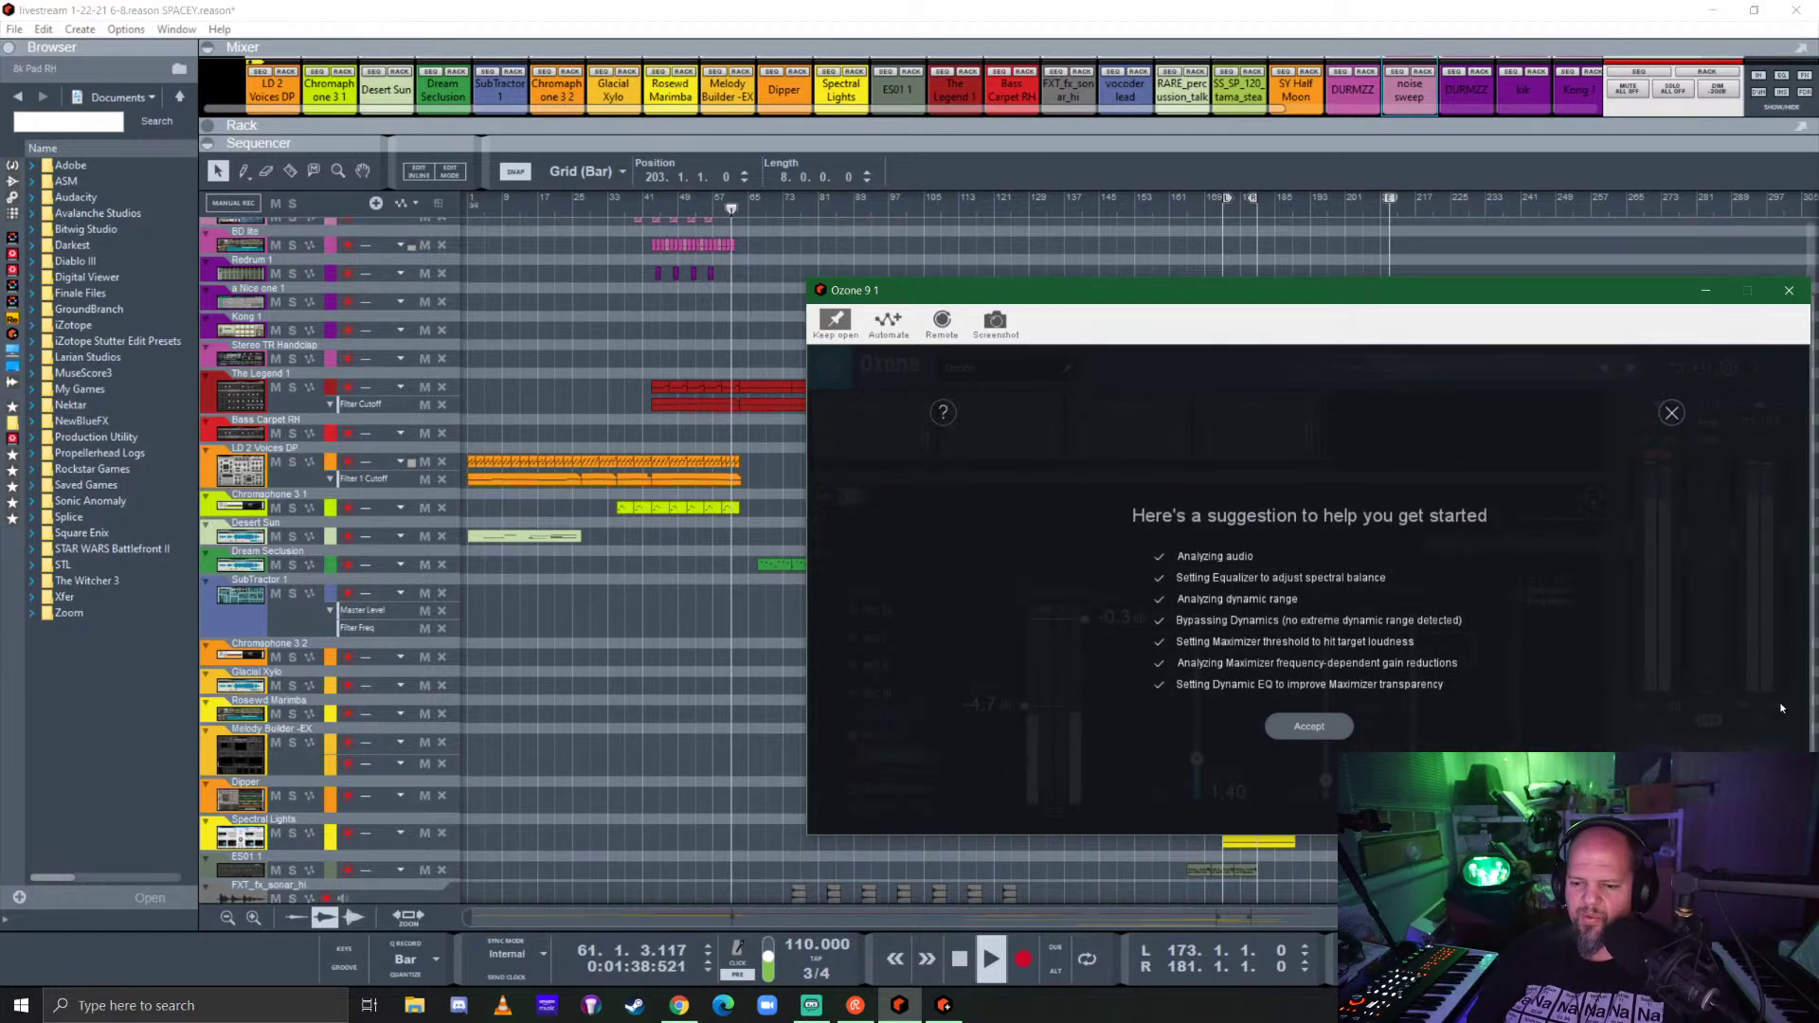
{"action": "left_click", "coordinate": [1310, 726]}
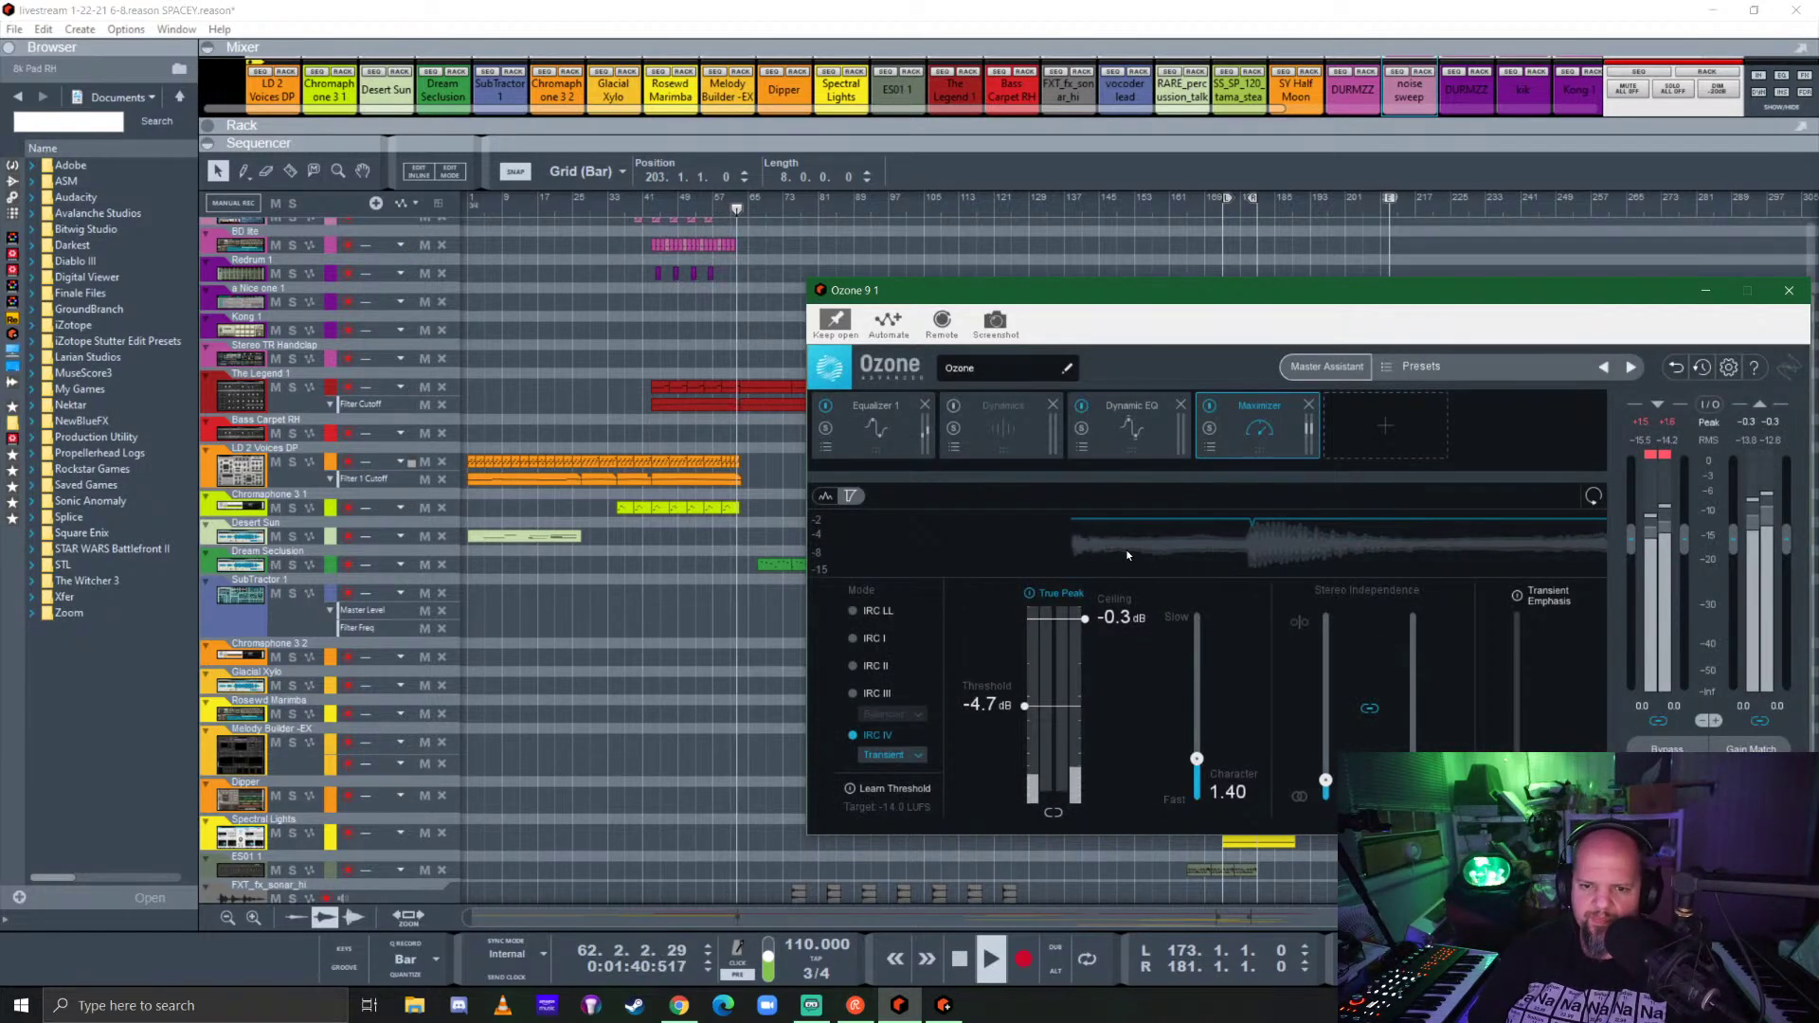
Step: Review Ozone's Dynamics and Equalizer modules during playback, then close the plug-in window
{"action": "left_click", "coordinate": [997, 415]}
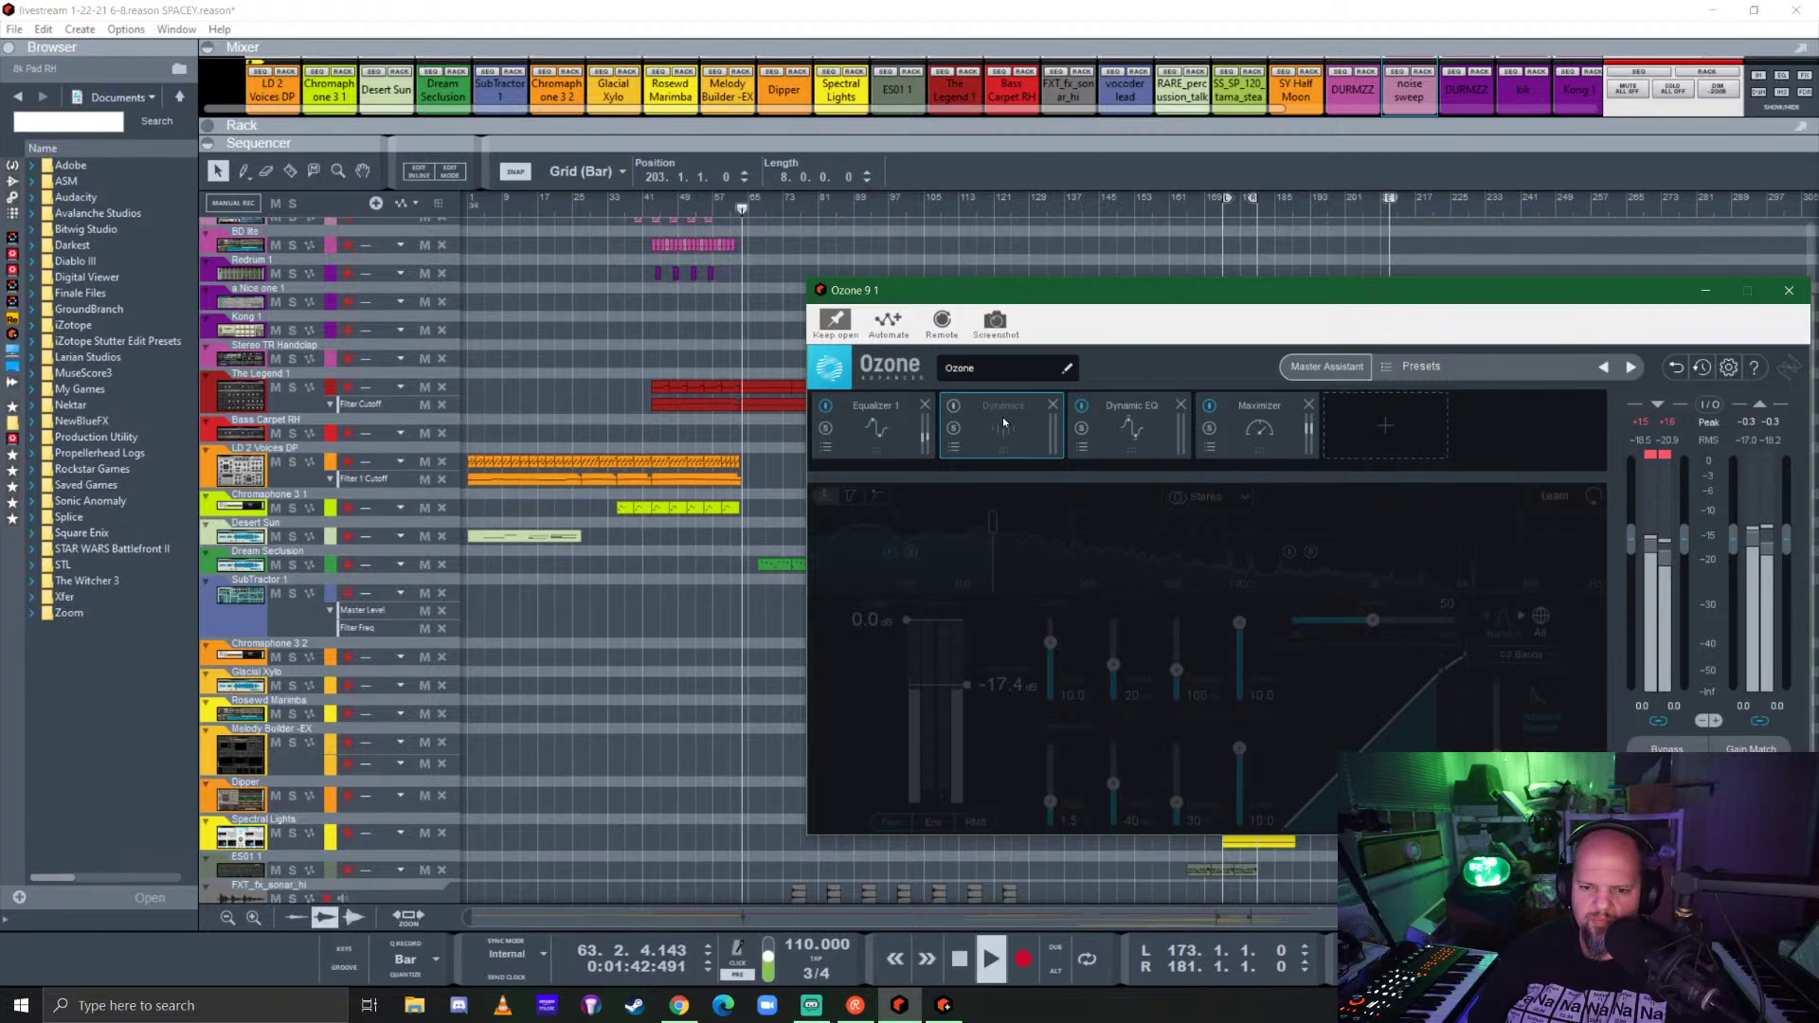
{"action": "left_click", "coordinate": [874, 422]}
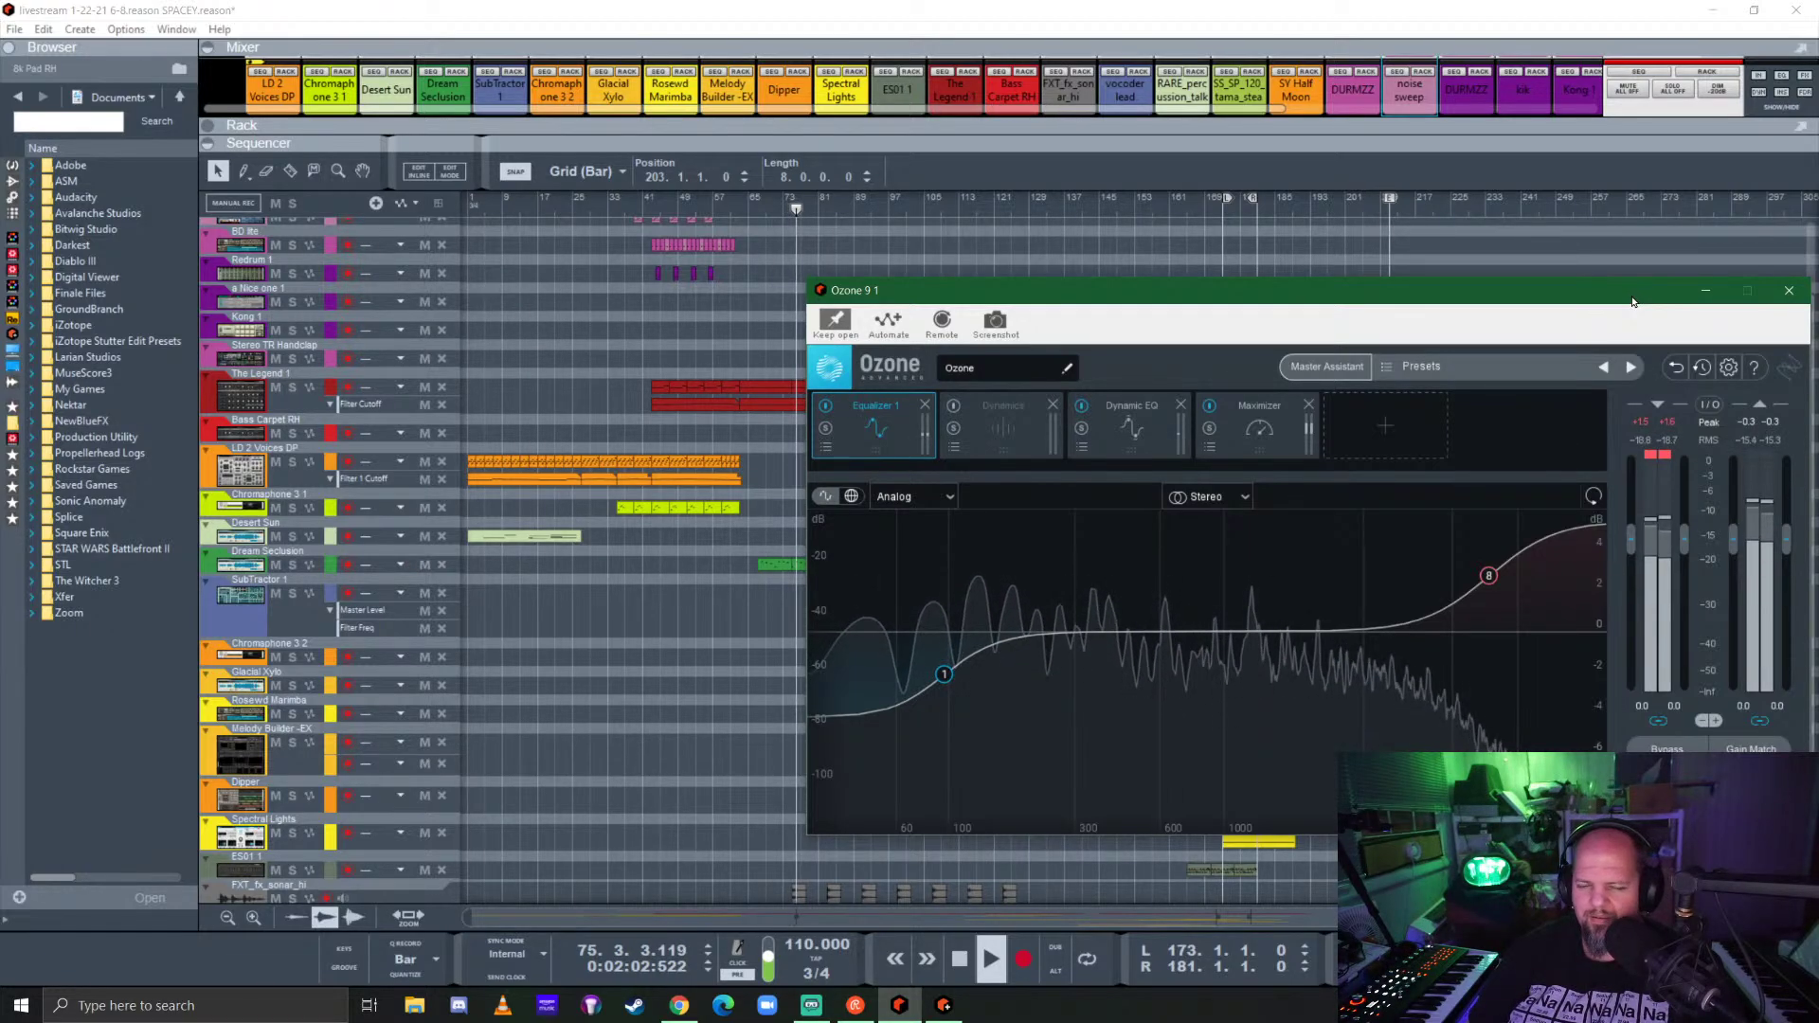
{"action": "left_click", "coordinate": [1789, 290]}
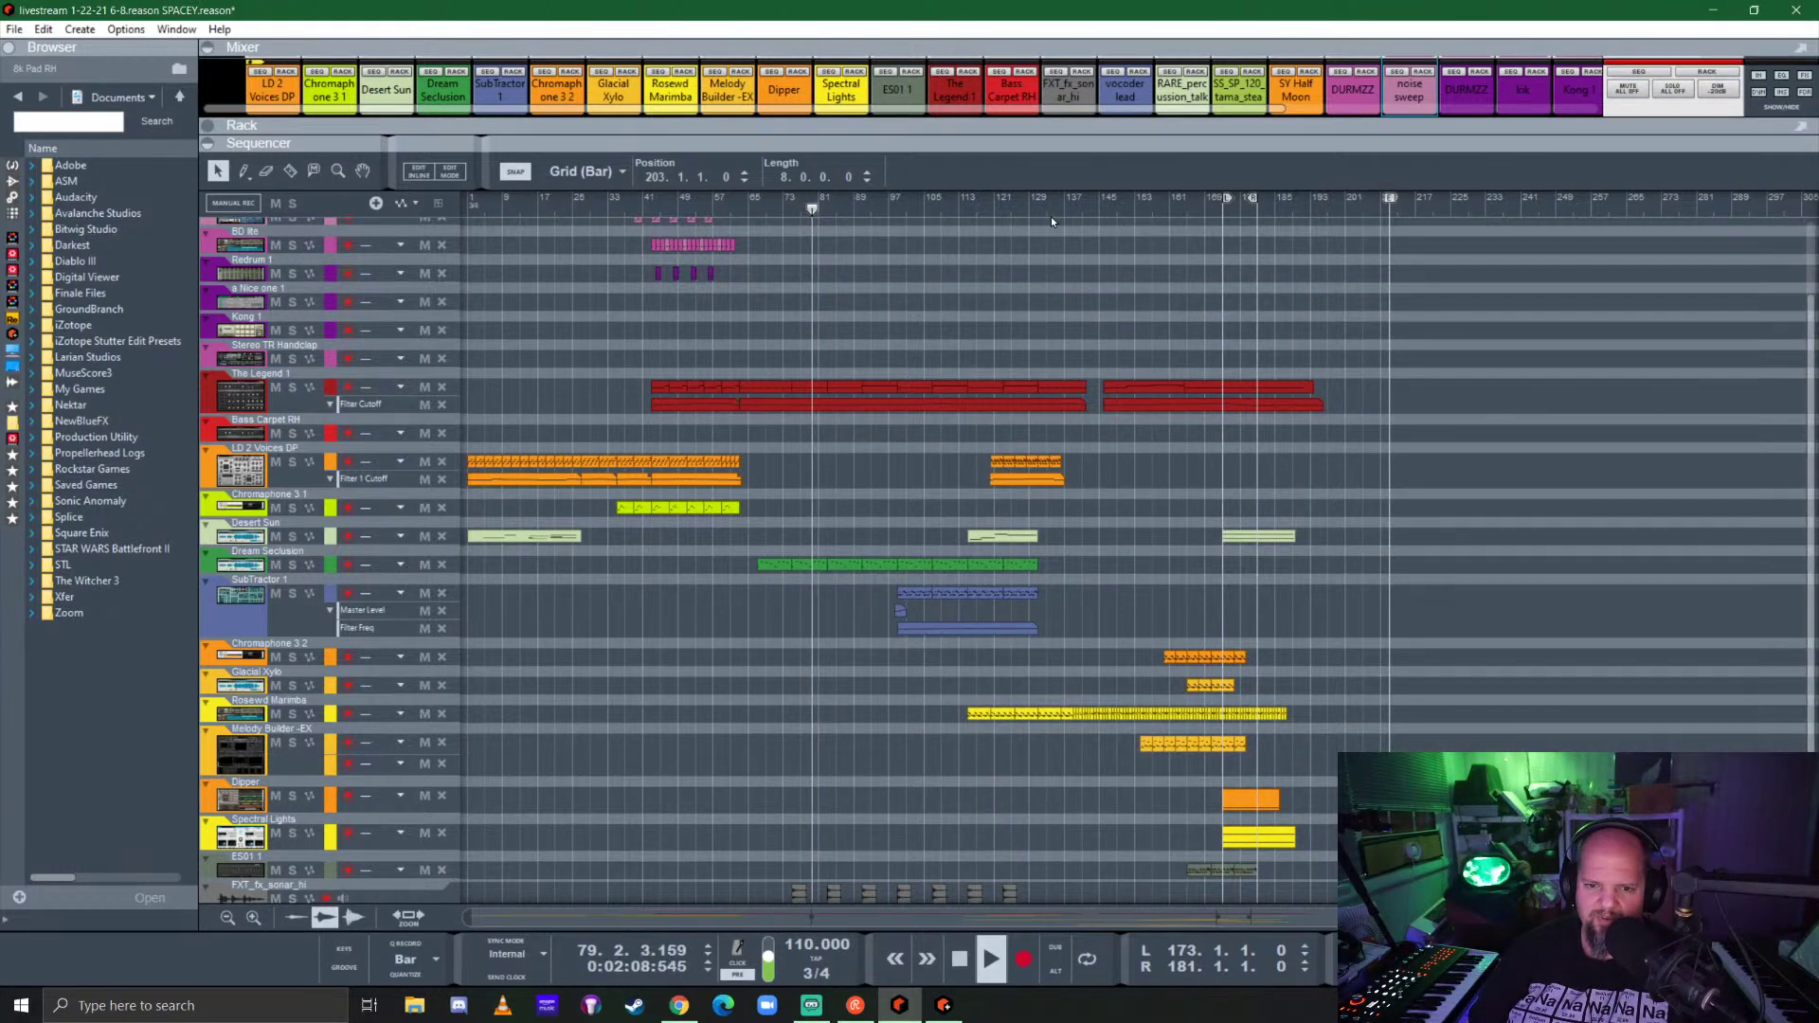
Step: Continue playback from around bar 100, then enlarge the mixer and select the Melody Builder -EX channel
{"action": "left_click", "coordinate": [900, 203]}
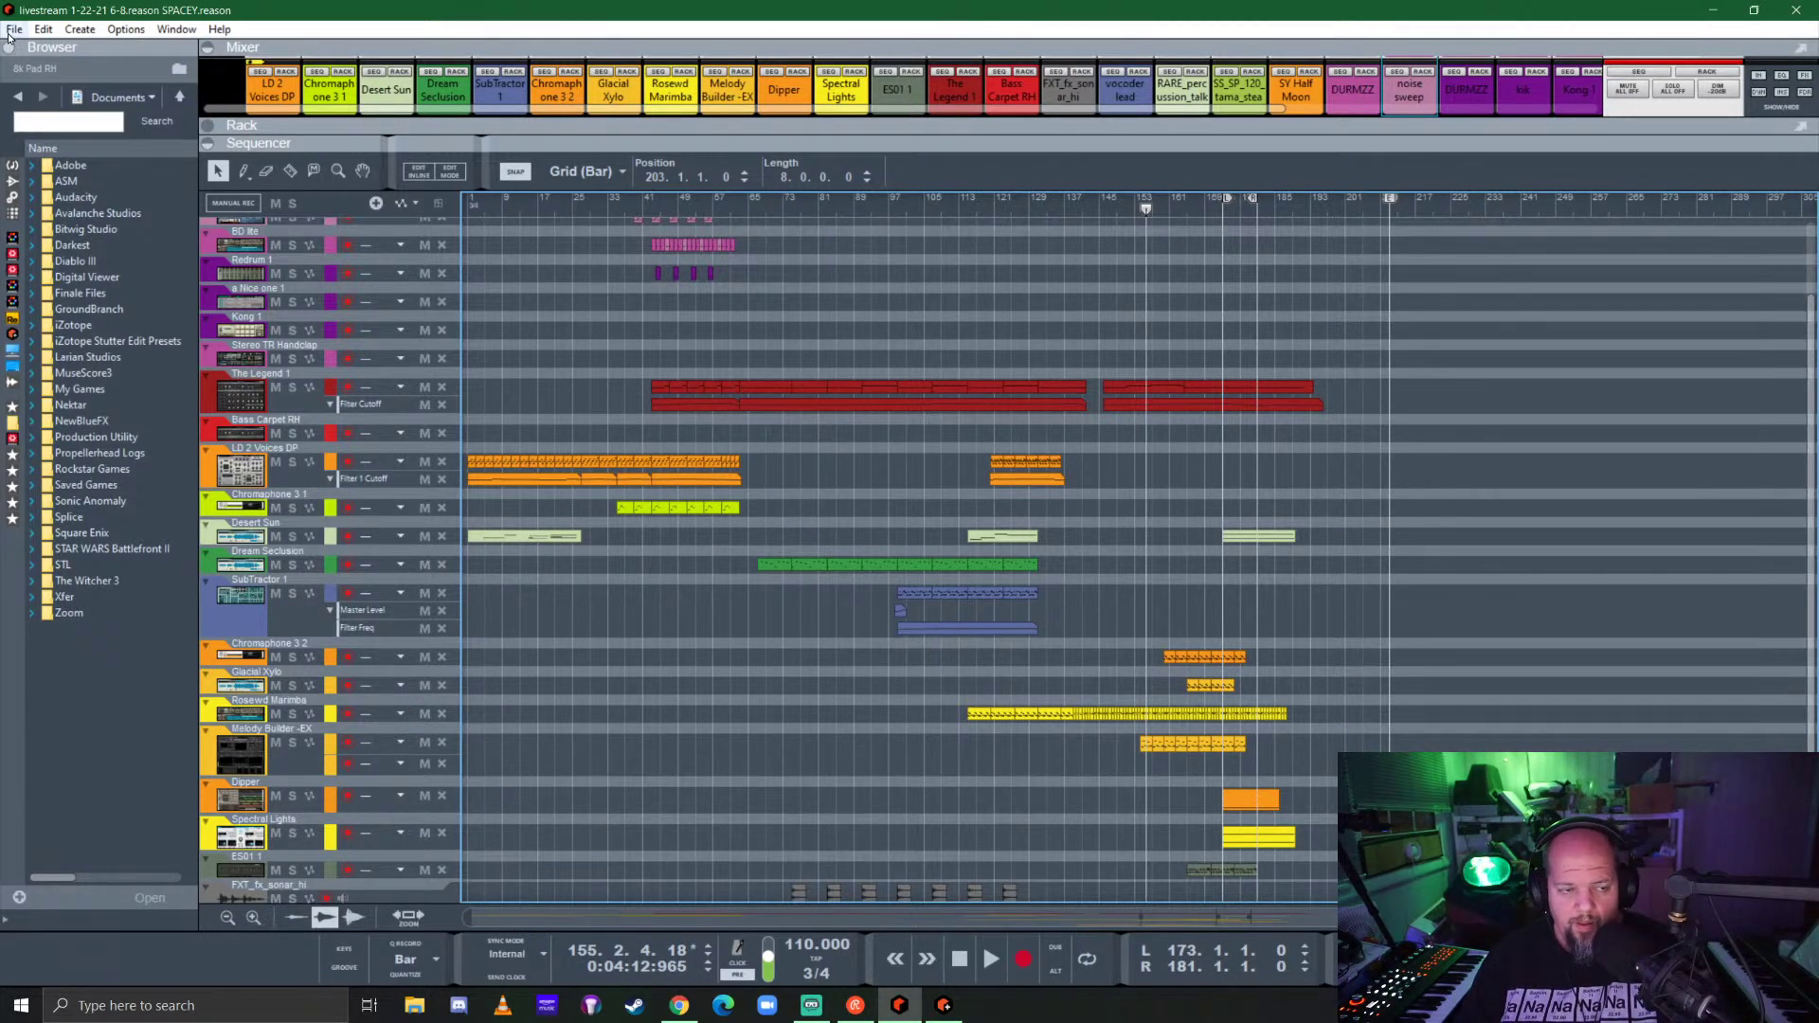
{"action": "left_click_drag", "start_coordinate": [851, 129], "coordinate": [851, 328]}
{"action": "left_click", "coordinate": [745, 146]}
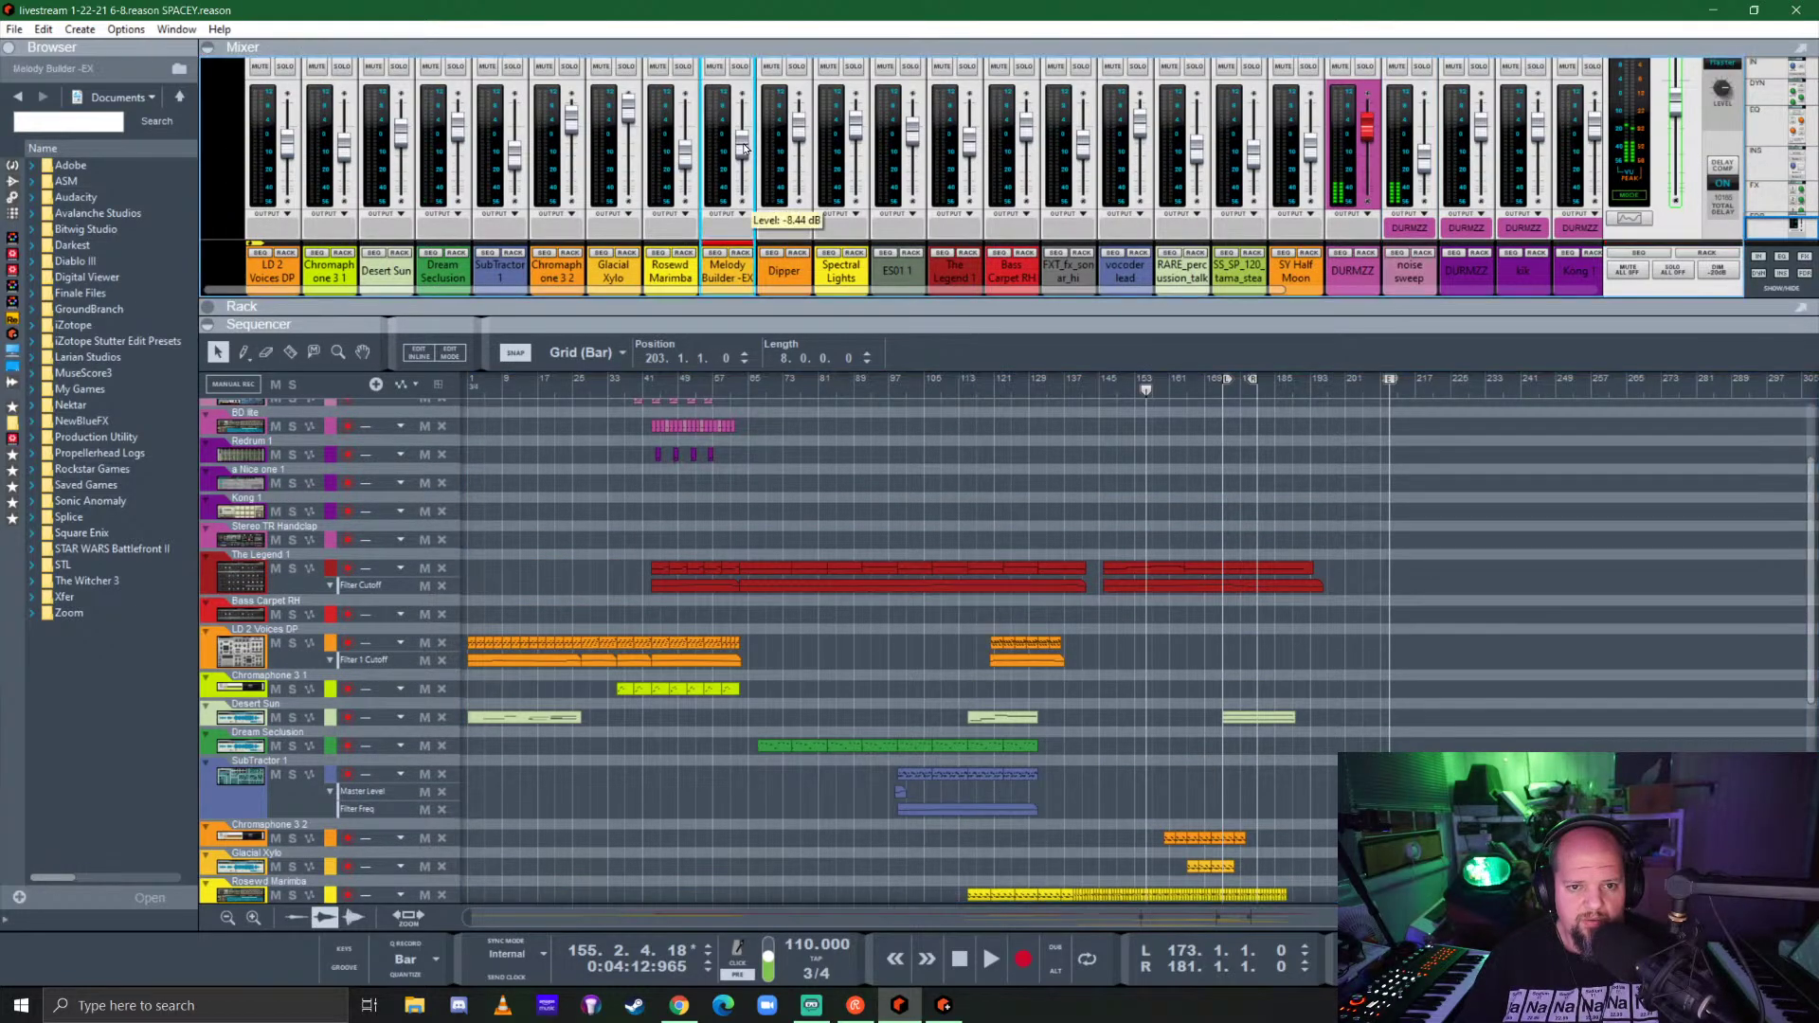
Step: Export the song to the Desktop as livestream 1-22-21 6-8.reason SPACEY.wav at 44,100 Hz, 16-bit with dither
{"action": "left_click", "coordinate": [14, 31]}
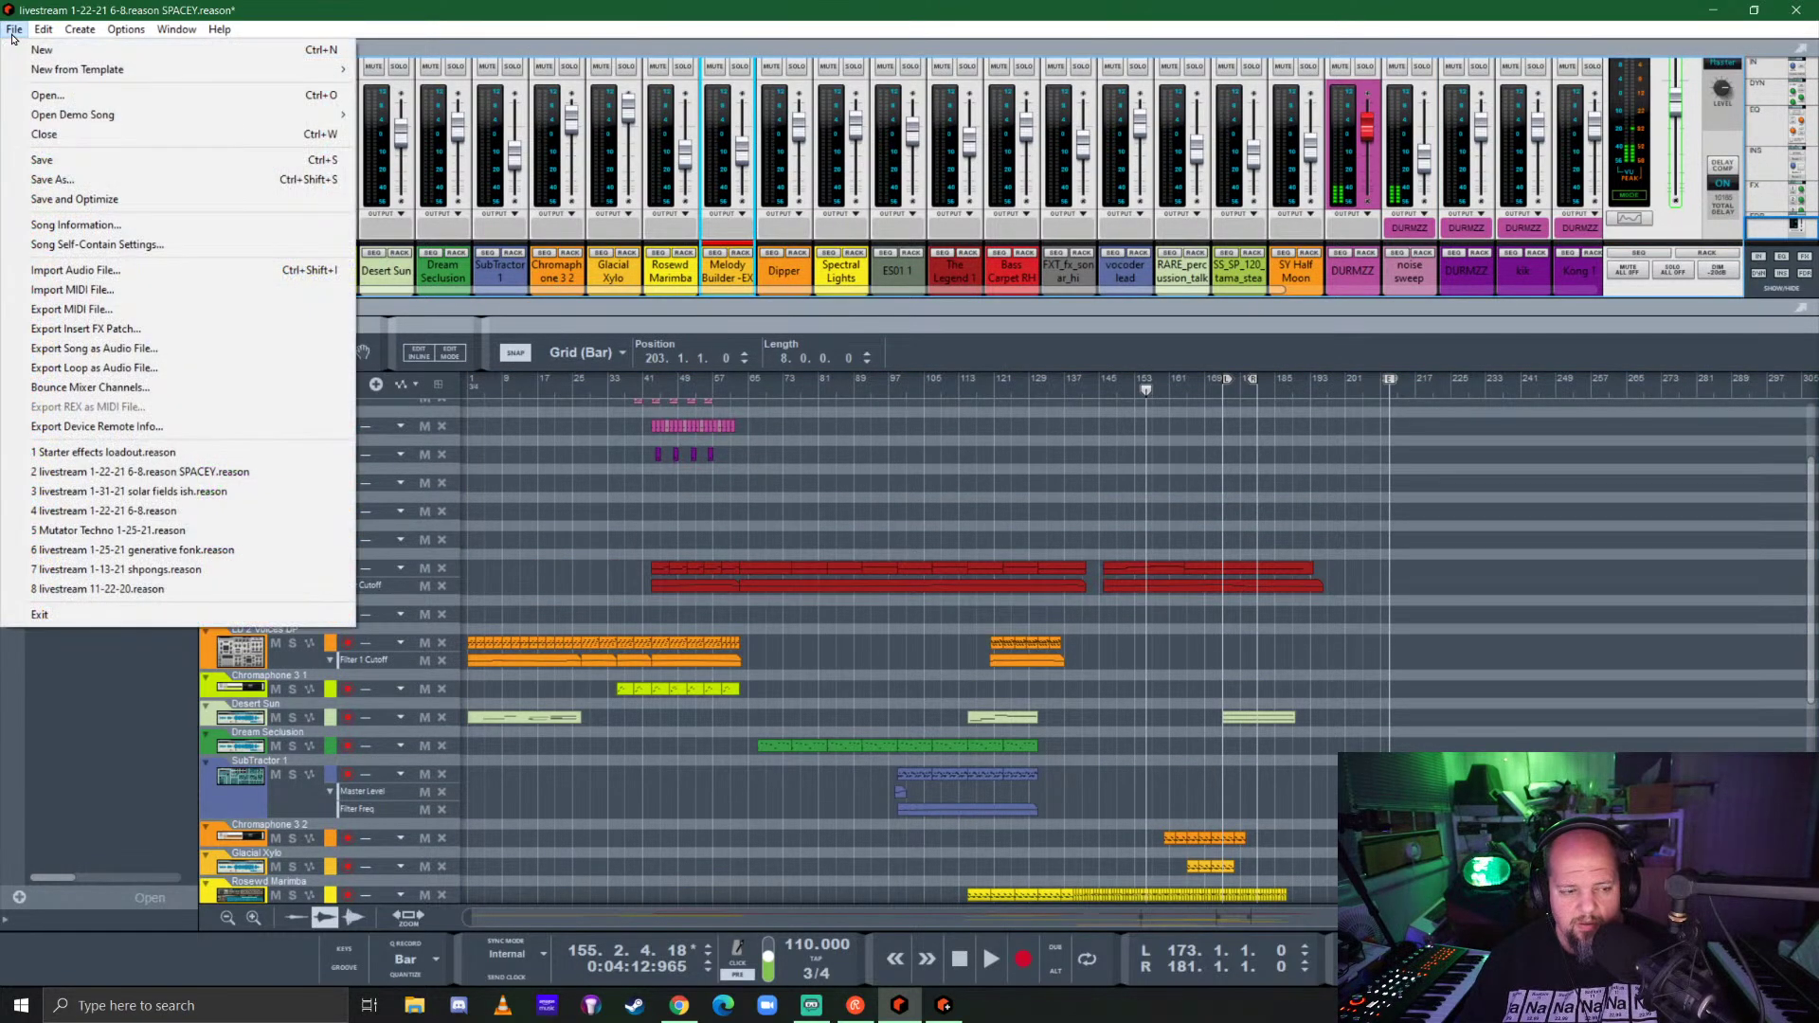
{"action": "left_click", "coordinate": [158, 349]}
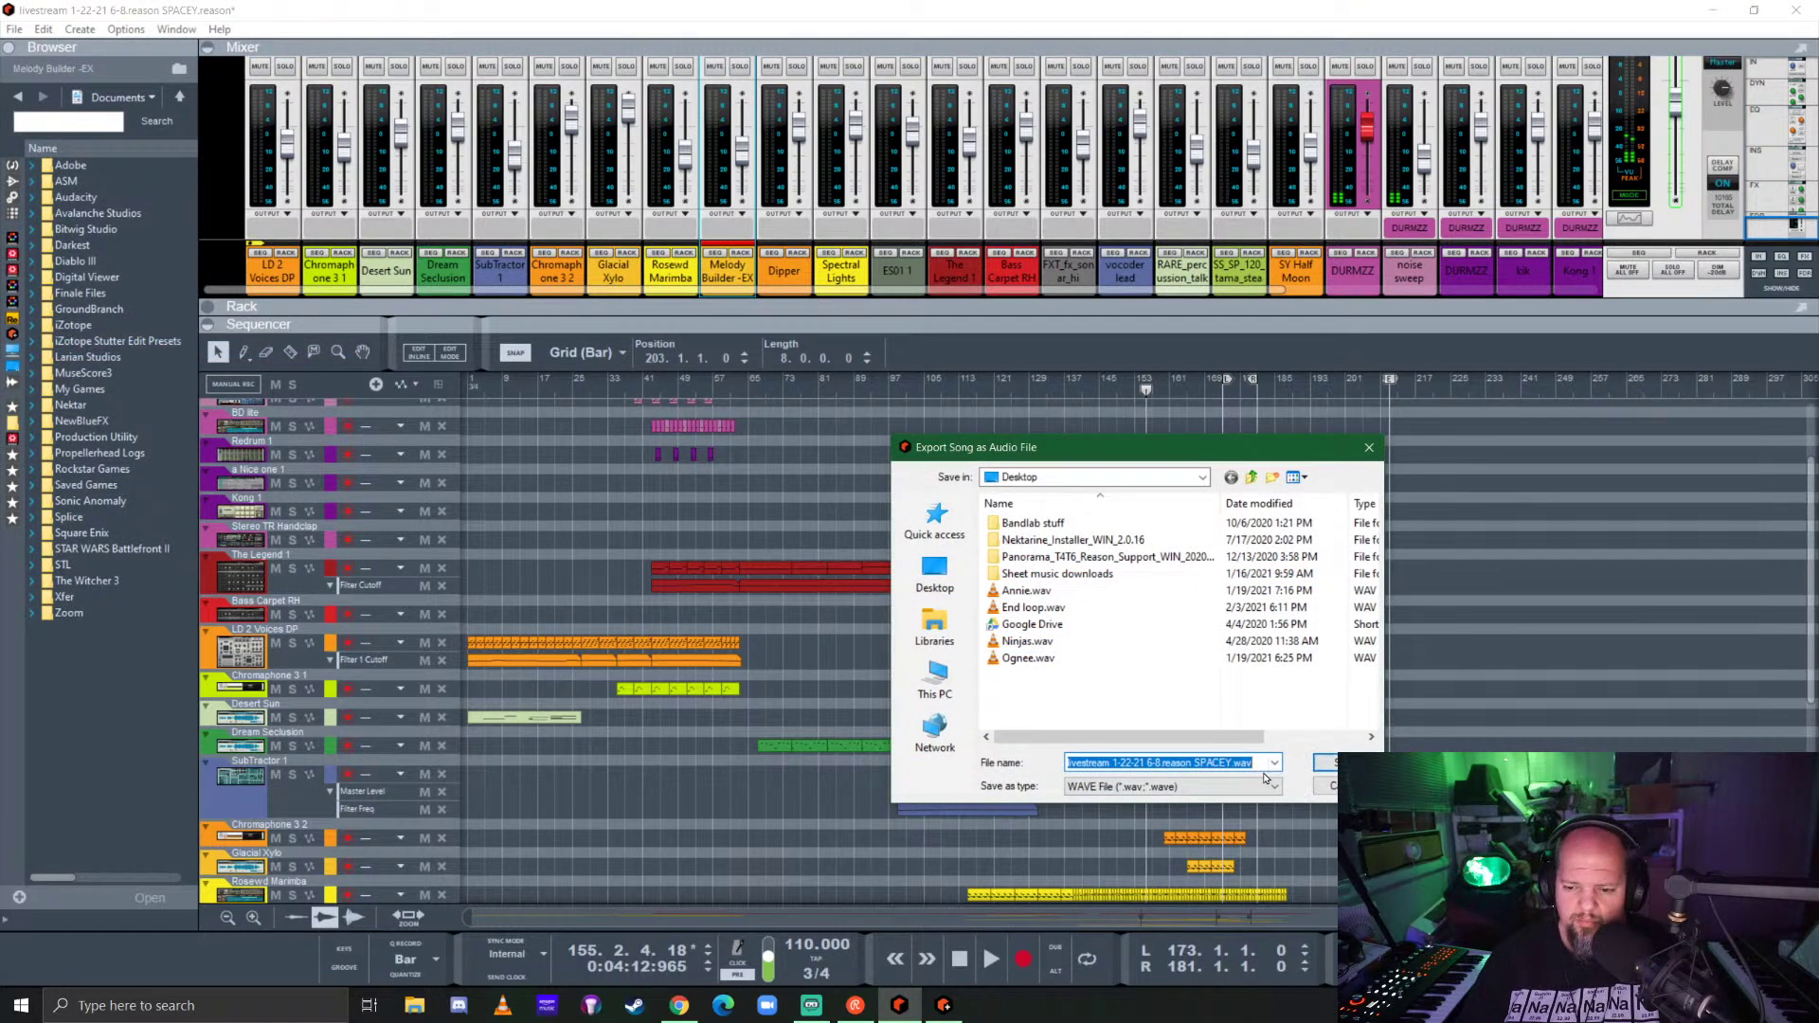
{"action": "key", "text": "Return"}
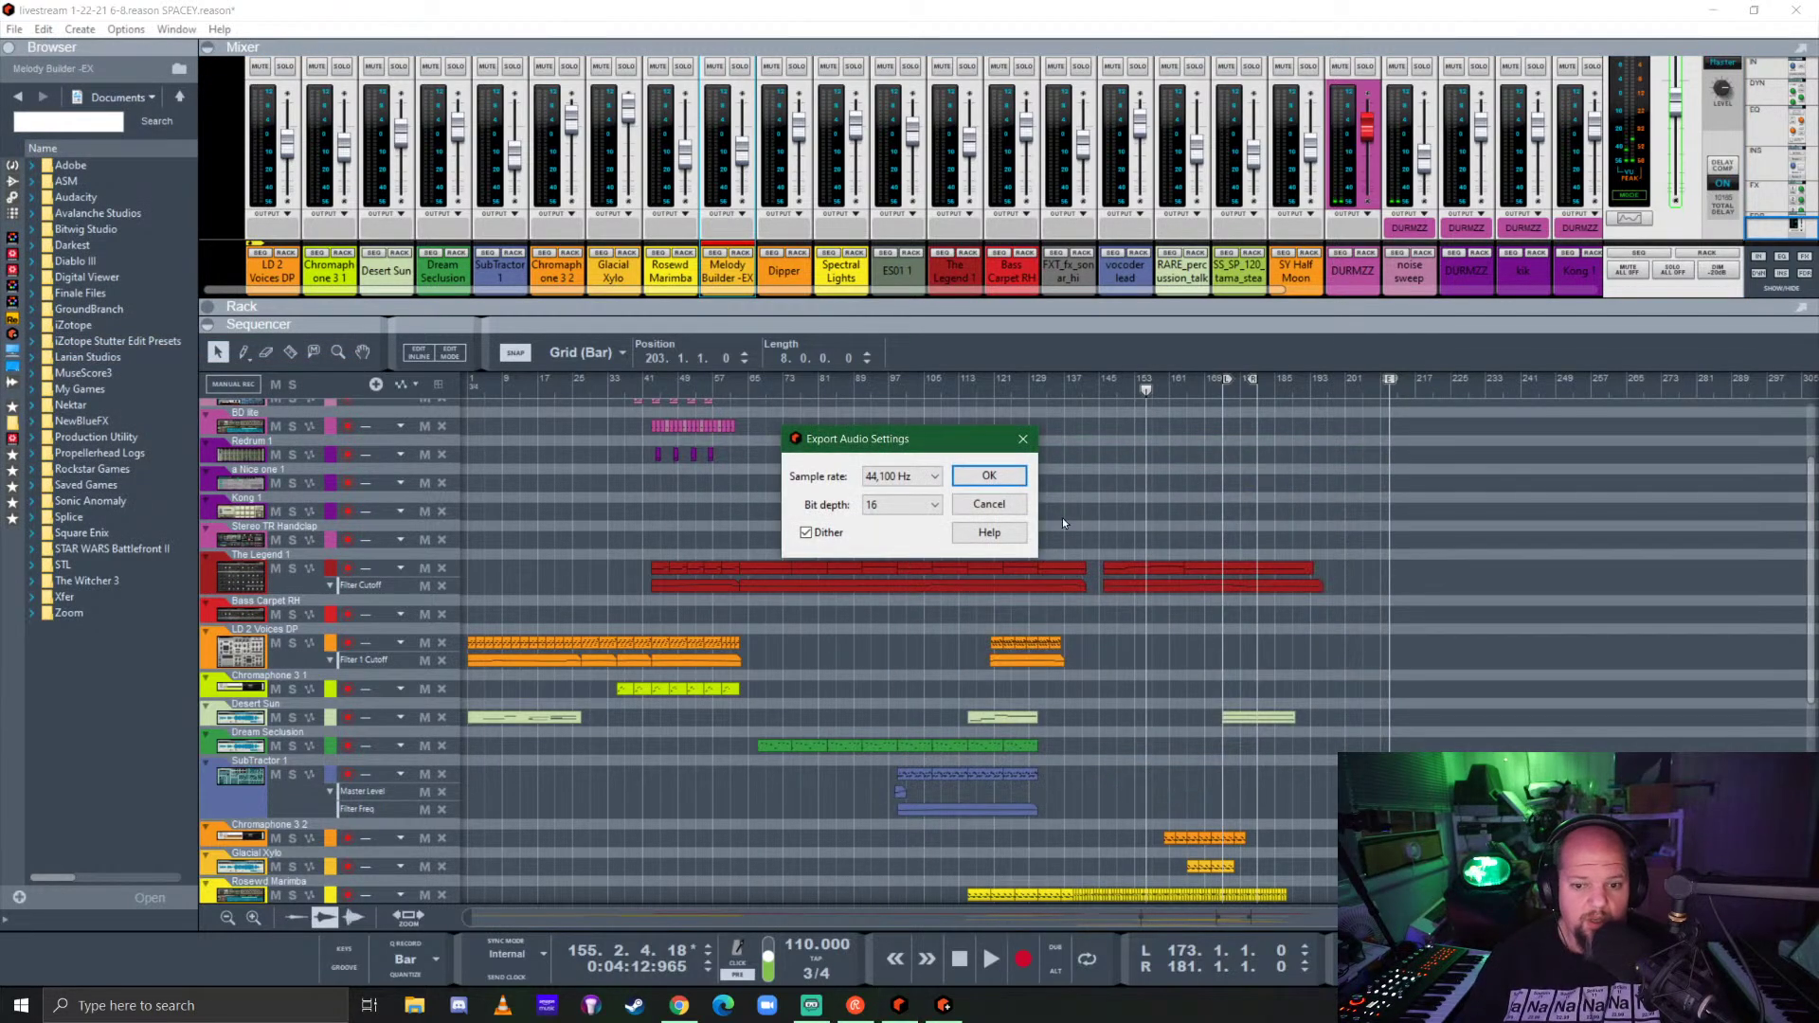
{"action": "left_click", "coordinate": [989, 477]}
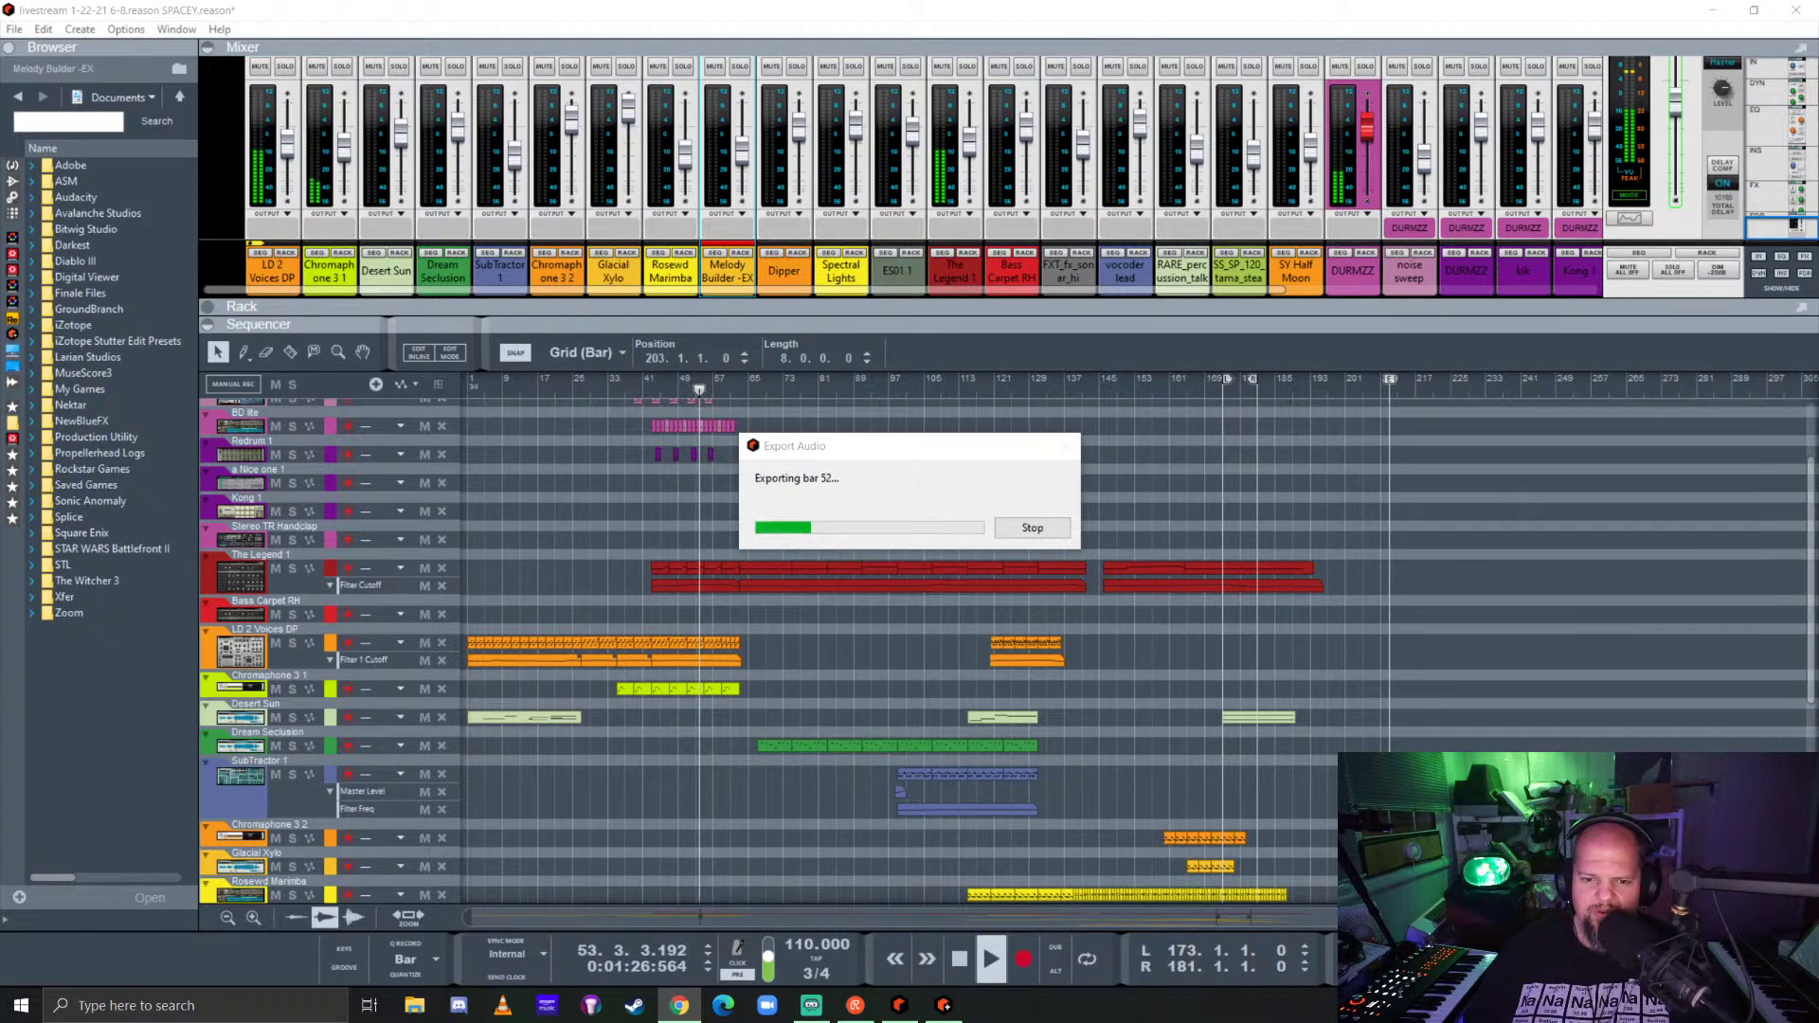
Step: Switch to the browser showing the Library of Babel site and place its window over Reason while the export runs
{"action": "left_click_drag", "start_coordinate": [1818, 105], "coordinate": [1200, 102]}
{"action": "key", "text": "alt+Tab"}
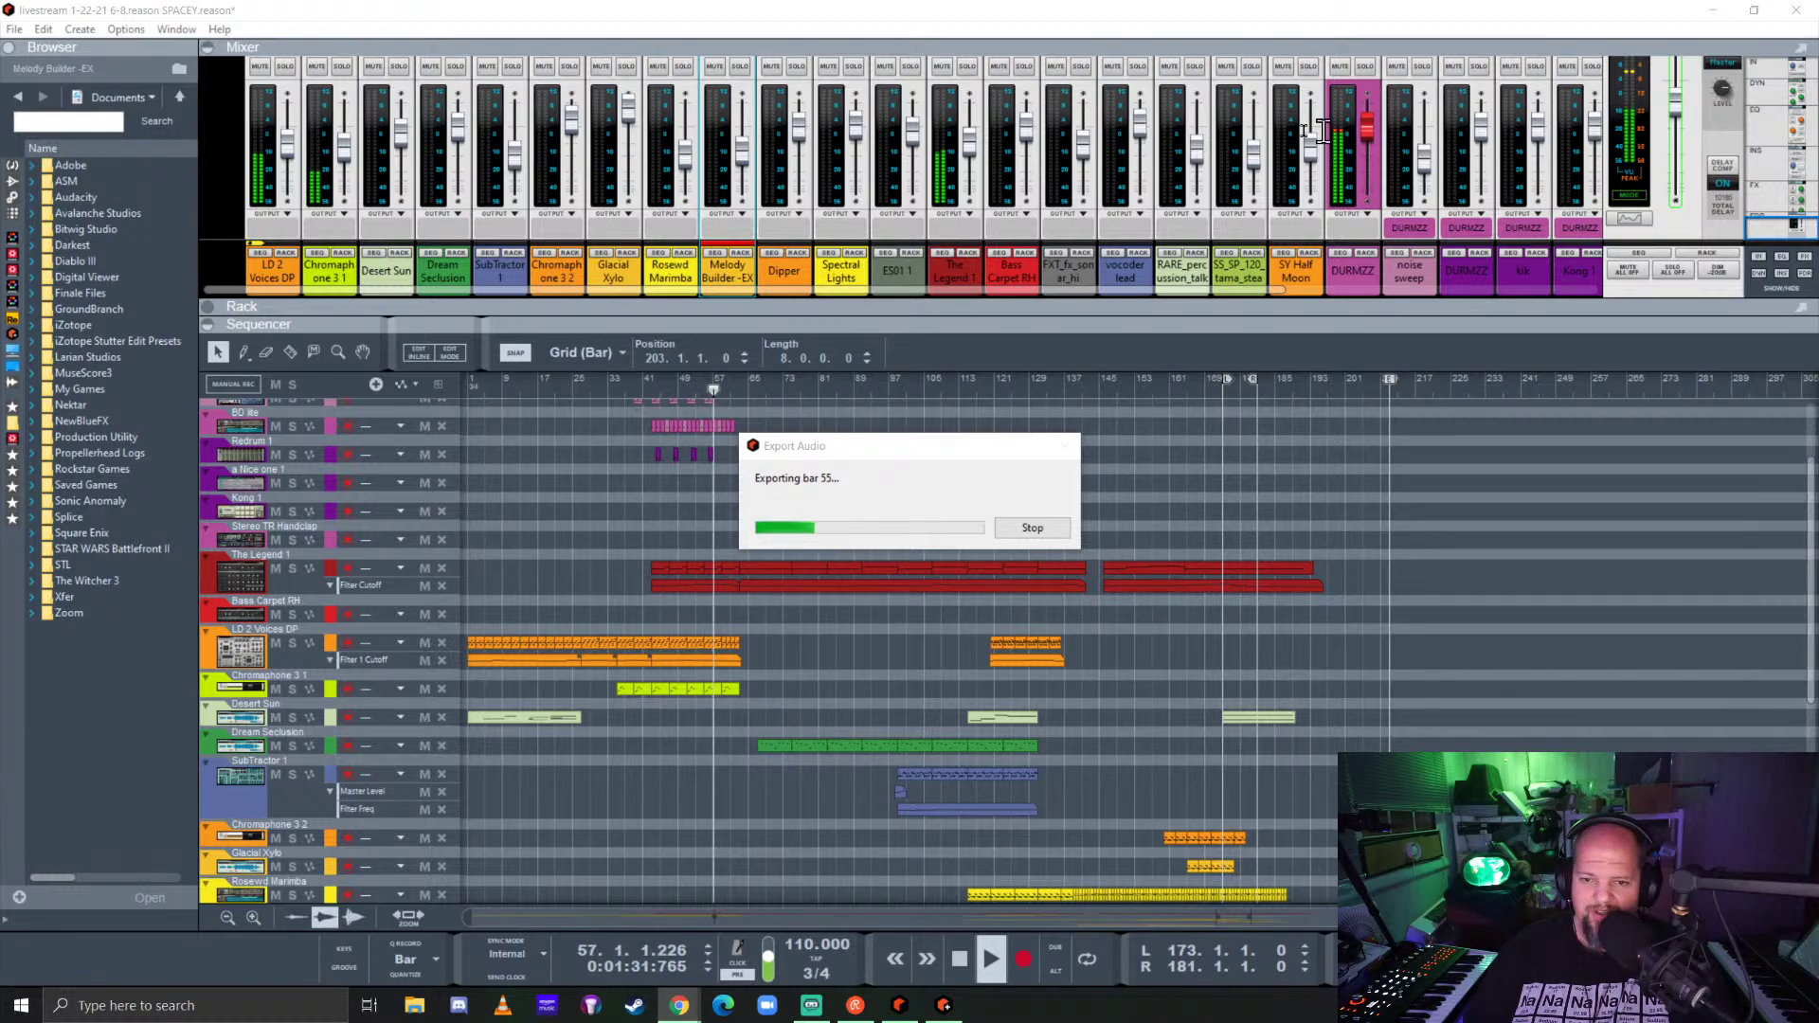
{"action": "key", "text": "alt+Tab"}
{"action": "left_click_drag", "start_coordinate": [819, 236], "coordinate": [972, 106]}
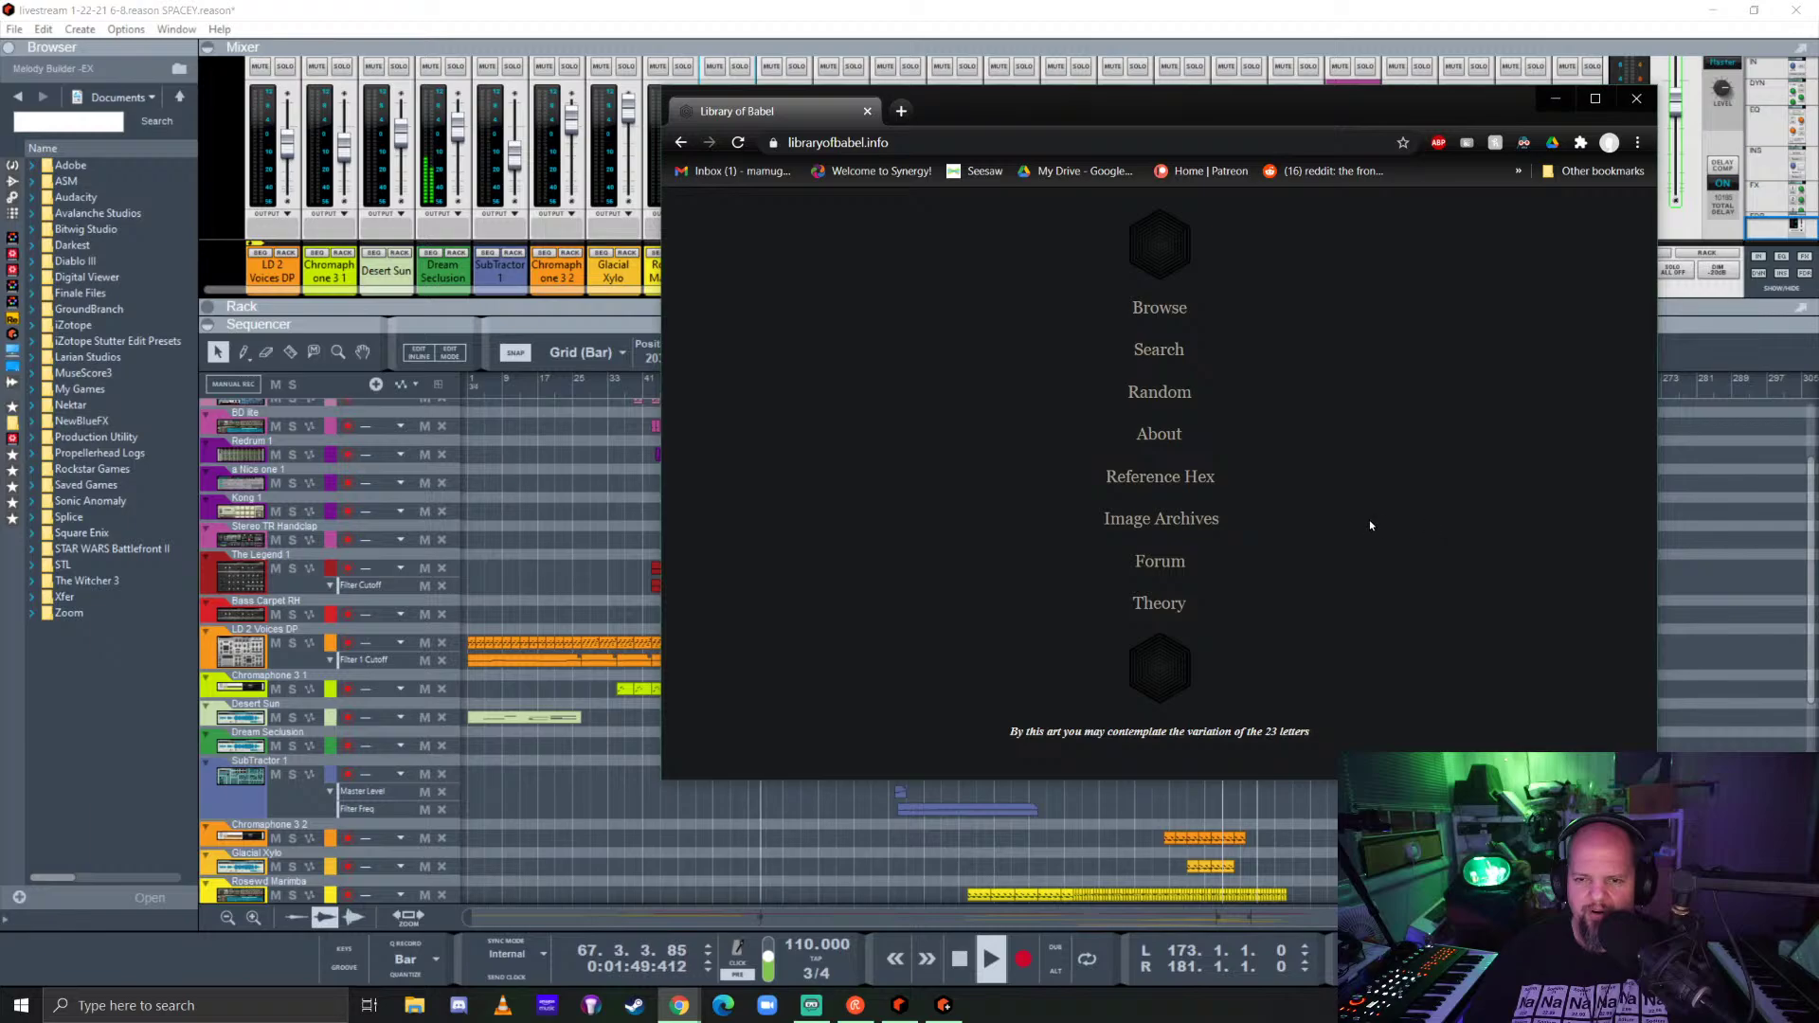
Step: Open a random page of the library, skim its text and return to the home page
{"action": "left_click", "coordinate": [1158, 398]}
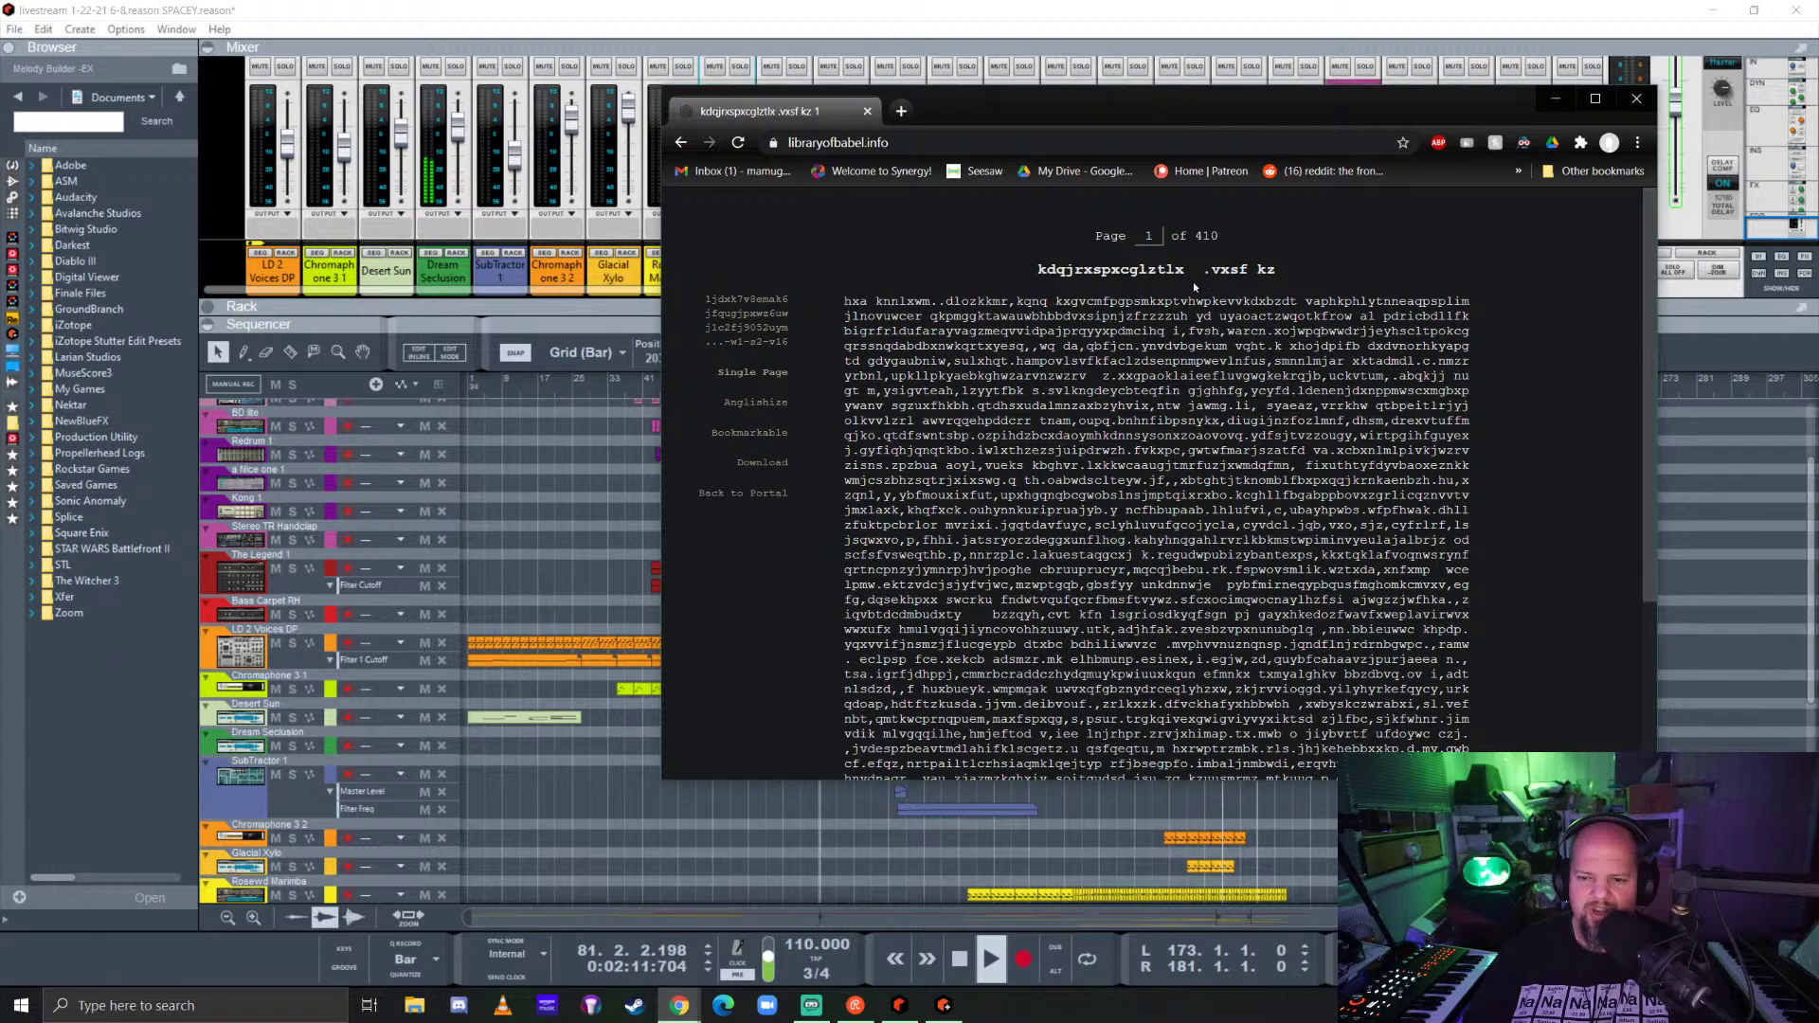
{"action": "scroll", "coordinate": [1157, 474], "scroll_direction": "down", "scroll_amount": 3}
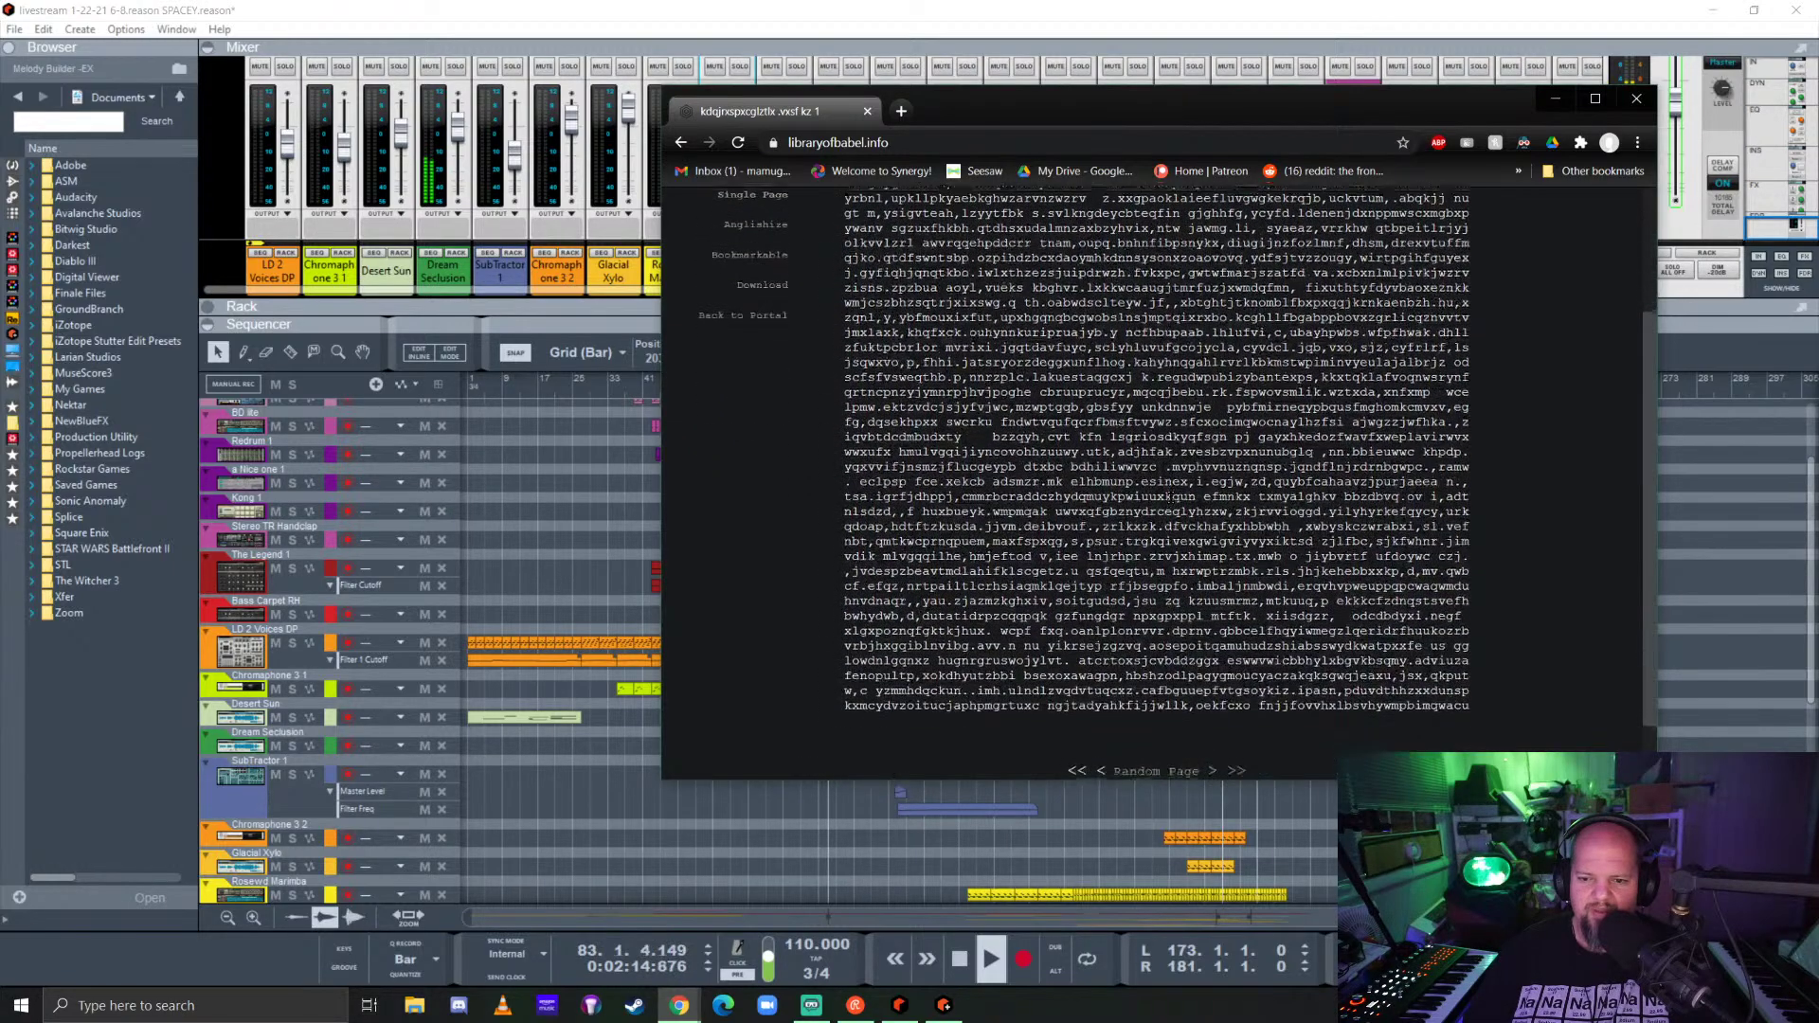
{"action": "scroll", "coordinate": [1156, 474], "scroll_direction": "up", "scroll_amount": 2}
{"action": "scroll", "coordinate": [1156, 484], "scroll_direction": "up", "scroll_amount": 2}
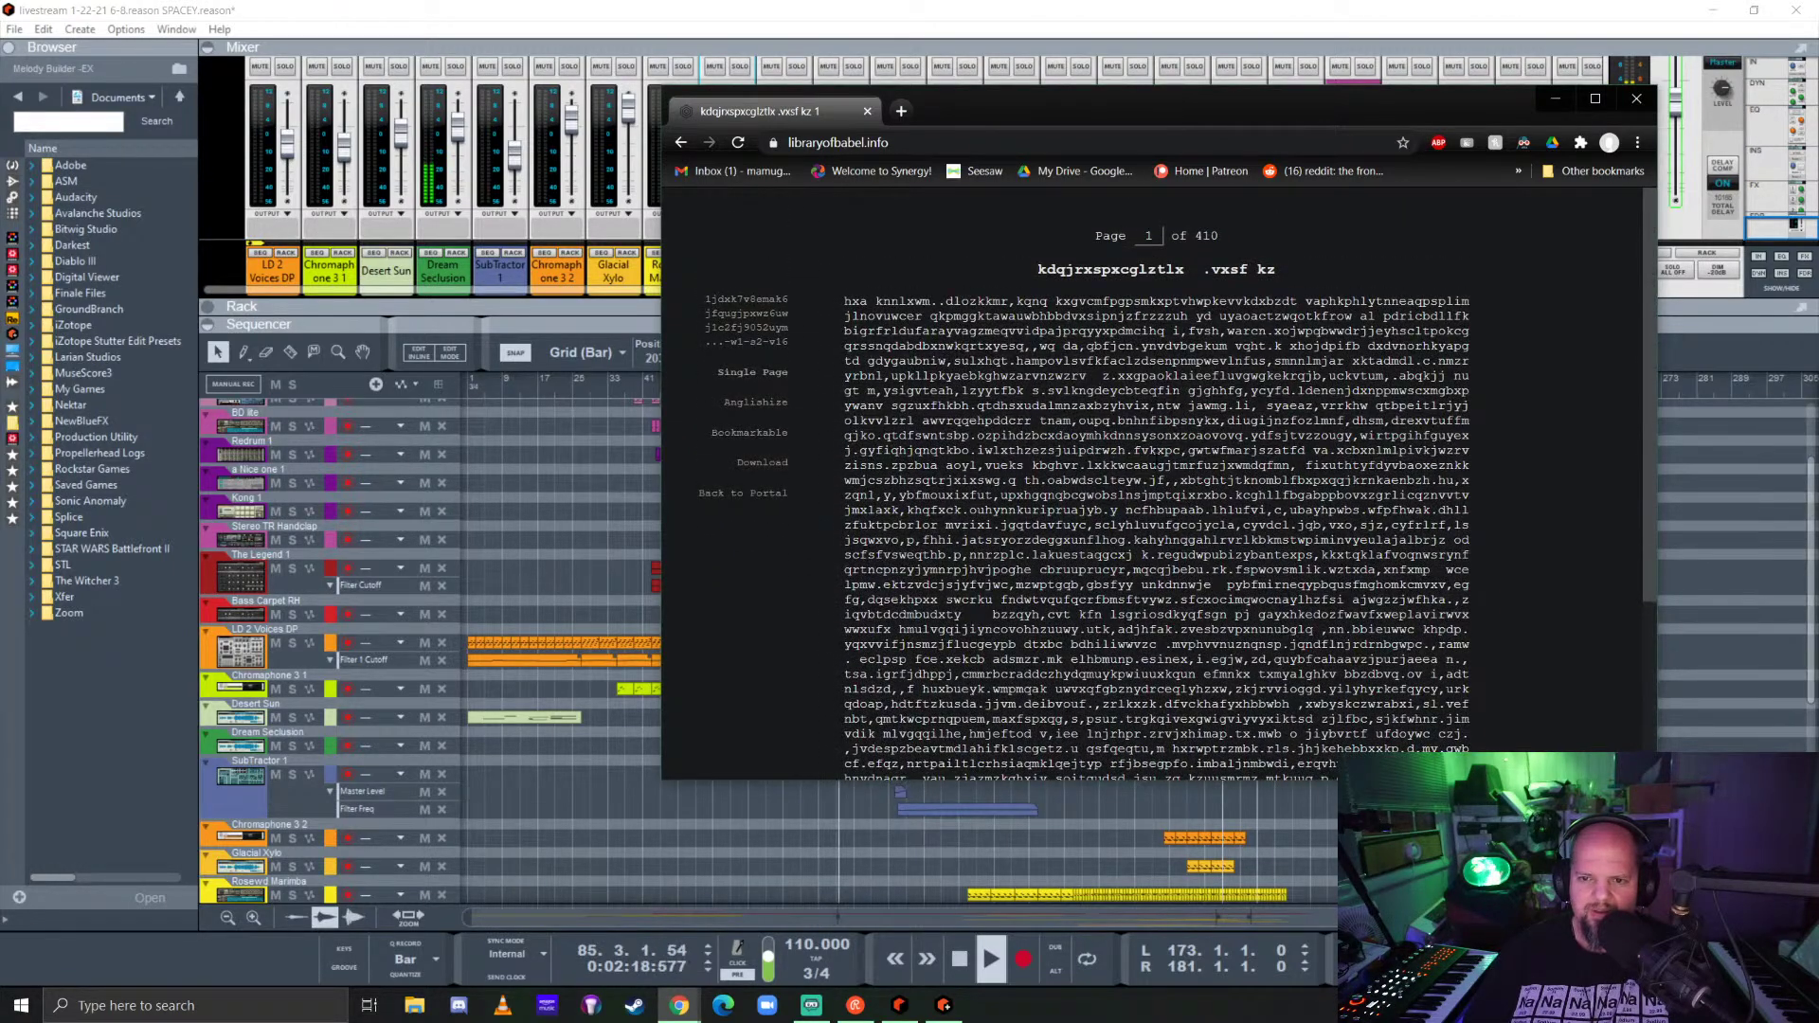
{"action": "key", "text": "alt+Left"}
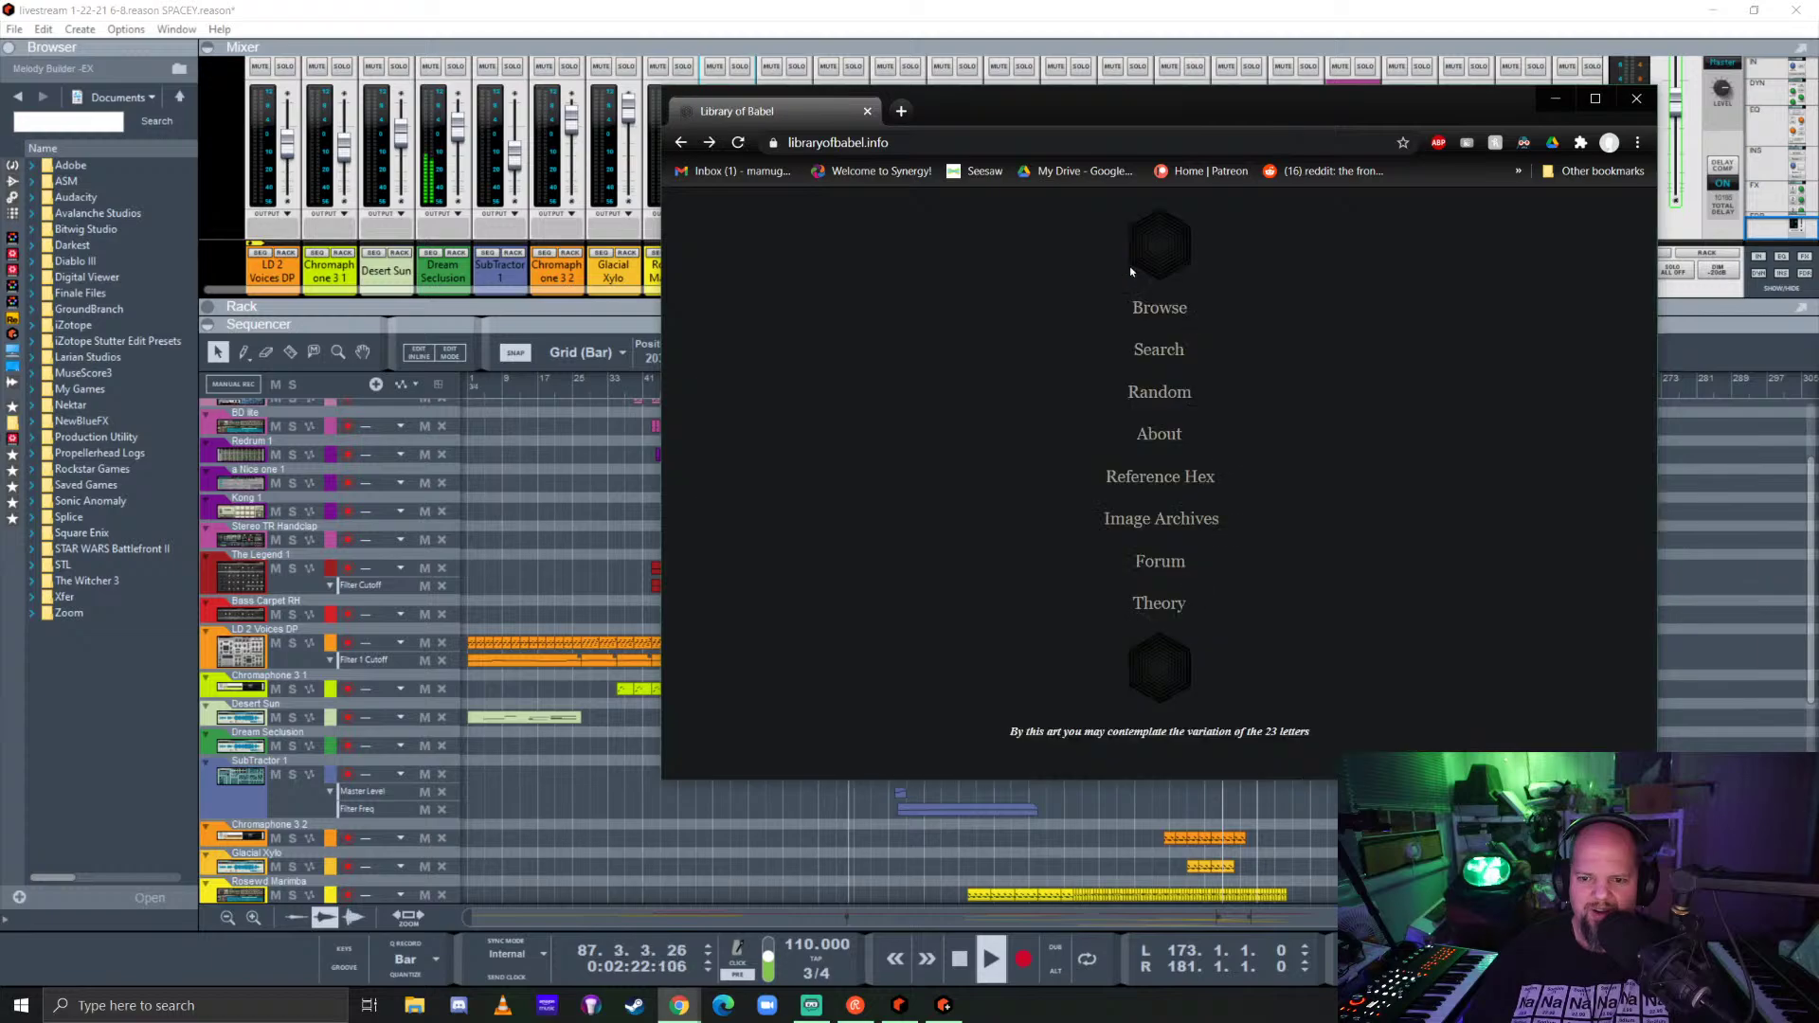
Step: Search the library for a phrase consisting of a person's name followed by "is a drag"
{"action": "left_click", "coordinate": [1165, 351]}
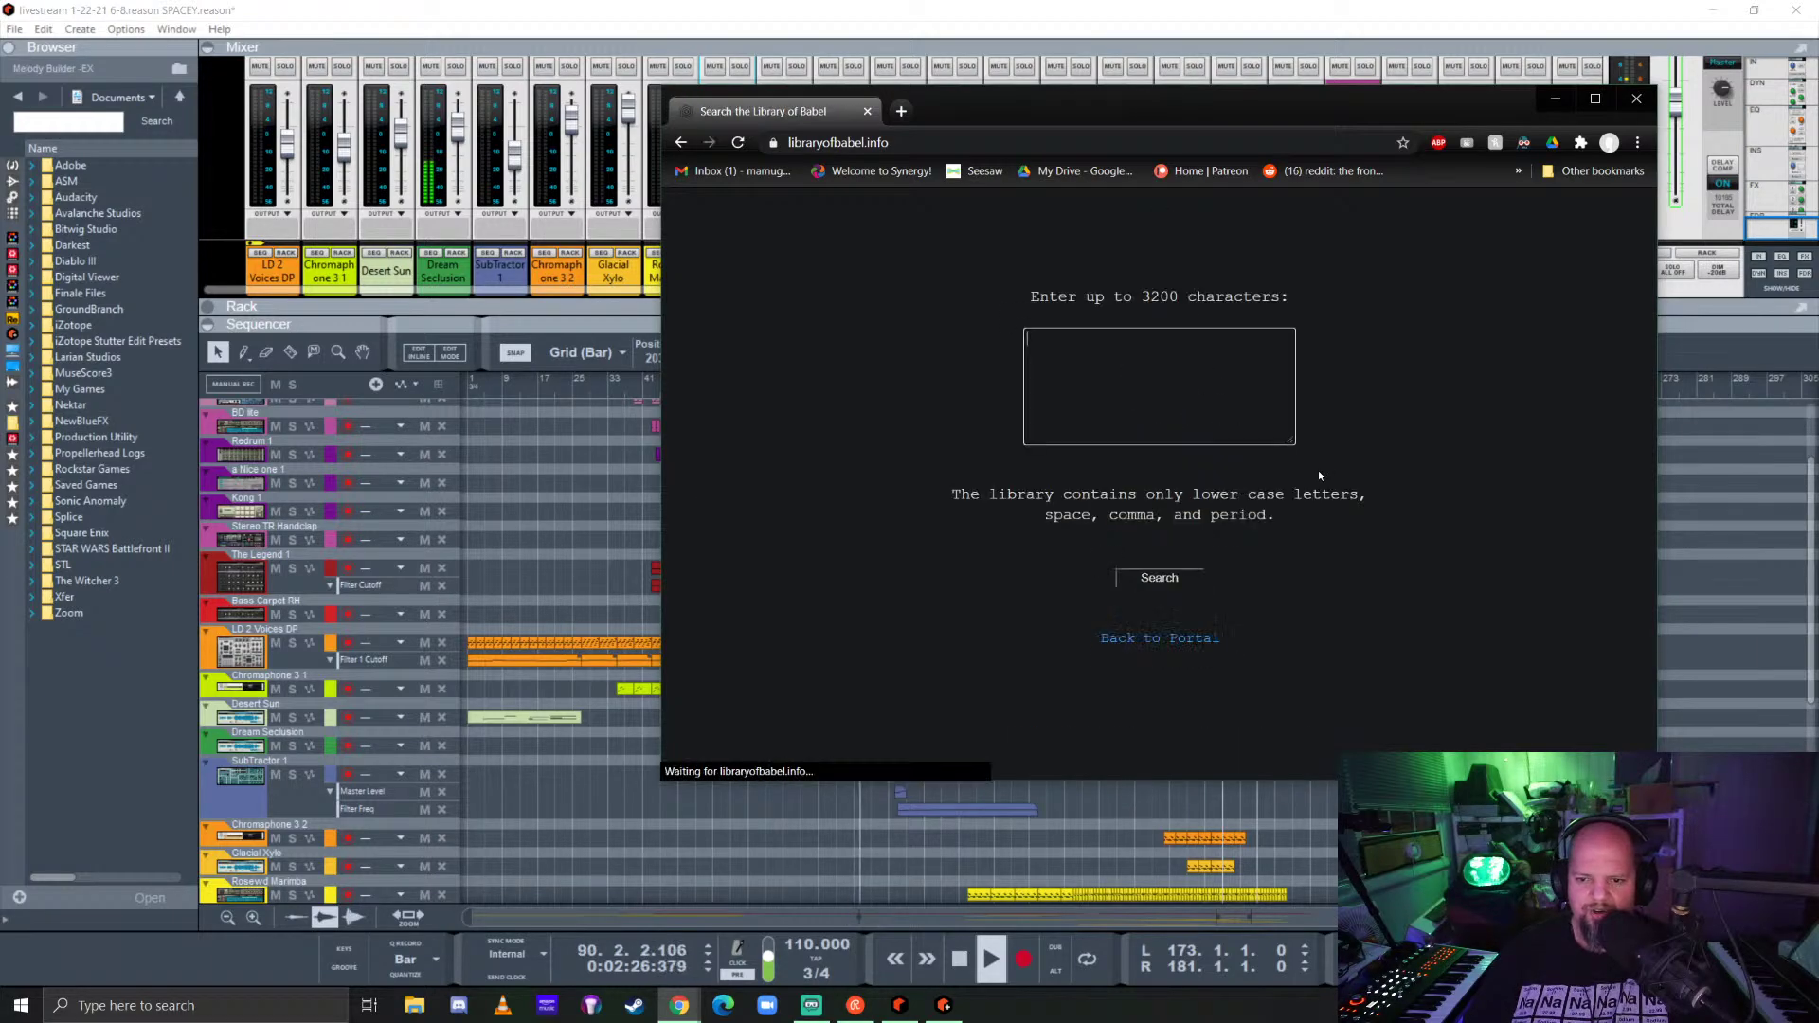
{"action": "left_click", "coordinate": [1046, 344]}
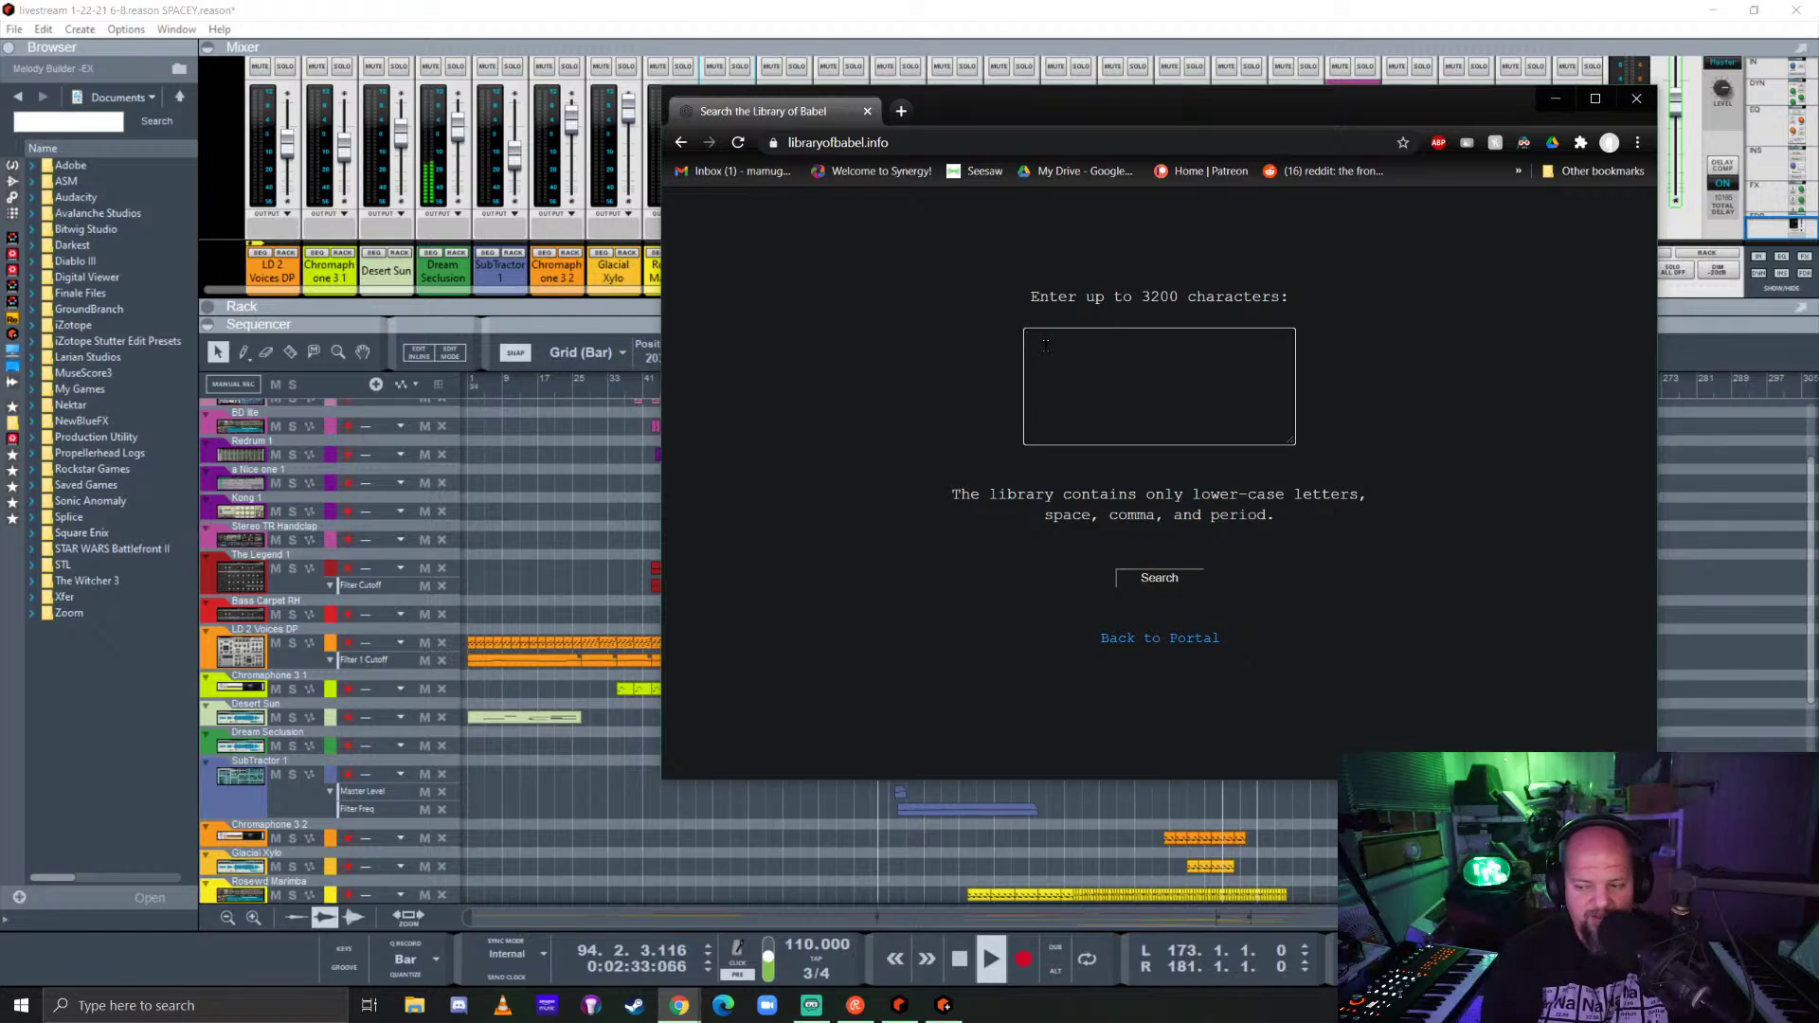
{"action": "type", "text": "yi"}
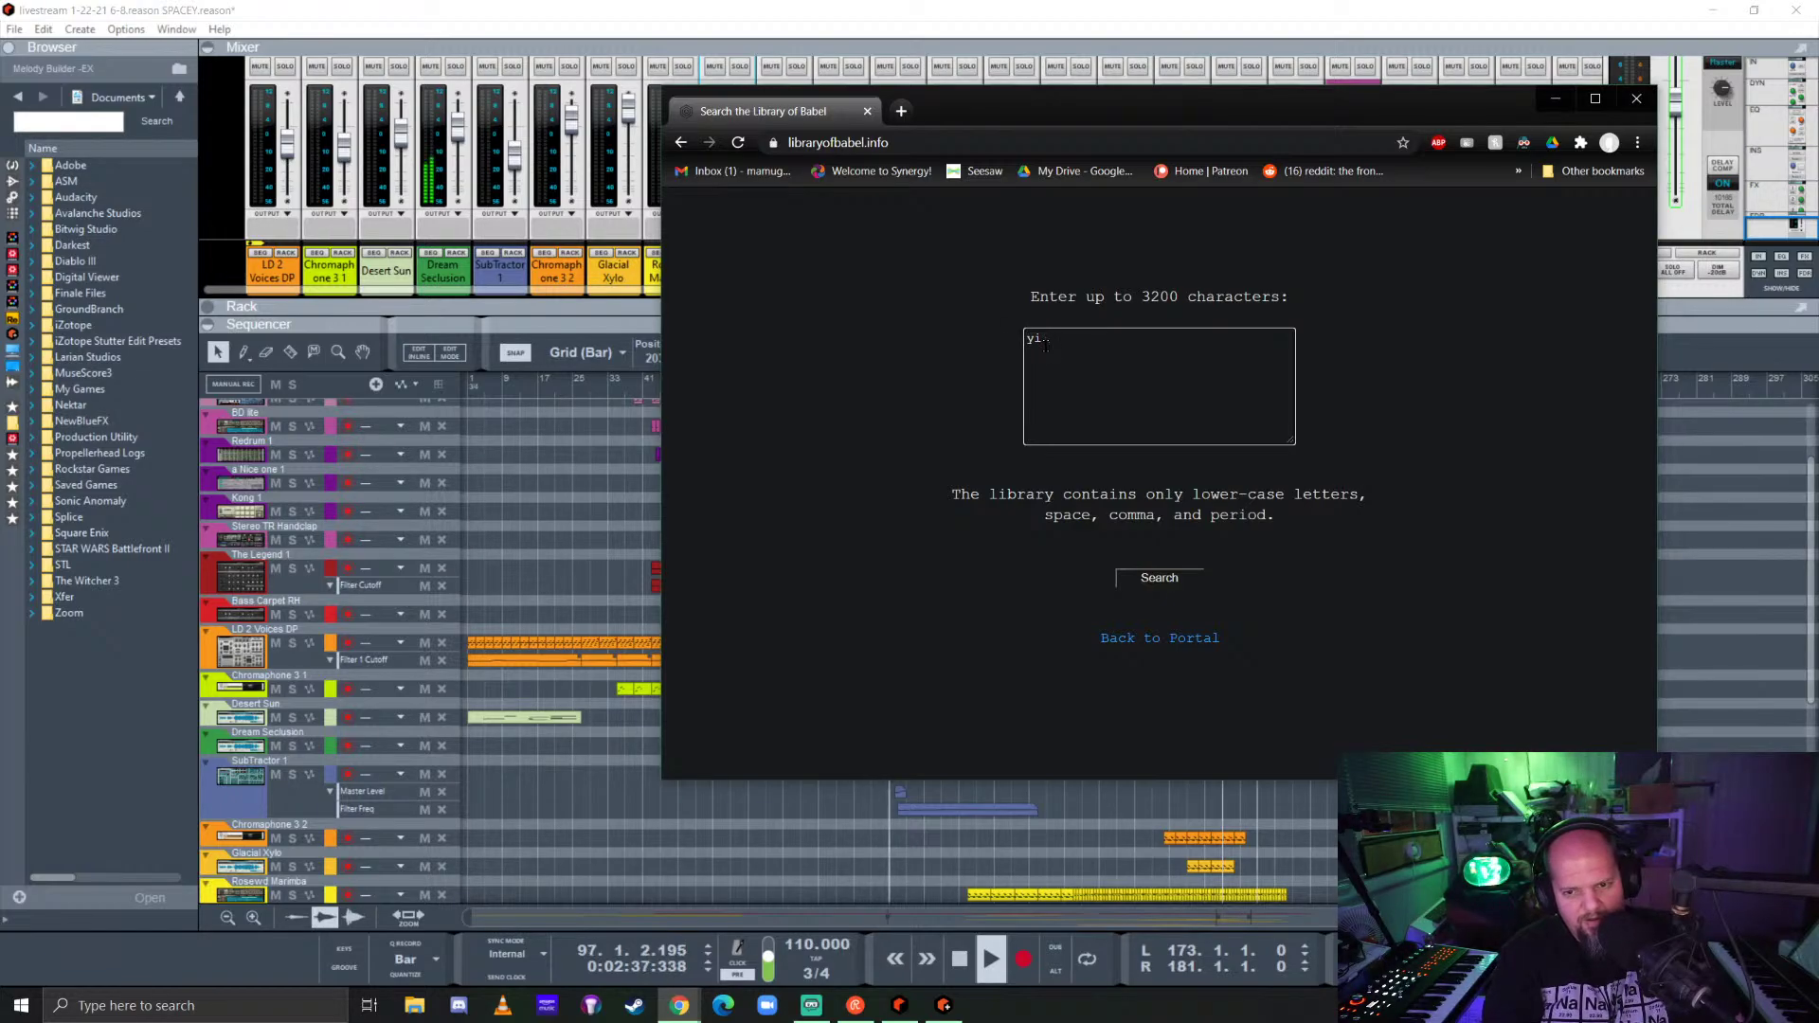
{"action": "key", "text": "BackSpace"}
{"action": "key", "text": "BackSpace"}
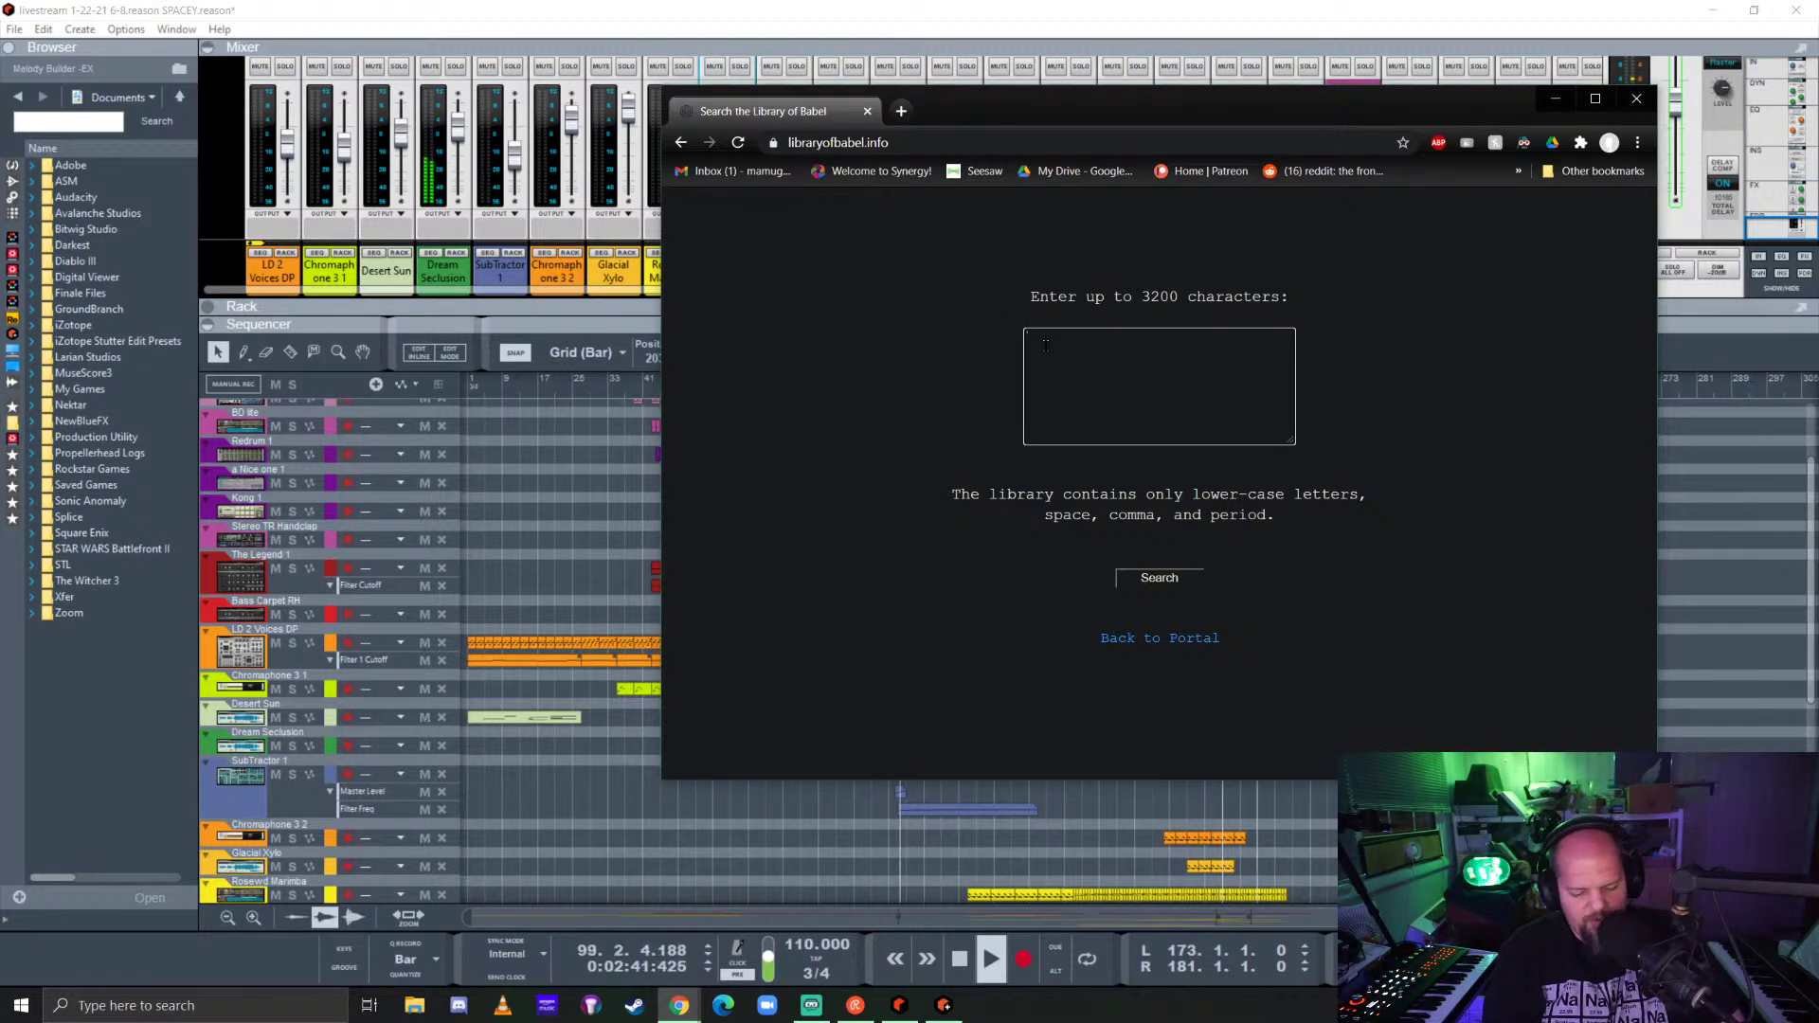
{"action": "type", "text": "john d "}
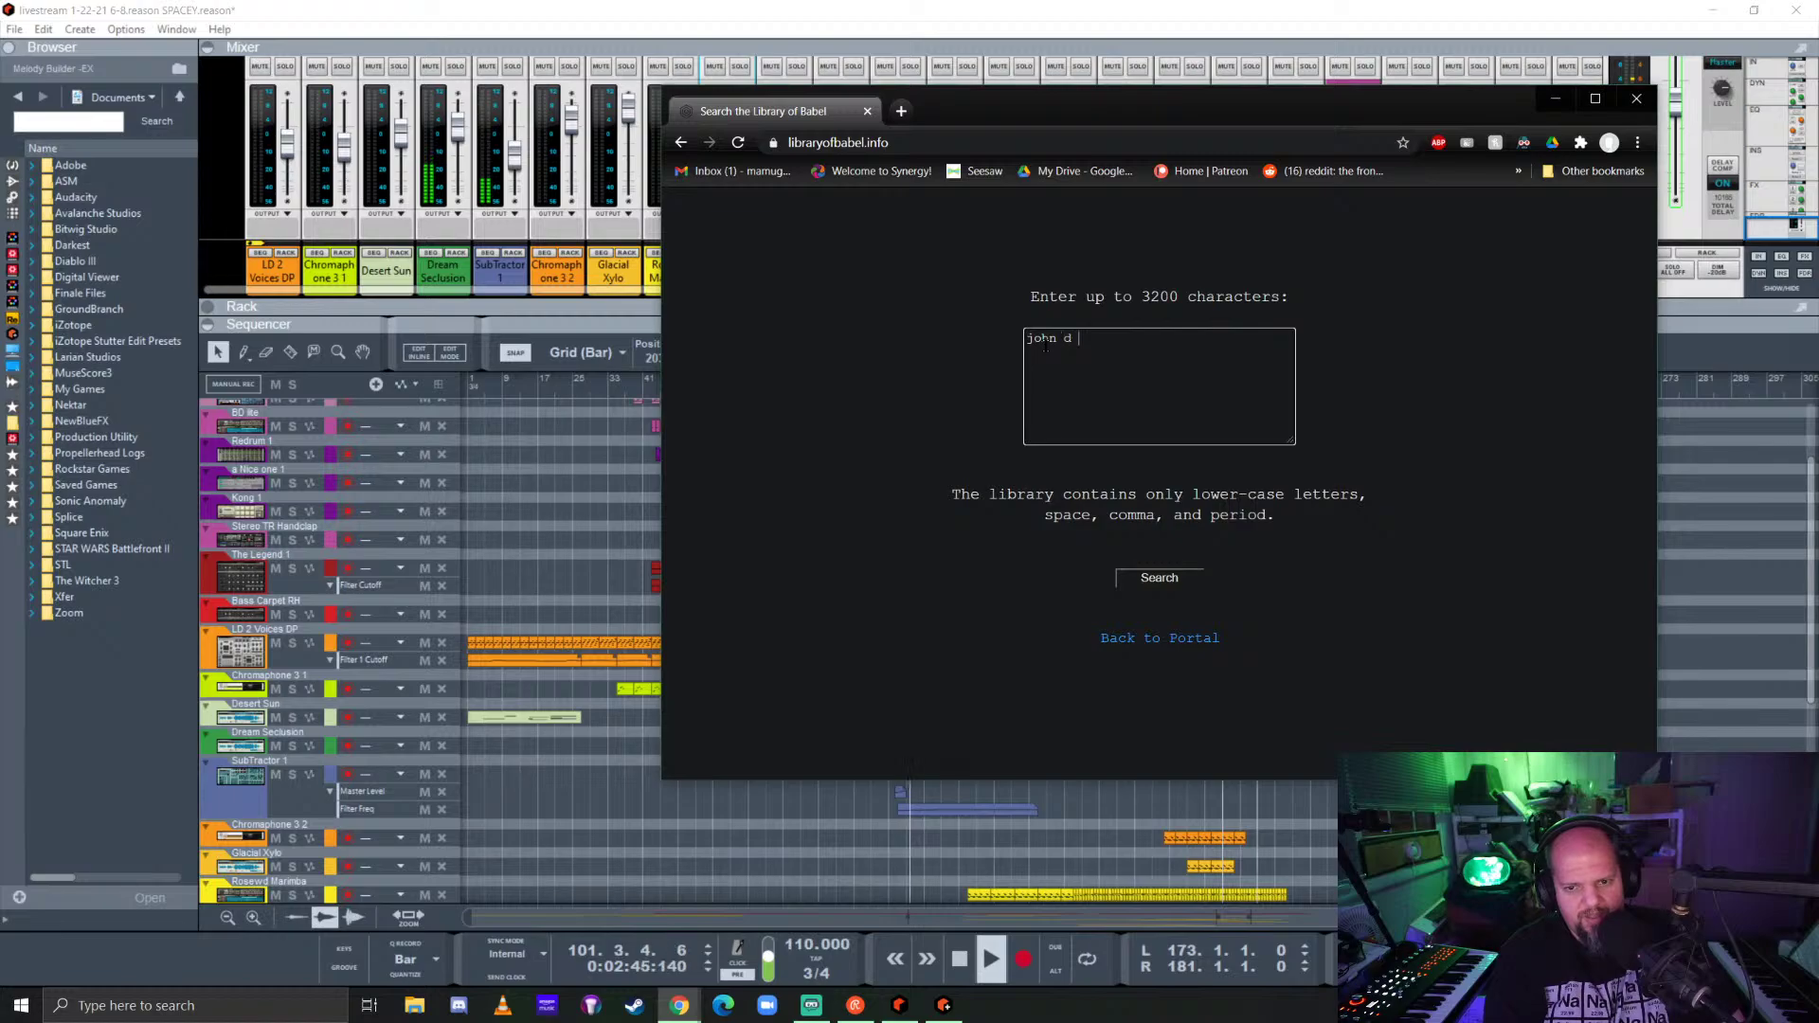
{"action": "type", "text": "is a dra"}
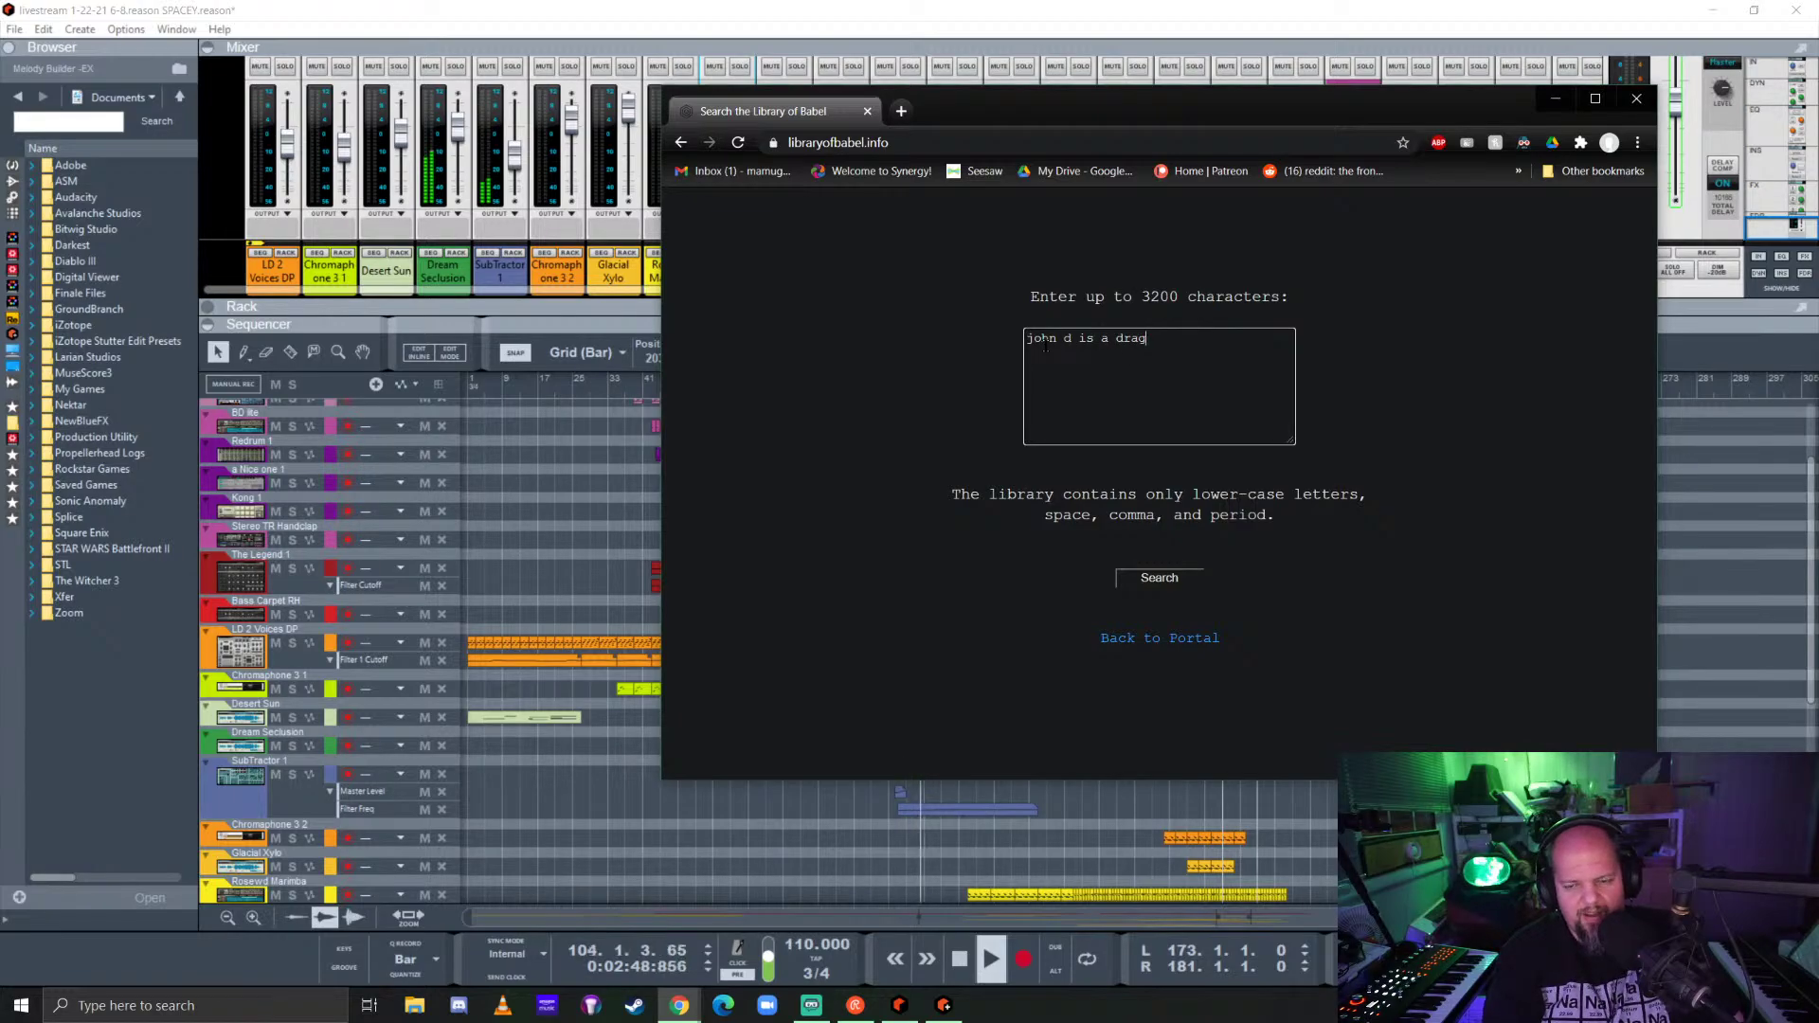
{"action": "type", "text": "g"}
{"action": "key", "text": "Return"}
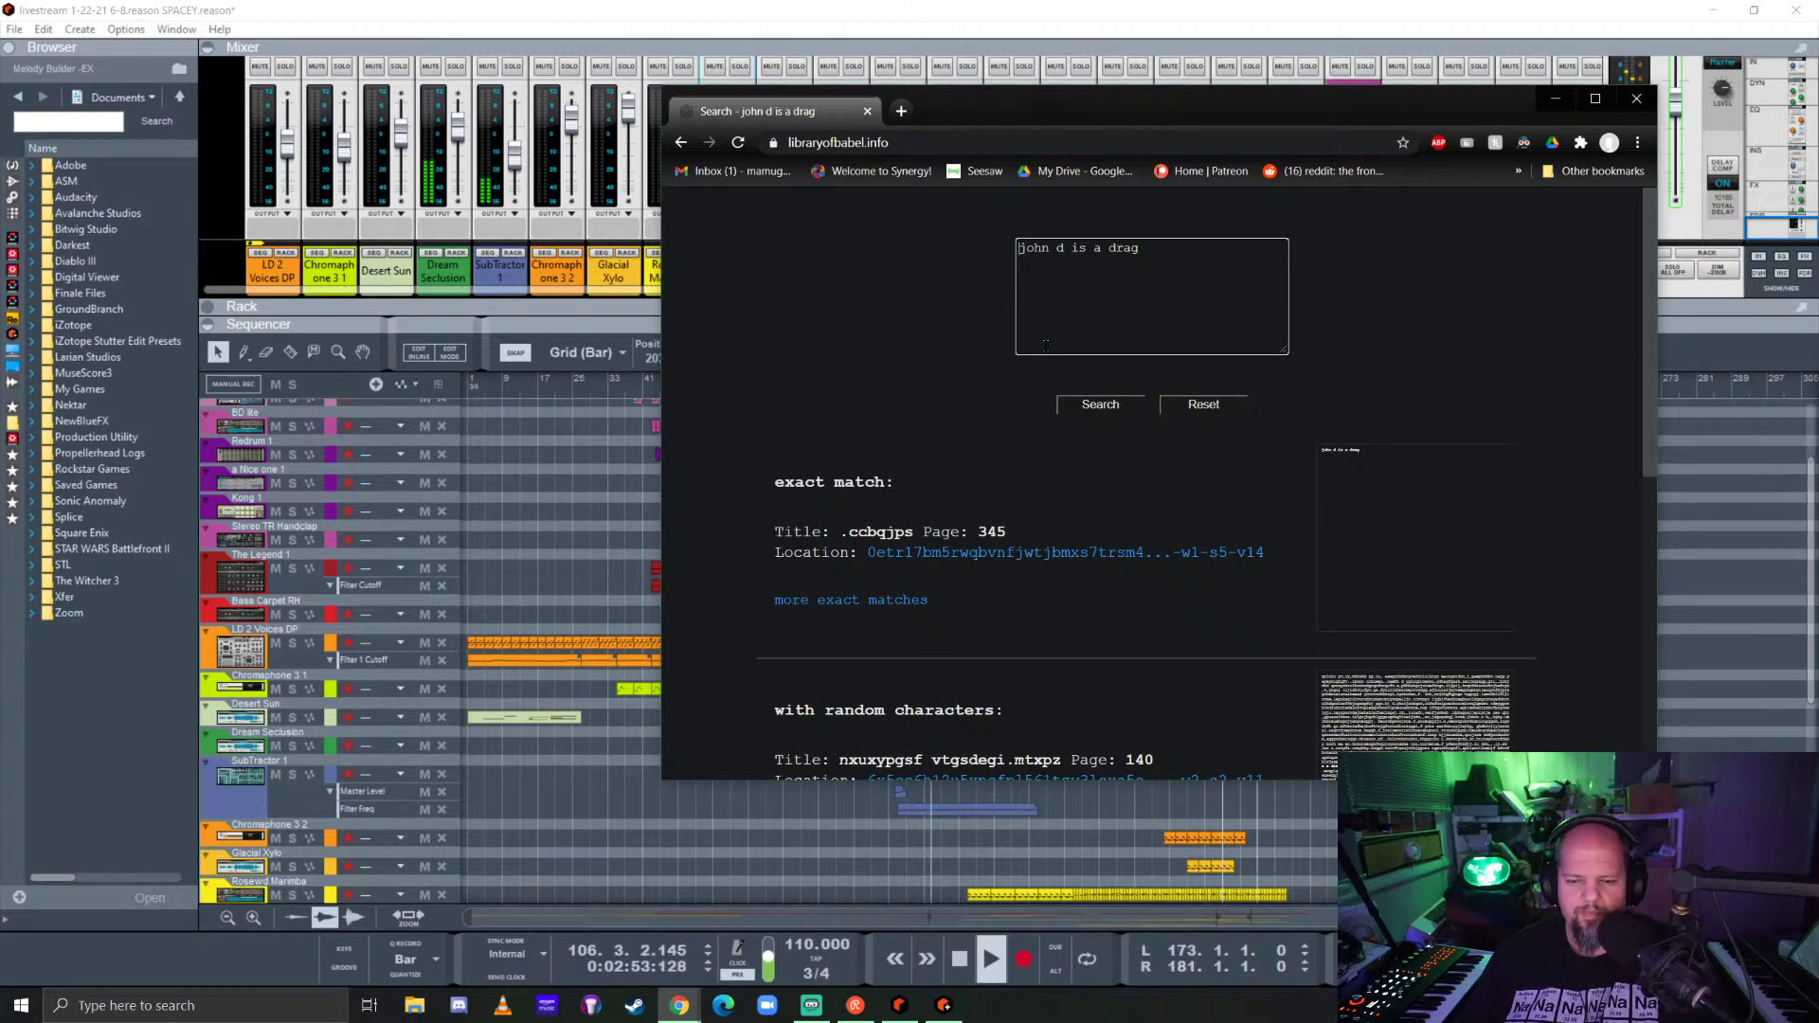
Step: View the exact-match page, then the match with random characters, and skim its text around the searched phrase
{"action": "left_click", "coordinate": [958, 556]}
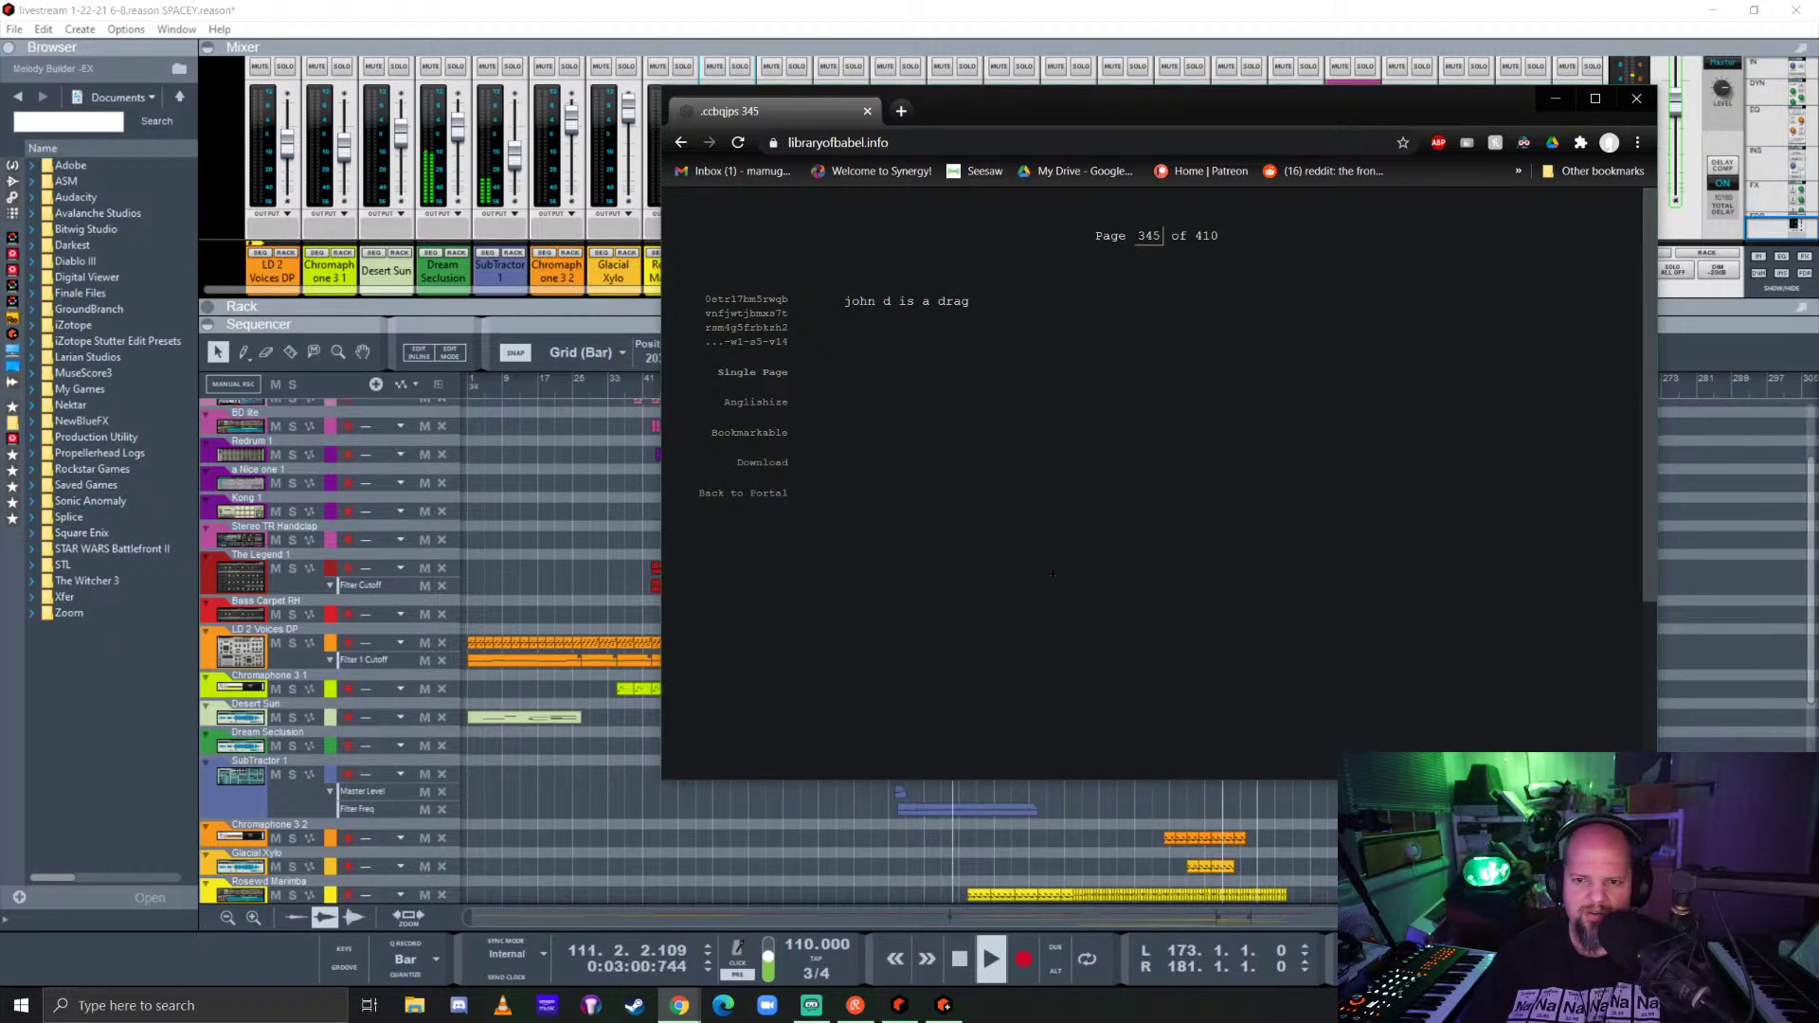
{"action": "key", "text": "alt+Left"}
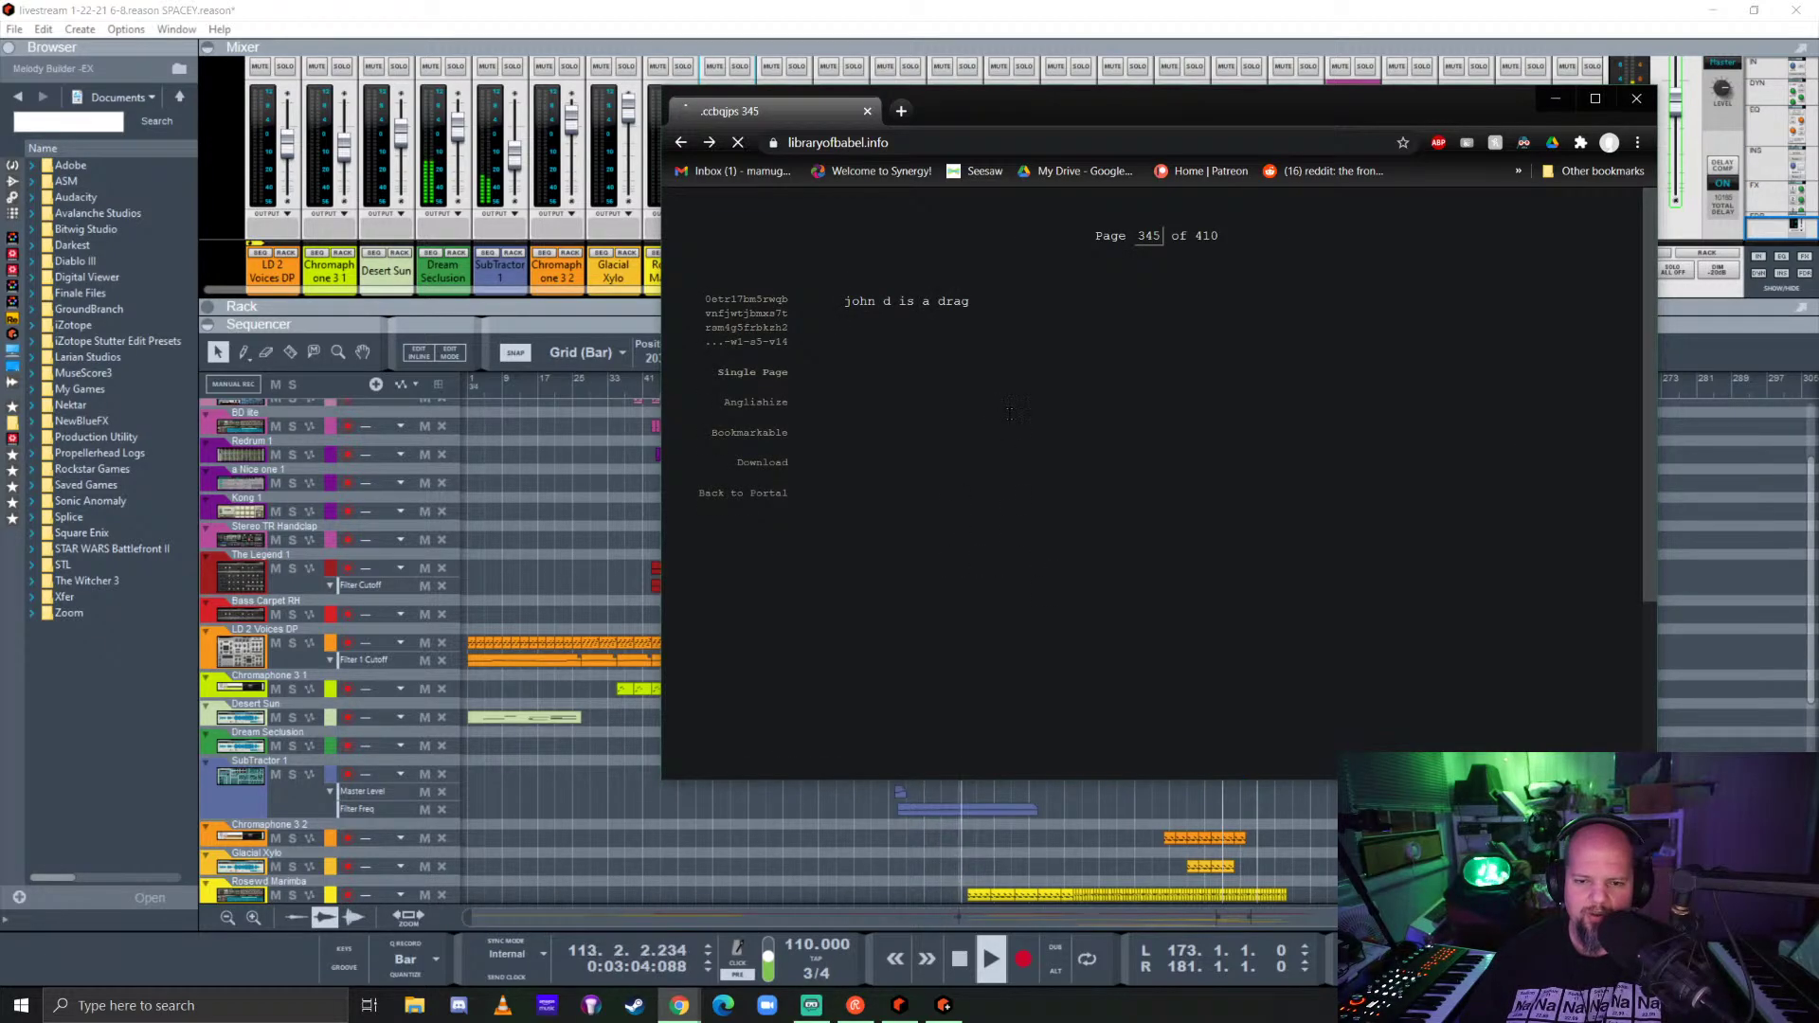
{"action": "scroll", "coordinate": [1037, 504], "scroll_direction": "down", "scroll_amount": 3}
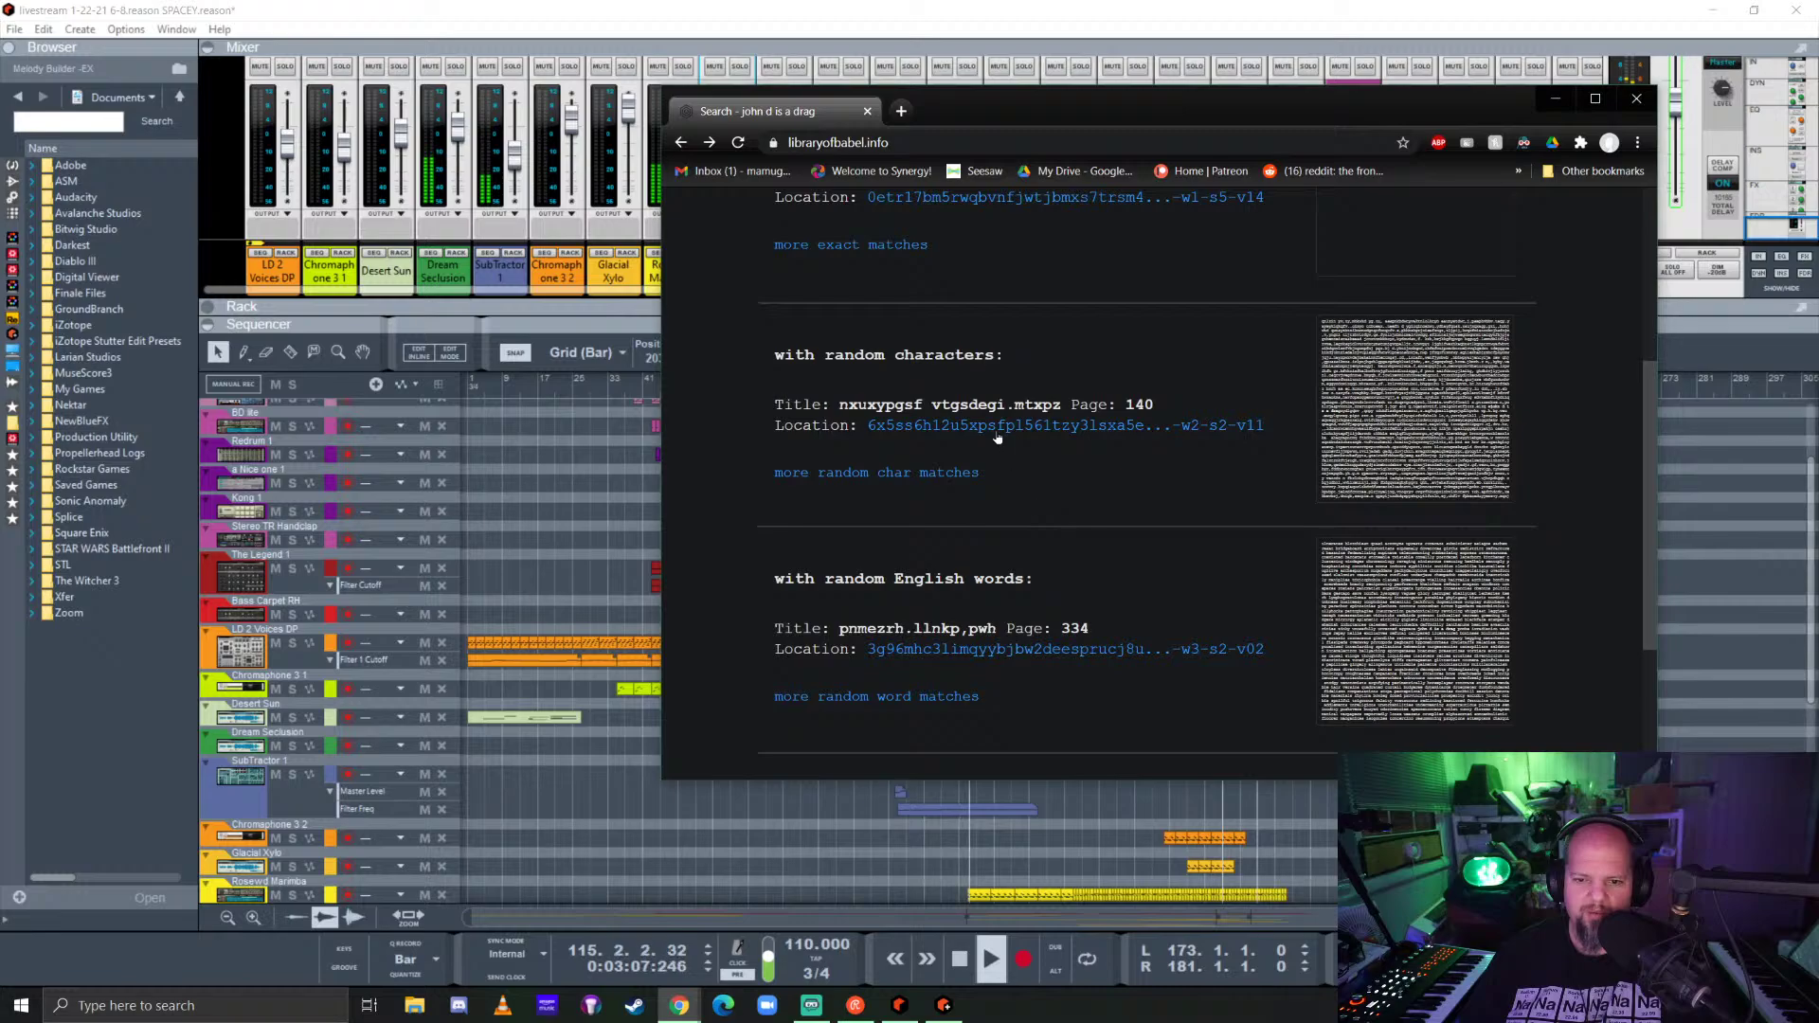
{"action": "left_click", "coordinate": [994, 433]}
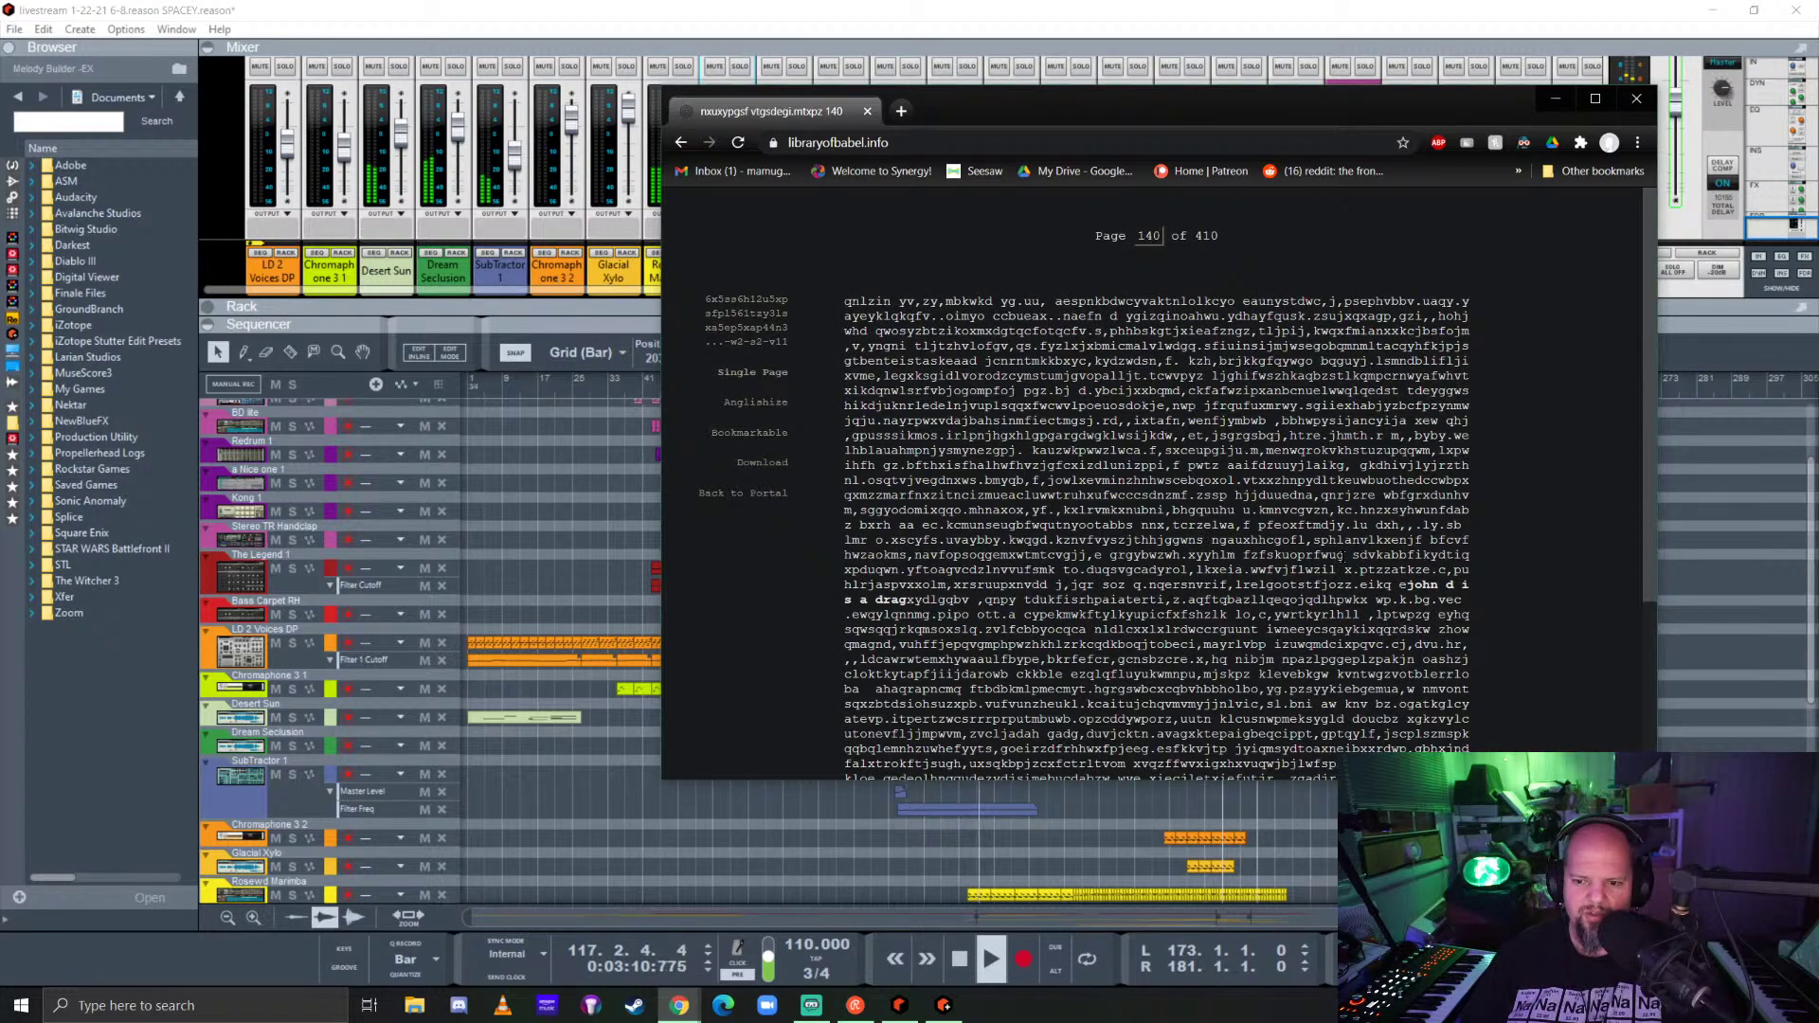
{"action": "scroll", "coordinate": [1374, 509], "scroll_direction": "down", "scroll_amount": 3}
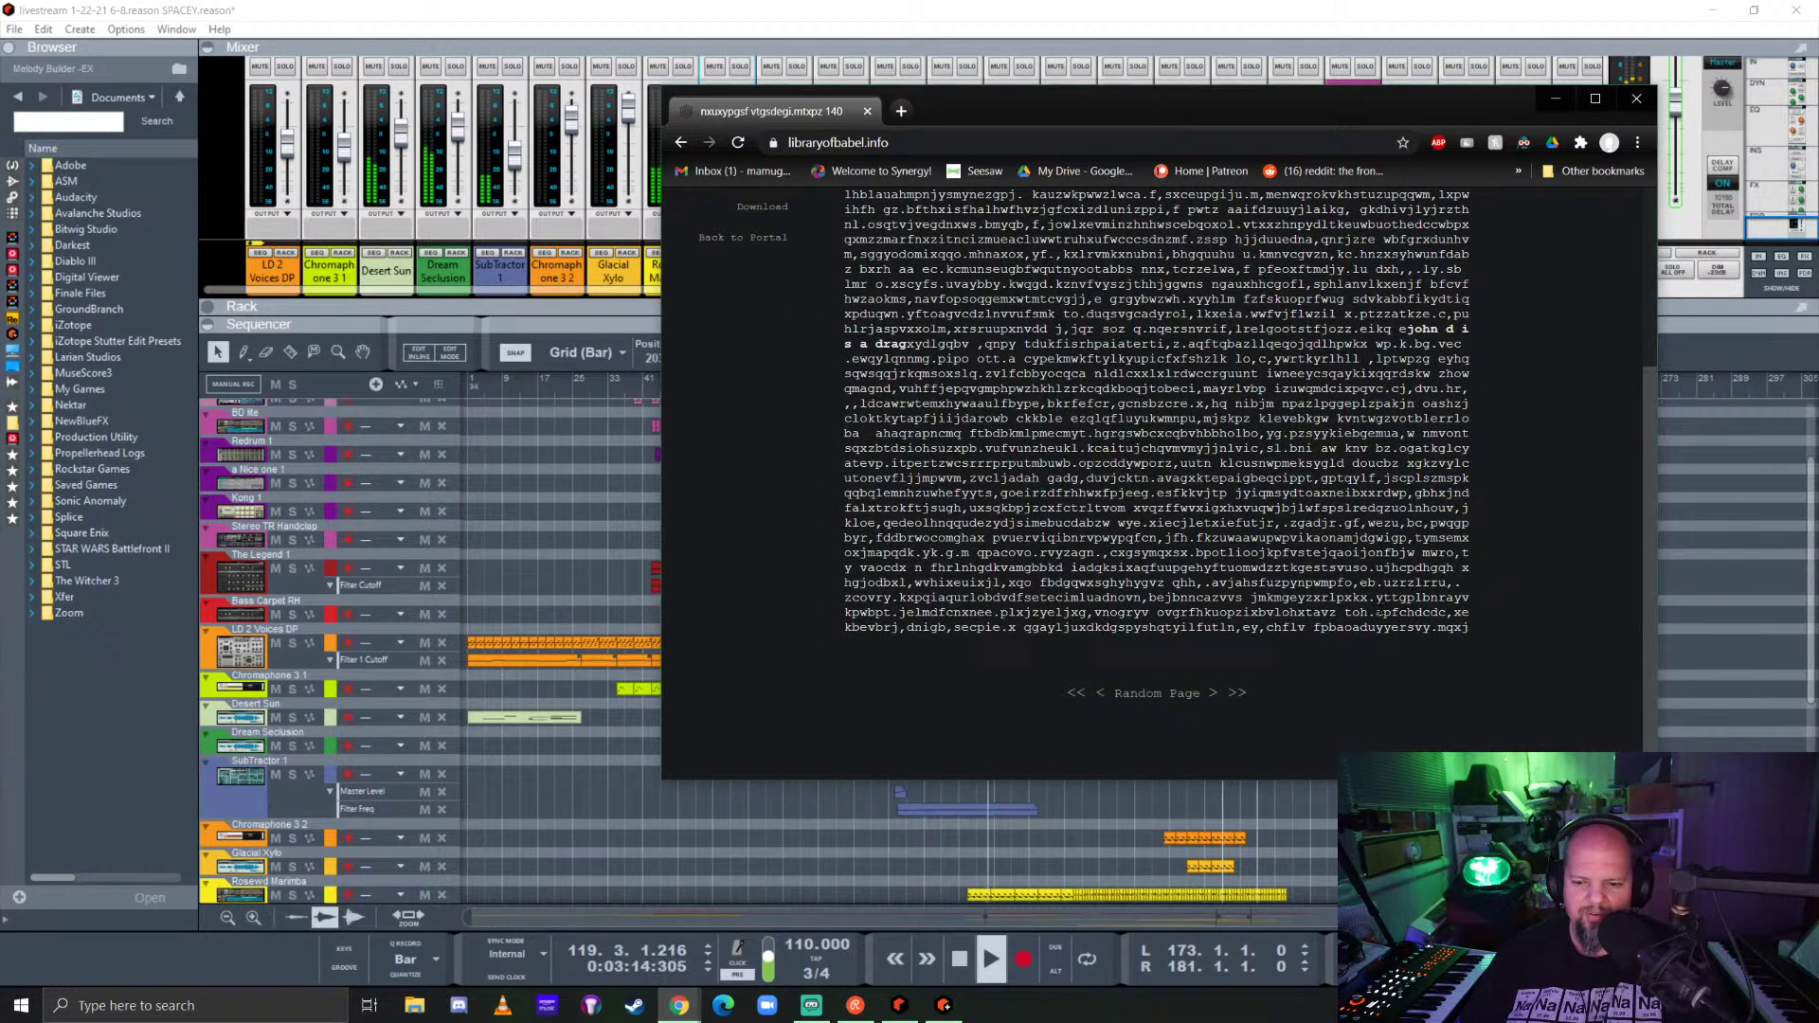
{"action": "scroll", "coordinate": [1410, 597], "scroll_direction": "up", "scroll_amount": 1}
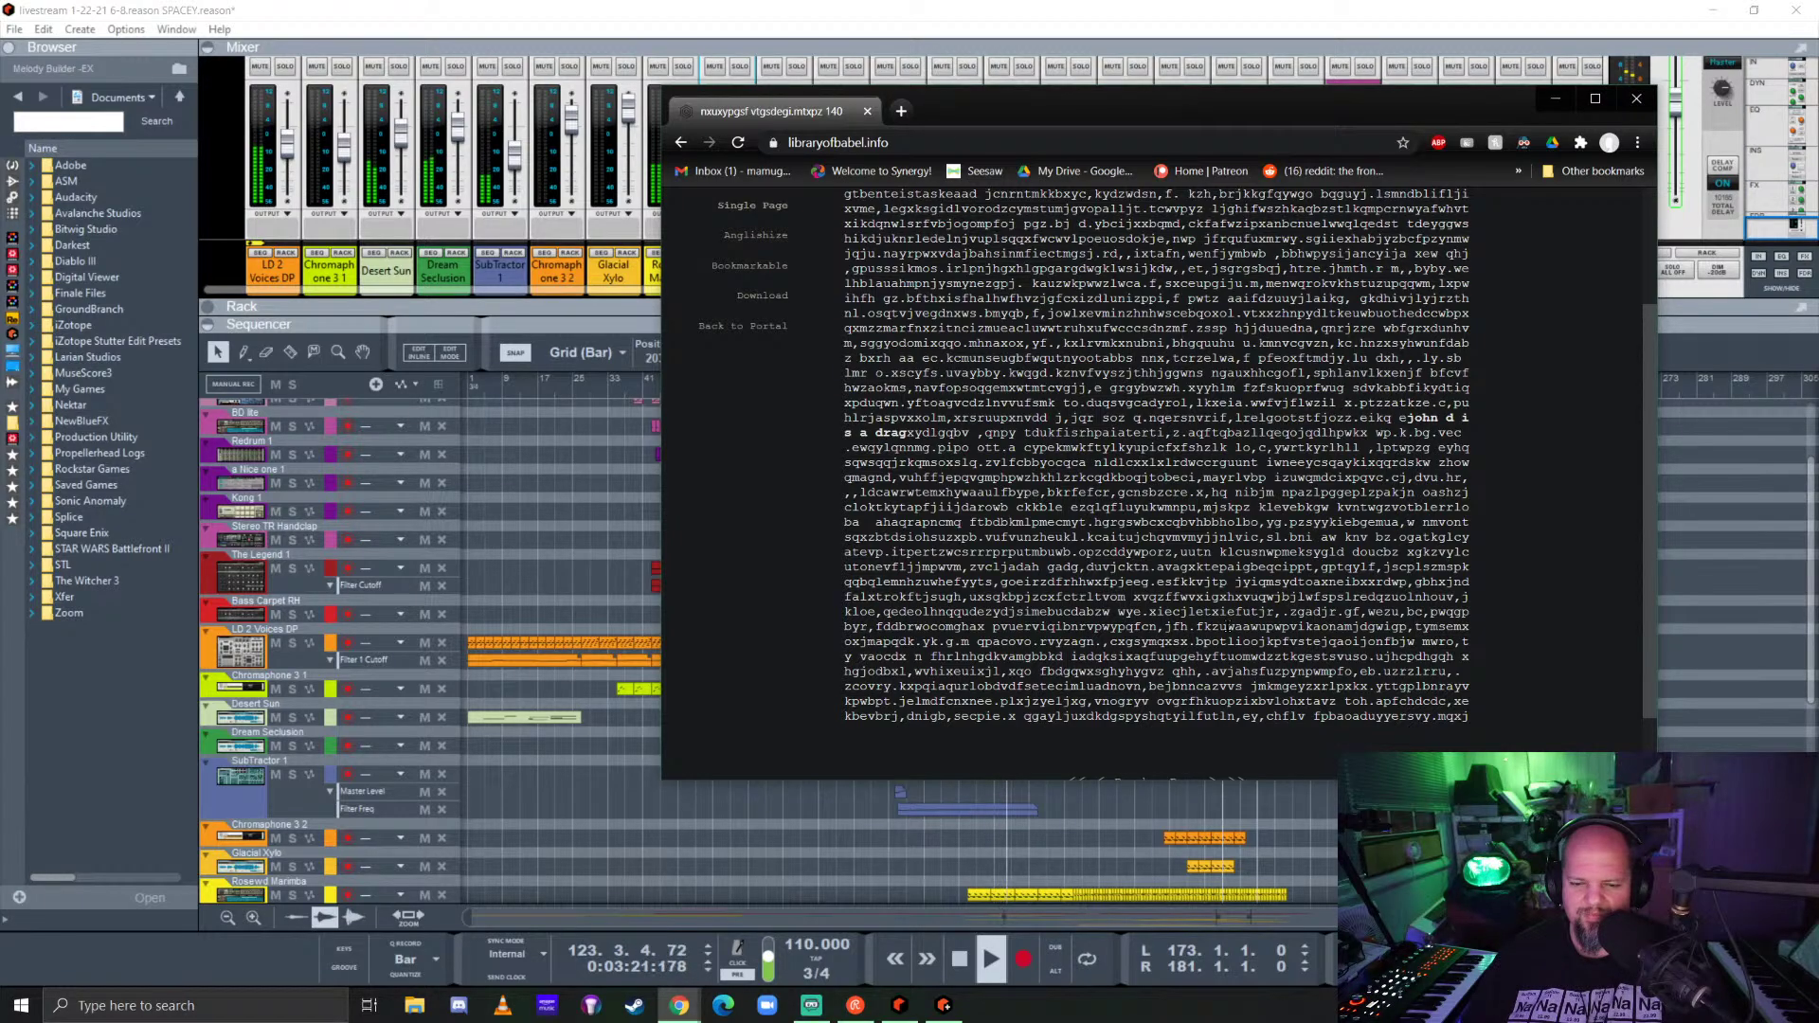
{"action": "scroll", "coordinate": [1229, 626], "scroll_direction": "up", "scroll_amount": 2}
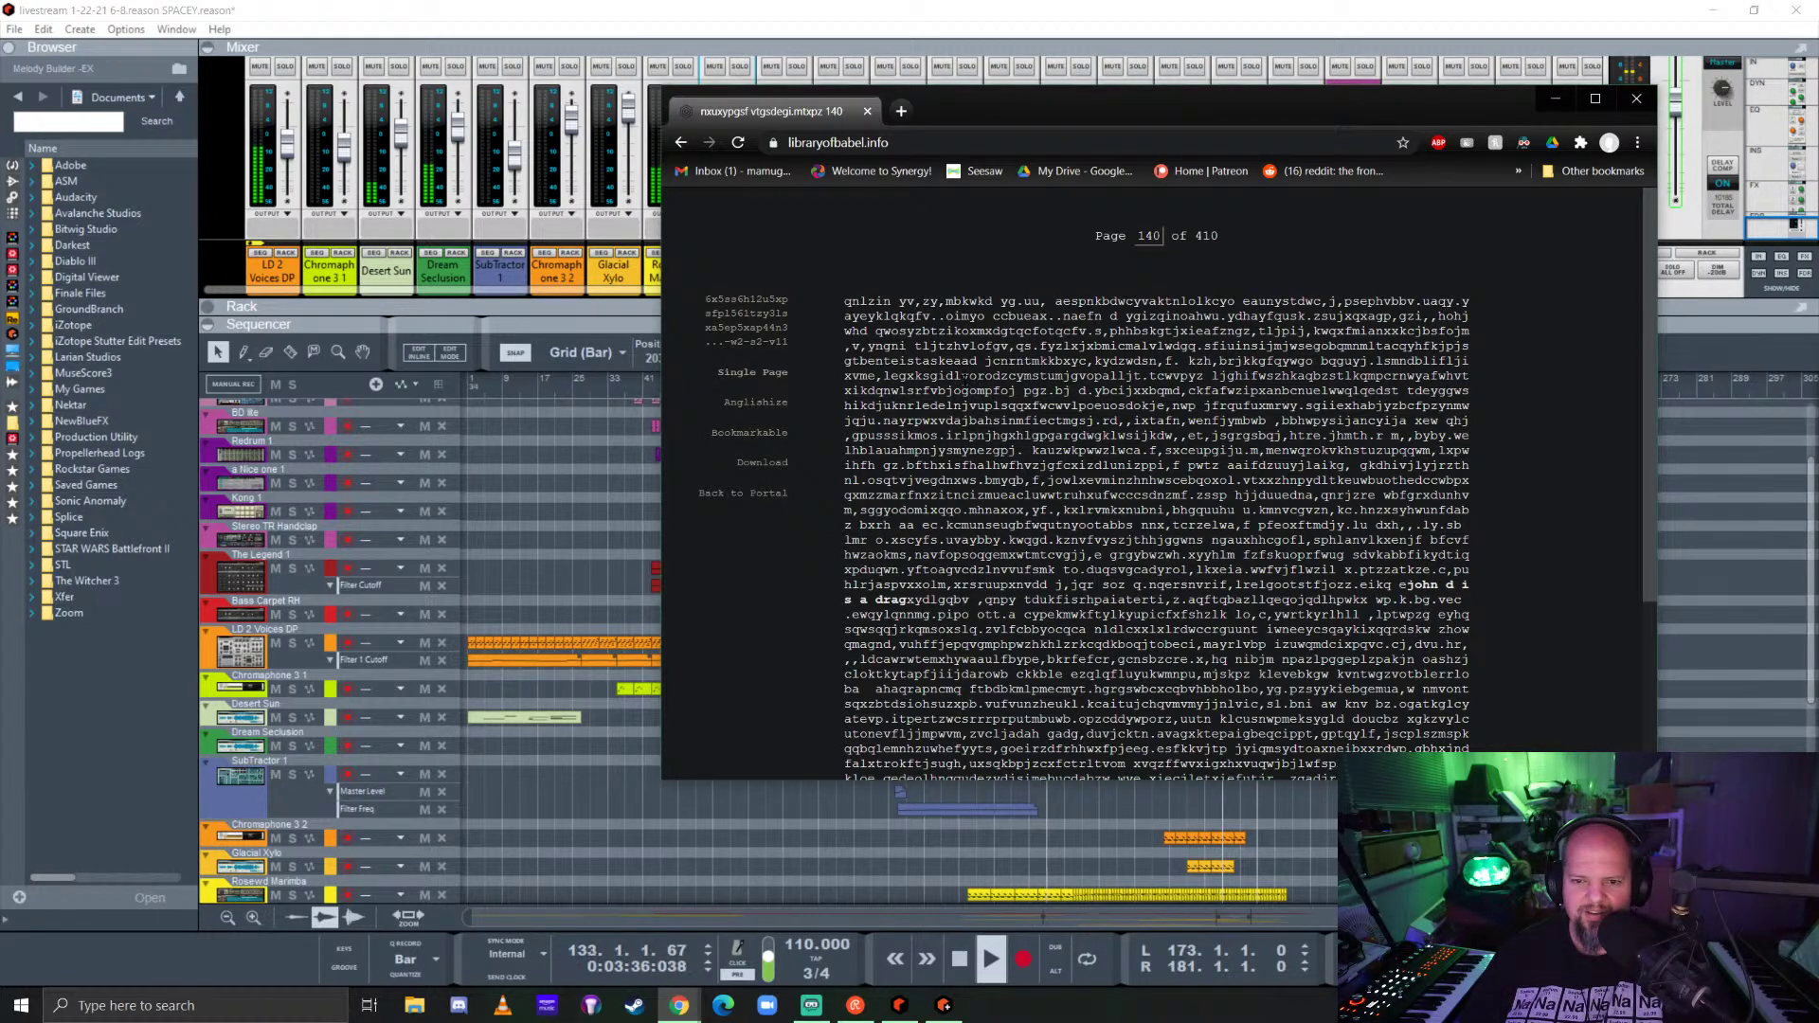
Step: Highlight the letter groups "vorodz" and "cymstum" in the page text, then find the searched first name within the page
{"action": "left_click_drag", "start_coordinate": [960, 376], "coordinate": [1007, 376]}
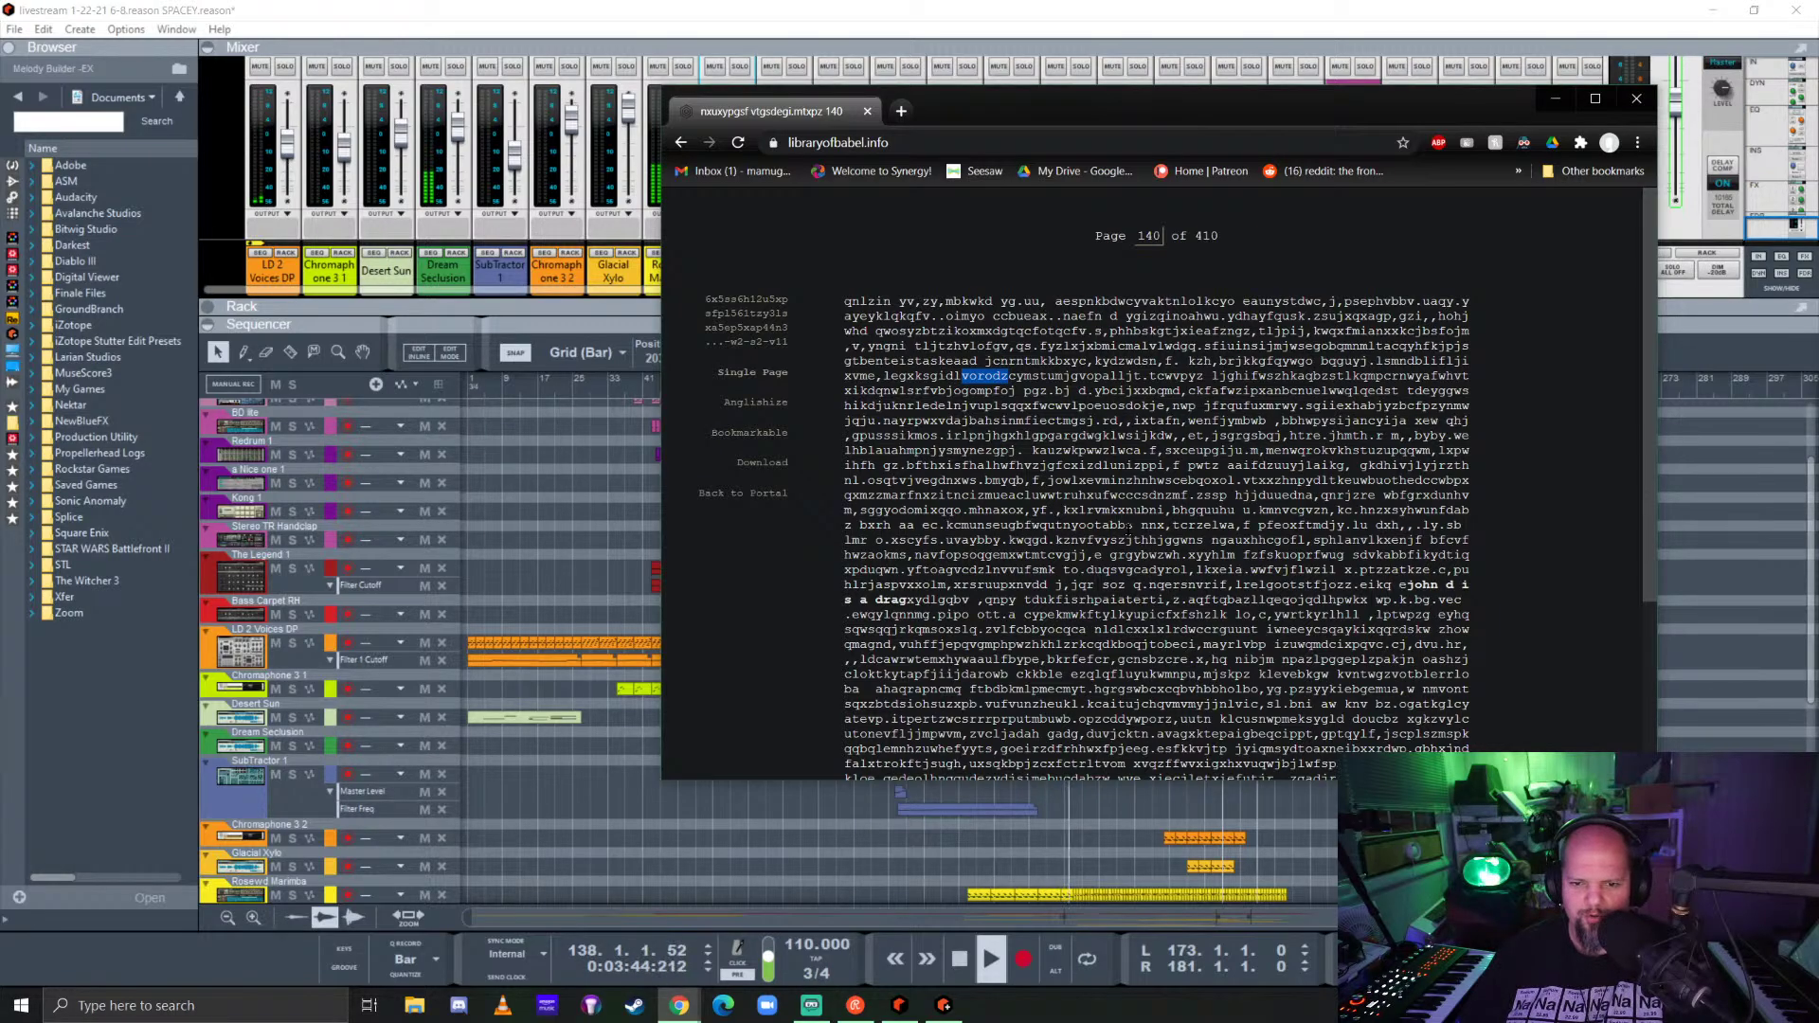
{"action": "left_click", "coordinate": [1007, 377]}
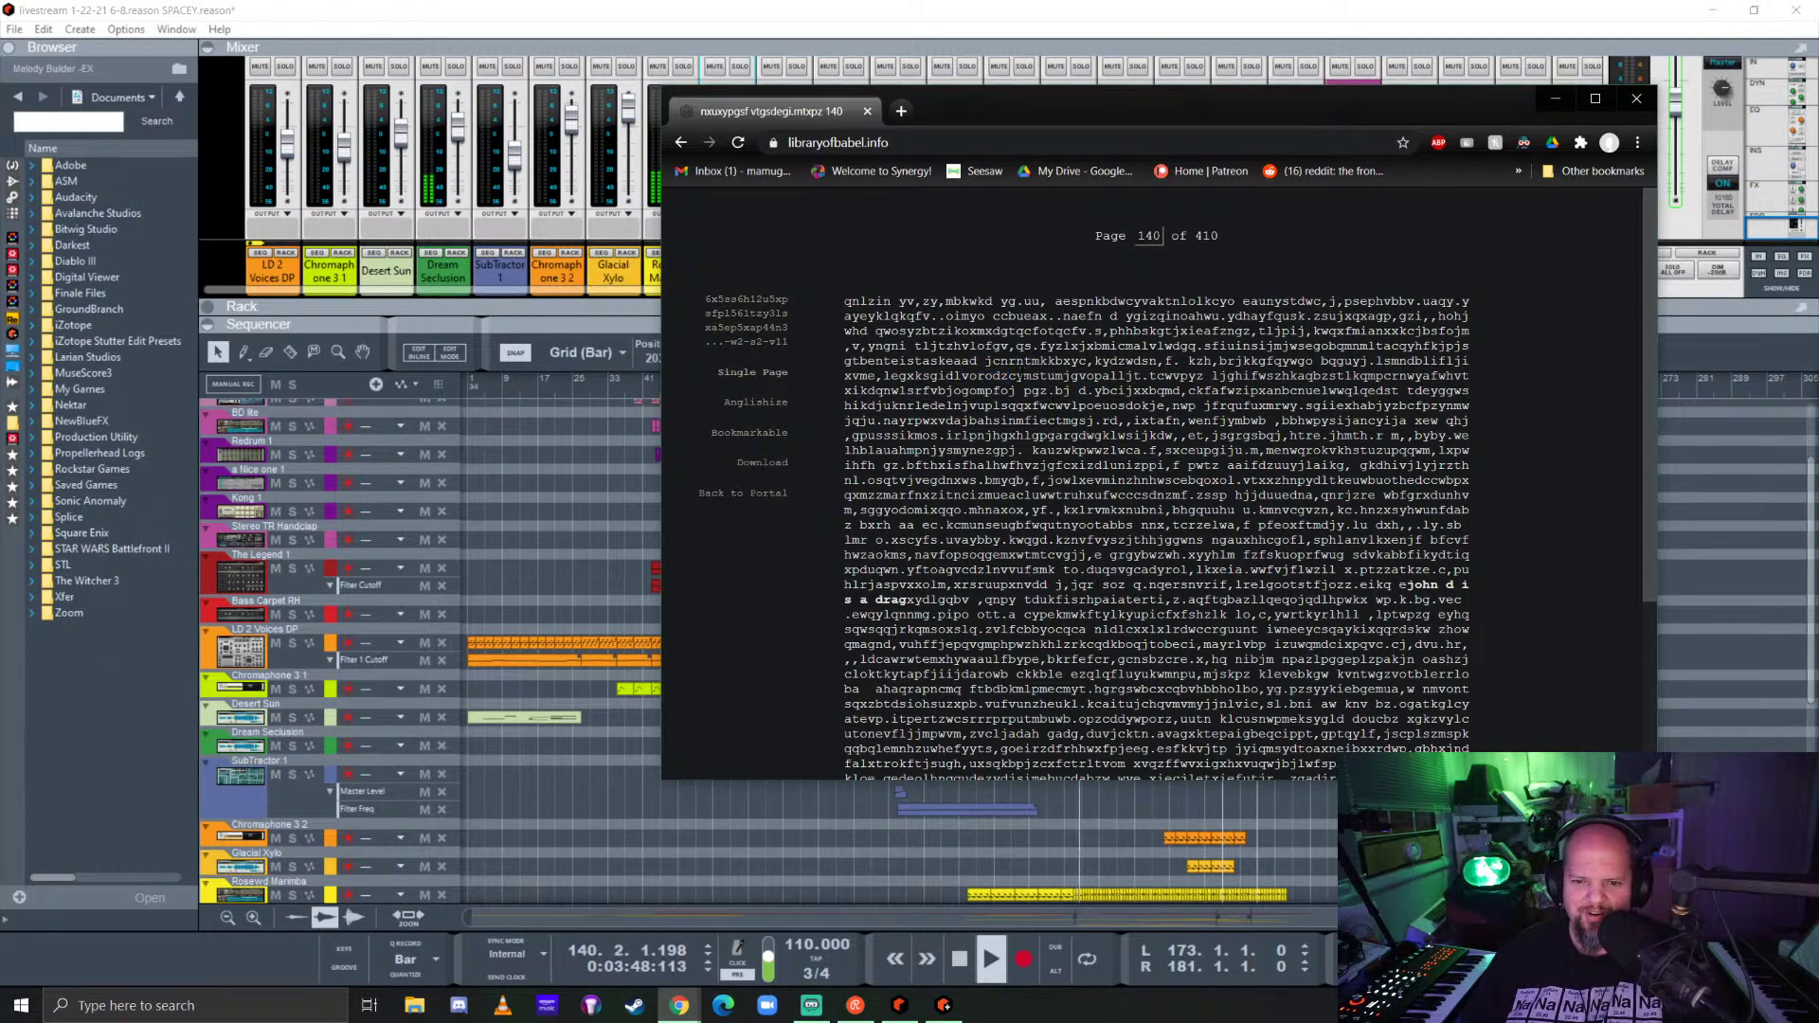
{"action": "left_click_drag", "start_coordinate": [1009, 376], "coordinate": [1063, 377]}
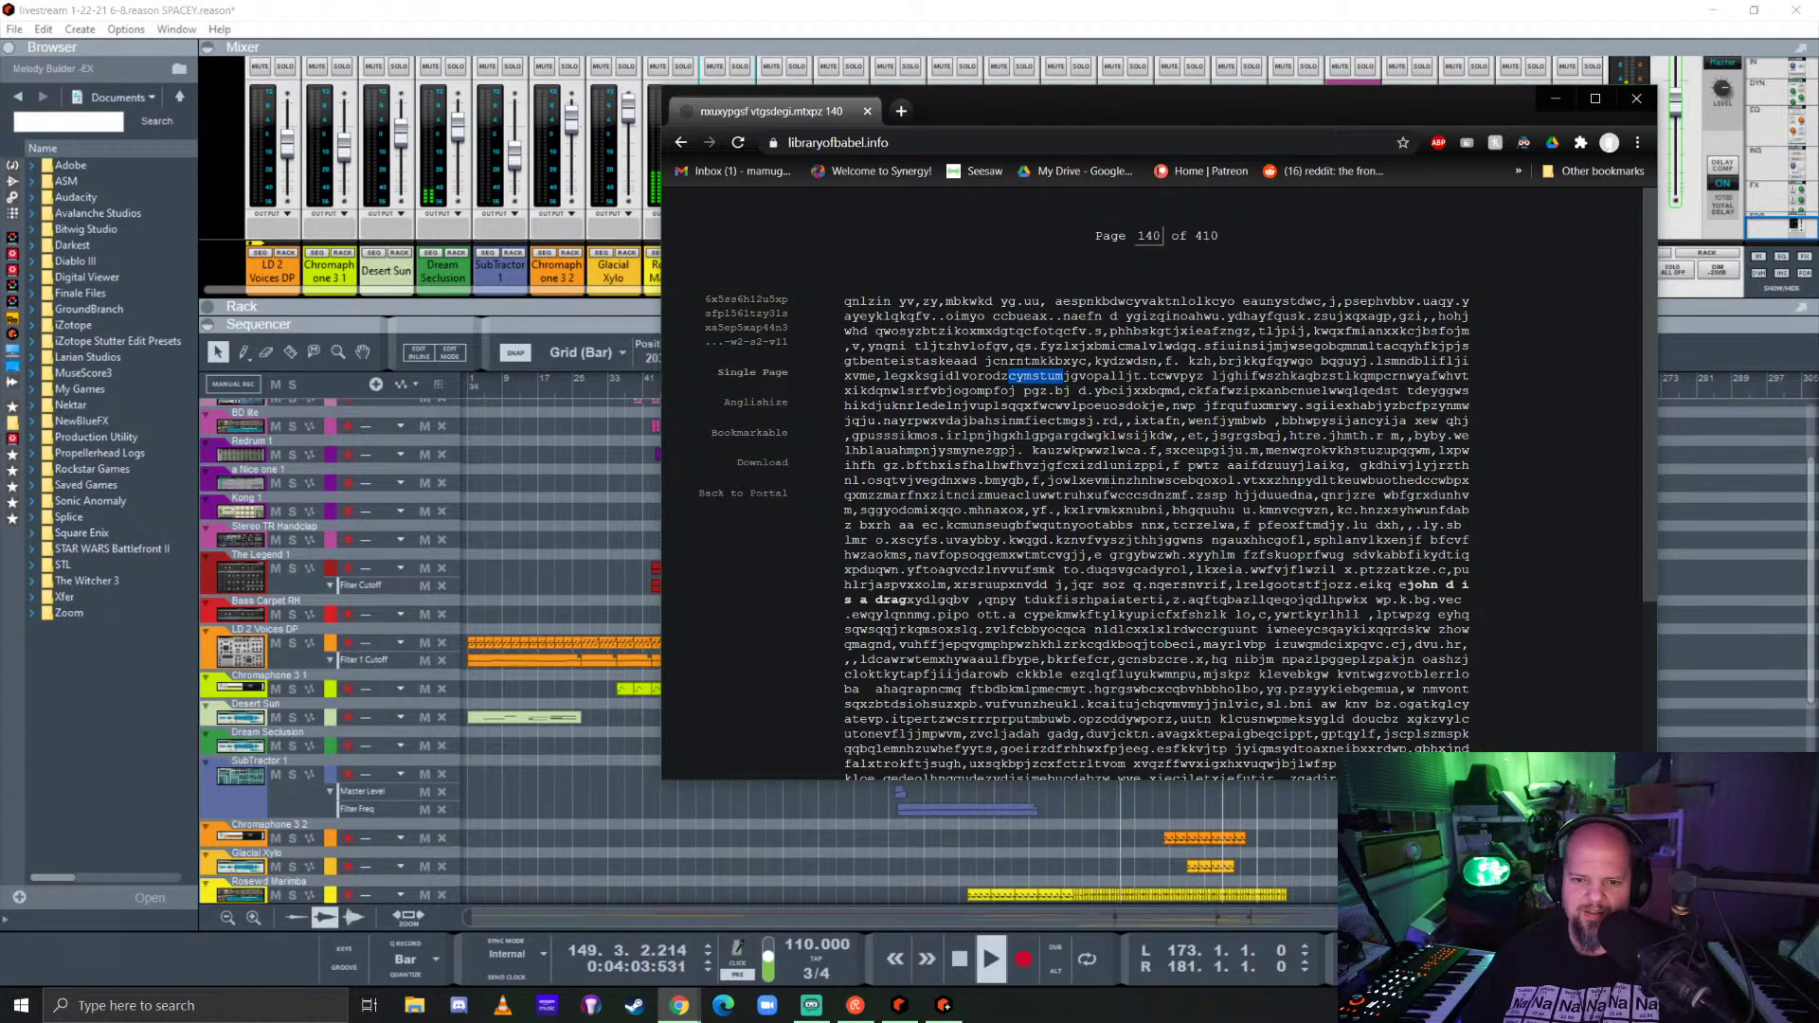
{"action": "key", "text": "ctrl+f"}
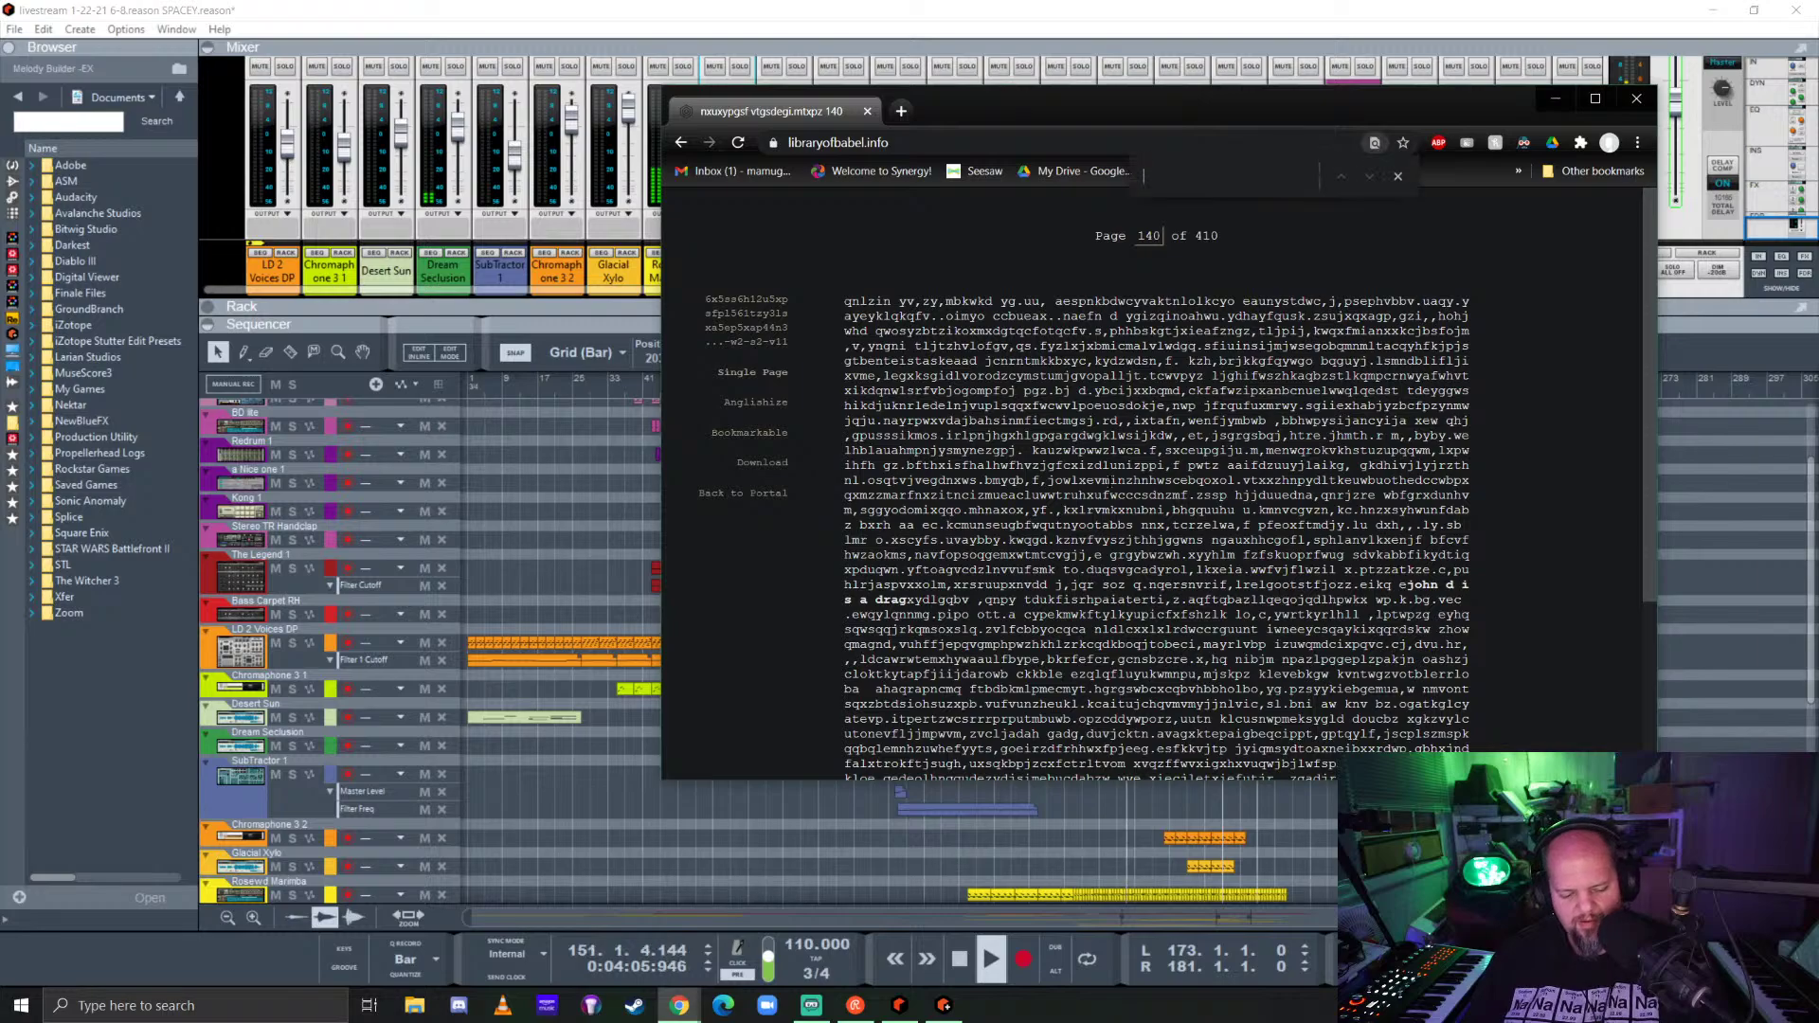
{"action": "type", "text": "john"}
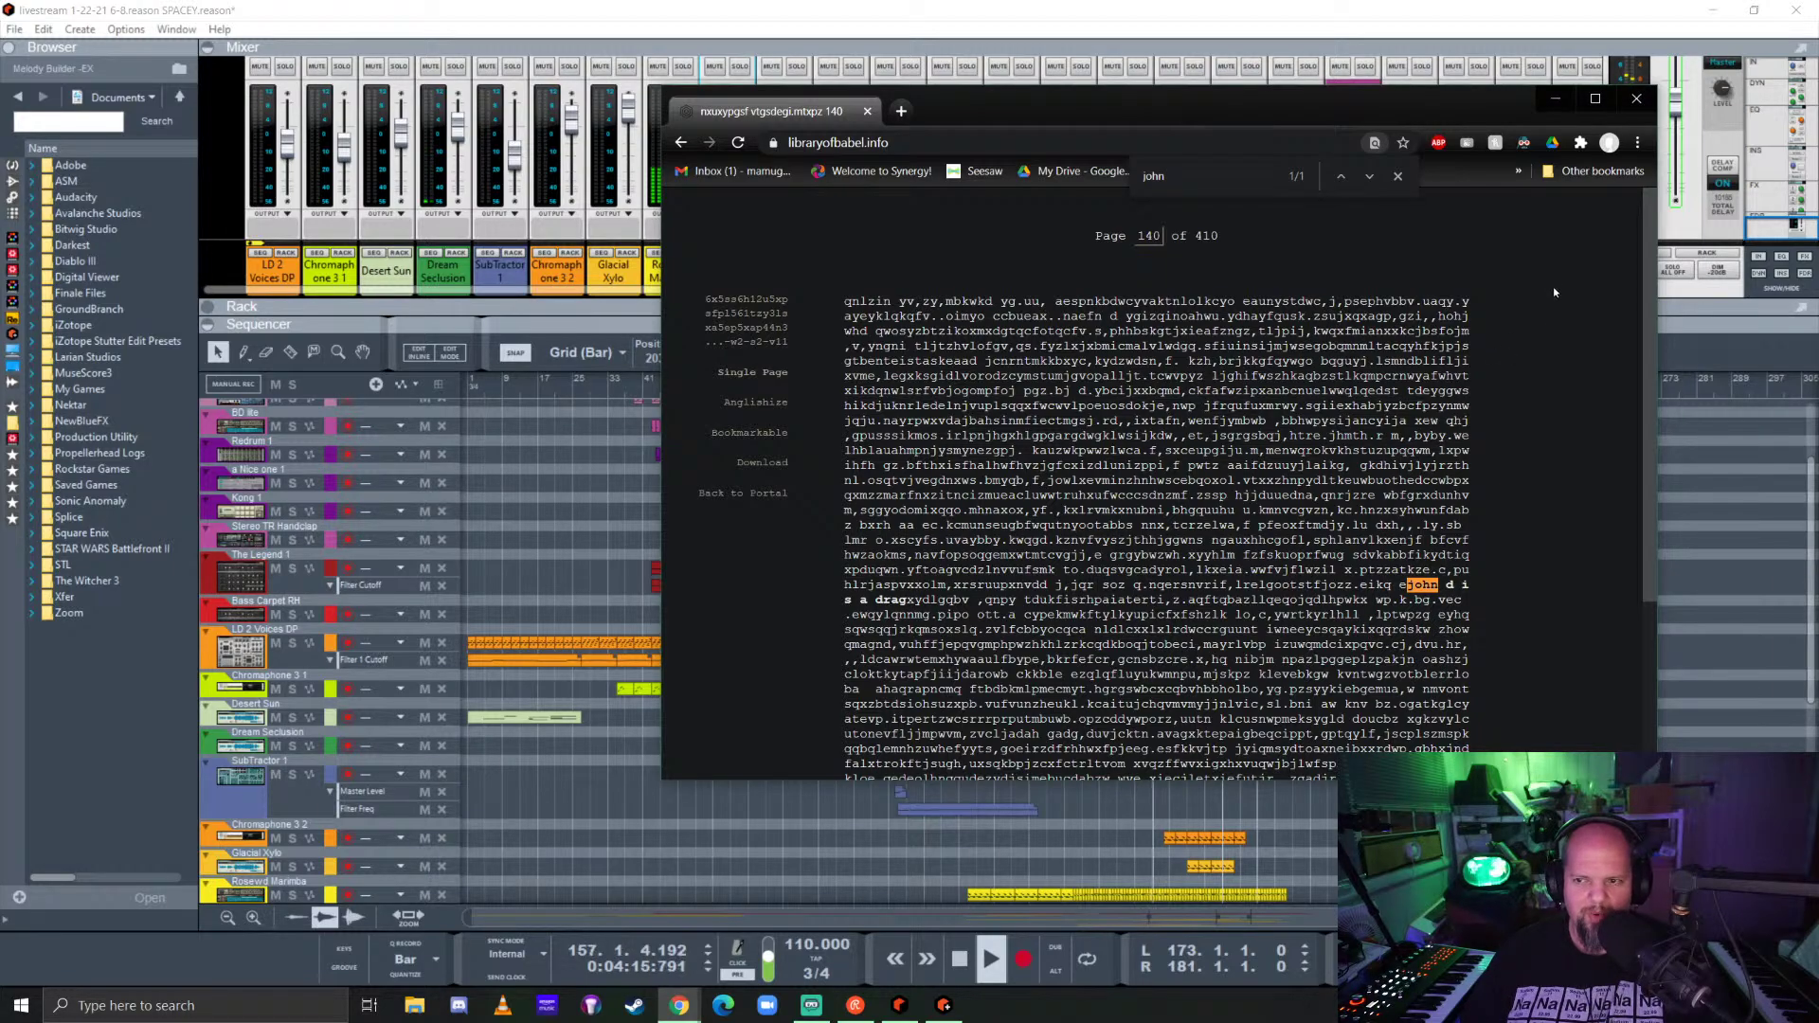
{"action": "left_click", "coordinate": [1397, 177]}
Step: Return to the home page, open the About page and highlight "combination of 1,312,000 characters" in its first paragraph
{"action": "key", "text": "alt+Left"}
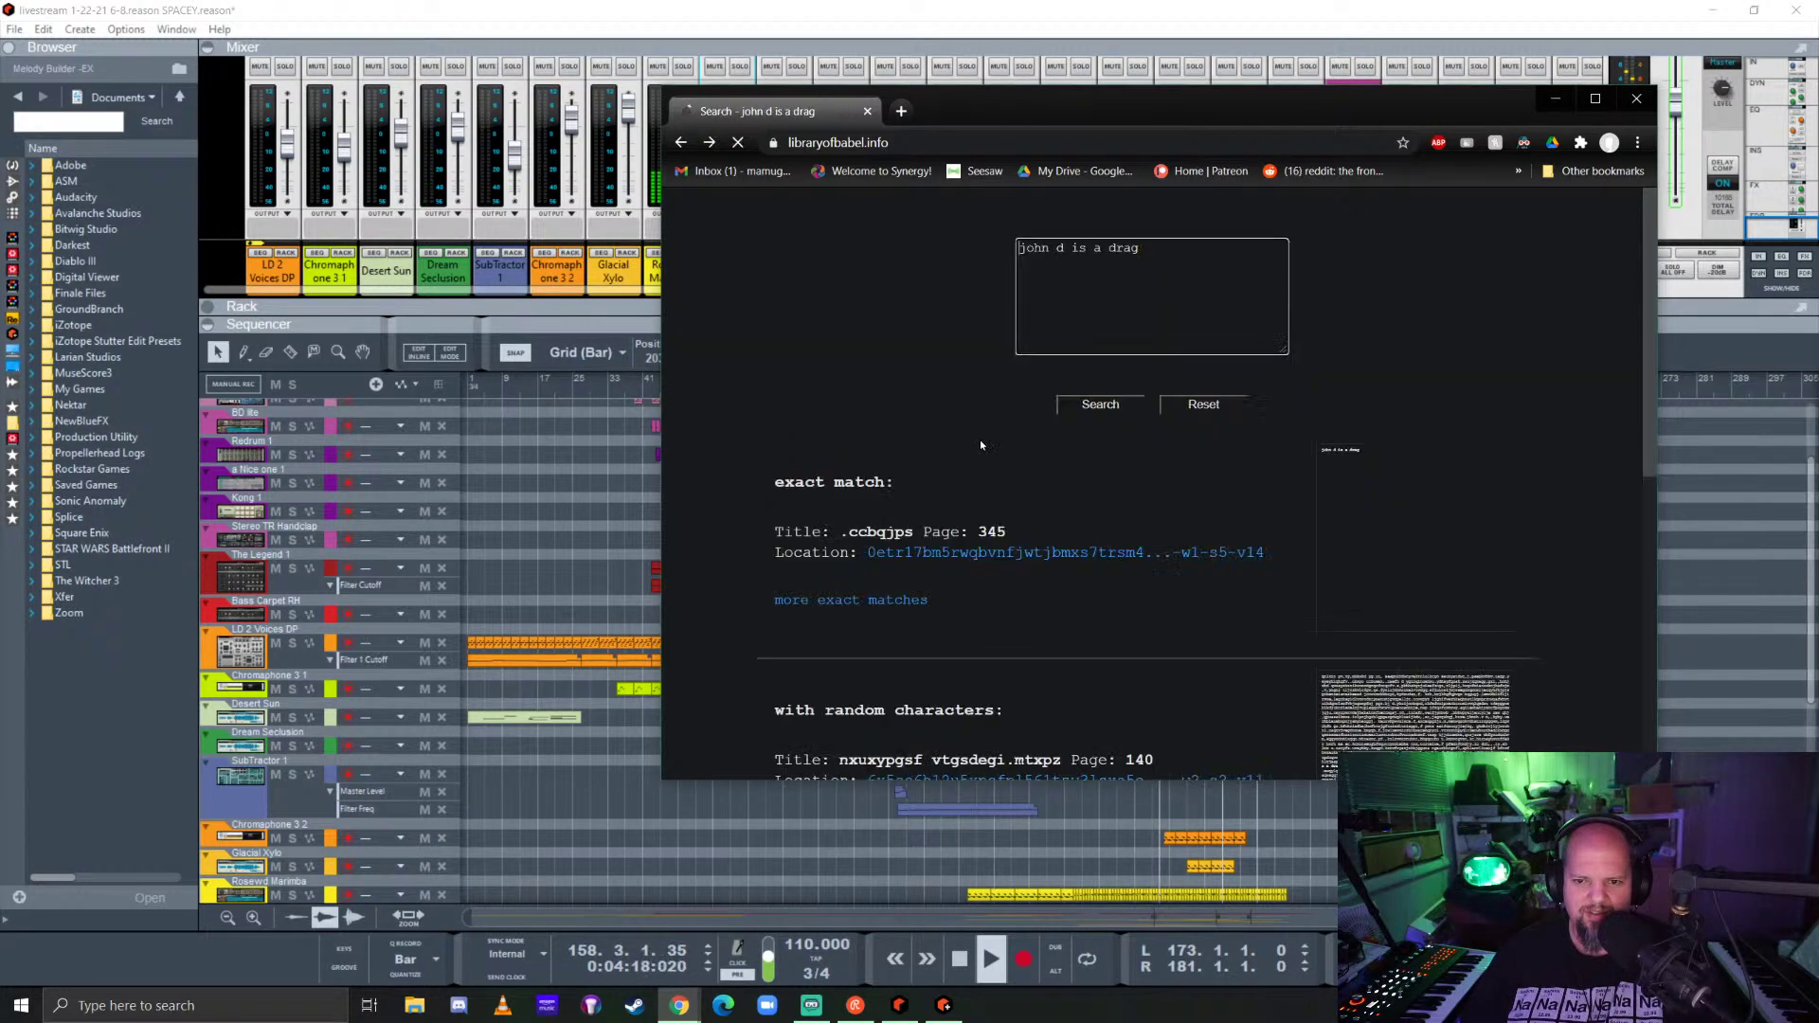
{"action": "key", "text": "alt+Left"}
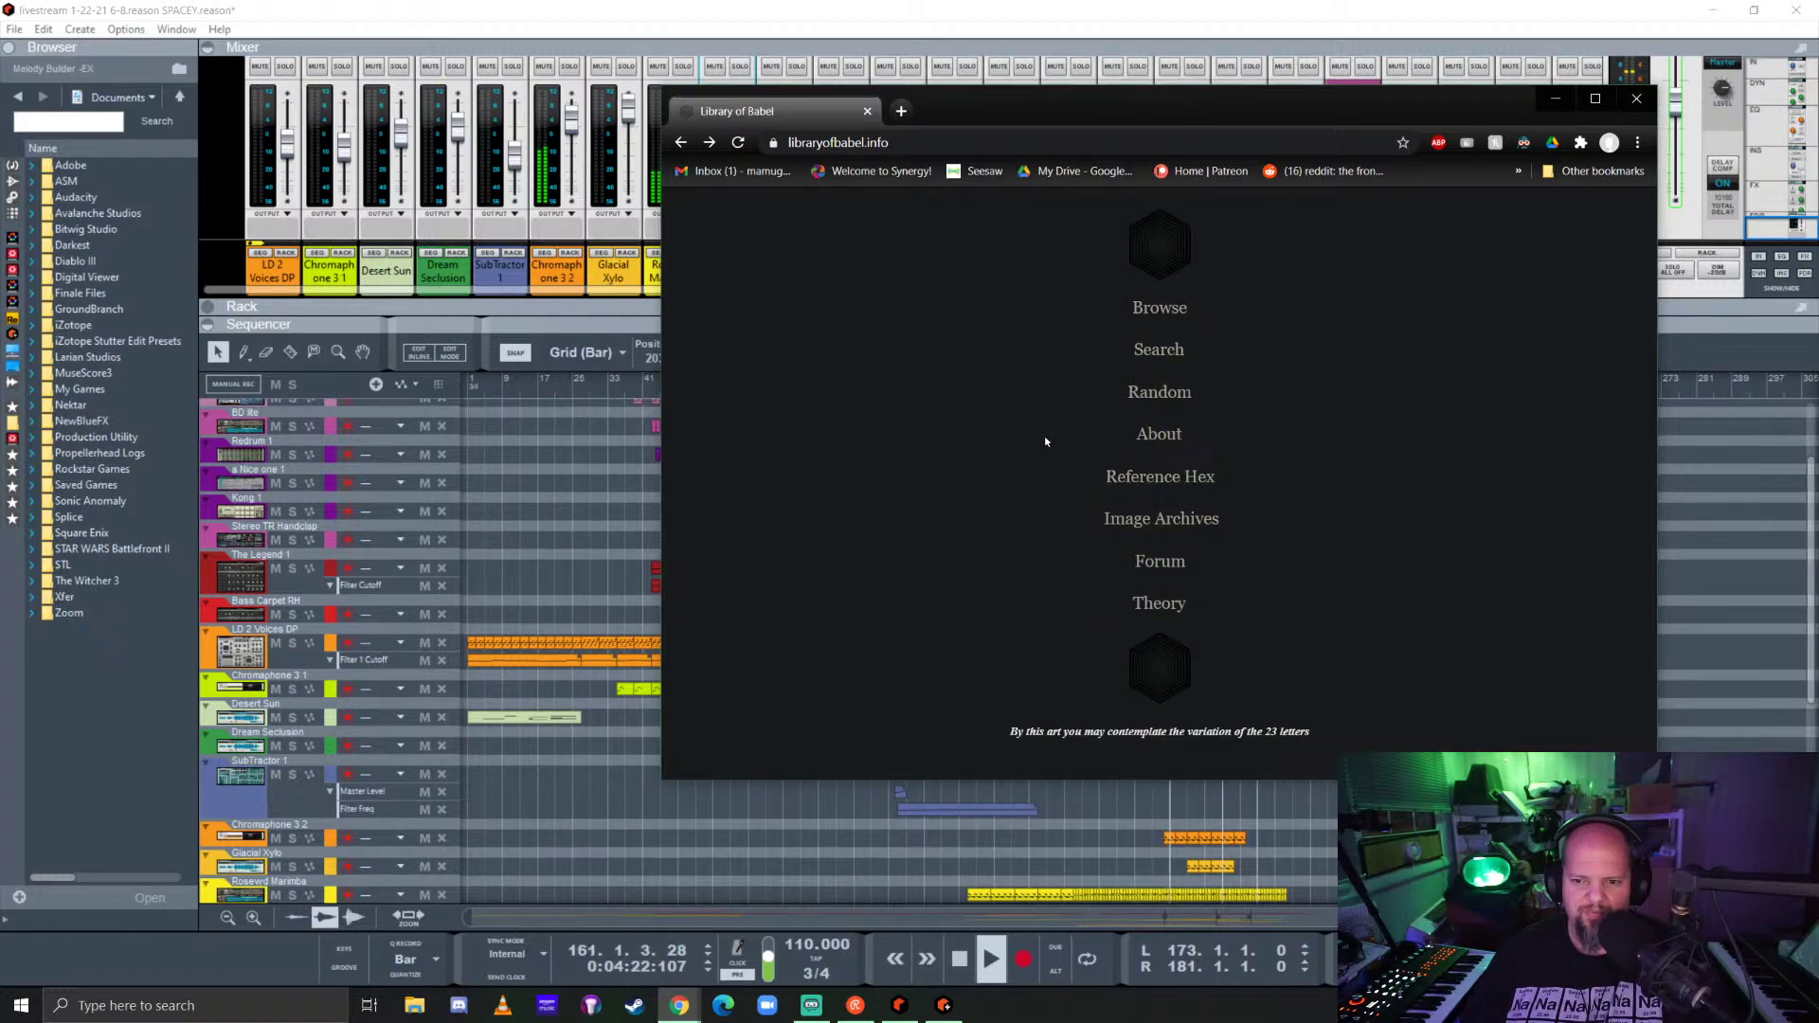
{"action": "left_click", "coordinate": [1158, 433]}
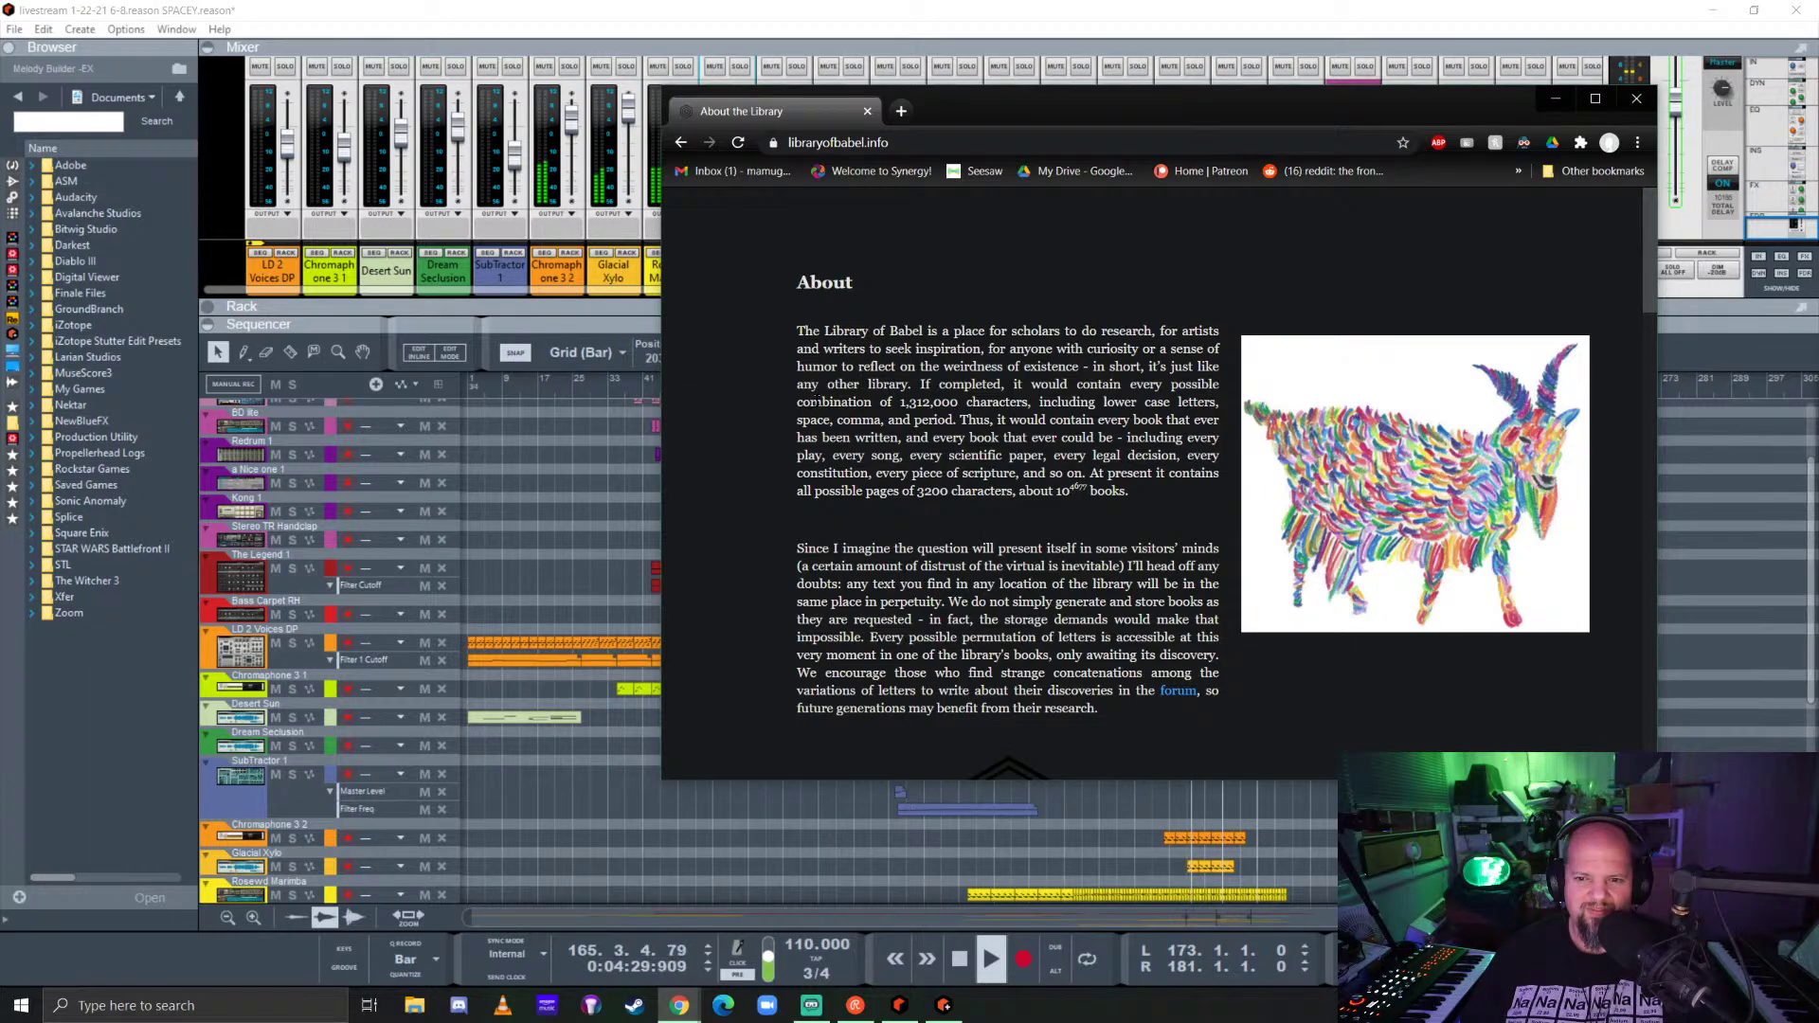
{"action": "left_click_drag", "start_coordinate": [802, 402], "coordinate": [1032, 402]}
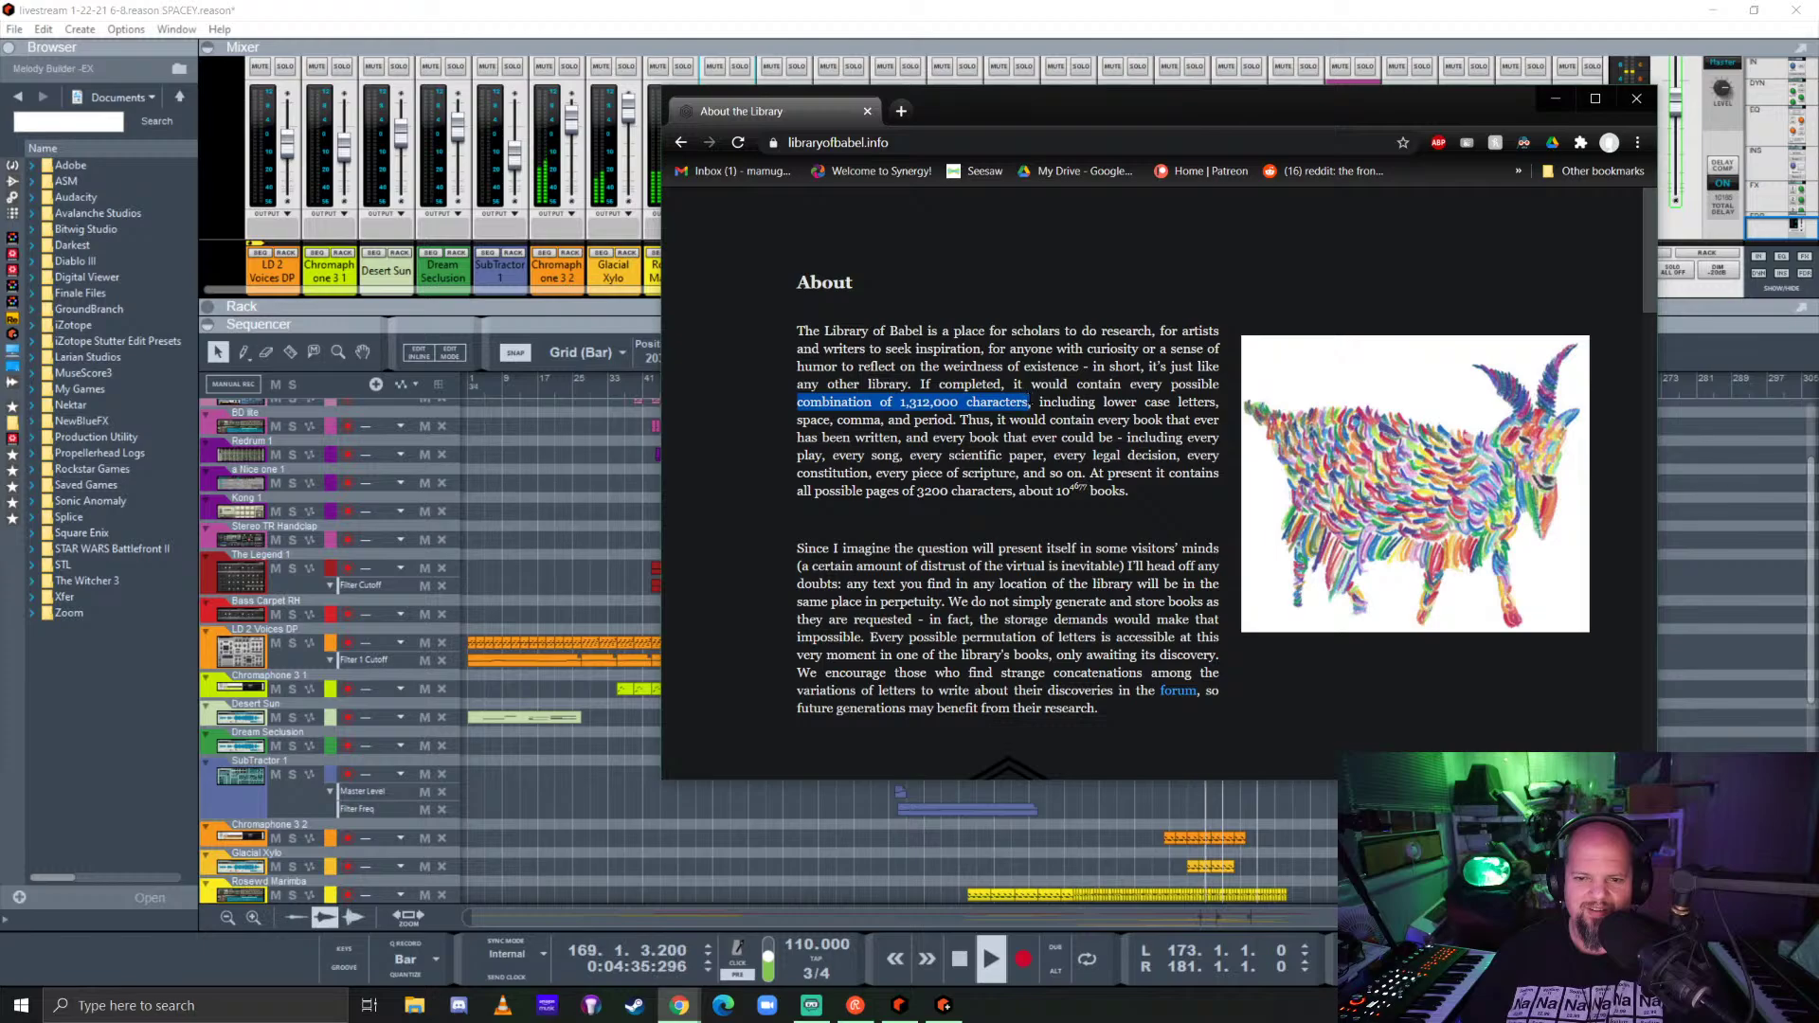
{"action": "left_click", "coordinate": [753, 452]}
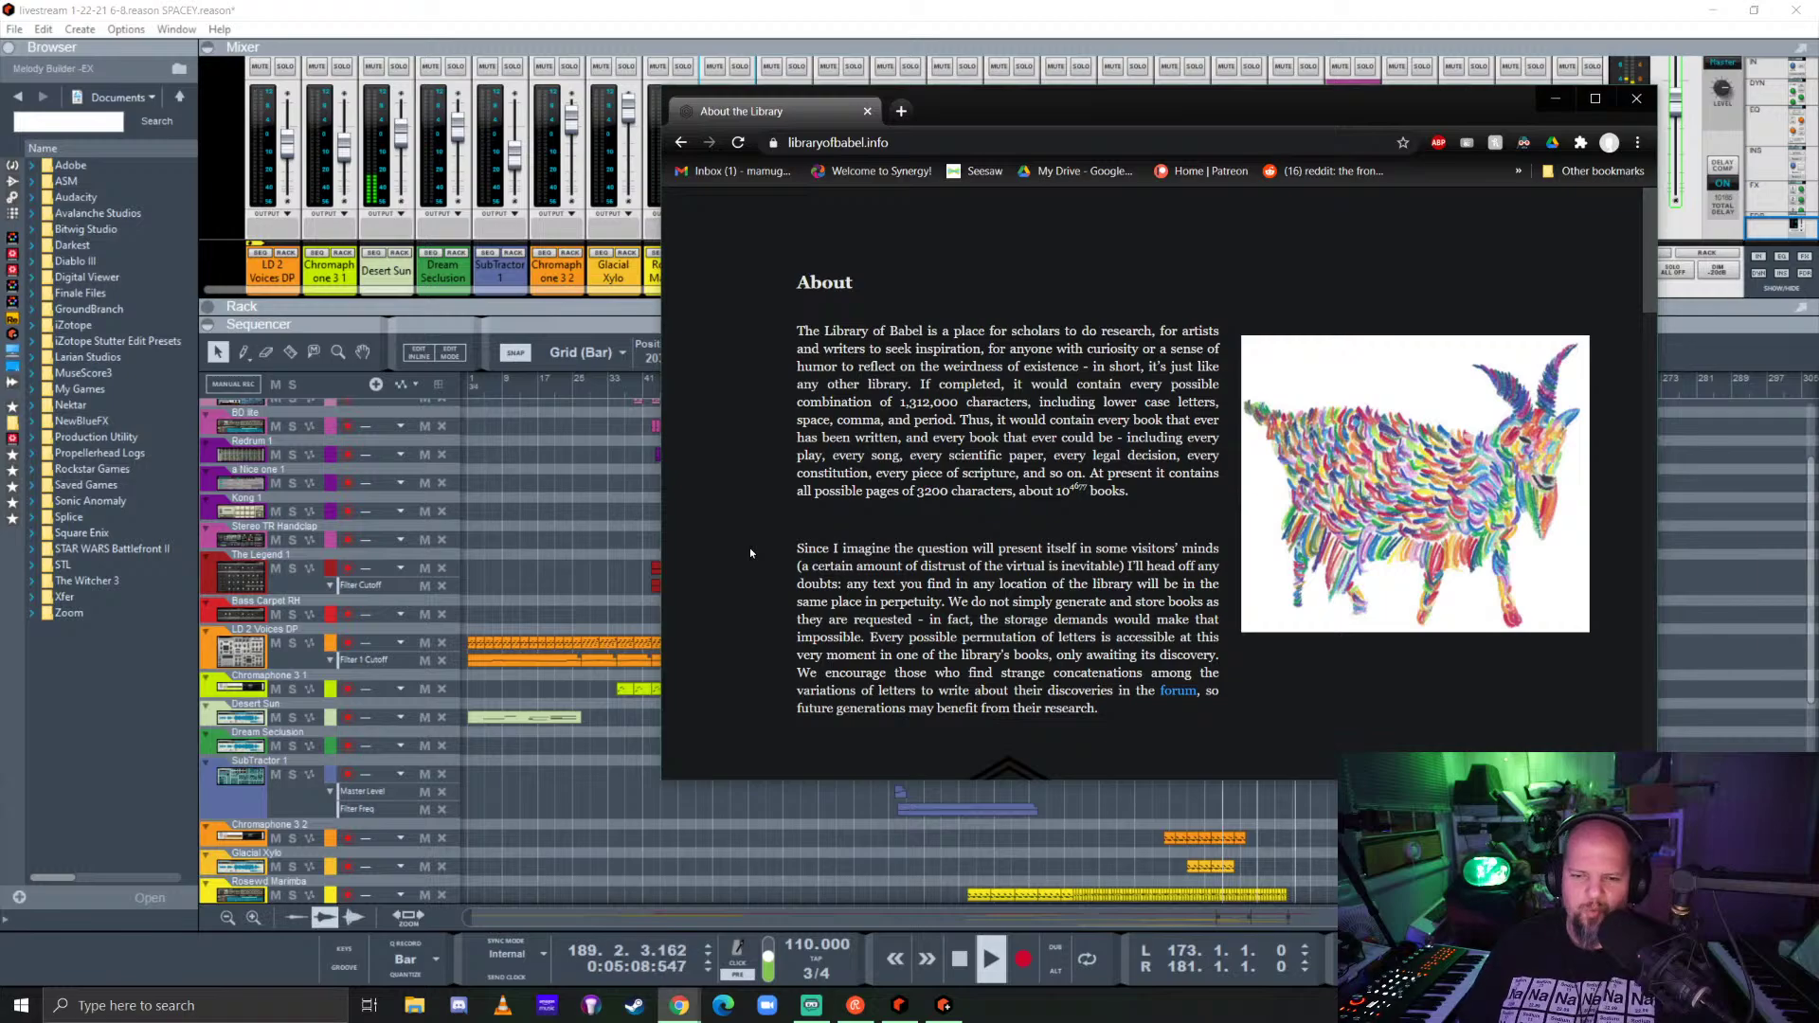
Step: Skim the About page down to the Borges section, return to the home page and switch back to Reason
{"action": "scroll", "coordinate": [743, 459], "scroll_direction": "down", "scroll_amount": 4}
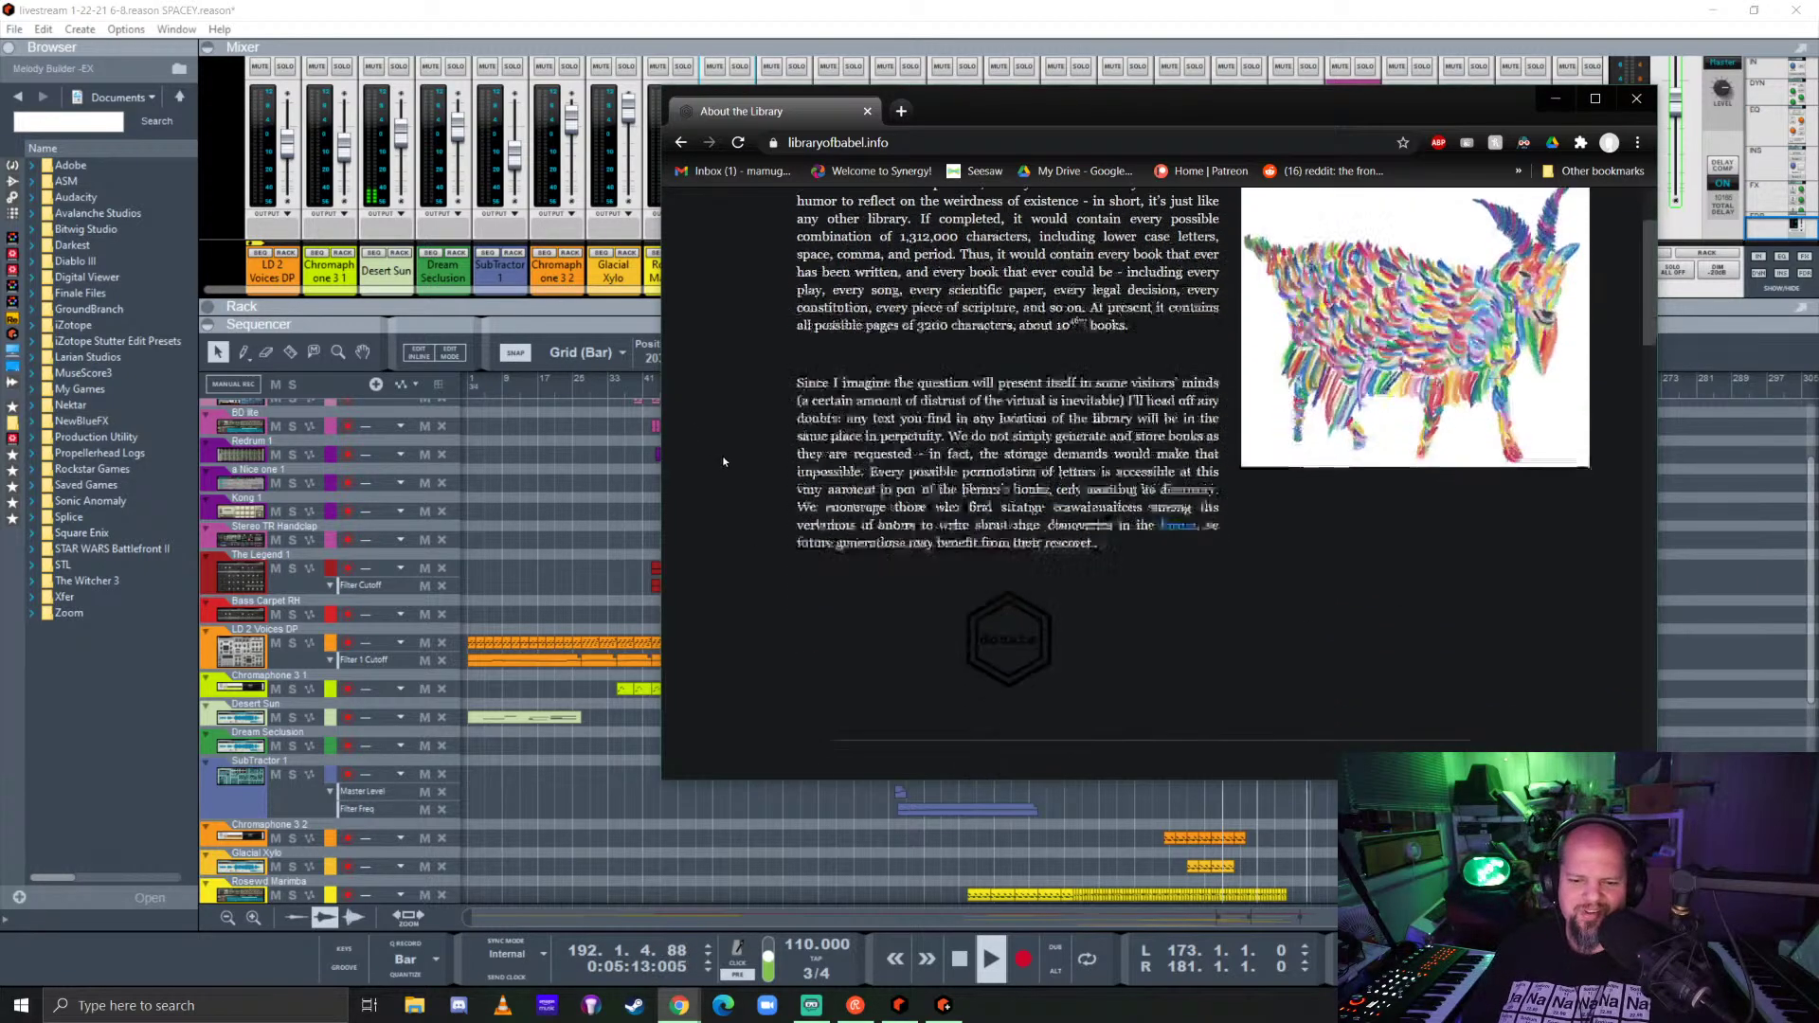
{"action": "scroll", "coordinate": [746, 460], "scroll_direction": "up", "scroll_amount": 4}
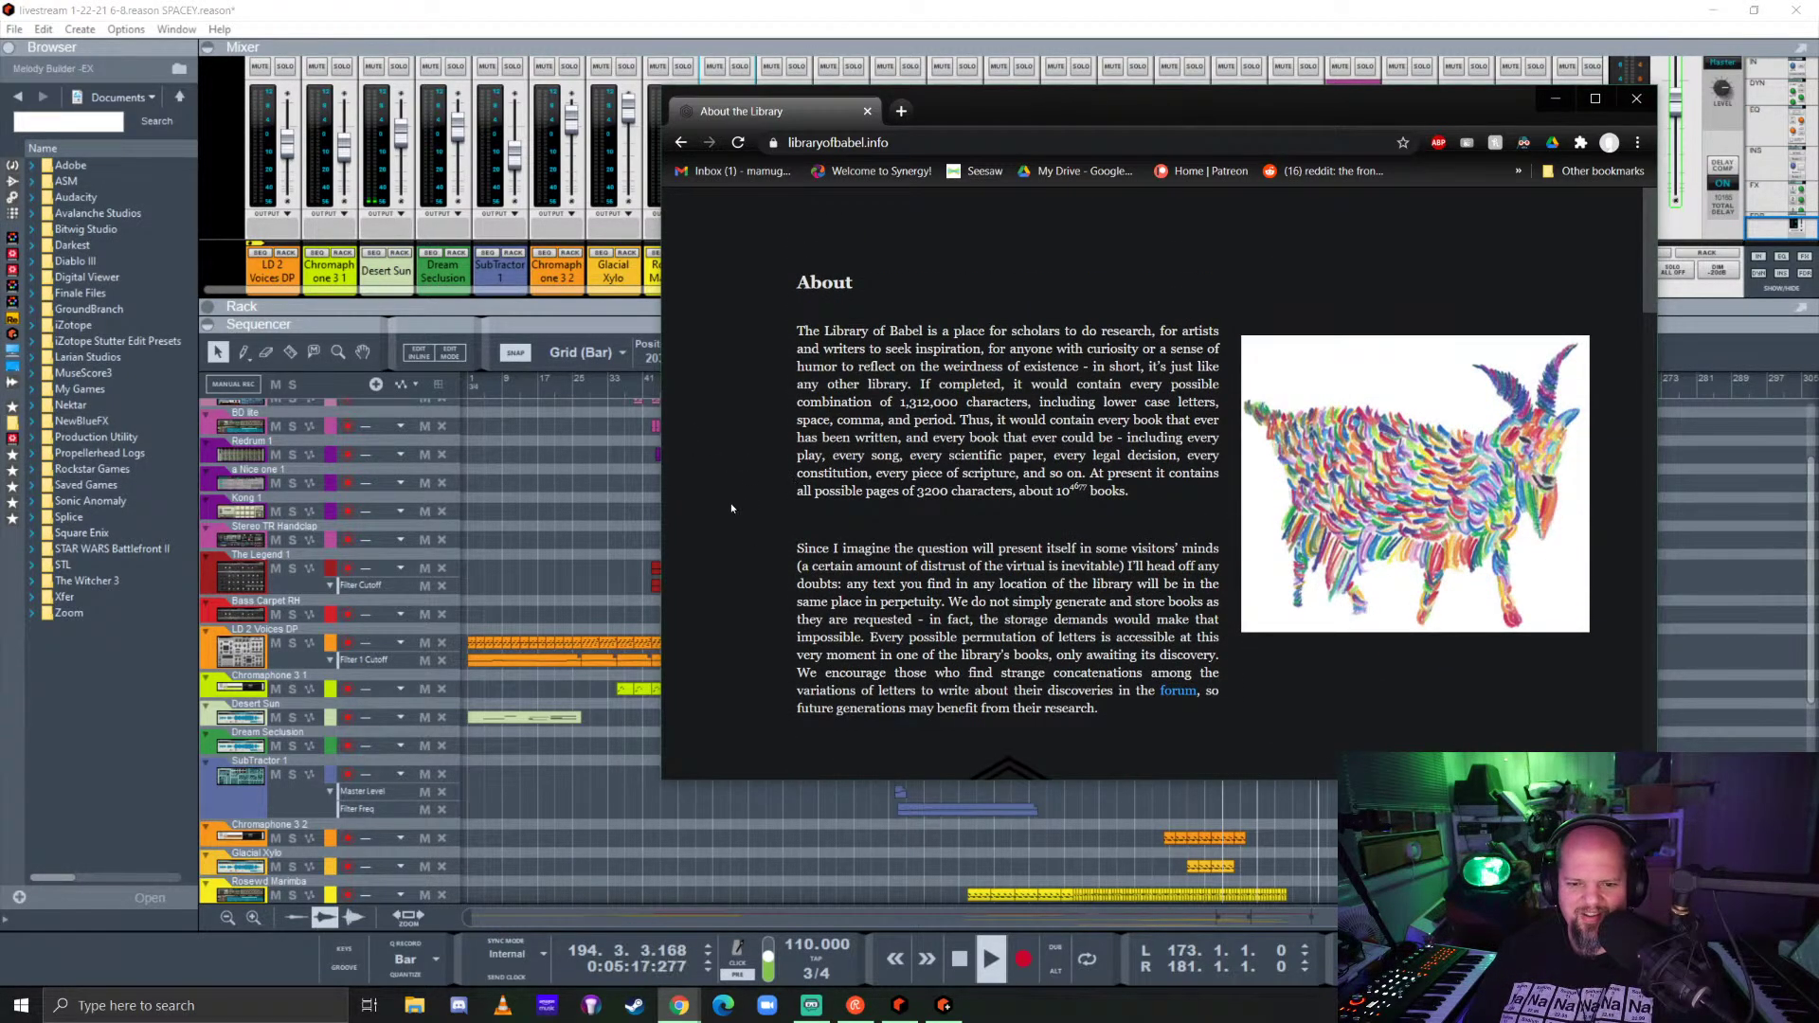
{"action": "scroll", "coordinate": [736, 499], "scroll_direction": "down", "scroll_amount": 4}
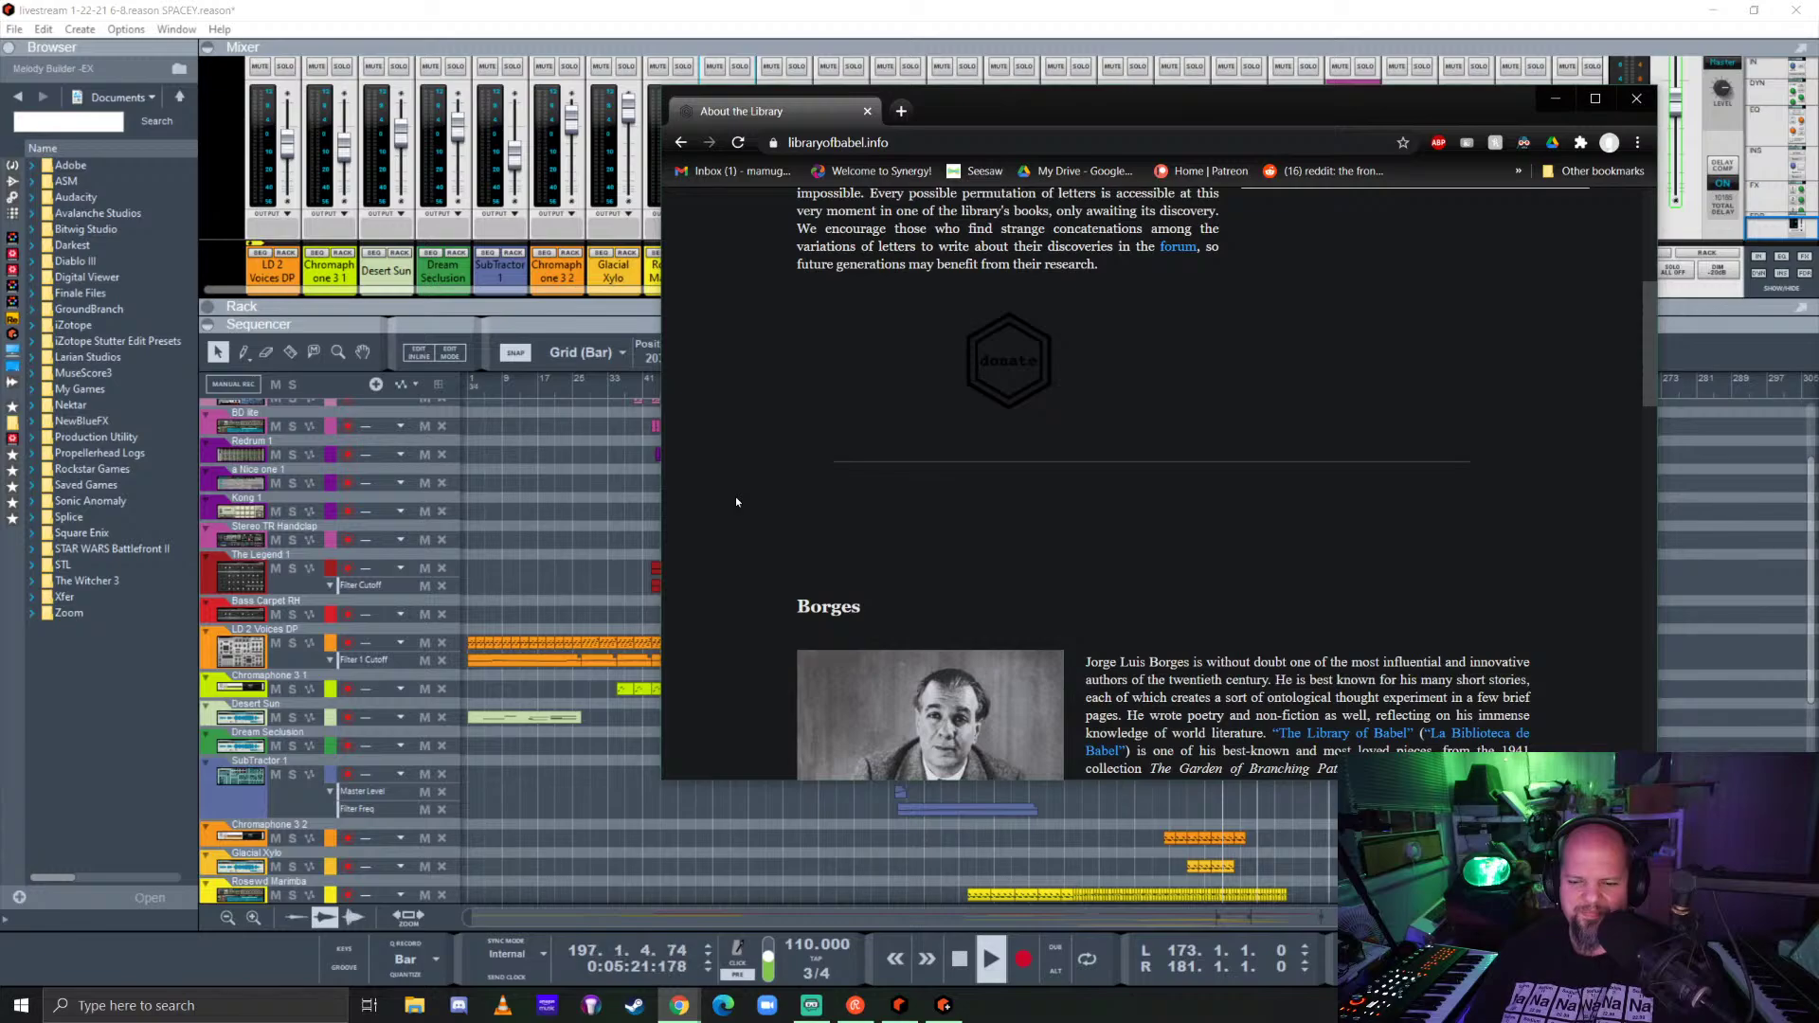
{"action": "scroll", "coordinate": [736, 501], "scroll_direction": "up", "scroll_amount": 4}
{"action": "key", "text": "alt+Left"}
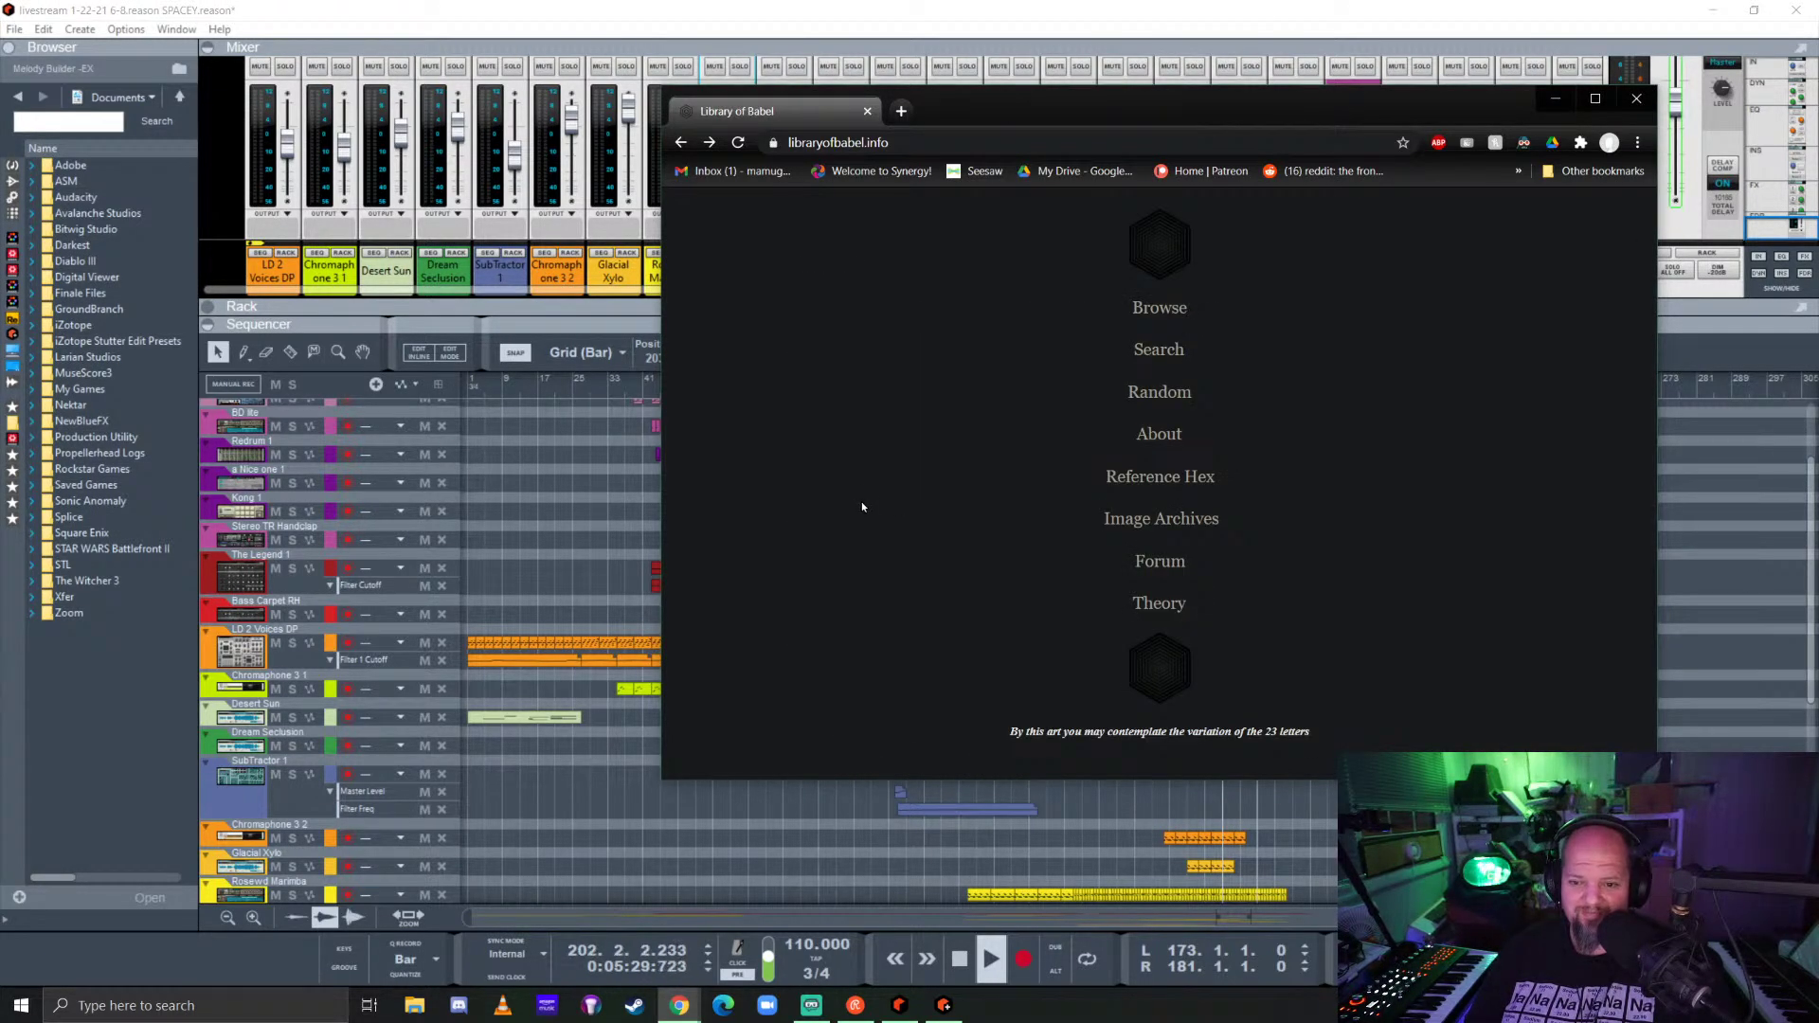
{"action": "key", "text": "alt+Tab"}
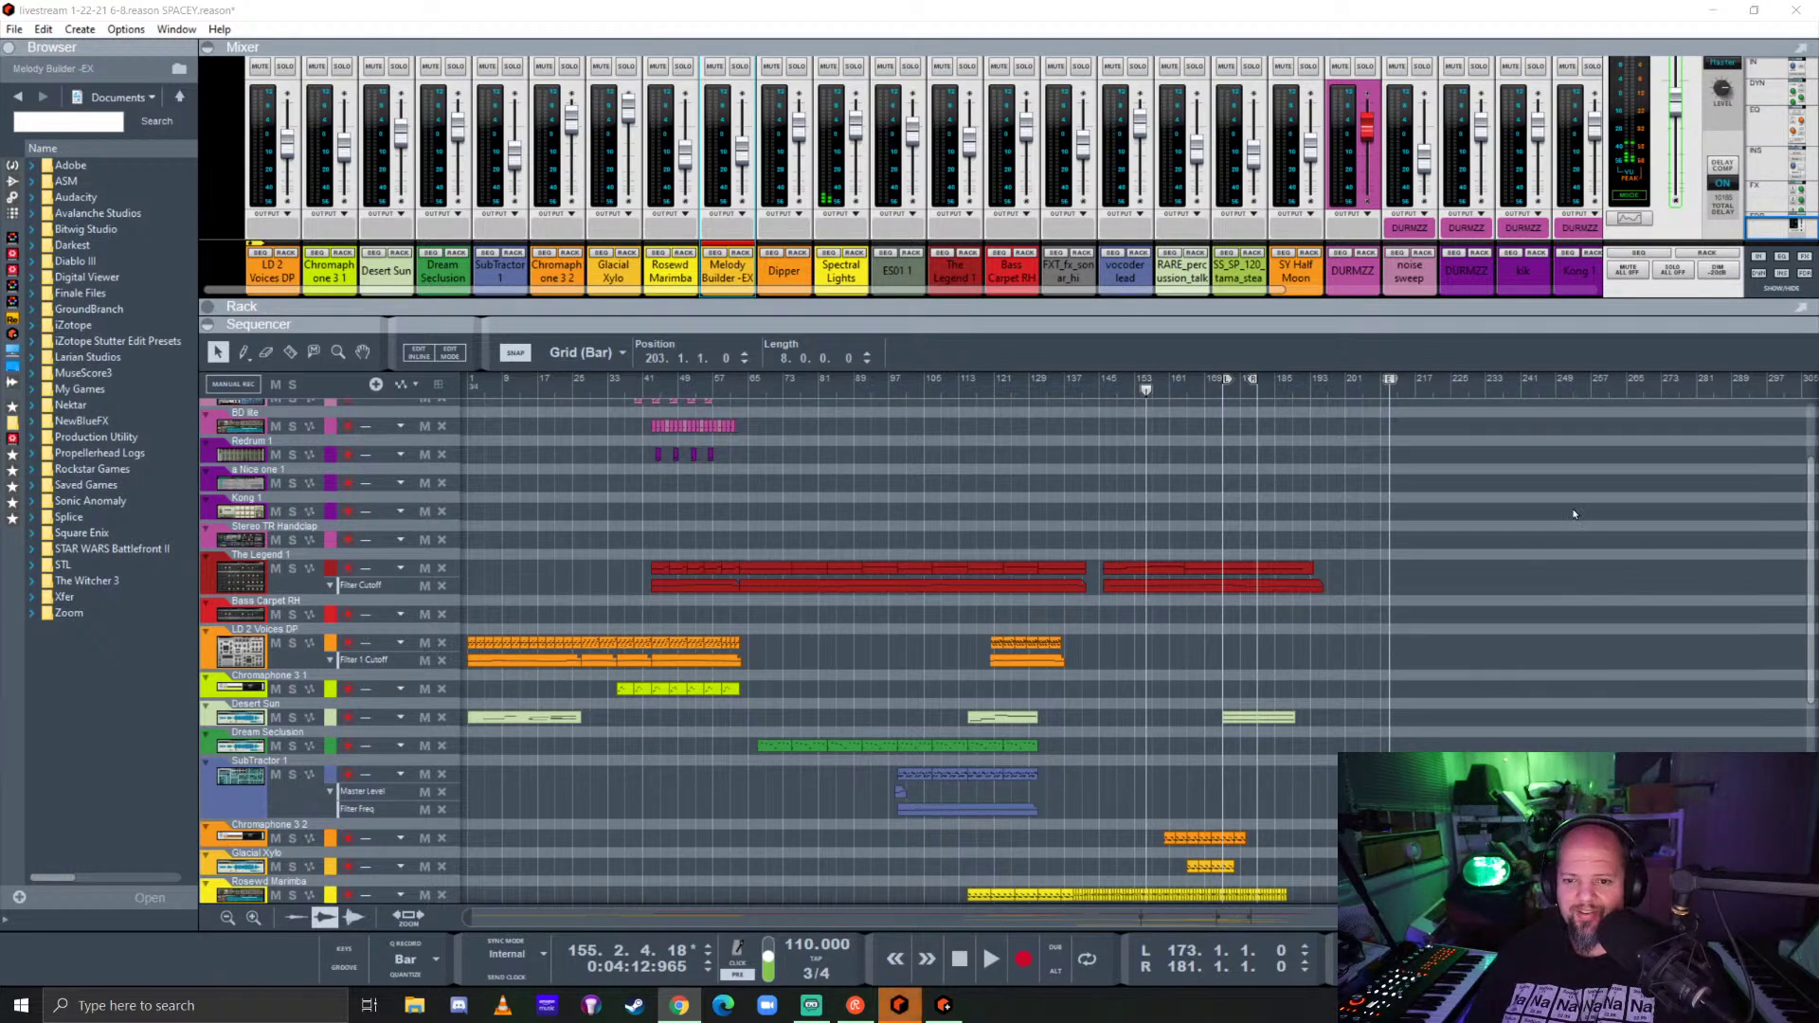
Step: Open the recent song "livestream 1-31-21 solar fields ish.reason", close the previous song, and maximize the new song's window
{"action": "left_click", "coordinate": [1268, 15]}
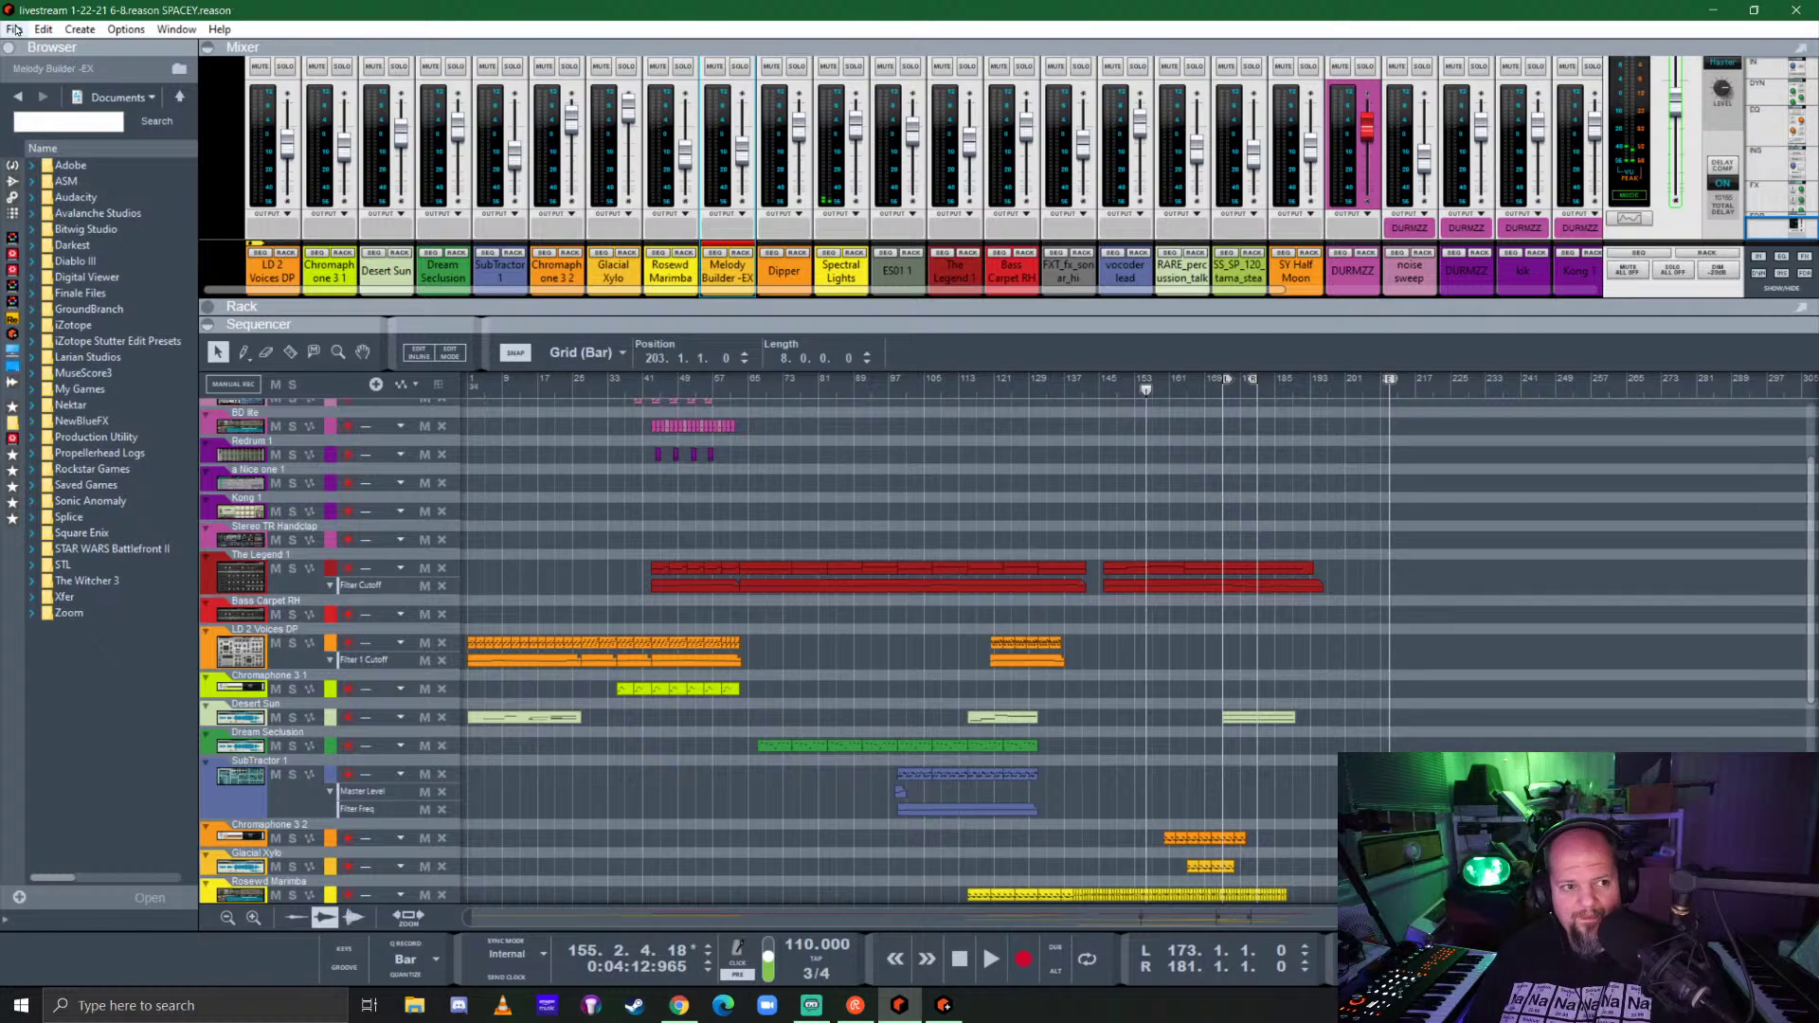
{"action": "left_click", "coordinate": [16, 29]}
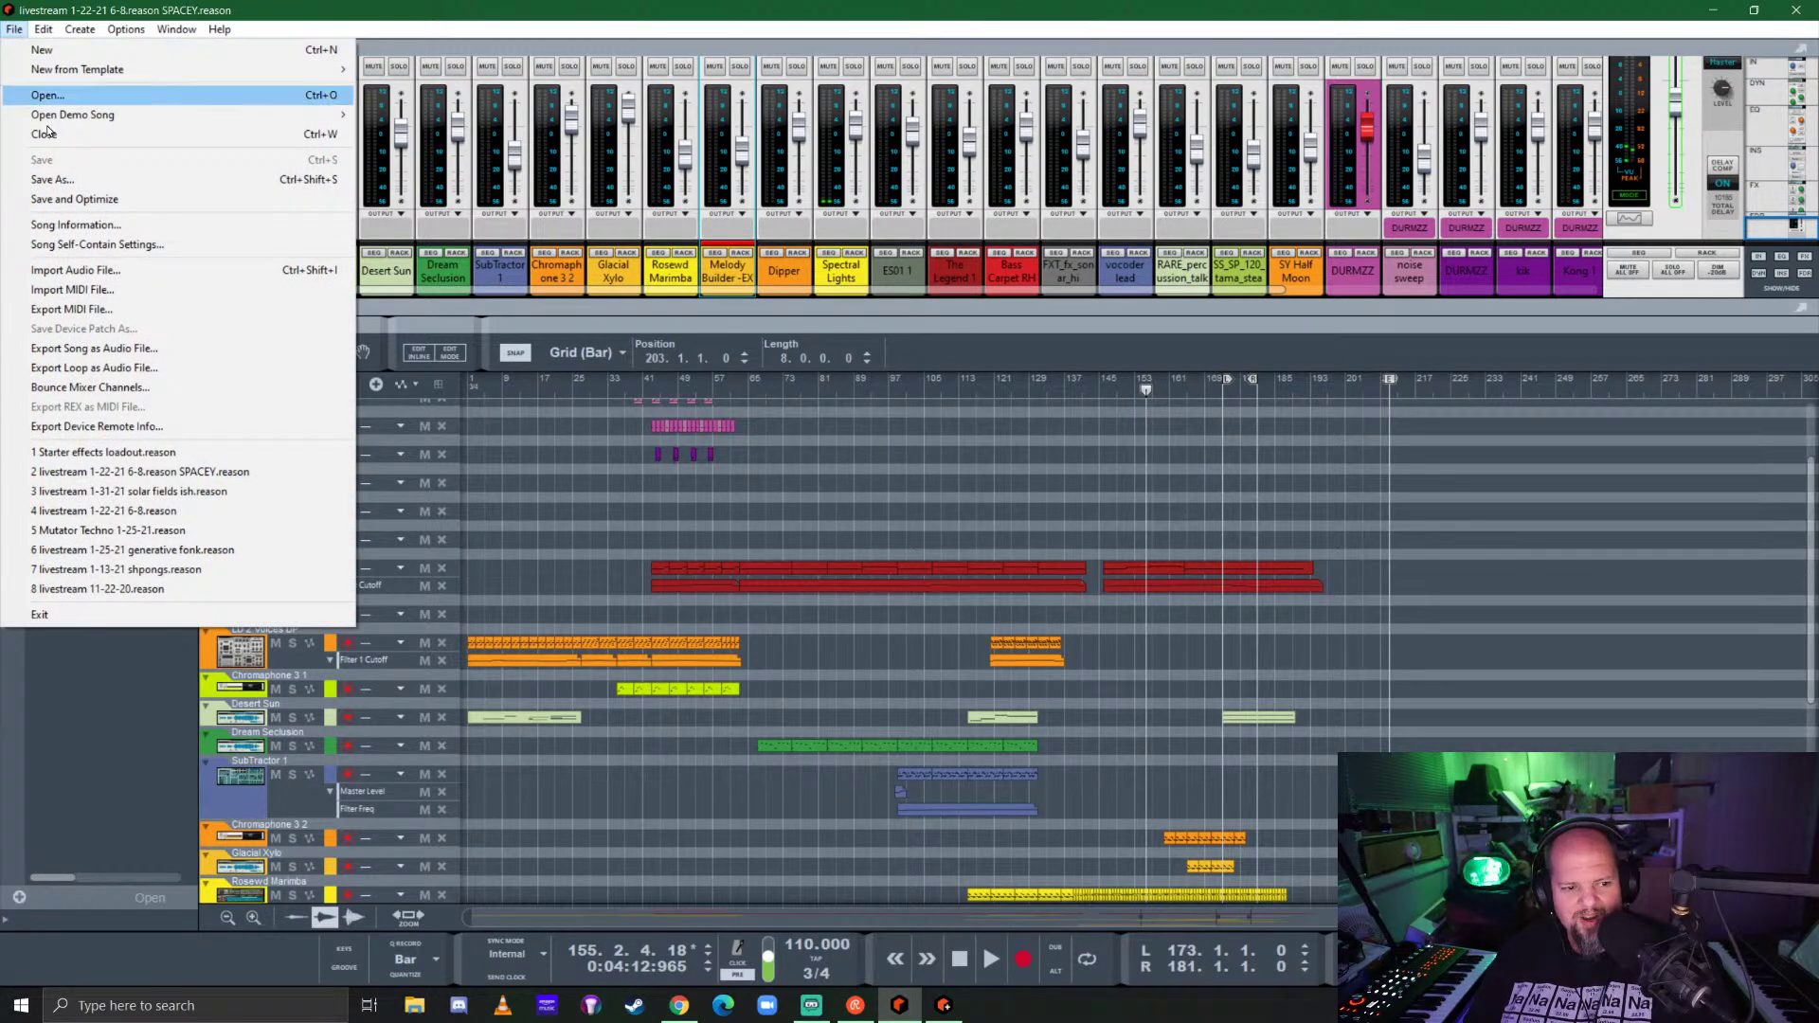
{"action": "left_click", "coordinate": [206, 491]}
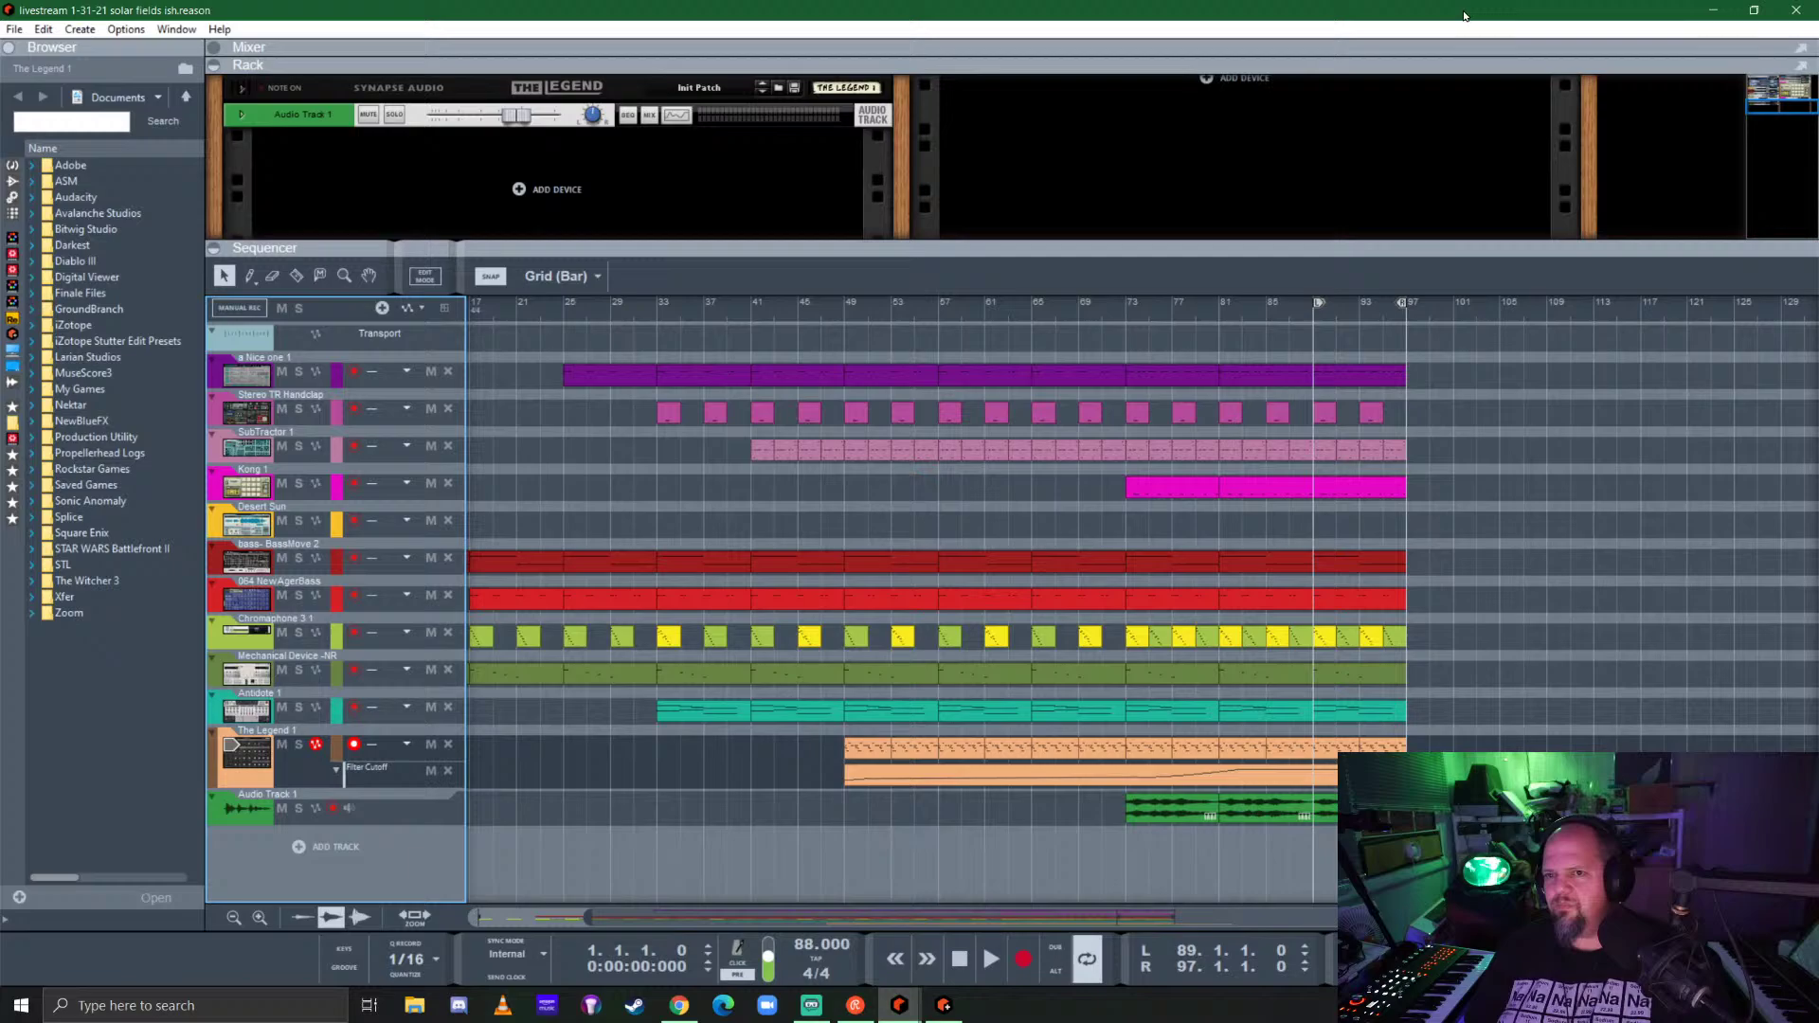
{"action": "double_click", "coordinate": [1464, 11]}
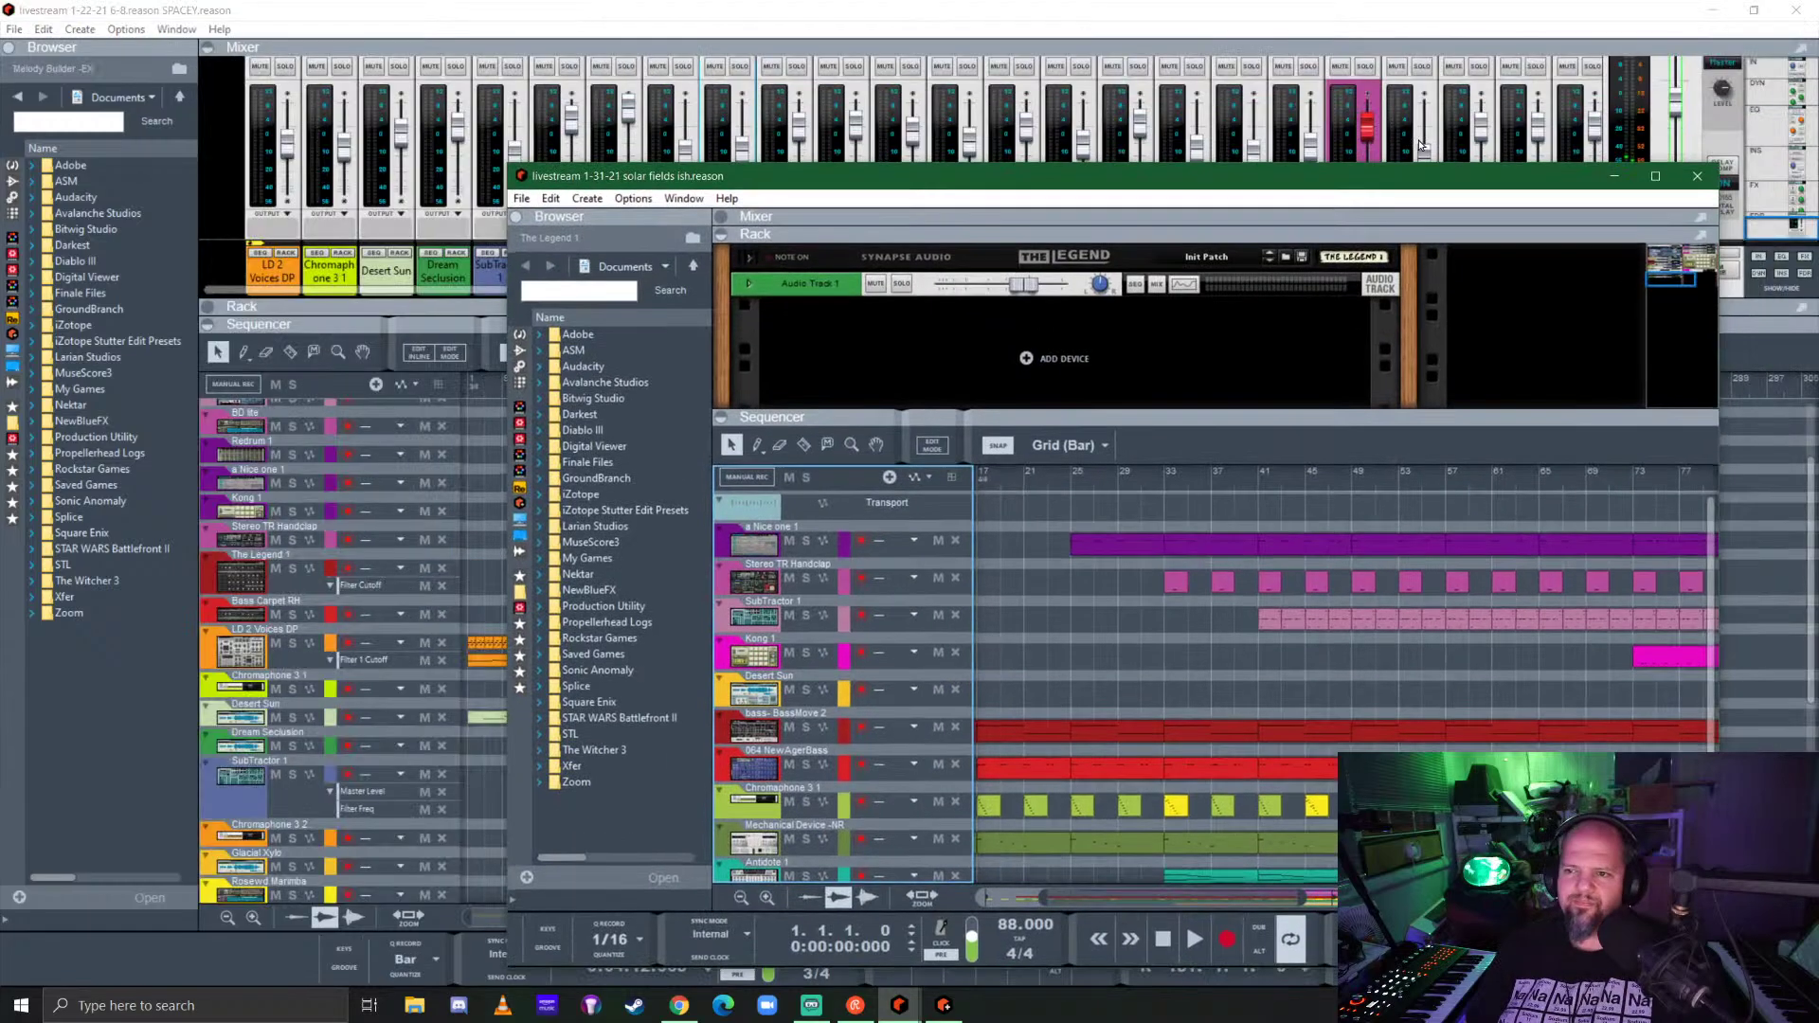
{"action": "left_click", "coordinate": [1807, 11]}
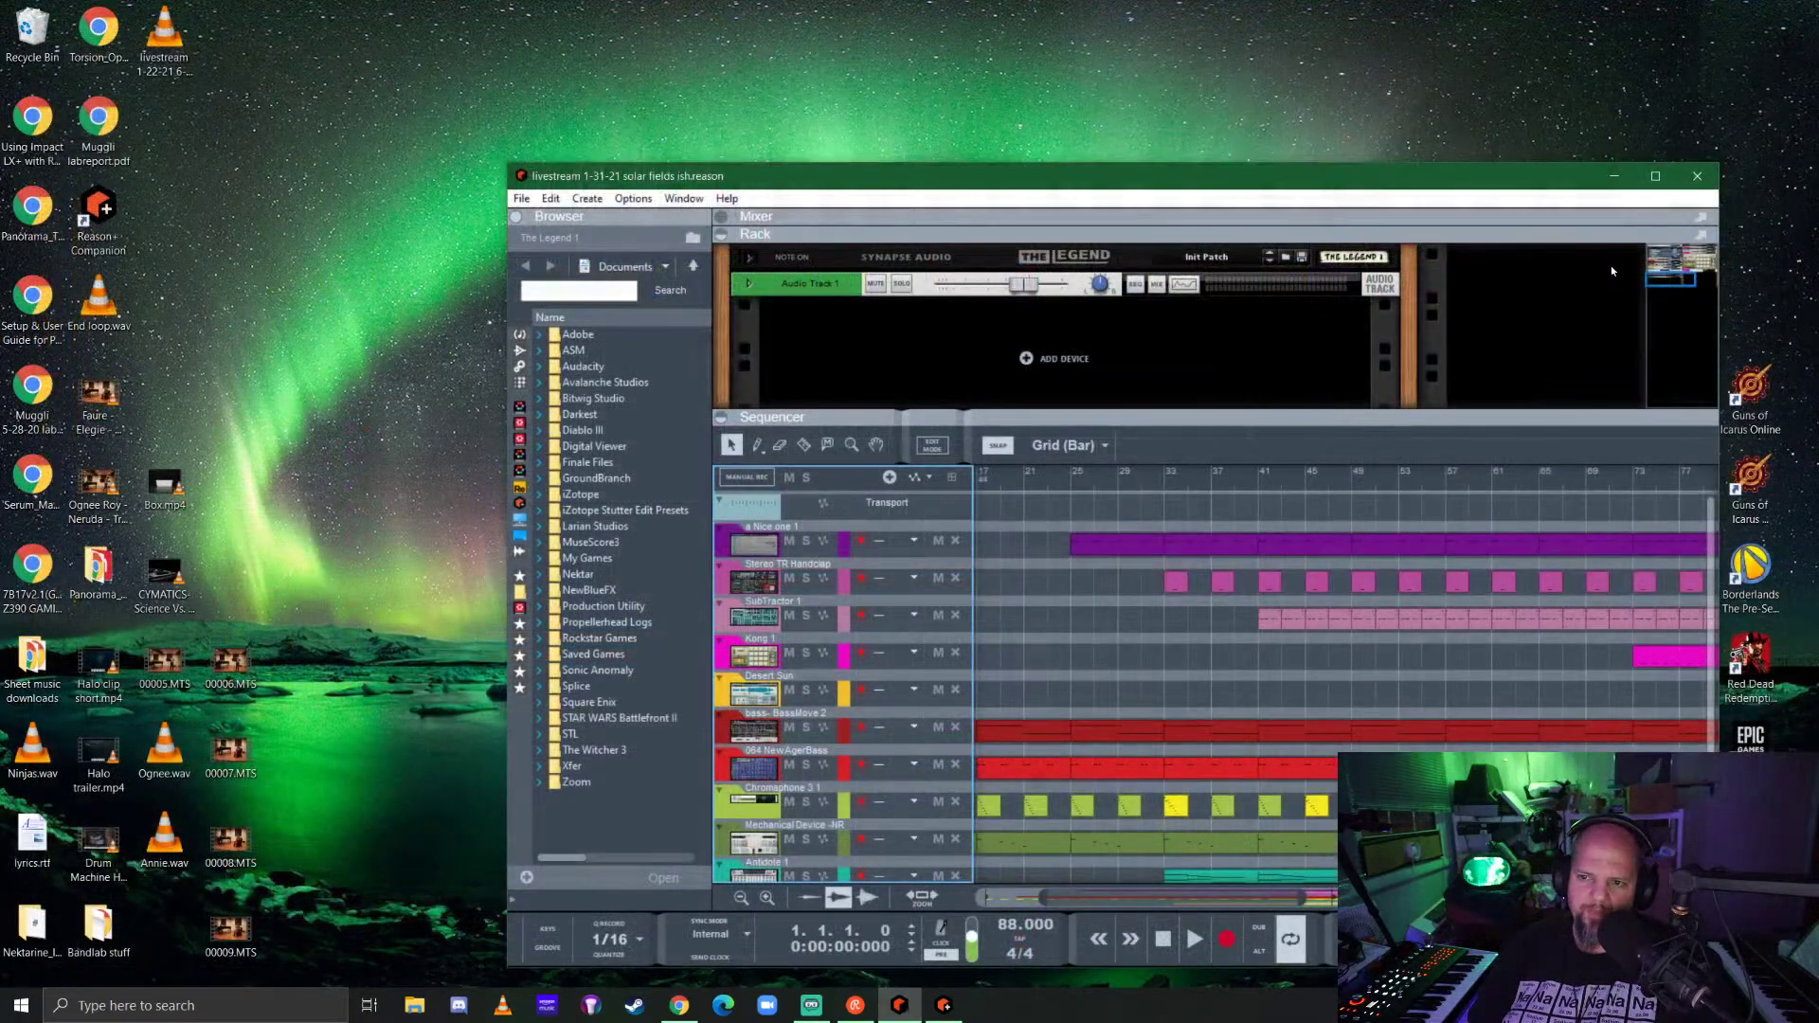
{"action": "left_click", "coordinate": [1656, 177]}
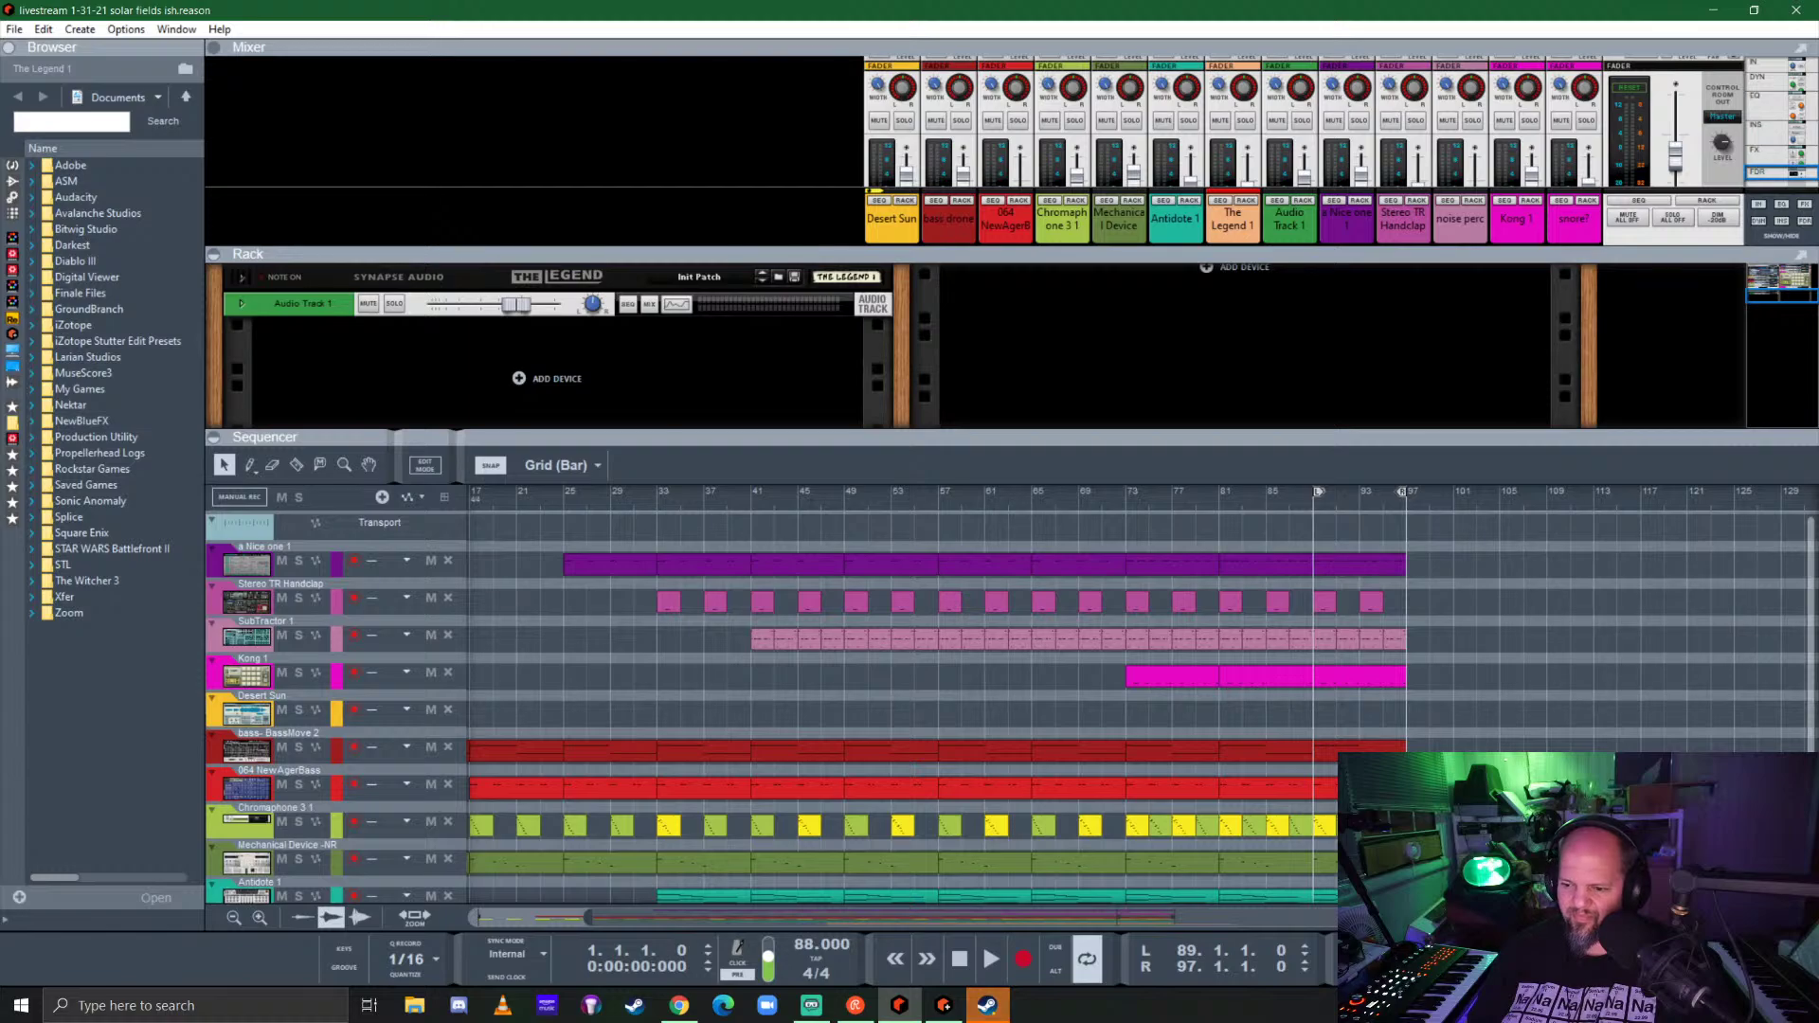
Step: Bring up the Steam chat window, move it off this screen, and return to the song in Reason
{"action": "left_click", "coordinate": [988, 1005]}
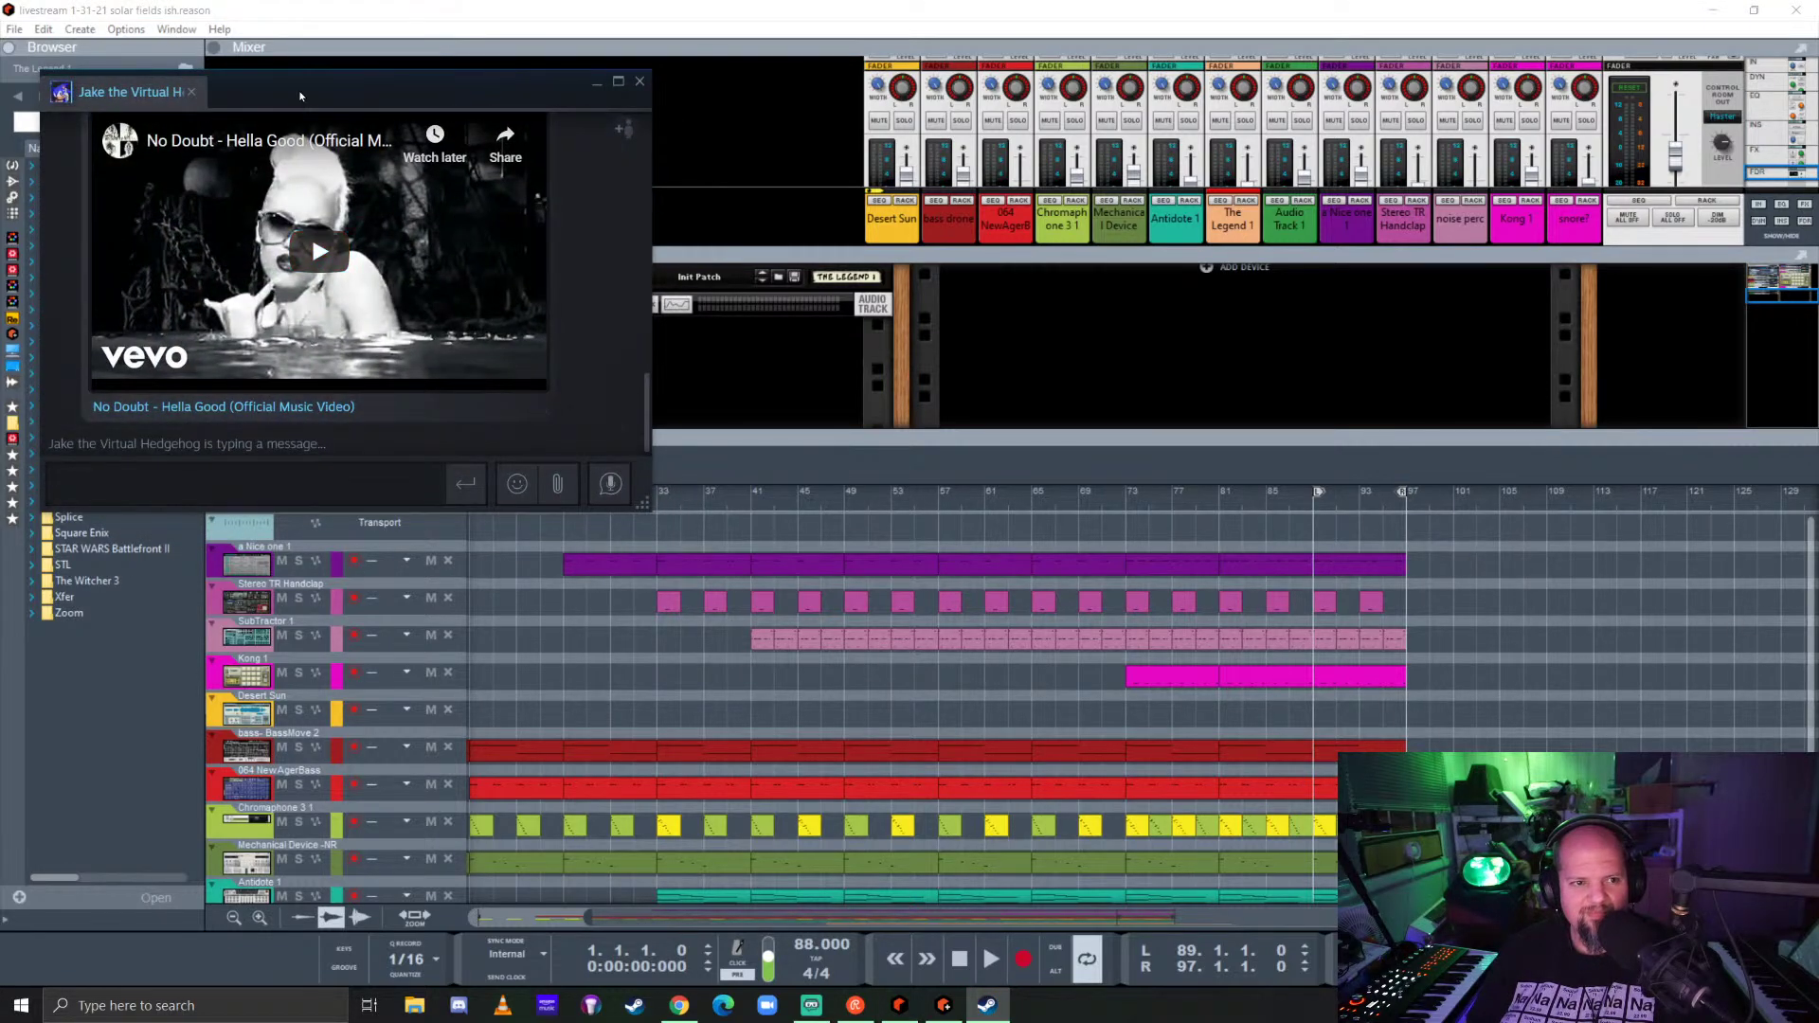
{"action": "left_click_drag", "start_coordinate": [301, 95], "coordinate": [1818, 100]}
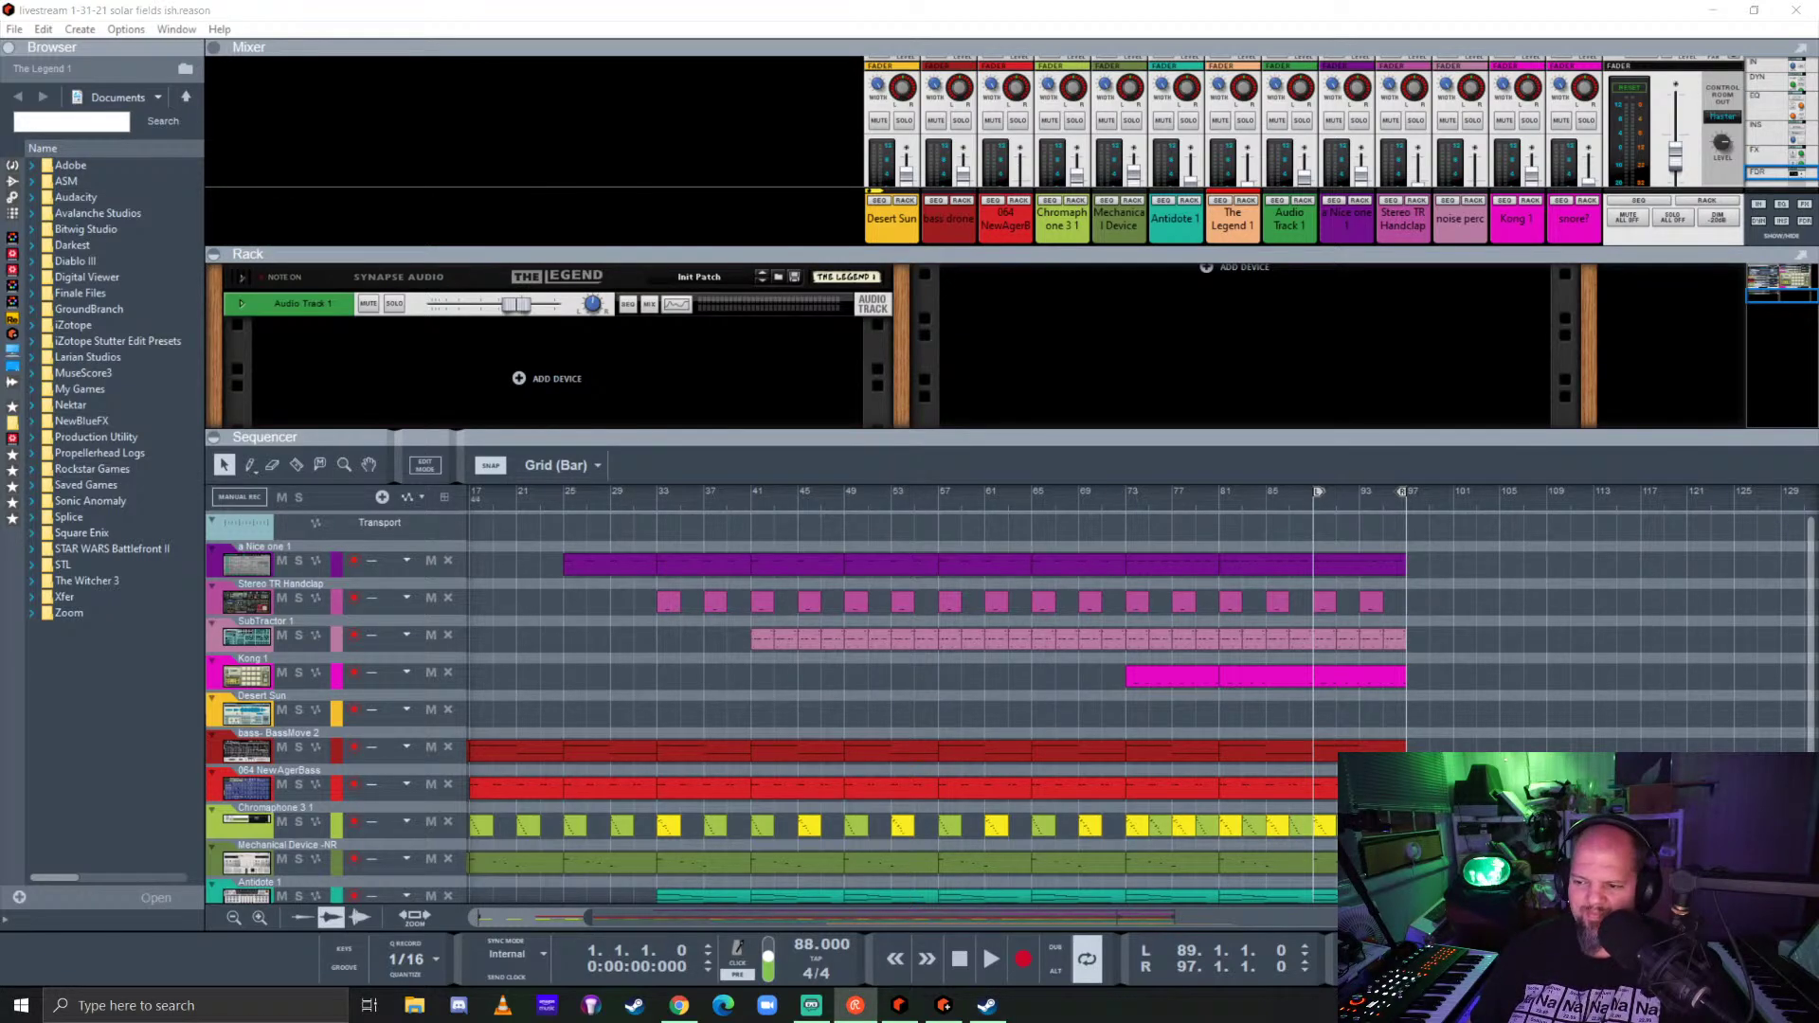
{"action": "left_click", "coordinate": [1036, 18]}
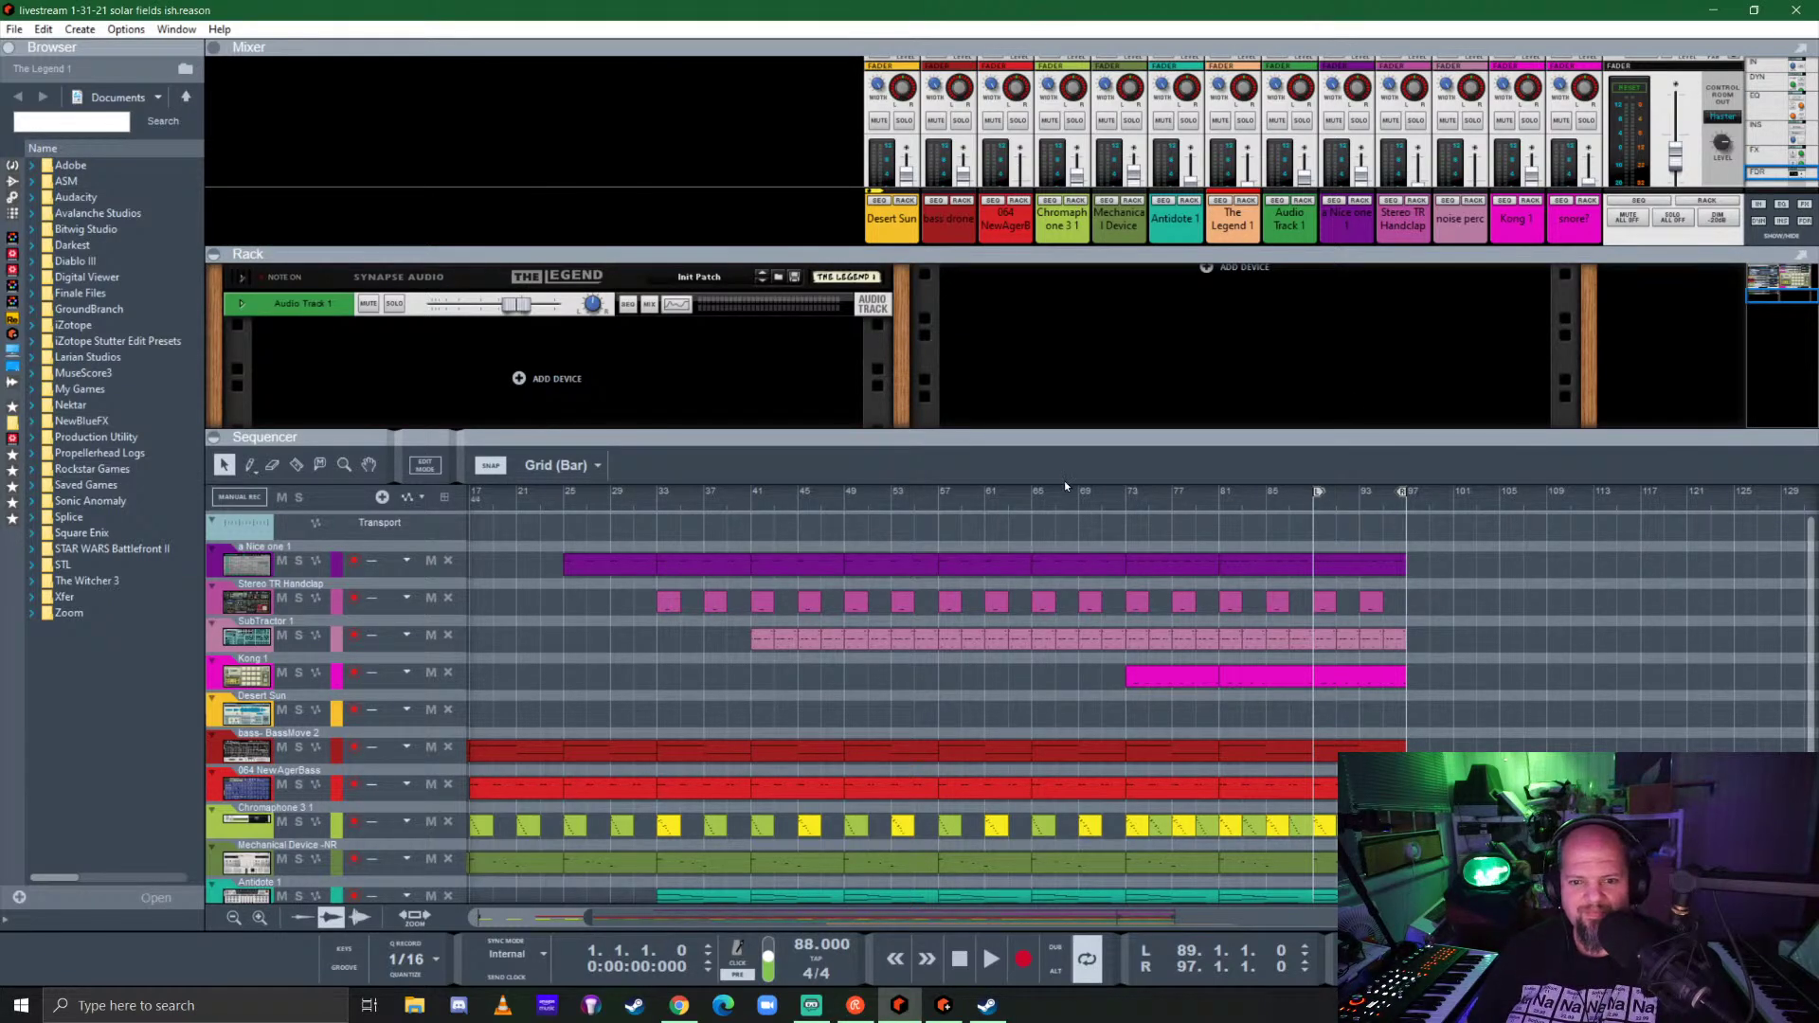
Step: Enlarge the sequencer over the rack, play the song from the start, and inspect the NewAgerBass clip at bar 17
{"action": "left_click_drag", "start_coordinate": [1065, 437], "coordinate": [1080, 207]}
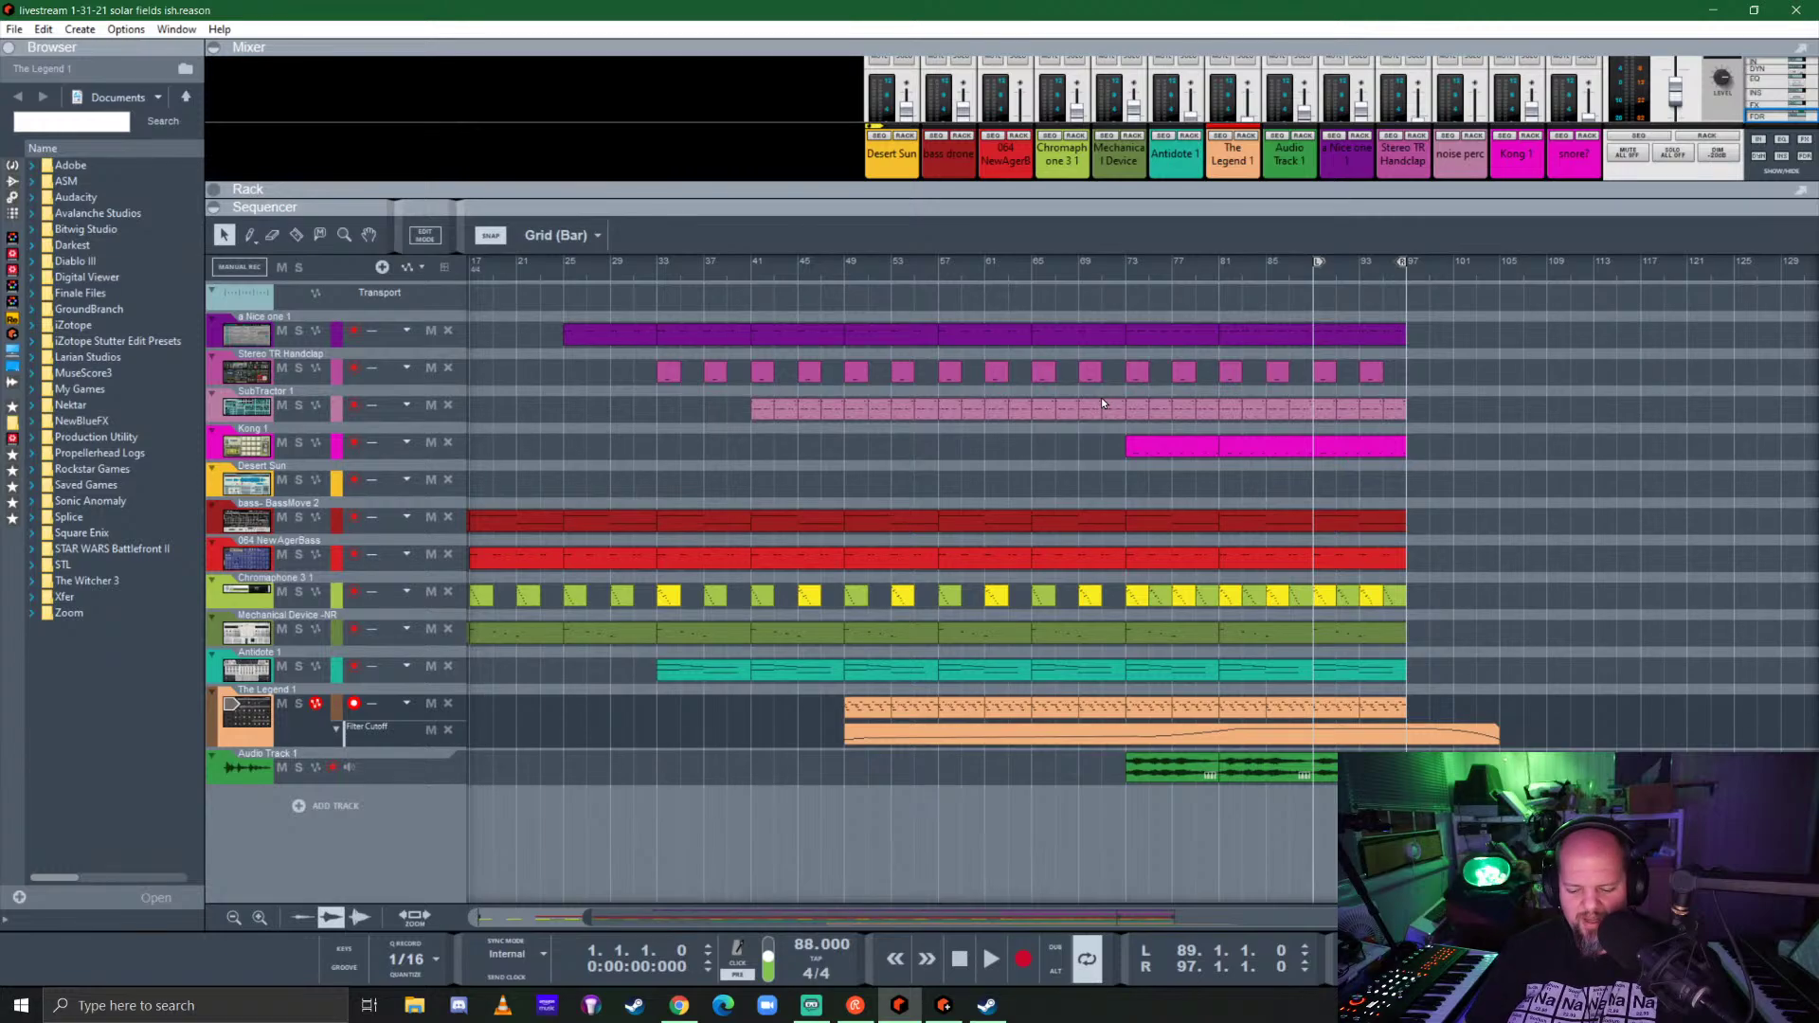
{"action": "key", "text": "space"}
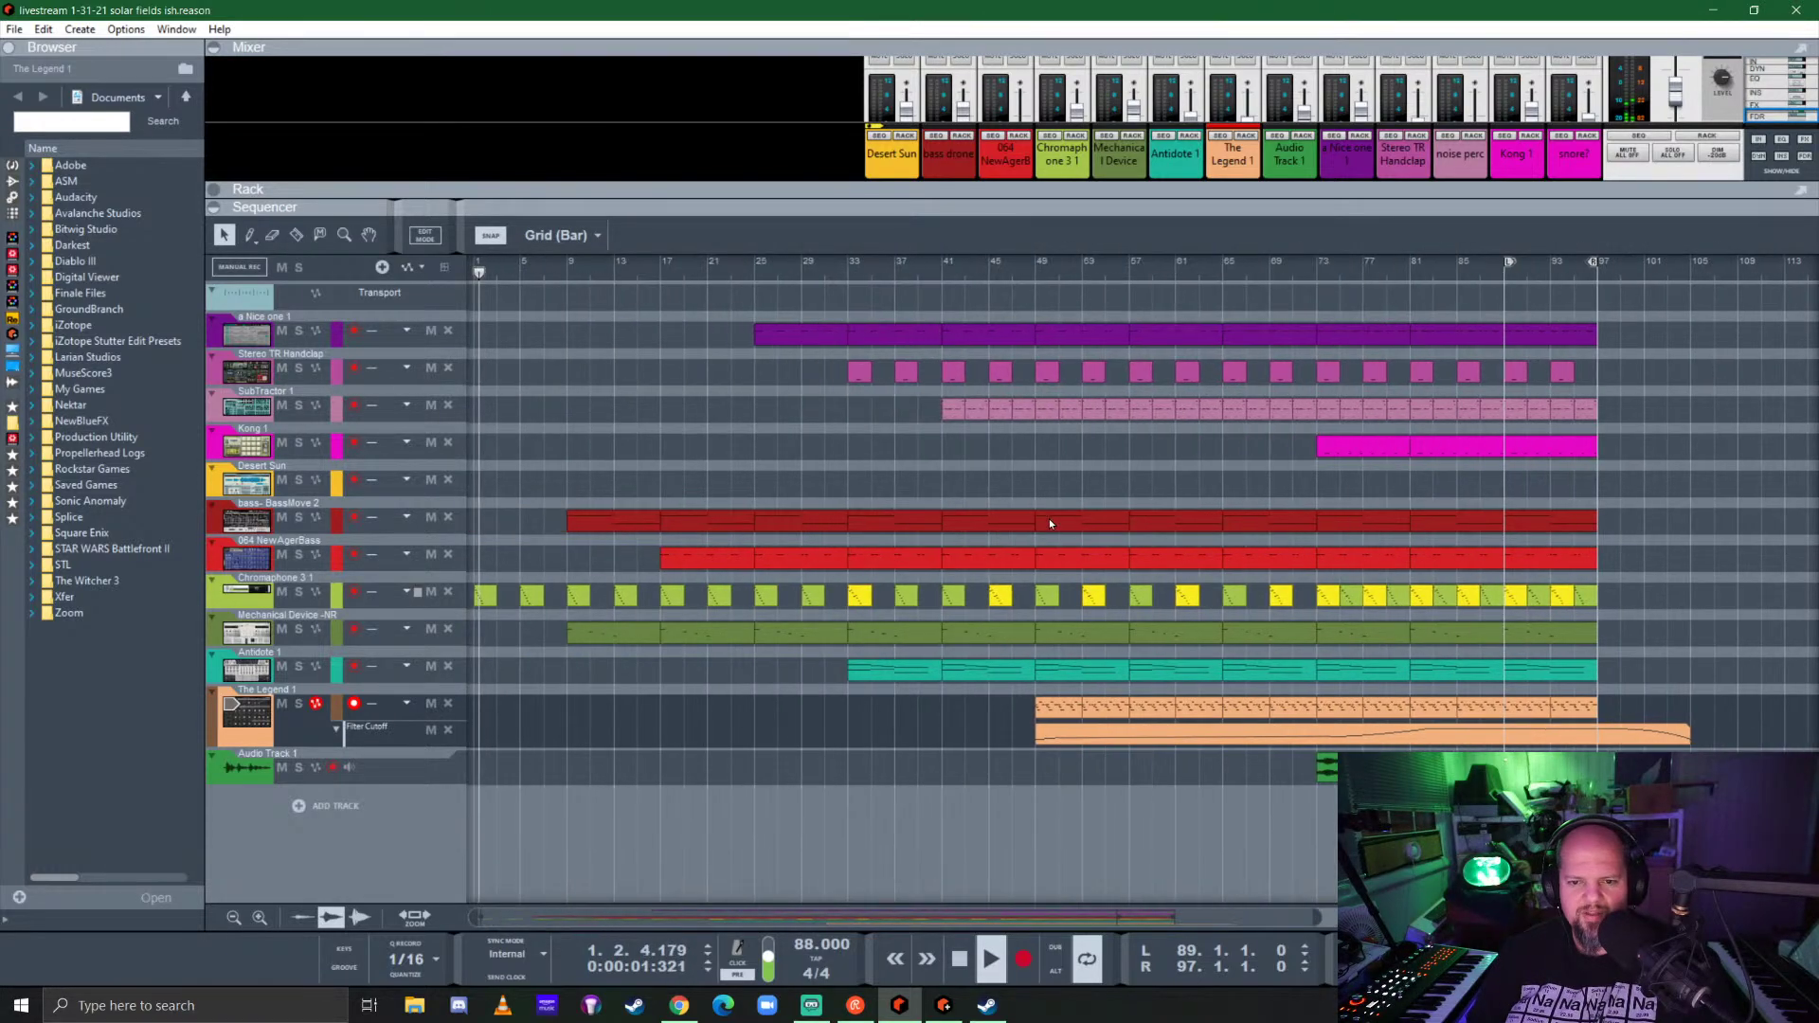
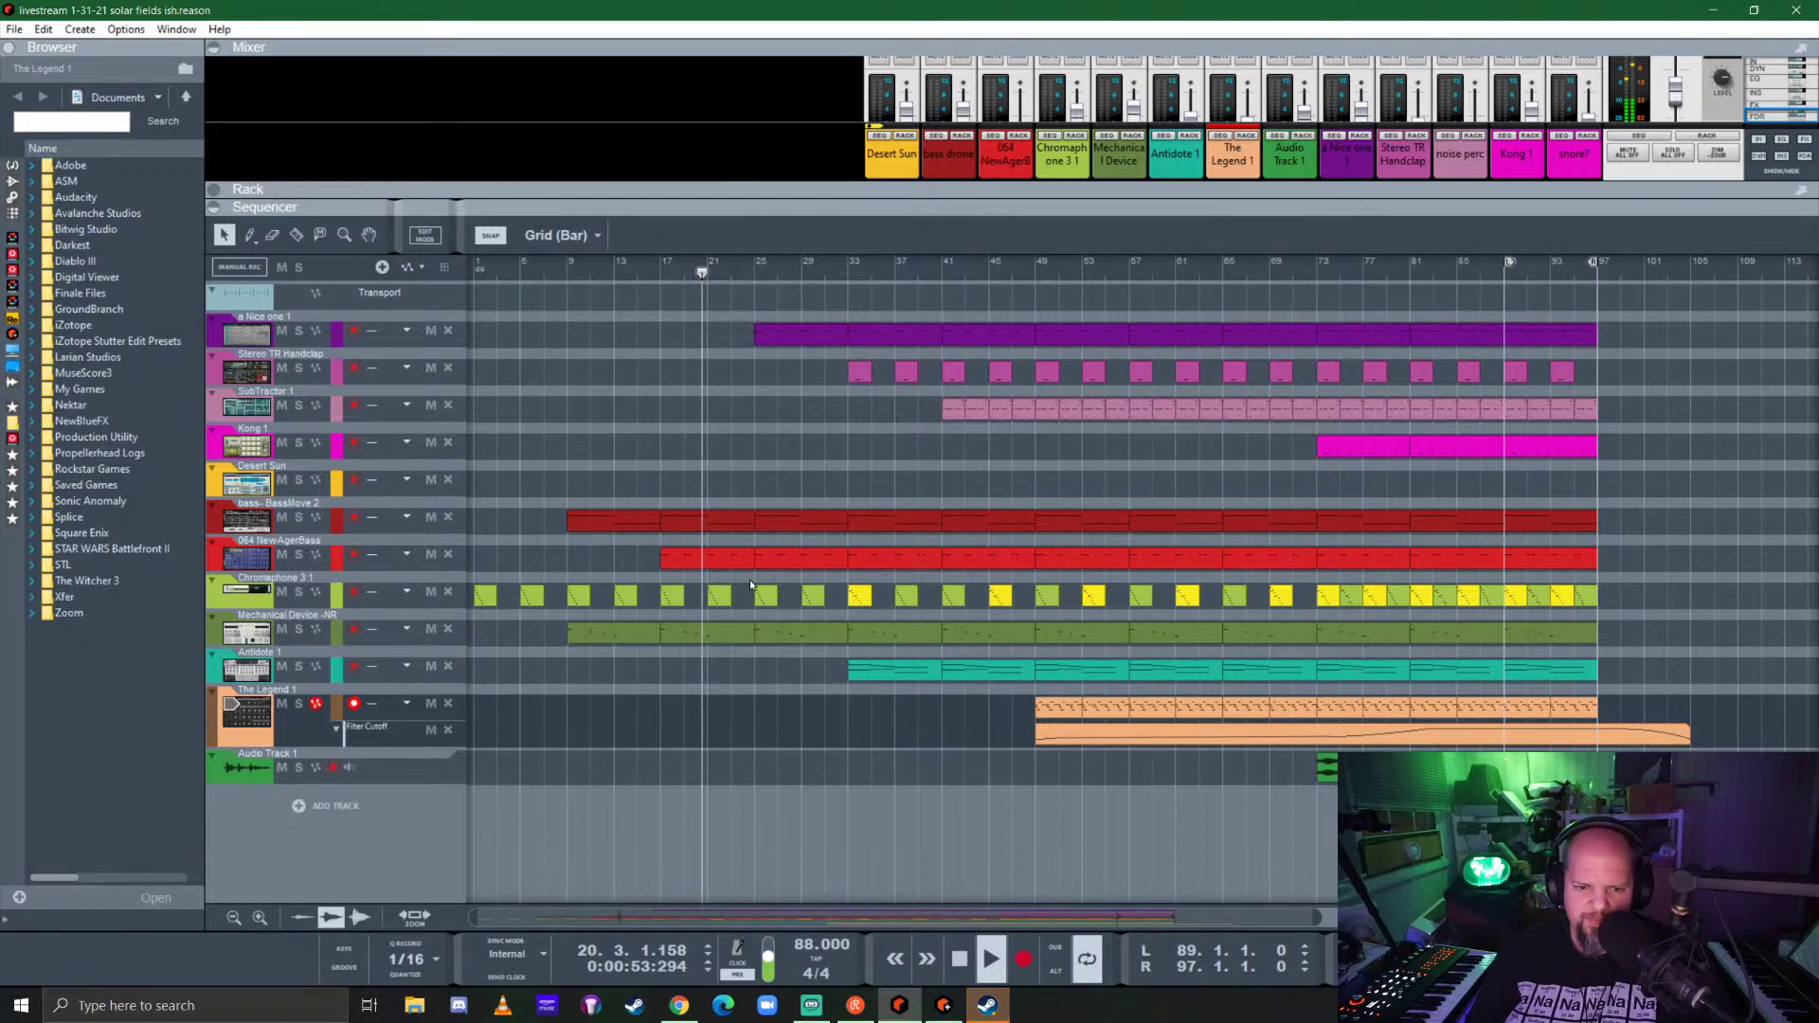
{"action": "double_click", "coordinate": [697, 559]}
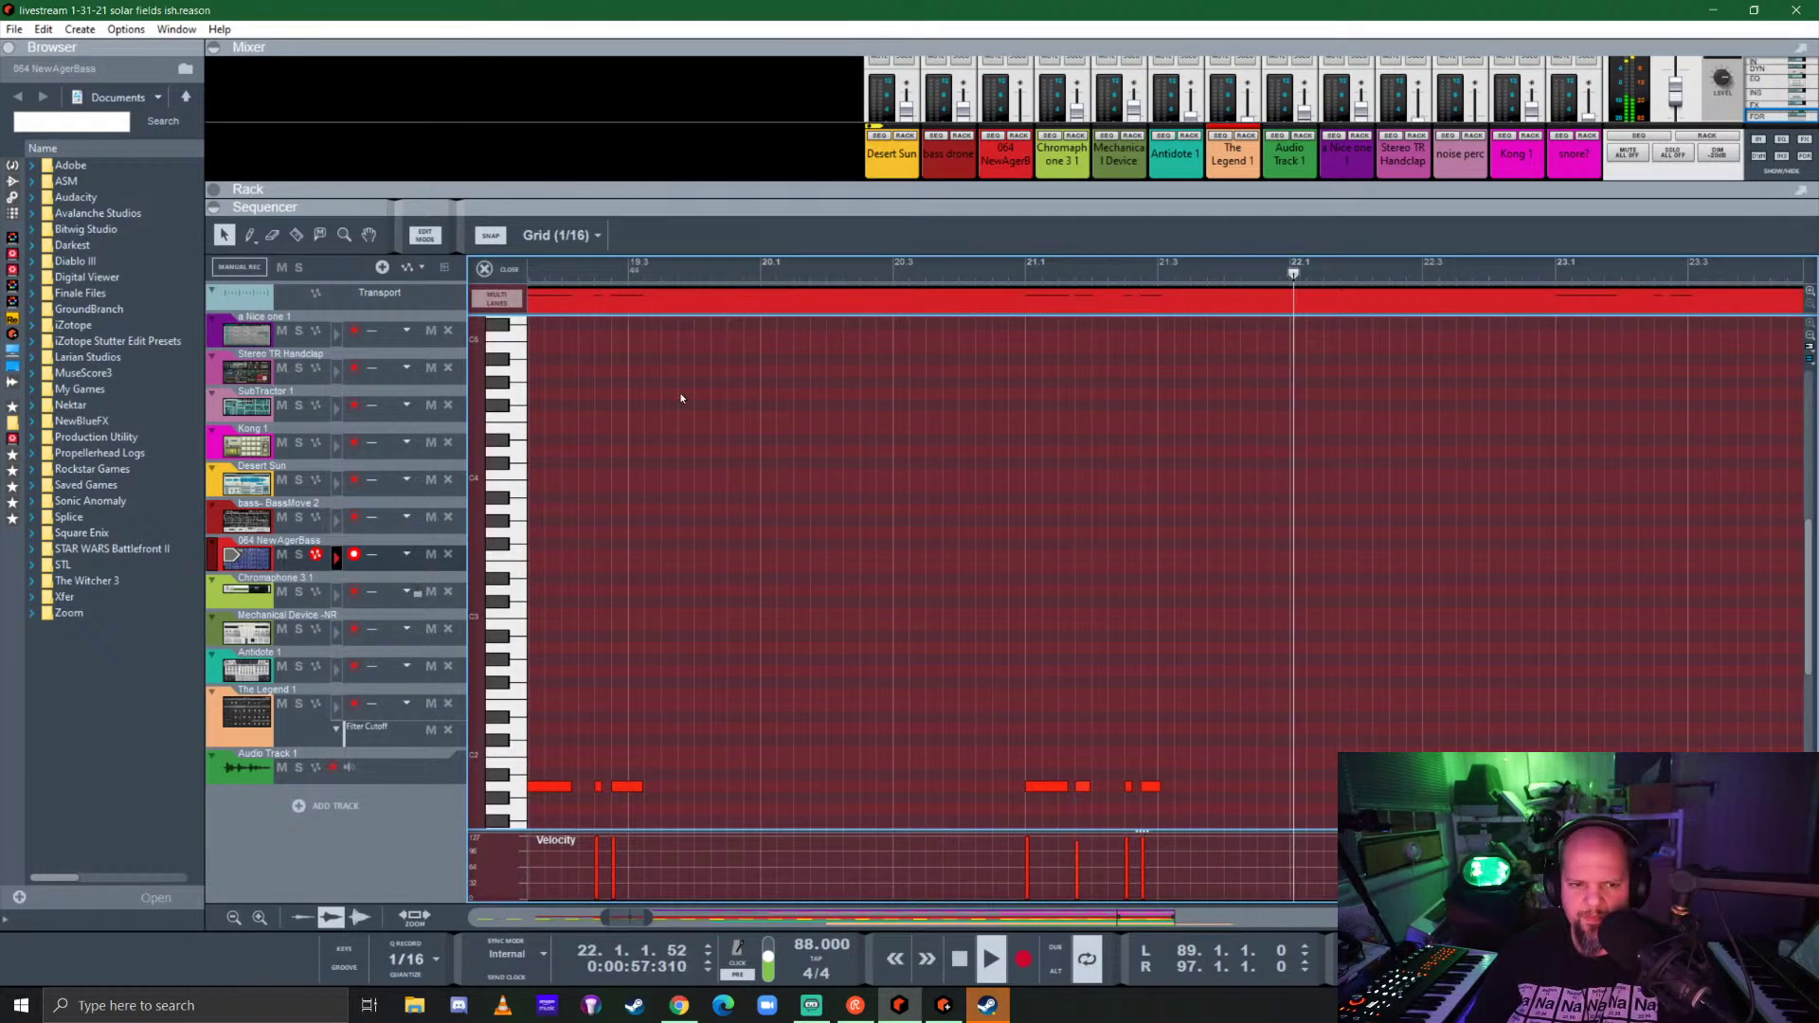
{"action": "key", "text": "ctrl+e"}
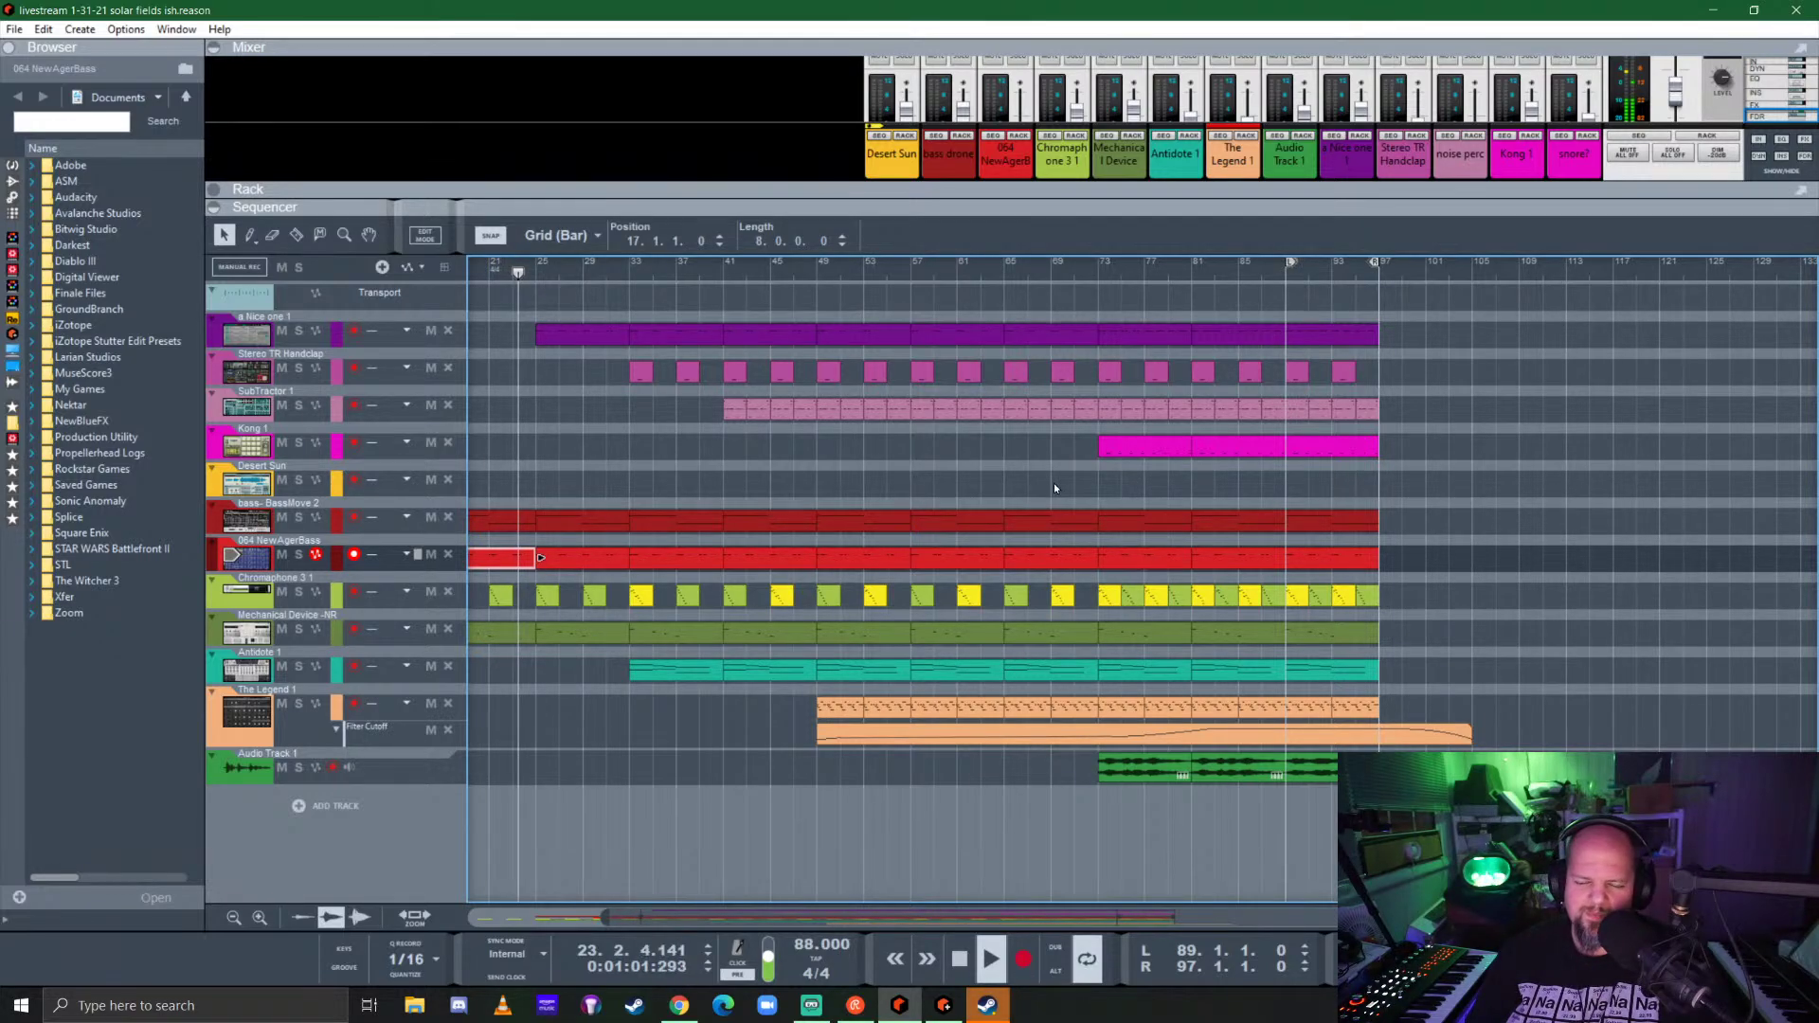
{"action": "scroll", "coordinate": [1115, 633], "scroll_direction": "left", "scroll_amount": 5}
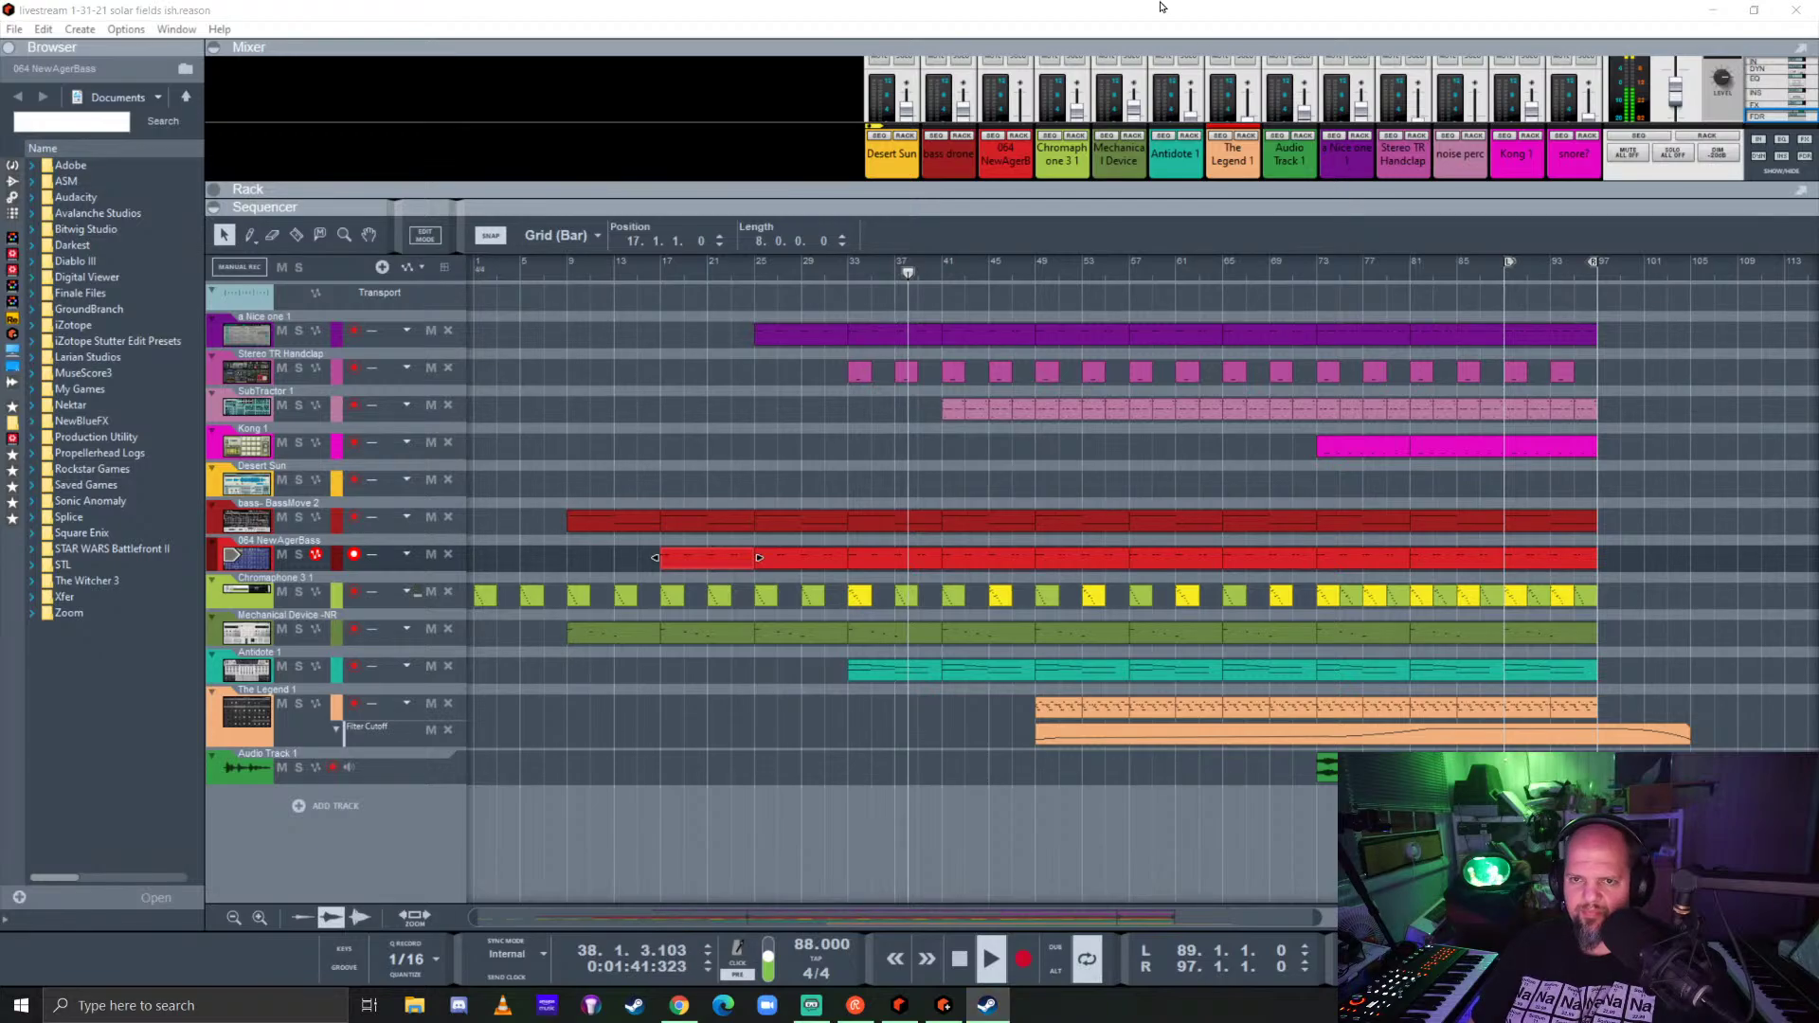
Step: Show the rack, unfold the Antidote synth, and set its amplitude envelope release to 1.12 s during playback
{"action": "left_click", "coordinate": [1237, 207]}
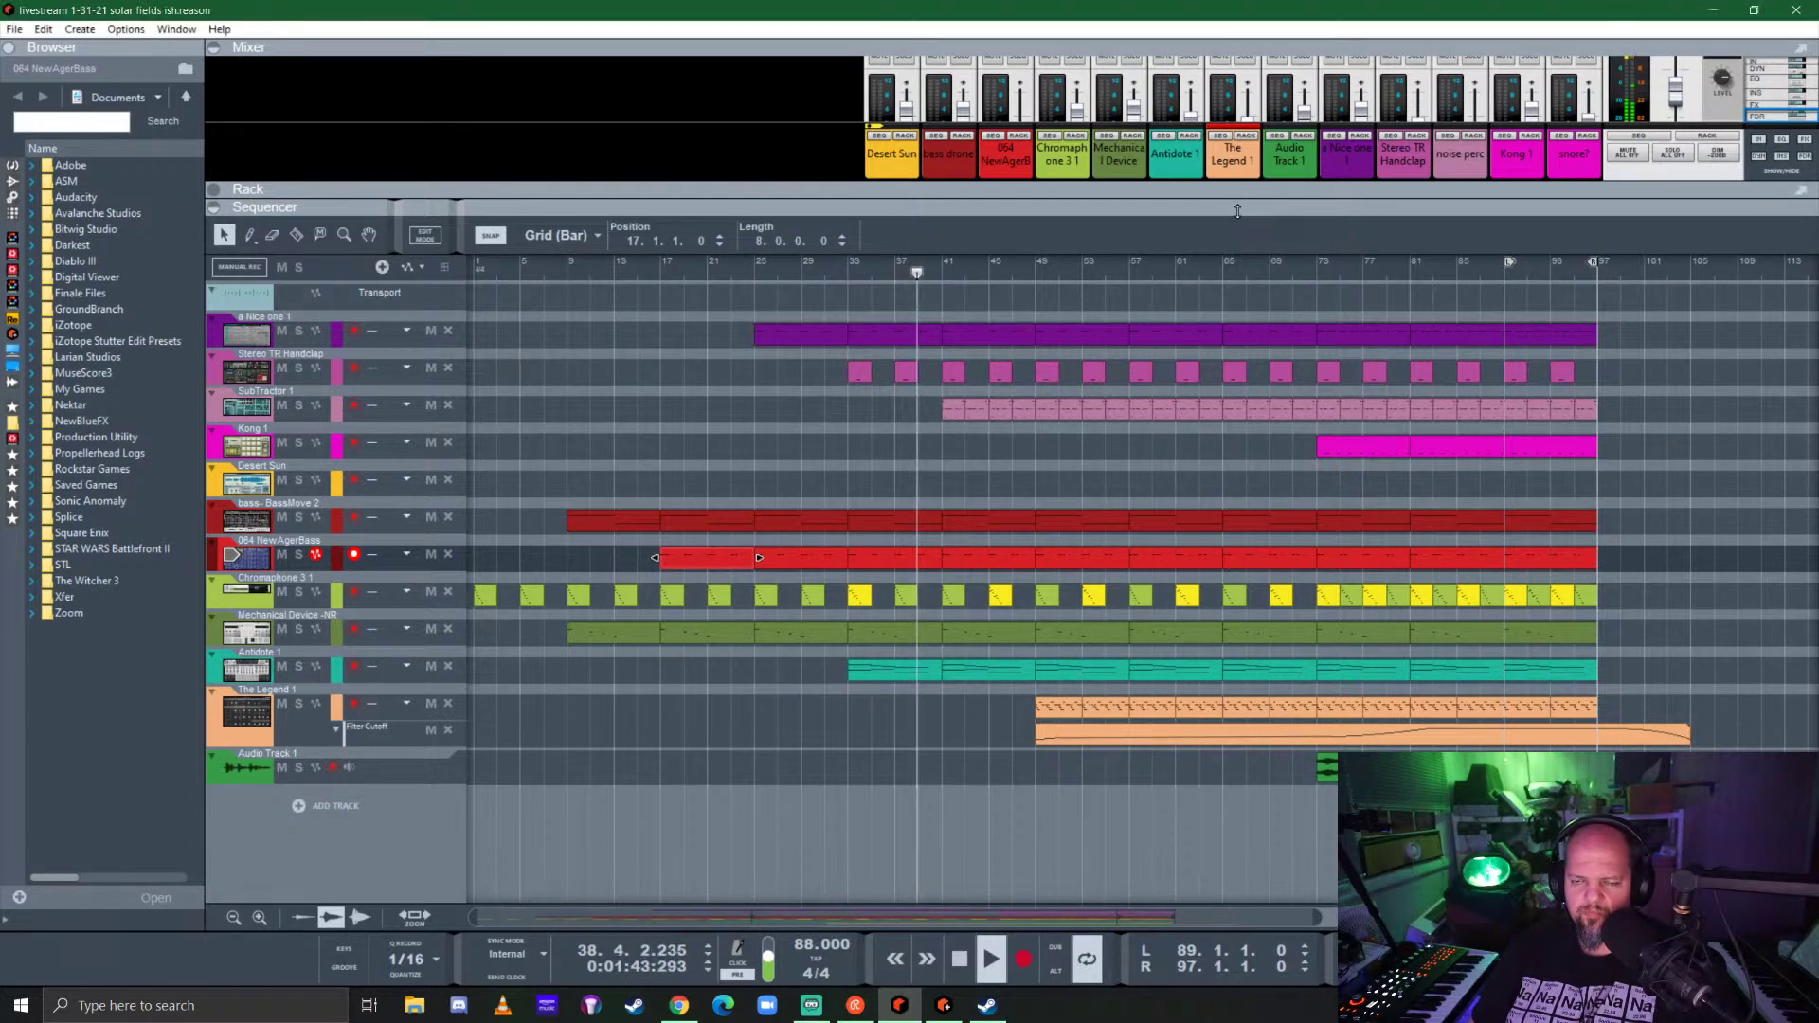
{"action": "key", "text": "F6"}
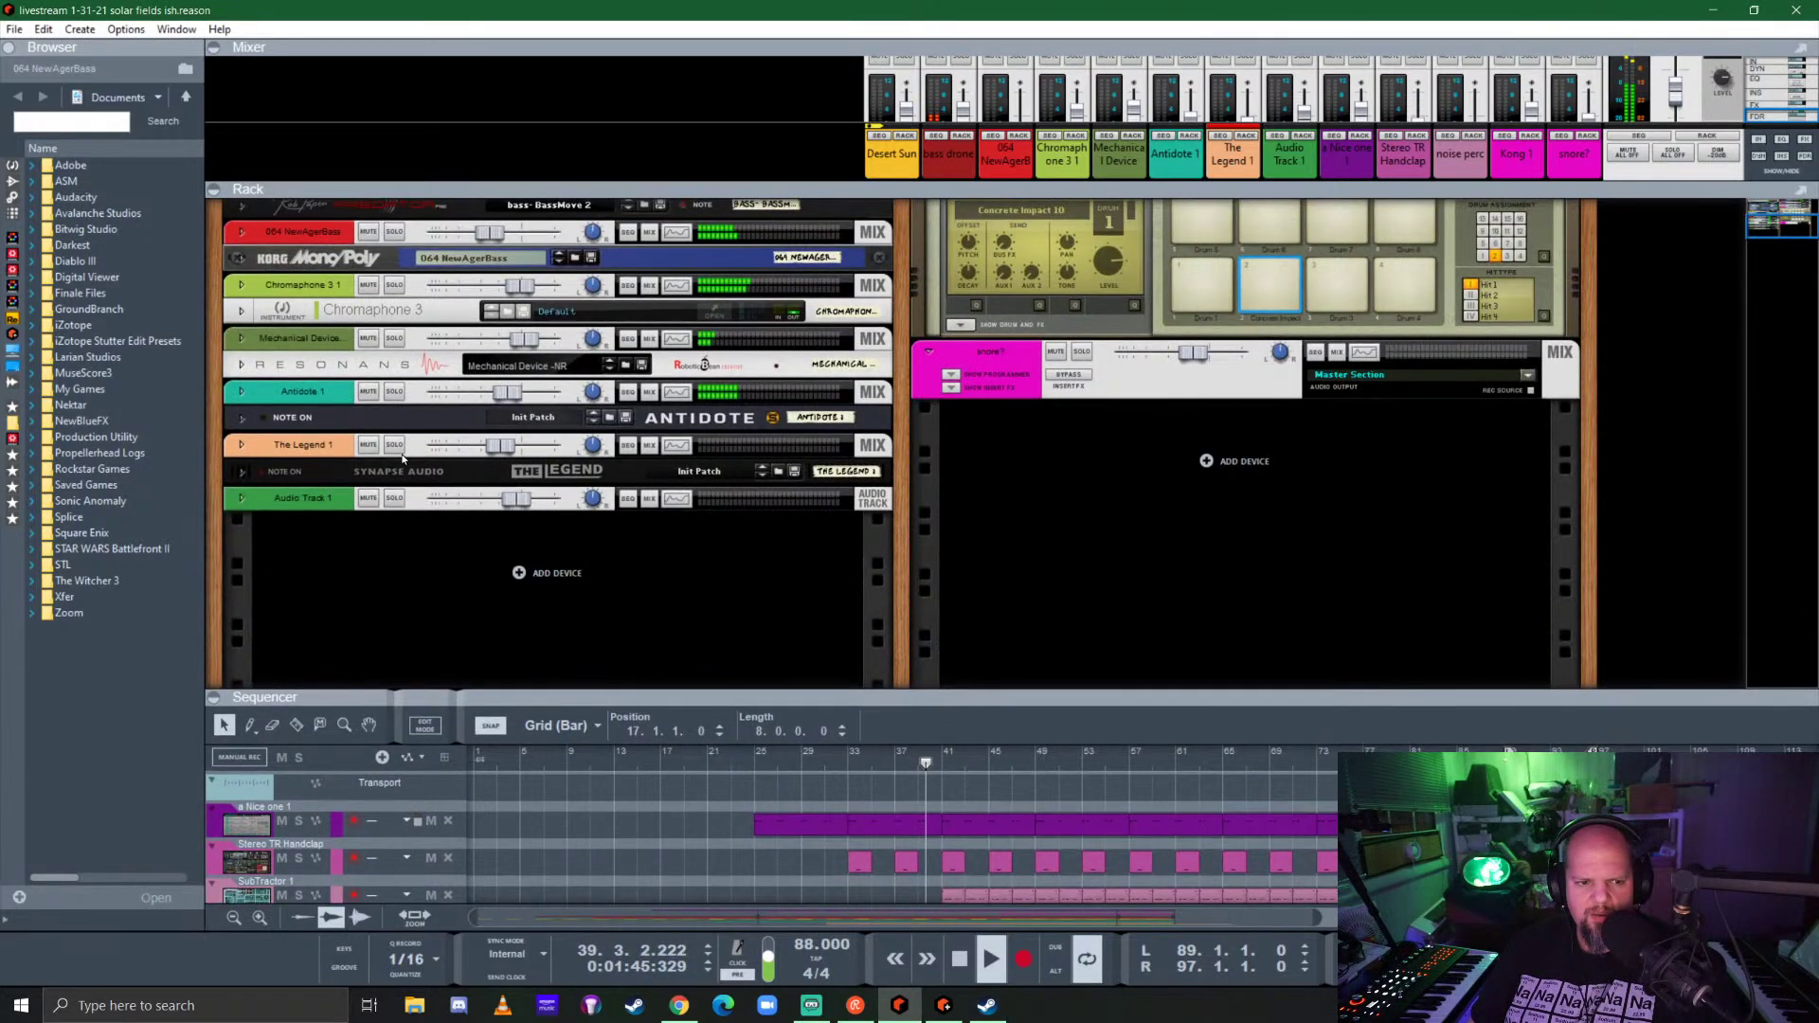
{"action": "left_click", "coordinate": [244, 418]}
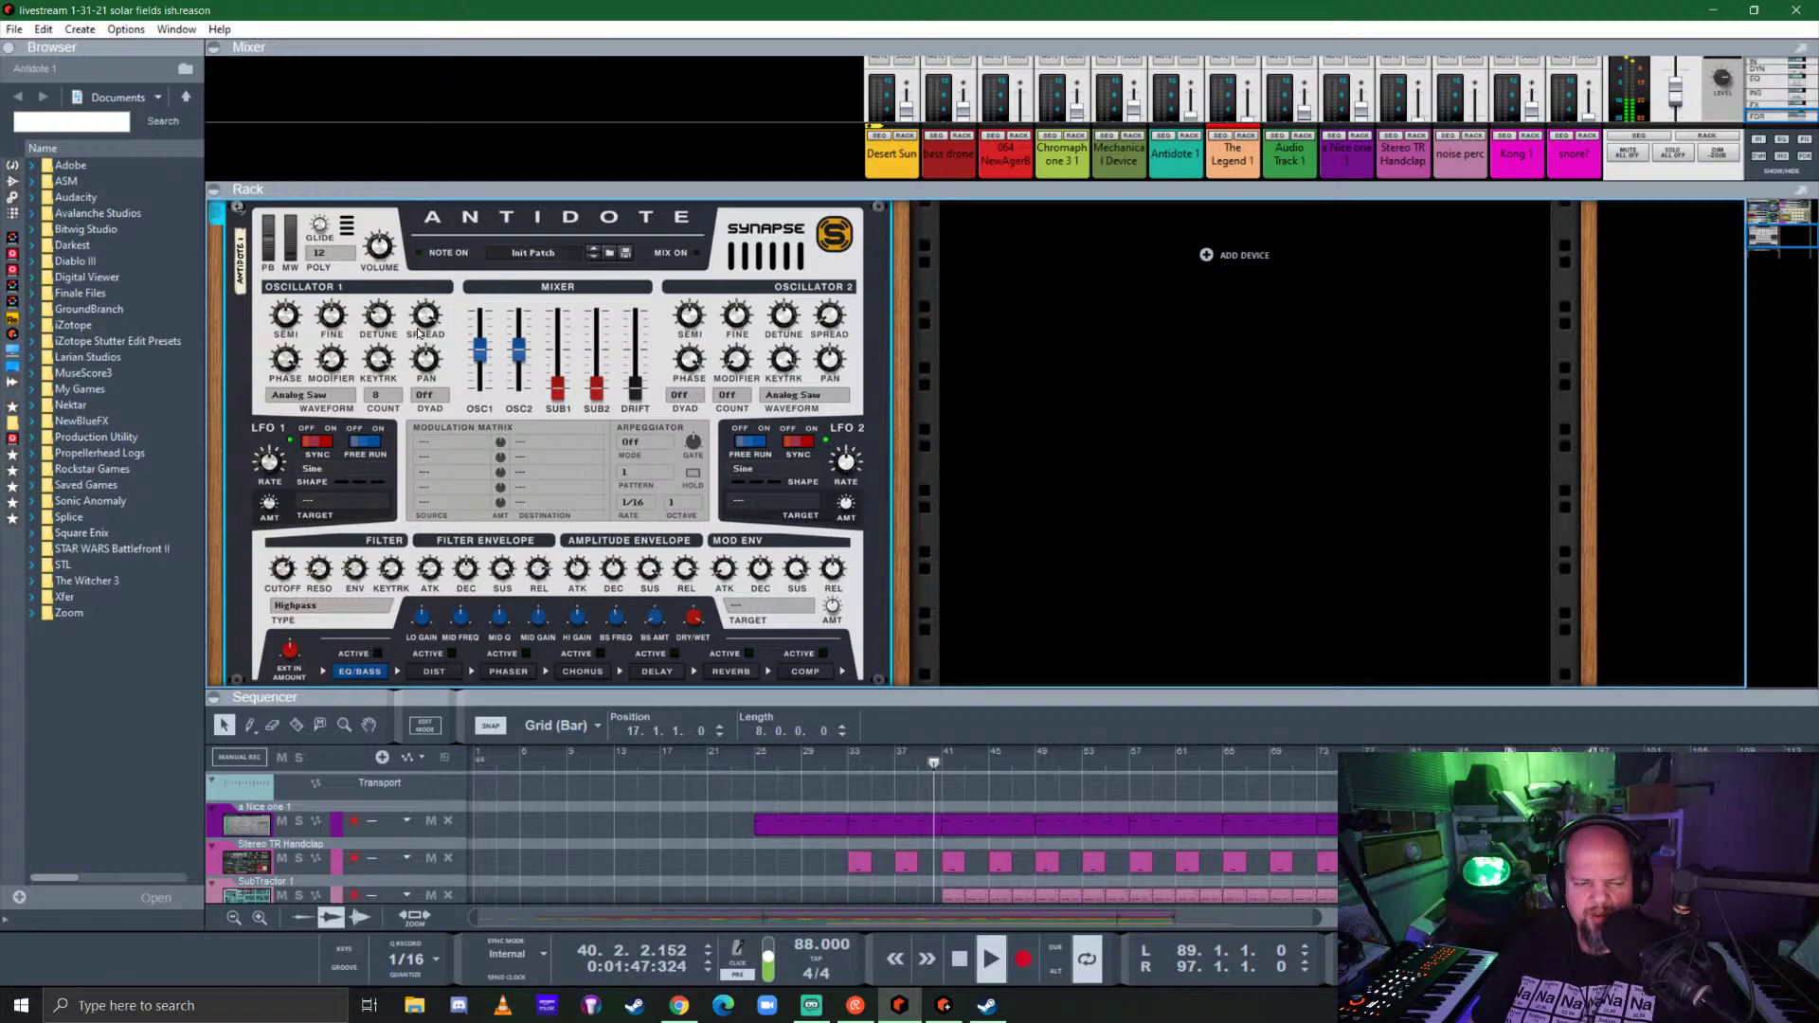
{"action": "scroll", "coordinate": [400, 245], "scroll_direction": "up", "scroll_amount": 1}
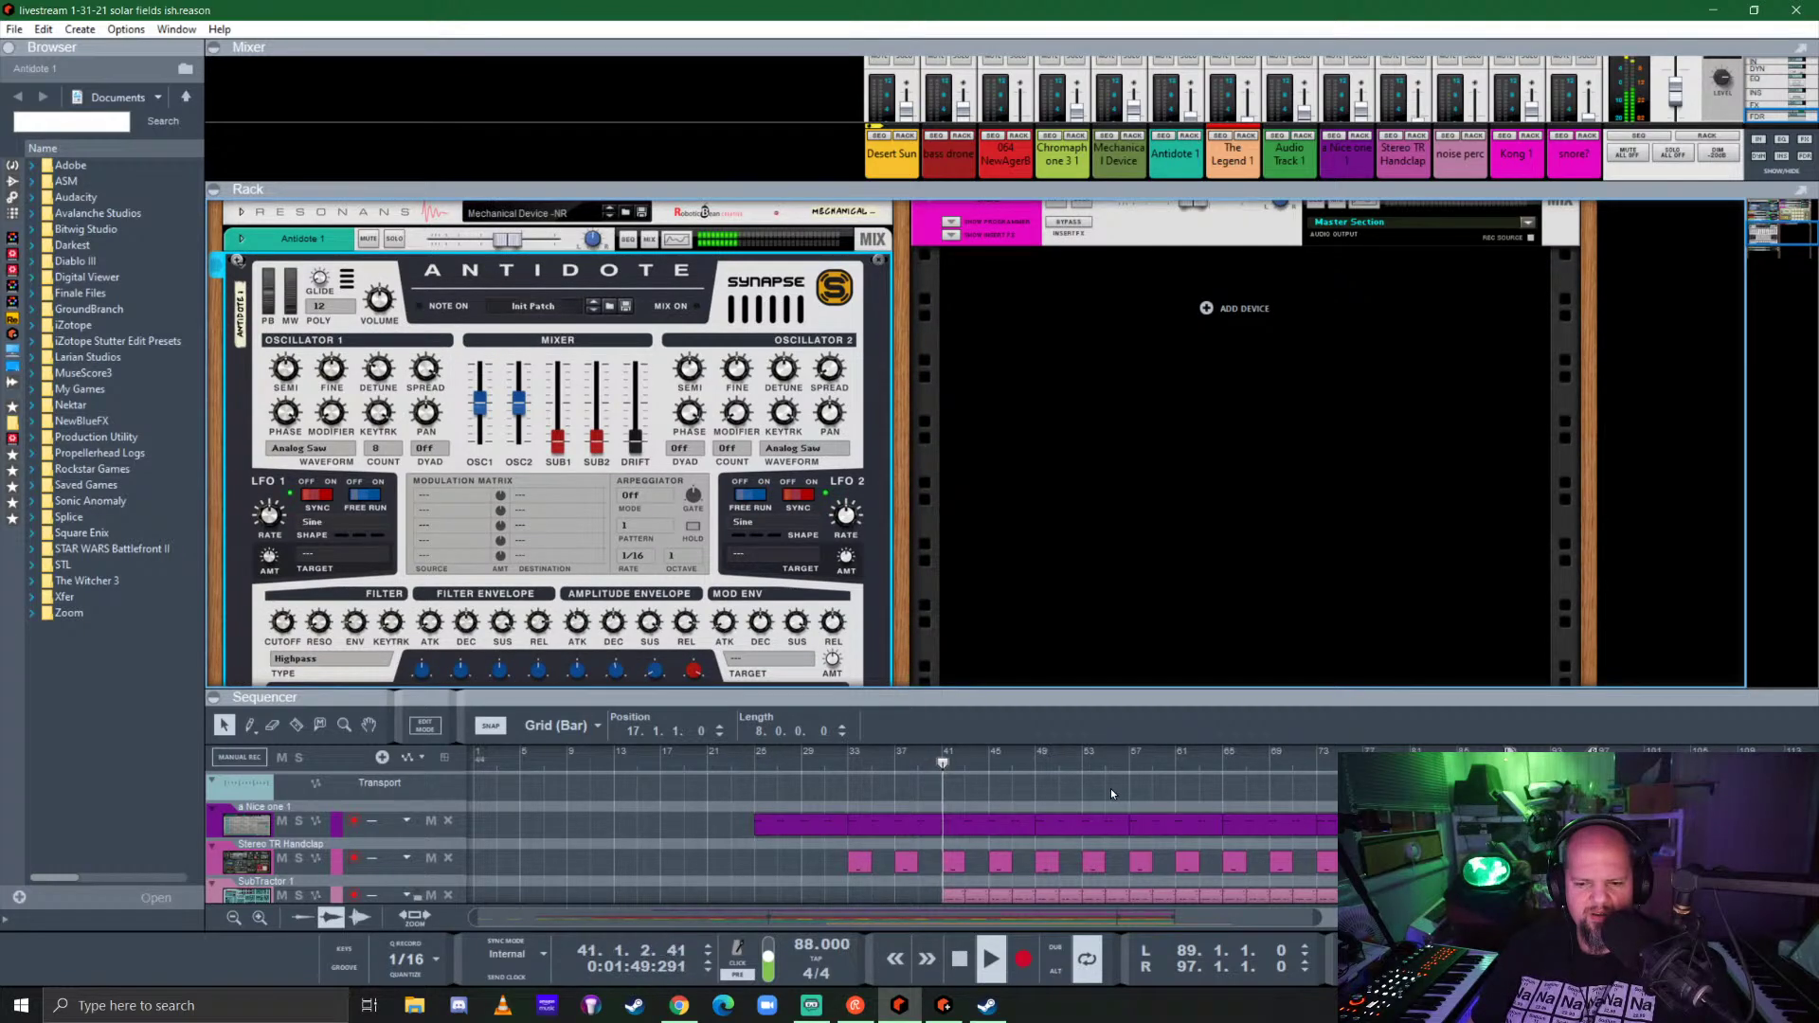
{"action": "left_click_drag", "start_coordinate": [1086, 693], "coordinate": [1077, 830]}
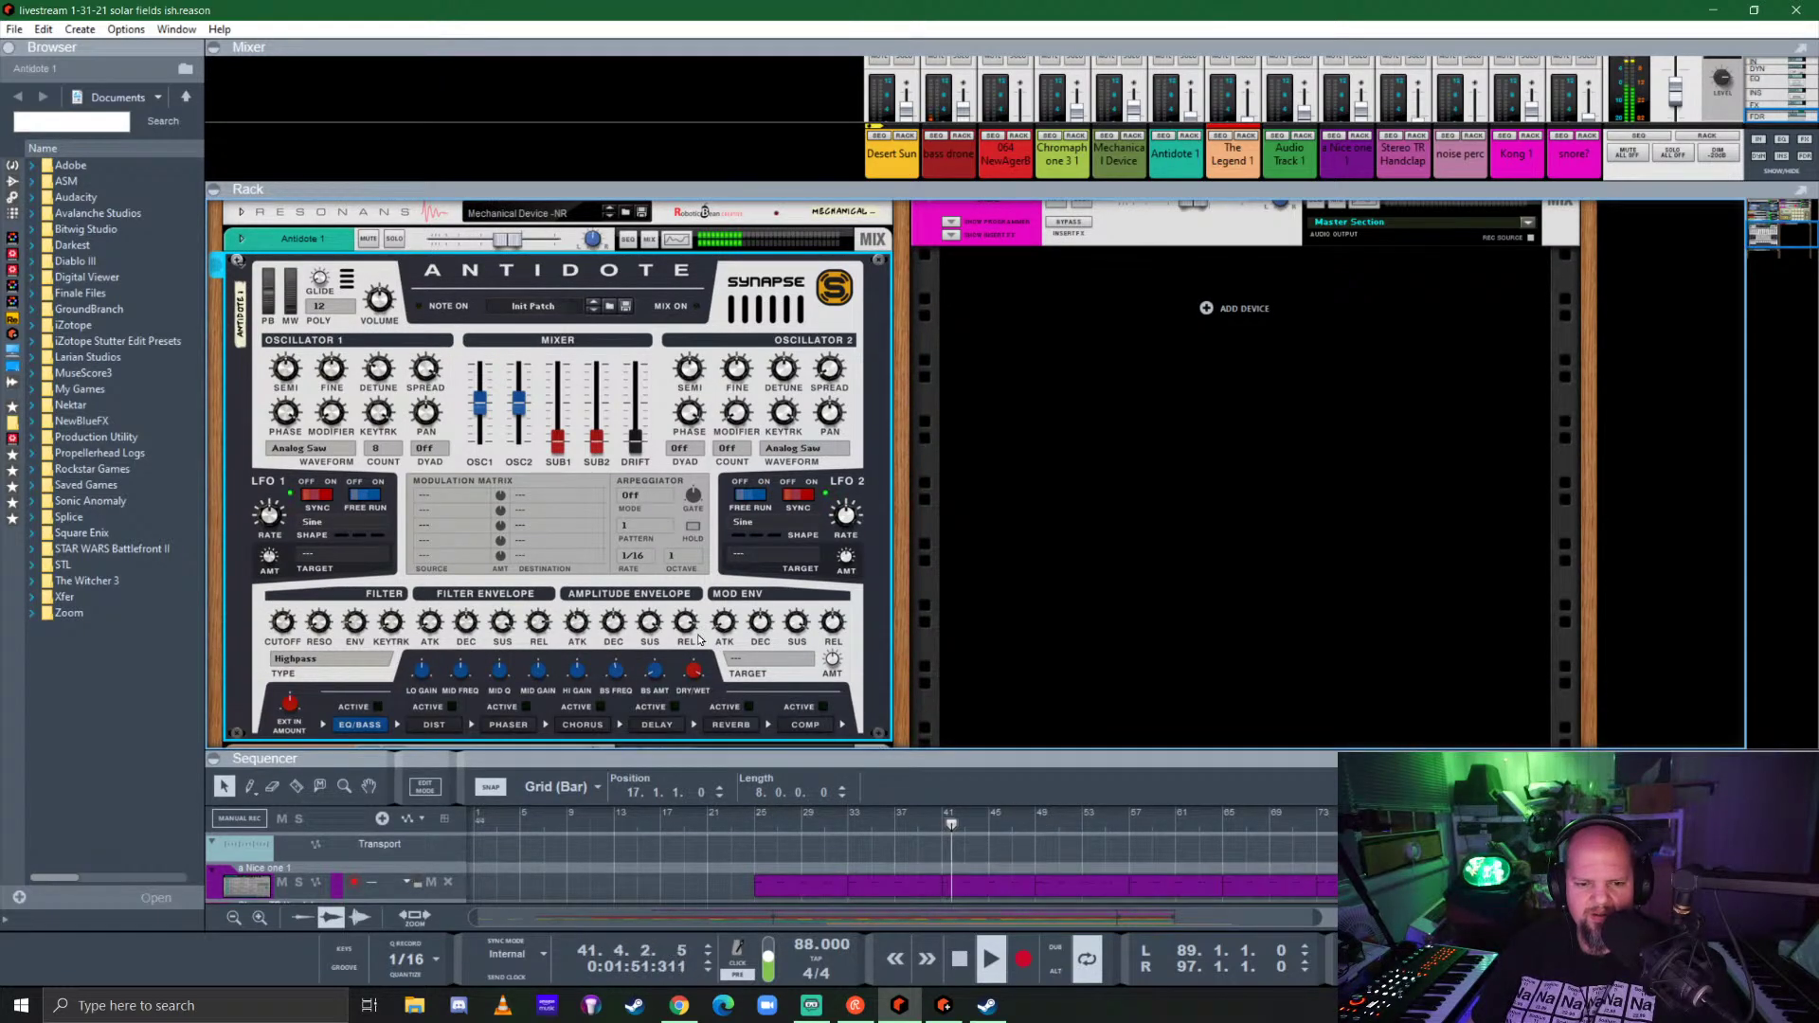
{"action": "left_click_drag", "start_coordinate": [684, 626], "coordinate": [685, 646]}
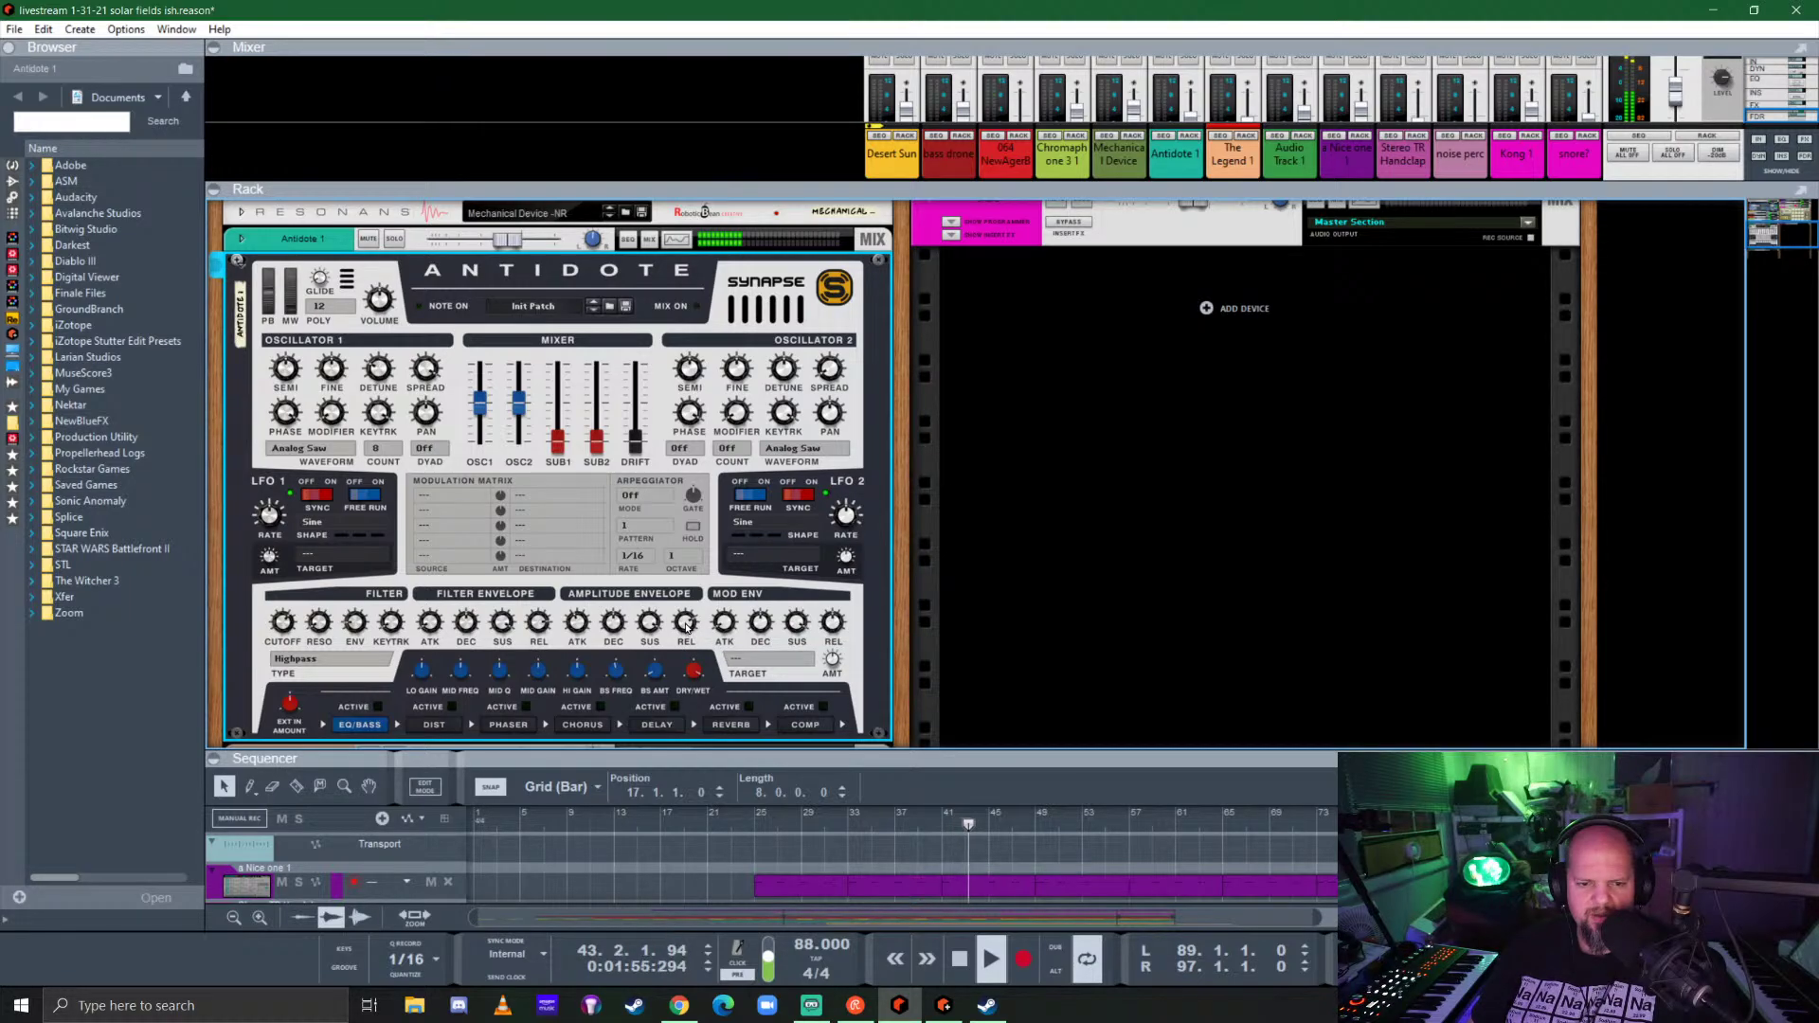
{"action": "mouse_move", "coordinate": [686, 625]}
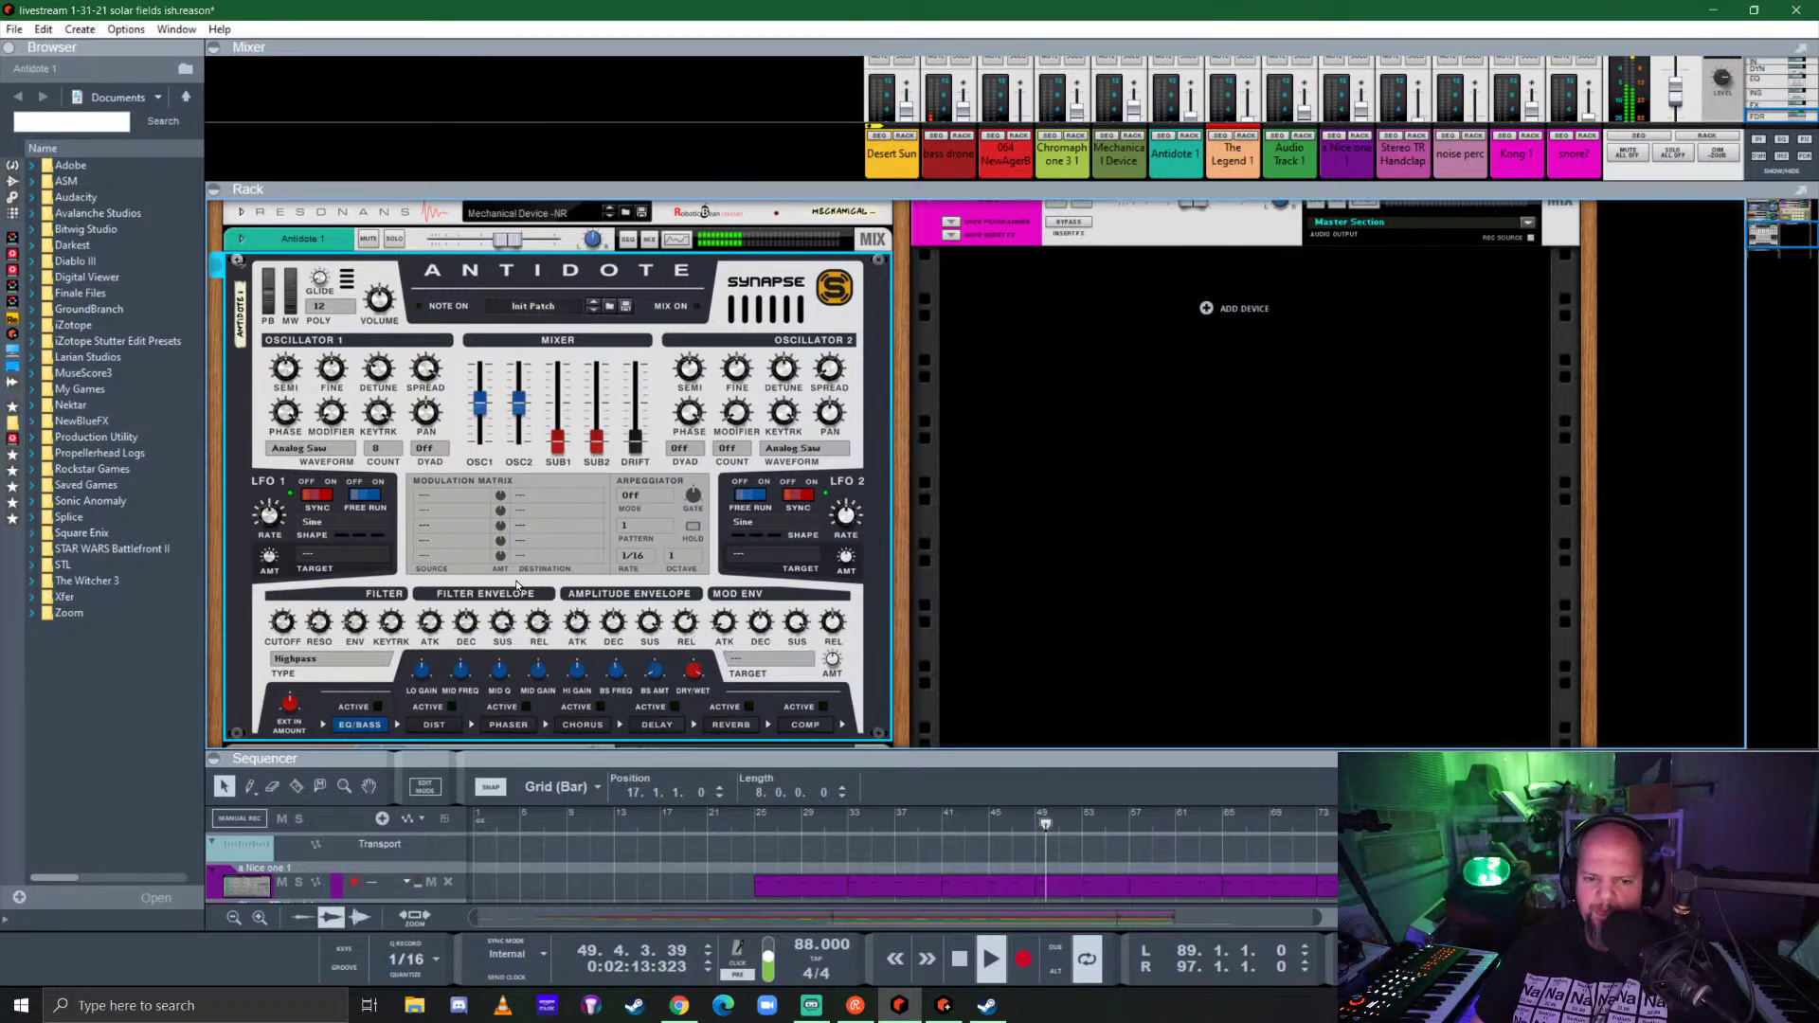
{"action": "left_click_drag", "start_coordinate": [696, 637], "coordinate": [704, 628]}
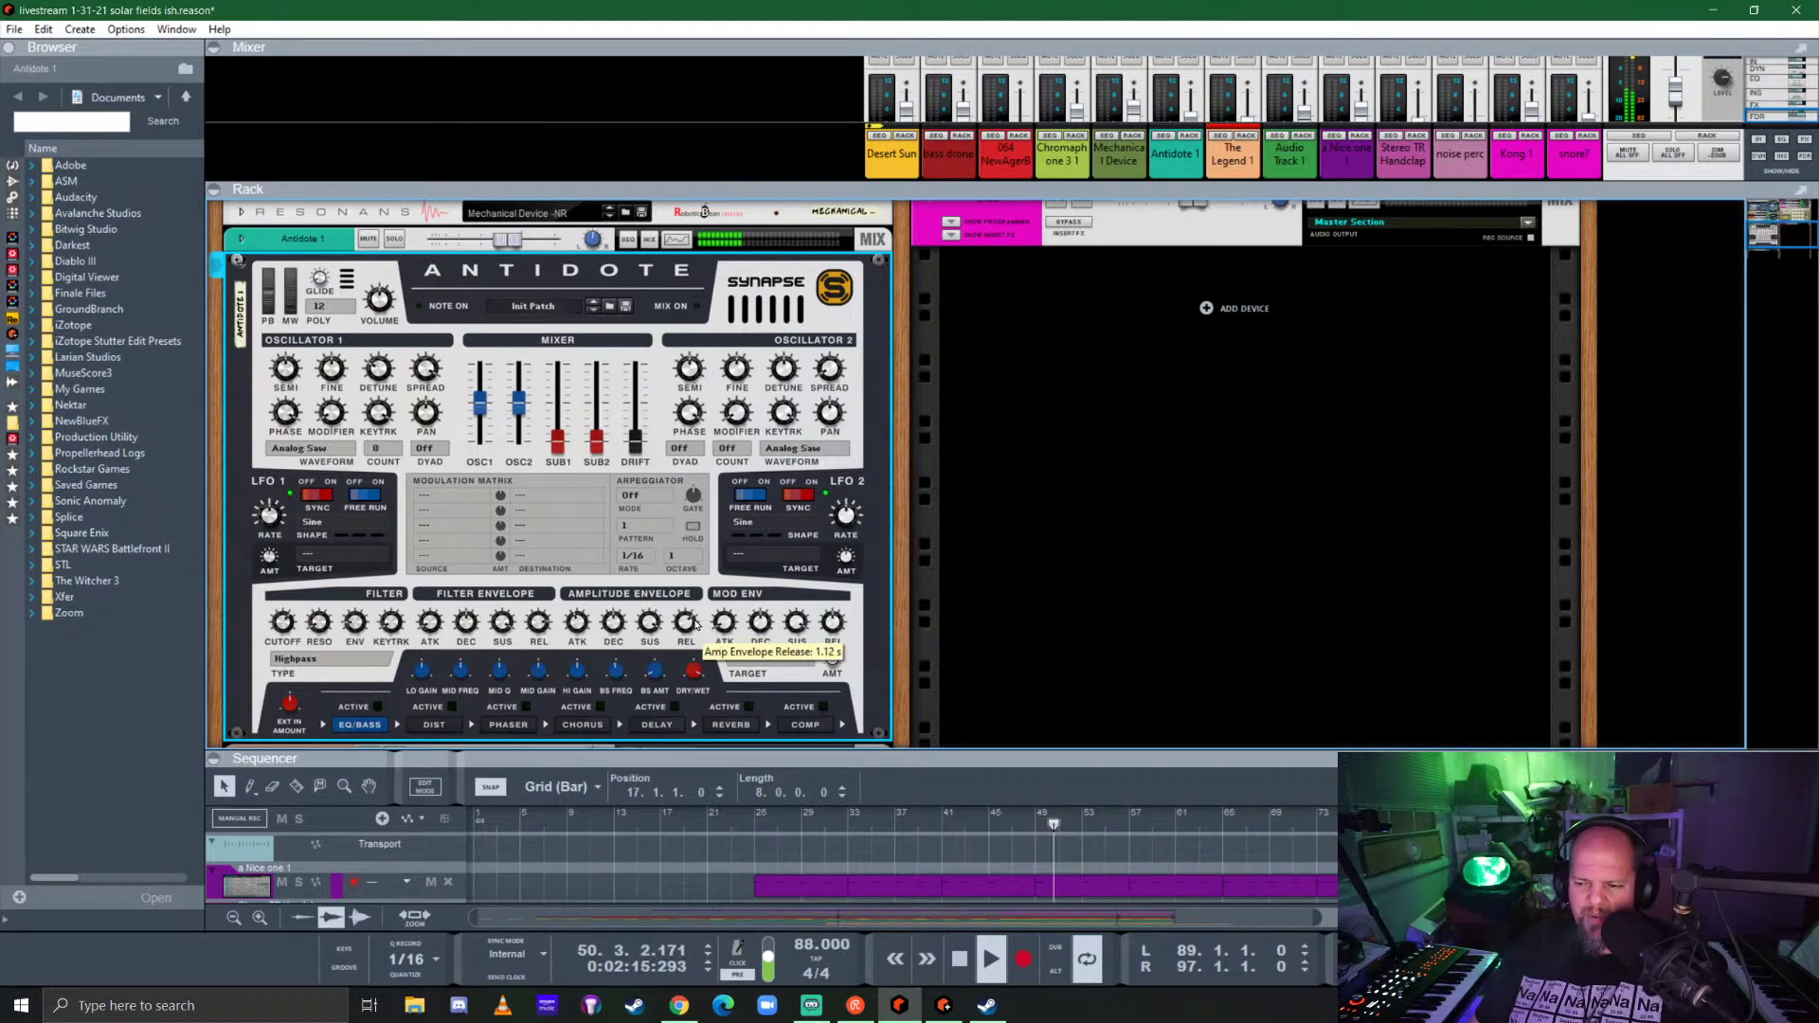
Step: Fold the Antidote device and hide the rack, leaving slightly more room for the sequencer
{"action": "key", "text": "F6"}
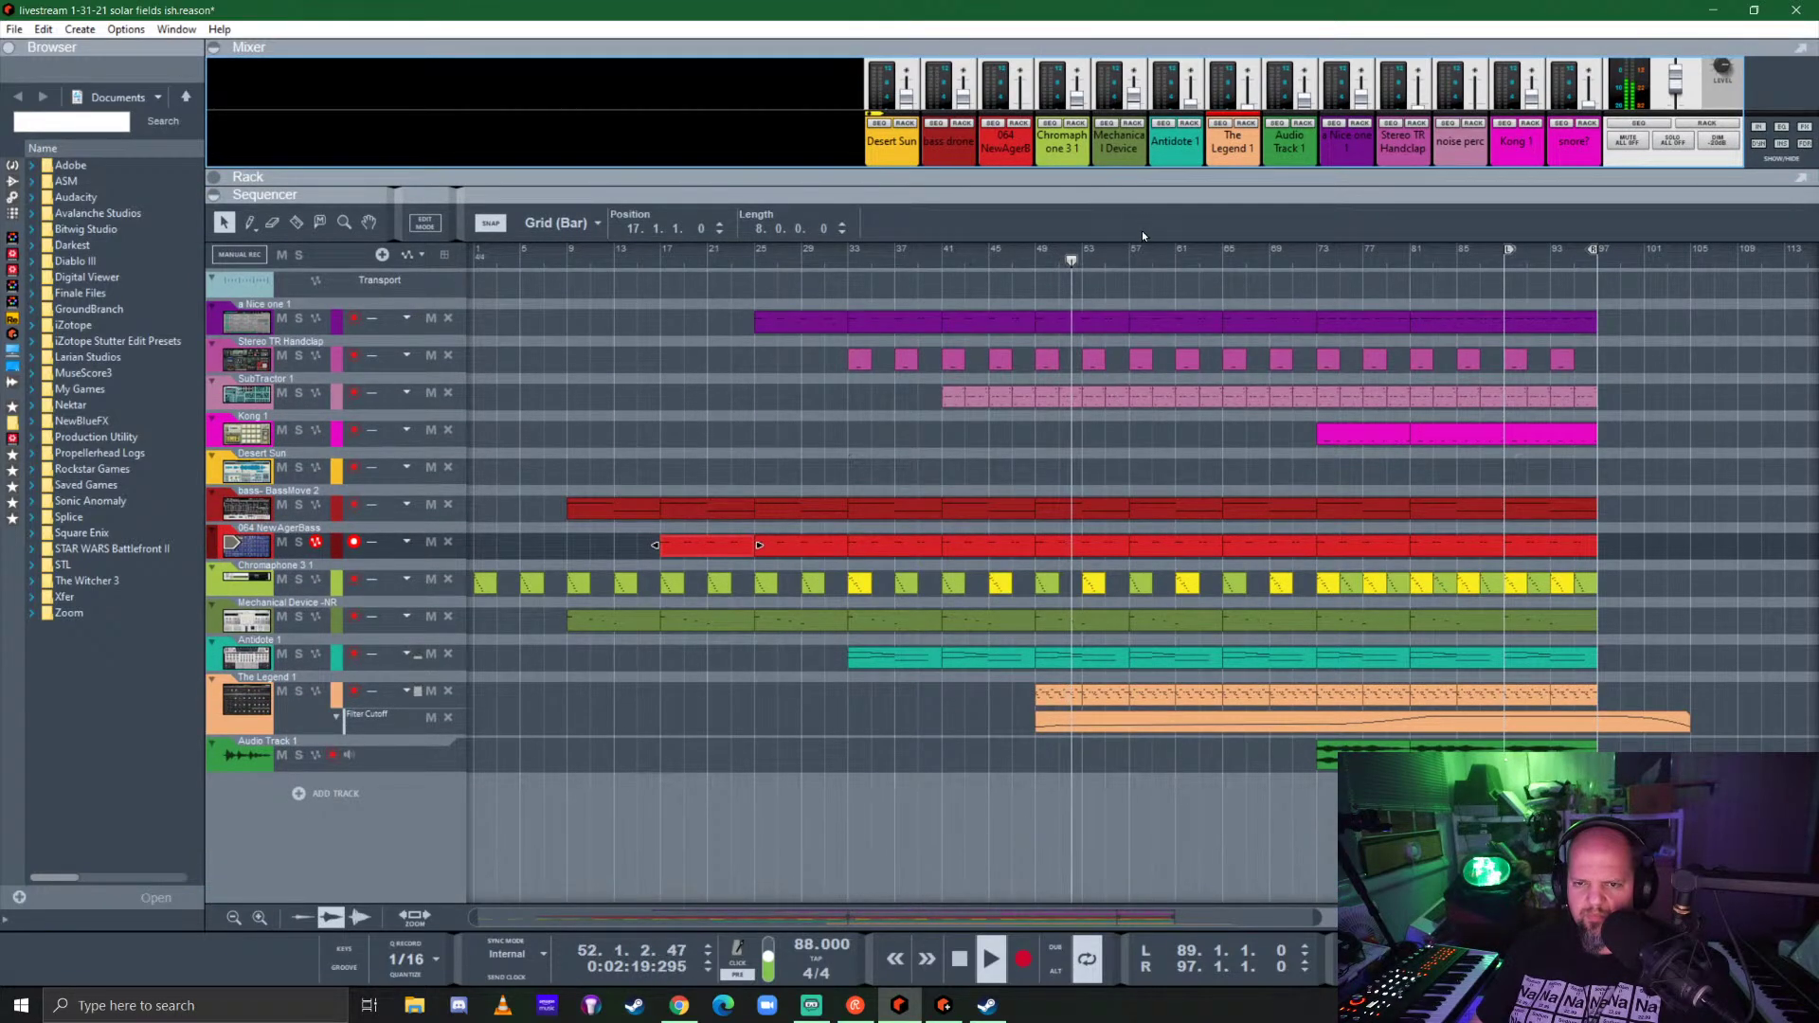
{"action": "key", "text": "F6"}
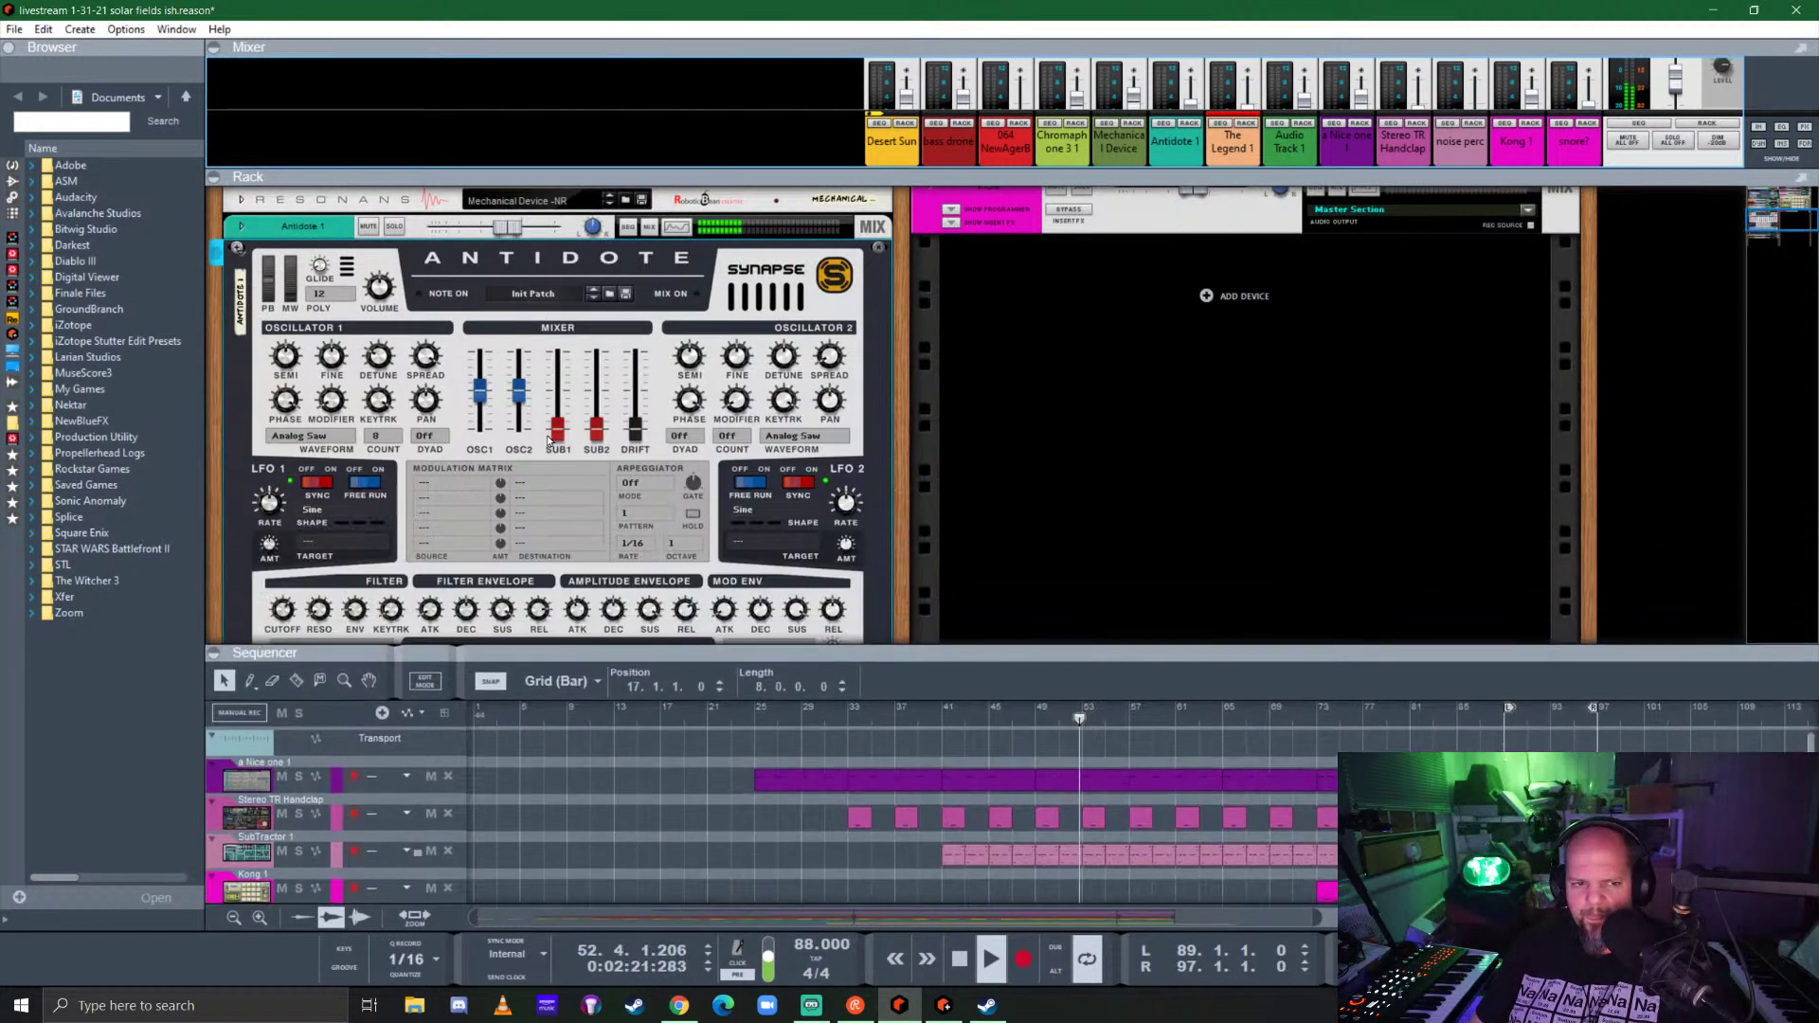
{"action": "left_click", "coordinate": [241, 227]}
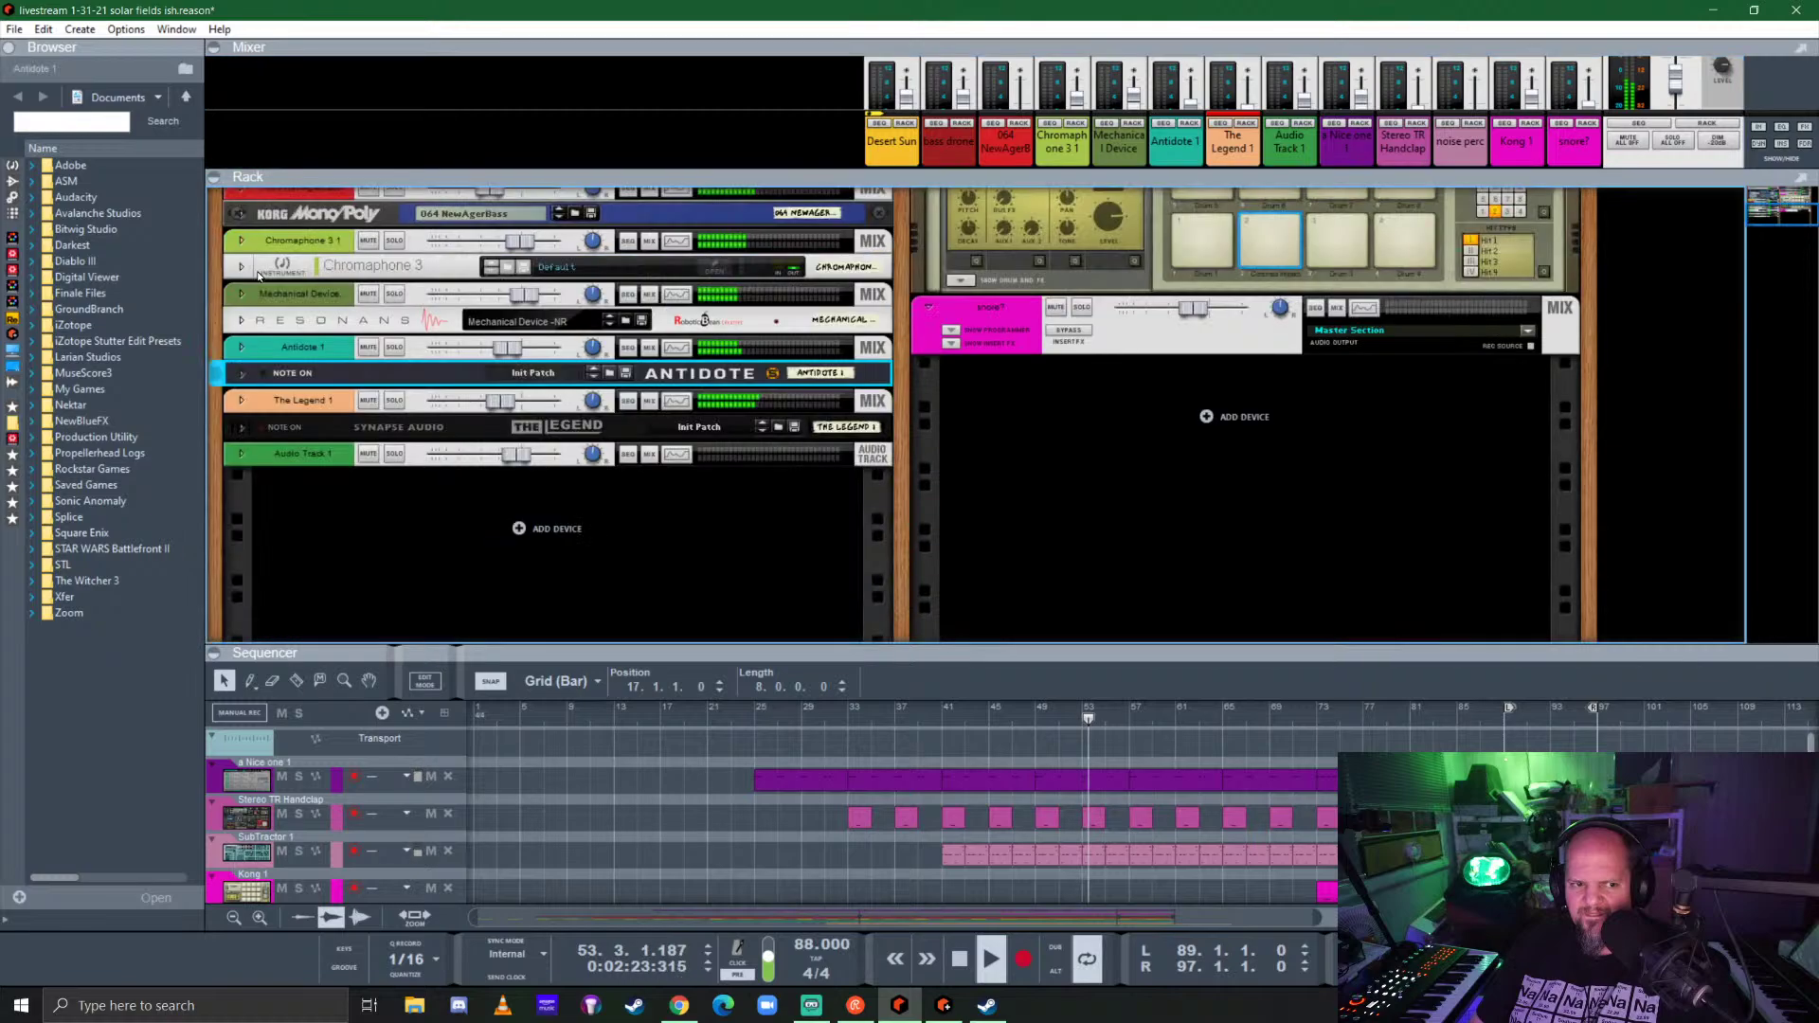
{"action": "key", "text": "F6"}
{"action": "left_click_drag", "start_coordinate": [1192, 199], "coordinate": [1190, 191]}
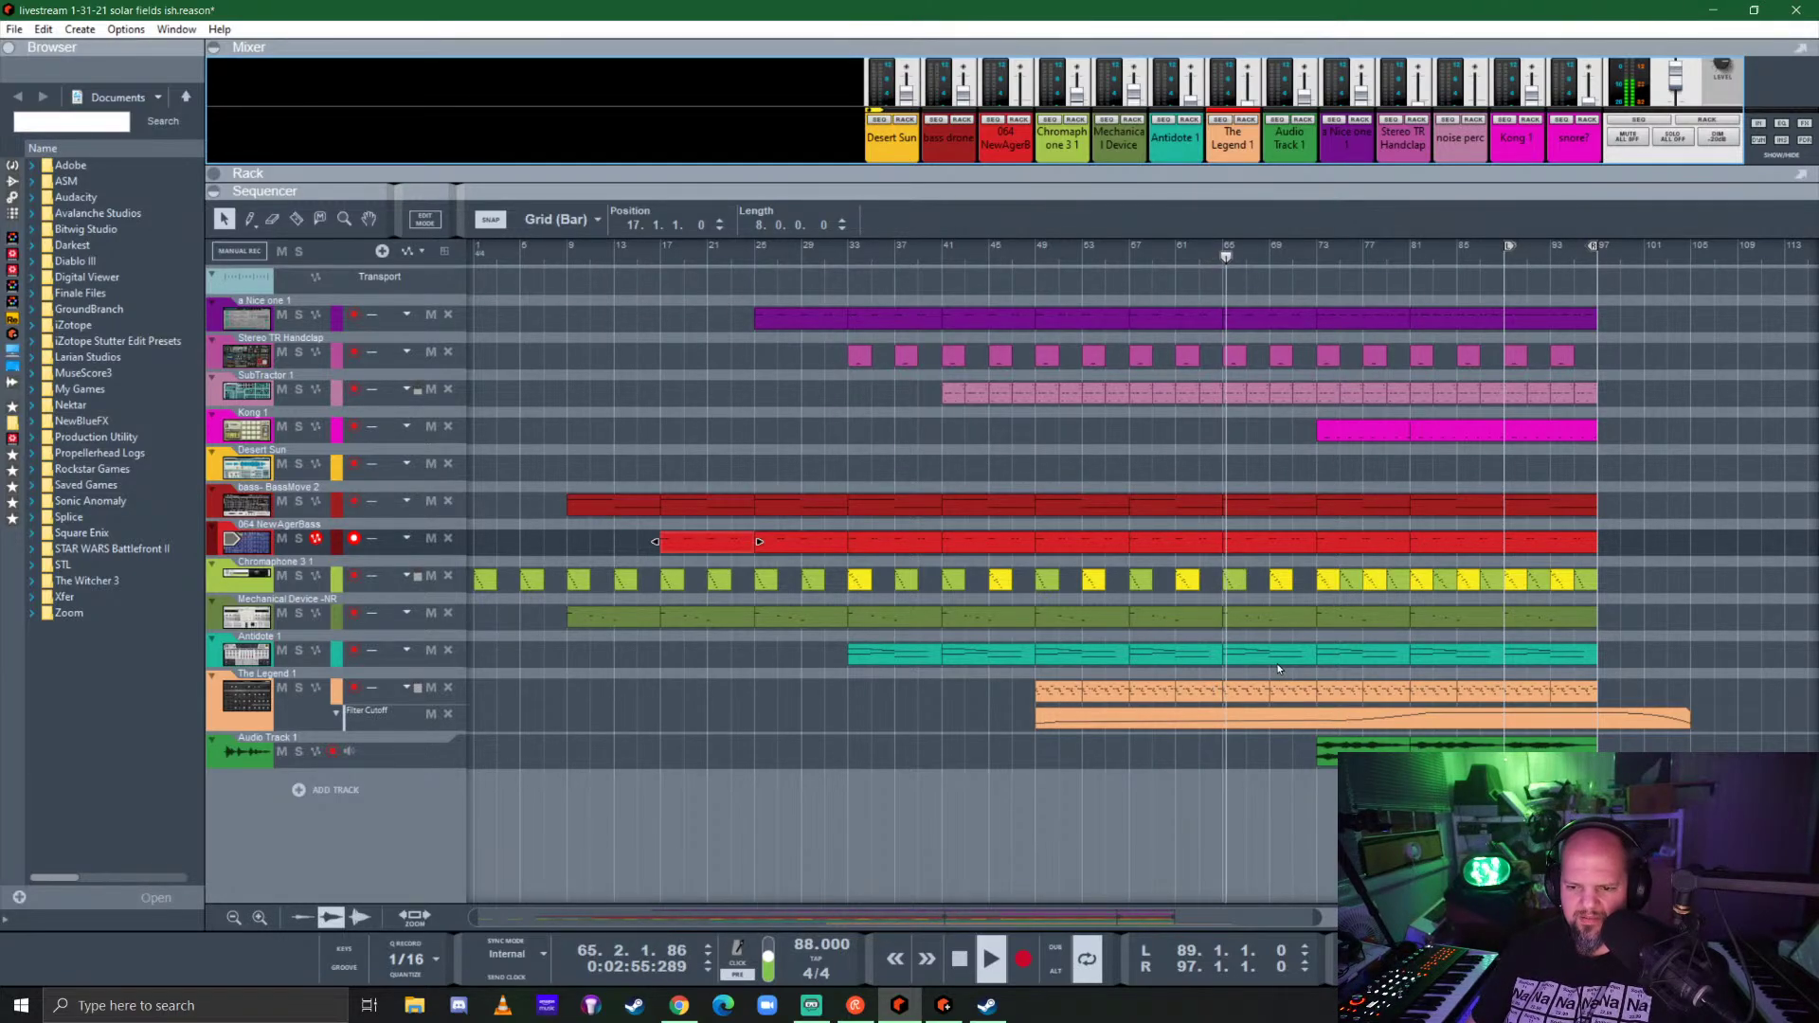
Step: In the Antidote clip at bar 57, lengthen the last two notes to about 3 bars 3 beats
{"action": "double_click", "coordinate": [1171, 653]}
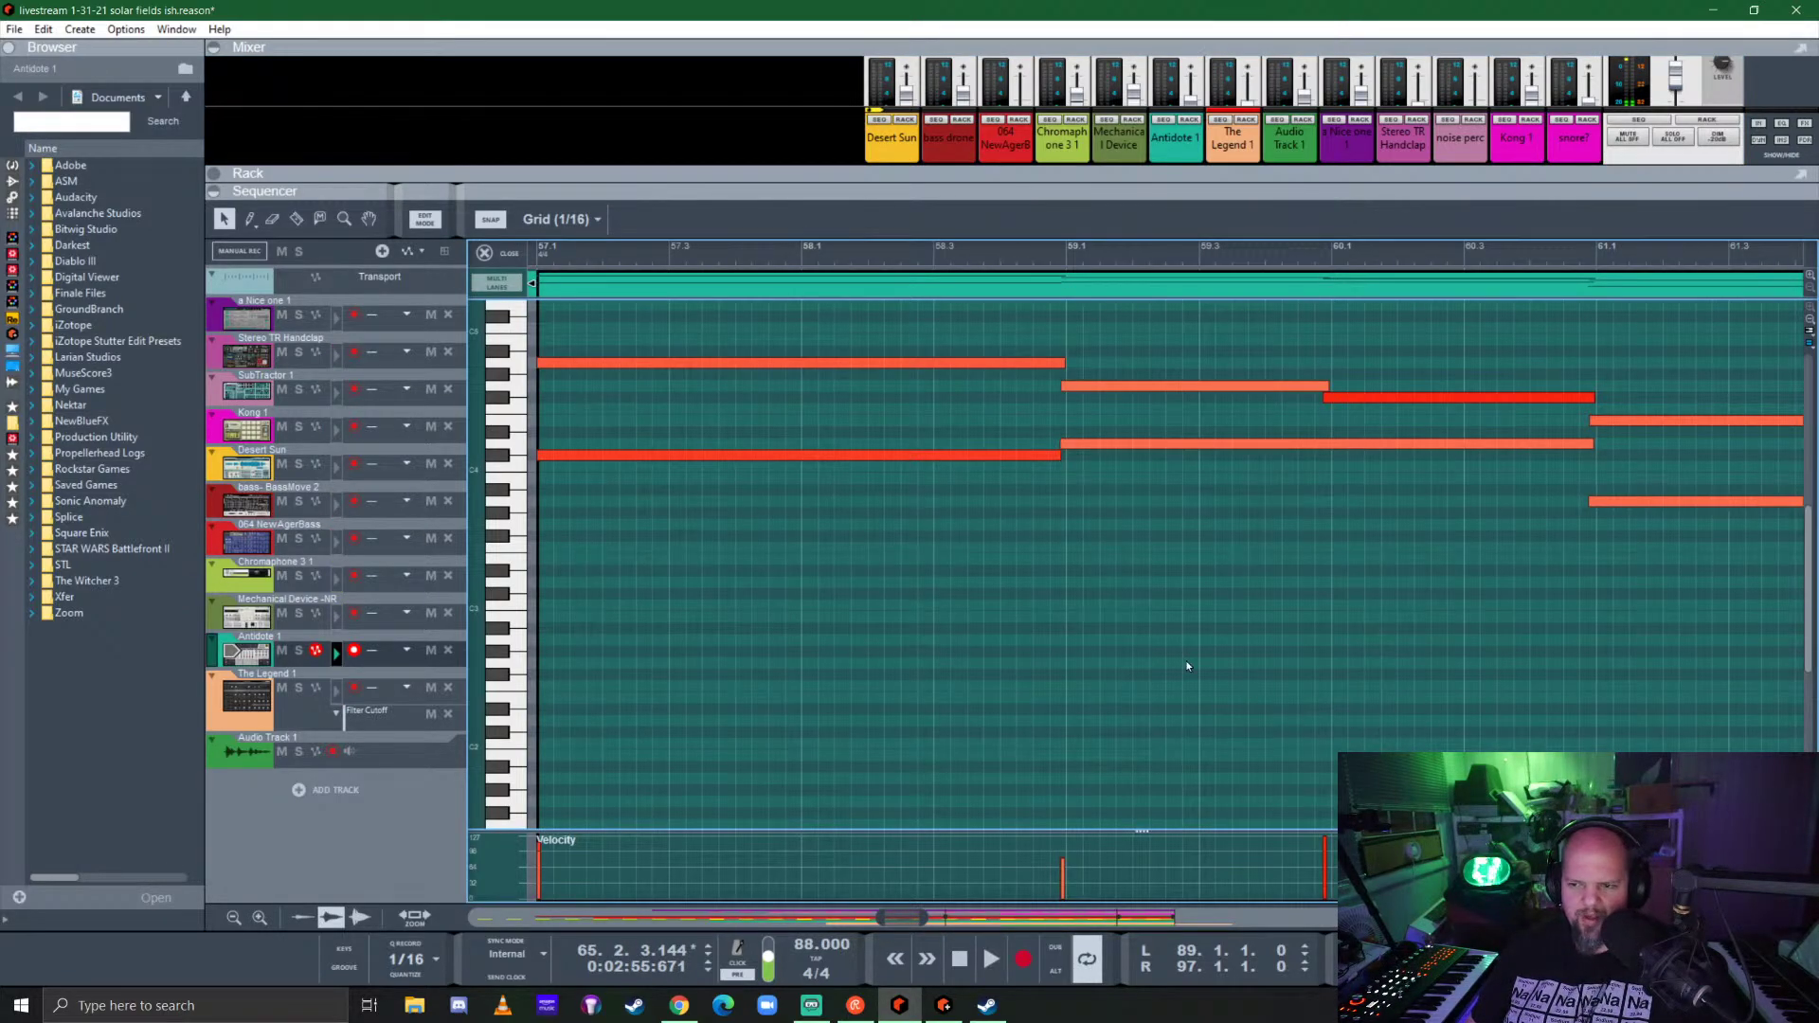
{"action": "scroll", "coordinate": [1226, 612], "scroll_direction": "down", "scroll_amount": 6}
{"action": "left_click_drag", "start_coordinate": [1249, 372], "coordinate": [1374, 525]}
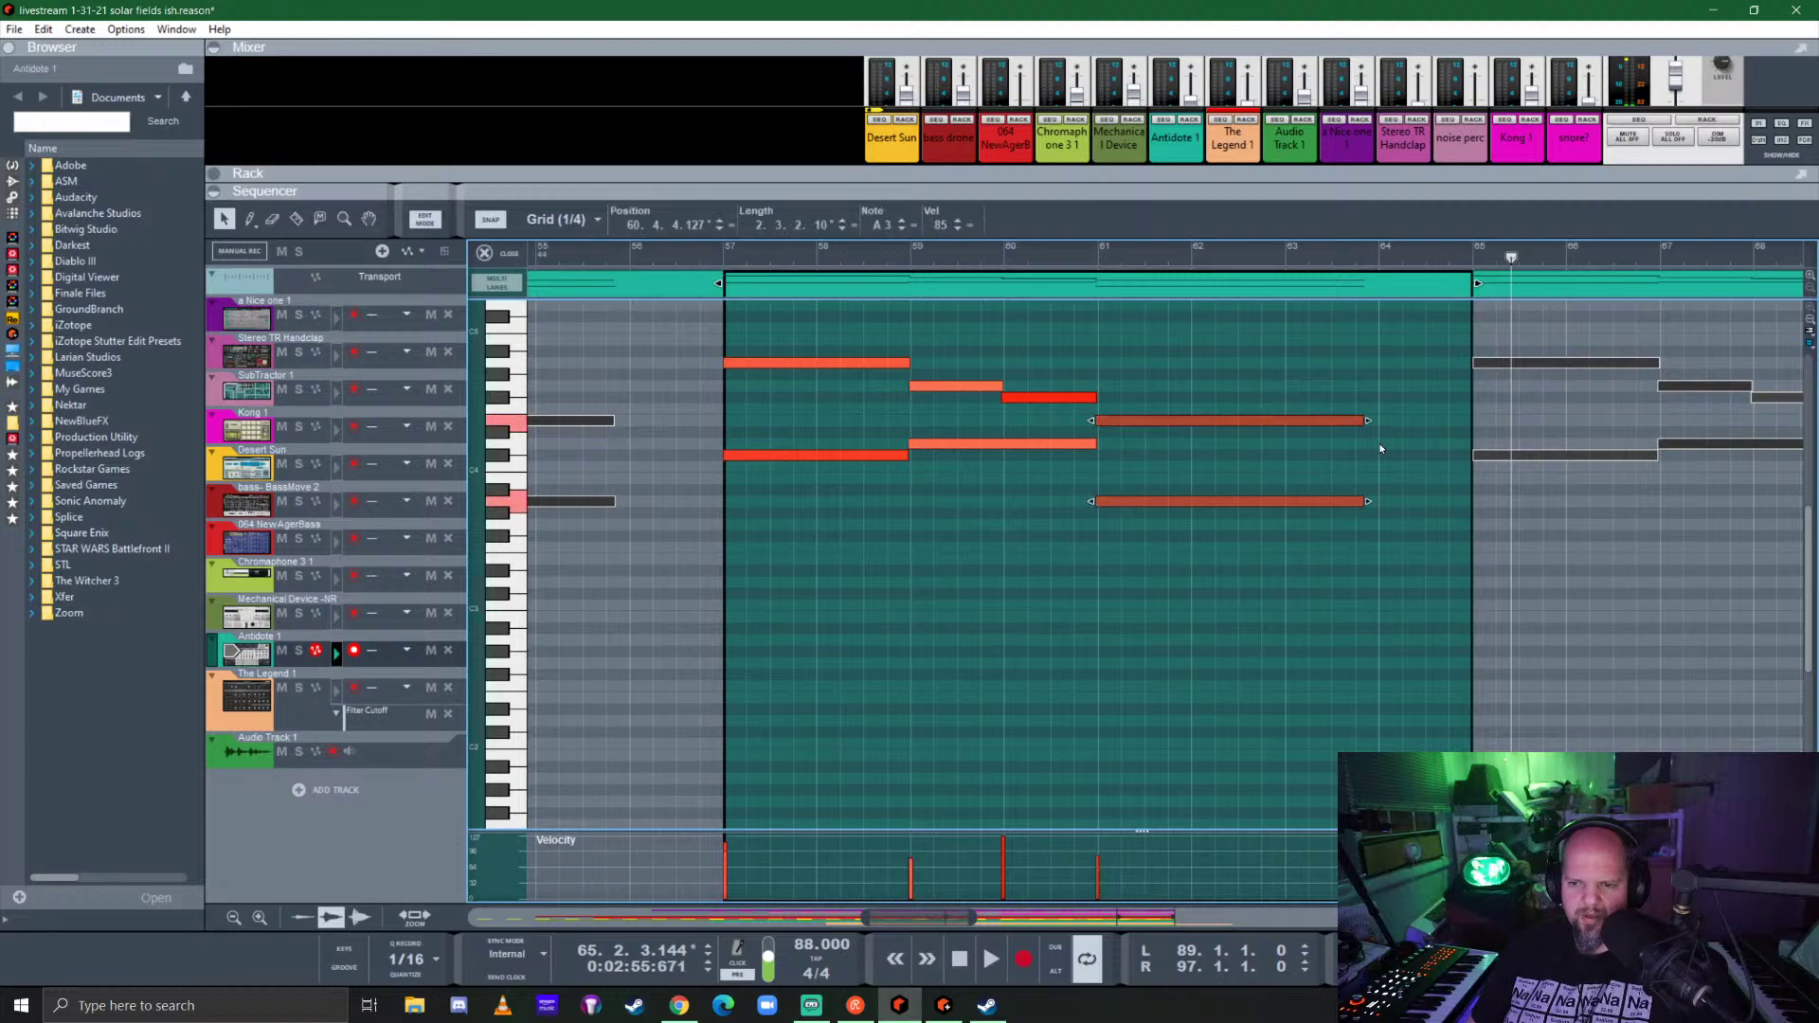
{"action": "left_click_drag", "start_coordinate": [1368, 421], "coordinate": [1453, 421]}
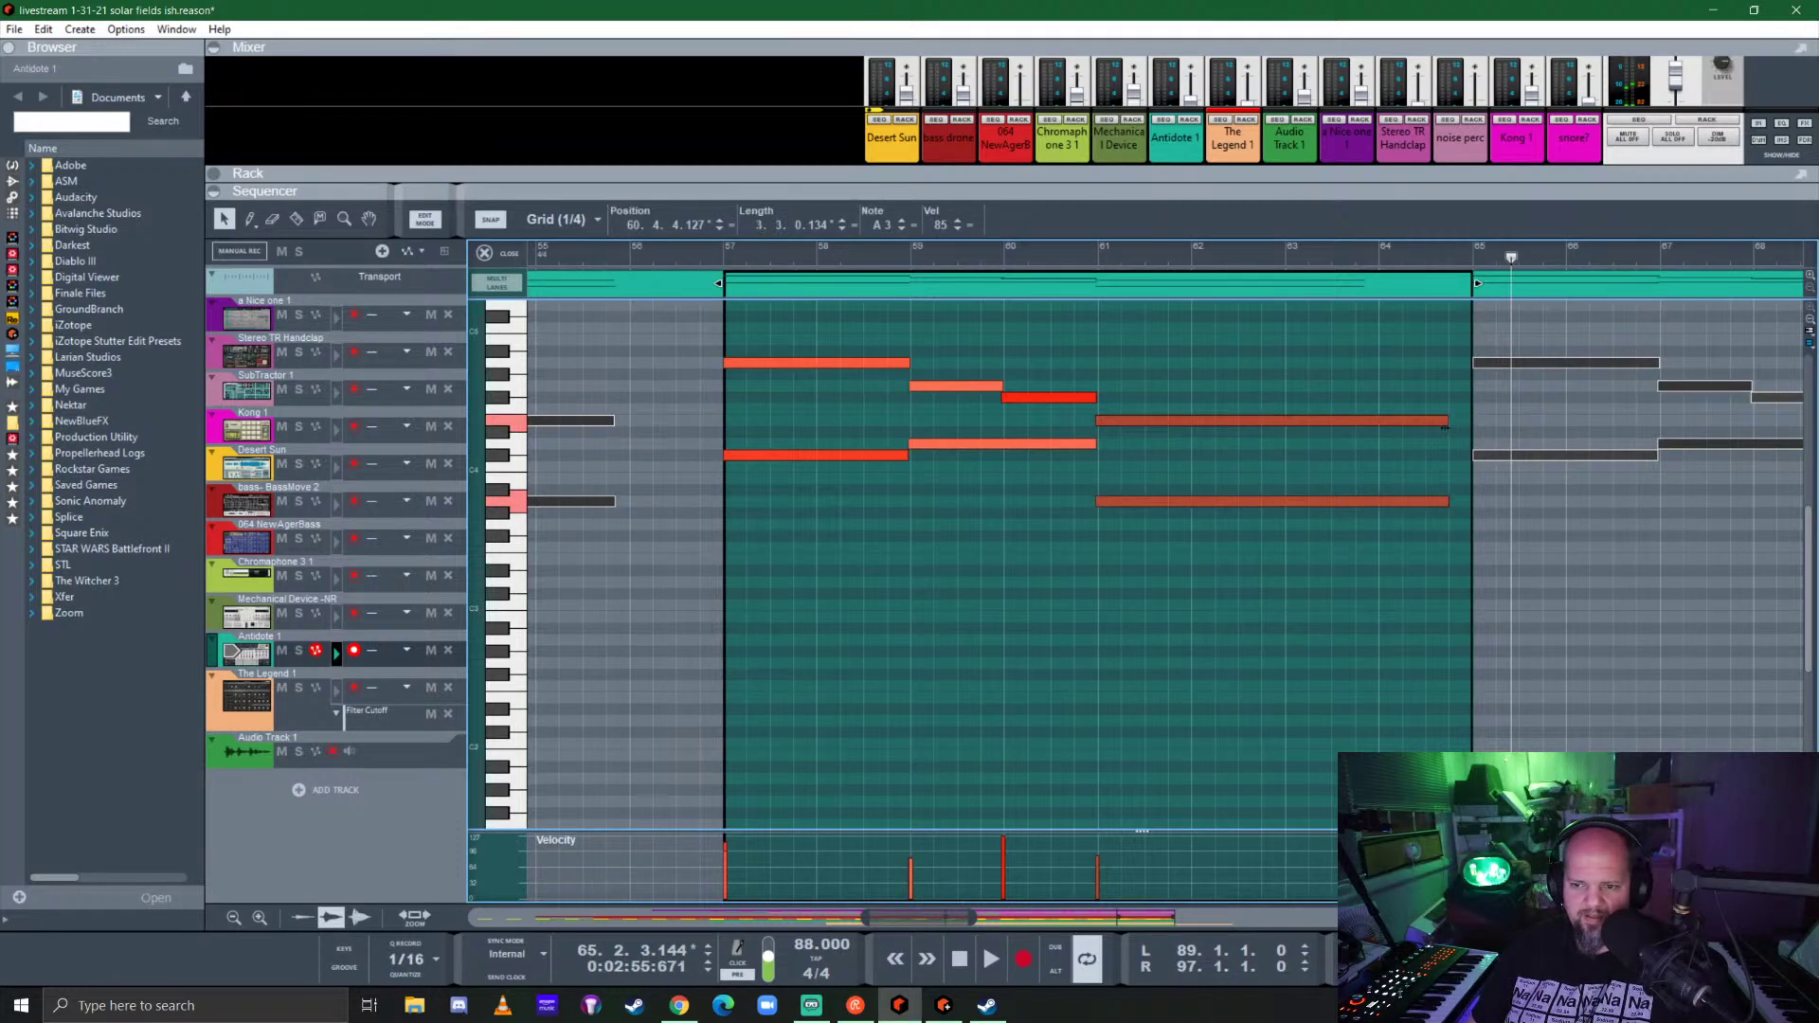
{"action": "left_click", "coordinate": [500, 253]}
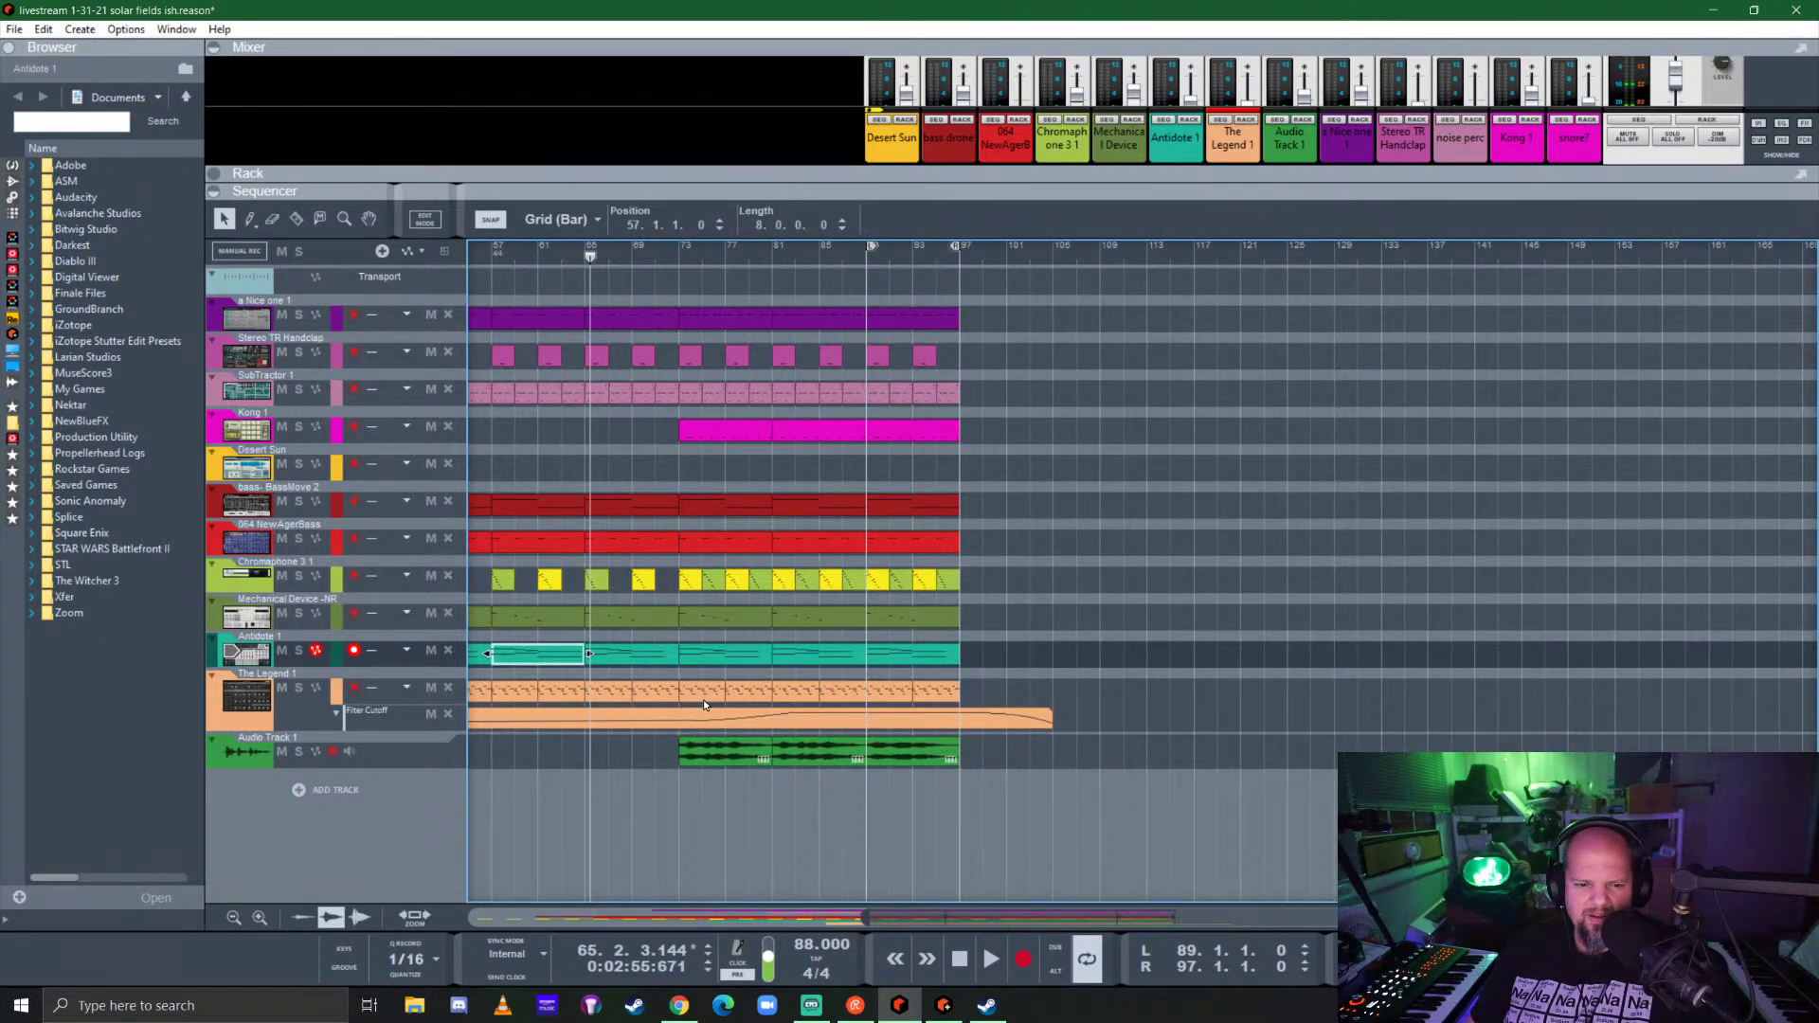
Step: Replace the Antidote clips from bar 65 to 97 with four duplicates of the bar 57 clip and play from bar 73
{"action": "left_click_drag", "start_coordinate": [1204, 645], "coordinate": [800, 641]}
{"action": "key", "text": "Delete"}
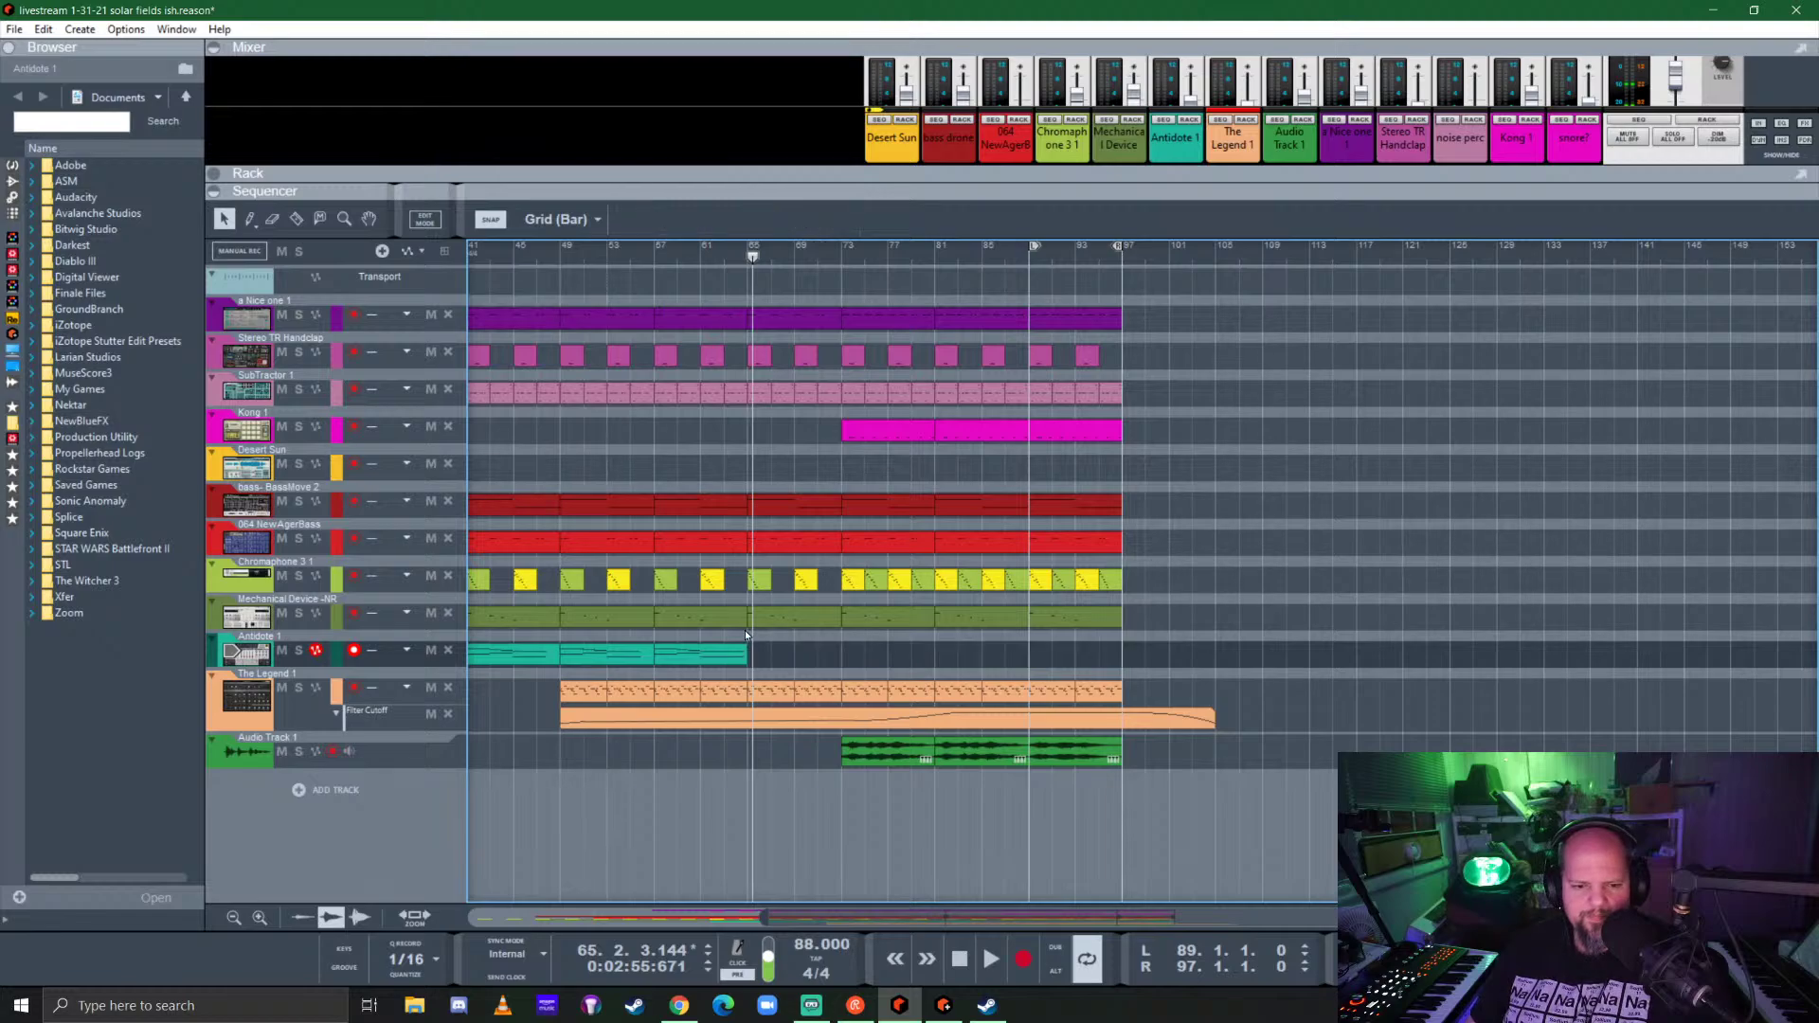
{"action": "left_click", "coordinate": [692, 658]}
{"action": "key", "text": "ctrl+d"}
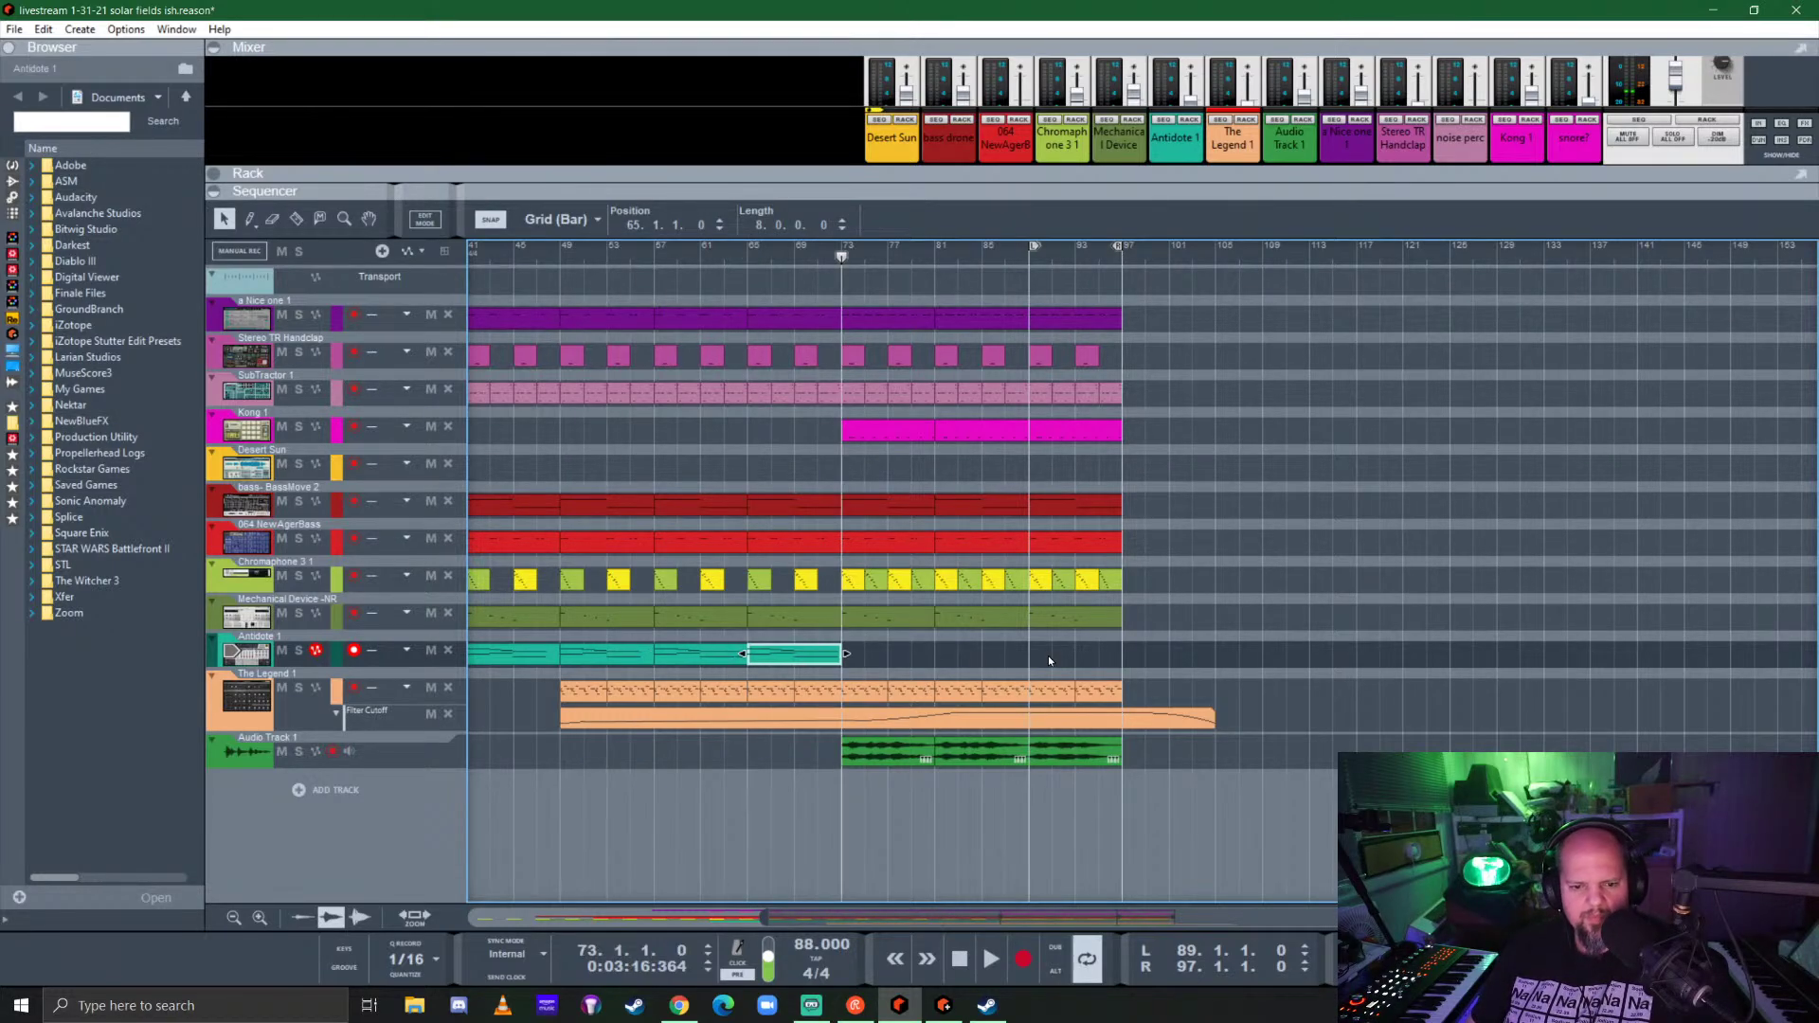
{"action": "key", "text": "ctrl+d"}
{"action": "key", "text": "ctrl+d"}
{"action": "key", "text": "ctrl+d"}
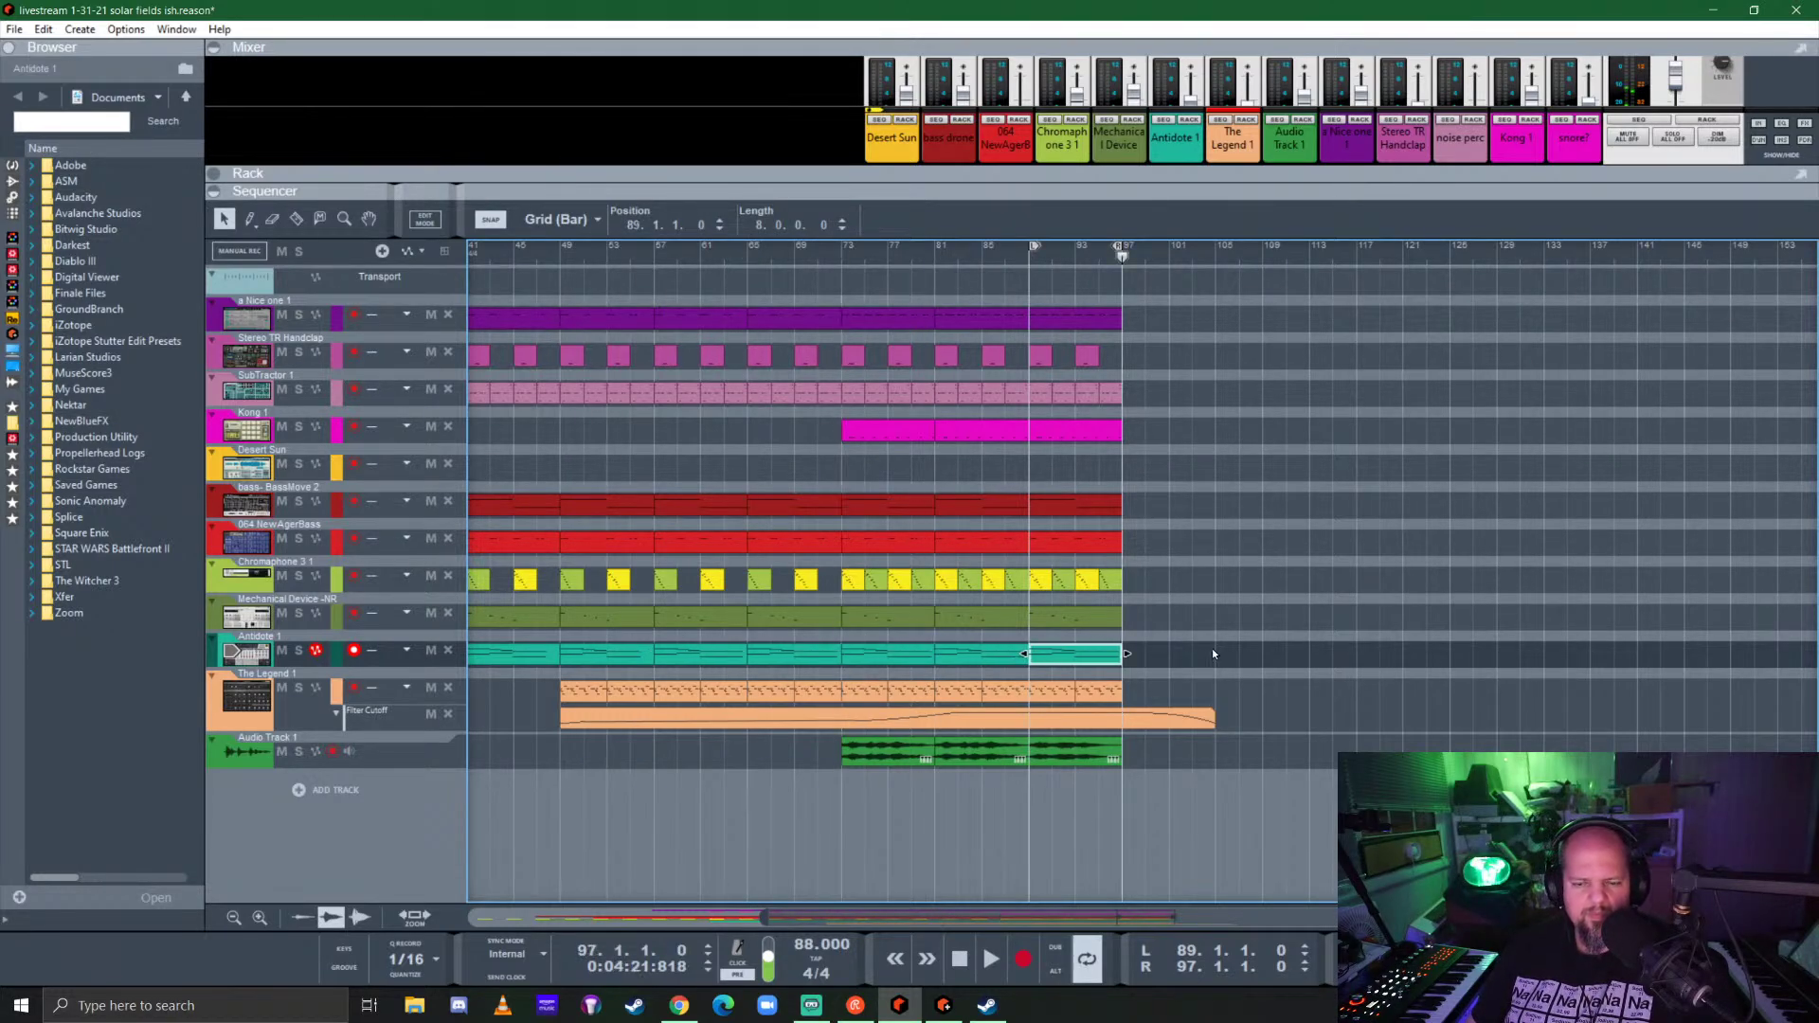
{"action": "left_click", "coordinate": [850, 249]}
{"action": "key", "text": "space"}
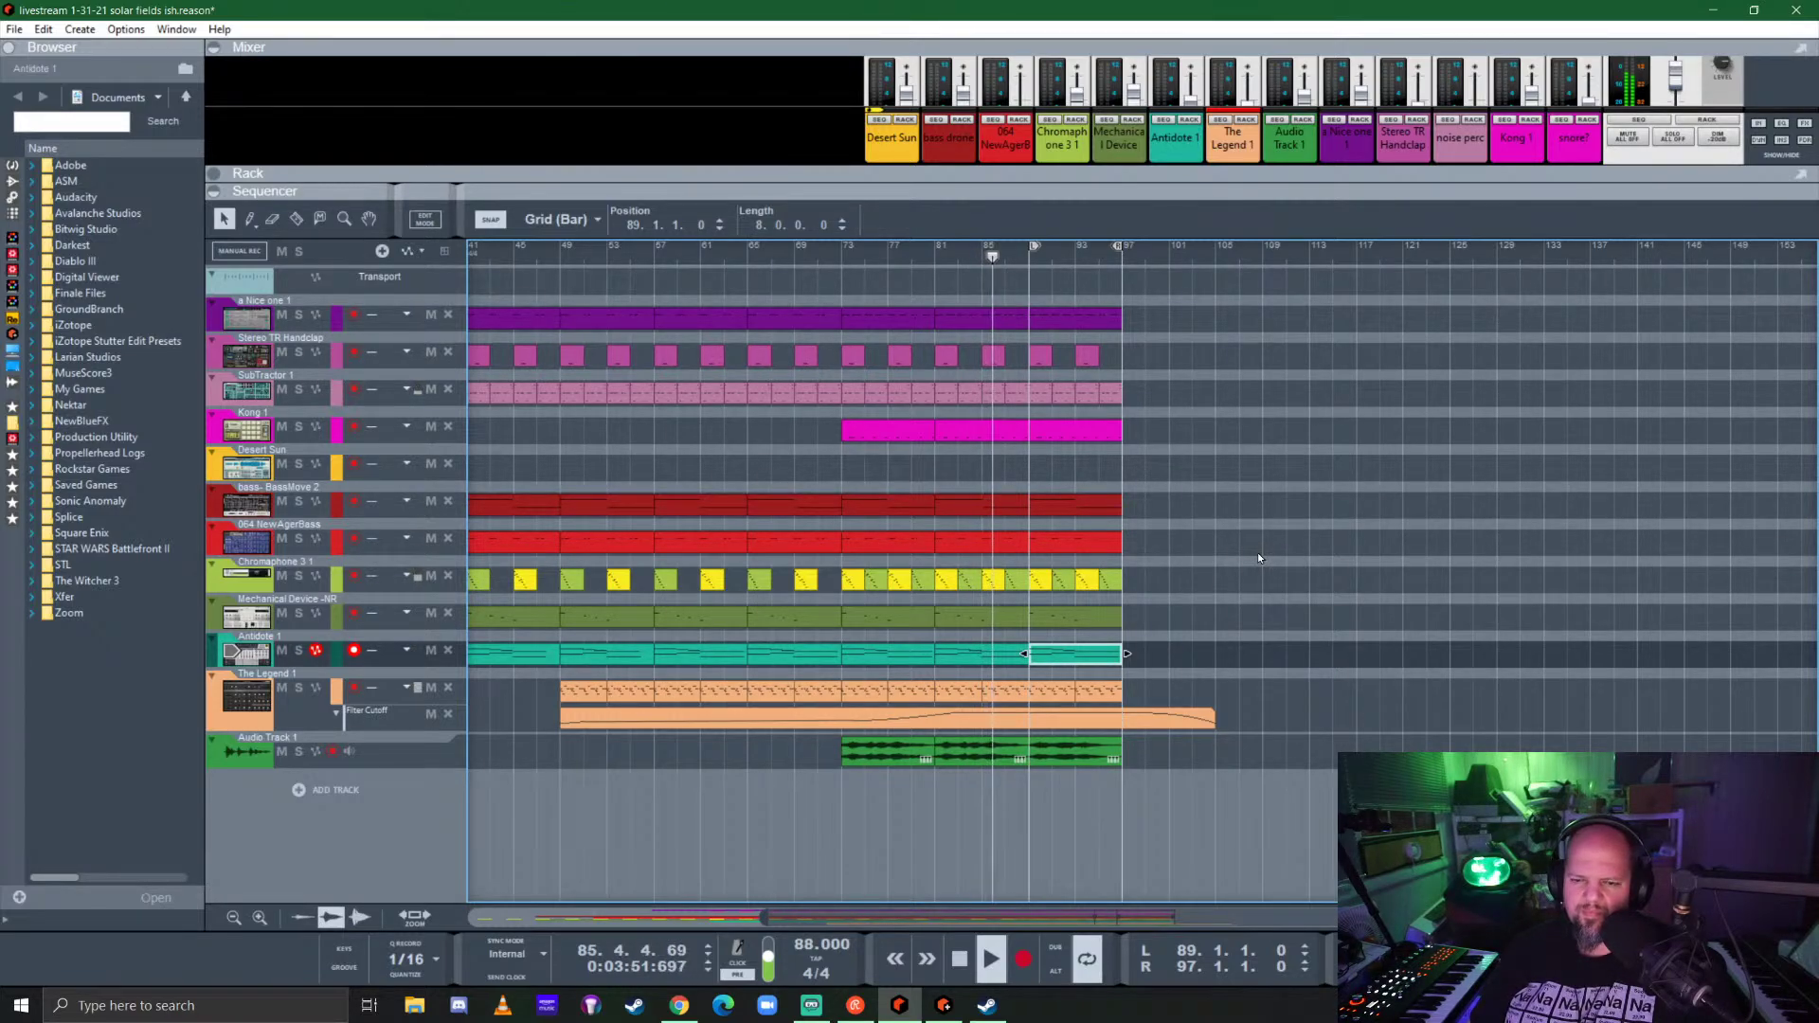
Step: Delete the NewAgerBass clip at bar 89 and record a new bass part on that track from bar 89 to bar 101
{"action": "left_click", "coordinate": [1054, 542]}
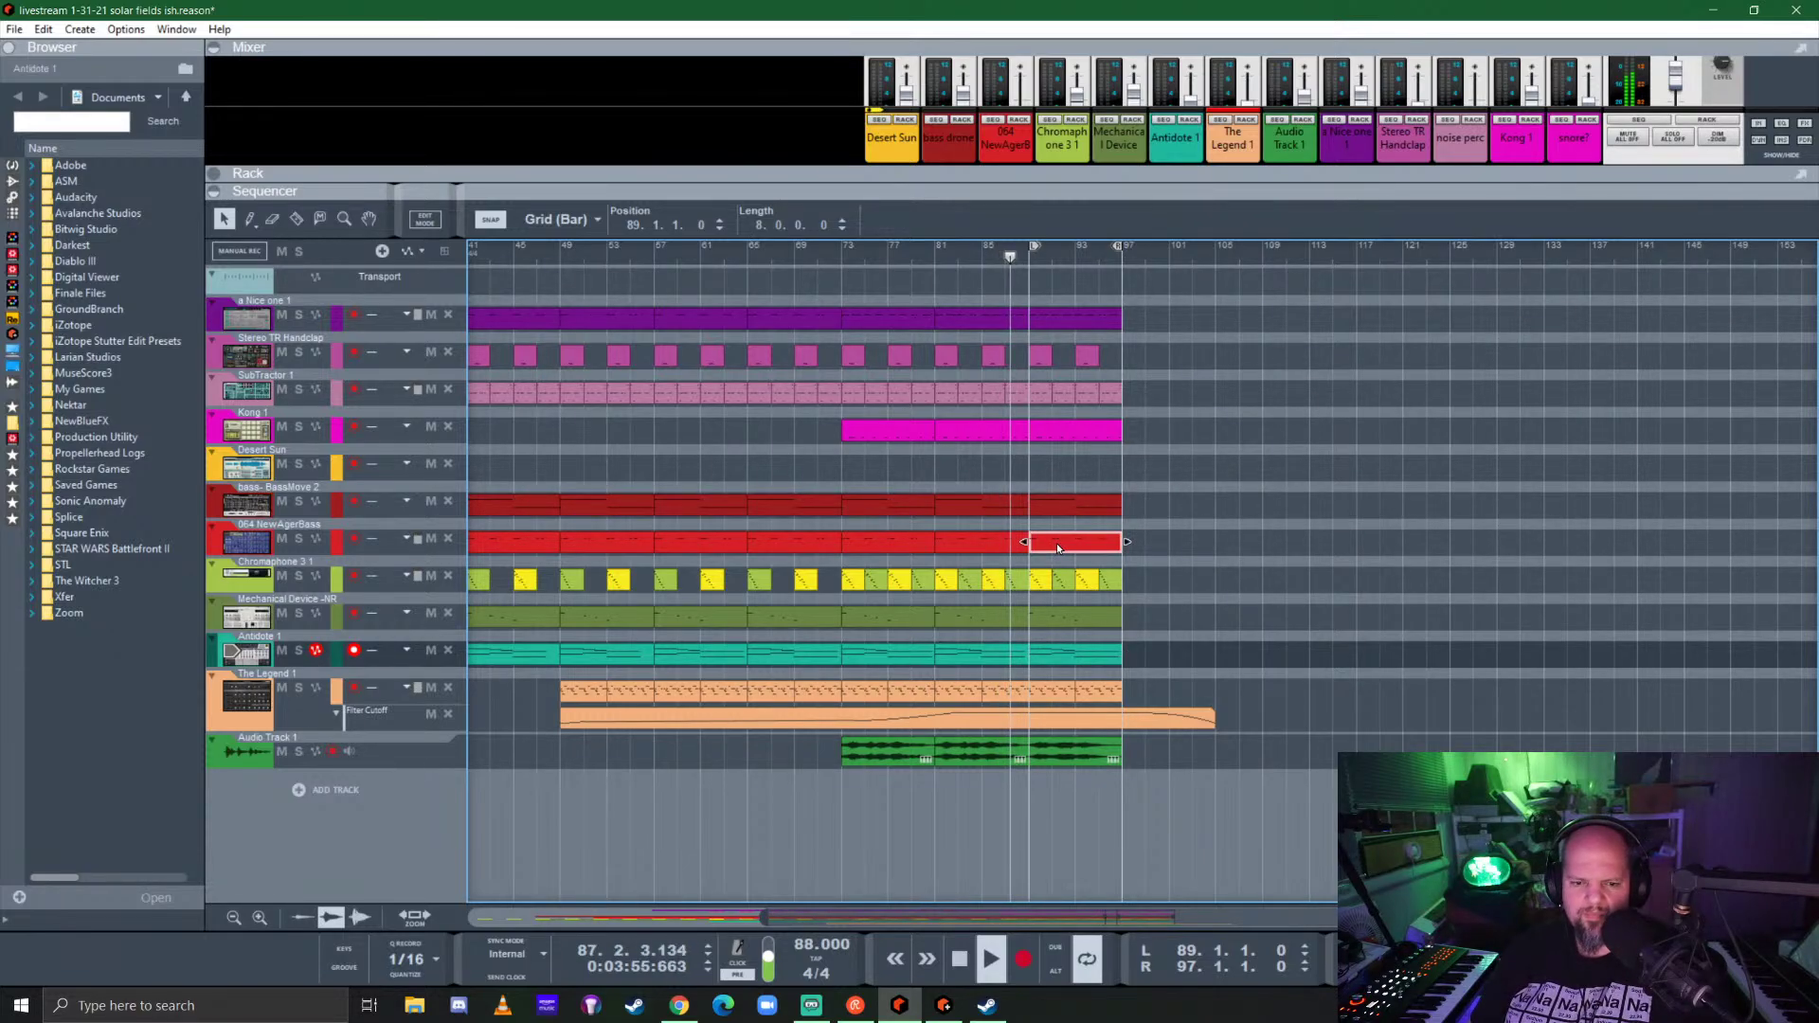
{"action": "key", "text": "Delete"}
{"action": "left_click", "coordinate": [249, 543]}
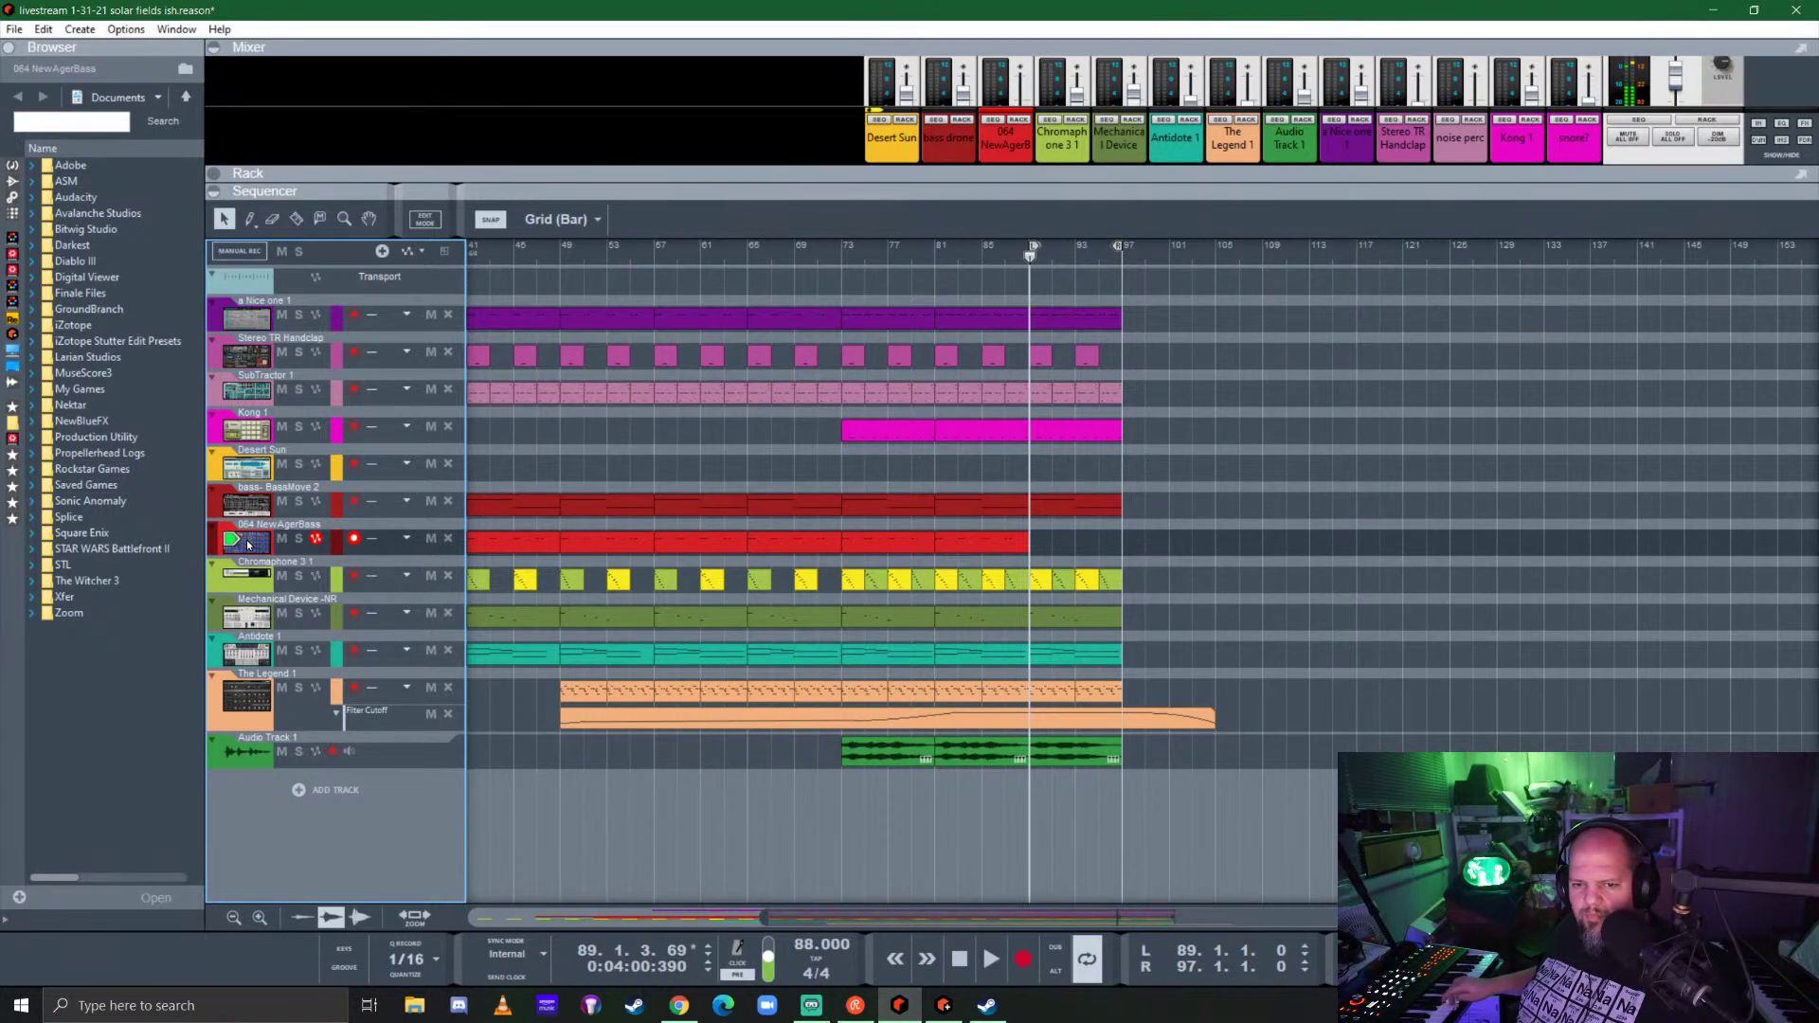
{"action": "key", "text": "space"}
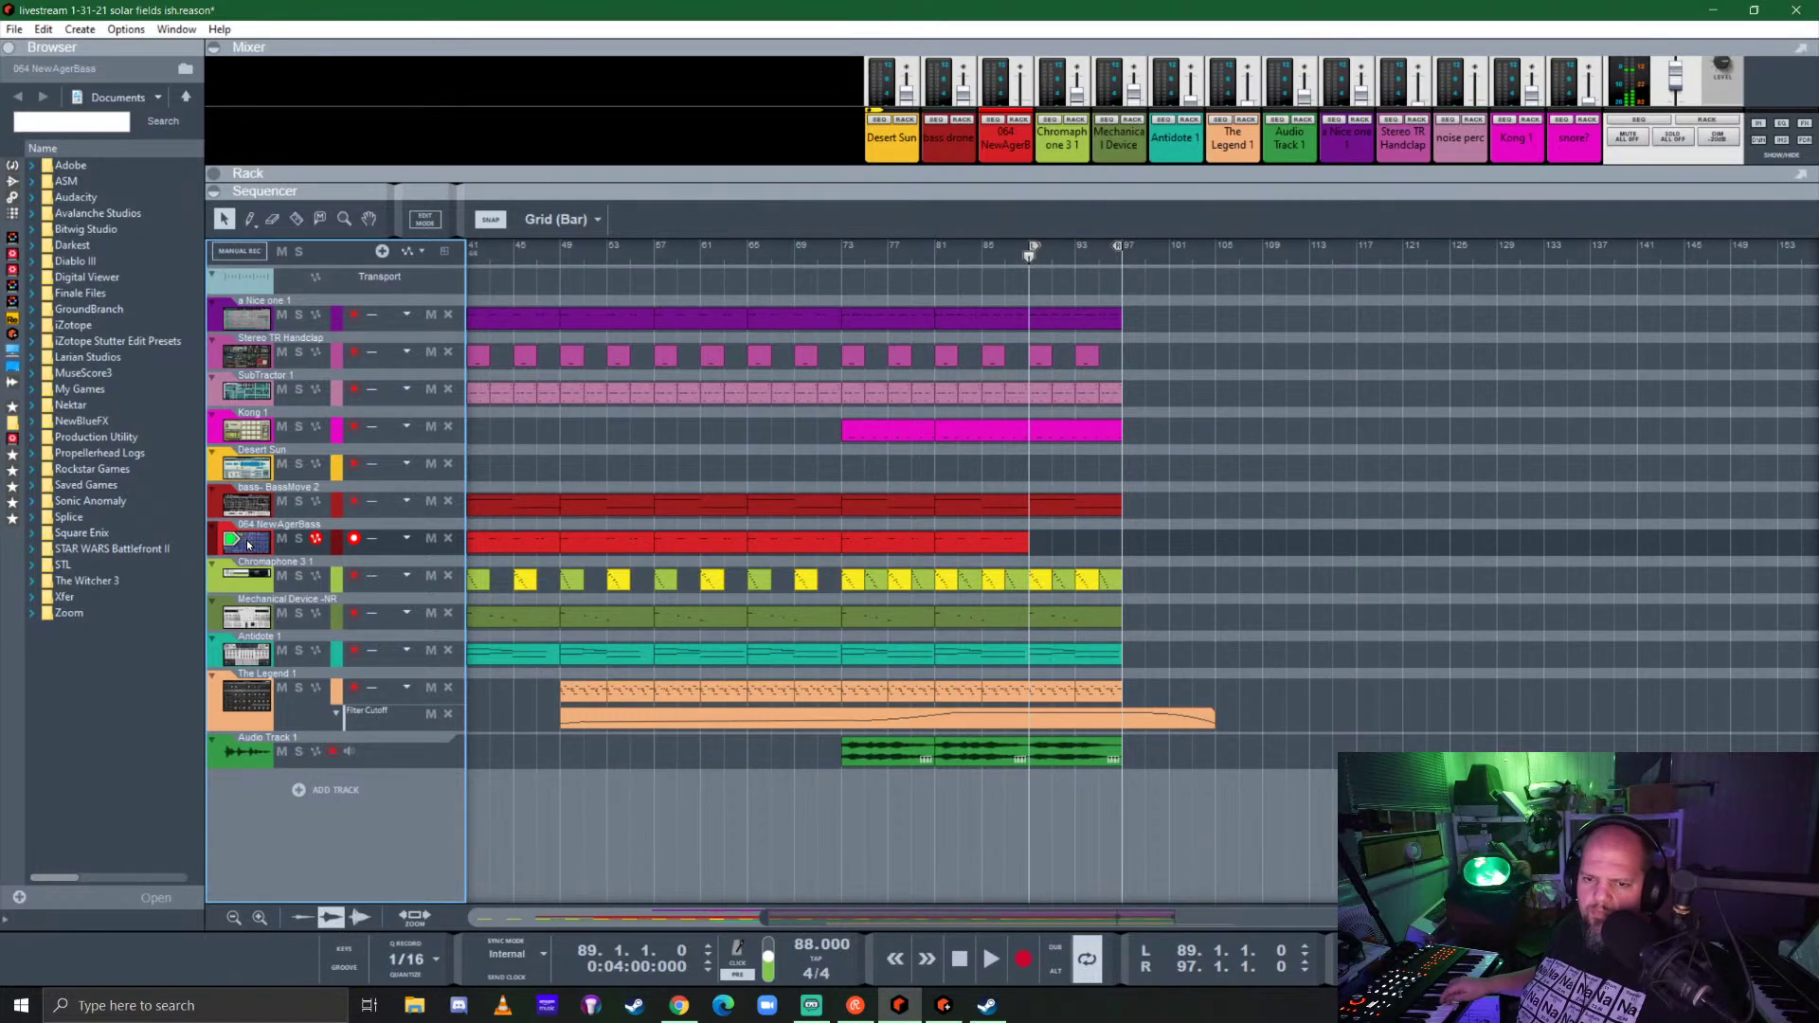
{"action": "key", "text": "ctrl+Return"}
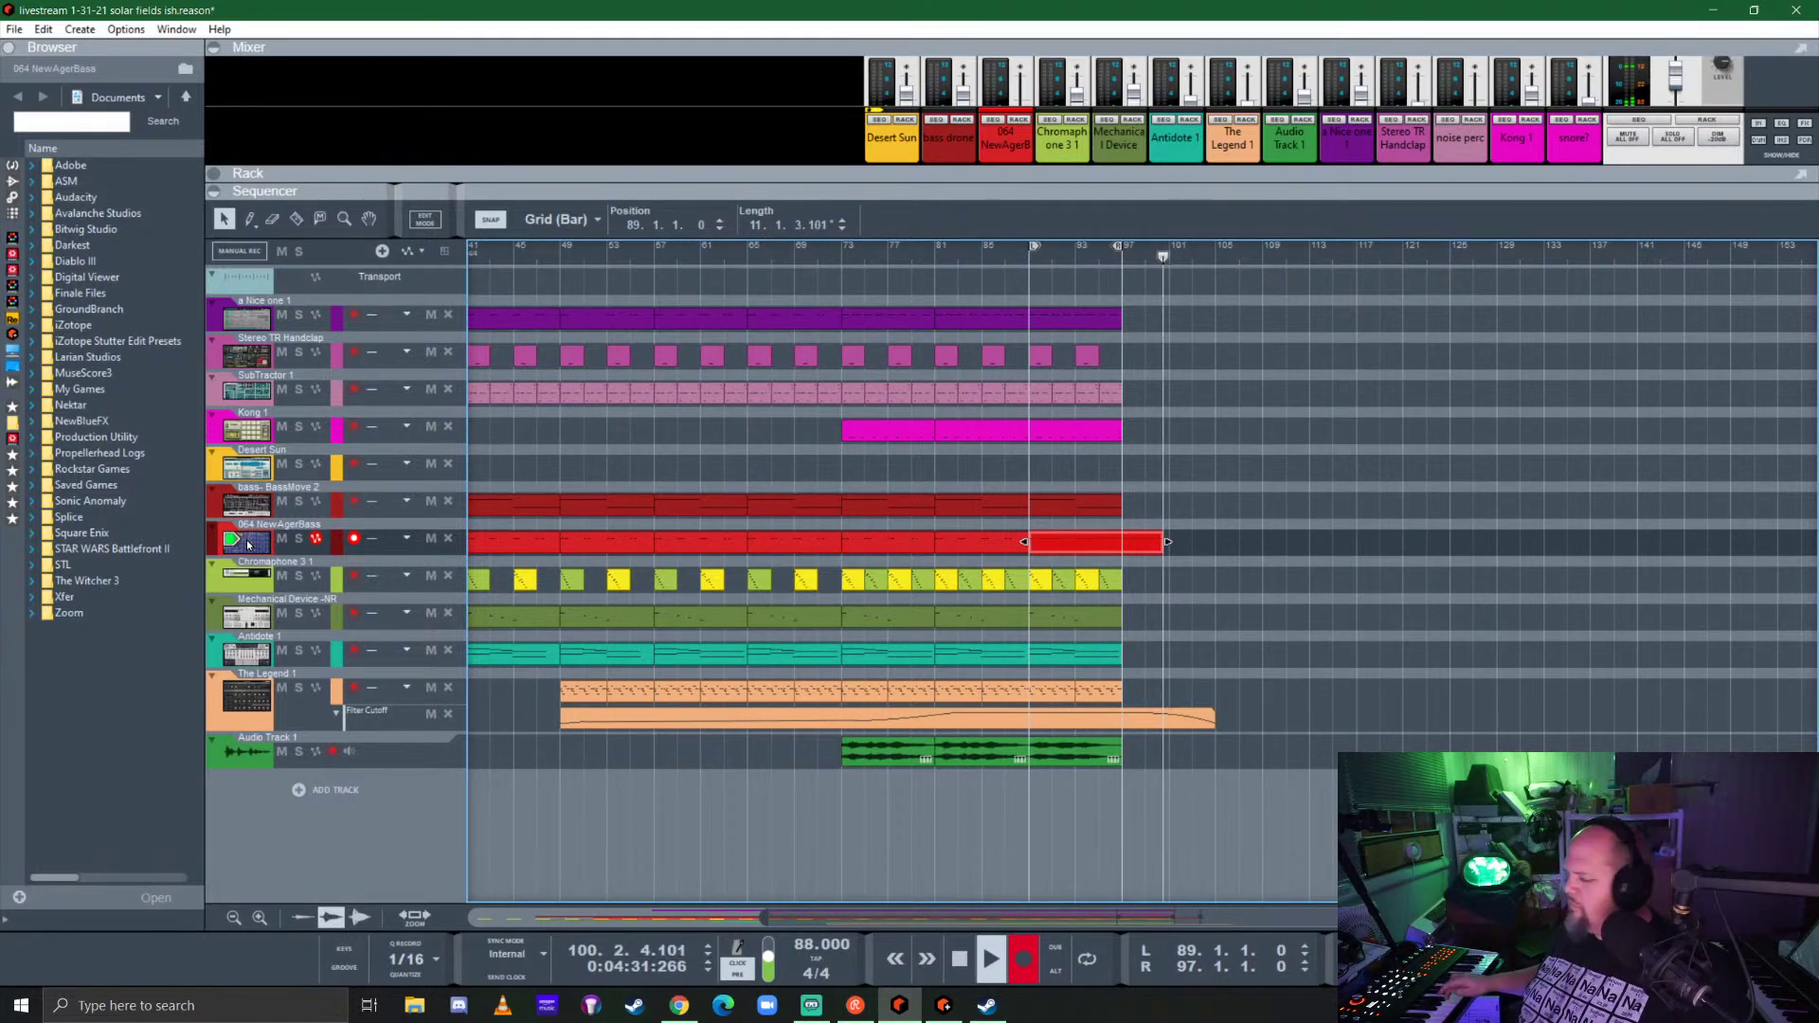
{"action": "key", "text": "space"}
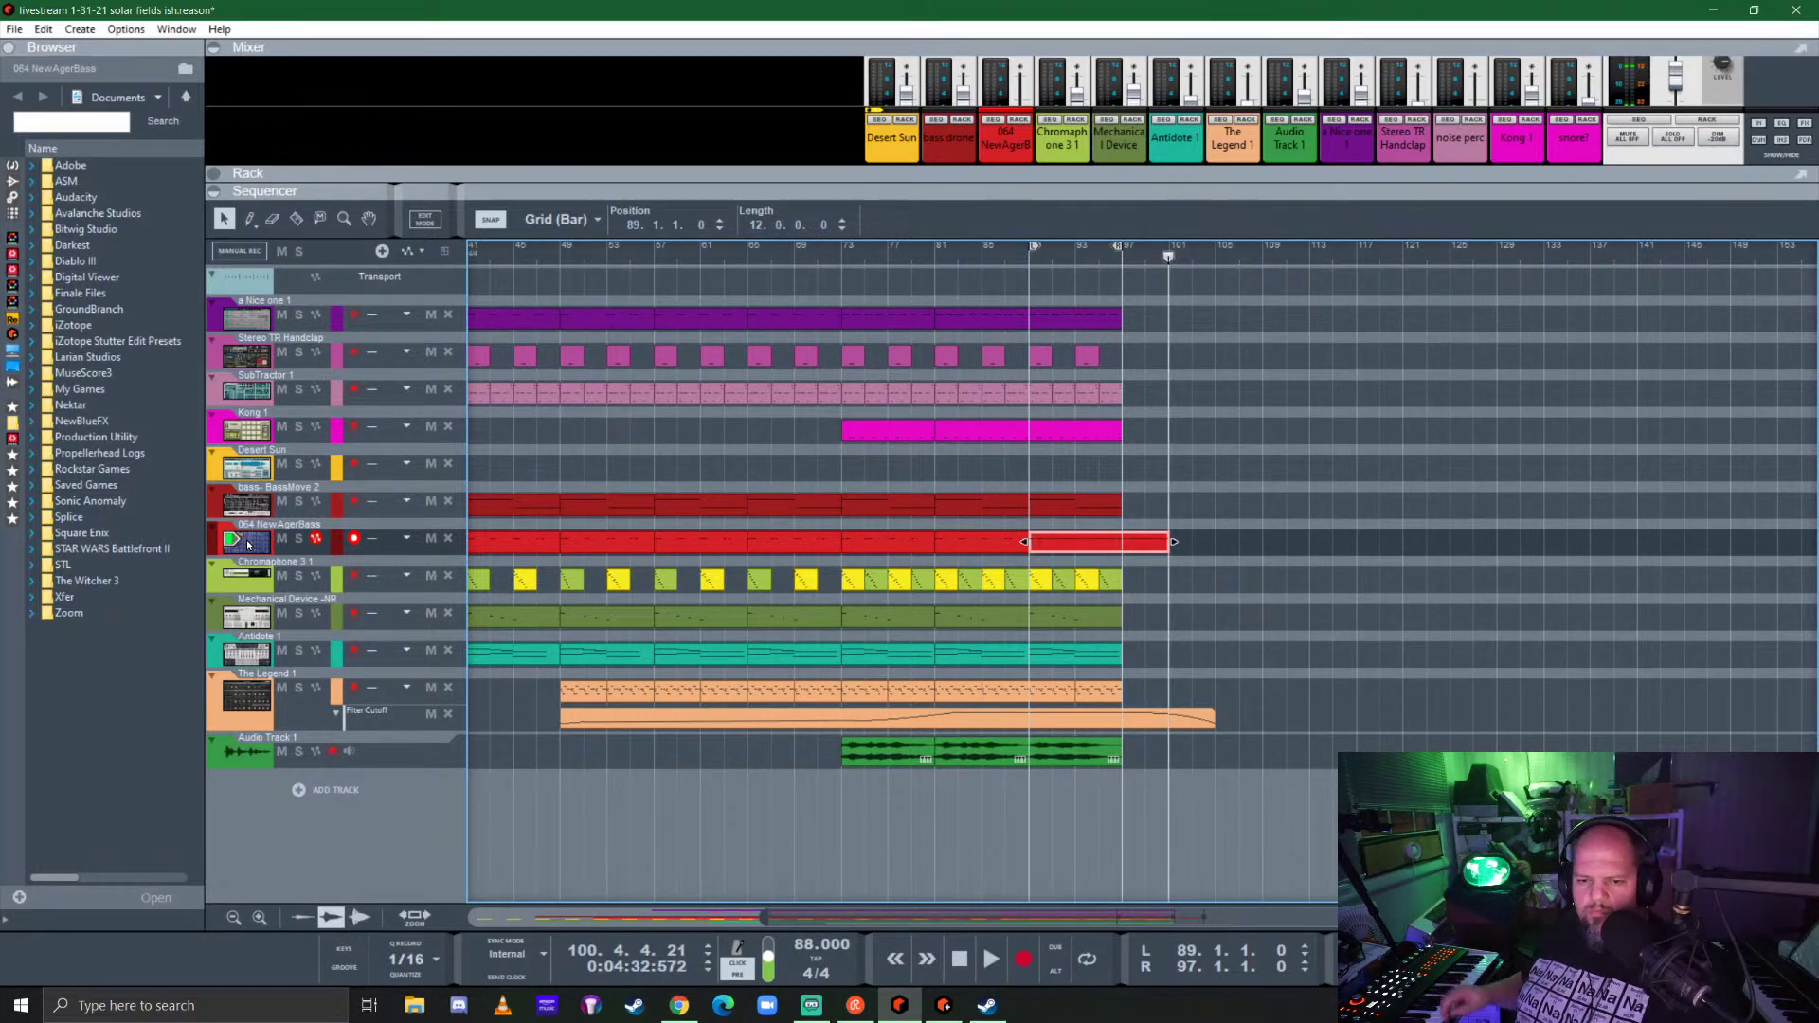
Step: Split the recorded NewAgerBass clip at bar 93, delete its first part and move the eight-bar remainder to bar 89
{"action": "left_click", "coordinate": [415, 977]}
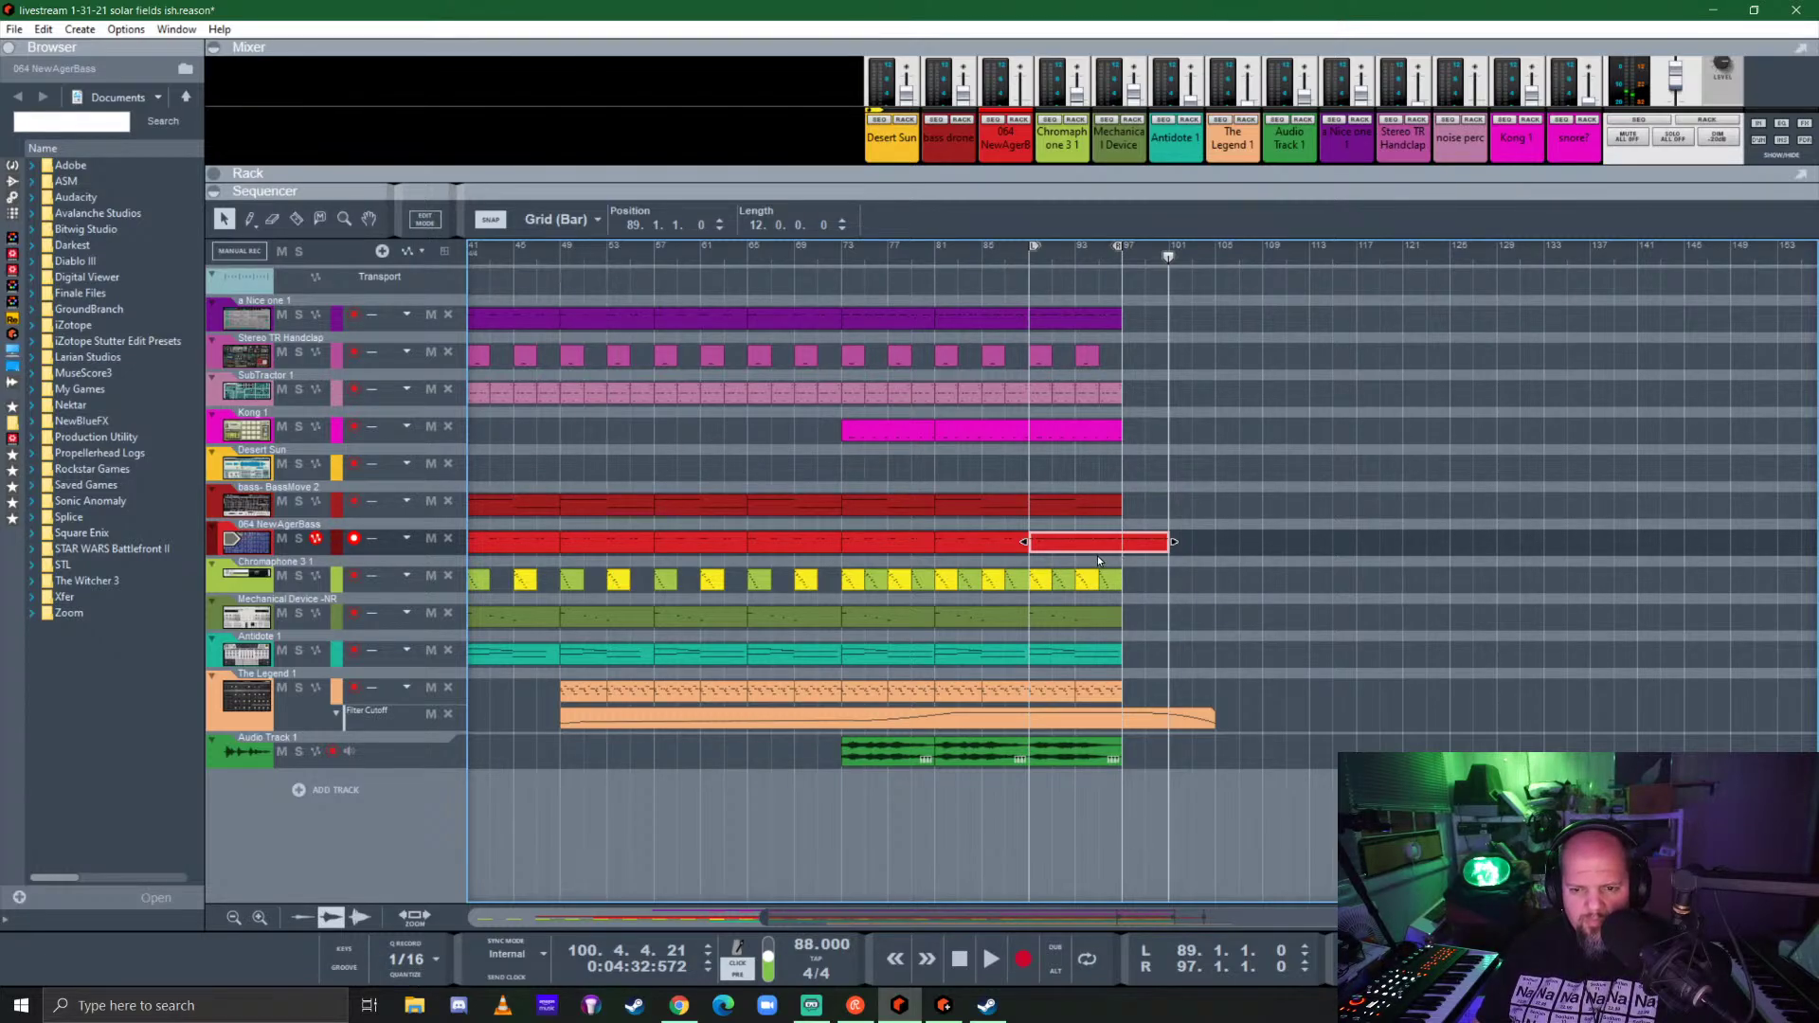
{"action": "key", "text": "r"}
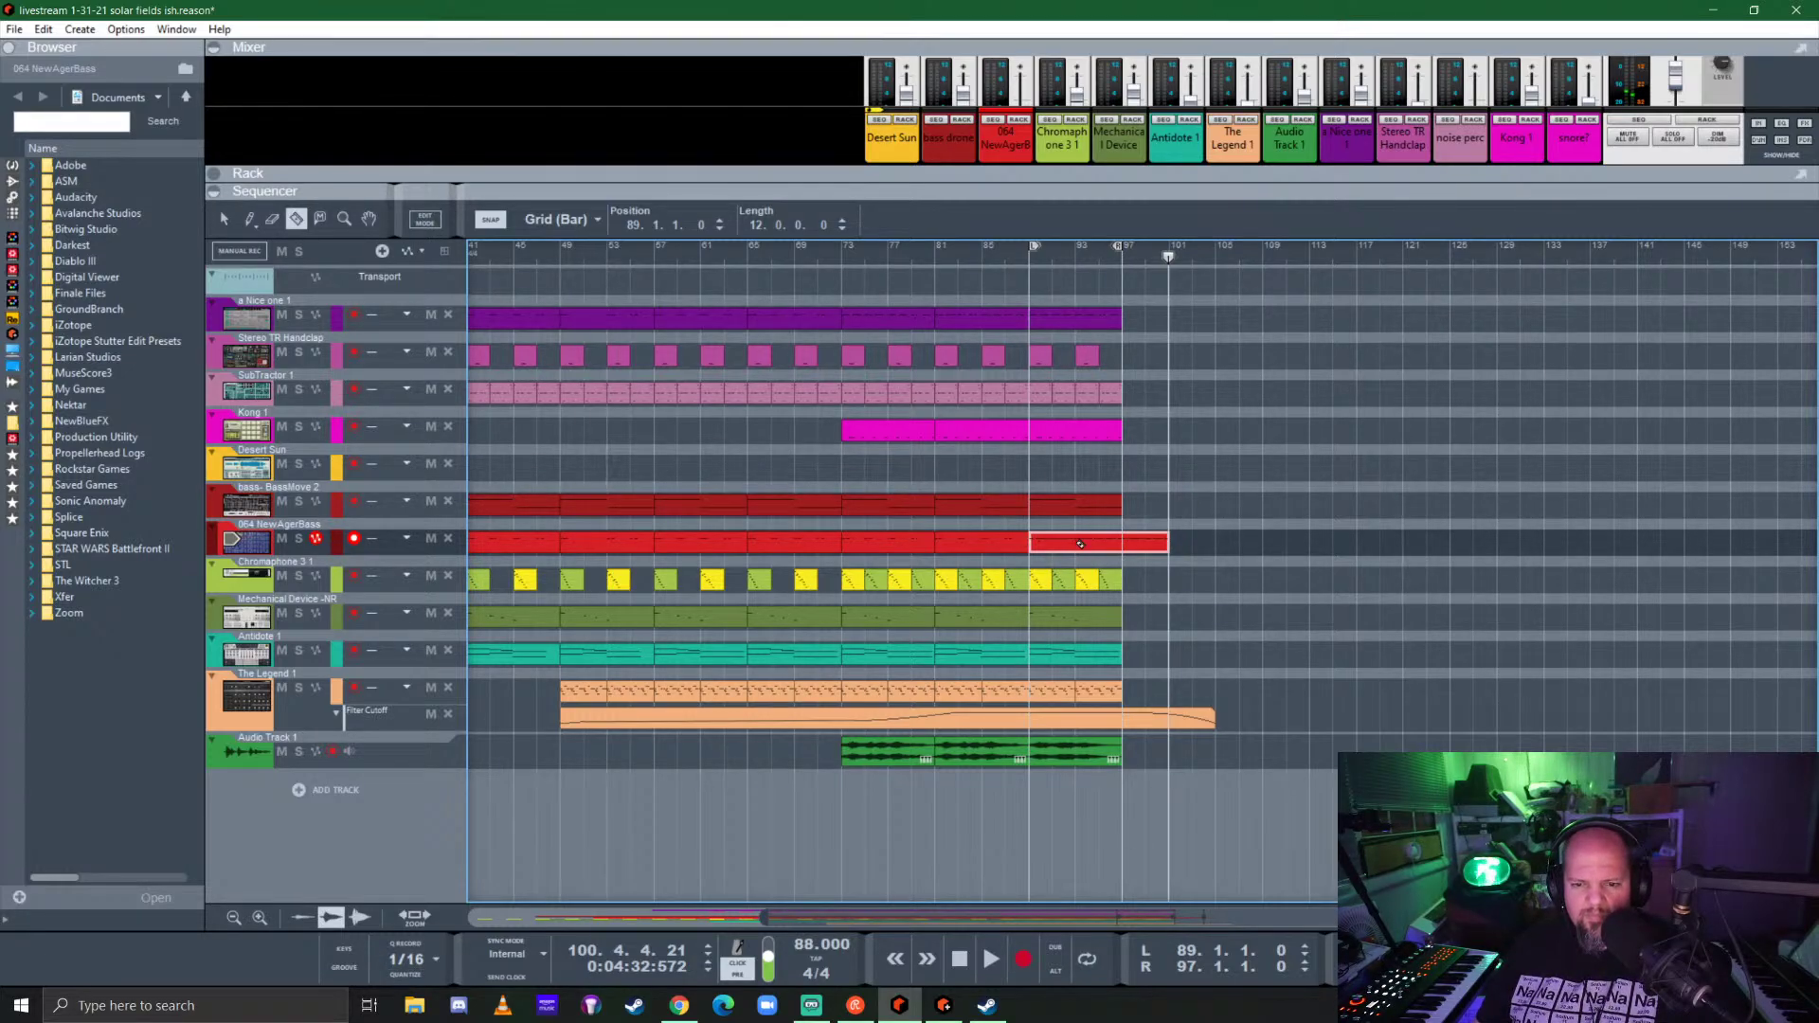
{"action": "left_click", "coordinate": [1080, 544]}
{"action": "key", "text": "q"}
{"action": "left_click", "coordinate": [1052, 542]}
{"action": "key", "text": "Delete"}
{"action": "left_click_drag", "start_coordinate": [1123, 542], "coordinate": [1088, 547]}
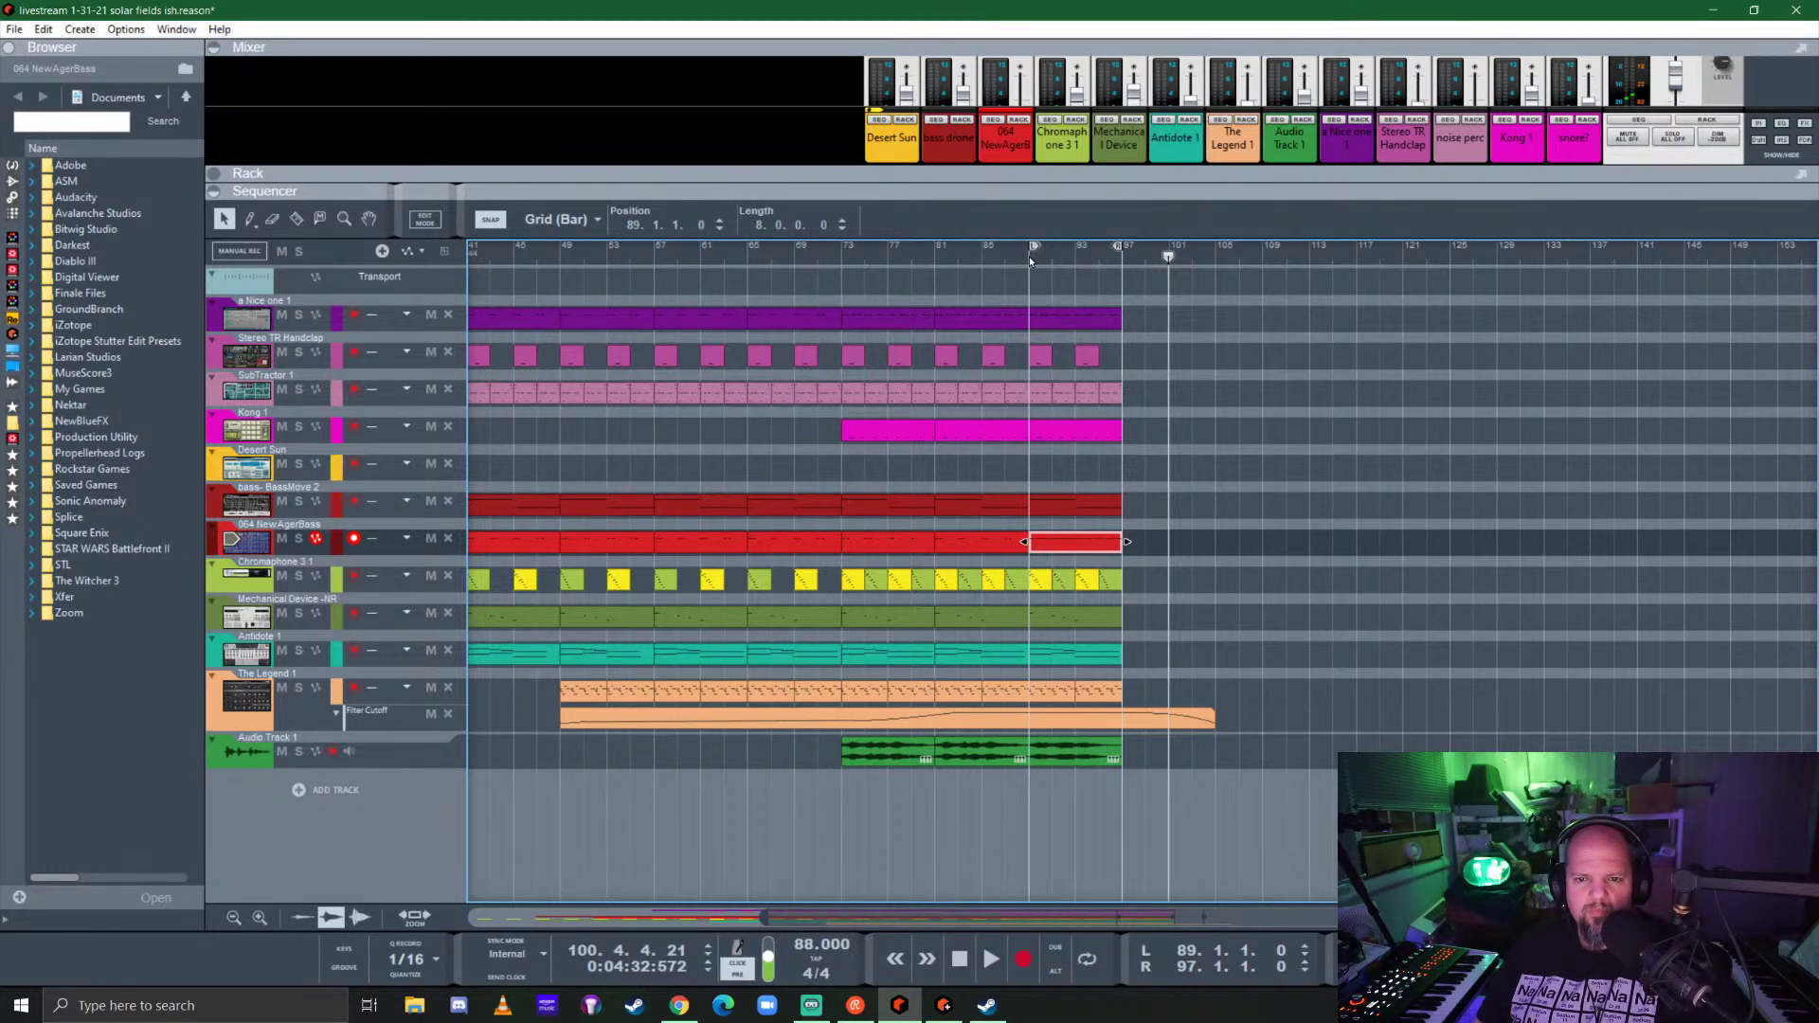
Step: Duplicate the eight-bar NewAgerBass clip to bar 97, start playback there, and copy that clip onto the BassMove 2 track
{"action": "left_click_drag", "start_coordinate": [1202, 532], "coordinate": [1154, 533]}
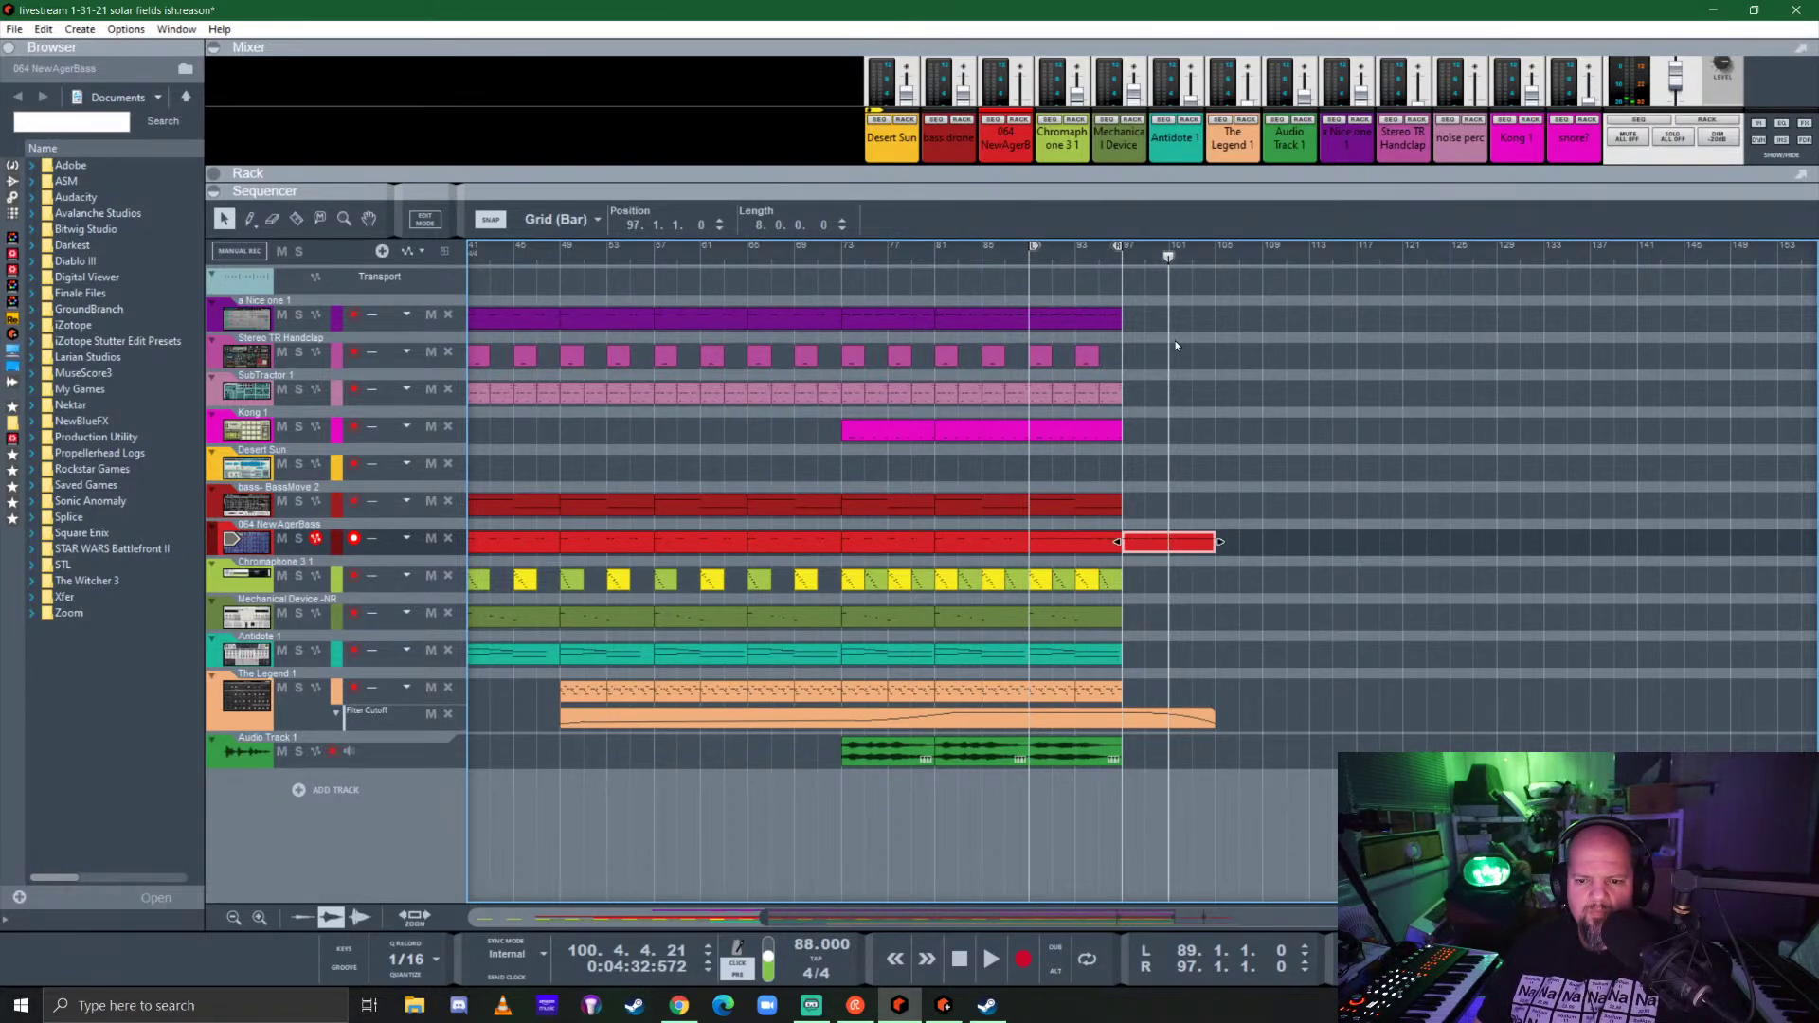
{"action": "left_click", "coordinate": [1126, 264]}
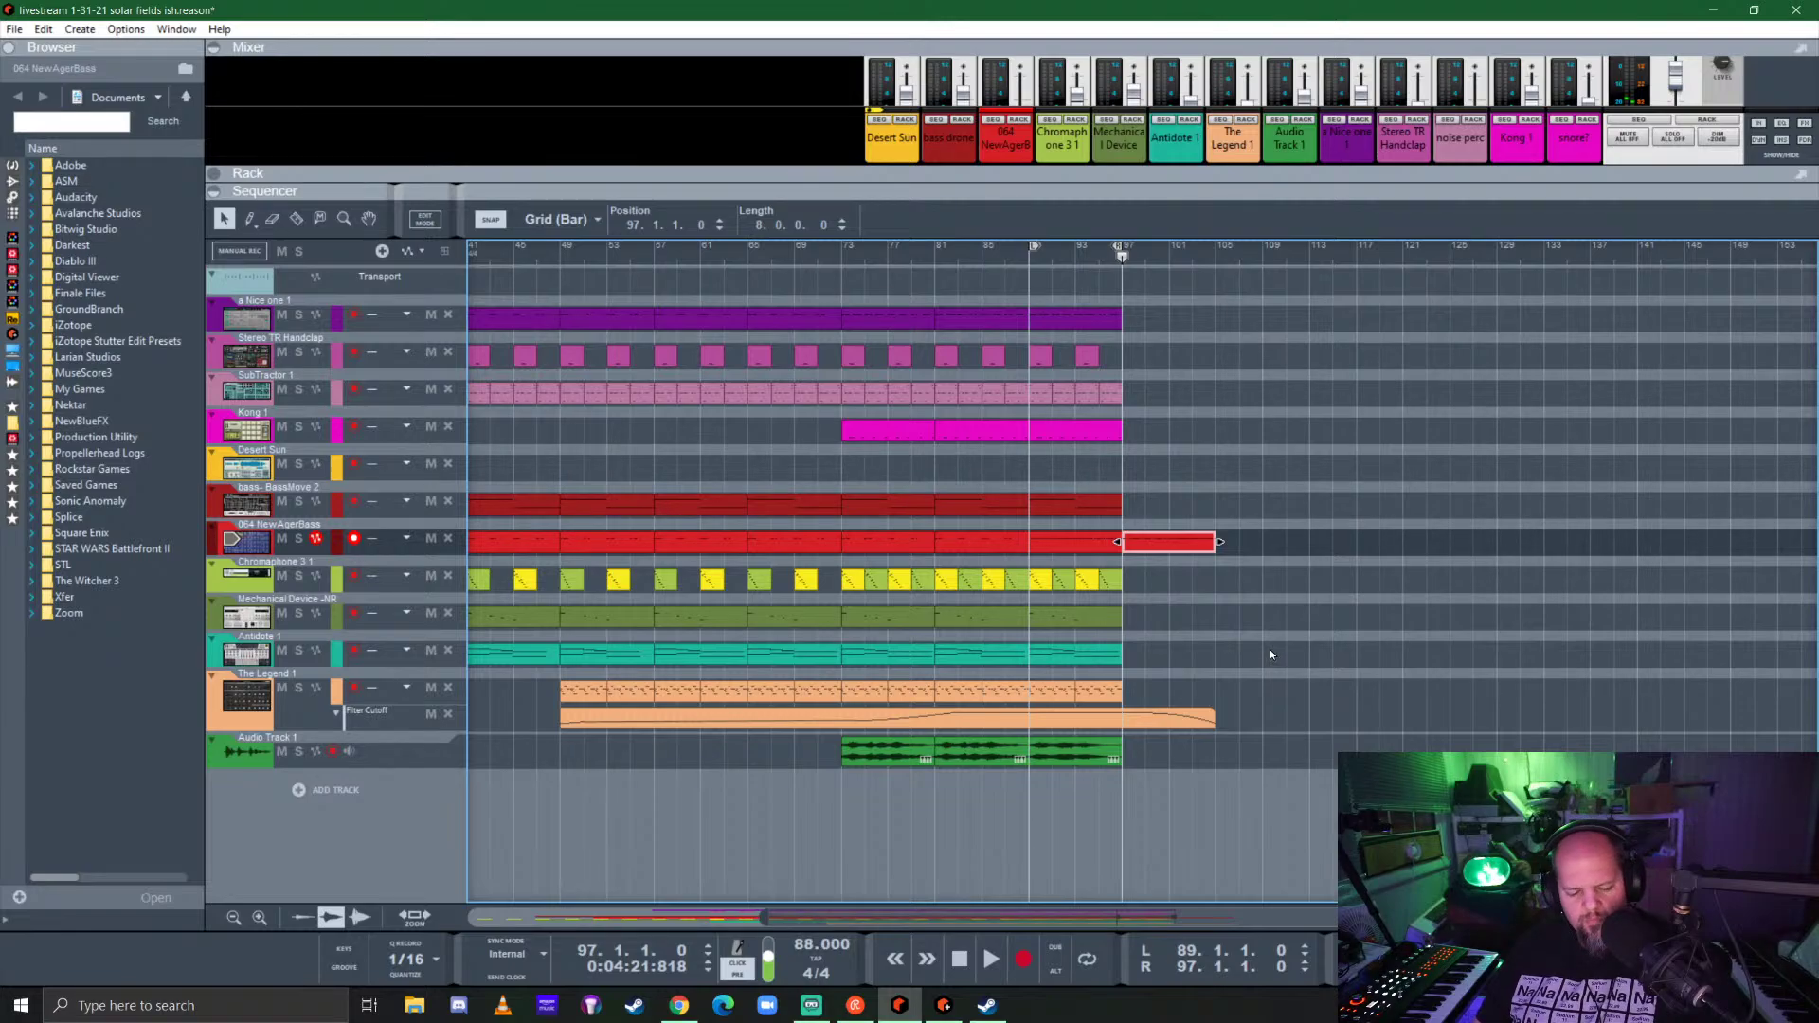
{"action": "key", "text": "space"}
{"action": "left_click_drag", "start_coordinate": [1172, 545], "coordinate": [1162, 506]}
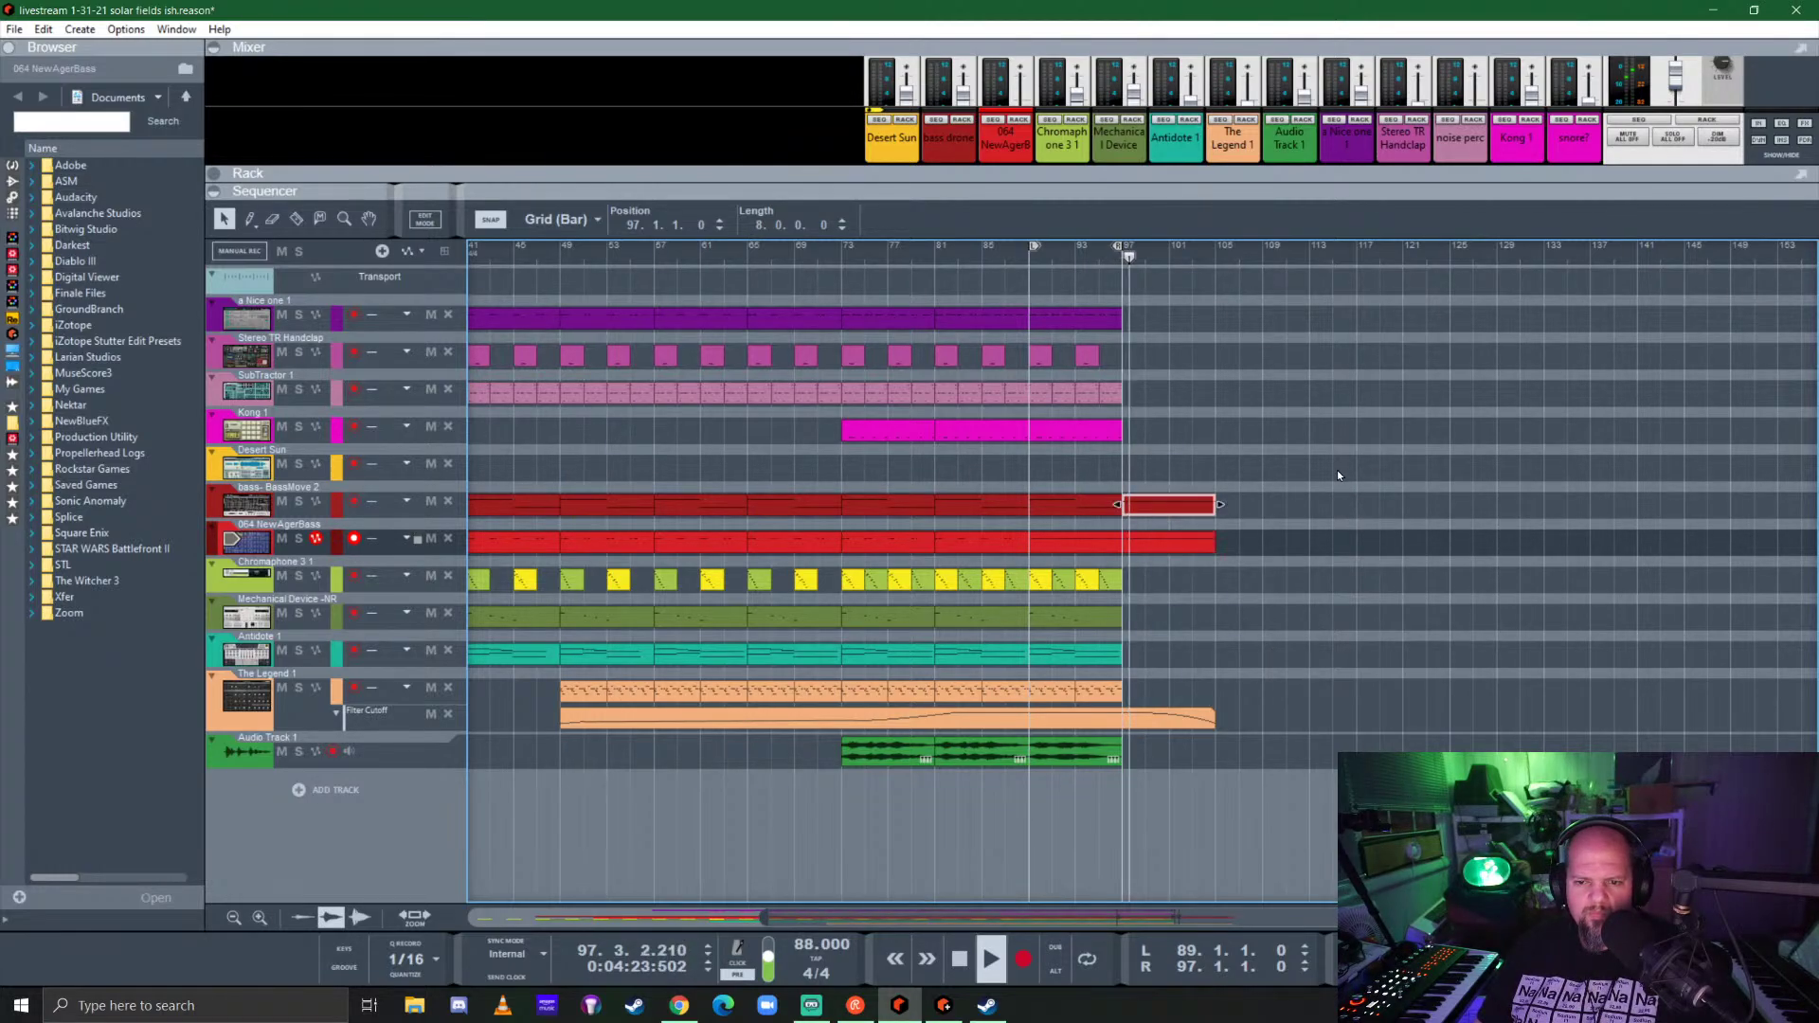
Step: Transpose all notes in the BassMove 2 clip at bar 97 up one octave to A2
{"action": "double_click", "coordinate": [1170, 506]}
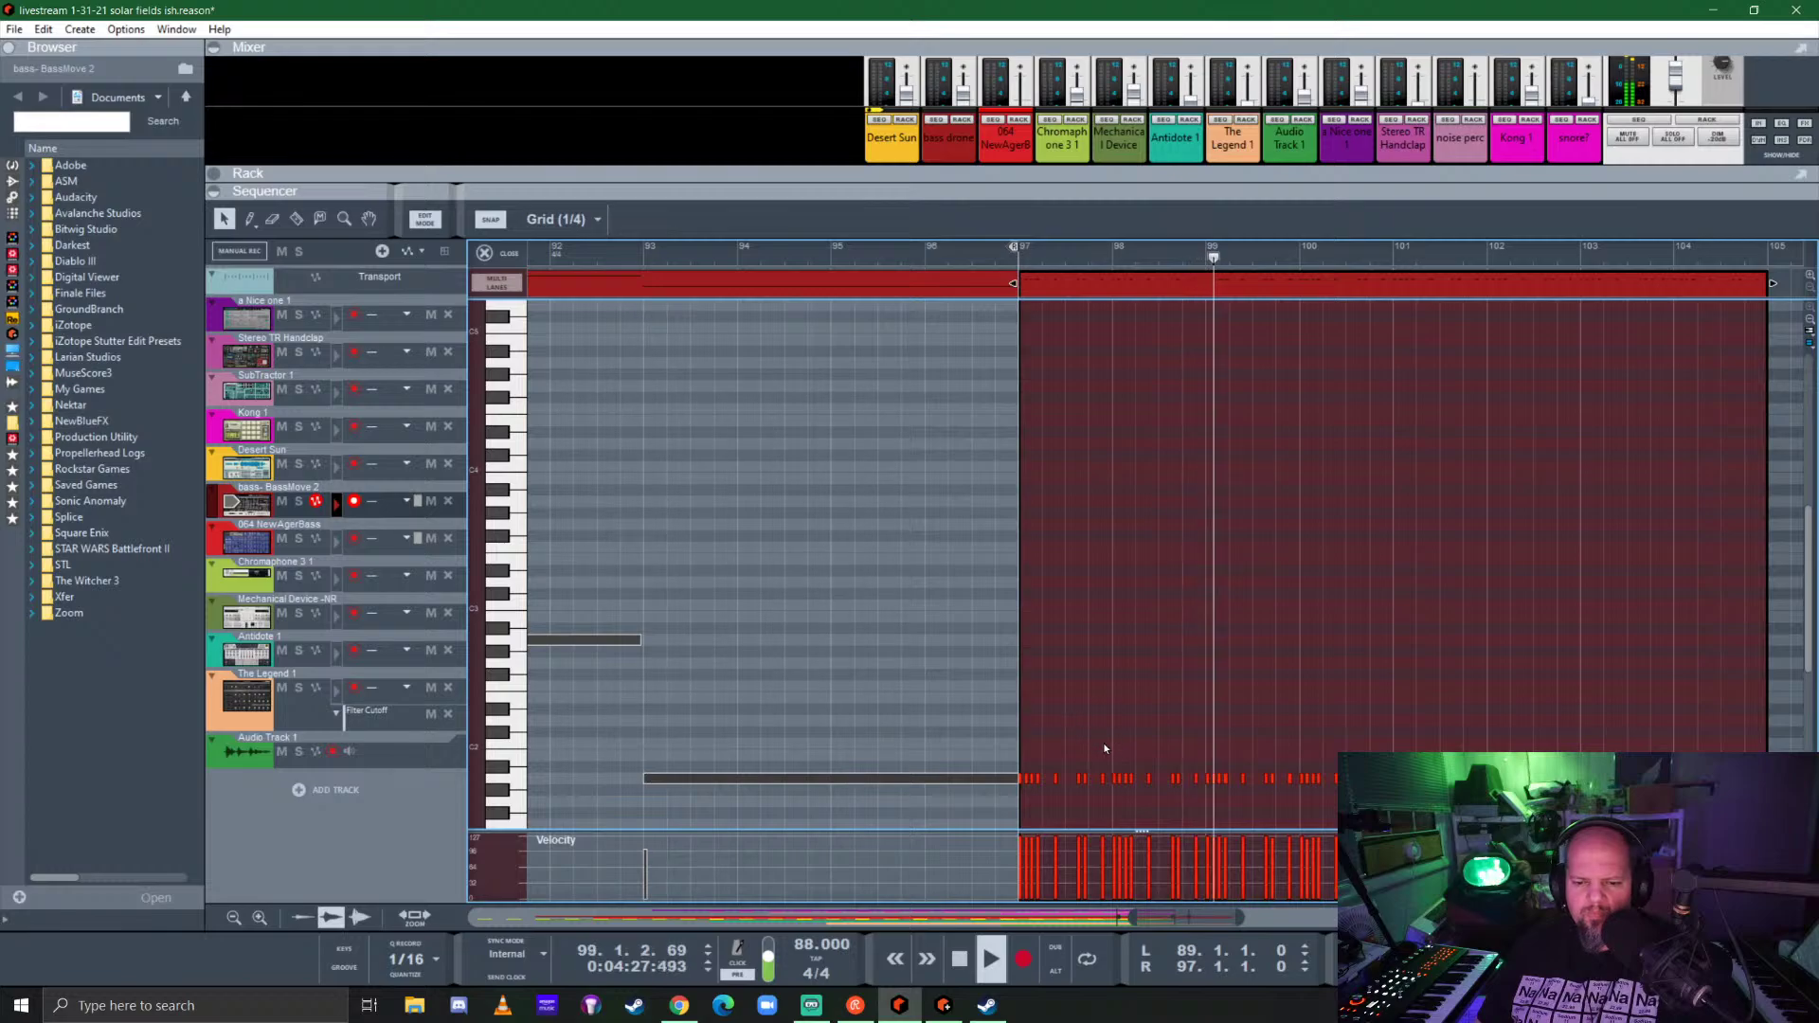
{"action": "scroll", "coordinate": [1105, 752], "scroll_direction": "down", "scroll_amount": 3}
{"action": "scroll", "coordinate": [991, 689], "scroll_direction": "right", "scroll_amount": 3}
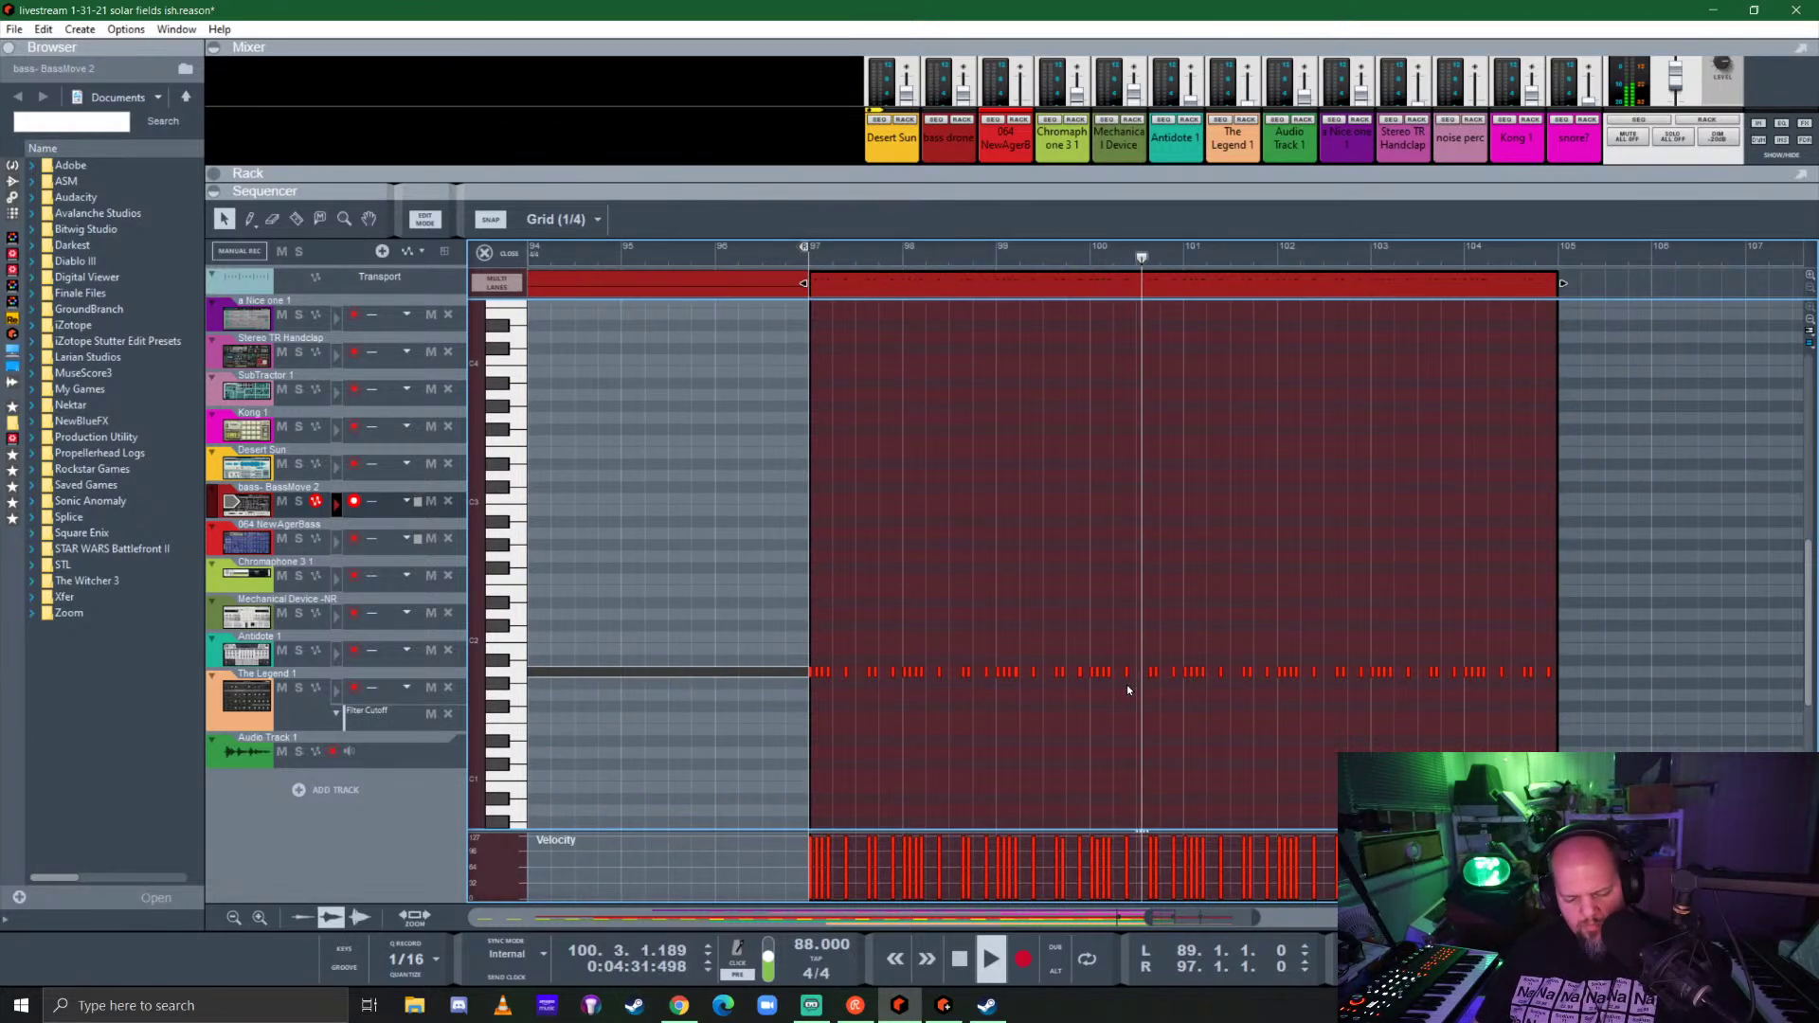
{"action": "key", "text": "ctrl+a"}
{"action": "key", "text": "shift+Up"}
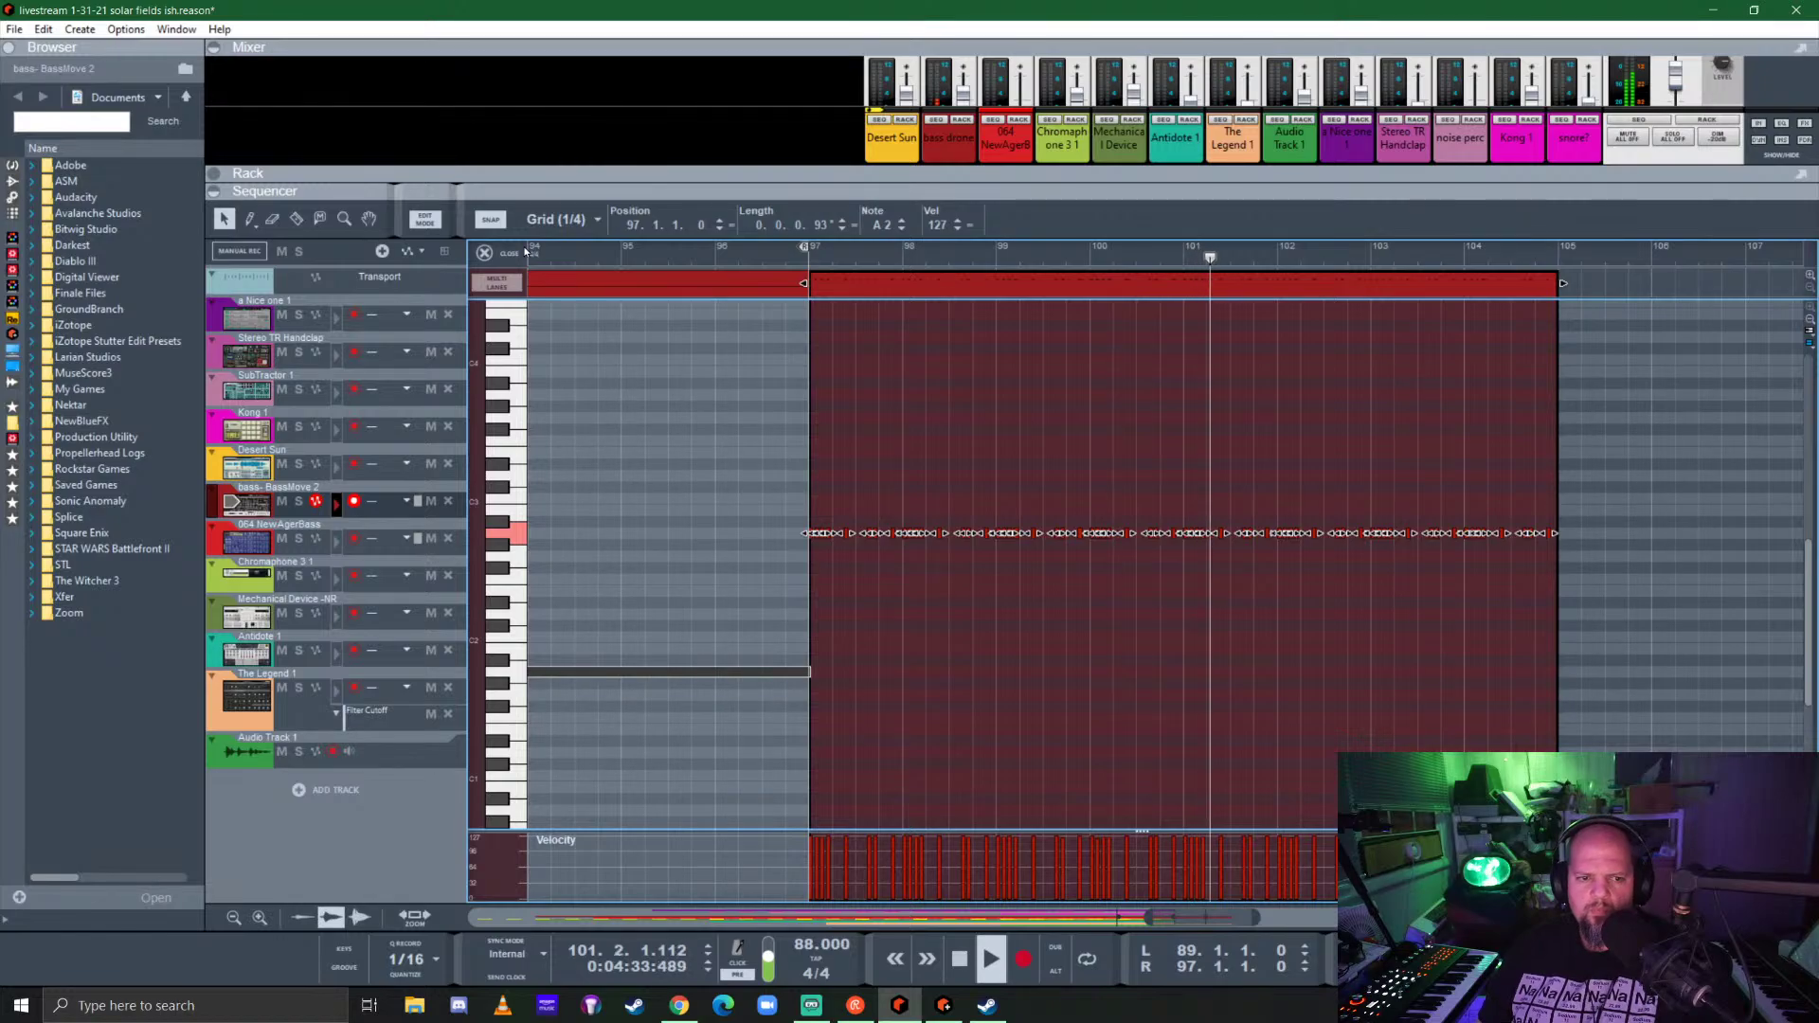
{"action": "left_click", "coordinate": [498, 256]}
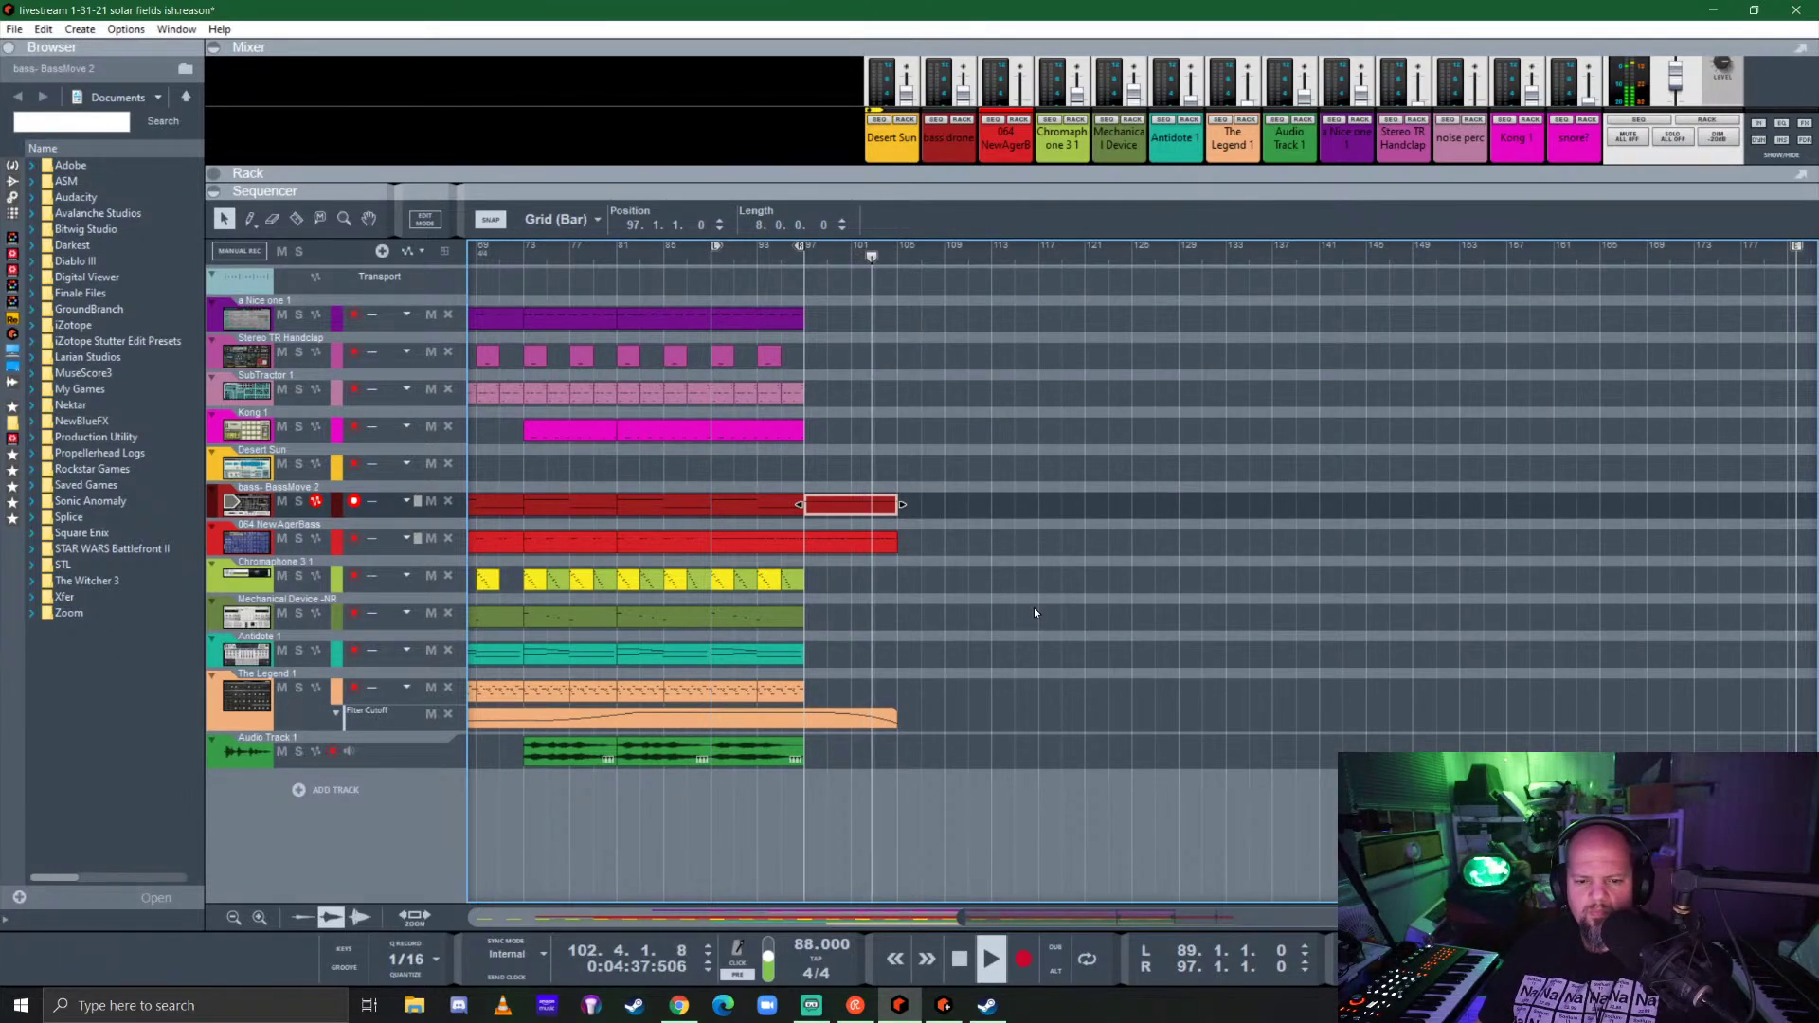
Step: Extend the Antidote clip at bar 89 to about bar 102 and lengthen its last two notes to about 8 bars 2 beats
{"action": "scroll", "coordinate": [912, 680], "scroll_direction": "left", "scroll_amount": 5}
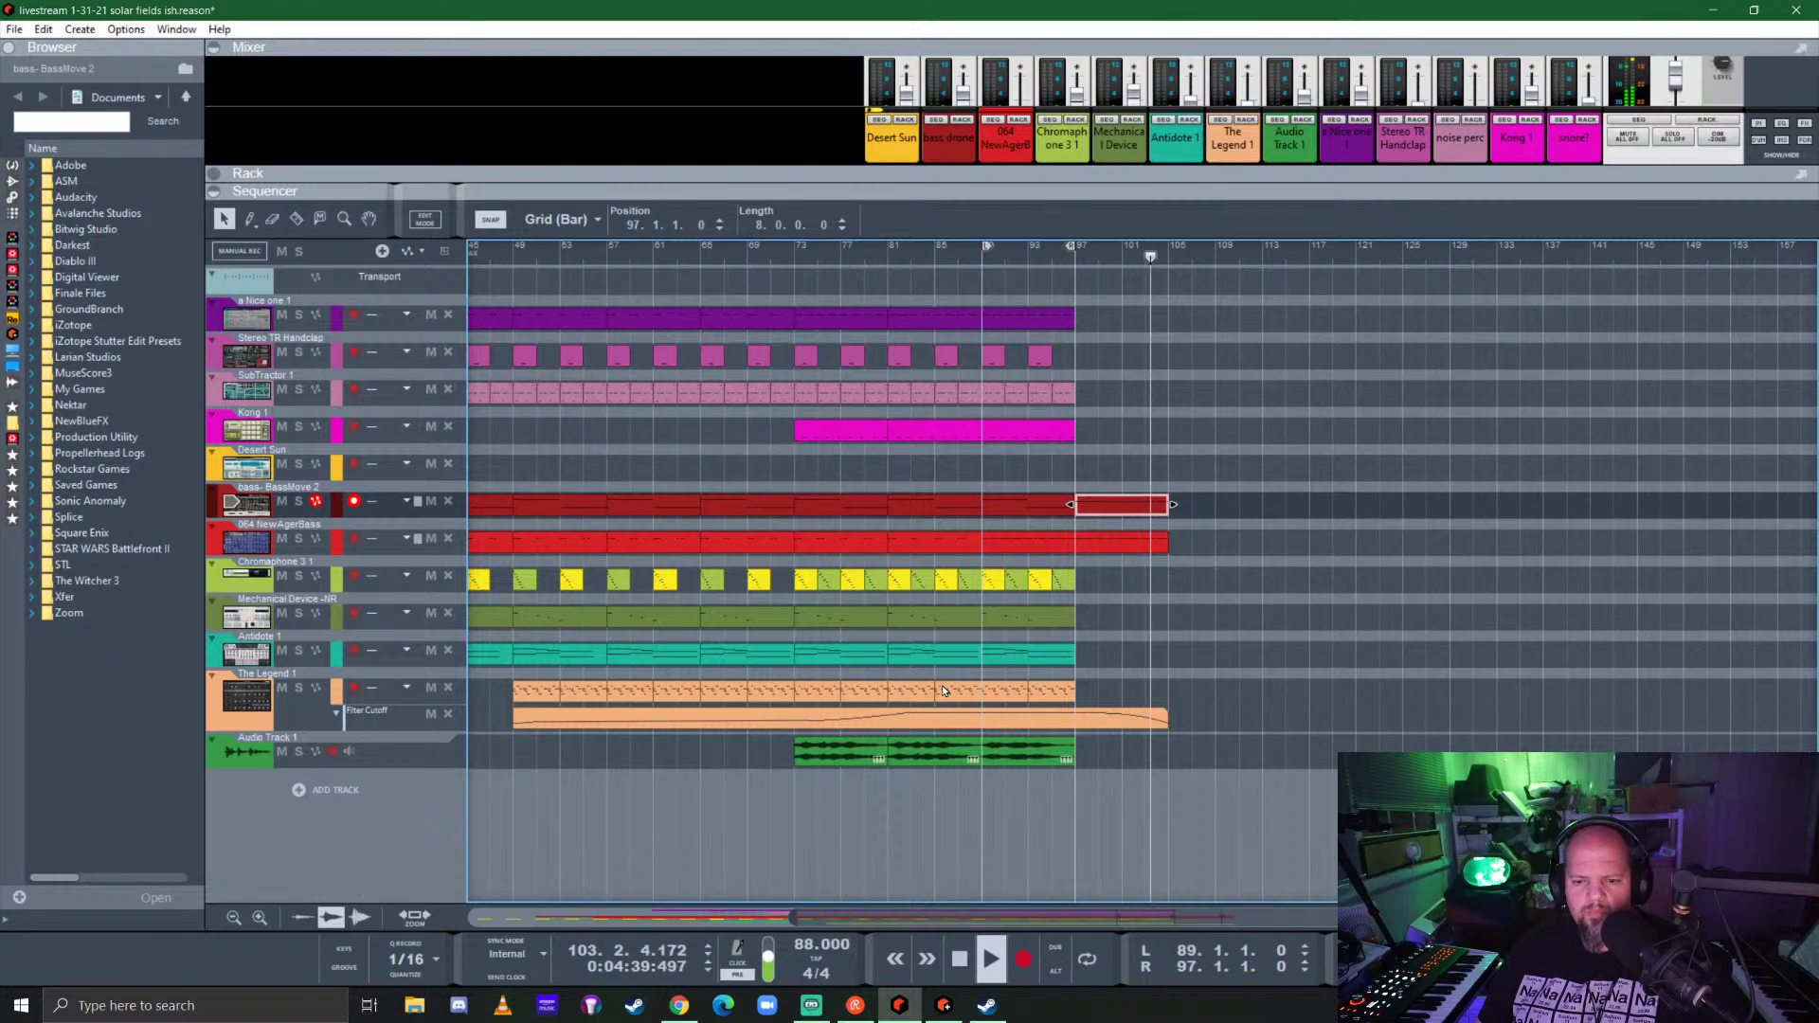
{"action": "left_click", "coordinate": [1044, 655]}
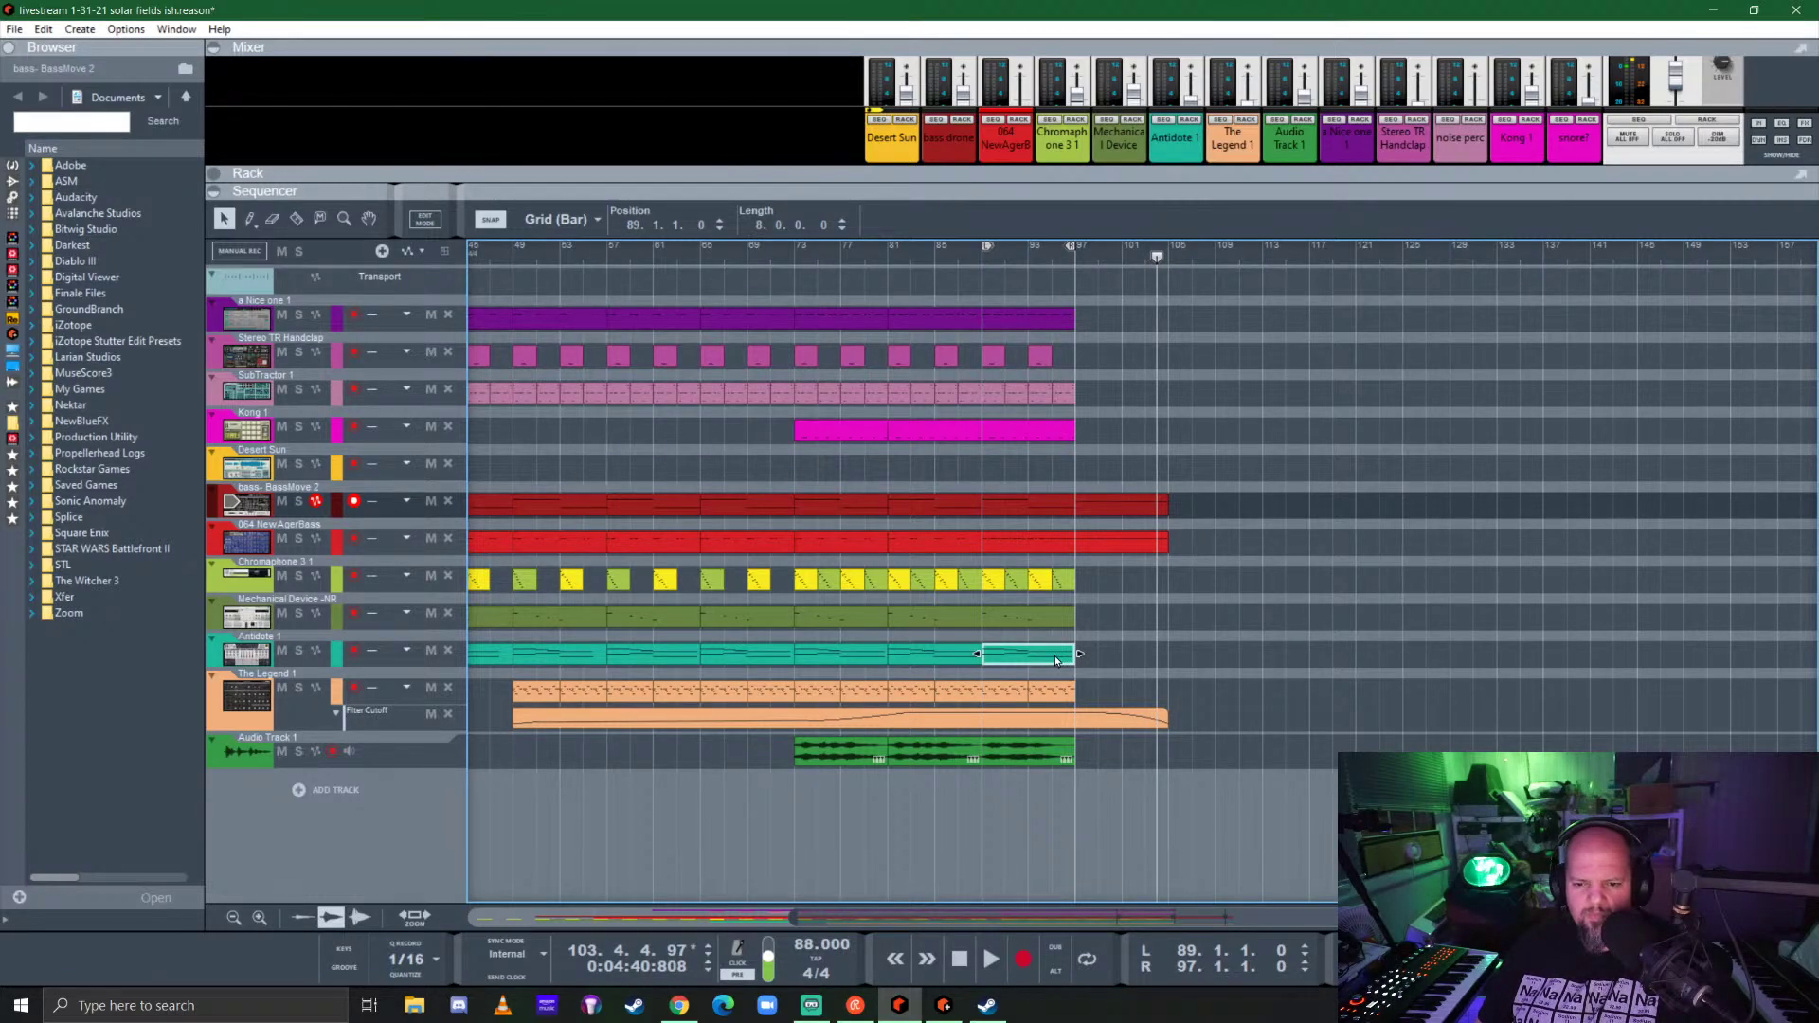
{"action": "double_click", "coordinate": [1057, 661]}
{"action": "scroll", "coordinate": [1084, 531], "scroll_direction": "down", "scroll_amount": 3}
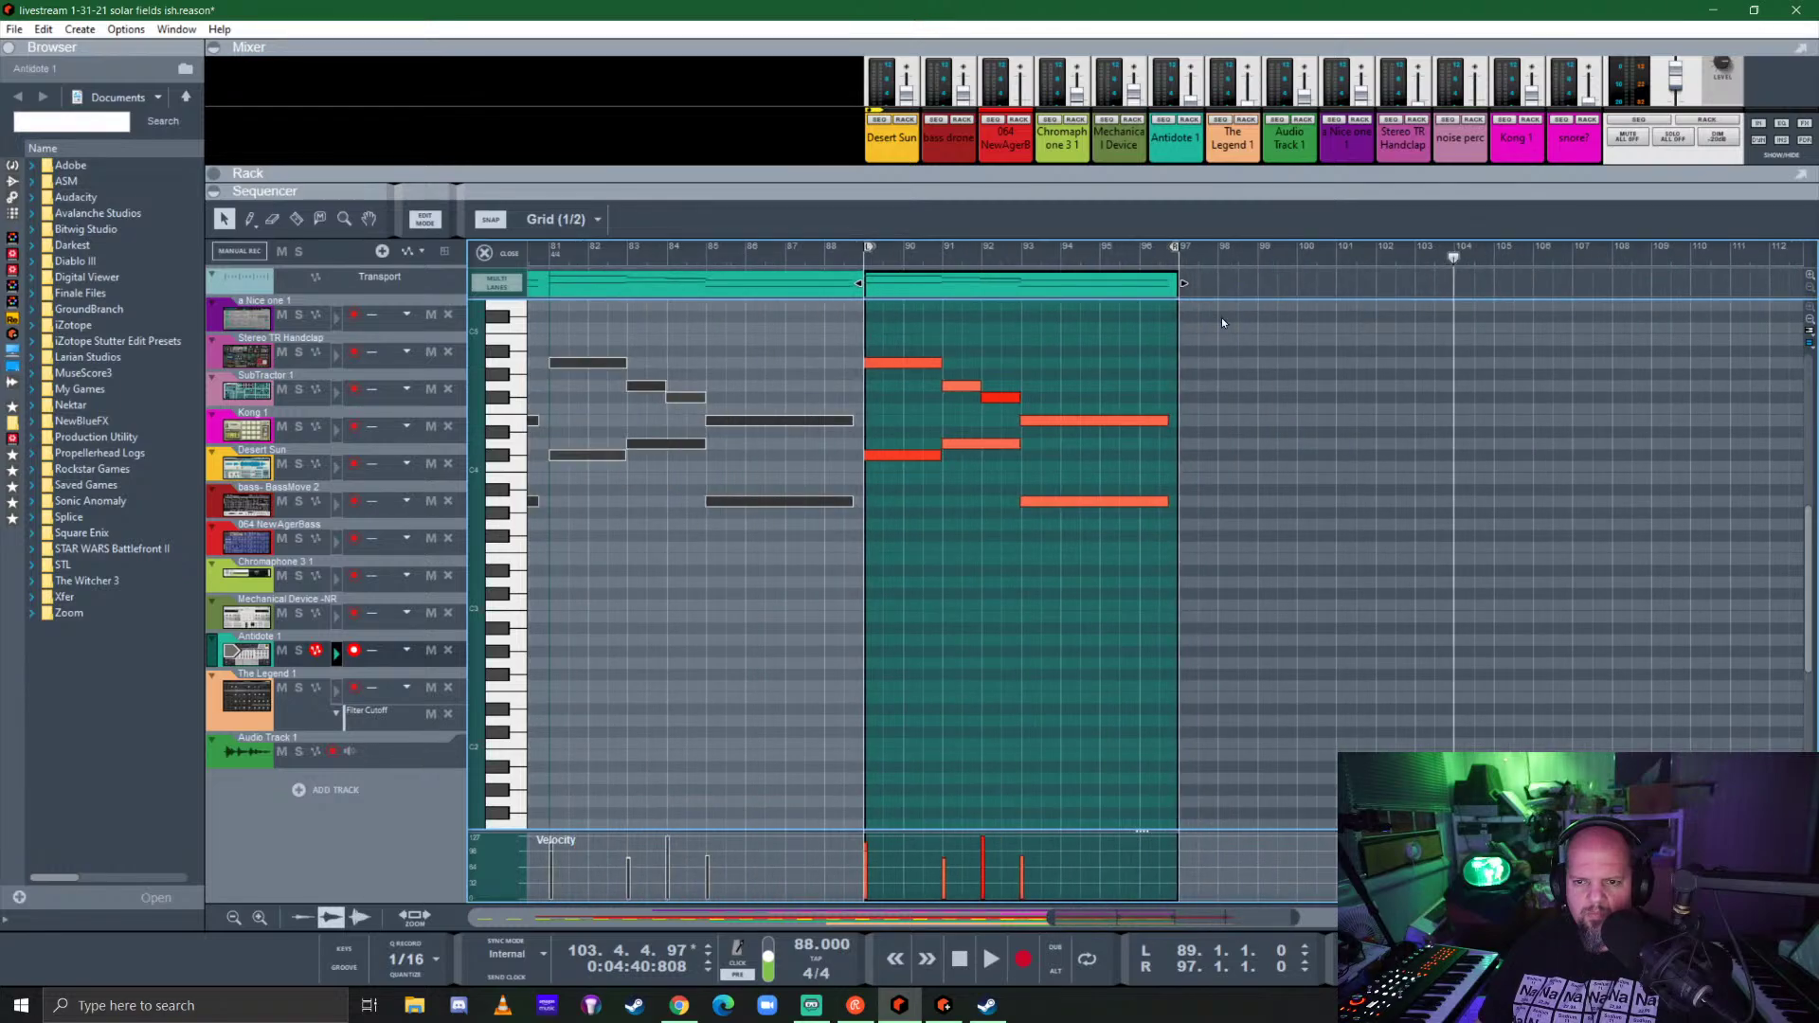
{"action": "left_click_drag", "start_coordinate": [1183, 284], "coordinate": [1395, 284]}
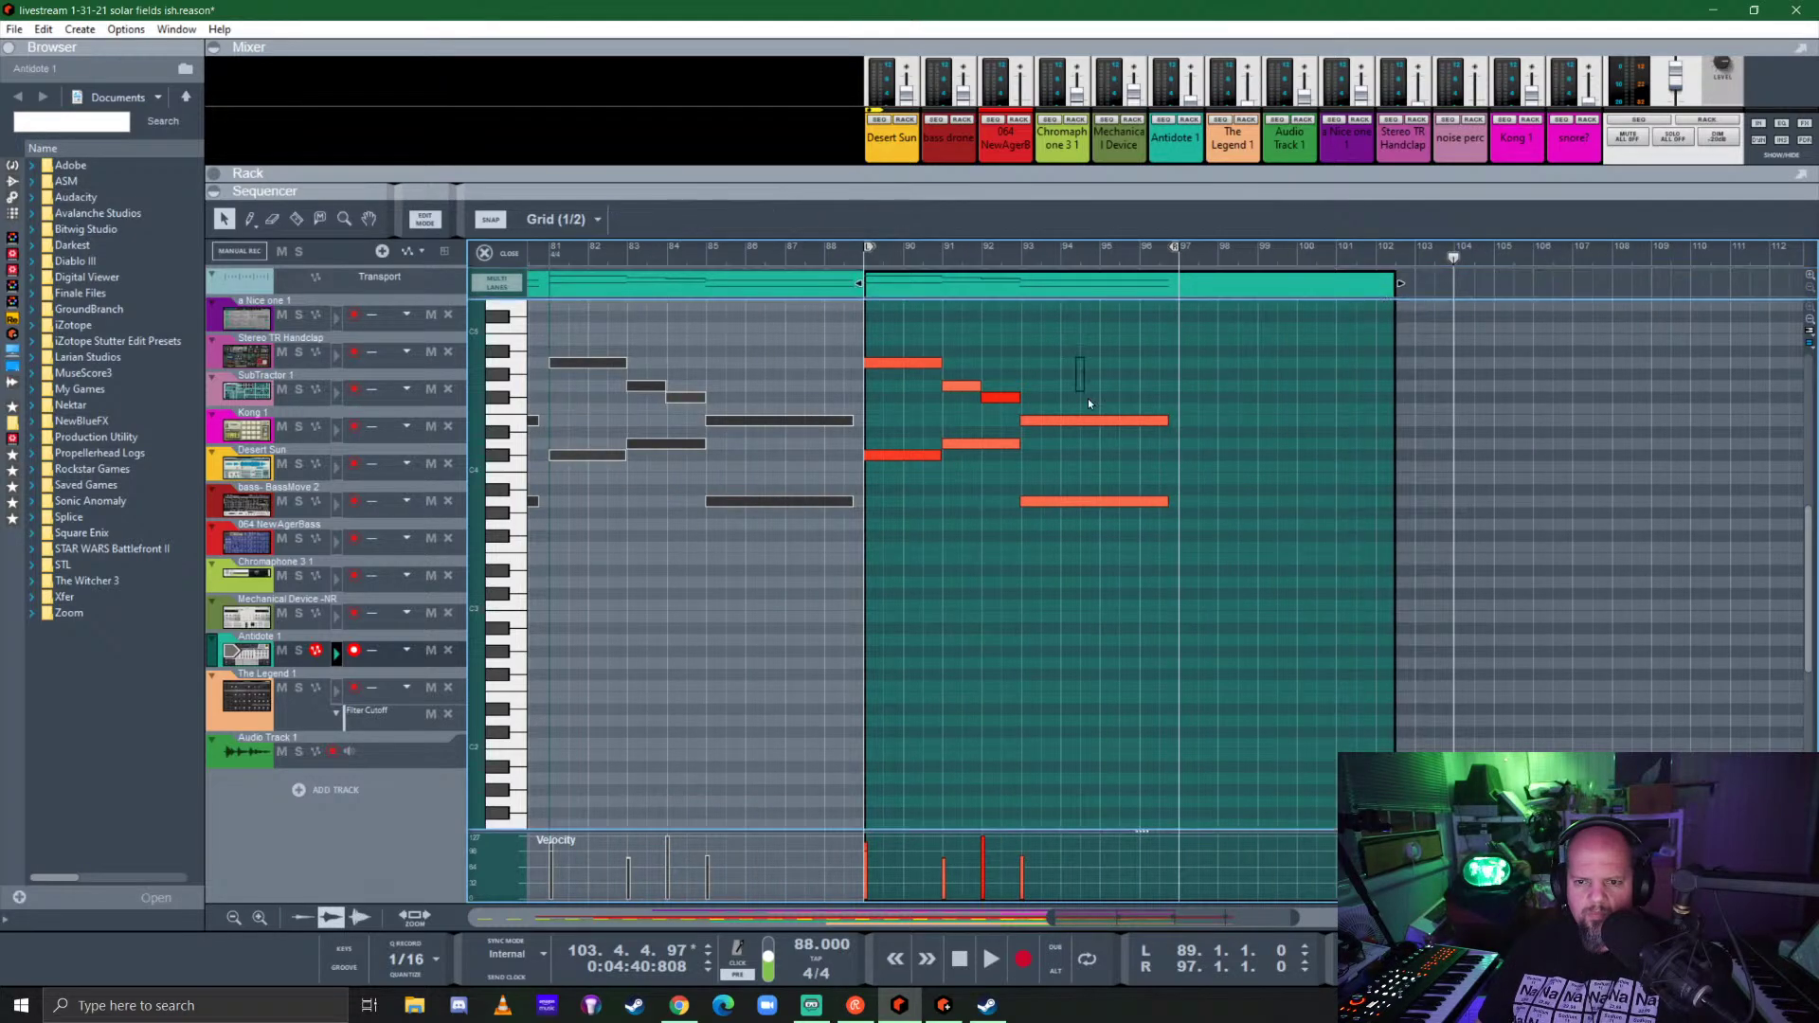
{"action": "left_click_drag", "start_coordinate": [1088, 398], "coordinate": [1118, 516]}
{"action": "left_click_drag", "start_coordinate": [1168, 420], "coordinate": [1361, 420]}
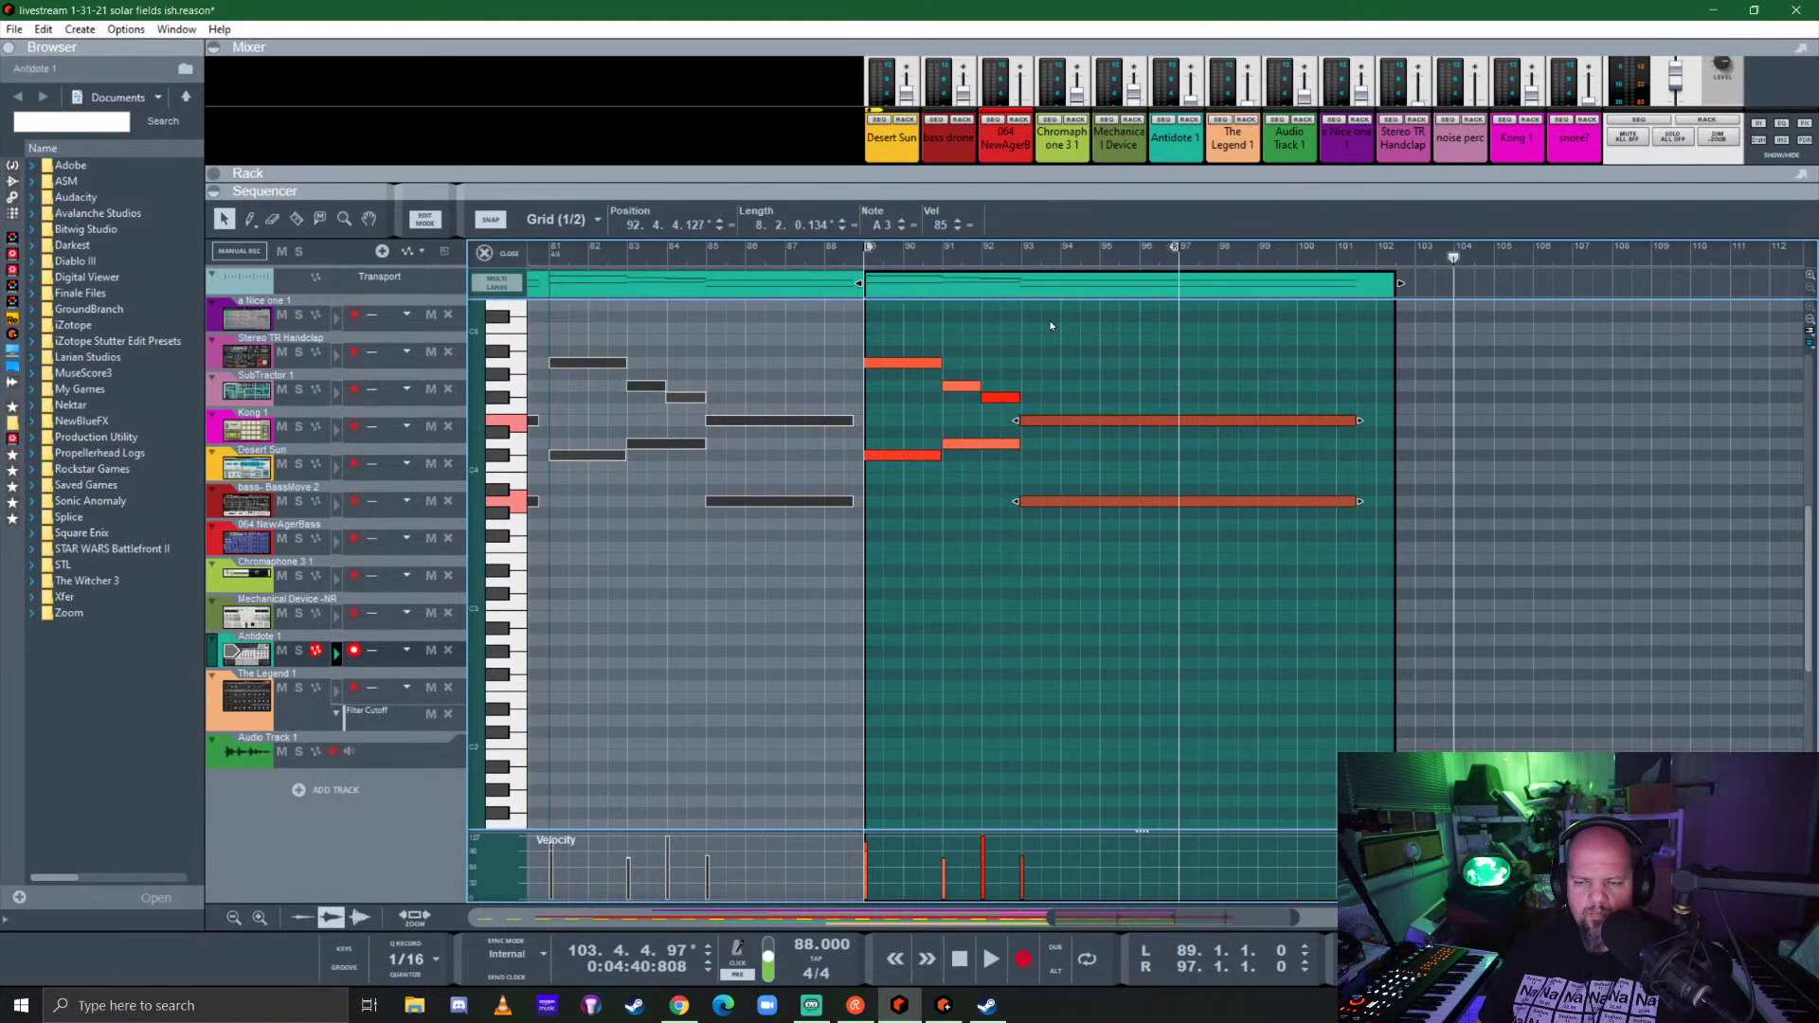
Step: Split the extended Antidote clip at bar 93 and set the length of its second part to 12 bars
{"action": "key", "text": "r"}
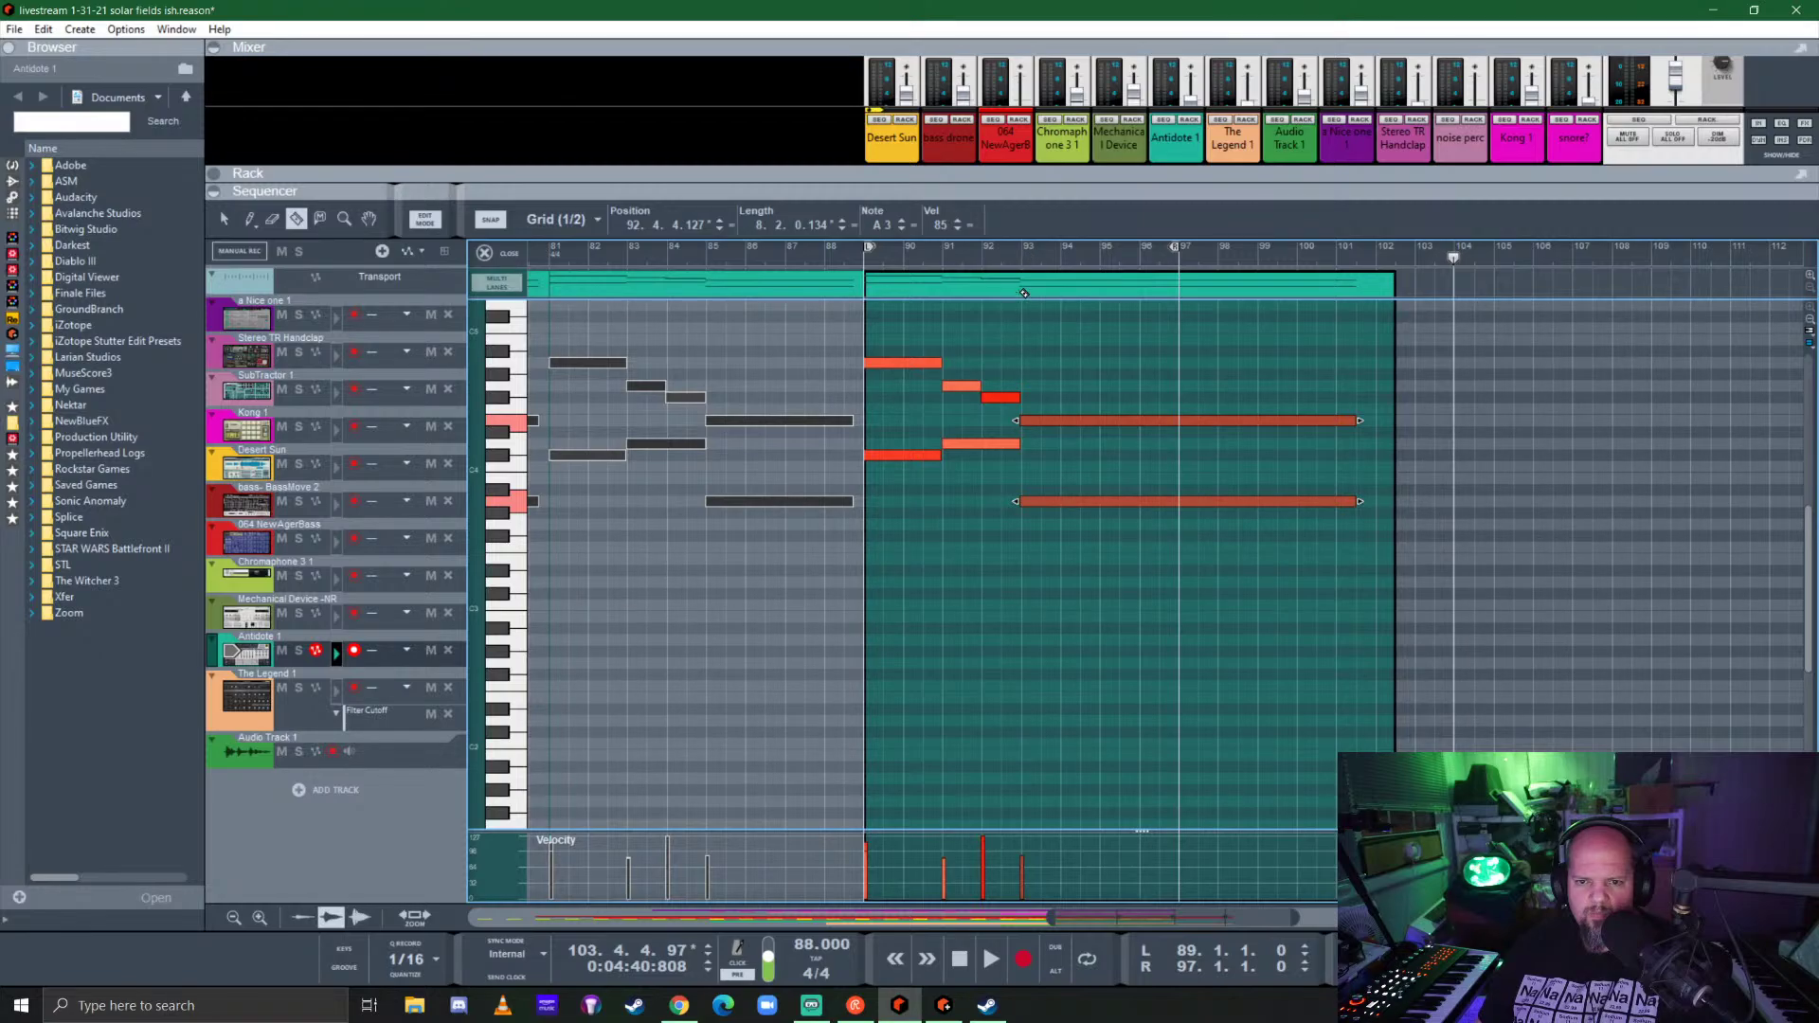
{"action": "left_click", "coordinate": [1027, 293]}
{"action": "key", "text": "q"}
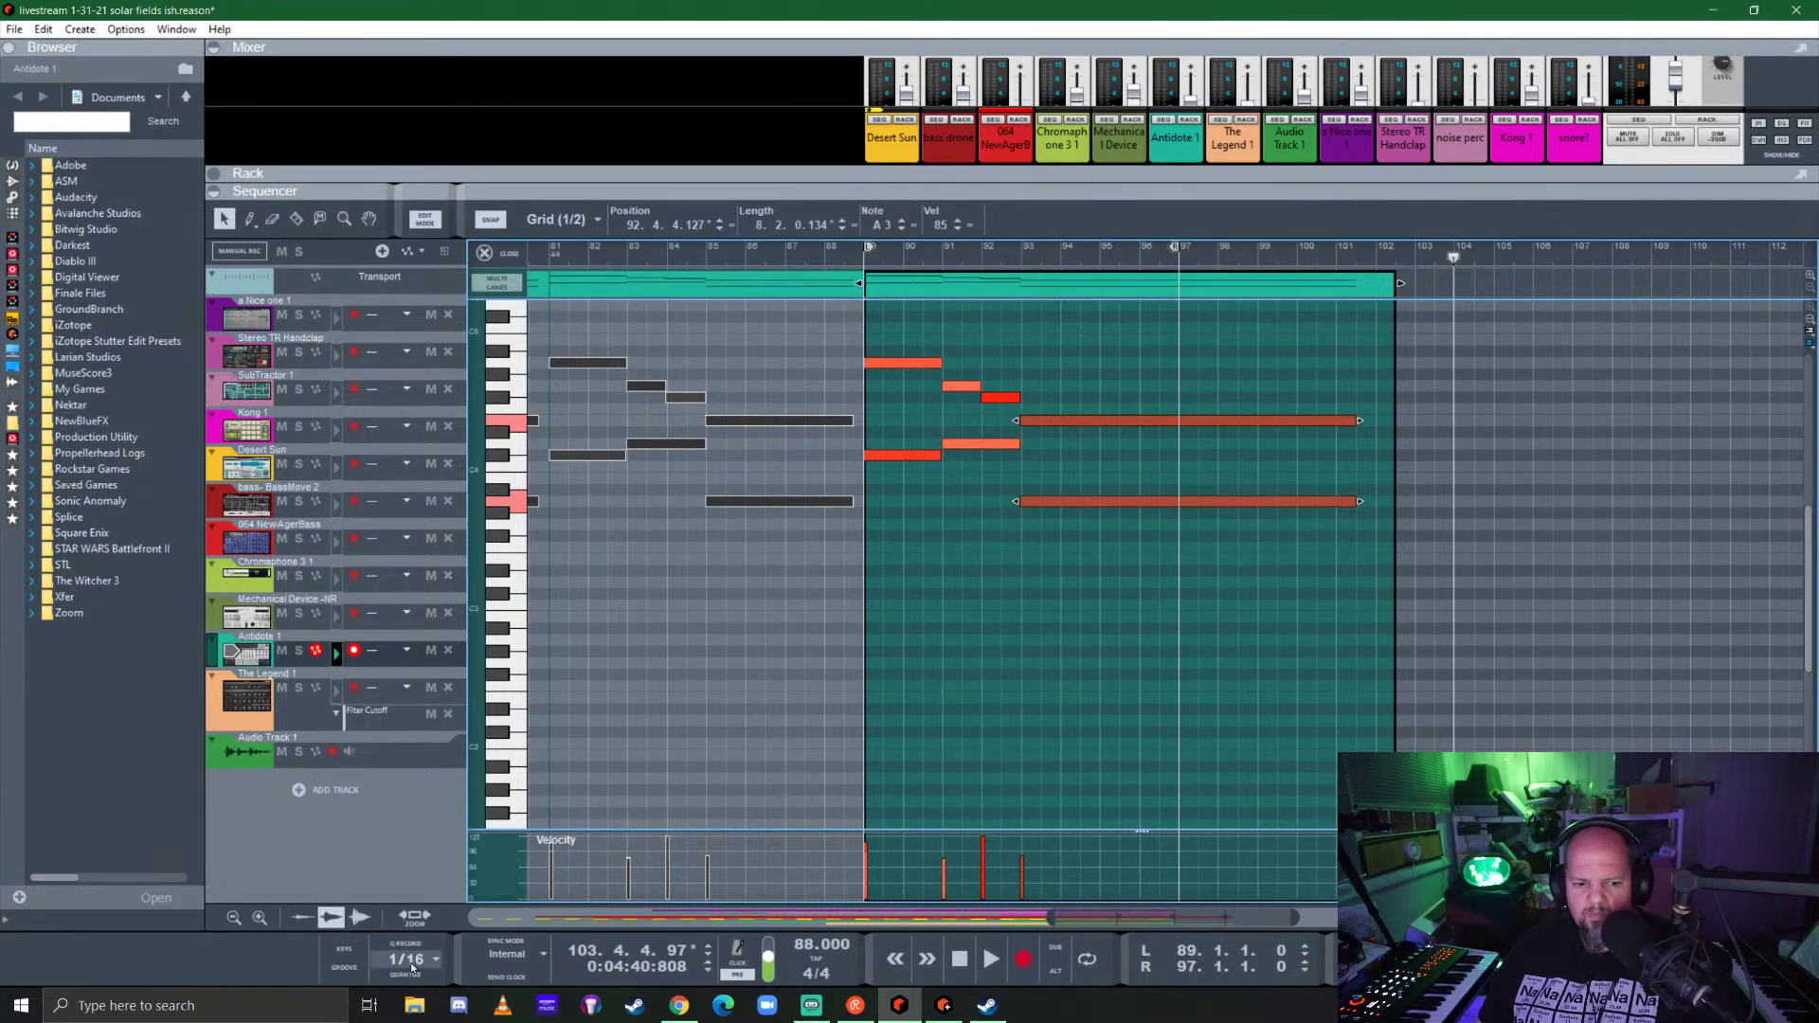
{"action": "key", "text": "r"}
{"action": "left_click", "coordinate": [1023, 284]}
{"action": "key", "text": "q"}
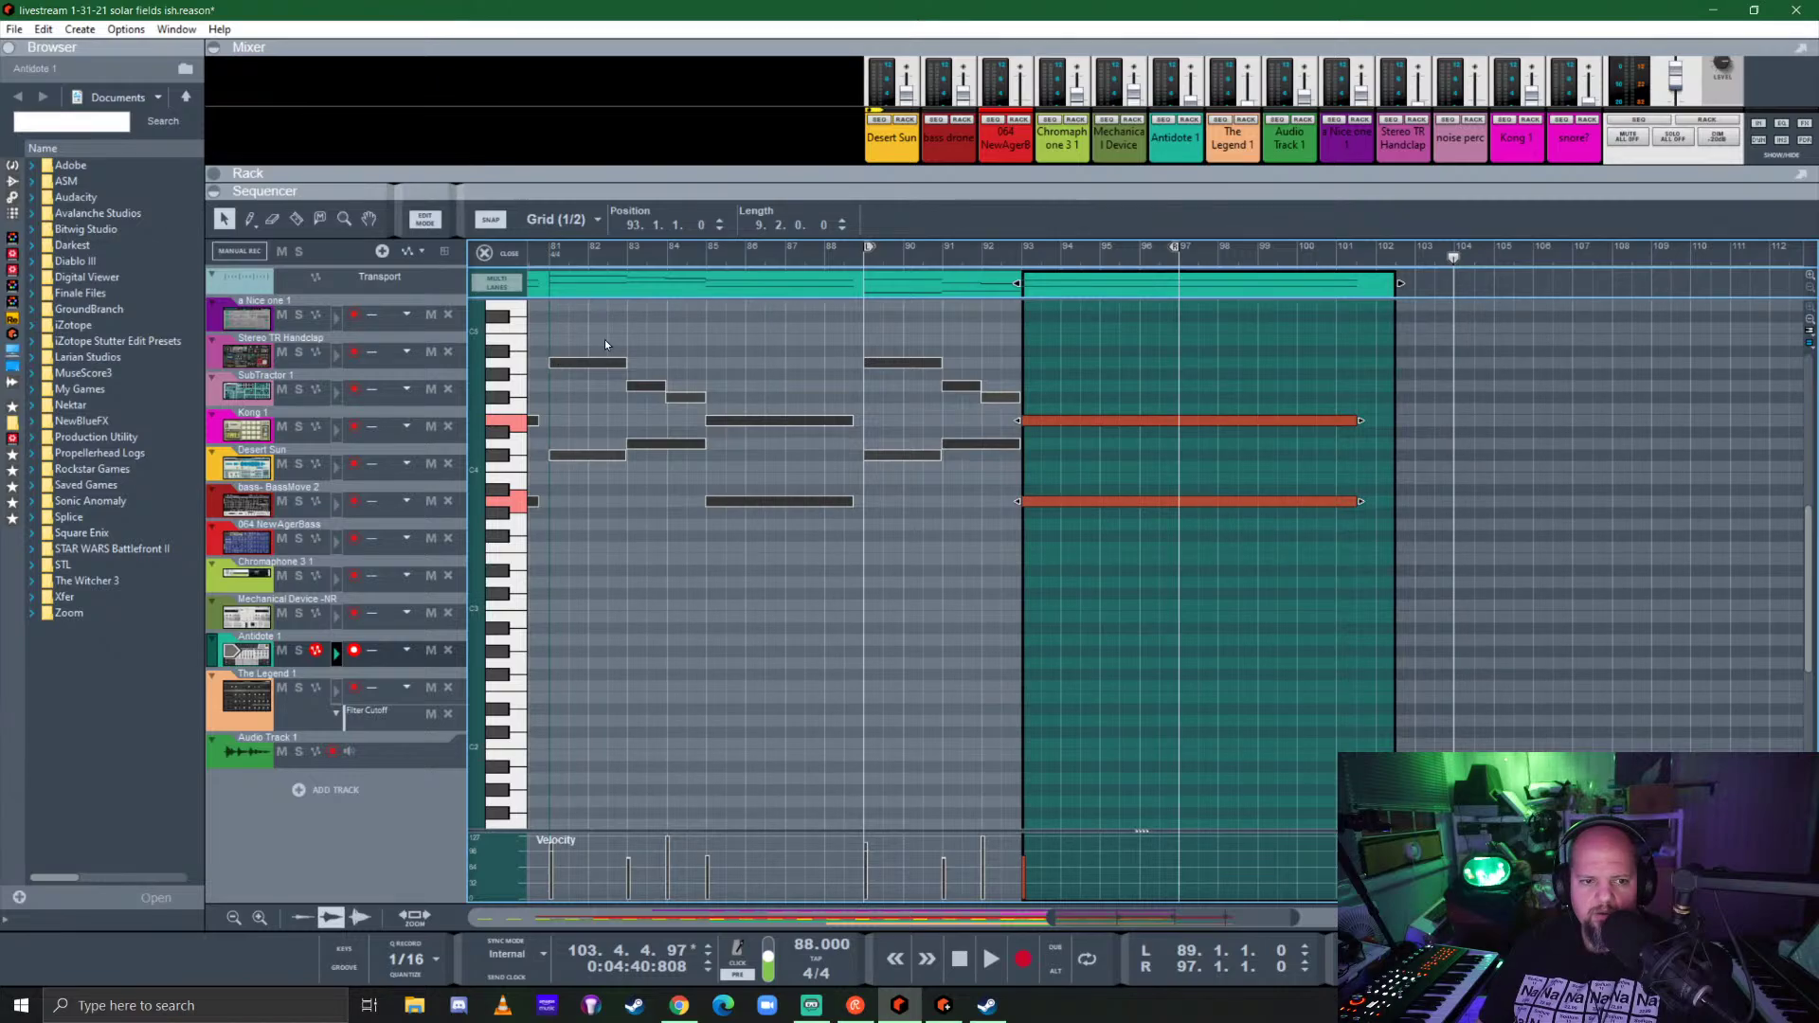
{"action": "left_click_drag", "start_coordinate": [1401, 283], "coordinate": [1355, 283]}
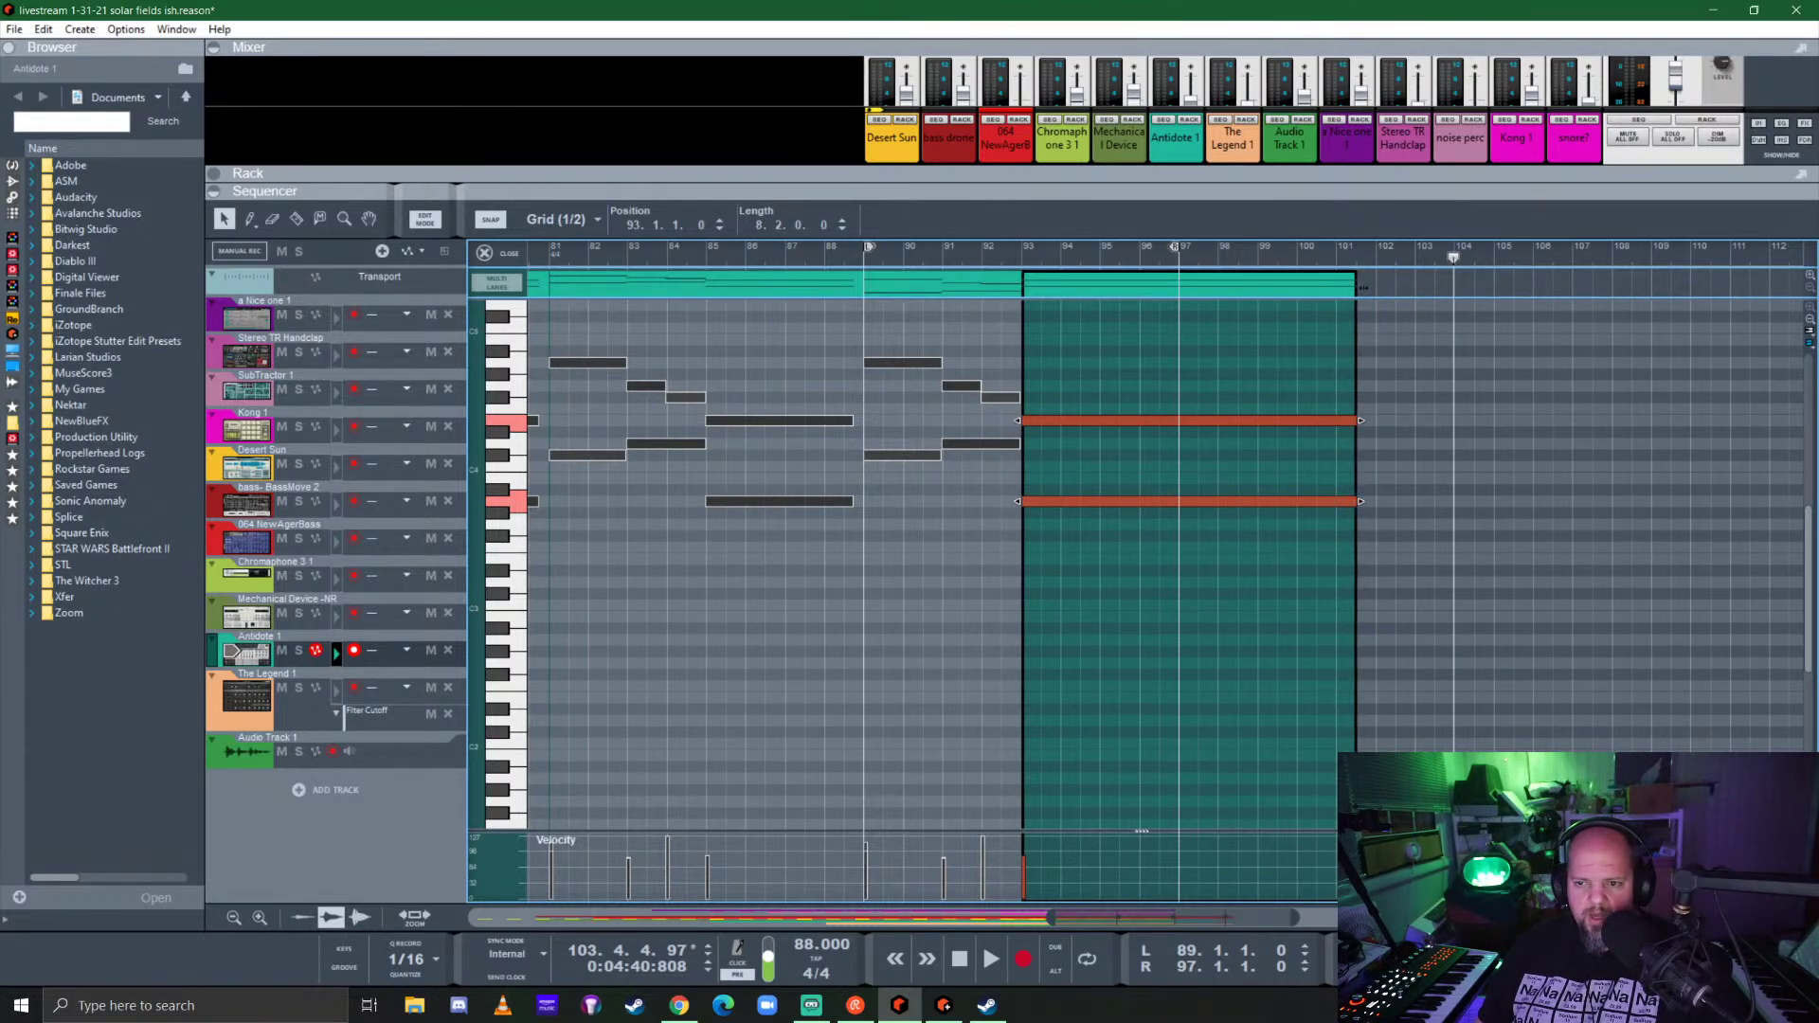
{"action": "left_click", "coordinate": [493, 252]}
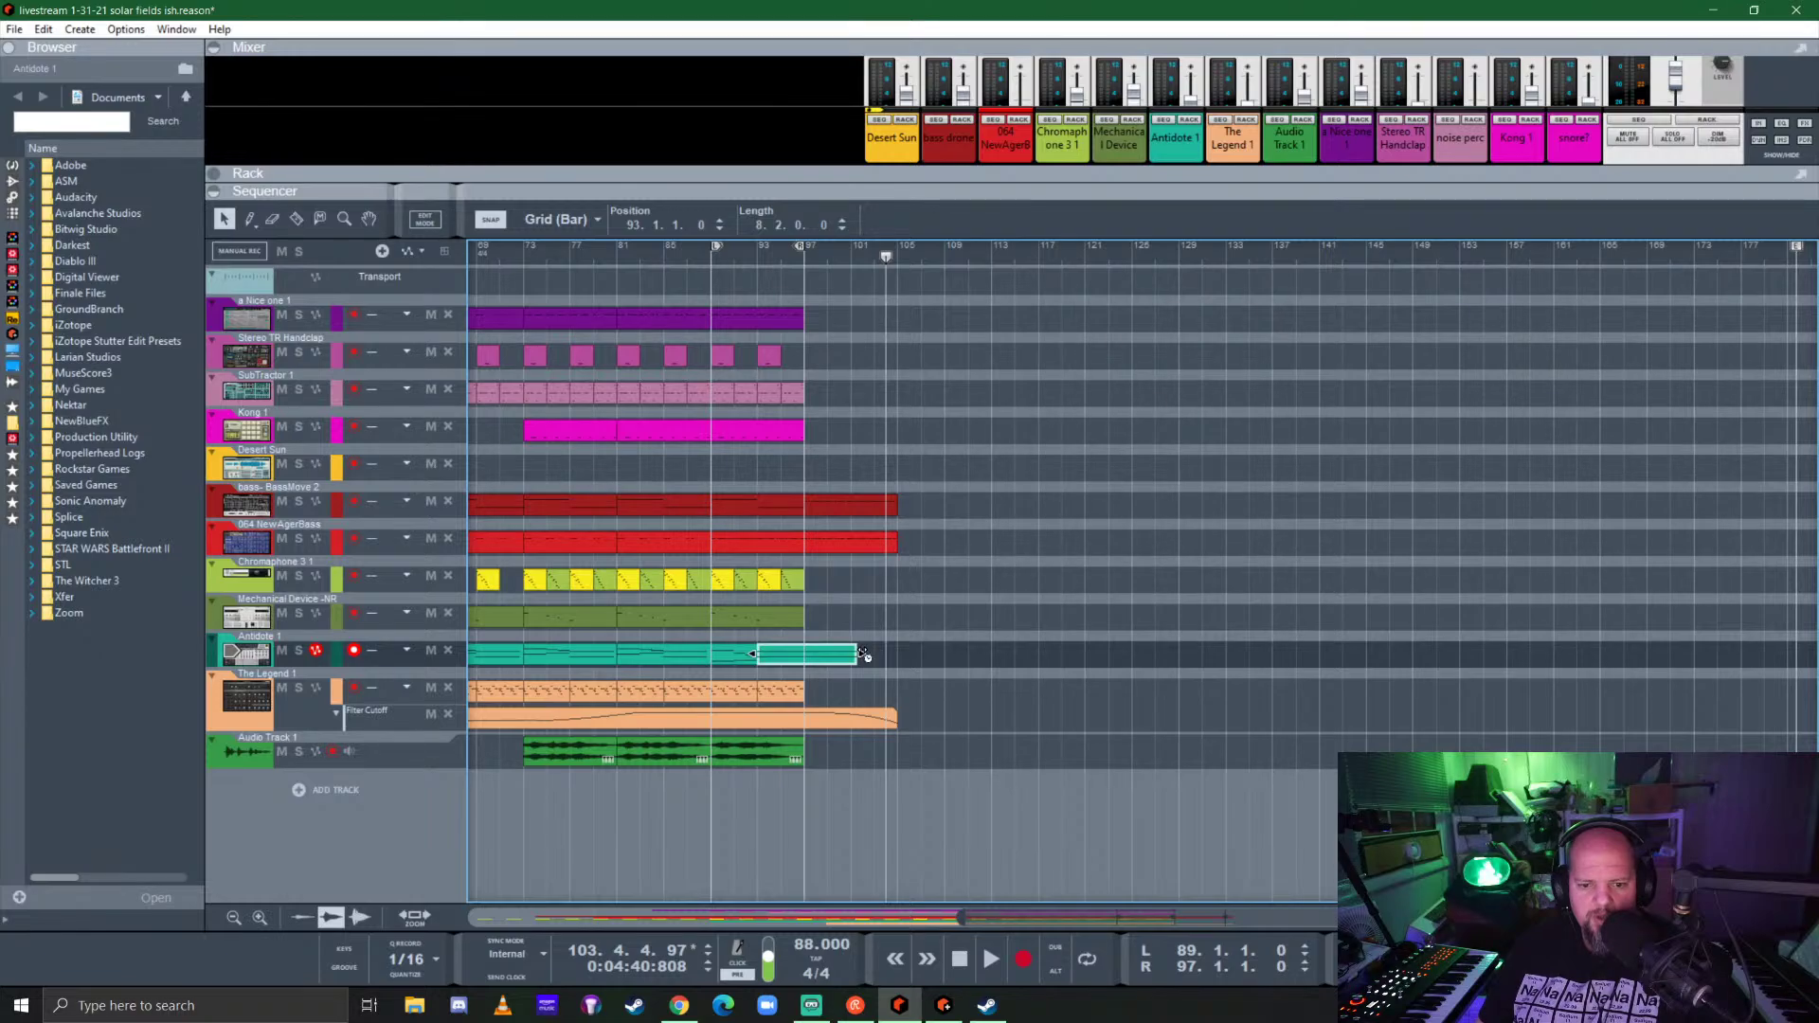
{"action": "left_click_drag", "start_coordinate": [862, 654], "coordinate": [902, 661]}
Step: Play from bar 93 and duplicate the four-bar Legend clip at bar 93 to bars 97 and 101
{"action": "left_click", "coordinate": [758, 256]}
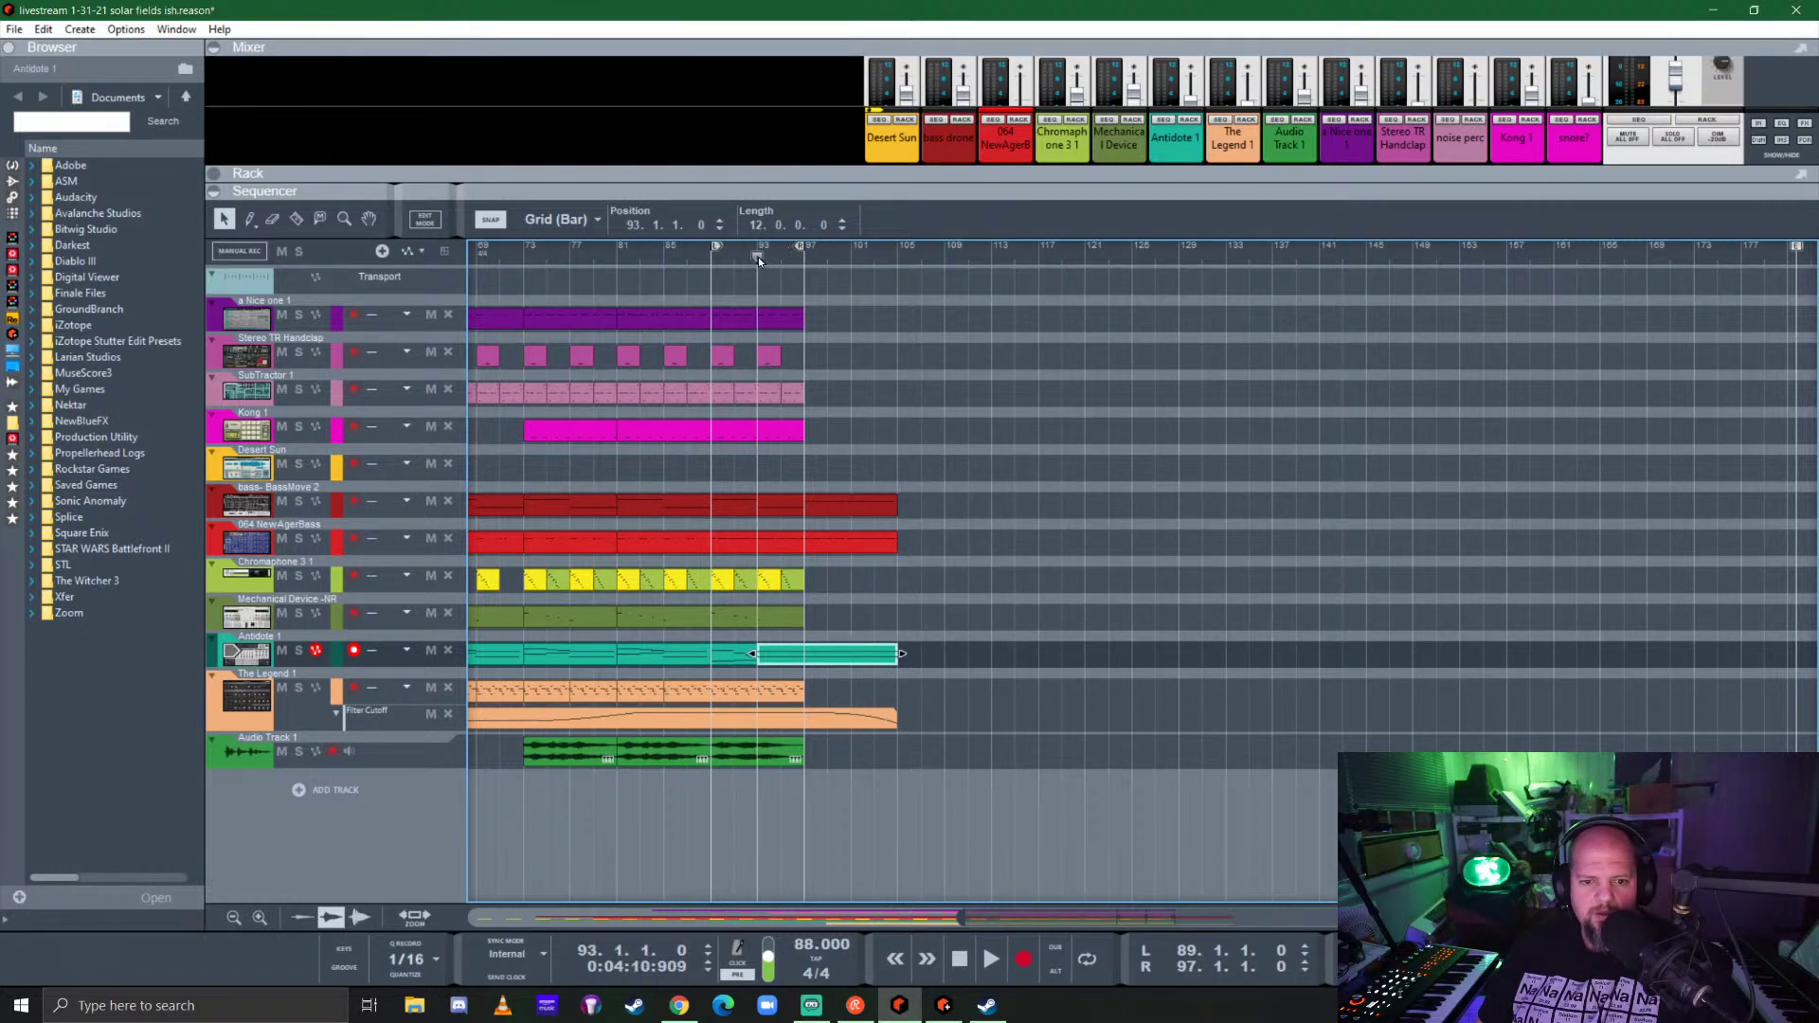
{"action": "key", "text": "space"}
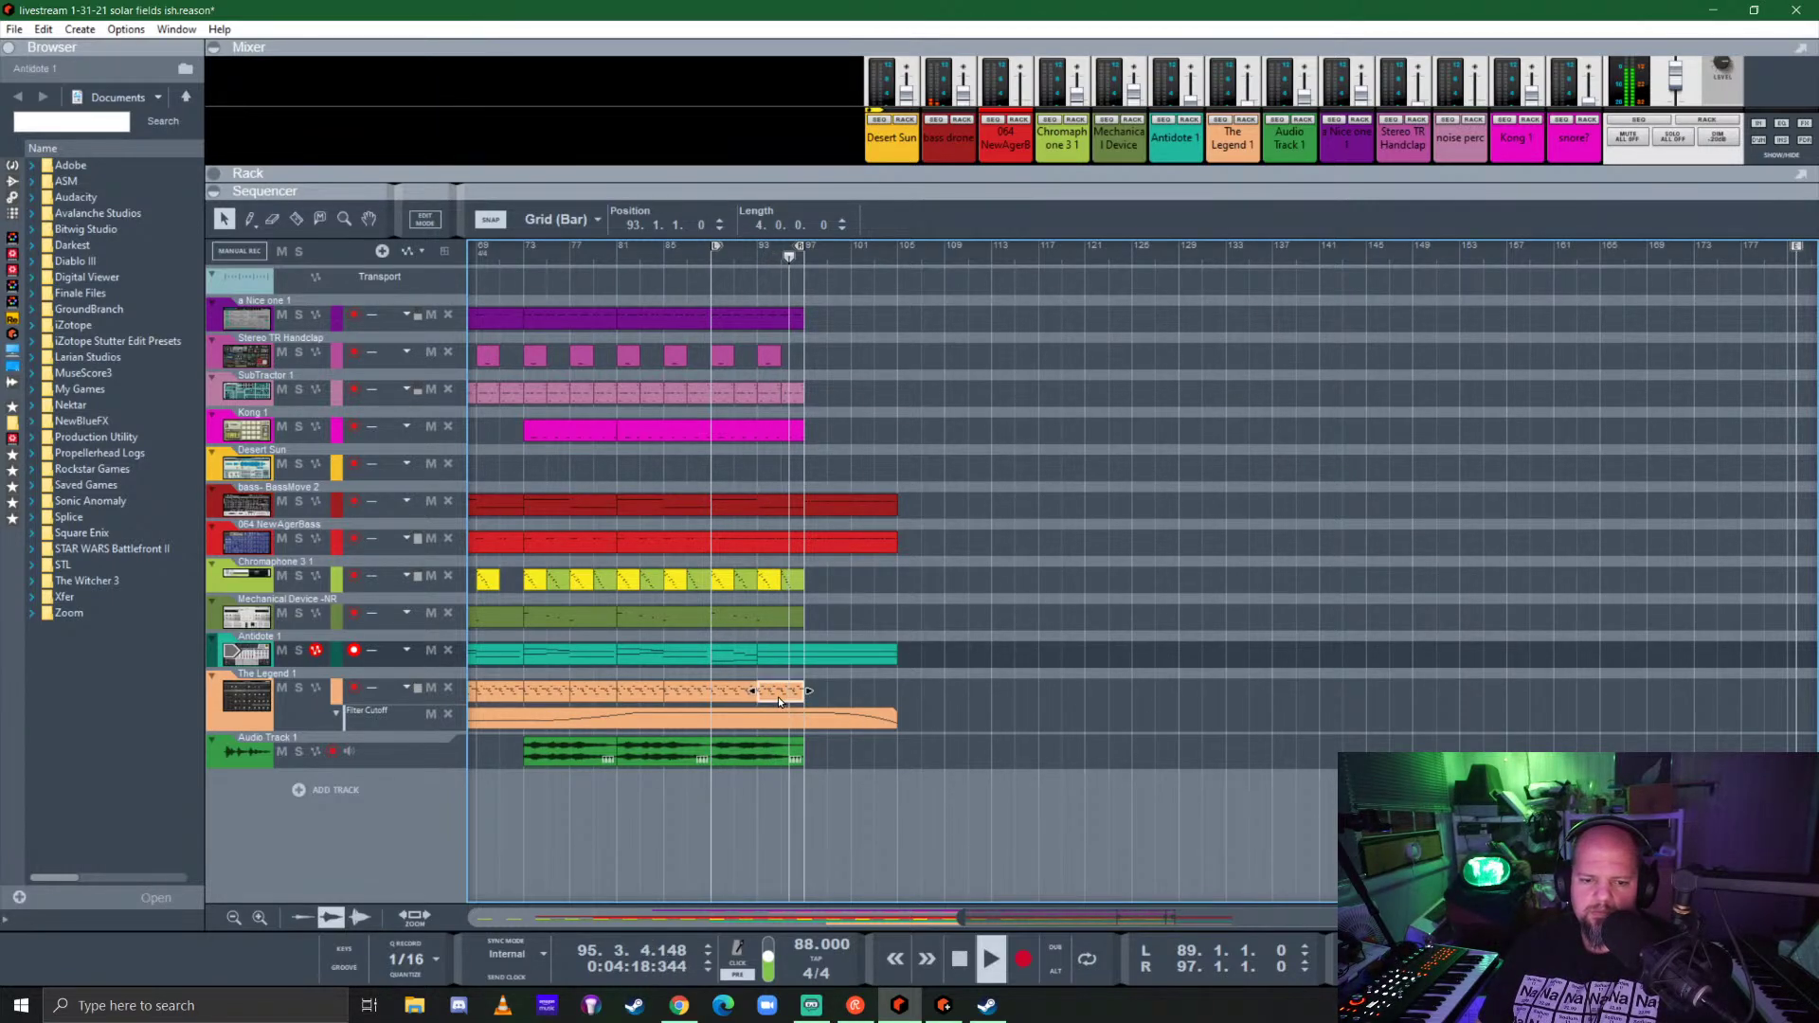
{"action": "left_click_drag", "start_coordinate": [807, 692], "coordinate": [870, 699]}
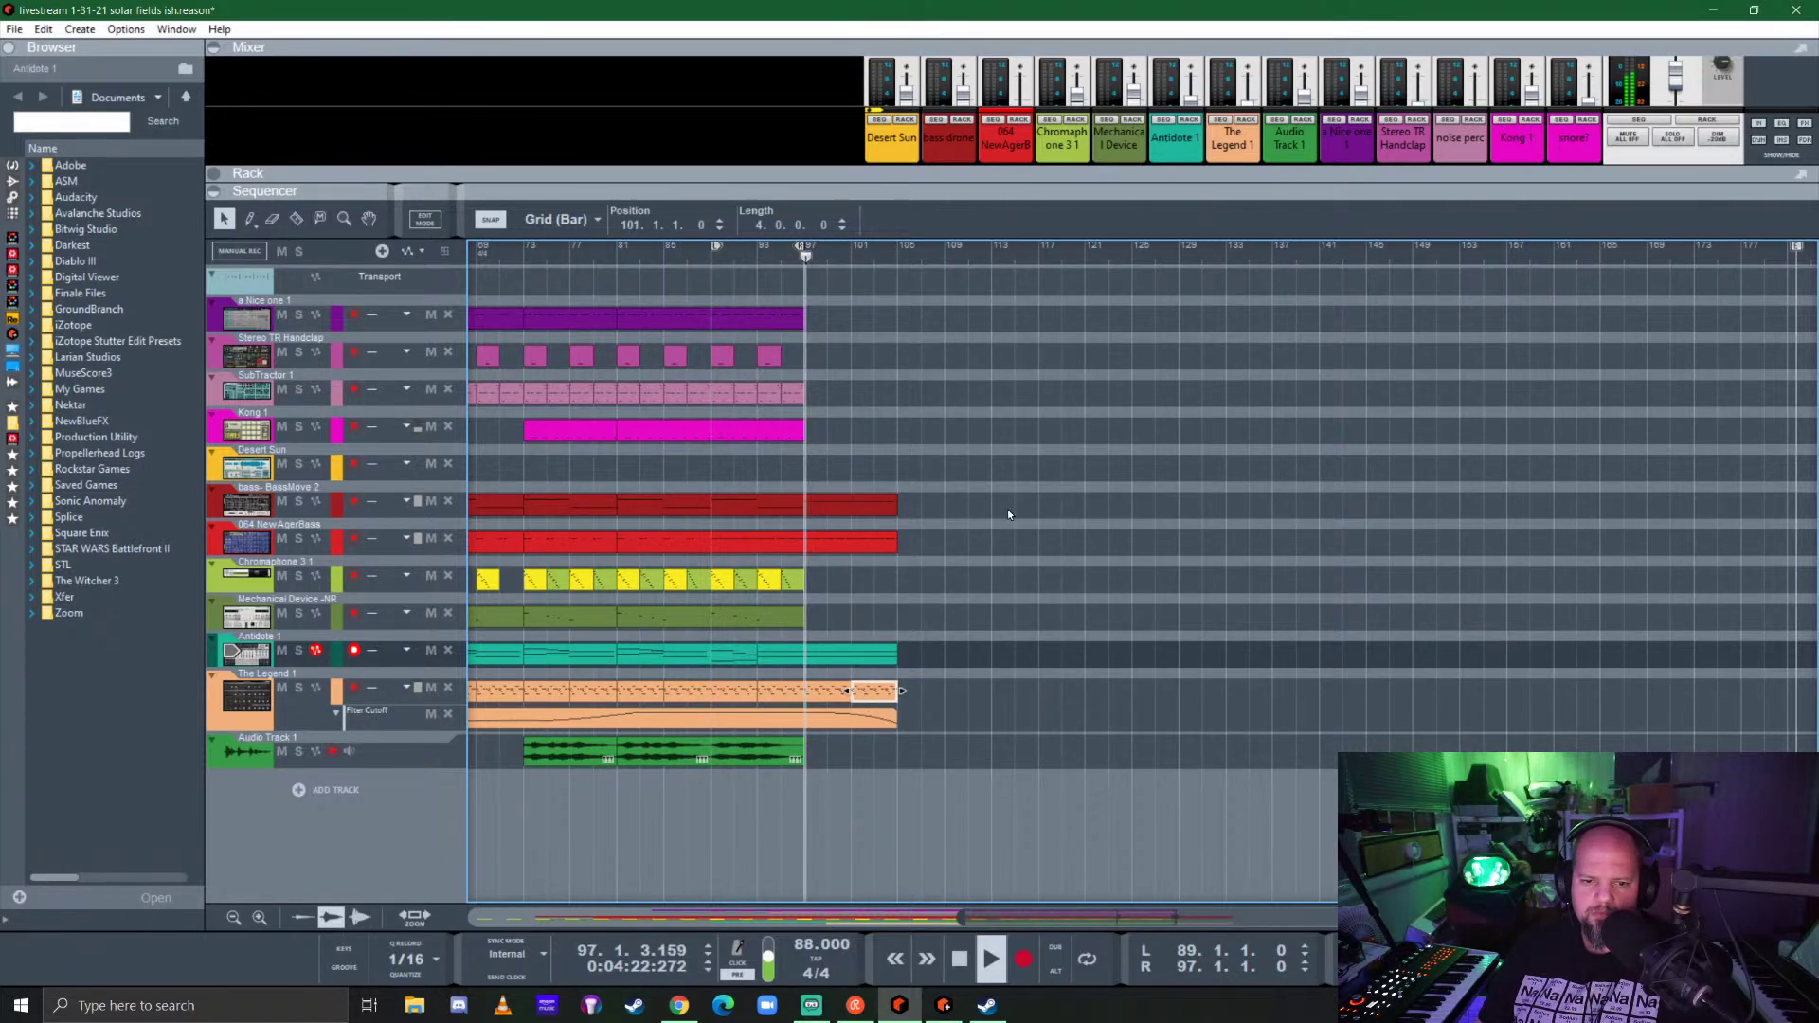
Step: Duplicate the last eight bars of the a Nice one, Handclap, SubTractor and Kong clips to bar 97, and again with both basses to bar 105
{"action": "left_click_drag", "start_coordinate": [870, 370], "coordinate": [808, 322]}
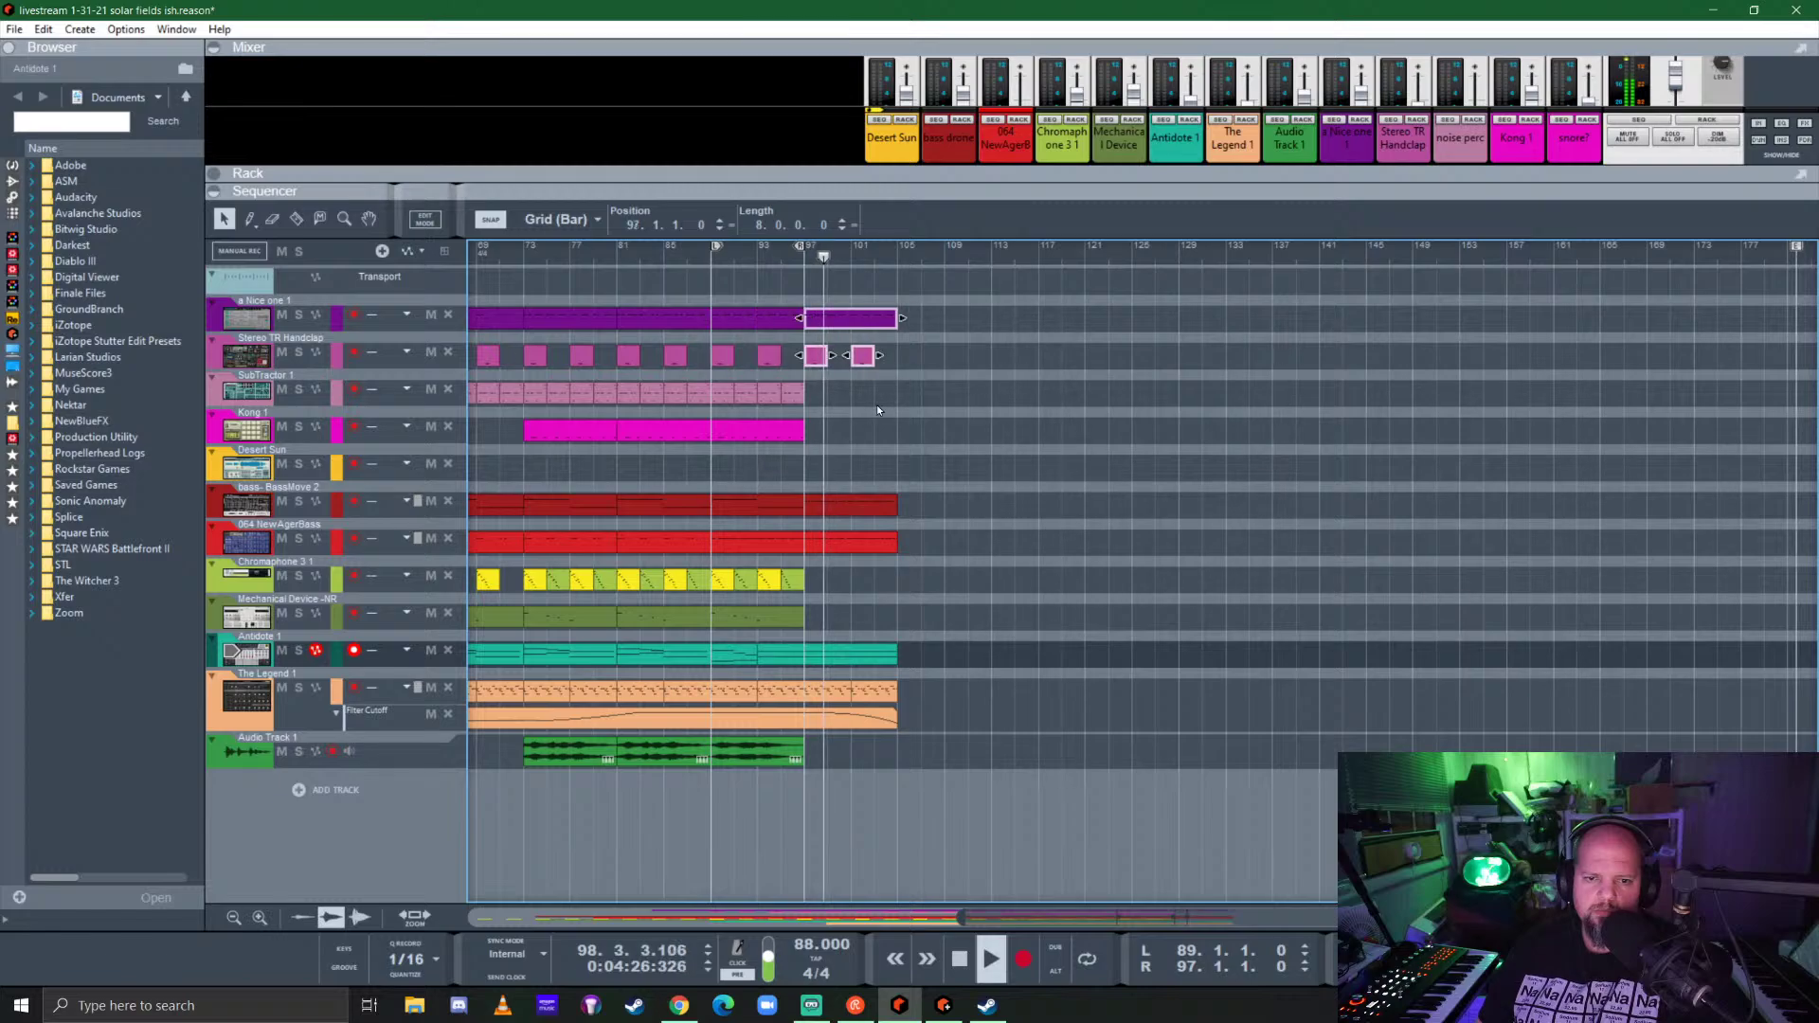
{"action": "left_click_drag", "start_coordinate": [853, 434], "coordinate": [816, 389]}
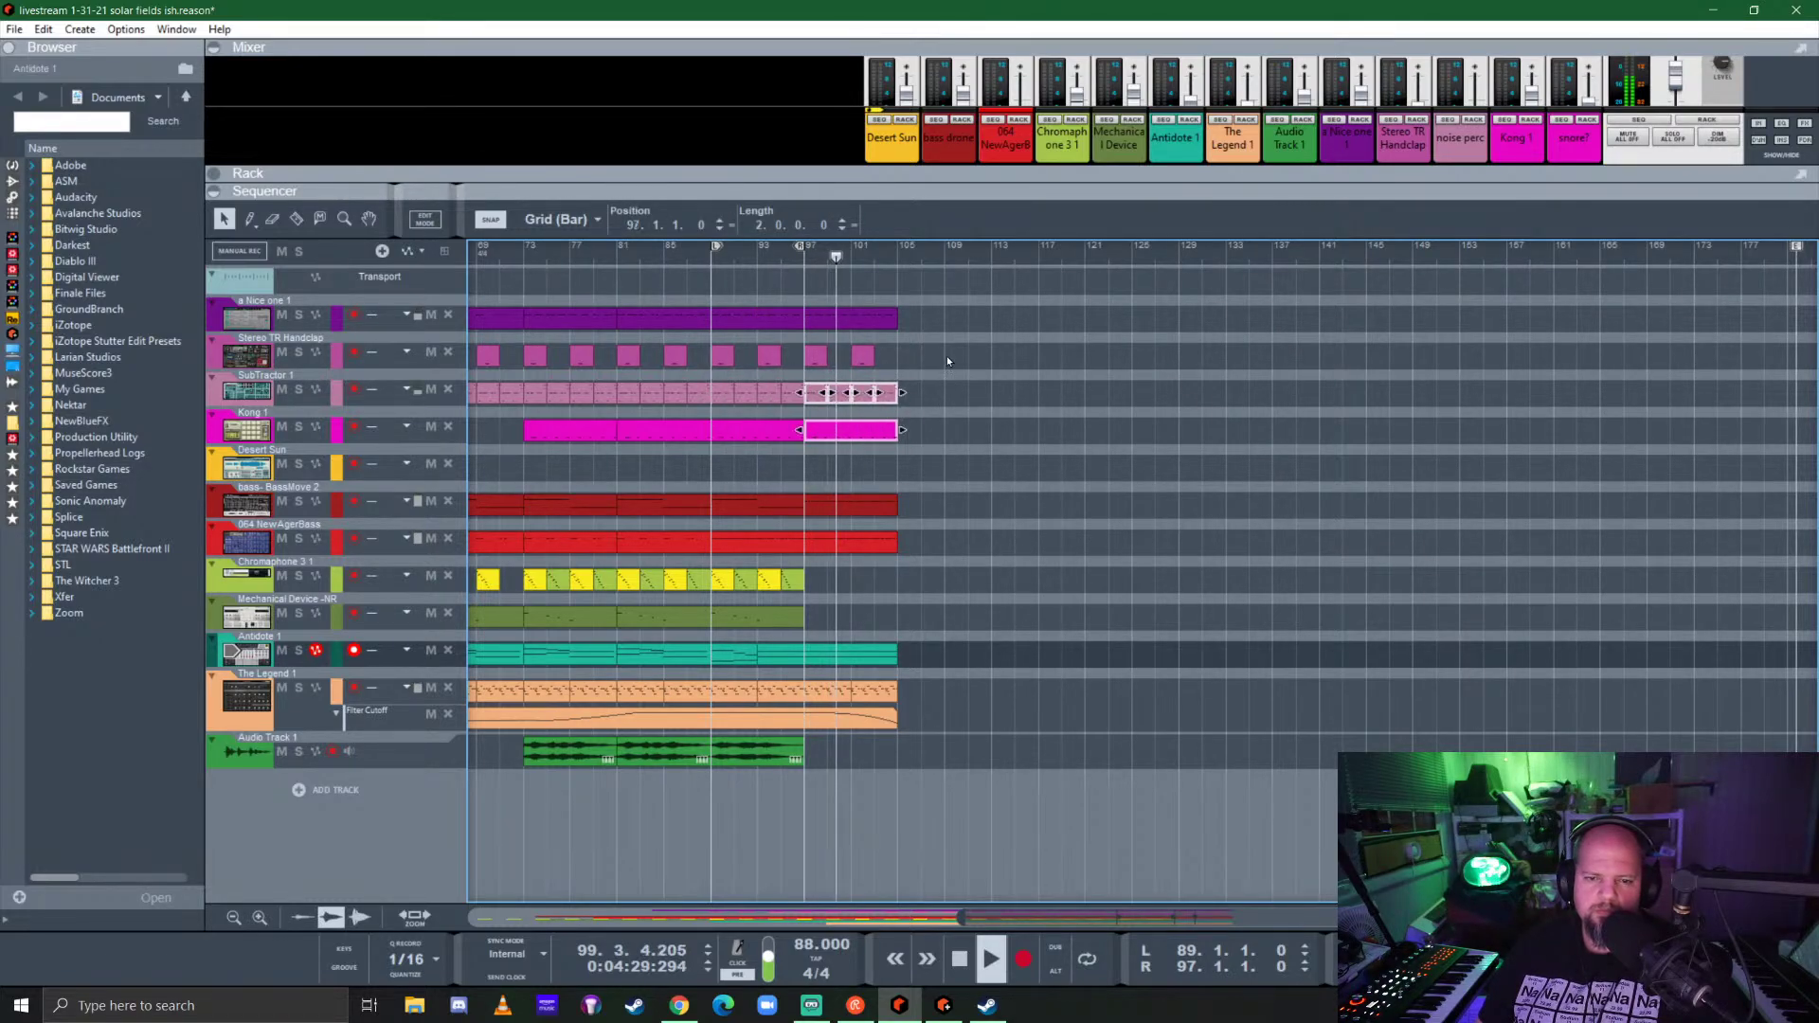
{"action": "left_click_drag", "start_coordinate": [950, 592], "coordinate": [910, 322]}
Step: Set the loop locators to bars 105 and 113 and extend the Antidote clip at bar 93 to 20 bars
{"action": "left_click", "coordinate": [997, 254], "text": "alt"}
{"action": "left_click", "coordinate": [891, 250], "text": "ctrl"}
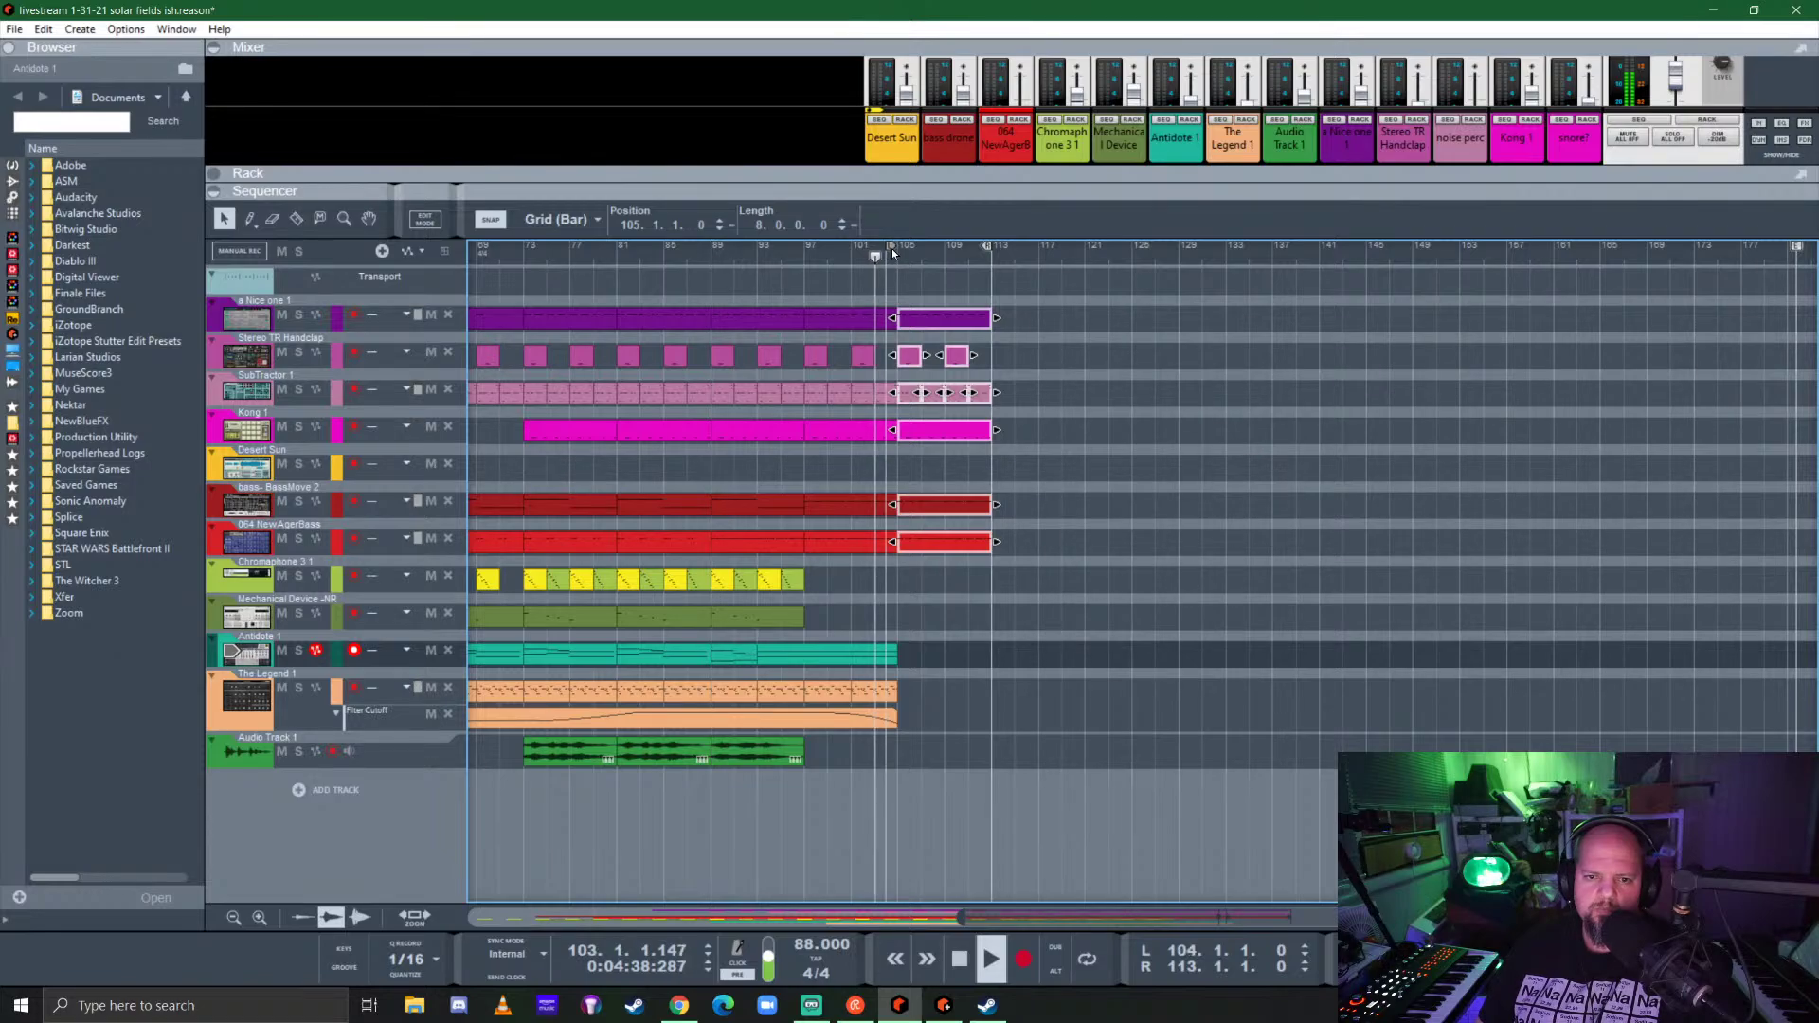
{"action": "left_click", "coordinate": [891, 653]}
{"action": "left_click_drag", "start_coordinate": [896, 654], "coordinate": [991, 654]}
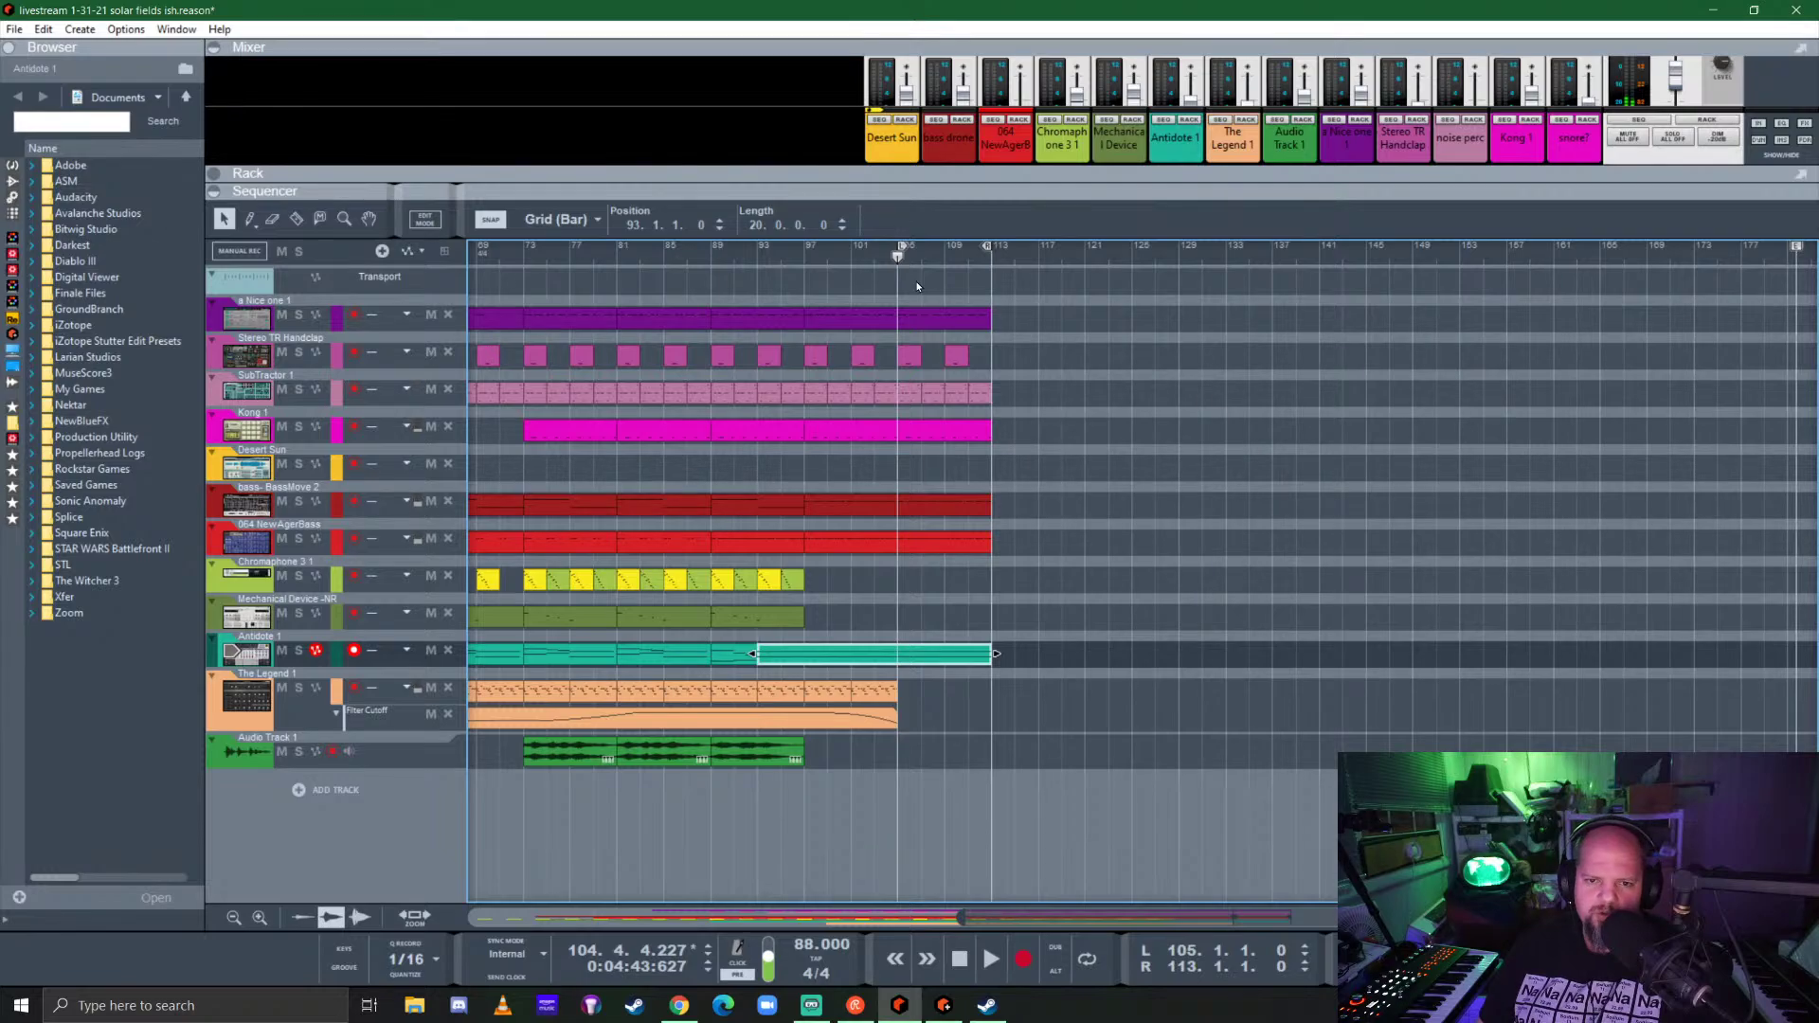
Step: Save the song with the playhead at bar 105, and show the rack with the instruments listed in the browser
{"action": "left_click", "coordinate": [896, 254]}
{"action": "key", "text": "ctrl+s"}
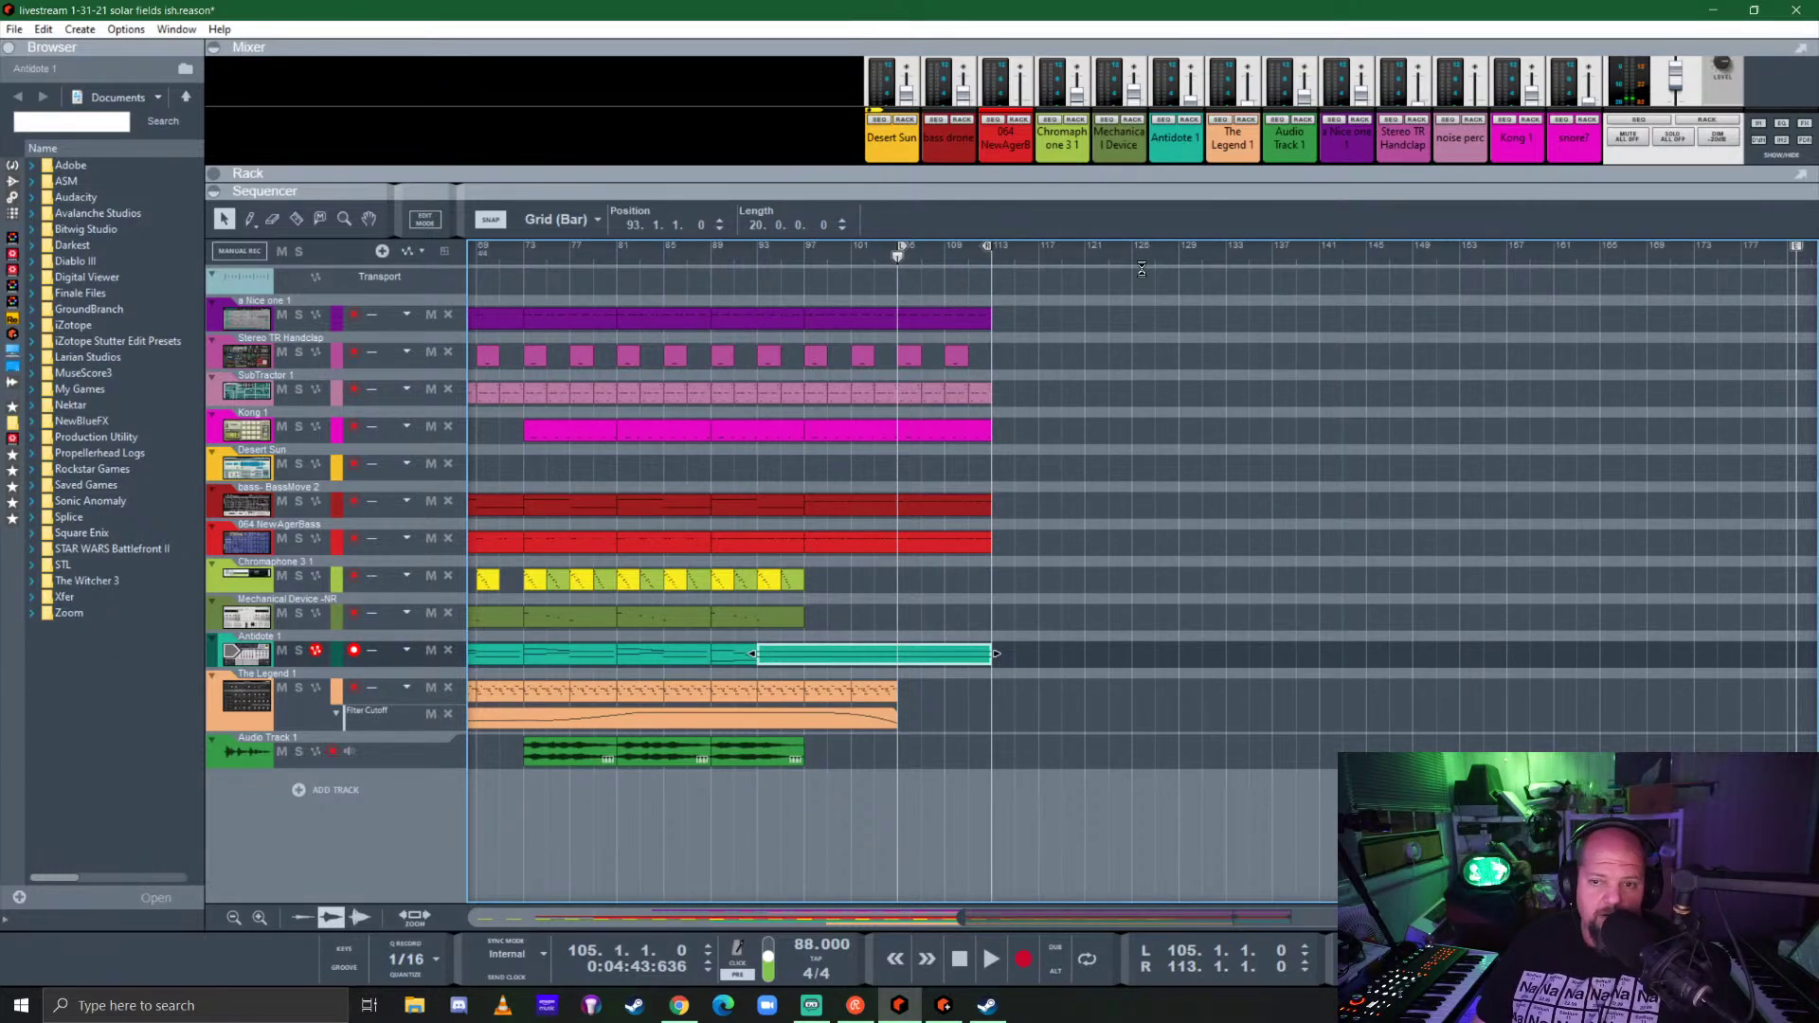
{"action": "left_click_drag", "start_coordinate": [1149, 184], "coordinate": [1175, 699]}
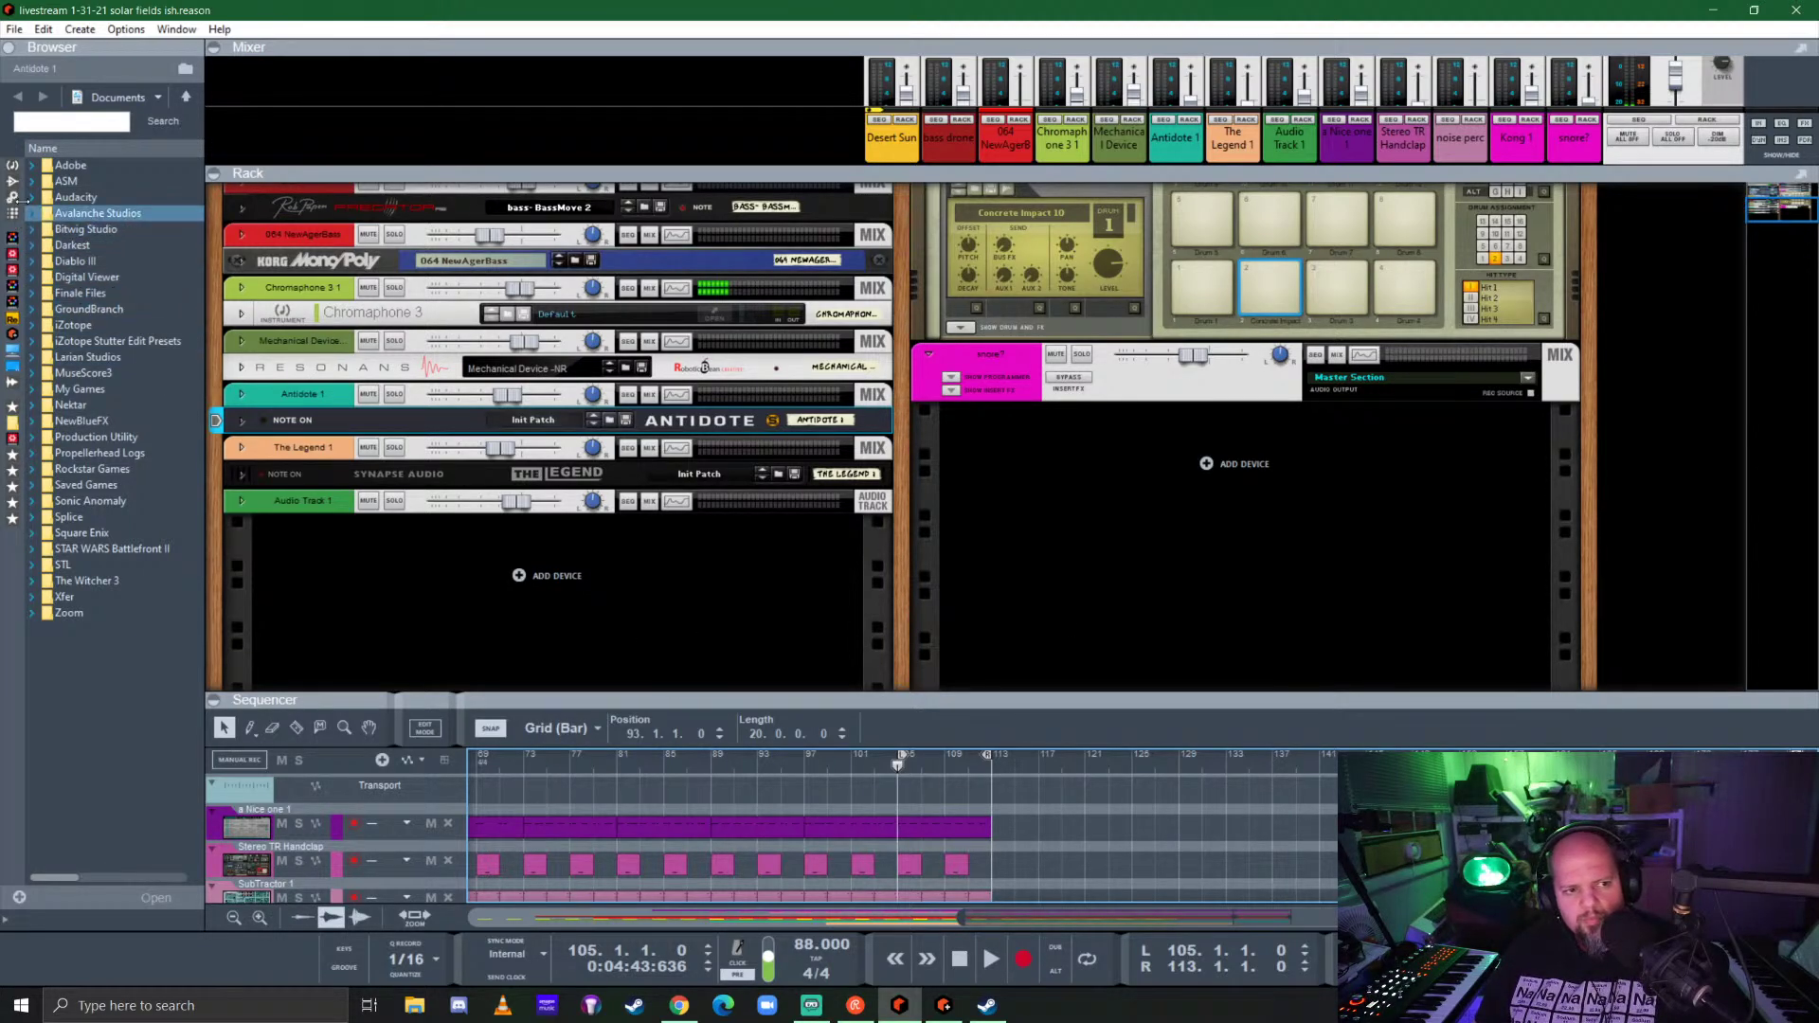
{"action": "left_click", "coordinate": [11, 168]}
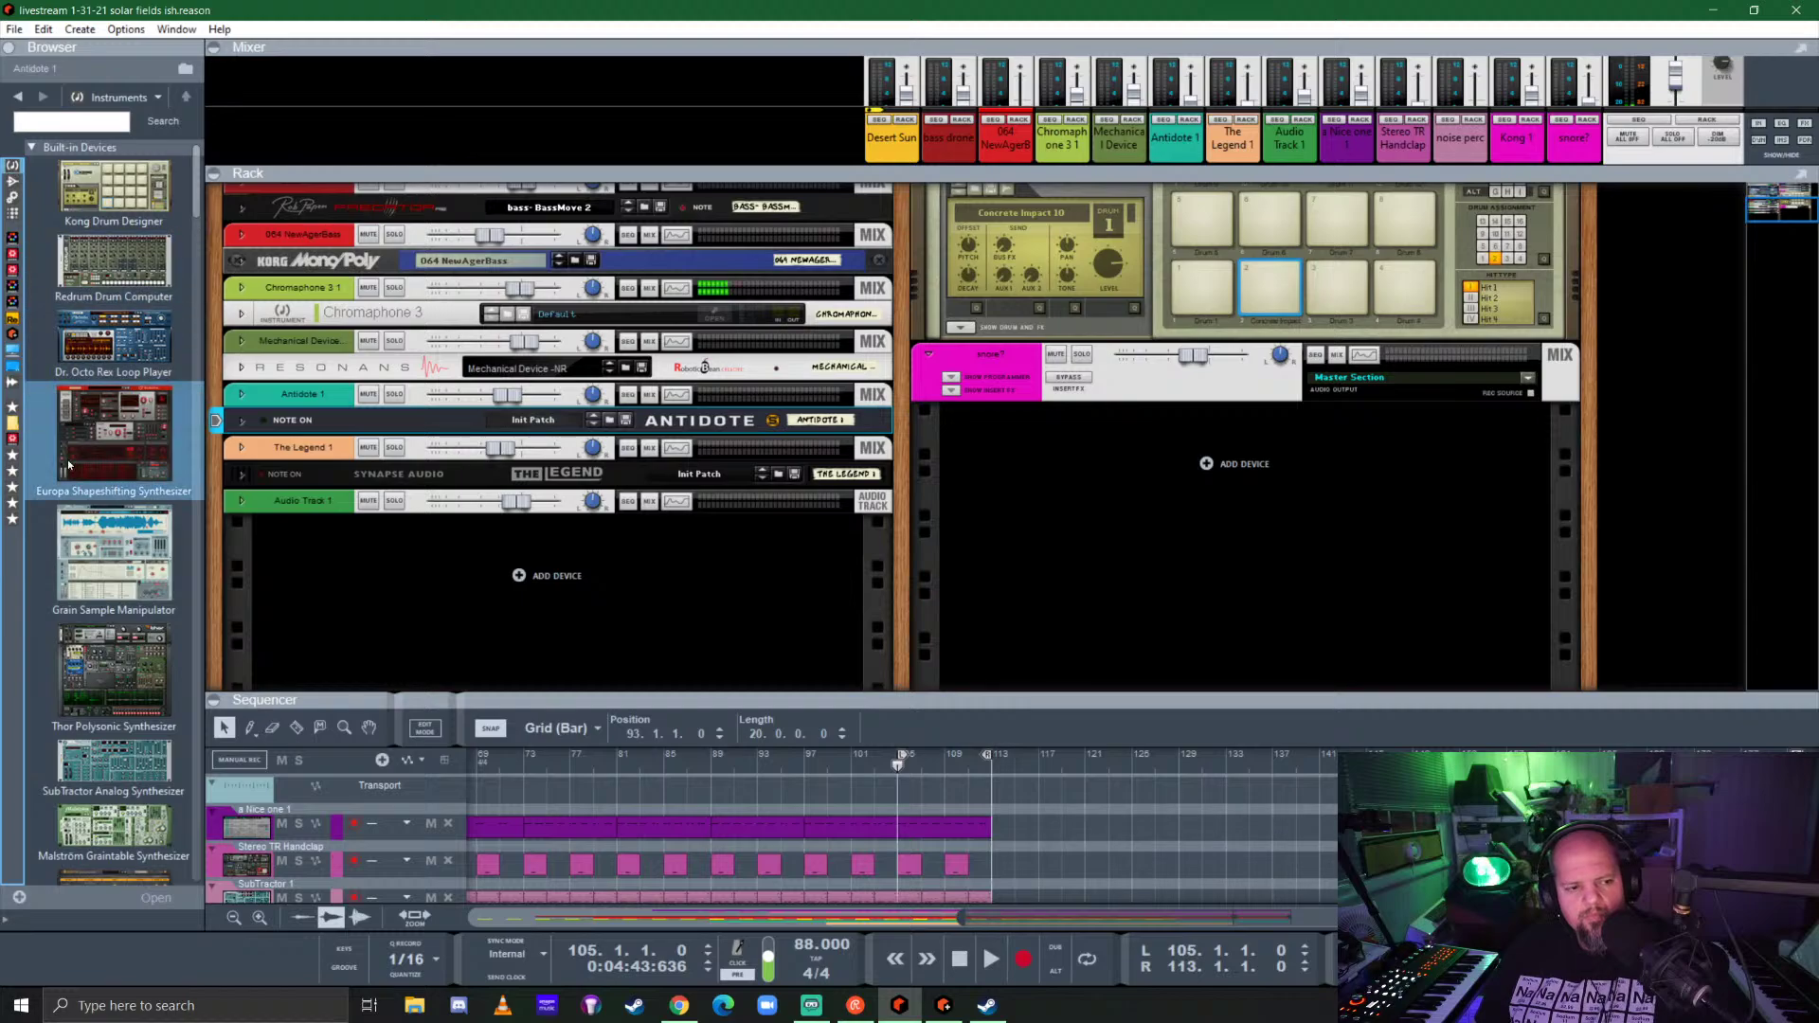
Step: Find the Zoetrope Organic Synthesizer among the instruments and add it to the rack below Audio Track 1
{"action": "scroll", "coordinate": [69, 464], "scroll_direction": "down", "scroll_amount": 15}
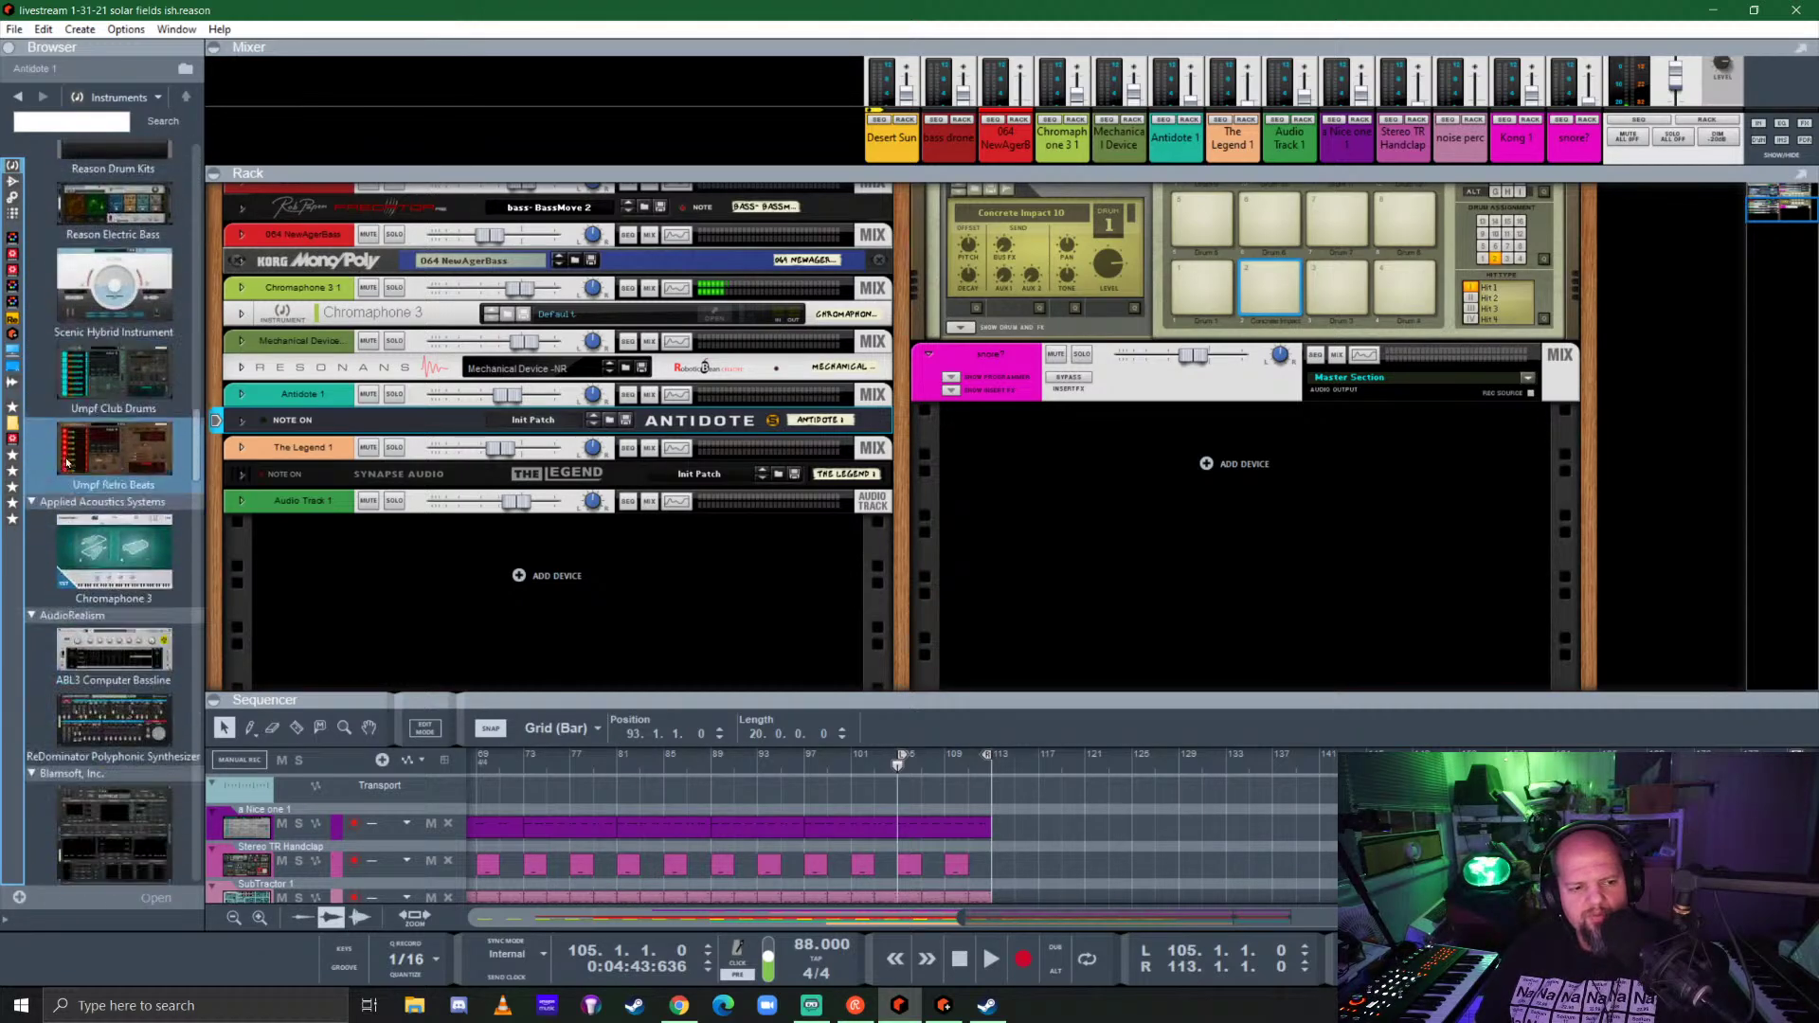
{"action": "scroll", "coordinate": [54, 460], "scroll_direction": "down", "scroll_amount": 5}
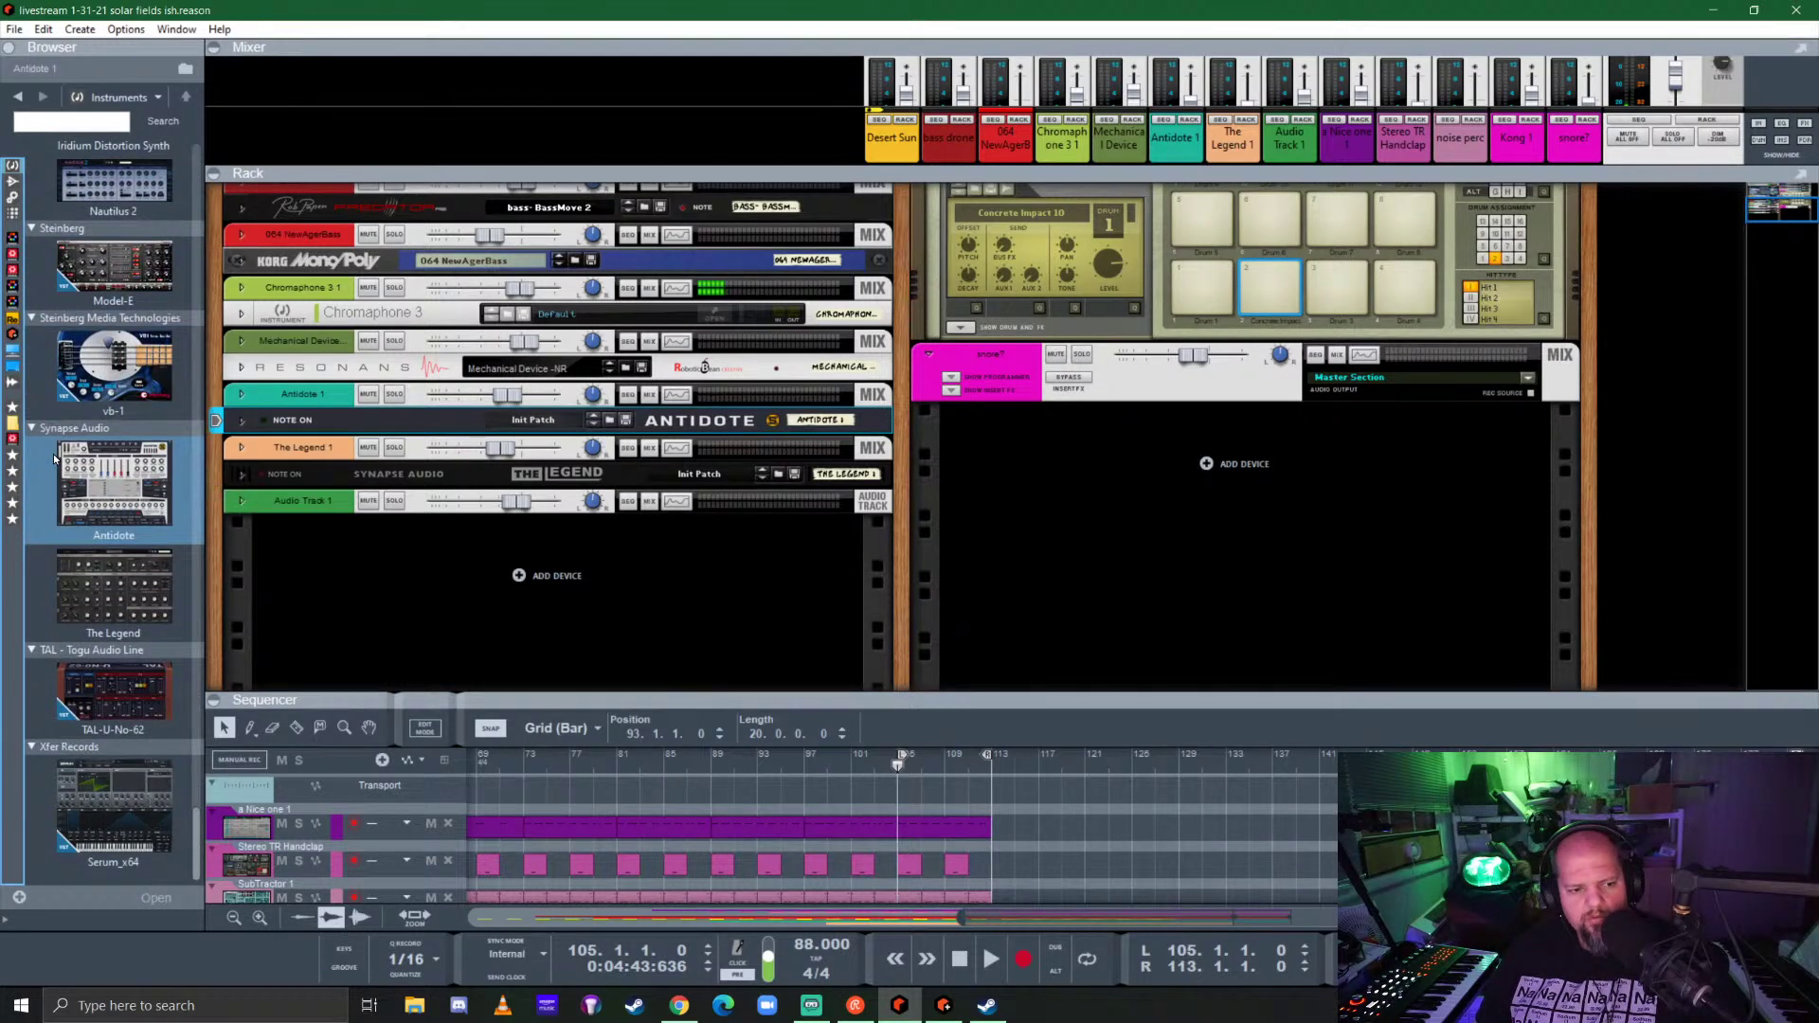
{"action": "scroll", "coordinate": [54, 458], "scroll_direction": "up", "scroll_amount": 5}
{"action": "scroll", "coordinate": [53, 453], "scroll_direction": "up", "scroll_amount": 3}
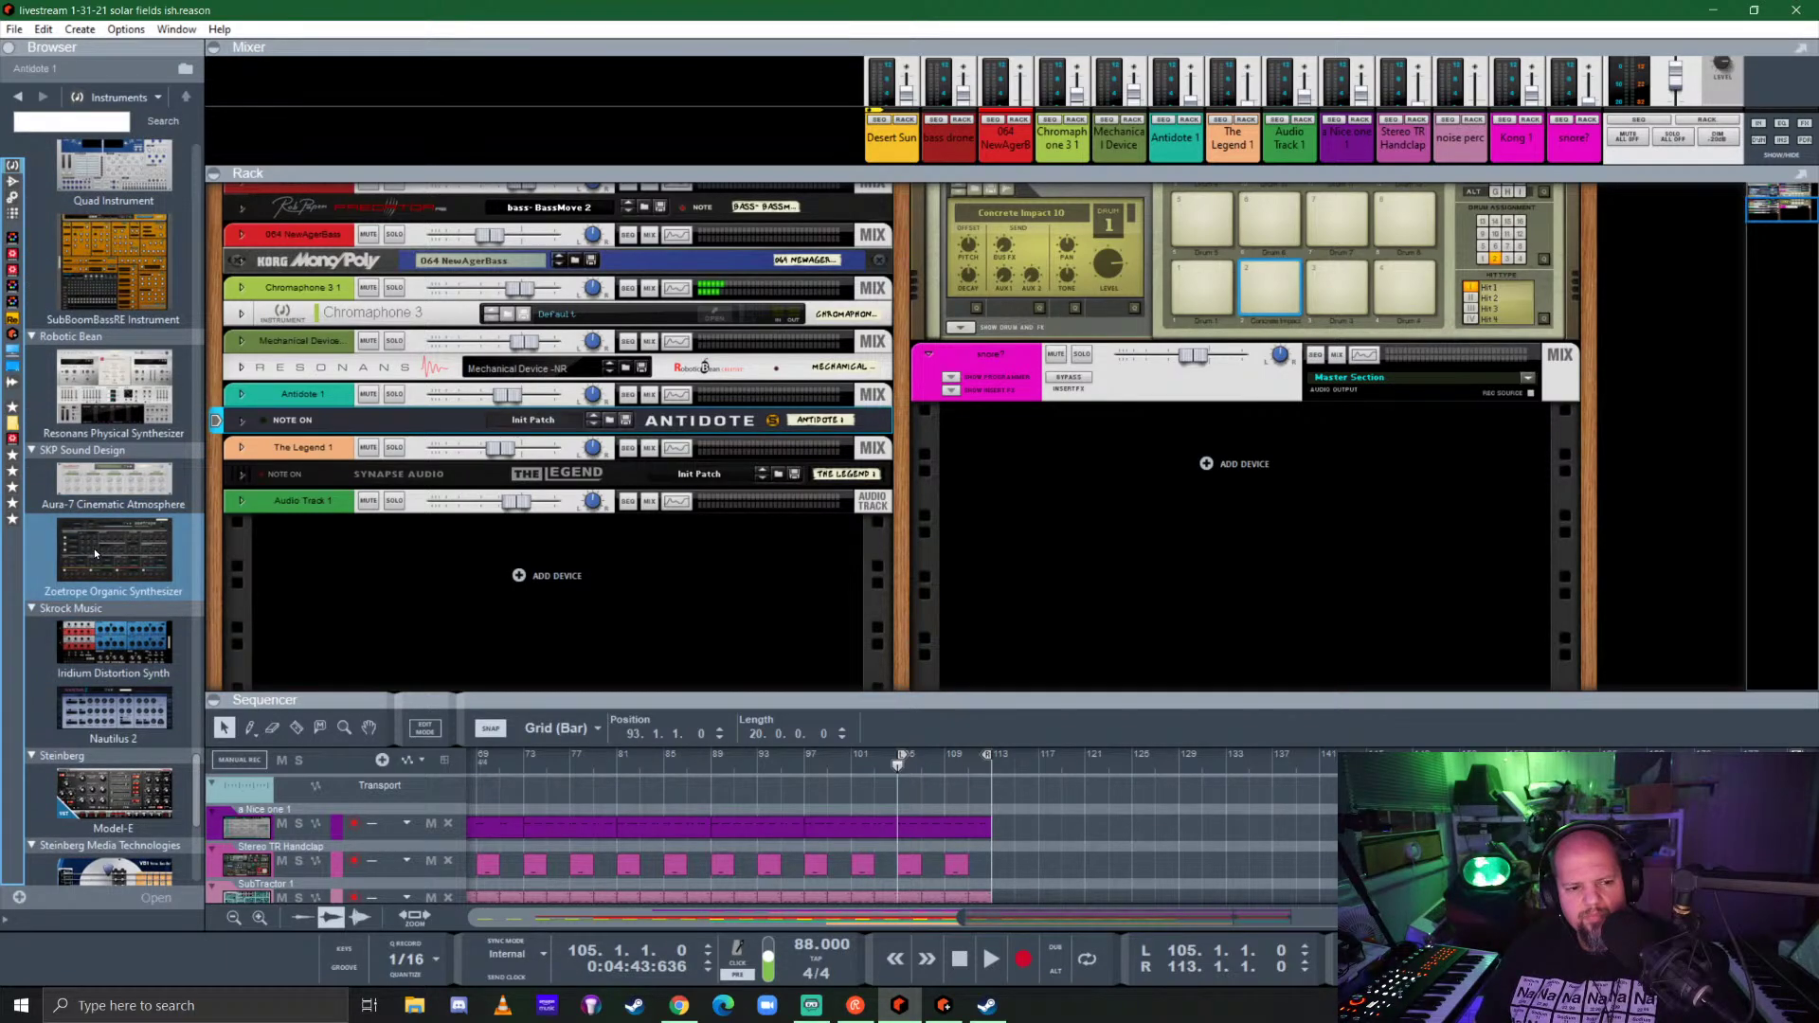
{"action": "left_click_drag", "start_coordinate": [93, 549], "coordinate": [589, 581]}
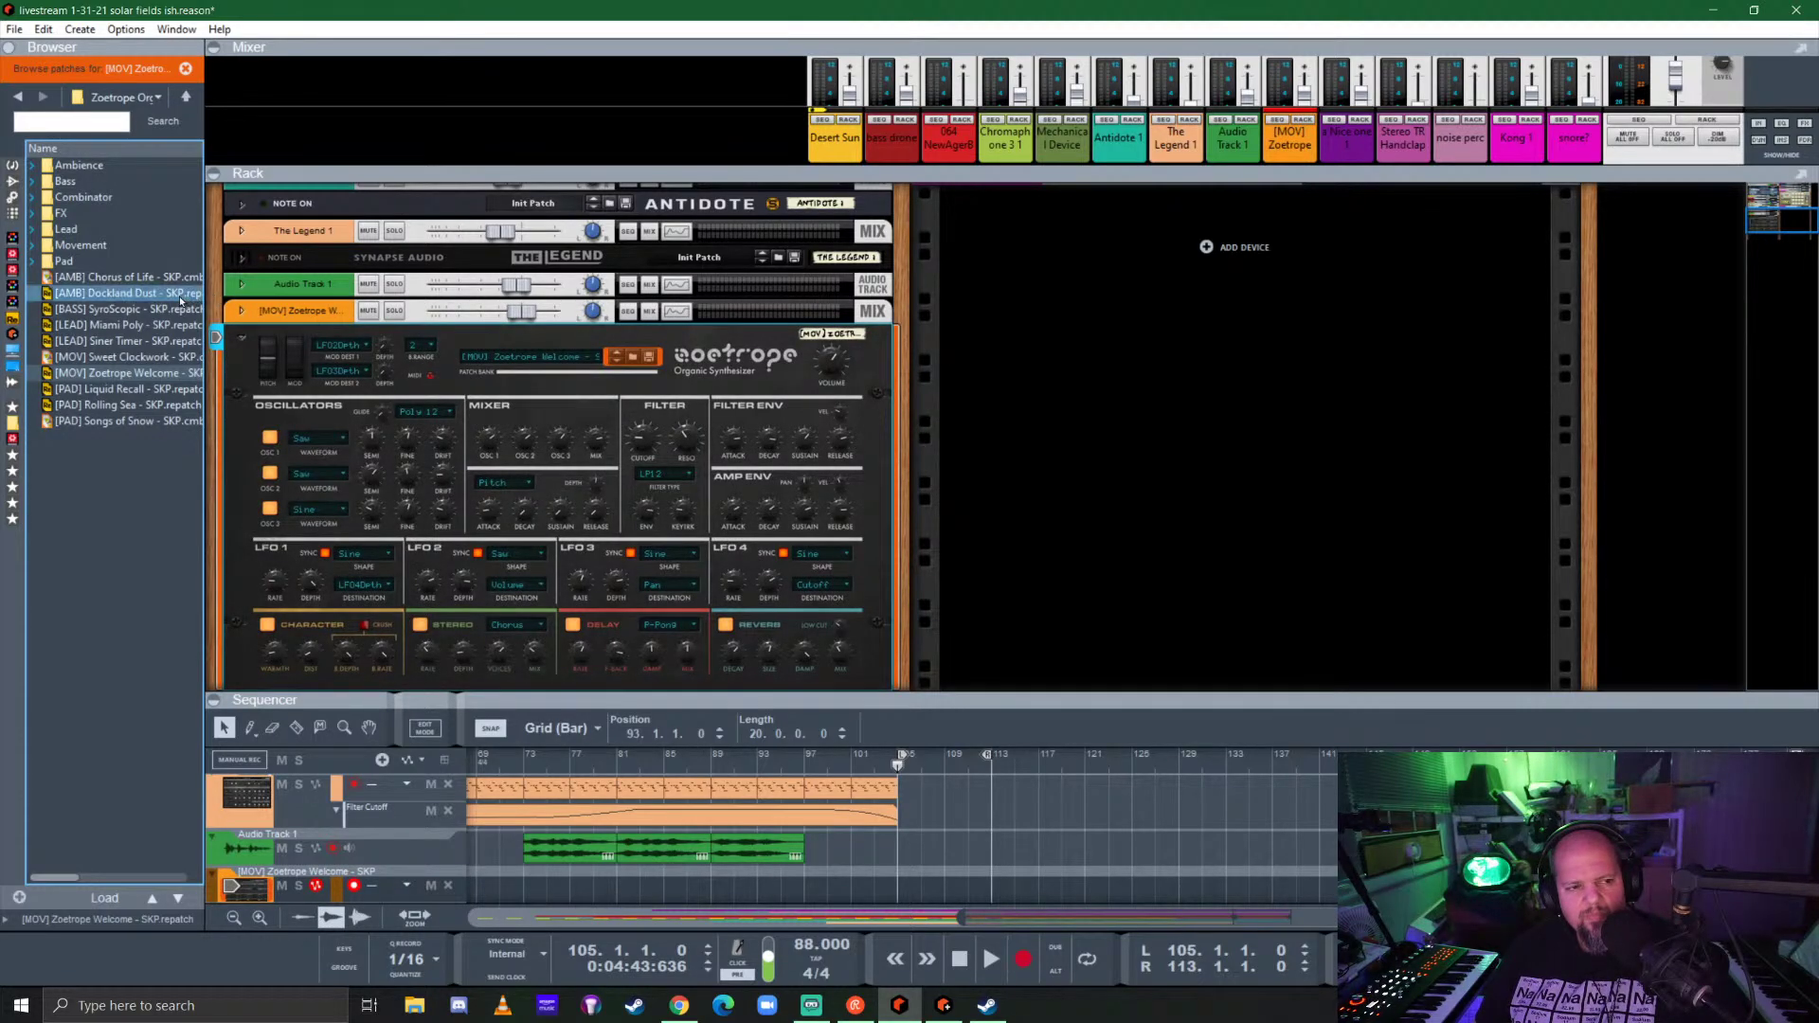
Step: Audition Zoetrope's Lead patches from Dial the Sun onward and load Fireside - SKP
{"action": "double_click", "coordinate": [64, 232]}
{"action": "left_click", "coordinate": [105, 516]}
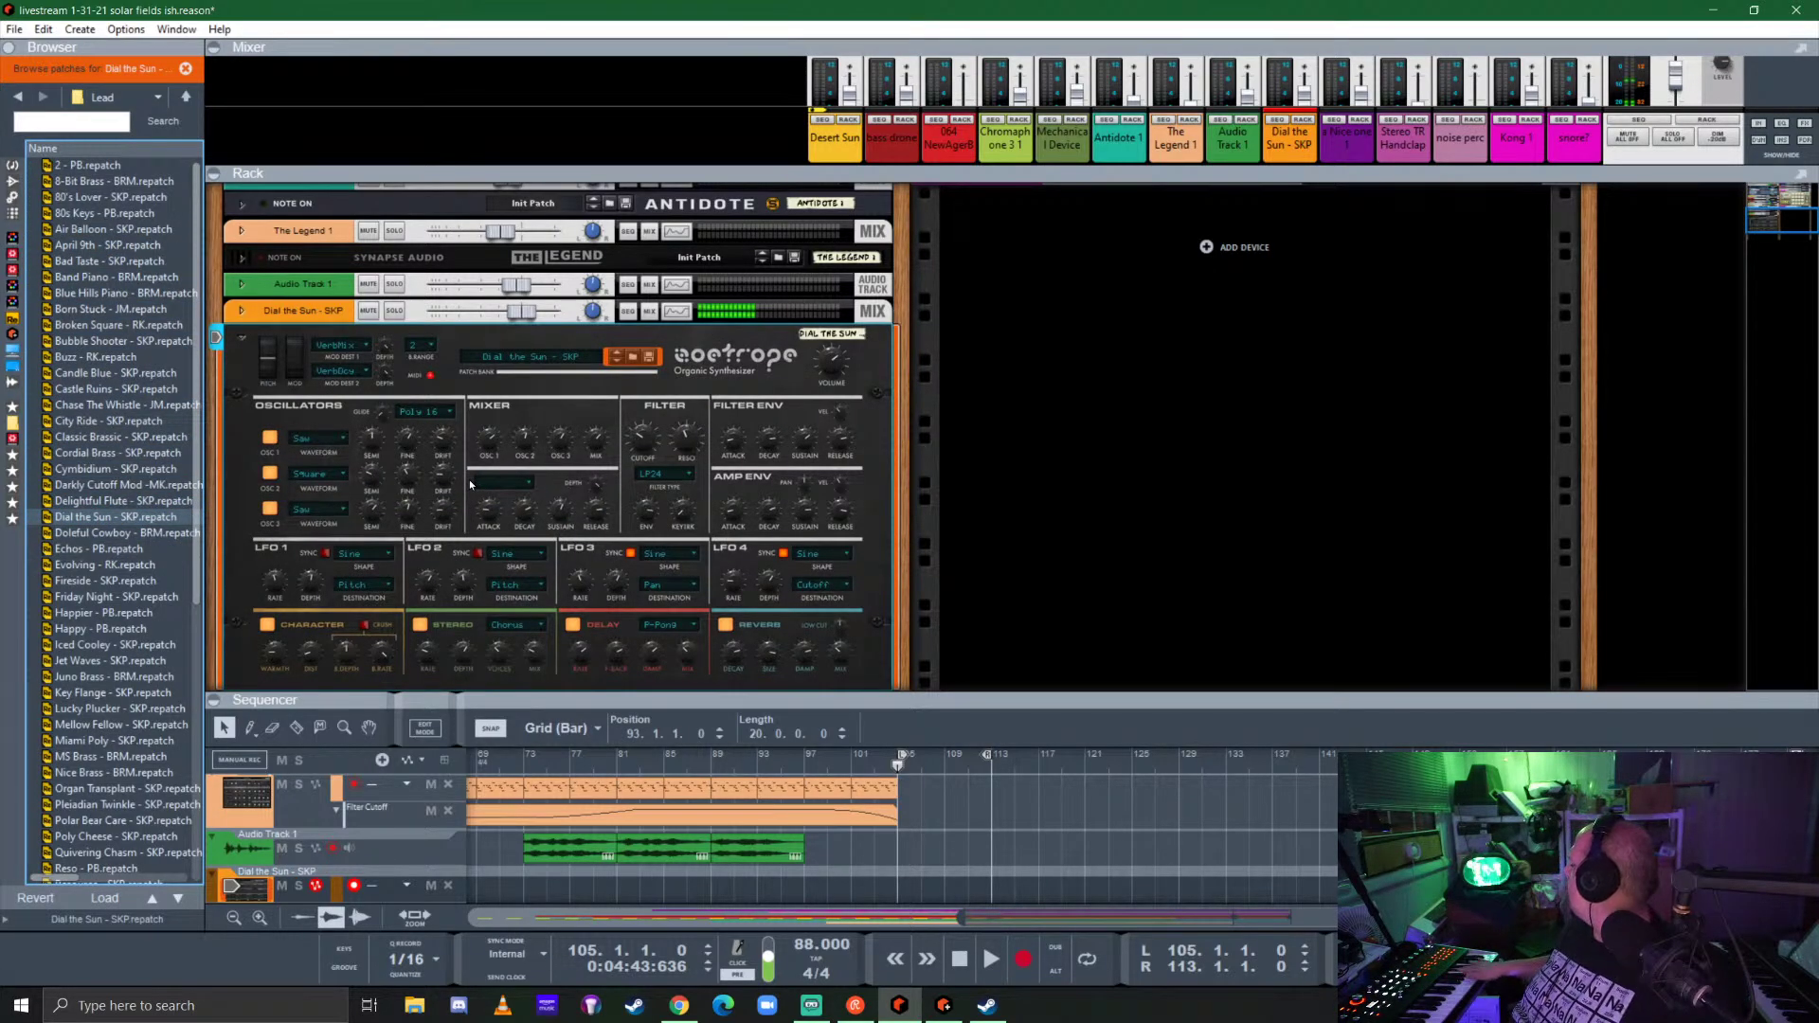
{"action": "key", "text": "Down"}
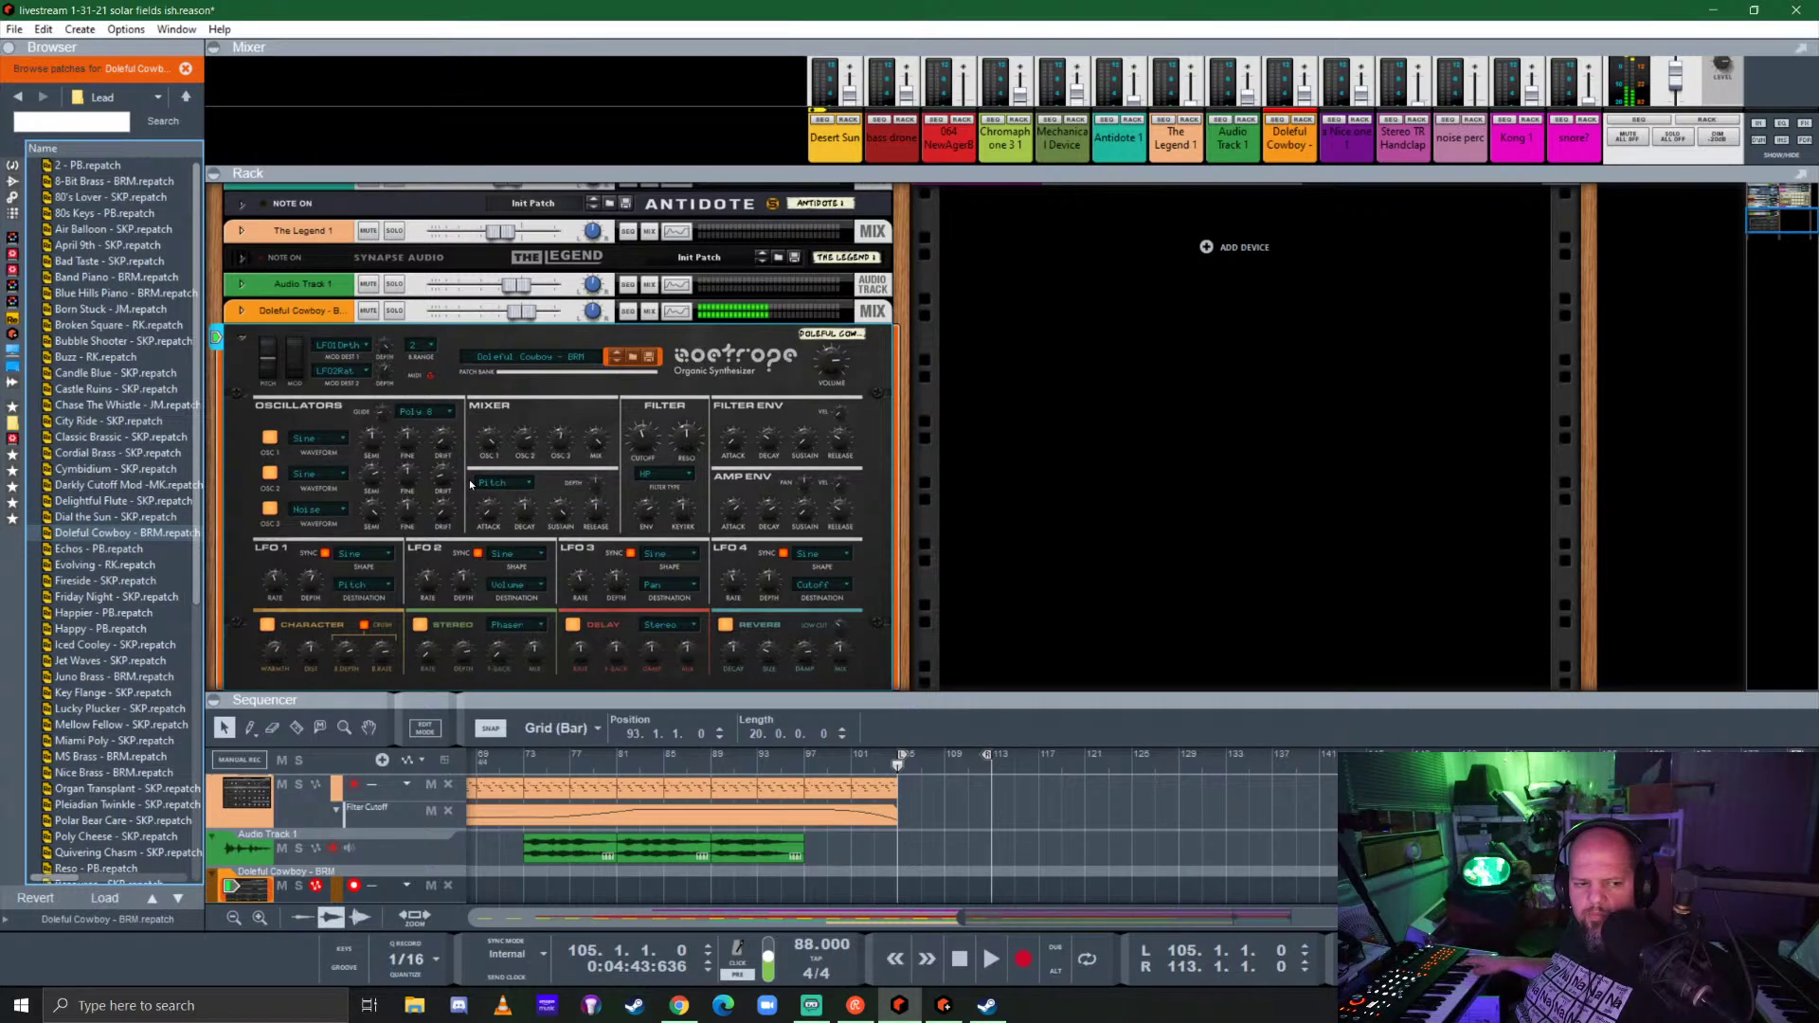
{"action": "key", "text": "Down"}
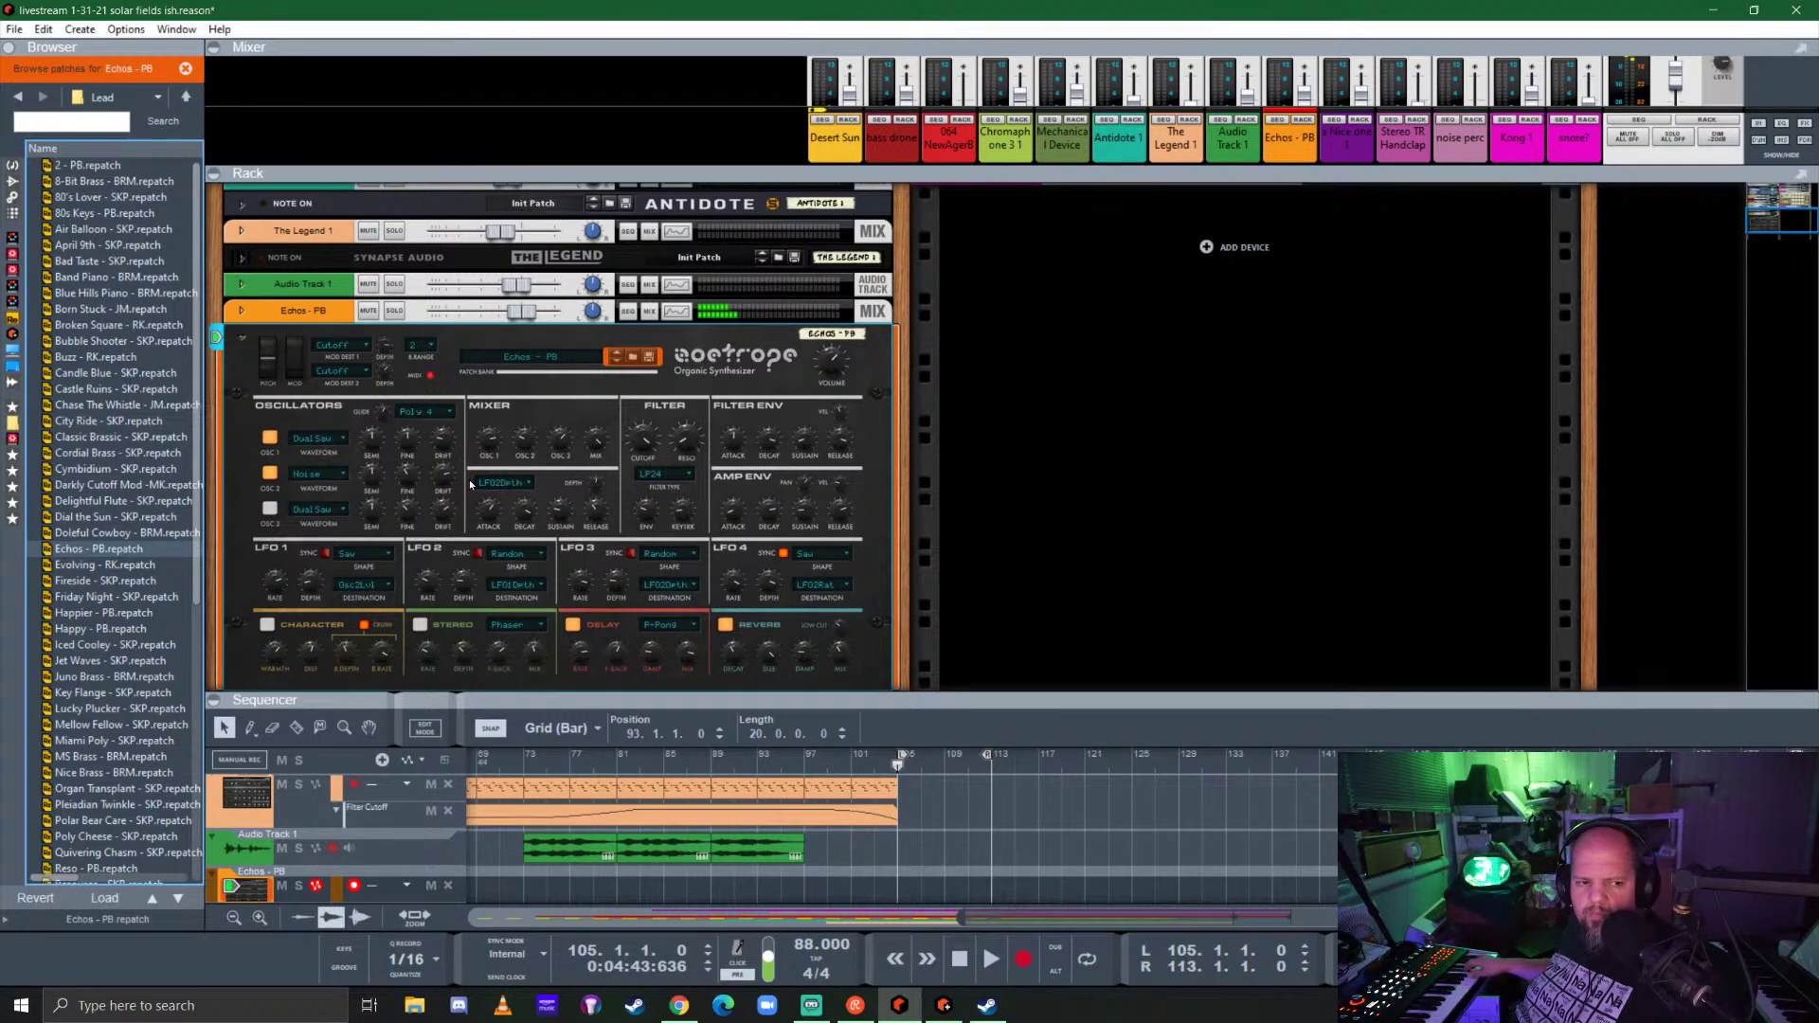
{"action": "key", "text": "Down"}
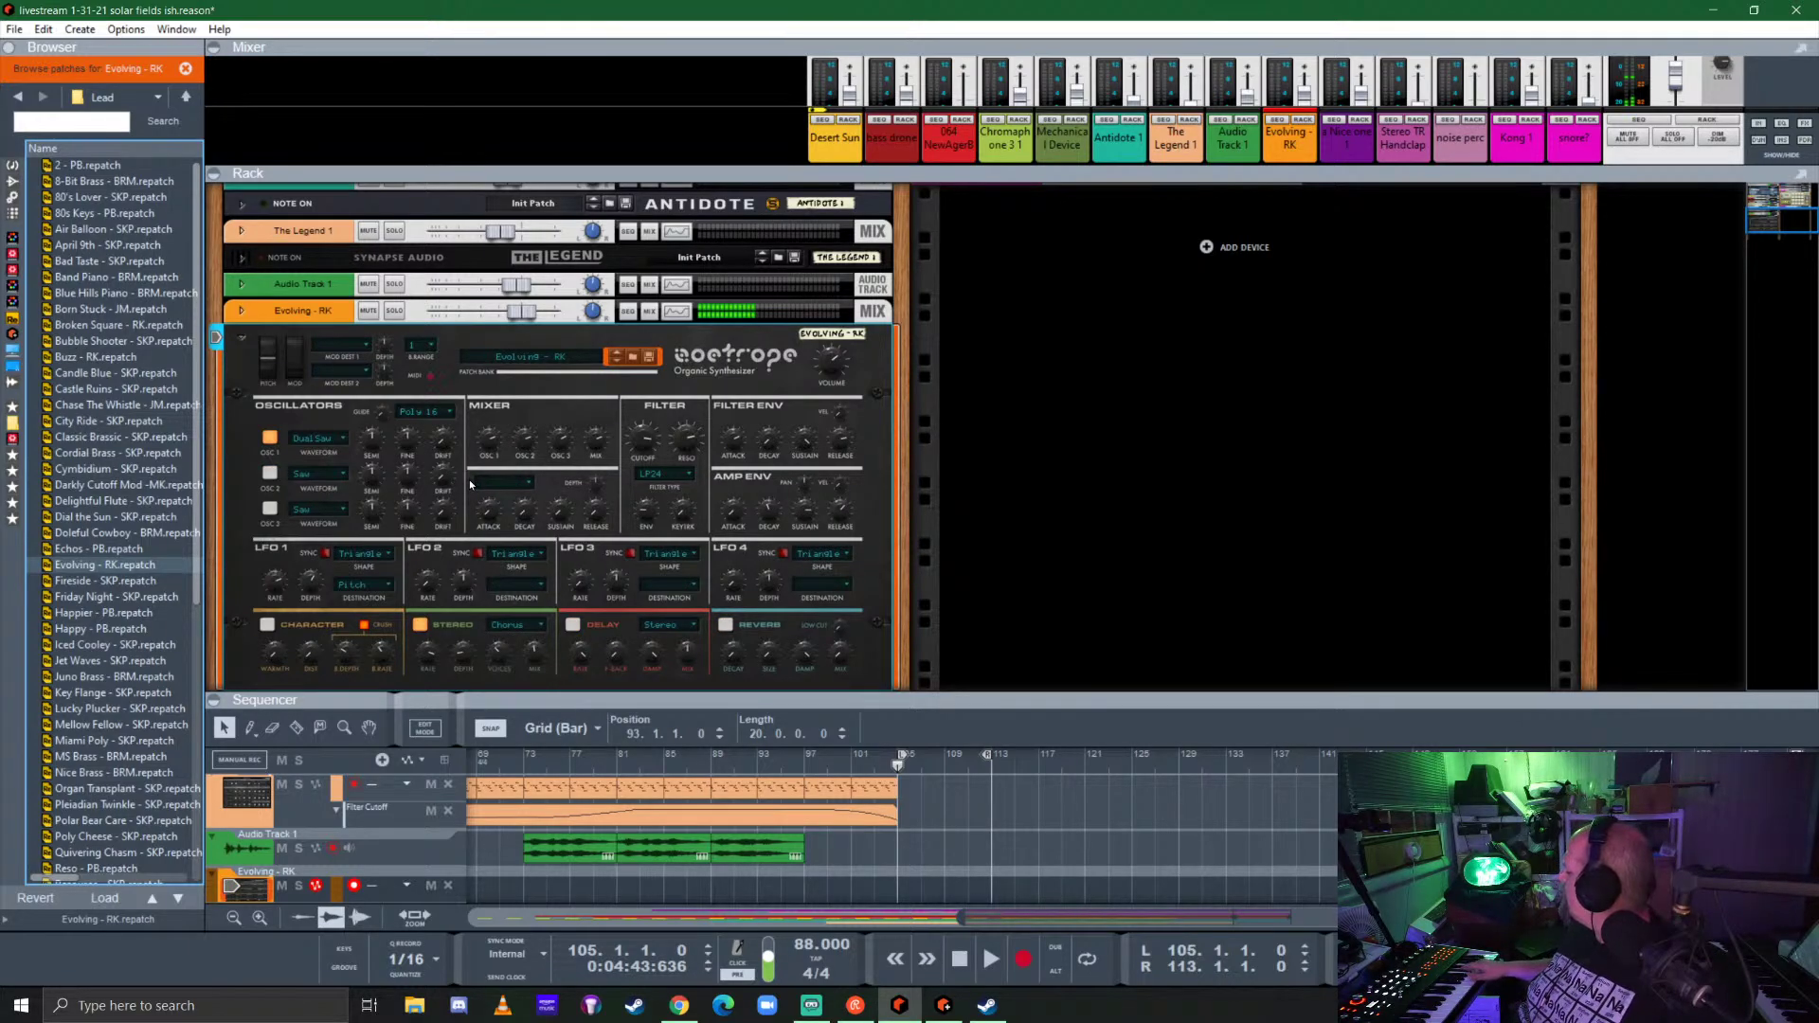
{"action": "key", "text": "Down"}
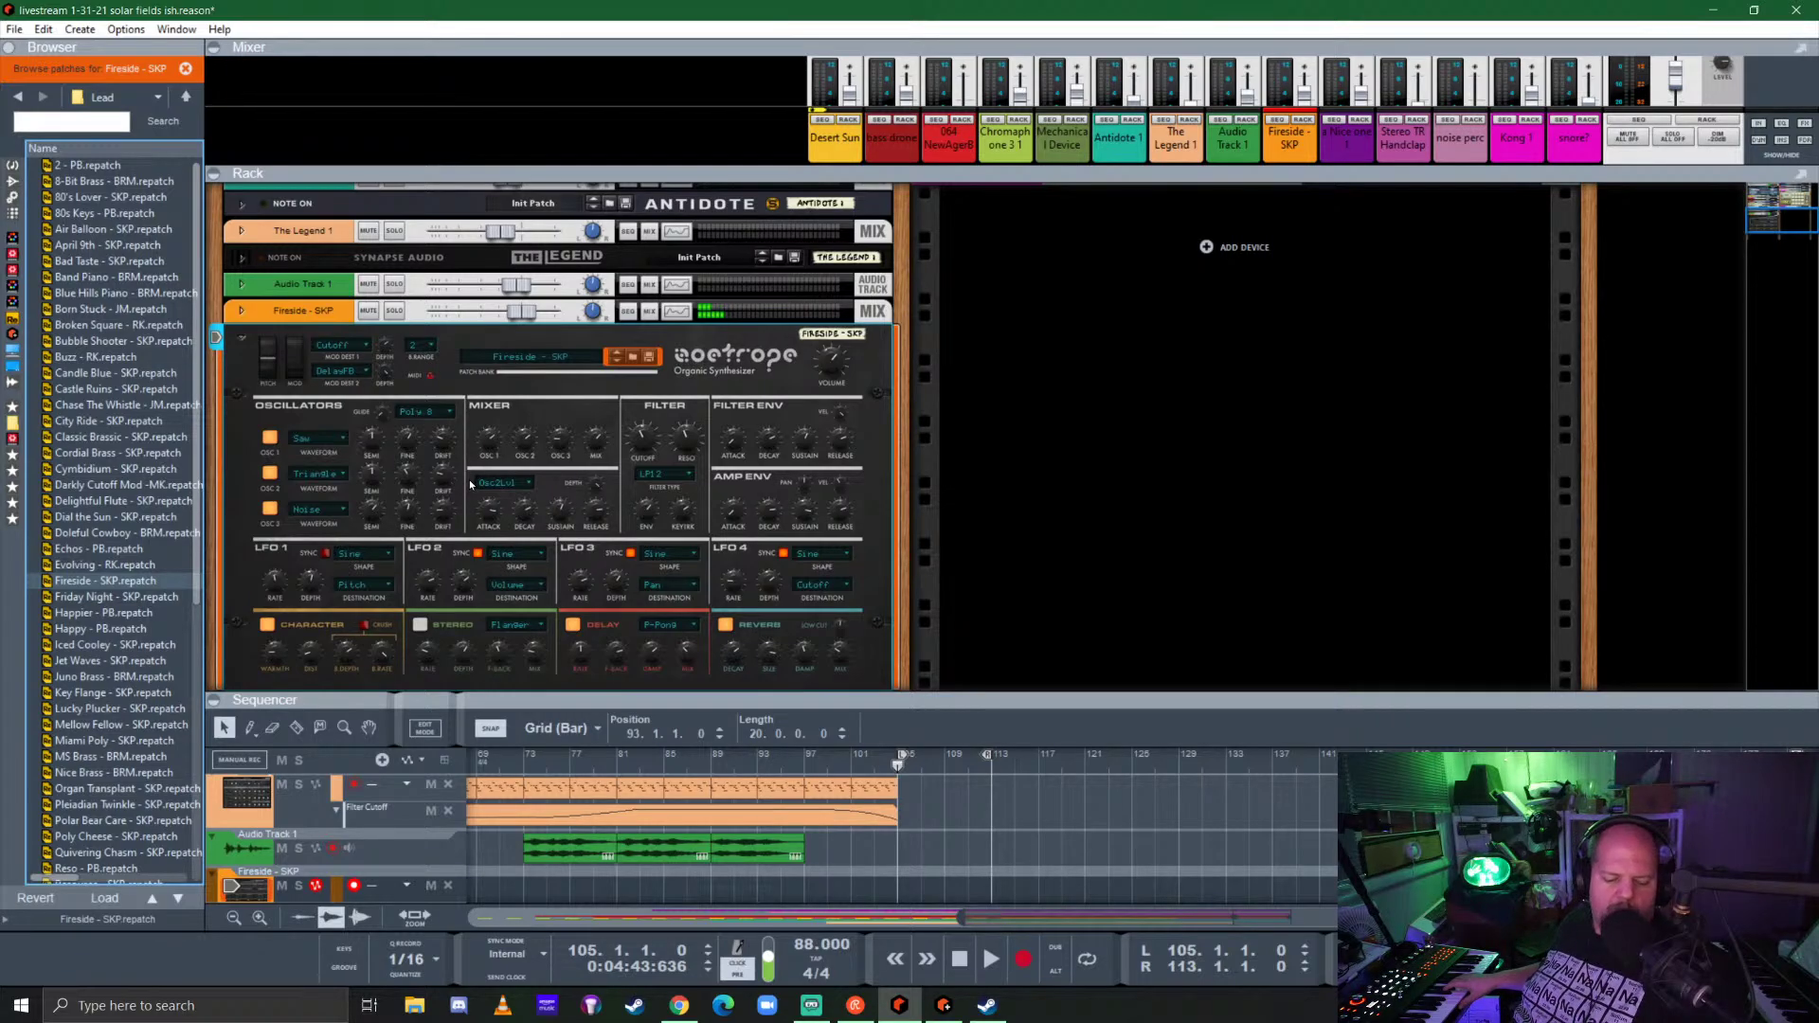
Step: Record an eight-bar clip on the Fireside track from bar 105 to 113 and return the playhead to bar 105
{"action": "key", "text": "ctrl+Return"}
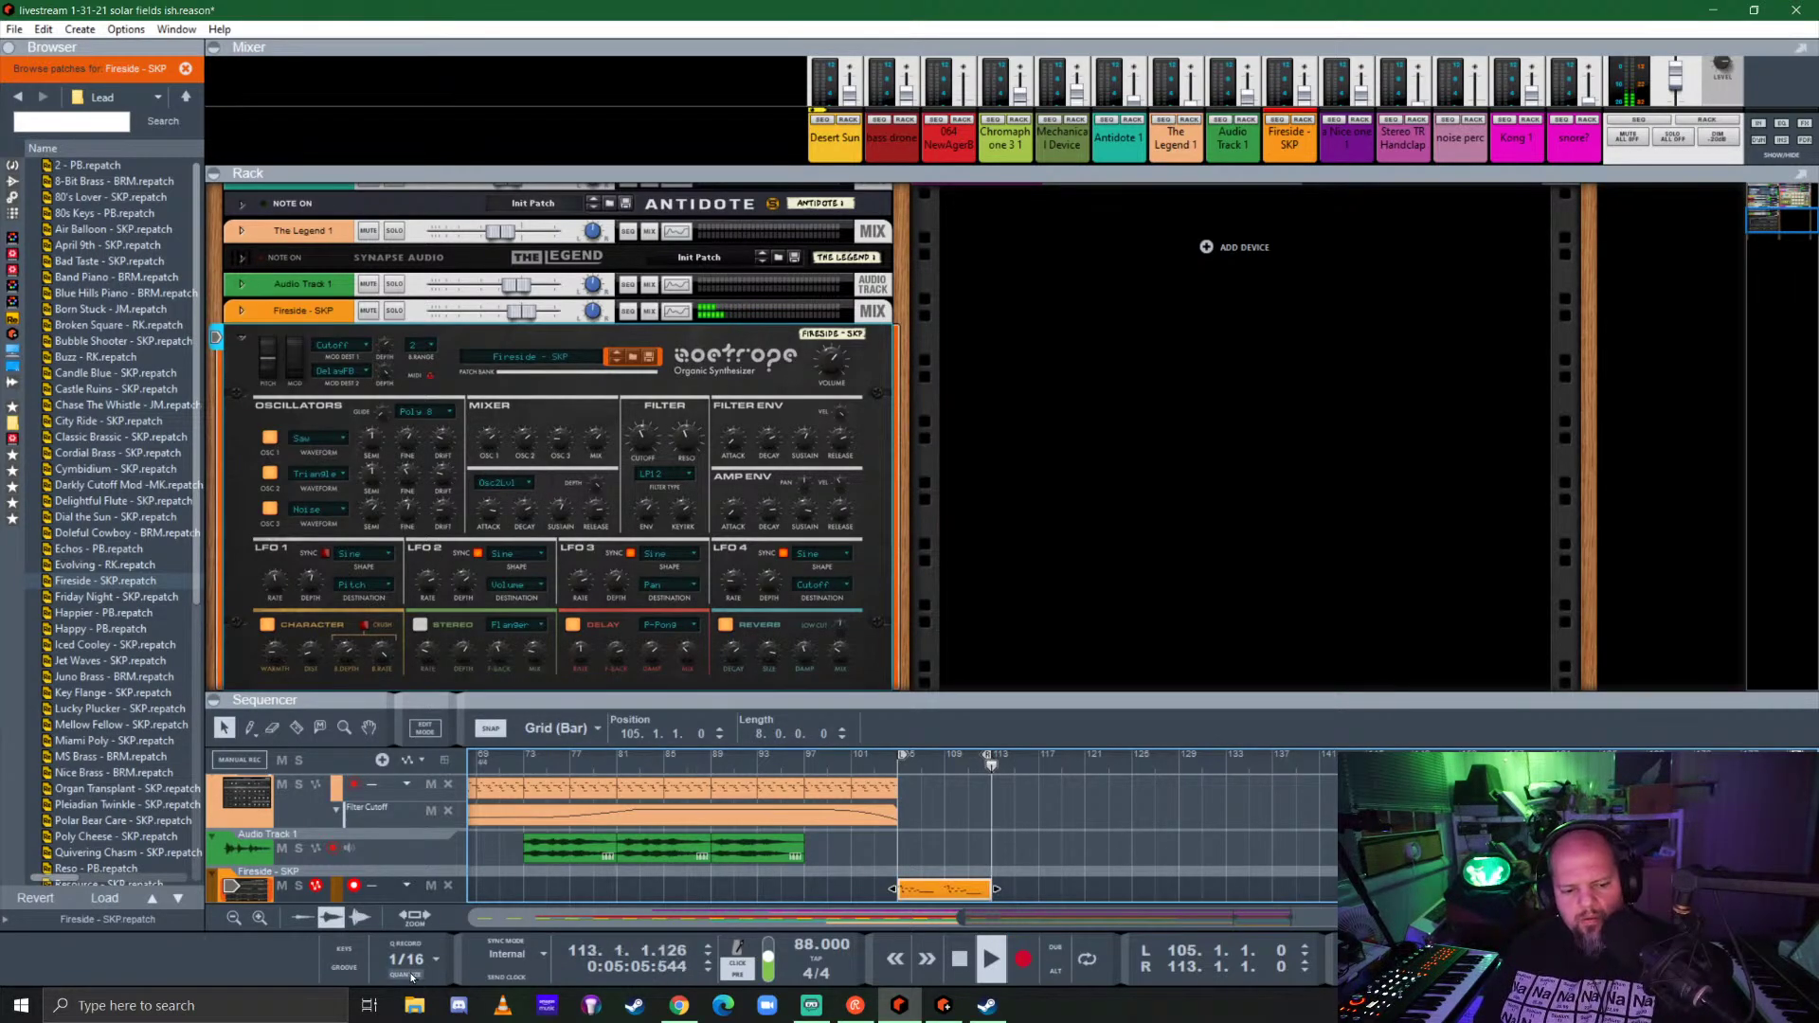
{"action": "key", "text": "space"}
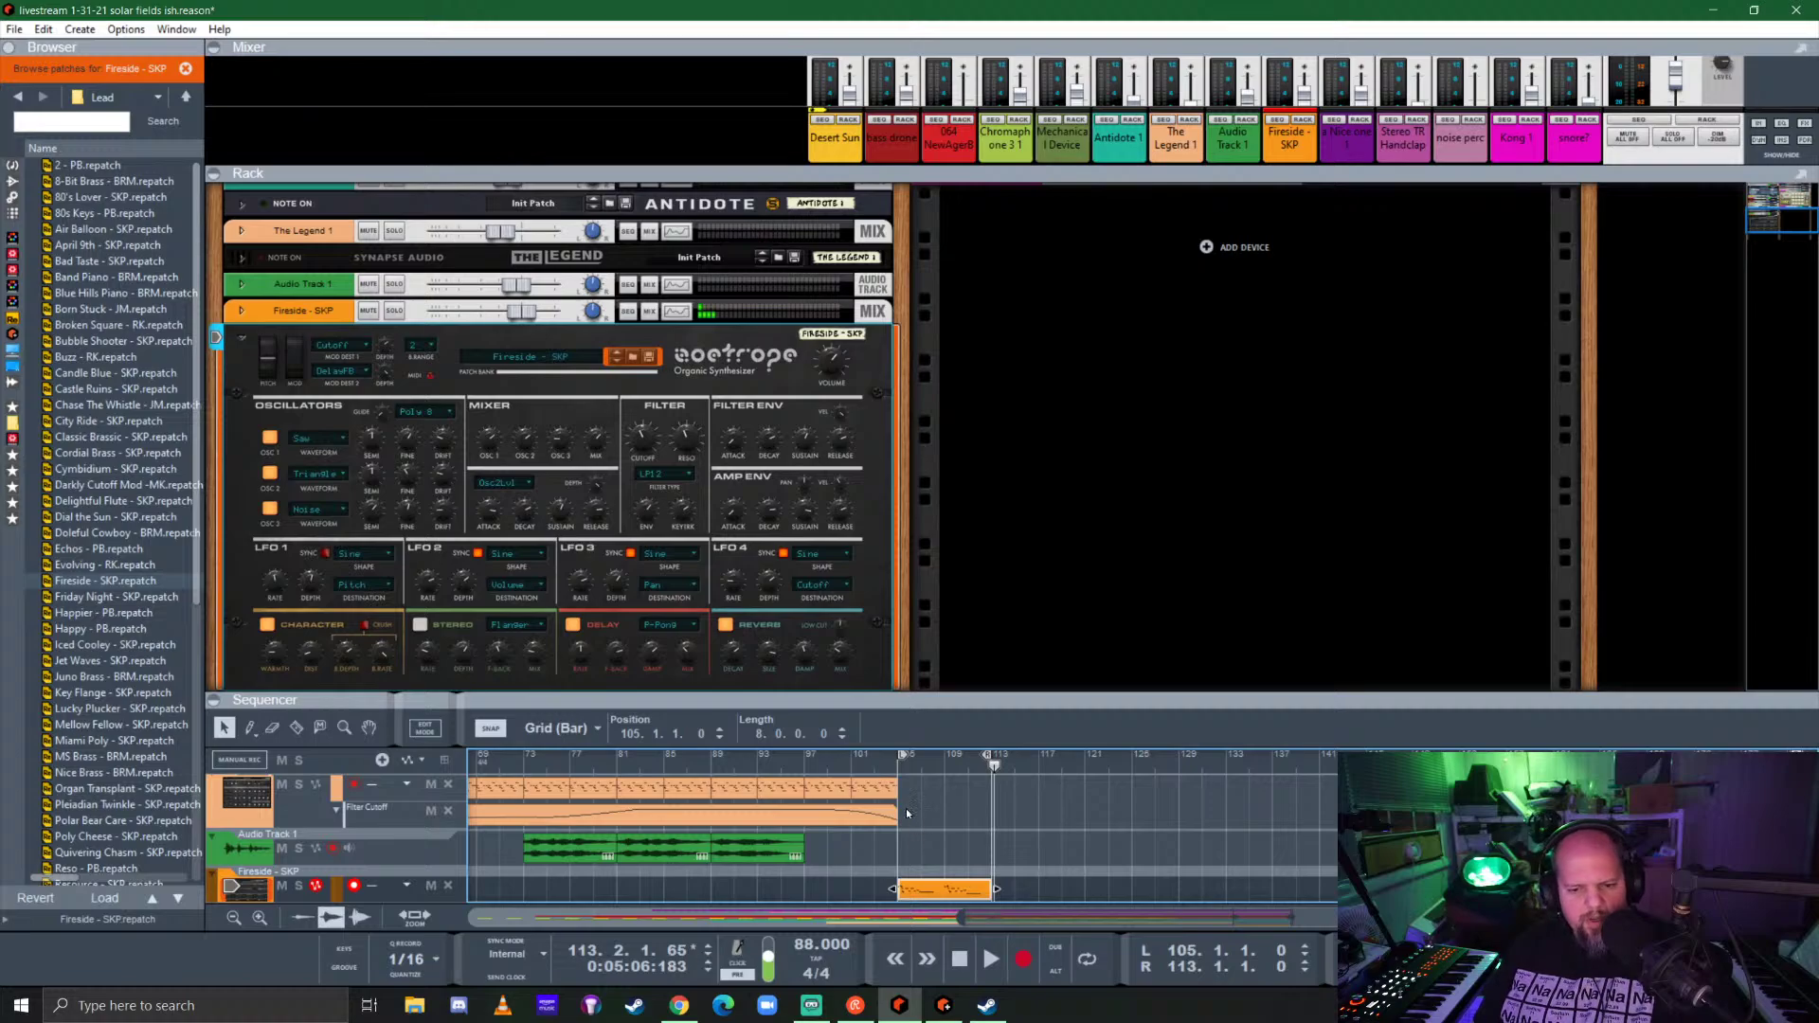
{"action": "left_click", "coordinate": [897, 770]}
Step: Turn on looping, enlarge the rack area, and play the loop with the Fireside channel soloed
{"action": "key", "text": "l"}
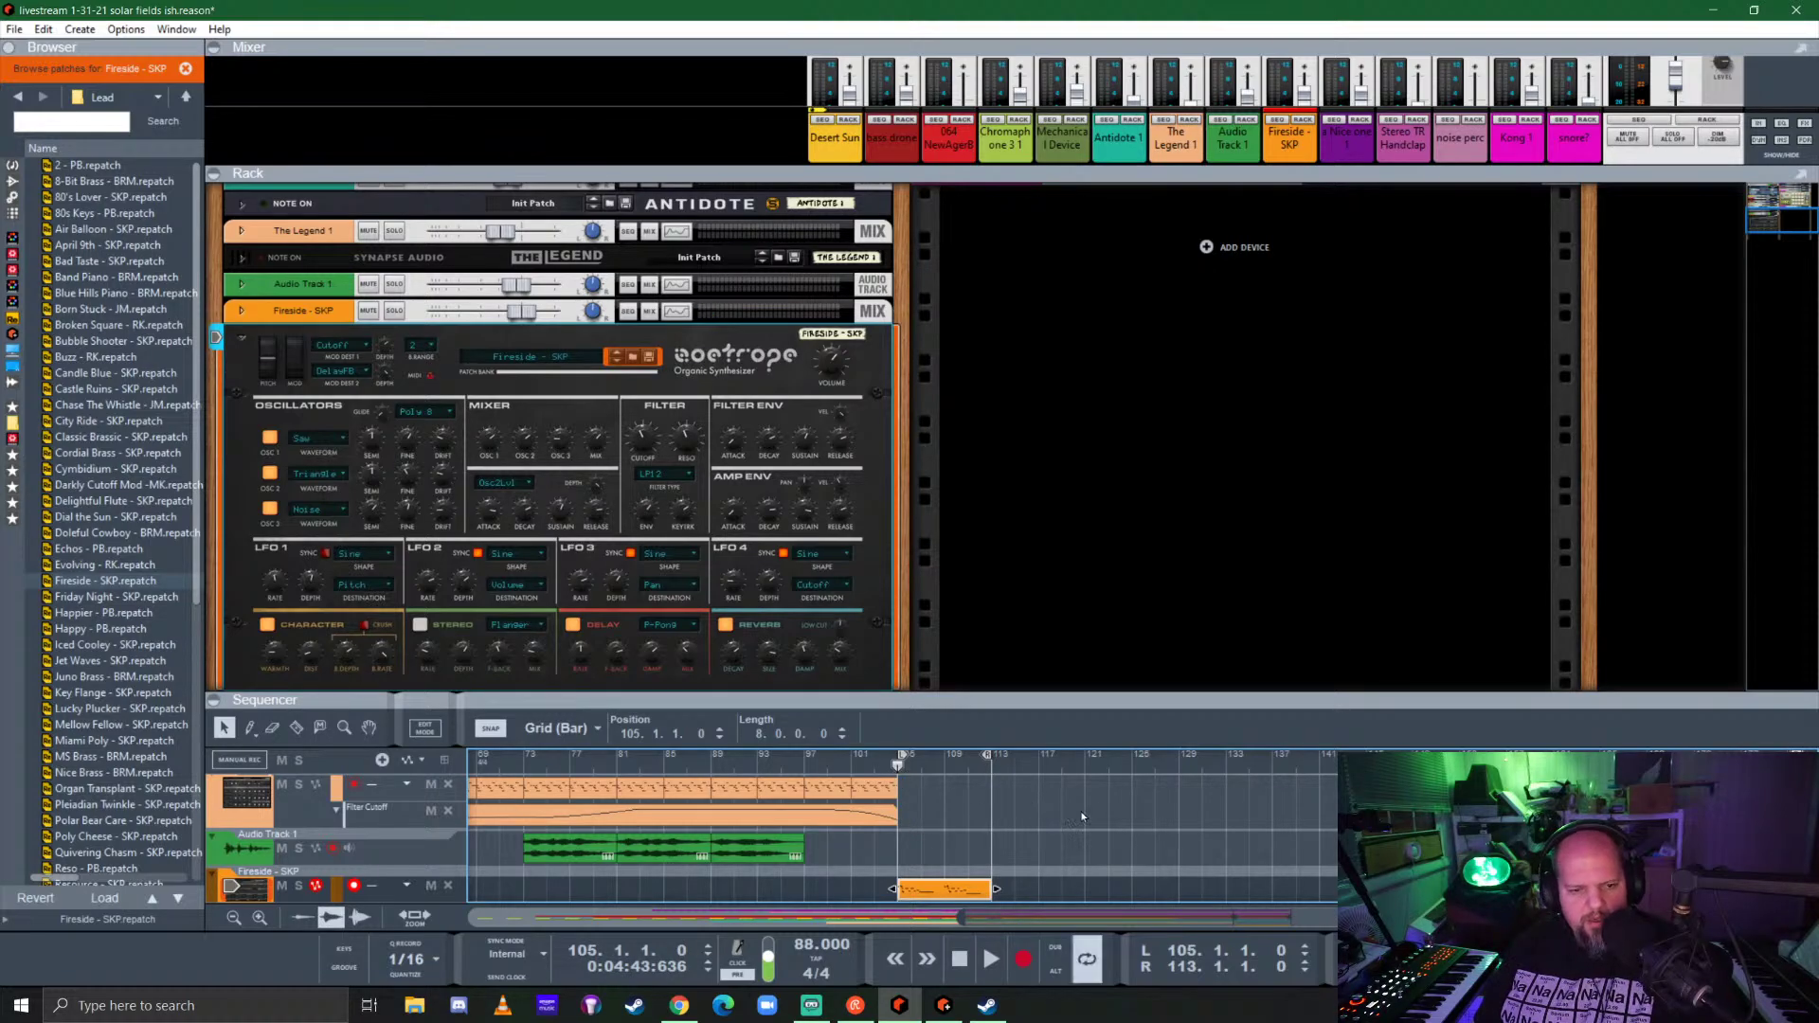
{"action": "left_click_drag", "start_coordinate": [971, 697], "coordinate": [974, 828]}
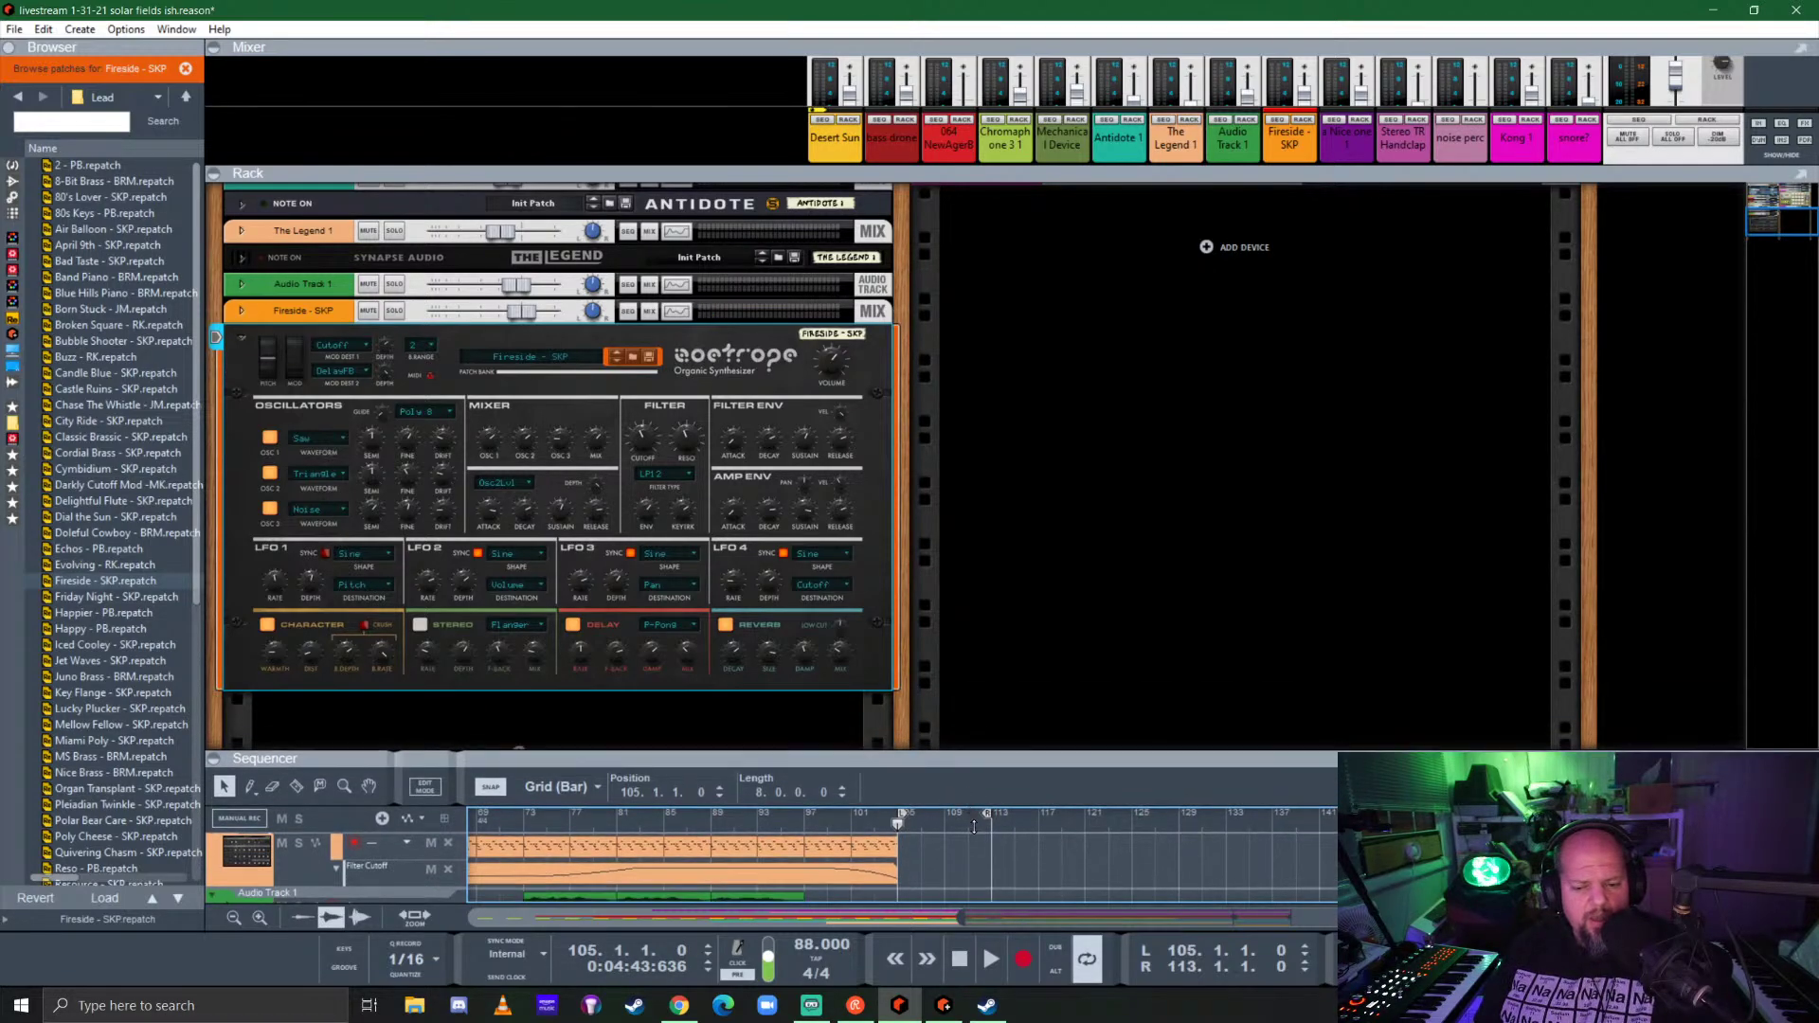
{"action": "key", "text": "space"}
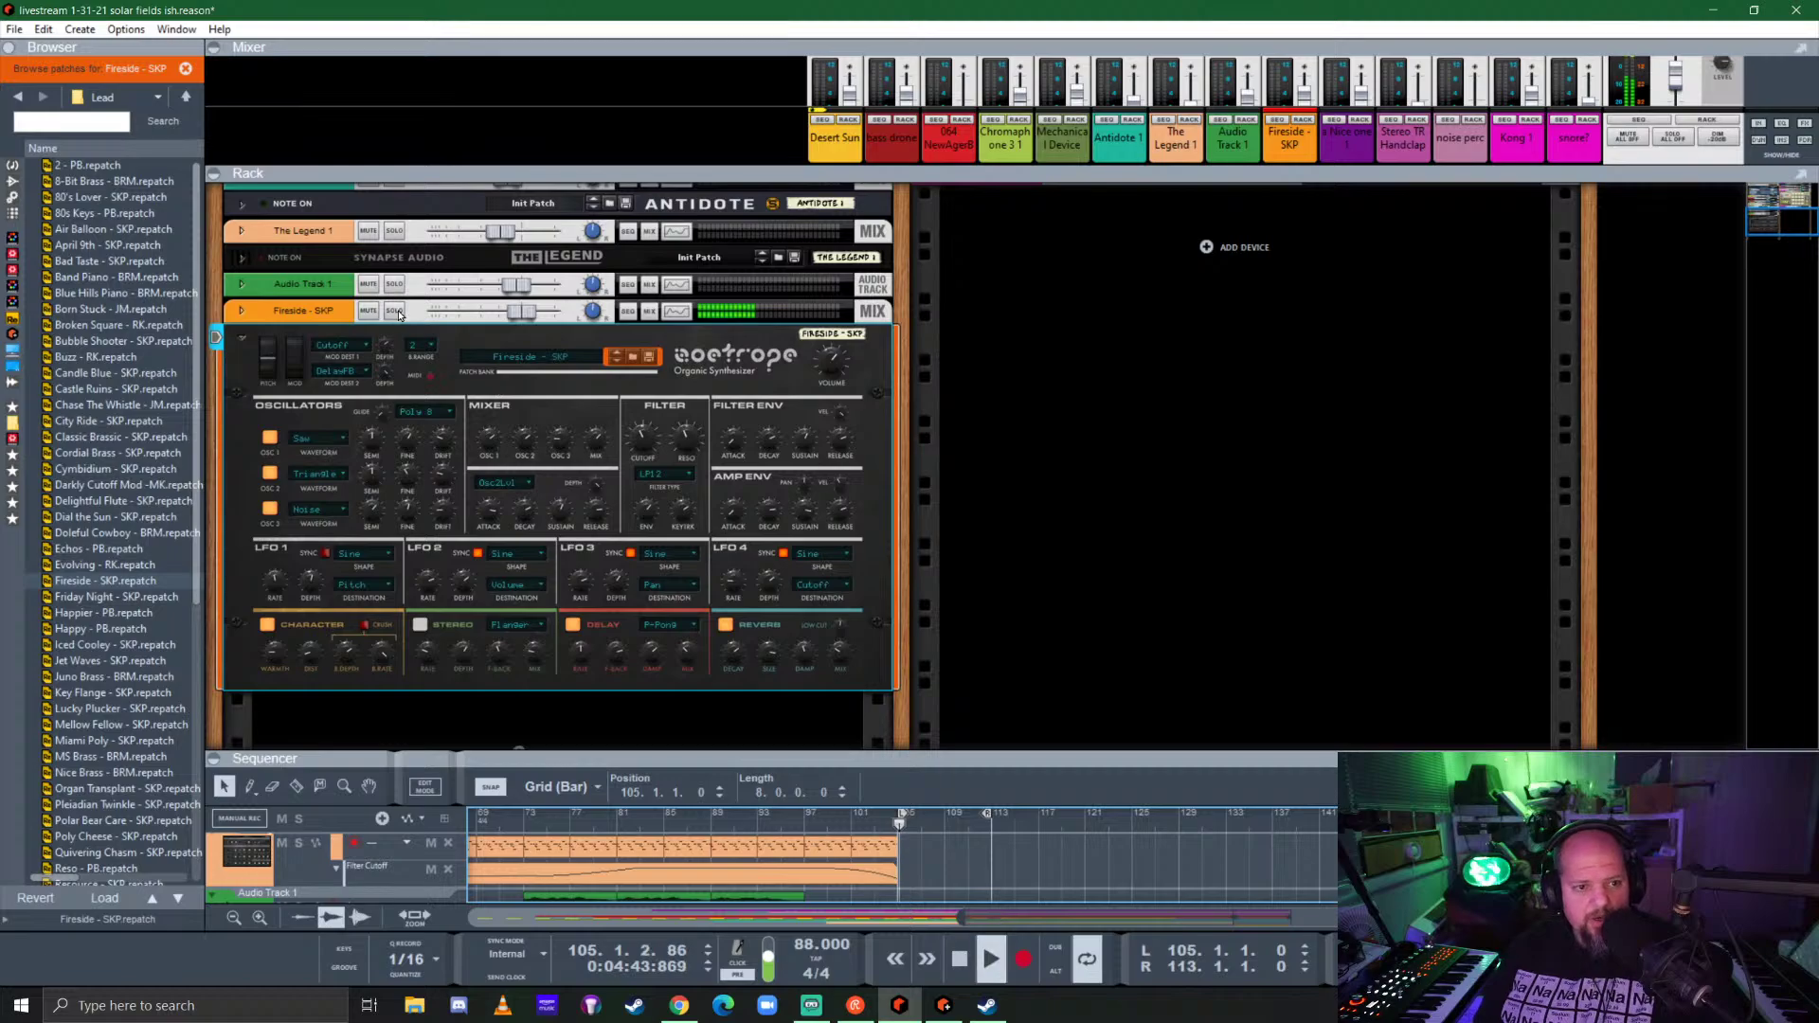
{"action": "left_click", "coordinate": [394, 310]}
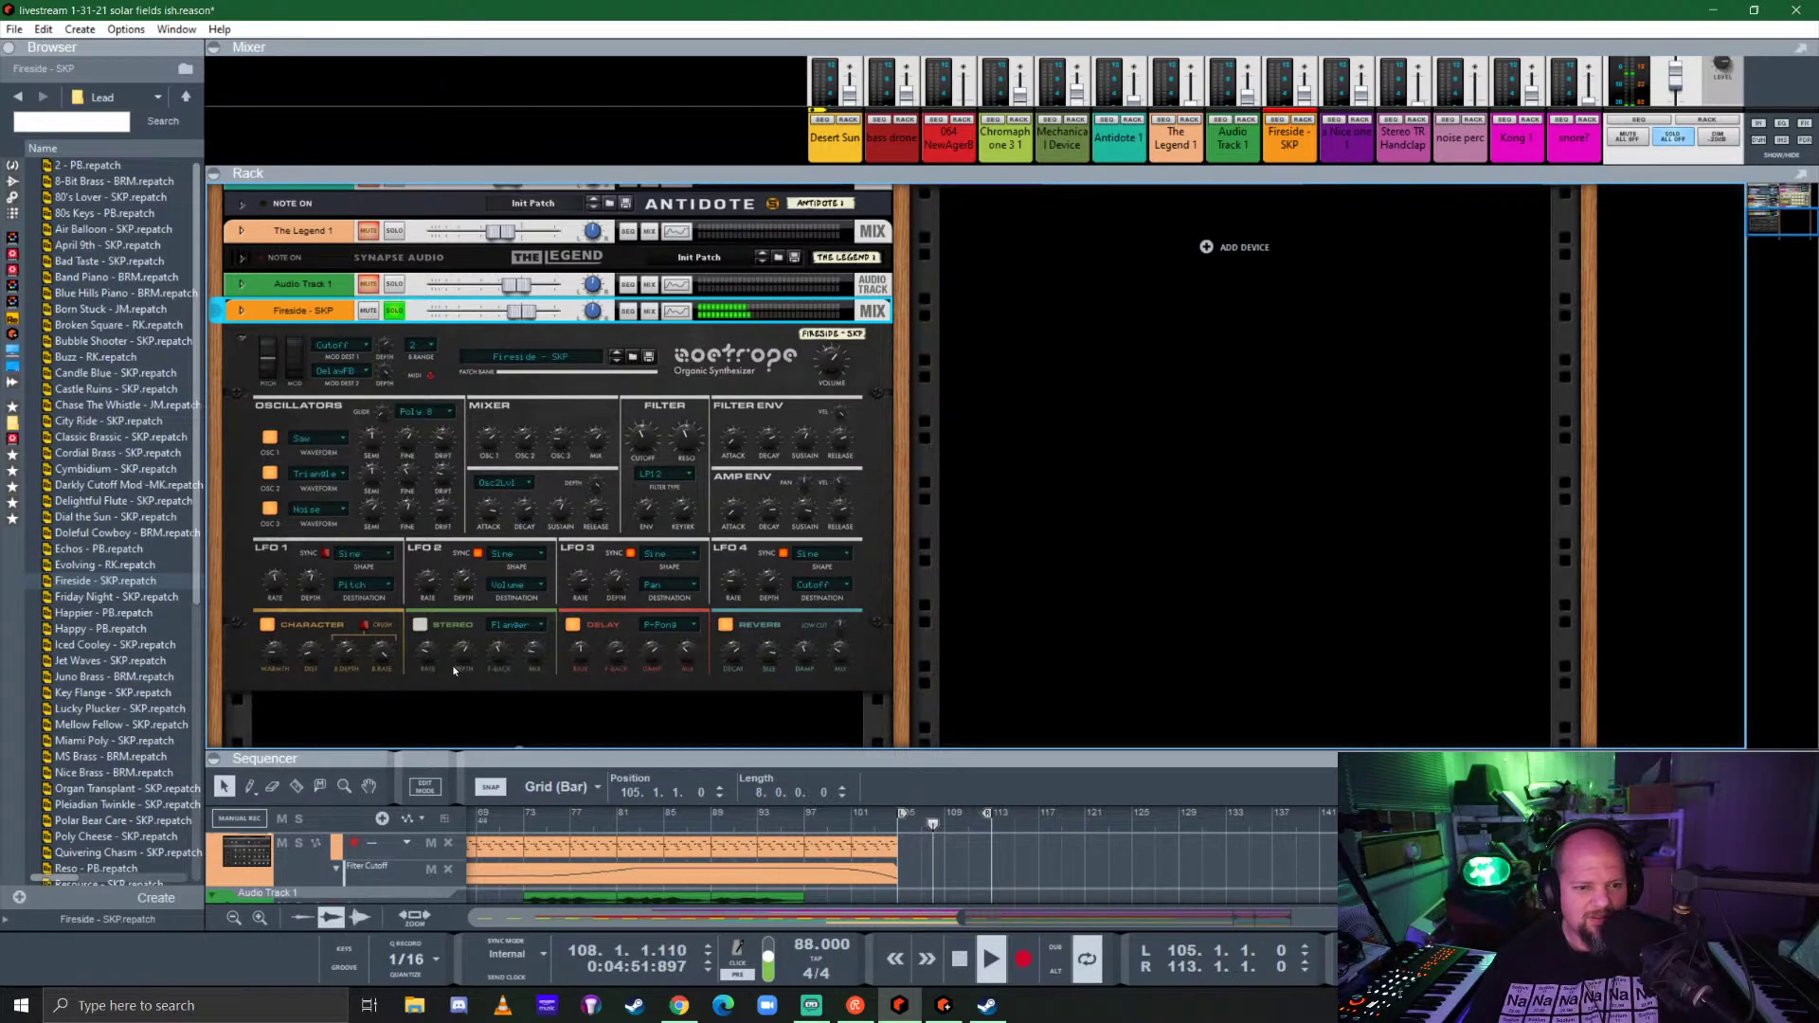
Step: Replace the Zoetrope device with the Expanse Hyperwave Synthesizer and reset it to its initial patch
{"action": "left_click", "coordinate": [12, 165]}
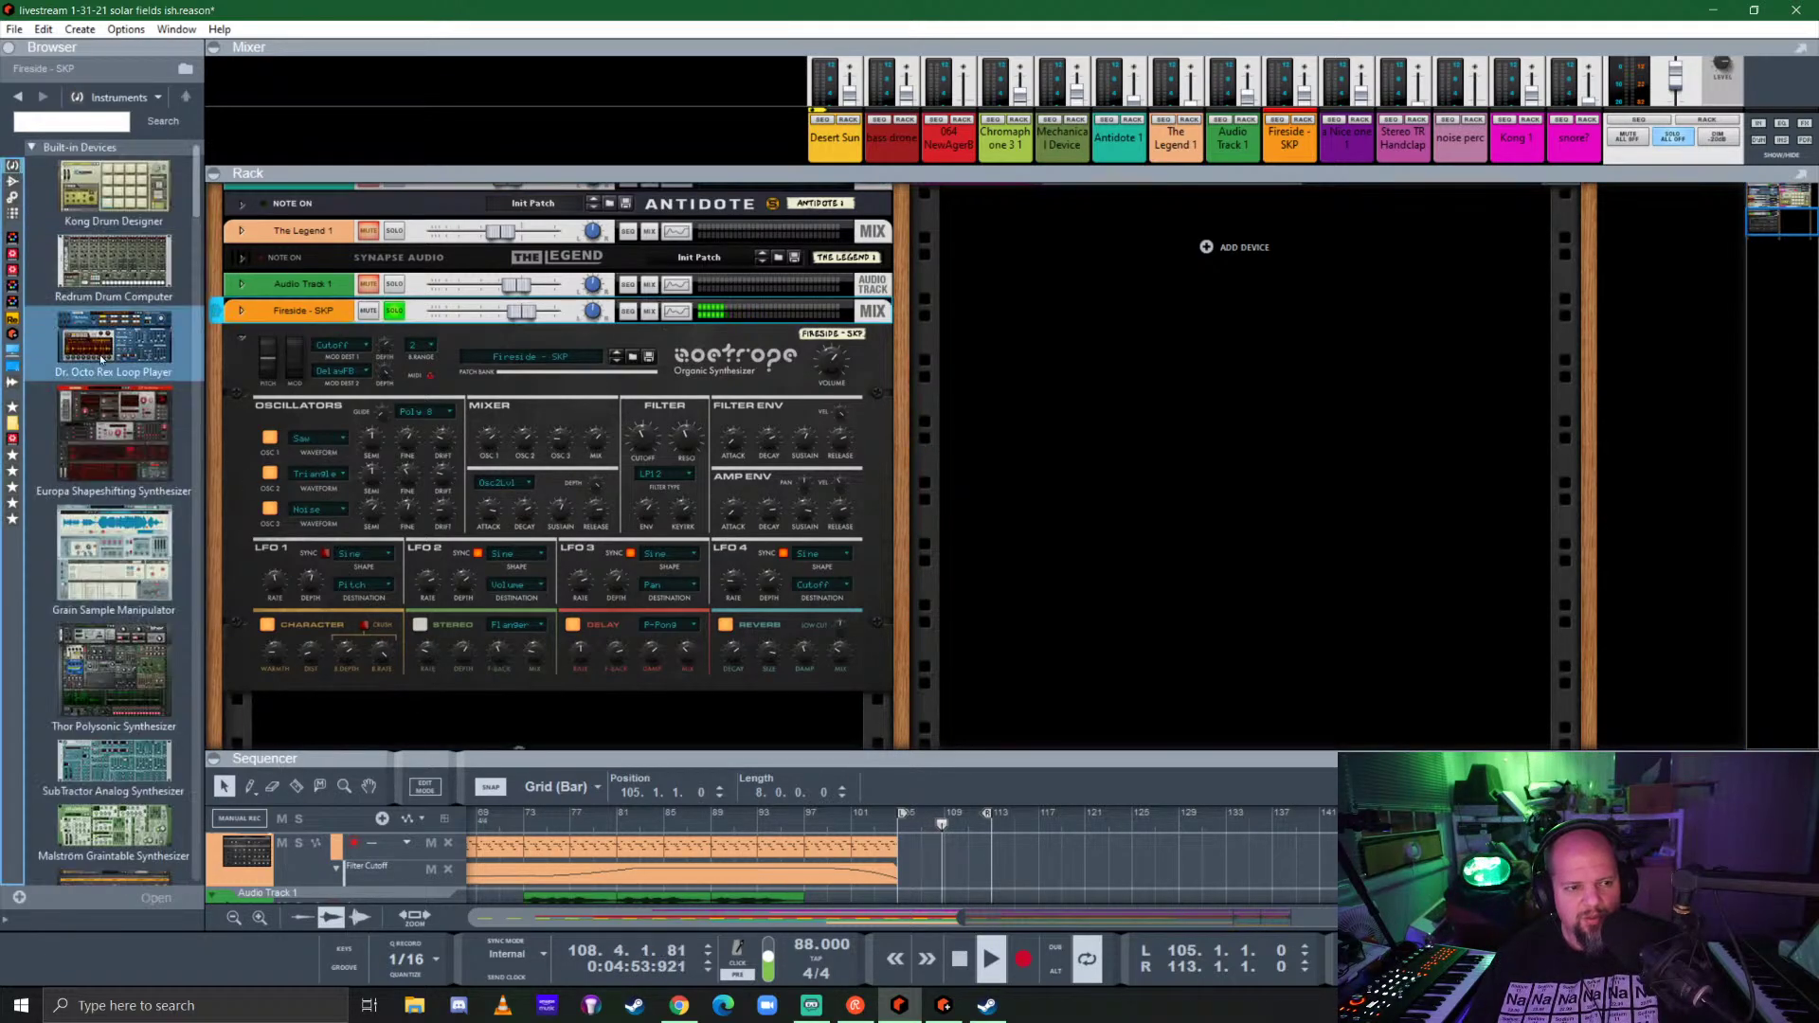
{"action": "scroll", "coordinate": [112, 491], "scroll_direction": "down", "scroll_amount": 6}
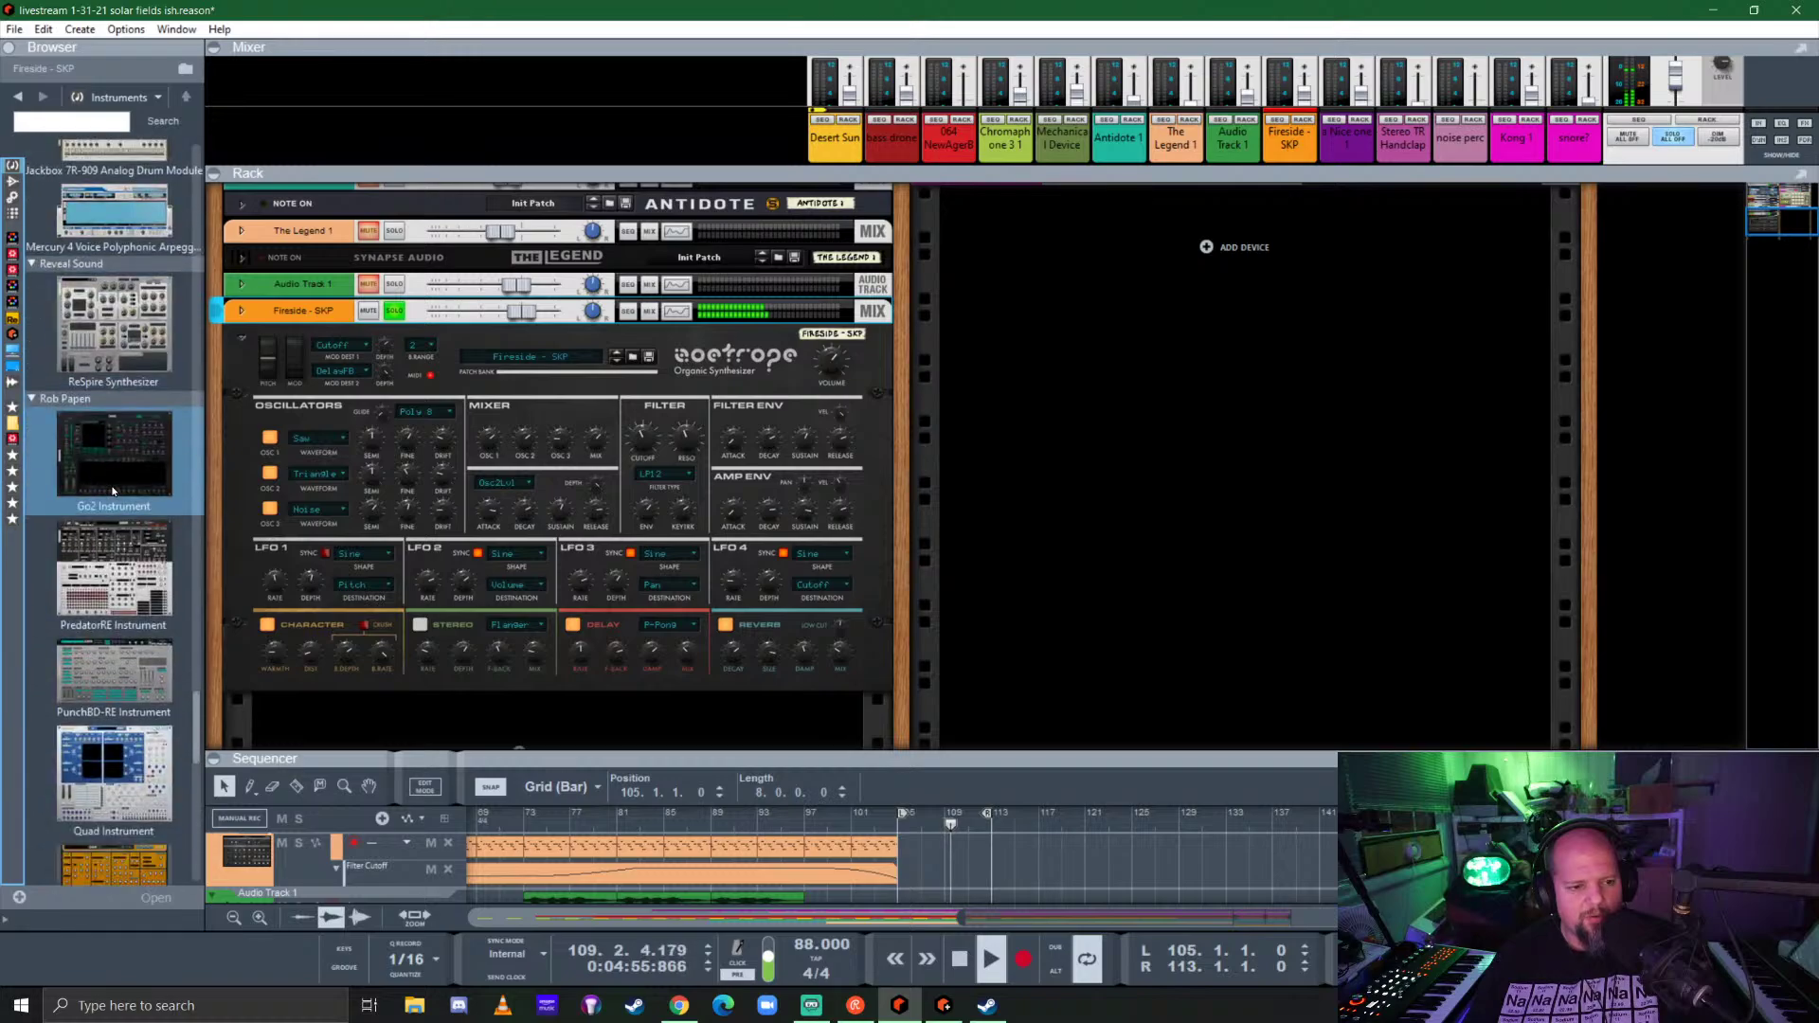
{"action": "scroll", "coordinate": [112, 490], "scroll_direction": "down", "scroll_amount": 4}
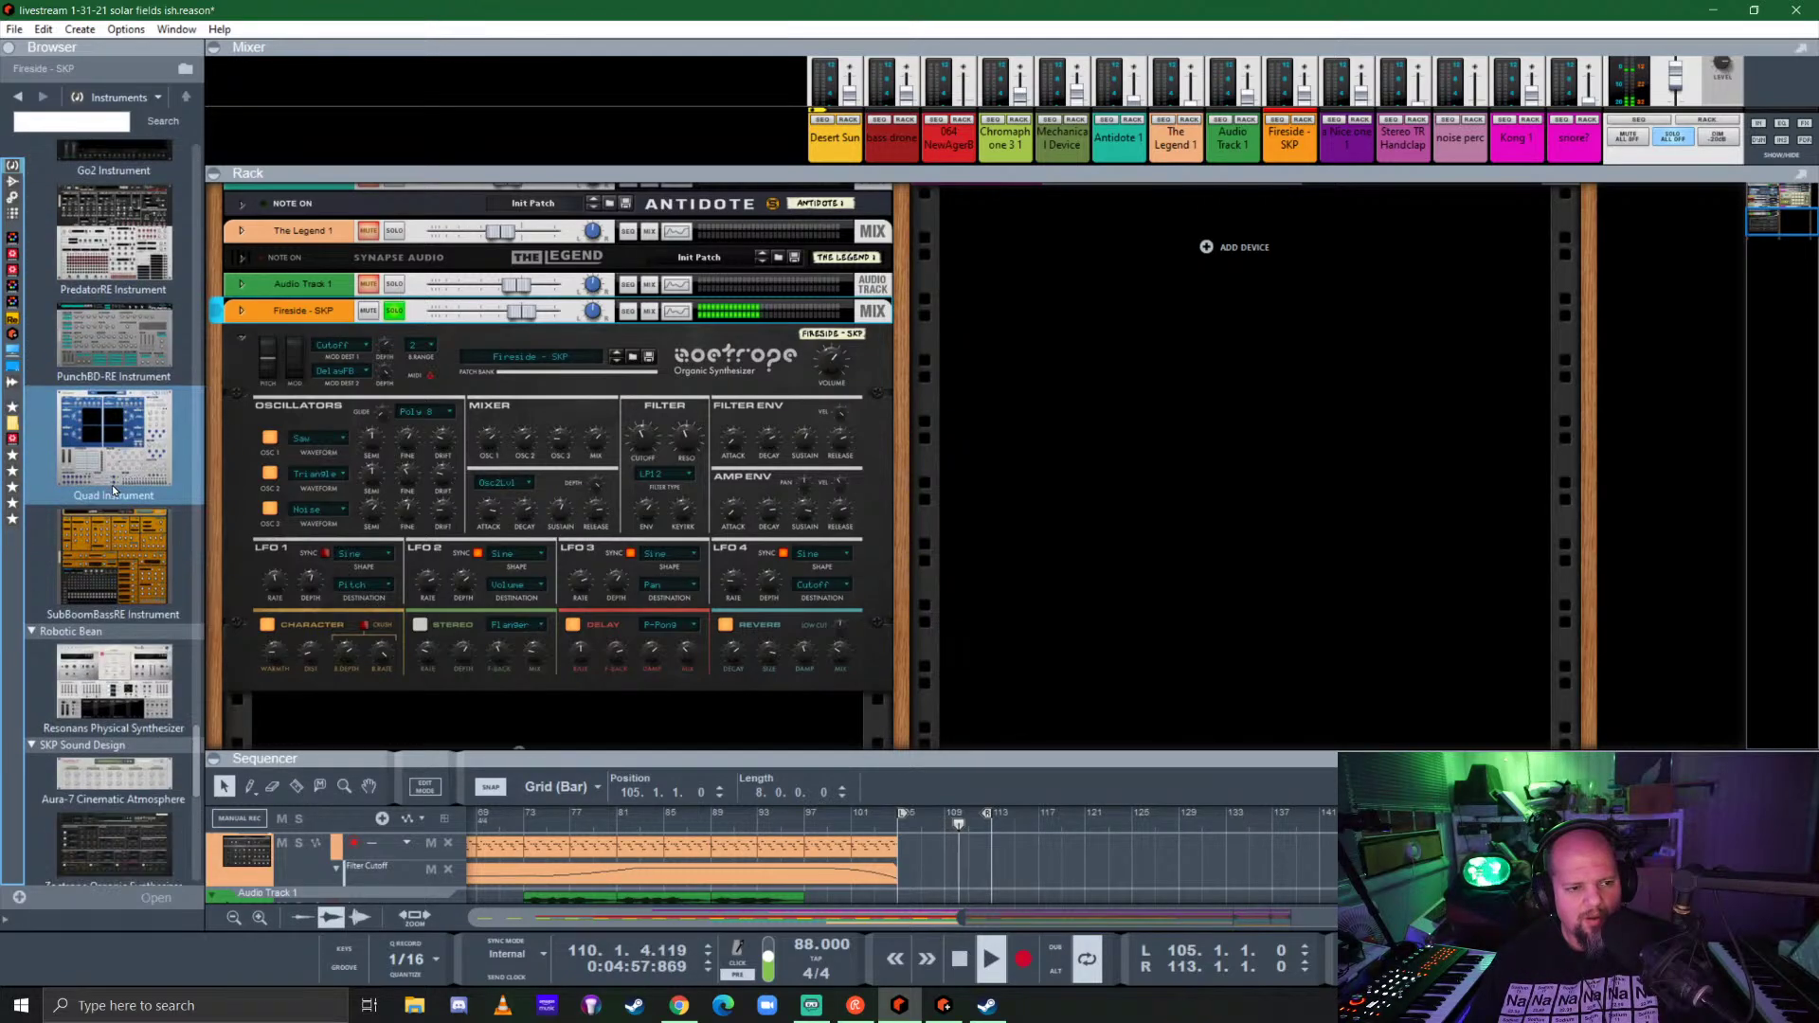
{"action": "scroll", "coordinate": [112, 491], "scroll_direction": "down", "scroll_amount": 3}
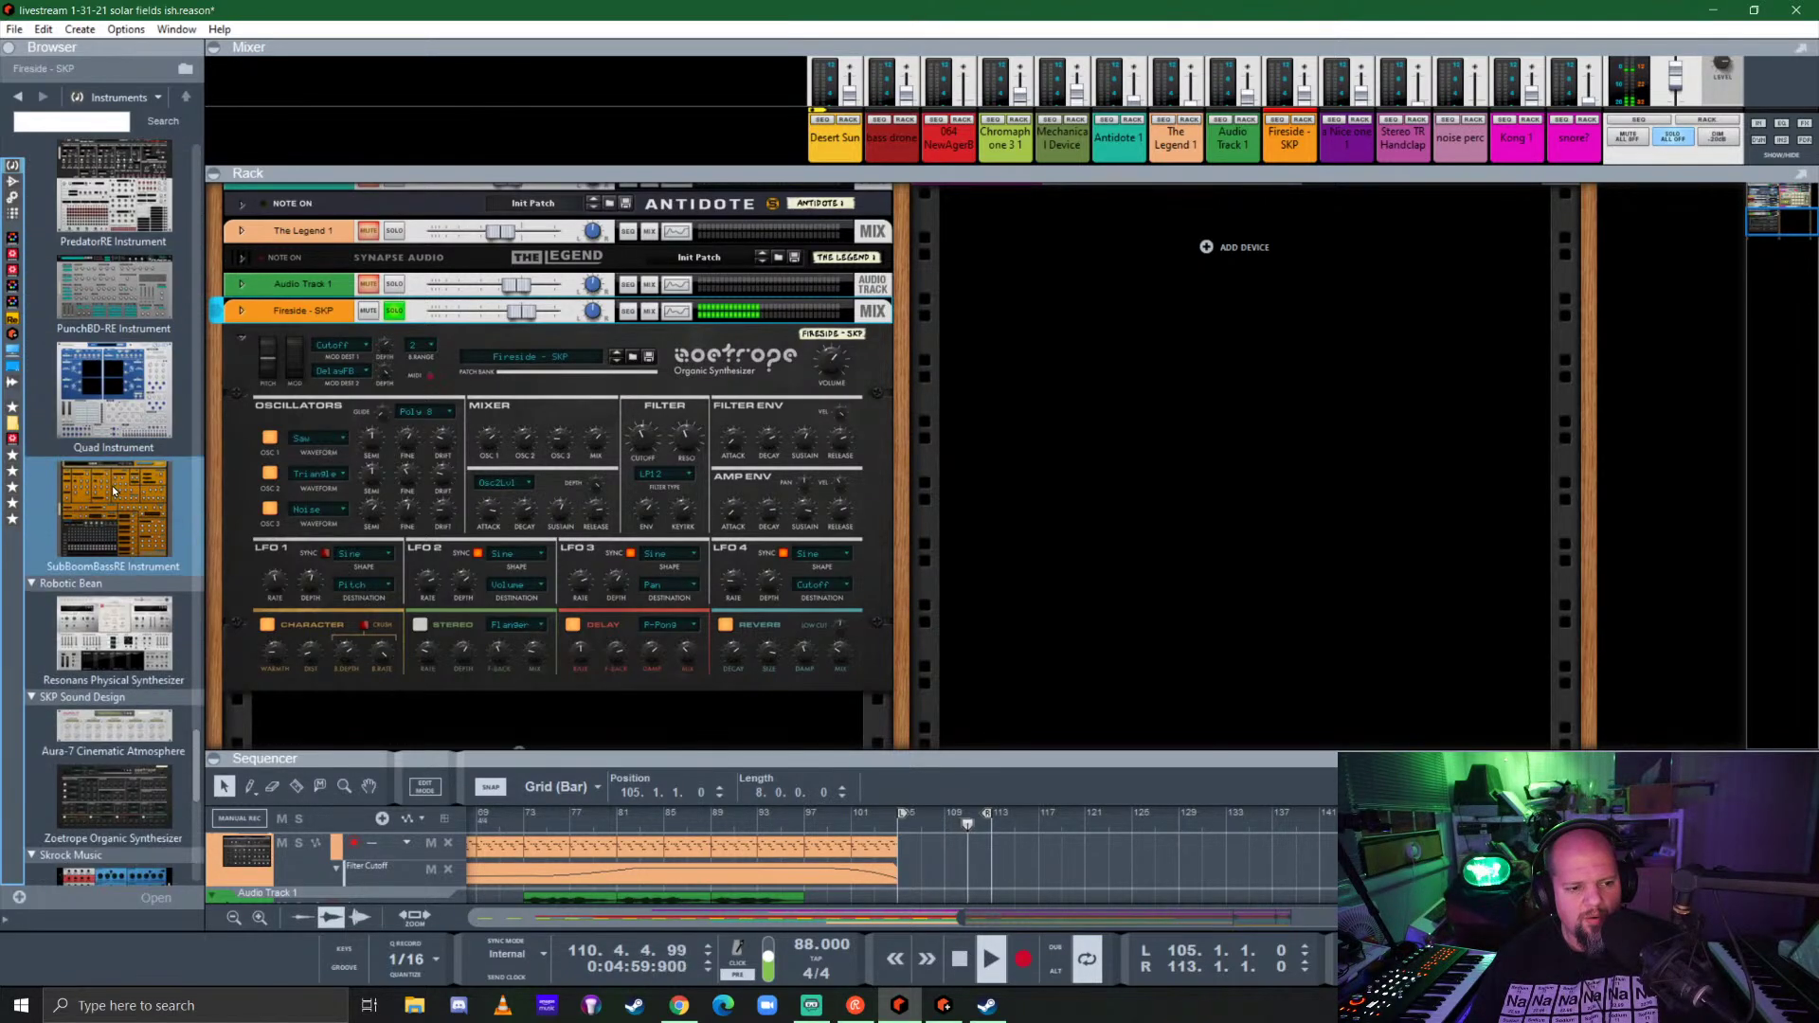
{"action": "scroll", "coordinate": [112, 488], "scroll_direction": "down", "scroll_amount": 2}
{"action": "scroll", "coordinate": [111, 488], "scroll_direction": "down", "scroll_amount": 2}
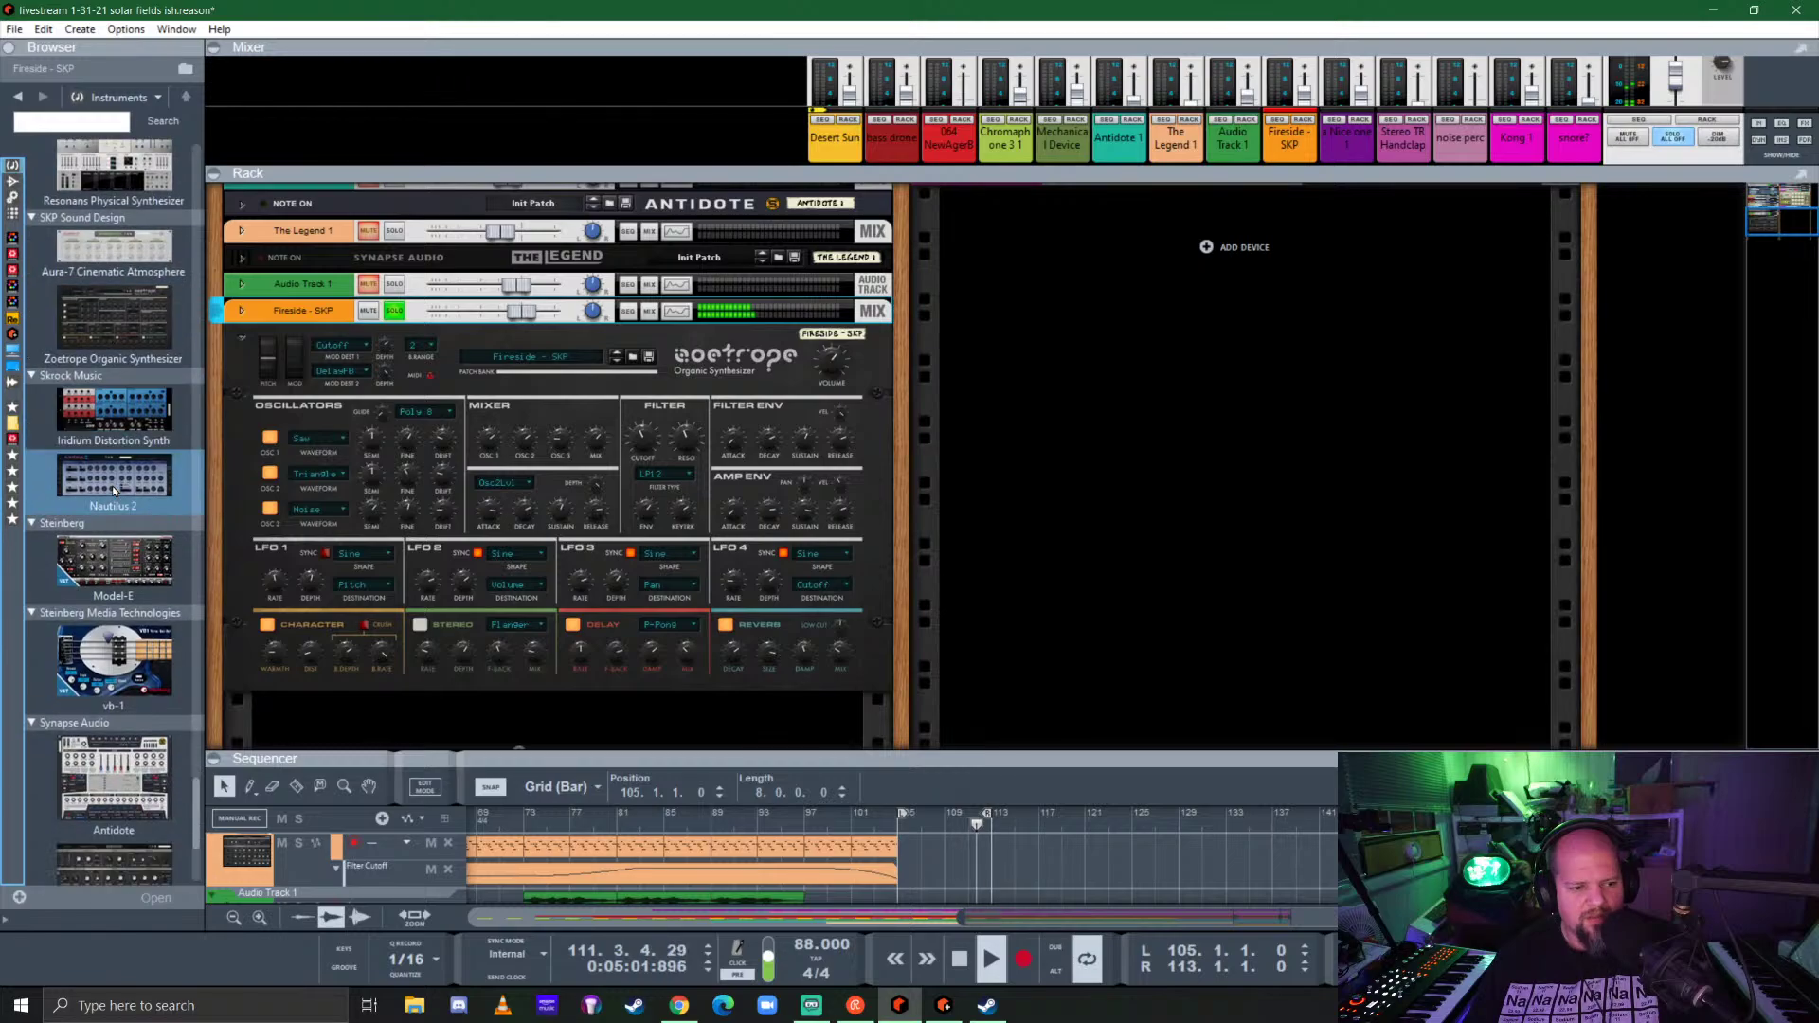
{"action": "scroll", "coordinate": [112, 488], "scroll_direction": "down", "scroll_amount": 3}
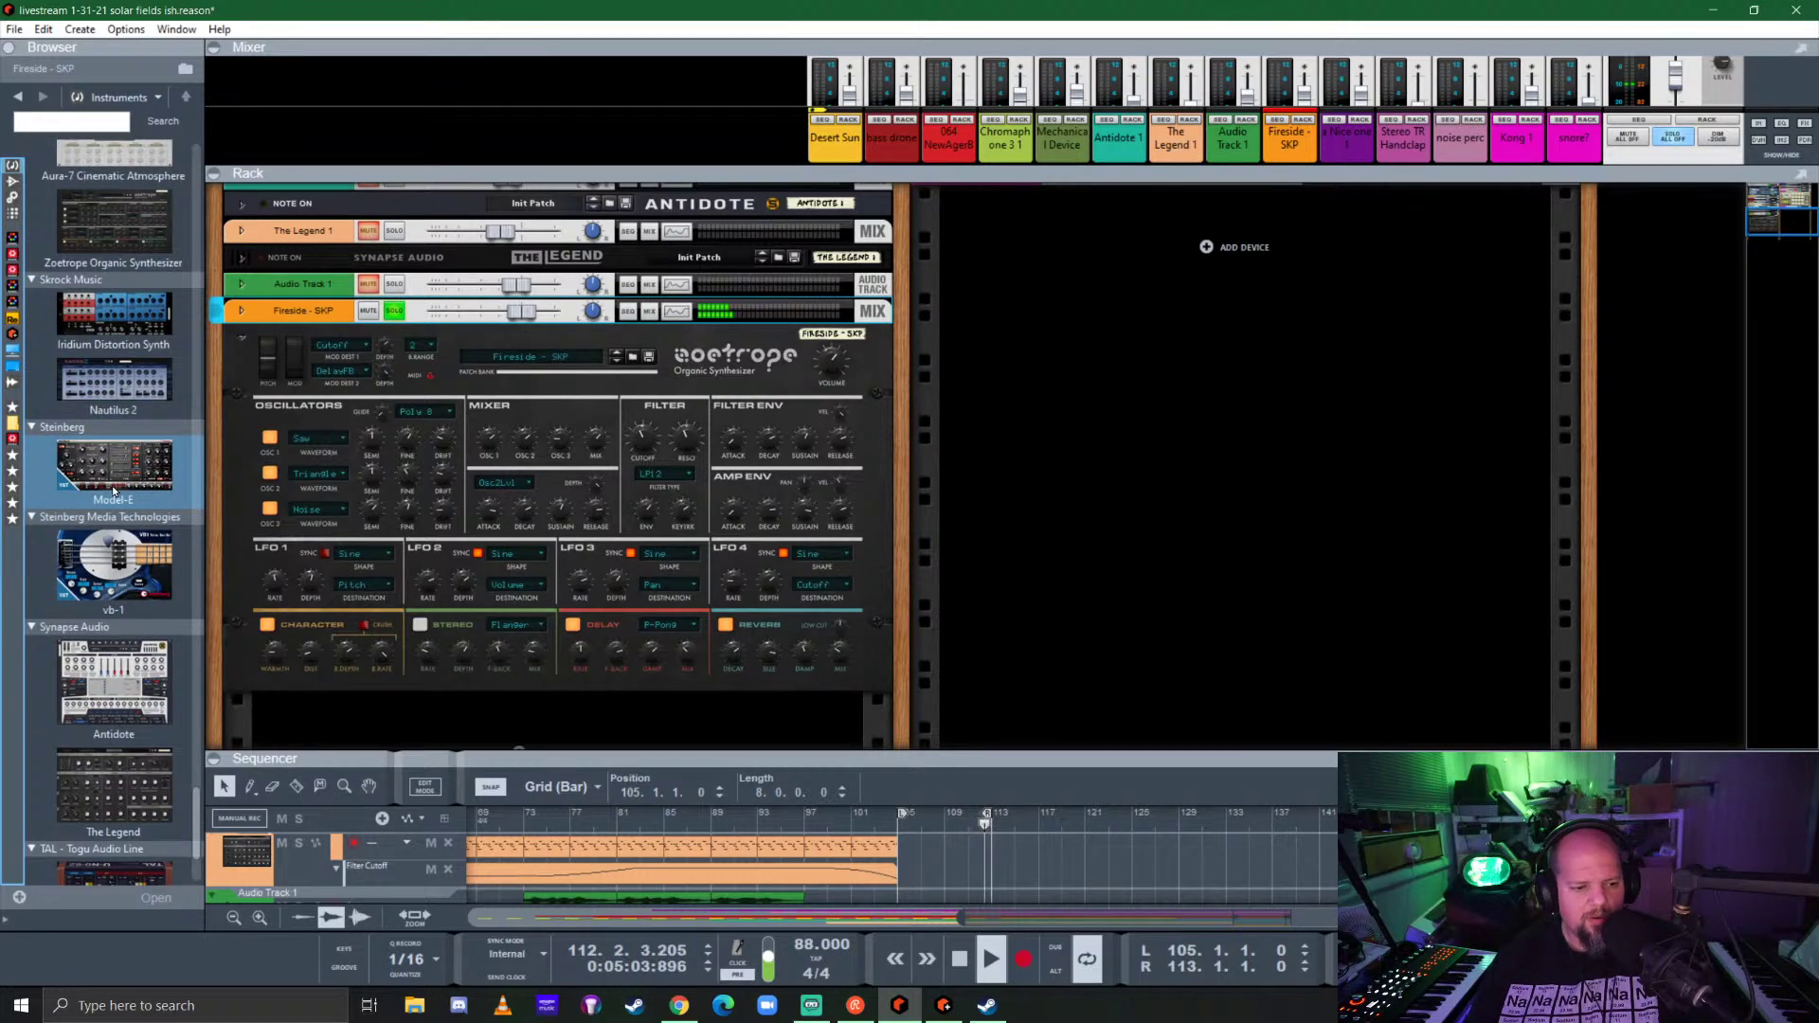
{"action": "scroll", "coordinate": [111, 488], "scroll_direction": "up", "scroll_amount": 10}
{"action": "scroll", "coordinate": [111, 474], "scroll_direction": "up", "scroll_amount": 10}
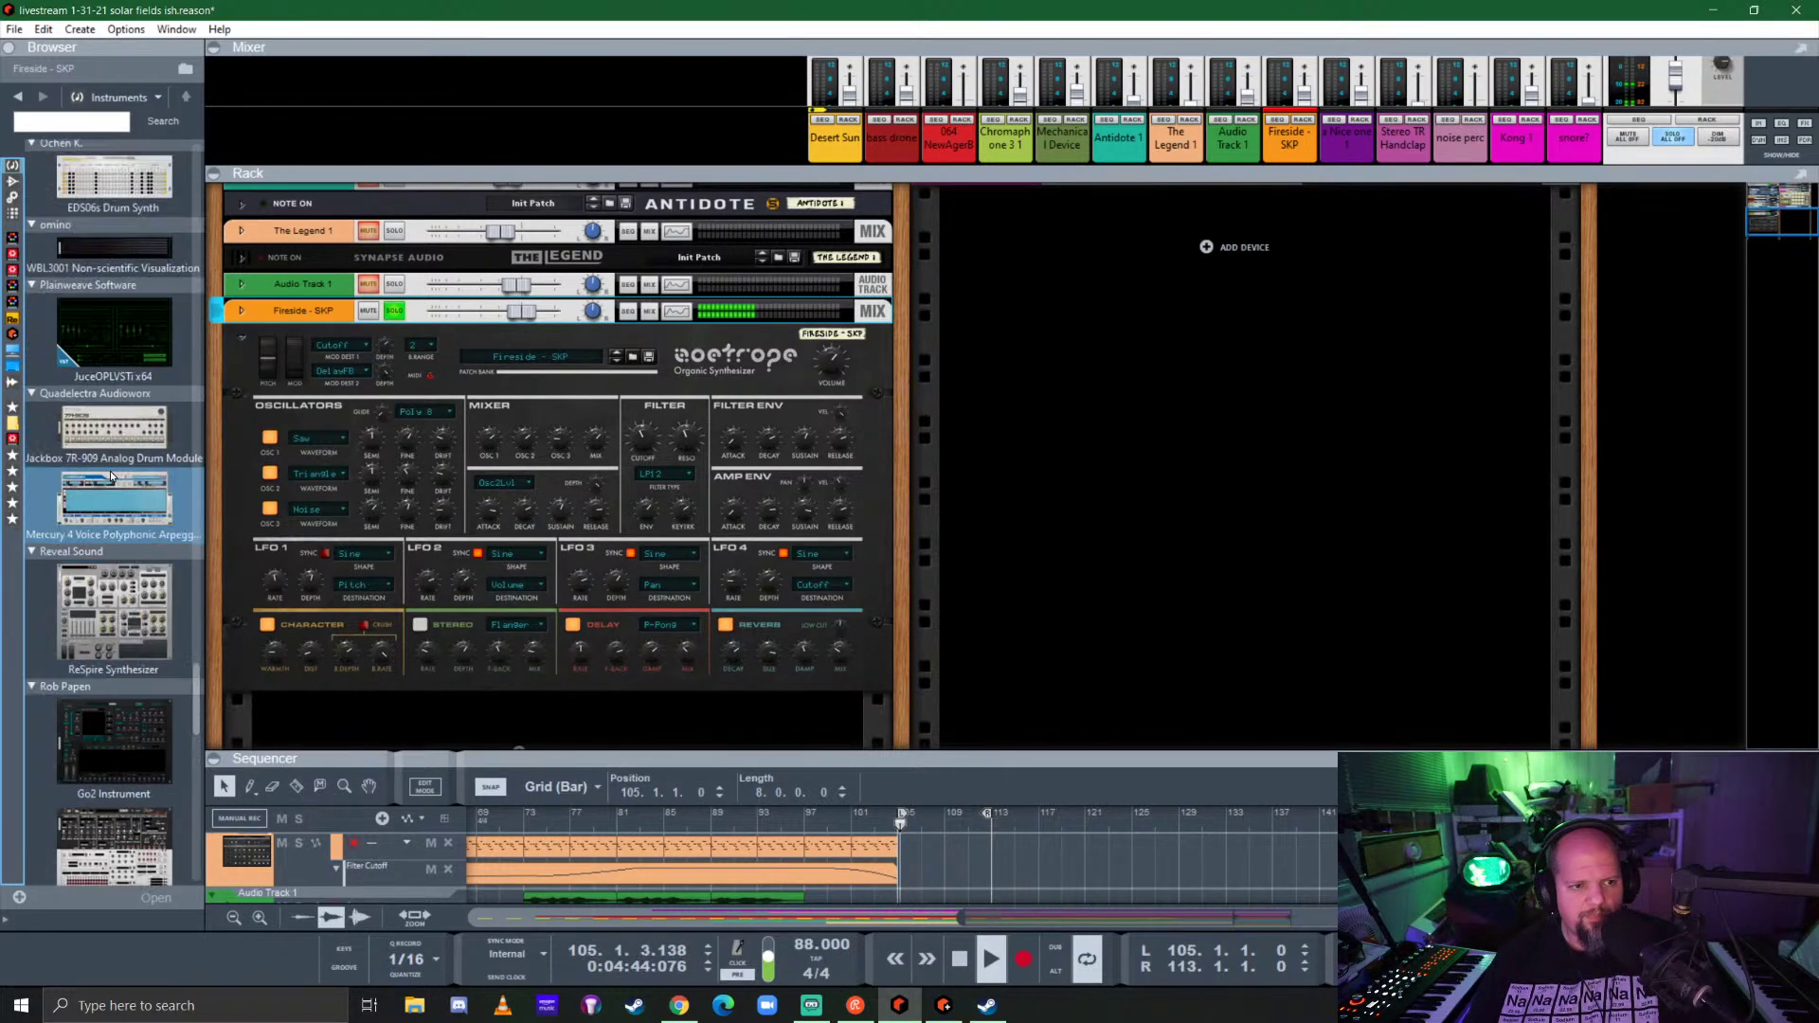
{"action": "scroll", "coordinate": [110, 470], "scroll_direction": "up", "scroll_amount": 3}
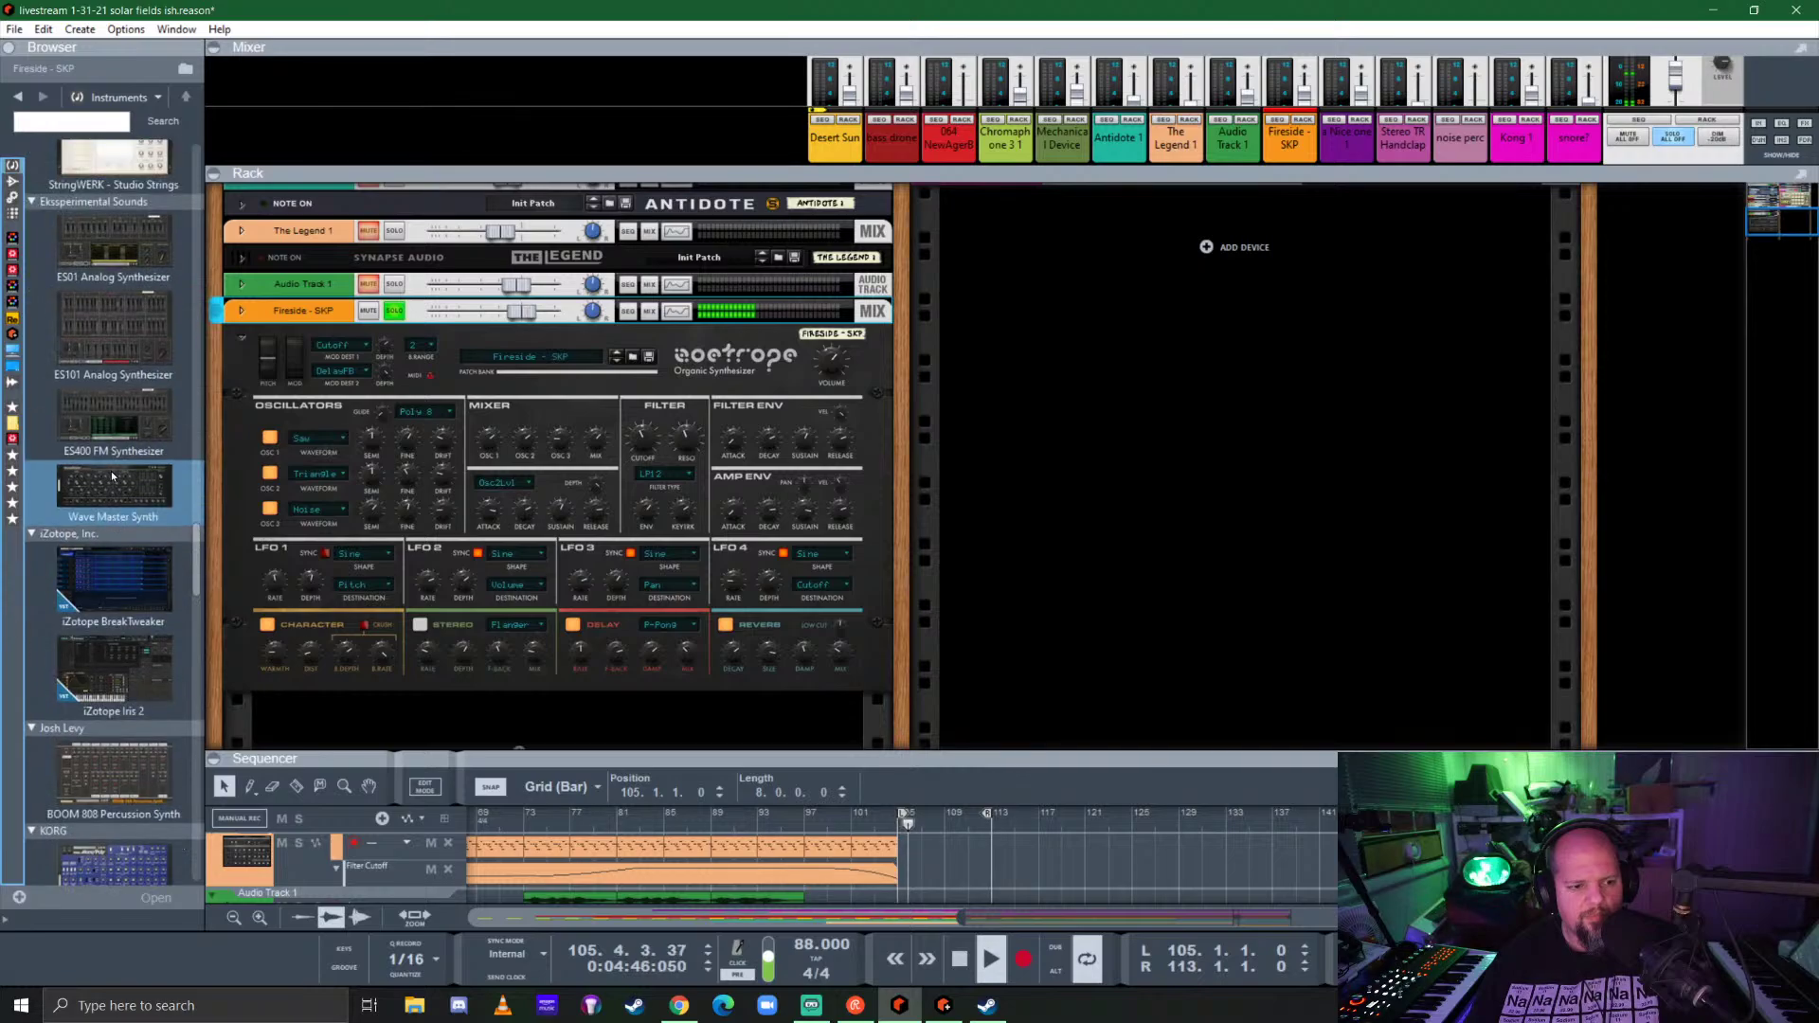
{"action": "scroll", "coordinate": [114, 467], "scroll_direction": "up", "scroll_amount": 8}
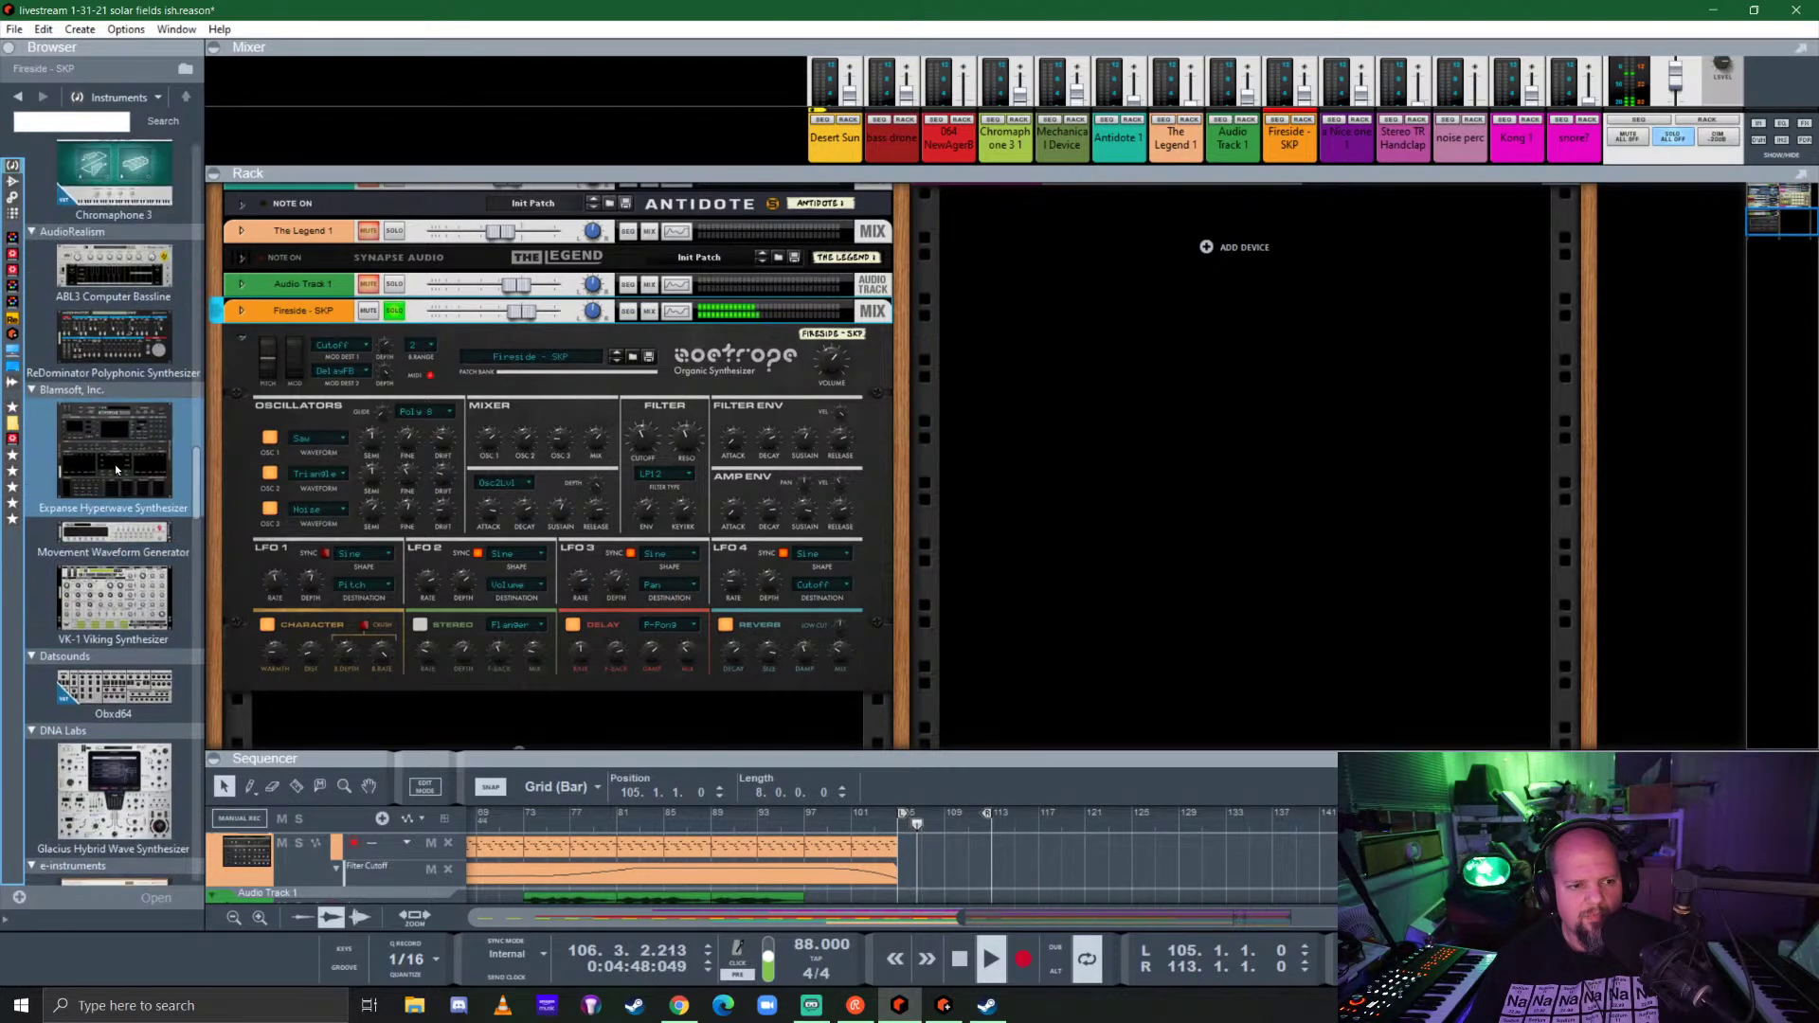
{"action": "scroll", "coordinate": [116, 464], "scroll_direction": "up", "scroll_amount": 1}
{"action": "left_click_drag", "start_coordinate": [115, 465], "coordinate": [543, 472]}
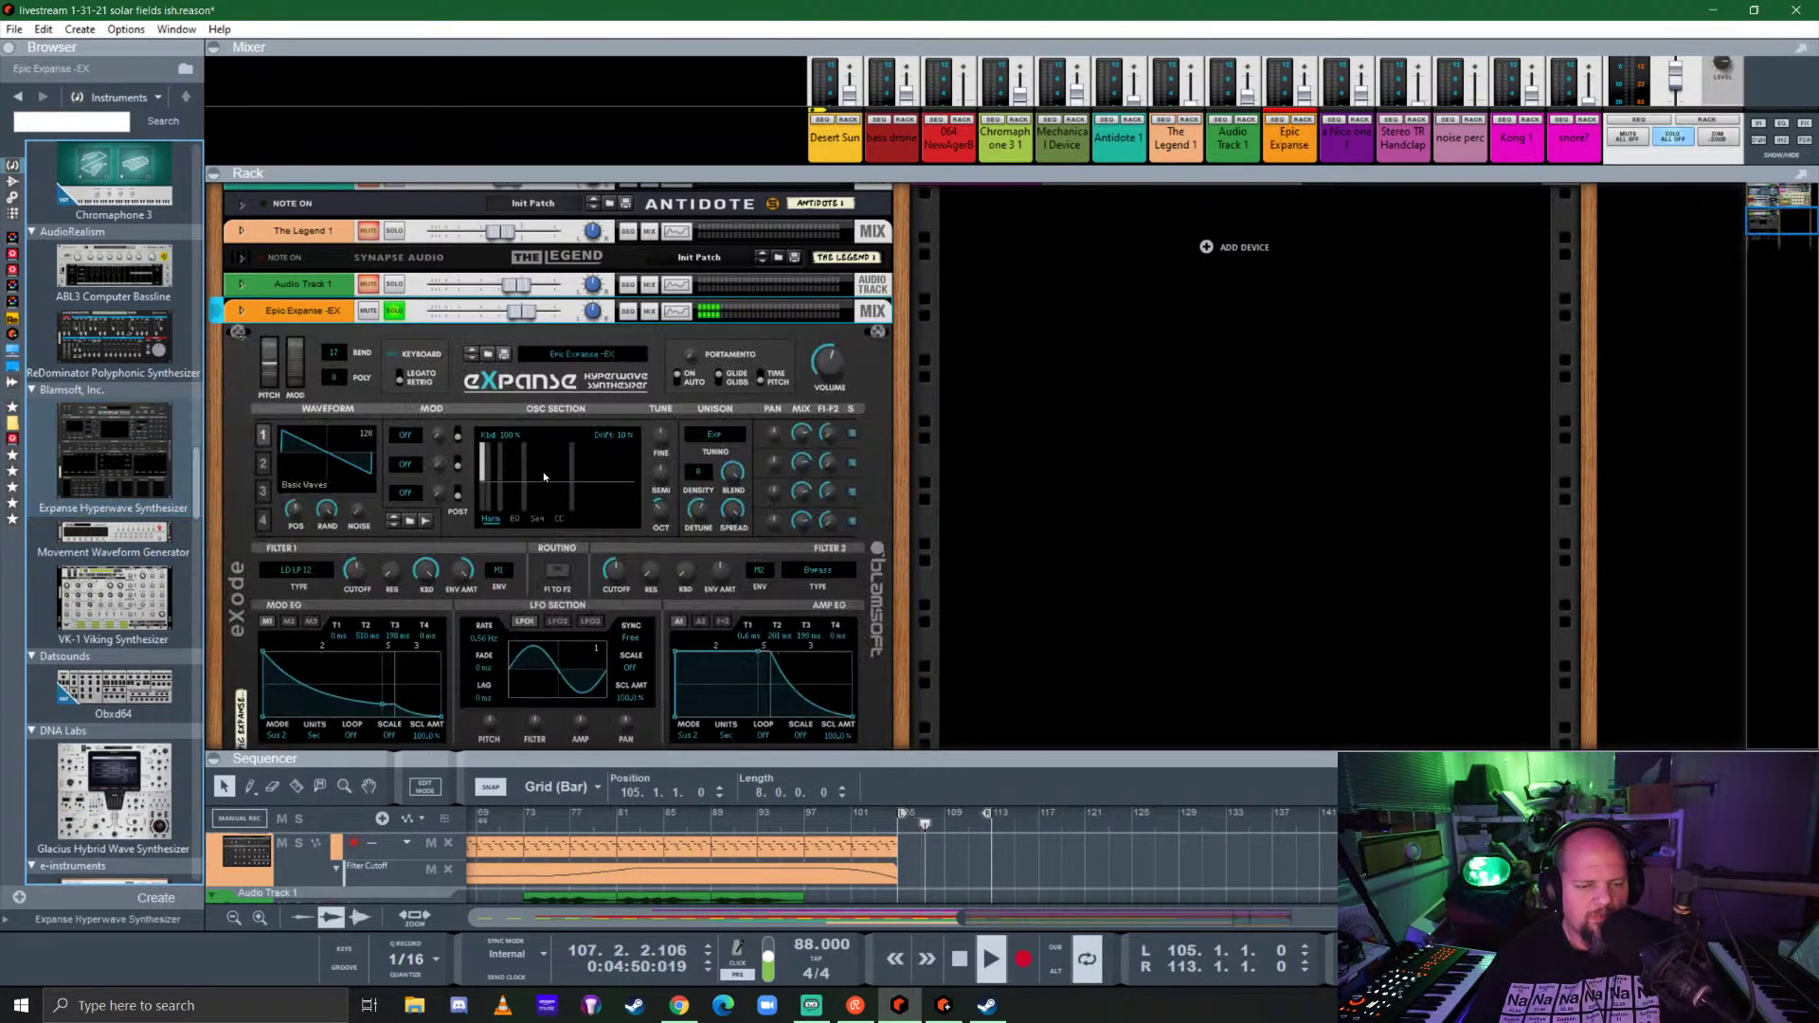
{"action": "right_click", "coordinate": [542, 469]}
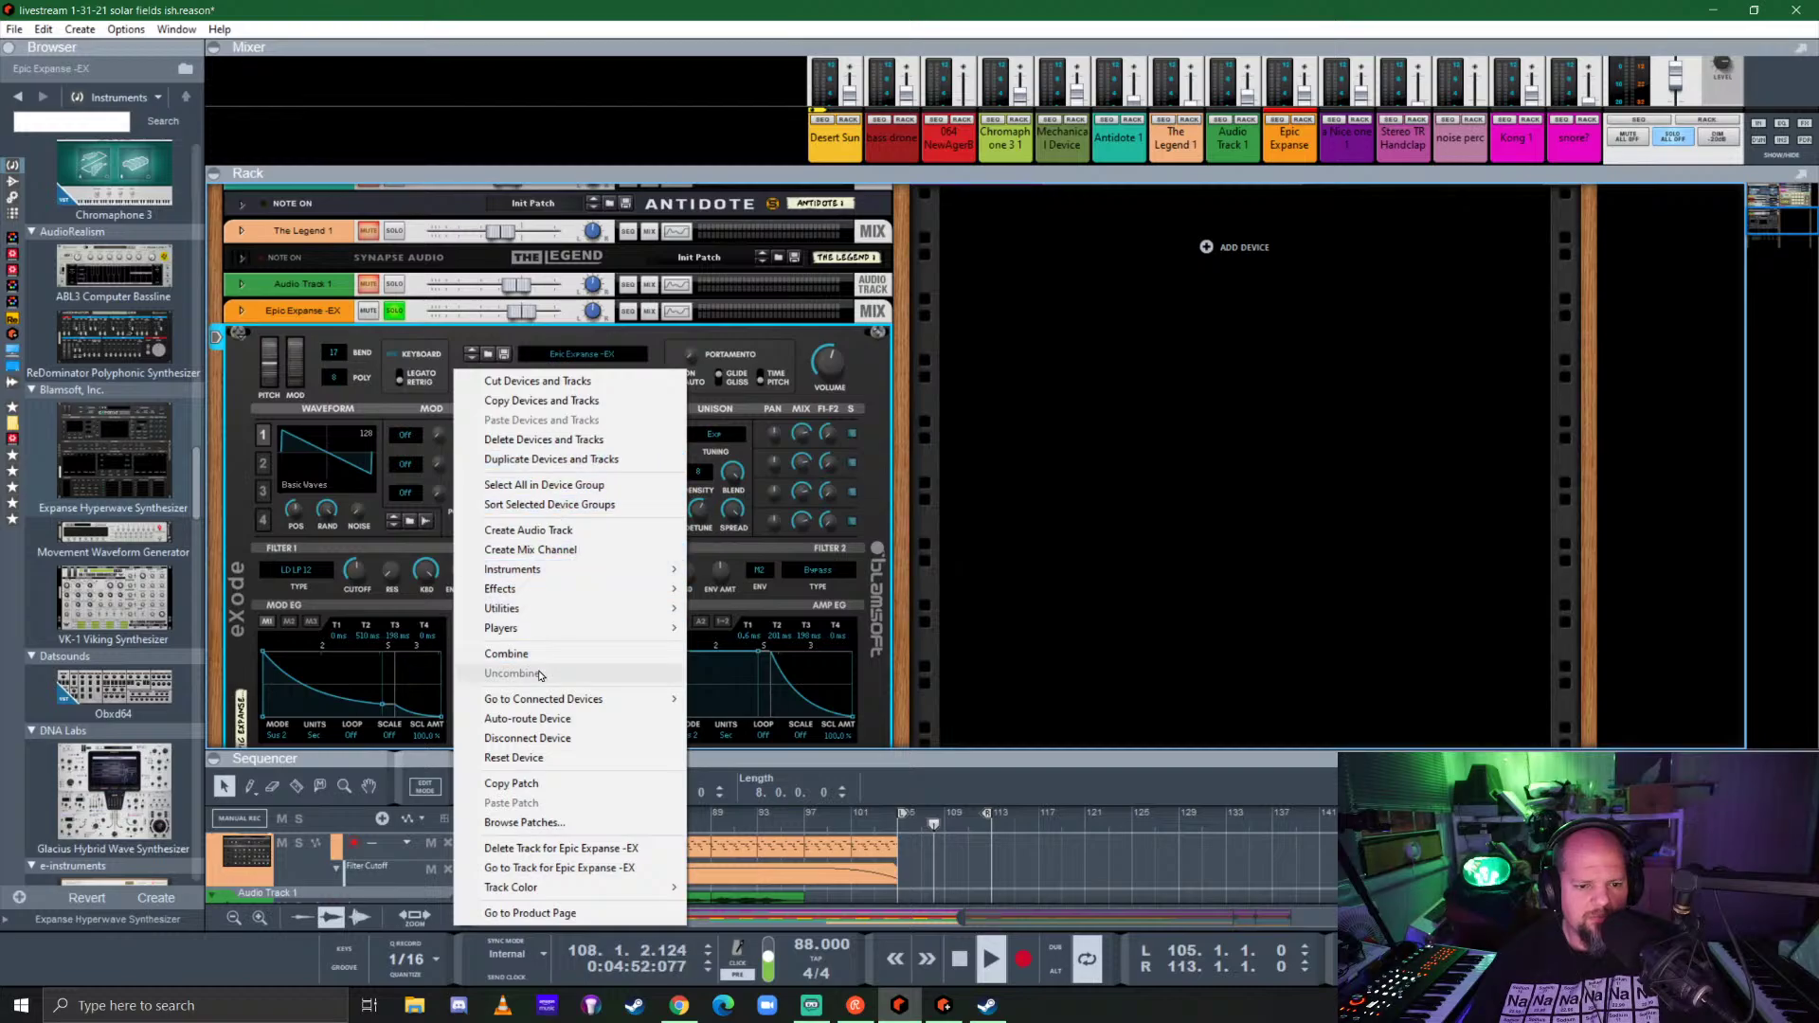
{"action": "left_click", "coordinate": [526, 758]}
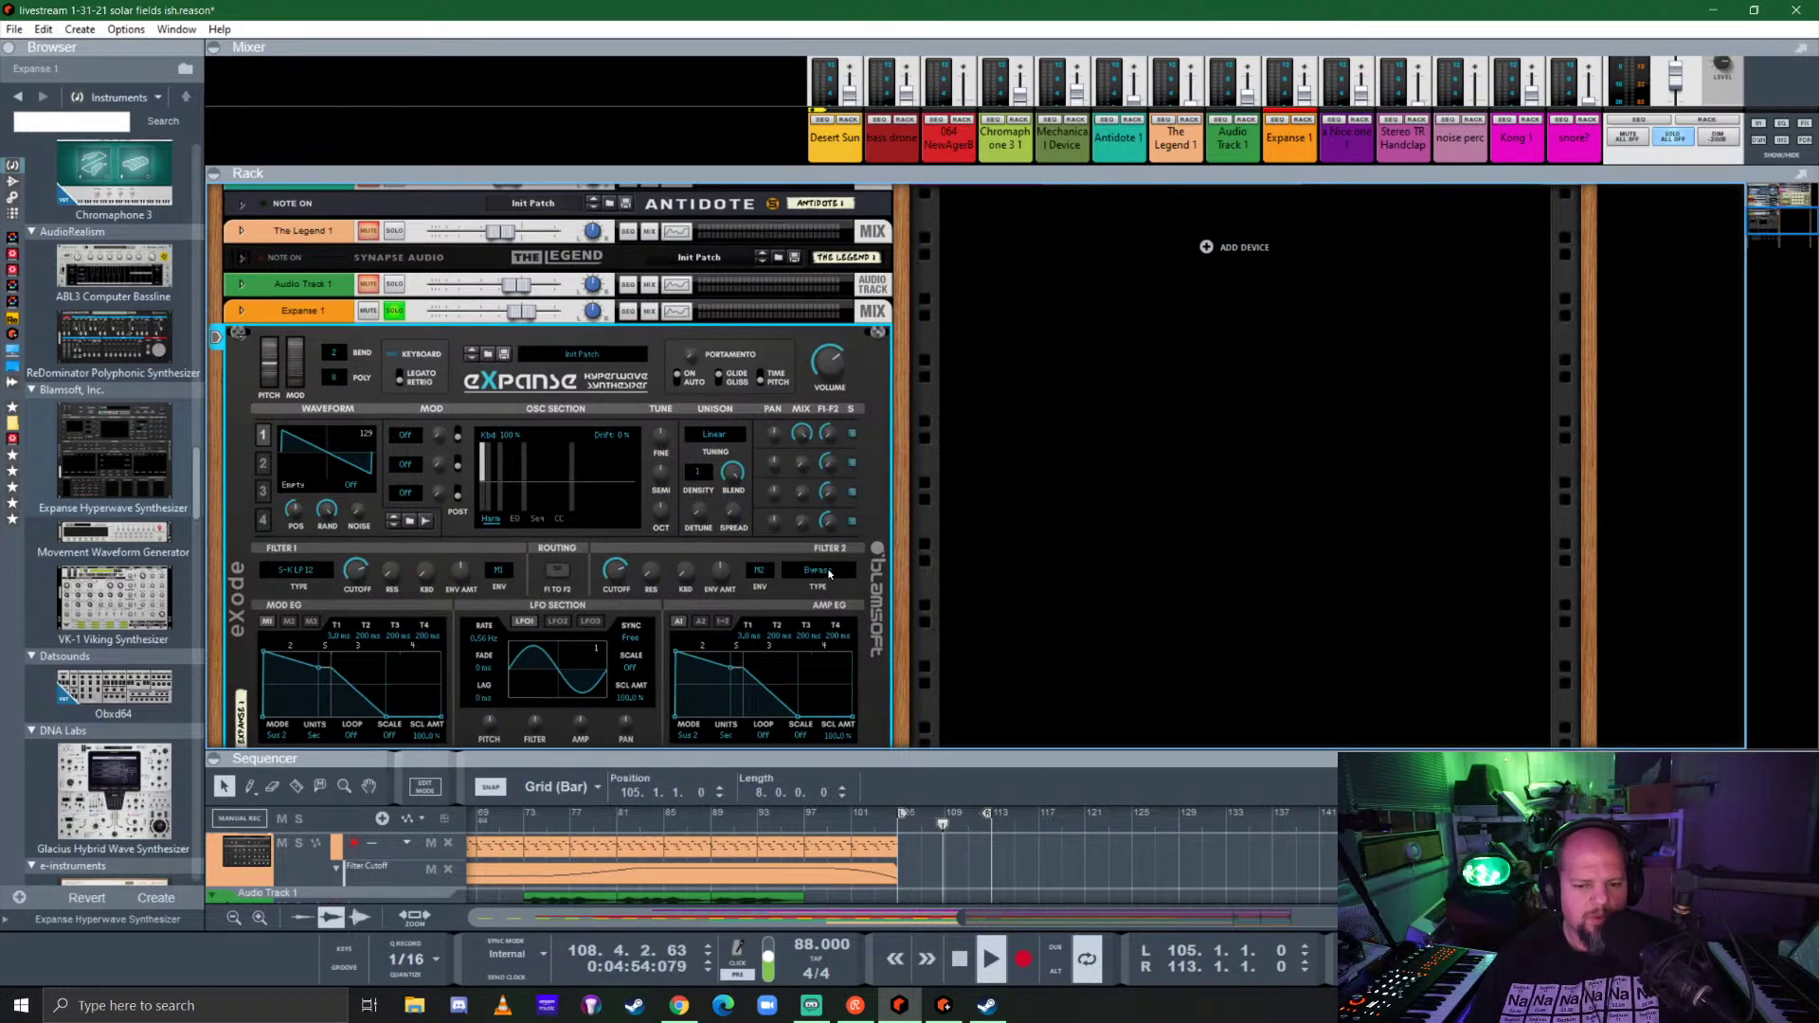
Step: Set Expanse oscillator 1's unison density to 4 and raise its unison spread and detune
{"action": "scroll", "coordinate": [668, 527], "scroll_direction": "down", "scroll_amount": 2}
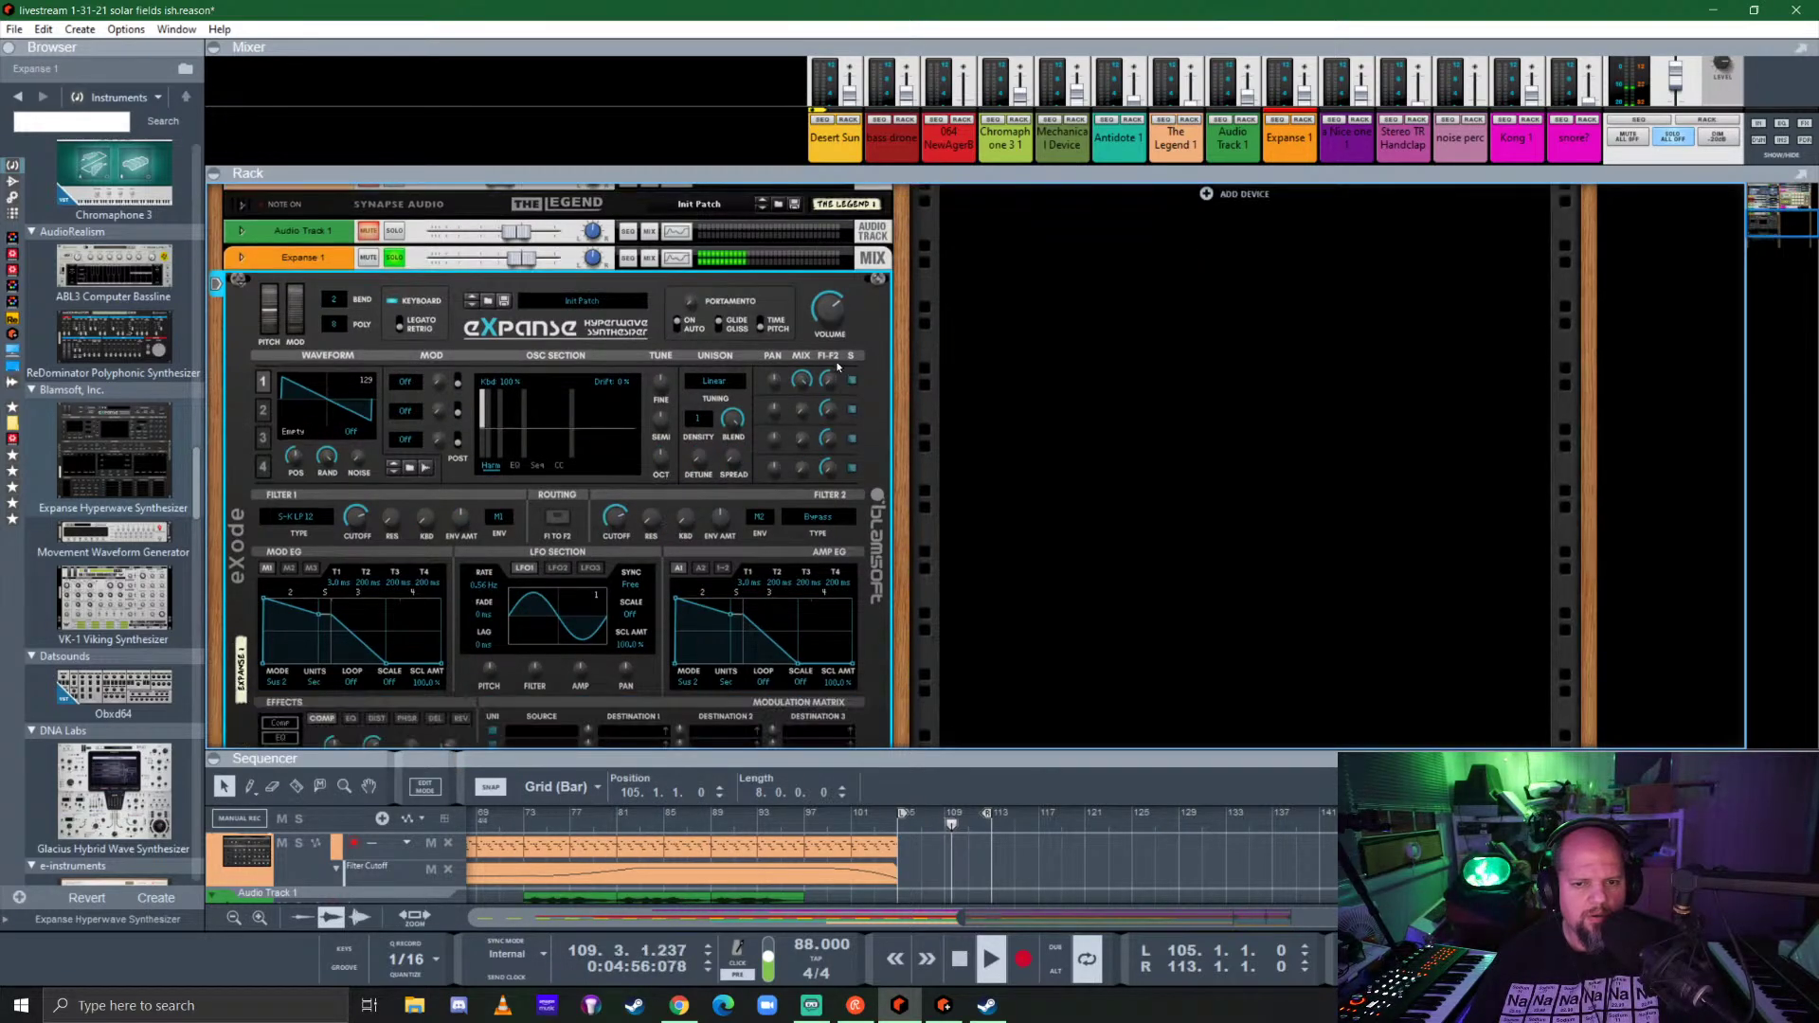
{"action": "scroll", "coordinate": [513, 508], "scroll_direction": "down", "scroll_amount": 4}
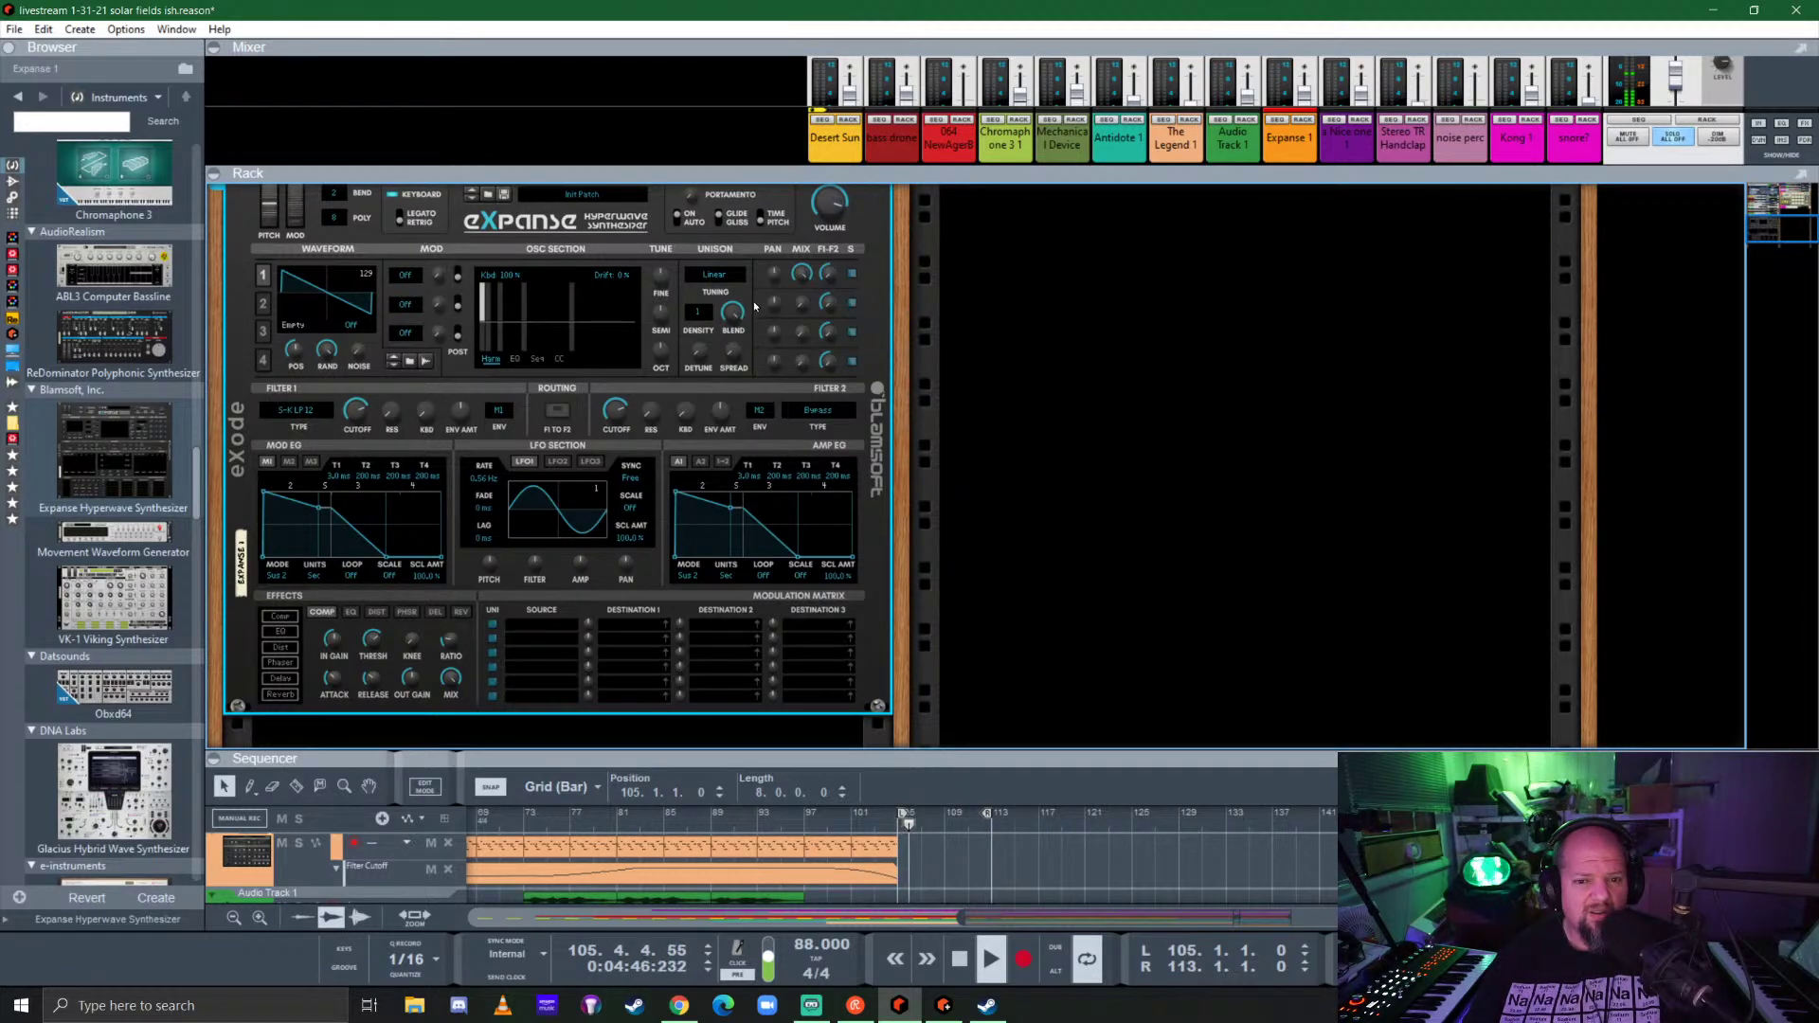
{"action": "left_click", "coordinate": [706, 325]}
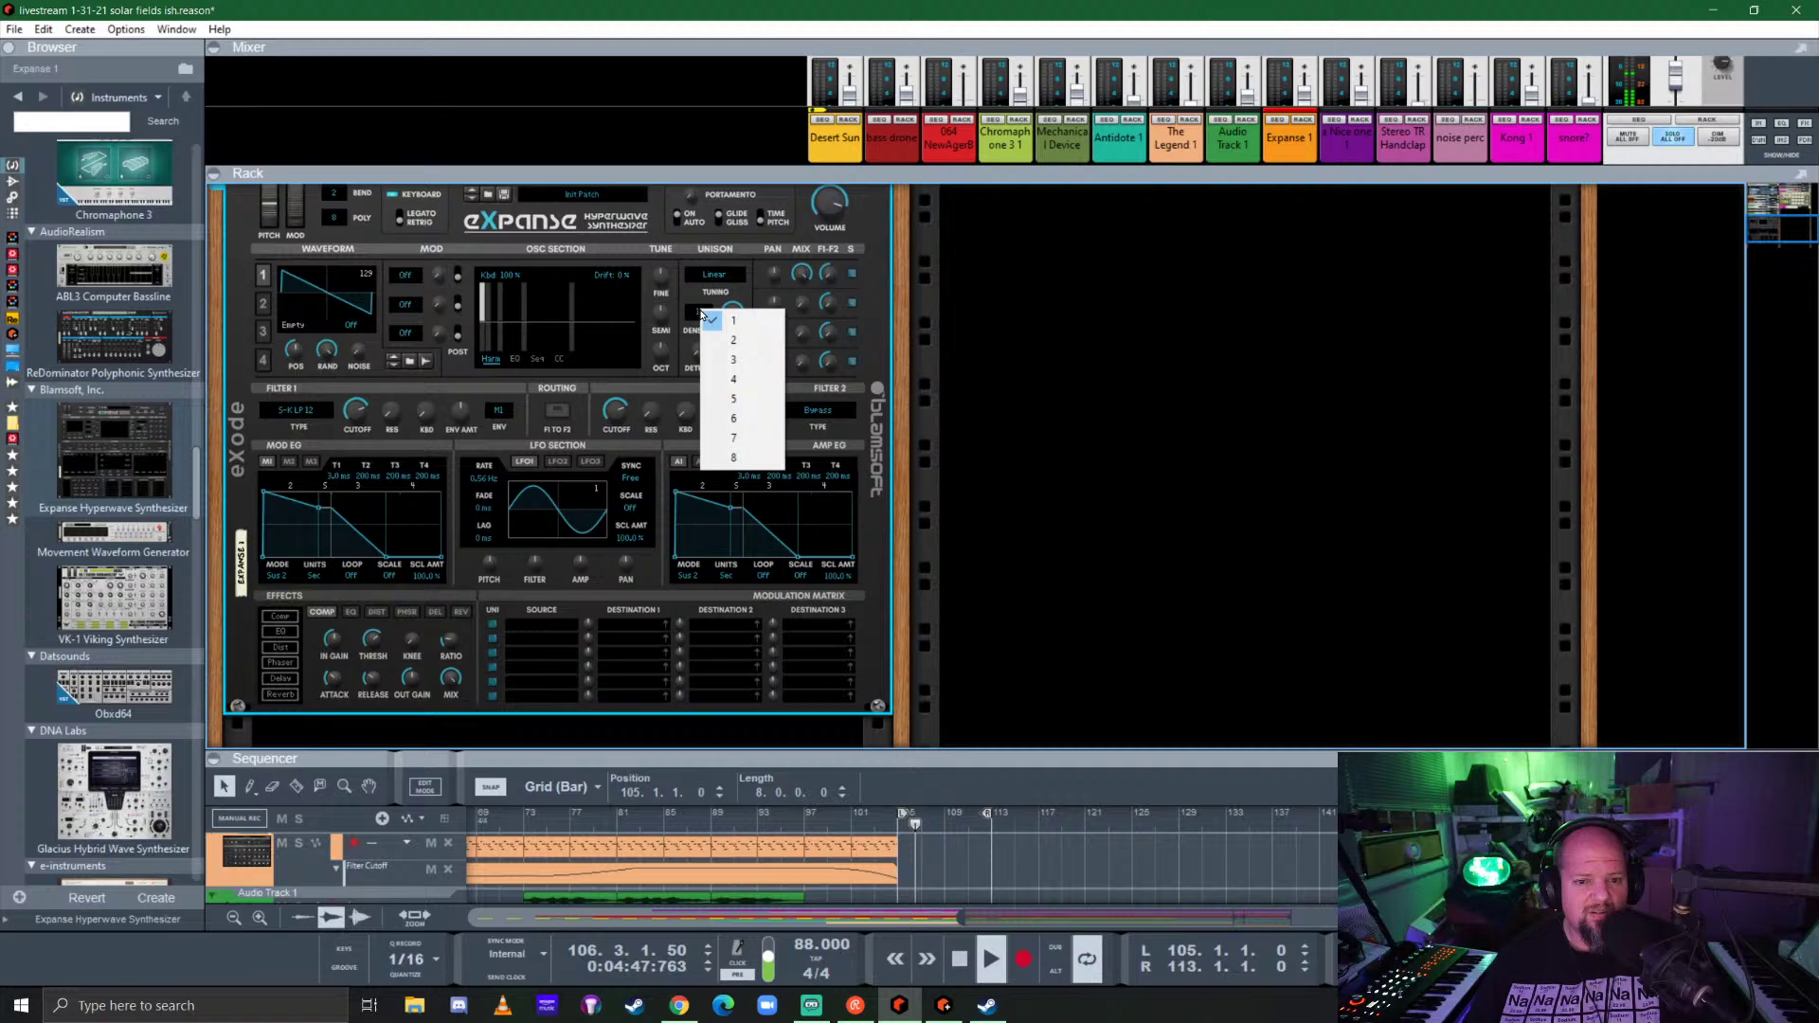
{"action": "left_click", "coordinate": [735, 380]}
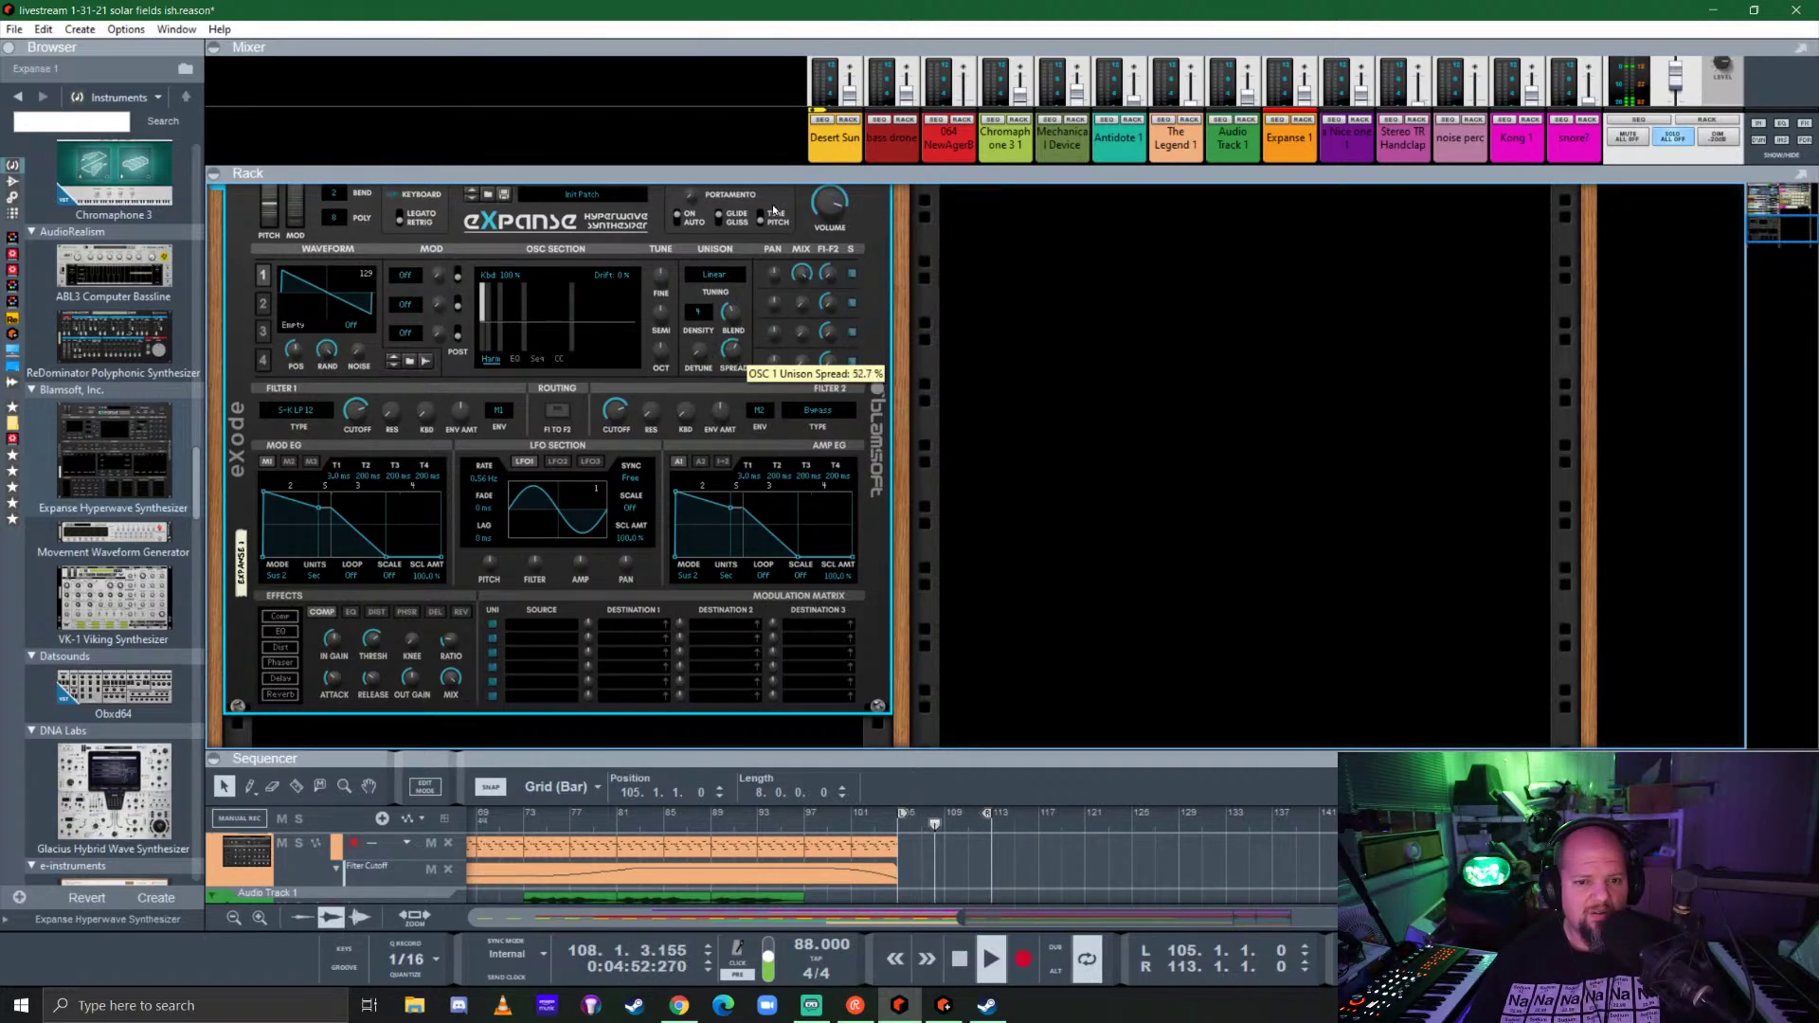
{"action": "left_click_drag", "start_coordinate": [703, 365], "coordinate": [709, 313]}
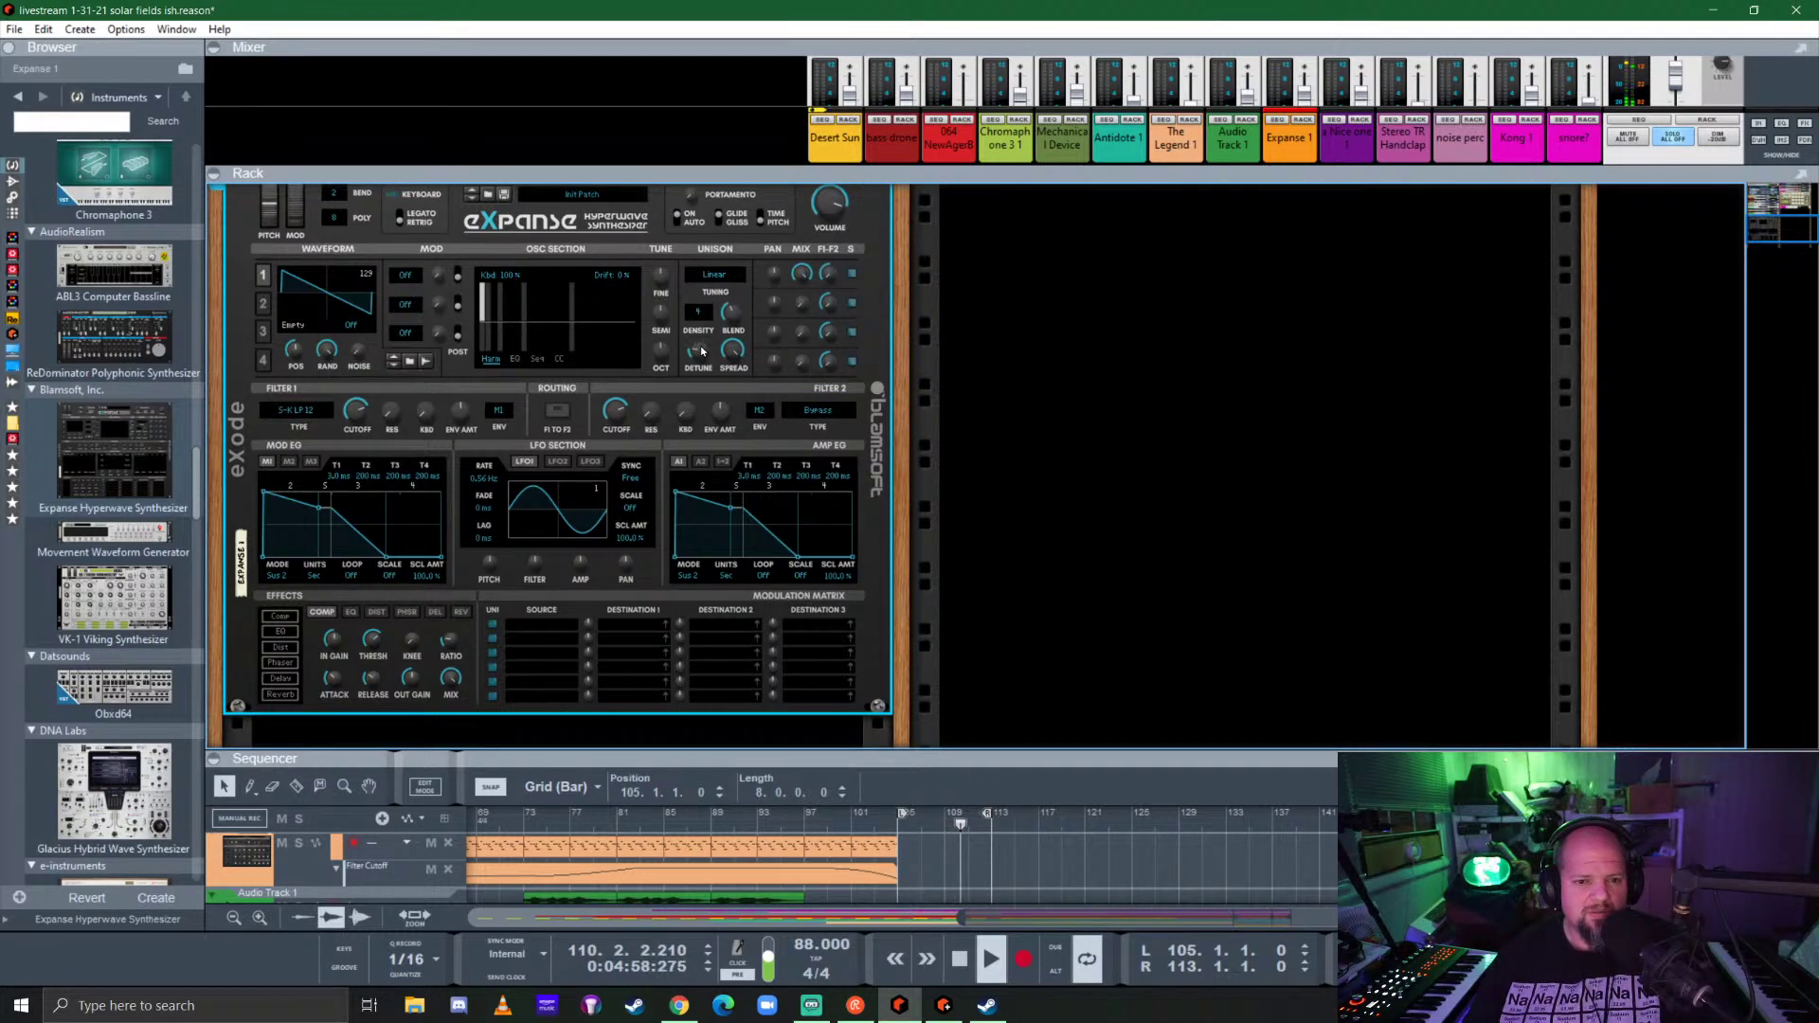
Step: Inspect oscillator 1's EQ and CC pages and return to the harmonics page
{"action": "left_click", "coordinate": [516, 360]}
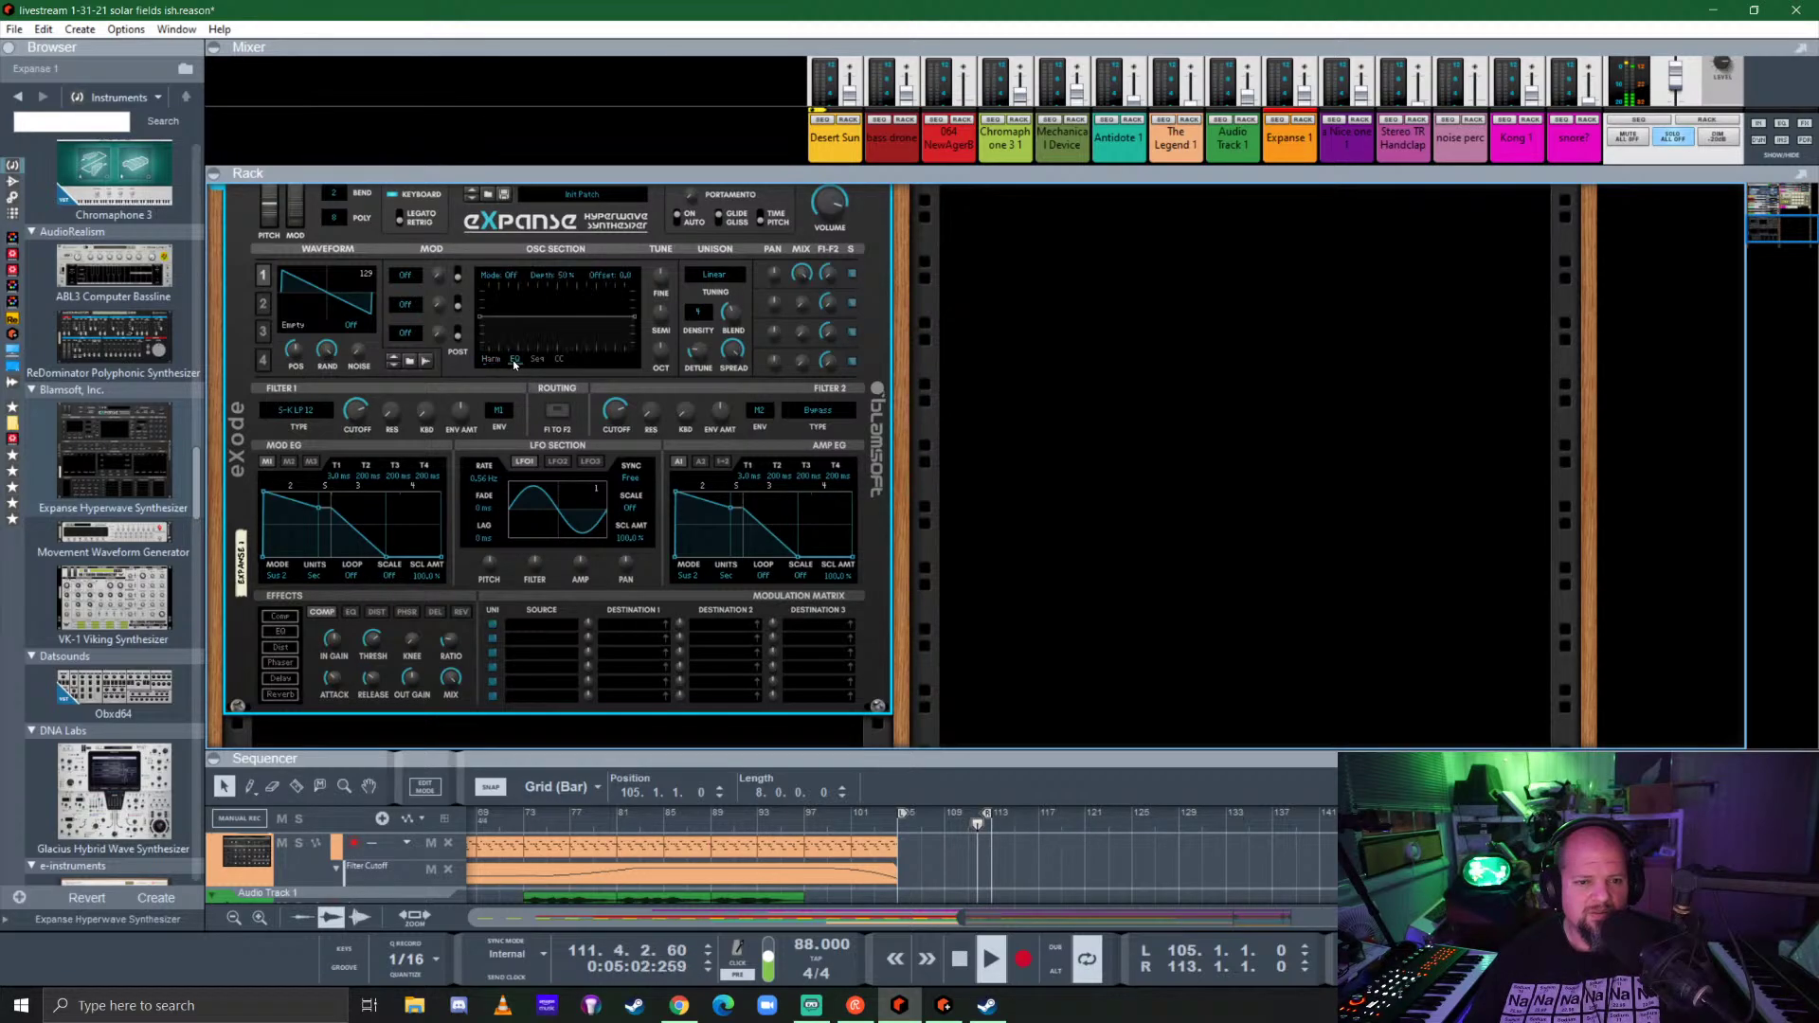
{"action": "left_click", "coordinate": [560, 360]}
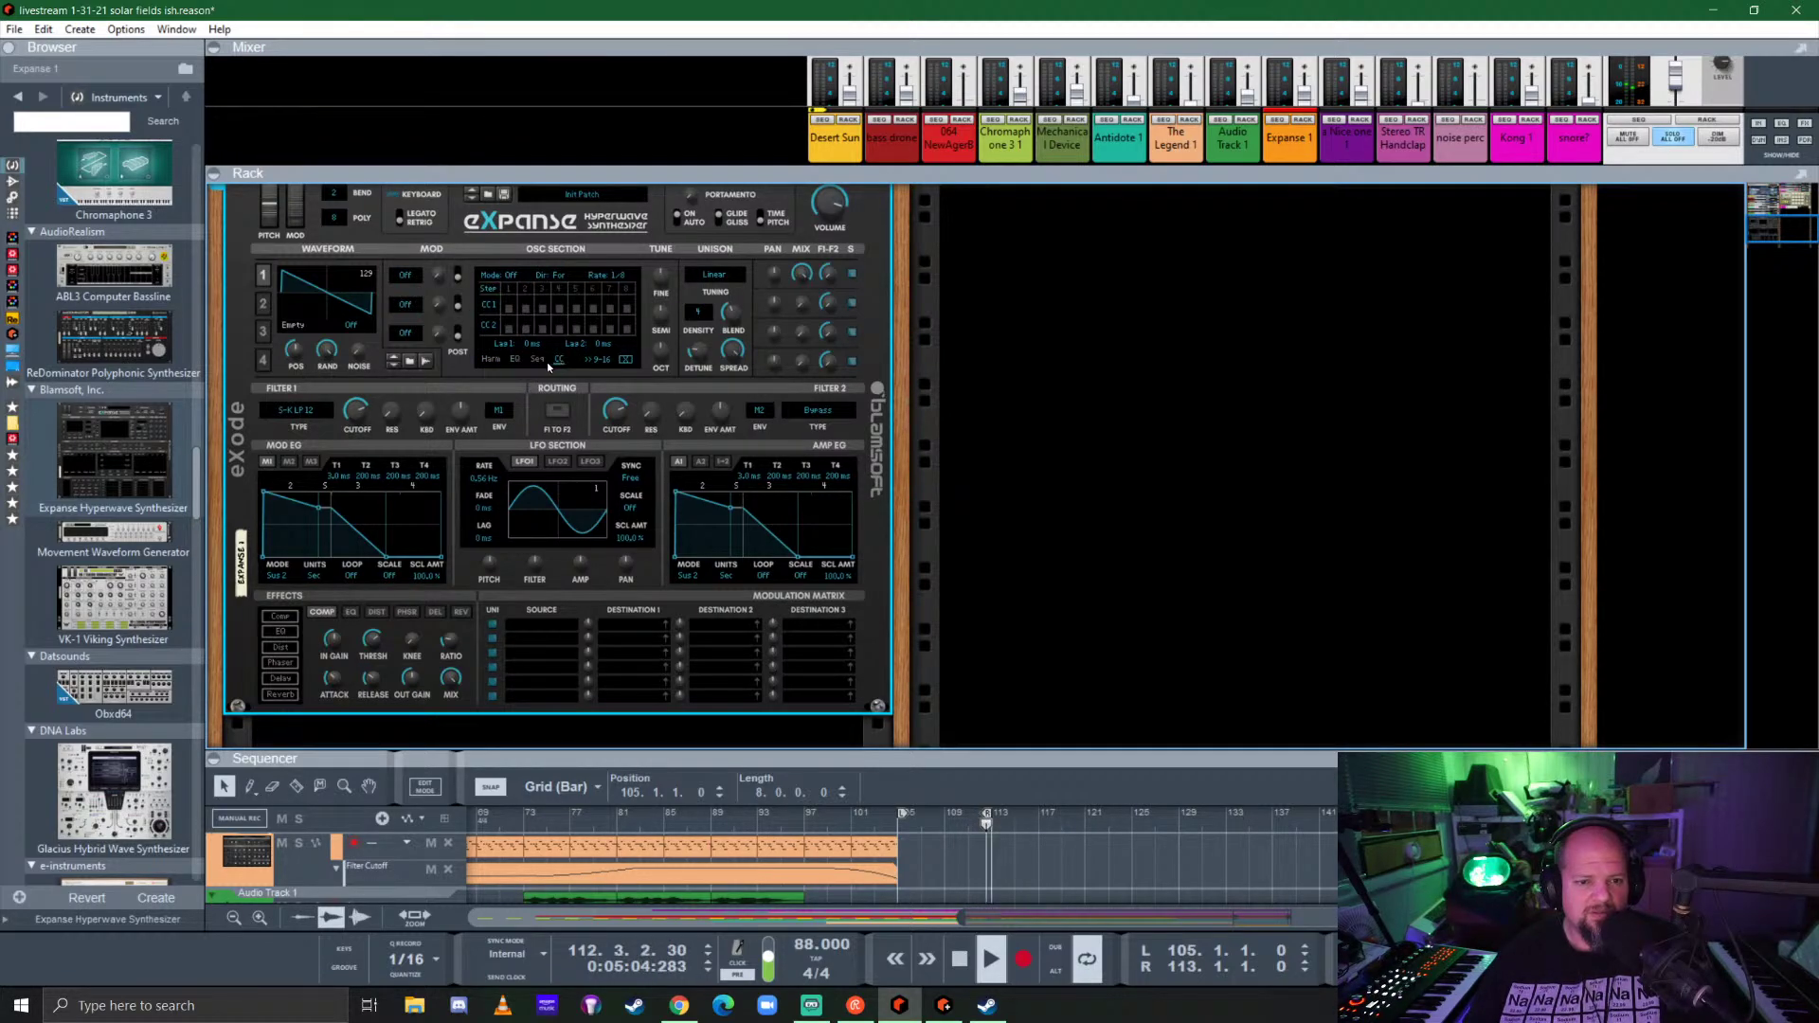
{"action": "left_click", "coordinate": [489, 360]}
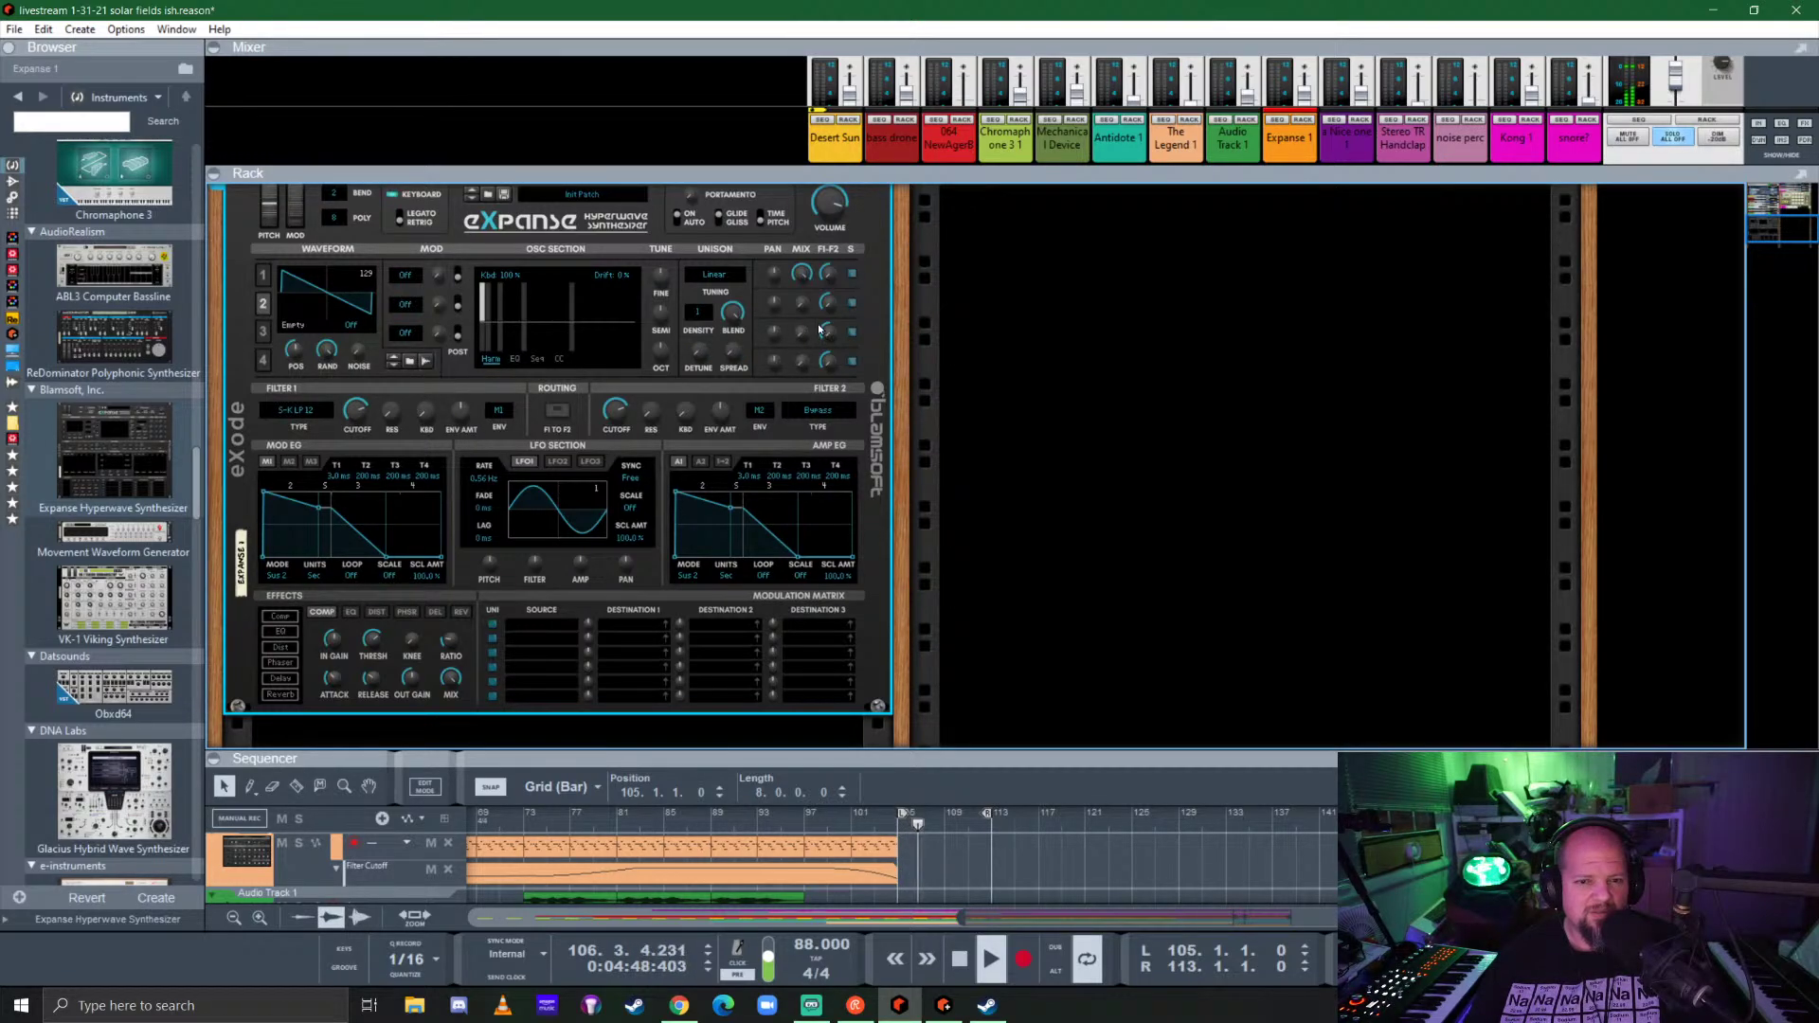
Step: Raise Expanse oscillator 2's mix level, set its waveform to Digital 3, and solo it
{"action": "left_click_drag", "start_coordinate": [802, 301], "coordinate": [906, 42]}
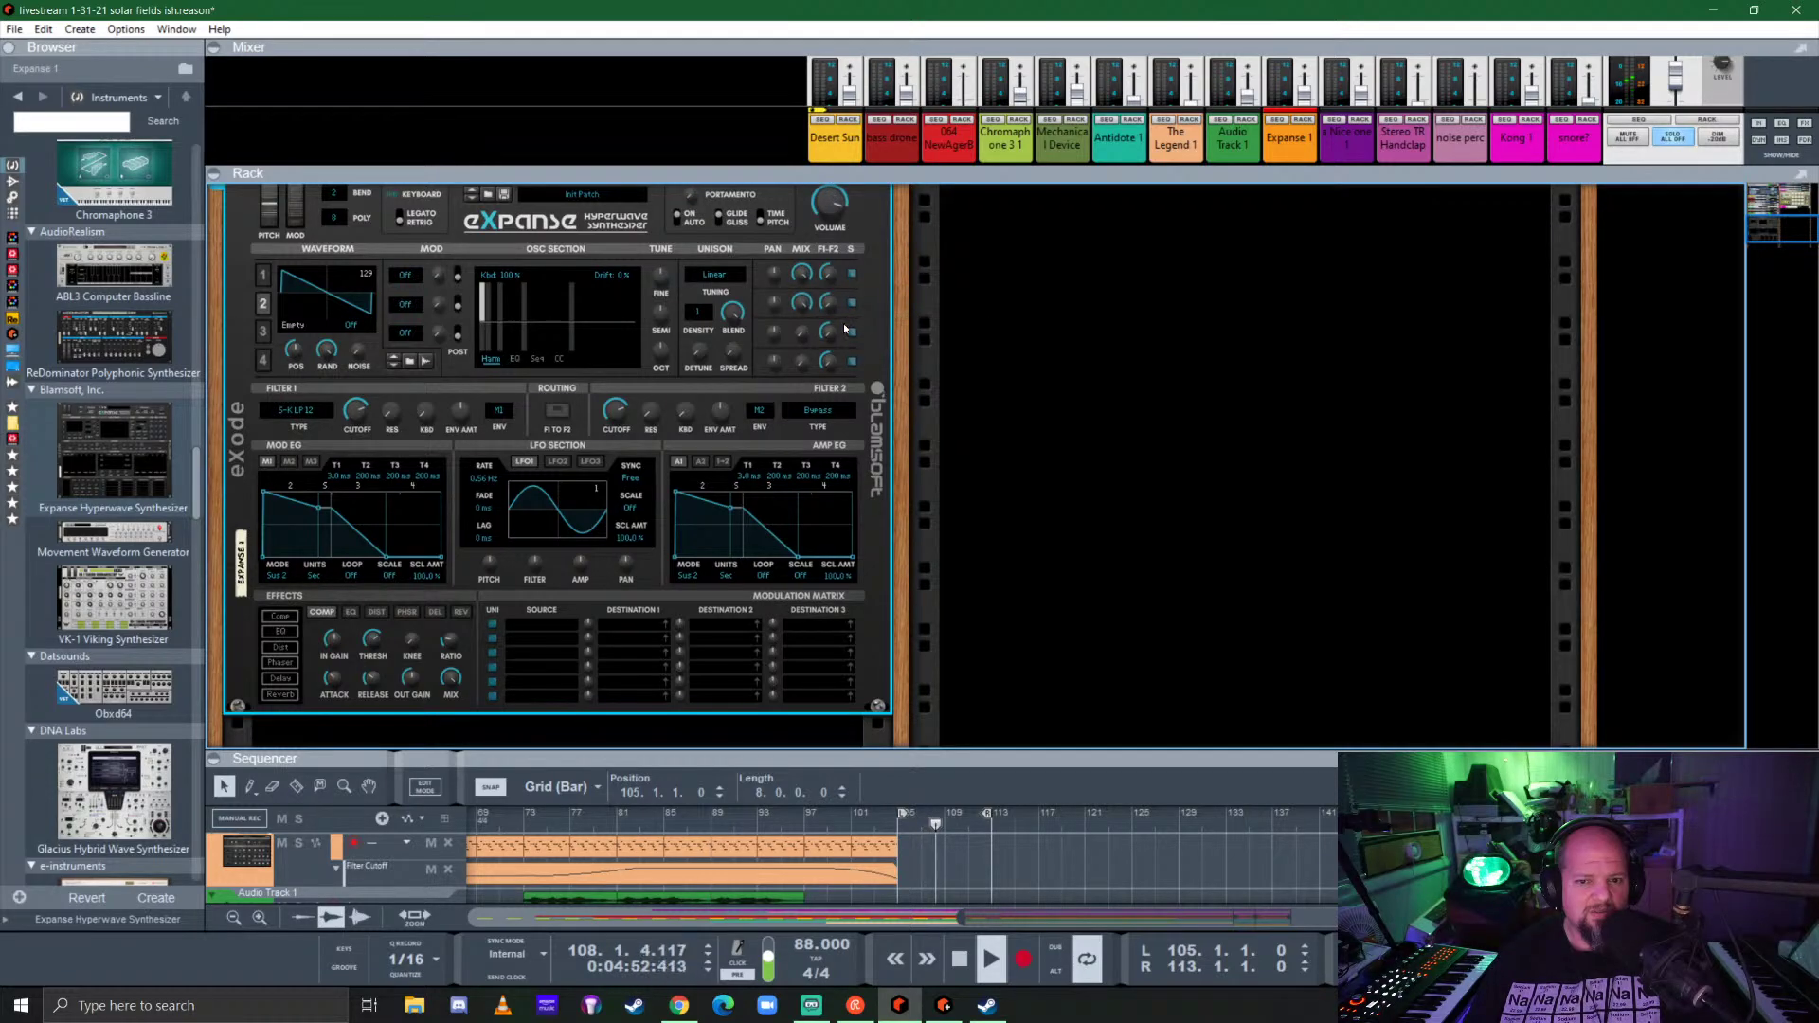
{"action": "left_click_drag", "start_coordinate": [844, 329], "coordinate": [844, 303]}
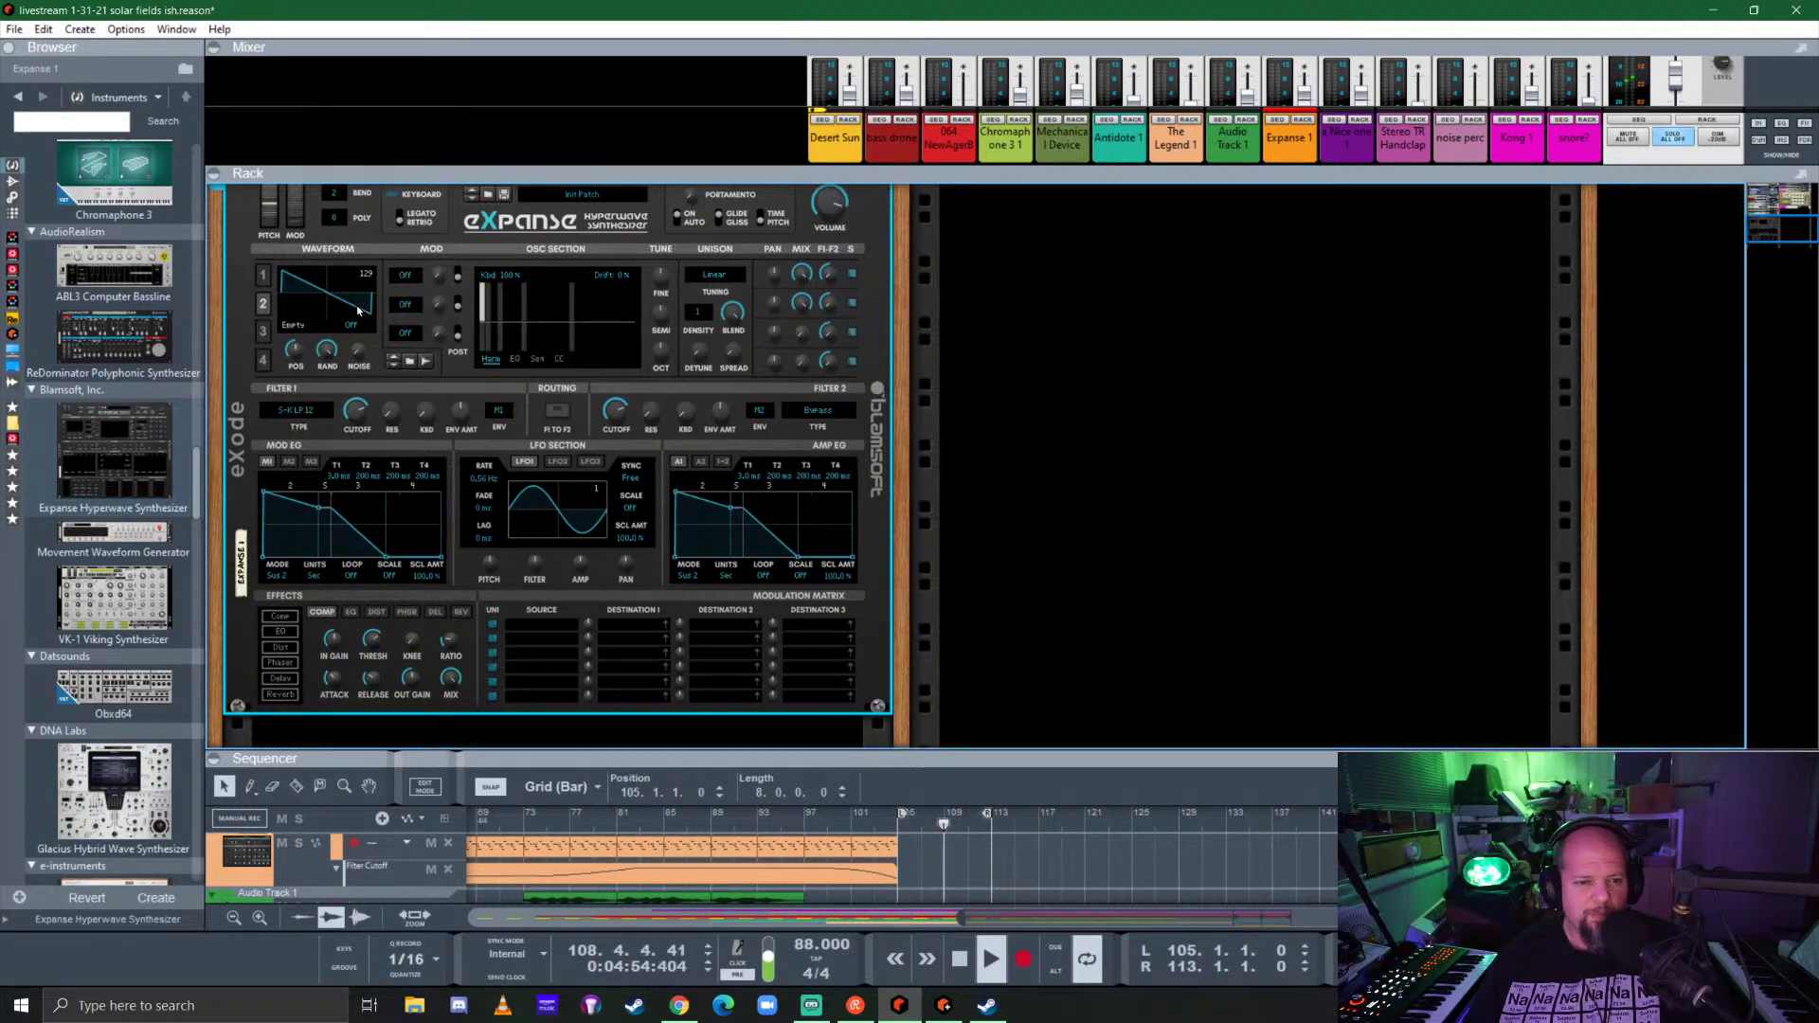
{"action": "left_click", "coordinate": [328, 295]}
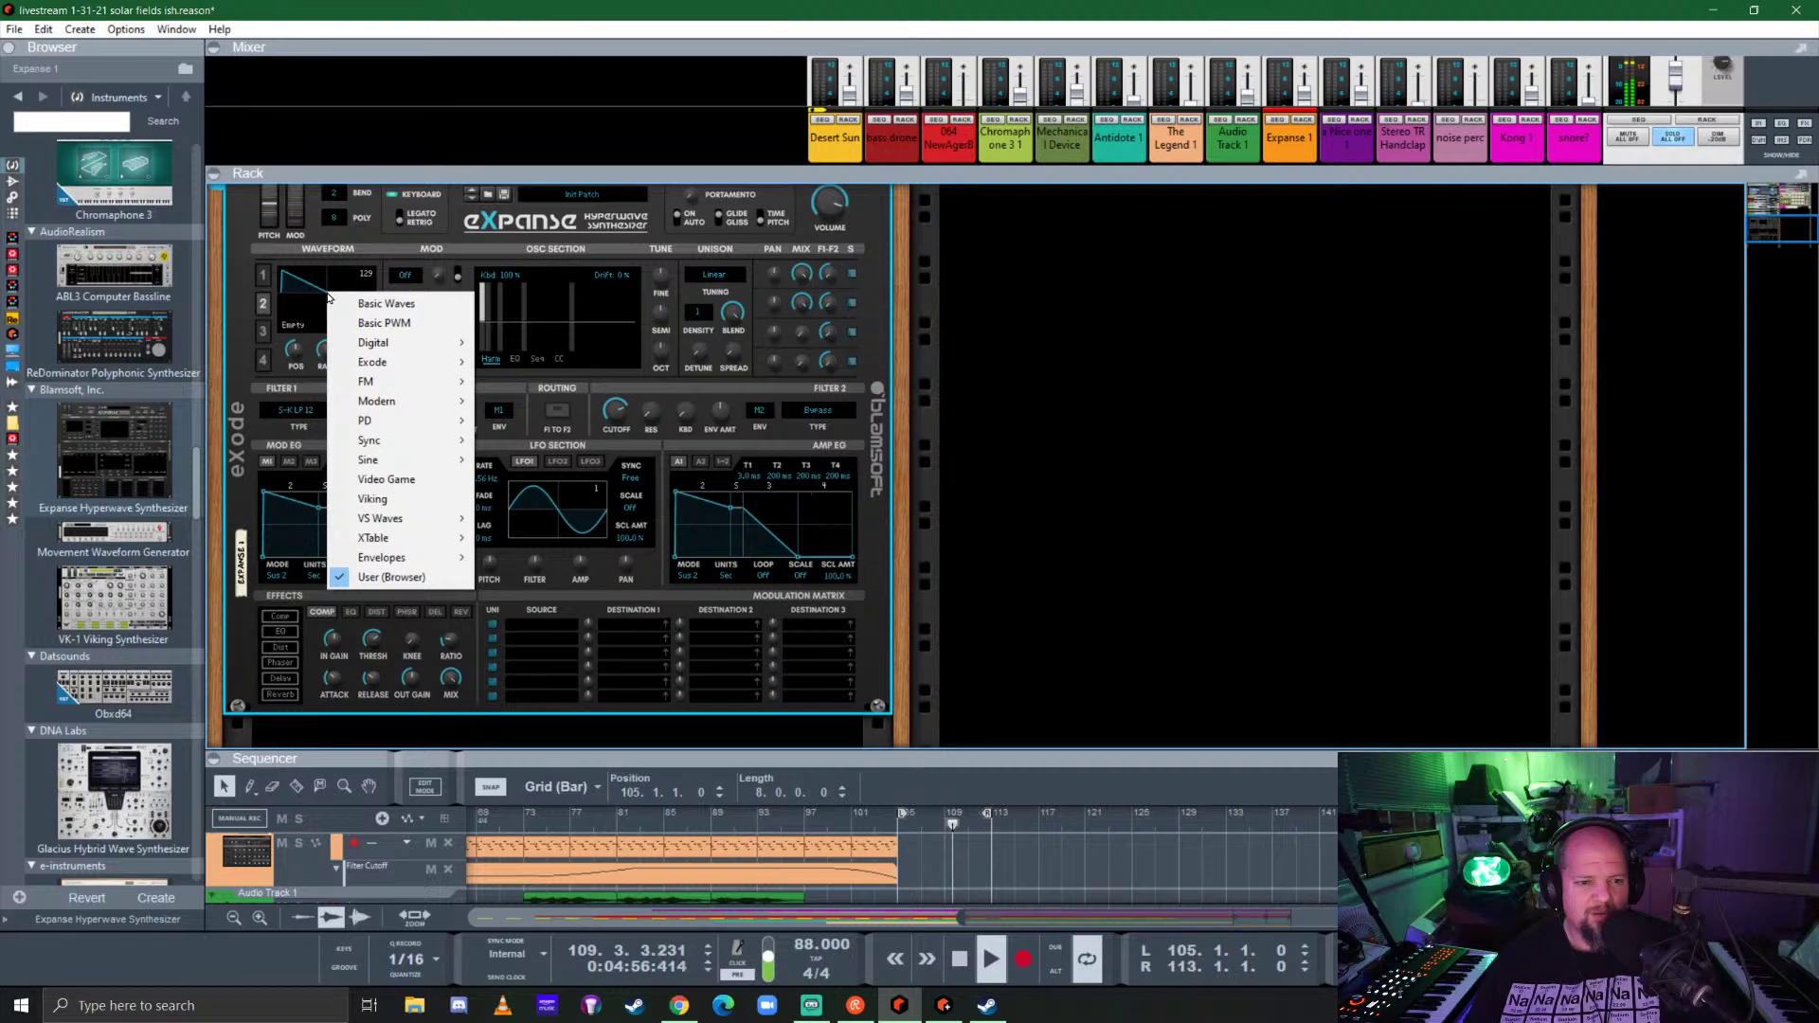
{"action": "mouse_move", "coordinate": [445, 343]}
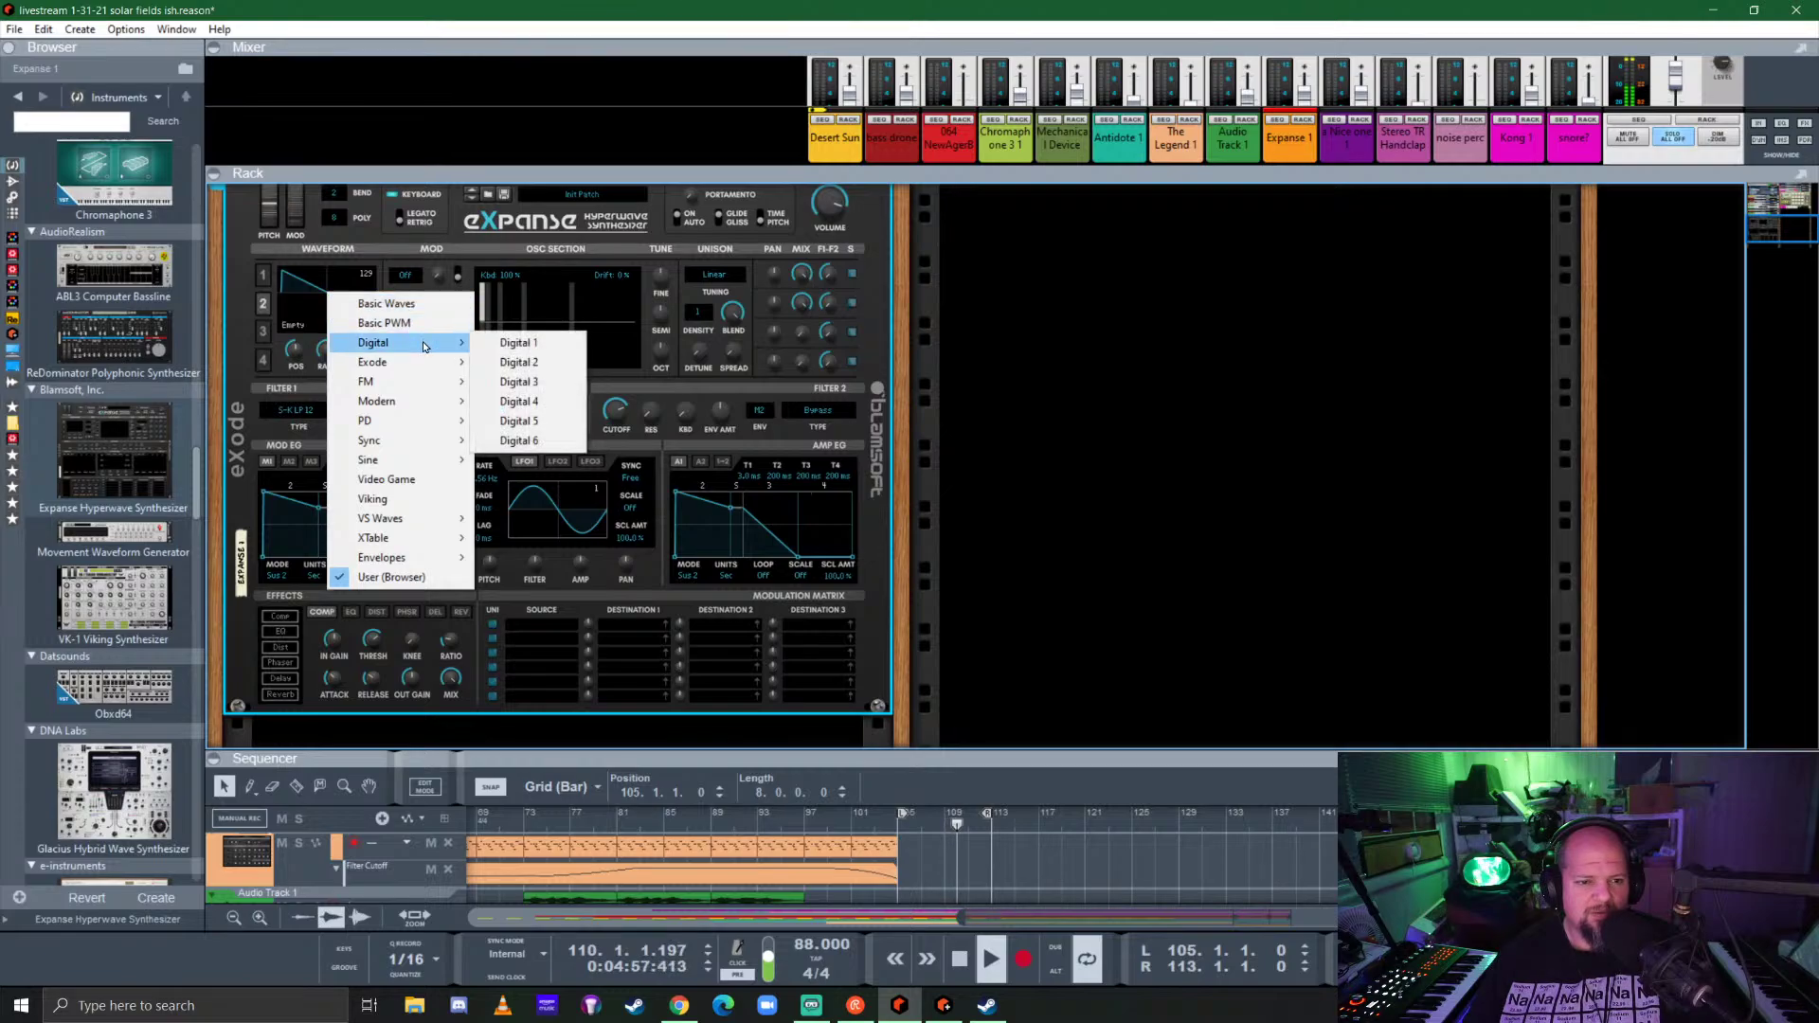
{"action": "left_click", "coordinate": [548, 380]}
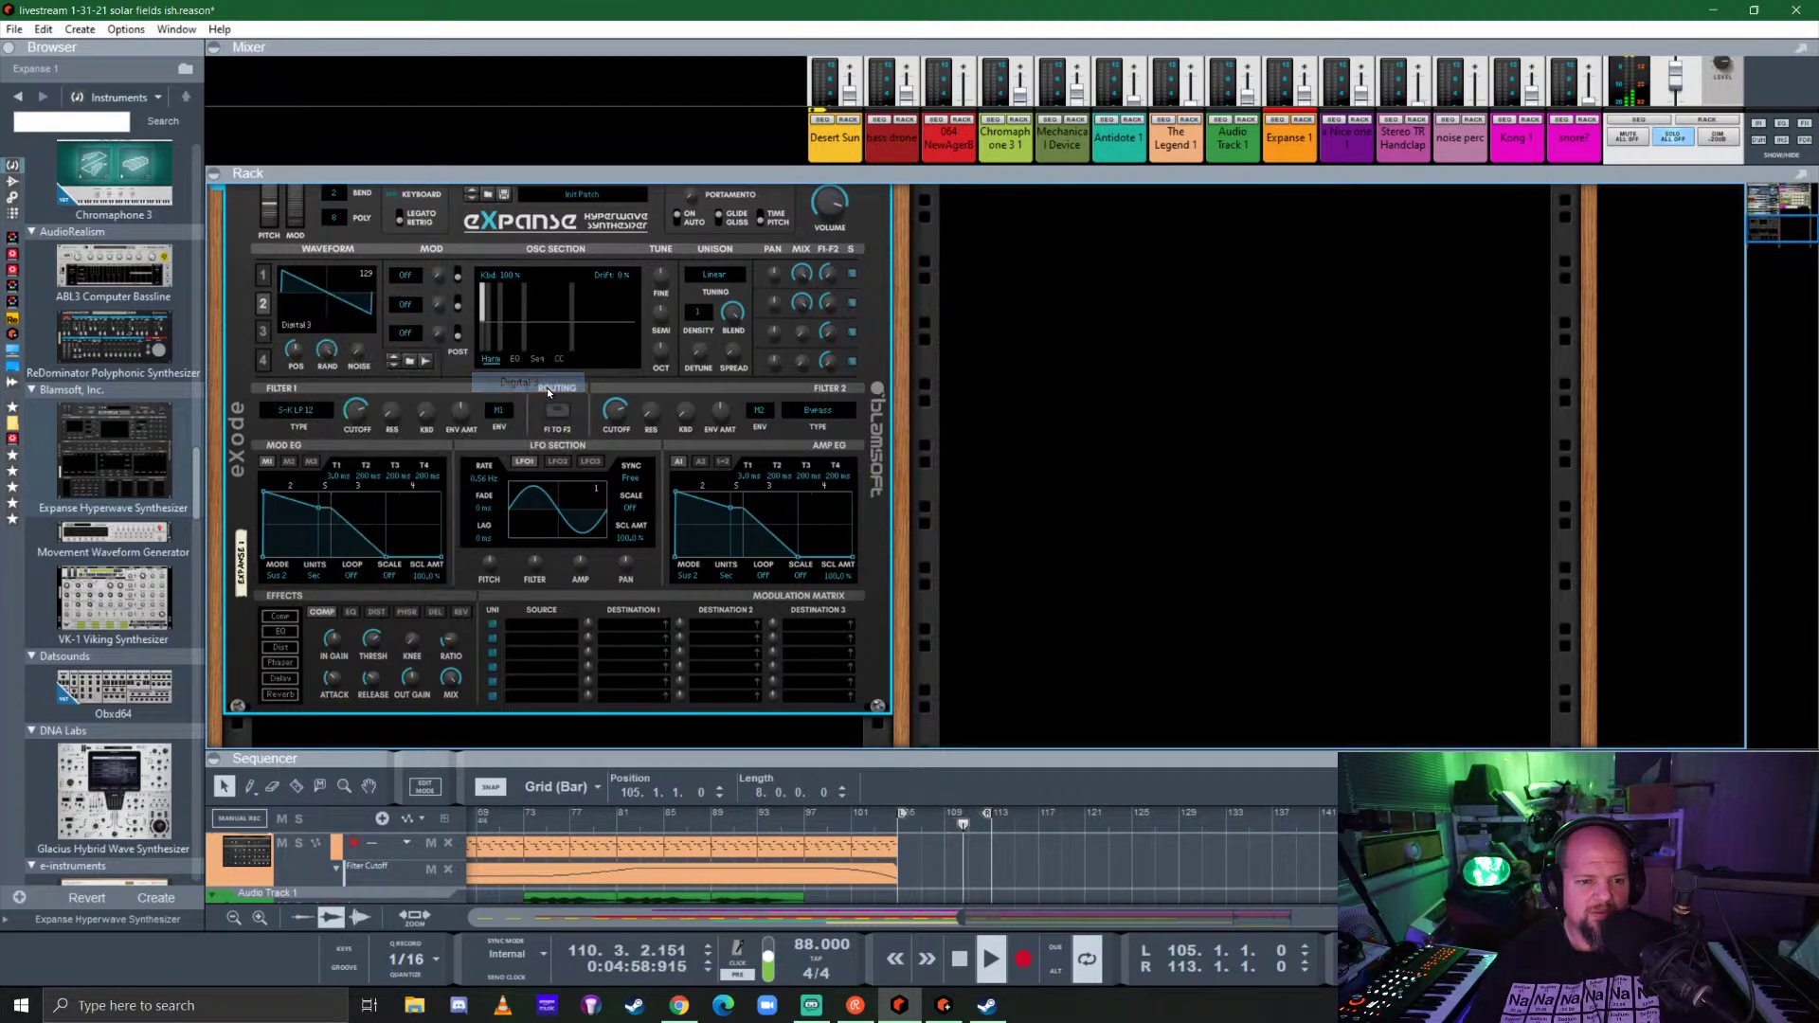
{"action": "left_click", "coordinate": [852, 304]}
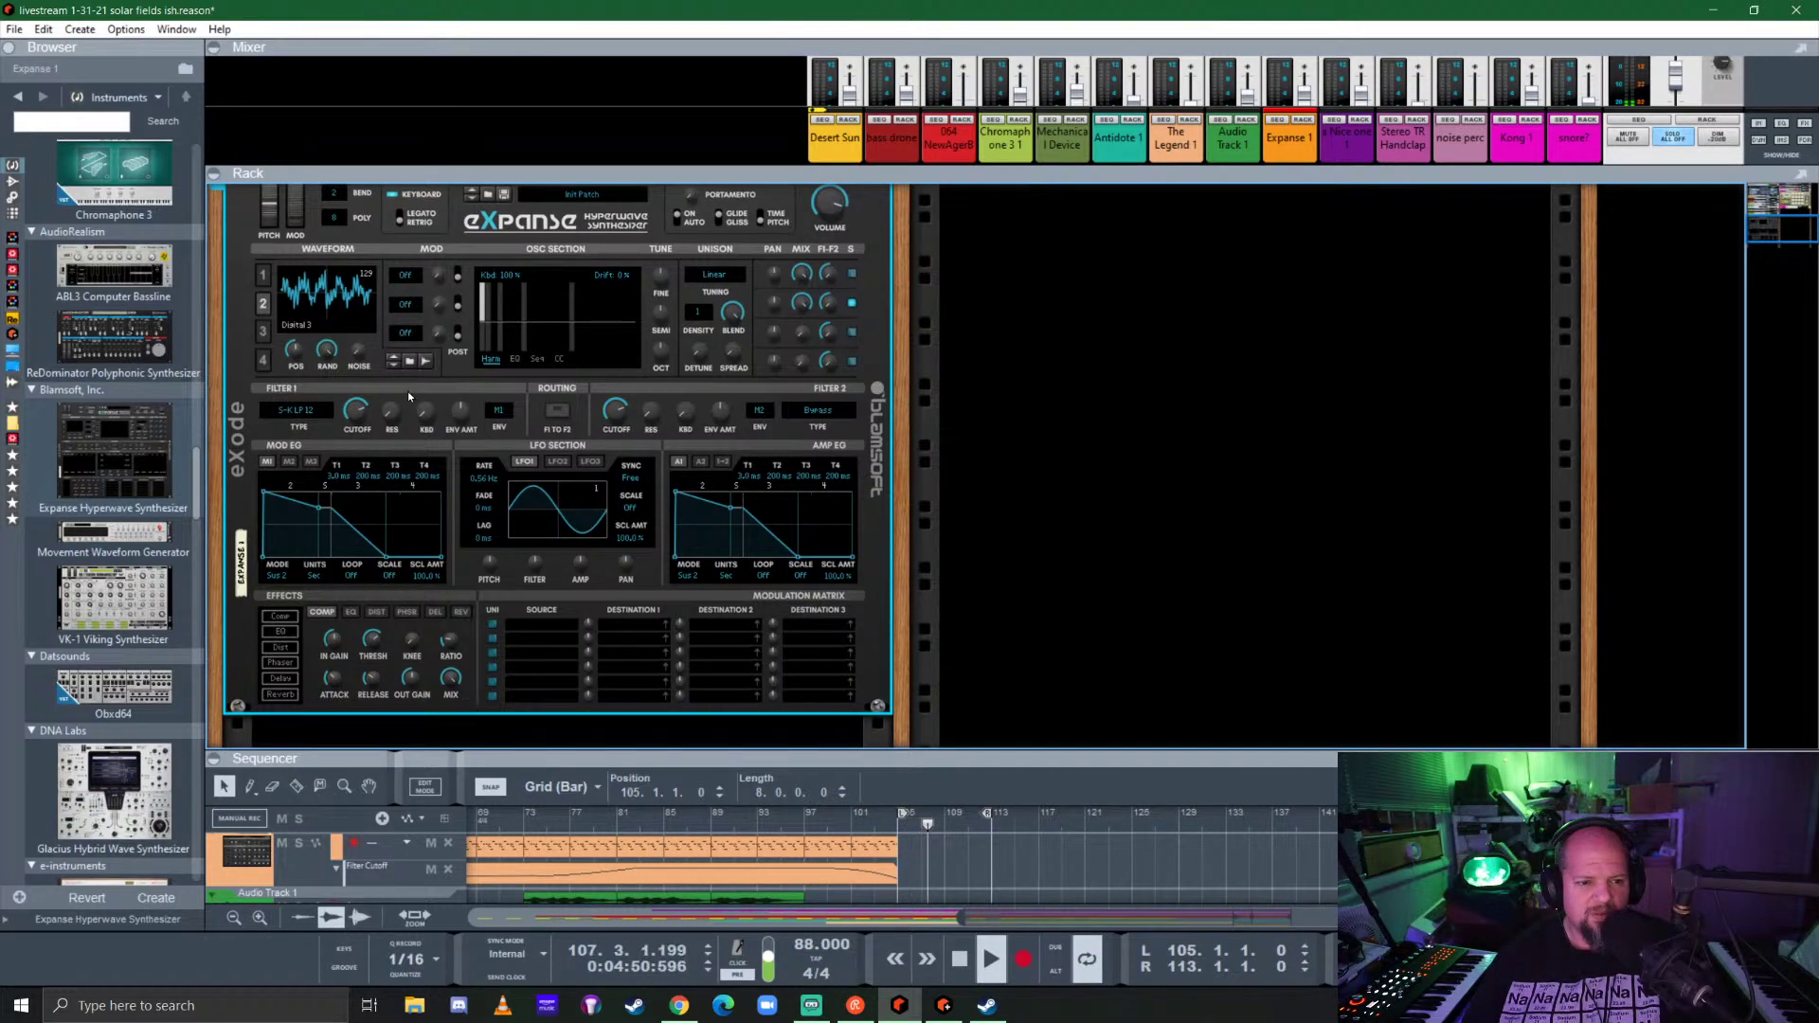
Step: Replace the Expanse device with the Europa Shapeshifting Synthesizer and reset it to its initial patch
{"action": "scroll", "coordinate": [106, 443], "scroll_direction": "up", "scroll_amount": 5}
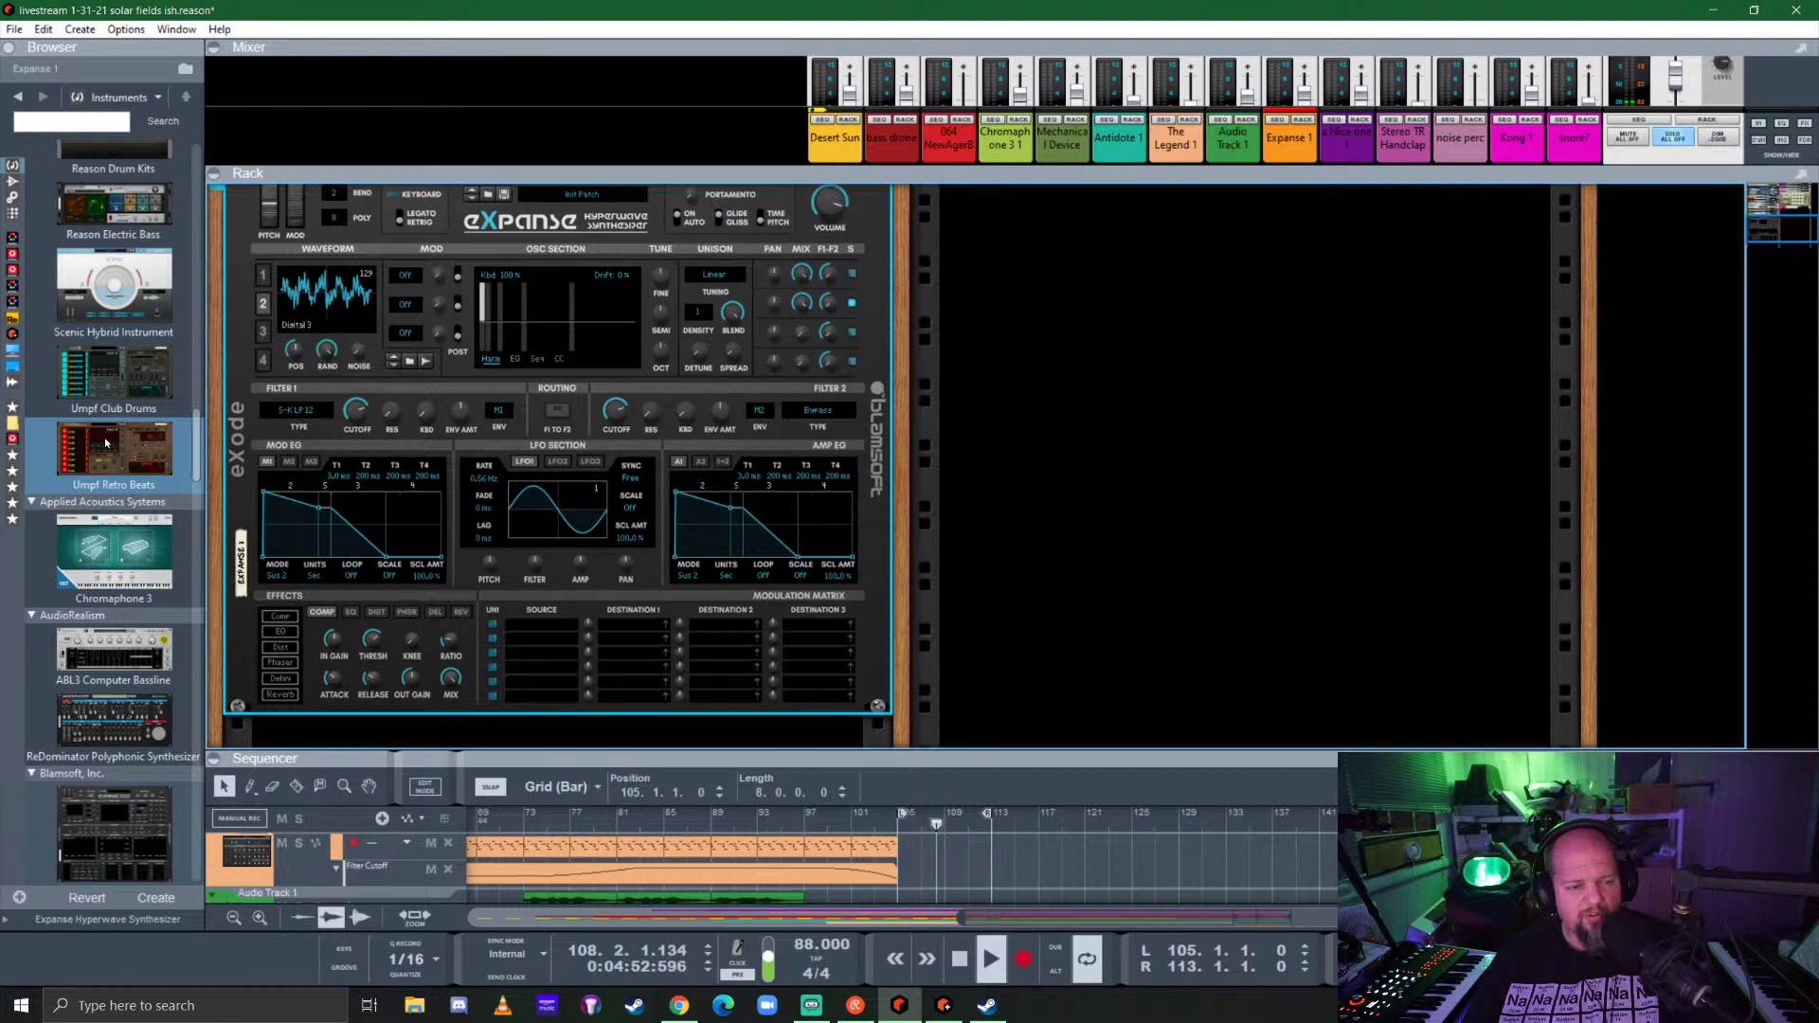
{"action": "scroll", "coordinate": [106, 443], "scroll_direction": "up", "scroll_amount": 7}
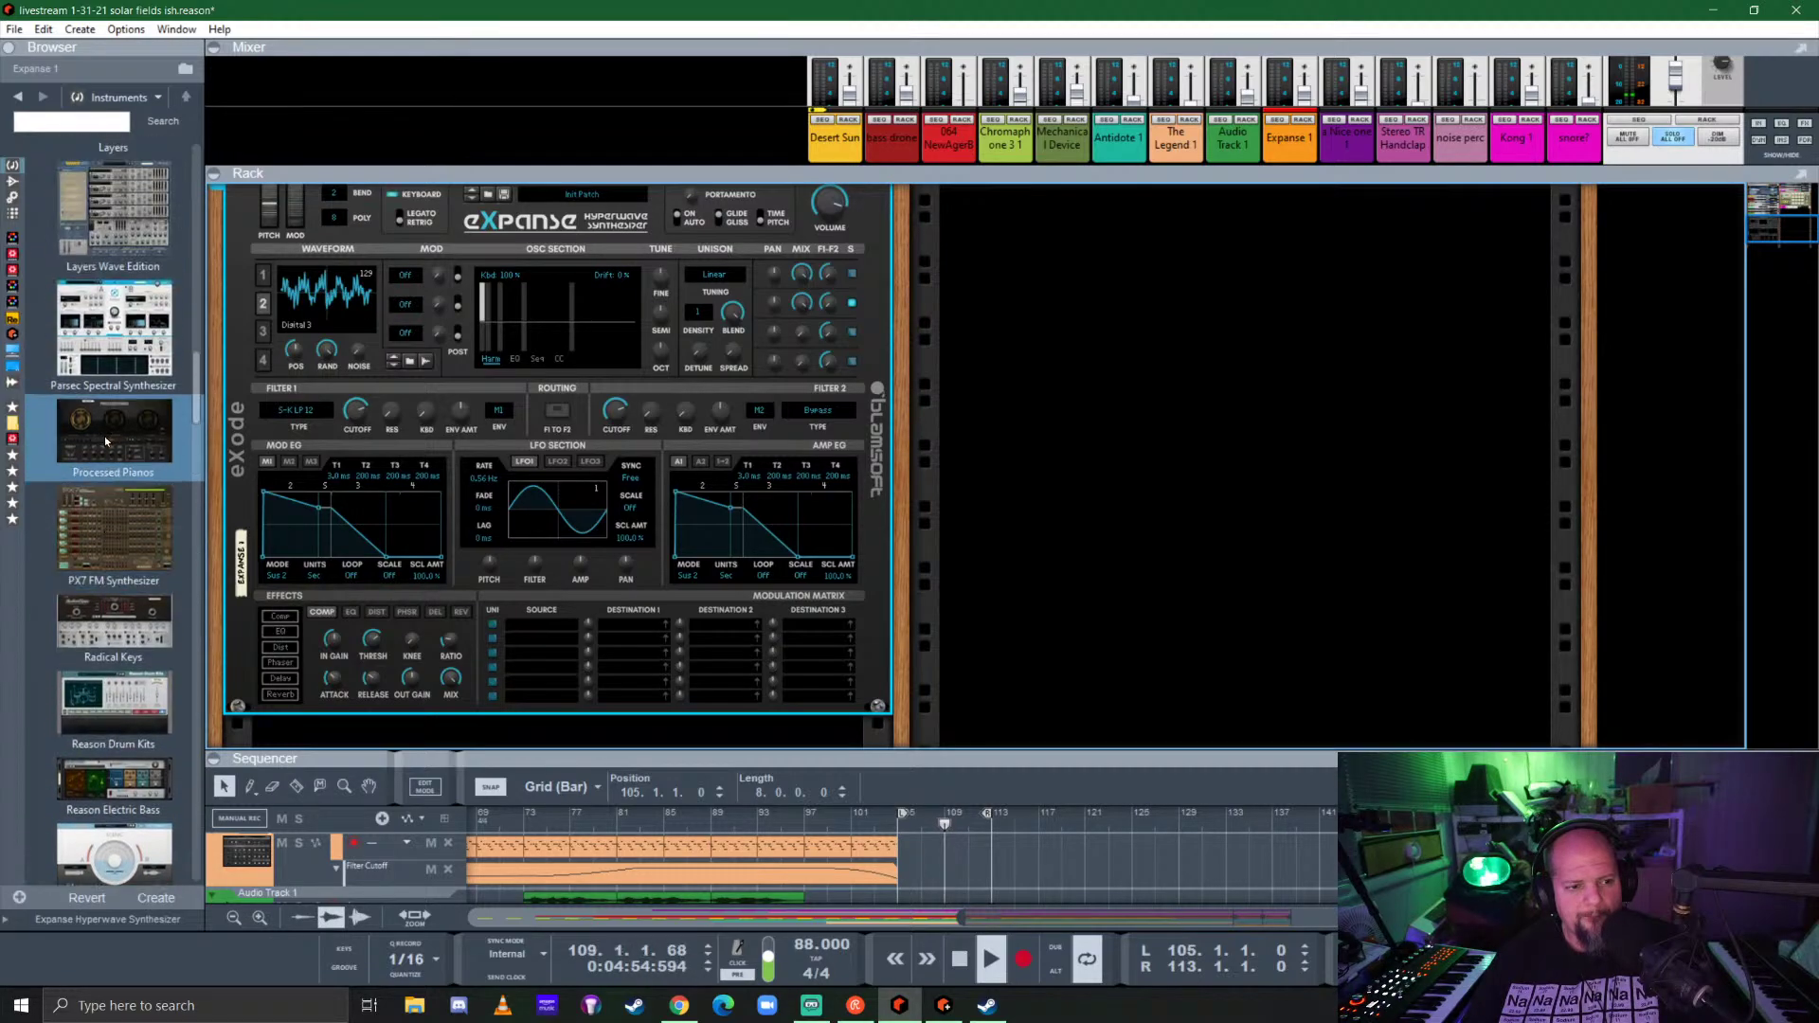
{"action": "scroll", "coordinate": [106, 441], "scroll_direction": "up", "scroll_amount": 7}
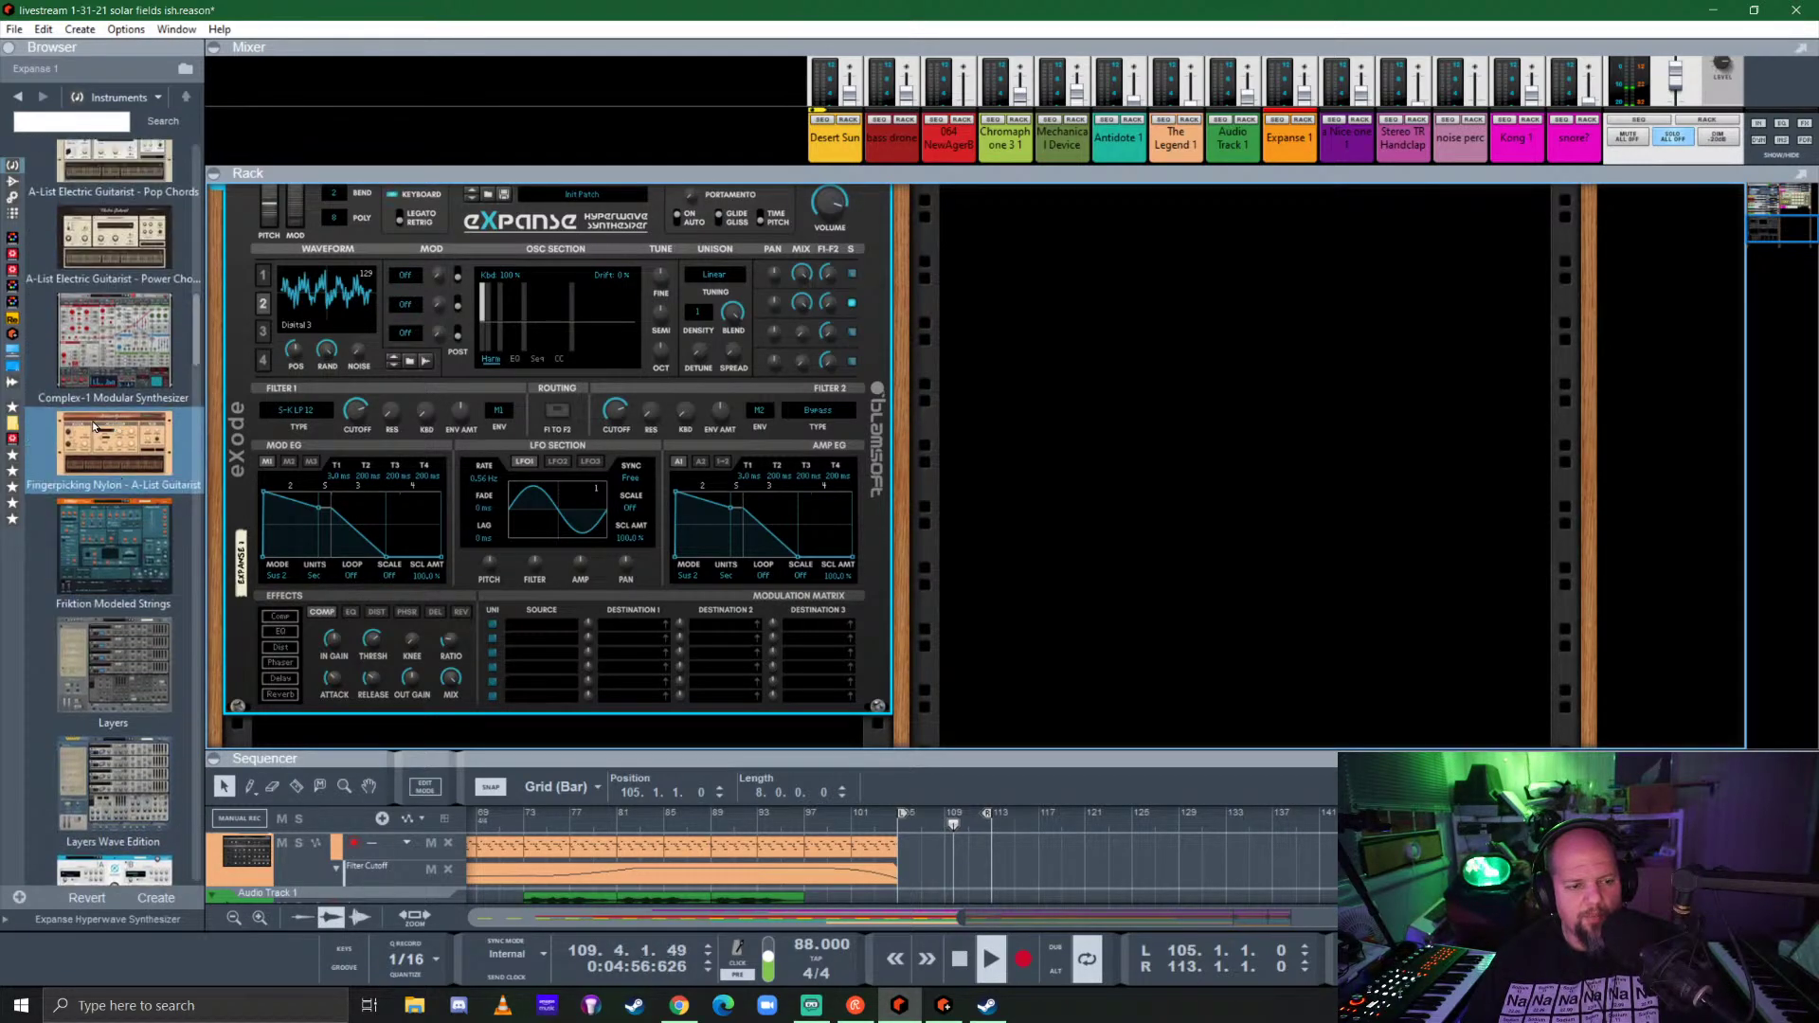
{"action": "scroll", "coordinate": [100, 423], "scroll_direction": "up", "scroll_amount": 8}
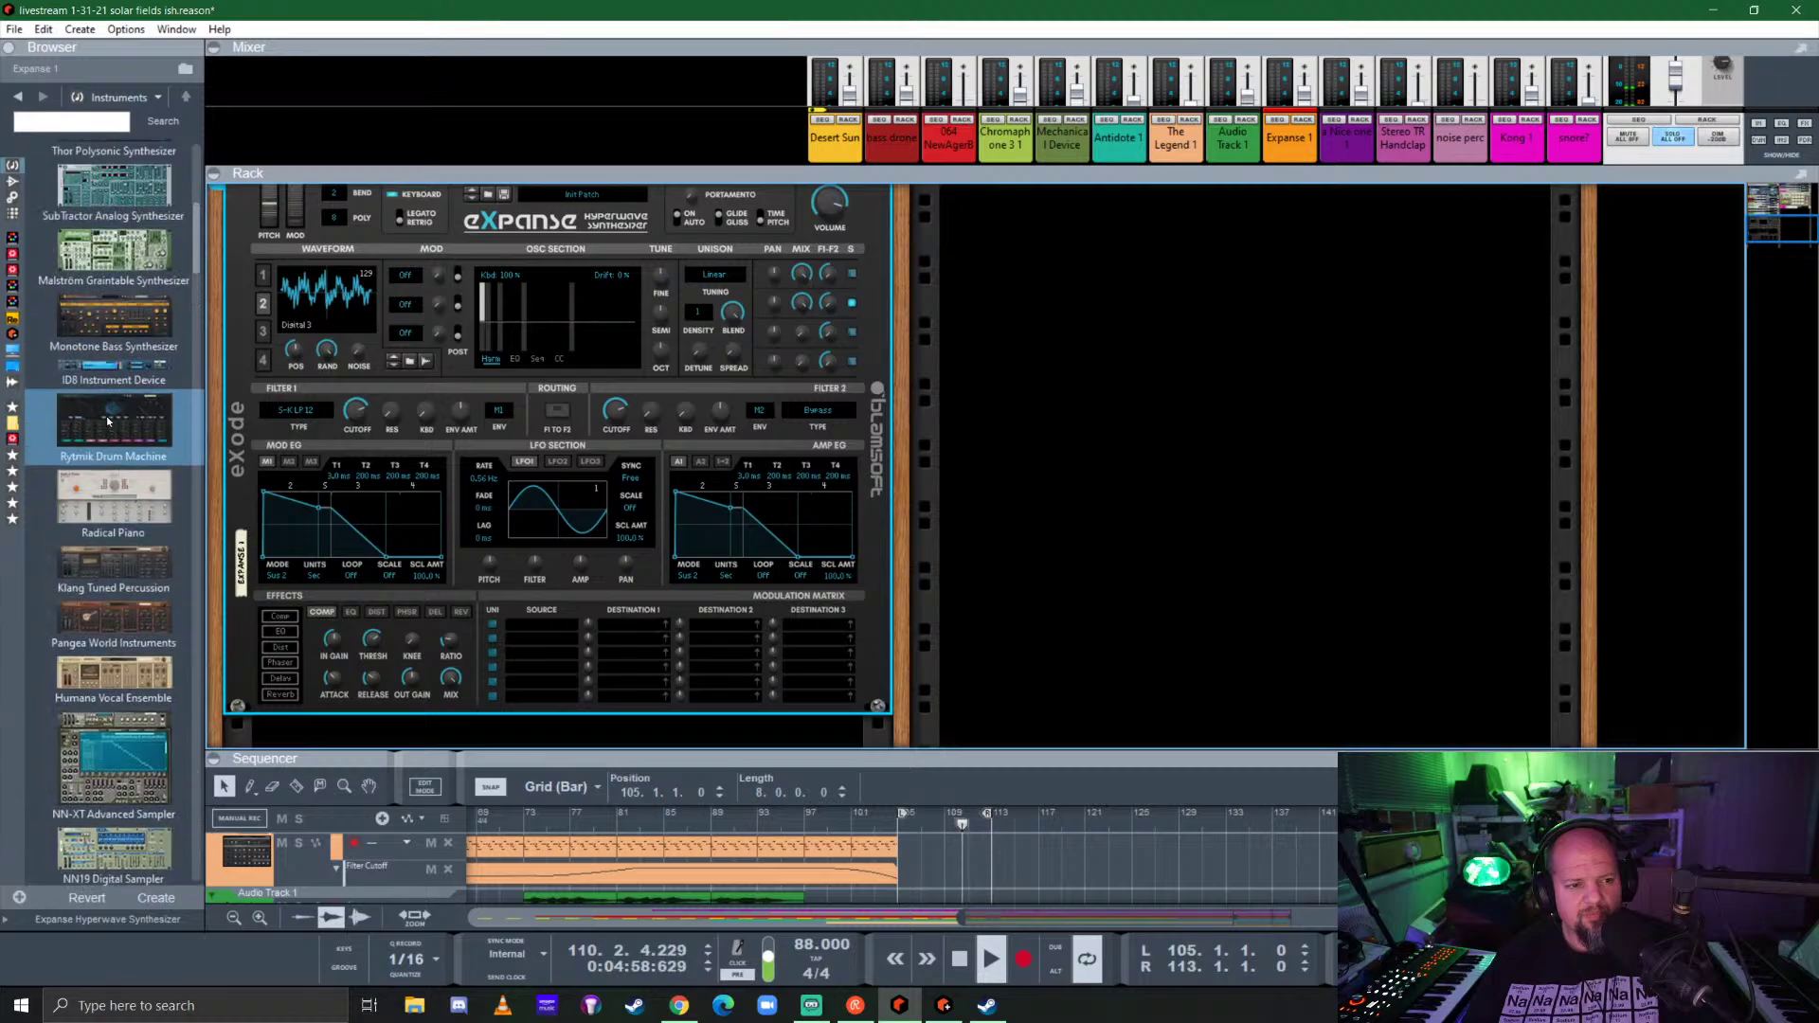
{"action": "scroll", "coordinate": [109, 419], "scroll_direction": "up", "scroll_amount": 2}
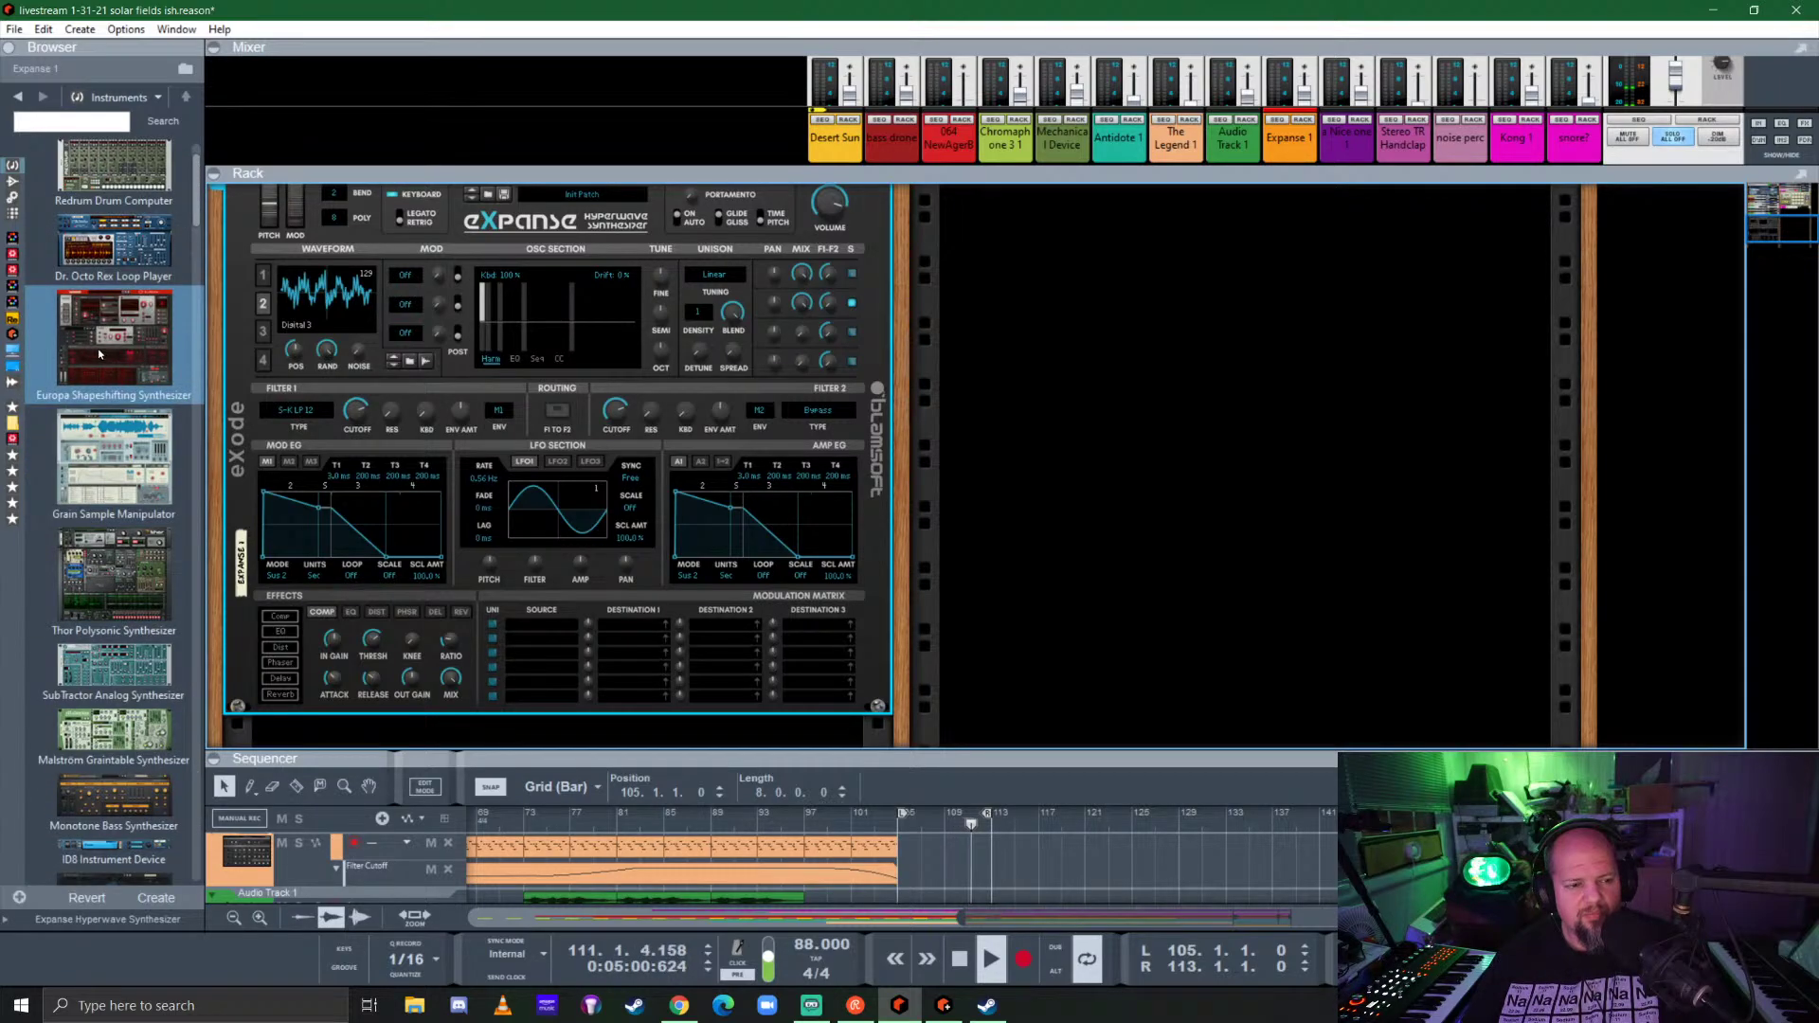
{"action": "left_click_drag", "start_coordinate": [94, 343], "coordinate": [560, 432]}
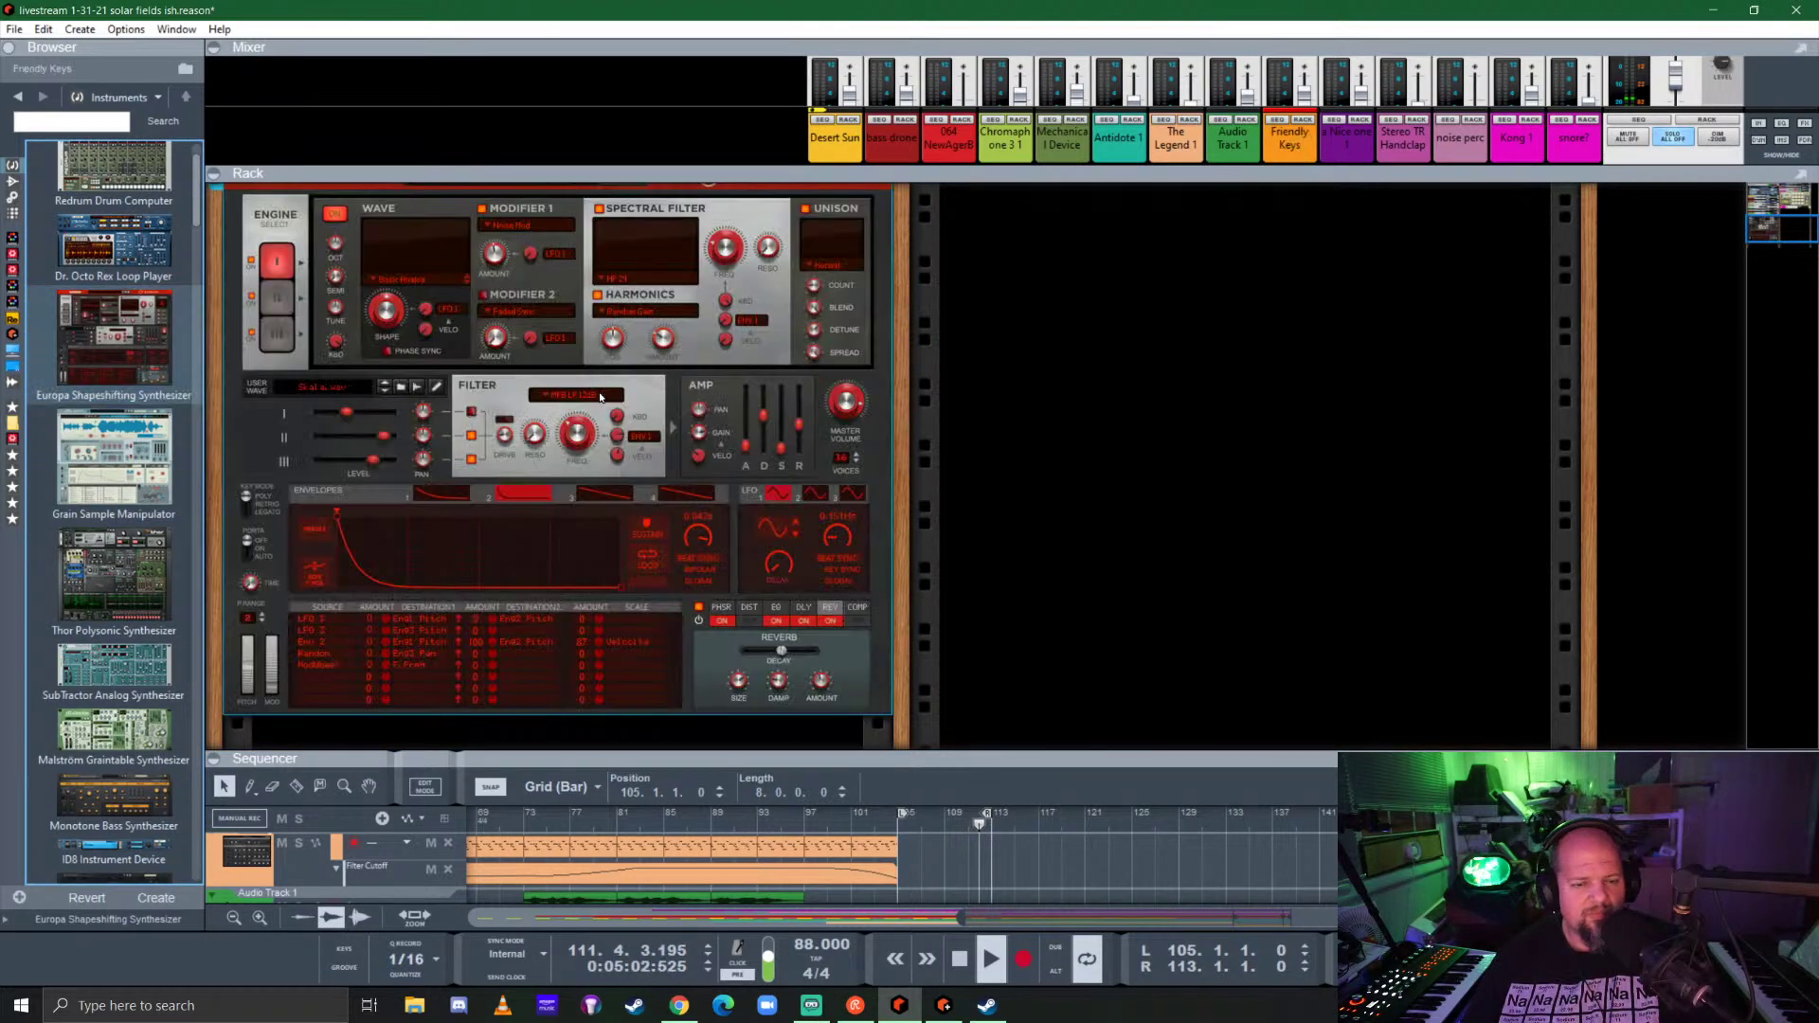
{"action": "right_click", "coordinate": [568, 335]}
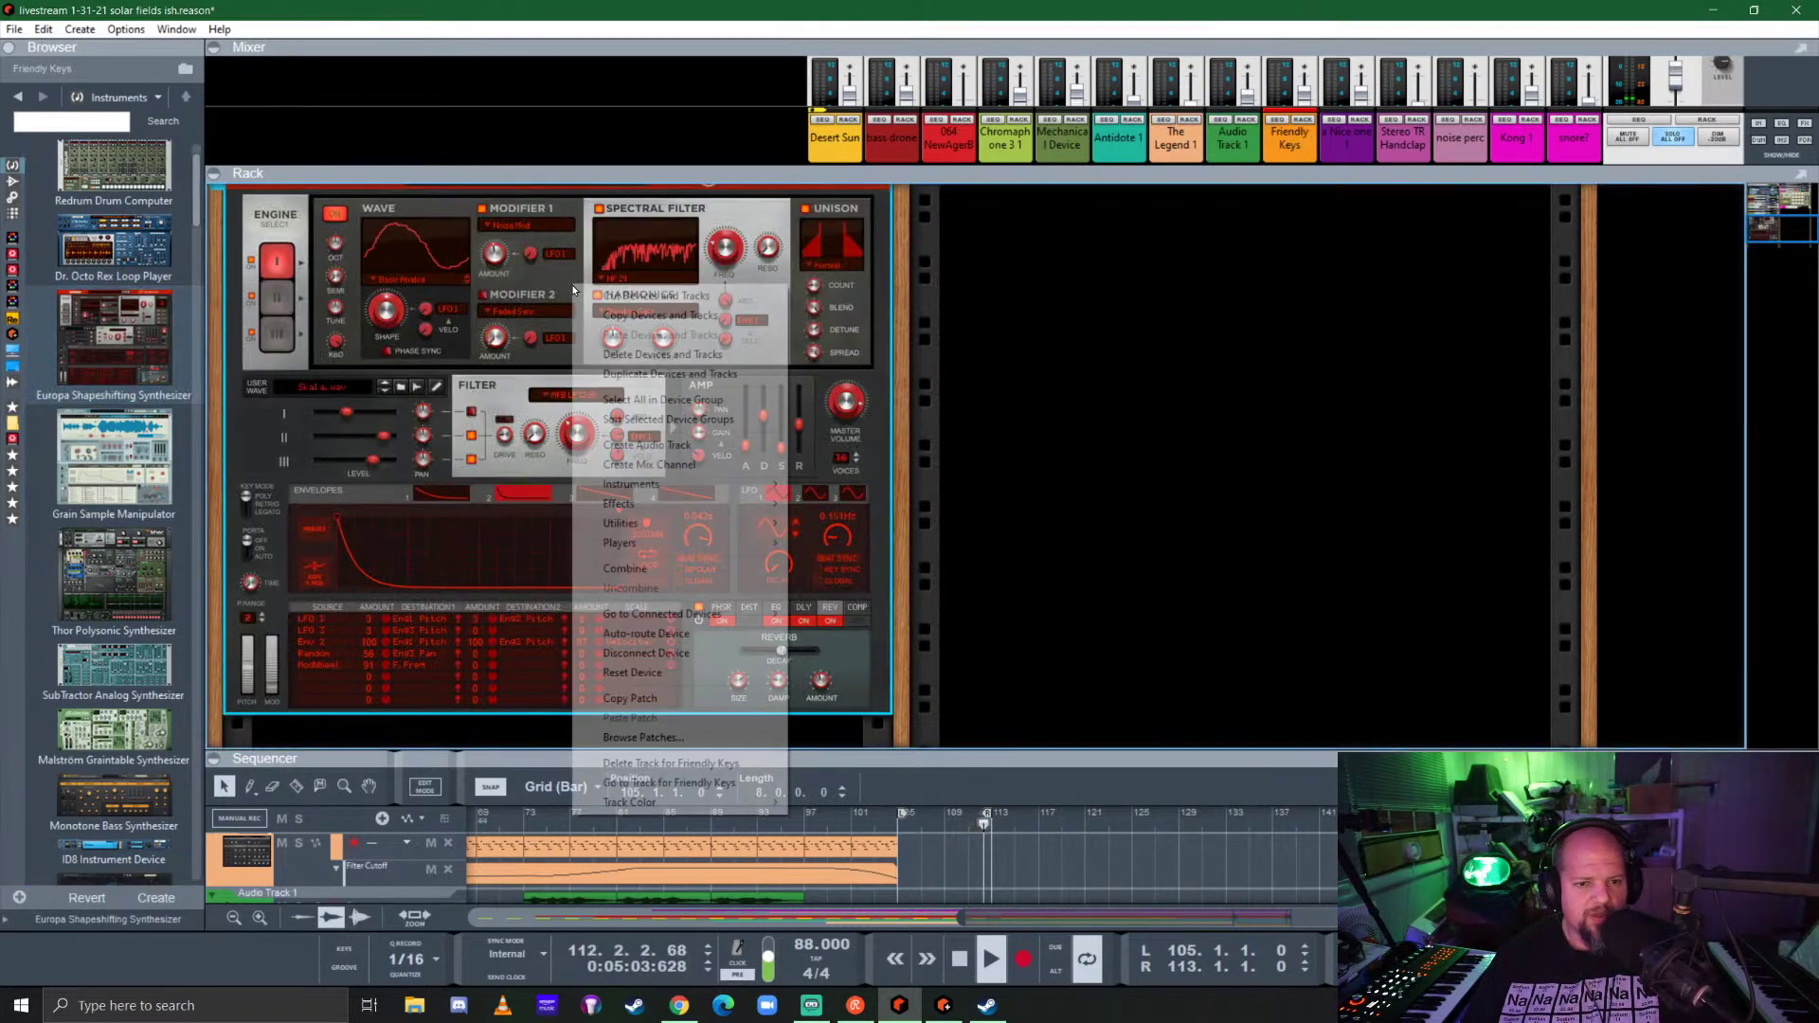
{"action": "left_click", "coordinate": [669, 654]}
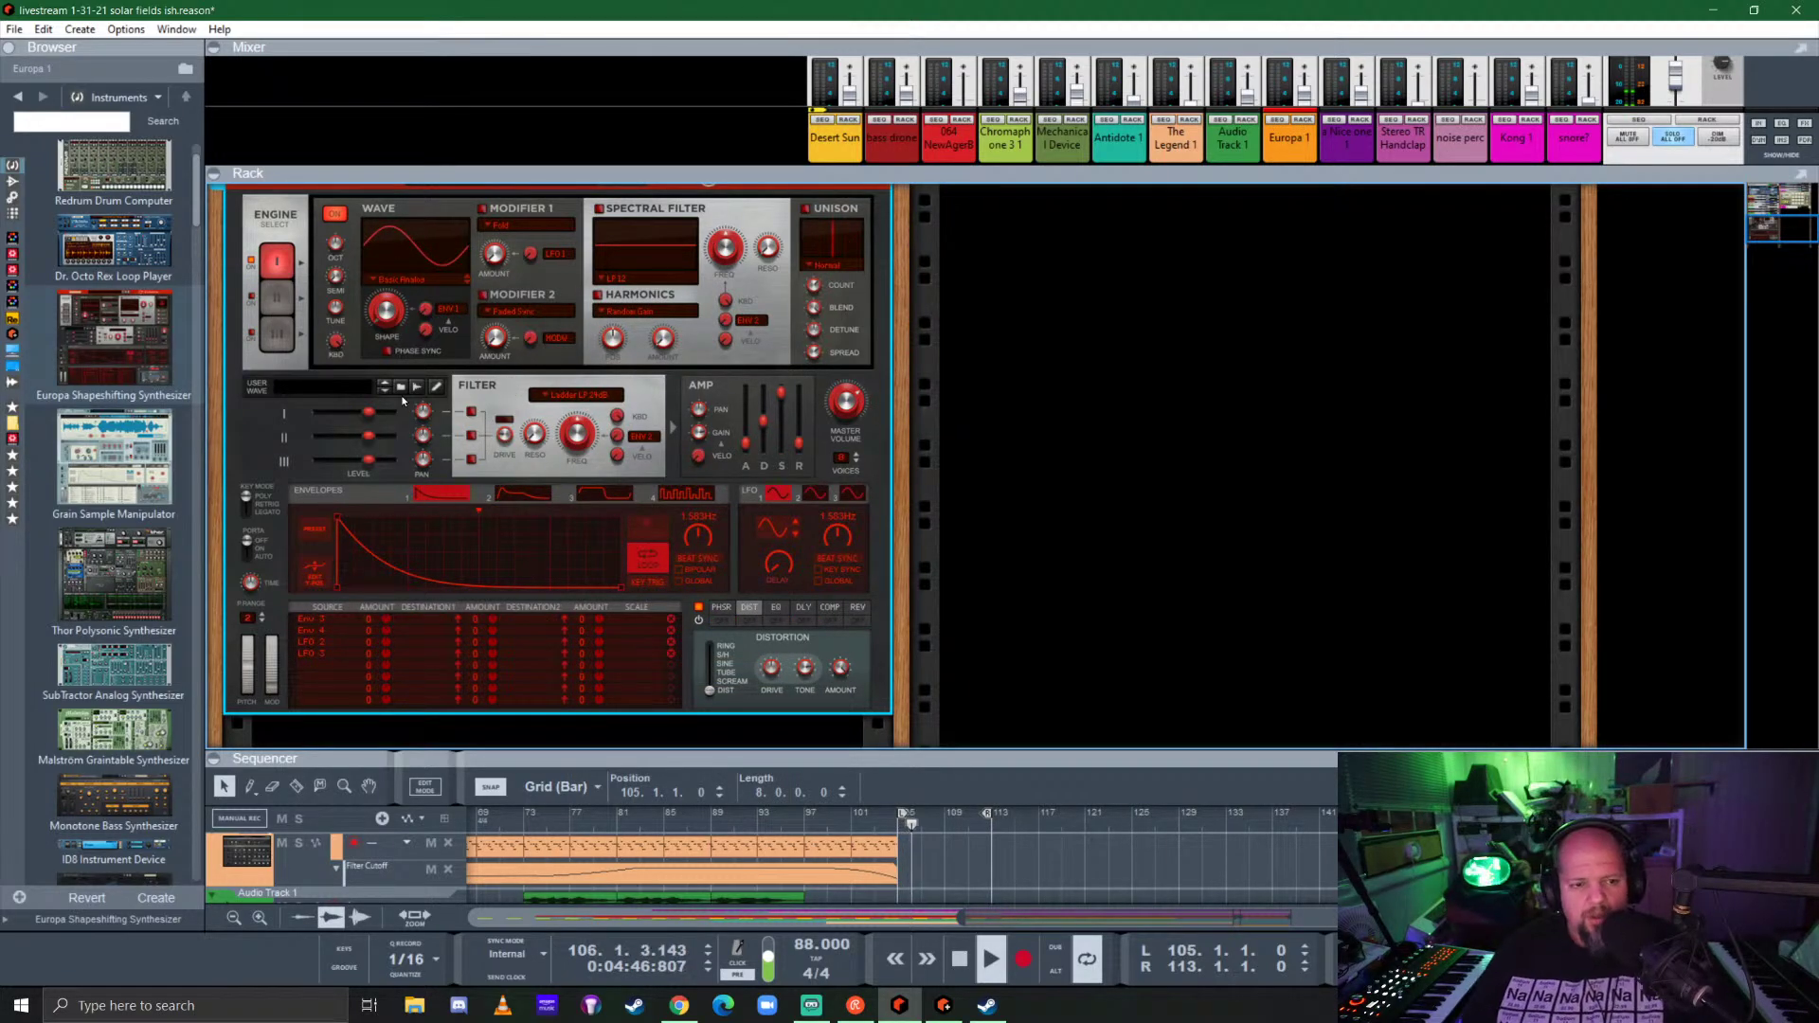
Step: Turn on Europa's engine 2 and enable its Modifier 1 with FM Ratio 1:2 at about 62% amount
{"action": "left_click", "coordinate": [271, 302]}
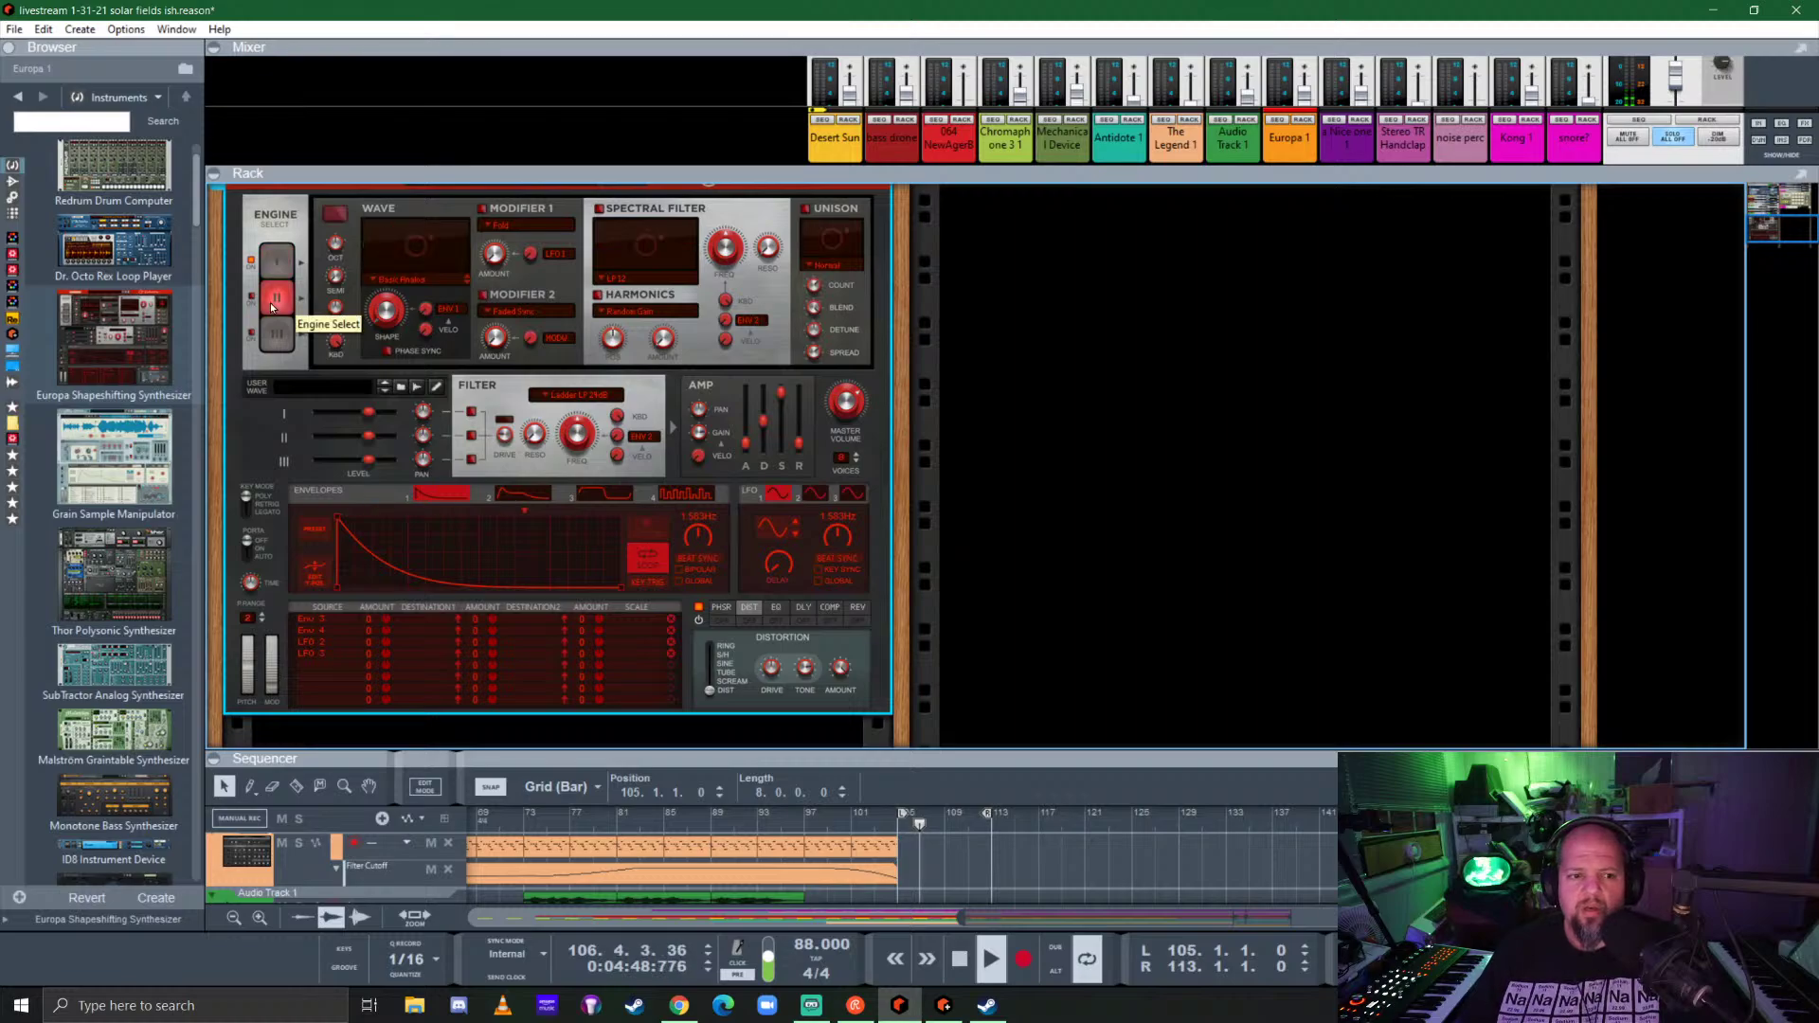
{"action": "left_click", "coordinate": [252, 299]}
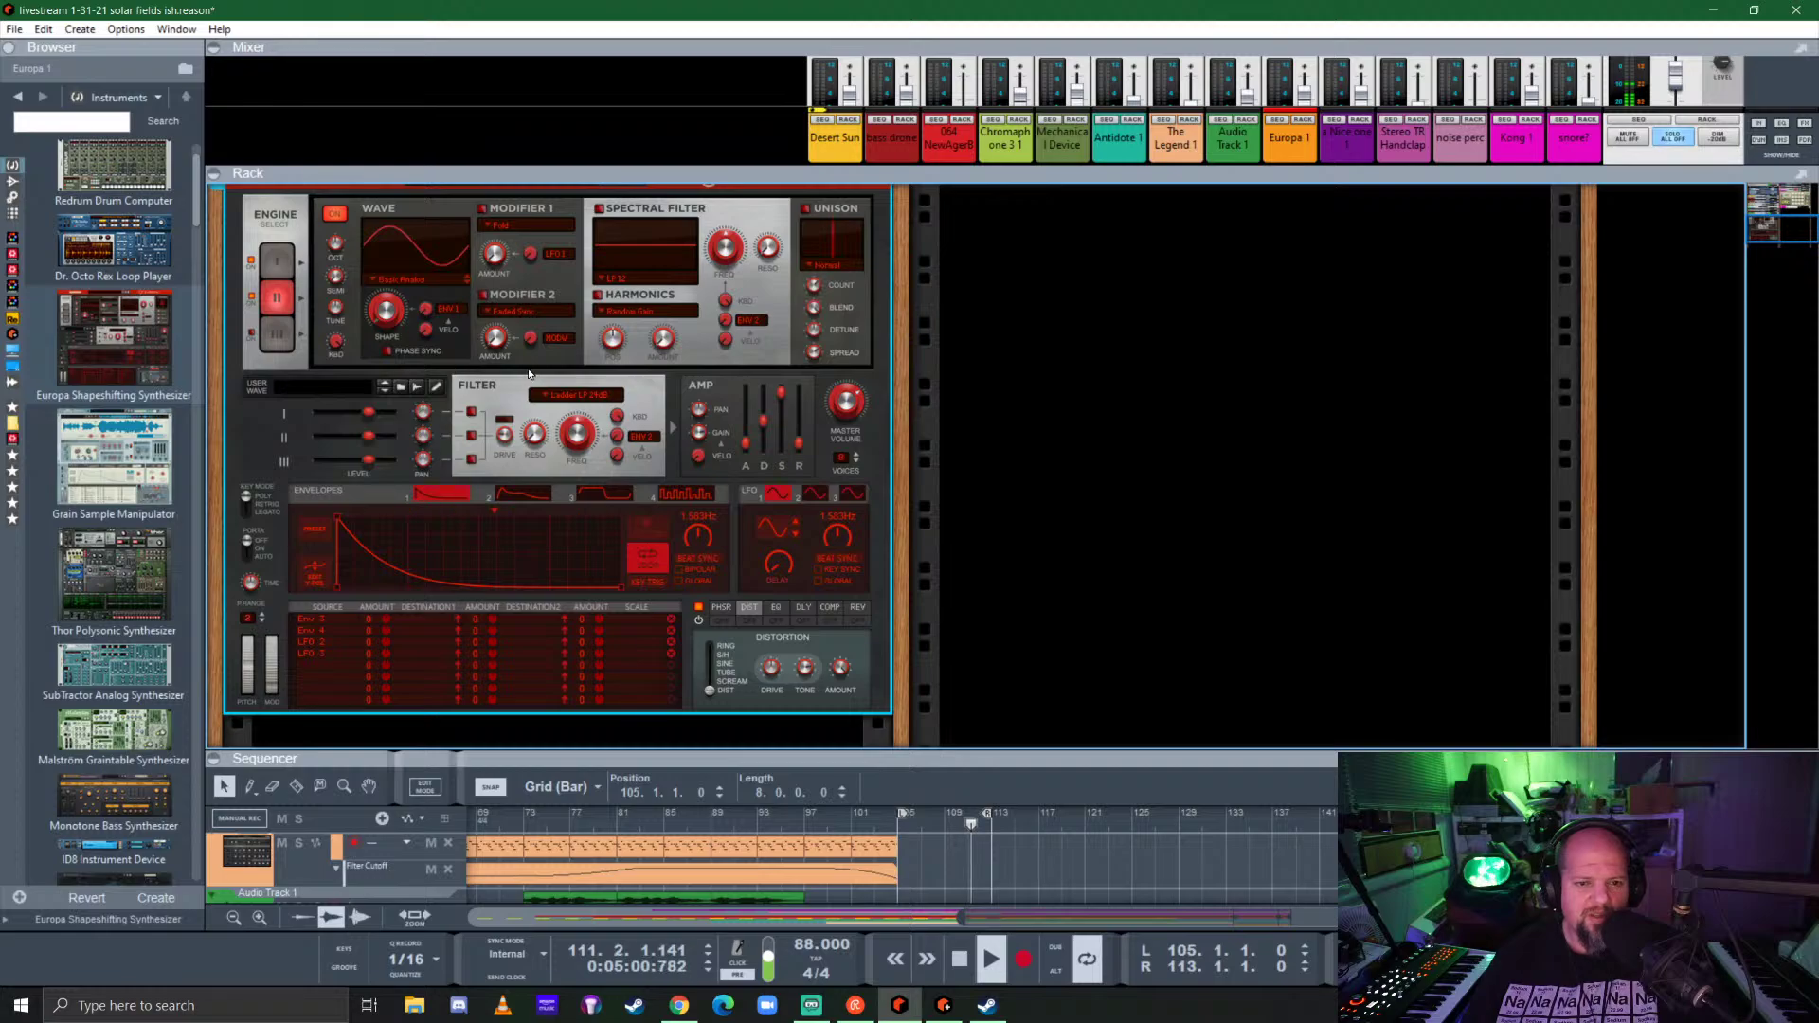
{"action": "left_click", "coordinate": [503, 225]}
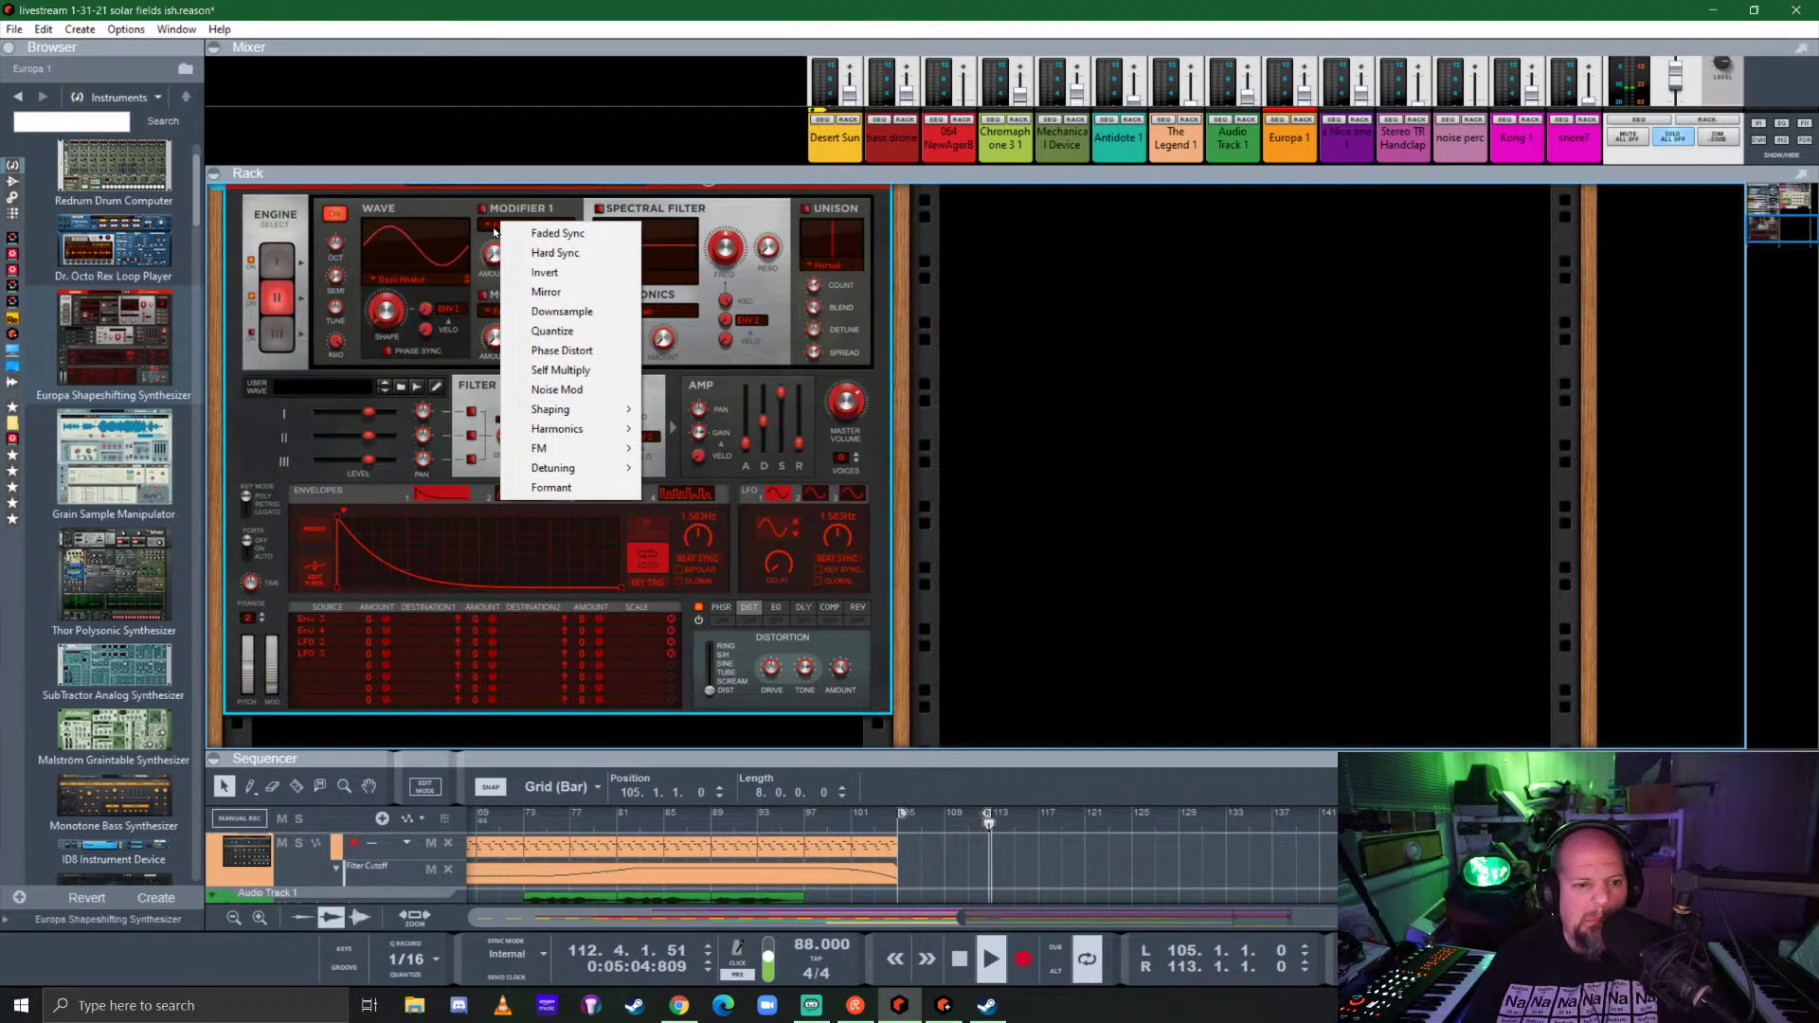
{"action": "mouse_move", "coordinate": [571, 448]}
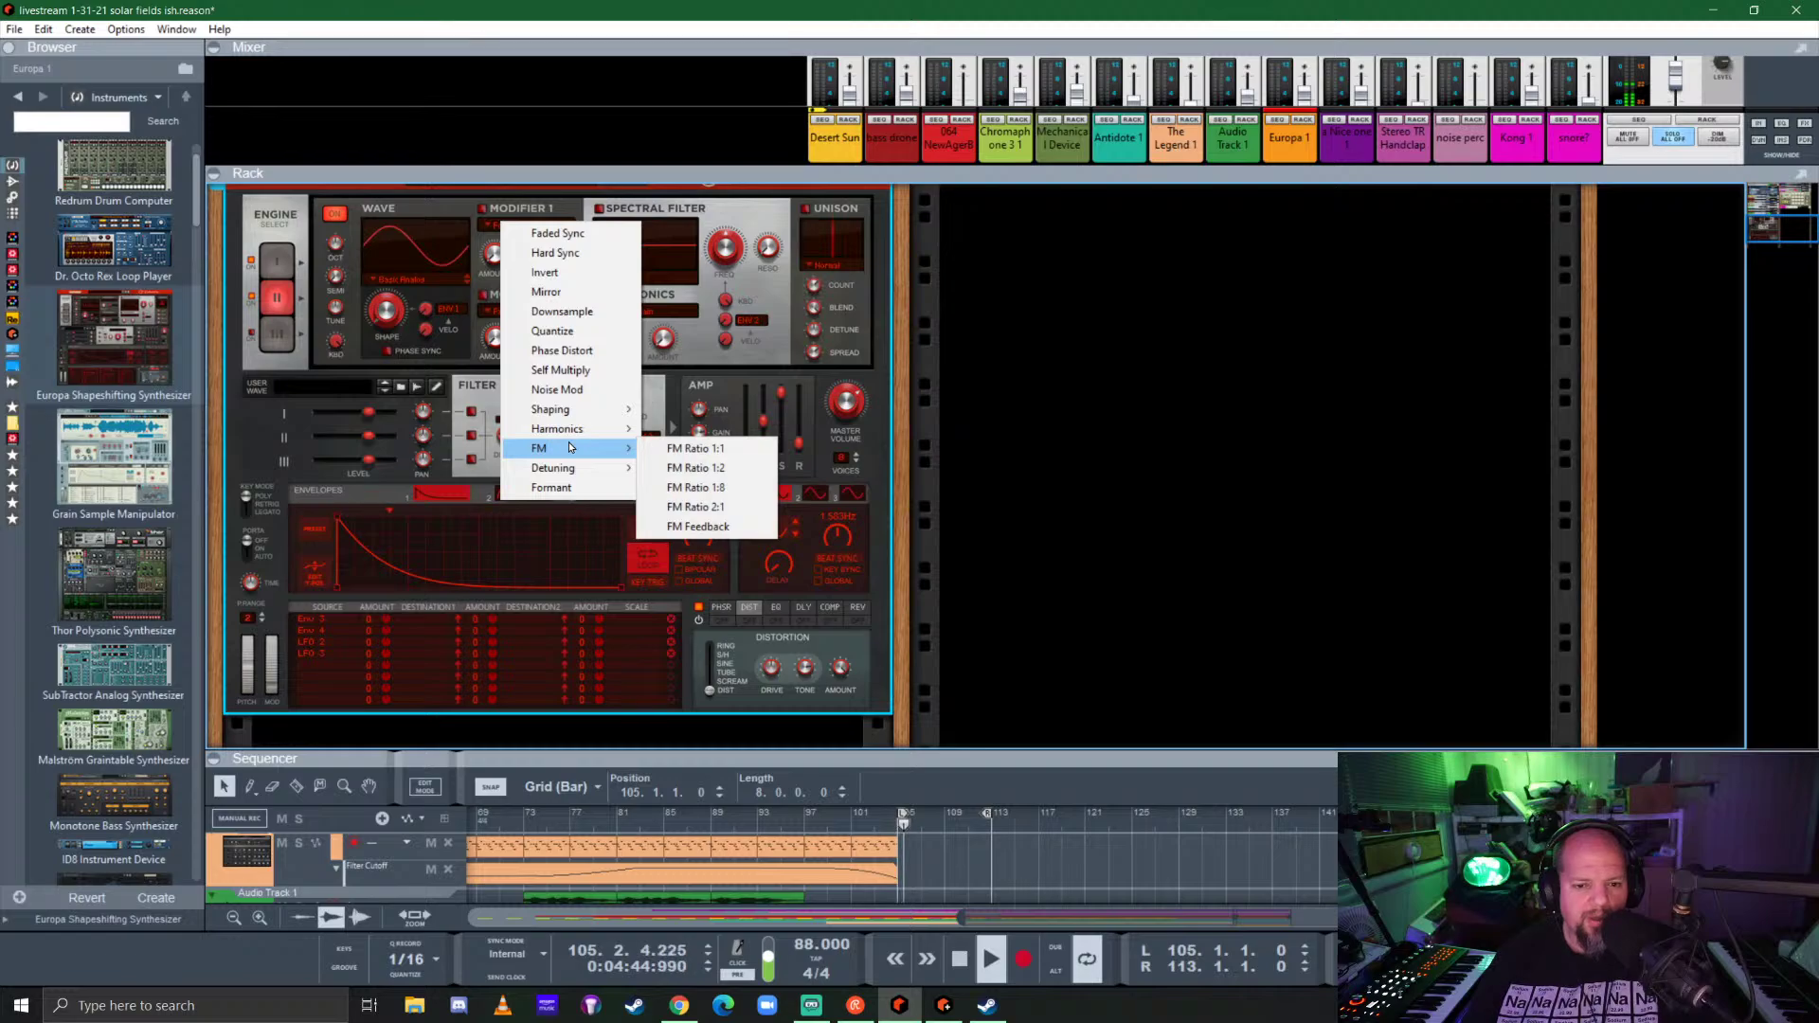
{"action": "left_click", "coordinate": [724, 468]}
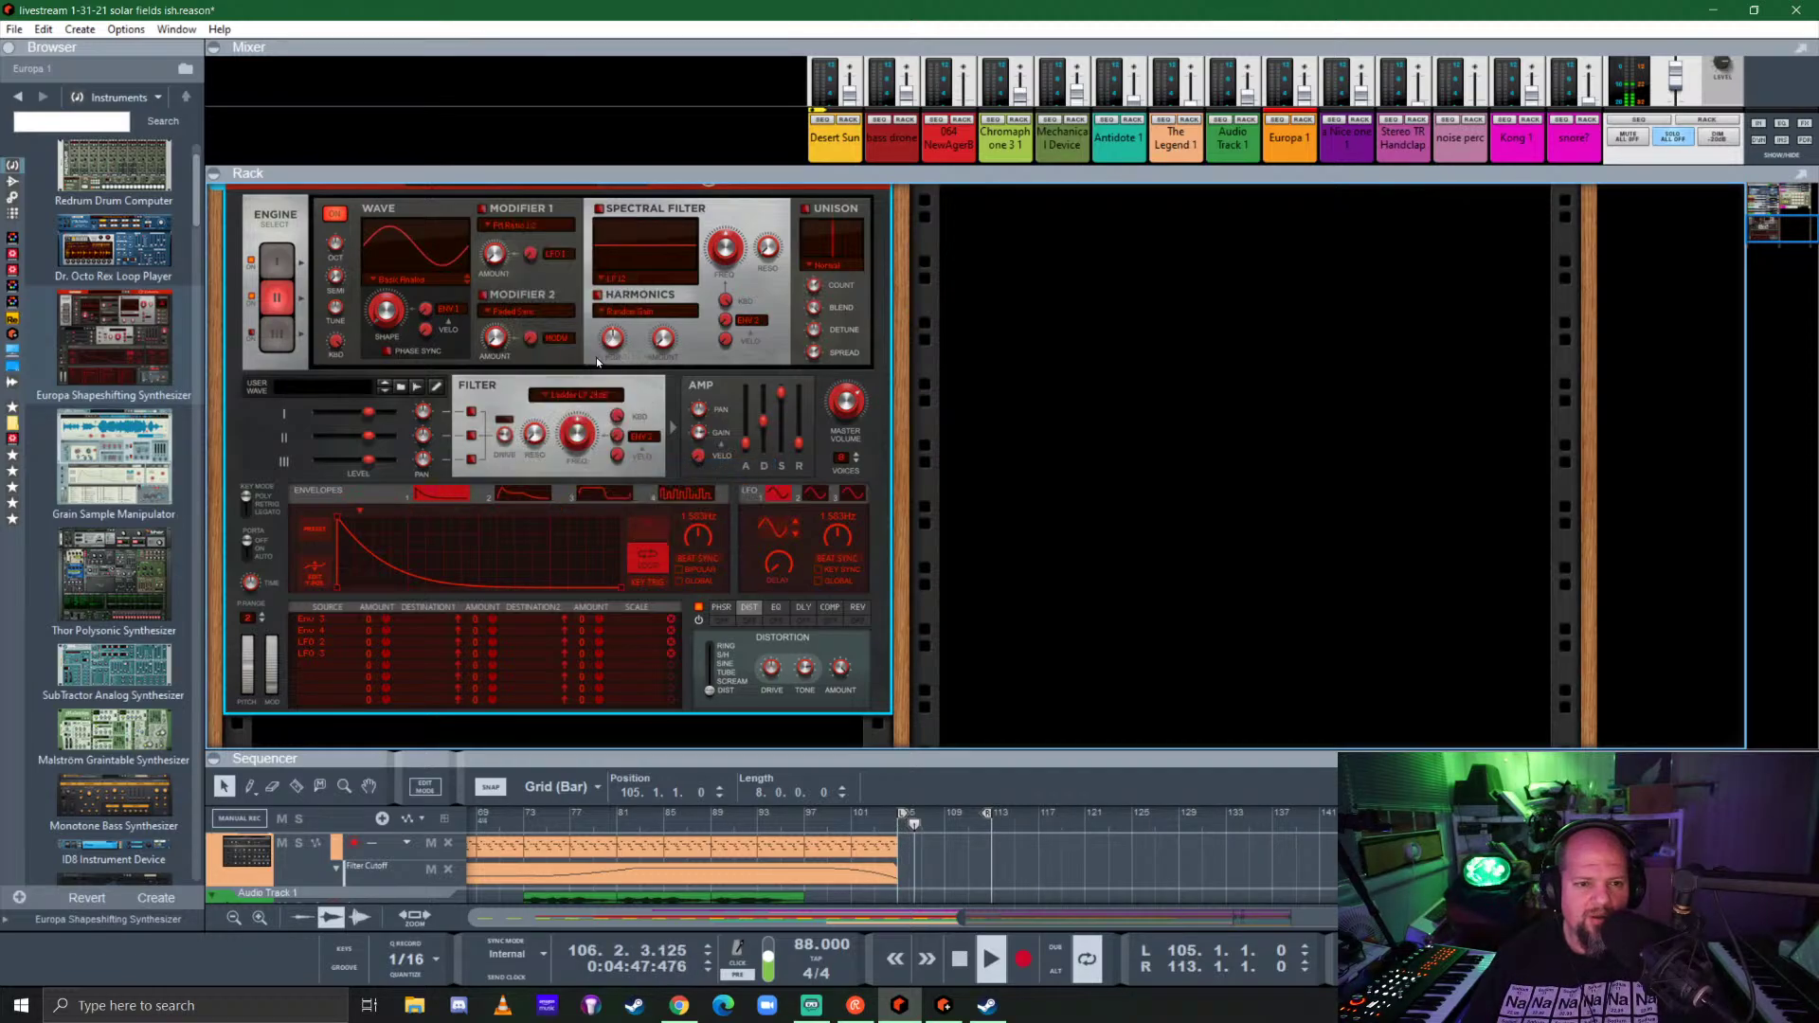
{"action": "left_click", "coordinate": [557, 254]}
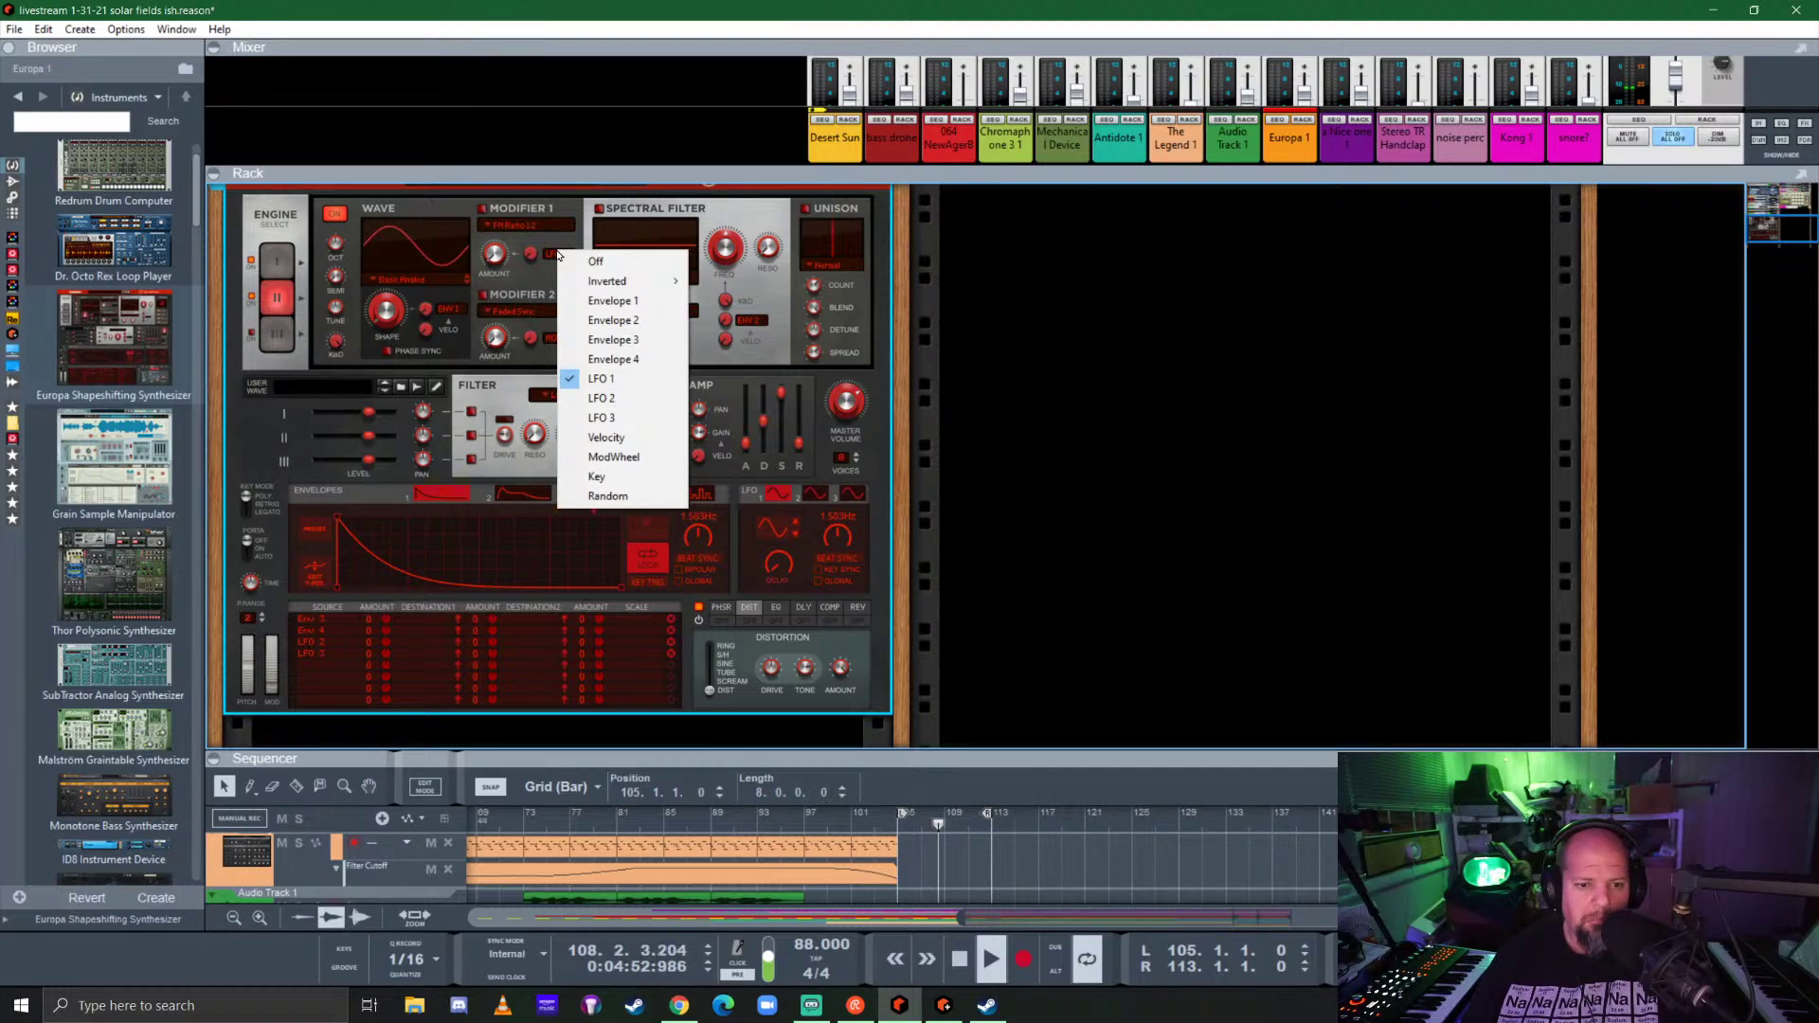
{"action": "left_click", "coordinate": [557, 251]}
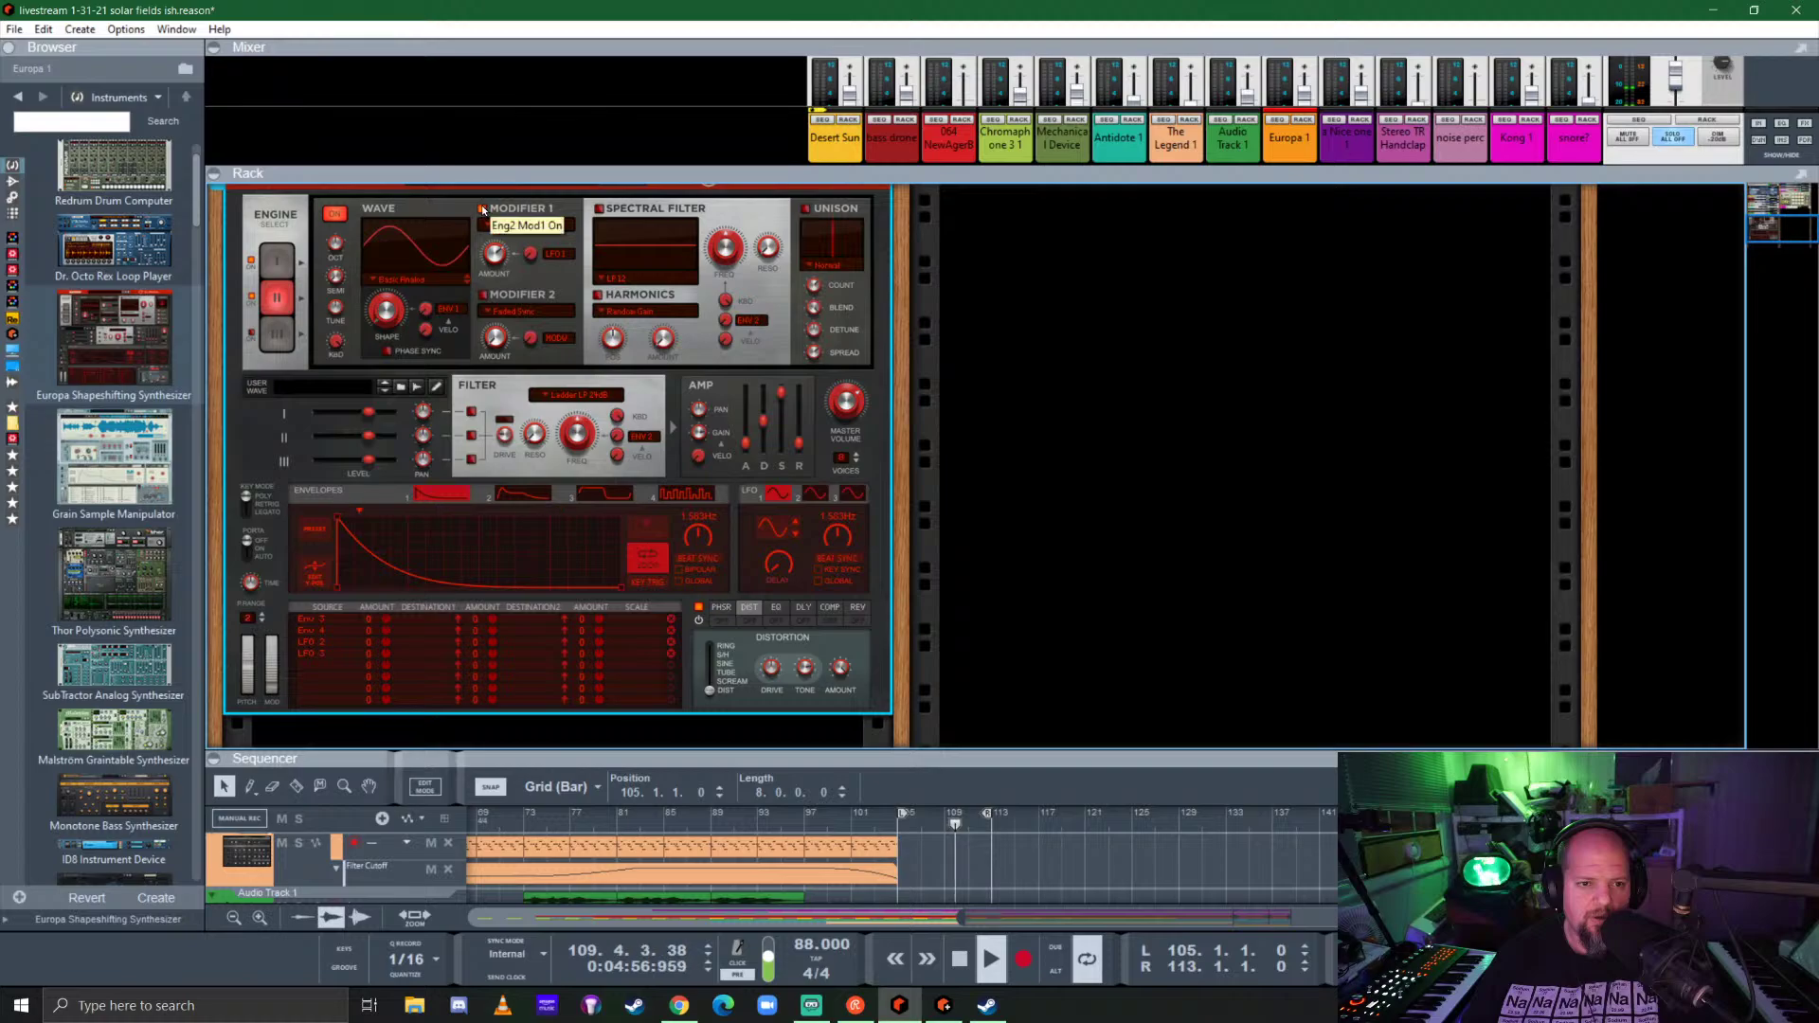
{"action": "left_click_drag", "start_coordinate": [496, 279], "coordinate": [497, 275]}
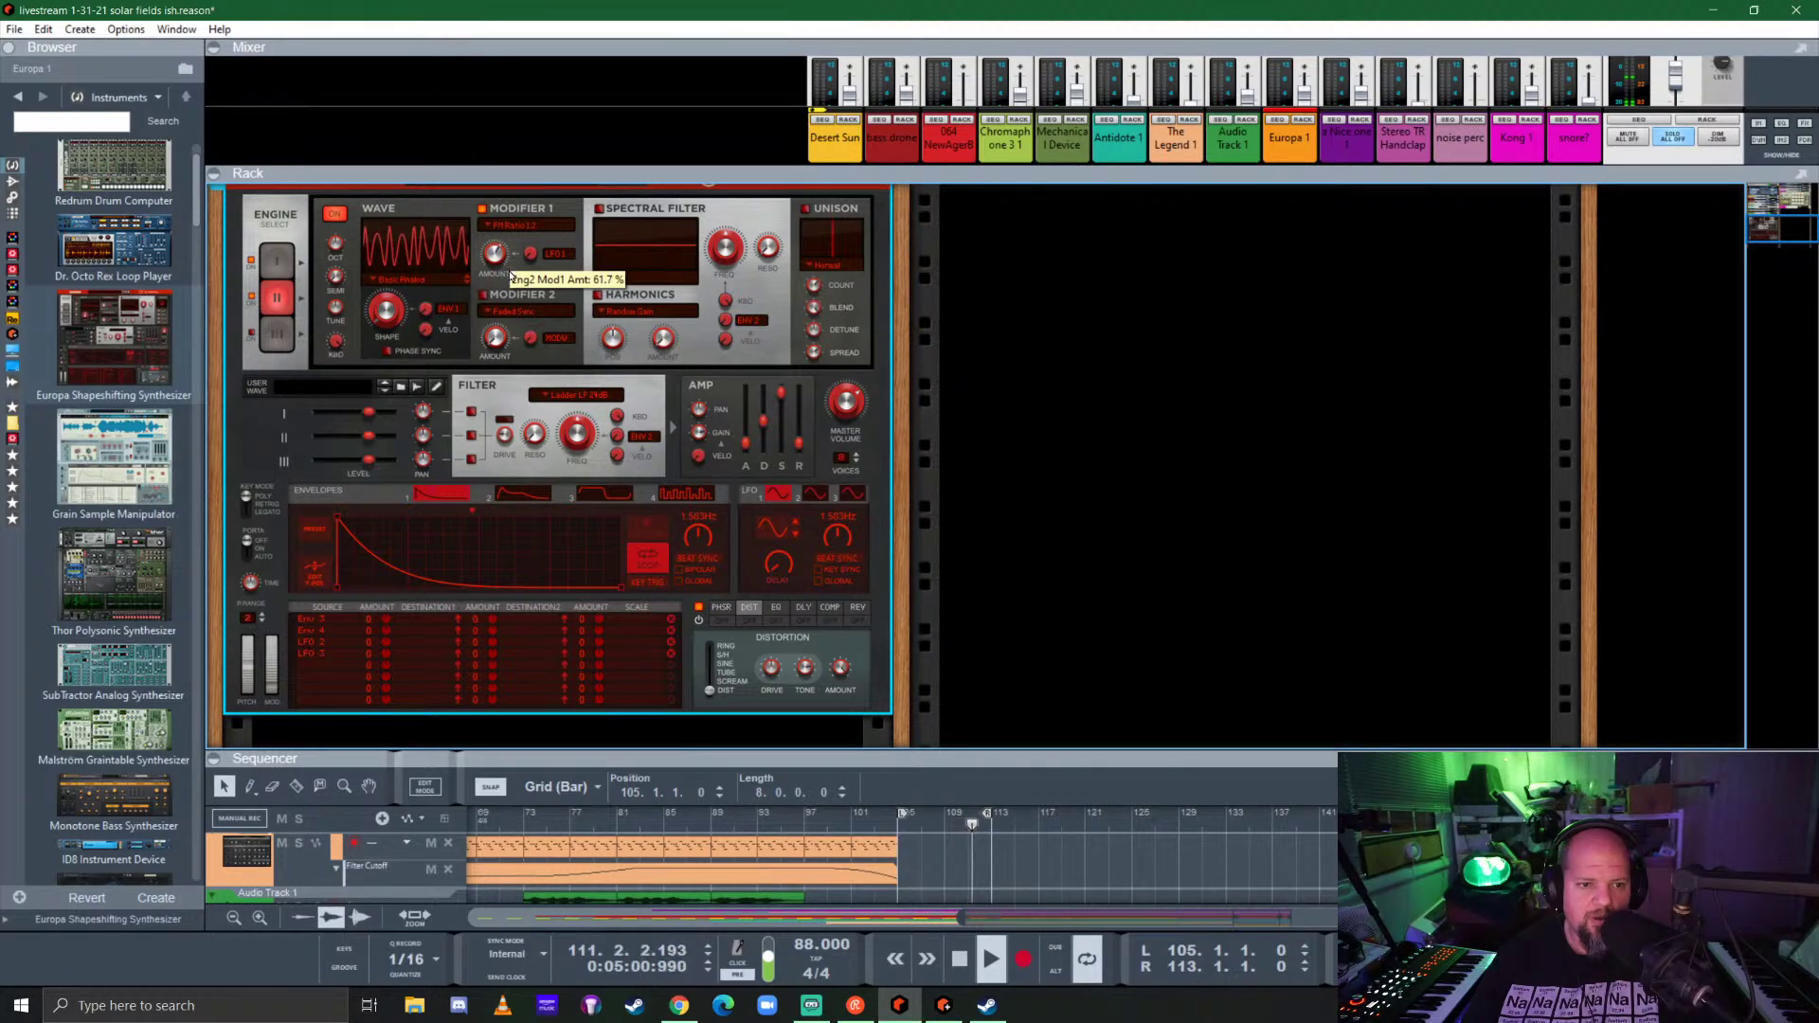
Step: Set engine 1's wave to Saw-Triangle and enable its Modifier 1 with an FM ratio type at about 96% amount
{"action": "left_click", "coordinate": [274, 265]}
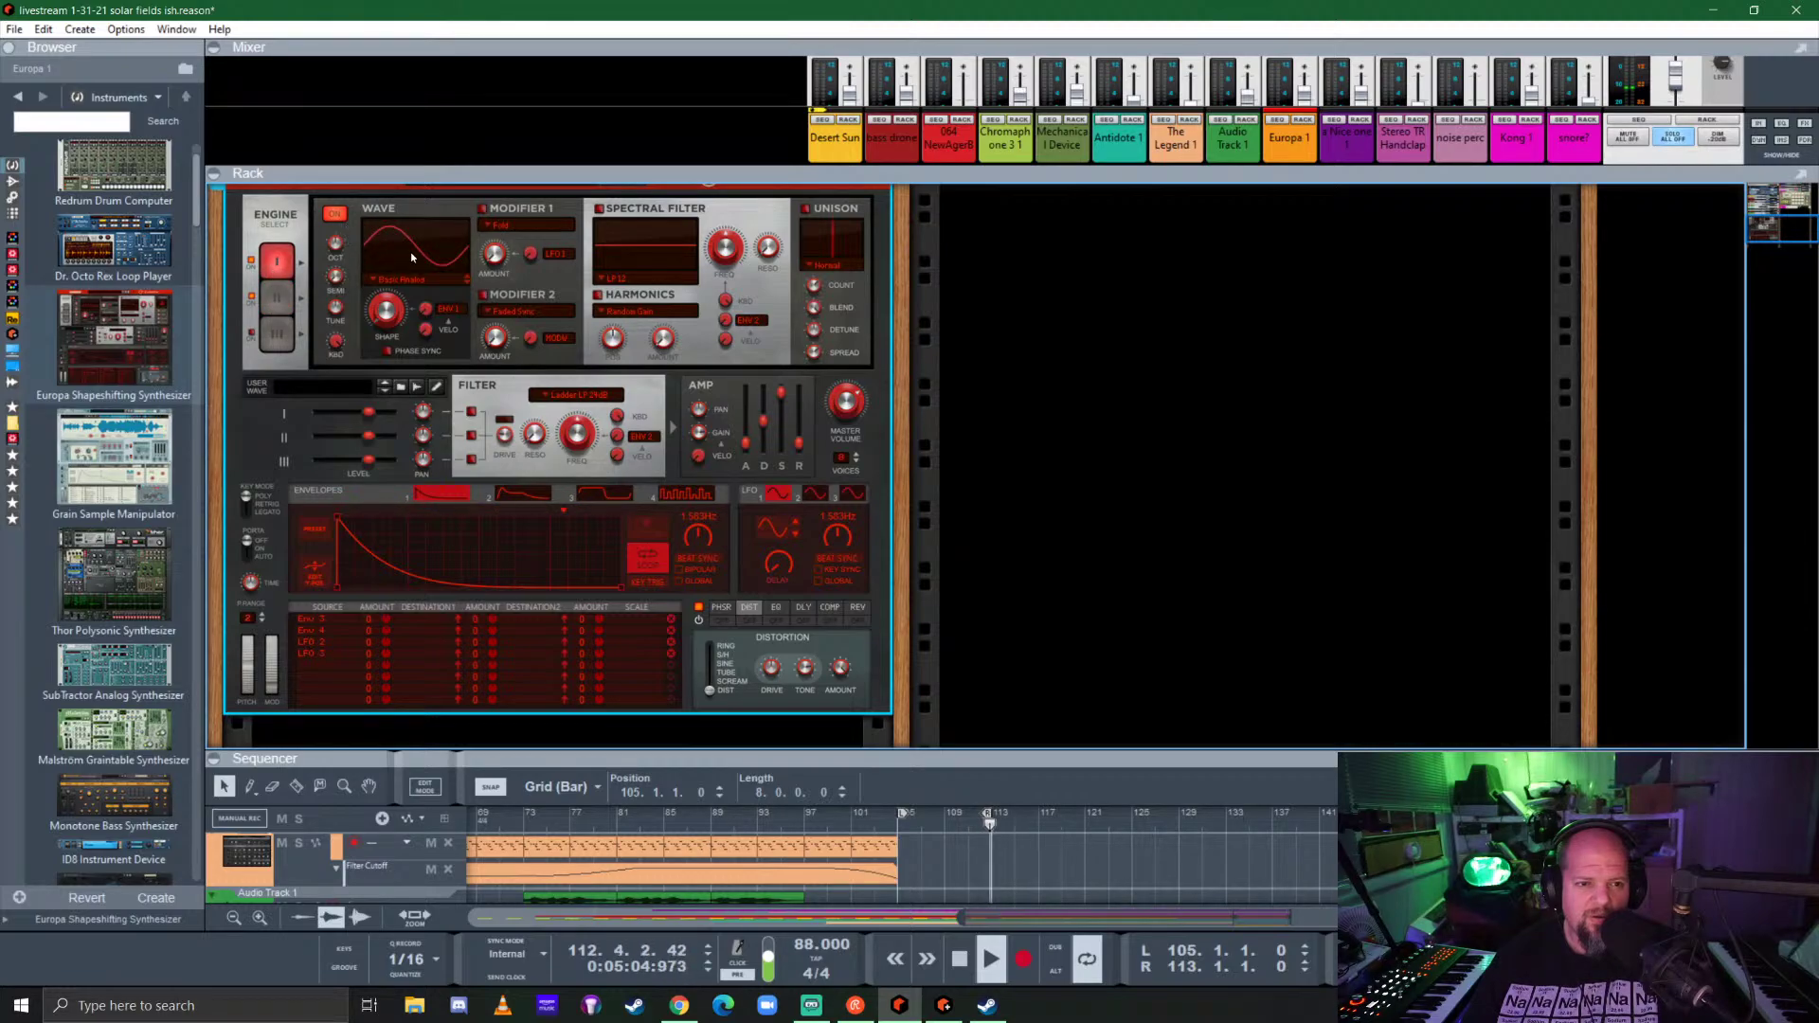
{"action": "left_click", "coordinate": [399, 281]}
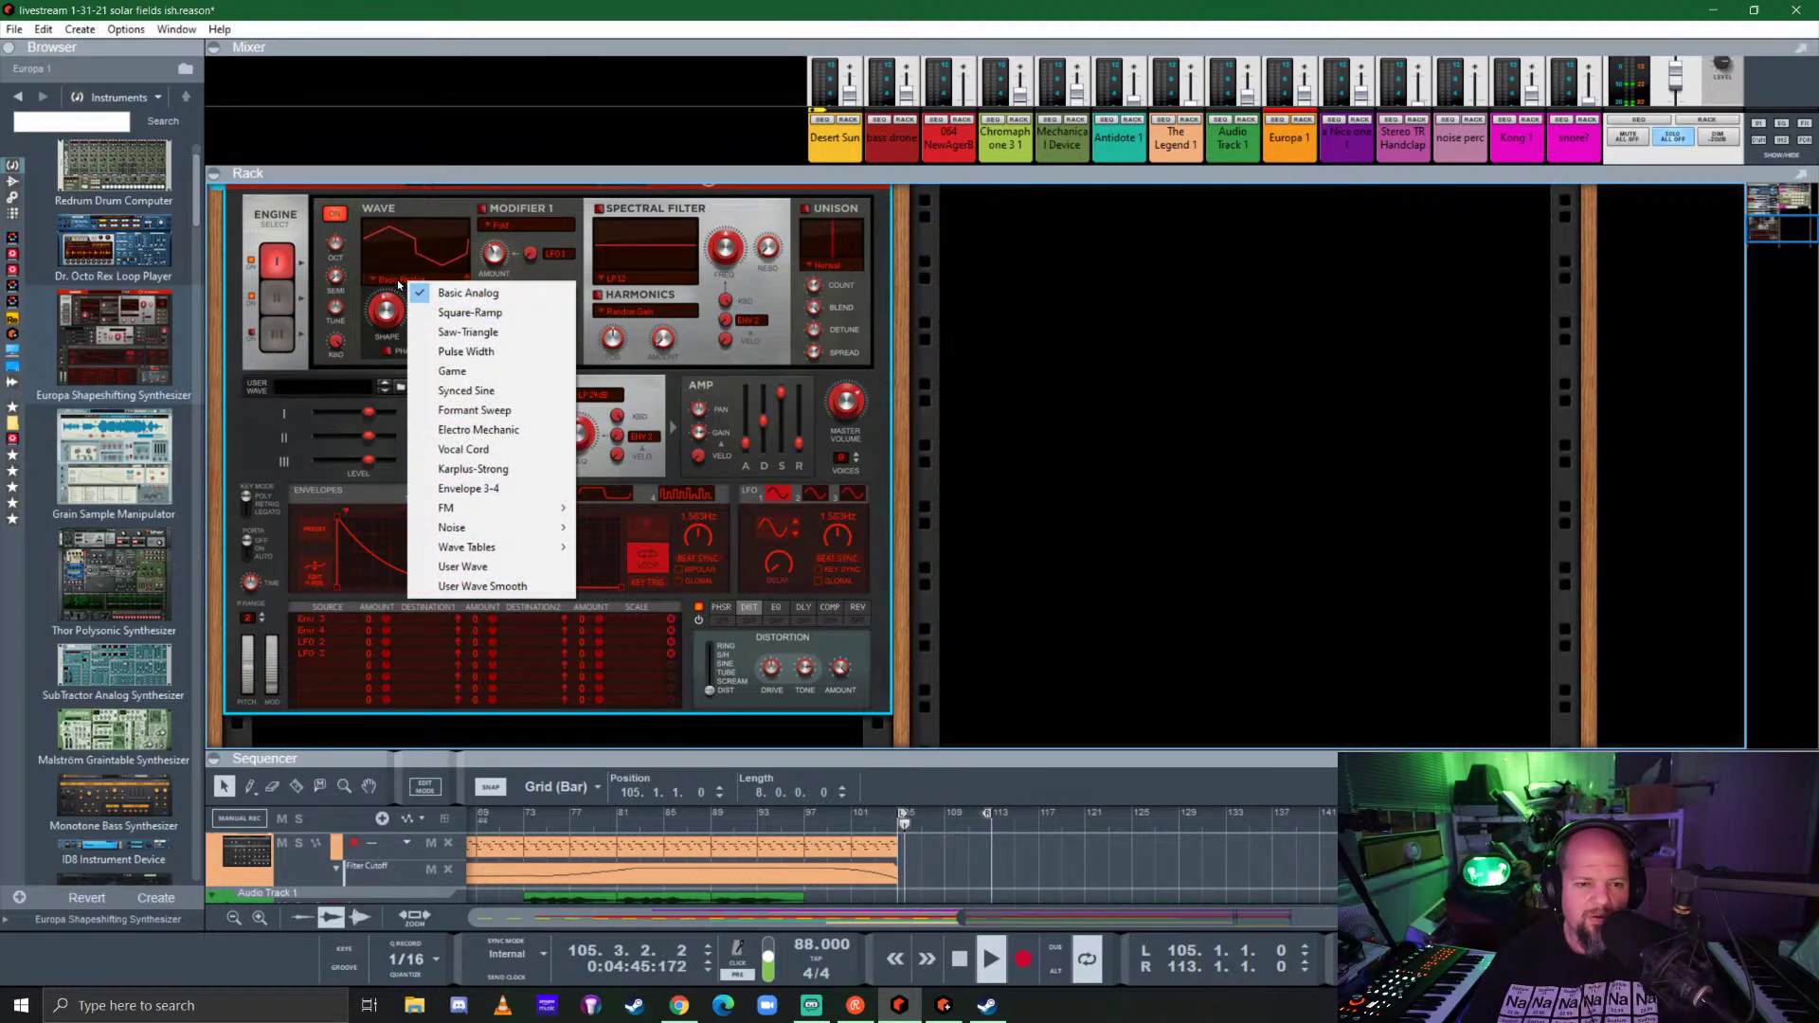
{"action": "left_click", "coordinate": [464, 331]}
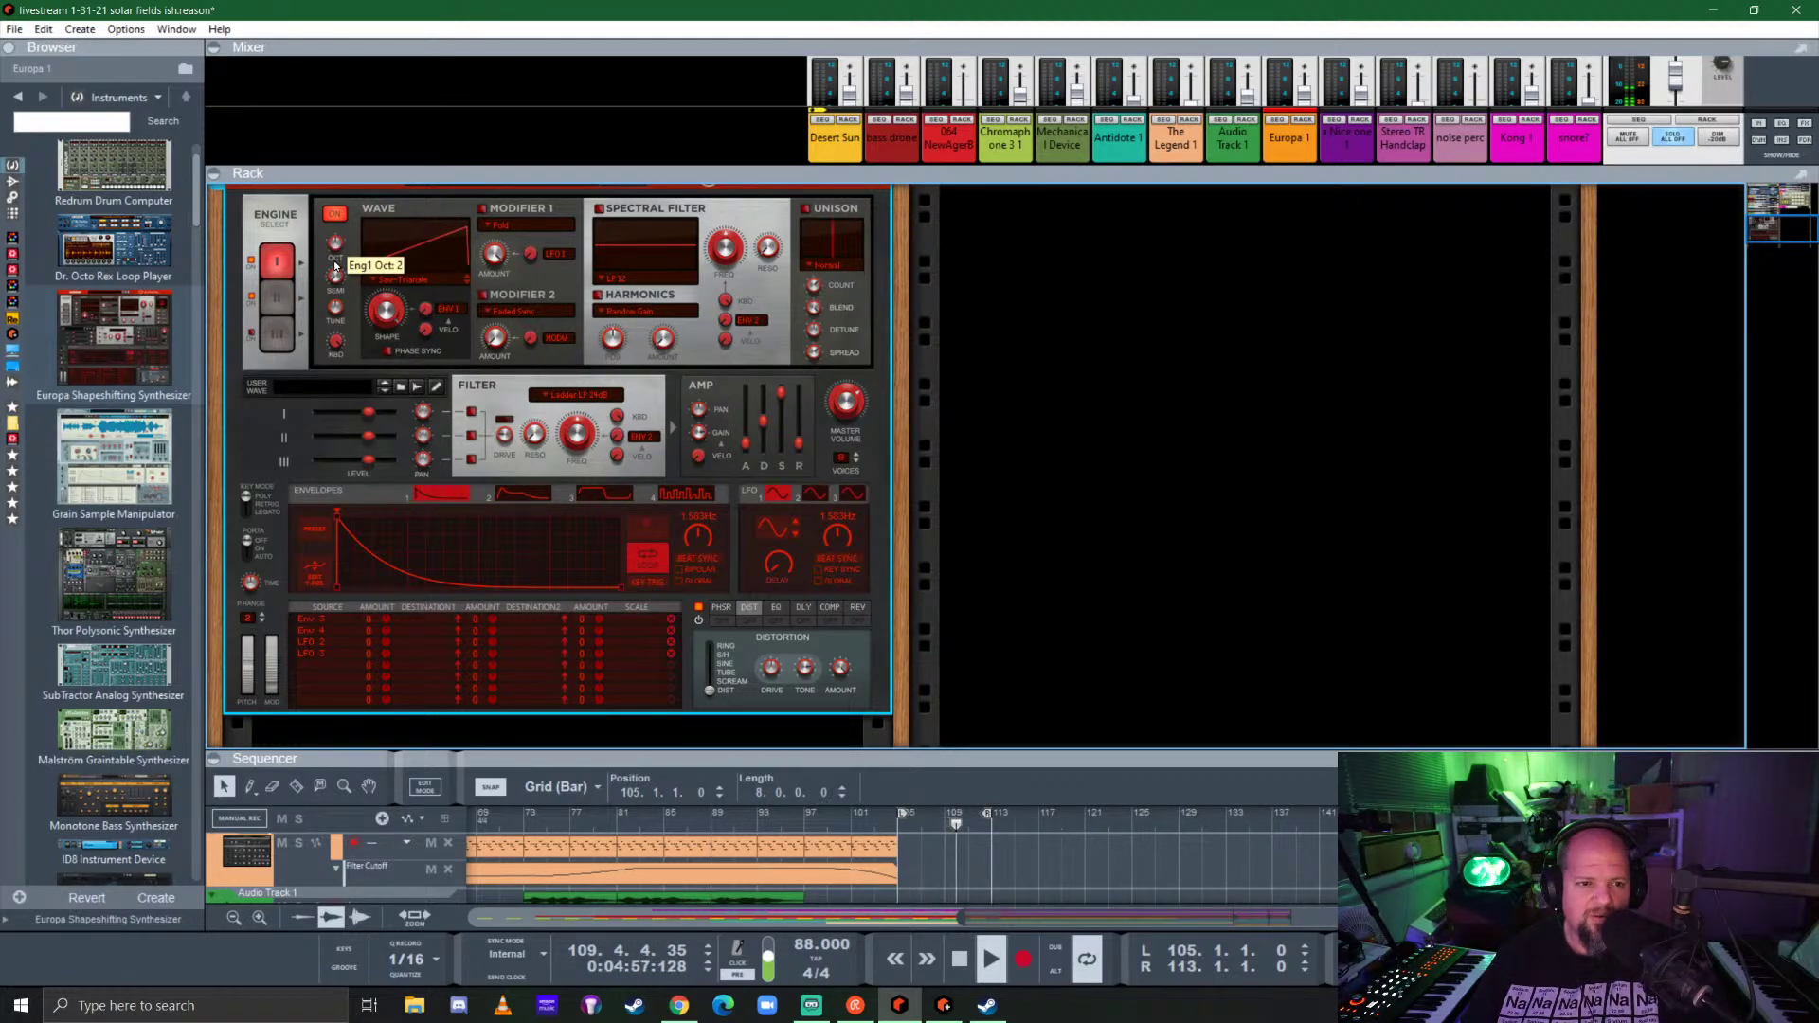
{"action": "left_click", "coordinate": [524, 227]}
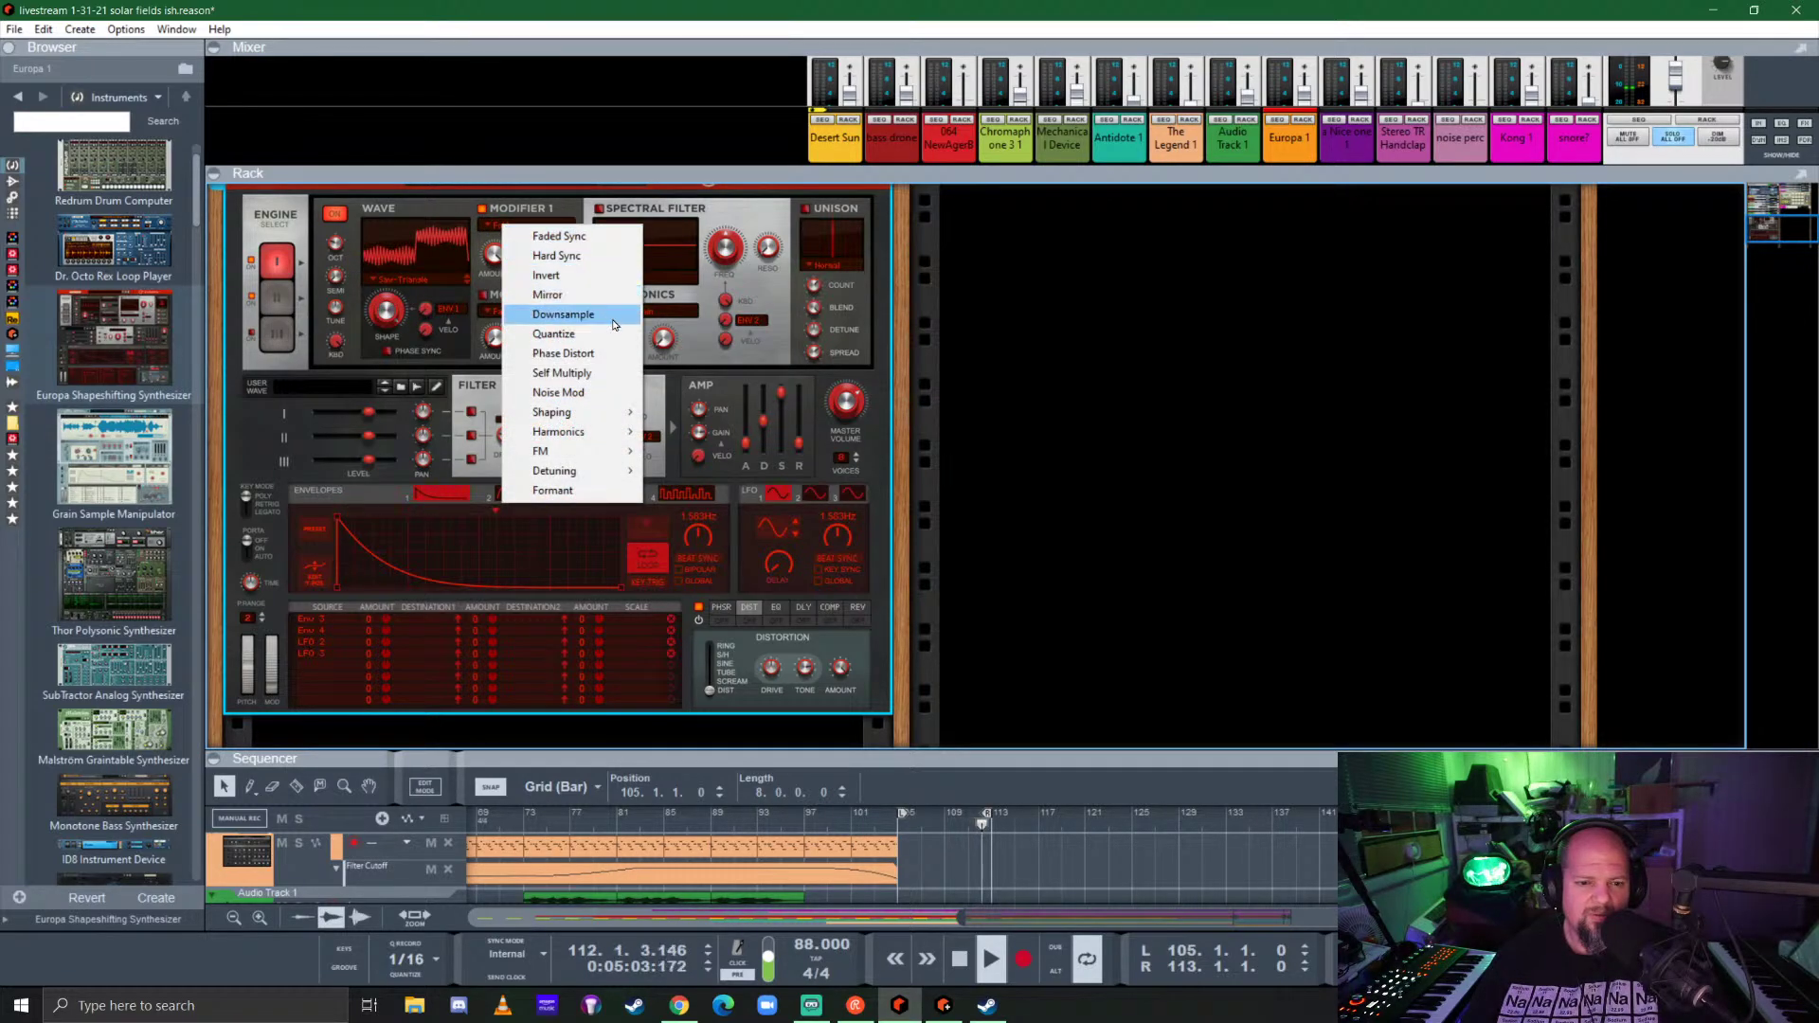
{"action": "mouse_move", "coordinate": [583, 449]}
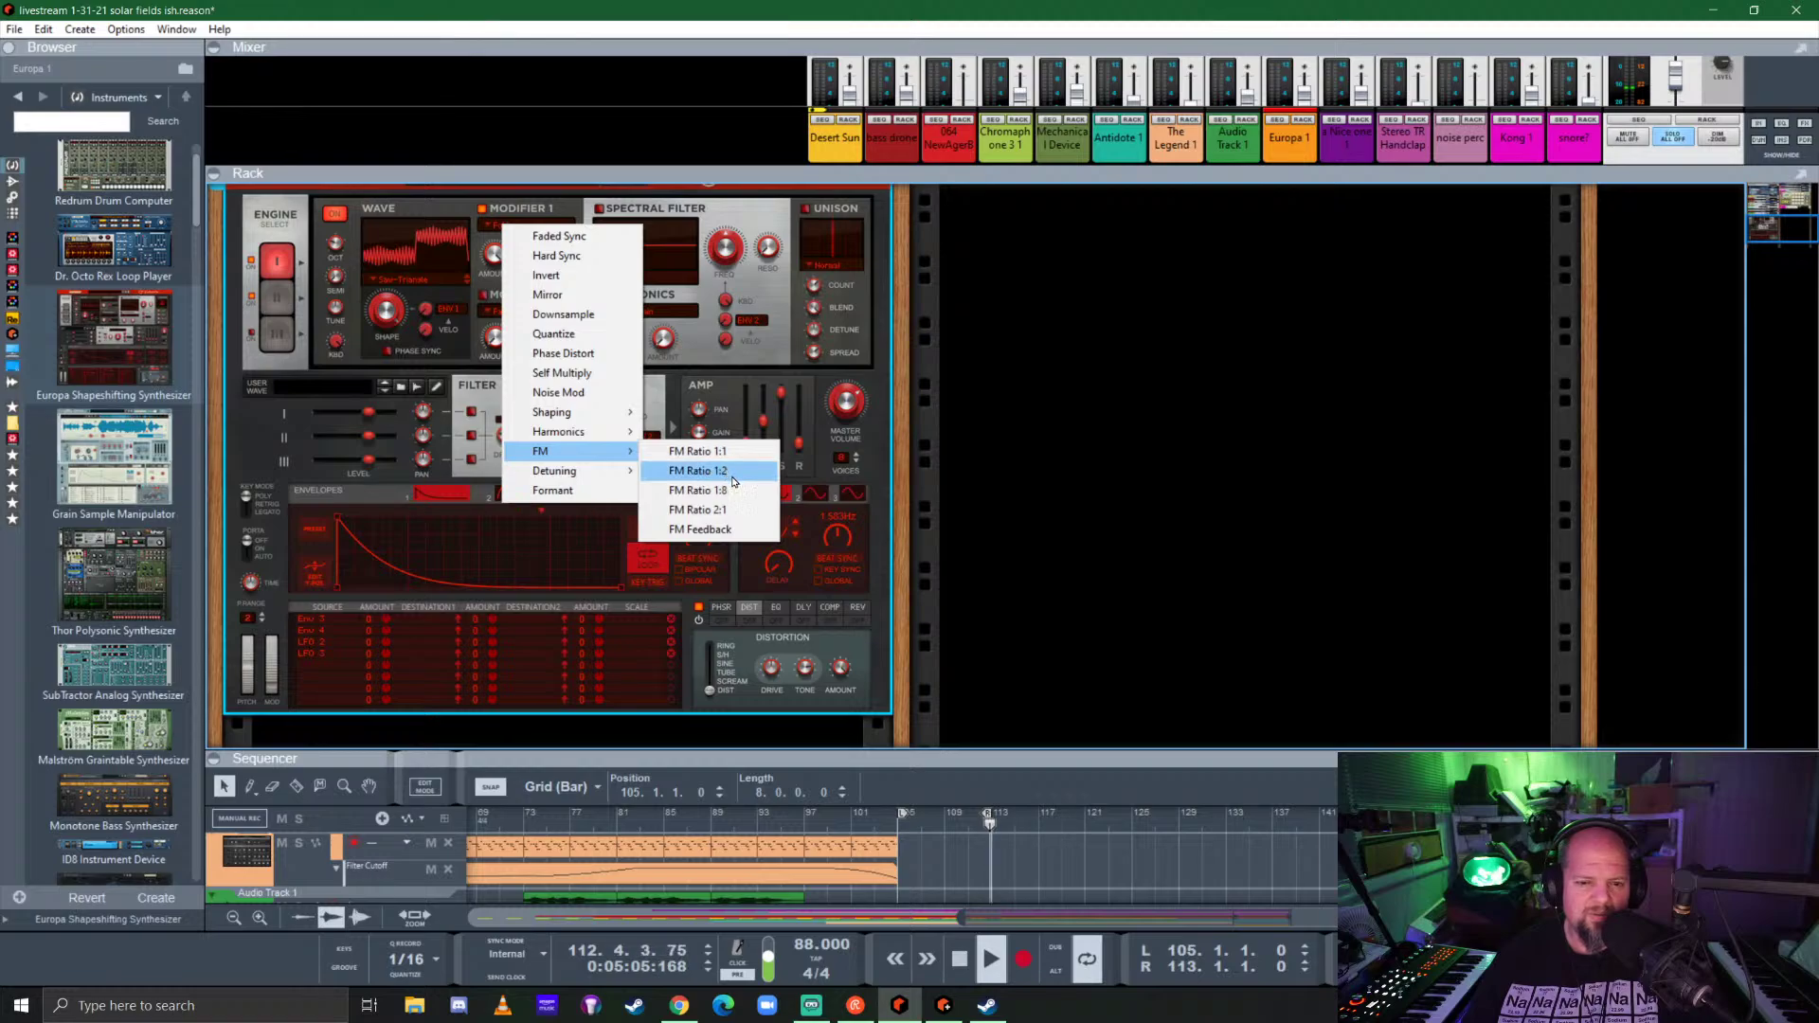
{"action": "left_click", "coordinate": [699, 490]}
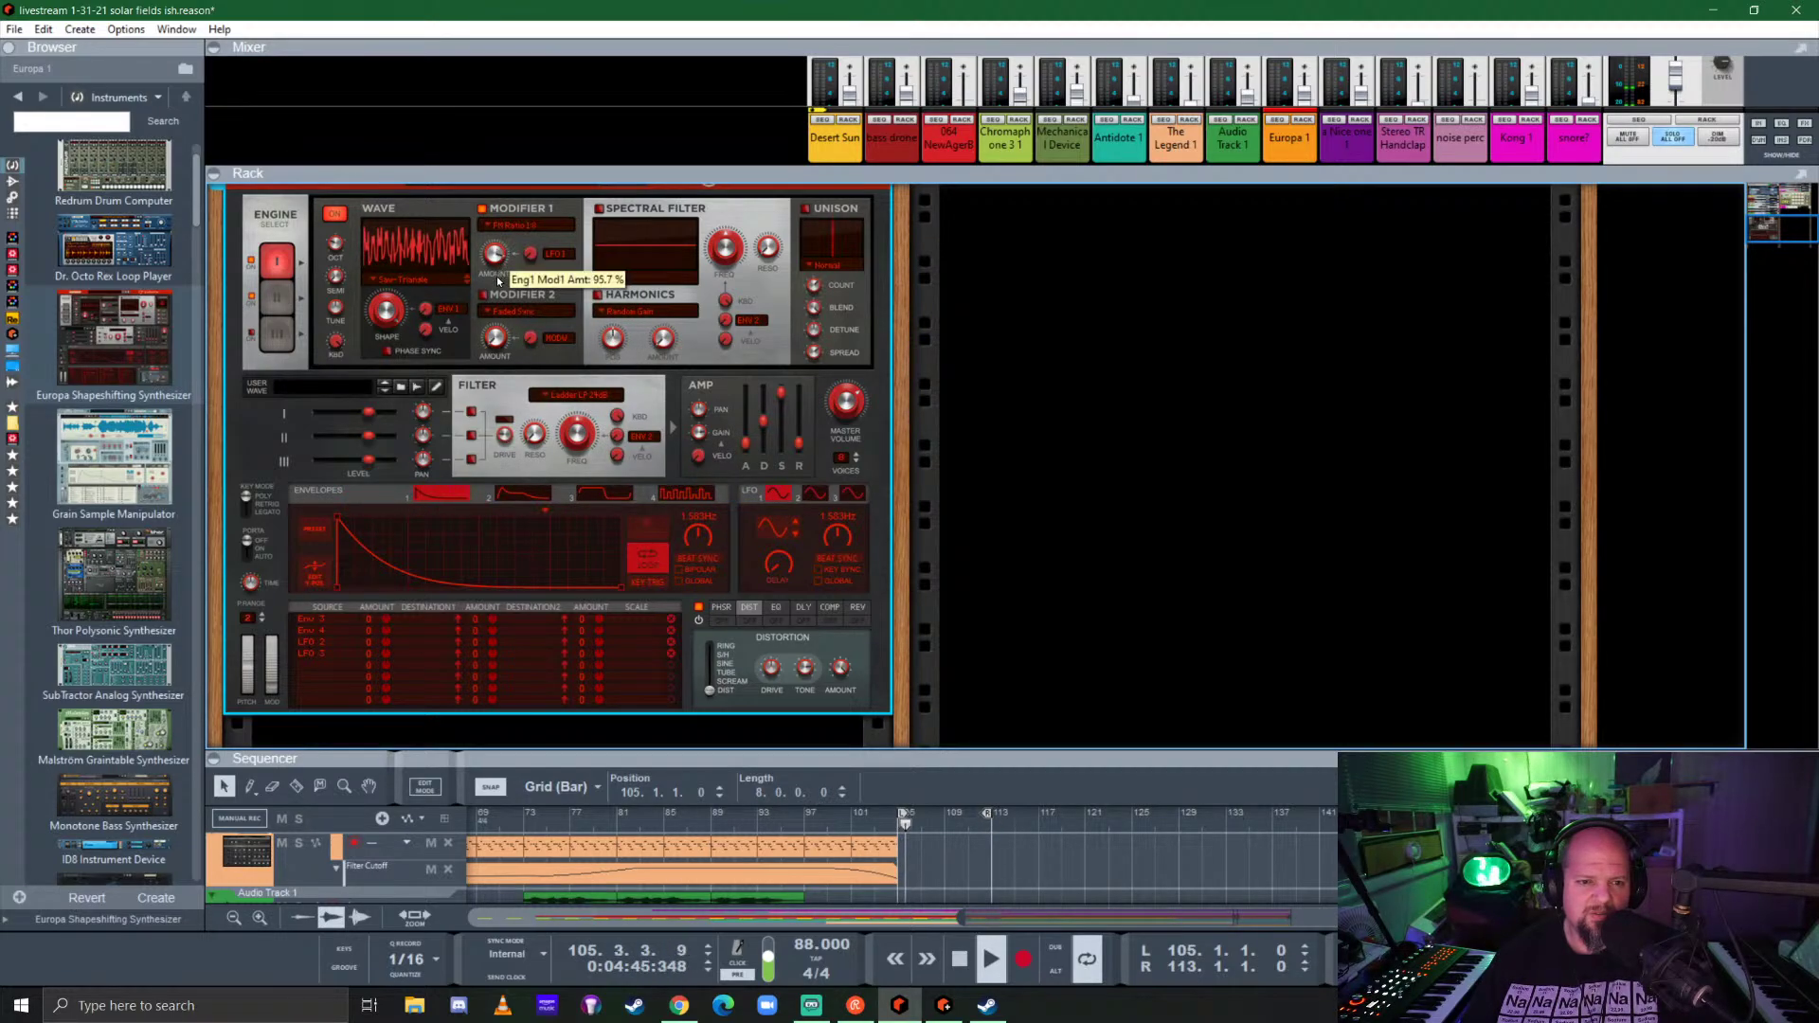
Step: Raise Europa's master volume to about 14 dB and turn on engine 1's unison
{"action": "left_click_drag", "start_coordinate": [527, 456], "coordinate": [527, 391]}
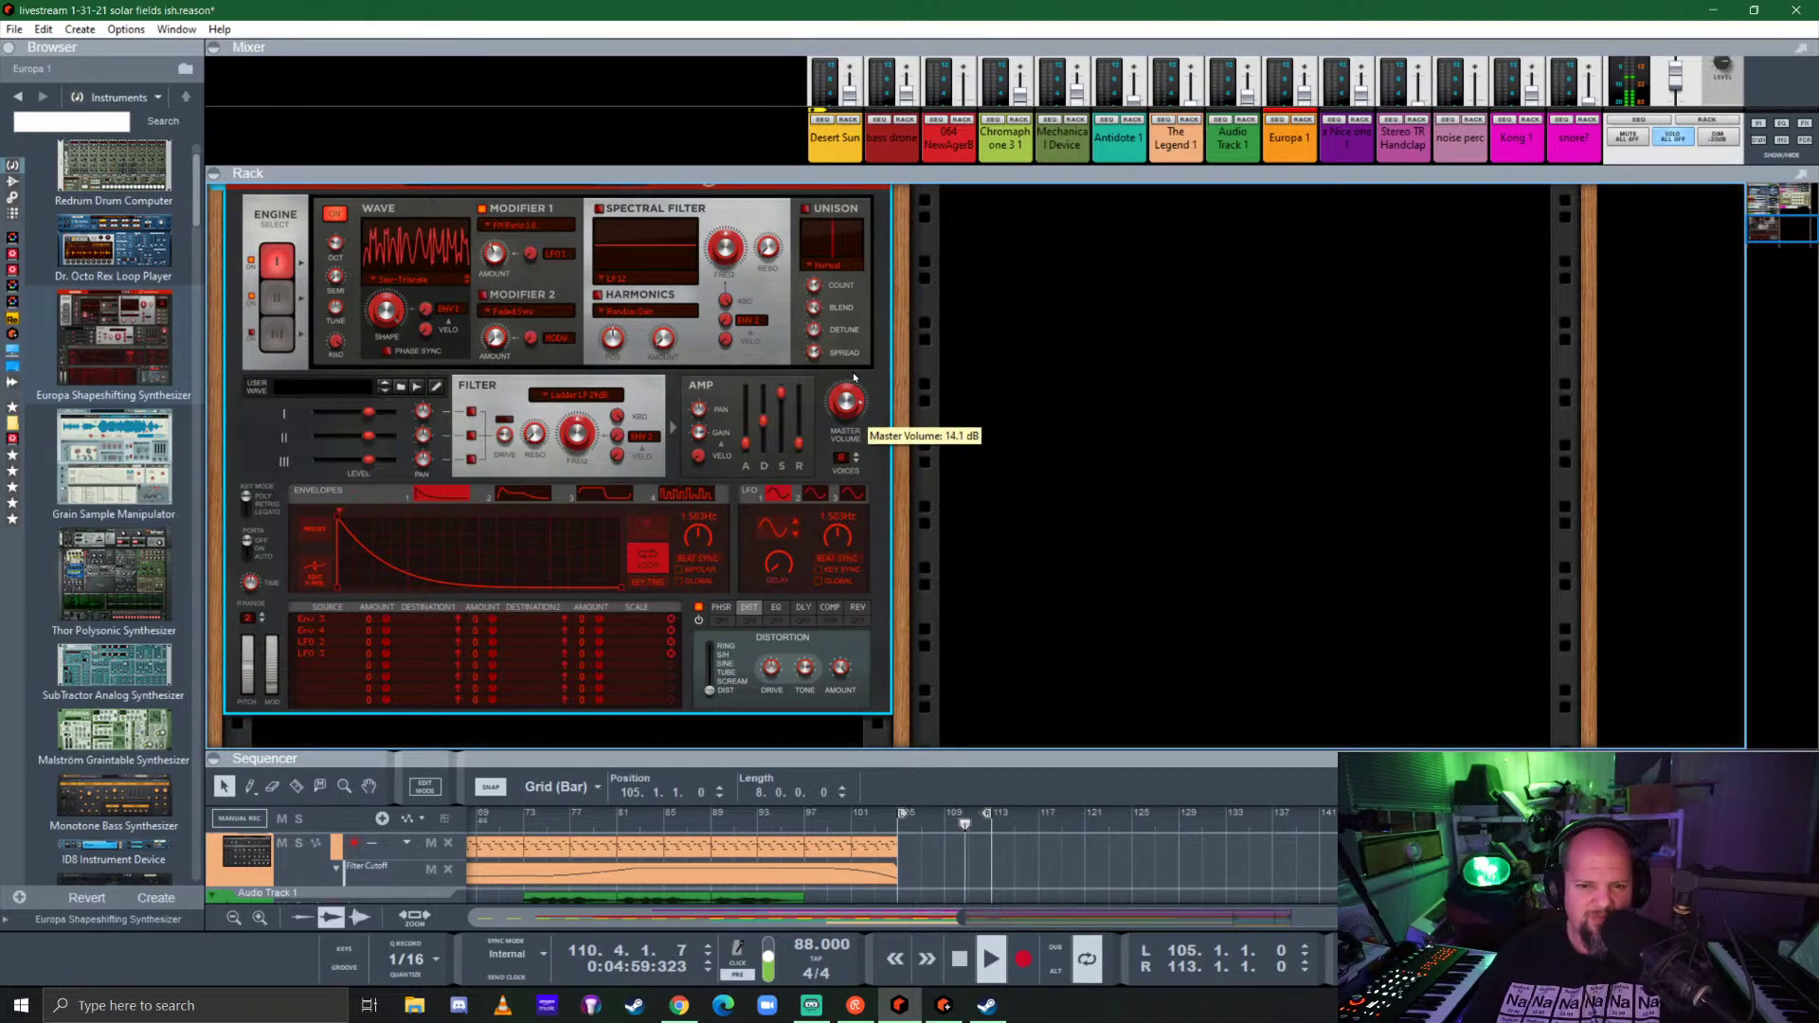
{"action": "left_click", "coordinate": [808, 210]}
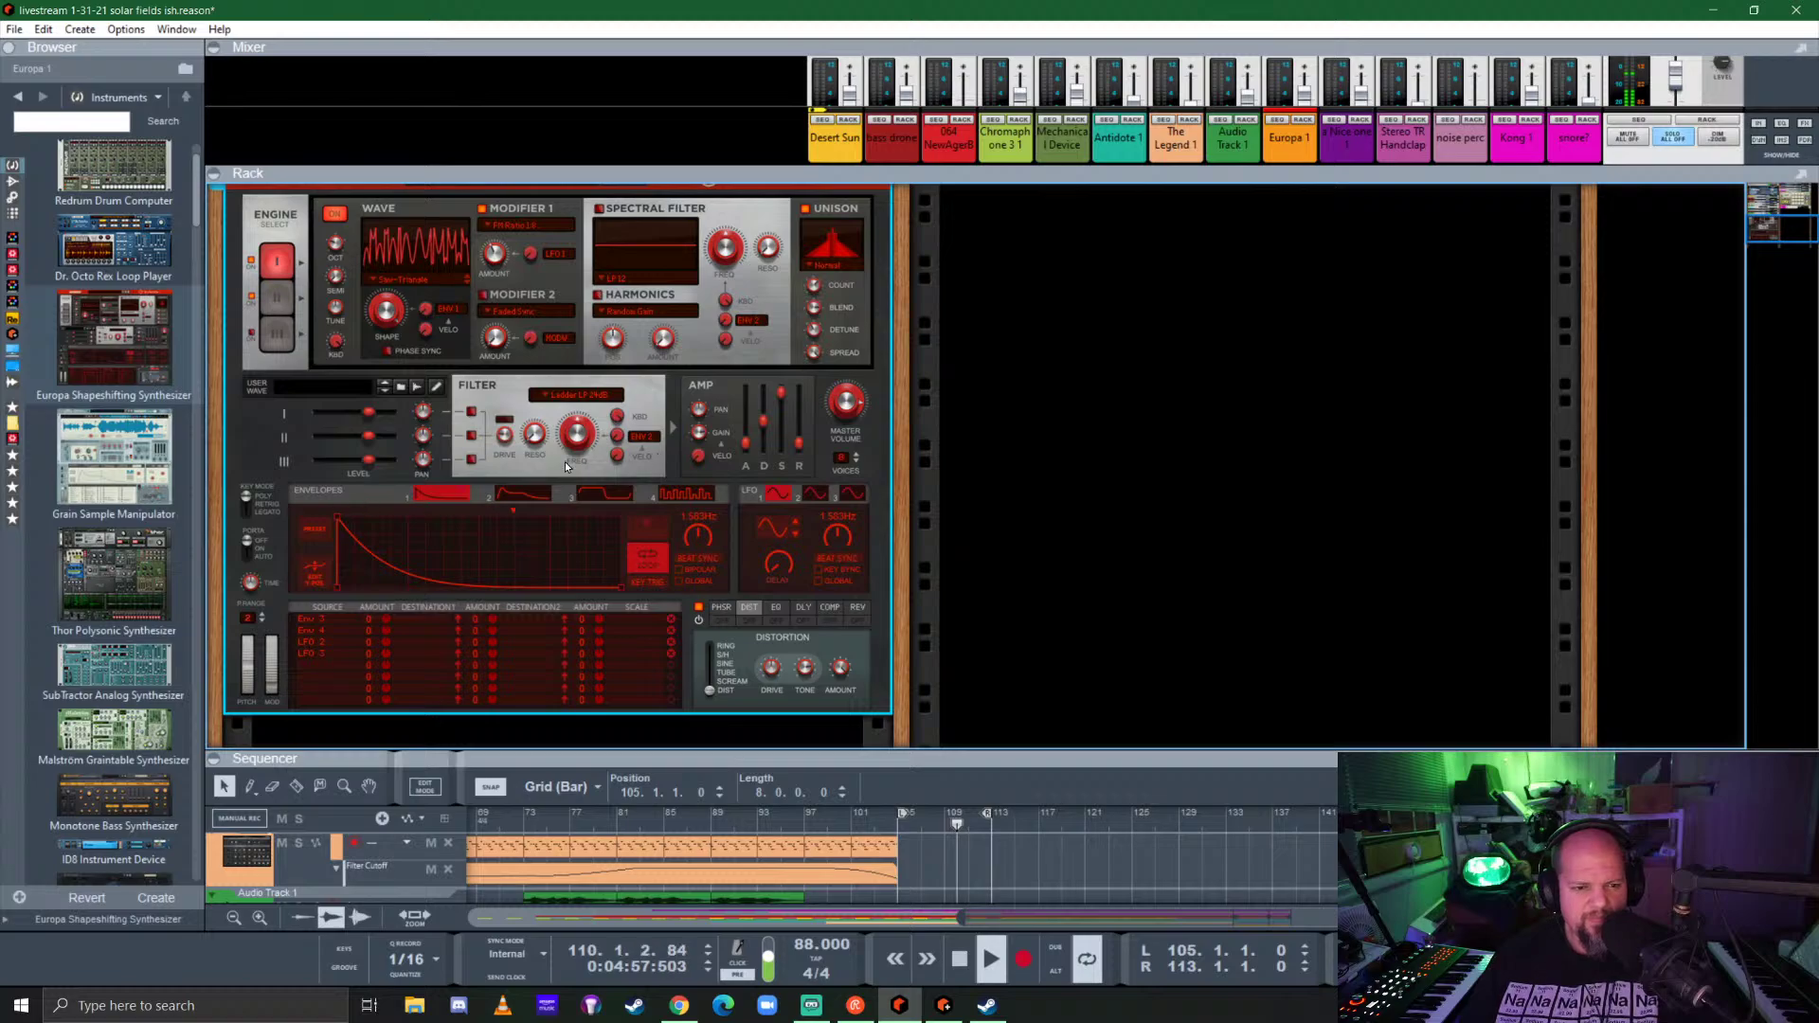
{"action": "mouse_move", "coordinate": [585, 430]}
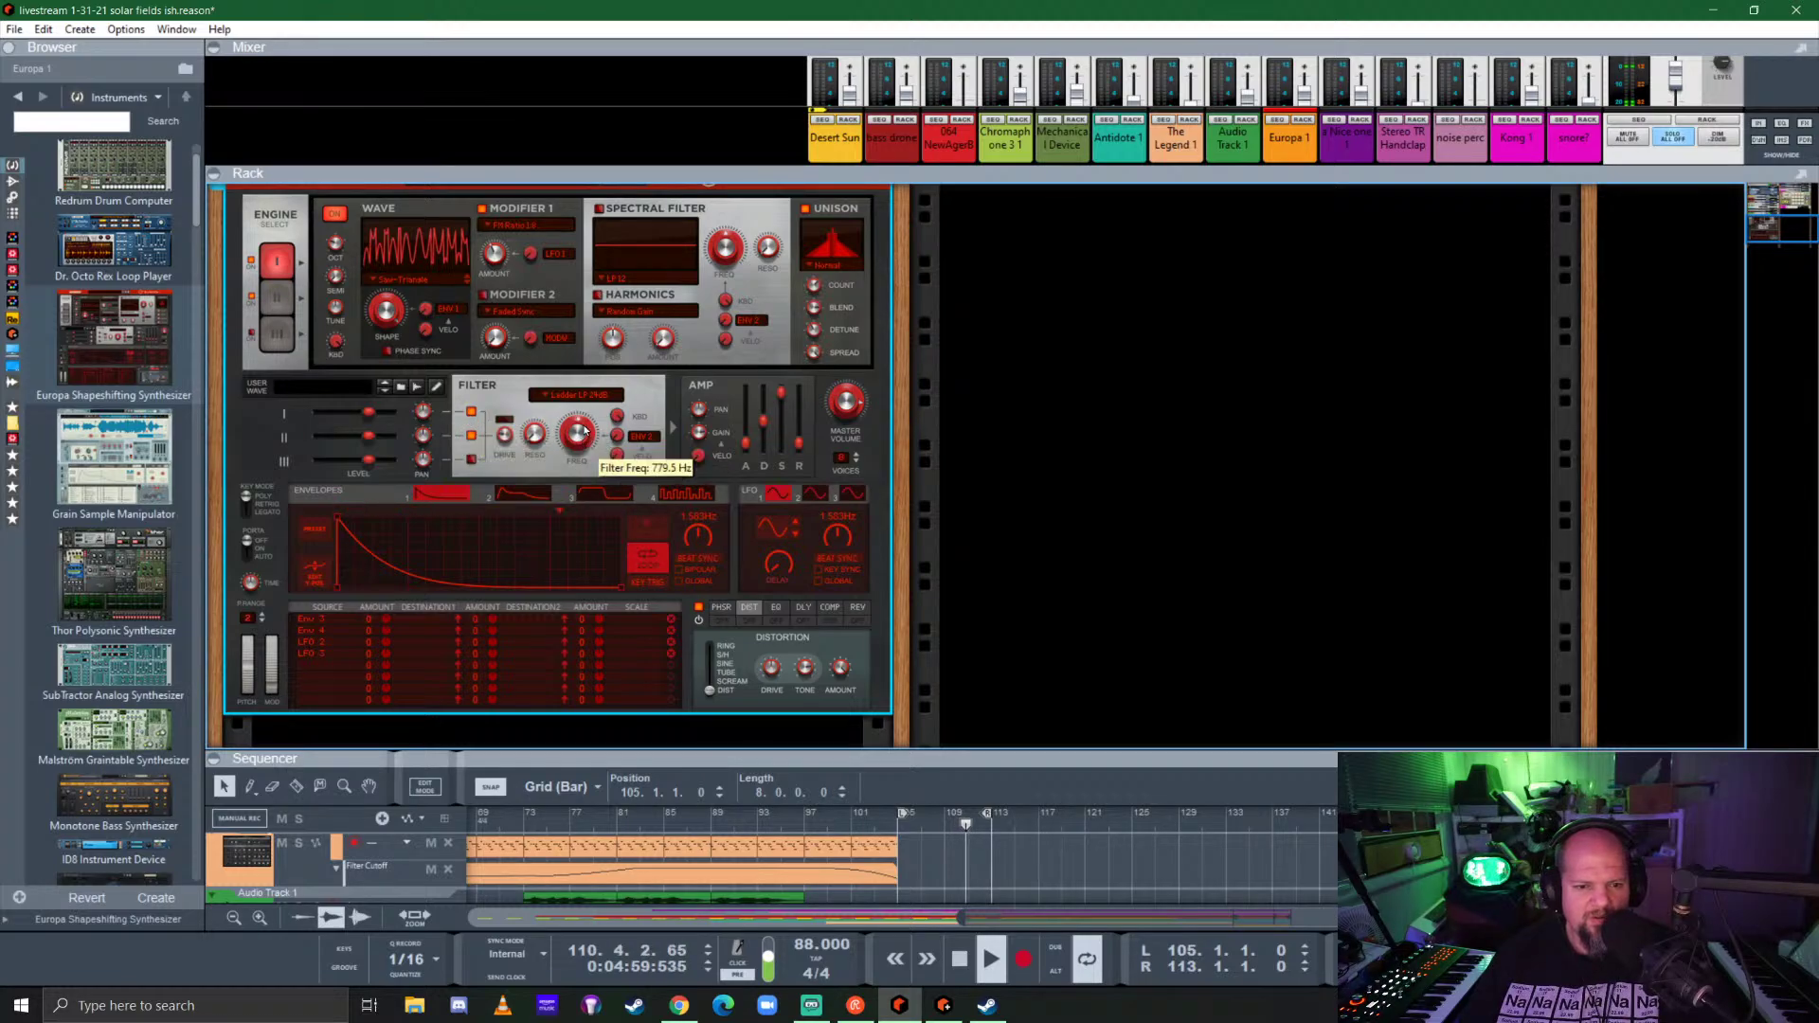
Step: Lower the amp envelope's sustain to its minimum, adjust its release, and bring up engine 2's settings
{"action": "mouse_move", "coordinate": [799, 429]}
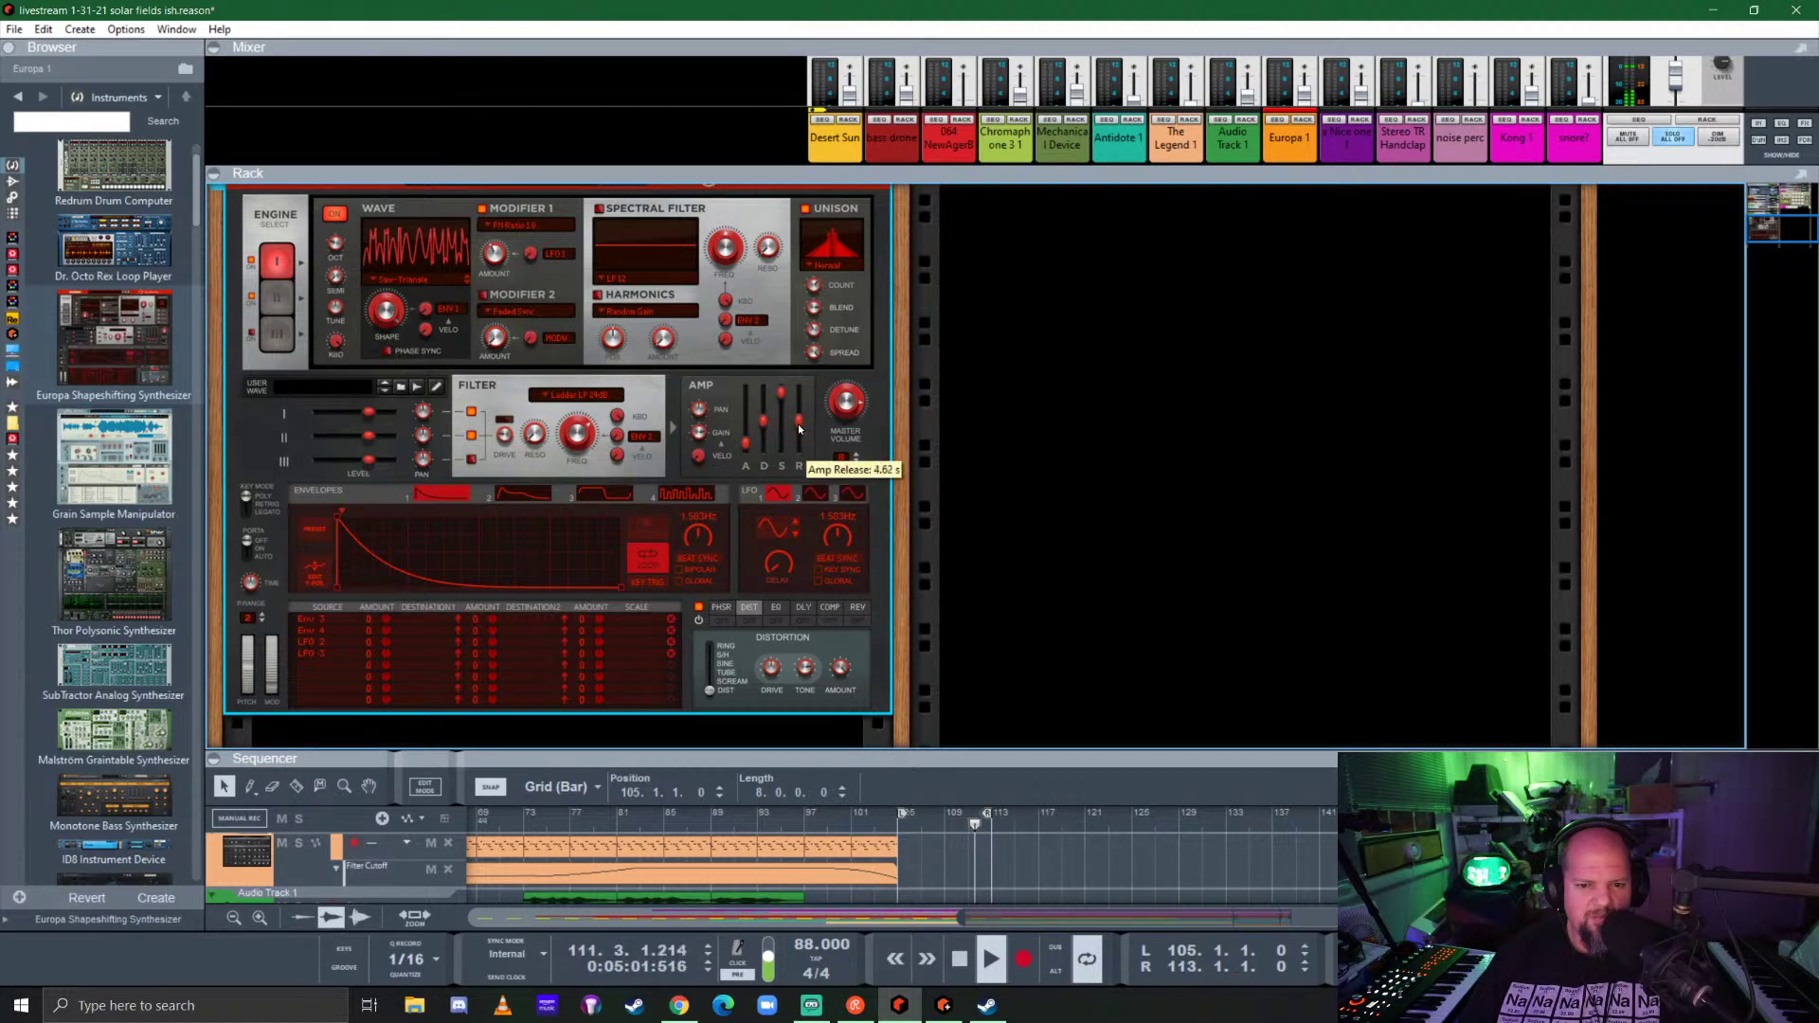
{"action": "left_click_drag", "start_coordinate": [781, 393], "coordinate": [804, 437]}
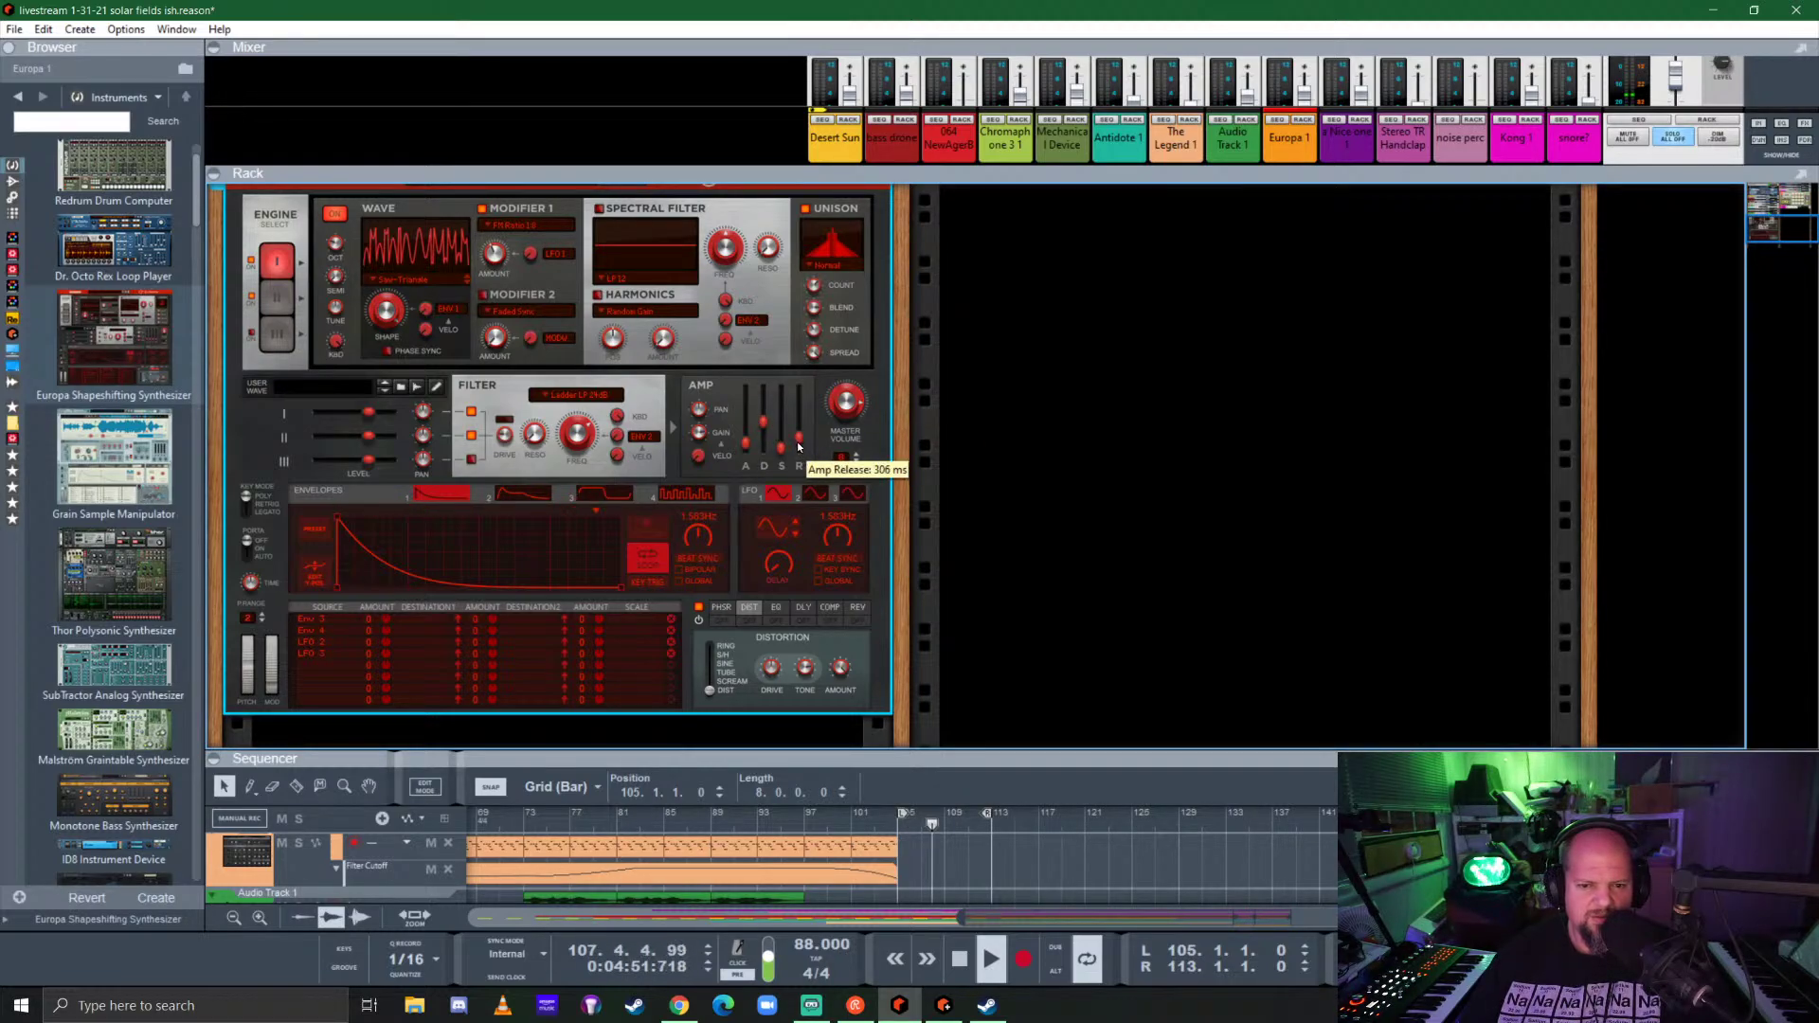
{"action": "left_click_drag", "start_coordinate": [800, 440], "coordinate": [804, 423]}
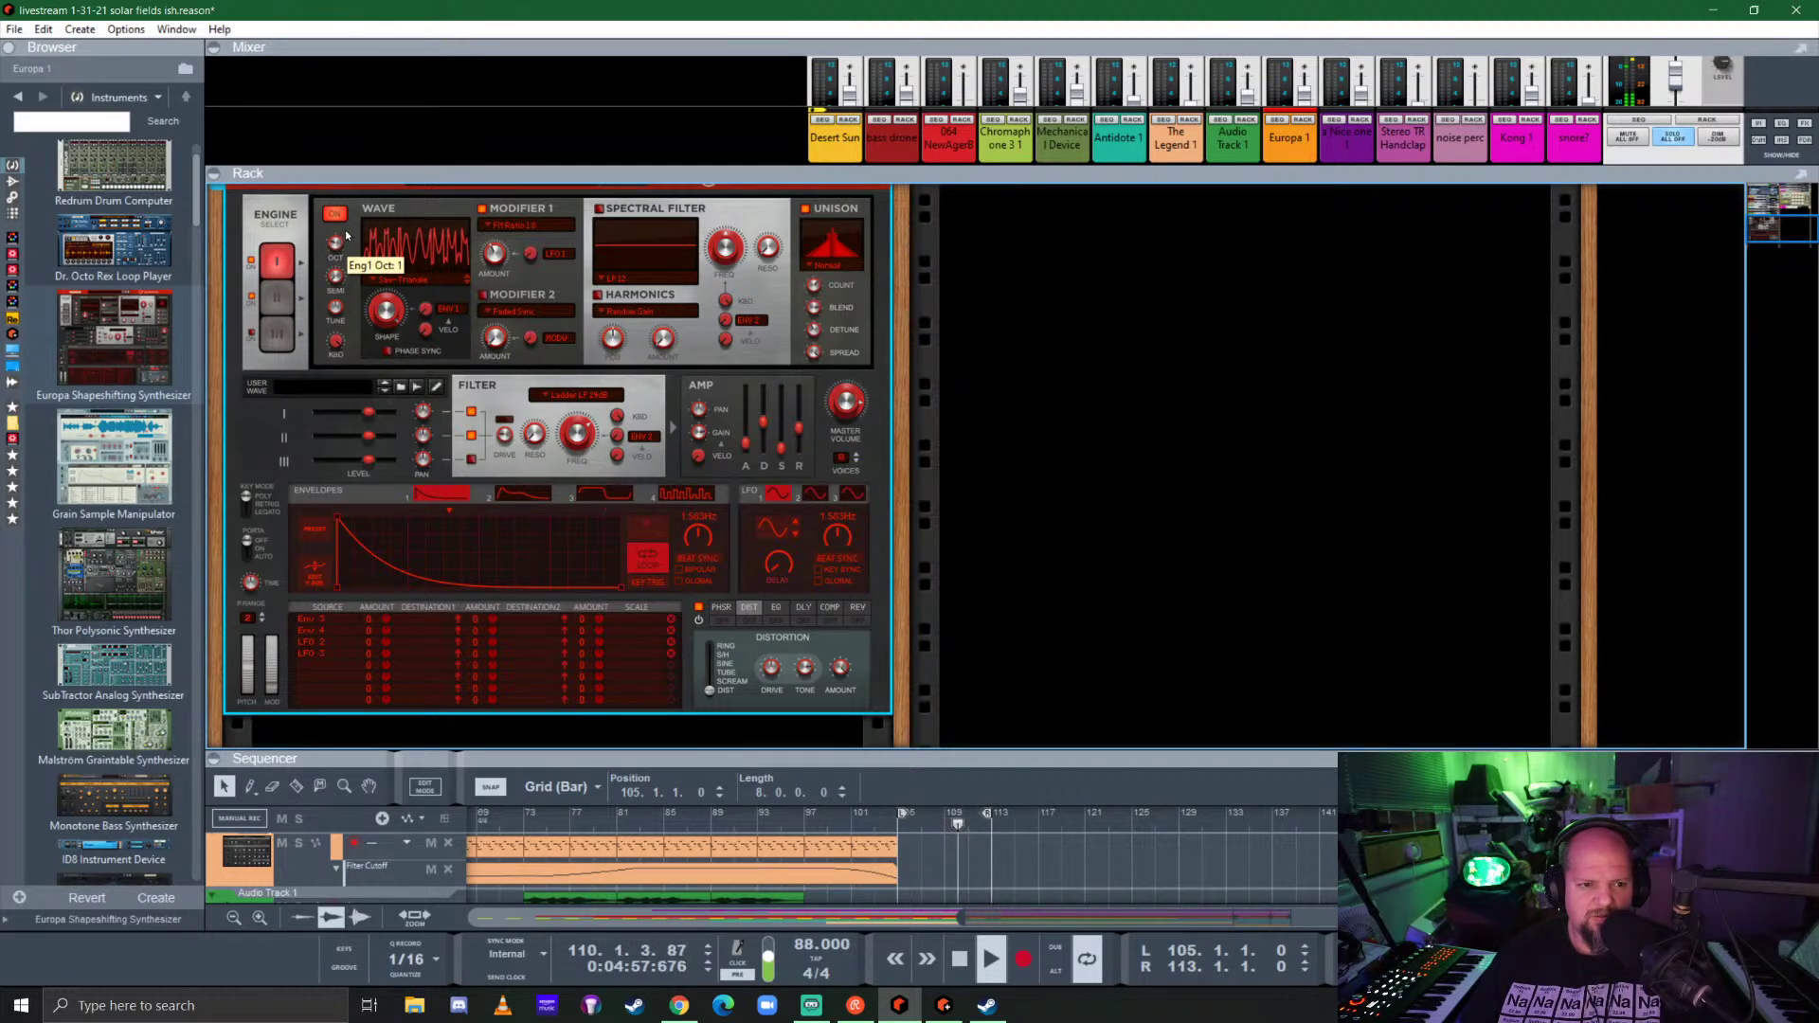
{"action": "left_click", "coordinate": [277, 297]}
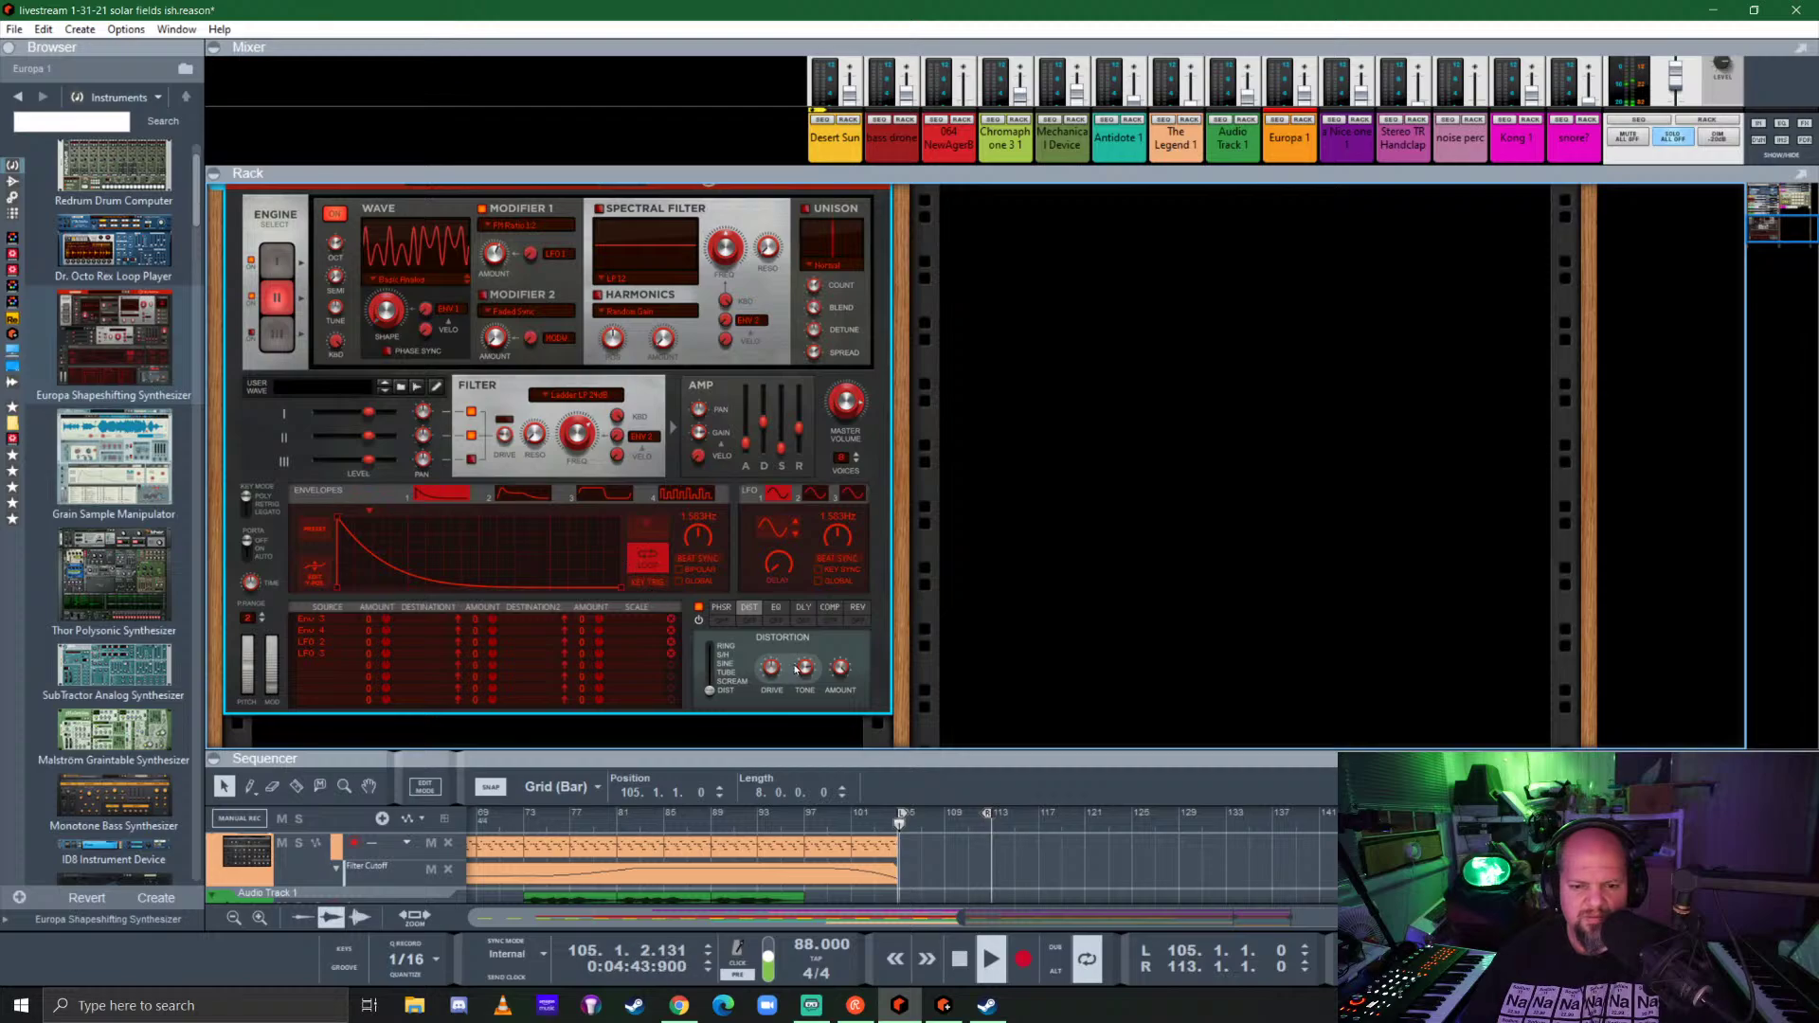
Step: Try out Europa's built-in reverb effect
{"action": "left_click", "coordinate": [857, 607]}
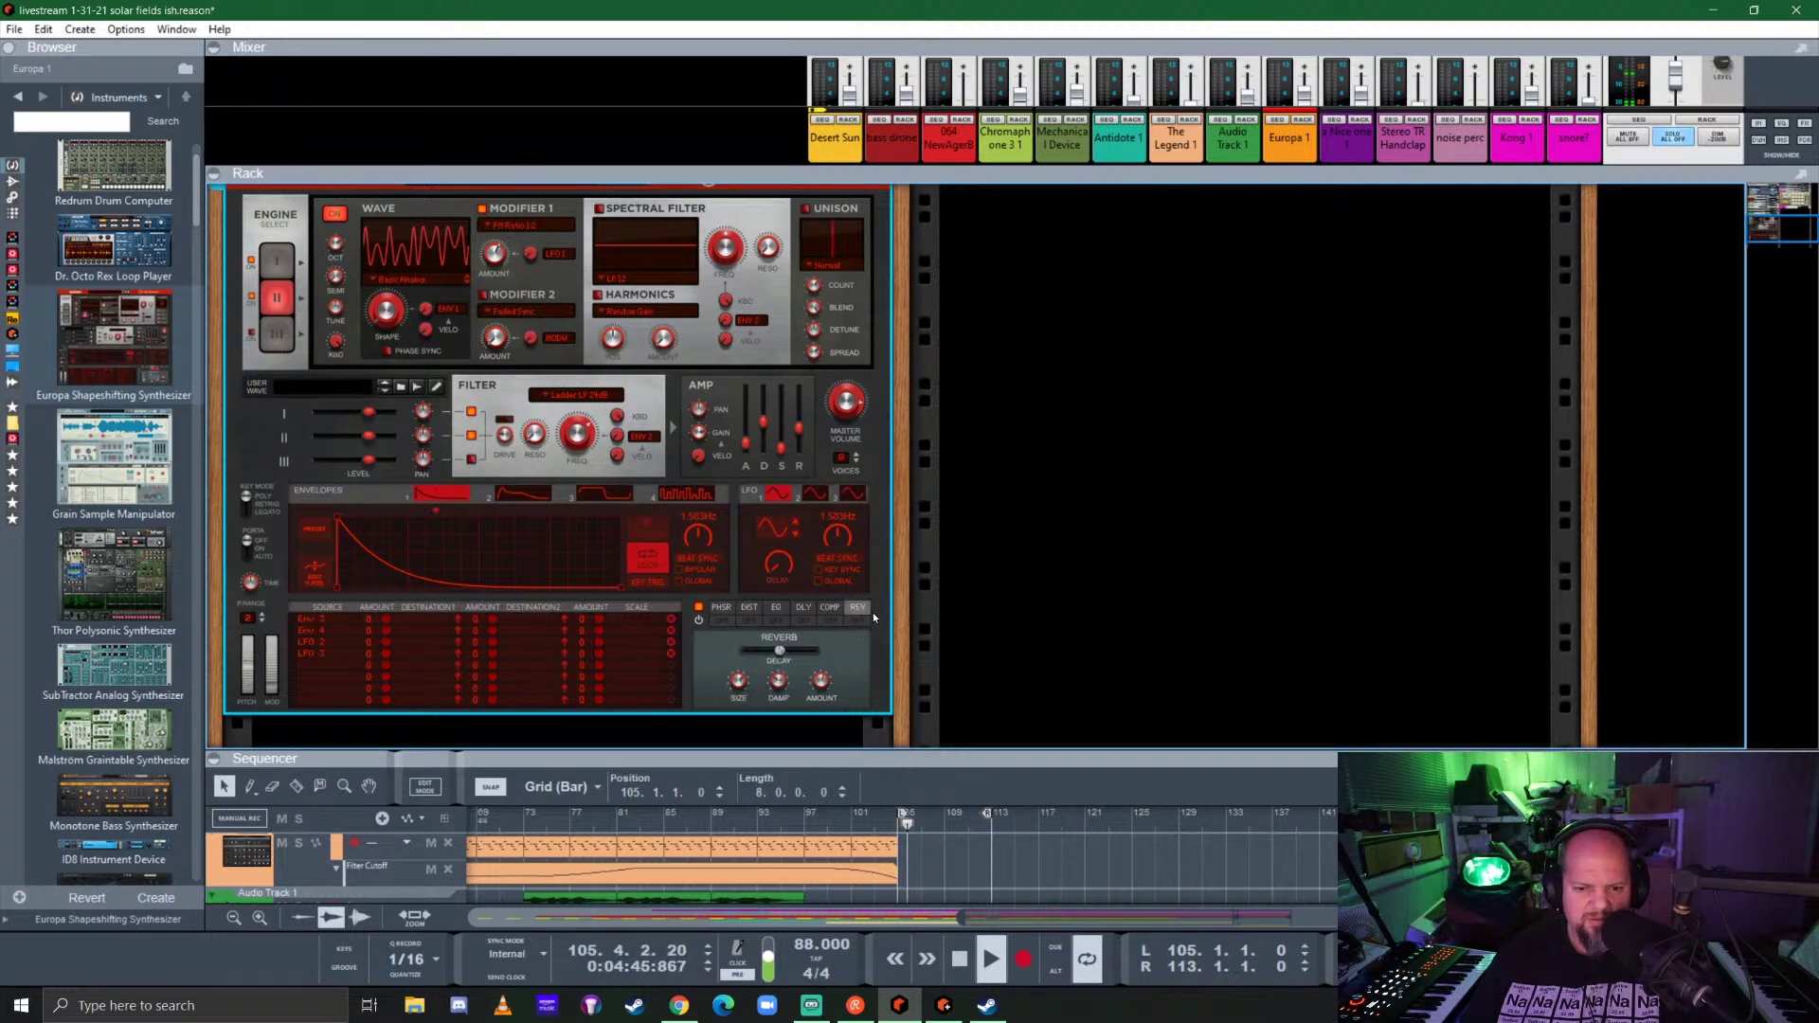
{"action": "left_click", "coordinate": [857, 621]}
{"action": "left_click", "coordinate": [857, 622]}
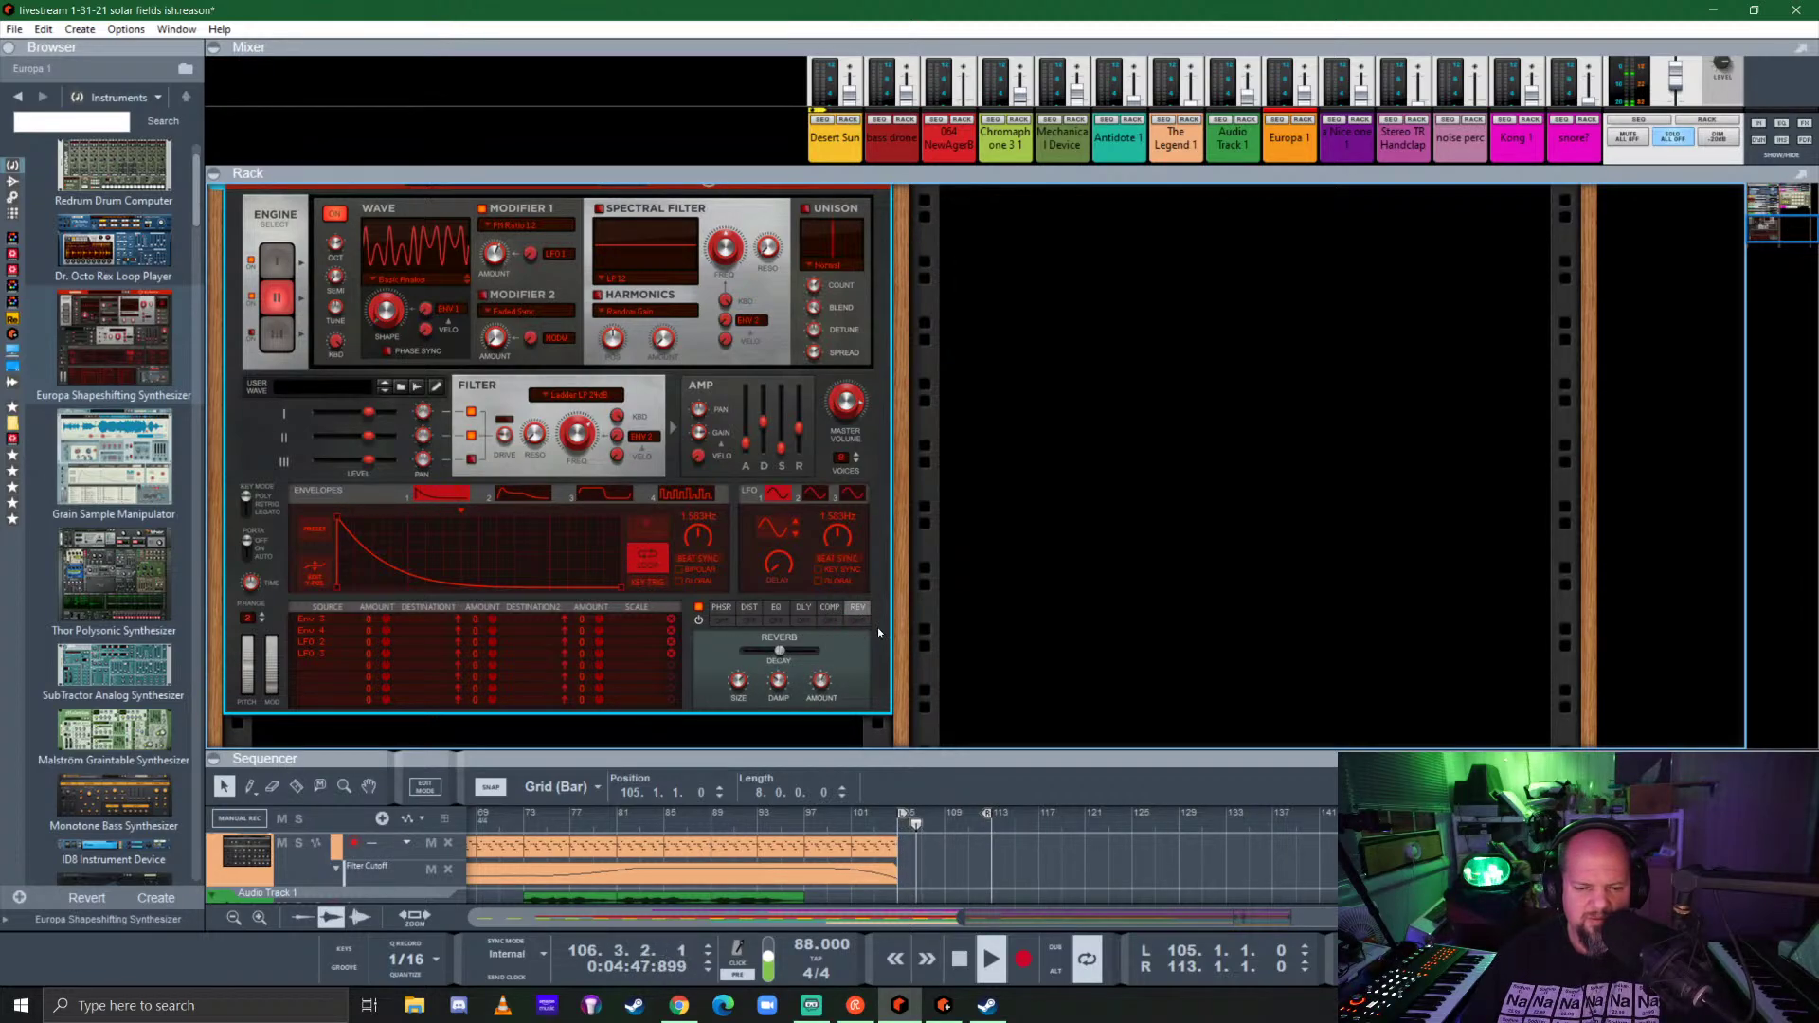
Step: Enable effect send 1 on the Europa 1 mixer channel
{"action": "left_click_drag", "start_coordinate": [1409, 307], "coordinate": [1303, 547]}
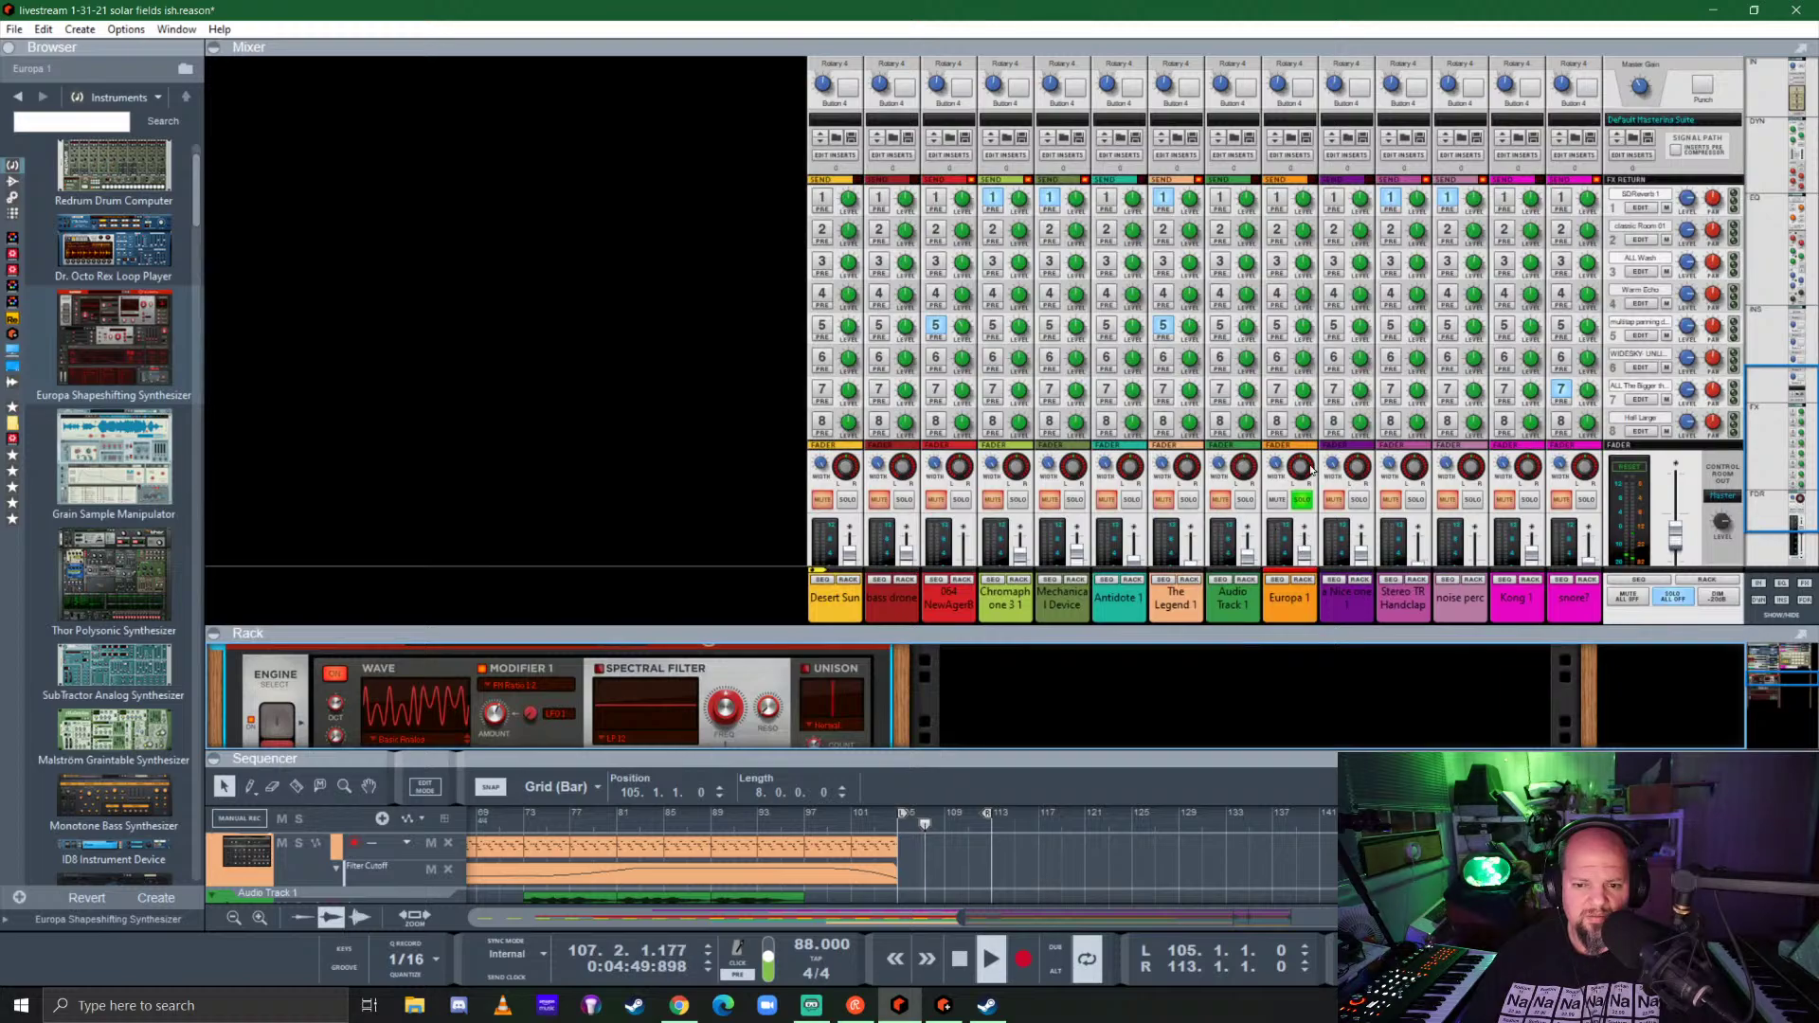
{"action": "scroll", "coordinate": [1331, 396], "scroll_direction": "down", "scroll_amount": 2}
{"action": "scroll", "coordinate": [1327, 397], "scroll_direction": "up", "scroll_amount": 2}
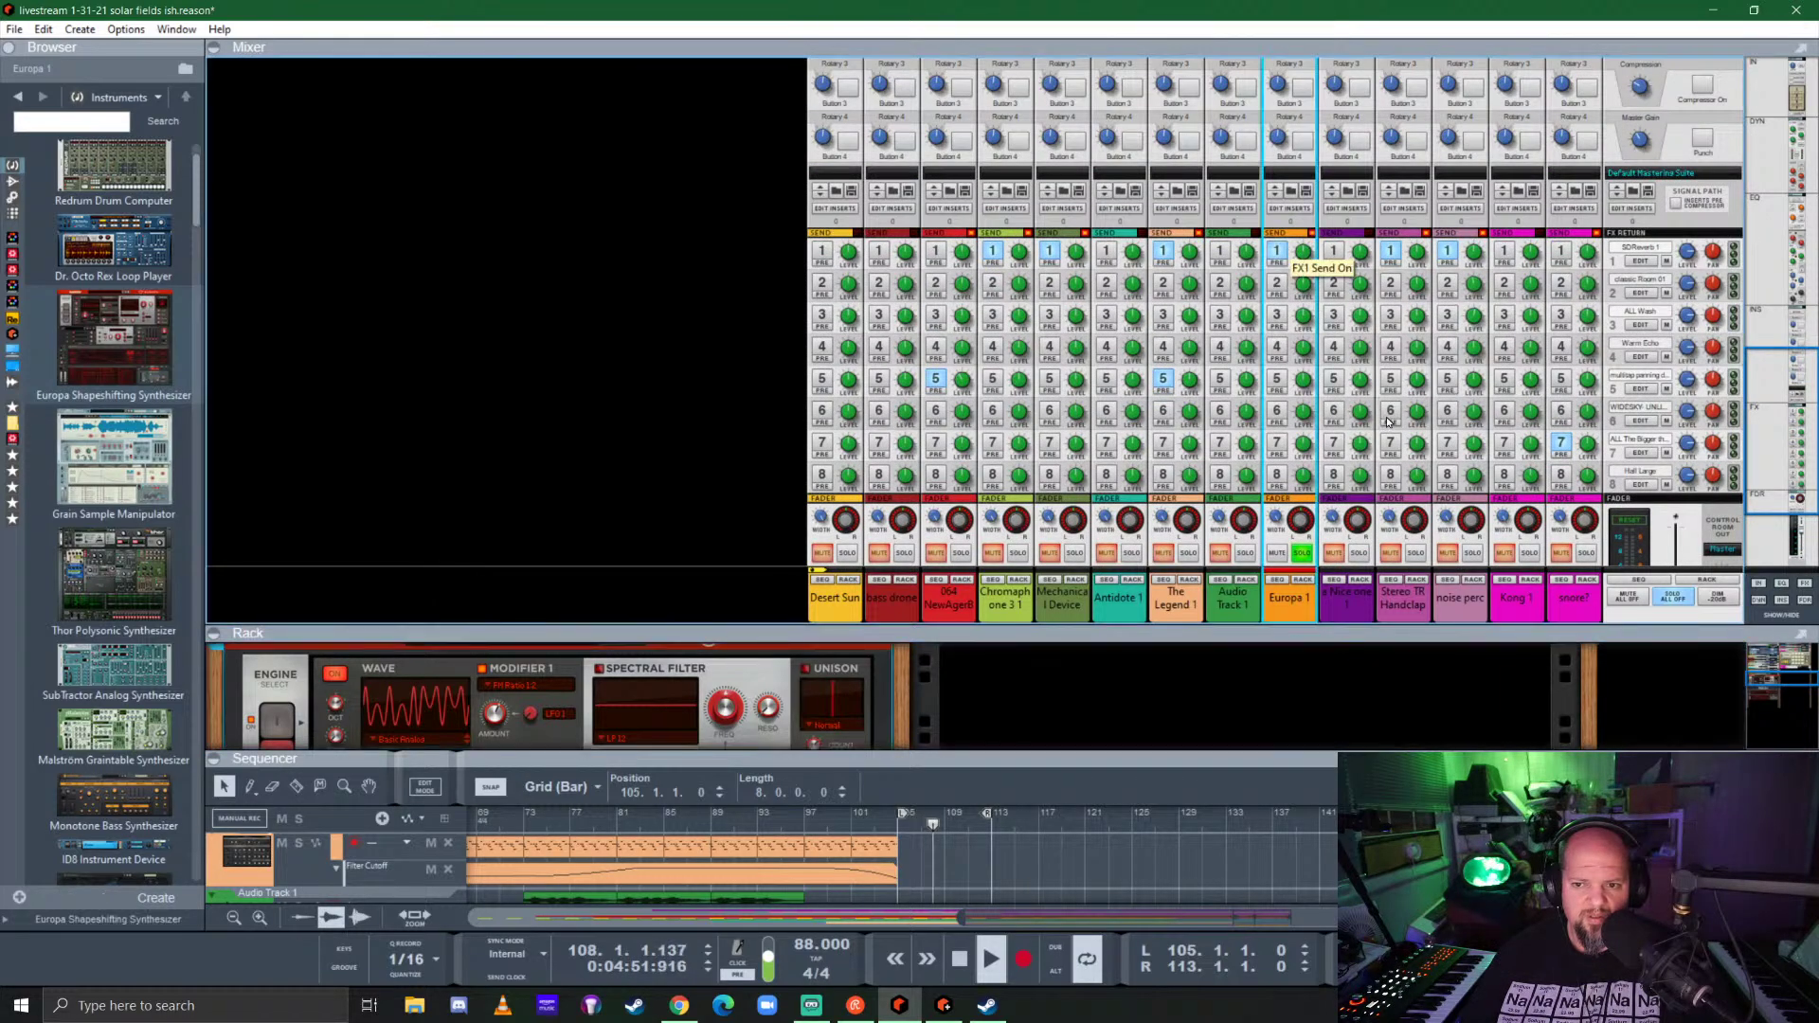
{"action": "scroll", "coordinate": [1324, 396], "scroll_direction": "down", "scroll_amount": 2}
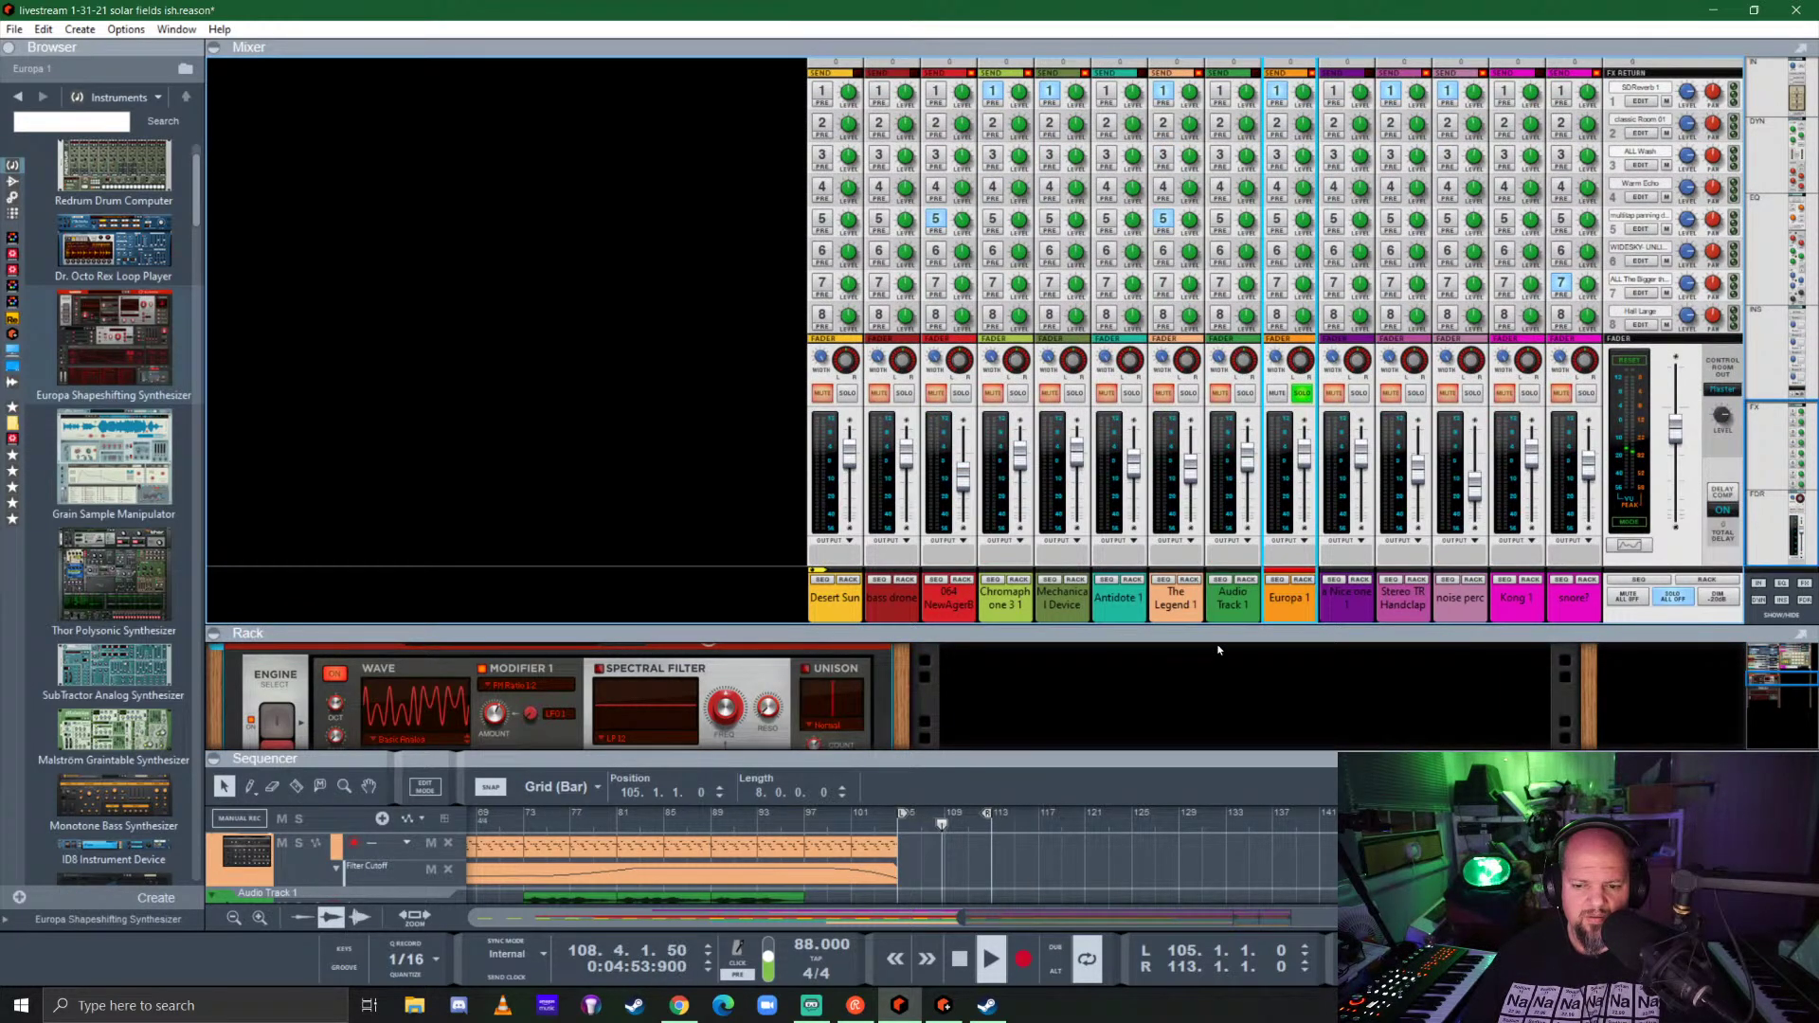
{"action": "left_click_drag", "start_coordinate": [1220, 631], "coordinate": [1221, 310]}
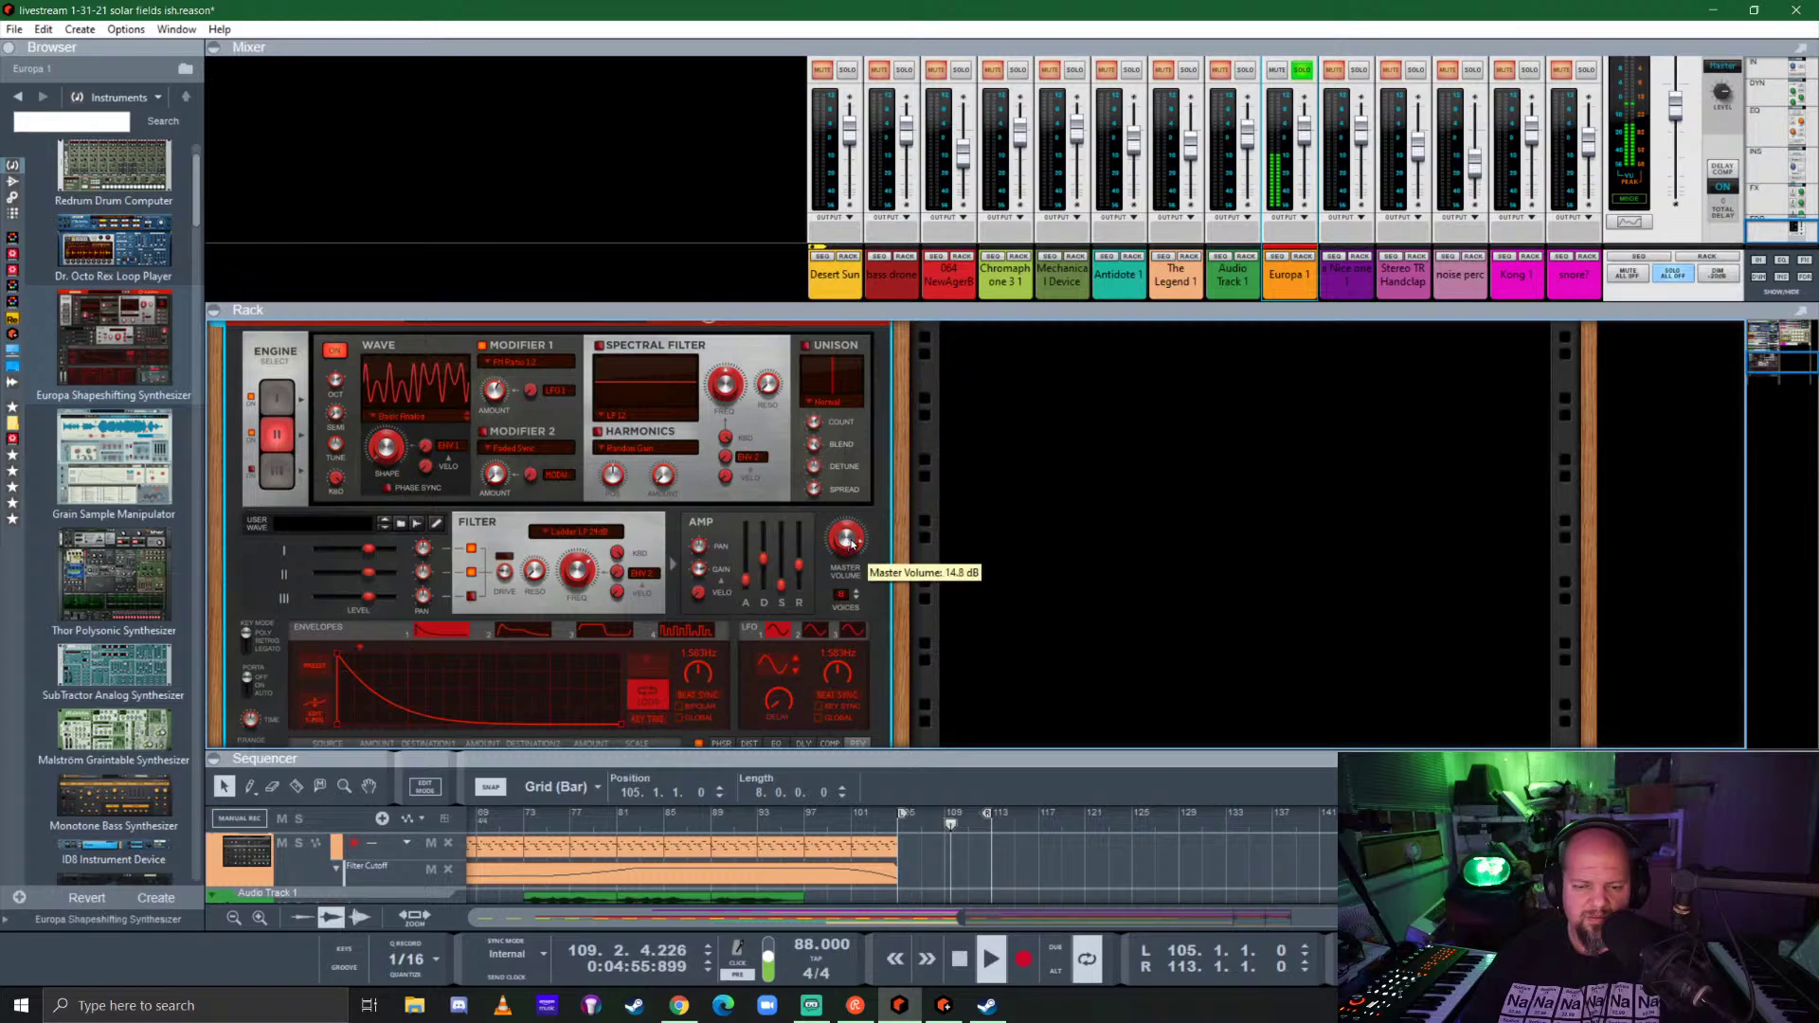
Step: Collapse the Europa device in the rack and return to the enlarged sequencer arrangement
{"action": "scroll", "coordinate": [695, 544], "scroll_direction": "down", "scroll_amount": 5}
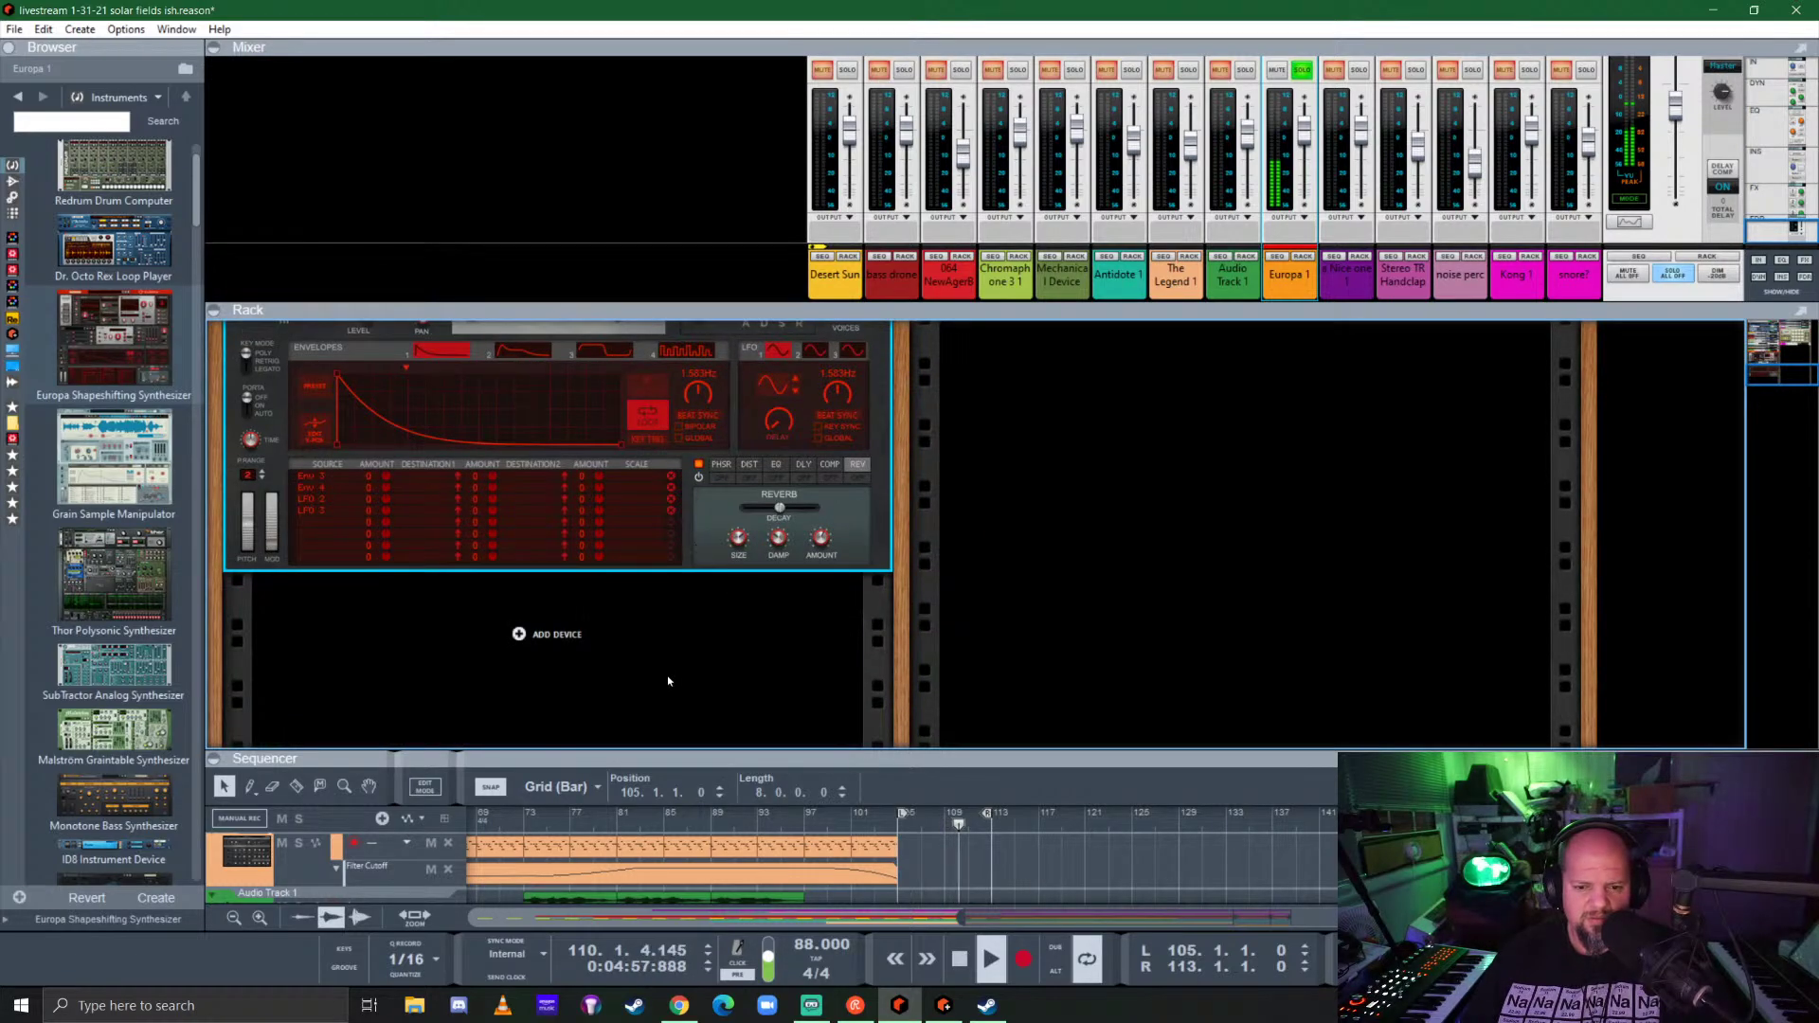
{"action": "scroll", "coordinate": [456, 524], "scroll_direction": "up", "scroll_amount": 6}
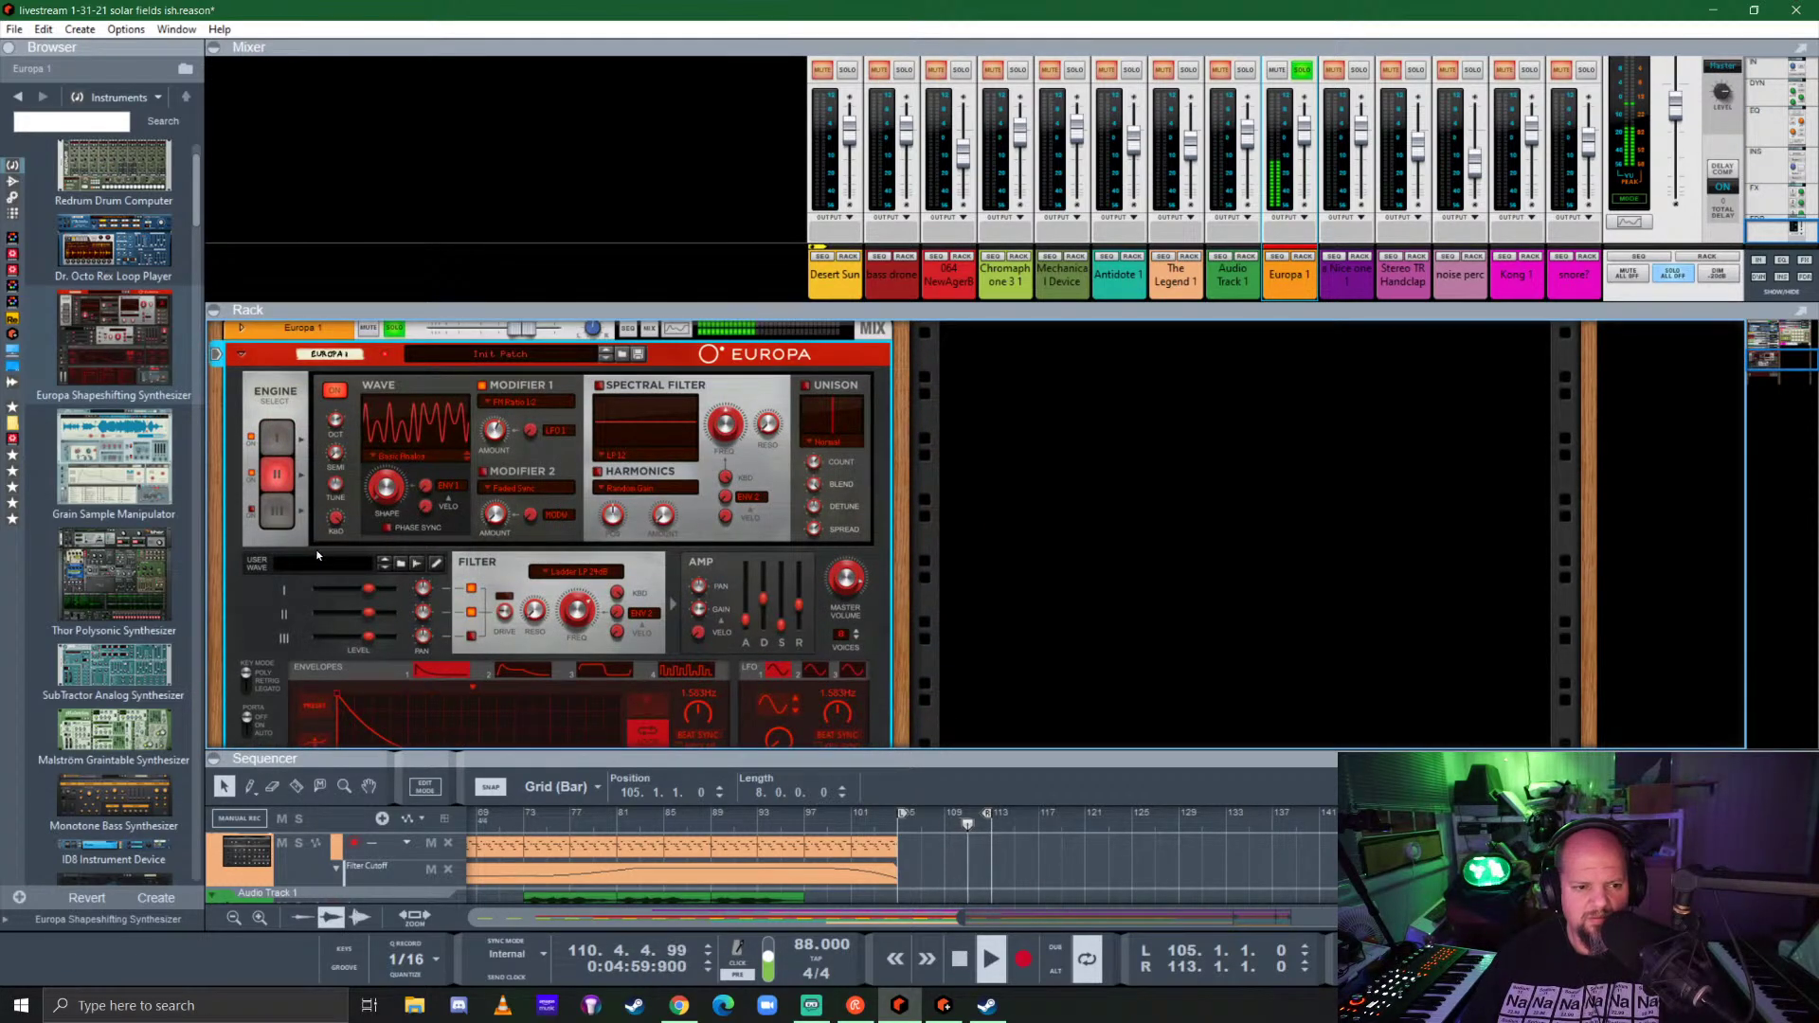
{"action": "scroll", "coordinate": [456, 524], "scroll_direction": "down", "scroll_amount": 2}
{"action": "scroll", "coordinate": [325, 492], "scroll_direction": "up", "scroll_amount": 3}
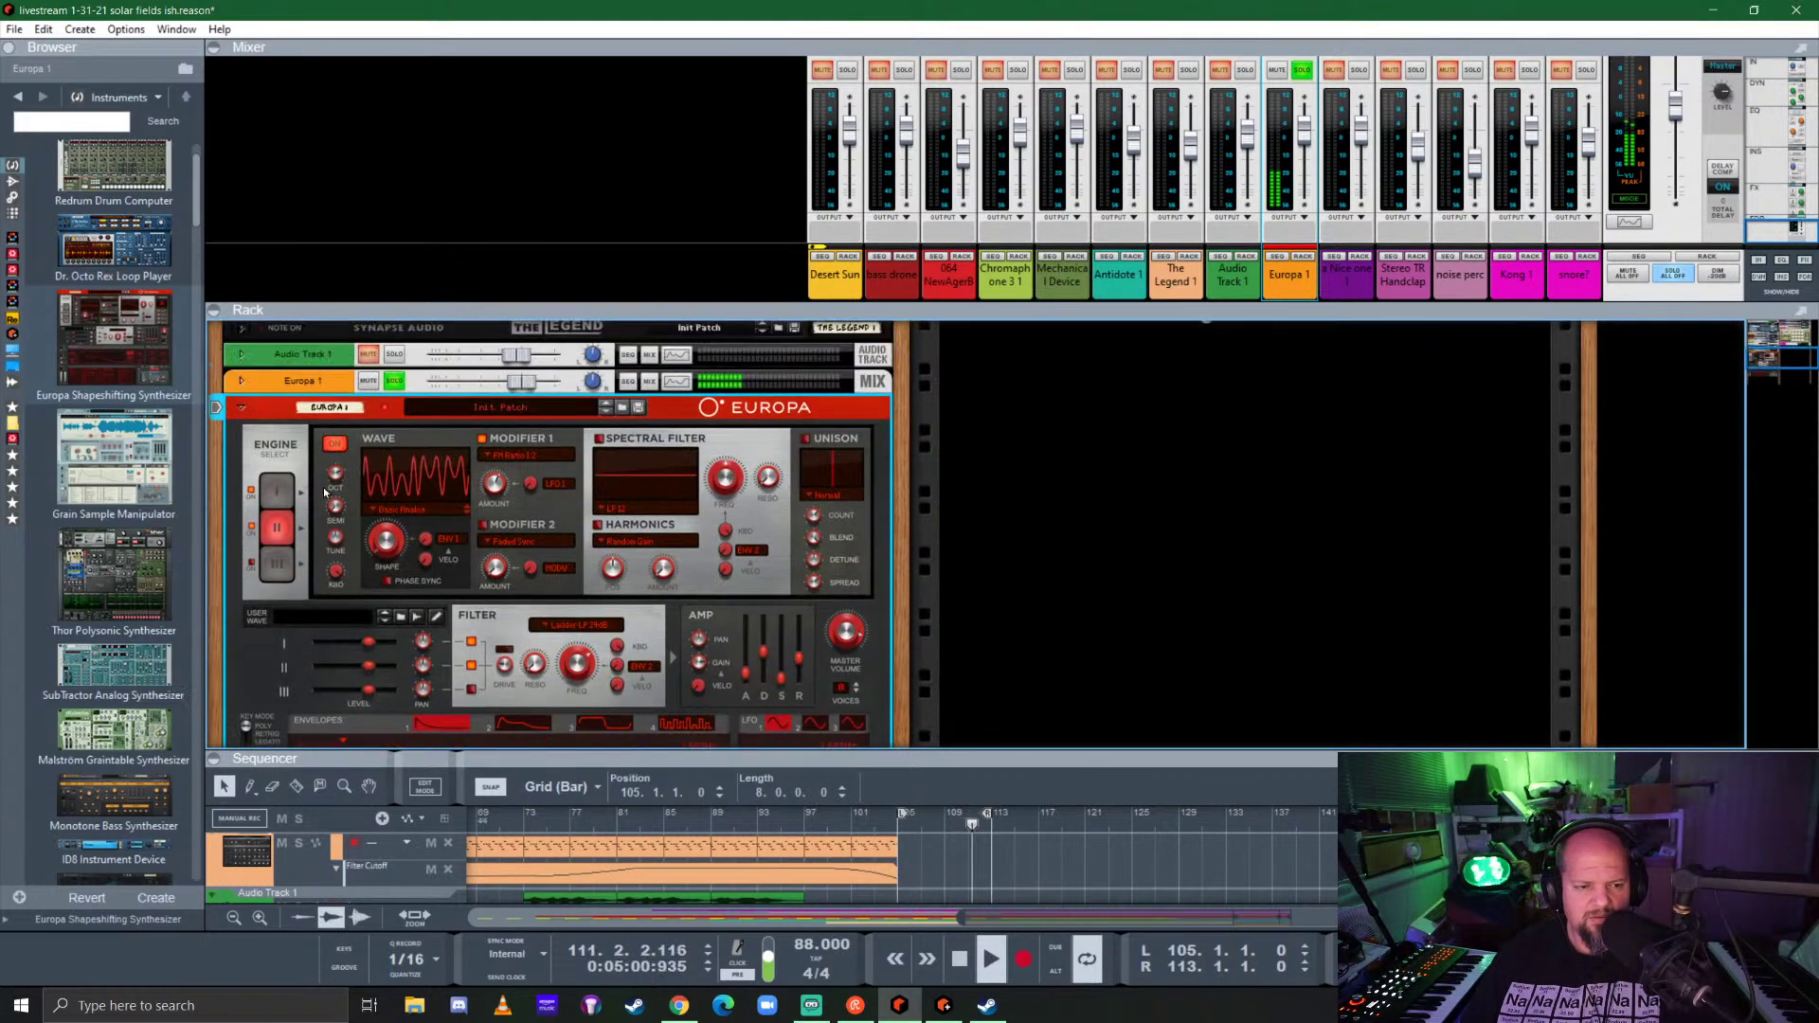
{"action": "left_click", "coordinate": [241, 409]}
{"action": "key", "text": "F6"}
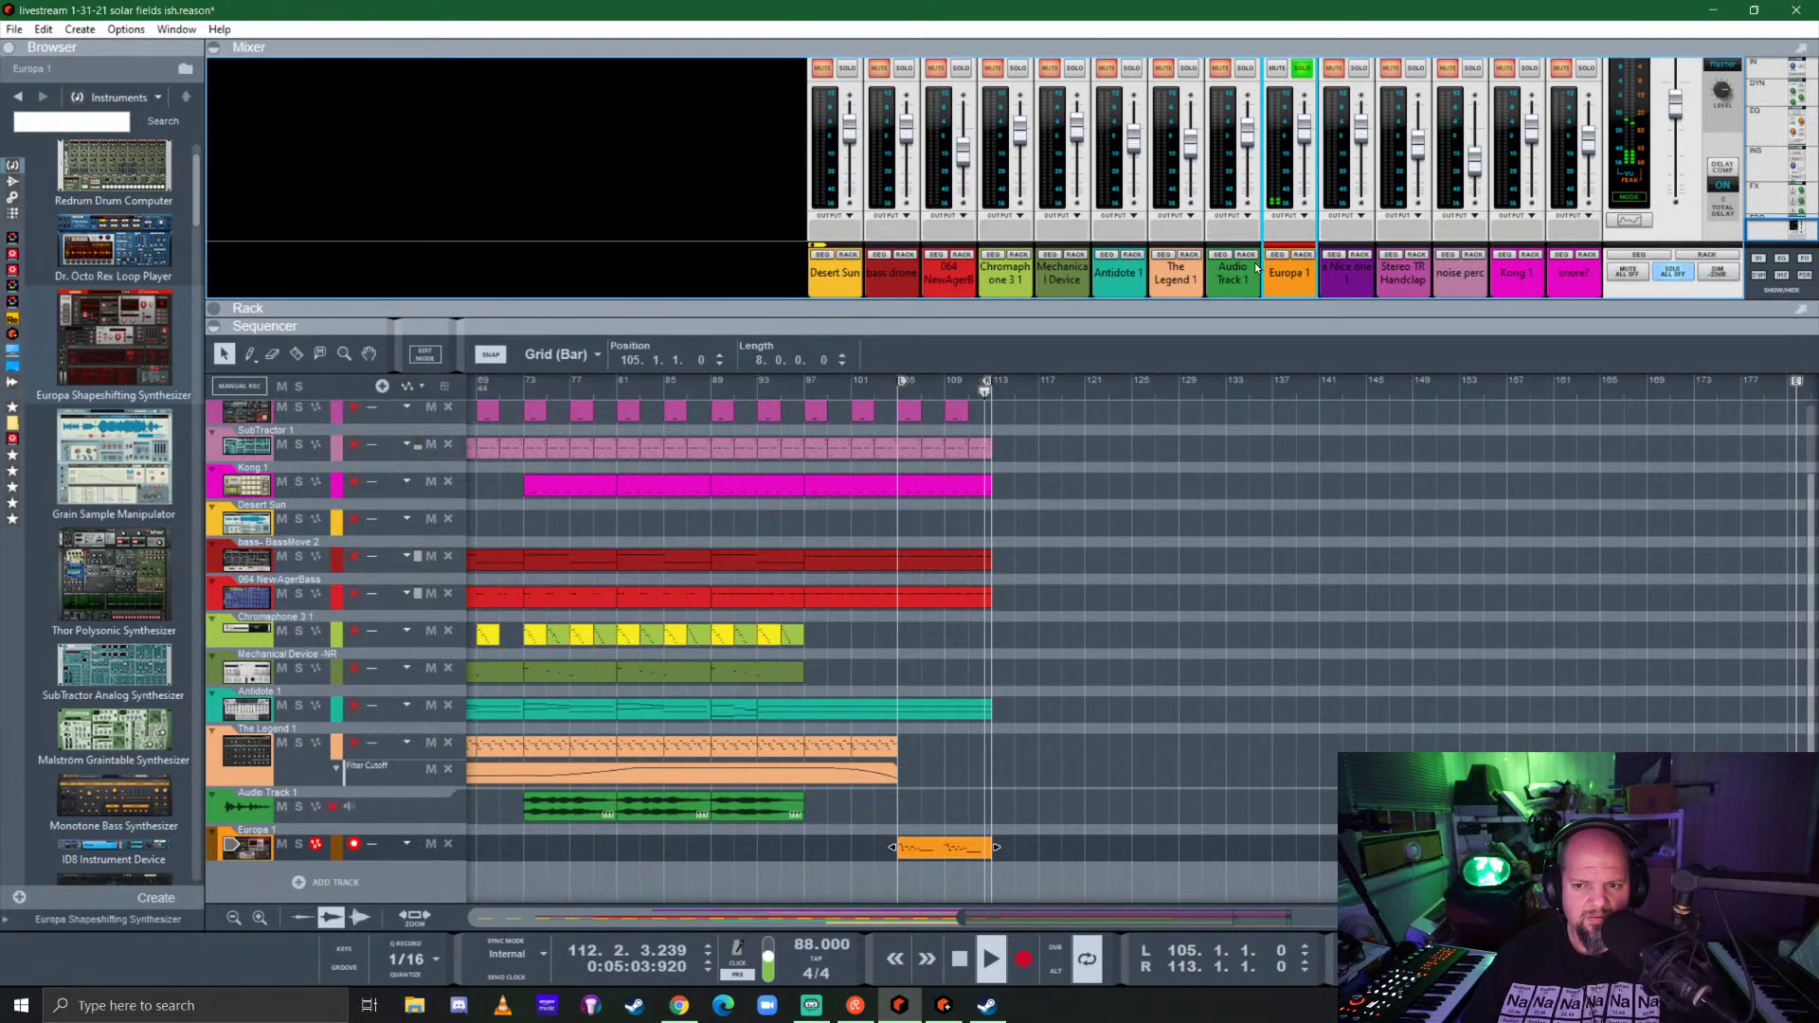
Step: Clear all solos and play the full arrangement from about bar 93
{"action": "left_click", "coordinate": [1666, 275]}
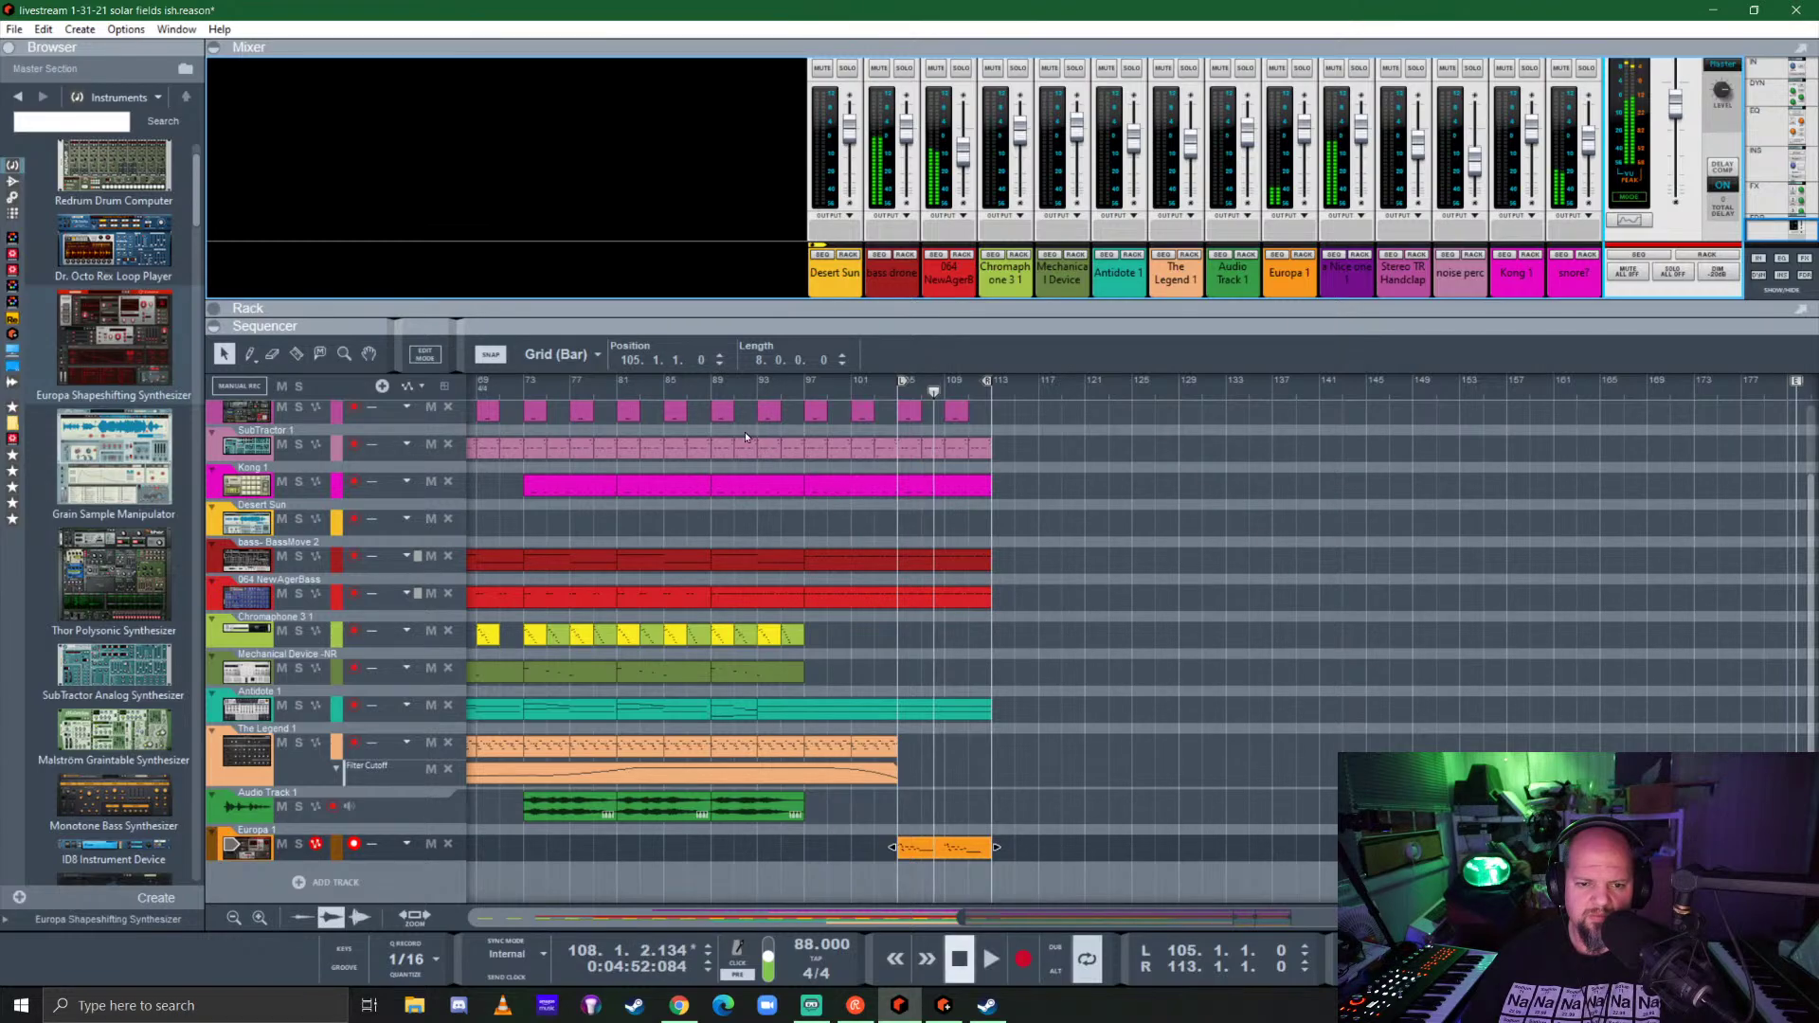
{"action": "left_click", "coordinate": [759, 380]}
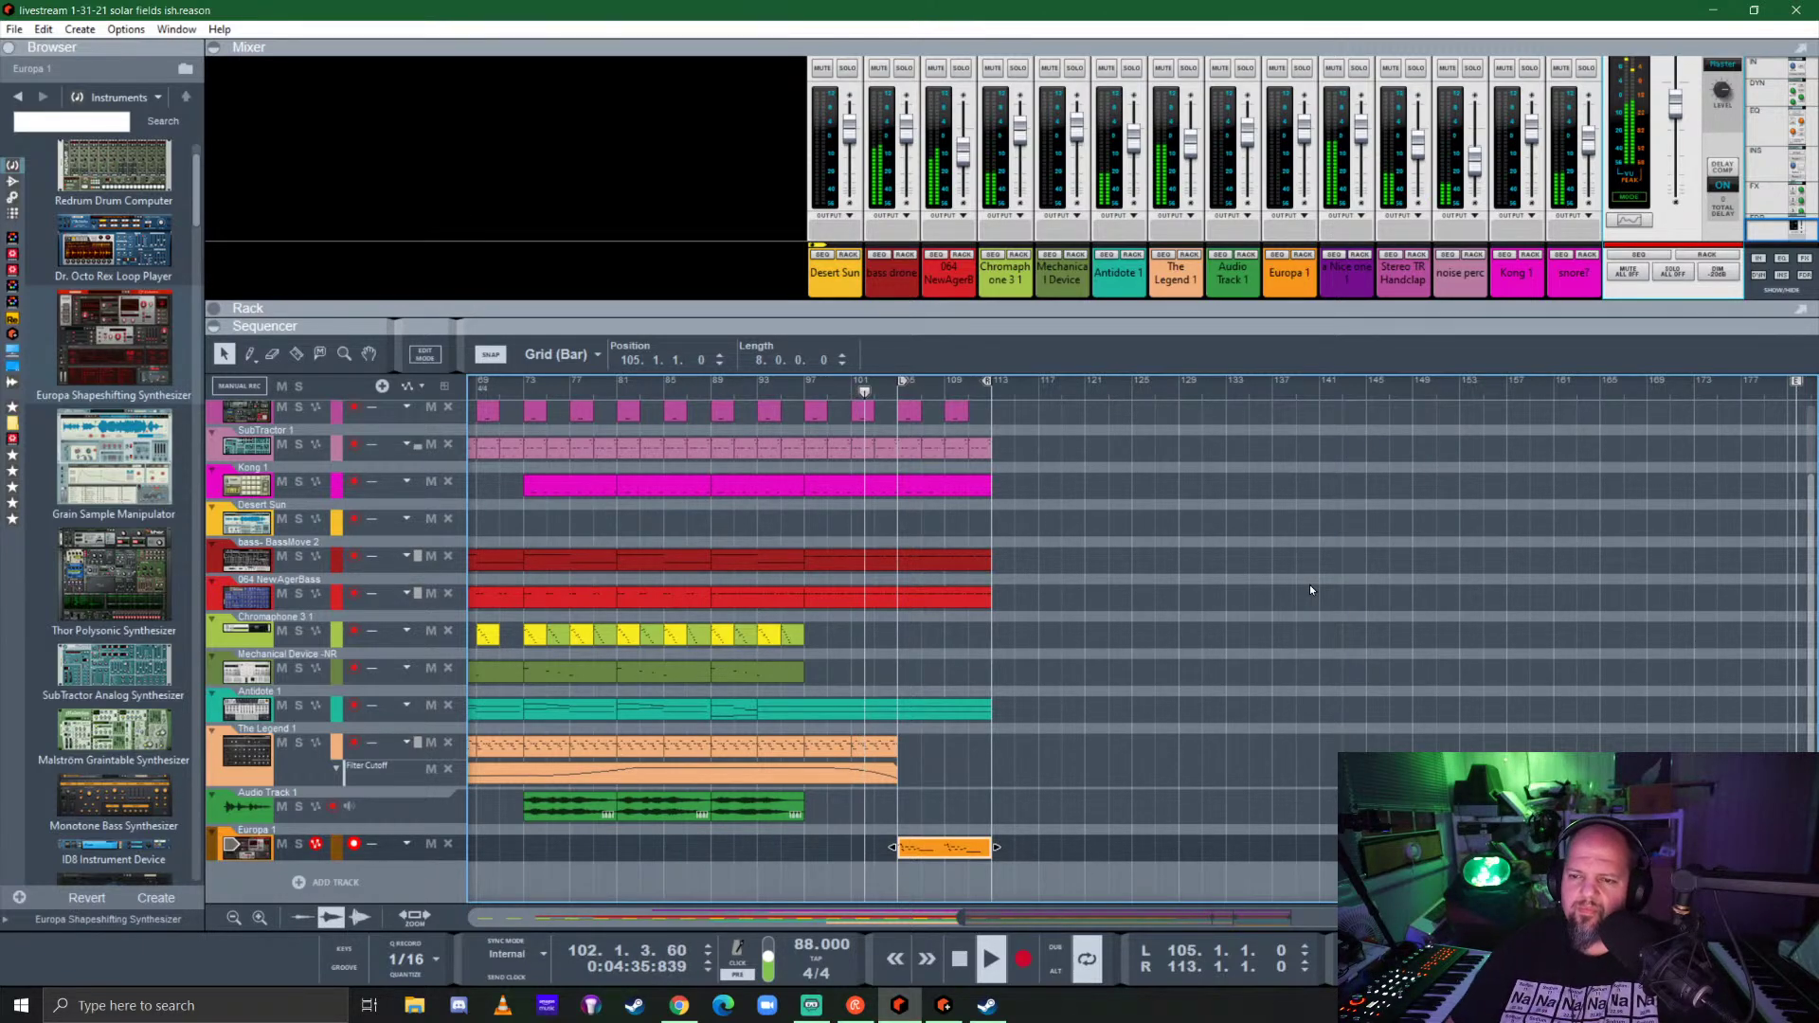
Step: Enable effect send 5 on the Europa 1 mixer channel and raise its level to around -7 dB
{"action": "left_click_drag", "start_coordinate": [1250, 281], "coordinate": [1251, 131]}
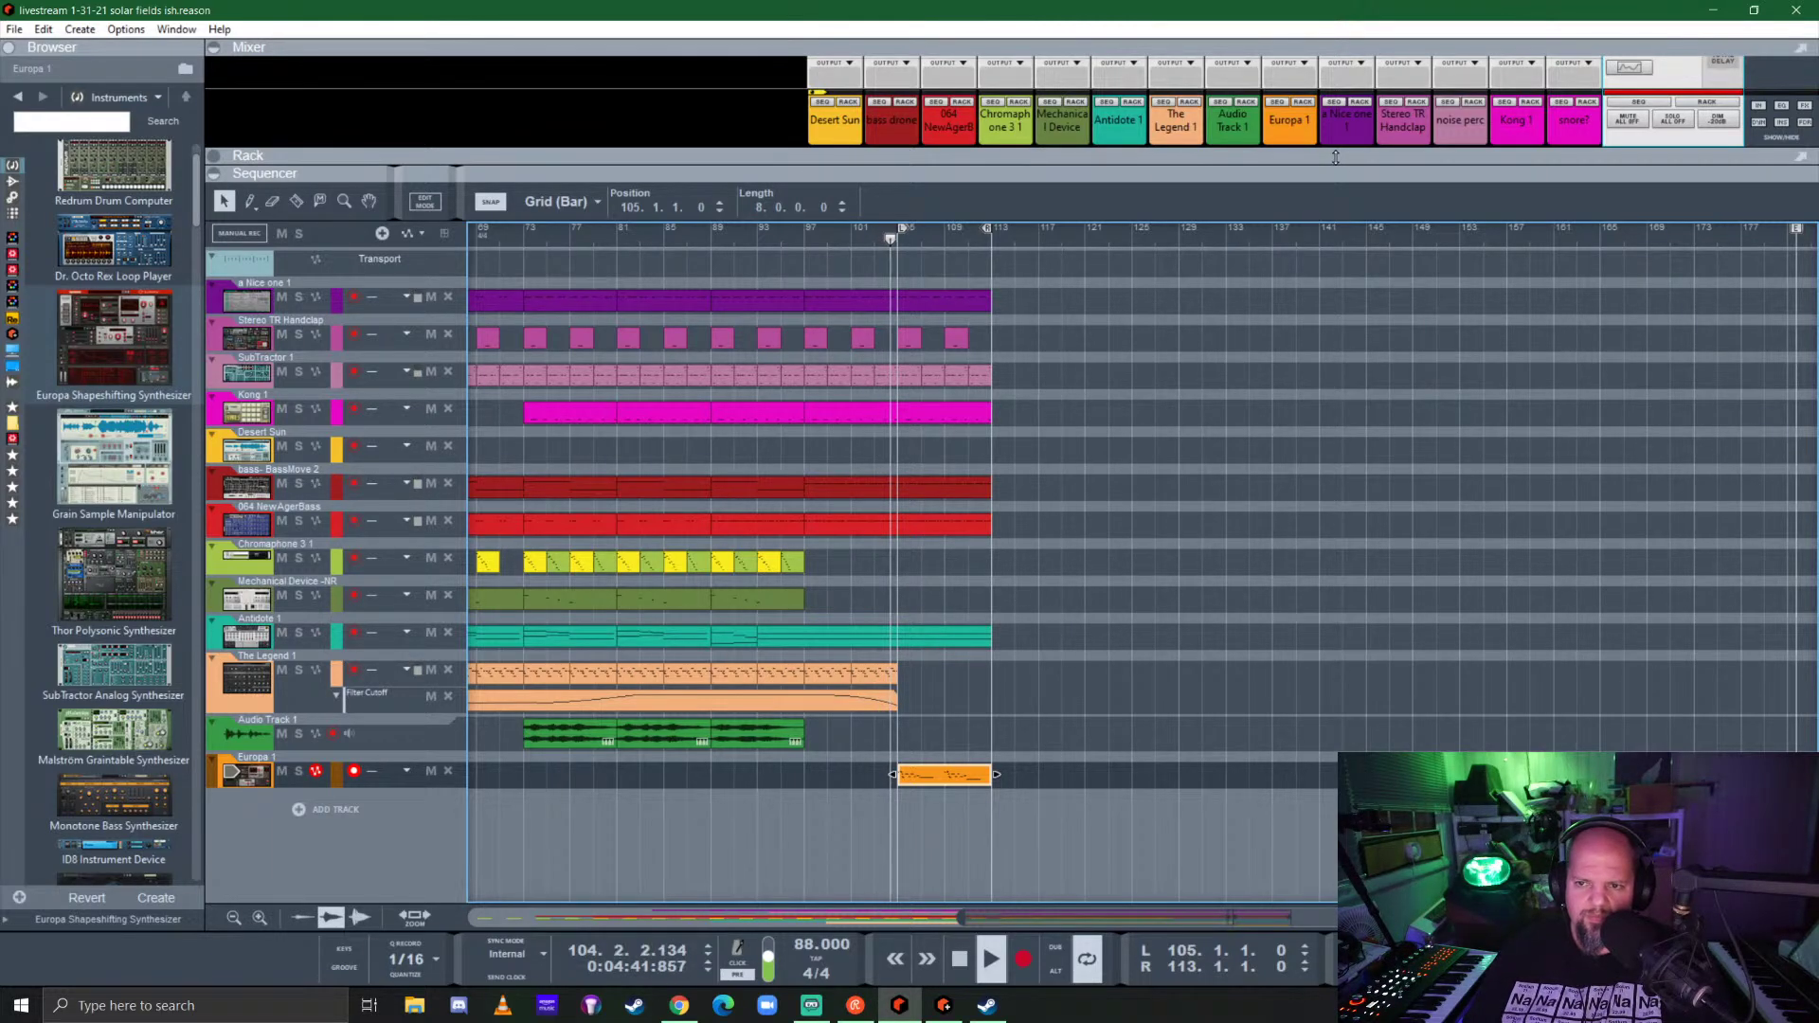
{"action": "left_click_drag", "start_coordinate": [1340, 175], "coordinate": [1331, 675]}
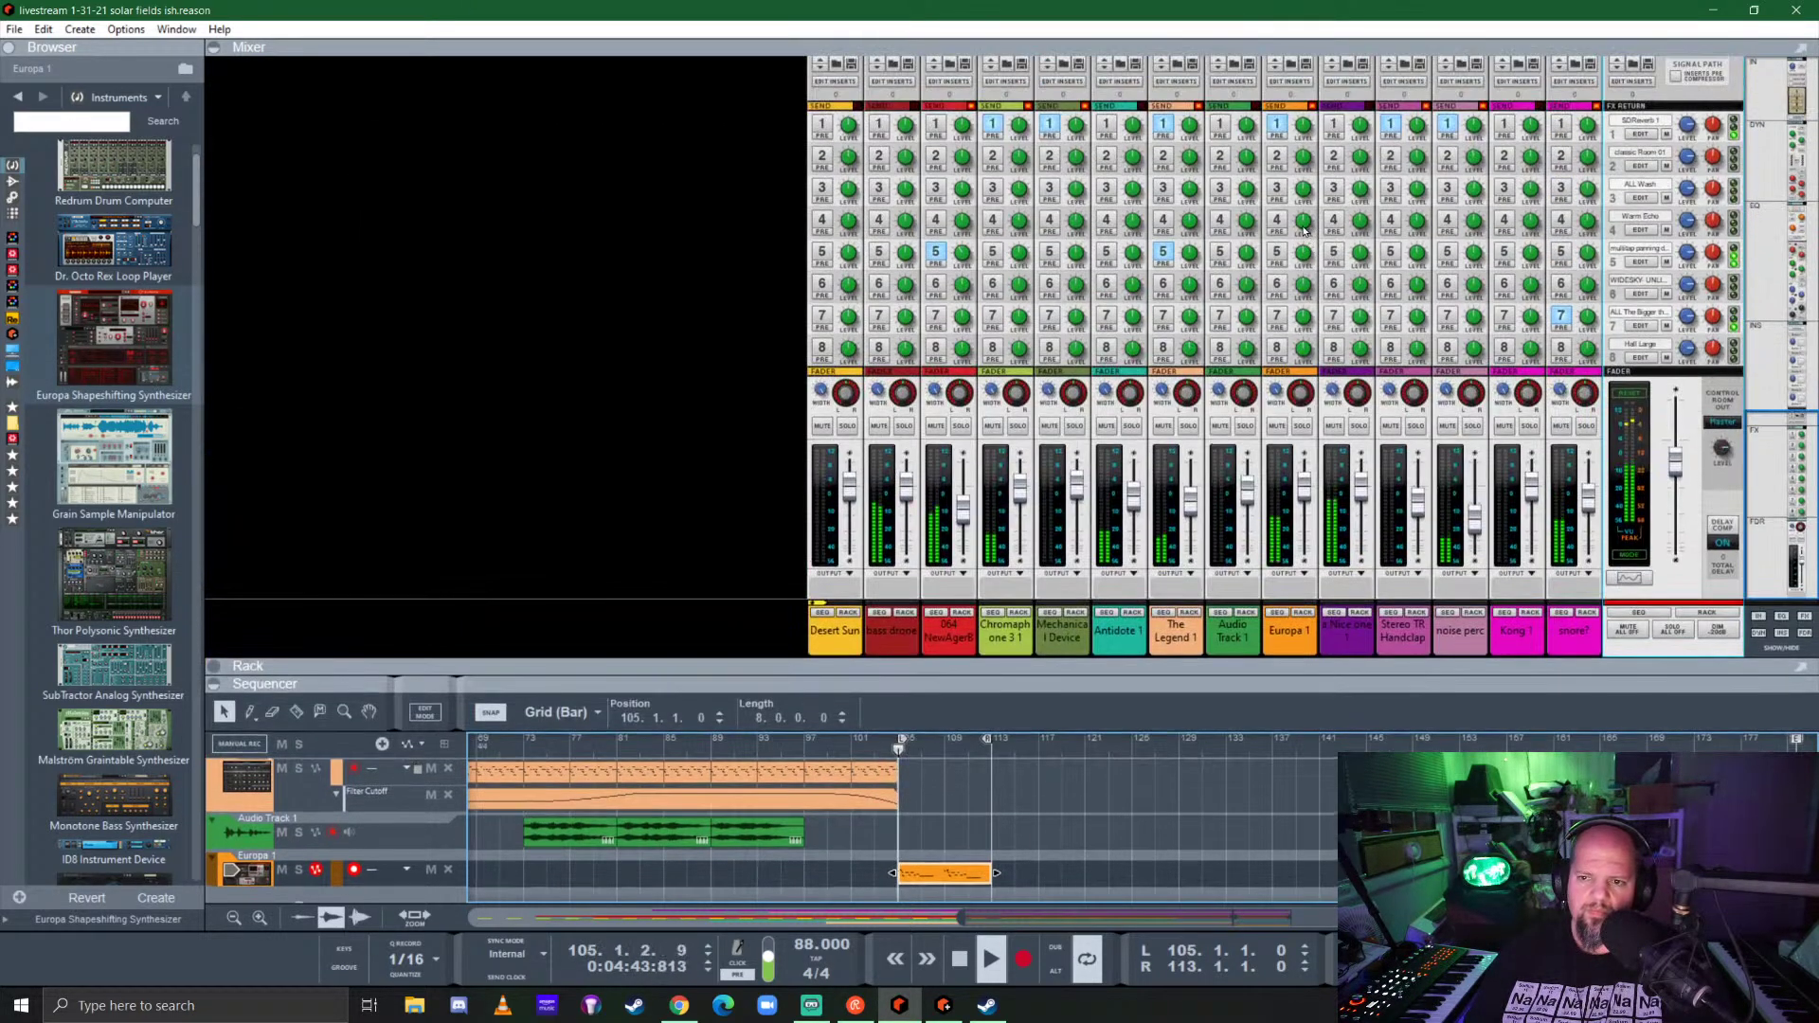
{"action": "left_click", "coordinate": [1276, 253]}
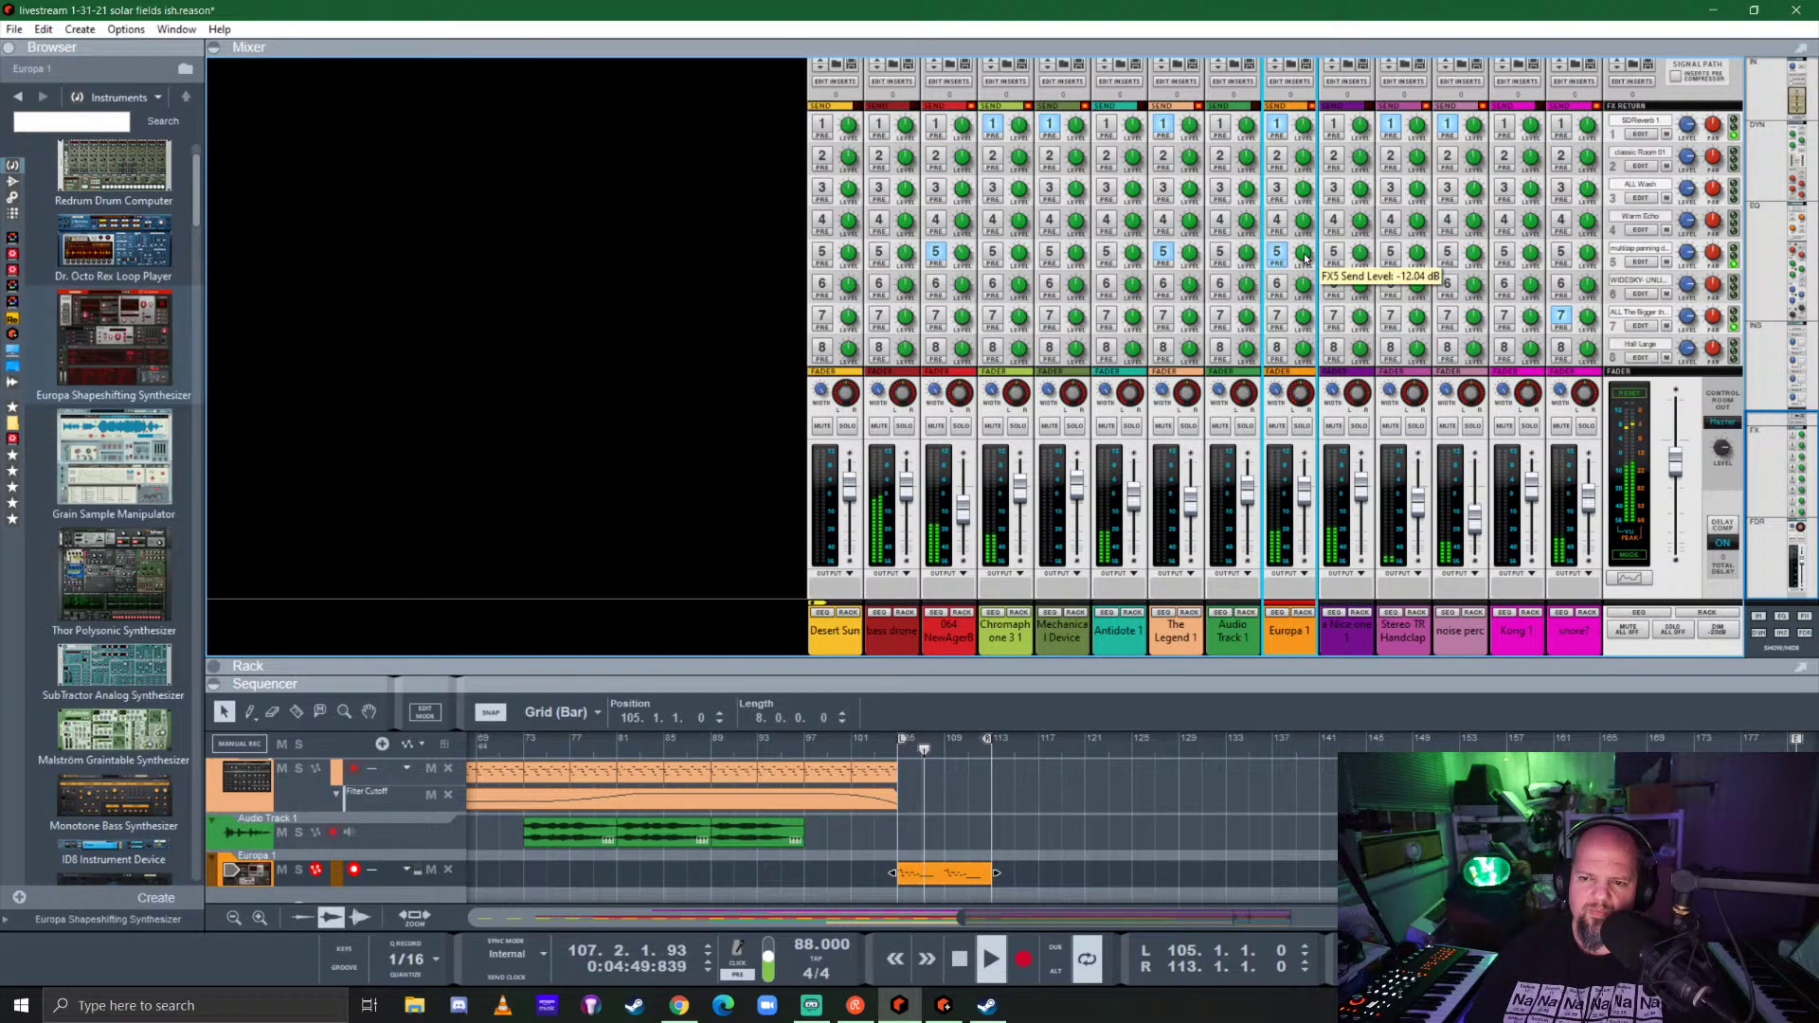
{"action": "left_click_drag", "start_coordinate": [1306, 256], "coordinate": [1310, 251]}
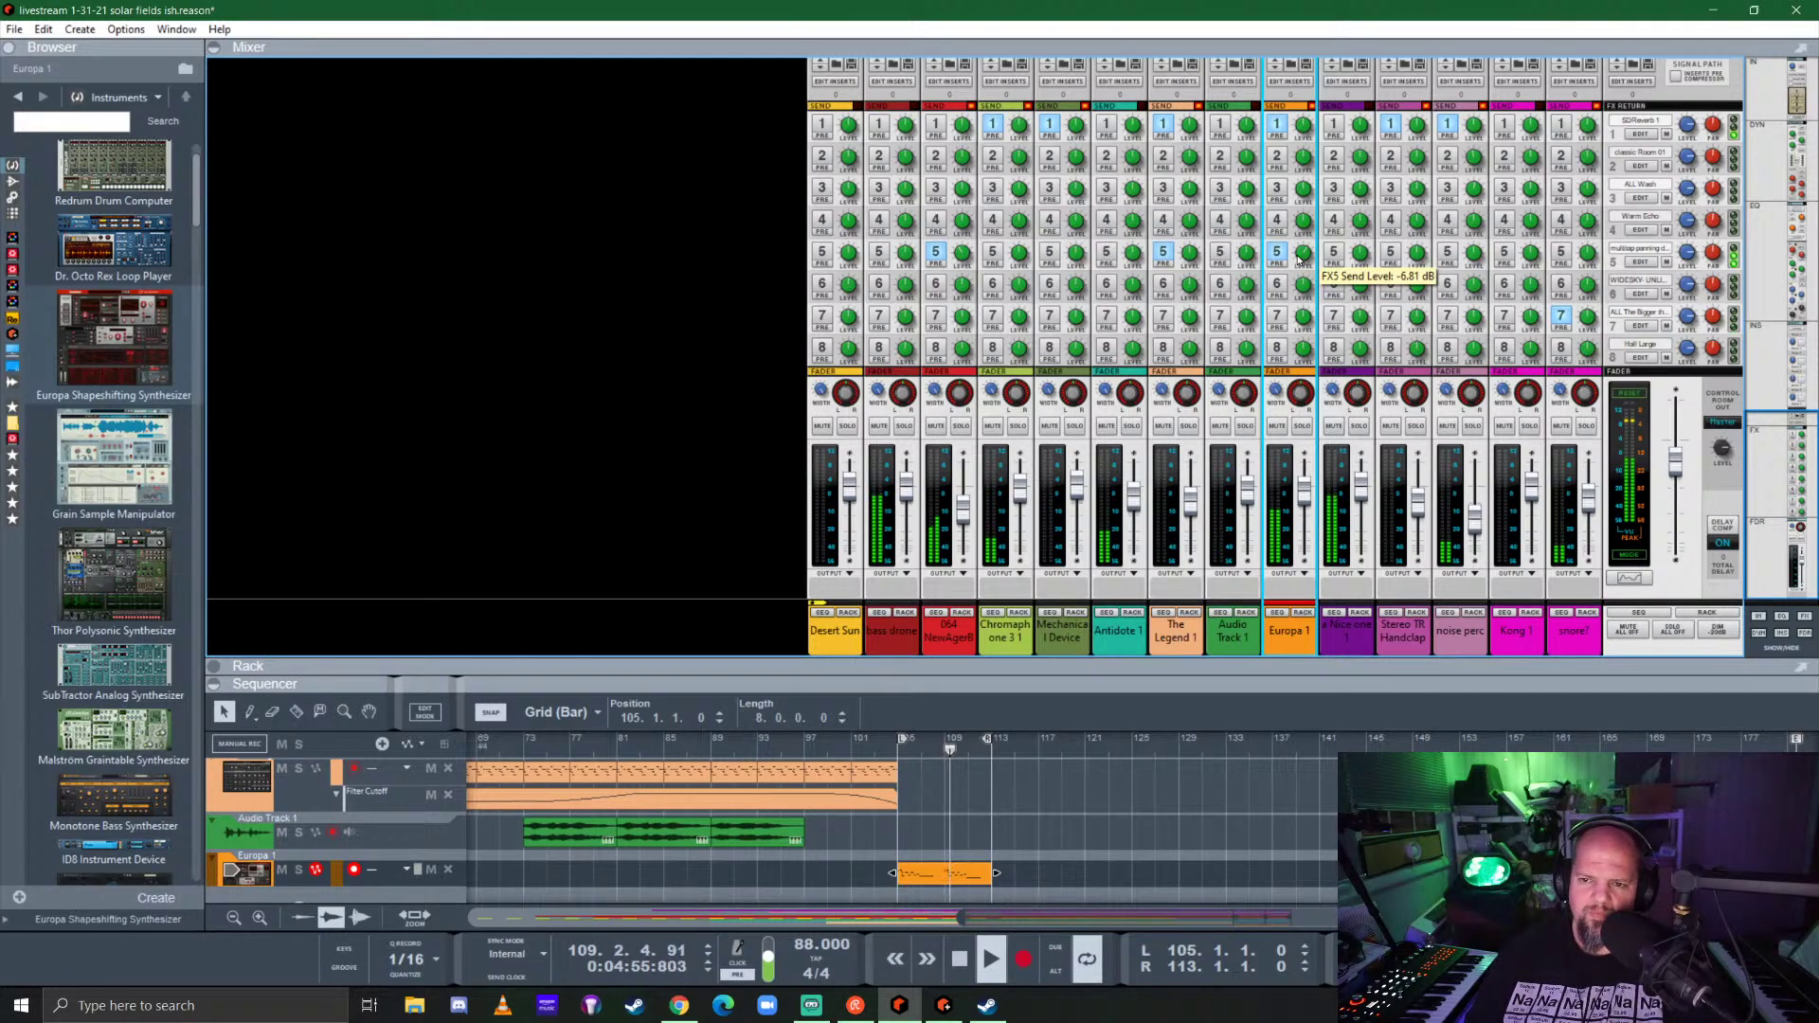
{"action": "left_click_drag", "start_coordinate": [1308, 262], "coordinate": [1311, 258]}
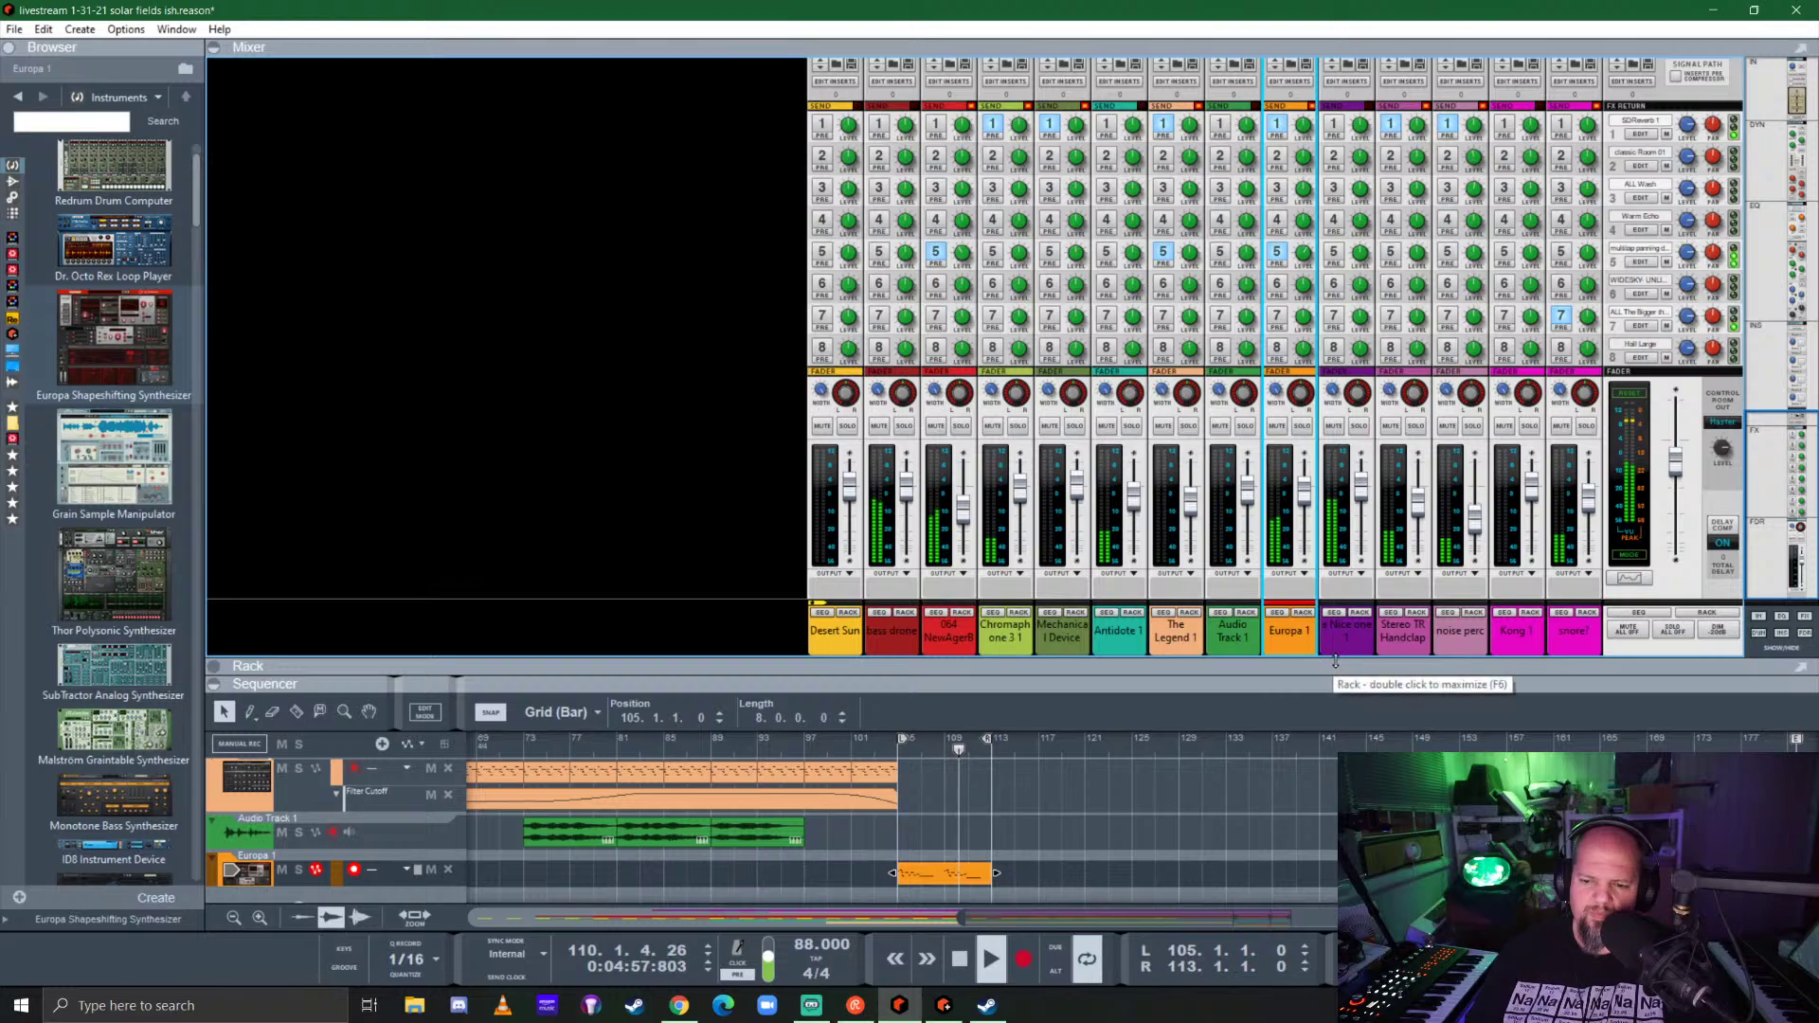
Step: Duplicate the Europa 1 clip so the copy starts at bar 113
{"action": "left_click_drag", "start_coordinate": [1336, 661], "coordinate": [1336, 190]}
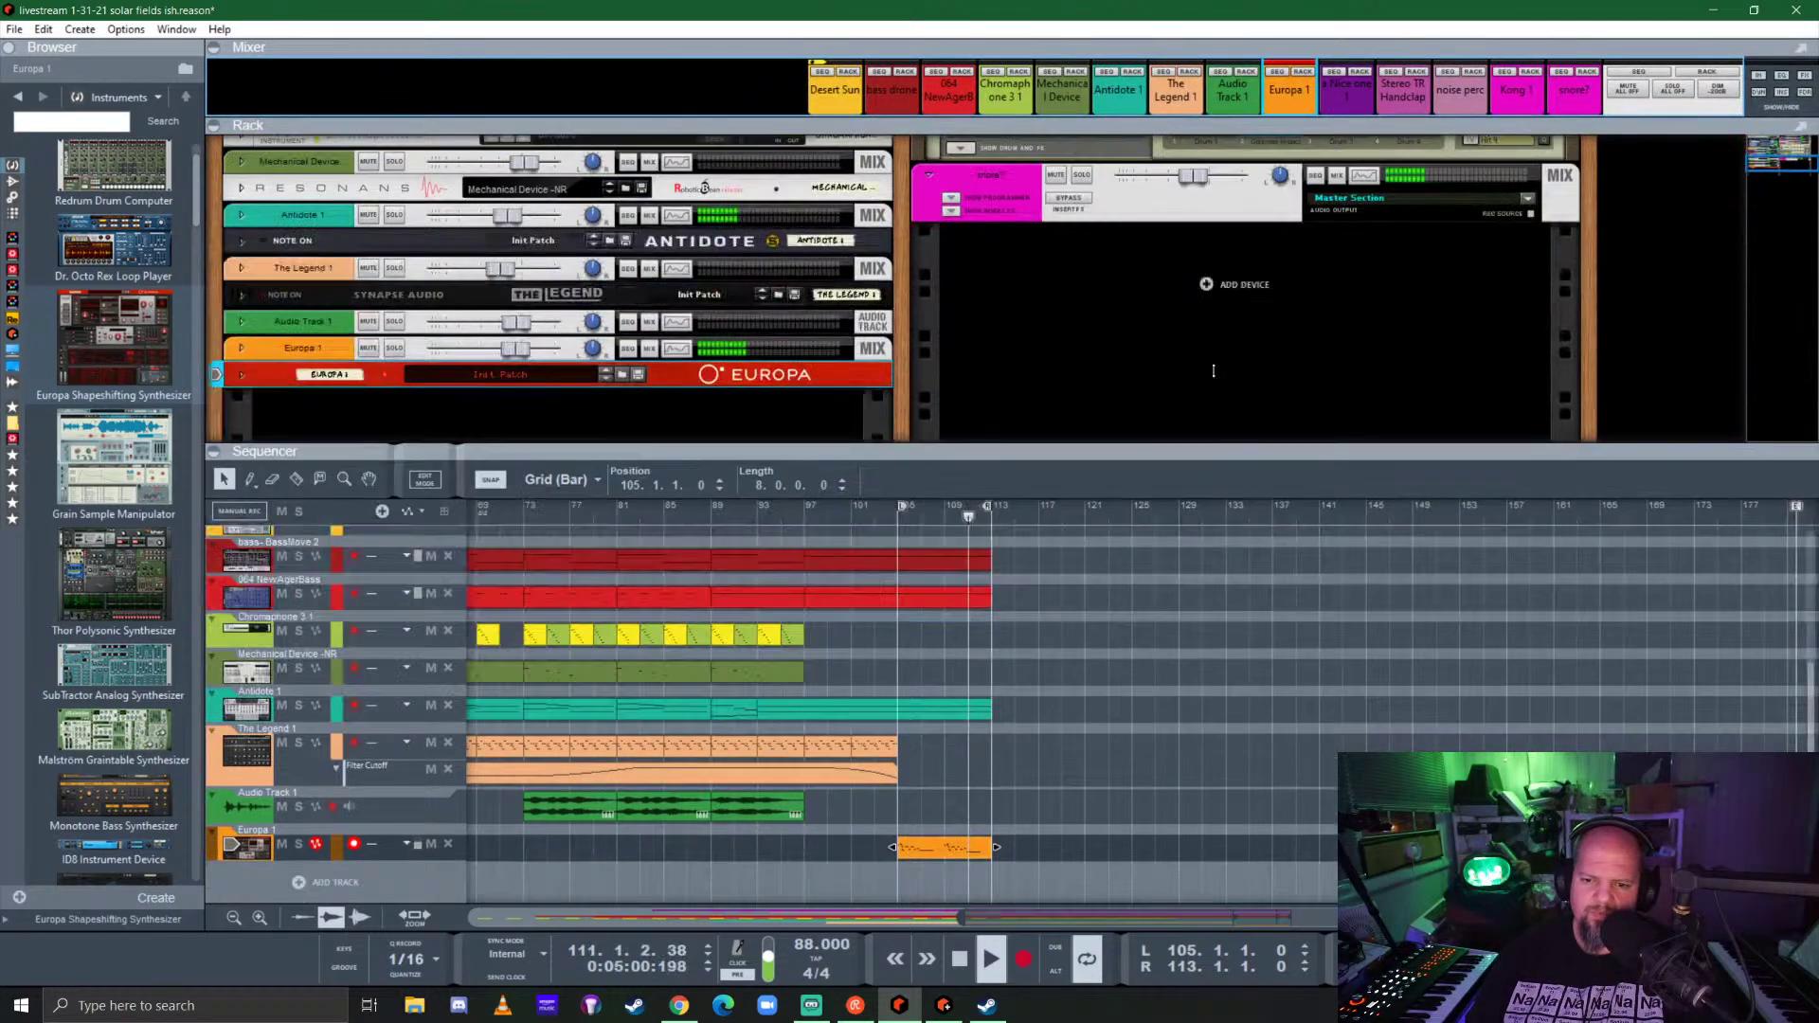
{"action": "left_click_drag", "start_coordinate": [1213, 371], "coordinate": [1213, 254]}
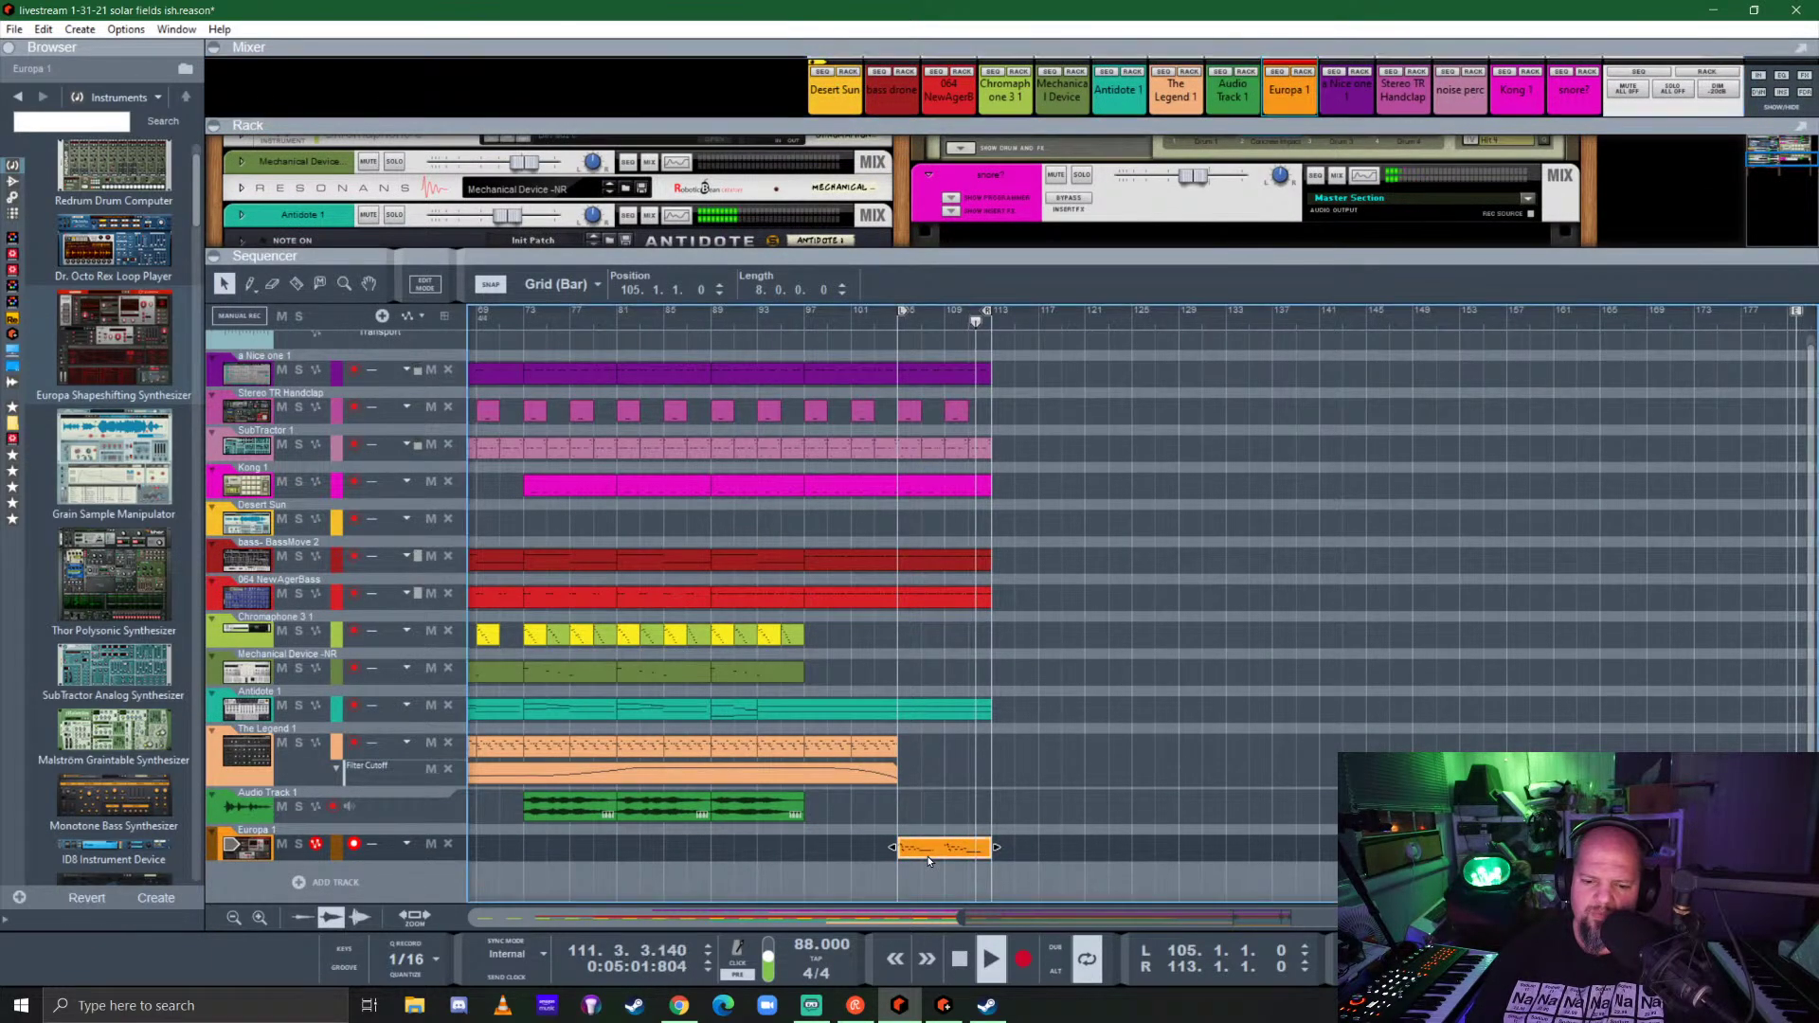
{"action": "left_click_drag", "start_coordinate": [925, 851], "coordinate": [1021, 855]}
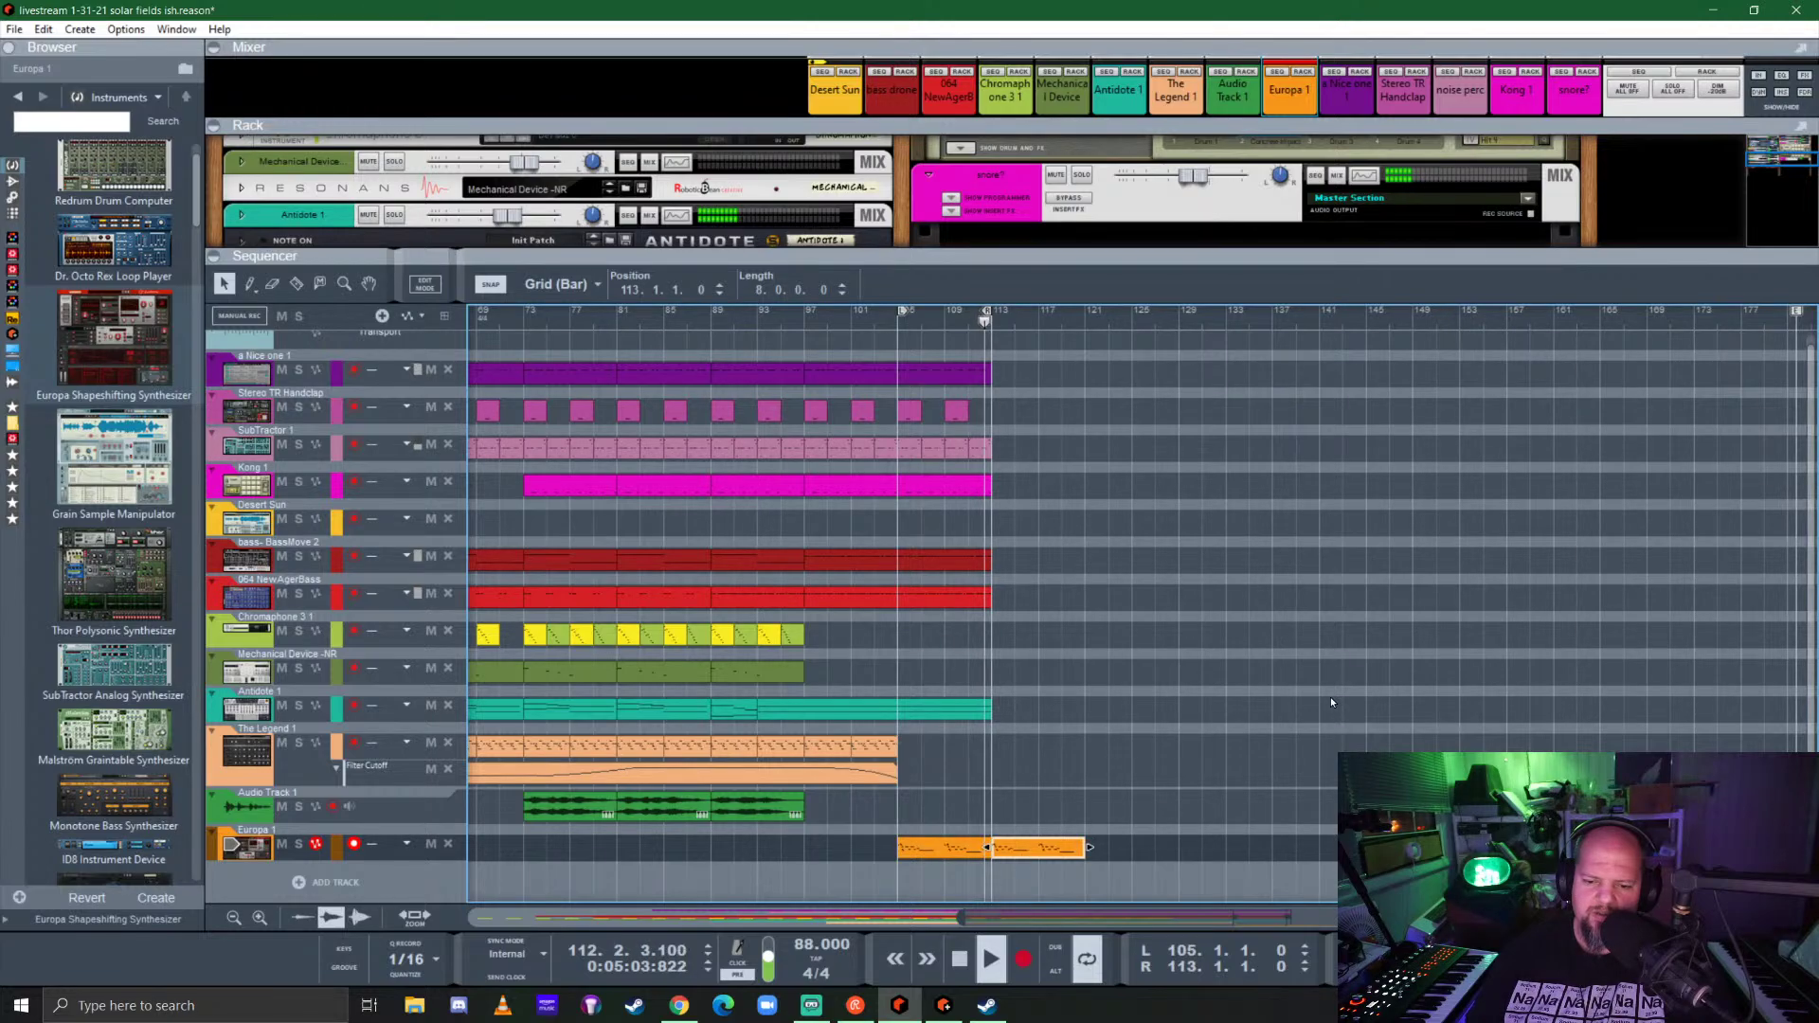
Step: Copy the last eight bars of the drum, percussion and bass tracks to bar 113 and move the loop end to bar 121
{"action": "left_click_drag", "start_coordinate": [1042, 738], "coordinate": [1072, 426]}
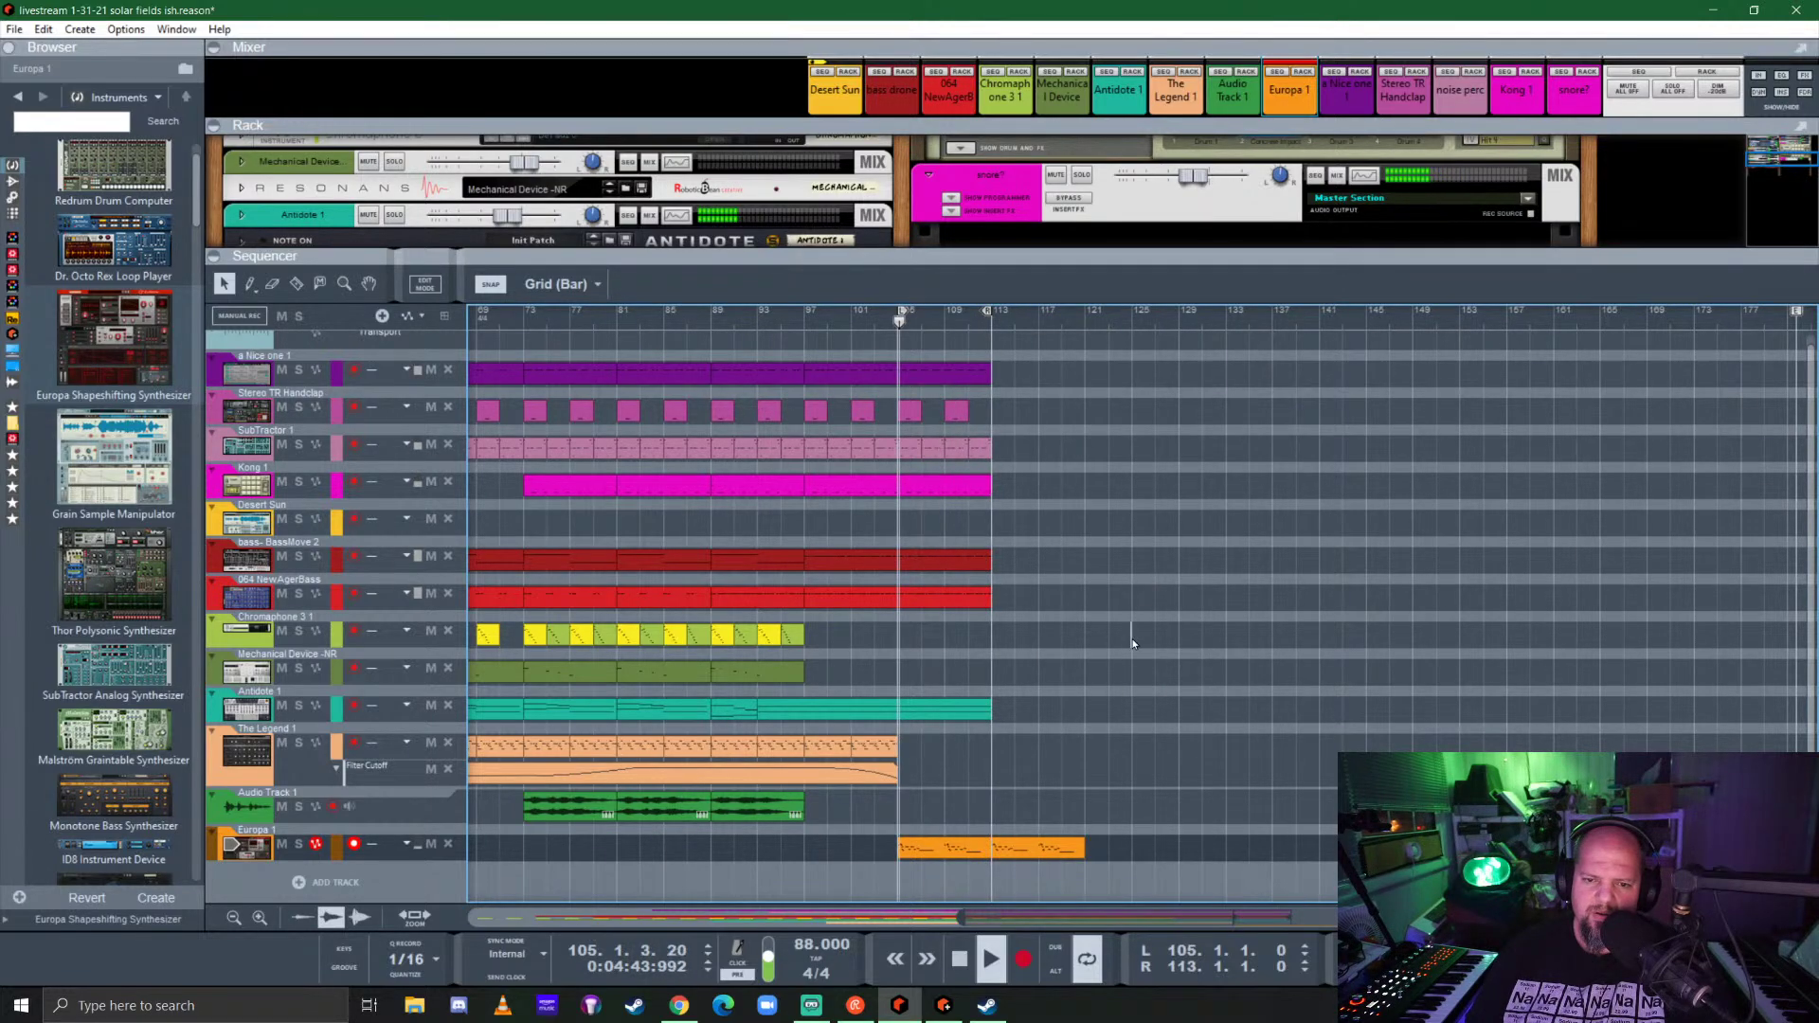
{"action": "left_click_drag", "start_coordinate": [1131, 648], "coordinate": [1029, 367]}
{"action": "left_click", "coordinate": [1081, 313], "text": "alt"}
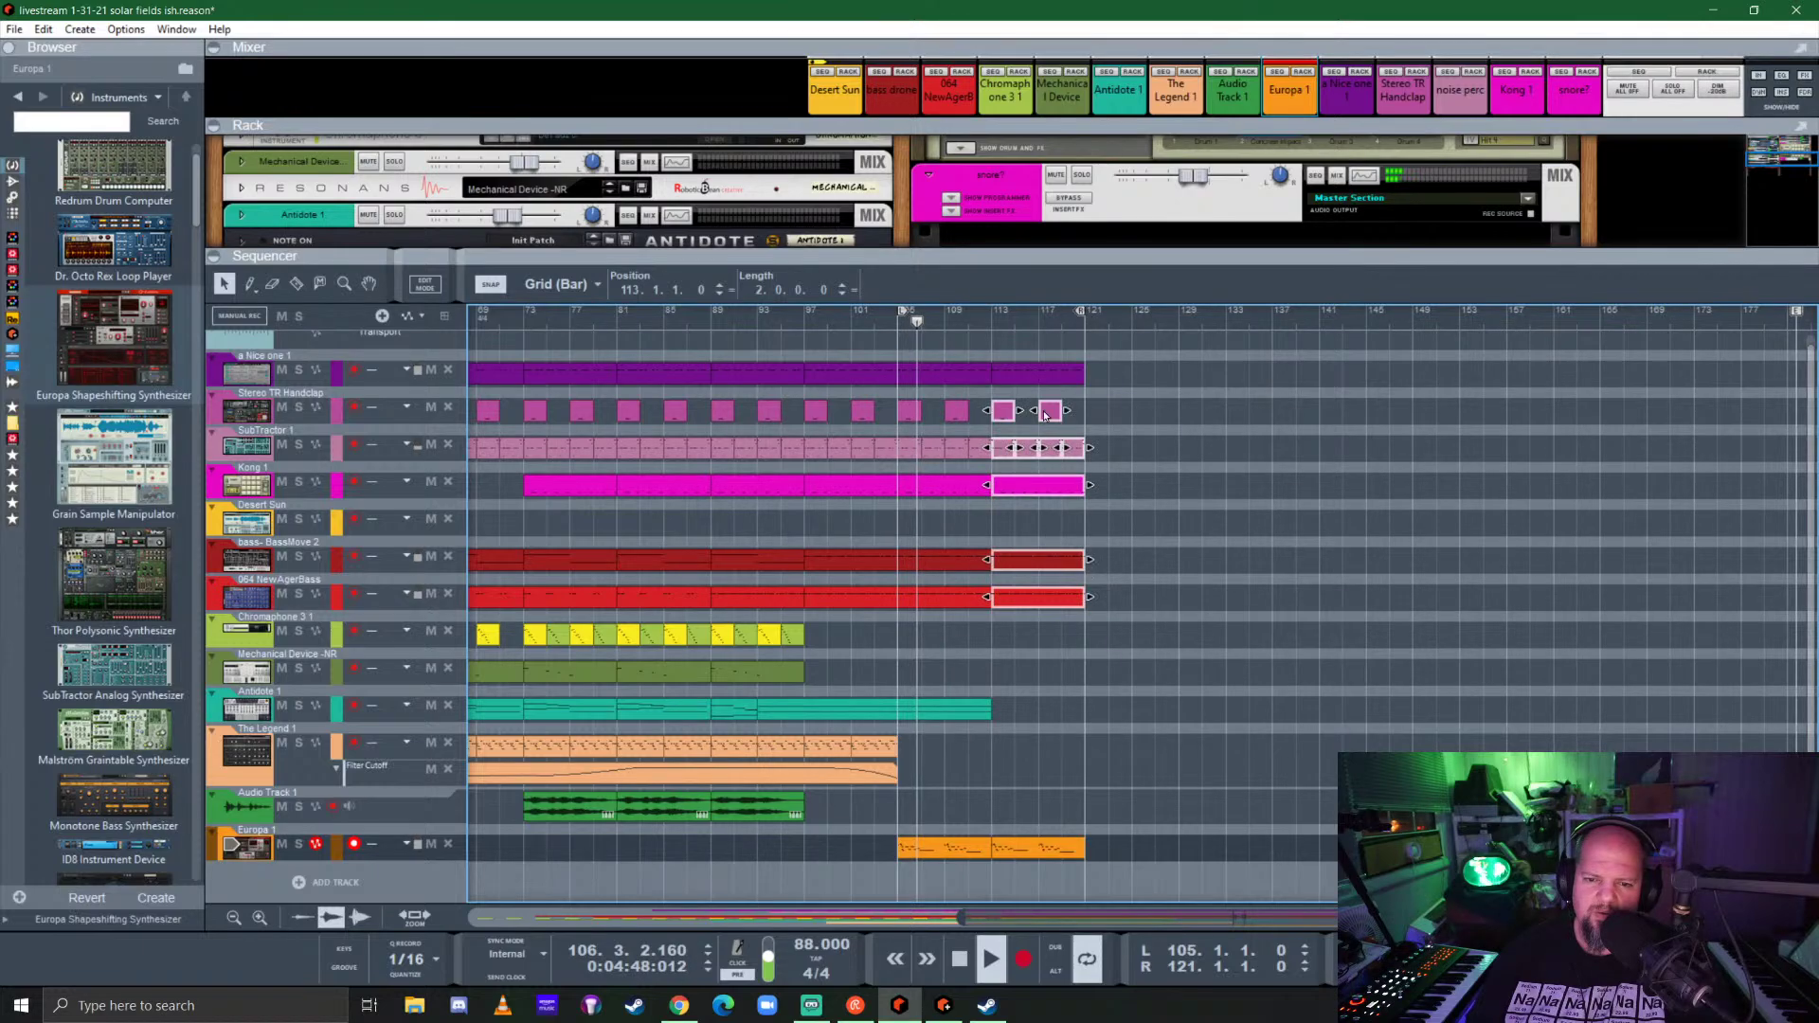
Step: Try to extend the Antidote 1 clip past bar 113
{"action": "left_click", "coordinate": [959, 711]}
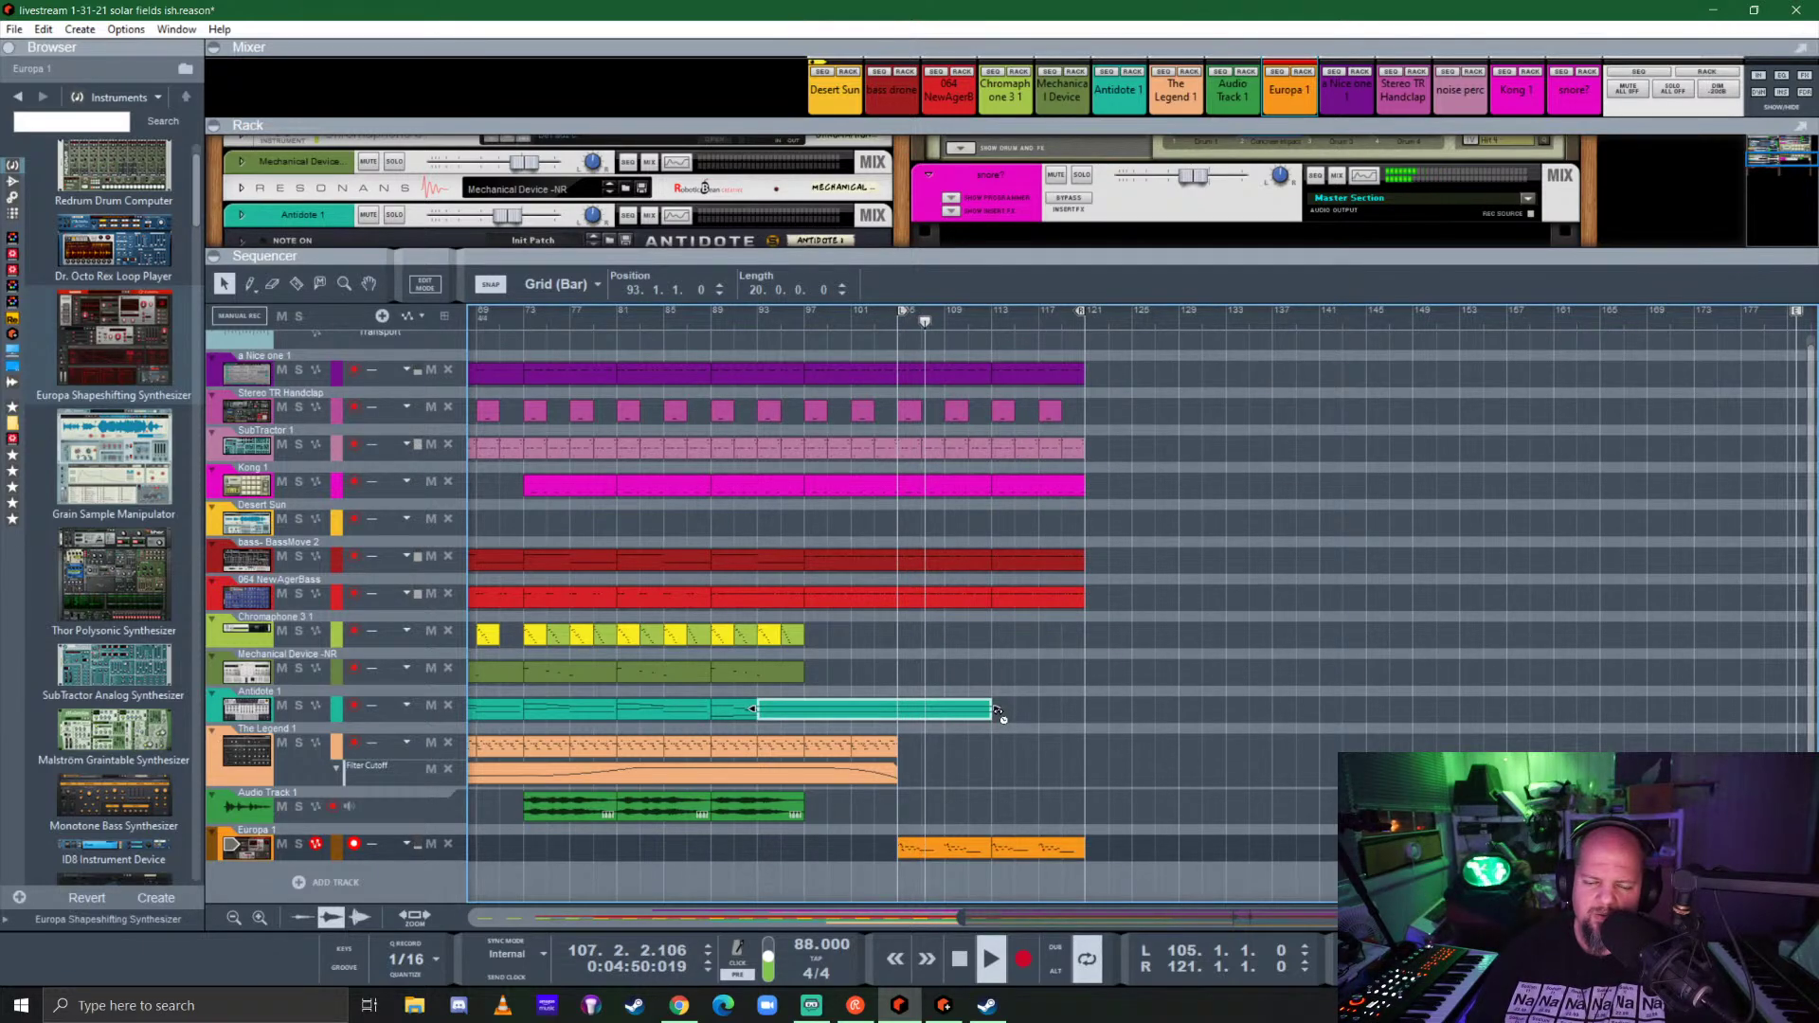
{"action": "mouse_move", "coordinate": [1000, 716]}
{"action": "left_mouse_down"}
{"action": "mouse_move", "coordinate": [1084, 711]}
{"action": "mouse_move", "coordinate": [995, 711]}
{"action": "left_mouse_up"}
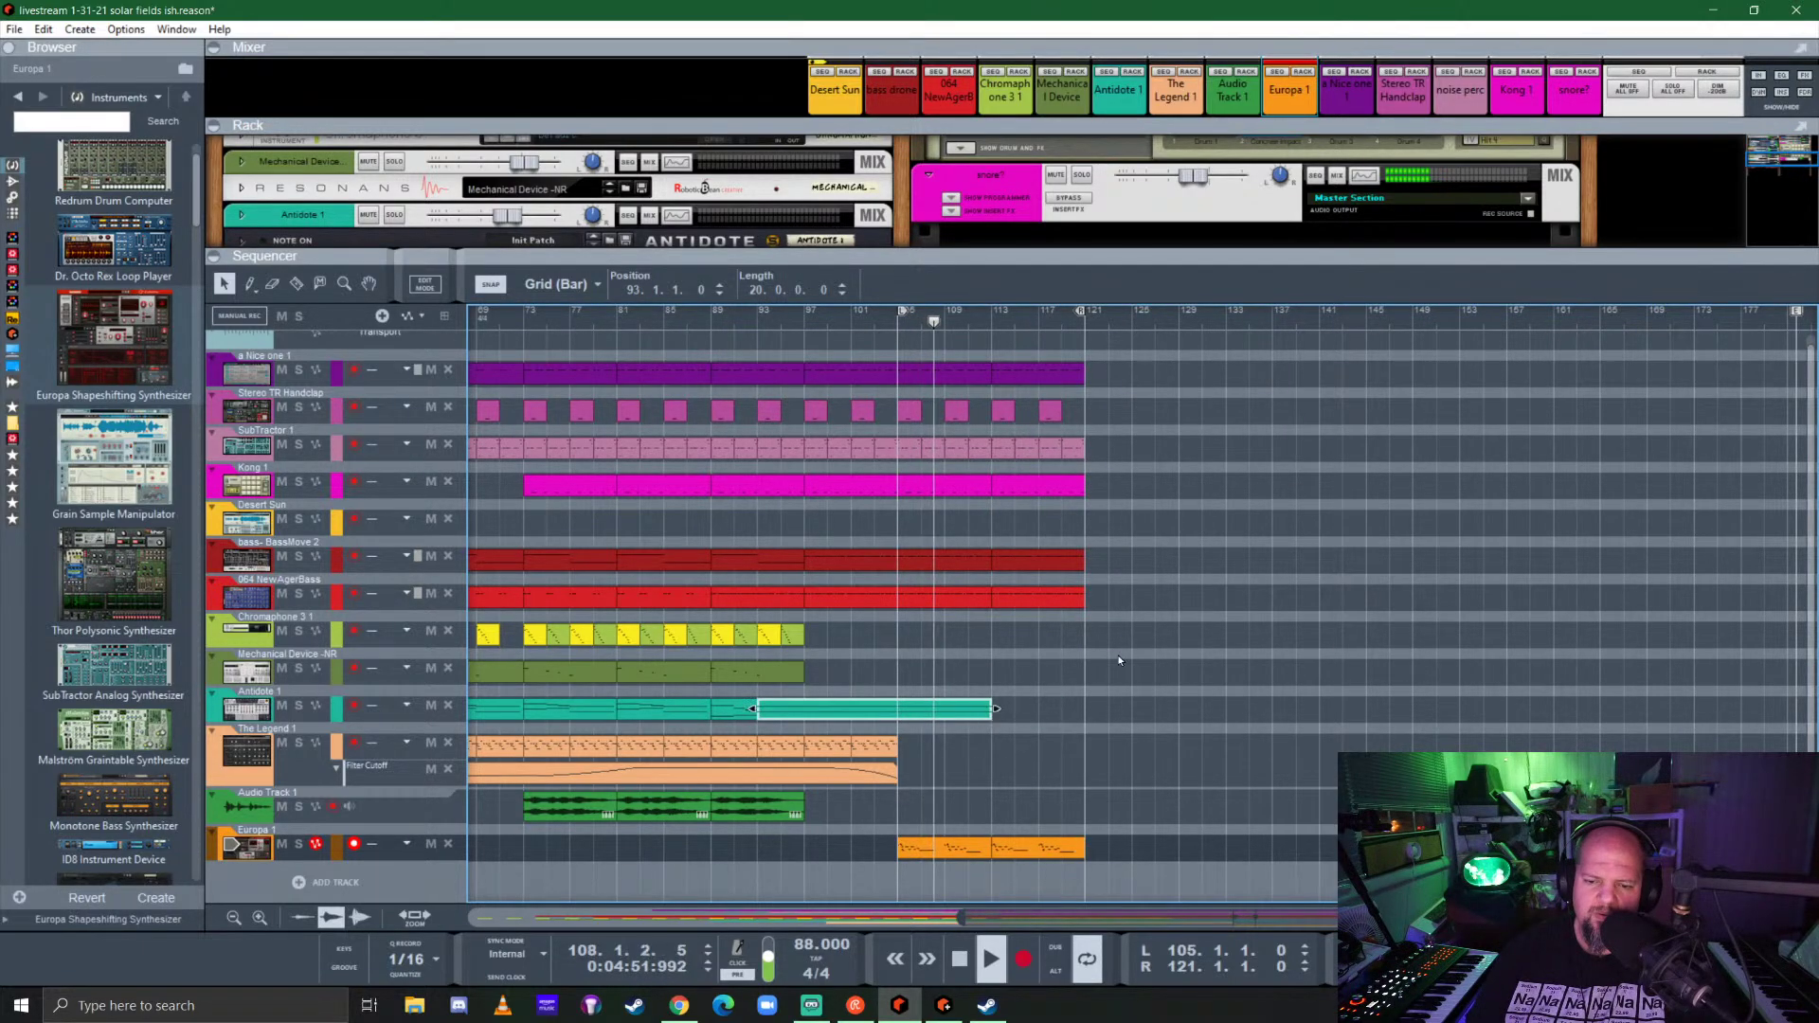
Step: Enlarge the rack area and browse the instrument devices by maker for another synth to add
{"action": "left_click_drag", "start_coordinate": [1153, 260], "coordinate": [1153, 328]}
{"action": "left_click_drag", "start_coordinate": [1119, 537], "coordinate": [755, 532]}
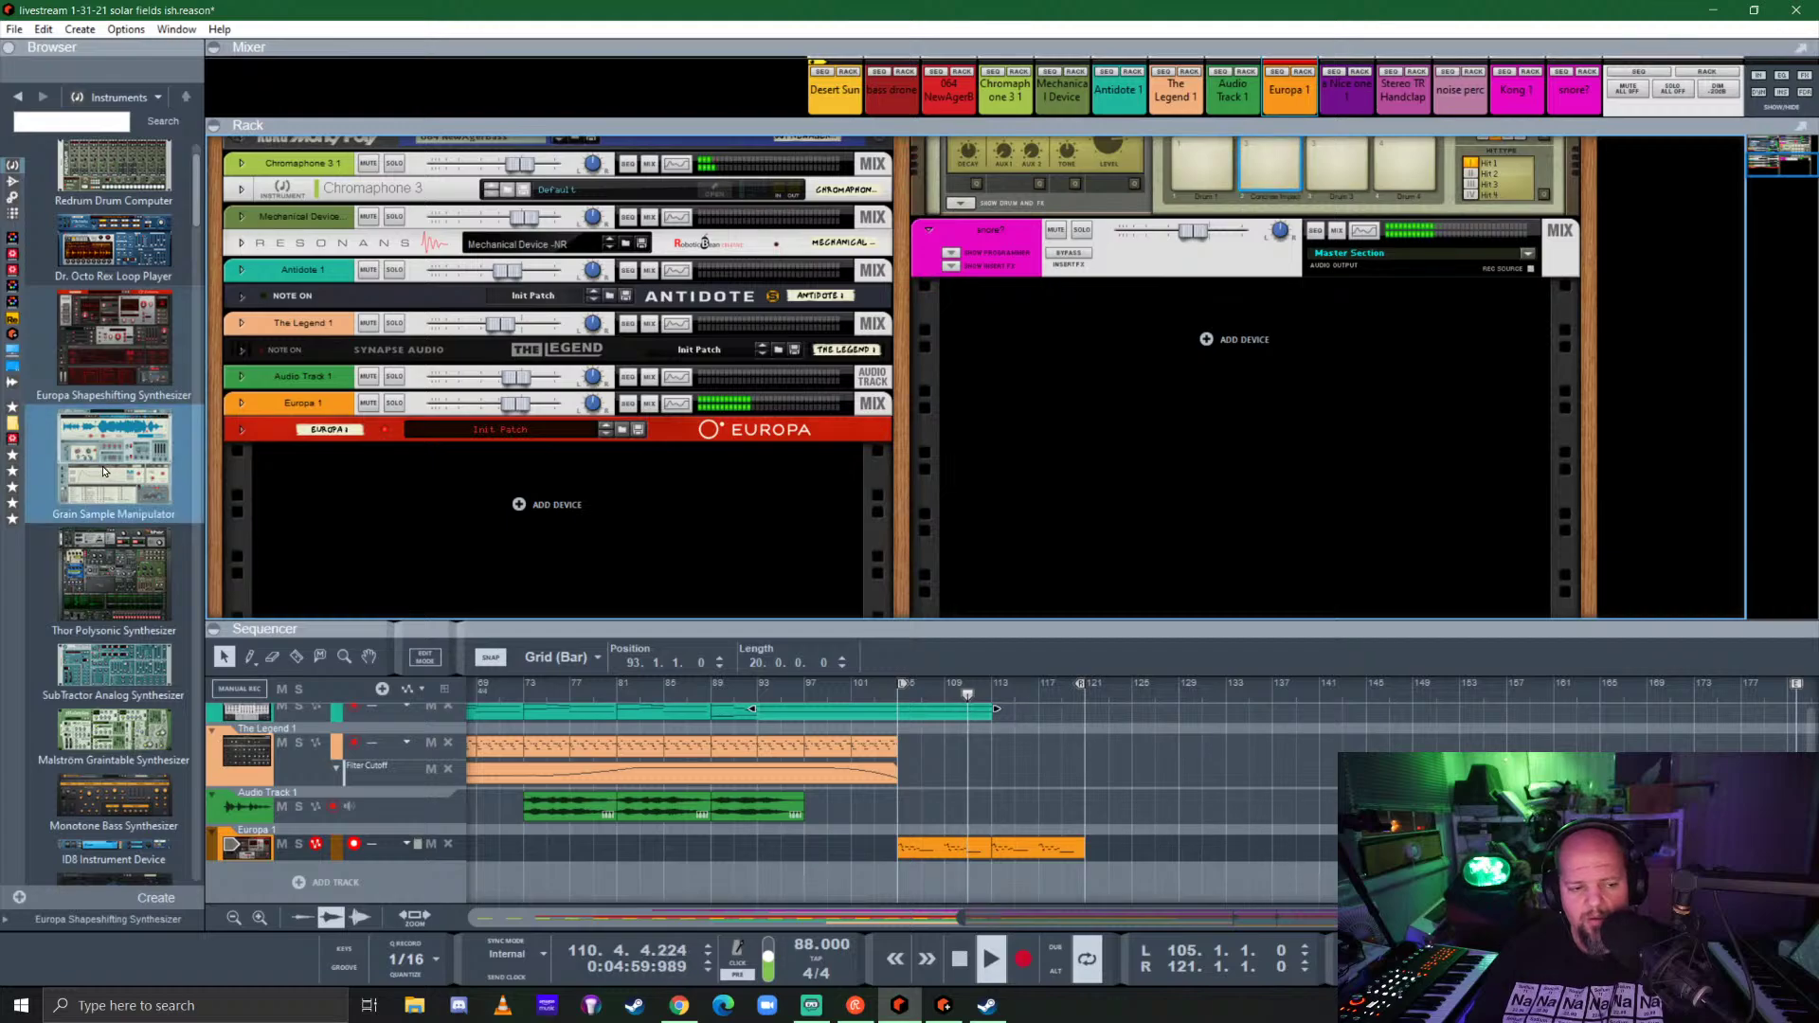
{"action": "scroll", "coordinate": [109, 466], "scroll_direction": "down", "scroll_amount": 10}
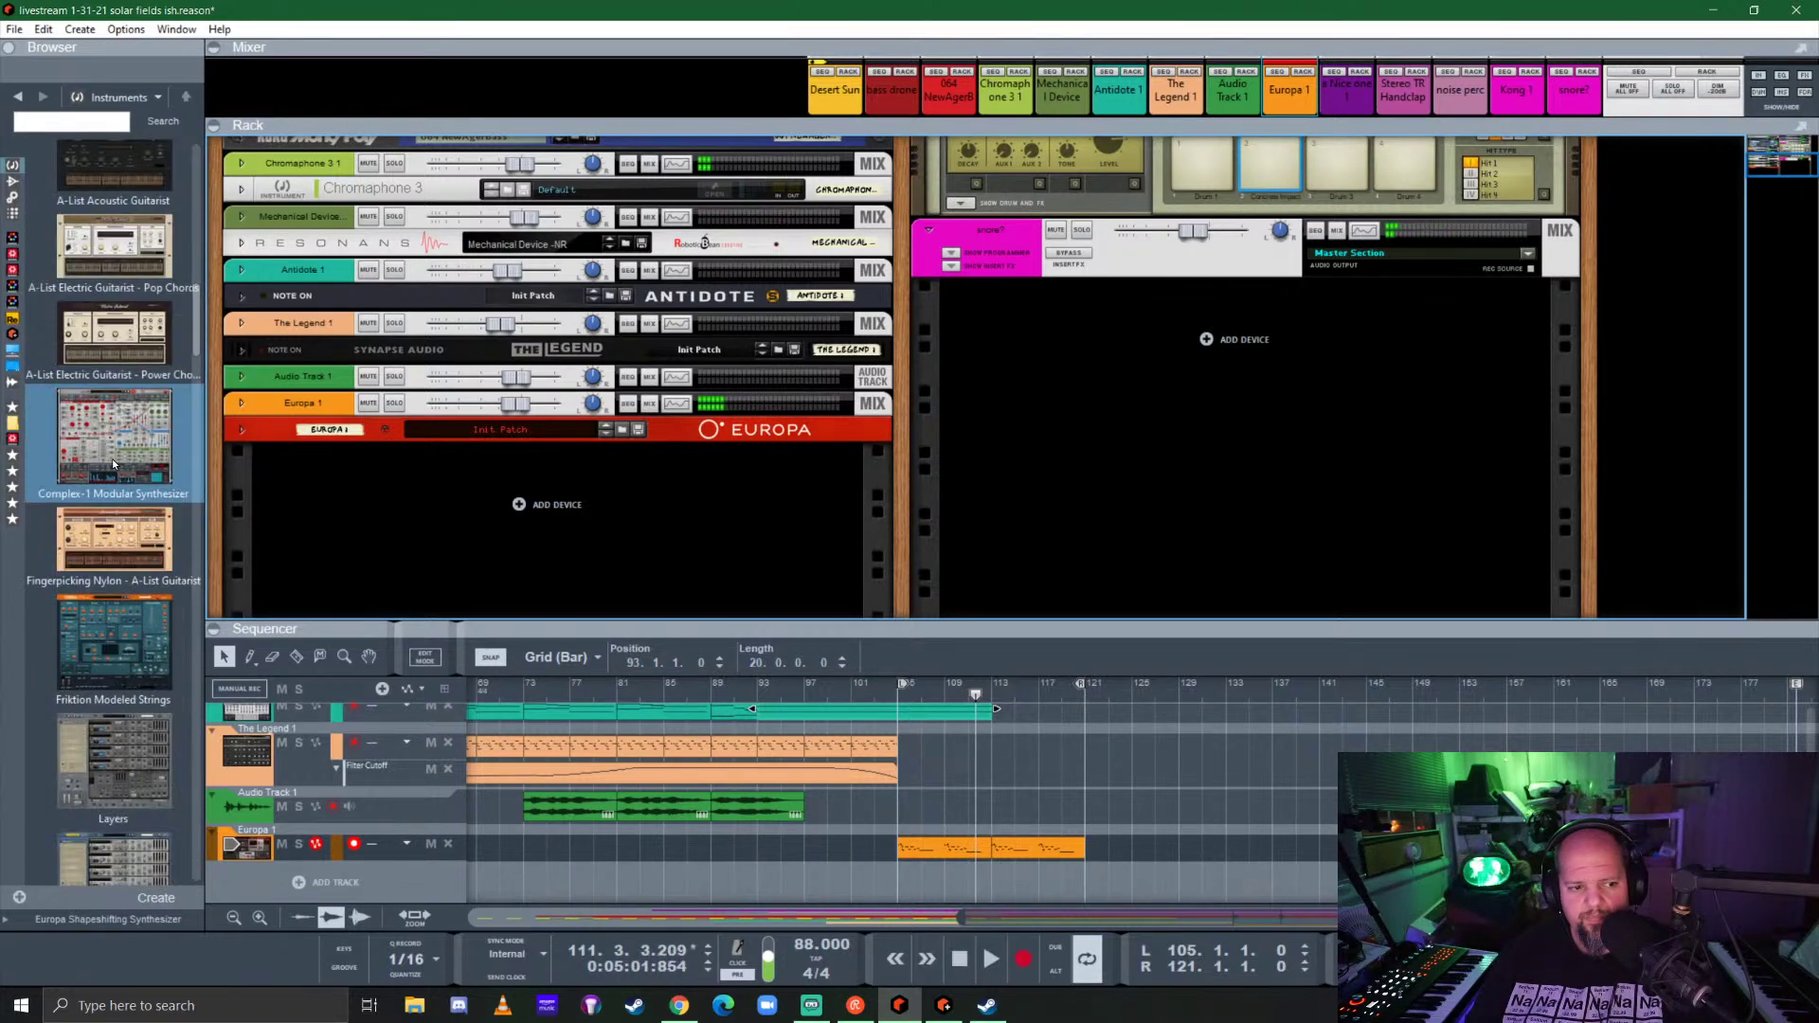
{"action": "scroll", "coordinate": [113, 464], "scroll_direction": "down", "scroll_amount": 5}
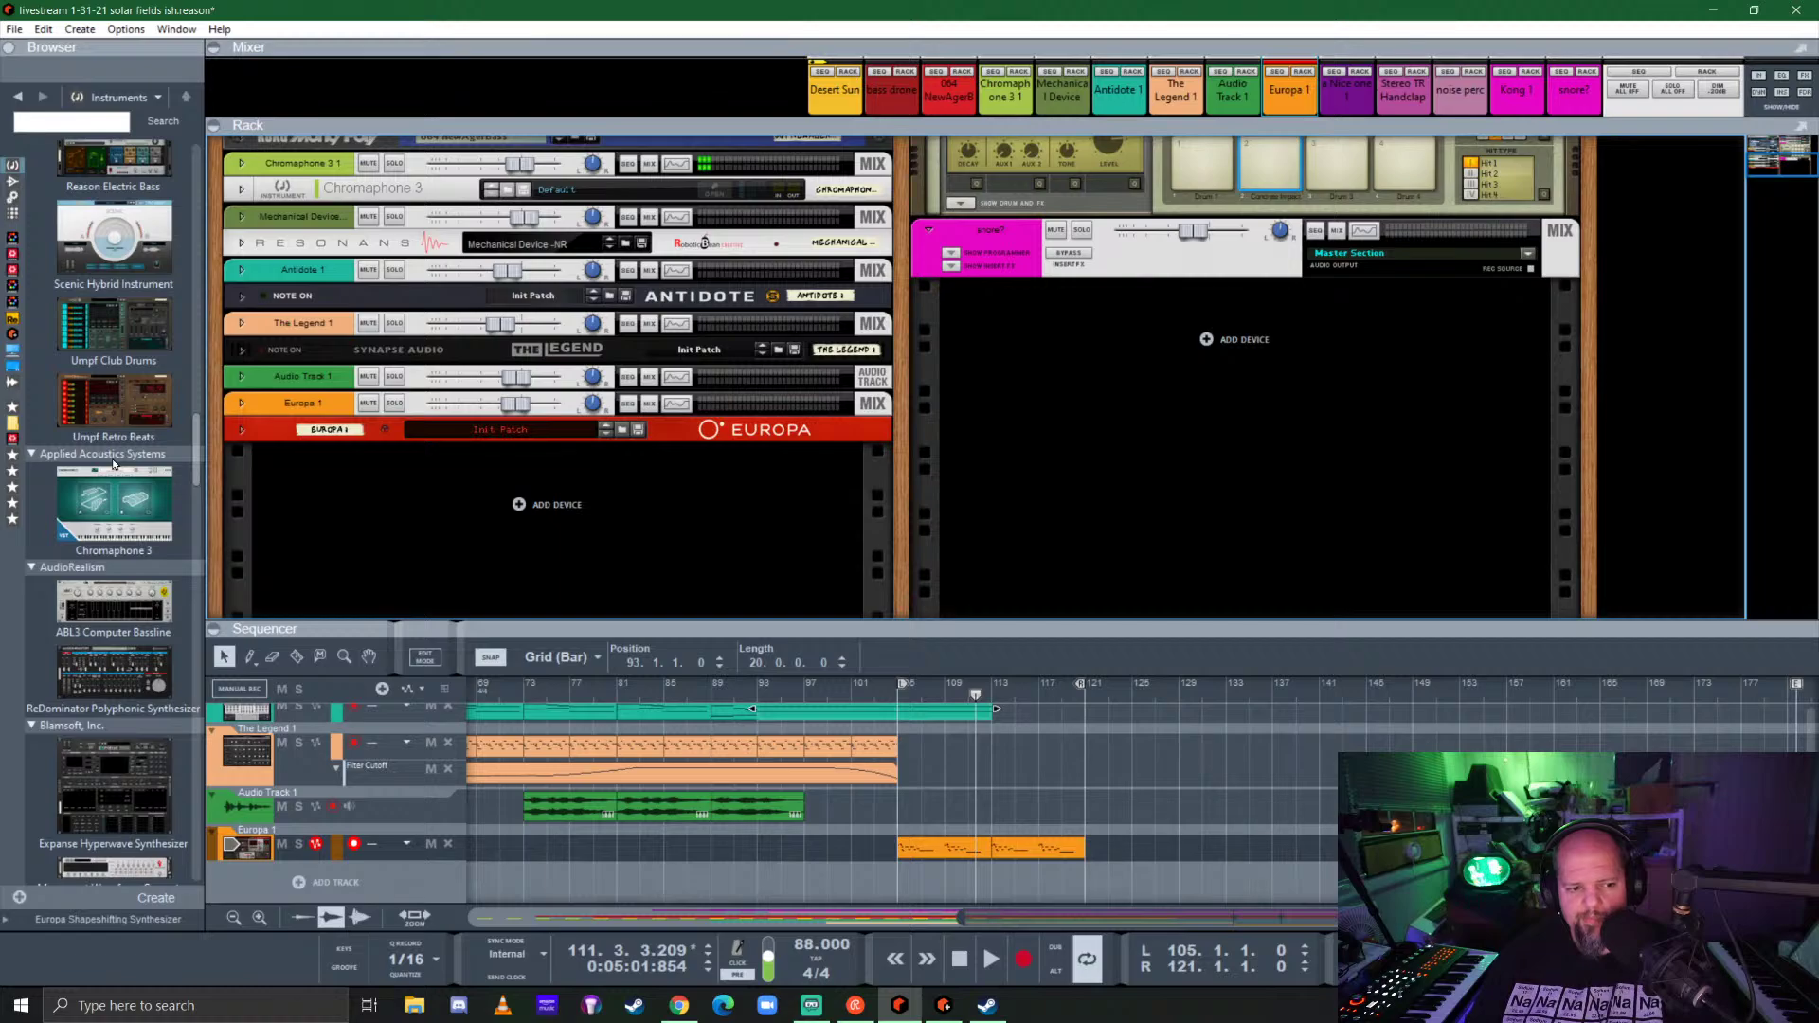
{"action": "scroll", "coordinate": [112, 464], "scroll_direction": "down", "scroll_amount": 5}
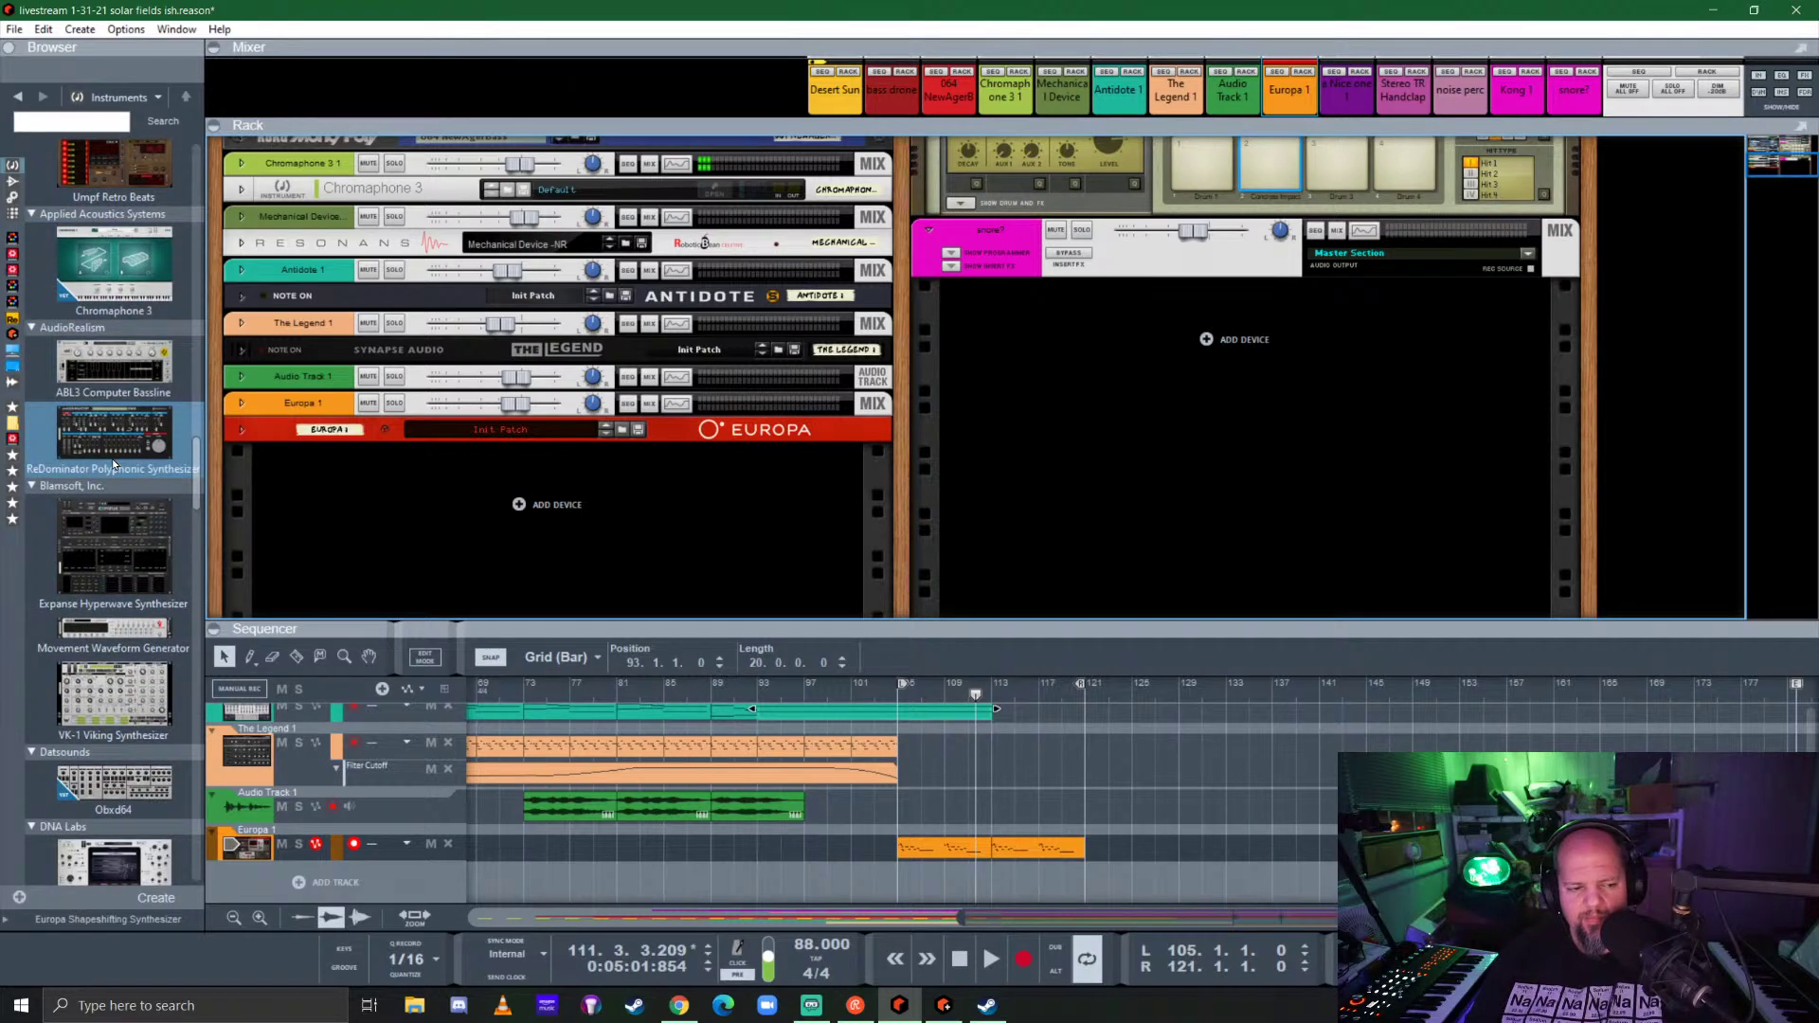
{"action": "scroll", "coordinate": [112, 458], "scroll_direction": "down", "scroll_amount": 5}
{"action": "scroll", "coordinate": [112, 463], "scroll_direction": "down", "scroll_amount": 10}
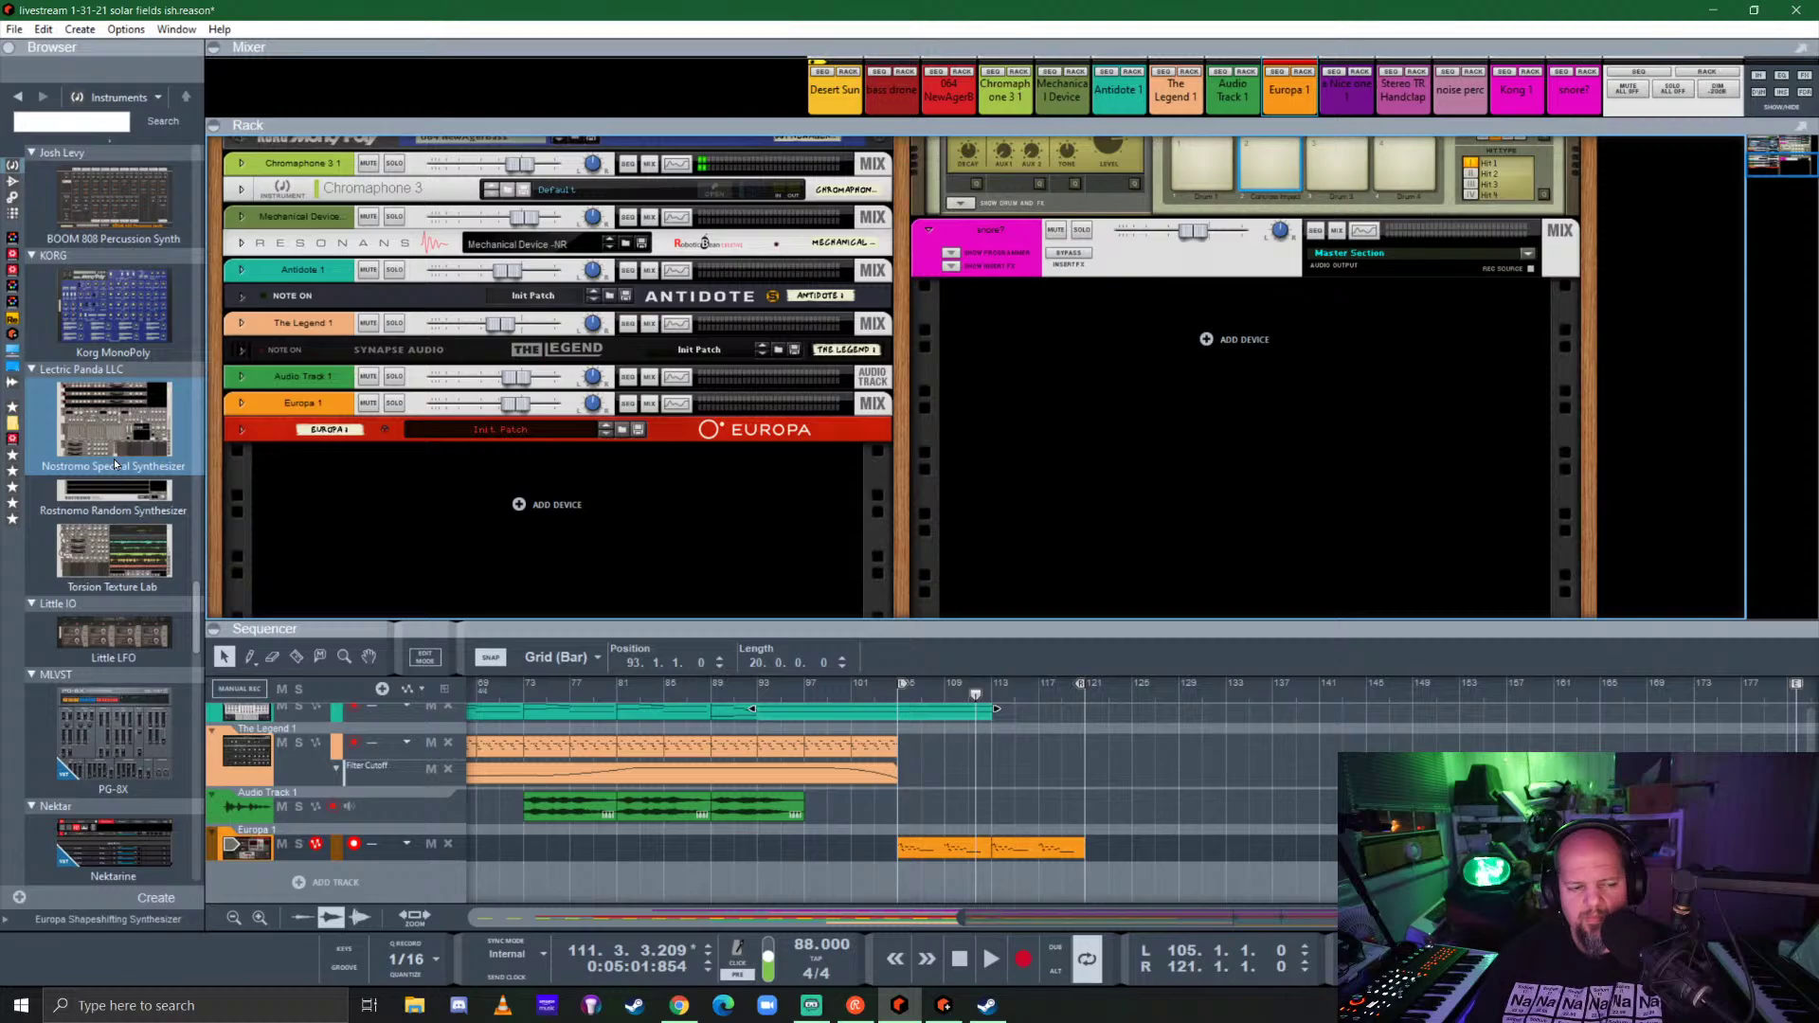
{"action": "scroll", "coordinate": [113, 461], "scroll_direction": "down", "scroll_amount": 5}
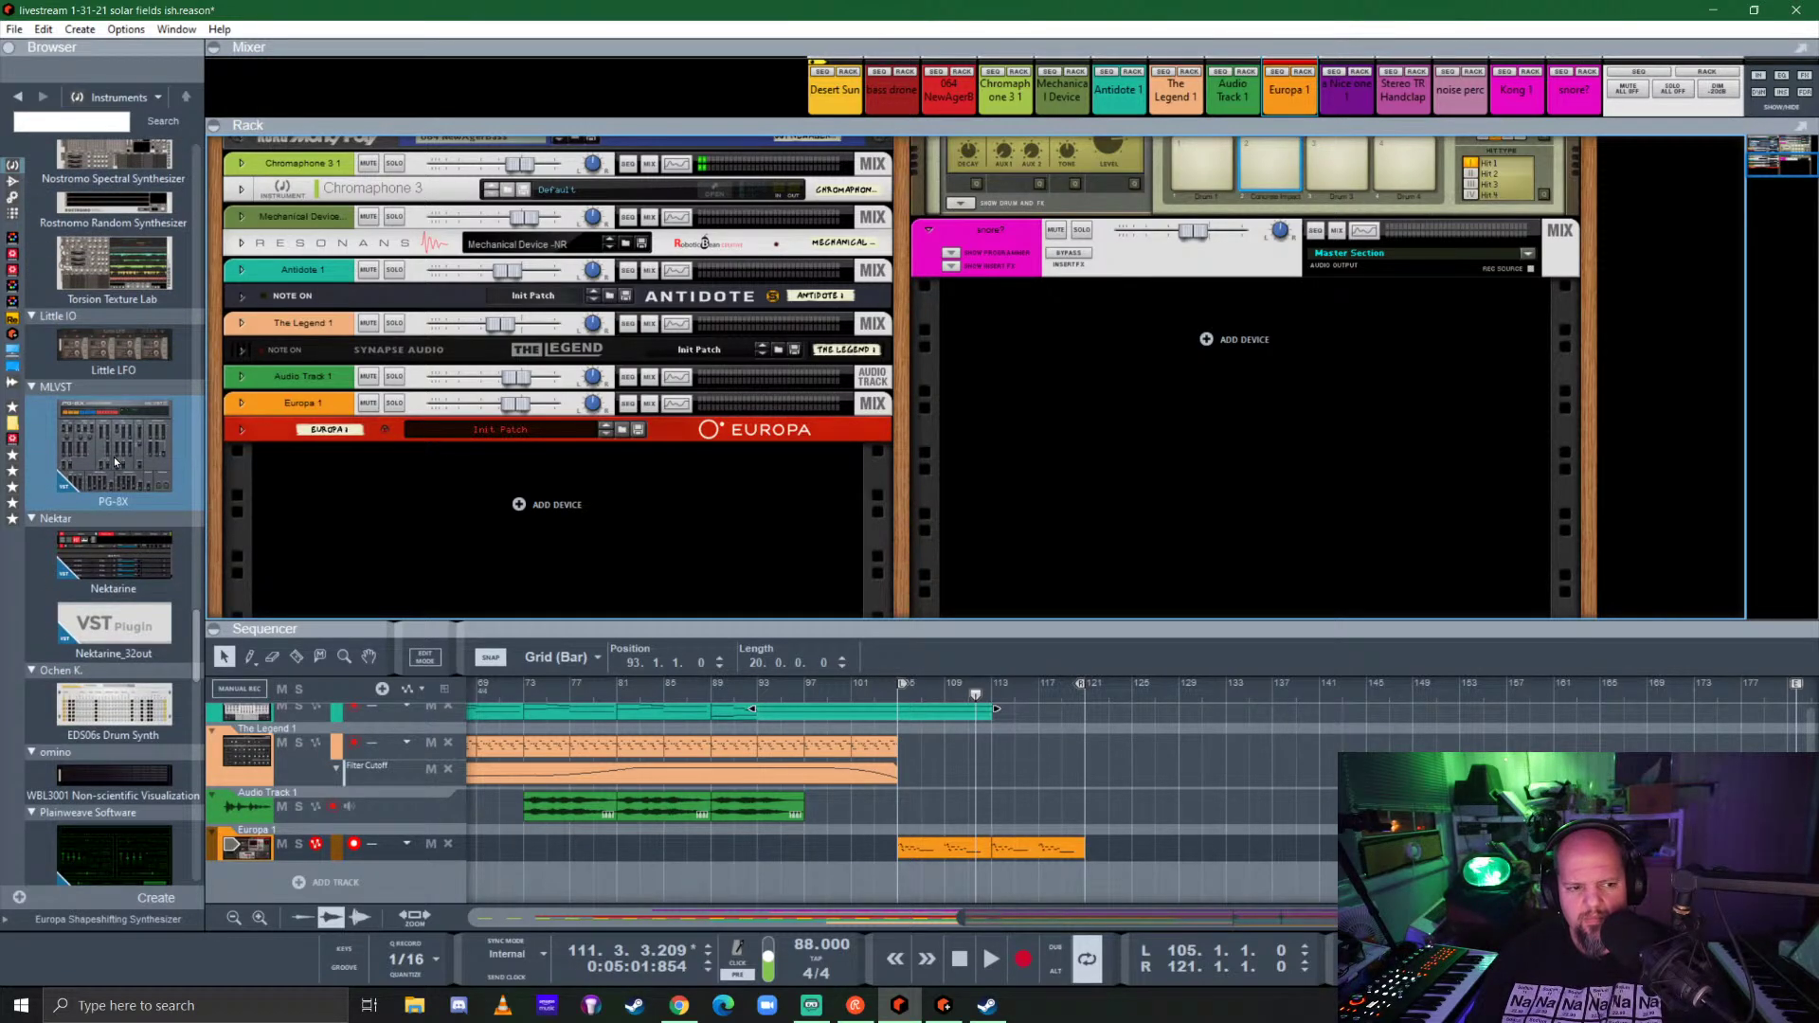
{"action": "scroll", "coordinate": [115, 462], "scroll_direction": "up", "scroll_amount": 8}
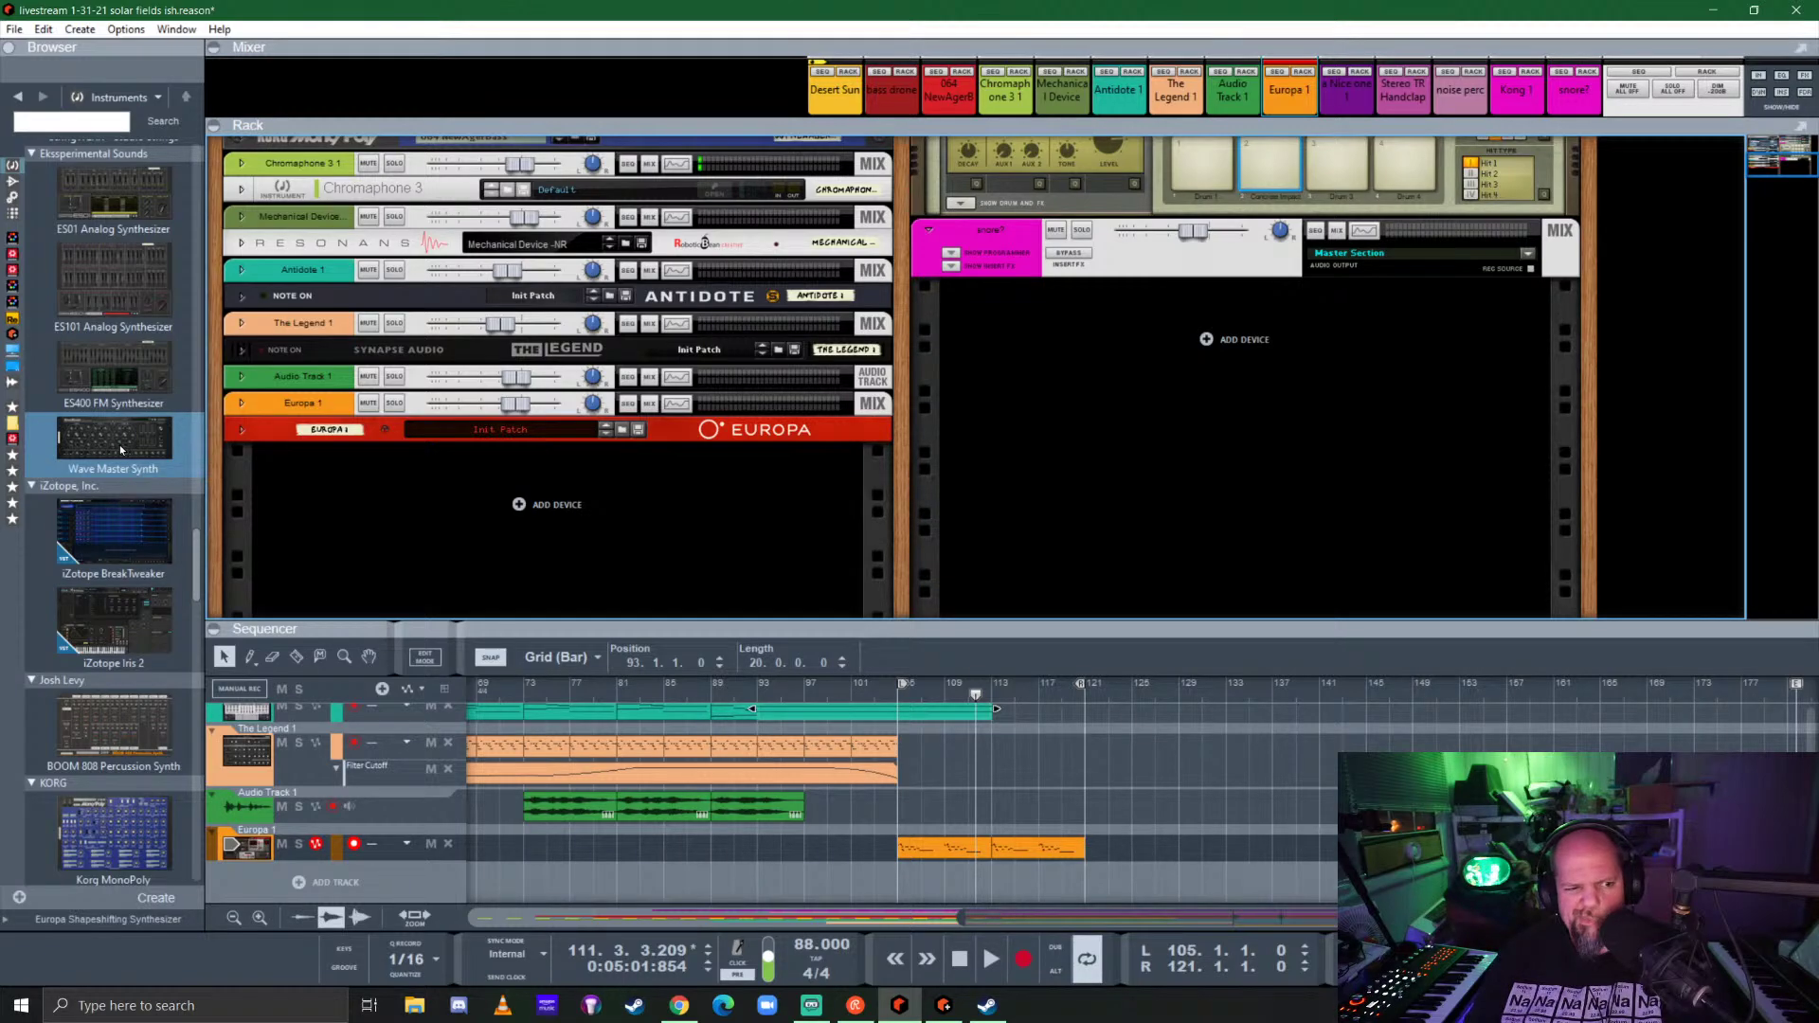
{"action": "scroll", "coordinate": [112, 381], "scroll_direction": "up", "scroll_amount": 8}
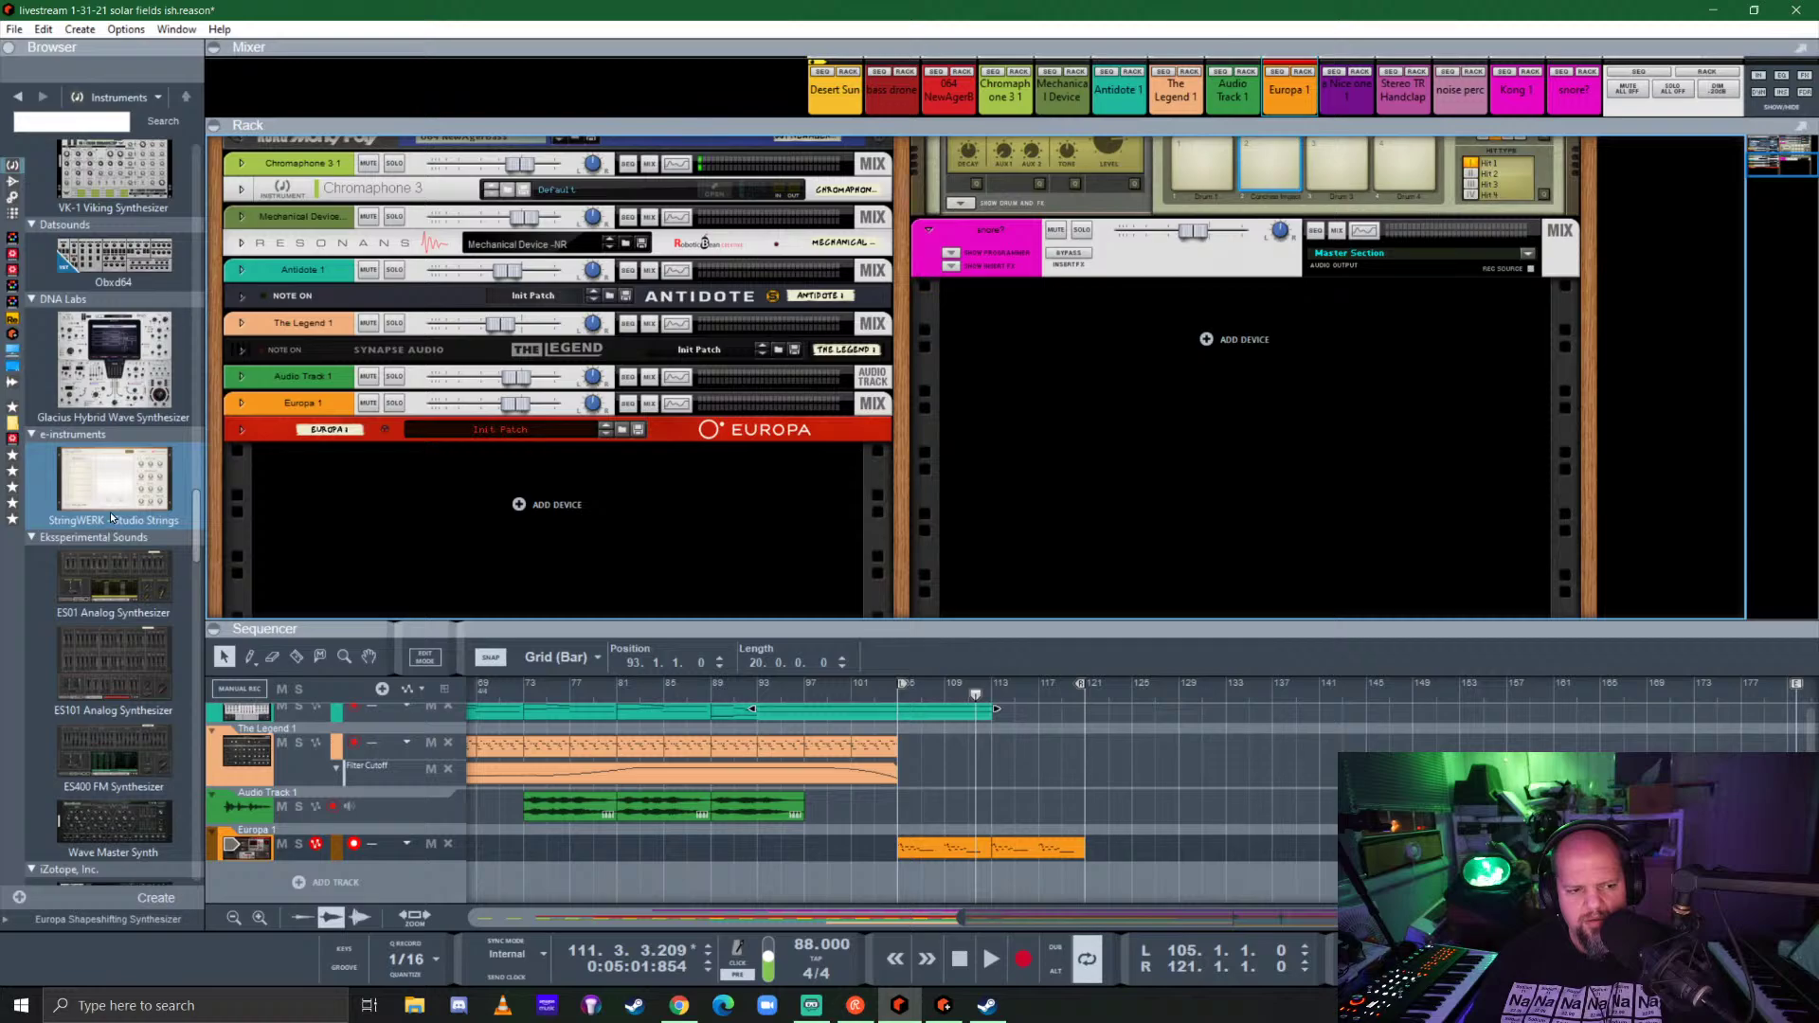
{"action": "scroll", "coordinate": [111, 518], "scroll_direction": "up", "scroll_amount": 4}
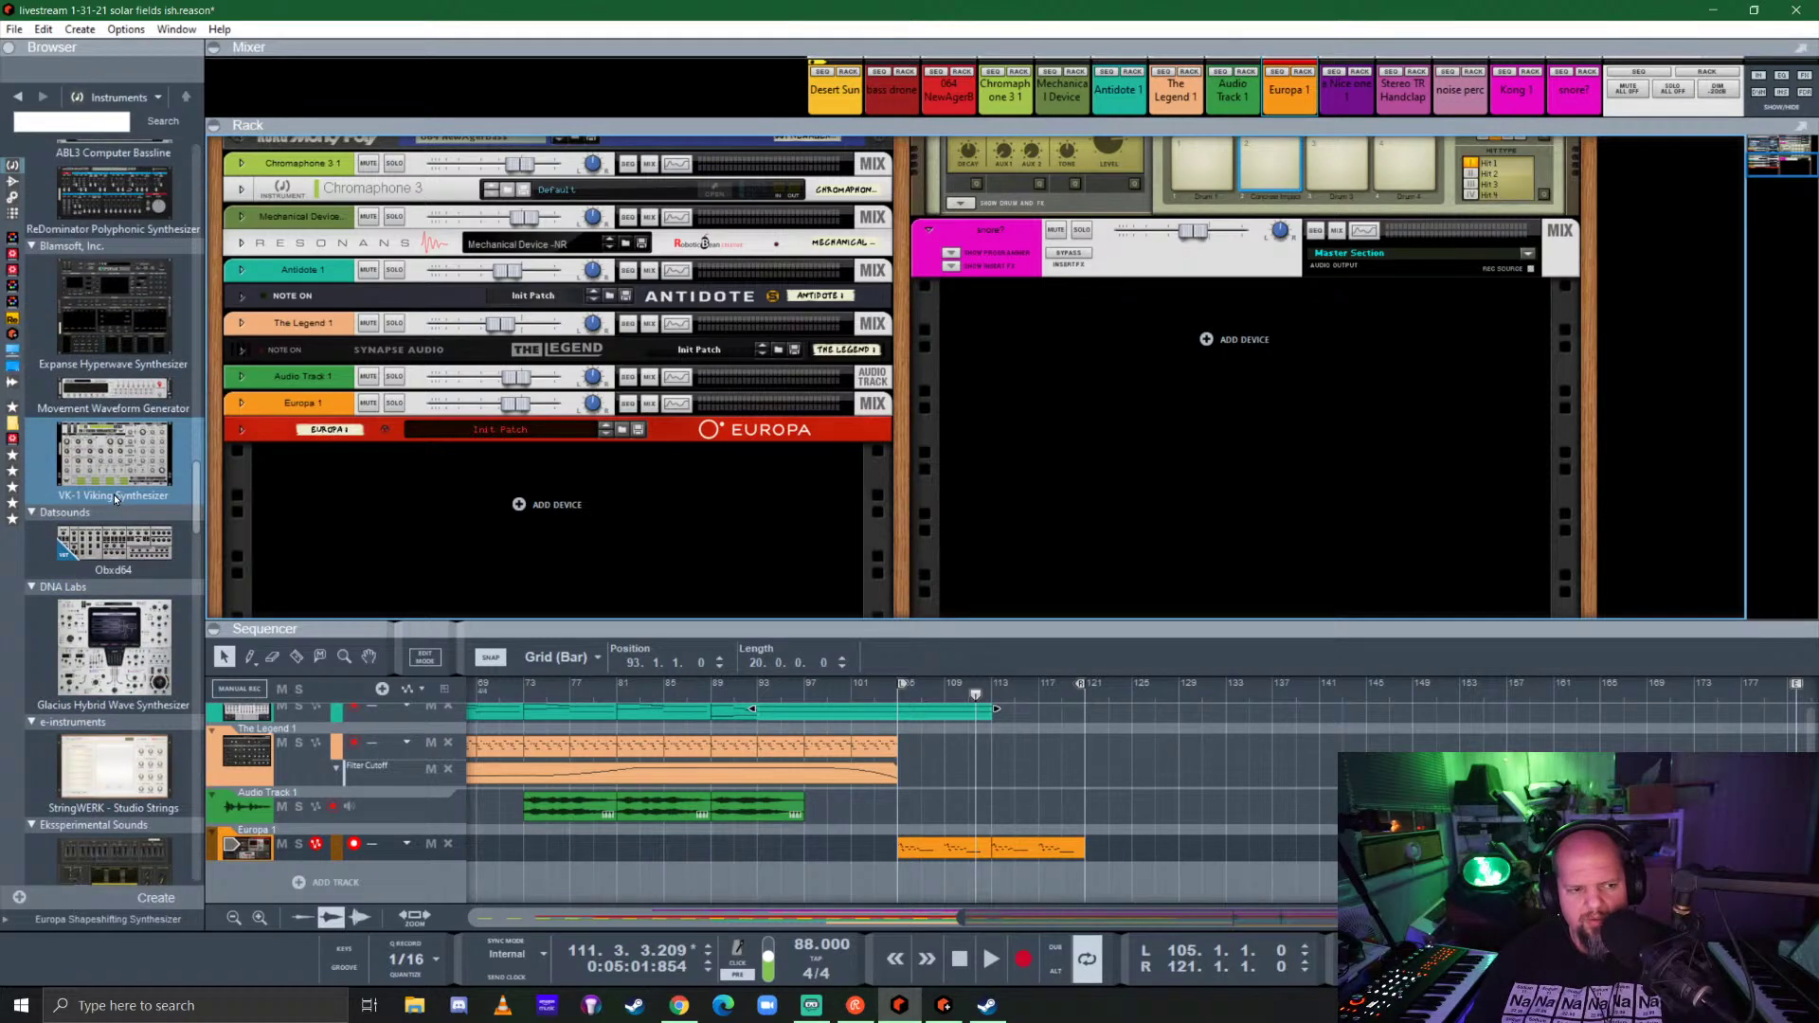
{"action": "scroll", "coordinate": [114, 495], "scroll_direction": "down", "scroll_amount": 4}
{"action": "scroll", "coordinate": [119, 494], "scroll_direction": "down", "scroll_amount": 4}
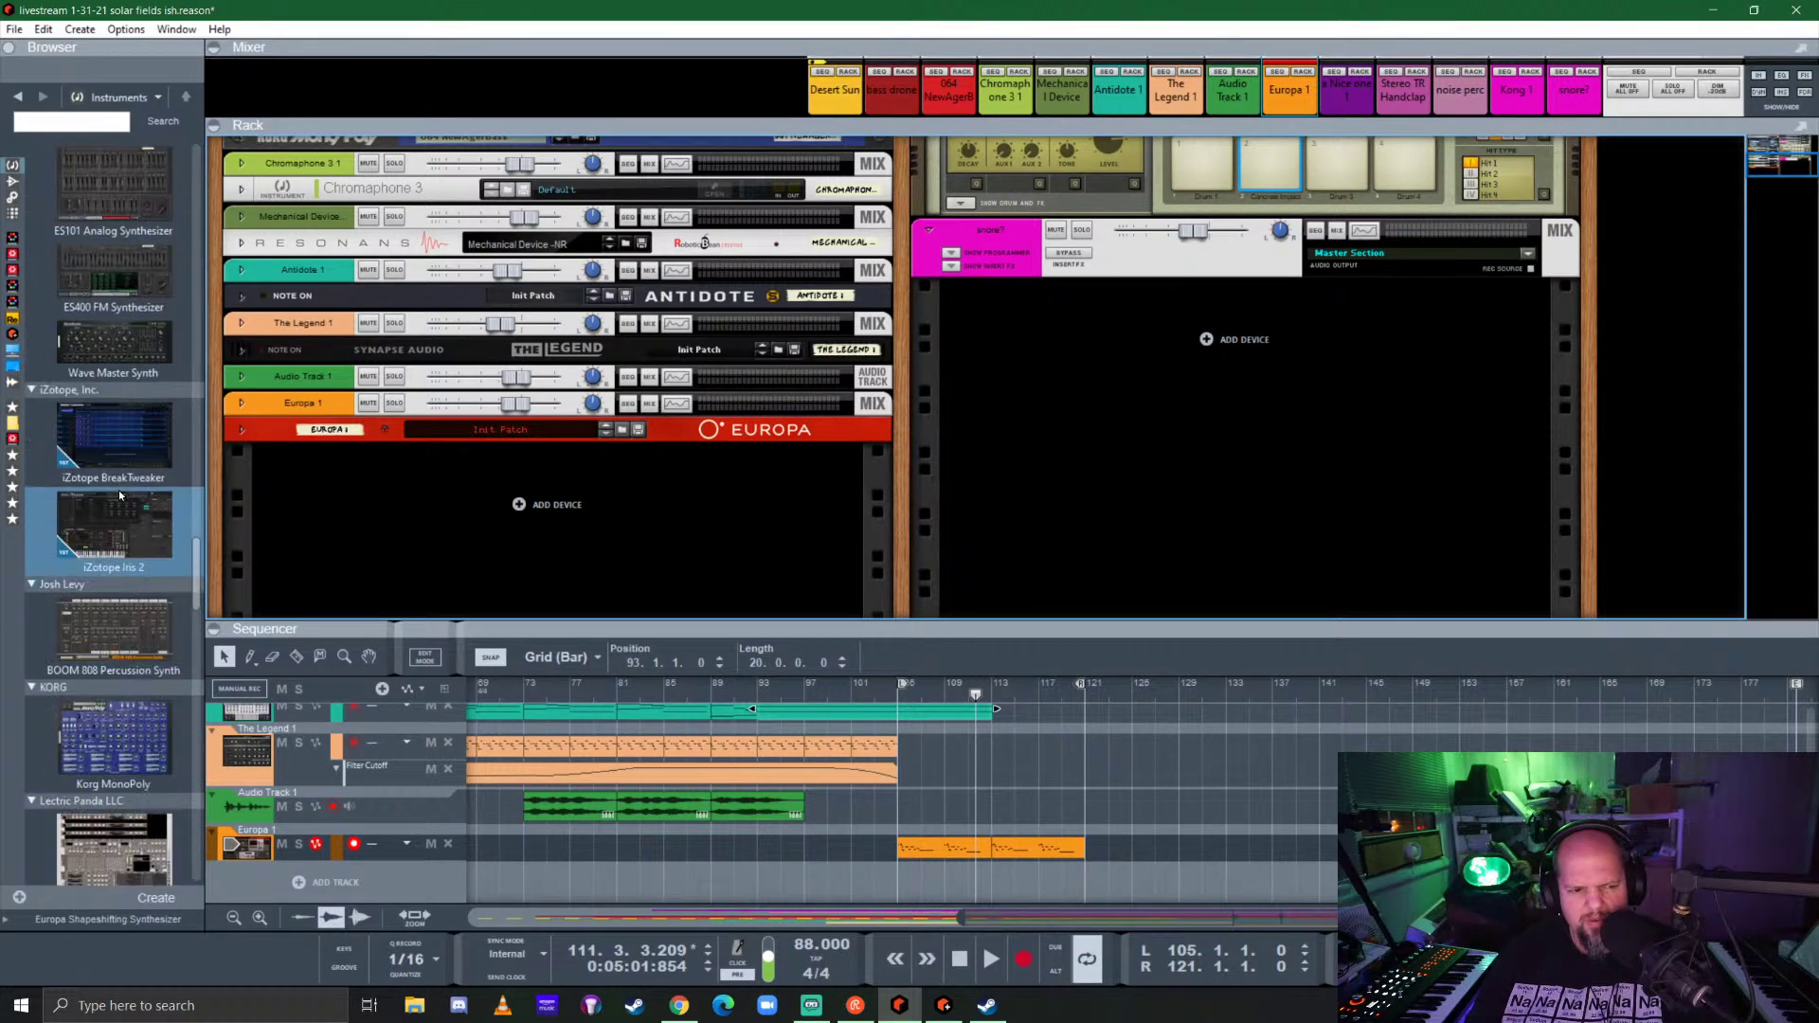
{"action": "scroll", "coordinate": [121, 494], "scroll_direction": "down", "scroll_amount": 4}
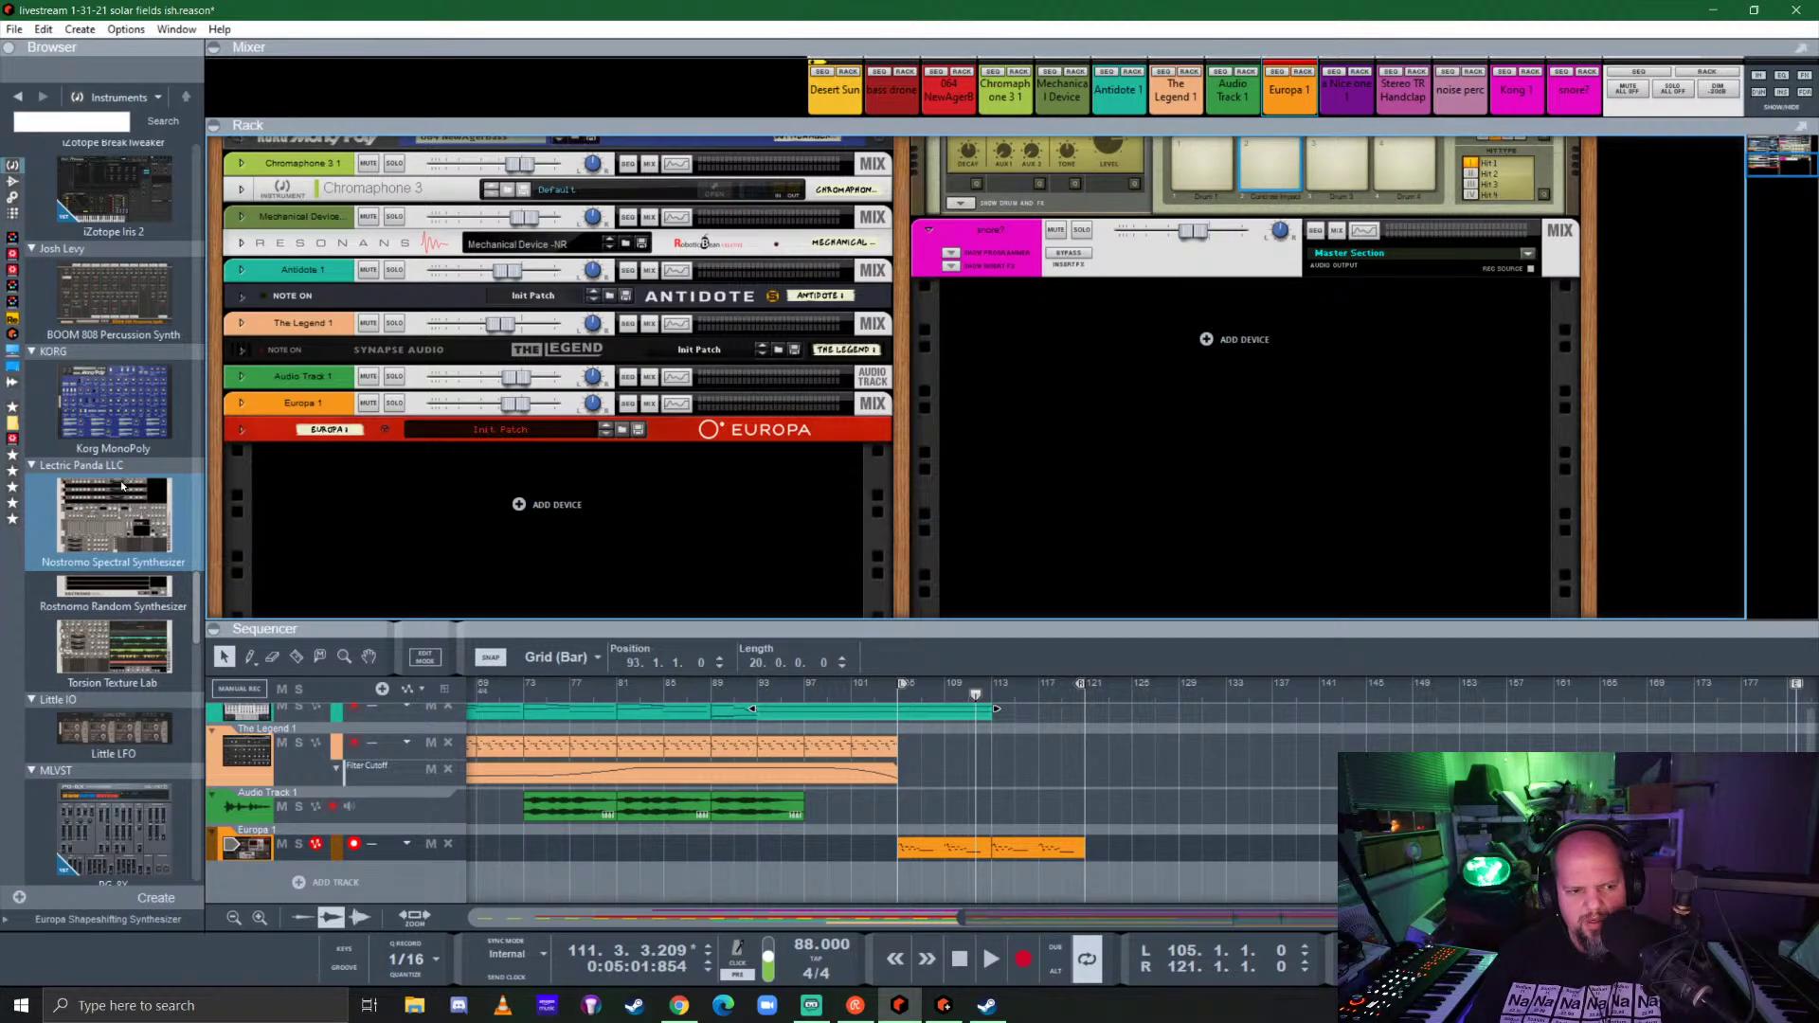
Step: Add a Korg MonoPoly synth to the rack below Europa 1 and reset it to its initial patch
{"action": "left_click", "coordinate": [85, 394]}
{"action": "left_click_drag", "start_coordinate": [86, 394], "coordinate": [764, 495]}
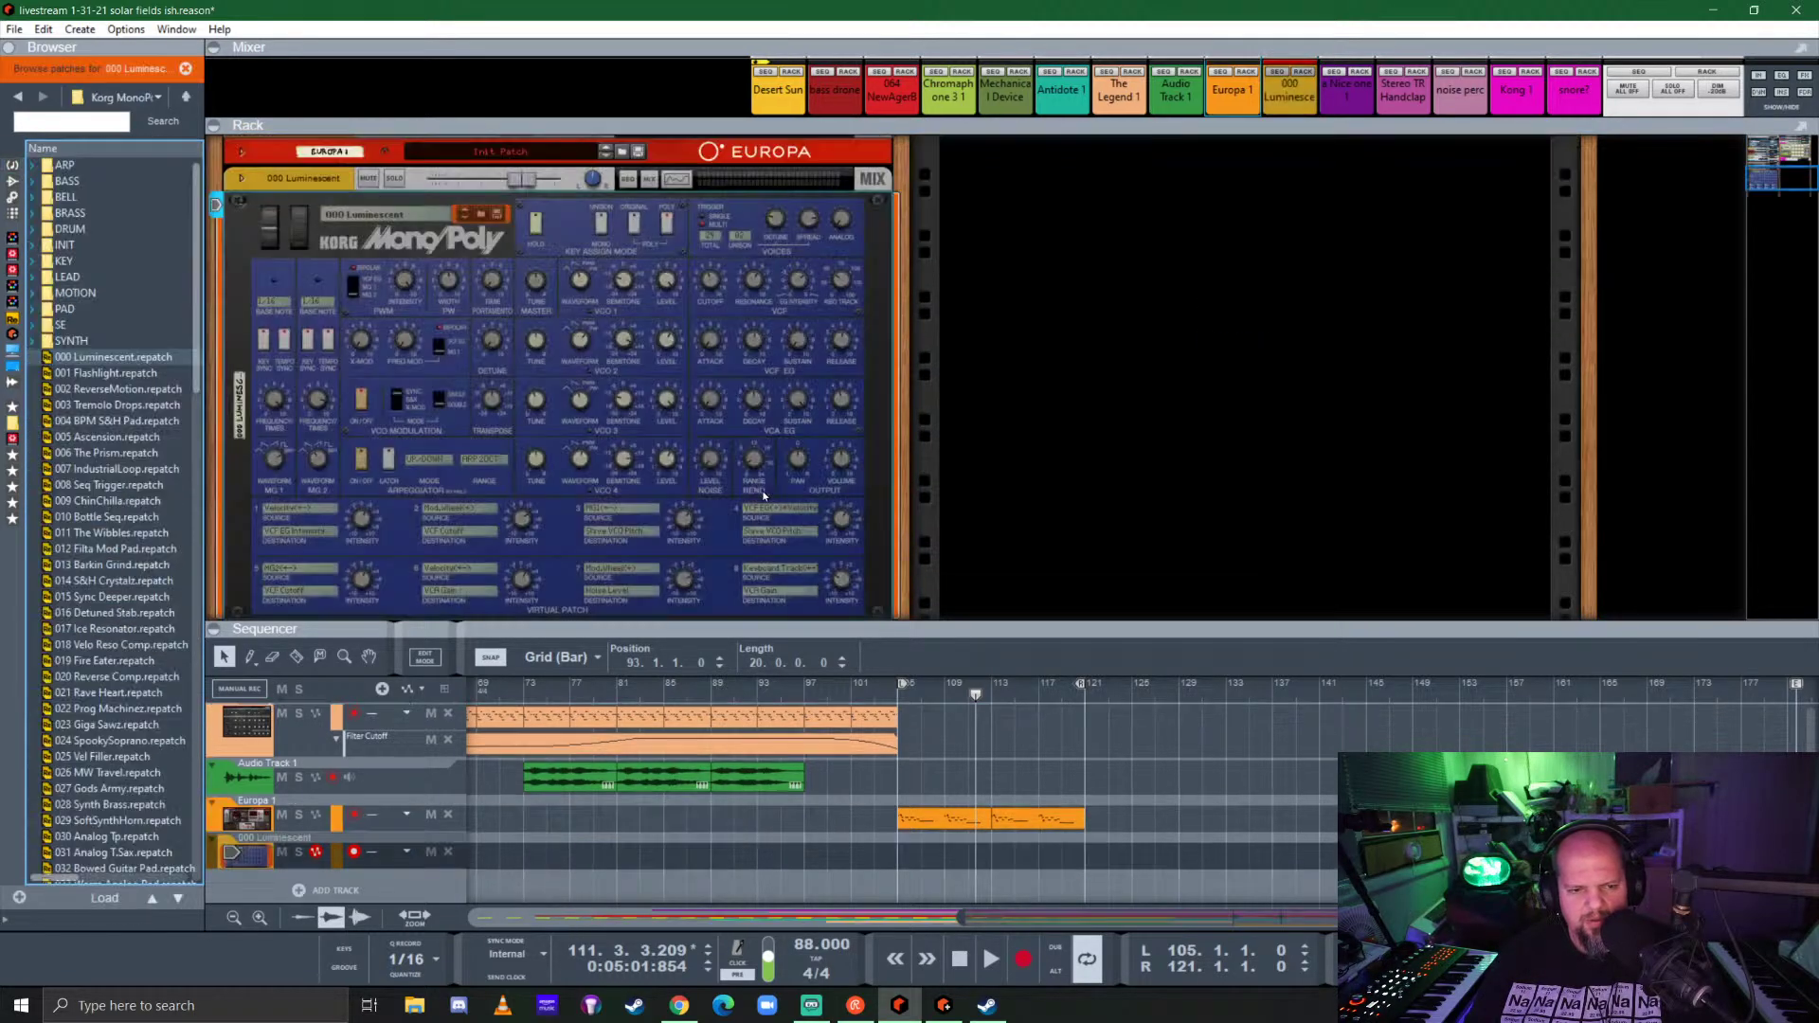
{"action": "right_click", "coordinate": [568, 236]}
{"action": "left_click", "coordinate": [616, 622]}
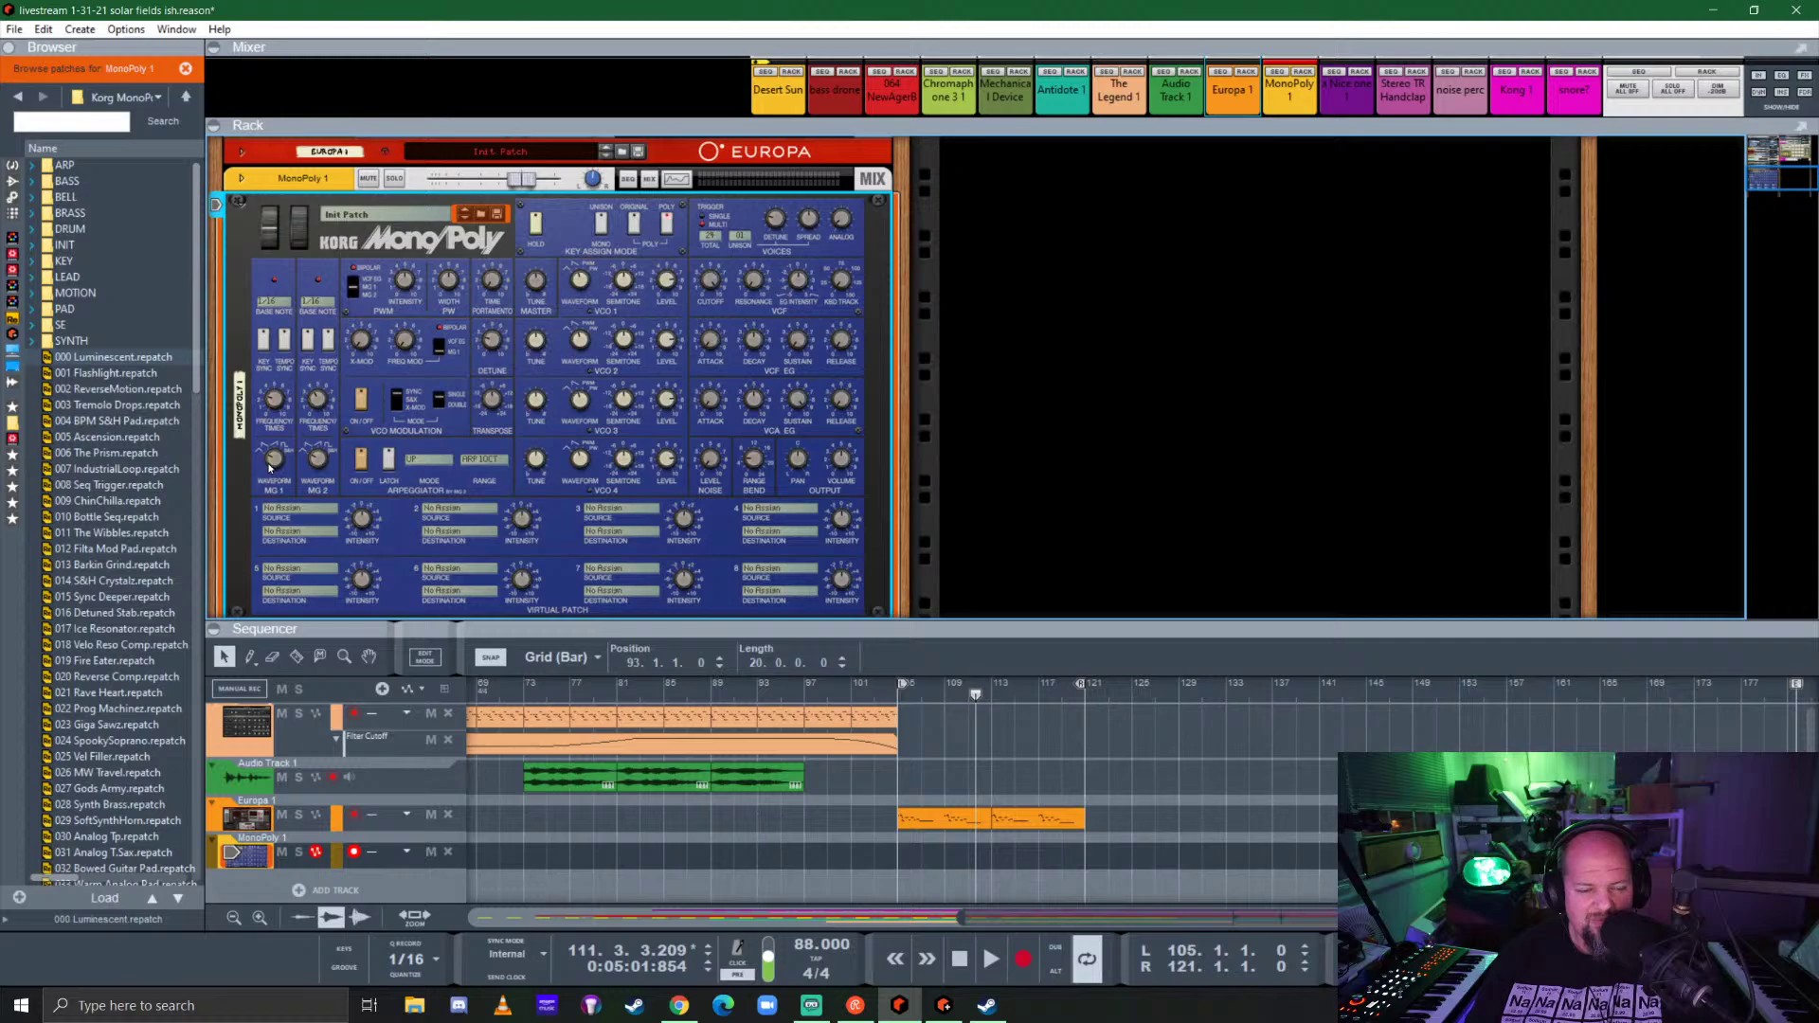
Step: Route a modulation generator (MG) to VCF Cutoff in the MonoPoly's first virtual patch slot and lower the filter cutoff
{"action": "left_click_drag", "start_coordinate": [270, 464], "coordinate": [275, 437]}
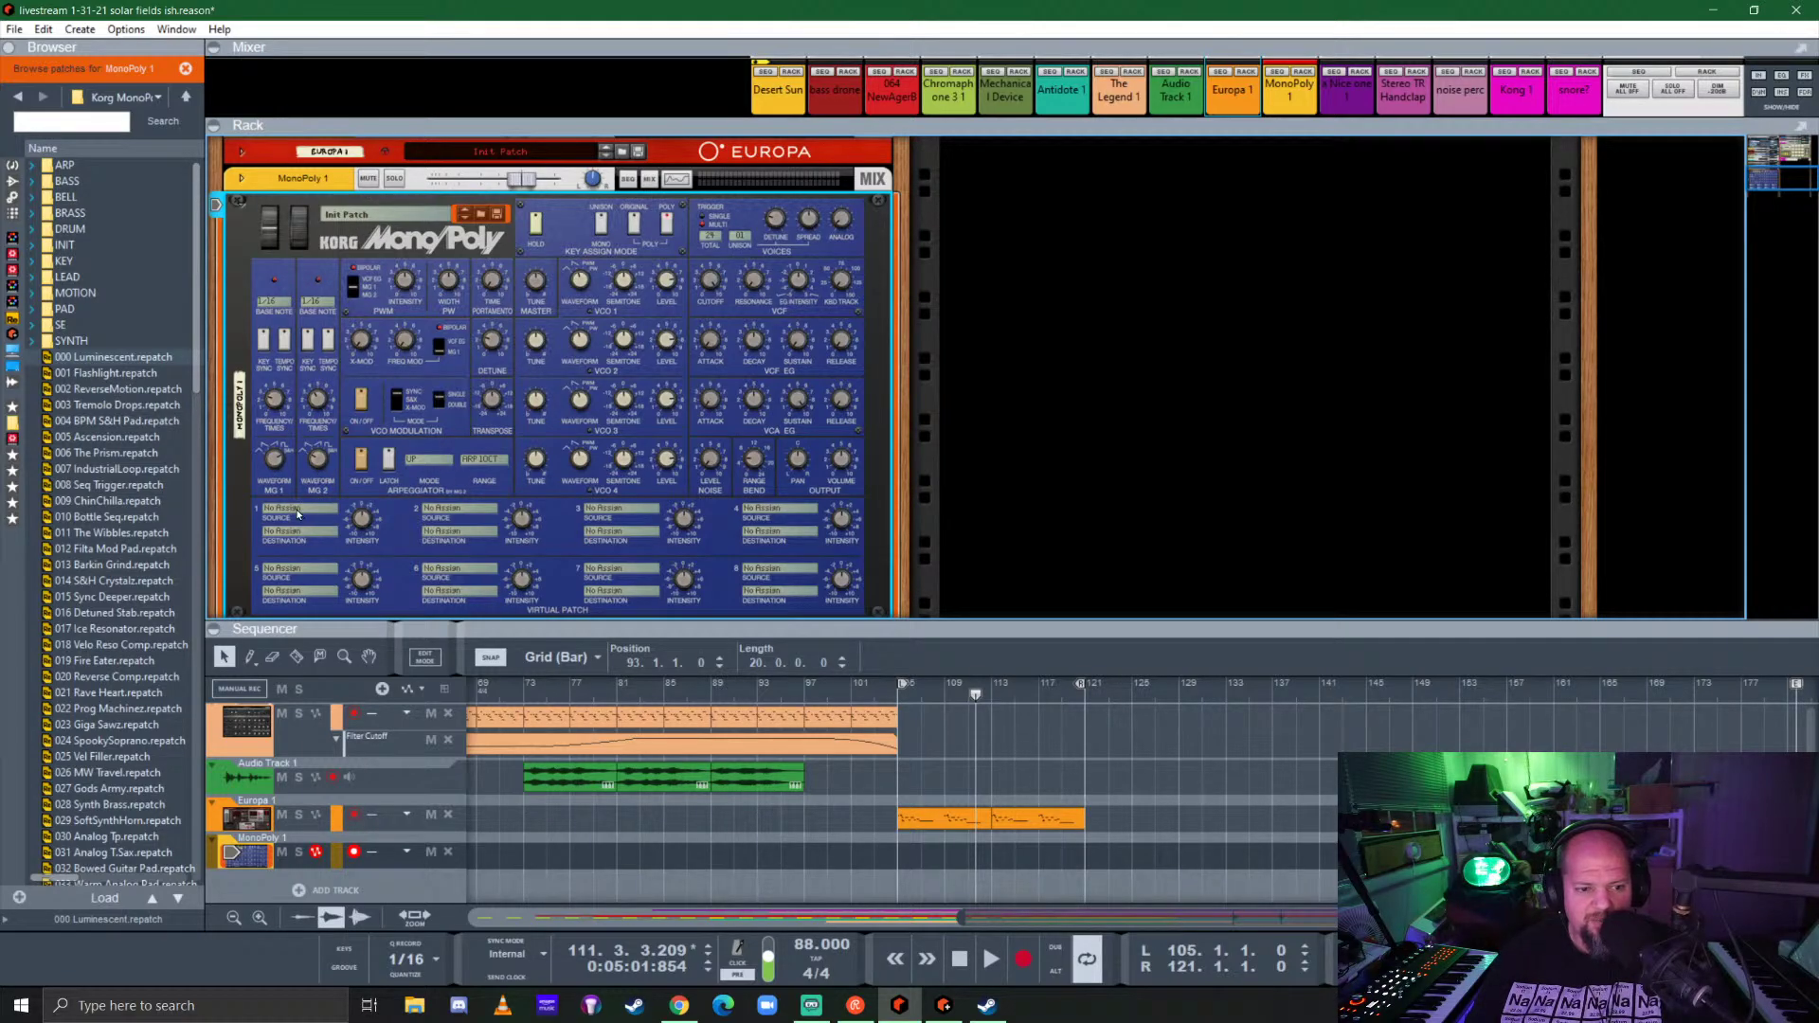
{"action": "left_click", "coordinate": [299, 511]}
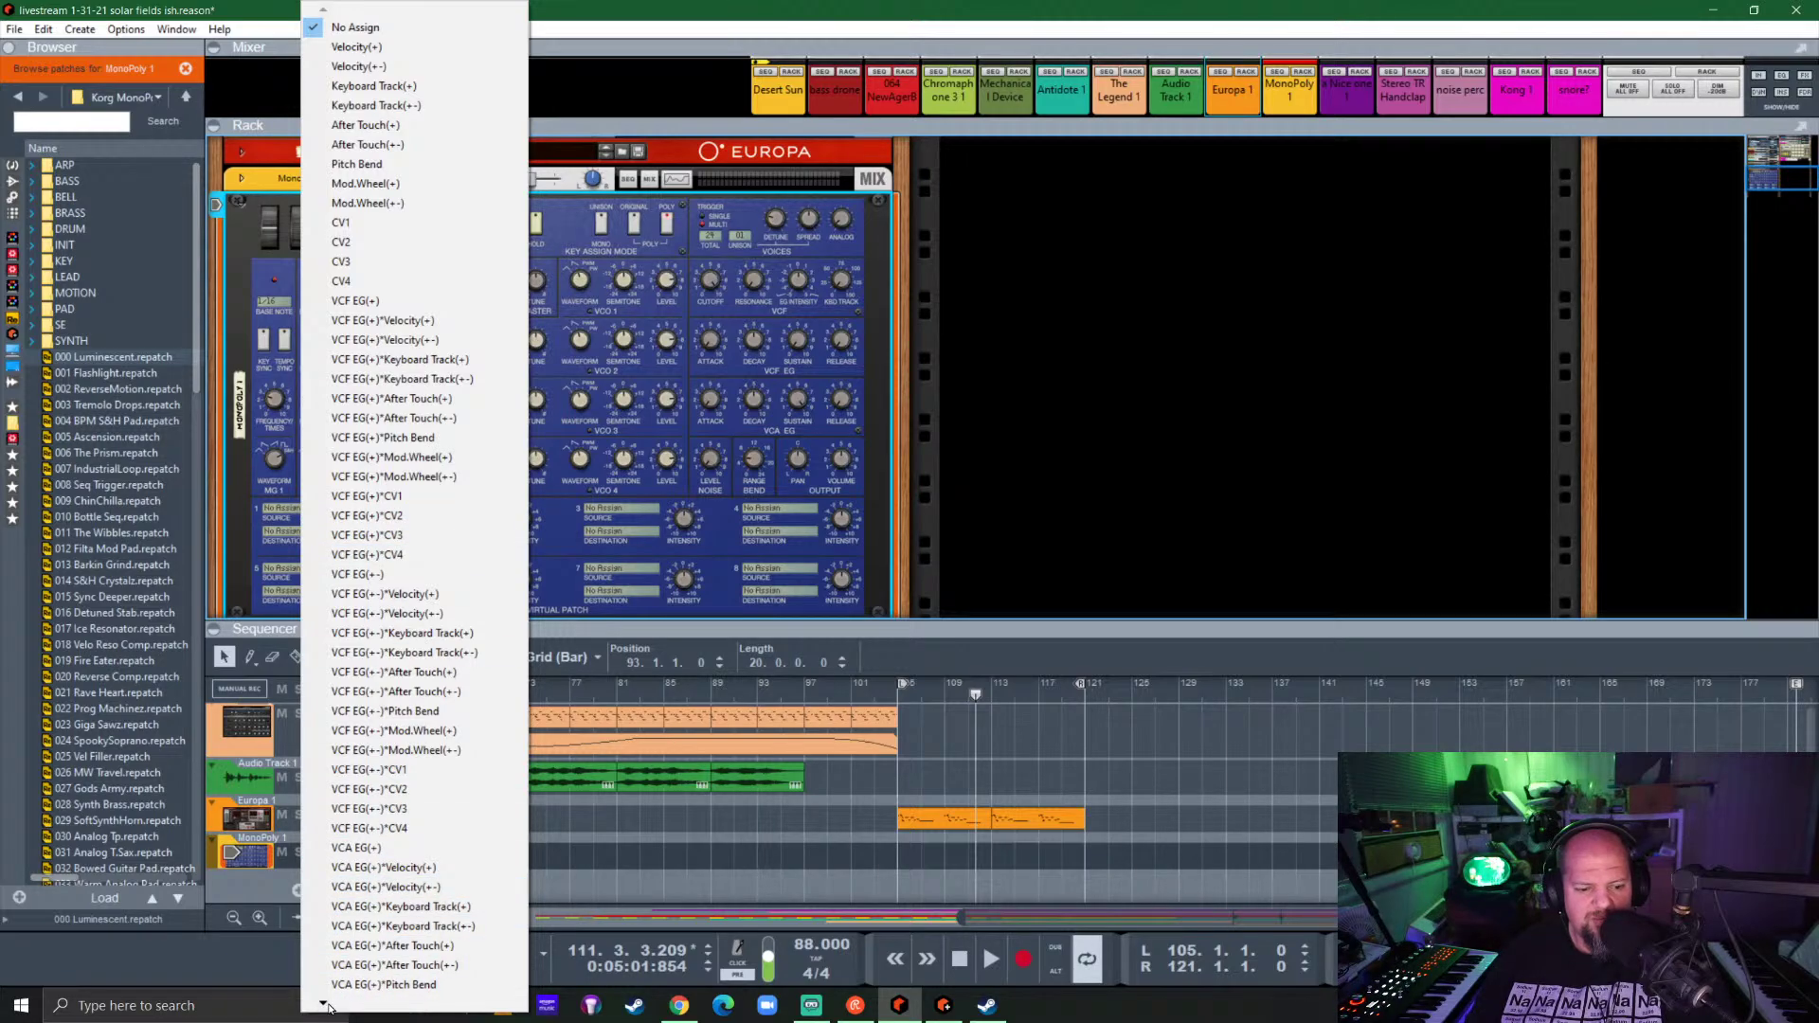
{"action": "mouse_move", "coordinate": [324, 1006]}
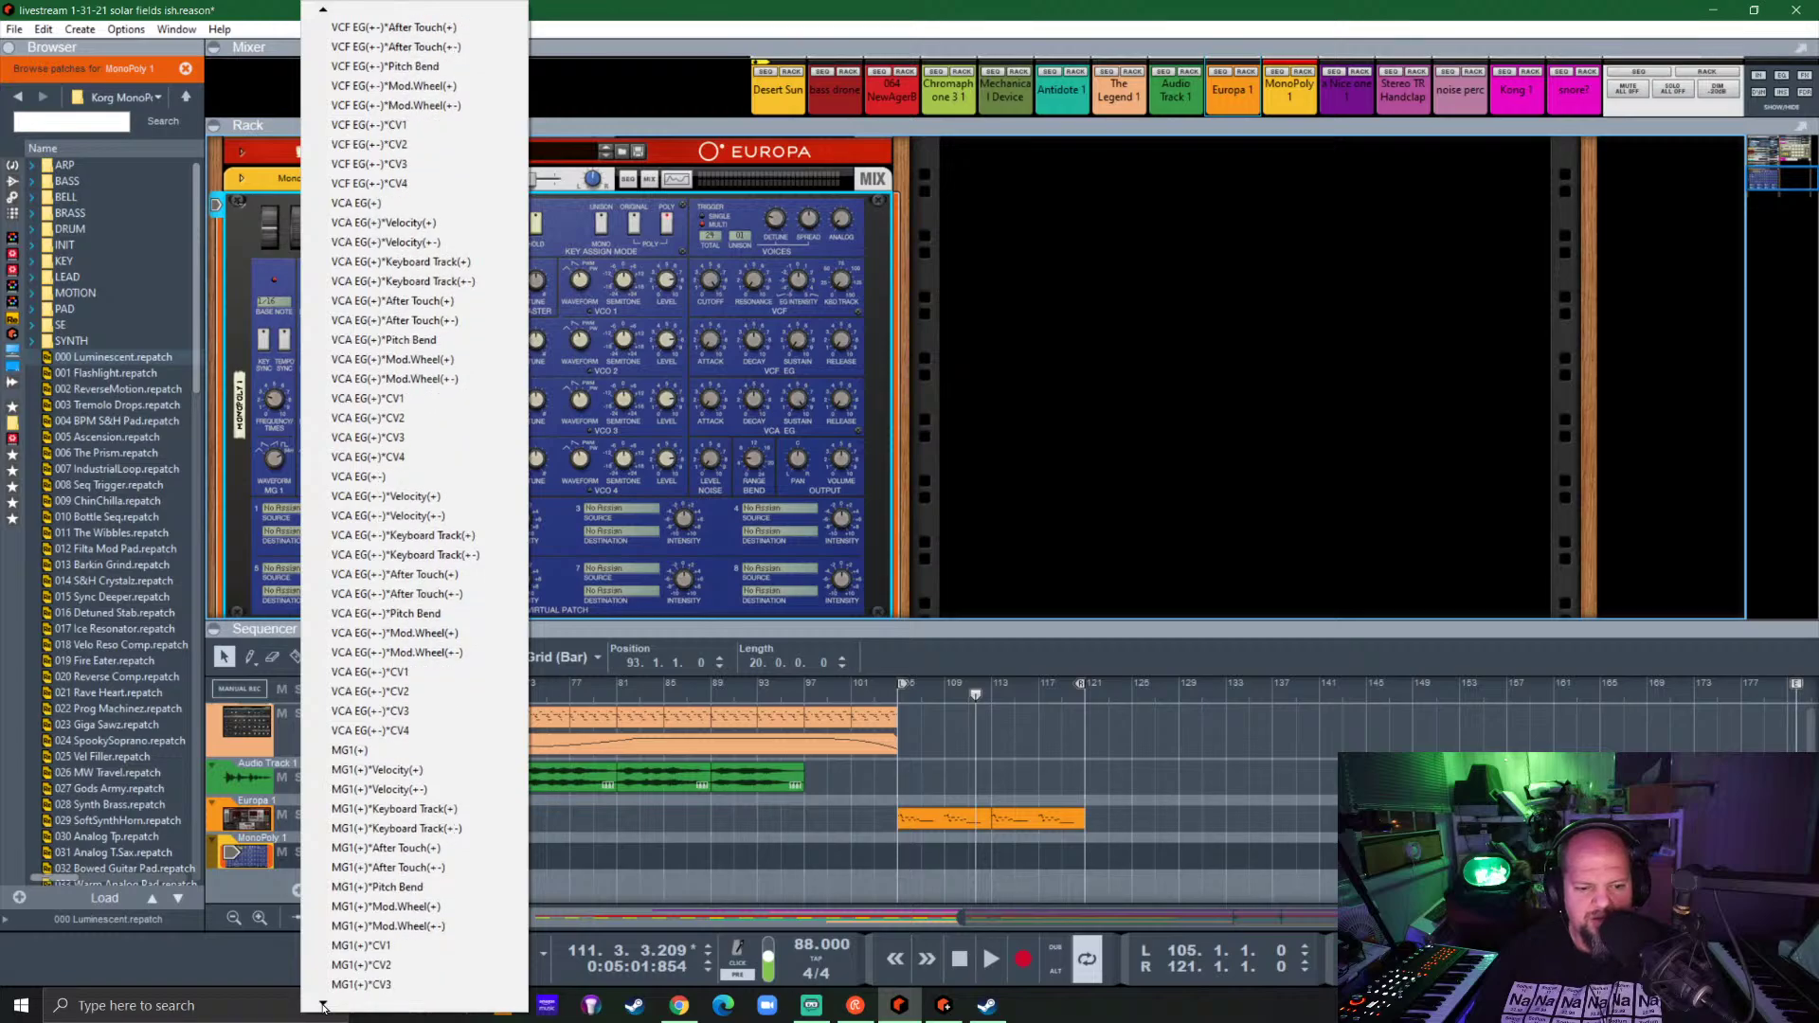
{"action": "left_click", "coordinate": [429, 693]}
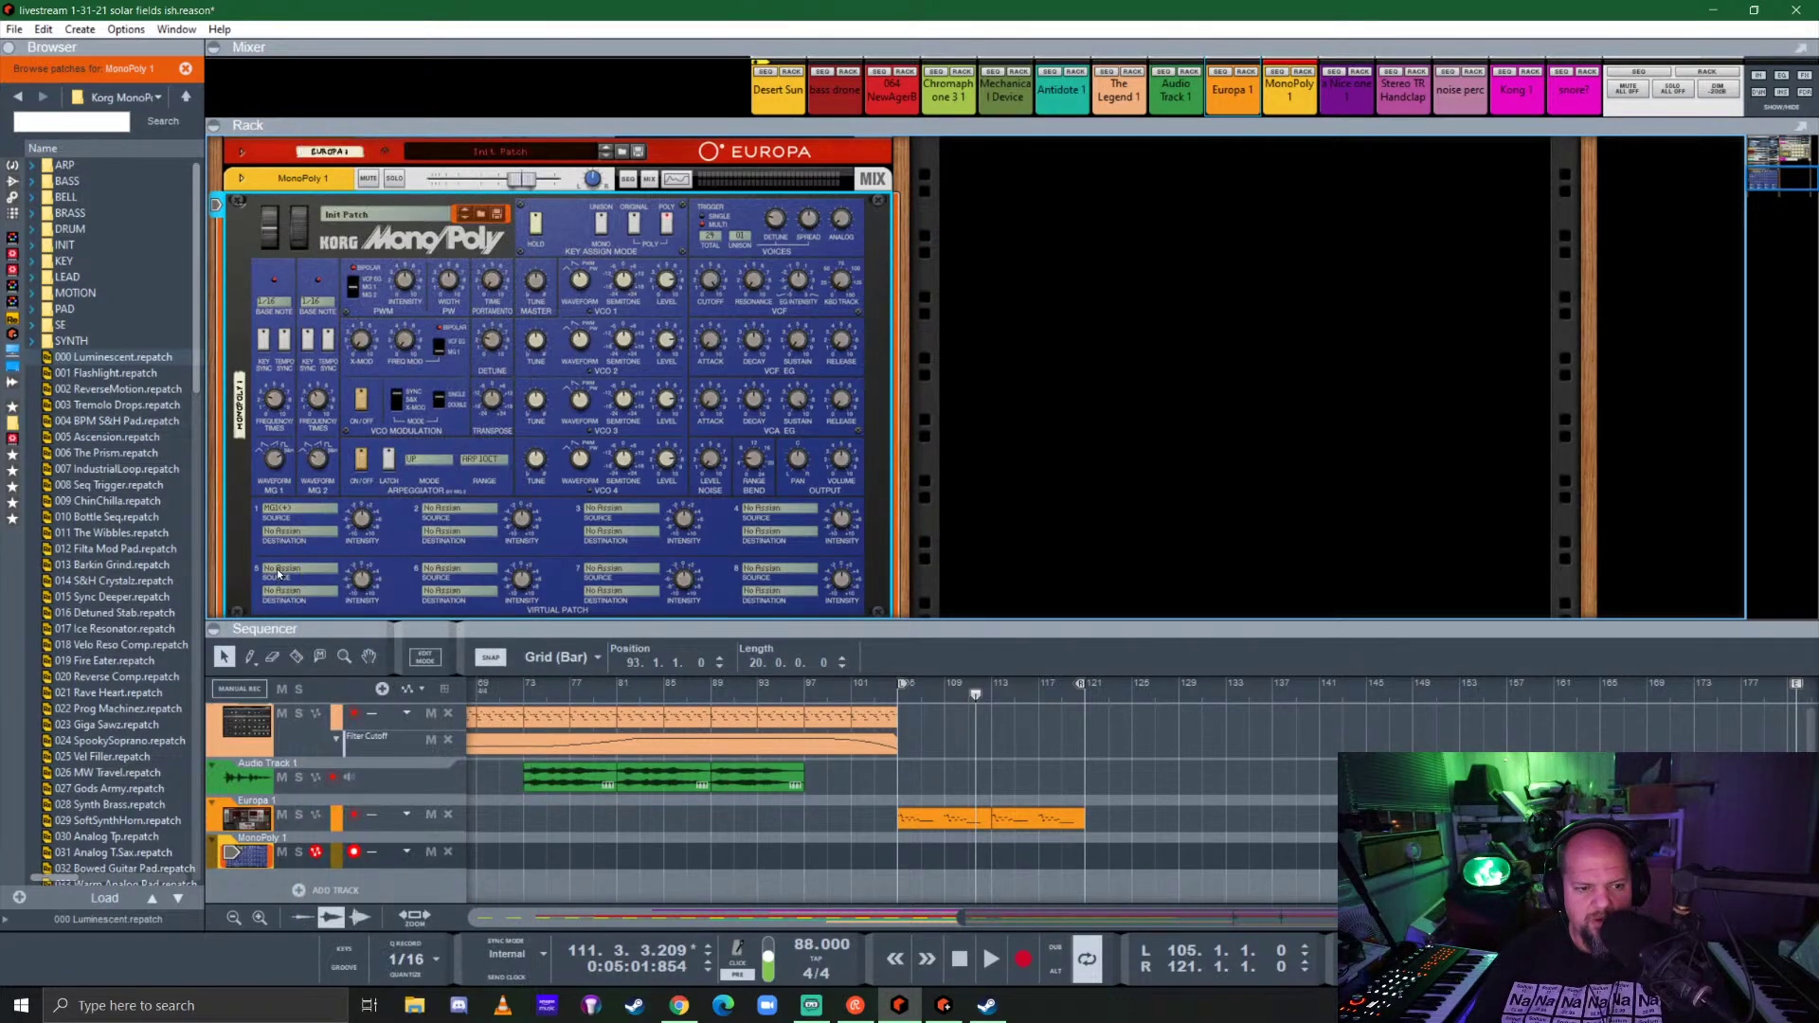
{"action": "left_click", "coordinate": [294, 534]}
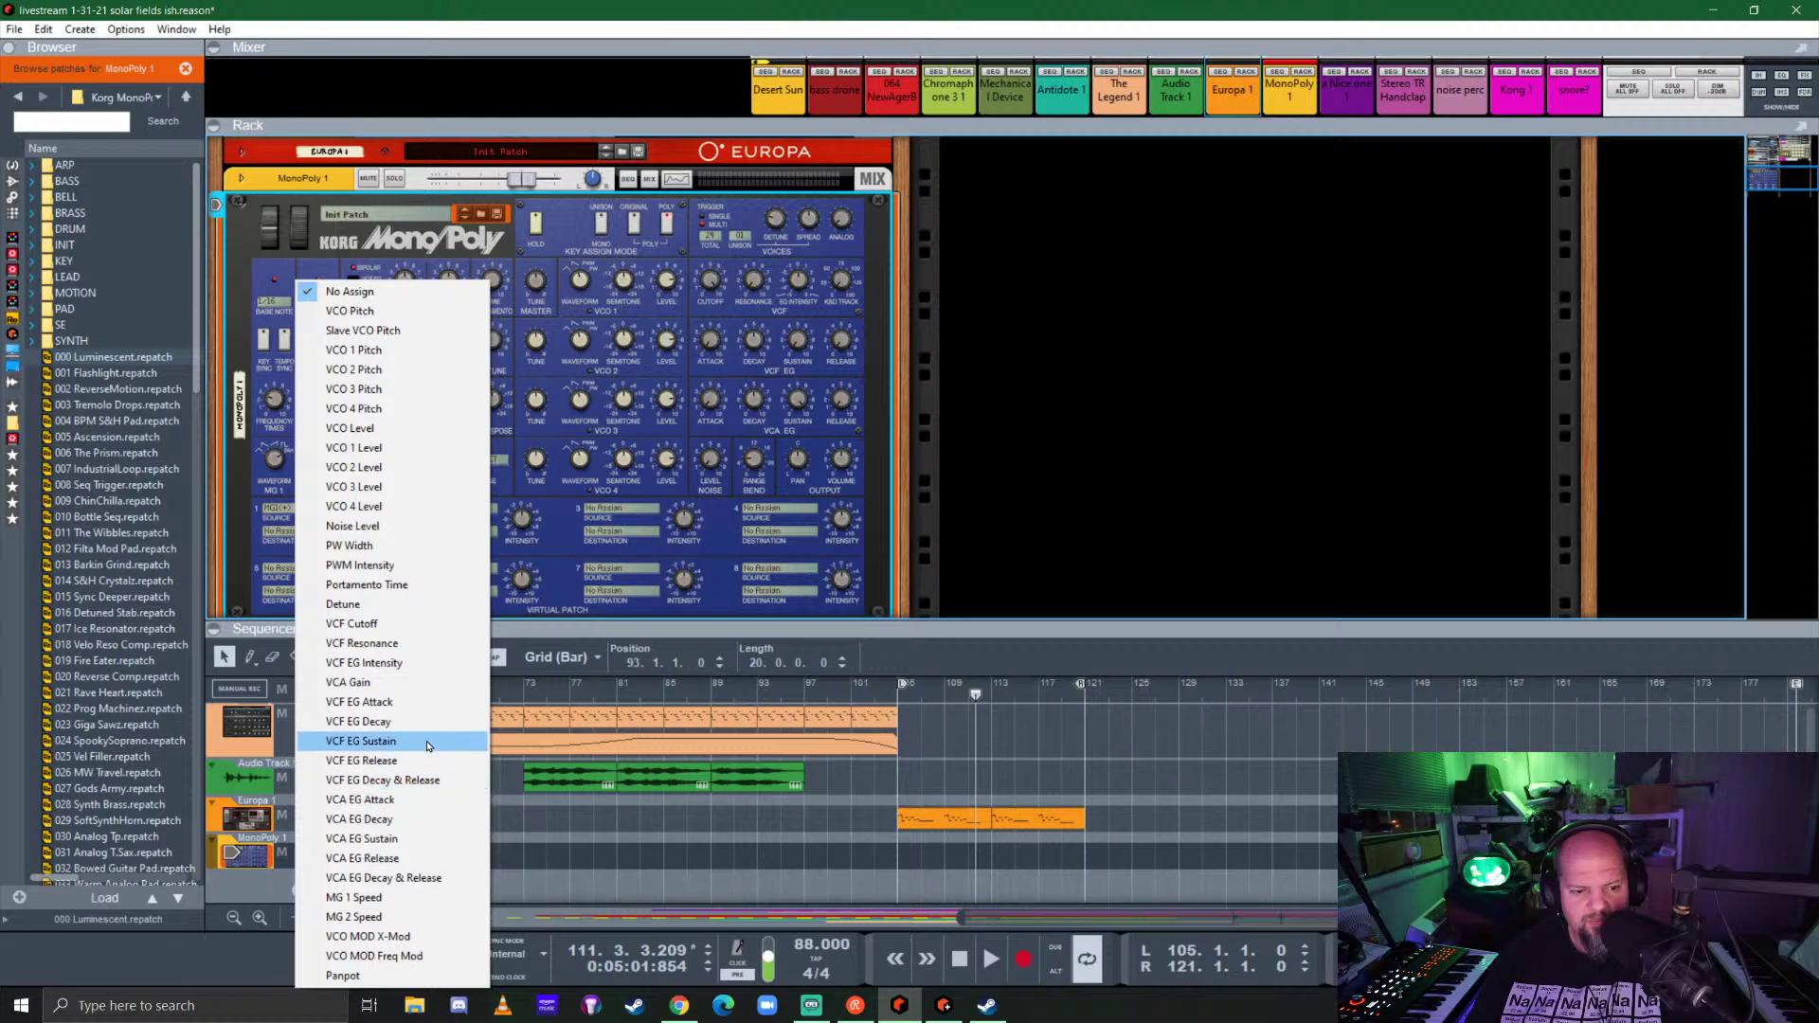
{"action": "left_click", "coordinate": [398, 624]}
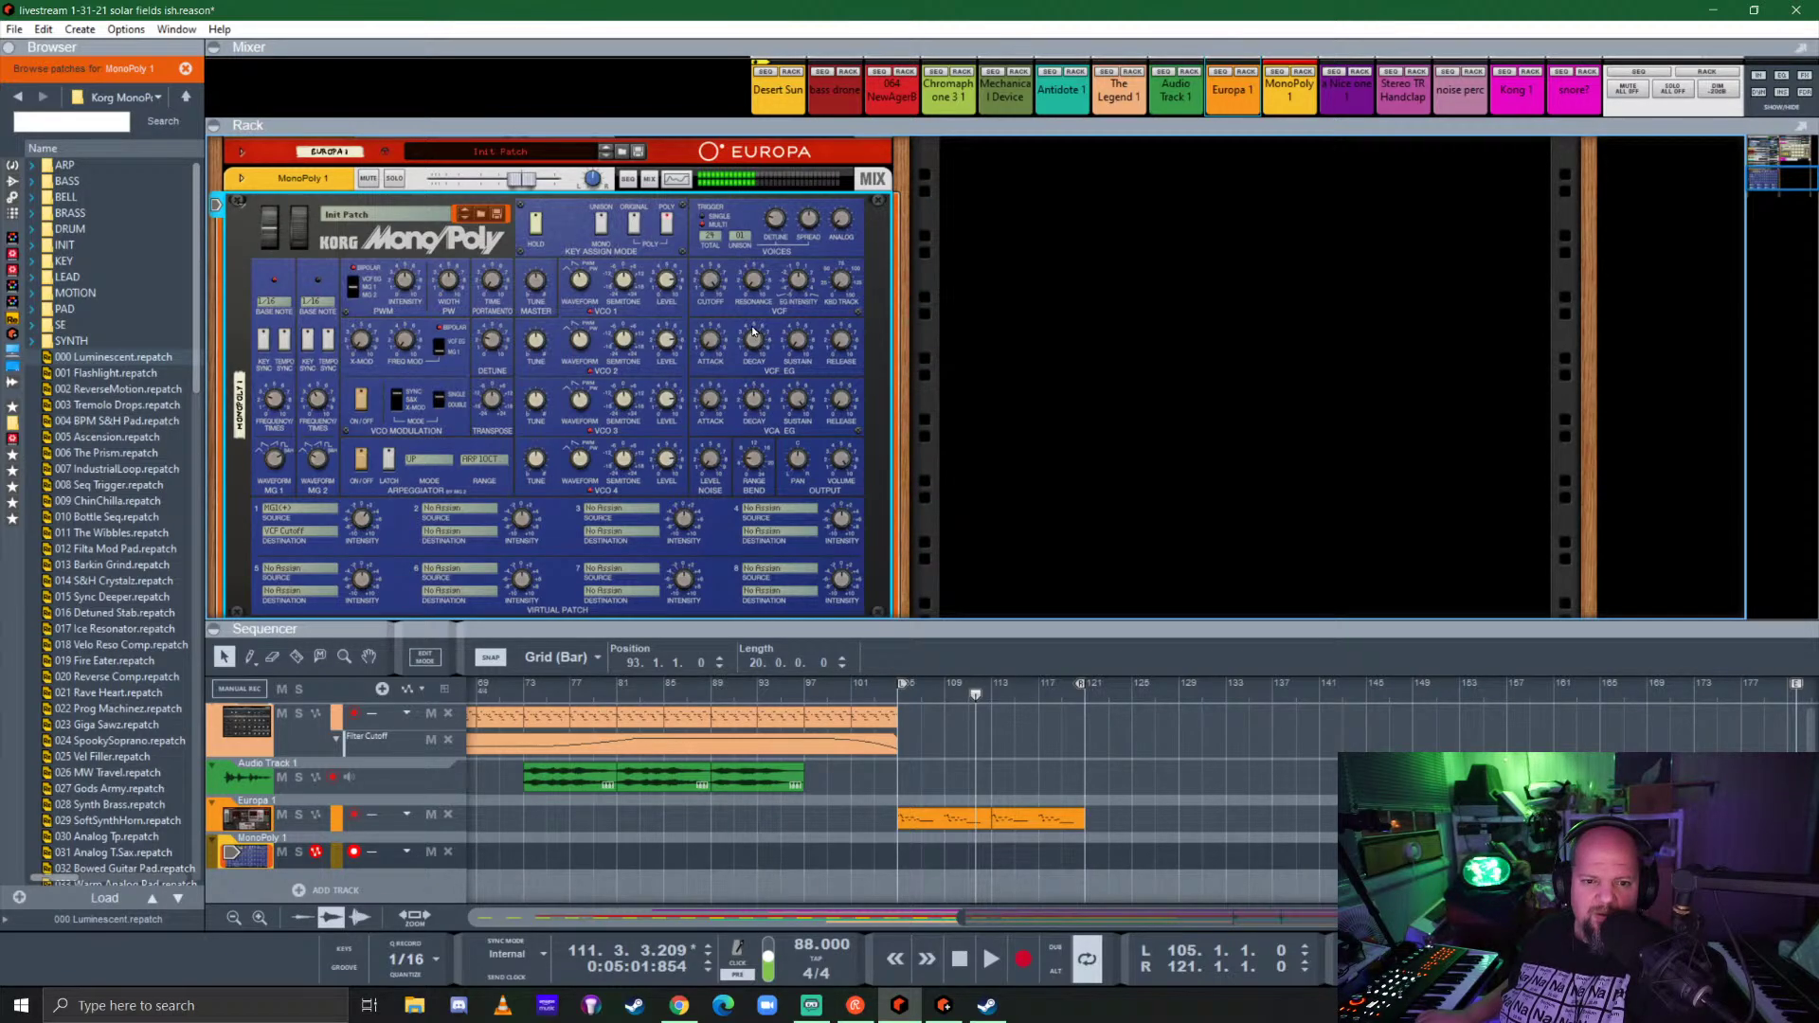
{"action": "left_click_drag", "start_coordinate": [711, 288], "coordinate": [696, 364]}
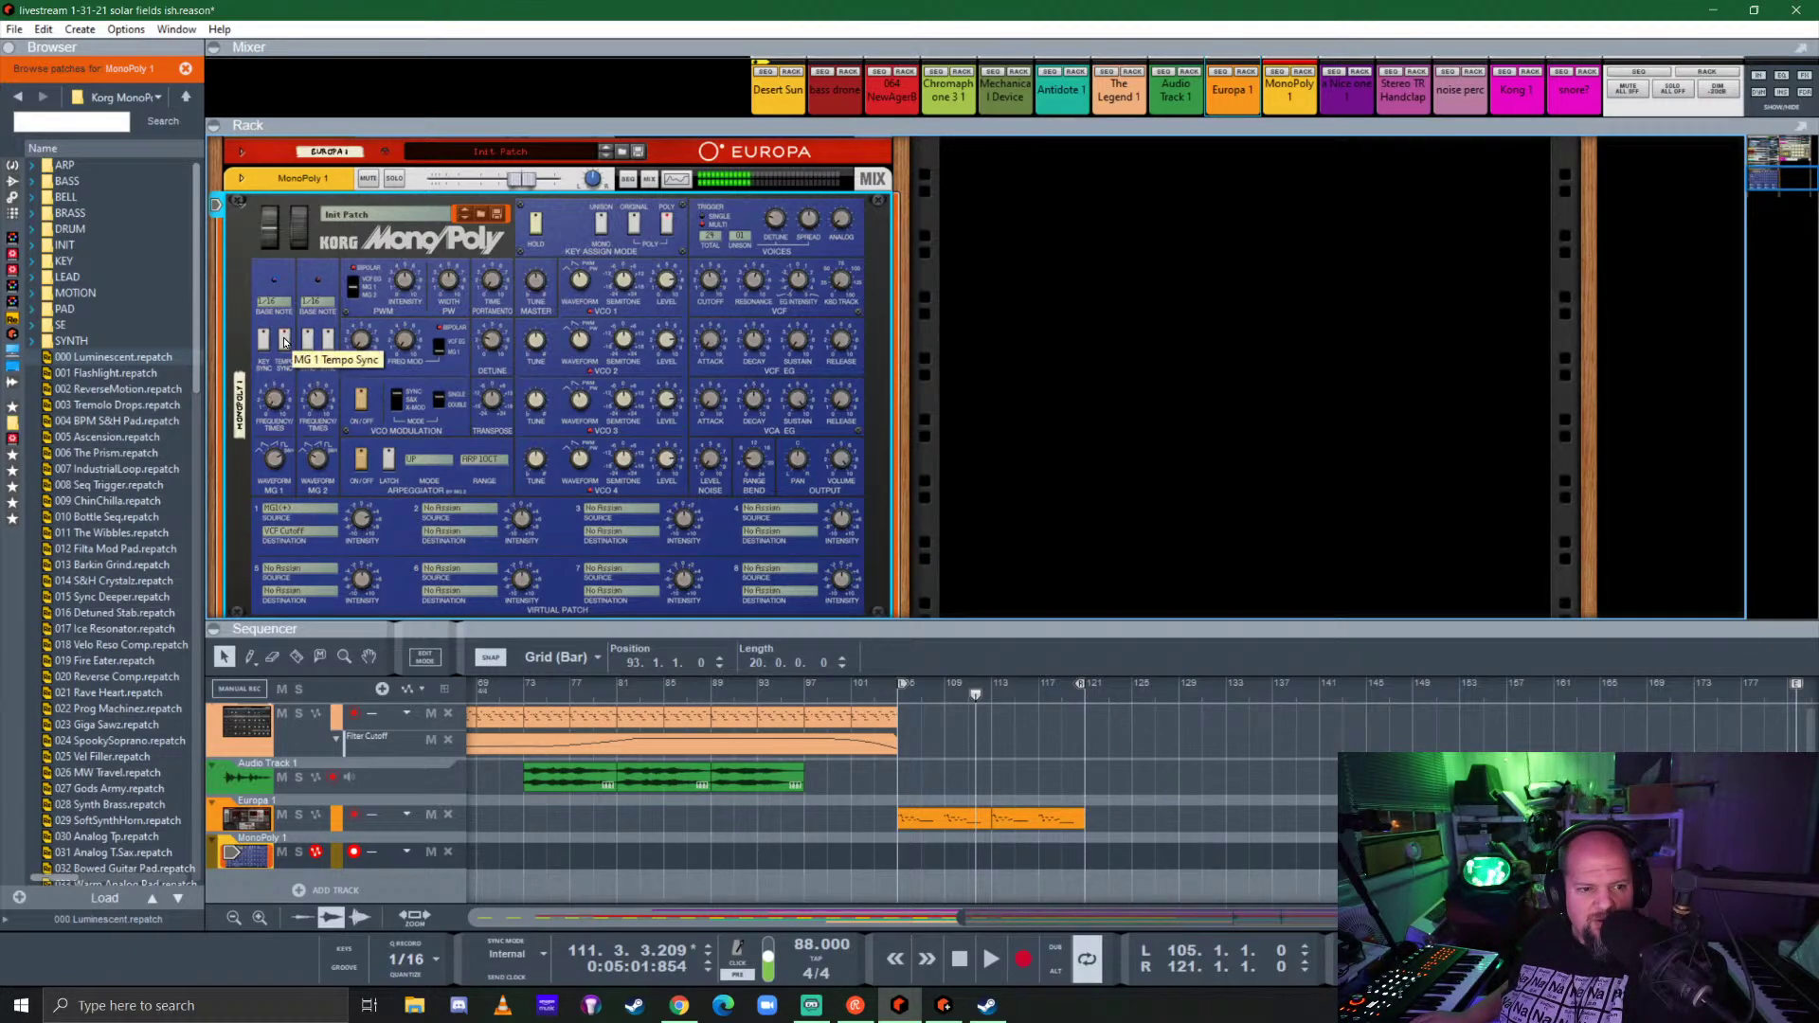
Step: Sync MG 1 to tempo with a 1/8 base note and 16 times, and adjust the first virtual patch slot's intensity
{"action": "left_click_drag", "start_coordinate": [277, 371], "coordinate": [289, 289]}
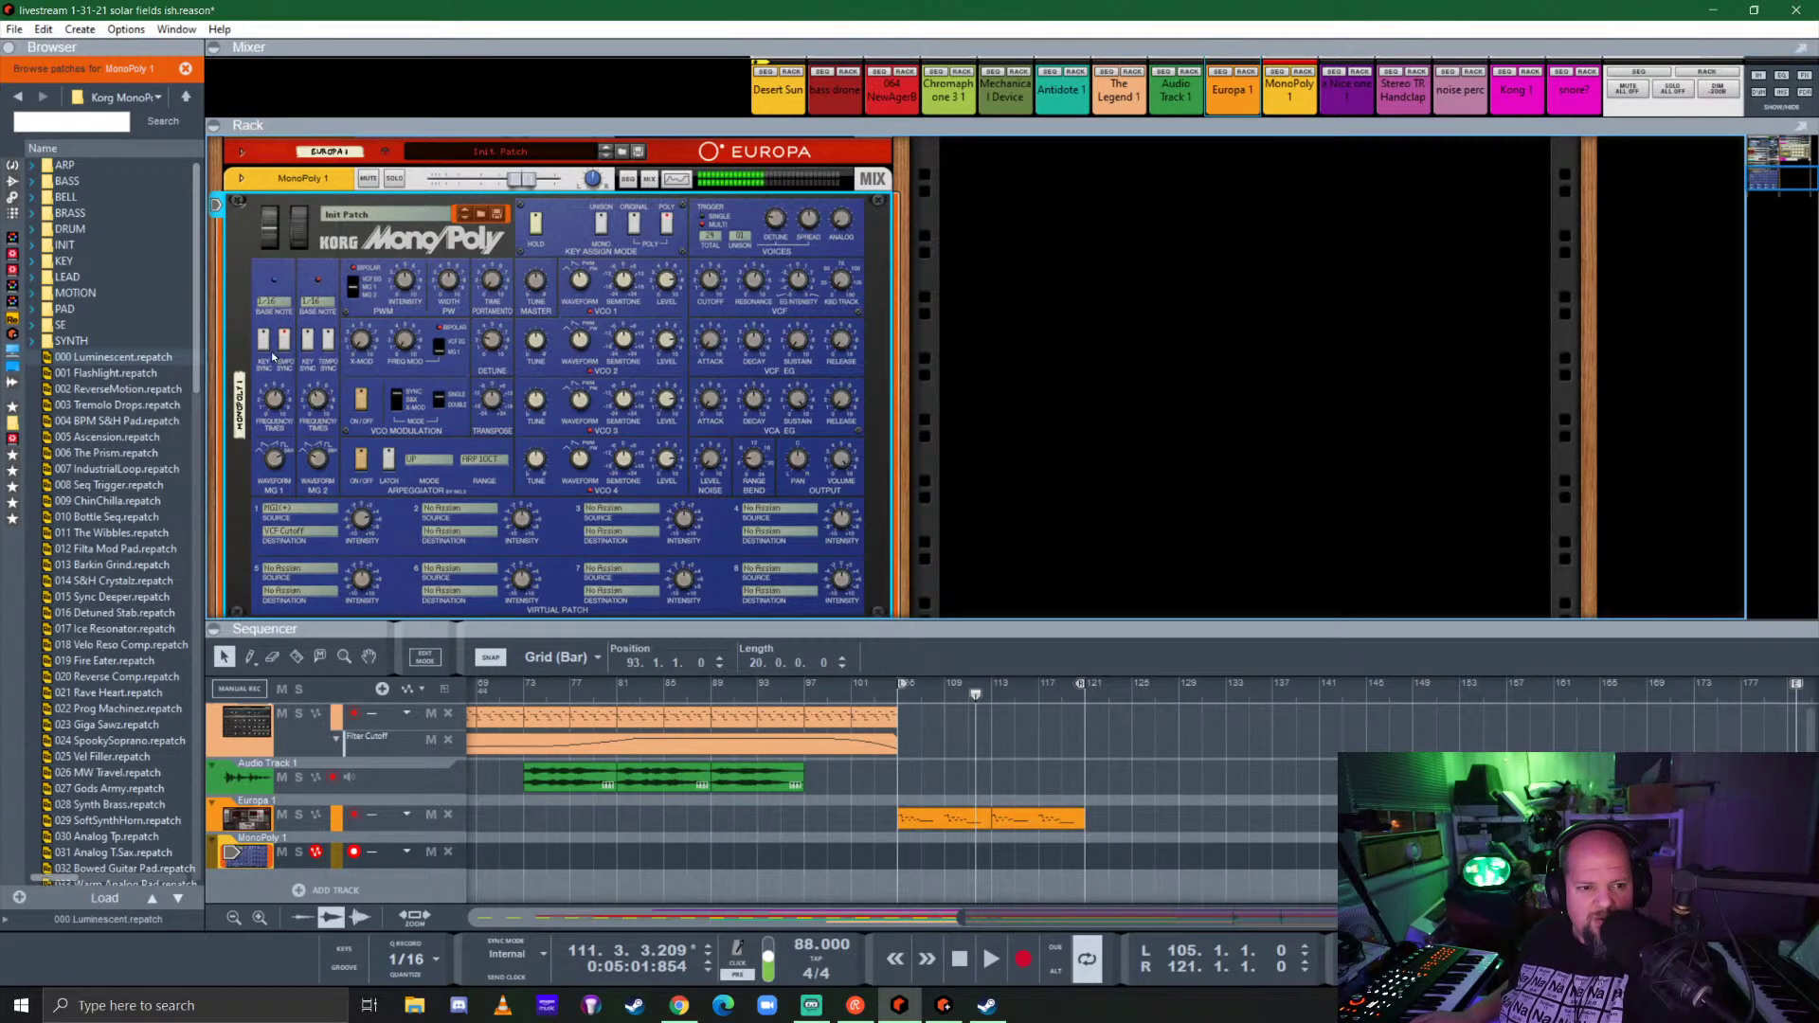
{"action": "left_click_drag", "start_coordinate": [274, 398], "coordinate": [276, 532]}
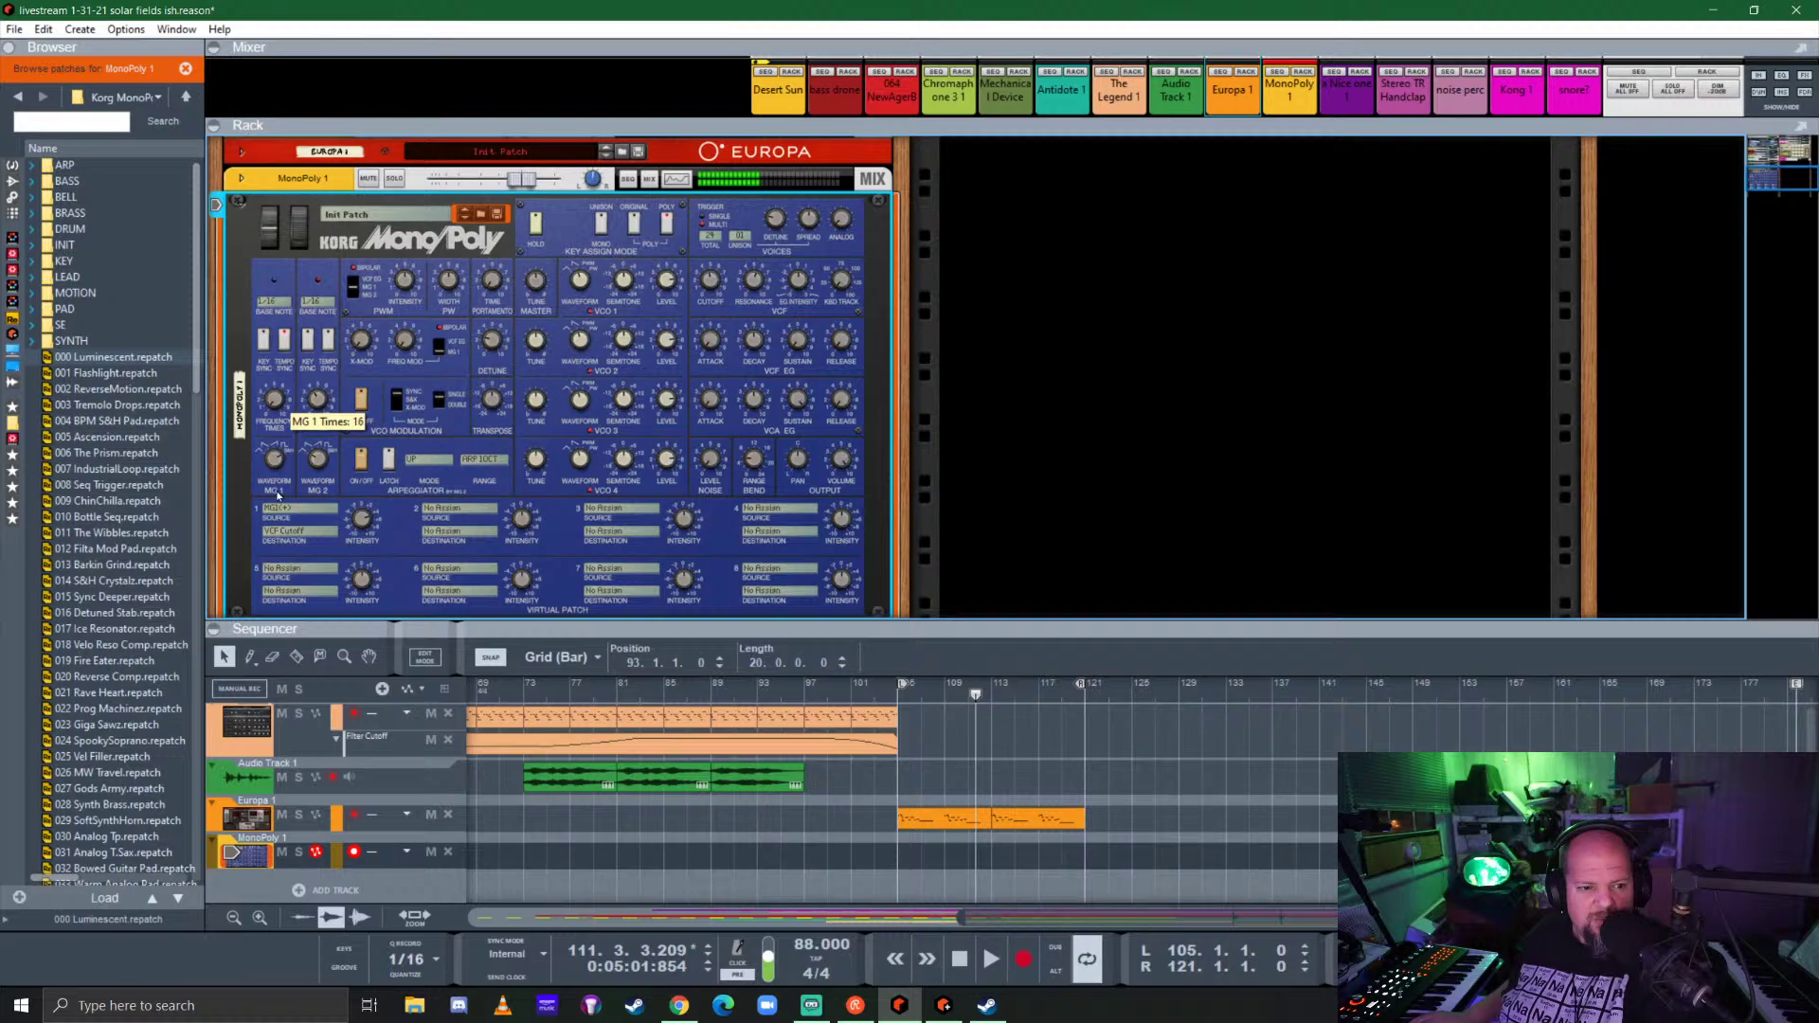
{"action": "left_click", "coordinate": [280, 305]}
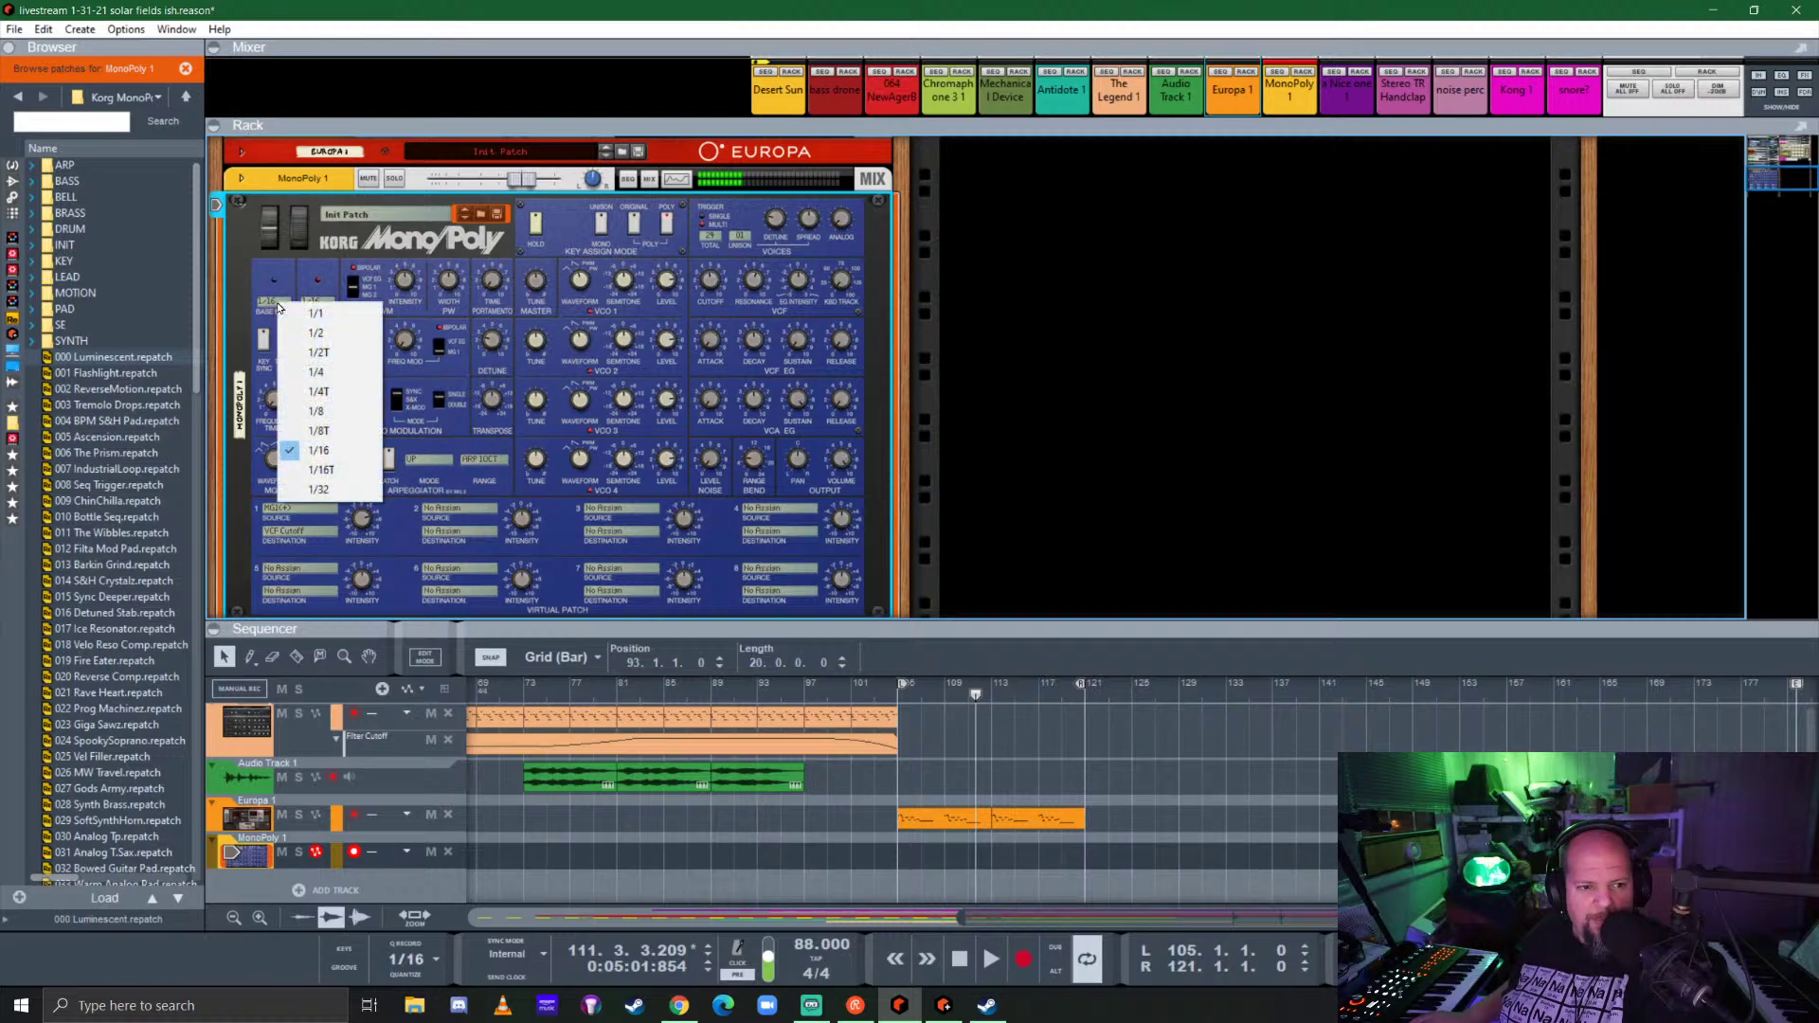
{"action": "left_click", "coordinate": [307, 417]}
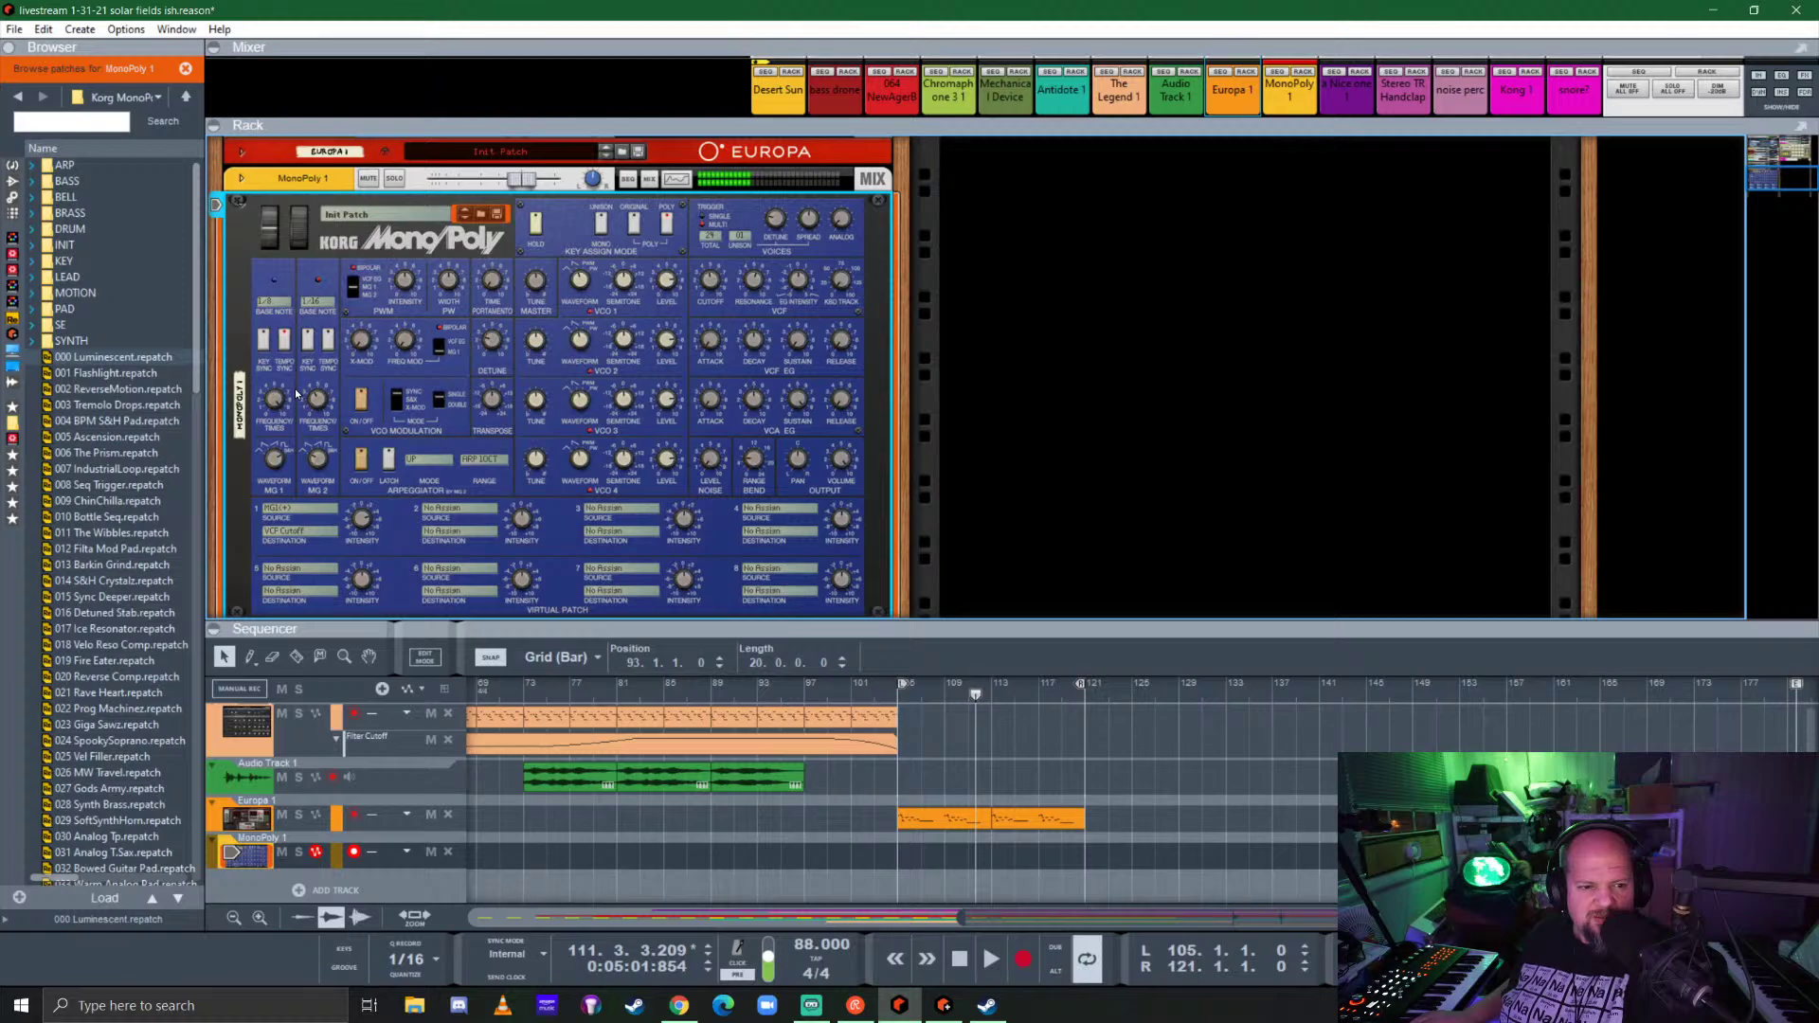
{"action": "left_click_drag", "start_coordinate": [360, 526], "coordinate": [359, 507]}
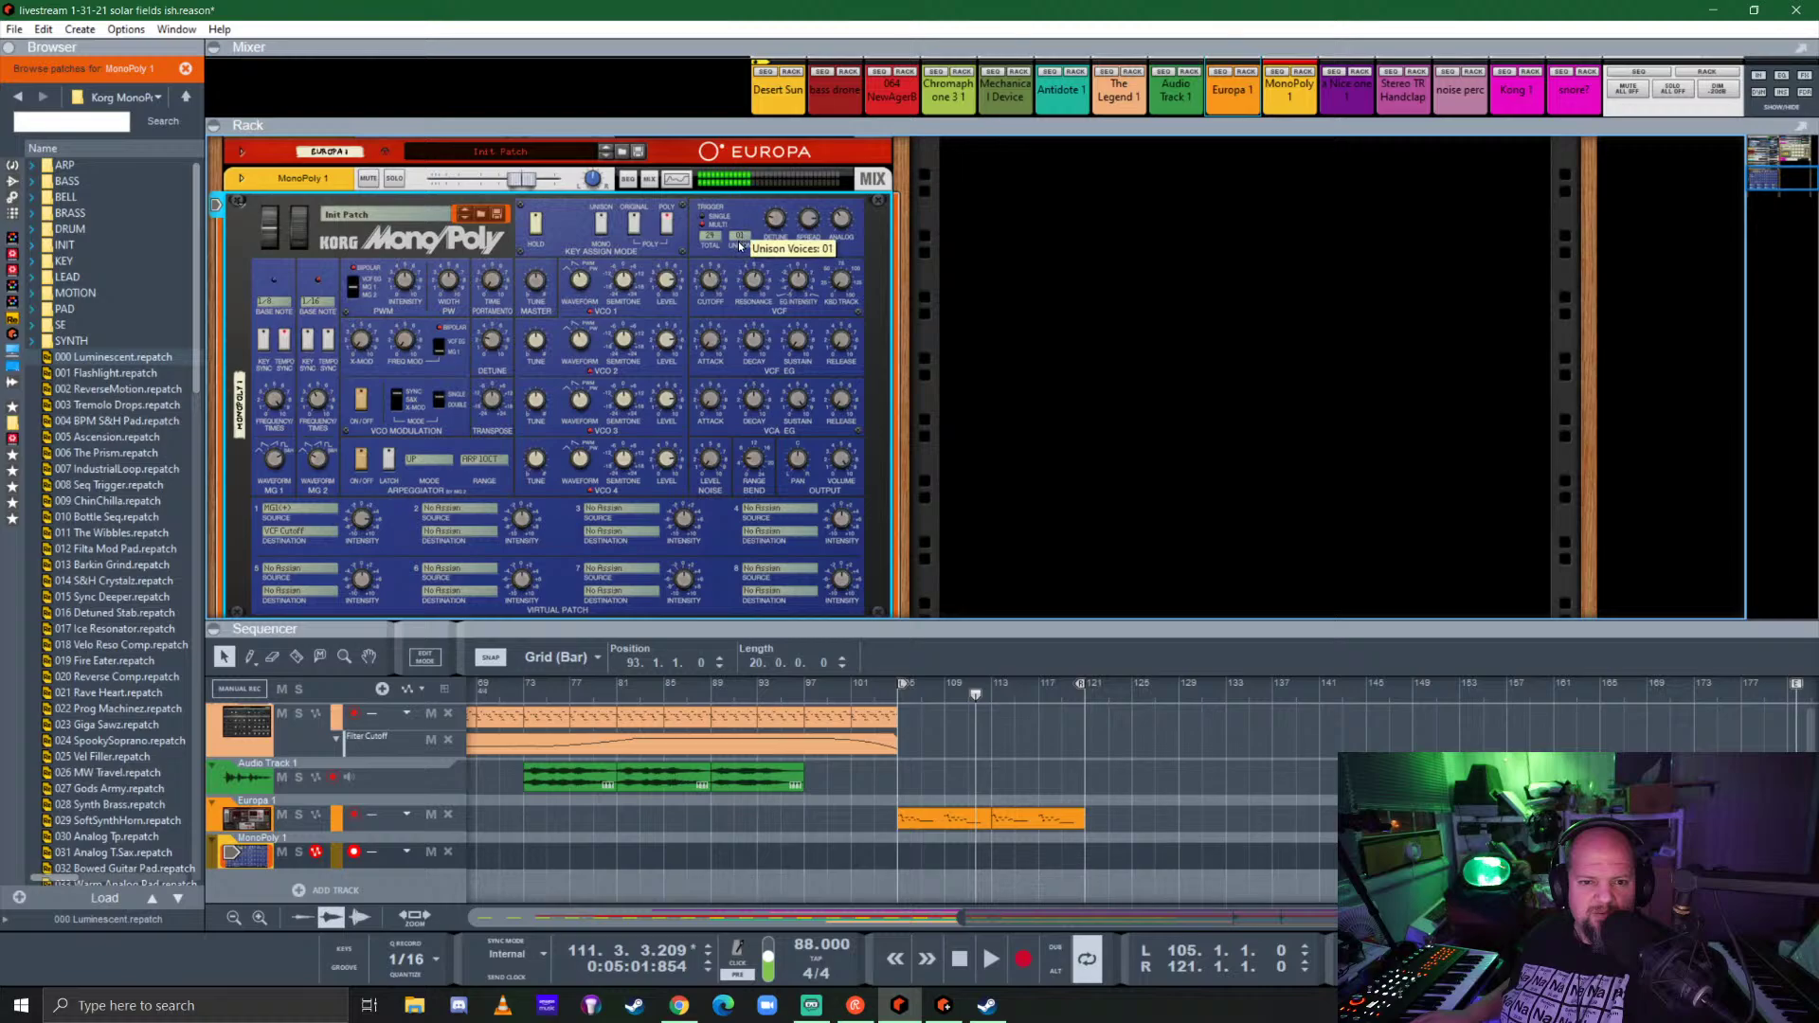
Step: Adjust the MonoPoly's unison voices and retune VCO 1 and VCO 2 with their semitone settings
{"action": "scroll", "coordinate": [739, 246], "scroll_direction": "up", "scroll_amount": 4}
{"action": "scroll", "coordinate": [739, 235], "scroll_direction": "up", "scroll_amount": 1}
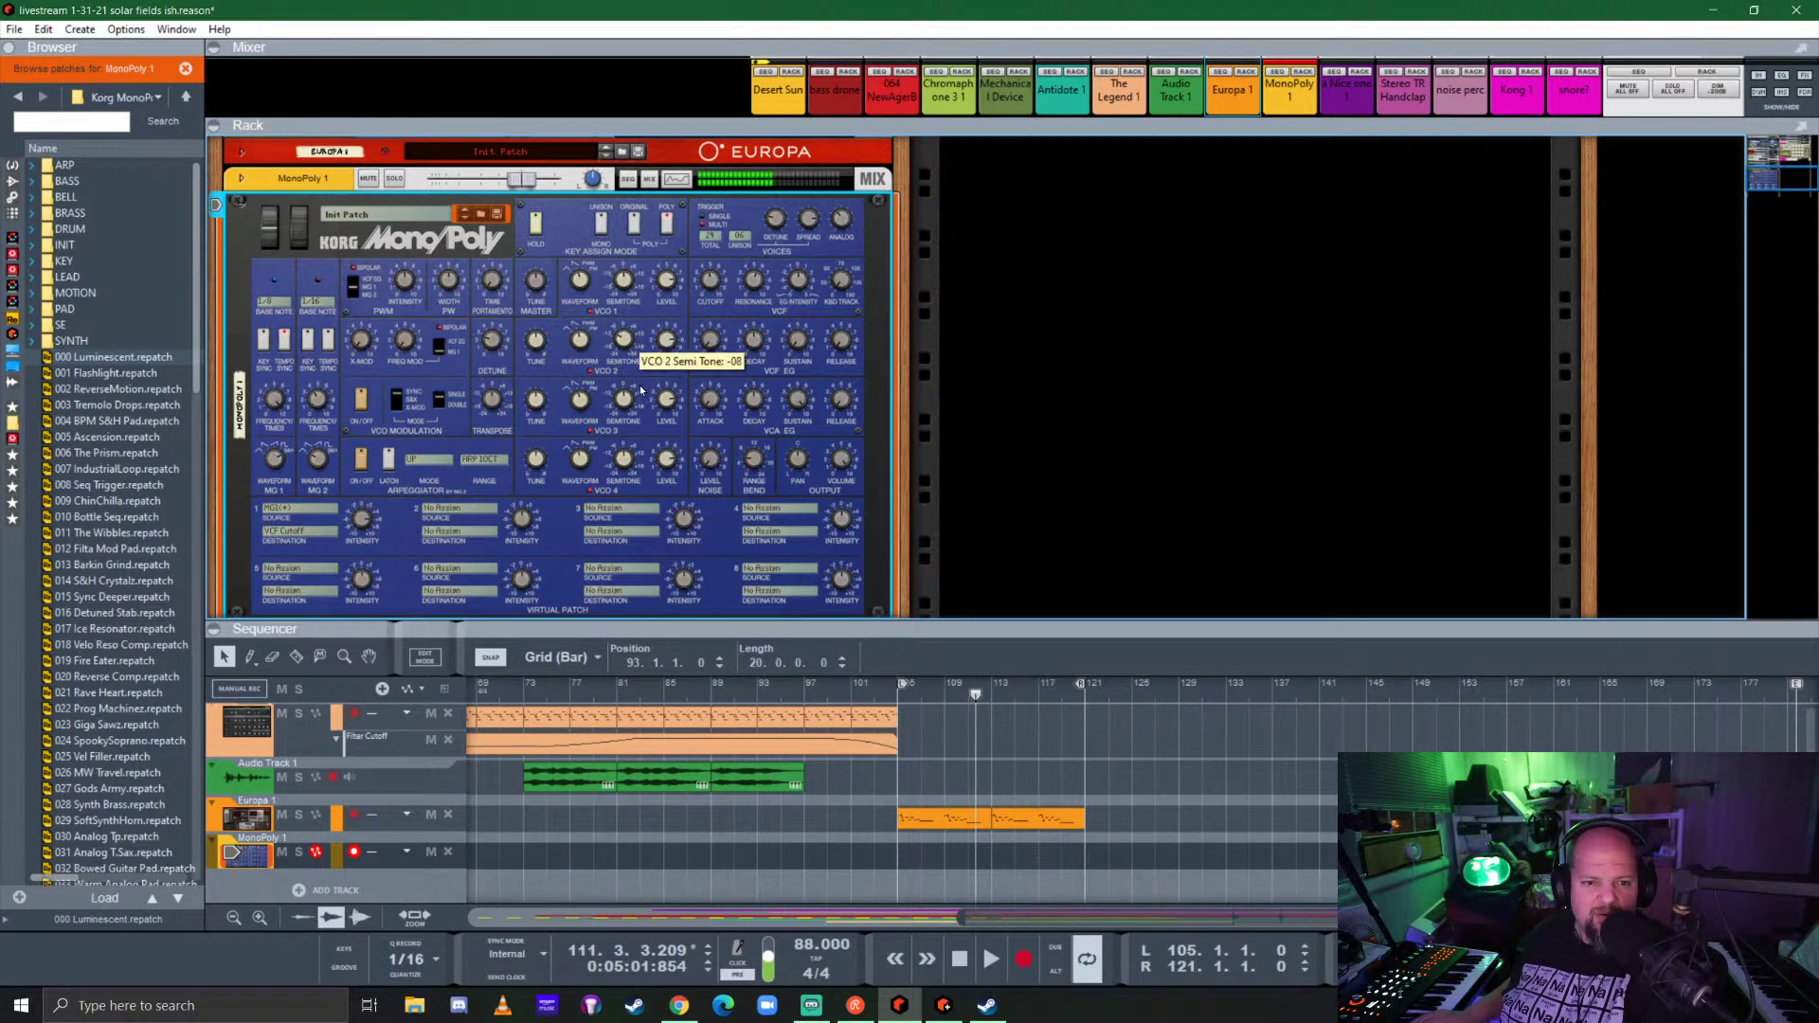
{"action": "left_click_drag", "start_coordinate": [642, 390], "coordinate": [645, 398]}
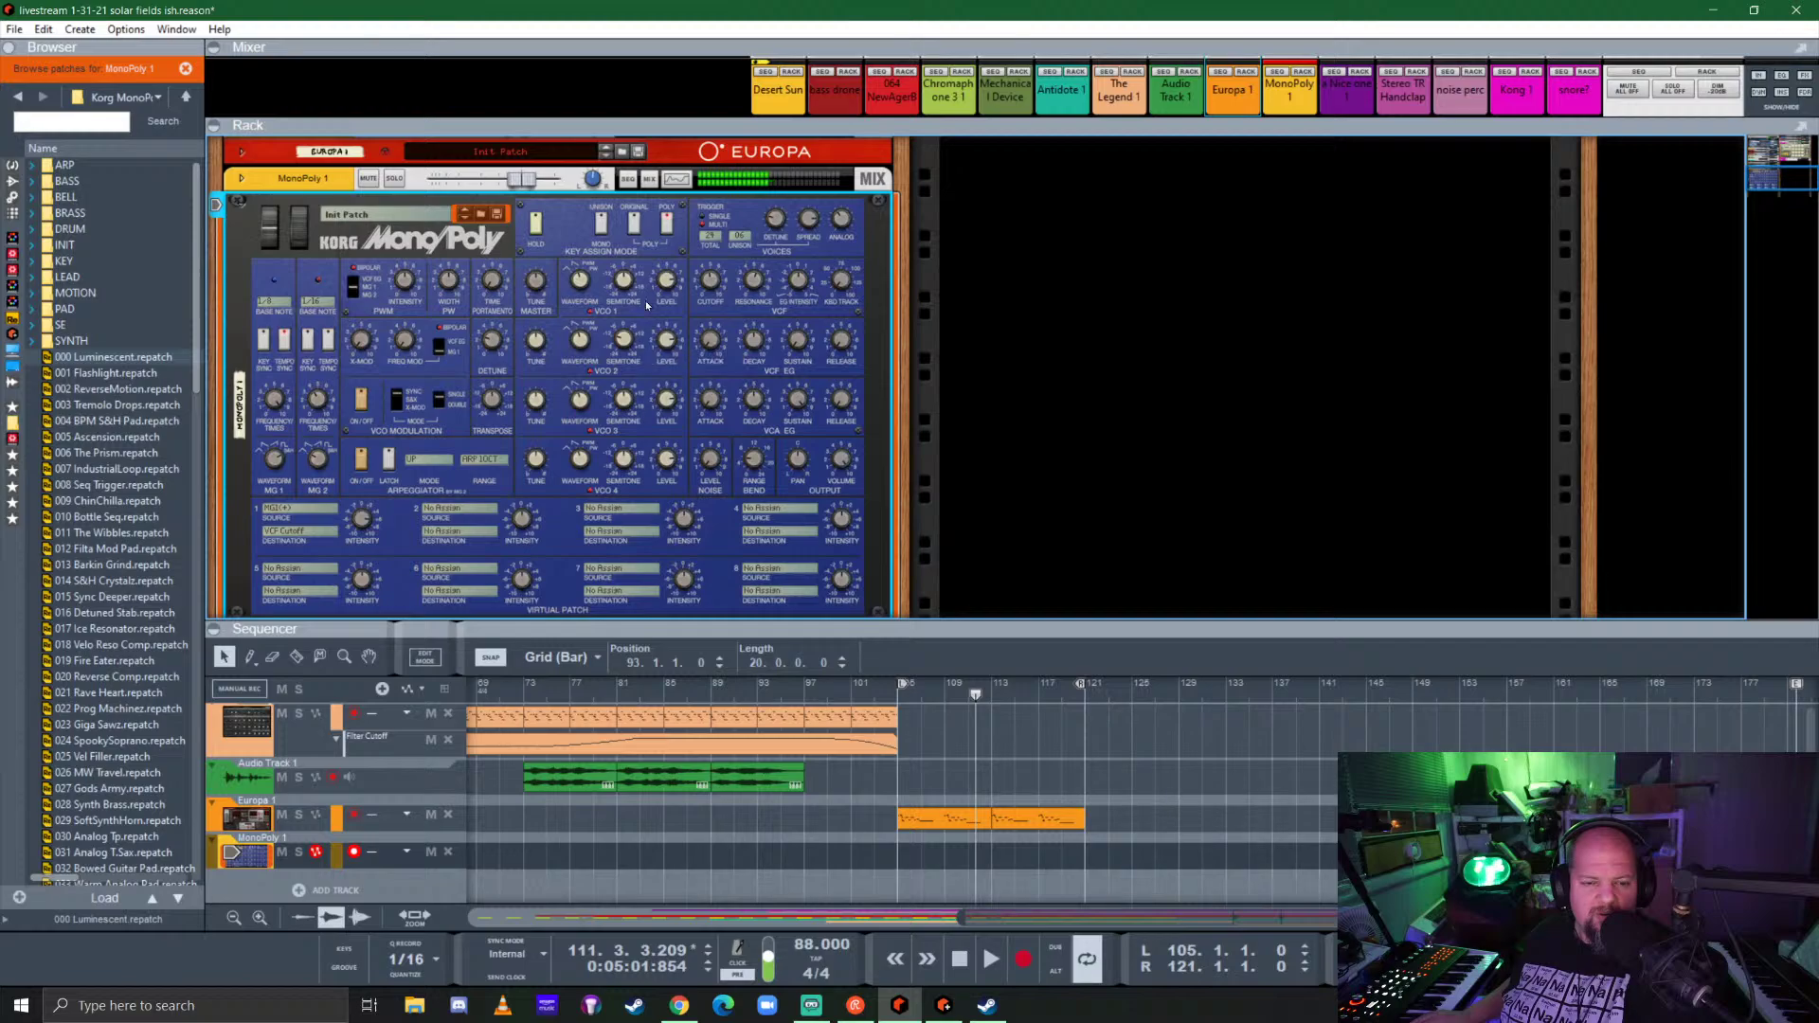
{"action": "left_click_drag", "start_coordinate": [629, 287], "coordinate": [630, 338]}
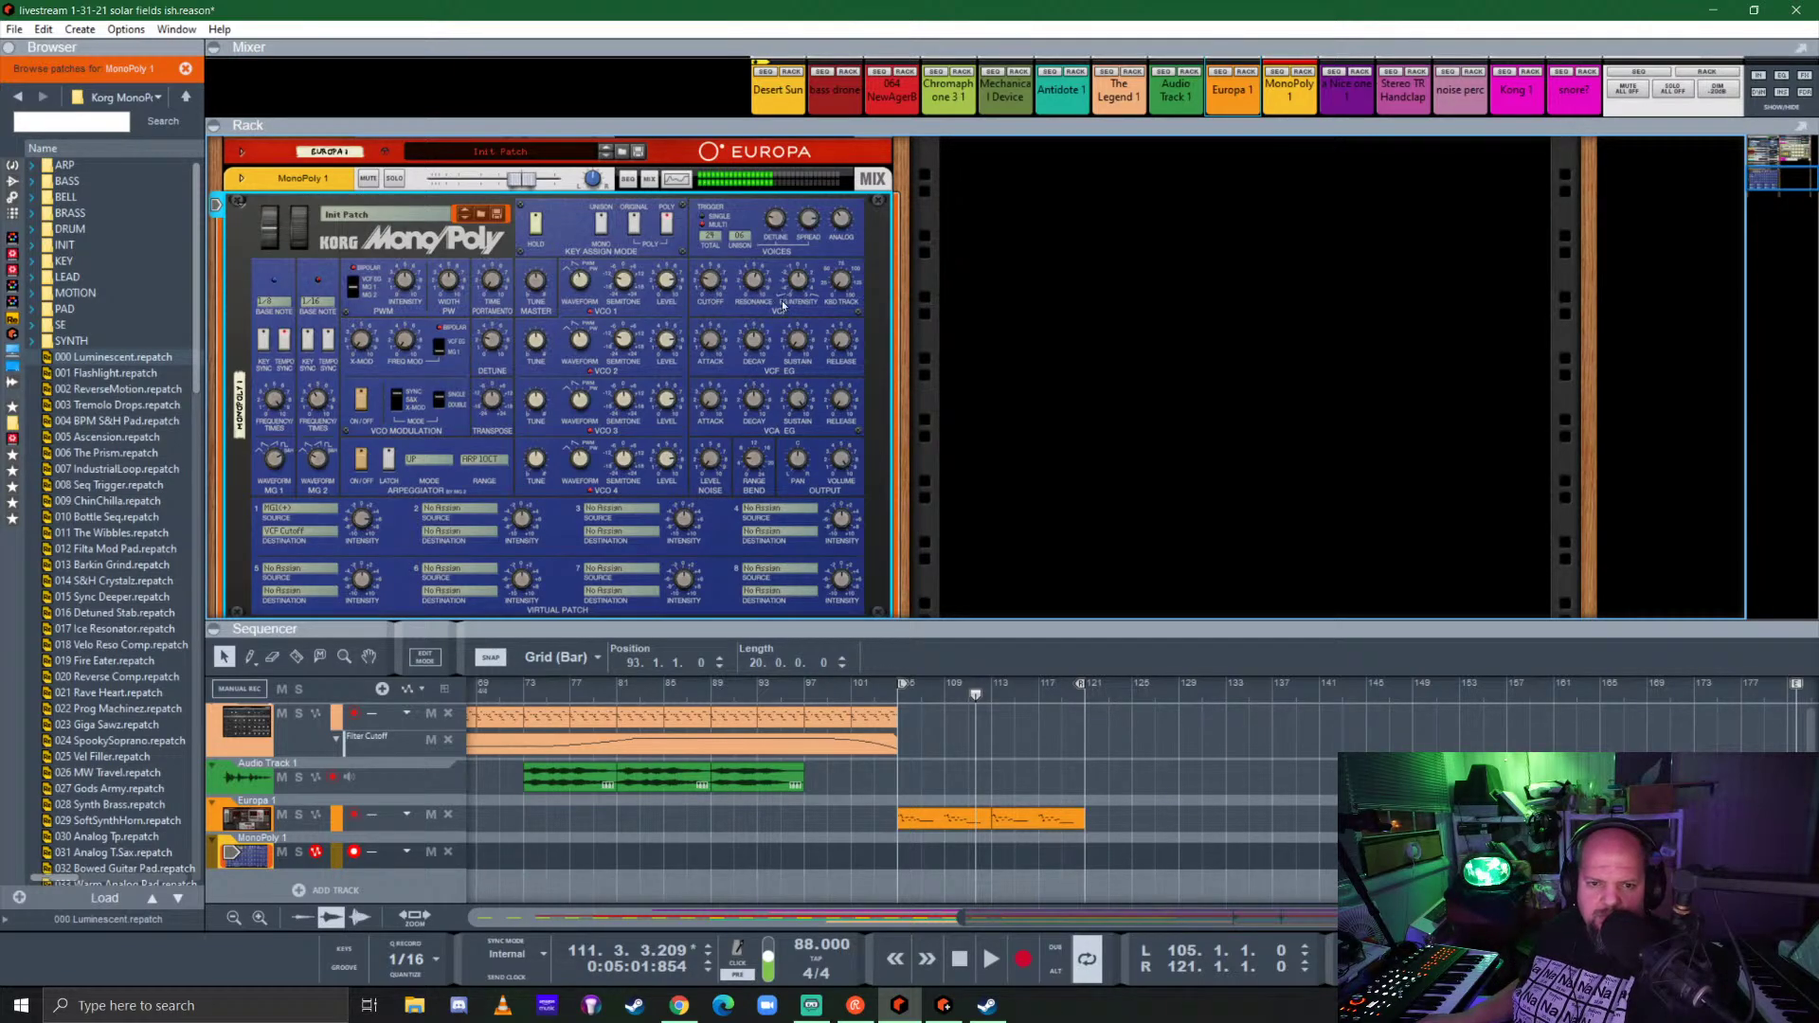
{"action": "mouse_move", "coordinate": [801, 286]}
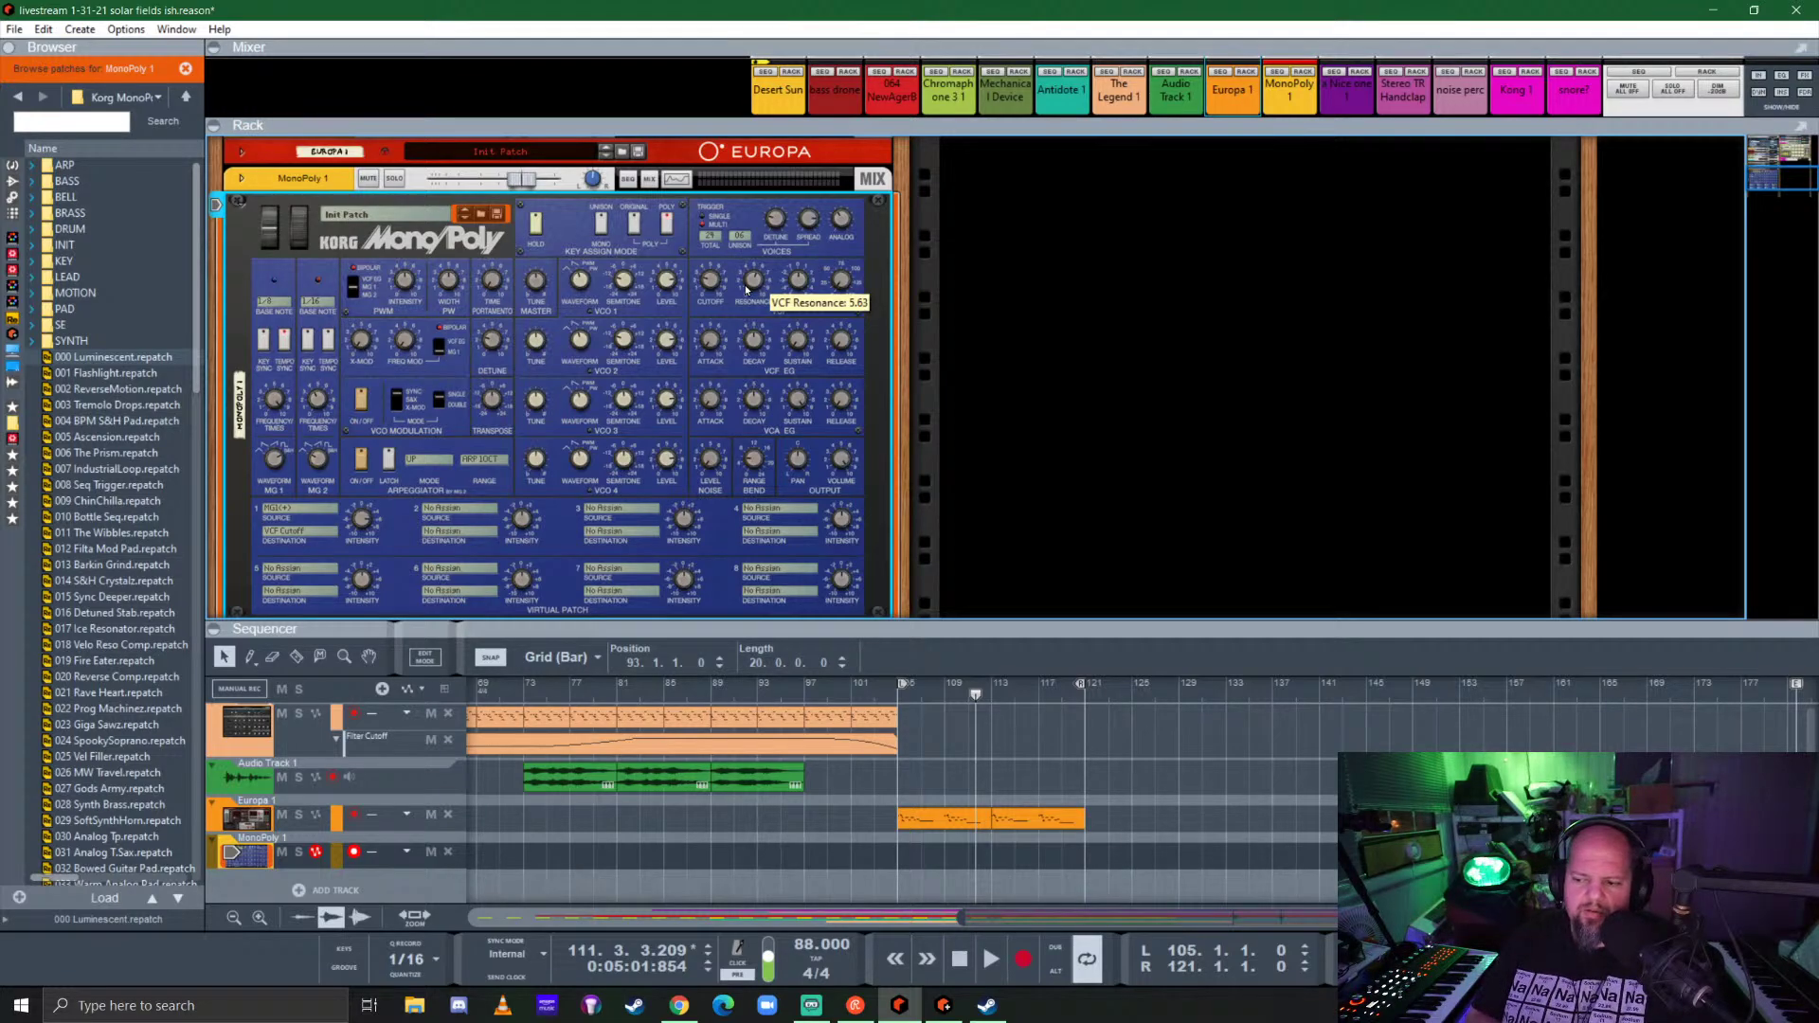
Step: Look through the installed sound packs and check the newest Sound Packs in Reason+ Companion
{"action": "left_click", "coordinate": [15, 338]}
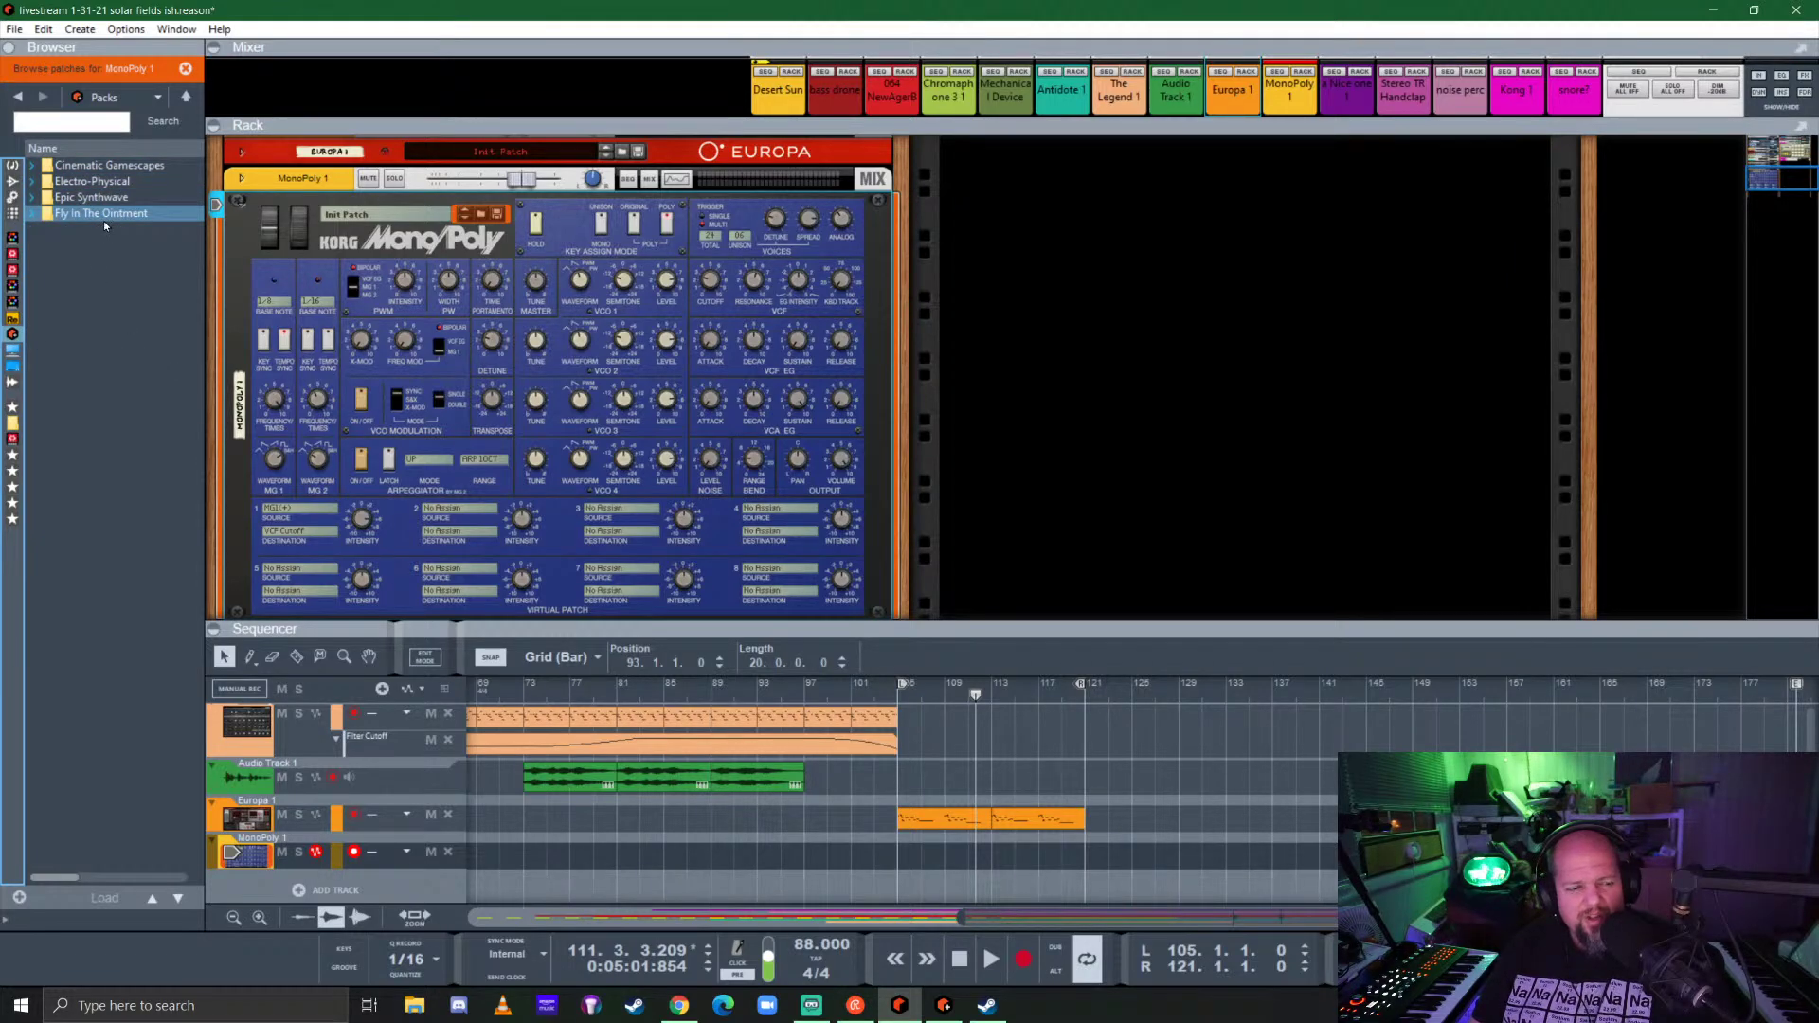
{"action": "left_click", "coordinate": [906, 426]}
{"action": "scroll", "coordinate": [906, 426], "scroll_direction": "down", "scroll_amount": 1}
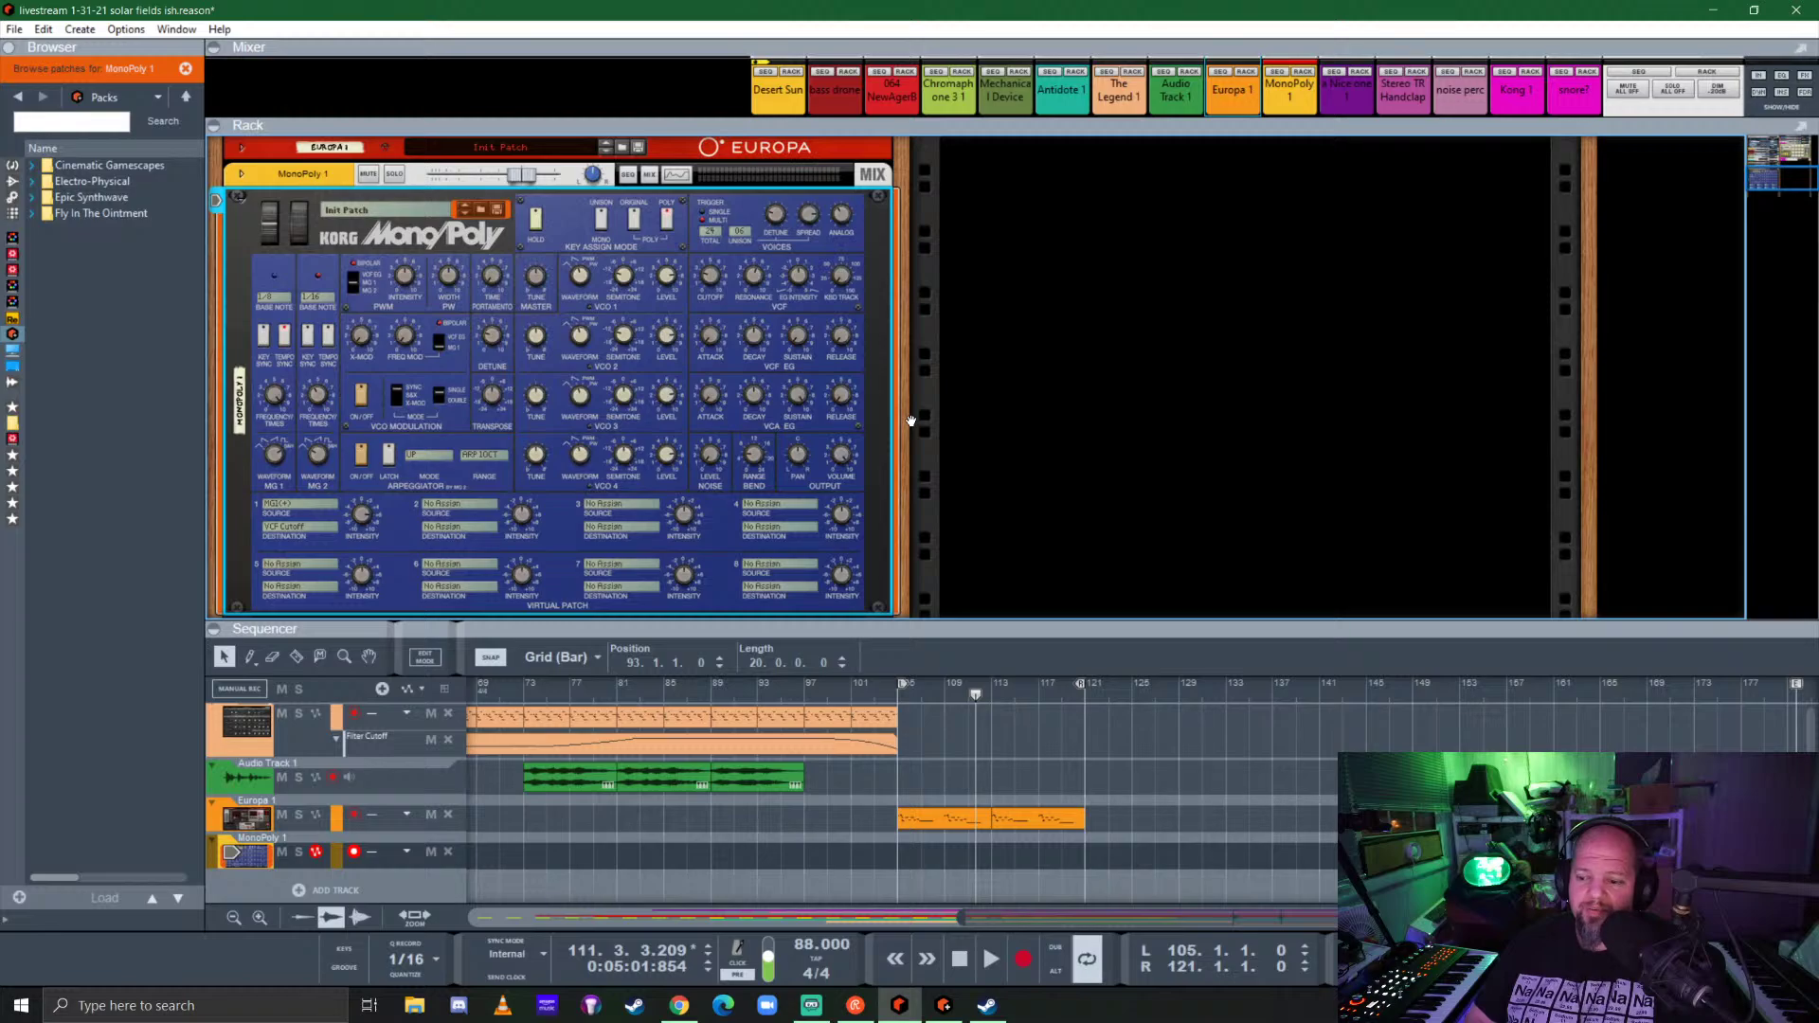
{"action": "left_click", "coordinate": [944, 1003]}
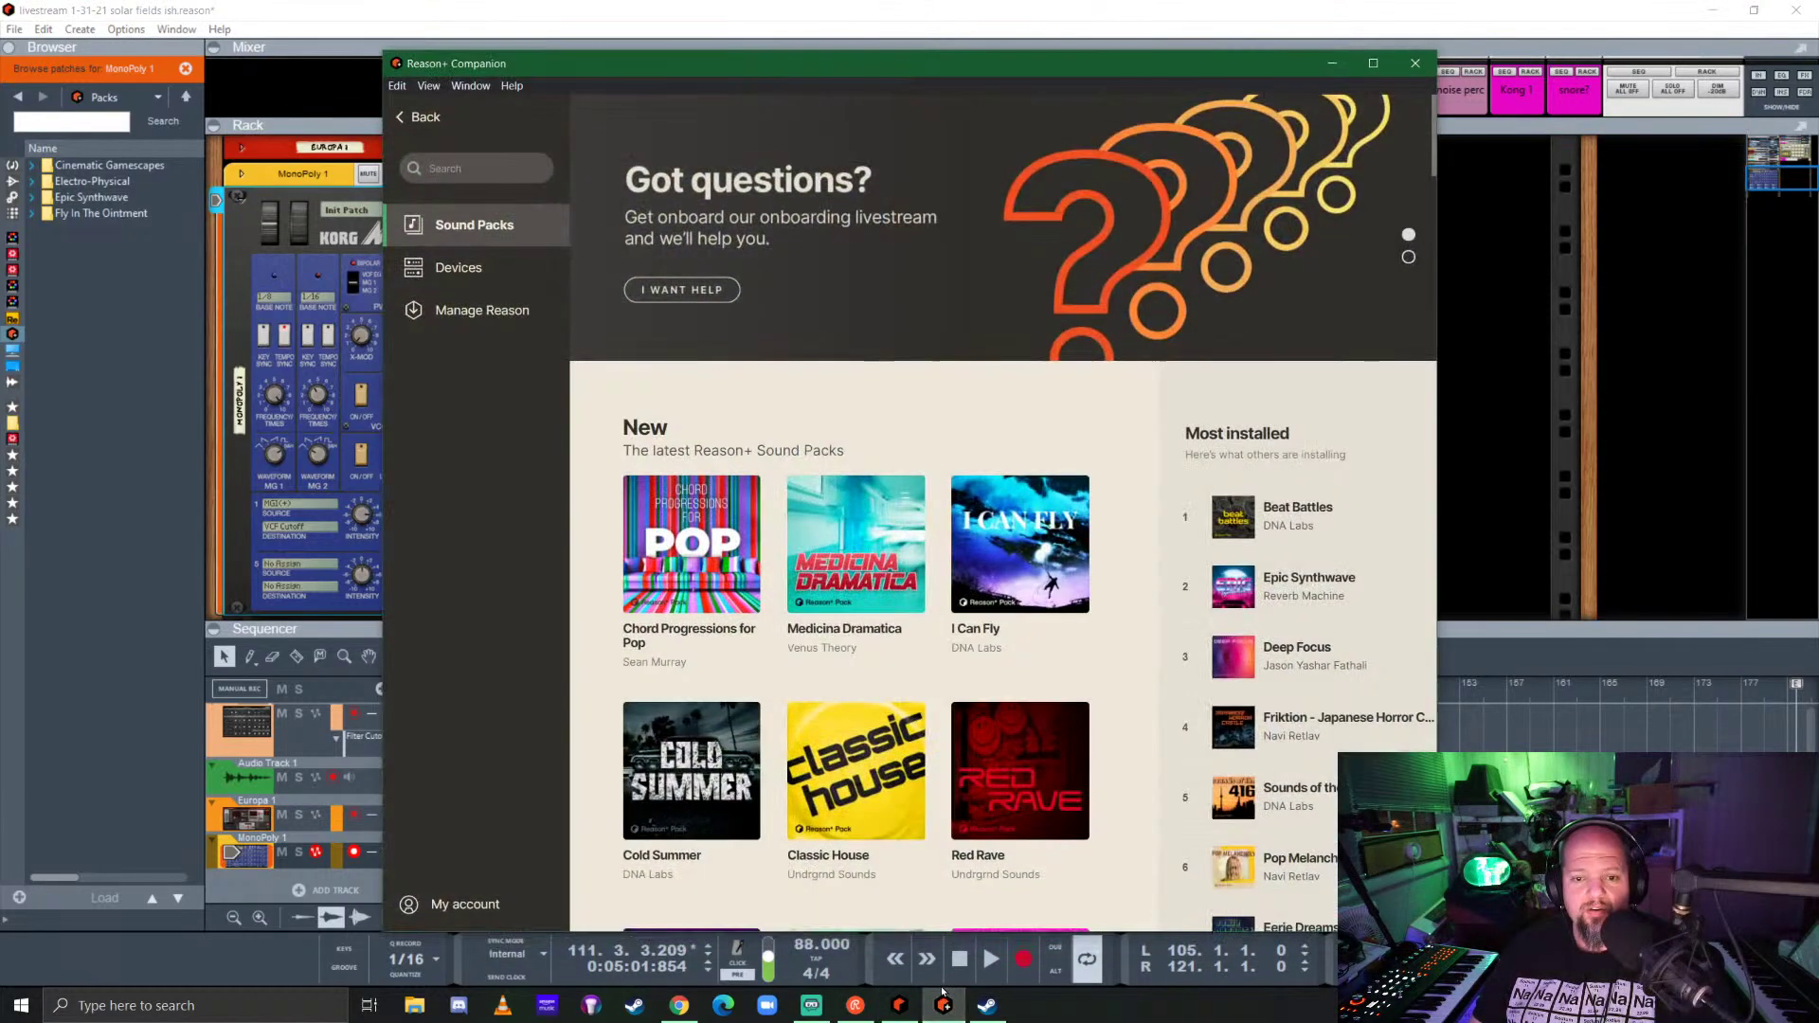
{"action": "left_click", "coordinate": [1333, 63]}
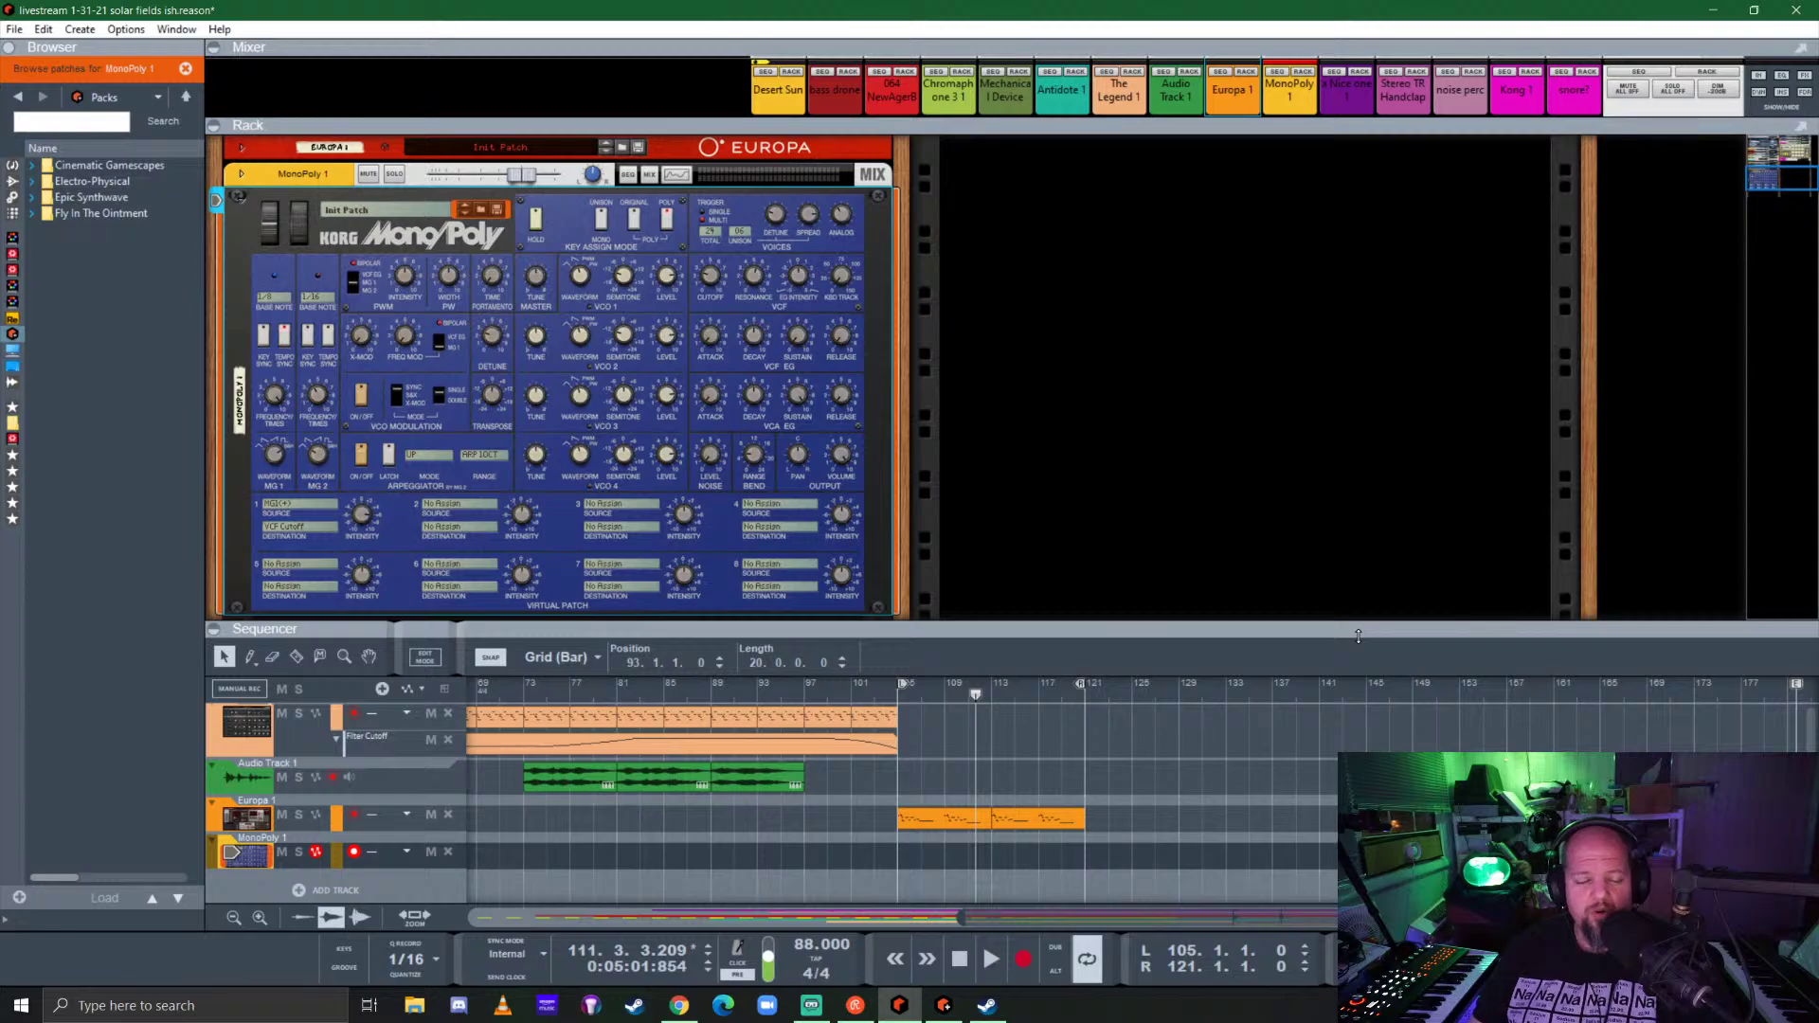
Step: Enlarge the sequencer area to show more tracks and deselect the Antidote 1 clip
{"action": "left_click_drag", "start_coordinate": [1358, 635], "coordinate": [1358, 409]}
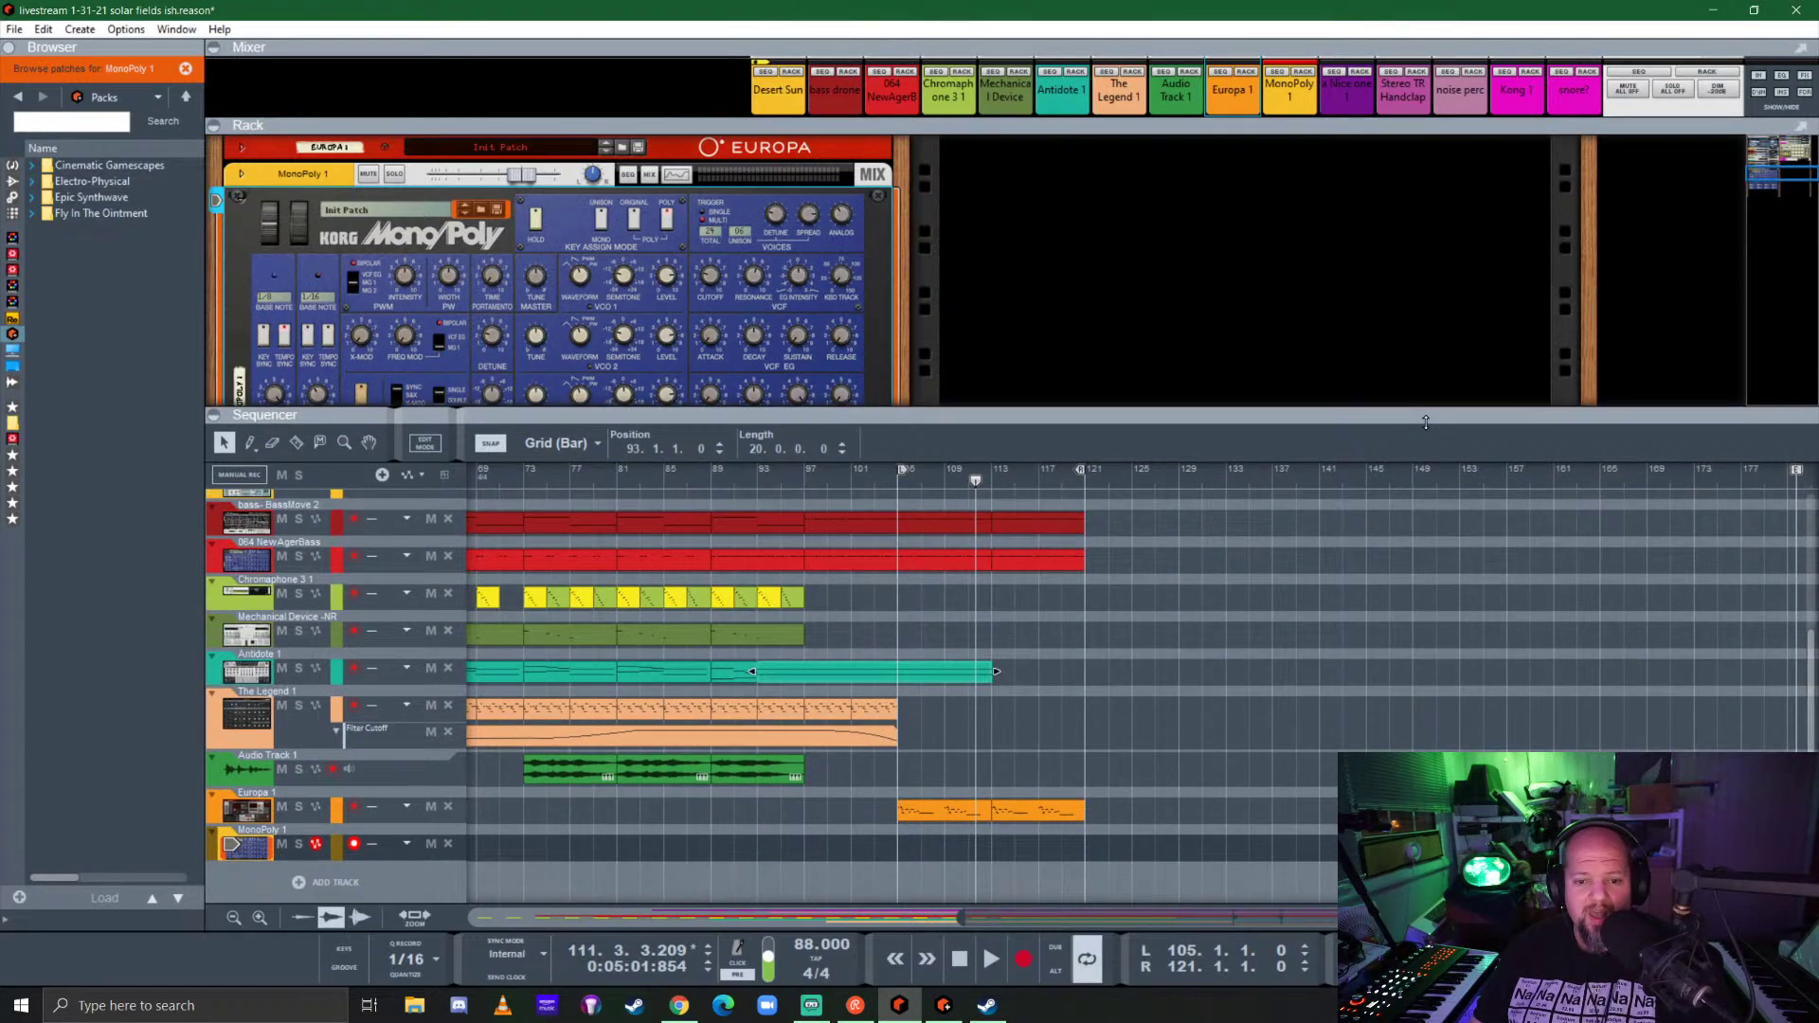
{"action": "left_click", "coordinate": [1298, 718]}
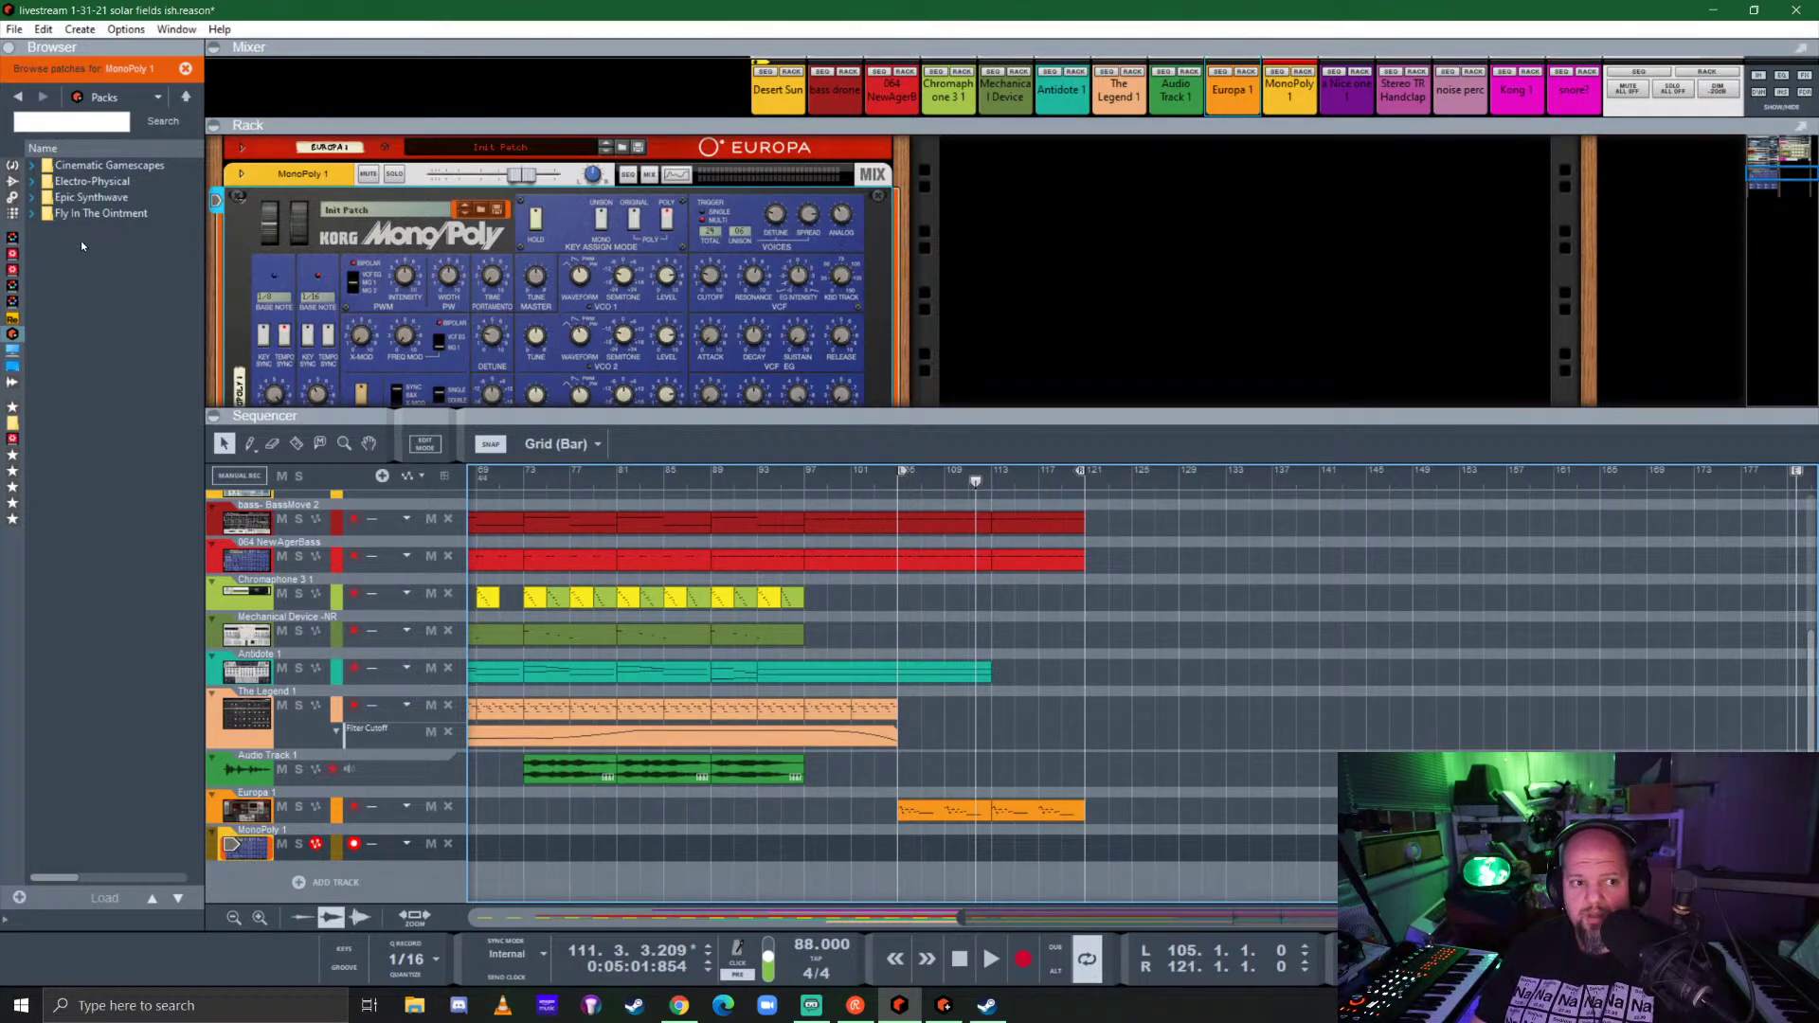
Step: Look through the available instruments and effects devices in the browser
{"action": "left_click", "coordinate": [11, 167]}
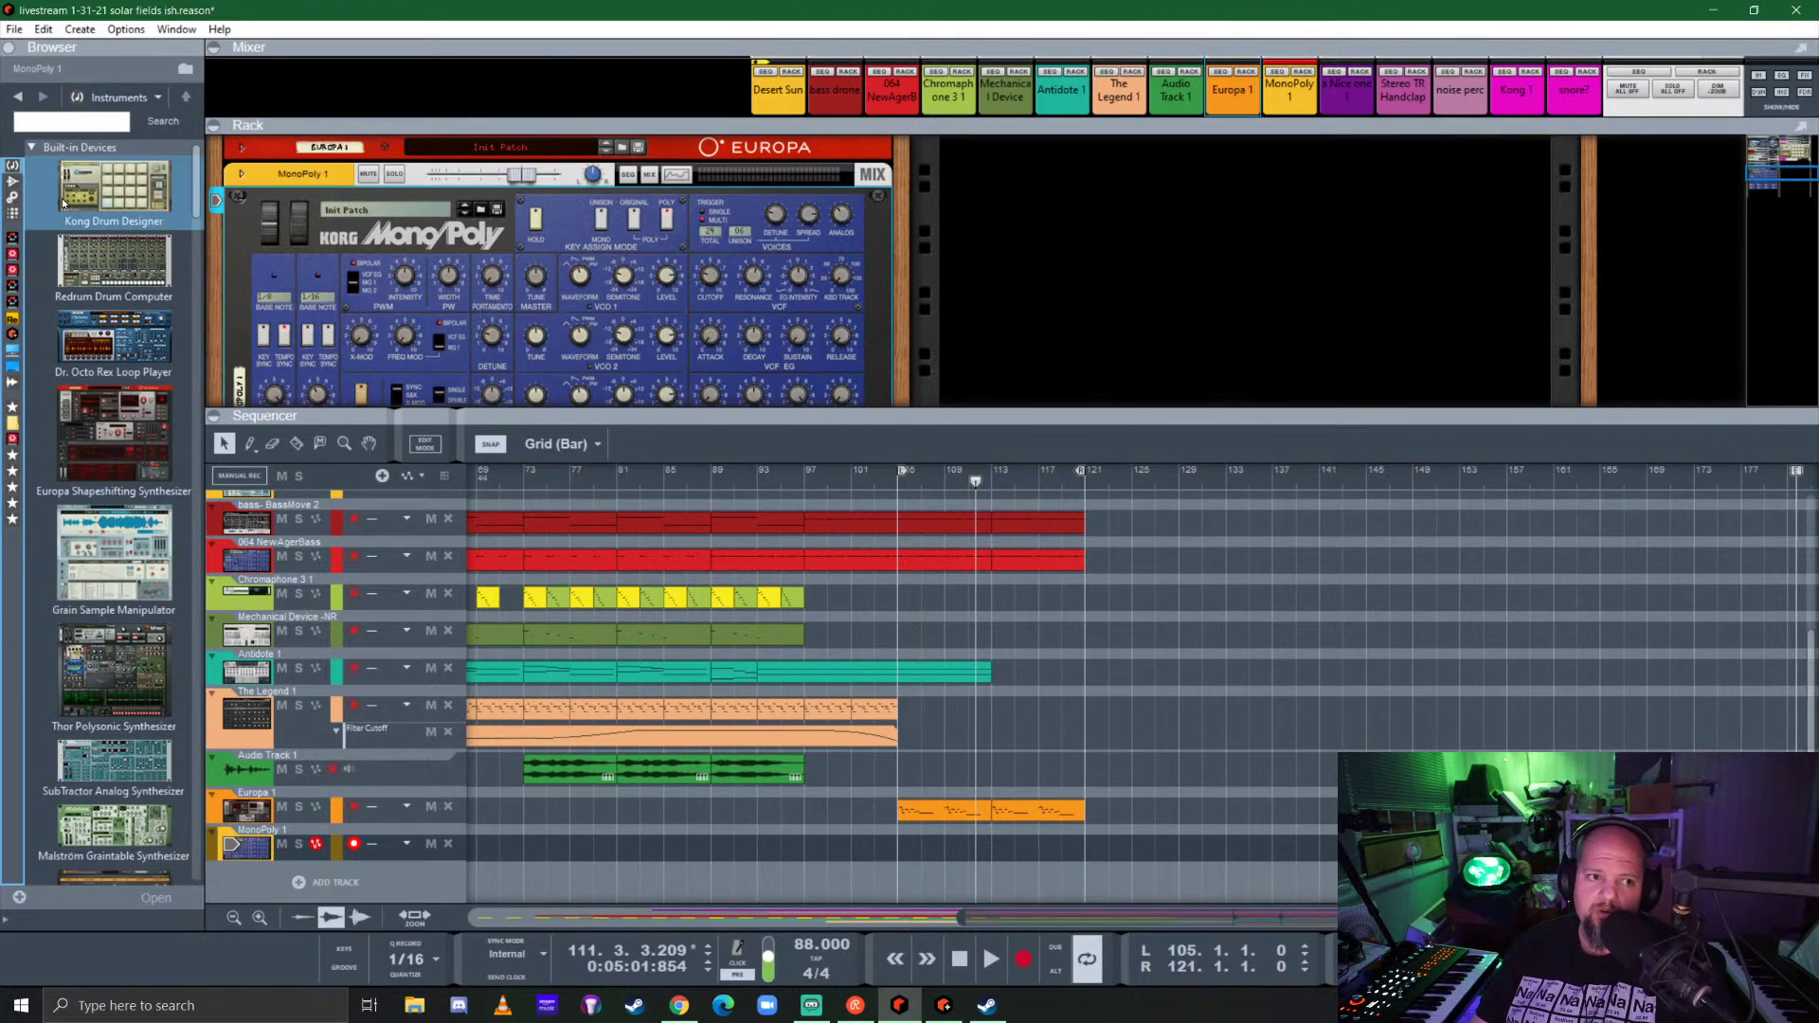
{"action": "left_click_drag", "start_coordinate": [199, 180], "coordinate": [19, 187]}
{"action": "left_click", "coordinate": [19, 187]}
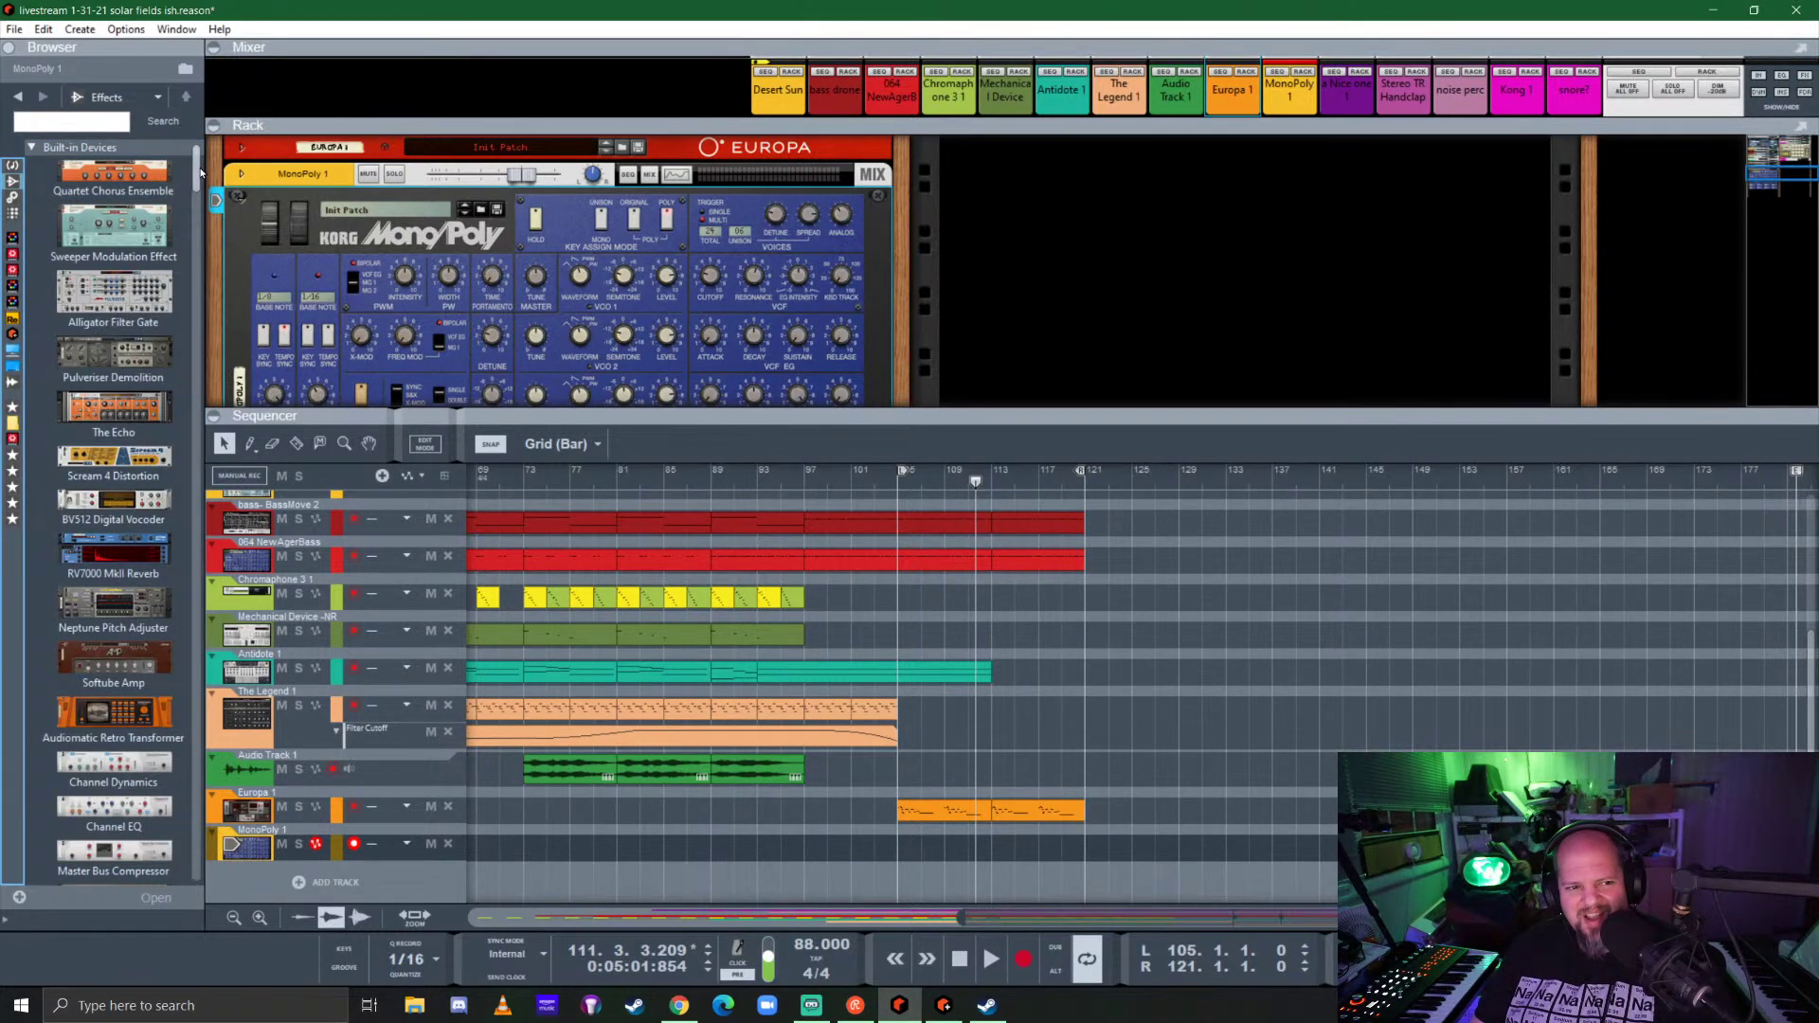
{"action": "left_click_drag", "start_coordinate": [195, 218], "coordinate": [189, 772]}
{"action": "scroll", "coordinate": [180, 512], "scroll_direction": "up", "scroll_amount": 15}
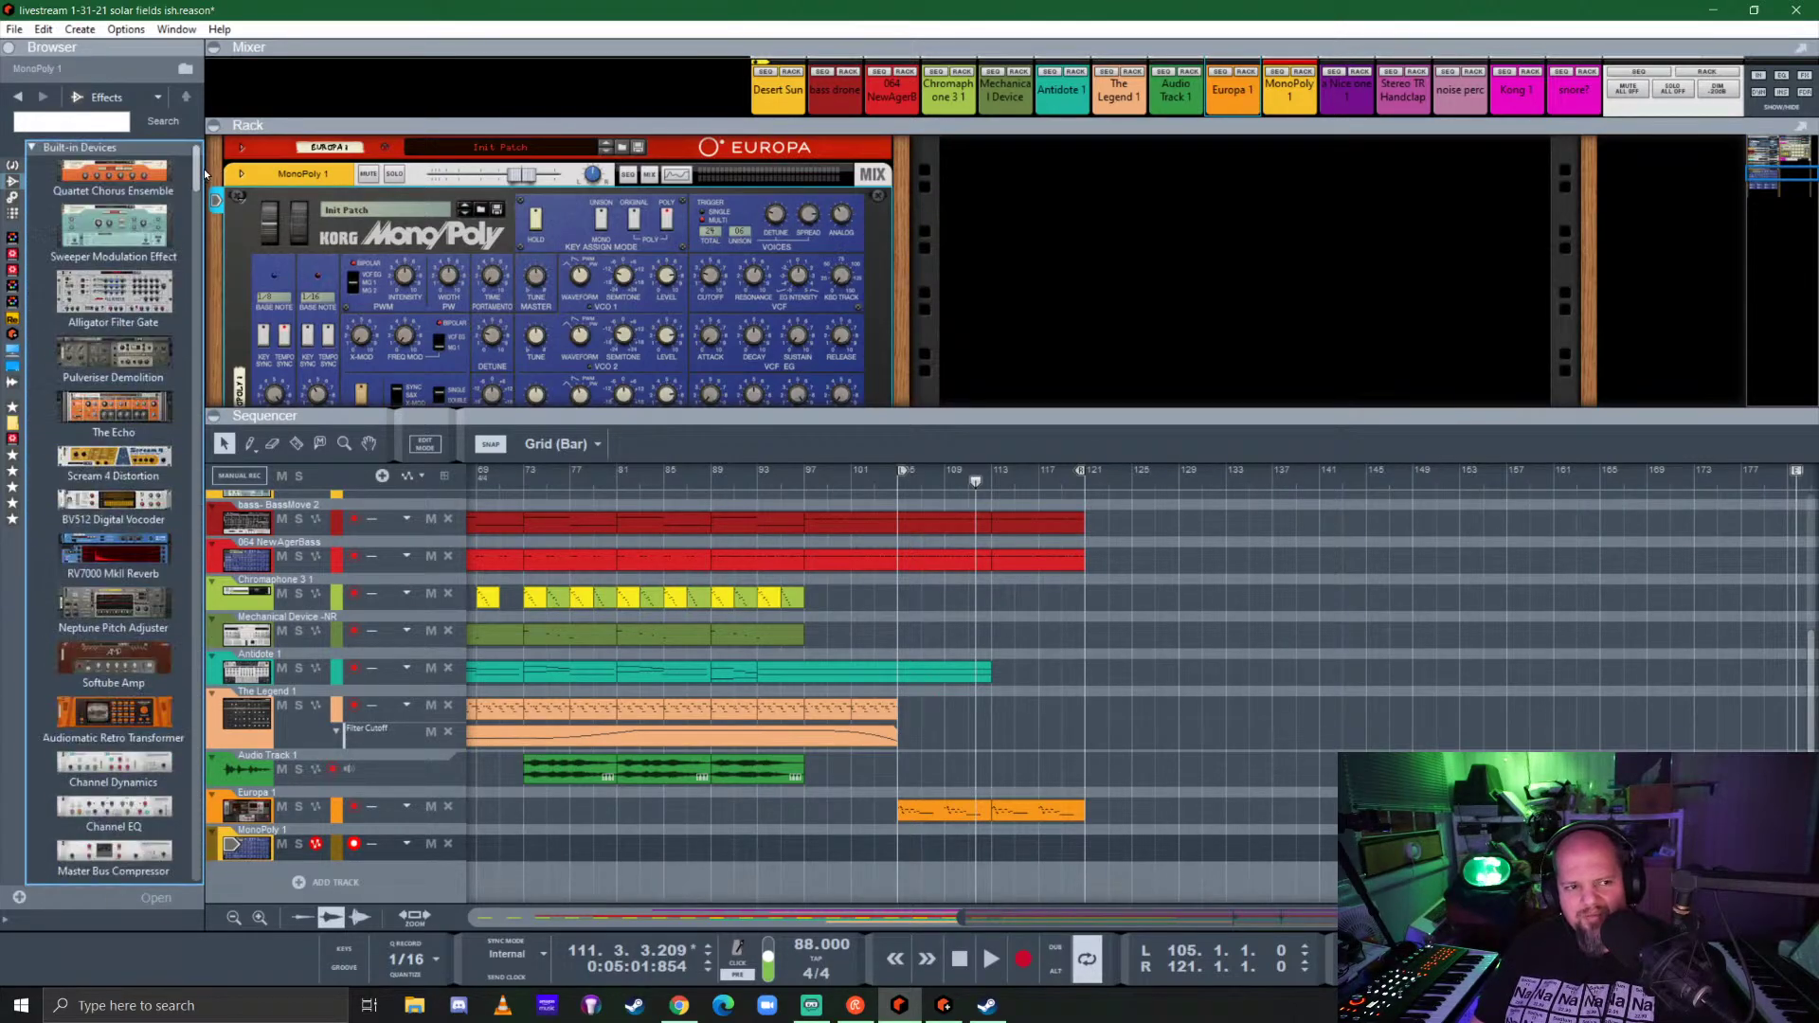
{"action": "left_click", "coordinate": [12, 166]}
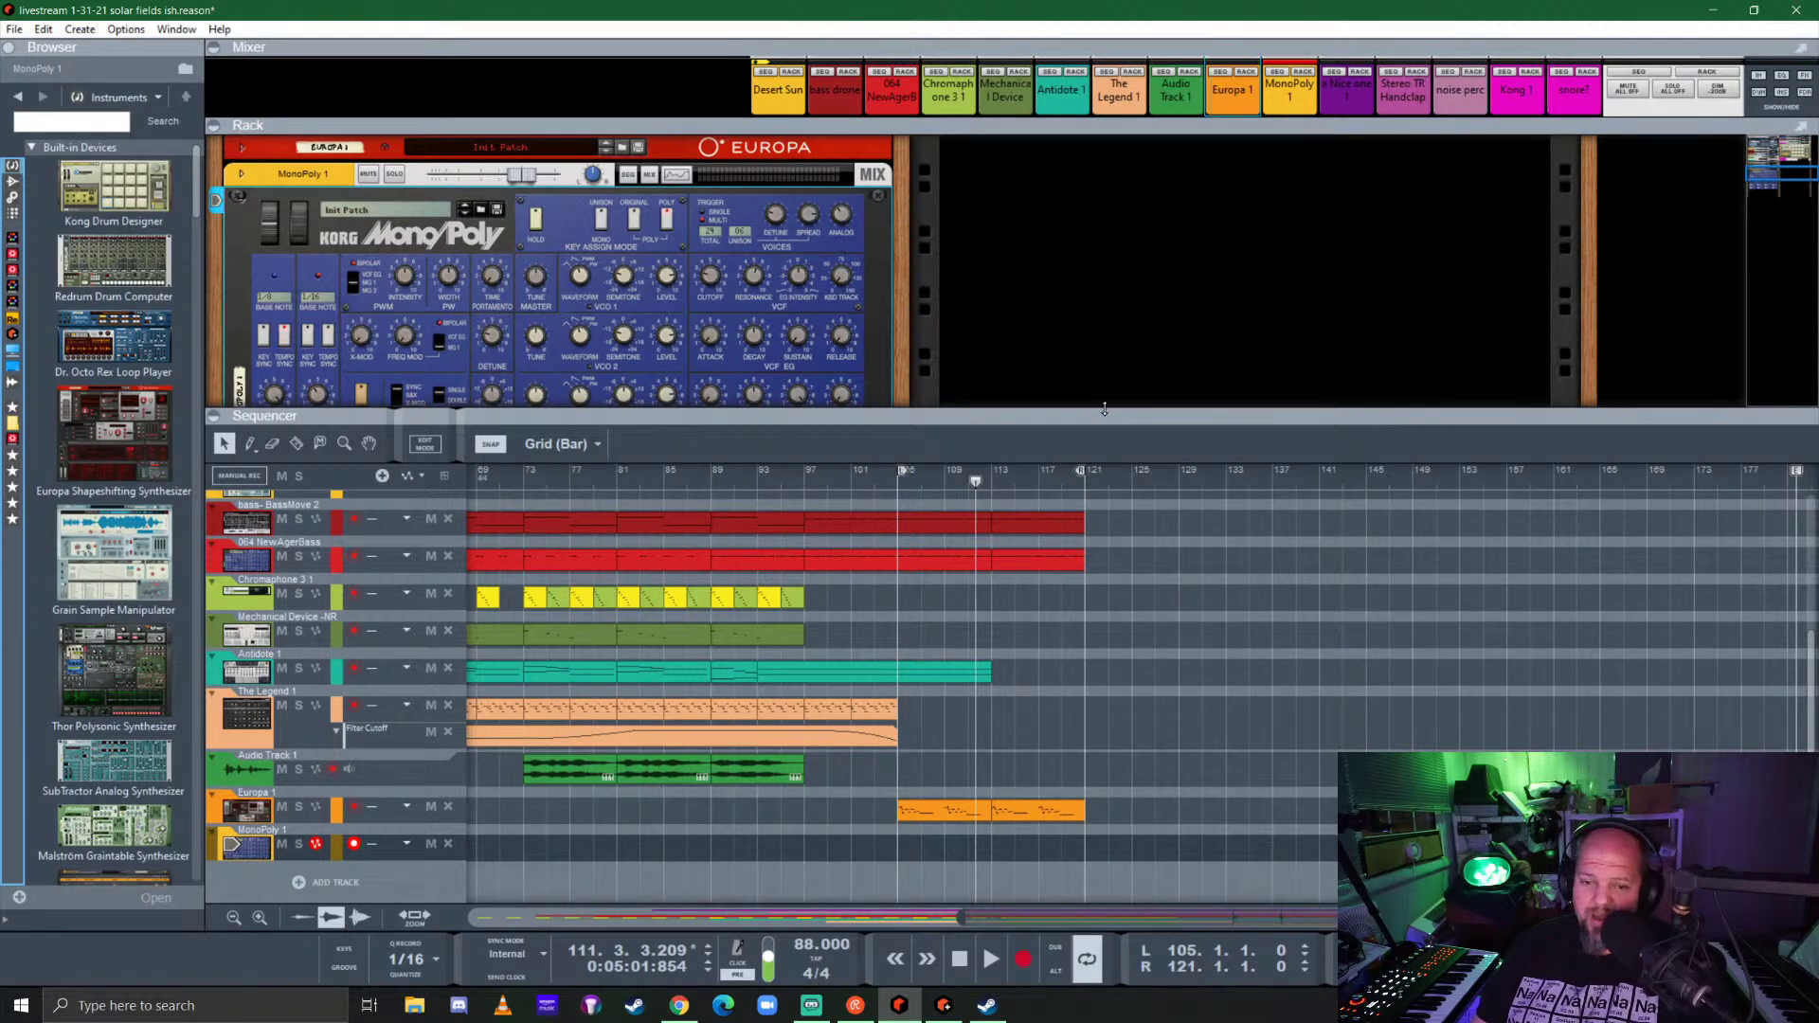
Step: Record a MonoPoly 1 part from bar 105 and arrange it as two consecutive 8-bar clips ending at bar 121
{"action": "left_click", "coordinate": [239, 201]}
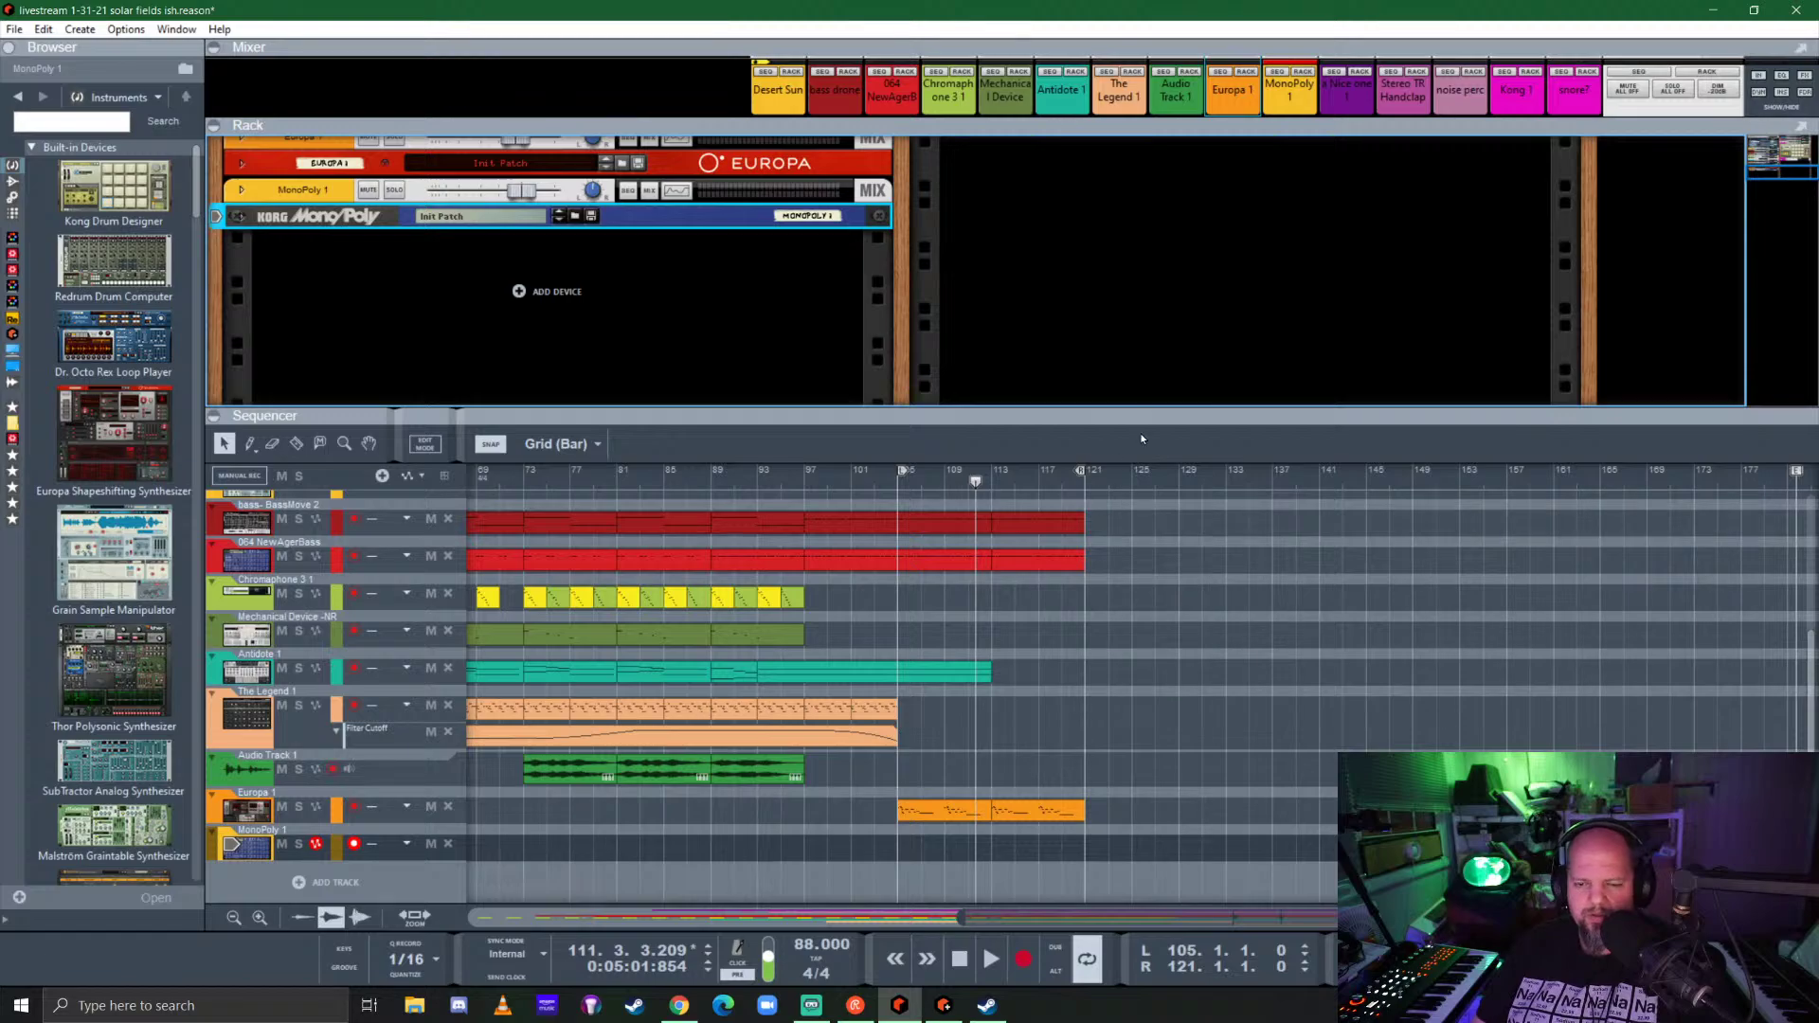
{"action": "left_click", "coordinate": [898, 492]}
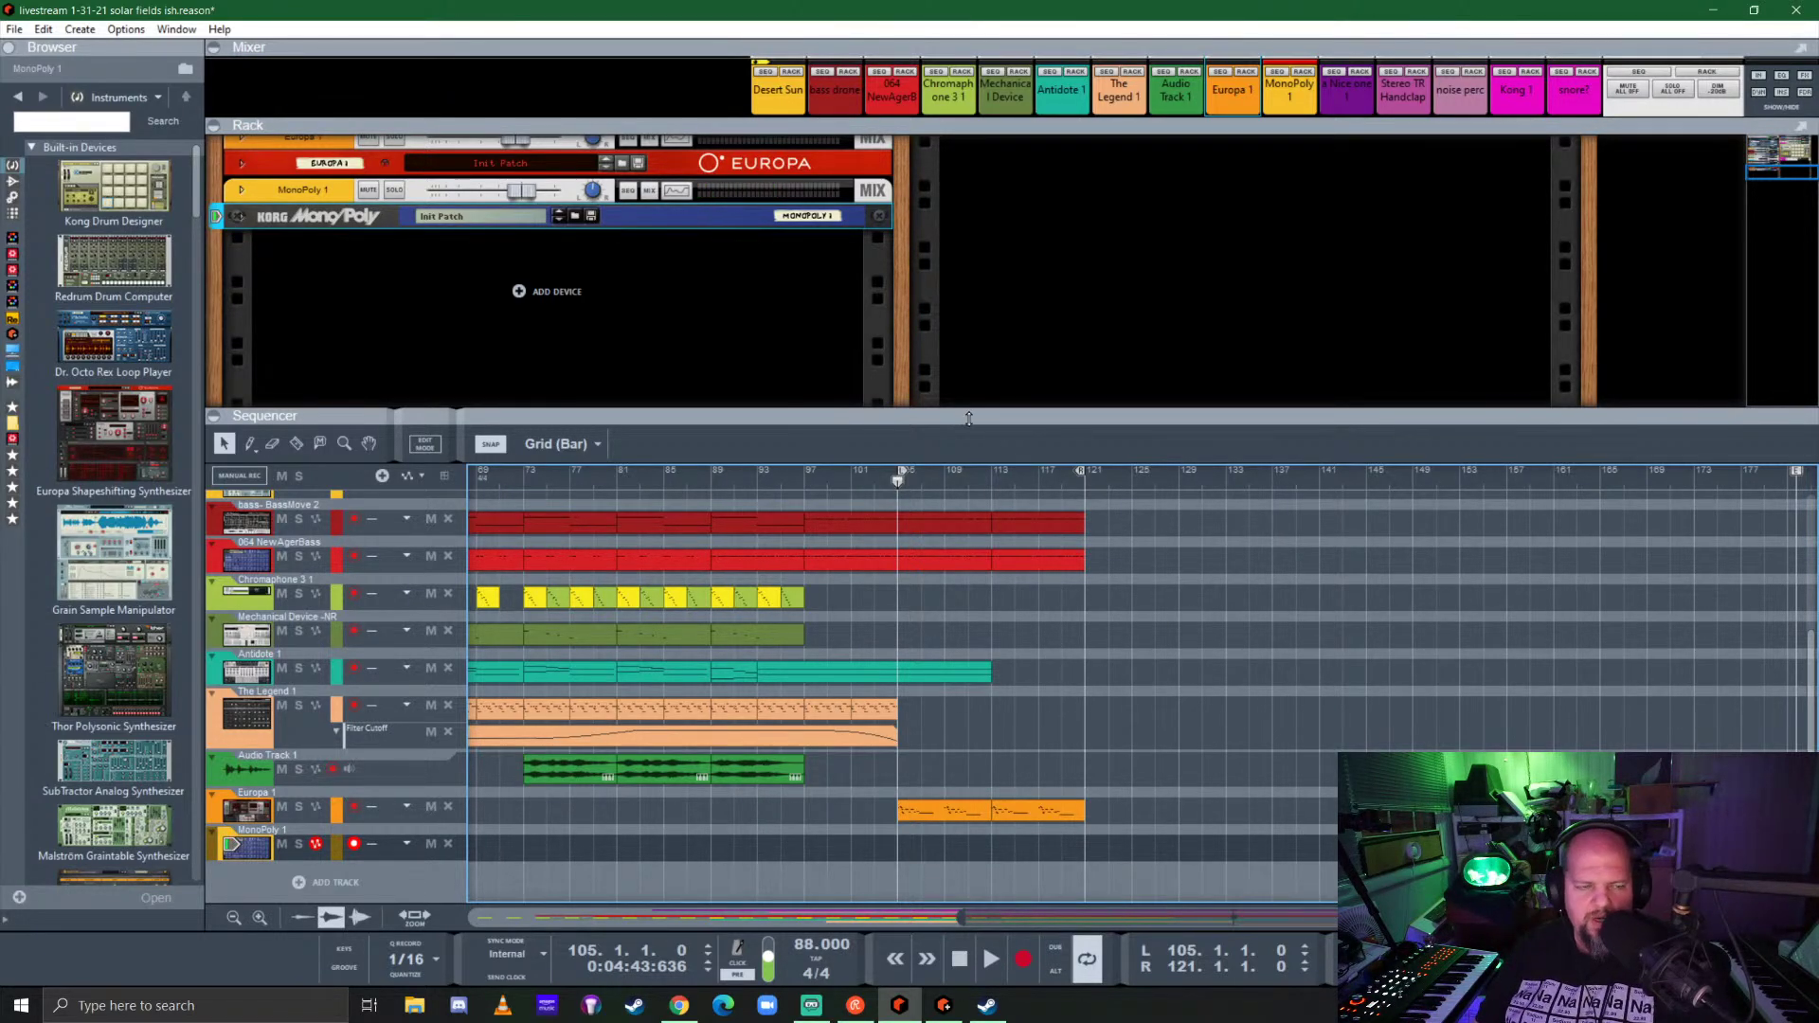
{"action": "left_click", "coordinate": [216, 216]}
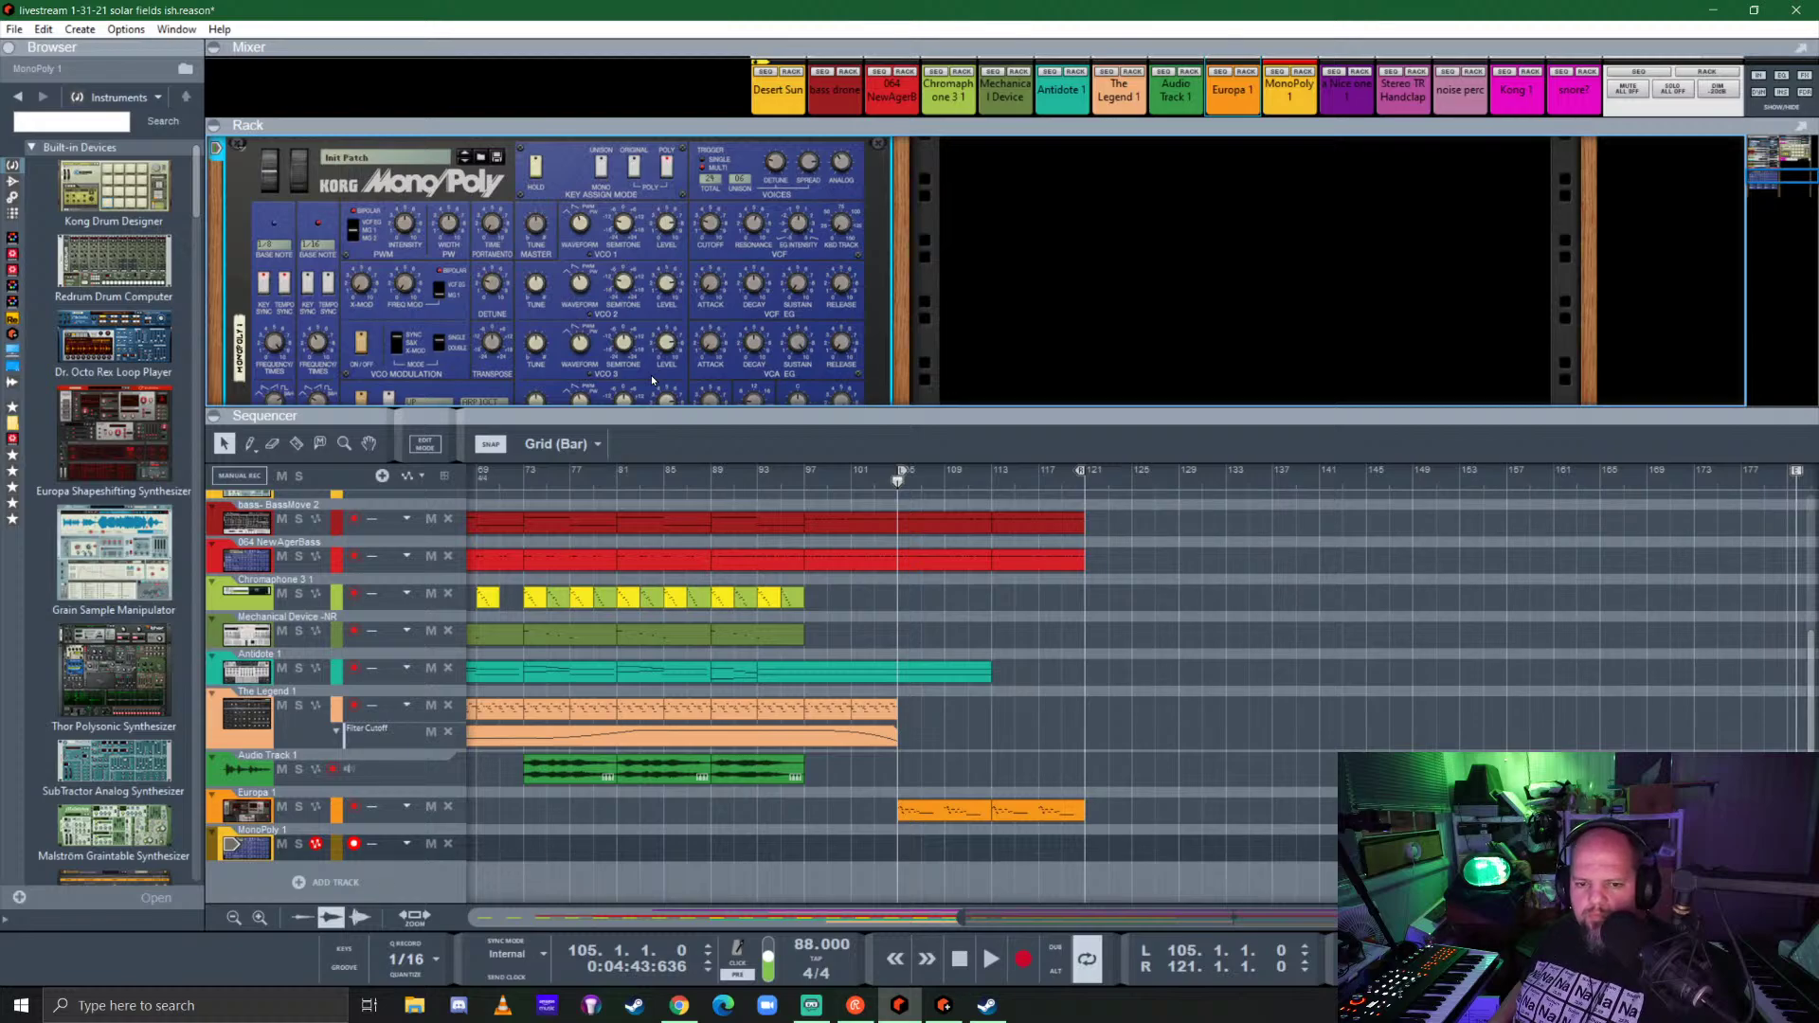
{"action": "key", "text": "ctrl+Return"}
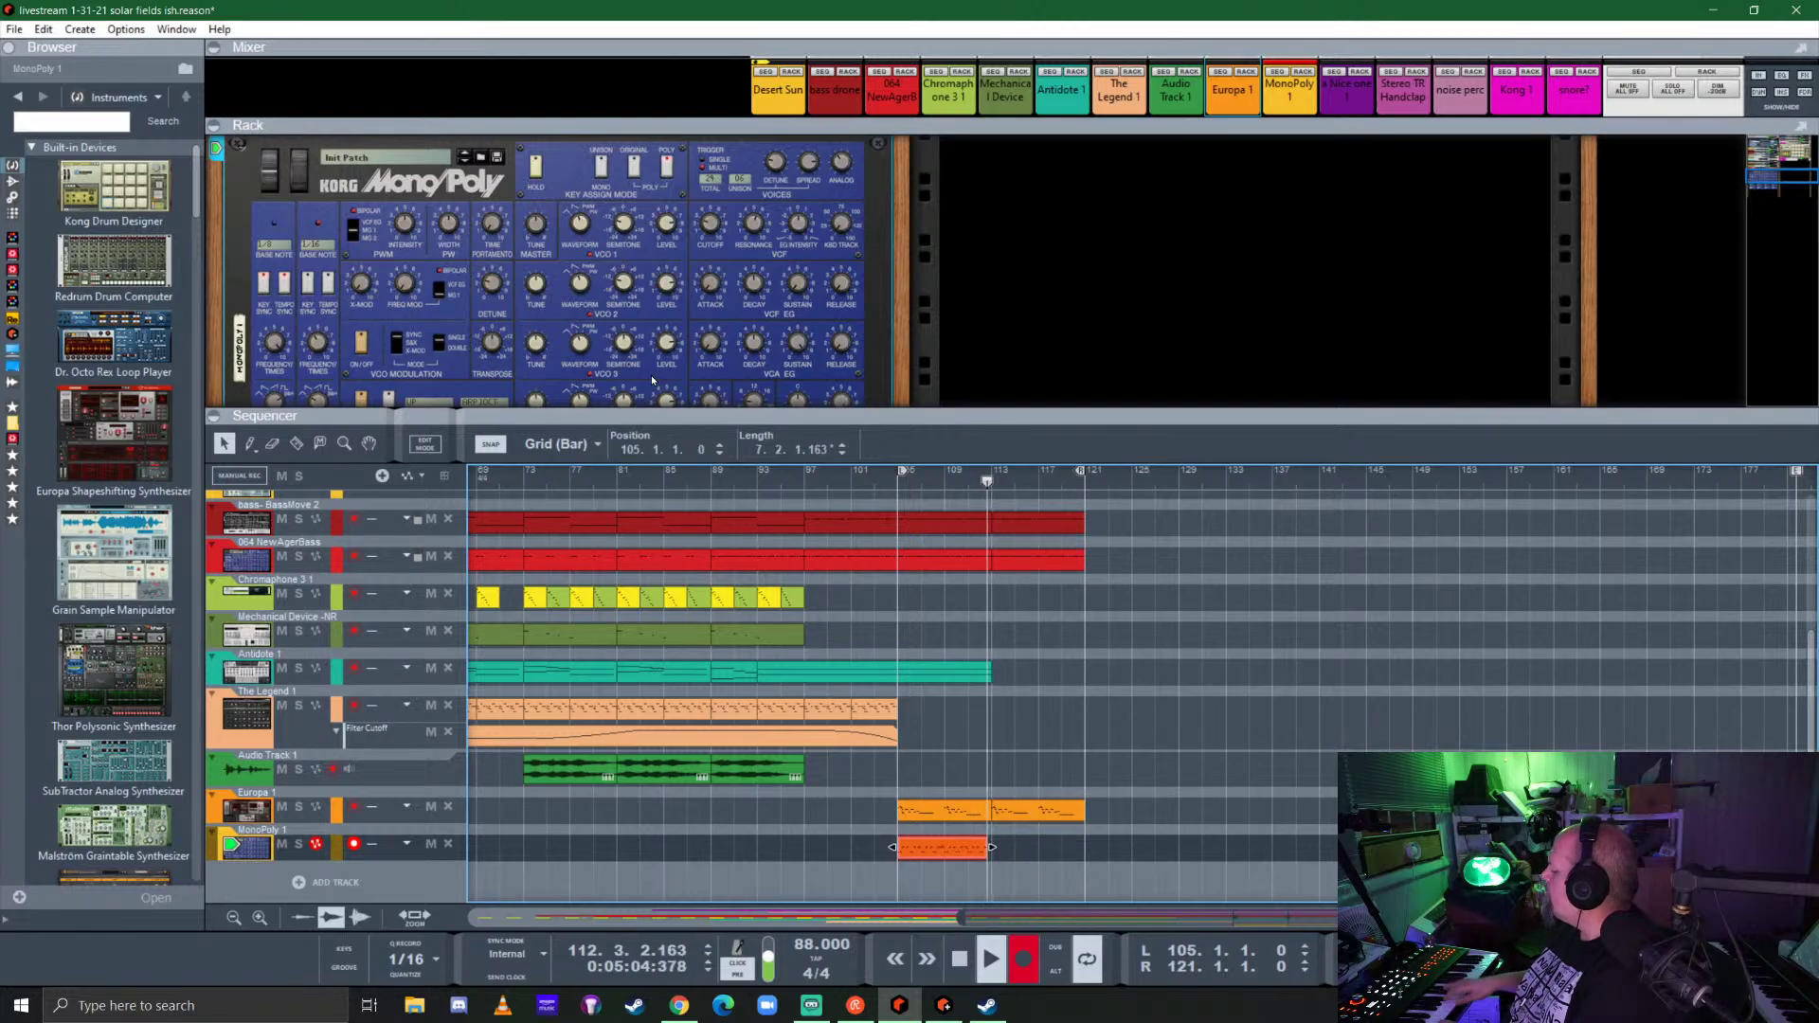
{"action": "key", "text": "space"}
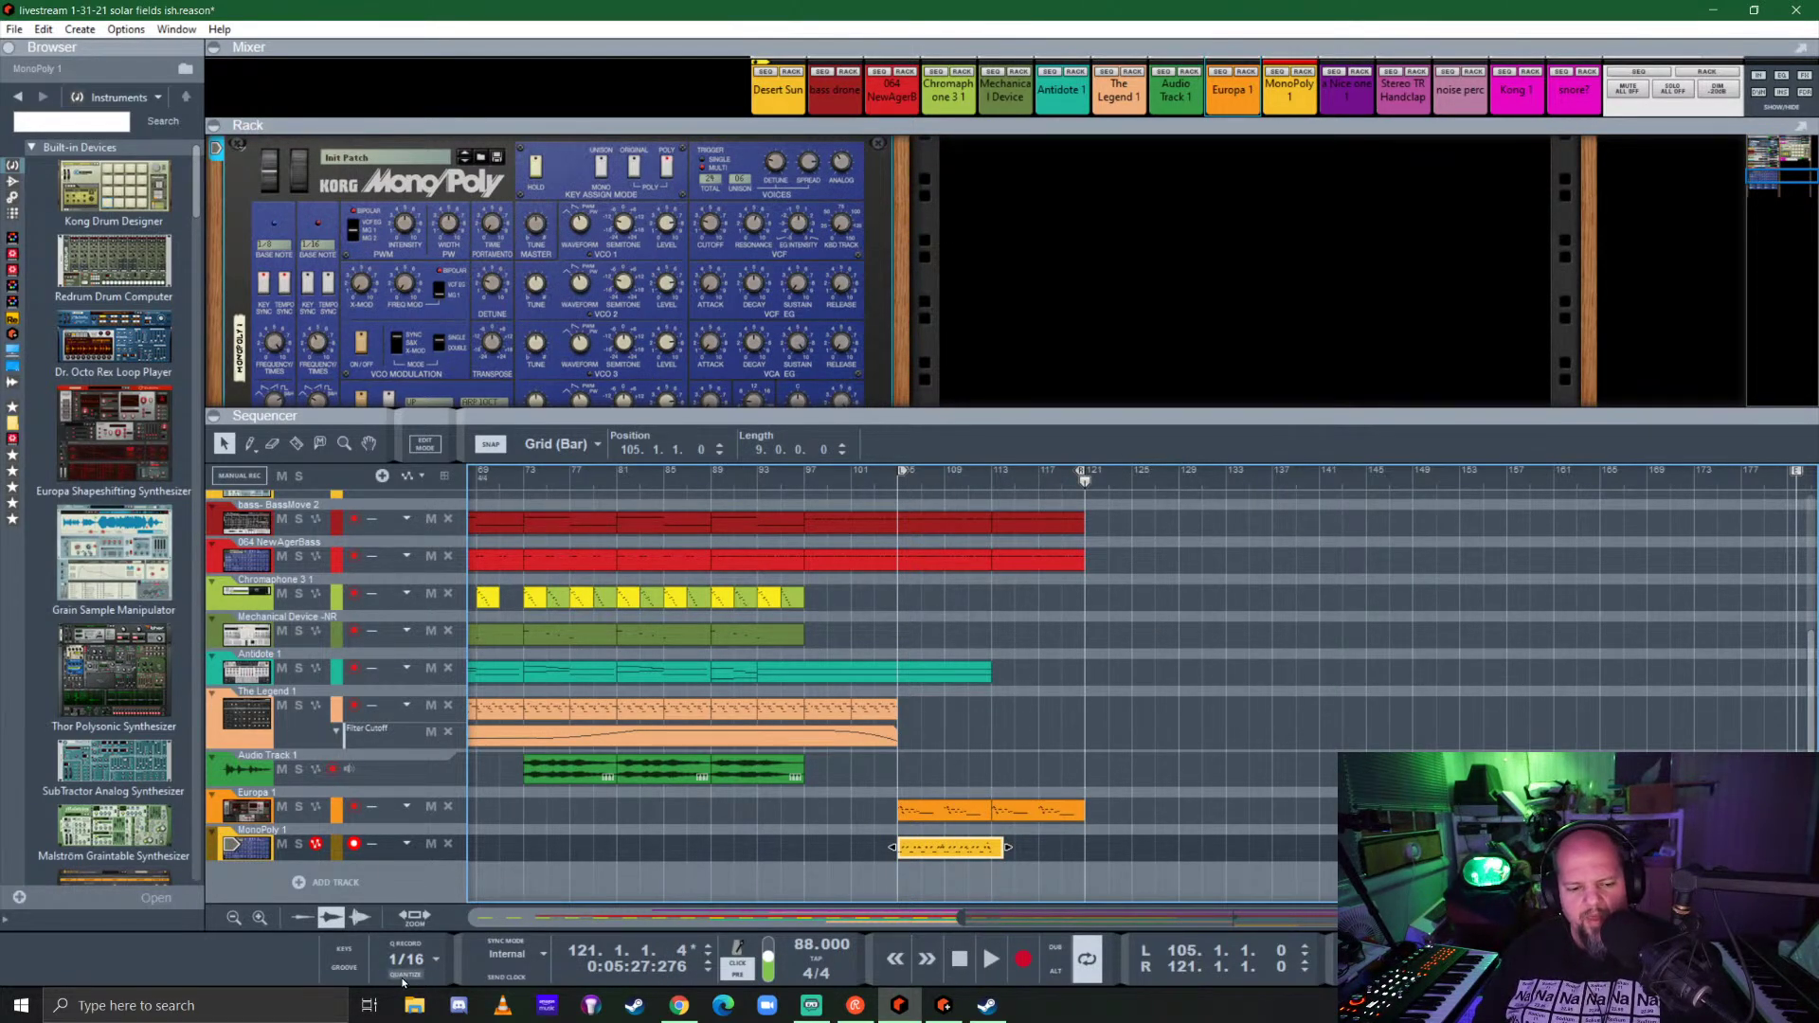
{"action": "left_click_drag", "start_coordinate": [1009, 846], "coordinate": [1036, 861]}
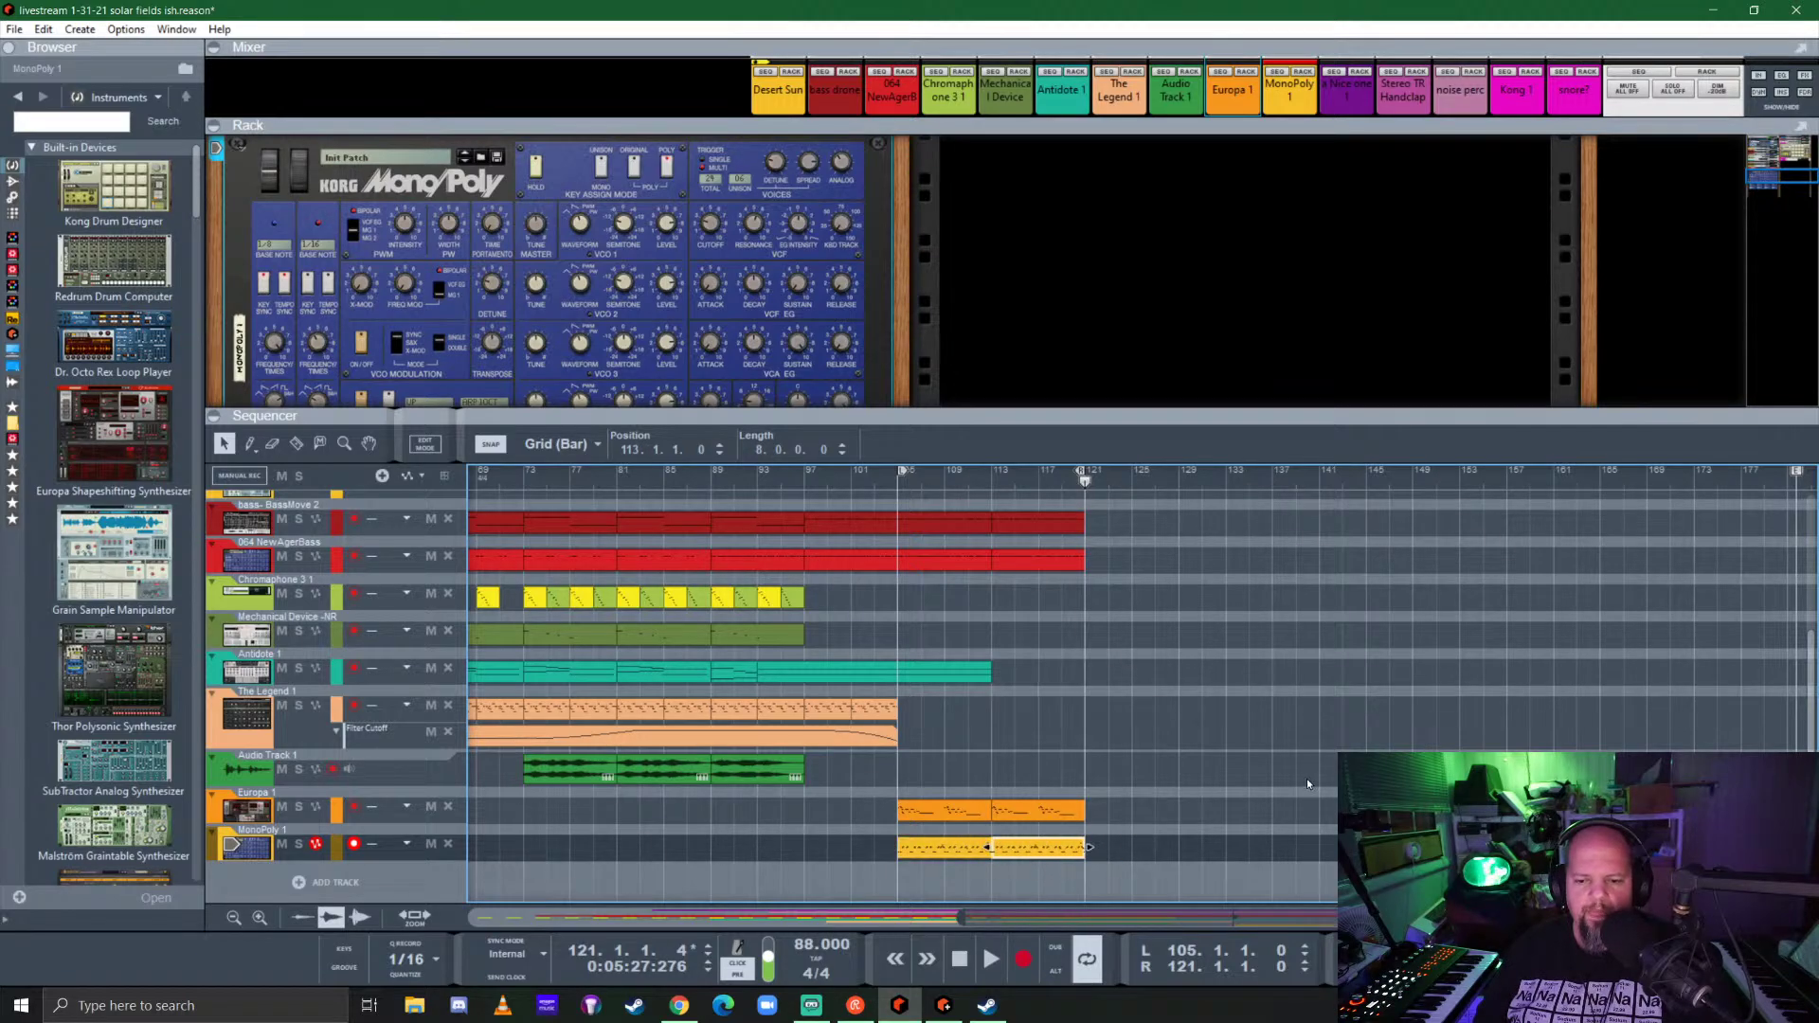
Step: Solo MonoPoly 1 during playback from bar 105 and raise the release of its VCA envelope
{"action": "left_click_drag", "start_coordinate": [959, 414], "coordinate": [959, 720]}
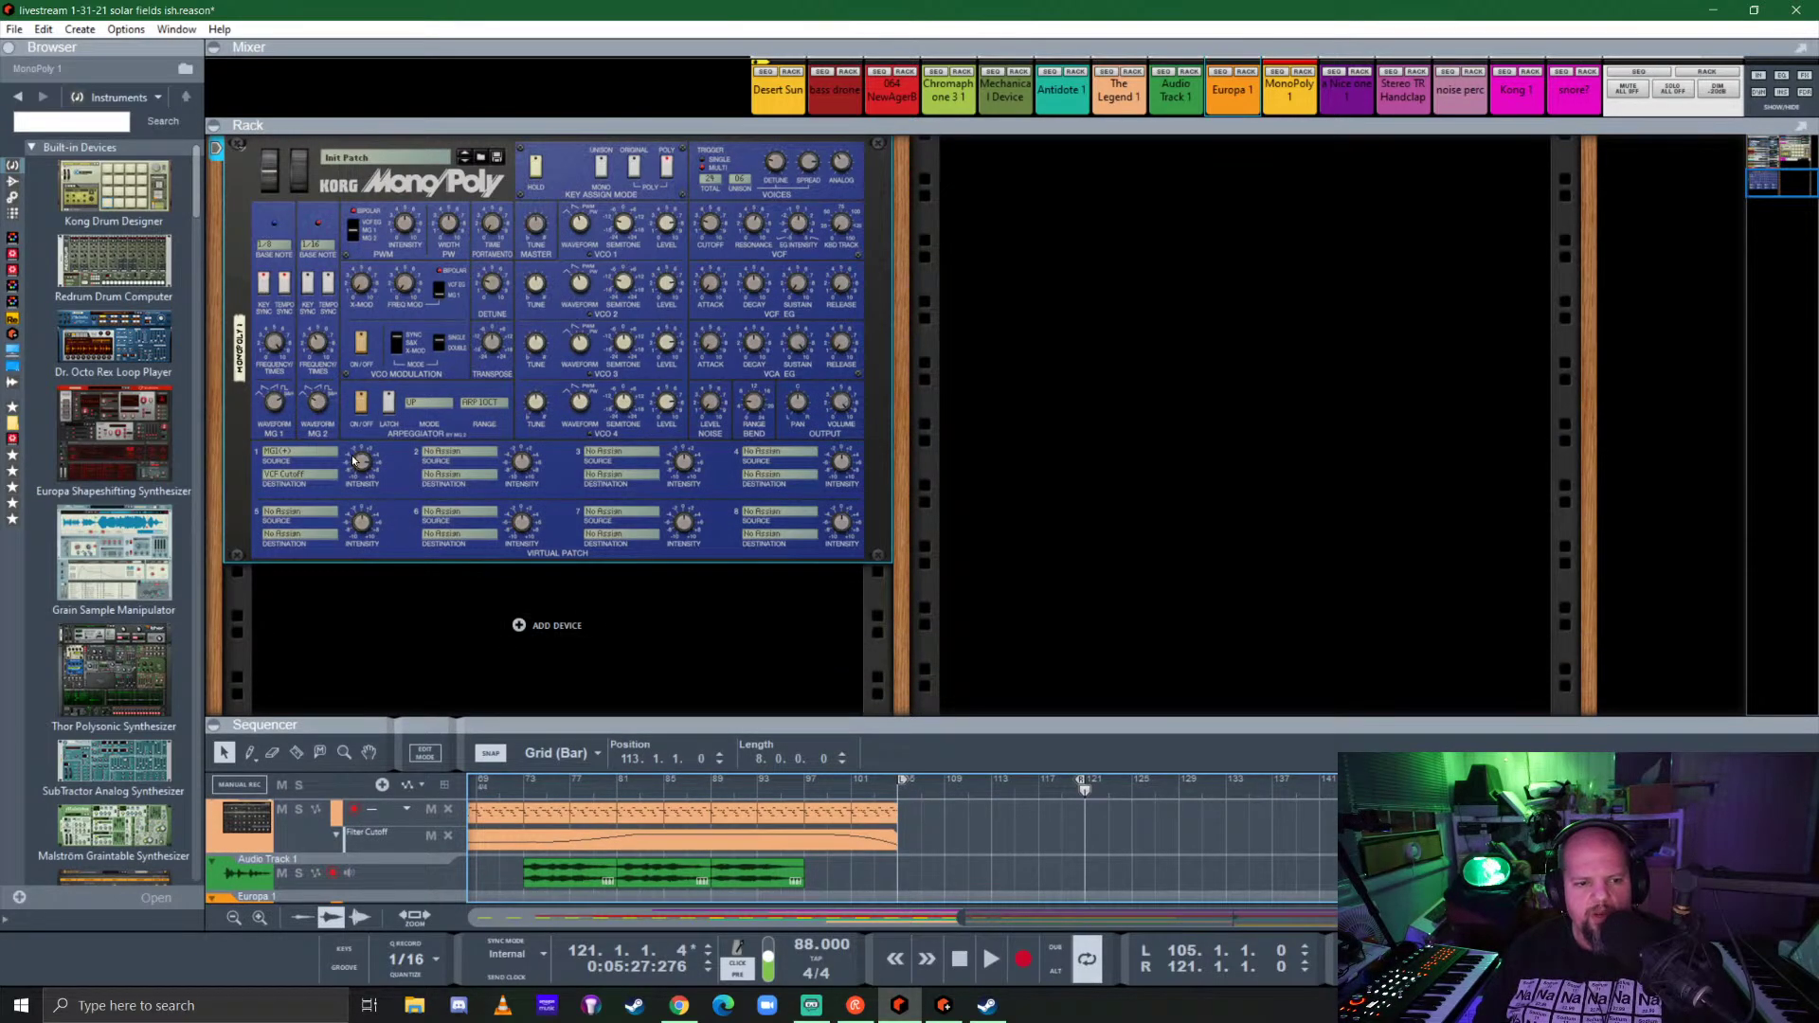
{"action": "key", "text": "KP_0"}
{"action": "key", "text": "space"}
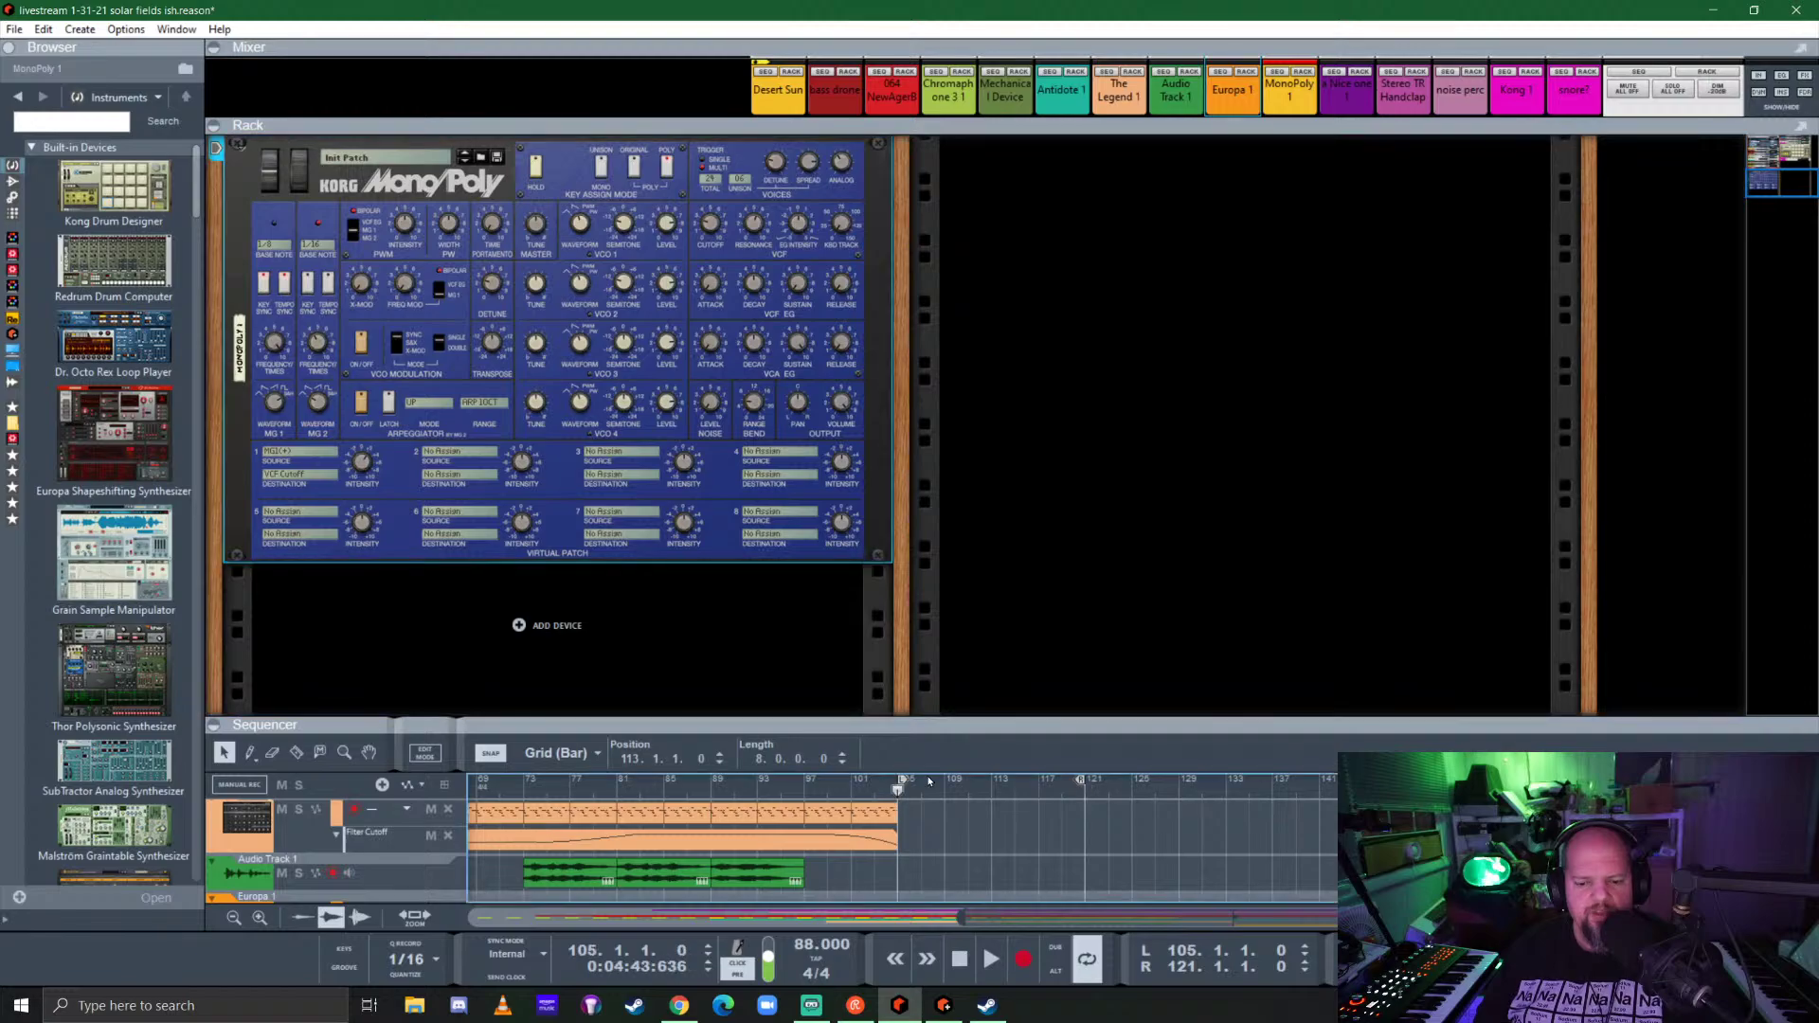
{"action": "scroll", "coordinate": [986, 648], "scroll_direction": "up", "scroll_amount": 2}
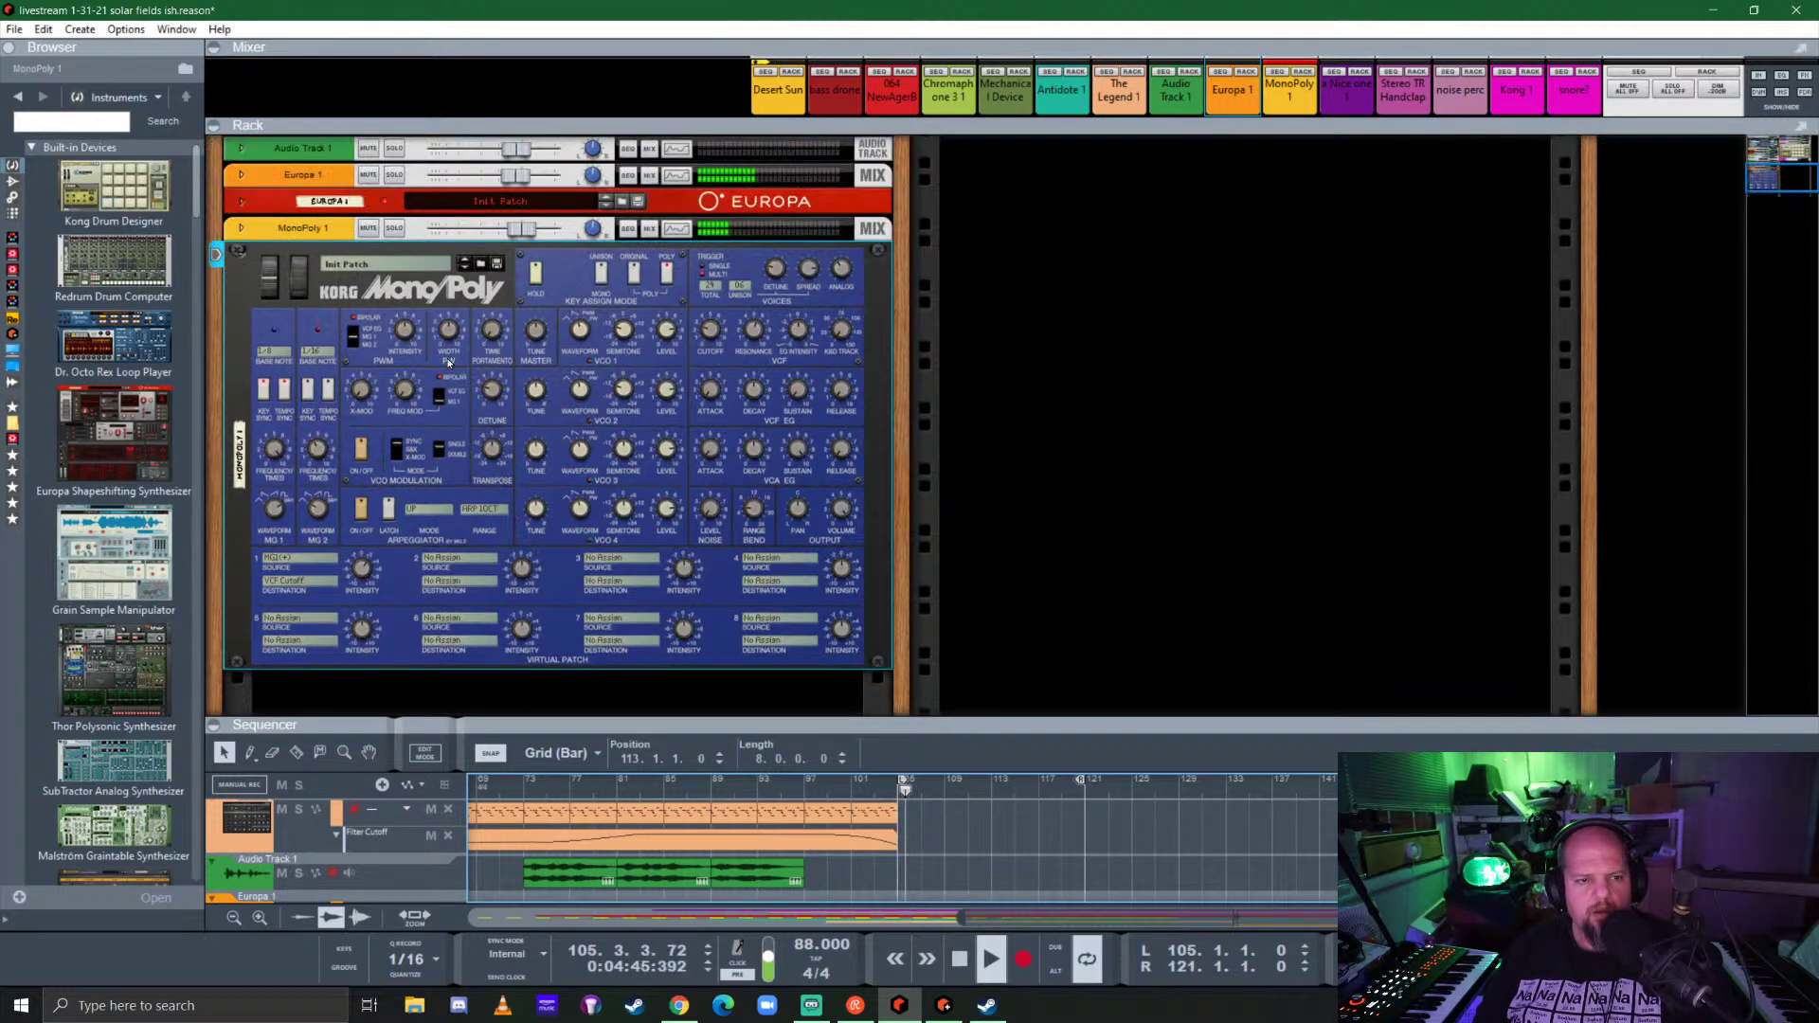
{"action": "left_click", "coordinate": [394, 229]}
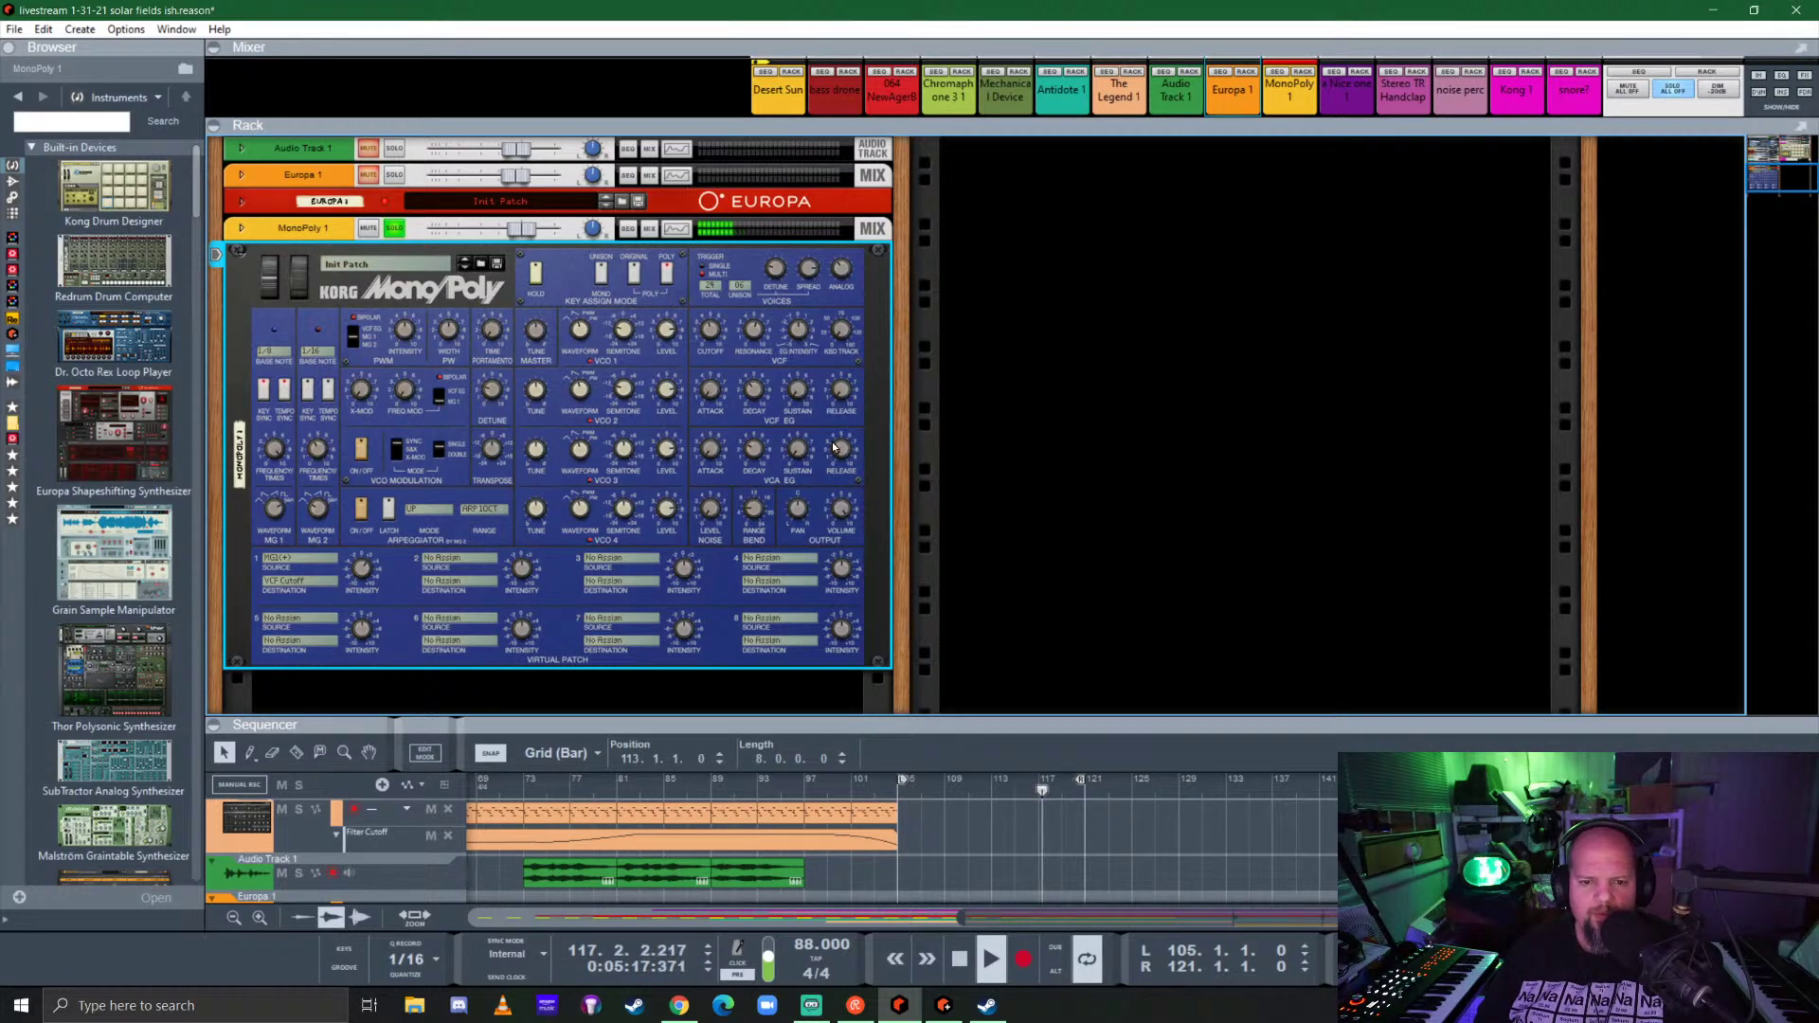
{"action": "left_click_drag", "start_coordinate": [854, 434], "coordinate": [862, 411]}
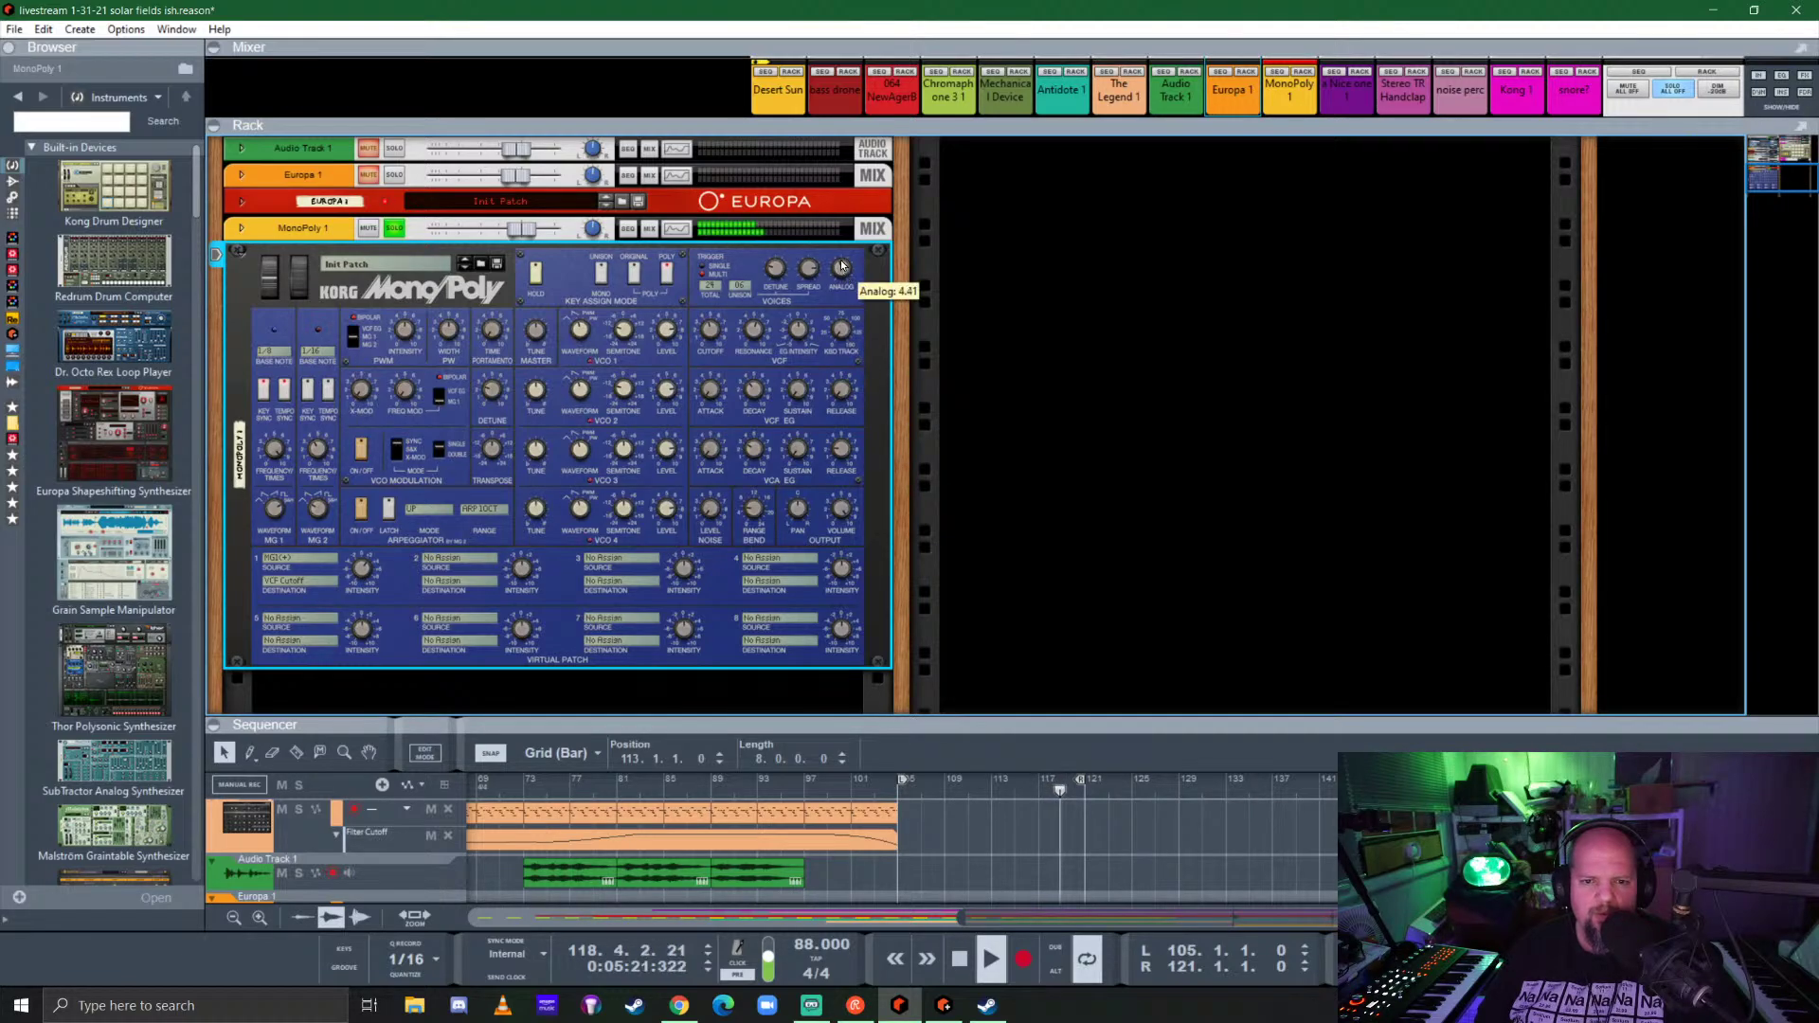
{"action": "left_click", "coordinate": [240, 253], "text": "alt"}
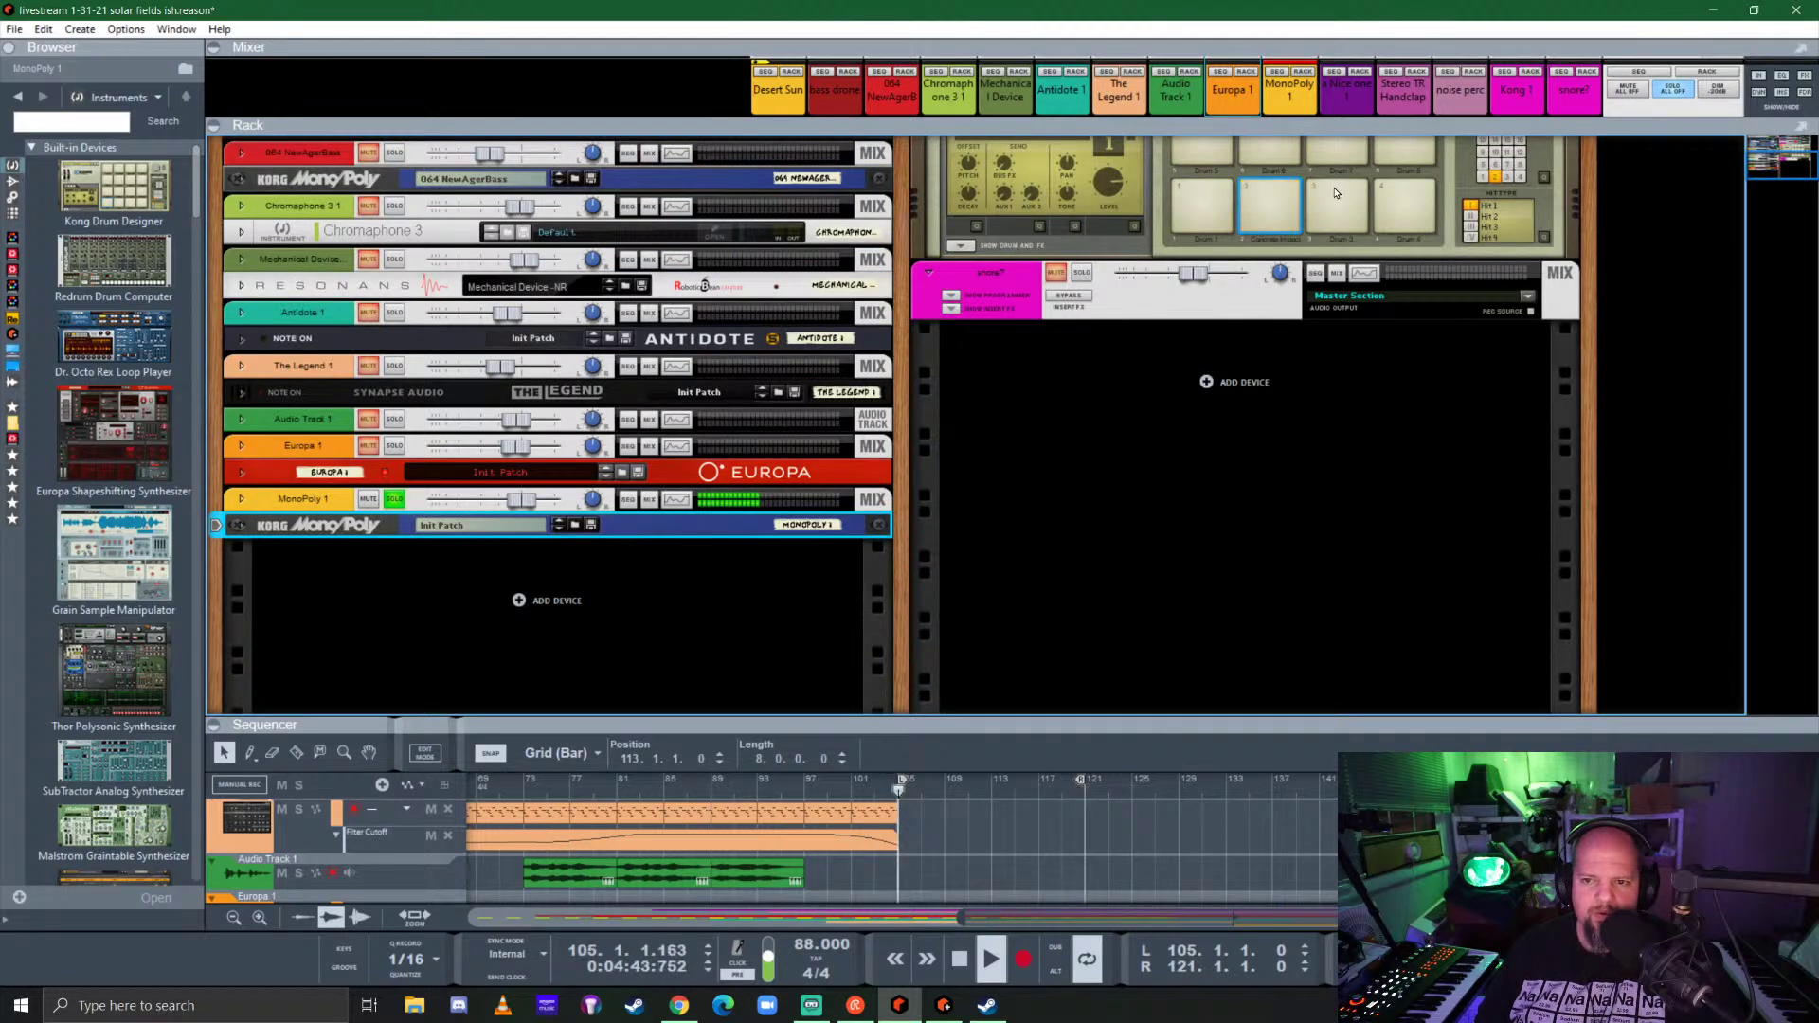
Step: Enable send 5 on the MonoPoly 1 mixer channel and turn off its solo
{"action": "double_click", "coordinate": [1336, 133]}
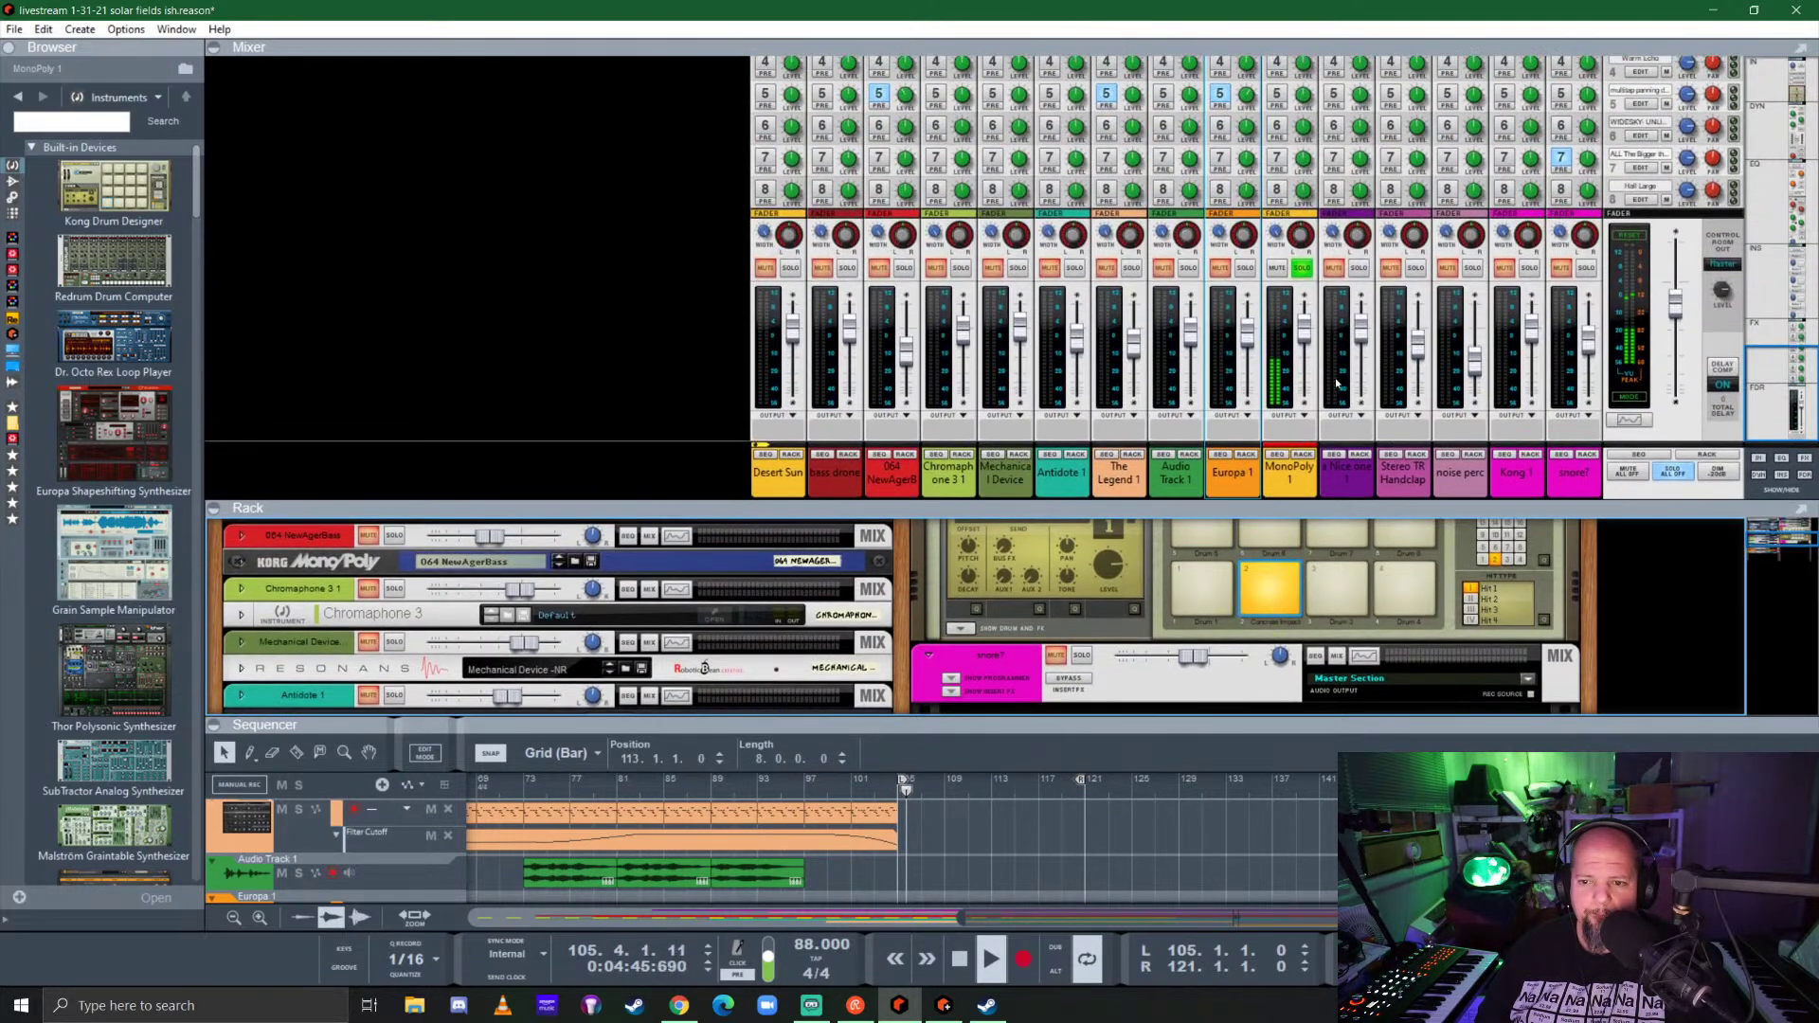
{"action": "left_click", "coordinate": [1291, 132]}
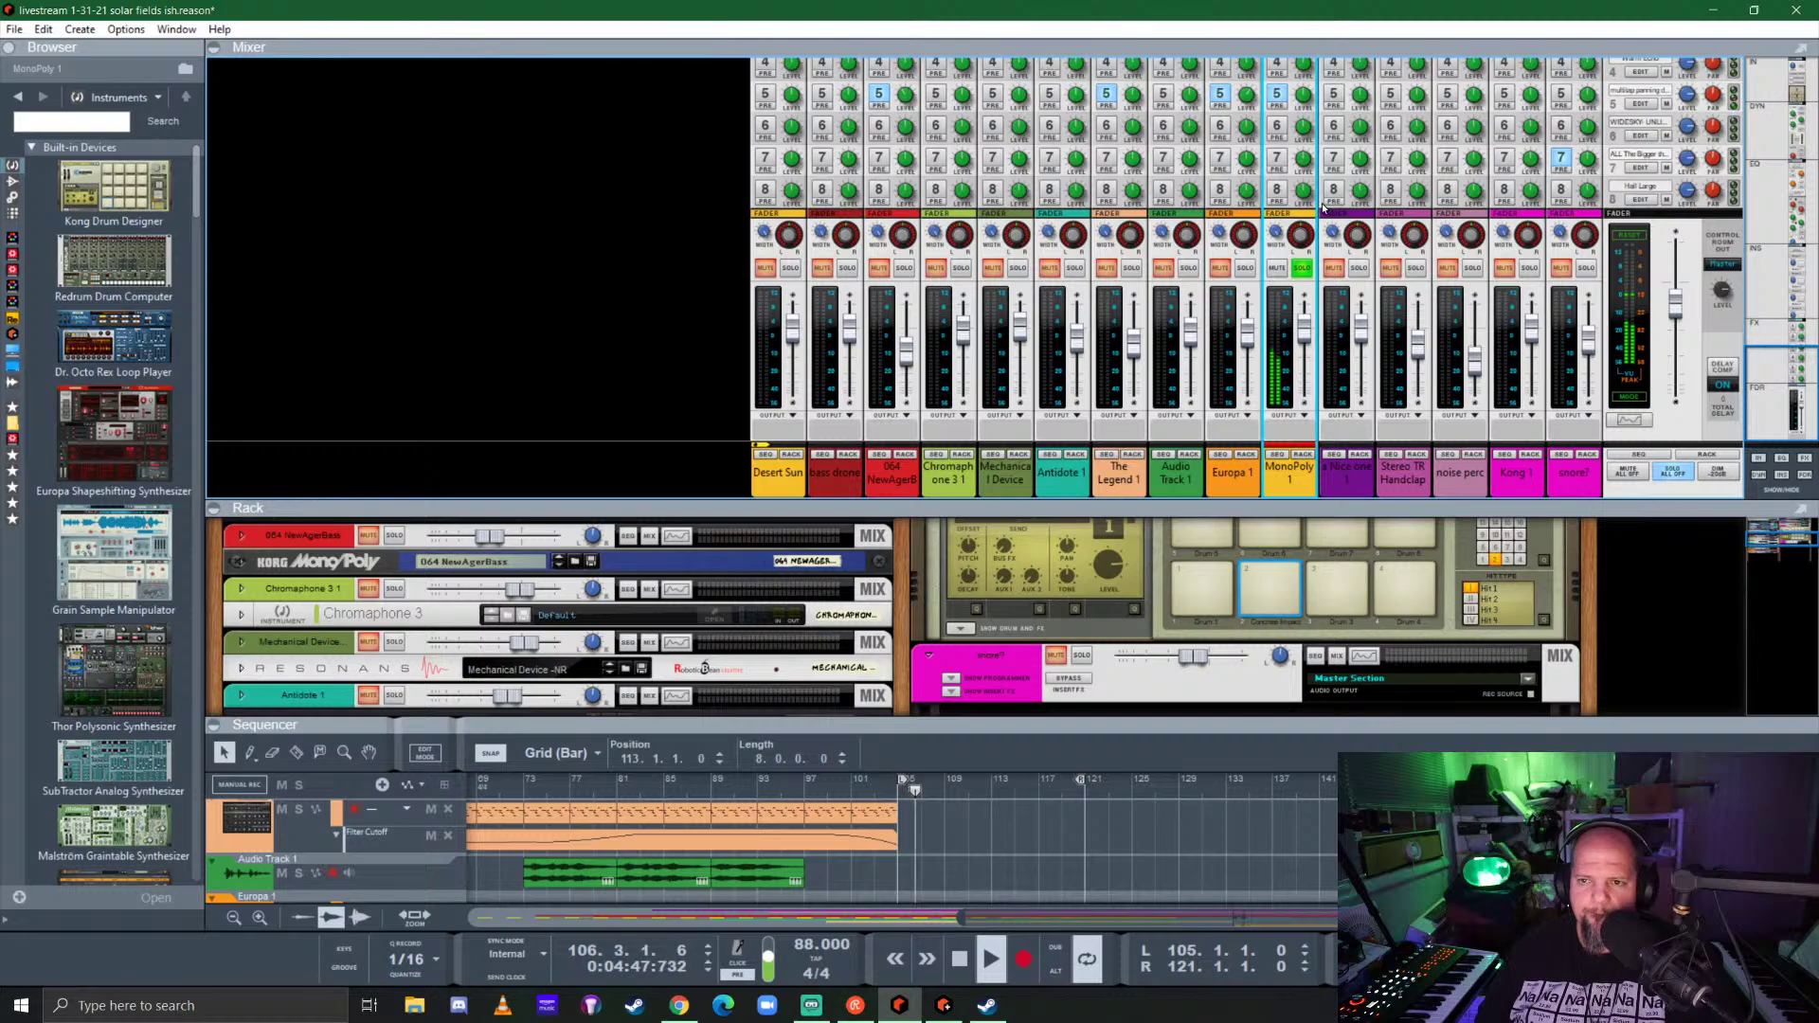
{"action": "scroll", "coordinate": [1328, 202], "scroll_direction": "up", "scroll_amount": 3}
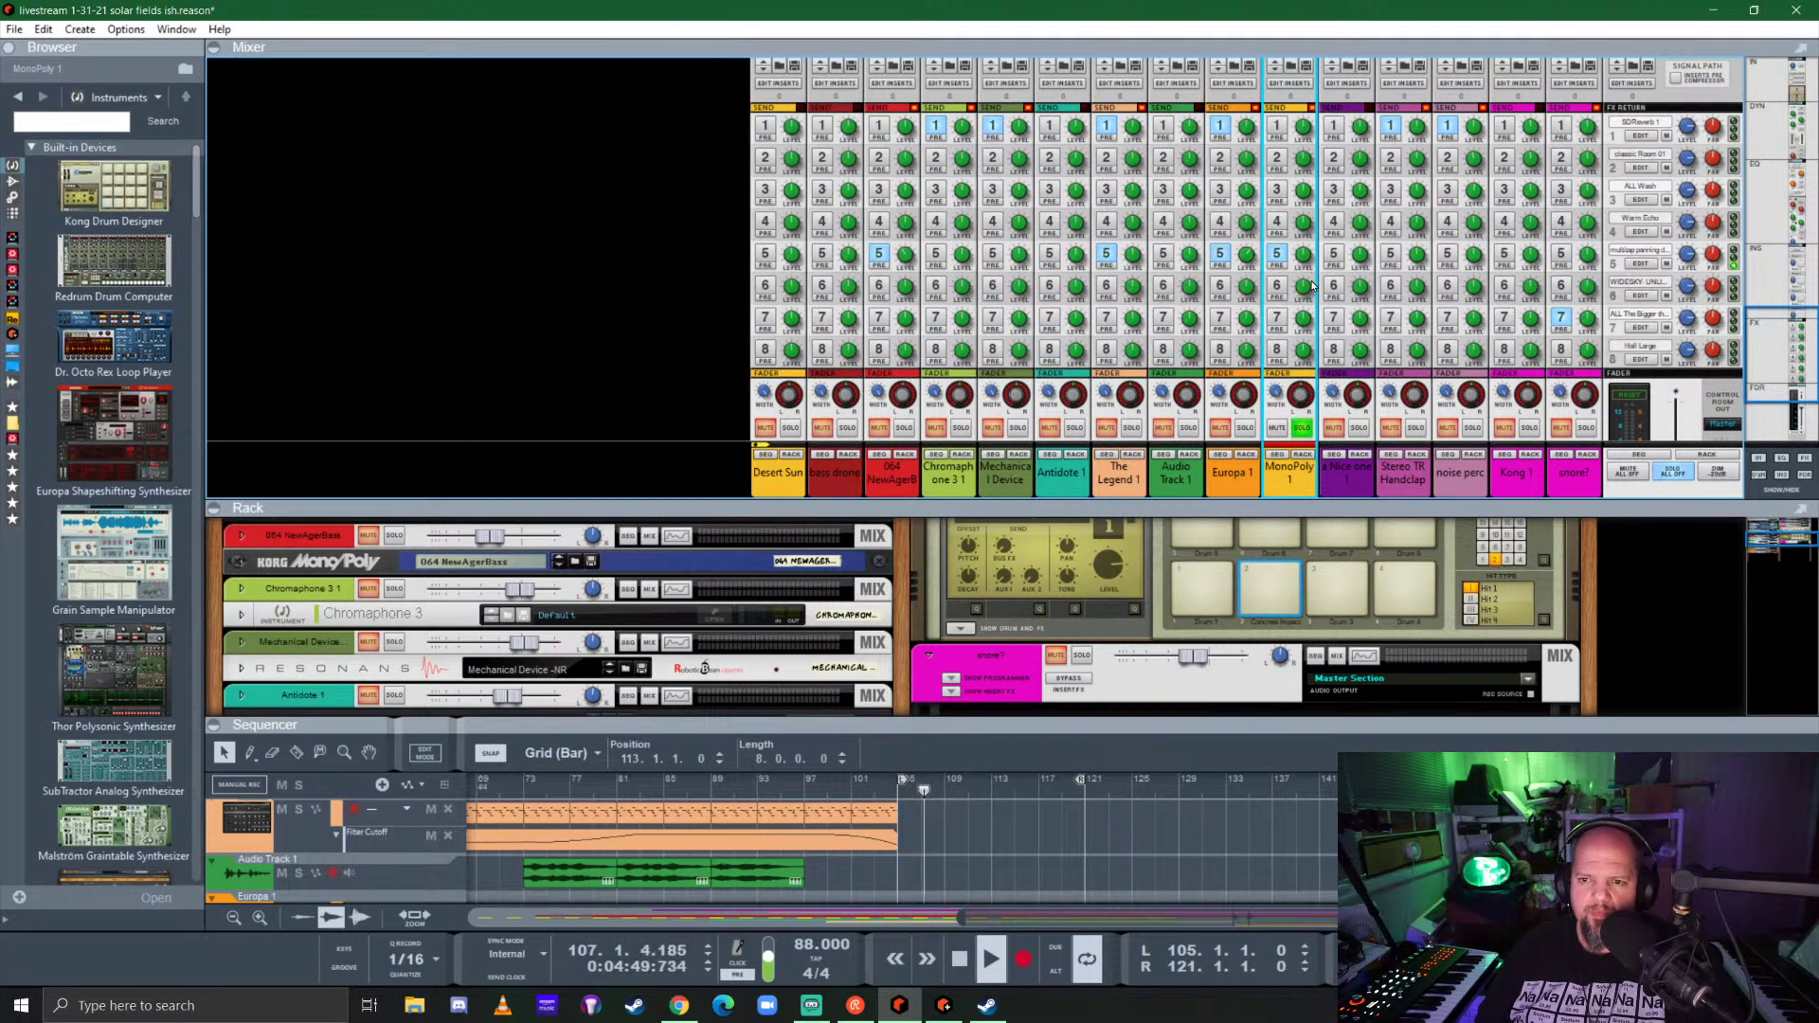
{"action": "left_click", "coordinate": [1303, 429]}
{"action": "left_click_drag", "start_coordinate": [1283, 512], "coordinate": [1251, 63]}
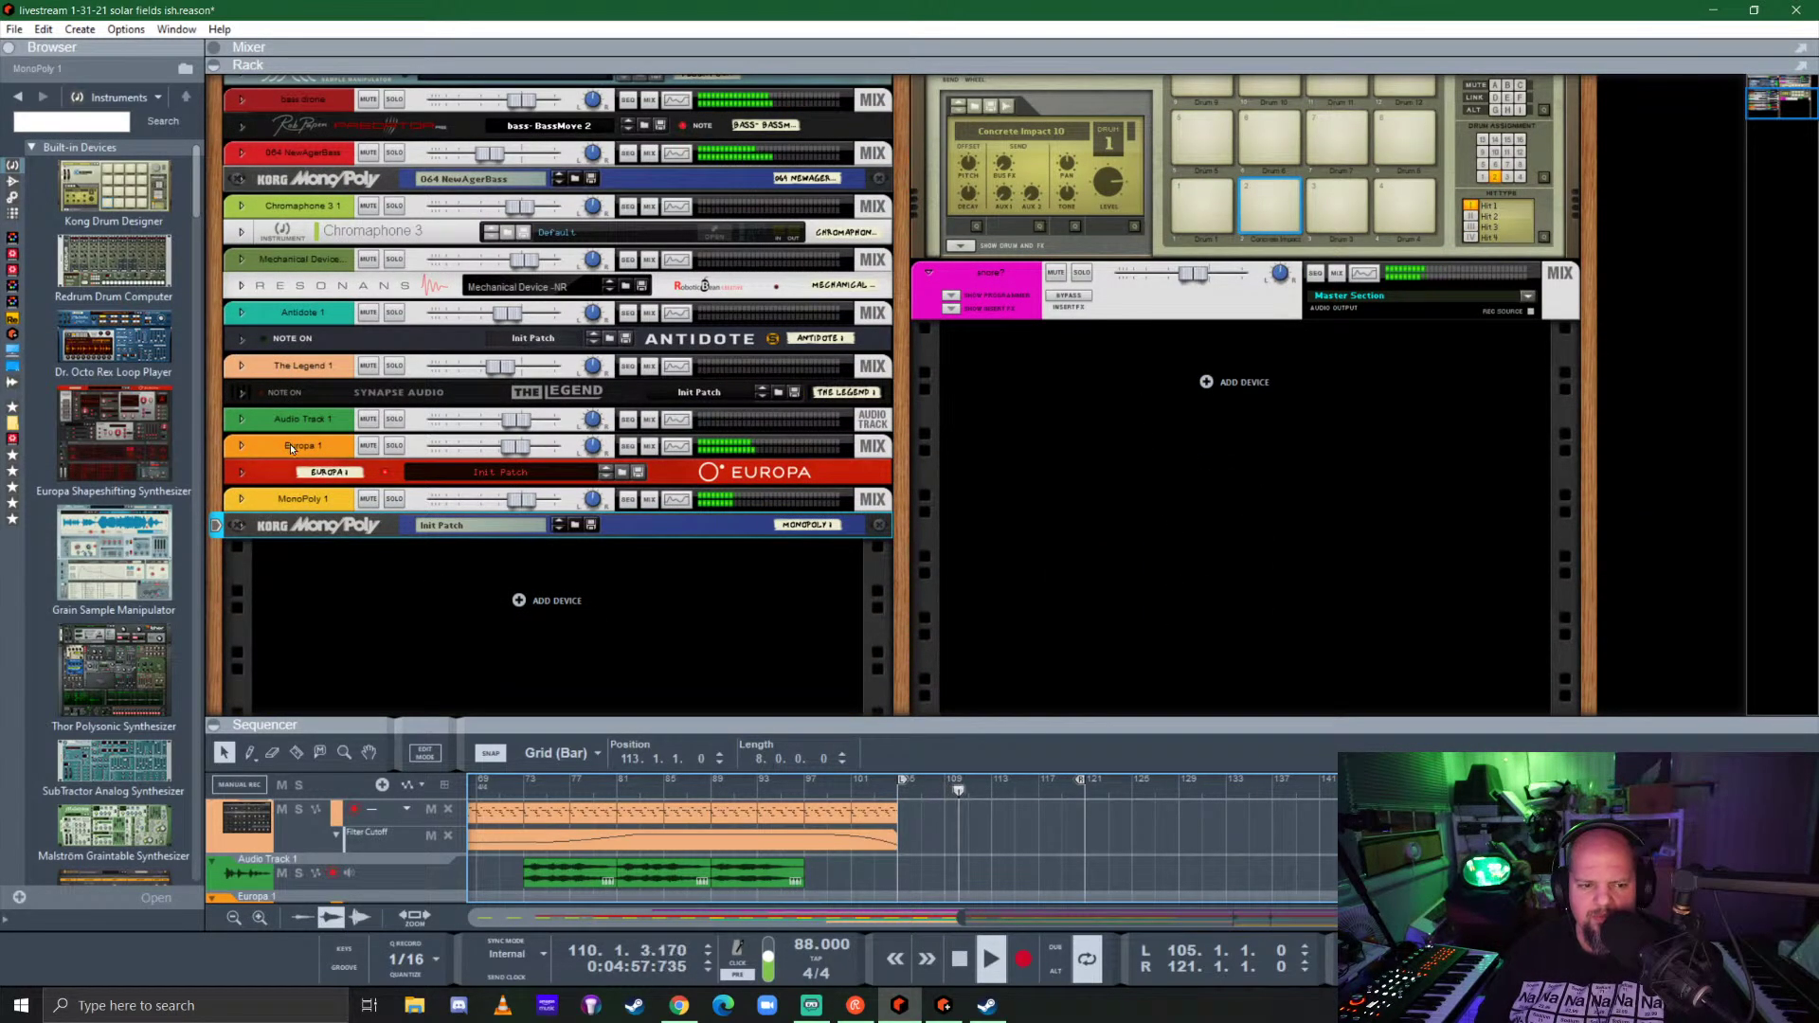
Step: Mute Europa 1, listen to the arrangement from about bar 93 without it, and save the song
{"action": "left_click", "coordinate": [317, 476]}
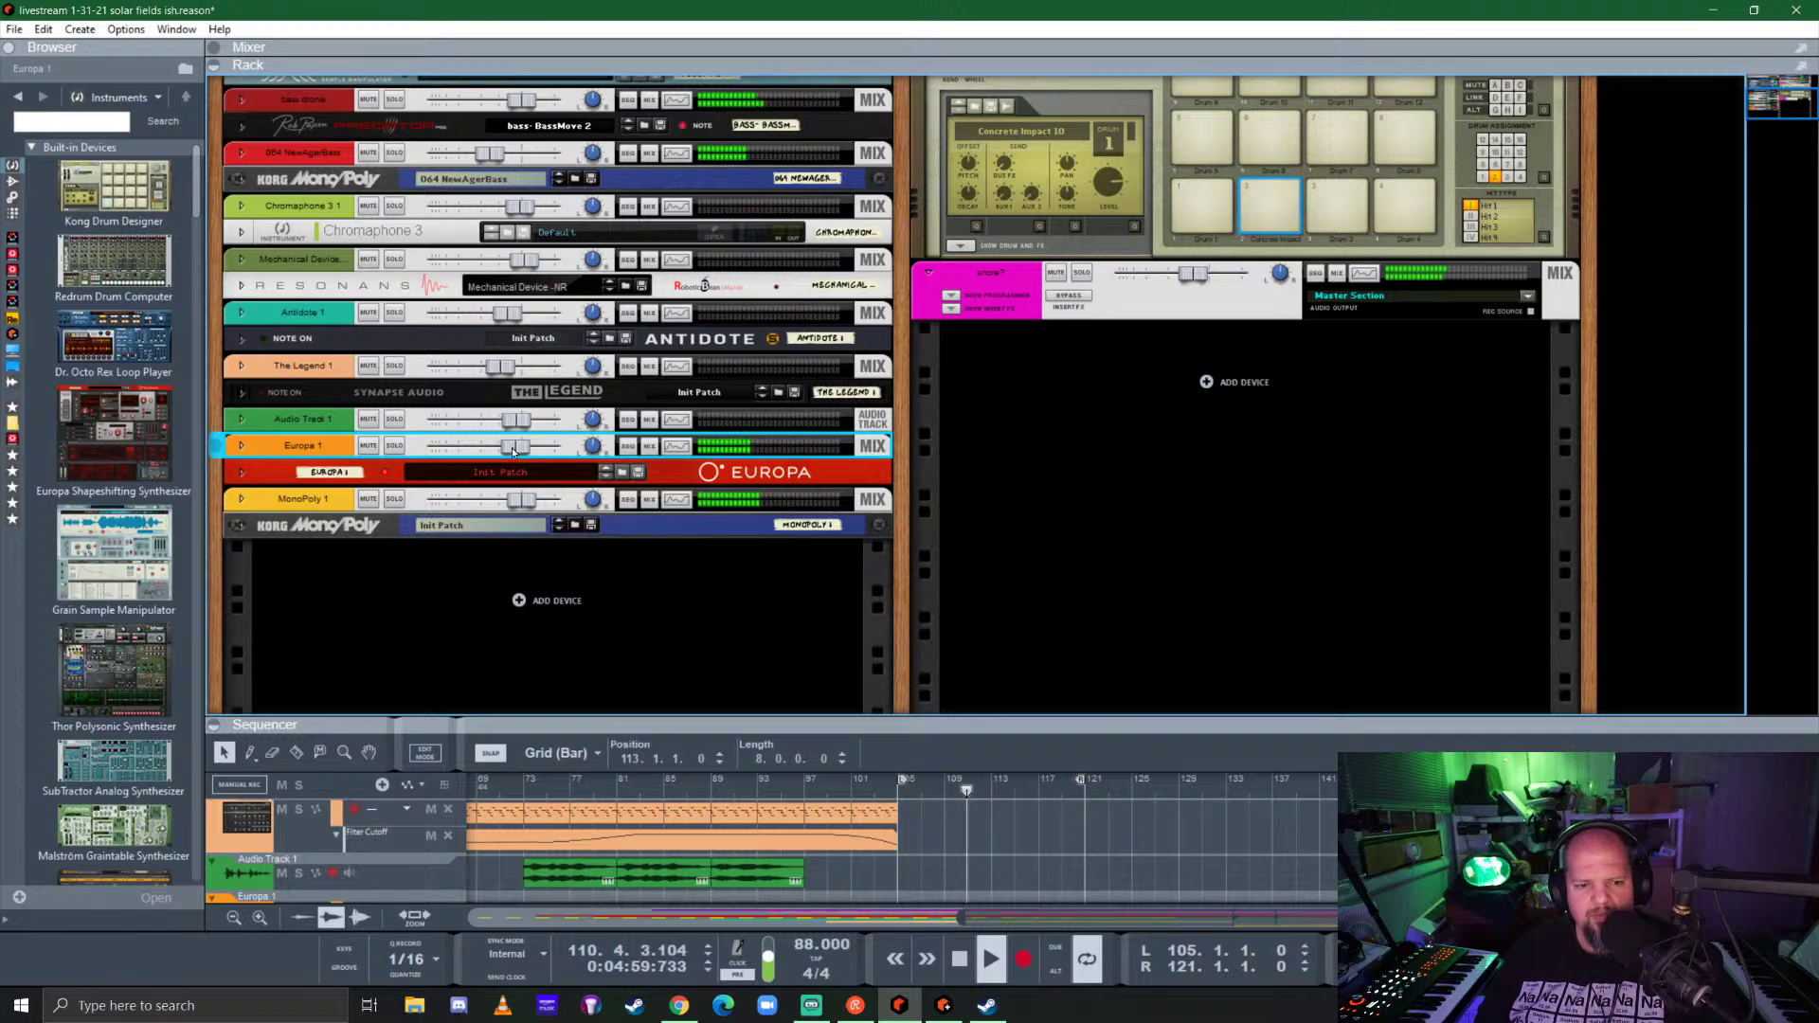
{"action": "left_click", "coordinate": [368, 445]}
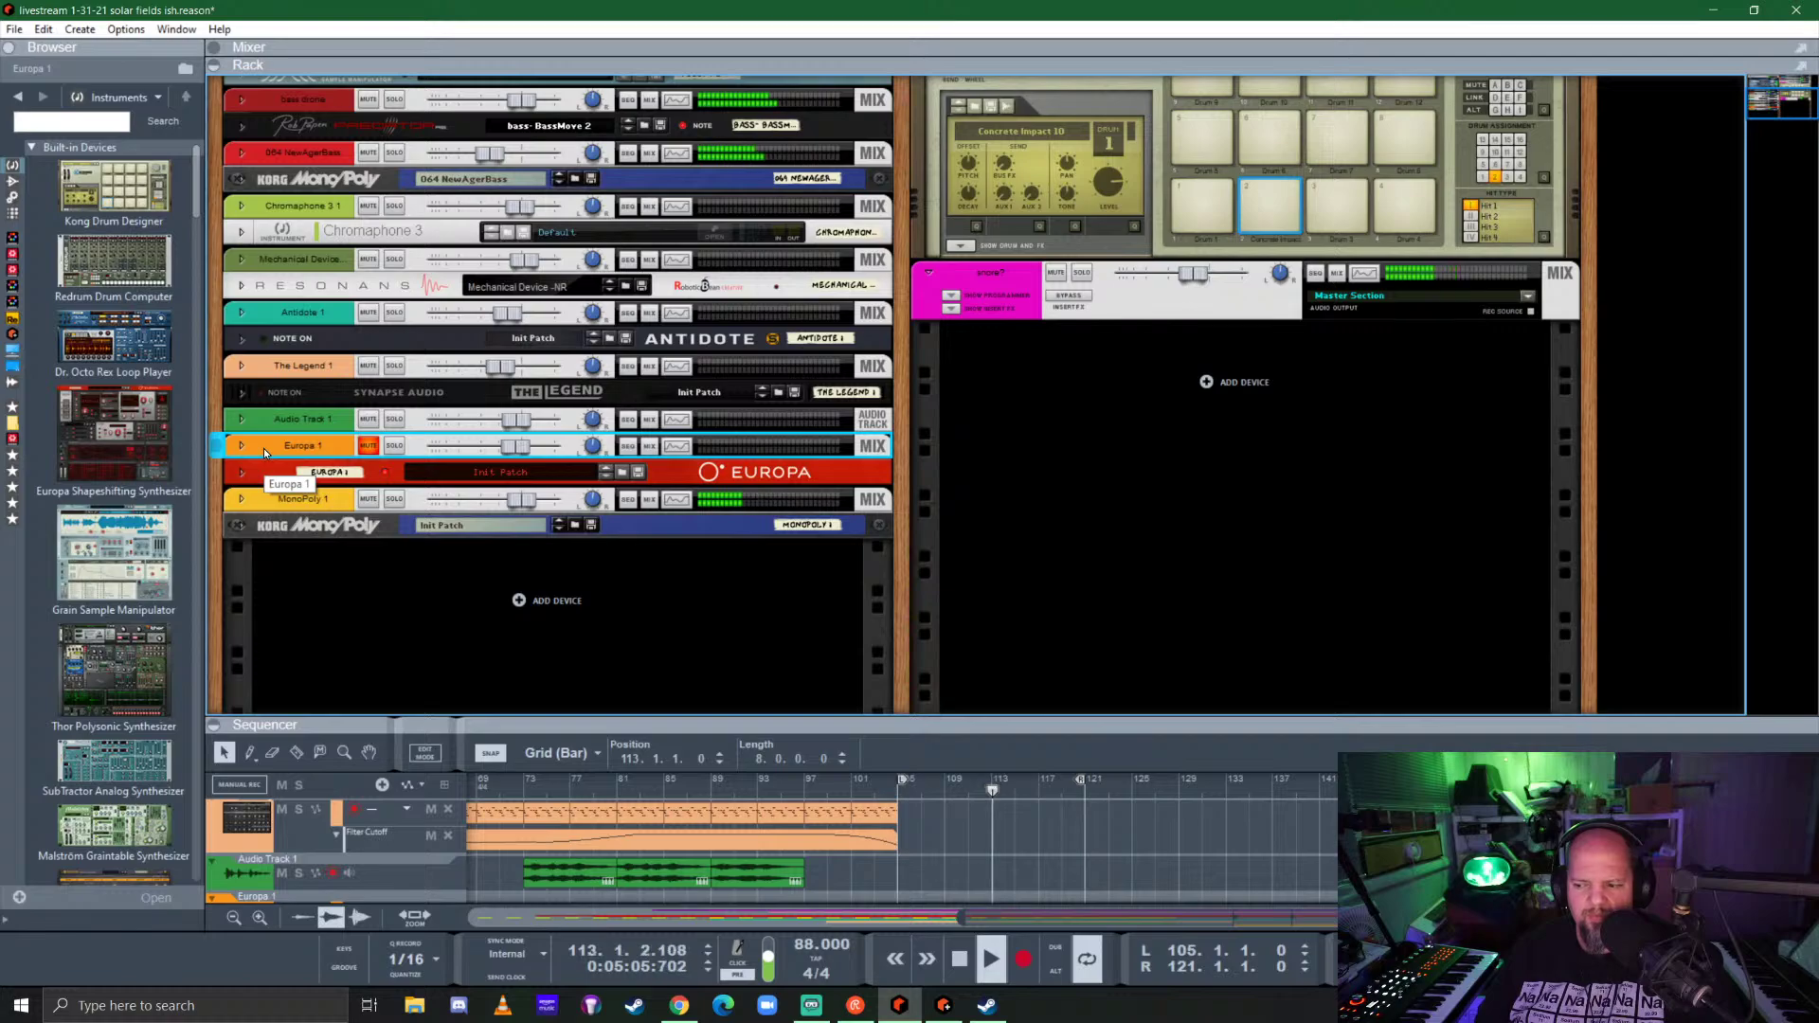
{"action": "left_click_drag", "start_coordinate": [978, 726], "coordinate": [967, 435]}
{"action": "left_click", "coordinate": [755, 497]}
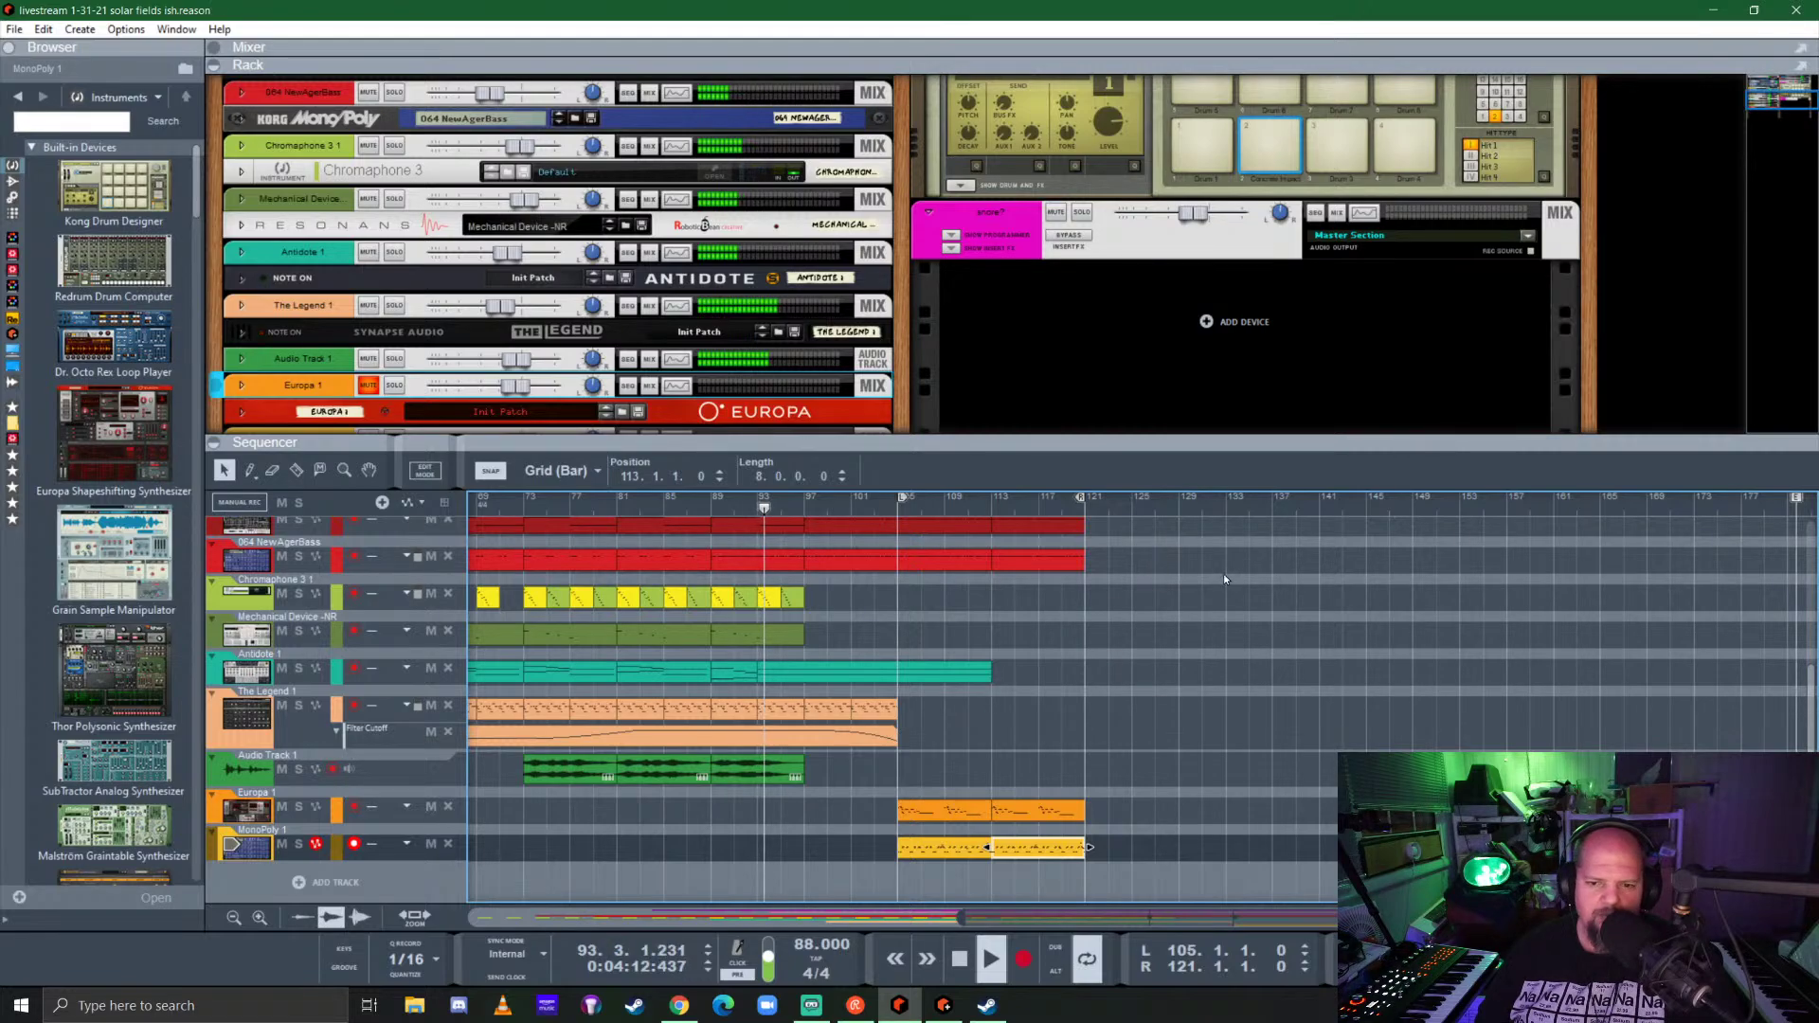
{"action": "key", "text": "ctrl+s"}
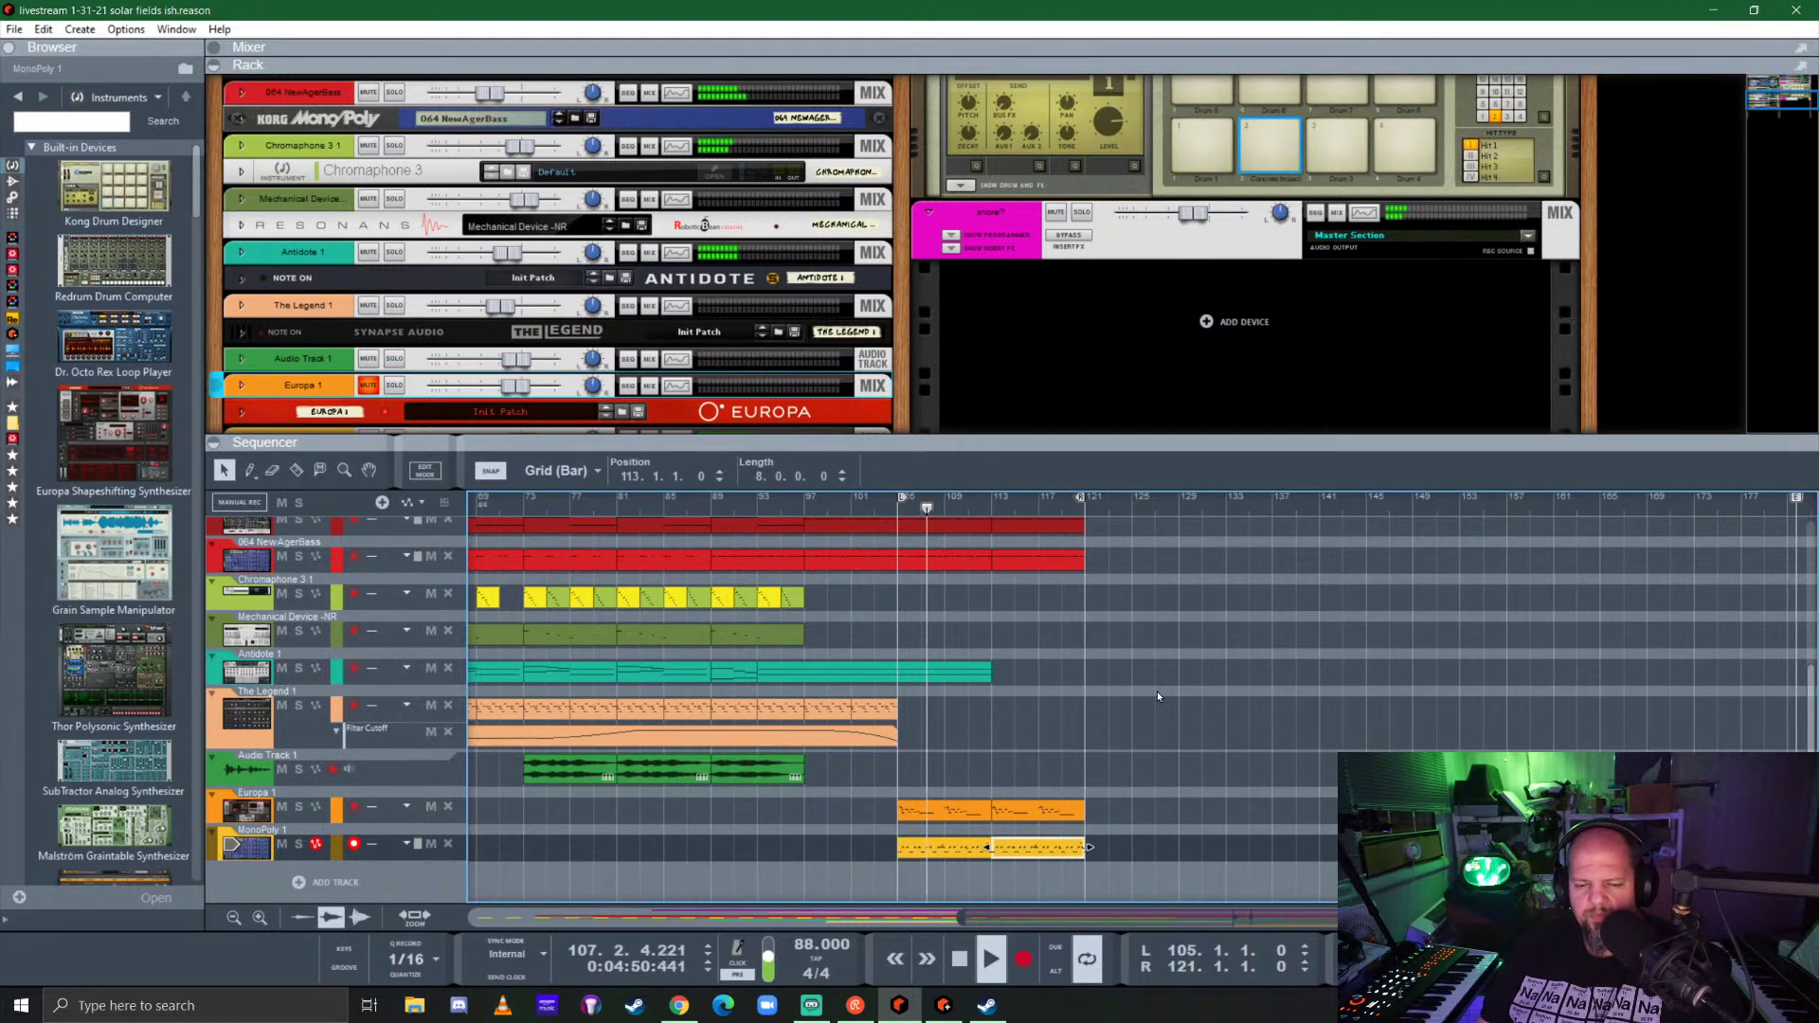
Step: Shorten the Antidote 1 clip that starts at bar 93 to 16 bars and set the left loop locator to bar 113
{"action": "left_click", "coordinate": [989, 673]}
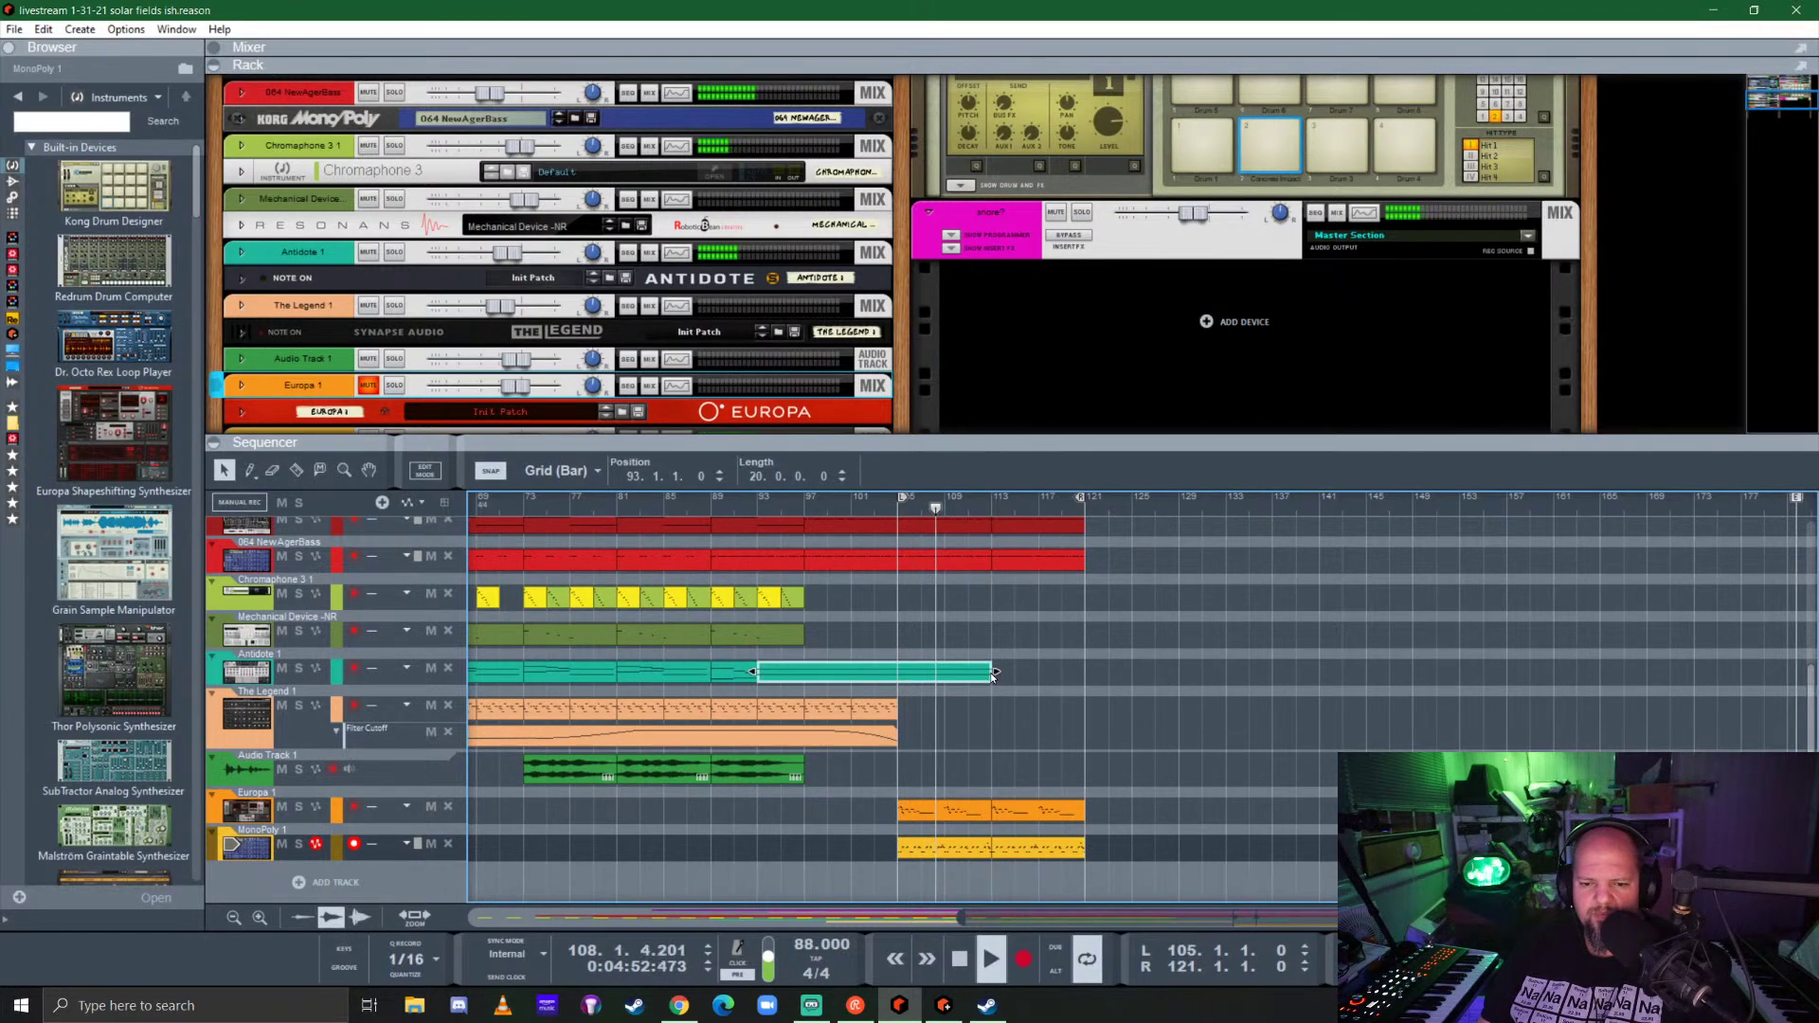
{"action": "left_click_drag", "start_coordinate": [994, 673], "coordinate": [945, 674]}
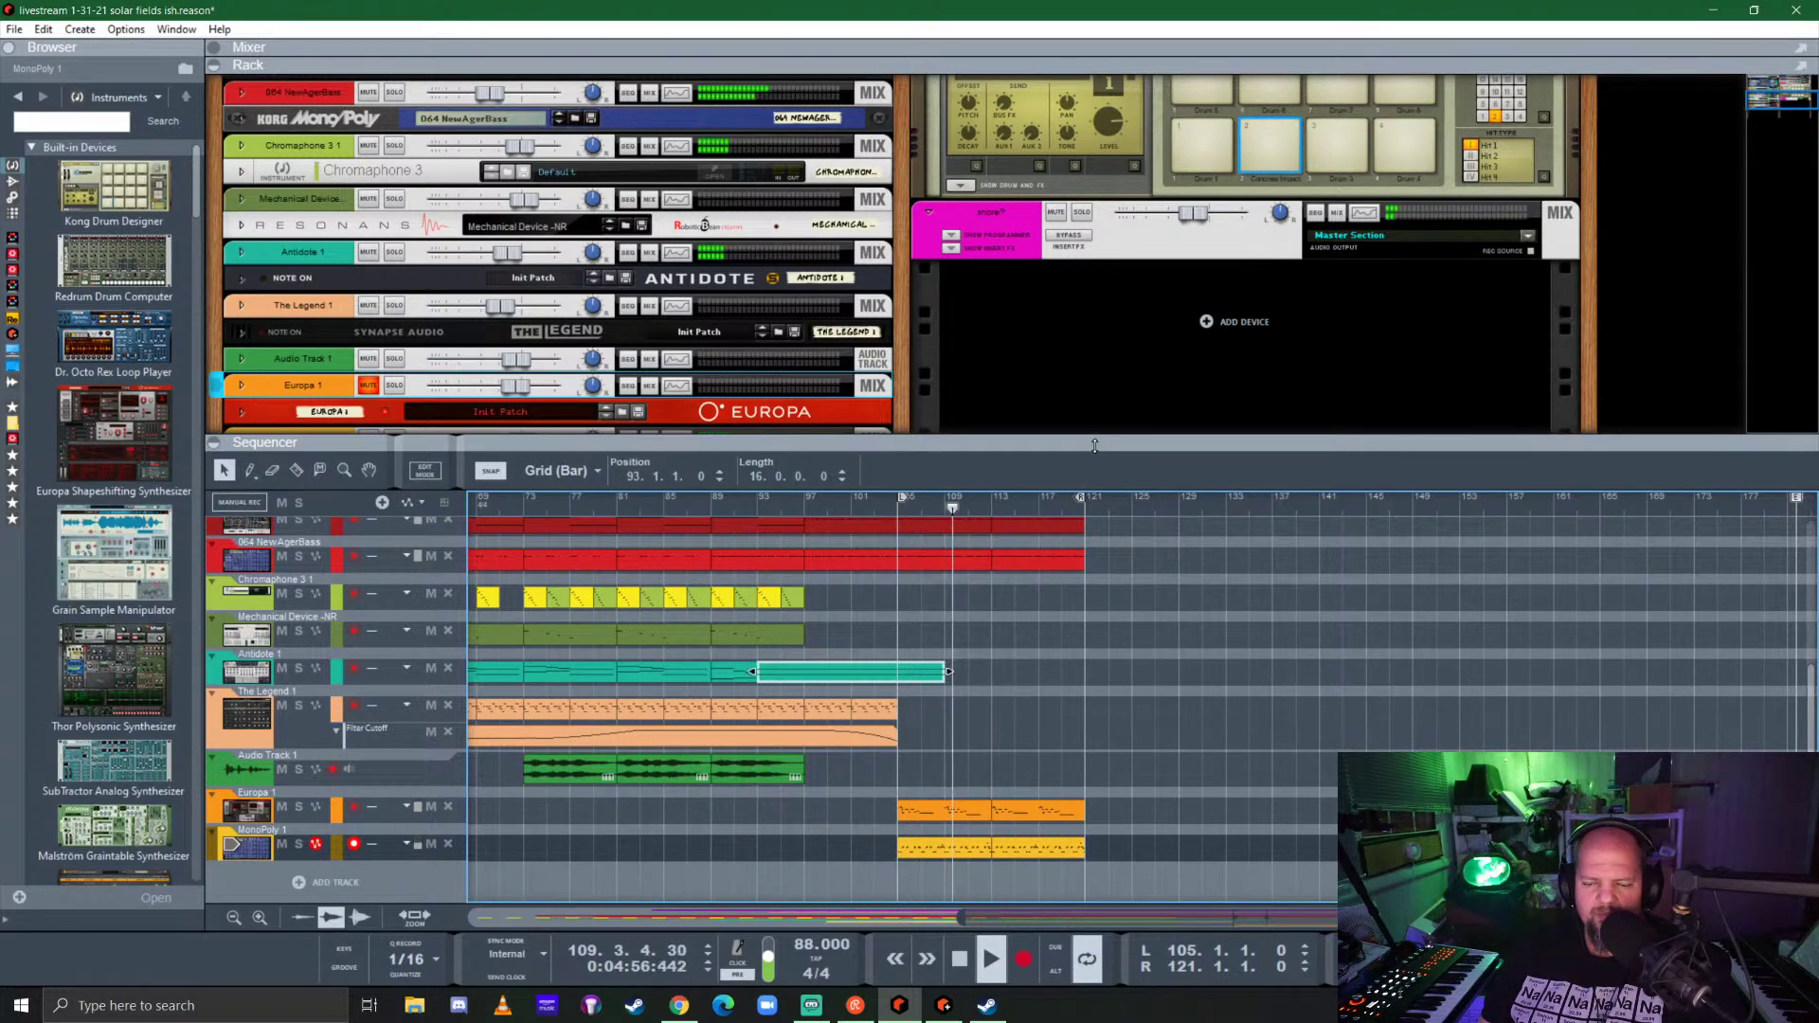
{"action": "left_click", "coordinate": [991, 498], "text": "ctrl"}
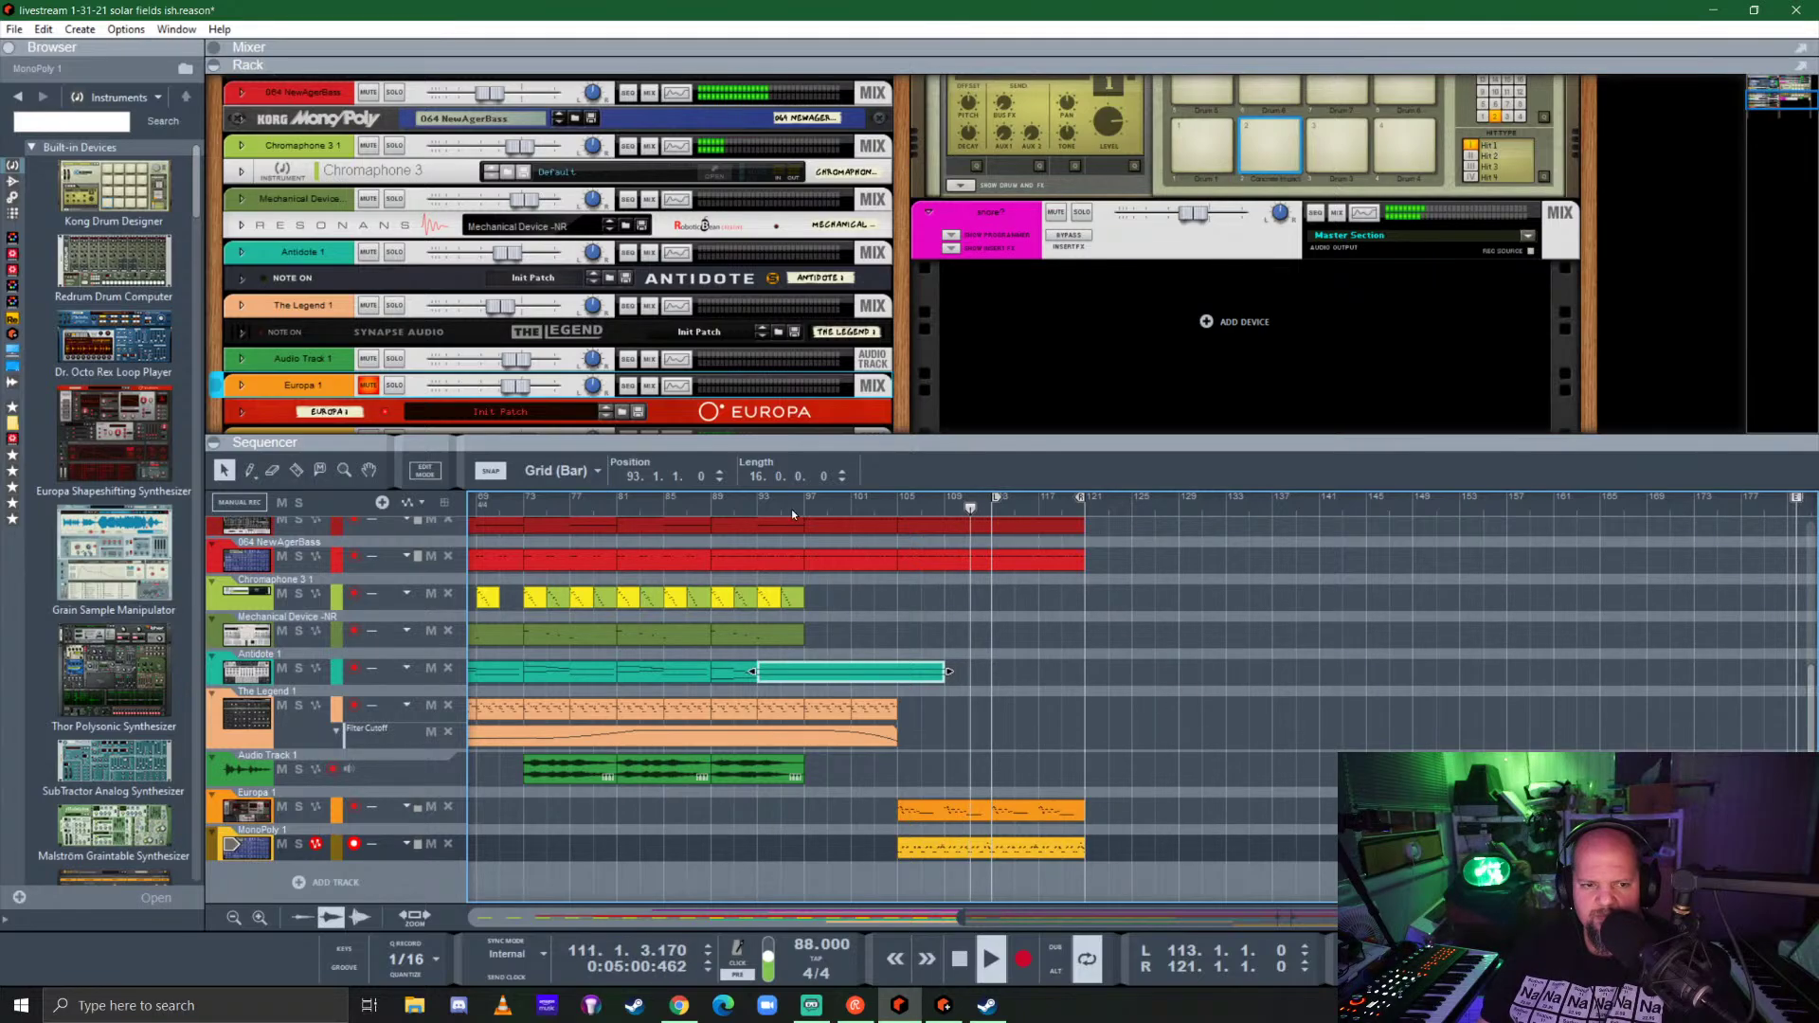
Step: Delete the Europa 1 instrument with its track and park the stopped playhead at bar 113
{"action": "left_click_drag", "start_coordinate": [879, 444], "coordinate": [879, 741]}
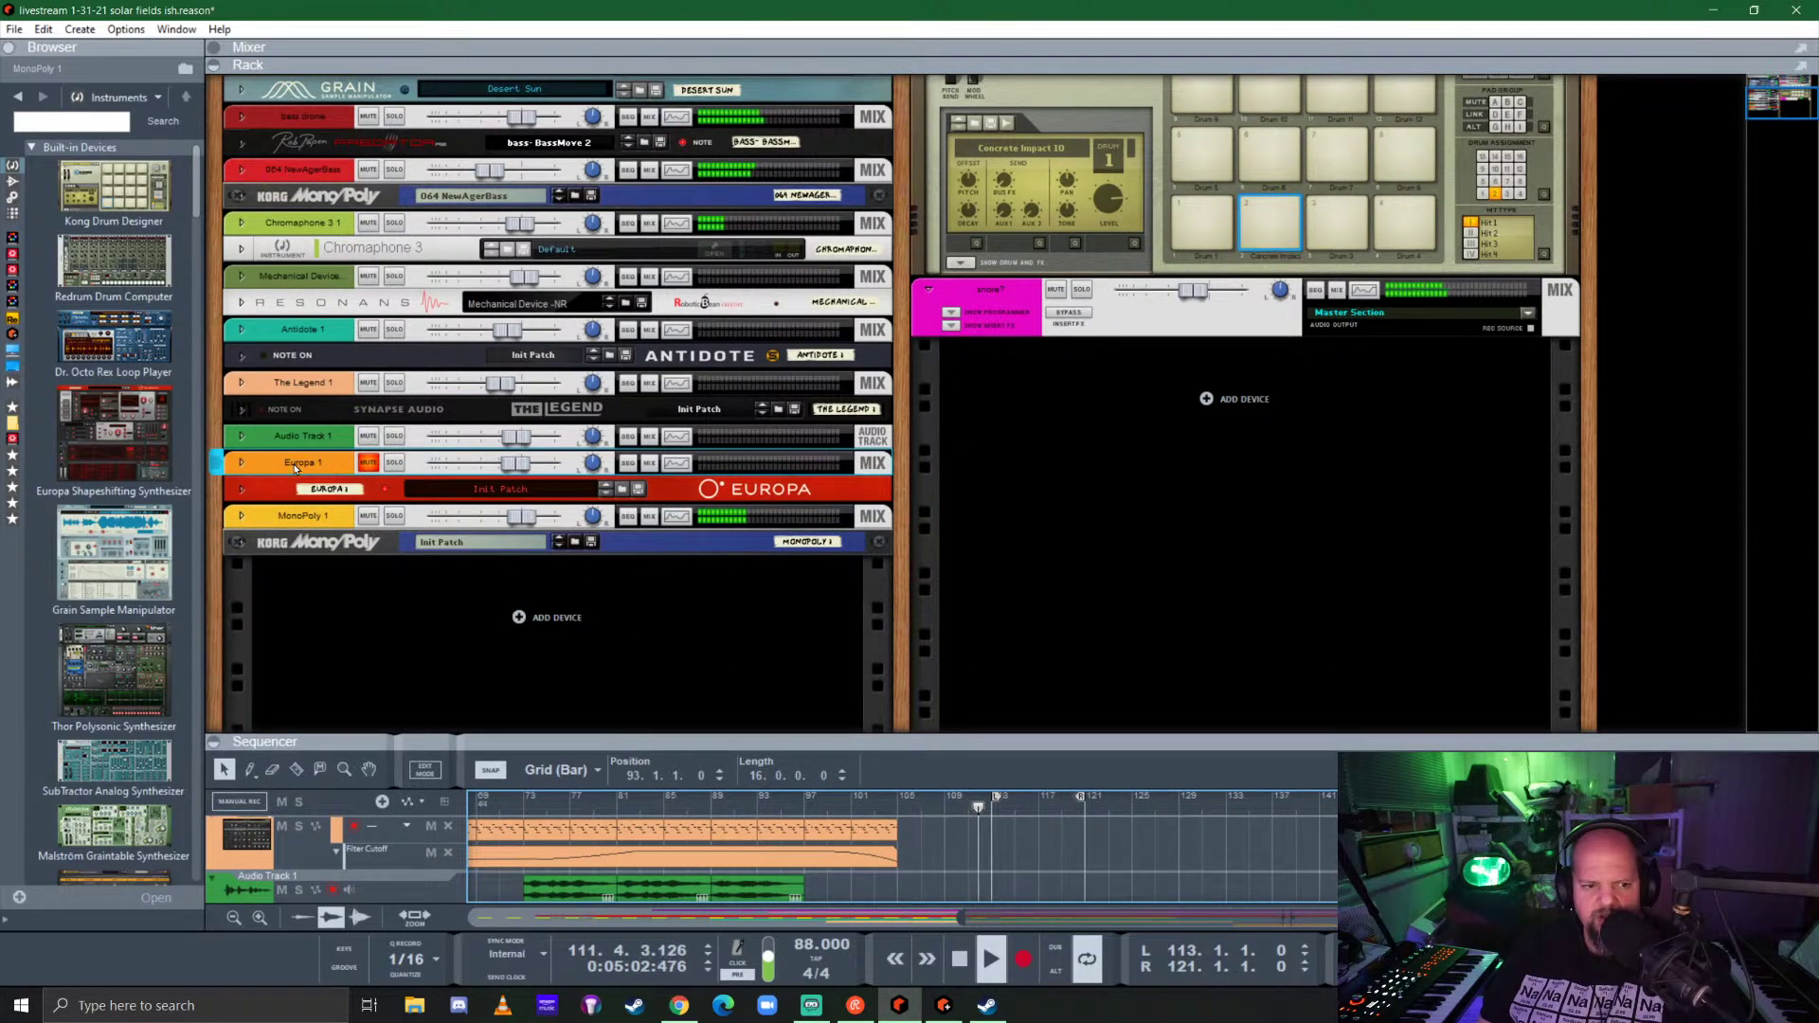
{"action": "key", "text": "Delete"}
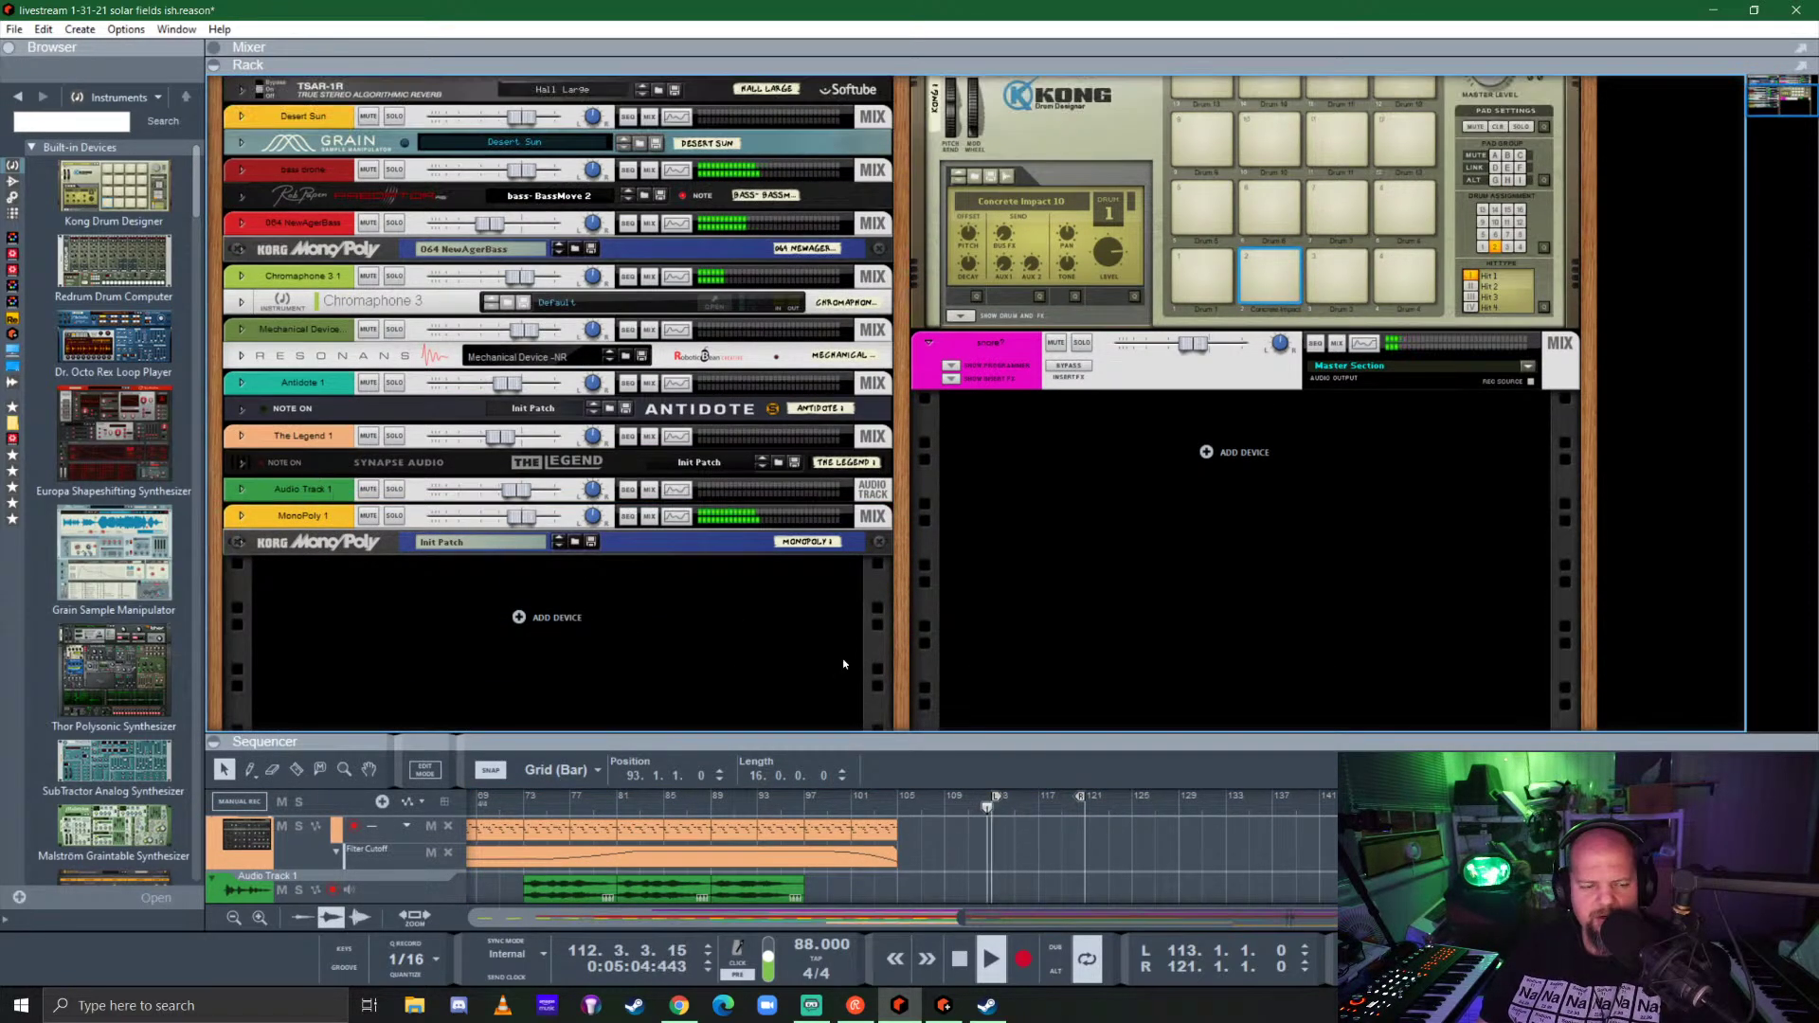
{"action": "key", "text": "space"}
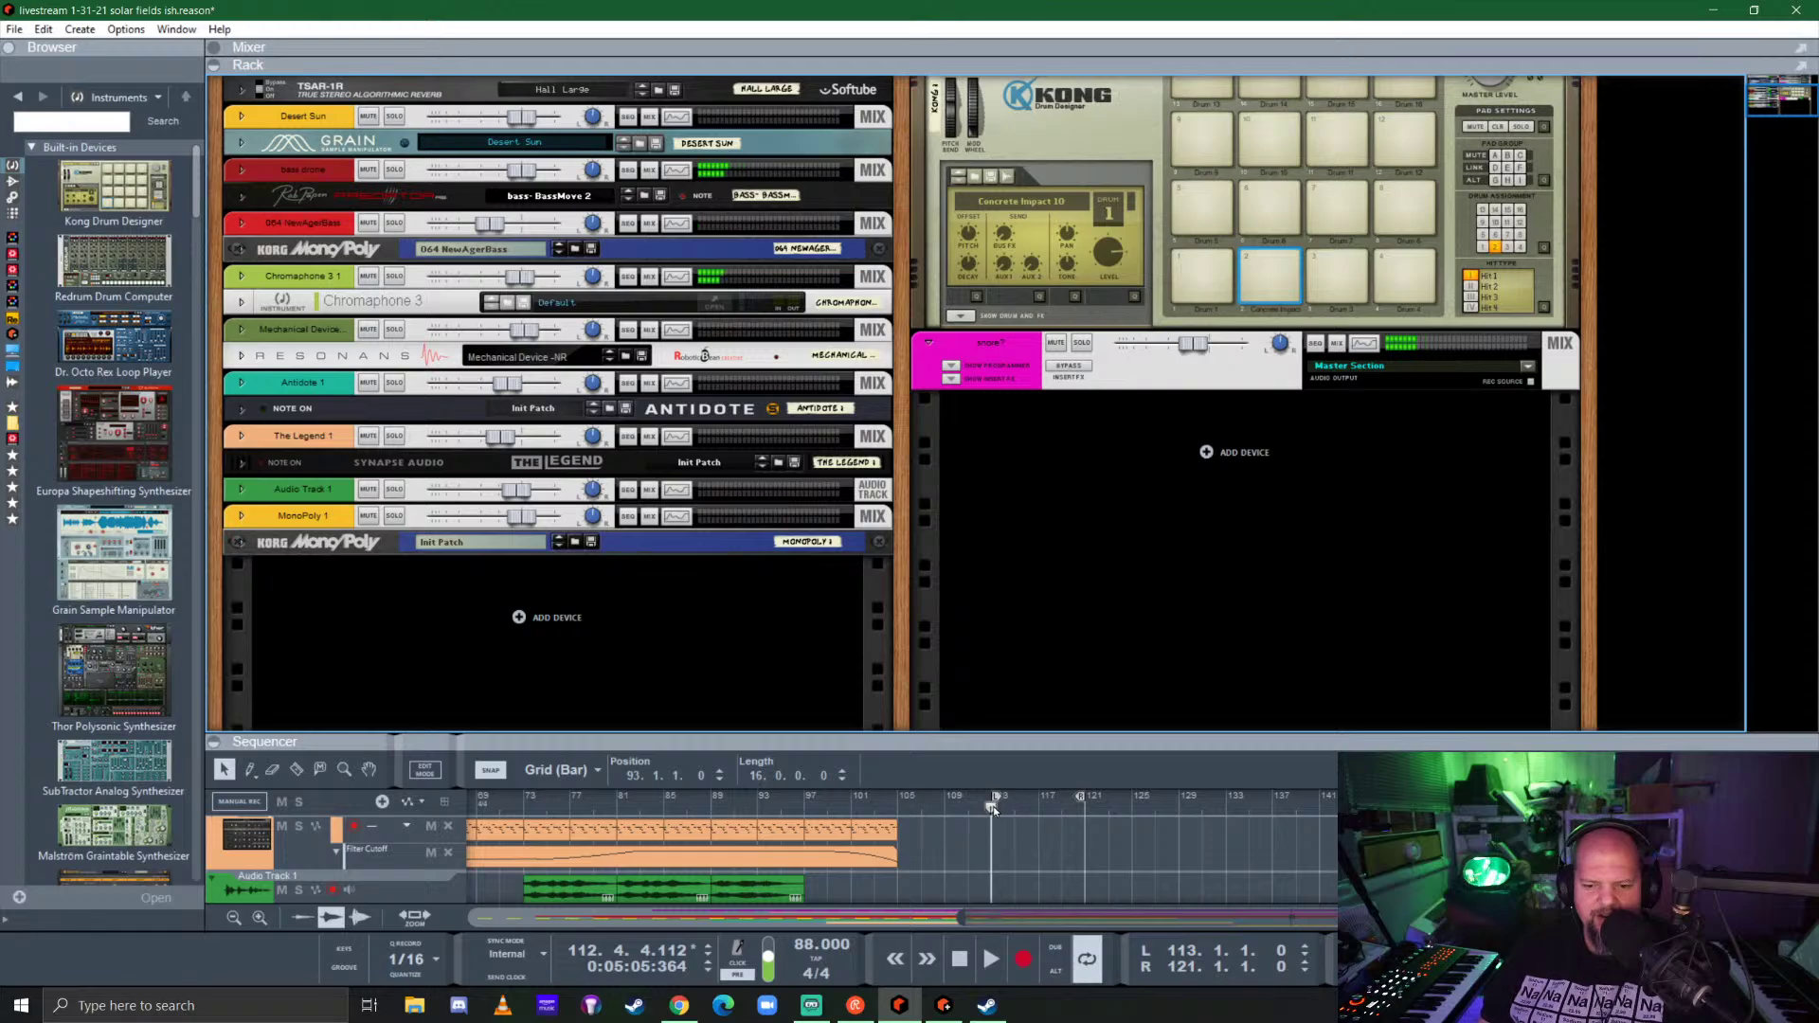
{"action": "left_click", "coordinate": [992, 808]}
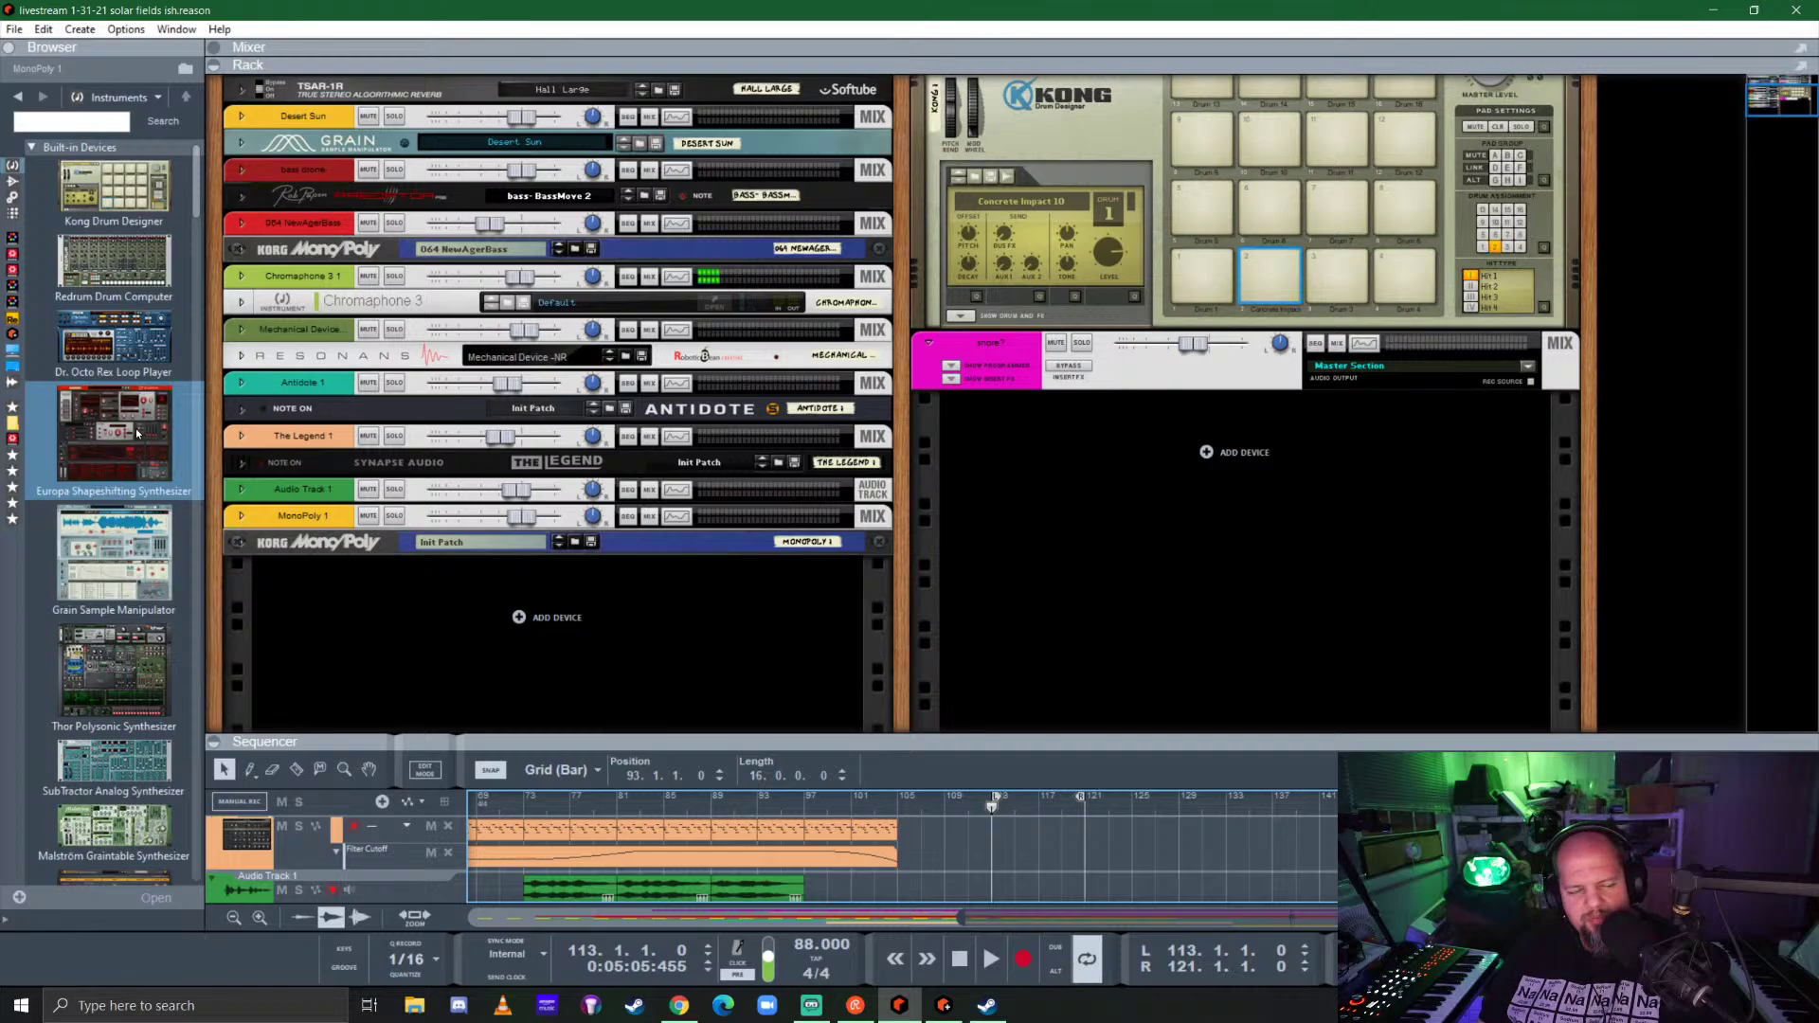
Step: Add another The Legend synthesizer below MonoPoly 1 and place a Dual Arpeggio player on it
{"action": "scroll", "coordinate": [137, 433], "scroll_direction": "down", "scroll_amount": 10}
{"action": "scroll", "coordinate": [95, 489], "scroll_direction": "down", "scroll_amount": 15}
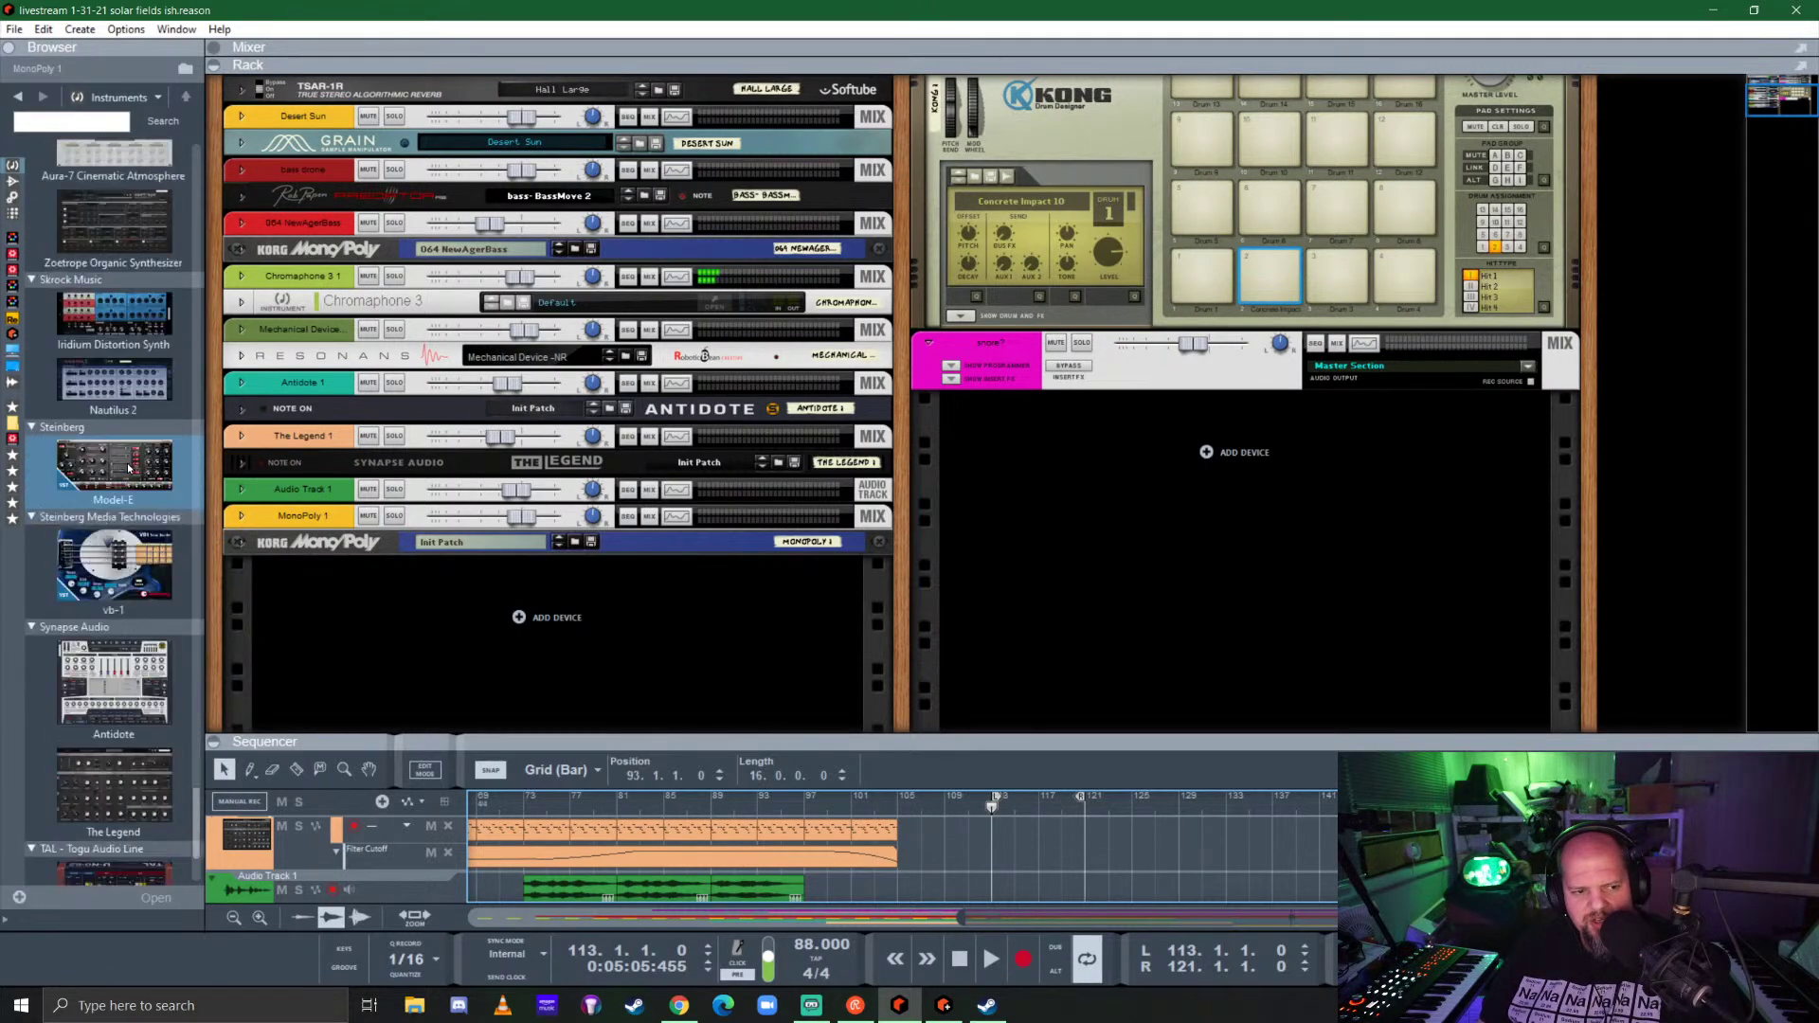
{"action": "left_click_drag", "start_coordinate": [114, 583], "coordinate": [500, 654]}
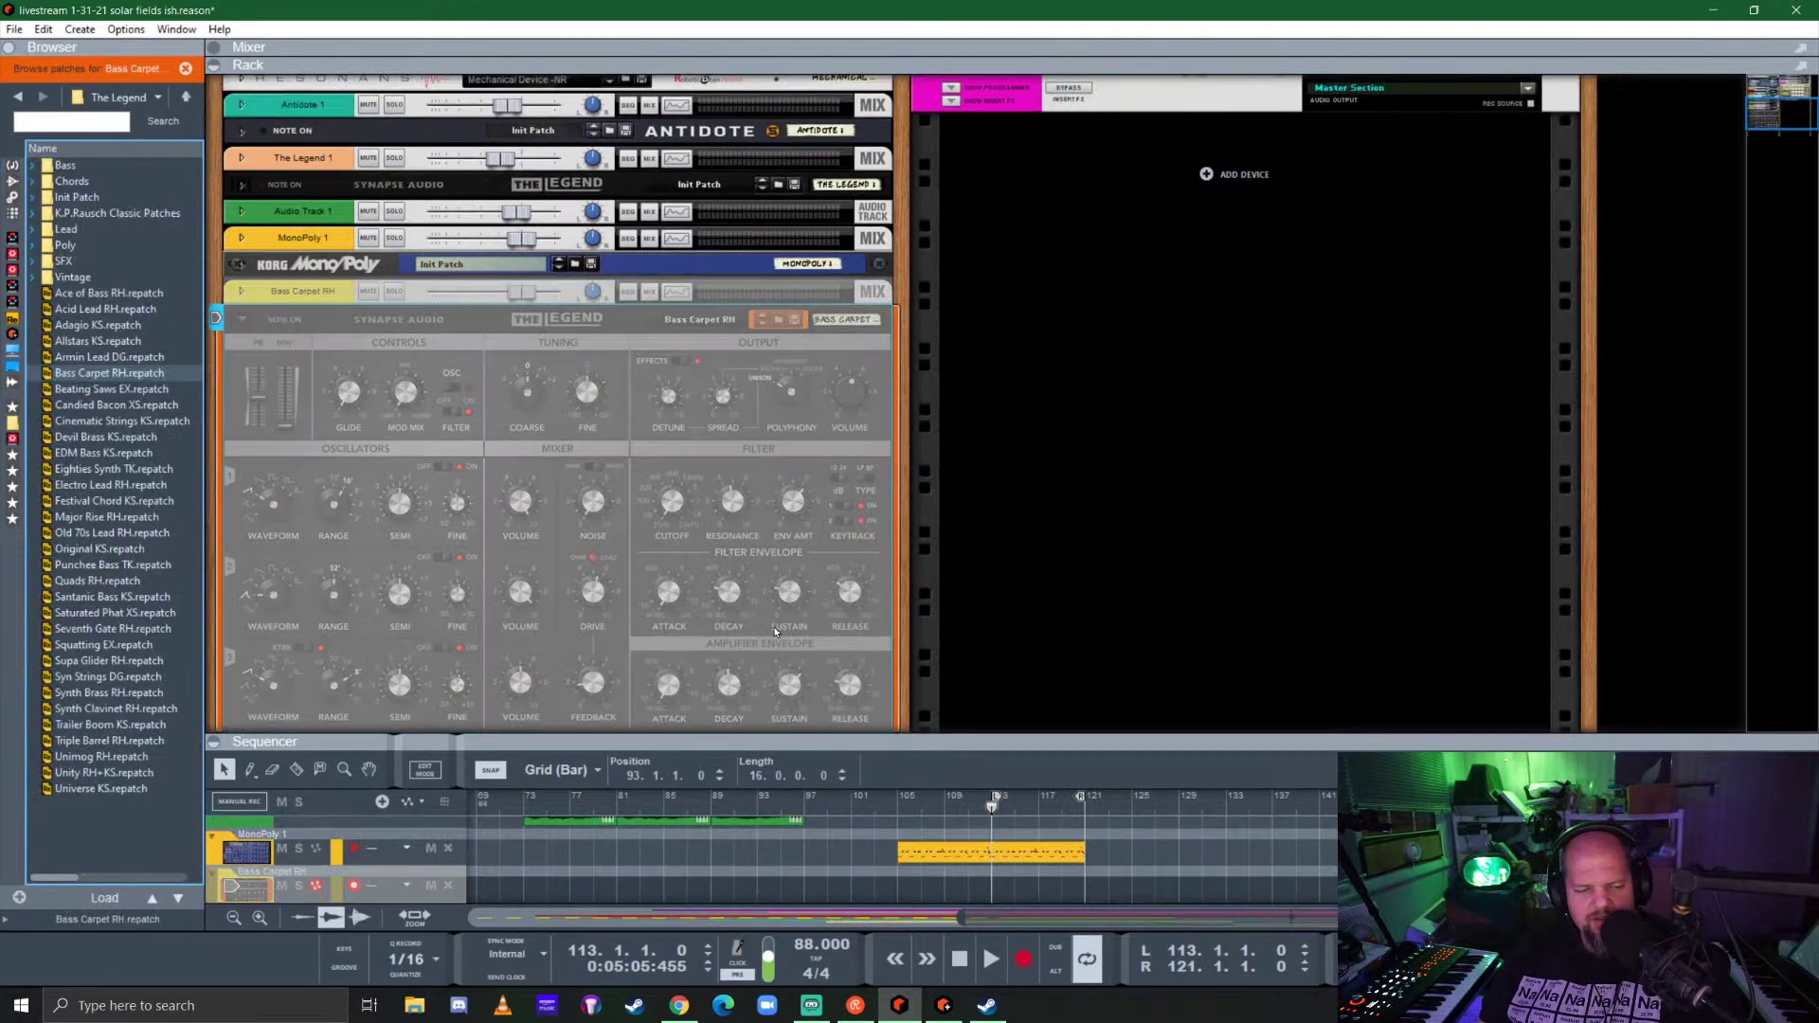
{"action": "left_click", "coordinate": [13, 213]}
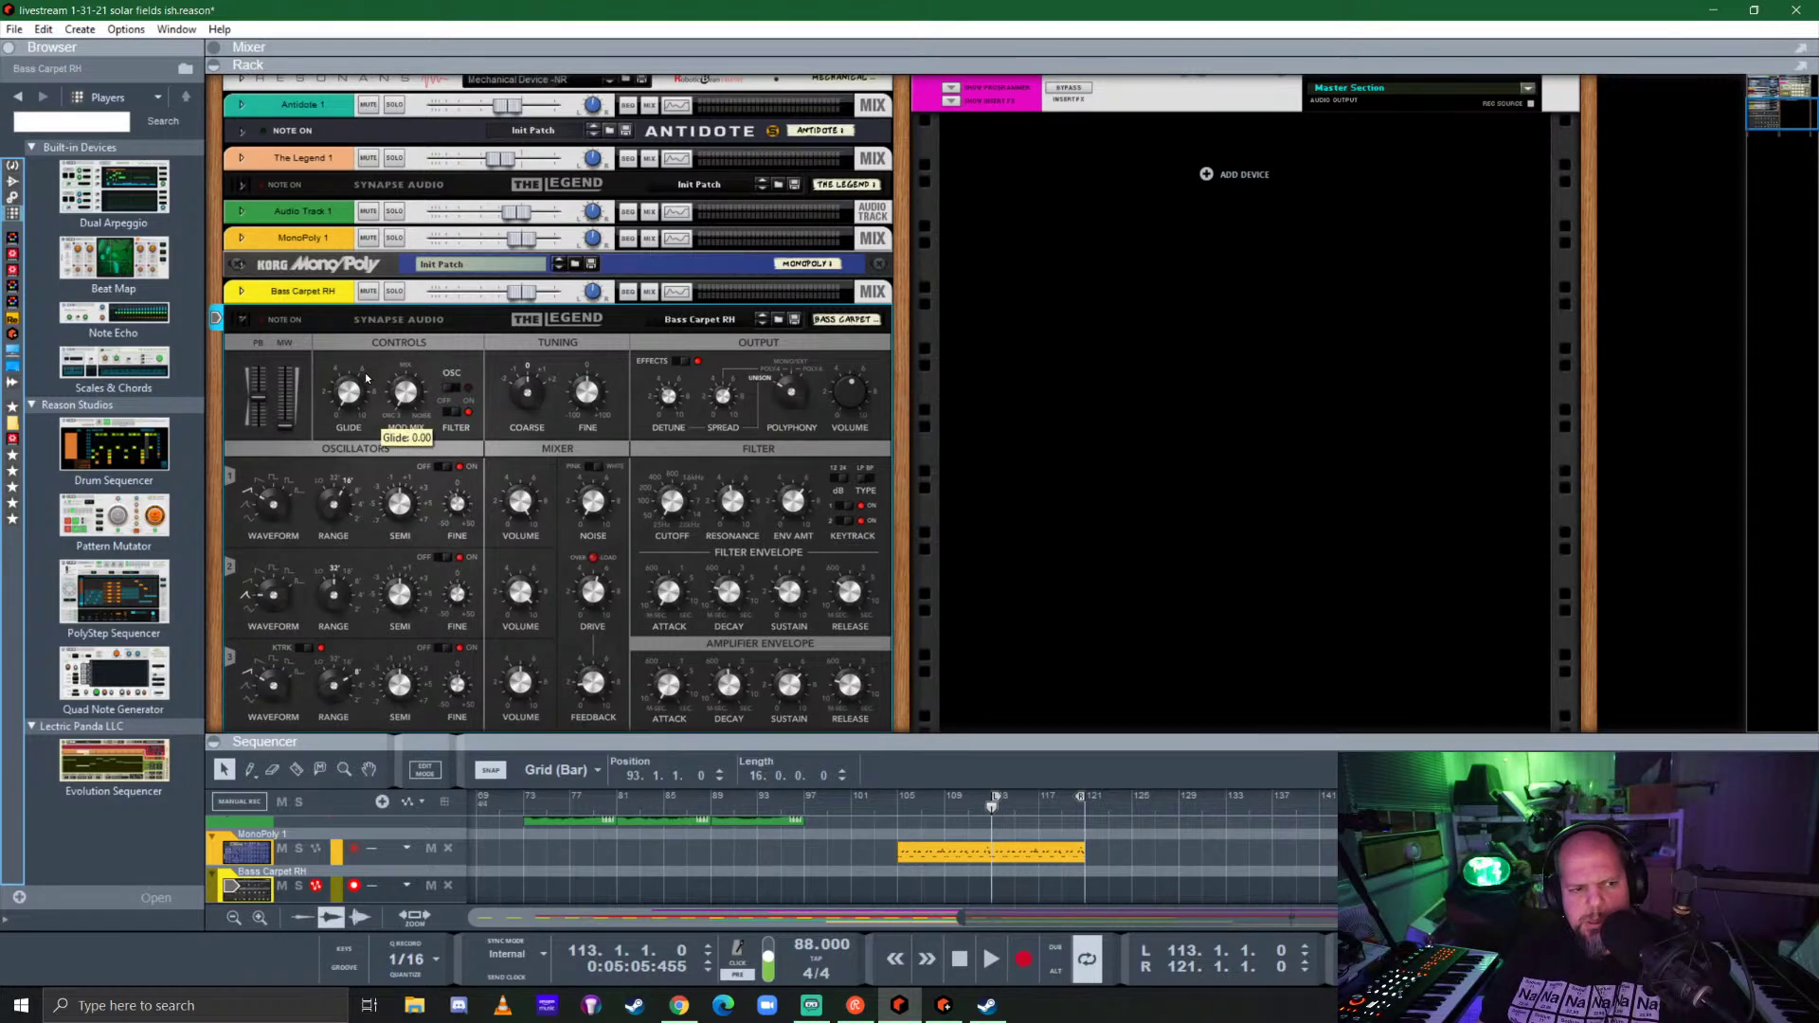
{"action": "left_click_drag", "start_coordinate": [114, 189], "coordinate": [616, 446]}
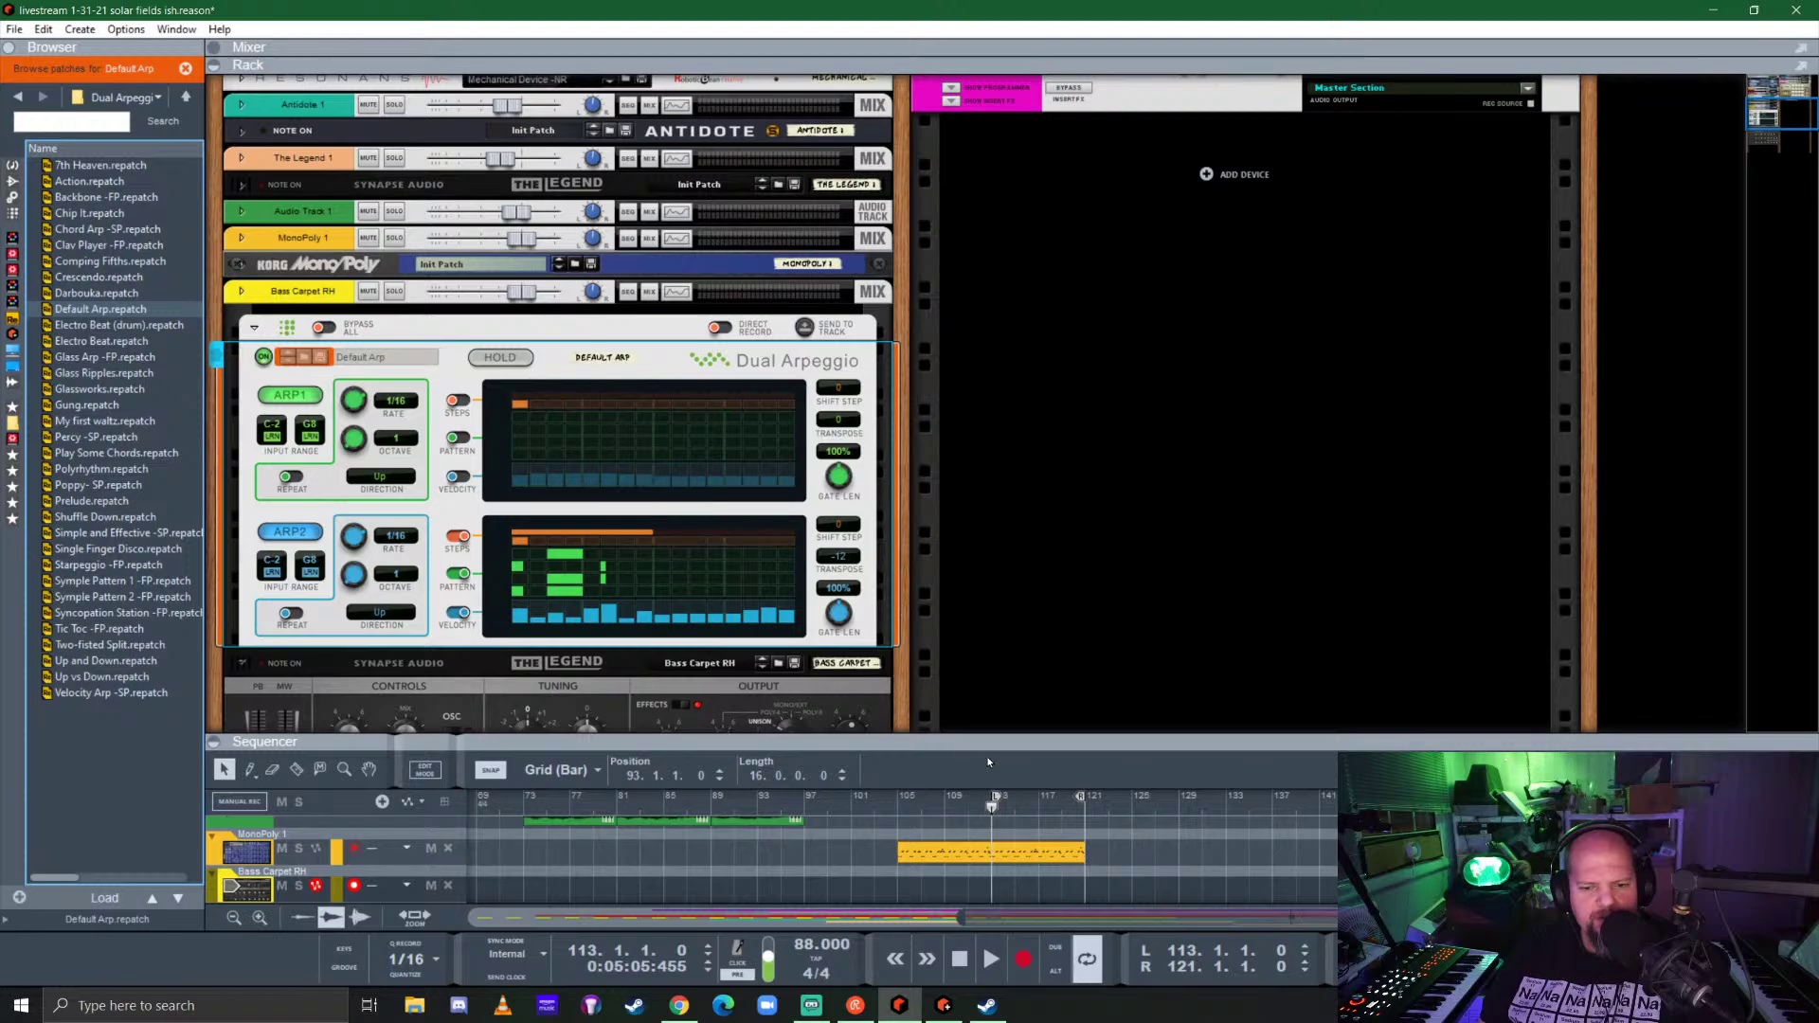
Step: Enlarge the sequencer, draw an empty 8-bar clip on the Bass Carpet RH track from bar 113 to 121, and open it for note editing
{"action": "left_click_drag", "start_coordinate": [995, 740], "coordinate": [1080, 331]}
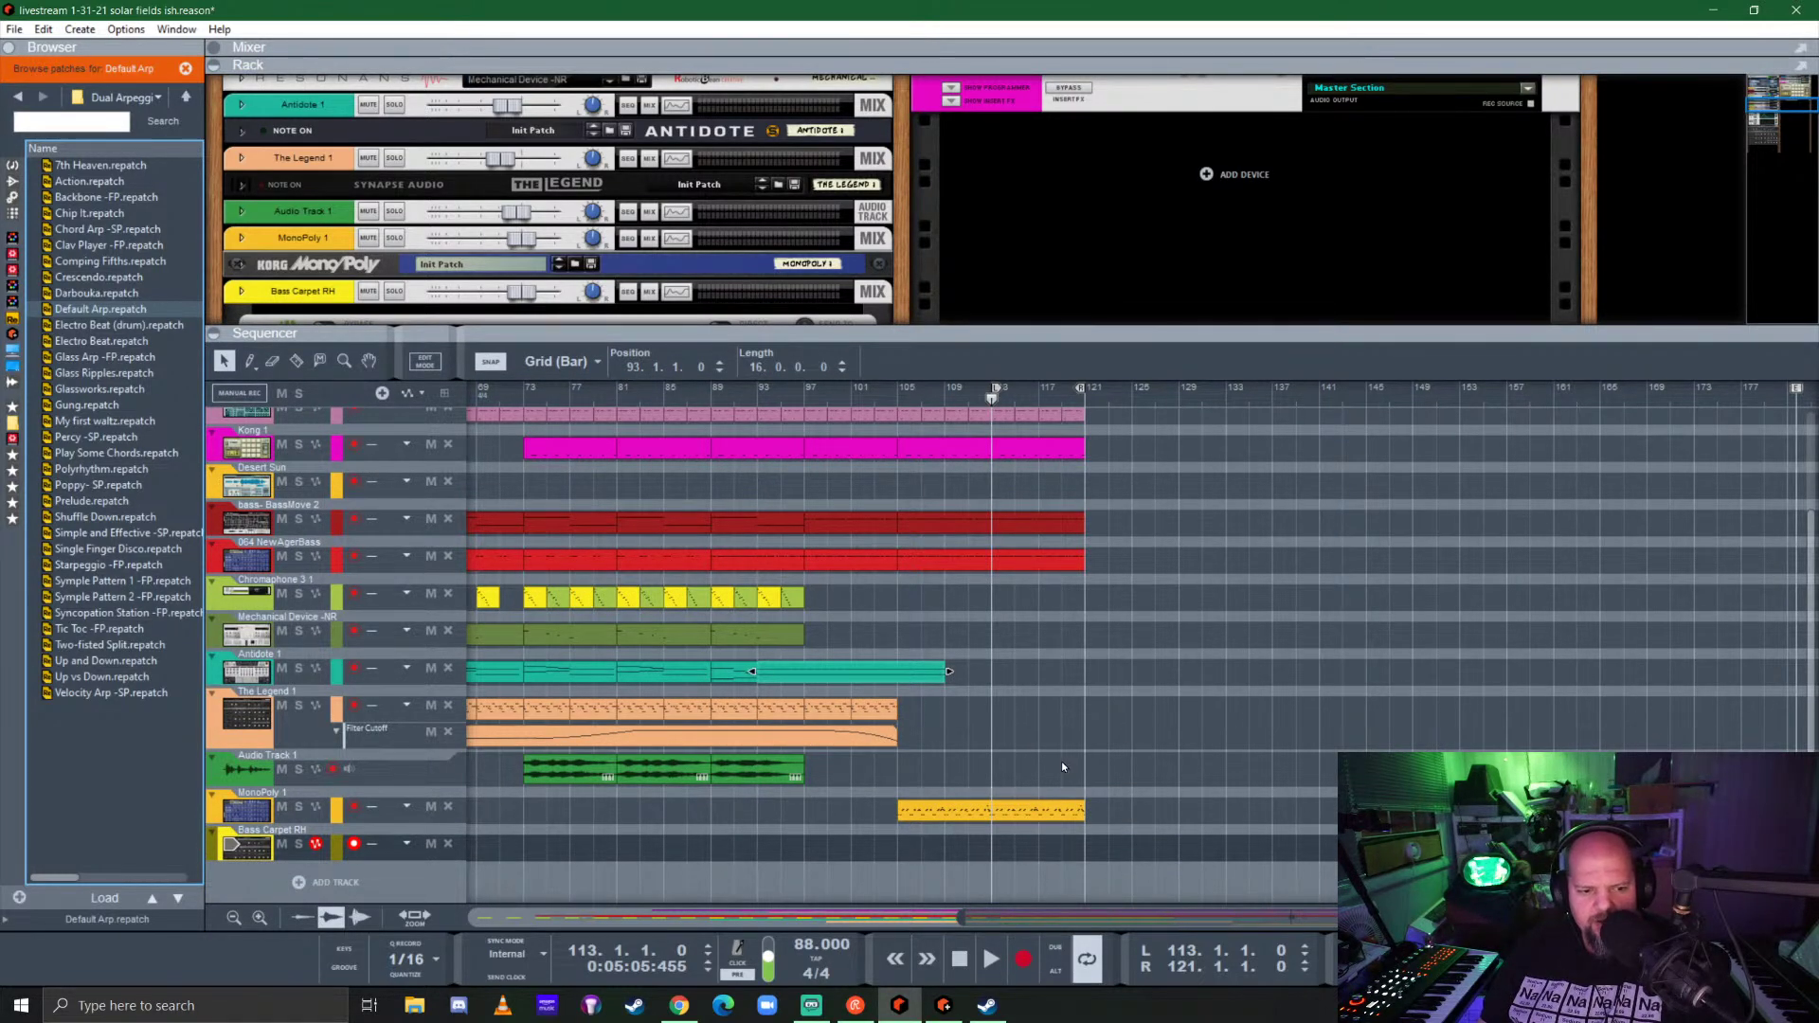
{"action": "left_click", "coordinate": [996, 849]}
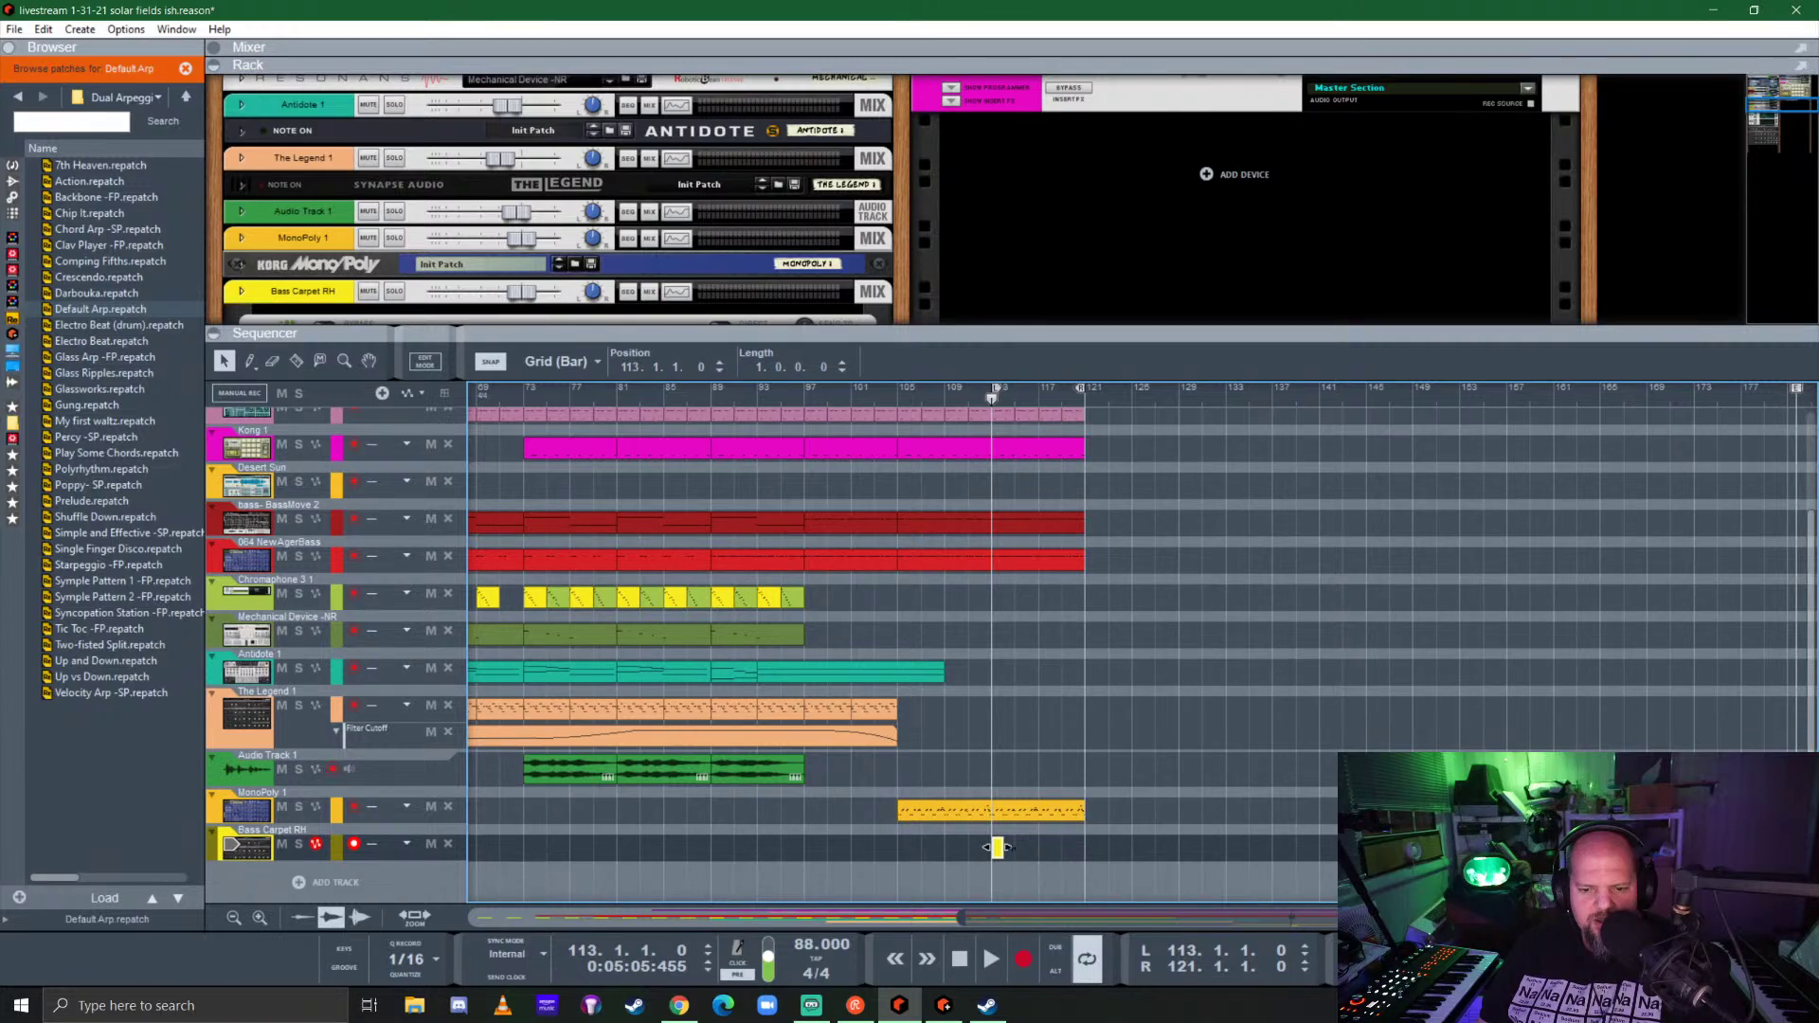
{"action": "left_click_drag", "start_coordinate": [998, 848], "coordinate": [1073, 849]}
{"action": "double_click", "coordinate": [1021, 849]}
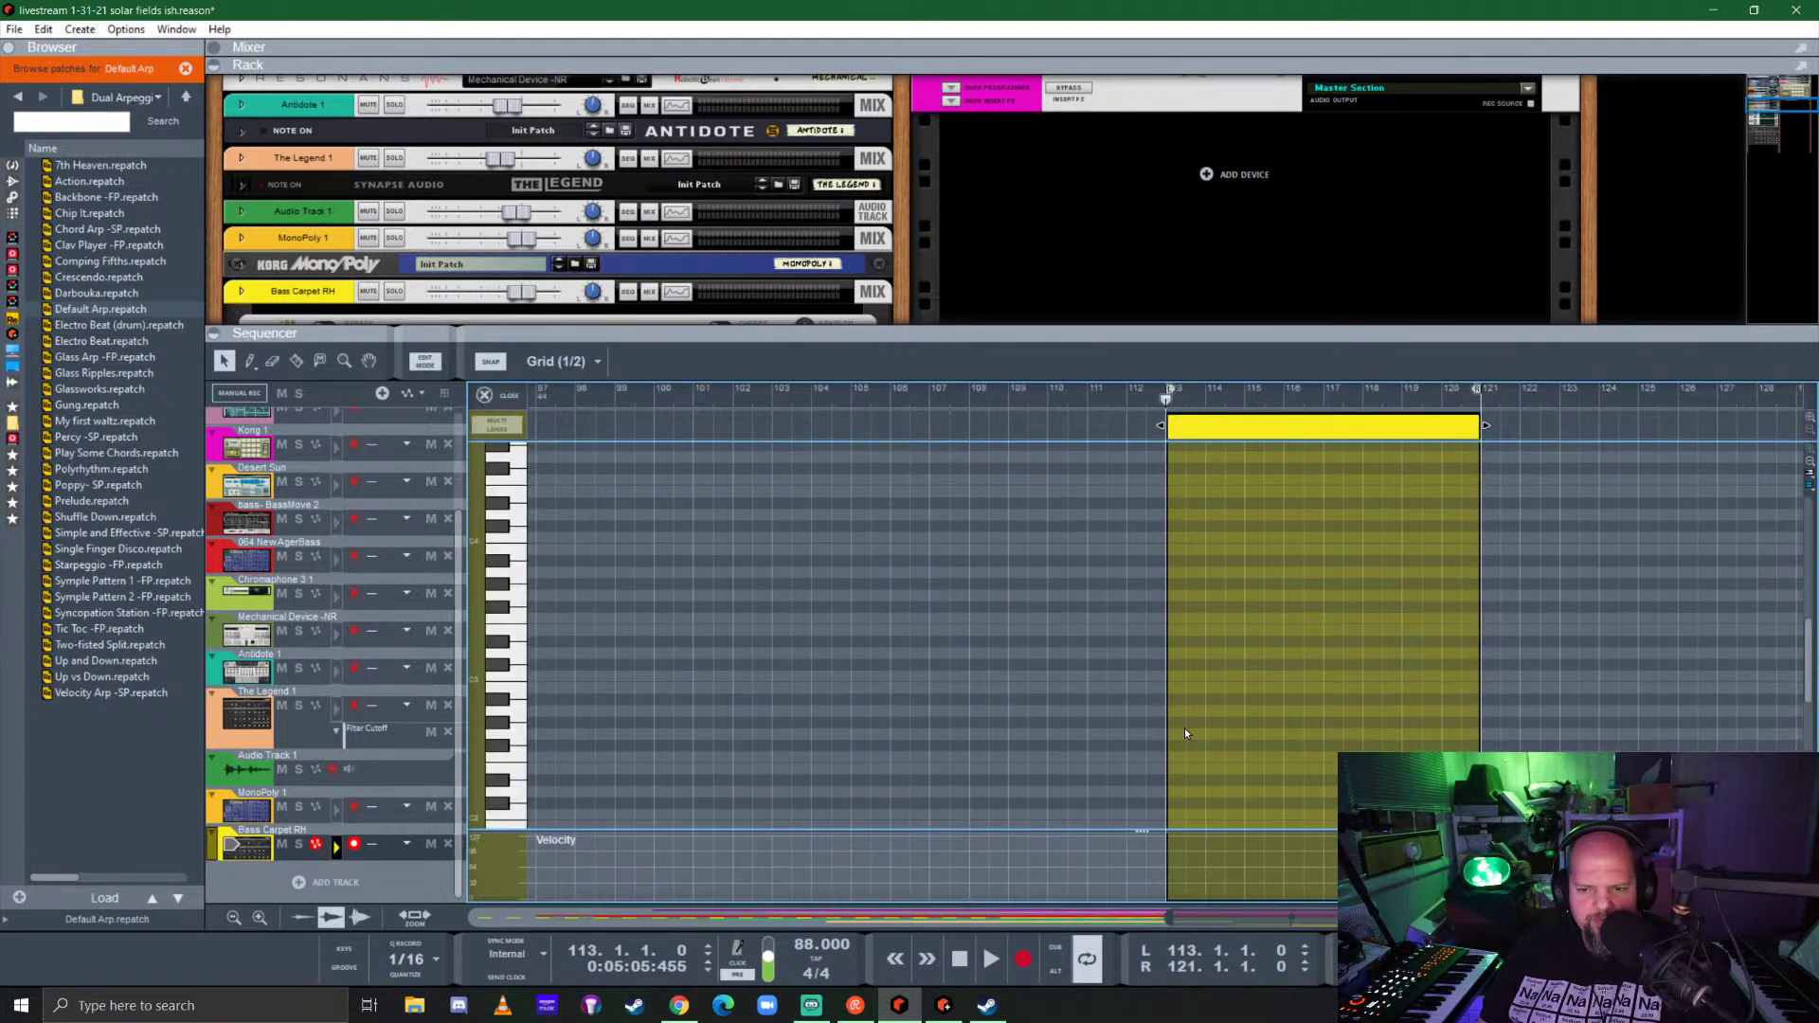
{"action": "scroll", "coordinate": [1026, 732], "scroll_direction": "right", "scroll_amount": 5}
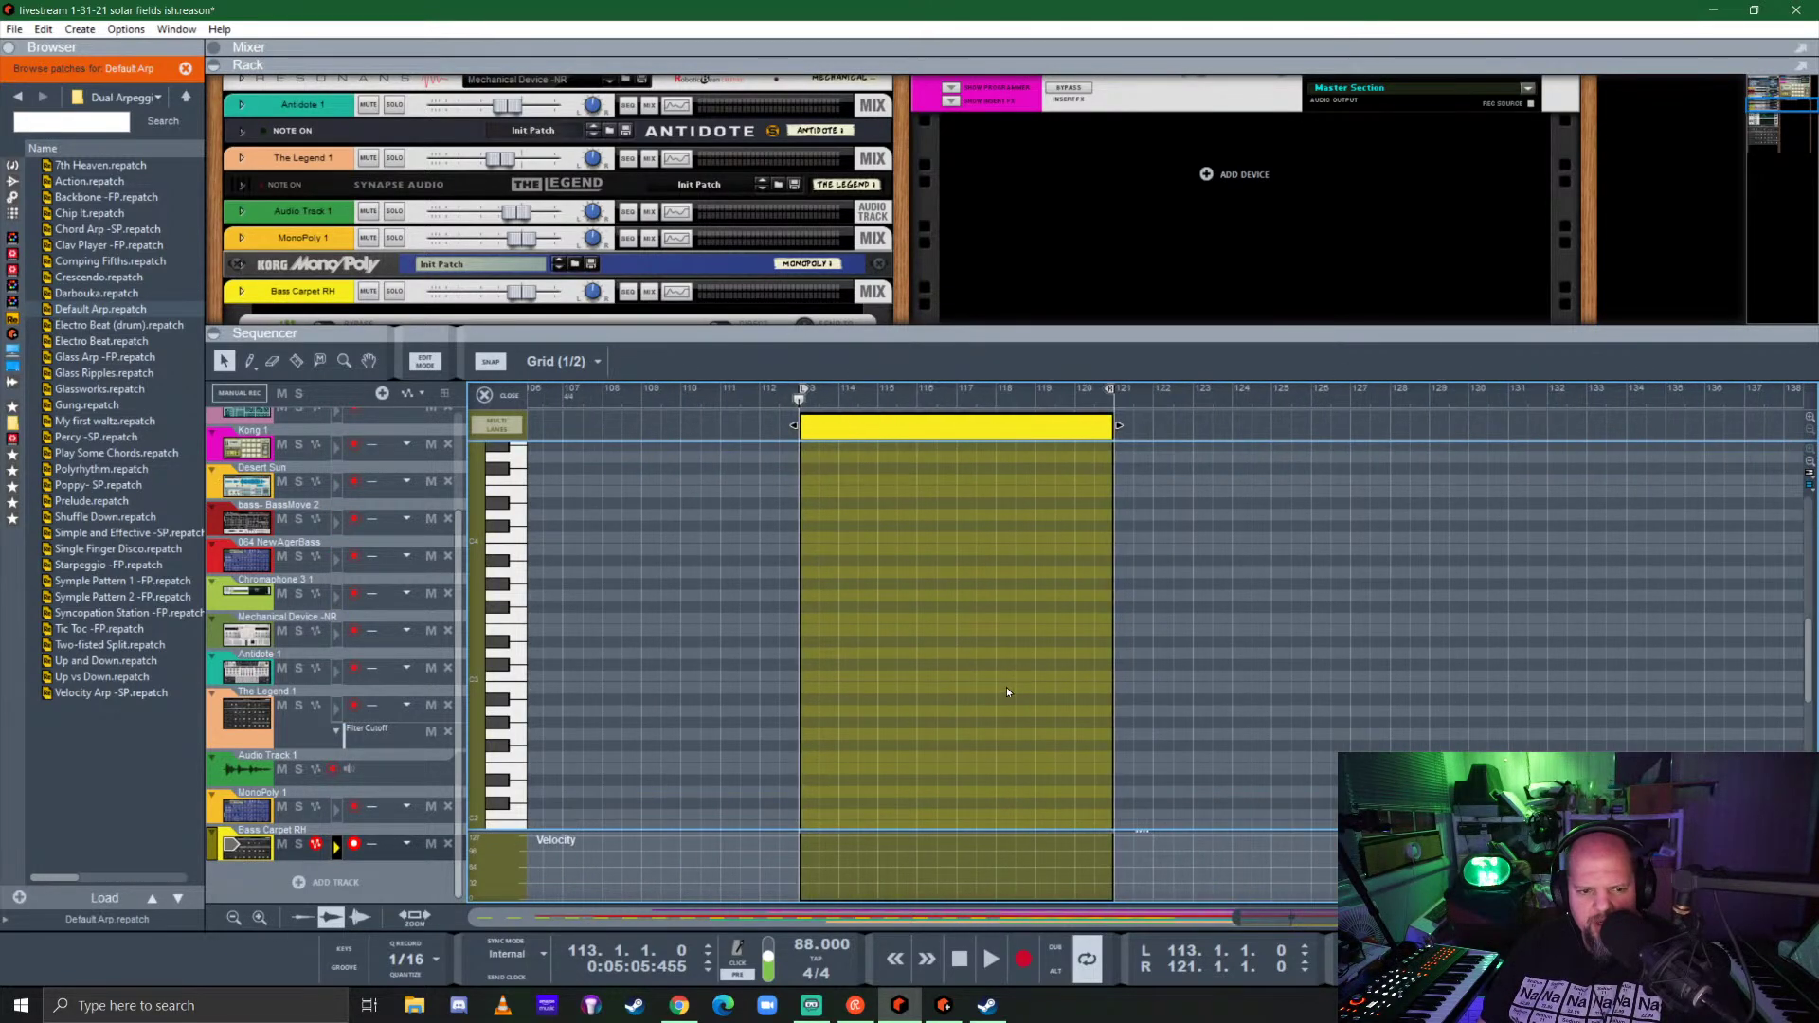
Step: Draw a chord of half-bar-long notes A2, E3, B3, C#4 and B4 at bar 113 in the Bass Carpet RH clip
{"action": "left_click", "coordinate": [812, 707]}
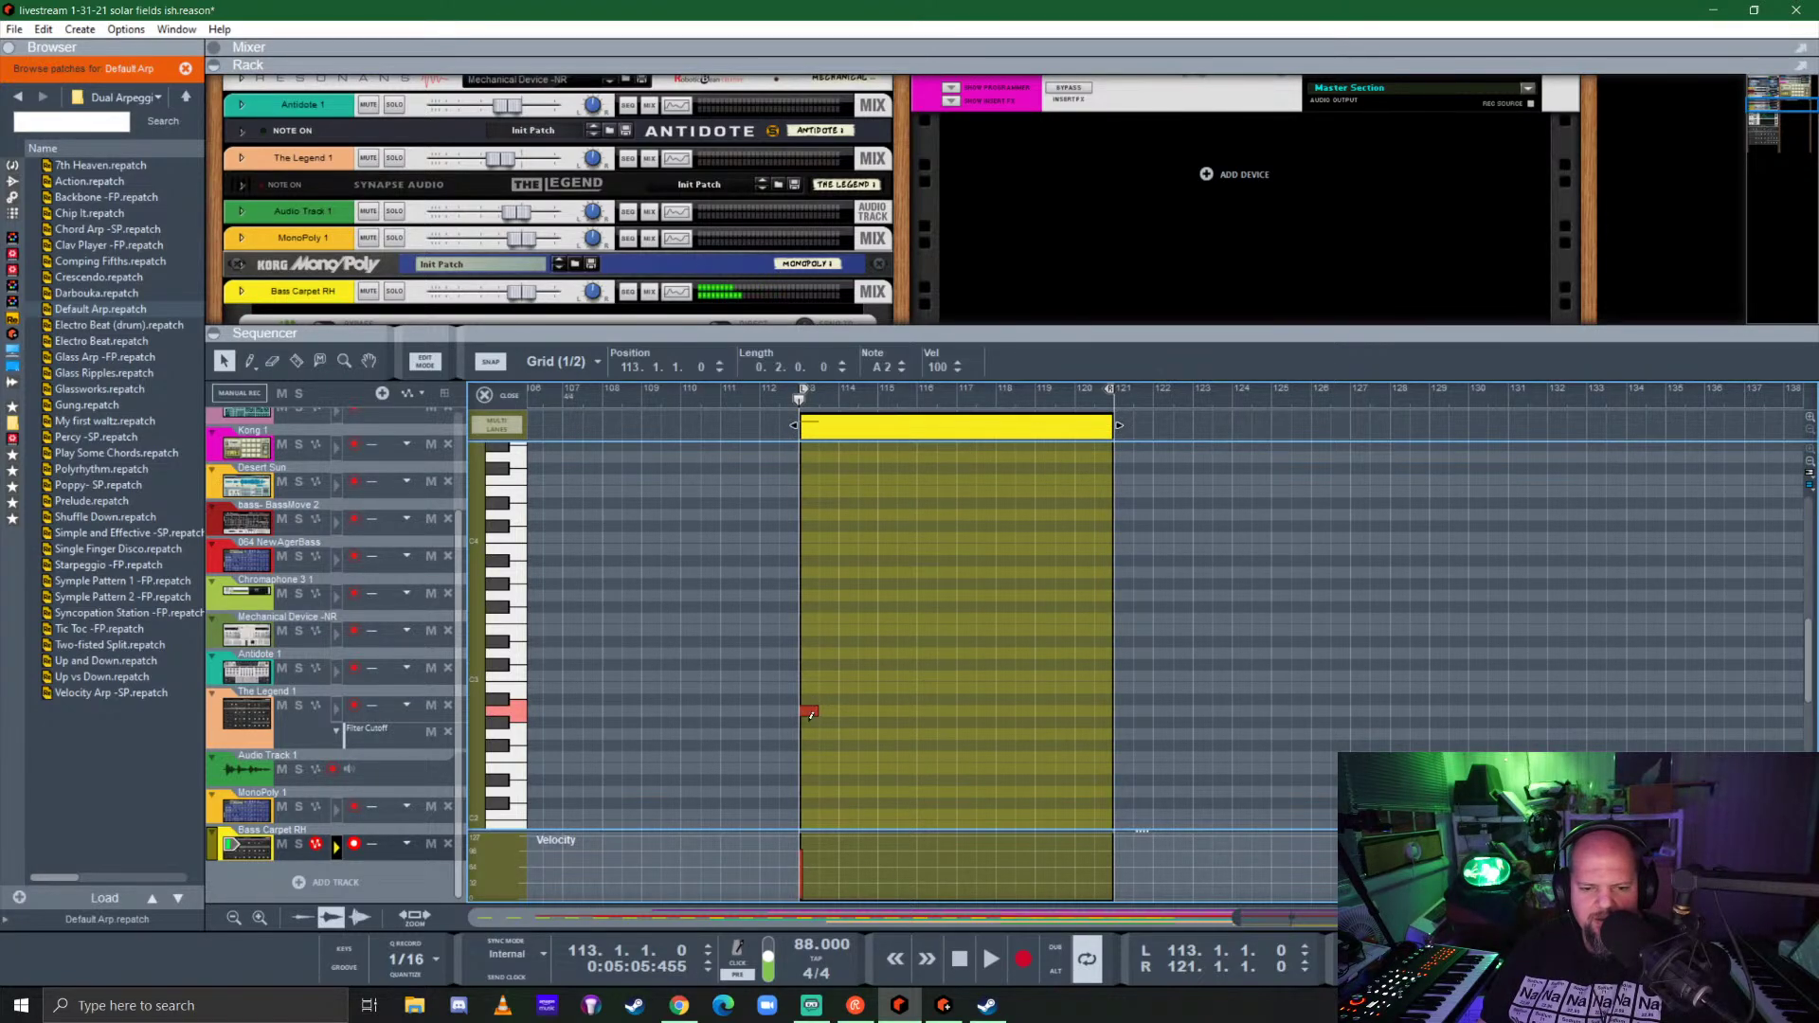
{"action": "left_click", "coordinate": [811, 627]}
{"action": "left_click", "coordinate": [811, 547]}
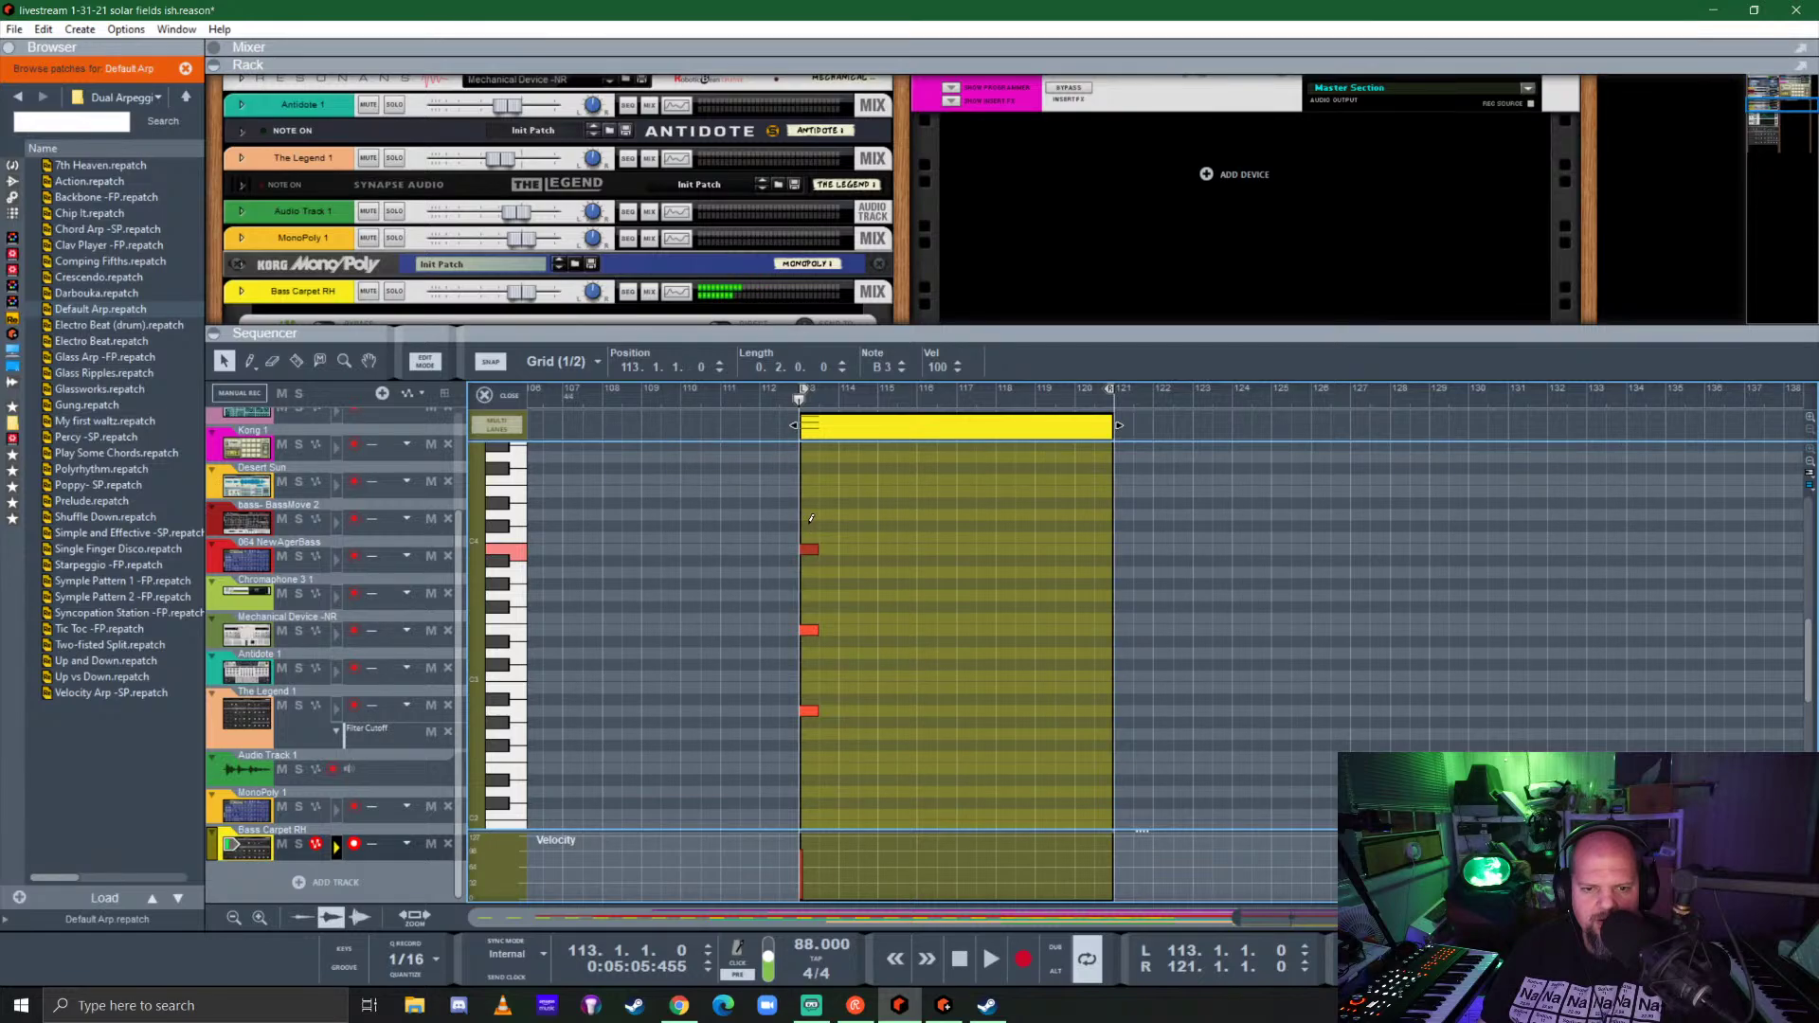
{"action": "left_click", "coordinate": [812, 525]}
{"action": "scroll", "coordinate": [809, 529], "scroll_direction": "up", "scroll_amount": 2}
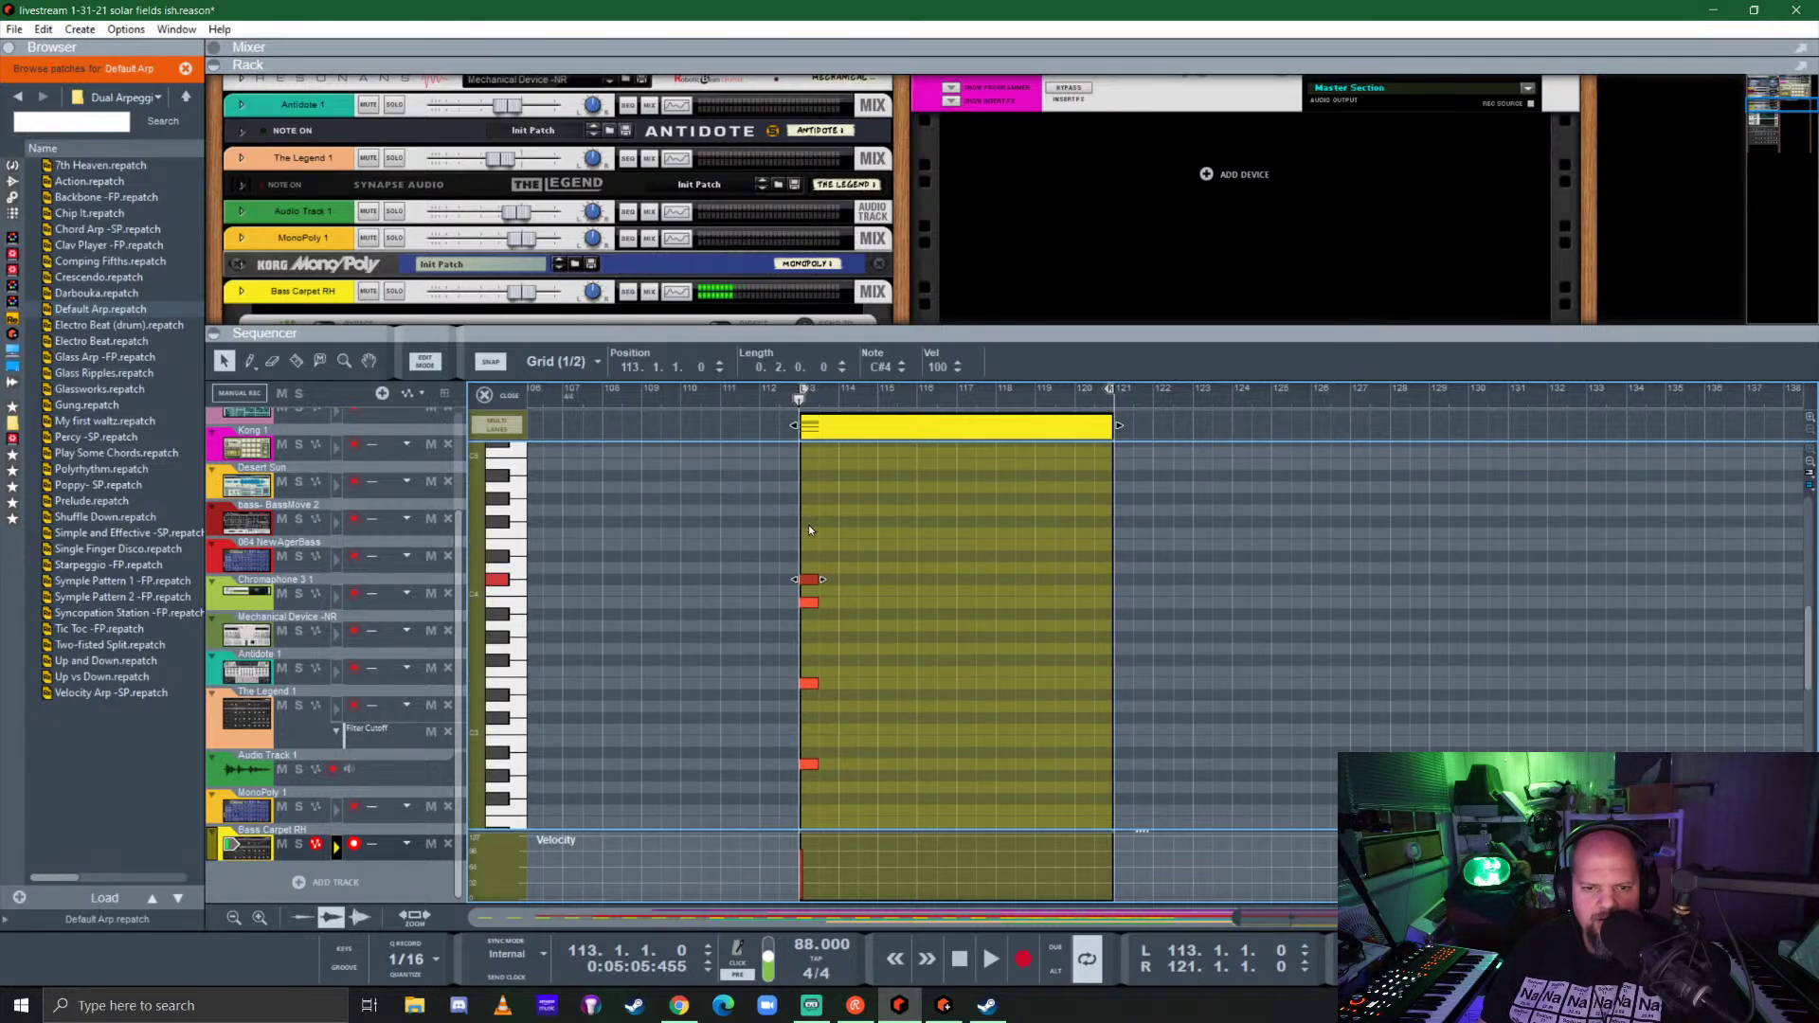
{"action": "left_click", "coordinate": [811, 463]}
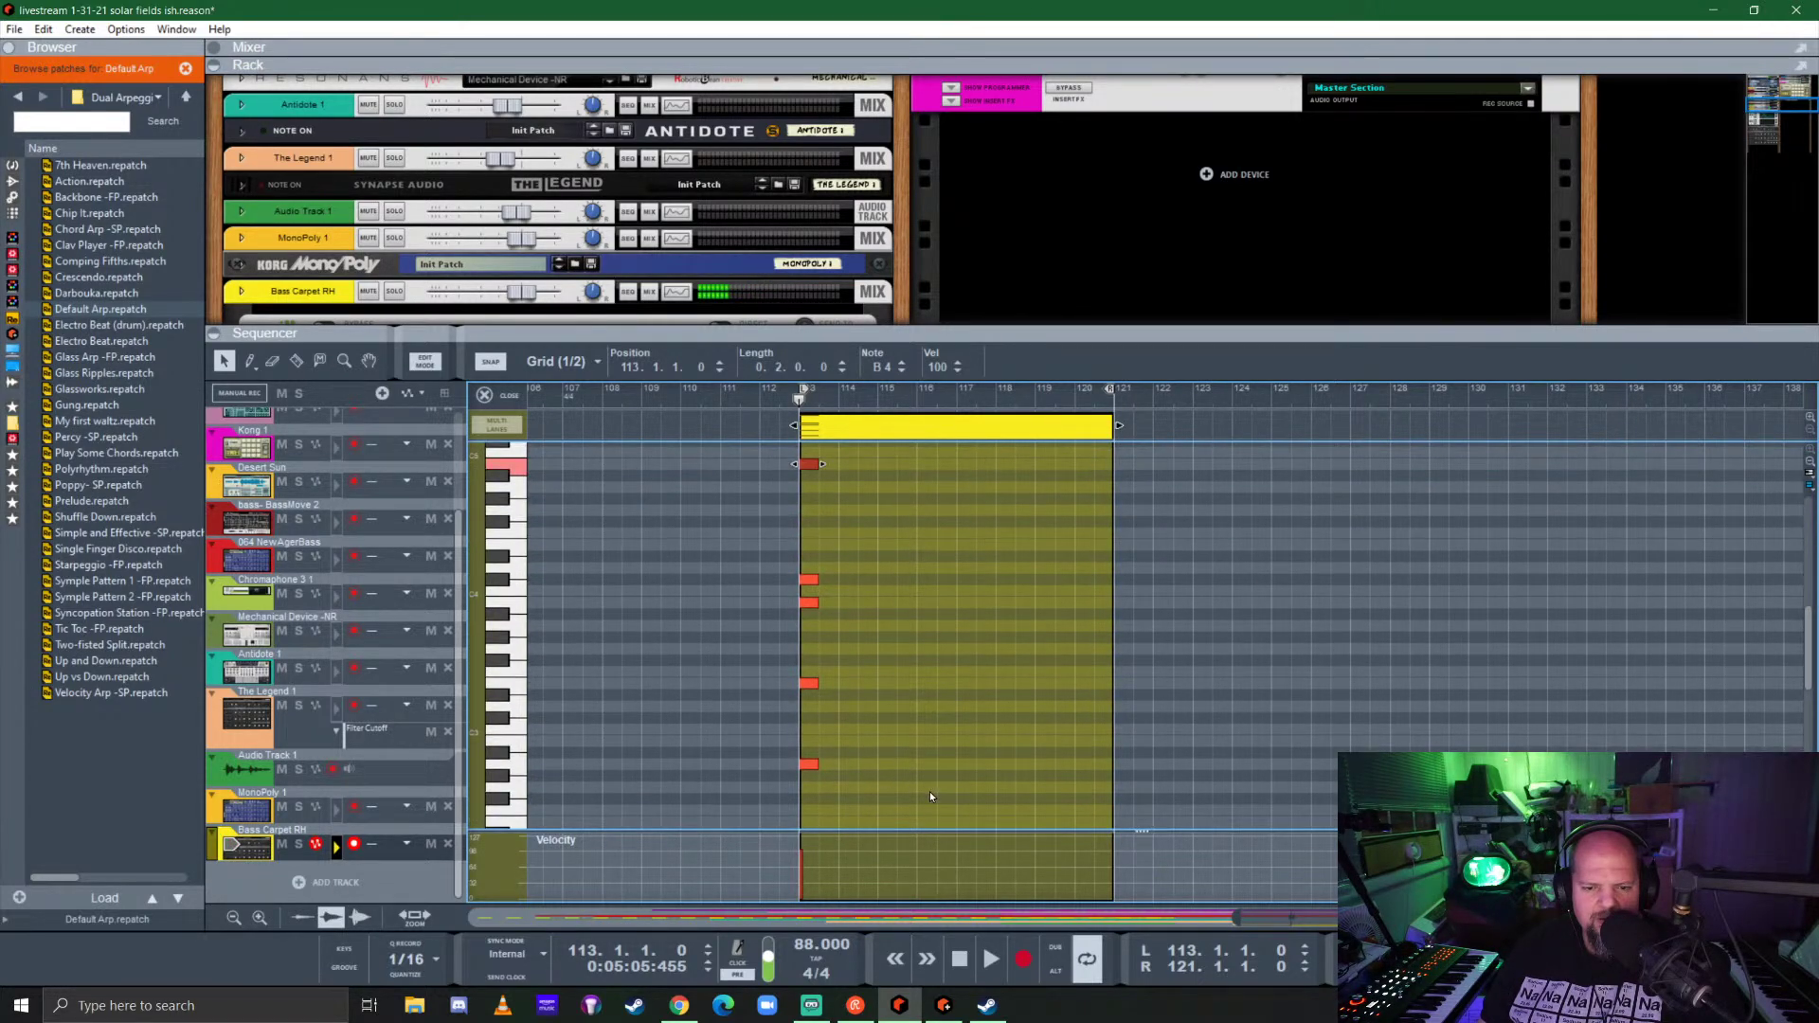
Step: Lengthen all the chord notes to 8 bars and copy the B4 note up to C#5
{"action": "left_click_drag", "start_coordinate": [930, 794], "coordinate": [793, 449]}
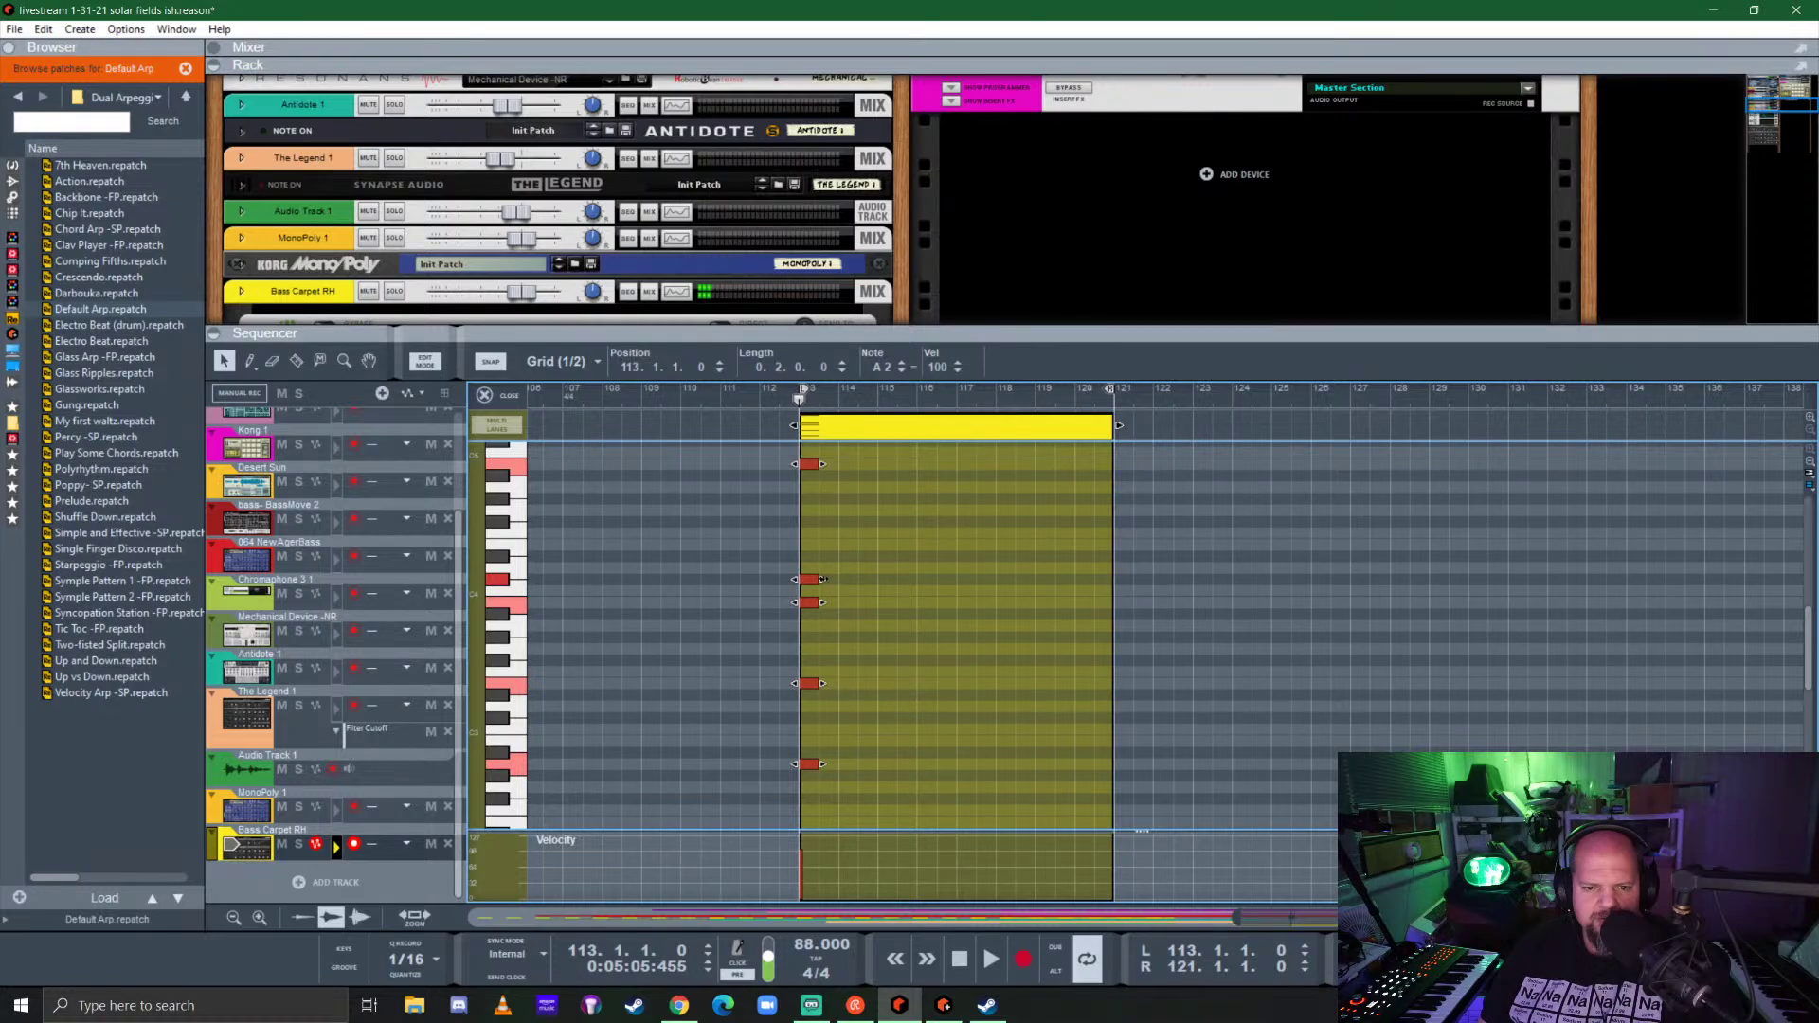
{"action": "left_click_drag", "start_coordinate": [823, 579], "coordinate": [1099, 582]}
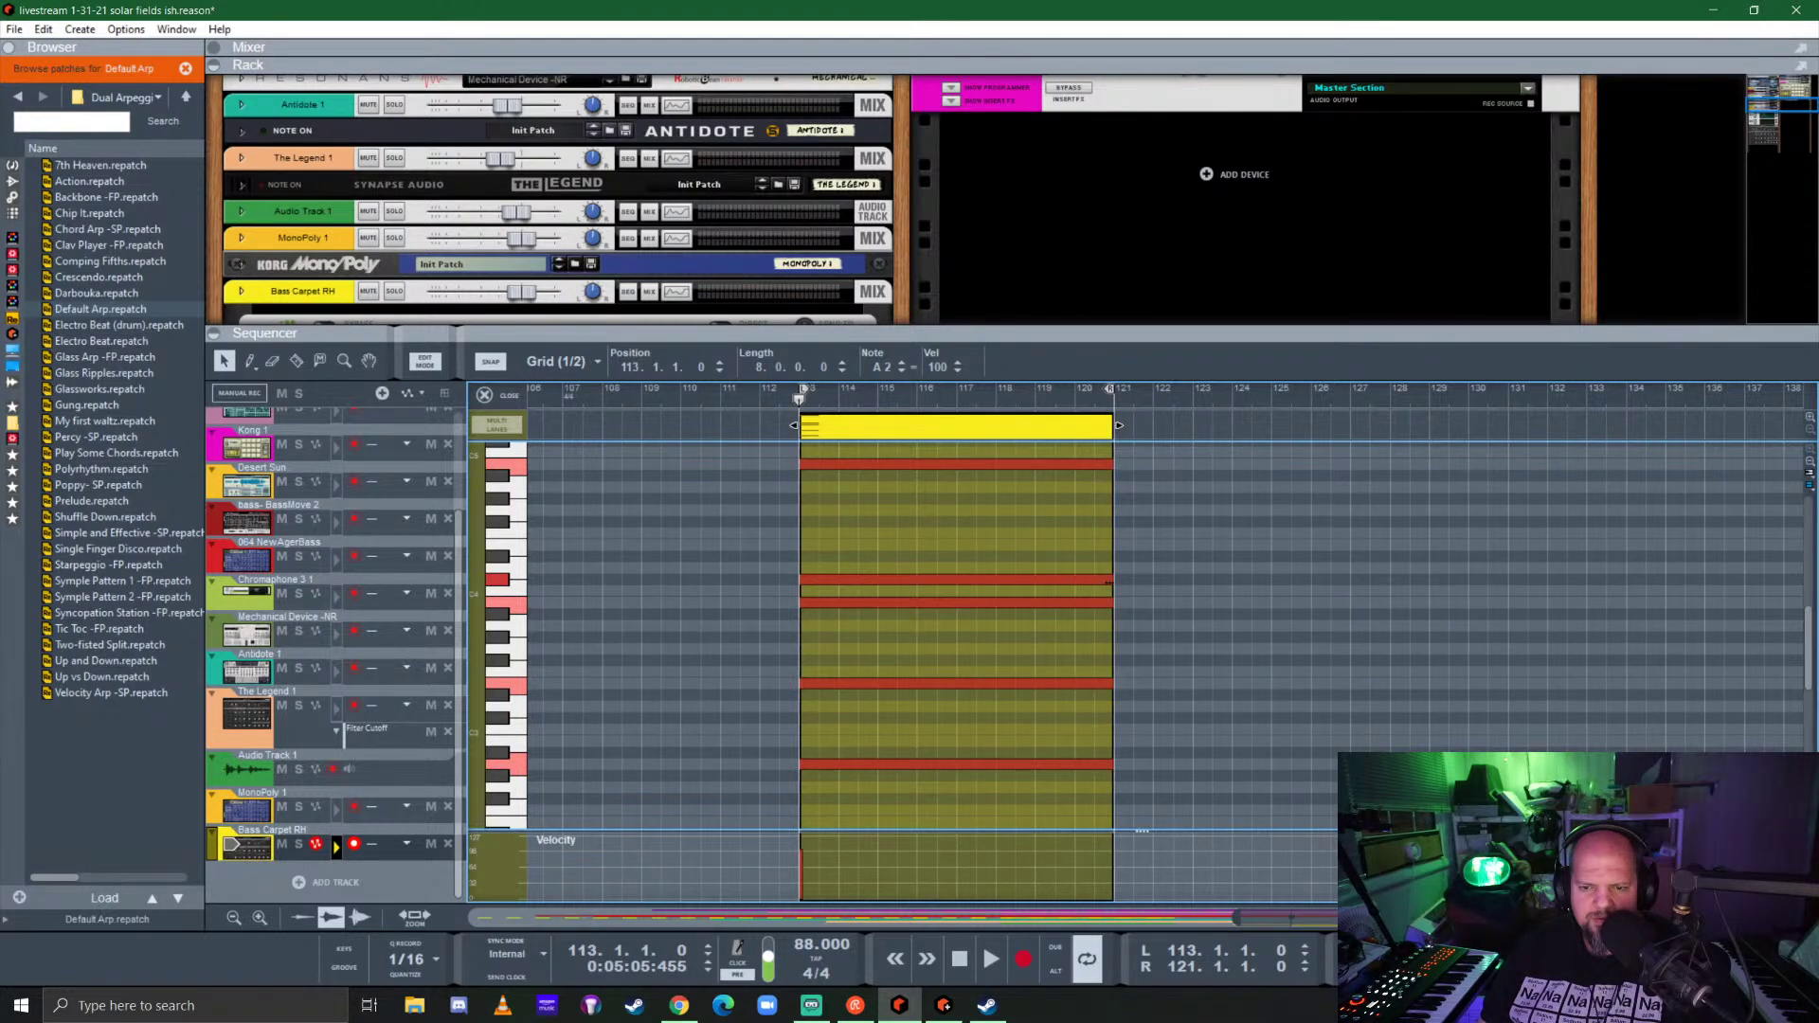
{"action": "scroll", "coordinate": [895, 634], "scroll_direction": "up", "scroll_amount": 3}
{"action": "left_click", "coordinate": [915, 624]}
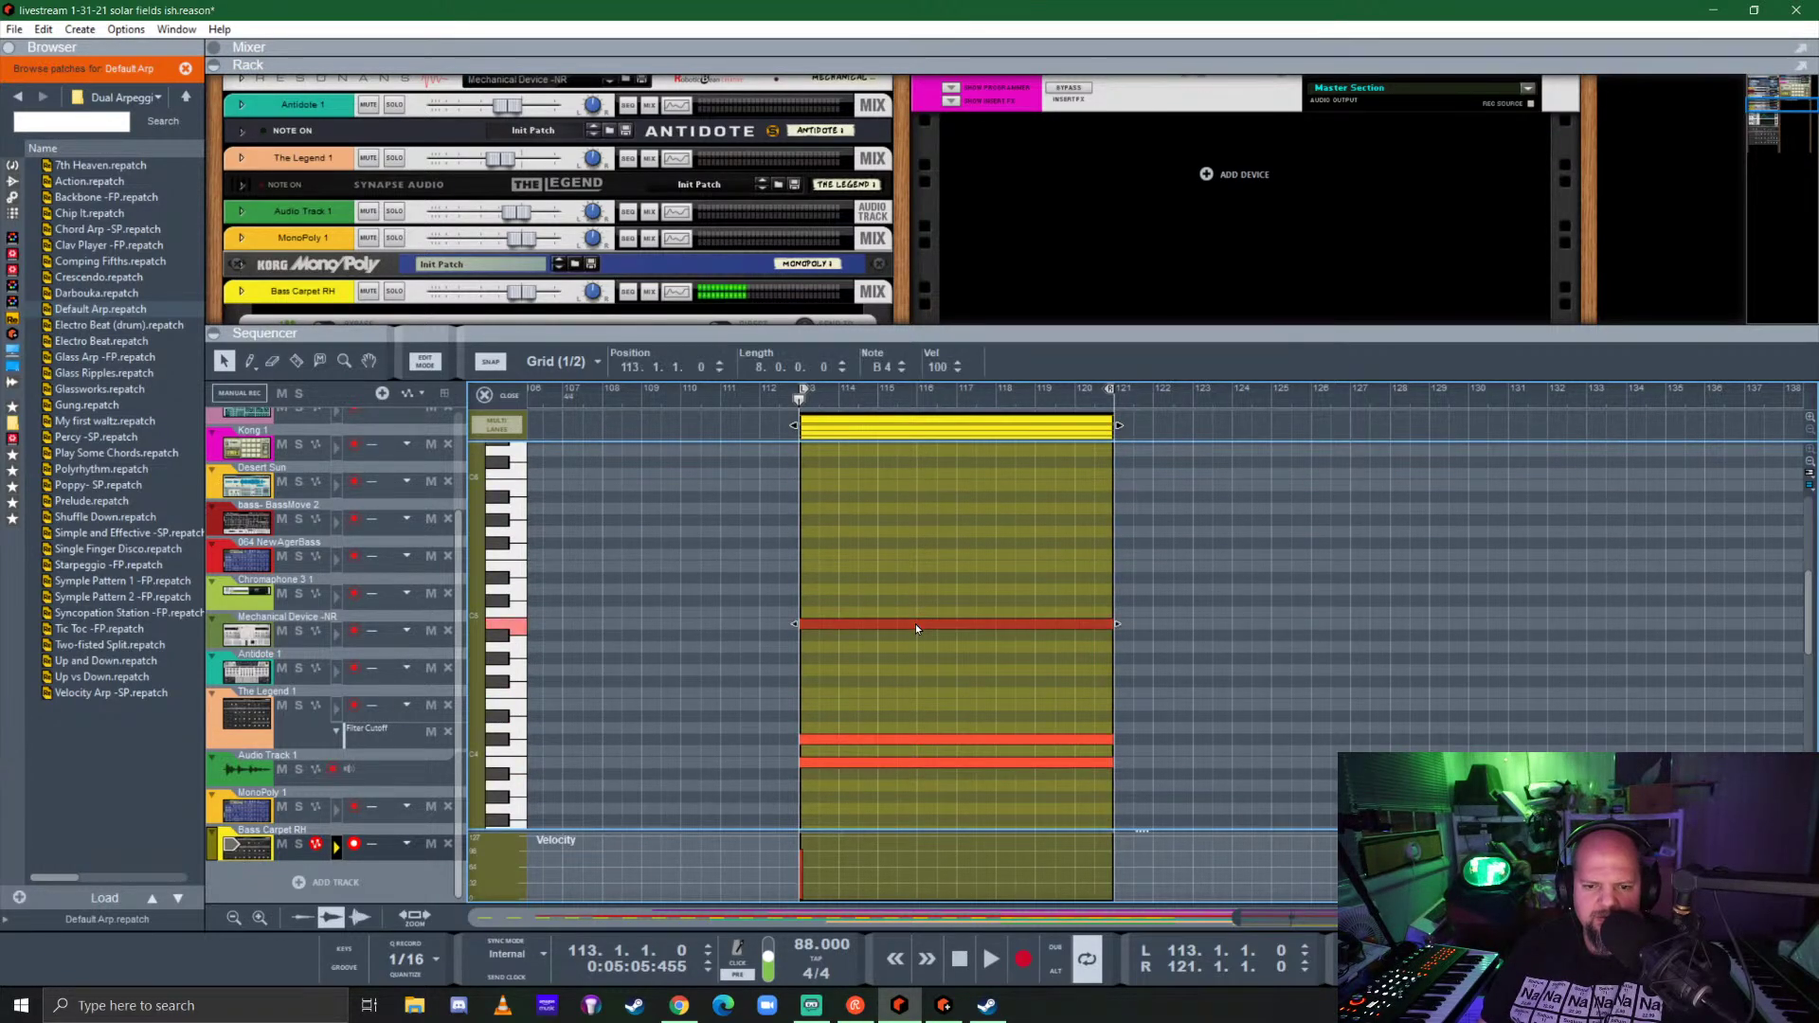
{"action": "left_click_drag", "start_coordinate": [915, 624], "coordinate": [912, 603]}
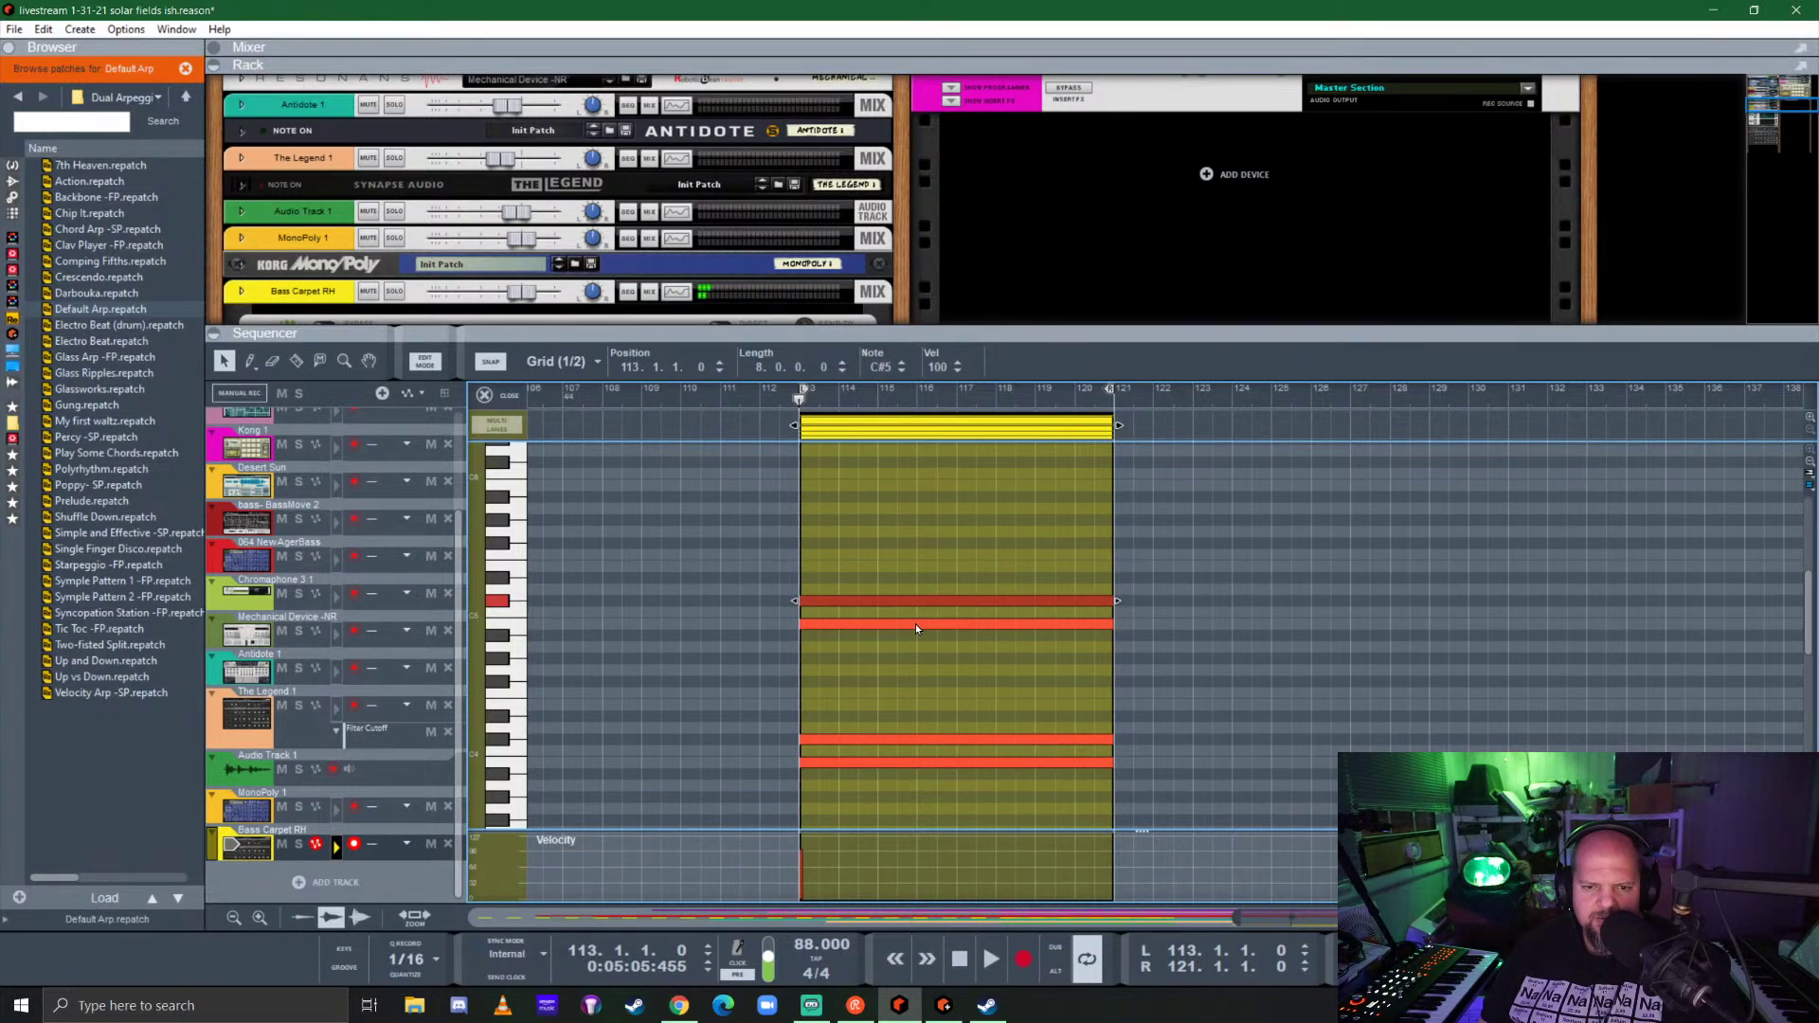
{"action": "scroll", "coordinate": [916, 623], "scroll_direction": "down", "scroll_amount": 2}
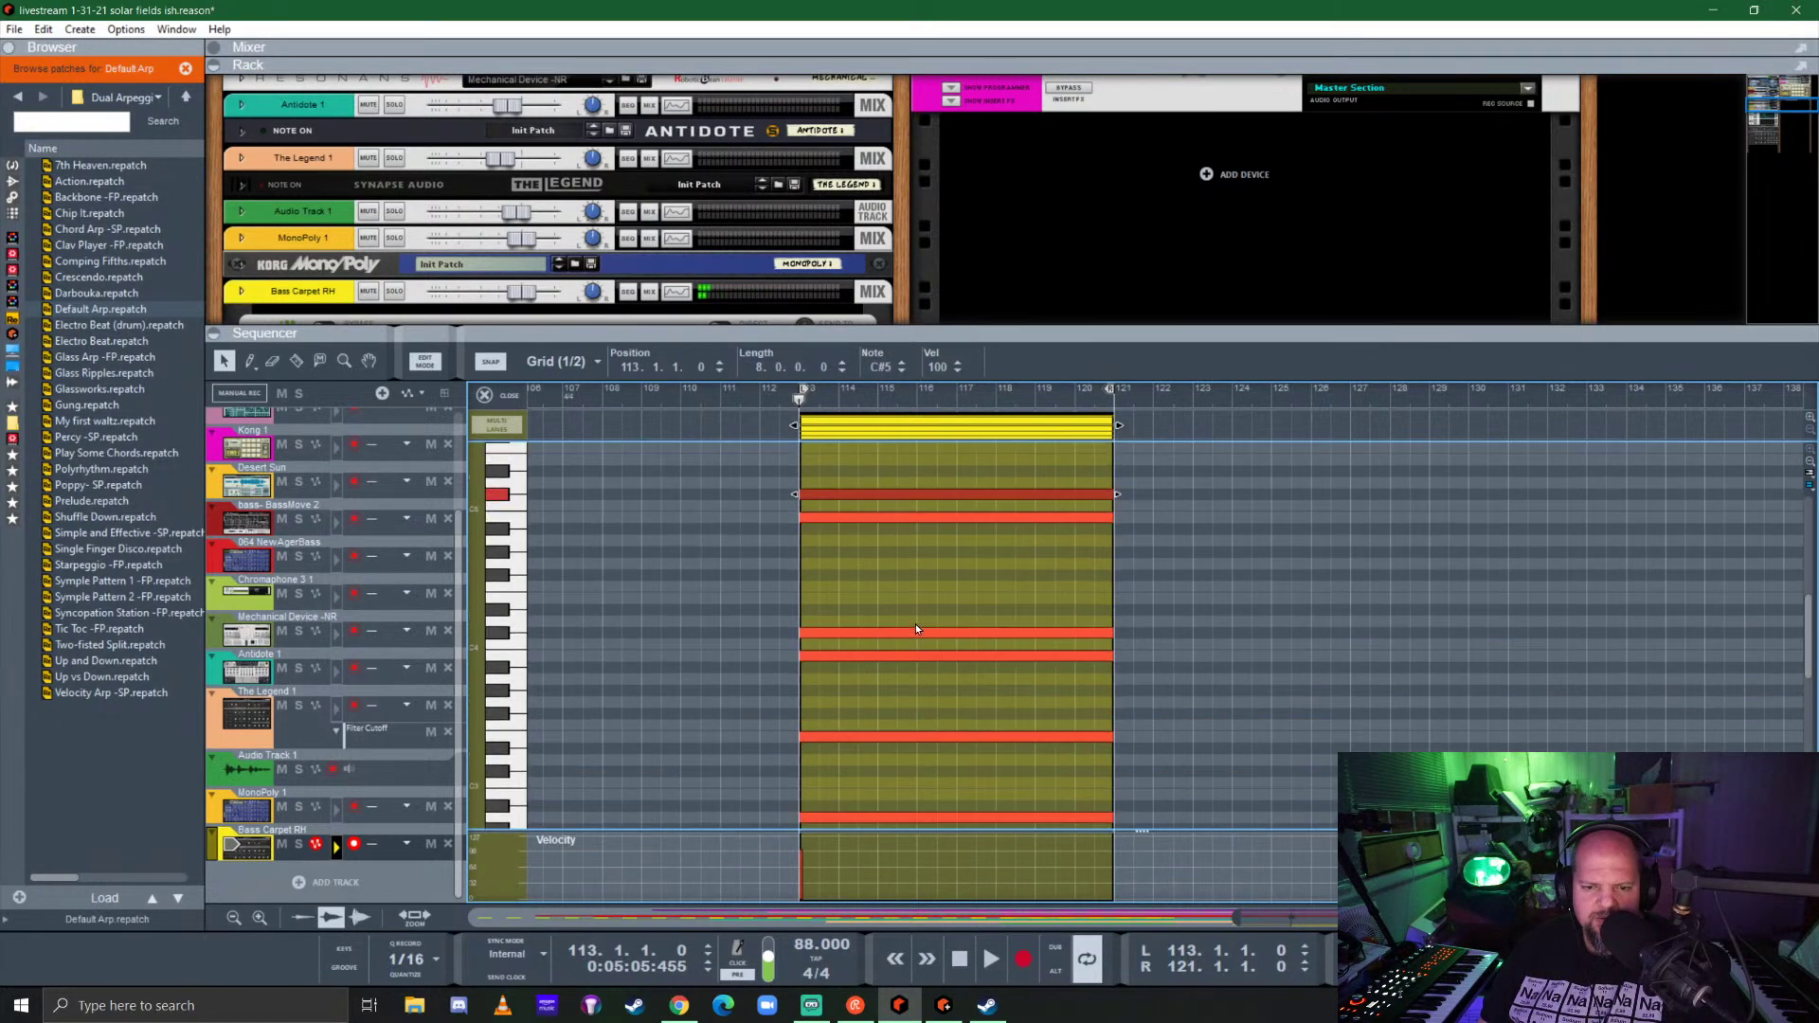
Step: Solo Bass Carpet RH, load the Prelude patch into its Dual Arpeggio, and play the part from bar 113
{"action": "left_click", "coordinate": [516, 400]}
{"action": "key", "text": "space"}
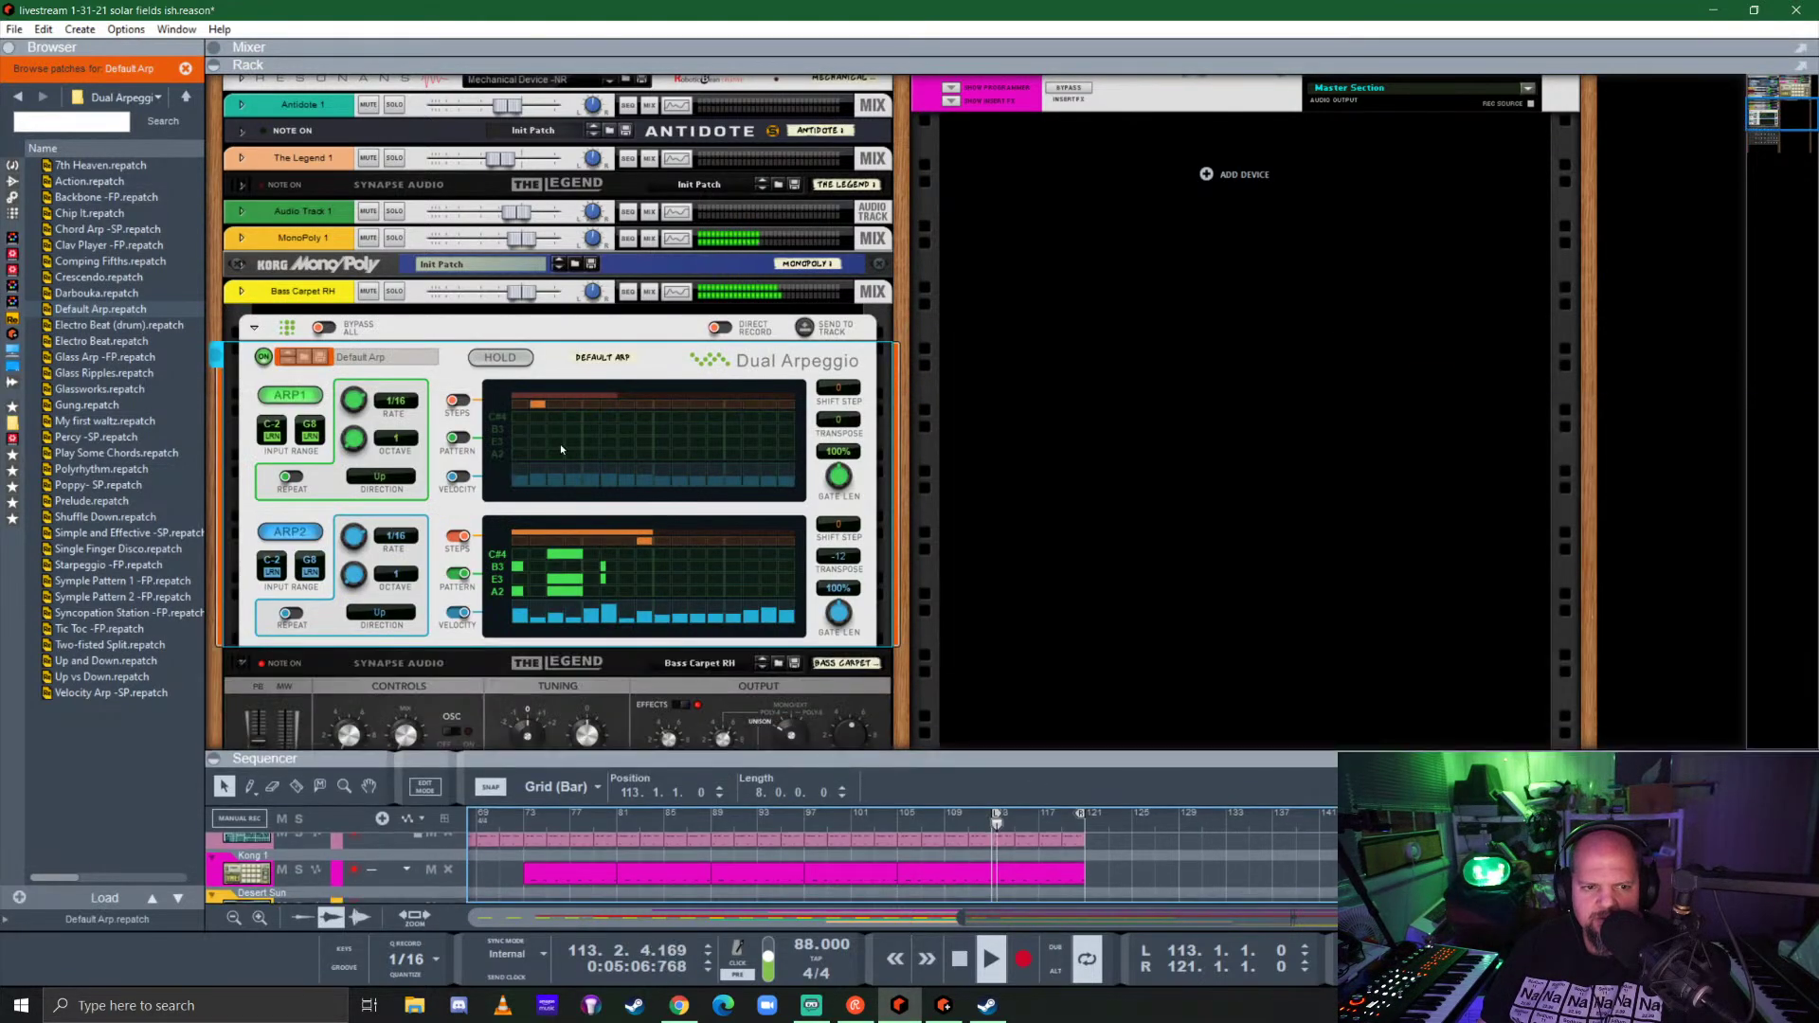
{"action": "left_click", "coordinate": [394, 291]}
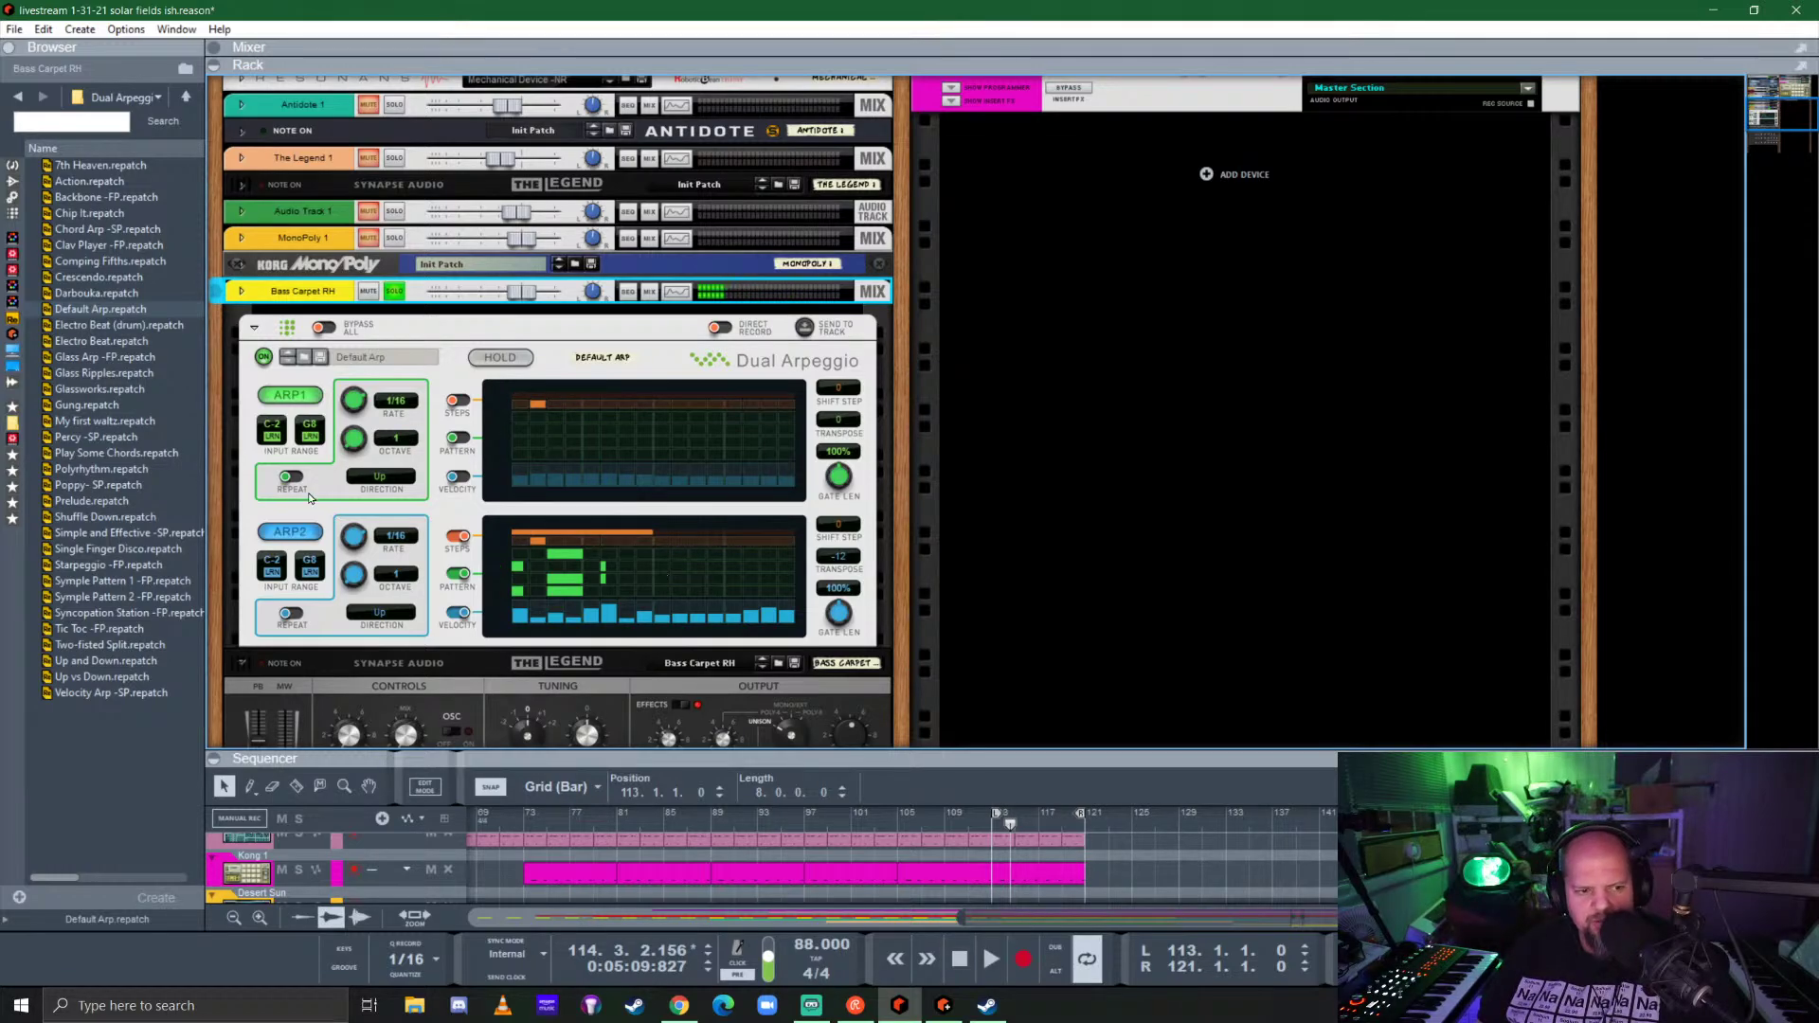
{"action": "double_click", "coordinate": [87, 502]}
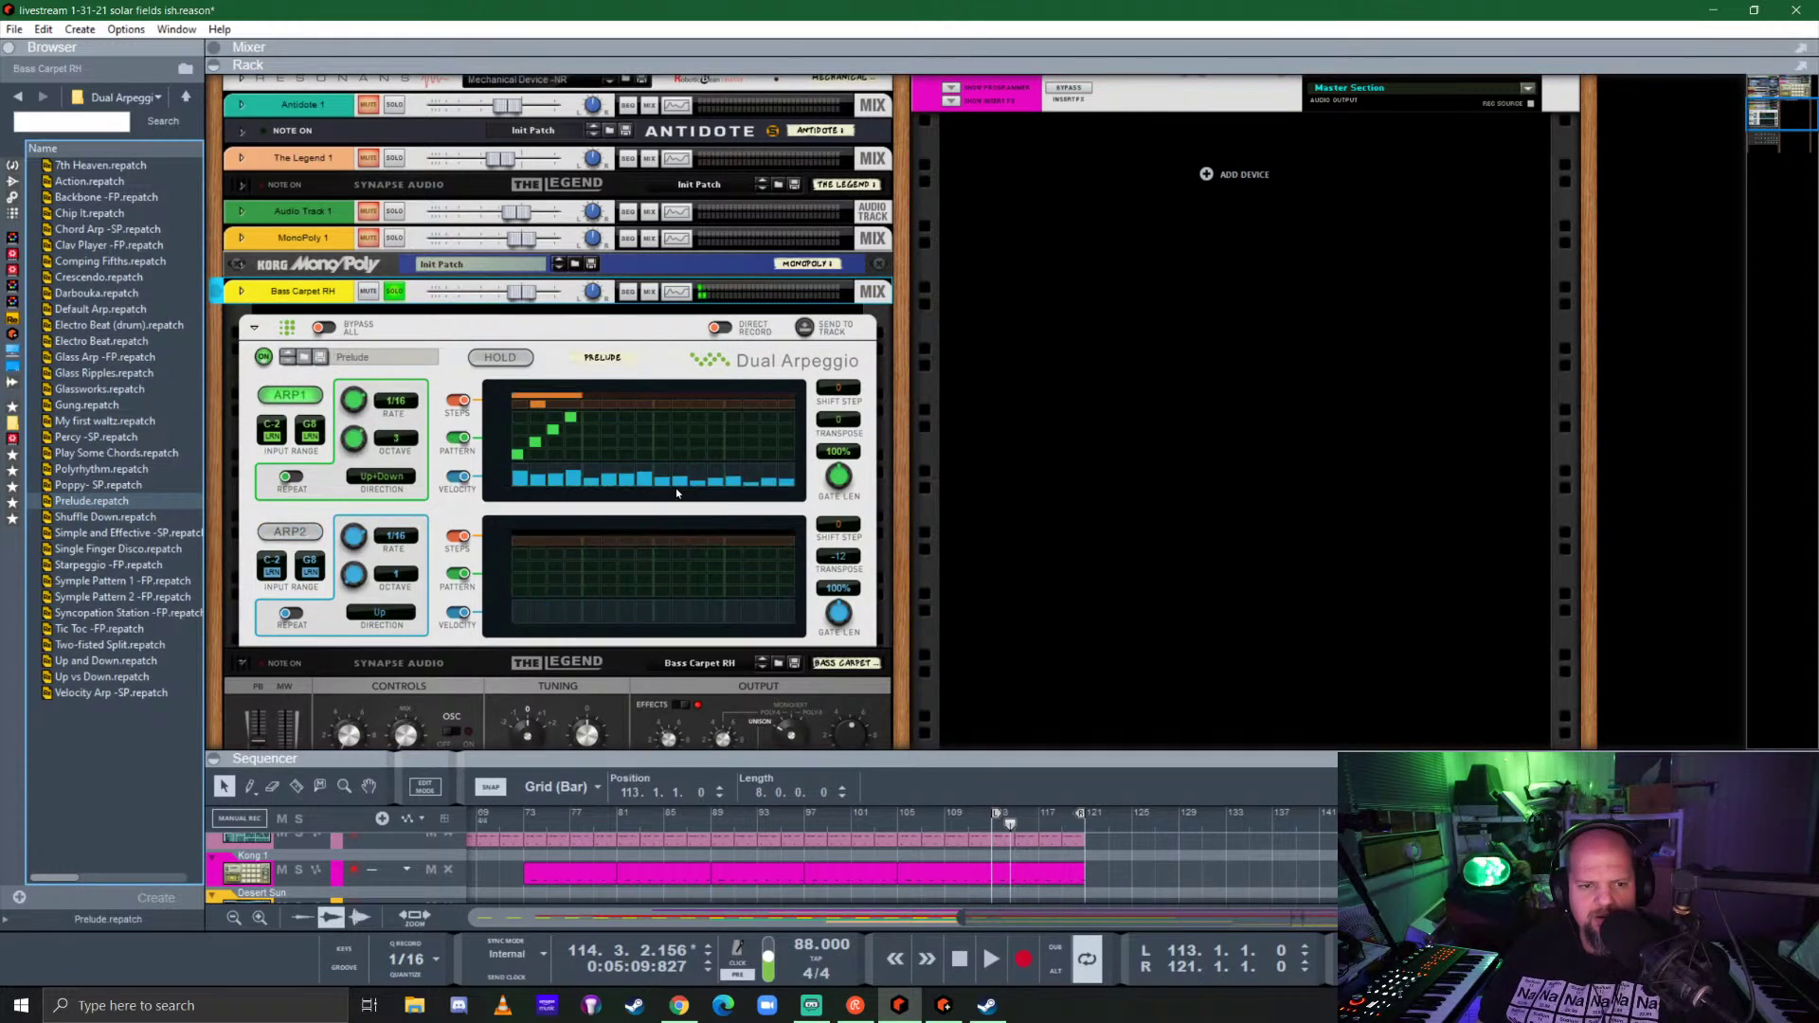
{"action": "key", "text": "space"}
{"action": "left_click", "coordinate": [992, 821]}
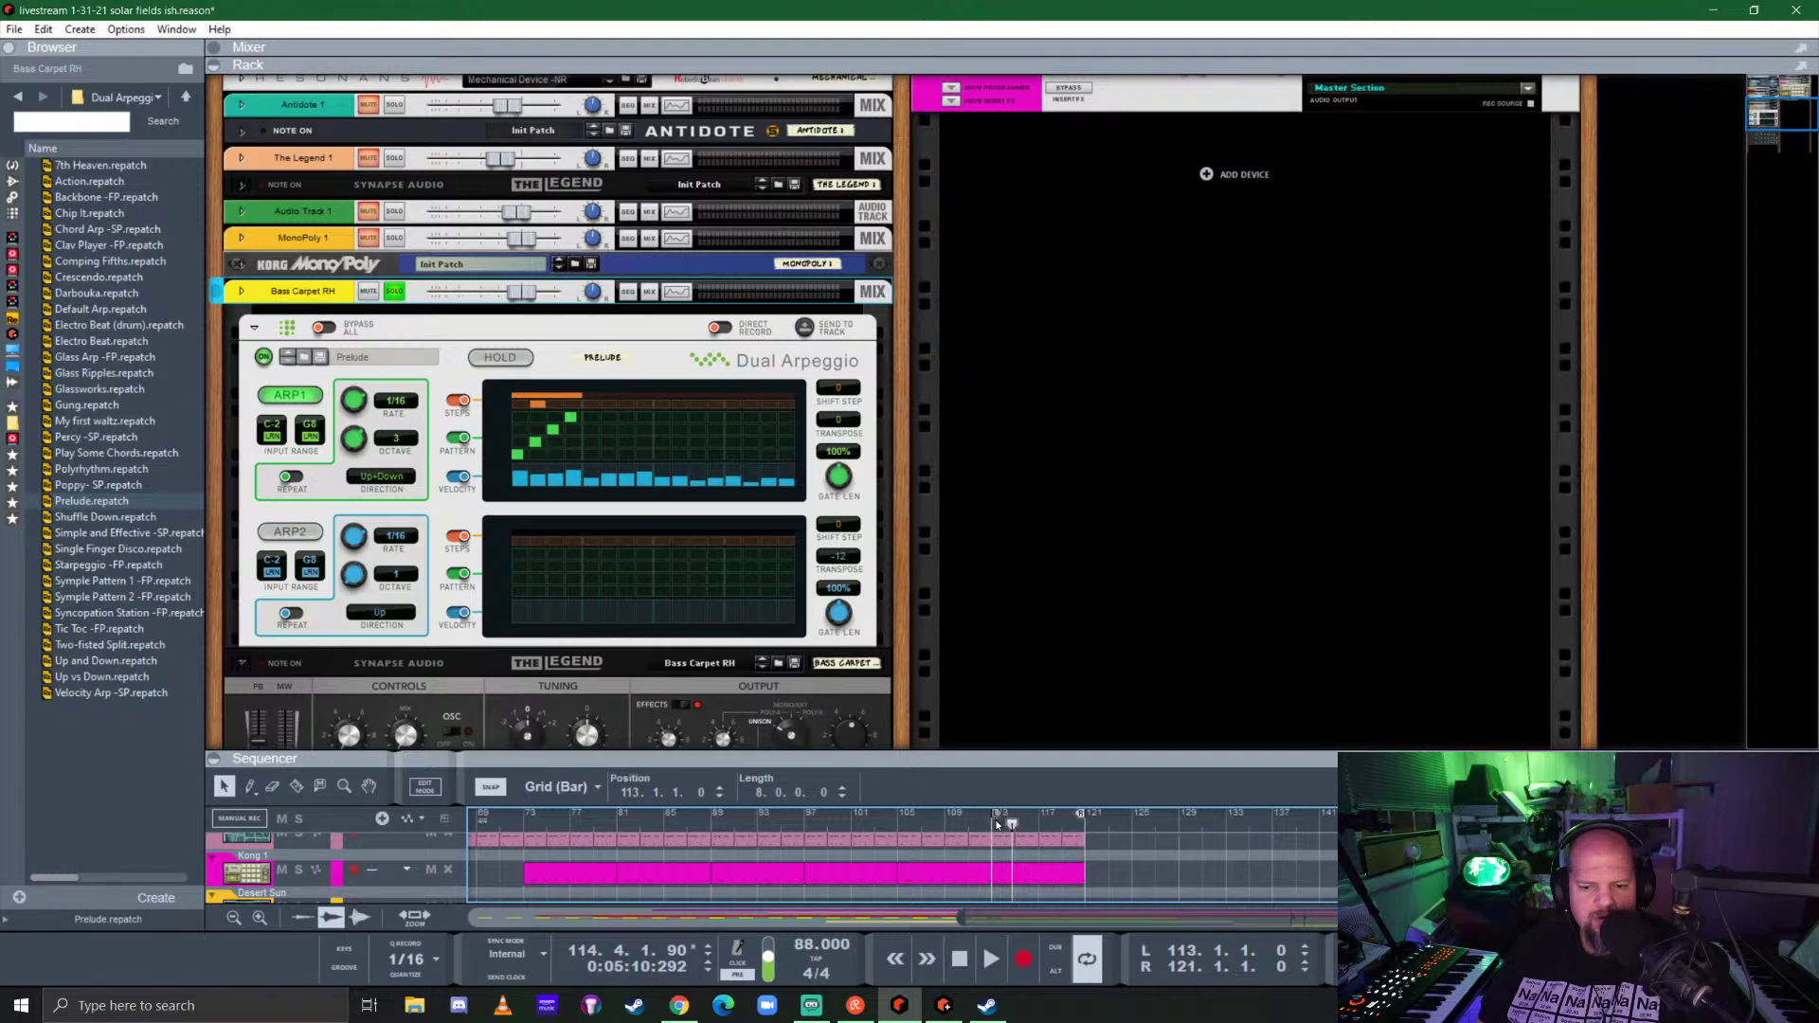
{"action": "key", "text": "space"}
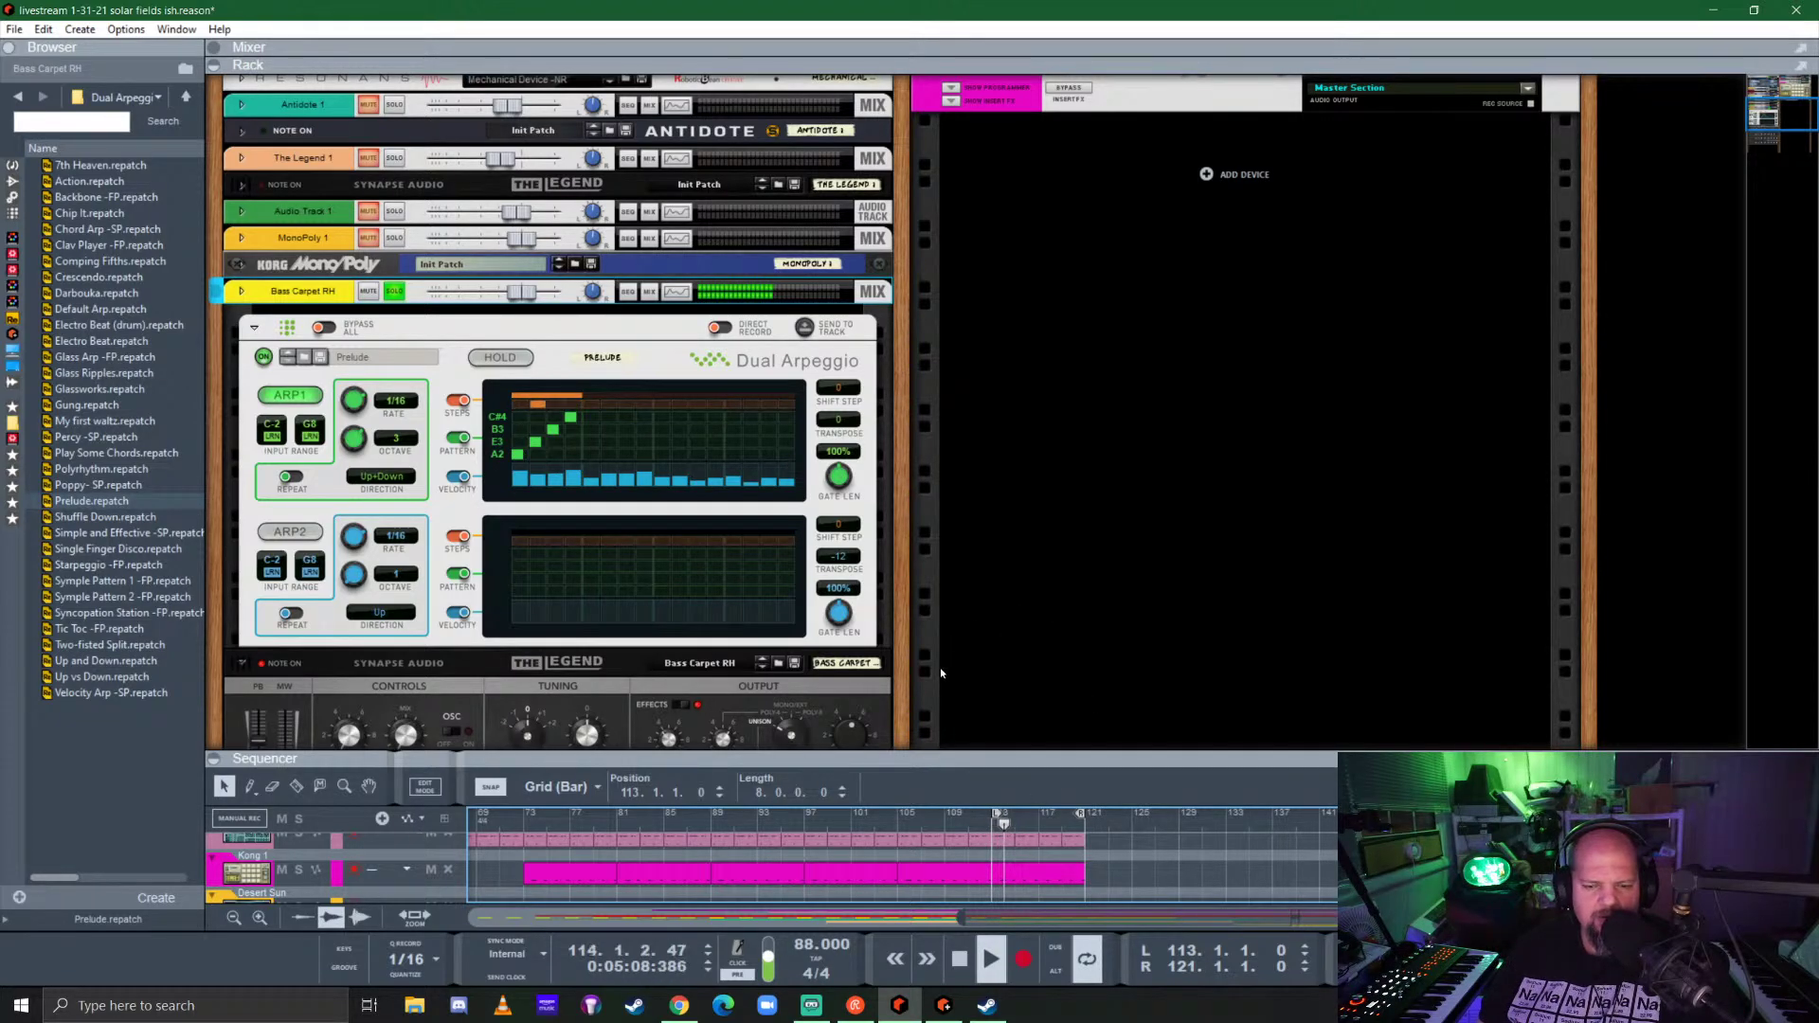
Step: Set ARP1 to Random direction, 2 octaves and about 88% gate length, and set ARP2's gate length to 53%
{"action": "left_click_drag", "start_coordinate": [839, 613], "coordinate": [849, 669]}
{"action": "left_click_drag", "start_coordinate": [838, 476], "coordinate": [840, 545]}
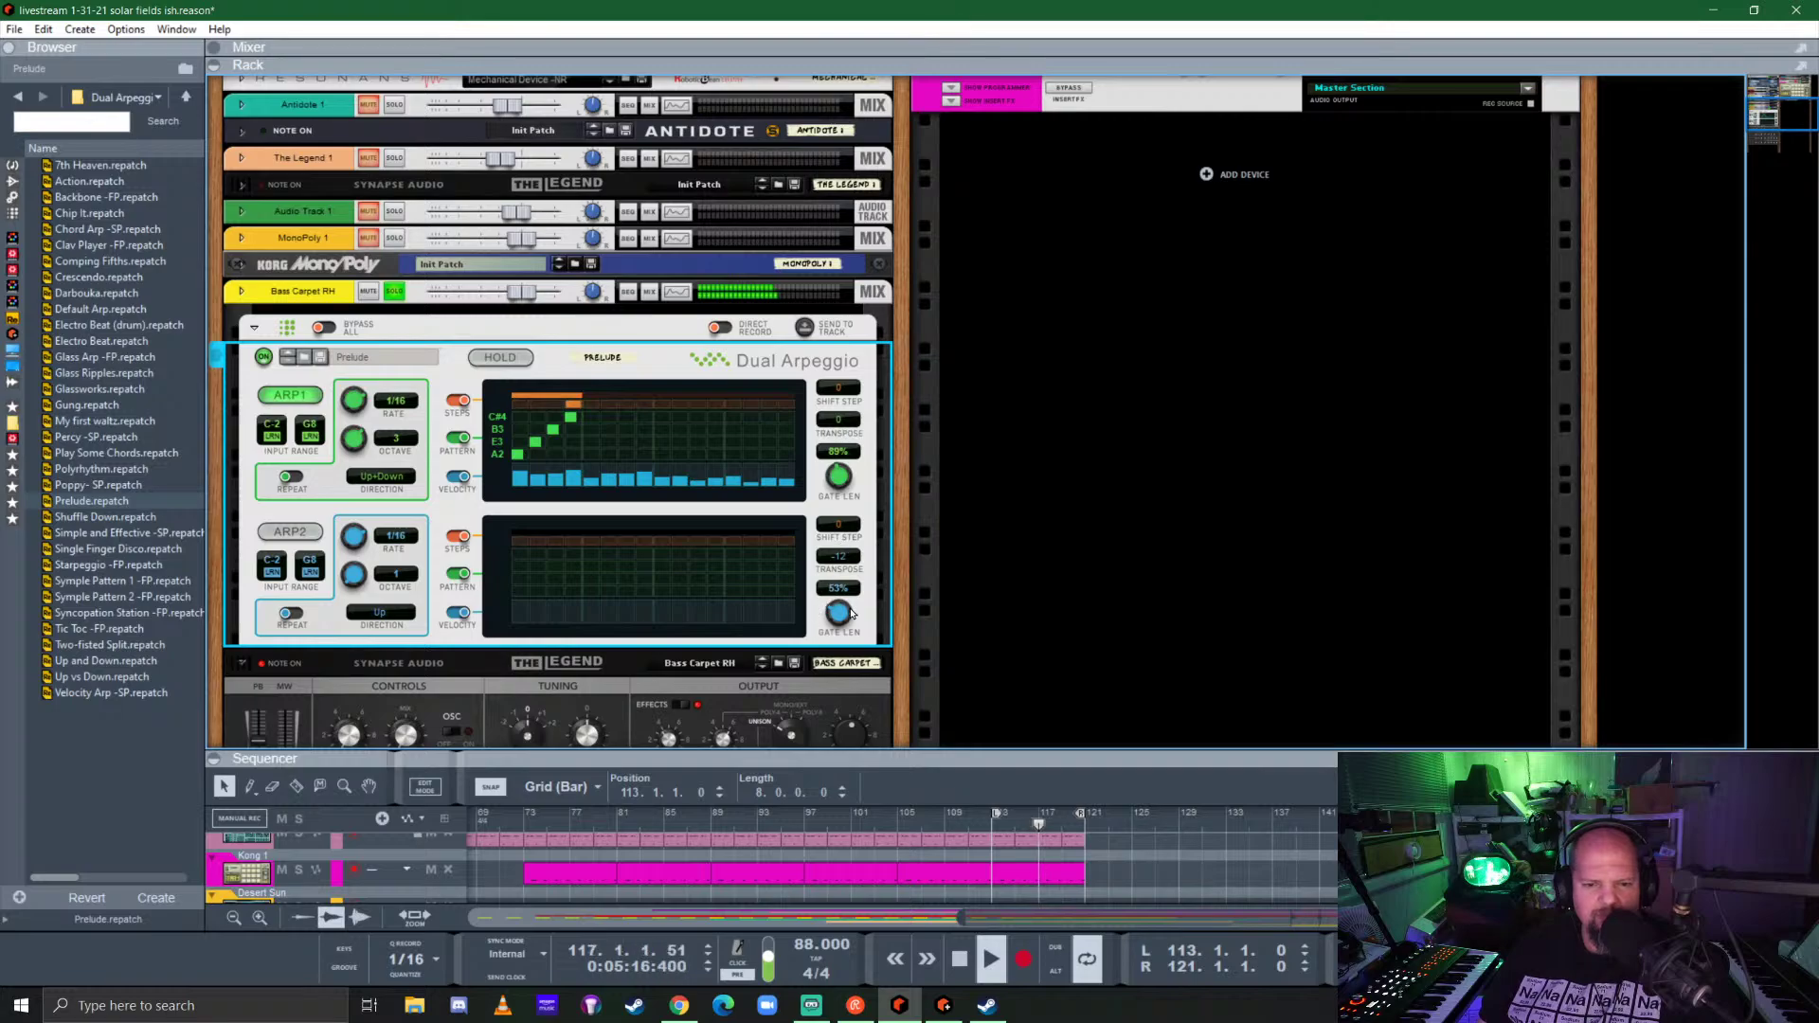
{"action": "left_click", "coordinate": [397, 484]}
{"action": "left_click", "coordinate": [431, 542]}
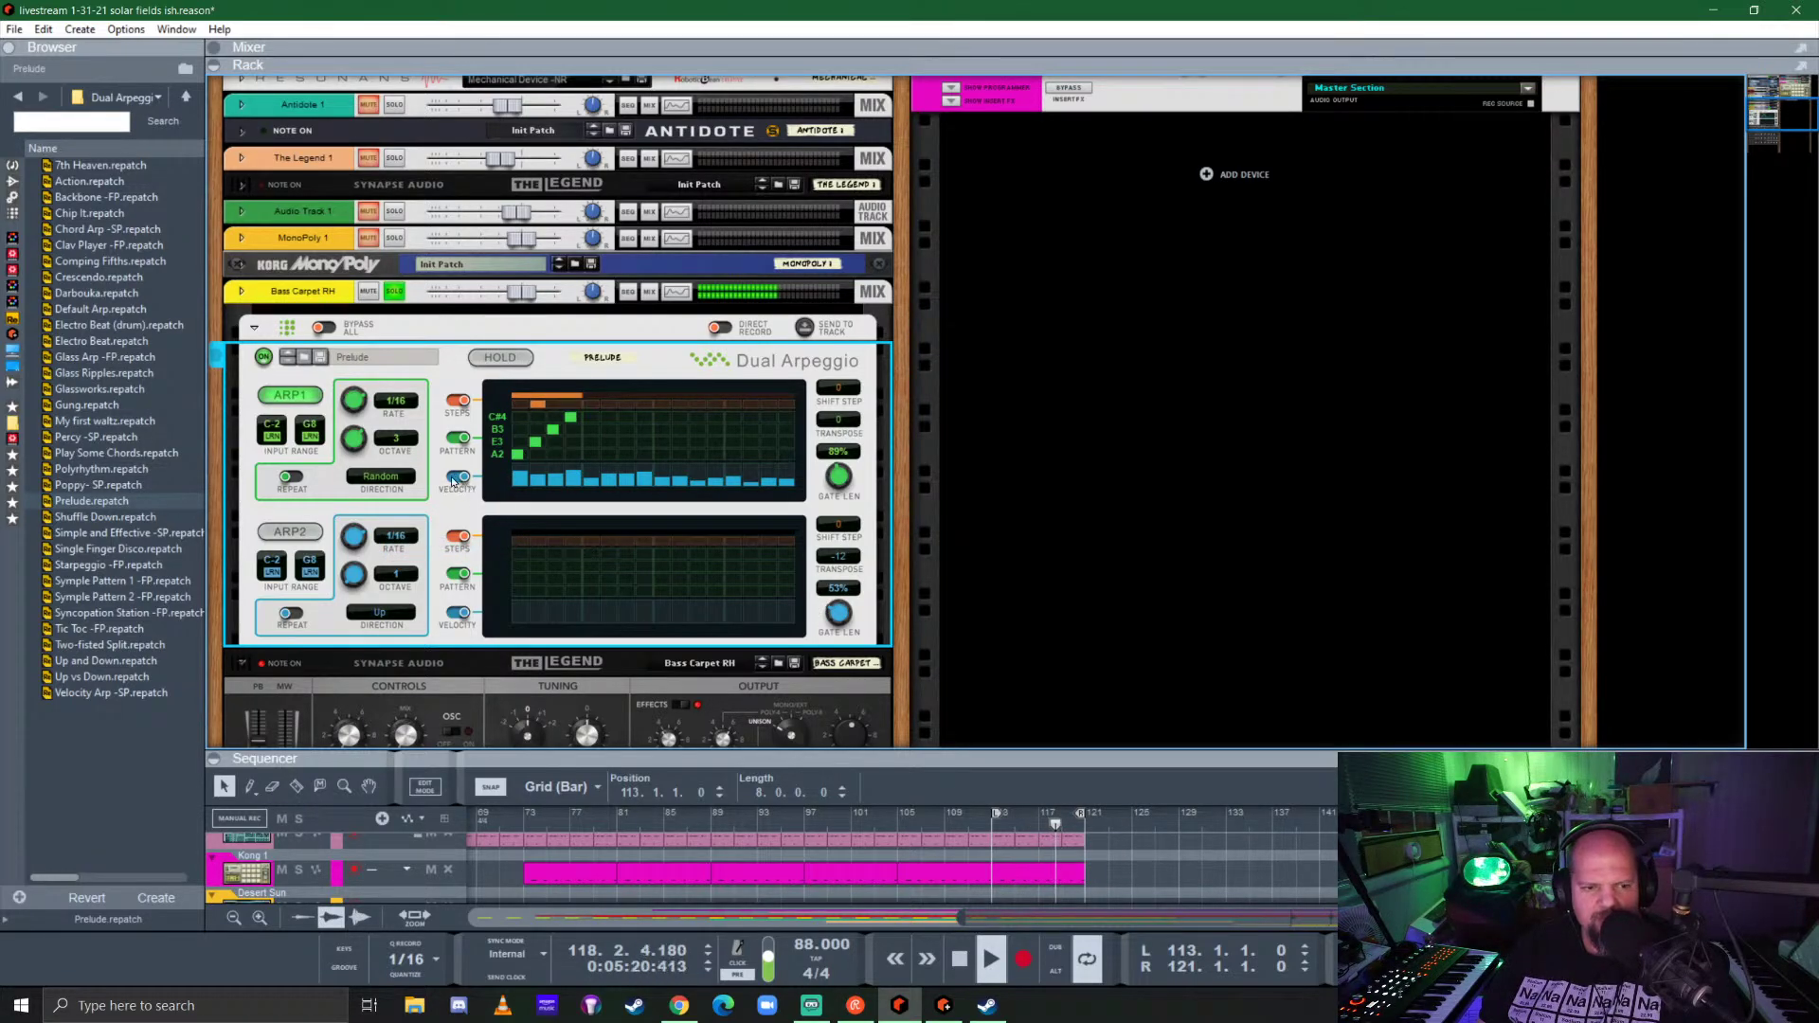
{"action": "left_click_drag", "start_coordinate": [353, 438], "coordinate": [368, 508]}
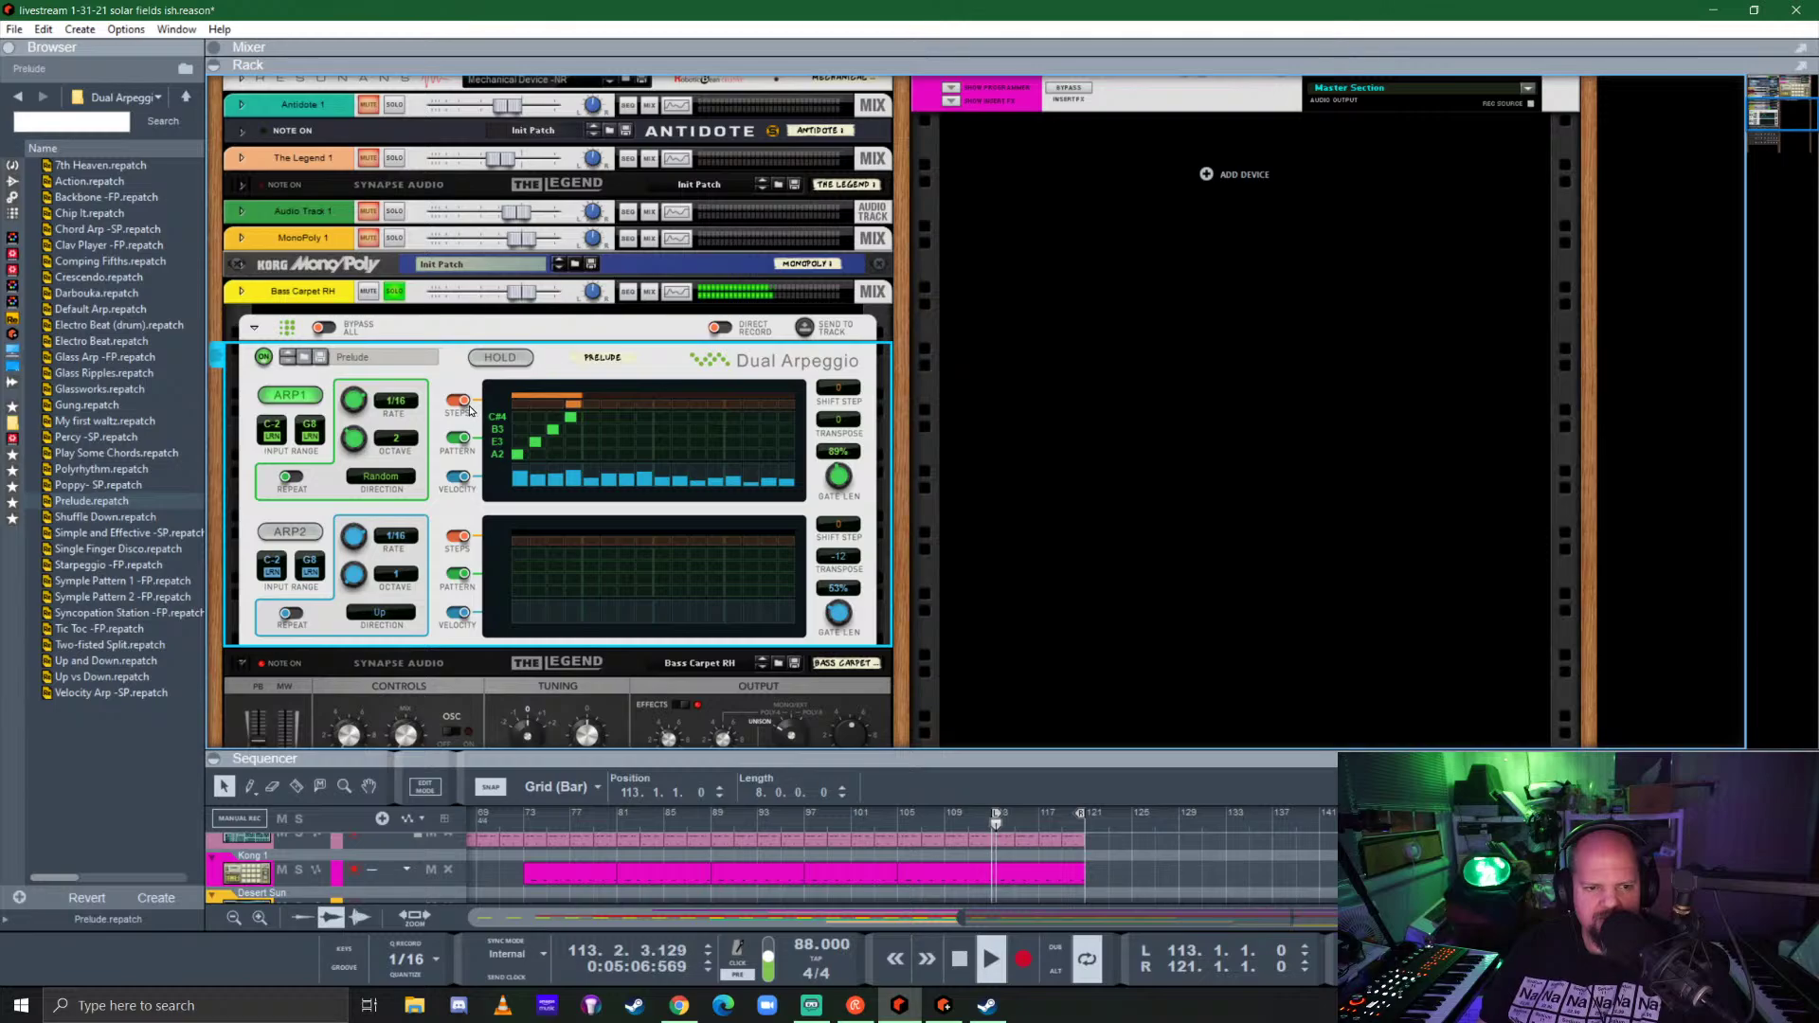
Step: Extend ARP1's pattern to 8 steps and add E3, B3, A2 and E3 on steps 5 to 8
{"action": "left_click_drag", "start_coordinate": [593, 395], "coordinate": [640, 395]}
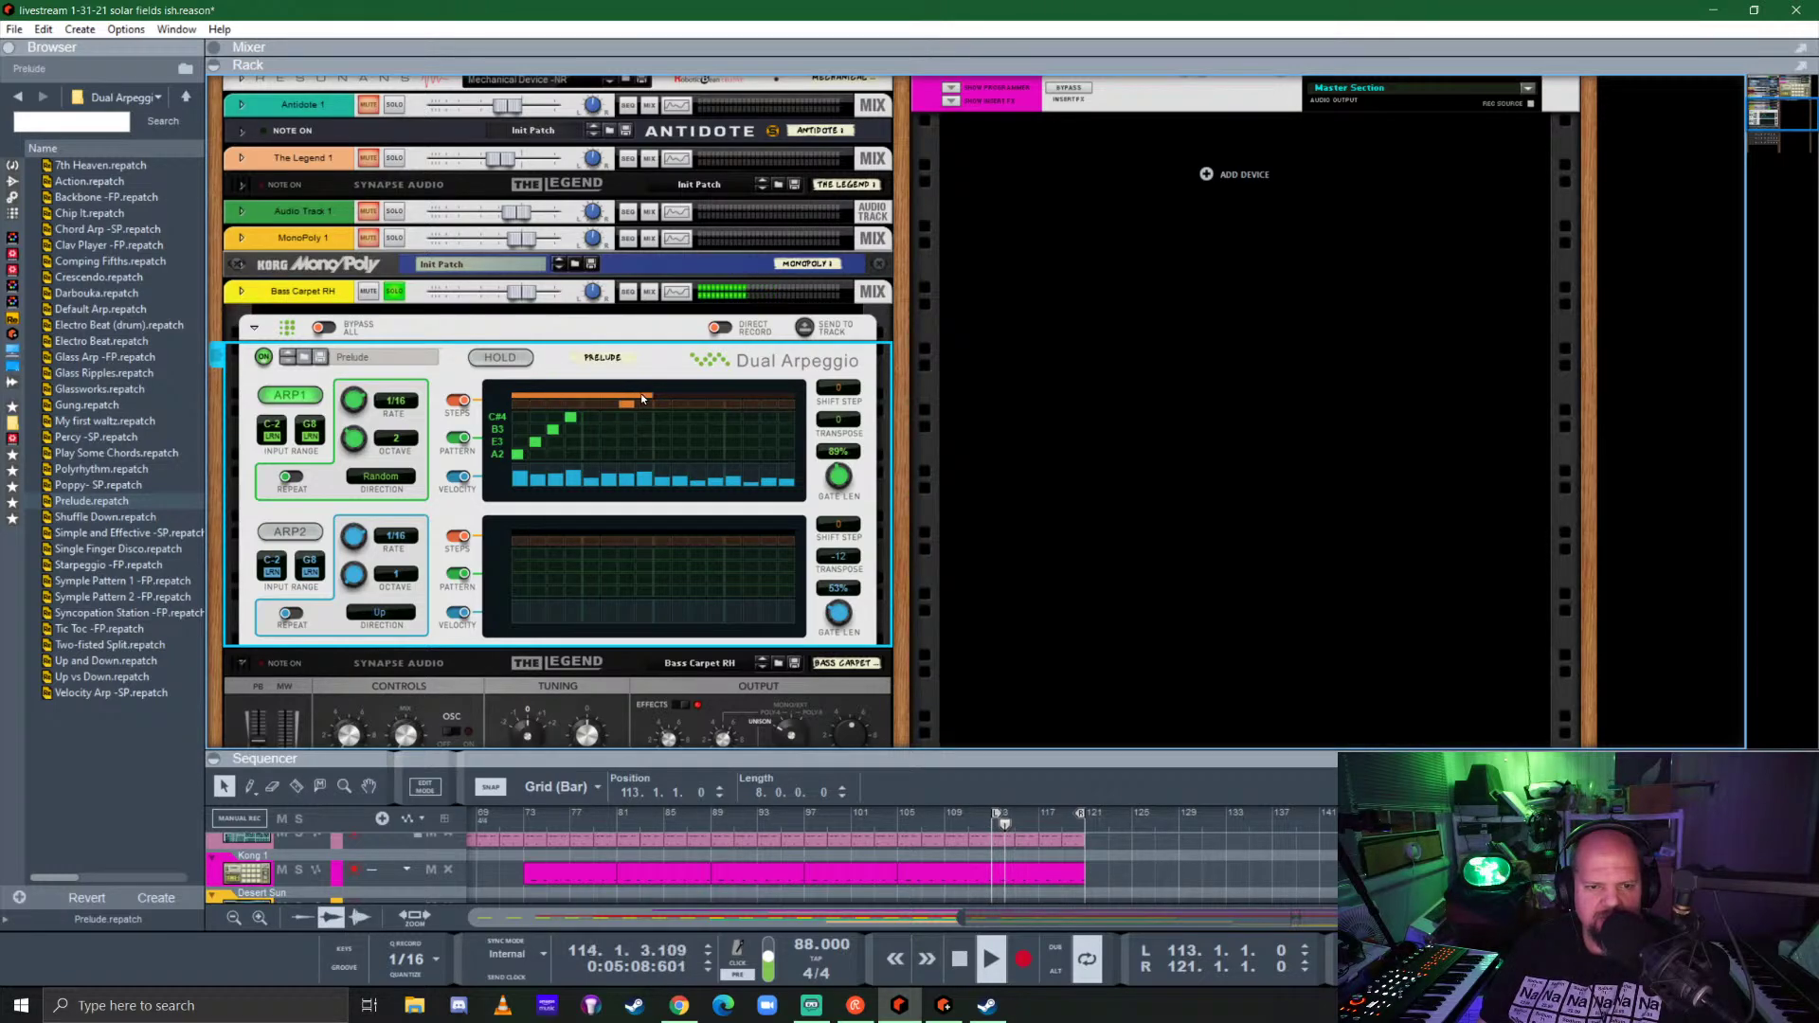
{"action": "left_click", "coordinate": [588, 442]}
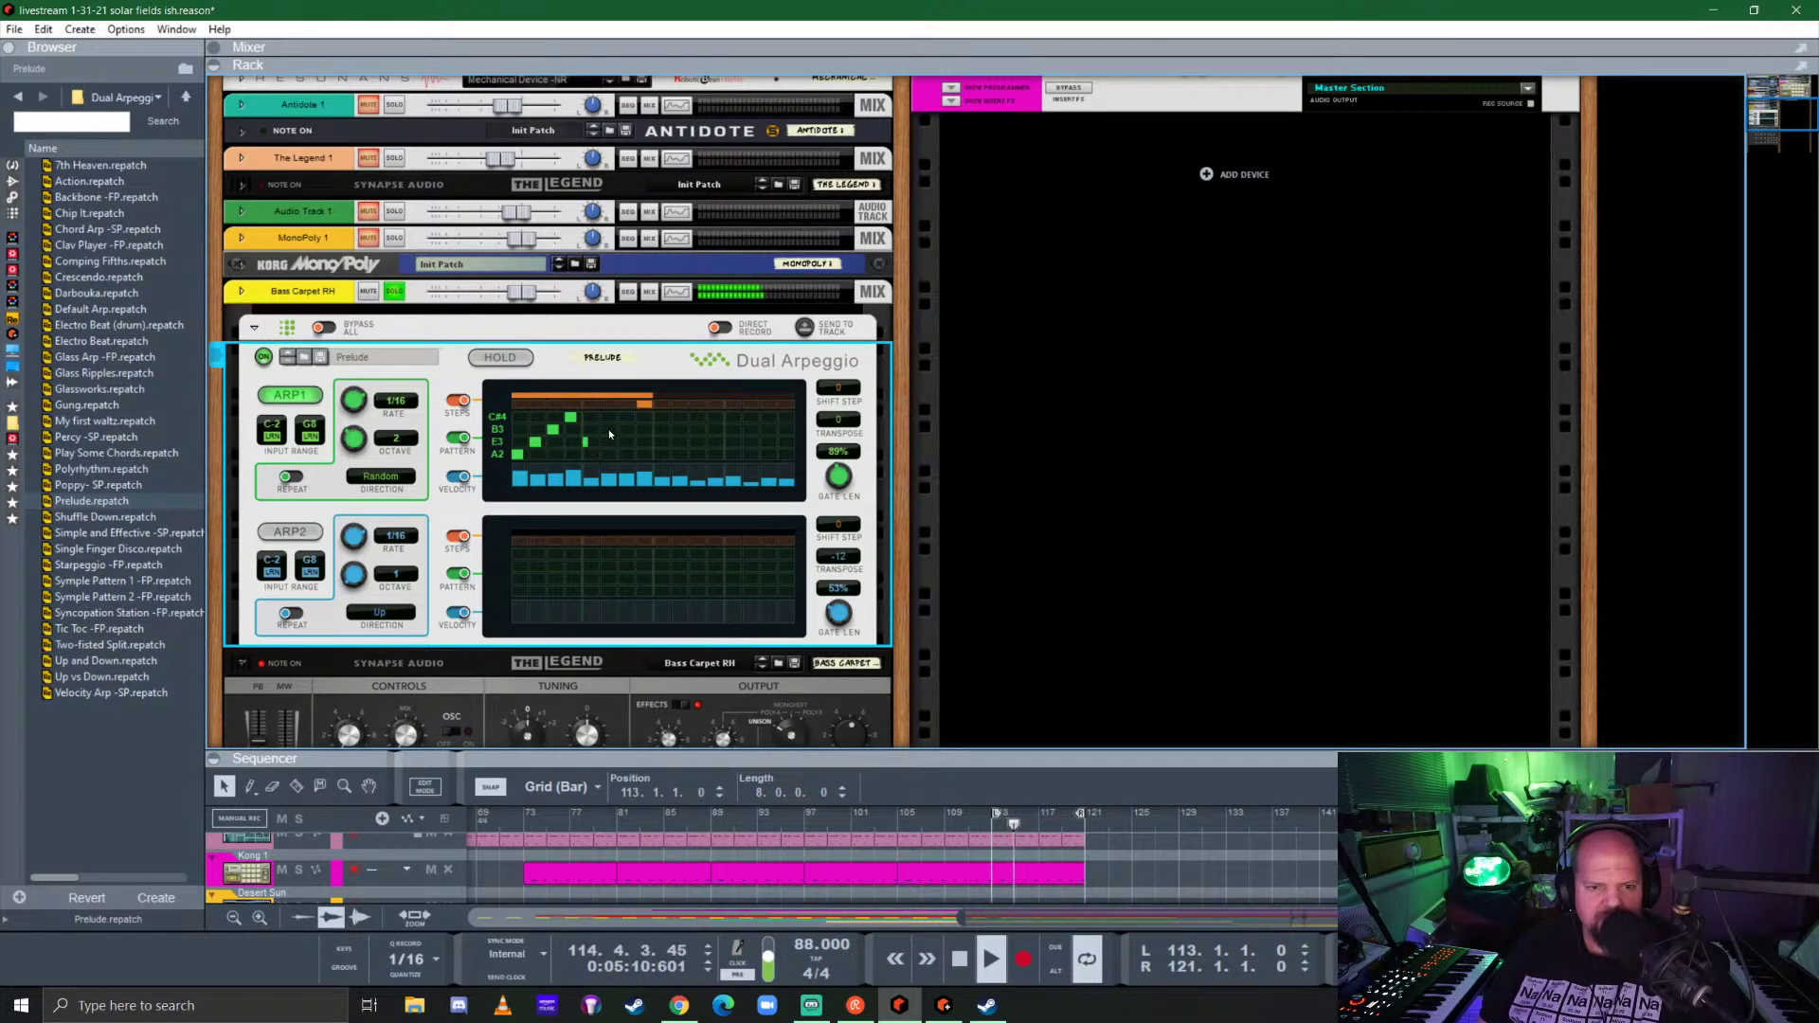
{"action": "left_click", "coordinate": [606, 429]}
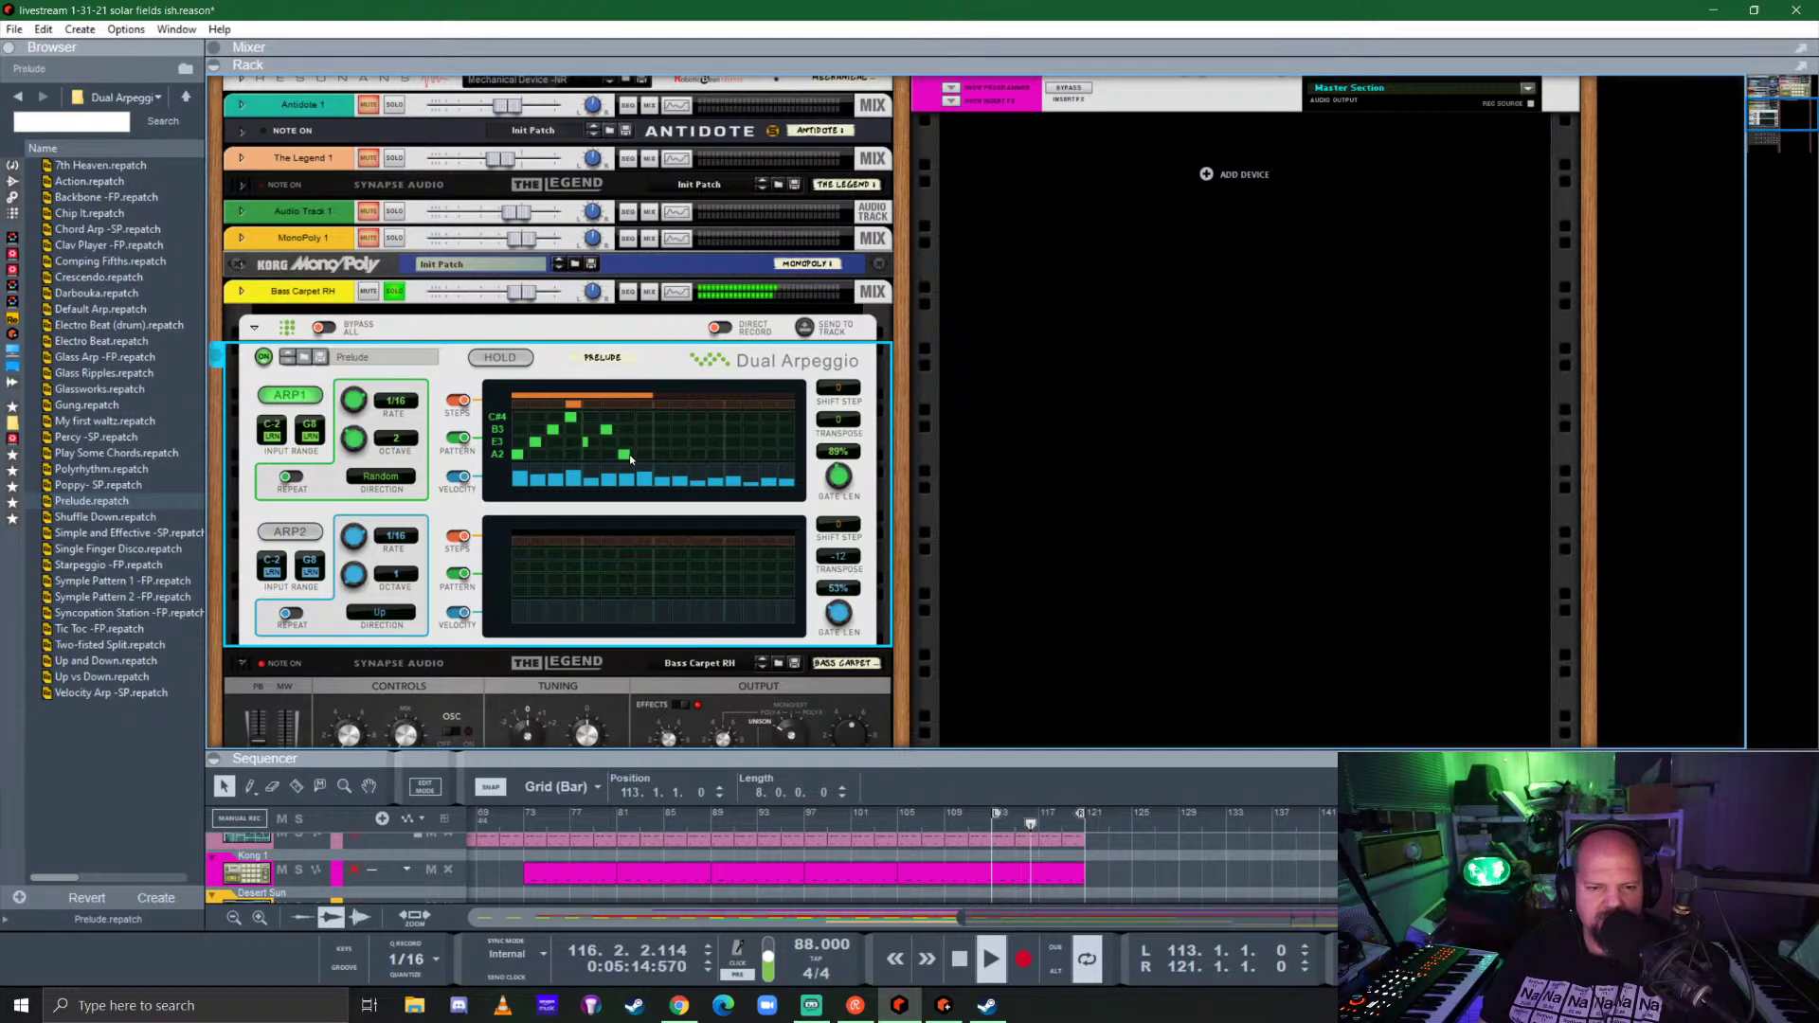
{"action": "left_click", "coordinate": [643, 442]}
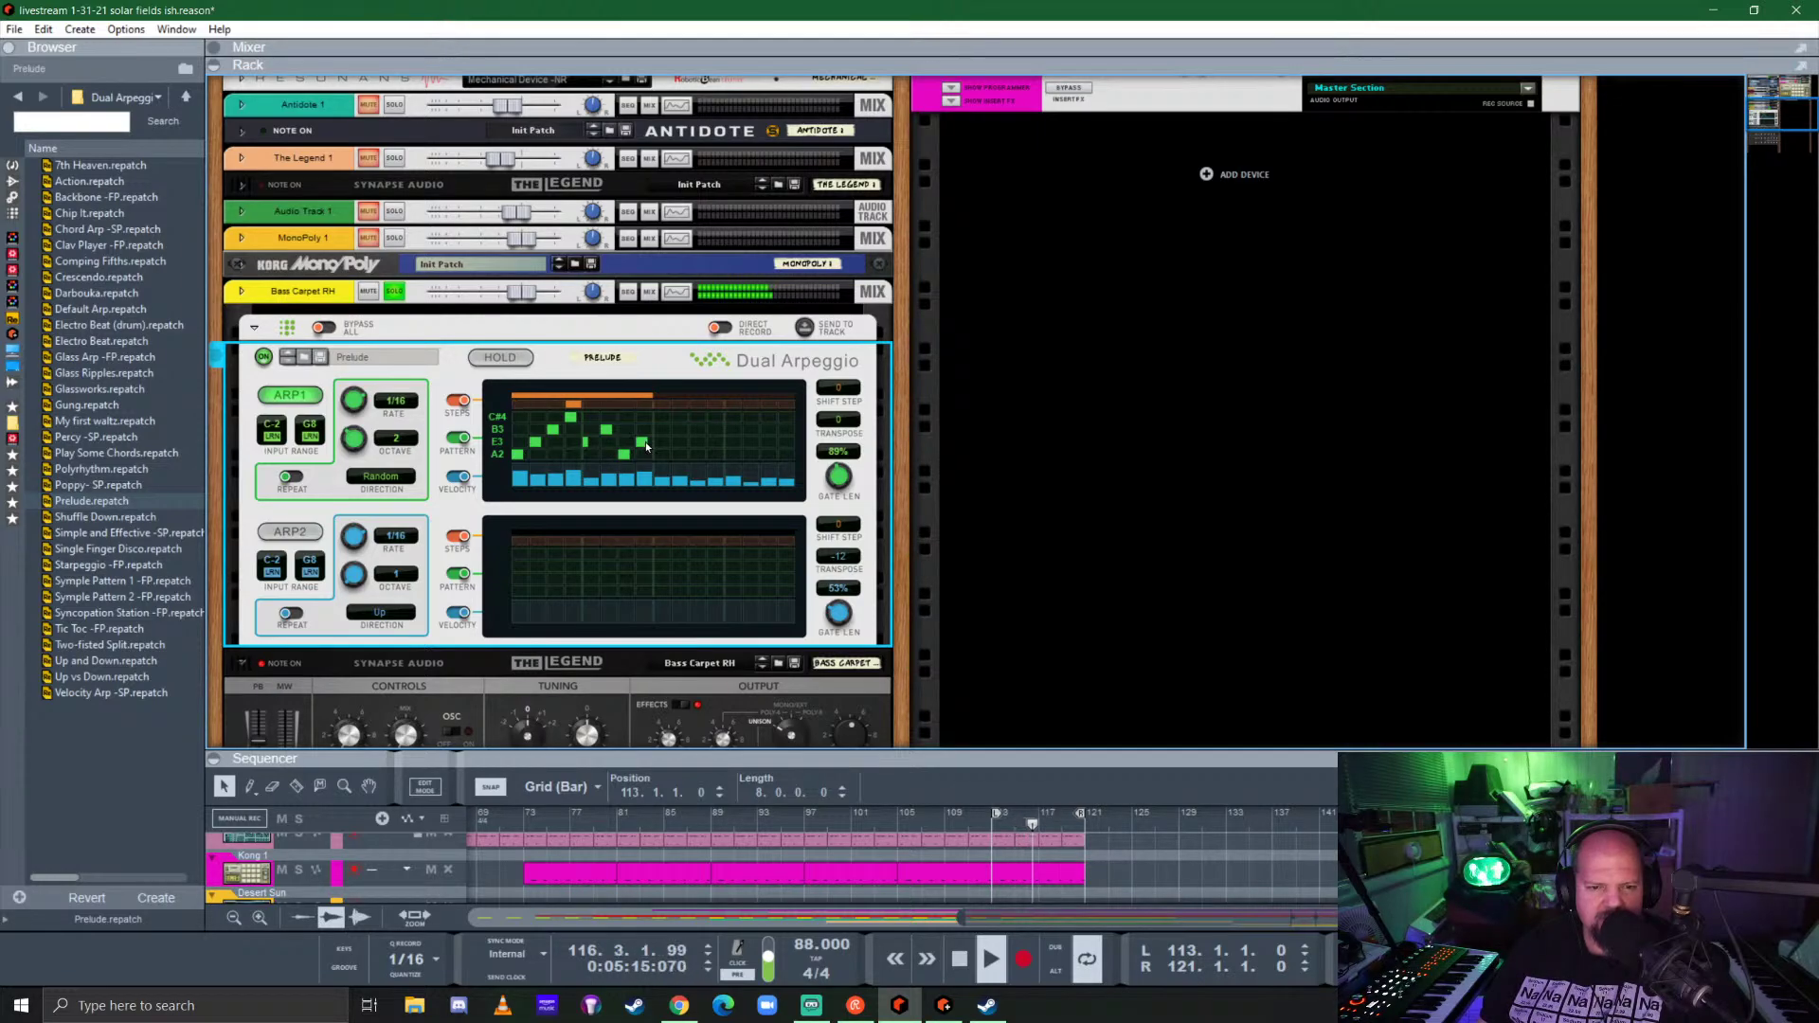
{"action": "left_click", "coordinate": [592, 445]}
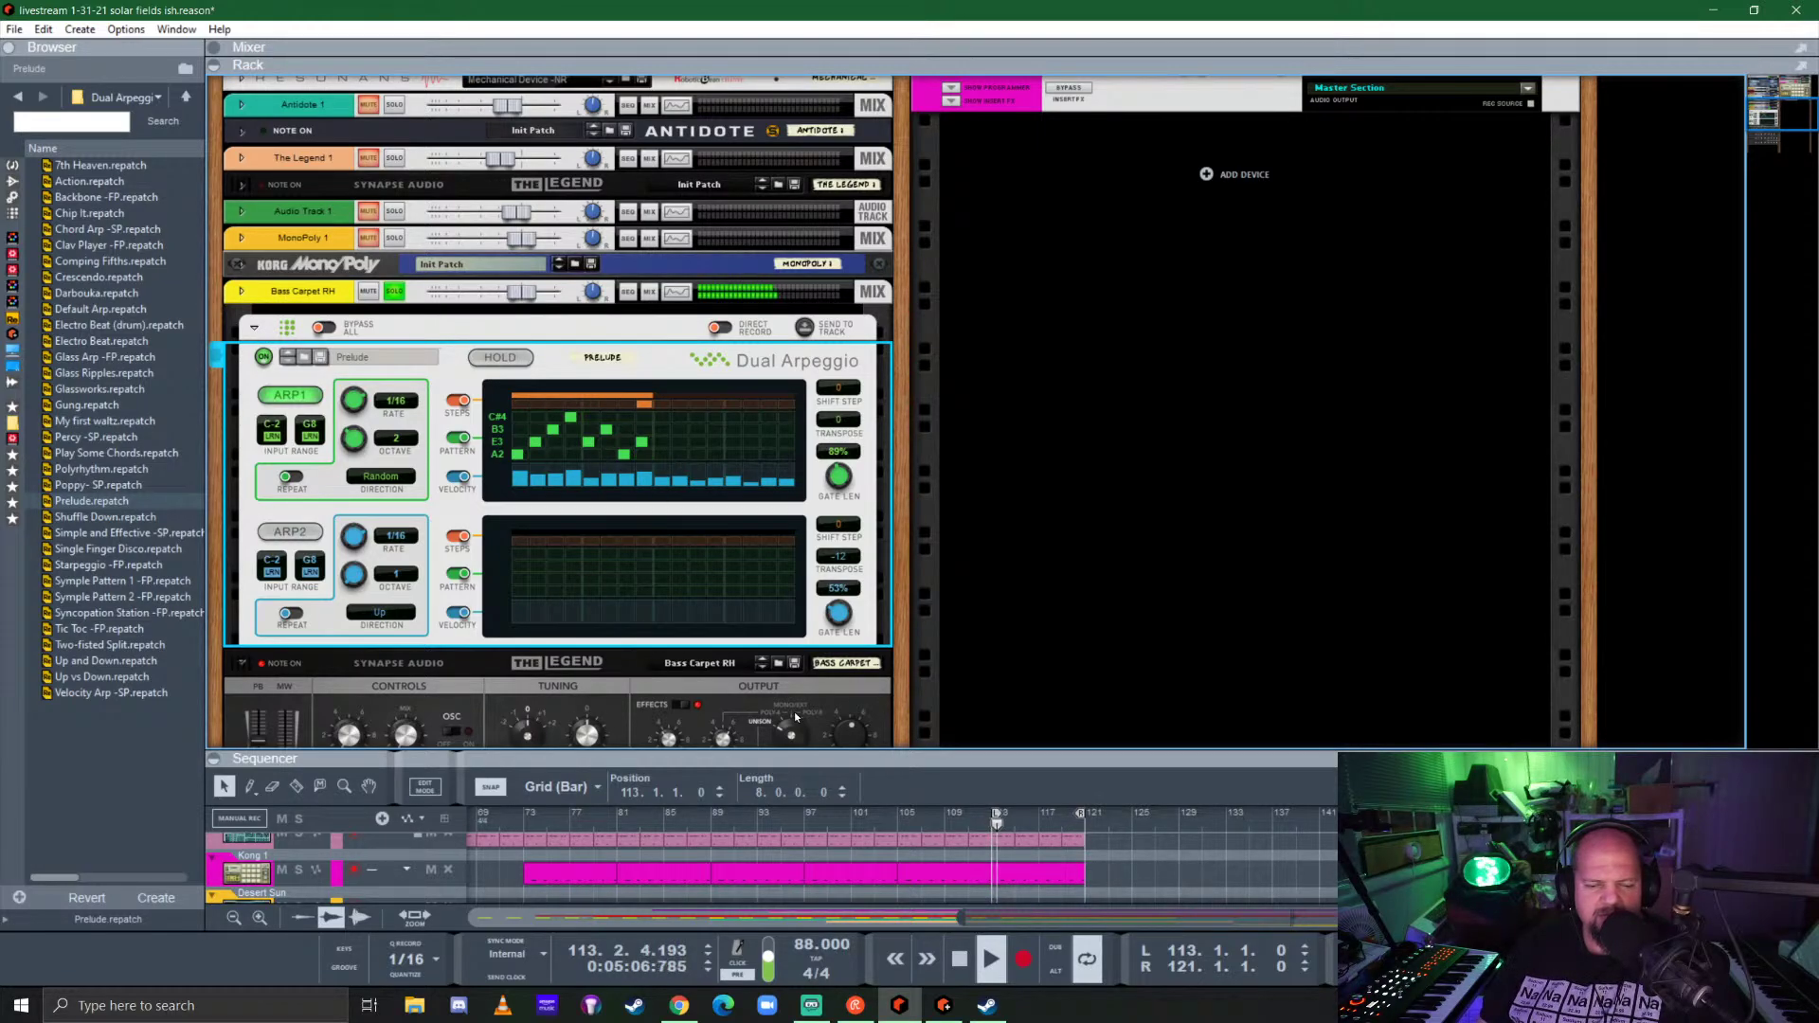
Step: Reopen the Bass Carpet RH clip in an enlarged sequencer and add a 4-bar D#5 note at bar 117
{"action": "scroll", "coordinate": [714, 561], "scroll_direction": "down", "scroll_amount": 5}
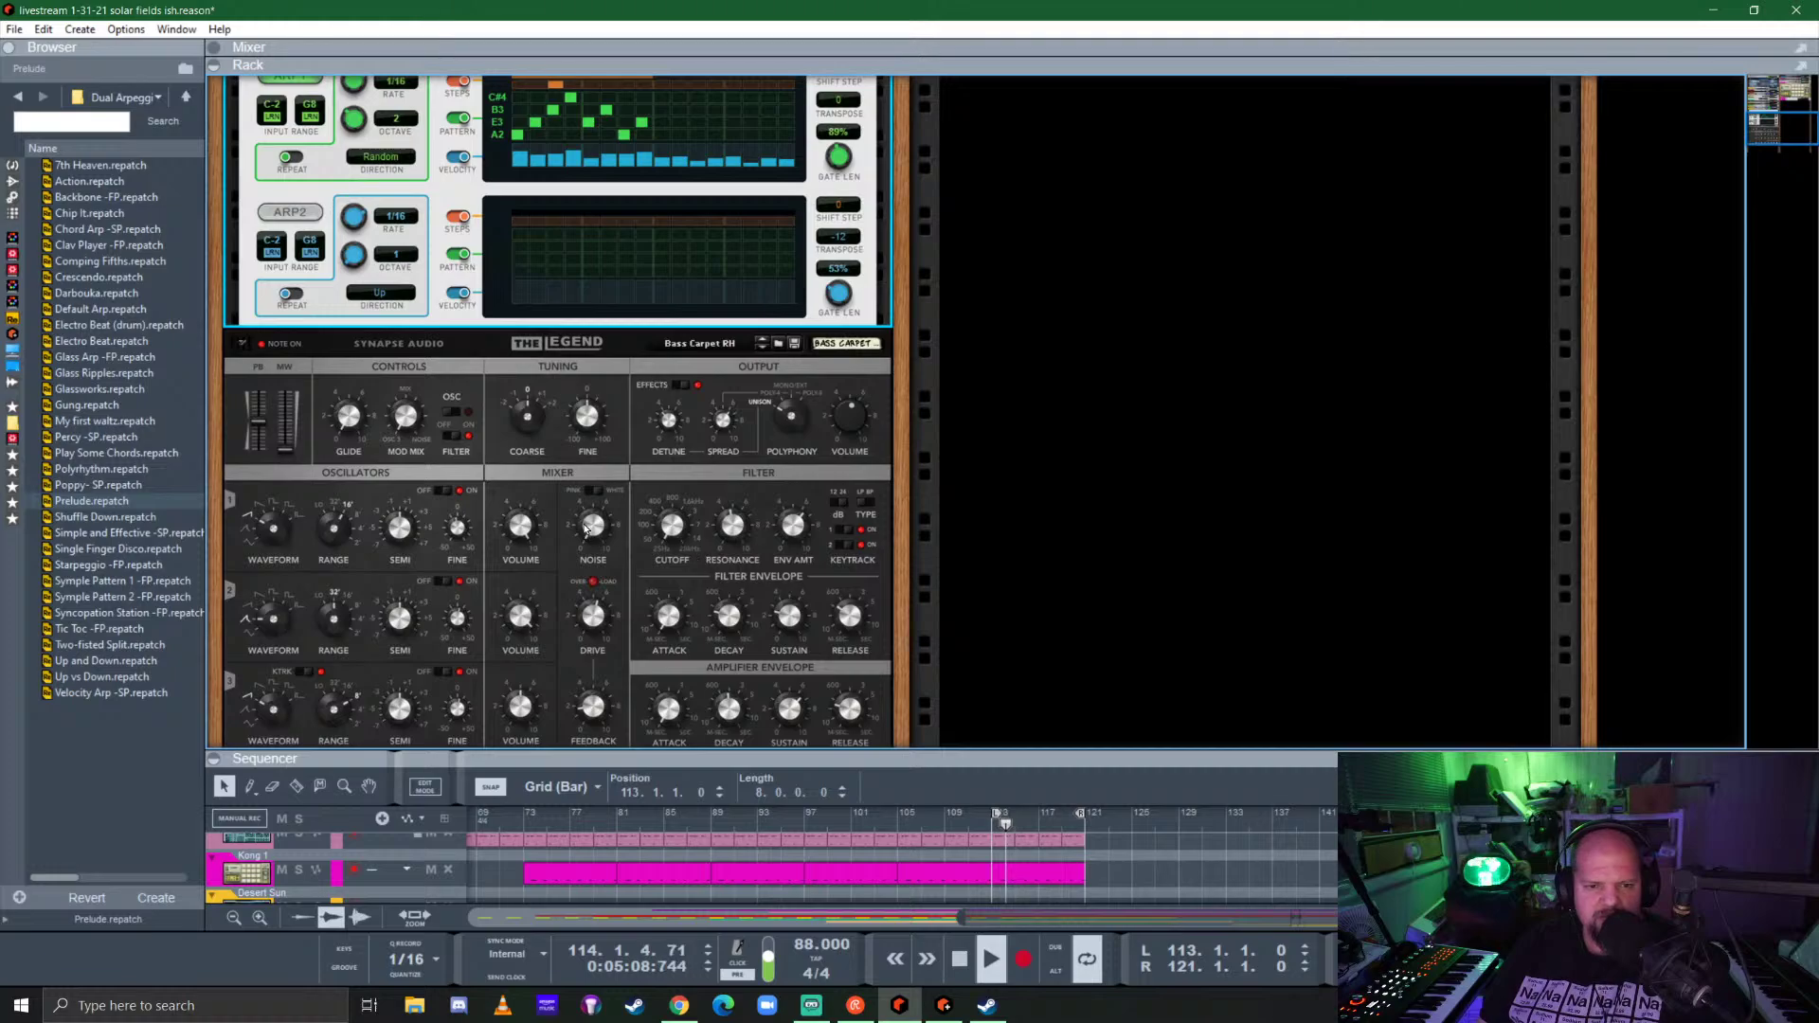
{"action": "scroll", "coordinate": [585, 528], "scroll_direction": "up", "scroll_amount": 5}
{"action": "left_click_drag", "start_coordinate": [1011, 760], "coordinate": [1010, 167]}
{"action": "double_click", "coordinate": [1054, 814]}
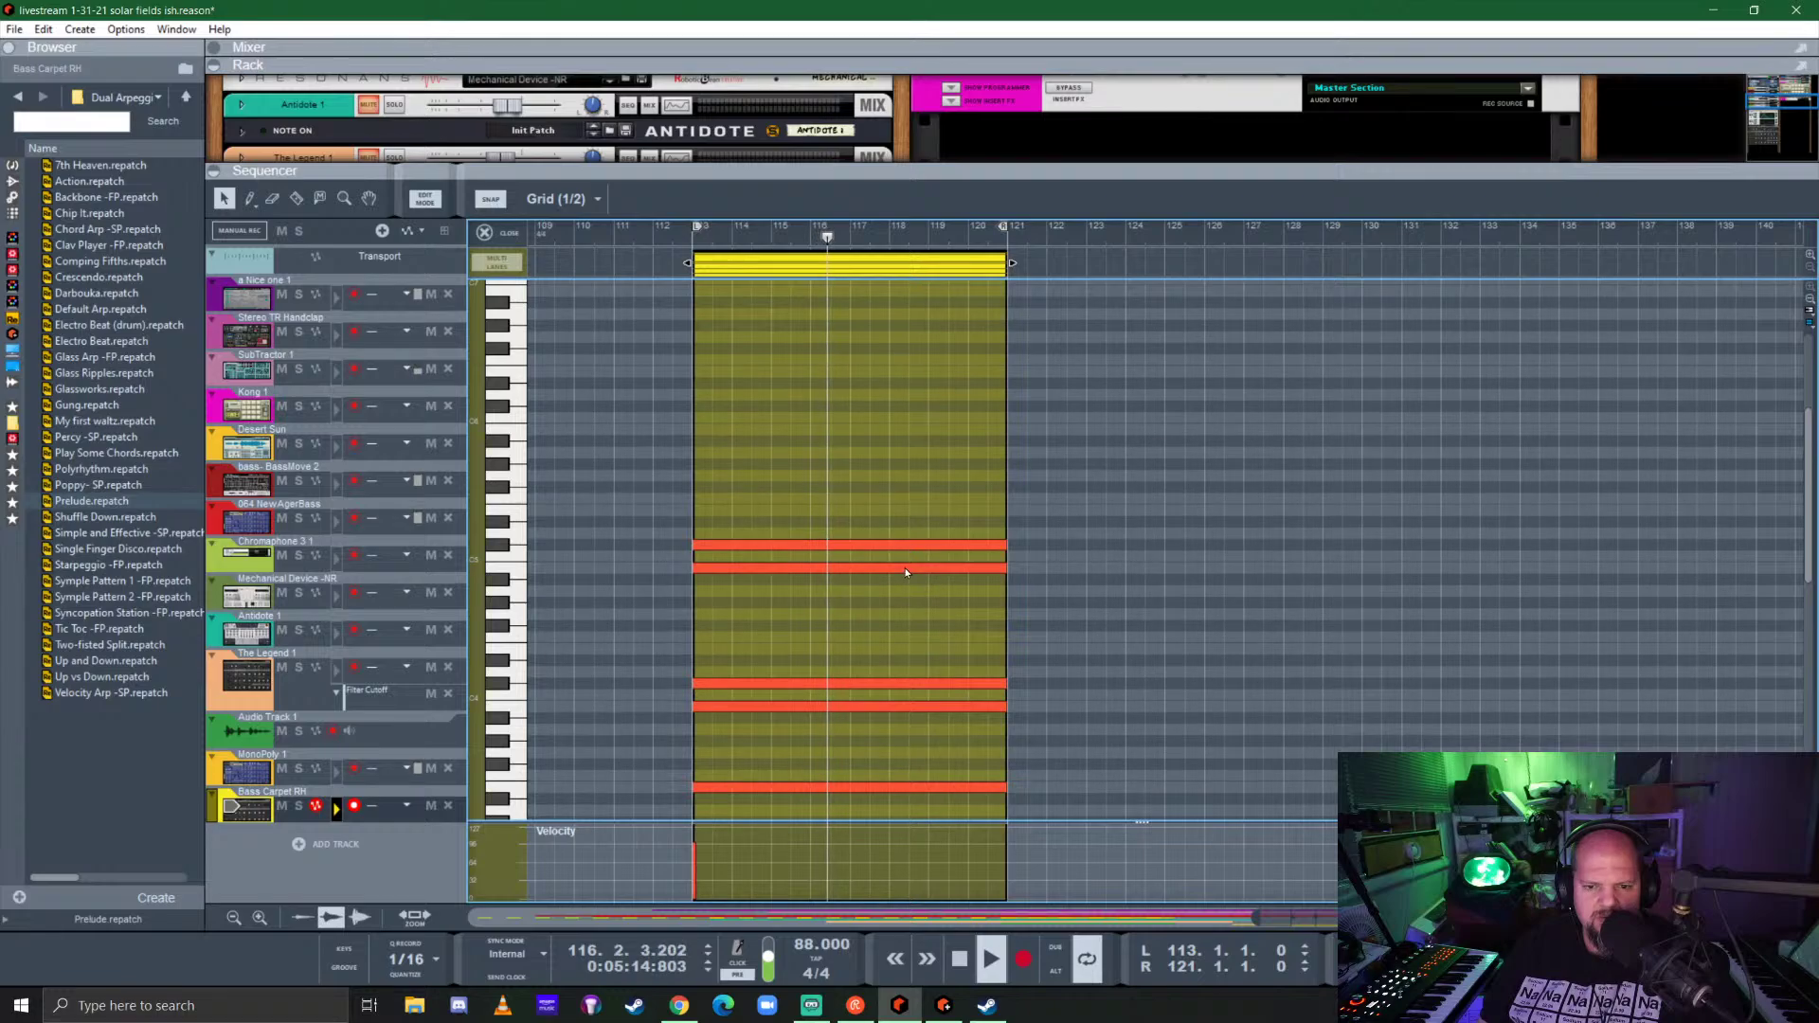
{"action": "left_click", "coordinate": [859, 521]}
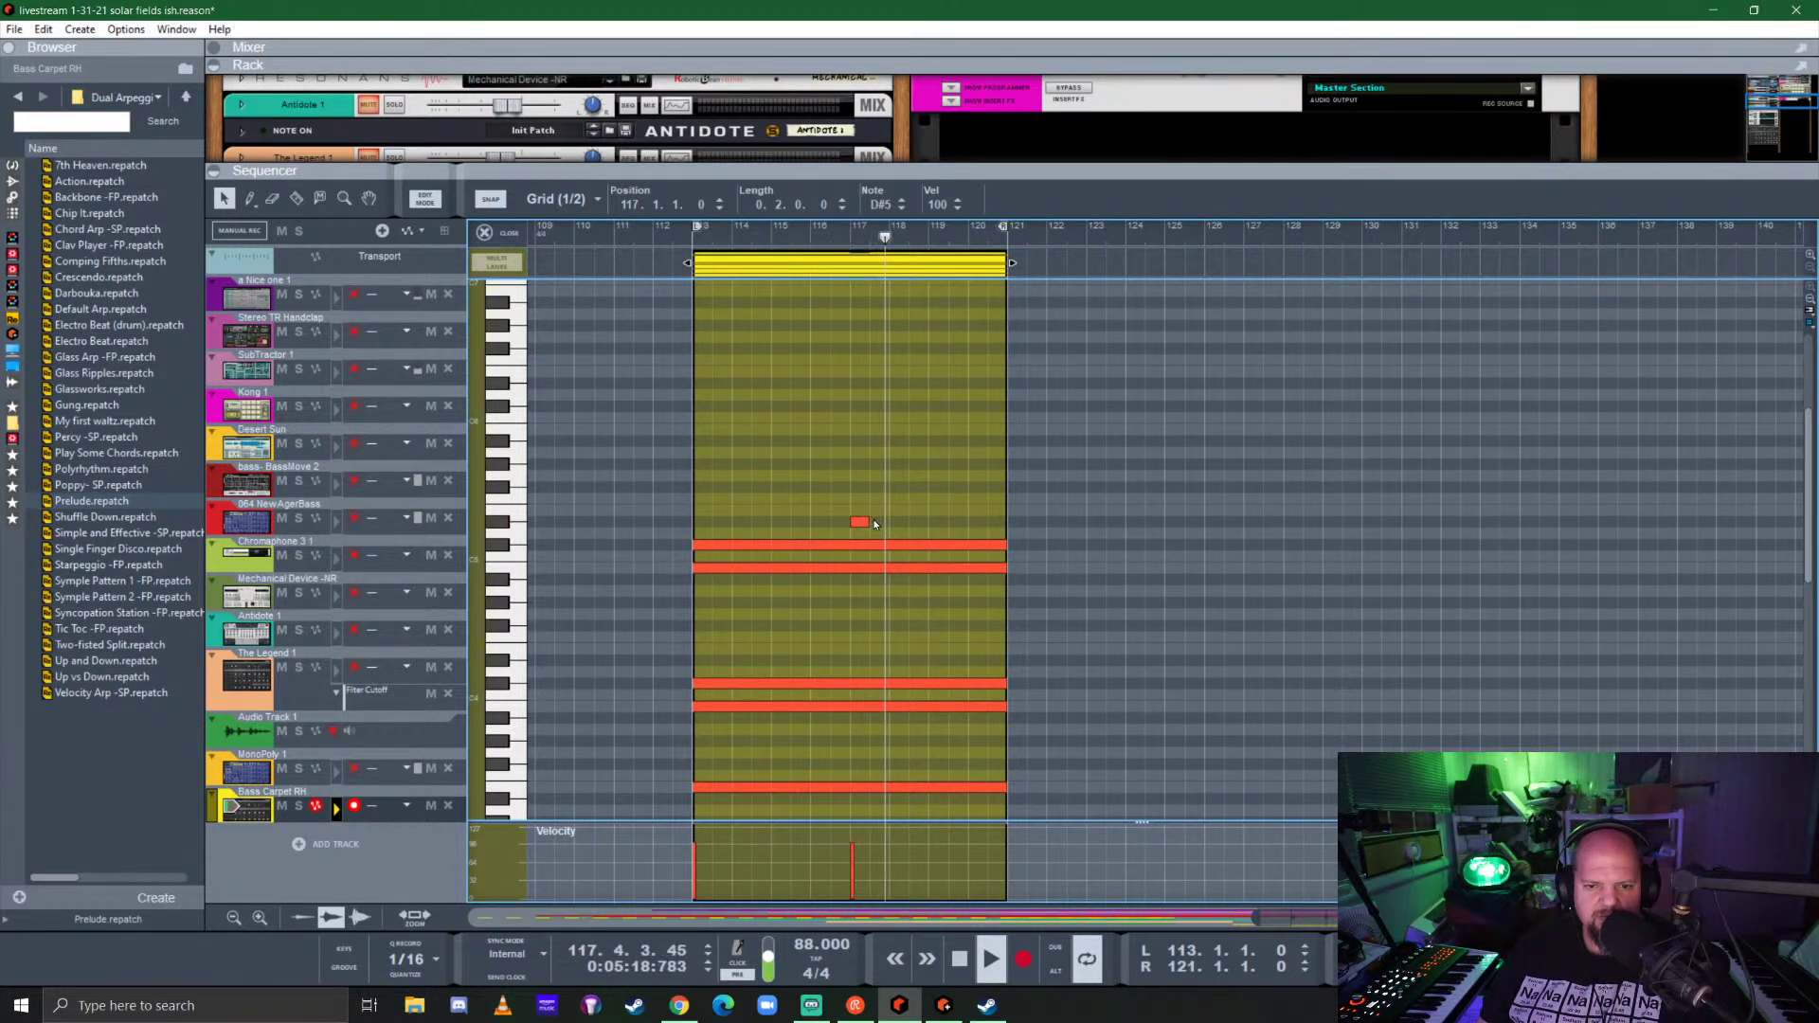
{"action": "left_click_drag", "start_coordinate": [873, 521], "coordinate": [1010, 523]}
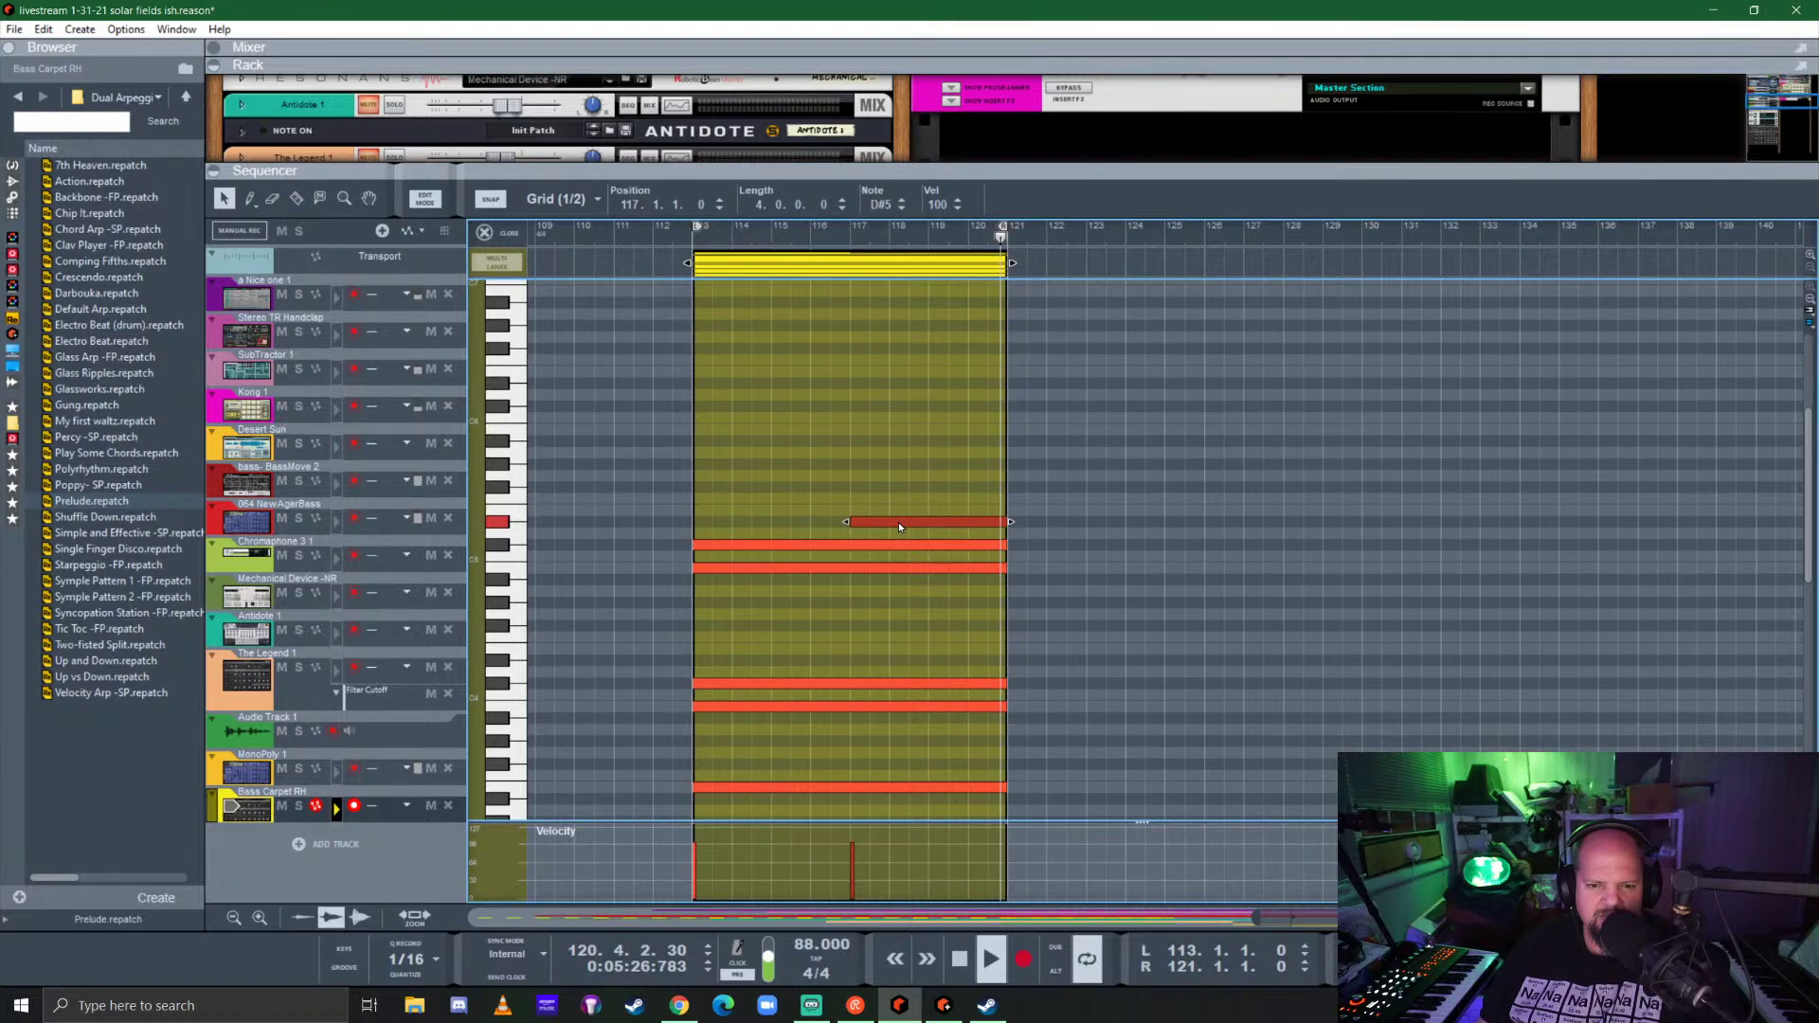
Step: Shorten the D#5 note to 2 bars and place a 2-bar E5 note at bar 119
{"action": "left_click_drag", "start_coordinate": [898, 521], "coordinate": [925, 523]}
{"action": "left_click", "coordinate": [934, 523]}
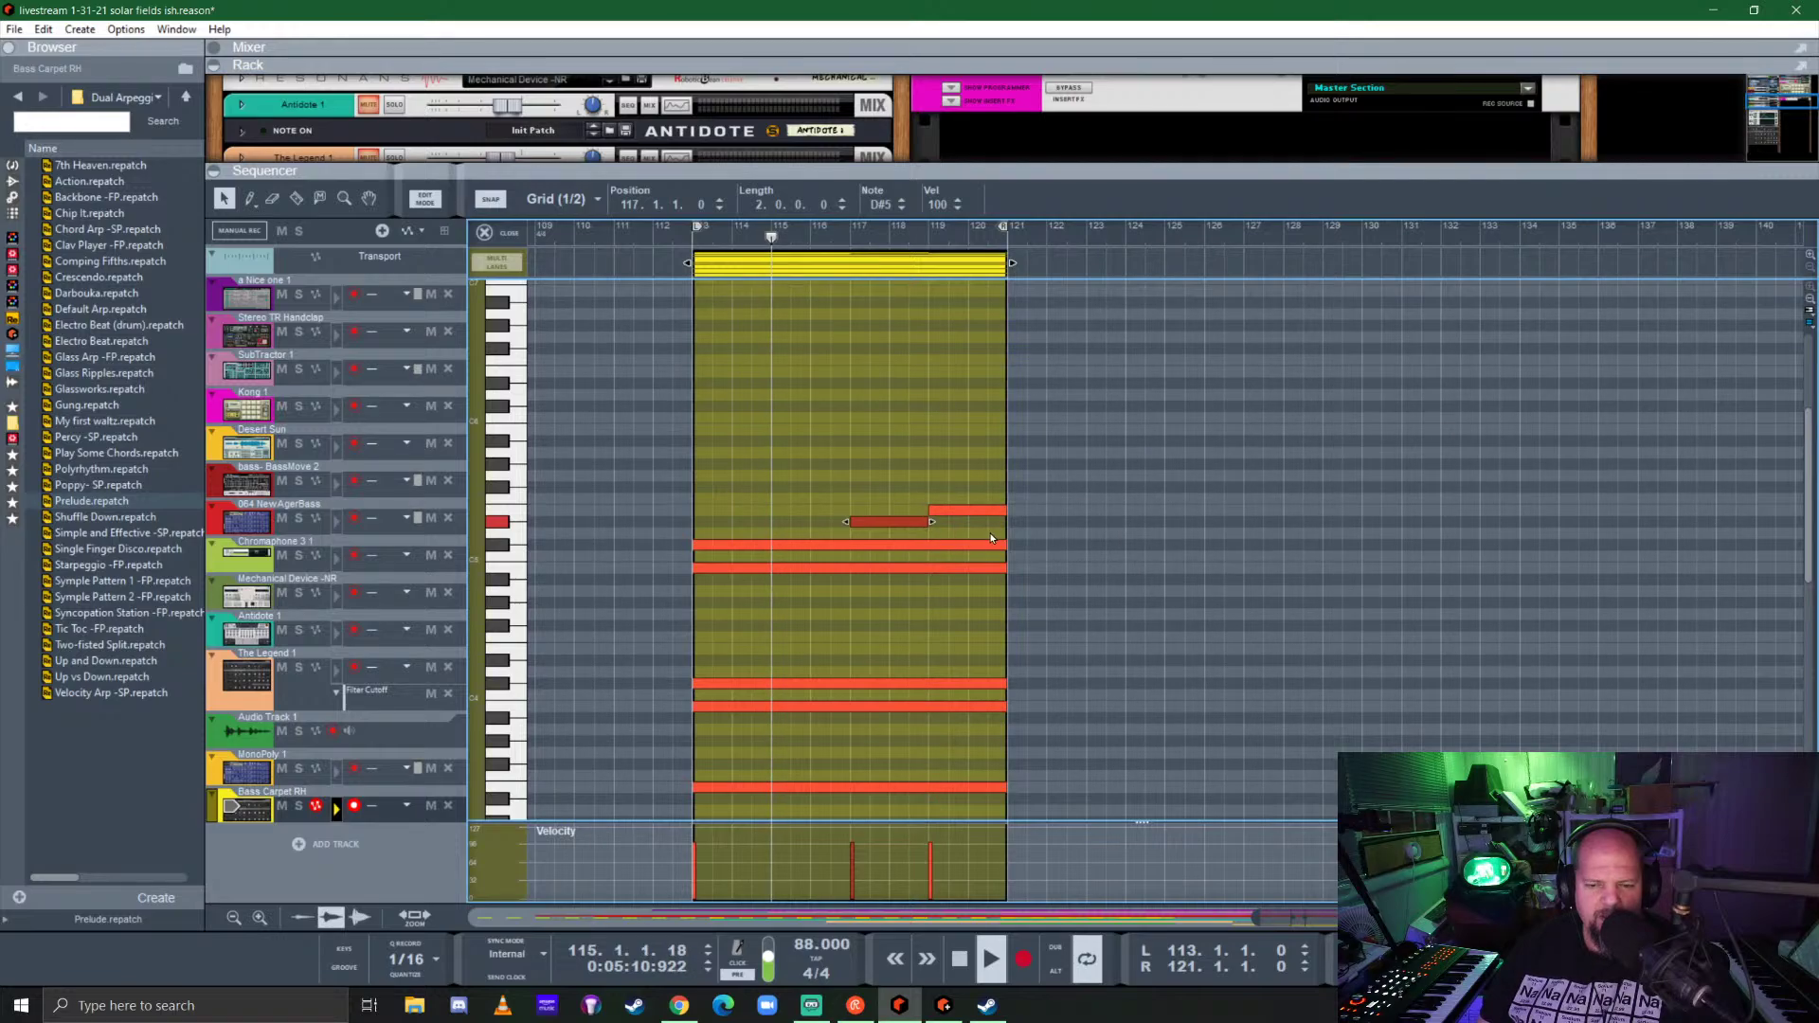
{"action": "left_click", "coordinate": [1128, 474]}
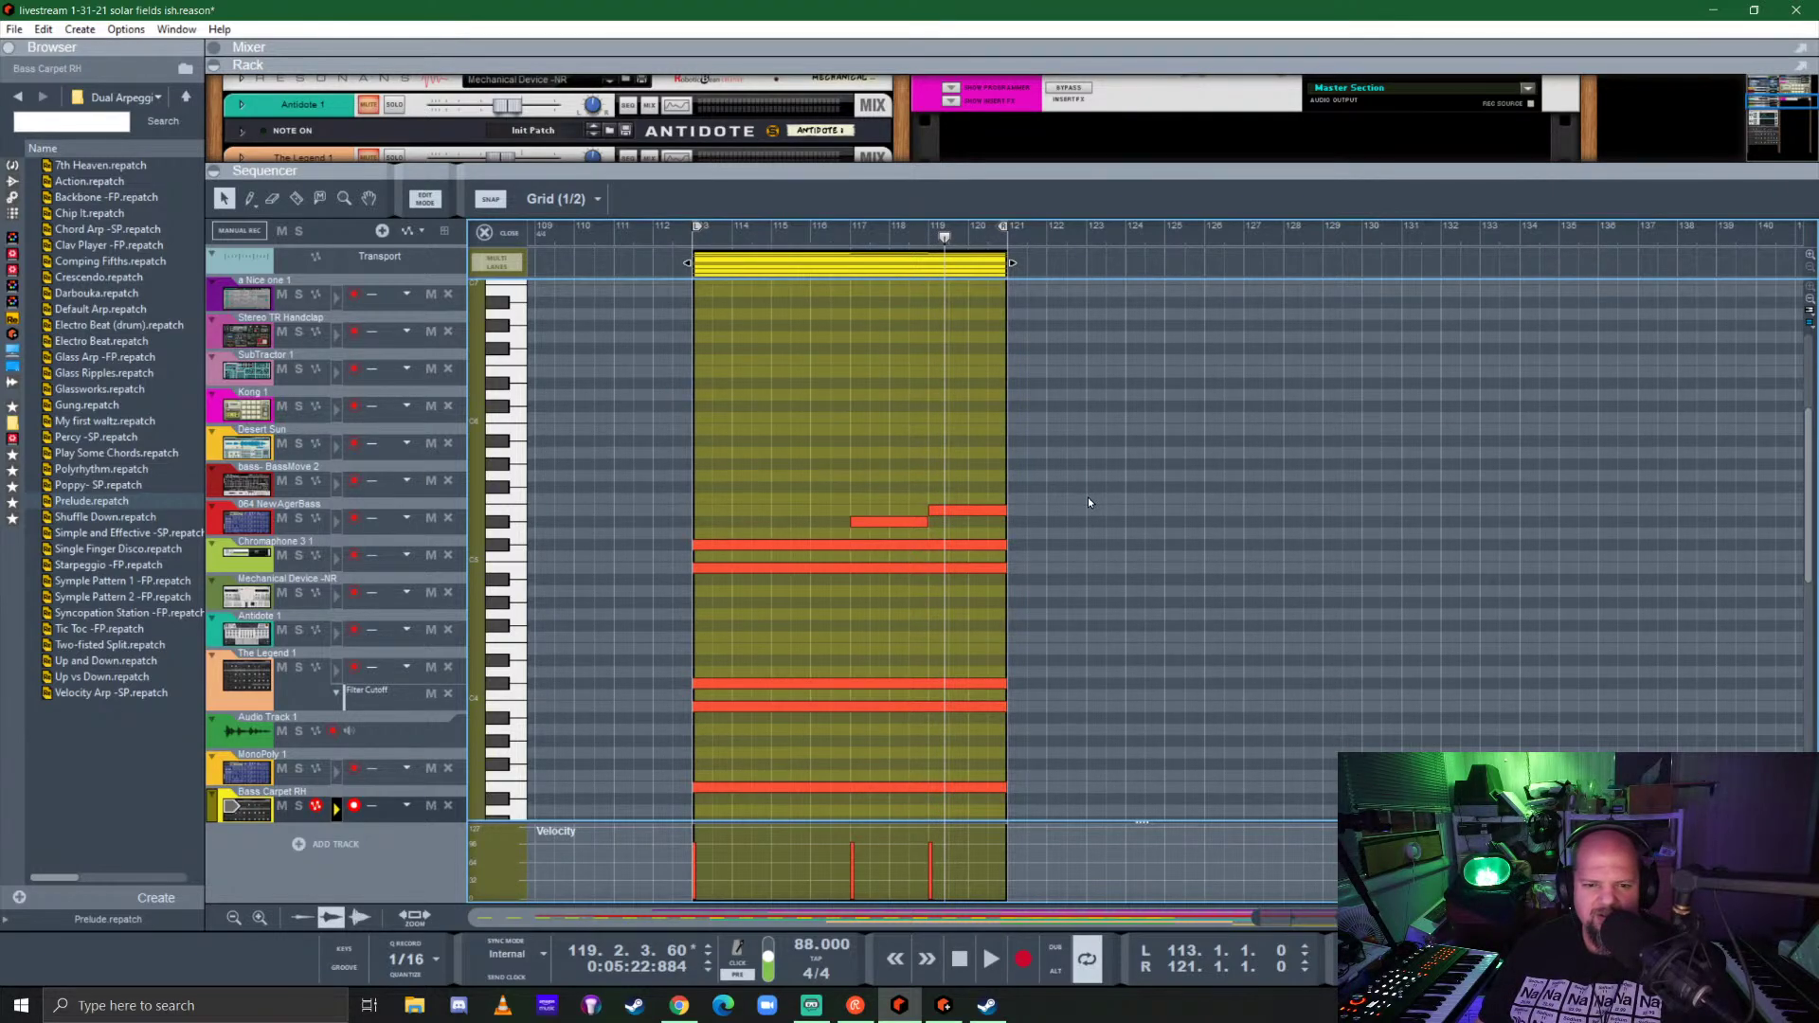
Step: Shorten the C#5 note to 4 bars and play the clip from bar 113
{"action": "left_click", "coordinate": [963, 547]}
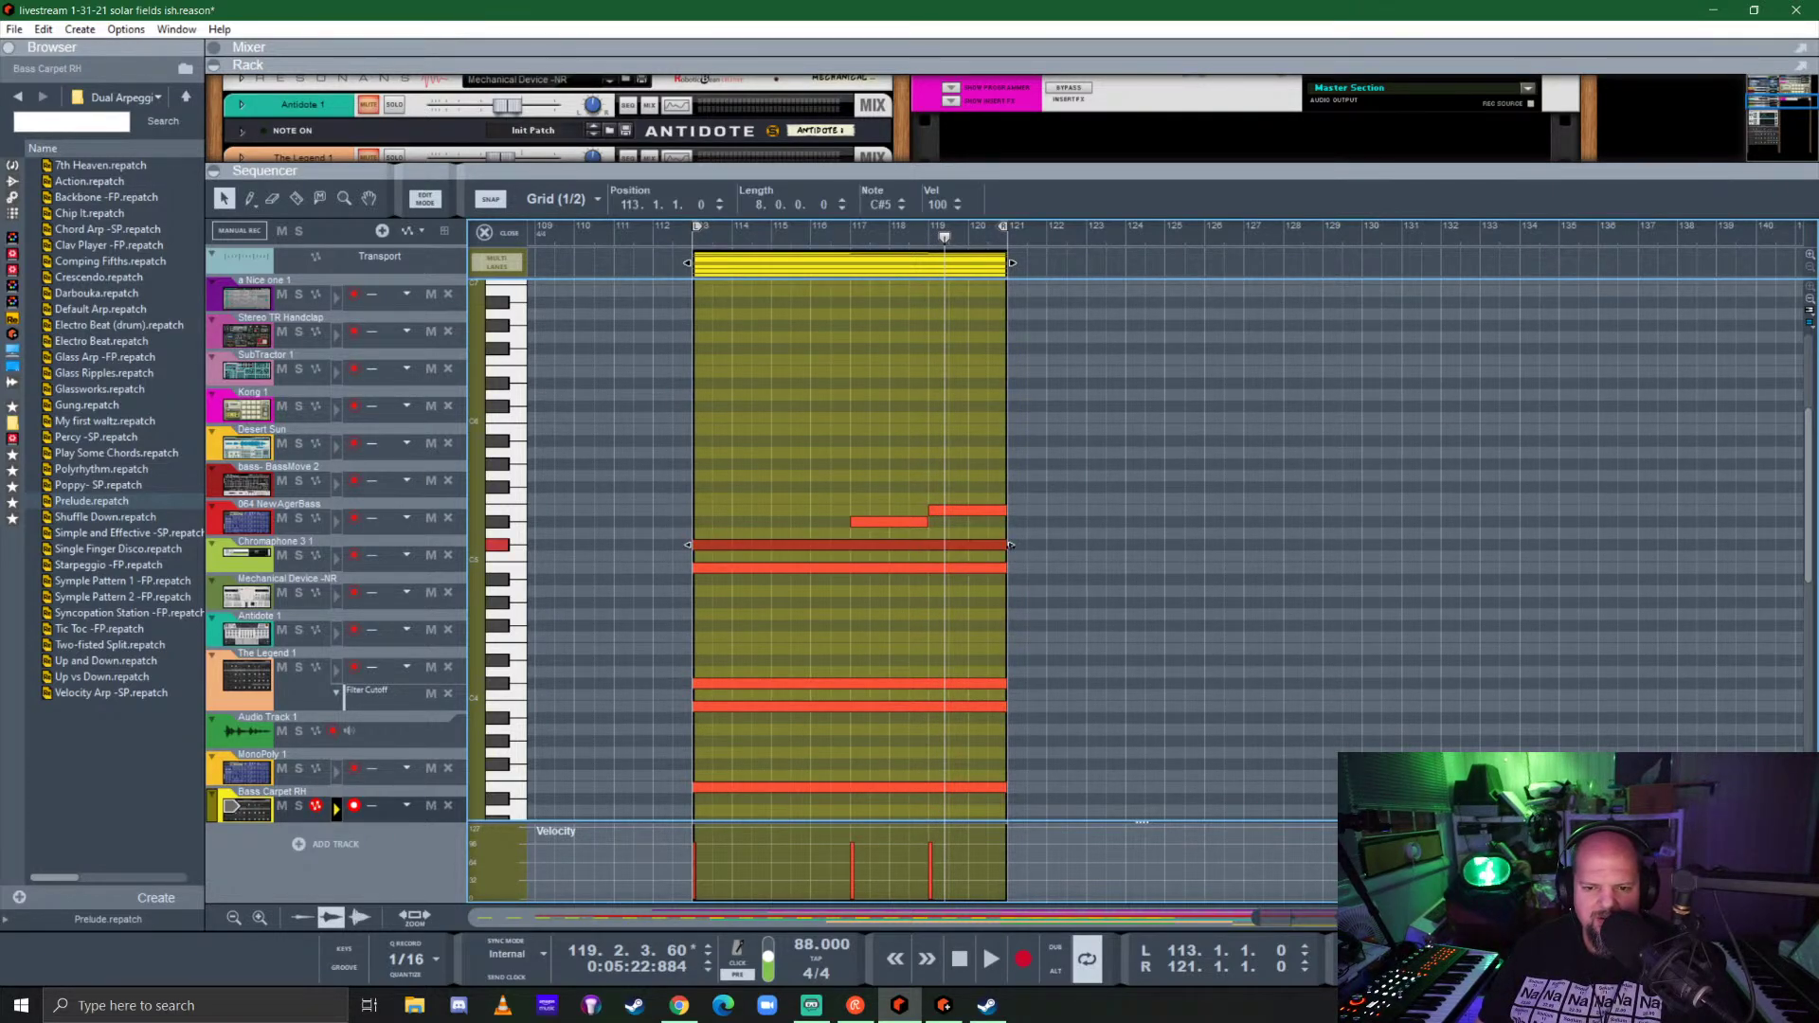
{"action": "left_click_drag", "start_coordinate": [1006, 547], "coordinate": [846, 547]}
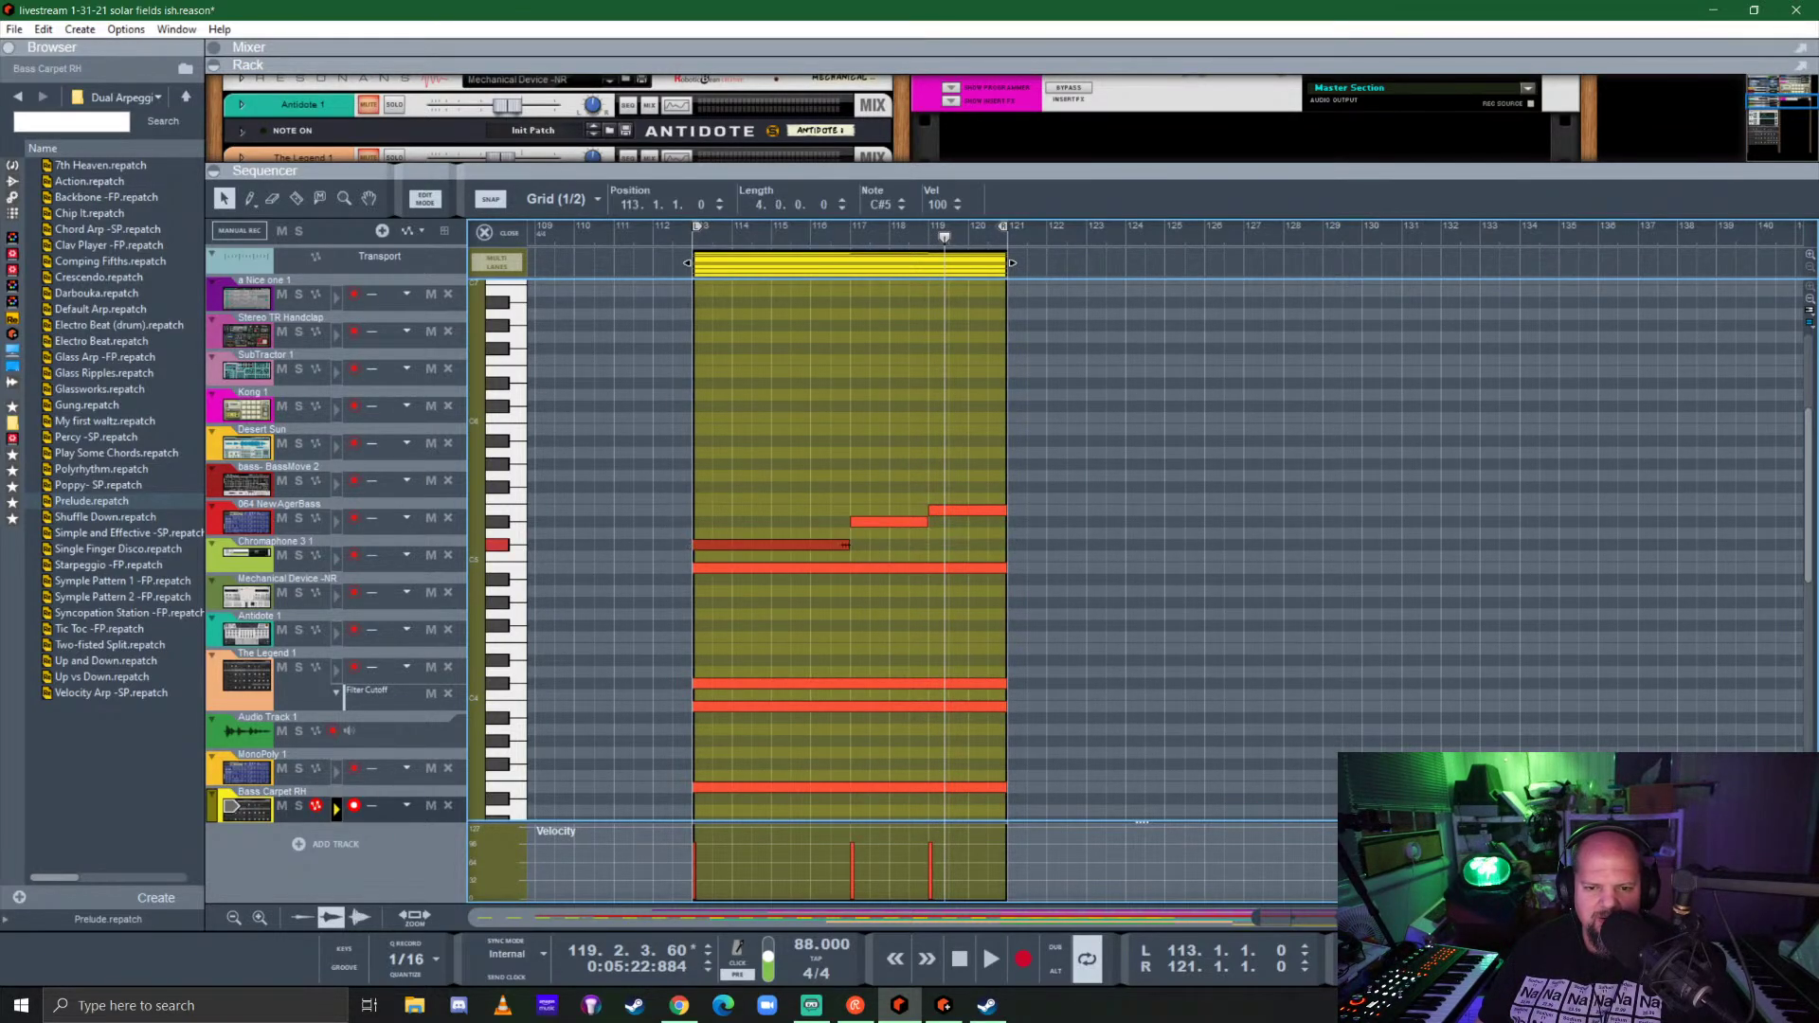
{"action": "left_click", "coordinate": [695, 229]}
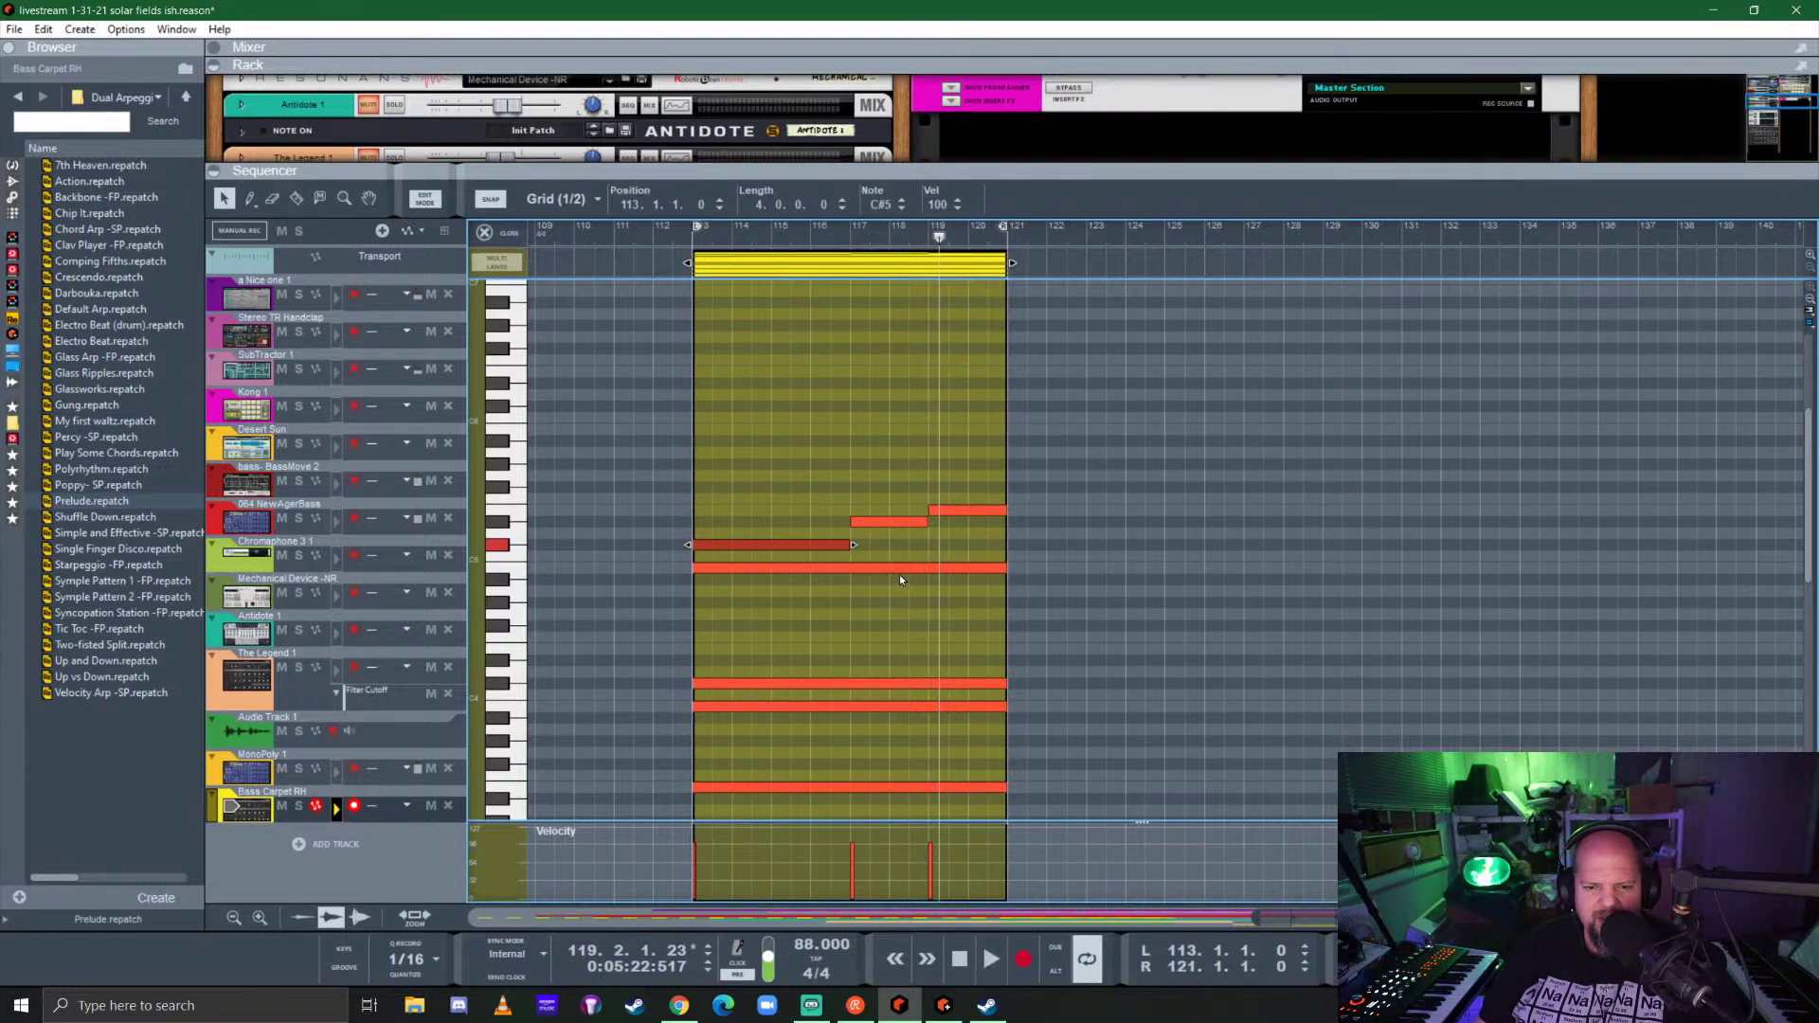
Step: Shorten the Bass Carpet RH clip's five sustained notes below C#5 to 4 bars and duplicate them at bar 117
{"action": "left_click_drag", "start_coordinate": [901, 576], "coordinate": [993, 820]}
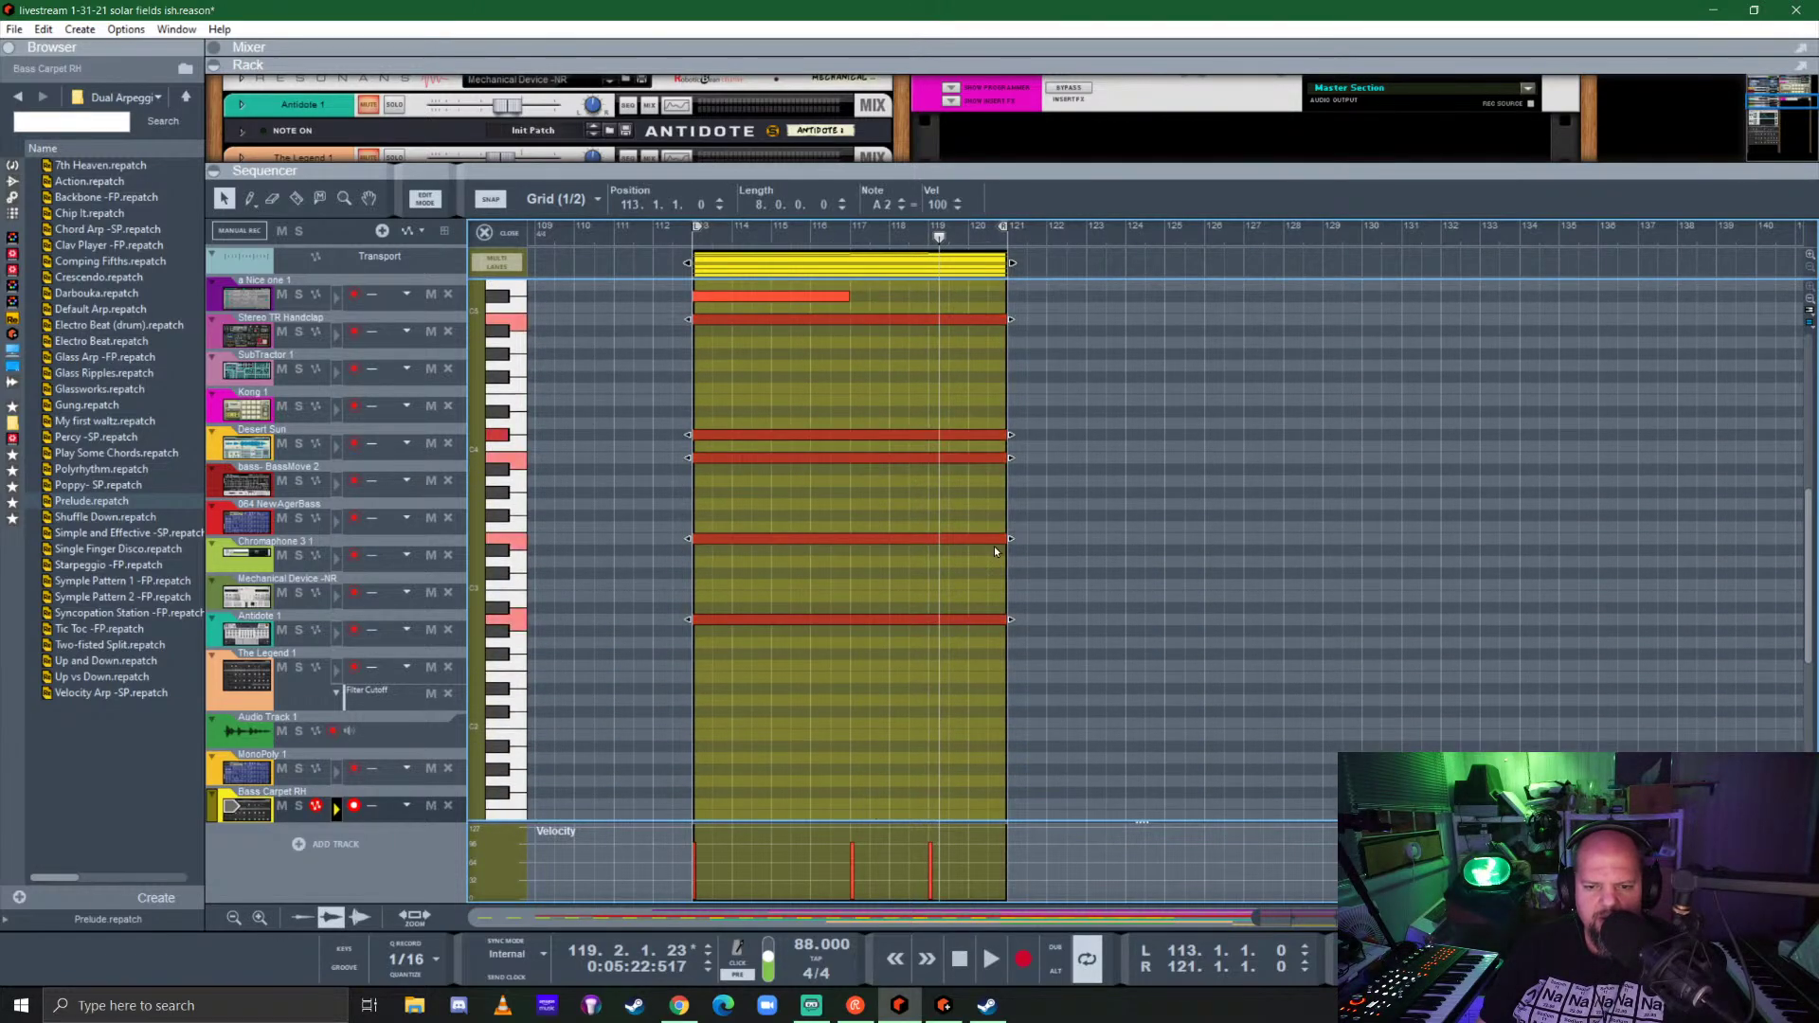
{"action": "left_click_drag", "start_coordinate": [1012, 538], "coordinate": [850, 538]}
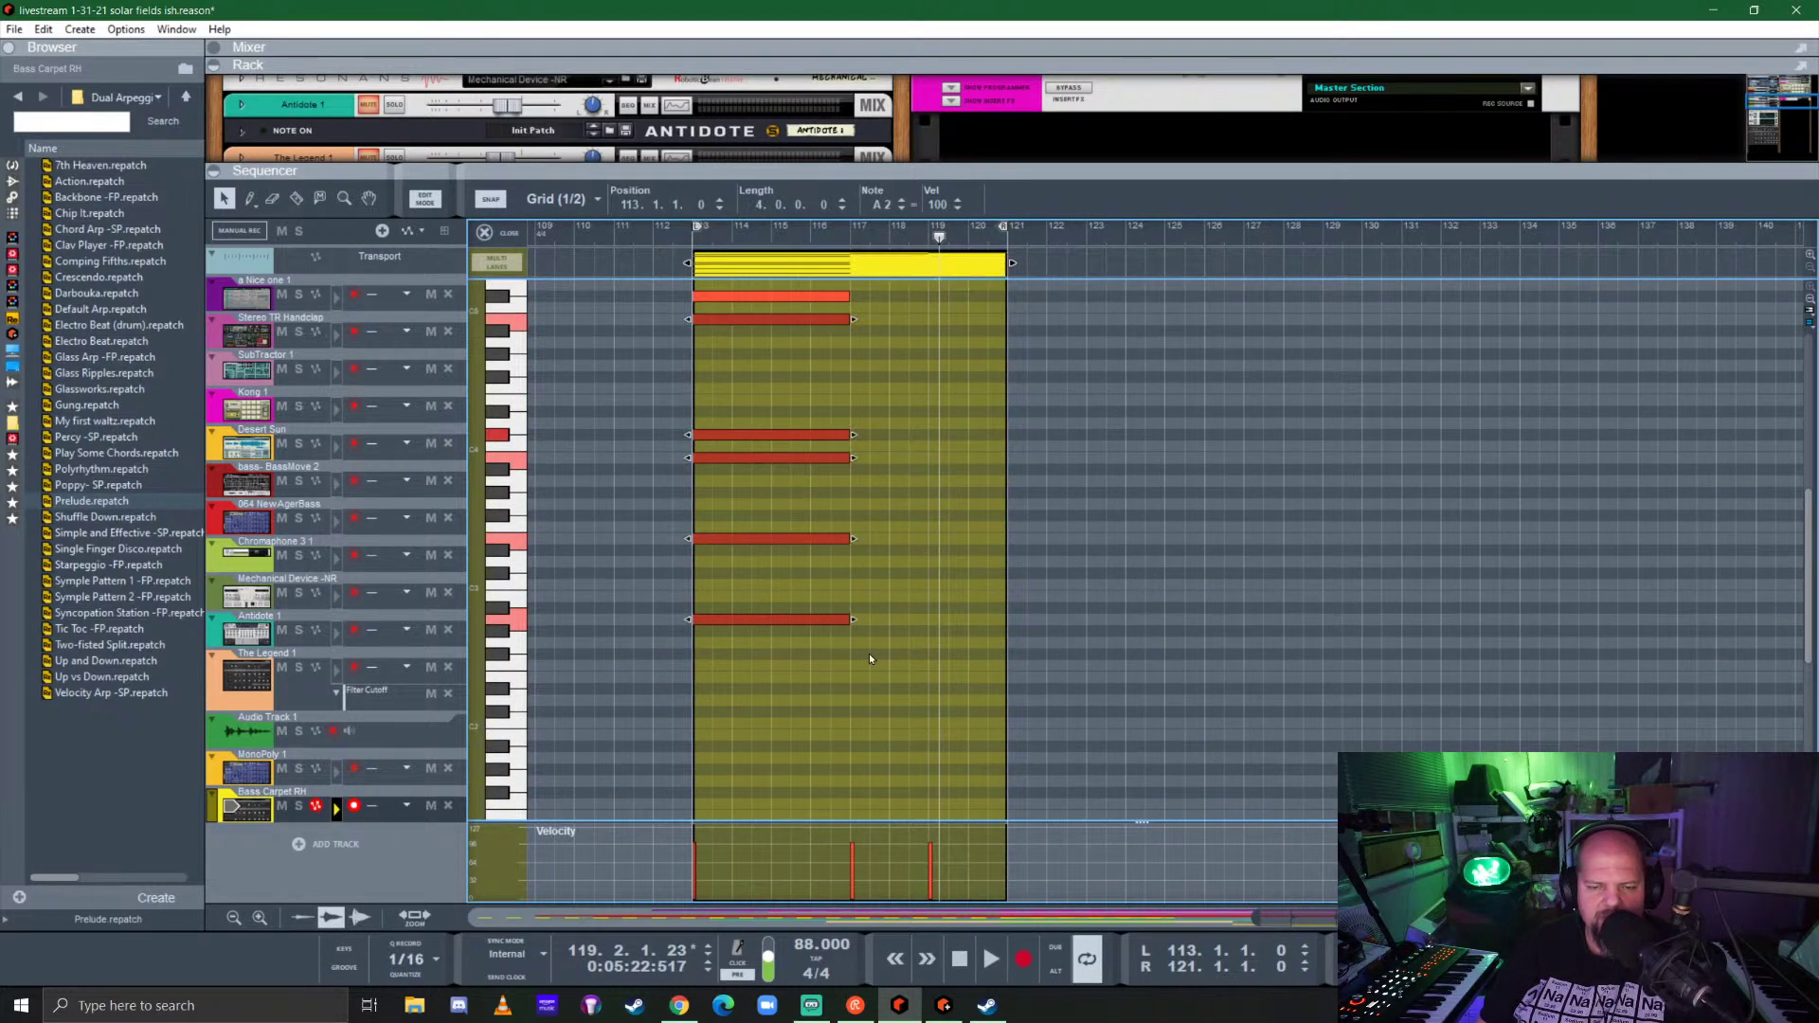
{"action": "left_click_drag", "start_coordinate": [837, 741], "coordinate": [688, 309]}
{"action": "left_click_drag", "start_coordinate": [720, 623], "coordinate": [883, 623]}
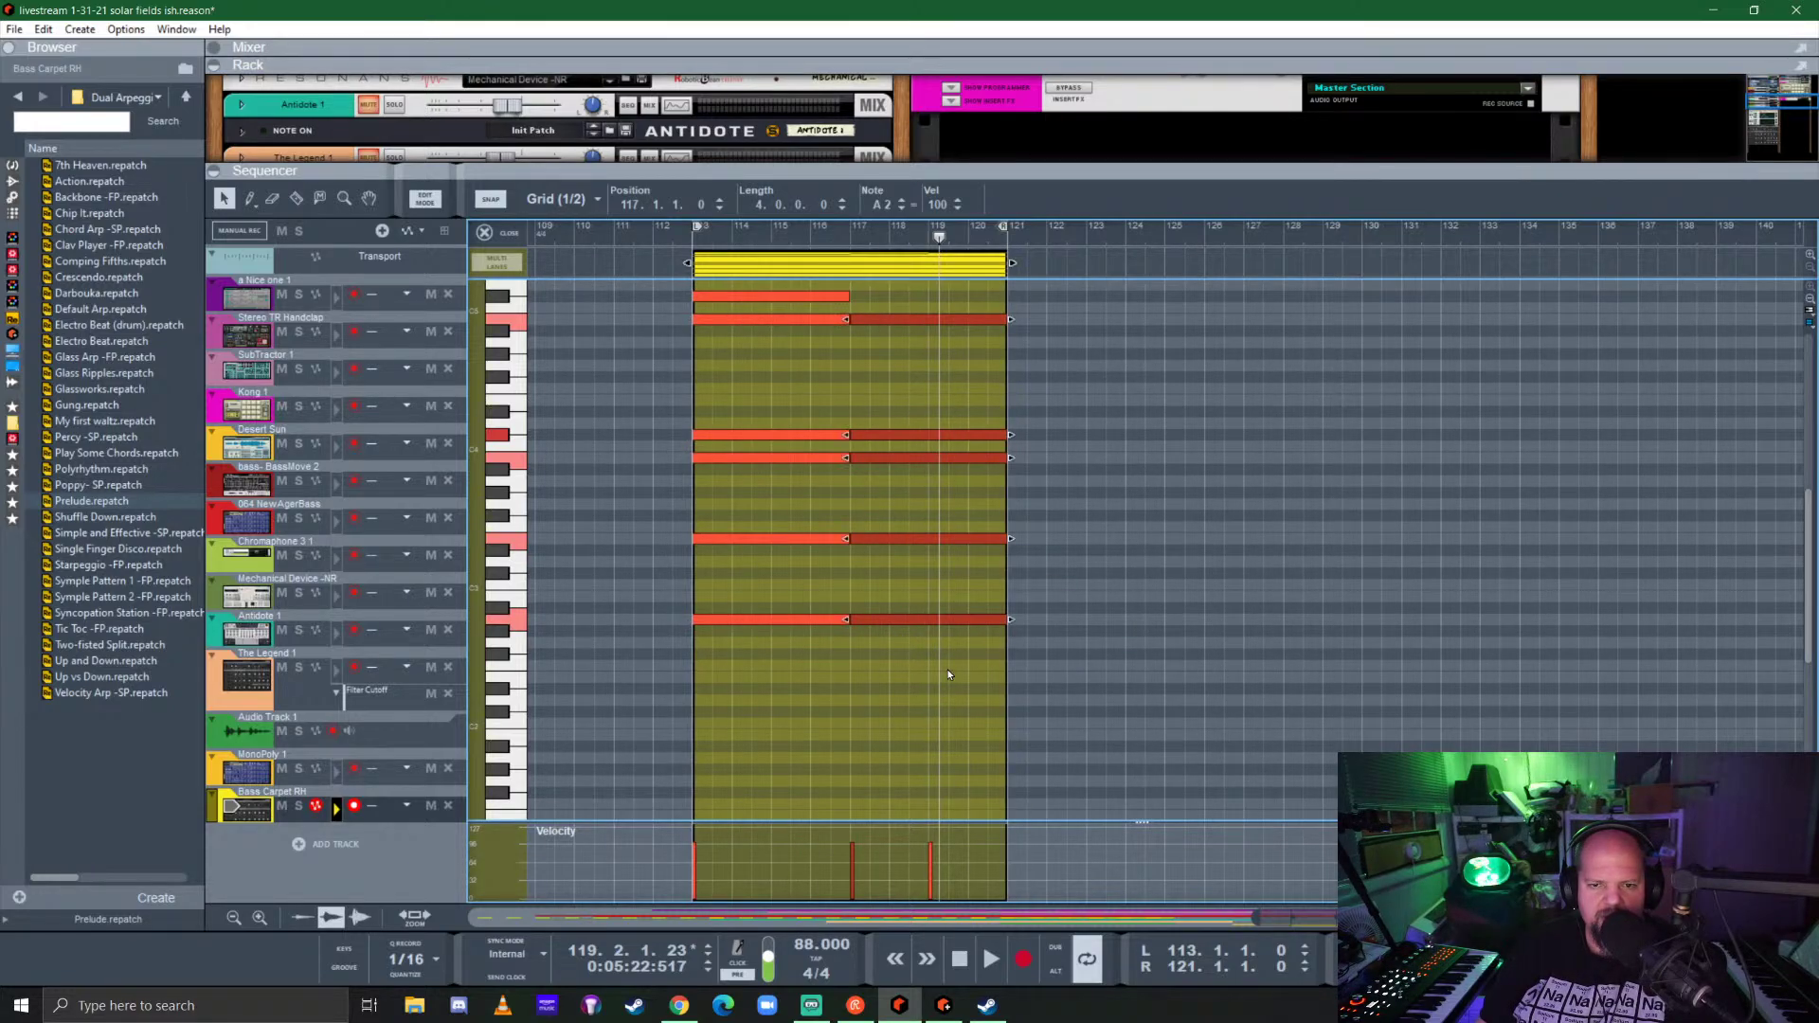
Step: Play the second chord of the Bass Carpet RH clip from bar 117, then stop playback
{"action": "scroll", "coordinate": [948, 674], "scroll_direction": "up", "scroll_amount": 5}
{"action": "left_click", "coordinate": [851, 229]}
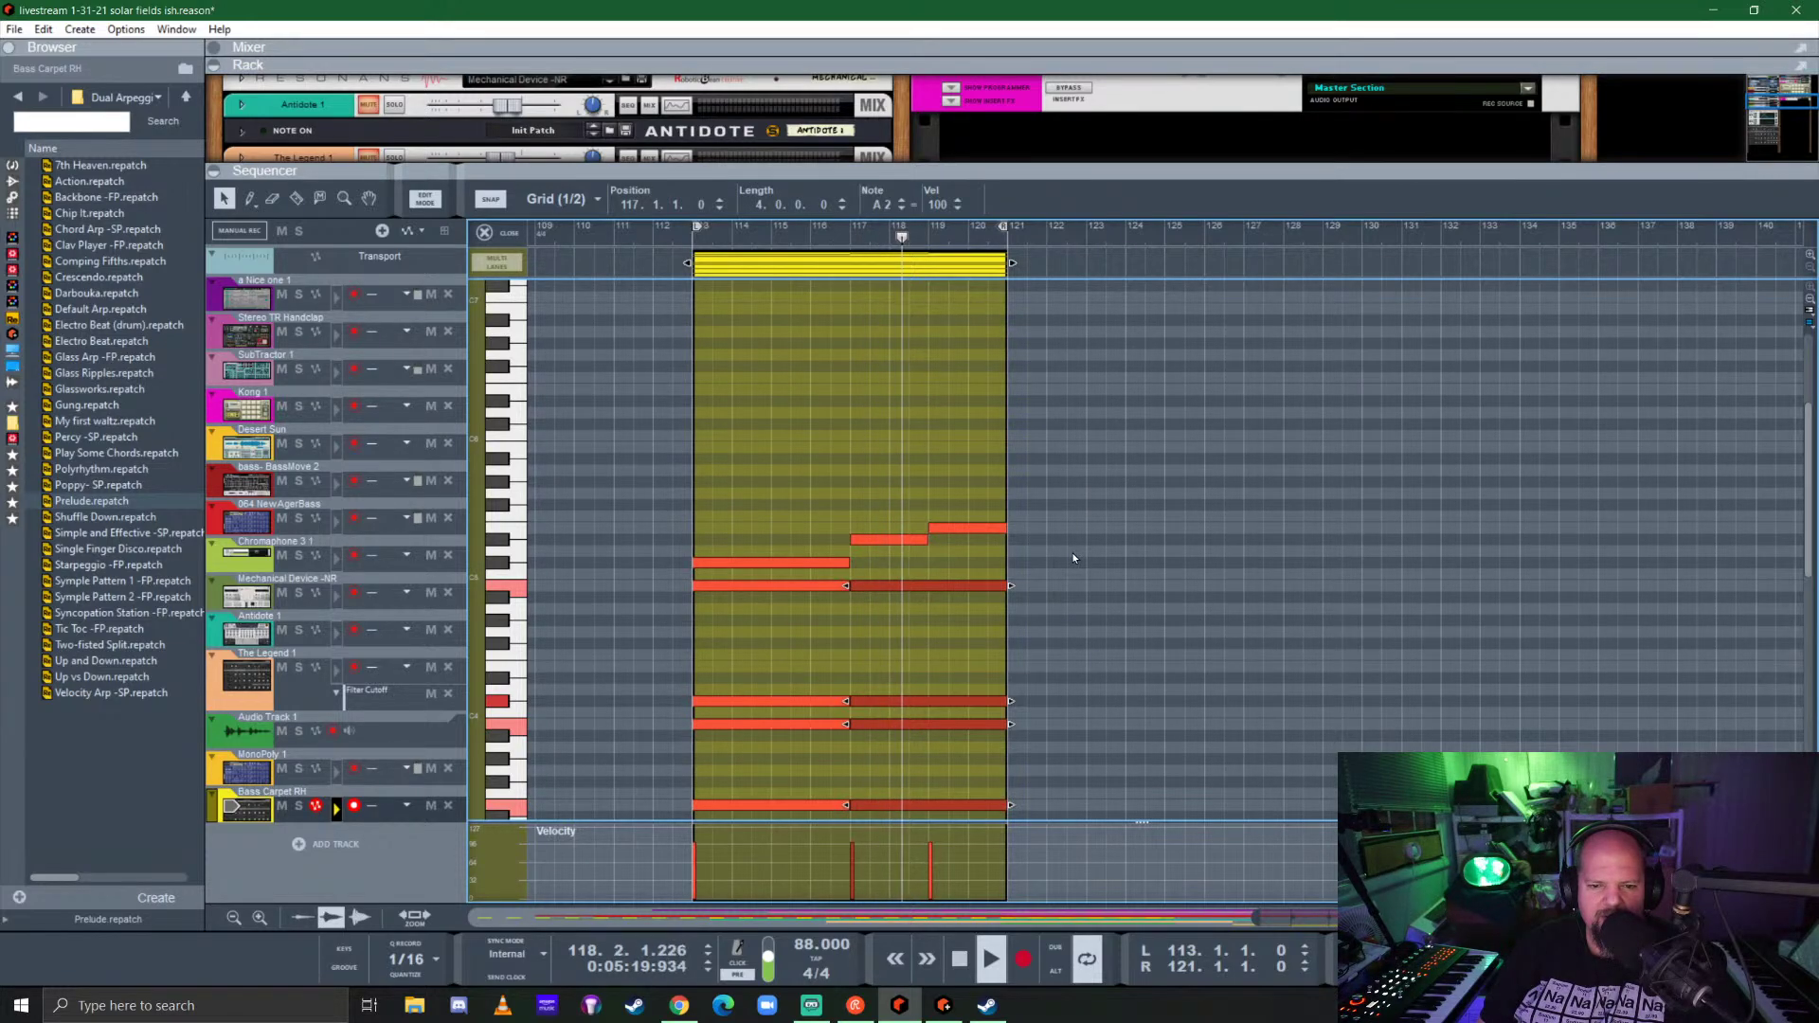
{"action": "key", "text": "space"}
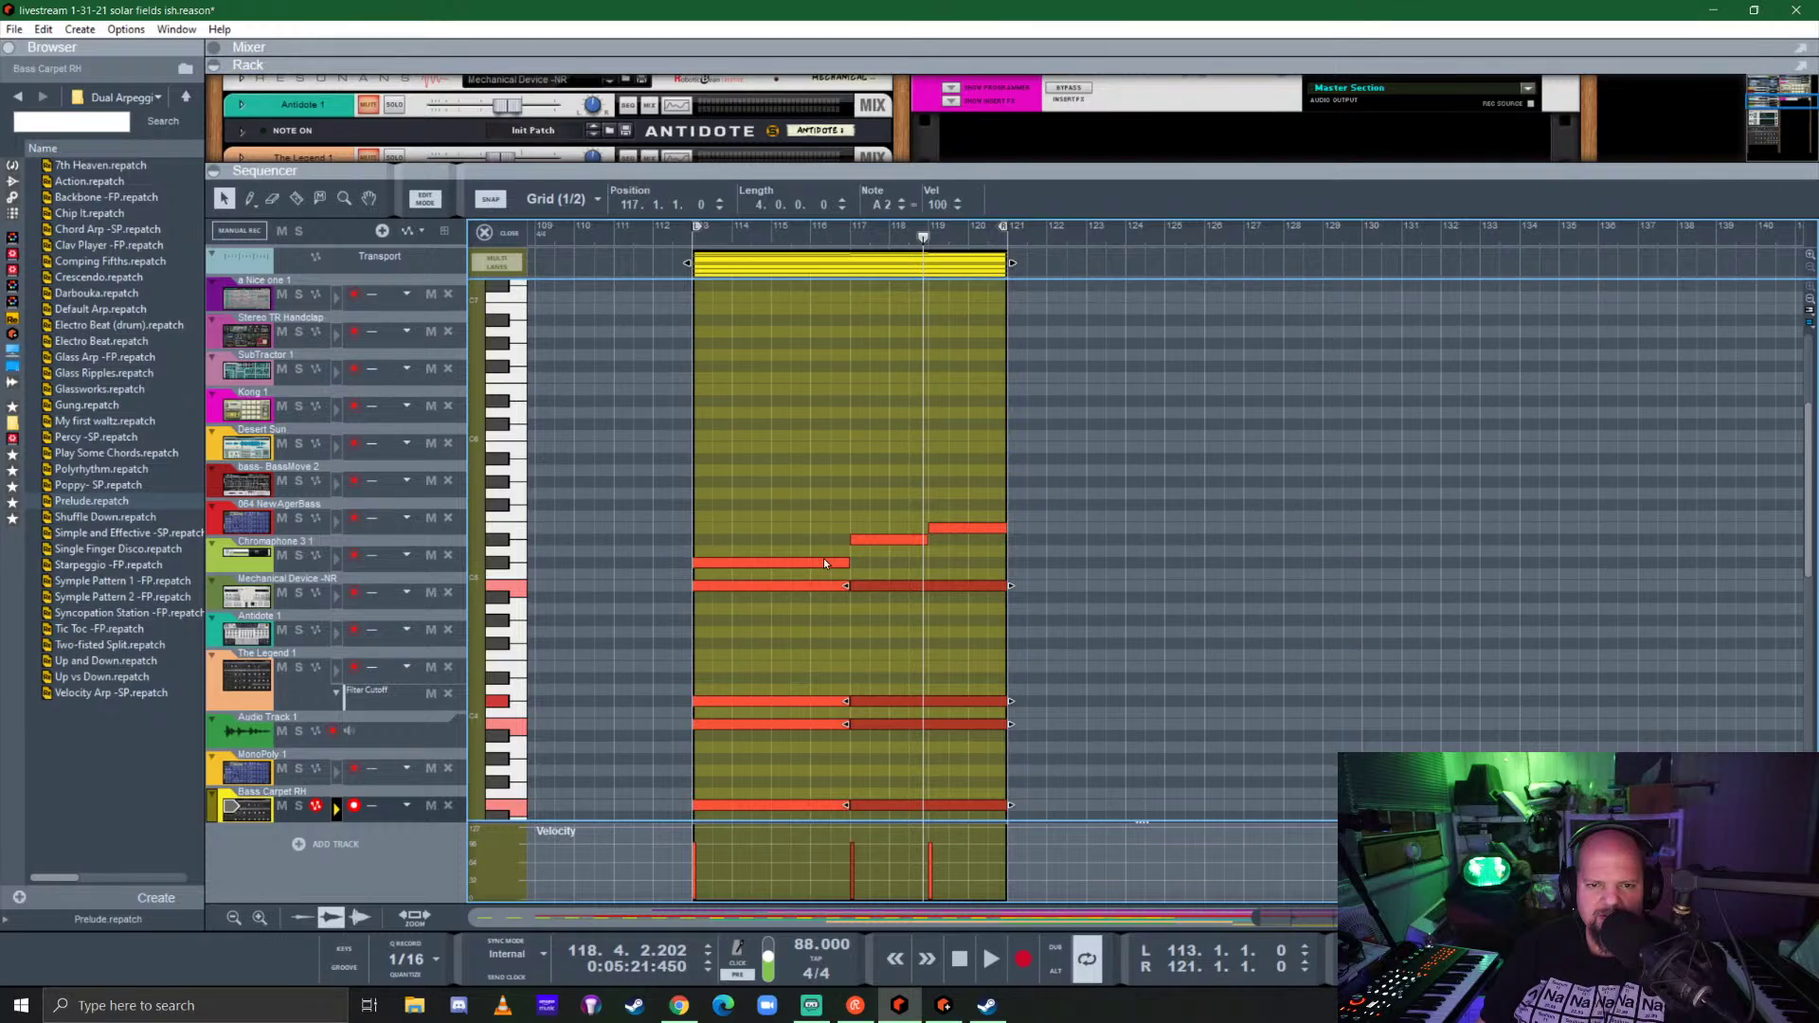
Step: Return to the arrangement with an enlarged rack, set ARP1's octave range to 3 and play from bar 113
{"action": "left_click", "coordinate": [489, 233]}
{"action": "left_click_drag", "start_coordinate": [530, 172], "coordinate": [662, 603]}
{"action": "left_click", "coordinate": [357, 437]}
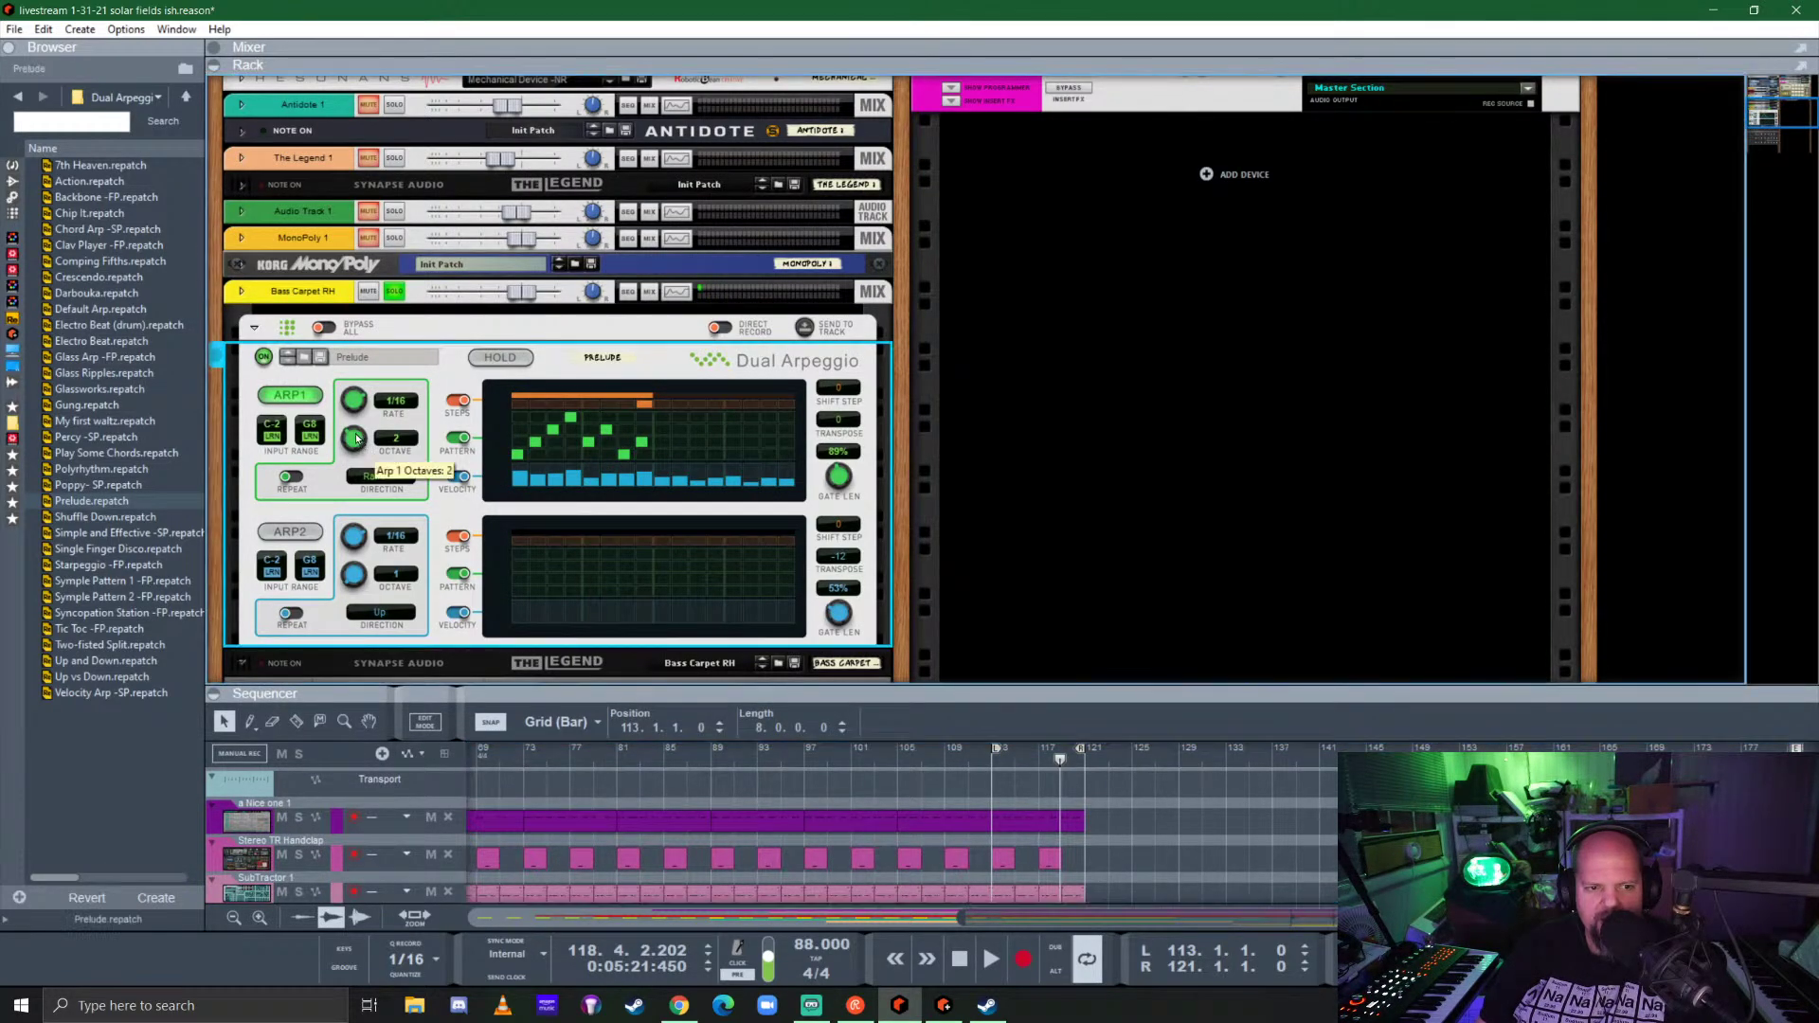
{"action": "left_click", "coordinate": [1004, 769]}
{"action": "key", "text": "space"}
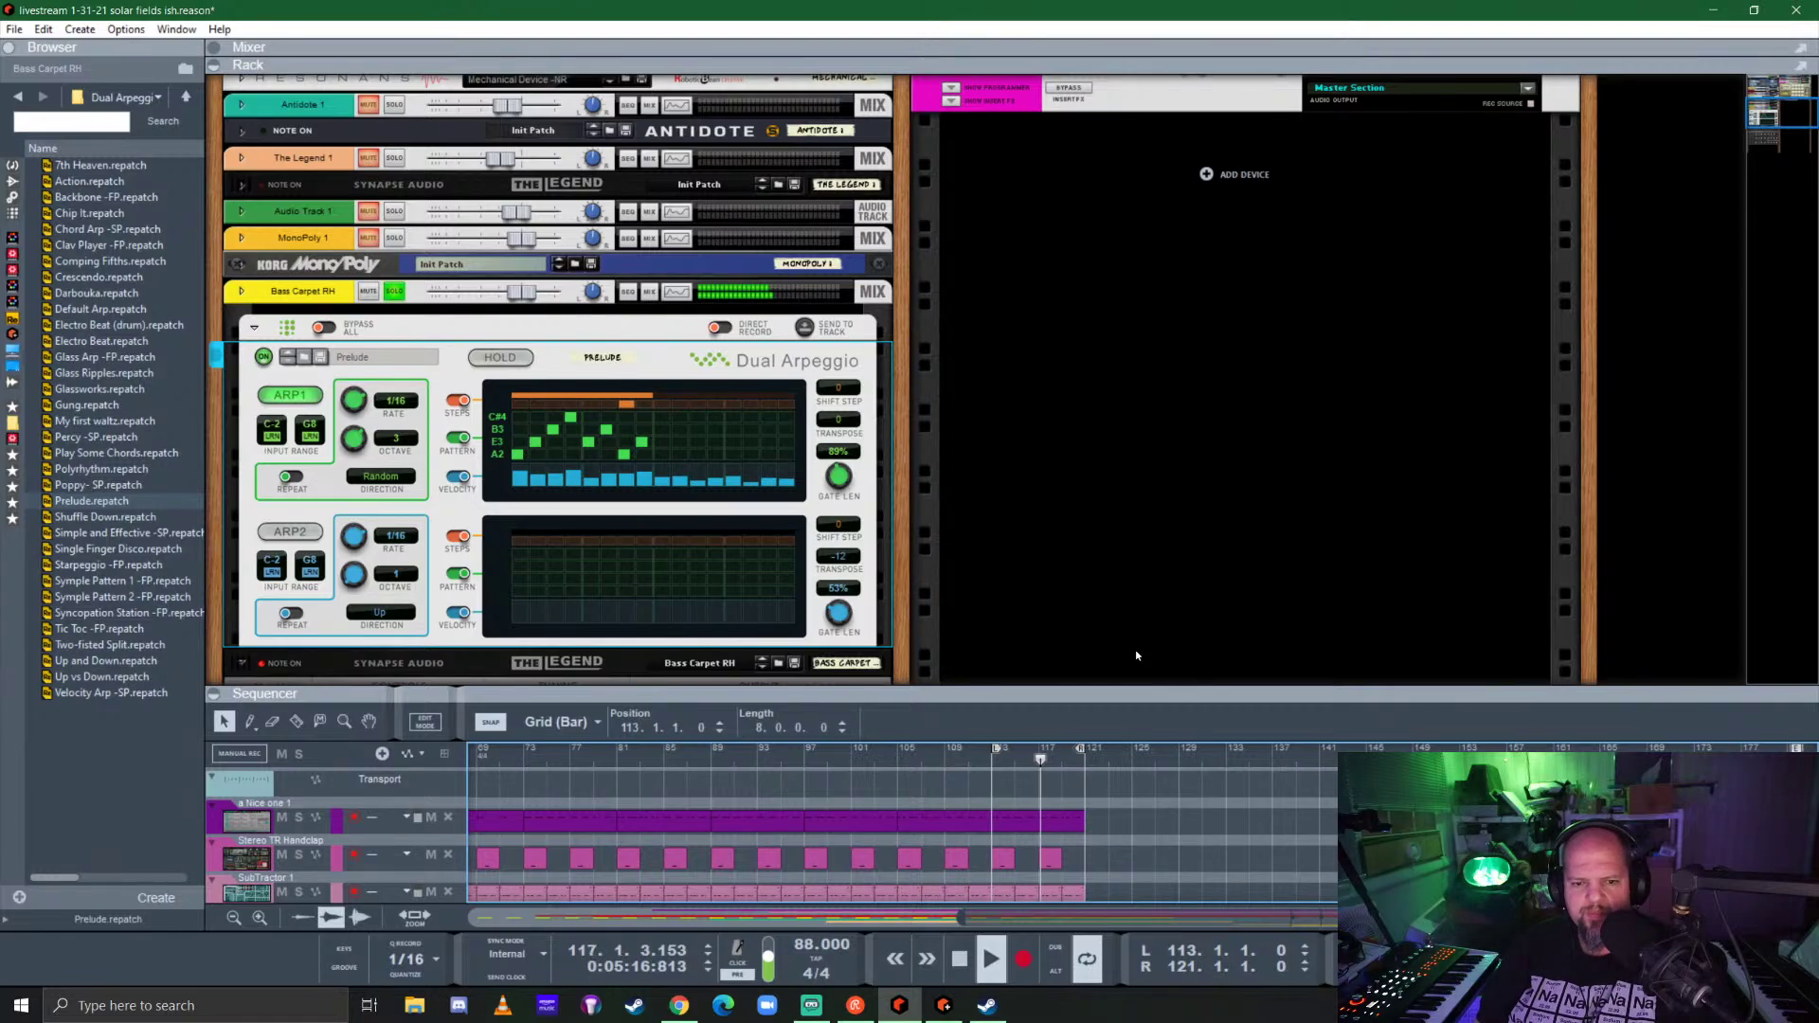
Step: Enlarge the sequencer to review the lower tracks up to Bass Carpet RH, then stop playback
{"action": "left_click_drag", "start_coordinate": [1134, 701], "coordinate": [1134, 419]}
{"action": "scroll", "coordinate": [1222, 786], "scroll_direction": "down", "scroll_amount": 3}
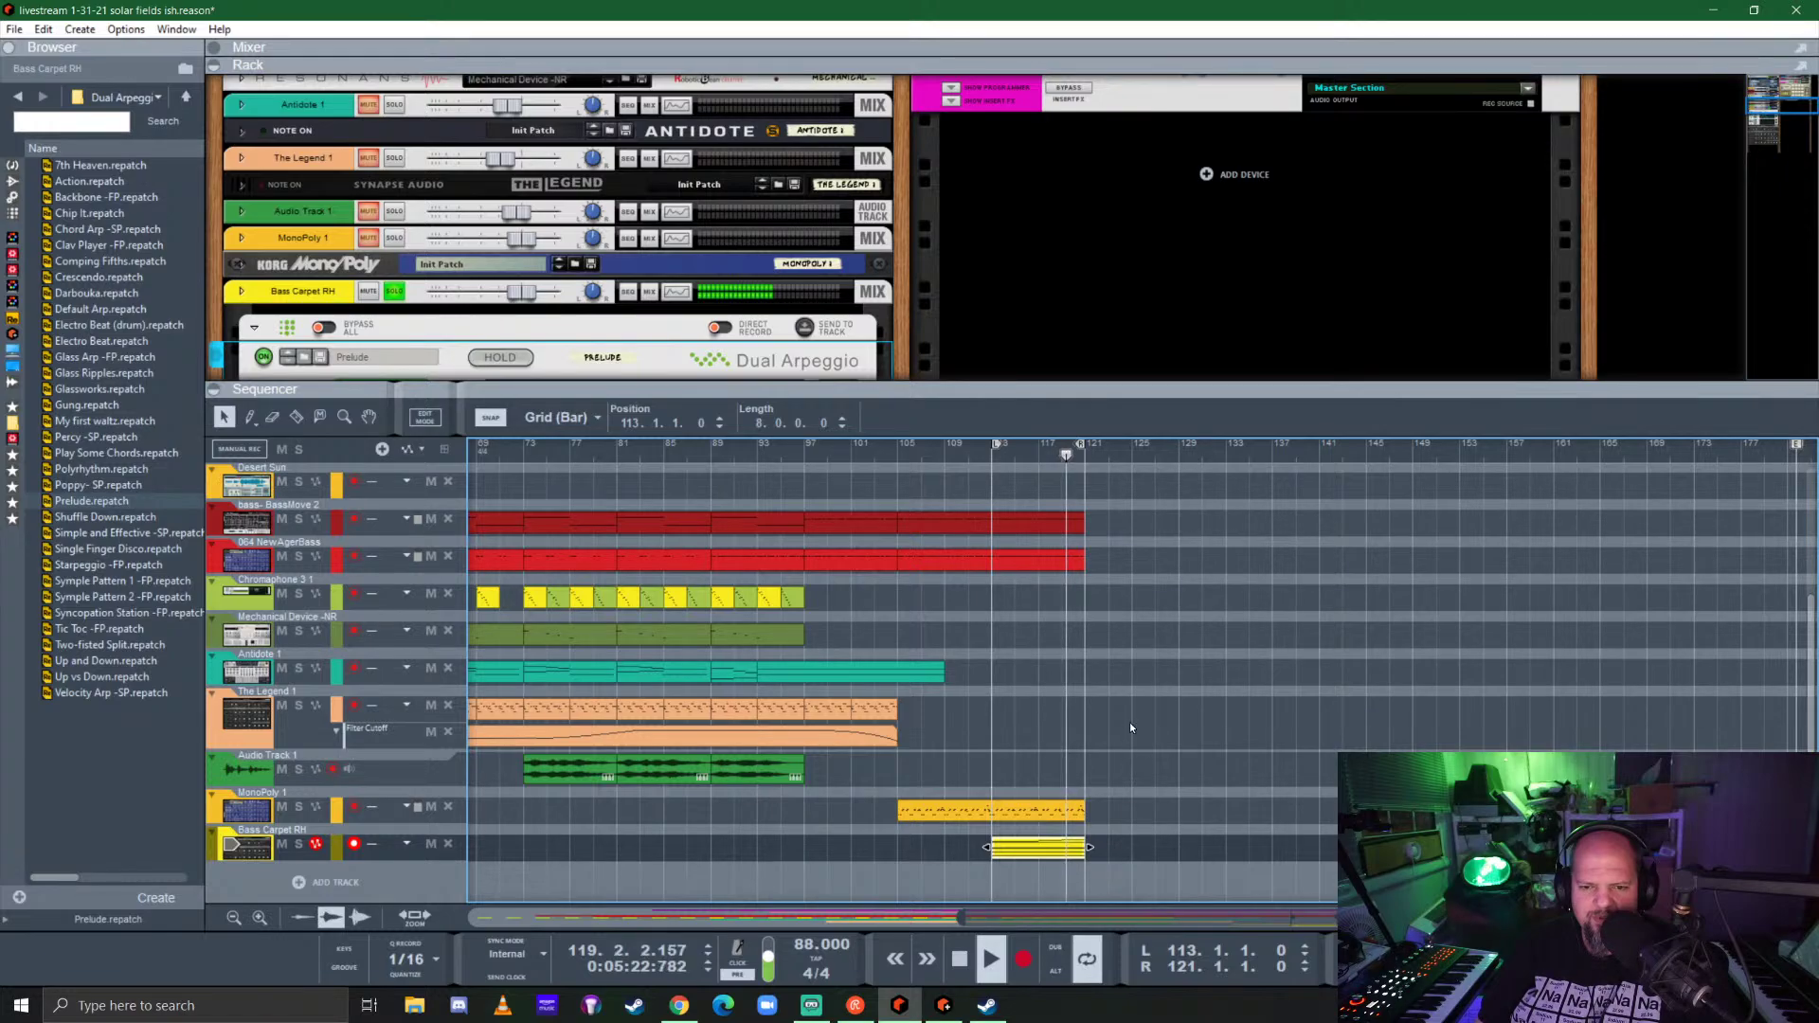
{"action": "key", "text": "space"}
Step: Switch off ARP1's pattern and set its gate length to 61% while playing the loop from bar 113
{"action": "left_click_drag", "start_coordinate": [1033, 389], "coordinate": [960, 729]}
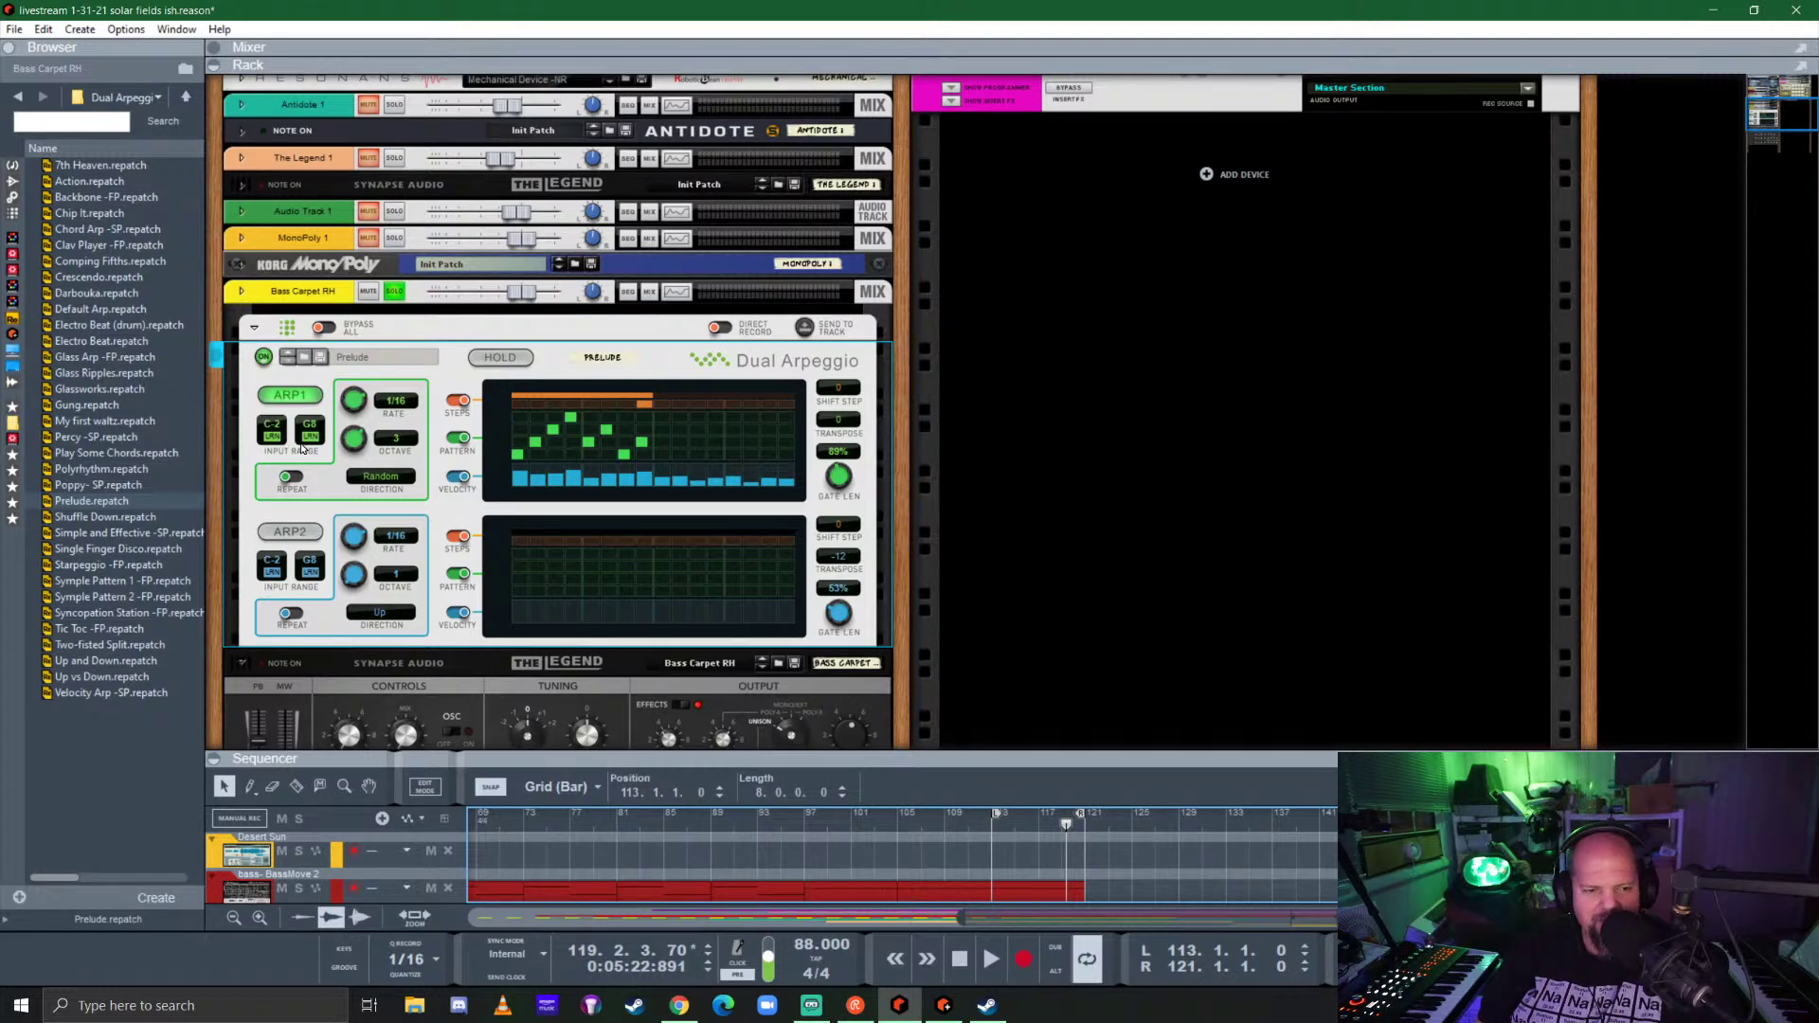
{"action": "left_click", "coordinate": [462, 438]}
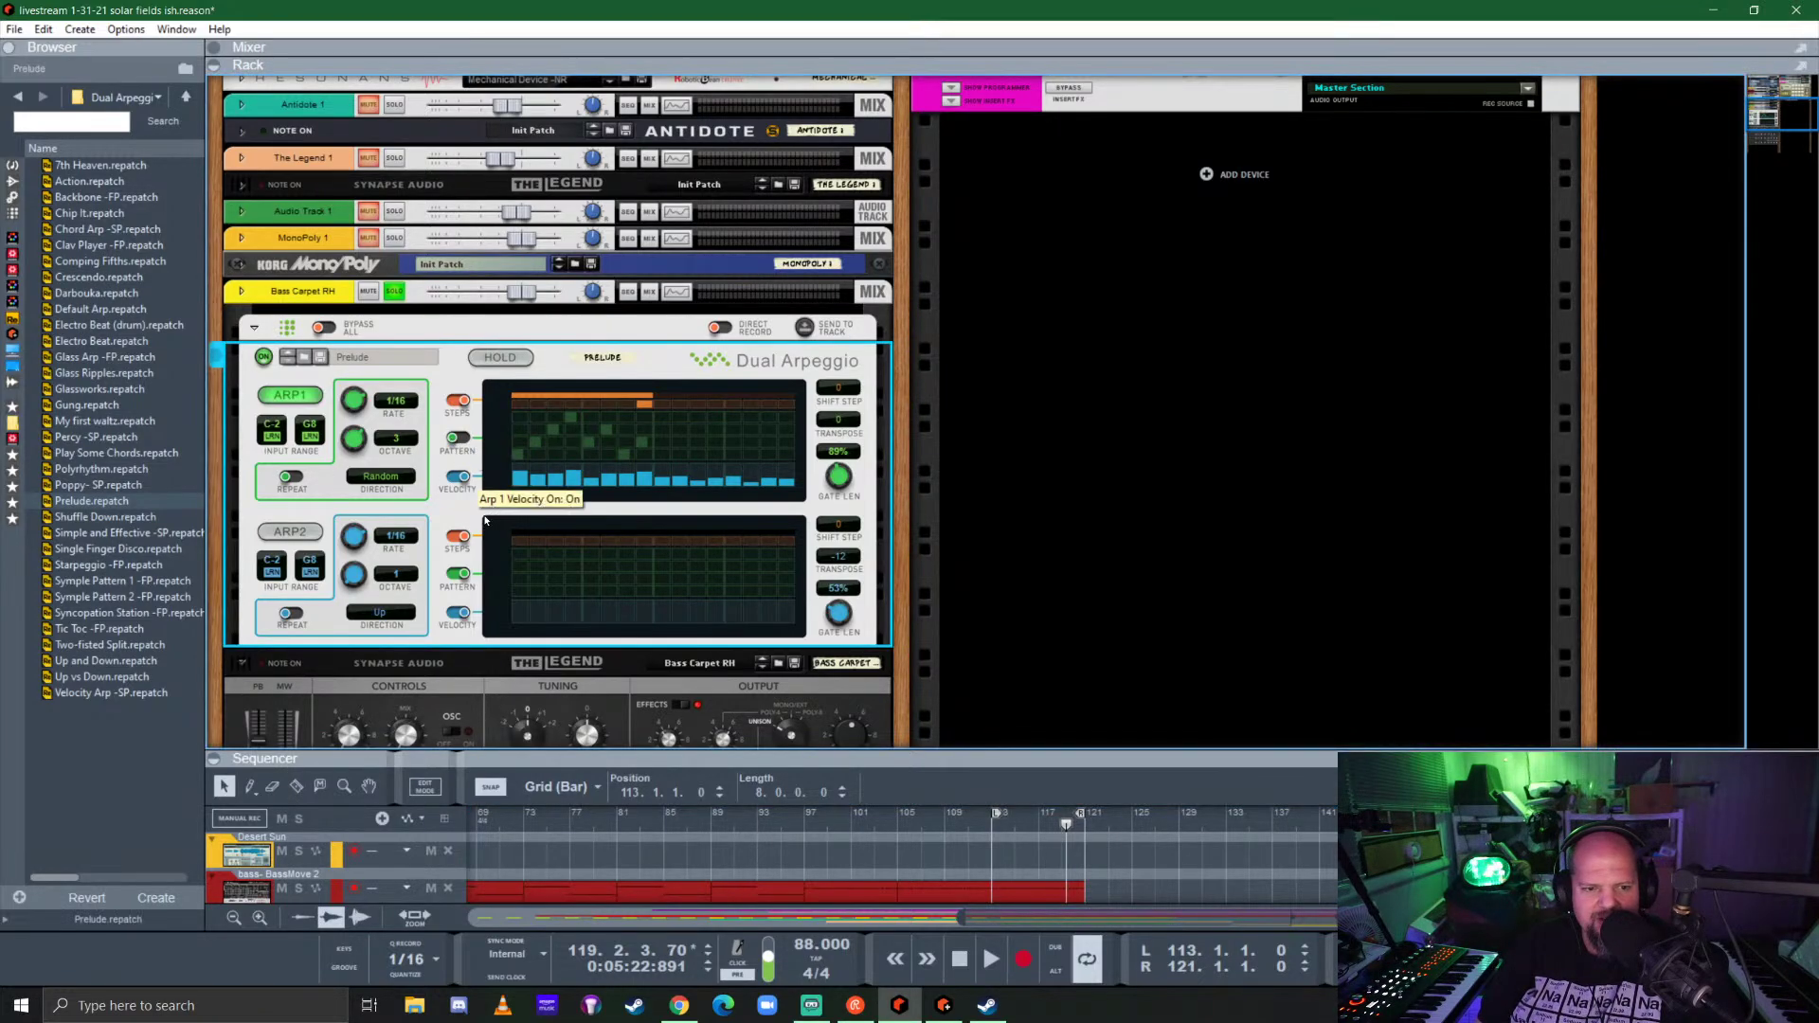
{"action": "left_click", "coordinate": [994, 813]}
{"action": "key", "text": "space"}
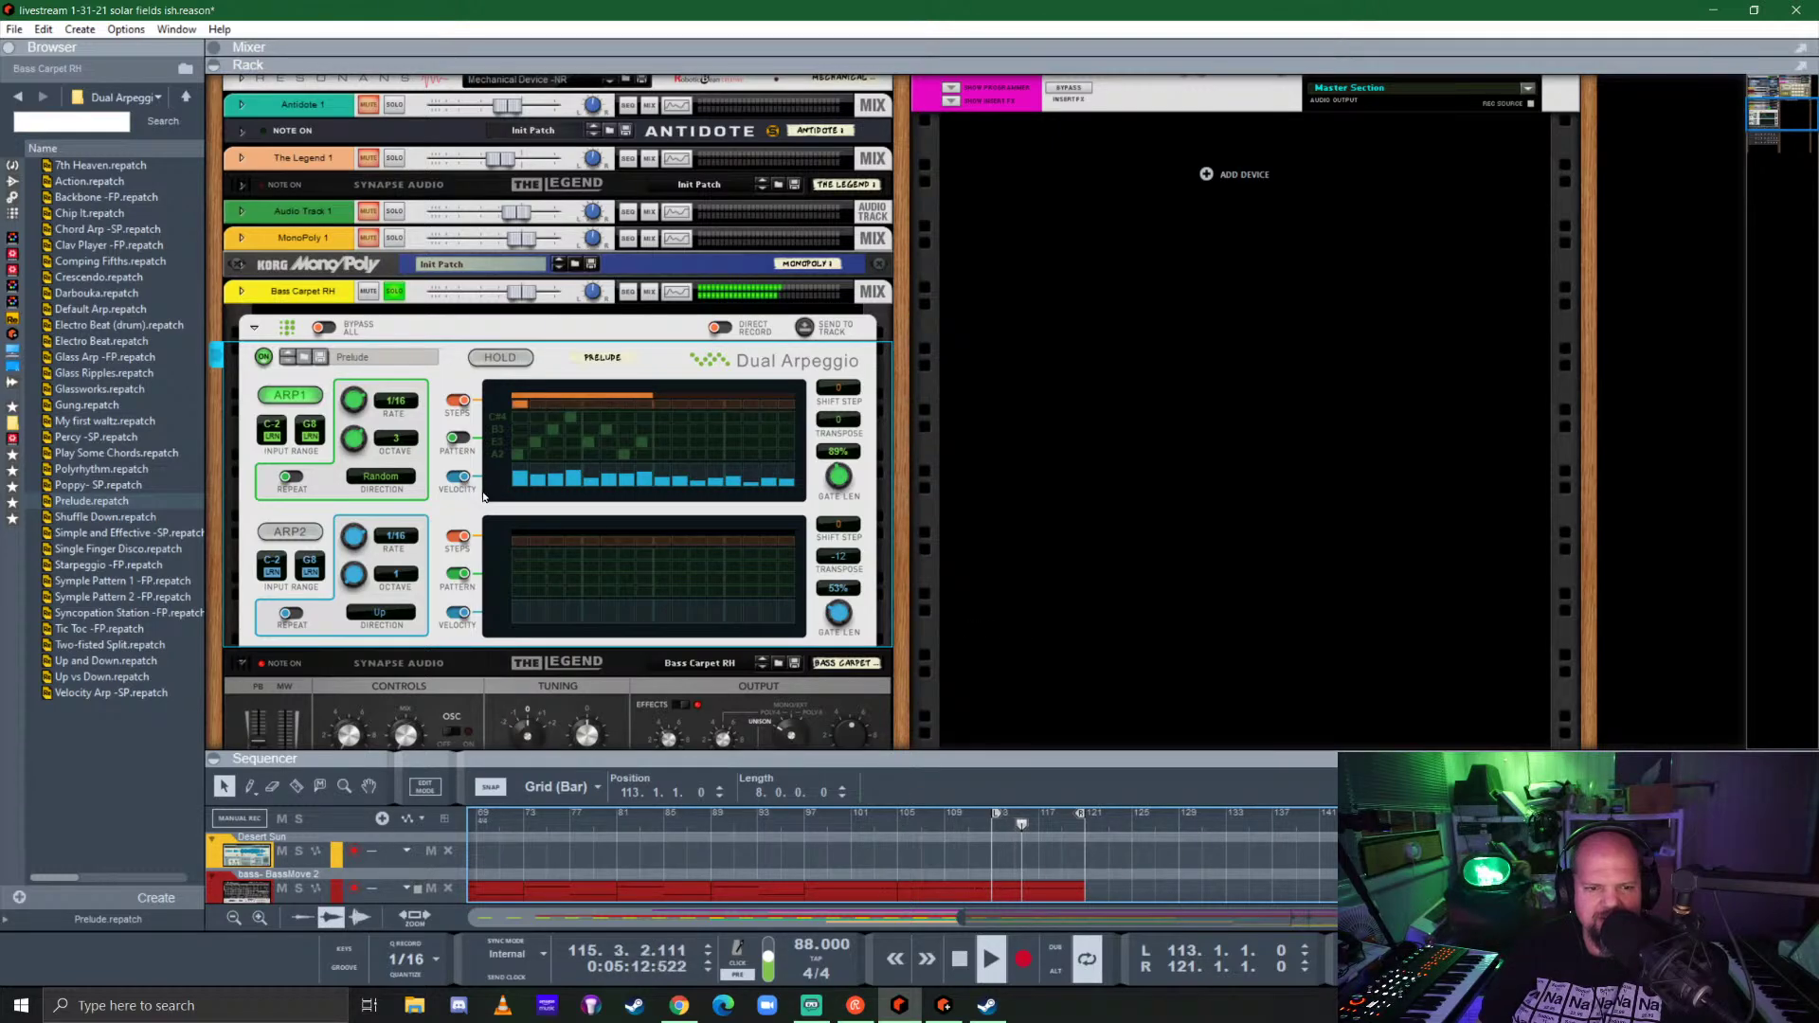
{"action": "left_click_drag", "start_coordinate": [839, 477], "coordinate": [850, 498]}
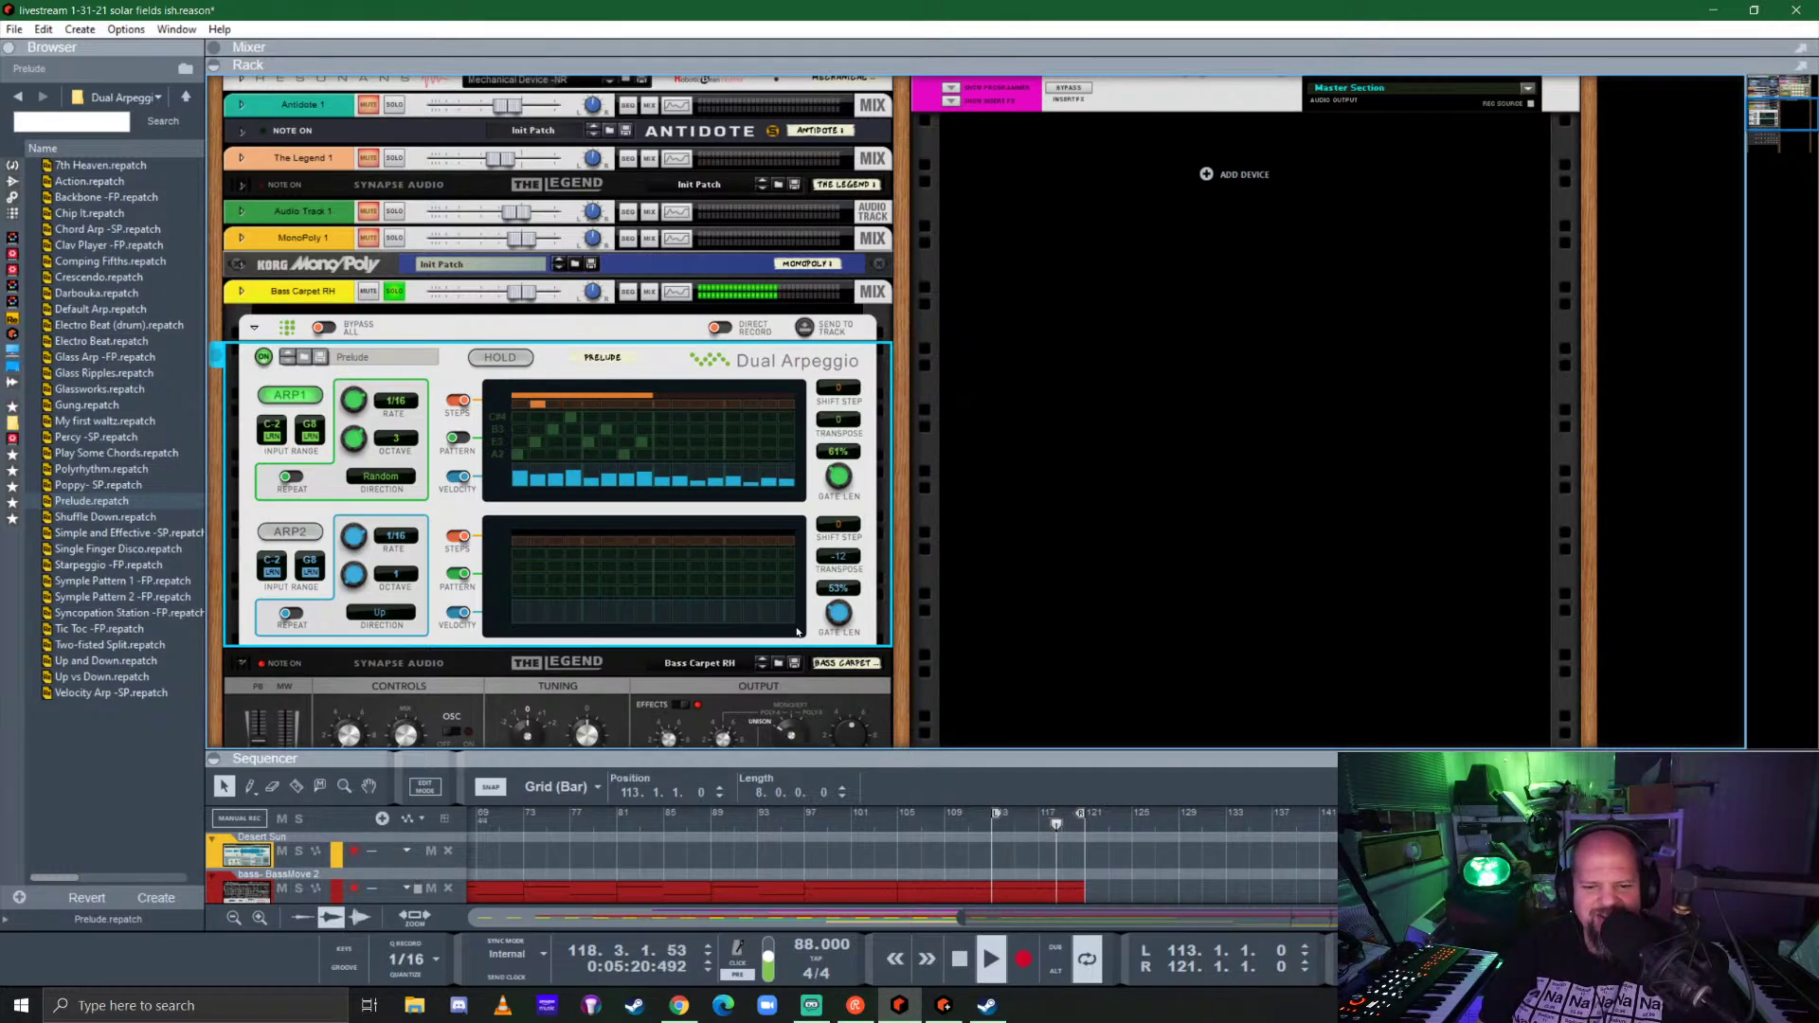
Step: Set the polyphony of Bass Carpet RH's The Legend to mono and switch off its output effects
{"action": "scroll", "coordinate": [740, 529], "scroll_direction": "down", "scroll_amount": 4}
{"action": "left_click", "coordinate": [733, 479]}
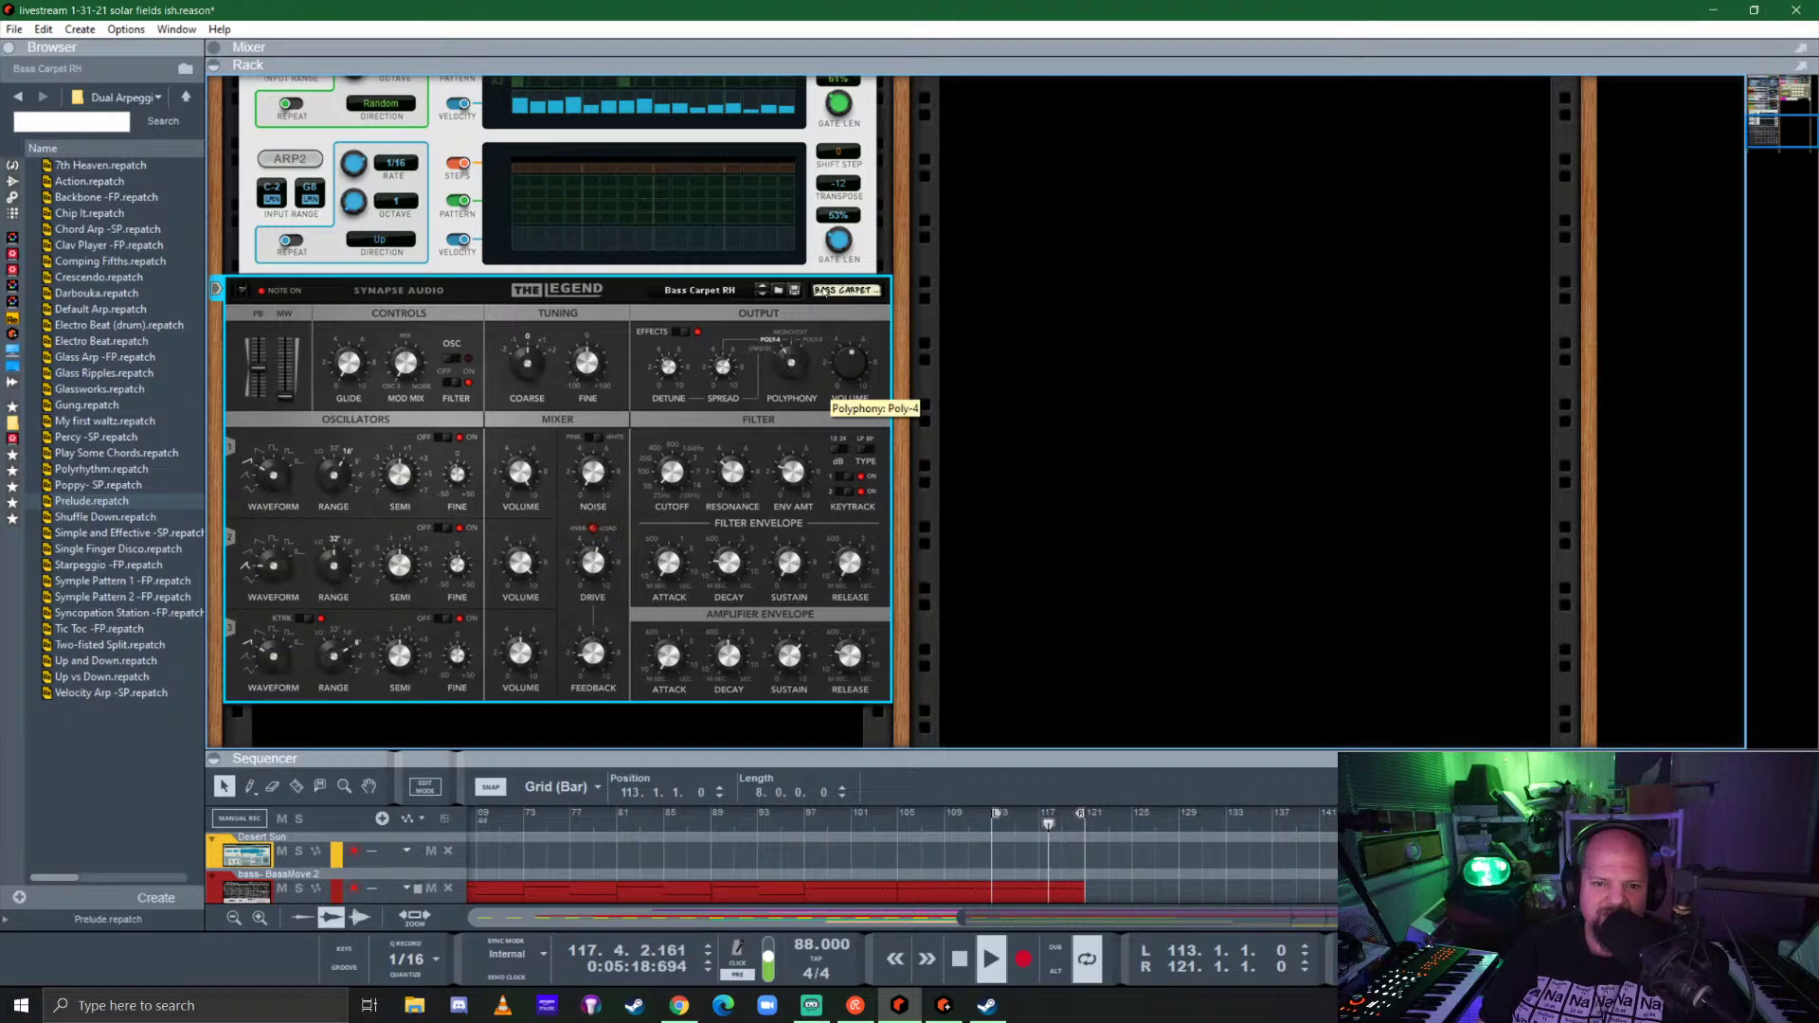
{"action": "left_click_drag", "start_coordinate": [791, 363], "coordinate": [791, 350]}
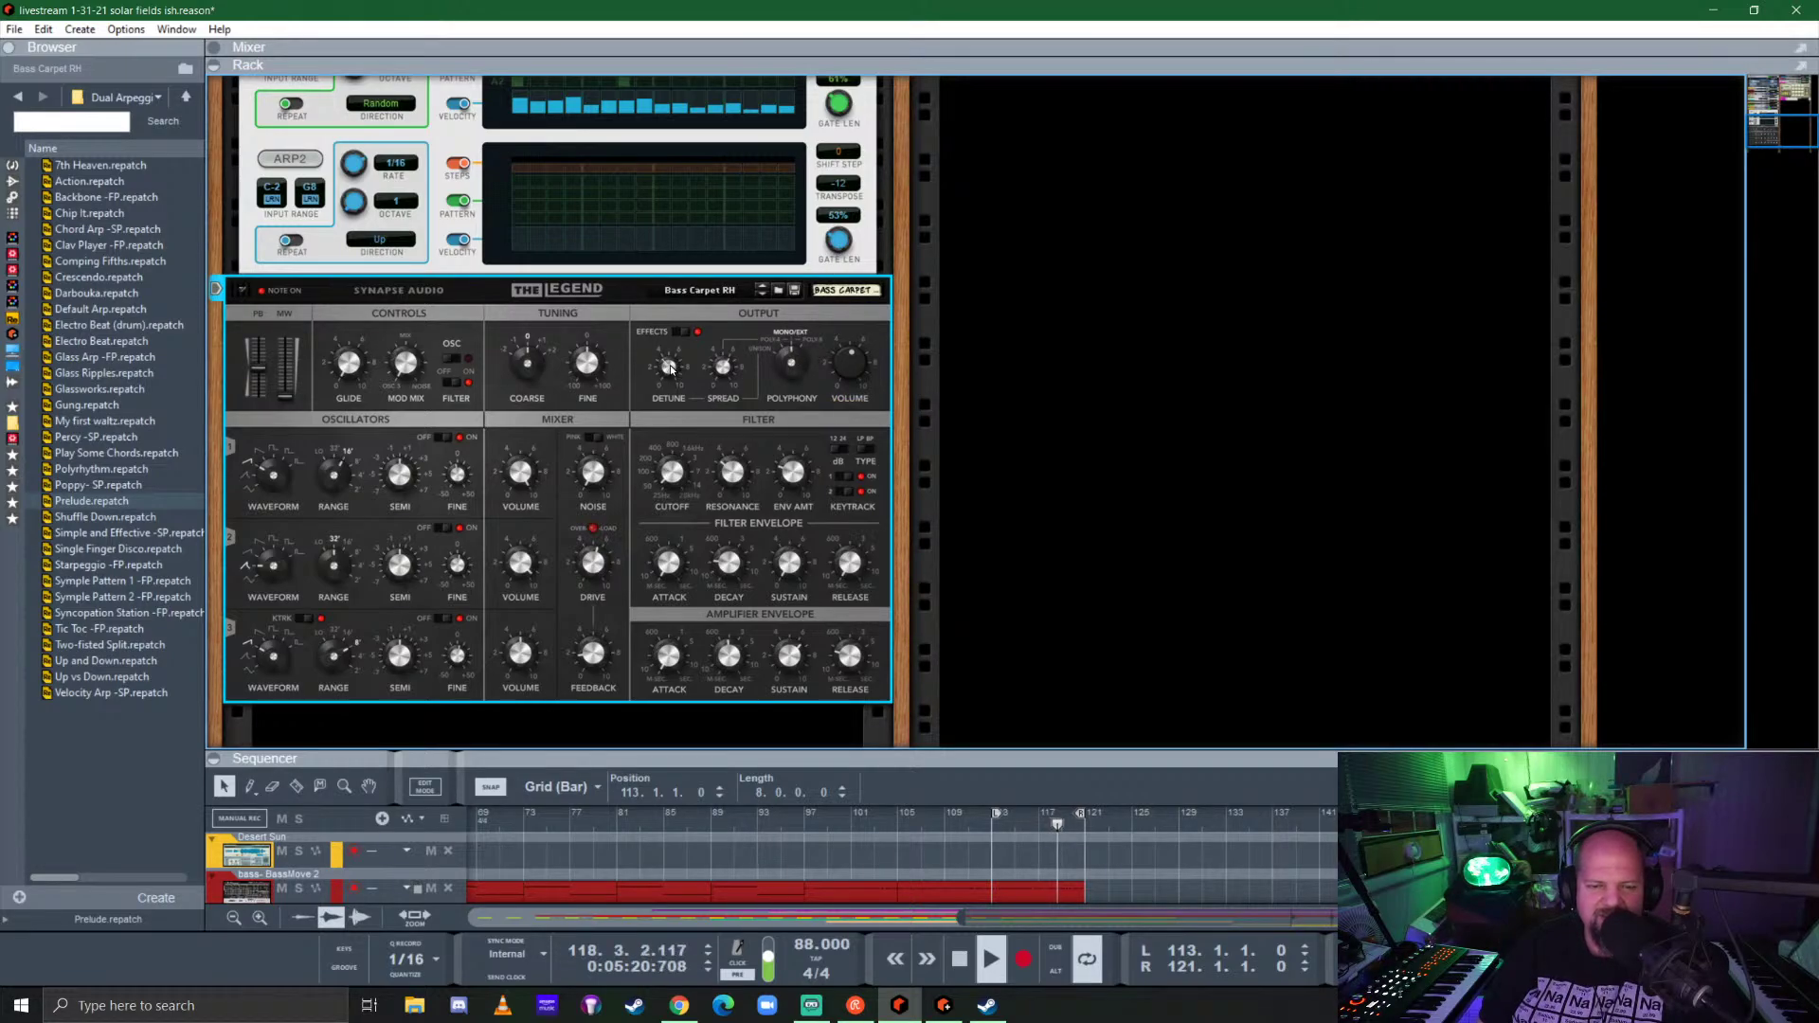
{"action": "left_click", "coordinate": [680, 332]}
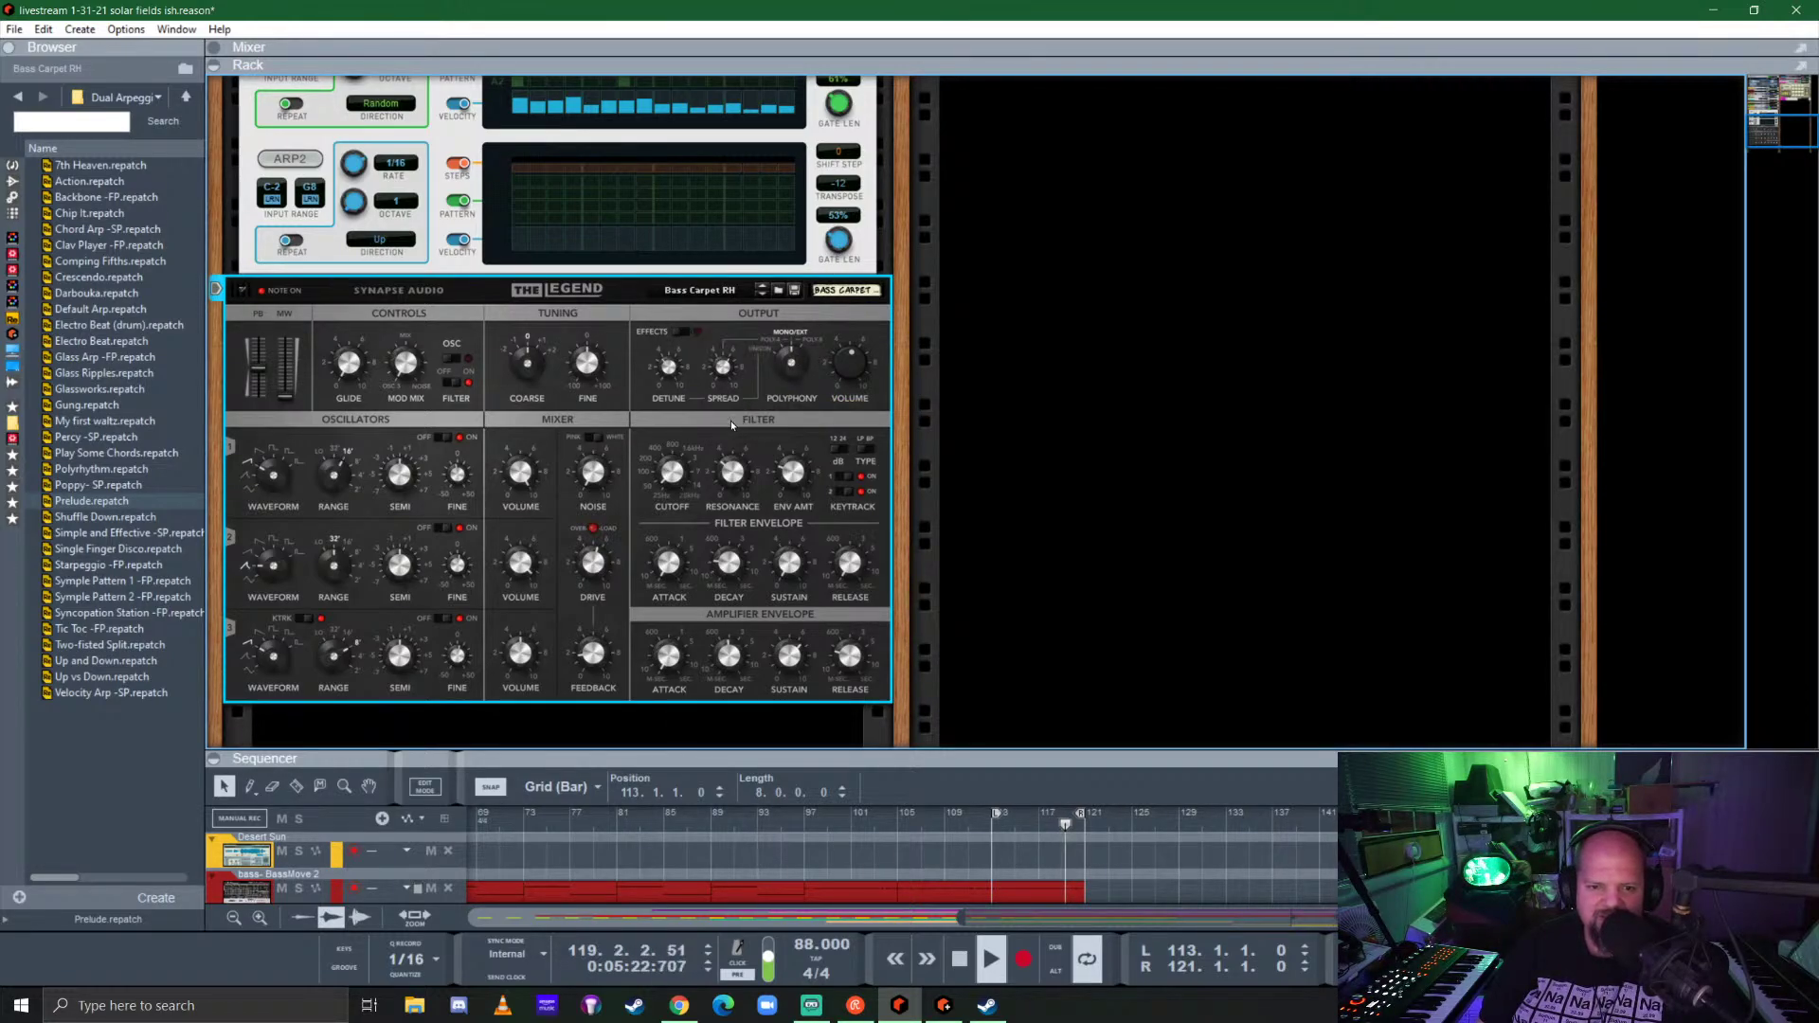
Step: Adjust The Legend's oscillator 3 range, set polyphony to Unison and fine-tune the unison spread and detune
{"action": "left_click_drag", "start_coordinate": [724, 372], "coordinate": [730, 418]}
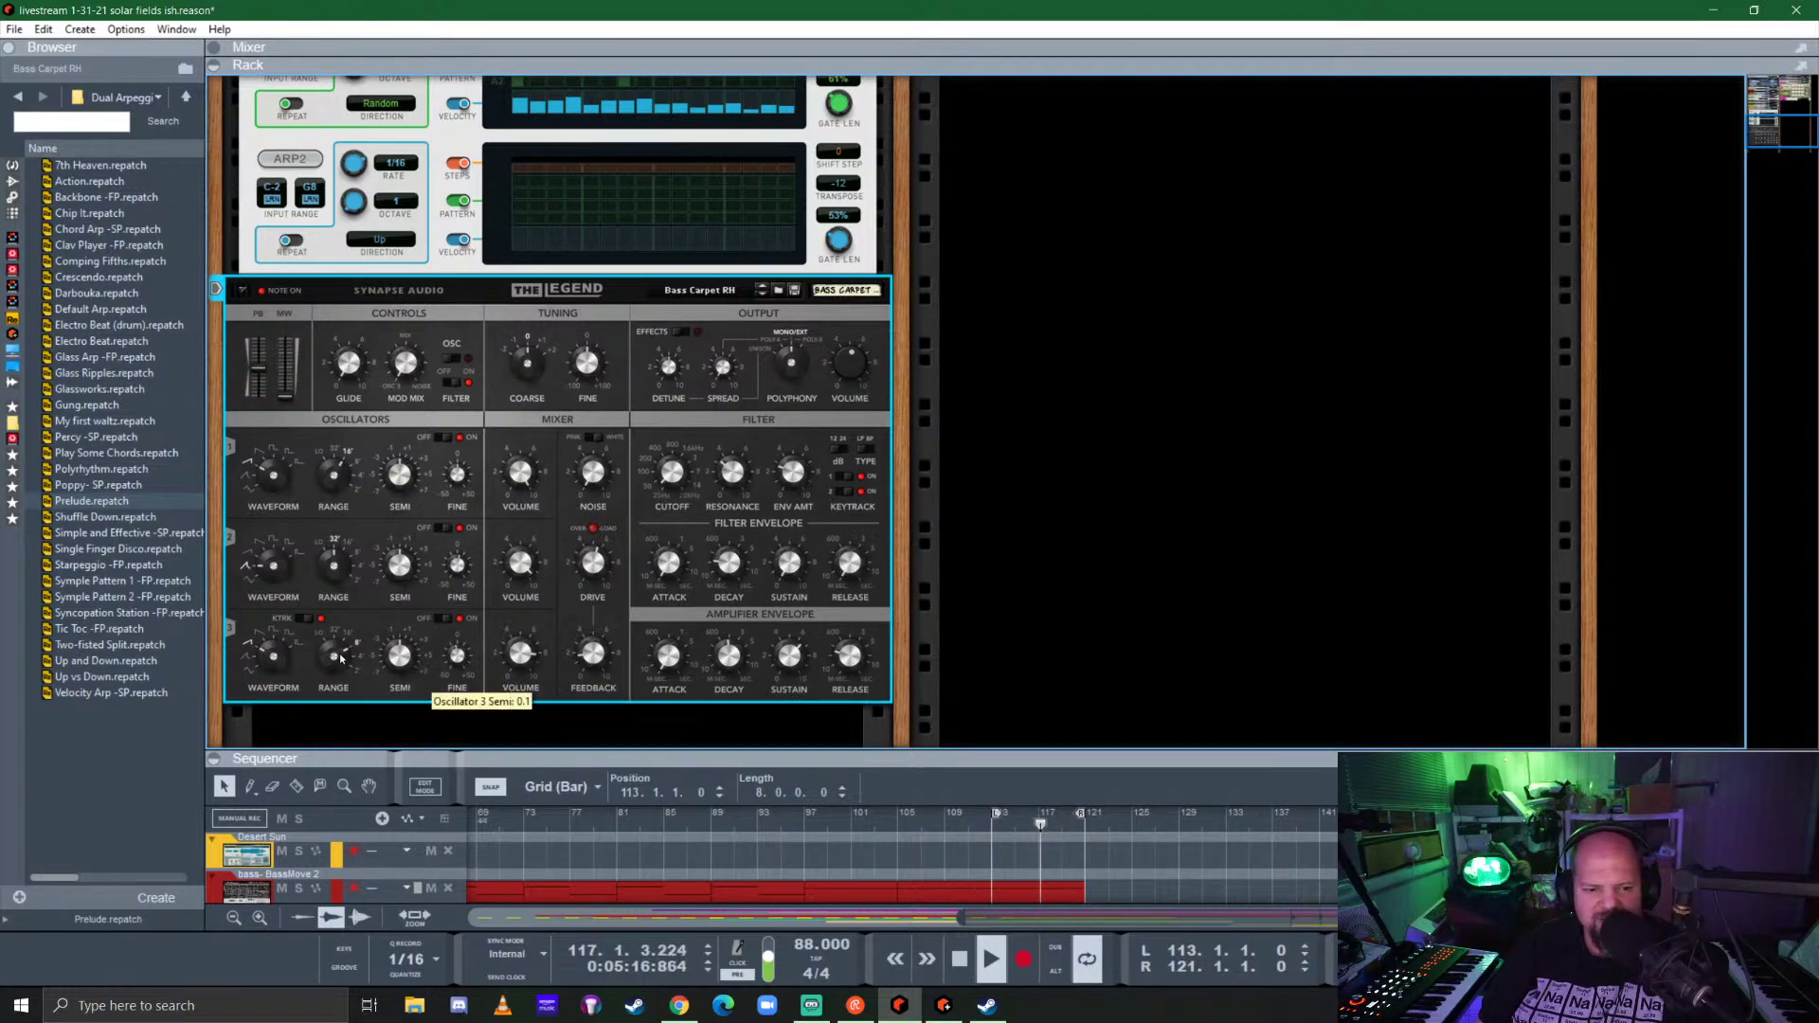
{"action": "left_click_drag", "start_coordinate": [329, 664], "coordinate": [357, 674]}
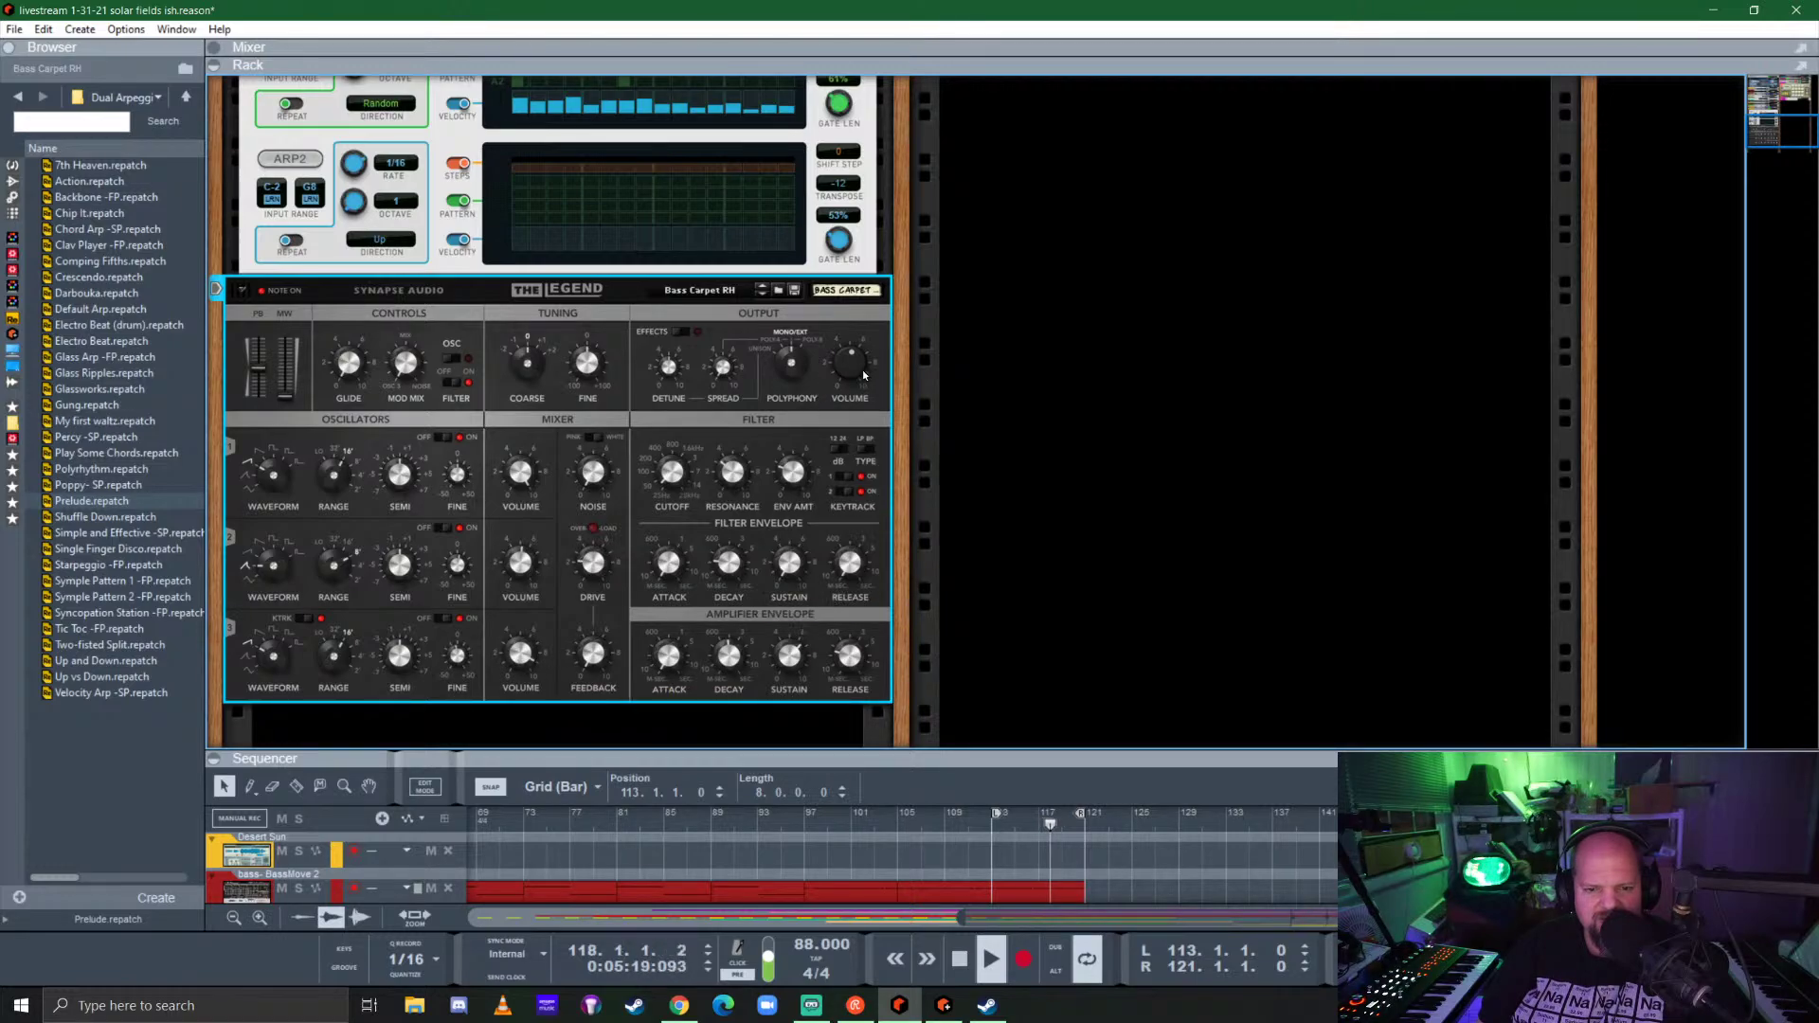
{"action": "left_click_drag", "start_coordinate": [800, 362], "coordinate": [800, 384]}
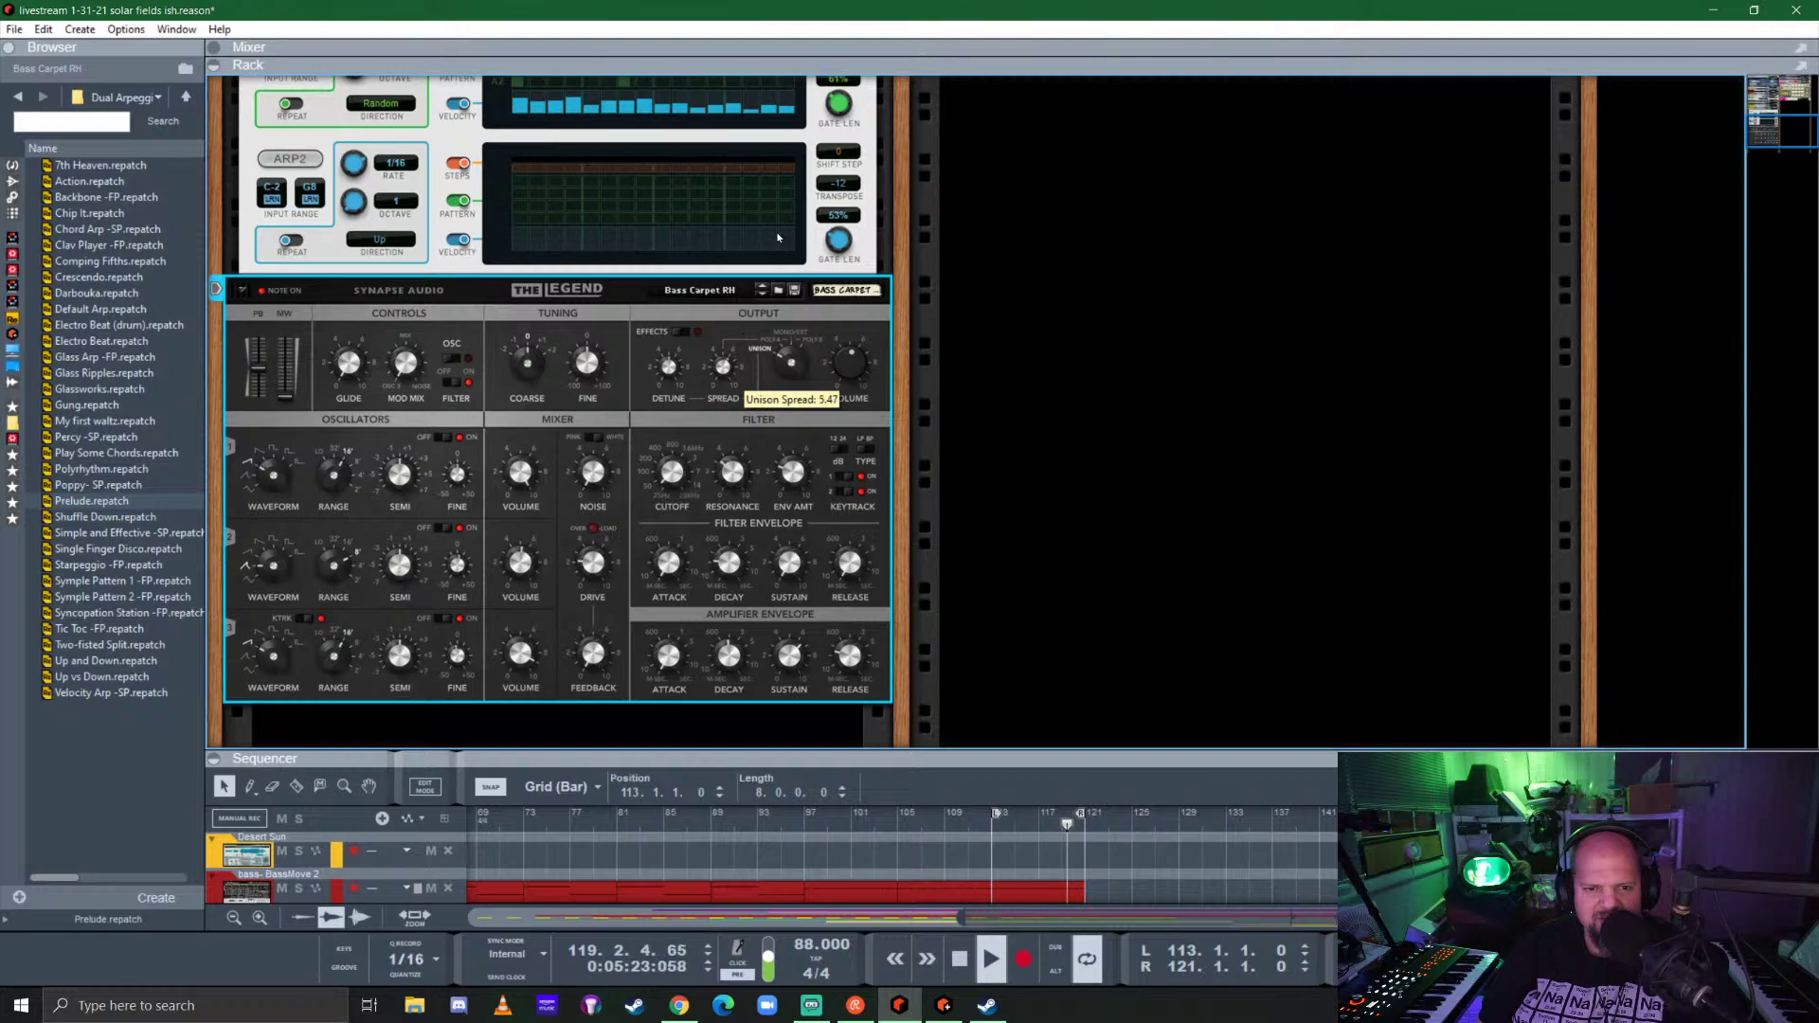
{"action": "left_click_drag", "start_coordinate": [668, 369], "coordinate": [823, 410]}
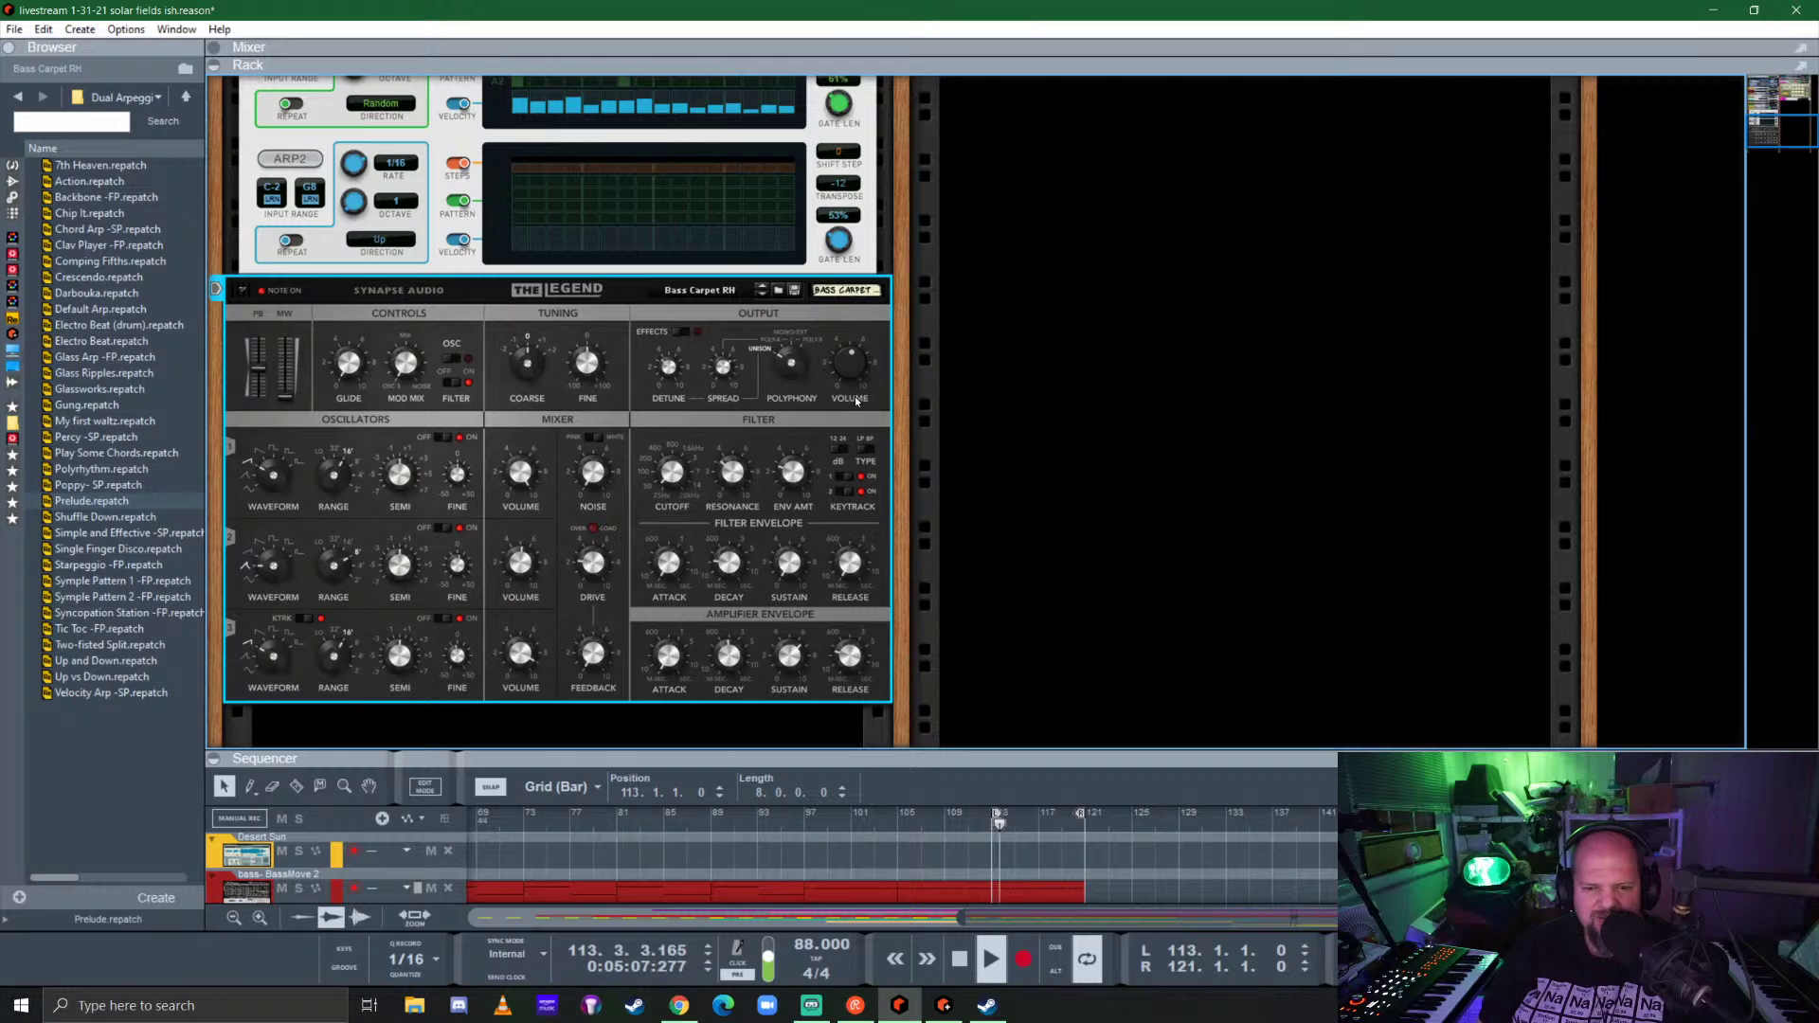
Step: Collapse The Legend, stop playback at bar 113 and send the Dual Arpeggio output to the Bass Carpet RH track
{"action": "left_click", "coordinate": [242, 290]}
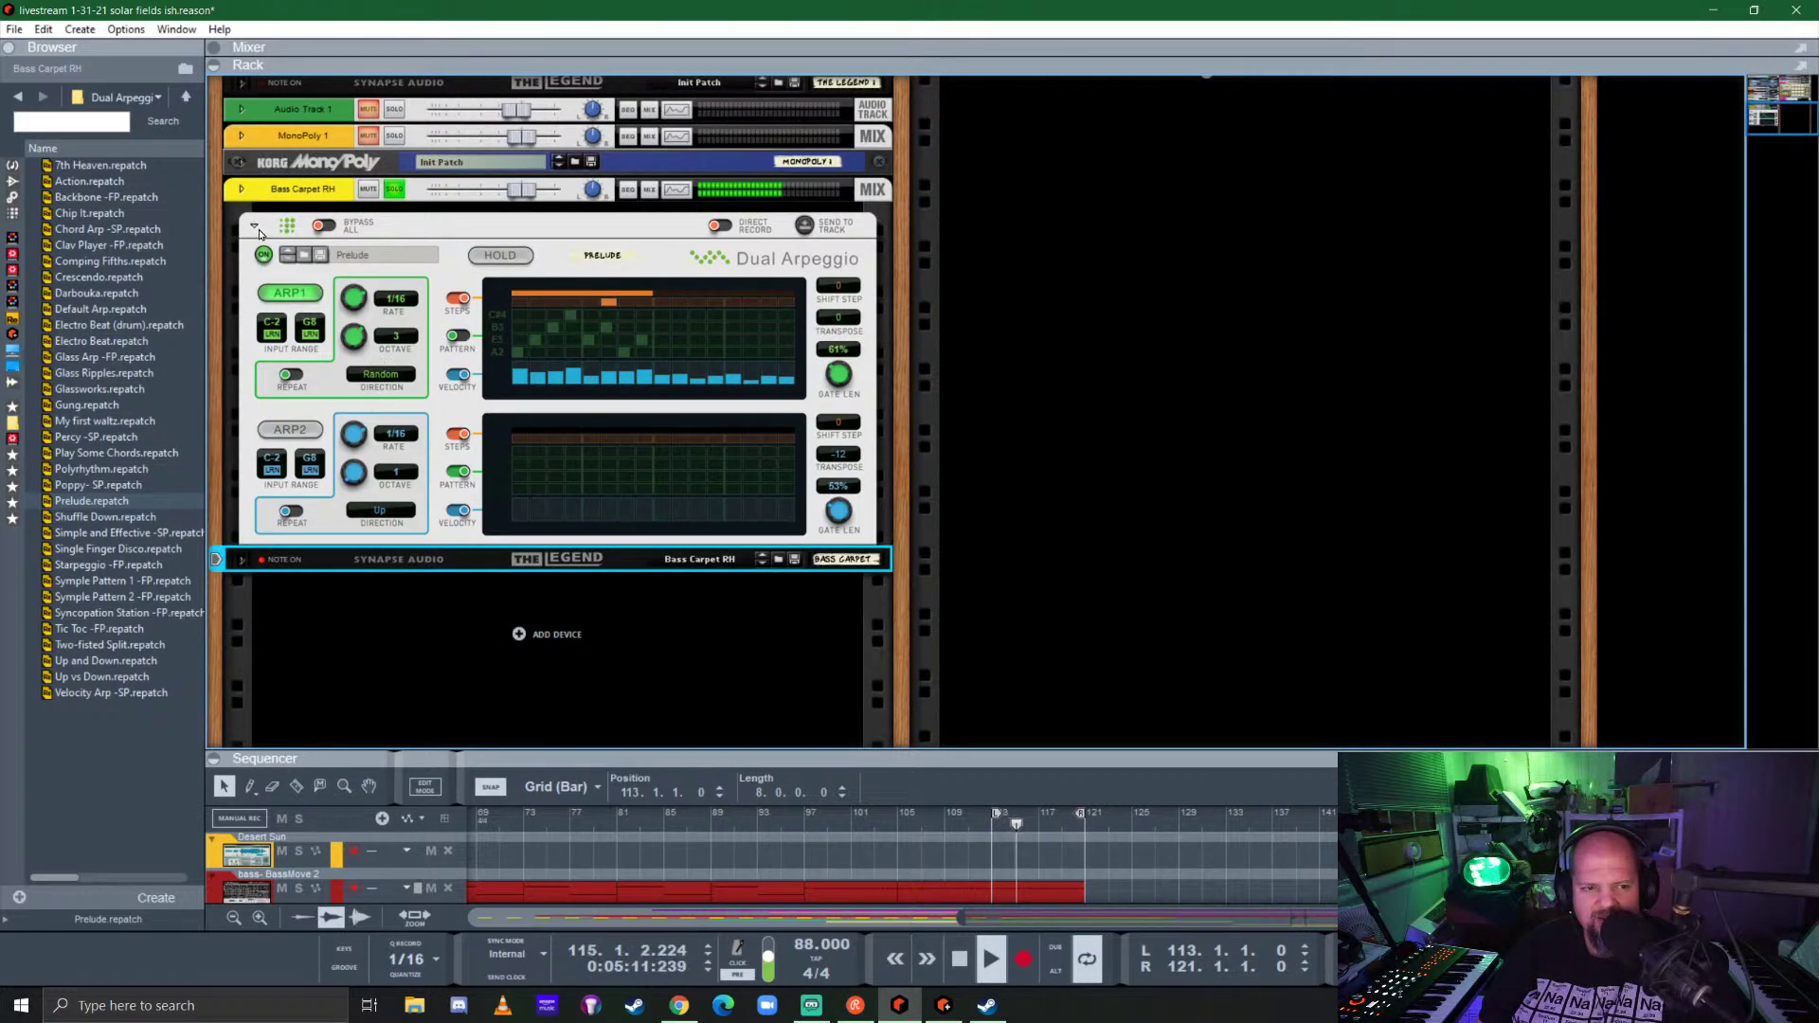
{"action": "key", "text": "space"}
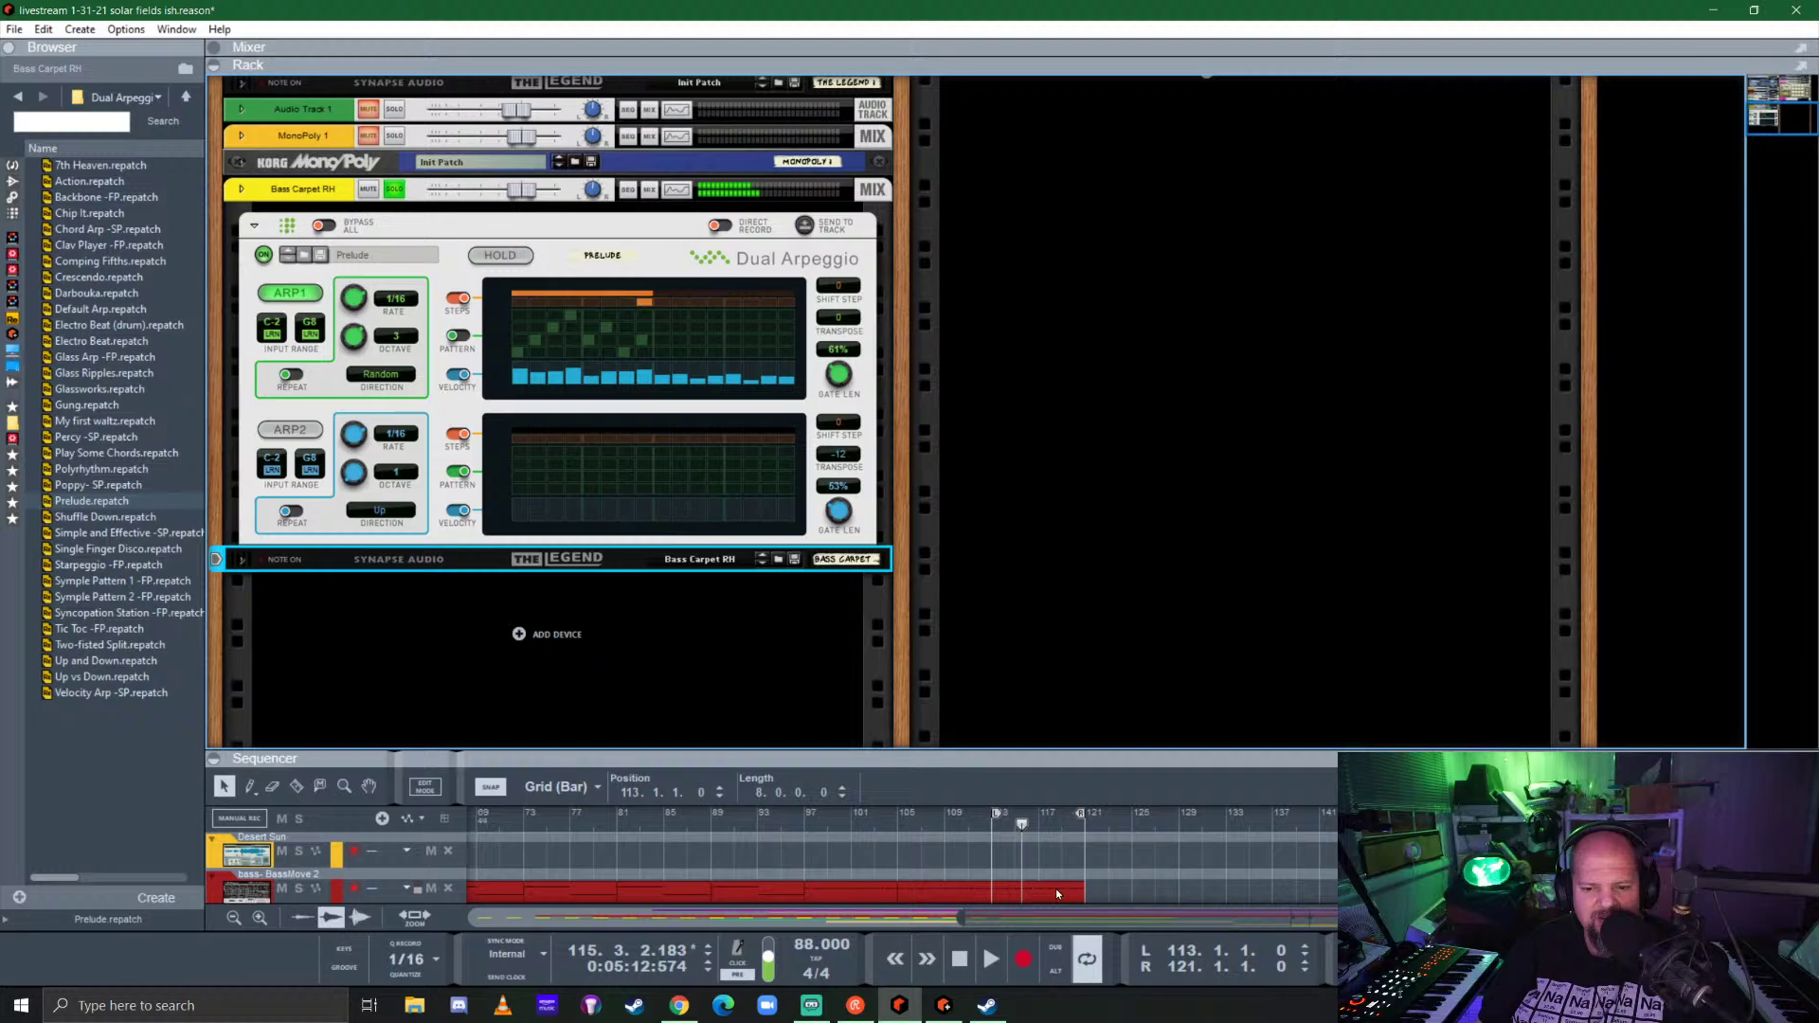
{"action": "left_click", "coordinate": [992, 826]}
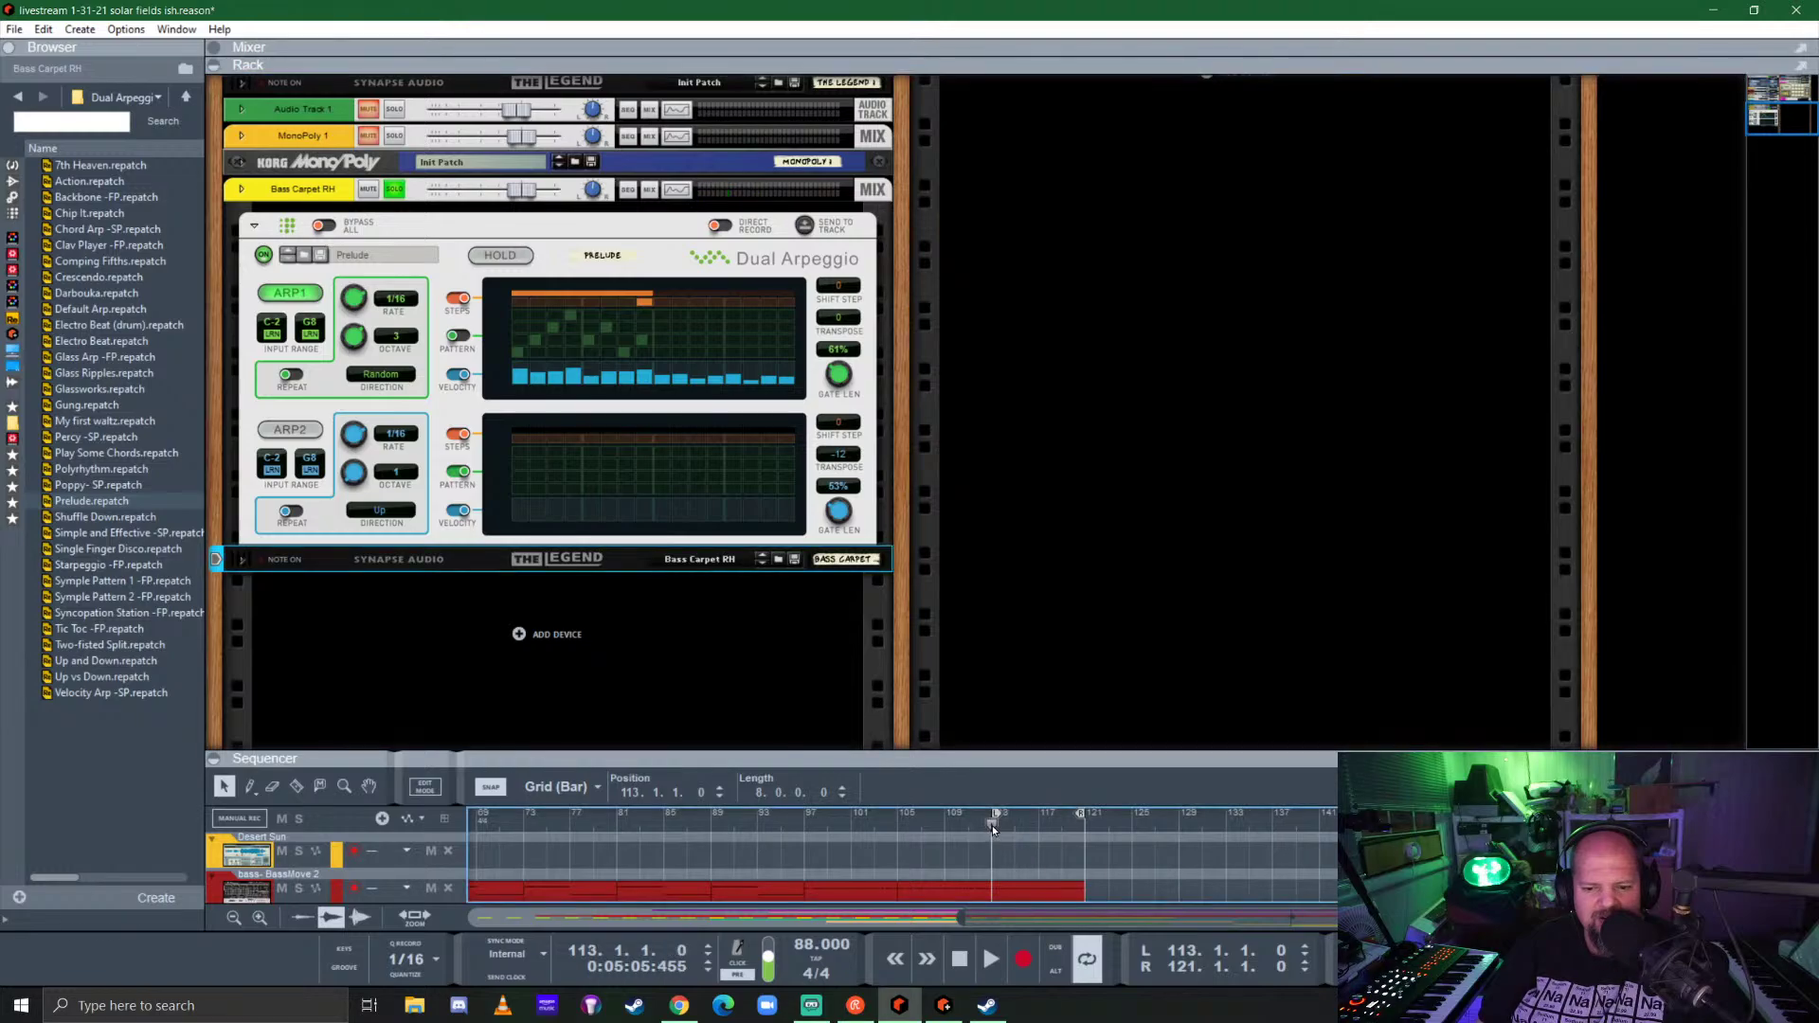
{"action": "left_click", "coordinate": [805, 227]}
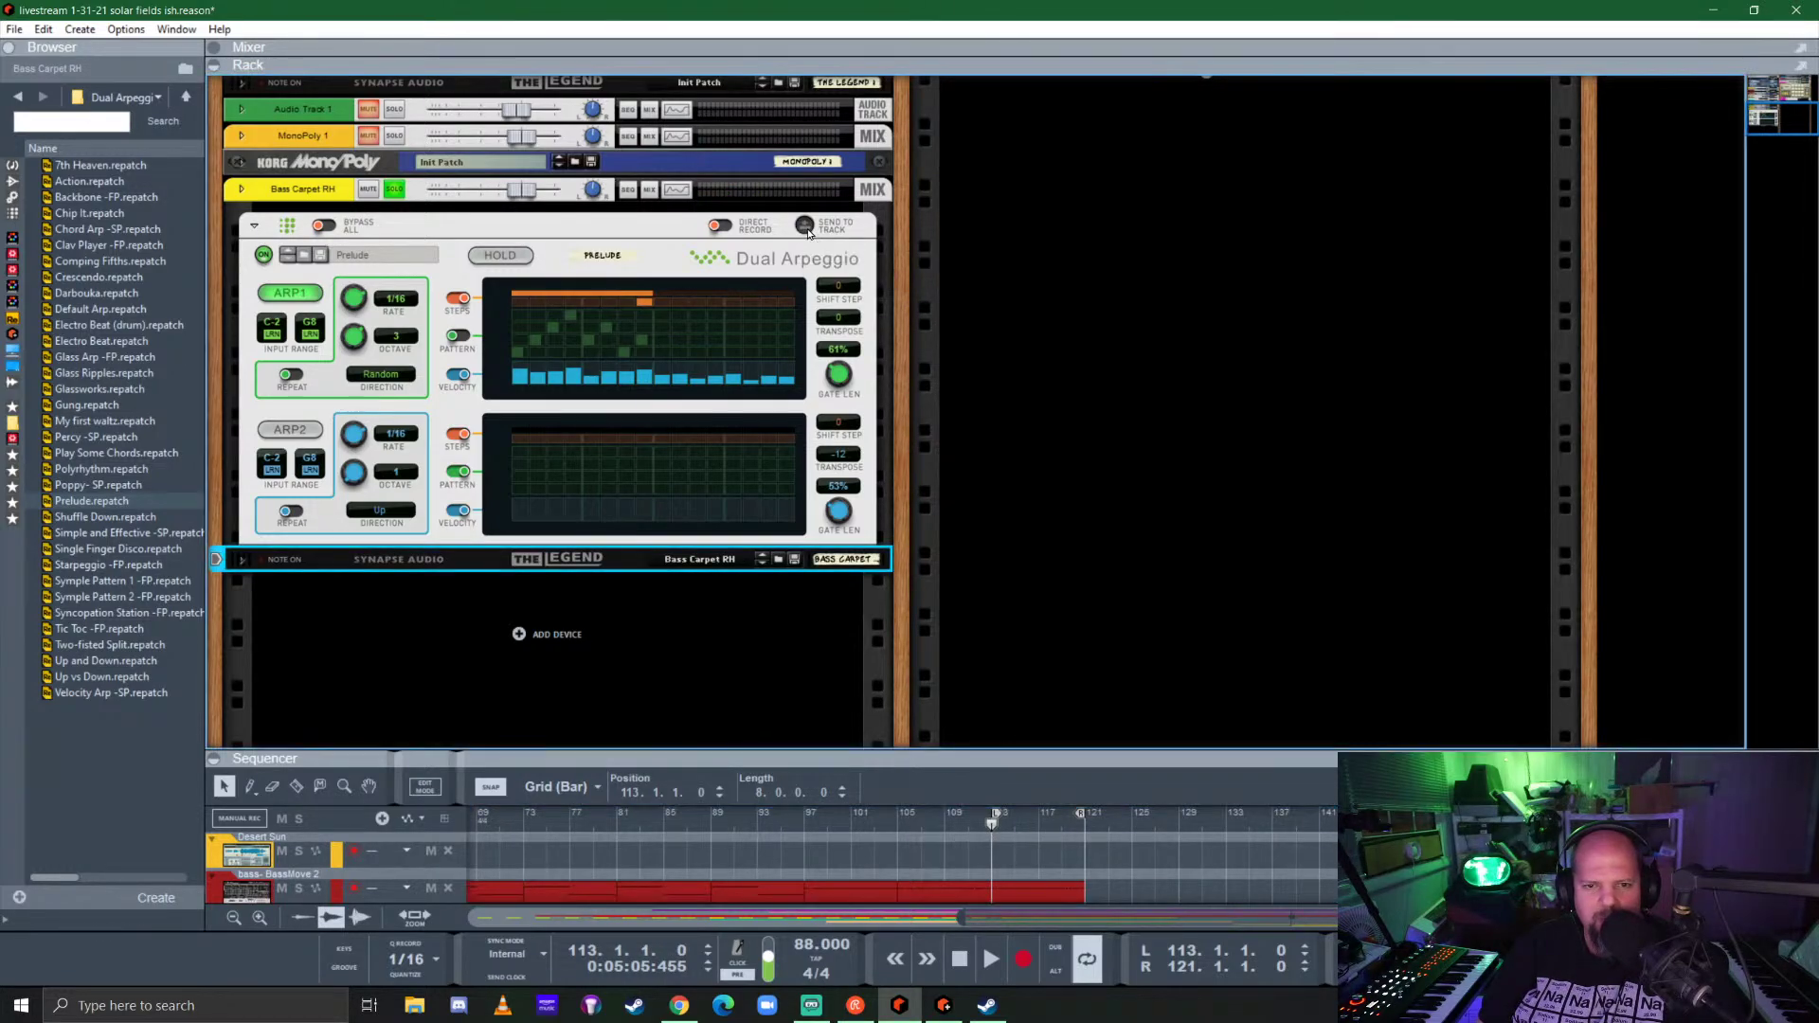